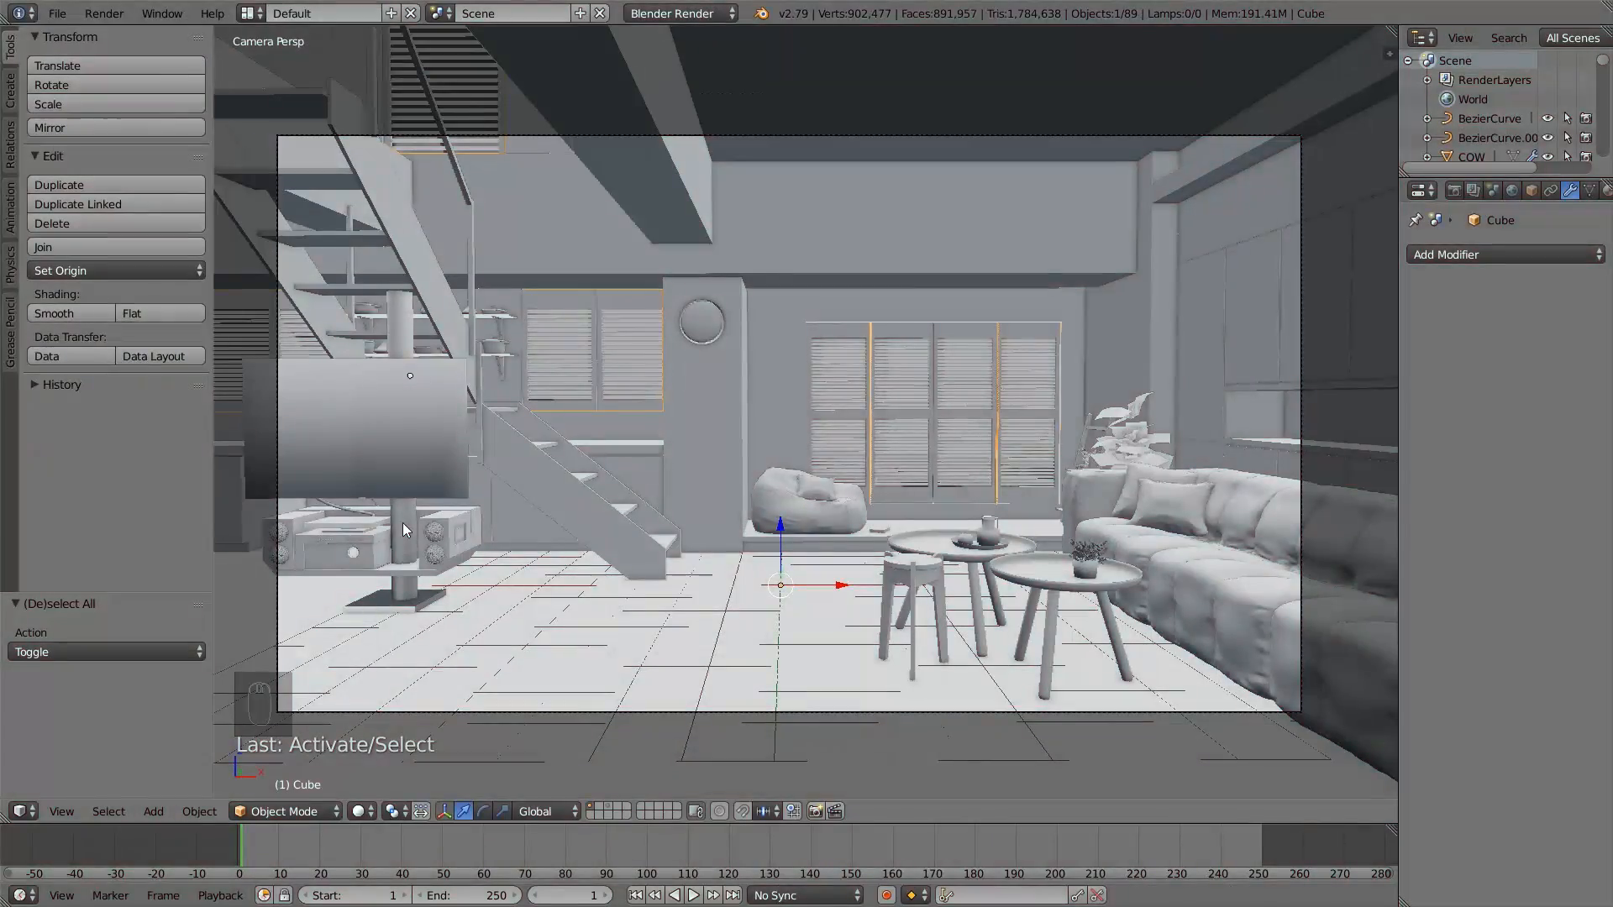
- Switch the render engine to Cycles Render and split the 3D view to show a Node Editor beside it
left_click(663, 13)
left_click(707, 77)
left_click_drag(6, 819, 429, 739)
left_click(21, 811)
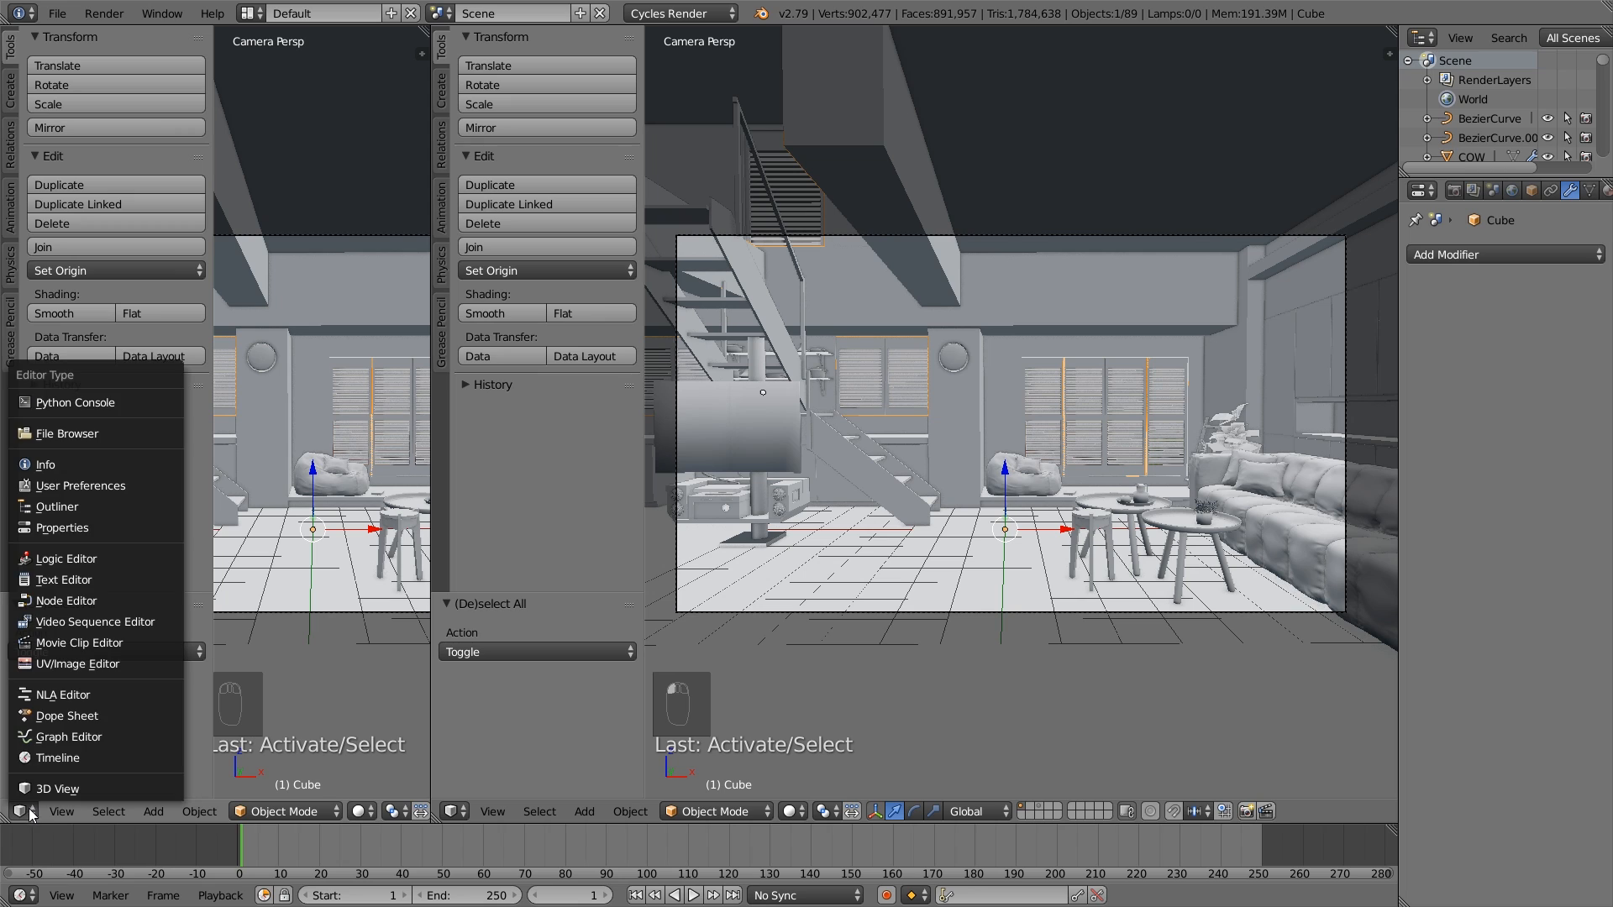
left_click(82, 600)
key("n")
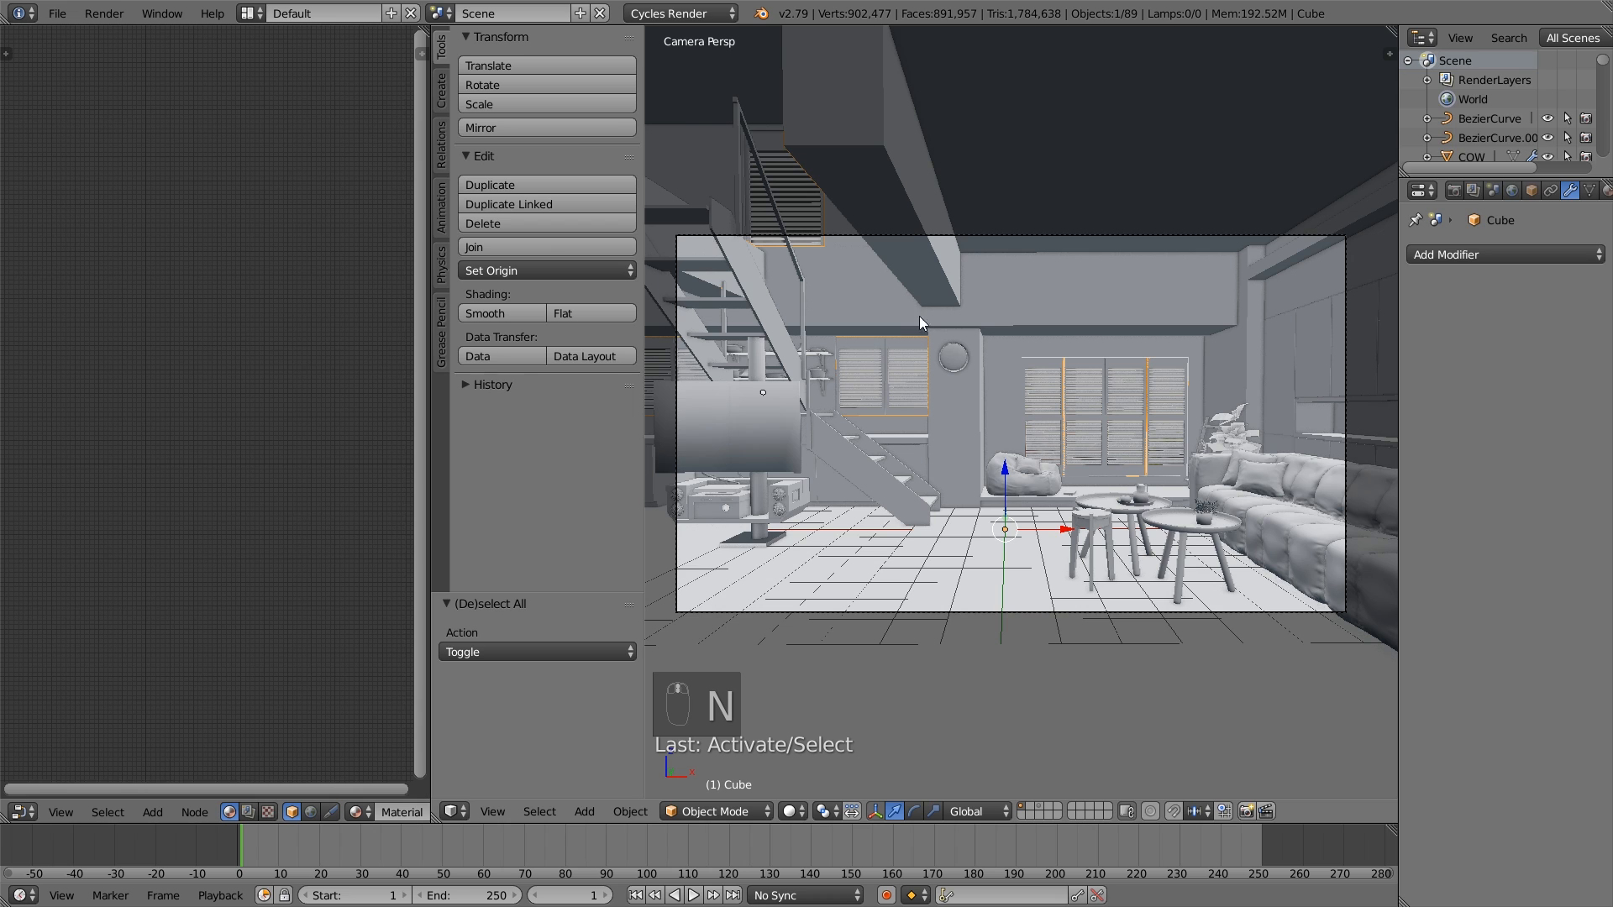
- Widen the properties area and enable nodes for the Cube's material
scroll(1099, 380, "up", 1)
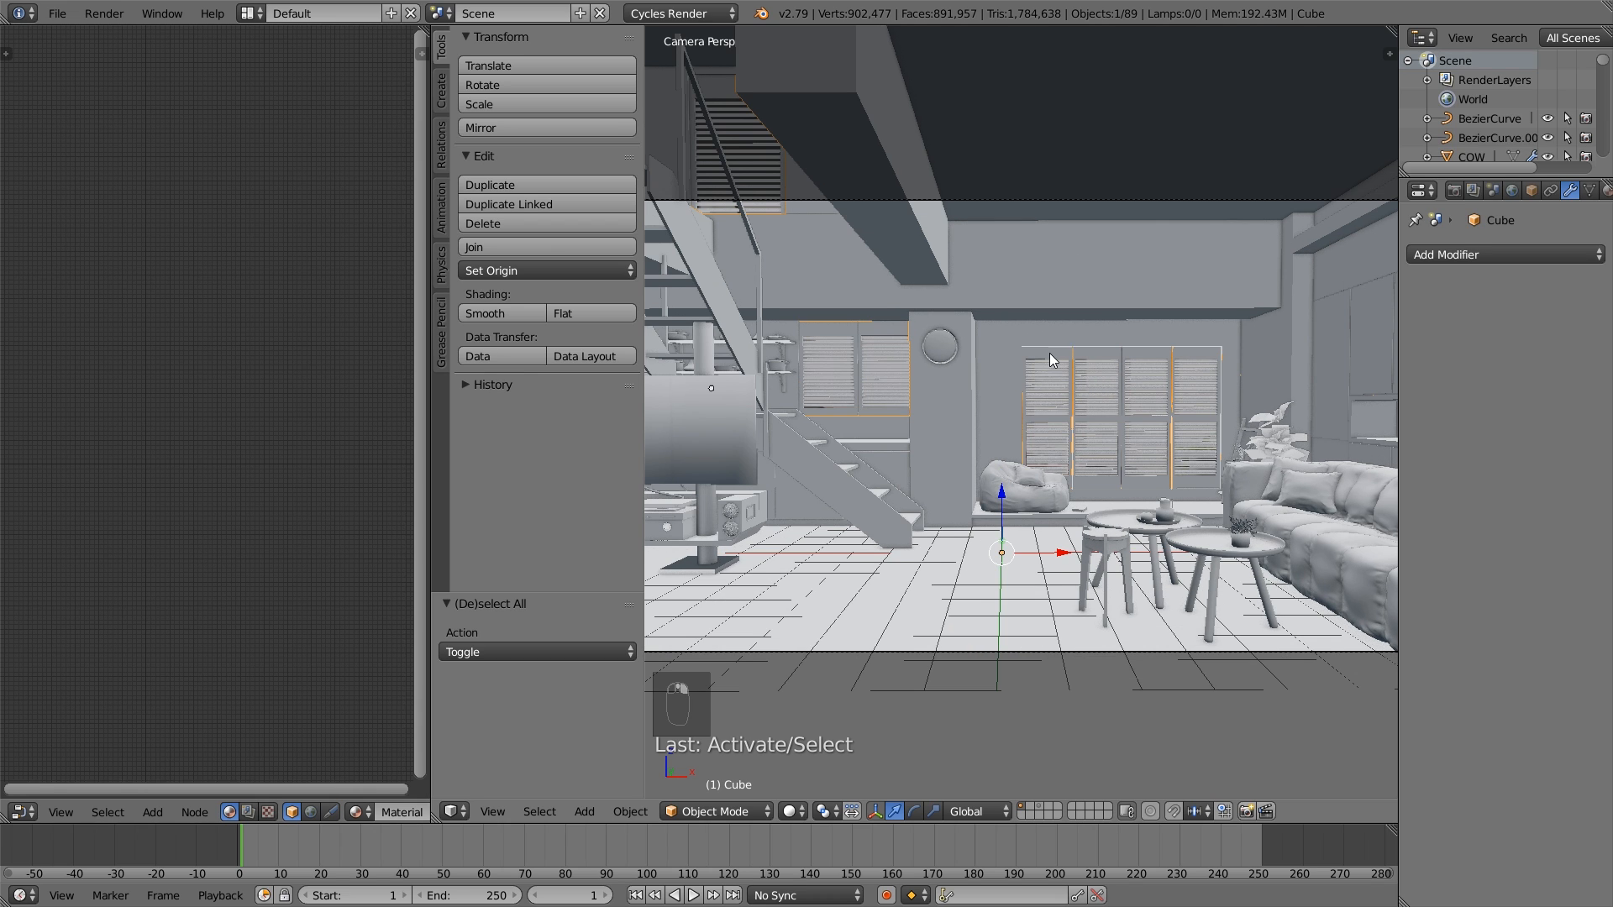
middle_click_drag(1018, 288, 1027, 308, "shift")
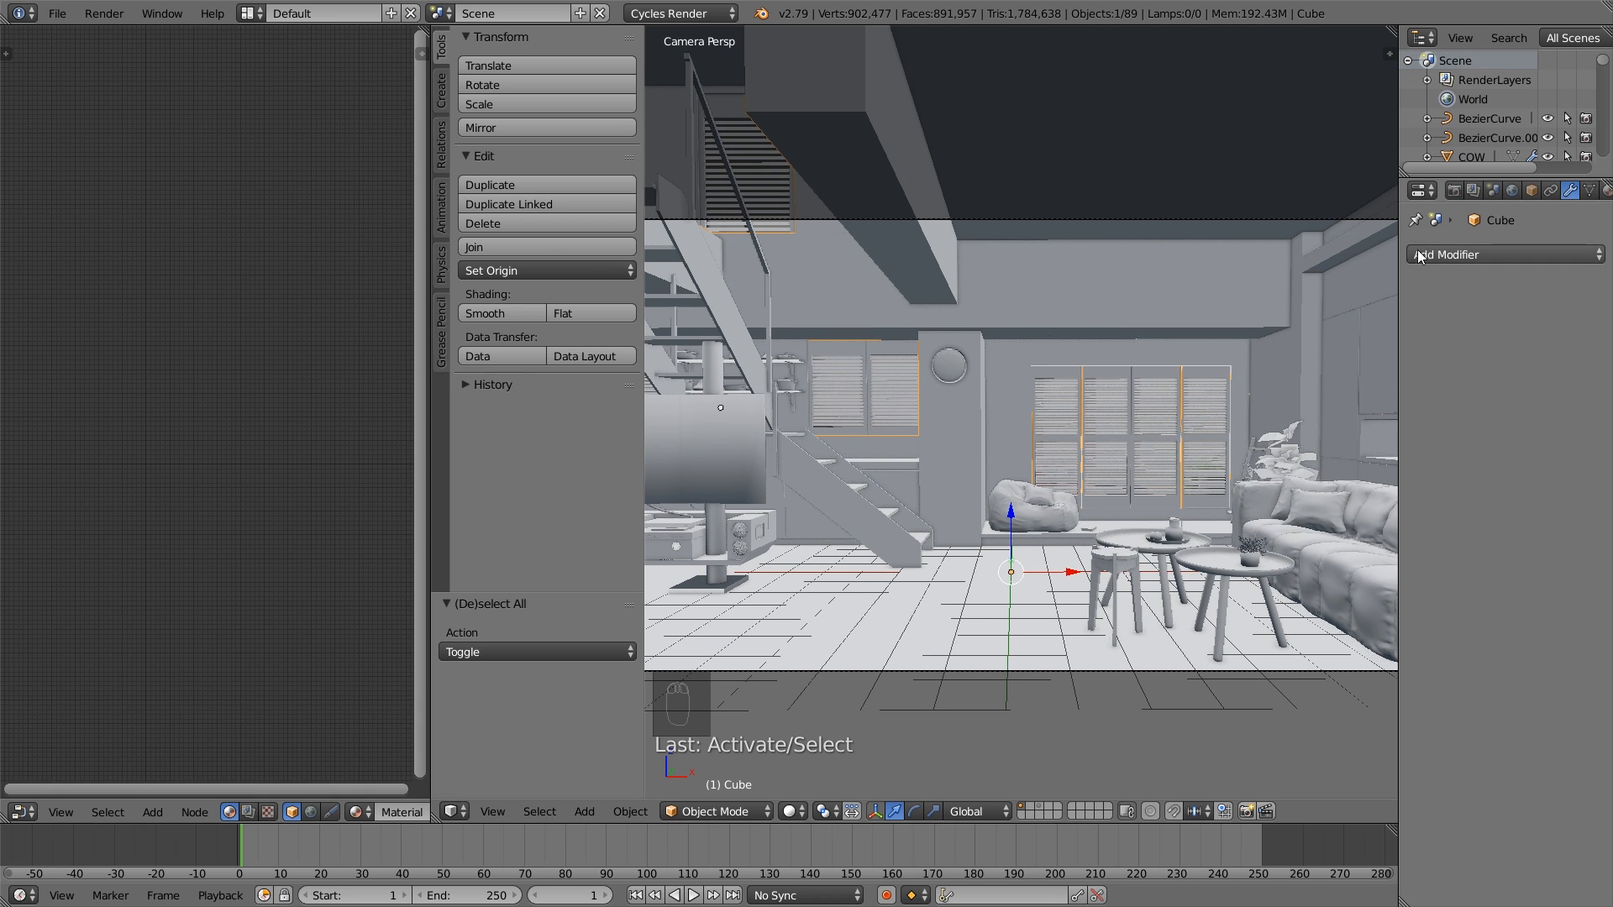
left_click_drag(1398, 254, 1291, 251)
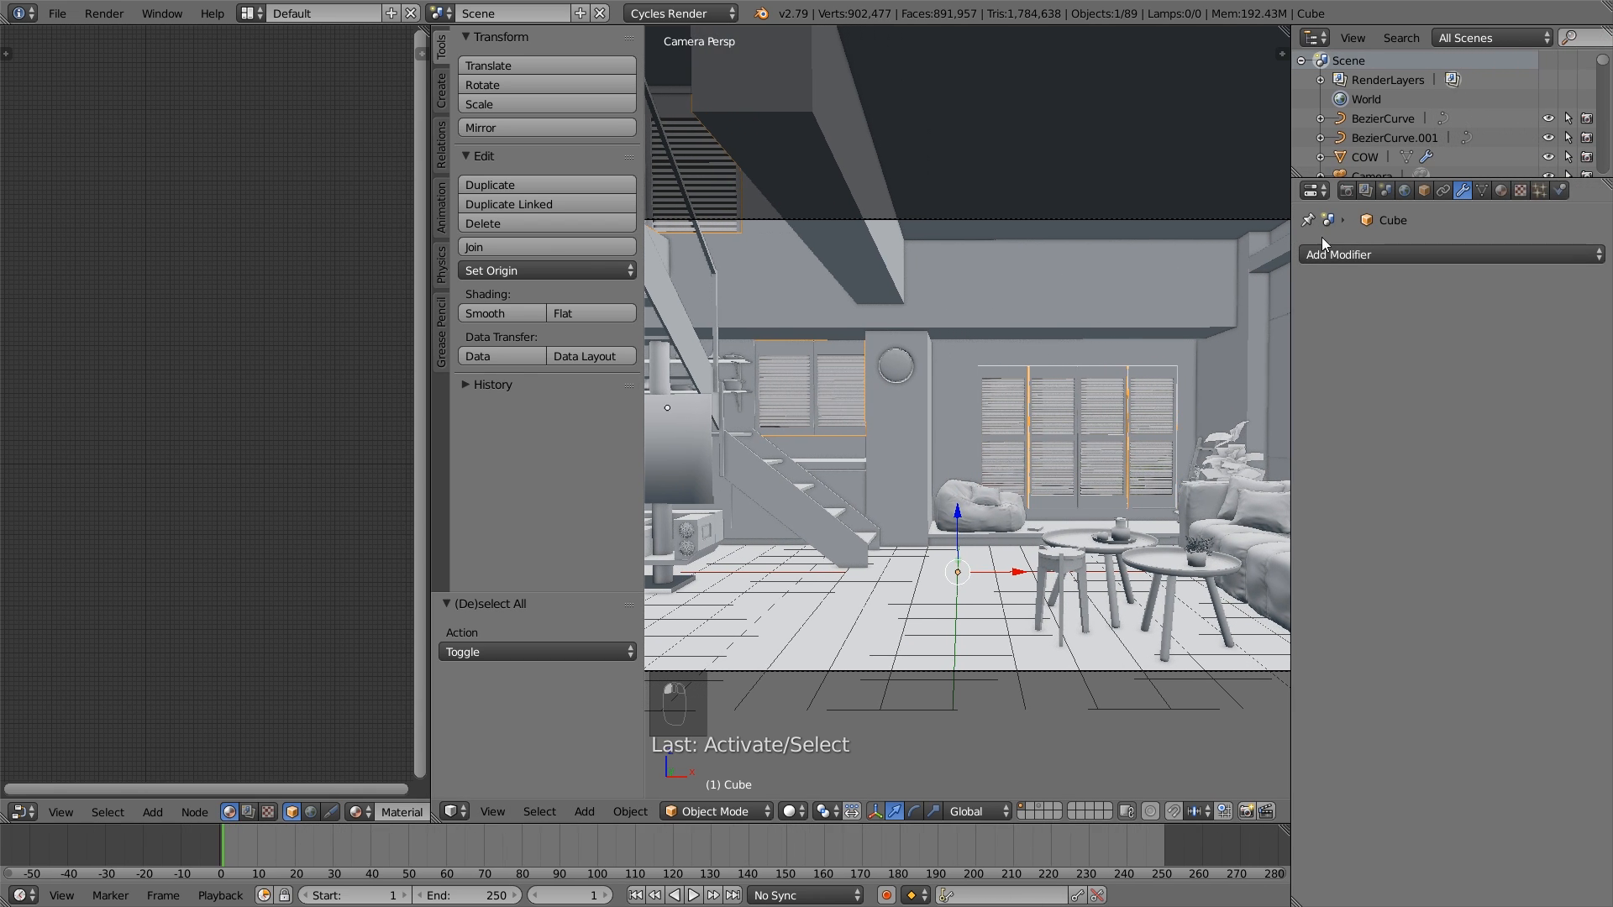
left_click(1502, 192)
left_click(1477, 419)
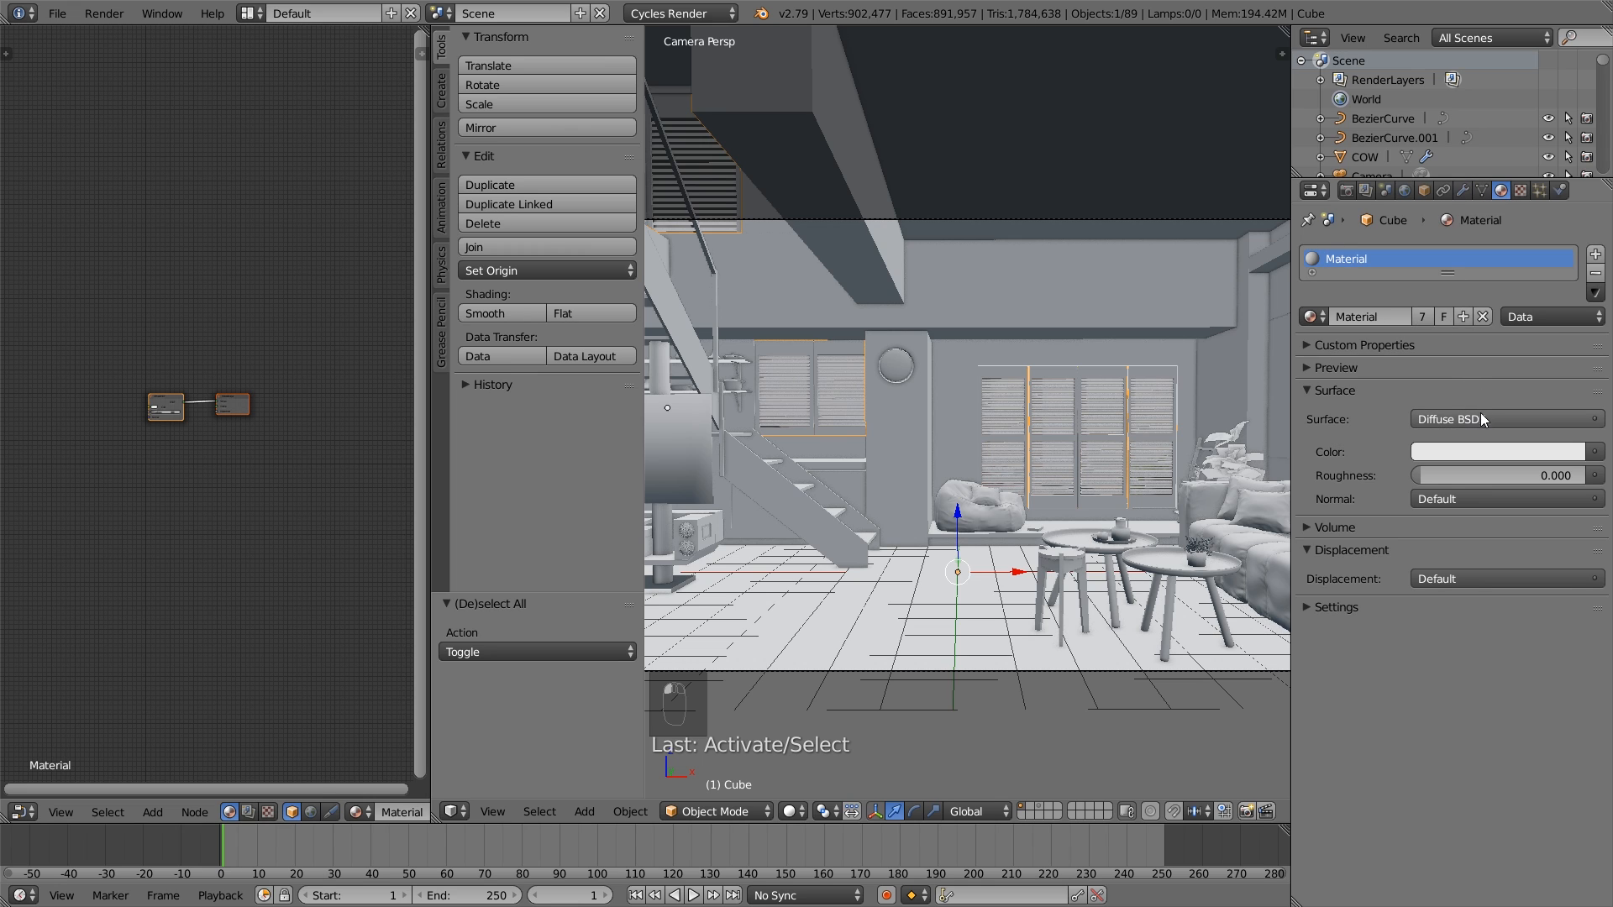
- Delete the Diffuse BSDF node from the material's node tree
scroll(227, 438, "up", 4)
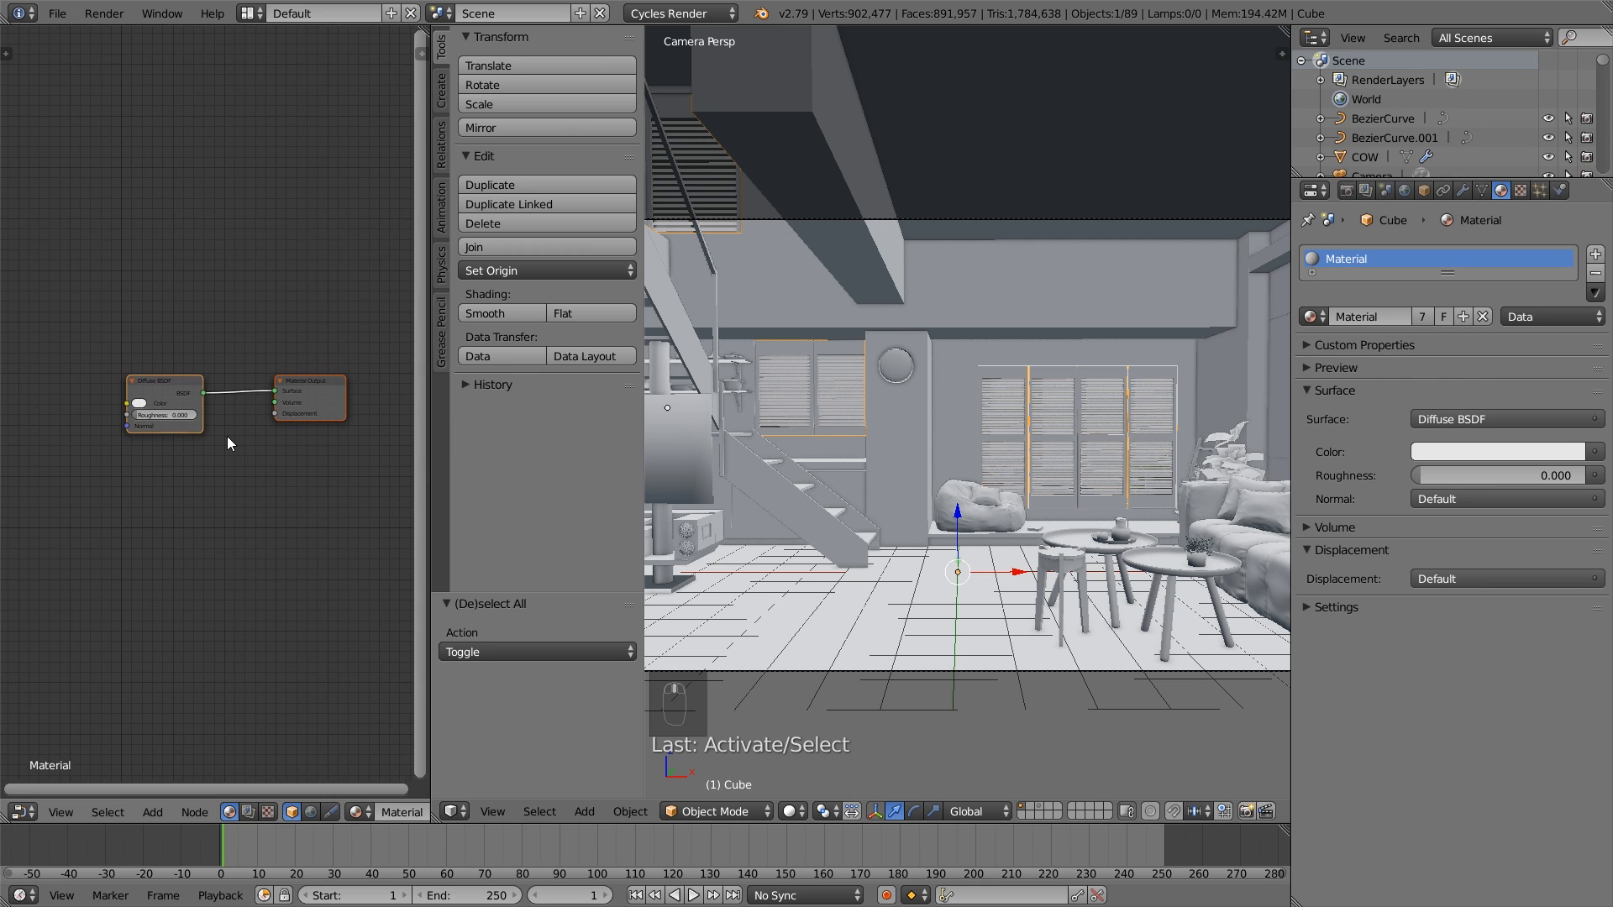
scroll(227, 436, "up", 2)
left_click(146, 379)
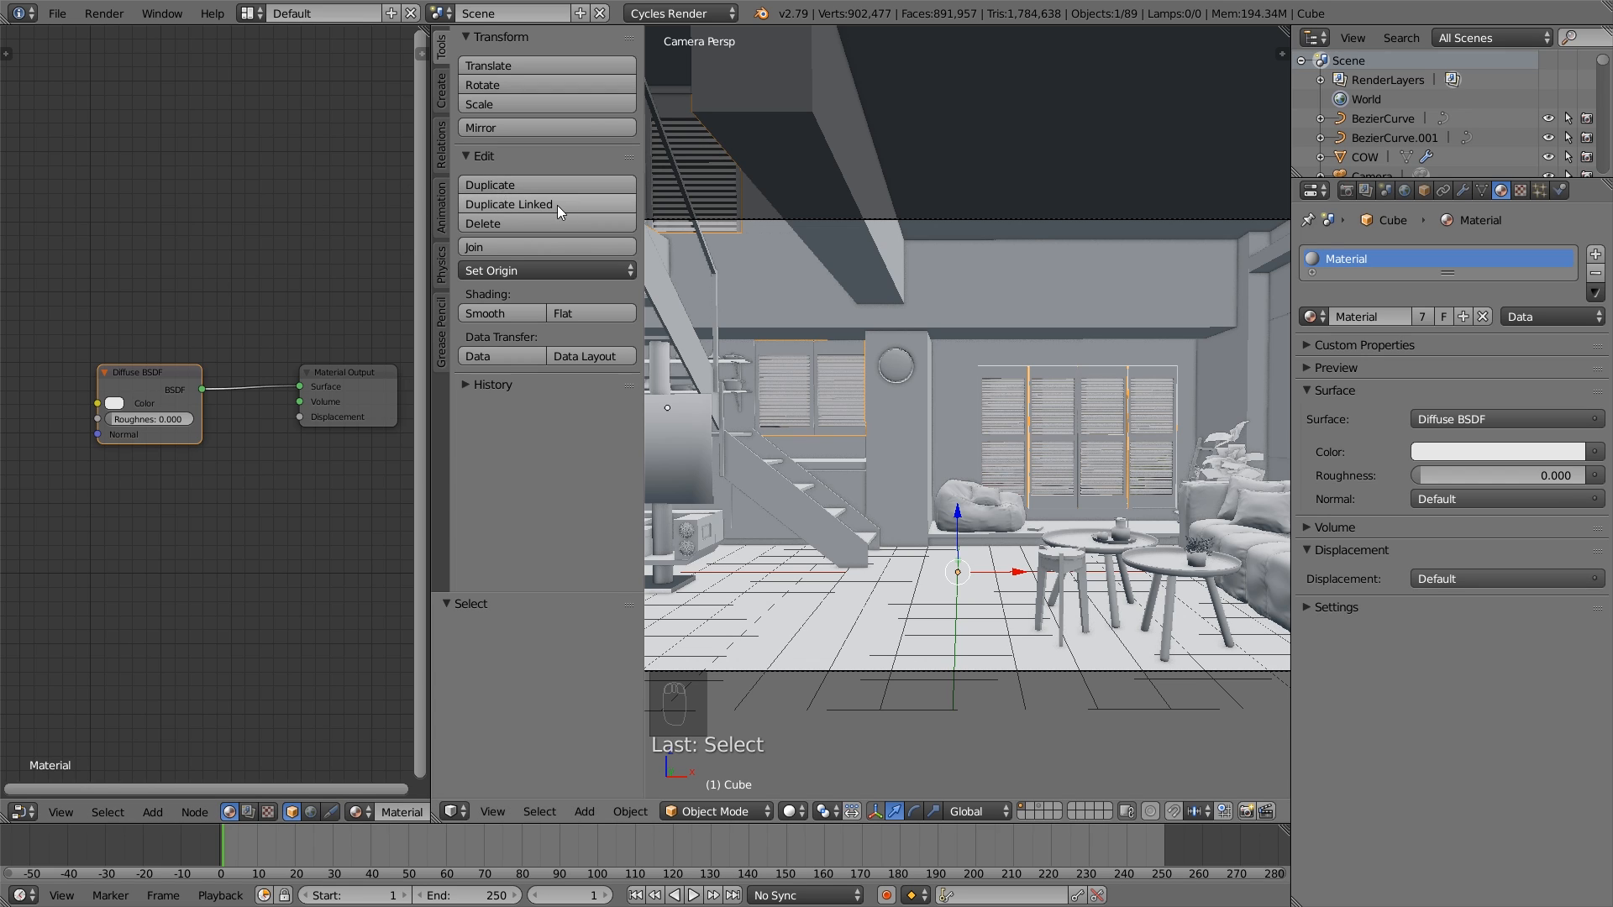
key("x")
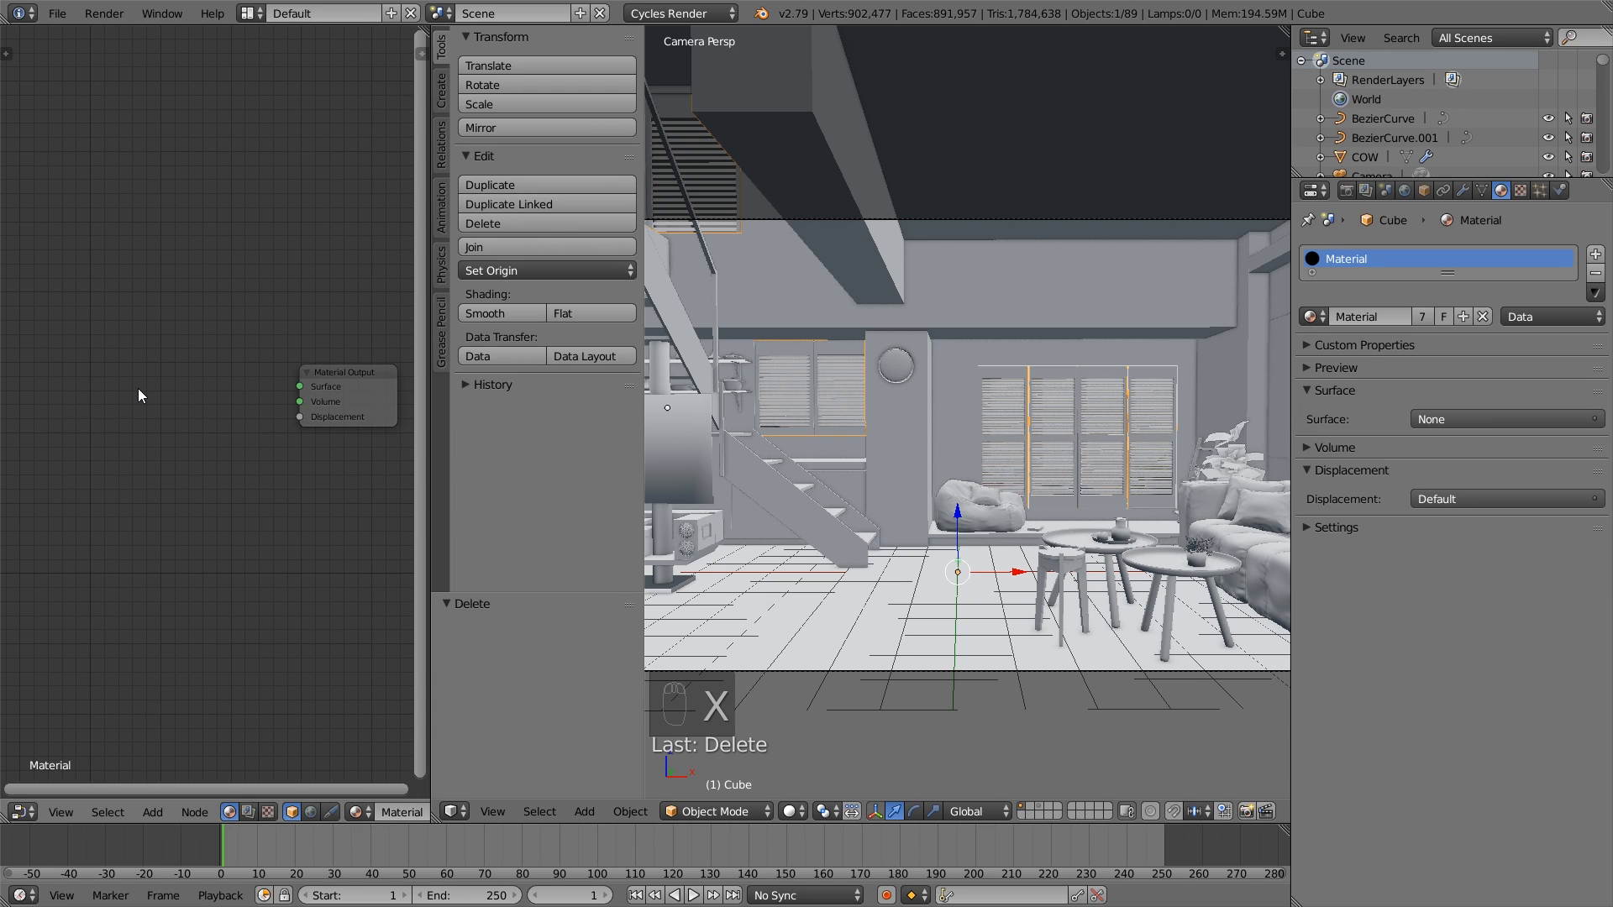
- Add a Principled BSDF connected to the Material Output's Surface, and give its base color a very faint reddish tint
key("shift+a")
mouse_move(111, 449)
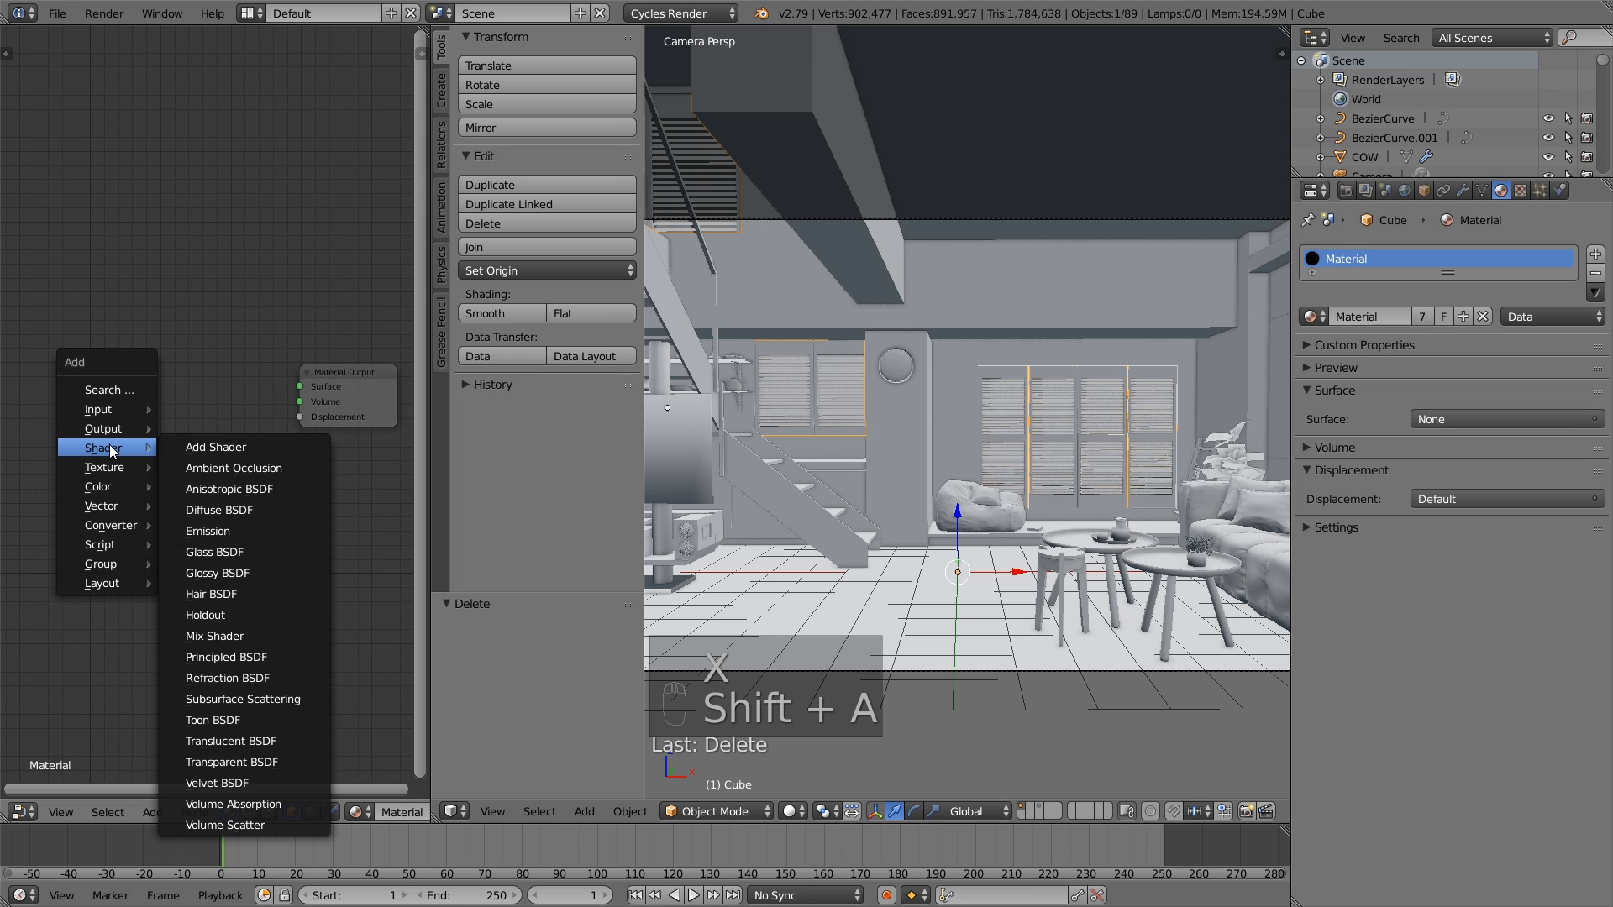
left_click(265, 657)
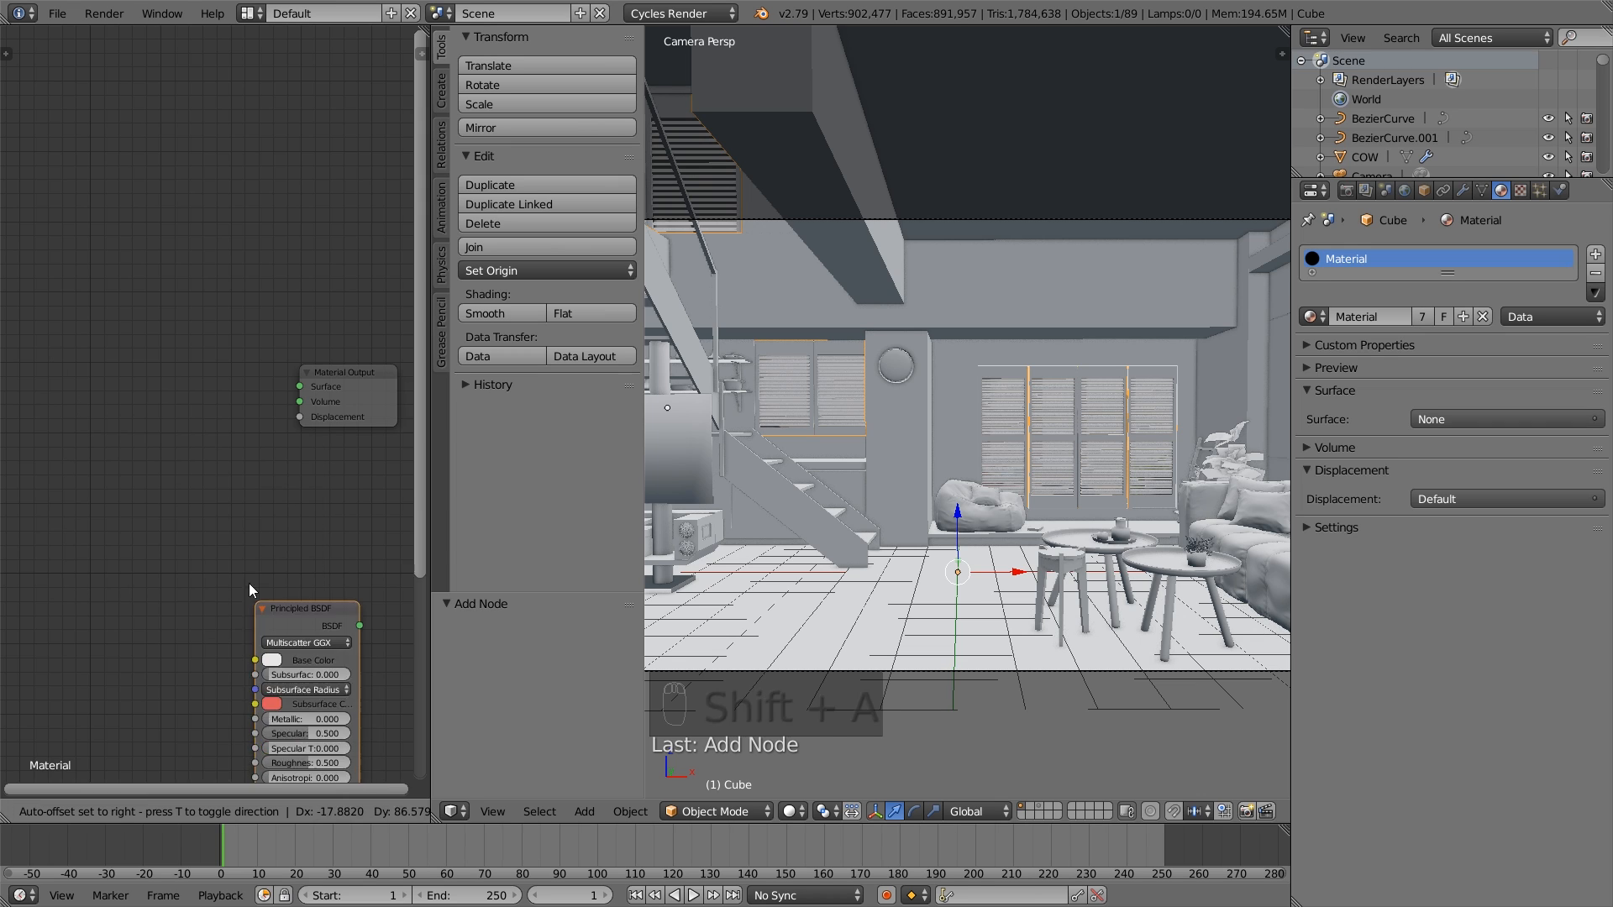
left_click(94, 306)
left_click_drag(200, 333, 325, 353)
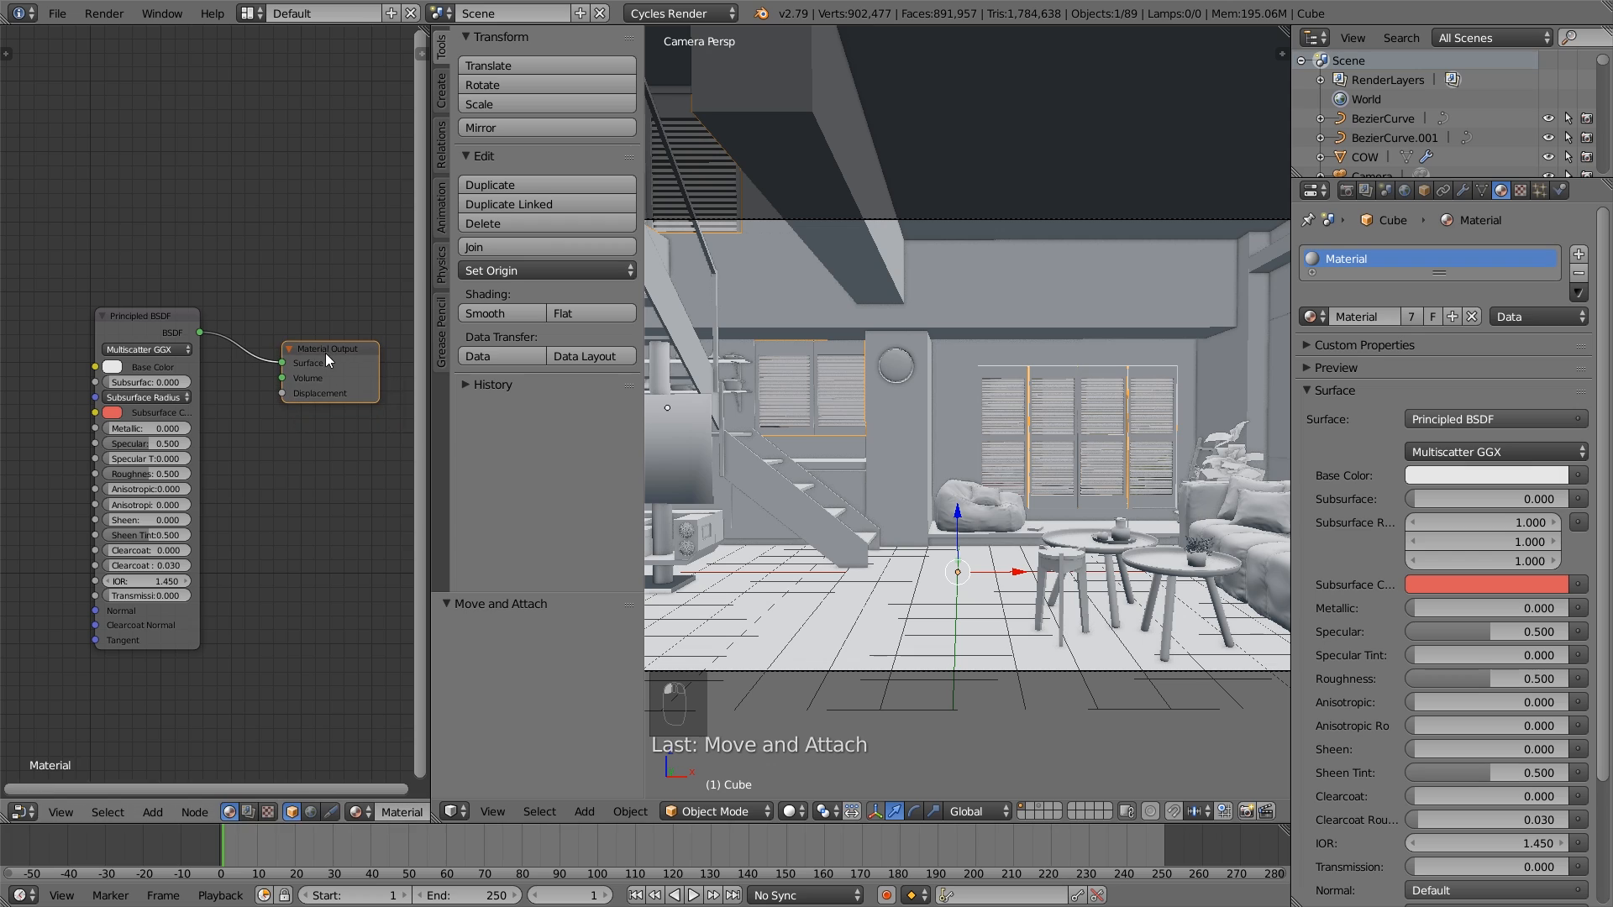
left_click(113, 367)
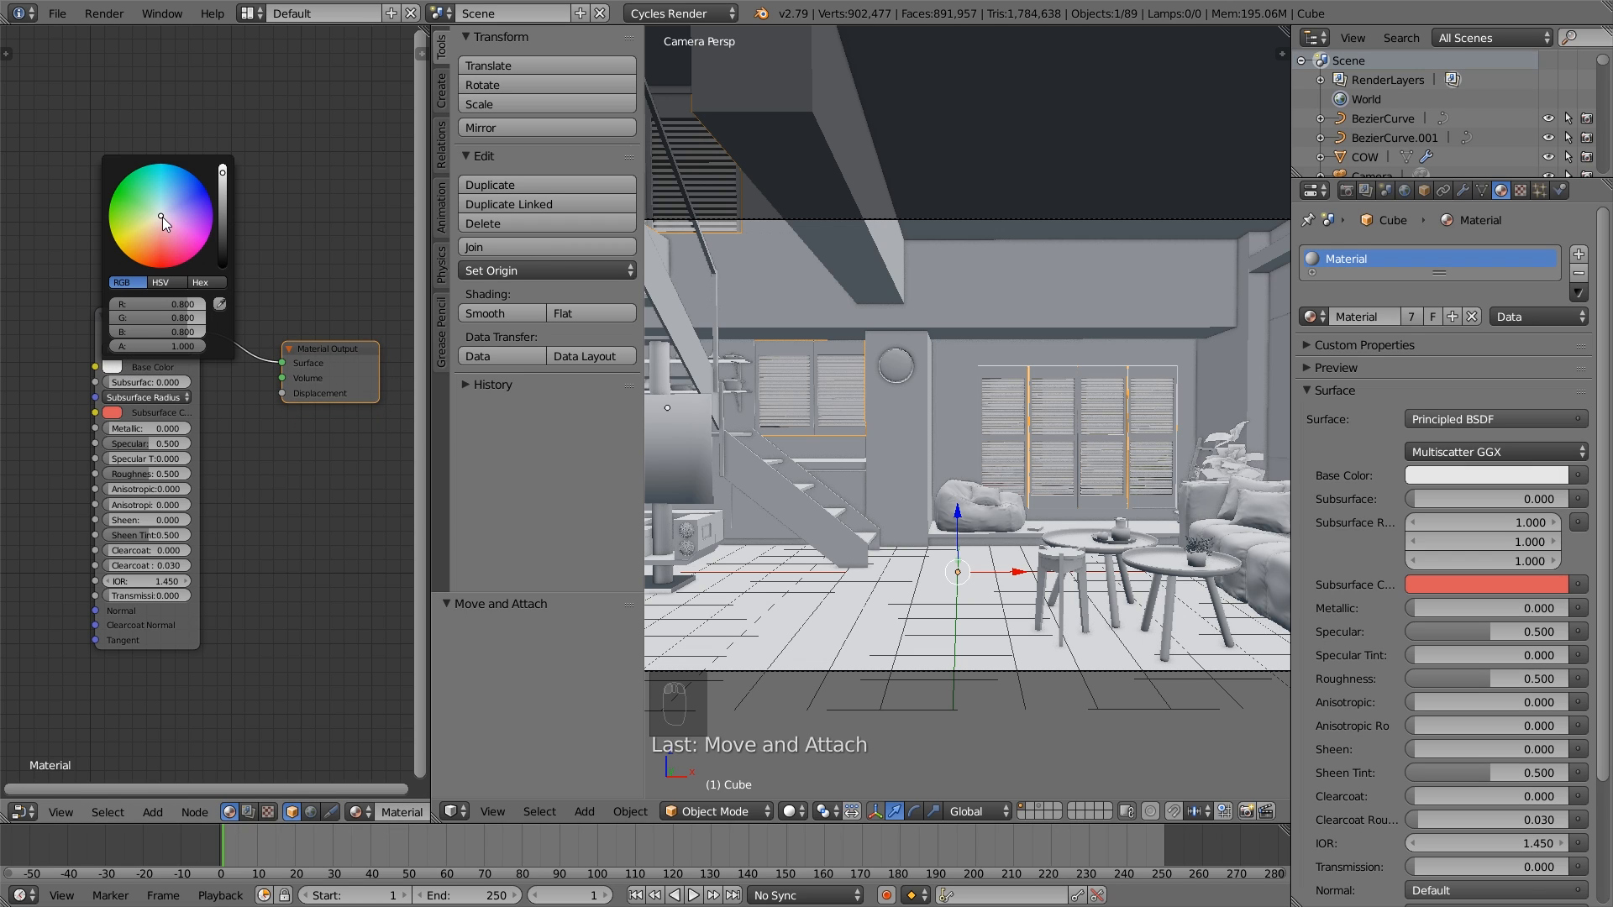
left_click_drag(161, 217, 162, 219)
- Deselect all objects and hide the 3D view's tool shelf
scroll(864, 603, "up", 1)
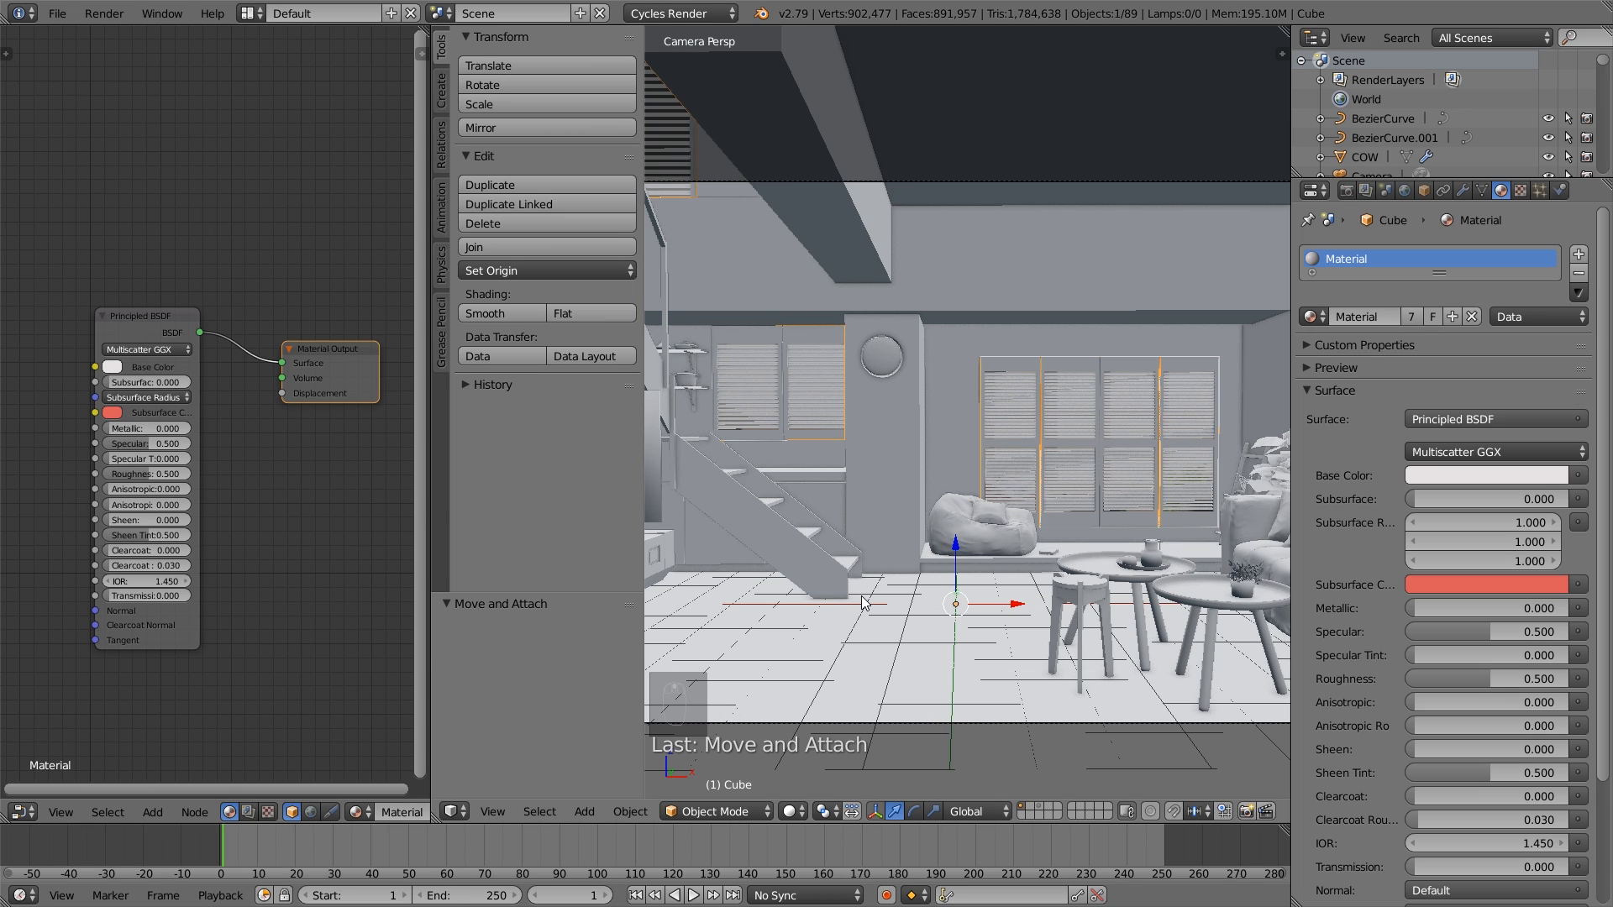
key("a")
key("t")
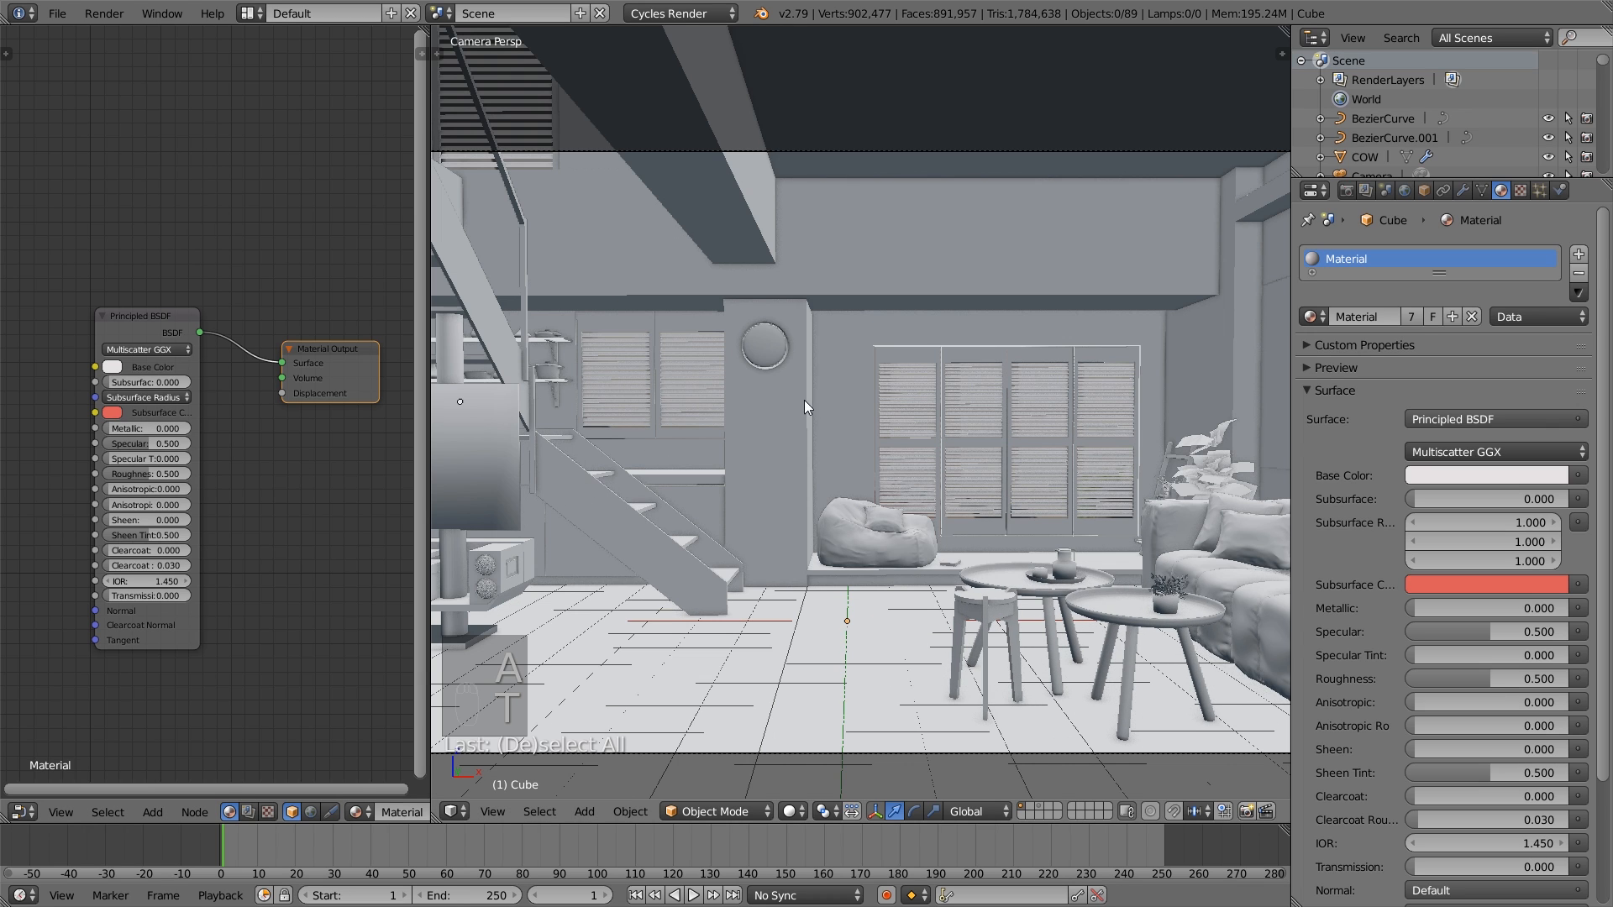
scroll(997, 505, "down", 3)
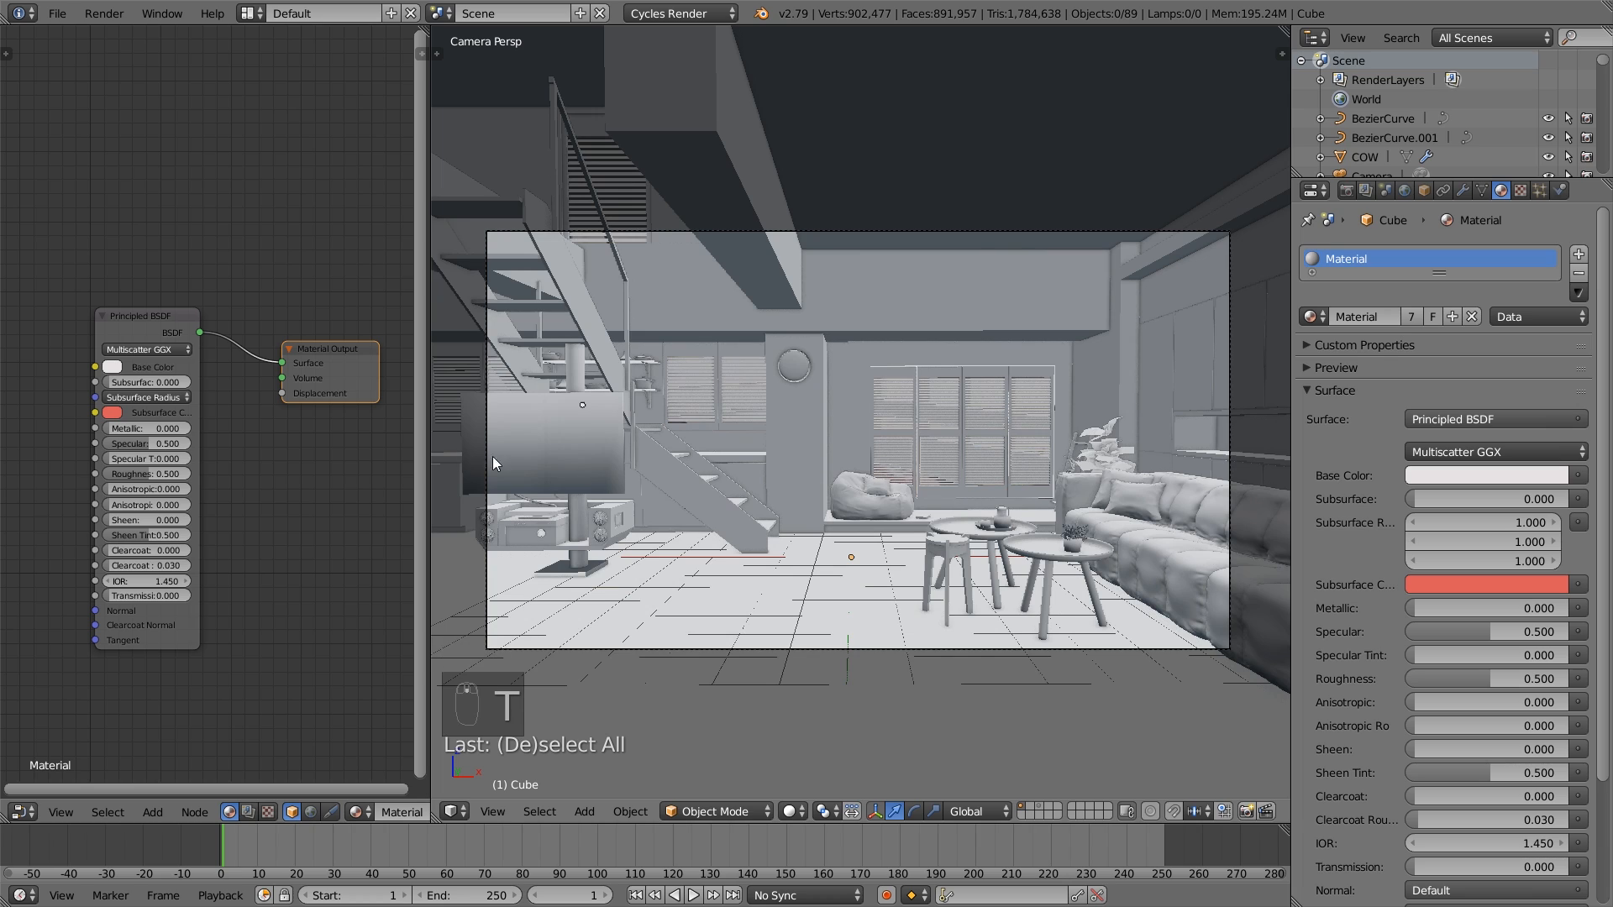
- Shift the Principled BSDF node slightly higher in the node tree
left_click_drag(153, 323, 152, 302)
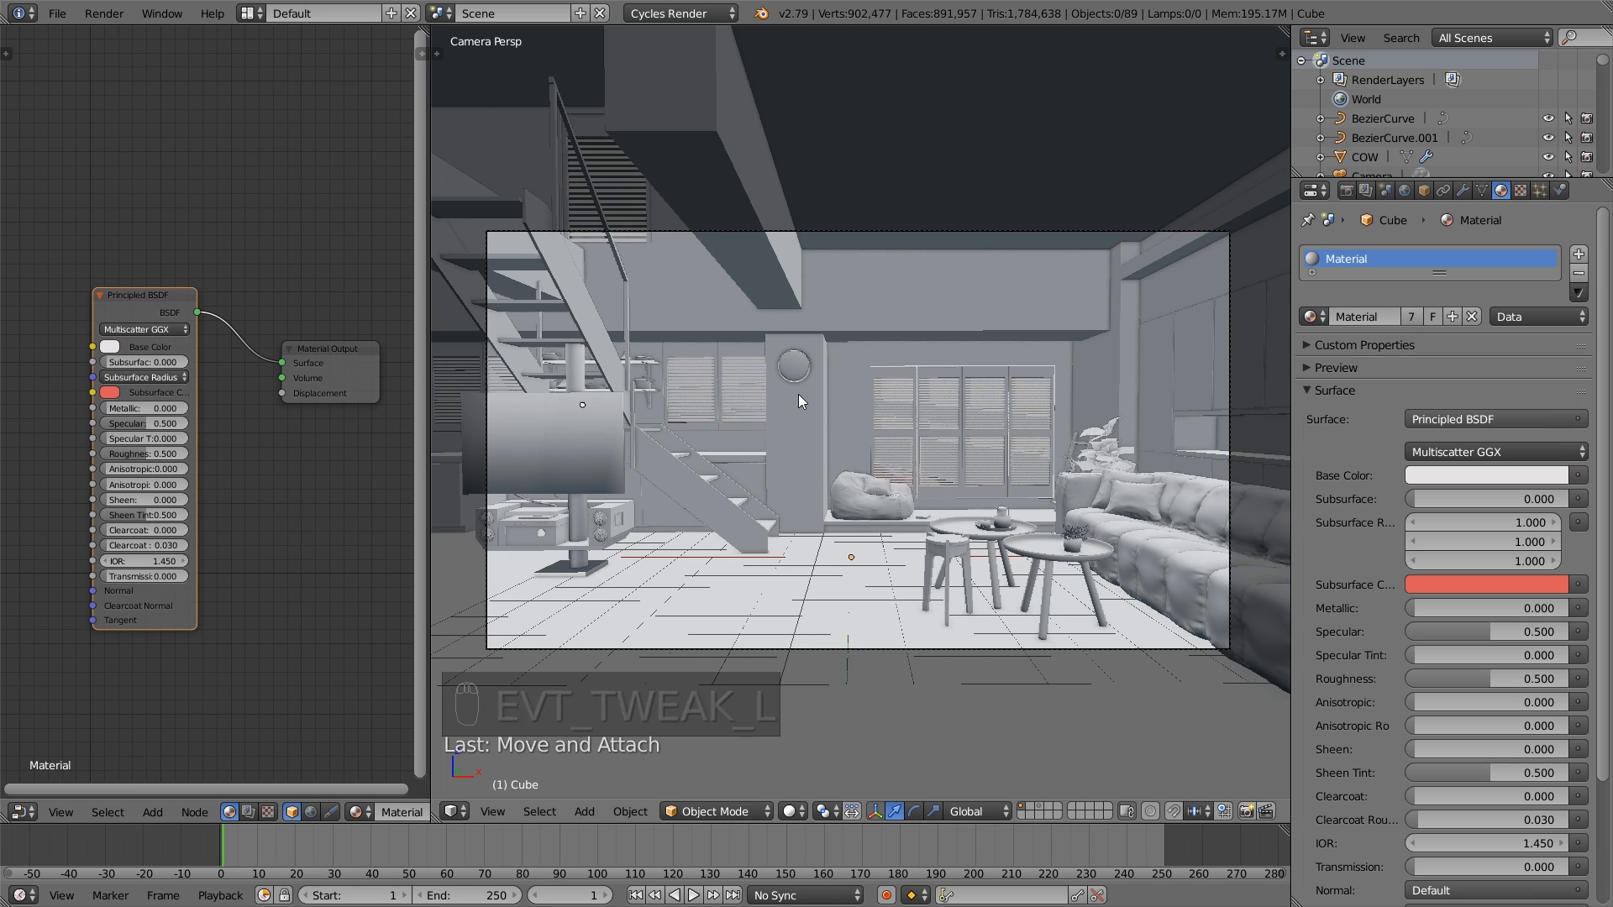
scroll(753, 401, "down", 1)
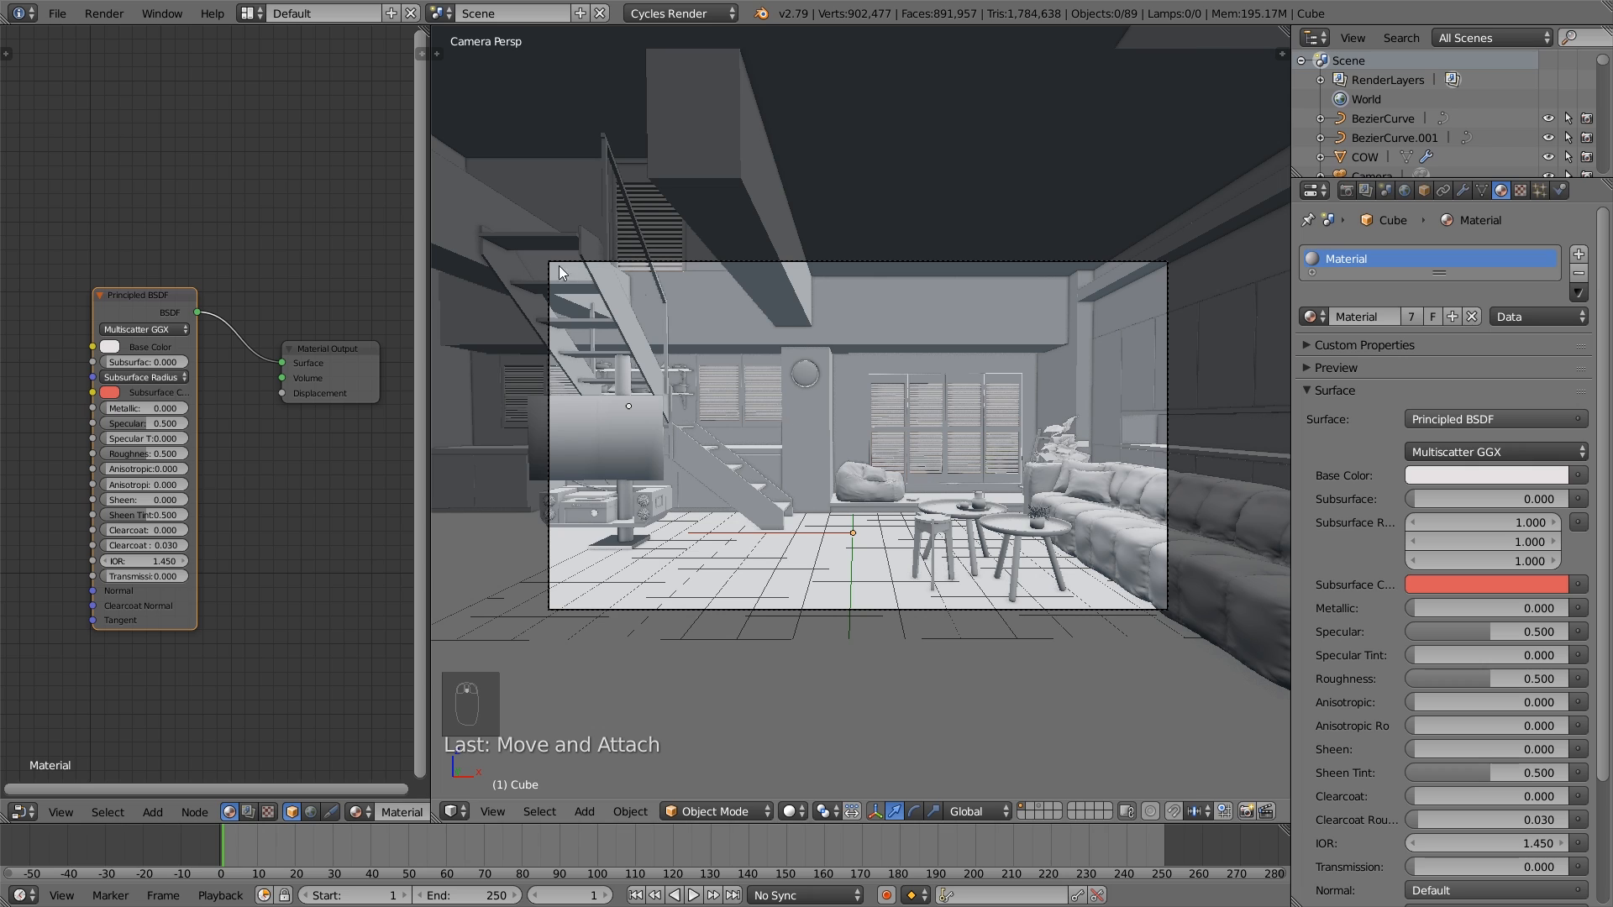
mouse_move(139, 302)
left_mouse_down()
mouse_move(165, 290)
mouse_move(138, 298)
left_mouse_up()
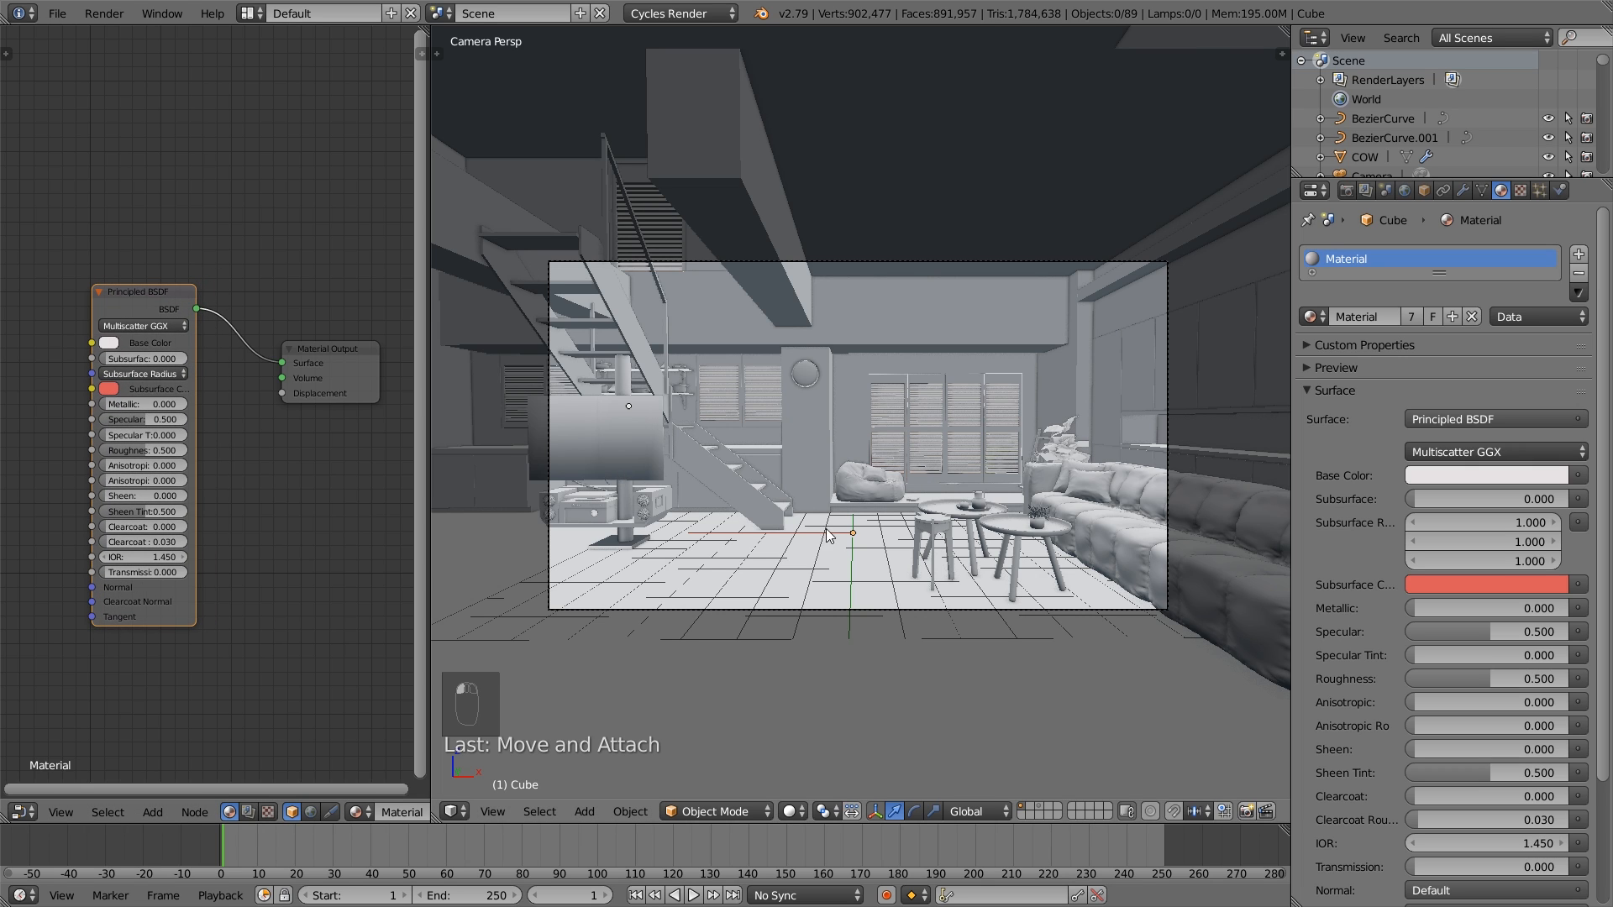
- Box-select the room's objects across the whole camera view
scroll(886, 547, "down", 2)
key("b")
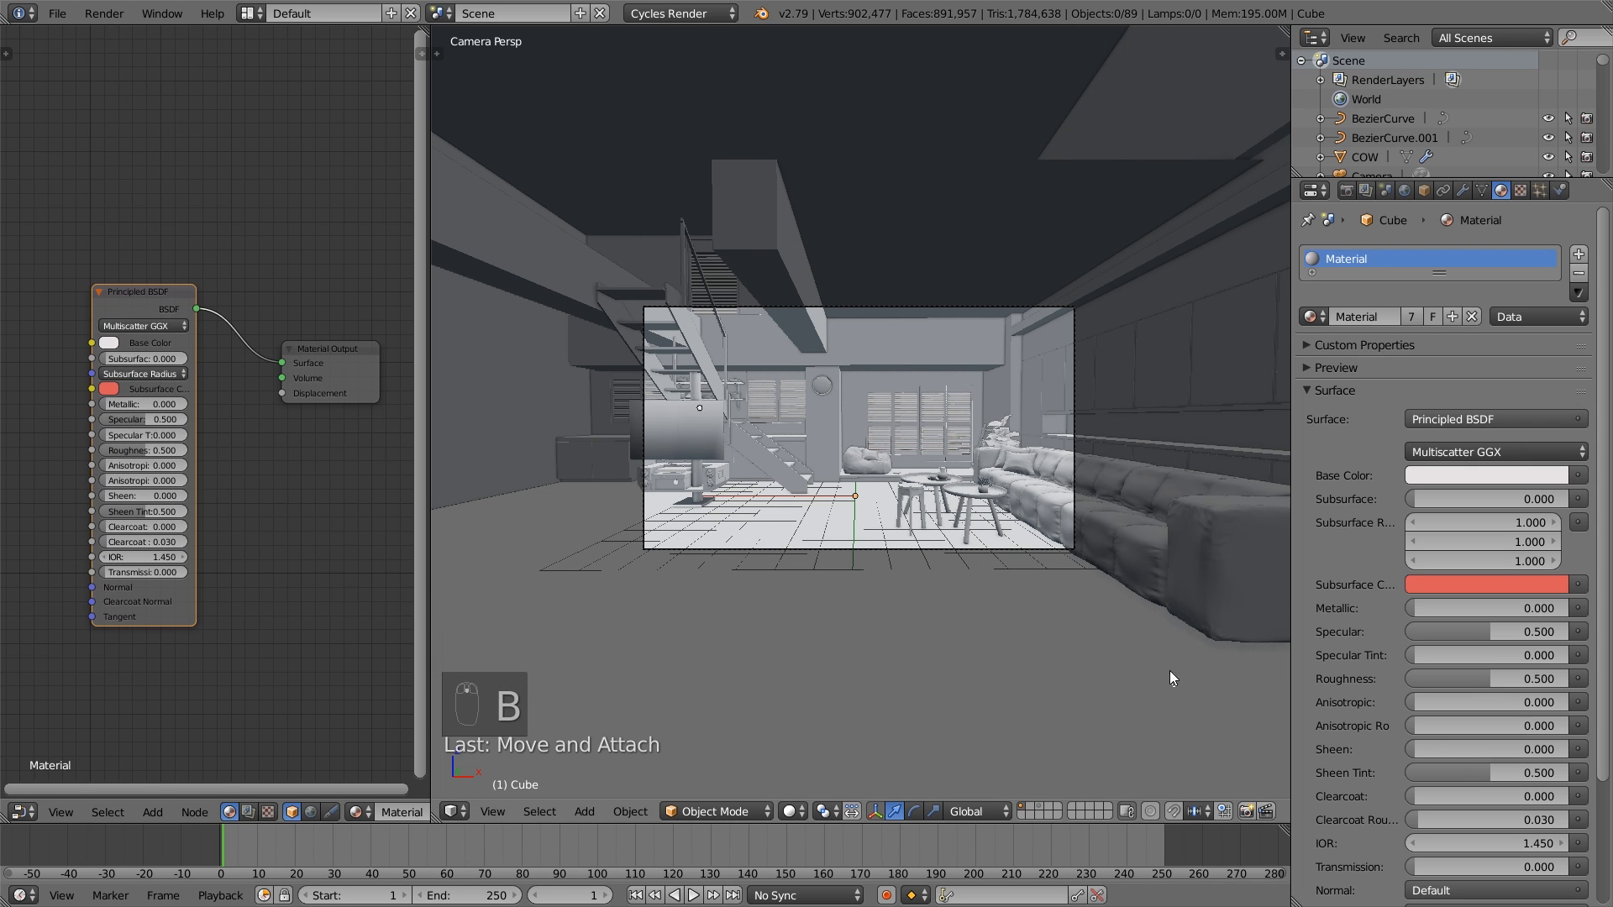
left_click_drag(1175, 687, 522, 135)
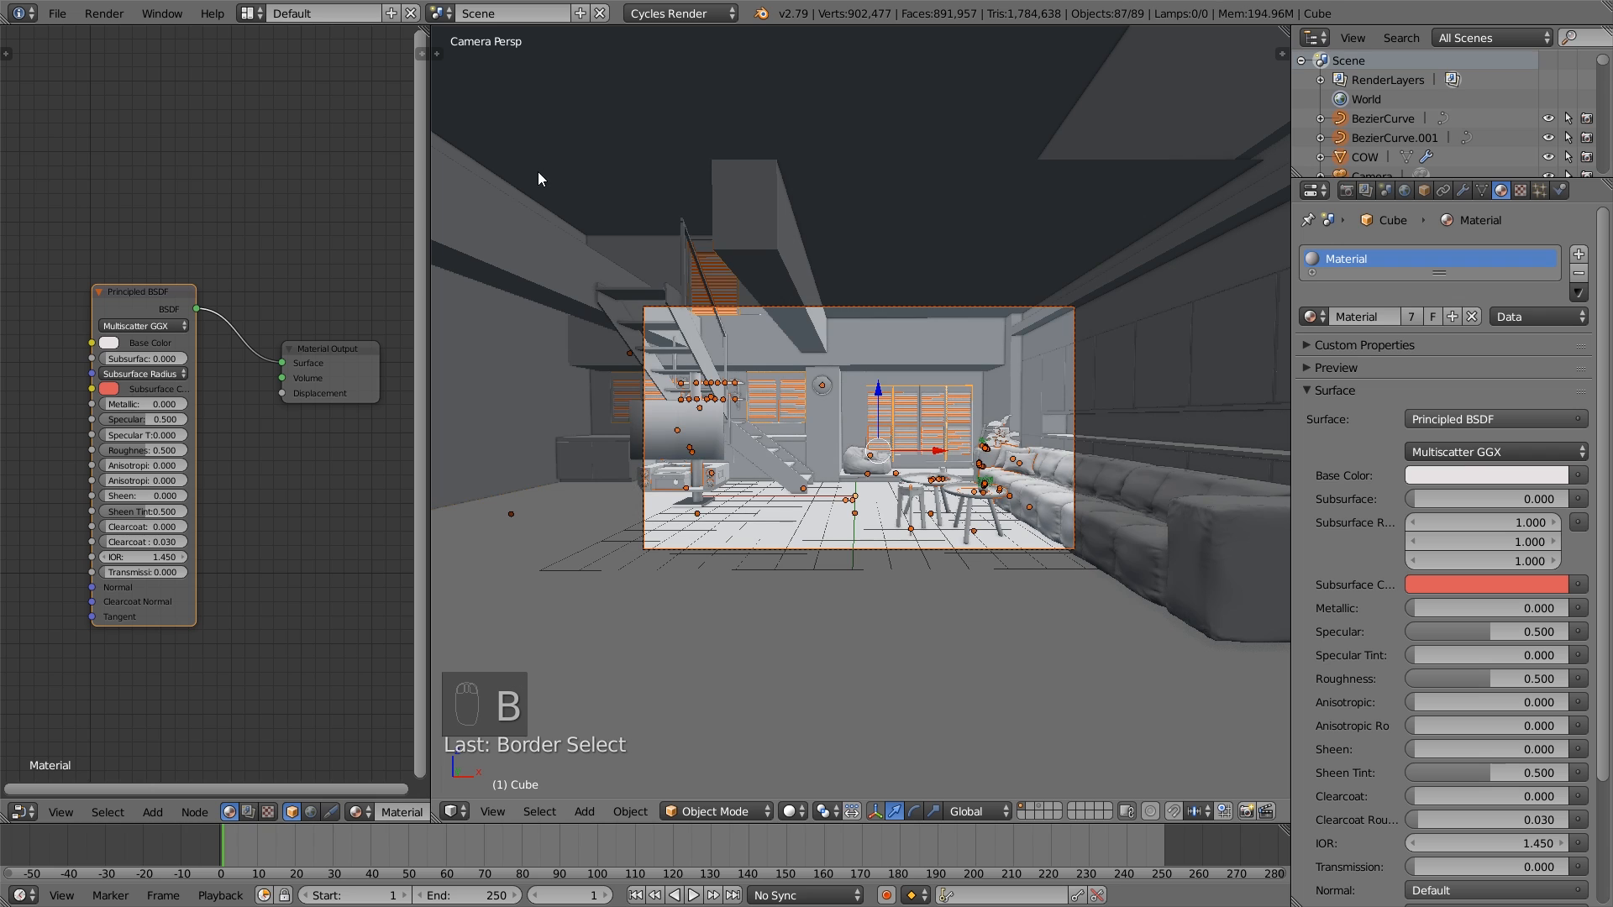
- Remove the leaves of the small potted plant on the round table from the selection
scroll(845, 361, "up", 10)
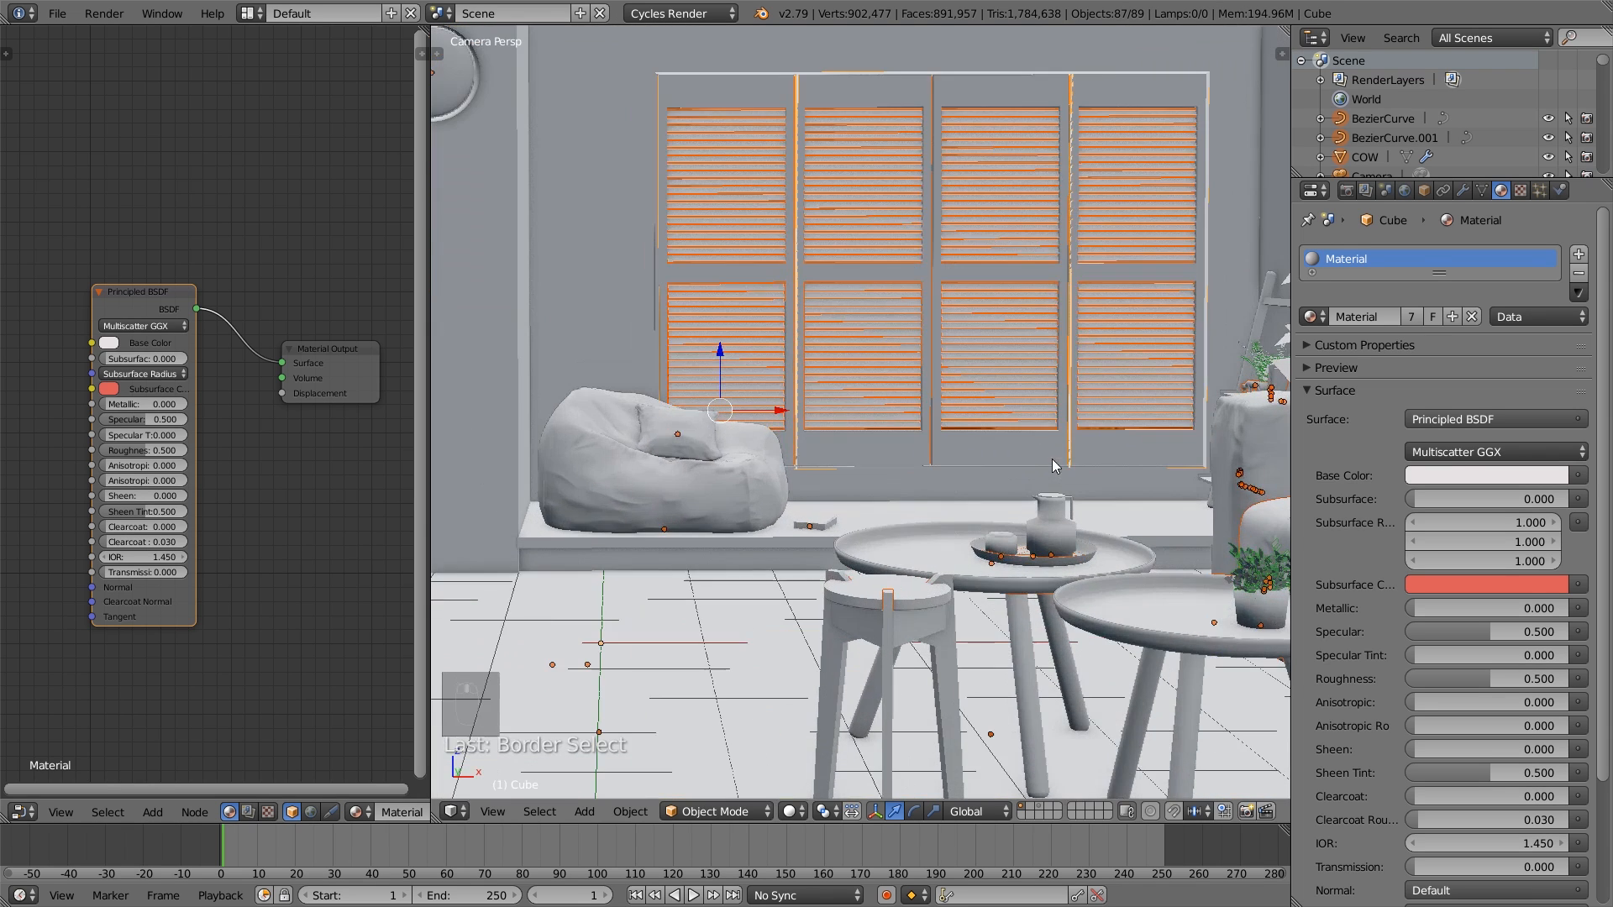
scroll(852, 491, "up", 10)
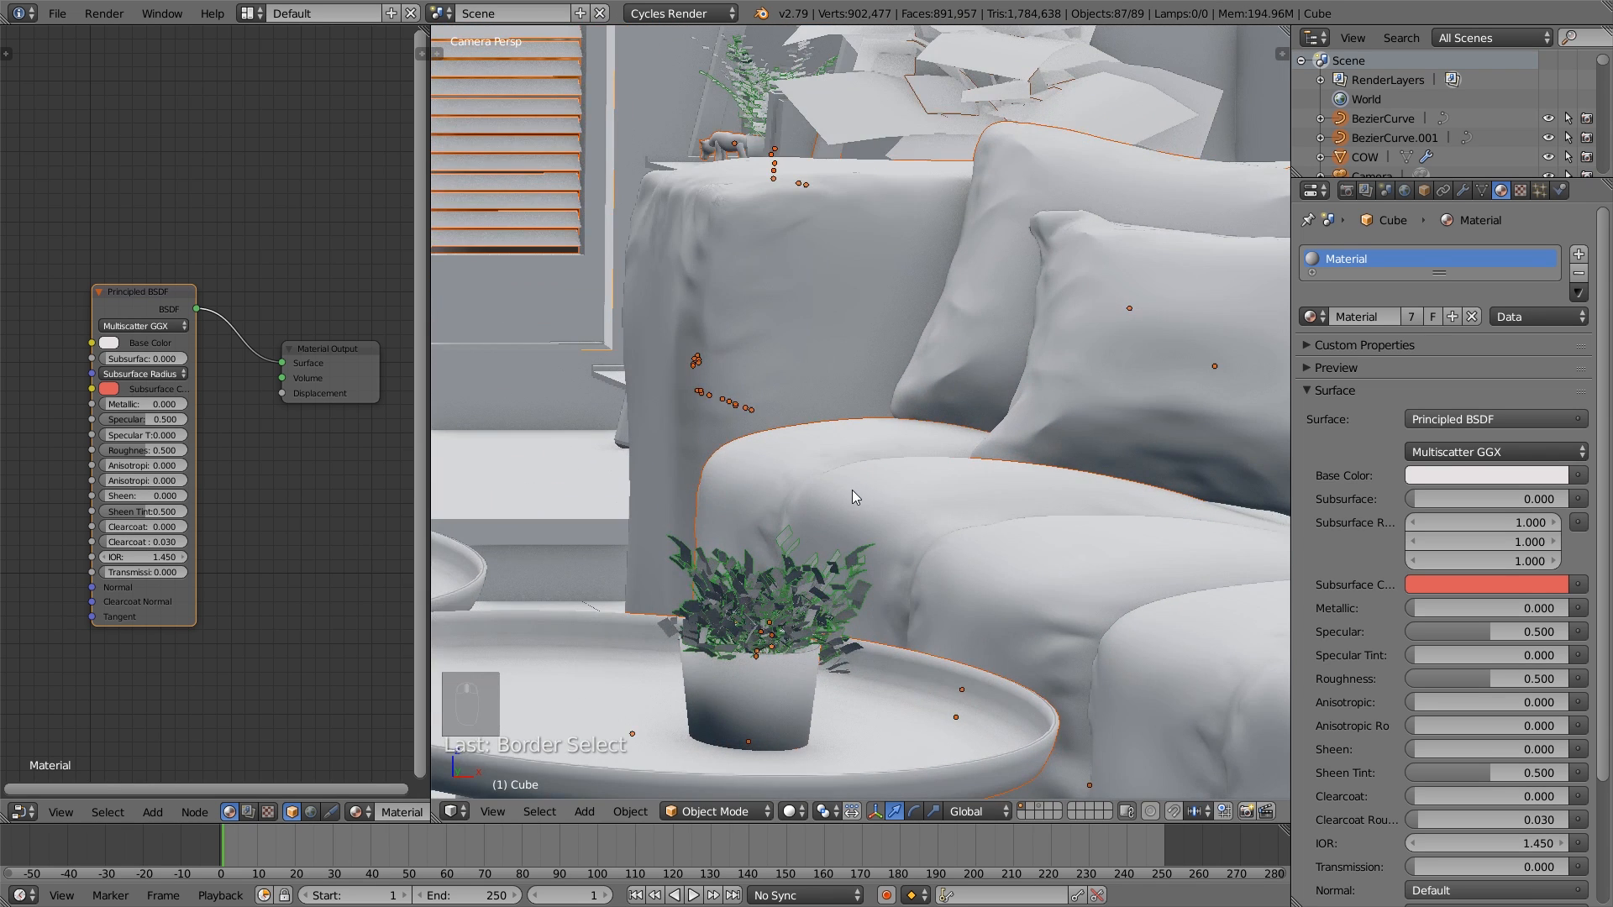
key("b")
middle_click_drag(821, 652, 678, 575)
key("b")
left_click_drag(978, 695, 921, 580)
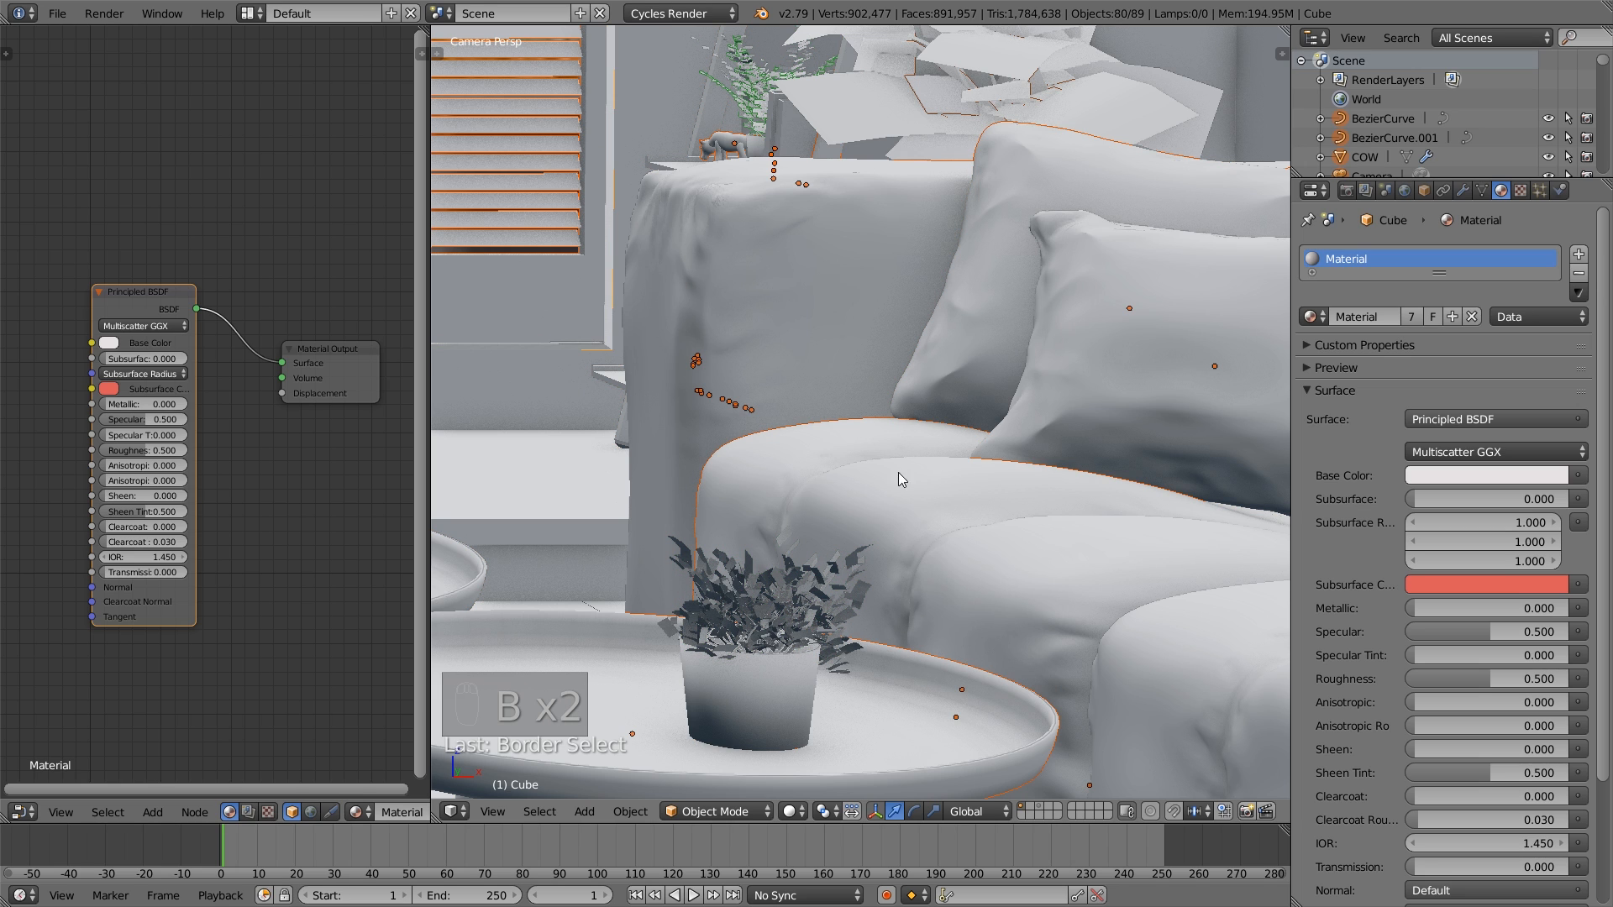
- Remove the leaves of the plant on the ladder shelf behind the sofa from the selection
middle_click_drag(881, 436, 889, 734, "shift")
scroll(794, 482, "up", 8)
key("b")
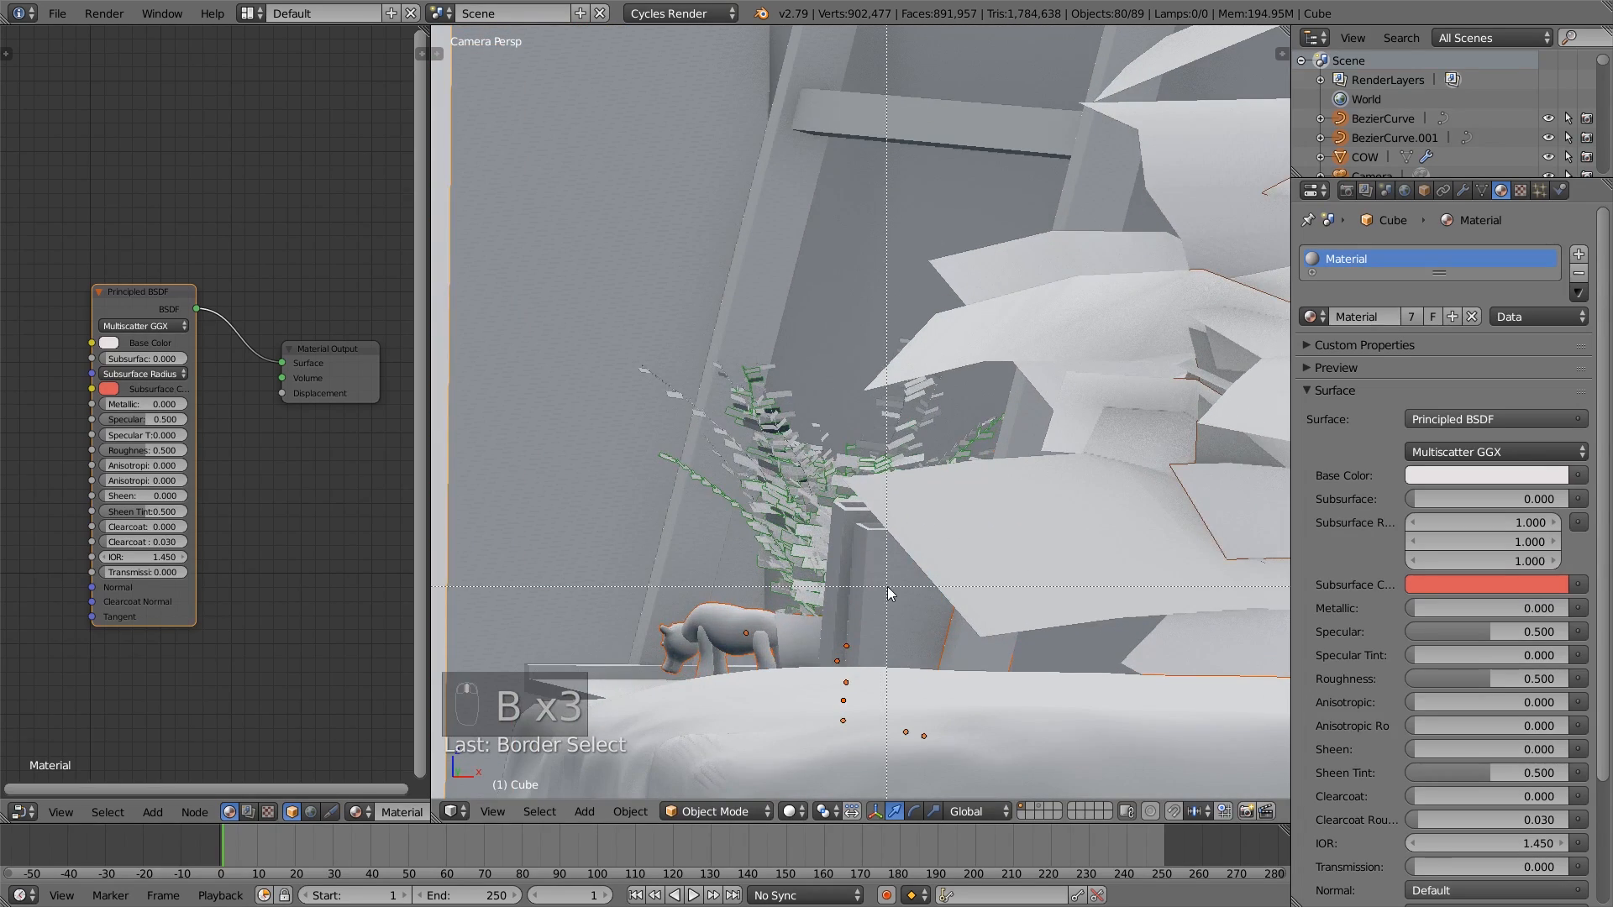
middle_click_drag(901, 588, 740, 441)
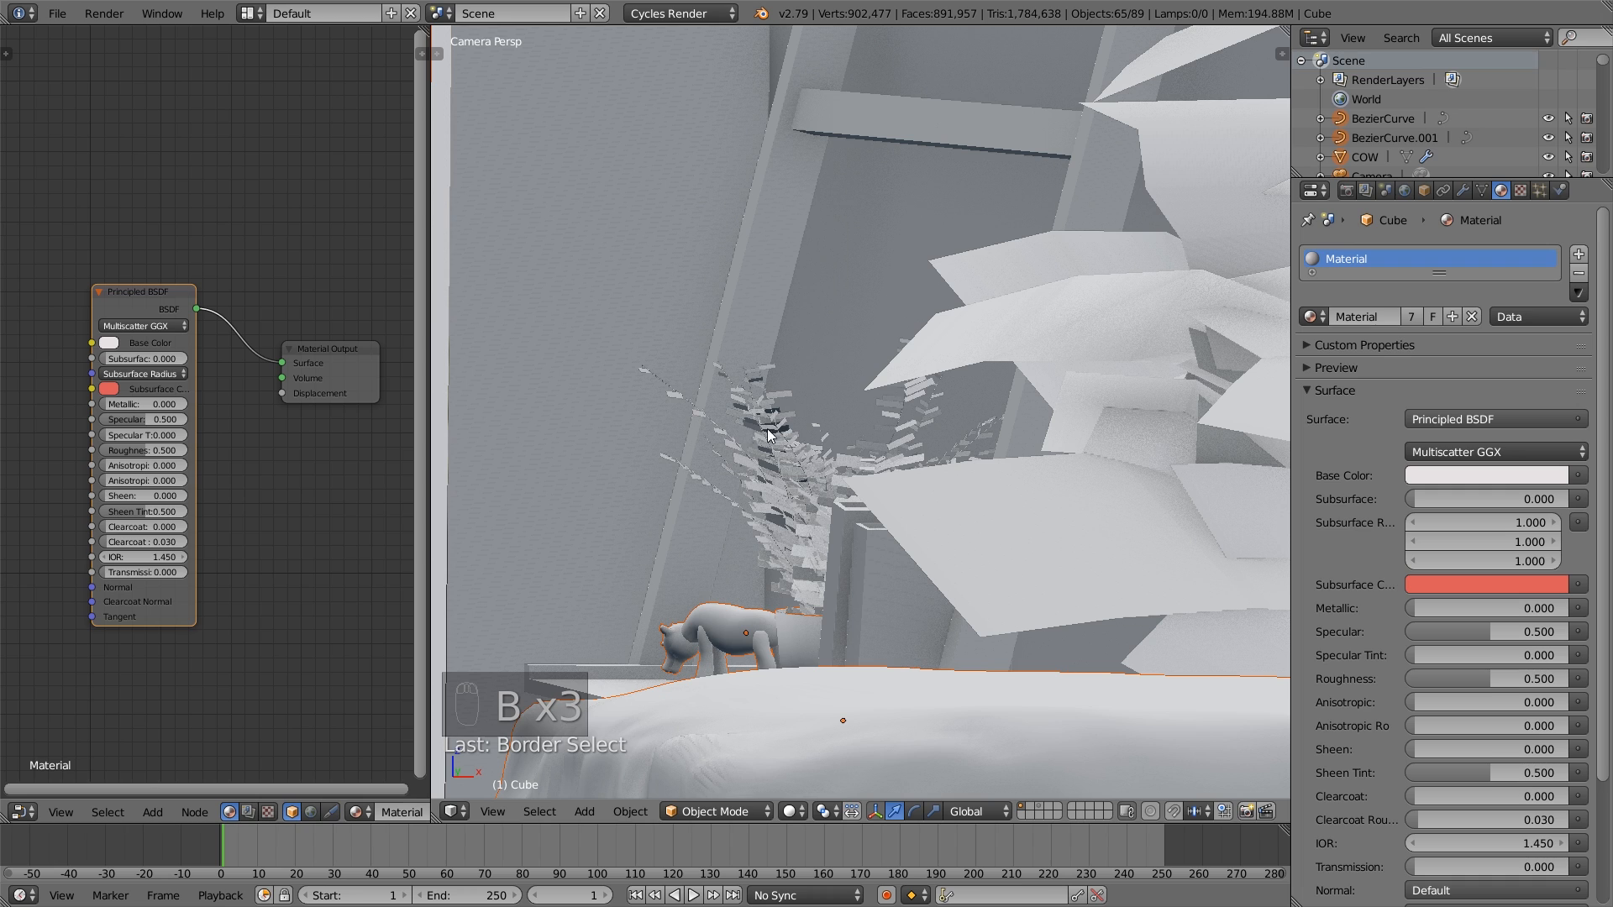
- Add the ladder shelf and its nearby objects back to the selection while keeping the plant leaves deselected
key("b")
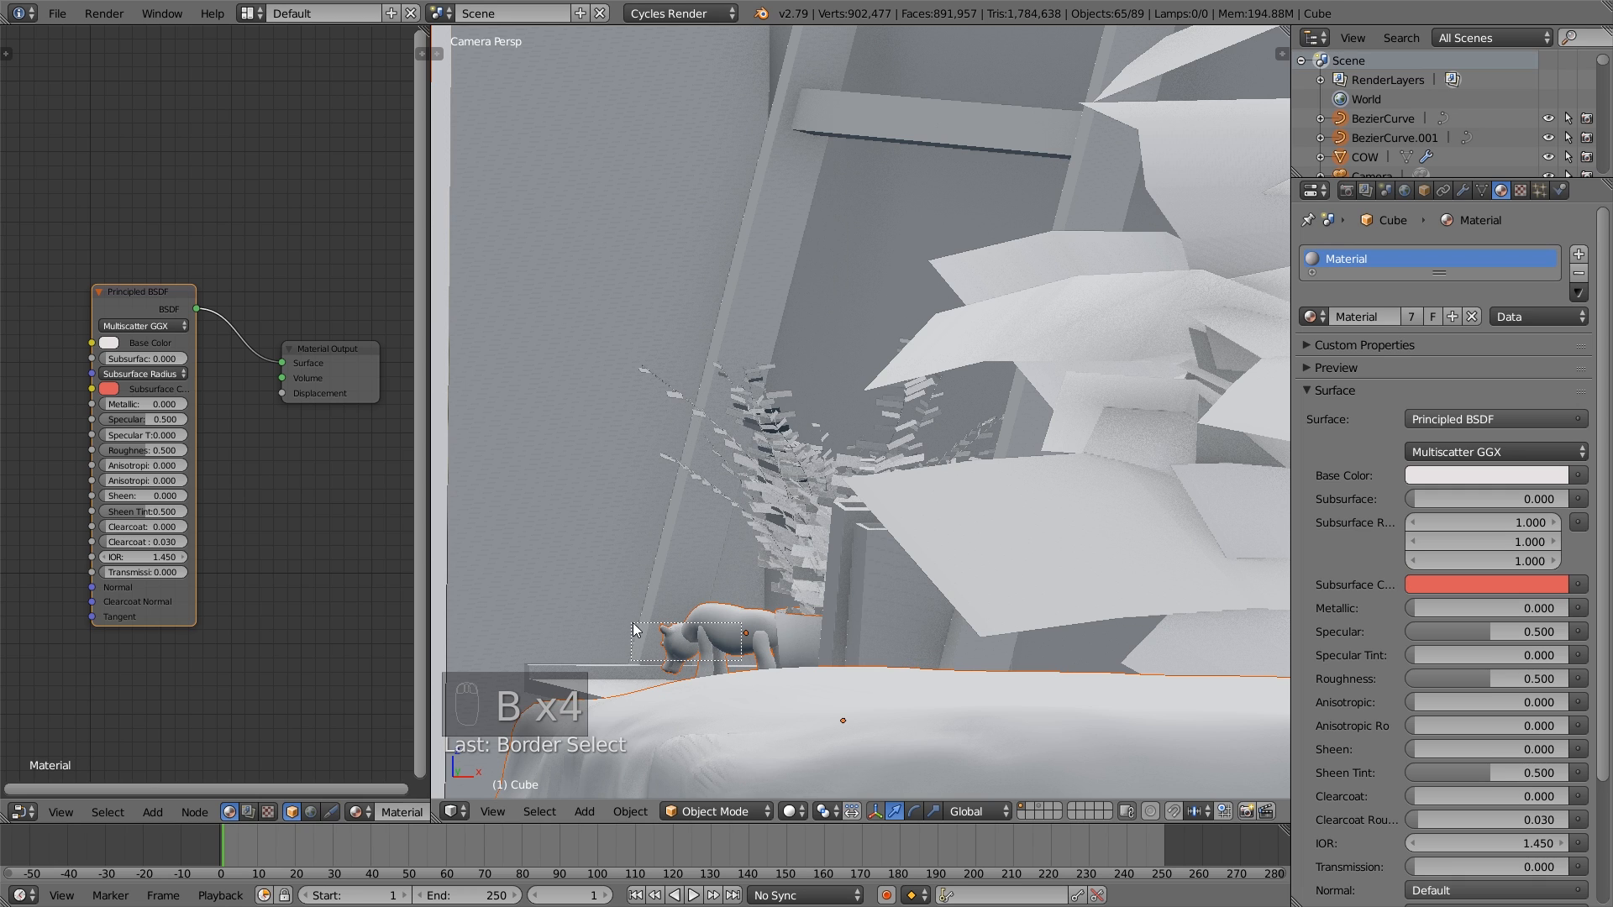
left_click_drag(633, 622, 864, 662)
key("b")
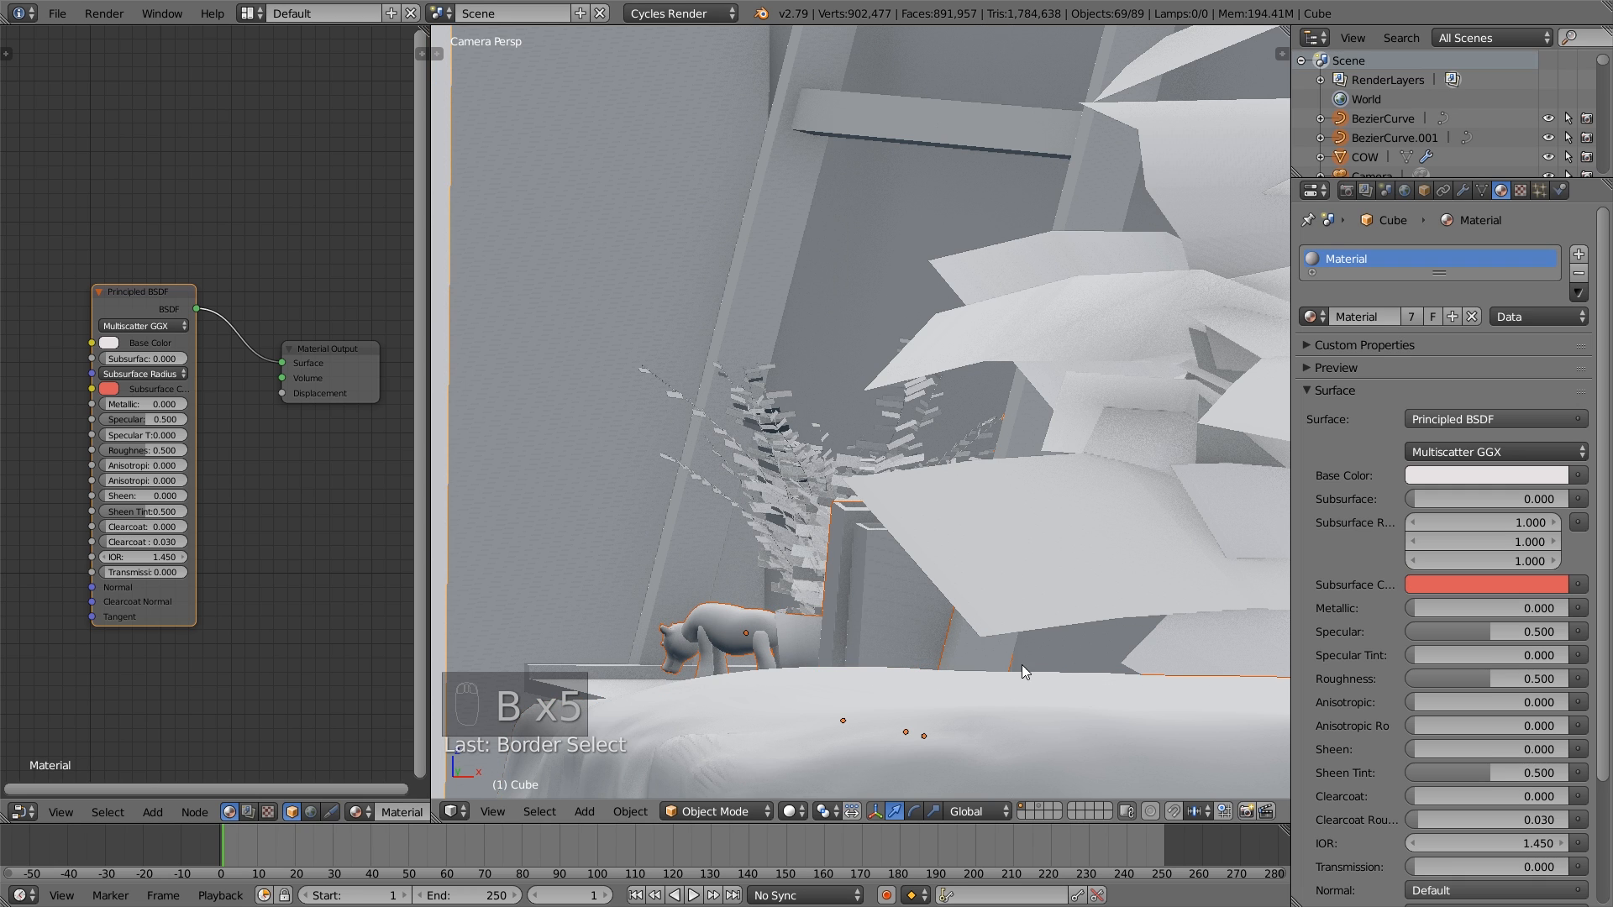
middle_click_drag(1022, 663, 638, 623, "shift")
key("b")
middle_click_drag(1000, 489, 944, 427)
scroll(955, 425, "down", 5)
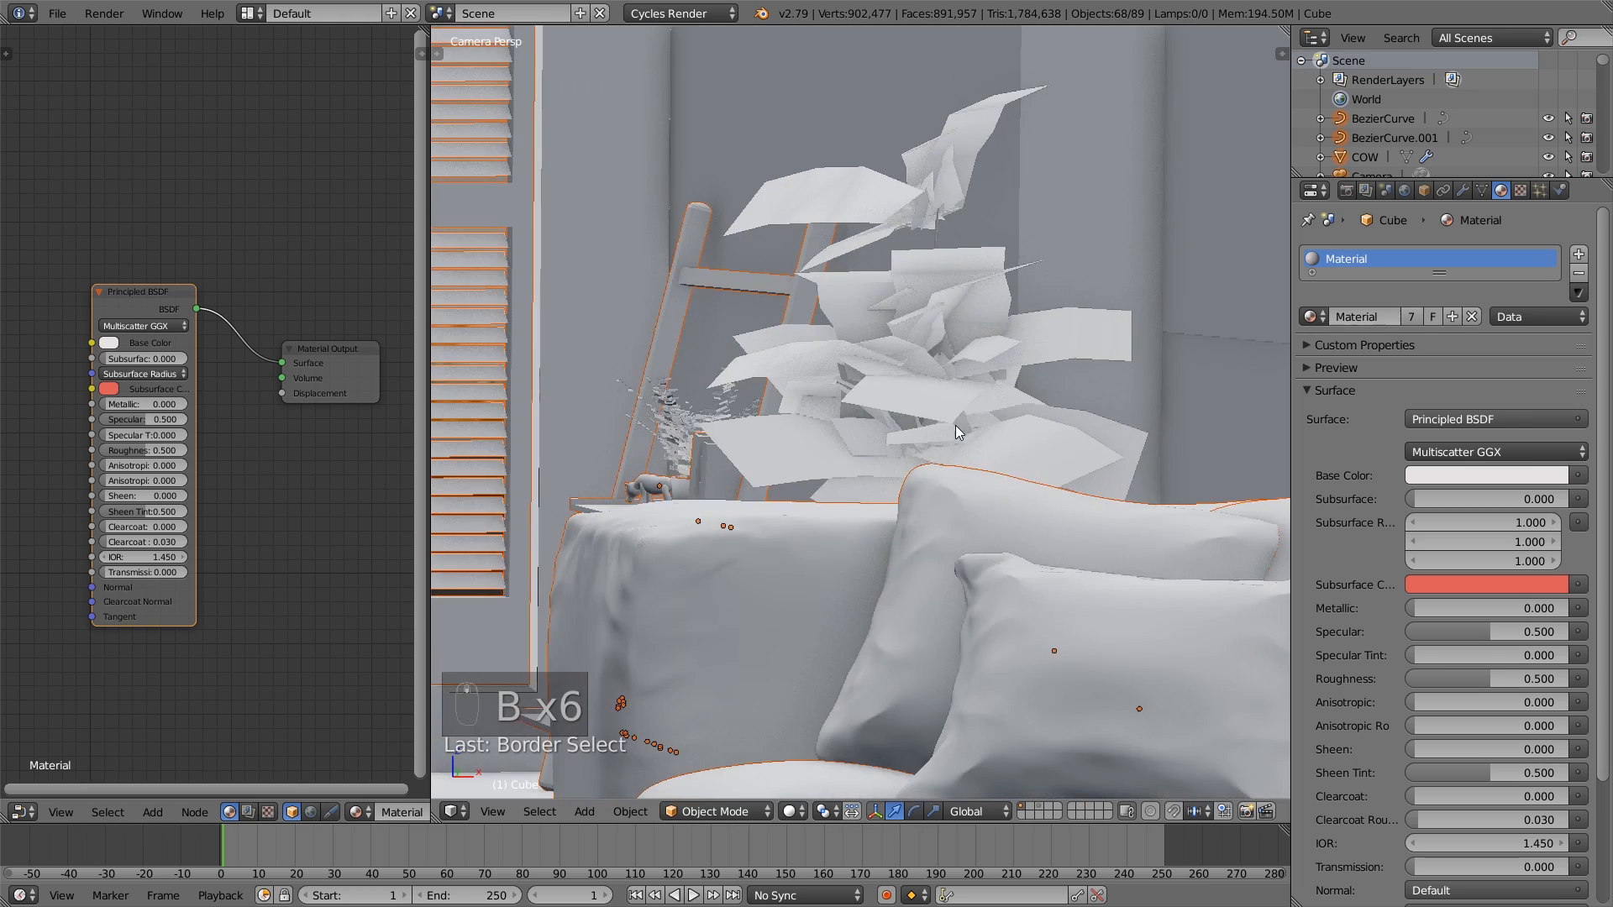
key("b")
left_click_drag(1160, 227, 1094, 176)
scroll(1087, 249, "down", 6)
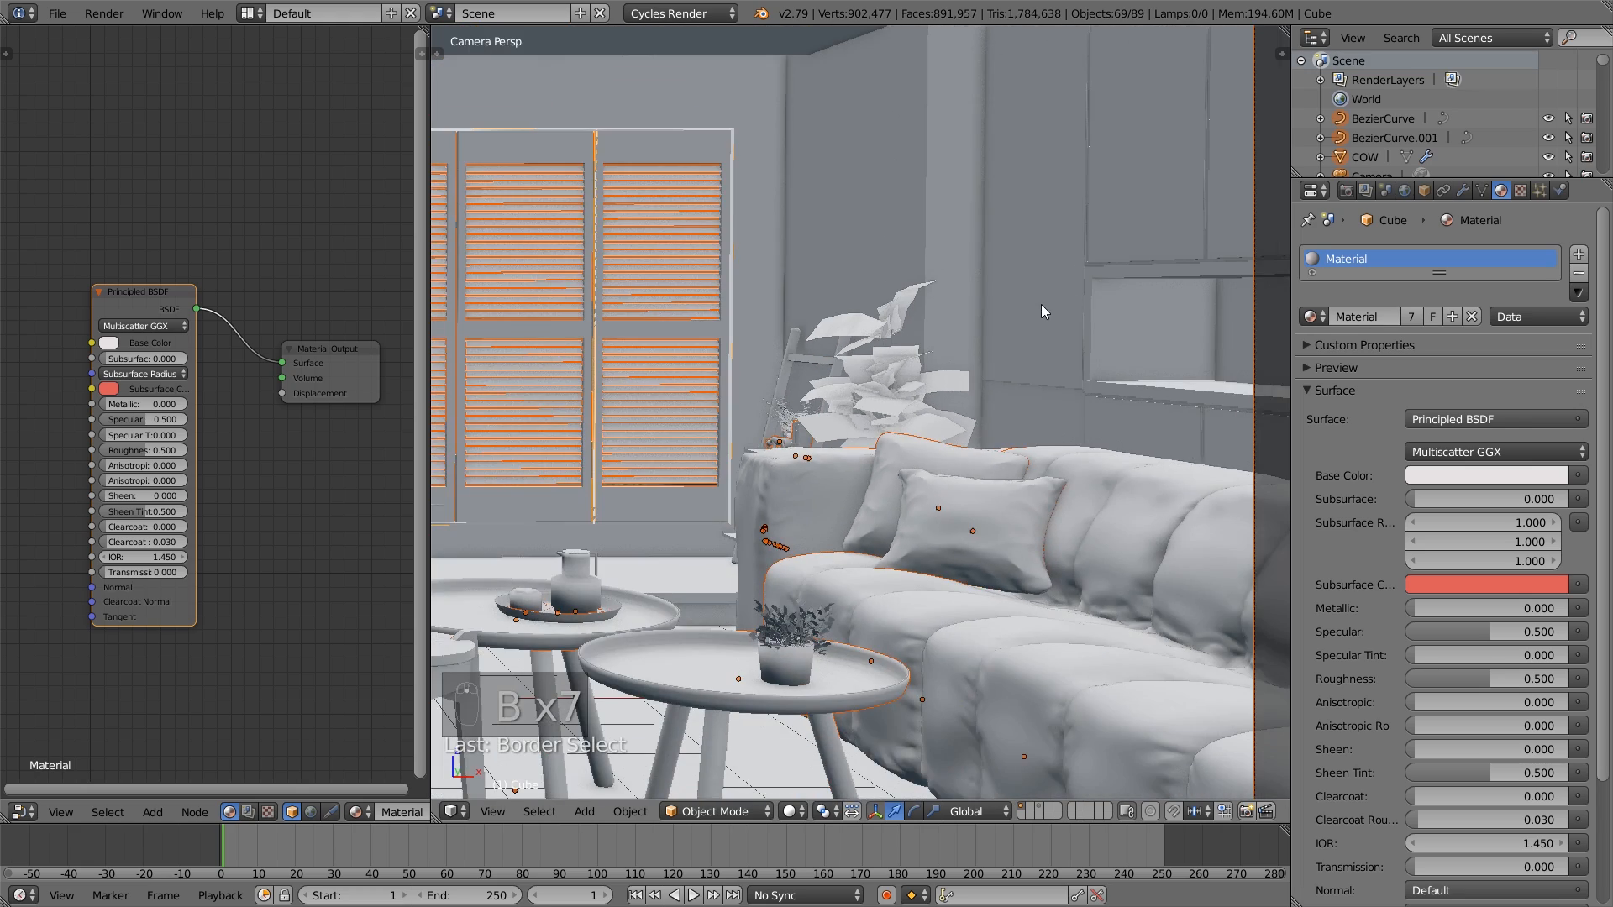
- Test-move the selected objects to check what the selection includes, and cancel the move
scroll(1041, 305, "down", 6)
key("g")
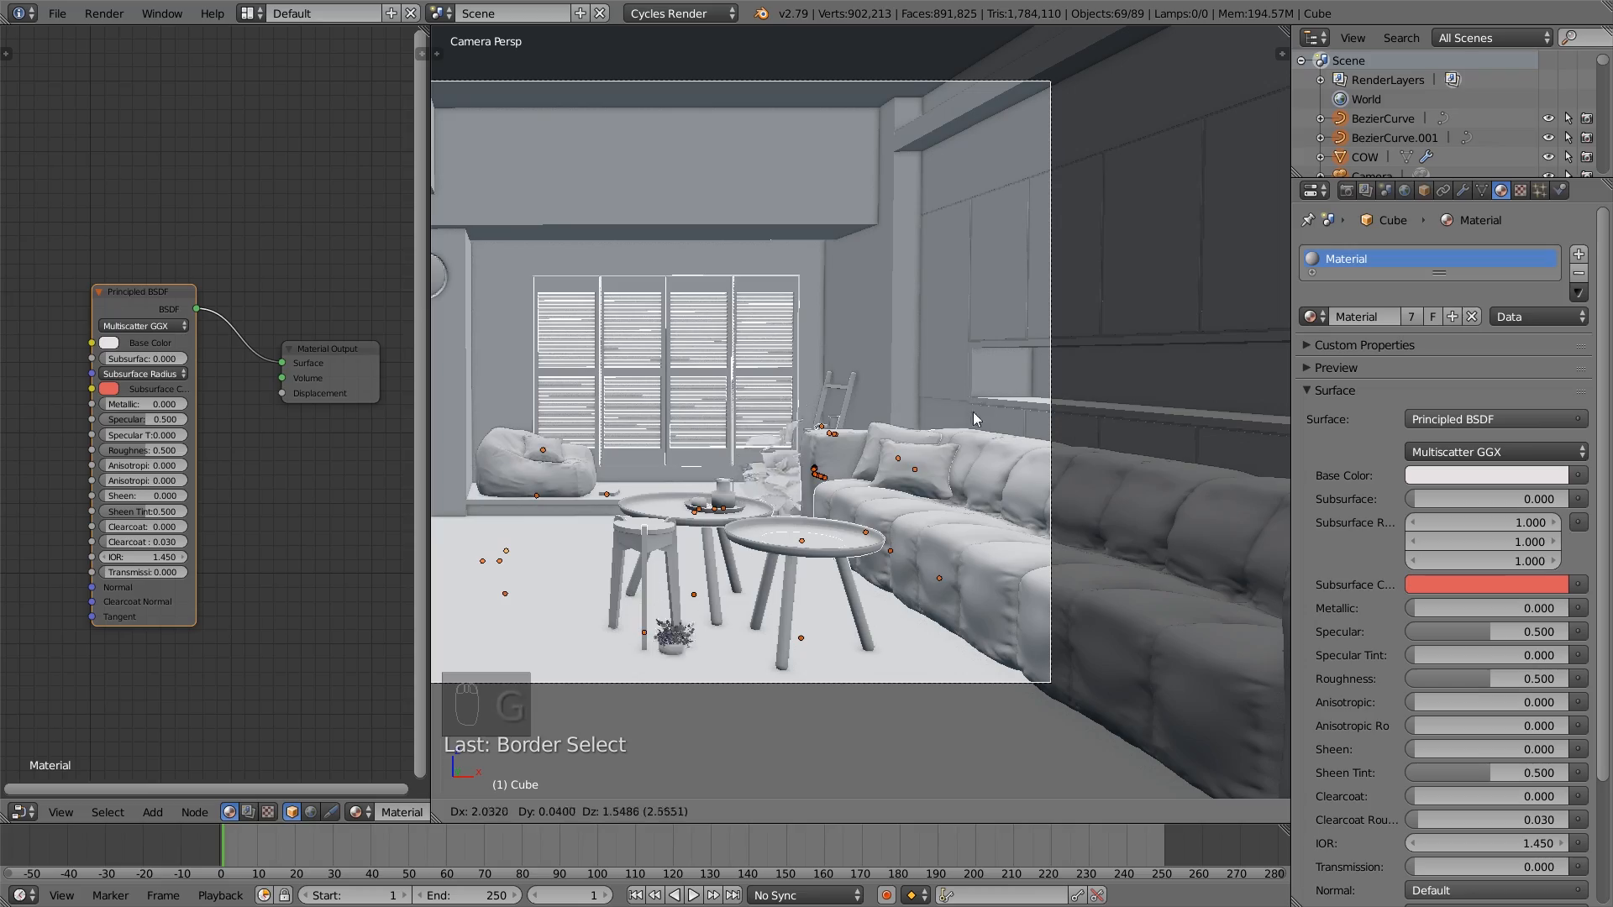
left_click(908, 473)
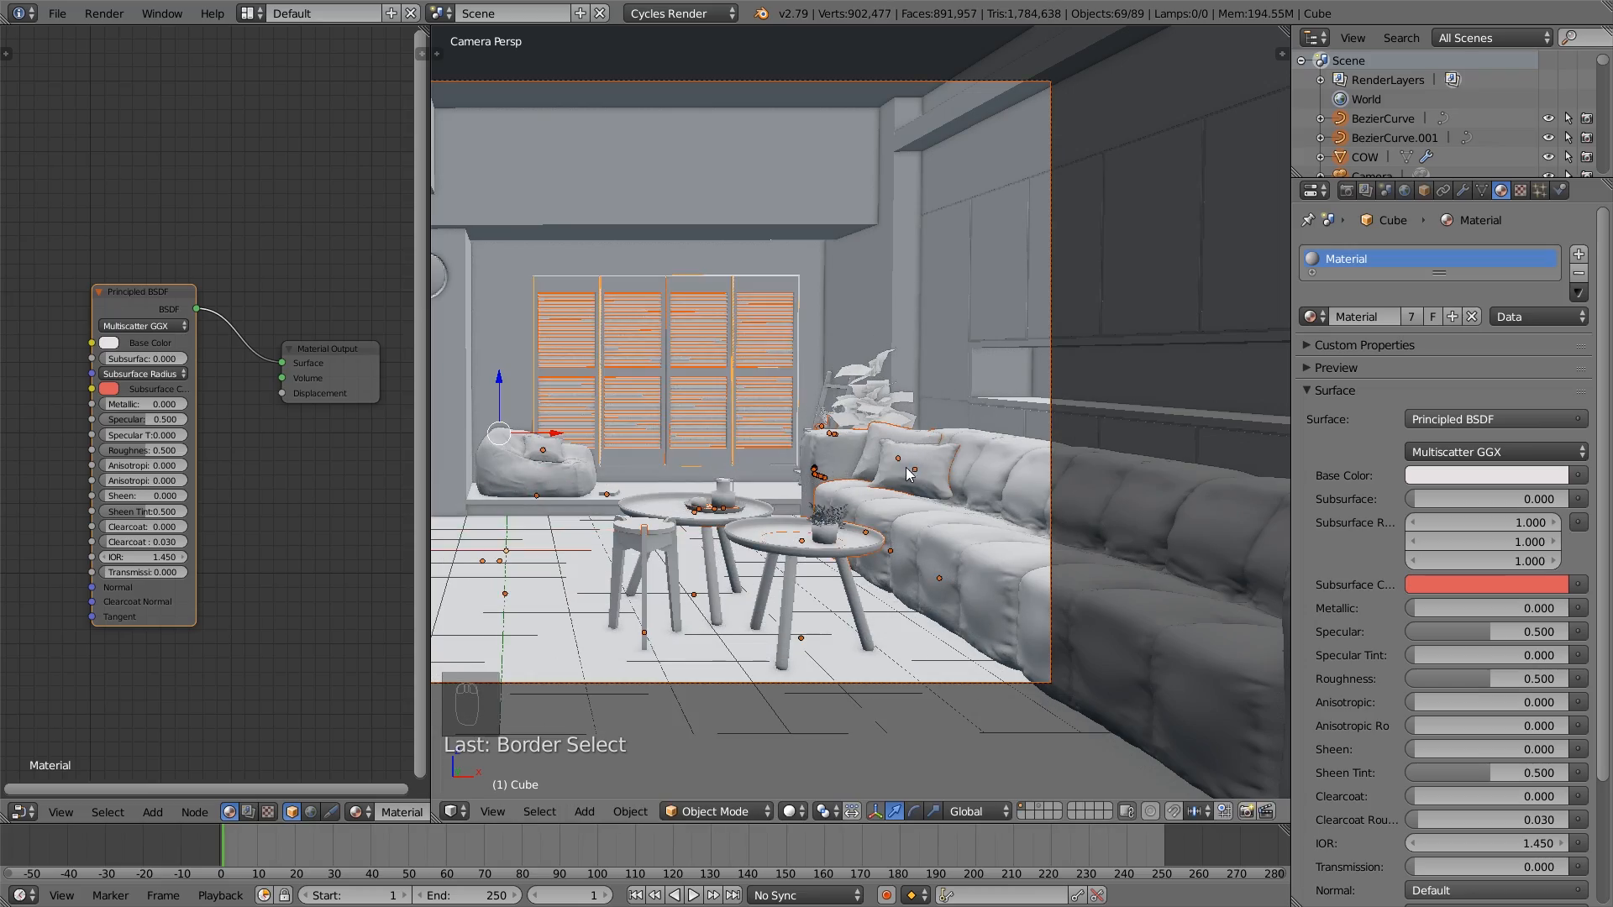
- Remove the leaves of the potted plant on the ladder shelf's lowest board from the selection
scroll(908, 473, "down", 1)
middle_click_drag(907, 473, 966, 496)
scroll(973, 447, "up", 6)
middle_click_drag(954, 403, 1017, 542, "shift")
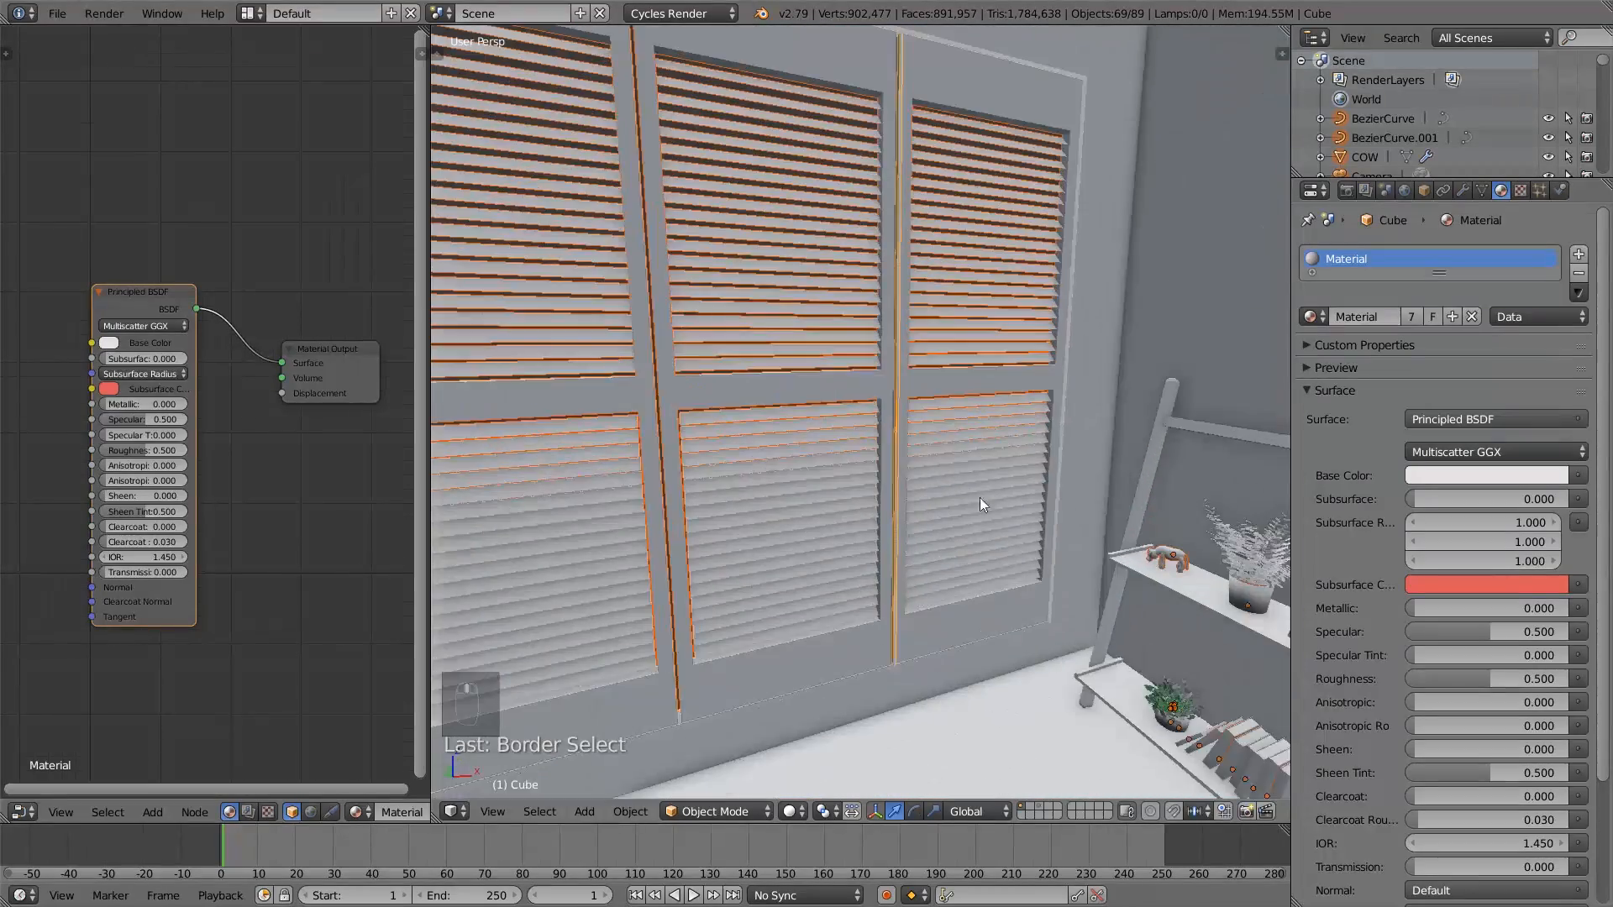
middle_click_drag(1016, 542, 1077, 572, "shift")
scroll(929, 511, "up", 3)
scroll(954, 477, "up", 2)
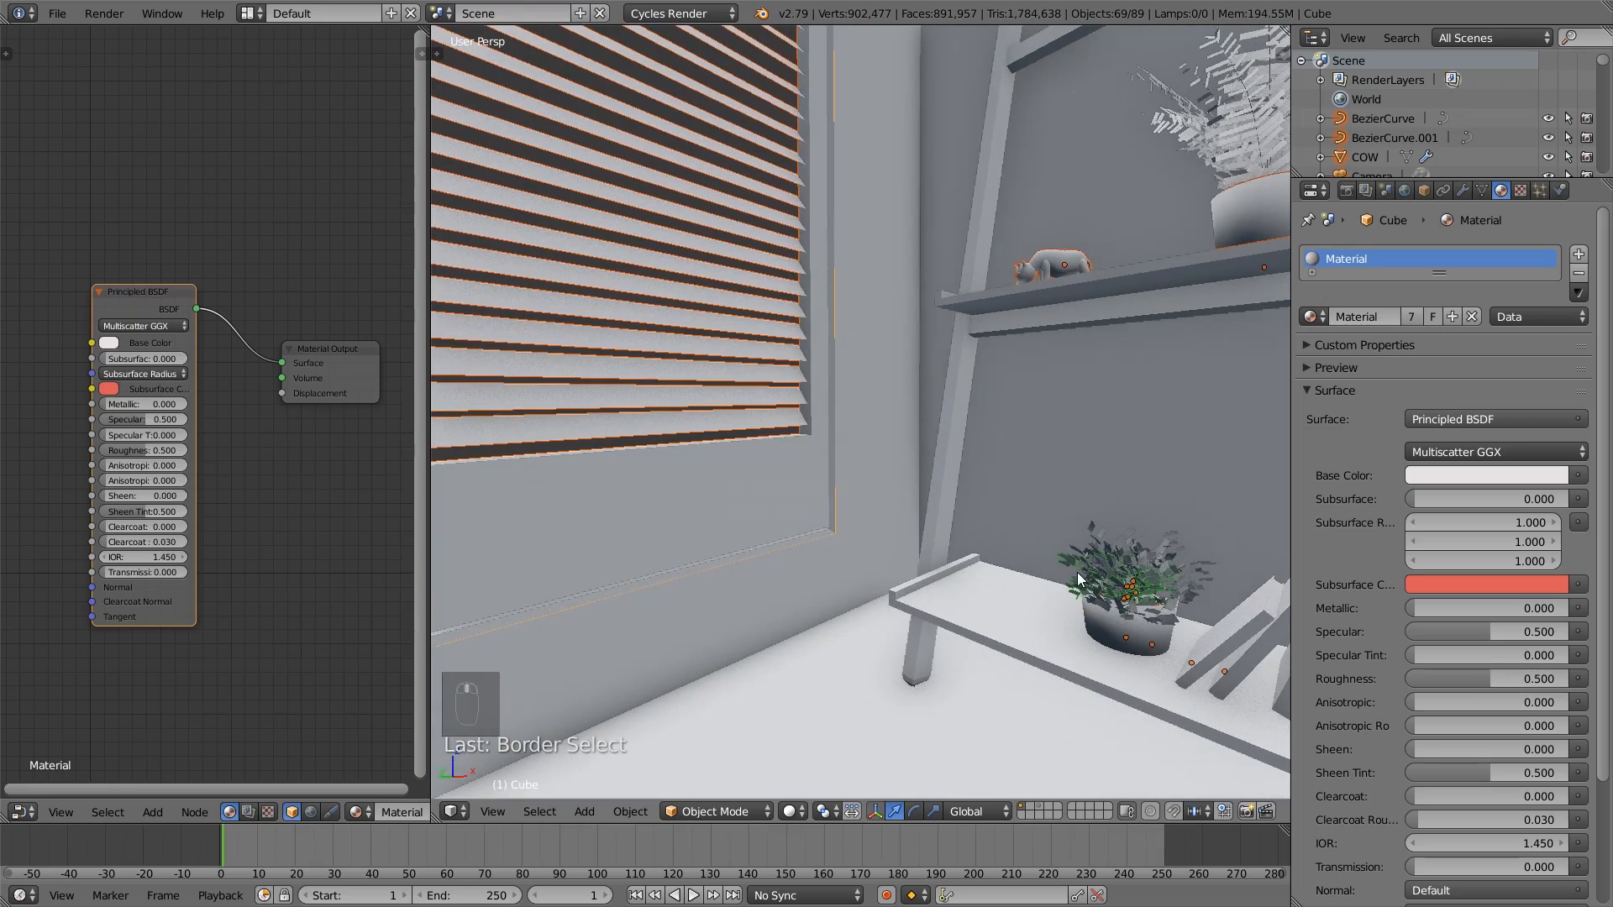
key("b")
middle_click_drag(1195, 618, 1050, 513)
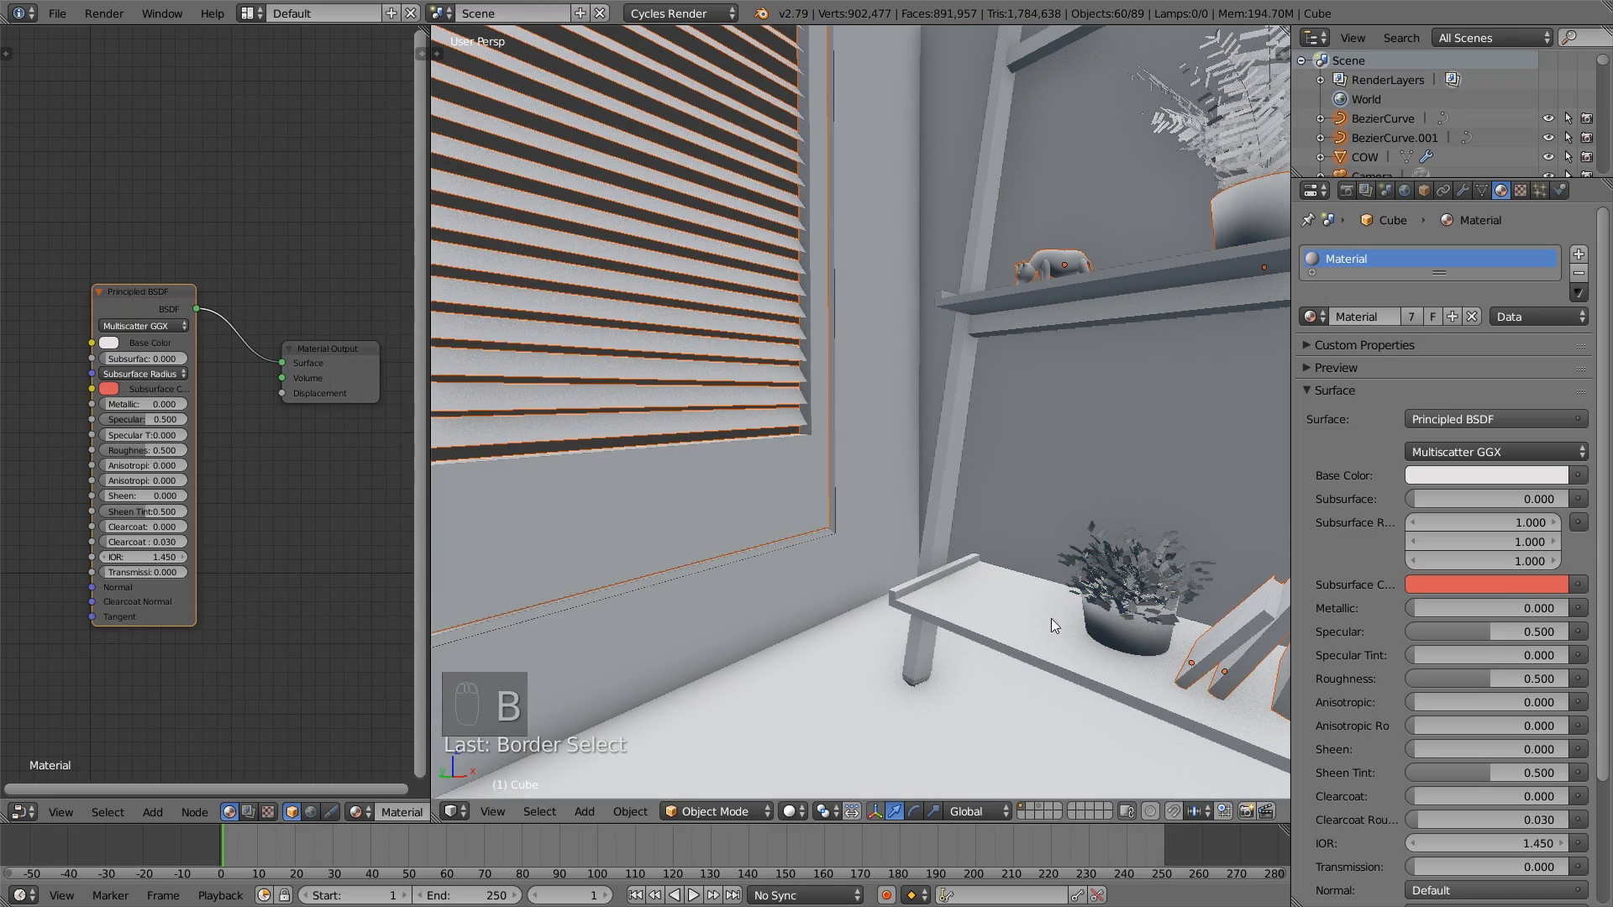
- Add the ladder shelf's lower frame parts to the selection and check the selected objects with a cancelled test move
key("b")
left_click_drag(1046, 672, 924, 586)
key("g")
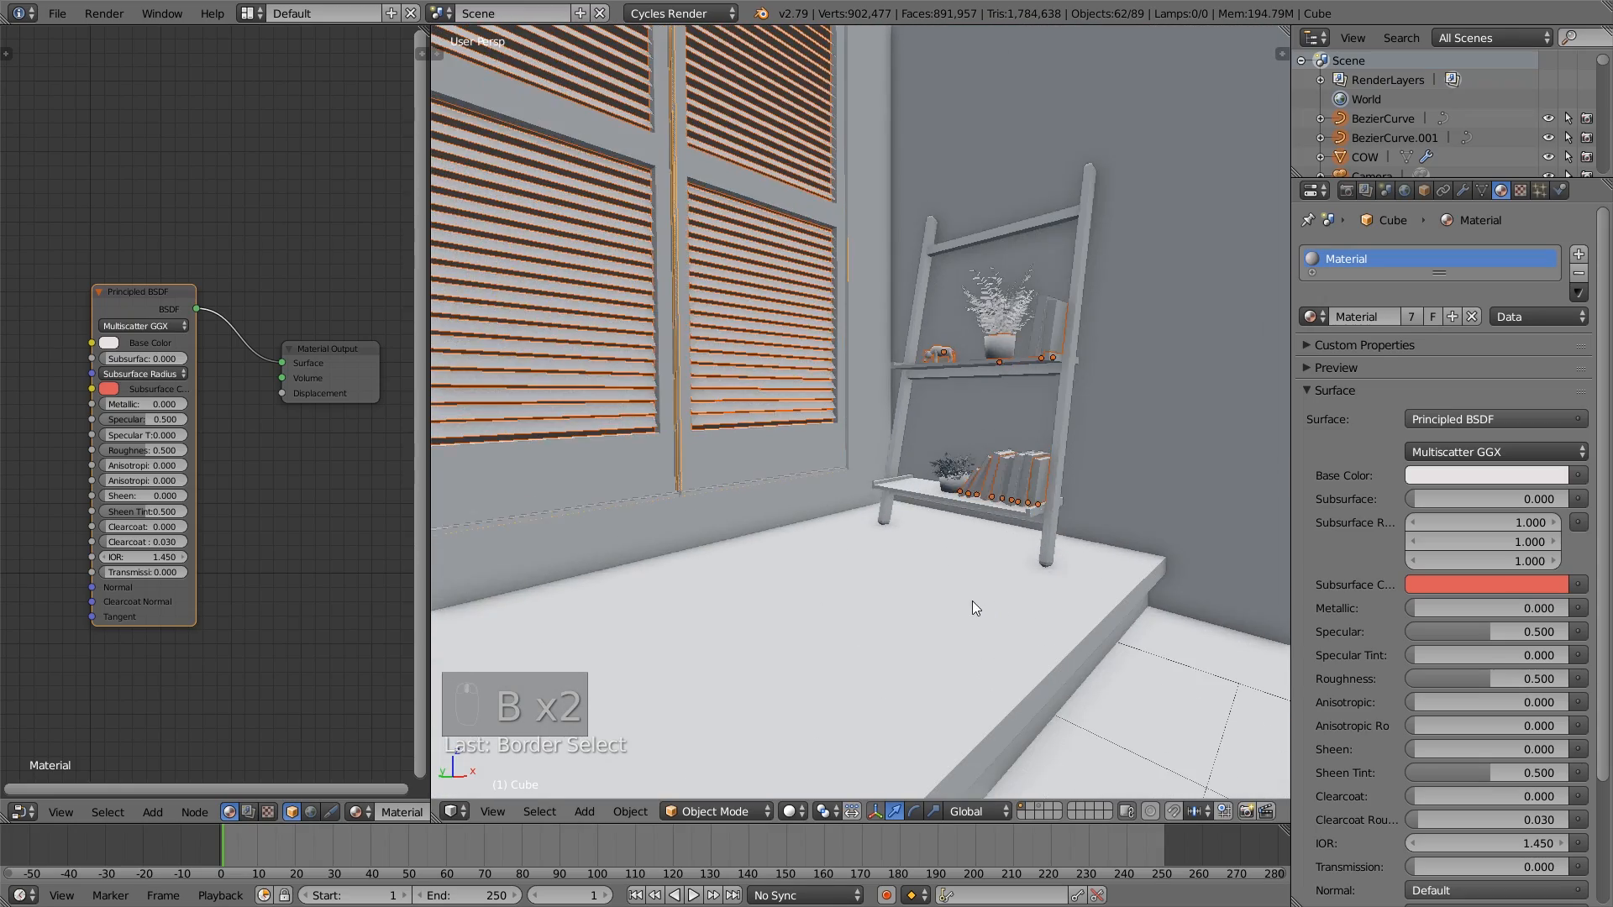
right_click(1000, 665)
- Add the plant pot on the ladder shelf's lowest board to the selection, checking the selected objects with cancelled test moves
scroll(999, 647, "up", 4)
right_click(1045, 585, "shift")
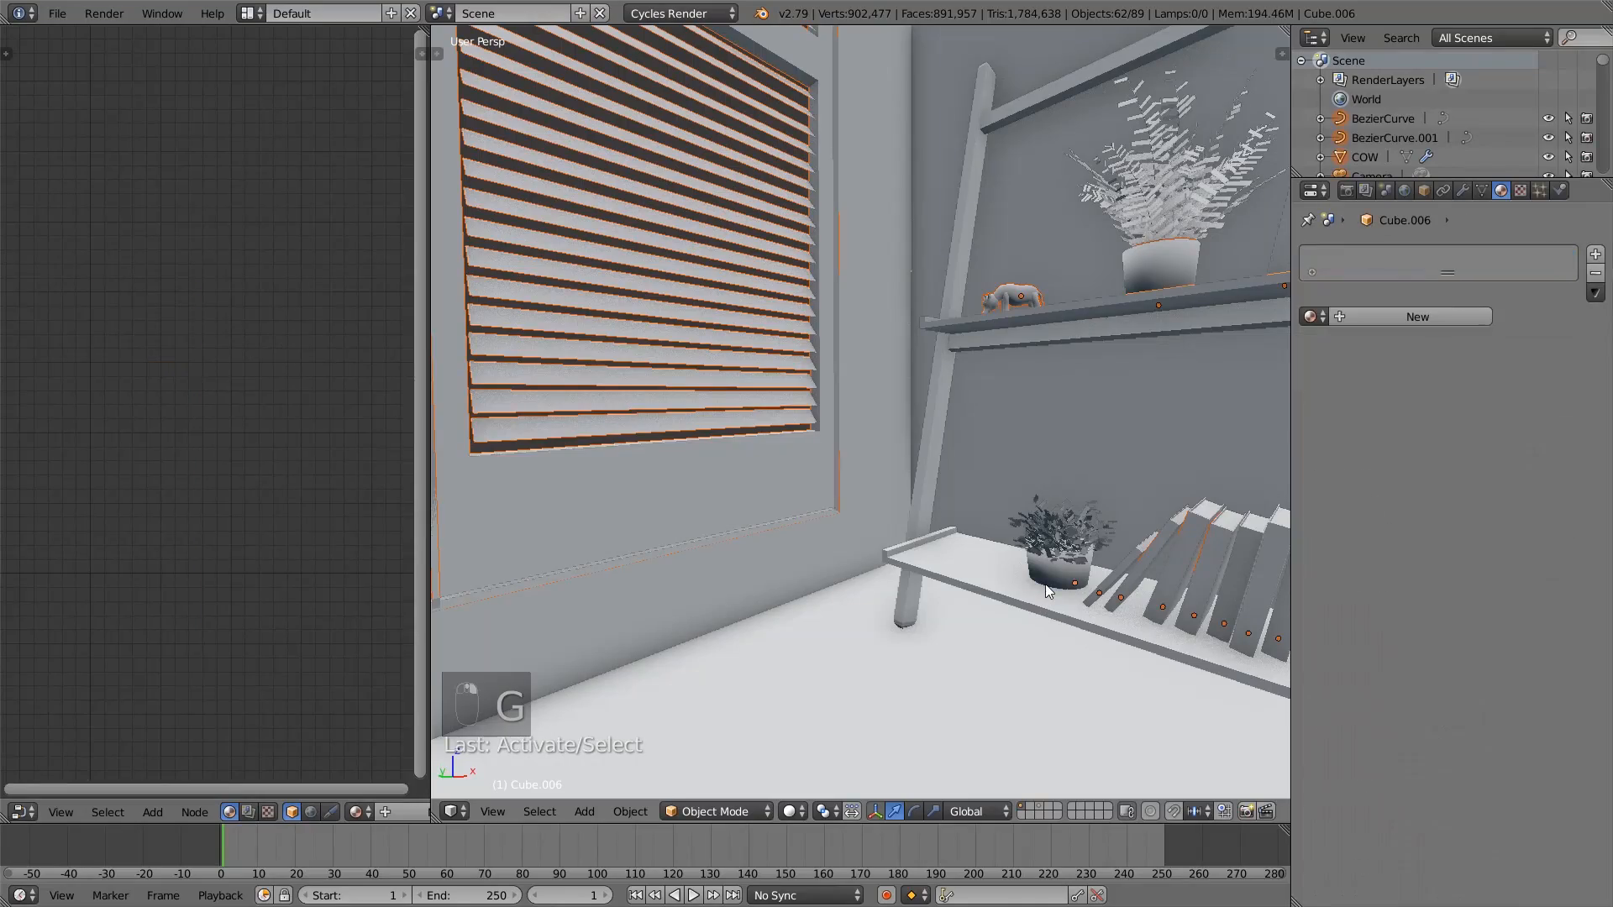
key("g")
right_click(1063, 659)
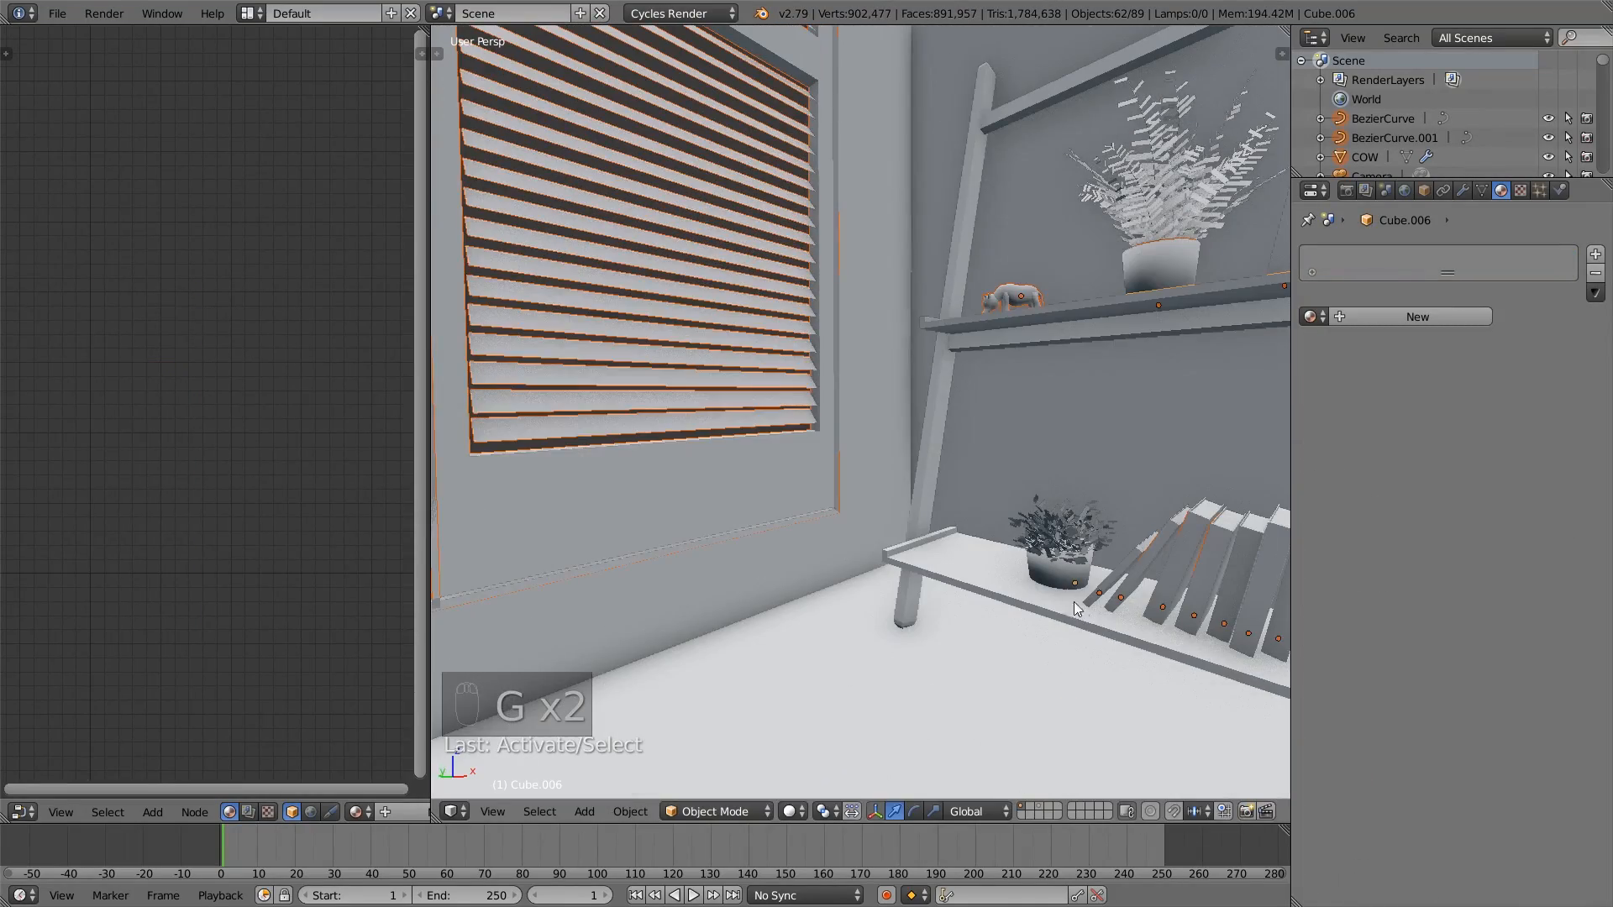
key("g")
right_click(1102, 624)
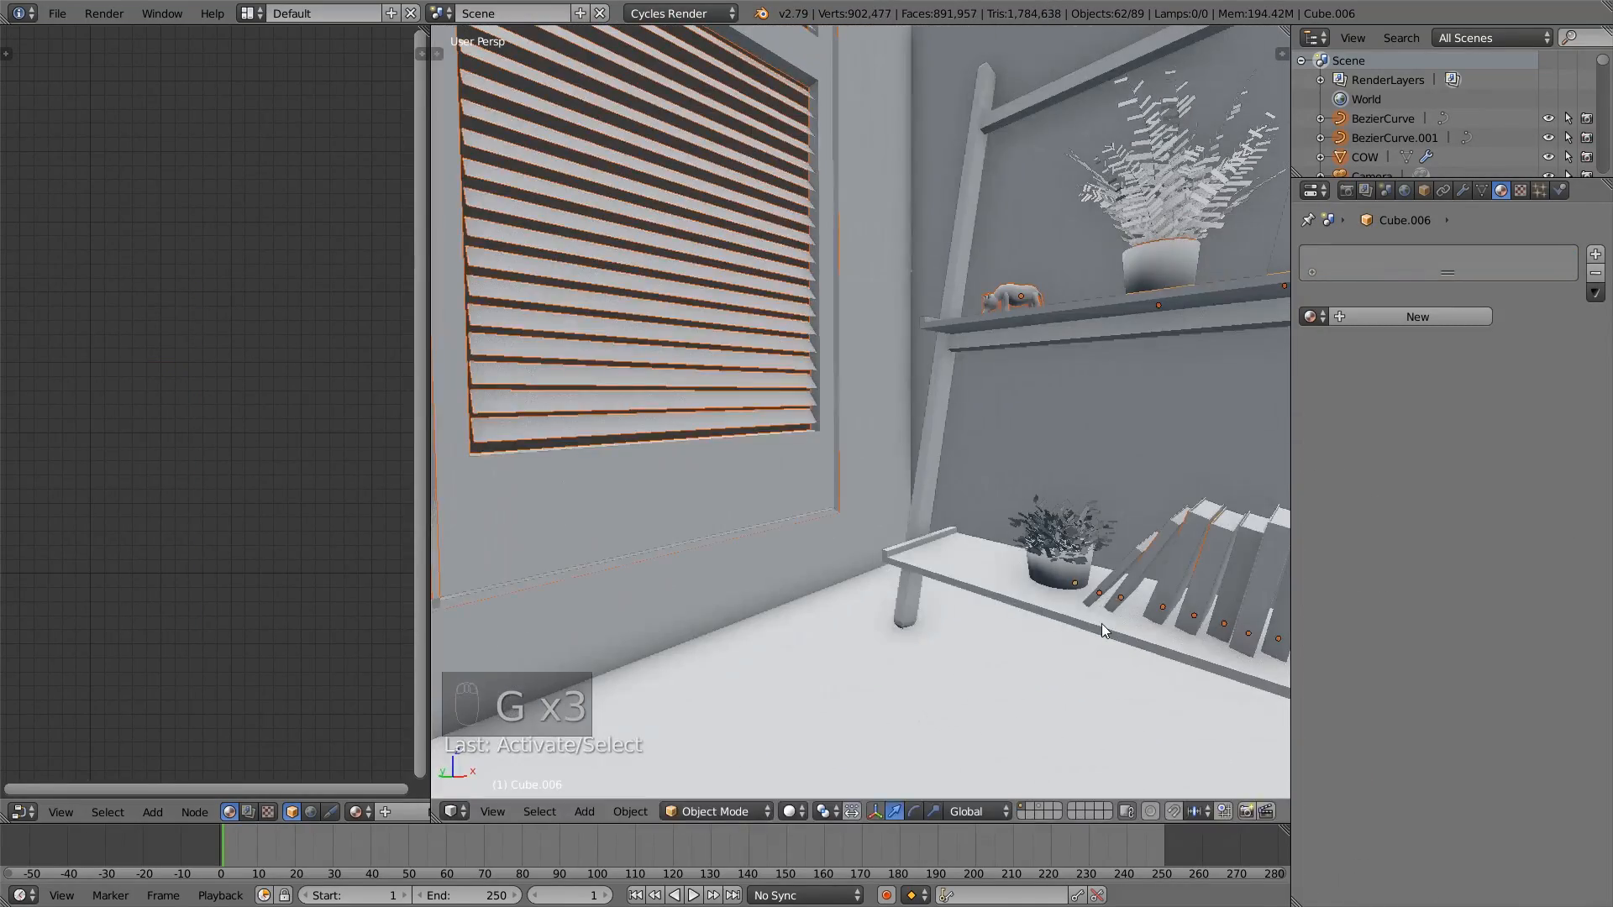
right_click(1056, 581, "shift")
key("g")
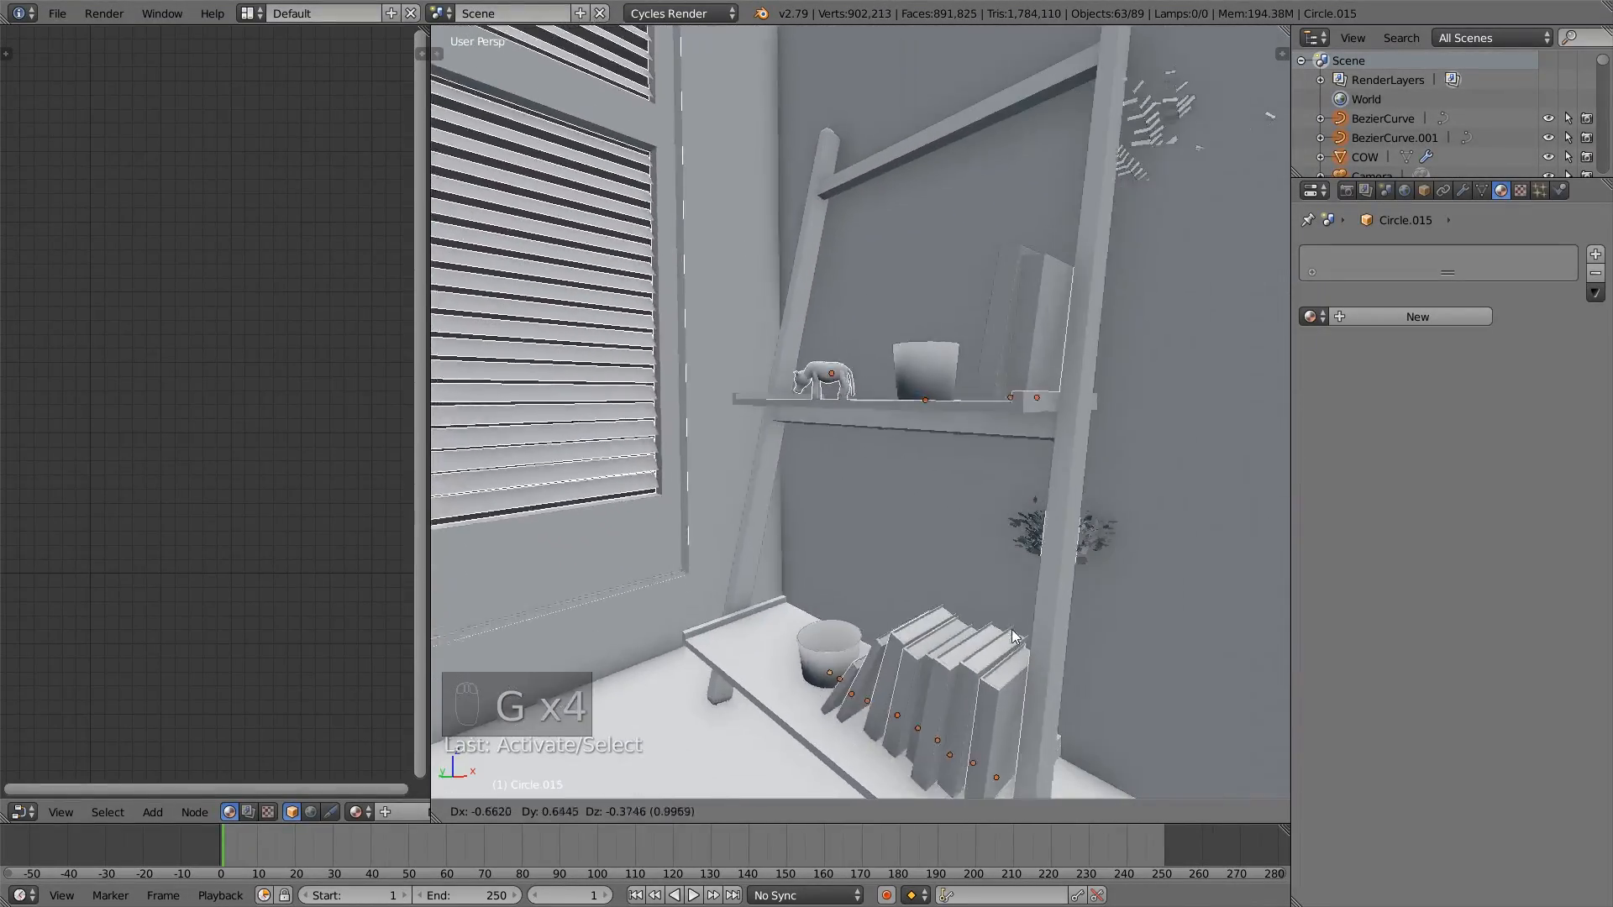
right_click(1011, 627)
- Make the slatted window at the room's outer wall the active object of the selection, checking the selection with cancelled test moves
scroll(1011, 619, "down", 8)
middle_click_drag(1031, 594, 961, 605)
scroll(960, 606, "down", 3)
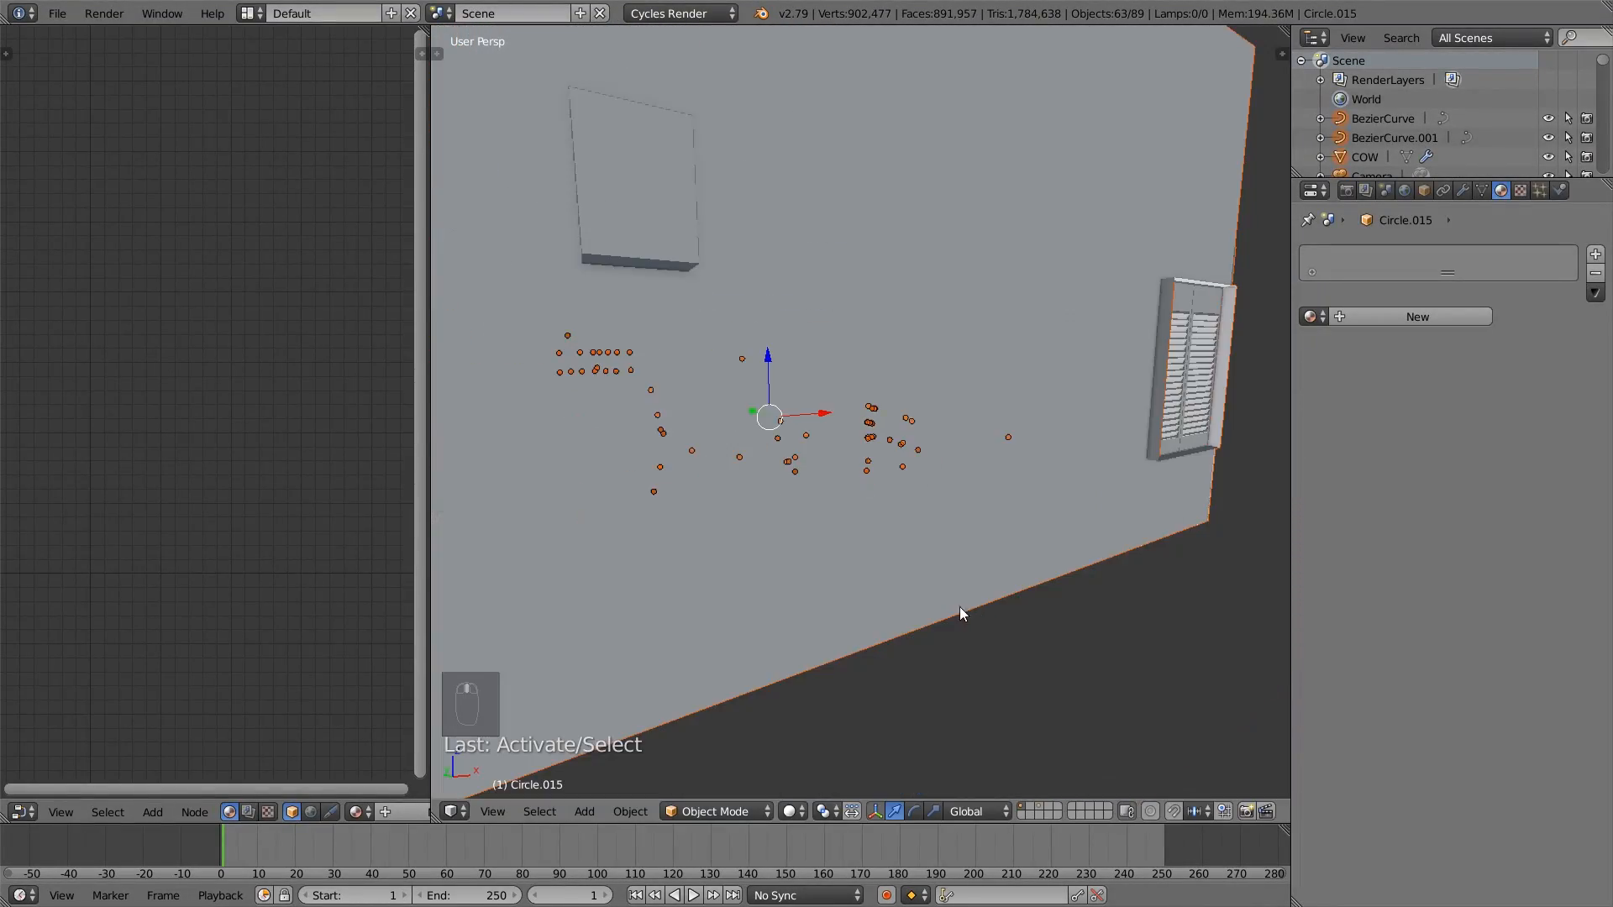
key("g")
right_click(1076, 413)
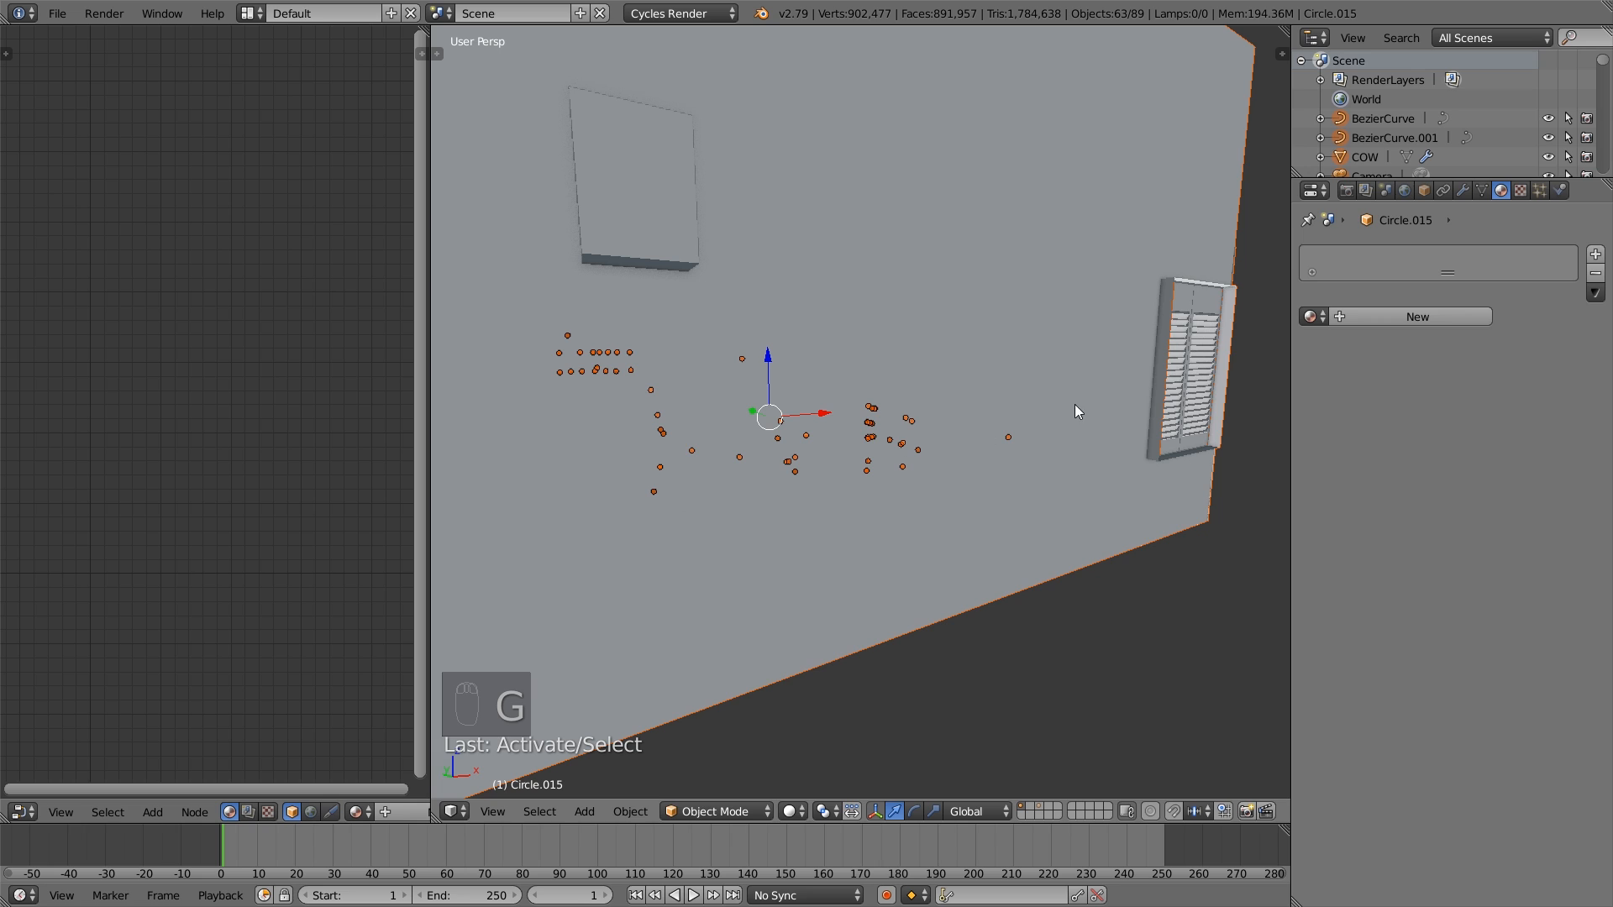
right_click(1175, 379, "shift")
key("g")
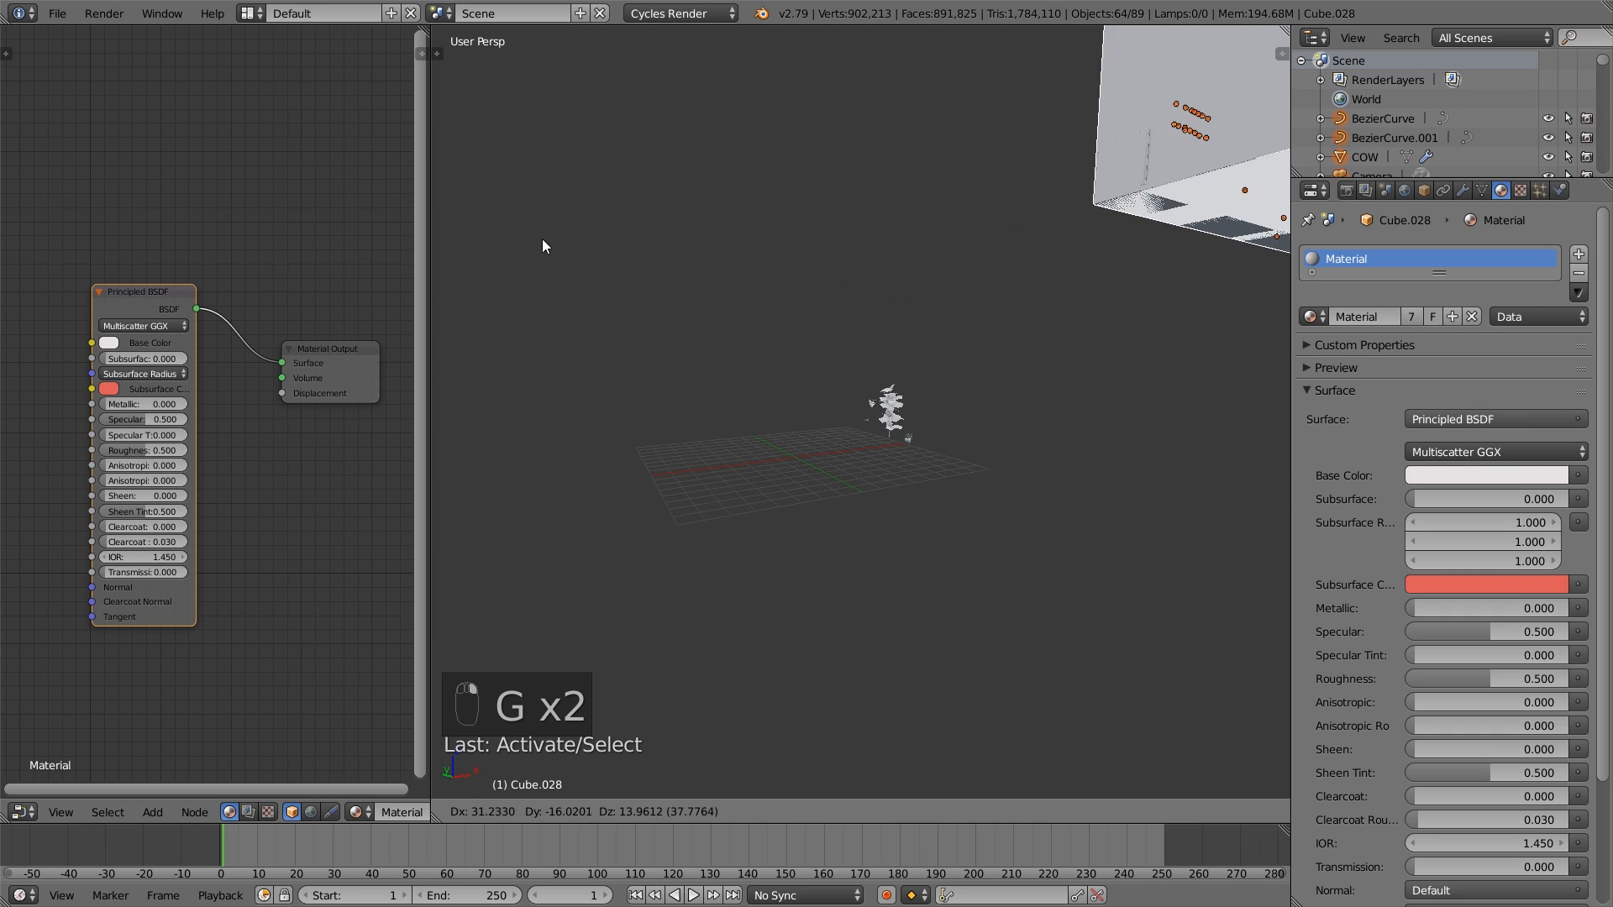
right_click(356, 479)
- Link the active object's material to all selected objects and clear the selection
scroll(815, 412, "up", 10)
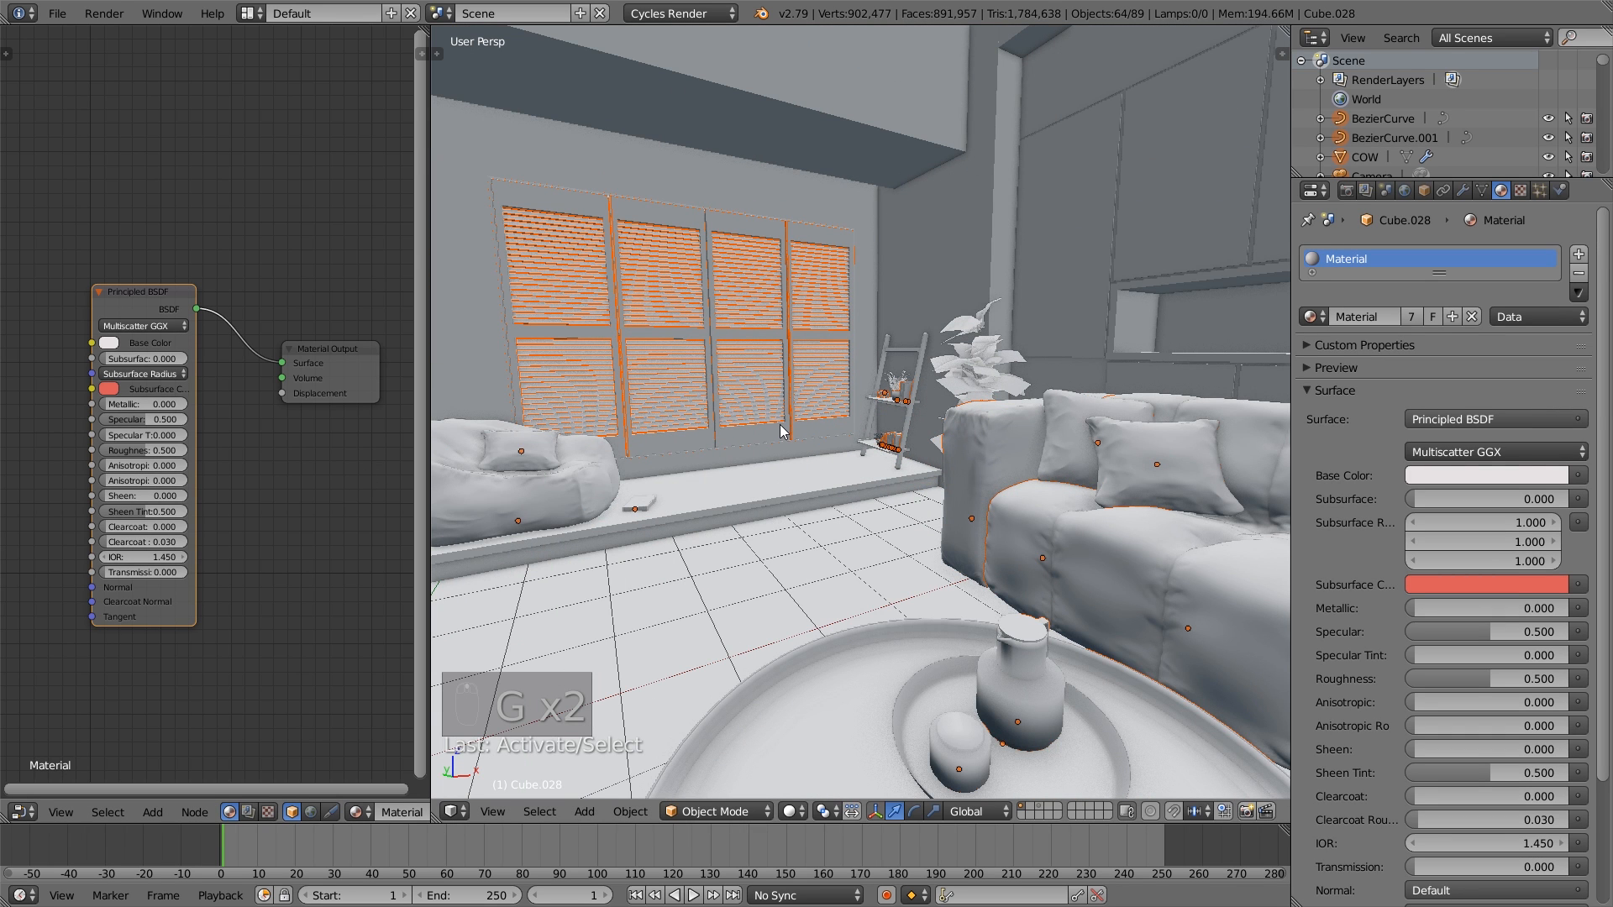
key("ctrl+l")
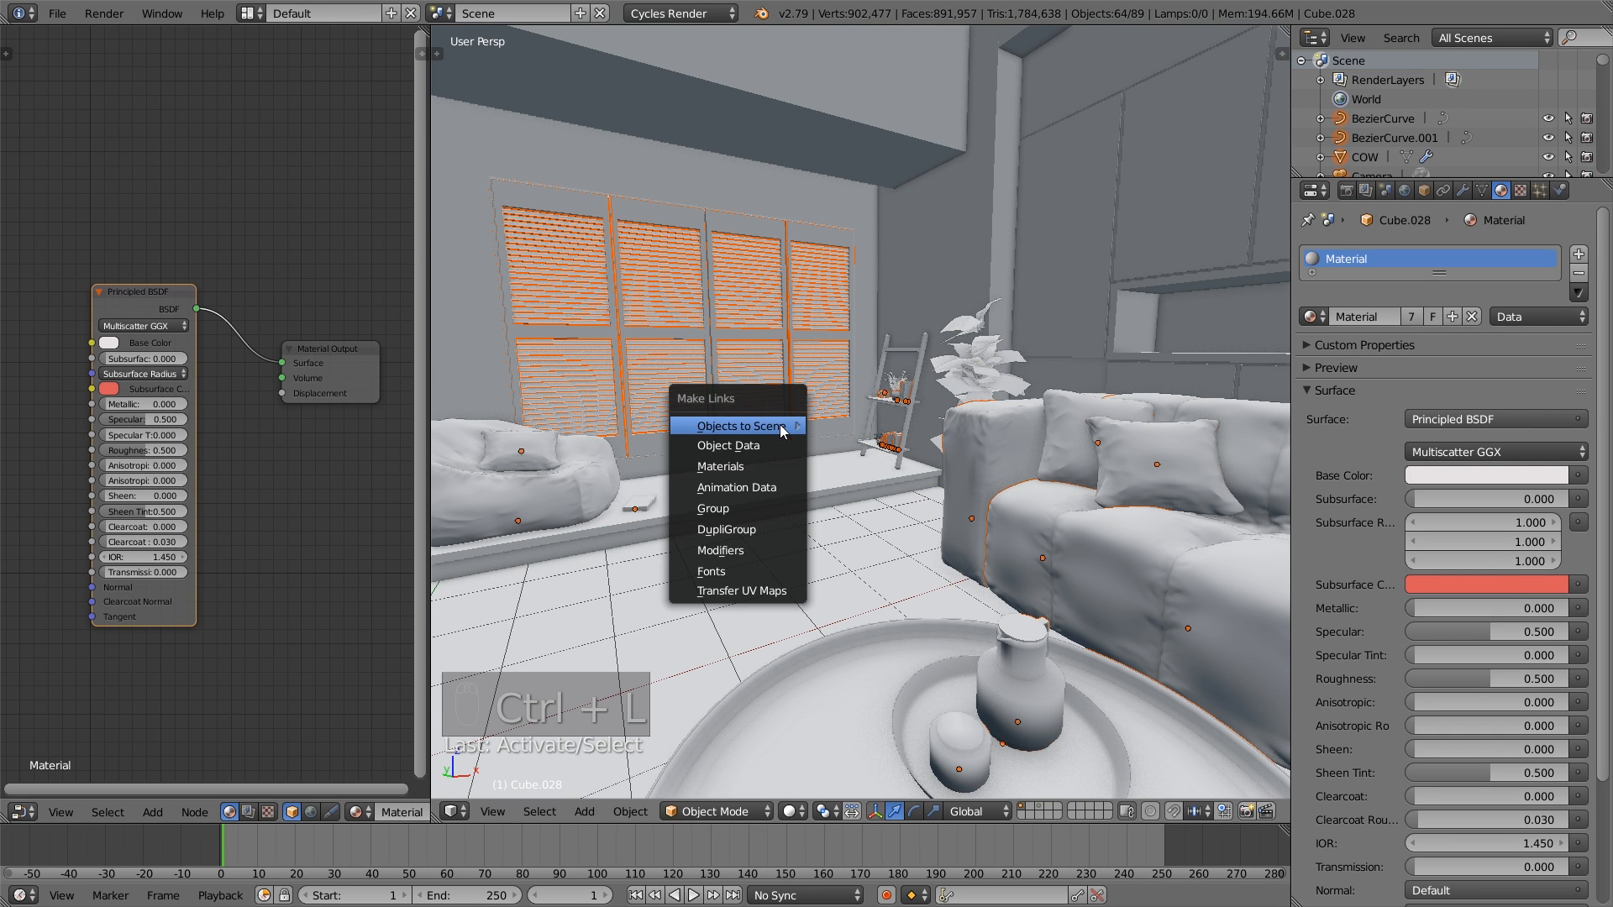
left_click(768, 469)
key("a")
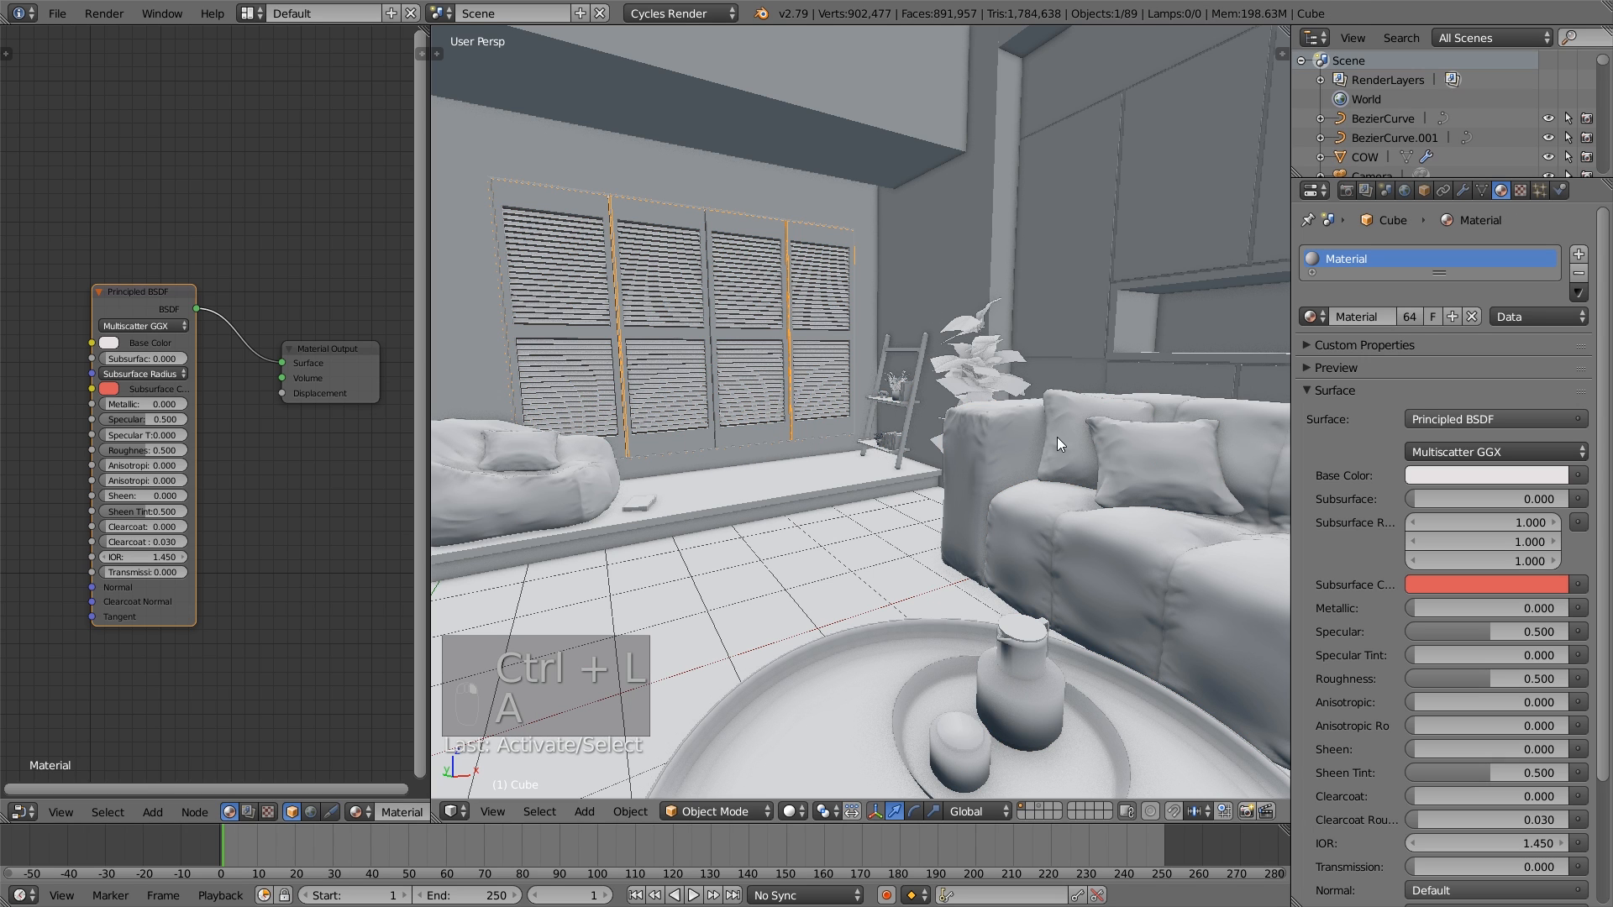
- Check the material assigned to the window frame and the sofa, deselect everything and view the whole living room
right_click(1057, 437)
right_click(1038, 514)
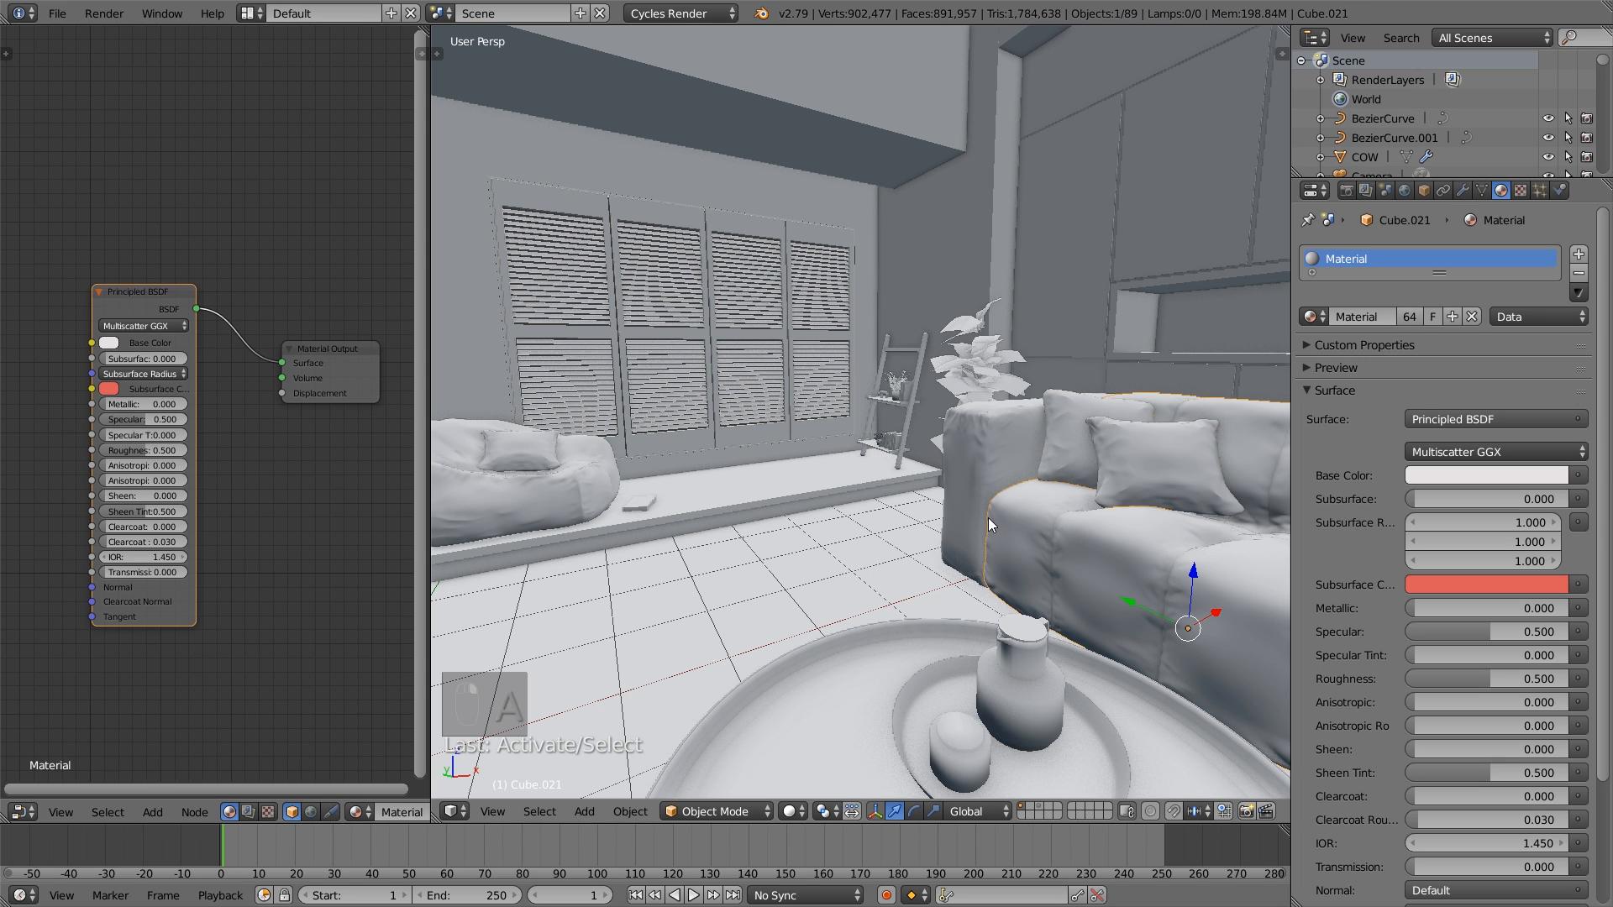
key("a")
scroll(986, 517, "down", 4)
middle_click_drag(985, 515, 930, 494)
middle_click_drag(831, 460, 857, 457)
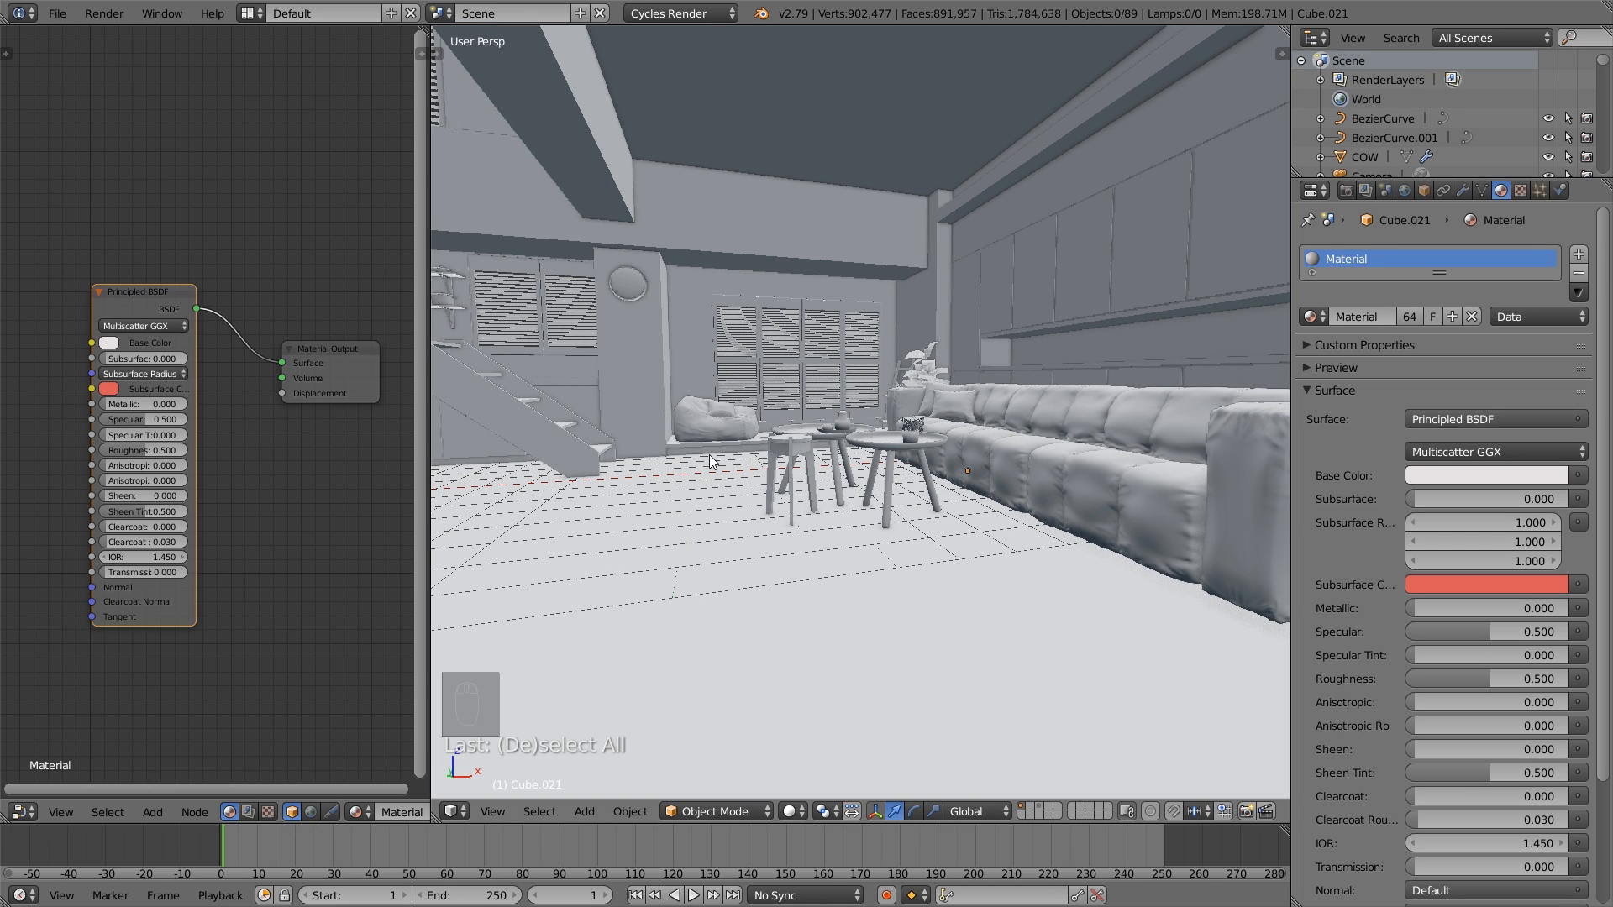
mouse_move(709, 455)
middle_mouse_down()
mouse_move(753, 452)
mouse_move(703, 481)
middle_mouse_up()
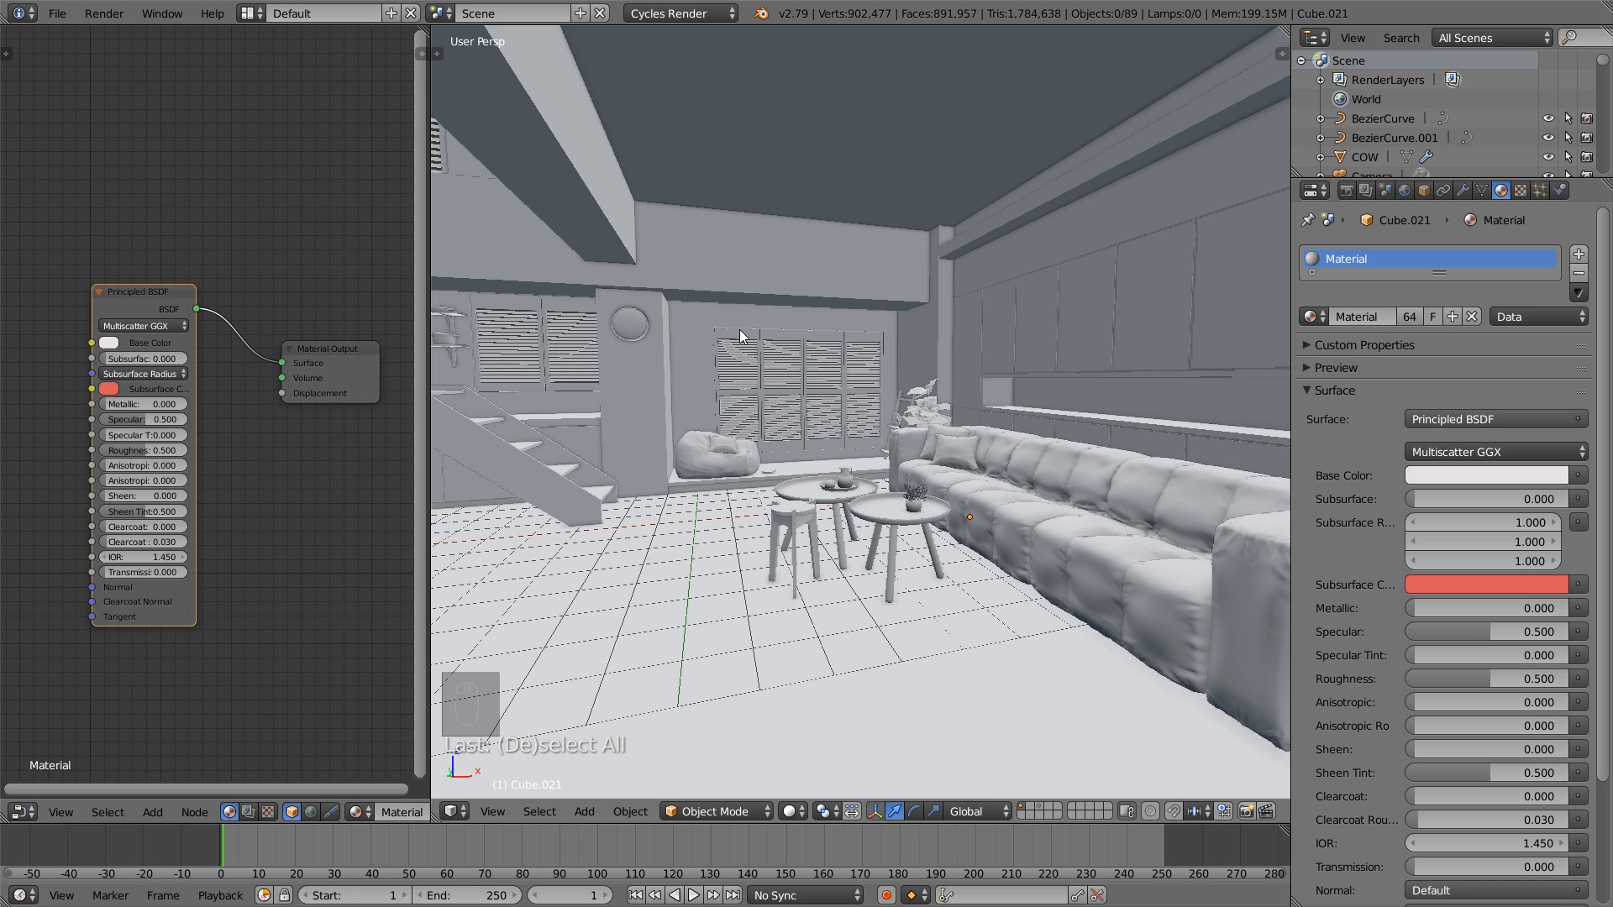
- Enable Denoising for the scene's render layer, leaving its settings at their defaults
left_click(1351, 192)
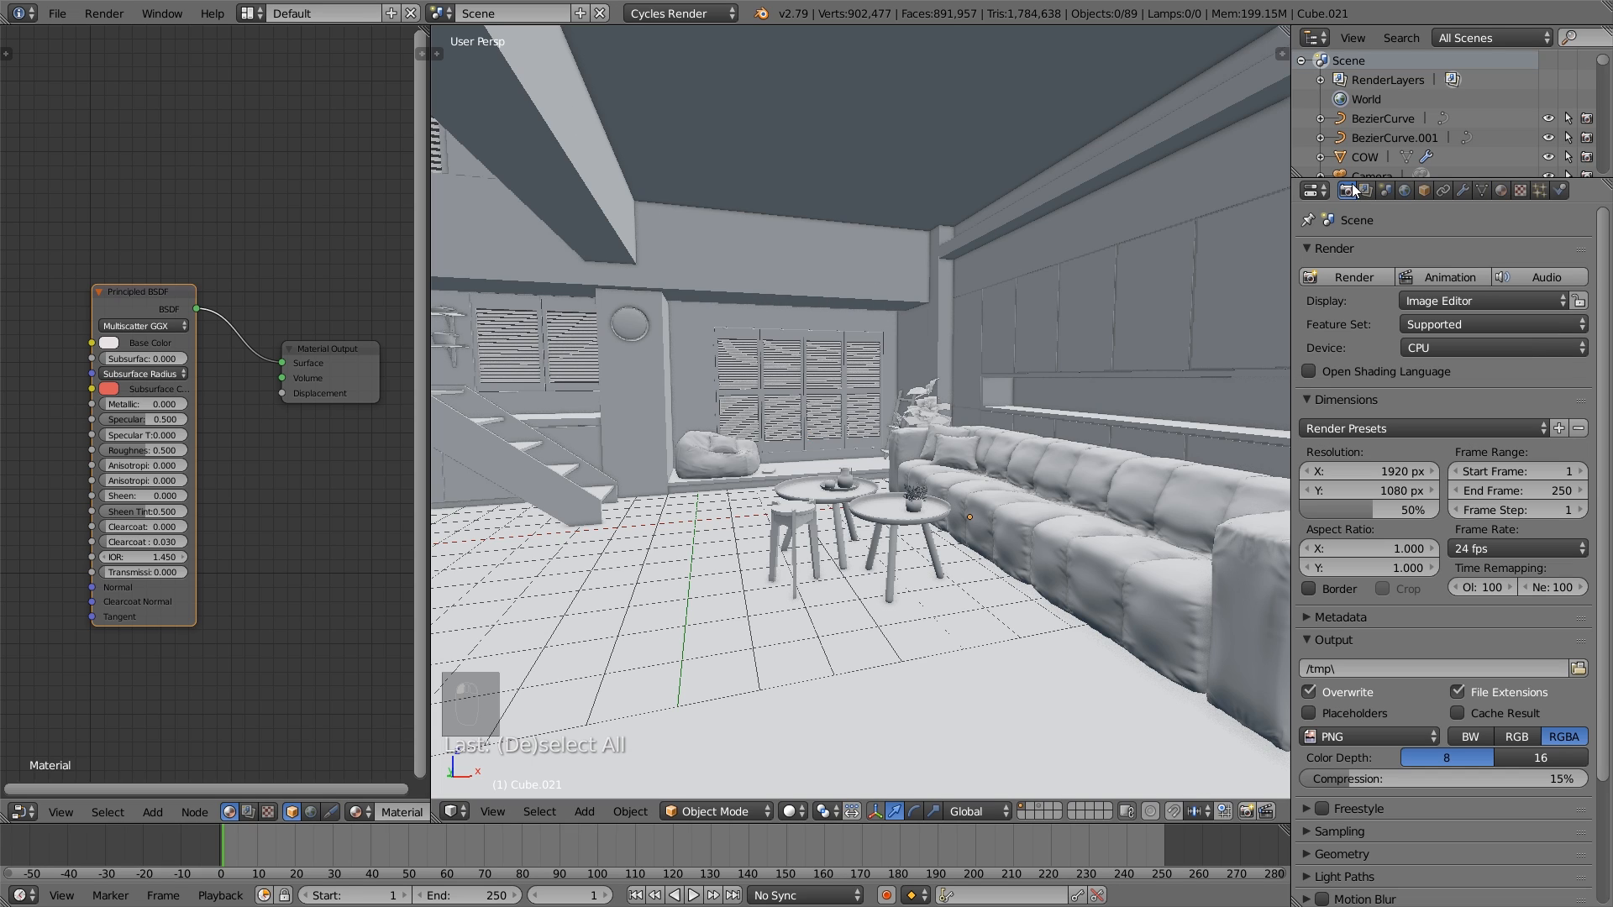
left_click(1404, 191)
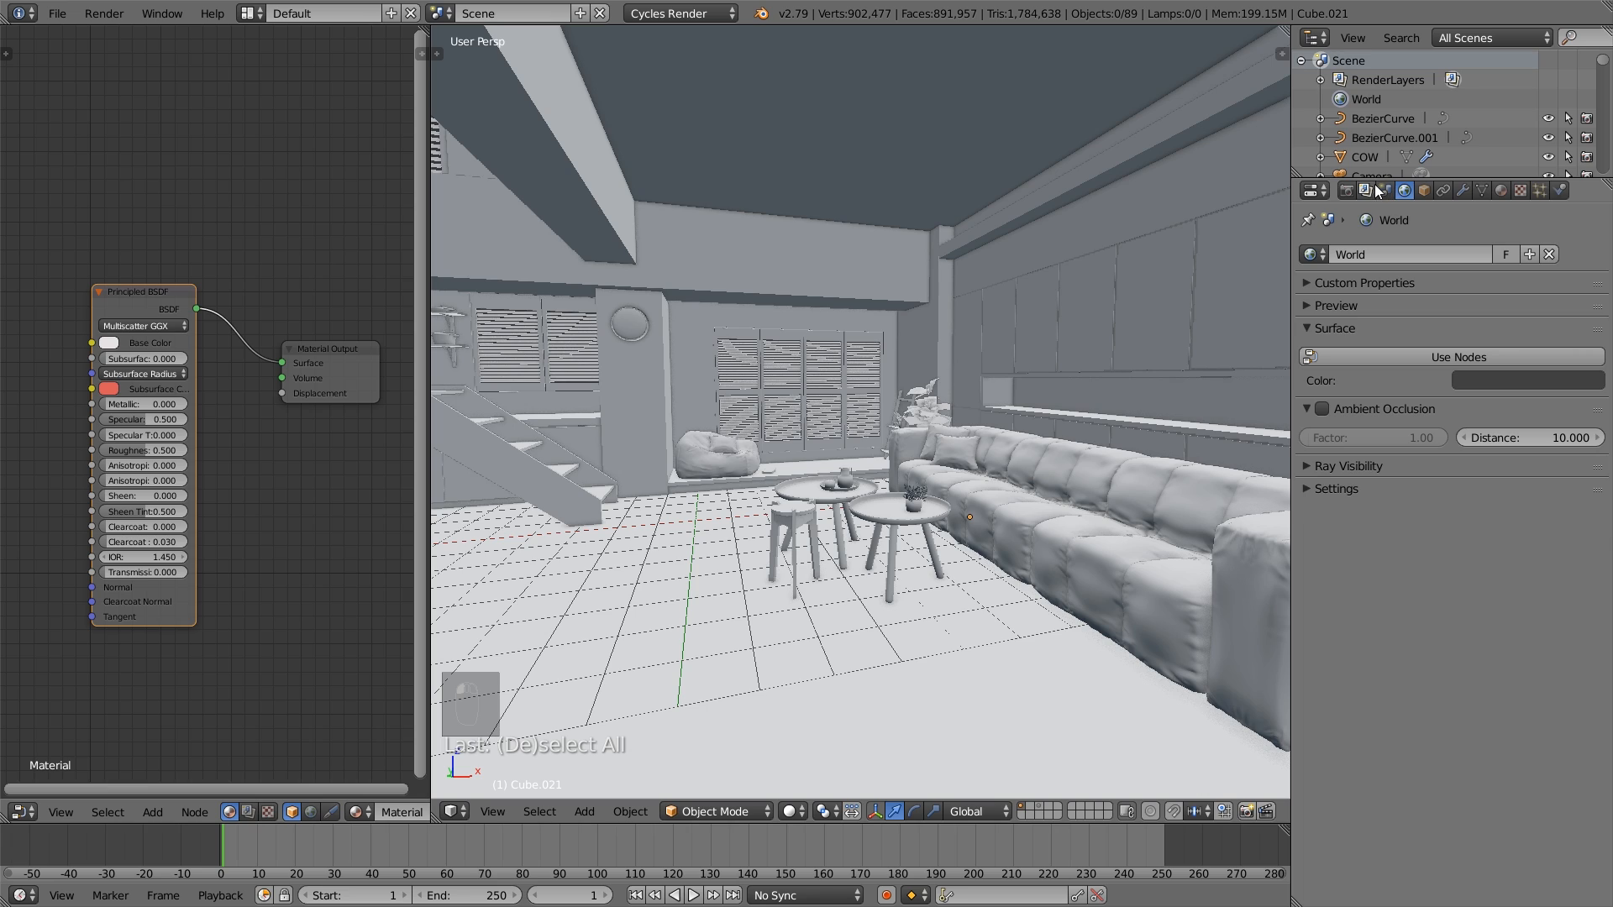
left_click(1366, 191)
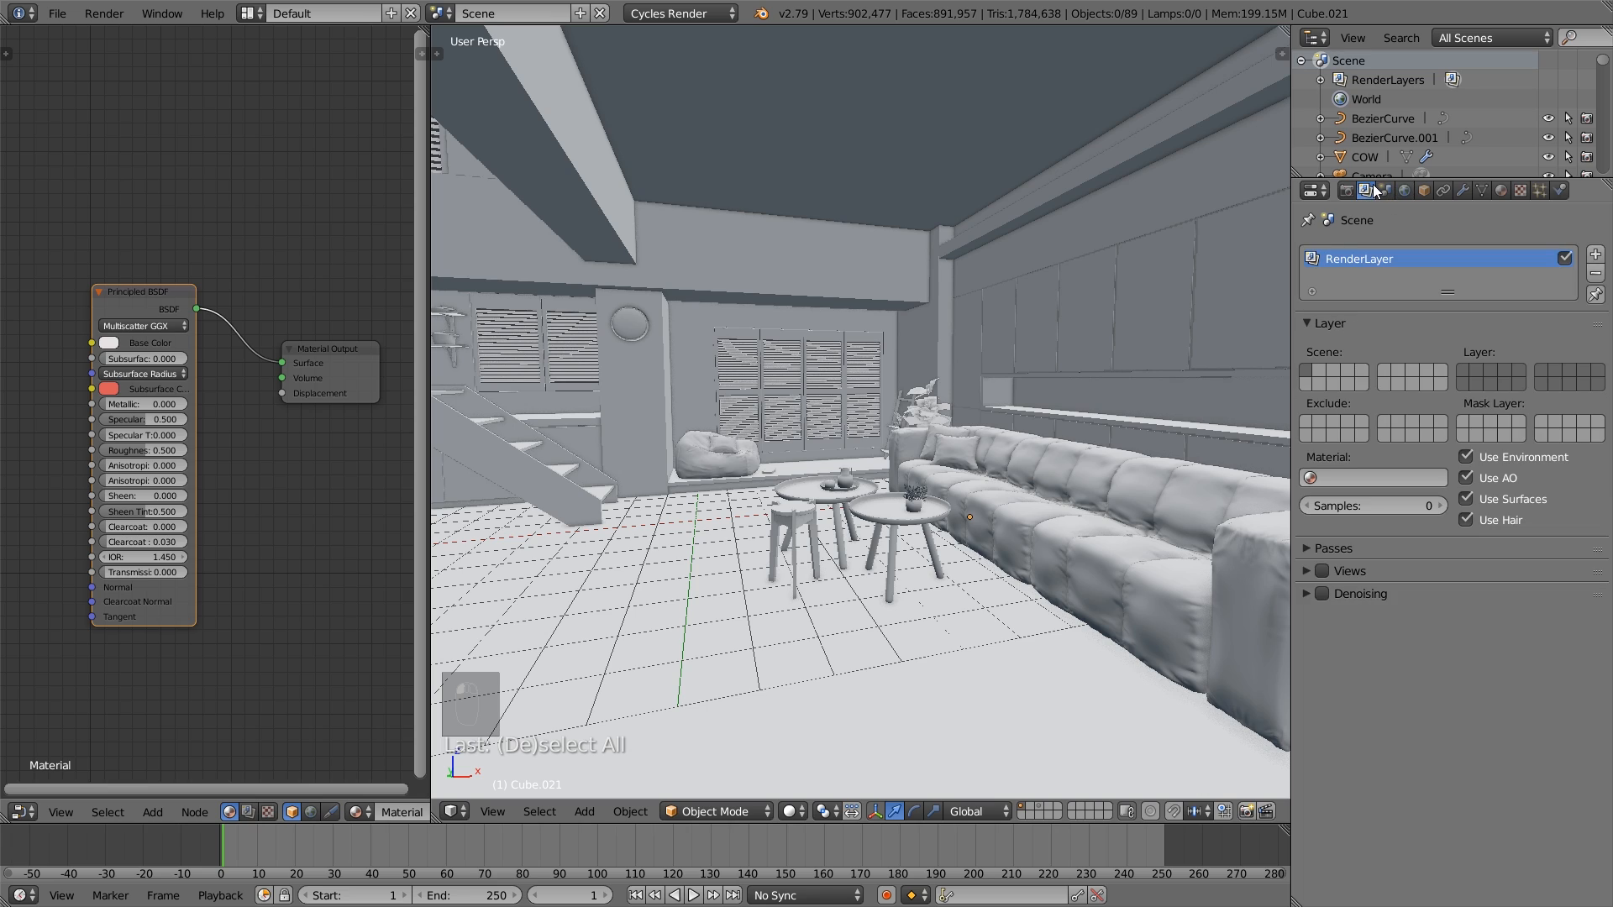
left_click(1308, 593)
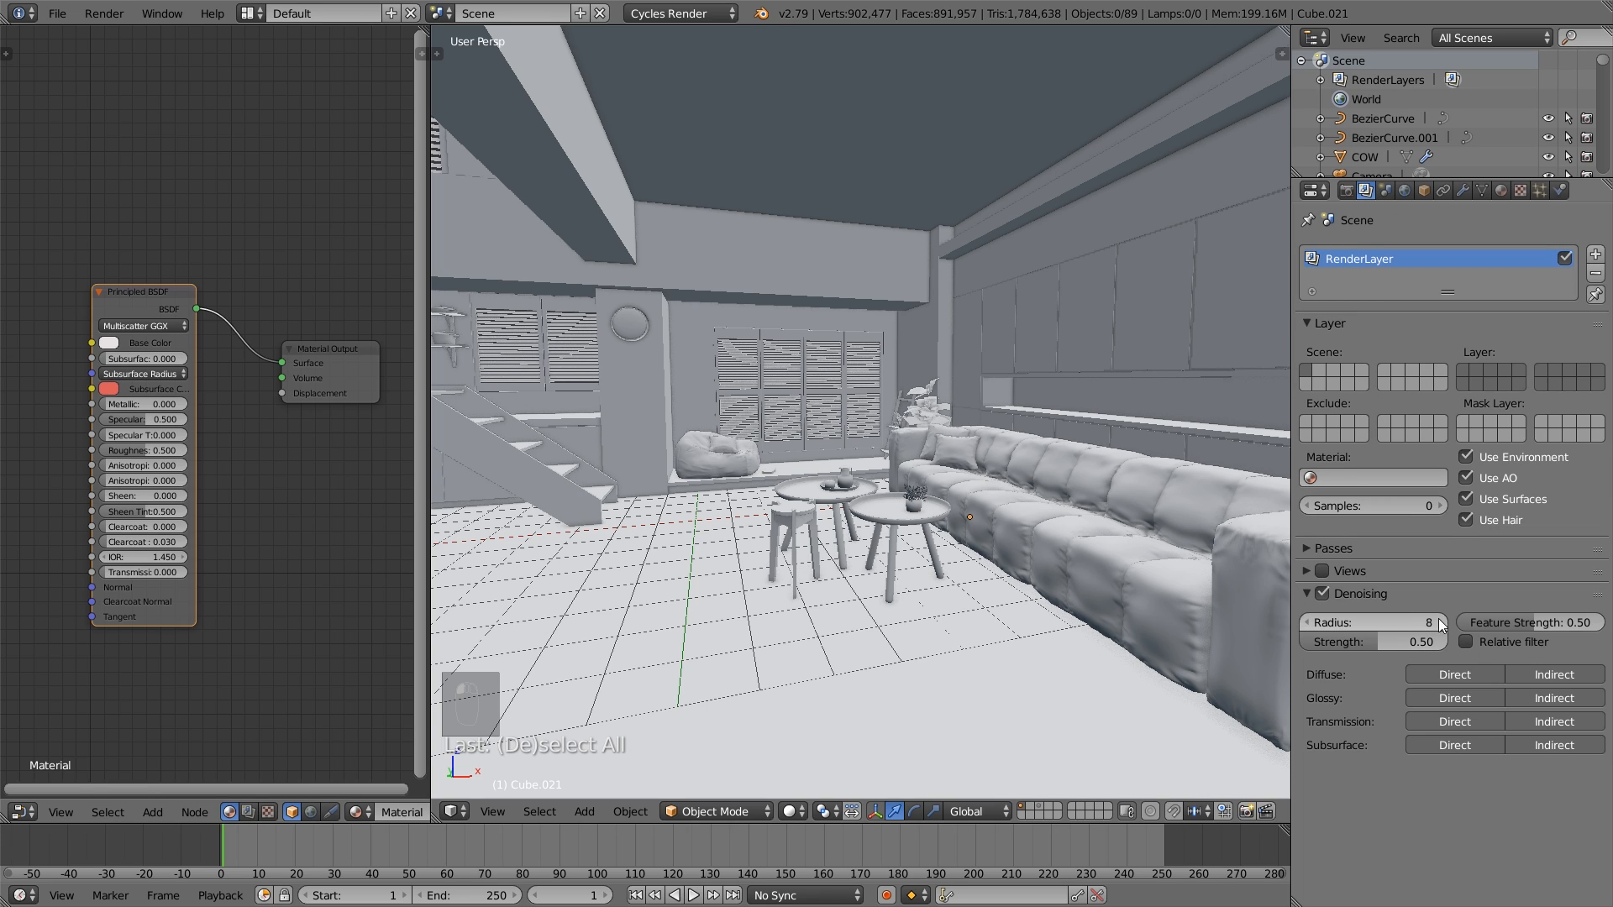
left_click(1307, 592)
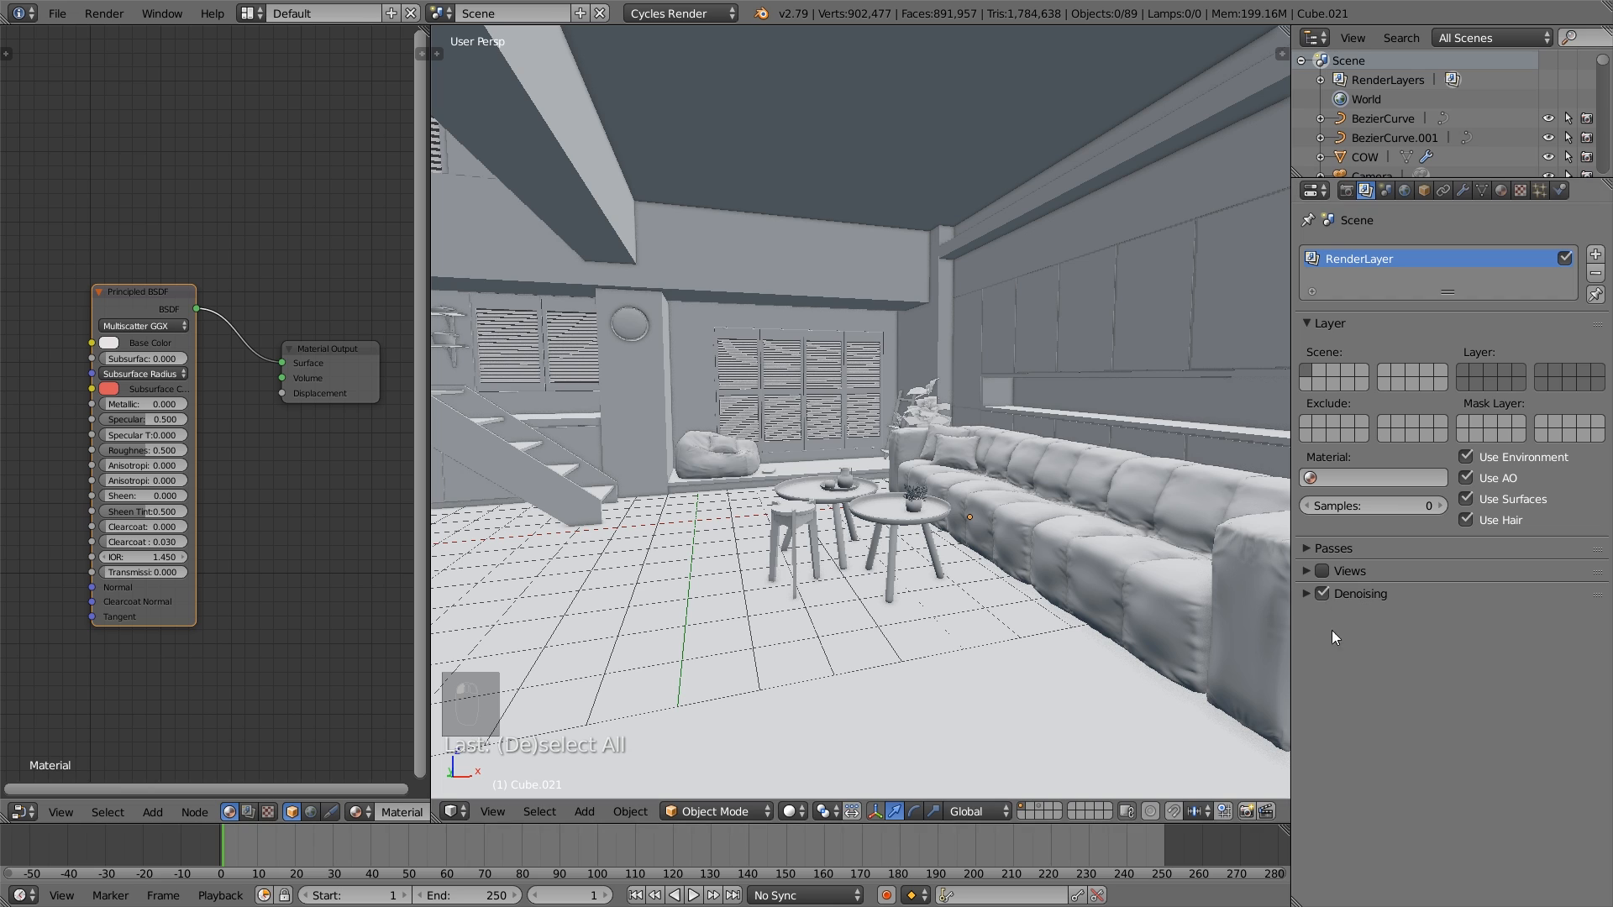
- Save the living room project under its current file name
middle_click_drag(935, 518, 1004, 525)
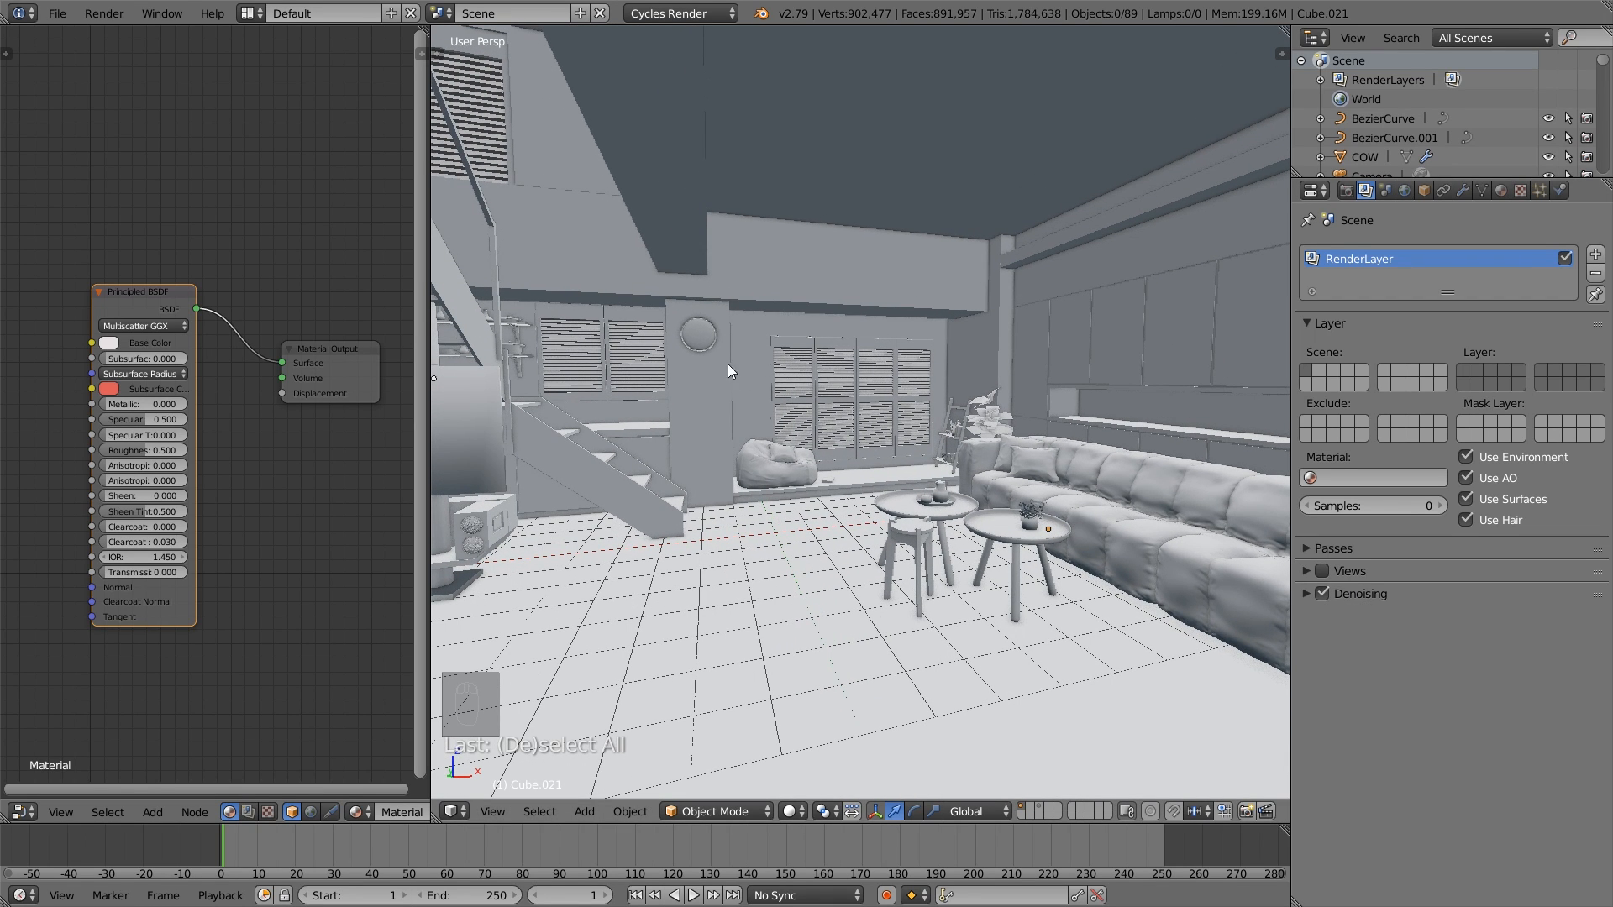
left_click(57, 13)
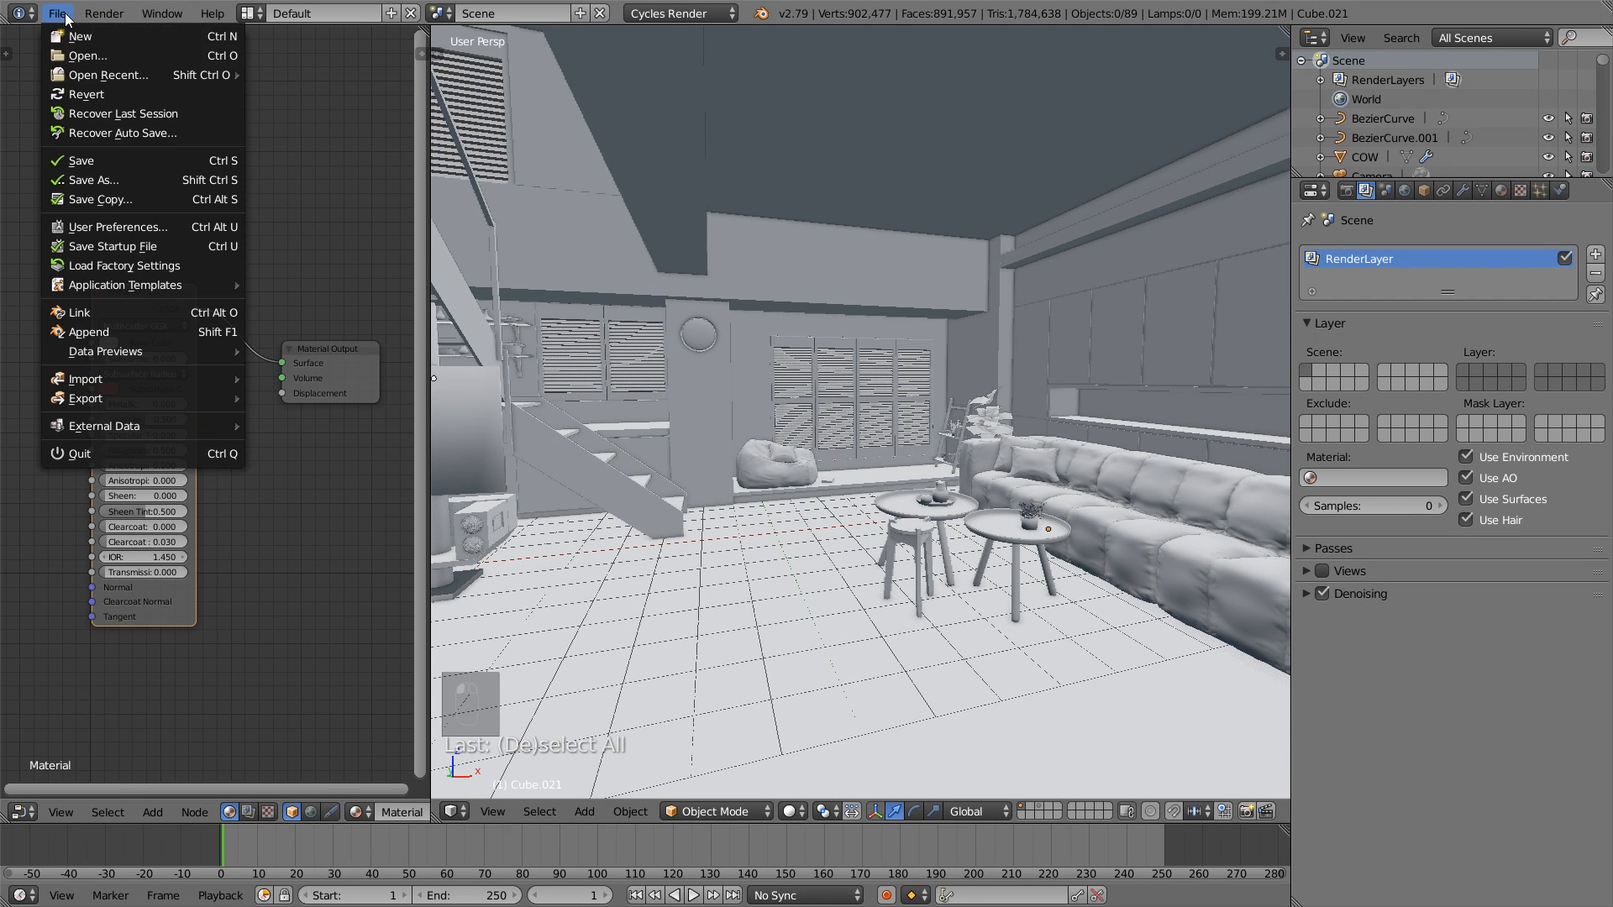
left_click(102, 160)
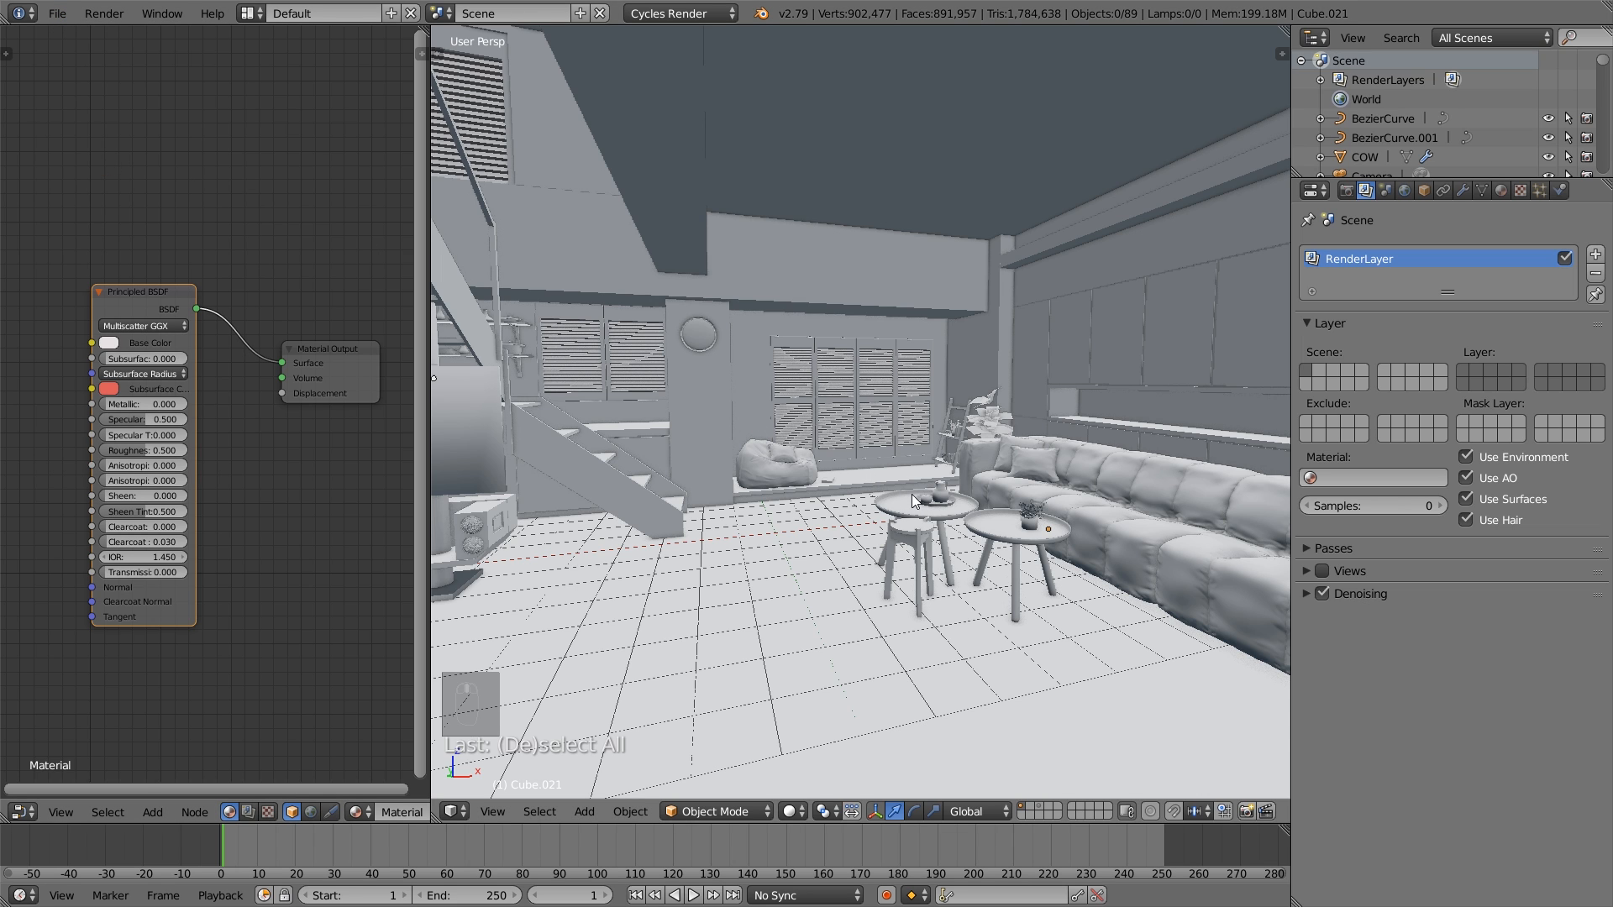
- Enable nodes for the world surface and assign an Environment Texture to the background color
mouse_move(911, 494)
middle_mouse_down()
mouse_move(858, 491)
mouse_move(919, 492)
middle_mouse_up()
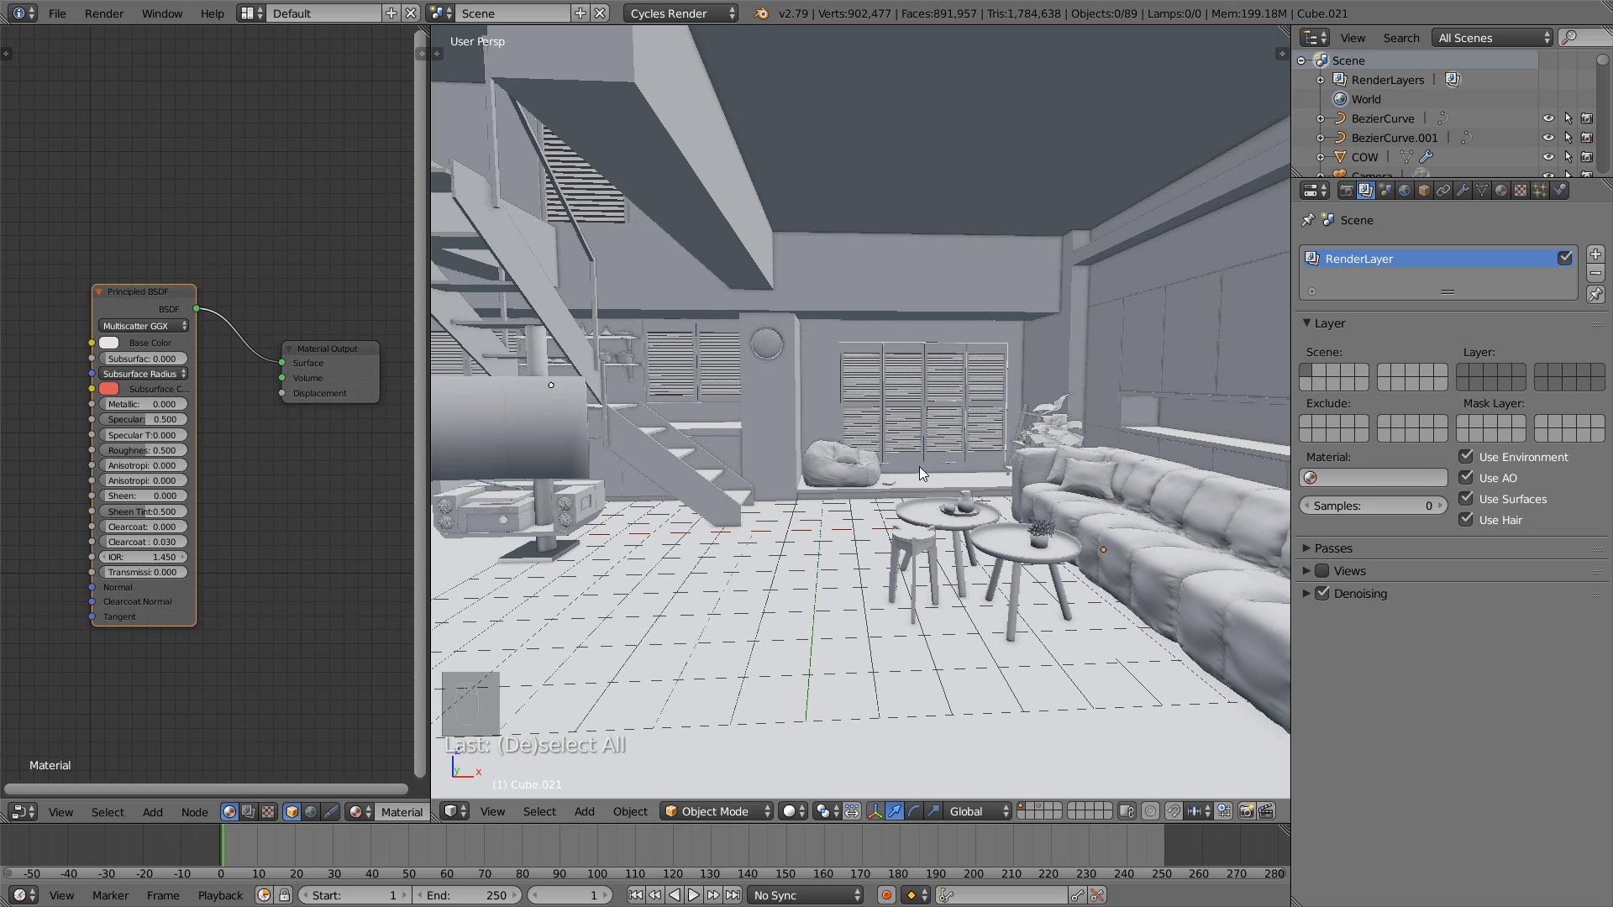
left_click(1405, 191)
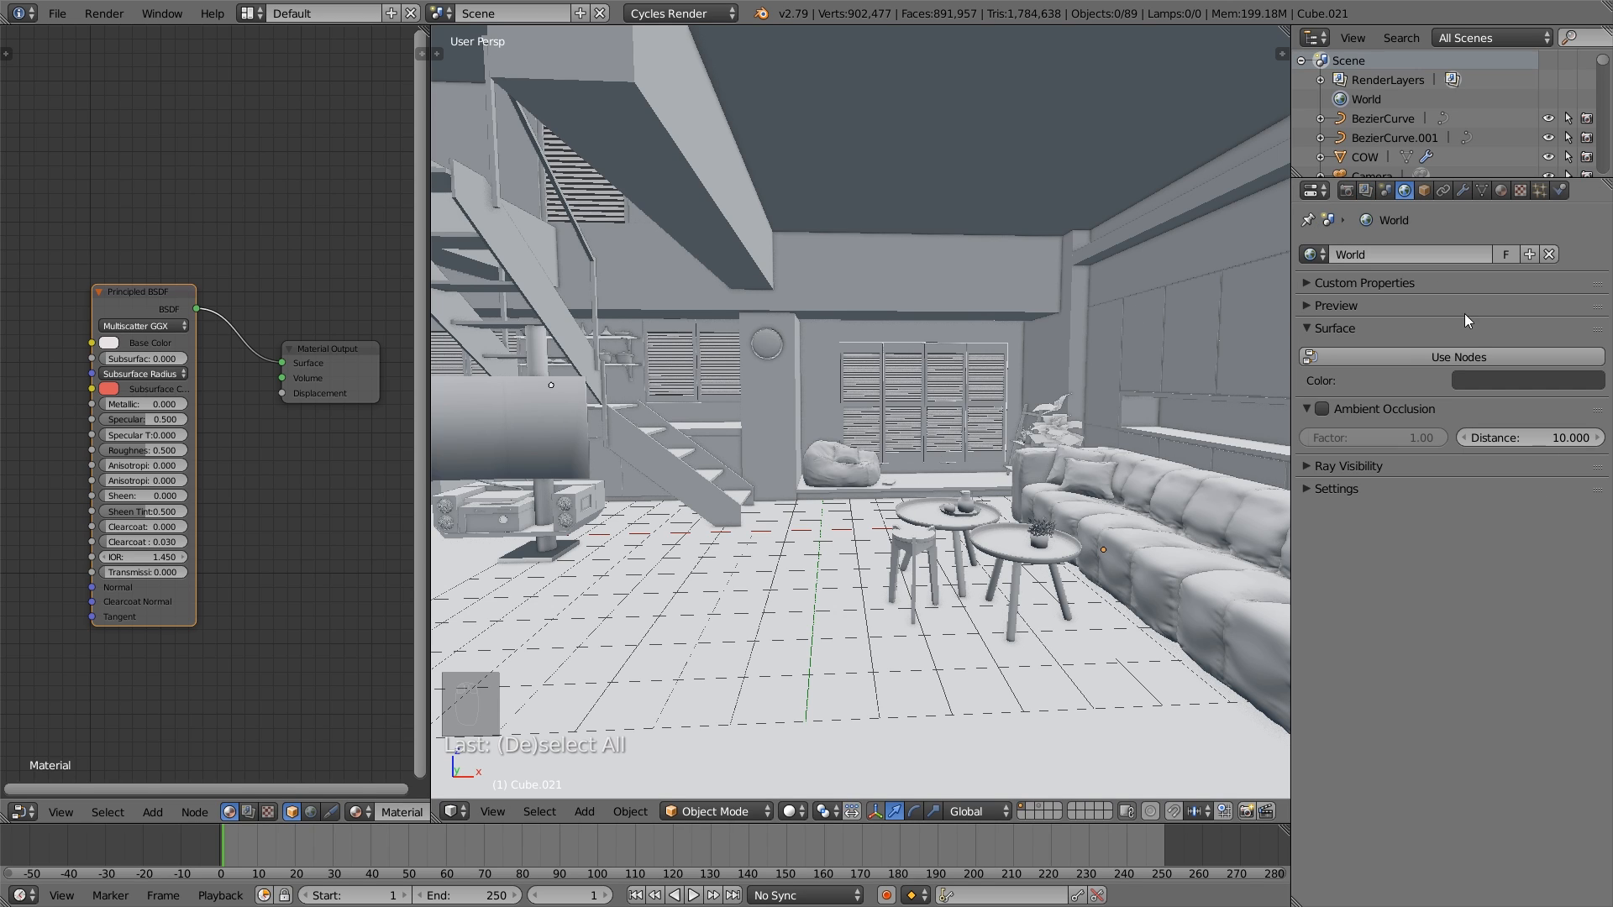
left_click(1483, 357)
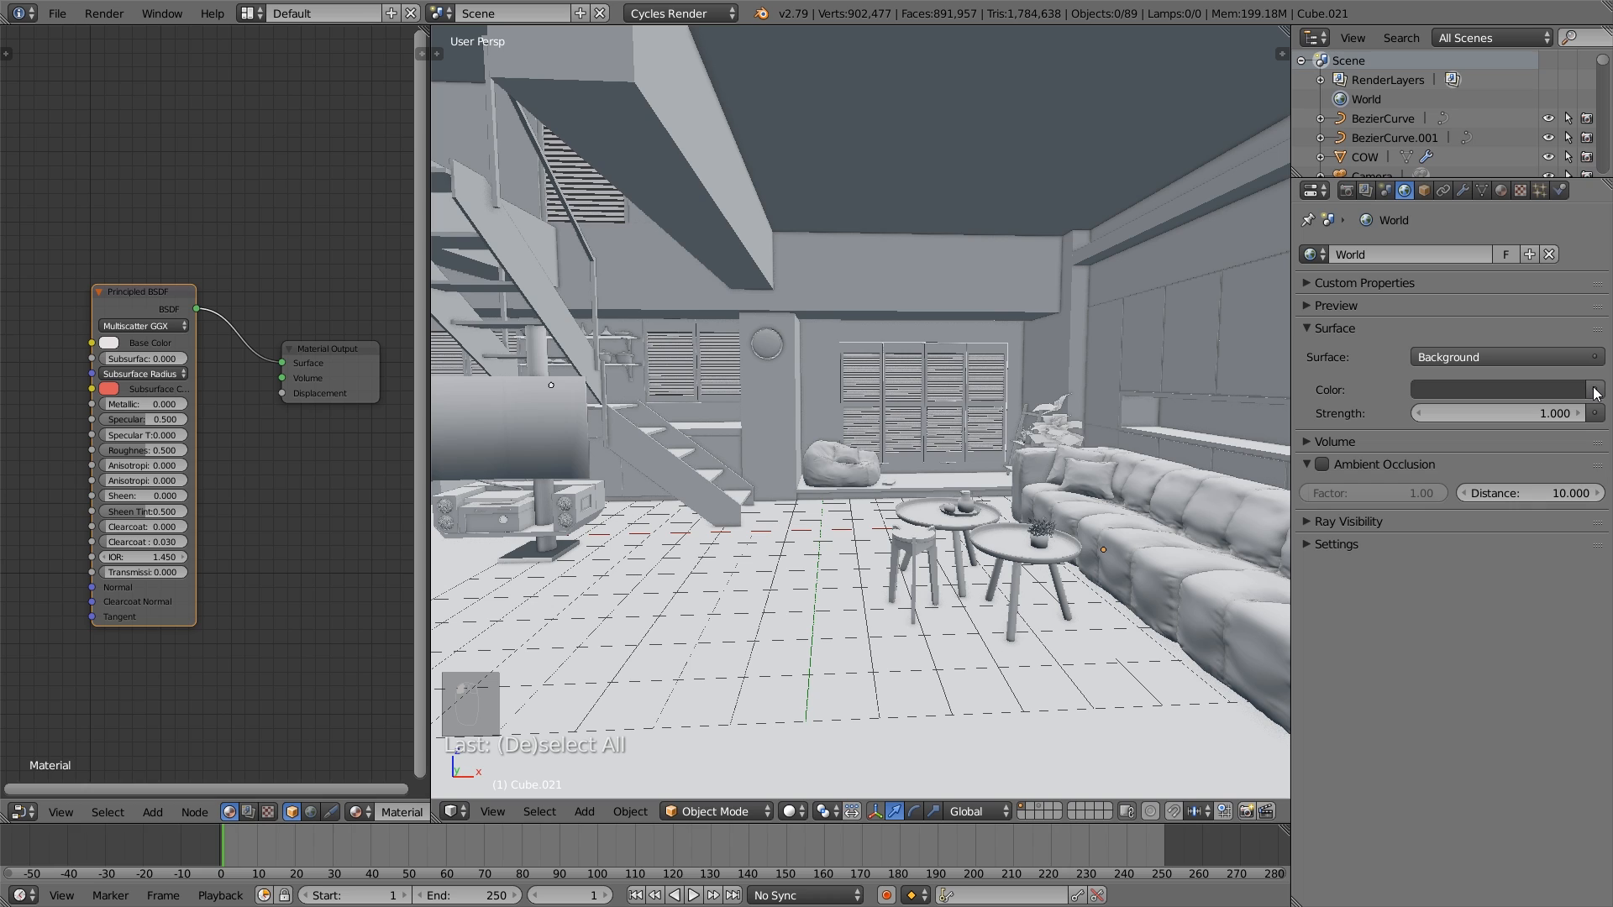
left_click(1597, 392)
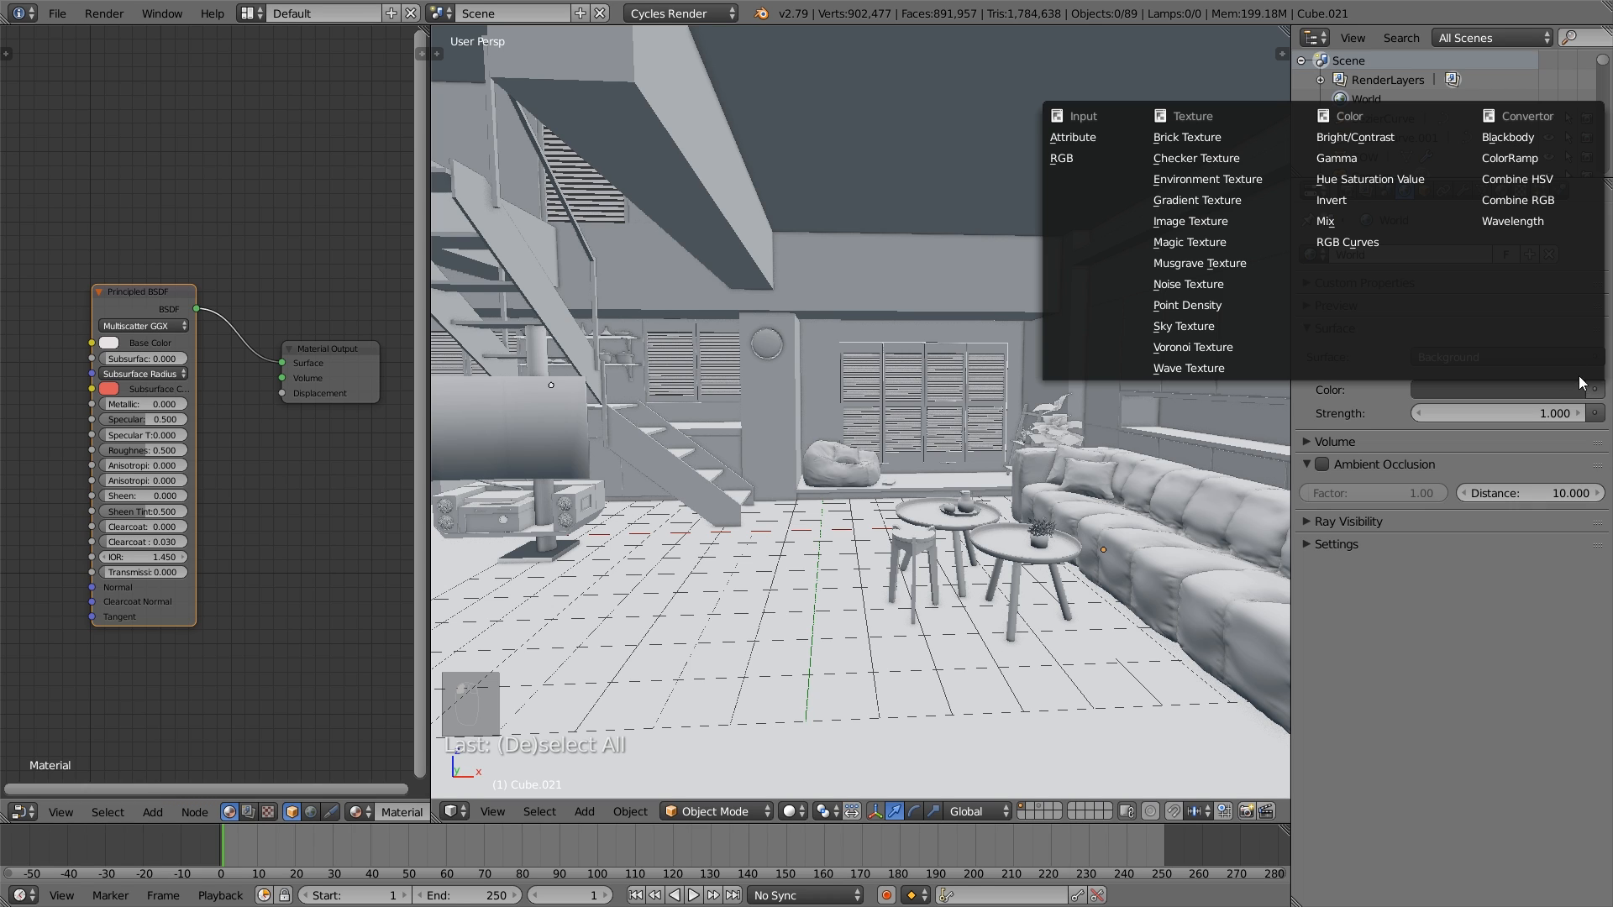
left_click(1243, 182)
- Load balcony_8k.hdr from the project's Textures folder as the world's environment image
left_click(1517, 412)
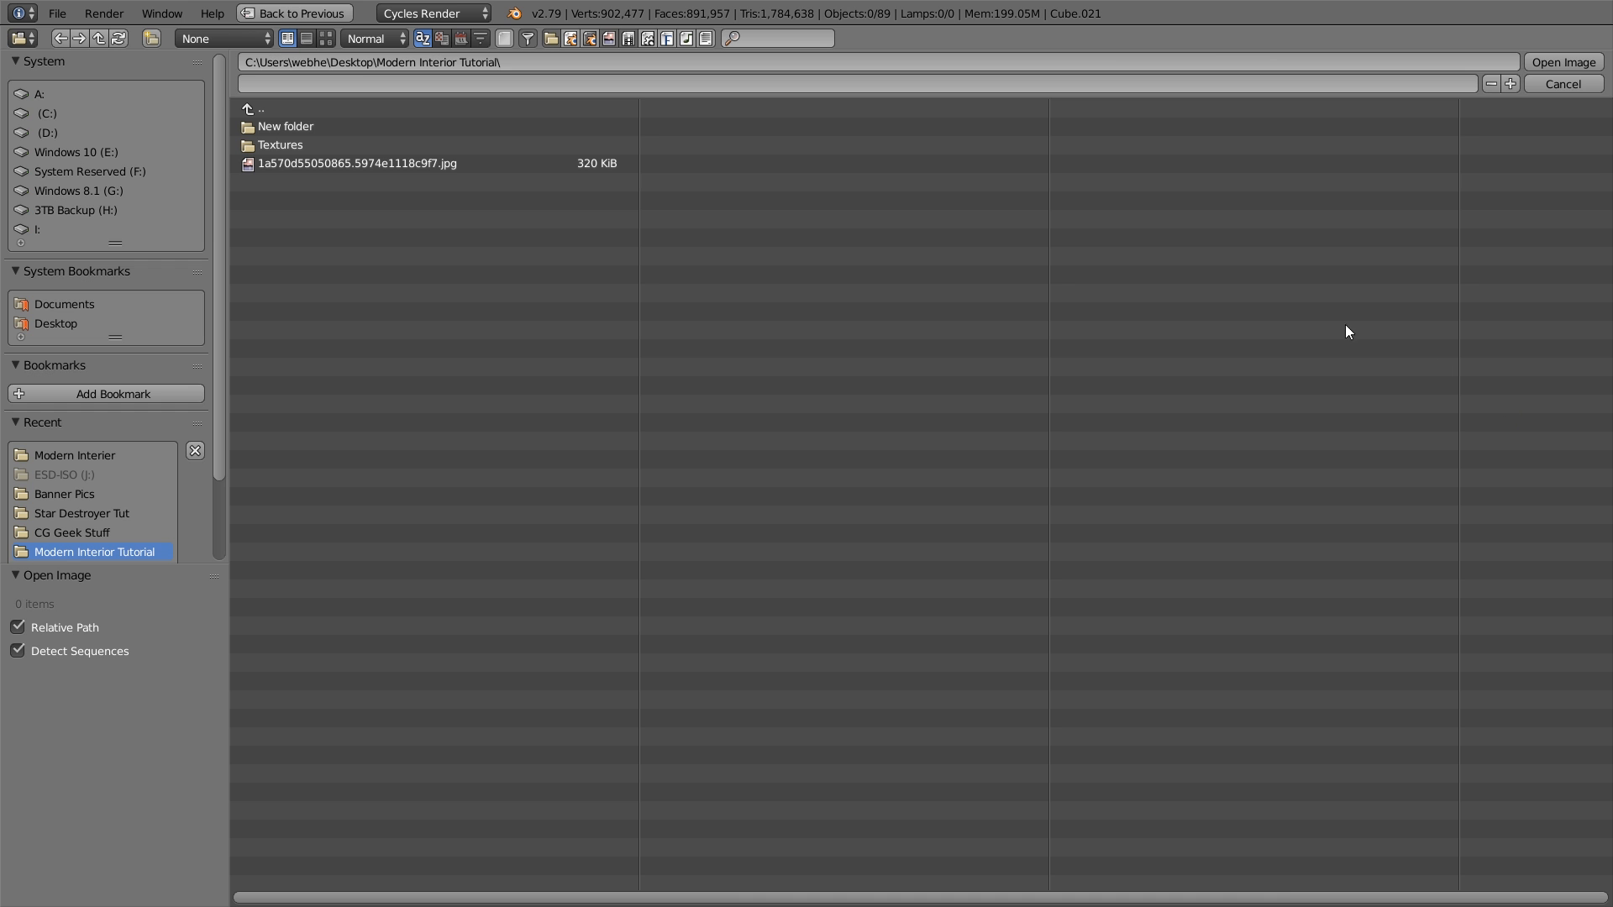
left_click(288, 145)
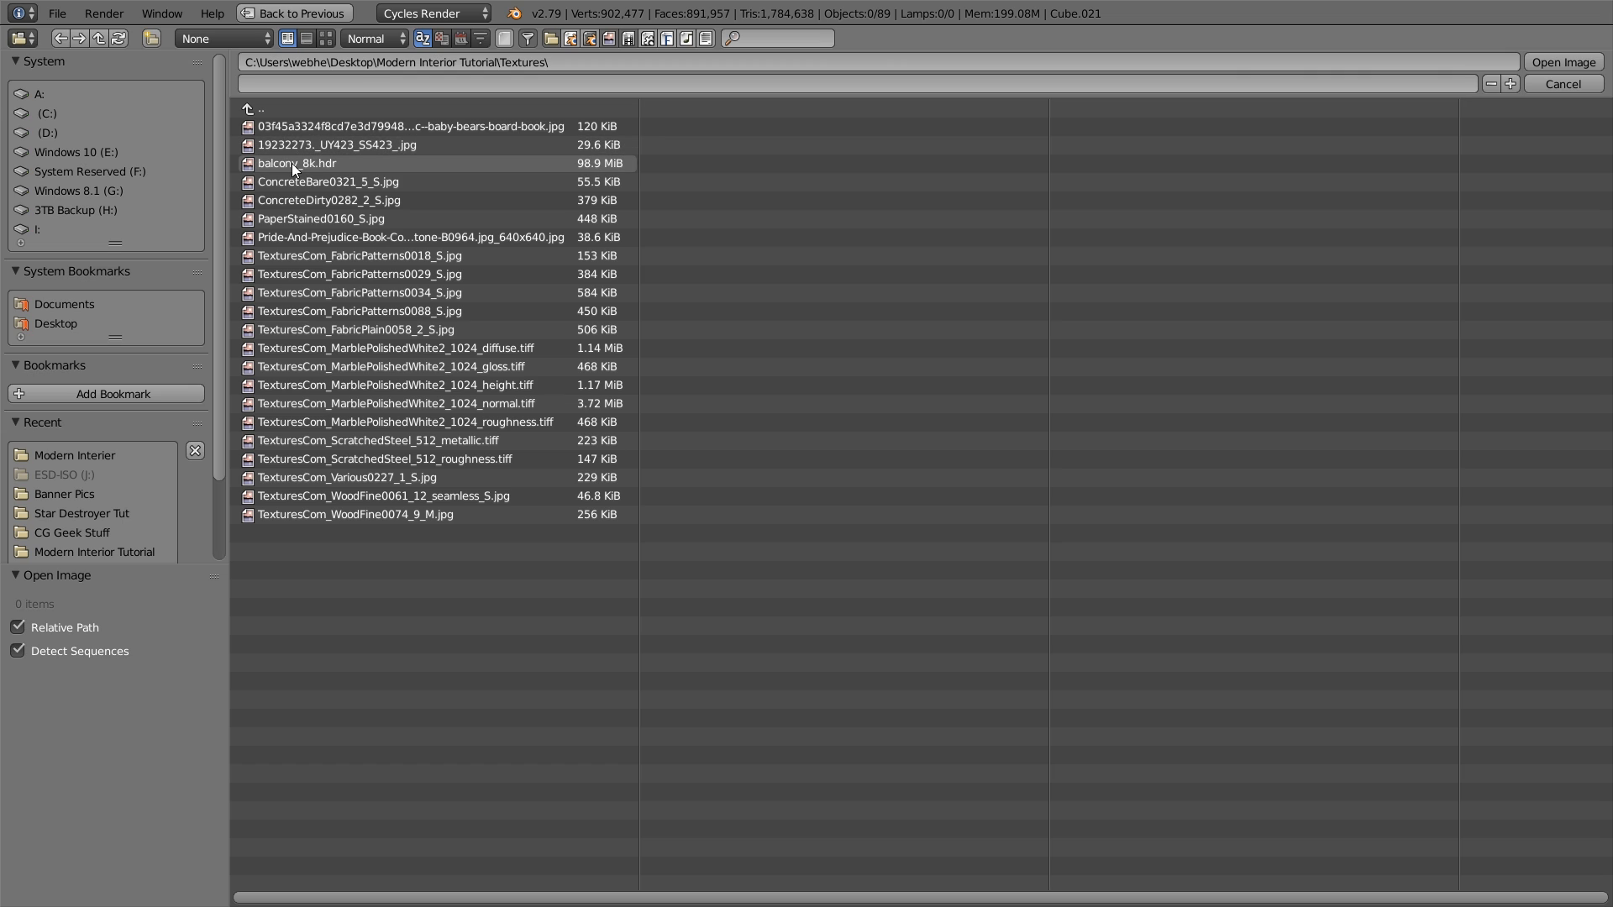
double_click(363, 165)
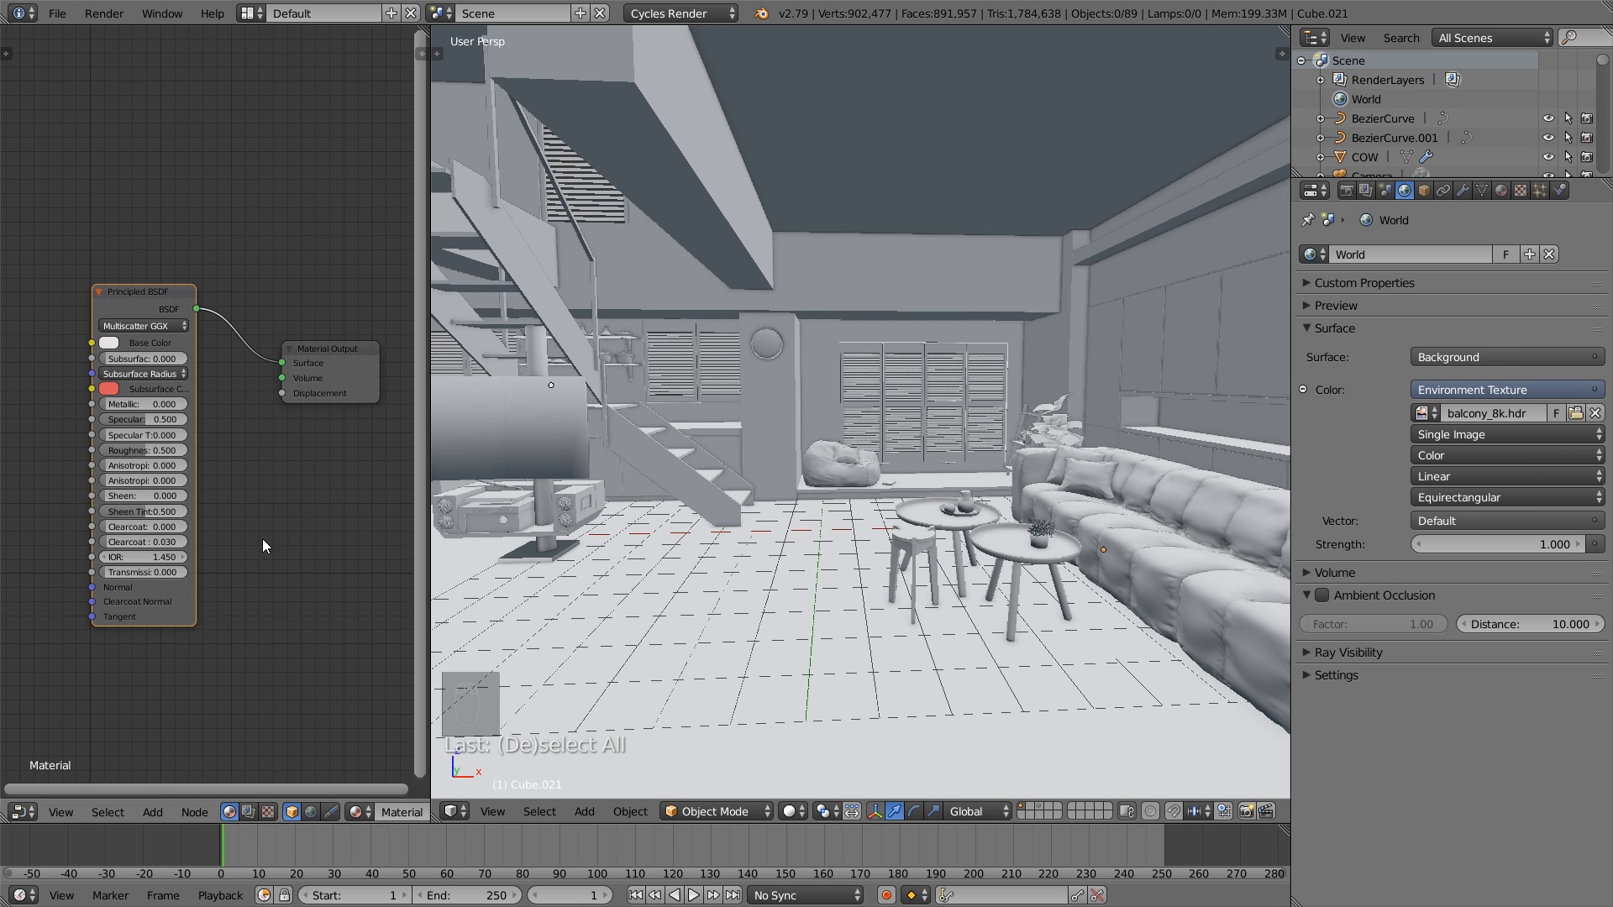
- Show the world's nodes in a widened node editor and move the Environment Texture node slightly away from the Background node
left_click(311, 812)
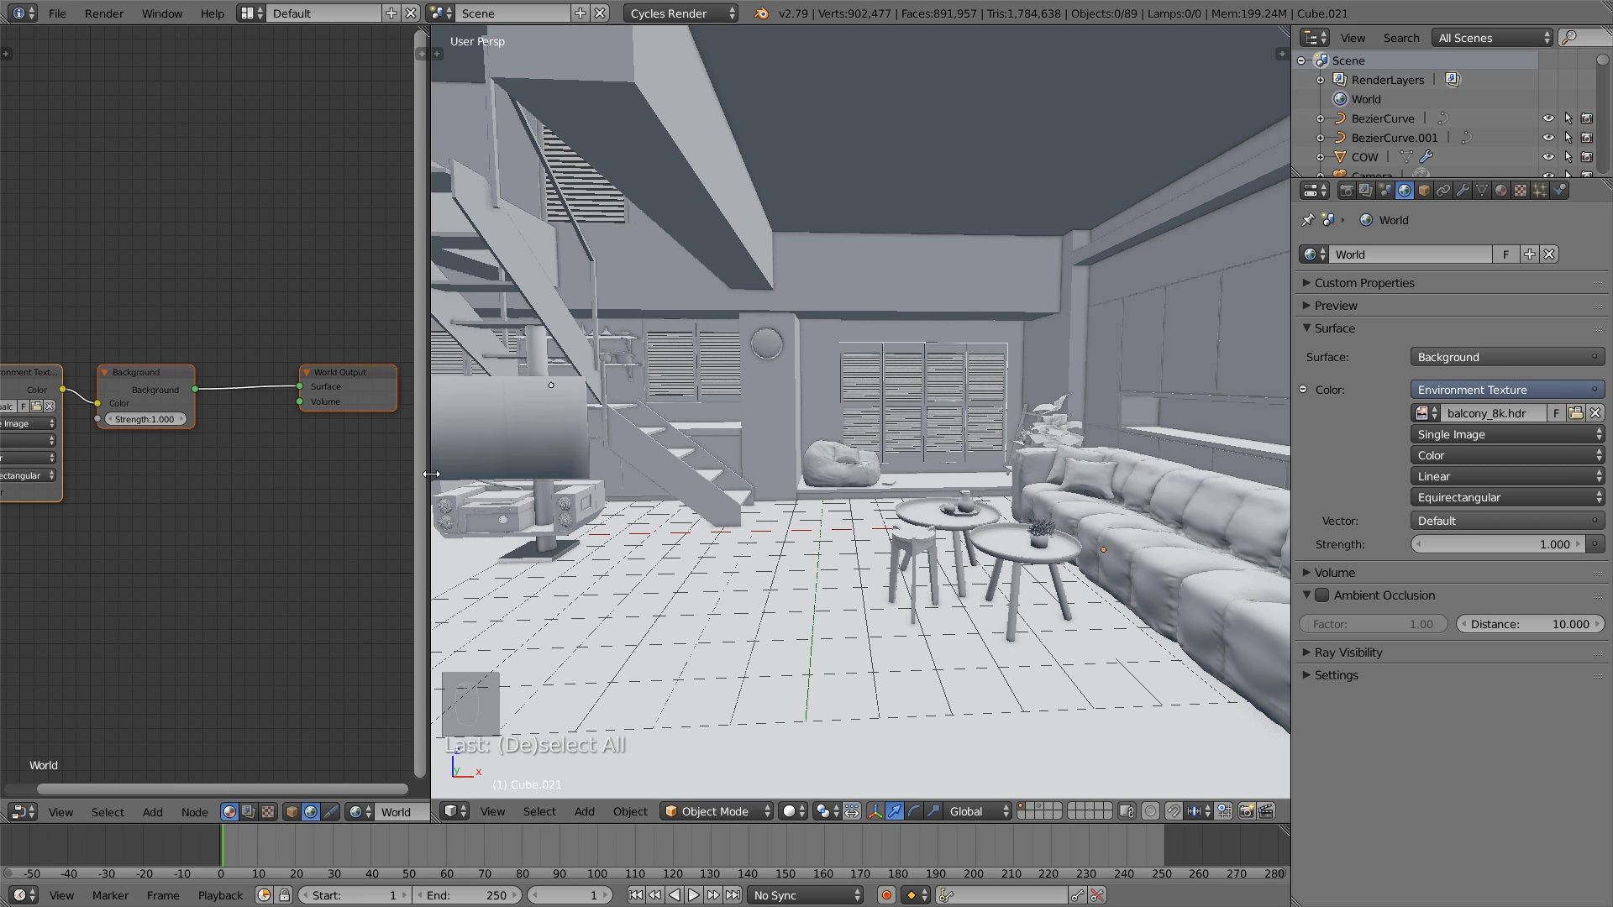
left_click_drag(426, 504, 705, 466)
key("Home")
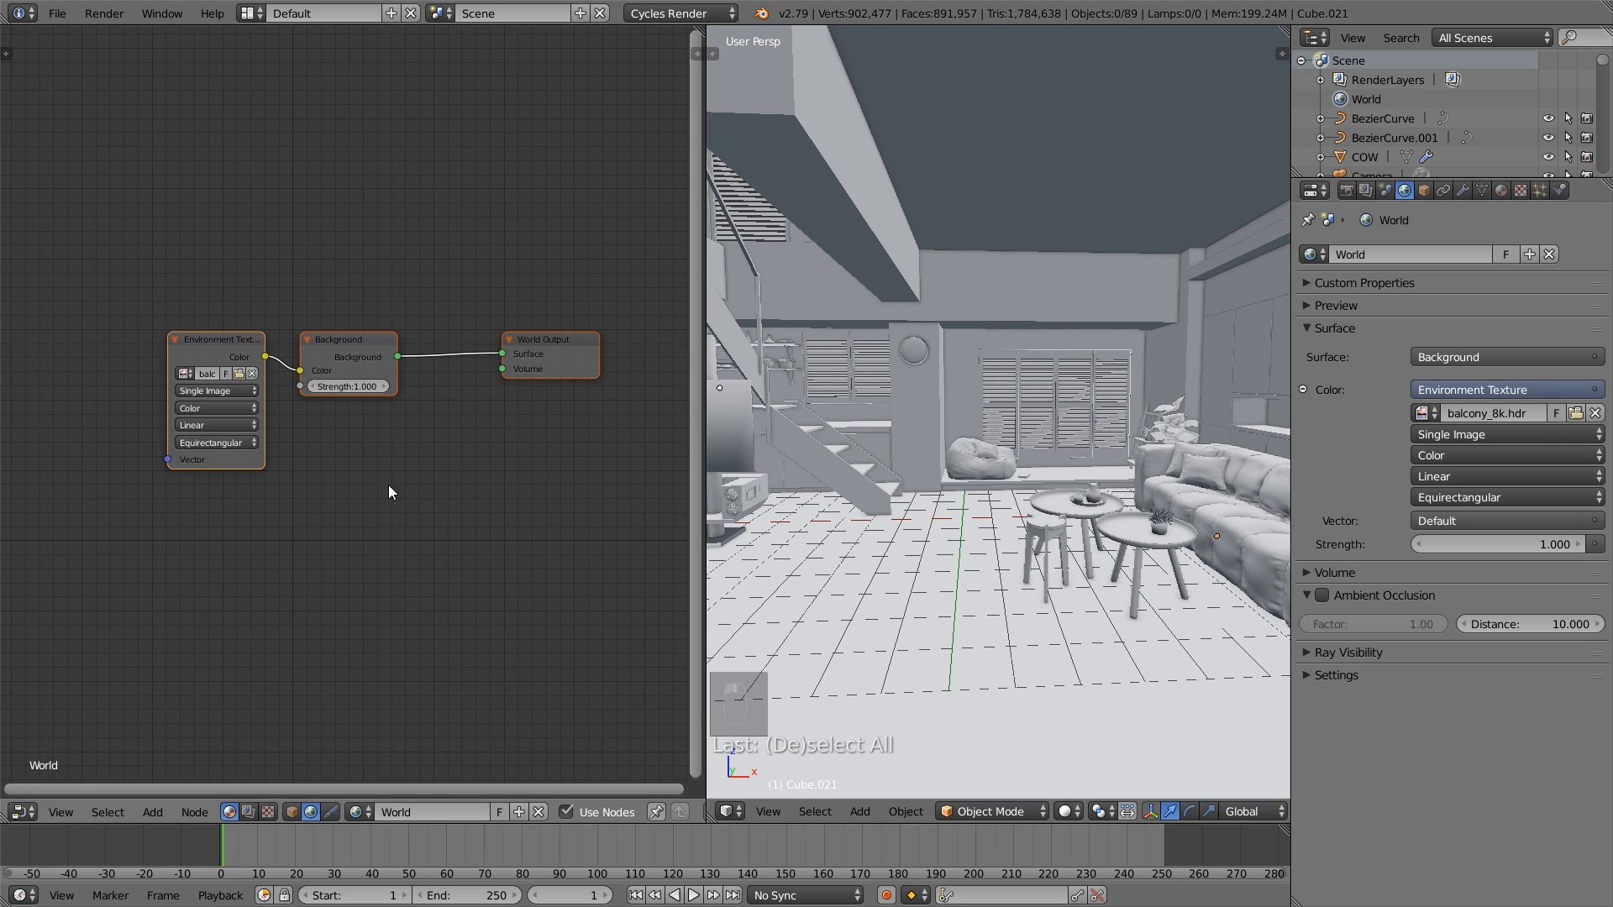
left_click_drag(225, 348, 203, 335)
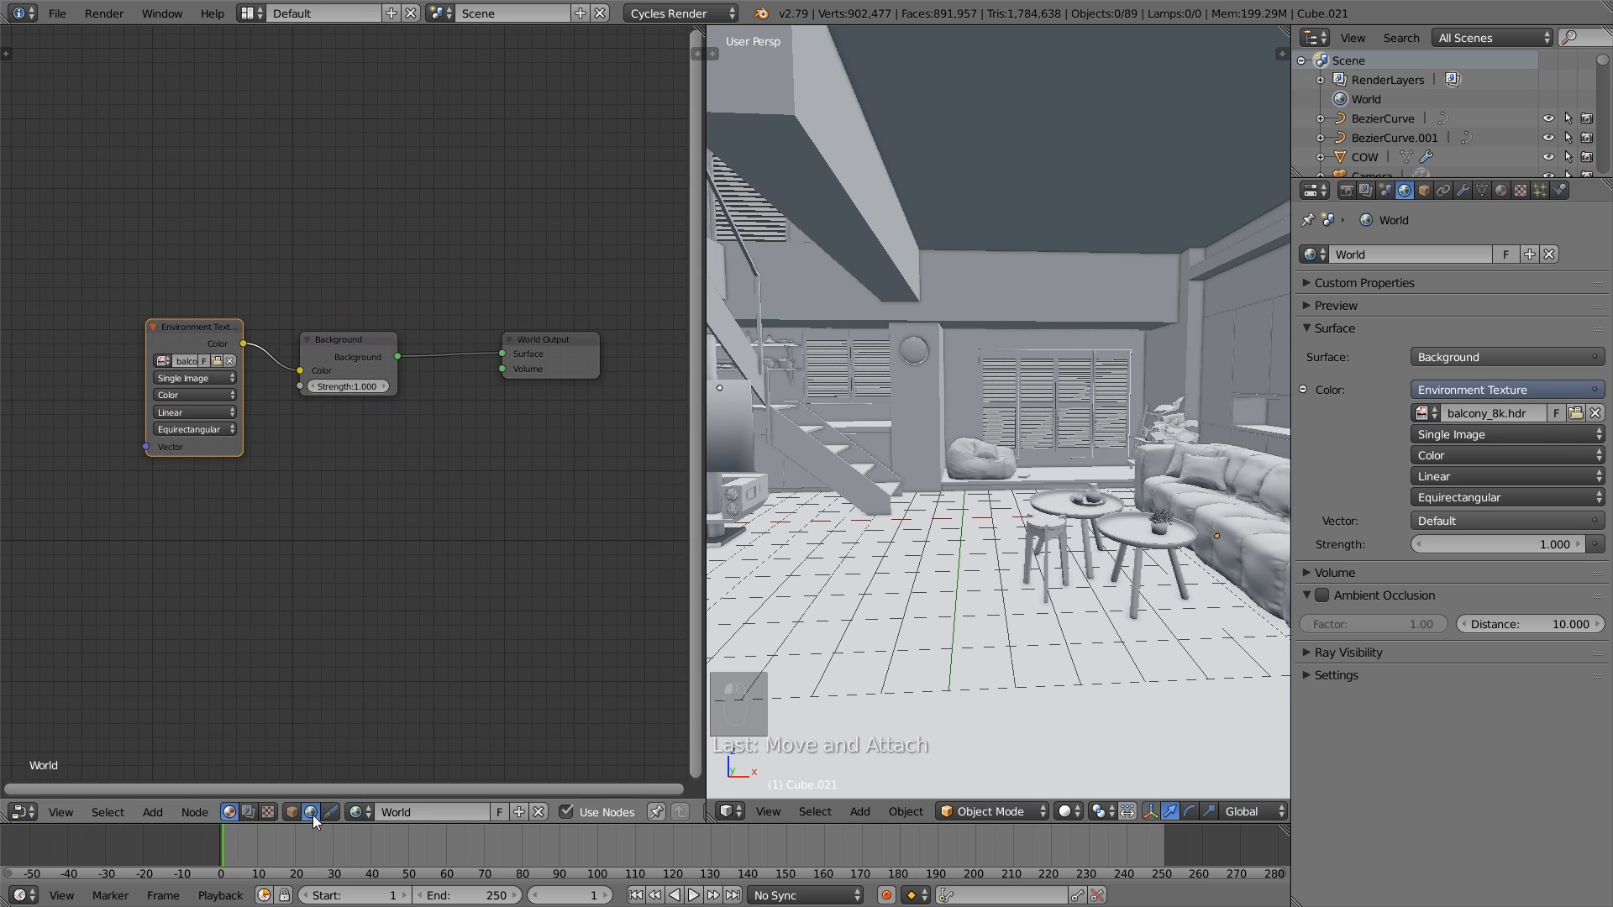
- Add a Texture Coordinate node and place it well before the Environment Texture node, leaving space between them
middle_click_drag(262, 598, 450, 595)
key("shift+a")
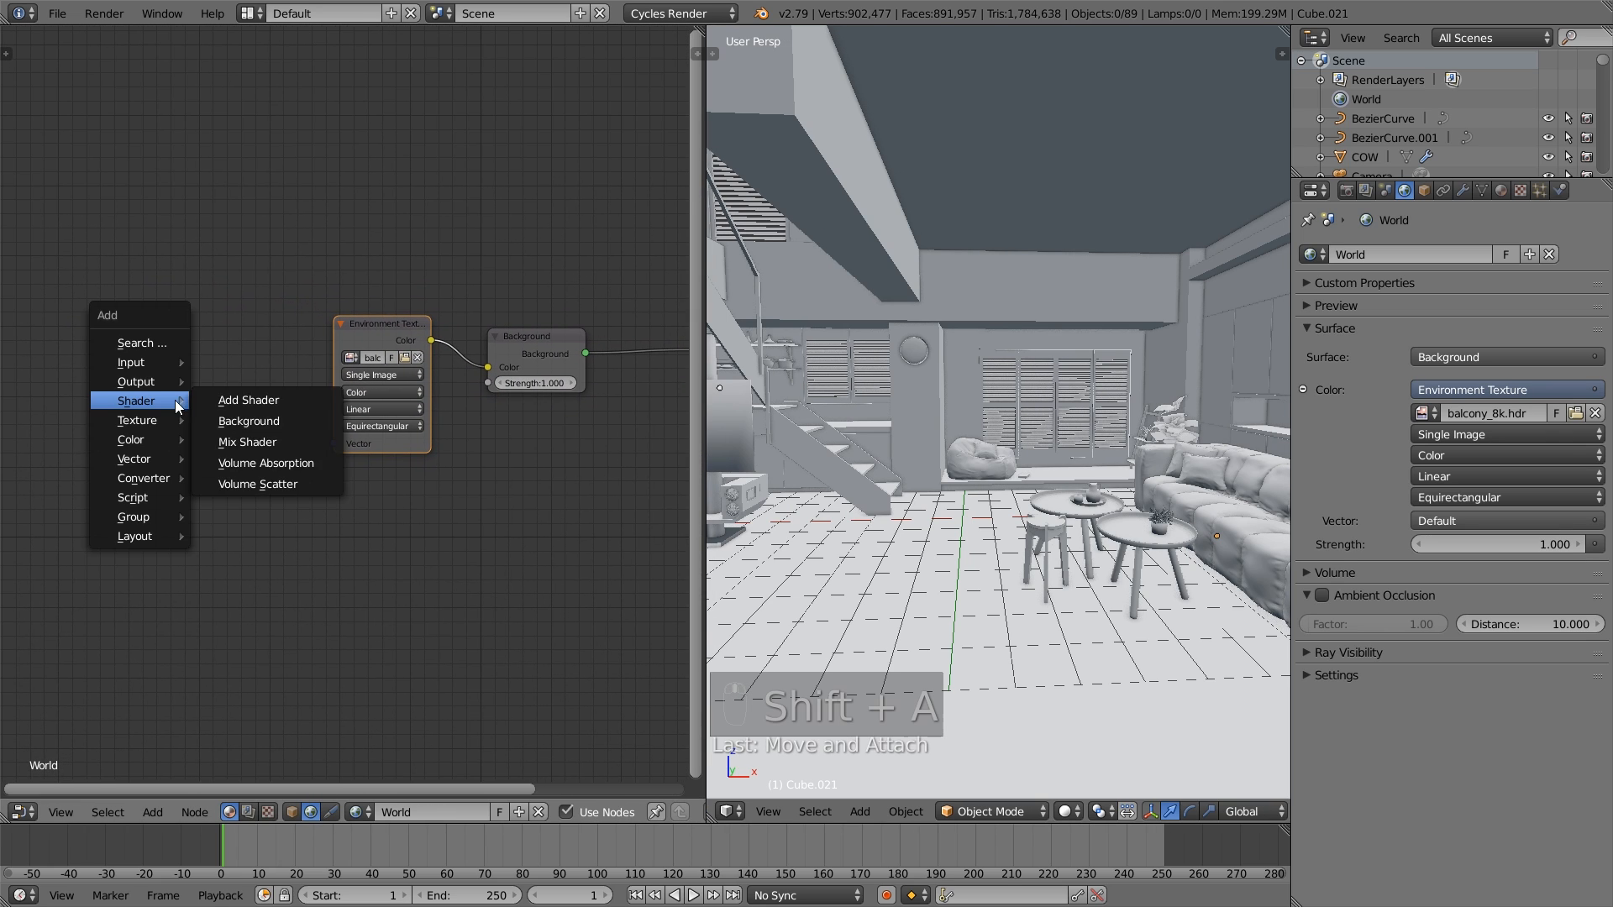
mouse_move(144, 362)
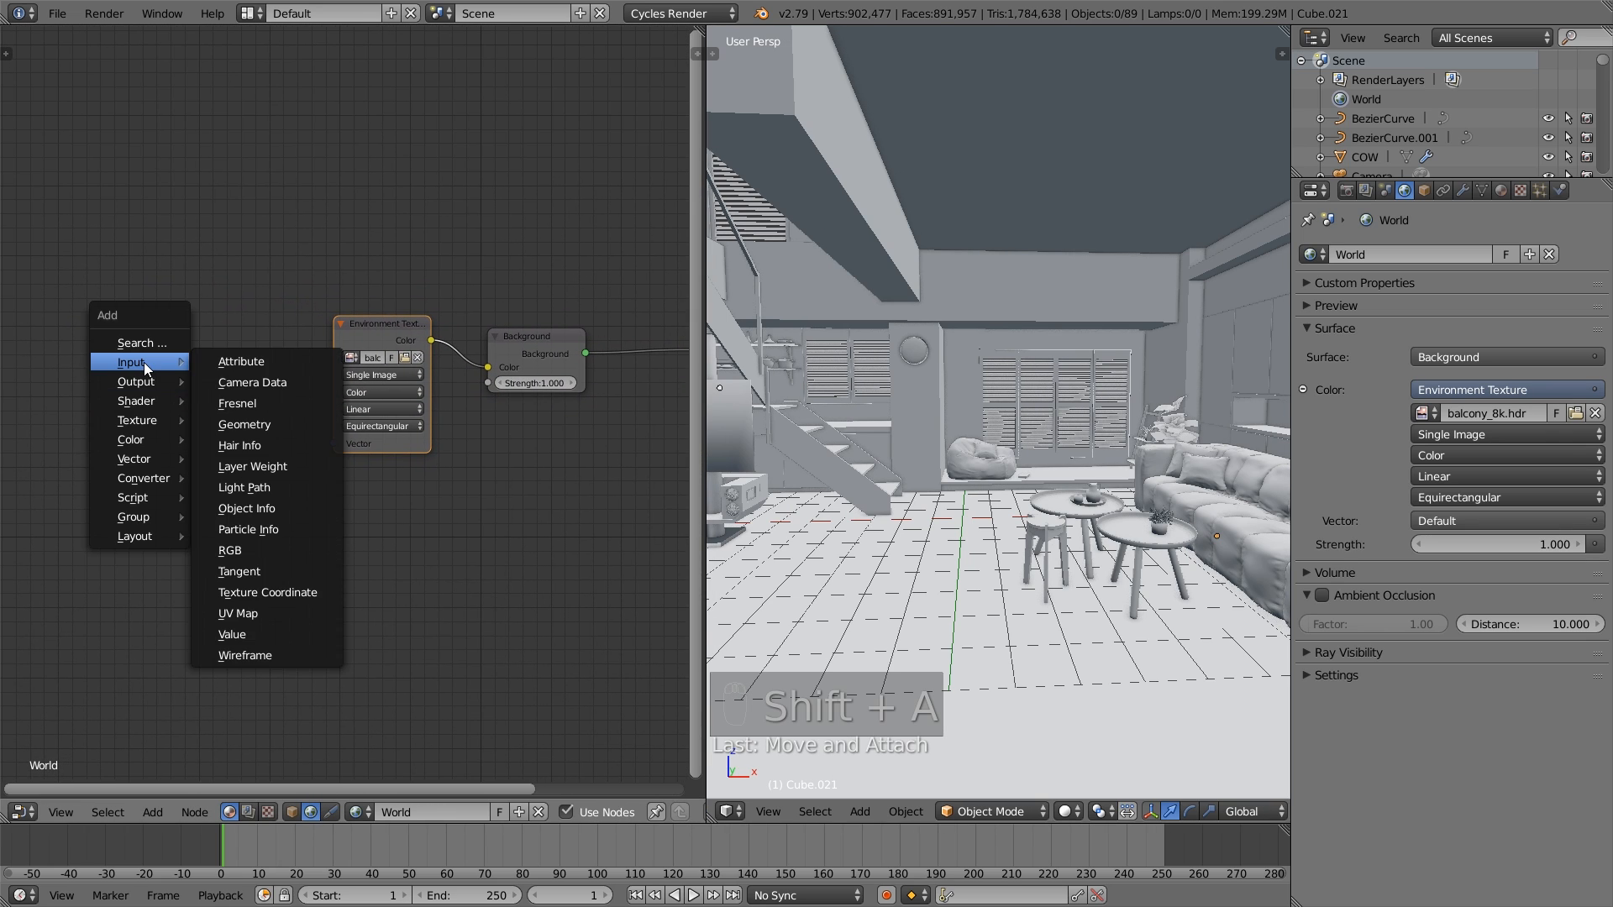
left_click(298, 597)
left_click(22, 336)
- Add a Mapping vector node to the world nodes and place it between the Texture Coordinate and Environment Texture nodes
key("shift+a")
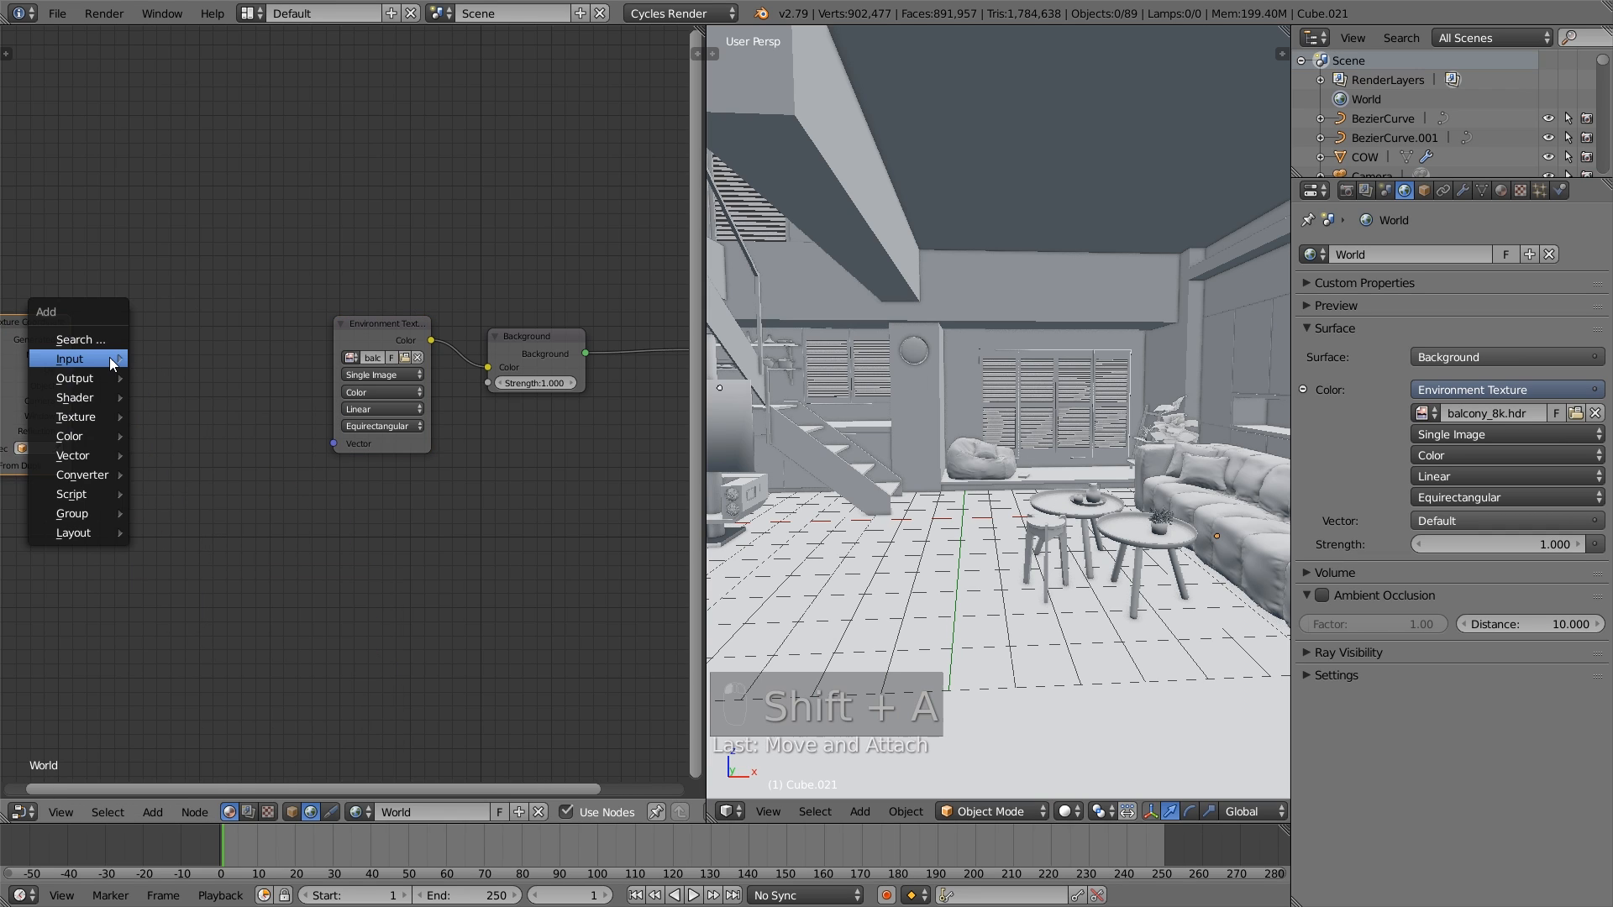
mouse_move(77, 455)
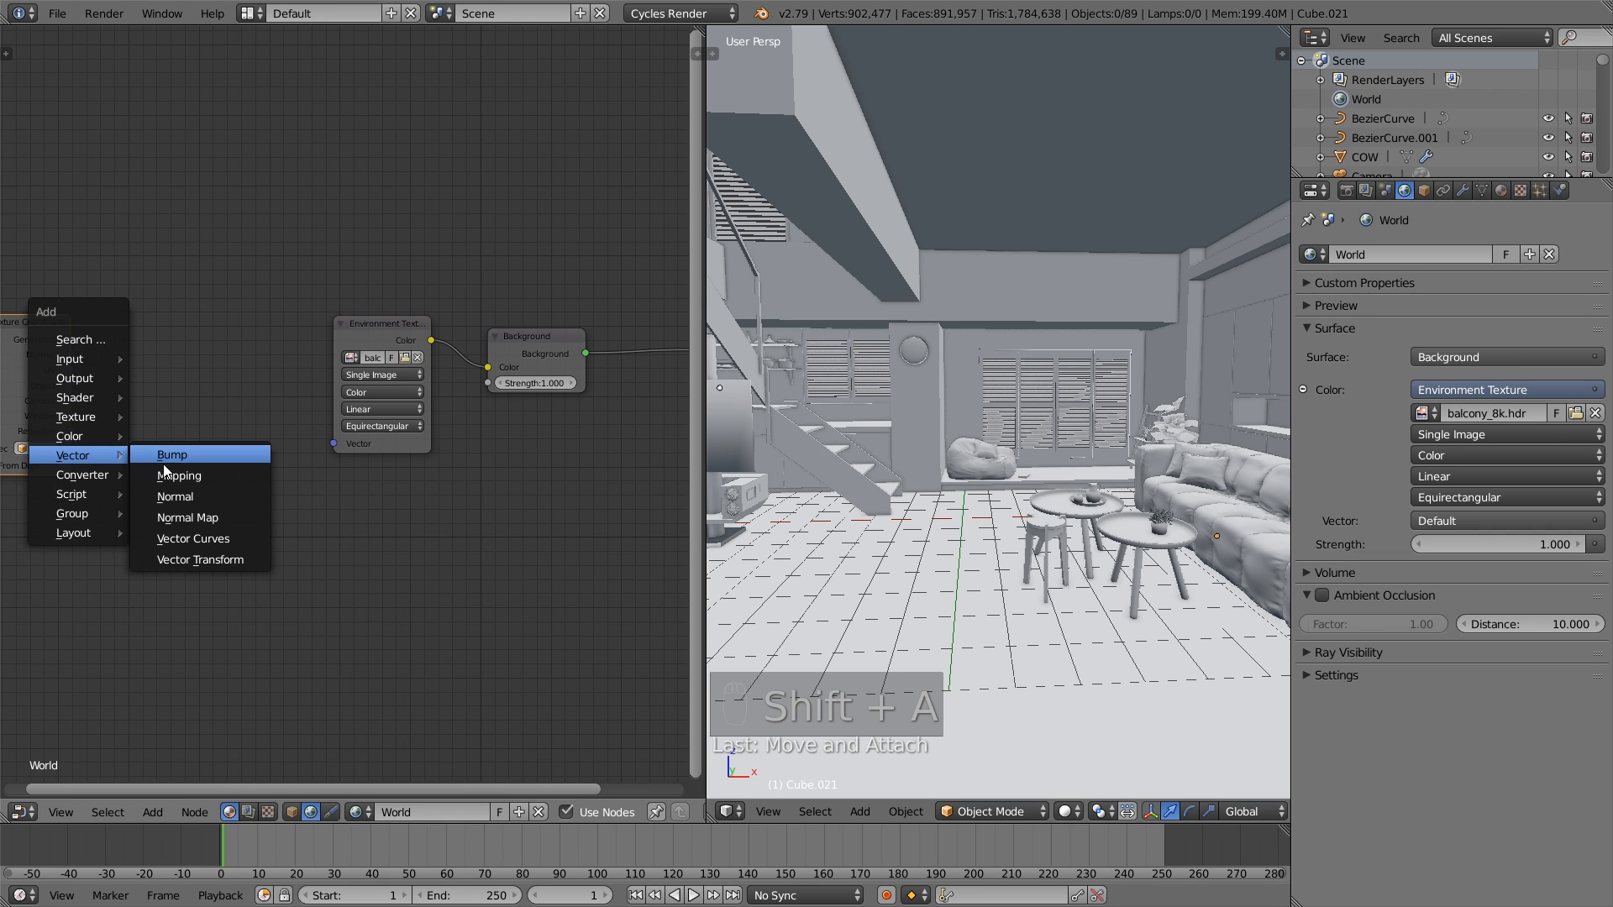
left_click(200, 471)
left_click(89, 329)
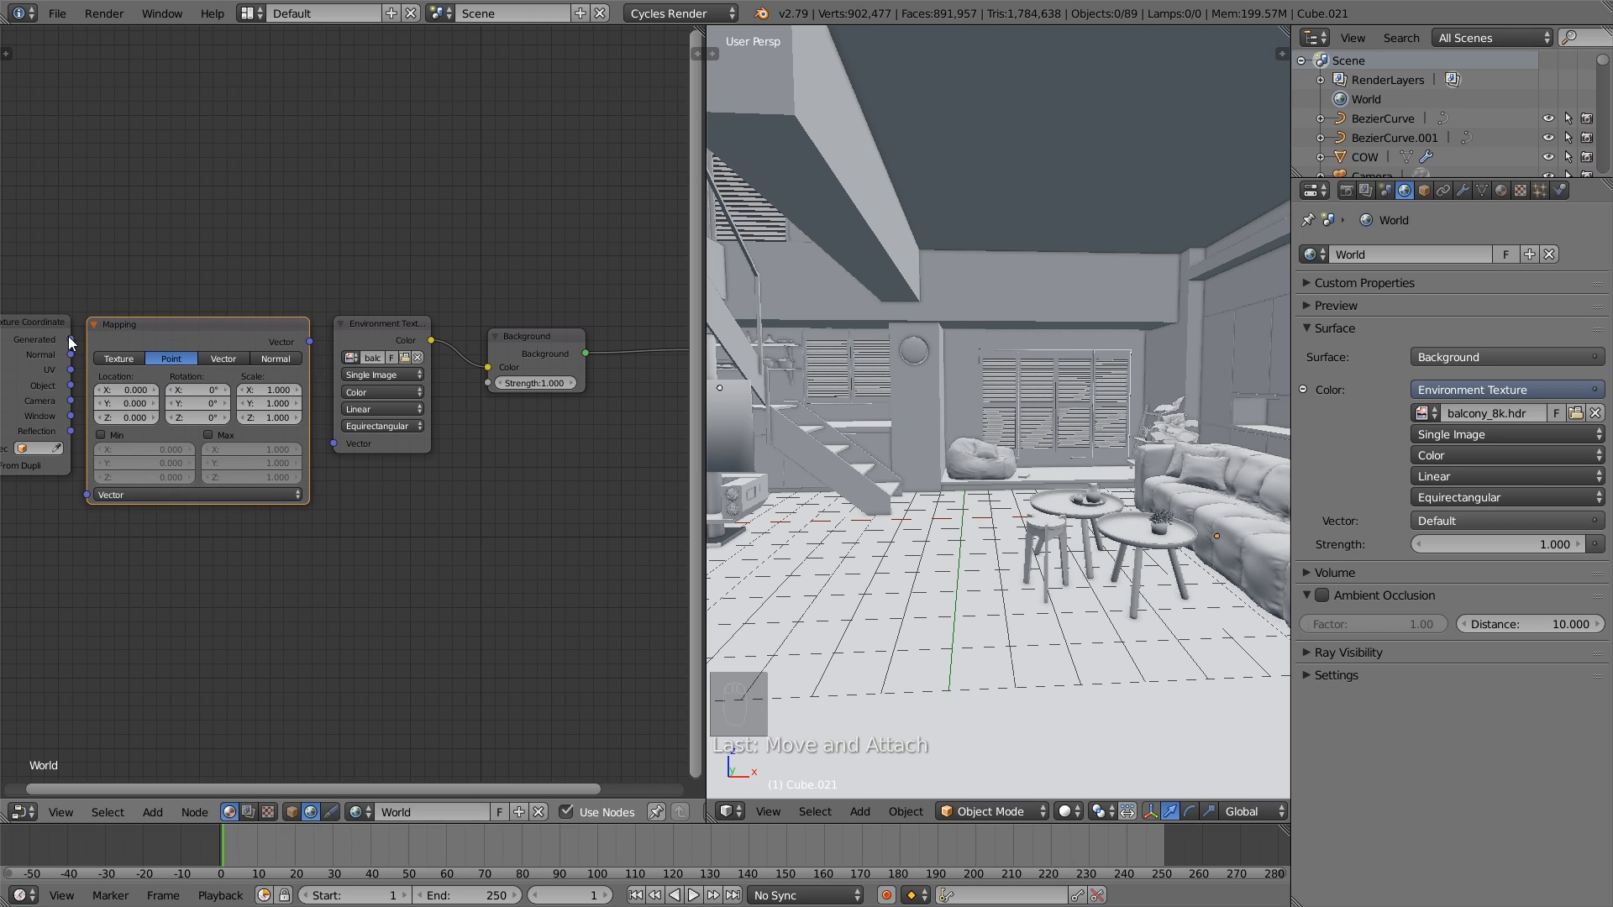
- Link the Generated output to the Mapping node's Vector input, link Mapping to the Environment Texture's Vector input, and nudge the Mapping node slightly
left_click_drag(71, 340, 88, 495)
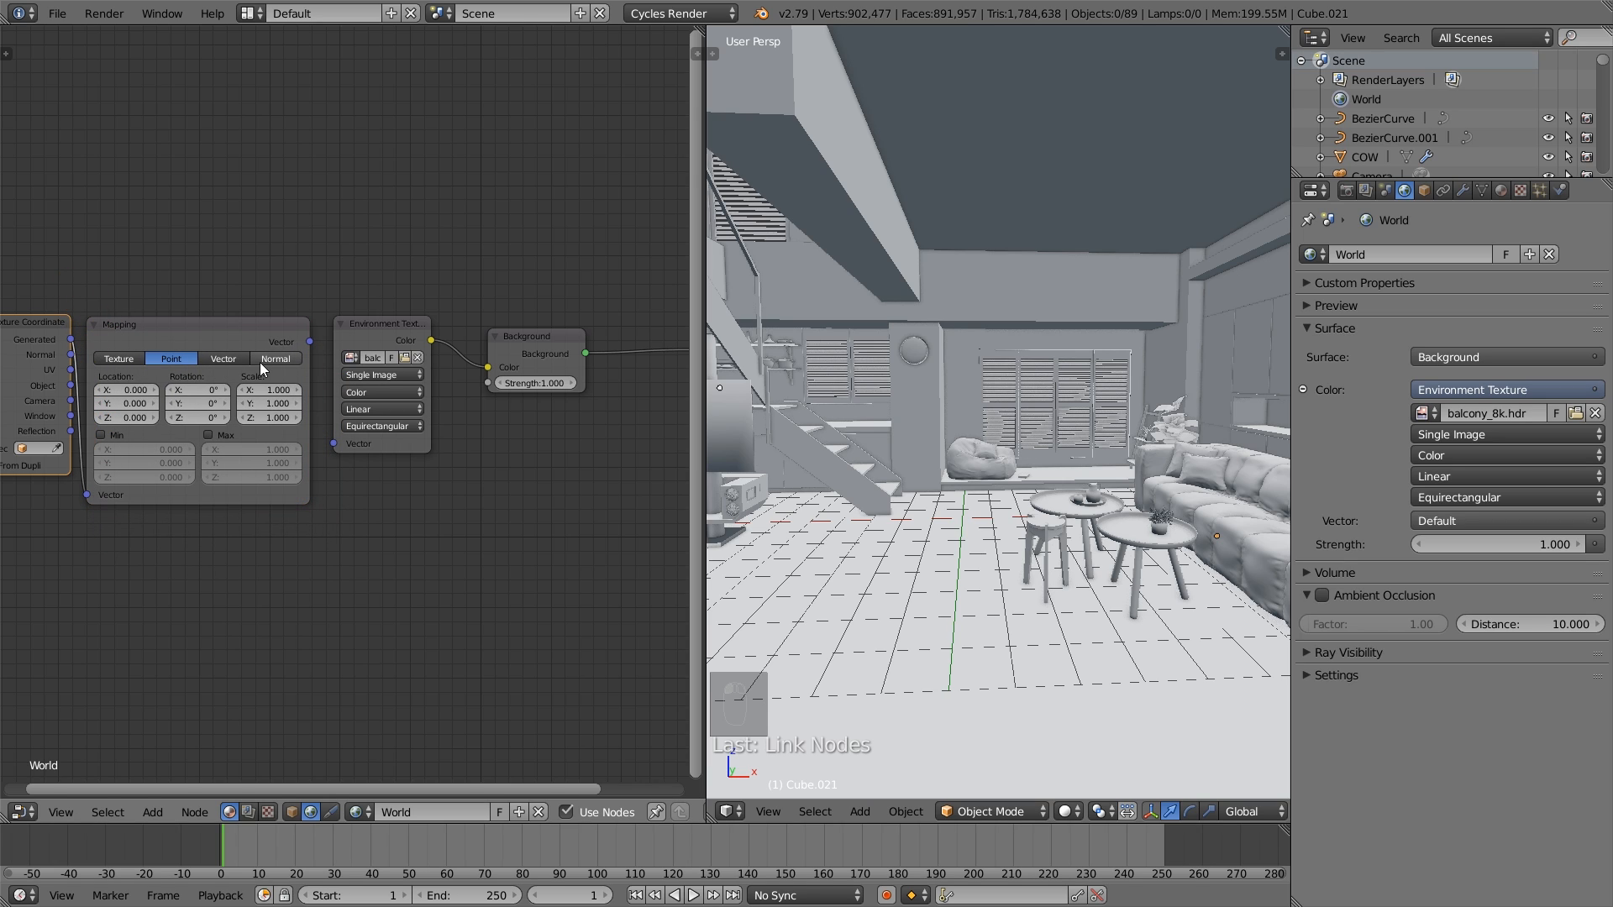
left_click_drag(310, 341, 334, 444)
left_click_drag(197, 326, 224, 314)
left_click(225, 319)
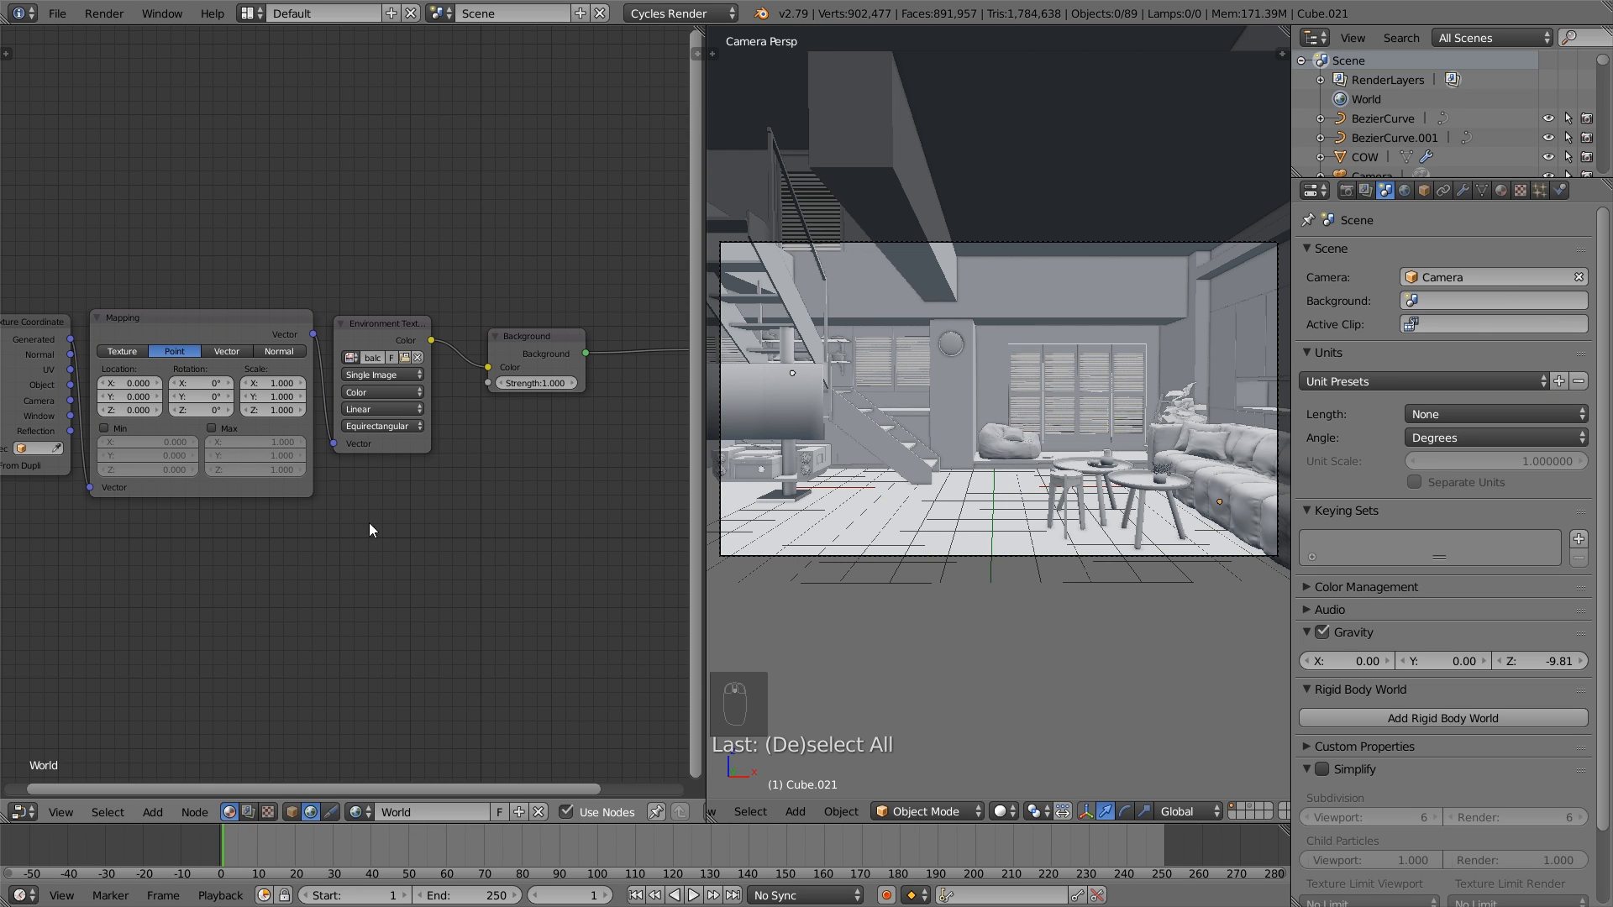
mouse_move(199, 324)
left_mouse_down()
mouse_move(193, 313)
mouse_move(208, 319)
left_mouse_up()
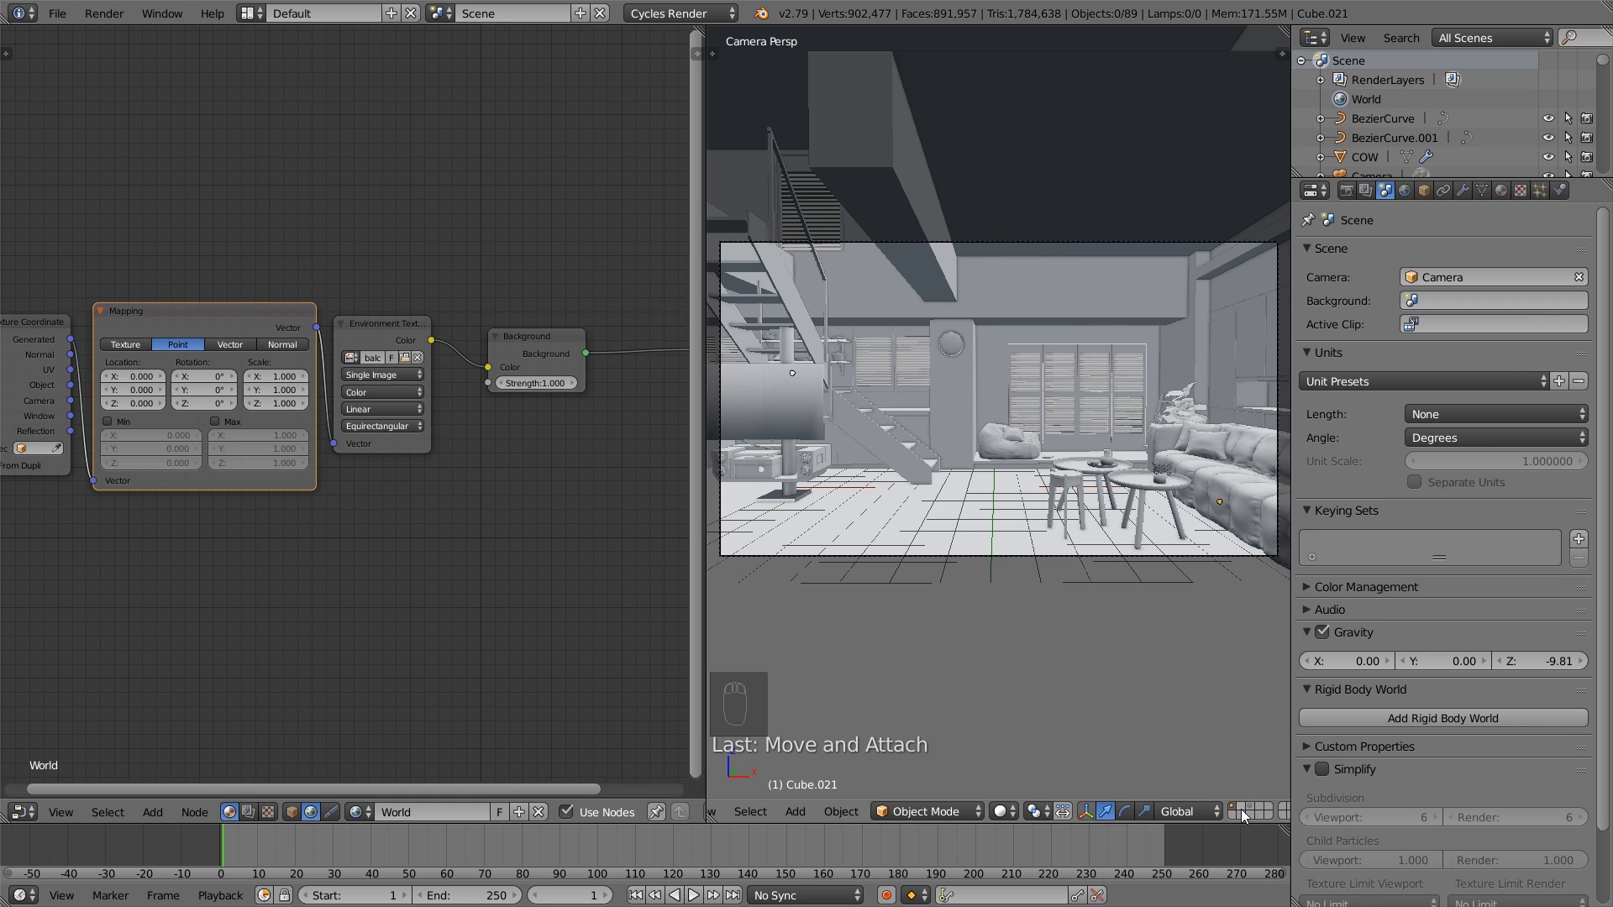
- Preview the environment on an empty layer in rendered shading and set the Mapping node's Z rotation to -54.9°
key("shift+z")
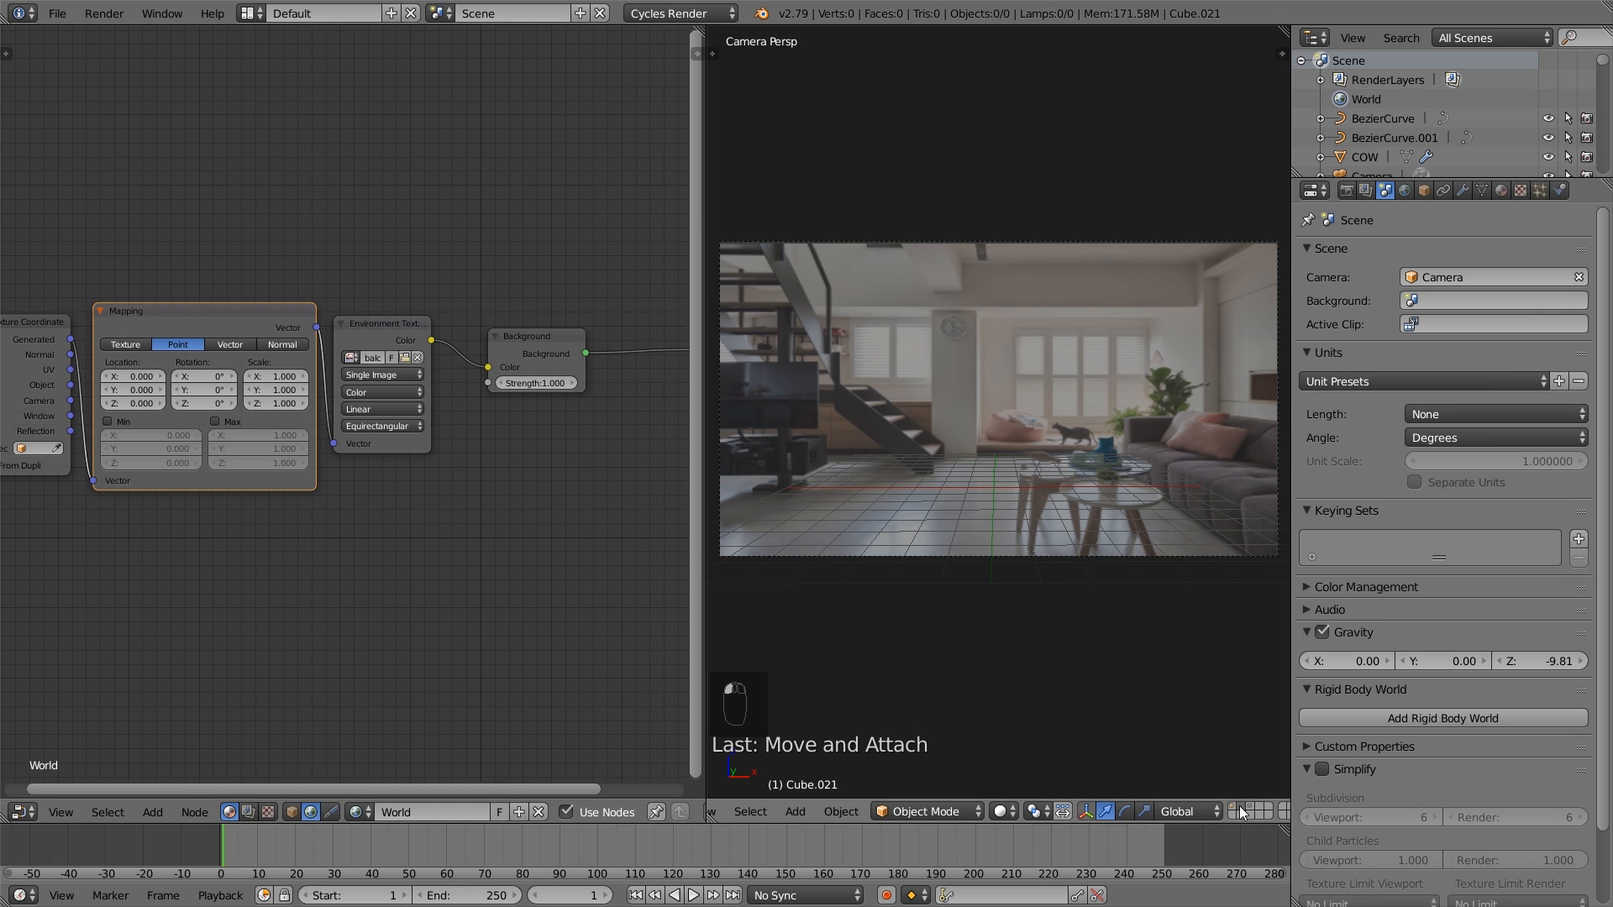
left_click(1003, 812)
left_click(1045, 689)
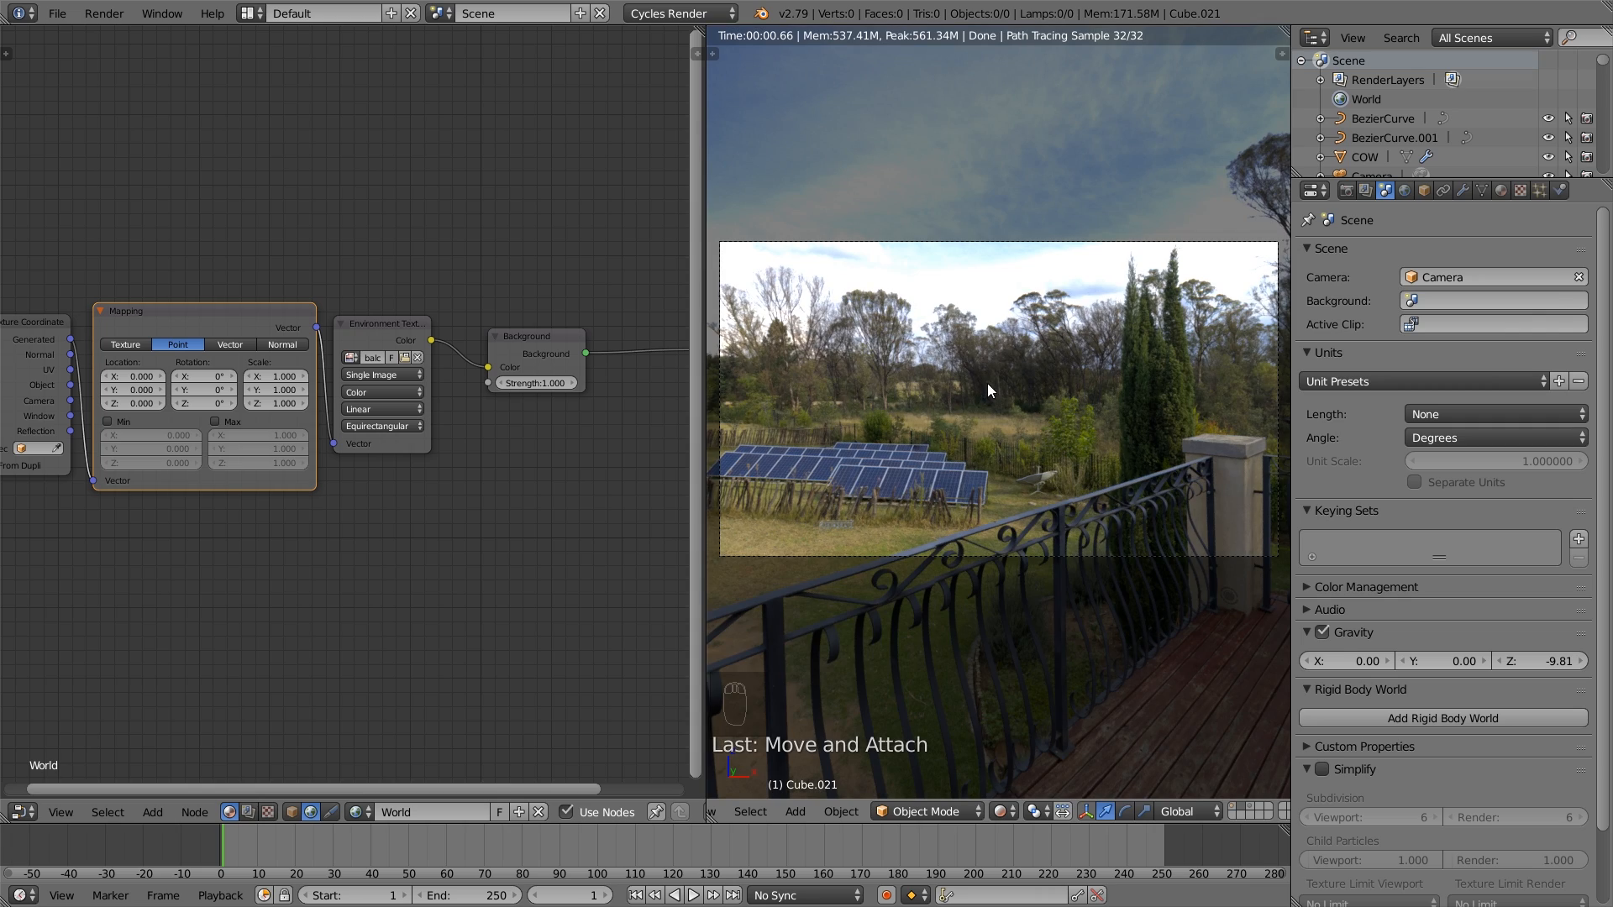
left_click_drag(203, 403, 115, 404)
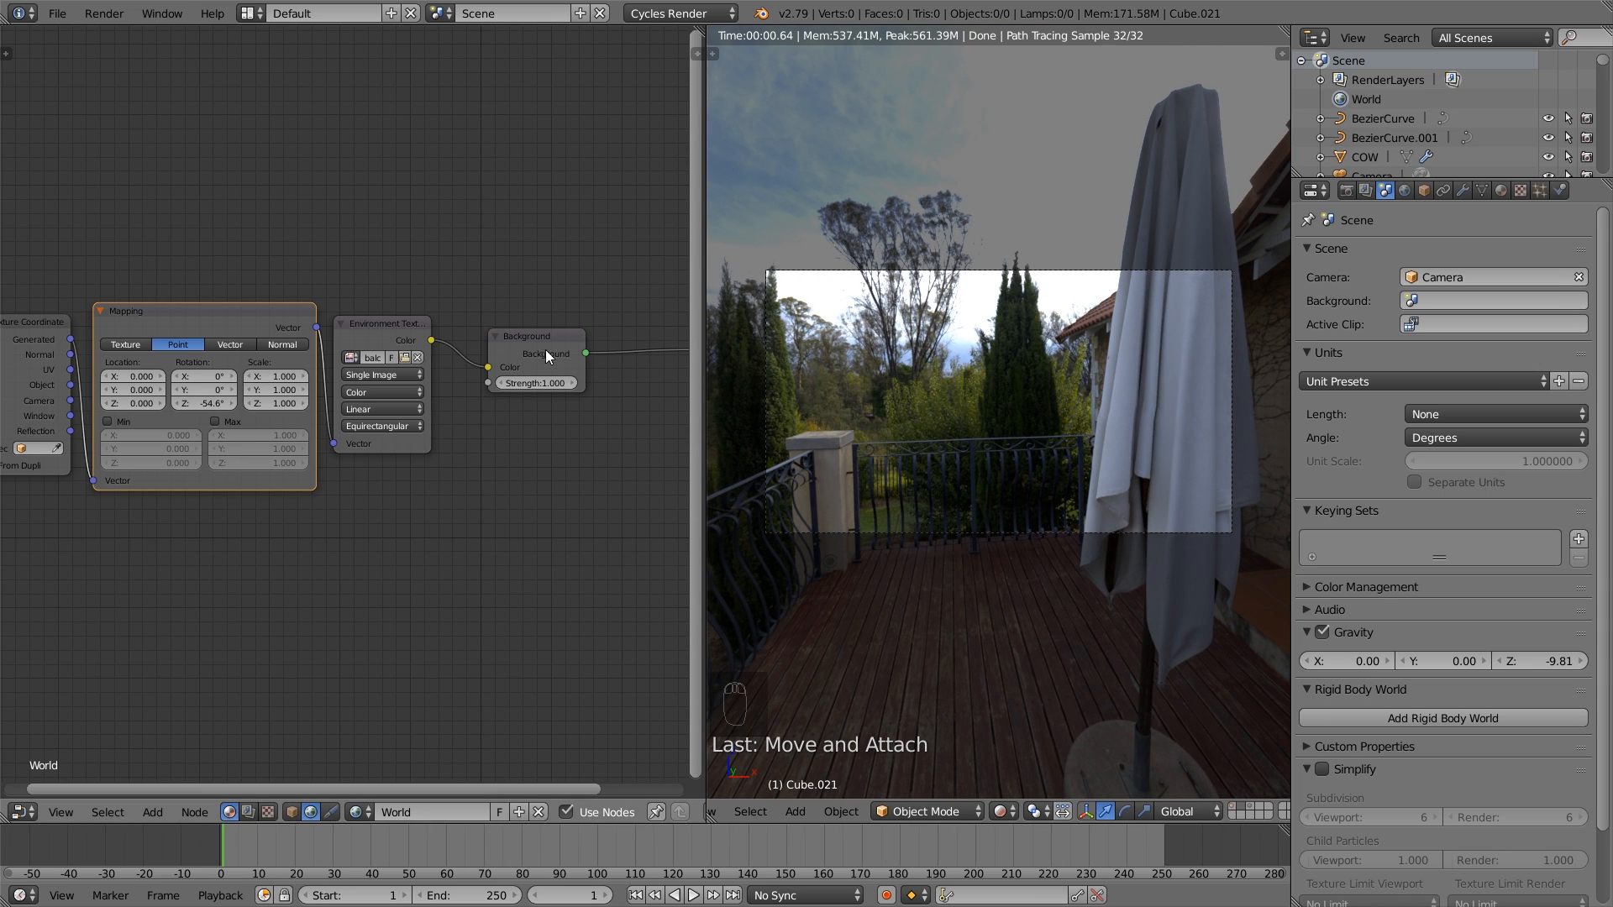
left_click_drag(215, 411, 216, 412)
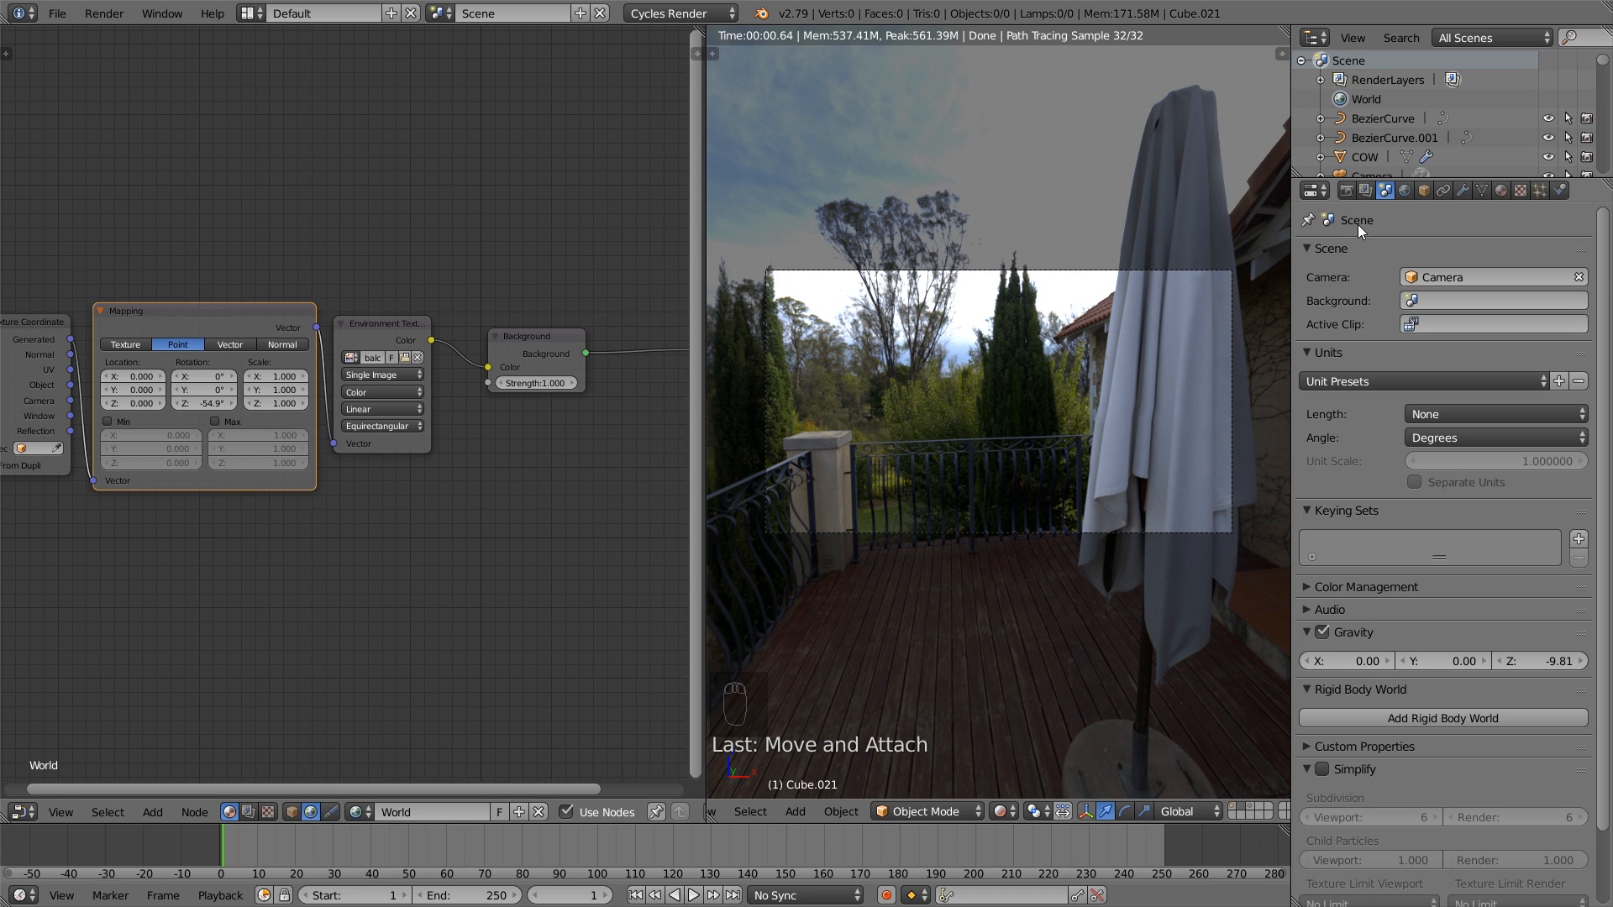
- Set the scene's color management view transform to Filmic
left_click(1363, 192)
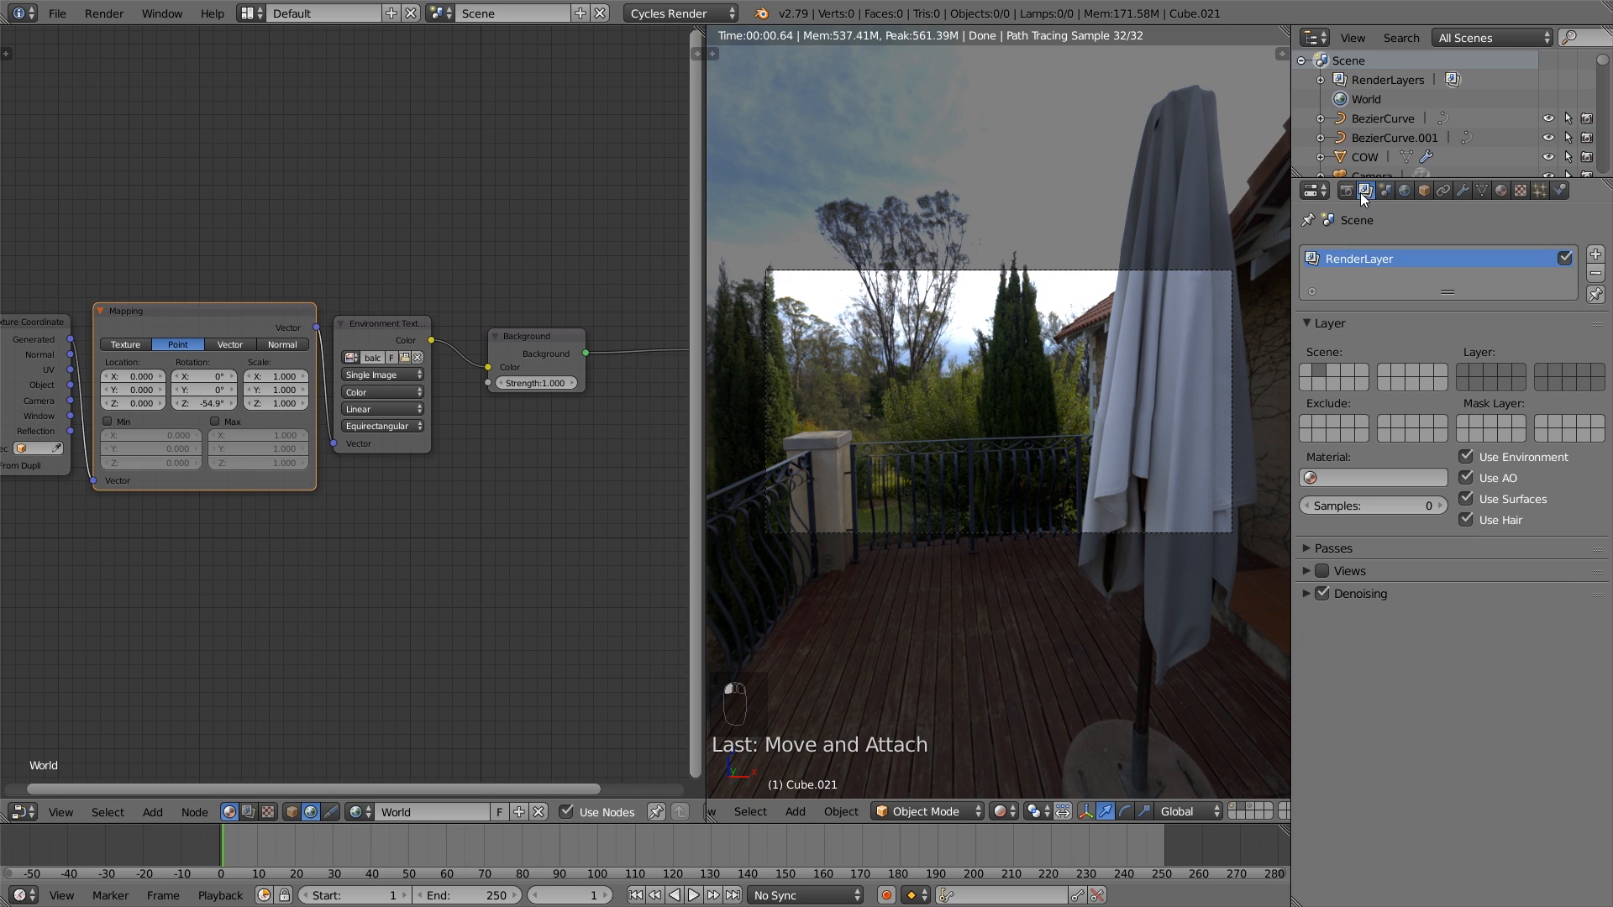
left_click(1385, 192)
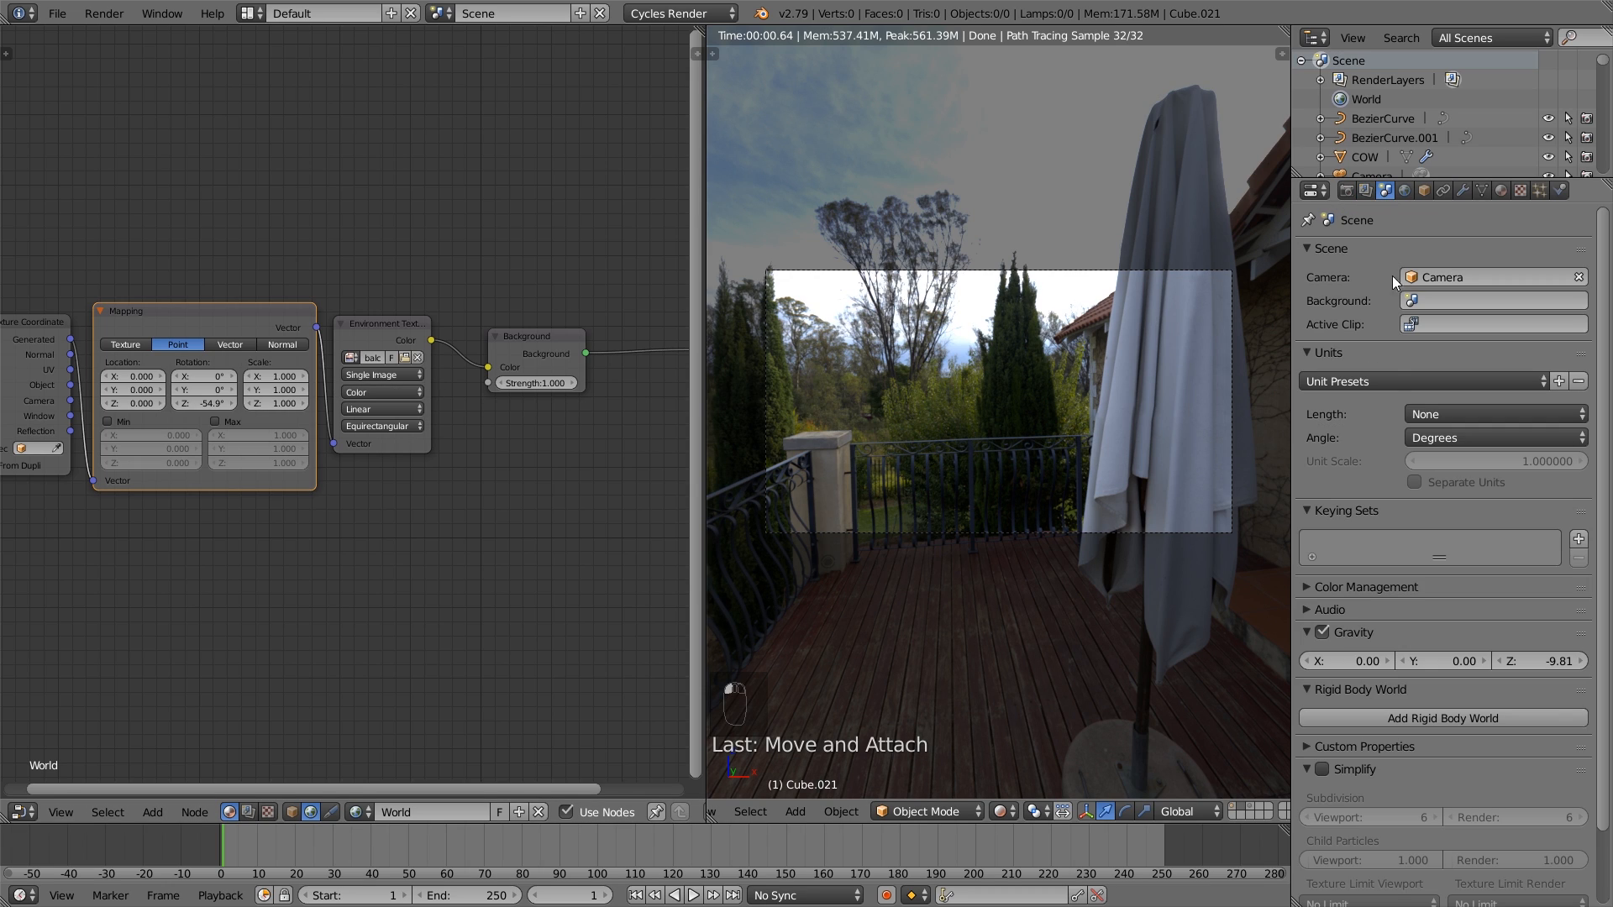
left_click(1376, 586)
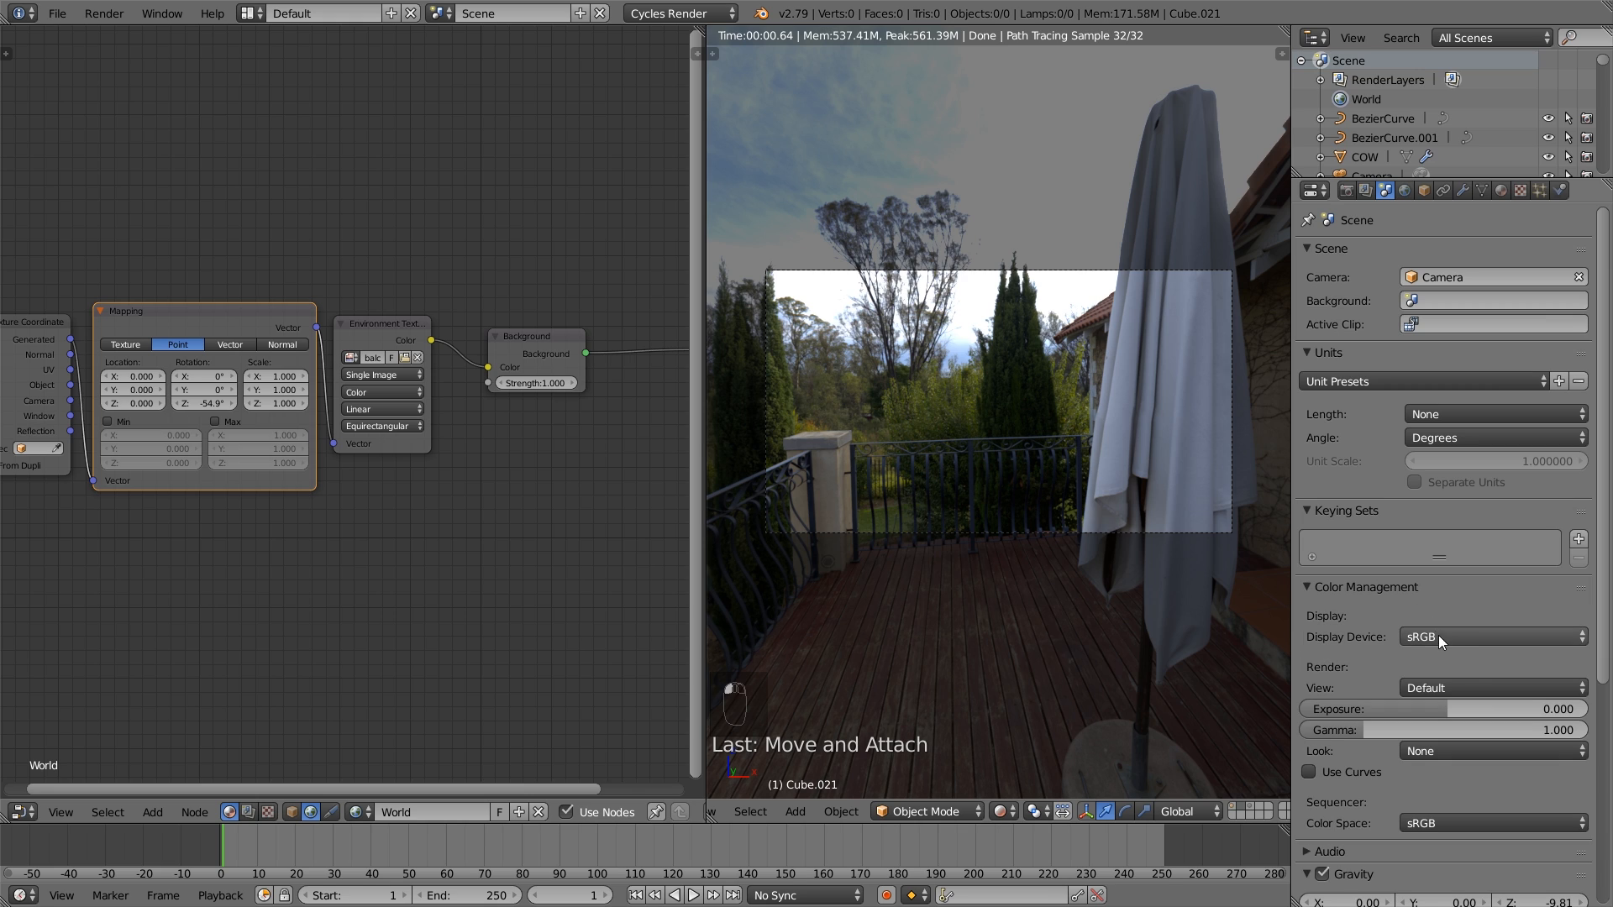
left_click(1463, 687)
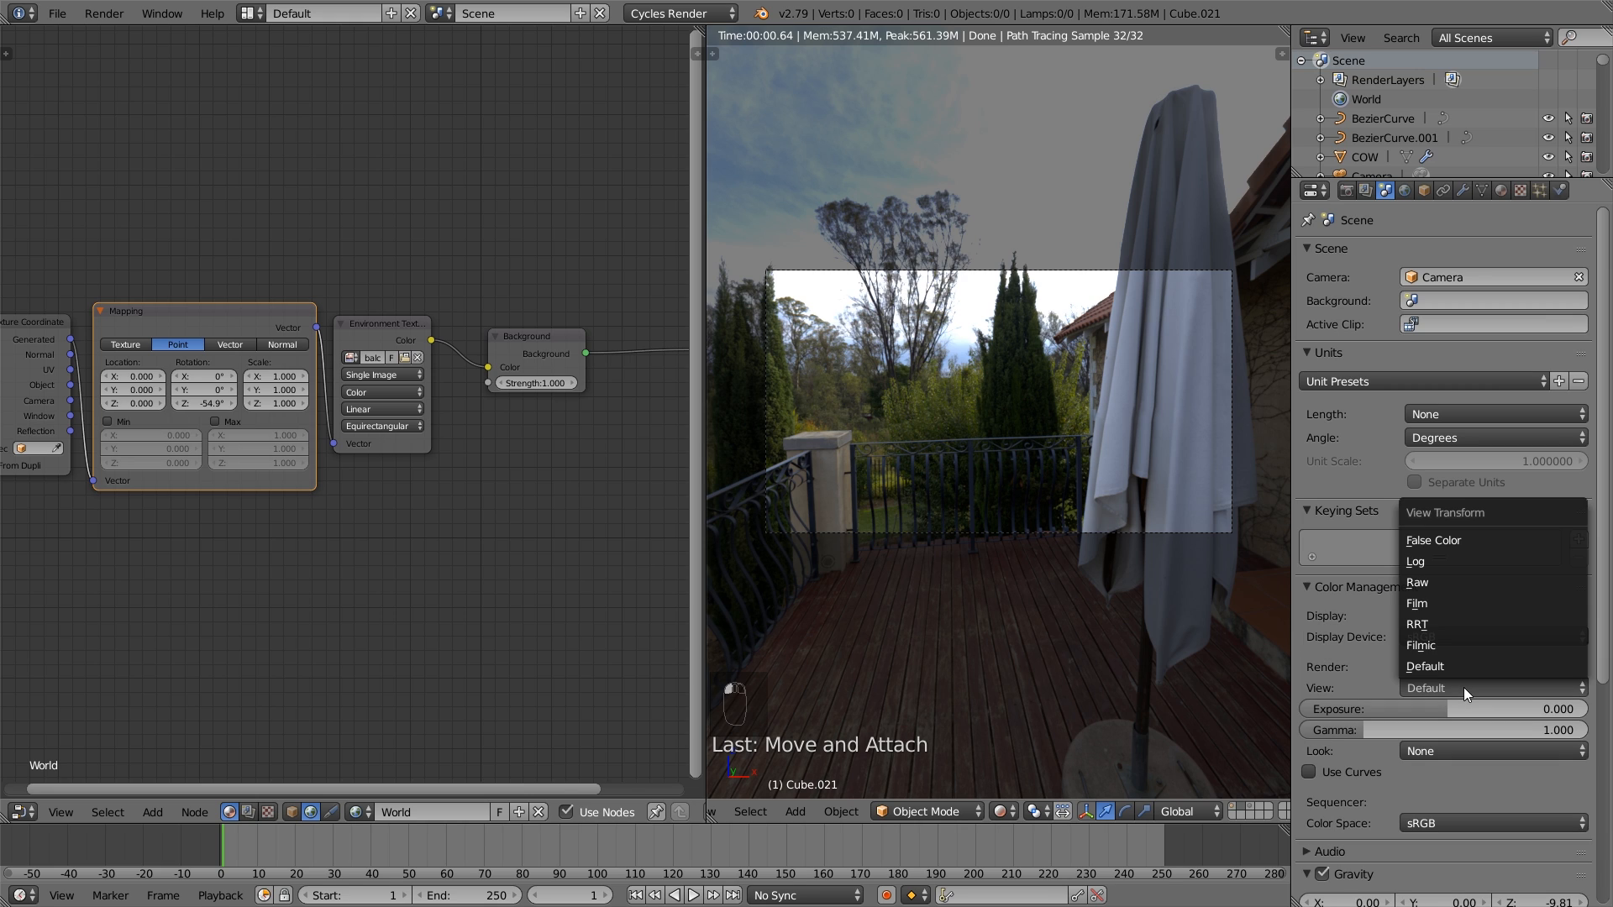
left_click(1484, 648)
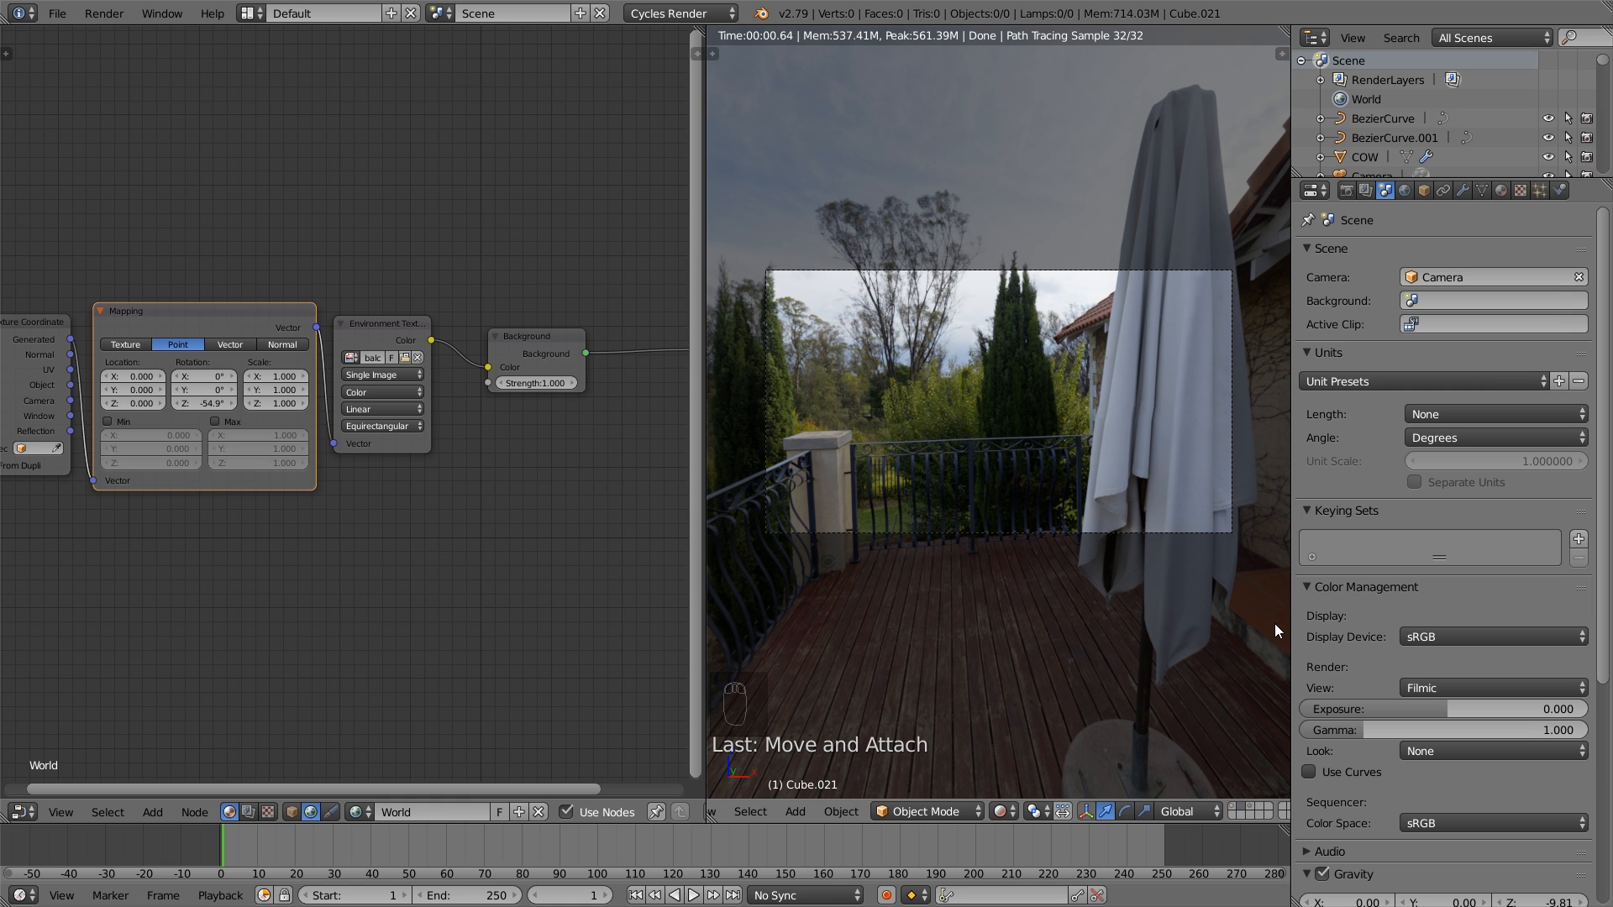
- Set the sequencer color space to Filmic Log and raise the color management exposure to 2.579
left_click(1472, 820)
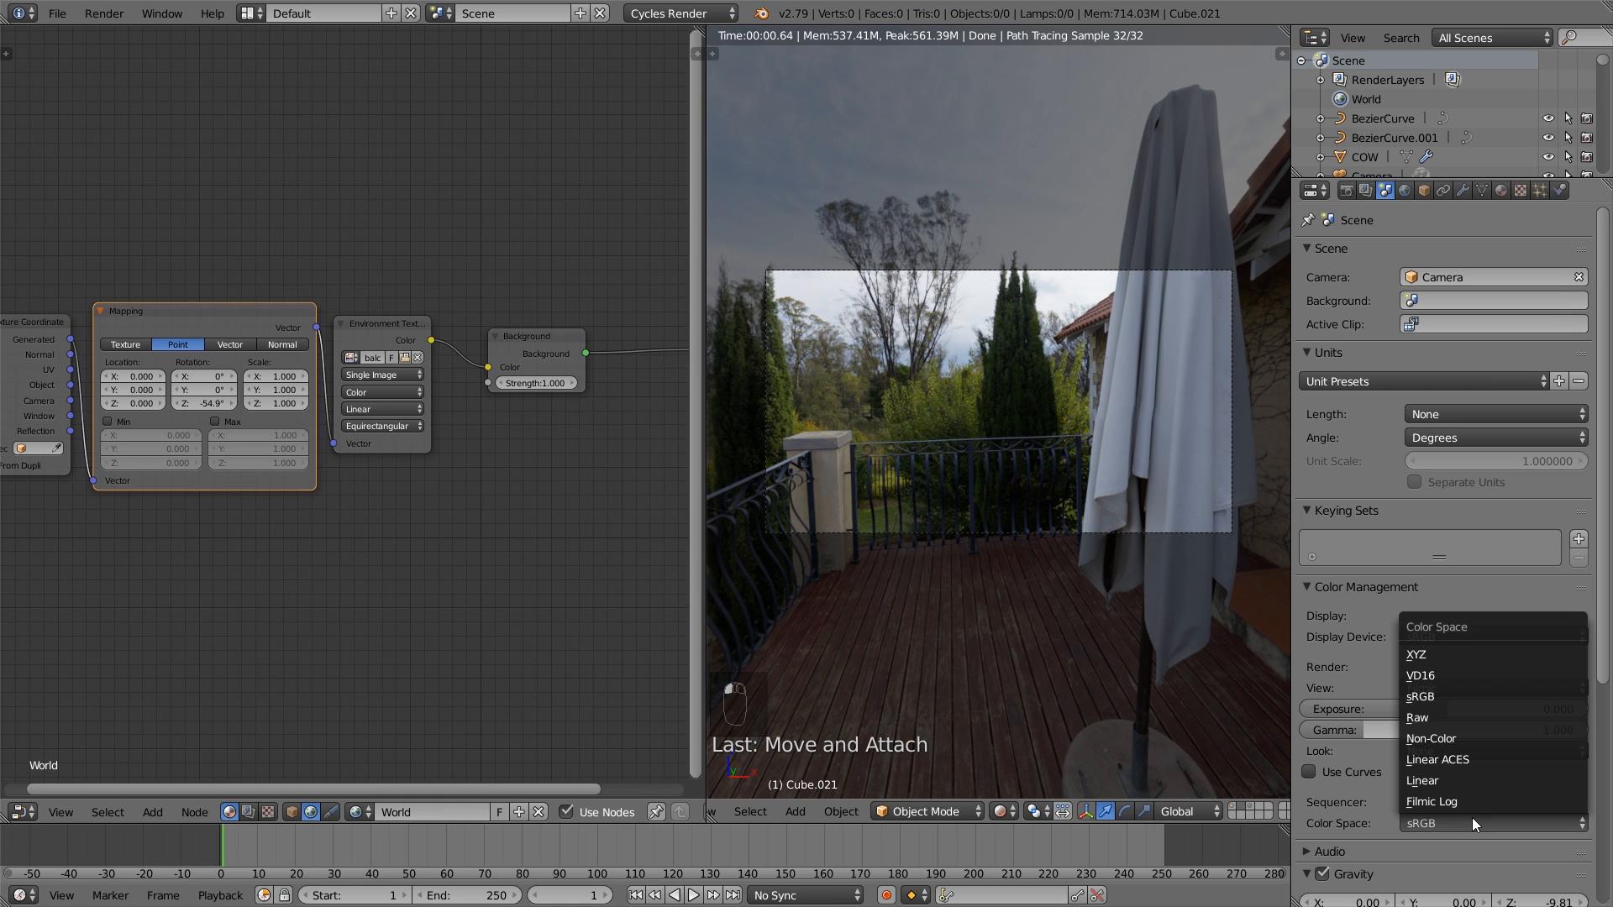
left_click(1474, 800)
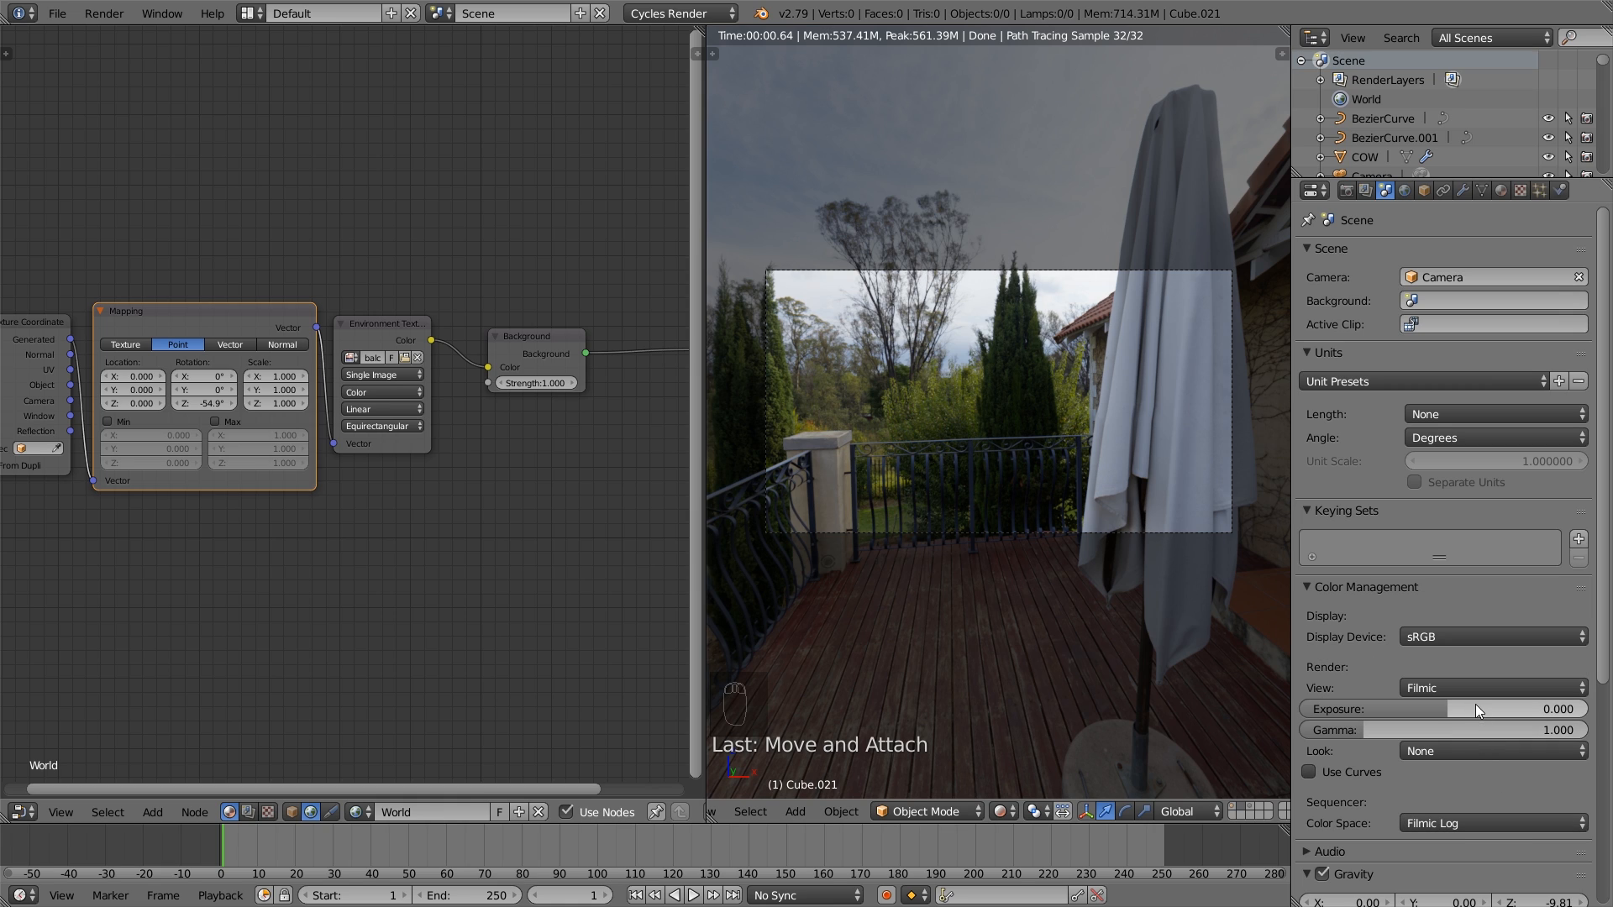
mouse_move(1476, 704)
left_mouse_down()
mouse_move(1519, 704)
mouse_move(1485, 709)
left_mouse_up()
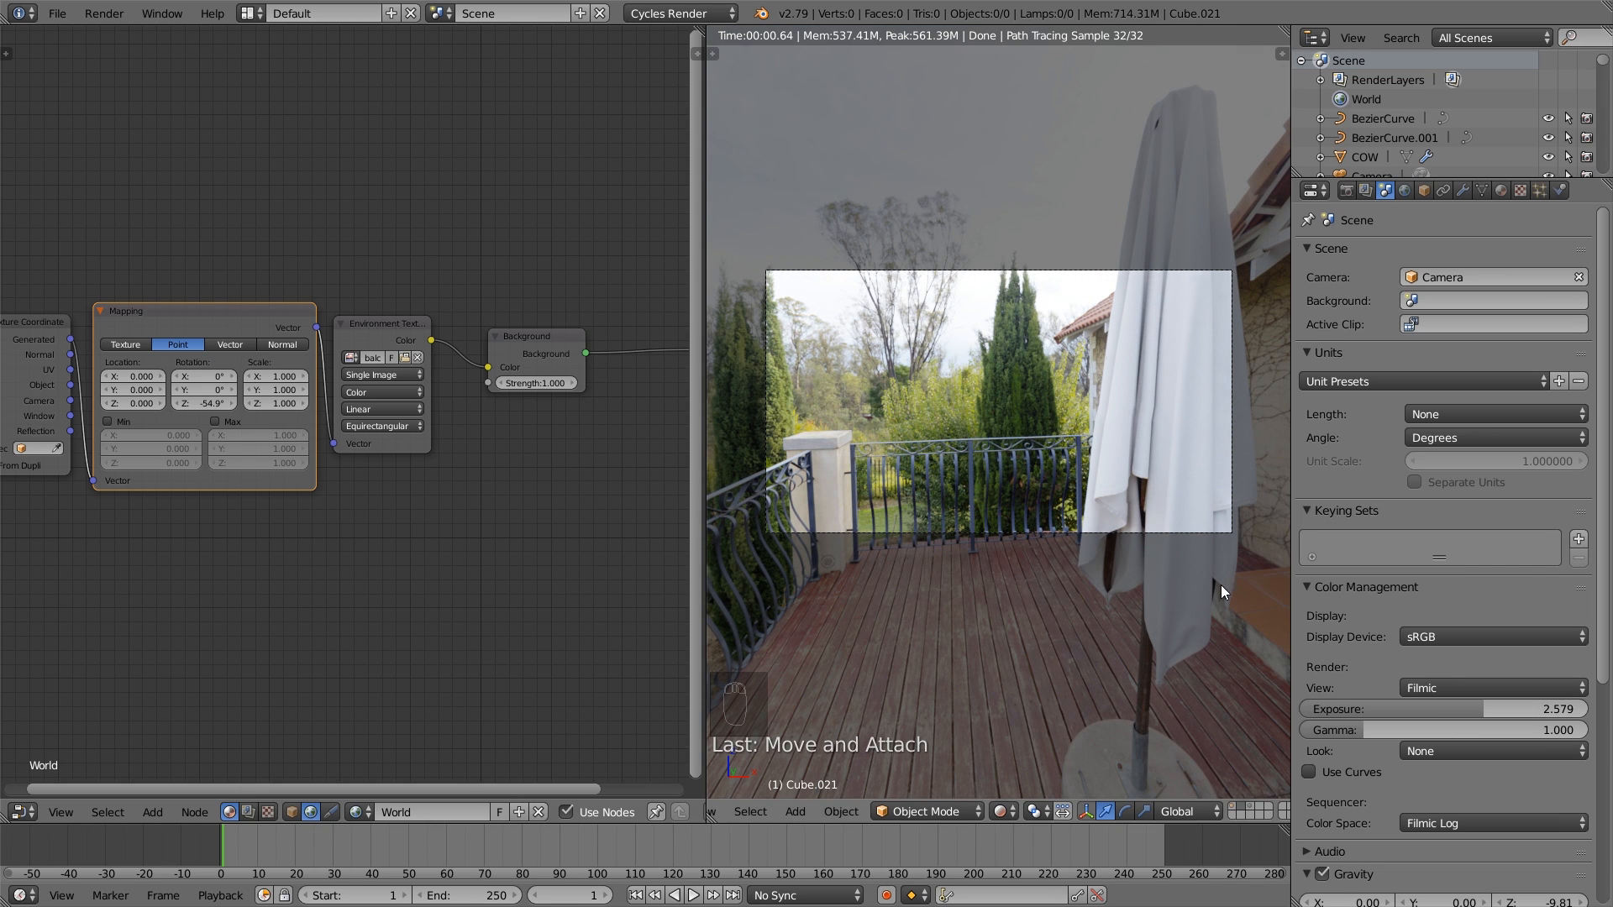
- Move the Background node slightly away from the Environment Texture node and set its strength to 1.8
left_click_drag(547, 346, 553, 345)
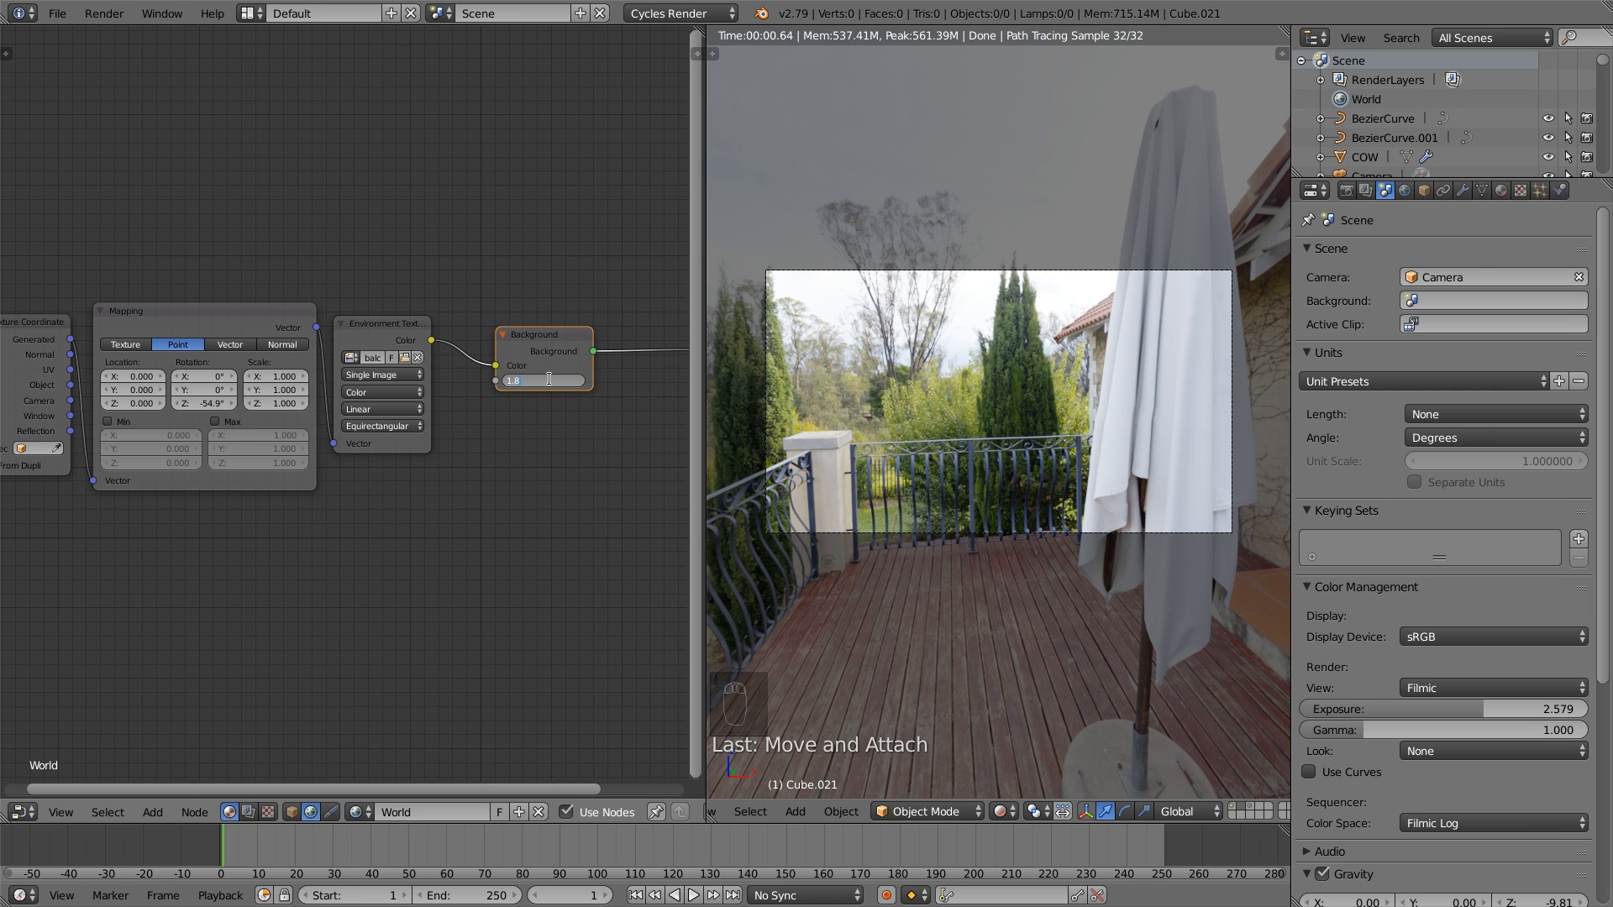
key("Return")
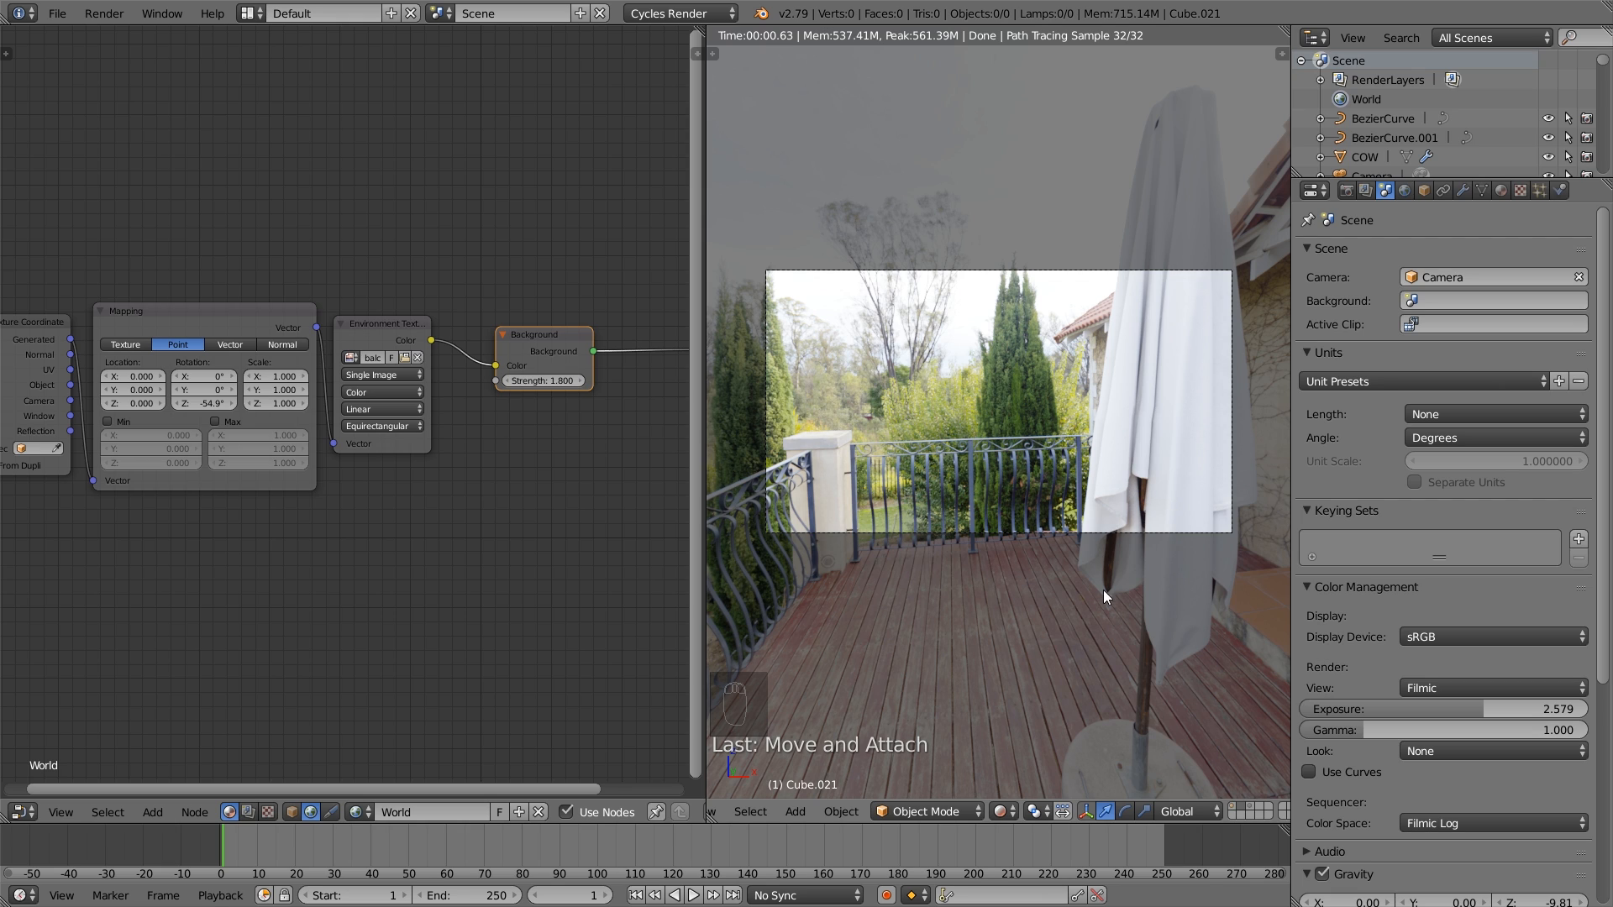
left_click(62, 15)
- Show the layer holding the room, preview it in rendered shading, and return the viewport to solid shading
left_click(1235, 812)
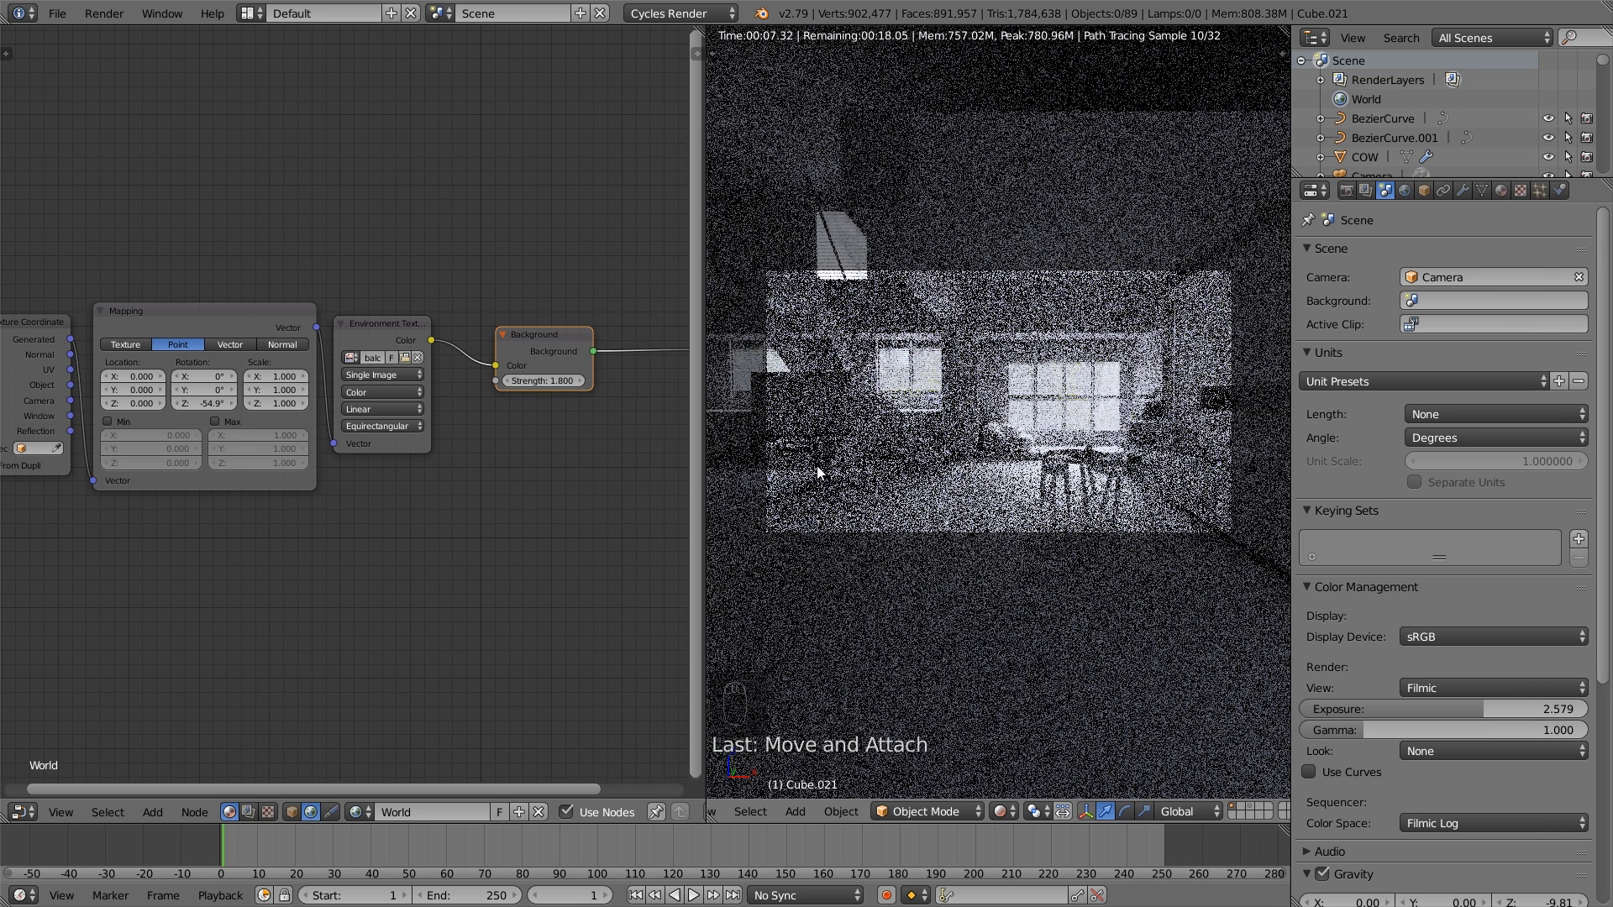
left_click(1004, 811)
left_click(1035, 755)
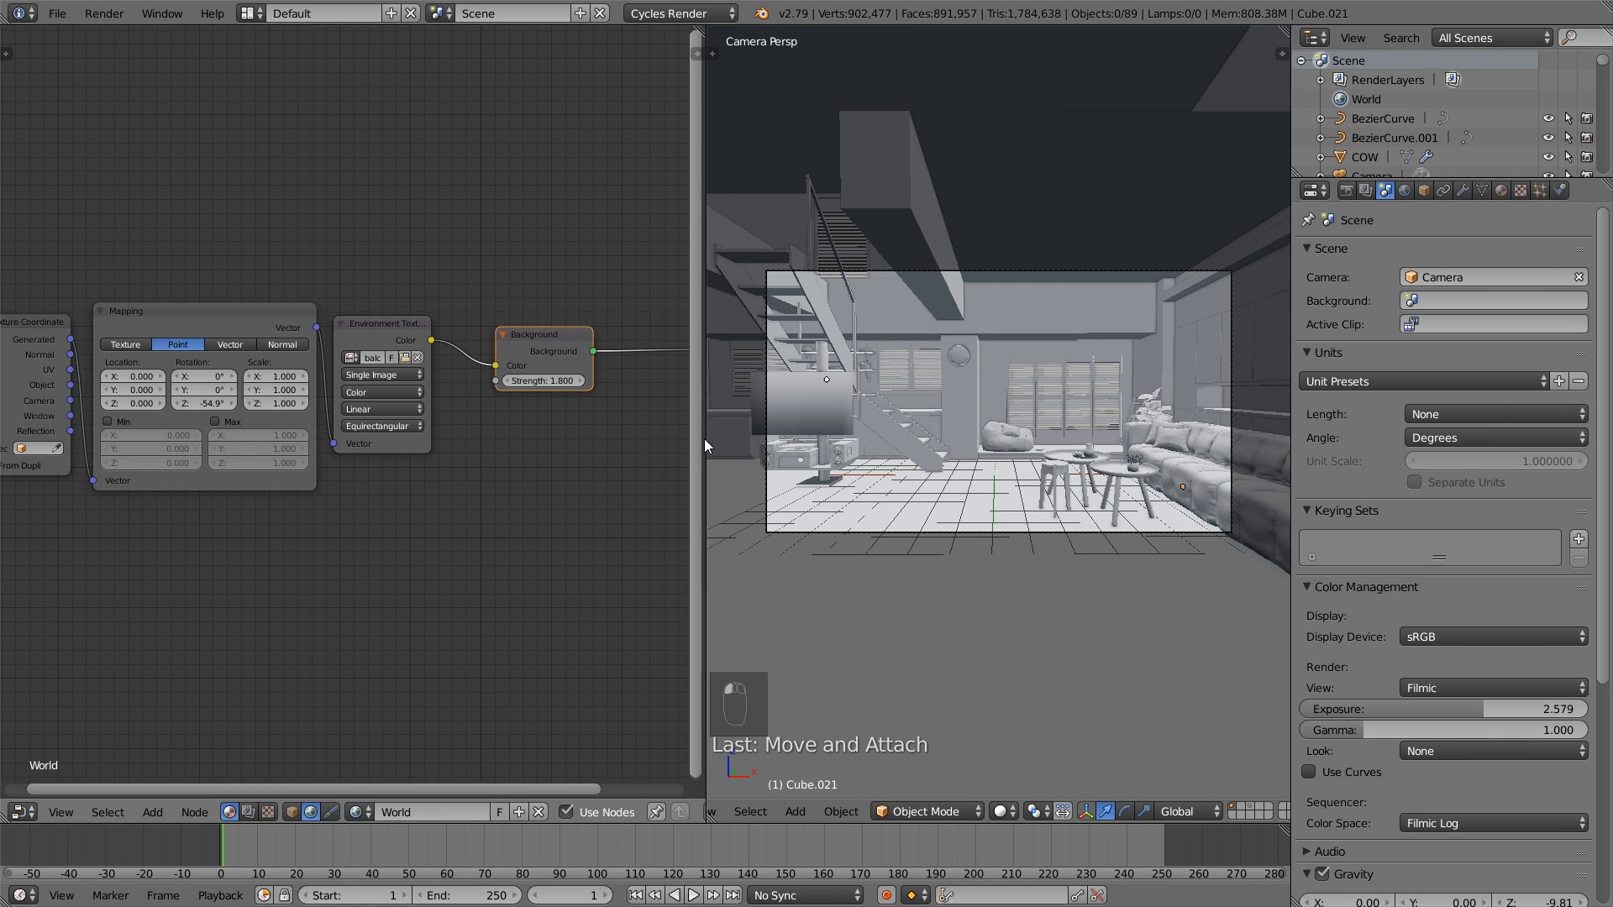
- Widen the 3D view and place the 3D cursor at the centre of the shuttered window behind the coffee tables
left_click_drag(703, 440, 464, 445)
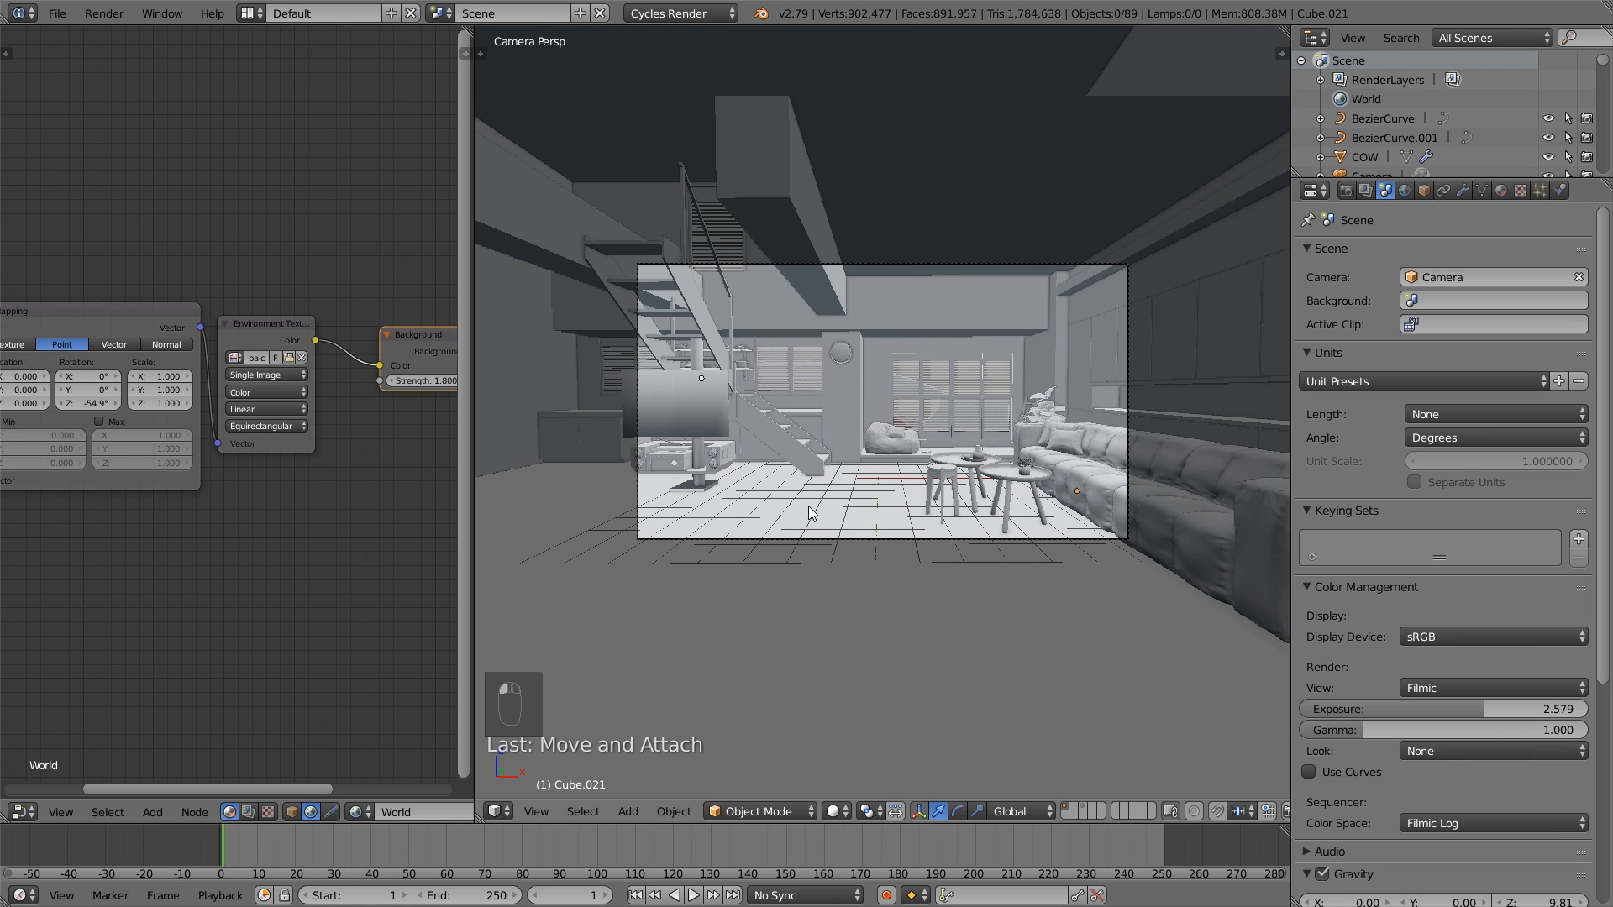
middle_click_drag(960, 521, 865, 541, "shift")
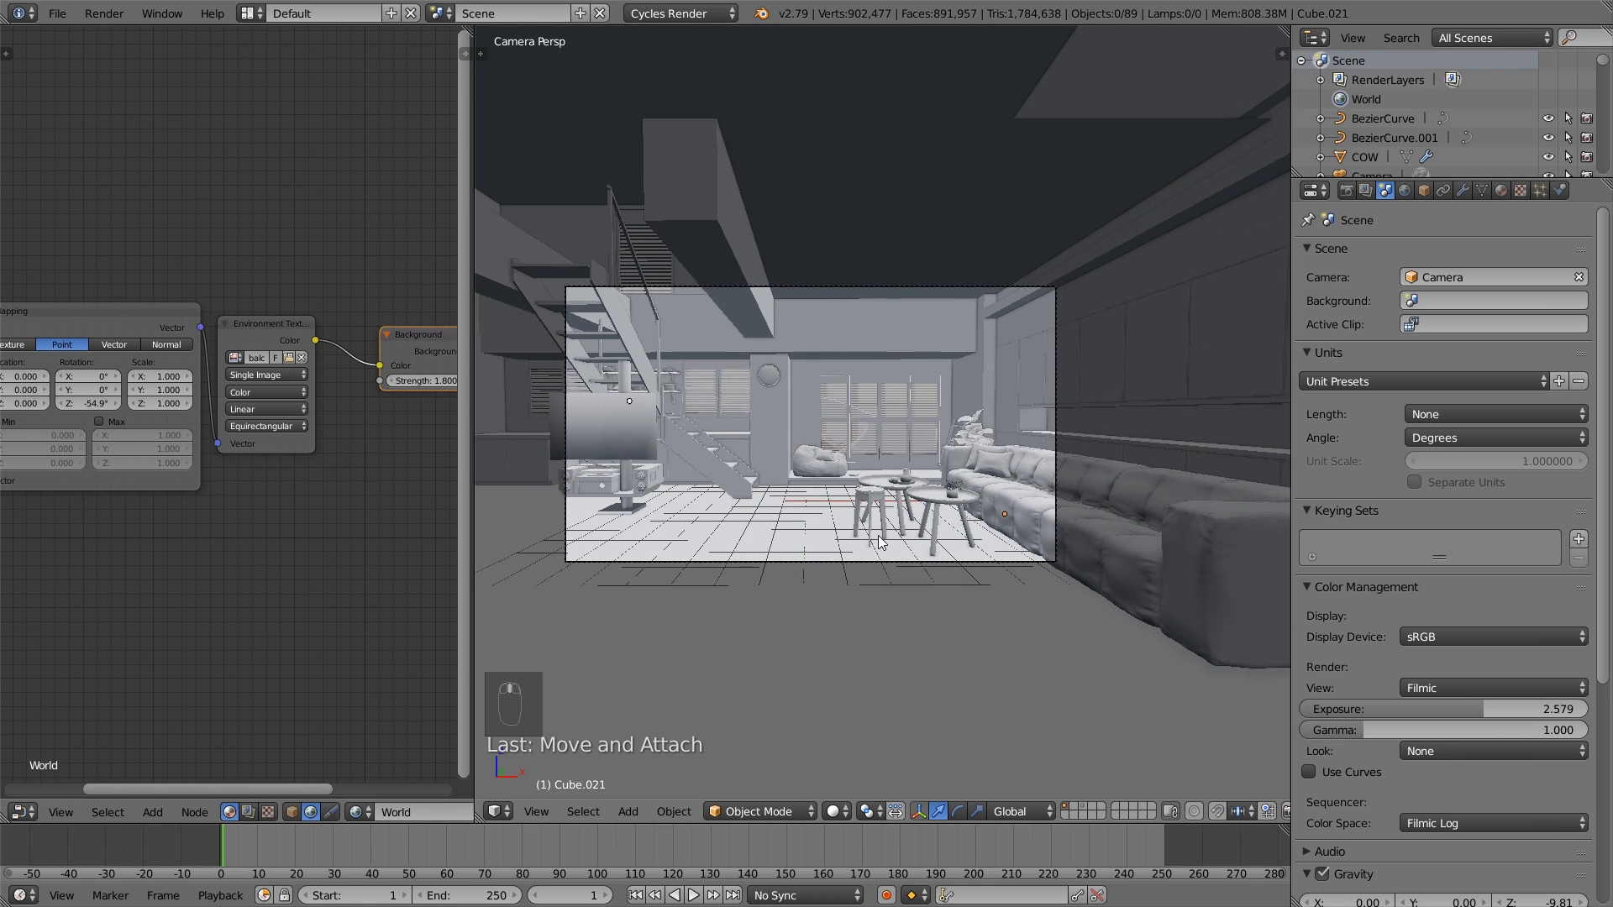
scroll(884, 444, "up", 4)
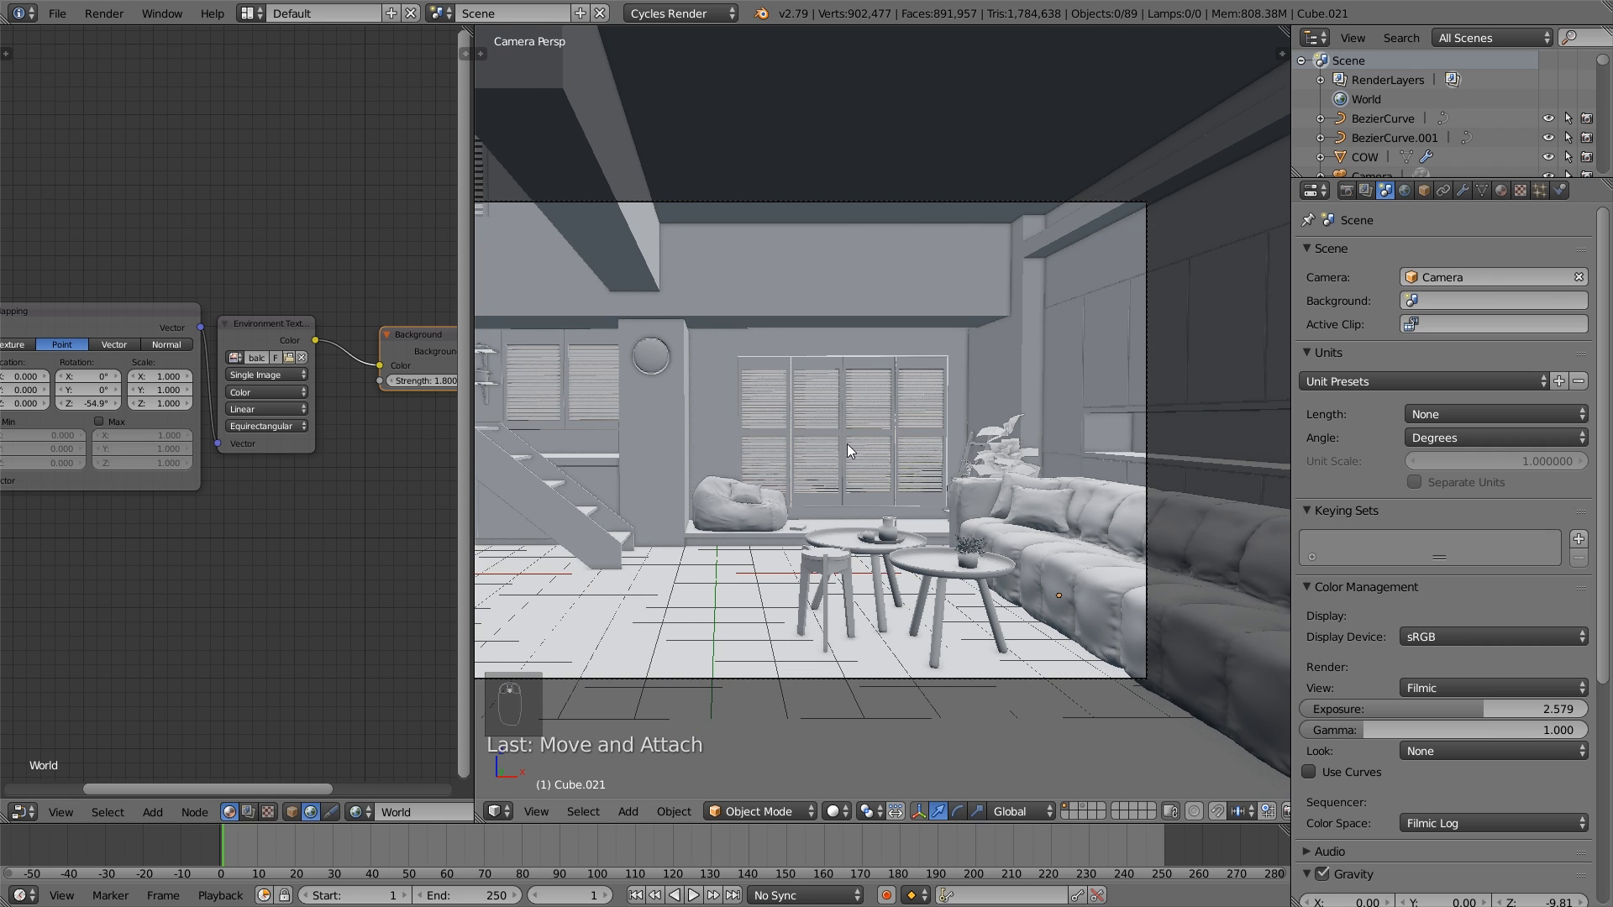
left_click(831, 437)
left_click(836, 437)
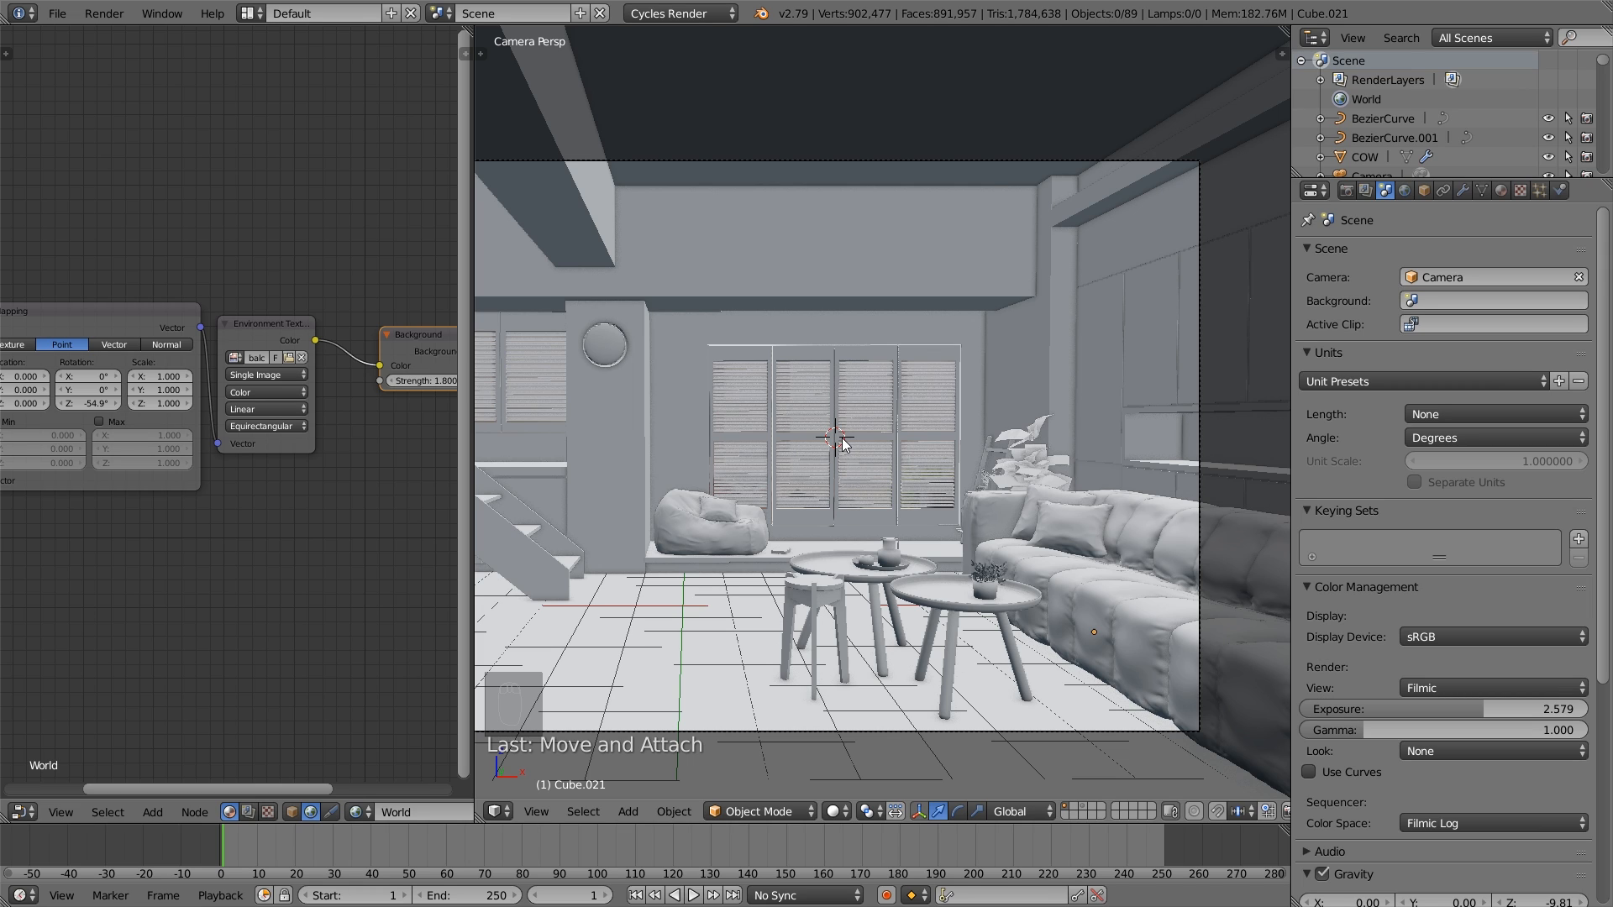
- Add an Area lamp at the 3D cursor on the window and rotate it 90° about the global Y axis
key("shift+a")
mouse_move(810, 660)
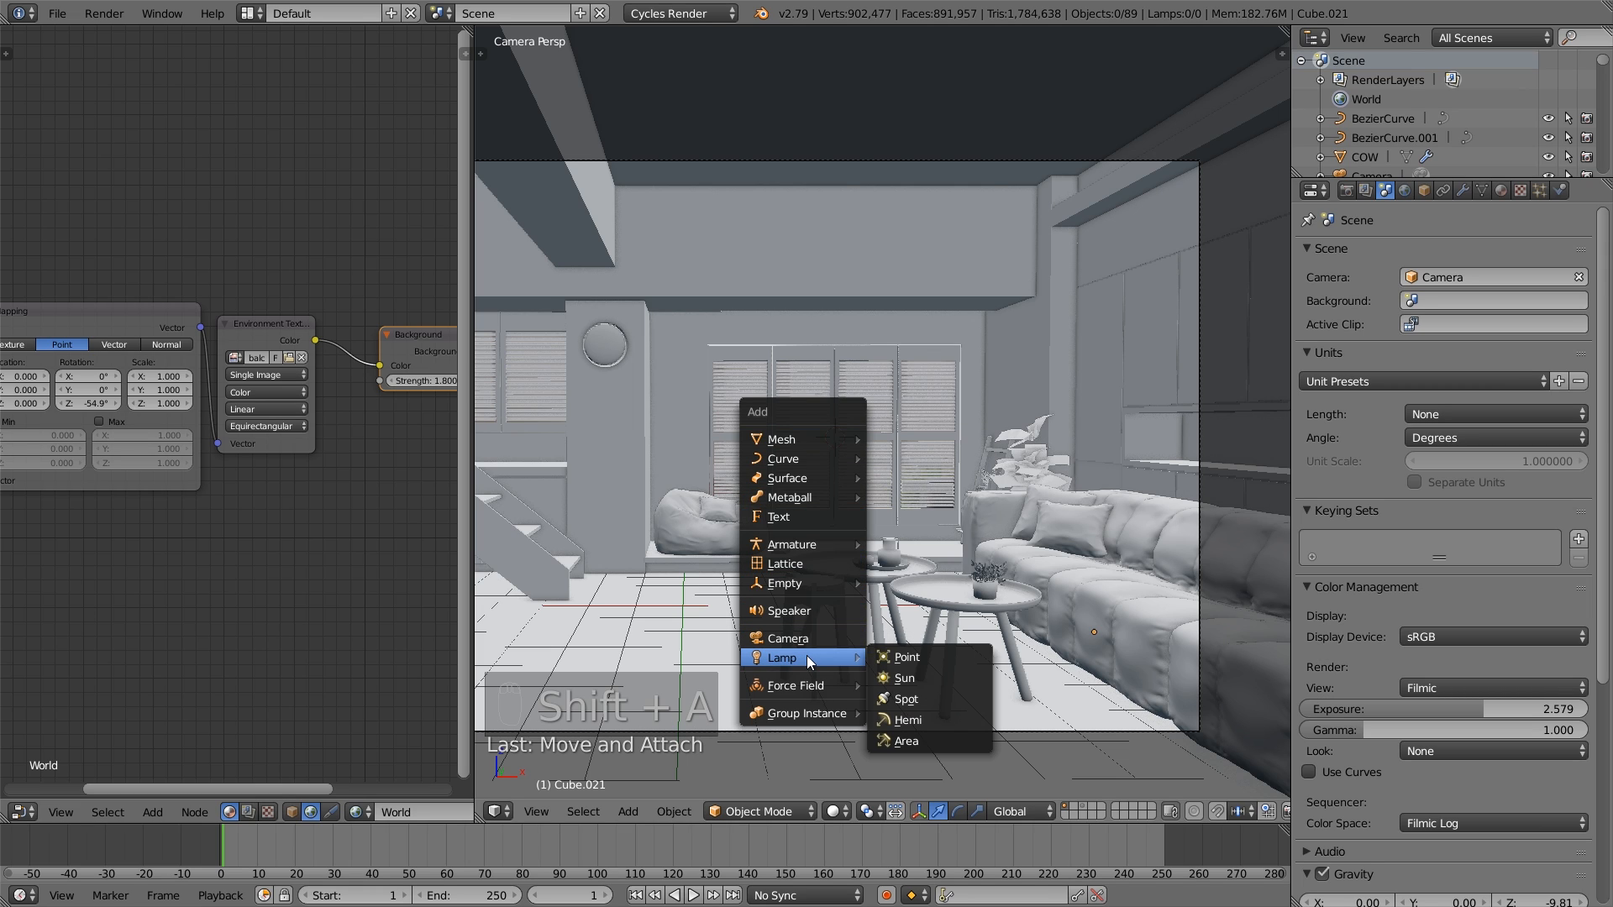
left_click(945, 734)
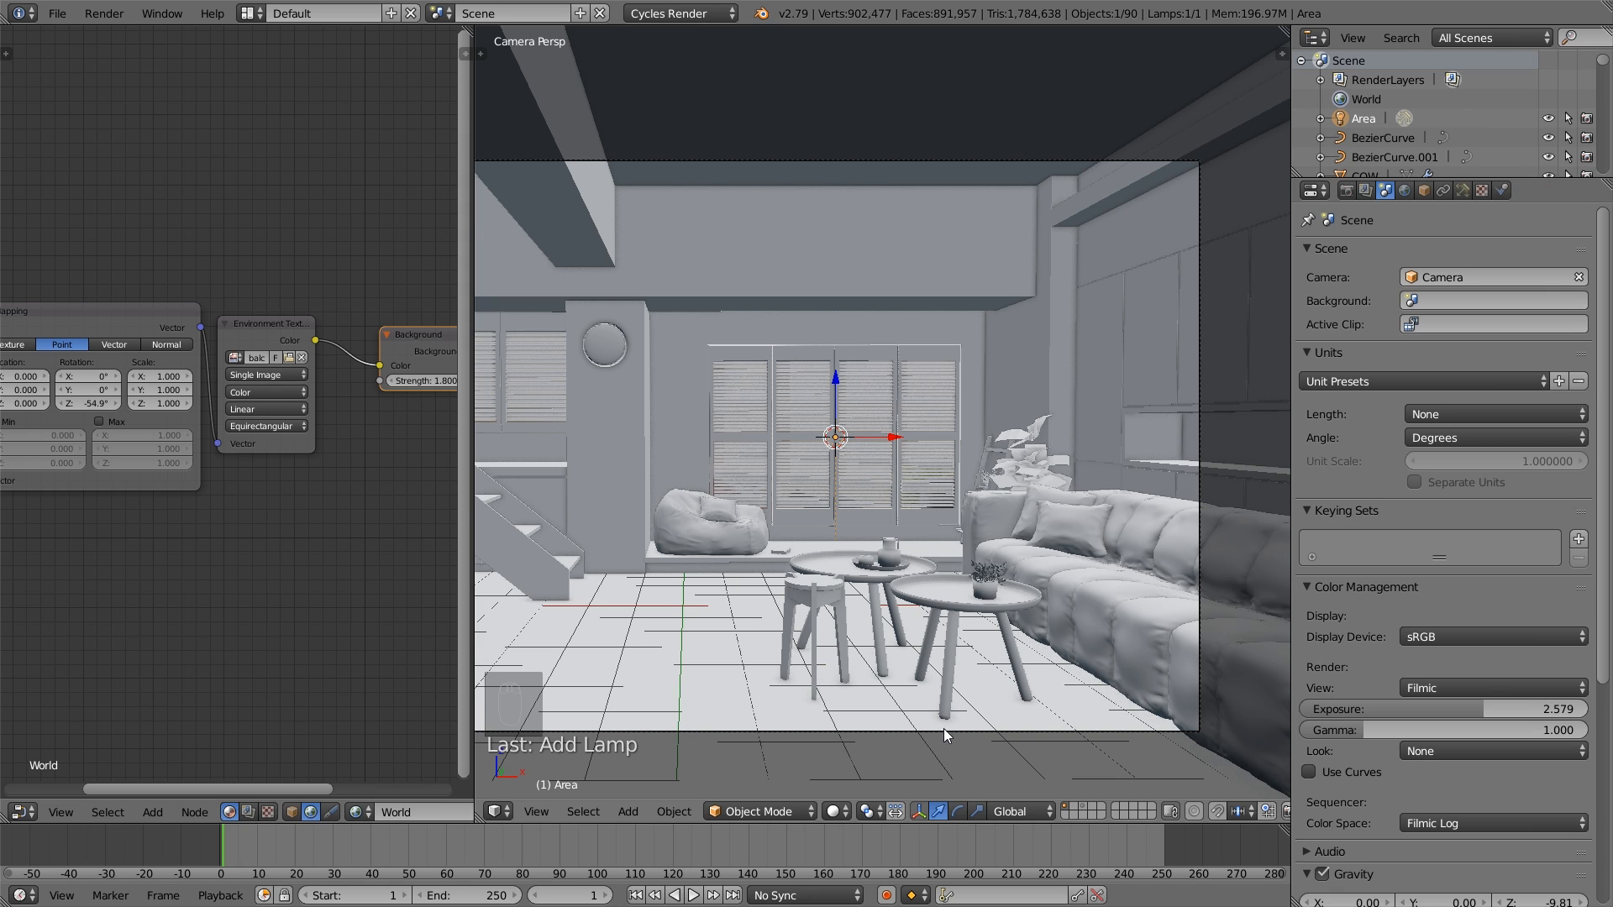
scroll(924, 617, "up", 2)
type("r90")
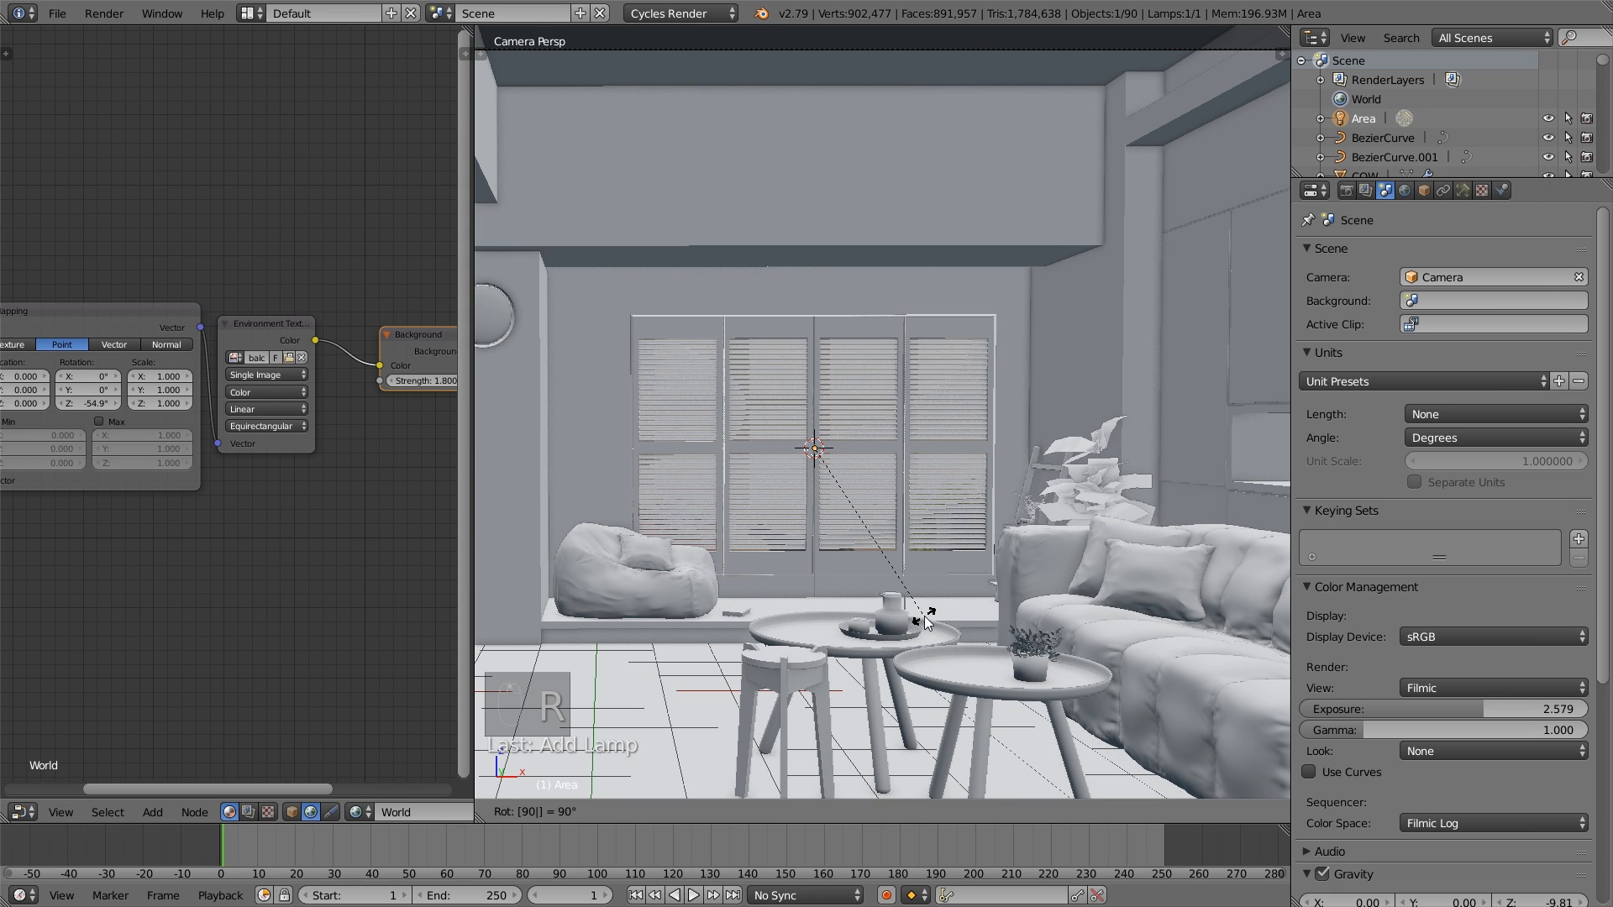
type("xy")
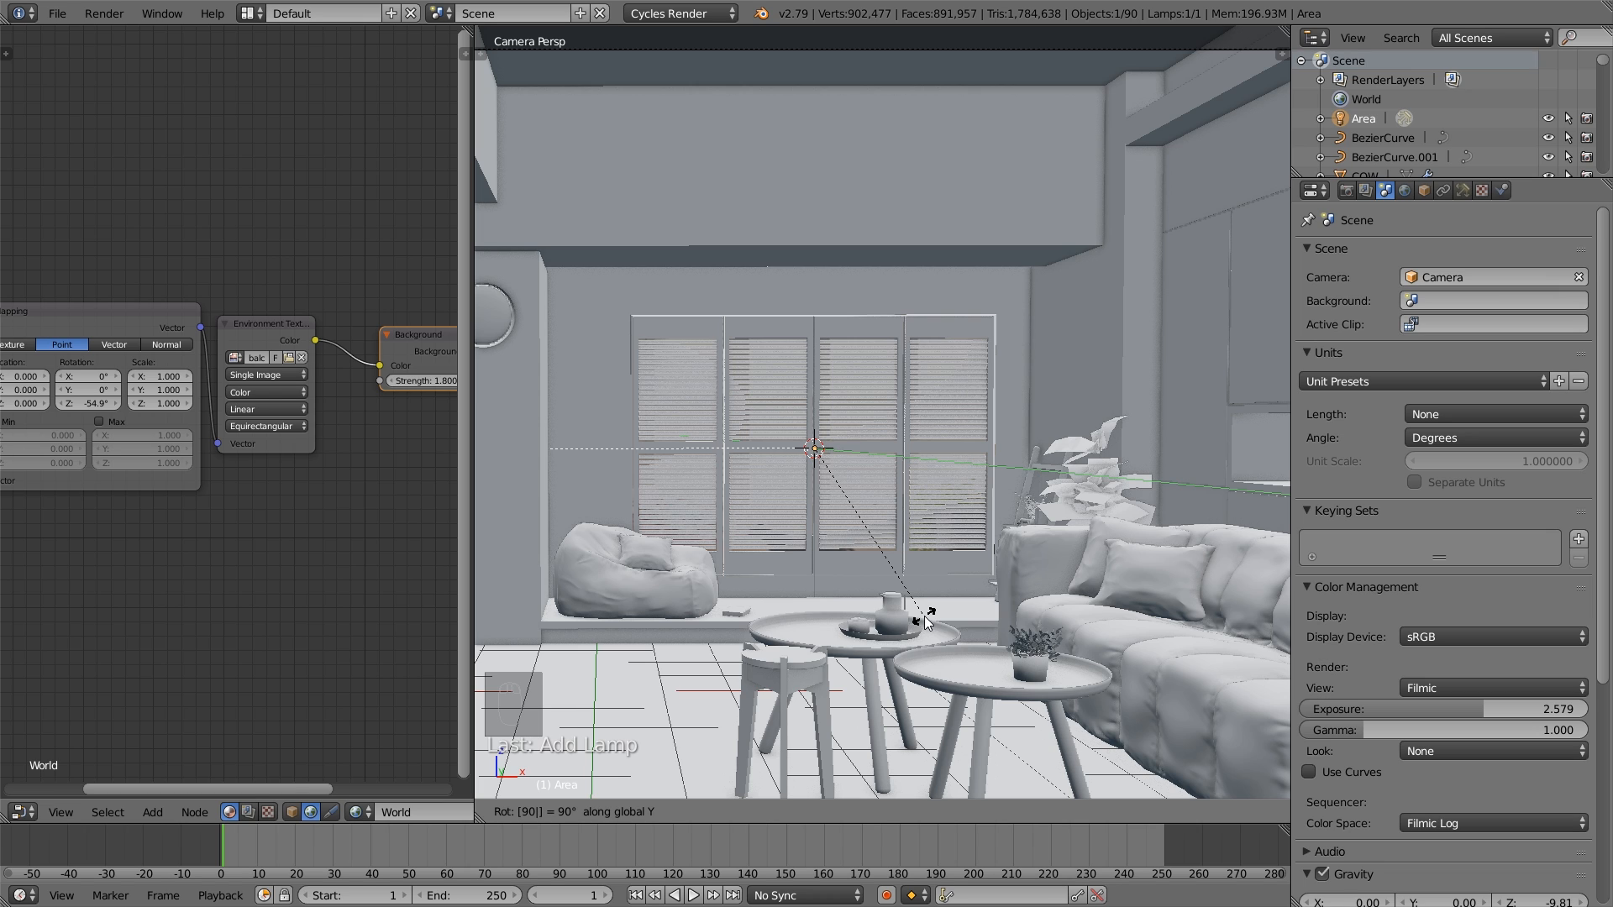
key("Return")
- Display the scene in wireframe and rotate the Area lamp 180°, aiming it from the window into the room
scroll(849, 503, "up", 2)
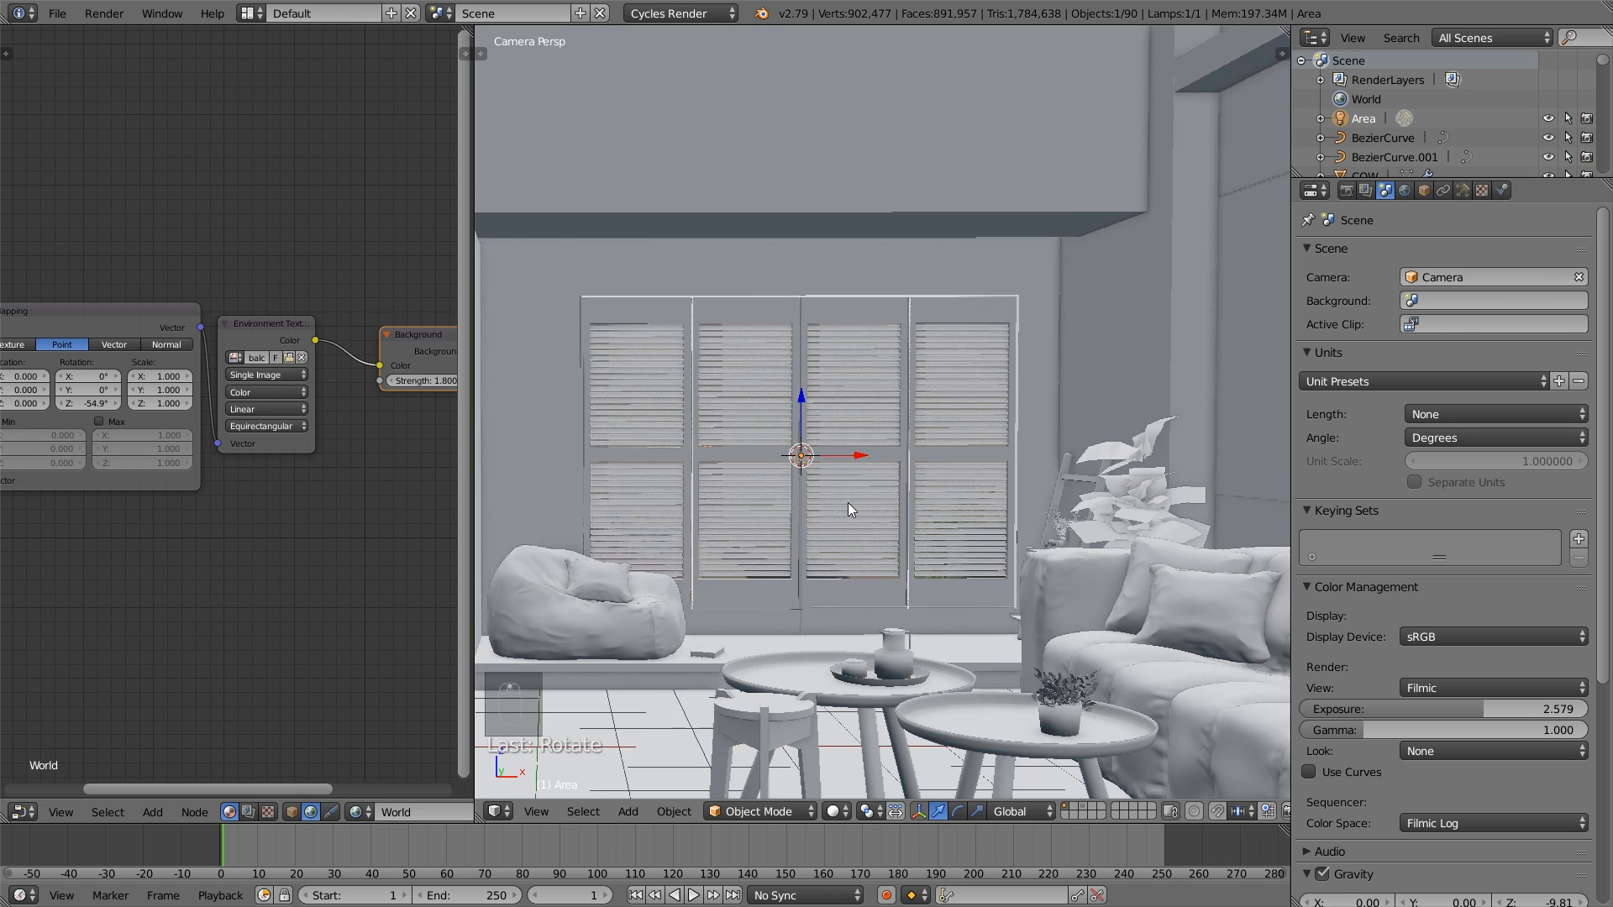
key("z")
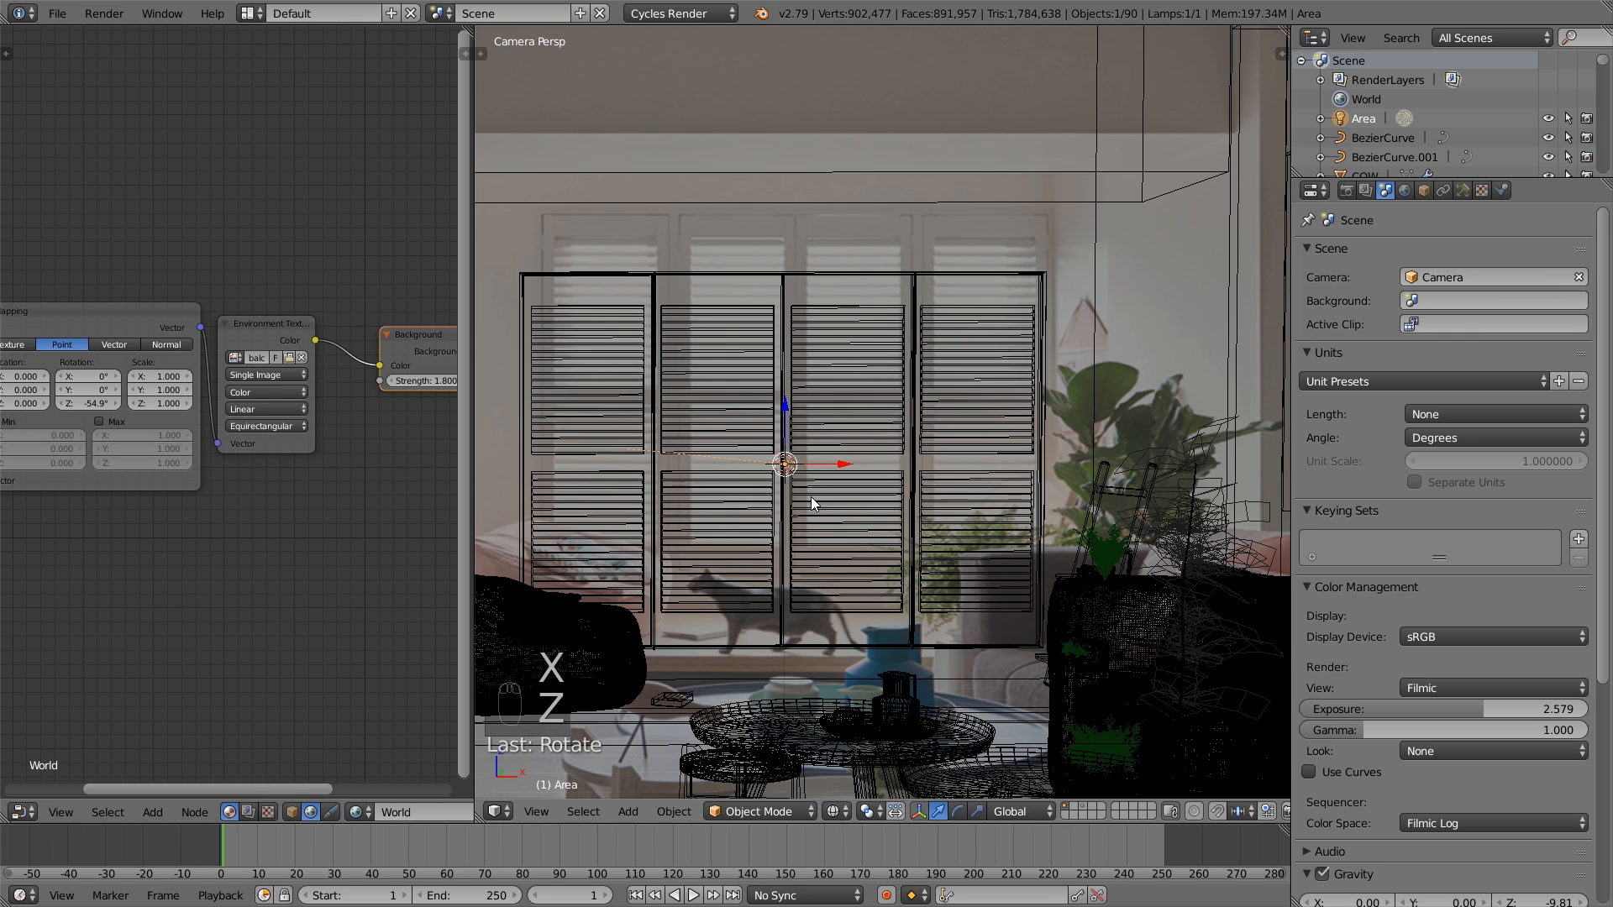
type("r")
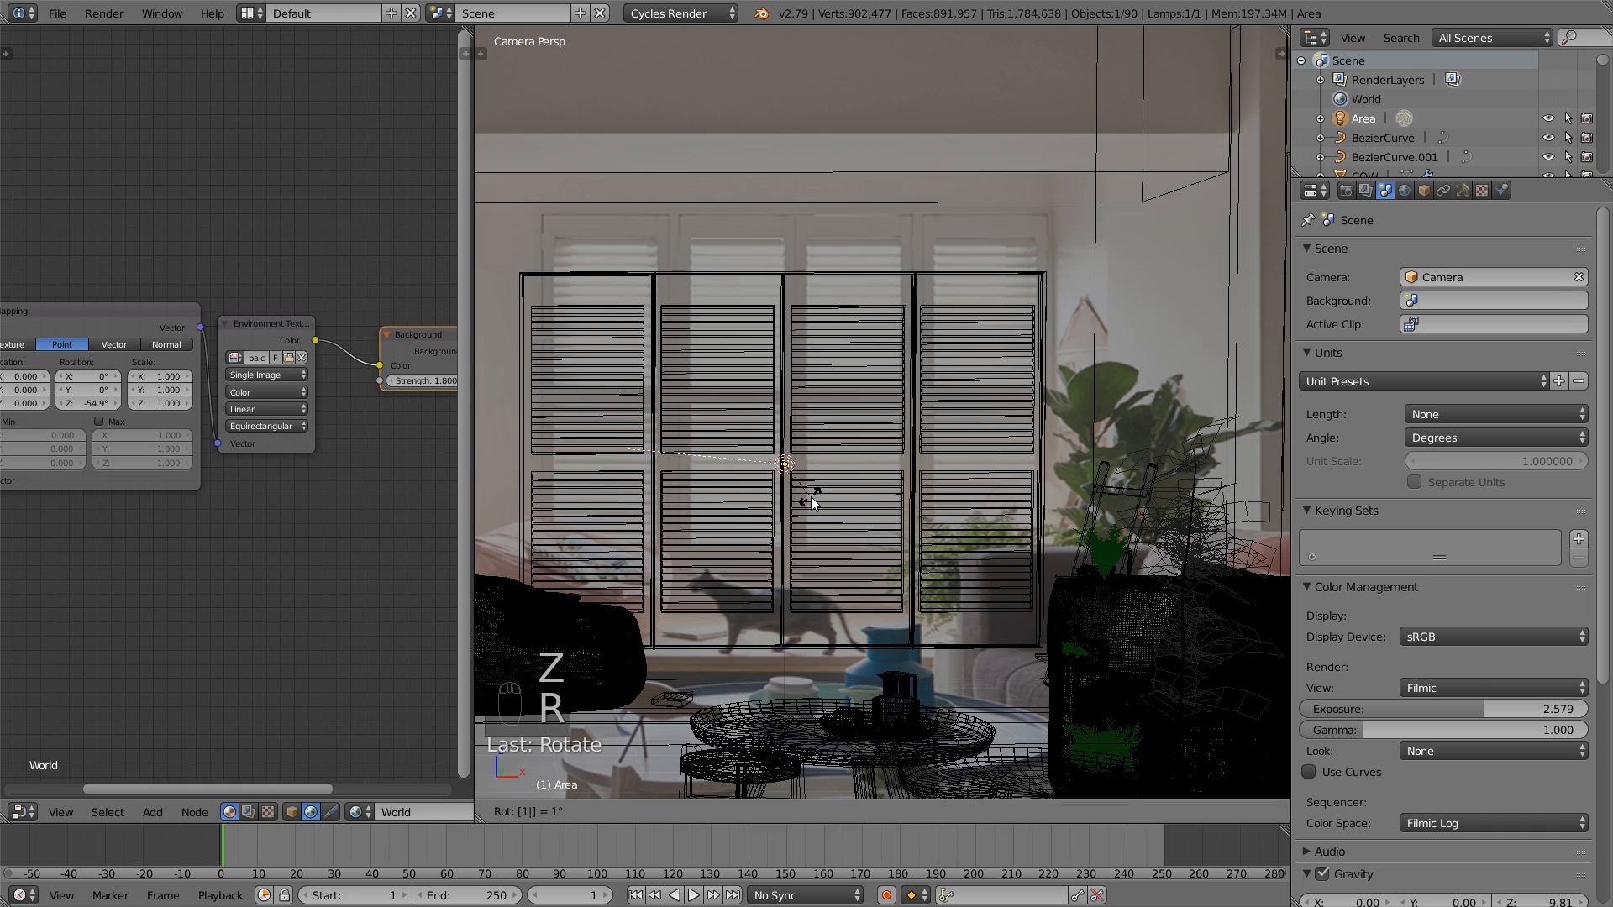
type("180")
key("Return")
- Scale the window's Area lamp down by factors of about 0.5 and 0.89, and set its lamp size to 10.031
mouse_move(810, 497)
middle_mouse_down()
mouse_move(870, 483)
mouse_move(868, 508)
mouse_move(838, 516)
mouse_move(841, 501)
middle_mouse_up()
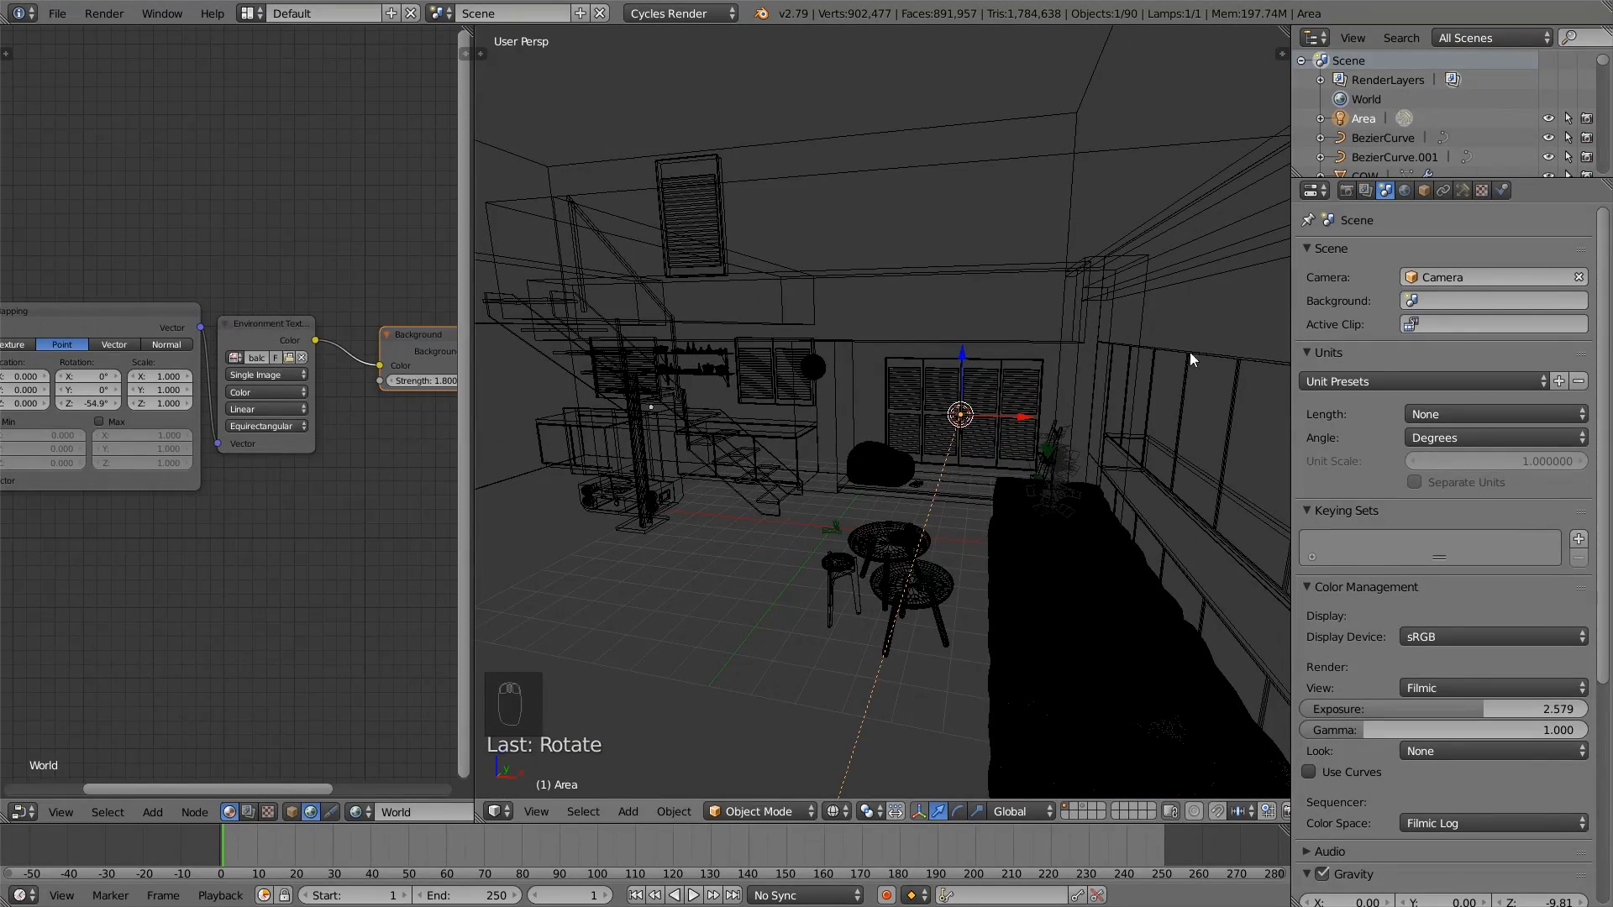
key("s")
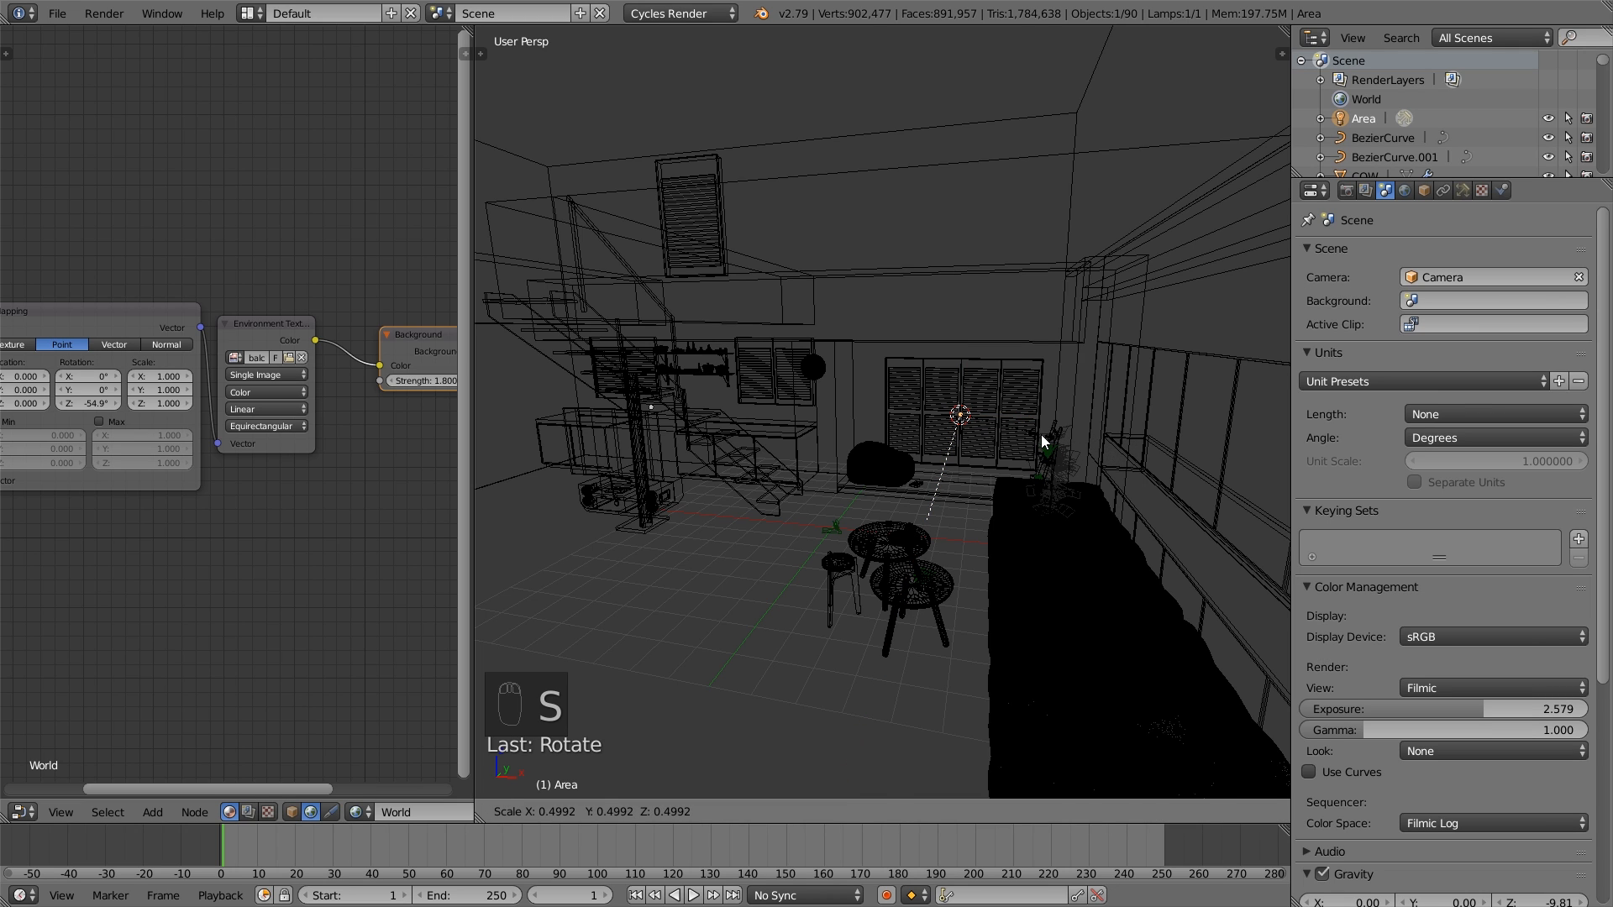
left_click(1042, 441)
middle_click_drag(907, 516, 1045, 556)
key("s")
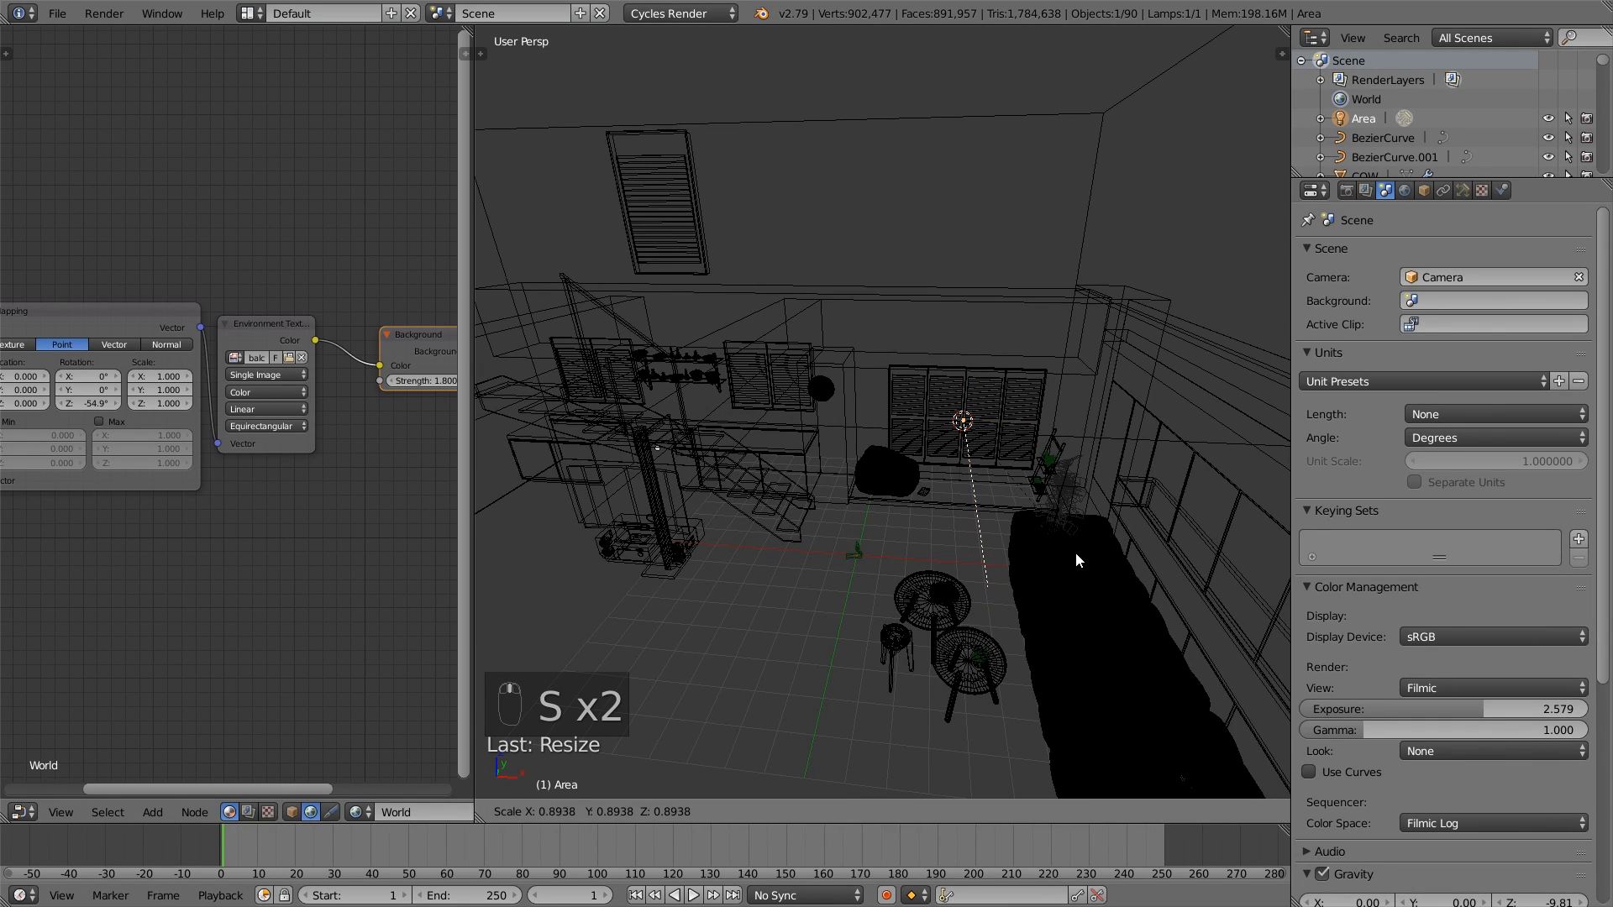
left_click(1076, 554)
left_click(1464, 191)
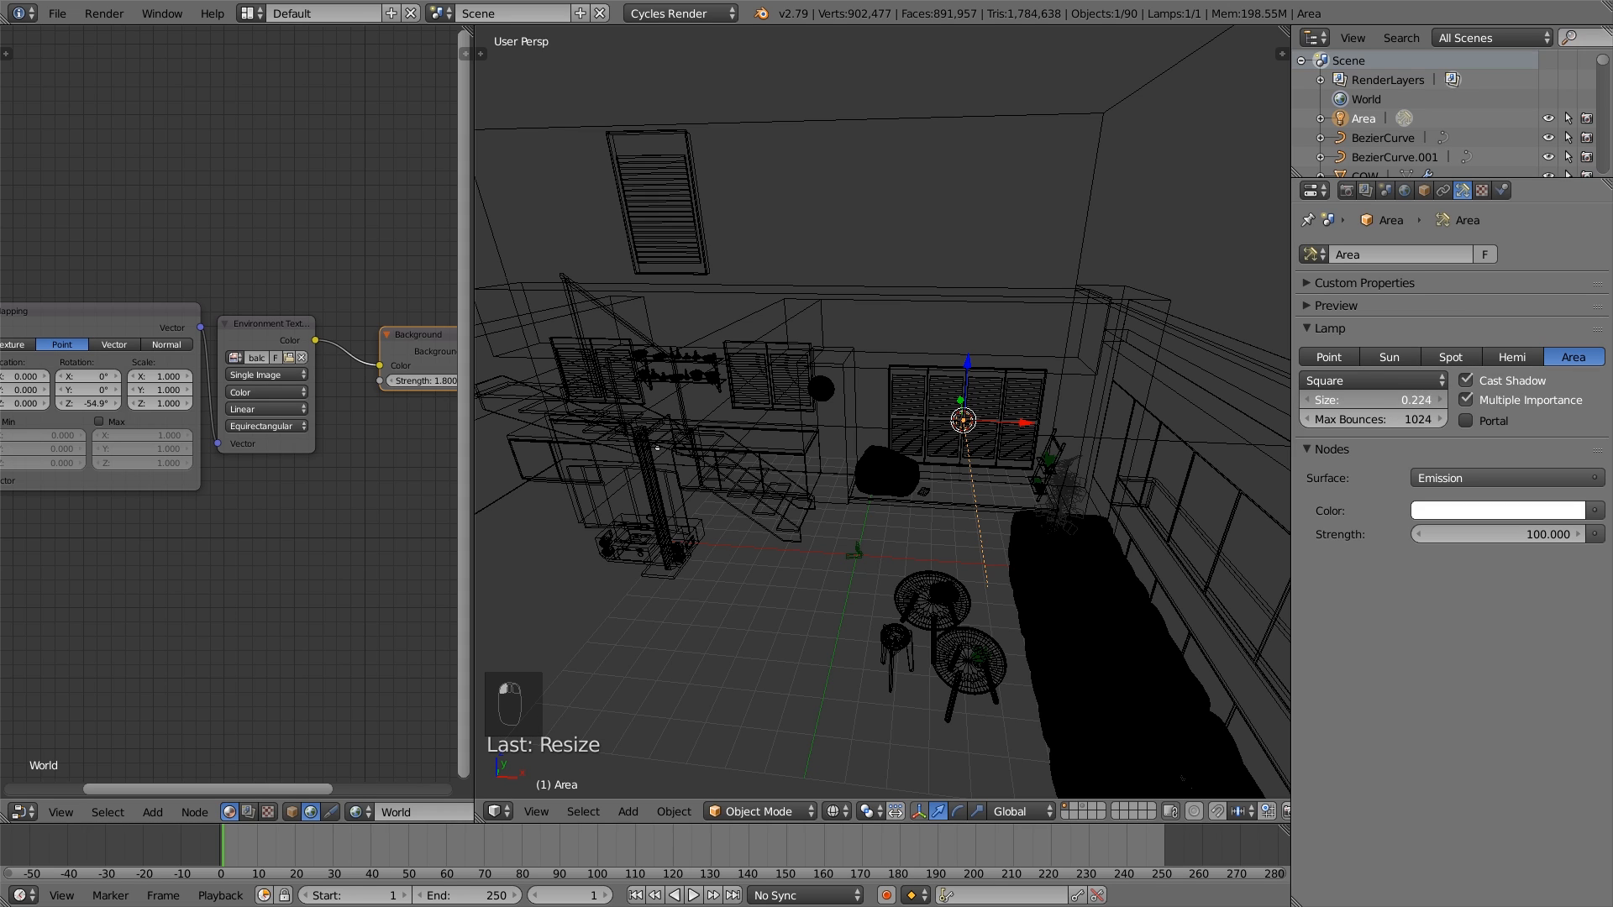
left_click_drag(1373, 400, 1449, 400)
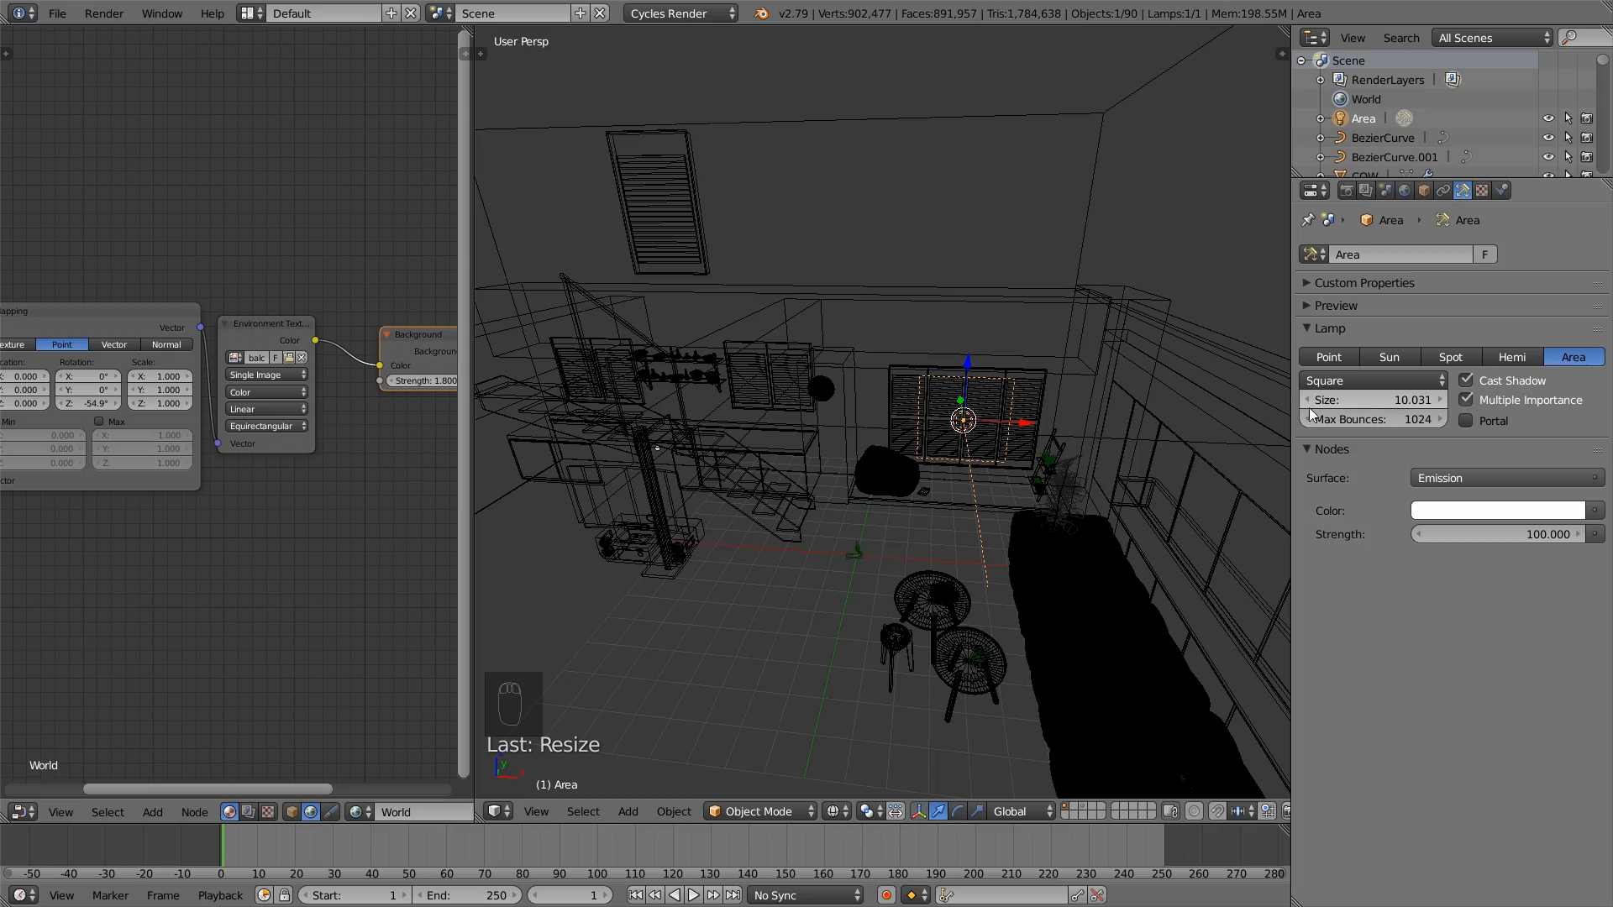
- Shift the Area lamp slightly against the shuttered window and stretch it about 1.58 times along global X to span the shutters
scroll(1057, 447, "up", 3)
middle_click_drag(1057, 447, 864, 568, "shift")
scroll(864, 521, "up", 4)
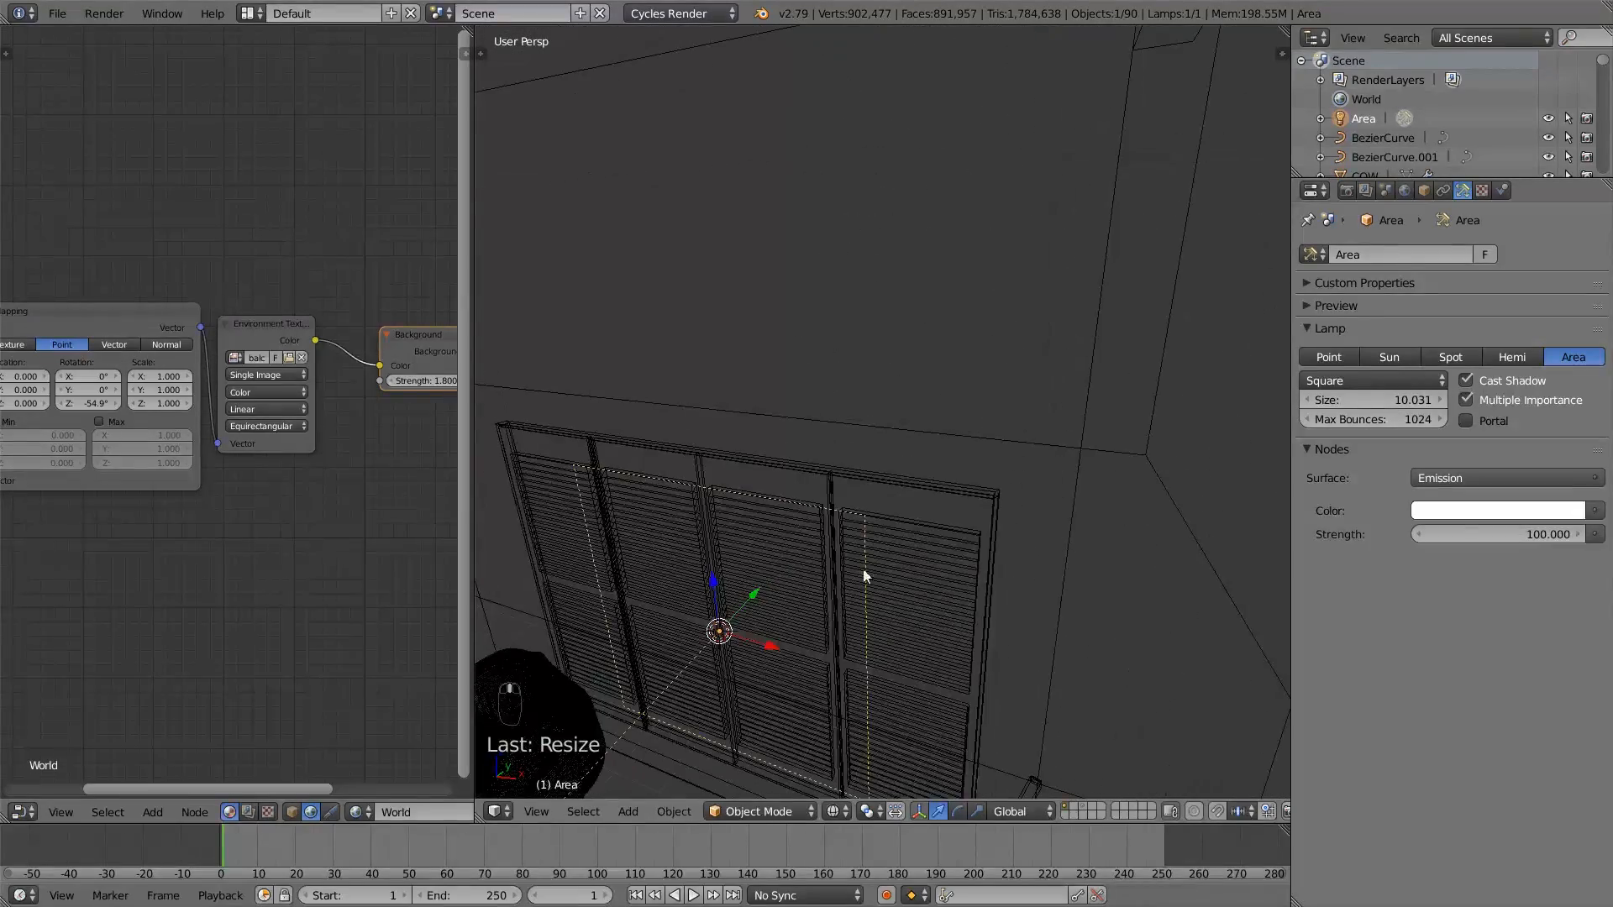
left_click_drag(757, 597, 760, 595)
middle_click_drag(762, 599, 890, 564)
key("s")
key("x")
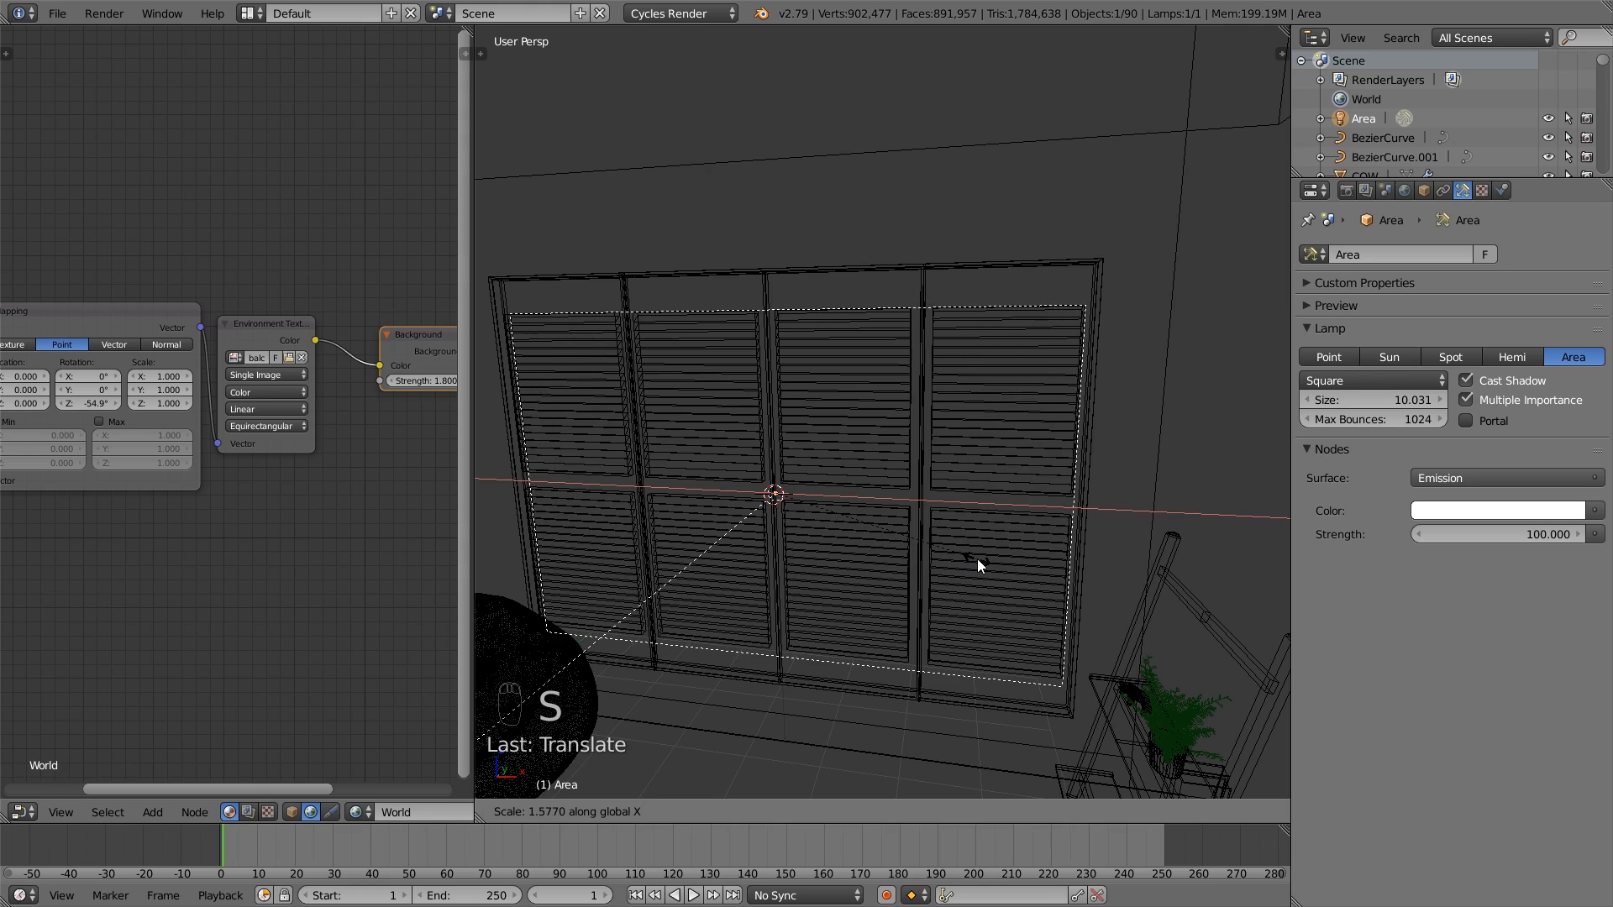
left_click(978, 558)
scroll(845, 537, "down", 3)
middle_click_drag(845, 538, 930, 501)
key("s")
key("x")
right_click(895, 538)
- Make the window's Area lamp a light portal and view the room's other shuttered windows around it
left_click(1477, 421)
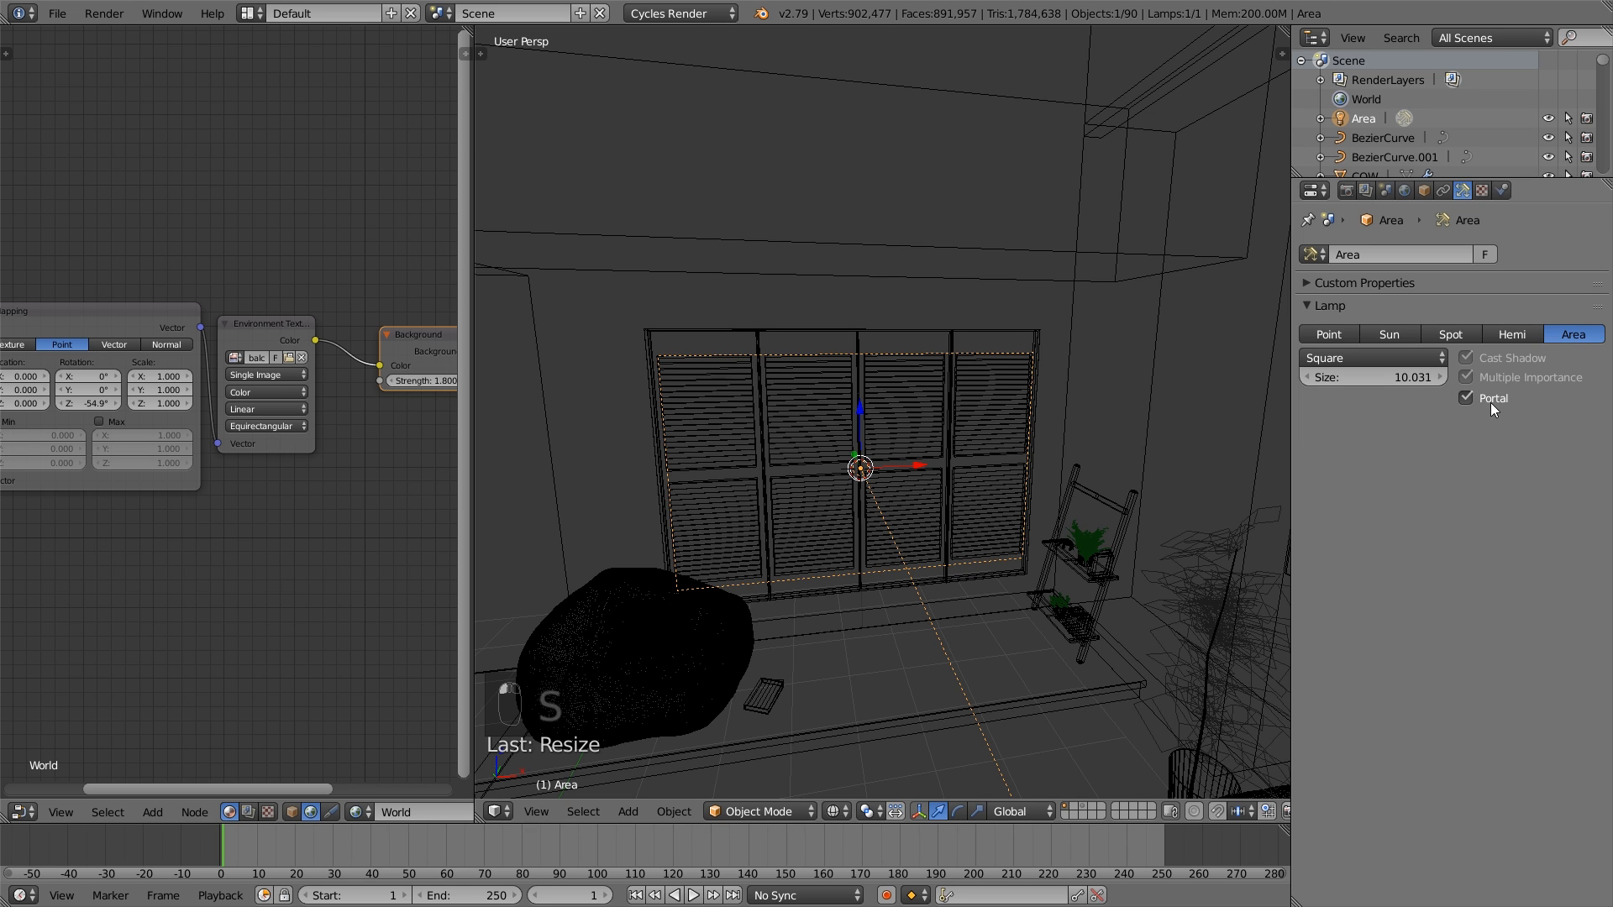
middle_click_drag(927, 460, 962, 492)
scroll(949, 454, "down", 3)
scroll(882, 471, "down", 5)
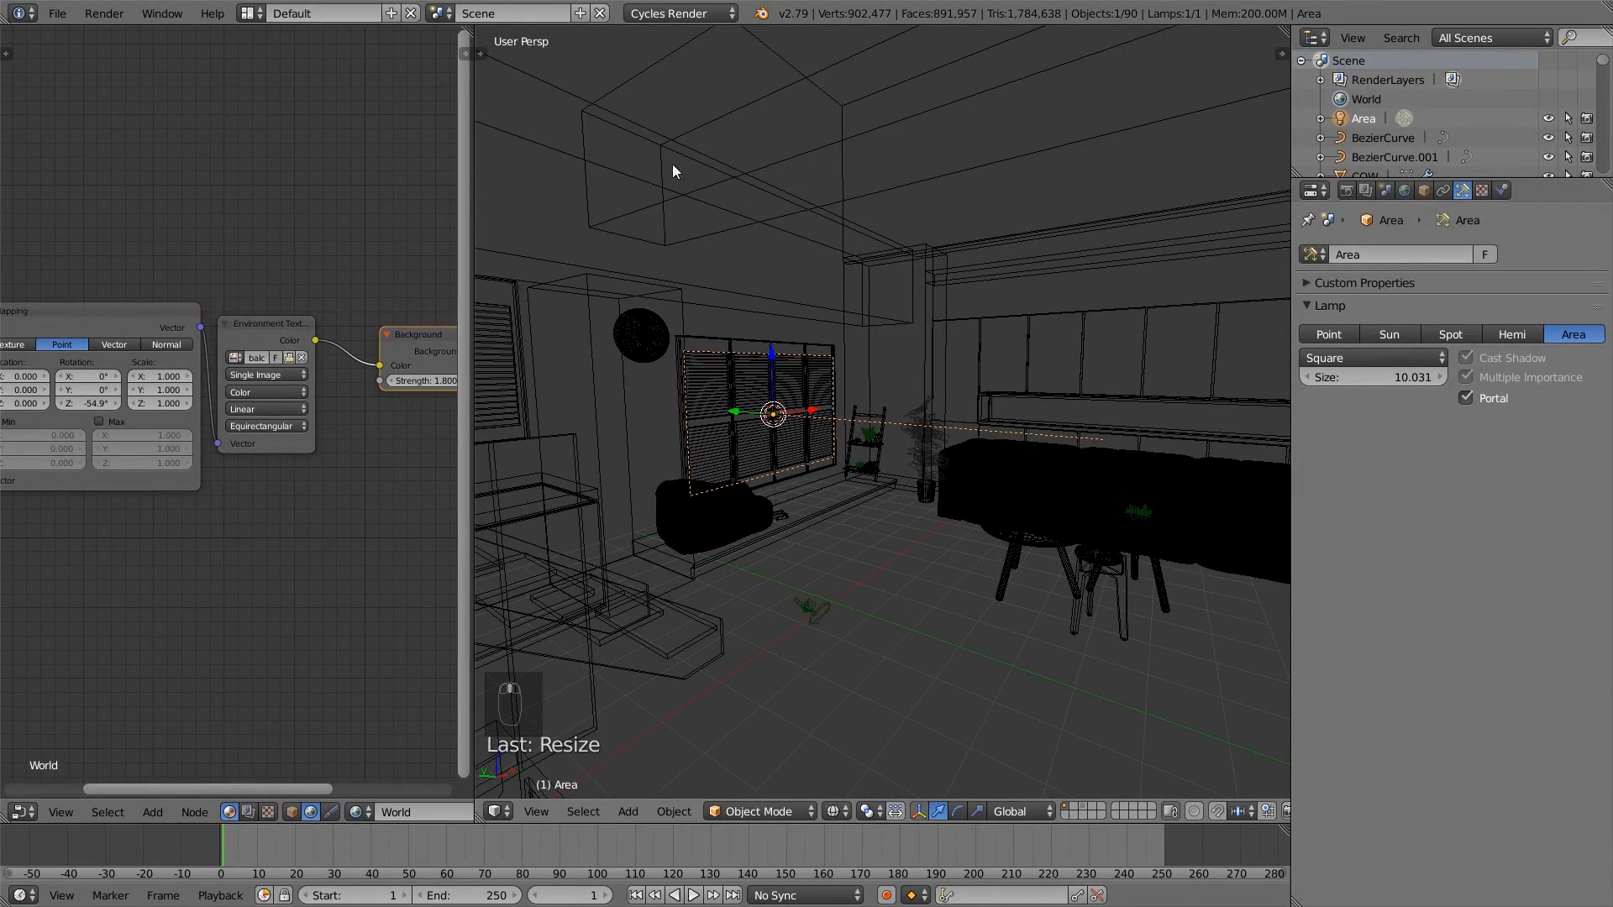
middle_click_drag(673, 171, 763, 357)
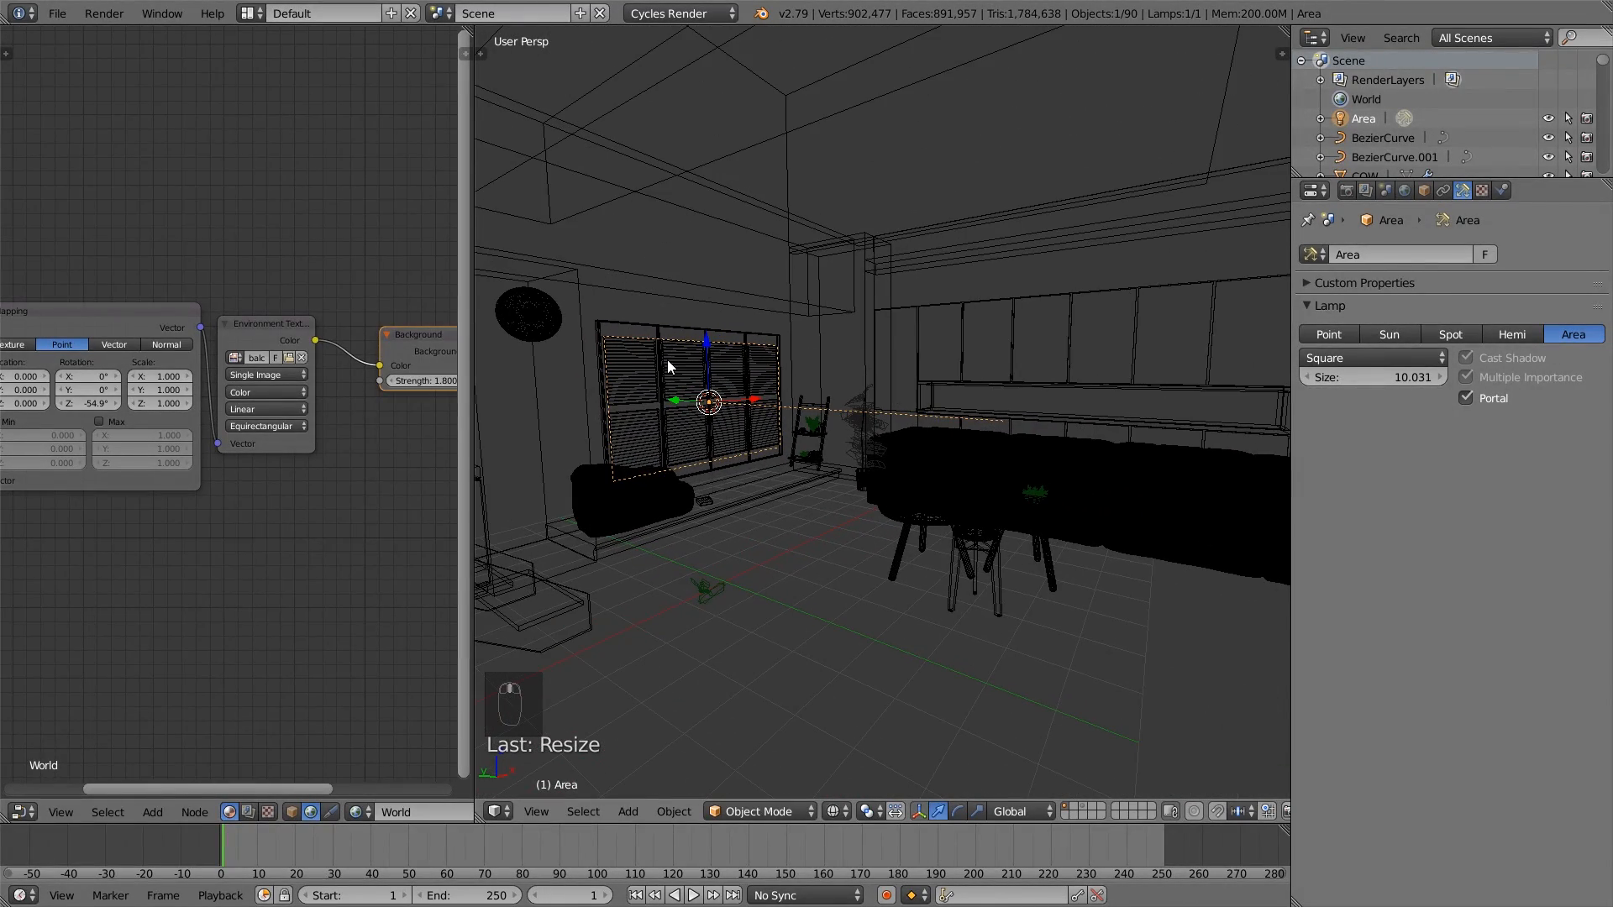
scroll(845, 442, "down", 2)
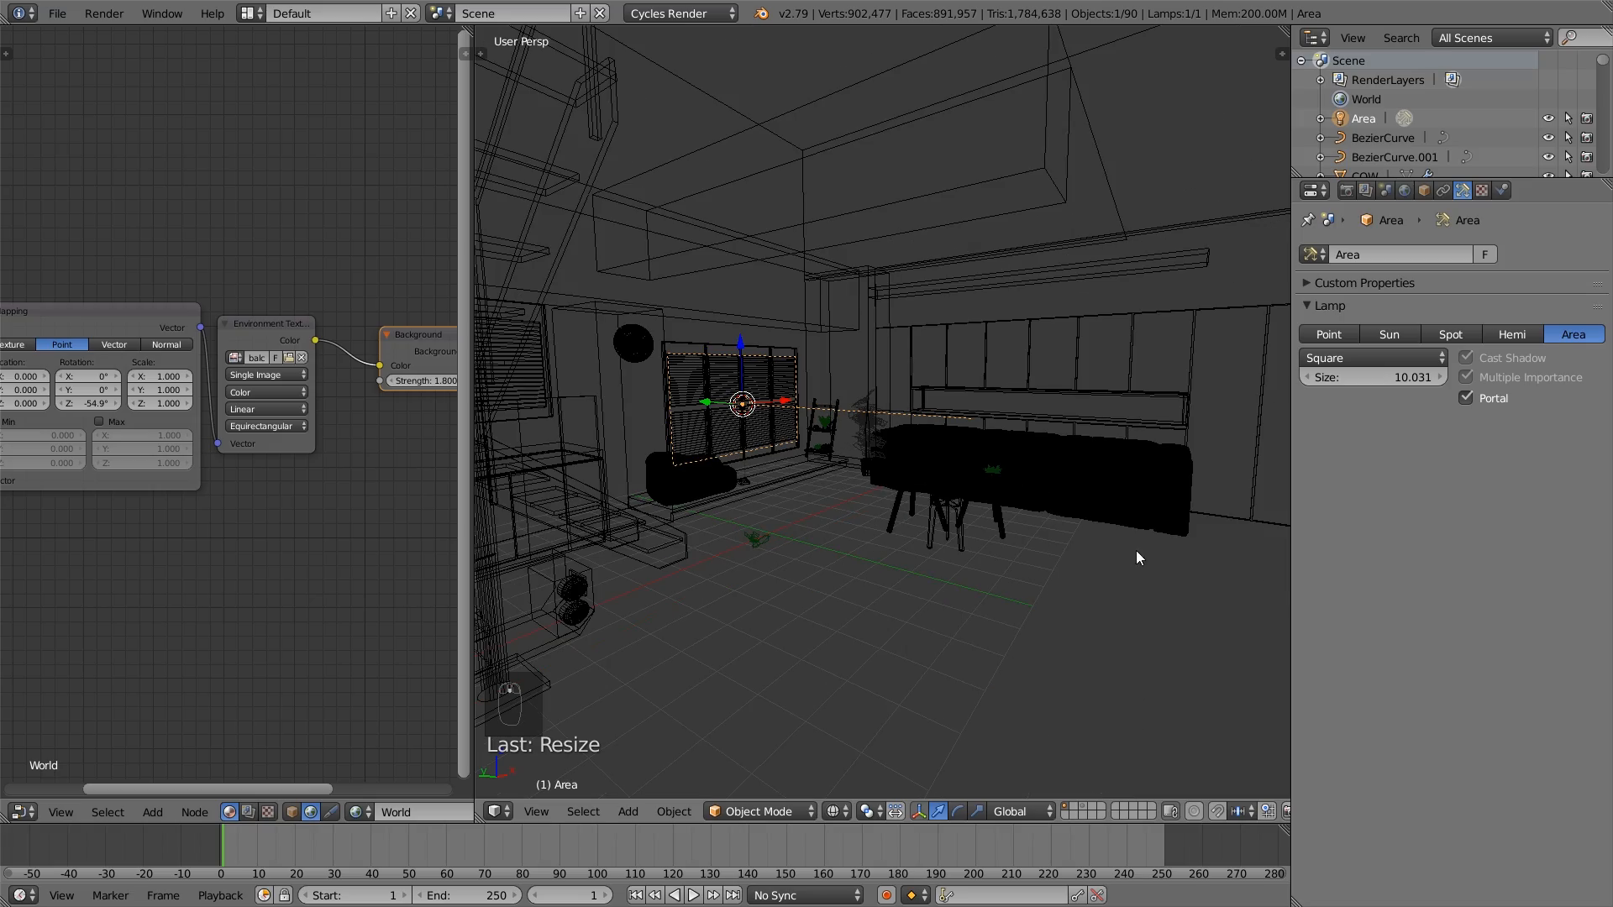
middle_click_drag(916, 462, 856, 441)
scroll(900, 498, "up", 2)
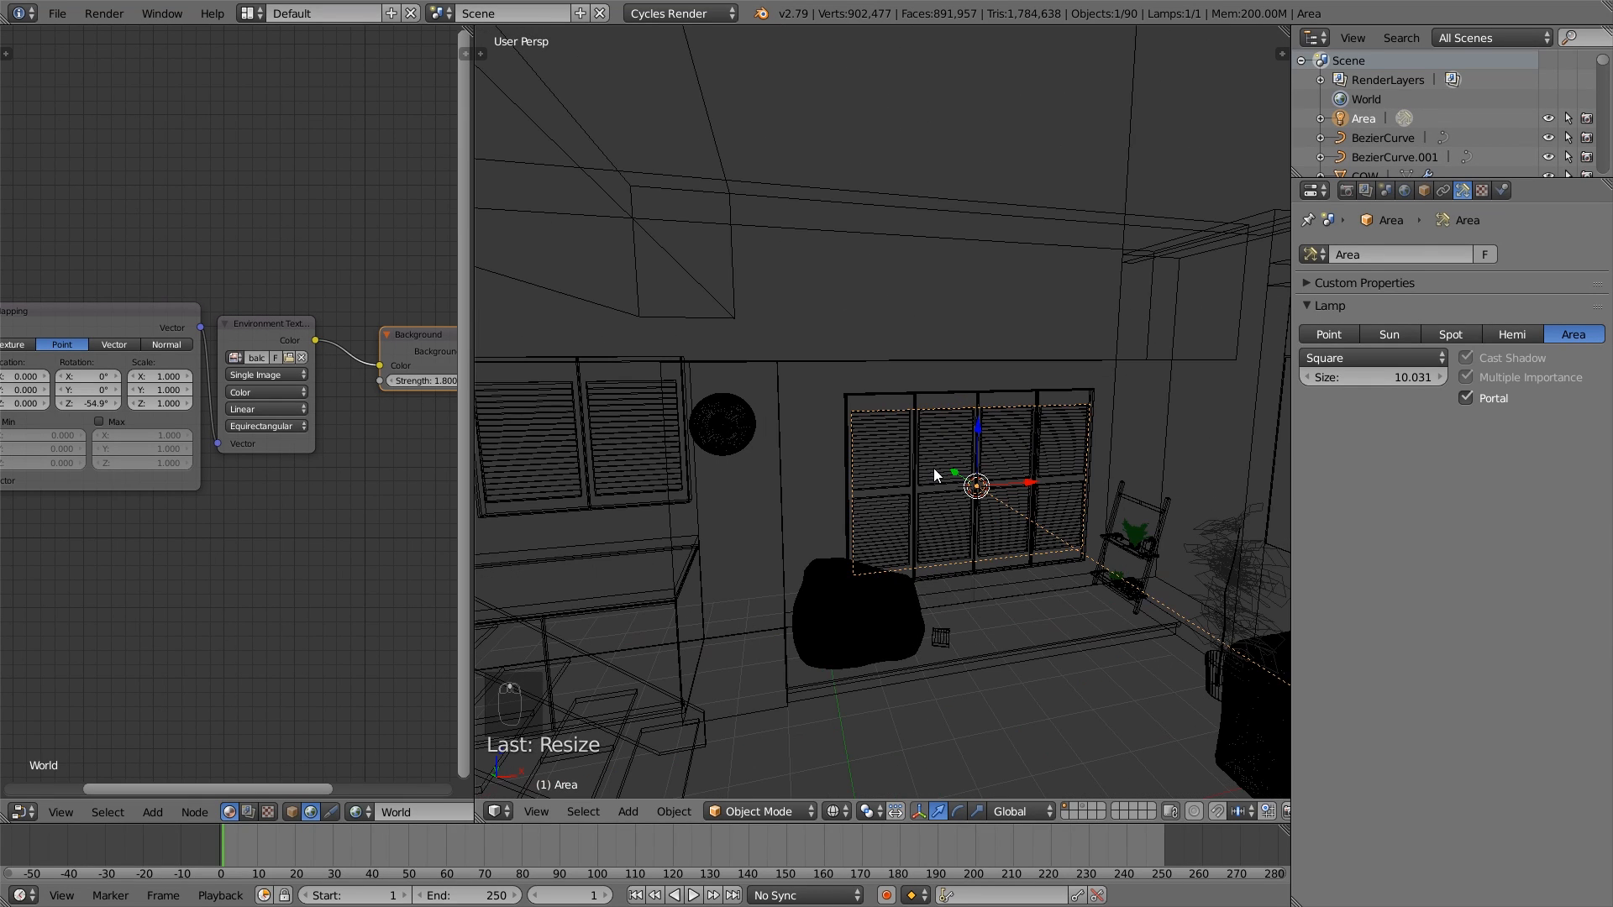
scroll(906, 472, "down", 3)
middle_click_drag(930, 476, 1042, 476)
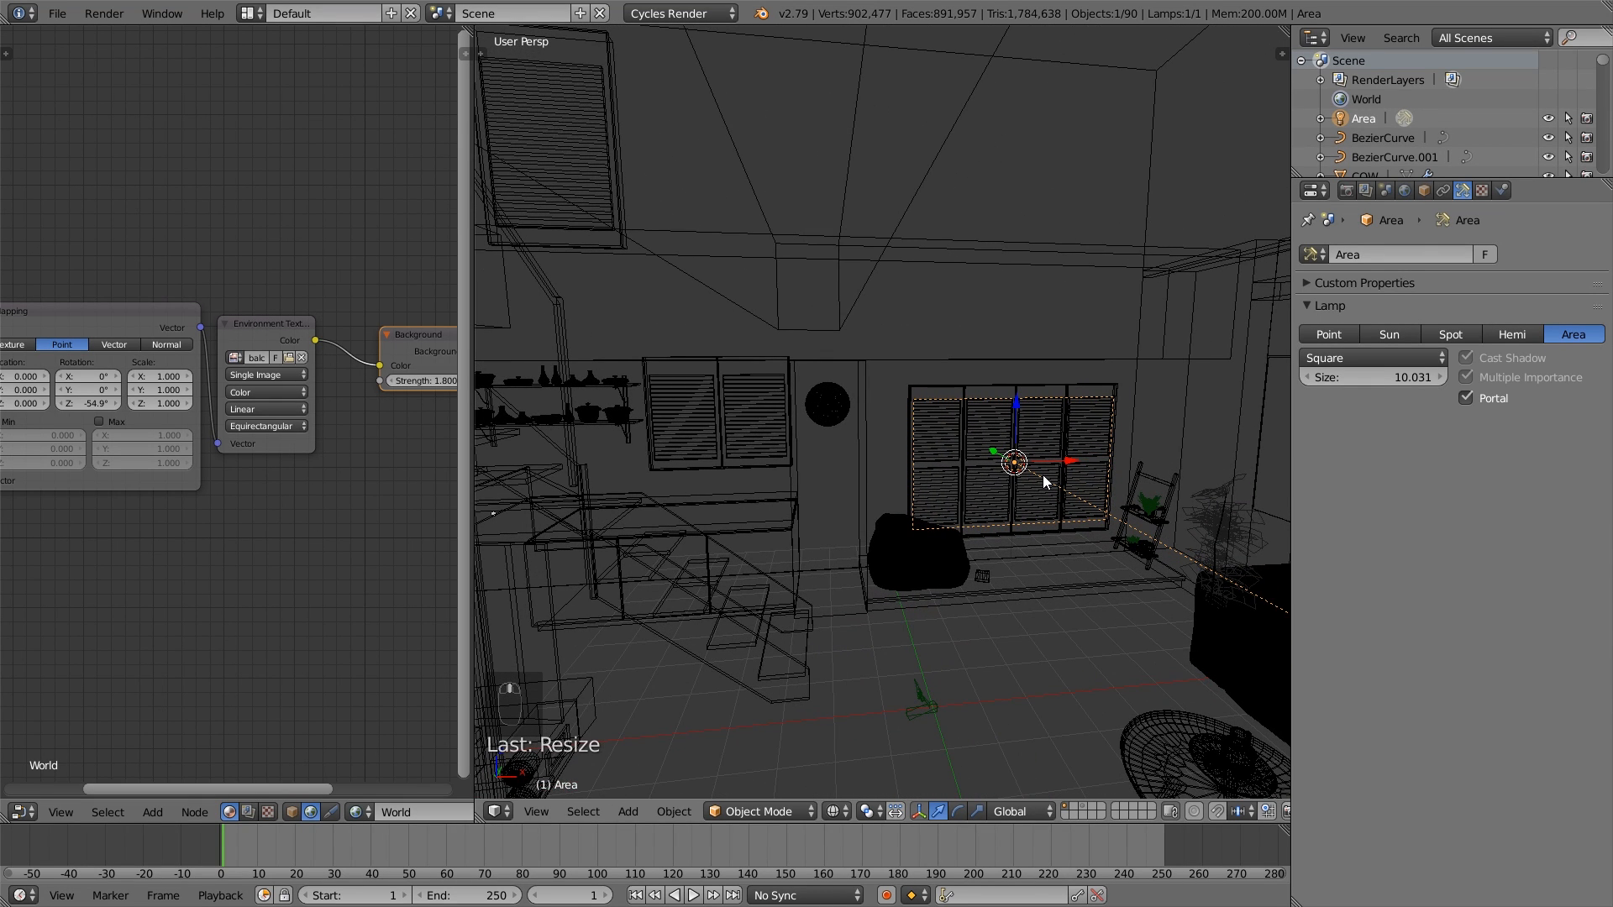
- Duplicate the portal lamp and place the copy over the two-panel shuttered window between the kitchen shelves and the round wall decoration
key("shift+d")
right_click(1042, 476)
left_click_drag(1072, 460, 714, 375)
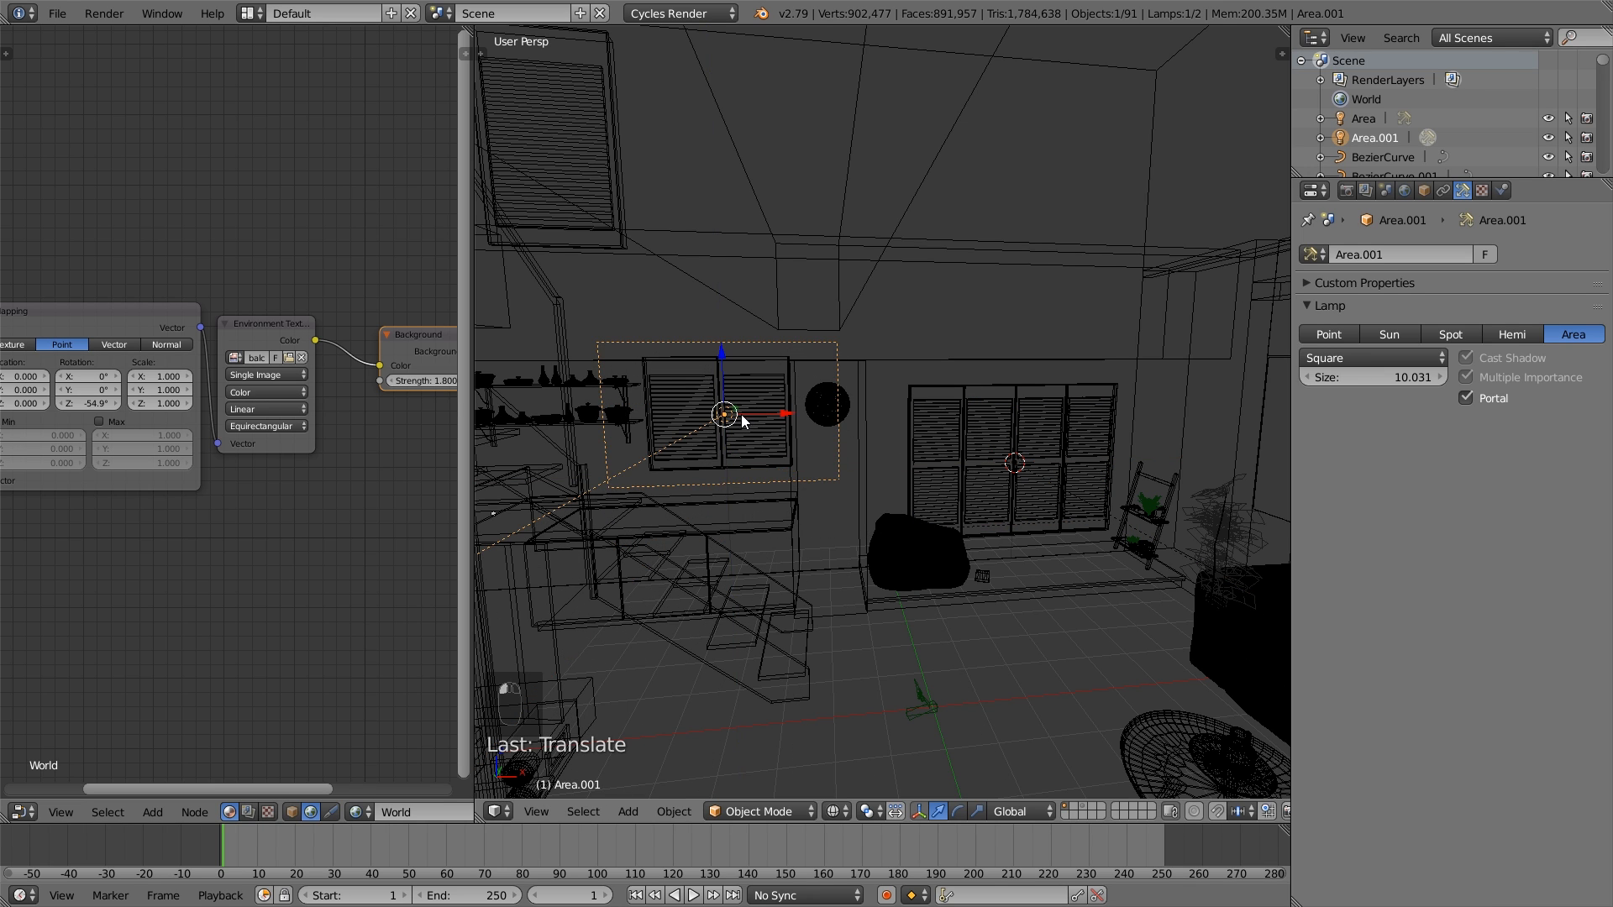
middle_click_drag(741, 415, 779, 411)
- Scale down and nudge the duplicated portal lamp, including along global X, until it fits the two-panel window's shutters
key("s")
left_click(843, 447)
left_click_drag(765, 410, 759, 412)
scroll(767, 420, "up", 2)
key("s")
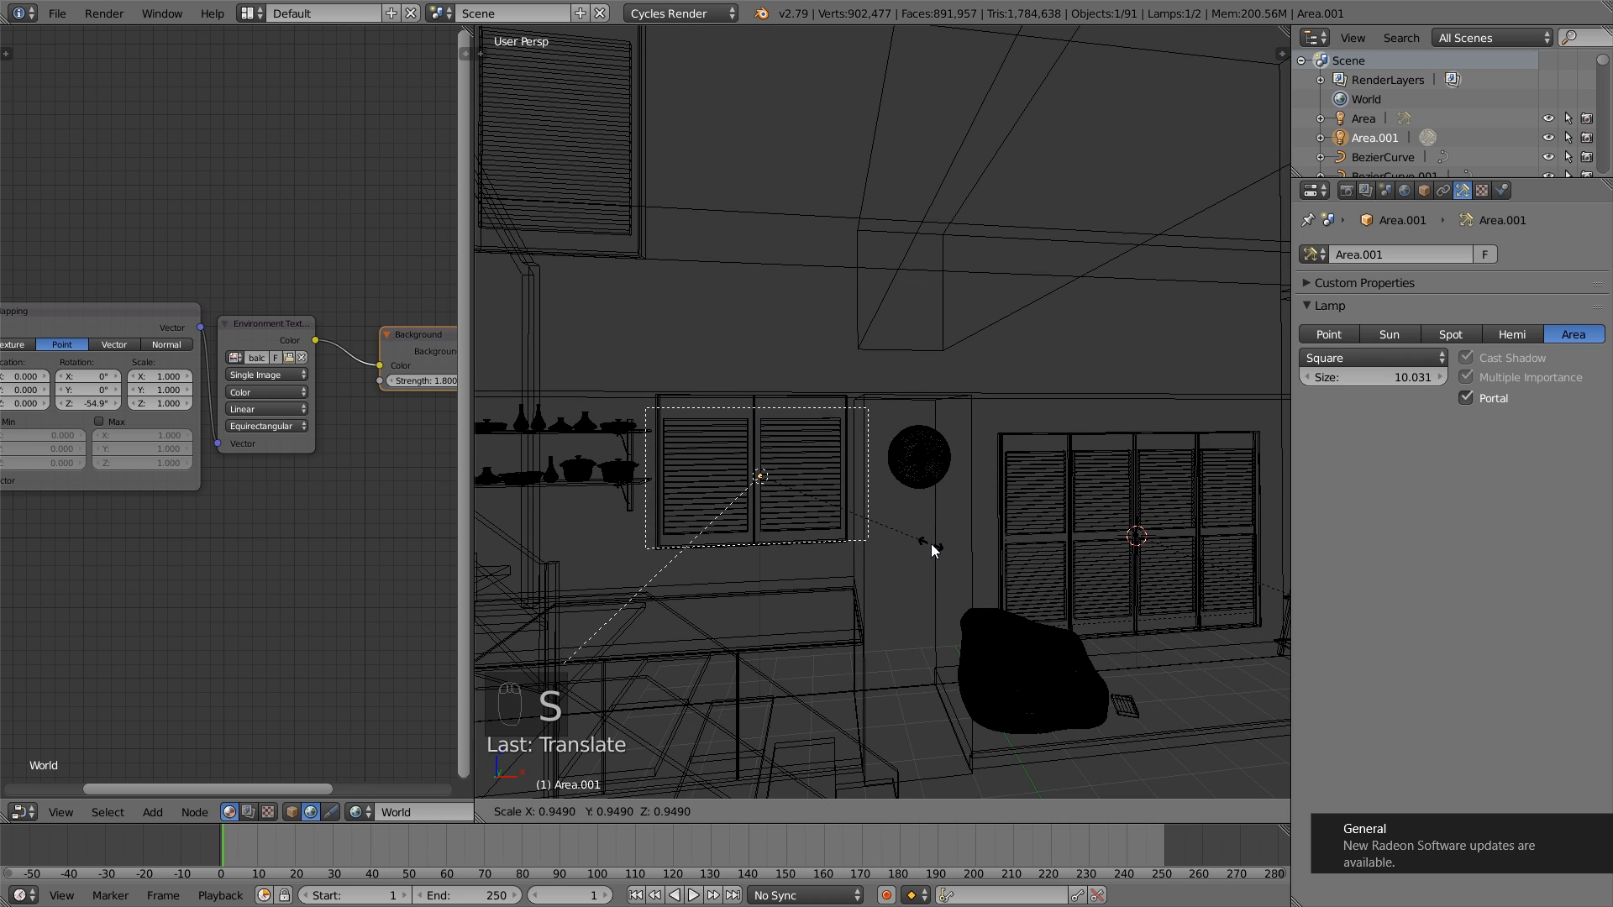
left_click(918, 537)
left_click_drag(817, 473, 814, 472)
key("s")
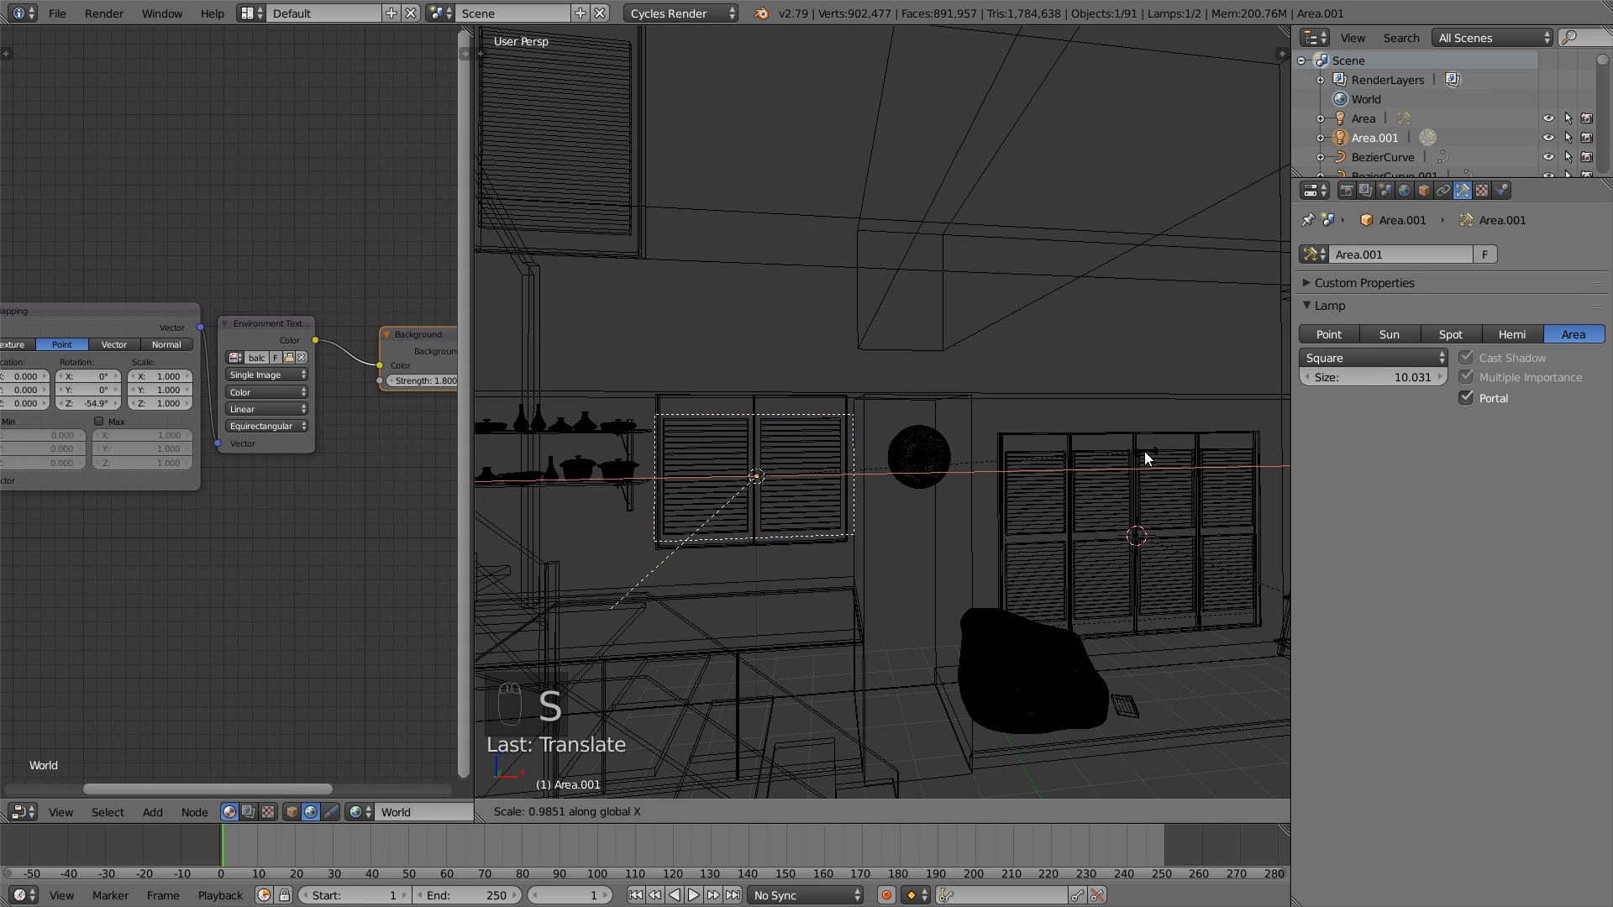
left_click(1010, 455)
left_click_drag(830, 469, 806, 471)
key("s")
left_click(802, 476)
- Duplicate the fitted portal lamp and move the copy up along Z and sideways onto the tall upper window
middle_click_drag(807, 470, 887, 528)
key("shift+d")
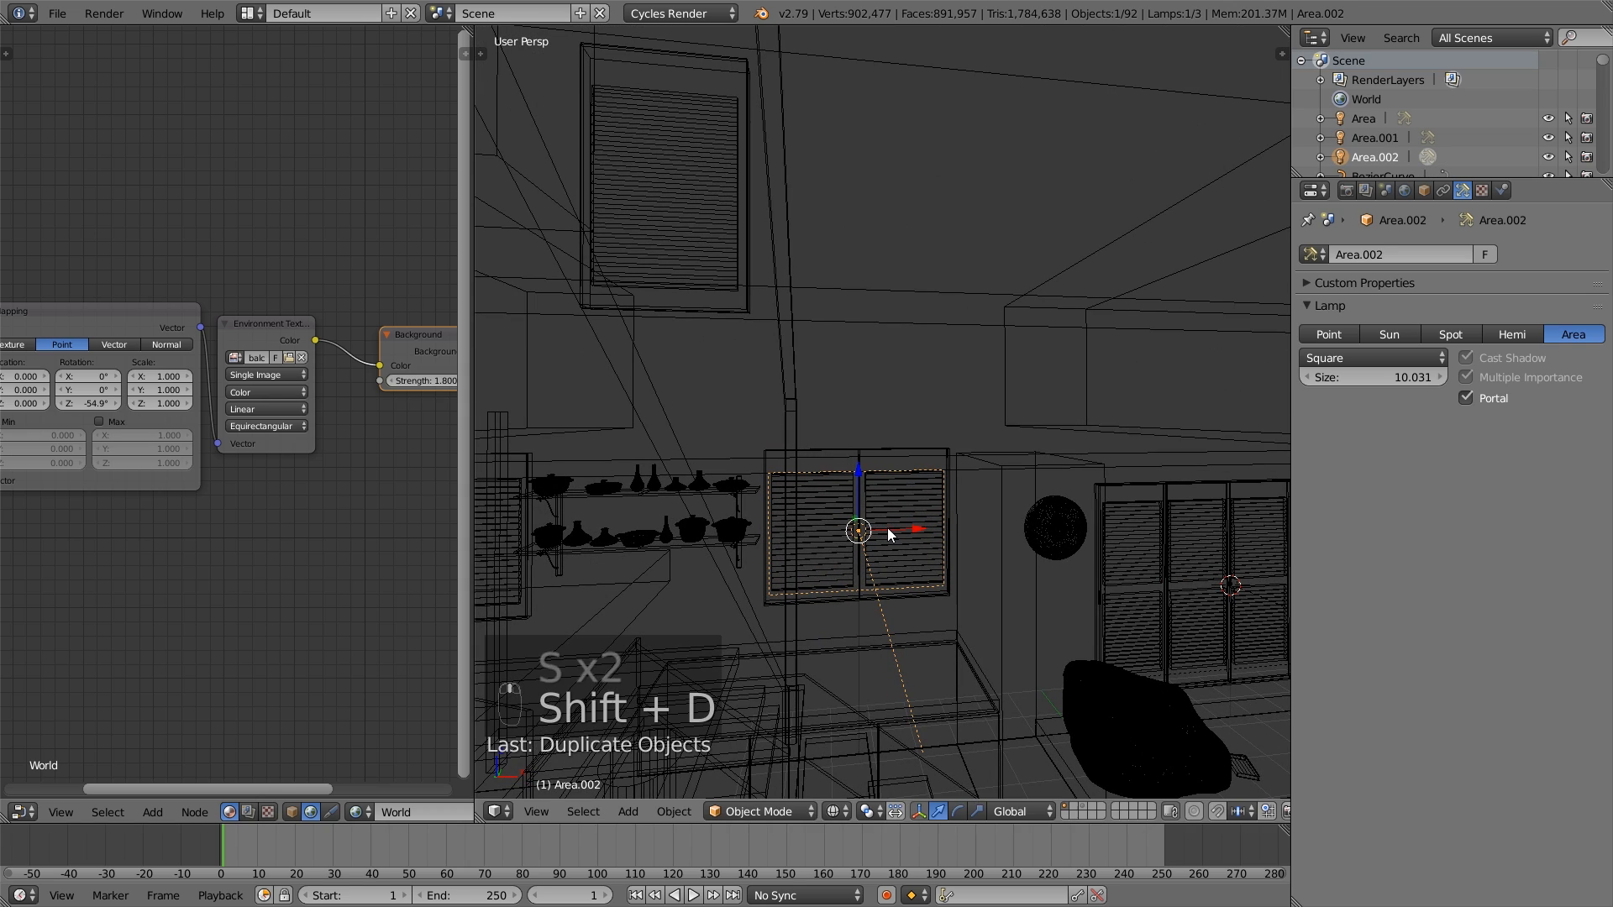
key("z")
left_click(807, 244)
middle_click_drag(751, 164, 853, 327)
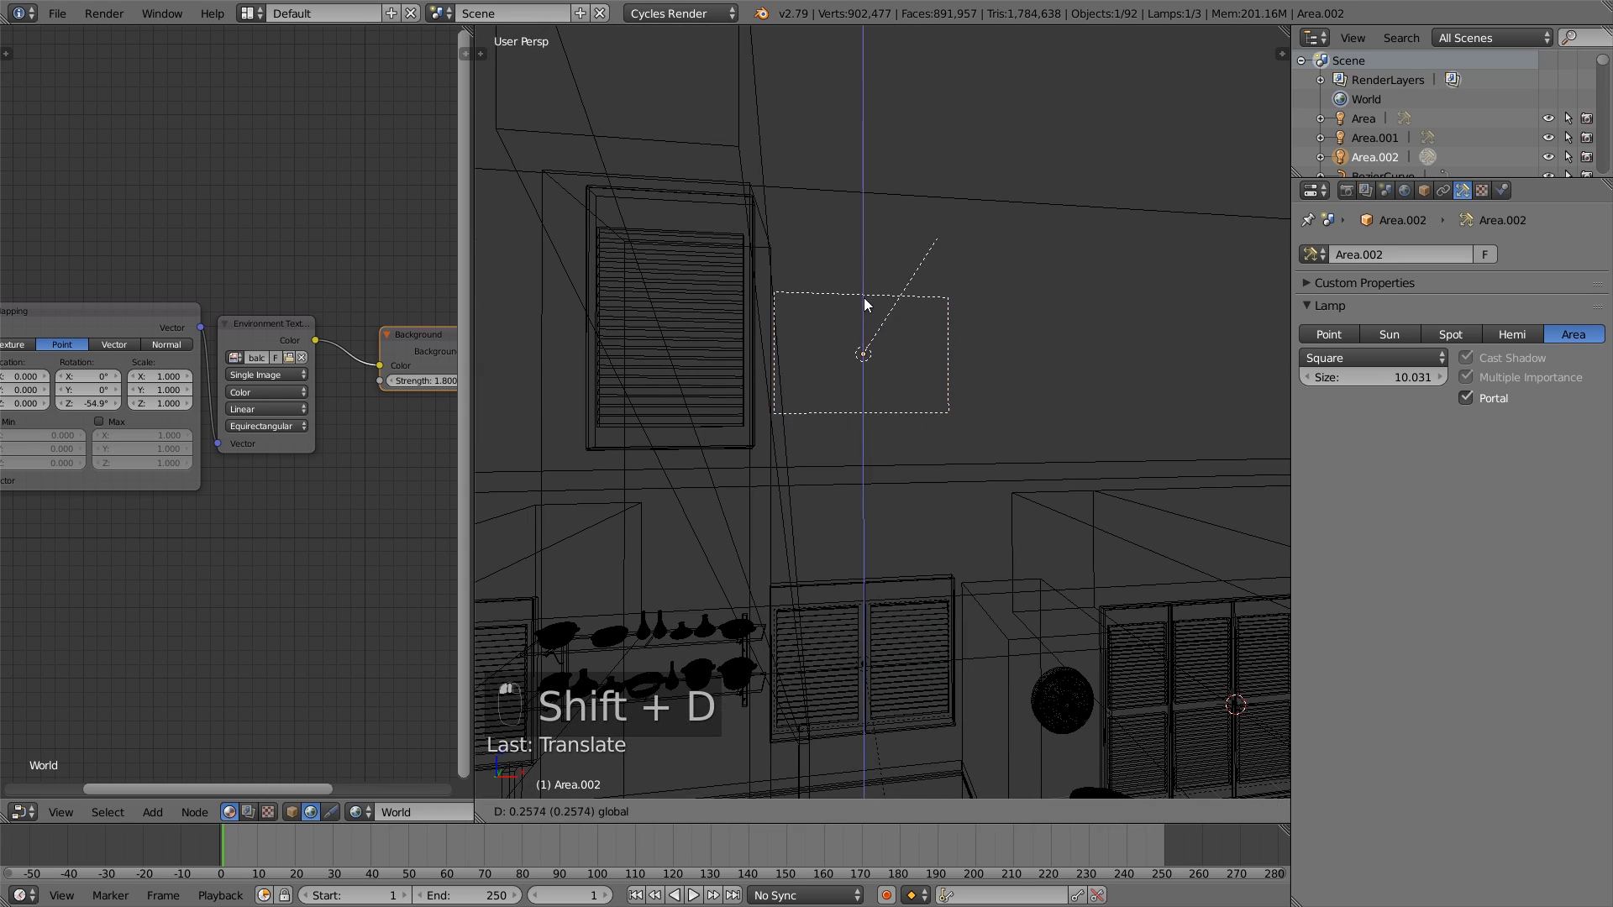
left_click_drag(921, 326, 751, 360)
middle_click_drag(752, 360, 871, 400)
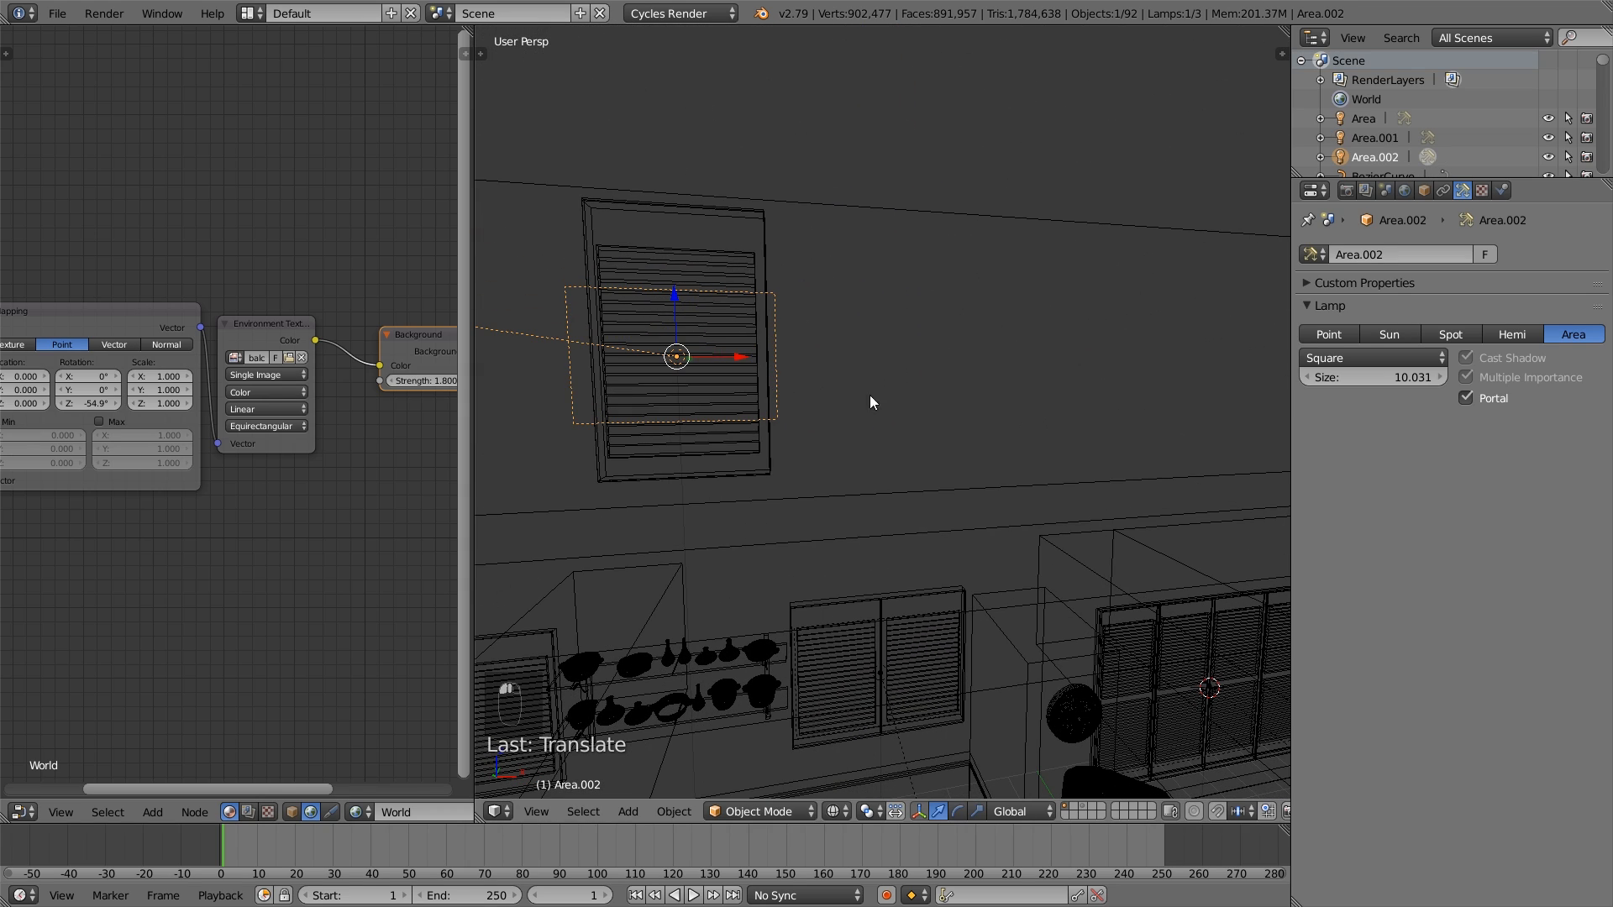
- Fit the copy to the tall upper window by narrowing it, centring it along X and stretching it about 1.4 times along Z
key("s")
left_click(780, 375)
key("s")
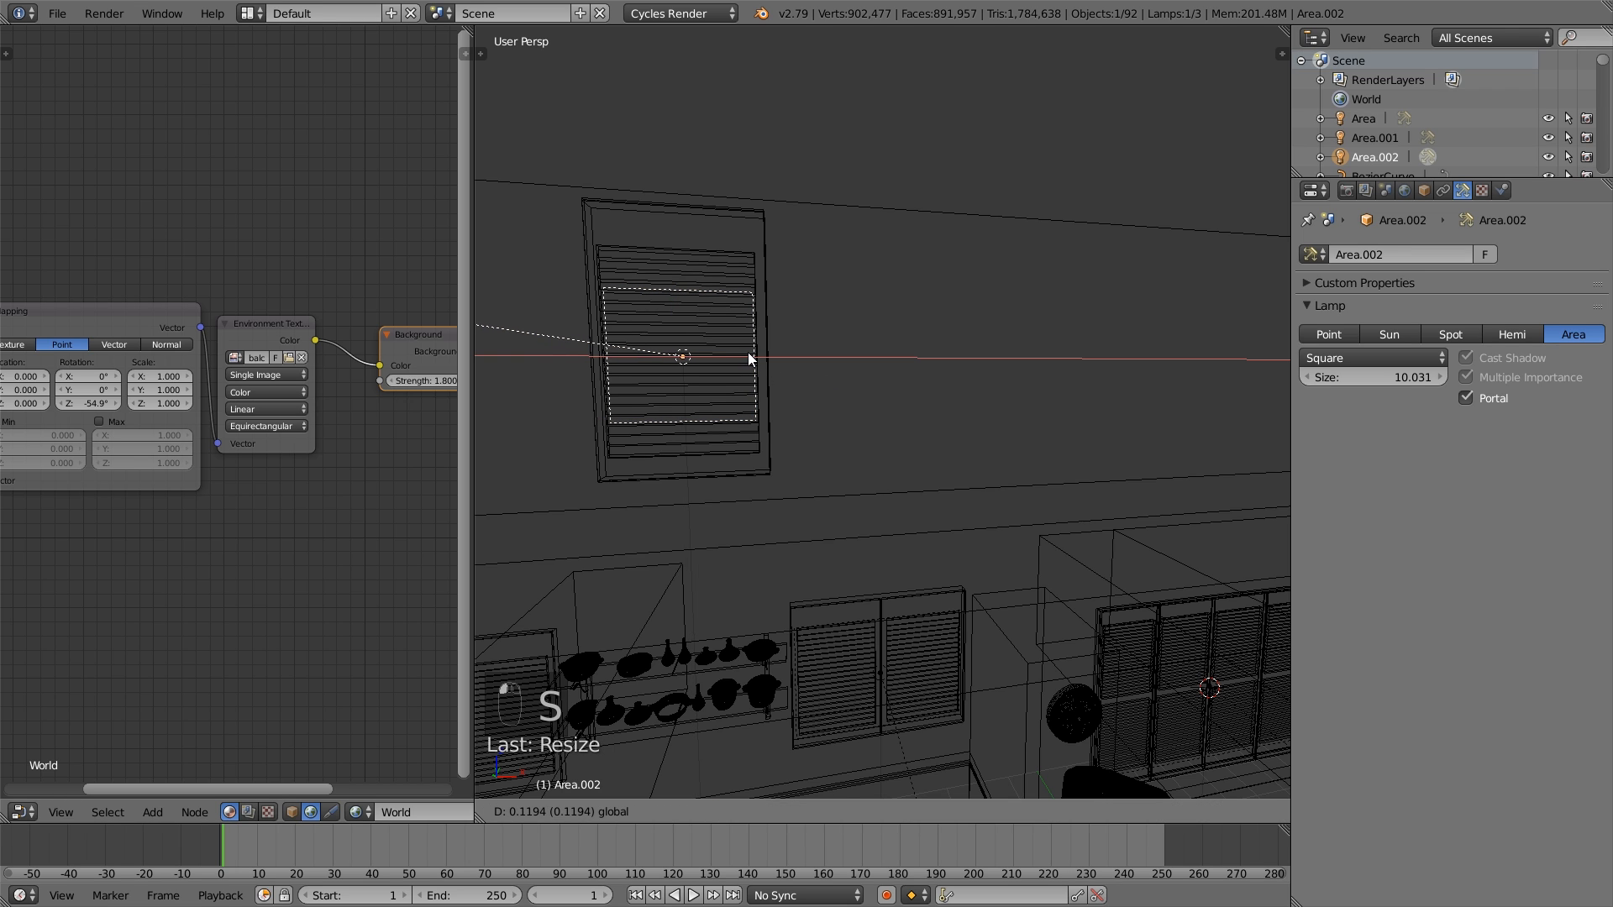
right_click(840, 416)
key("s")
right_click(841, 417)
key("s")
key("z")
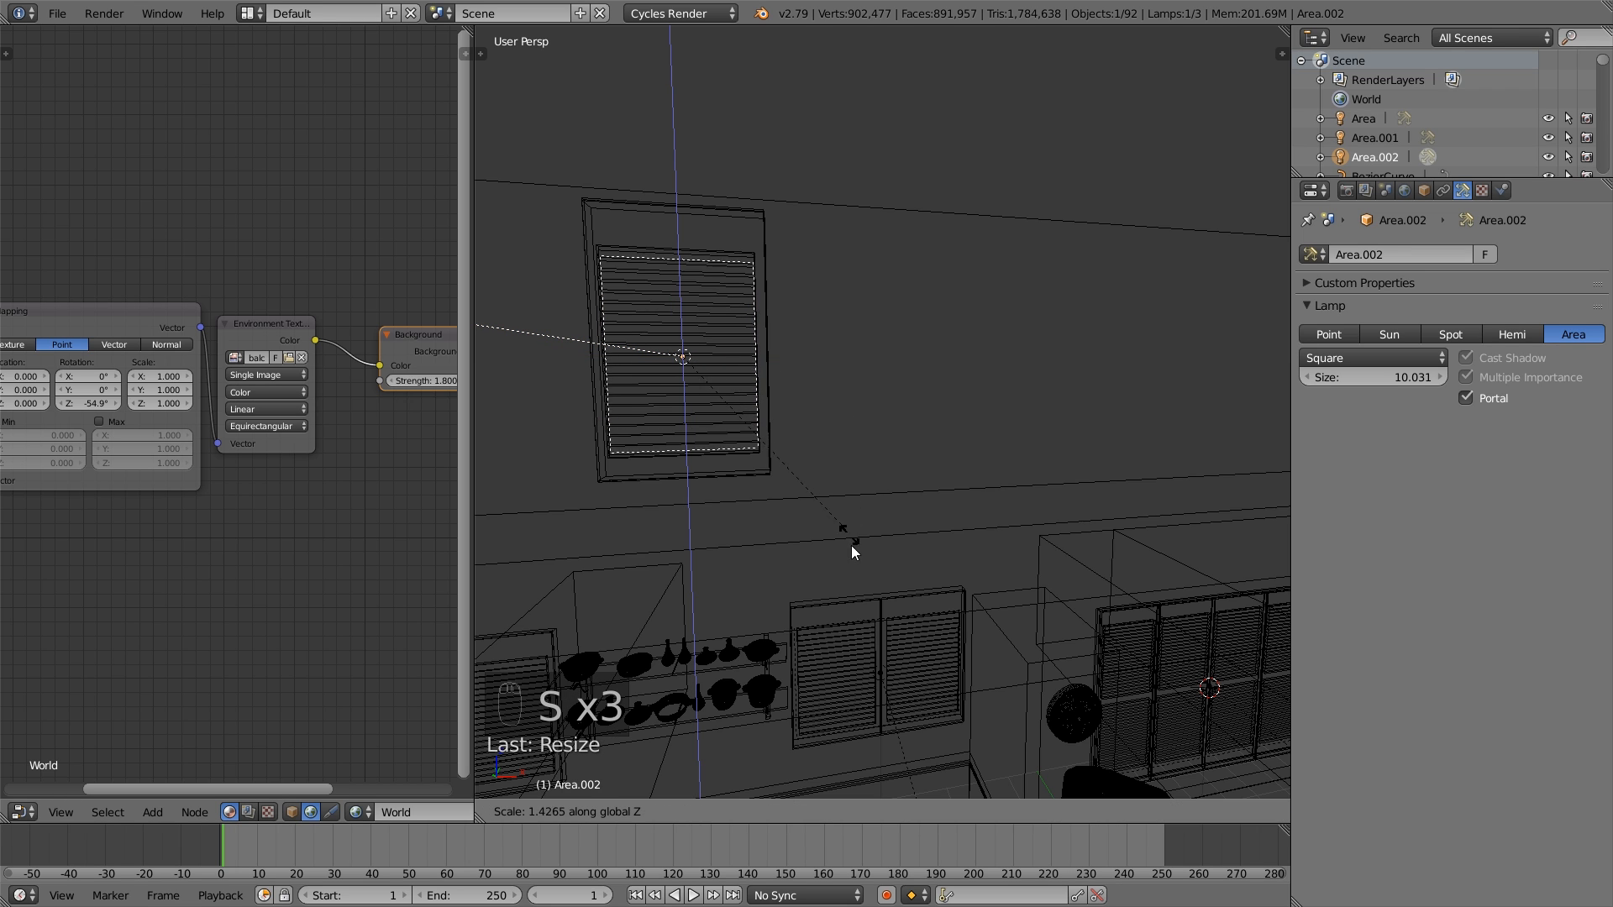
left_click(854, 557)
- Duplicate the upper window's portal lamp and rotate the copy 90° about the global Z axis
scroll(854, 557, "down", 3)
scroll(854, 556, "down", 4)
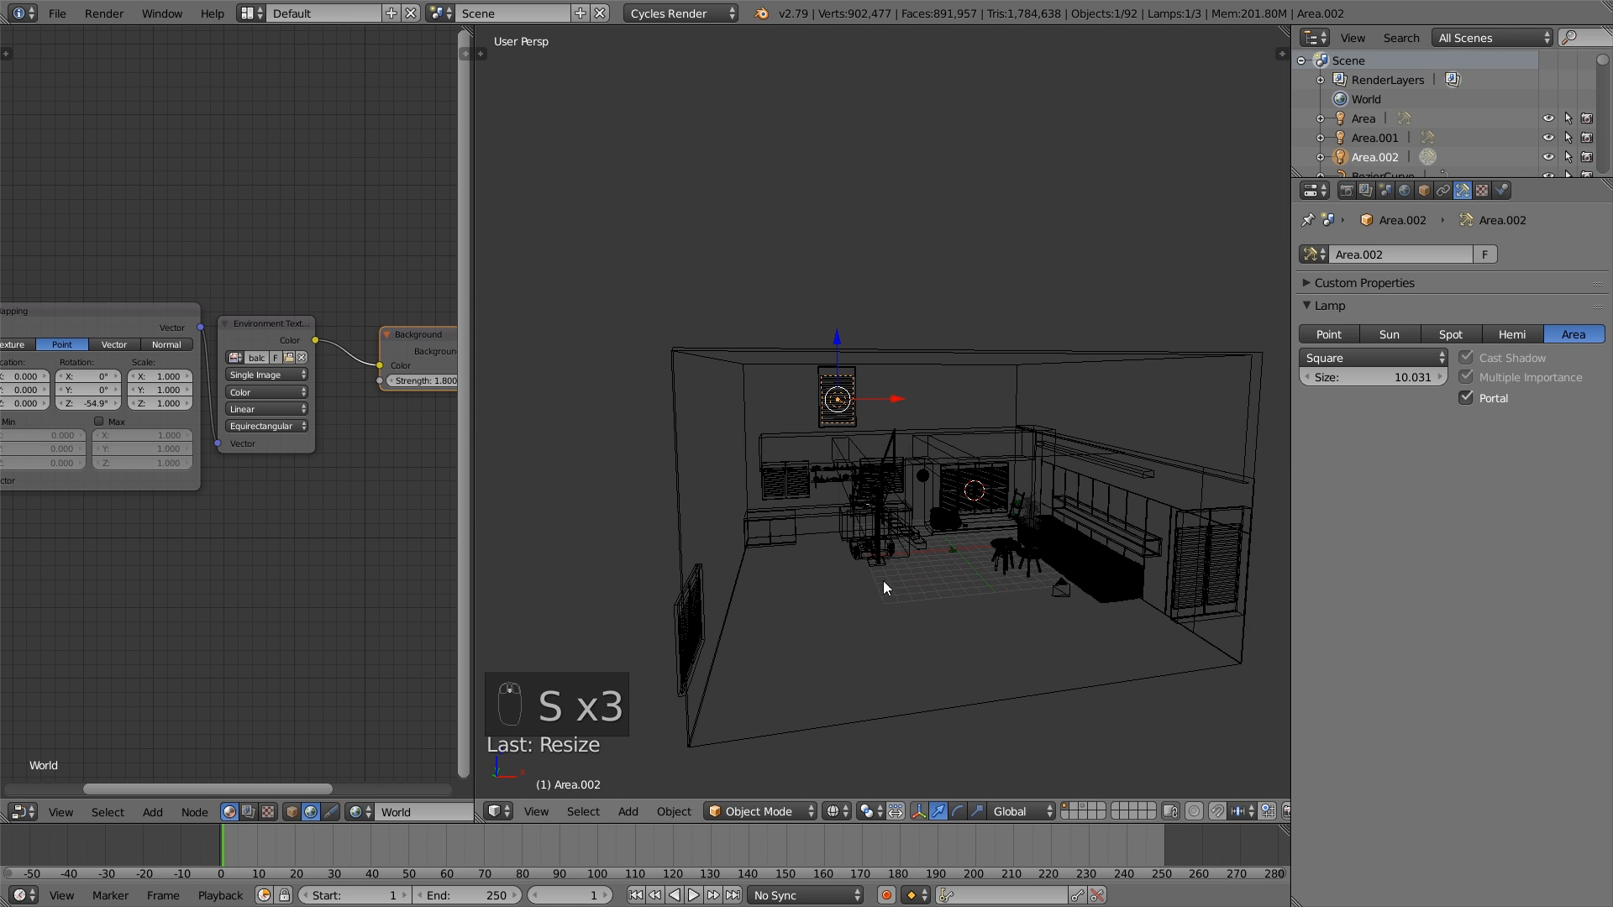
mouse_move(883, 581)
middle_mouse_down()
mouse_move(1039, 607)
mouse_move(854, 587)
mouse_move(894, 593)
mouse_move(871, 609)
mouse_move(870, 586)
mouse_move(904, 583)
middle_mouse_up()
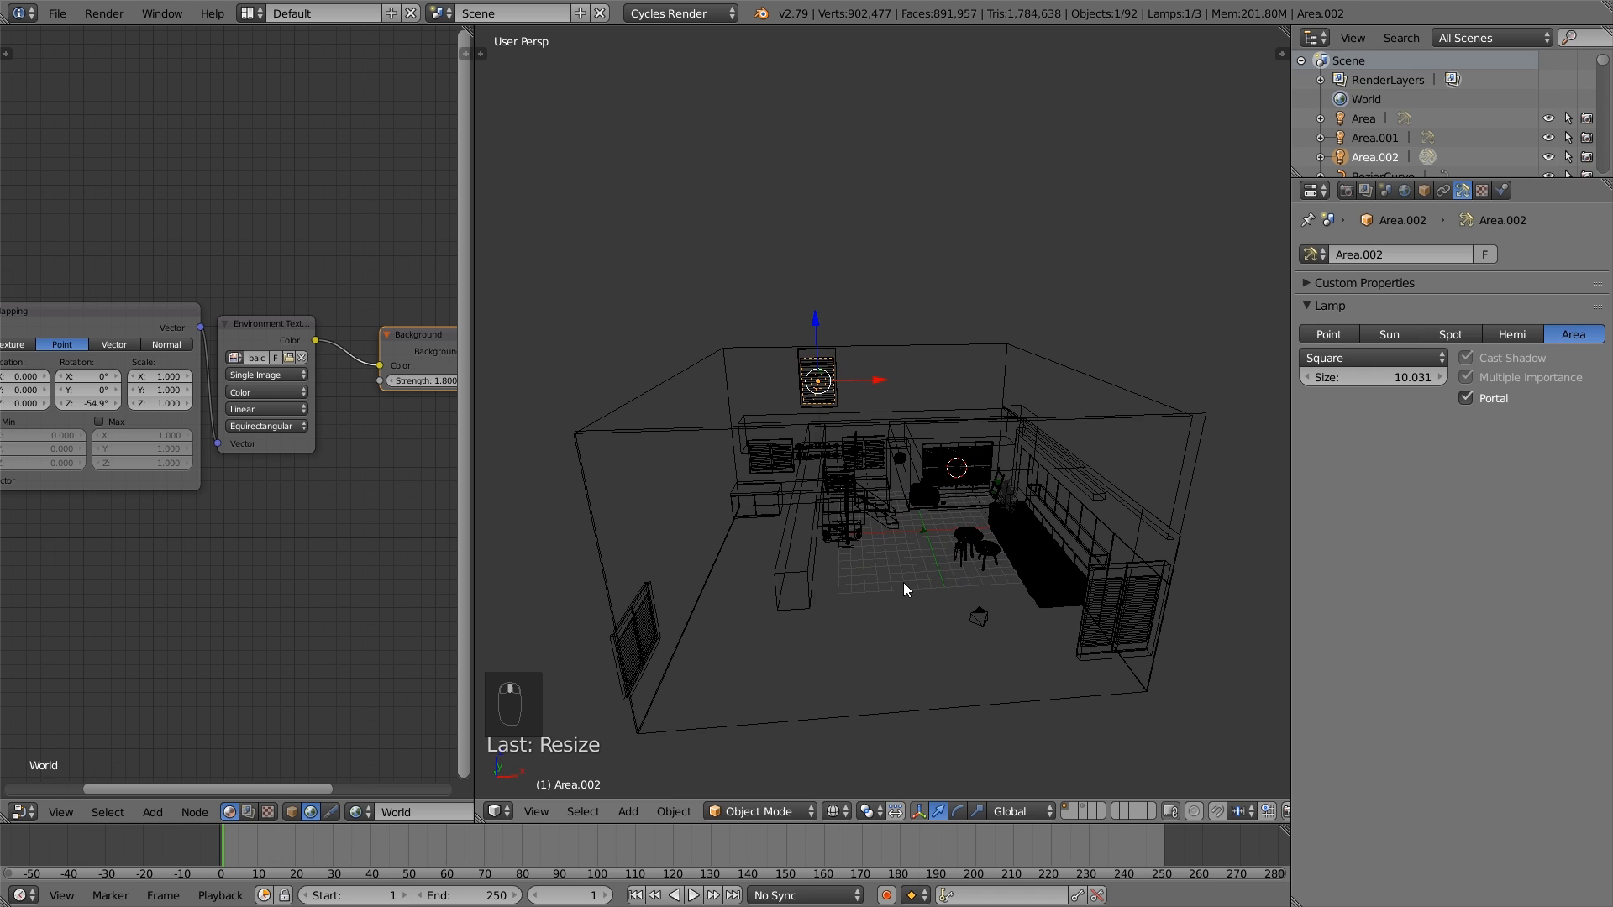
key("shift+d")
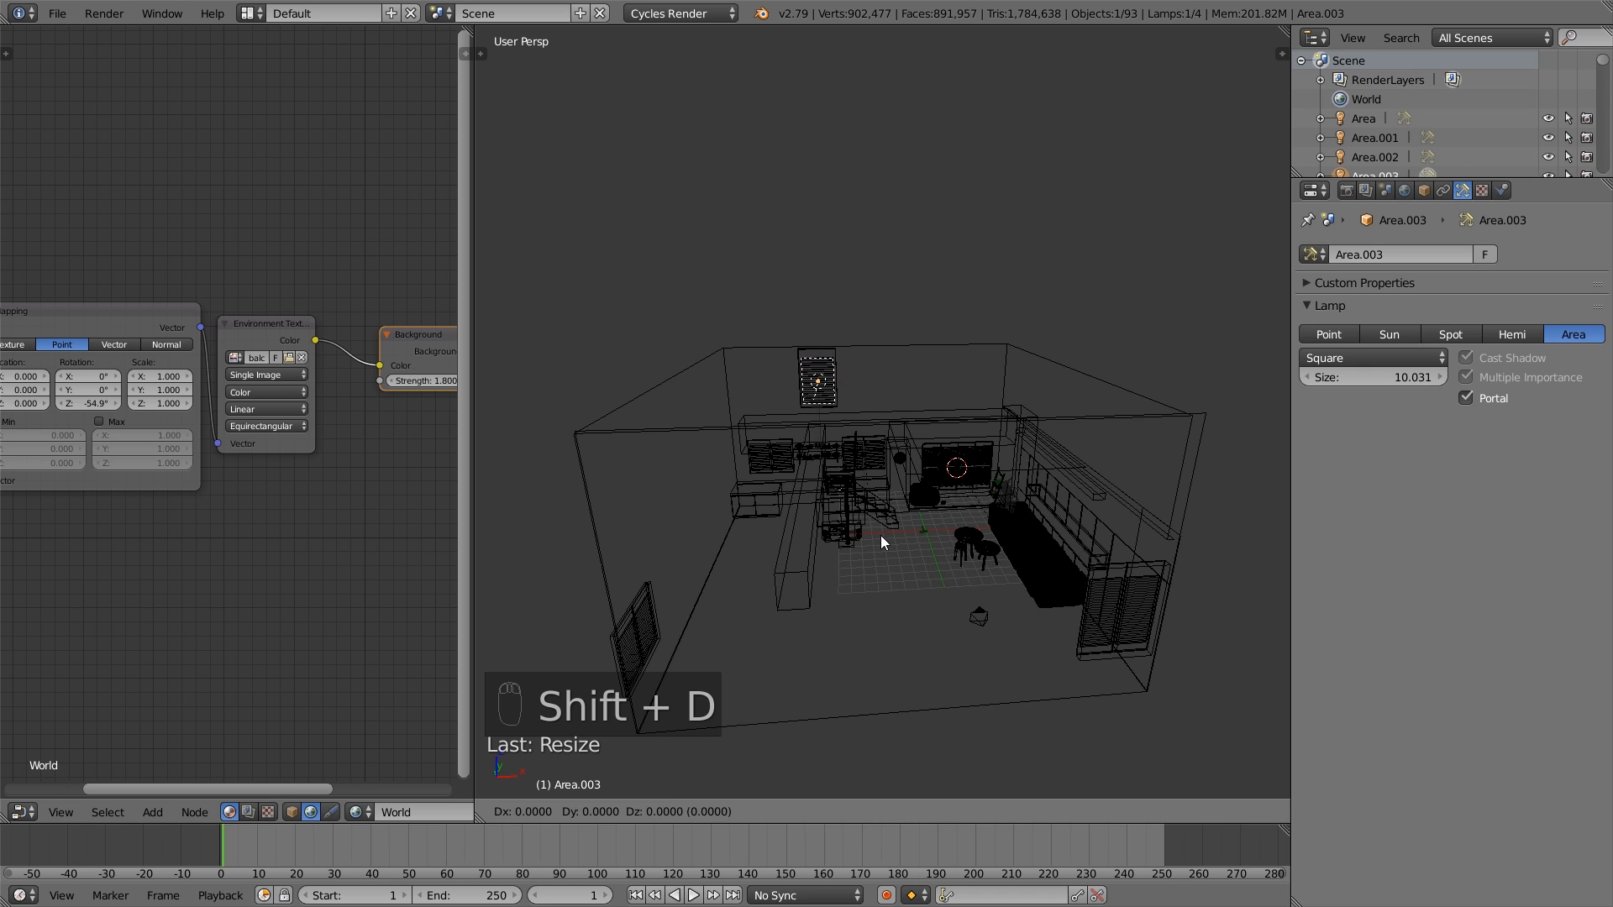
type("r90z")
key("Return")
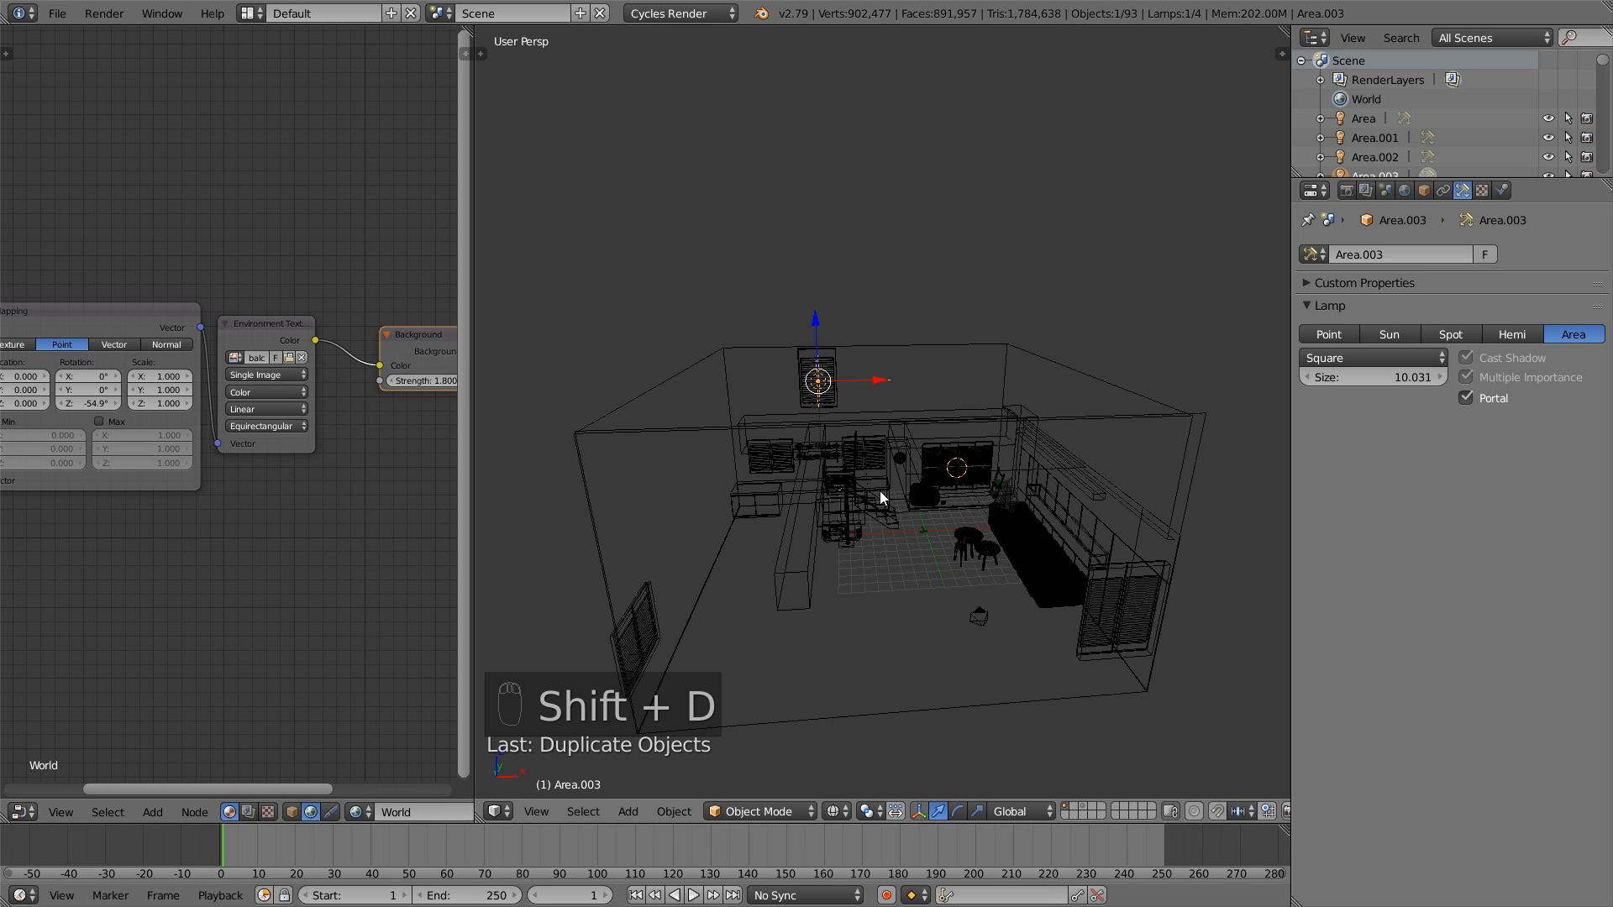
- Move the rotated portal lamp down to the shuttered window on the side wall opposite the sofa, flush with that wall
middle_click_drag(881, 494, 827, 503)
left_click_drag(830, 362, 582, 517)
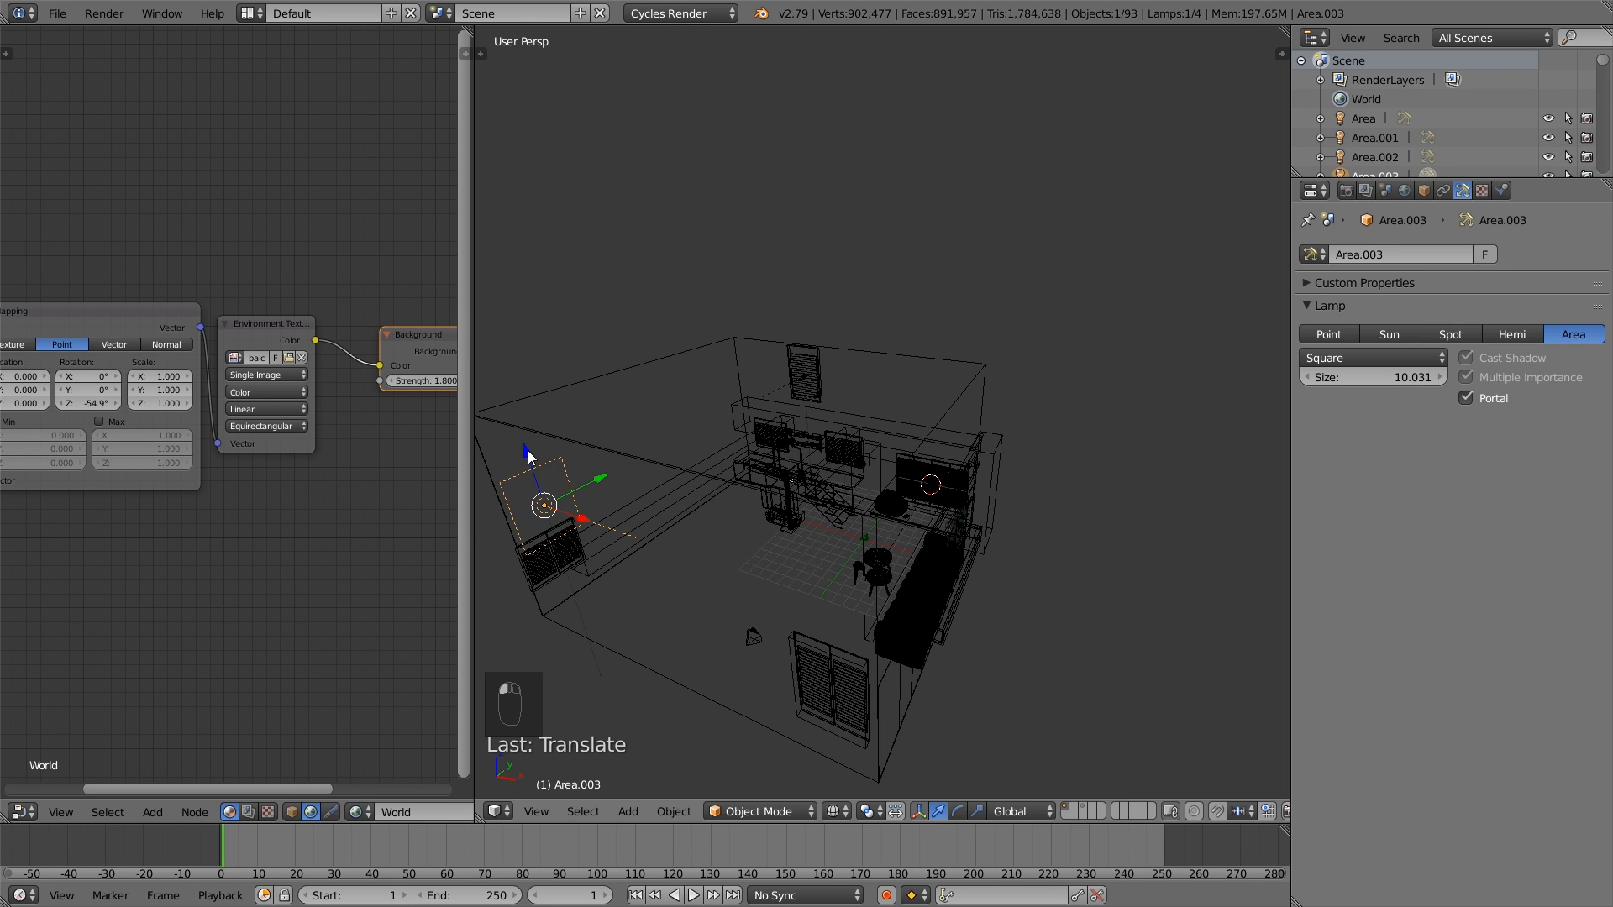
middle_click_drag(538, 470, 1031, 420)
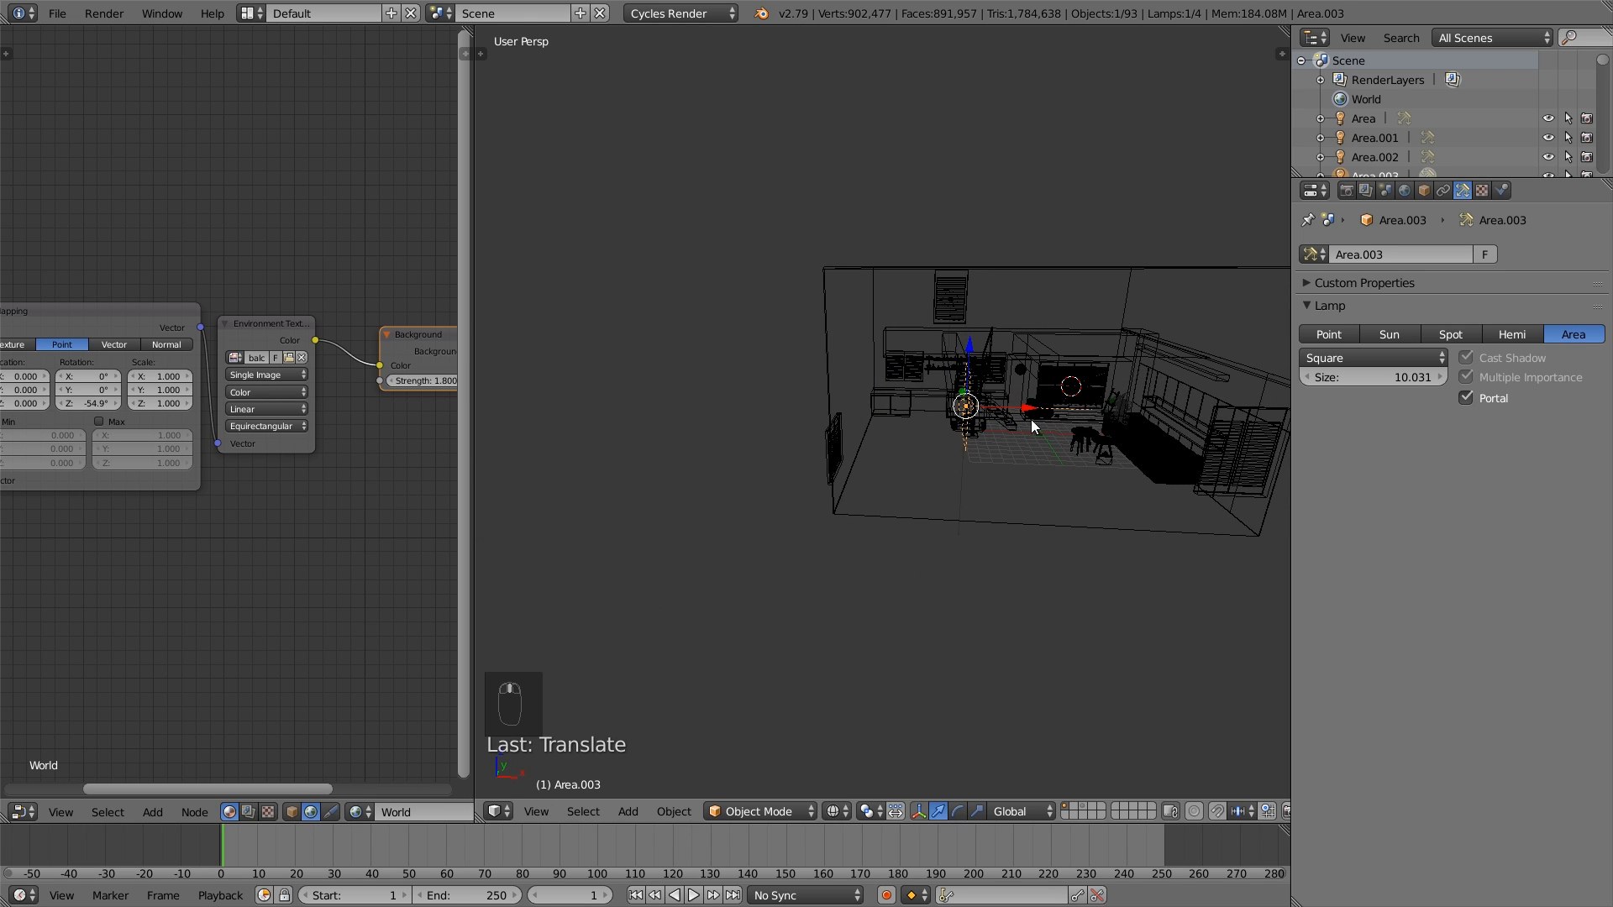
left_click_drag(1031, 420, 885, 432)
middle_click_drag(901, 439, 906, 435)
left_click_drag(860, 321, 861, 383)
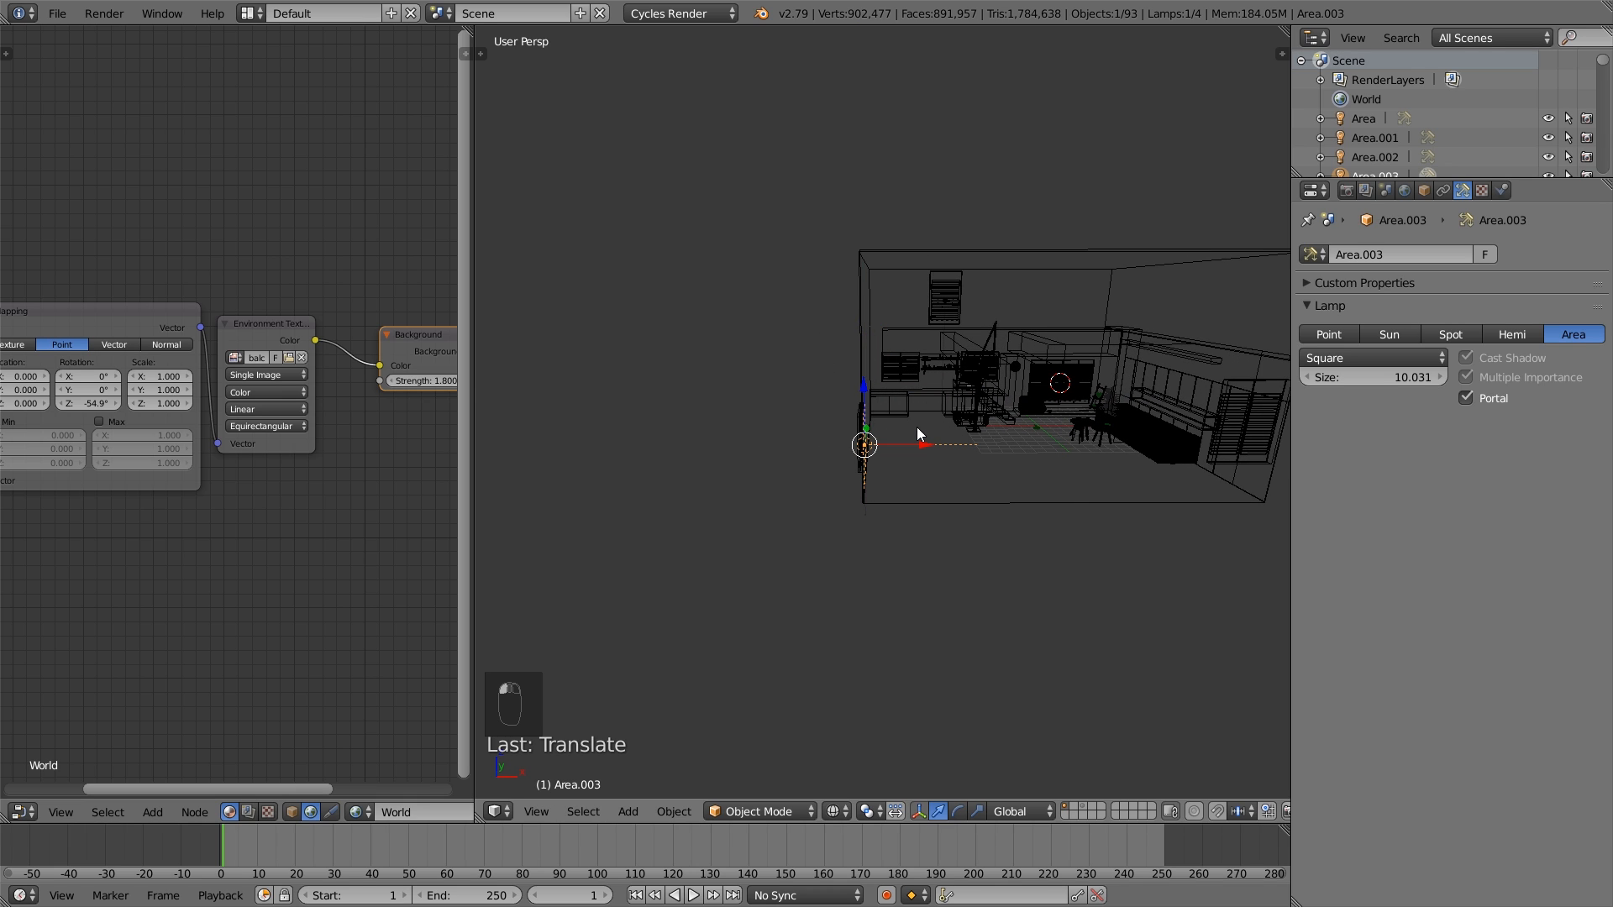
- Centre the portal lamp on the side wall's two-panel window in the orthographic right view
key("KP_3")
key("KP_5")
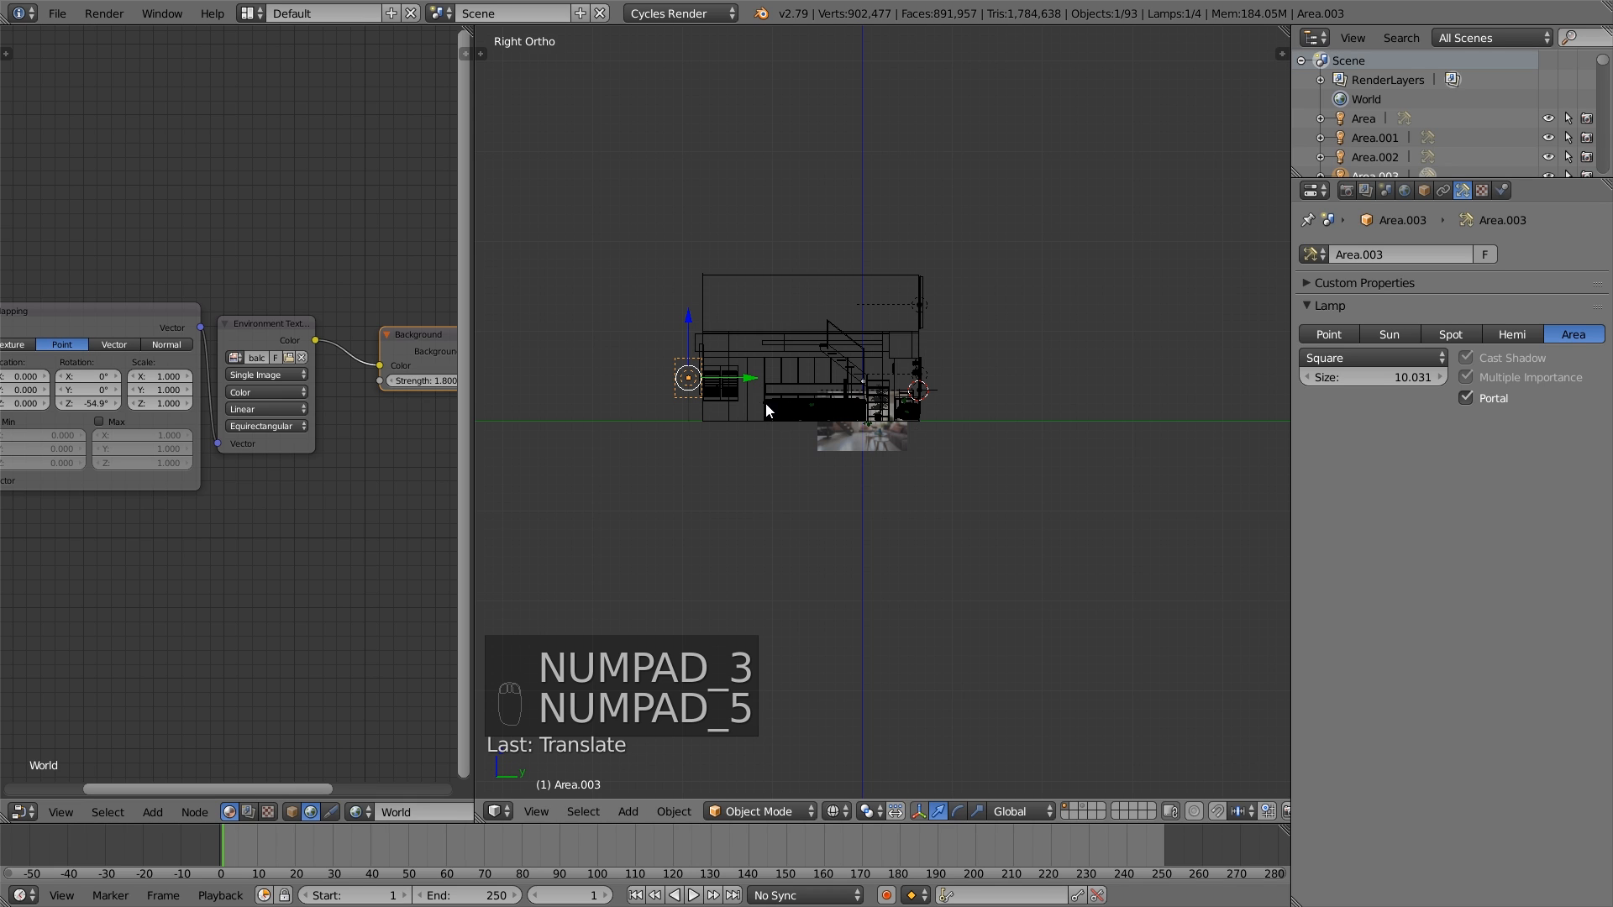
scroll(767, 406, "up", 6)
scroll(857, 471, "up", 2)
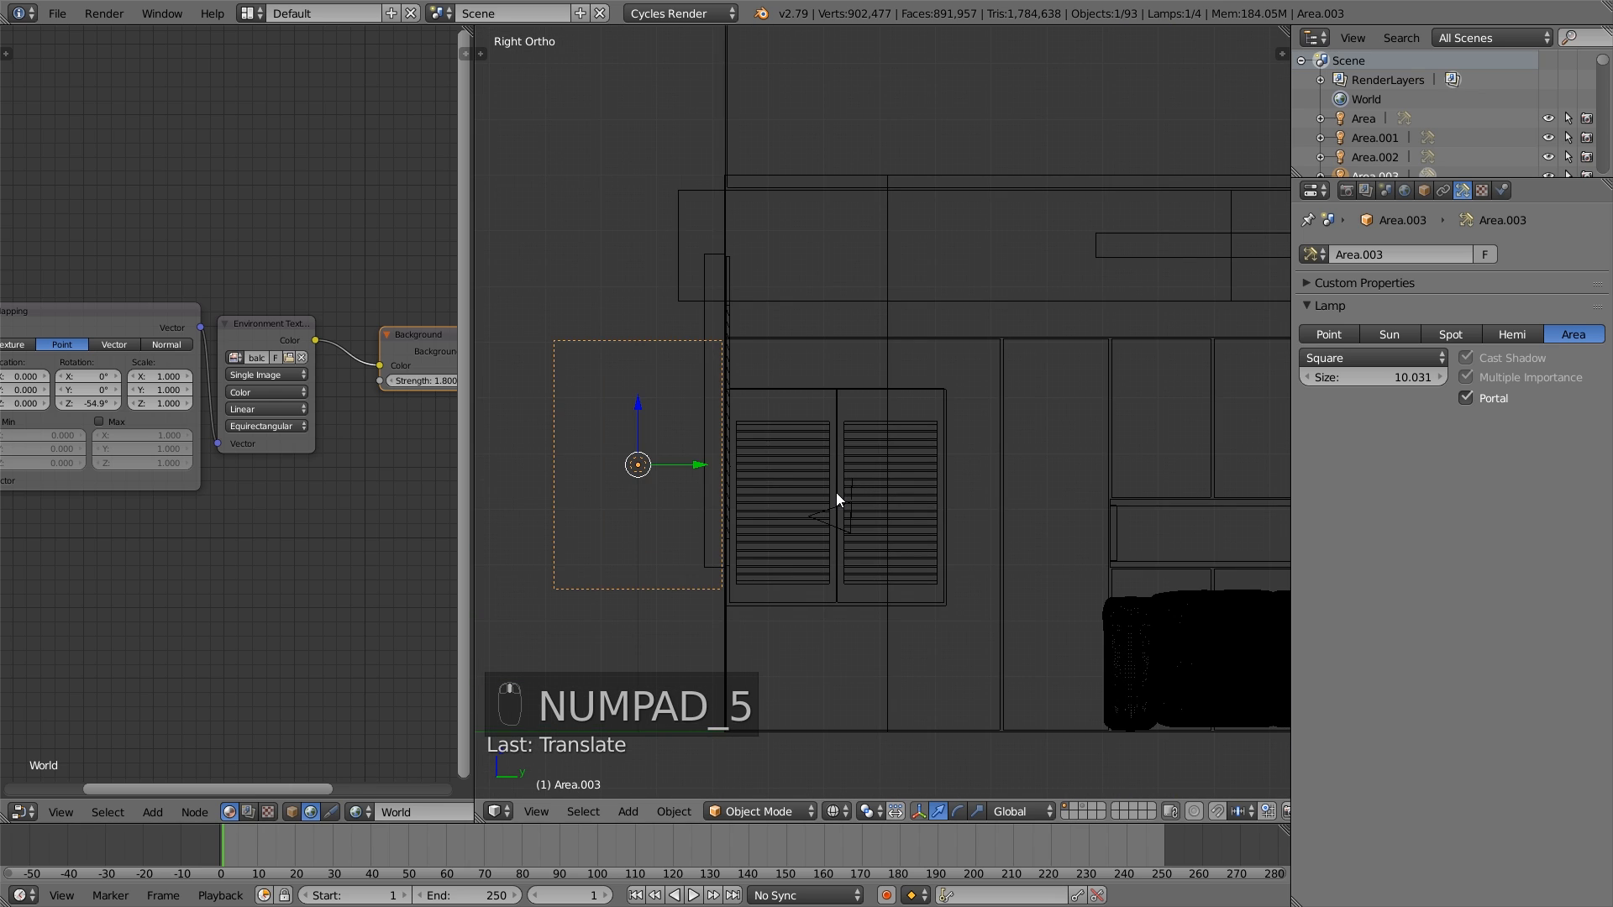
key("g")
left_click(1034, 527)
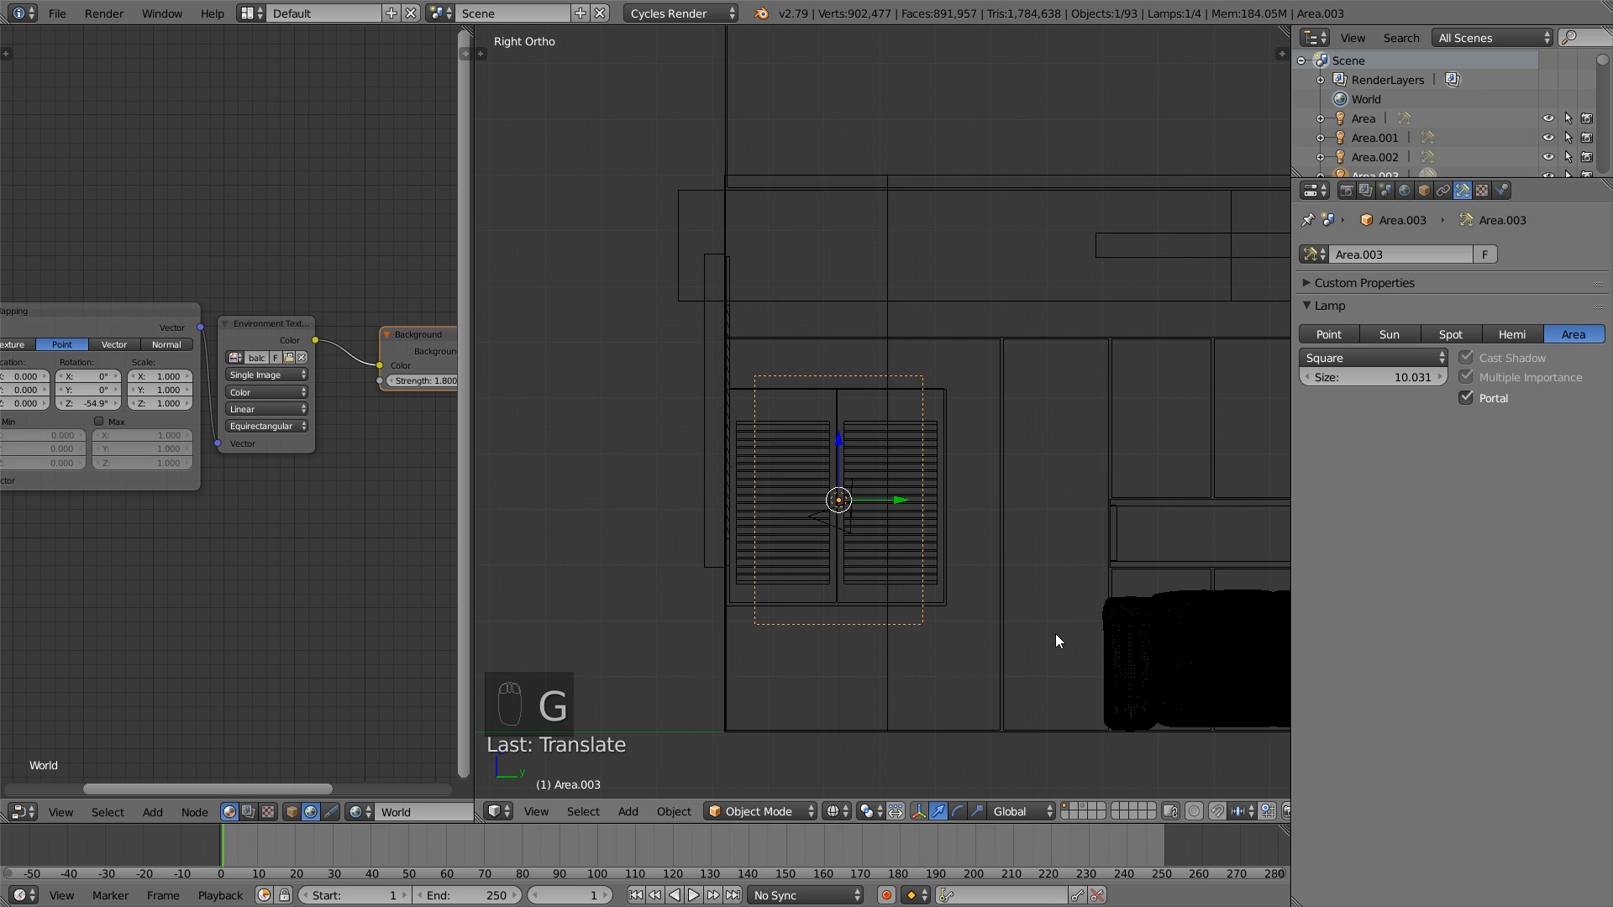
- Fit the portal lamp to the side window's shutters by scaling it about 0.7 along Z and 1.23 along Y
key("s")
key("z")
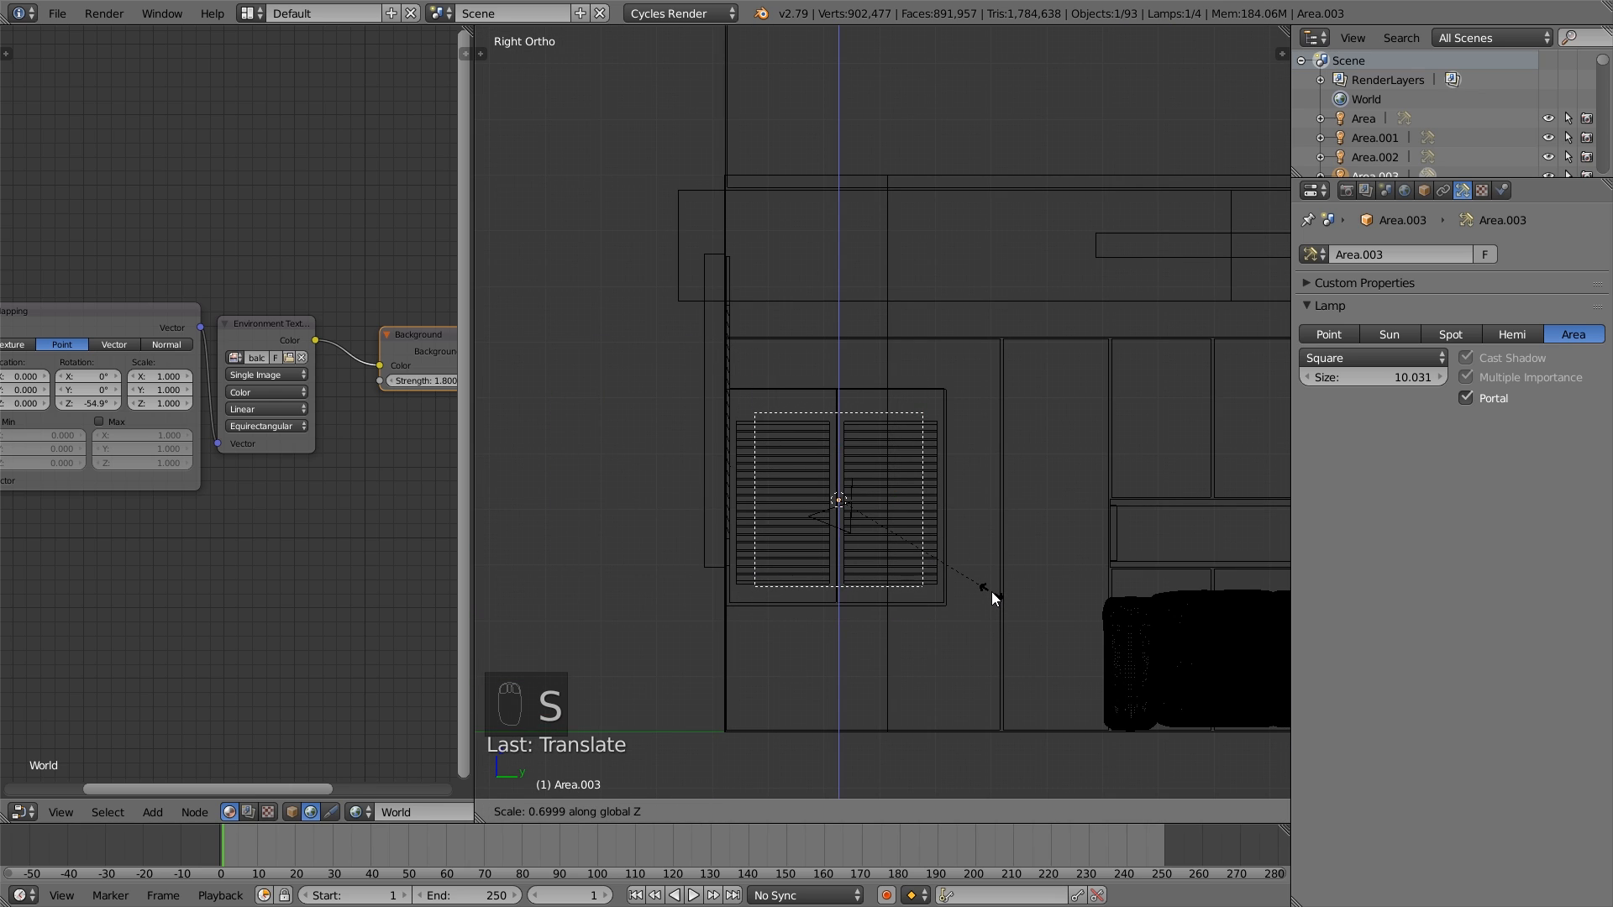
left_click(985, 586)
key("s")
key("y")
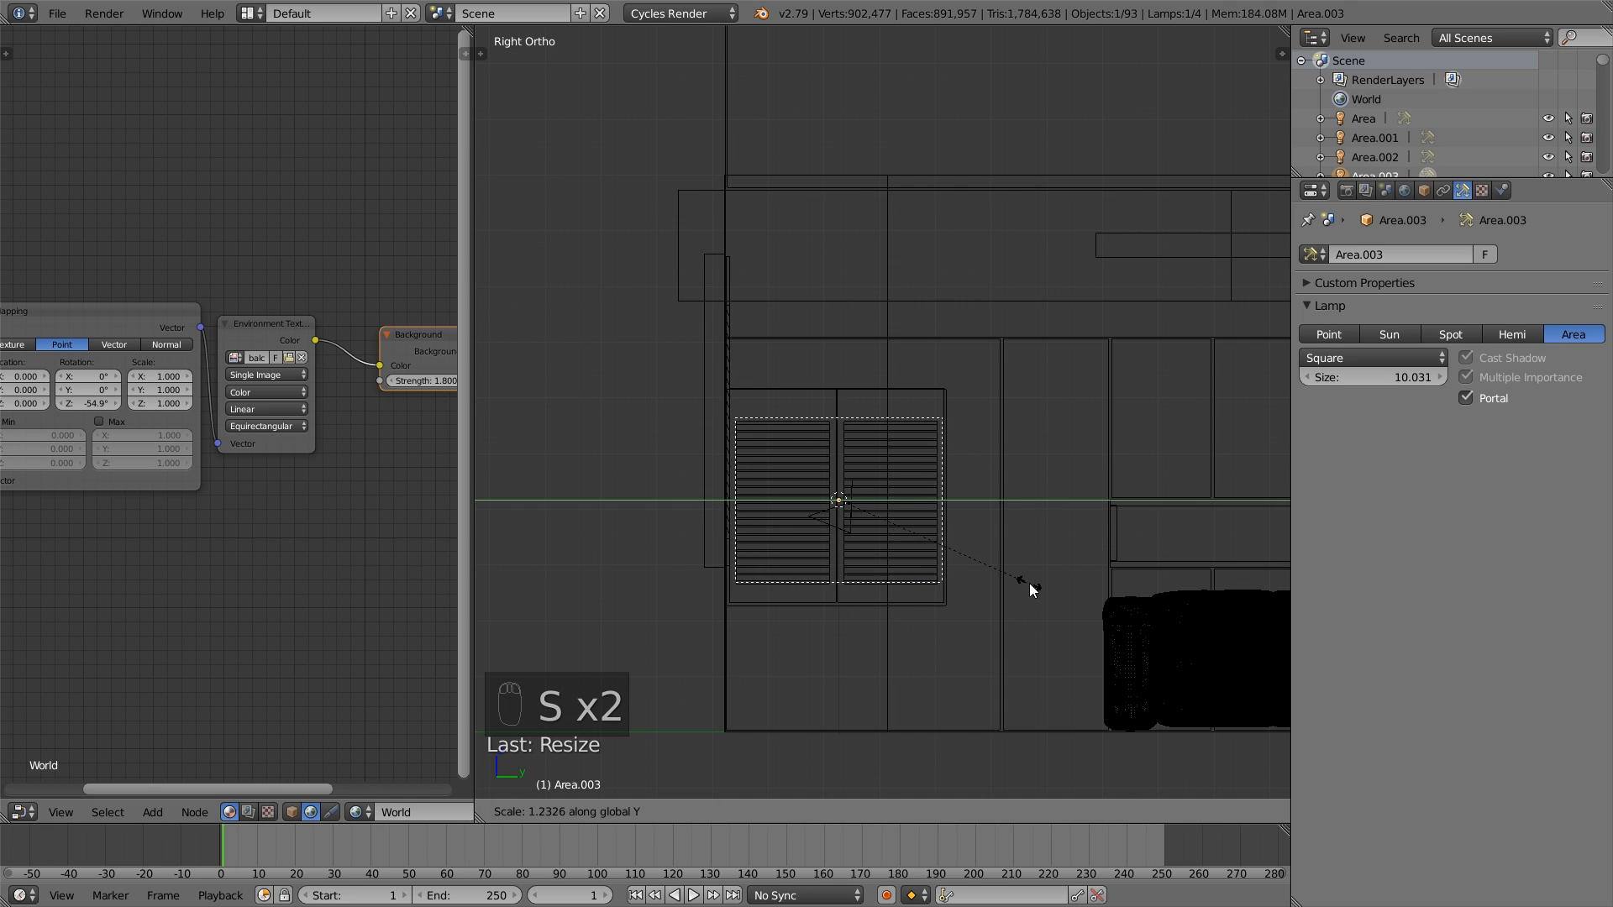
left_click(1029, 581)
left_click_drag(908, 499, 910, 502)
- Duplicate the side window's portal lamp and rotate the copy 90° about the global Z axis
middle_click_drag(910, 502, 909, 548)
key("shift+d")
type("r90")
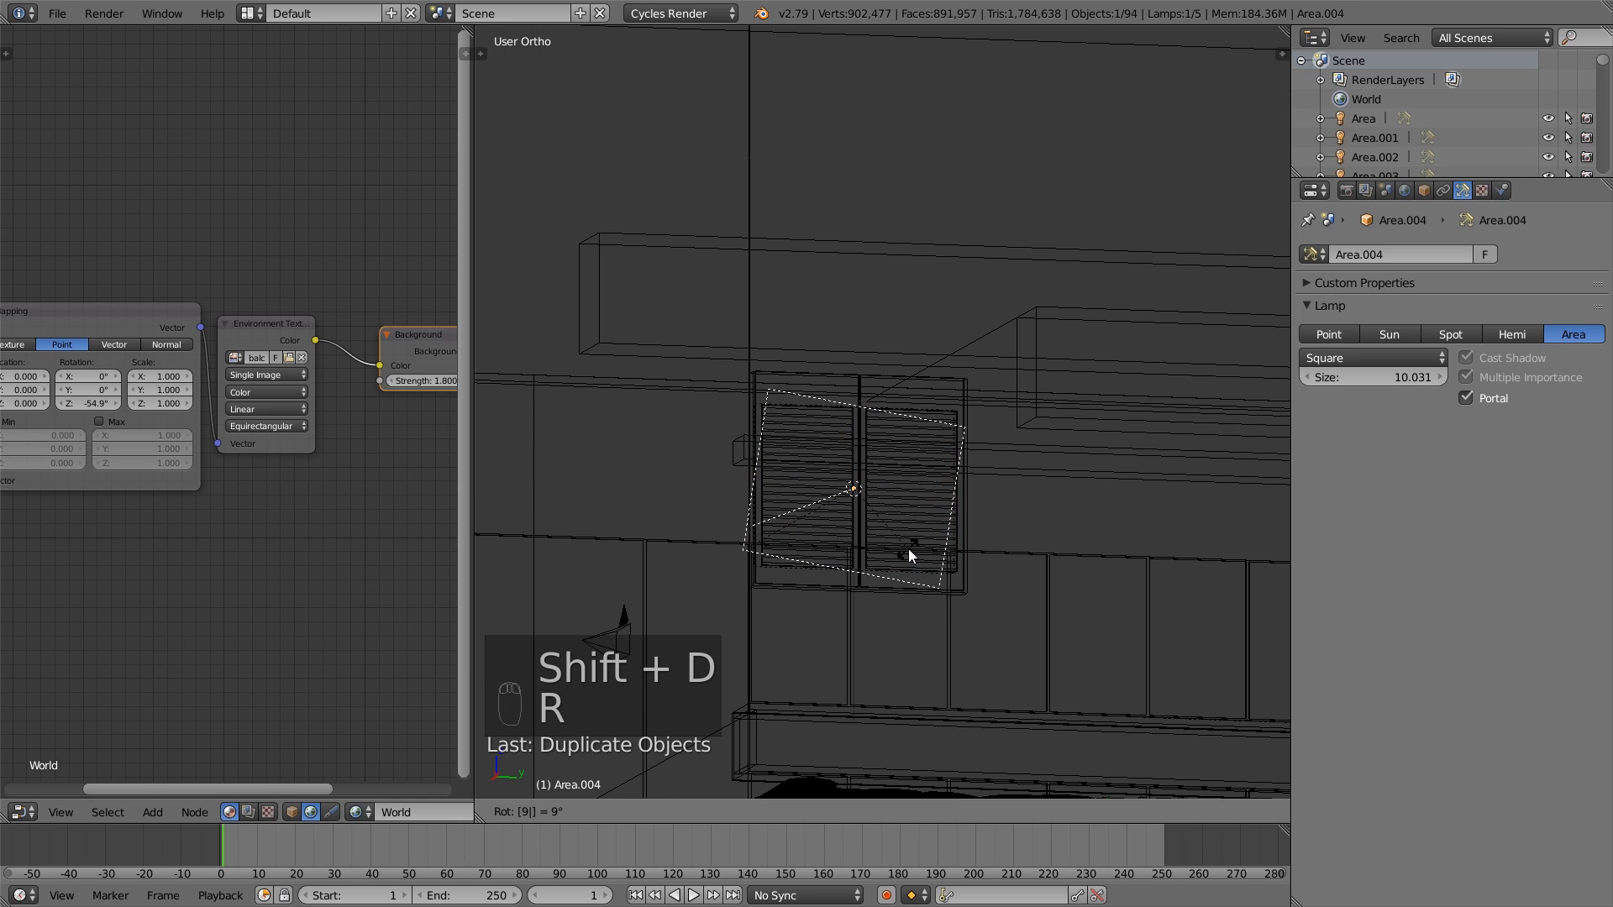
type("z")
left_click(909, 548)
middle_click_drag(910, 548, 810, 524)
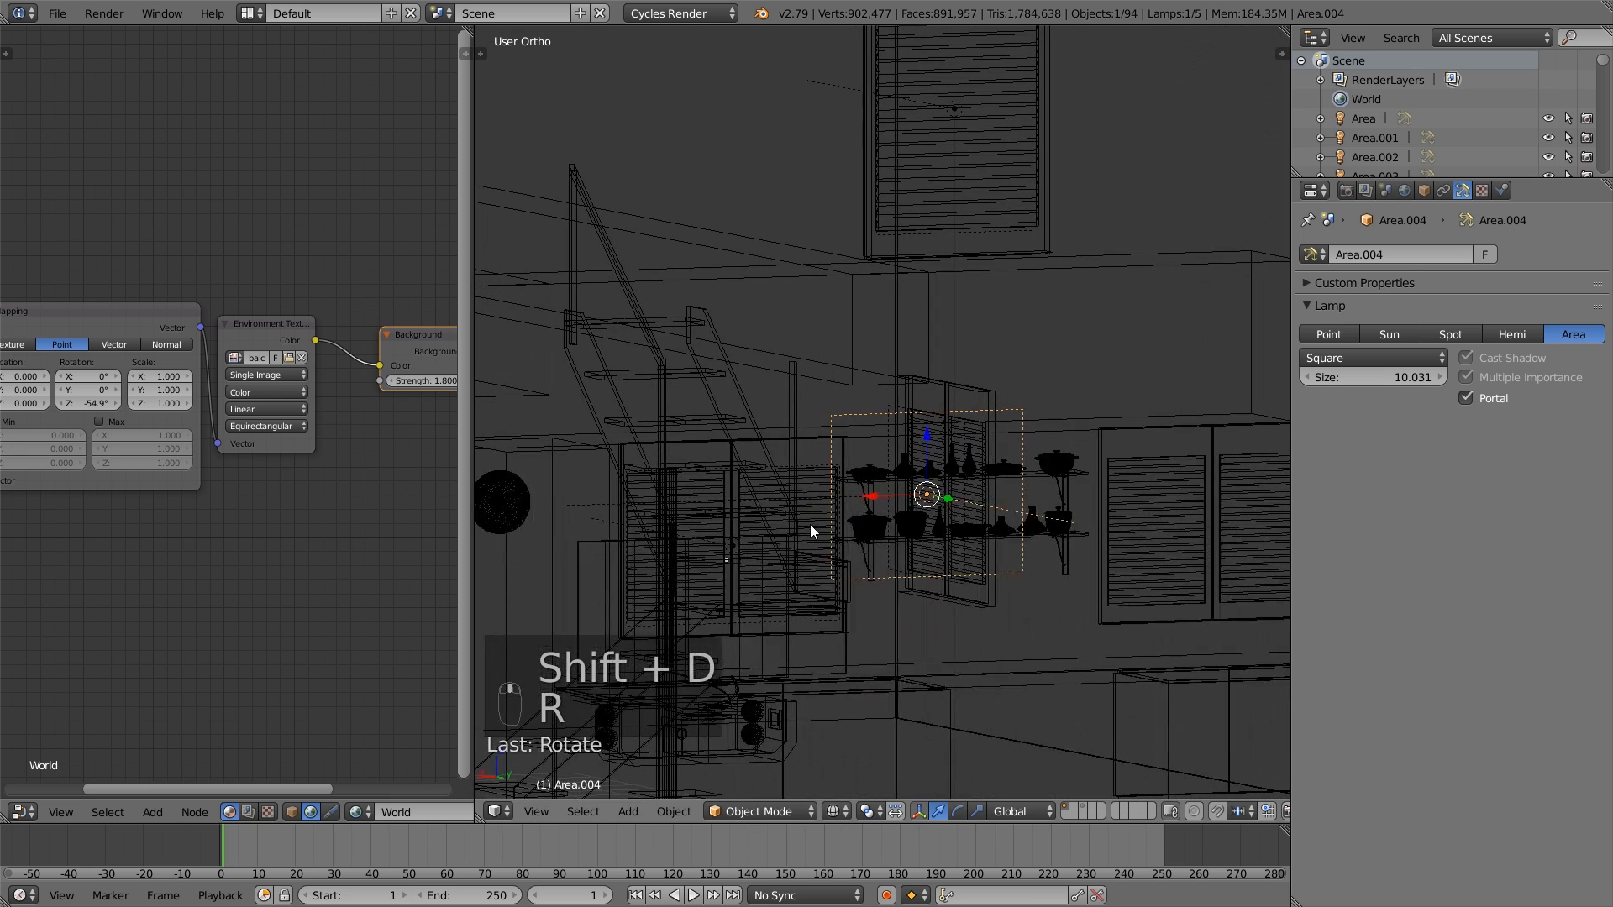
- Move the duplicated portal lamp over the tall two-panel shuttered window beyond the sofa in the orthographic front view
key("KP_1")
scroll(810, 524, "down", 5)
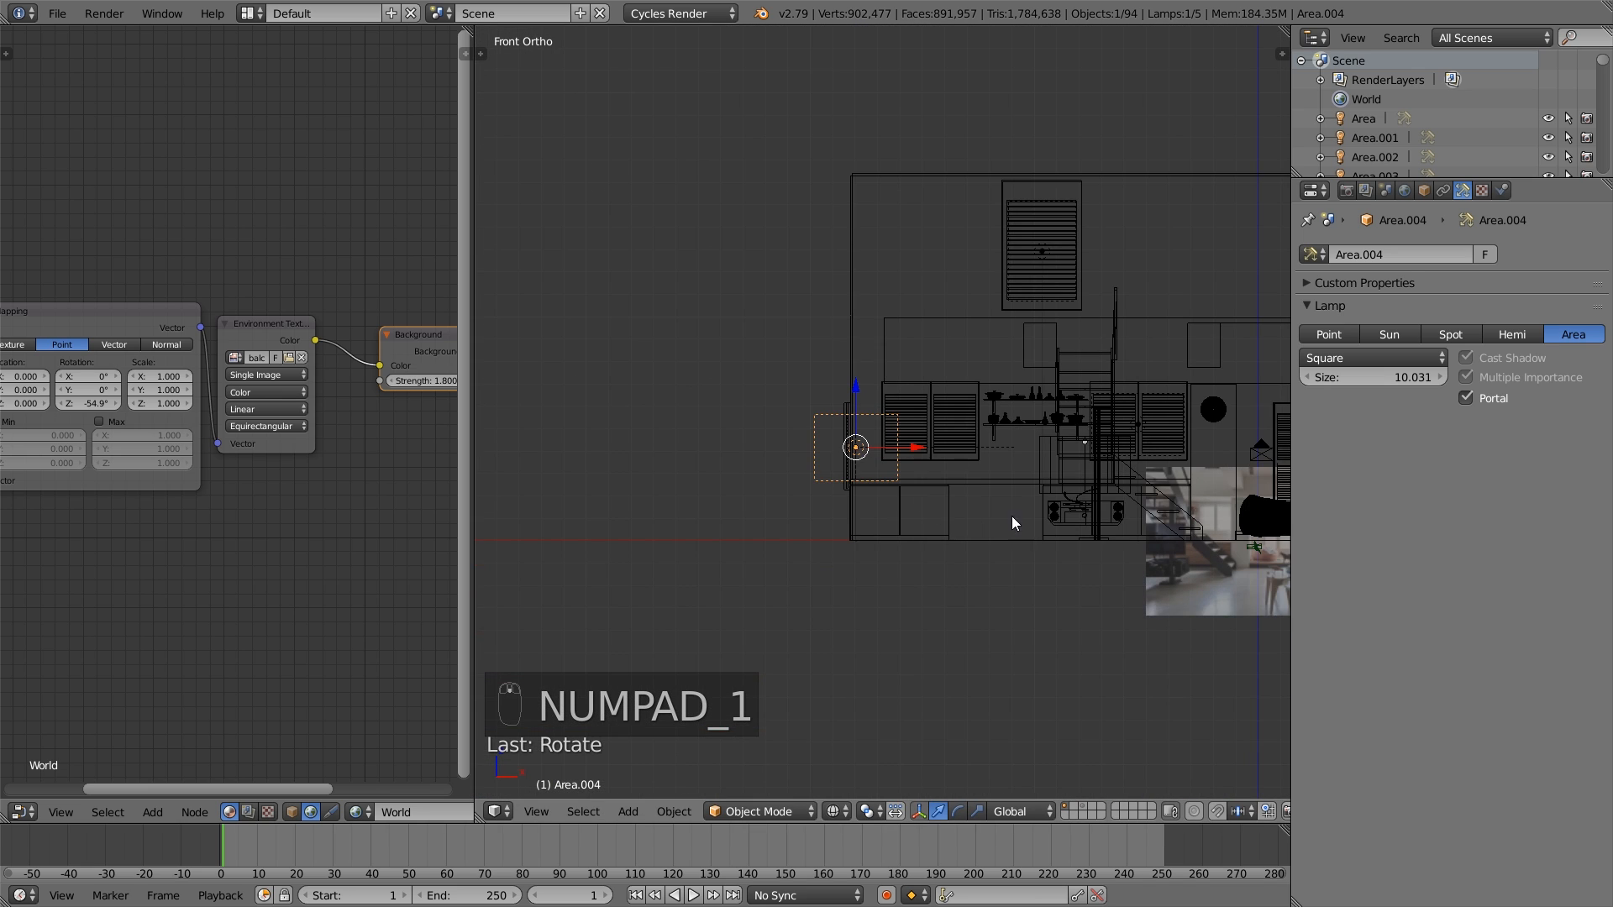
middle_click_drag(1012, 515, 657, 569, "shift")
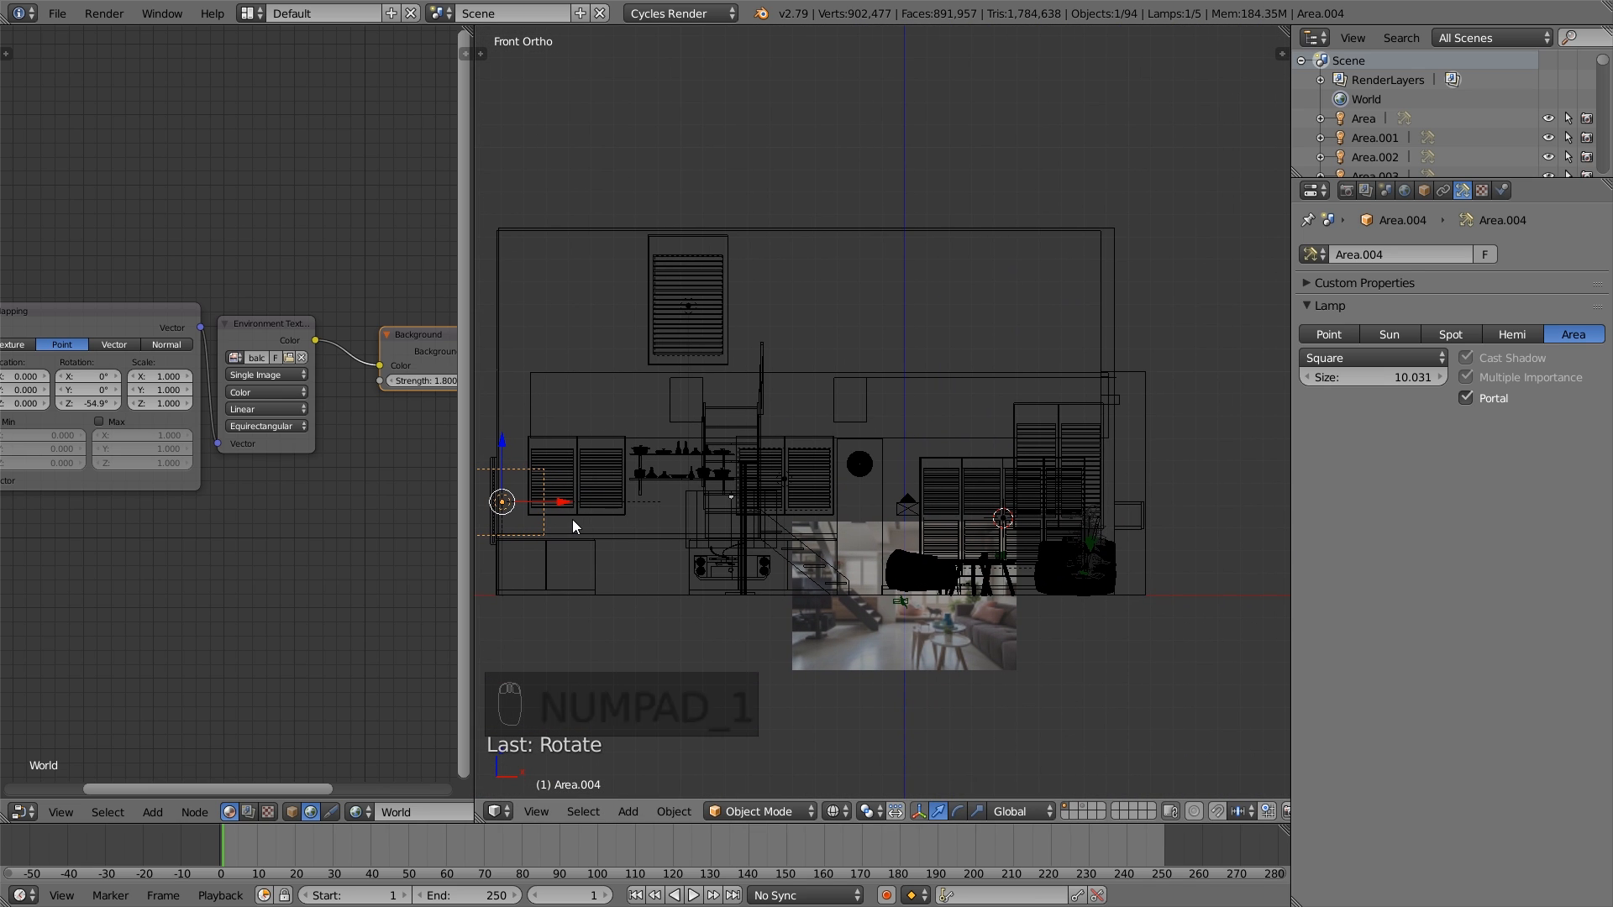
key("g")
left_click(1006, 482)
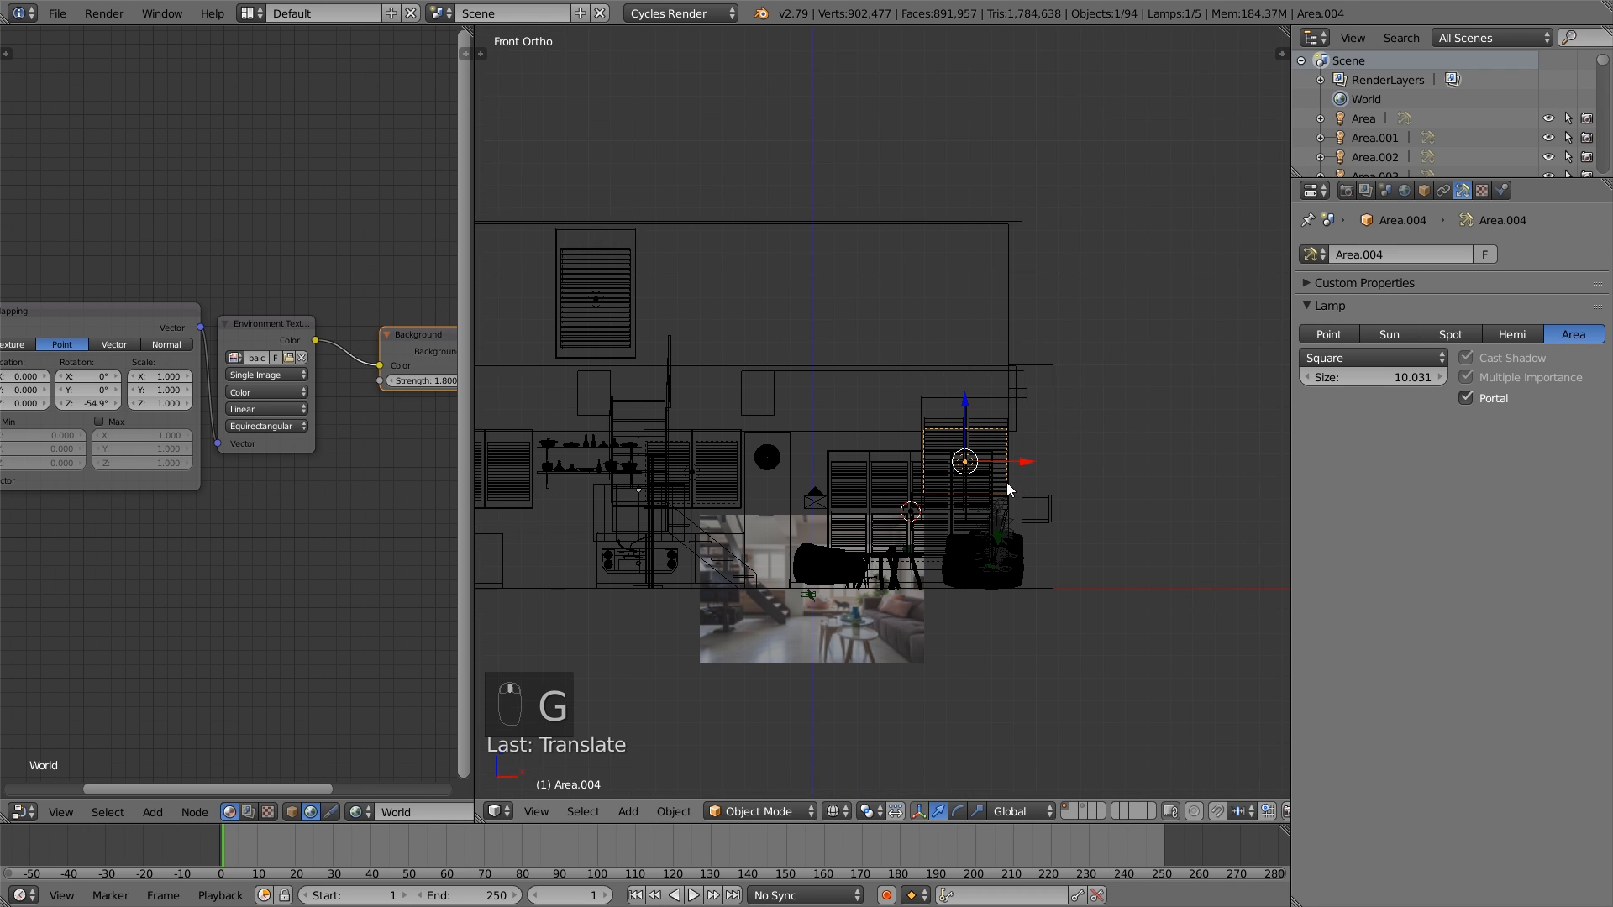
- Stretch the portal lamp along the global Z axis to cover most of the two-panel window's shutters
scroll(1039, 553, "up", 6)
key("s")
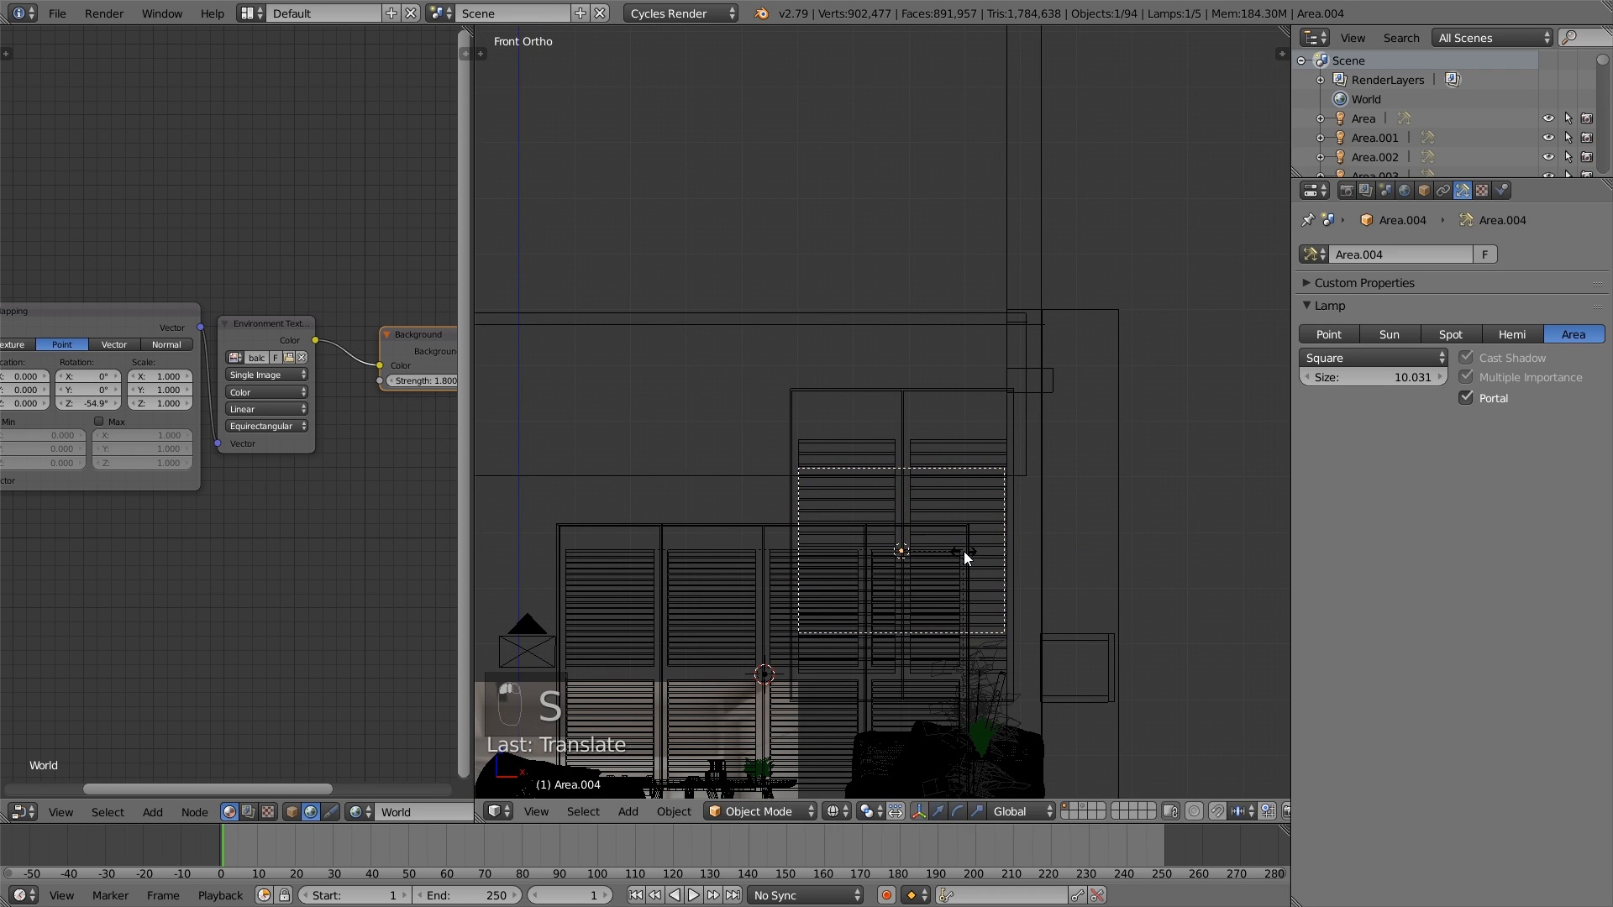
key("z")
left_click(982, 608)
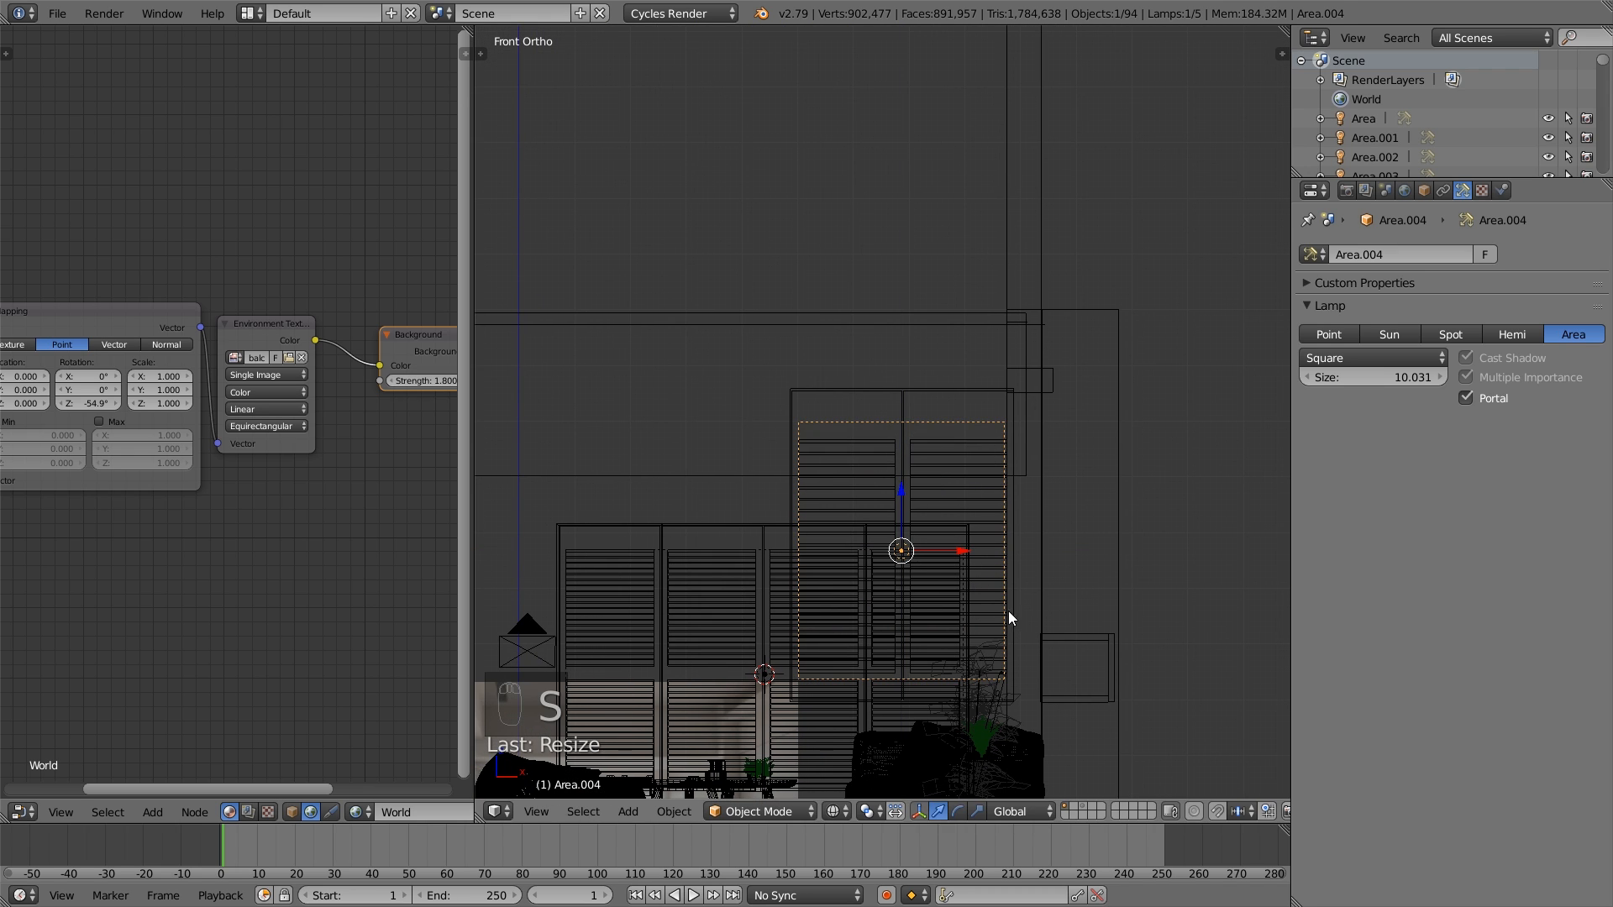
- Move the portal lamp along the Y axis until it sits flush against the two-panel shuttered window
middle_click_drag(1009, 612, 863, 484)
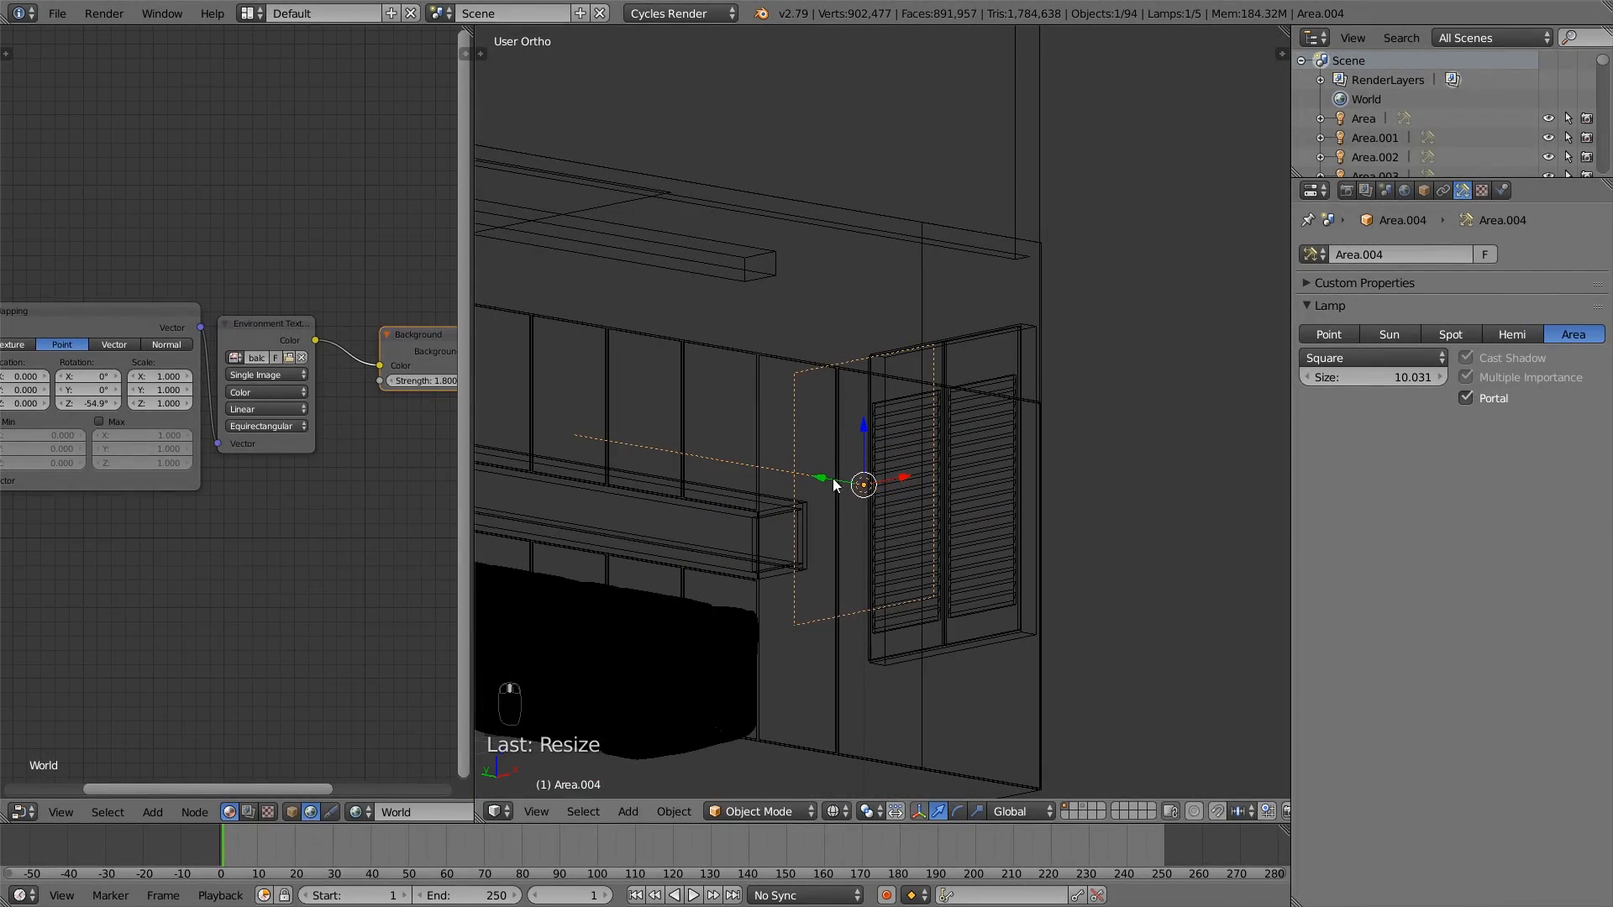
left_click_drag(832, 480, 916, 496)
middle_click_drag(915, 497, 1006, 507)
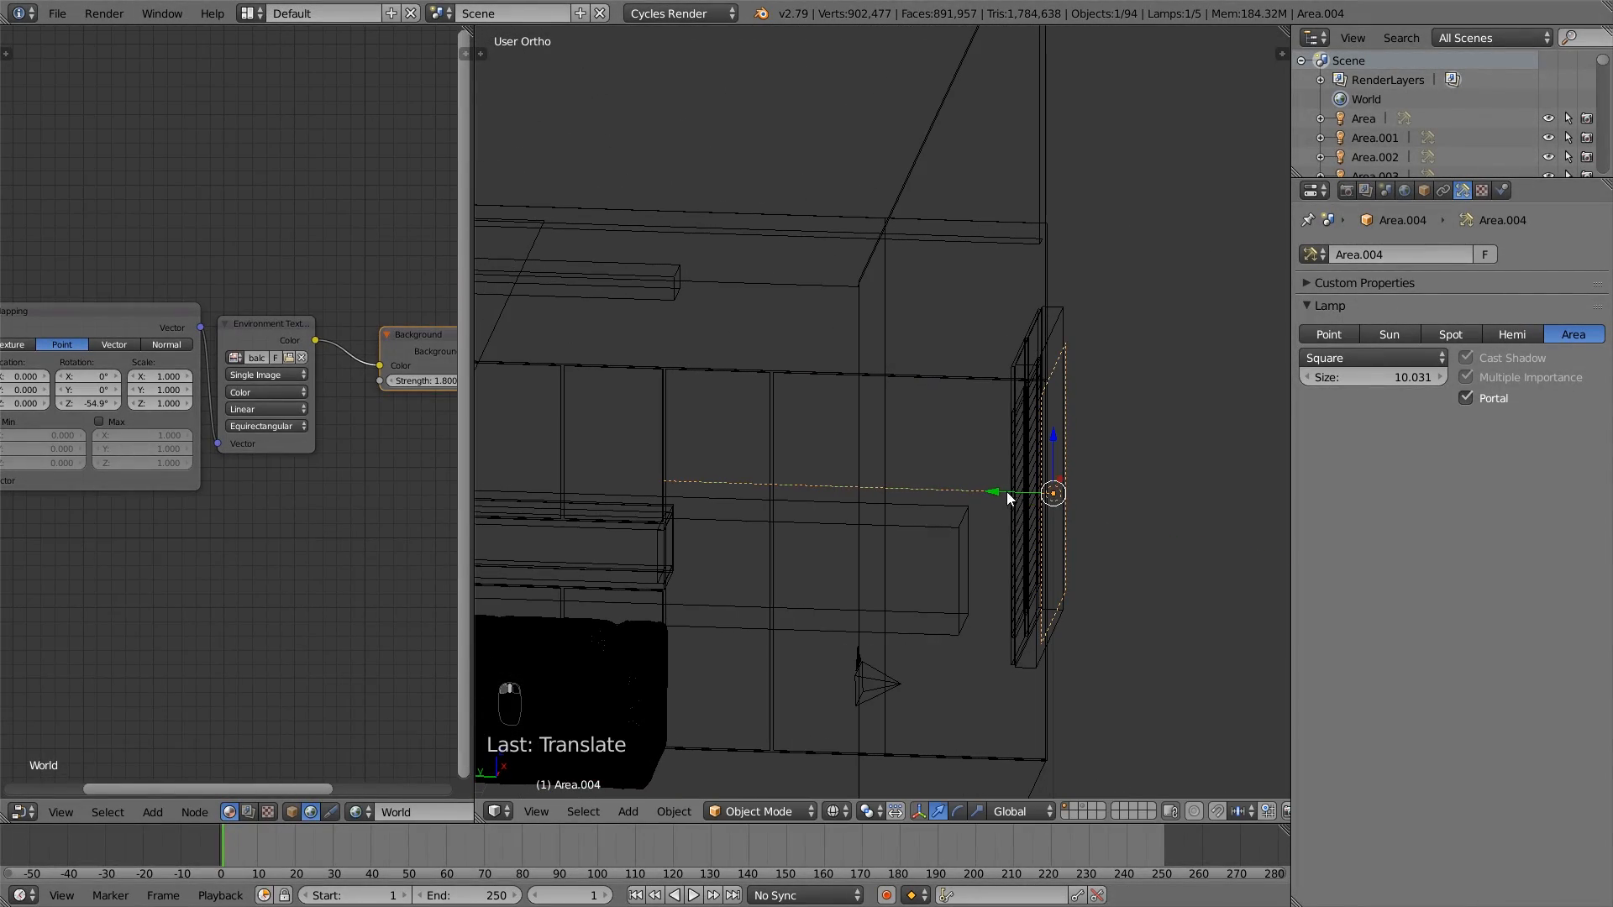
left_click_drag(1007, 496, 990, 494)
middle_click_drag(990, 494, 1173, 477)
- Scale the portal lamp further along global Z to match the height of the two-panel window's frame
key("s")
key("z")
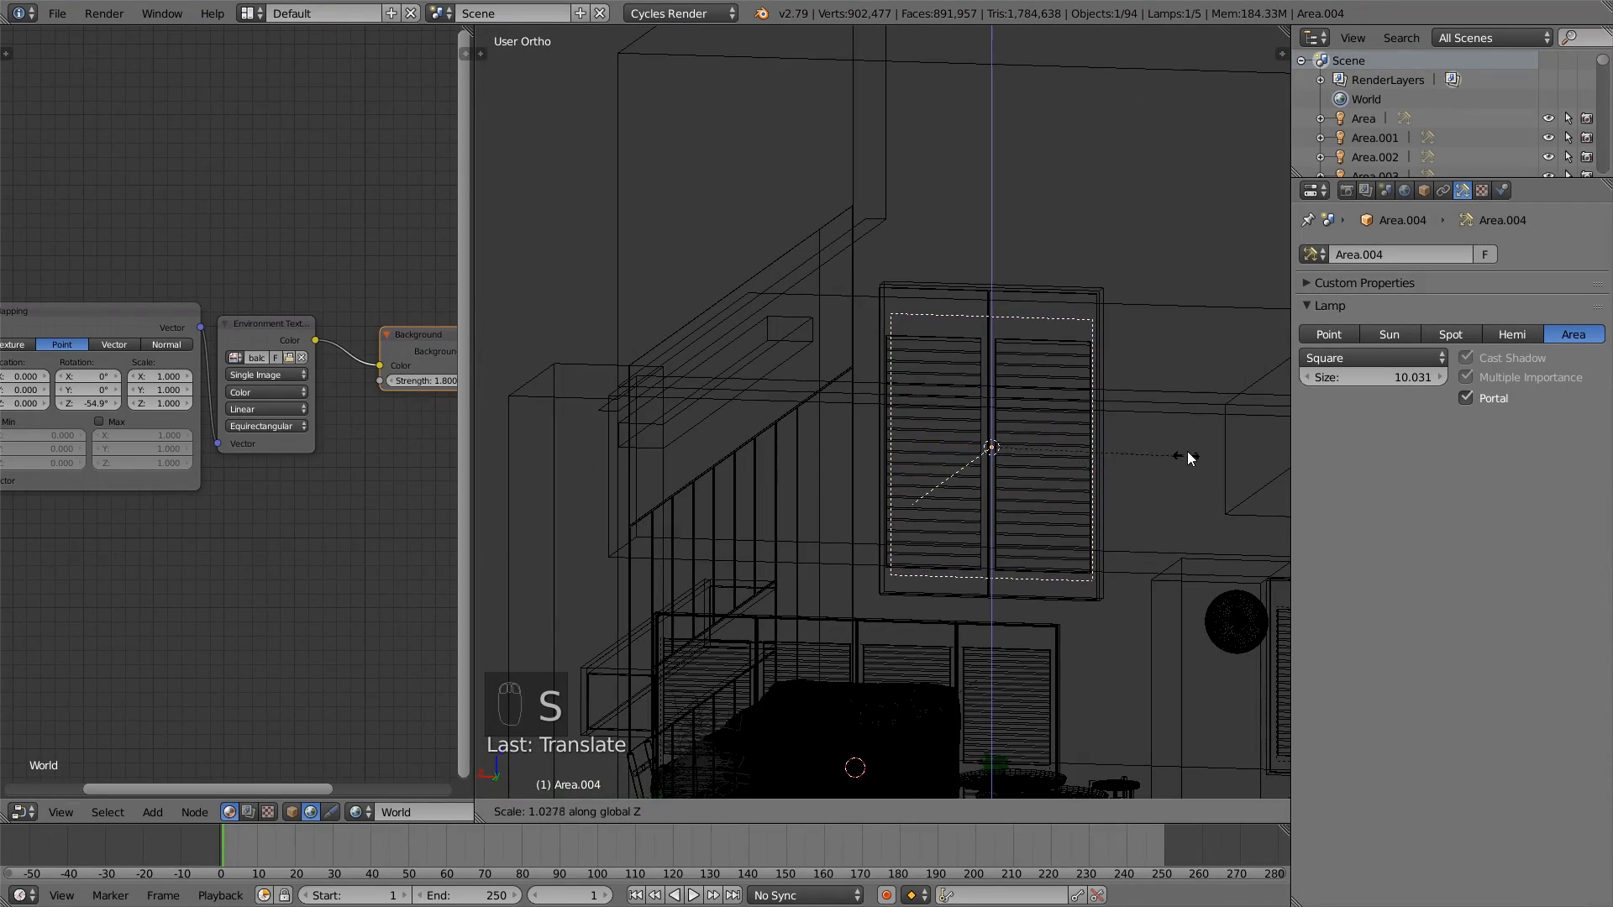
left_click(1217, 409)
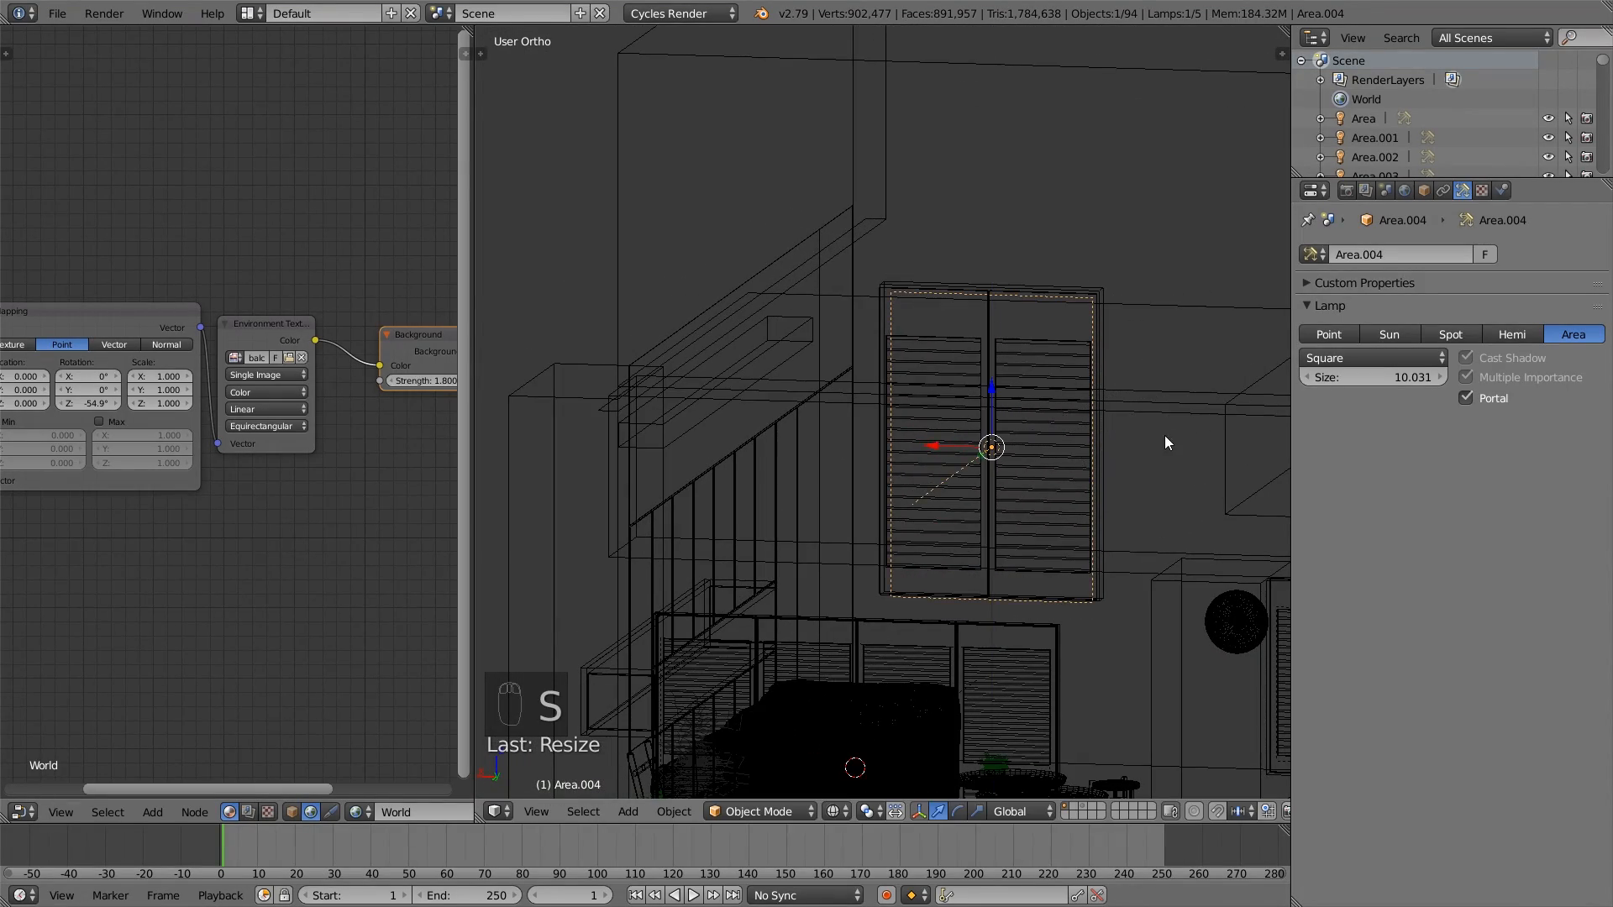
middle_click_drag(1165, 435, 1091, 477)
key("s")
key("z")
left_click(1147, 456)
- Nudge the portal lamp, scale it about 1.006 along Z and slightly along Y, and deselect everything
left_click_drag(1045, 405, 1046, 403)
key("s")
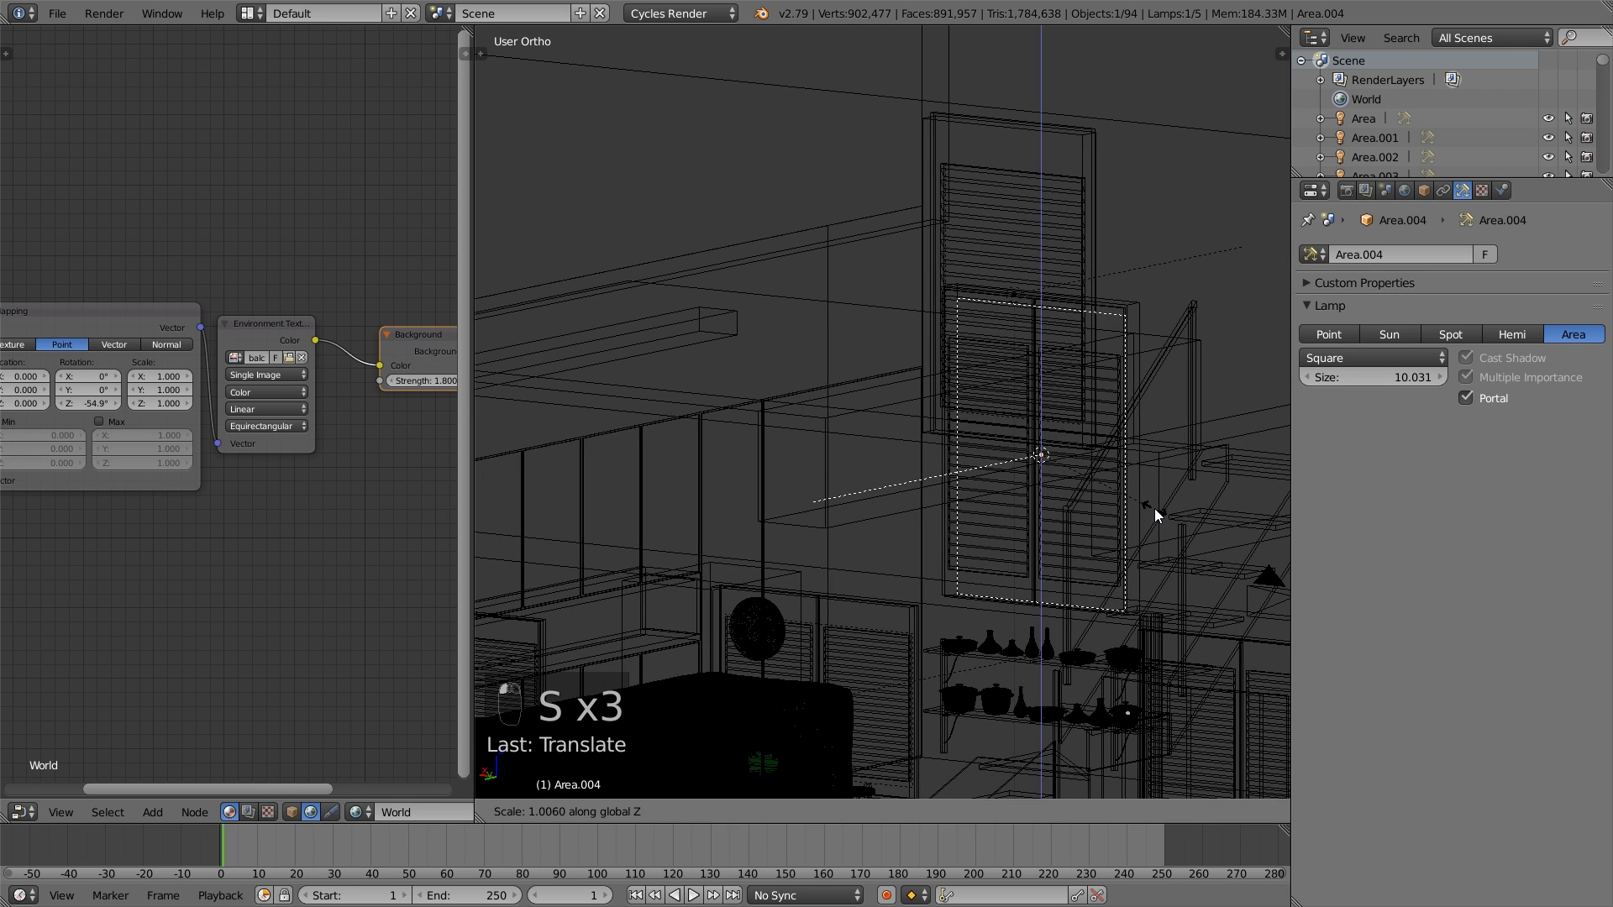
left_click(1154, 508)
middle_click_drag(1155, 509, 1173, 550)
key("s")
key("y")
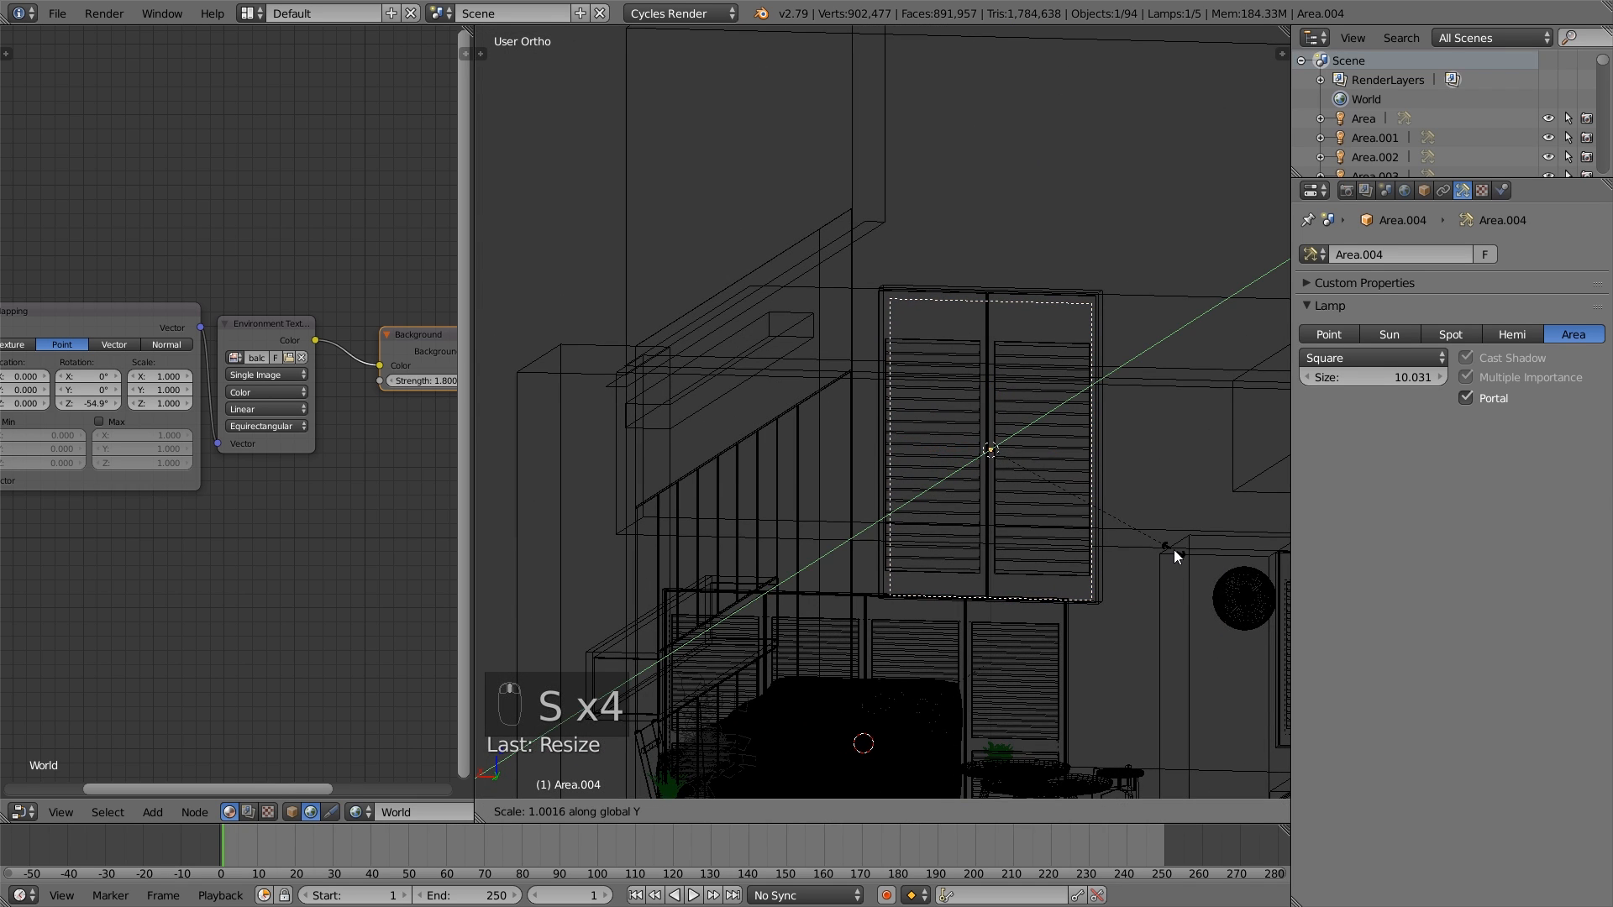
left_click(1186, 545)
key("a")
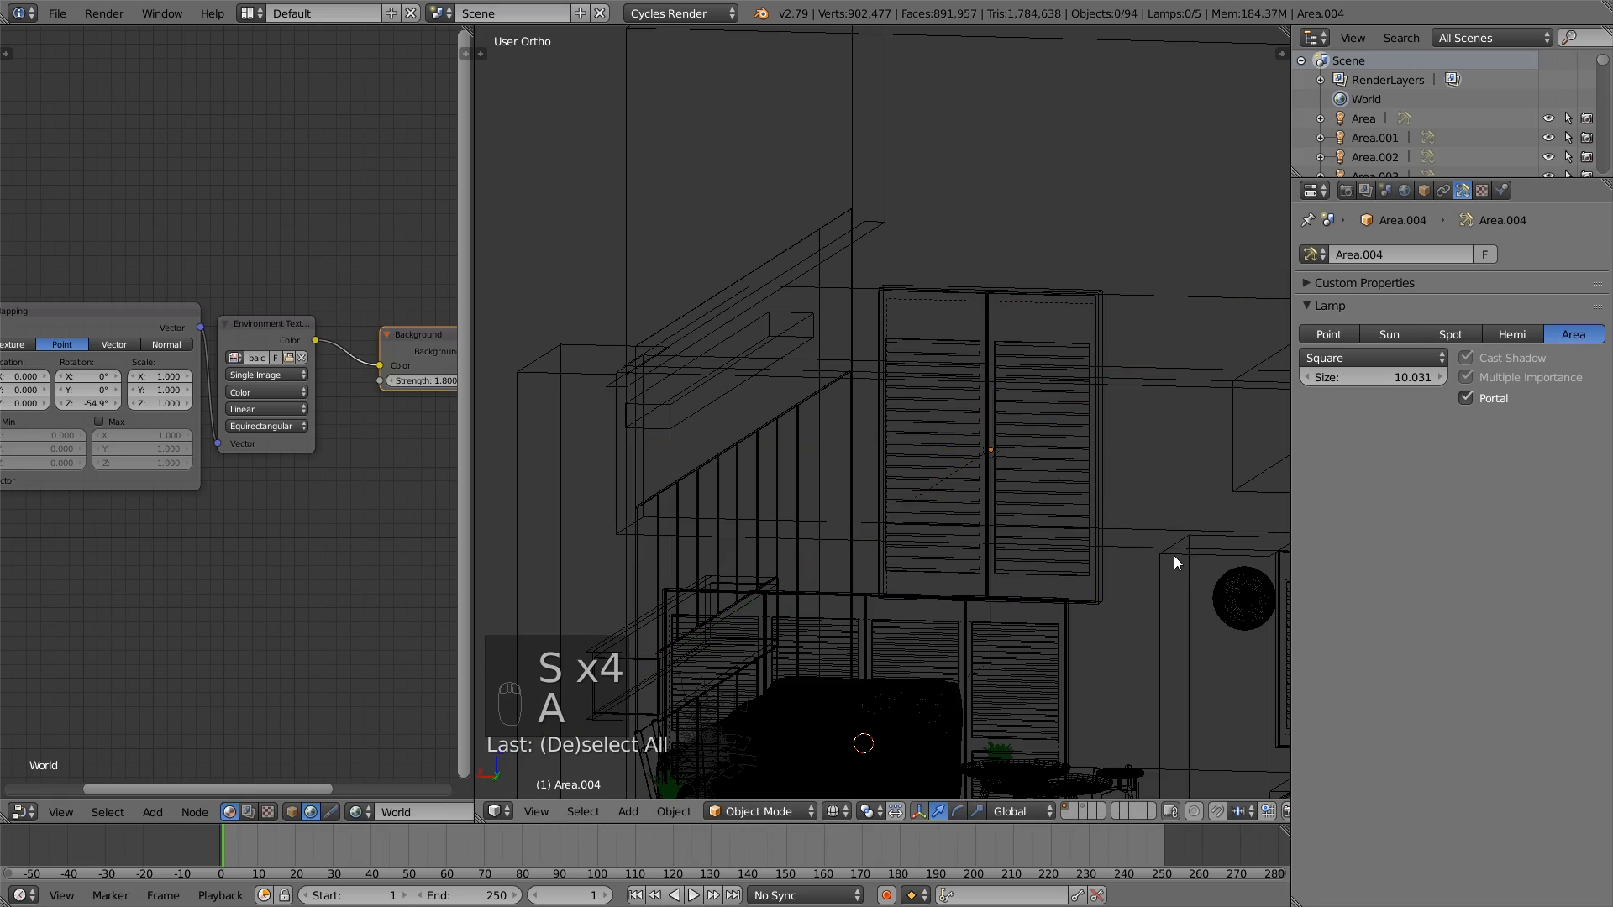
- Select the leg assembly of the coffee table nearest the sofa in solid perspective view and enter Edit Mode
middle_click_drag(1173, 556, 1091, 558)
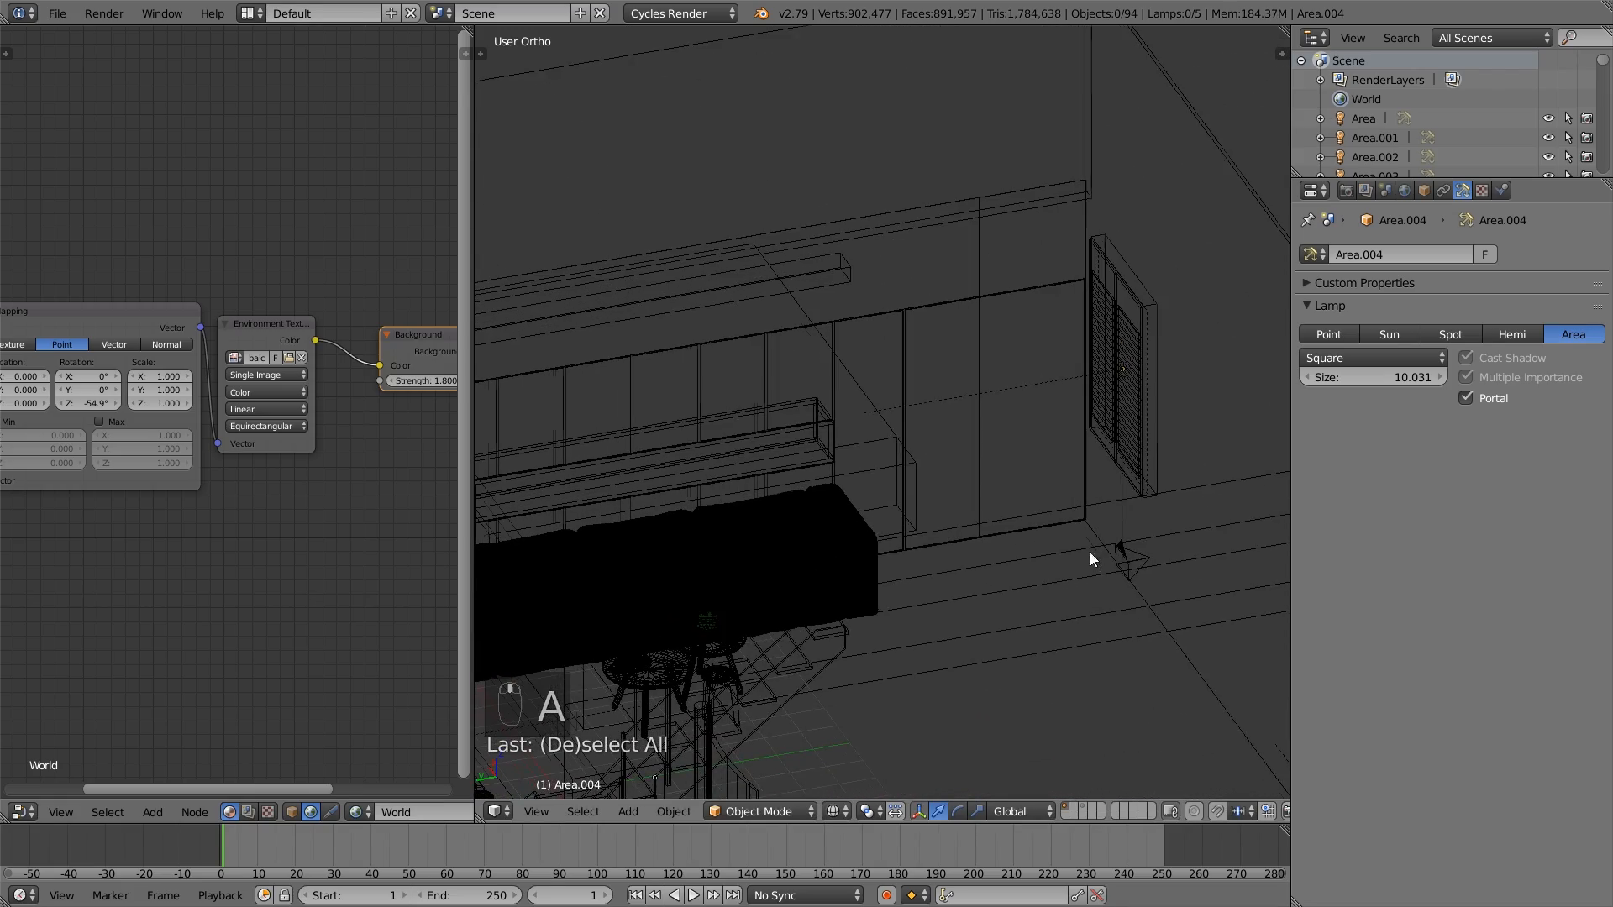
middle_click_drag(948, 644, 1146, 570)
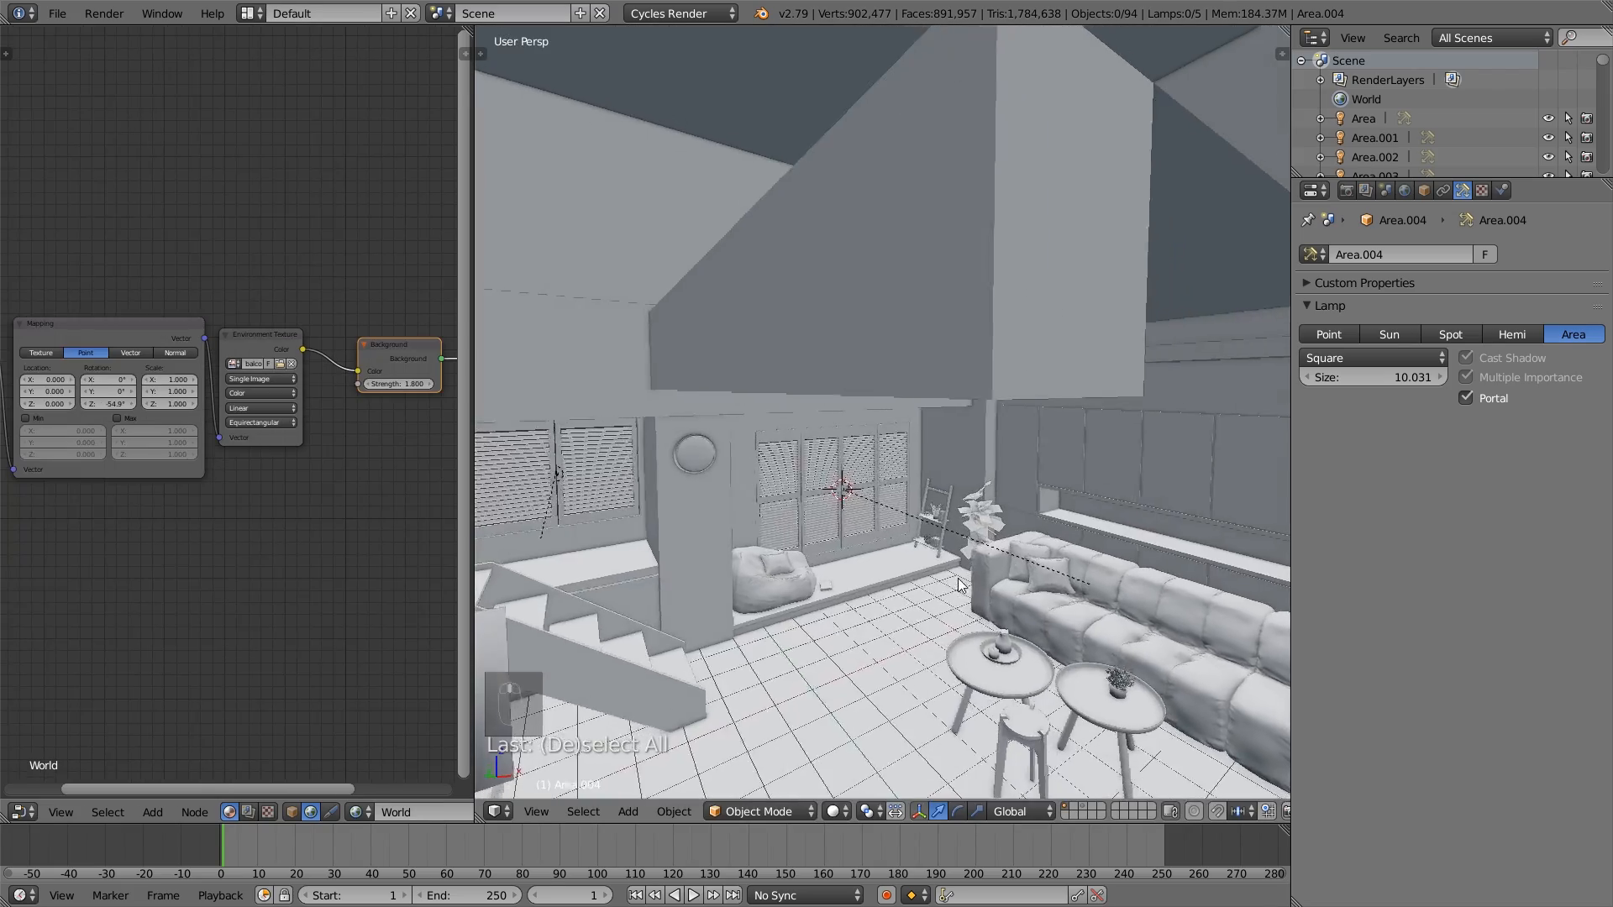
middle_click_drag(953, 578, 1051, 341)
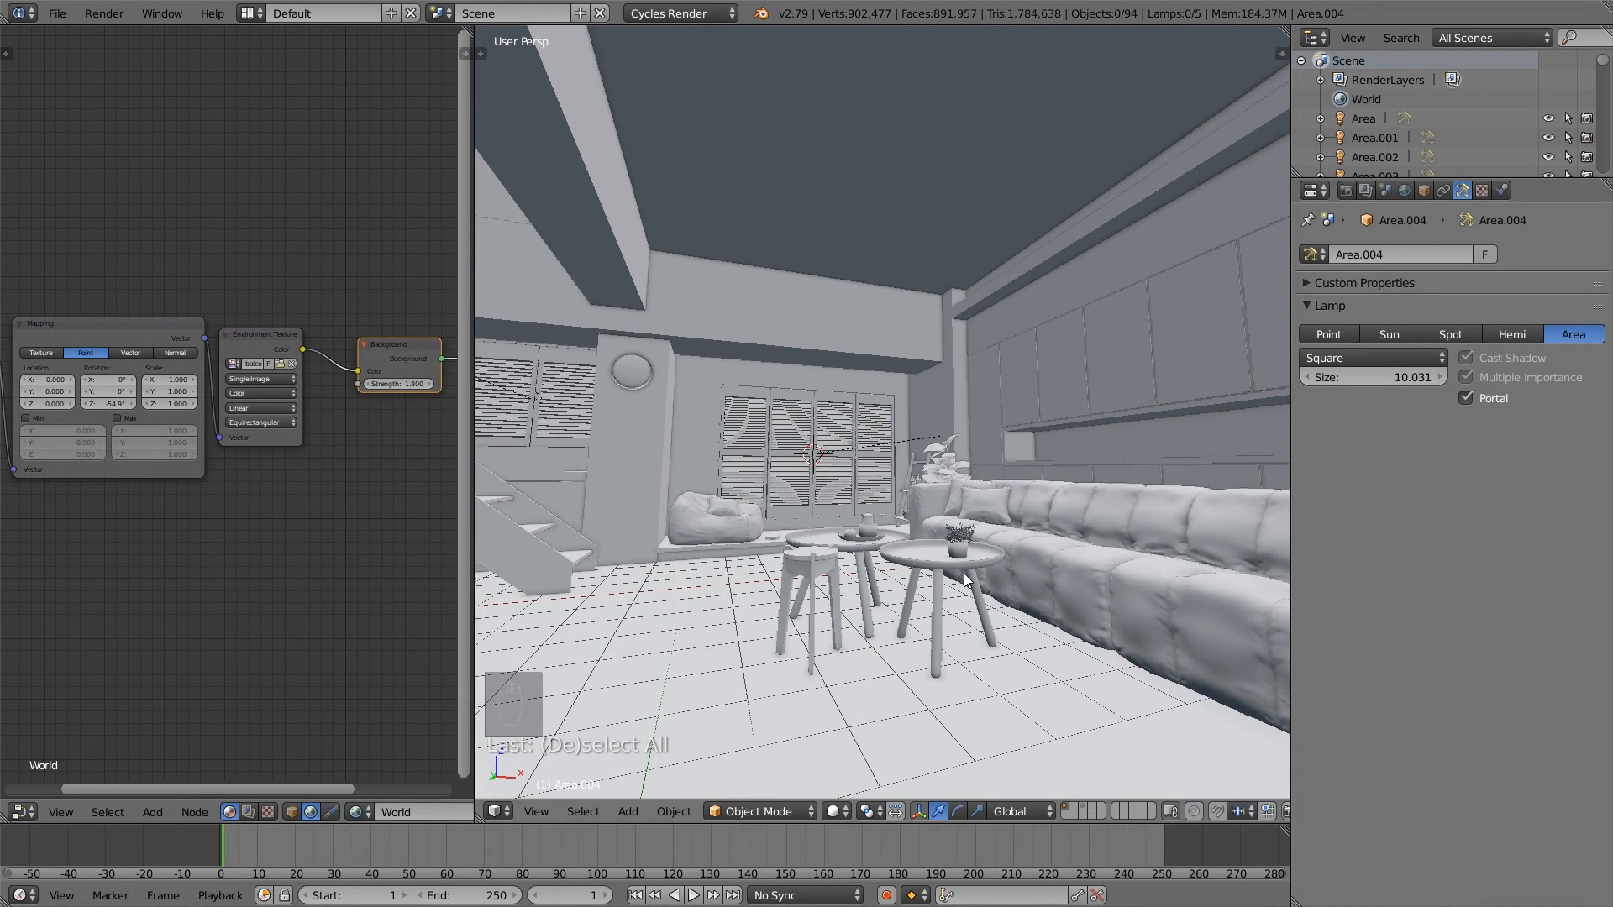
scroll(968, 579, "up", 4)
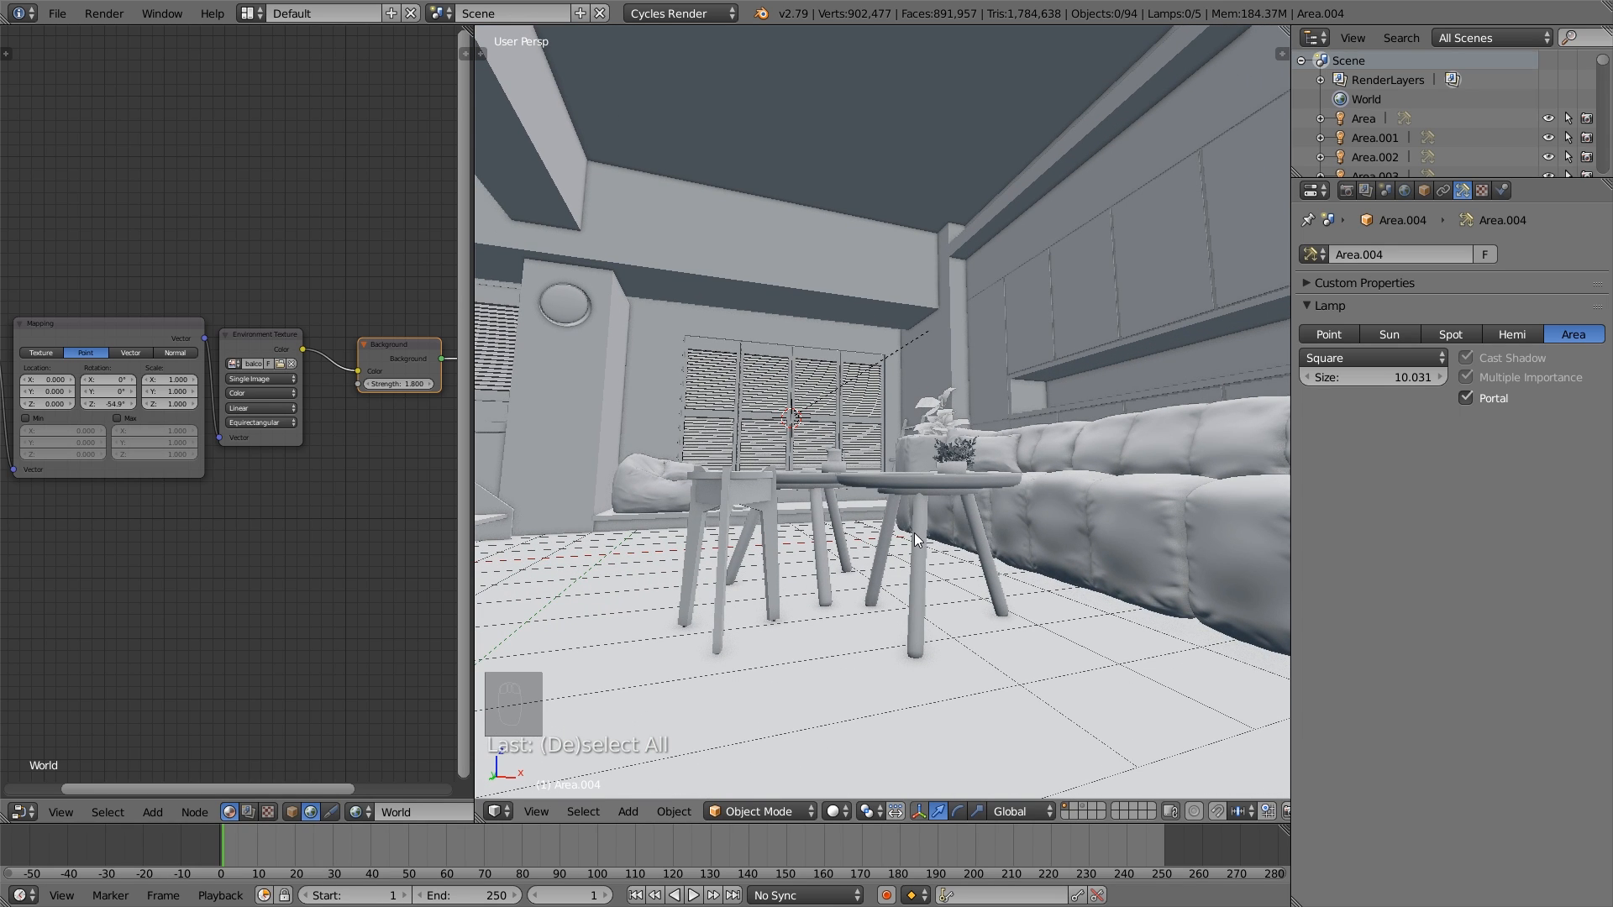
right_click(949, 502)
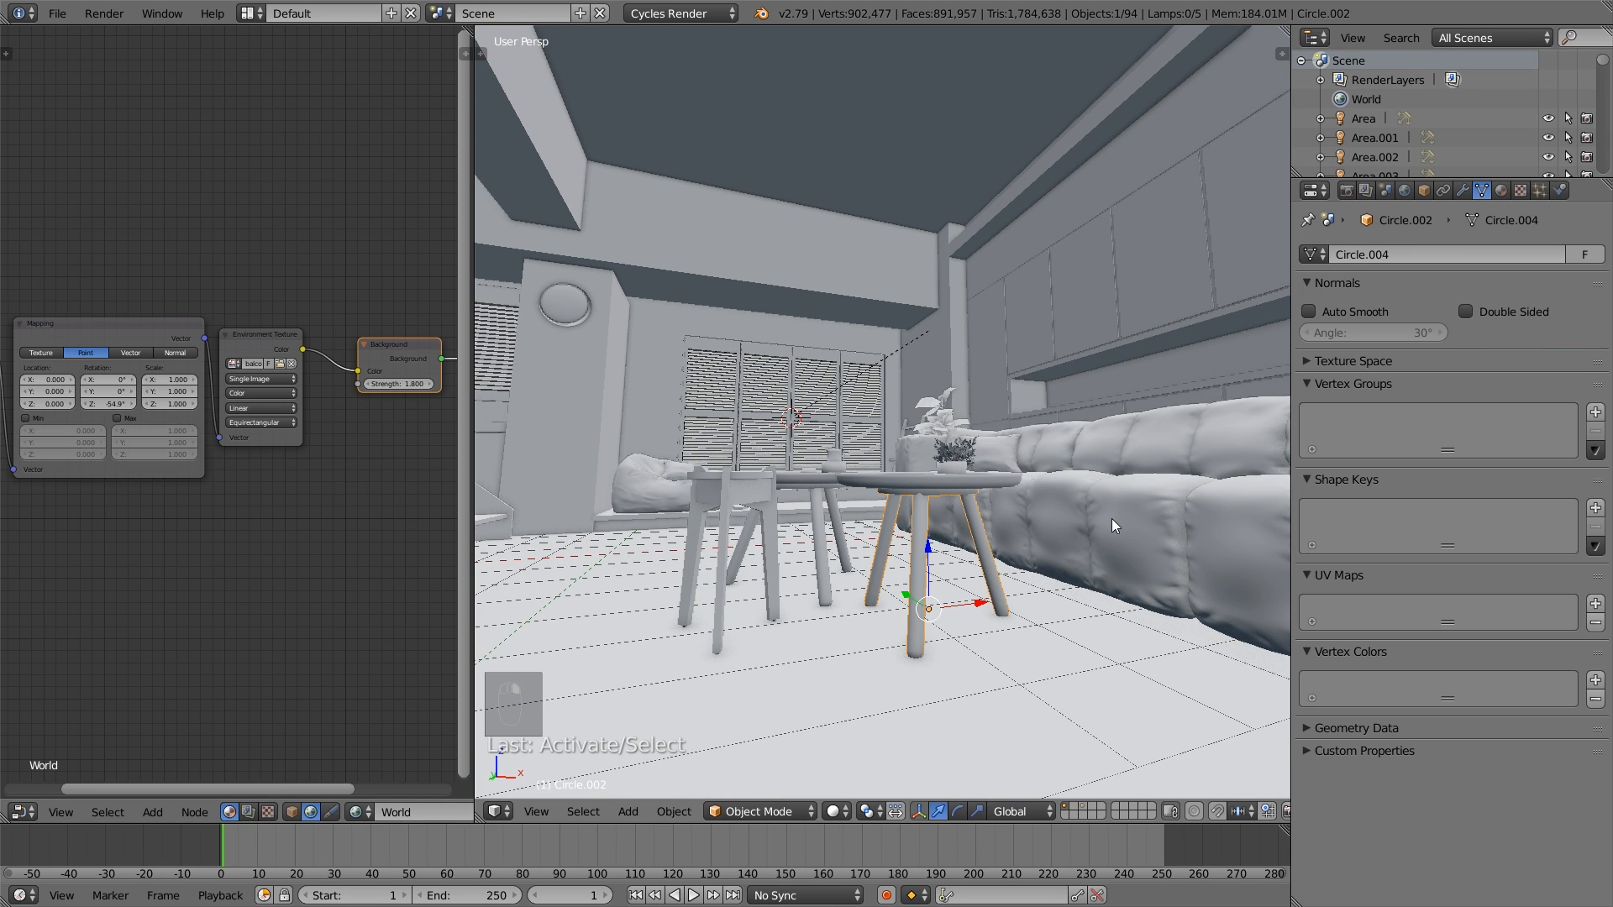
scroll(1007, 544, "up", 3)
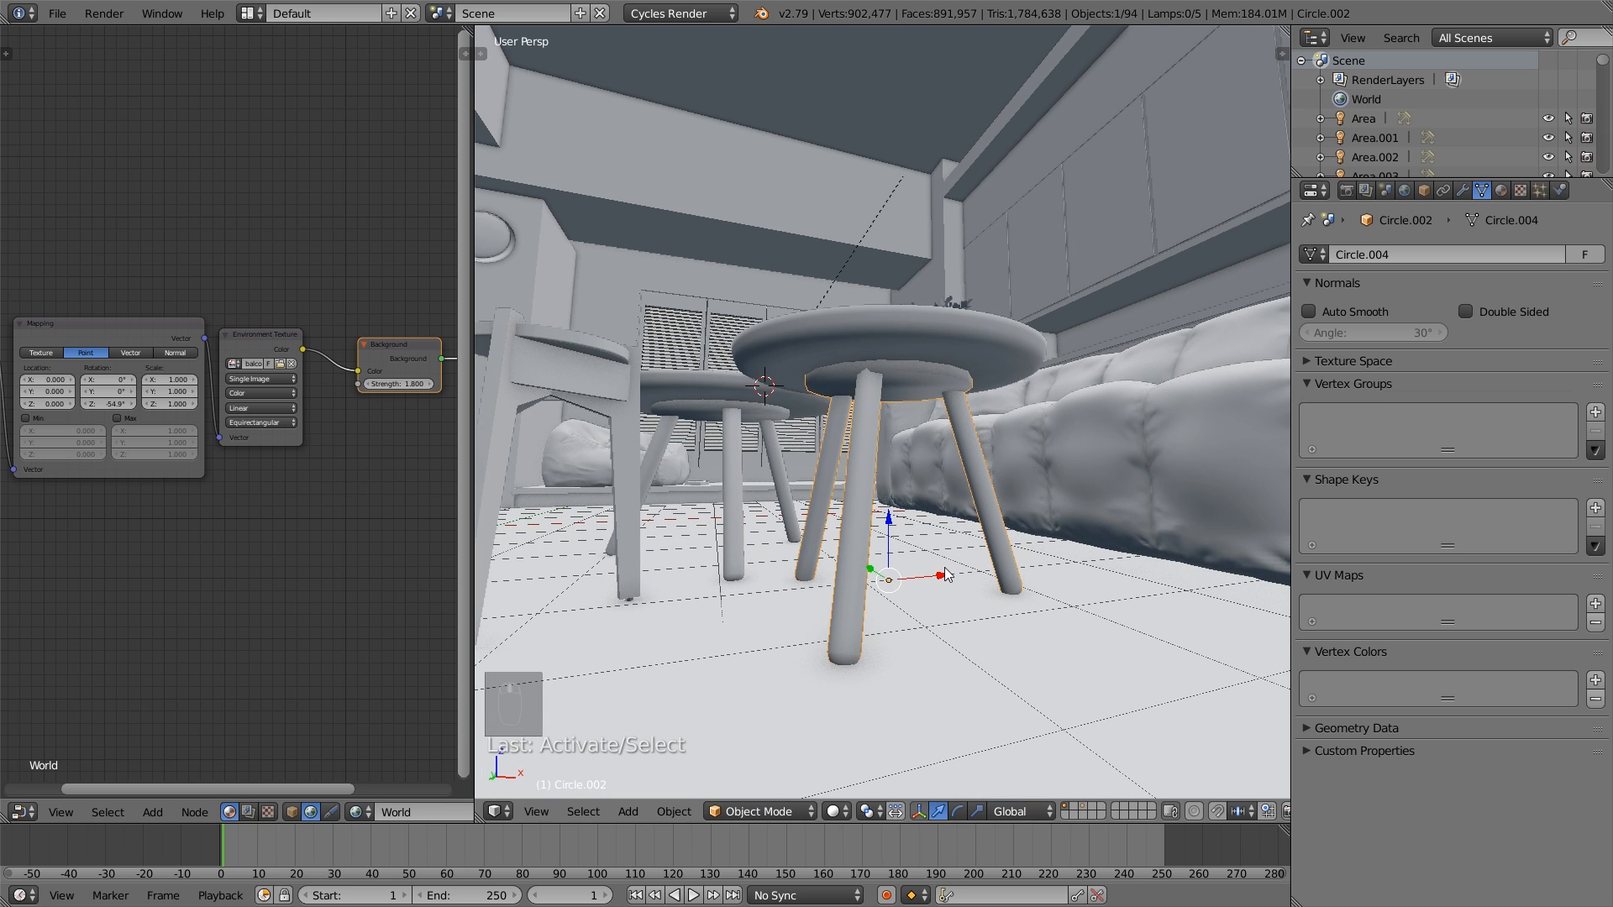
key("Tab")
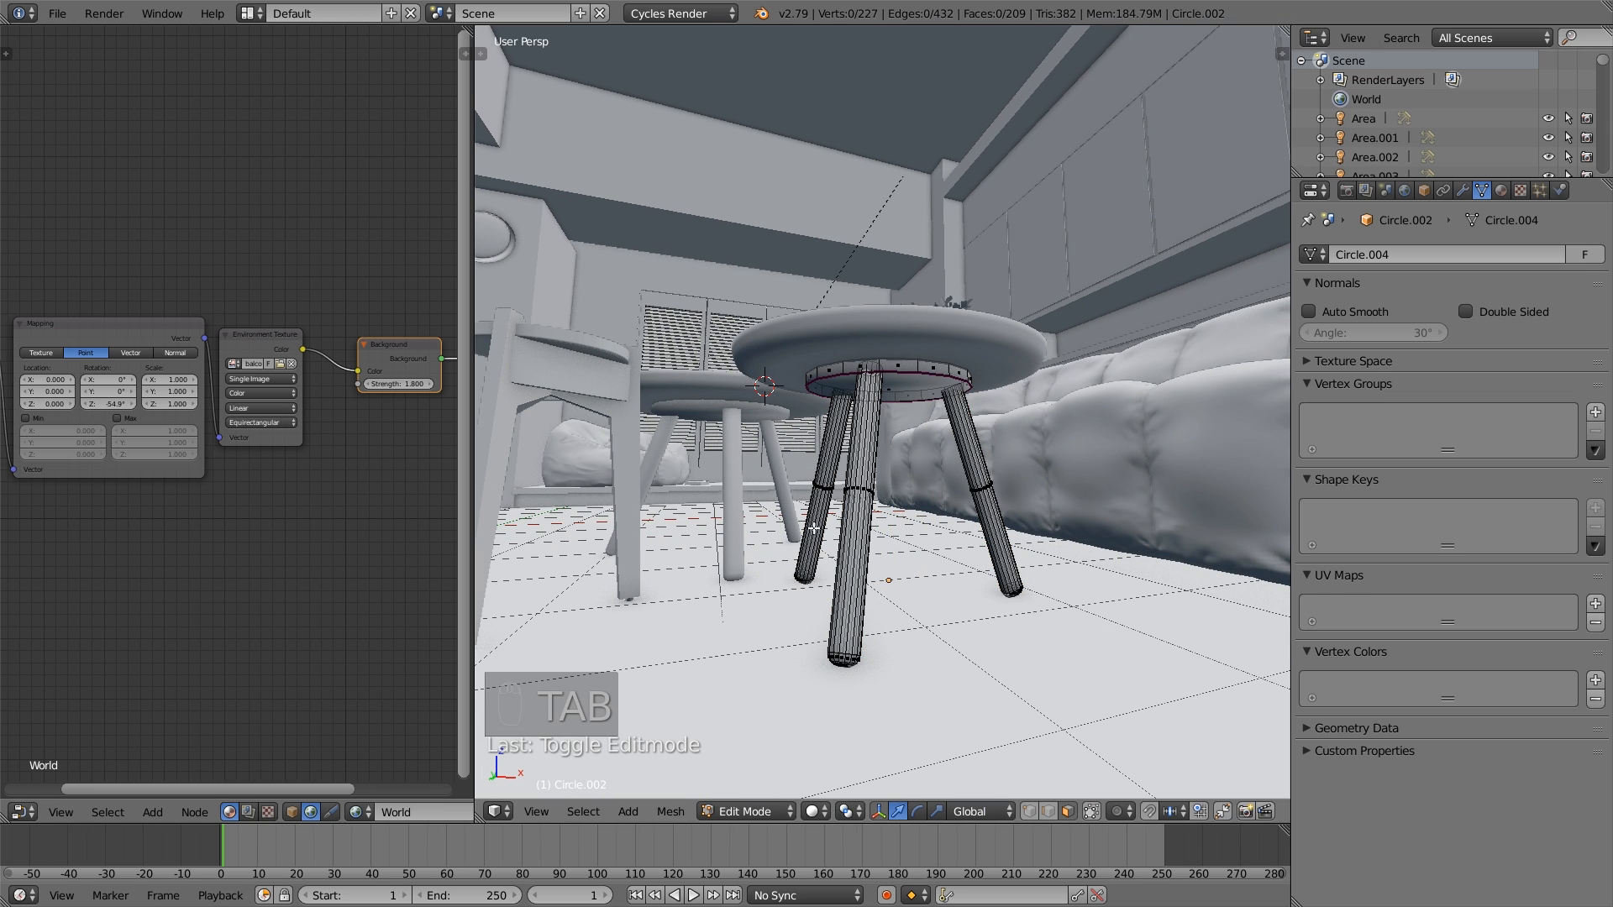
- Select the edge loop around the top end of one coffee table leg, where it meets the underside
middle_click_drag(845, 659, 845, 514)
scroll(1030, 637, "up", 3)
scroll(1068, 596, "down", 4)
scroll(881, 413, "up", 3)
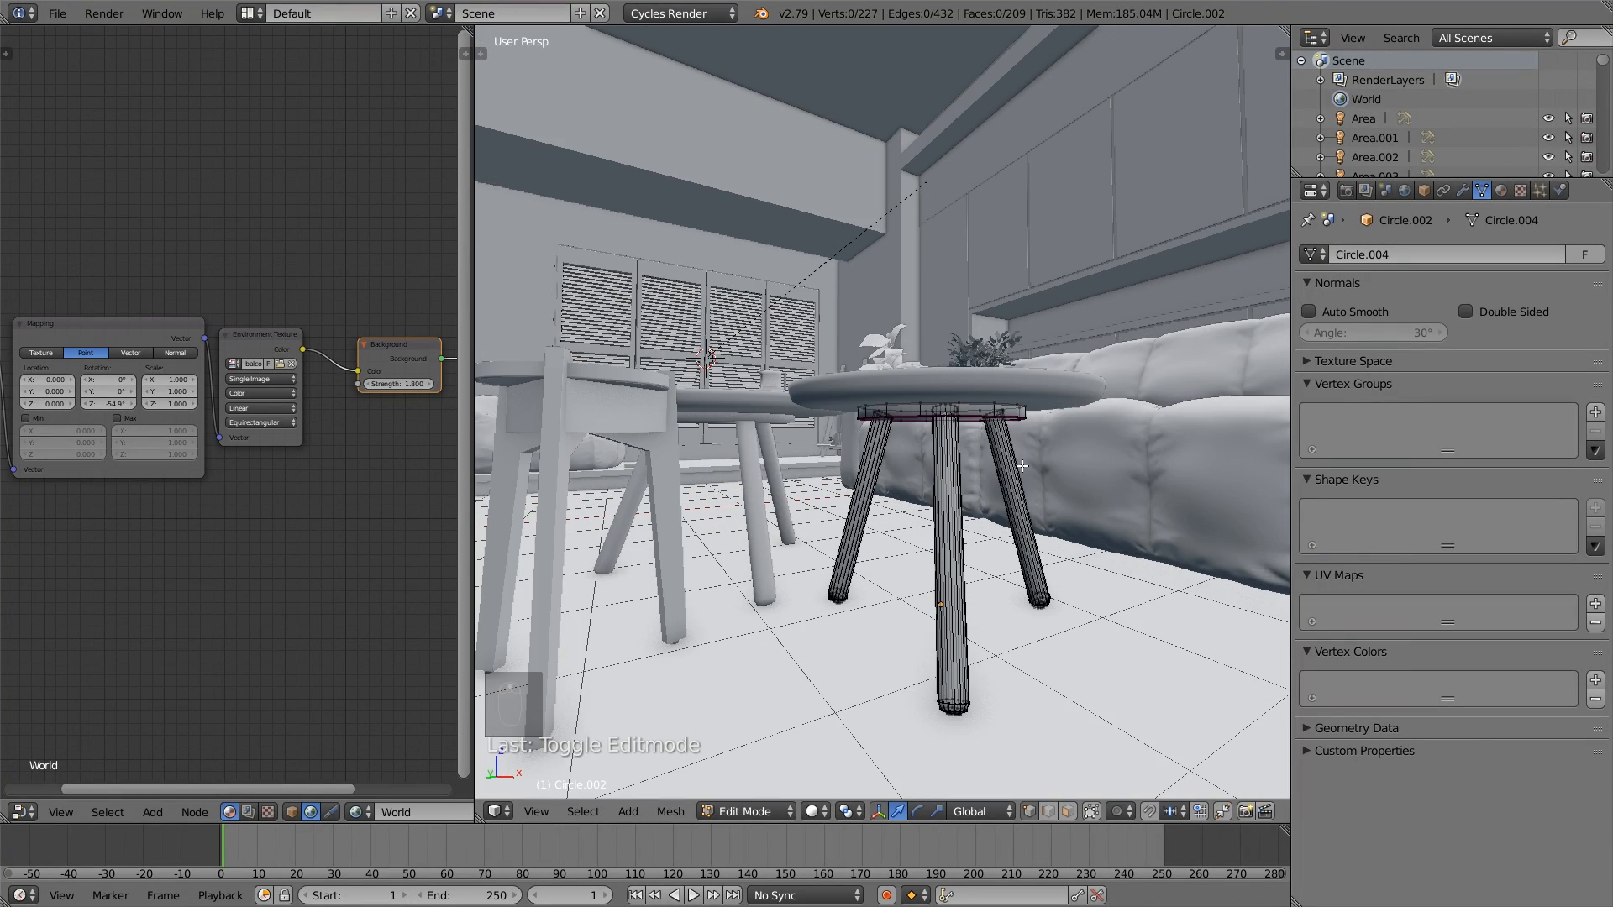
middle_click_drag(1023, 467, 738, 457)
scroll(755, 525, "up", 3)
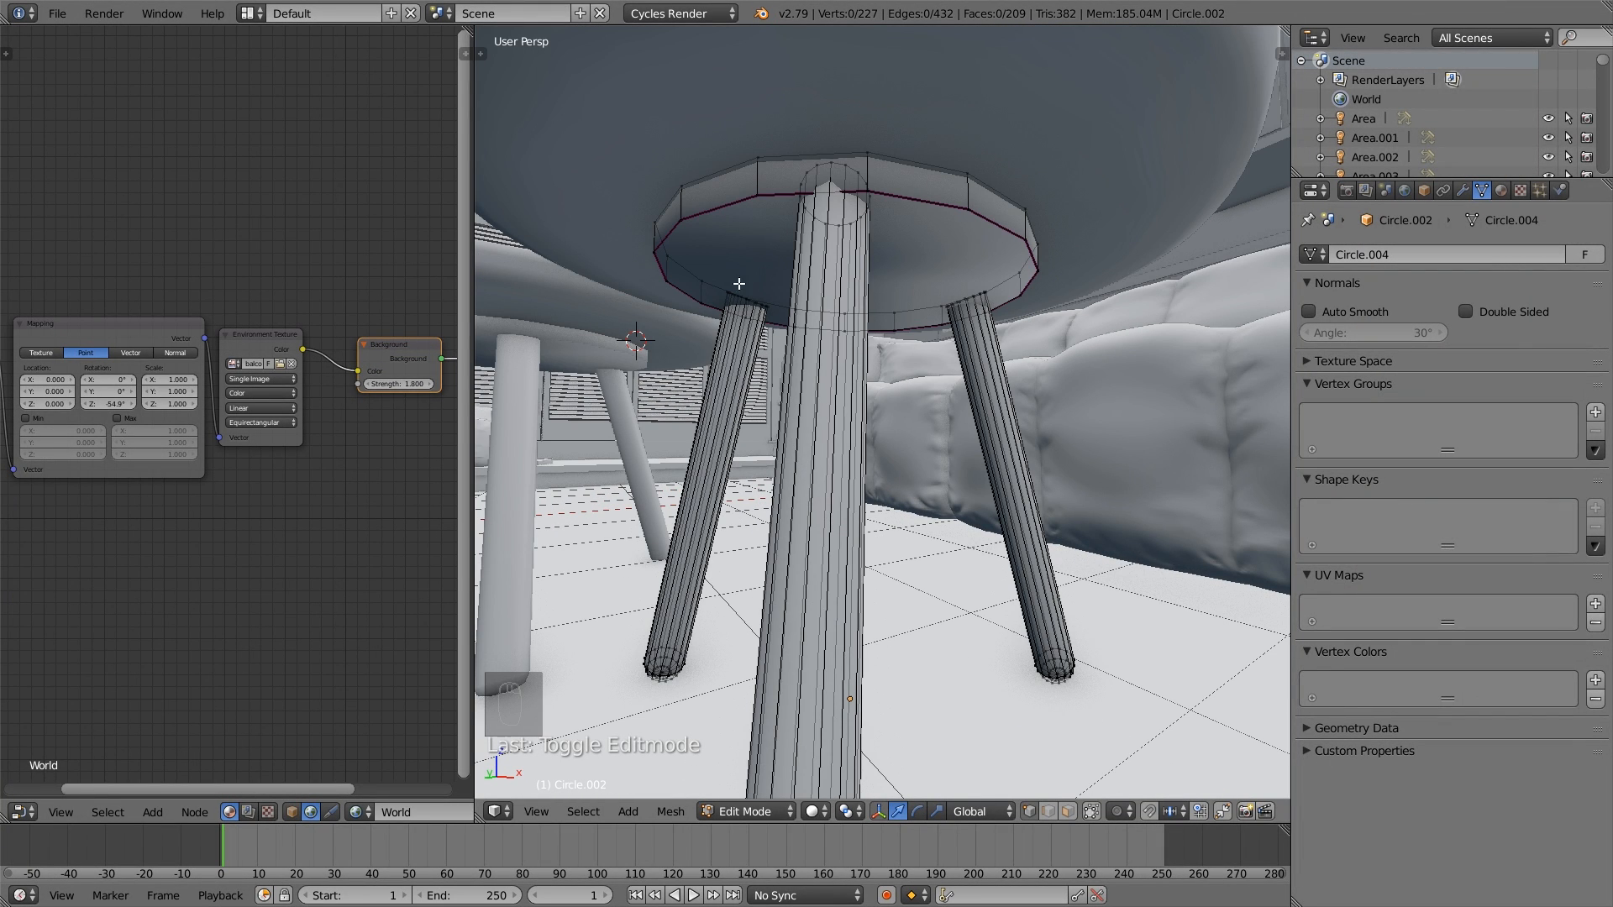
right_click(761, 307)
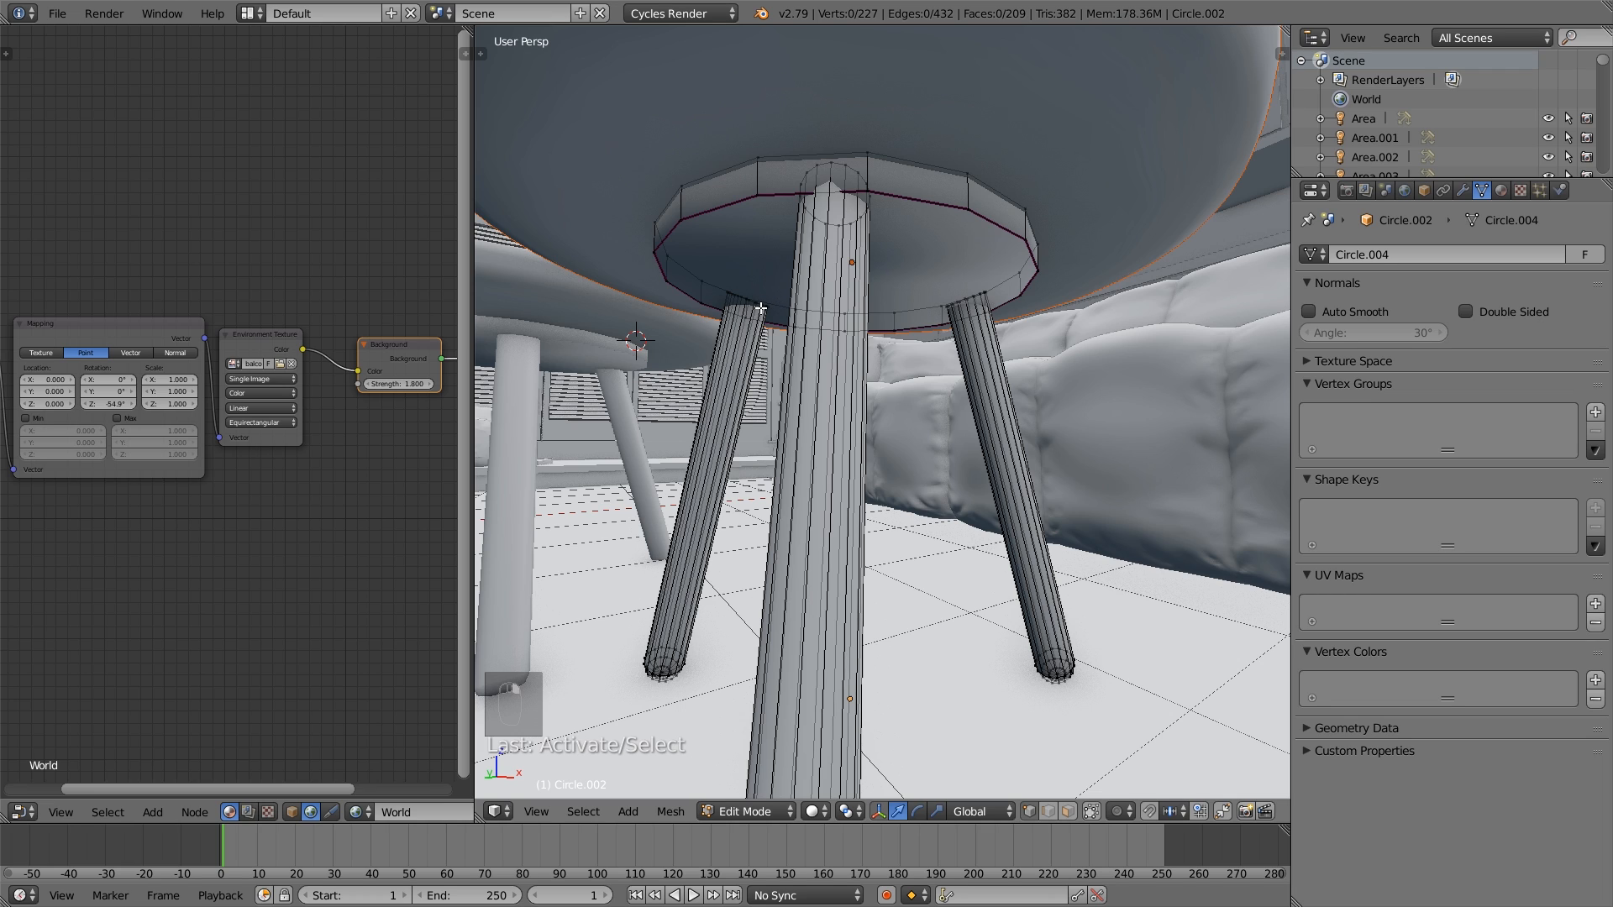
right_click(760, 306, "alt")
right_click(758, 304, "alt")
right_click(759, 304, "alt")
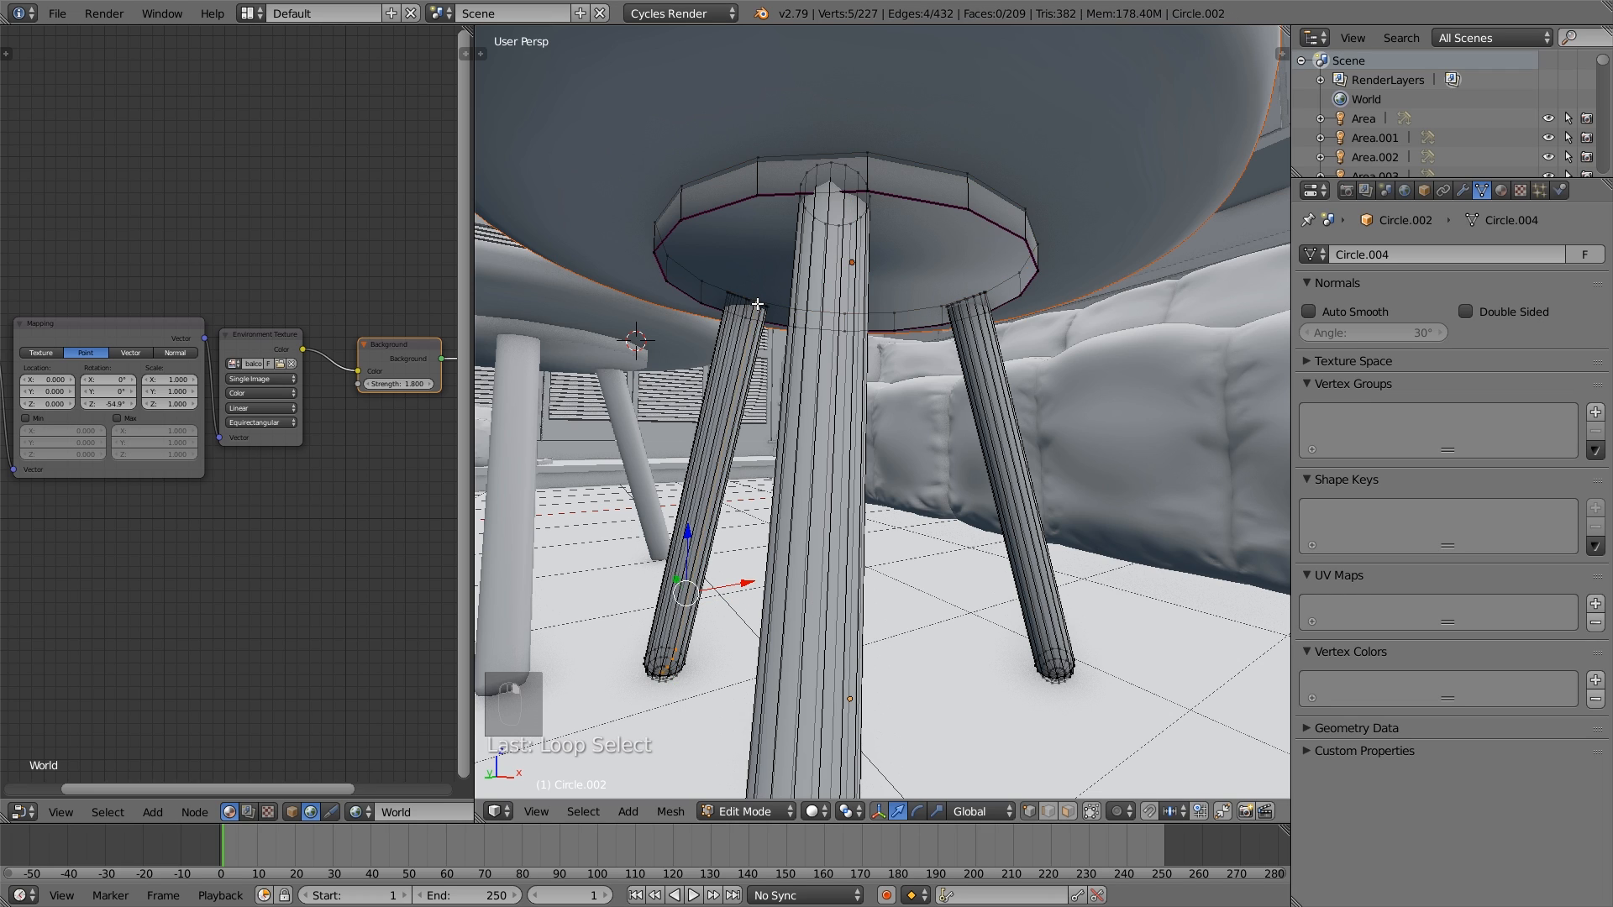
right_click(758, 303, "alt")
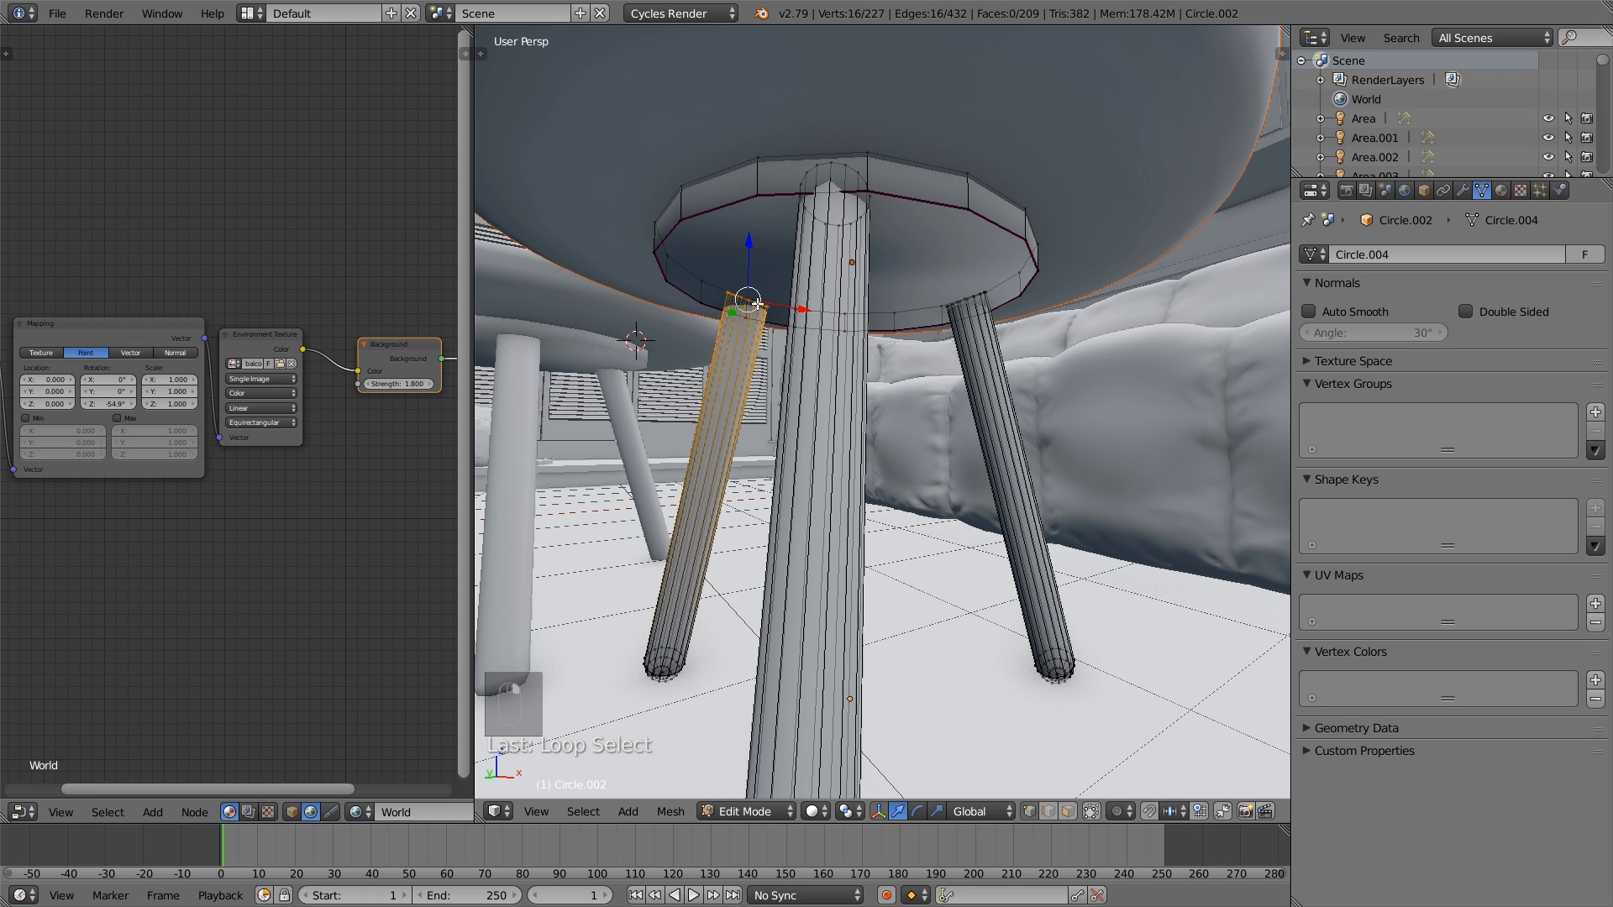
- In edge select mode, add a lengthwise edge run and the bottom ring of the leg to the selection and mark the edges as seams
left_click(1051, 812)
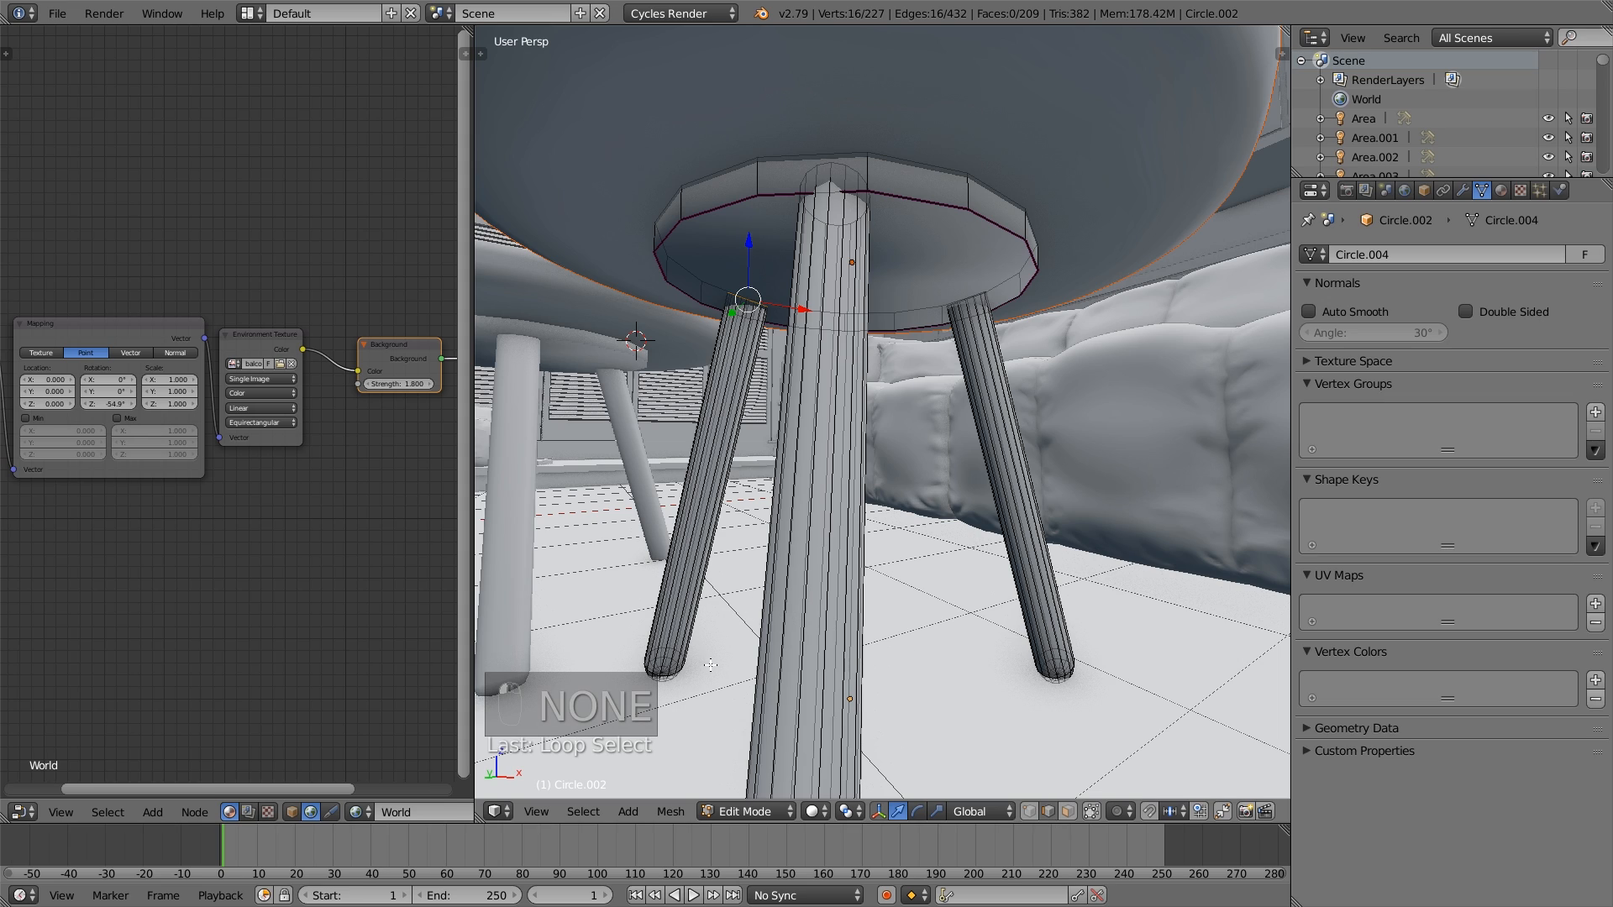
right_click(750, 384, "alt+shift")
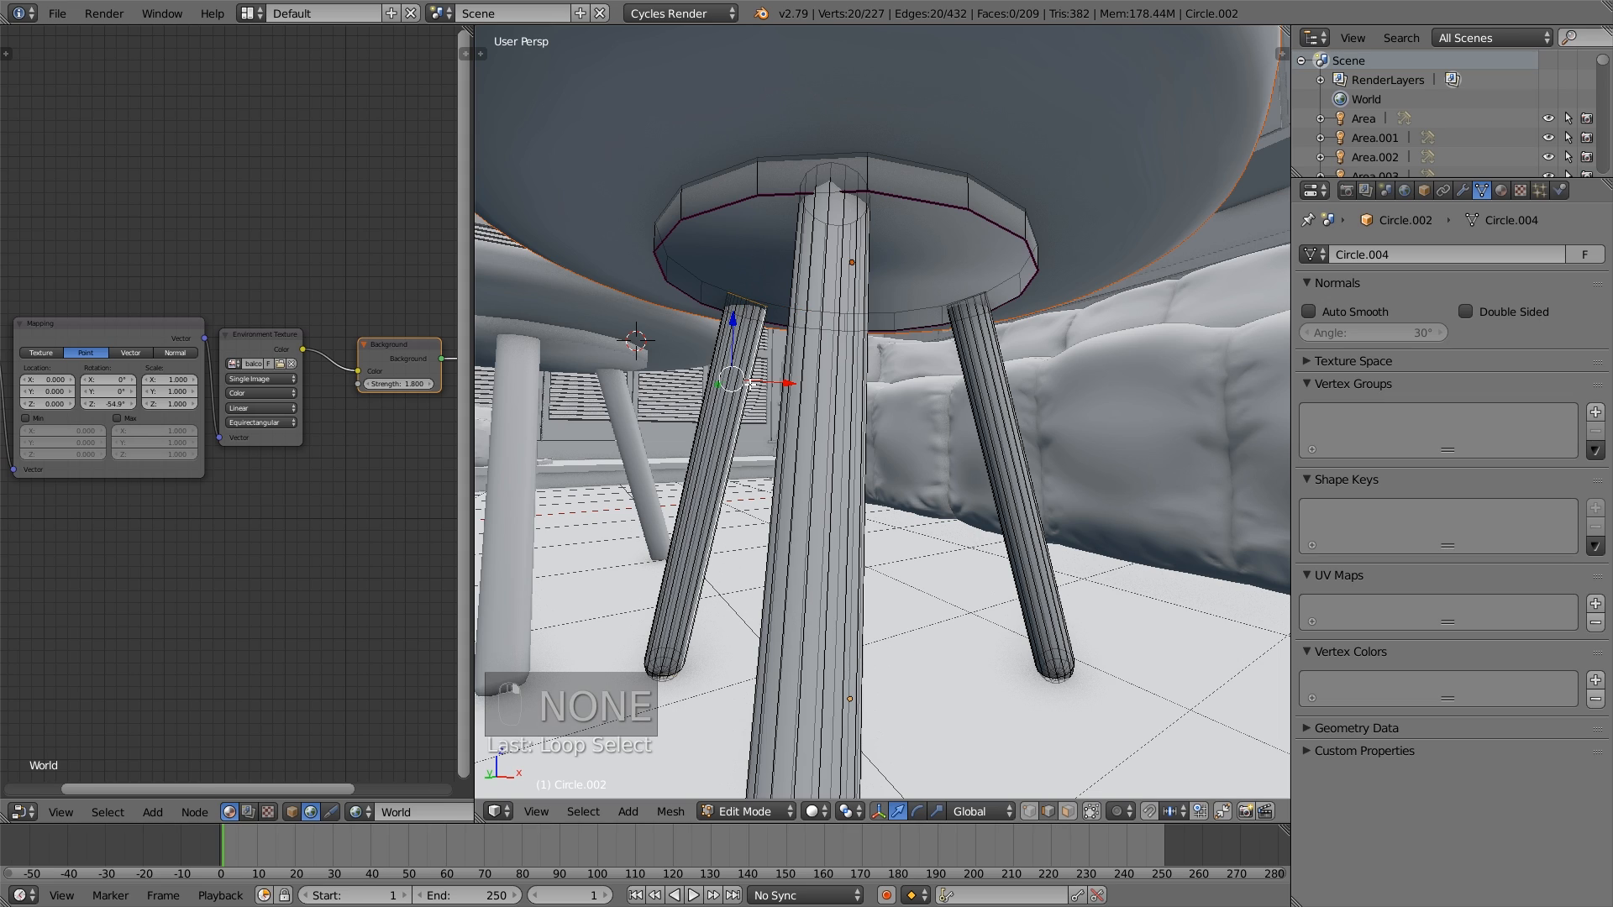
middle_click_drag(750, 384, 832, 419)
key("KP_Decimal")
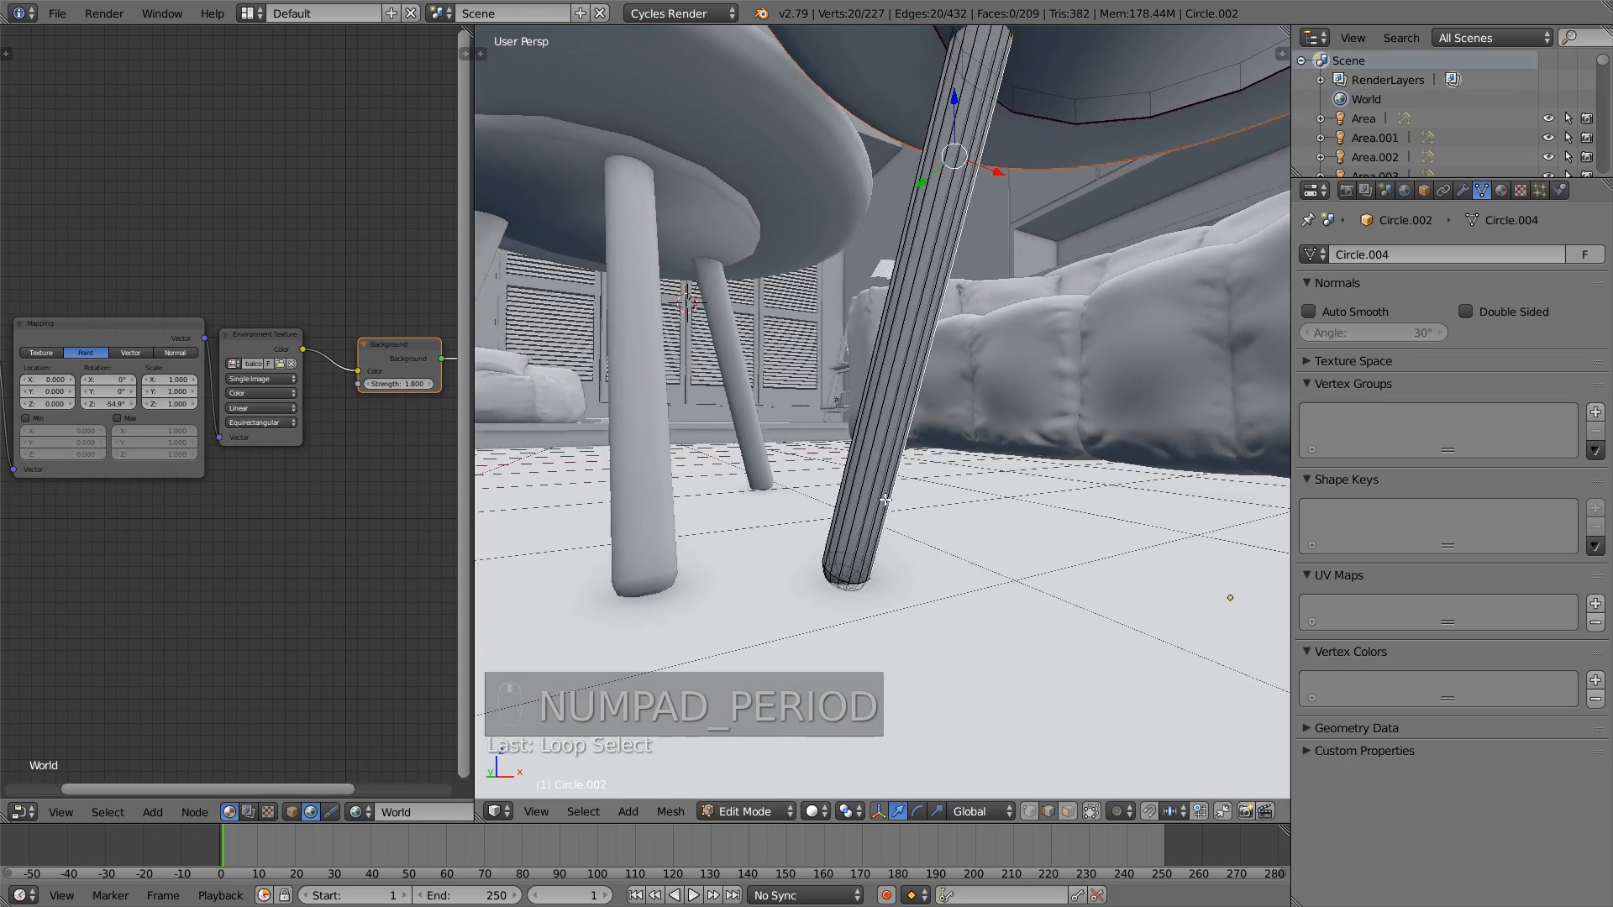
scroll(893, 560, "up", 3)
mouse_move(893, 560)
middle_mouse_down("shift")
mouse_move(911, 437)
mouse_move(898, 563)
middle_mouse_up("shift")
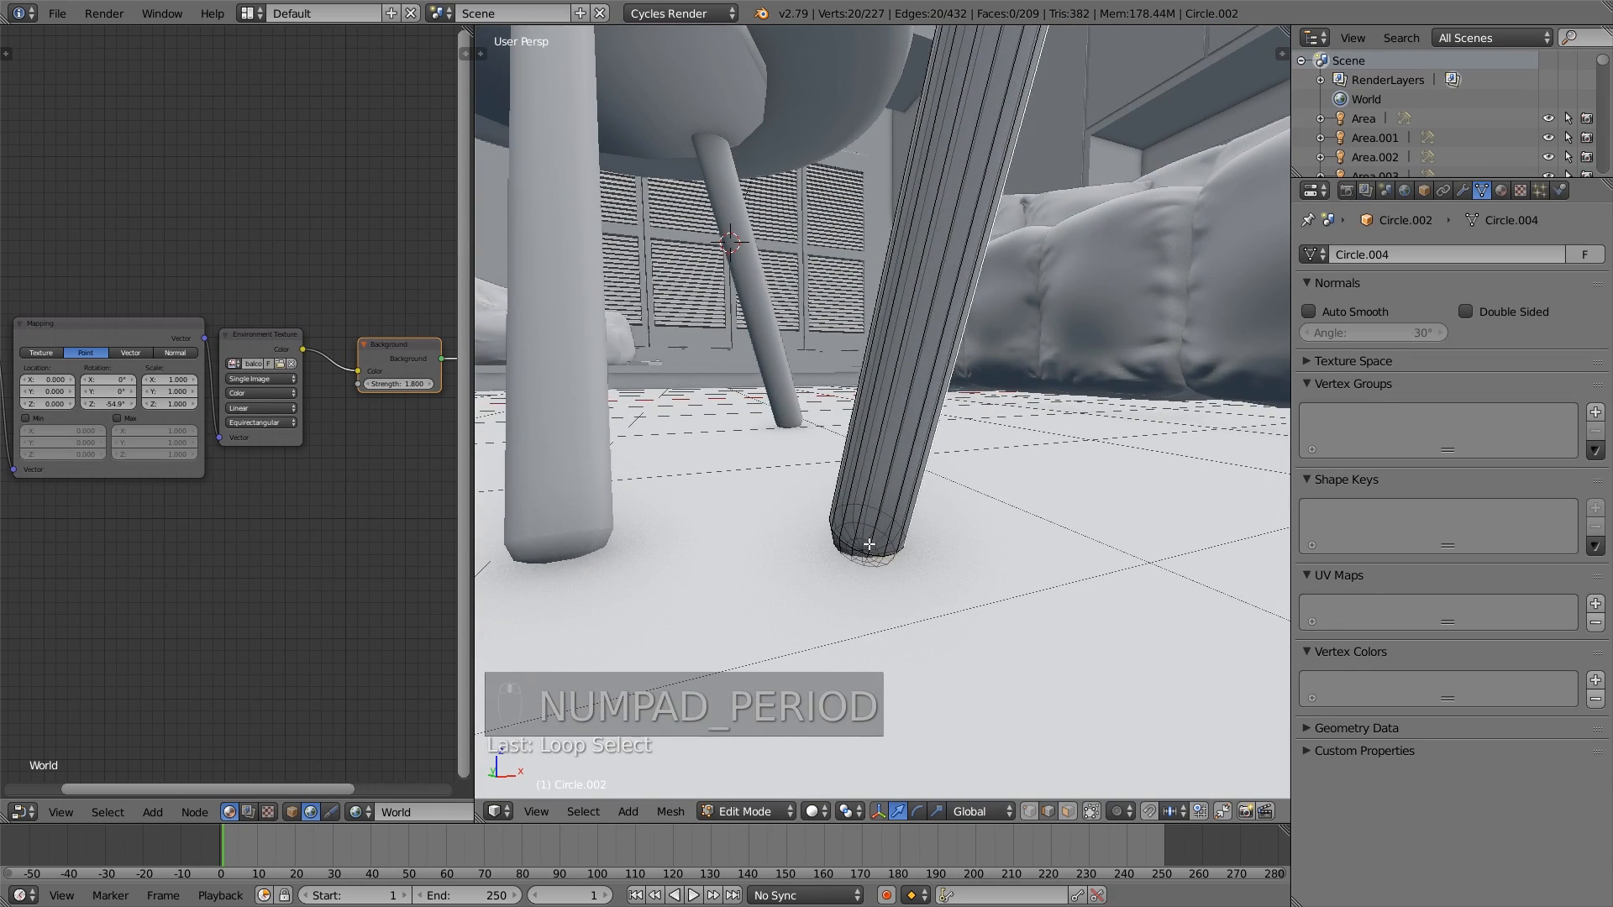
key("alt+z")
key("alt+z")
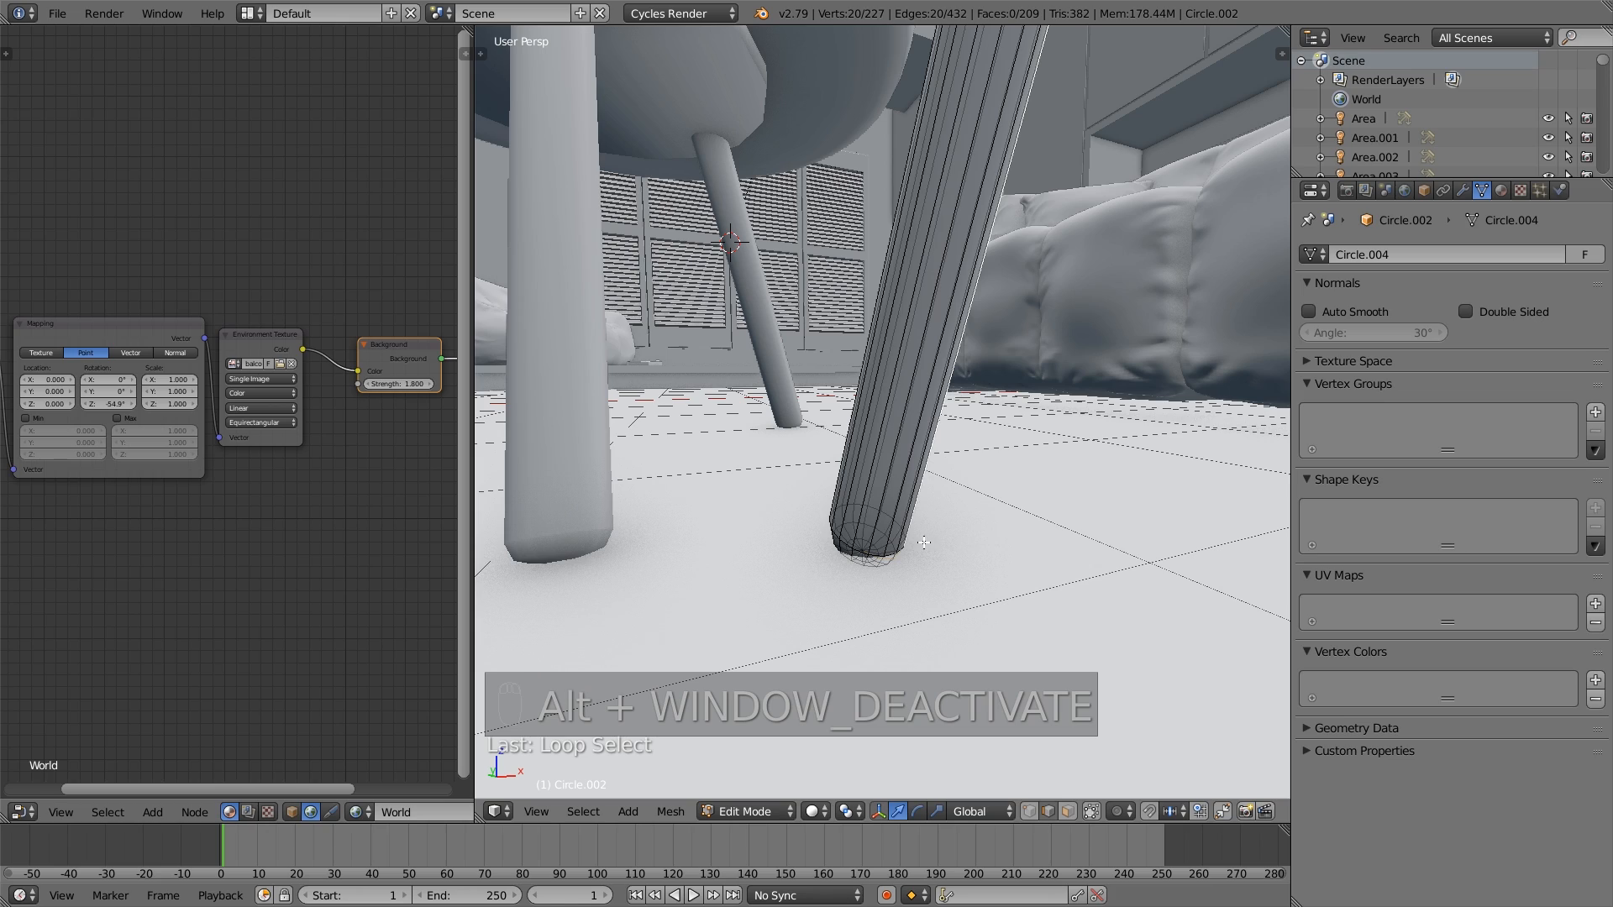
right_click(867, 542, "alt+shift")
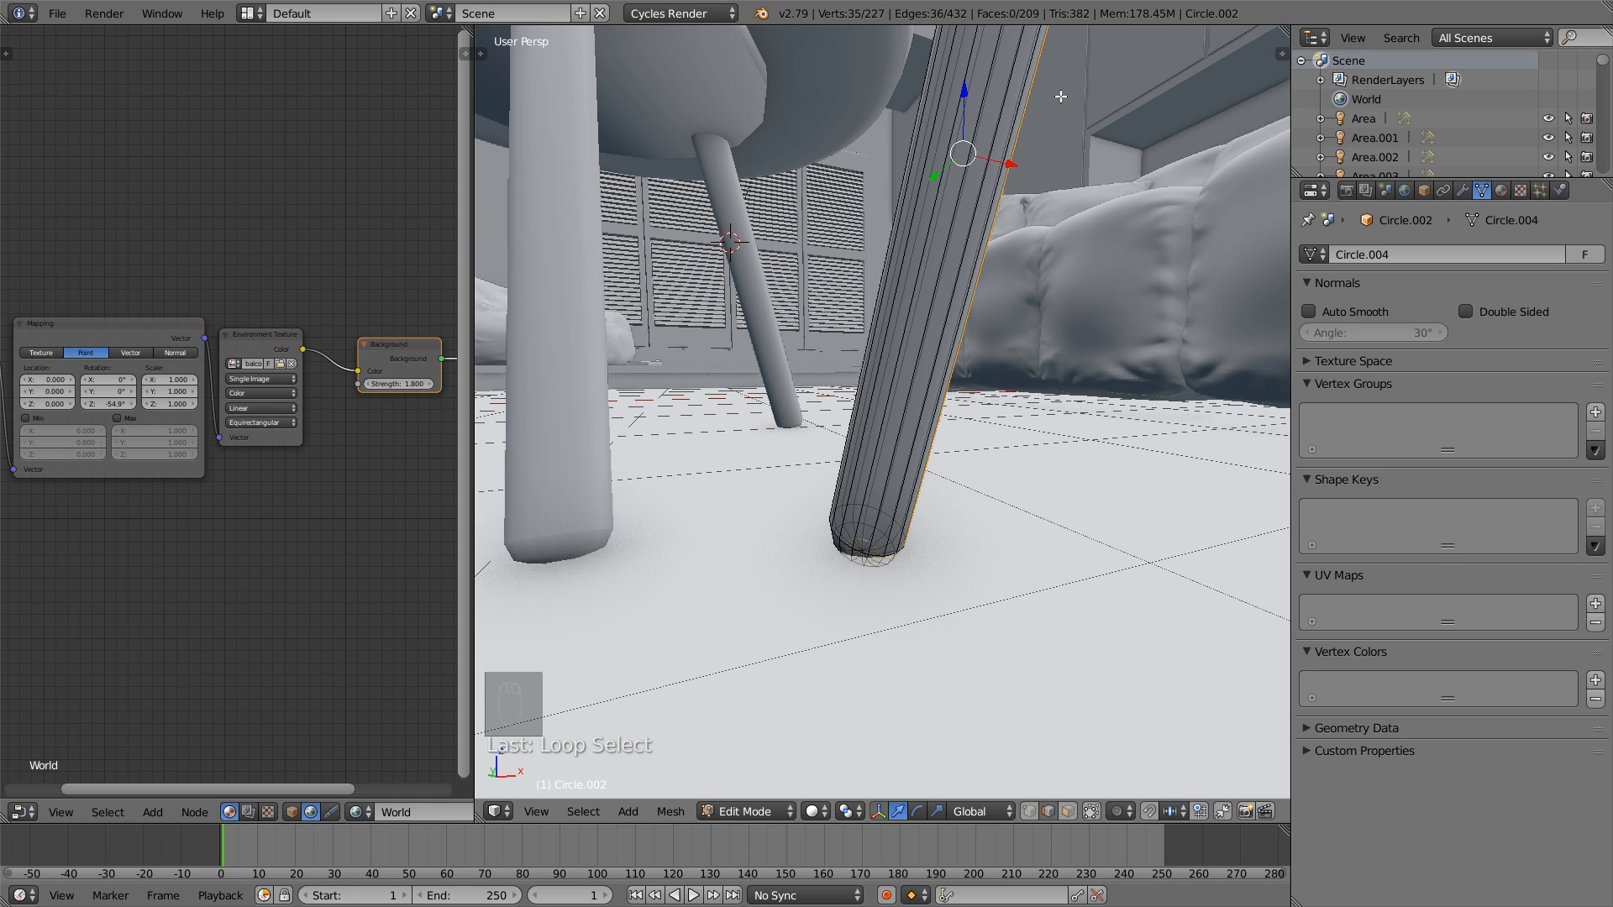
middle_click_drag(1061, 97, 950, 209)
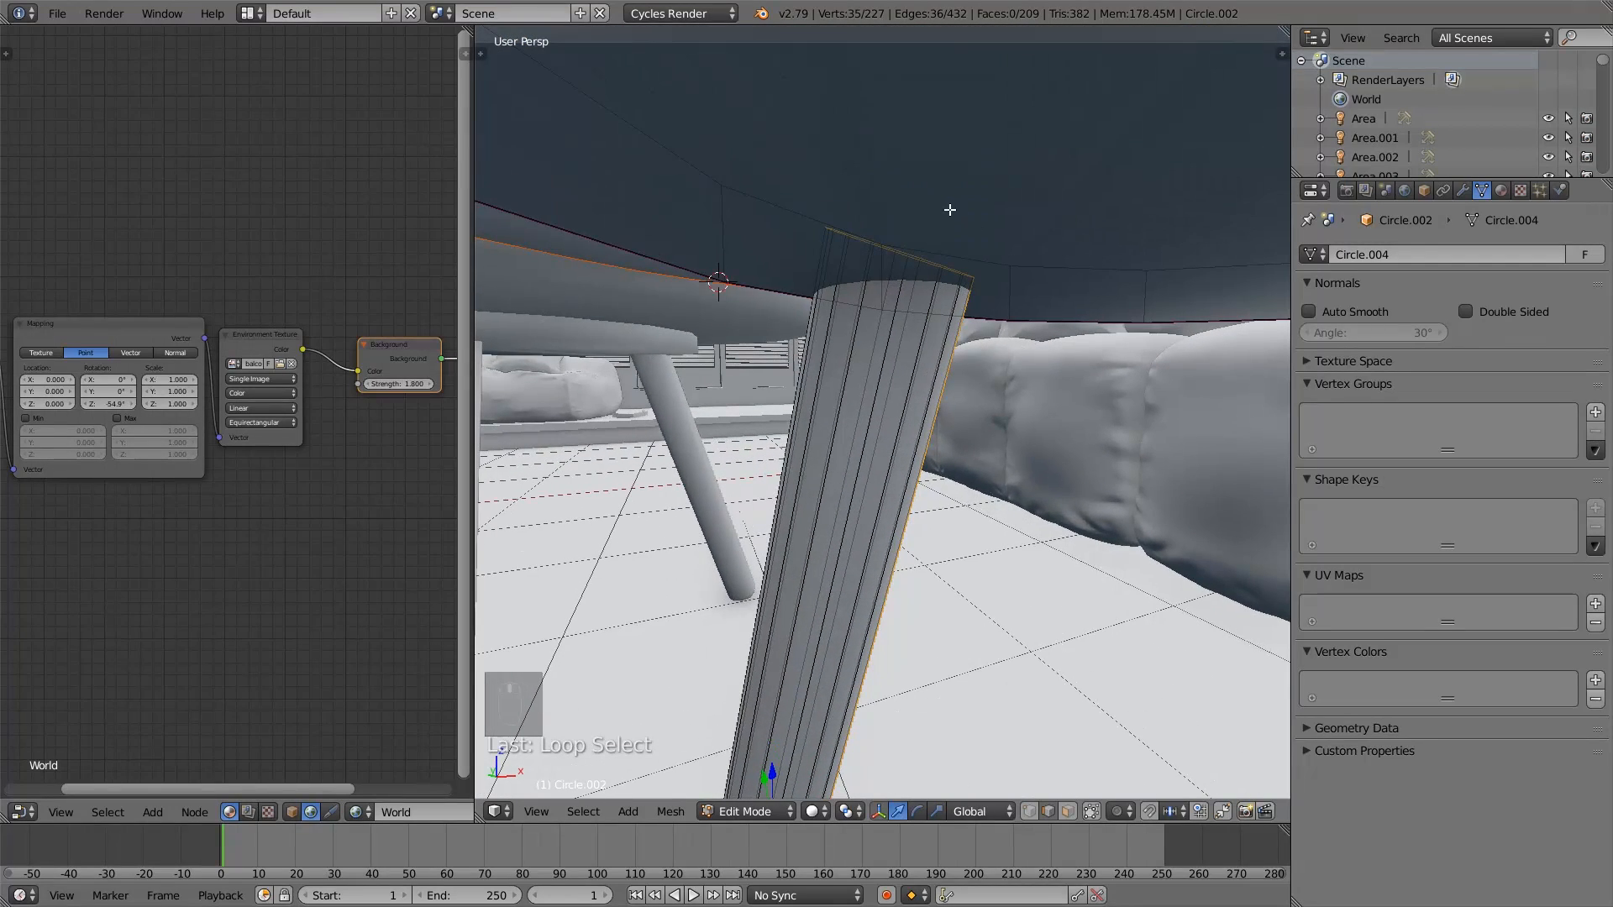
key("ctrl+e")
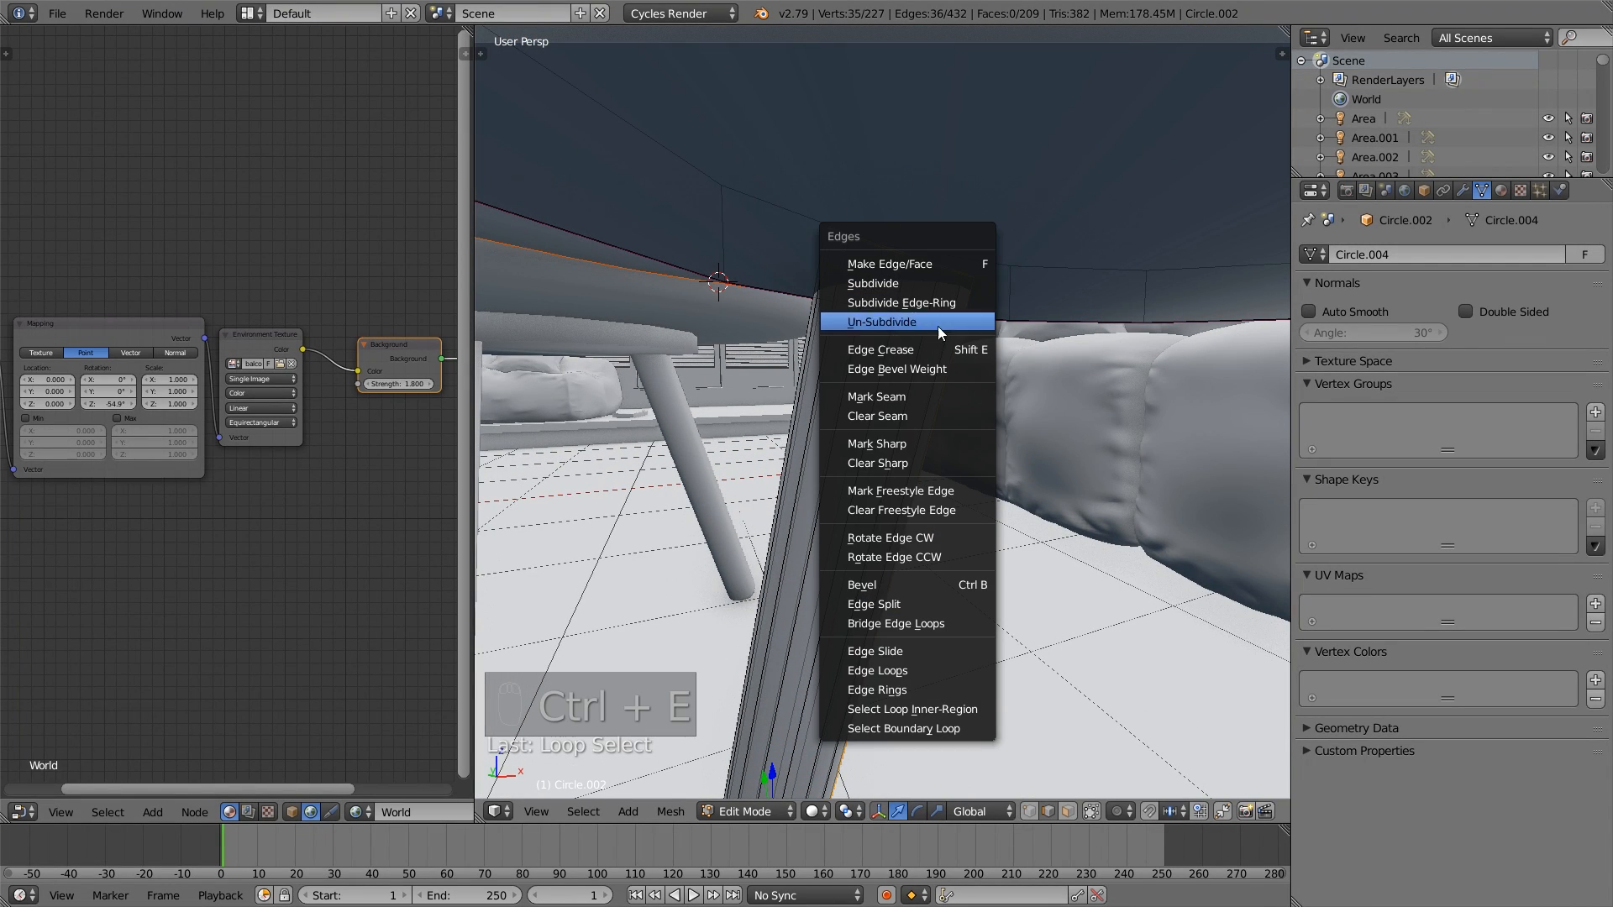
left_click(922, 408)
middle_click_drag(921, 407, 774, 620)
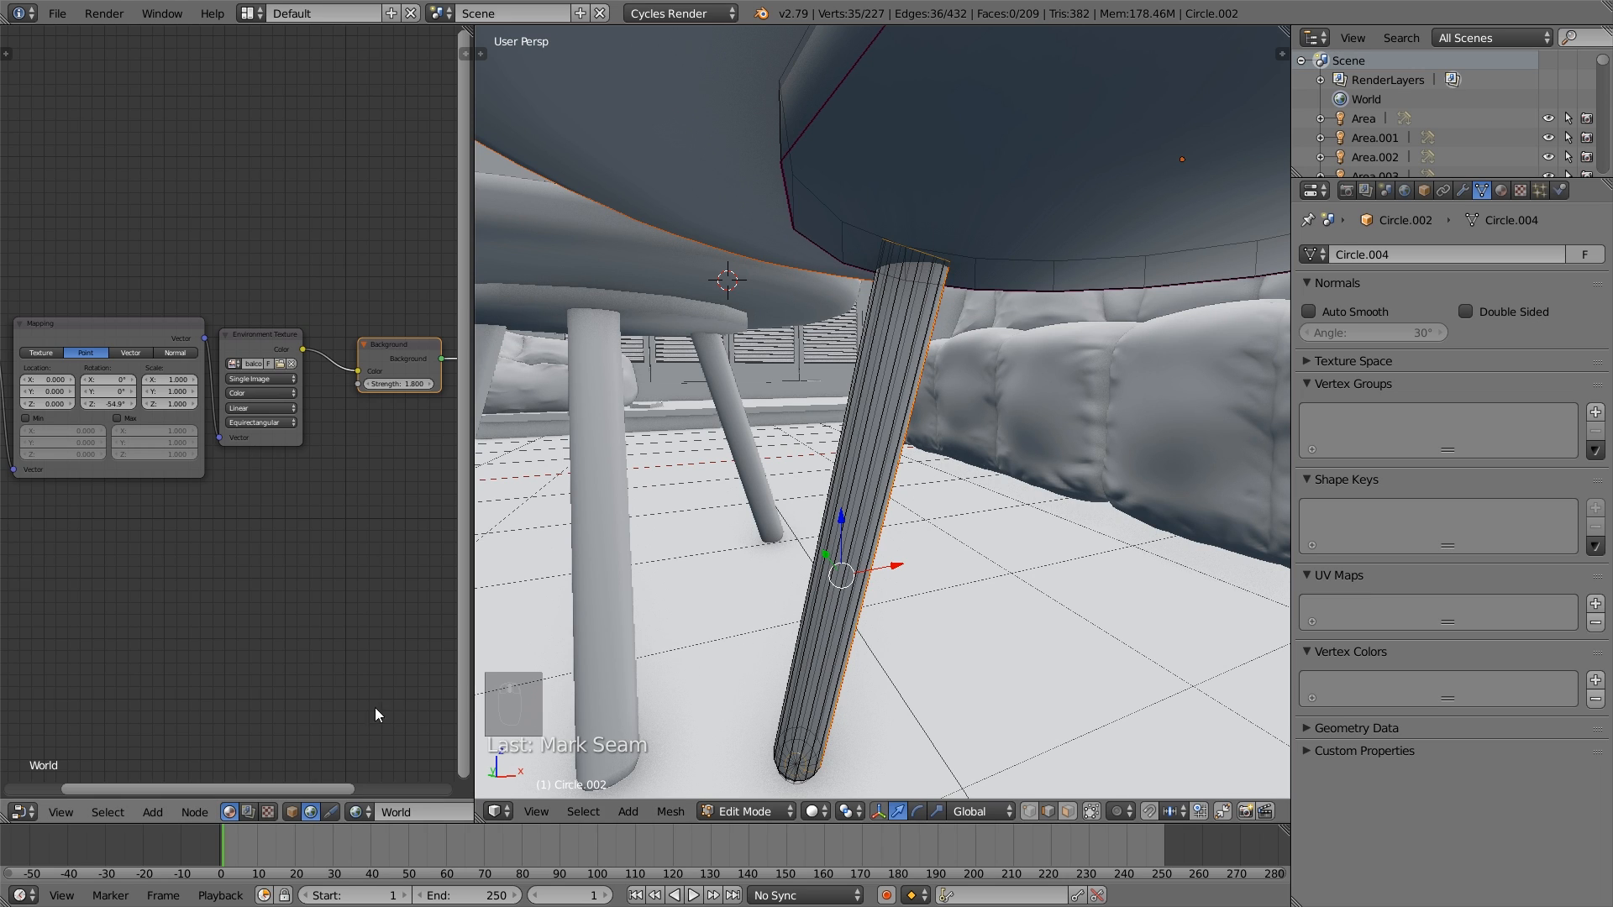
- Split the node editor area horizontally and switch its lower half to the UV/Image Editor
left_click_drag(7, 820, 16, 388)
left_click(22, 814)
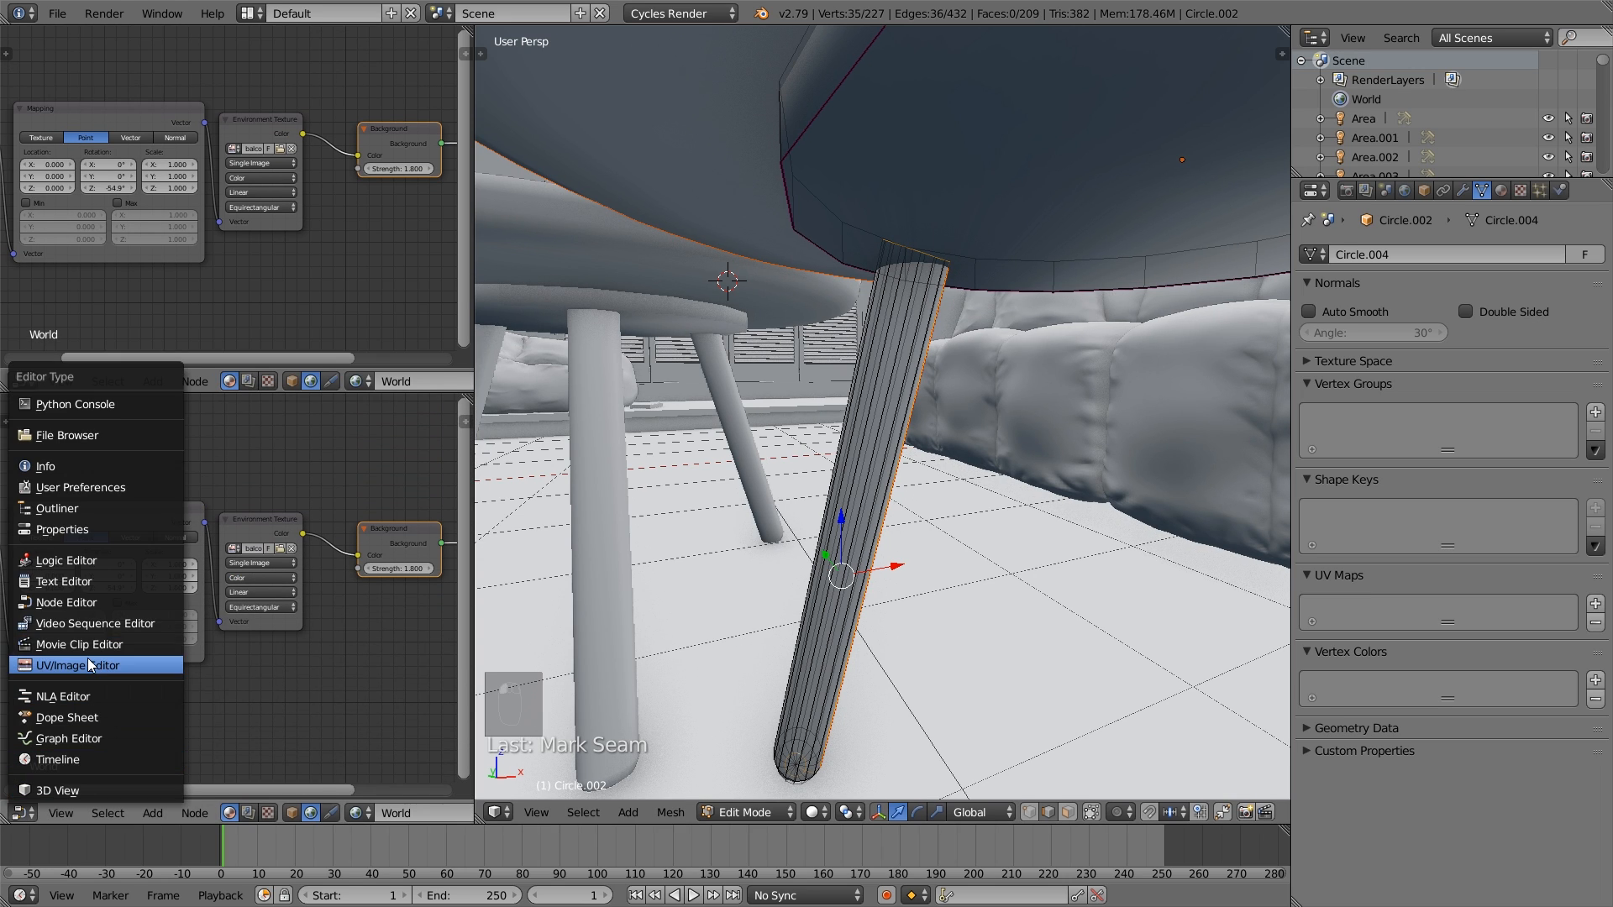
left_click(87, 657)
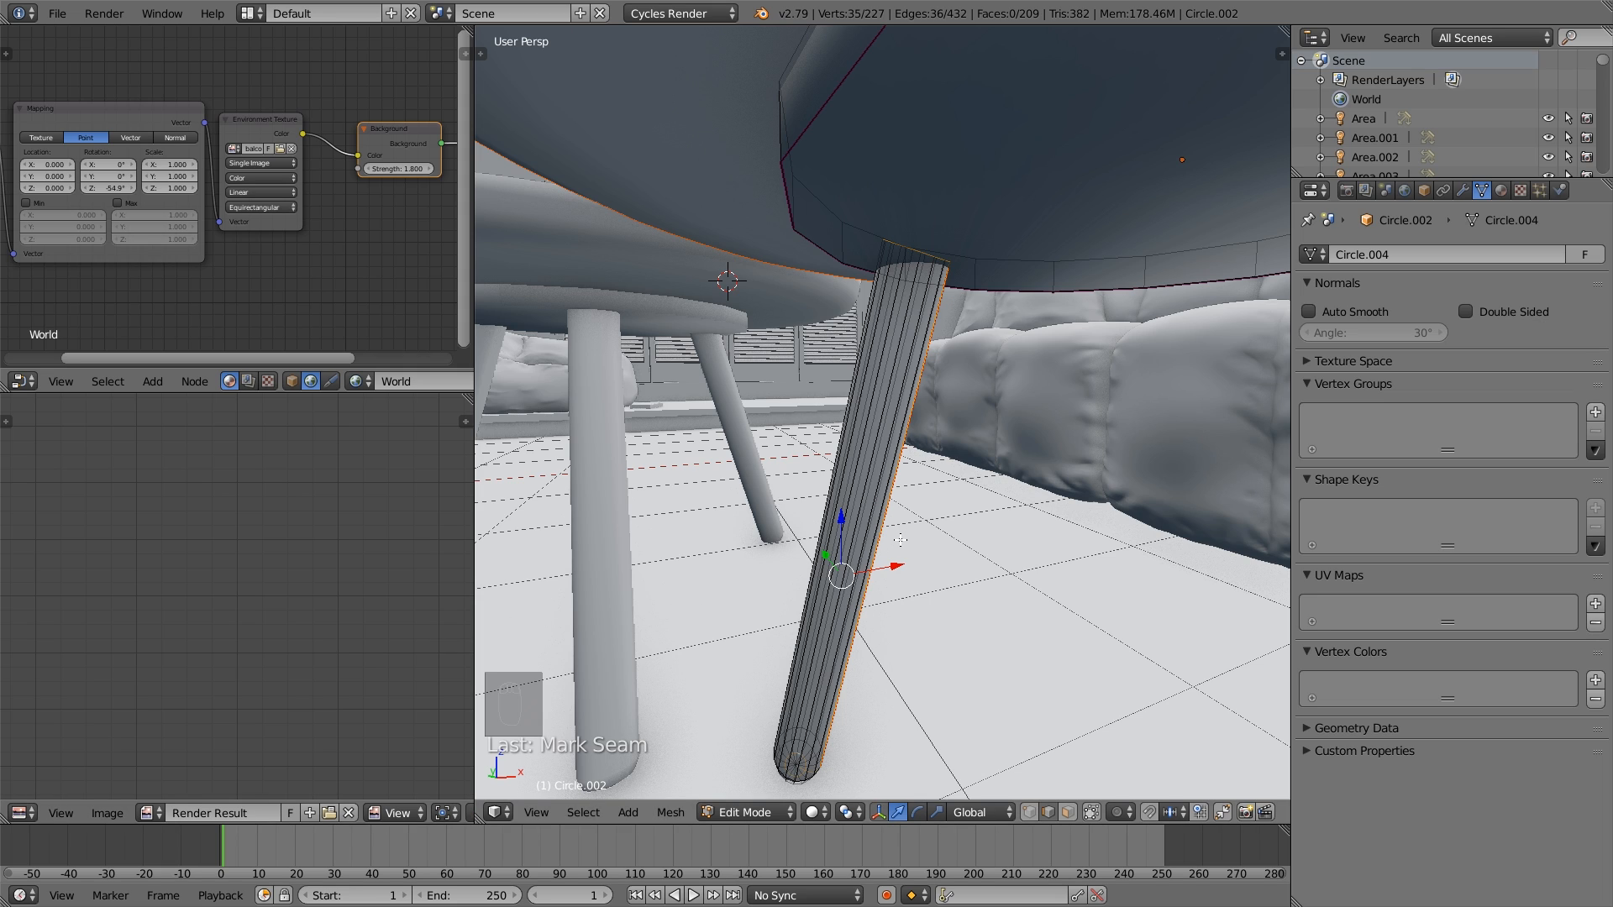
- Open TexturesCom_WoodFine0061_12_seamless_S.jpg from the Textures folder in the UV/Image Editor and fit the whole image in view
left_click(113, 819)
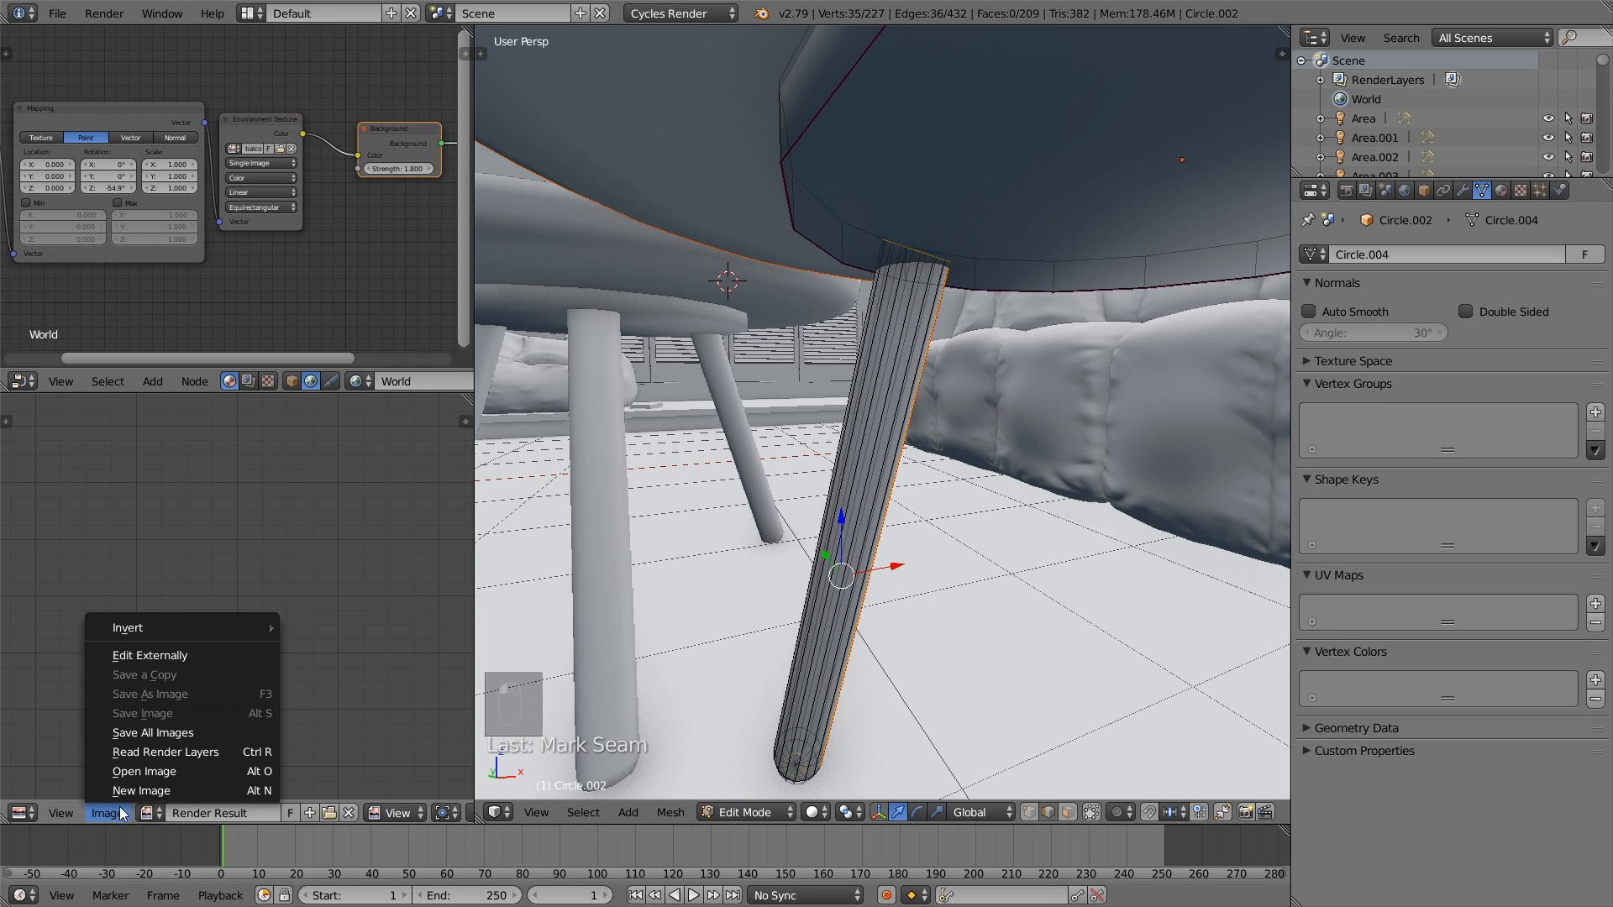
left_click(146, 772)
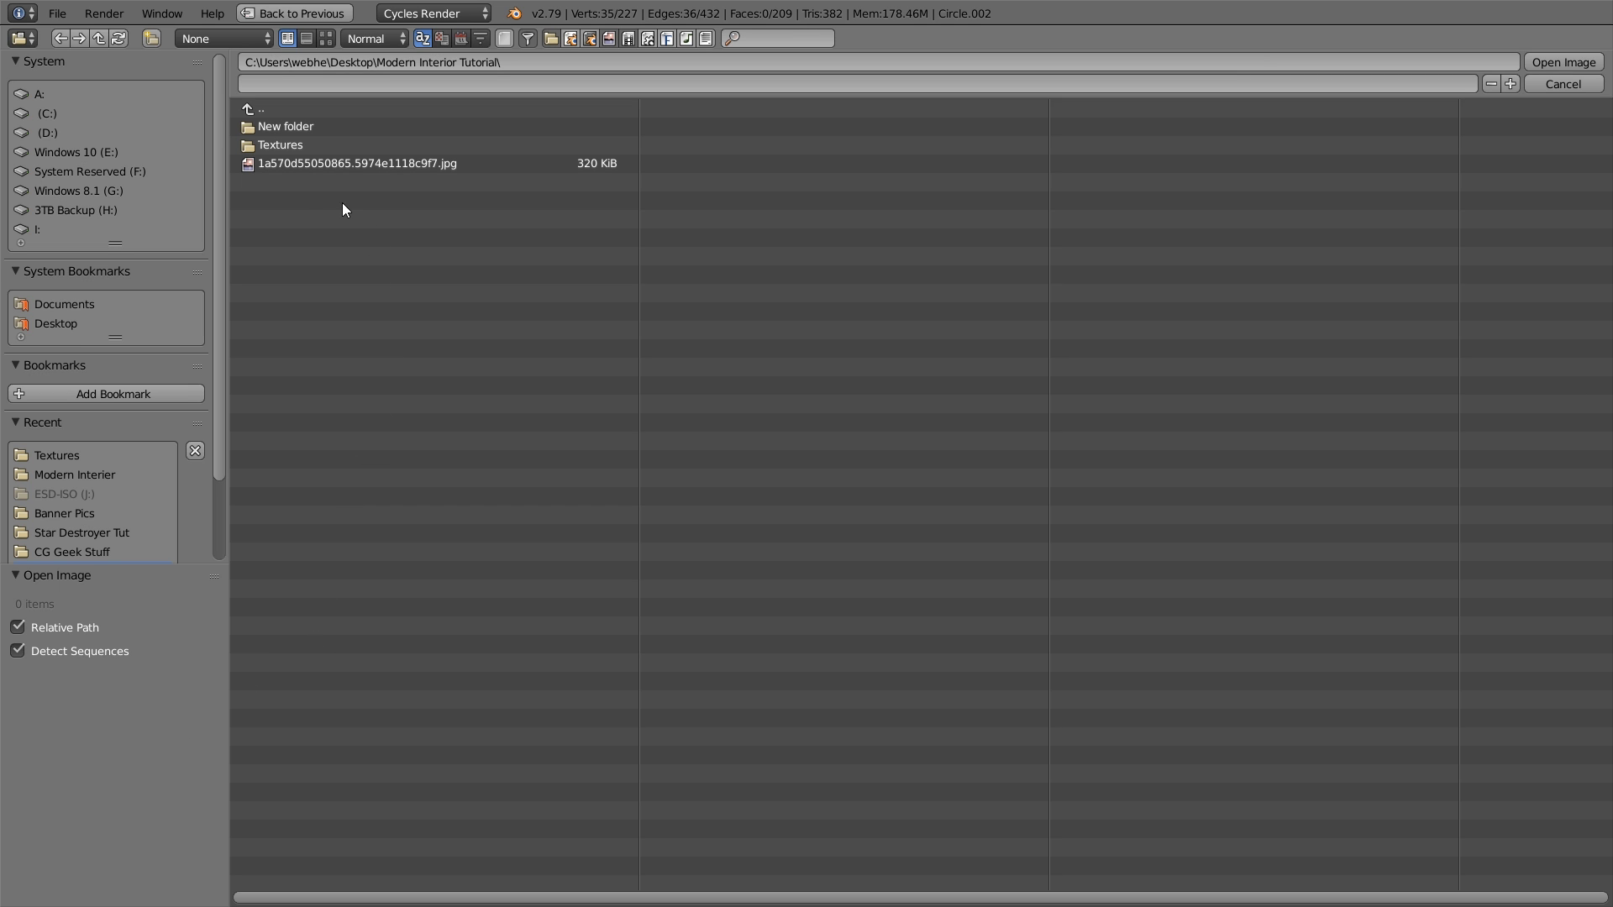
left_click(307, 149)
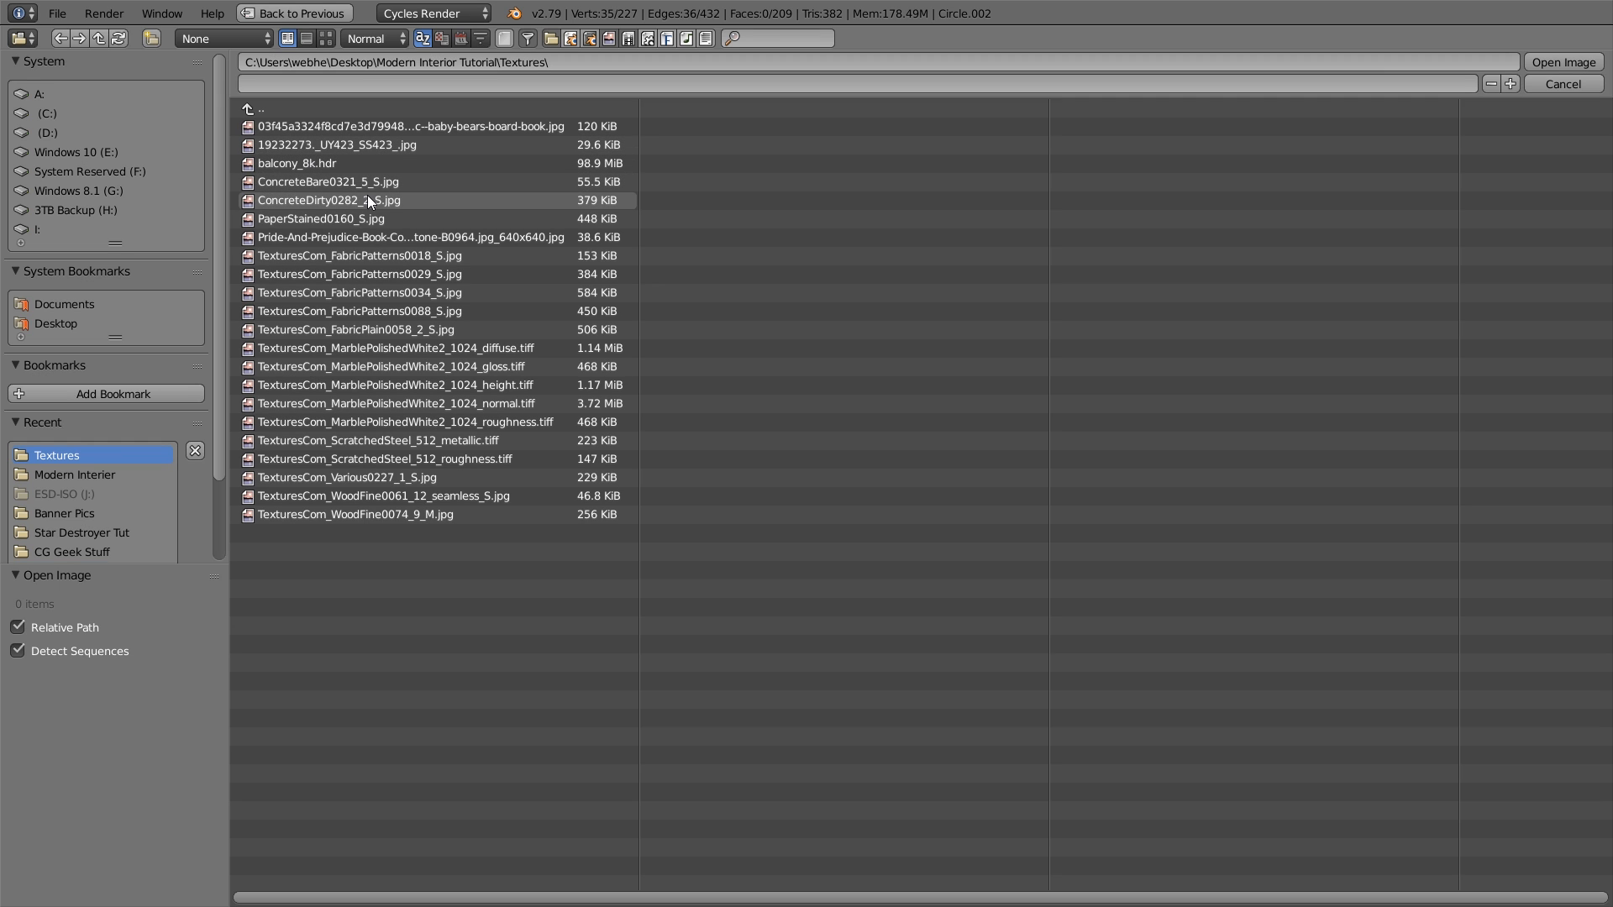
left_click(330, 39)
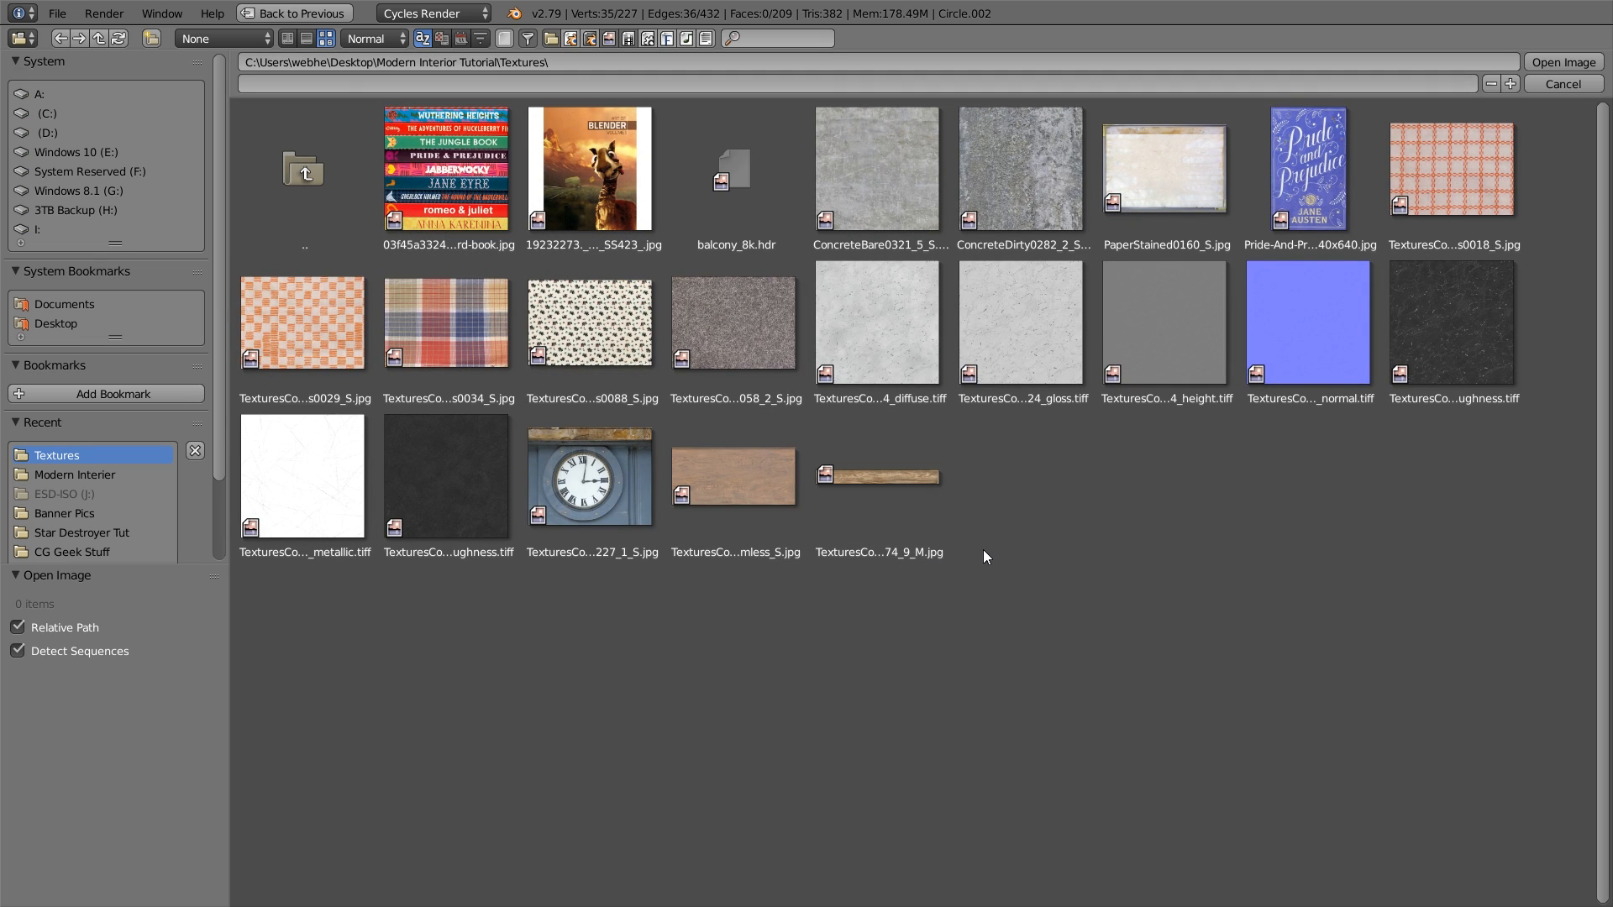
left_click(759, 500)
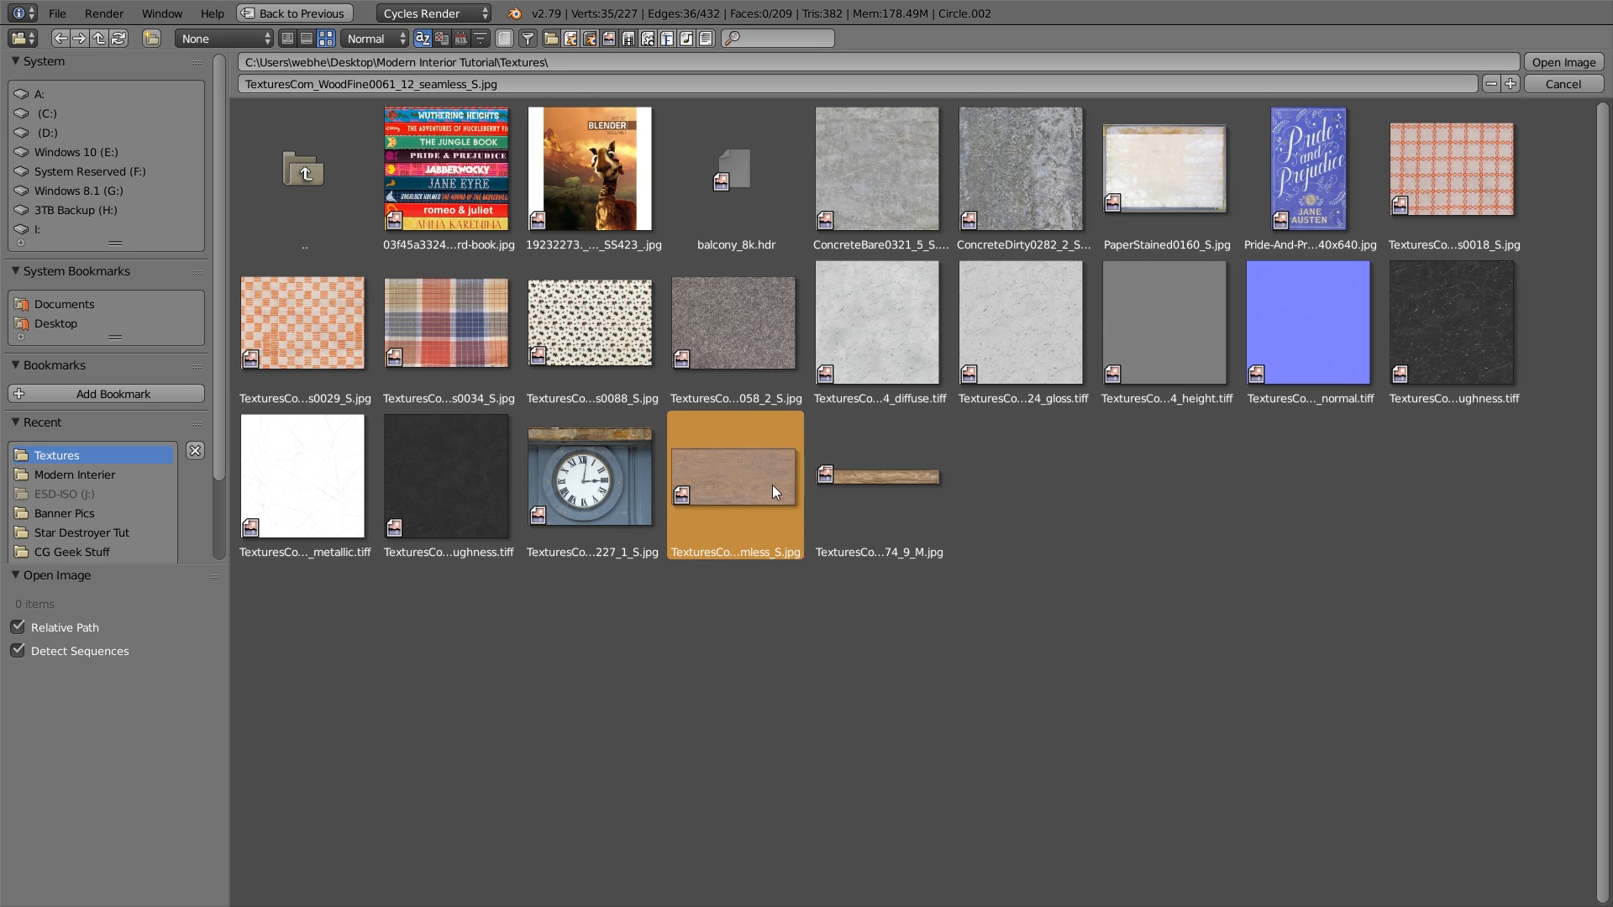
double_click(750, 481)
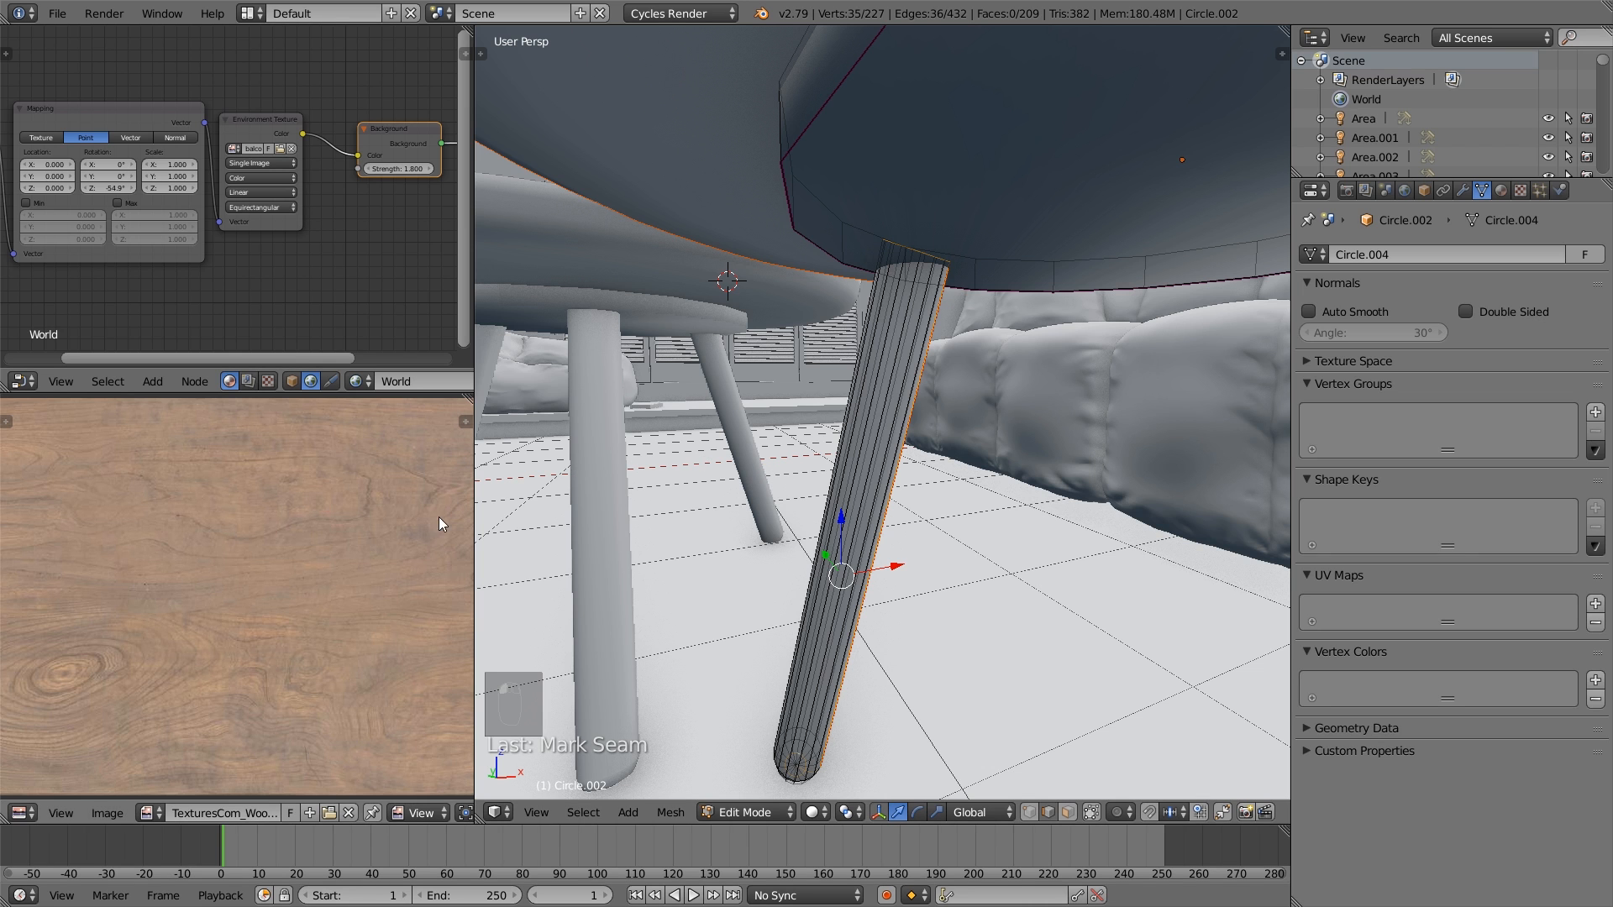
key("Home")
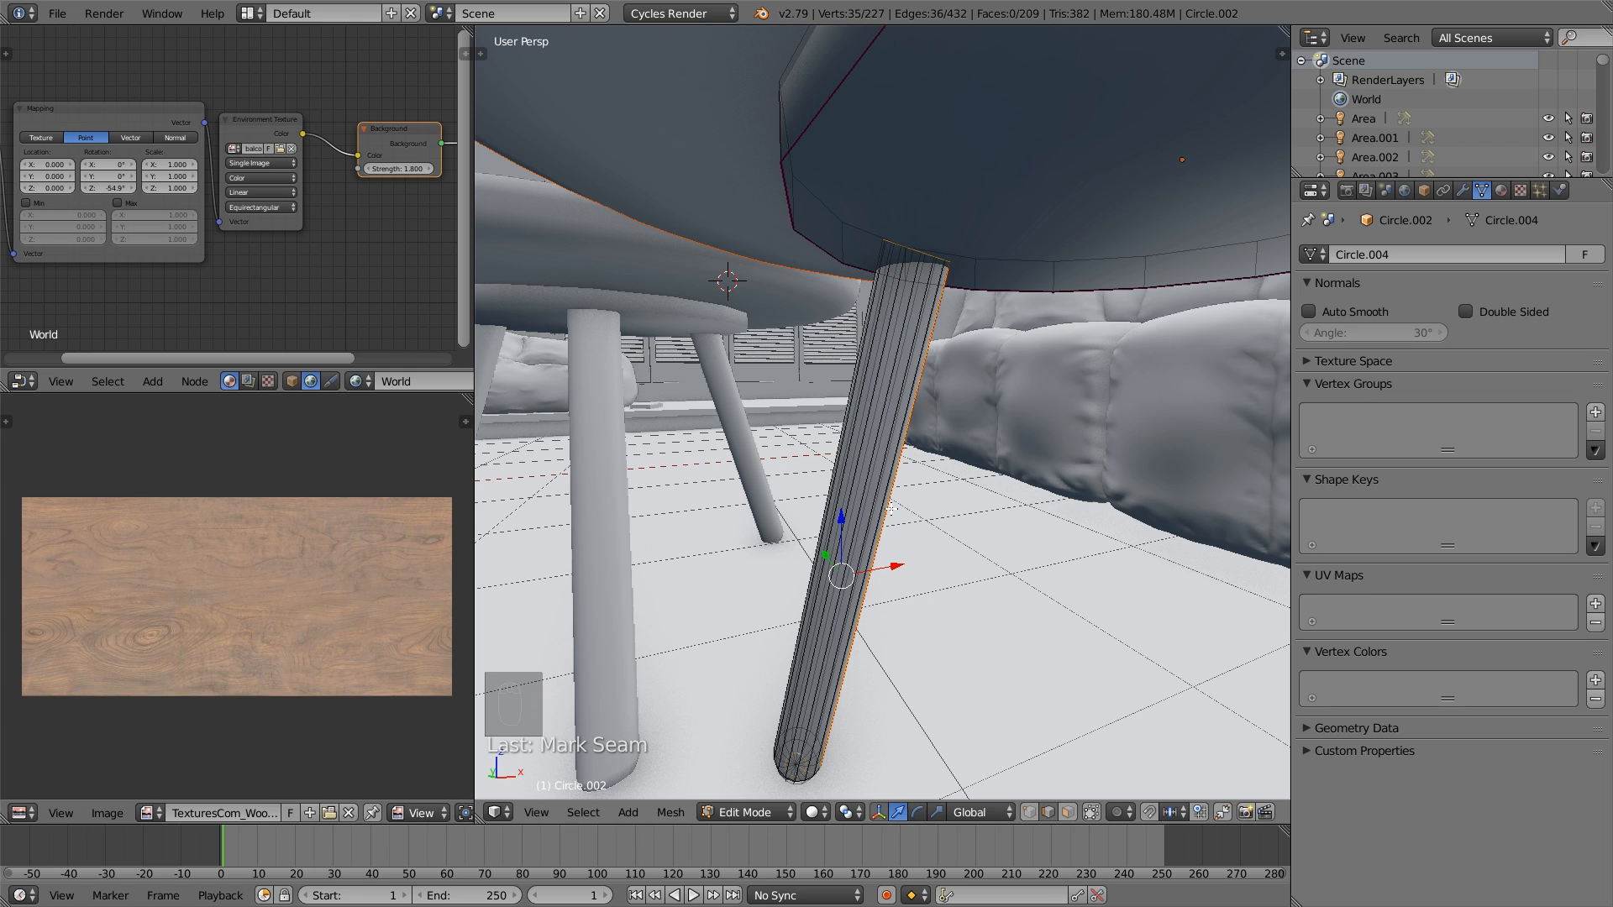
- Mark the selected edges of the coffee table leg as seams and clear the selection
key("ctrl+e")
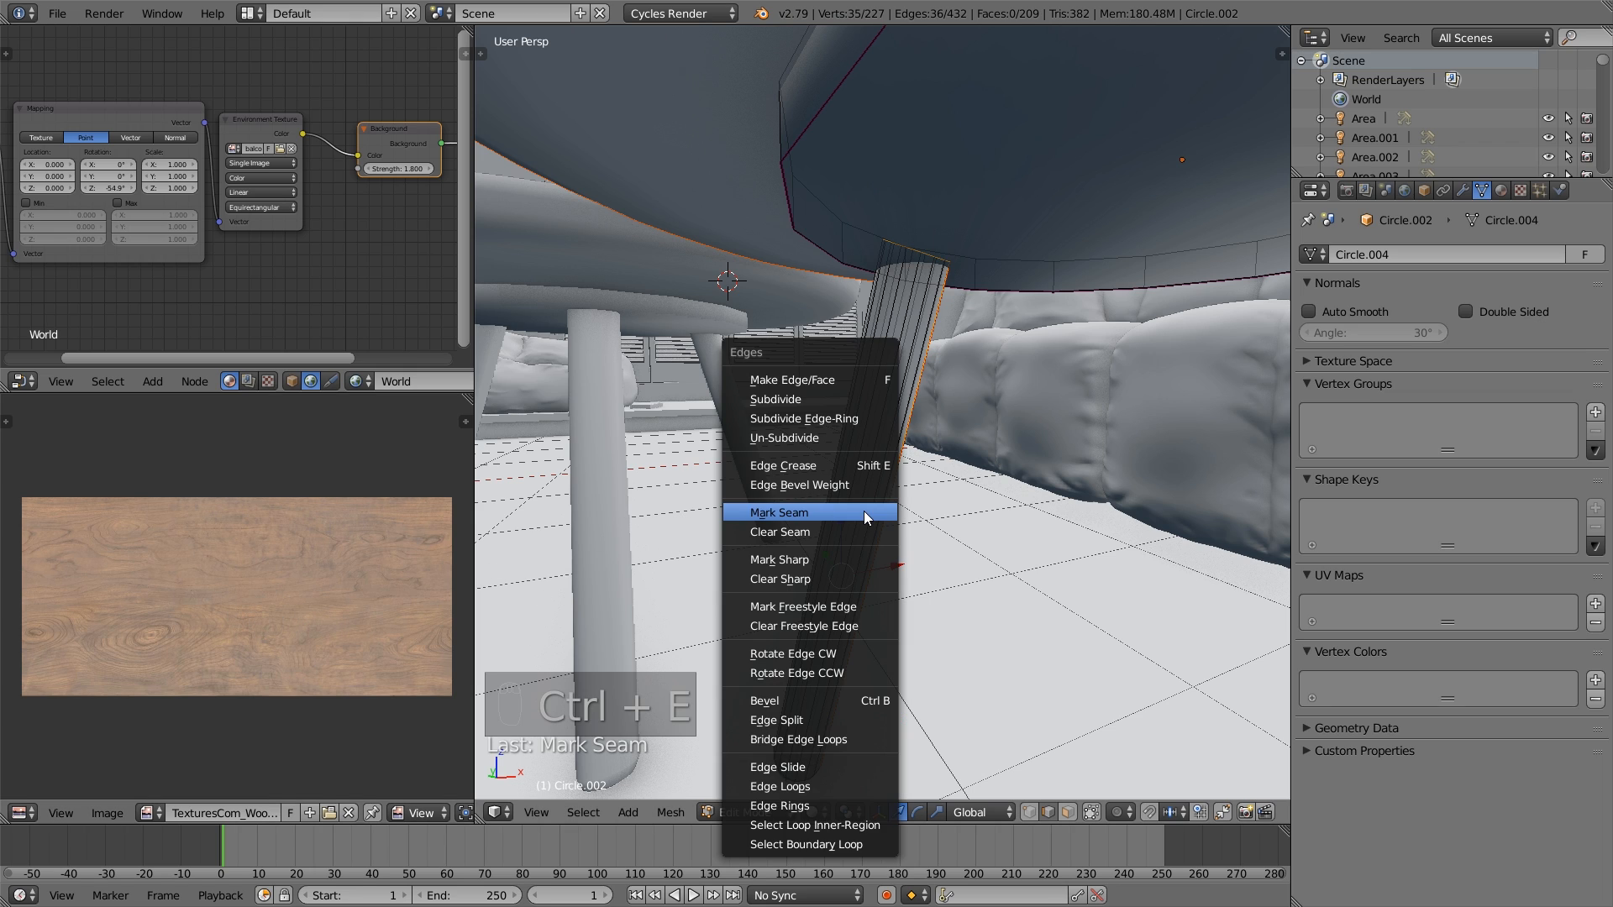
left_click(864, 513)
key("a")
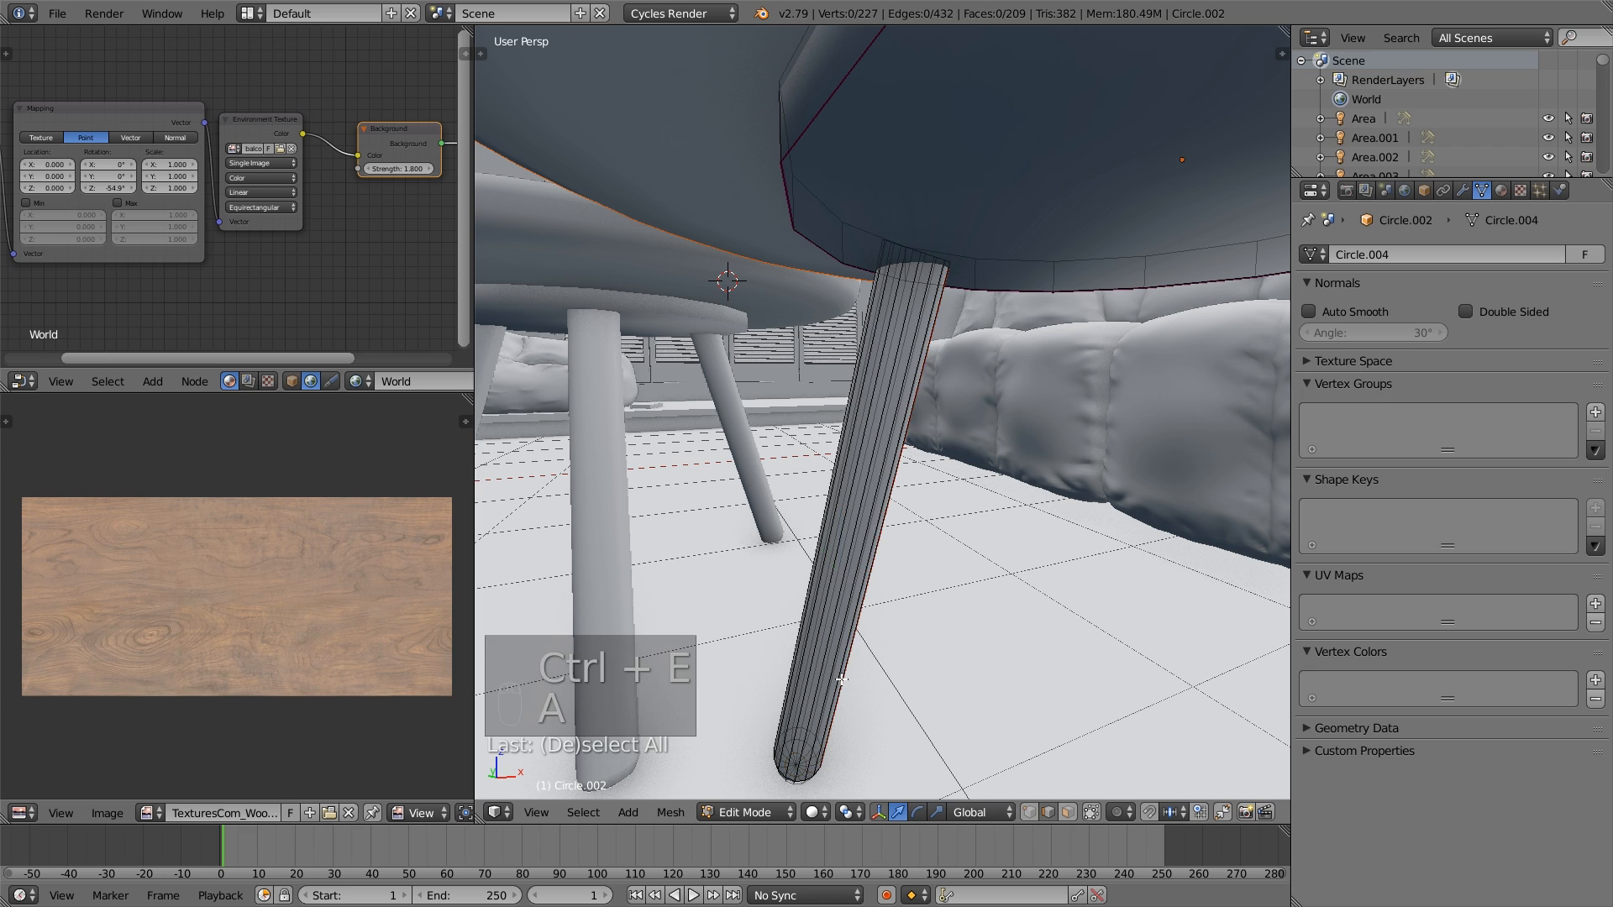
- Select all linked geometry of the seamed coffee table leg and unwrap it
key("a")
key("a")
key("a")
key("l")
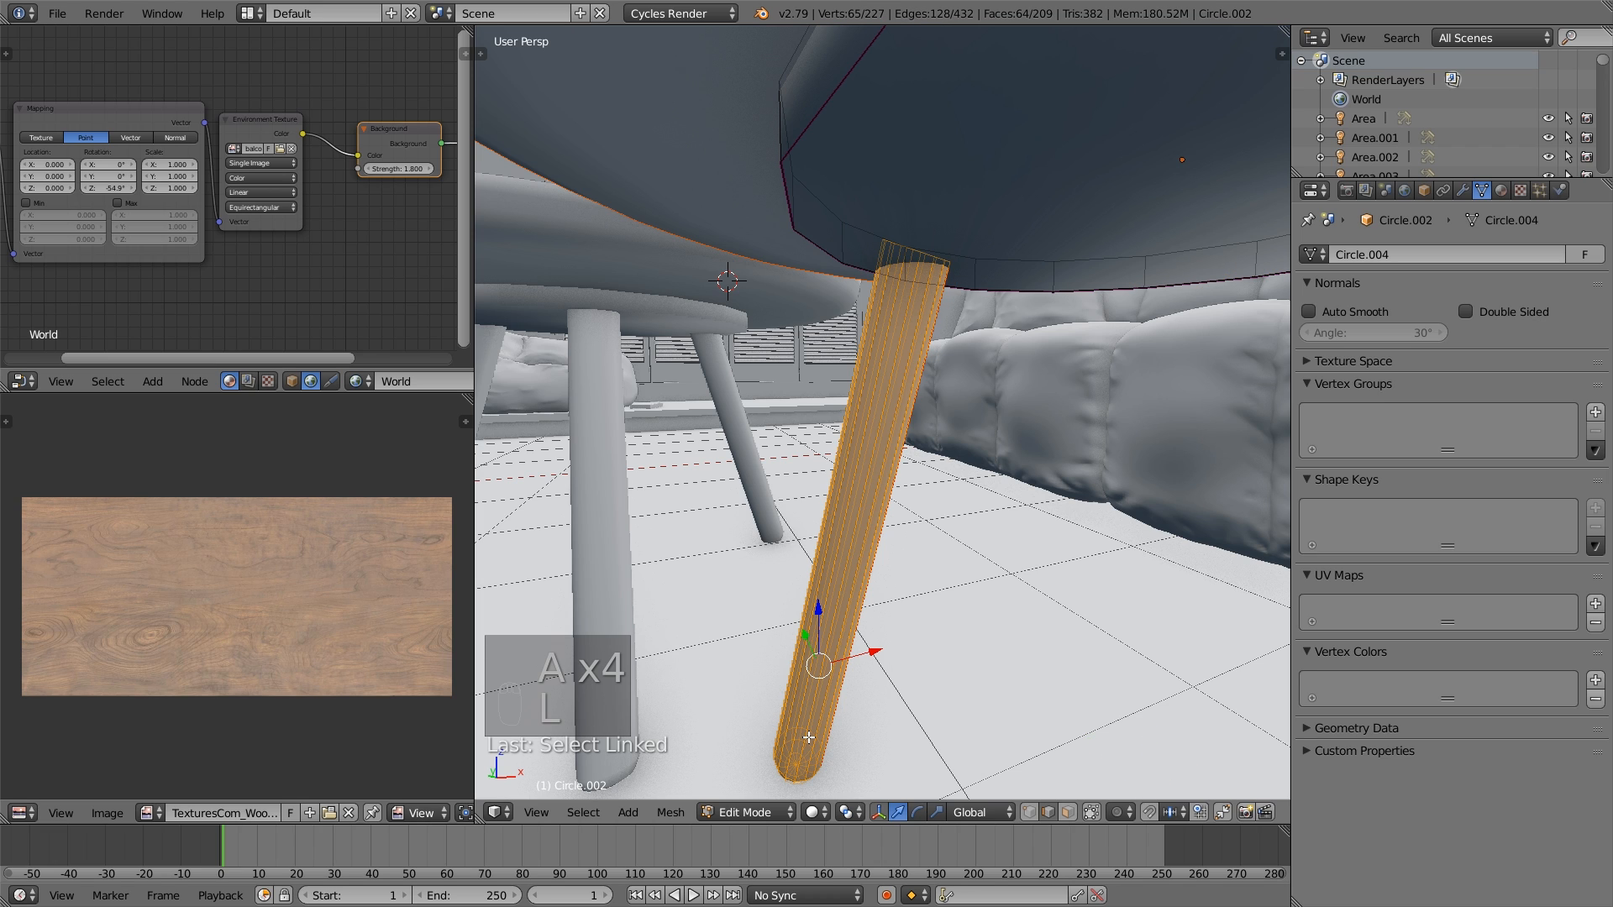
key("u")
left_click(875, 566)
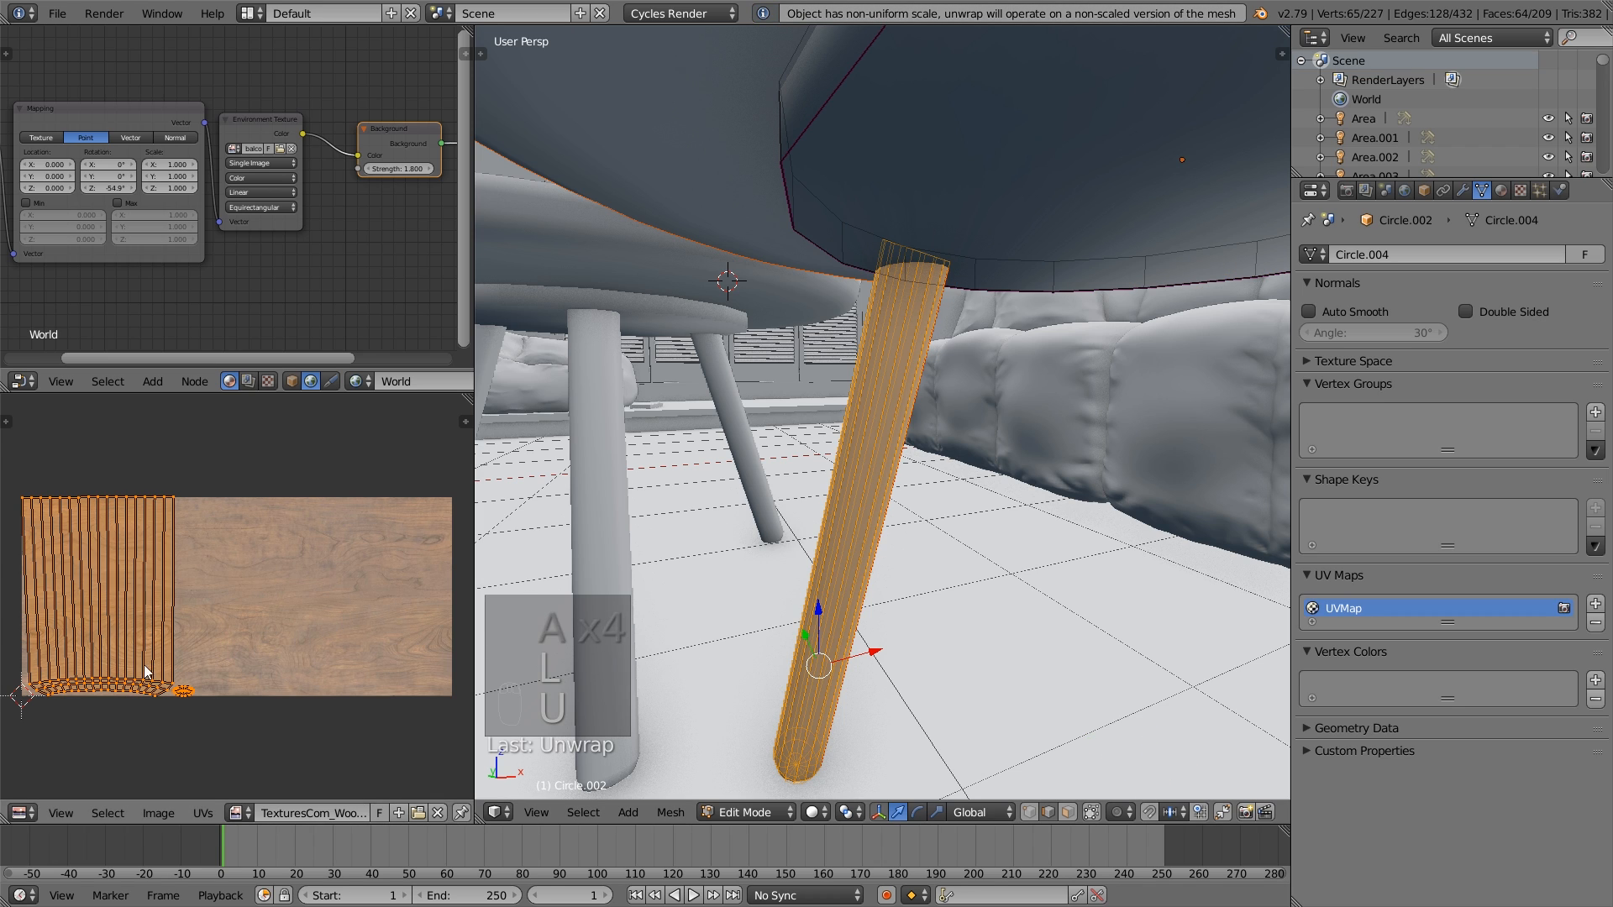
- Rotate the leg's UVs by 90 degrees and move them within the wood texture
type("r")
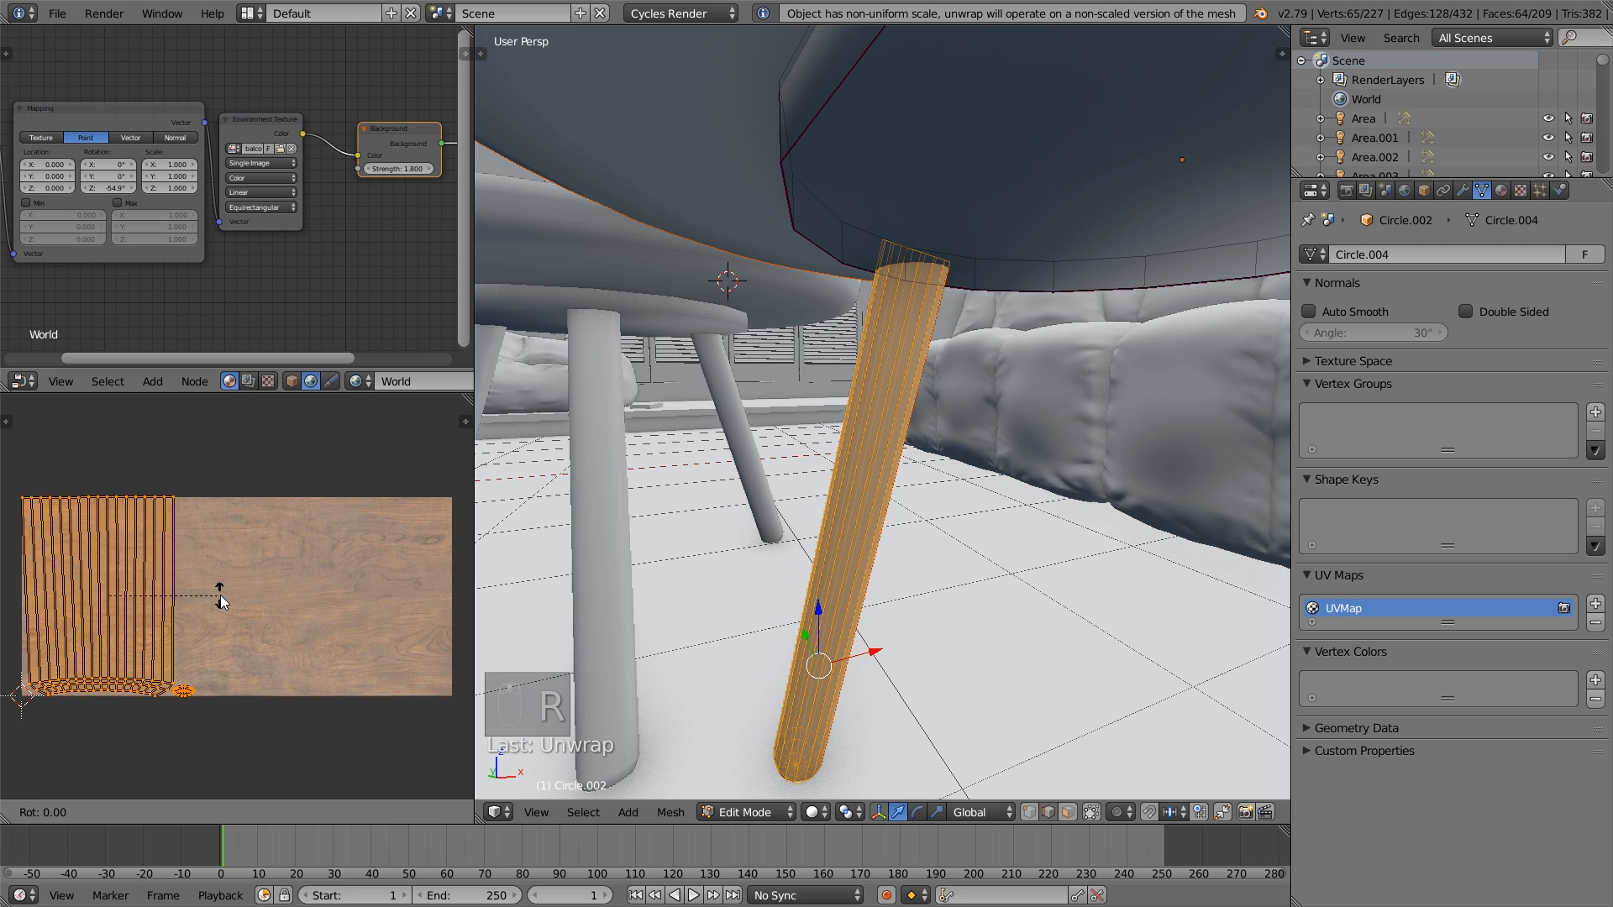
type("90")
key("Return")
key("g")
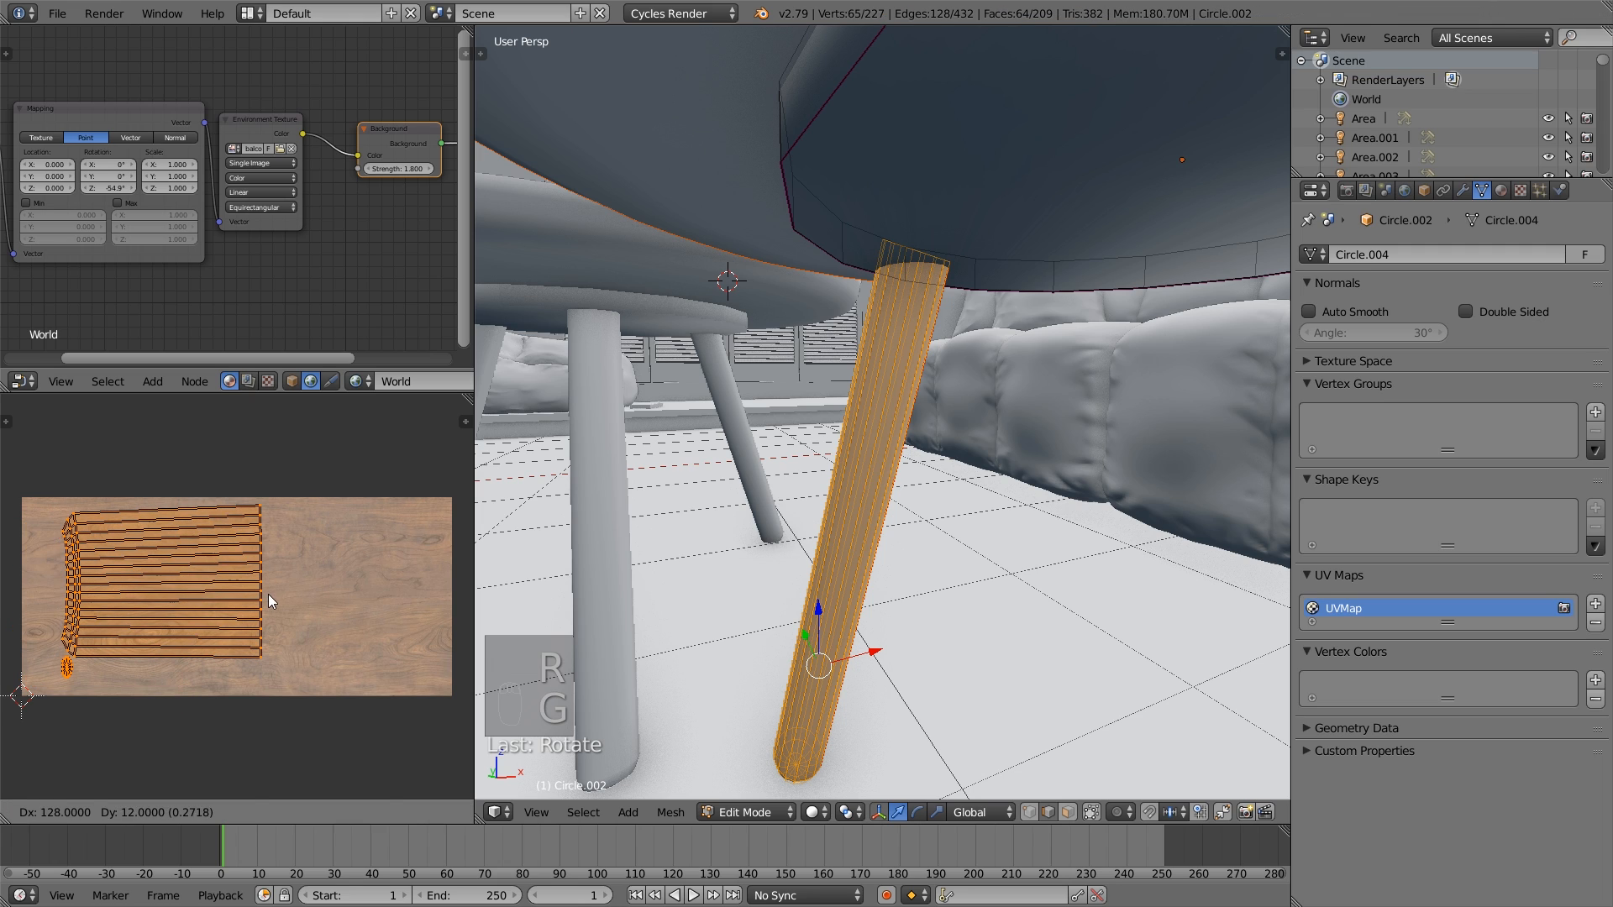
left_click(270, 601)
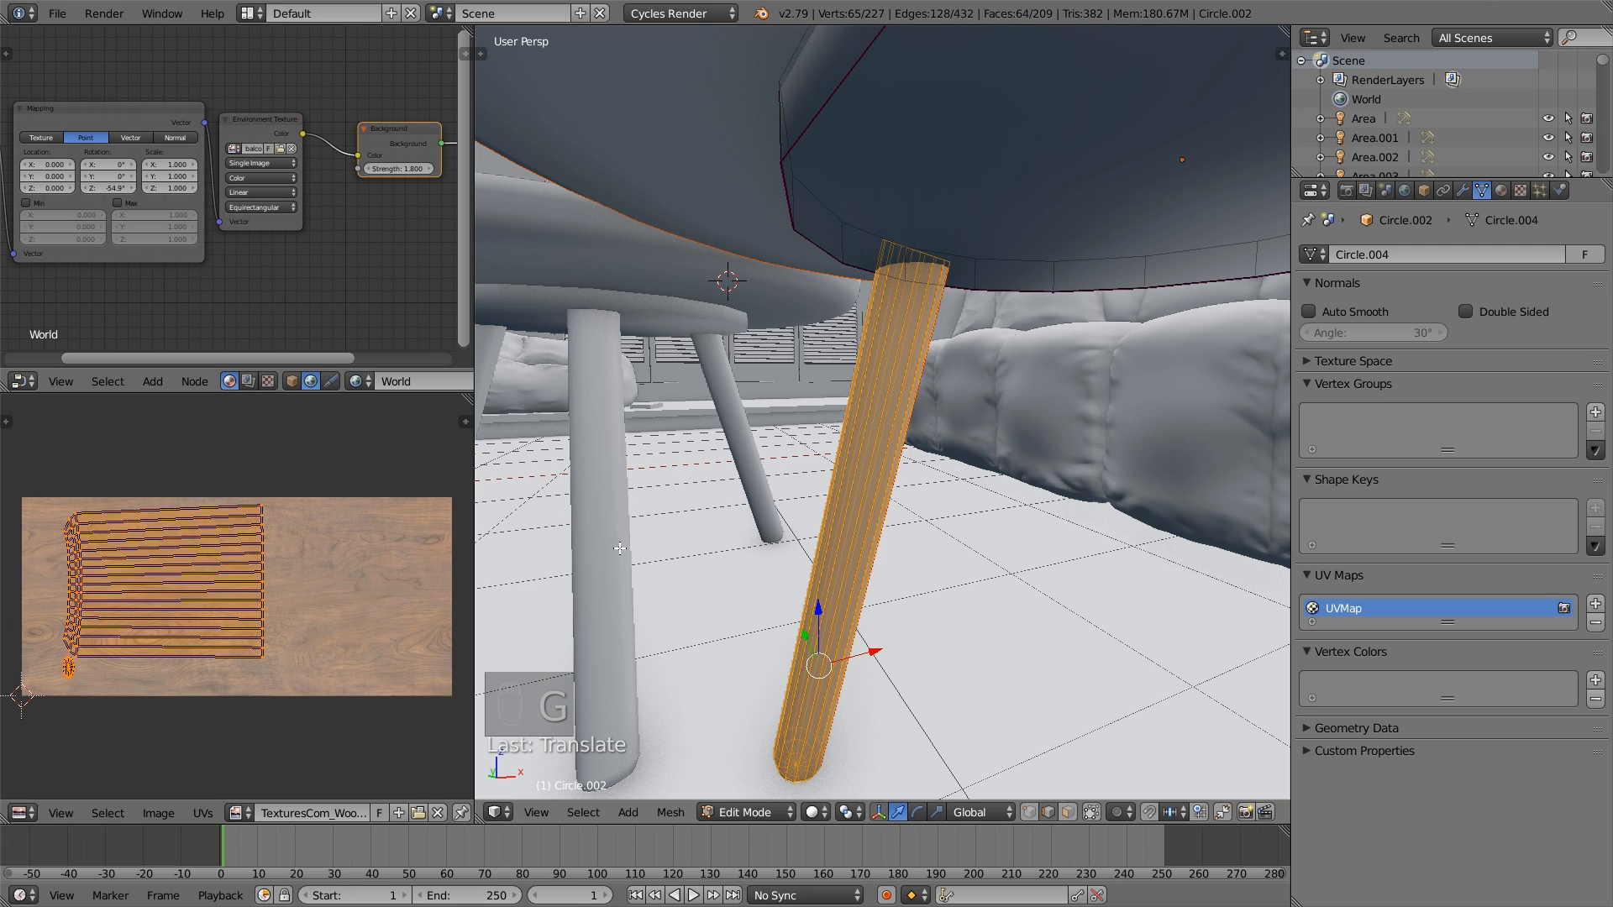
- Select the bottom ring, one lengthwise edge run and the top ring of the second coffee table leg
middle_click_drag(578, 580, 928, 583)
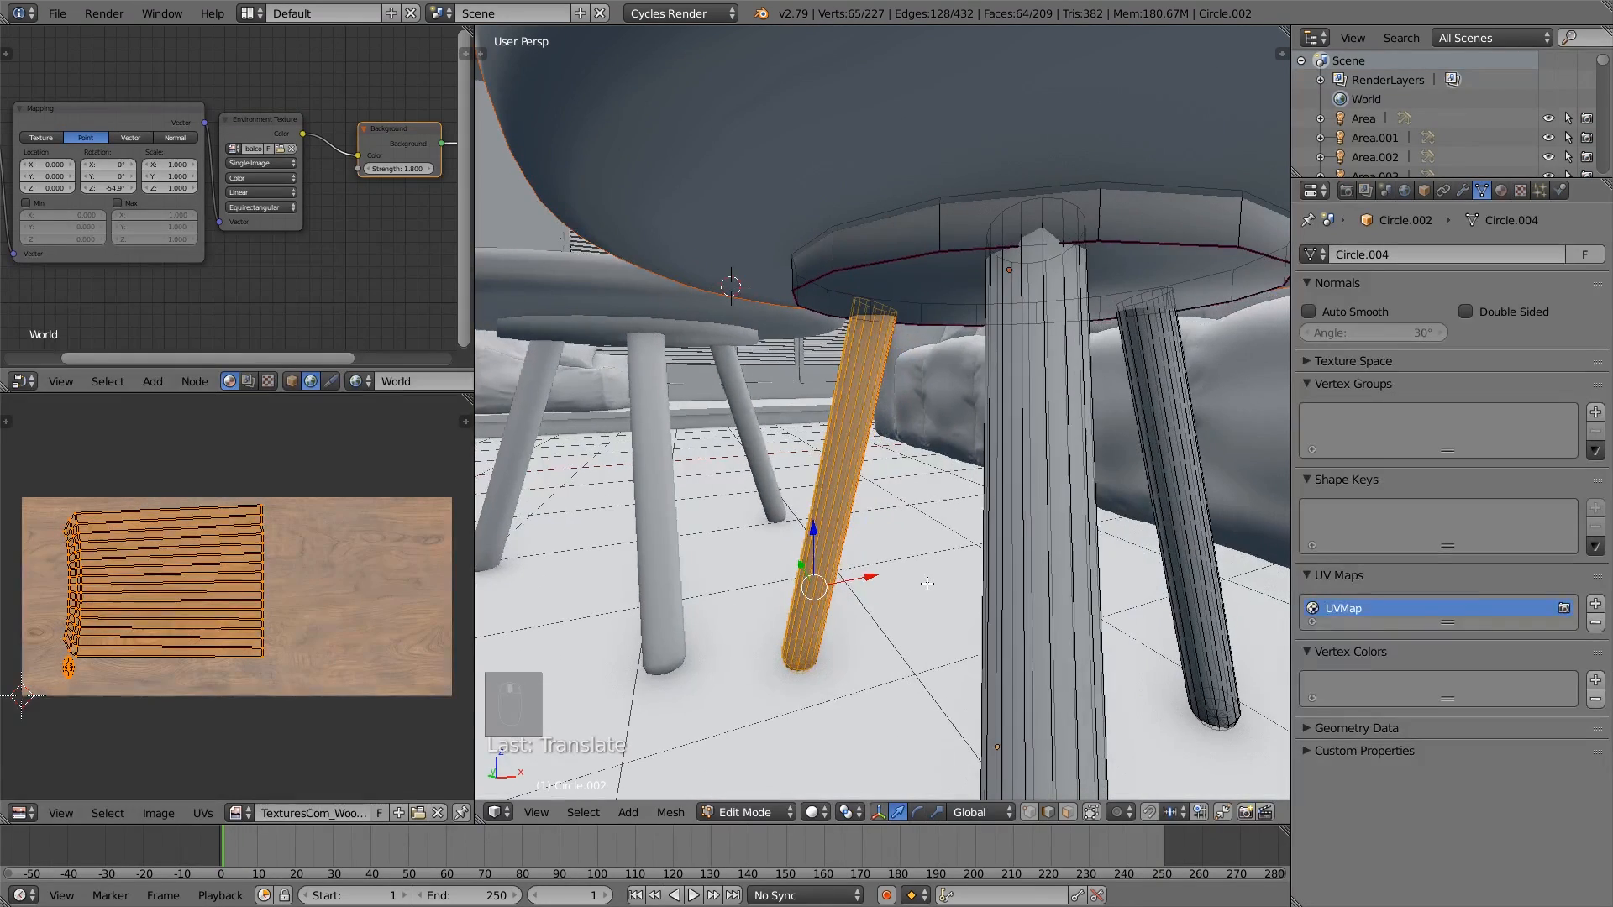
middle_click_drag(1065, 627, 956, 521)
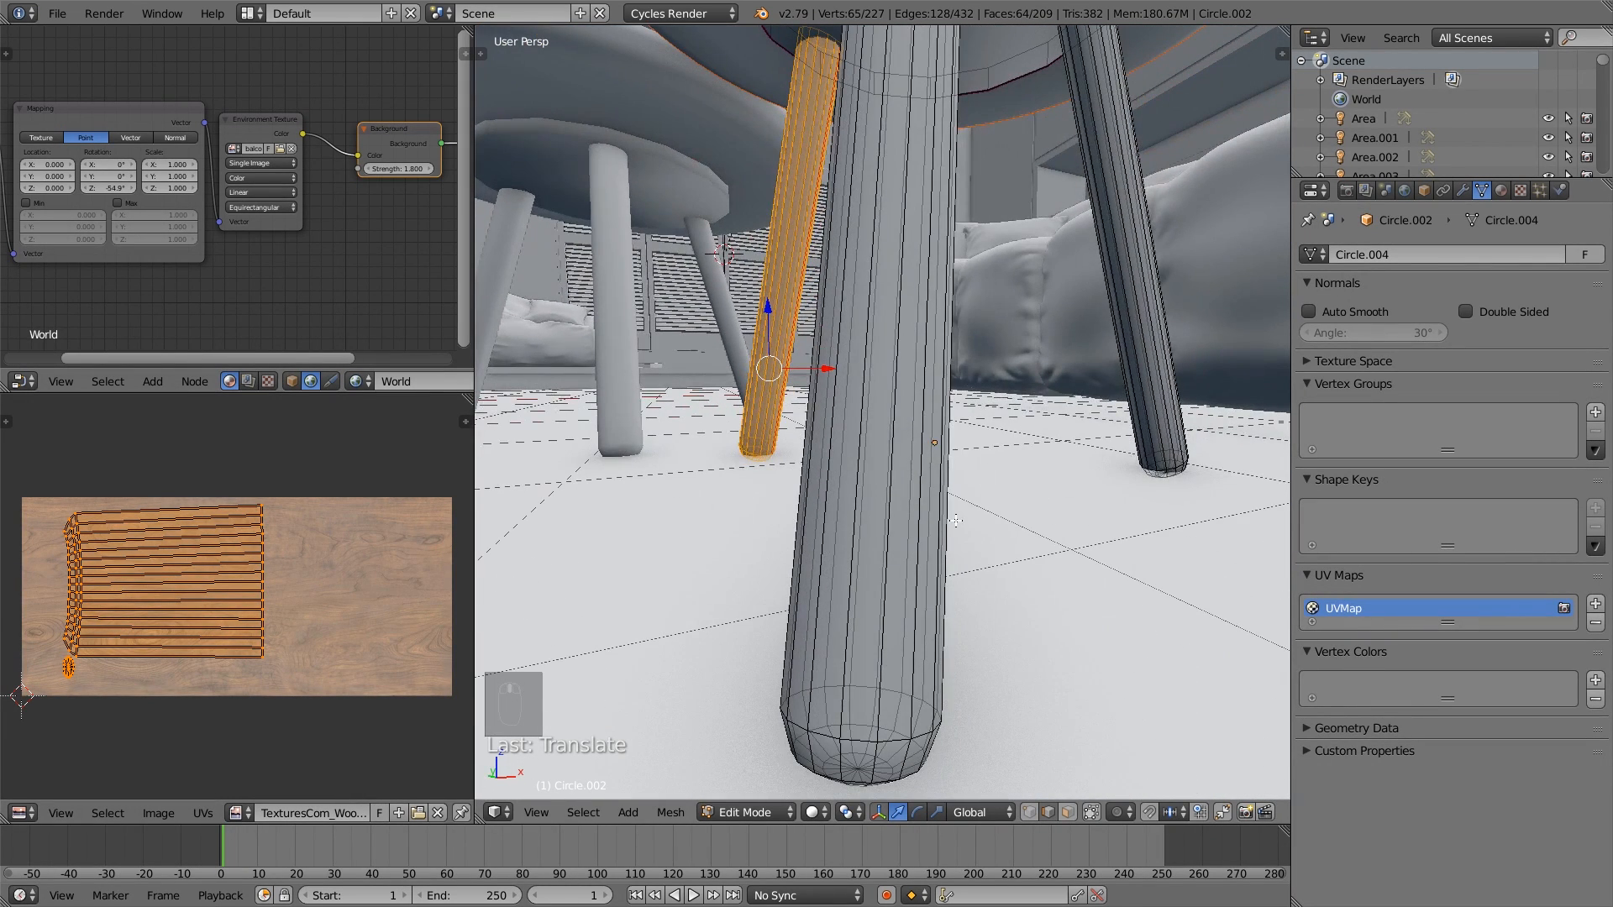
right_click(878, 750, "alt")
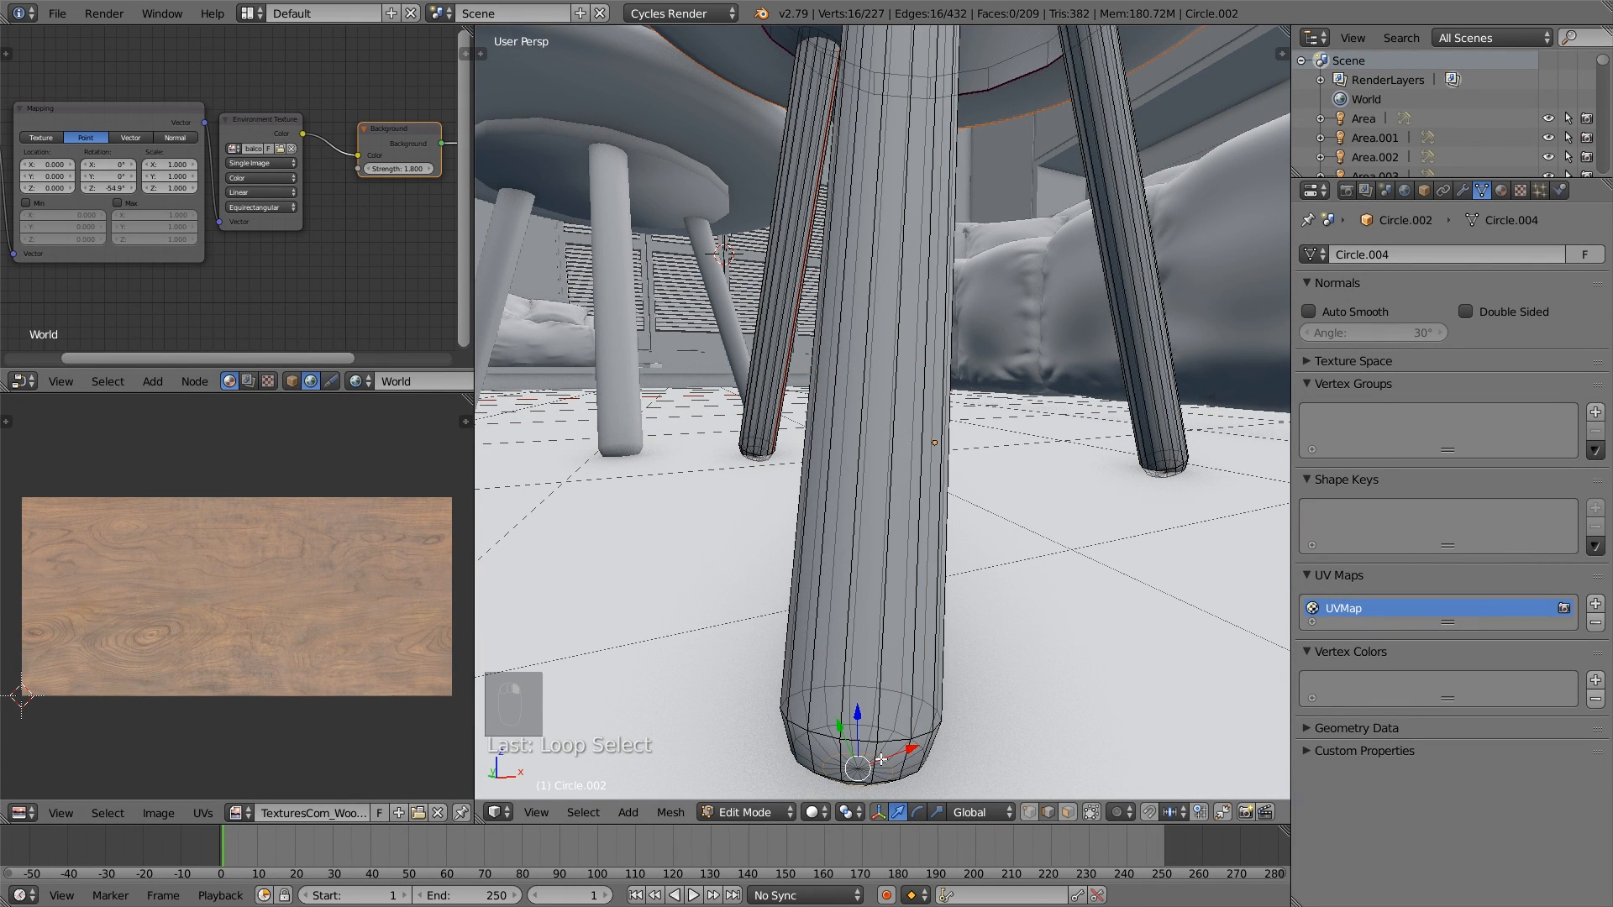
right_click(861, 667, "alt+shift")
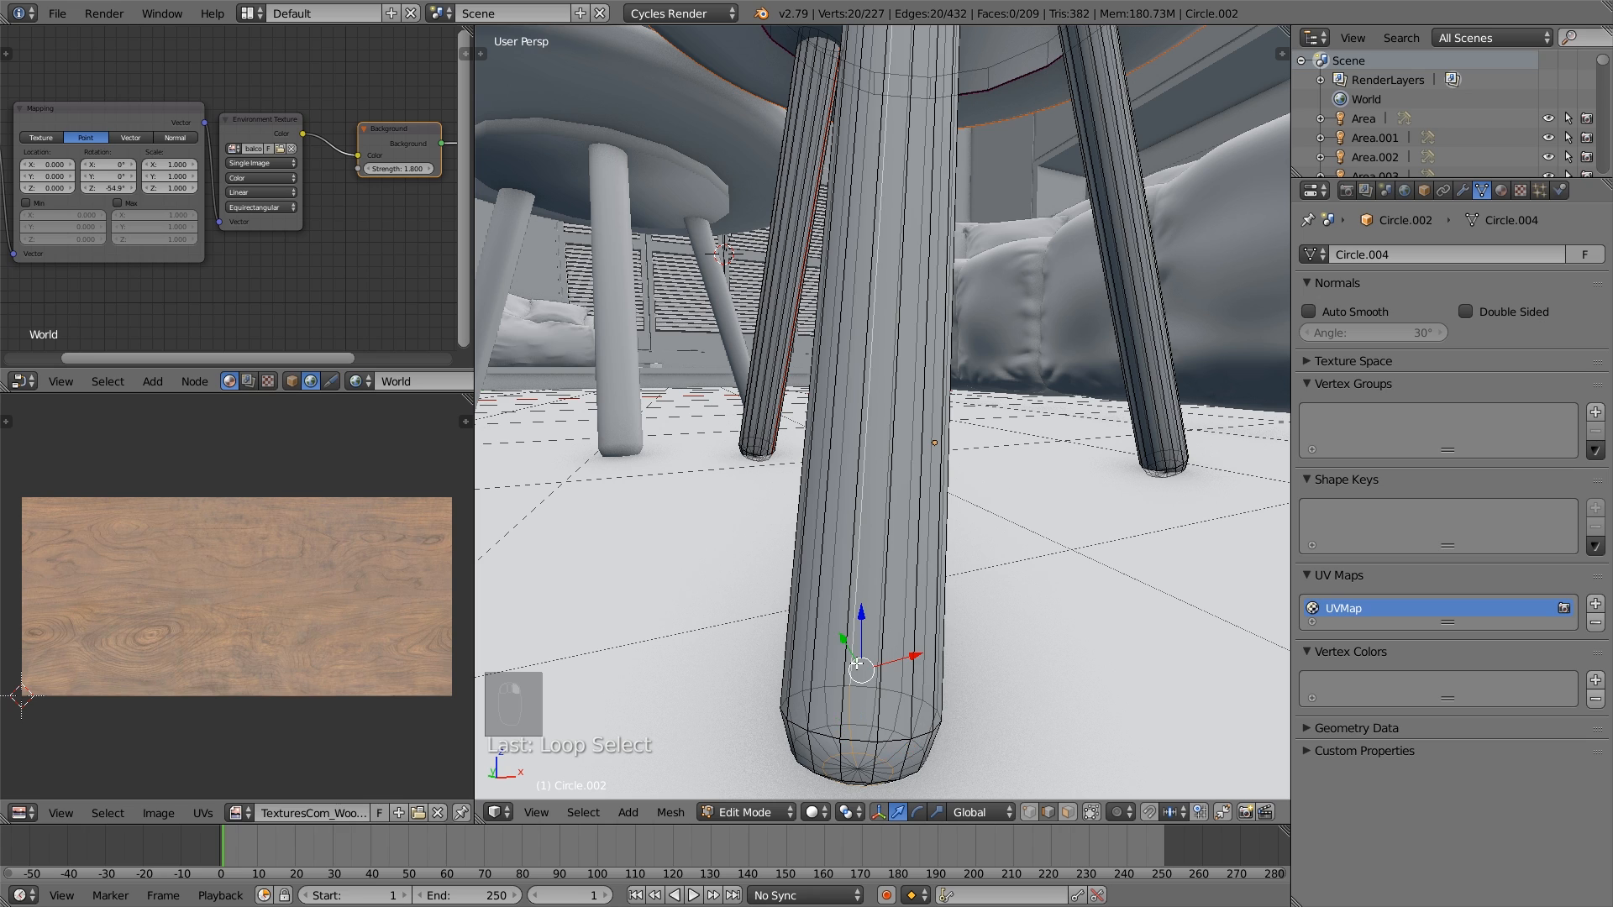
middle_click_drag(890, 111, 847, 424)
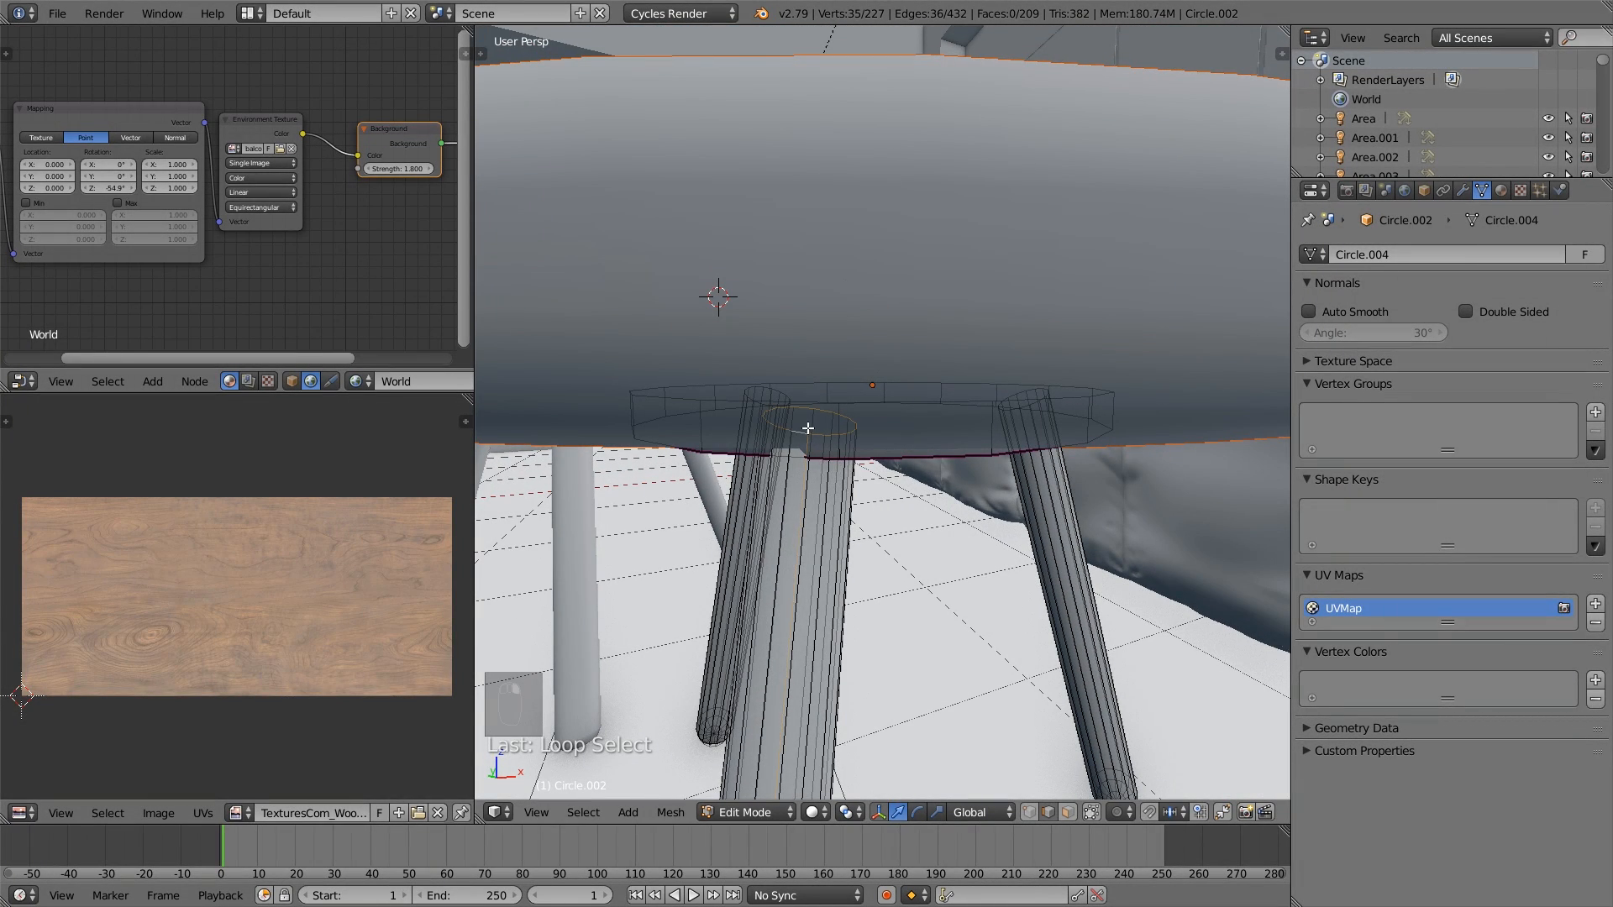
- Add the third leg's bottom ring, a lengthwise edge run and its top ring to the selection, and mark all selected edges as seams
middle_click_drag(1109, 641, 971, 685)
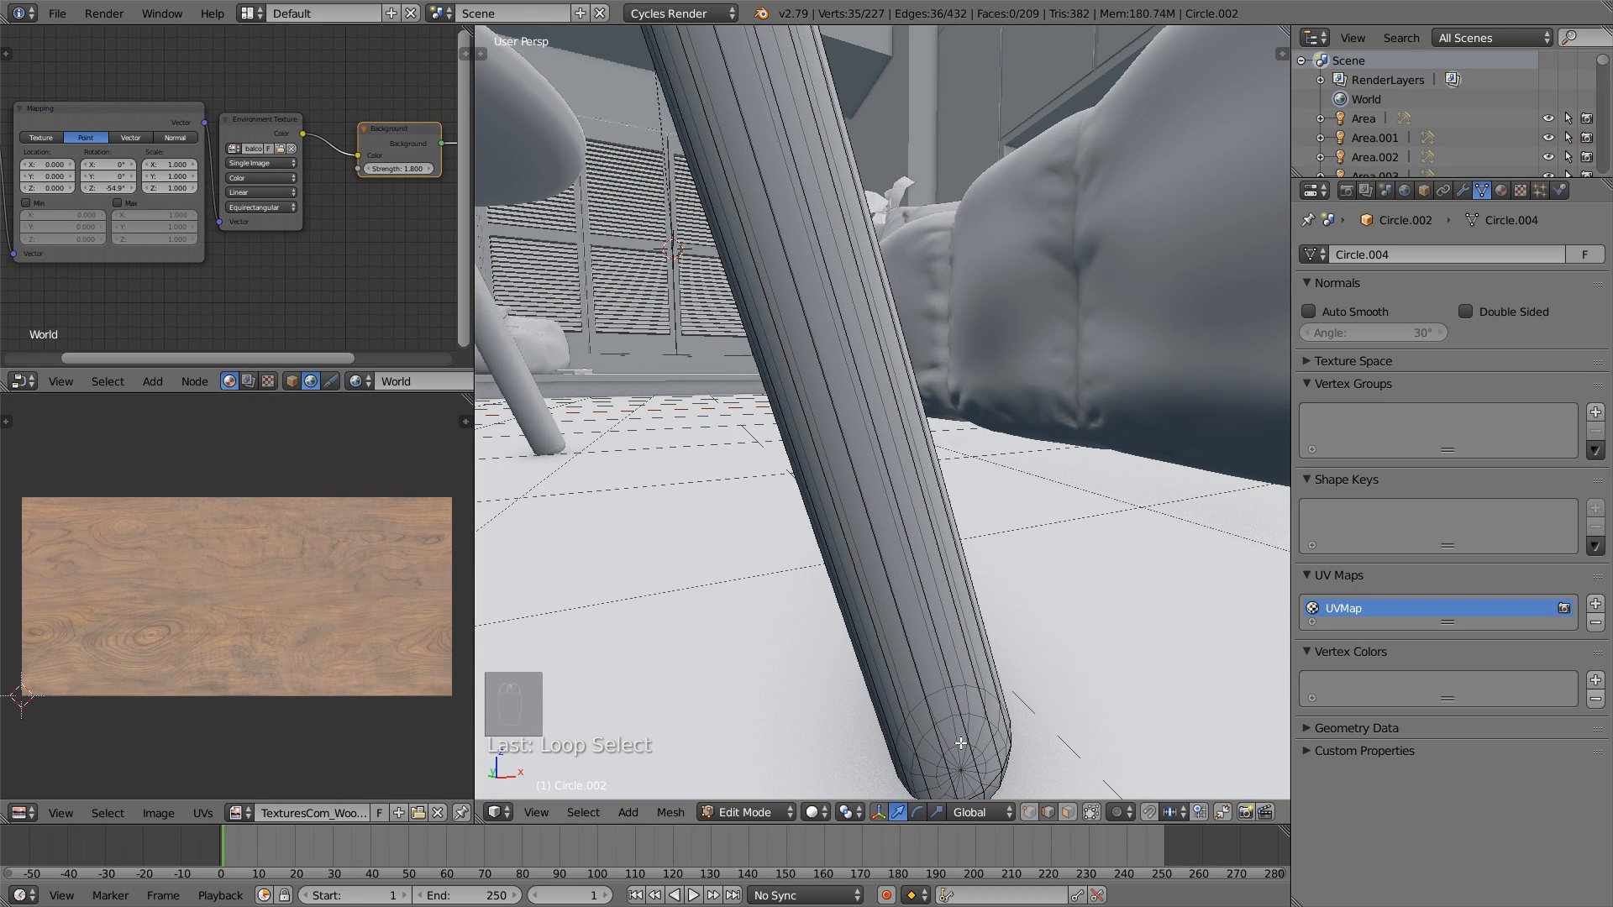
right_click(904, 685, "alt+shift")
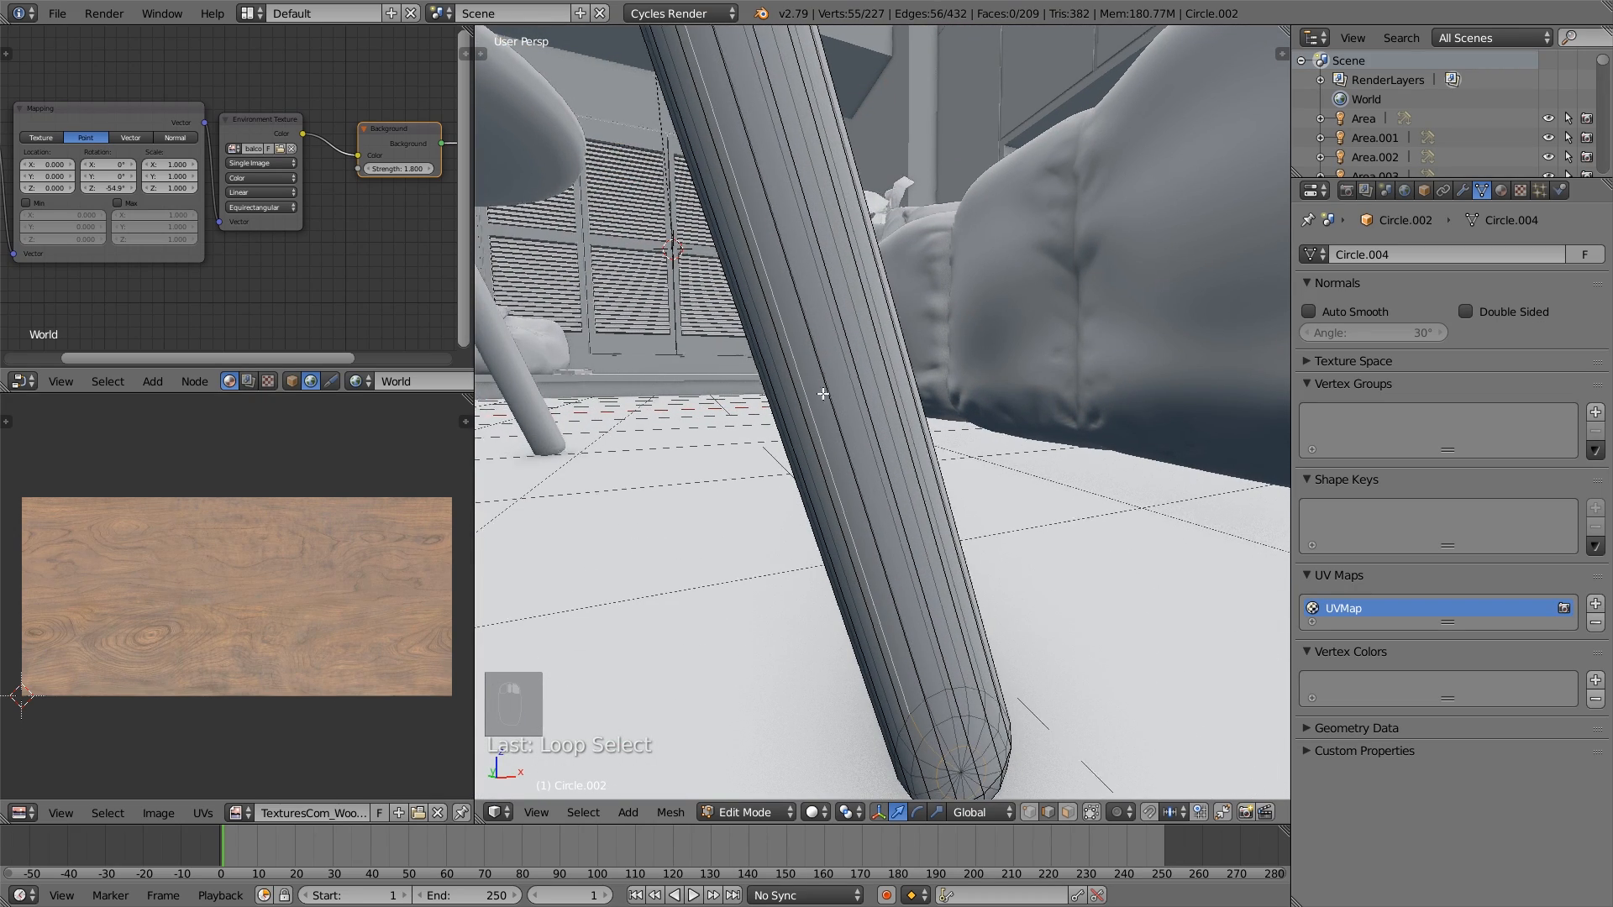
middle_click_drag(824, 395, 932, 122)
right_click(892, 124, "alt+shift")
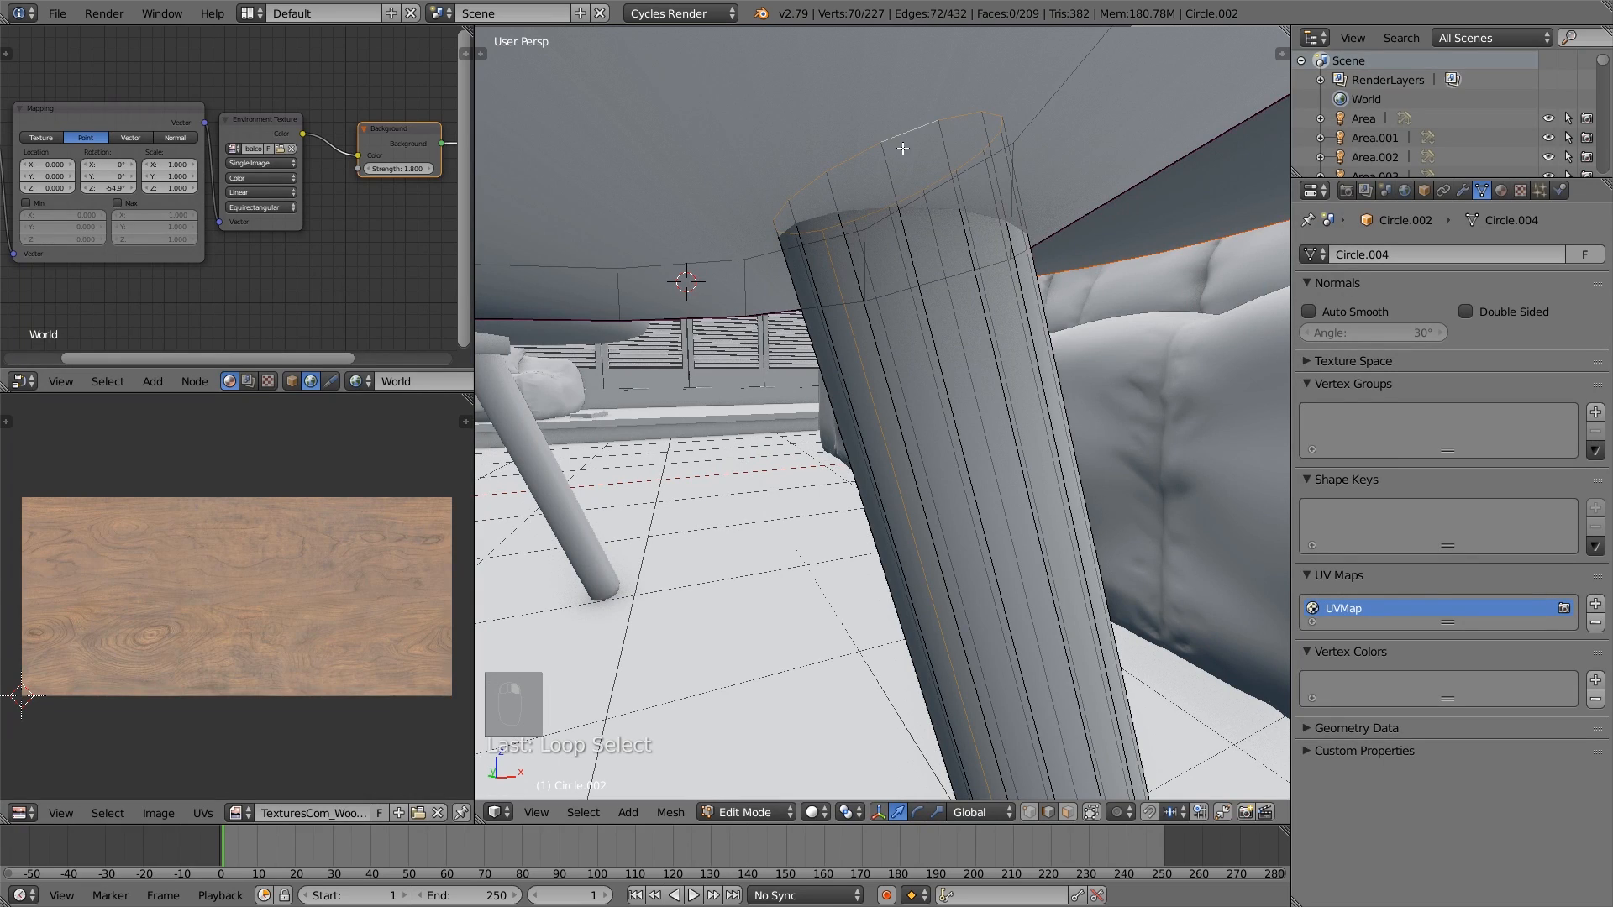
key("ctrl+e")
left_click(889, 183)
- Select all linked geometry of the second and third coffee table legs and unwrap them together
middle_click_drag(889, 183, 1001, 545)
key("a")
key("l")
key("l")
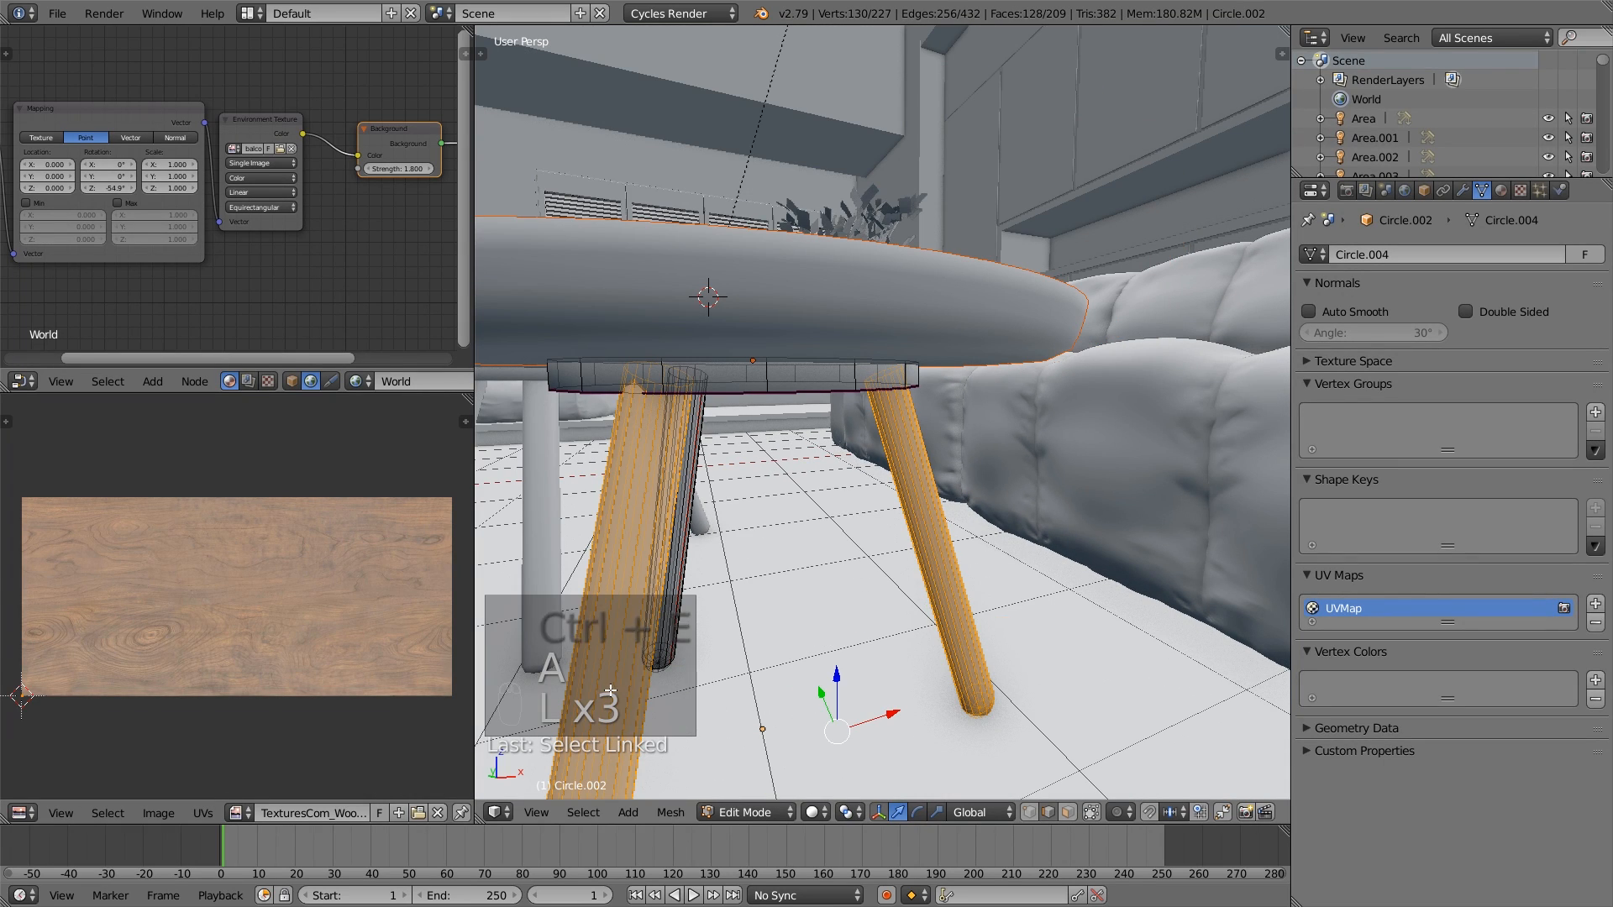
key("l")
key("u")
left_click(619, 682)
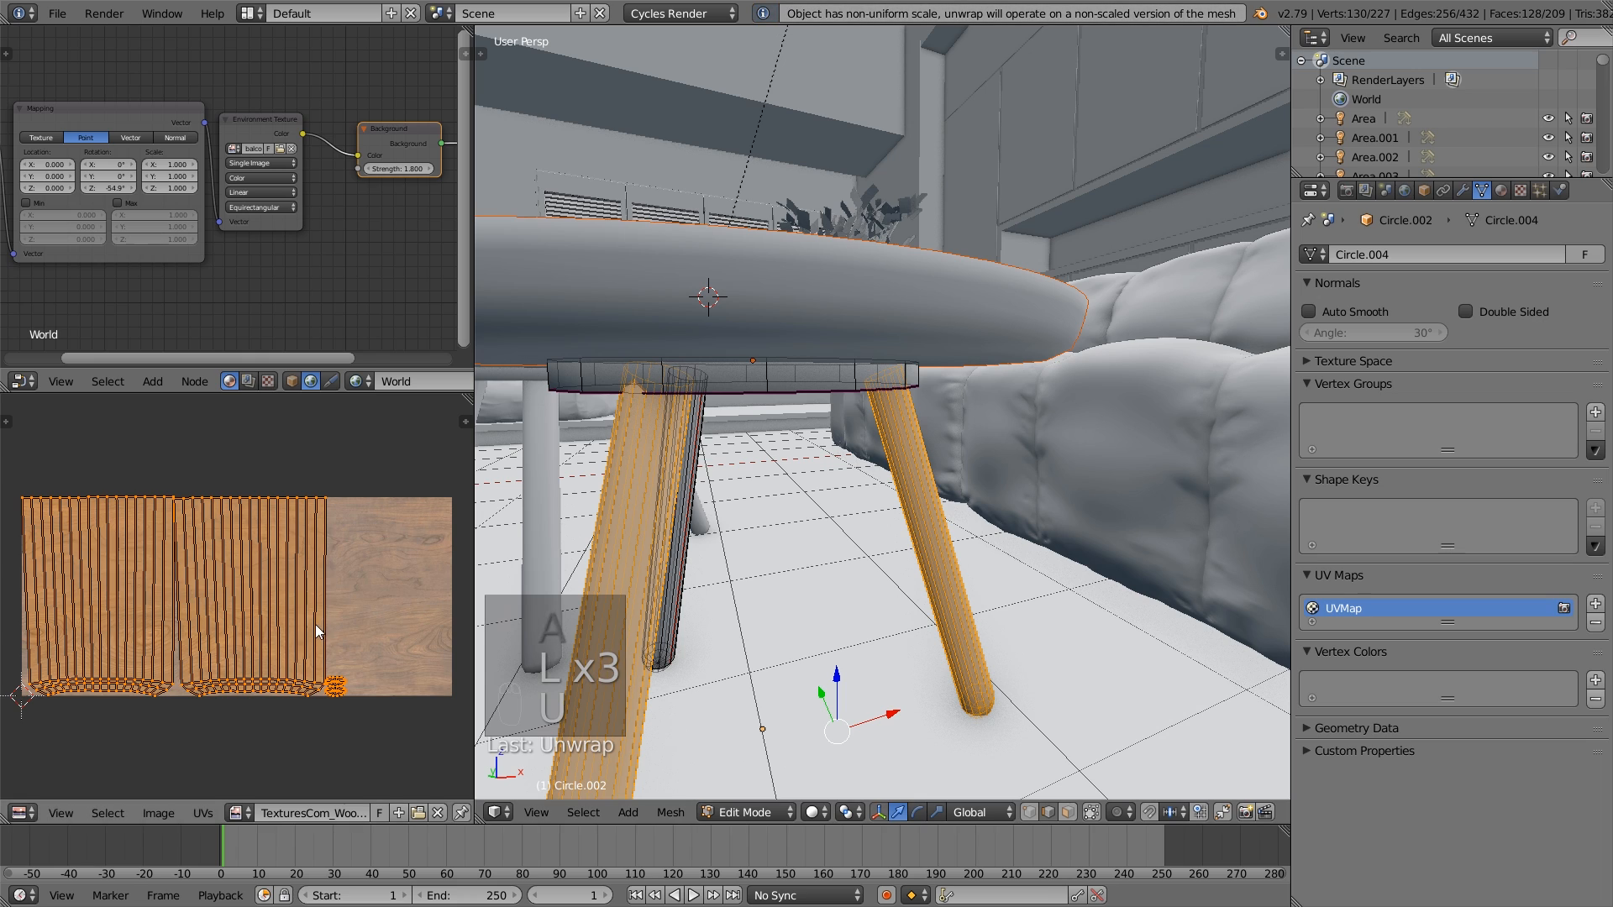
- Rotate the two legs' UV islands so they run along the wood grain and move them over the texture
key("r")
left_click(315, 623)
key("g")
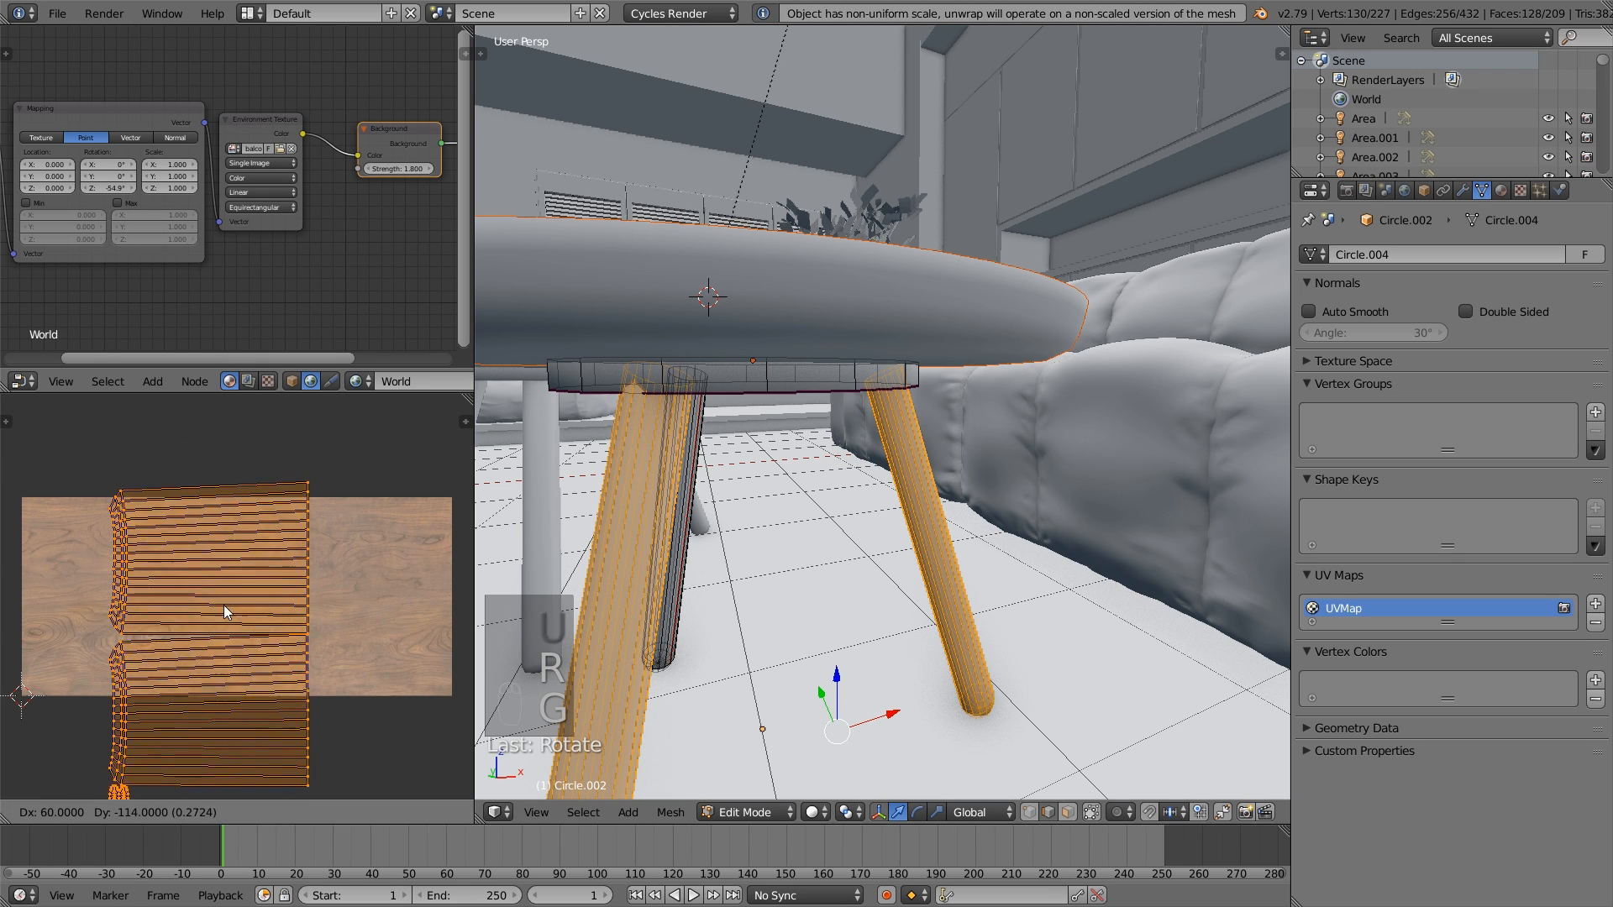
left_click(225, 629)
- Move the UV island overhanging the wood texture's lower edge fully onto the image, deselect everything and leave Edit Mode
key("a")
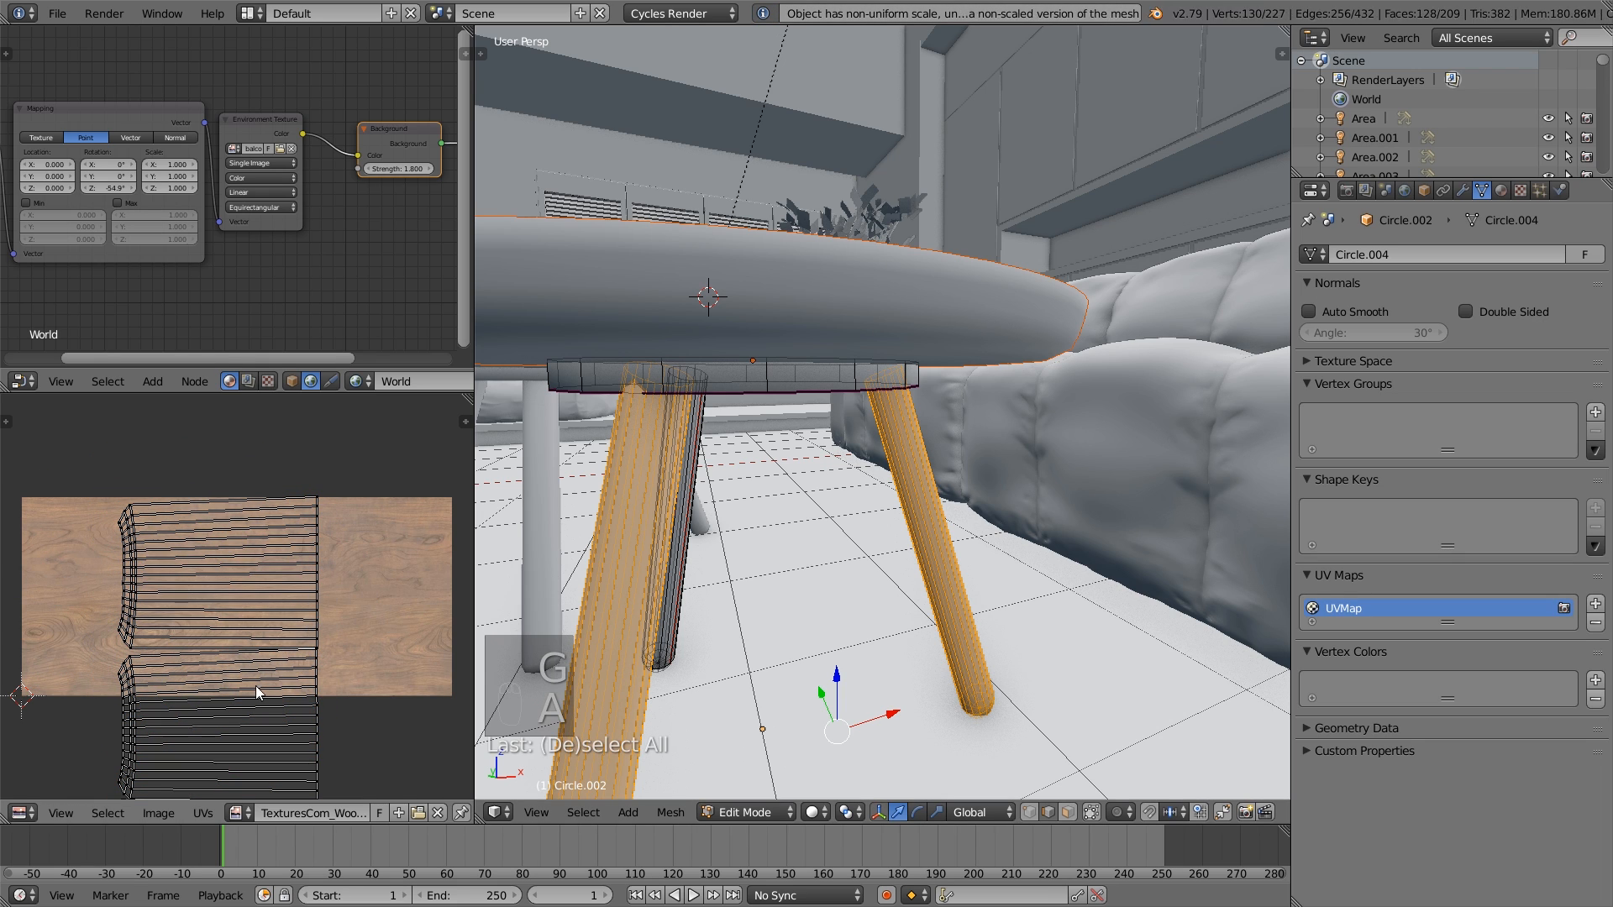
key("l")
key("g")
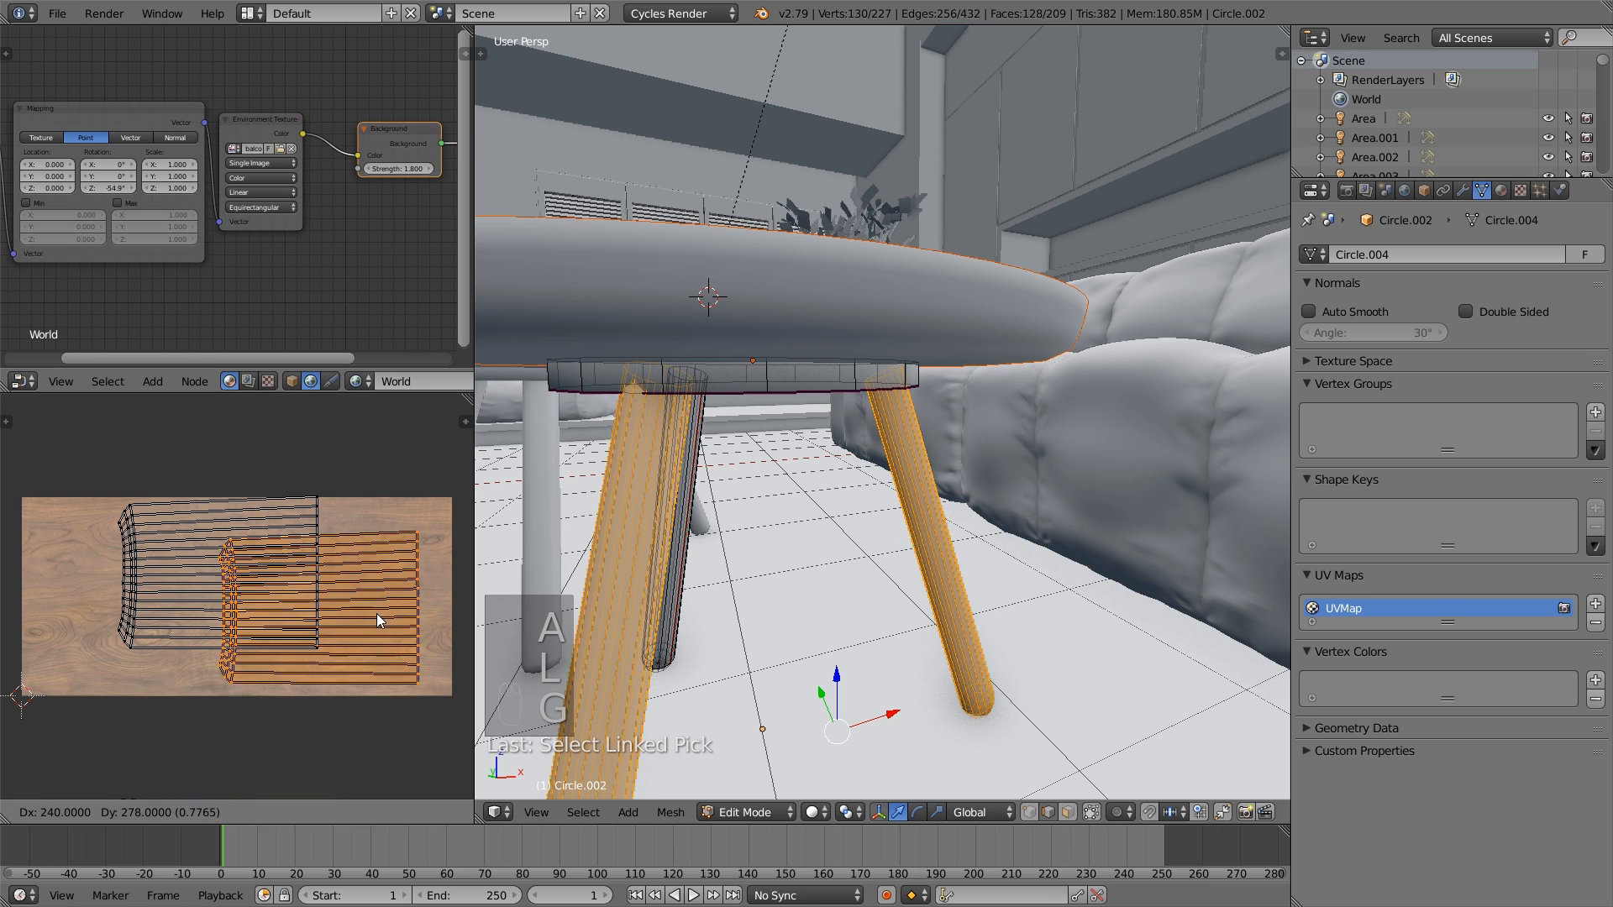
left_click(376, 608)
key("a")
key("Tab")
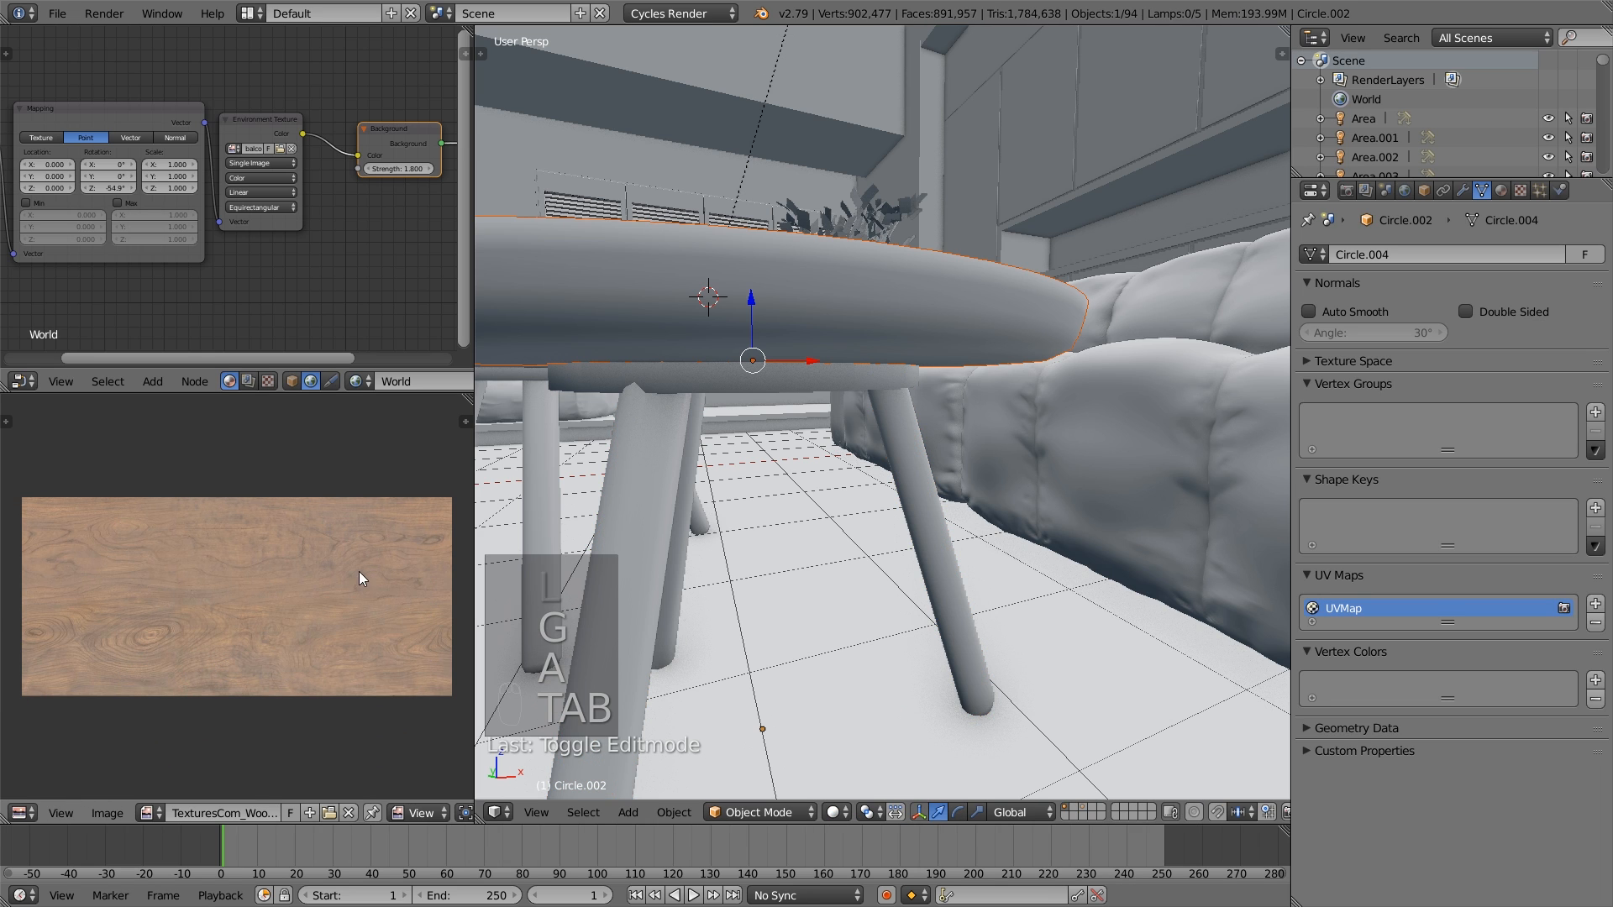
- Select the stool, enter Edit Mode with all its geometry selected and unwrap it with Smart UV Project
scroll(749, 487, "down", 5)
key("a")
middle_click_drag(721, 477, 914, 491)
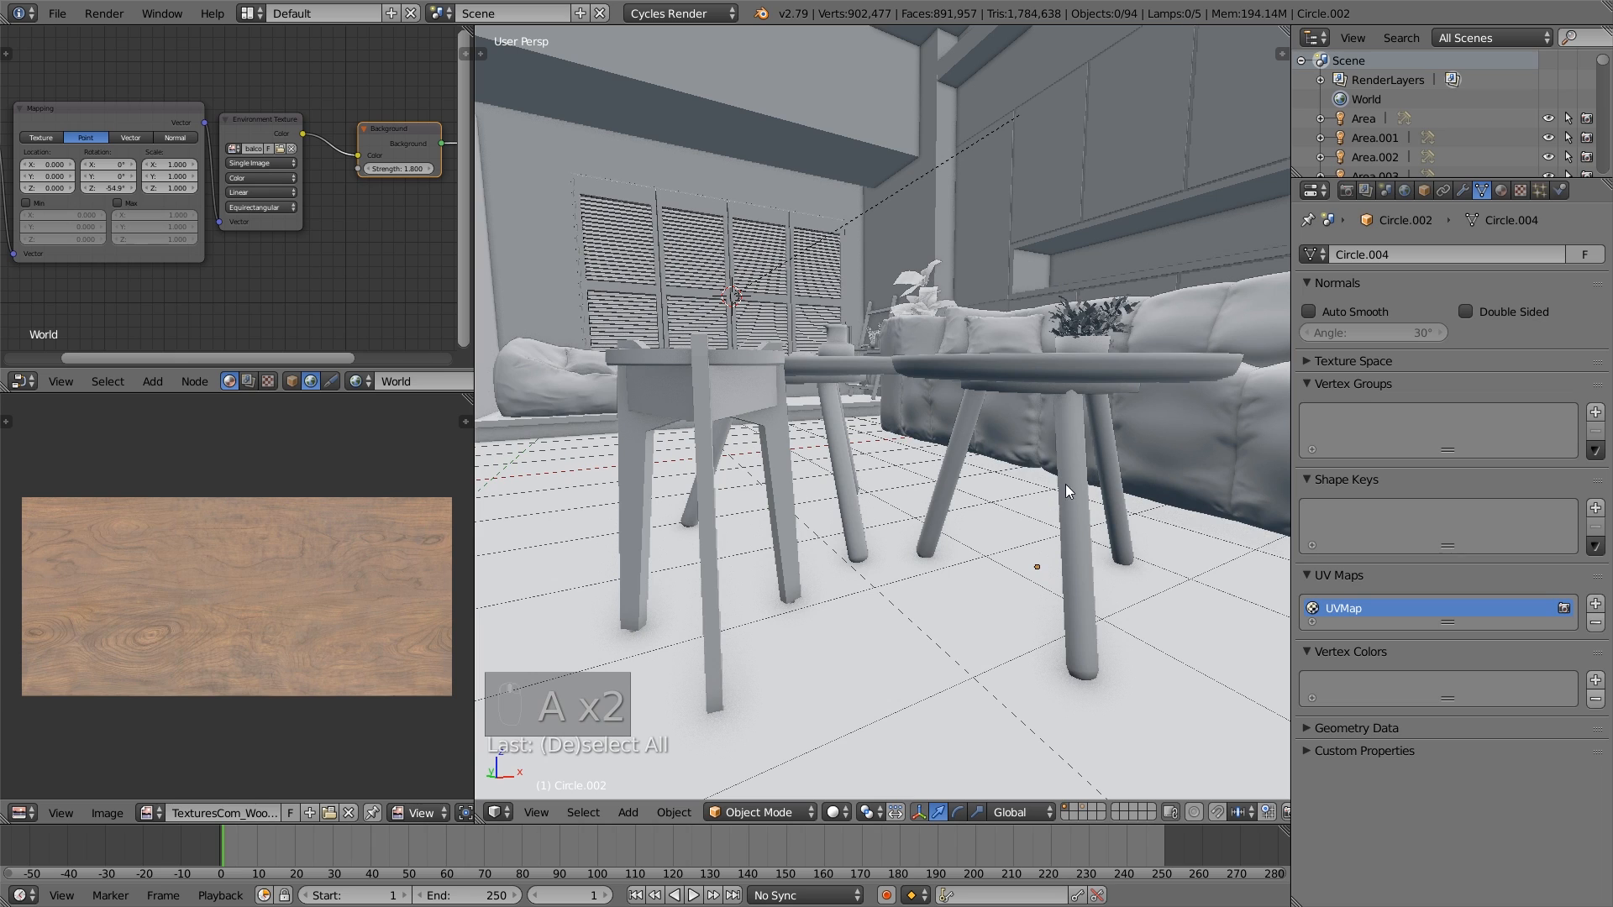
right_click(702, 472)
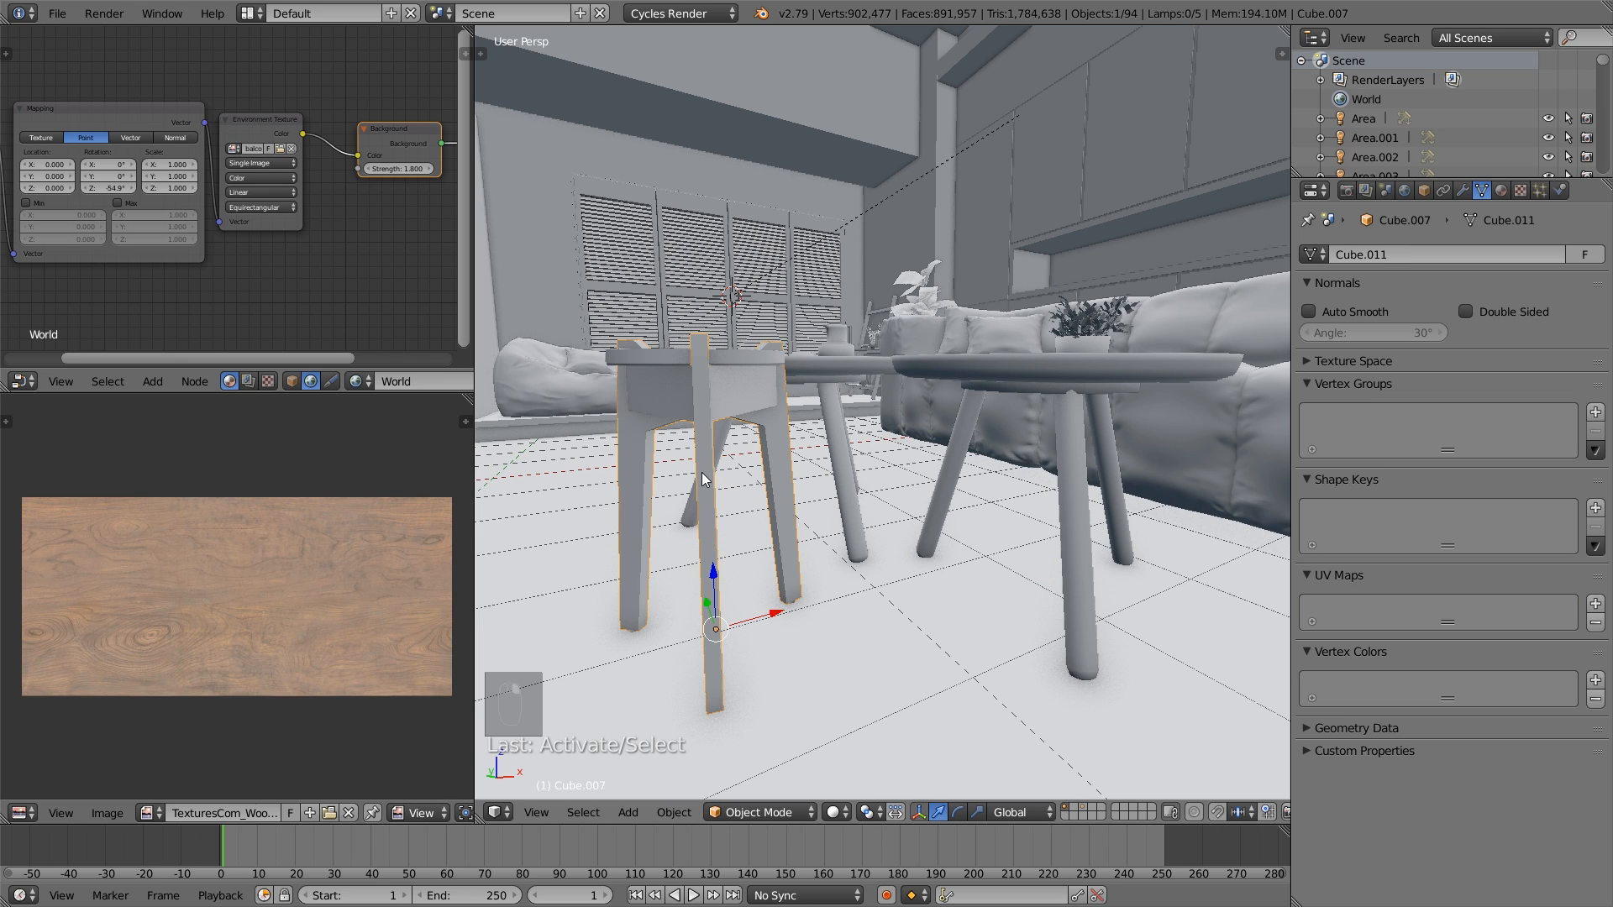
middle_click_drag(901, 456, 965, 476)
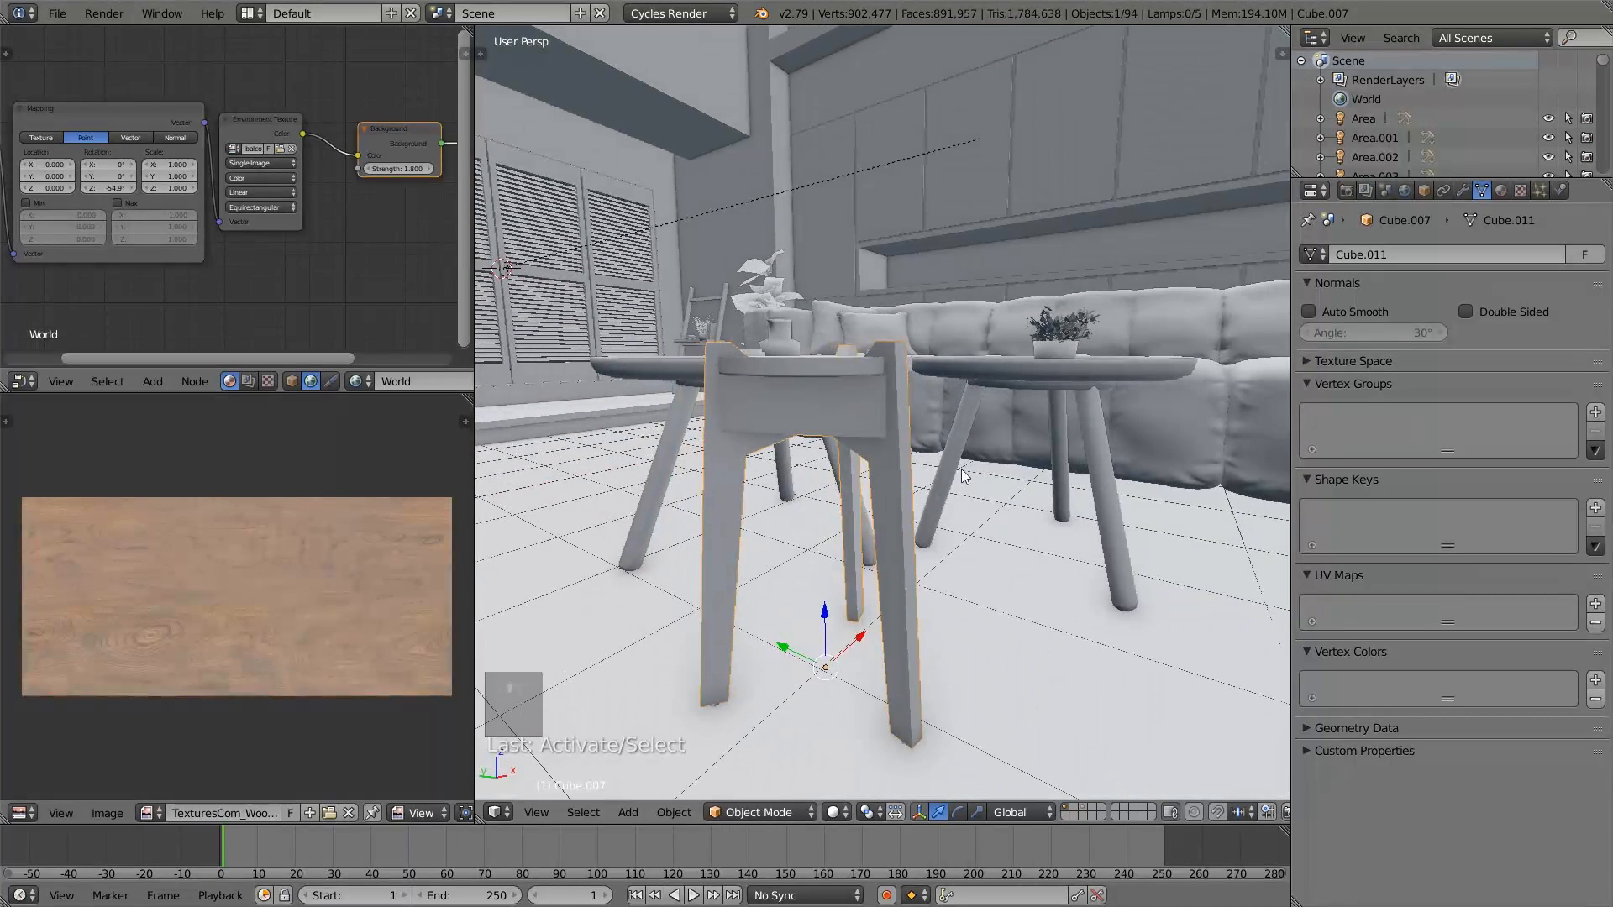
key("Tab")
key("a")
key("a")
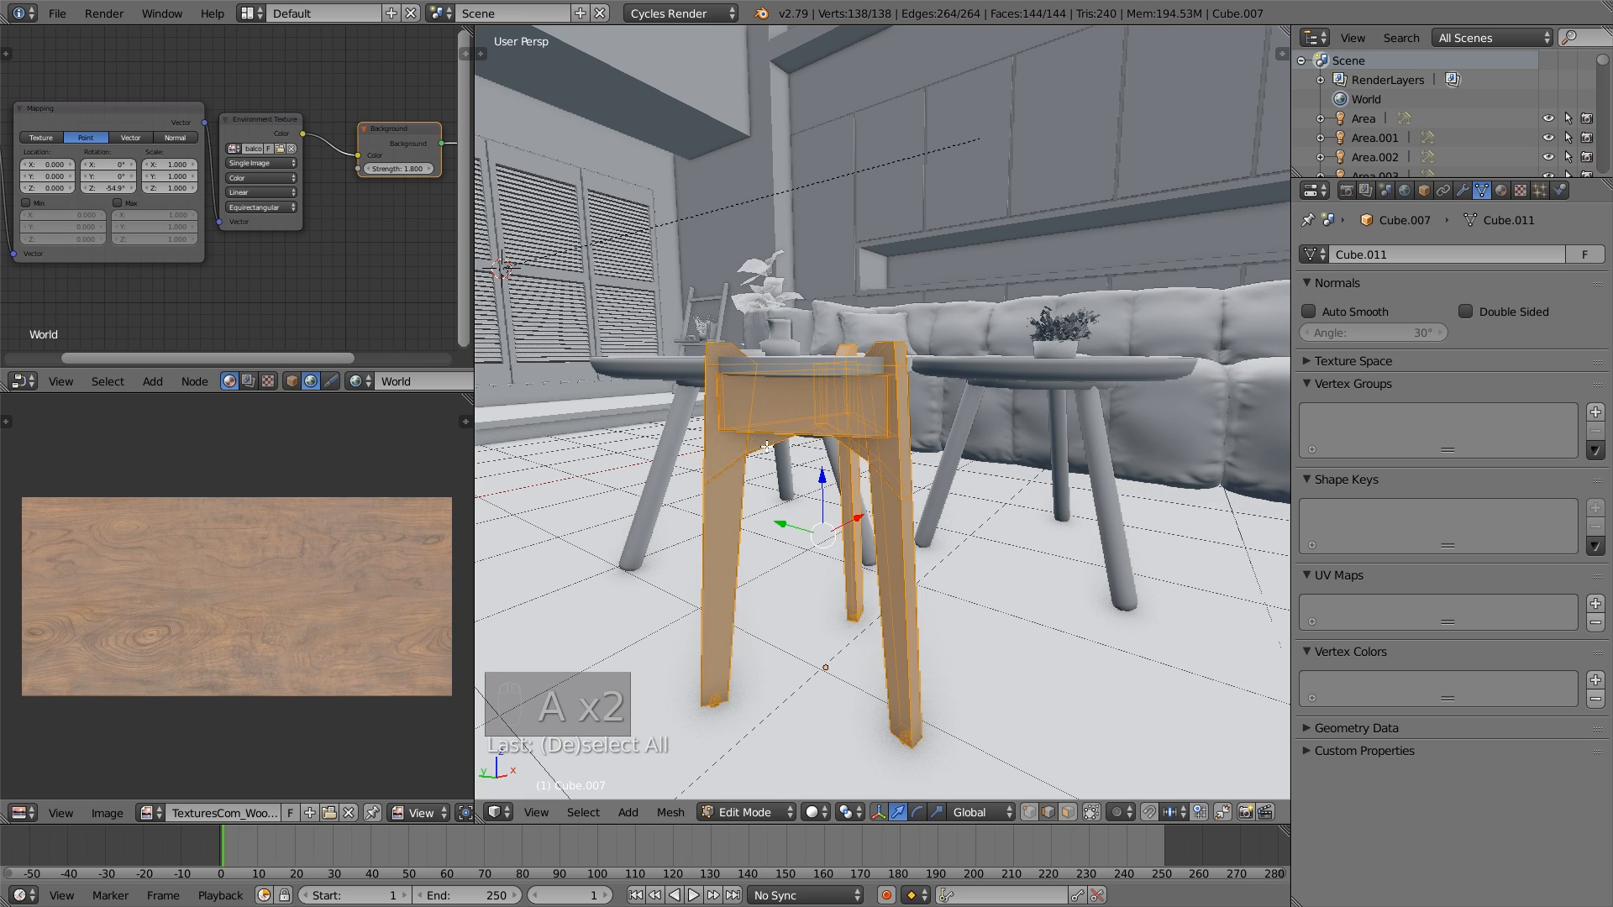
key("u")
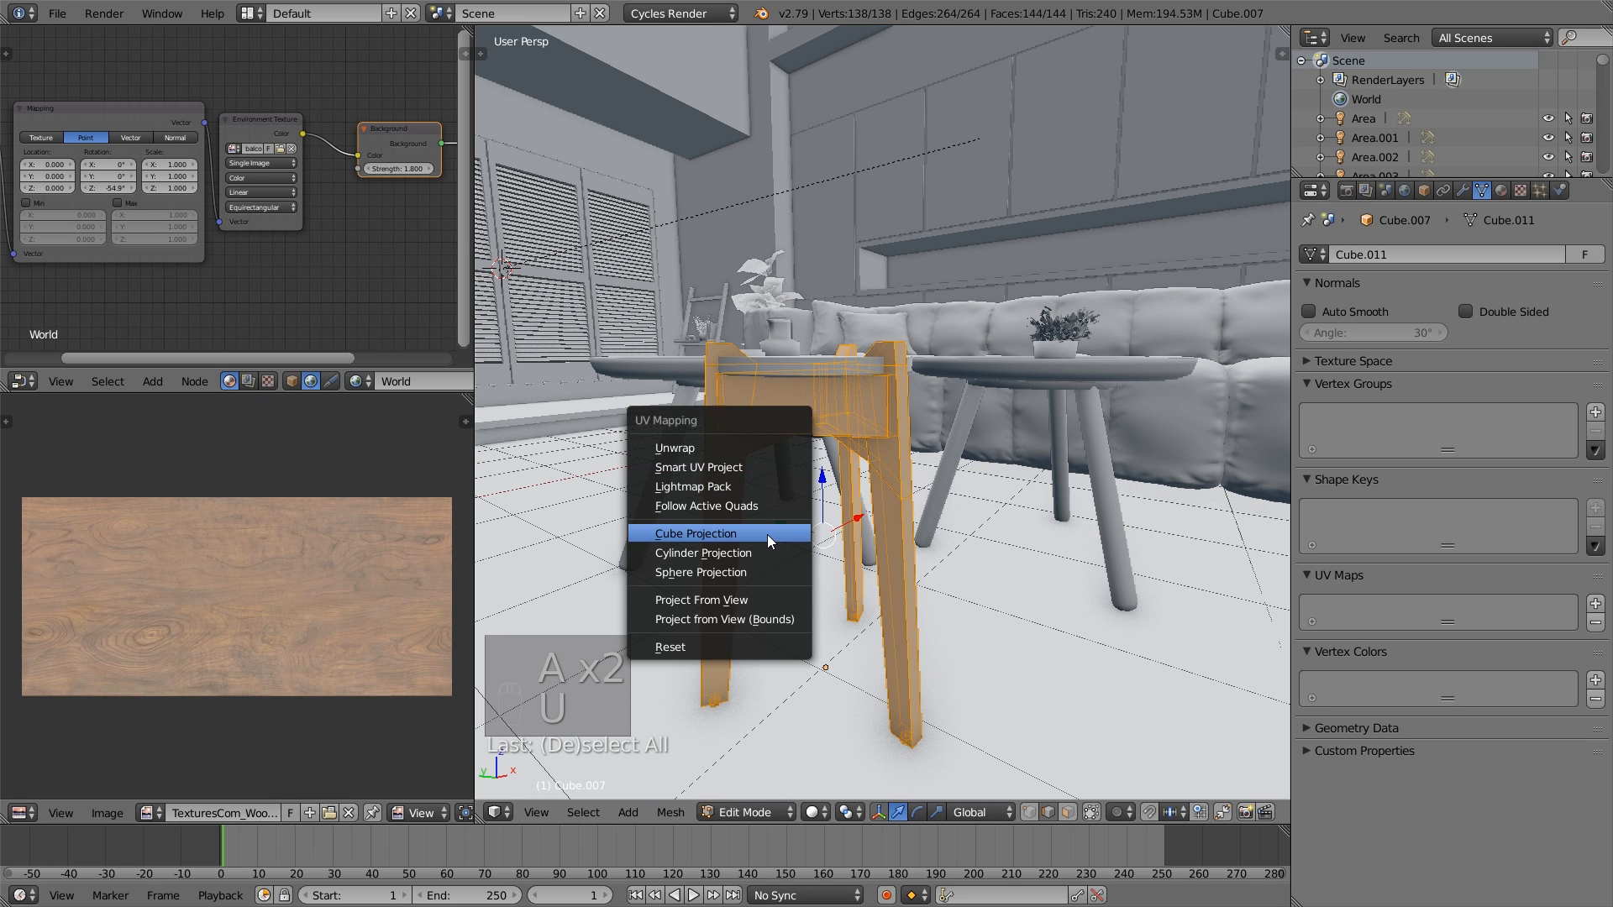
left_click(744, 467)
left_click(775, 605)
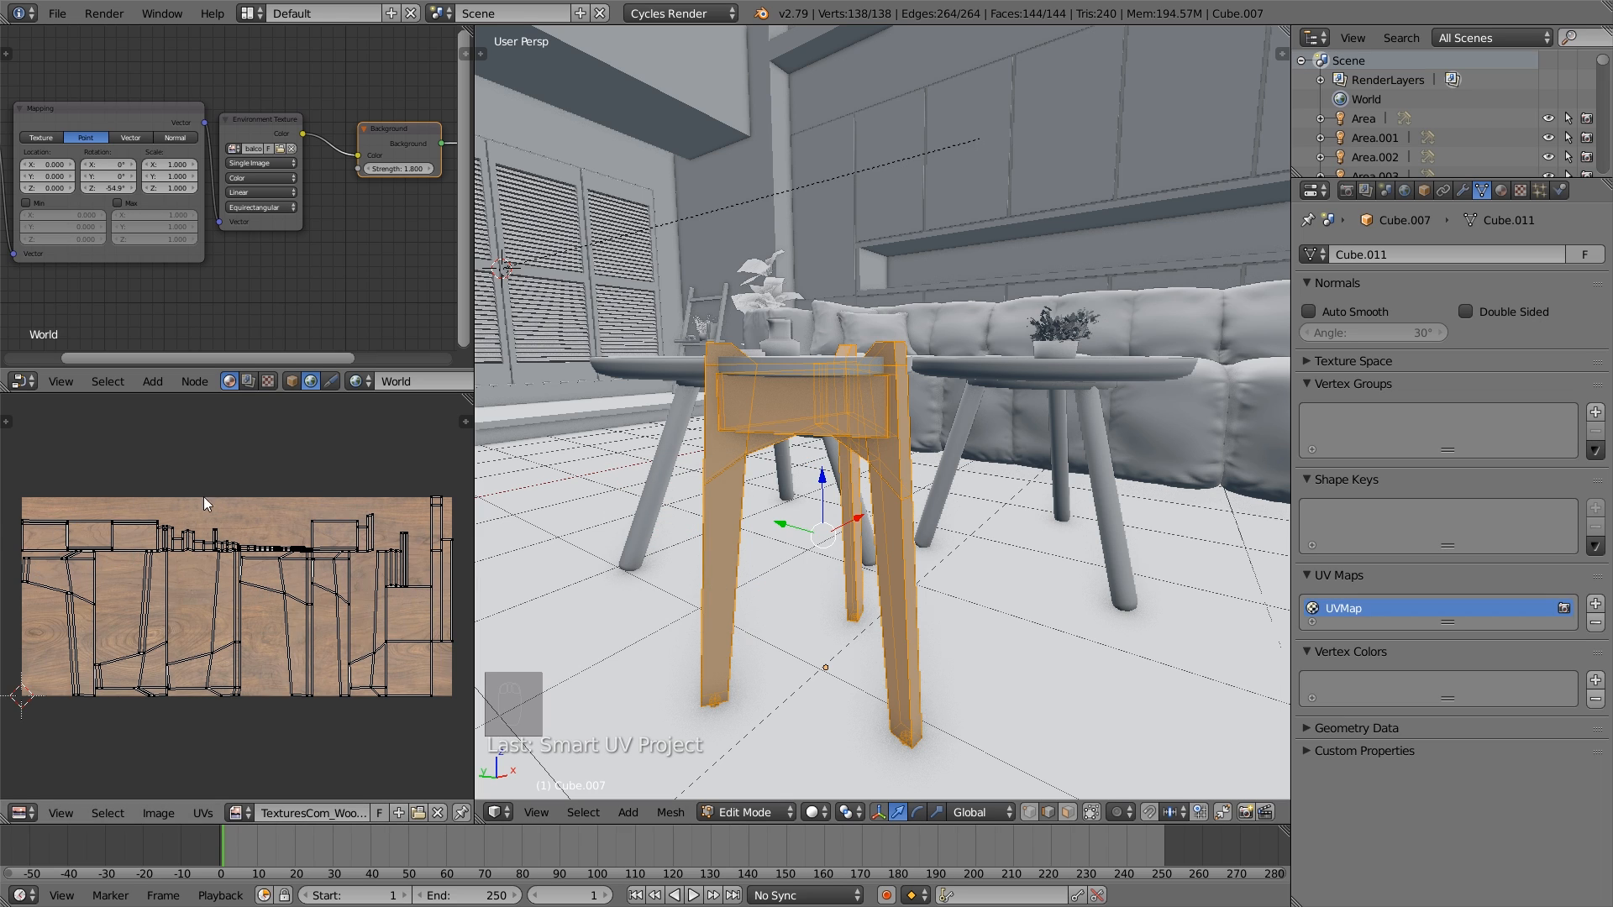
- Rotate all the stool's UV islands 90 degrees, reposition and enlarge them over the wood texture, and leave Edit Mode
type("a")
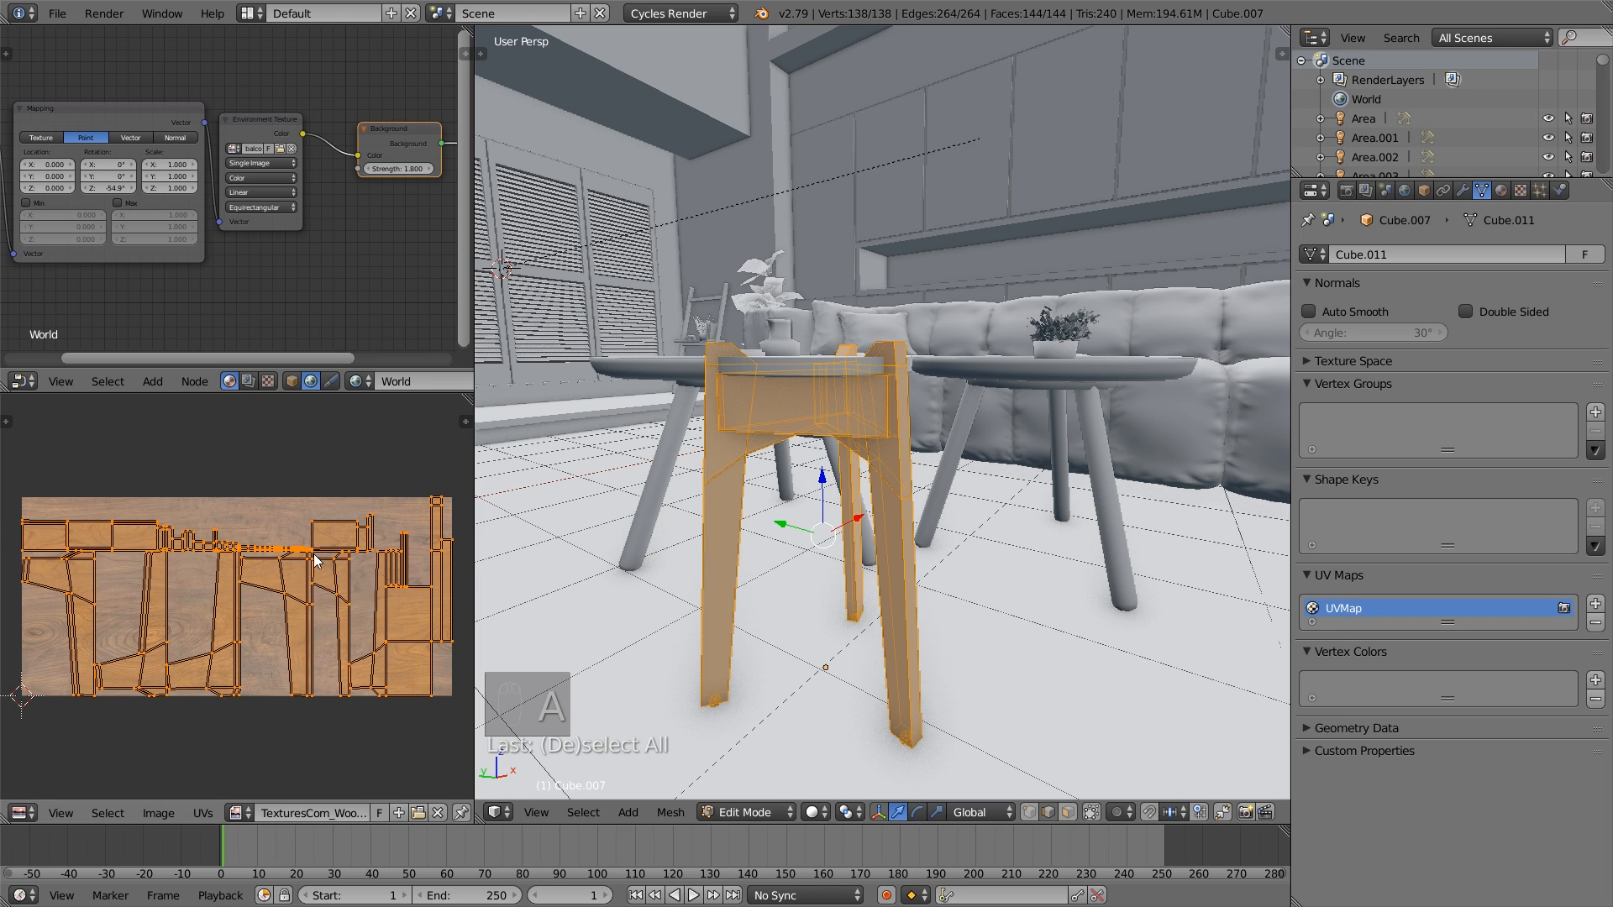
type("r90")
key("Return")
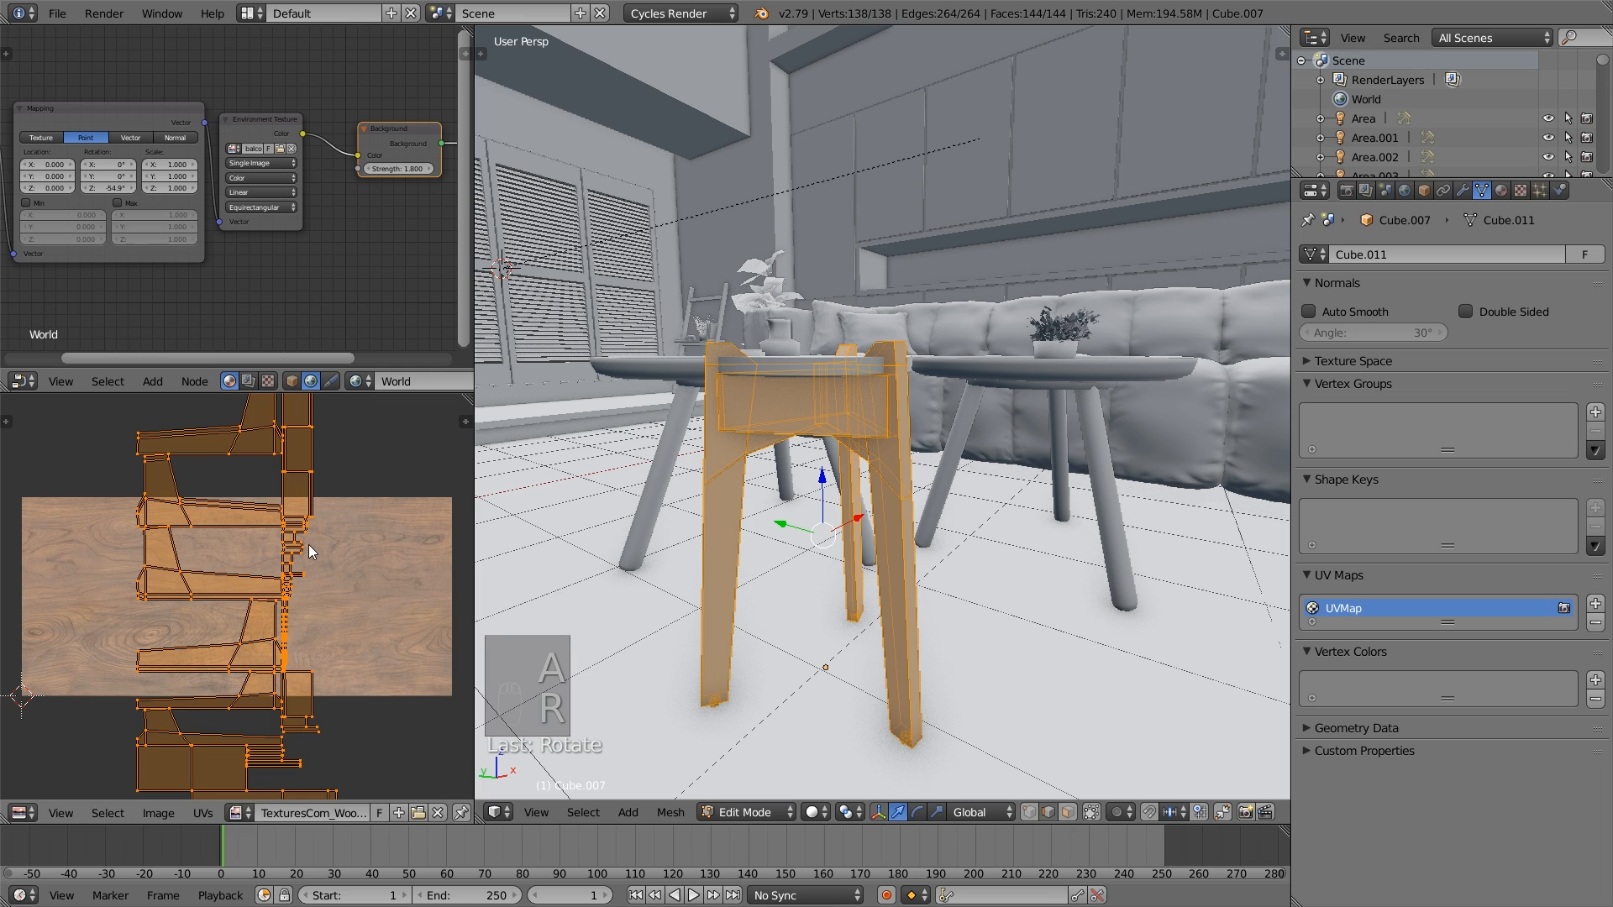
key("g")
left_click(312, 546)
key("s")
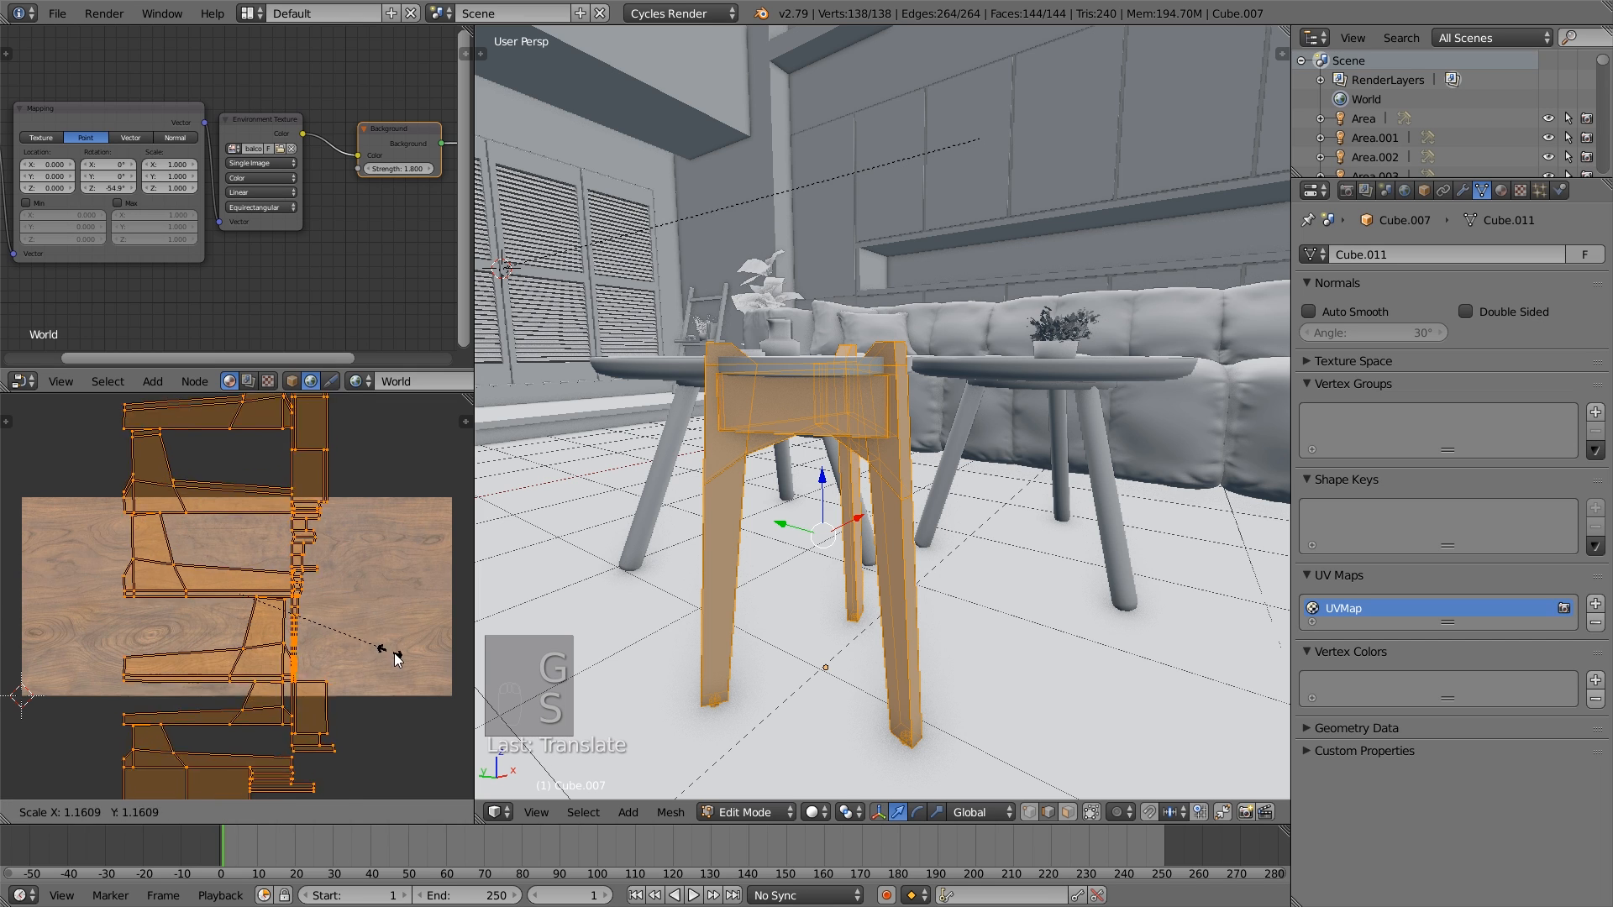
left_click(149, 614)
key("a")
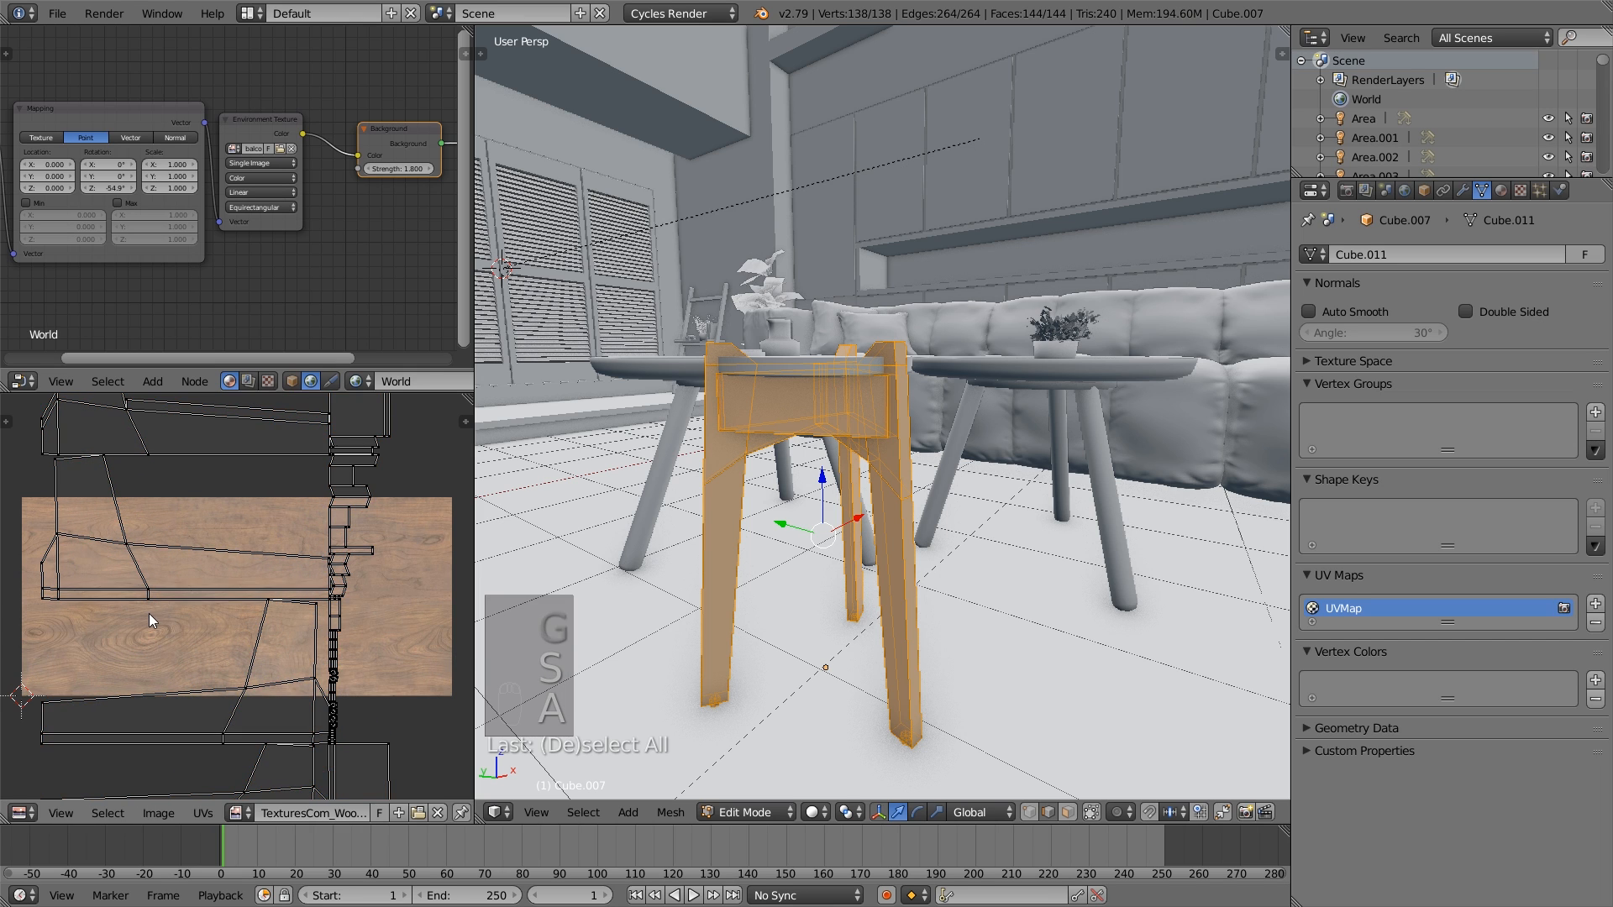
key("Tab")
- Open the other coffee table's leg mesh in Edit Mode and select the top edge rings of its three legs
middle_click_drag(792, 509, 935, 521)
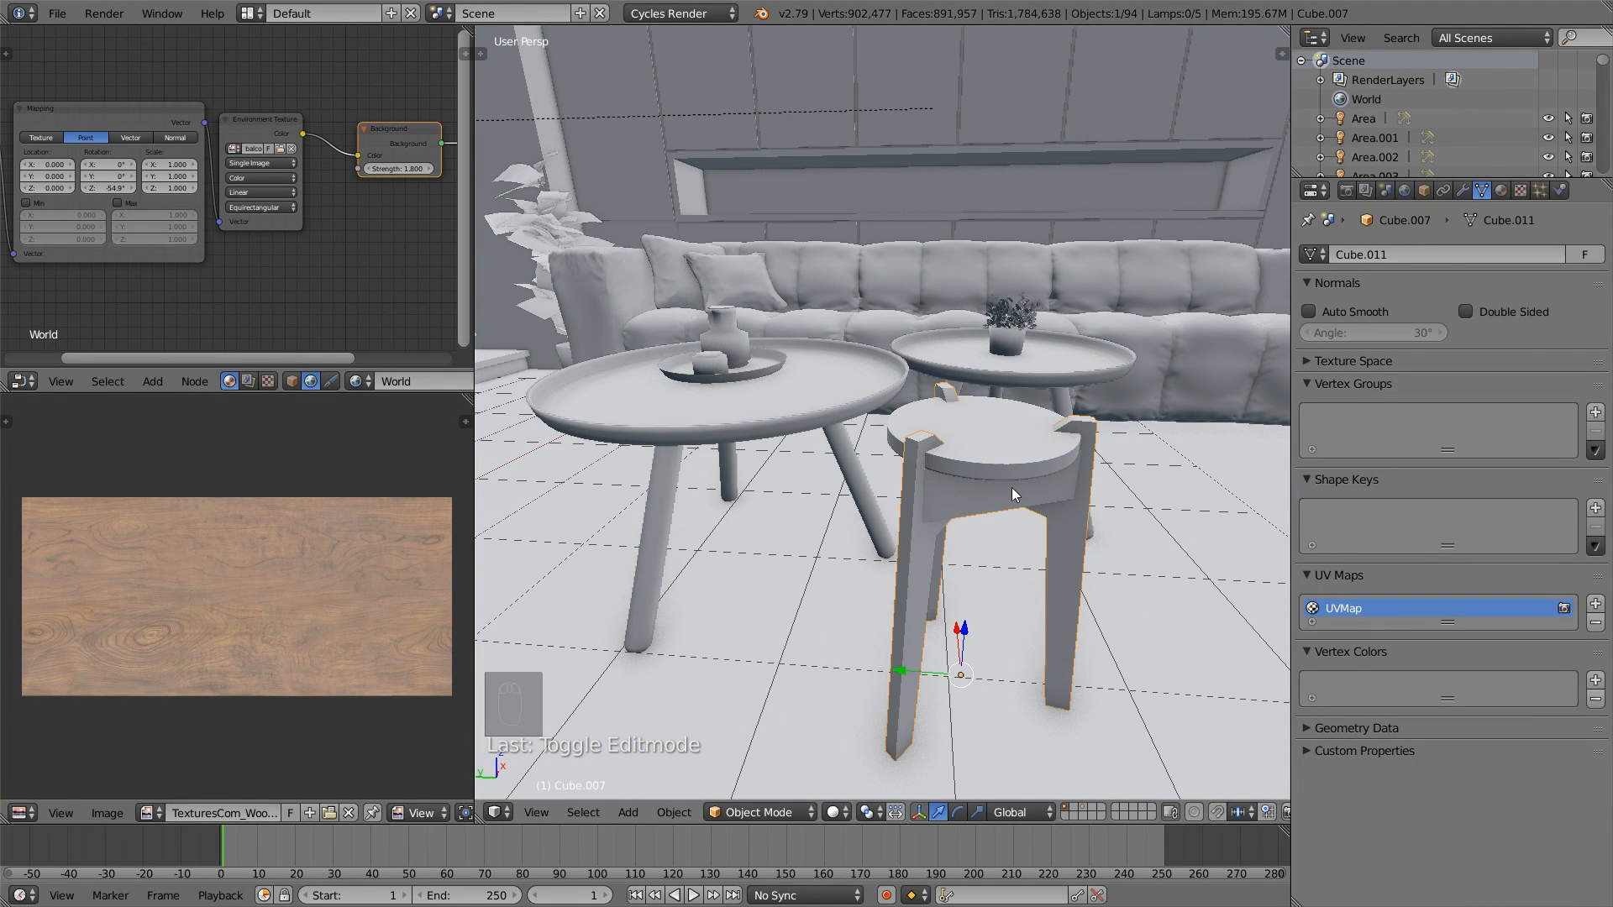
right_click(862, 470)
key("Tab")
middle_click_drag(864, 471, 920, 524)
middle_click_drag(733, 695, 913, 651)
scroll(912, 650, "up", 2)
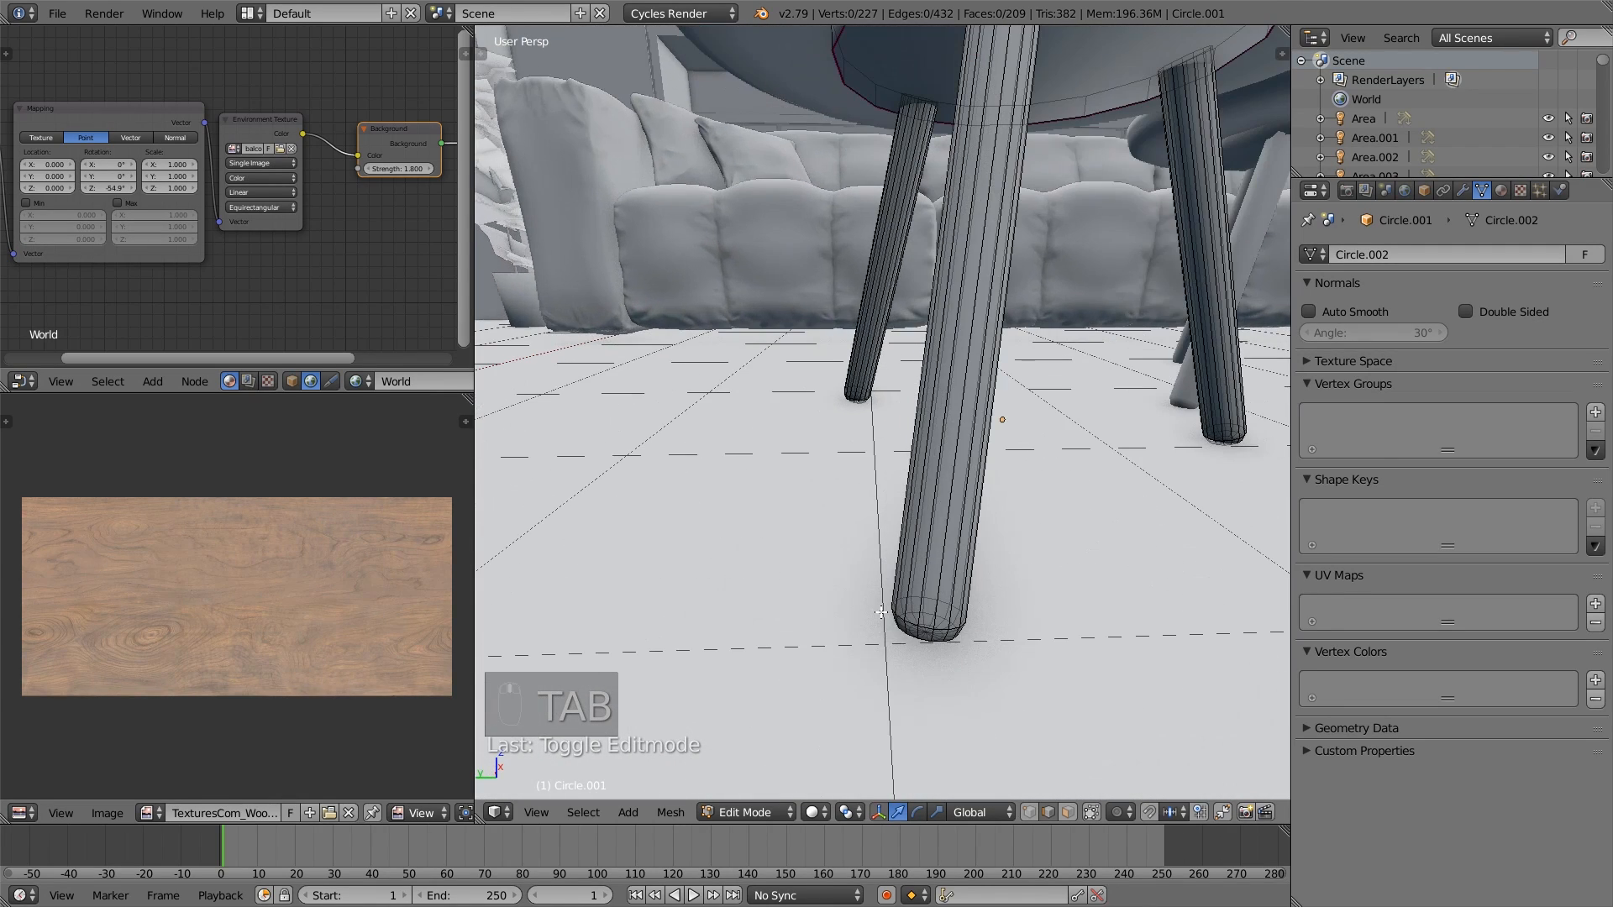
right_click(932, 619)
key("a")
scroll(939, 205, "up", 3)
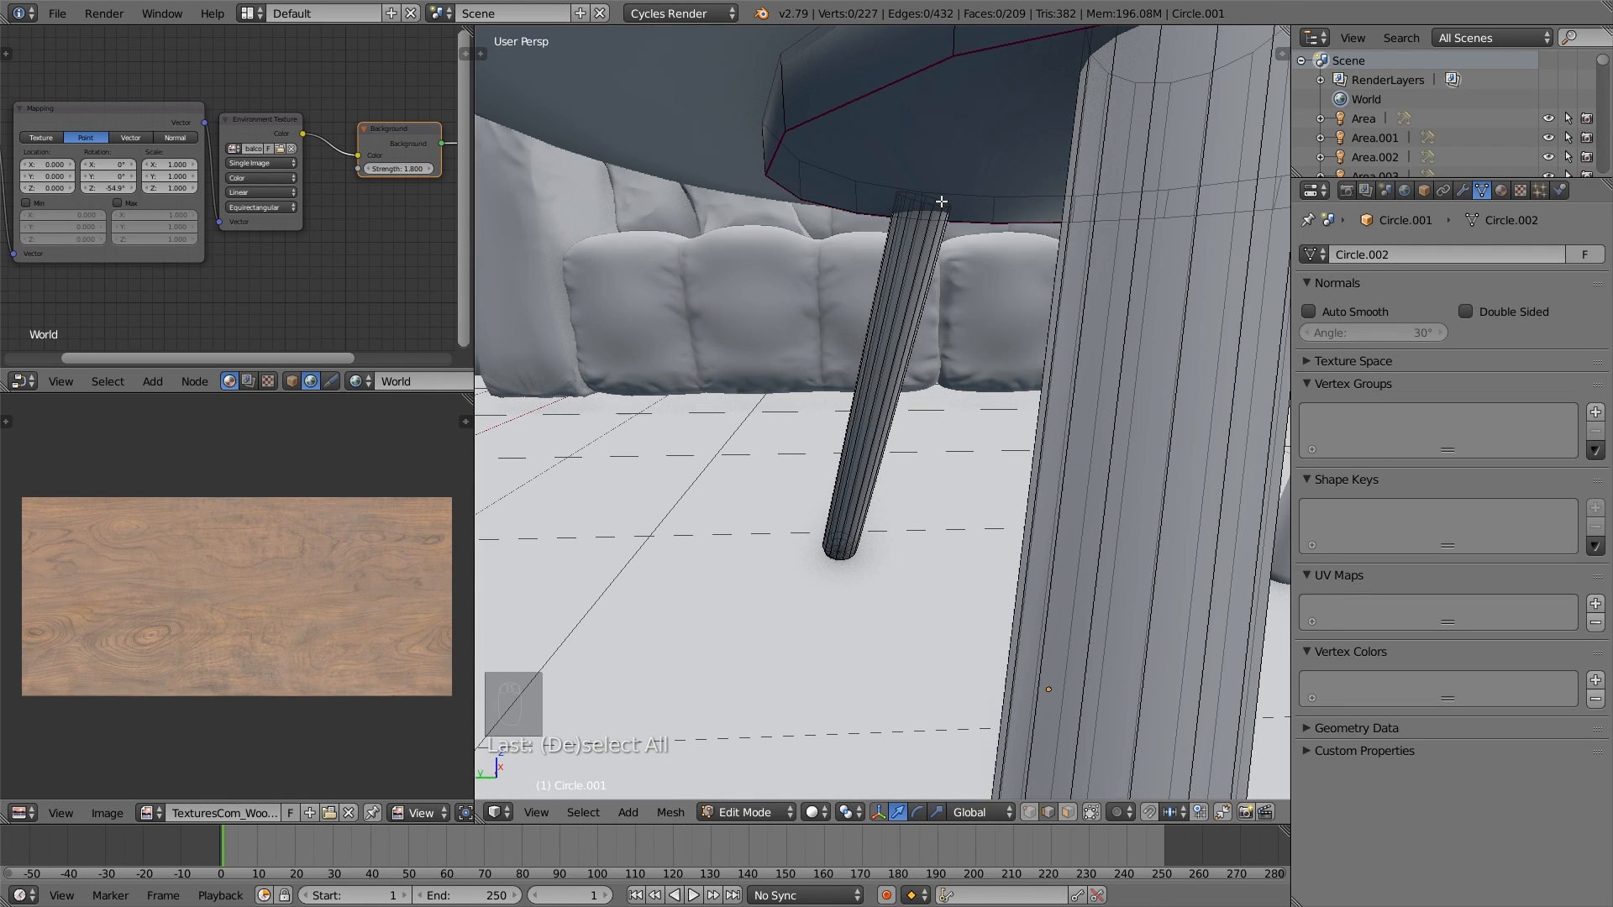
right_click(941, 201, "alt")
scroll(1036, 212, "down", 1)
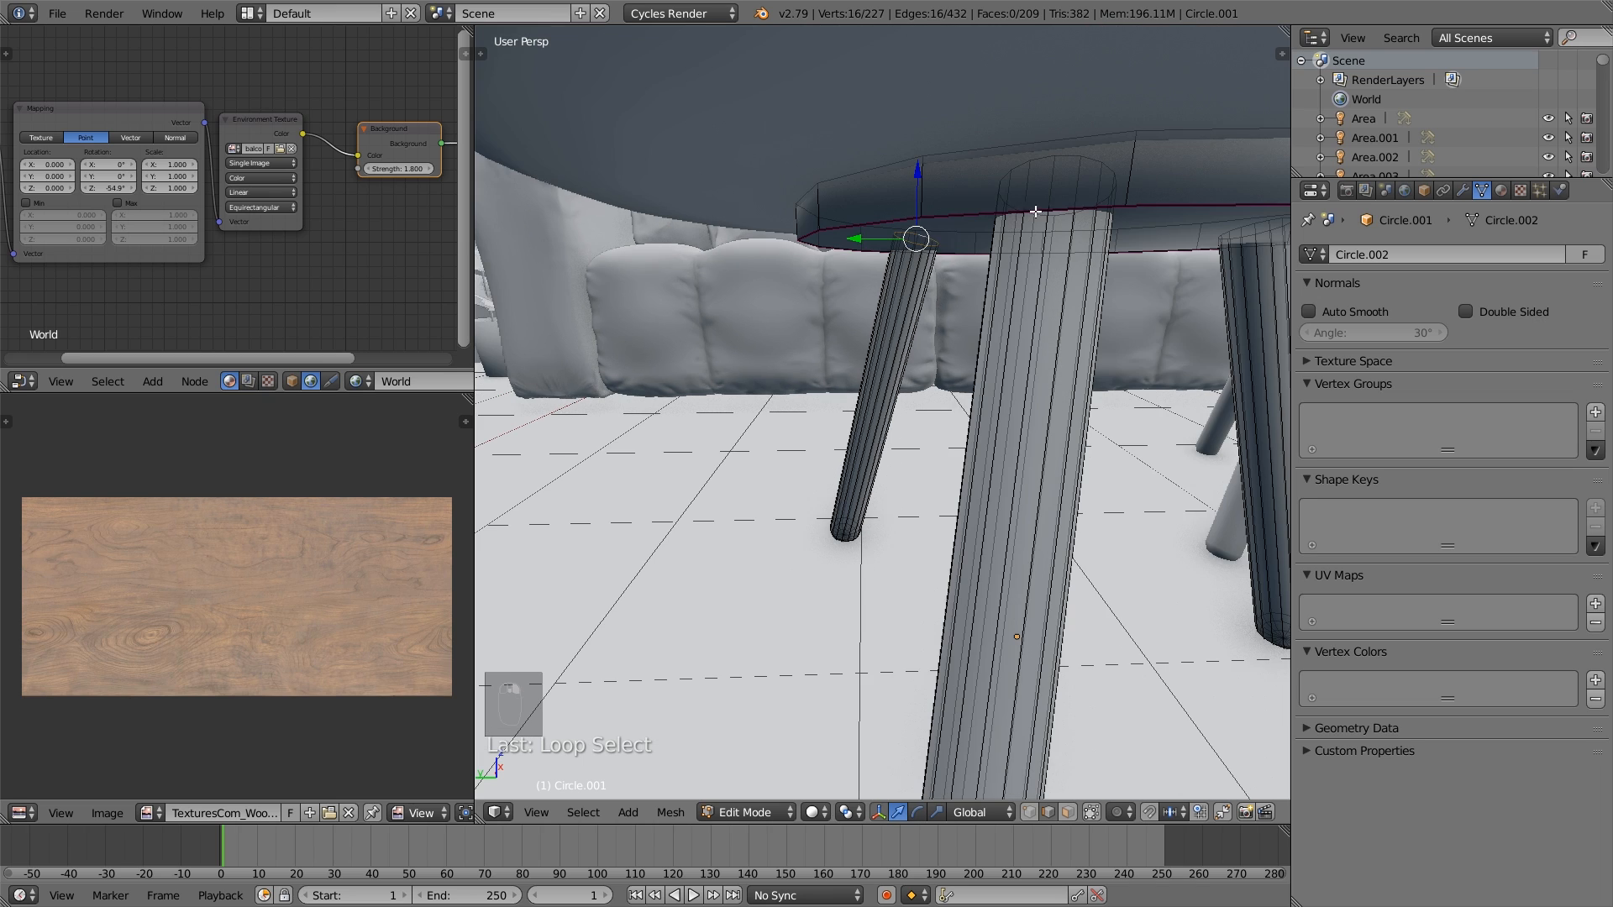
right_click(1074, 152, "alt+shift")
scroll(924, 520, "up", 4)
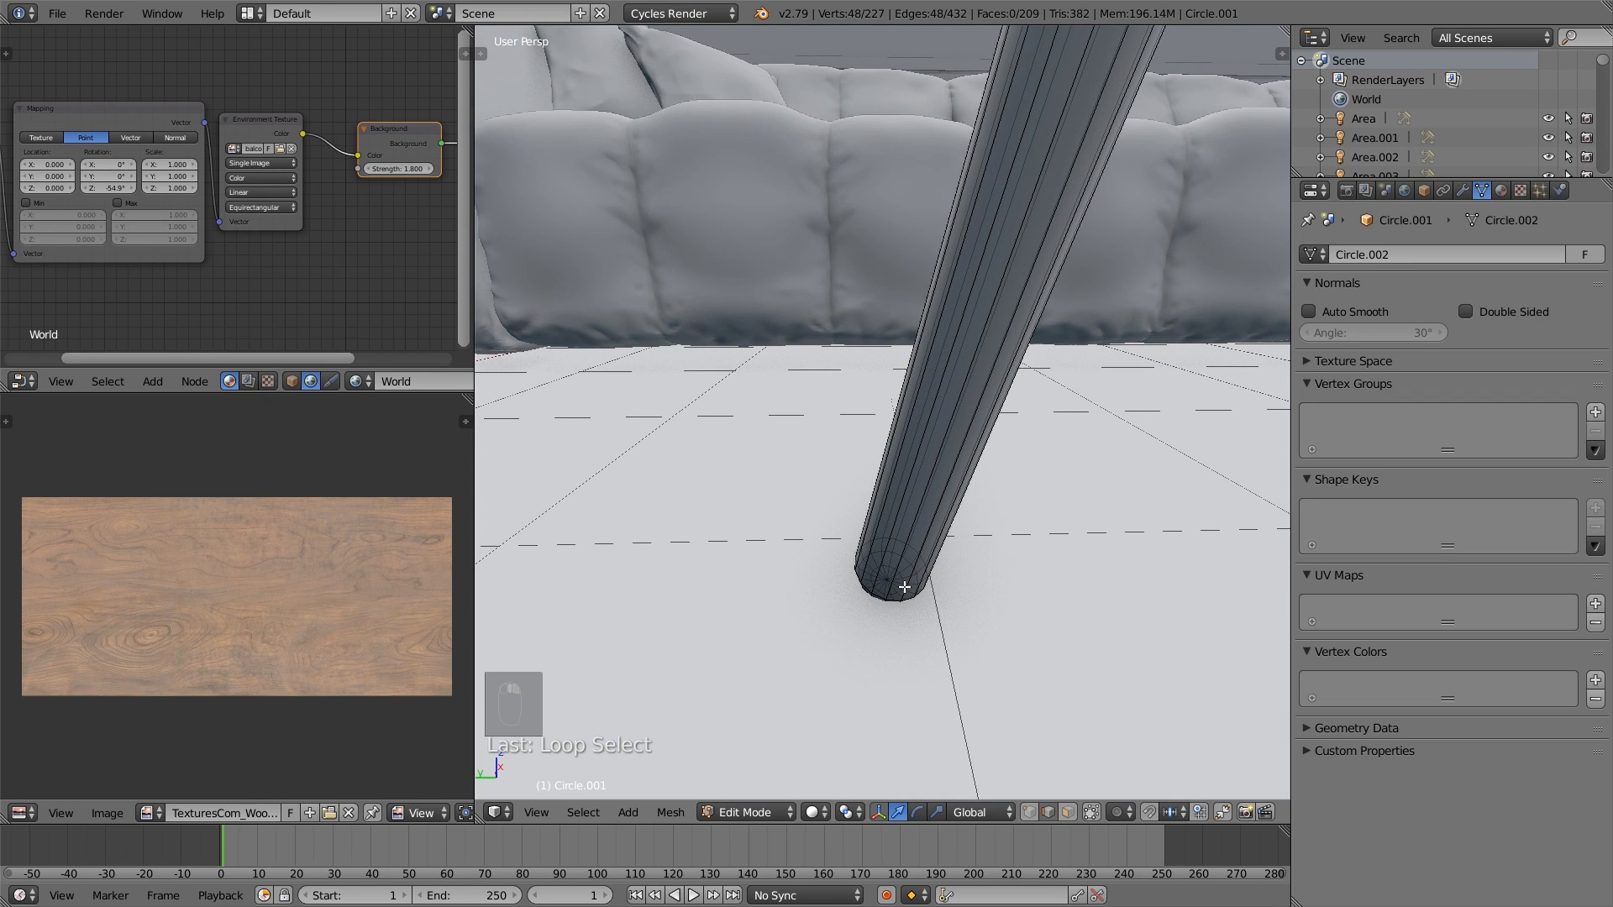
- Add the bottom edge rings of all three legs and one leg's lengthwise edge run to the selection
middle_click_drag(894, 567, 558, 479, "shift")
scroll(1081, 572, "down", 6)
middle_click_drag(1081, 572, 807, 514, "shift")
scroll(806, 515, "up", 6)
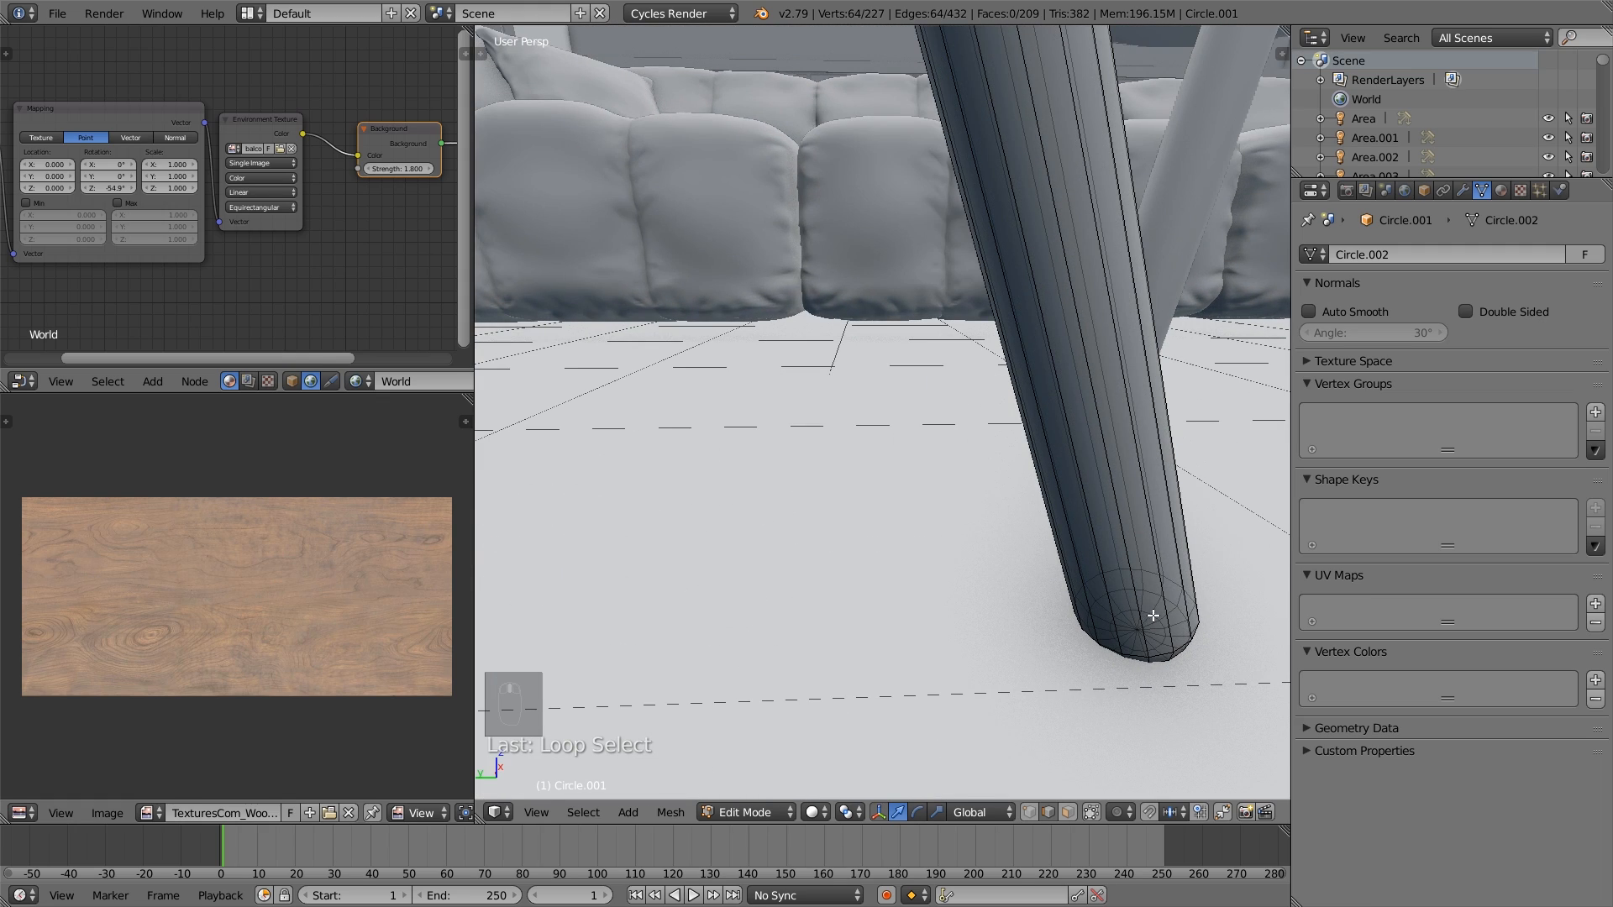
scroll(1082, 599, "down", 5)
middle_click_drag(571, 724, 901, 614, "shift")
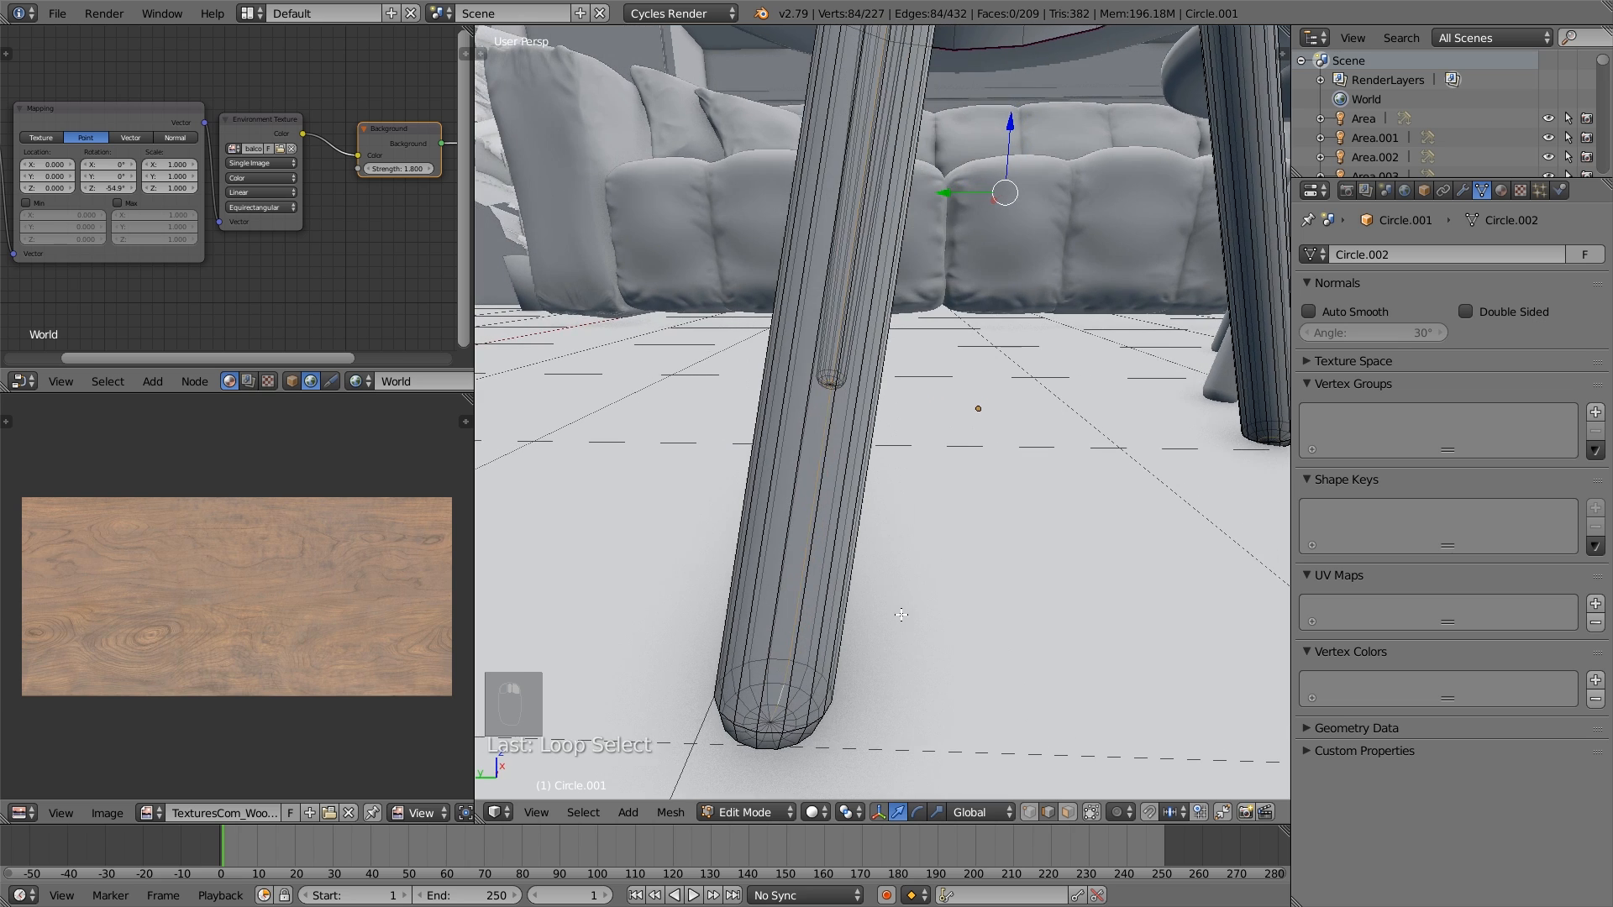
right_click(786, 707, "alt+shift")
- Add a lengthwise edge run on each of the remaining two legs and mark all selected edges as seams
middle_click_drag(915, 545, 966, 520)
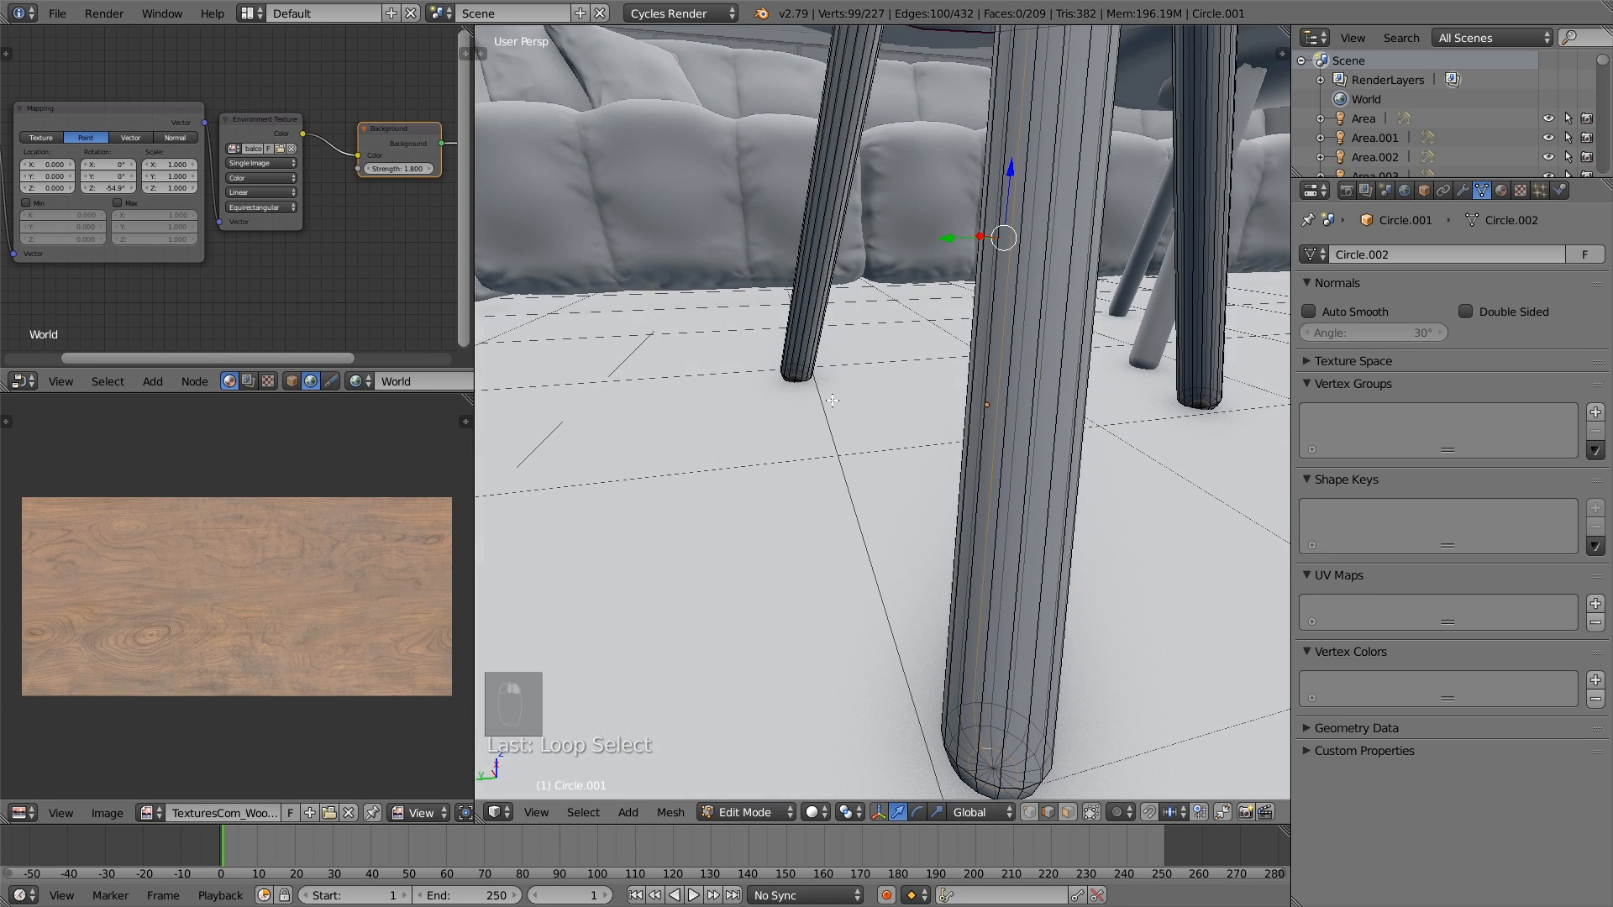
scroll(815, 398, "up", 3)
middle_click_drag(815, 398, 733, 341)
right_click(760, 322, "alt+shift")
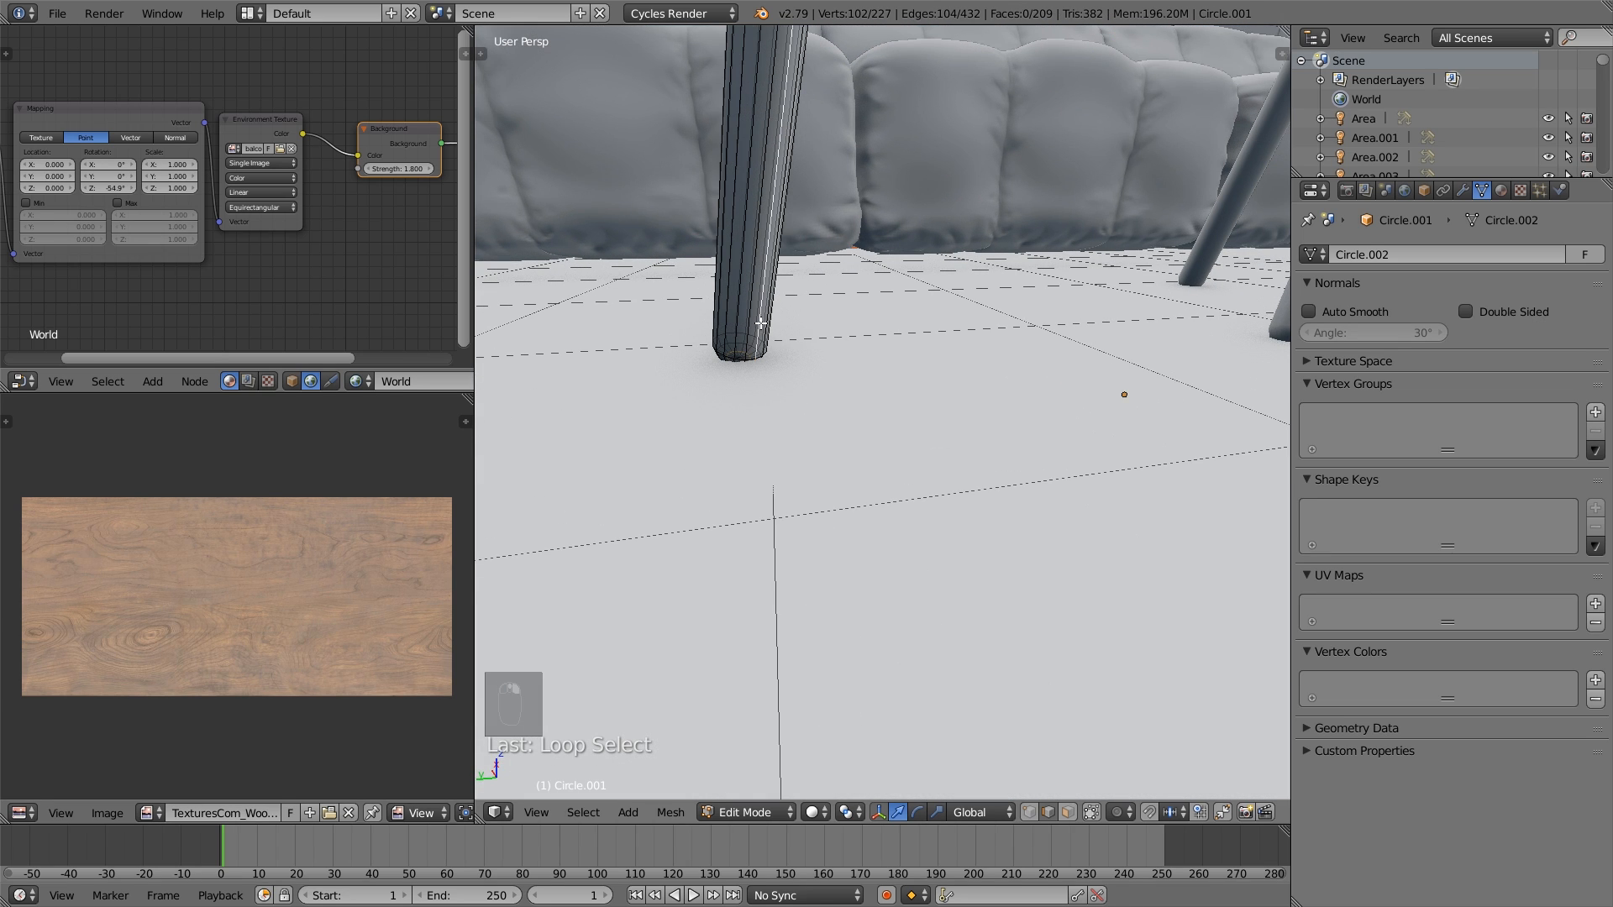
scroll(1227, 338, "down", 4)
middle_click_drag(1155, 360, 1226, 370)
right_click(1163, 342, "alt+shift")
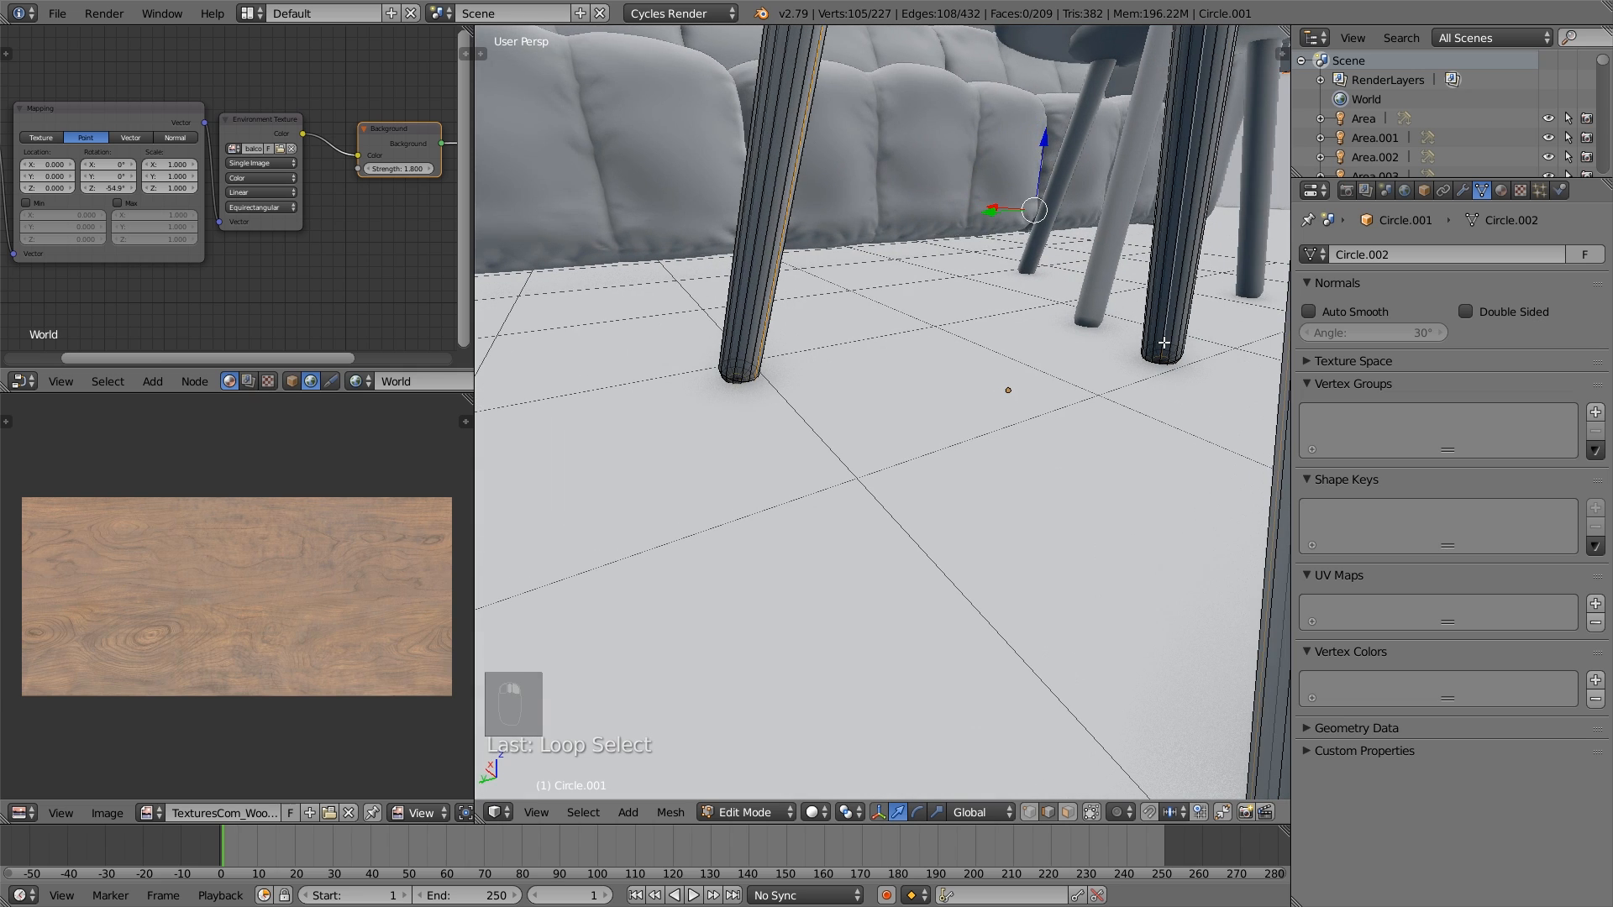
scroll(1175, 365, "down", 5)
key("ctrl+e")
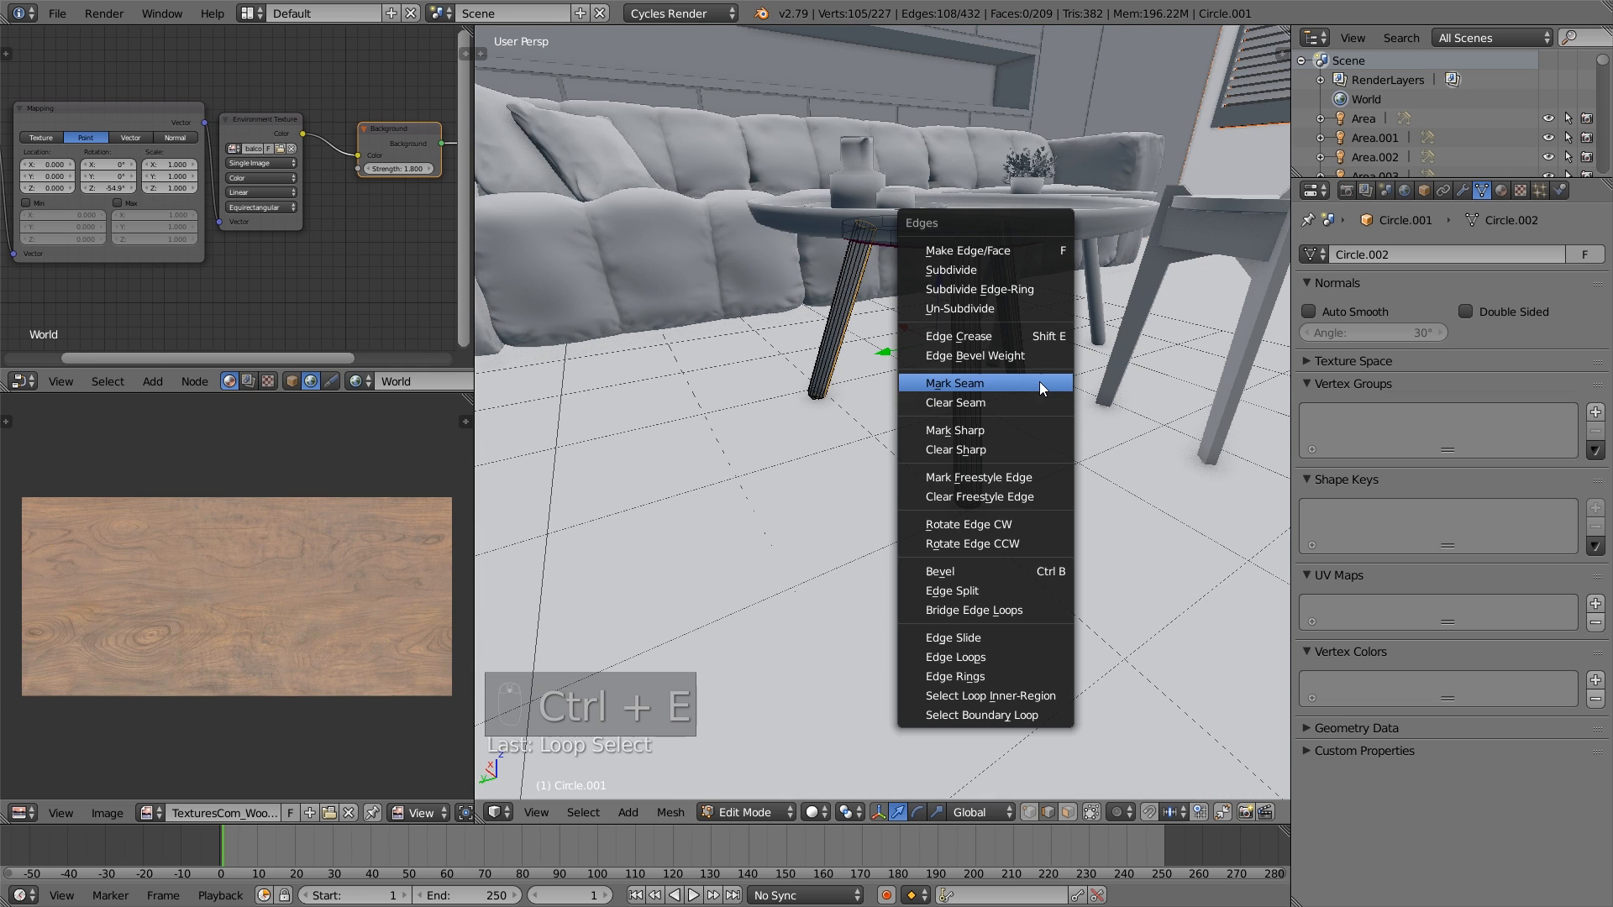
left_click(1032, 380)
- Select the whole leg mesh and unwrap it along the marked seams
key("a")
key("a")
key("a")
key("a")
key("a")
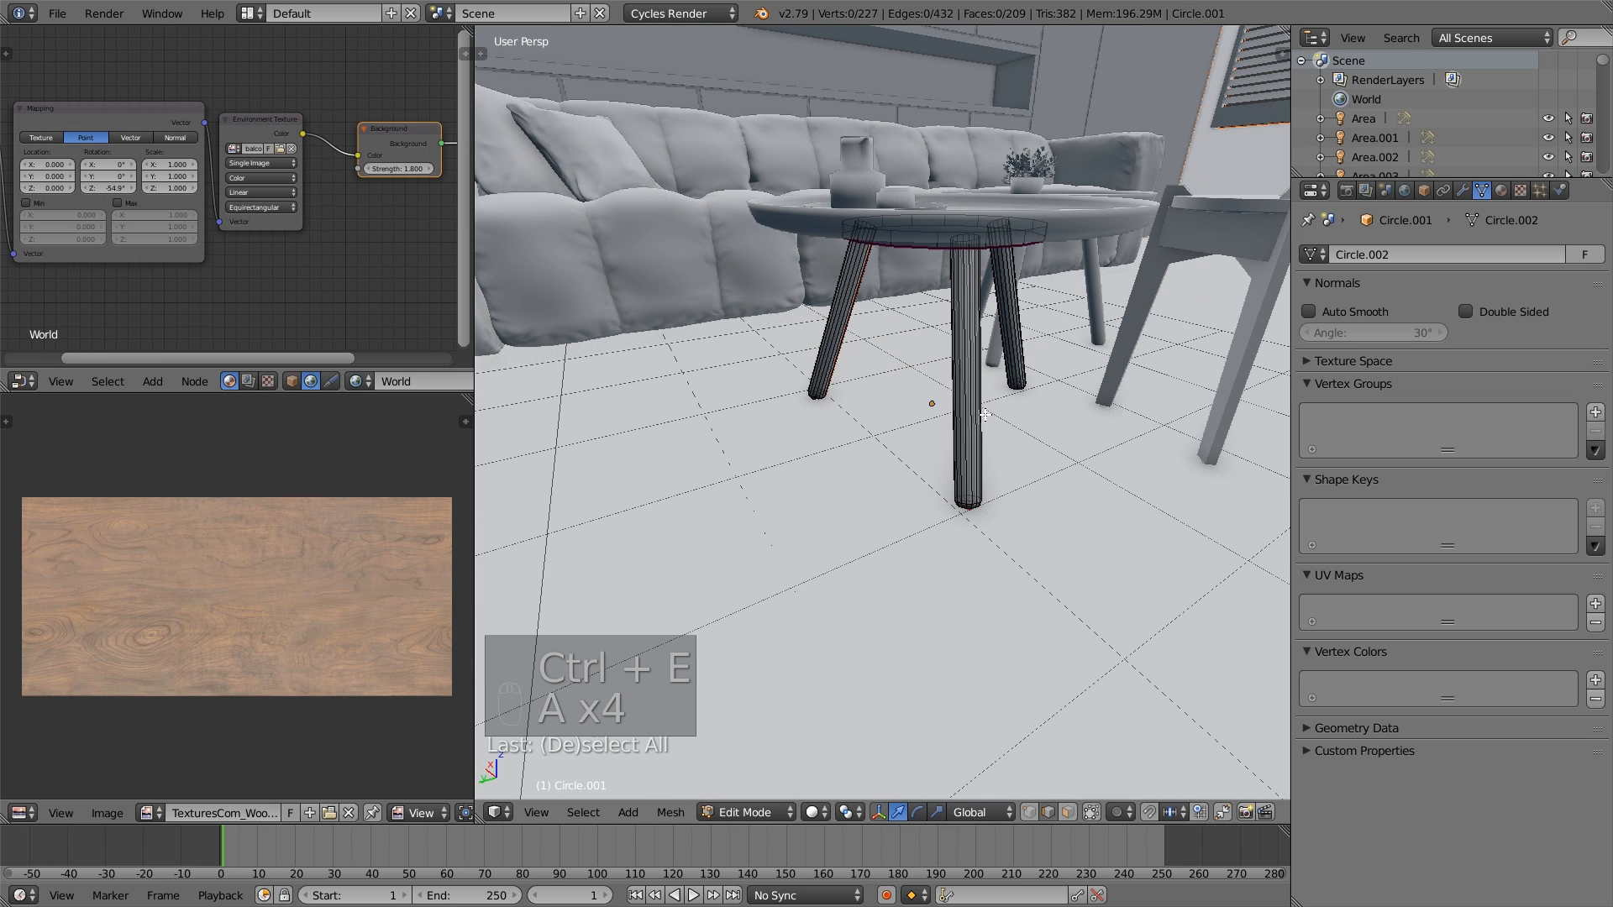
key("u")
left_click(976, 403)
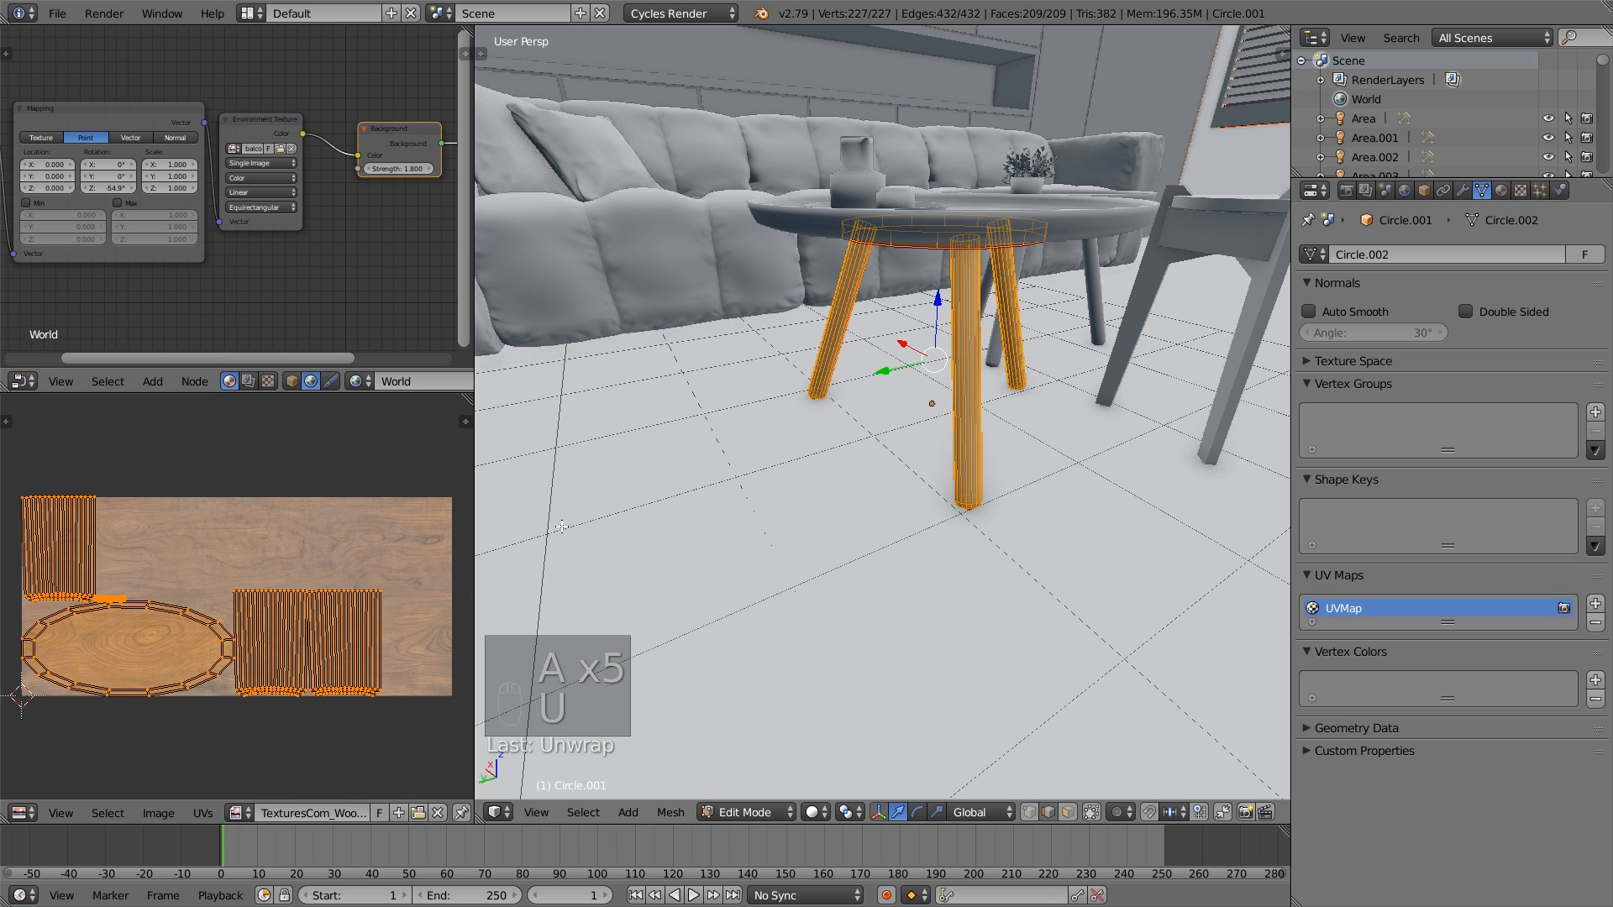
- Rotate all the leg mesh's UV islands 90 degrees and scale them up
key("a")
key("a")
key("a")
type("r")
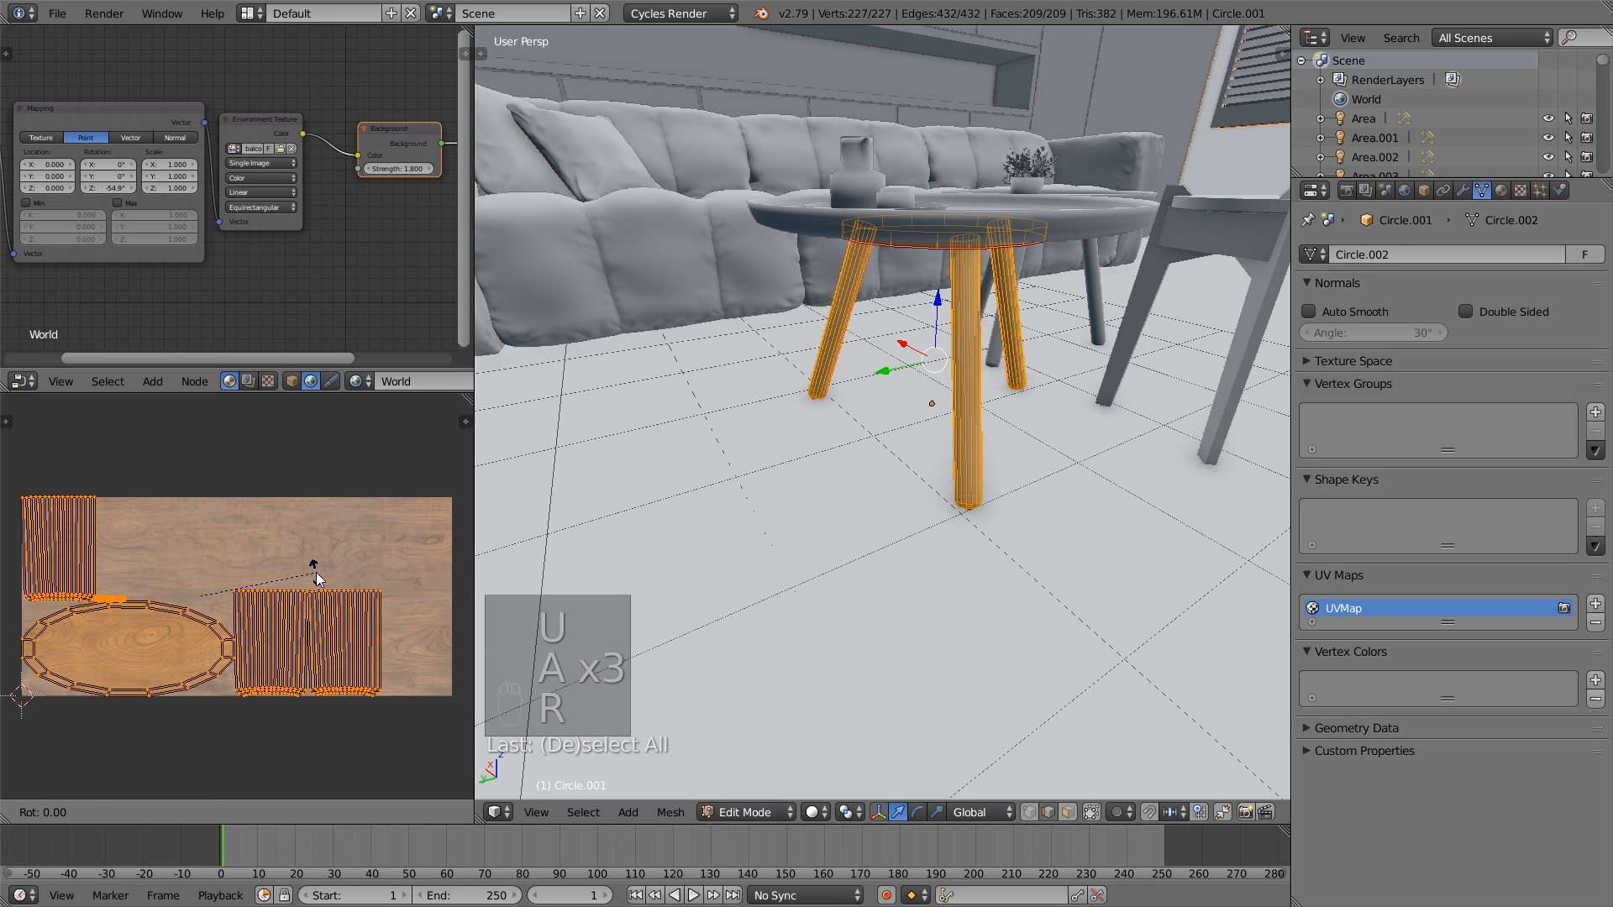
type("90")
key("Return")
key("s")
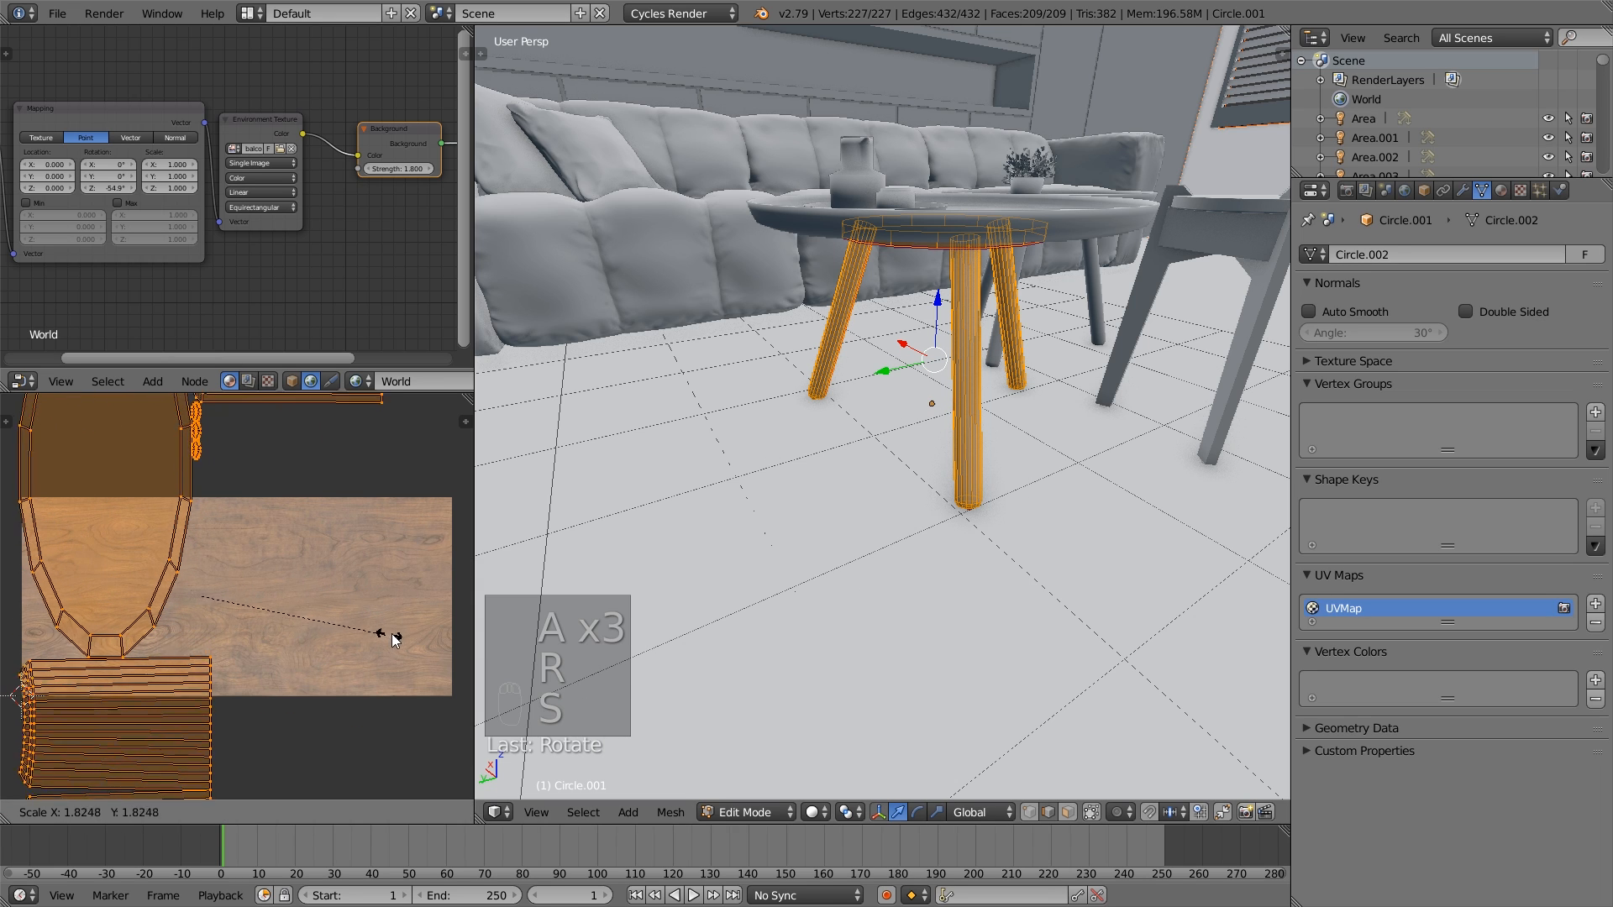
left_click(429, 619)
- Stretch the UV islands along the wood grain only and move them toward the wood texture
scroll(403, 593, "down", 4)
key("s")
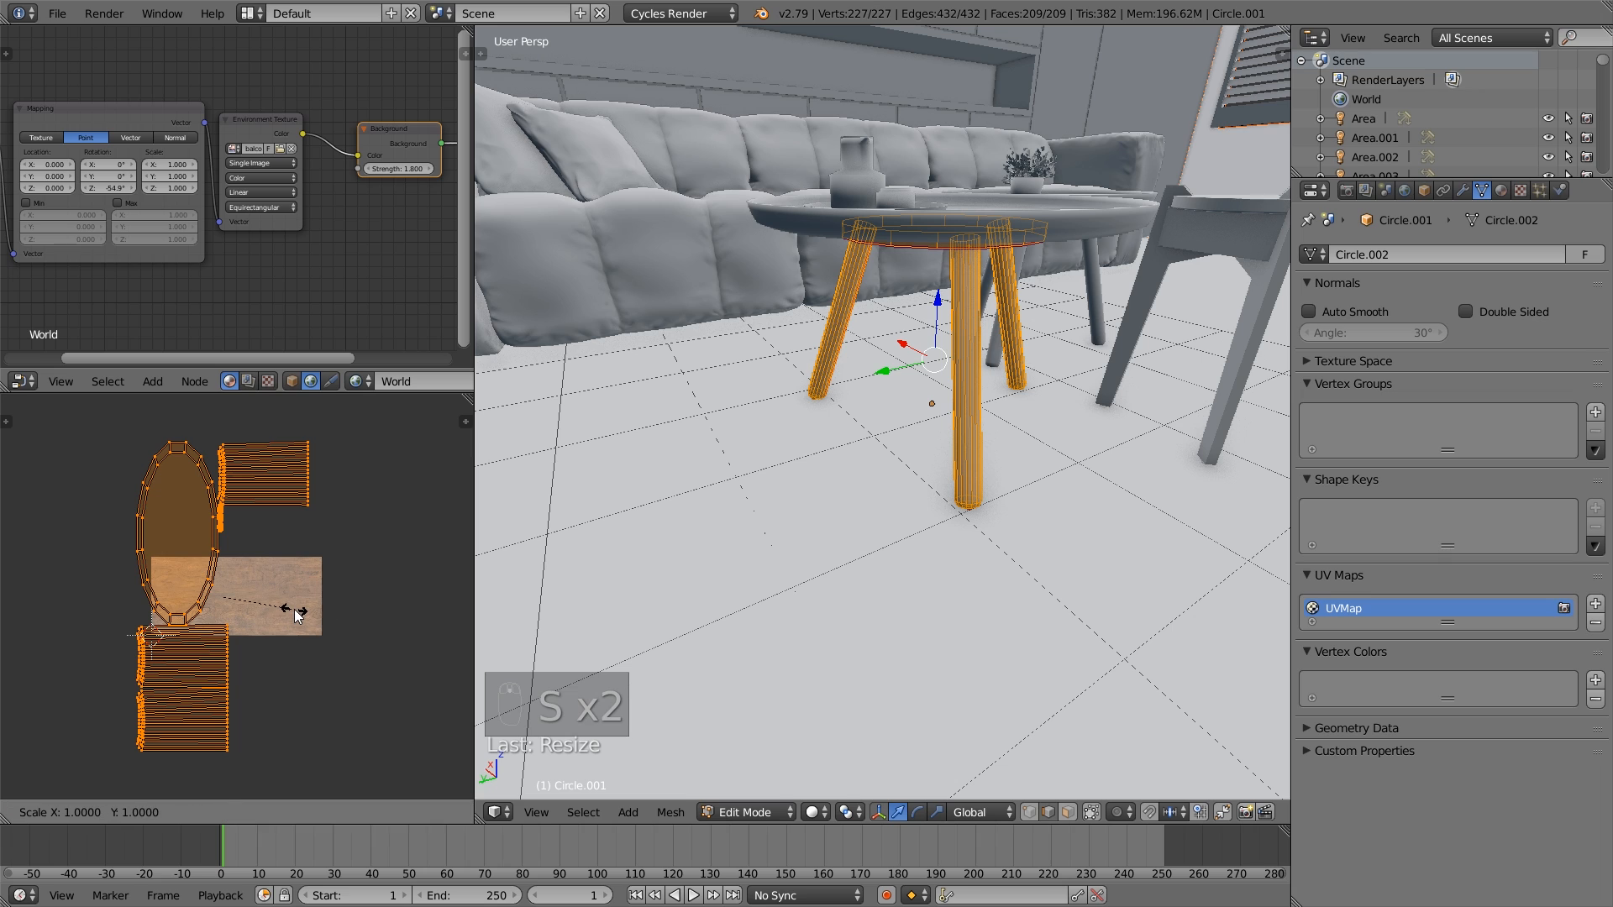
key("y")
left_click(336, 601)
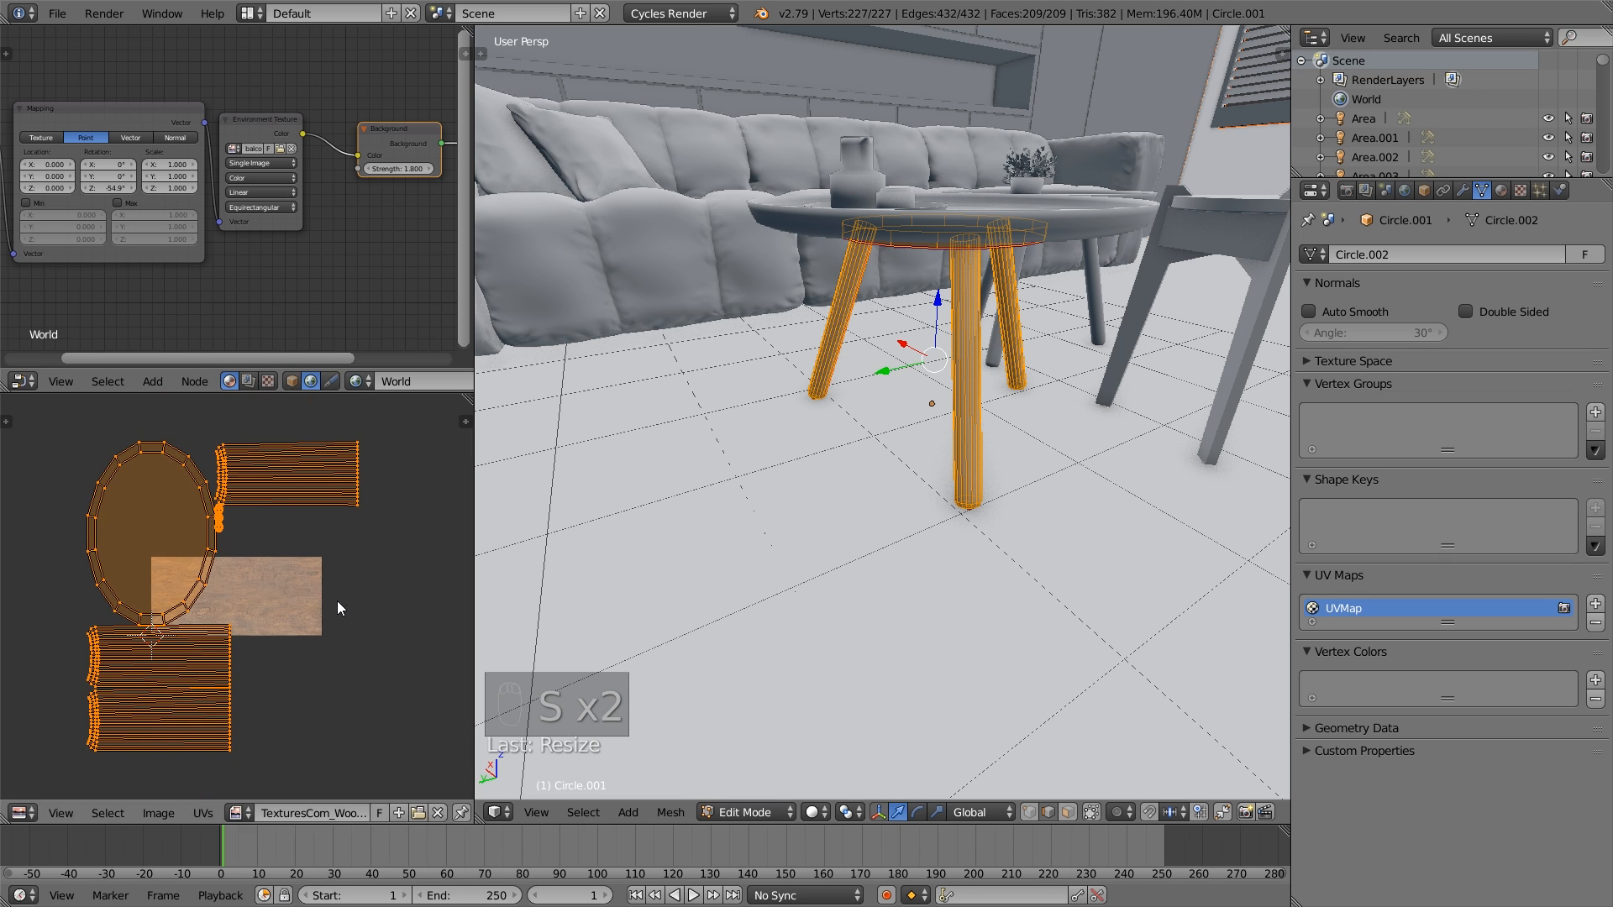
key("g")
left_click(405, 551)
- Select only the leg UV island lying above the wood texture and move it onto the image
key("a")
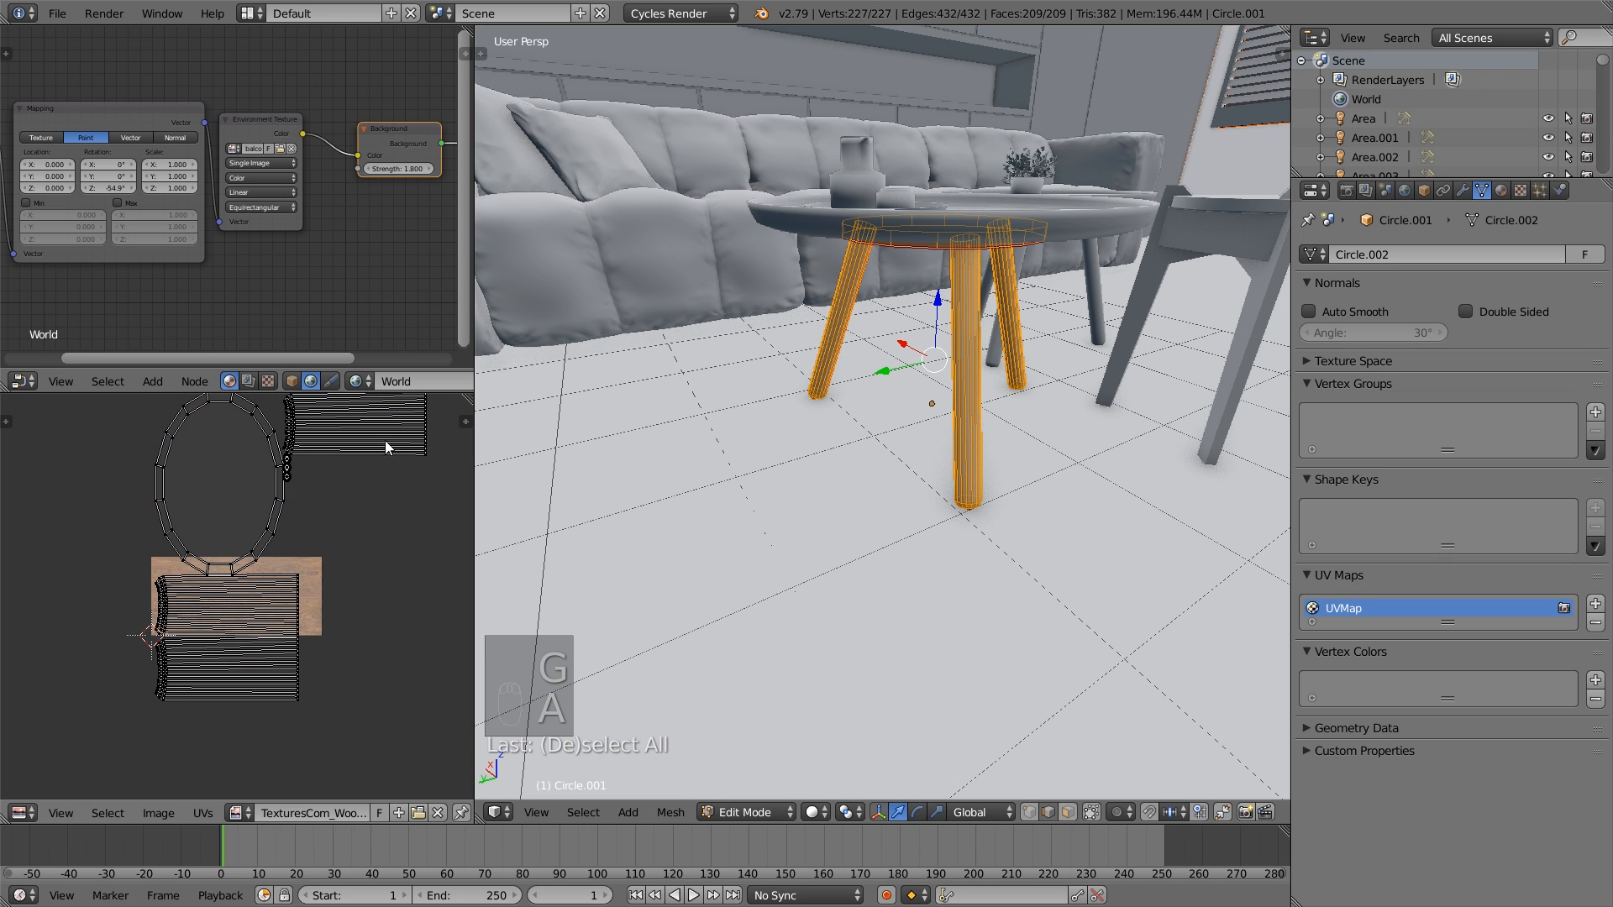
key("semicolon")
key("semicolon")
key("l")
key("l")
key("l")
key("l")
key("l")
key("l")
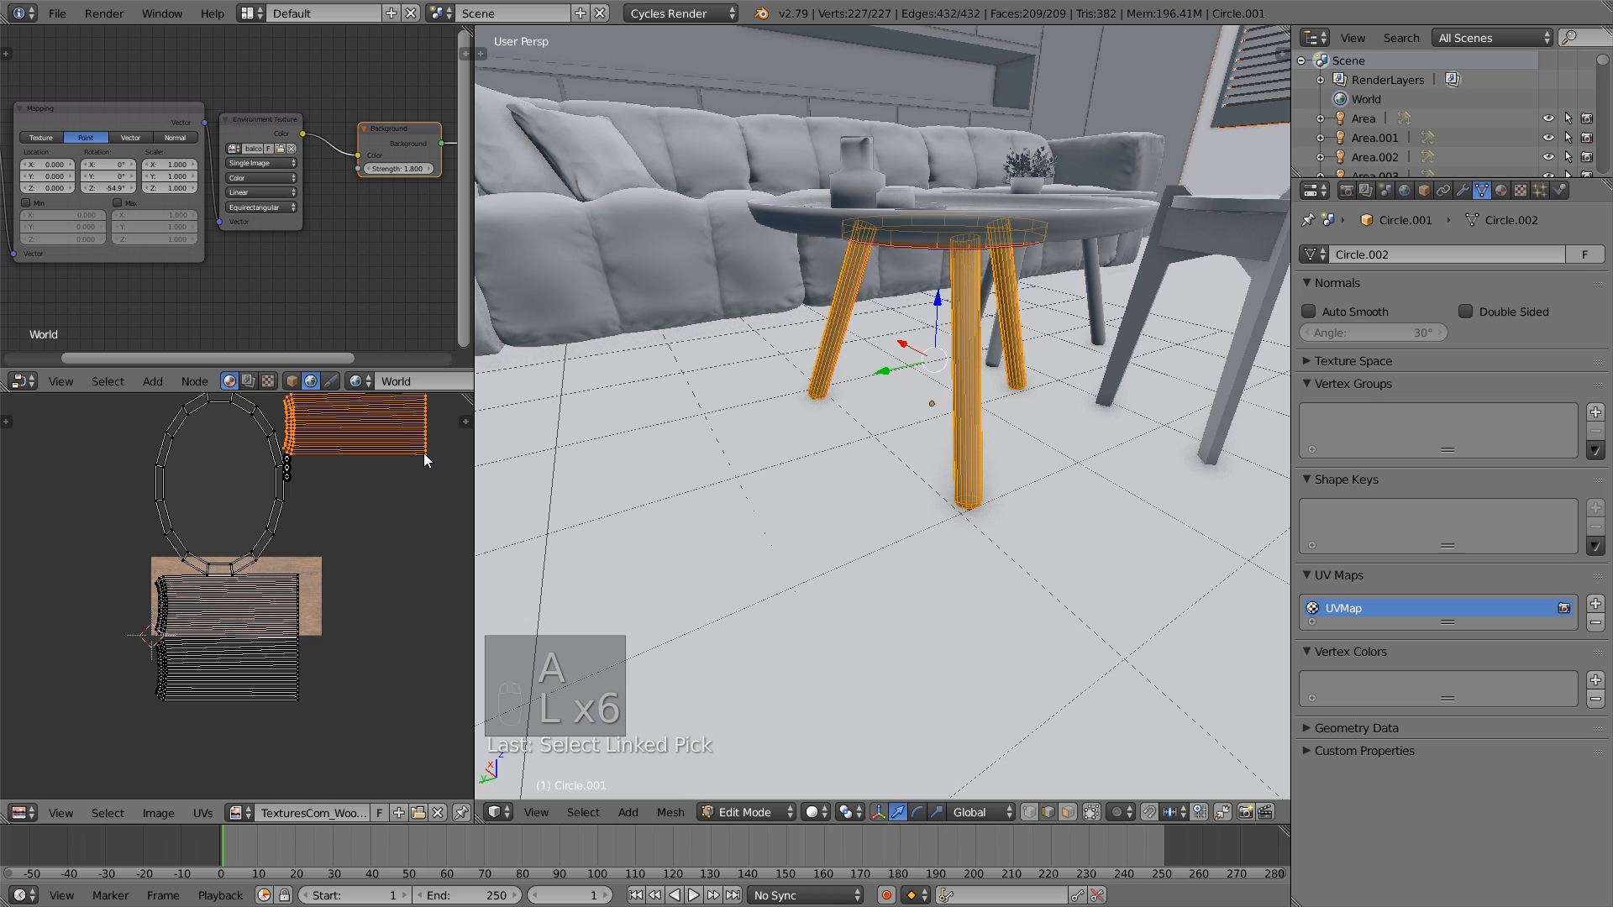
key("g")
left_click(302, 612)
key("a")
key("a")
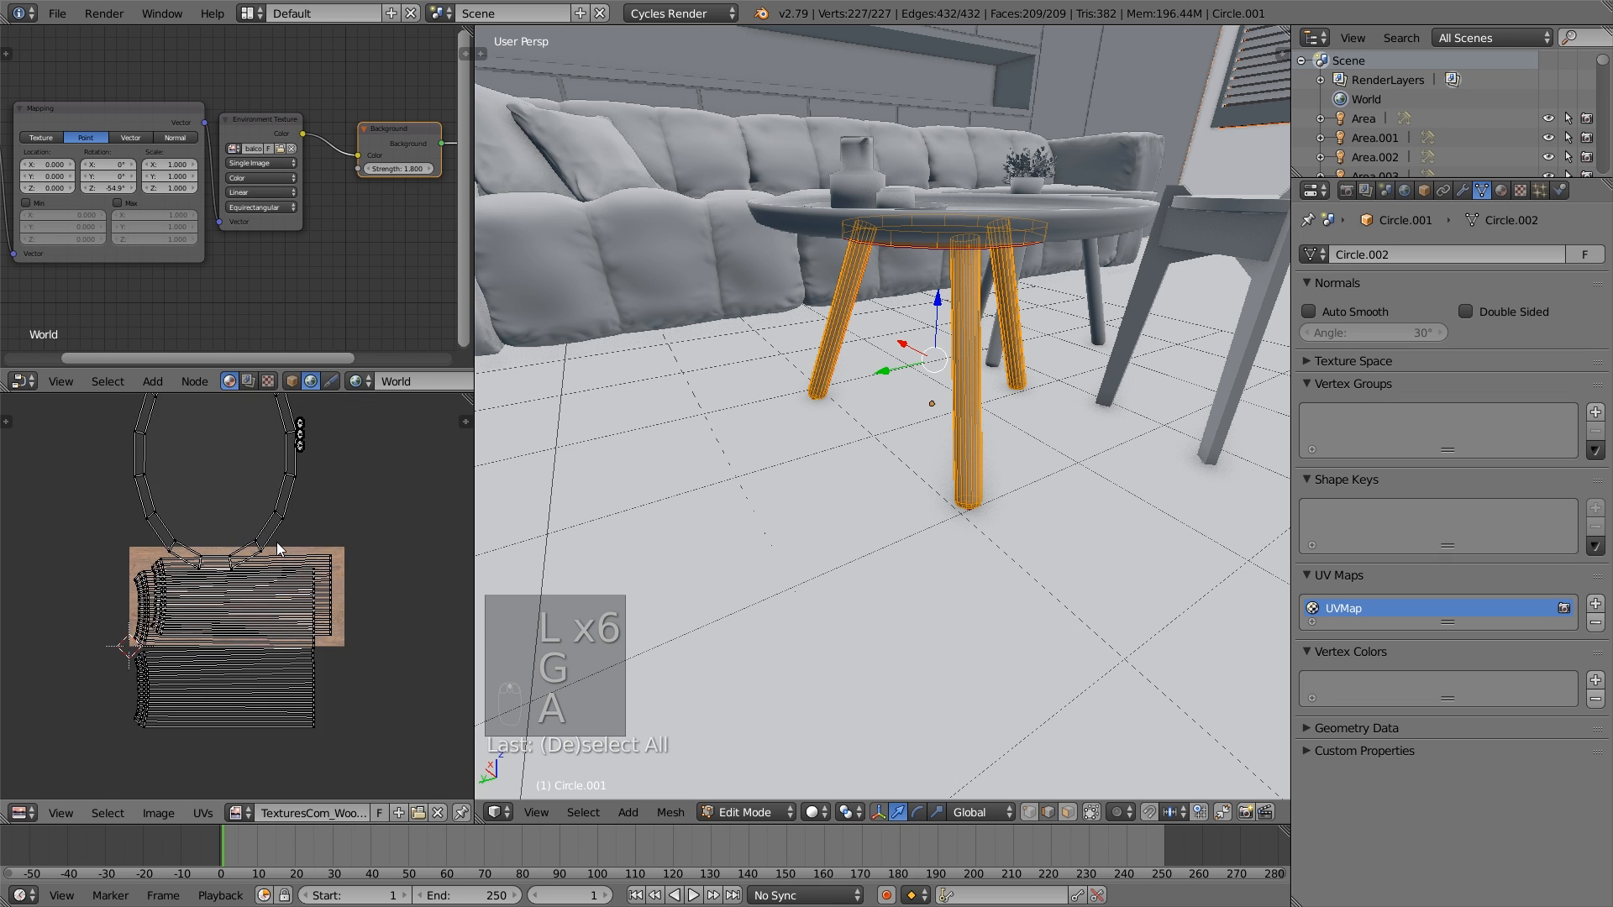
- Deselect all the leg geometry, leave Edit Mode and clear the object selection
scroll(314, 456, "up", 3)
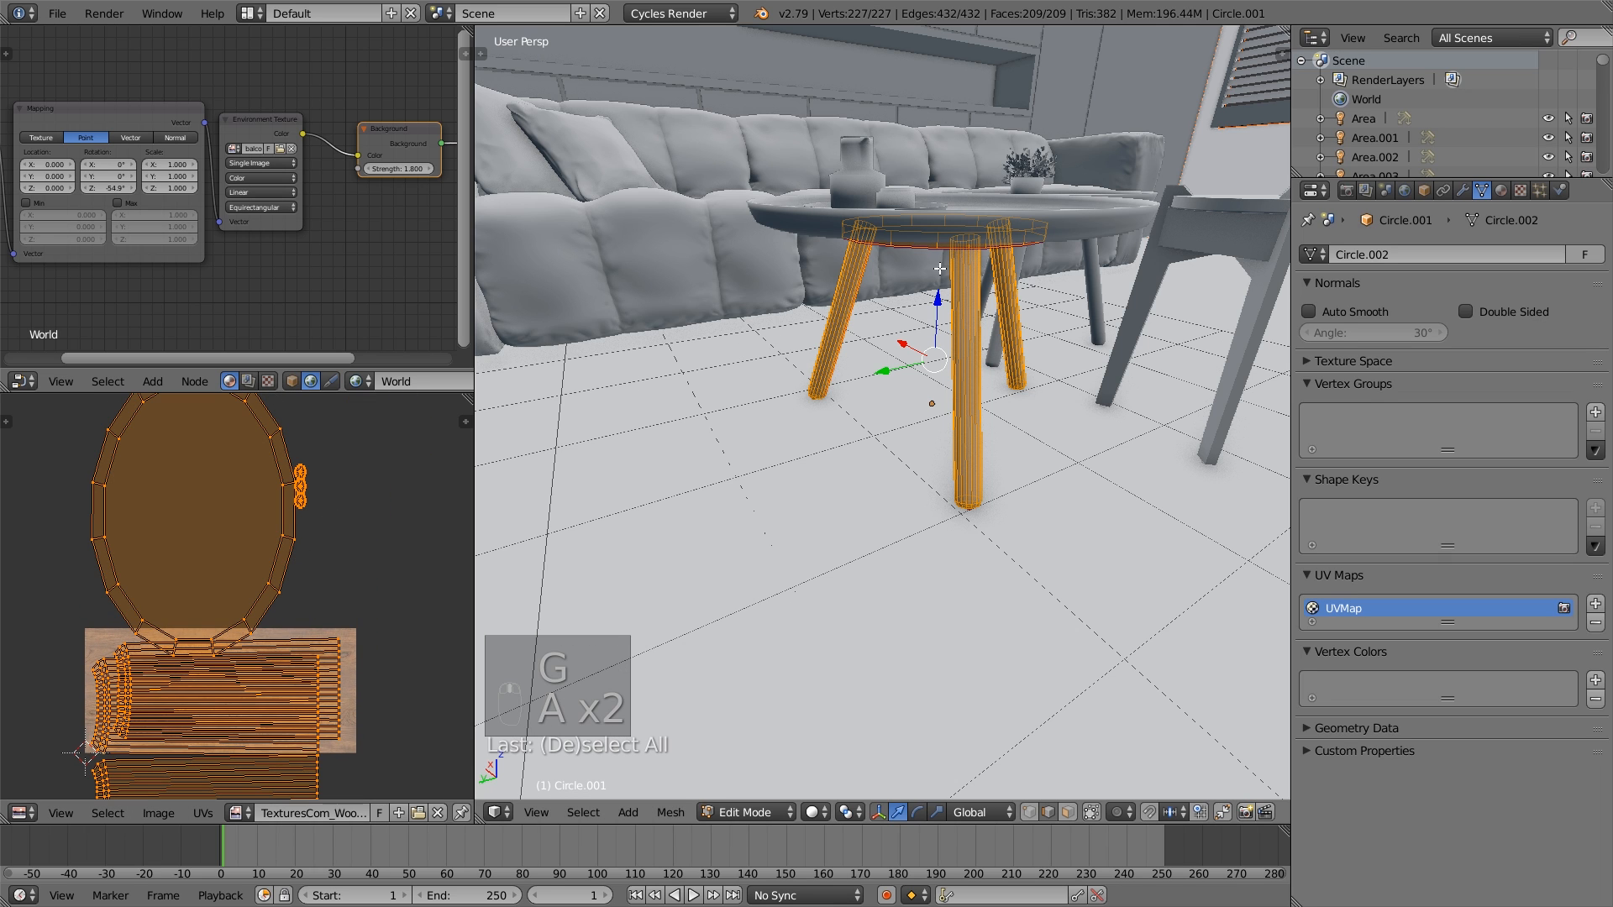
key("a")
middle_click_drag(960, 249, 947, 405)
right_click(928, 231)
key("a")
scroll(980, 242, "down", 3)
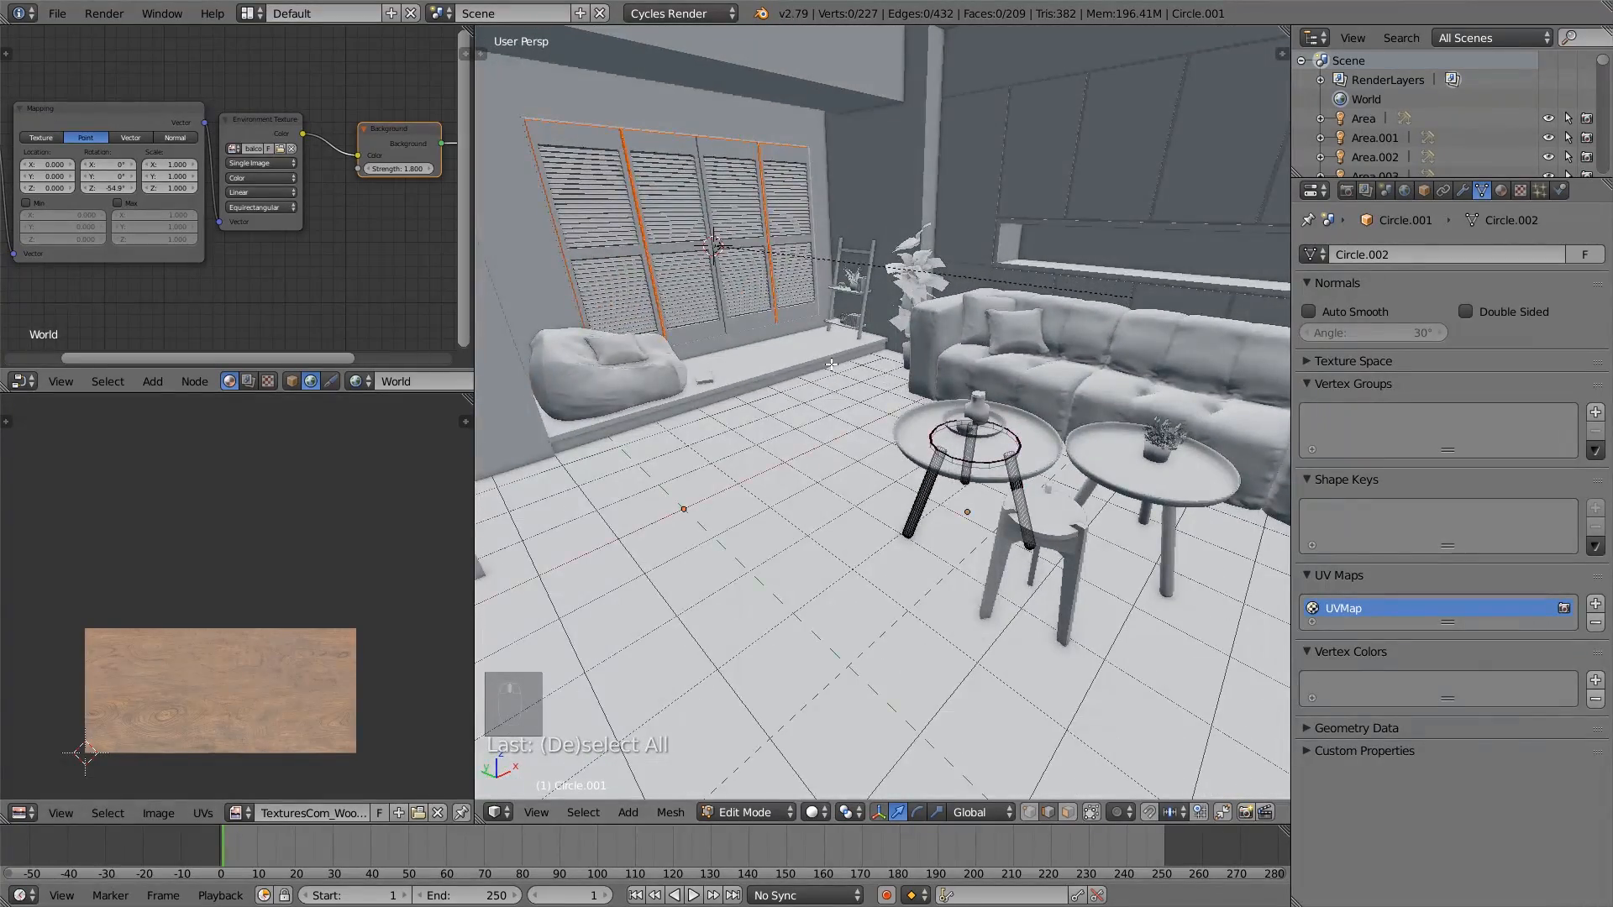
middle_click_drag(831, 365, 794, 353)
scroll(794, 353, "up", 5)
key("a")
key("Tab")
key("a")
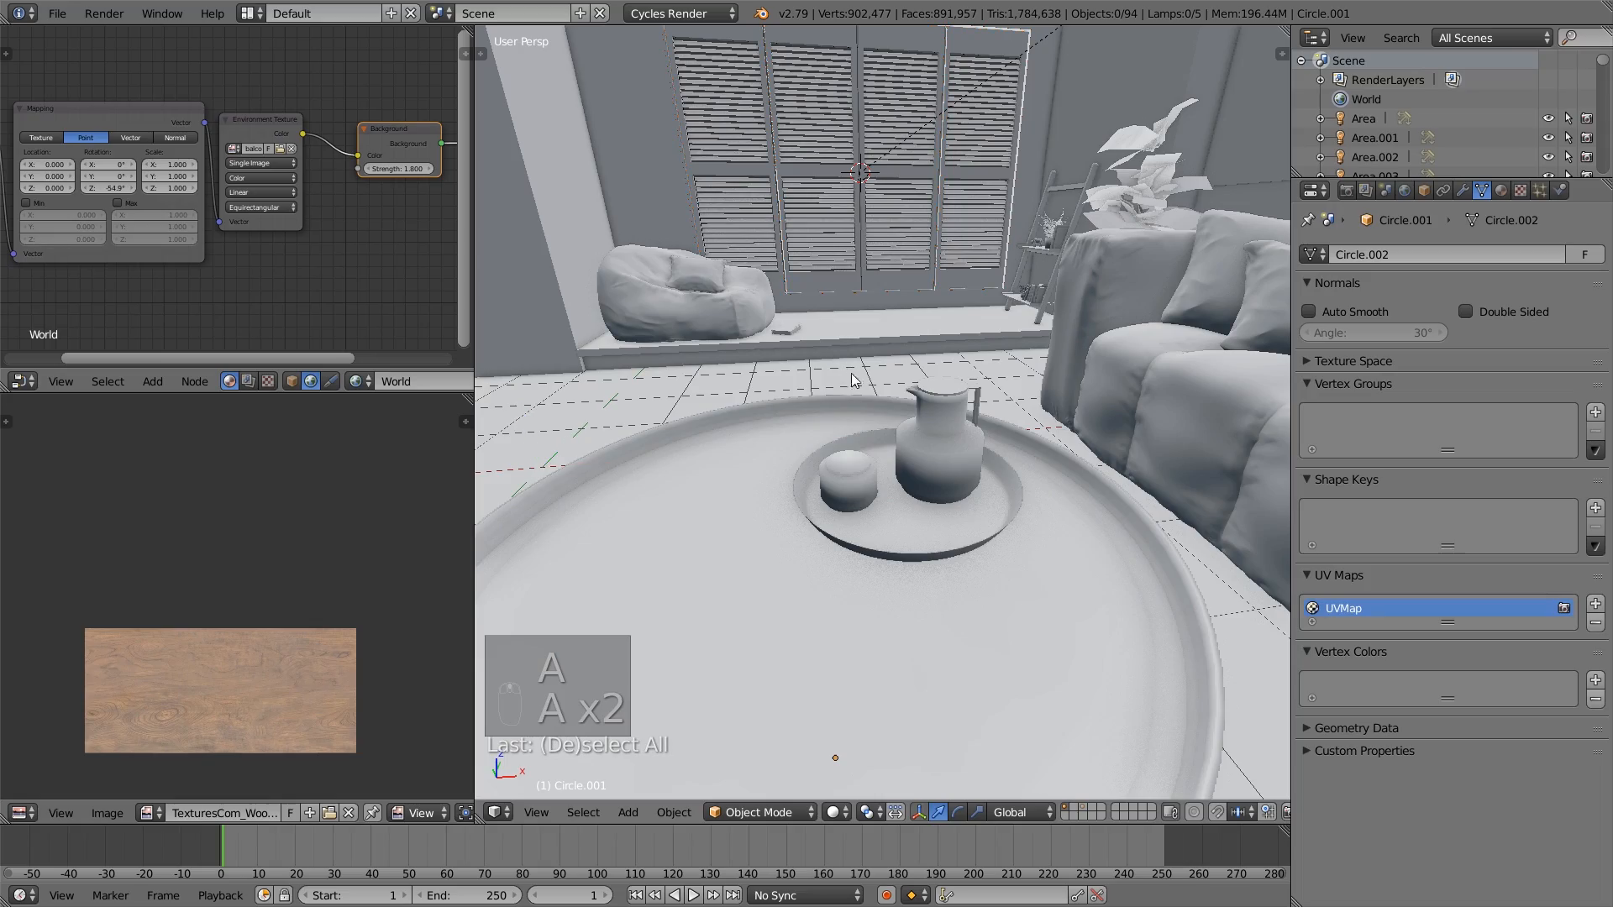
scroll(851, 380, "down", 3)
scroll(873, 504, "down", 3)
middle_click_drag(874, 512, 875, 455)
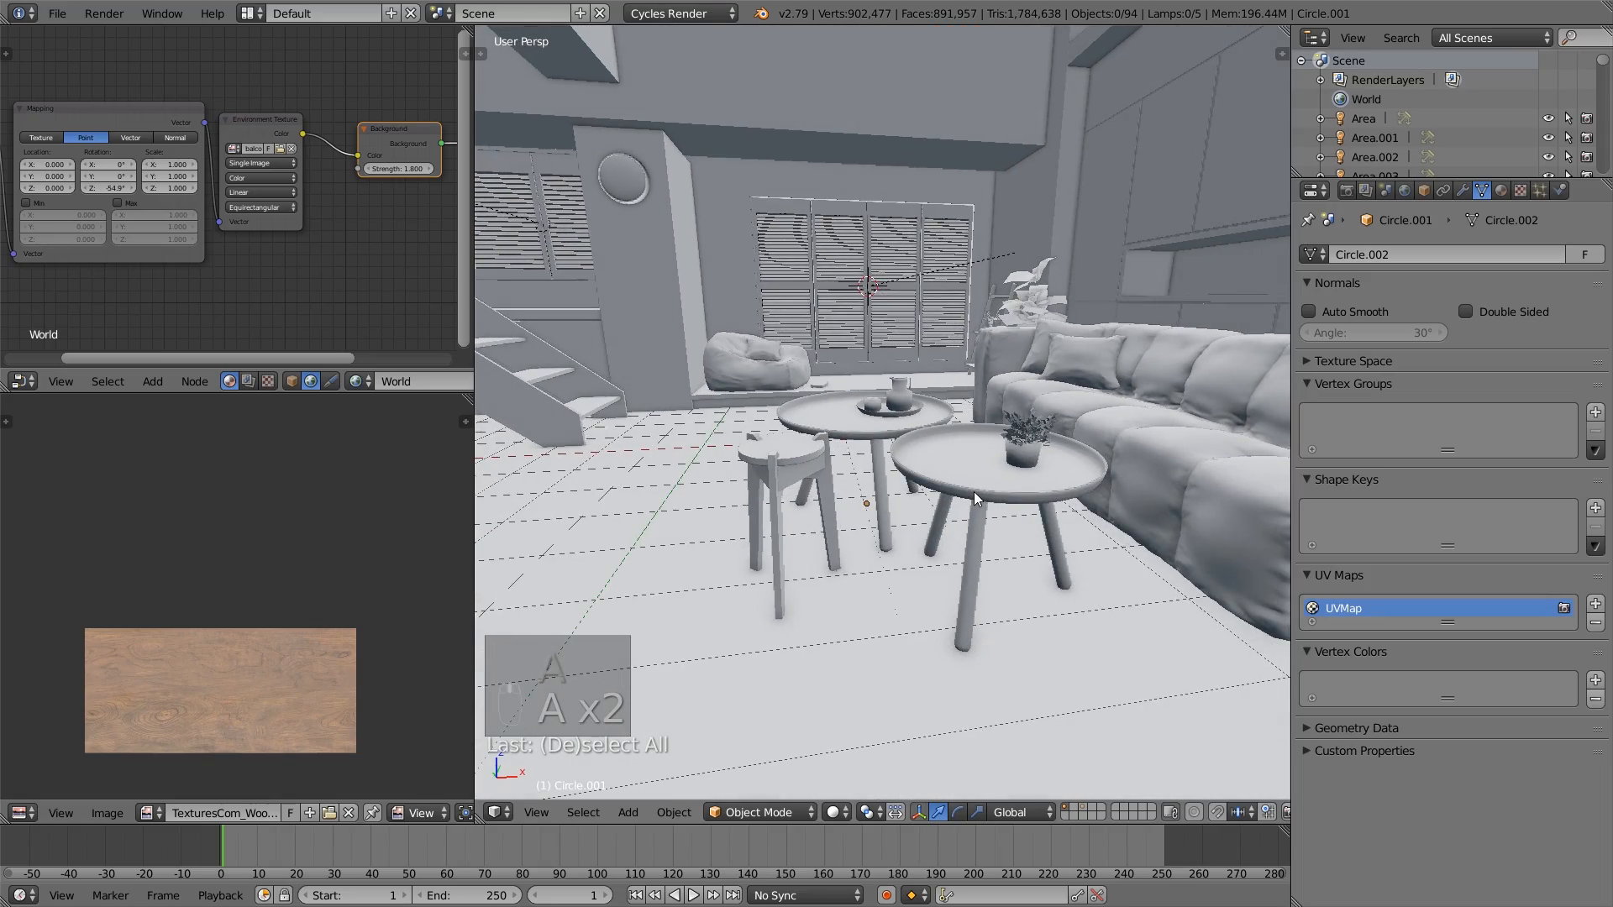
middle_click_drag(975, 492, 1004, 546)
middle_click_drag(873, 446, 874, 507, "shift")
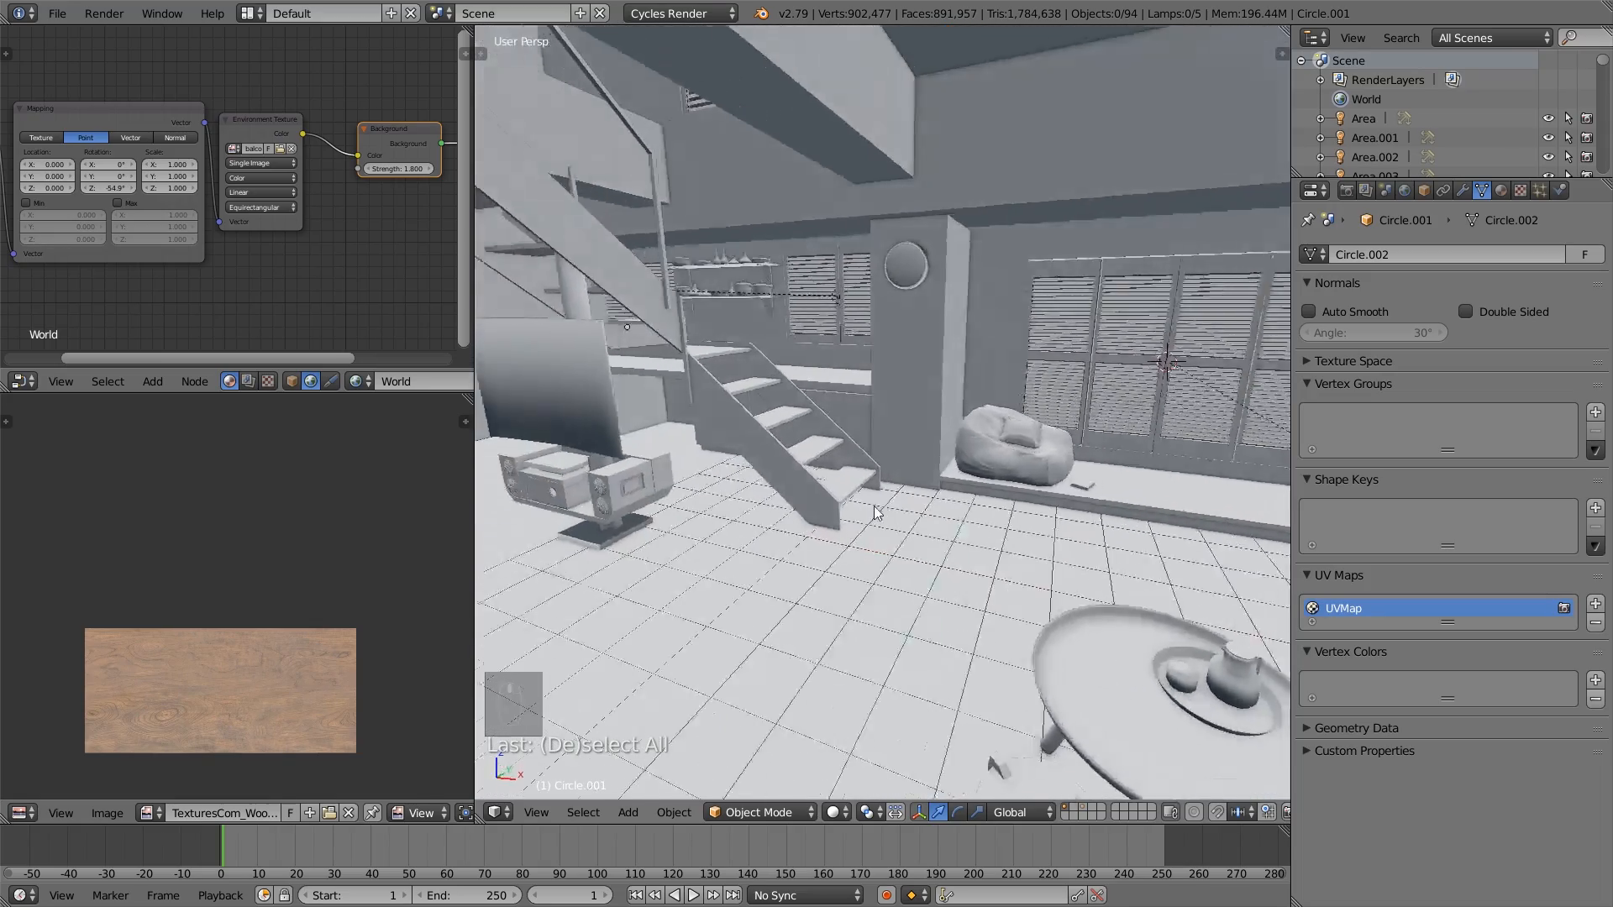
- Enter Edit Mode on the staircase and box-select the faces of the lowest tread
scroll(876, 512, "up", 6)
right_click(942, 557)
key("Tab")
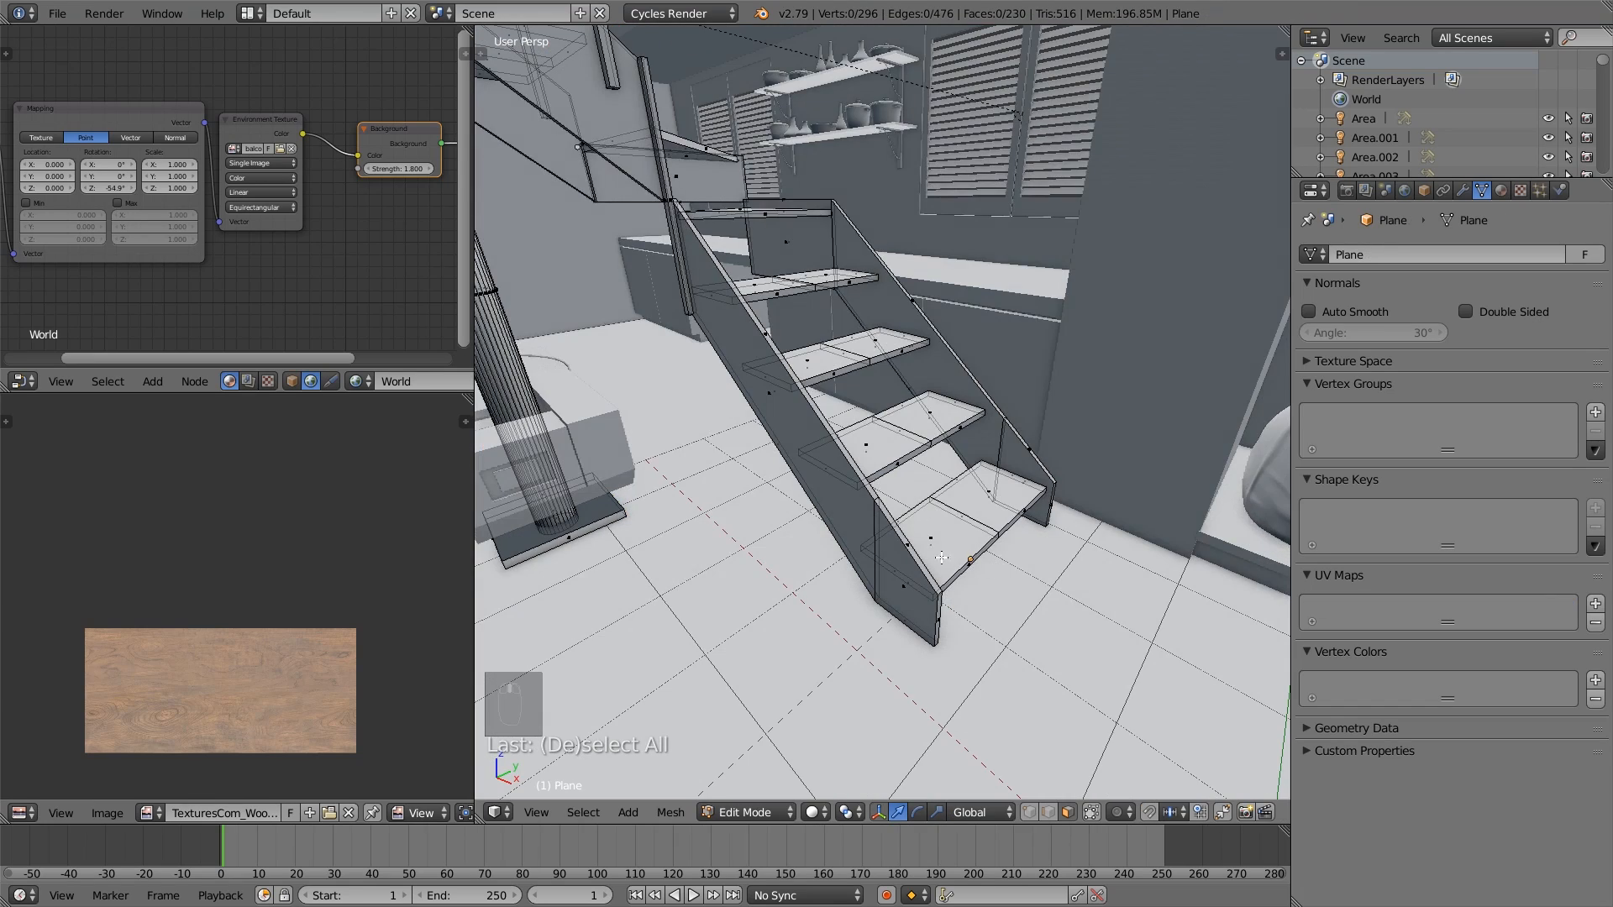
middle_click_drag(1004, 581, 992, 465)
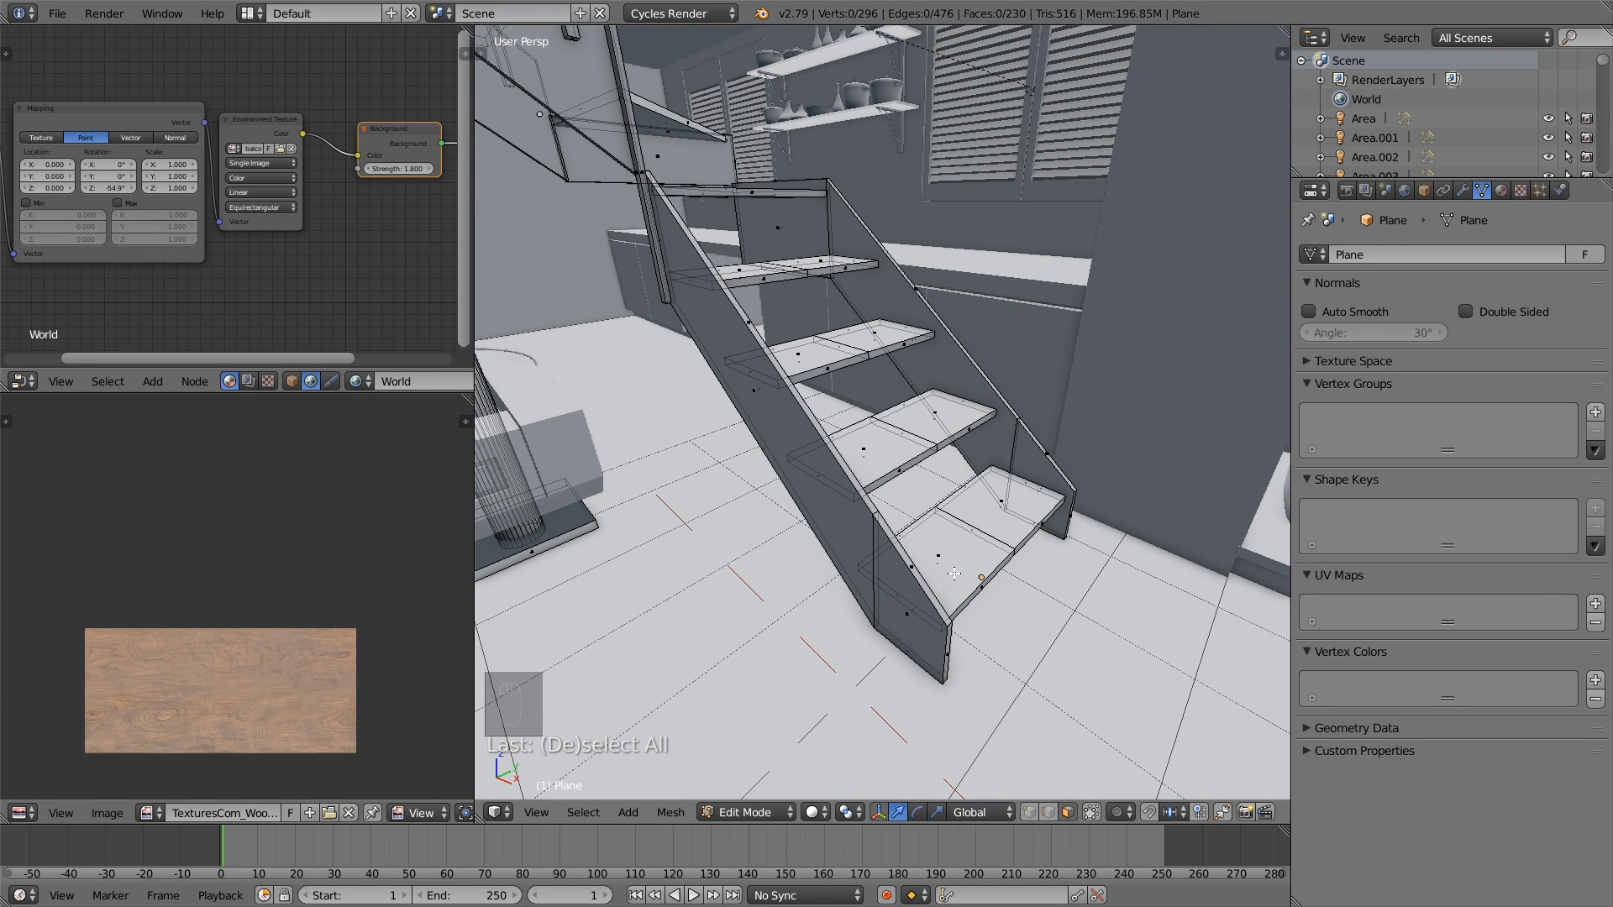
key("b")
left_click_drag(956, 575, 929, 546)
key("b")
left_click_drag(1017, 511, 997, 497)
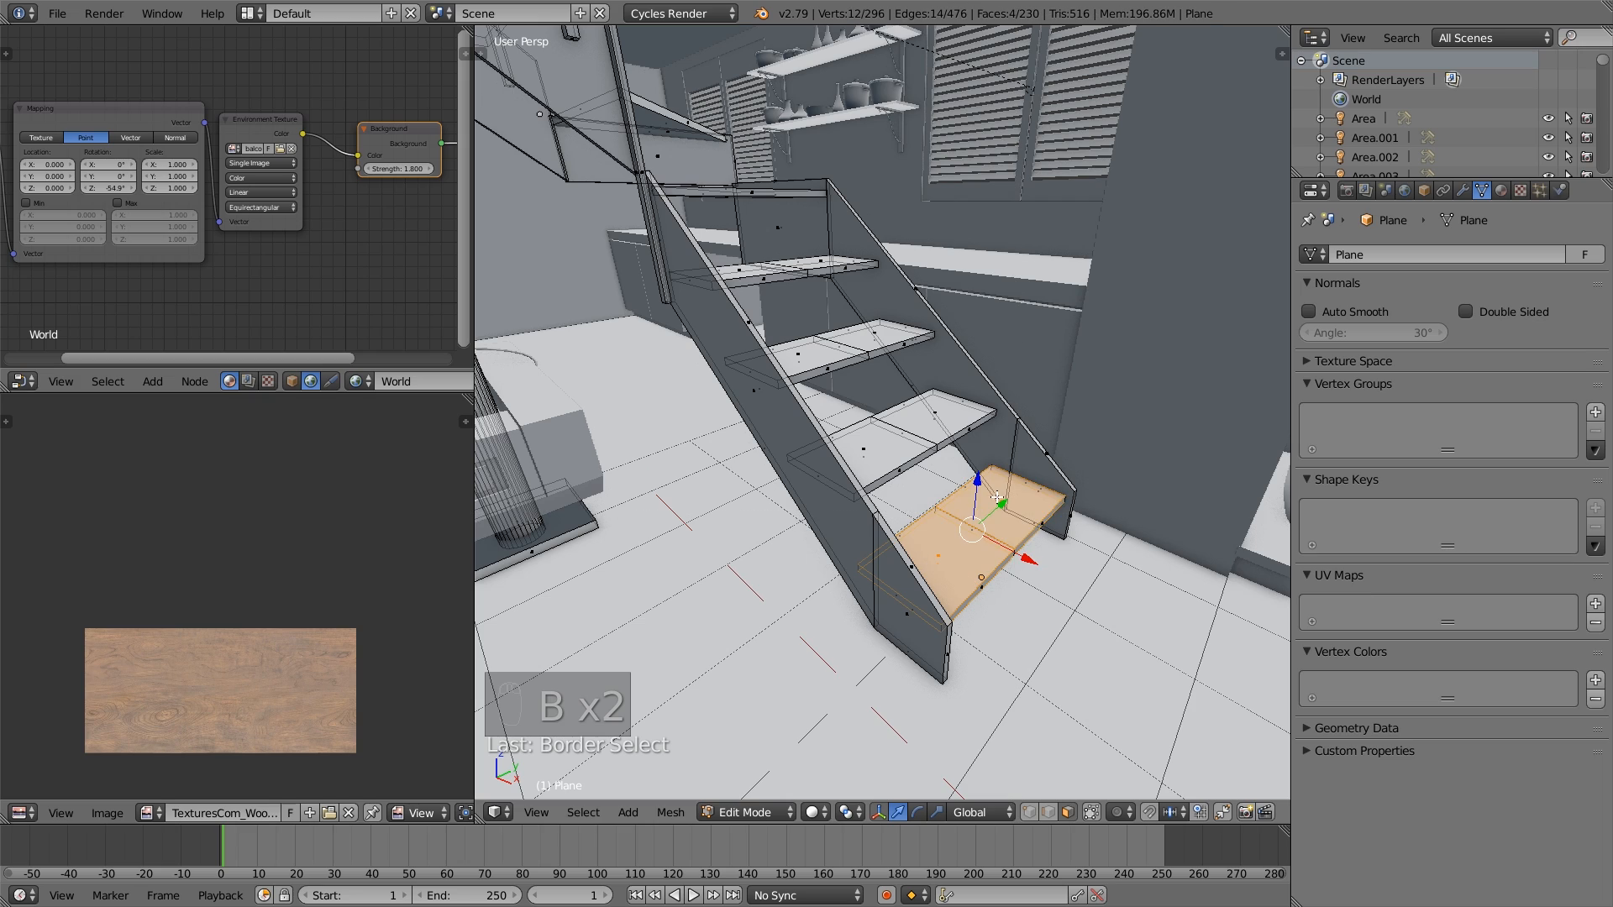
- Add both halves of the lower flight's second tread to the face selection
key("b")
left_click_drag(876, 459, 857, 444)
key("b")
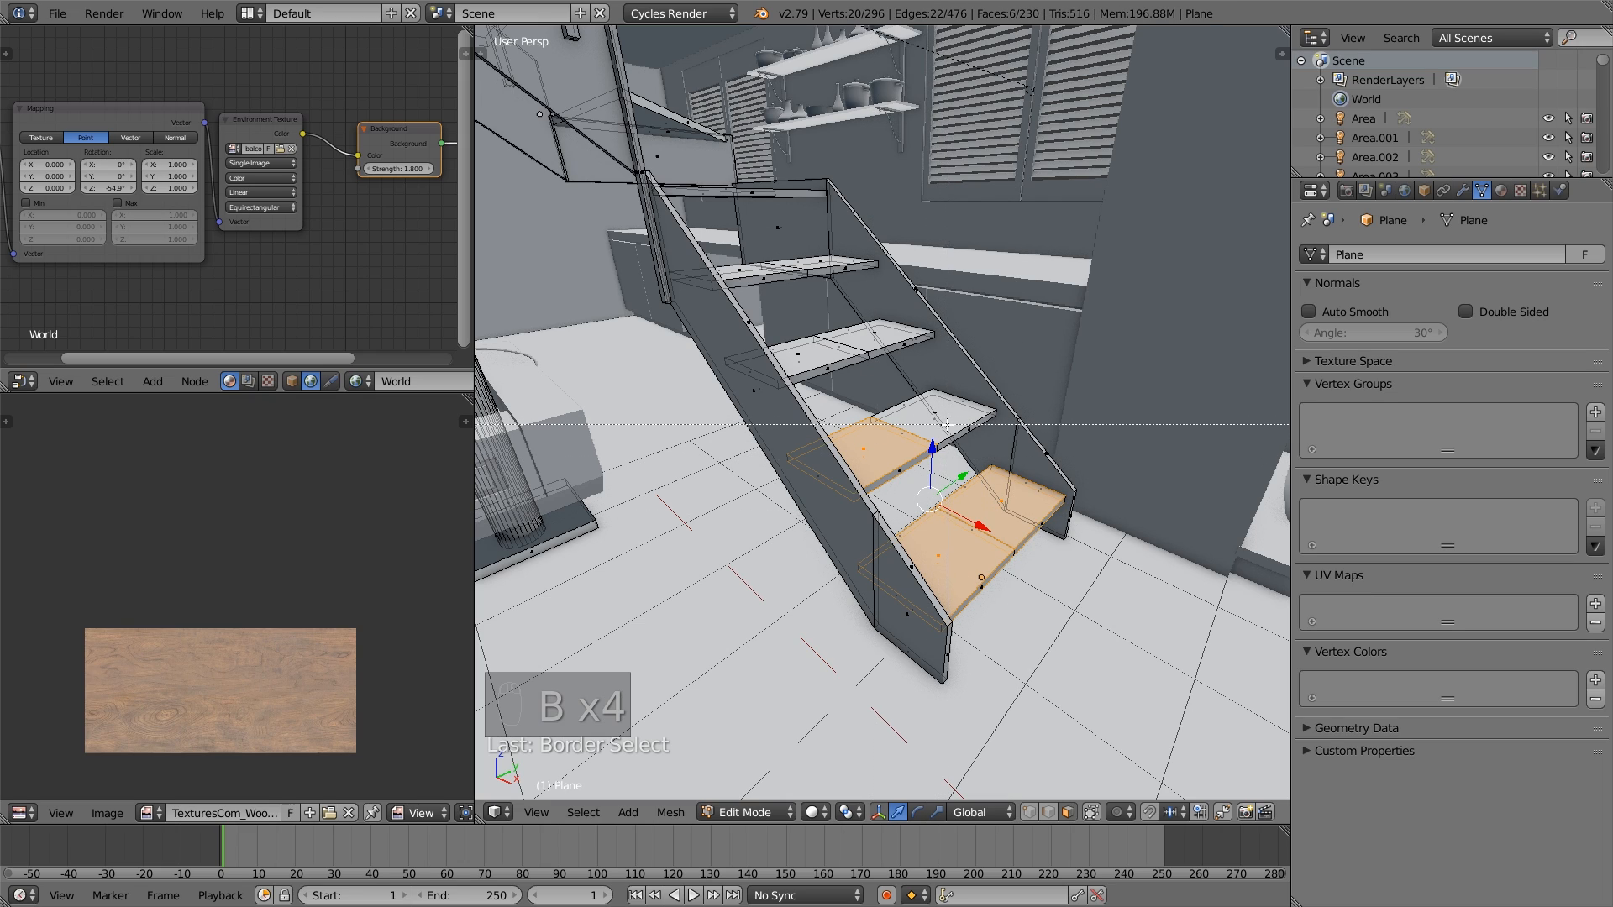
left_click_drag(962, 426, 942, 420)
middle_click_drag(942, 420, 923, 496)
- Extend the face selection to the third and fourth treads of the lower flight
middle_click_drag(840, 454, 849, 563, "shift")
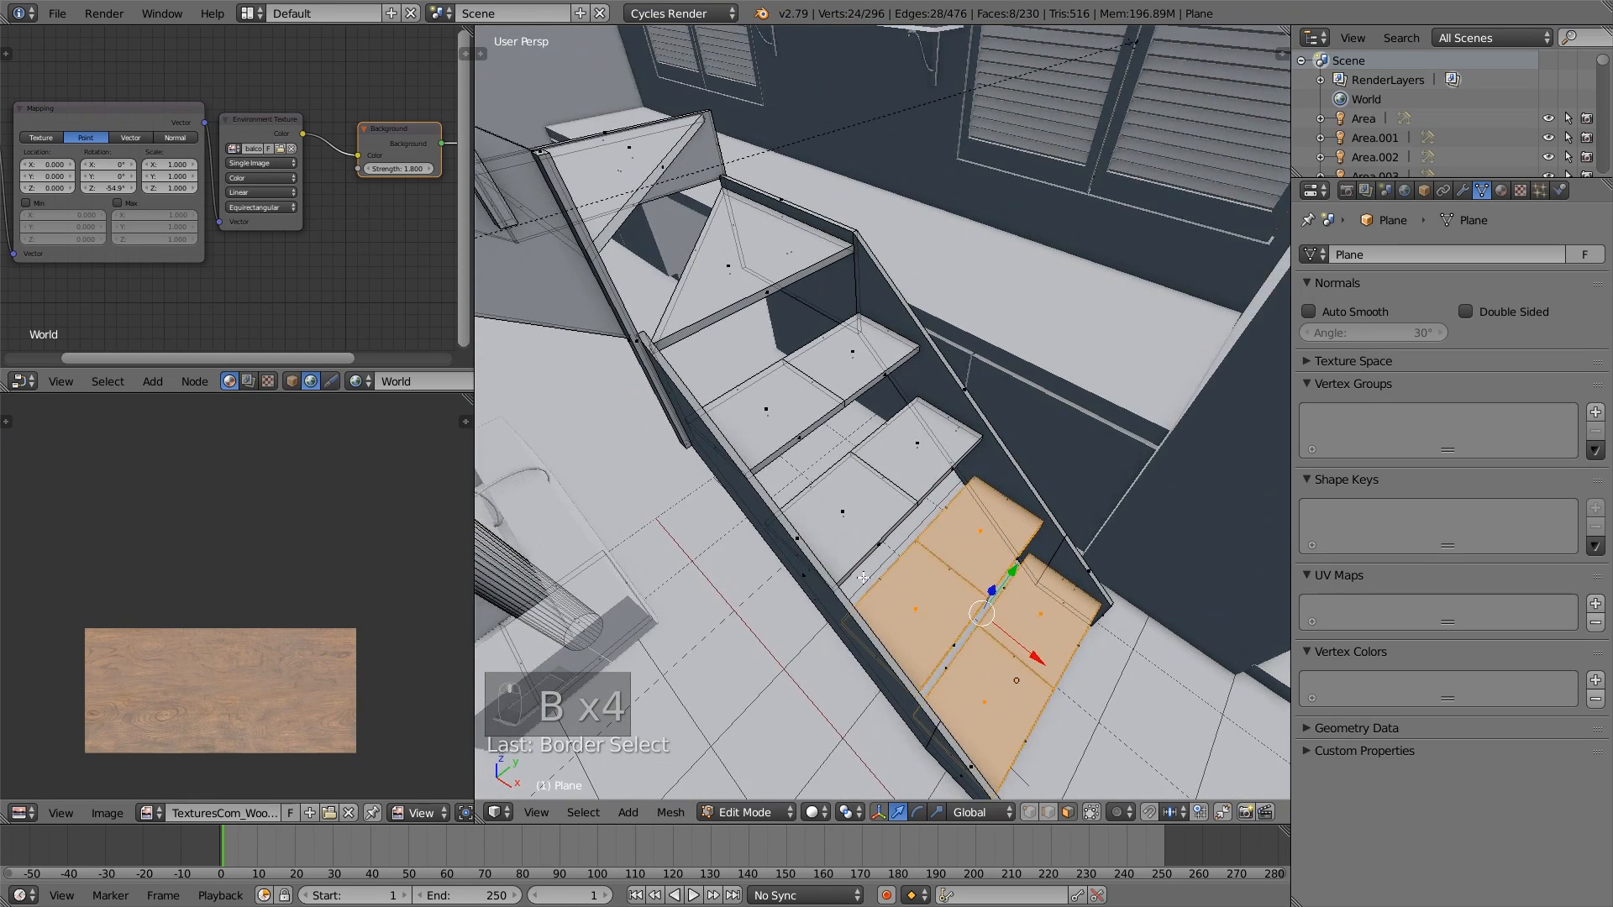
scroll(850, 564, "up", 1)
key("b")
left_click_drag(849, 564, 819, 519)
key("b")
left_click_drag(934, 460, 917, 441)
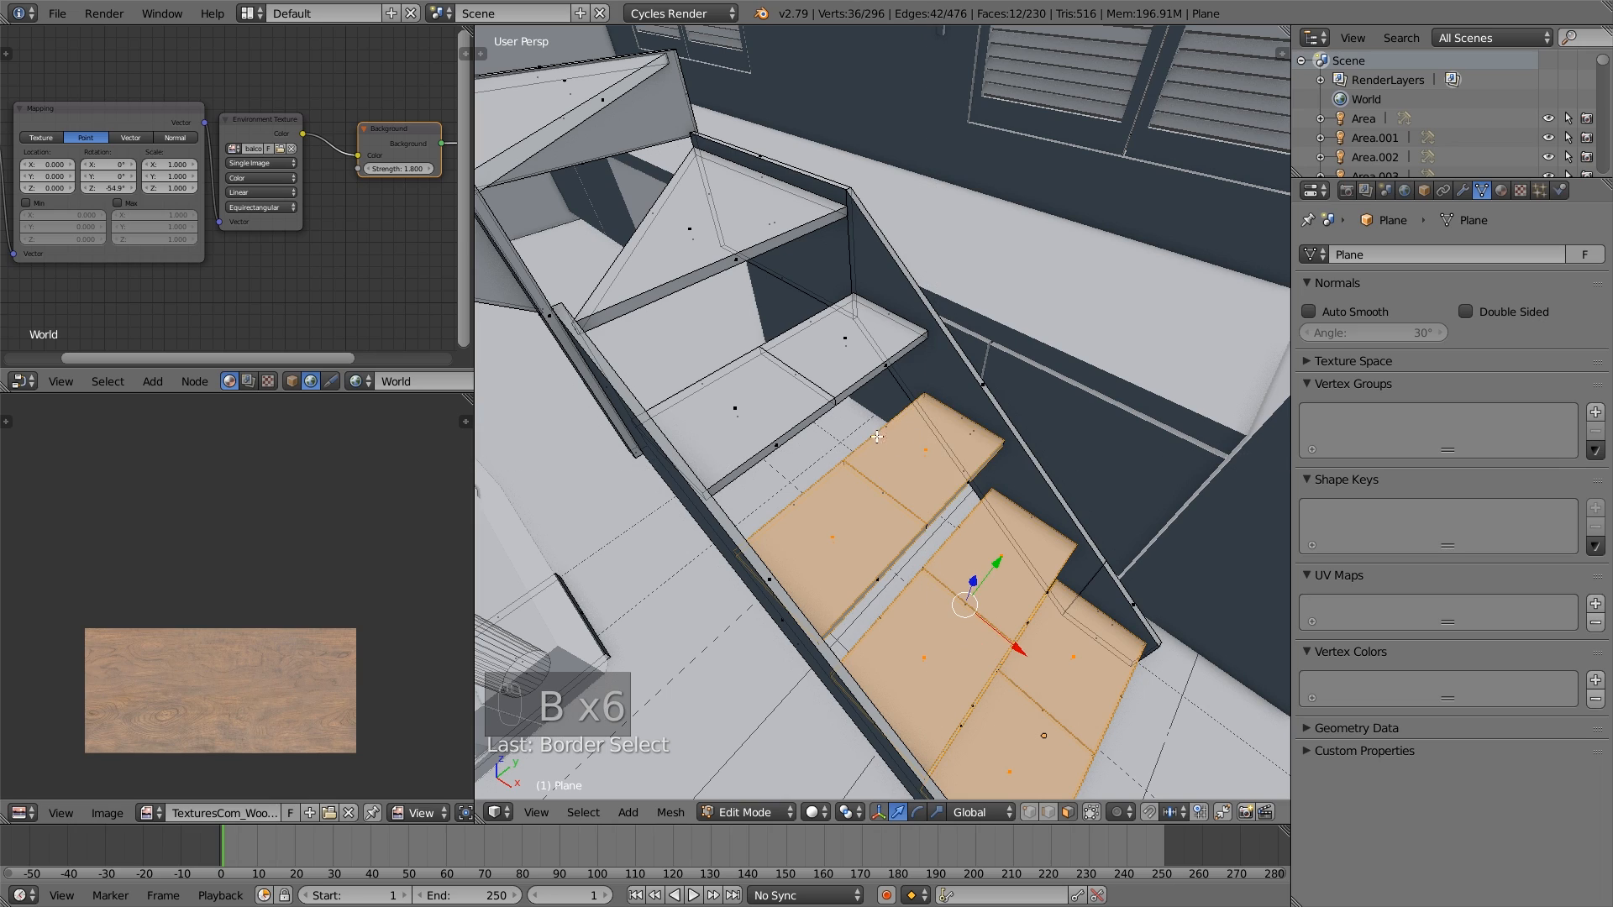
key("b")
left_click_drag(726, 412, 746, 400)
key("b")
left_click_drag(857, 349, 782, 306)
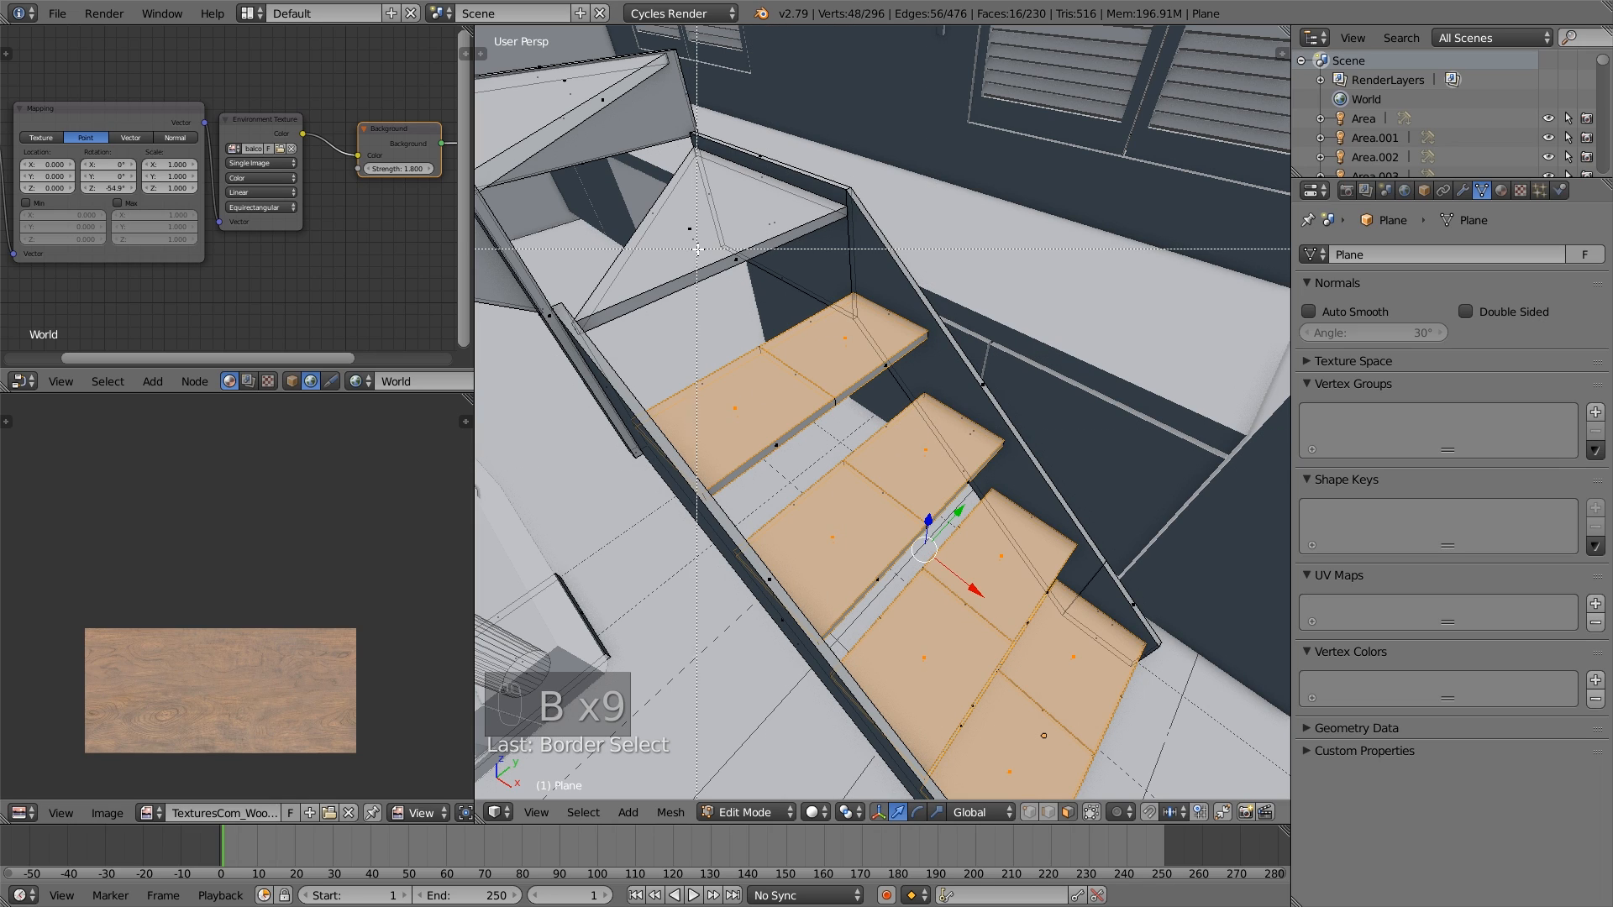
- Add the triangular corner tread above the lower flight to the selection
left_click_drag(698, 249, 690, 232)
middle_click_drag(693, 228, 779, 302, "shift")
key("b")
left_click_drag(779, 302, 759, 293)
middle_click_drag(759, 293, 763, 370)
middle_click_drag(768, 207, 829, 278, "shift")
key("b")
right_click(849, 329)
right_click(854, 359)
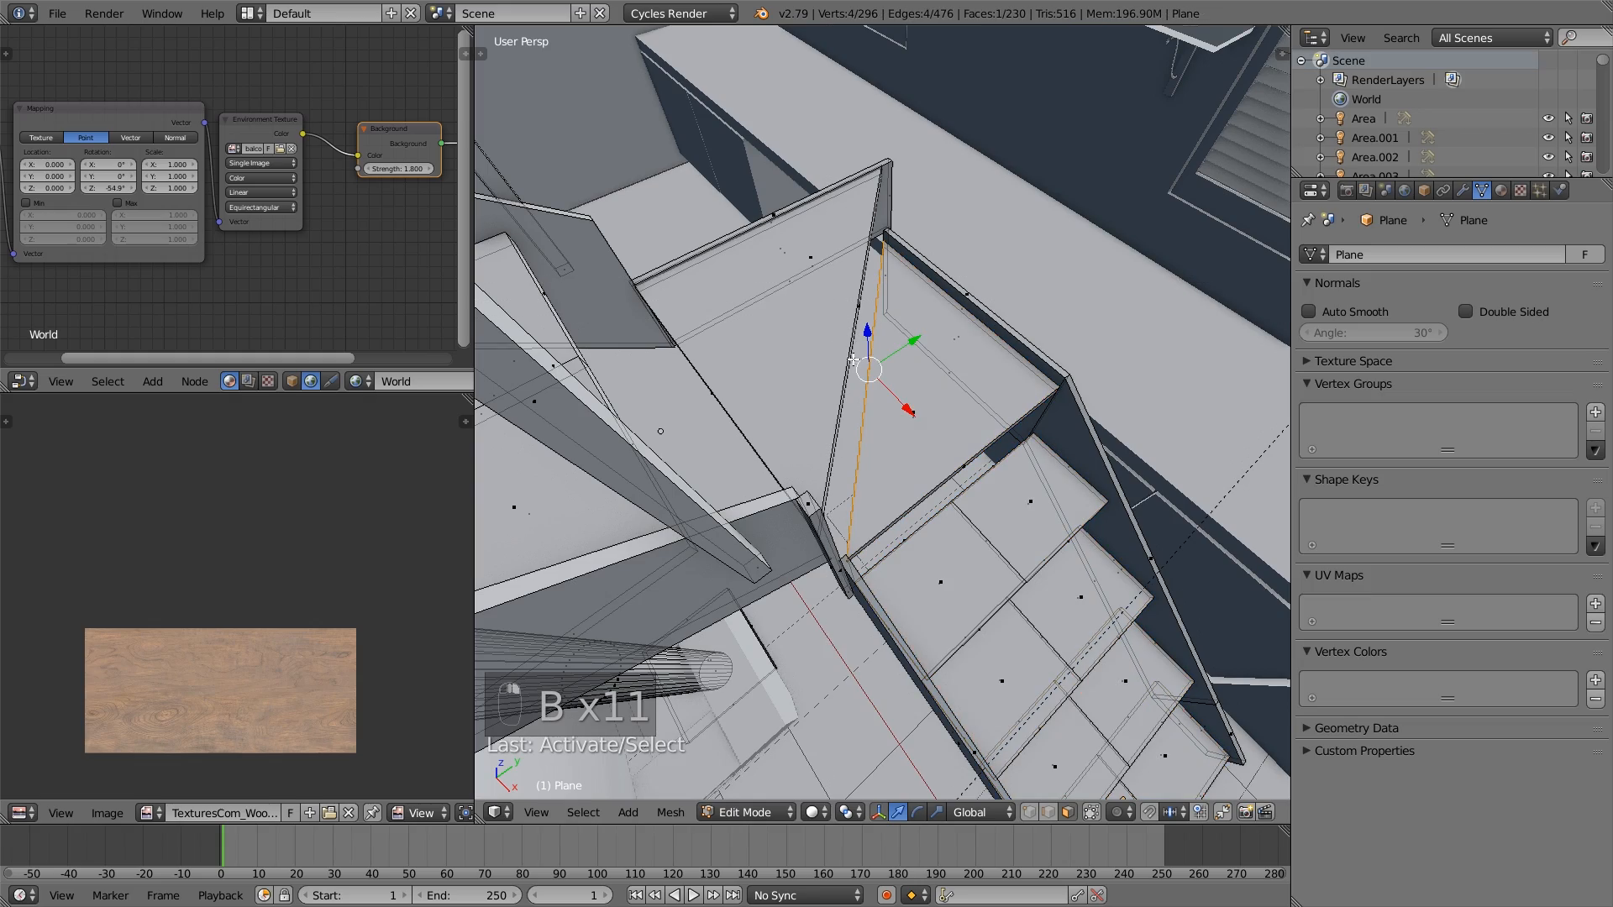
key("ctrl+shift+z")
key("ctrl+z")
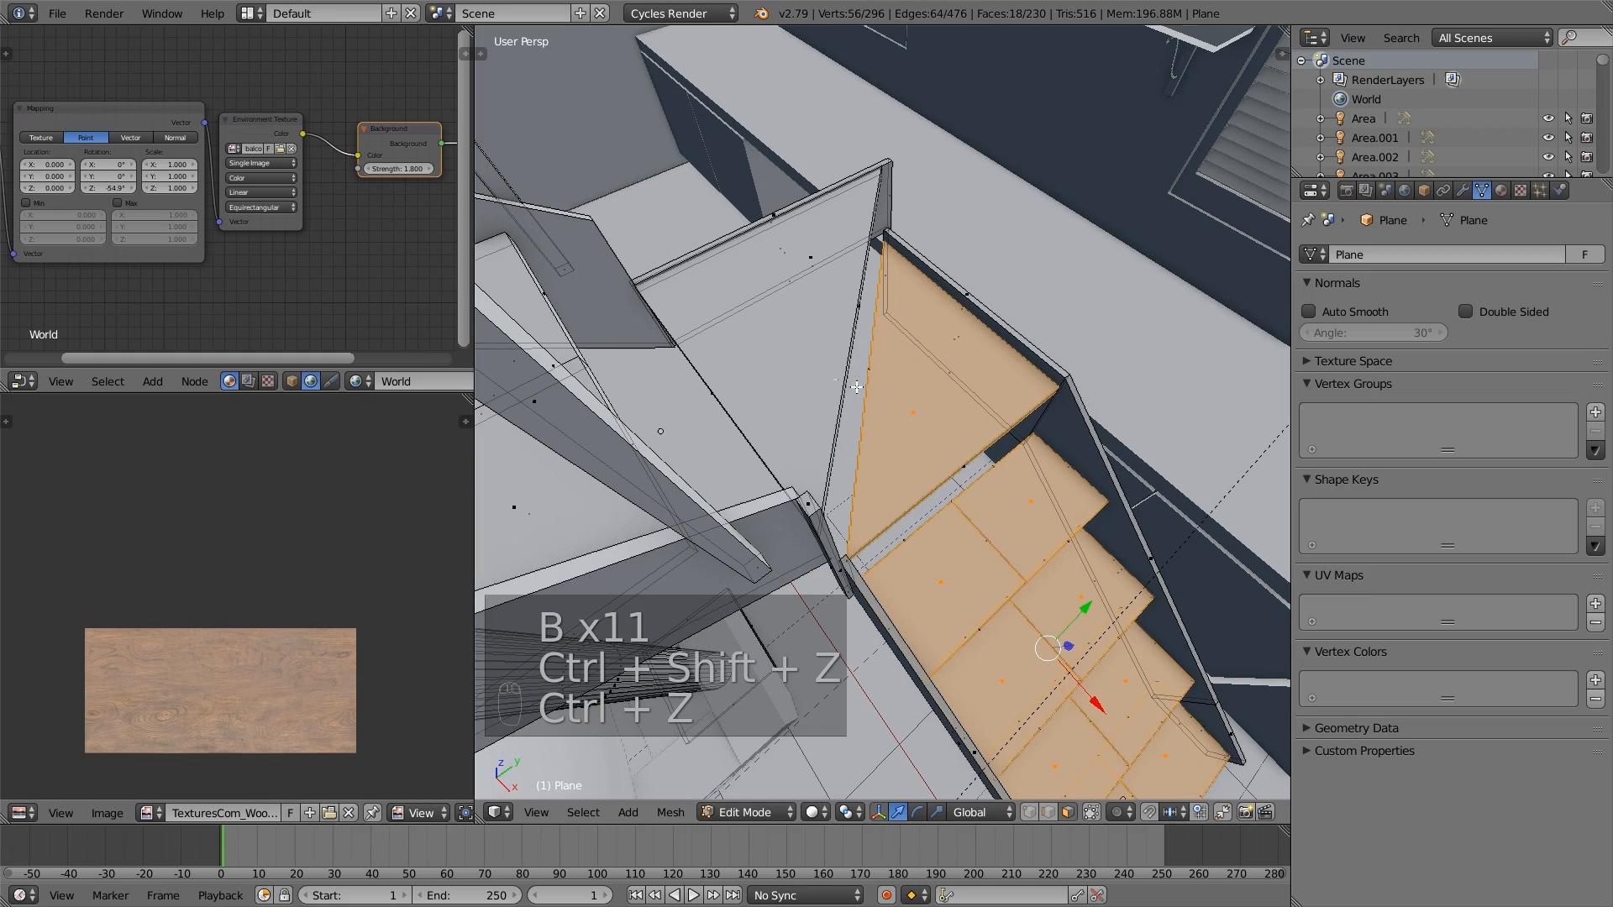
- Add the remaining corner landing faces and the first tread of the upper flight to the selection
middle_click_drag(1000, 397, 780, 447)
key("b")
left_click_drag(755, 431, 752, 429)
key("b")
left_click_drag(861, 367, 838, 395)
middle_click_drag(907, 425, 830, 468)
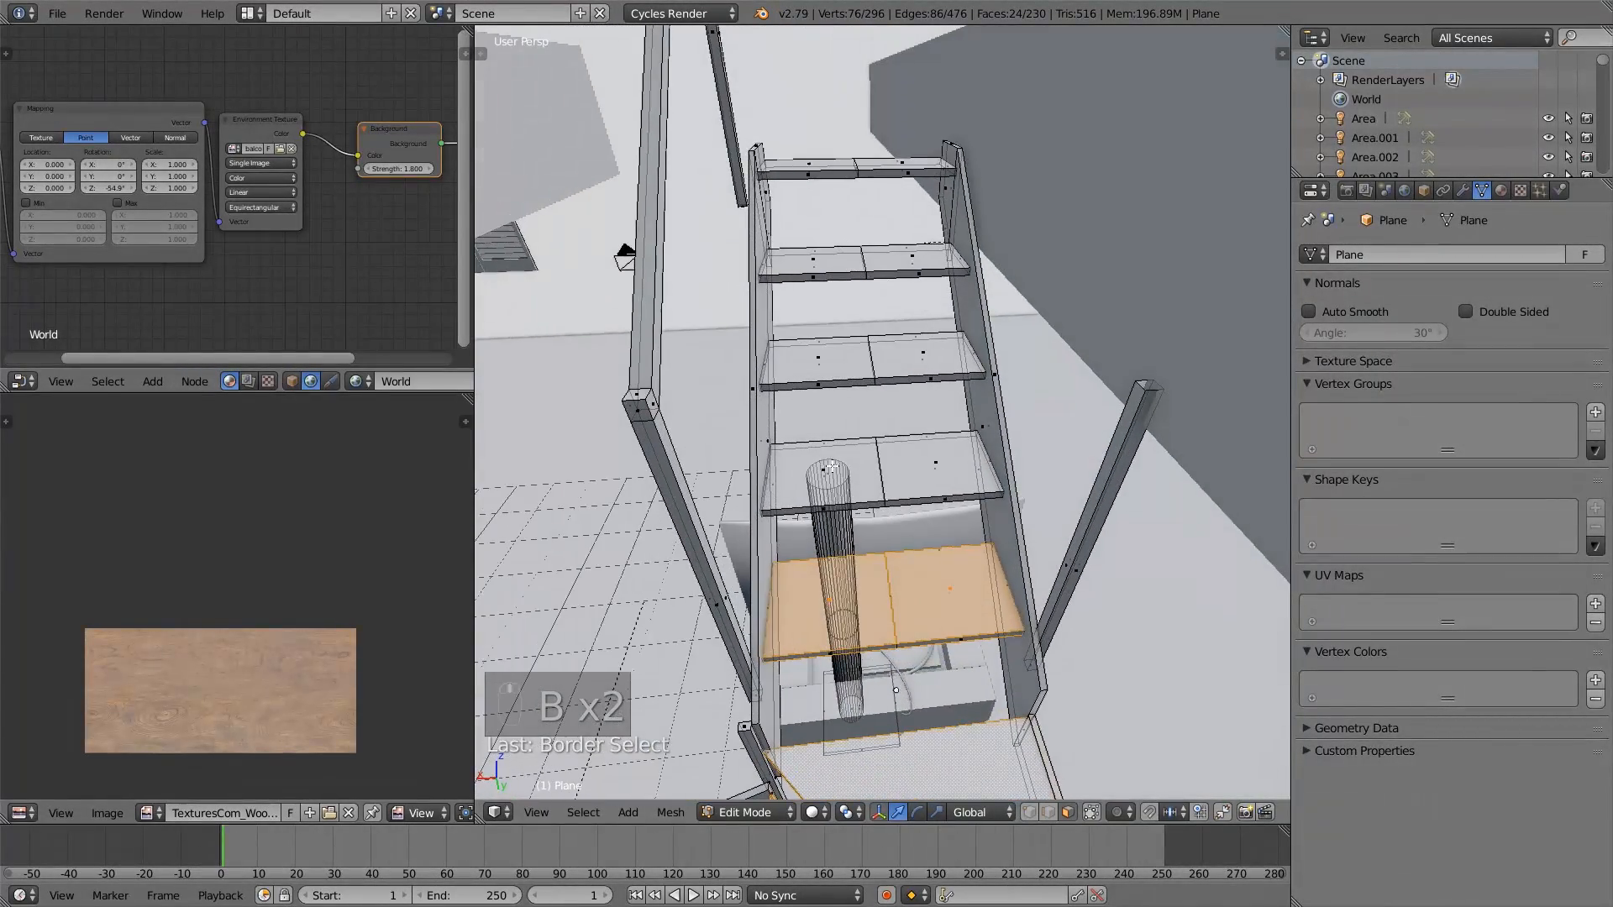
- Box-select the second and third treads of the upper flight as well
left_click_drag(815, 468, 808, 474)
key("b")
left_click_drag(960, 443, 918, 479)
middle_click_drag(828, 546, 818, 645)
key("b")
left_click_drag(757, 548, 730, 524)
key("b")
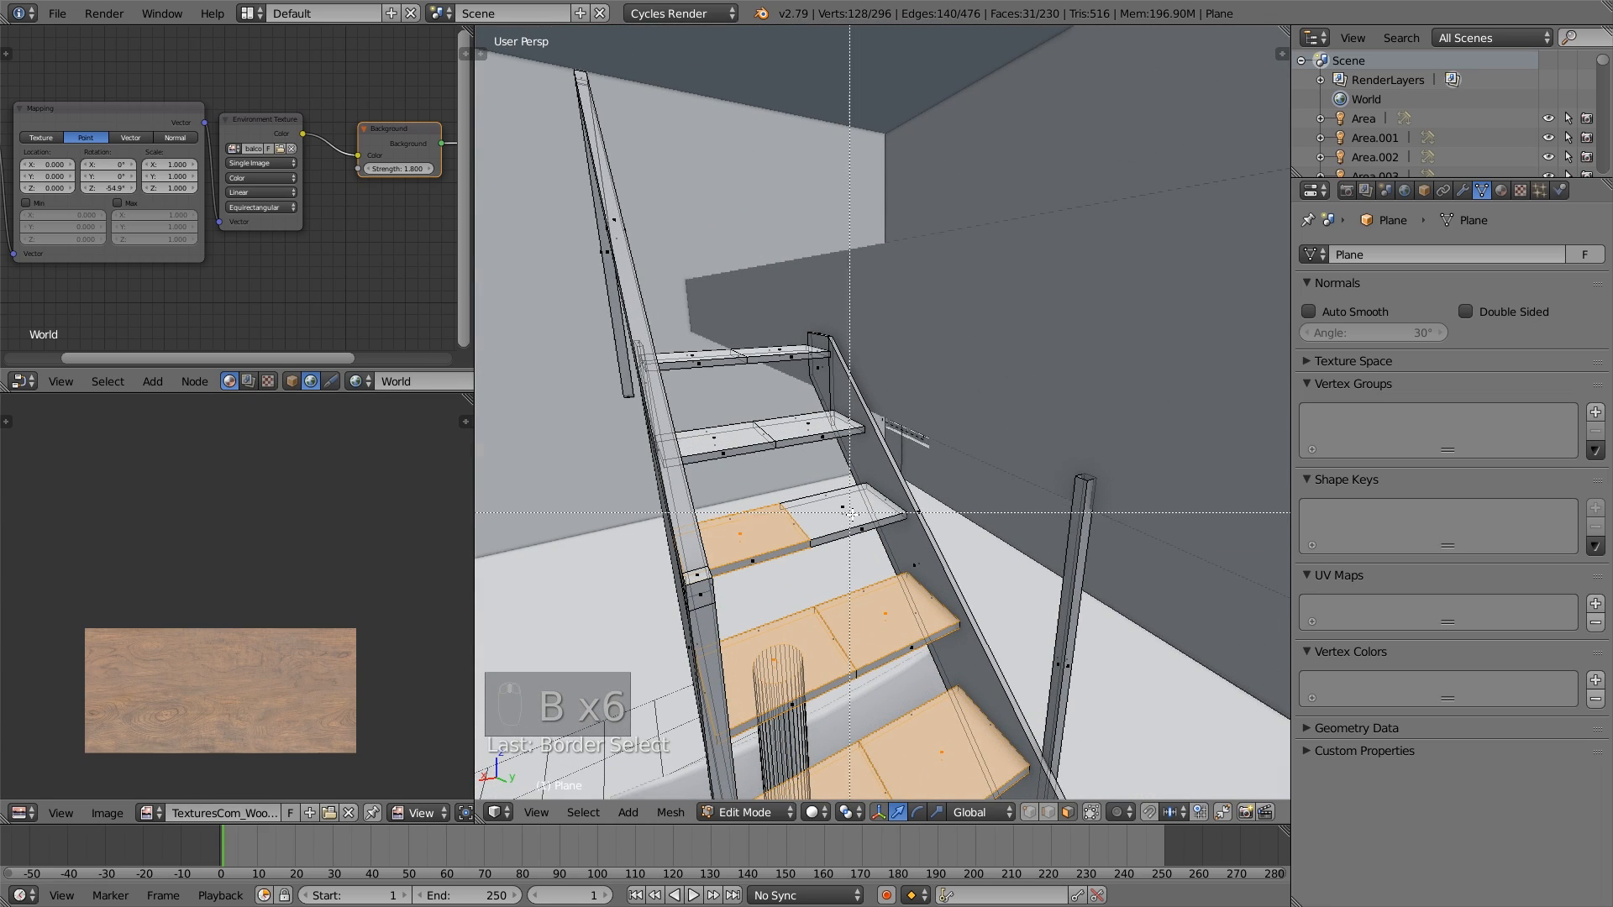
left_click_drag(855, 501, 831, 521)
- Add the two topmost treads of the upper flight to the face selection
middle_click_drag(831, 521, 782, 462)
key("b")
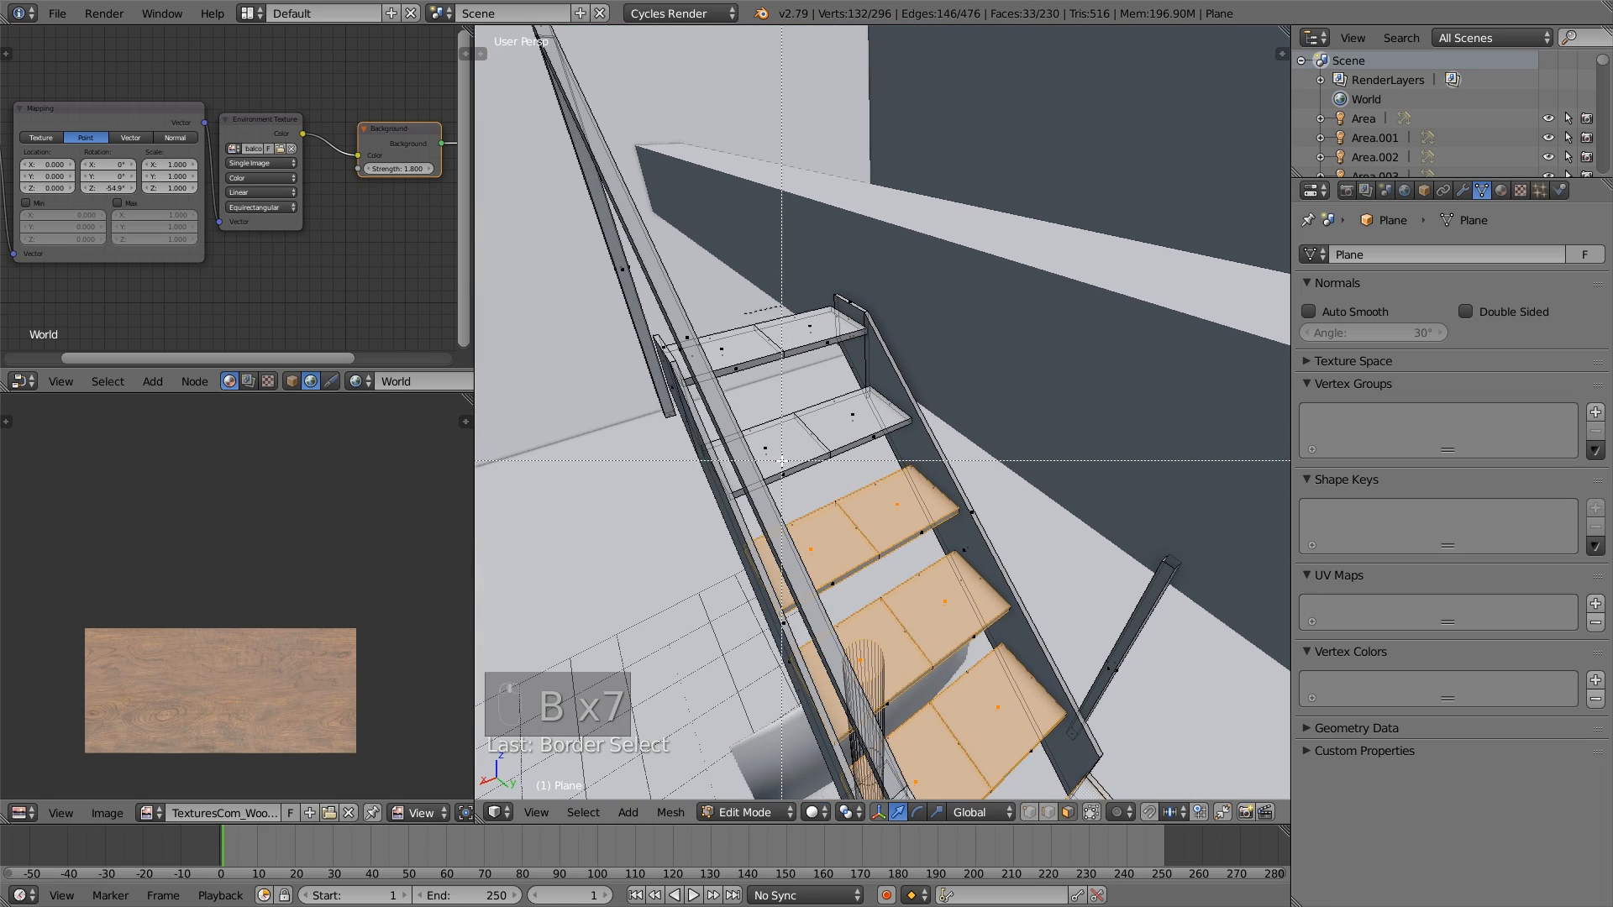
left_click_drag(760, 447, 755, 442)
key("b")
left_click_drag(865, 425, 840, 403)
middle_click_drag(822, 346, 836, 412, "shift")
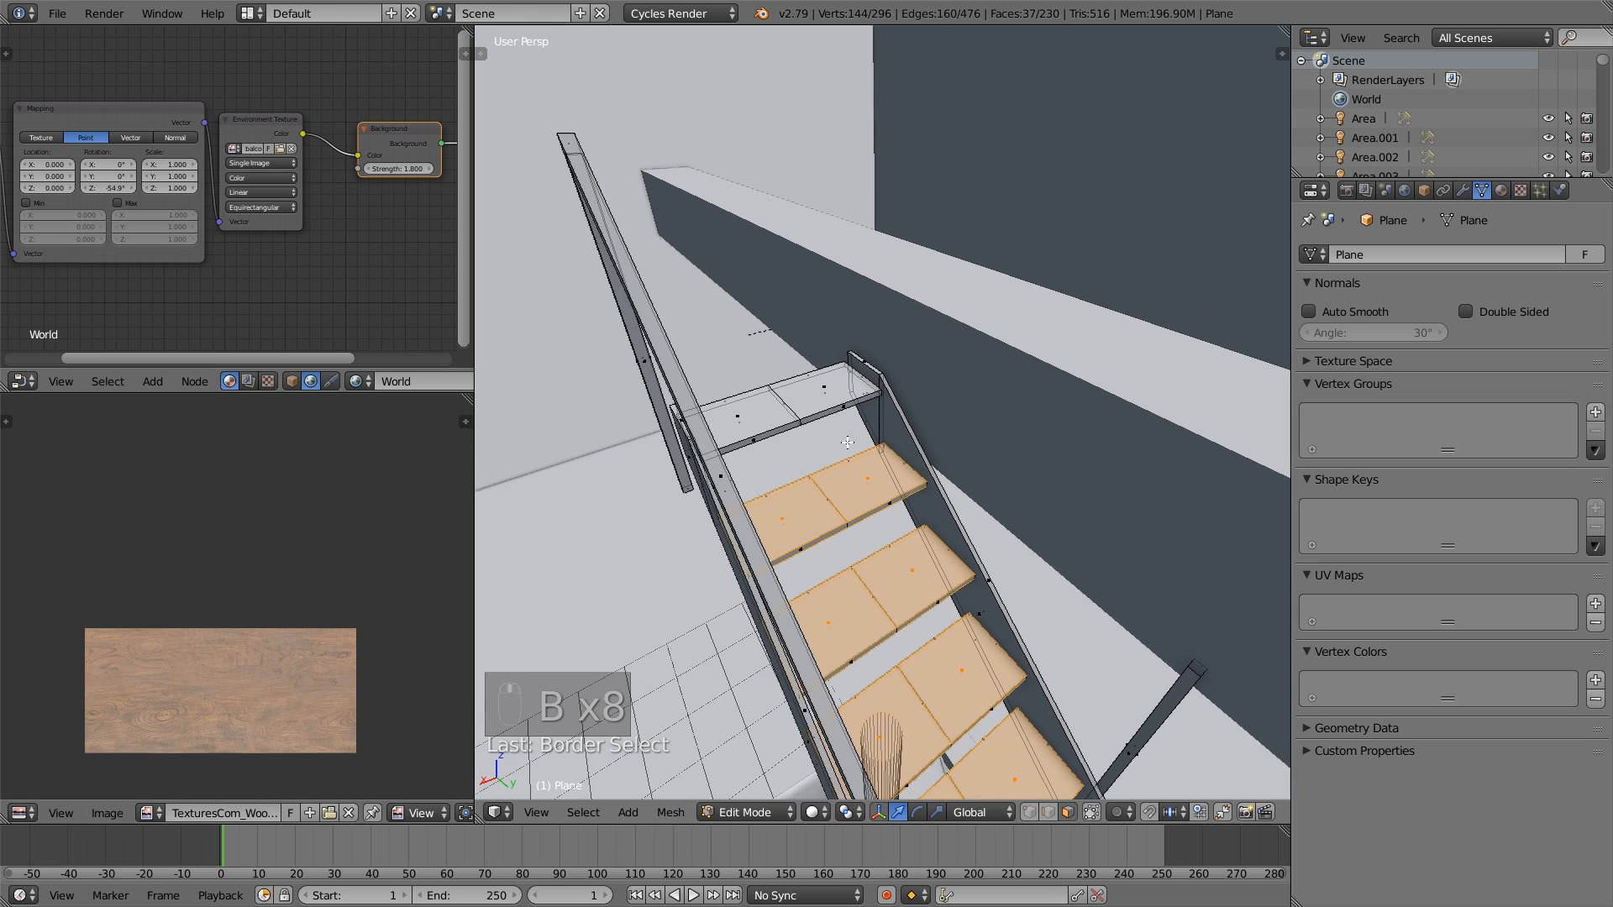
key("b")
left_click_drag(827, 395, 811, 377)
key("b")
left_click_drag(756, 430, 731, 411)
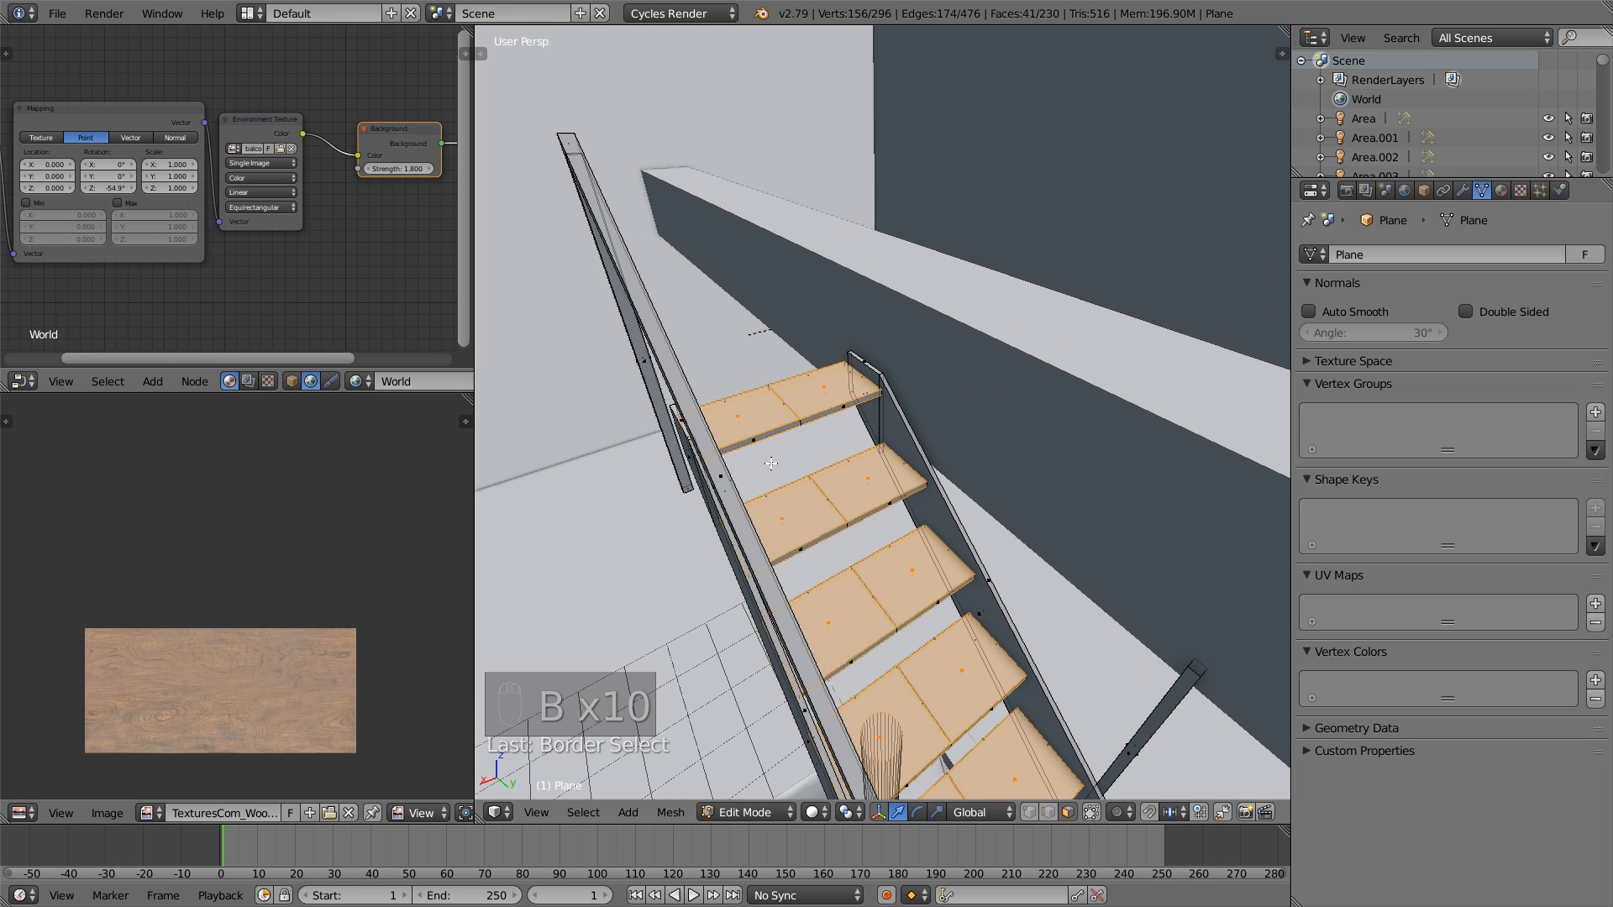
- Unwrap the selected stair treads and stretch their UV islands along X over the wood texture
key("u")
left_click(772, 546)
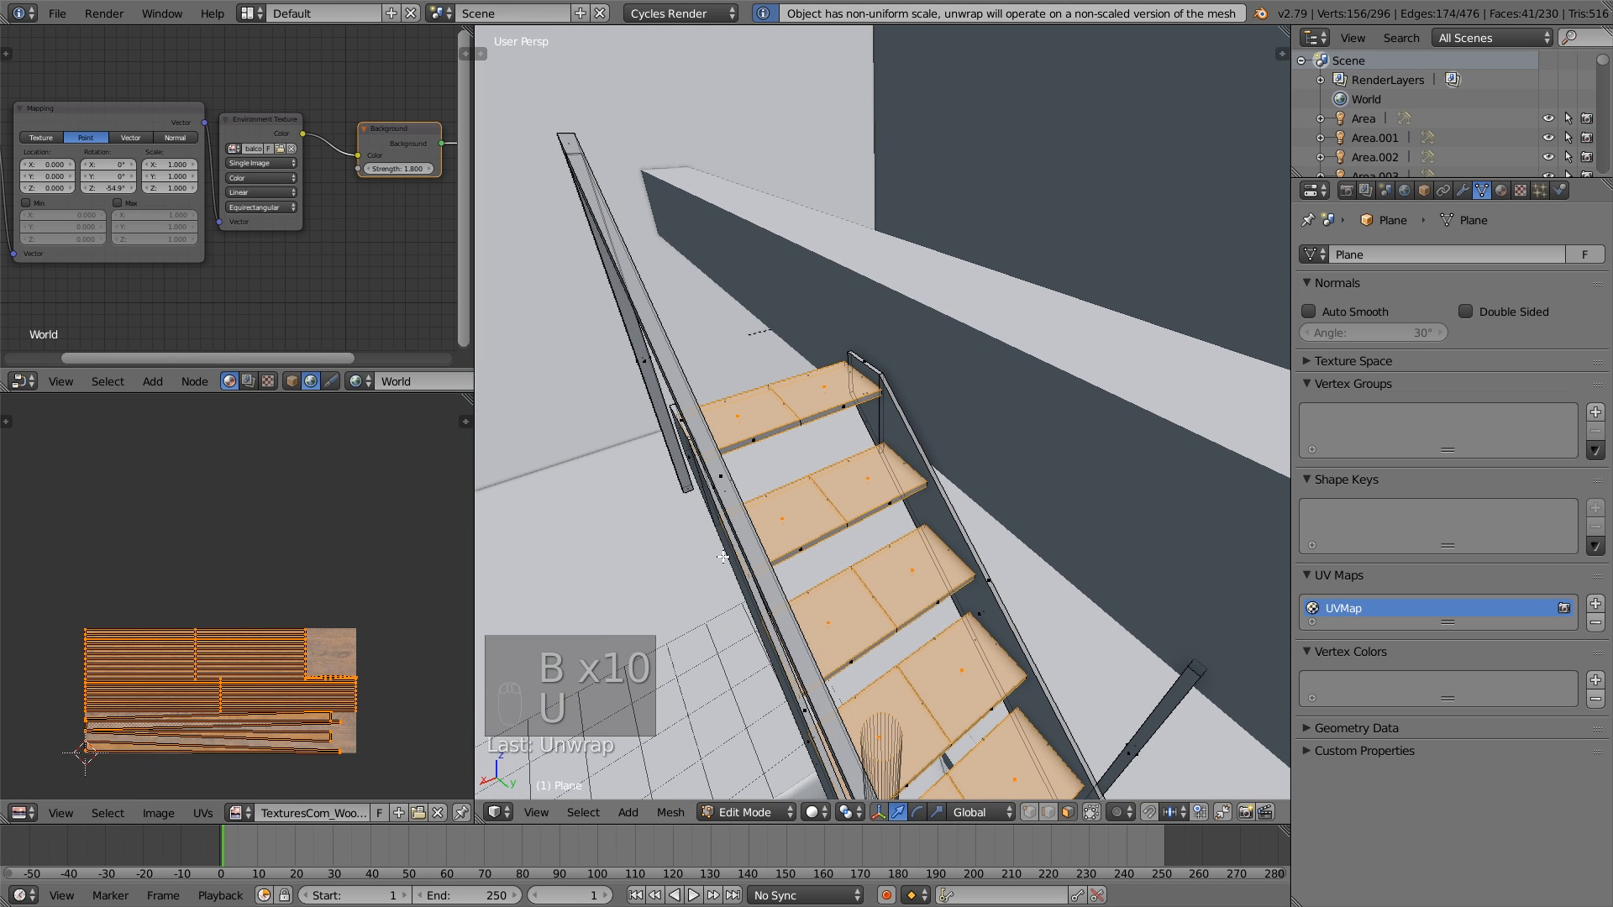
scroll(265, 682, "up", 2)
scroll(275, 706, "down", 2)
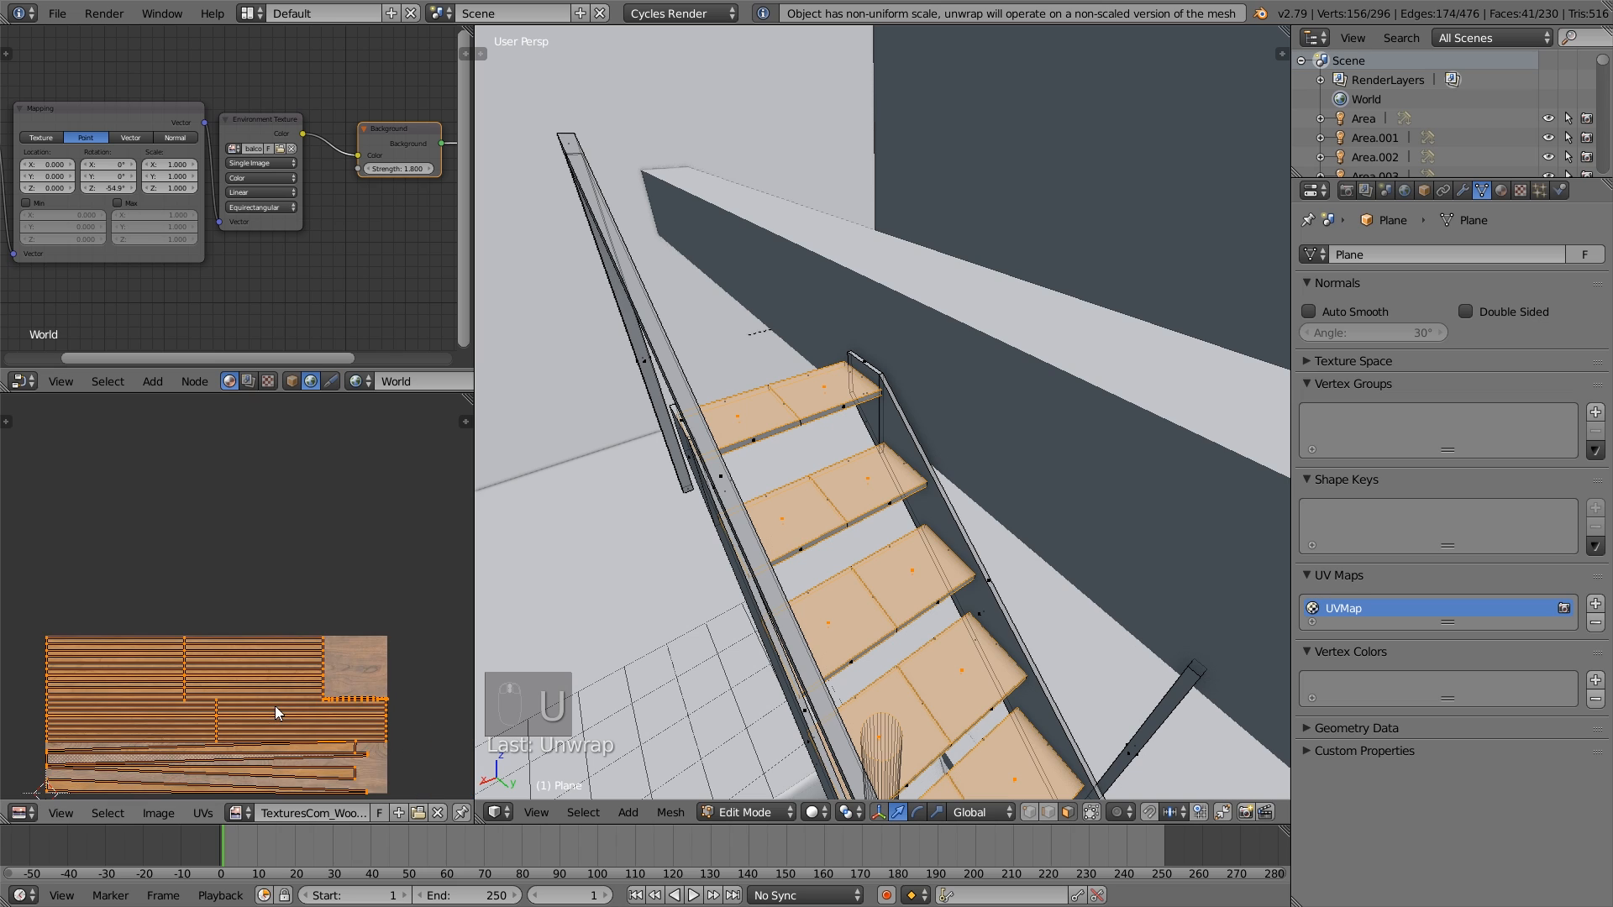
key("s")
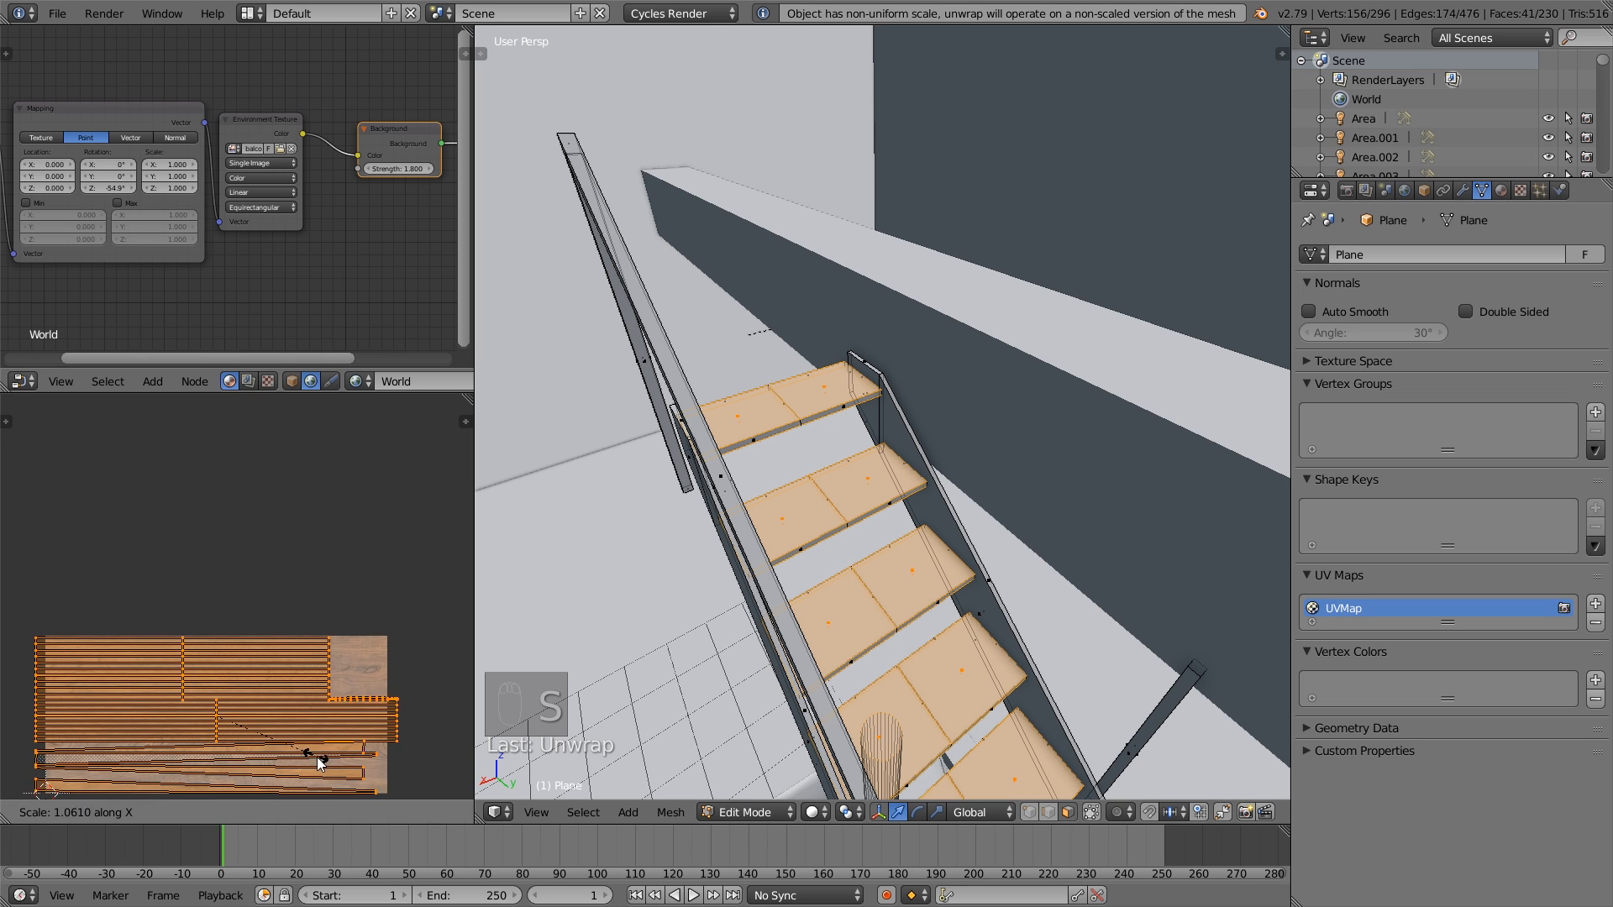
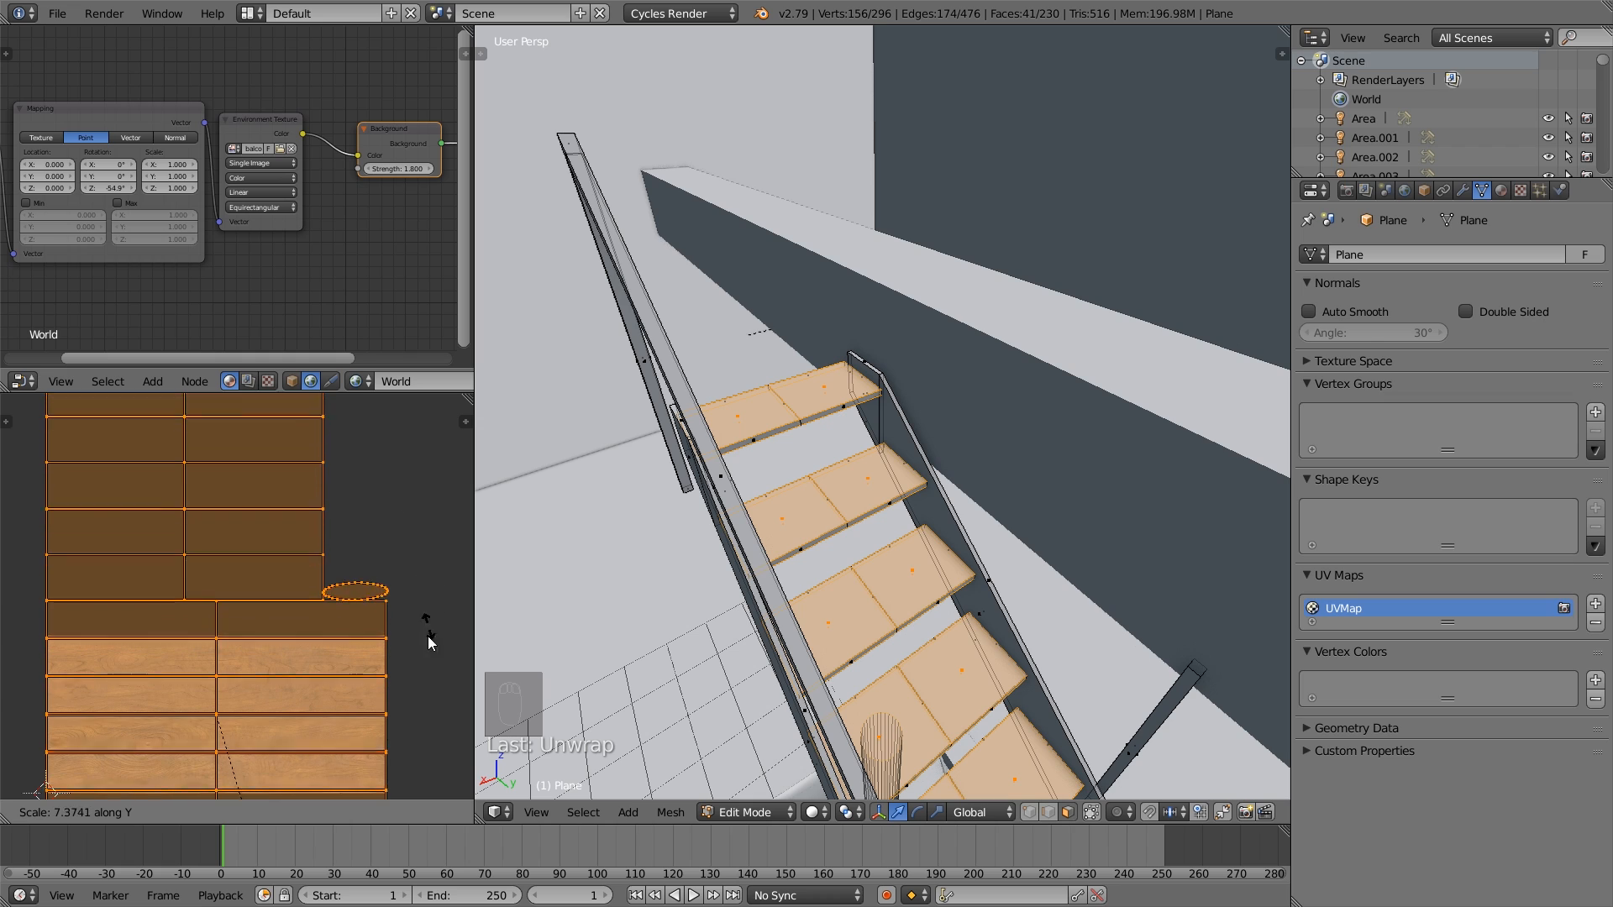
- Stretch the stair tread UV islands further along Y and move them to line up with the wood texture, ending with the UVs deselected
left_click(418, 542)
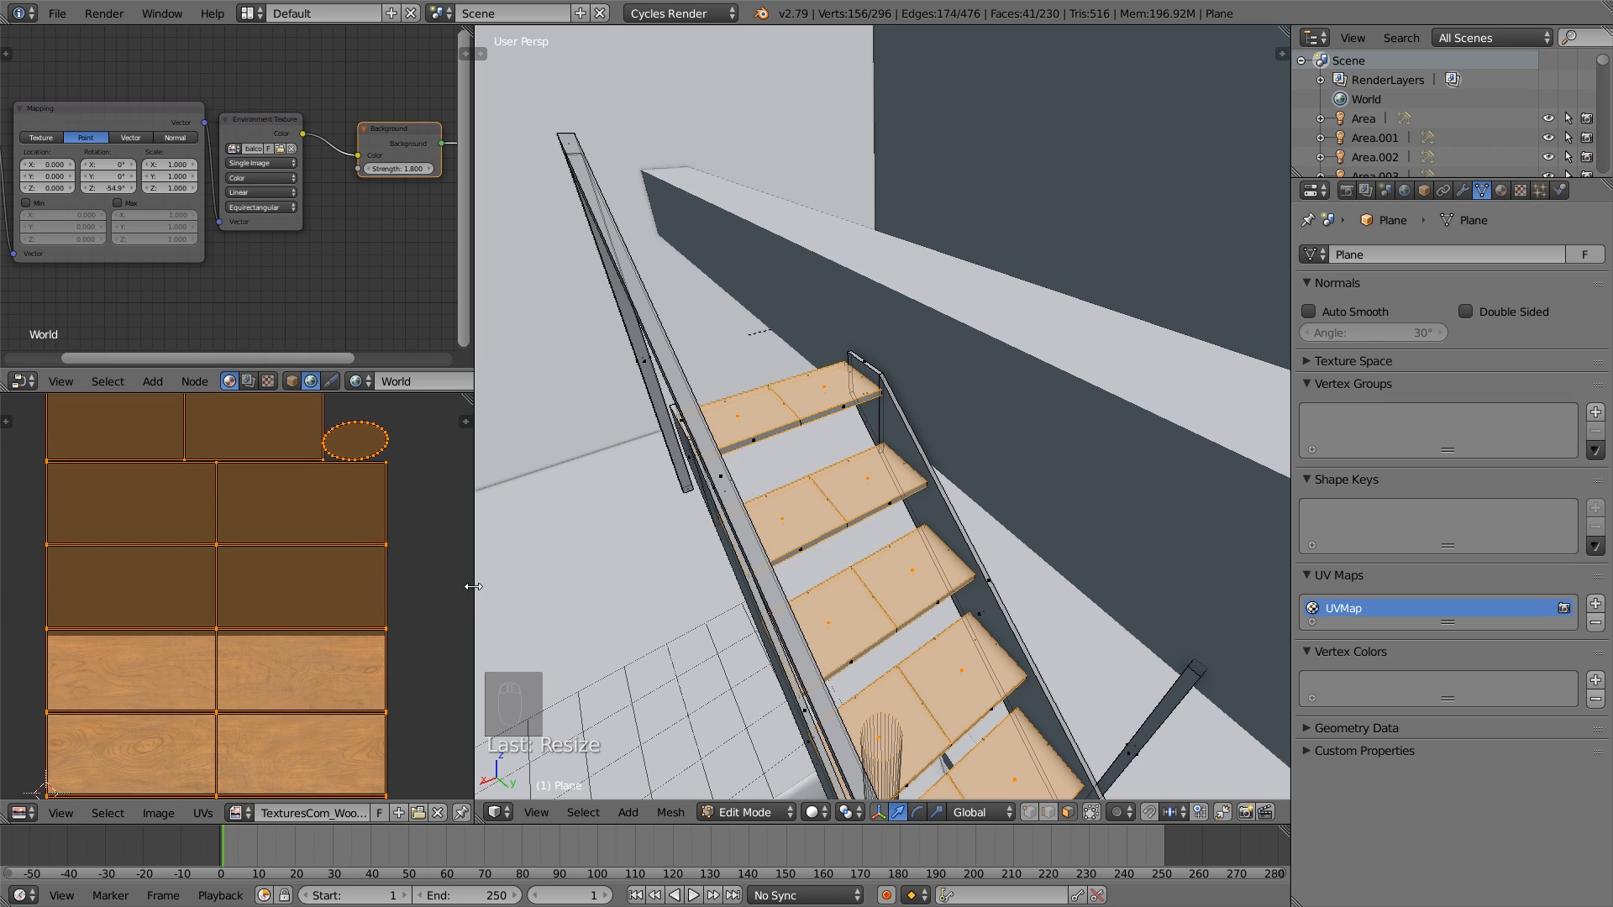
key("s")
key("y")
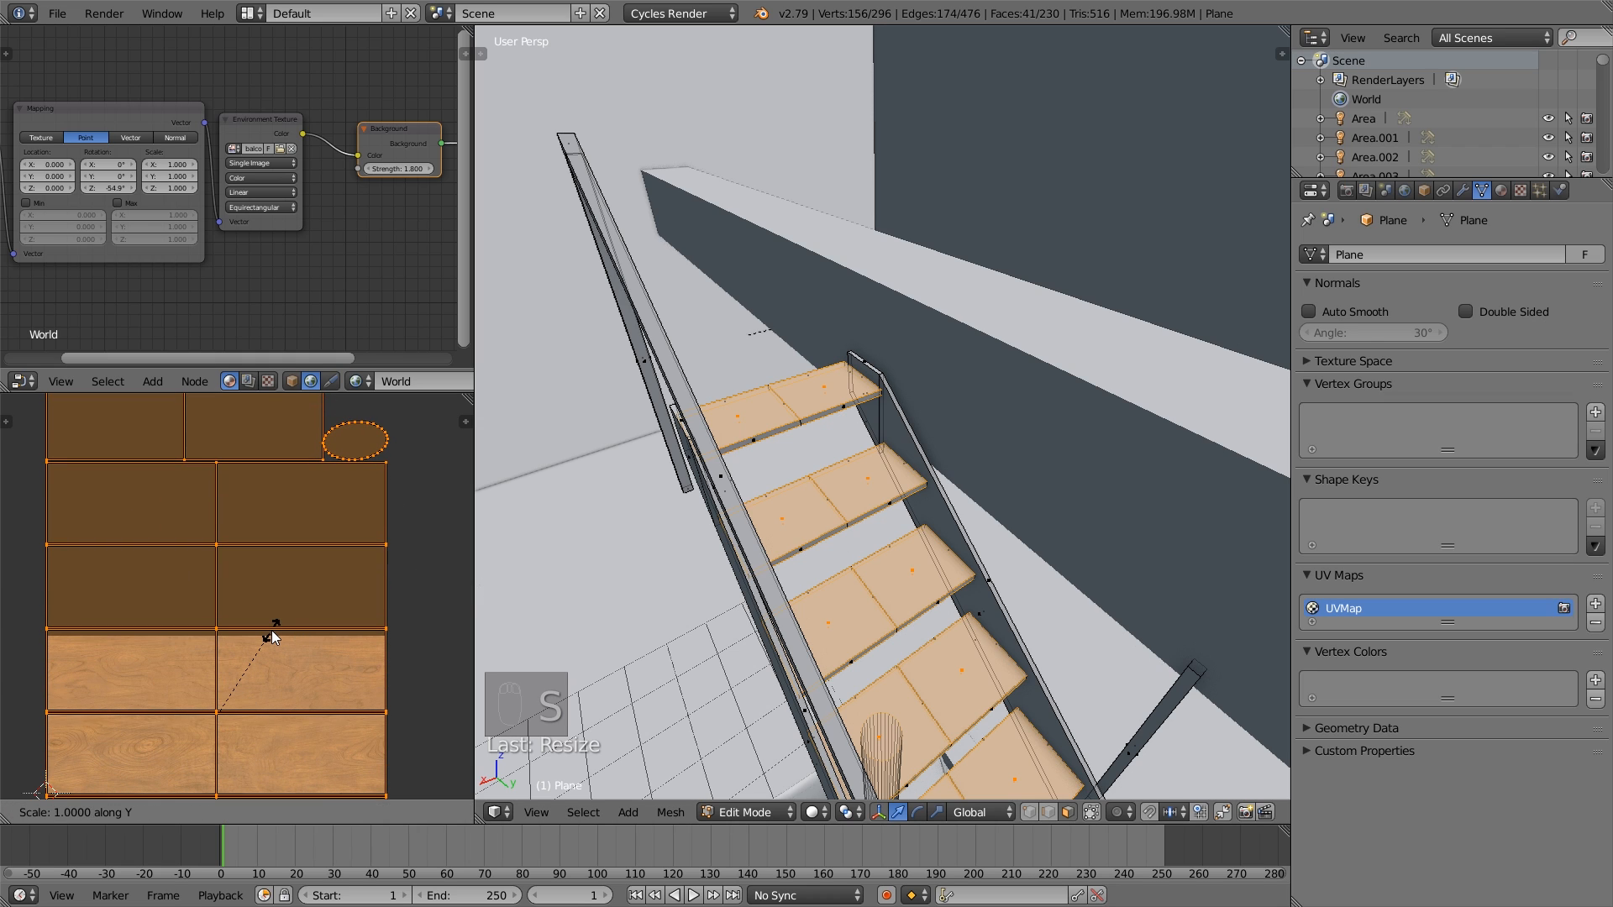
left_click(280, 607)
key("g")
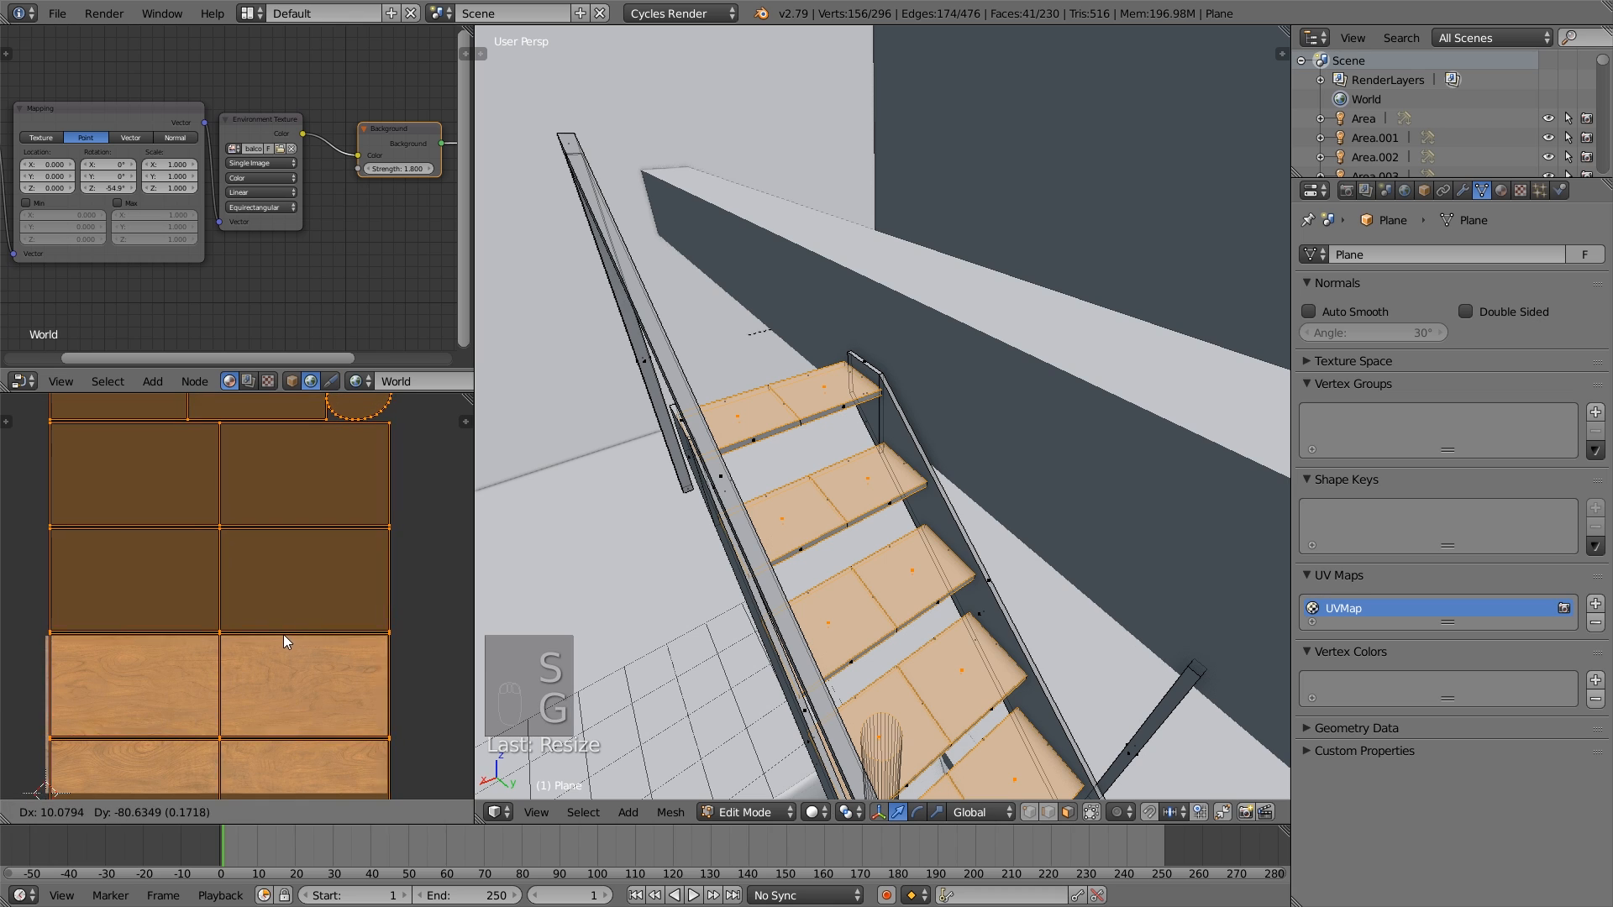
left_click(279, 638)
key("a")
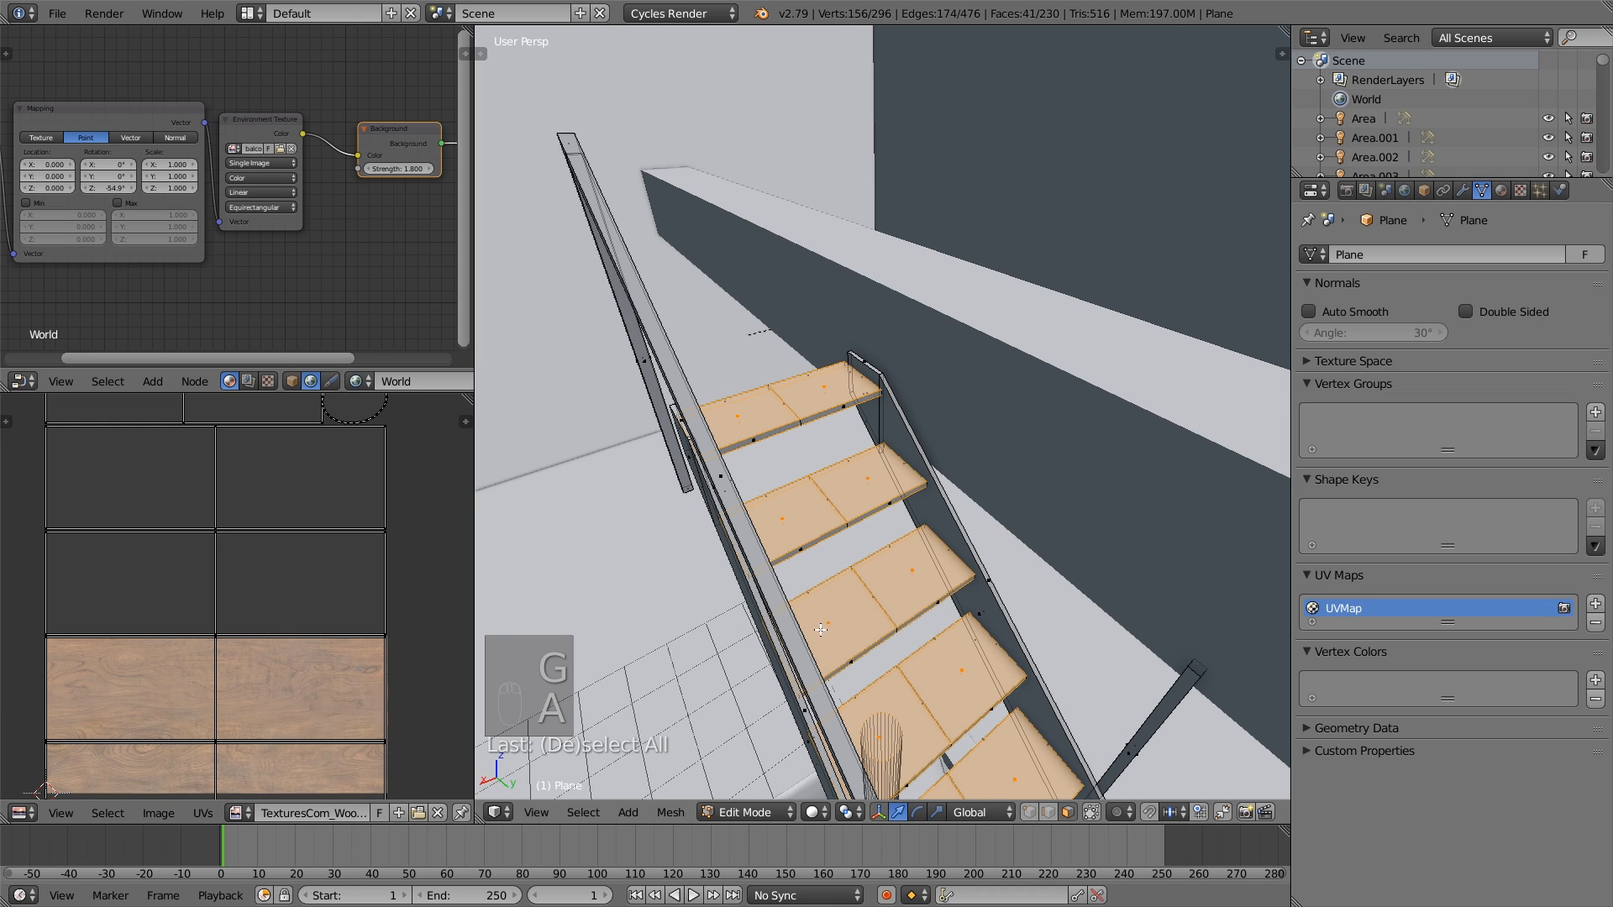
middle_click_drag(821, 630, 813, 590, "shift")
scroll(310, 686, "down", 6)
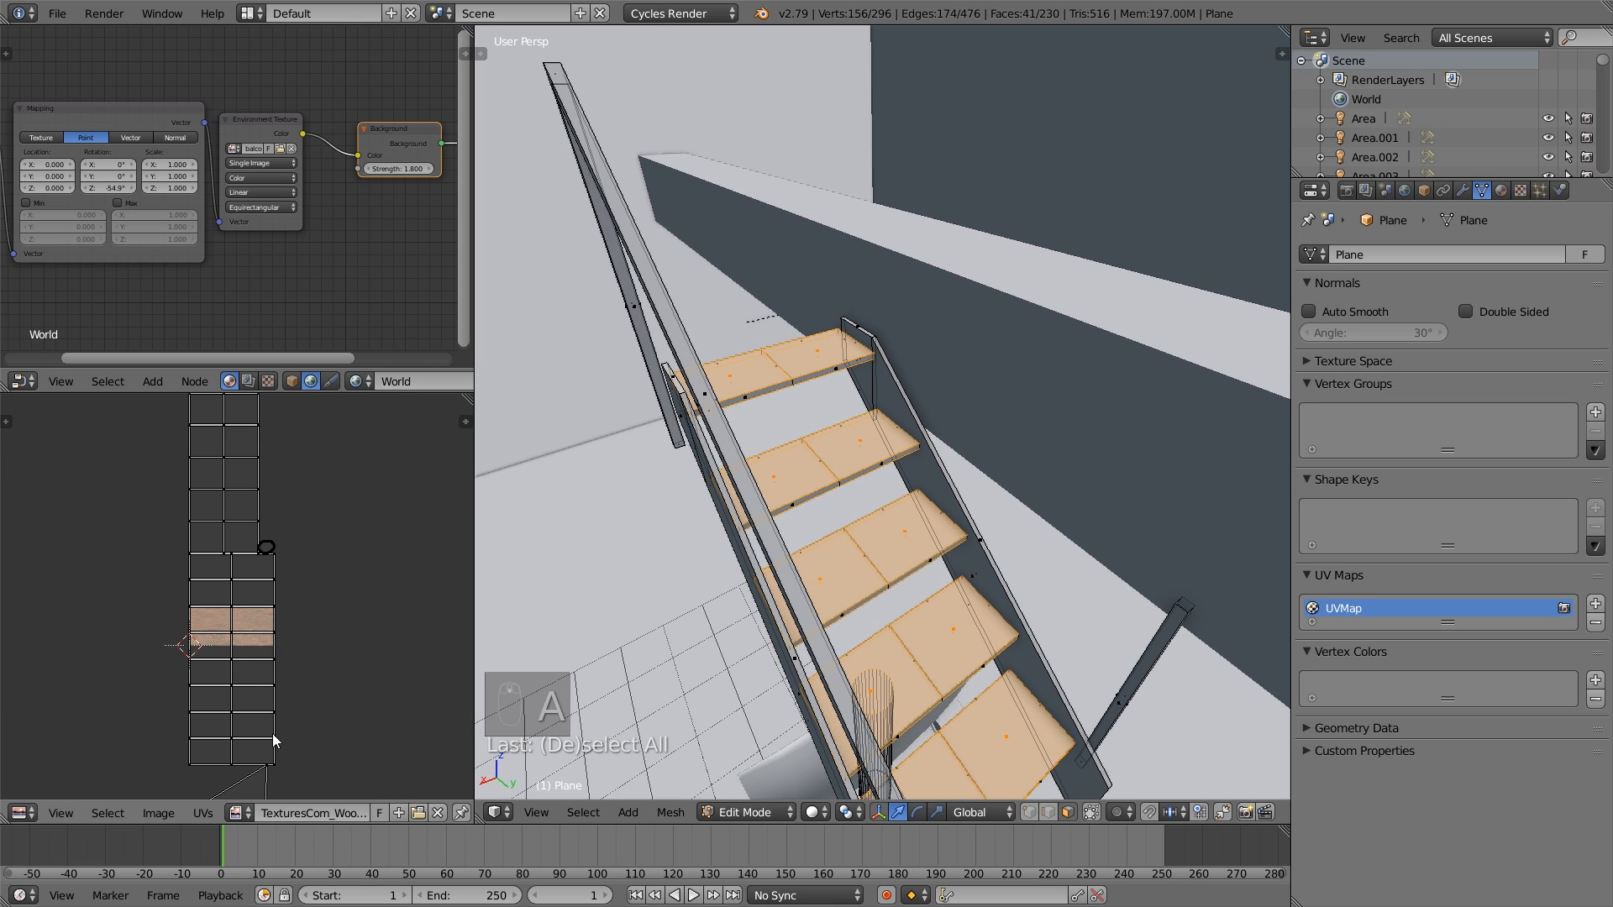
mouse_move(248, 628)
middle_mouse_down()
mouse_move(271, 700)
mouse_move(259, 647)
middle_mouse_up()
scroll(308, 640, "down", 2)
scroll(305, 644, "up", 3)
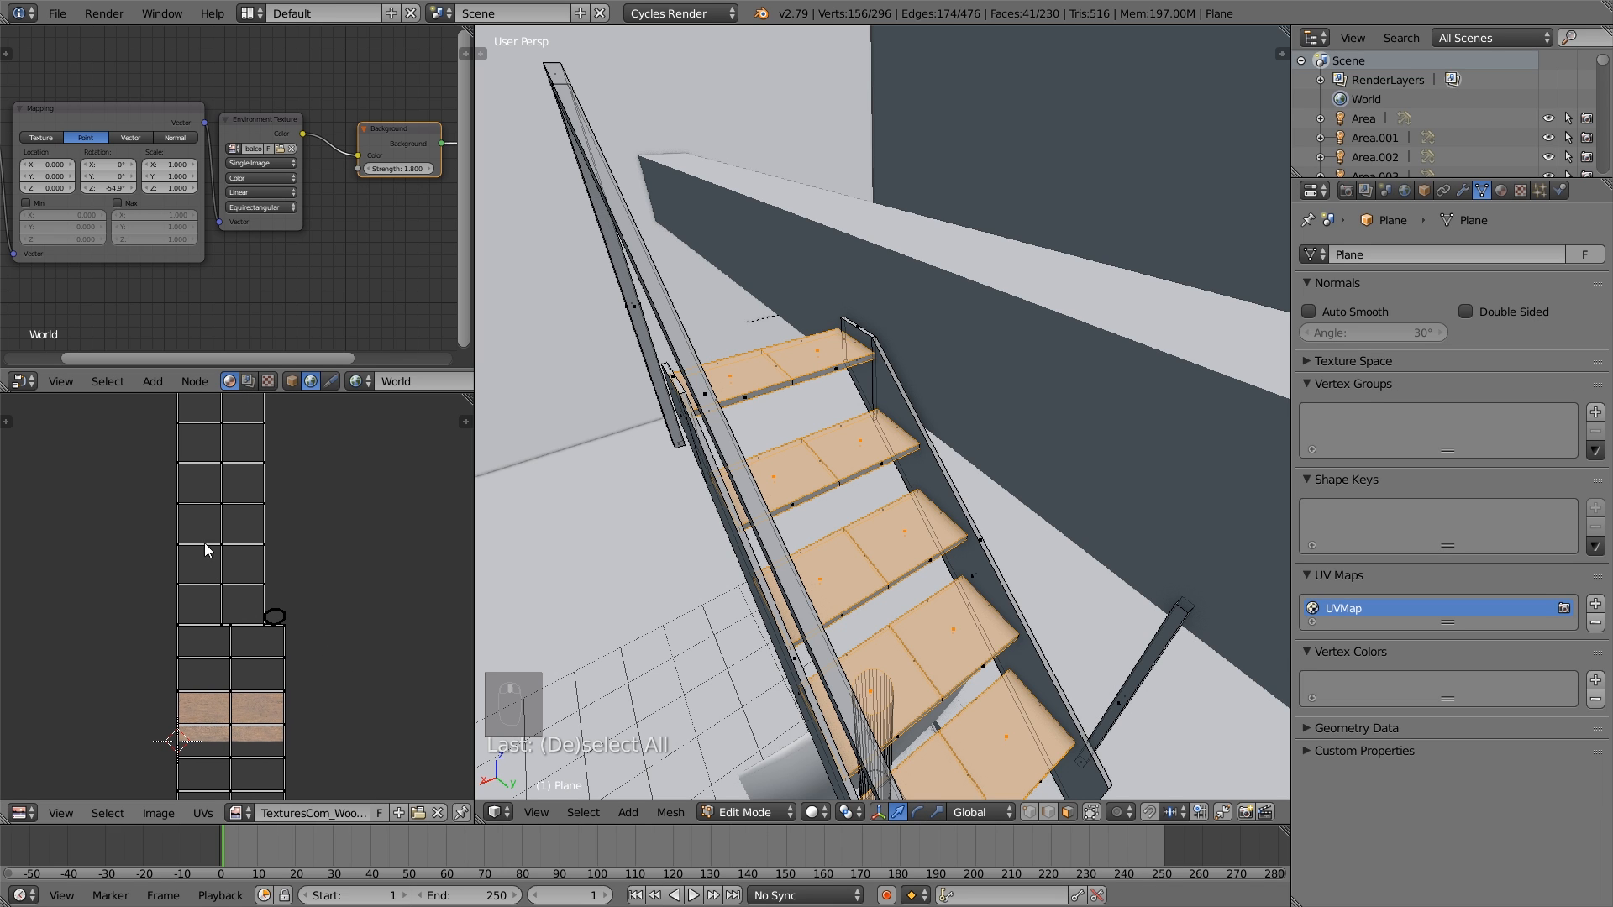
- Start a new face selection with the thin front-edge faces of the upper flight's top treads
middle_click_drag(931, 681, 927, 666)
middle_click_drag(778, 450, 752, 420, "shift")
scroll(751, 419, "up", 2)
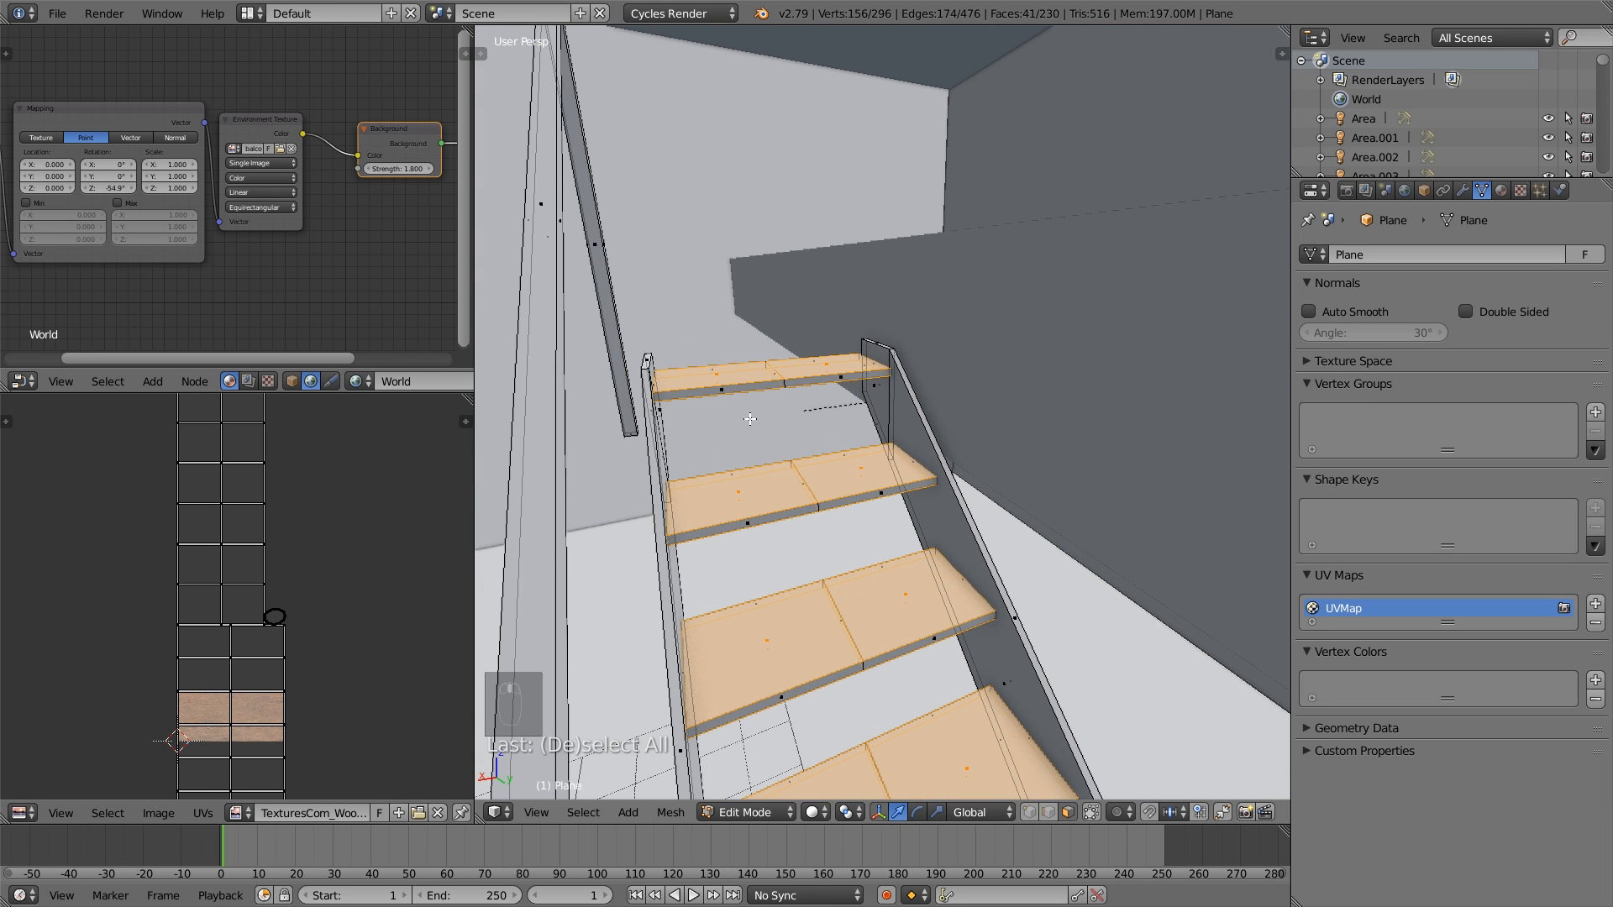
right_click(753, 393)
right_click(733, 366, "shift")
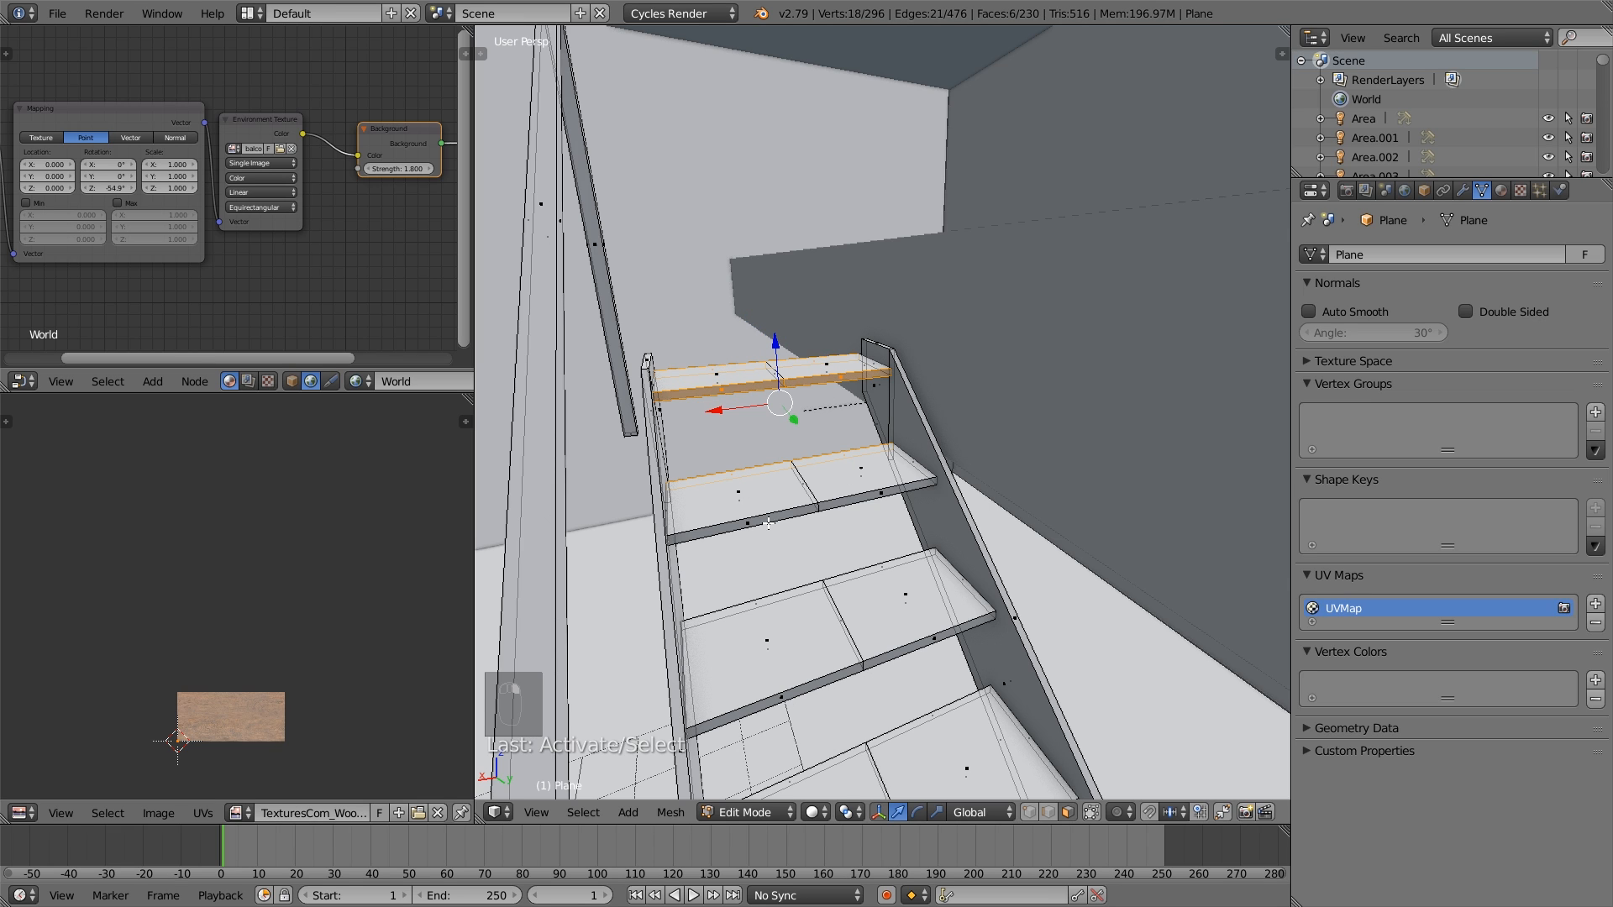
right_click(745, 594, "shift")
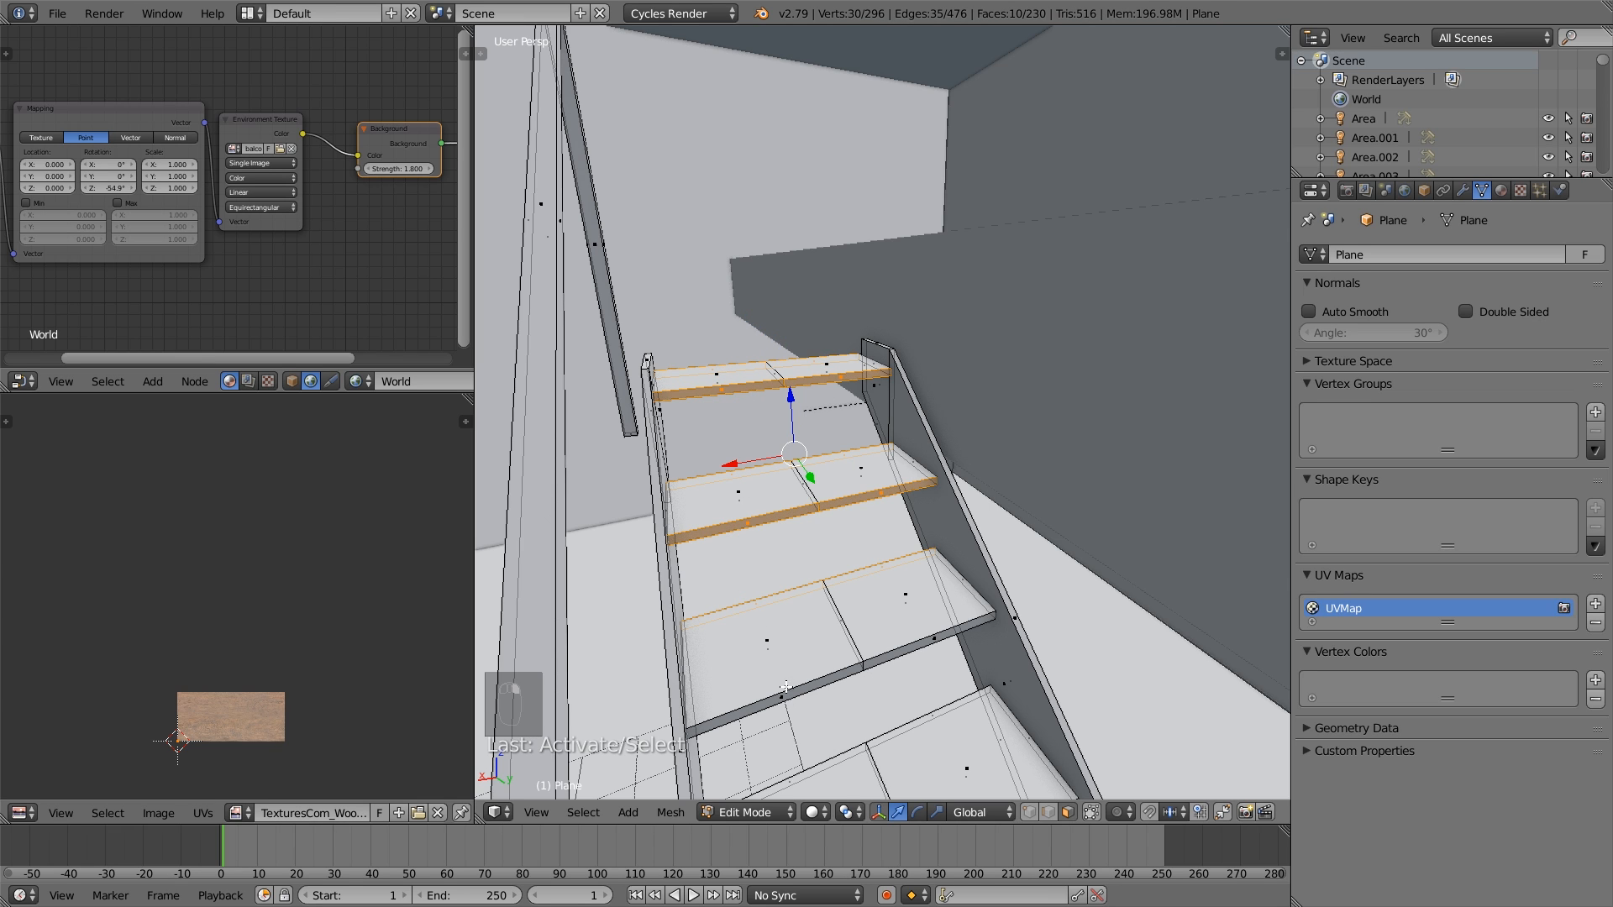
middle_click_drag(968, 672, 757, 597)
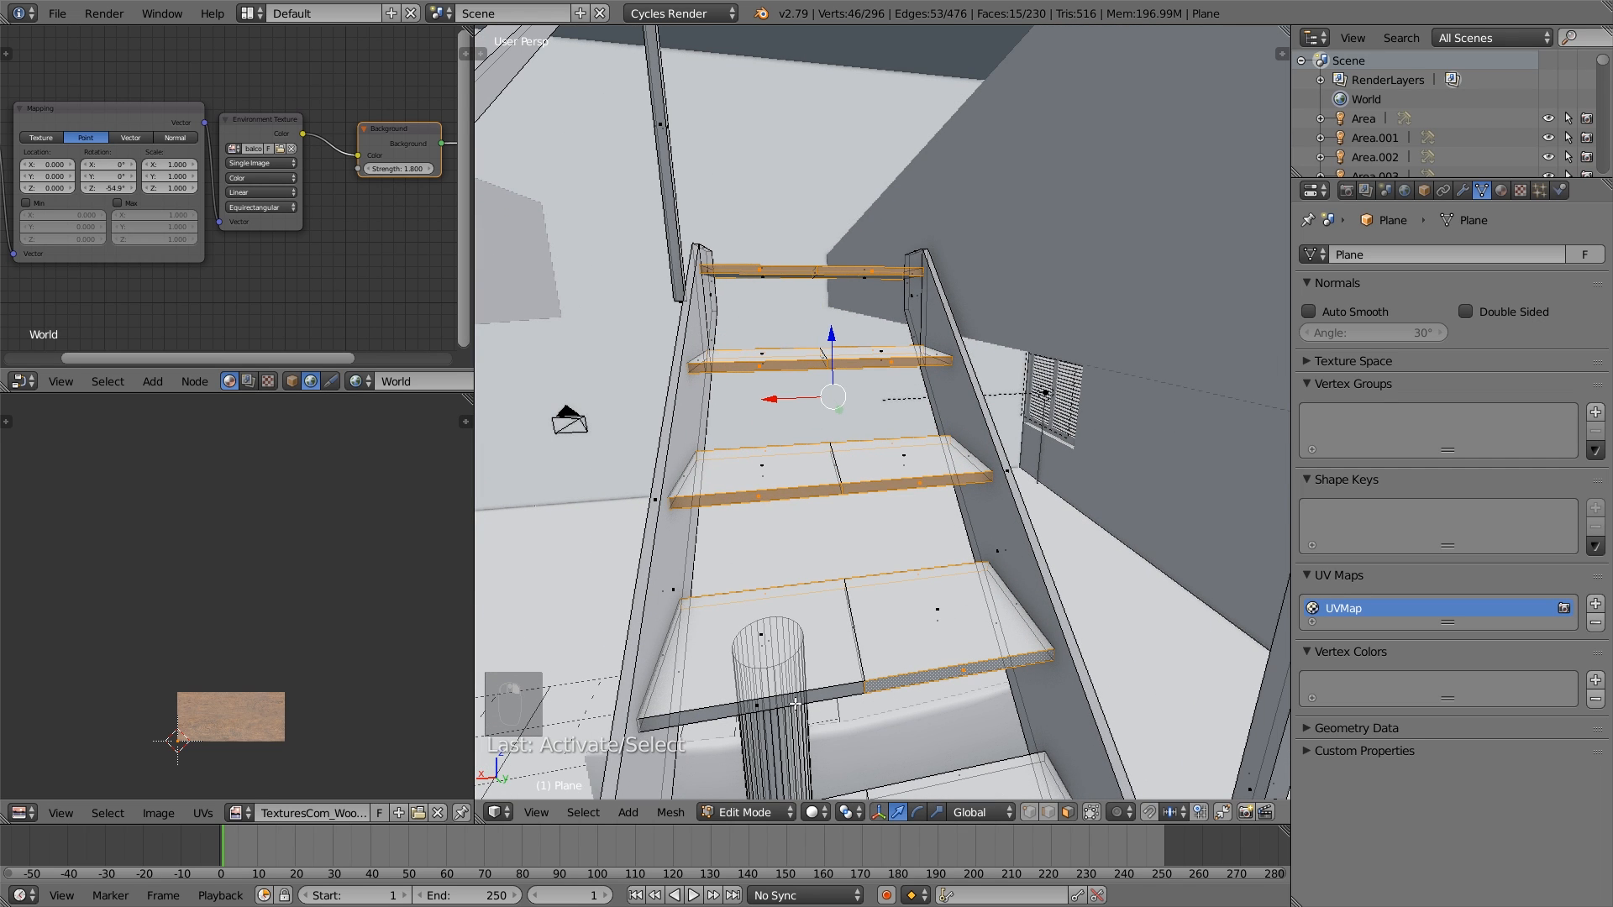
middle_click_drag(807, 717, 737, 448)
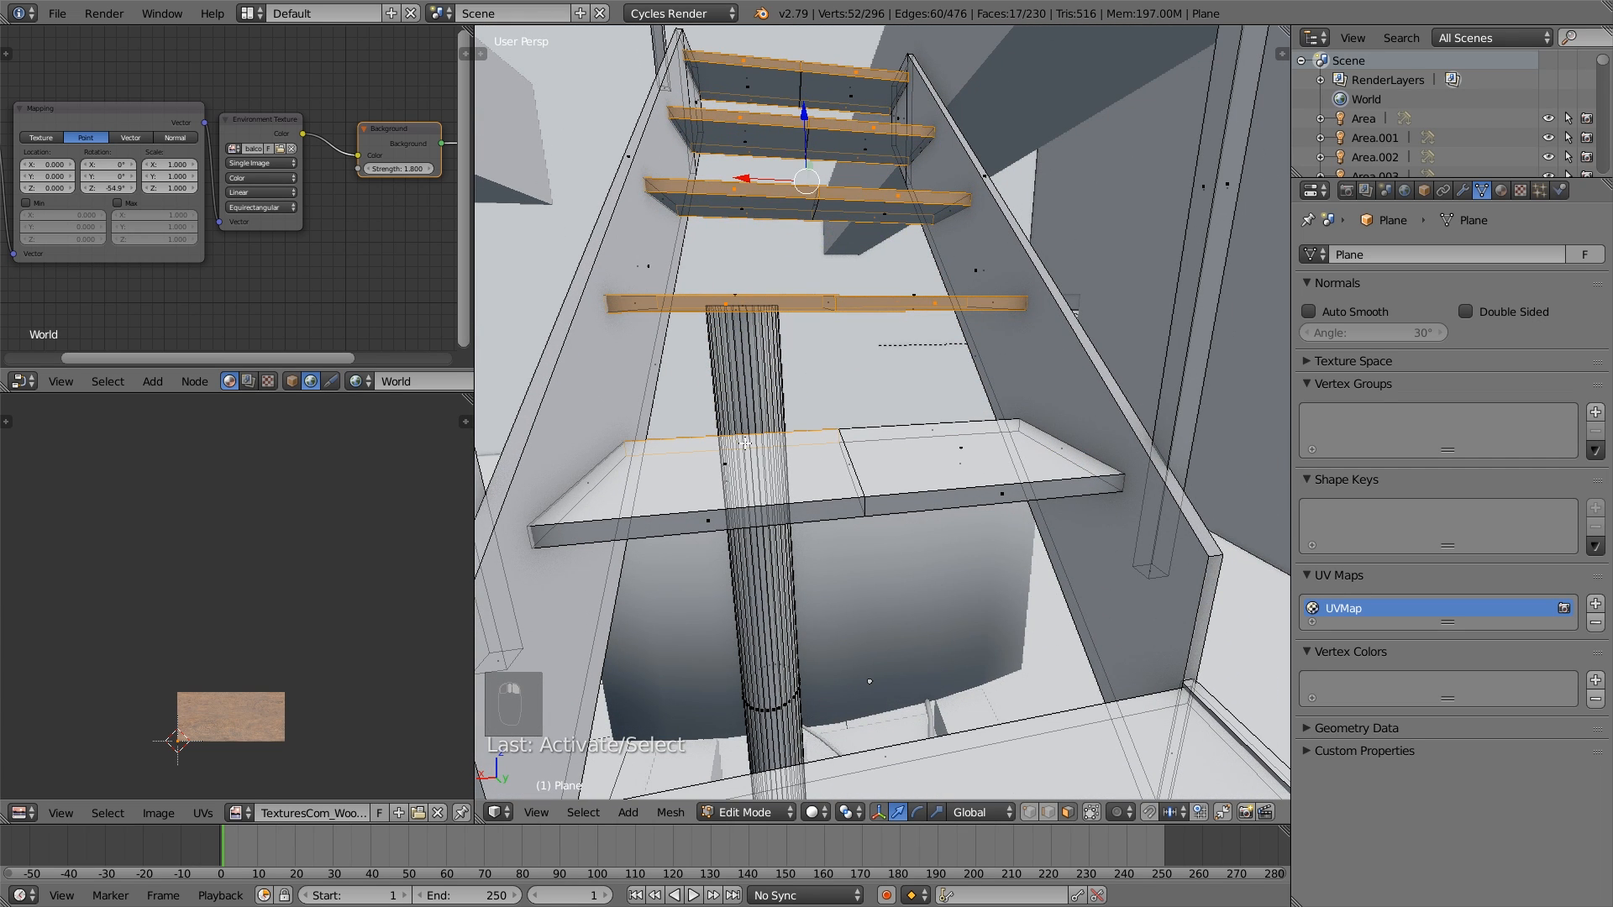
- Add the front-edge faces of the remaining upper treads, the corner landings and part of the lower flight's first tread
right_click(819, 534, "shift")
middle_click_drag(819, 533, 973, 465)
right_click(956, 561, "shift")
right_click(1031, 619, "shift")
scroll(1031, 619, "down", 3)
middle_click_drag(1031, 619, 1025, 697)
scroll(1025, 696, "up", 3)
right_click(1025, 696, "shift")
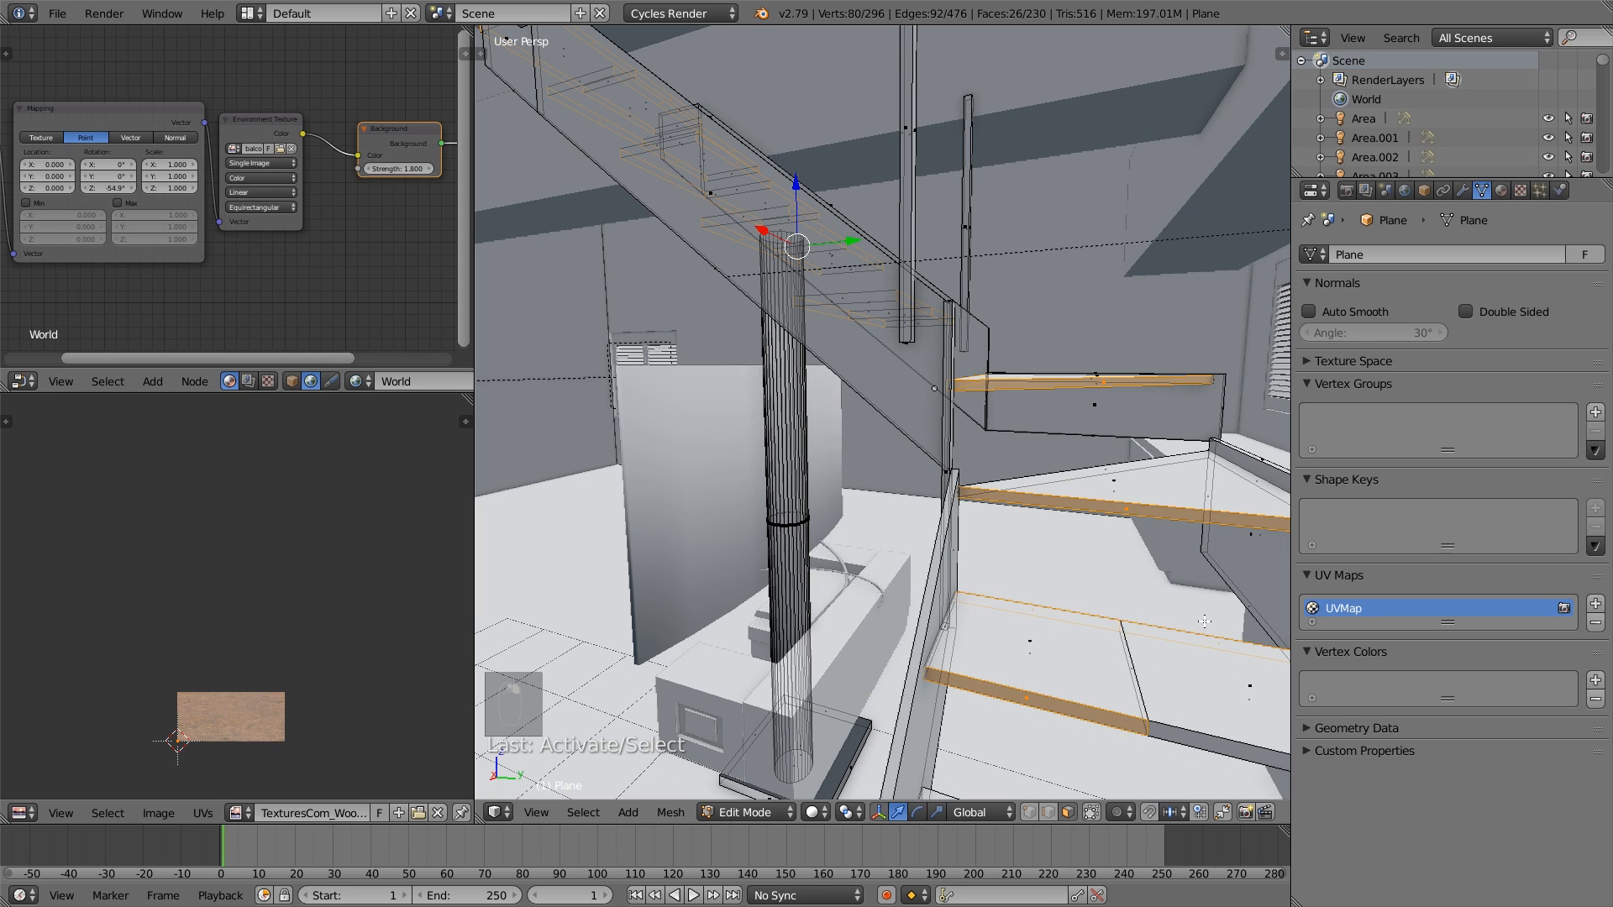
- Add the front-edge faces of the lower flight's treads to the selection, undoing the mistaken pick on the lowest tread
middle_click_drag(1205, 622, 1072, 423)
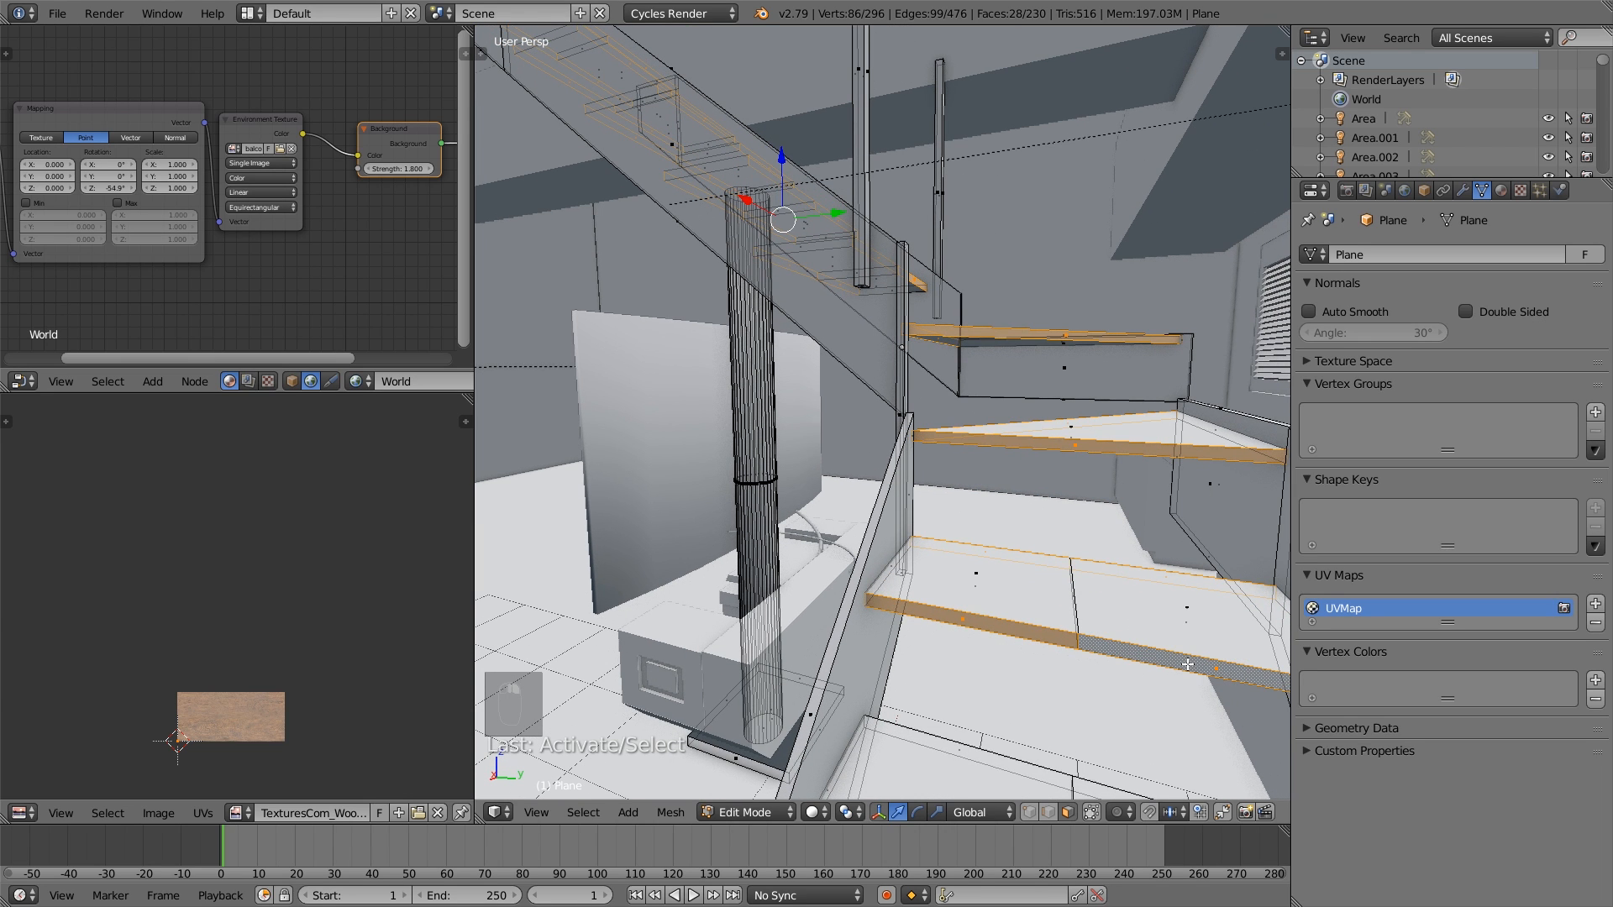
middle_click_drag(1187, 664, 1051, 645)
right_click(979, 560, "shift")
right_click(1025, 620, "shift")
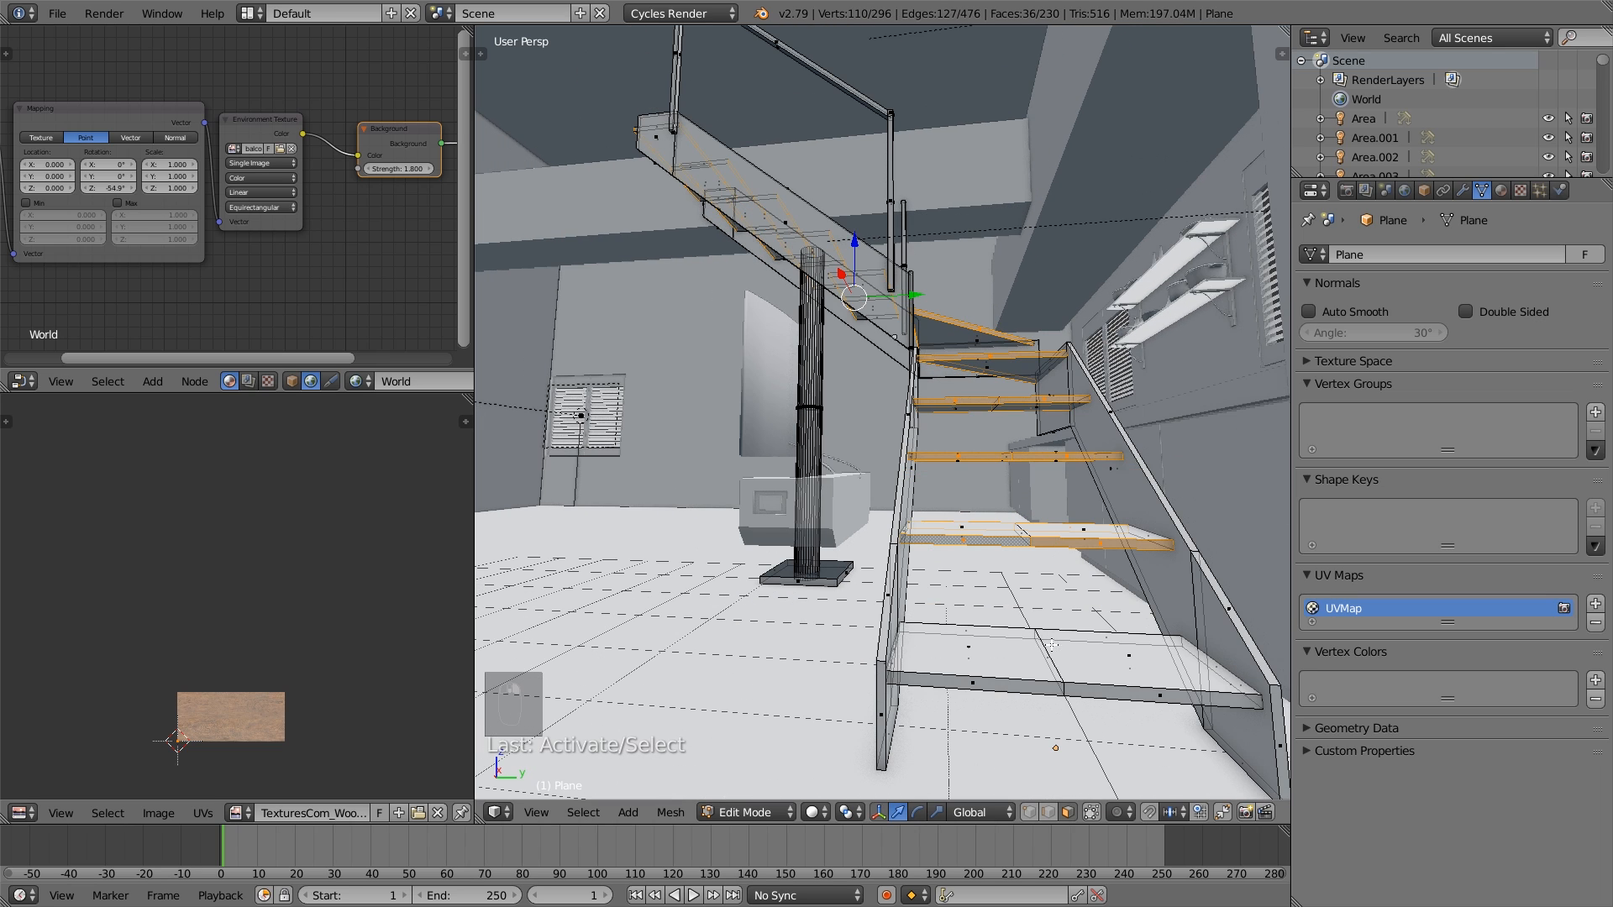
right_click(1157, 682, "shift")
key("ctrl+z")
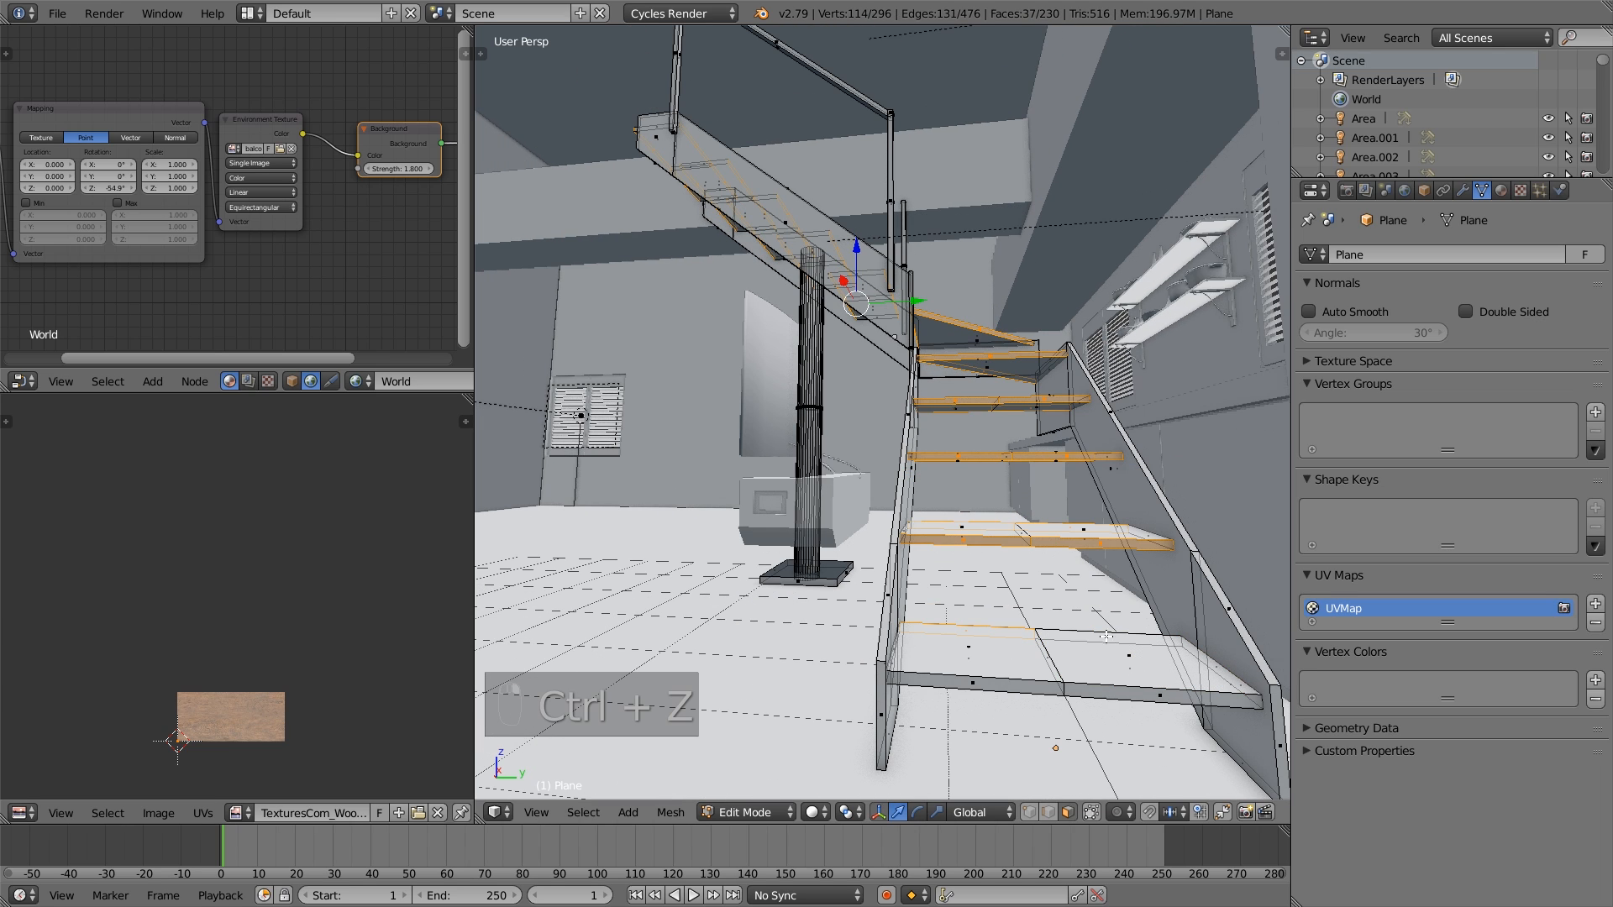
- Unwrap the selected tread edge faces and stretch their UV islands along Y over the wood texture
key("u")
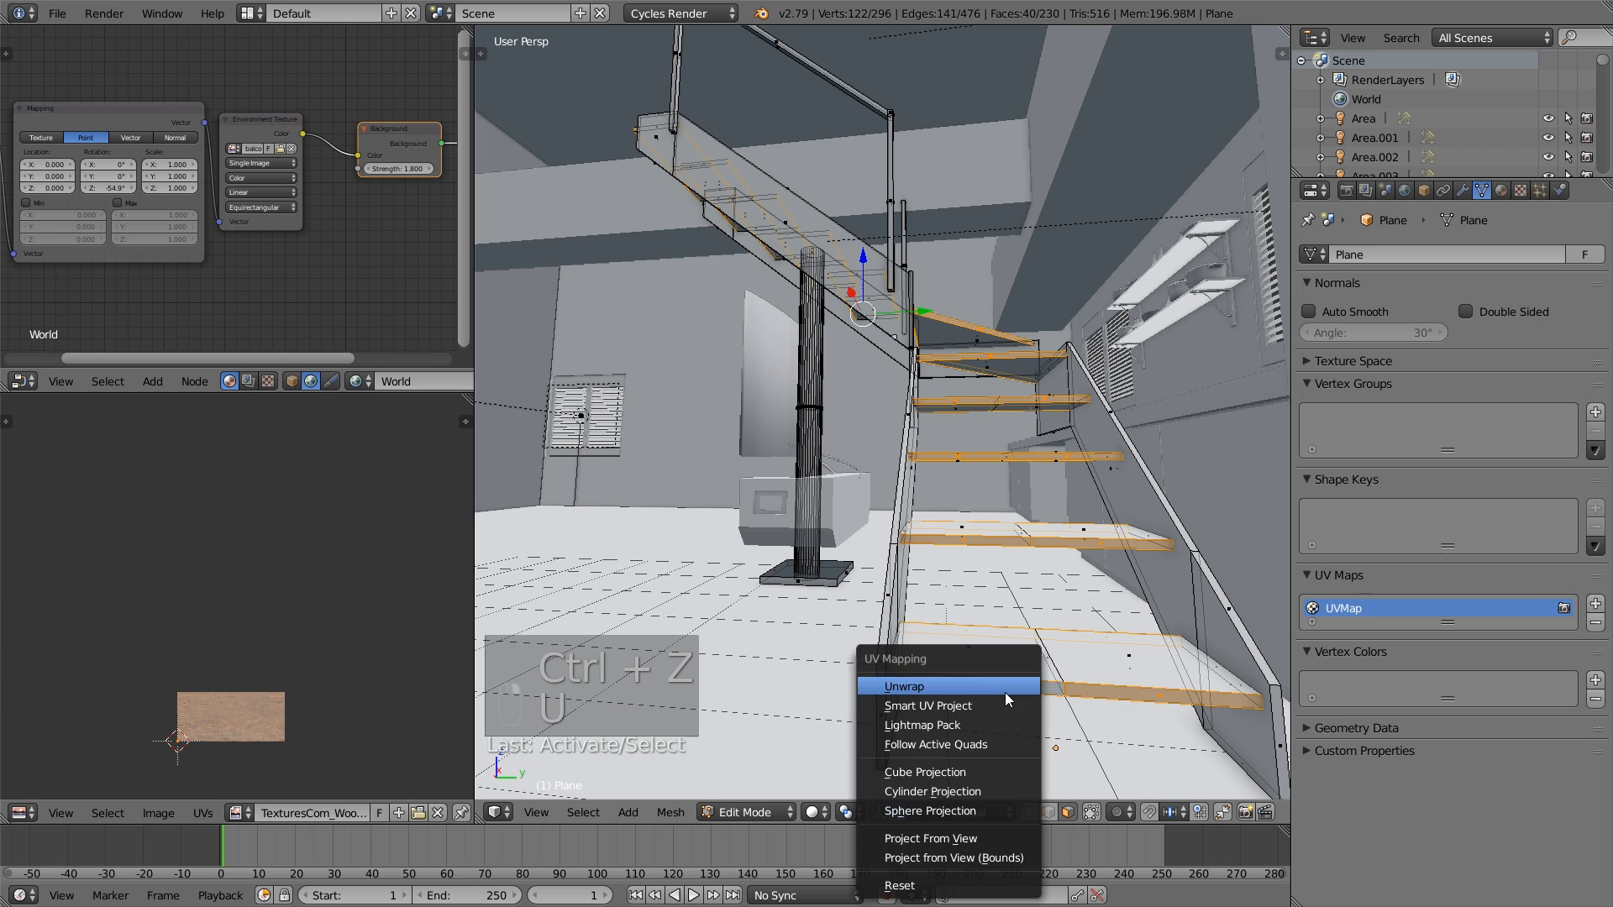
left_click(1005, 682)
scroll(299, 743, "up", 5)
key("s")
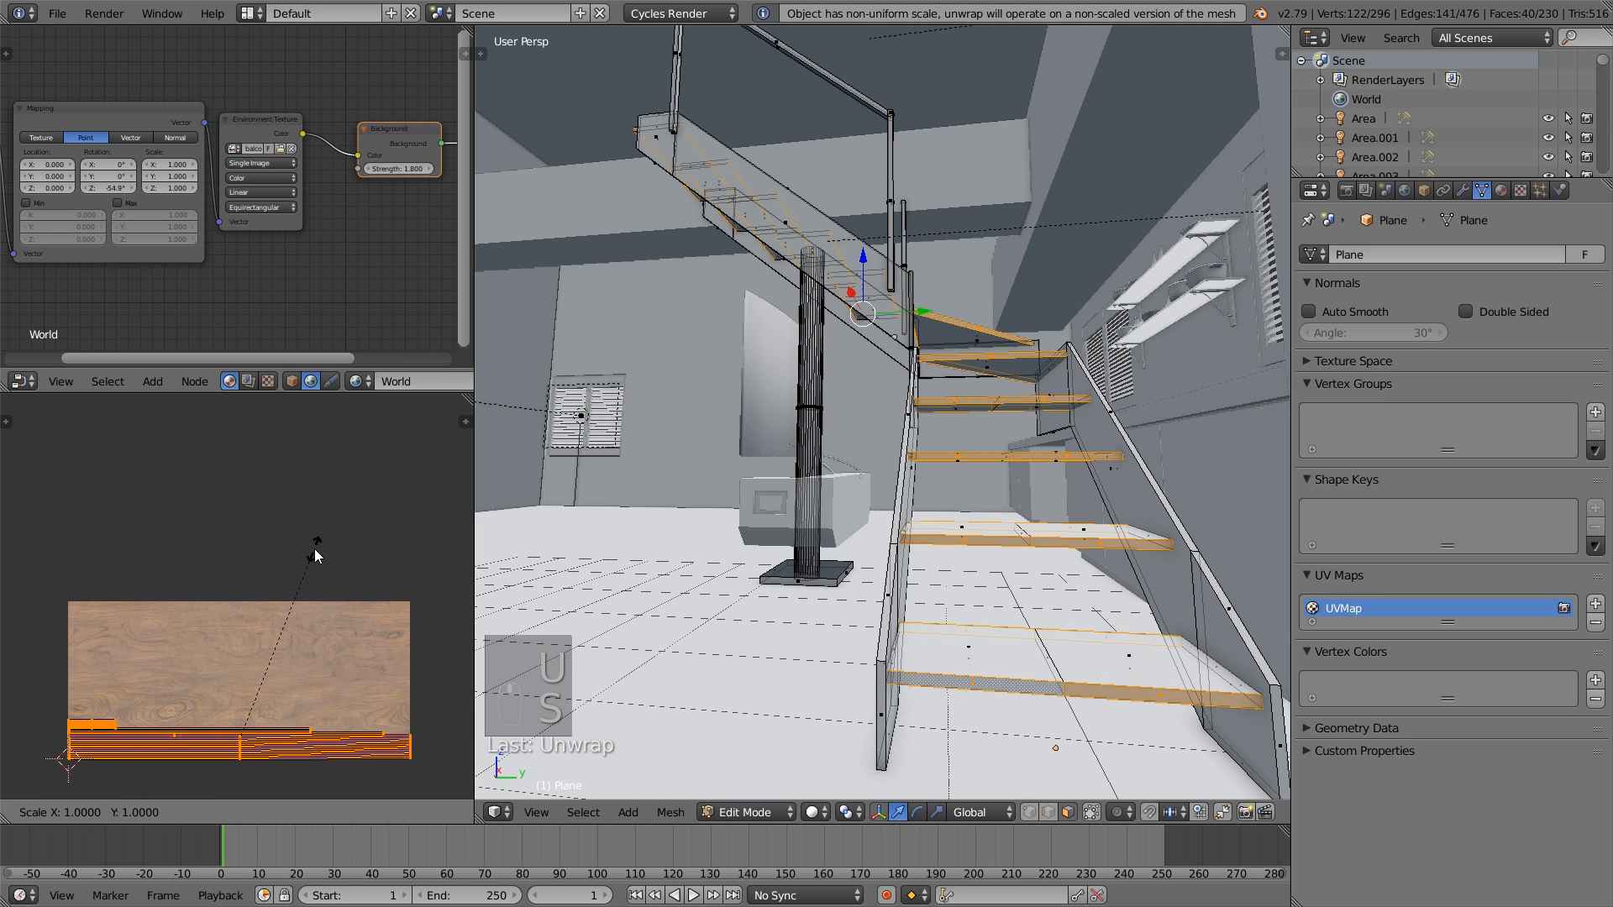
key("y")
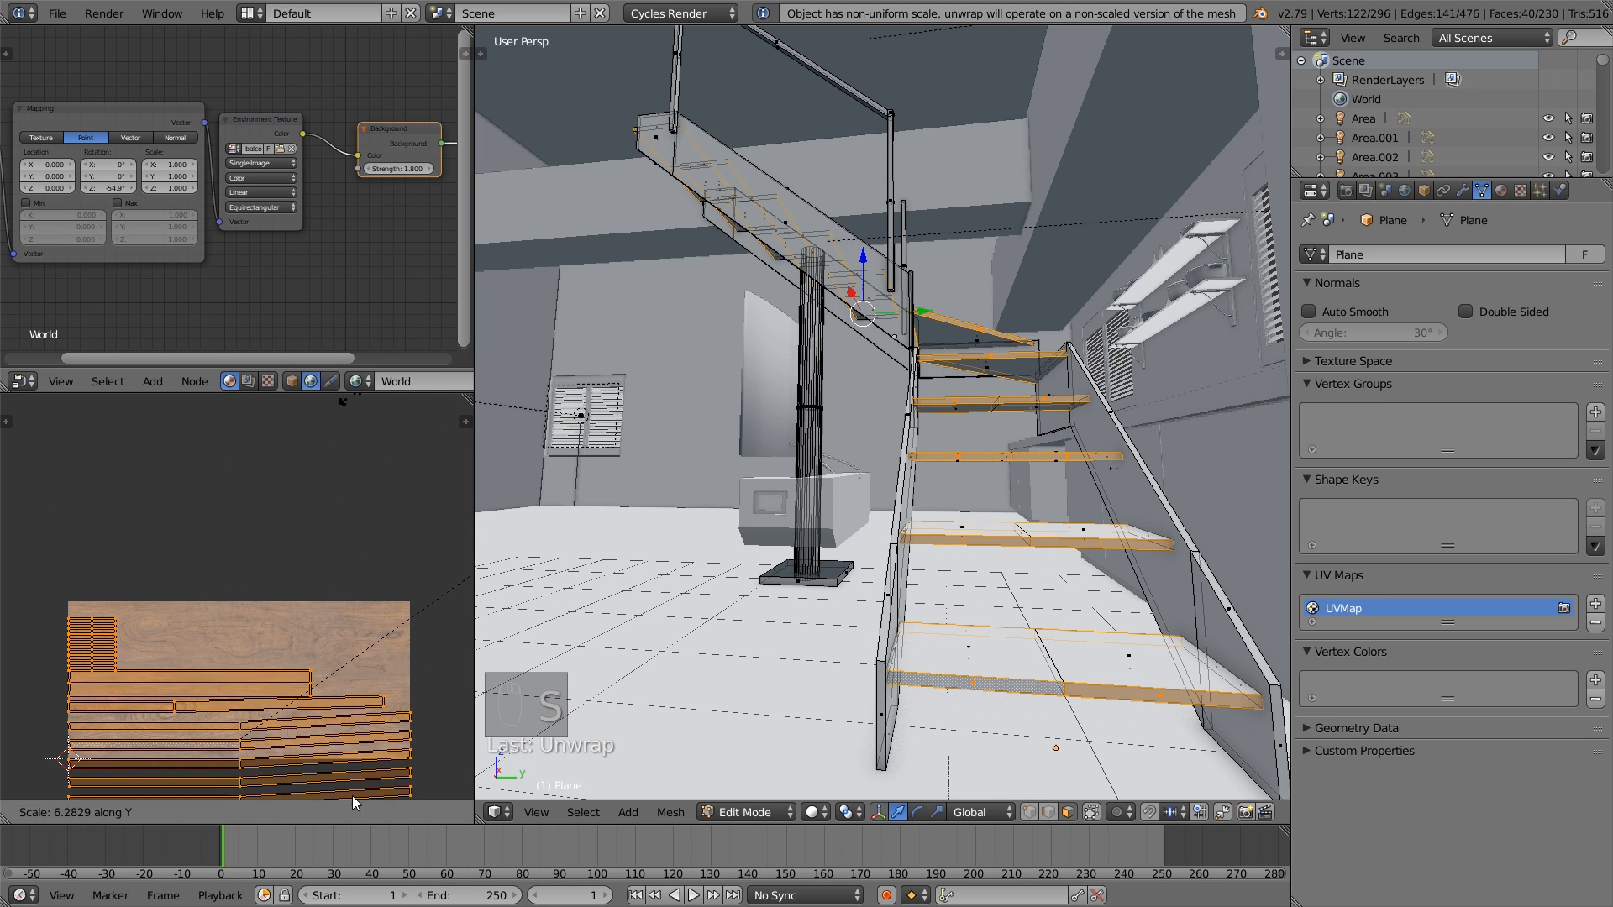
left_click(375, 748)
key("s")
key("y")
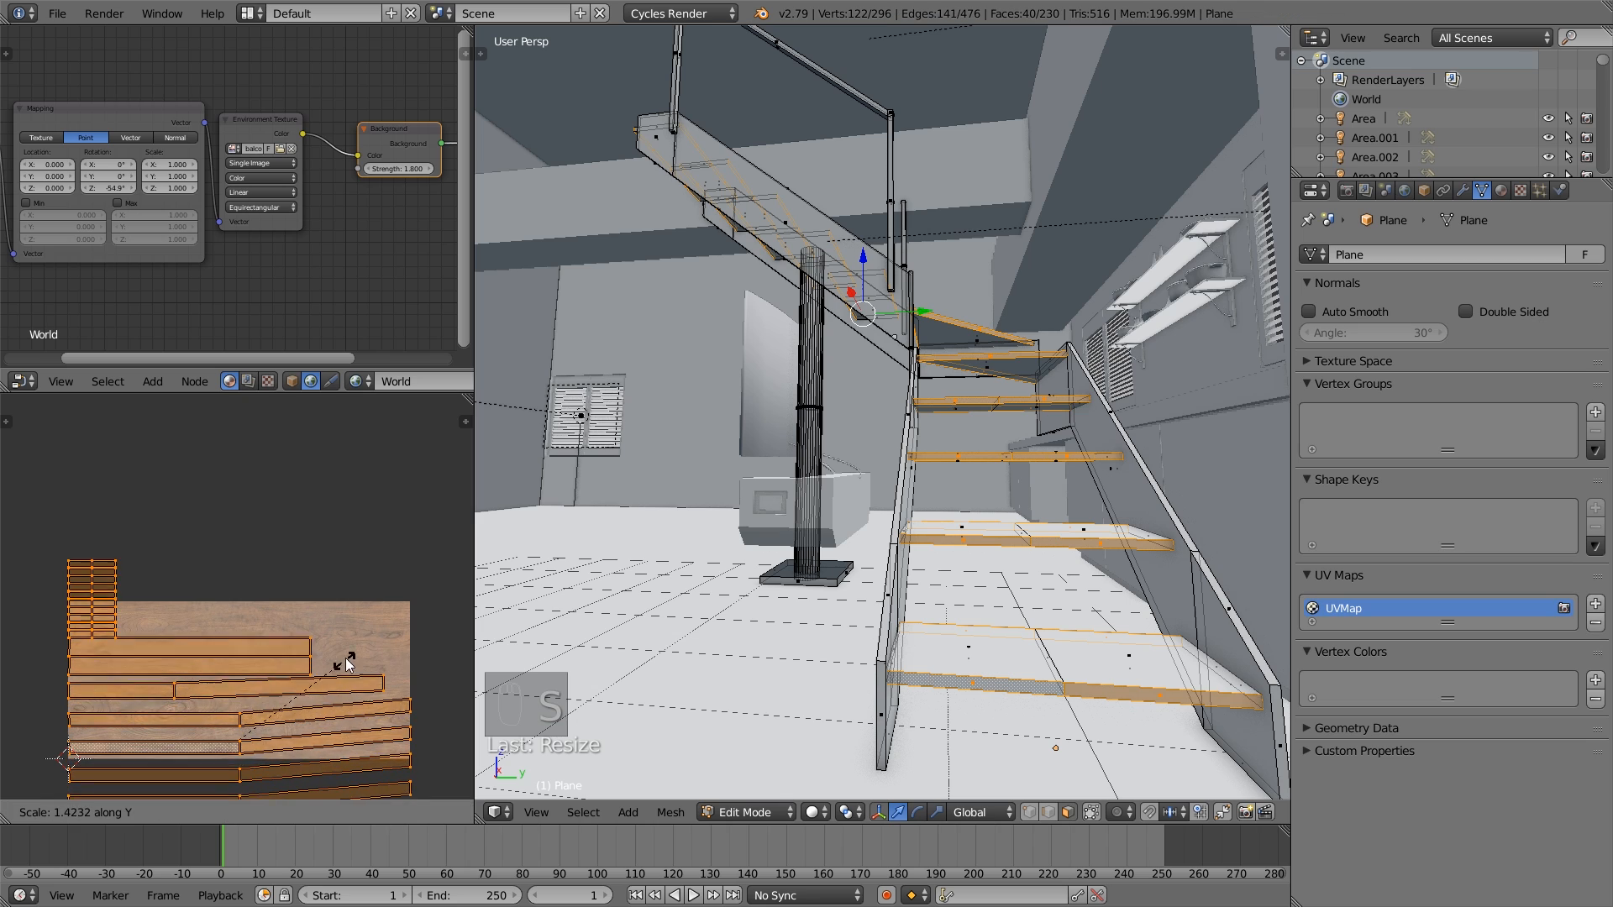
left_click(346, 674)
middle_click_drag(346, 682, 347, 451)
key("a")
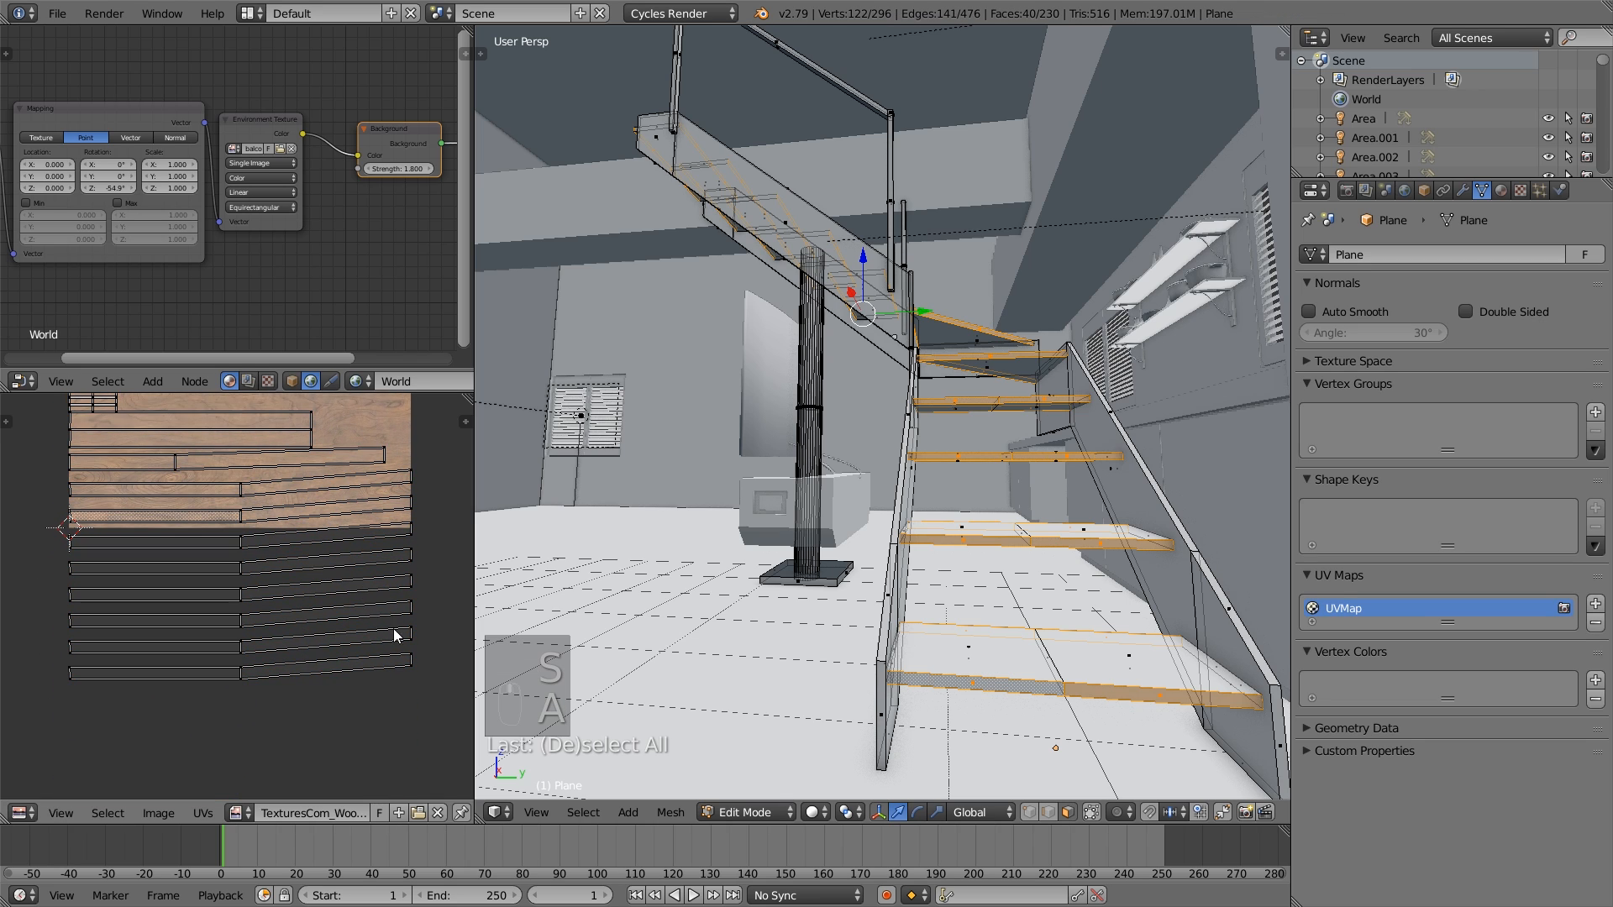
- Box-select the outer end vertices of the slanted UV strips and move them along Y to make the strips horizontal
key("b")
left_click_drag(433, 687, 405, 446)
key("g")
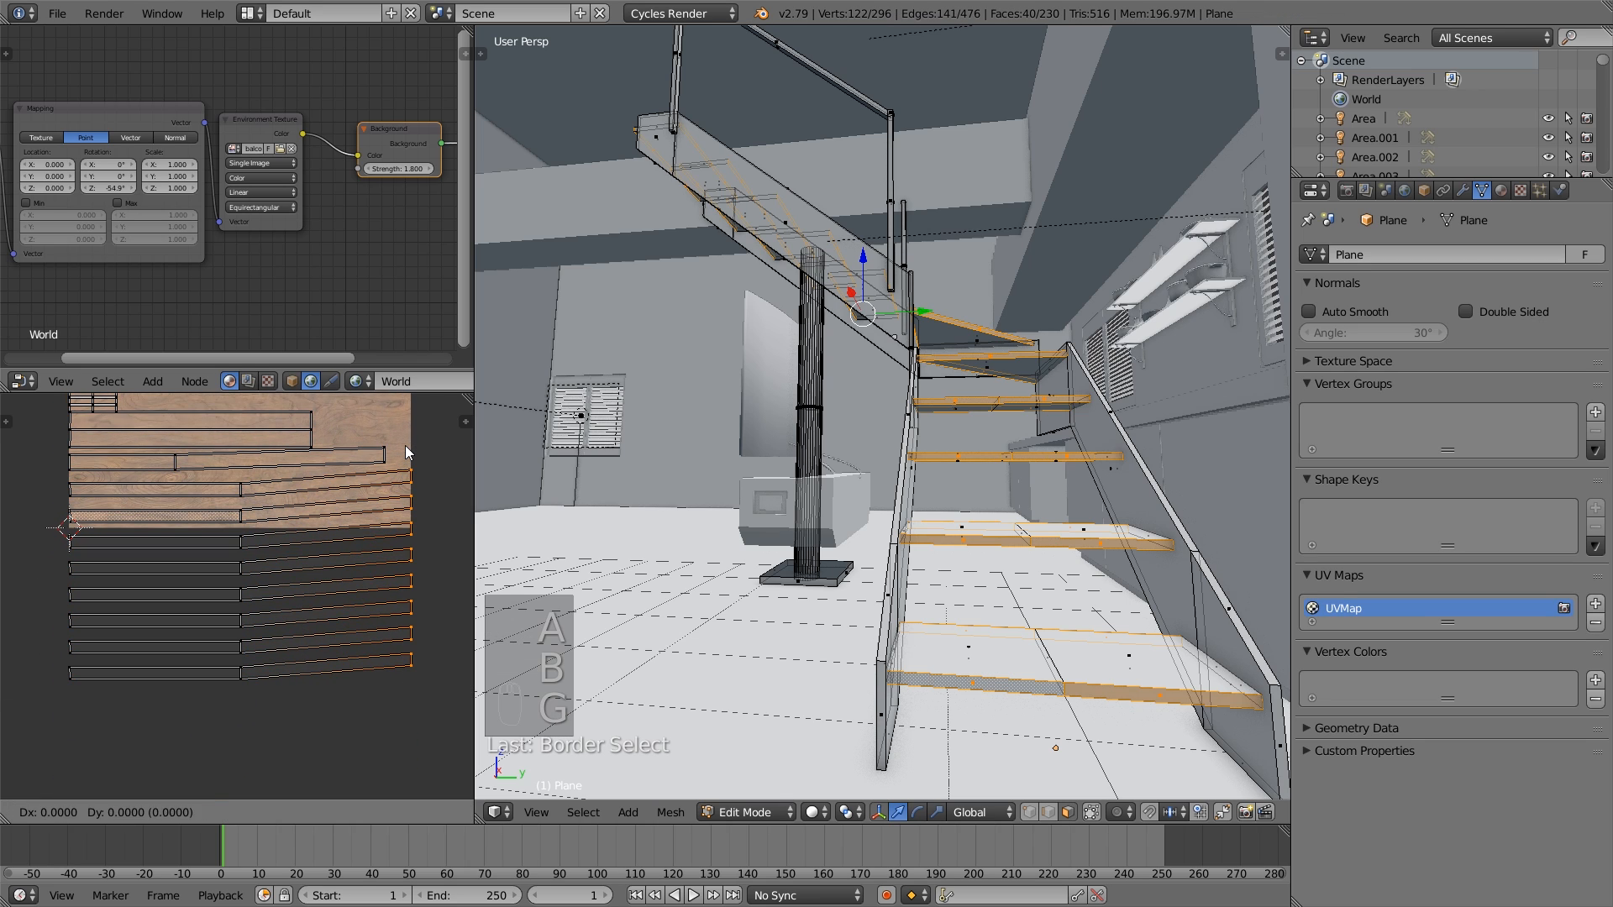
key("y")
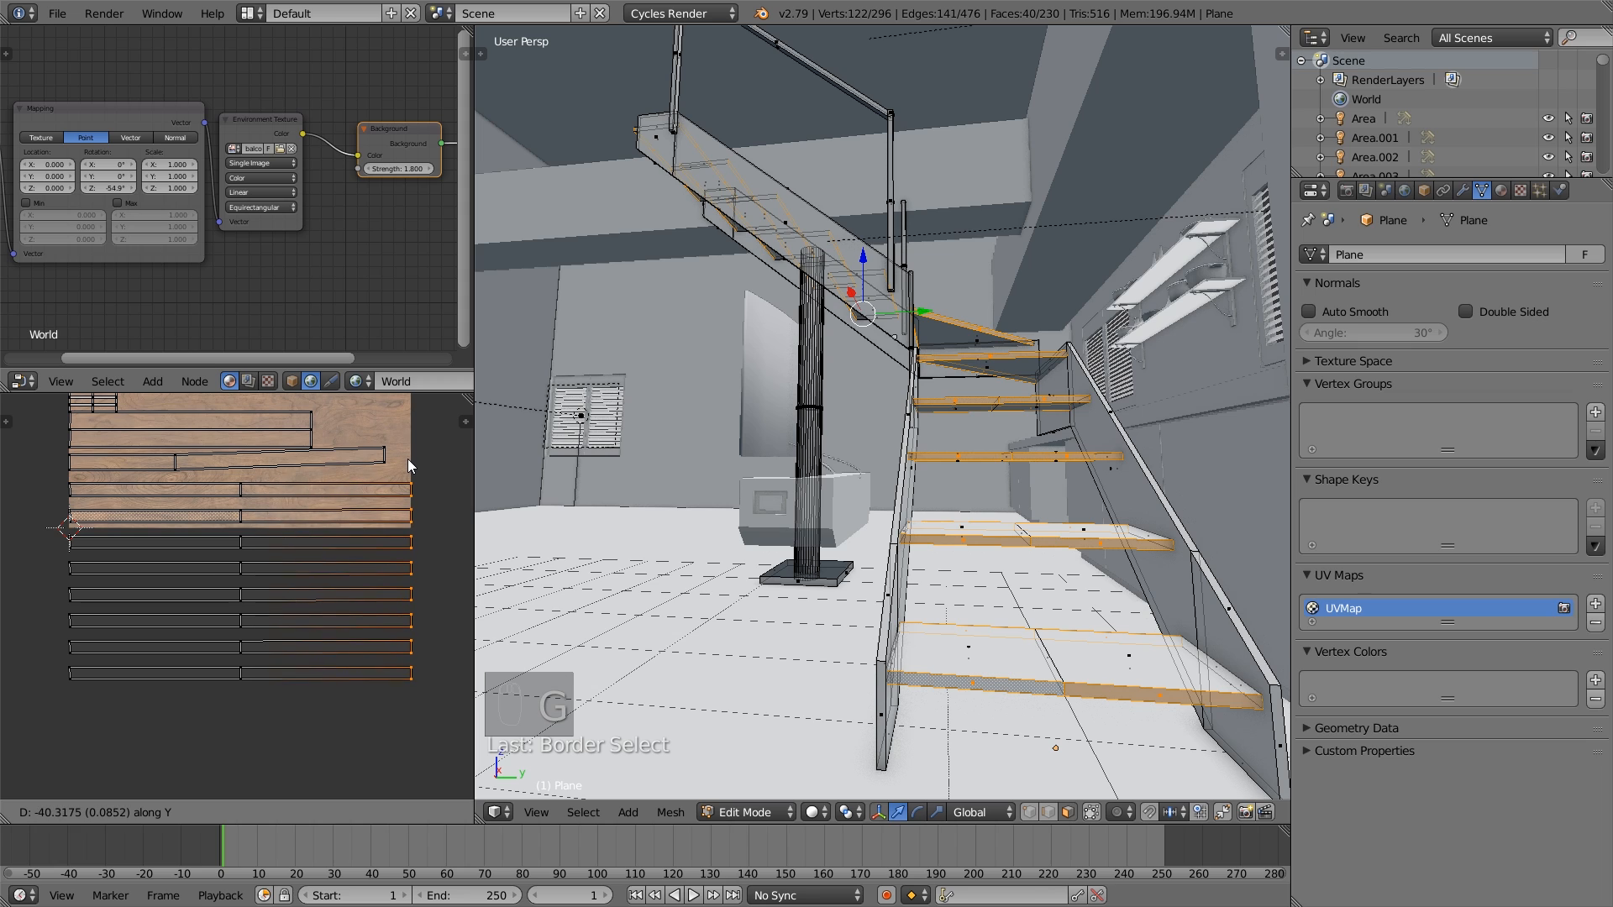
left_click(407, 460)
key("a")
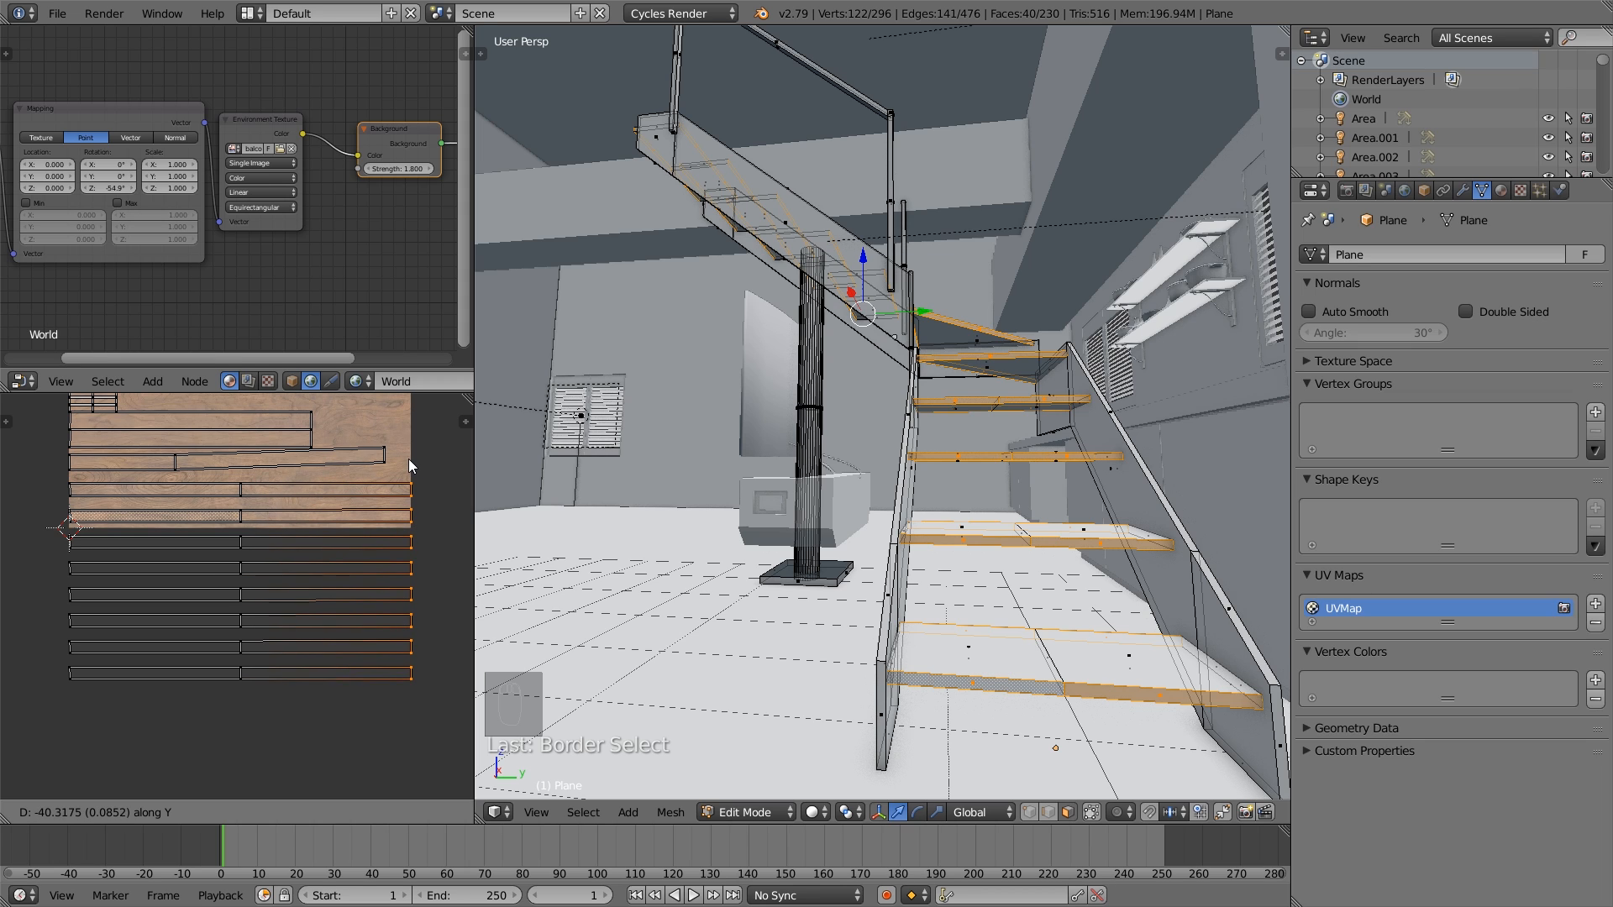
- Straighten the remaining slanted UV strip by moving its end vertices along Y
key("Tab")
key("Tab")
scroll(335, 529, "down", 4)
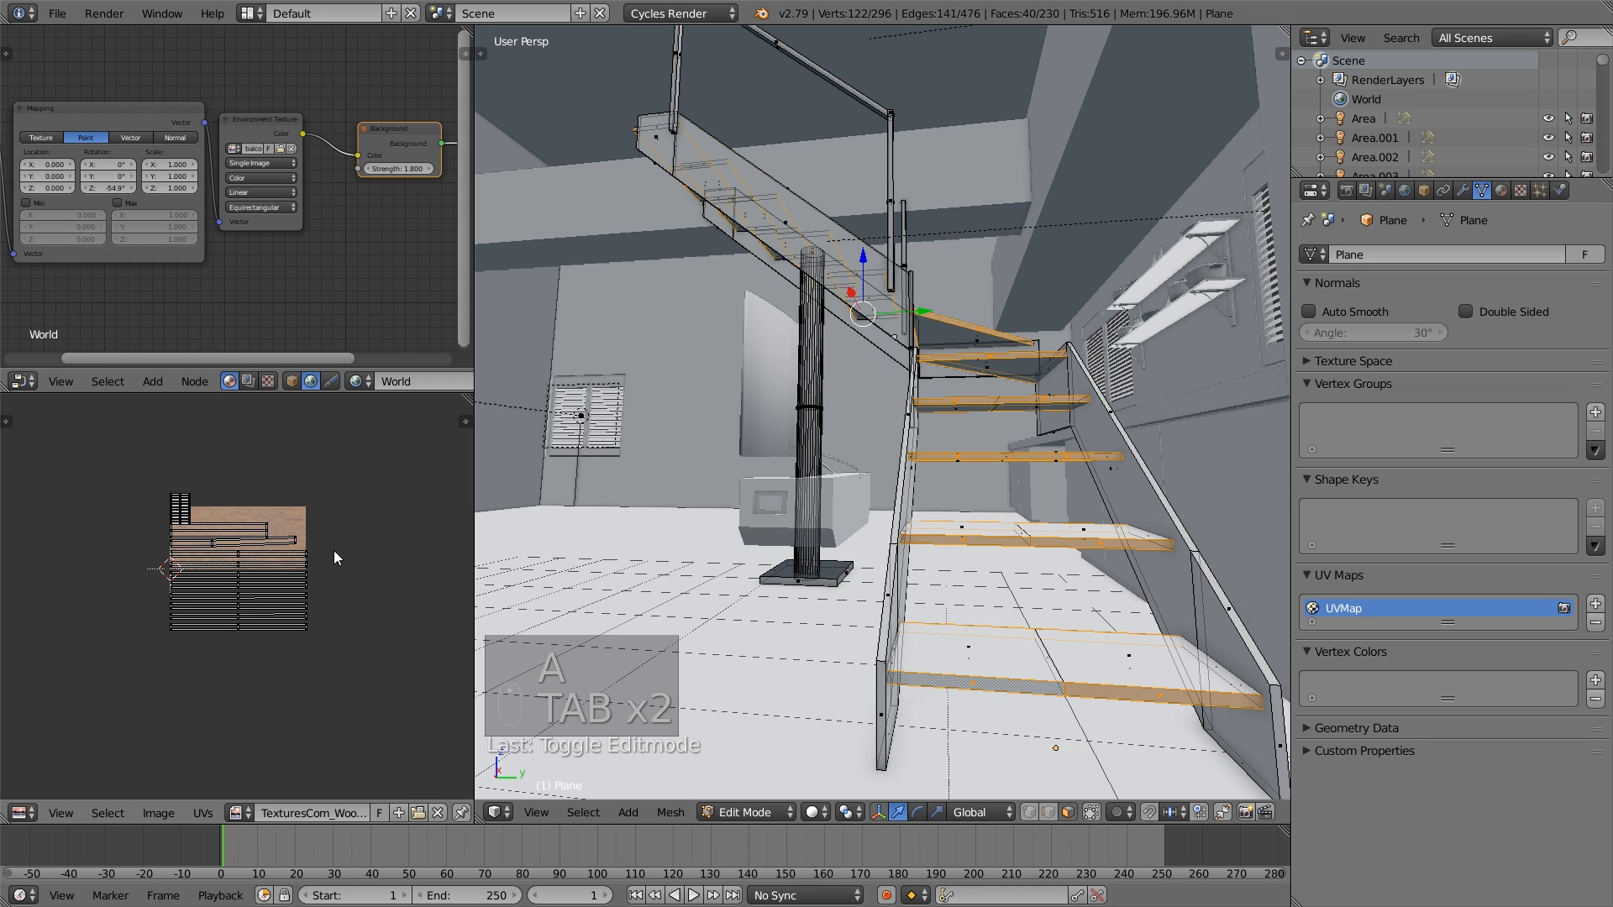
scroll(332, 538, "up", 3)
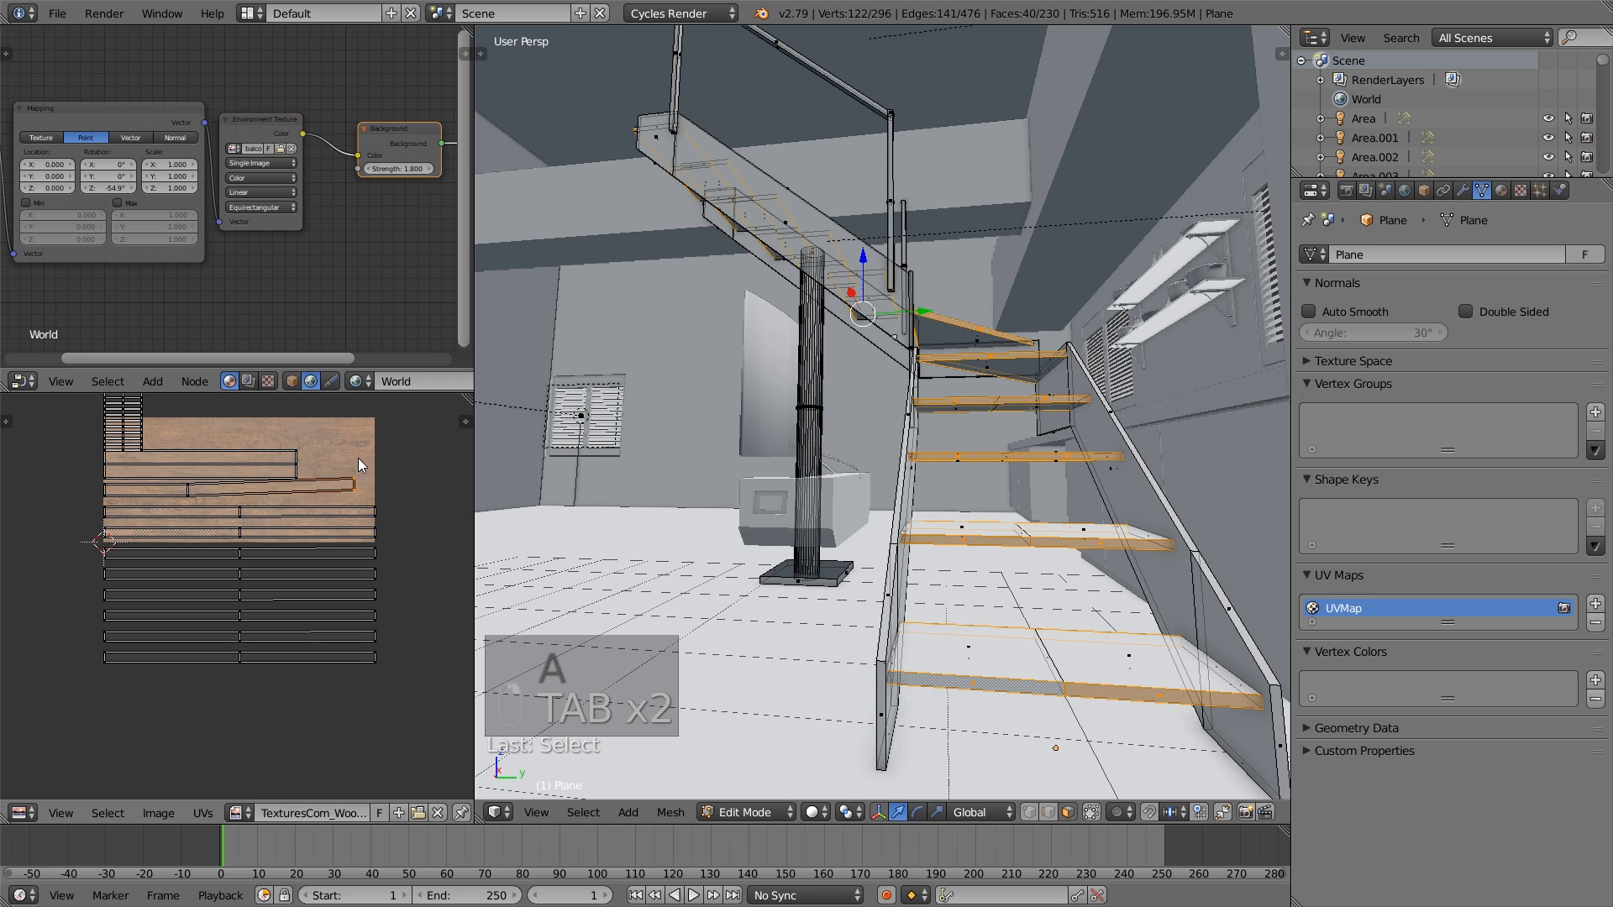
key("g")
key("y")
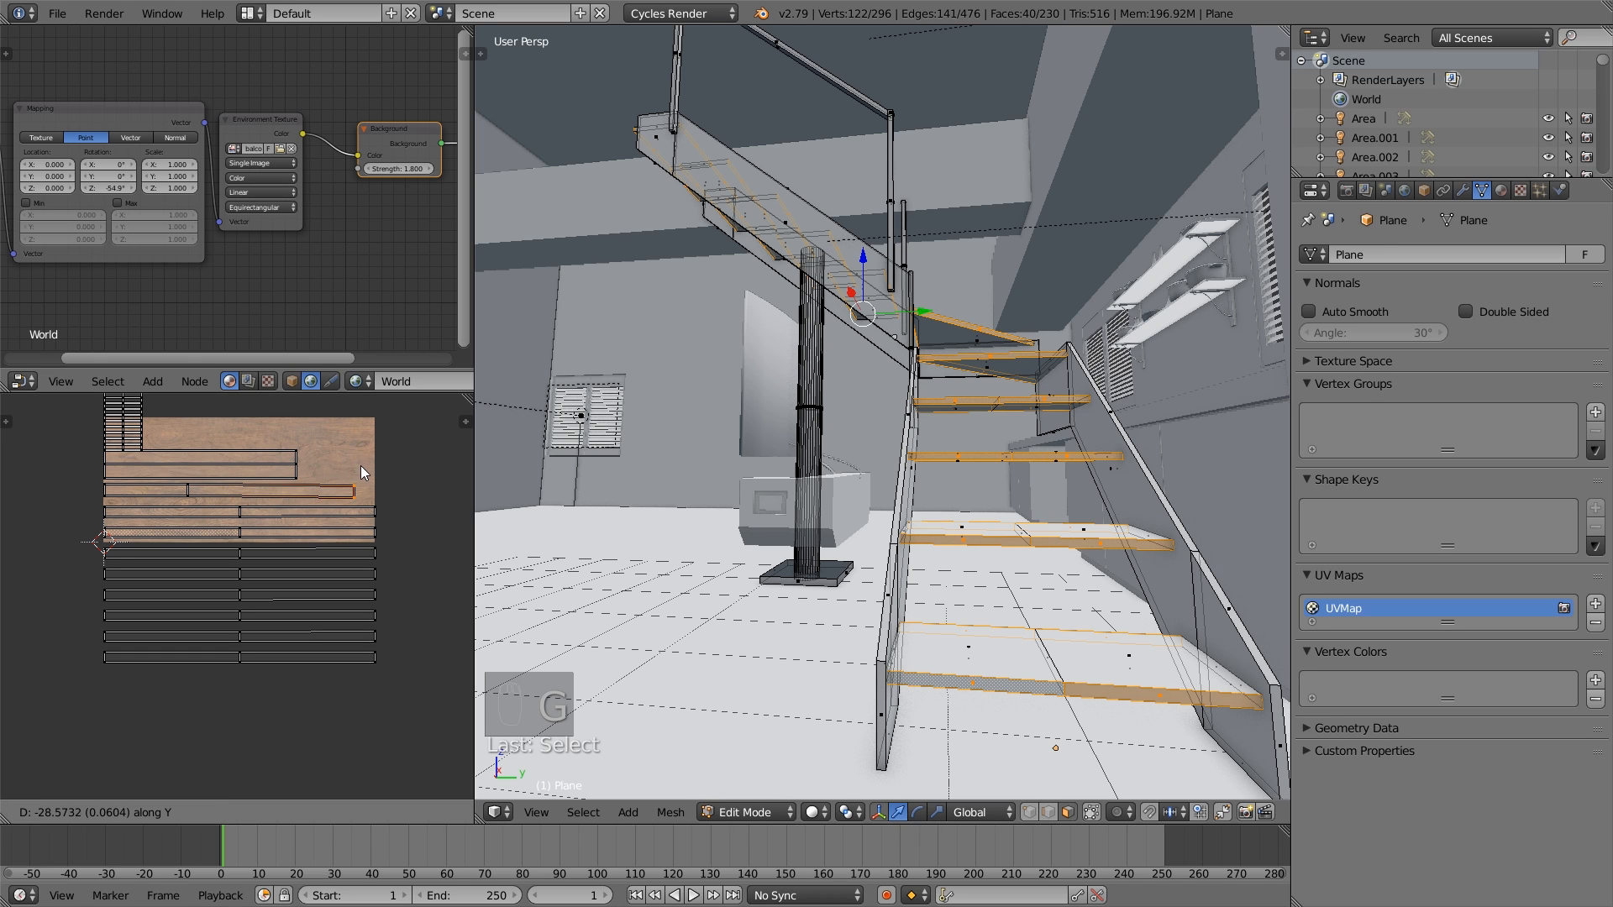
left_click(361, 462)
key("a")
- Leave mesh editing of the staircase and deselect all objects
key("Tab")
scroll(843, 586, "down", 5)
middle_click_drag(843, 585, 893, 587)
key("a")
key("a")
key("a")
- Open the room mesh for editing and select the top face of the raised platform below the shuttered window
middle_click_drag(970, 537, 886, 515)
scroll(886, 516, "up", 2)
scroll(1005, 548, "up", 3)
middle_click_drag(1044, 537, 914, 502, "shift")
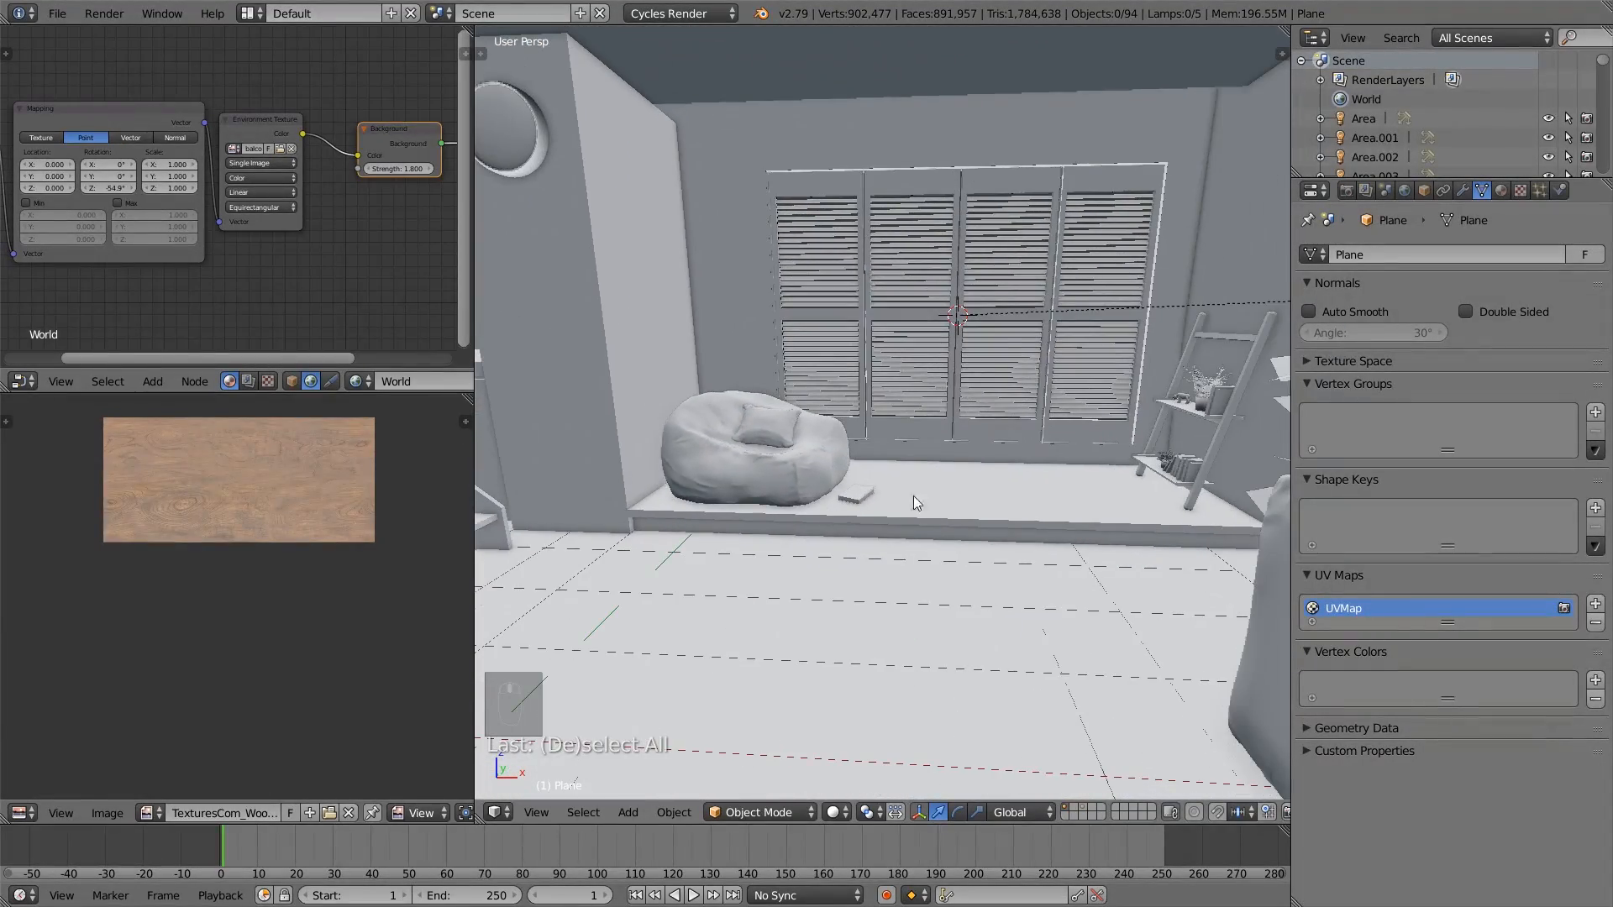
right_click(914, 502)
scroll(909, 574, "up", 2)
scroll(956, 573, "up", 1)
key("Tab")
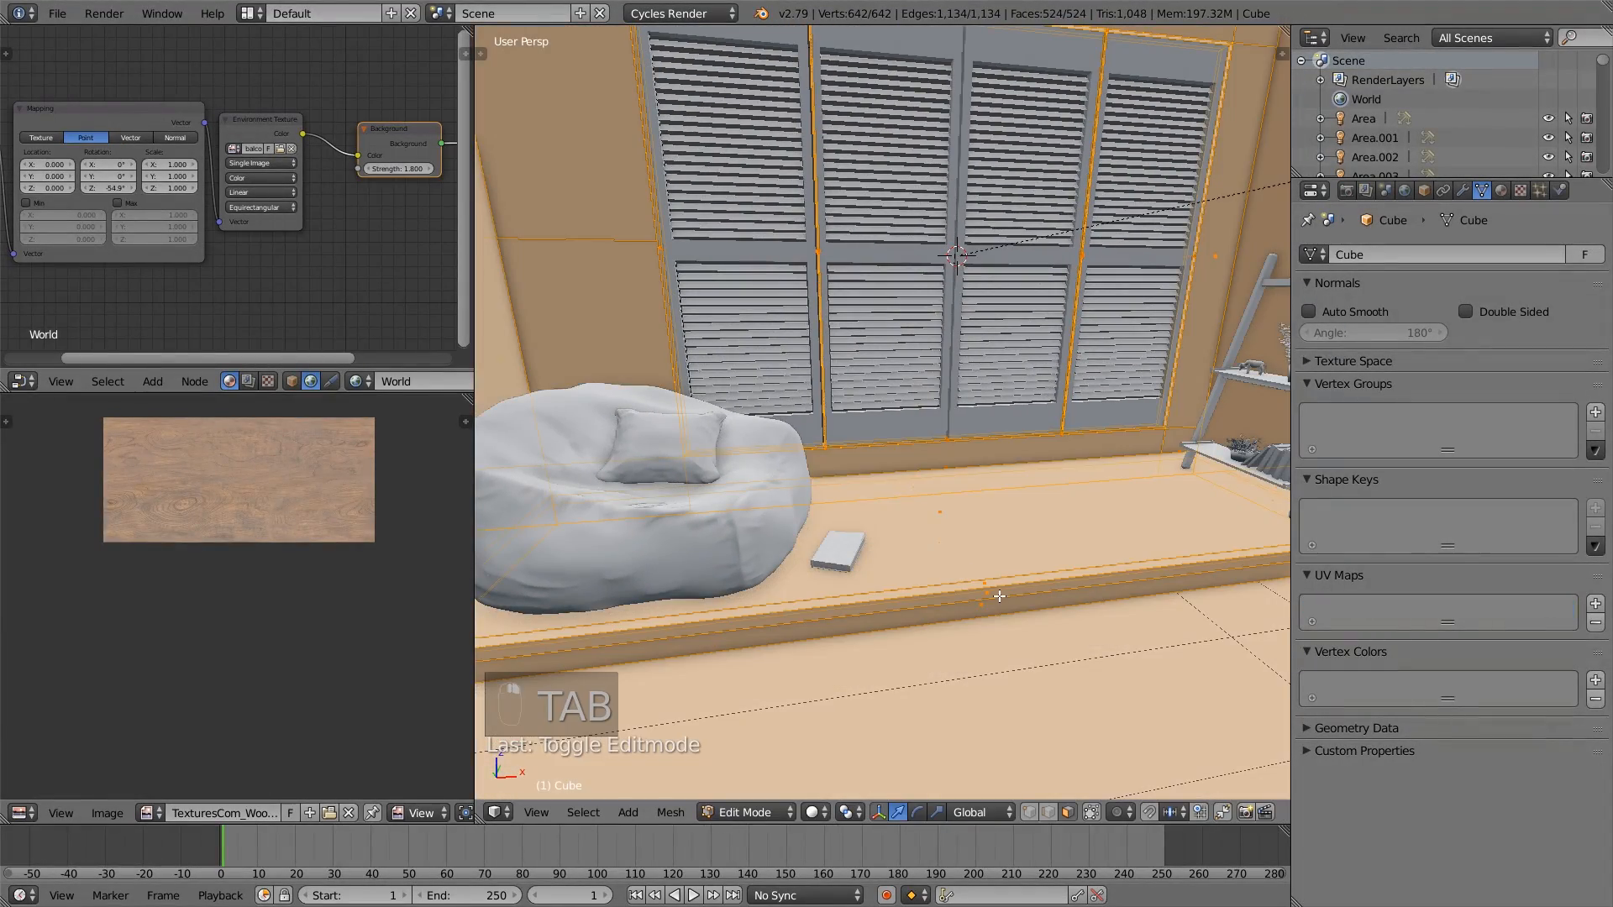
right_click(999, 596)
right_click(962, 542)
right_click(950, 522)
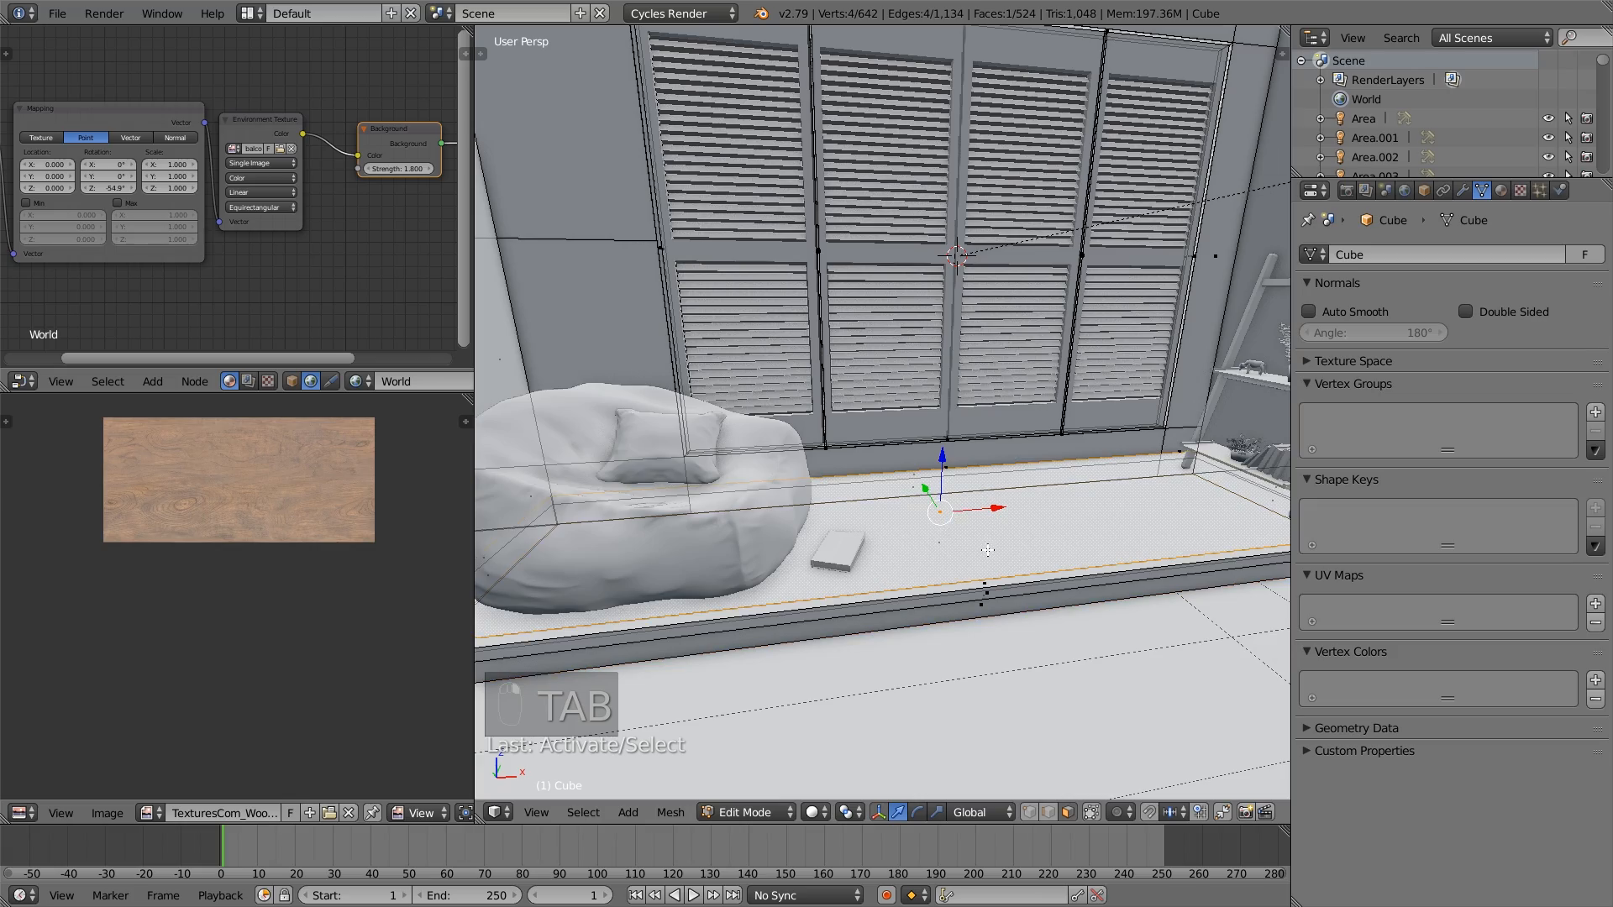
- Add the narrow front-edge faces of the window platform to the face selection
middle_click_drag(988, 549, 984, 499)
scroll(1008, 593, "up", 2)
right_click(1013, 591, "shift")
right_click(1031, 601, "shift")
mouse_move(1094, 639)
middle_mouse_down()
mouse_move(1085, 594)
mouse_move(1192, 729)
mouse_move(1092, 643)
middle_mouse_up()
right_click(1107, 646, "shift")
- Unwrap the selected platform faces, stretch their UV islands along Y and shift them up to fit the wood texture
key("u")
left_click(1091, 643)
key("s")
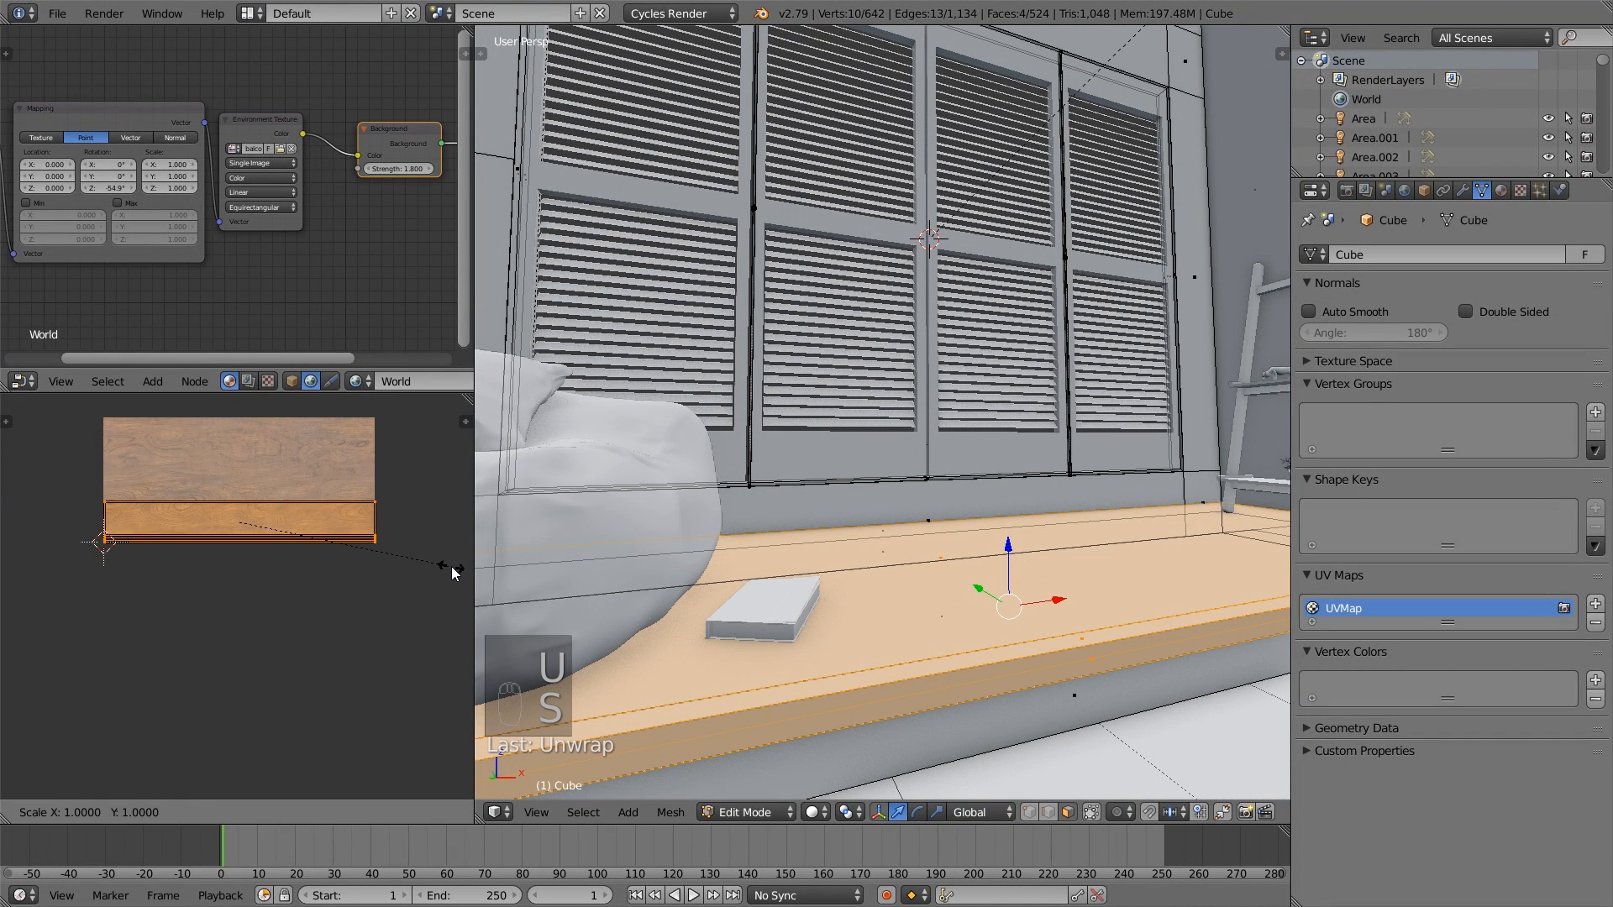
key("x")
key("y")
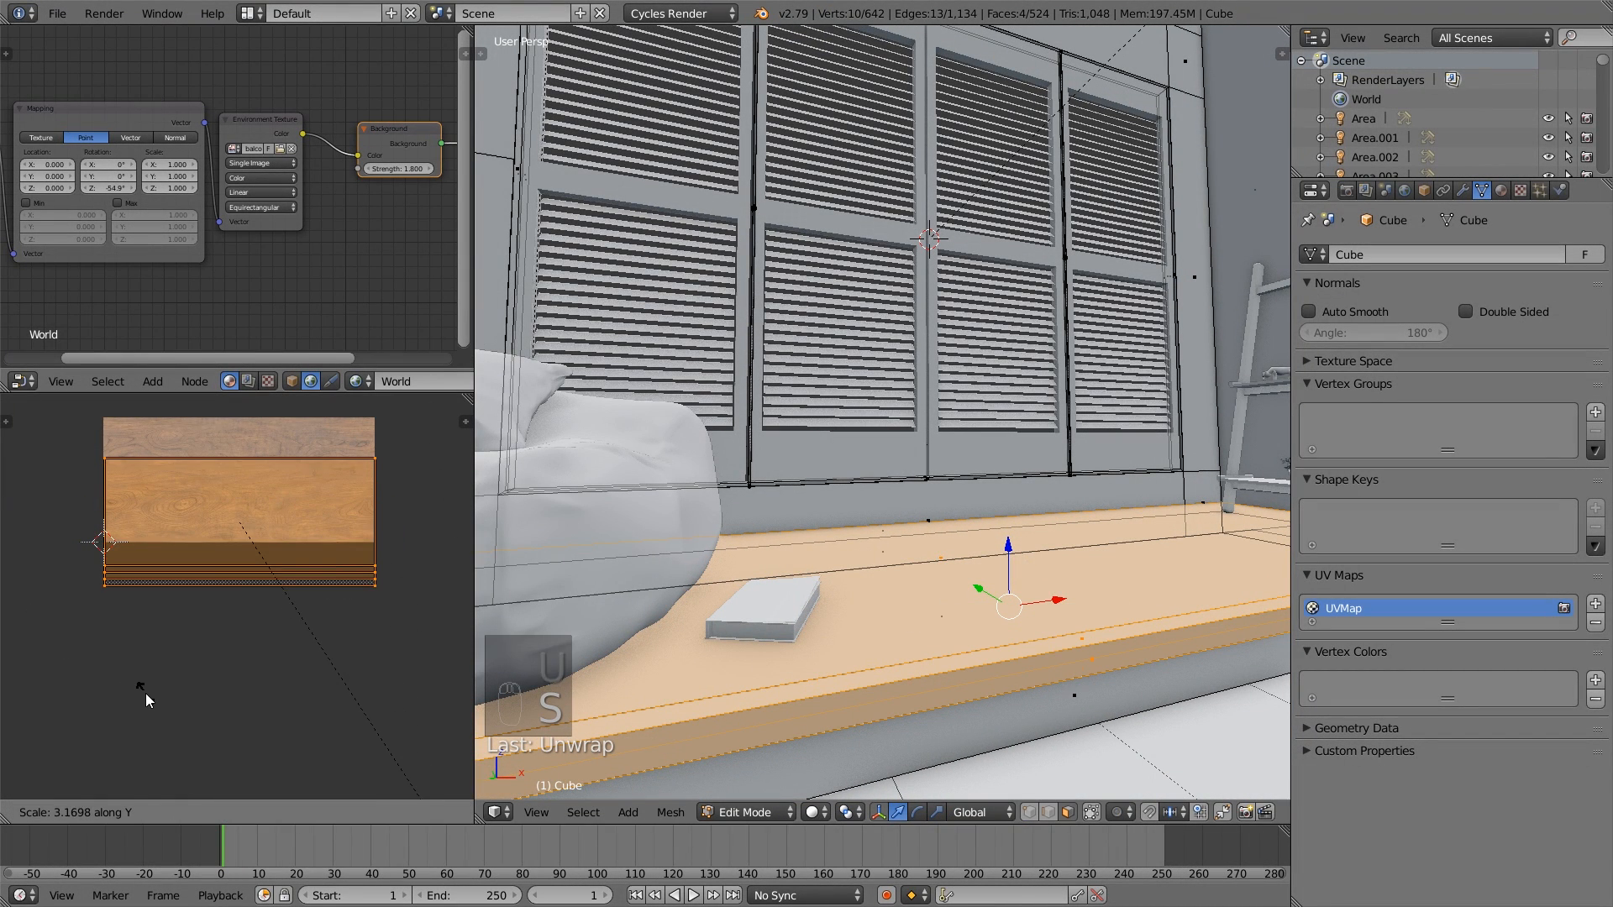
left_click(153, 619)
key("g")
key("y")
left_click(149, 581)
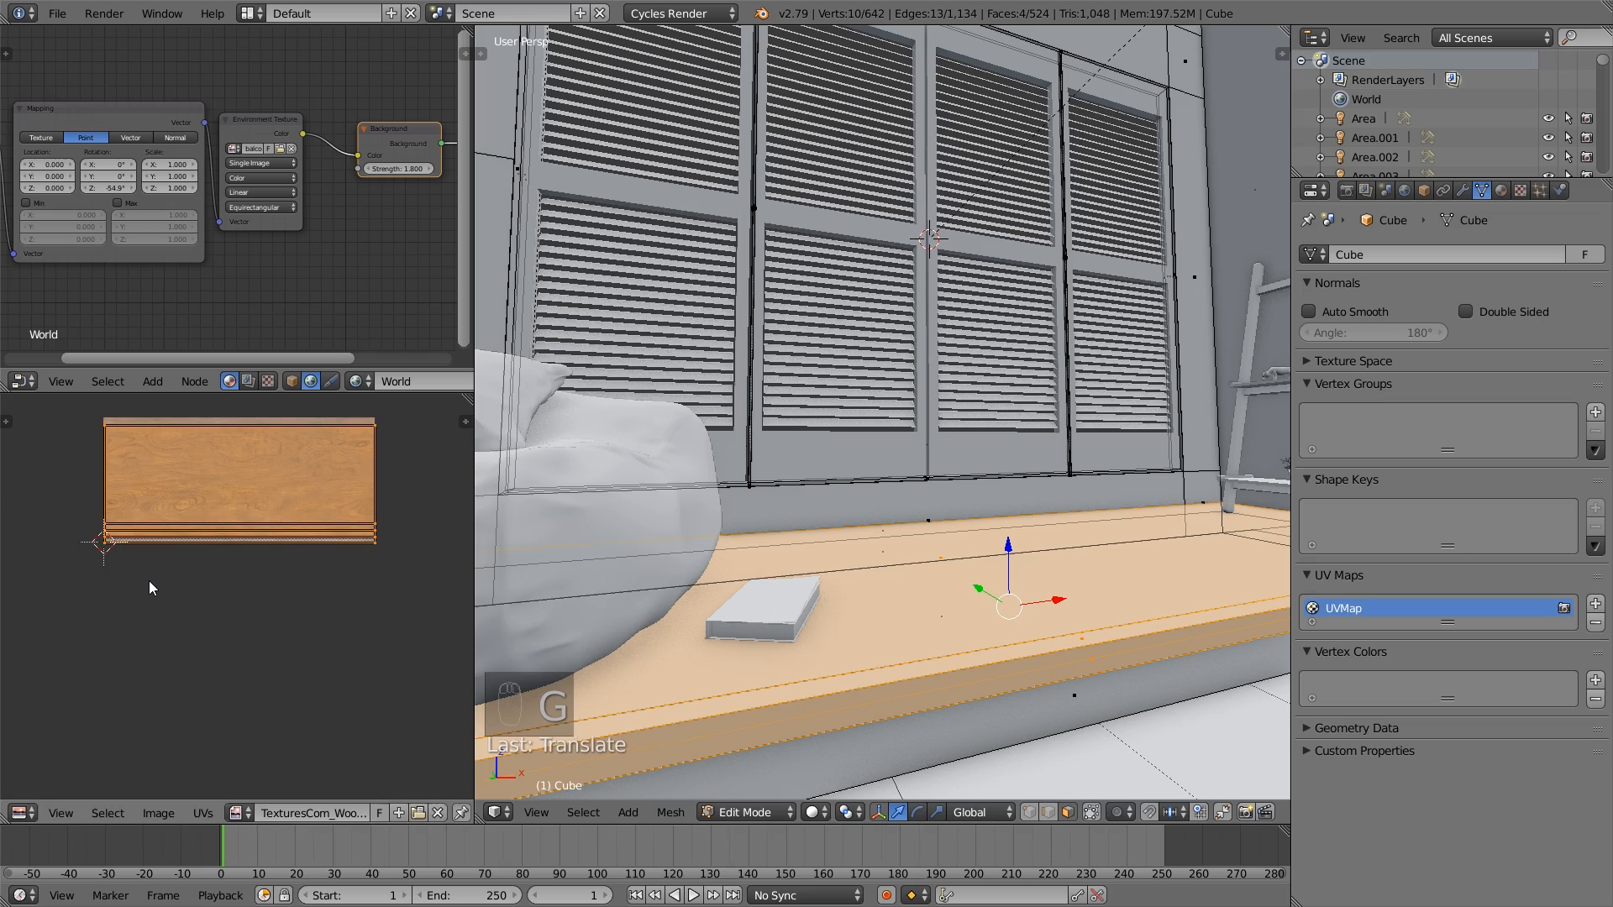
key("a")
- Leave mesh editing of the room and open the ladder shelf beside the shuttered window for mesh editing
middle_click_drag(481, 578, 786, 580)
scroll(779, 682, "down", 4)
scroll(786, 580, "up", 4)
key("Tab")
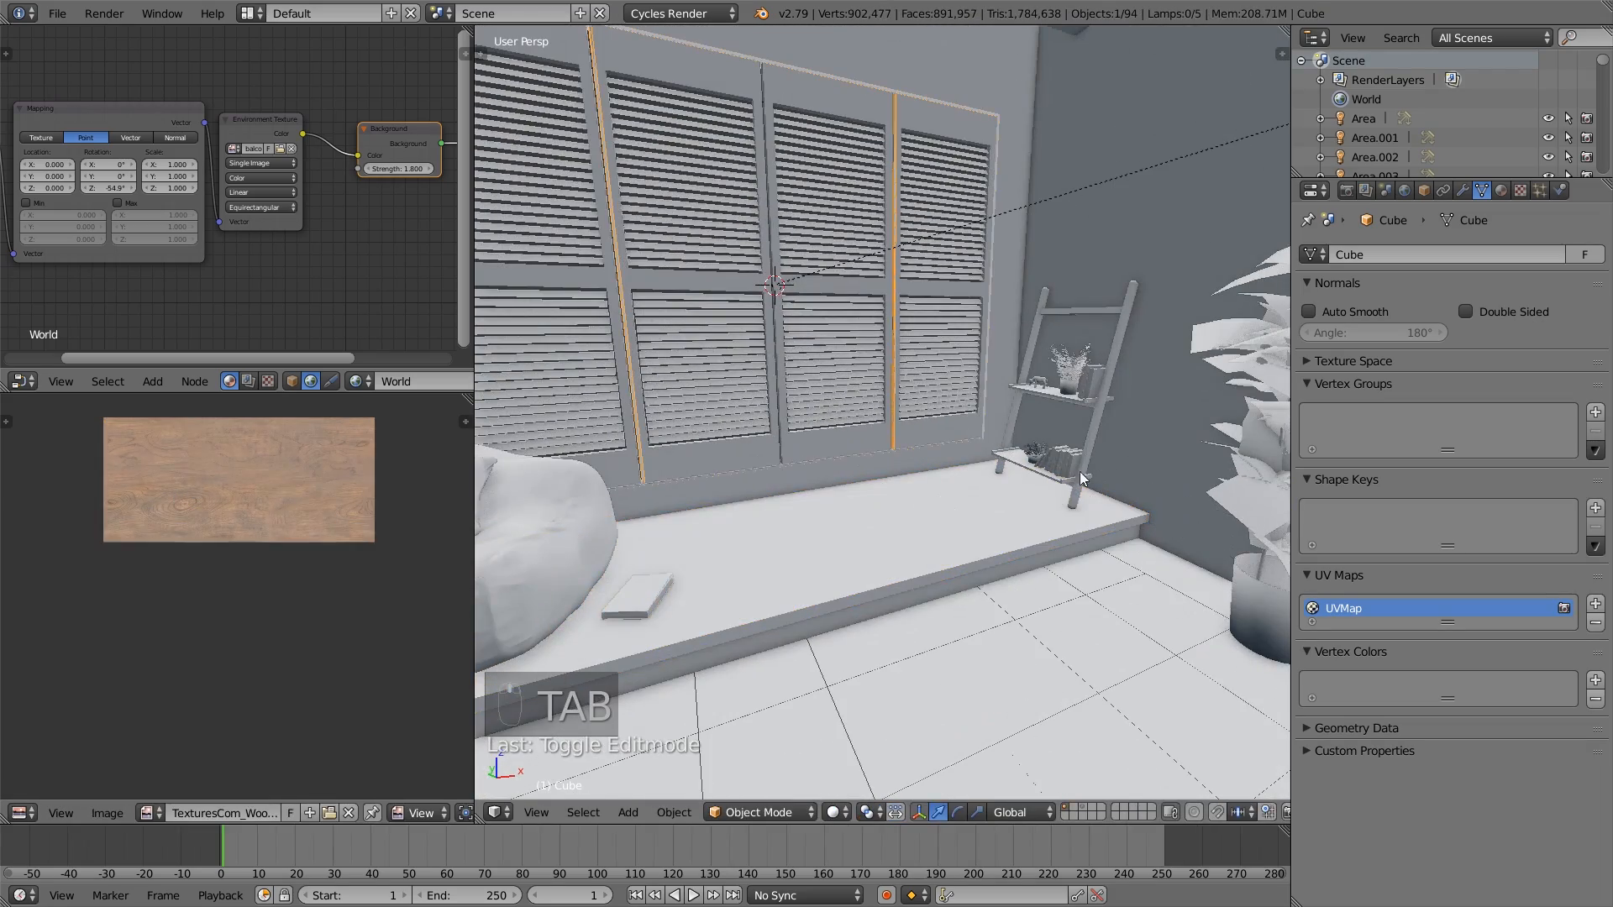
right_click(1080, 472)
scroll(1092, 441, "up", 2)
key("Tab")
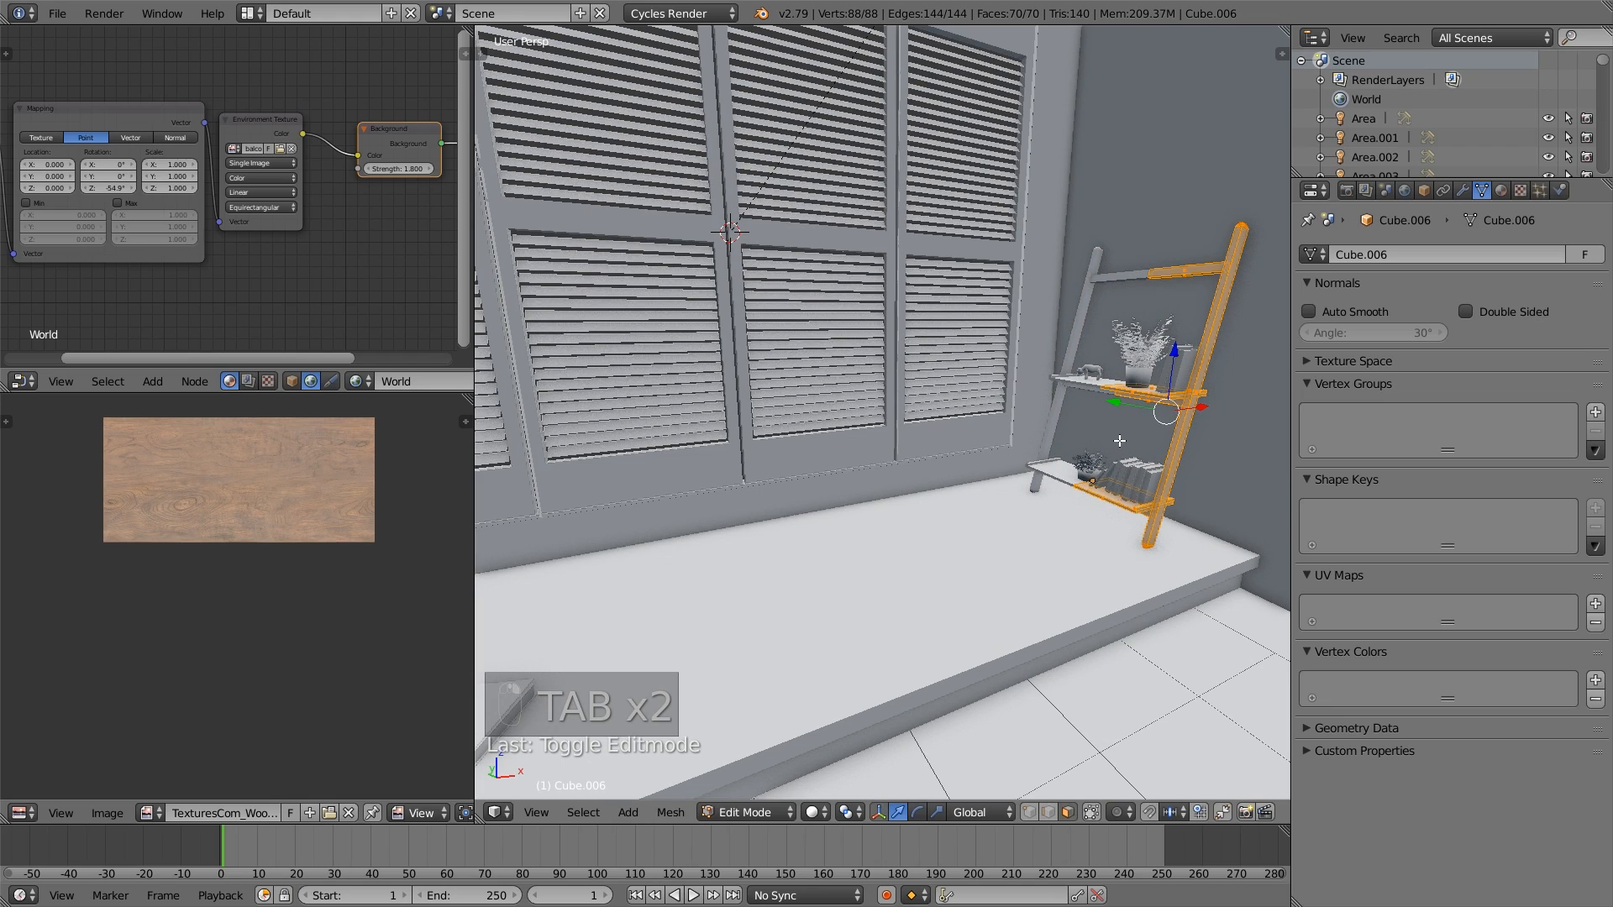
- Unwrap the whole ladder shelf with Smart UV Project at an angle limit of 66, then leave mesh editing
key("u")
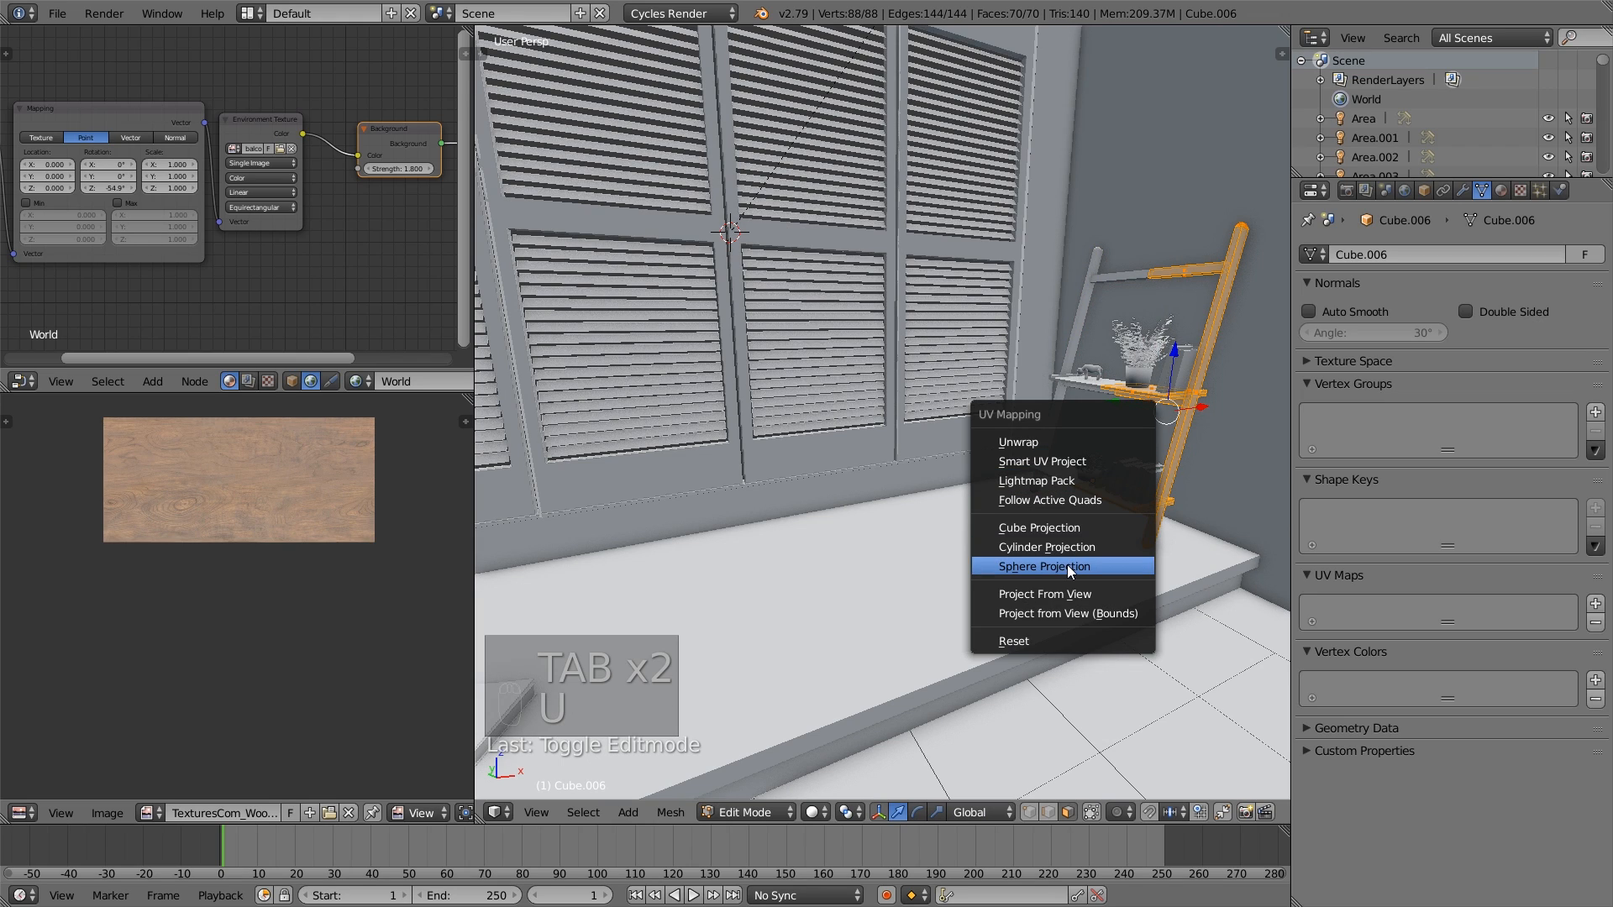
left_click(1069, 466)
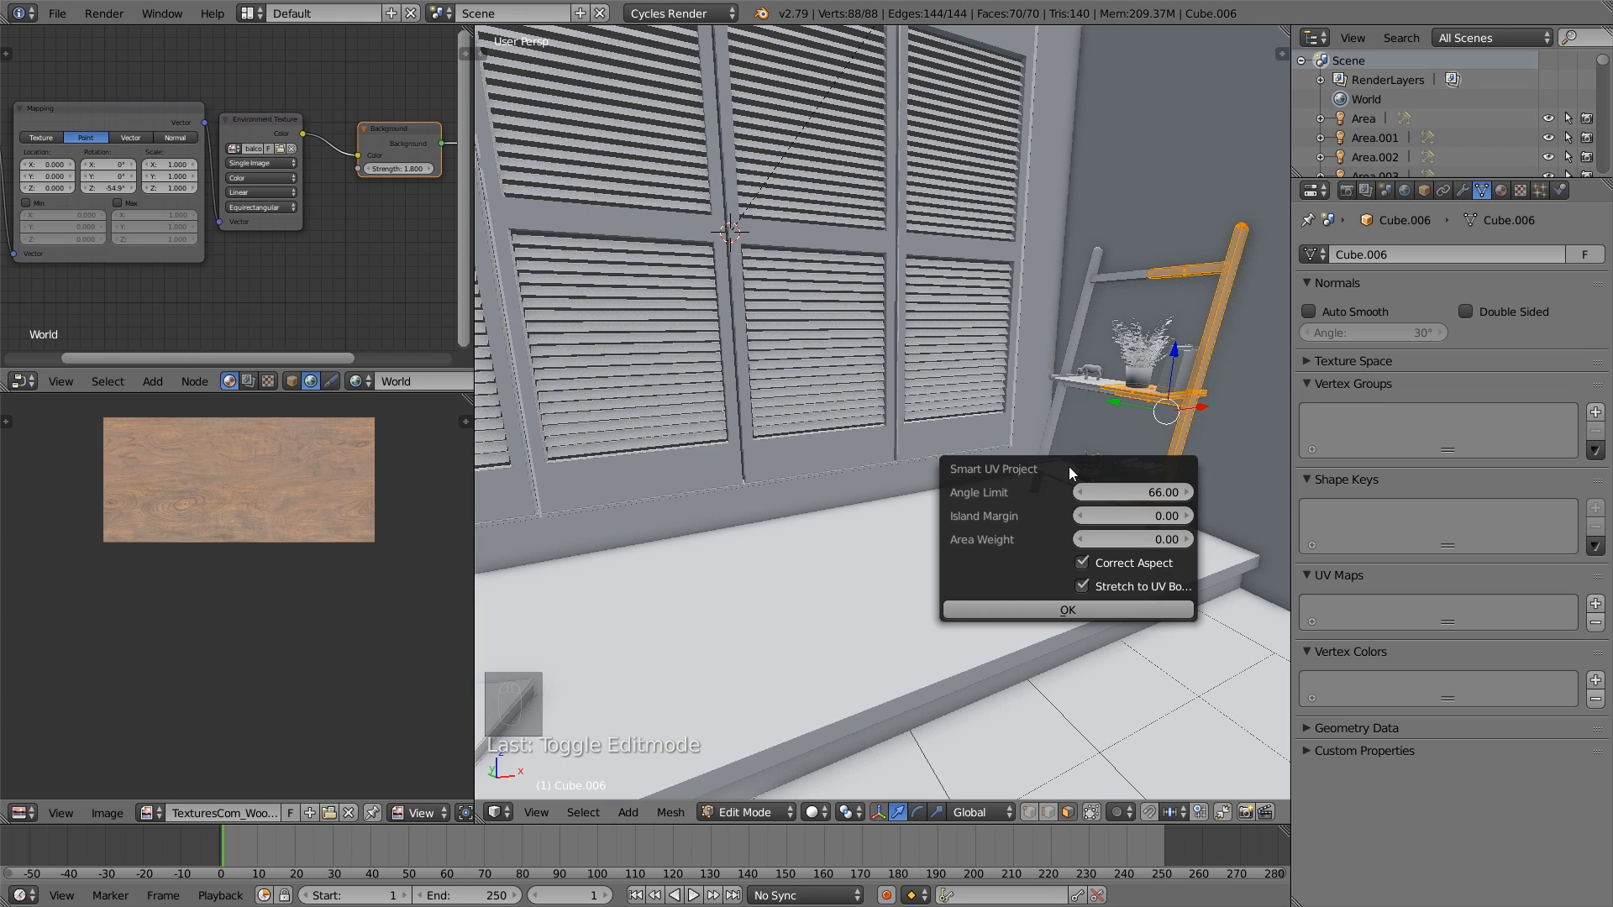
left_click(1048, 605)
key("a")
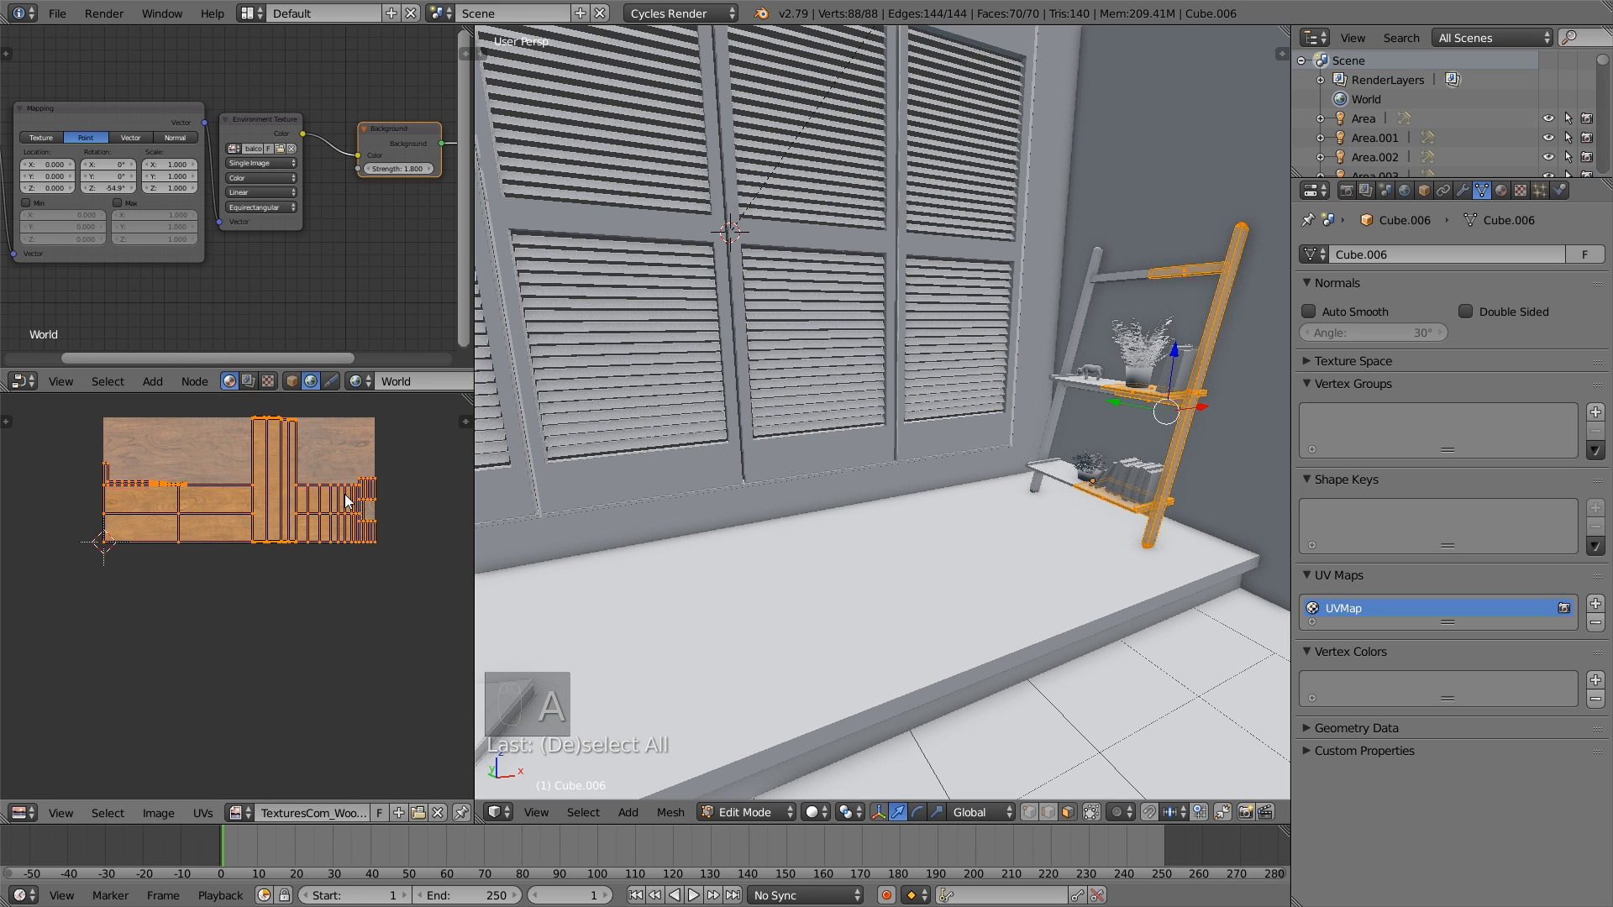
key("a")
key("Tab")
- Open the room mesh for editing with the kitchen counter in view
scroll(888, 503, "down", 6)
middle_click_drag(736, 483, 1025, 475, "shift")
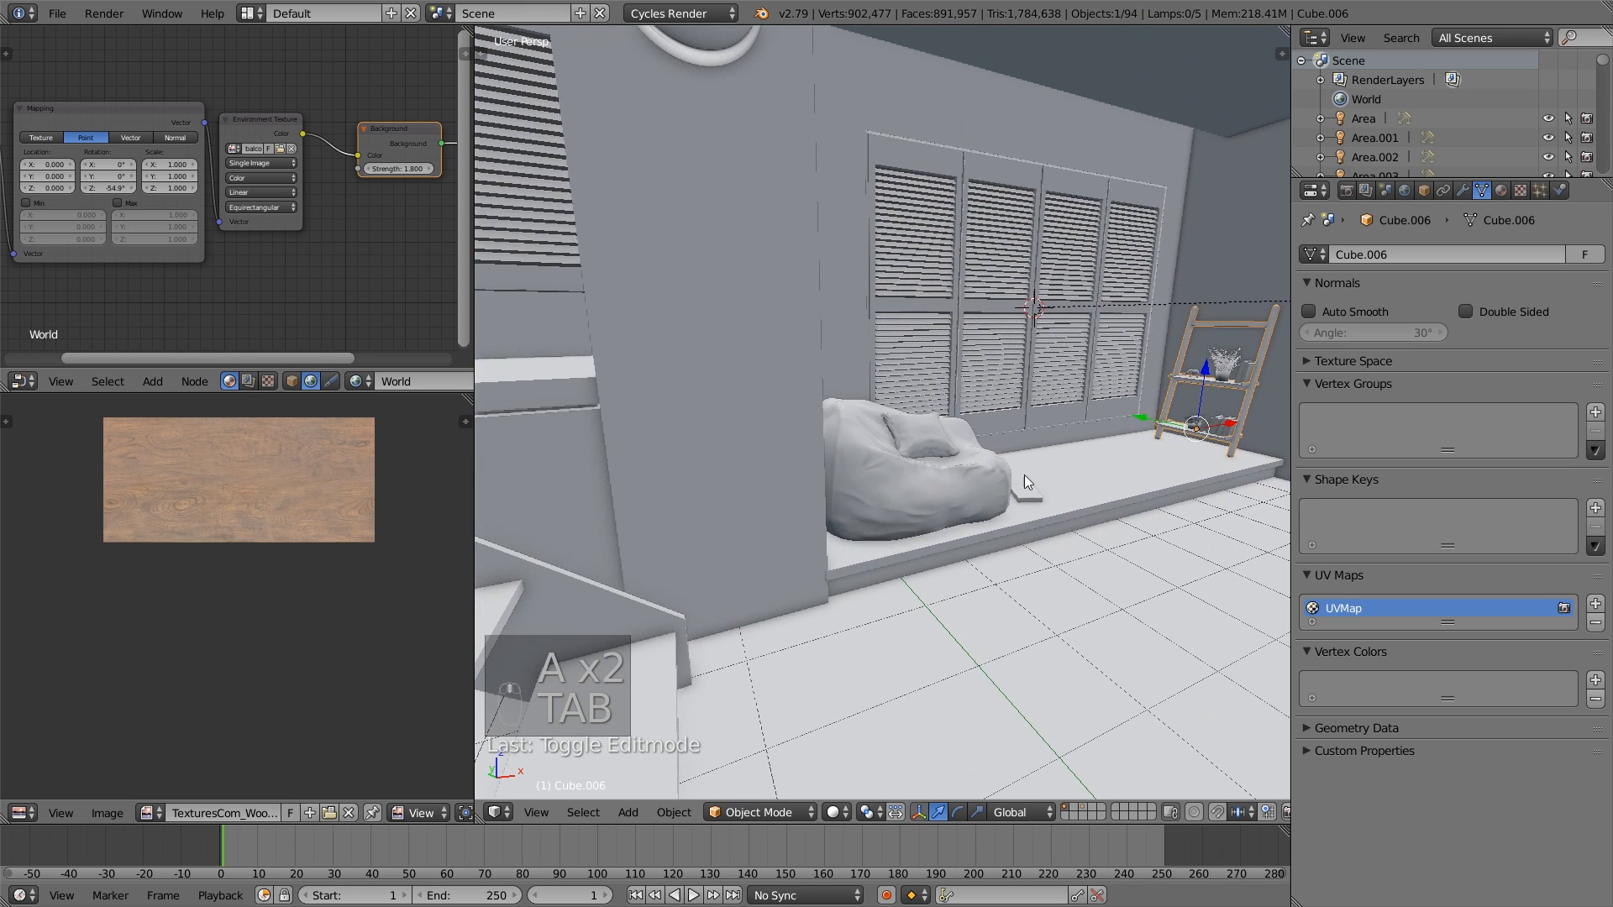
scroll(1025, 475, "down", 3)
middle_click_drag(916, 447, 799, 554)
scroll(852, 437, "up", 2)
right_click(841, 455)
key("Tab")
- Select the door and front panel faces of the kitchen base cabinet nearest the staircase
right_click(809, 520)
scroll(804, 549, "up", 1)
right_click(778, 572)
right_click(915, 525, "shift")
right_click(933, 466, "shift")
right_click(664, 537, "shift")
right_click(925, 477, "shift")
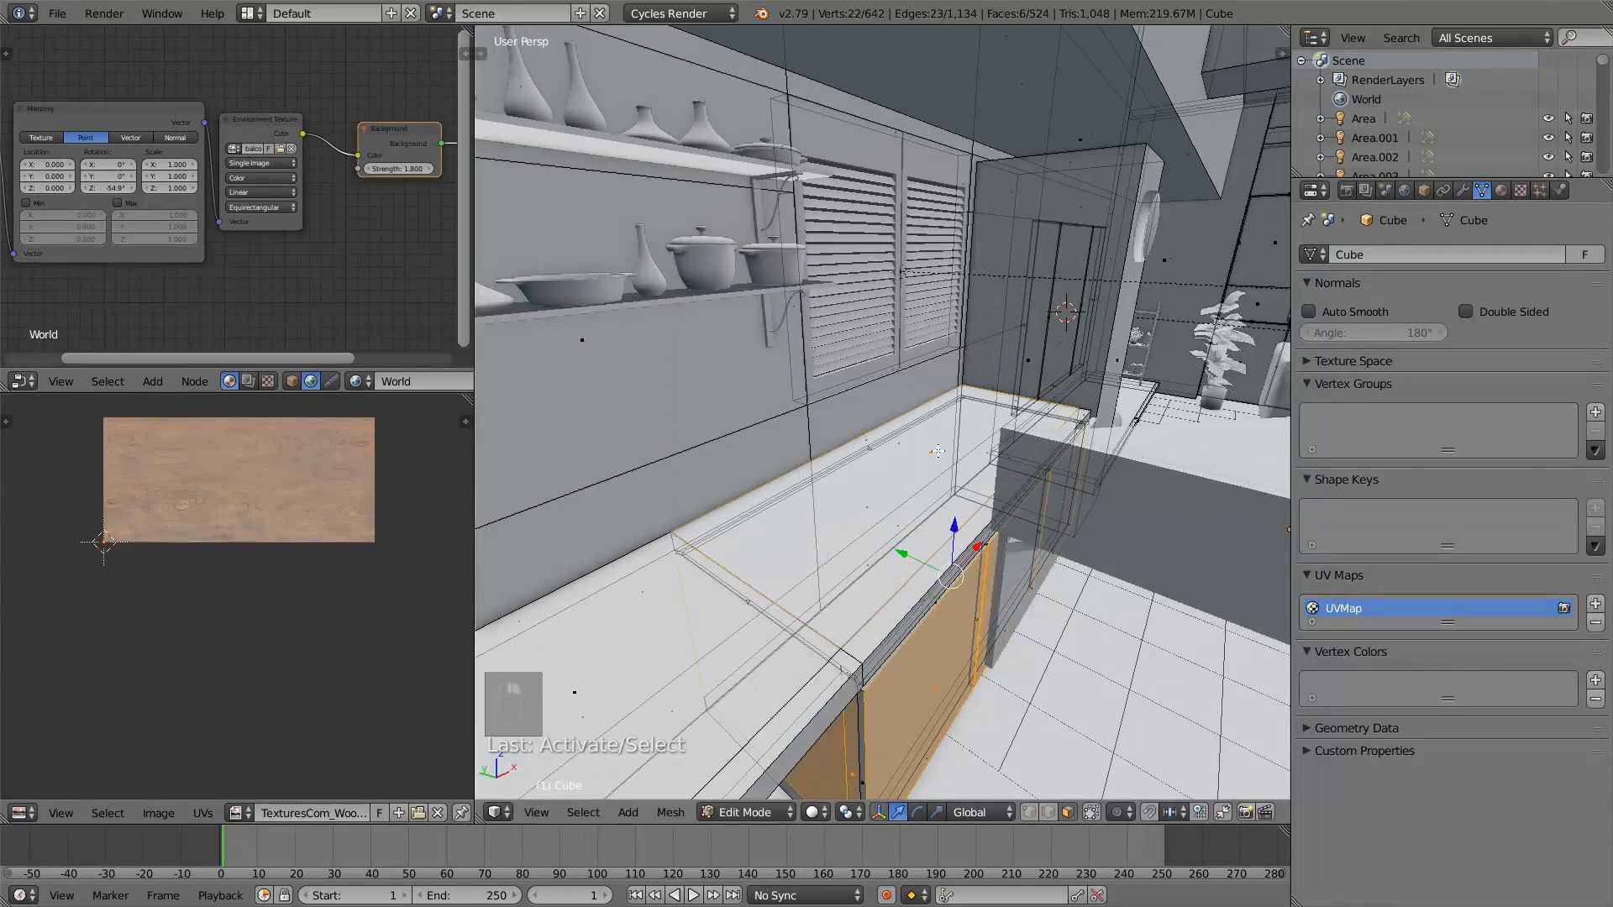
- Add the countertop section above the base cabinet and the plinth face beneath its doors to the face selection
middle_click_drag(928, 493, 956, 490)
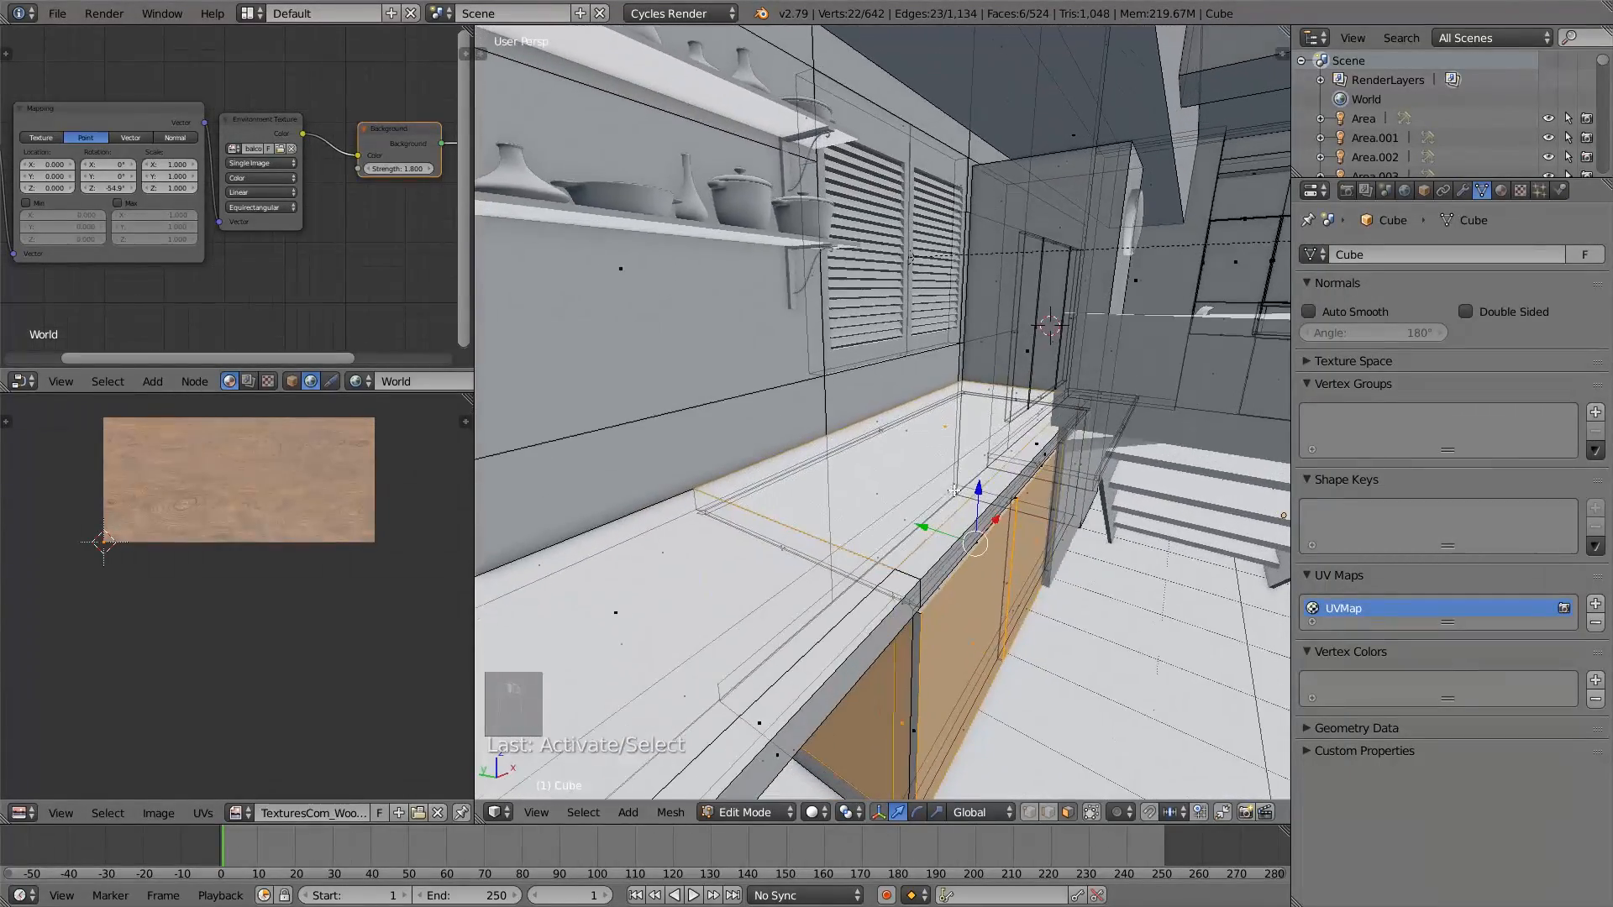
right_click(1047, 459, "shift")
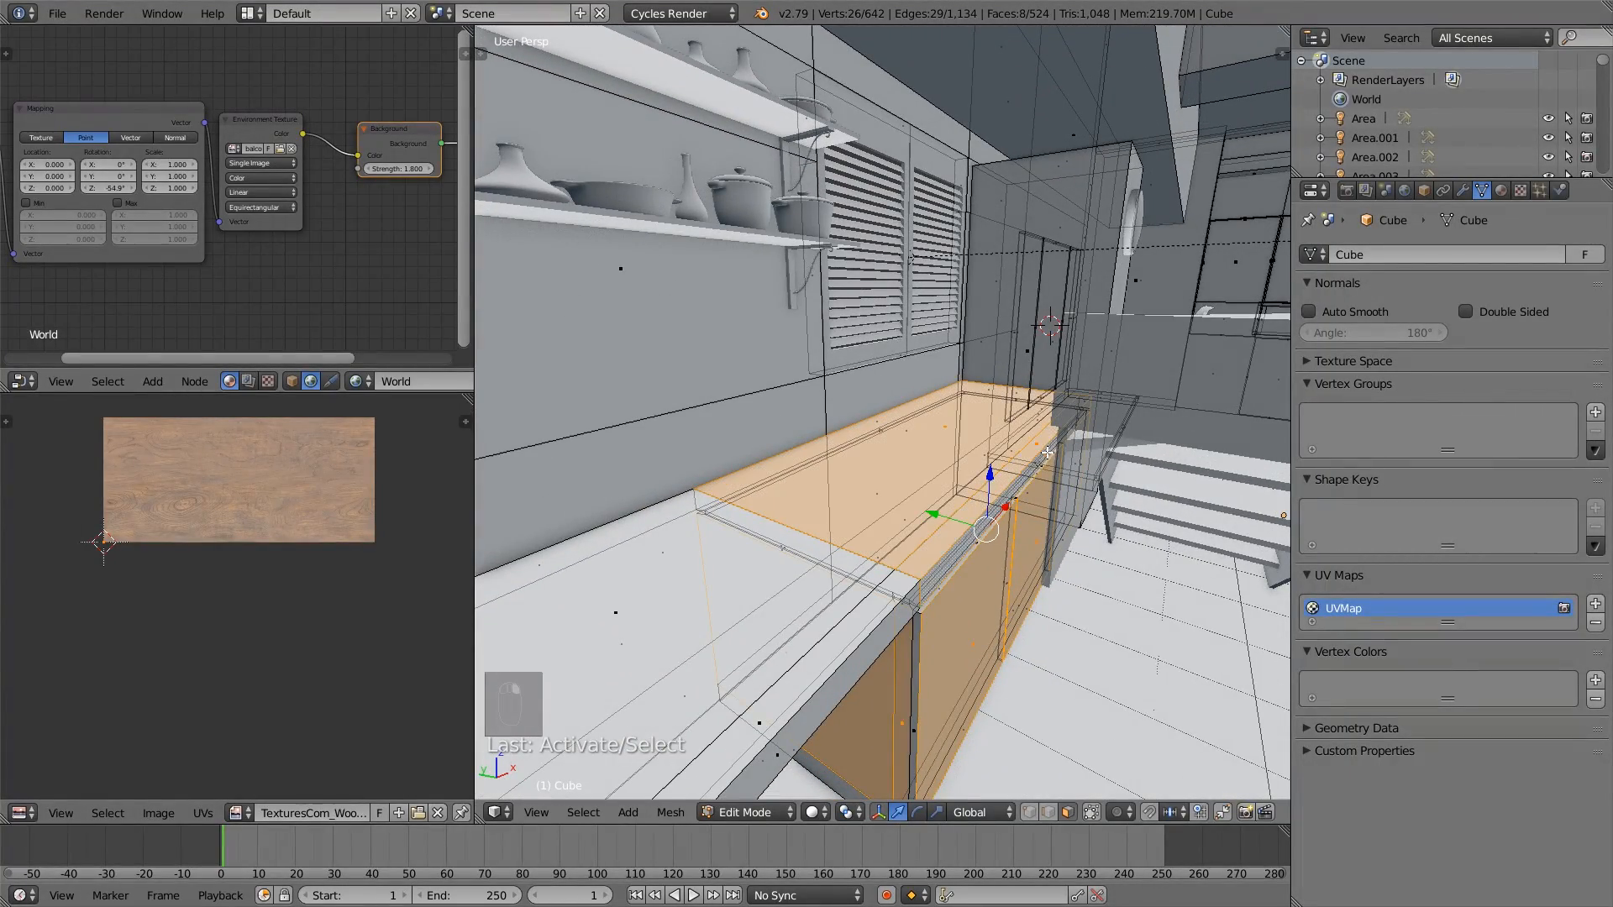
middle_click_drag(1047, 452, 1021, 578)
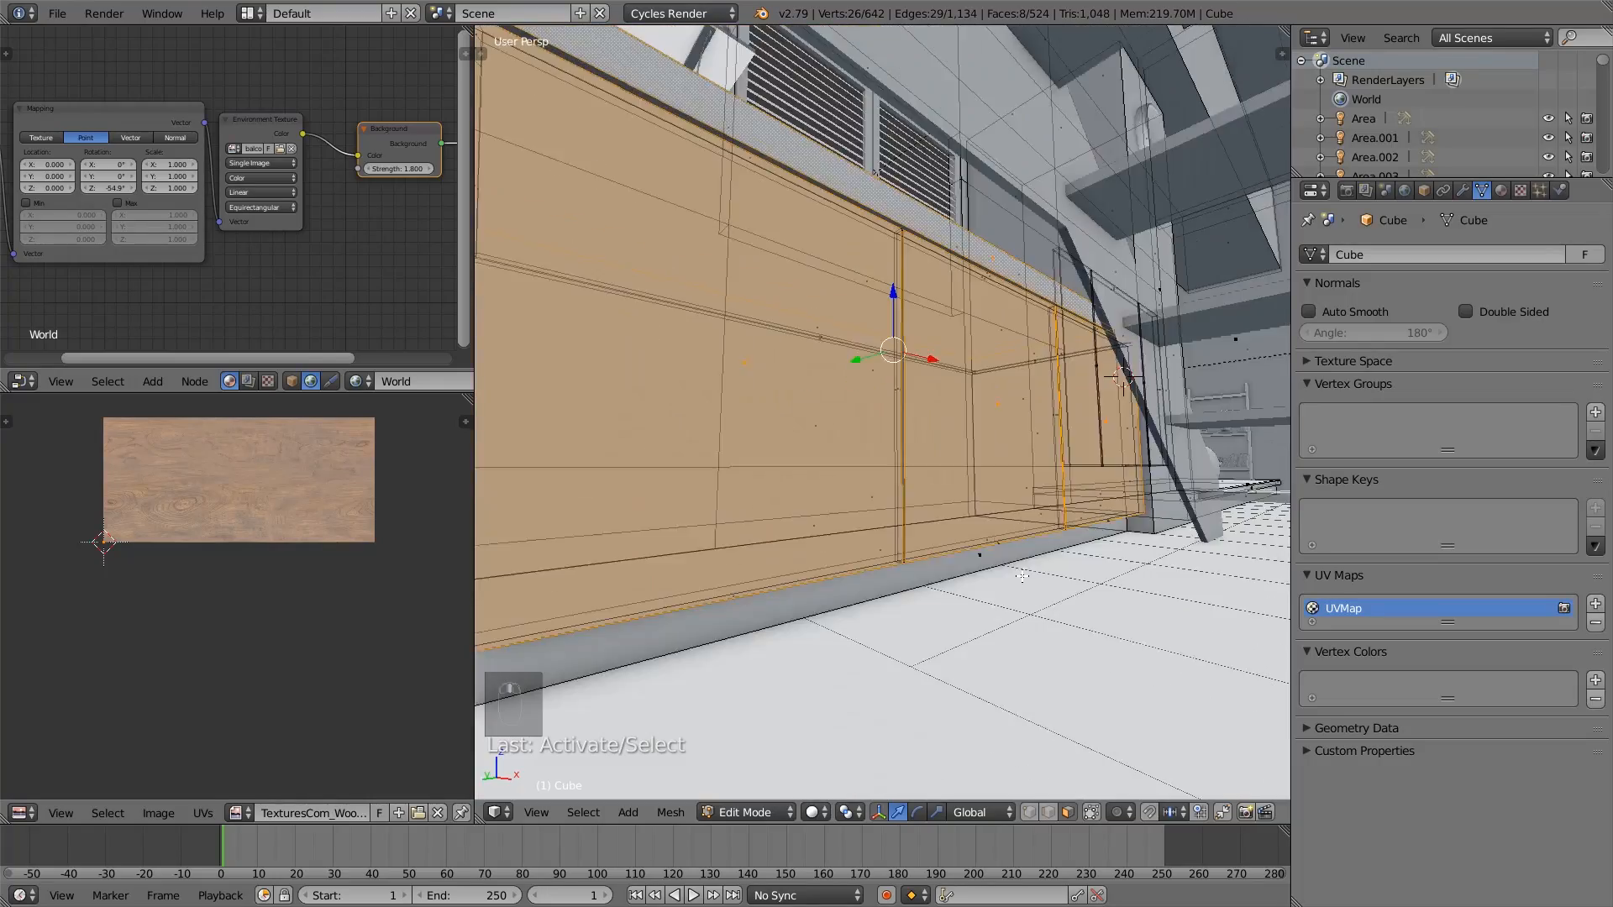
scroll(1021, 575, "down", 3)
right_click(955, 507, "shift")
middle_click_drag(951, 399, 924, 508, "shift")
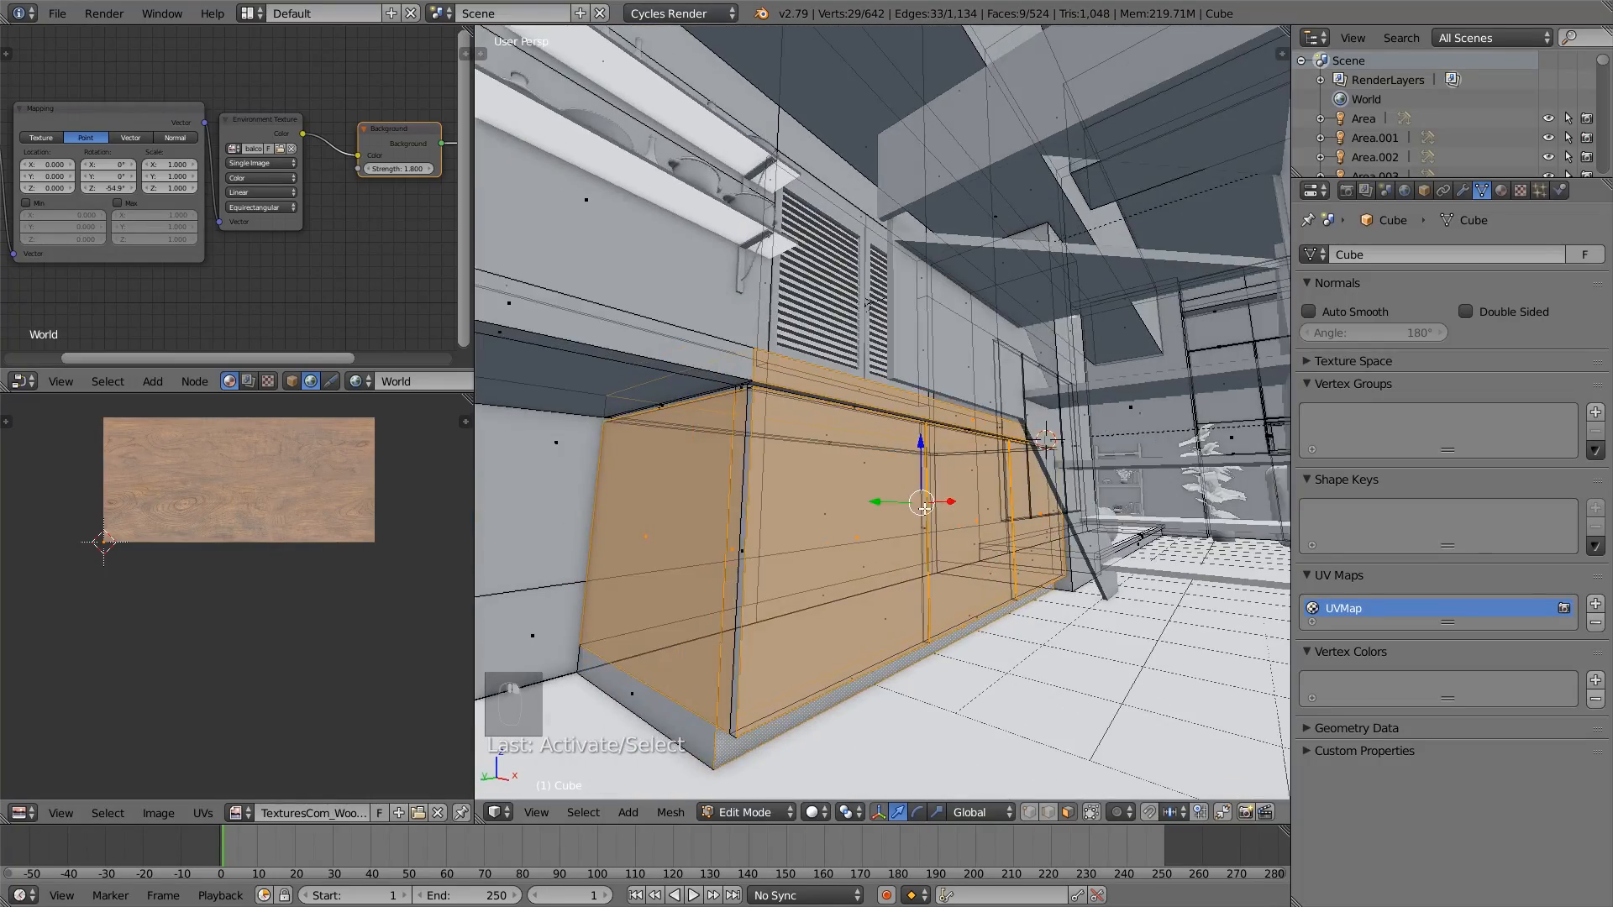
scroll(925, 509, "up", 3)
middle_click_drag(1018, 431, 1009, 361)
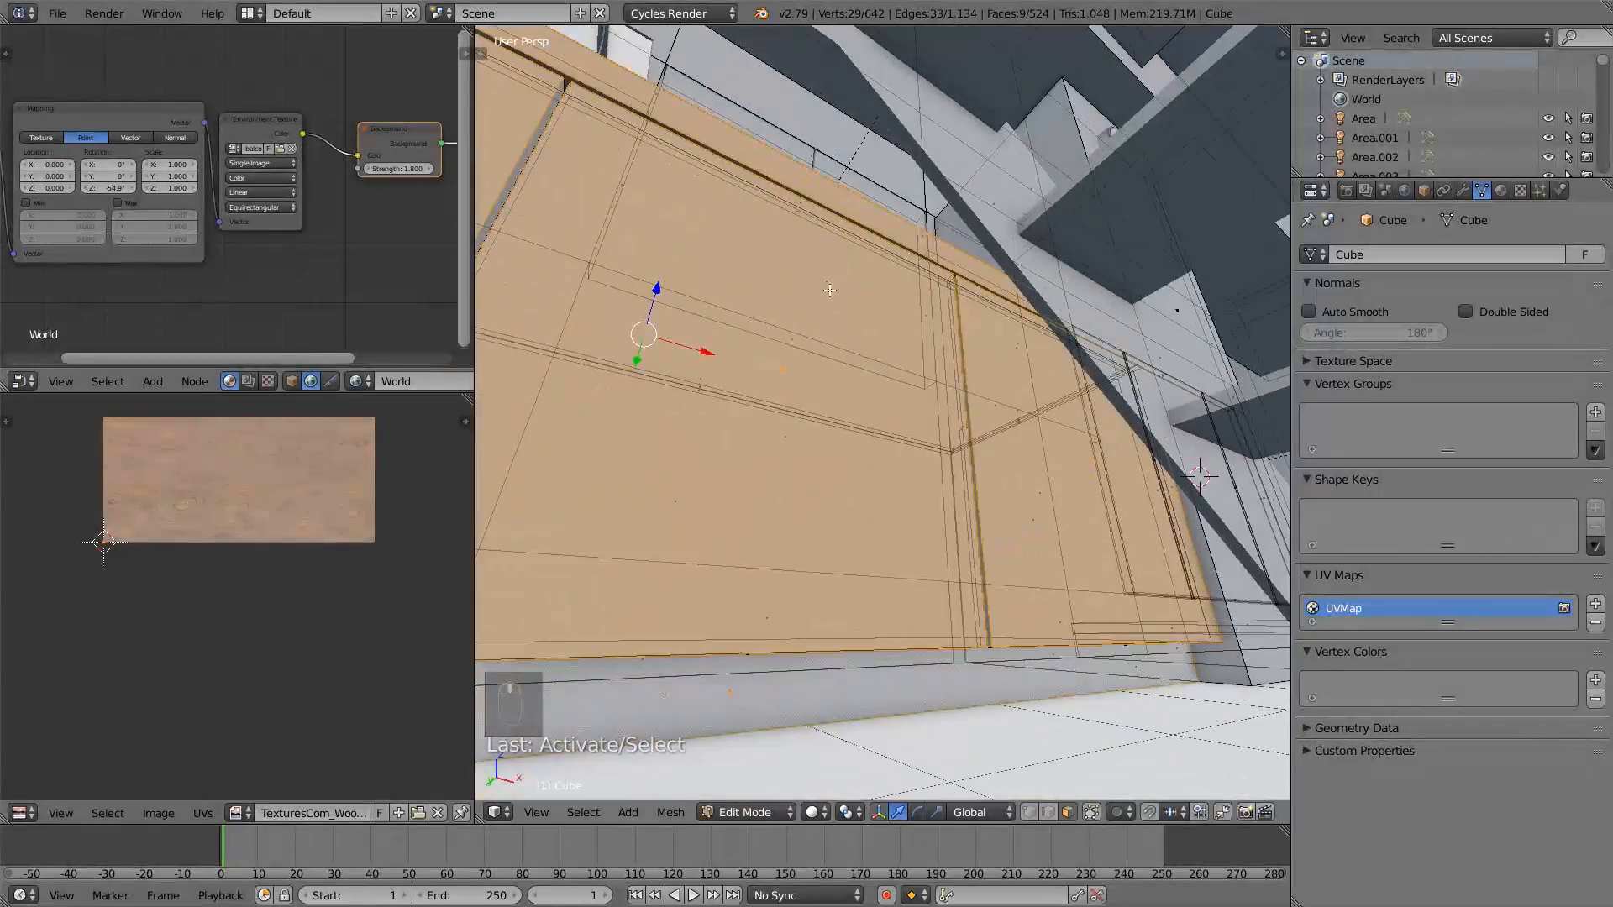
middle_click_drag(832, 288, 928, 404, "shift")
scroll(836, 478, "down", 6)
- Extend the face selection along the remaining countertop sections and their front-edge faces to the far end of the counter
middle_click_drag(854, 476, 864, 562)
right_click(733, 580, "shift")
right_click(568, 624, "shift")
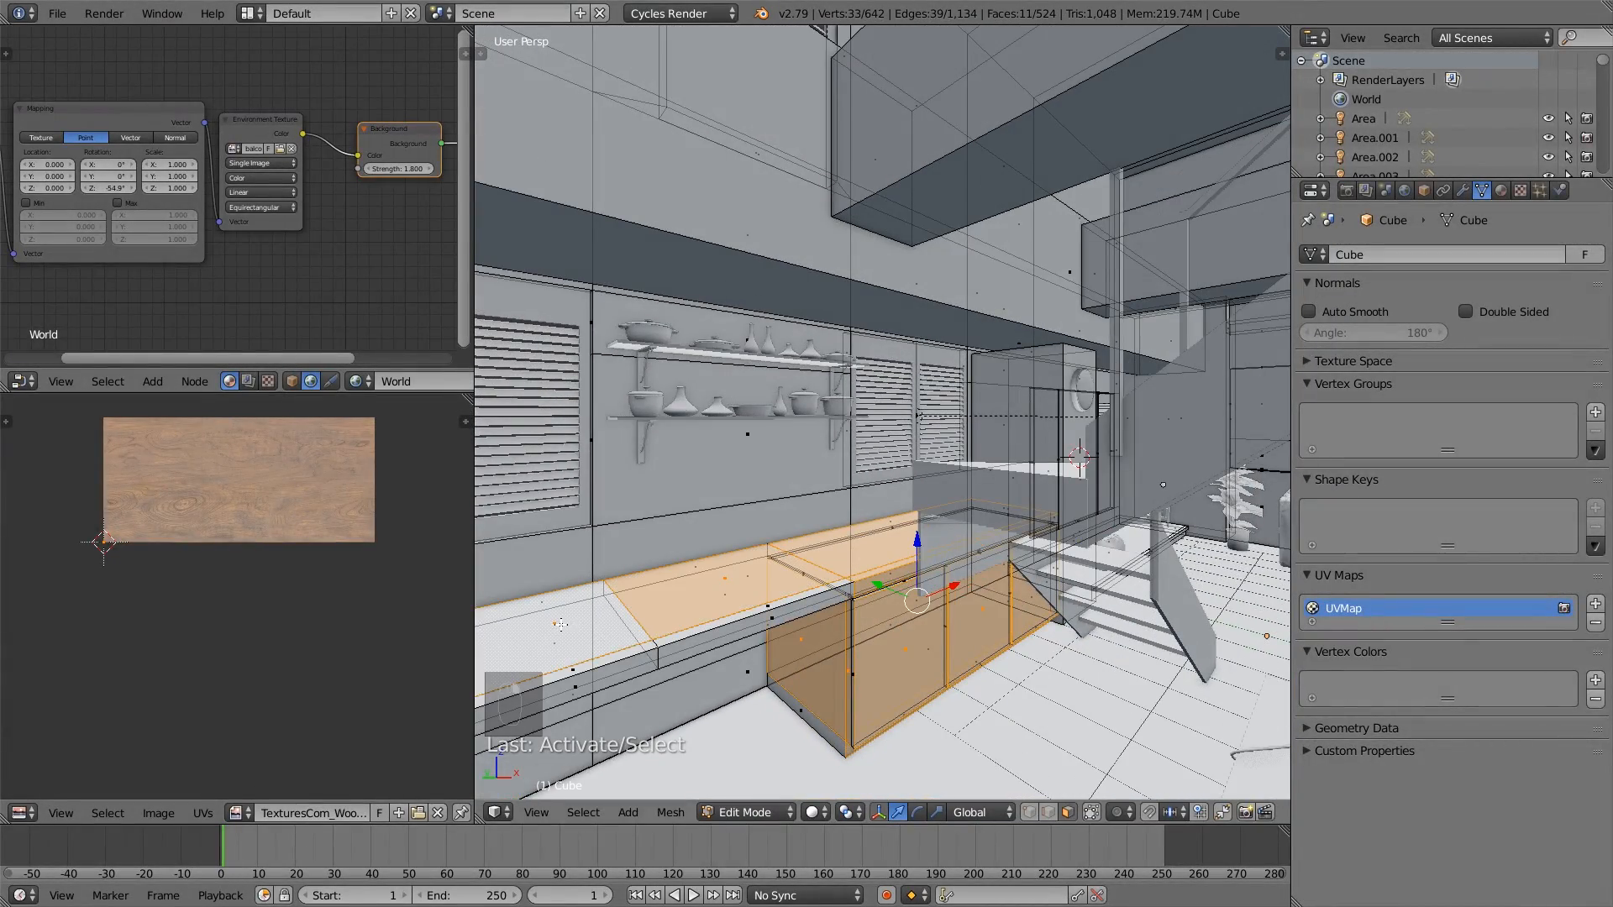
middle_click_drag(627, 620, 900, 589, "shift")
right_click(845, 600, "shift")
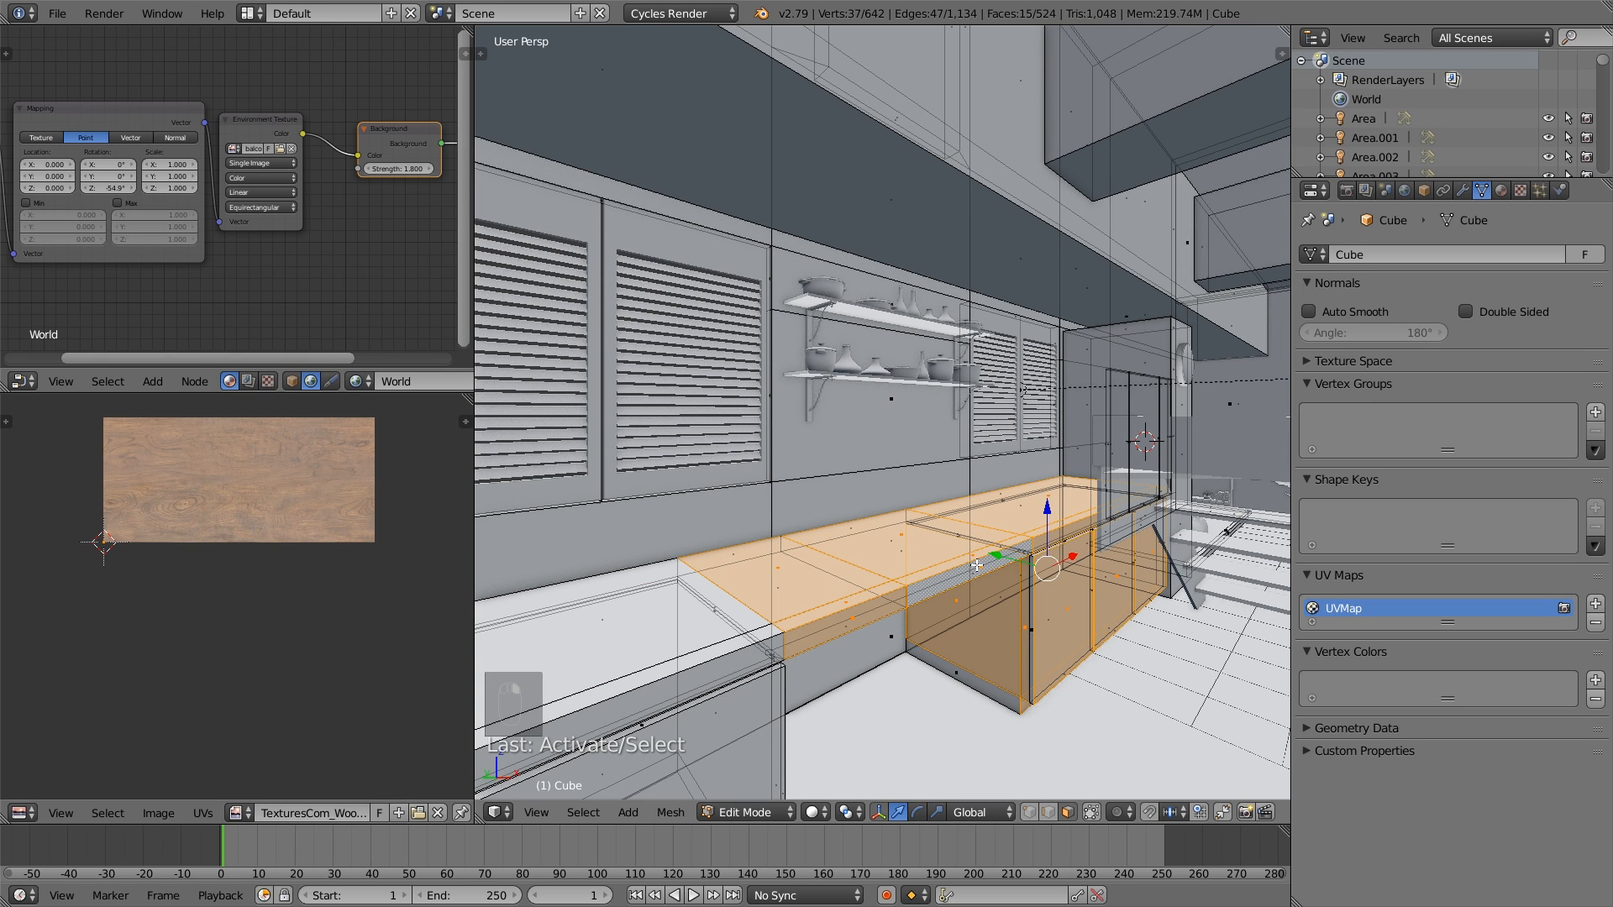
scroll(672, 627, "down", 2)
key("z")
middle_click_drag(659, 637, 742, 616)
key("z")
right_click(735, 589, "shift")
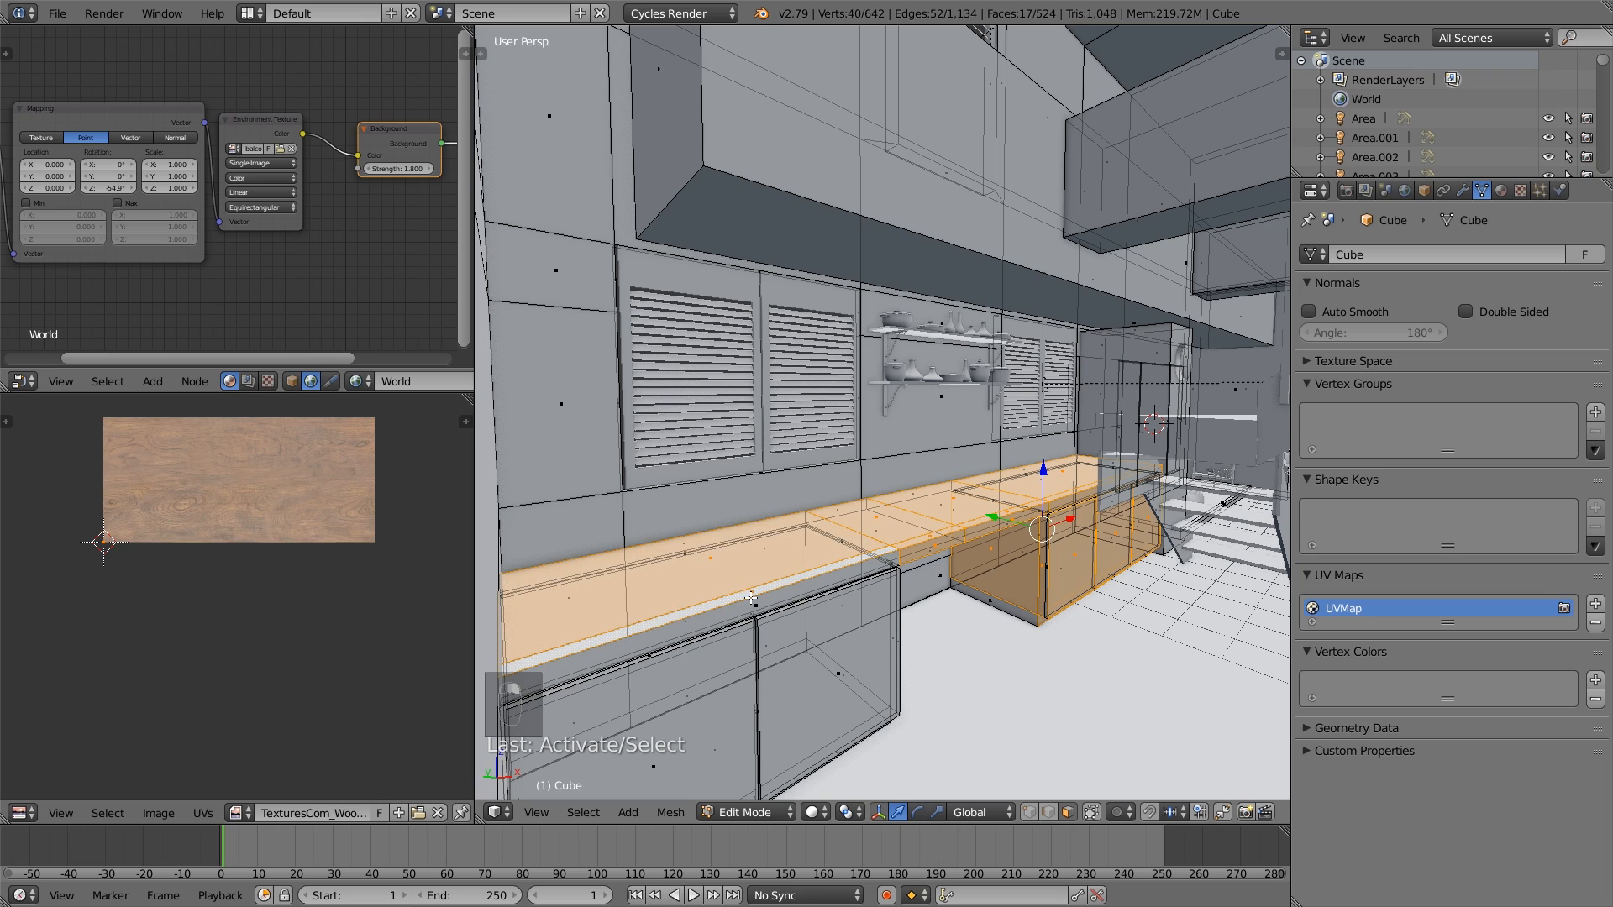
right_click(757, 608, "shift")
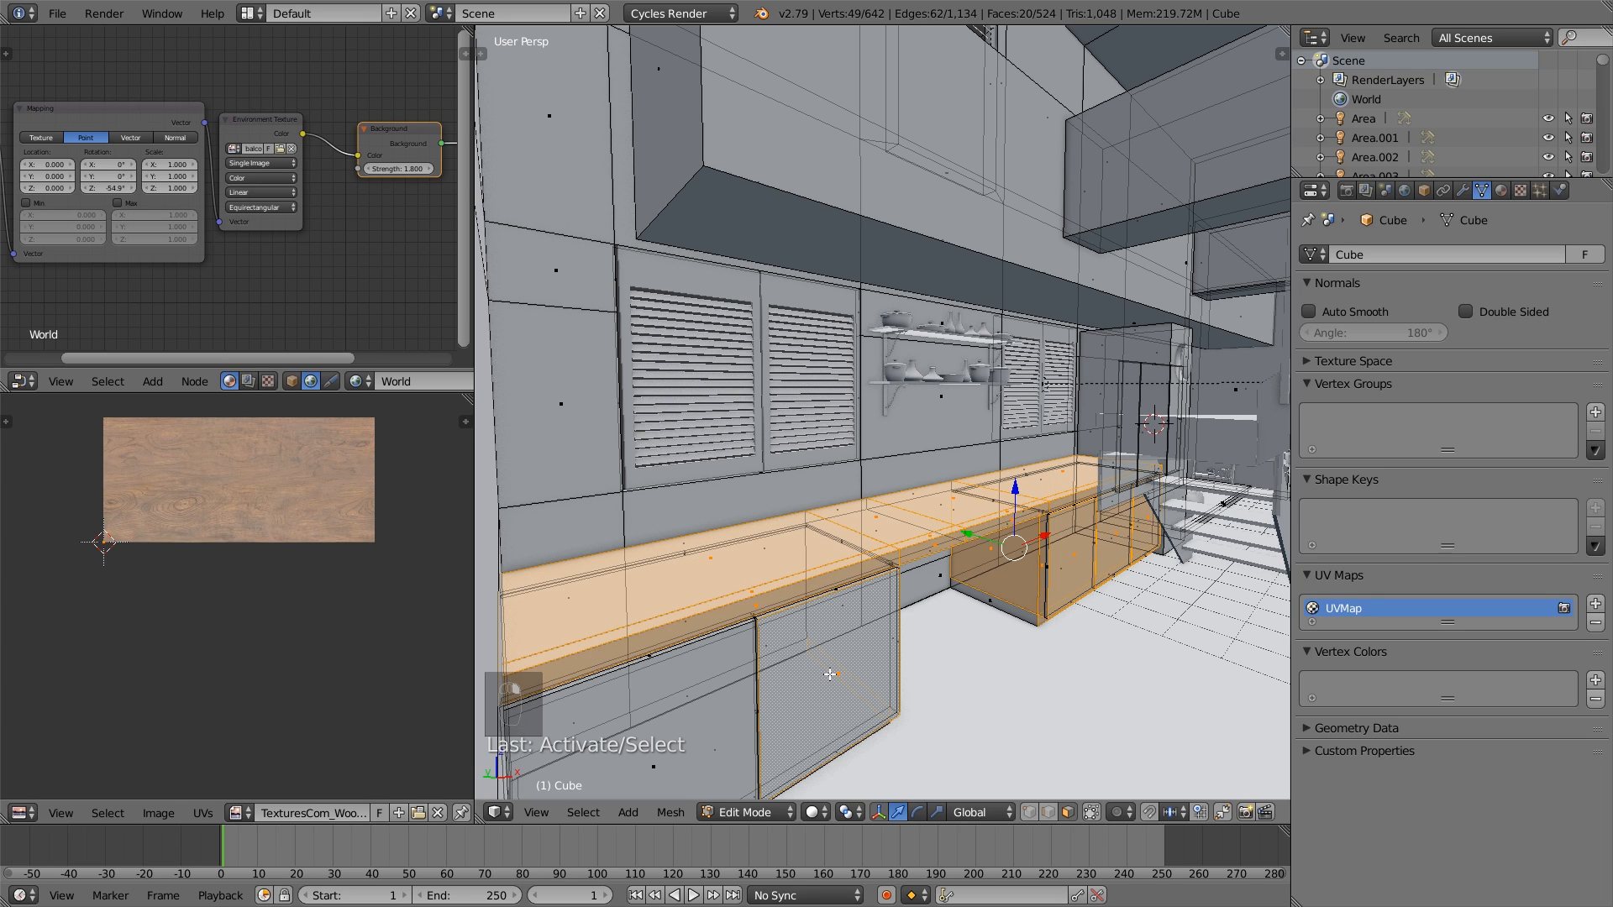
- Add the door, plinth and remaining outer faces of the second base cabinet to the selection, undoing a wrong pick
middle_click_drag(758, 722, 622, 623)
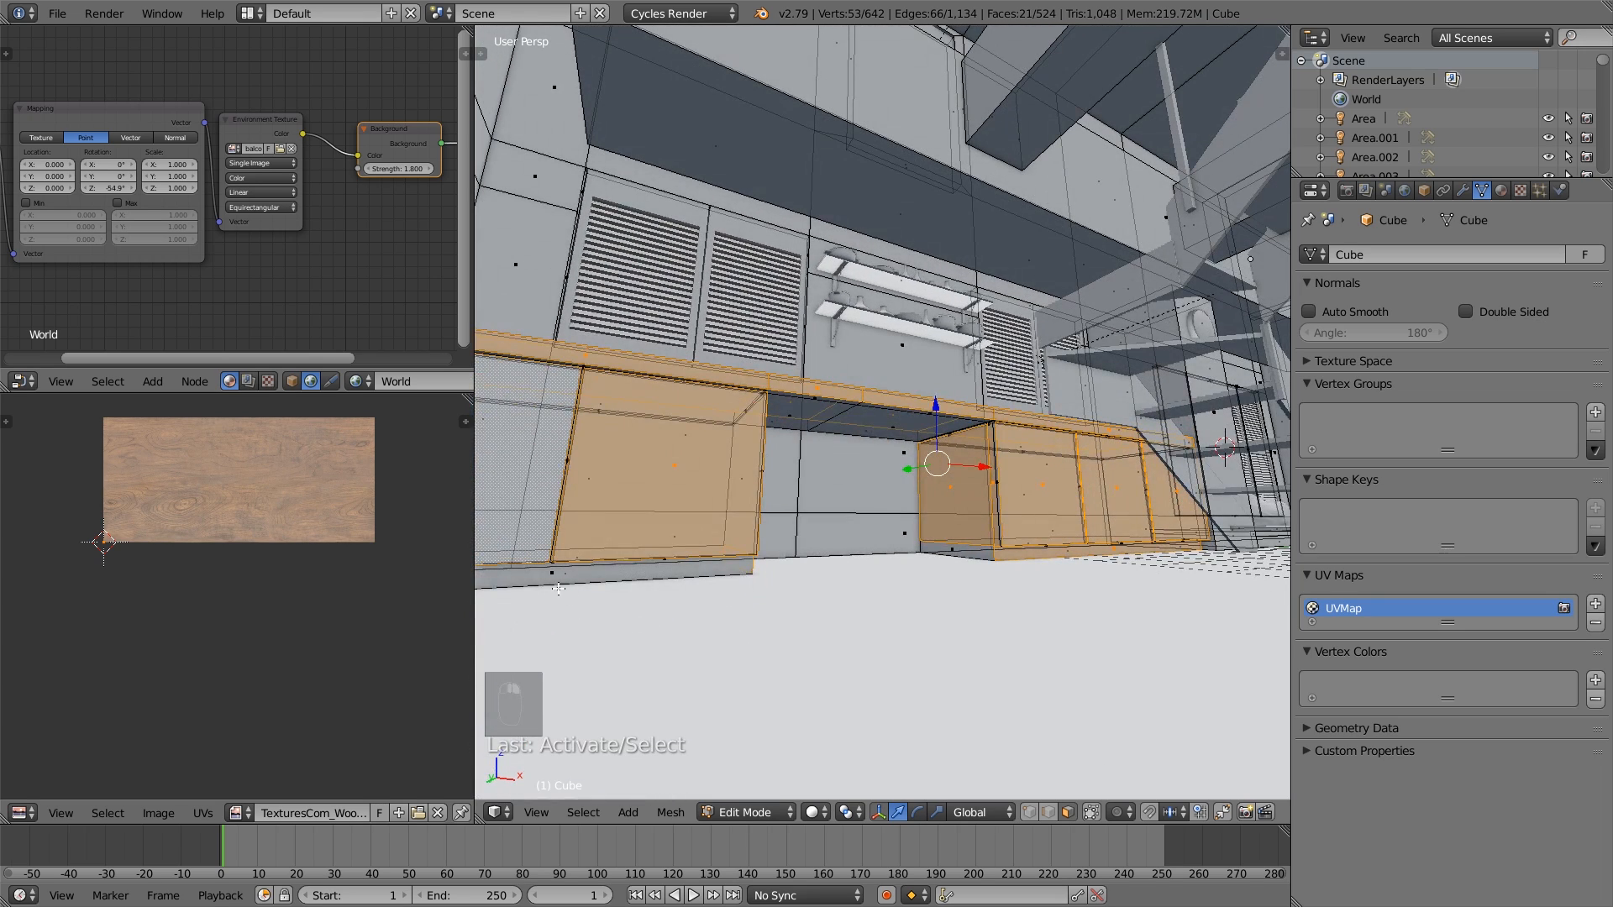
right_click(553, 581, "shift")
middle_click_drag(720, 552, 691, 511)
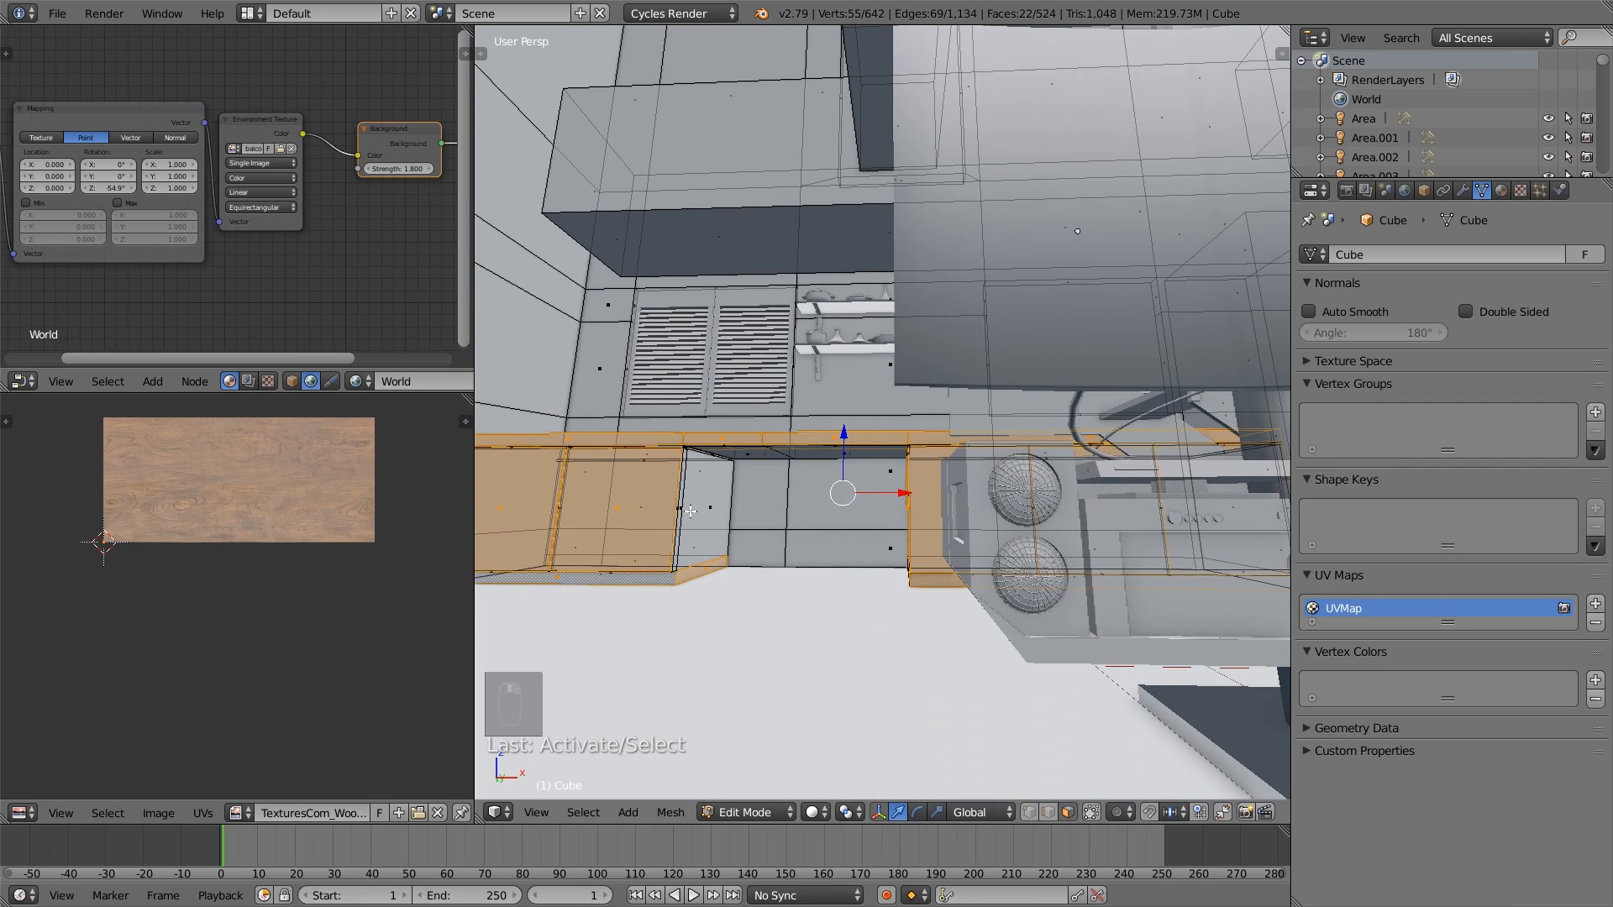
key("ctrl+z")
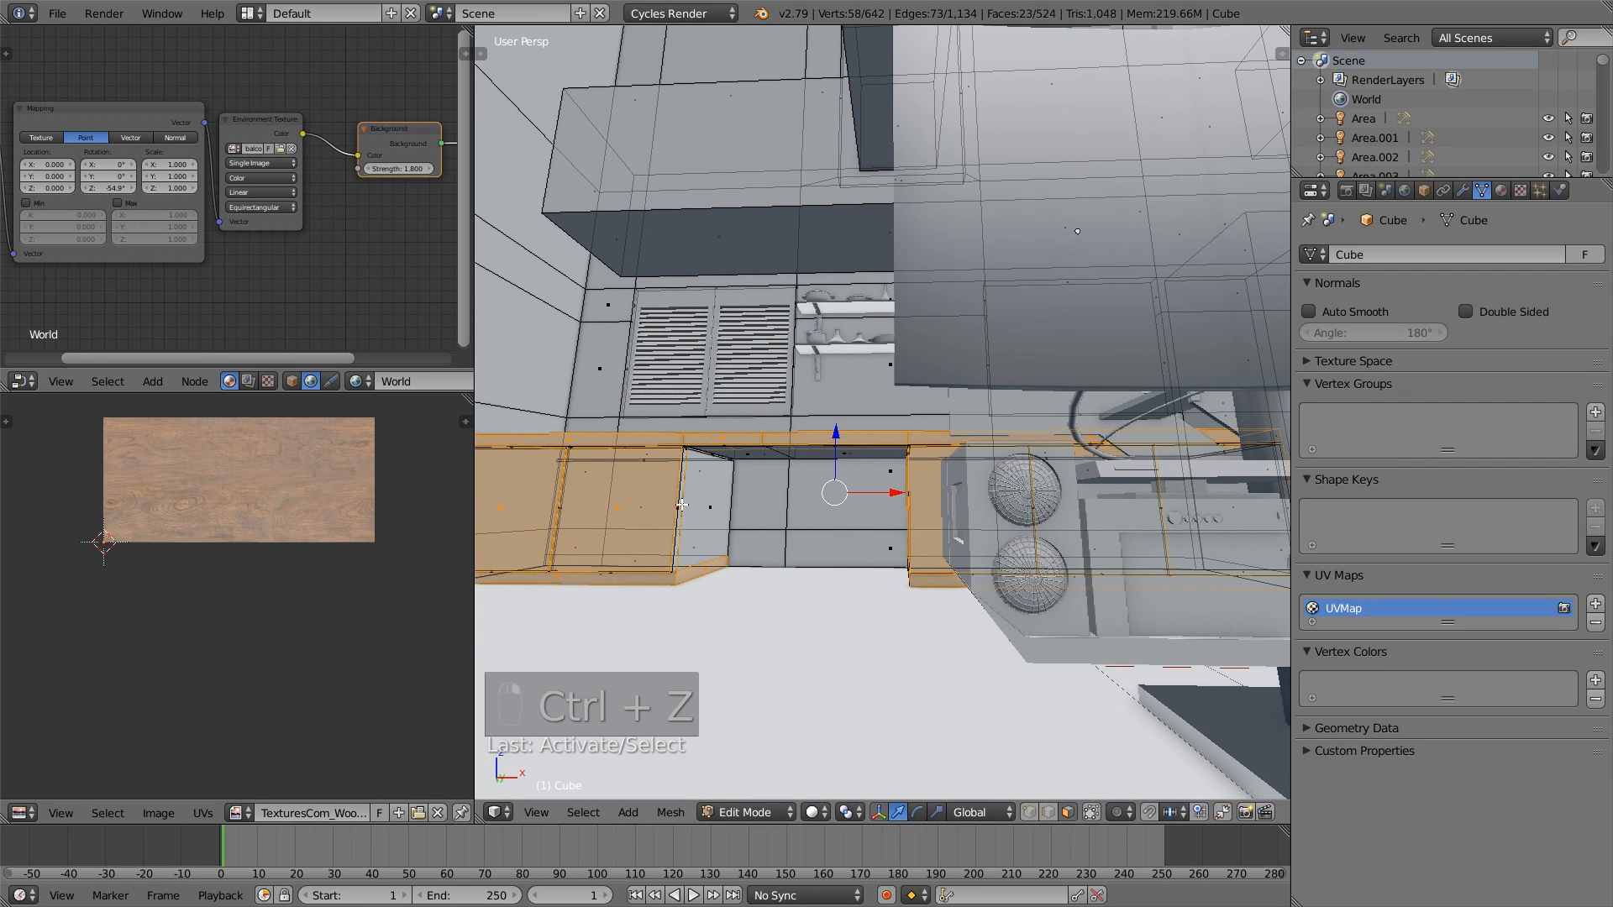
middle_click_drag(723, 525, 941, 555)
right_click(1003, 564, "shift")
middle_click_drag(966, 500, 953, 532)
scroll(967, 533, "down", 2)
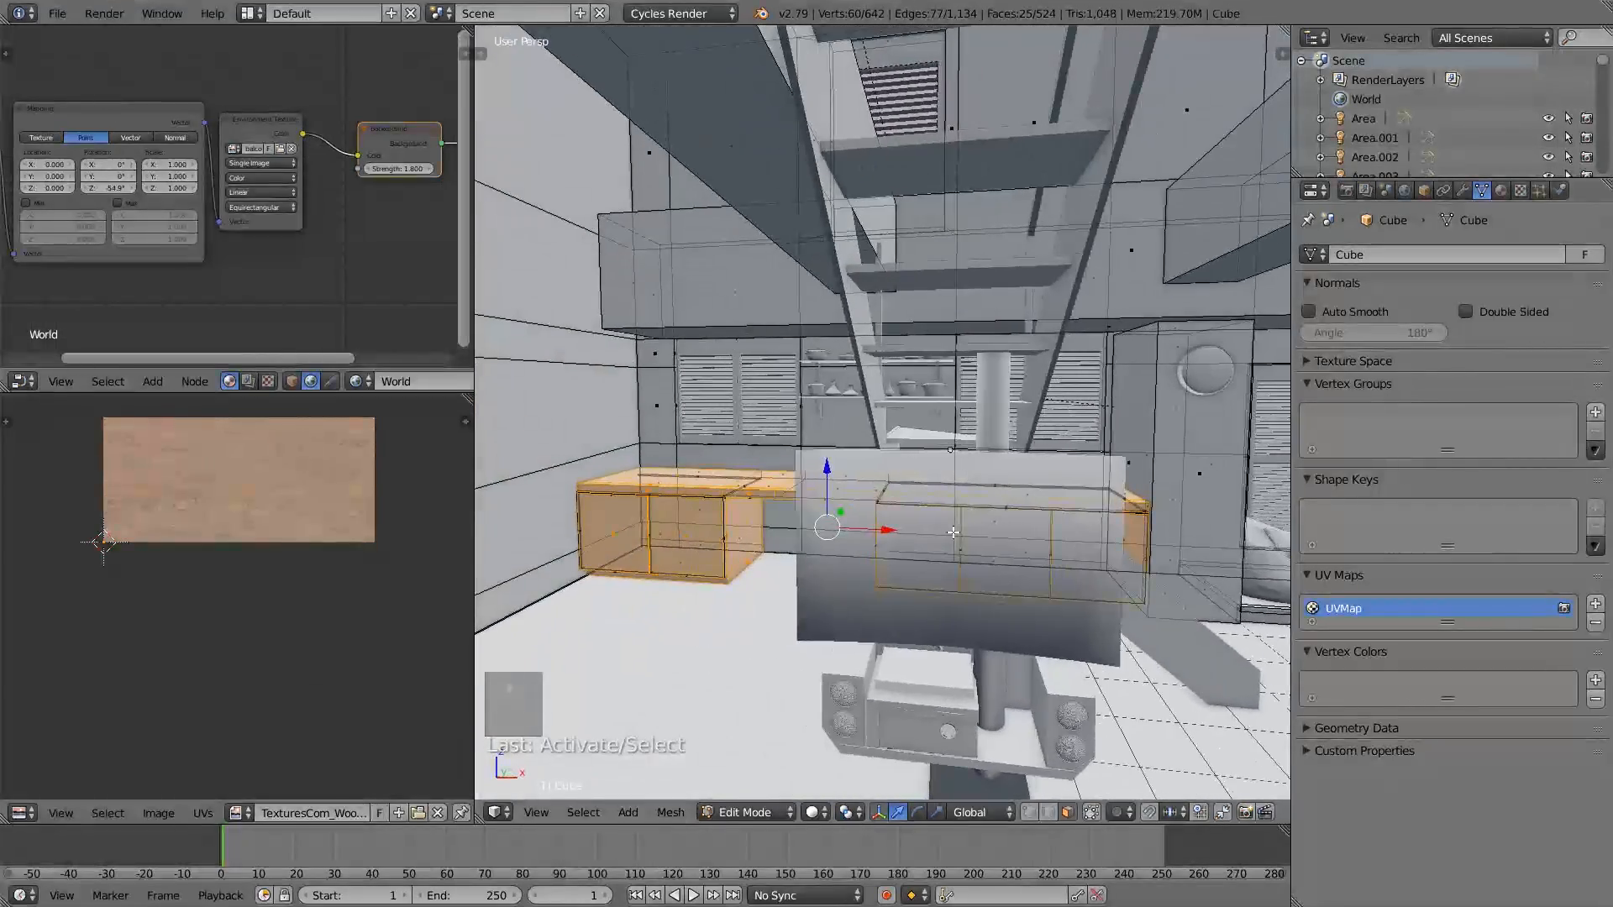
- Unwrap the selected countertop and cabinet faces and stretch their UV islands along Y
key("u")
left_click(925, 513)
scroll(330, 549, "up", 2)
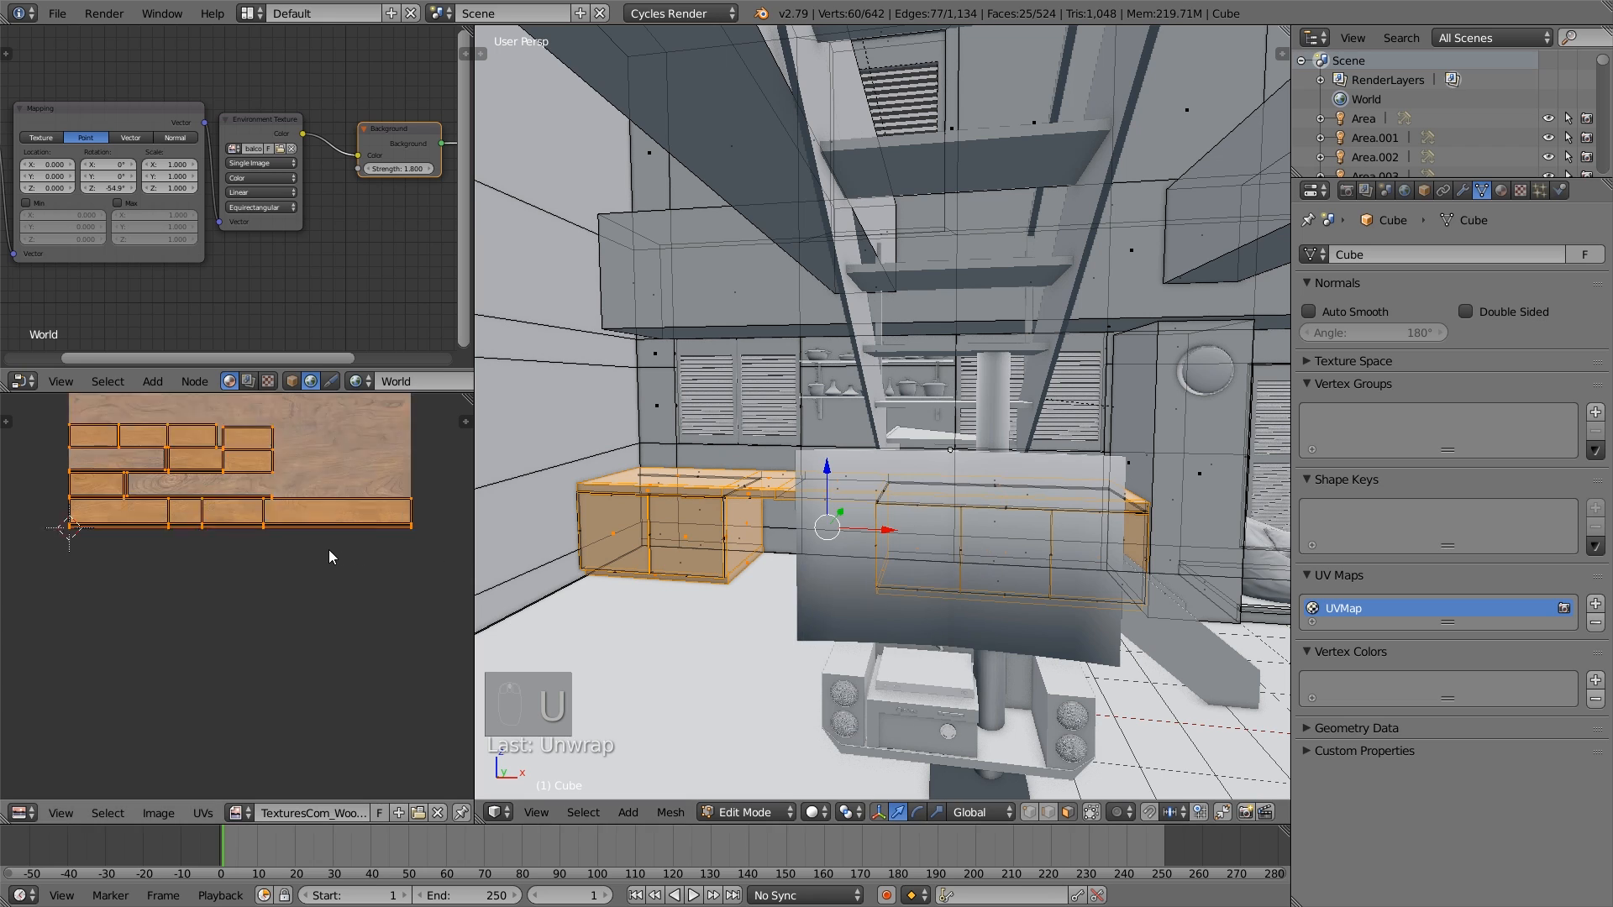
middle_click_drag(314, 547, 308, 626)
key("s")
key("y")
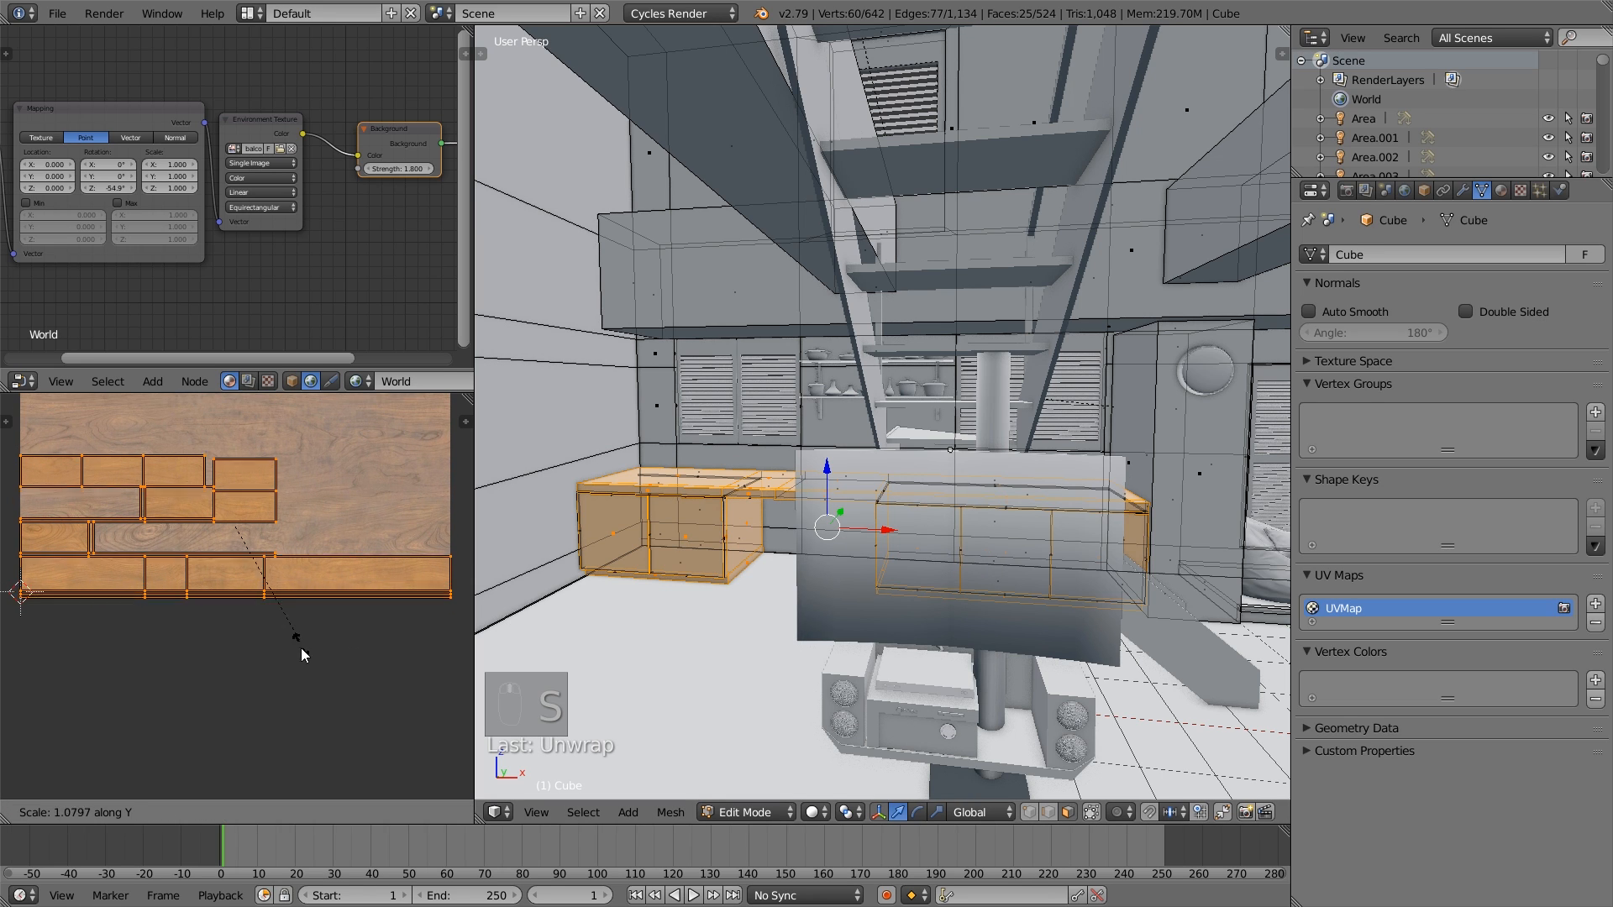
left_click(323, 792)
- Enlarge the counter and cabinet UV islands well beyond the wood texture and reposition them over it
key("s")
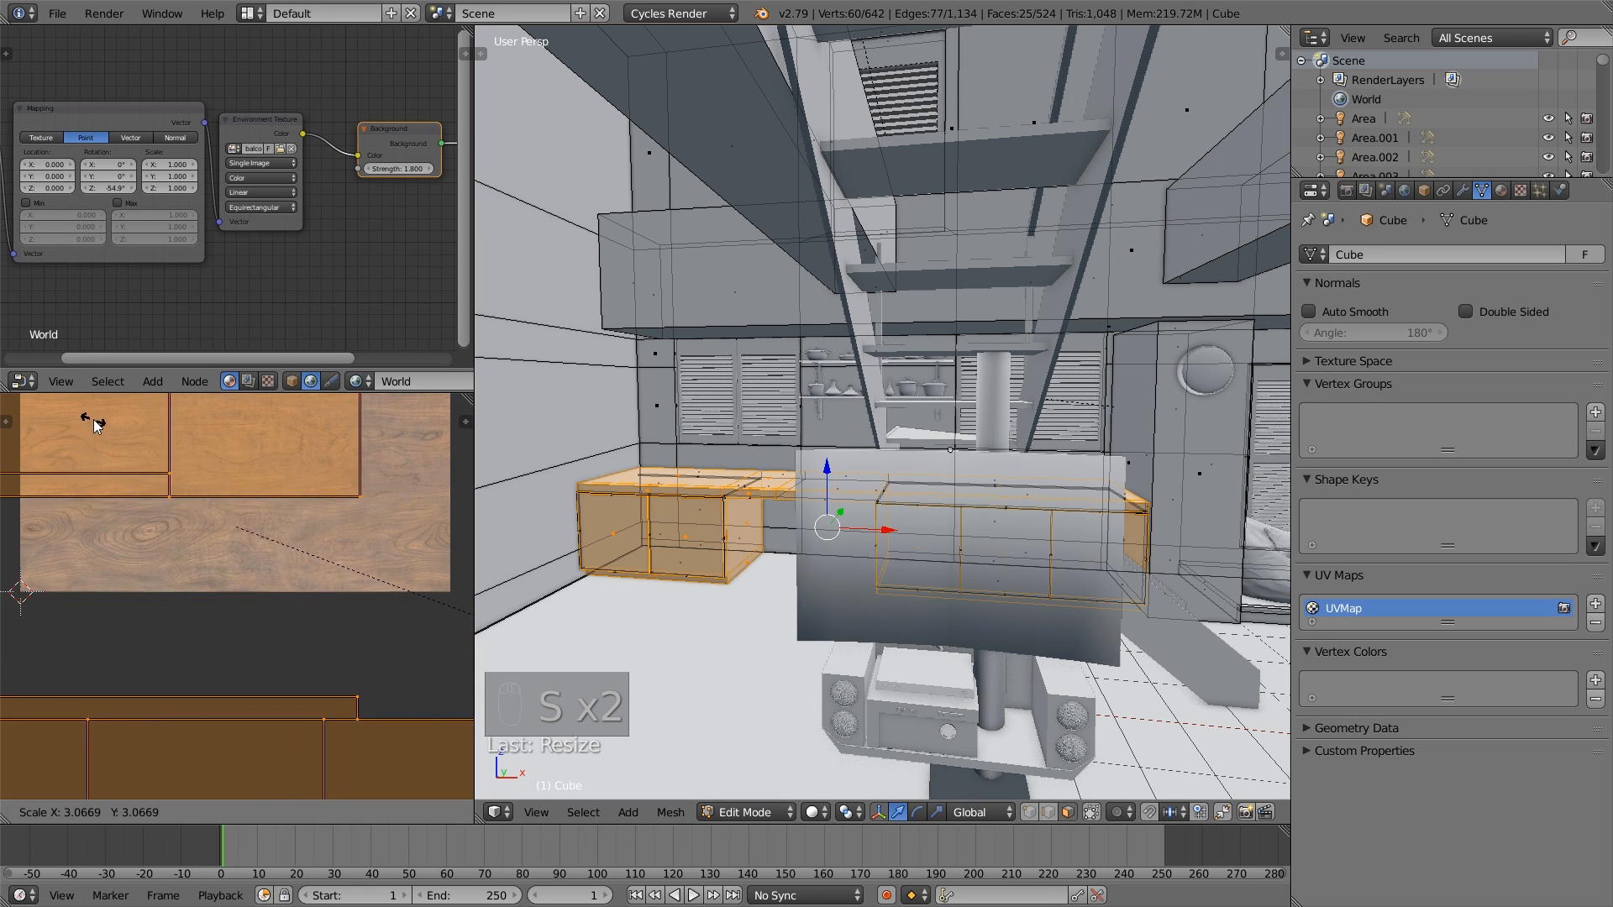
left_click(93, 420)
key("g")
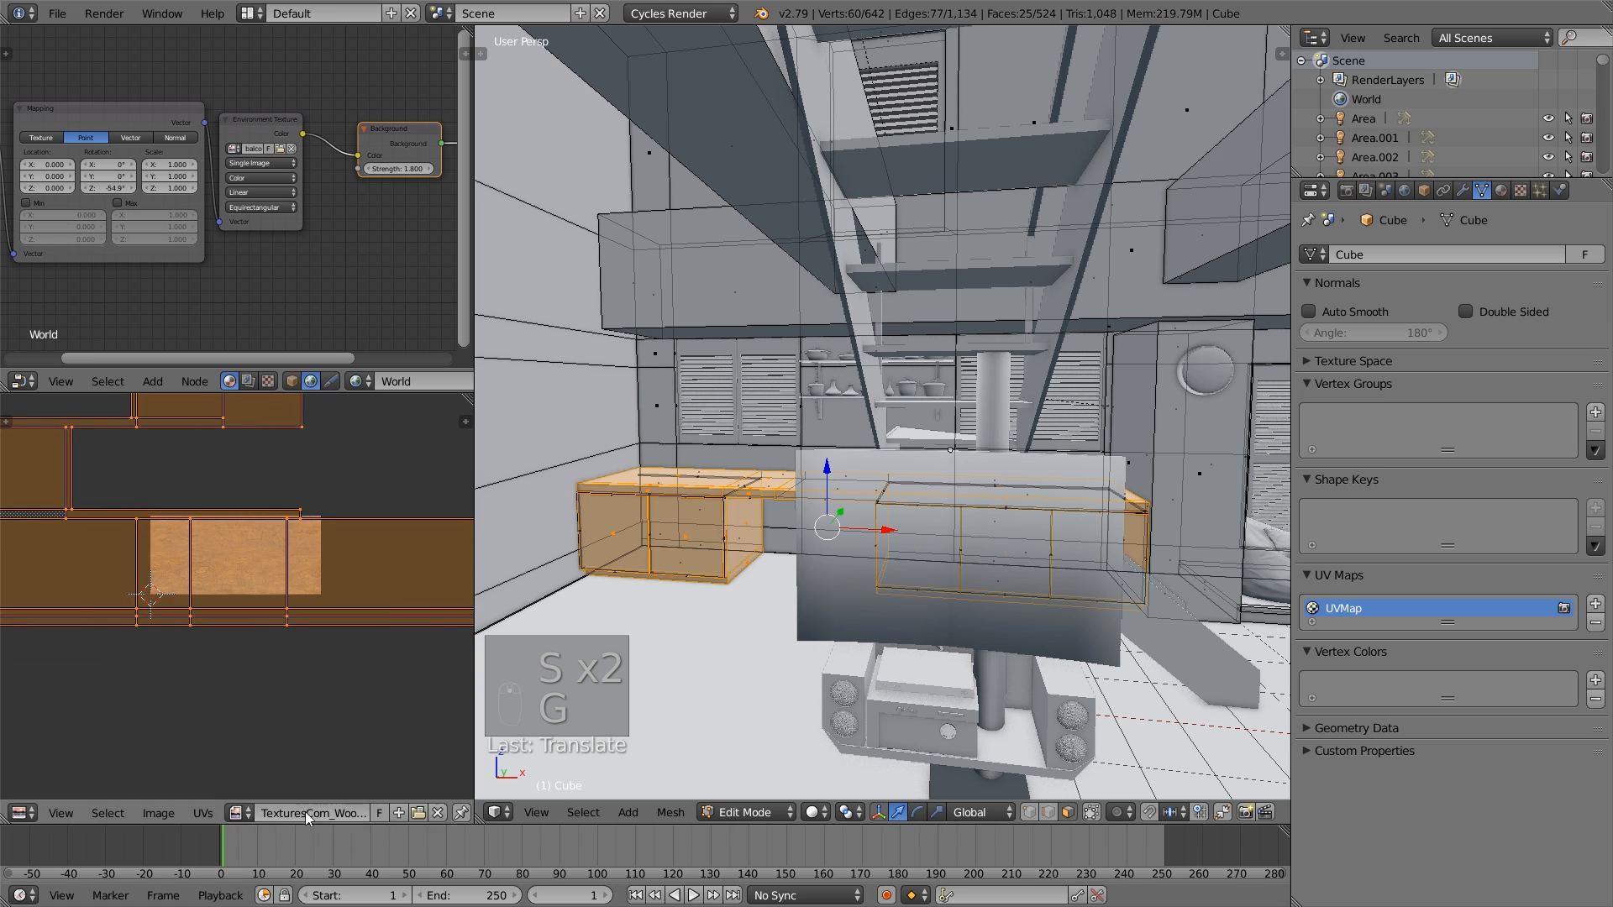
left_click(281, 695)
key("s")
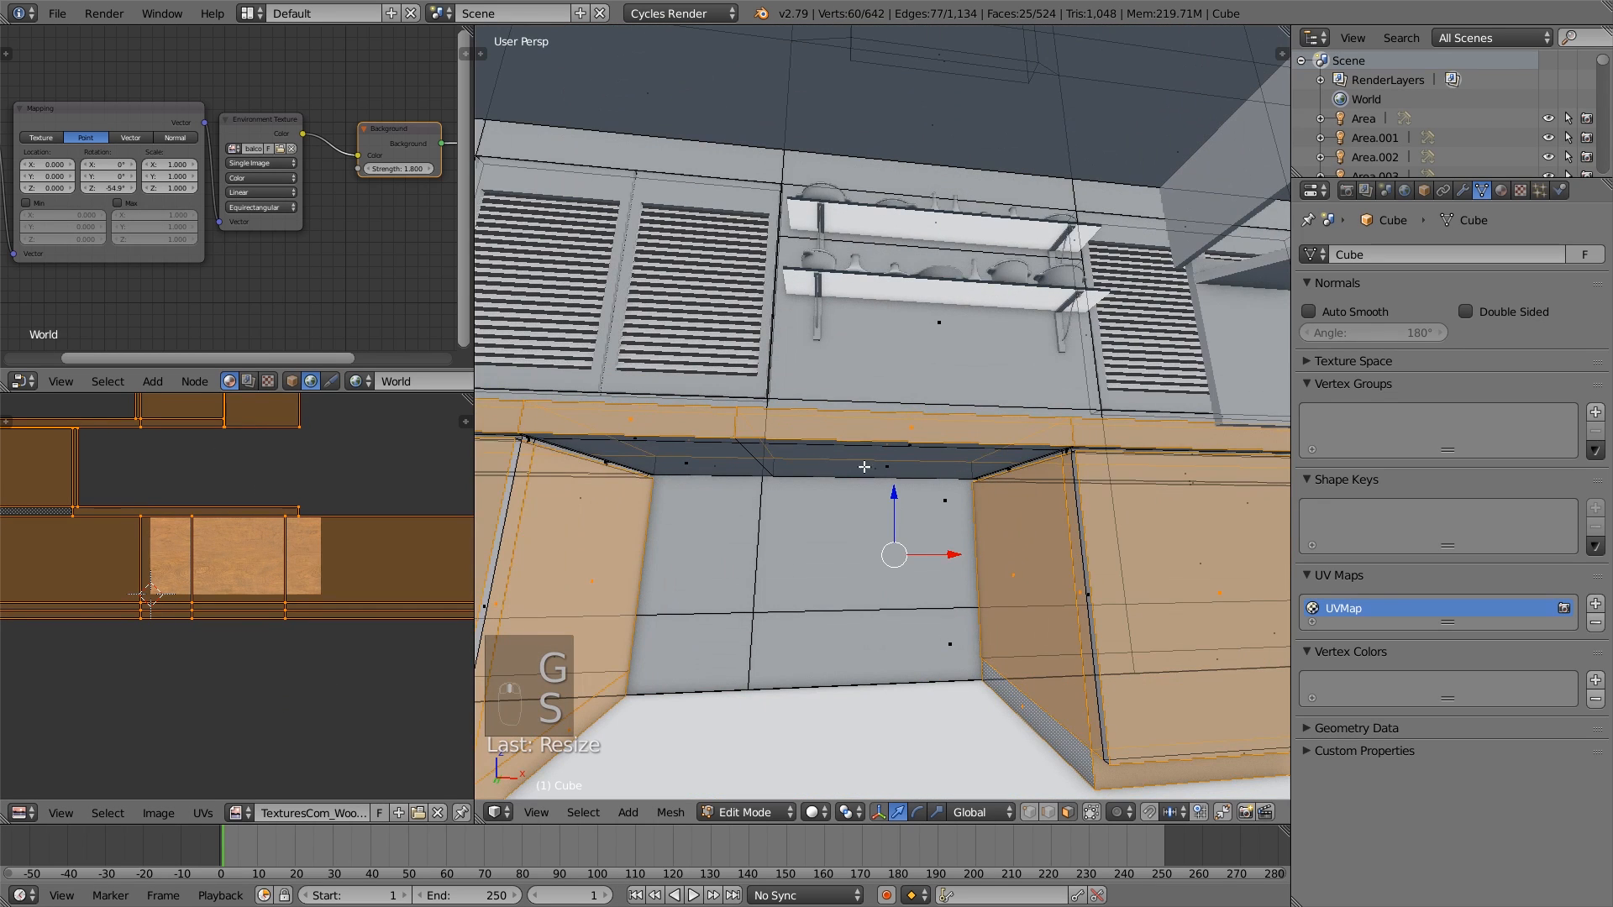
left_click(867, 464)
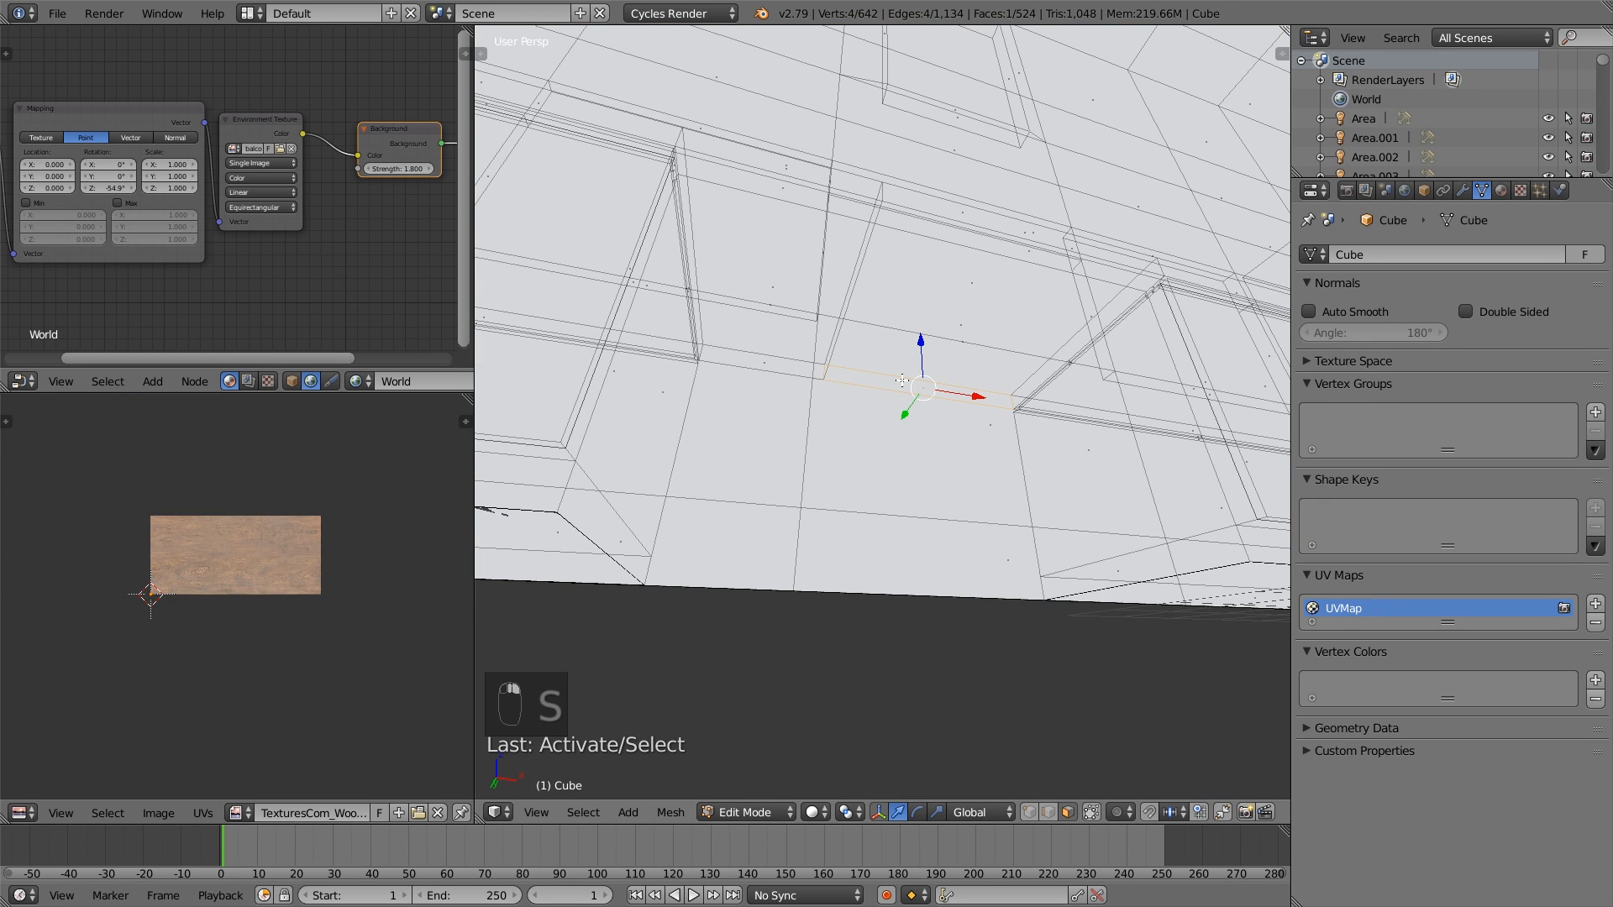
left_click(970, 277, "shift")
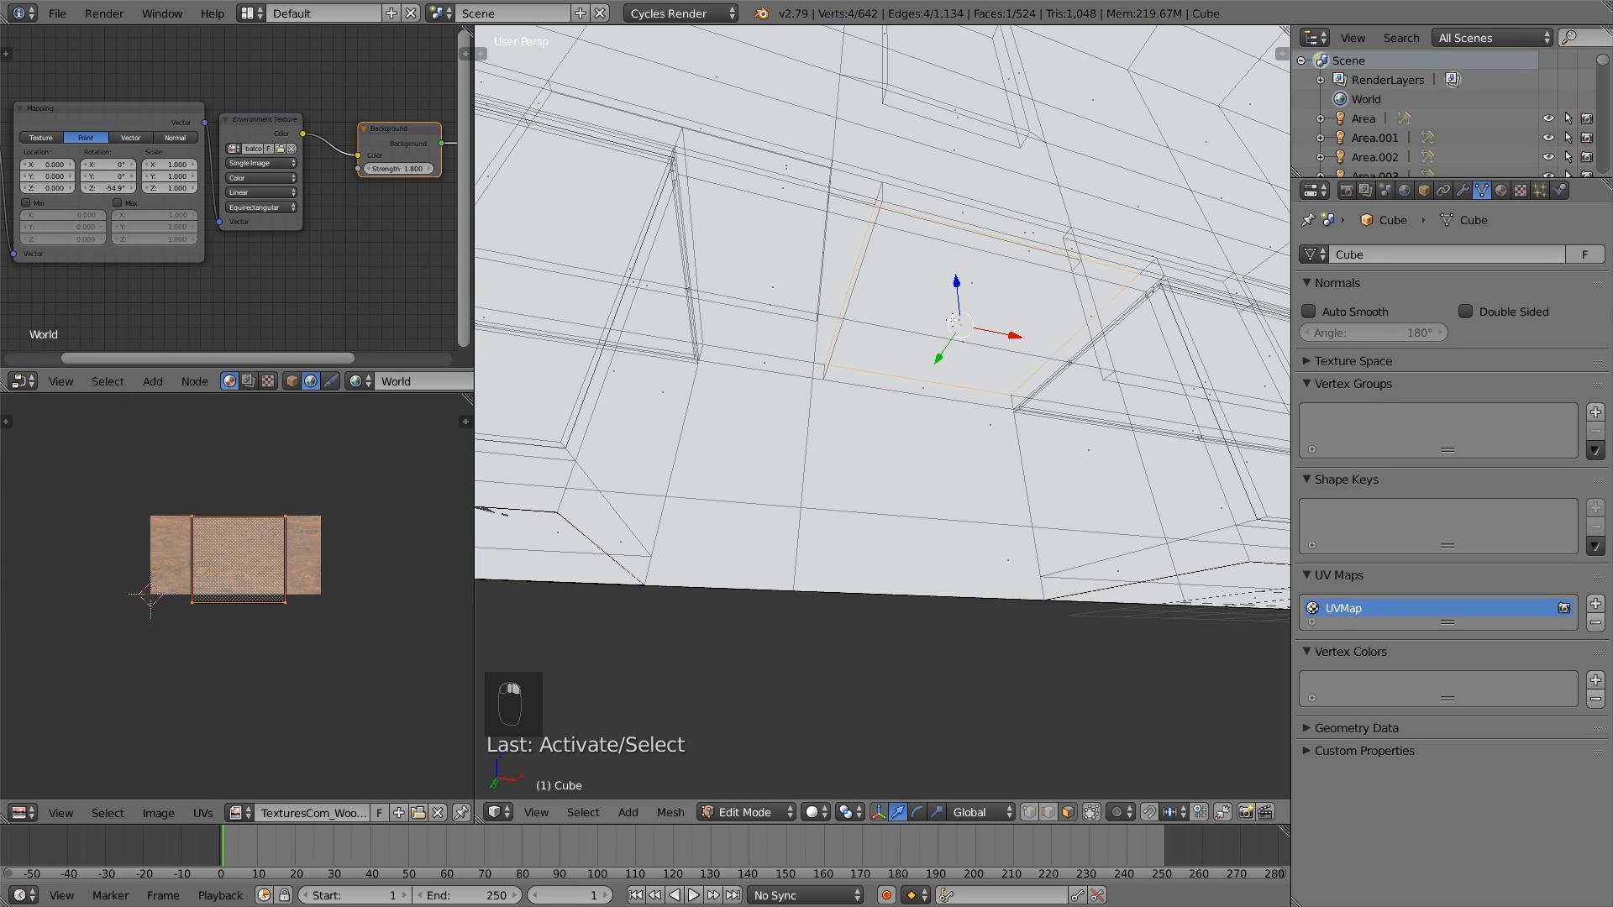
left_click(781, 283, "shift")
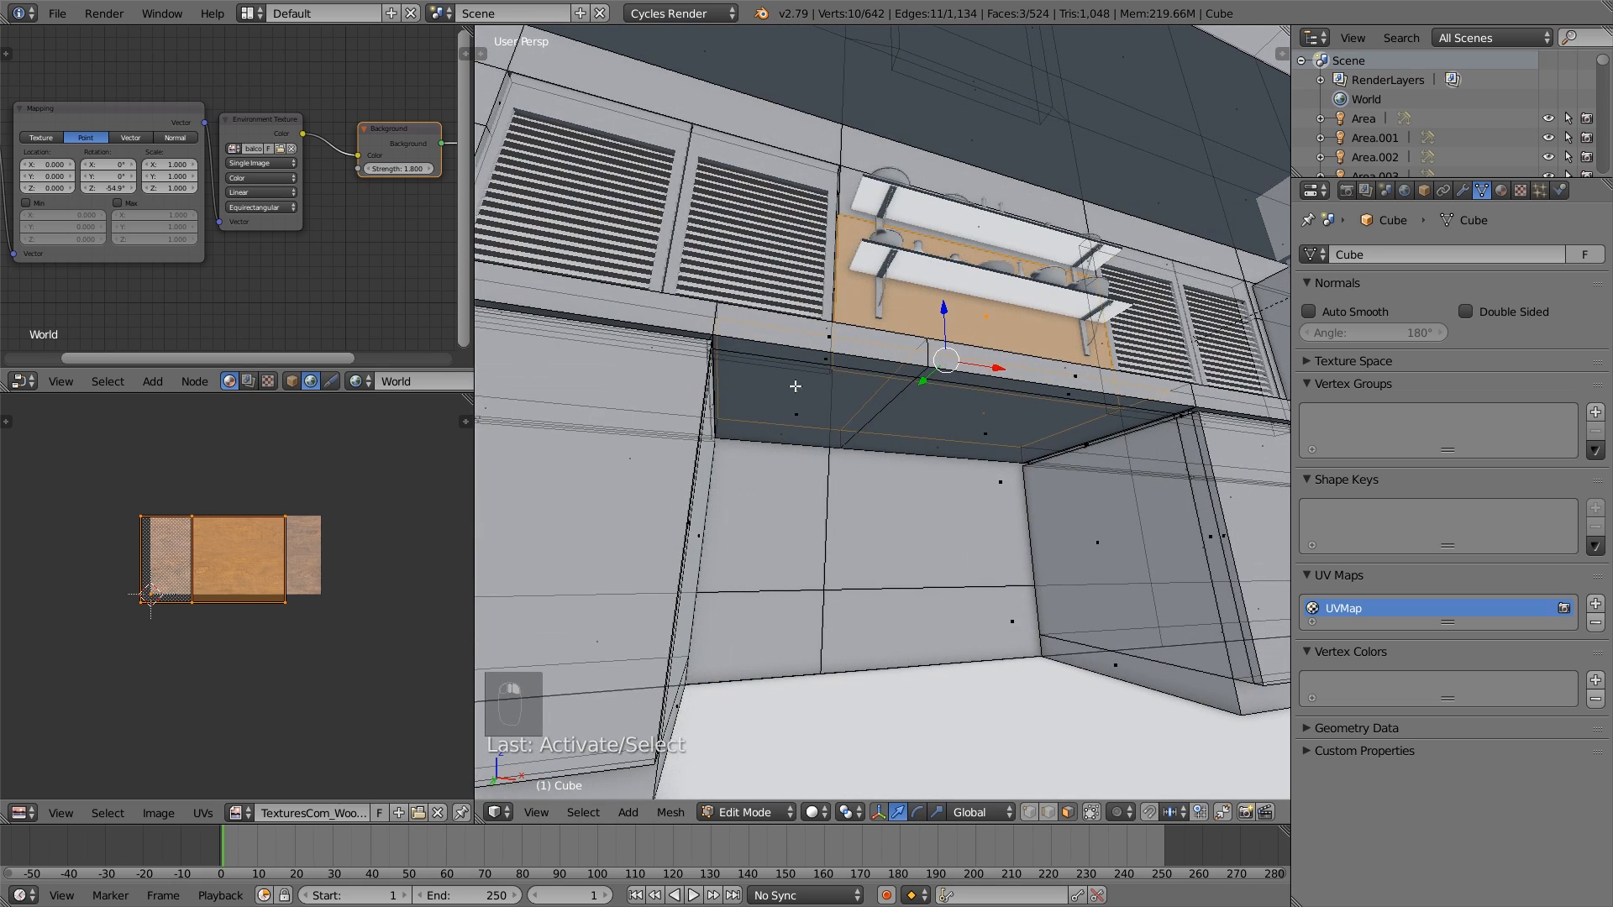
- Select the underside and edge faces of the countertop over the gap between the cabinets, unwrap them and leave mesh editing
left_click(820, 359)
left_click(797, 414, "shift")
left_click(996, 430, "shift")
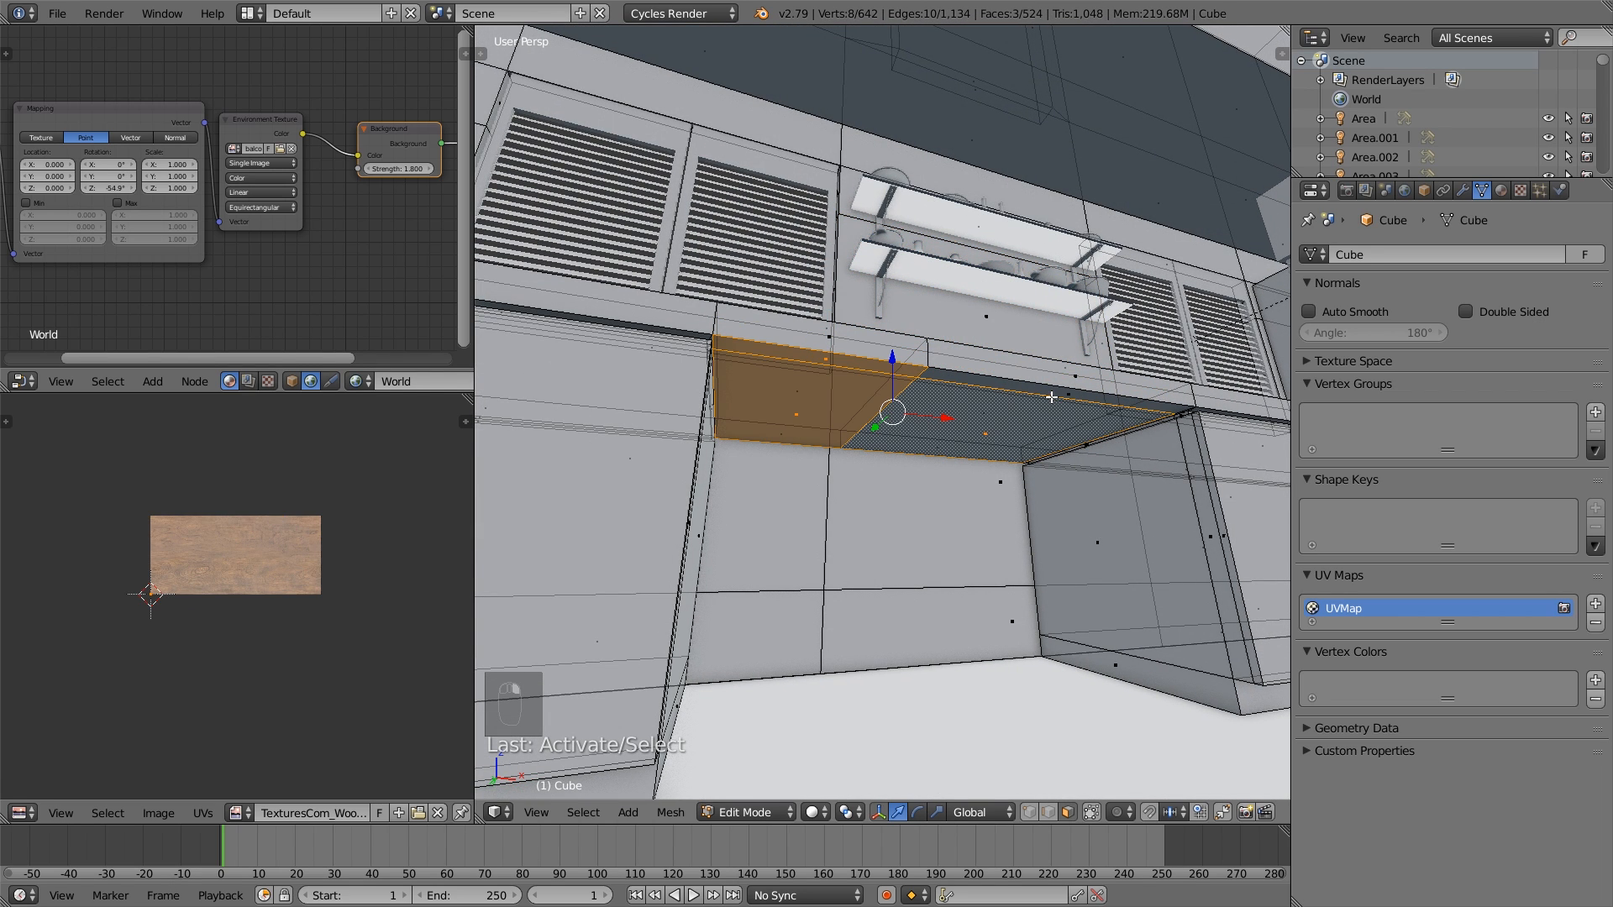
left_click(1068, 395, "shift")
key("u")
left_click(1069, 396)
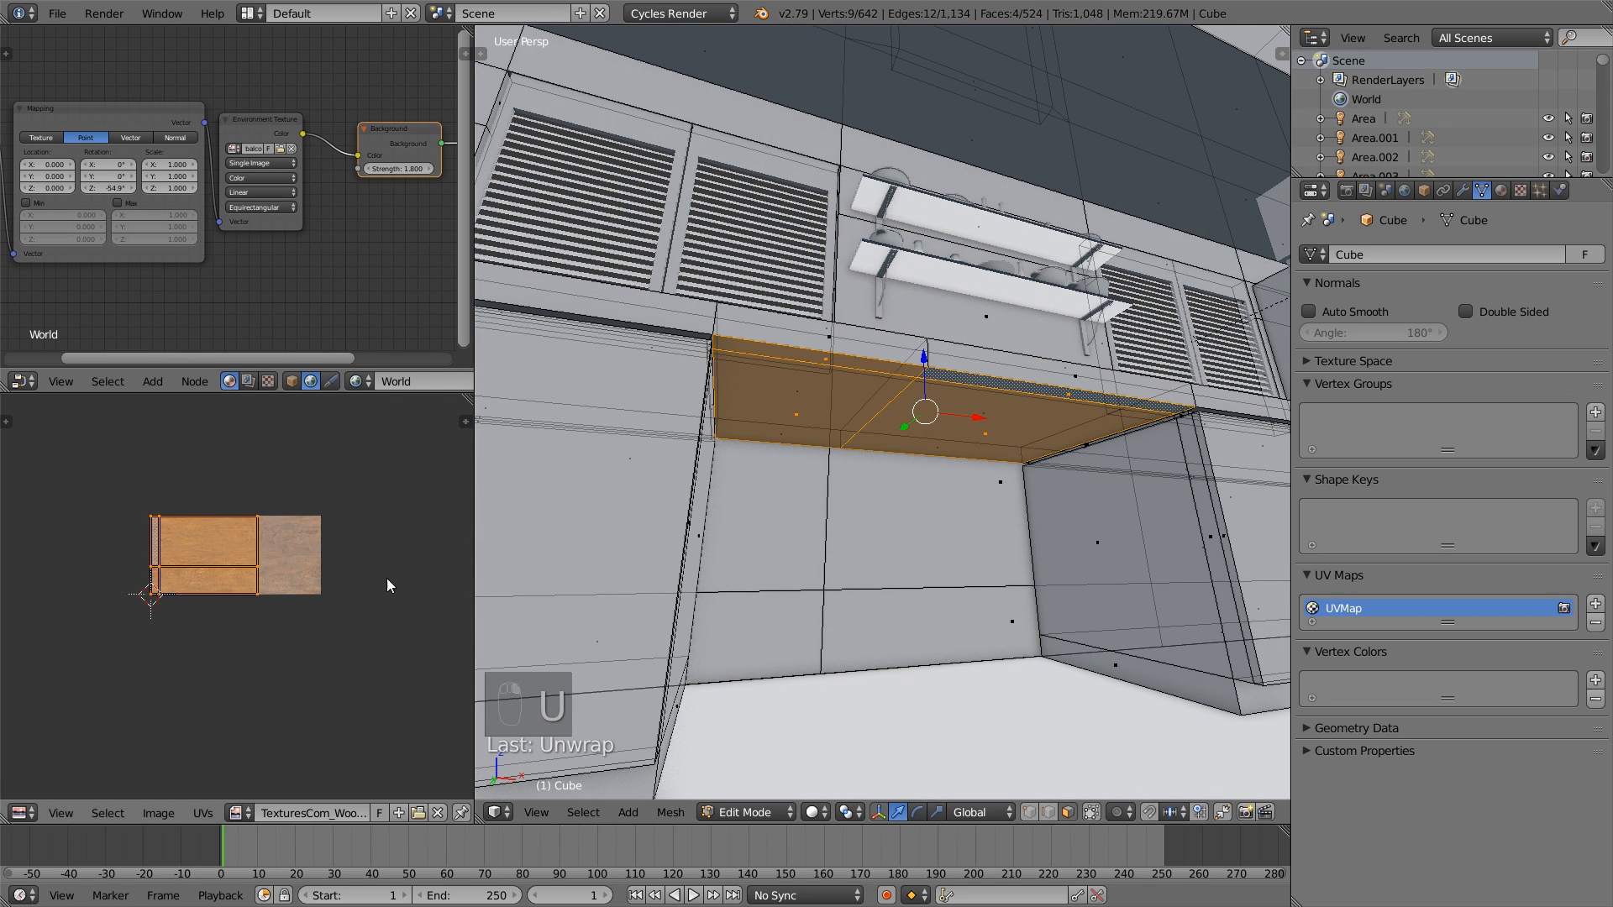
key("a")
key("Tab")
- Open the kitchen wall shelves for mesh editing and select the face loop around the lower shelf board
scroll(970, 481, "down", 15)
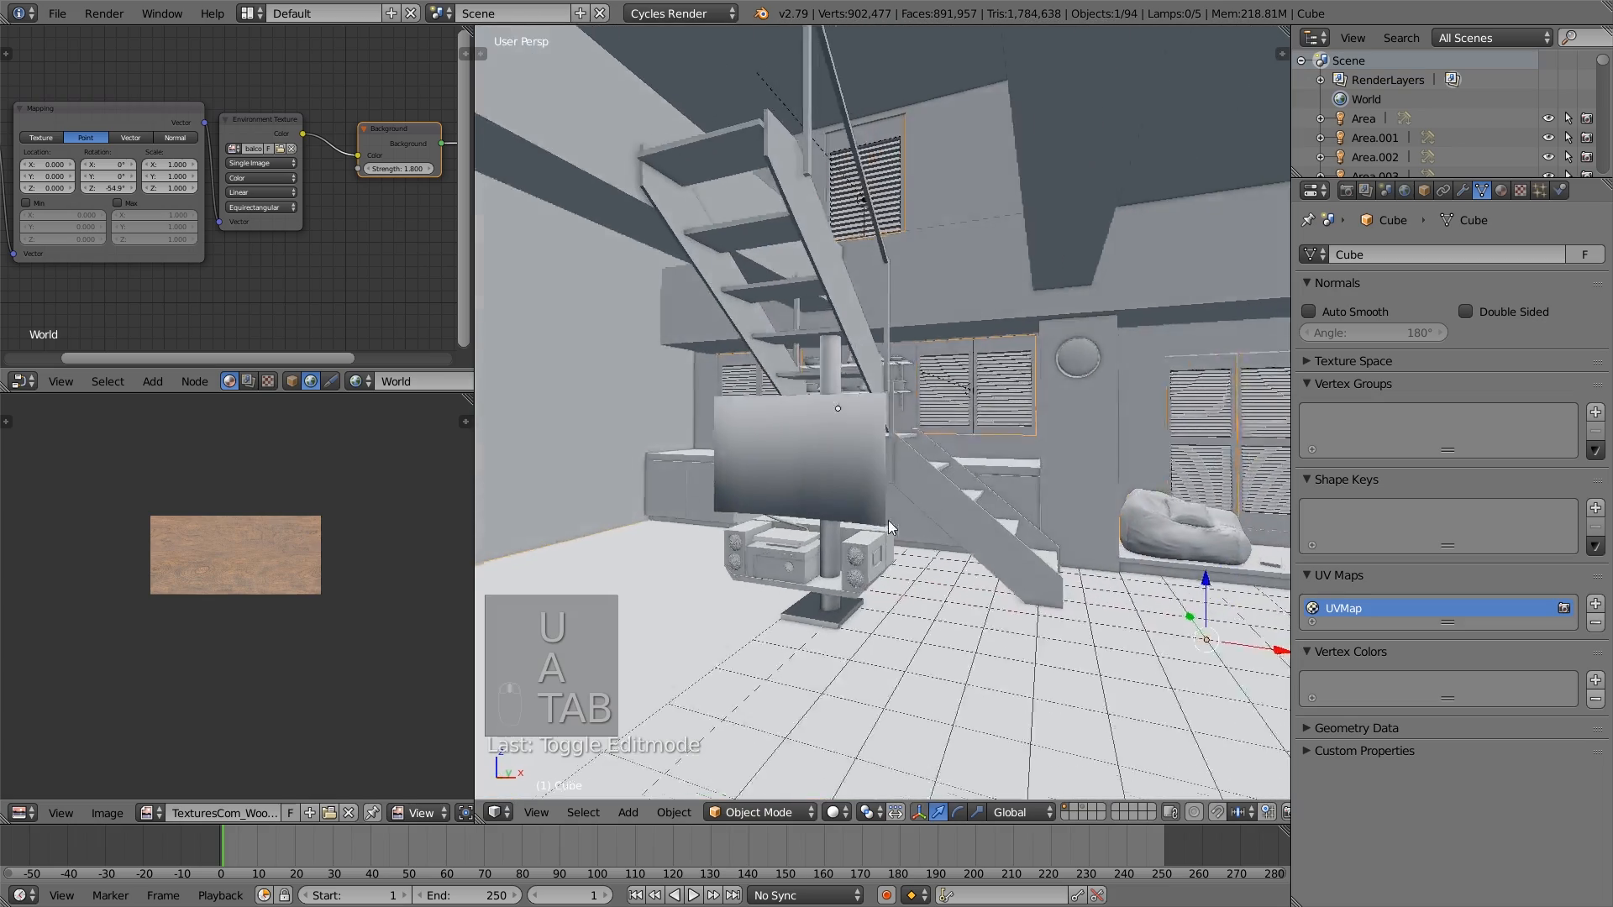
middle_click_drag(956, 545, 818, 482)
middle_click_drag(720, 440, 961, 338)
scroll(890, 385, "up", 7)
right_click(965, 308)
key("Tab")
scroll(961, 337, "up", 5)
right_click(1043, 248, "alt")
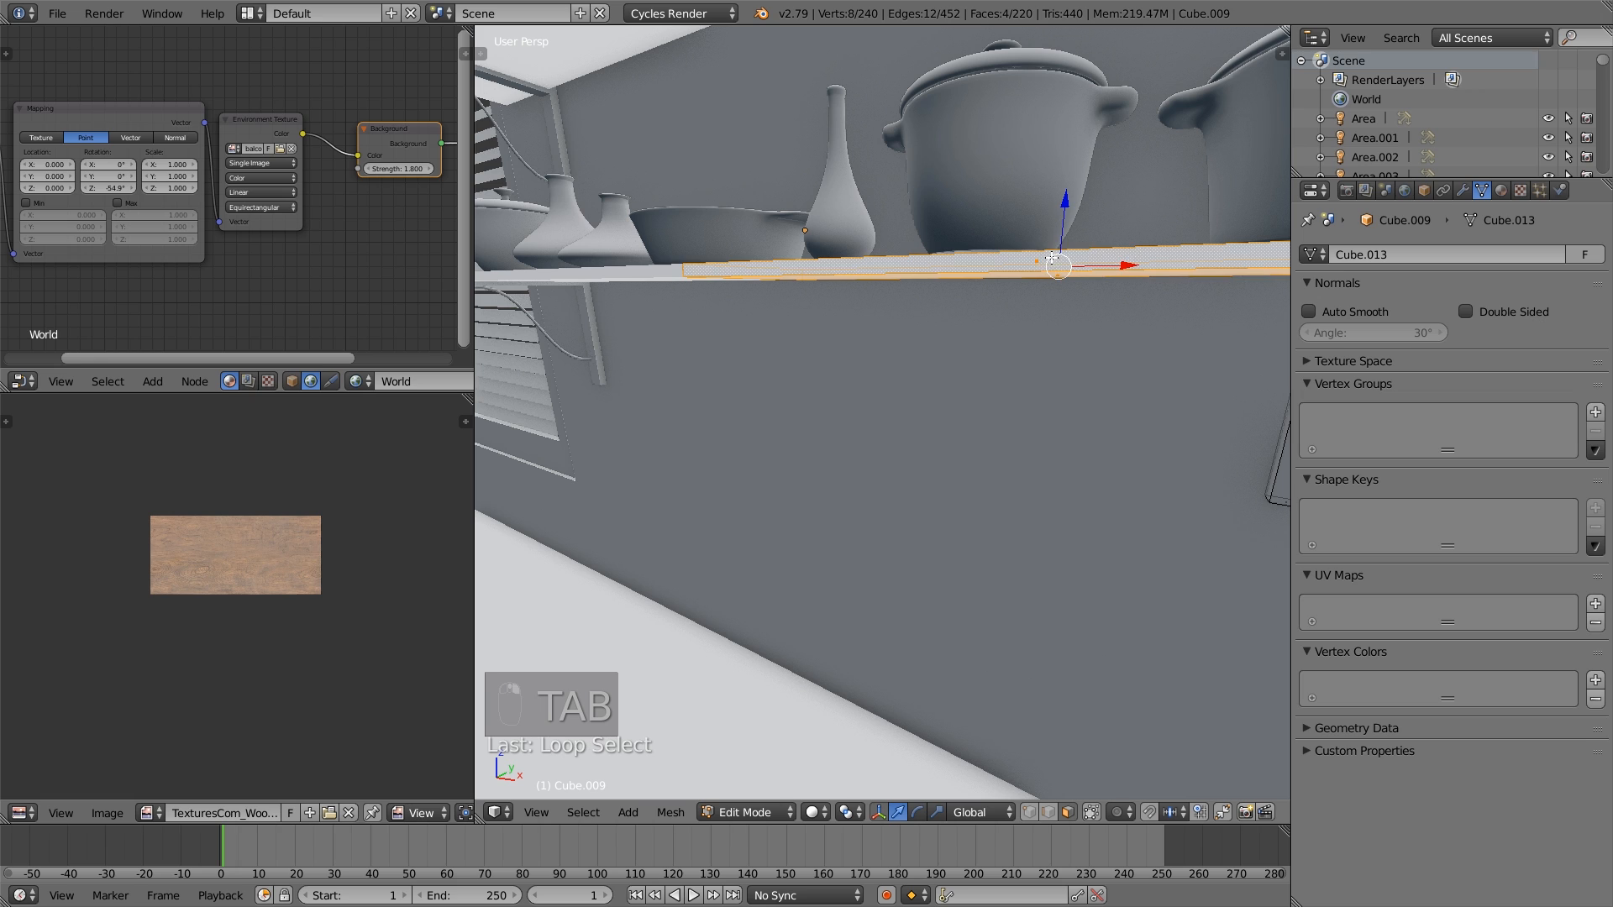
scroll(1067, 269, "down", 3)
scroll(1076, 302, "down", 3)
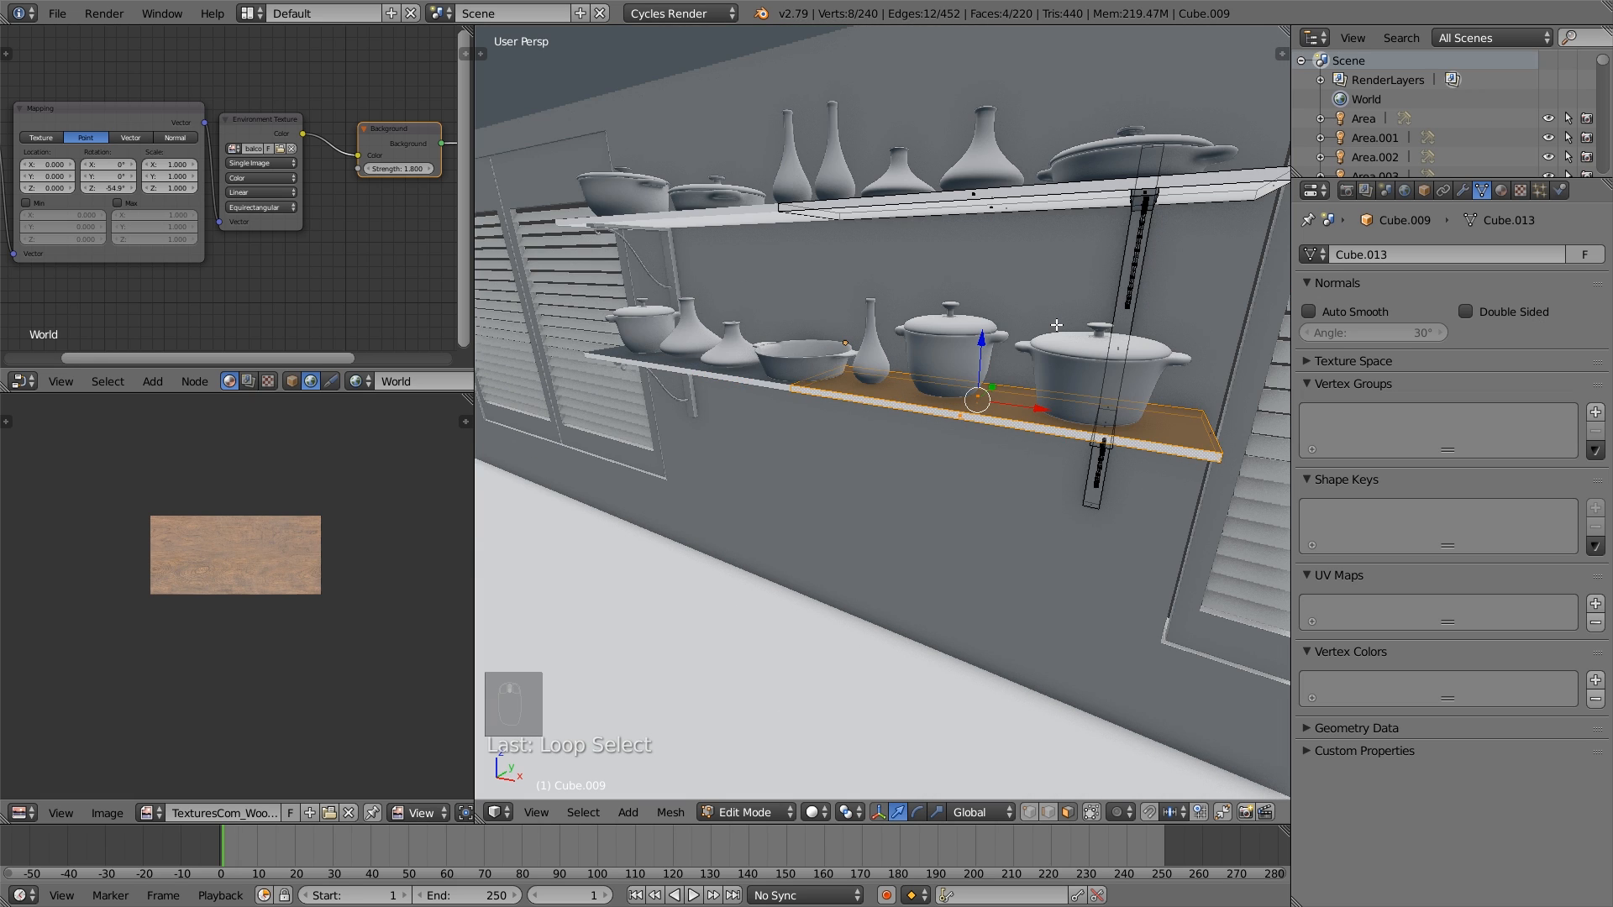
- Unwrap the selected faces of the lower kitchen shelf board
key("u")
left_click(1056, 324)
scroll(1057, 324, "up", 5)
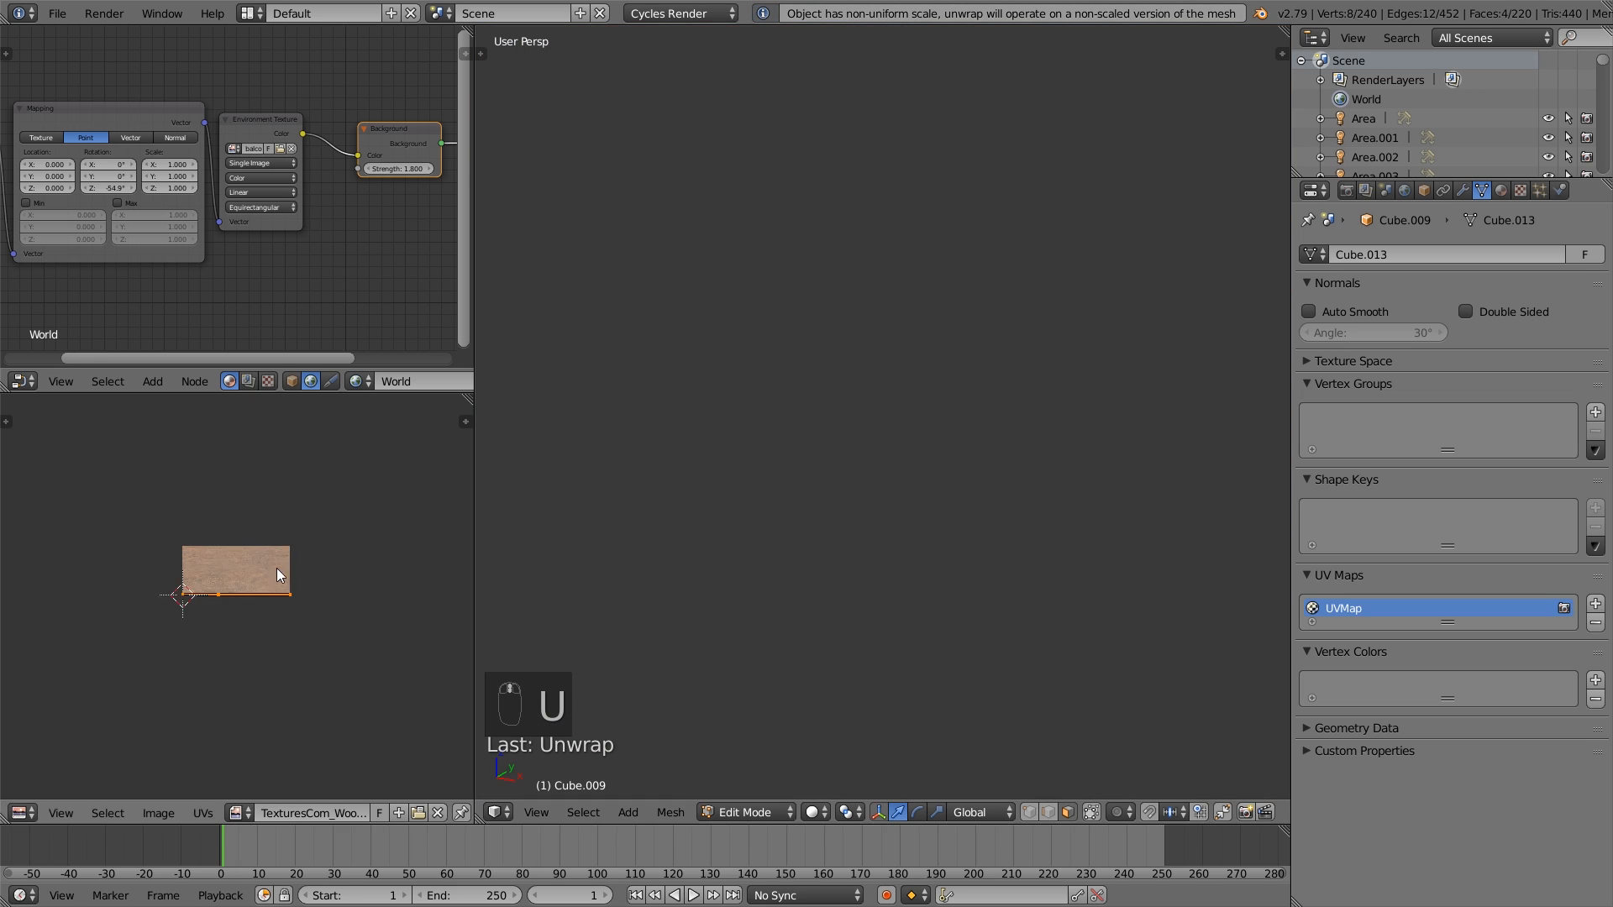
scroll(280, 574, "down", 1)
scroll(977, 471, "down", 5)
- Select the top, bottom and edge faces of both kitchen shelf boards and unwrap them together
right_click(968, 419)
right_click(975, 409, "shift")
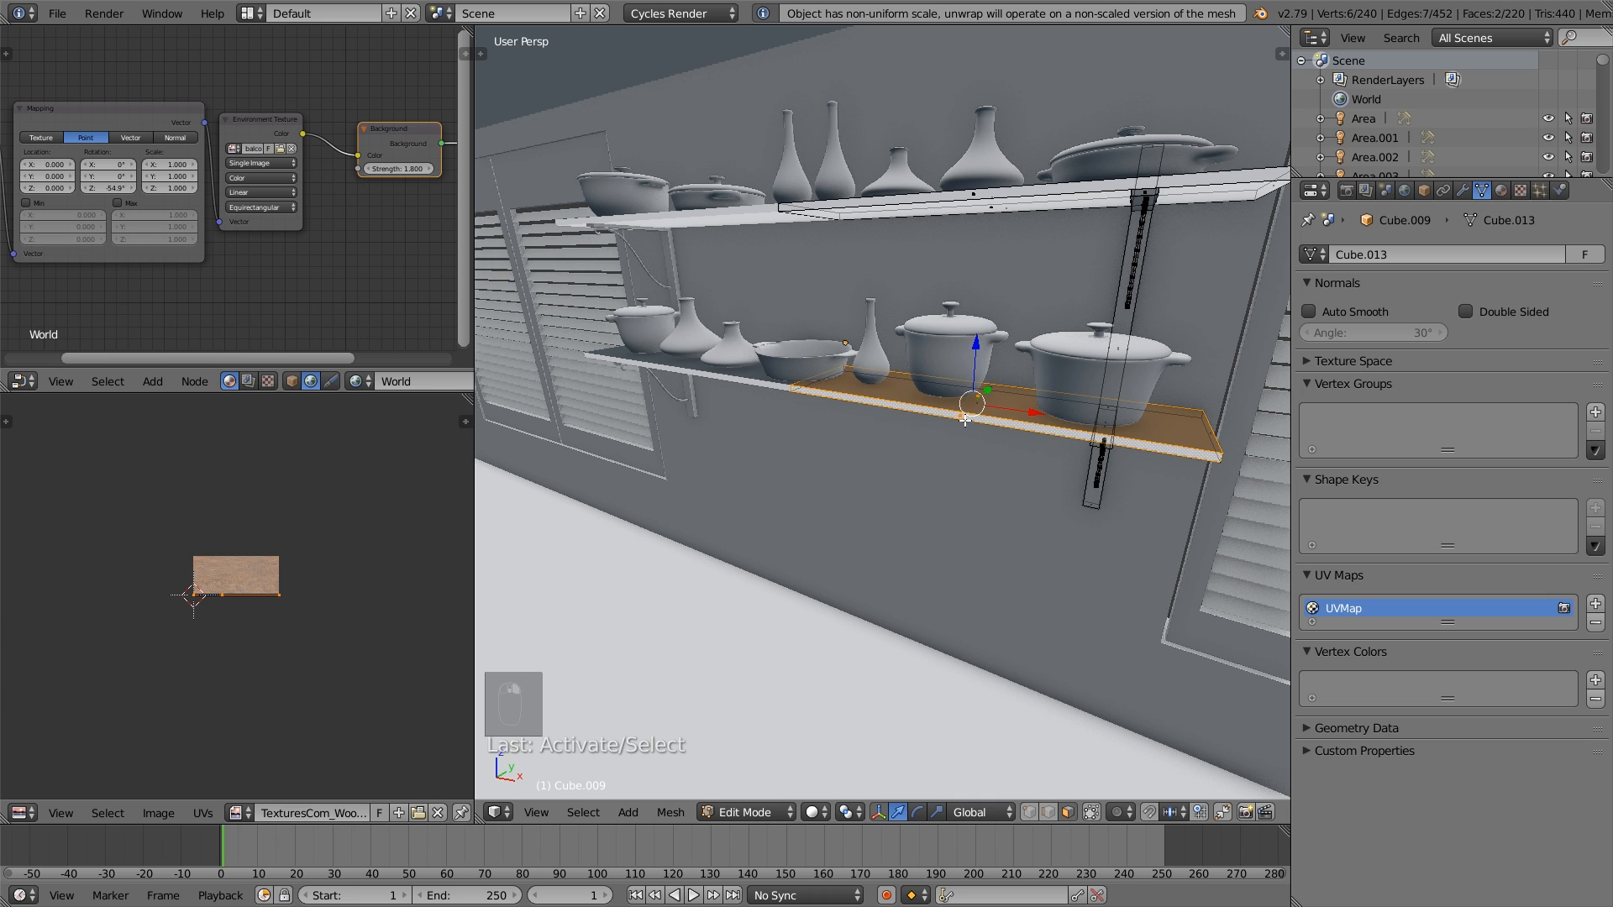
right_click(984, 408, "shift")
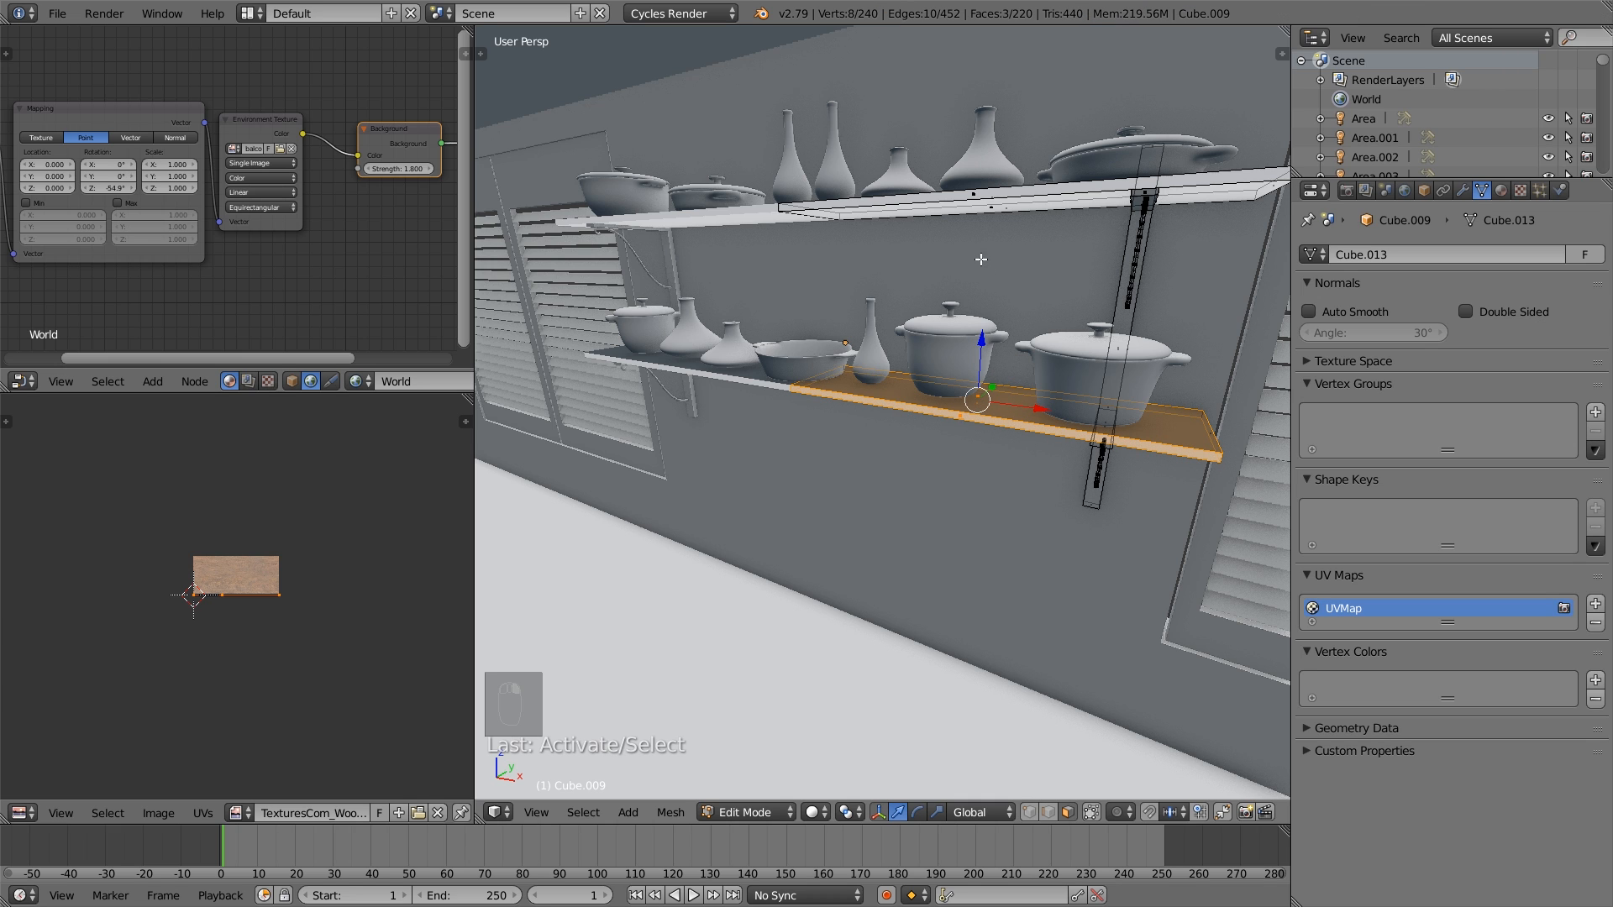
right_click(981, 198, "shift")
right_click(999, 211, "shift")
middle_click_drag(1002, 206, 1018, 352)
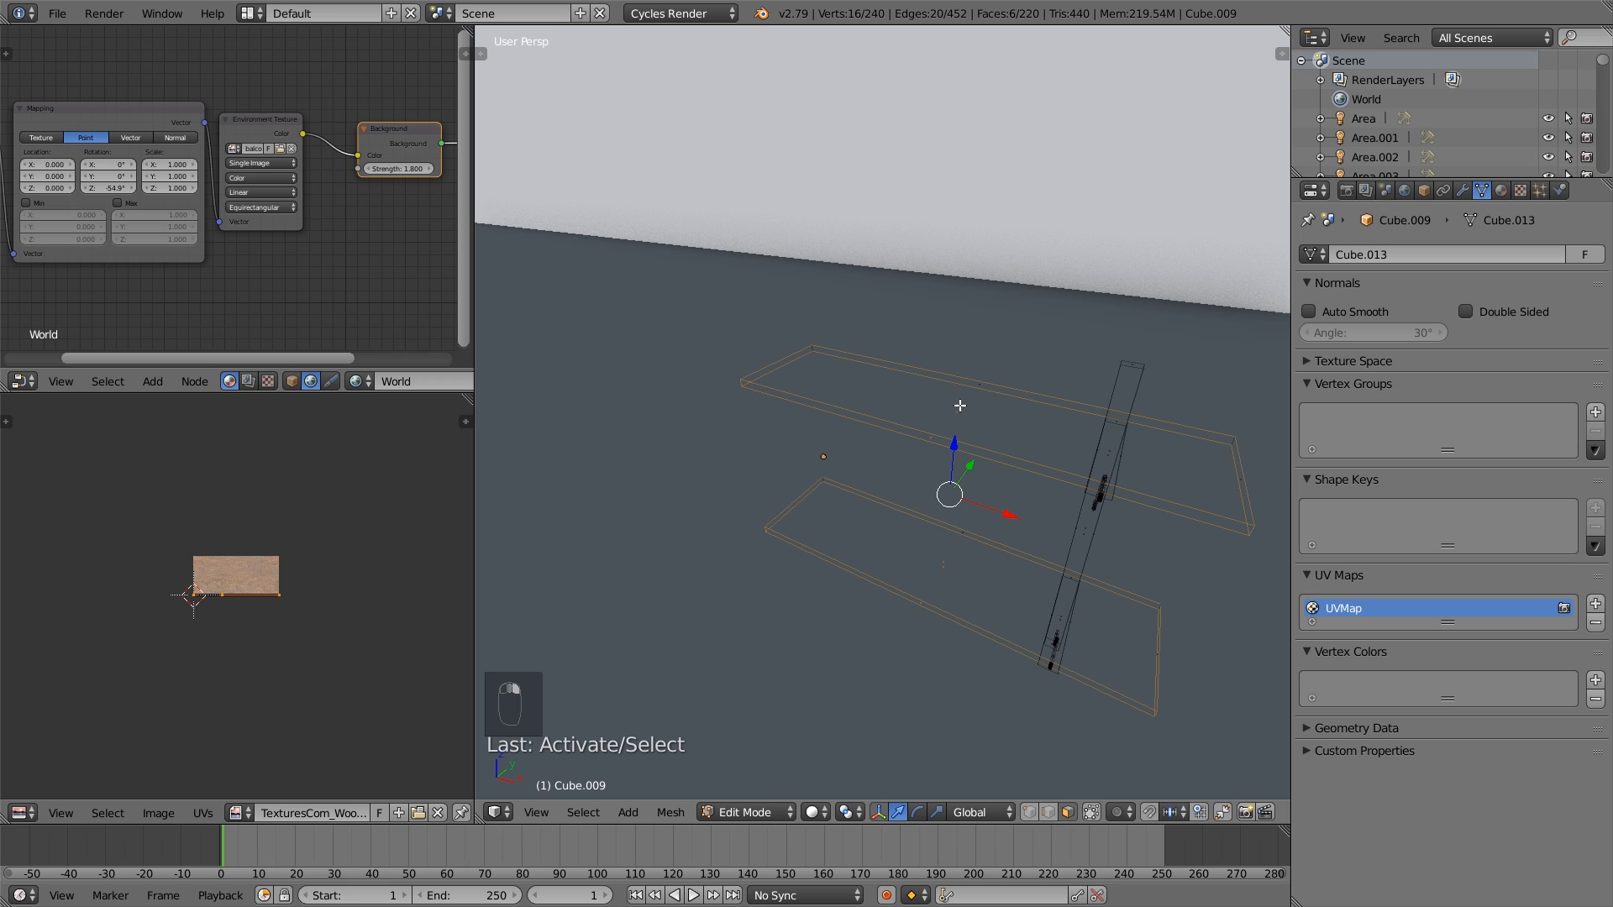
key("u")
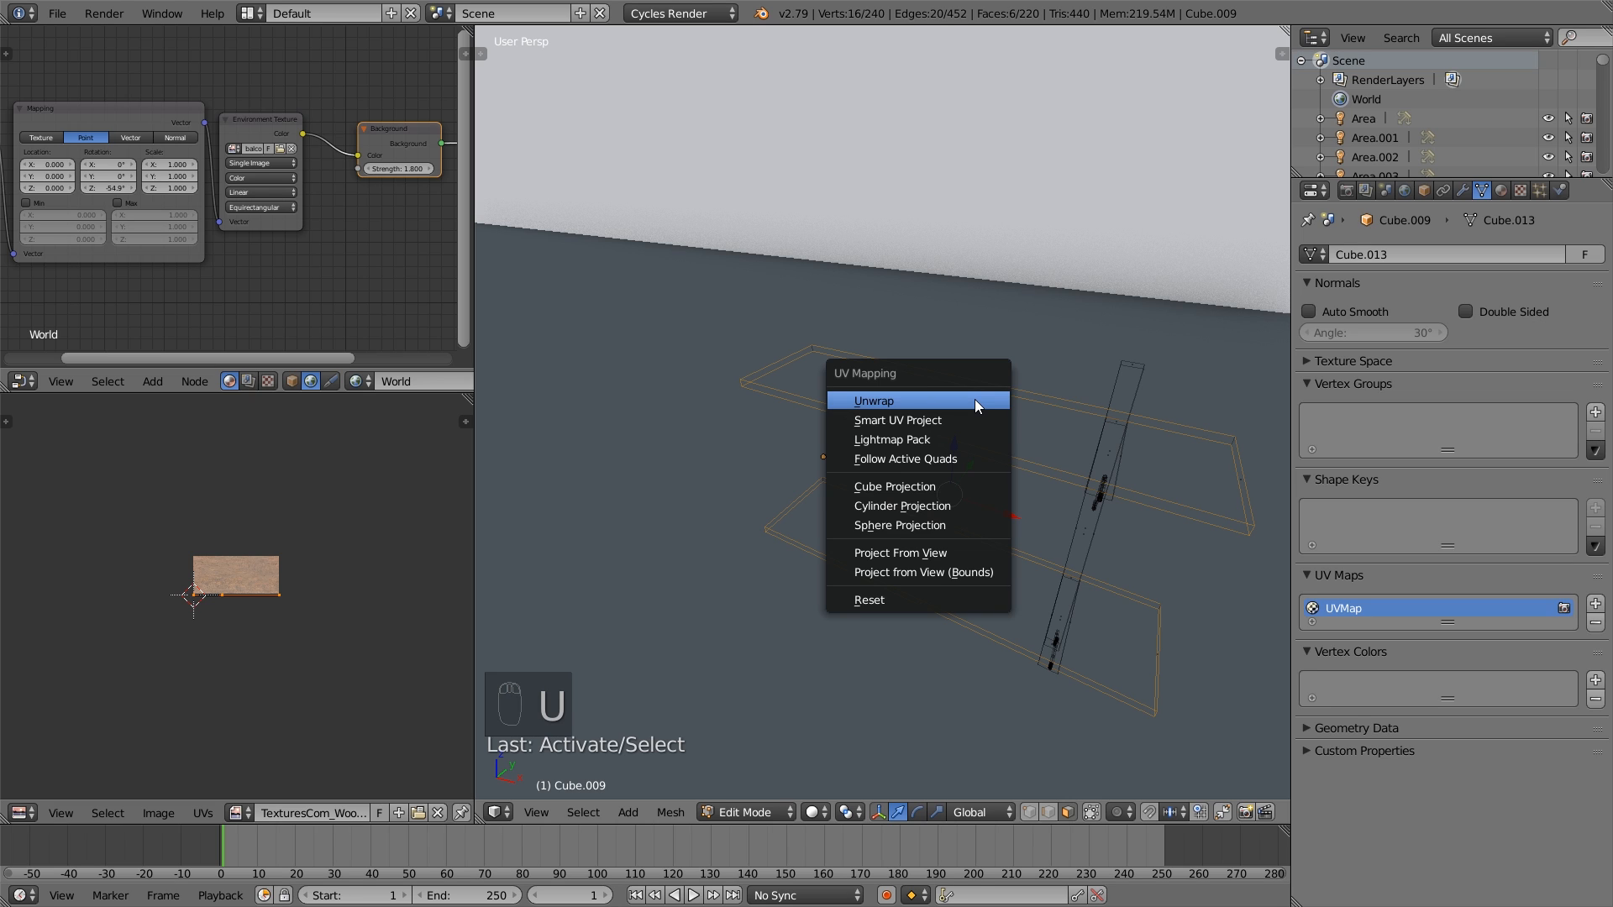
left_click(975, 400)
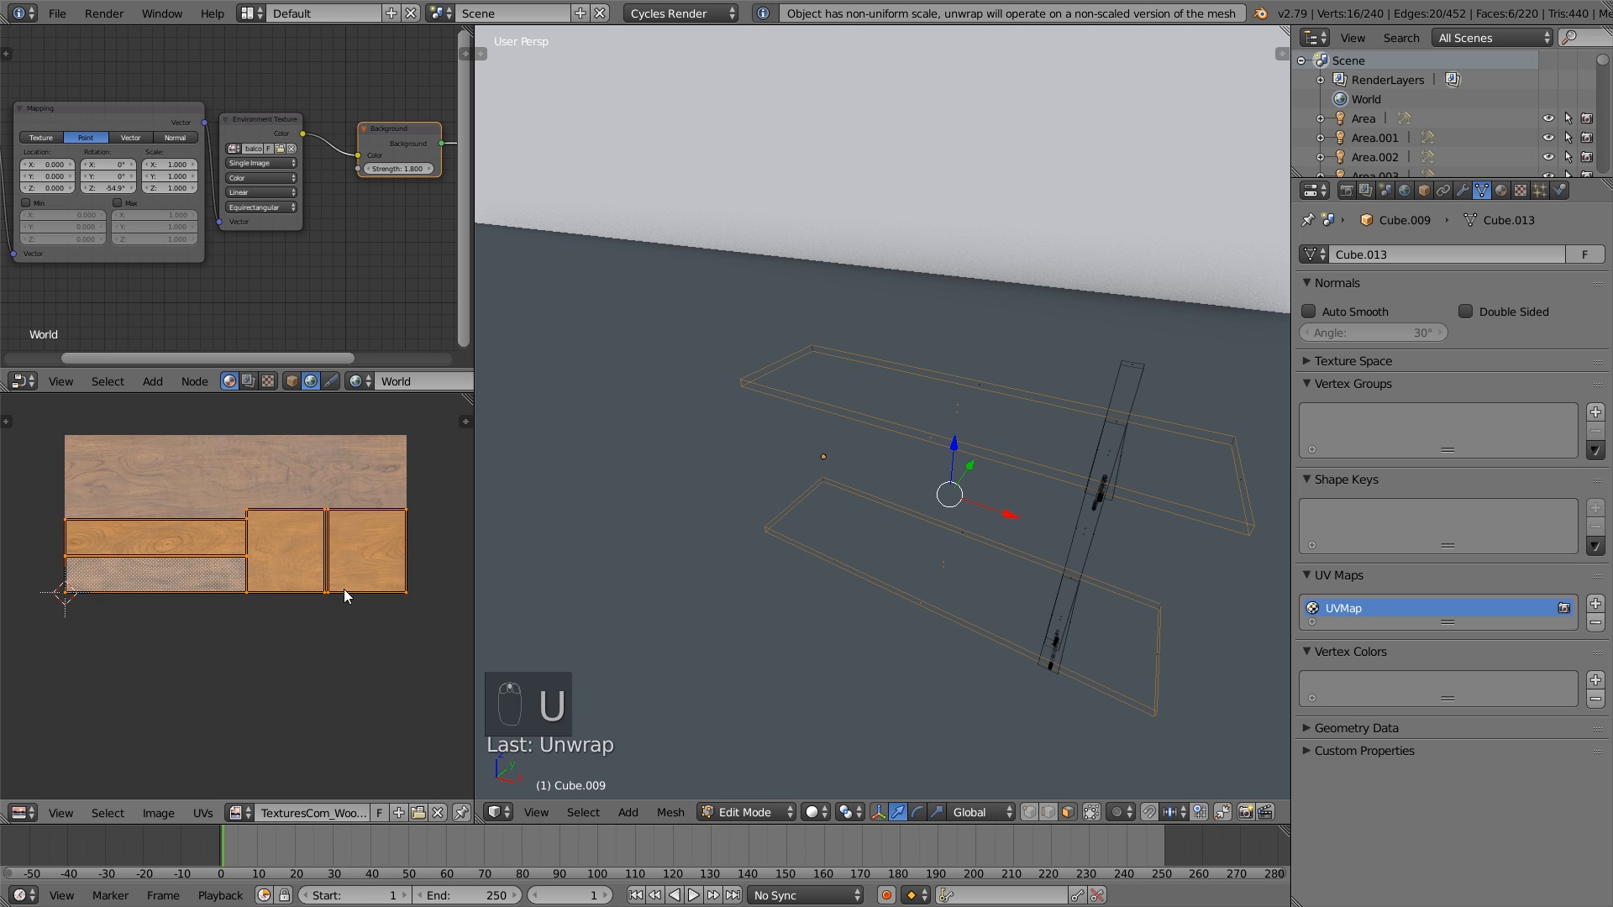
- Rotate one shelf board's linked UV islands a quarter turn and enlarge them beyond the wood texture
key("a")
key("l")
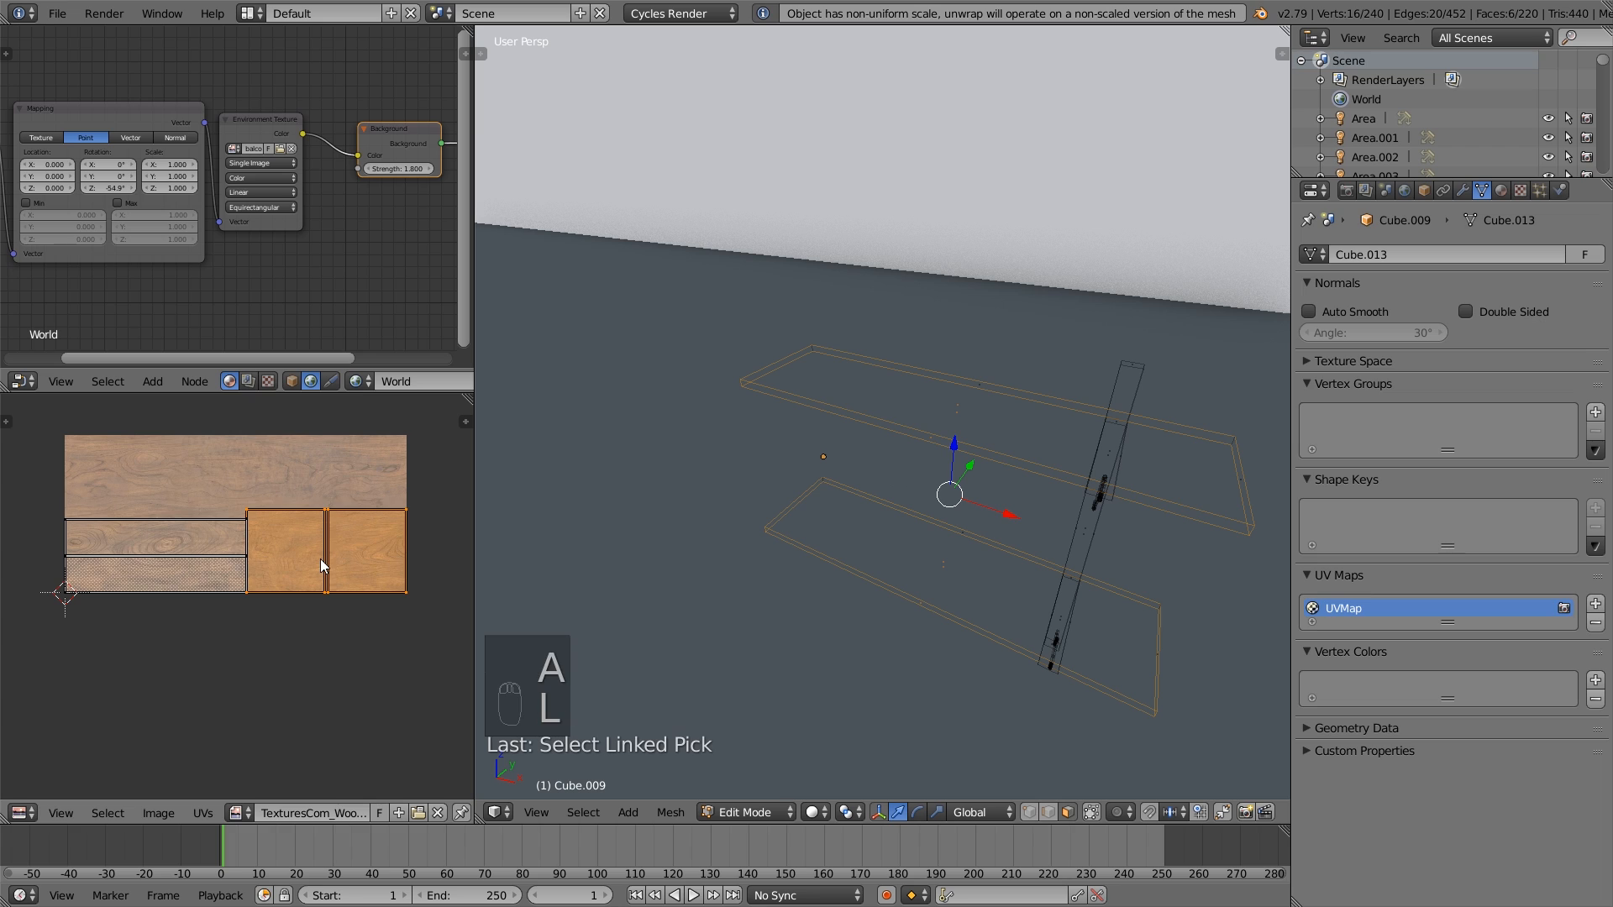
key("r")
left_click(322, 561)
key("s")
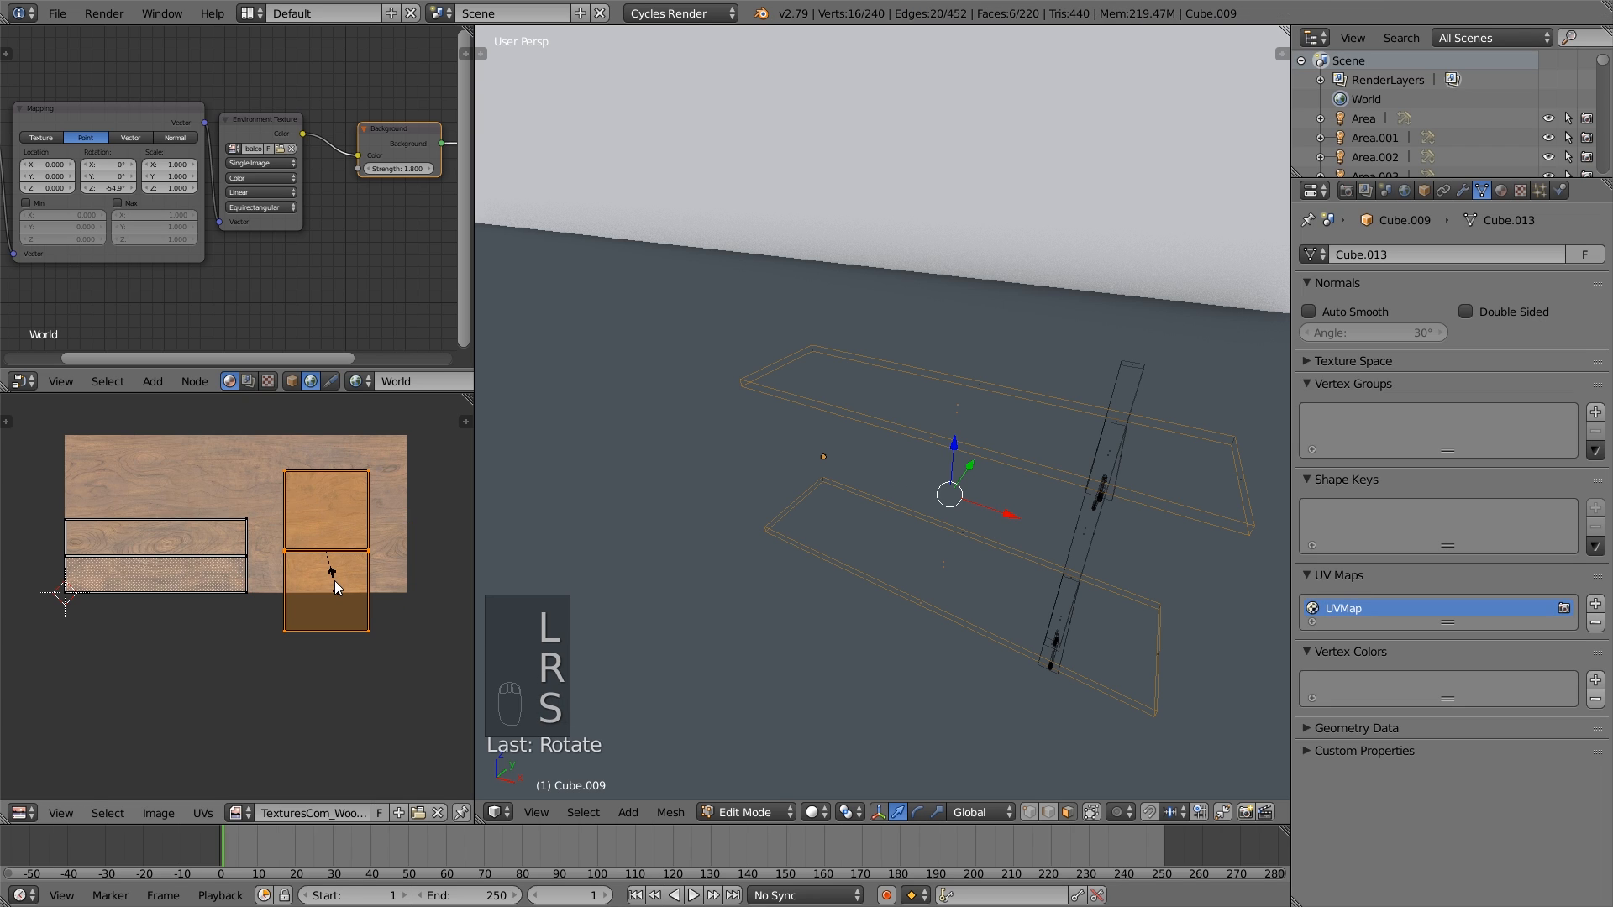
left_click(471, 578)
- Enlarge the other shelf board's UV islands about 2.2 times, fit them over the wood texture and leave mesh editing
right_click(245, 563)
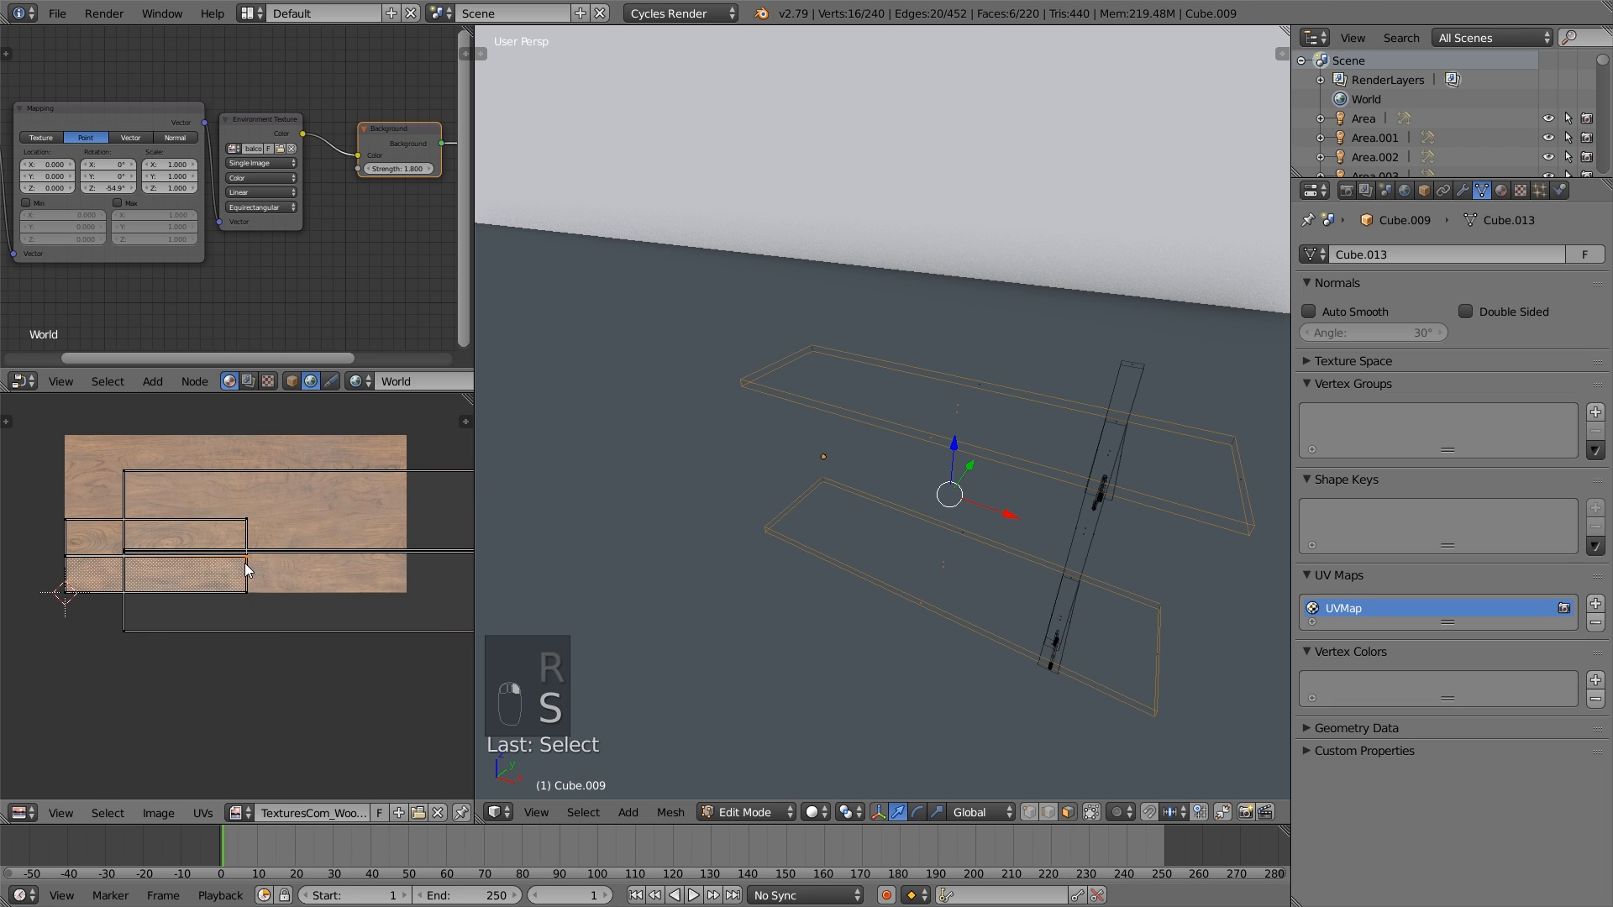
key("l")
key("s")
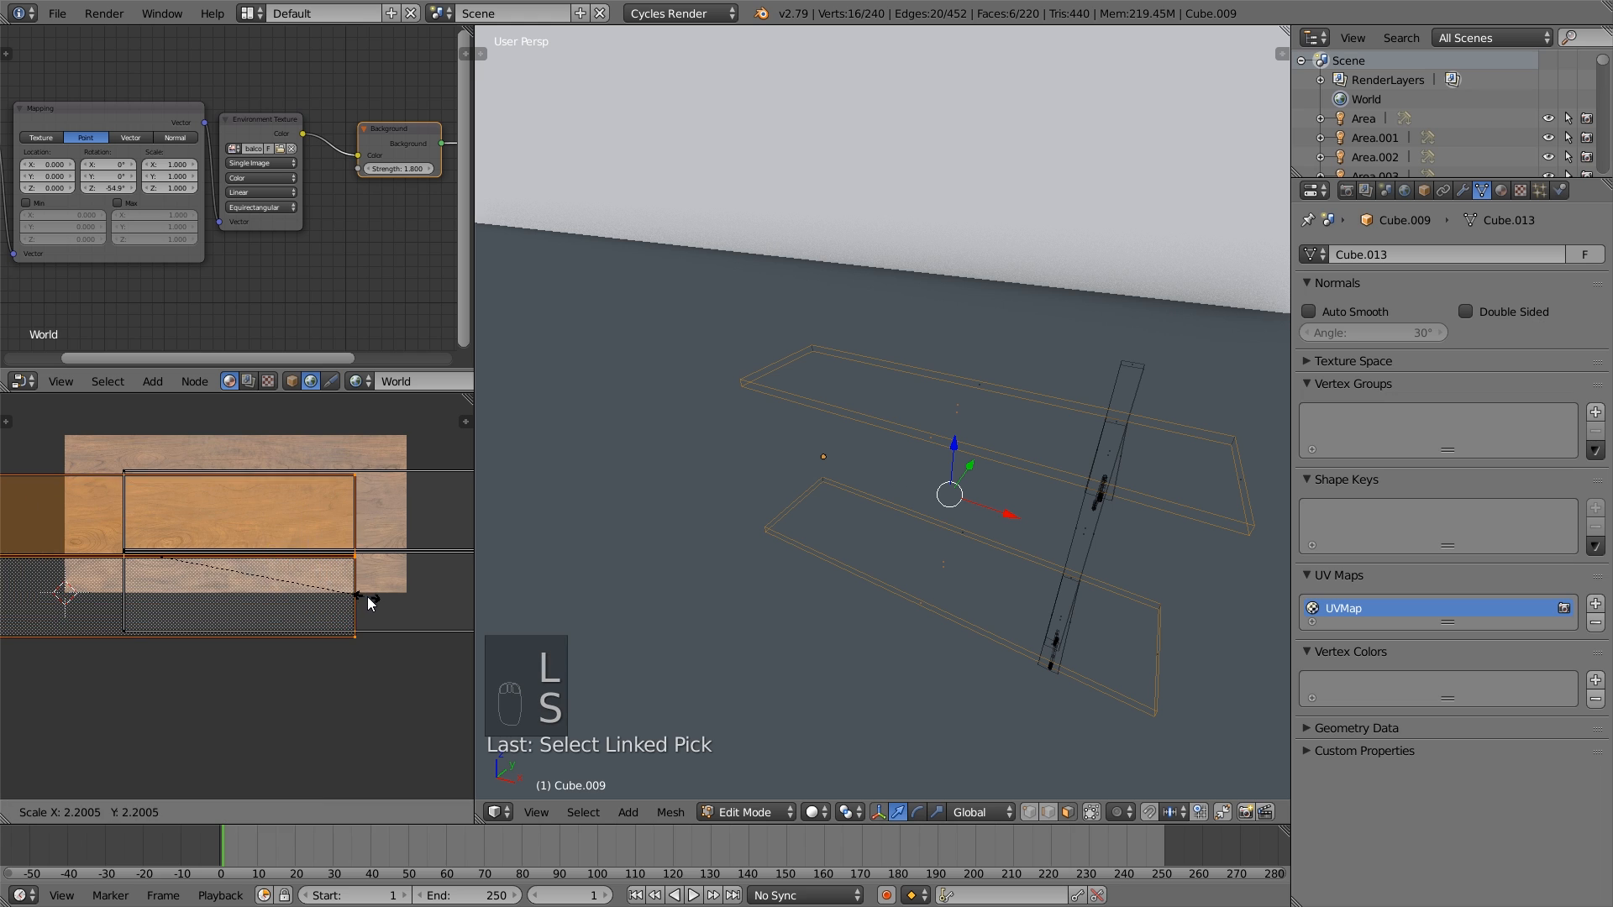
left_click(369, 603)
key("g")
left_click(392, 557)
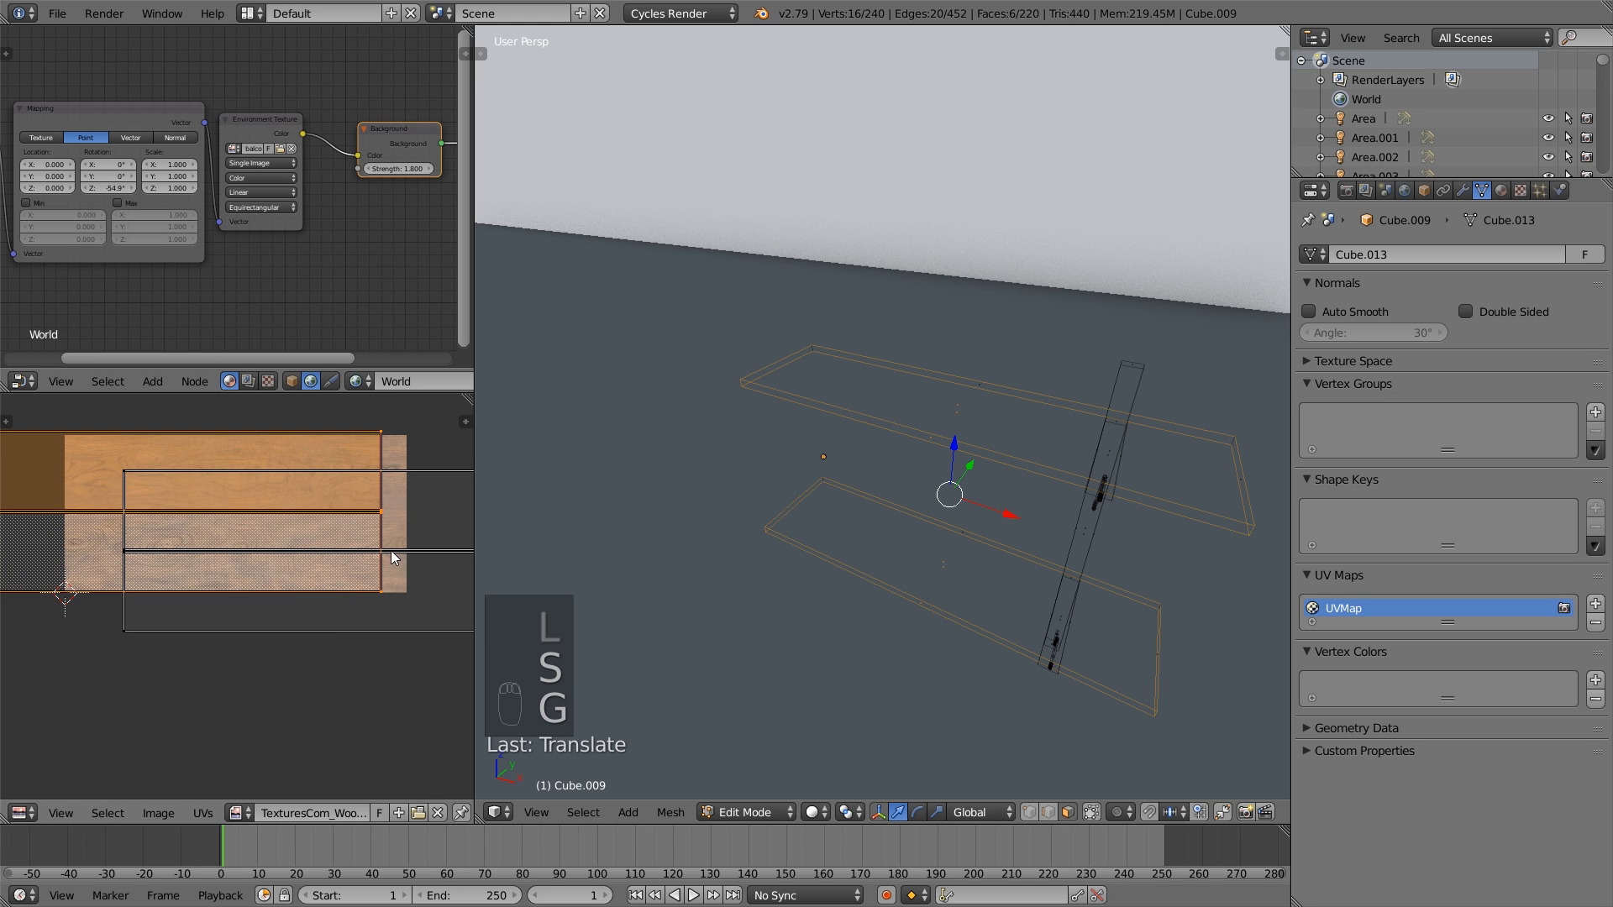
key("s")
left_click(386, 562)
key("a")
key("Tab")
- Open the wall panelling behind the sofa for mesh editing and select the niche's floor and its front and back edge faces
scroll(925, 580, "down", 5)
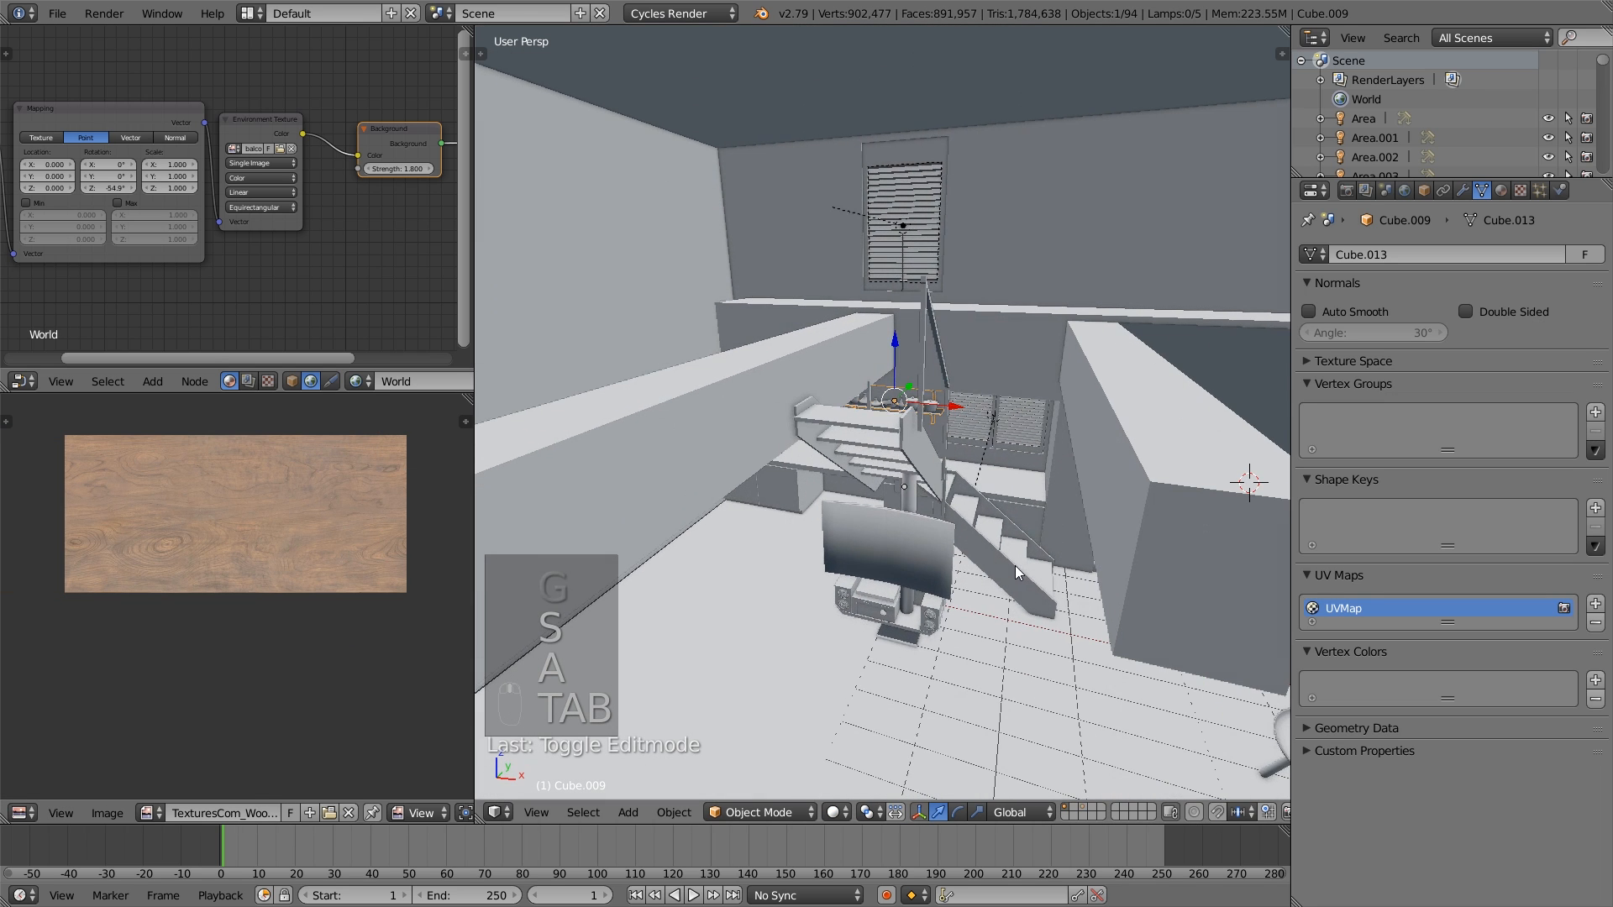
middle_click_drag(1015, 567, 1079, 467, "shift")
scroll(872, 505, "up", 5)
right_click(991, 495)
scroll(986, 524, "down", 1)
key("Tab")
scroll(987, 504, "up", 1)
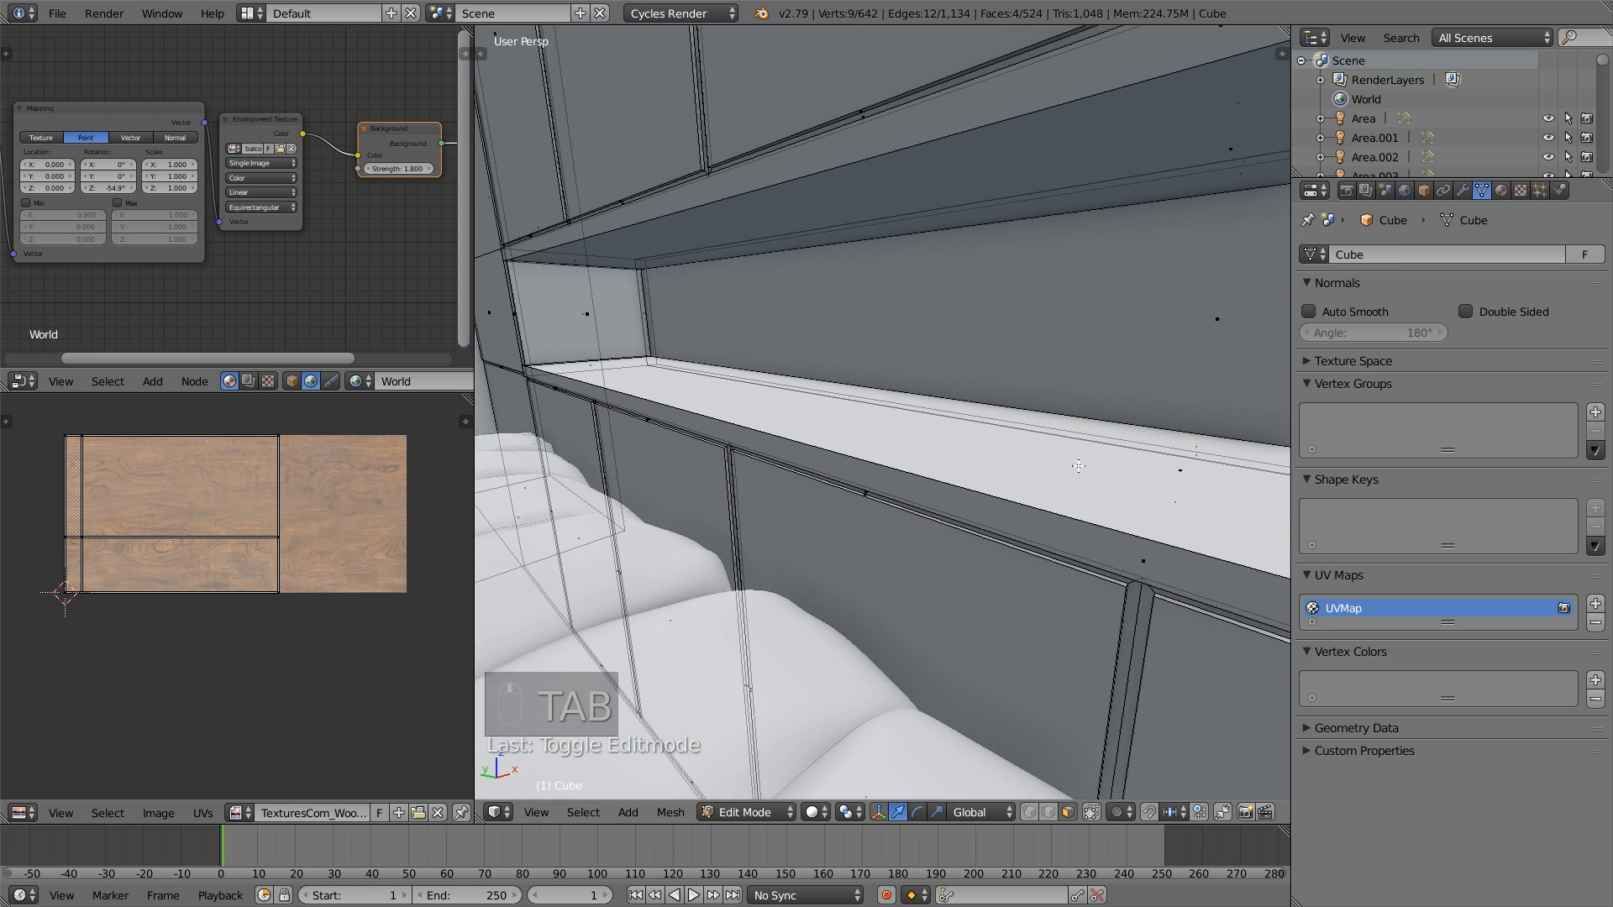
right_click(1193, 471)
right_click(1179, 509, "shift")
right_click(1148, 548, "shift")
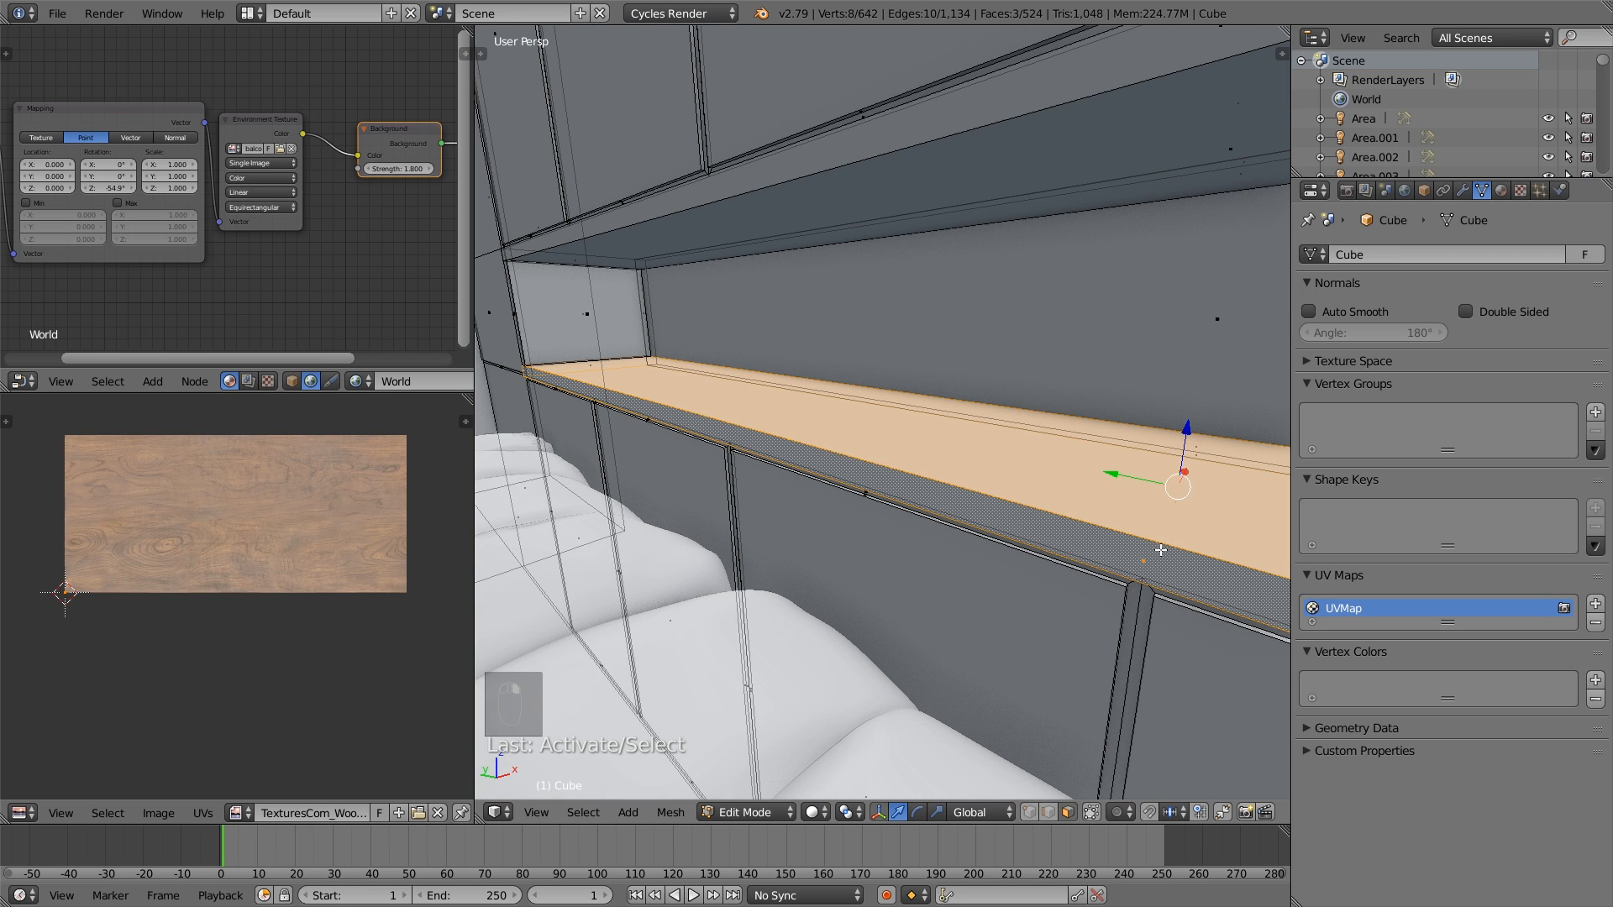
- Unwrap the niche floor faces, enlarge their UV islands beyond the wood texture and move them up over it
scroll(1109, 470, "down", 5)
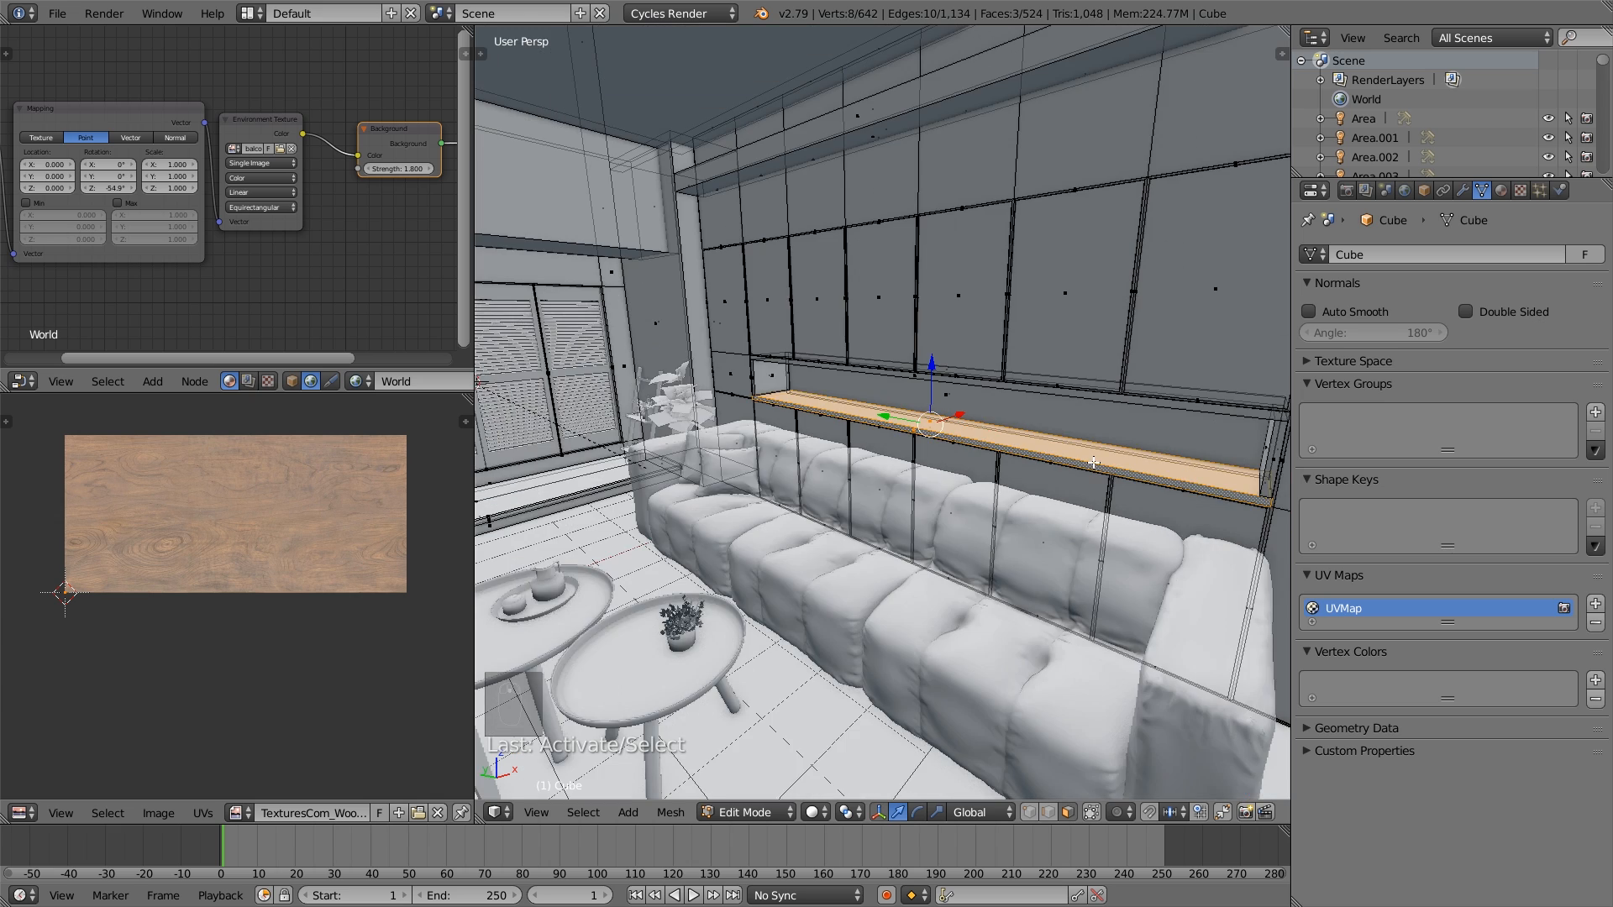
scroll(1110, 471, "up", 5)
key("u")
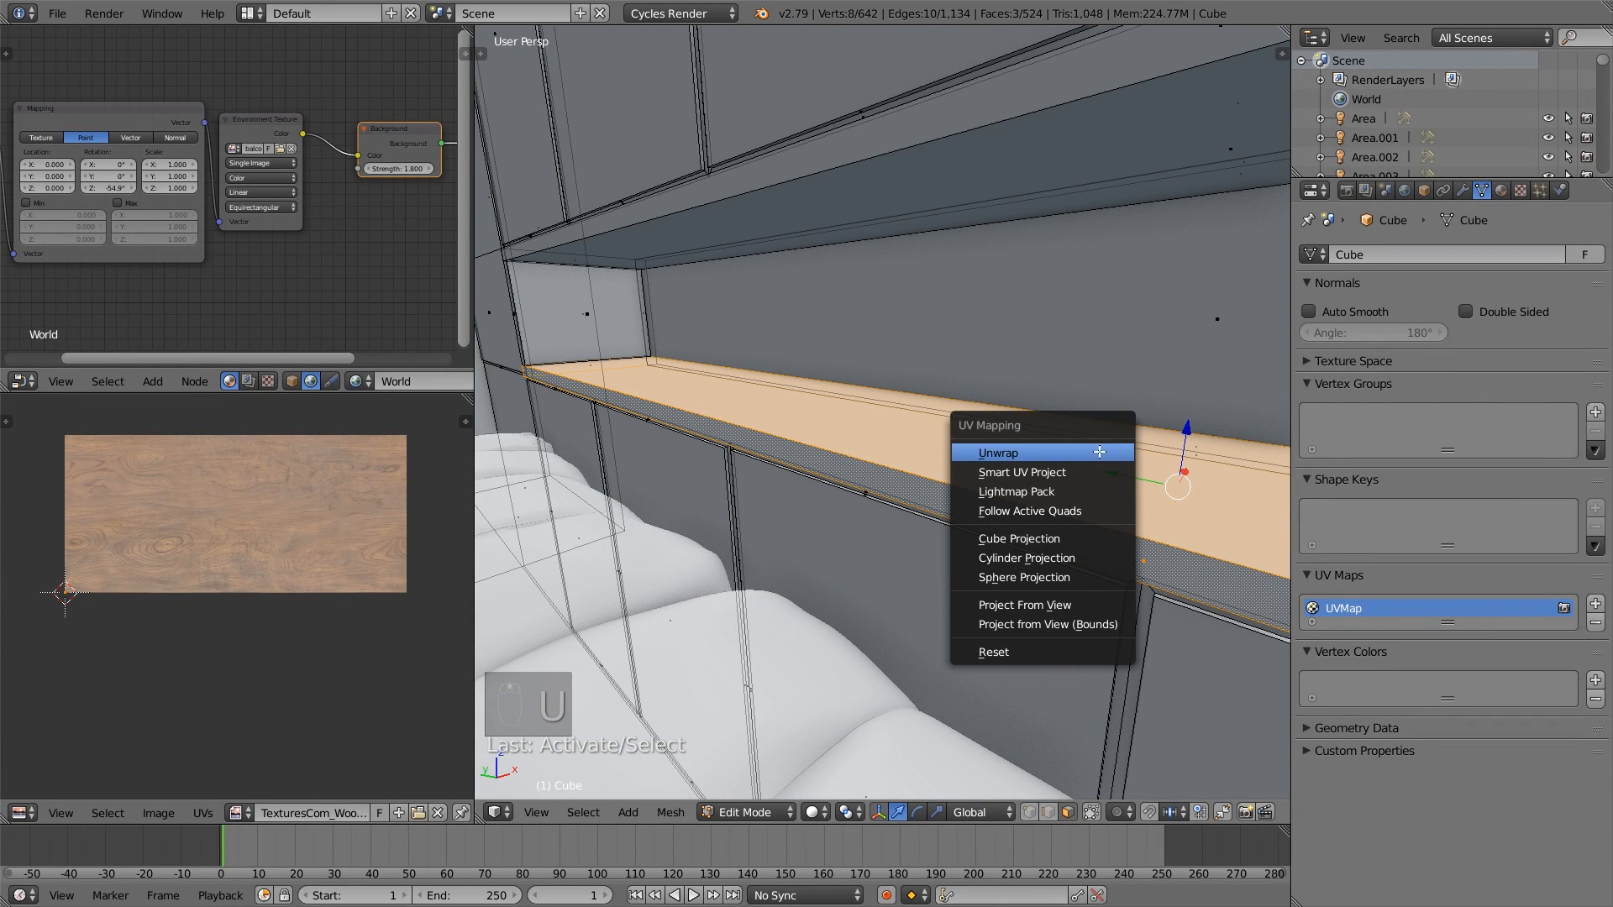
left_click(1099, 451)
key("s")
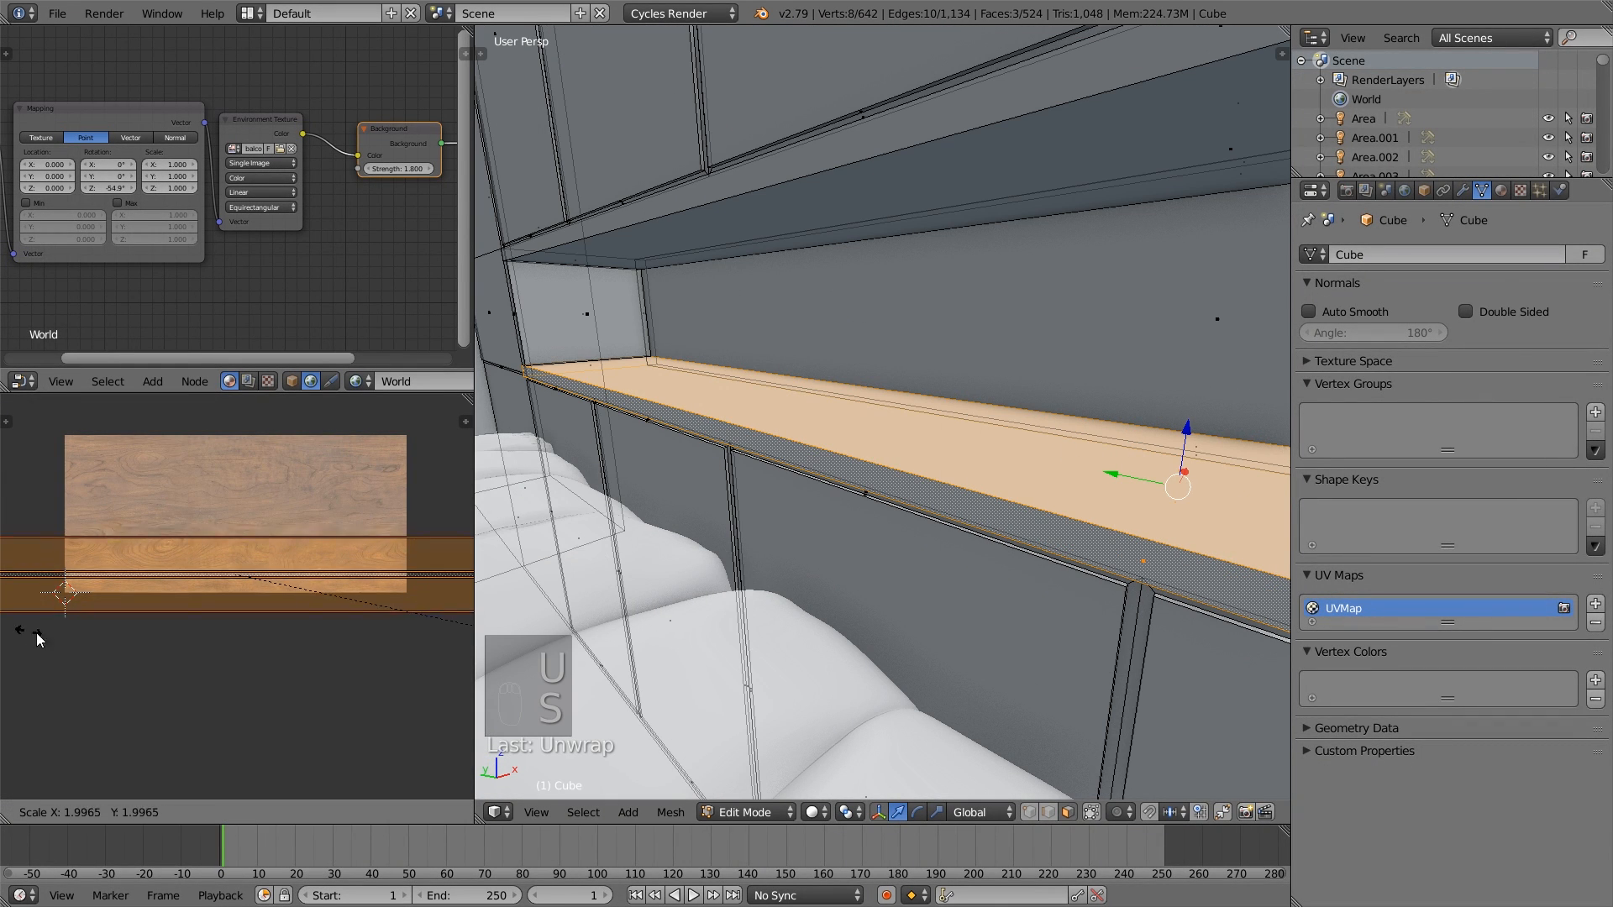
left_click(194, 658)
key("g")
left_click(195, 615)
key("a")
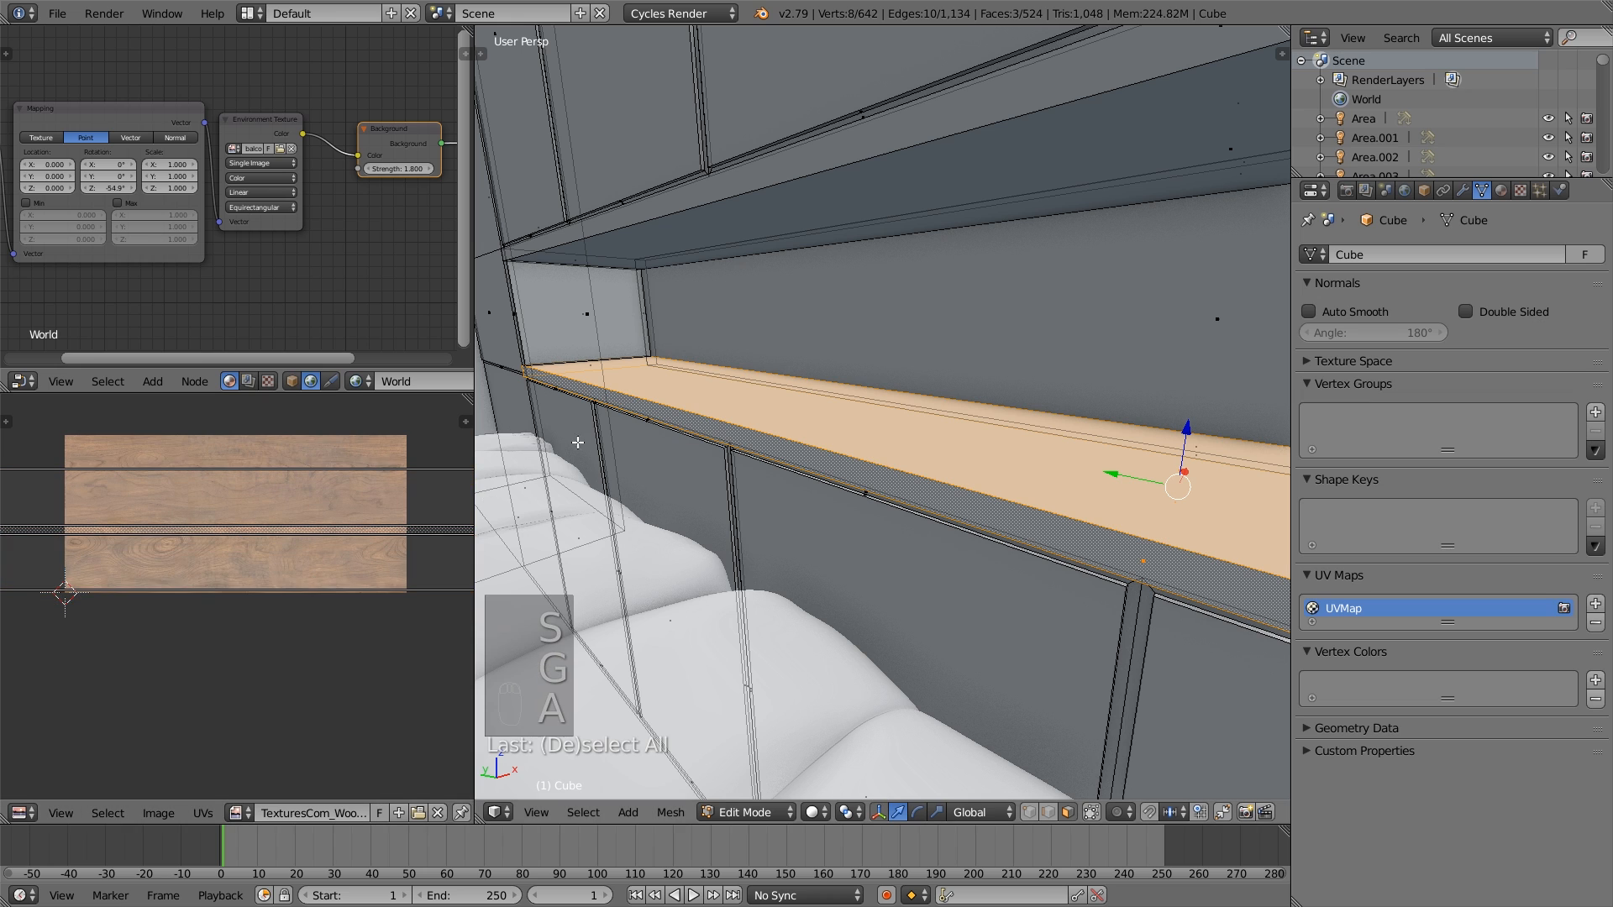
- Select the niche's left end wall with its adjoining edge faces and unwrap them
scroll(571, 403, "down", 1)
middle_click_drag(569, 367, 636, 374)
middle_click_drag(637, 374, 824, 432, "shift")
scroll(882, 458, "up", 4)
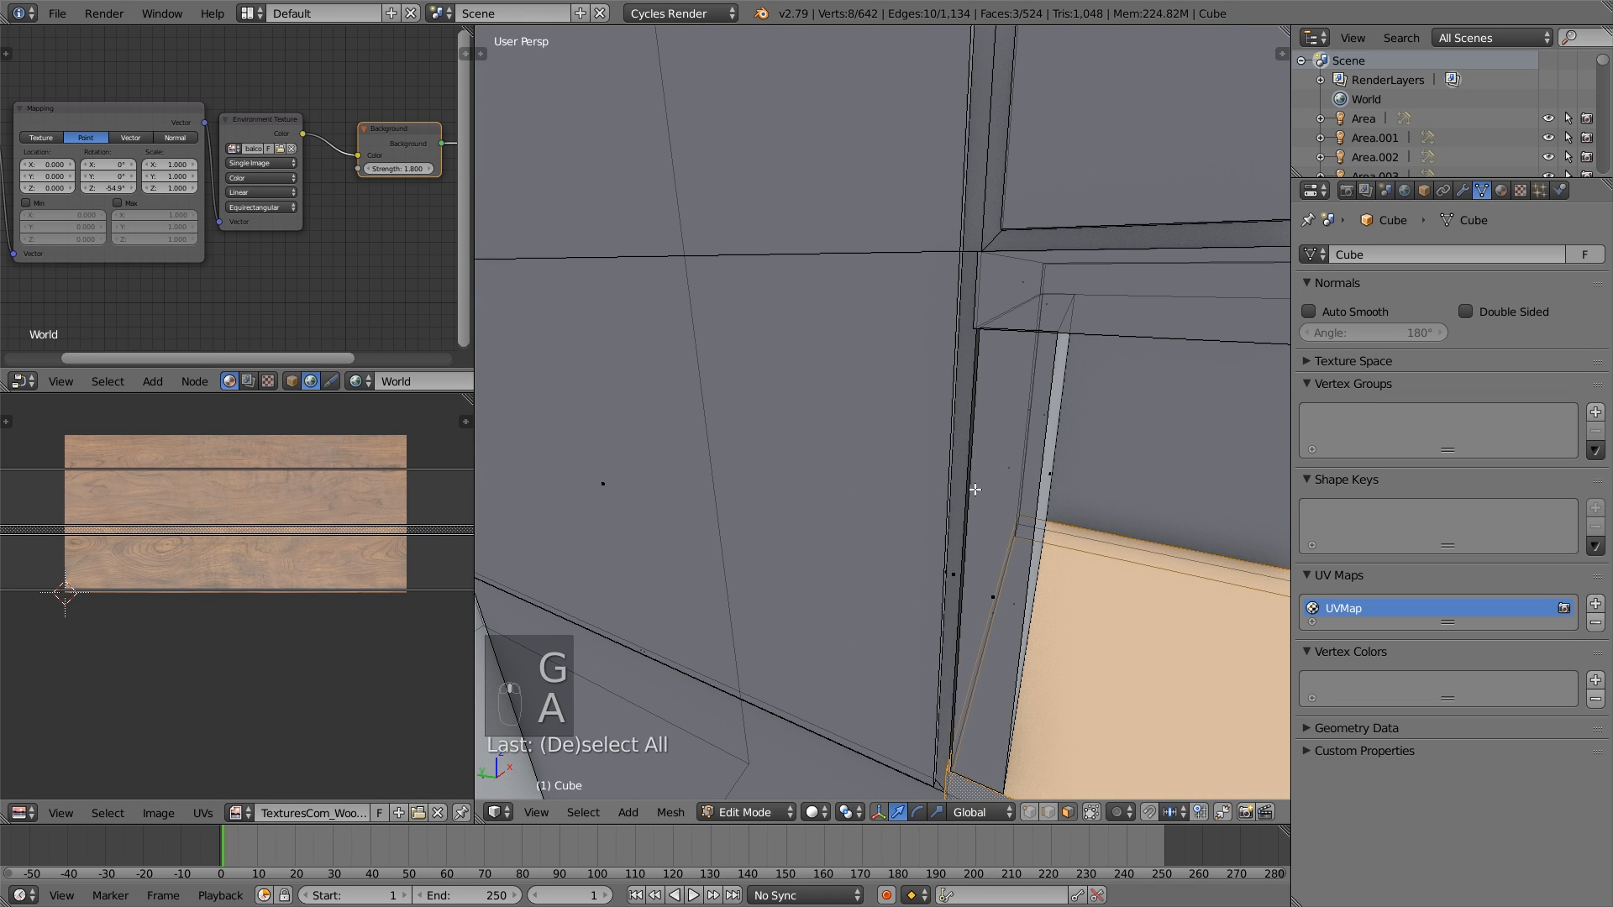
right_click(1003, 586)
right_click(1005, 479, "shift")
right_click(1053, 477, "shift")
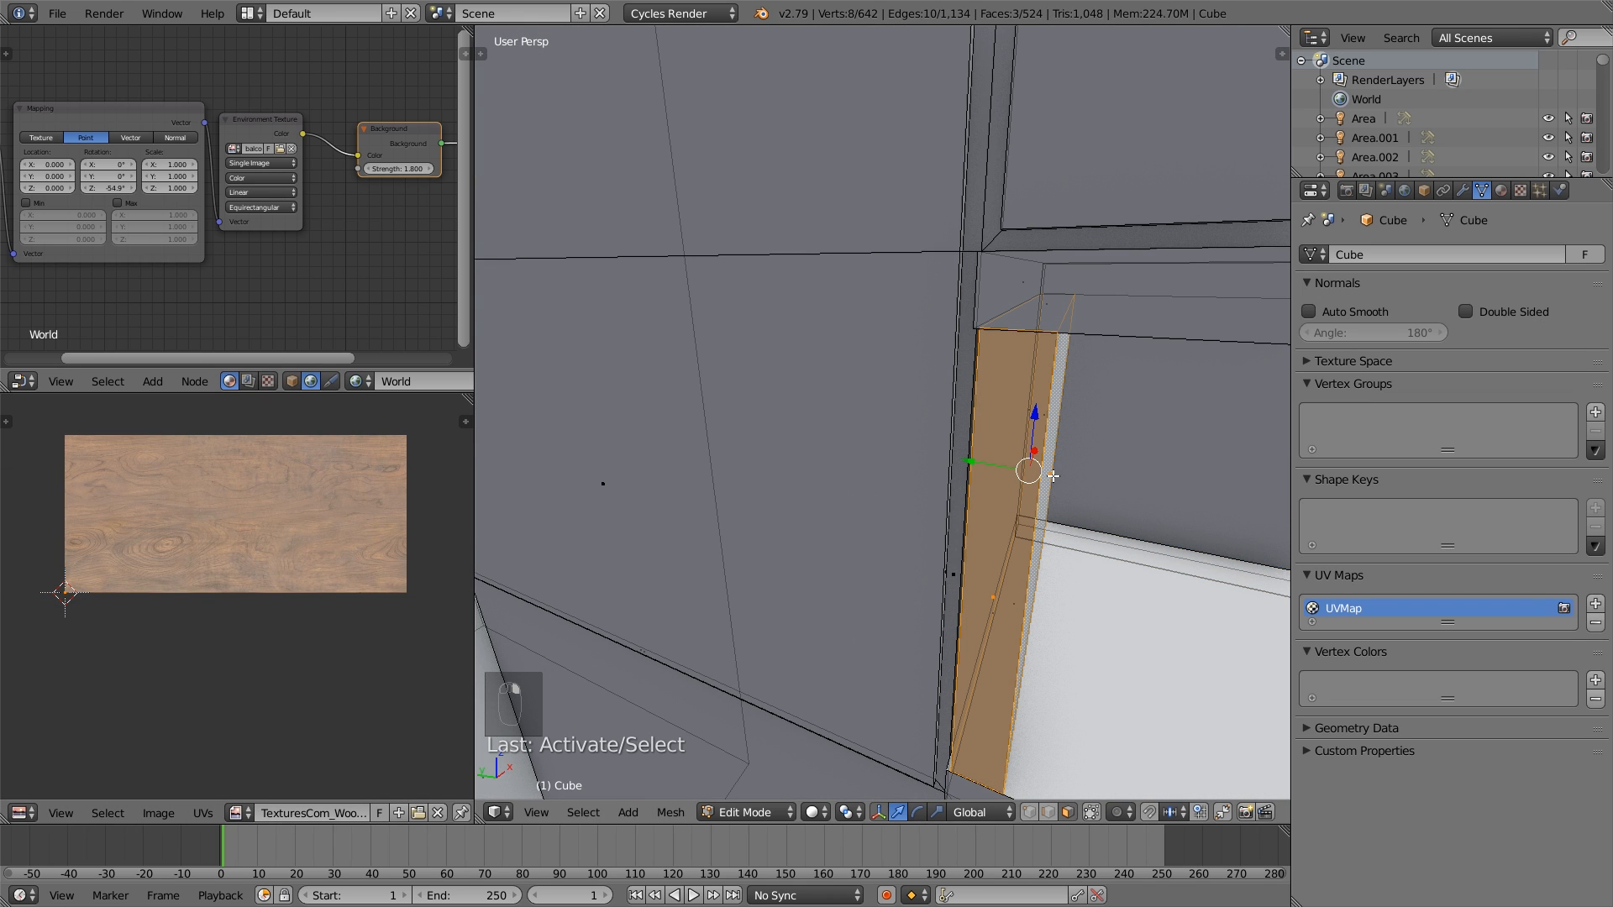
key("u")
left_click(1050, 473)
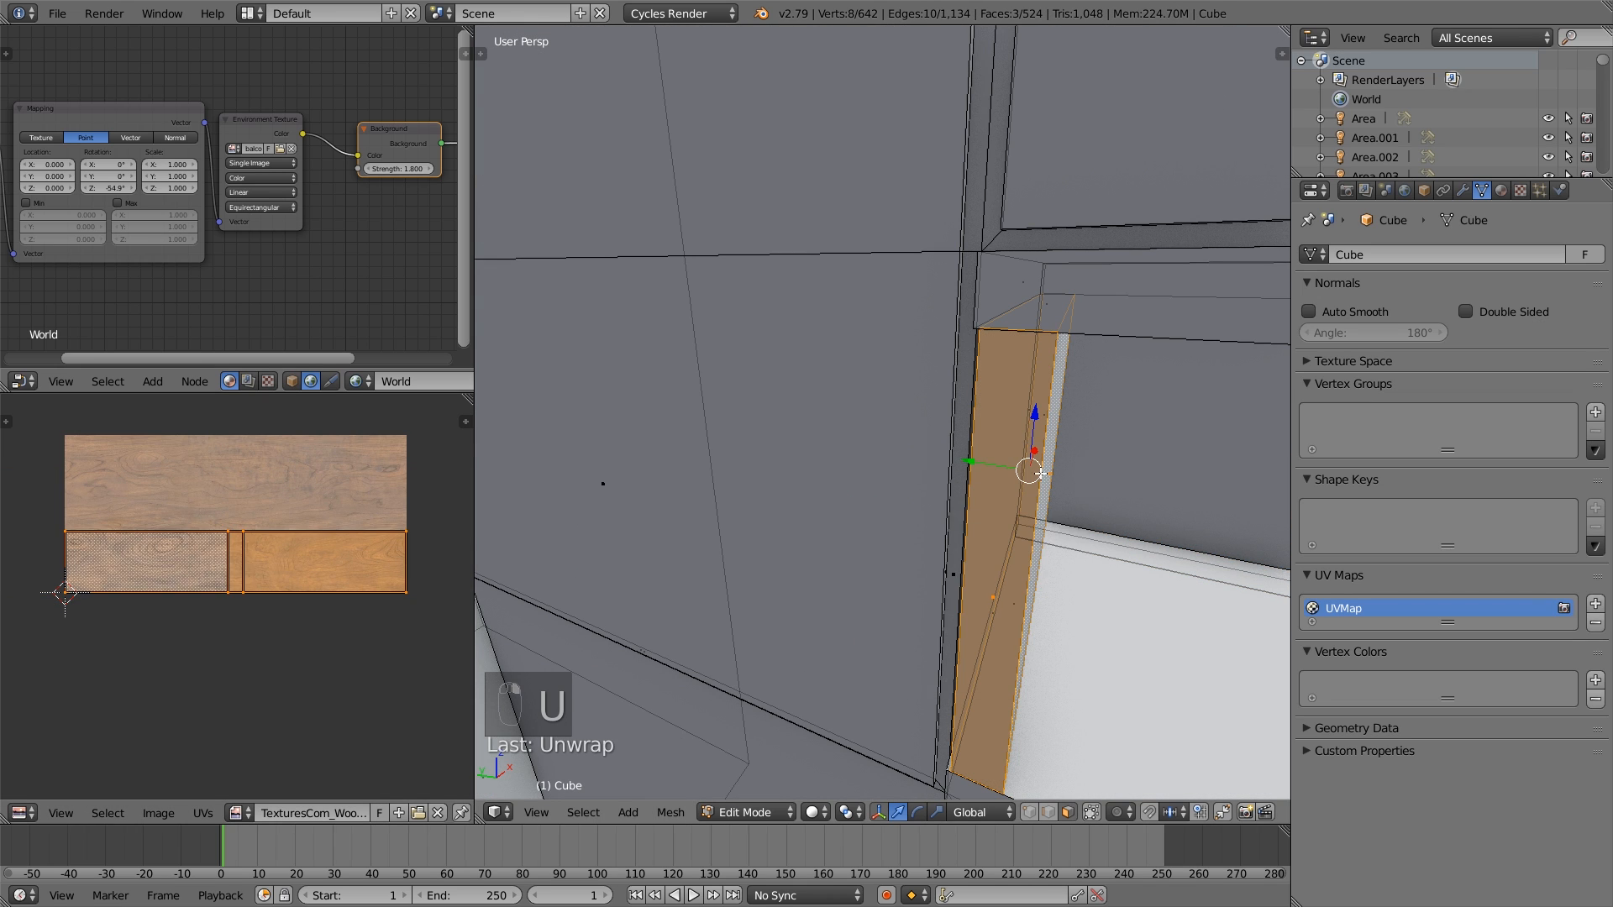
- Scale the left end wall's UV islands along X to about half their width
key("r")
right_click(388, 578)
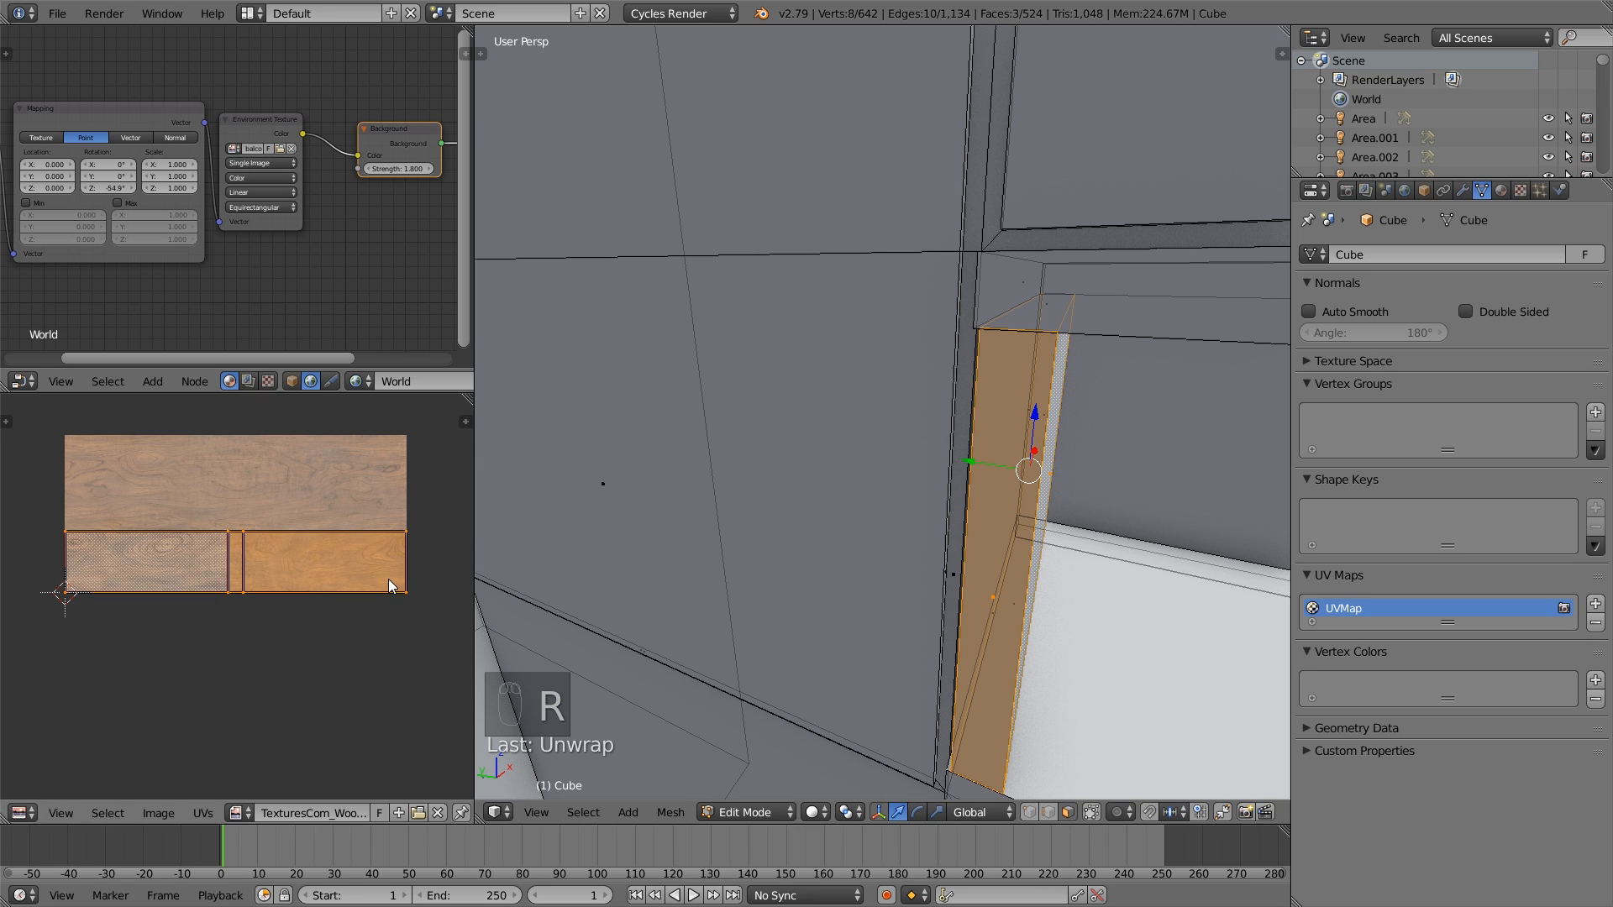
key("s")
key("x")
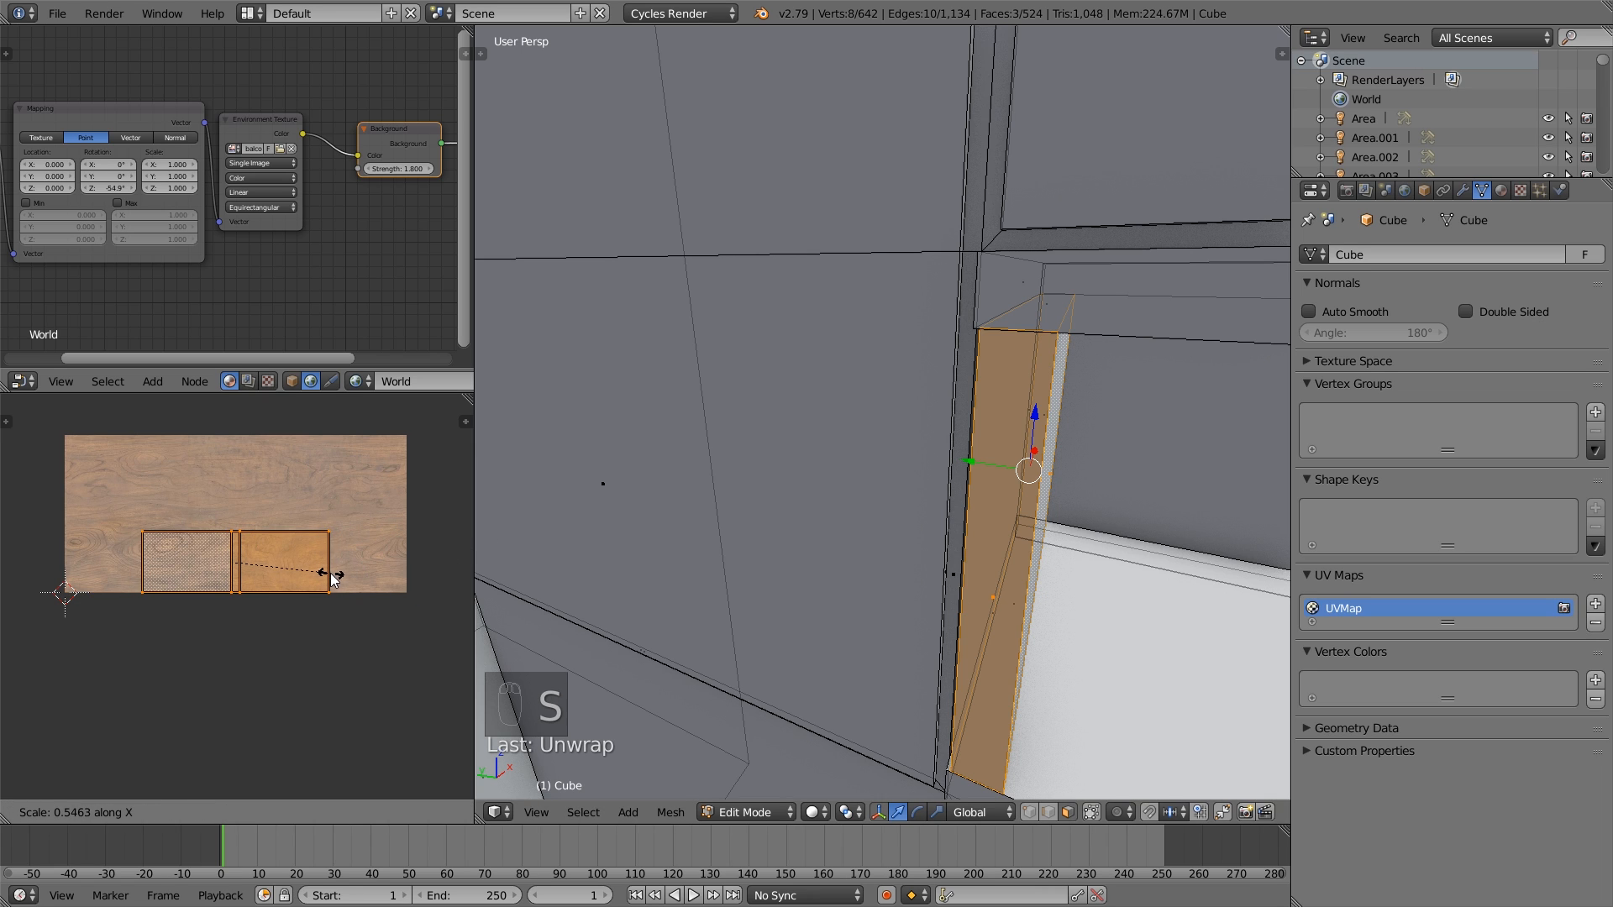
left_click(382, 567)
- Select the niche's ceiling with its front and back edge faces and unwrap them
scroll(385, 565, "down", 1)
scroll(968, 525, "down", 4)
middle_click_drag(968, 525, 966, 470)
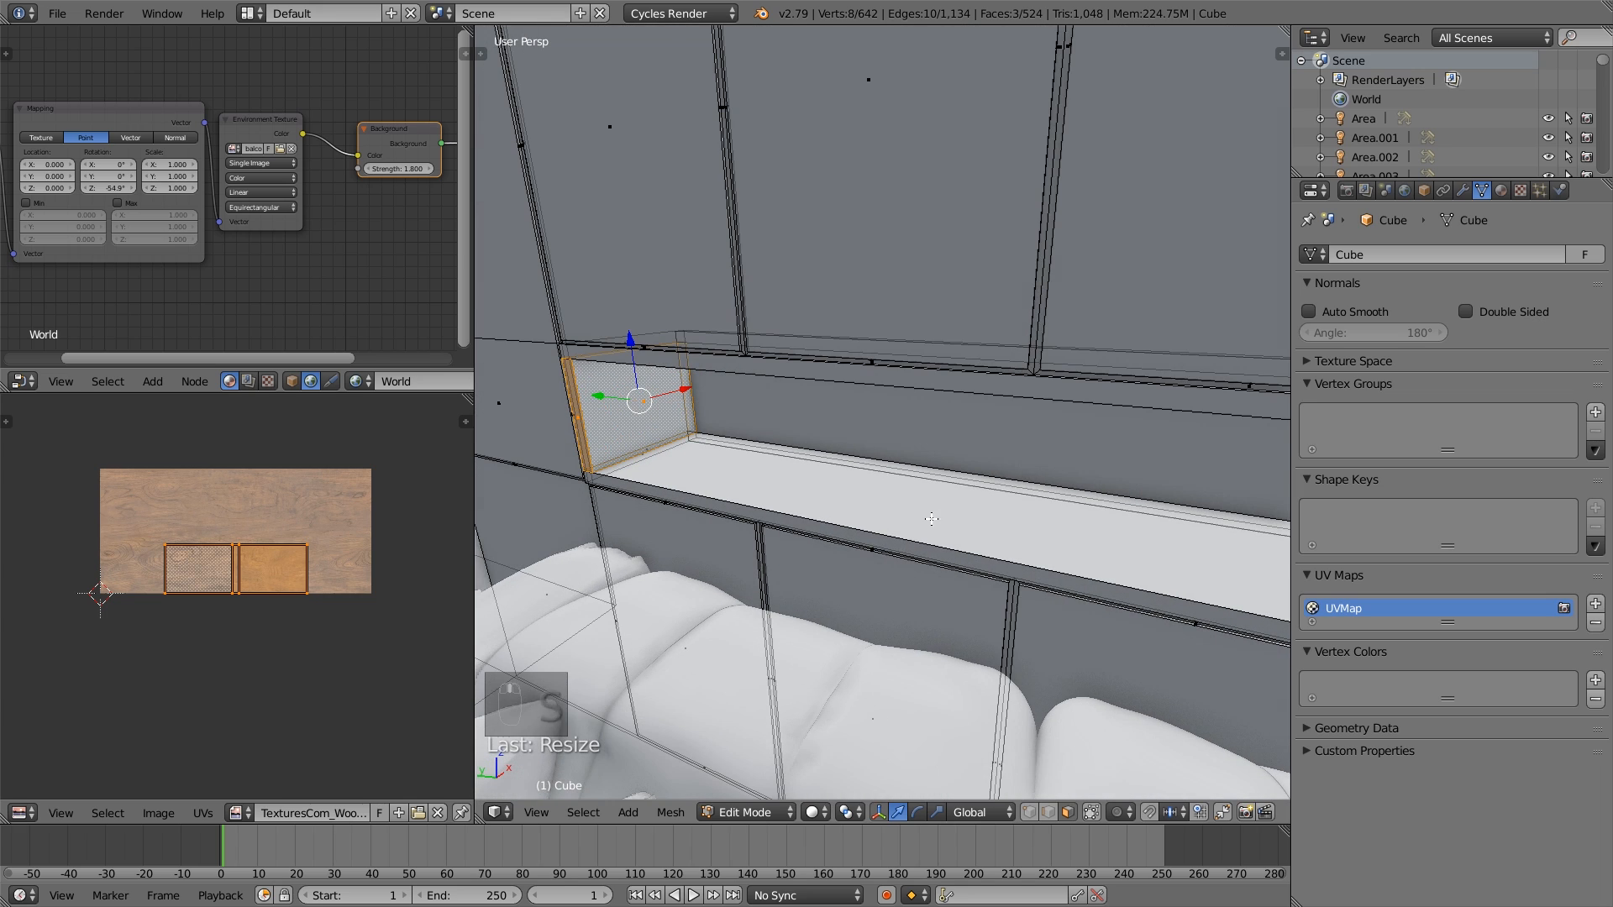
middle_click_drag(1162, 403, 1059, 177)
right_click(1120, 407)
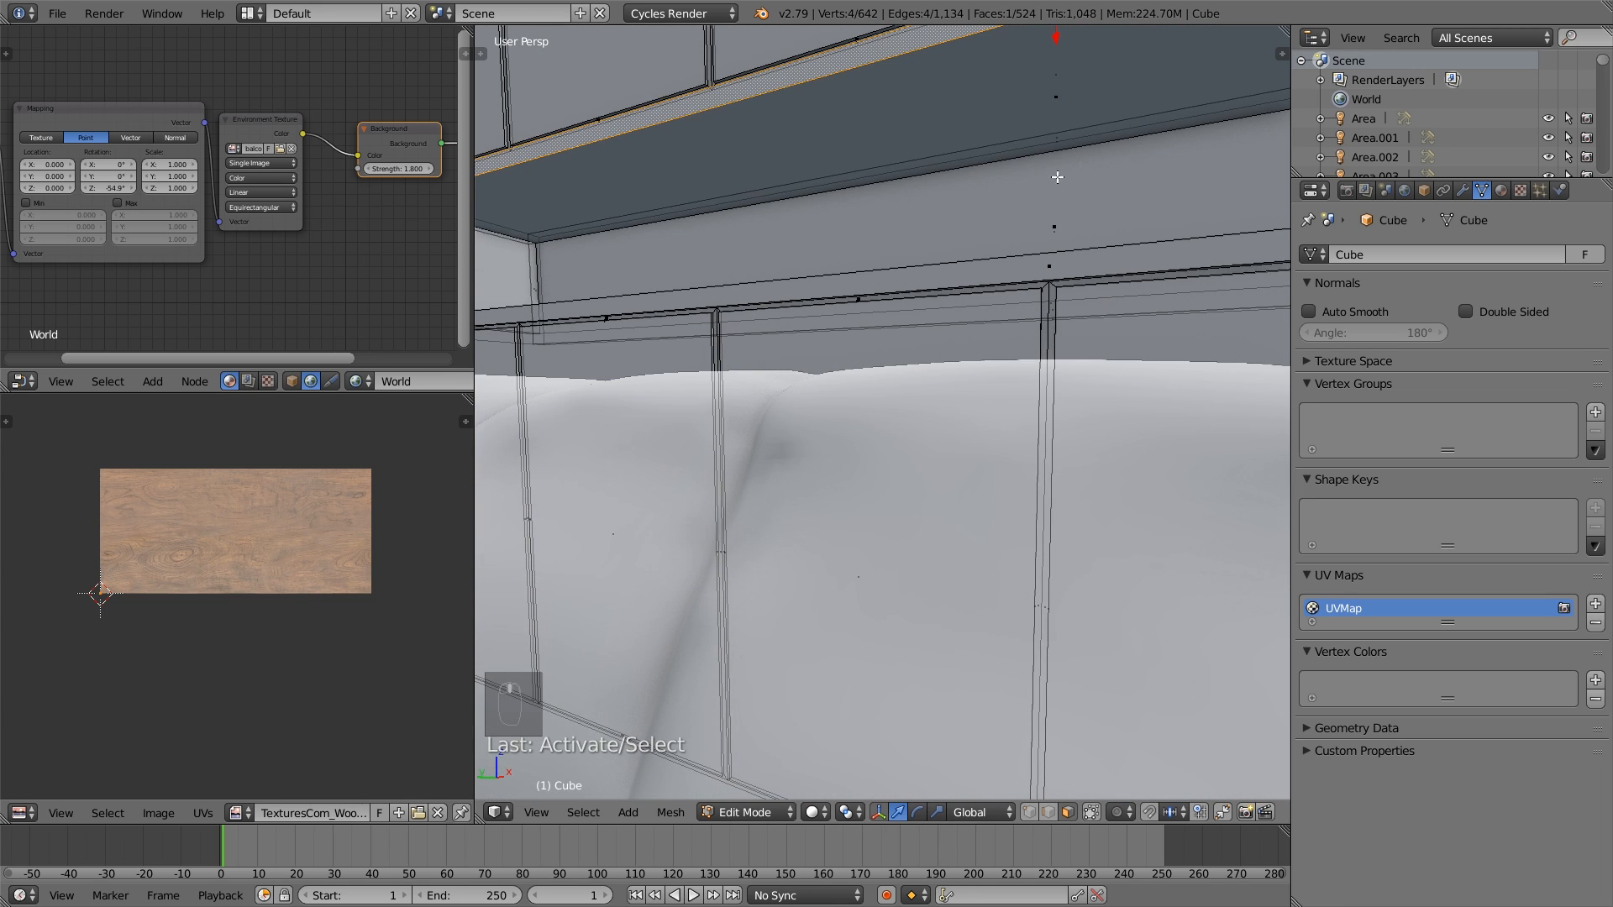
right_click(1056, 103, "shift")
right_click(1054, 134, "shift")
scroll(1051, 215, "down", 4)
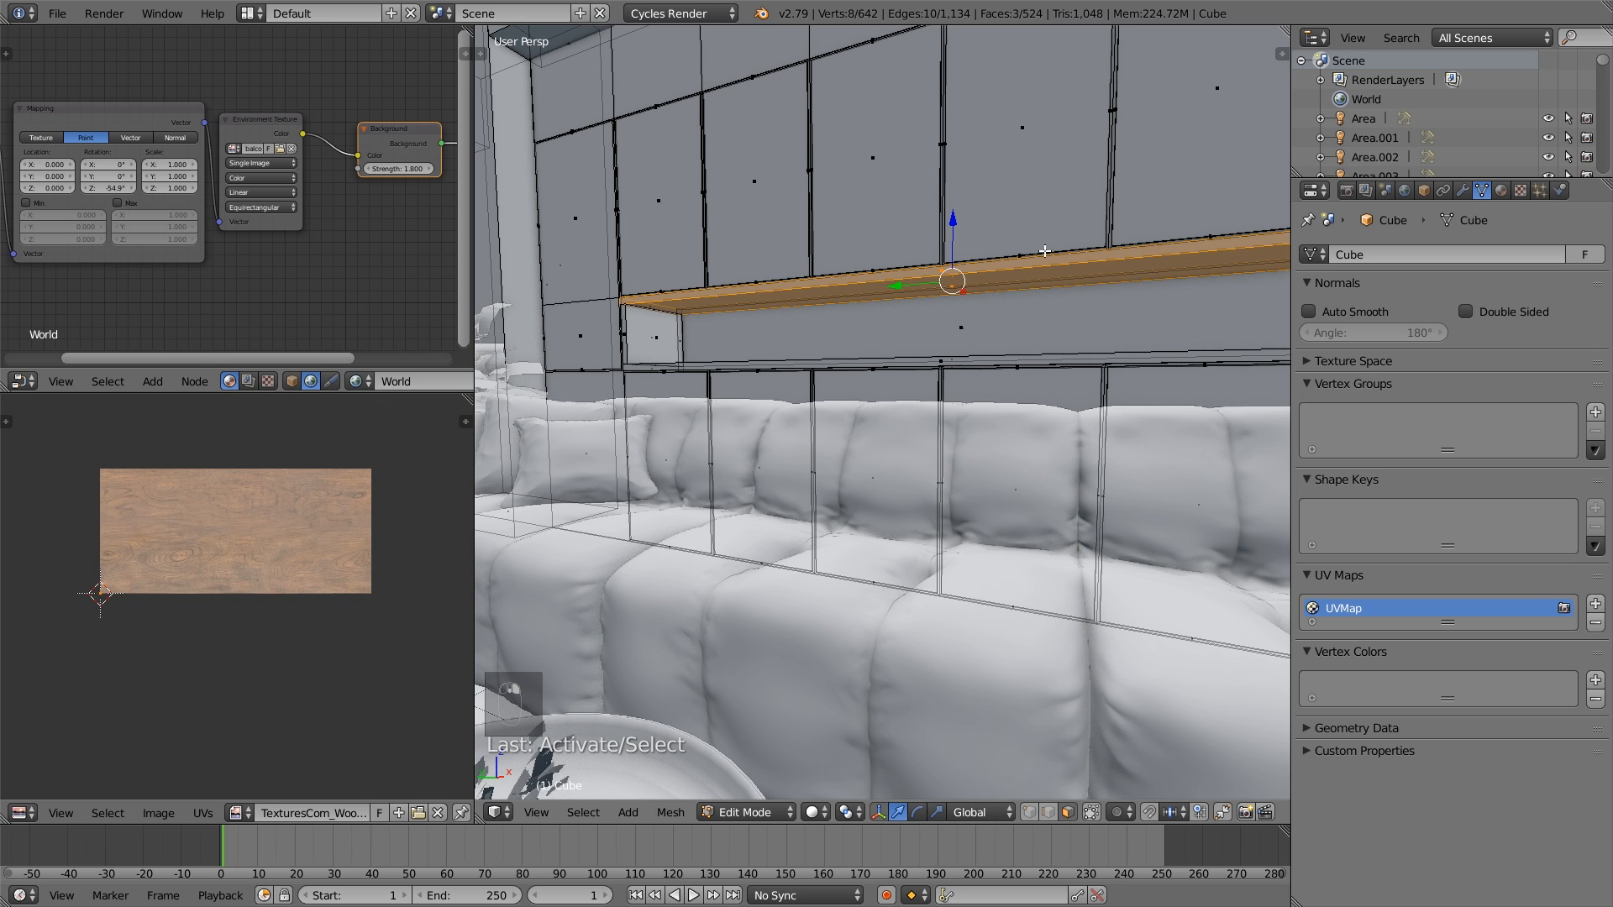
key("u")
left_click(1045, 250)
- Enlarge the niche ceiling's UV islands beyond the wood texture and move them up over it
key("s")
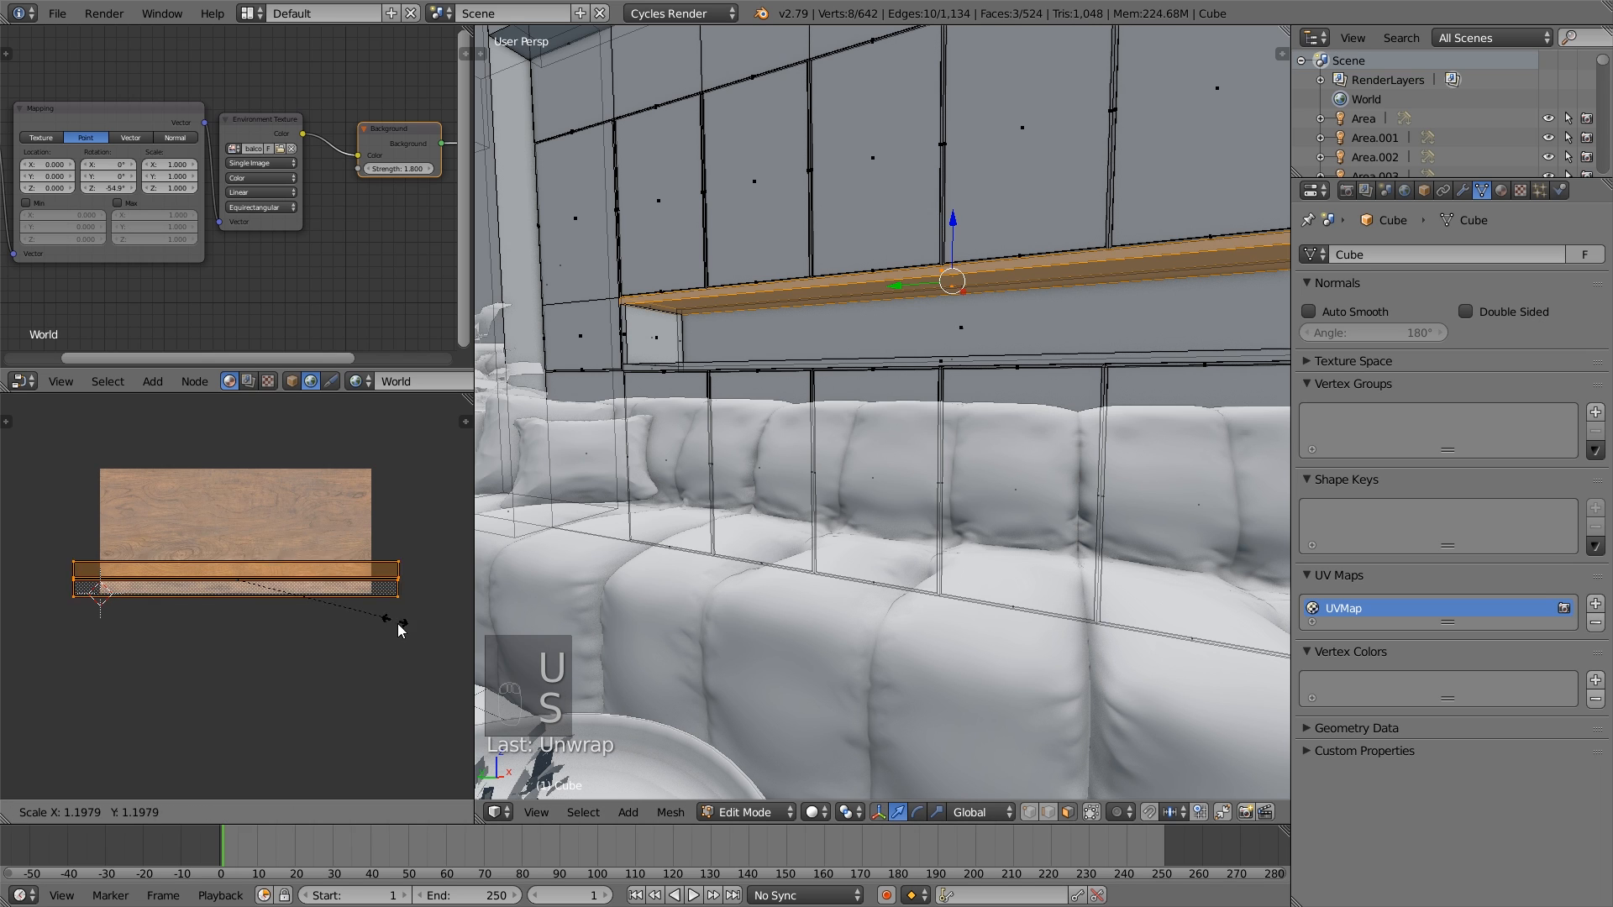
left_click(126, 749)
key("g")
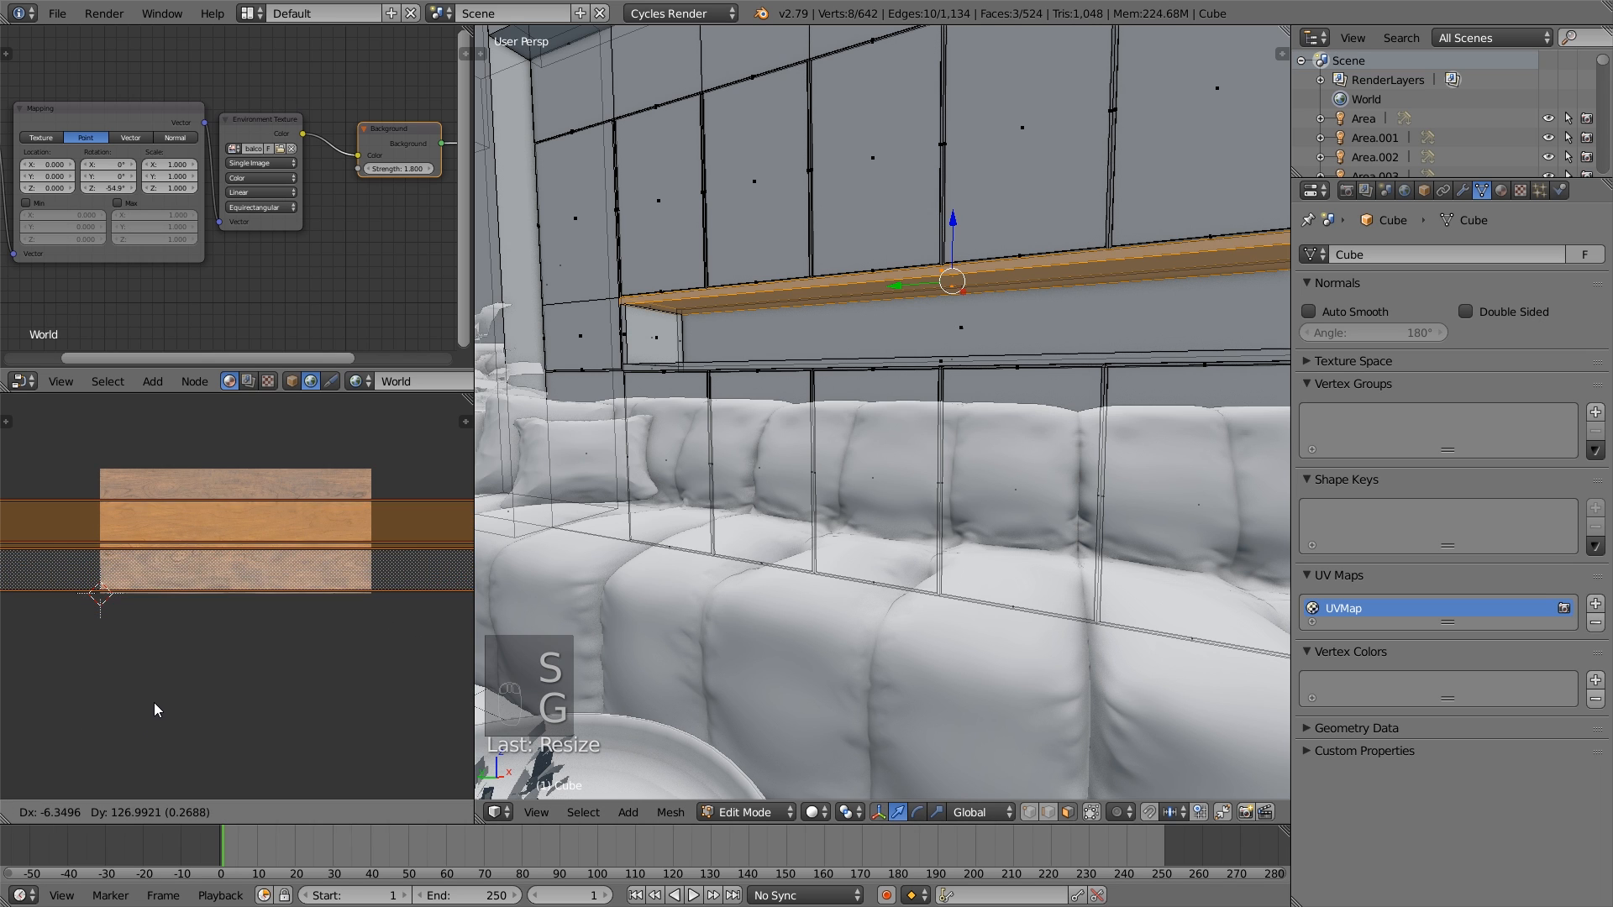
left_click(155, 710)
- Select the niche's right end wall with its adjoining edge faces and unwrap them
scroll(970, 485, "down", 5)
mouse_move(971, 485)
middle_mouse_down()
mouse_move(957, 479)
mouse_move(977, 510)
middle_mouse_up()
scroll(971, 485, "up", 7)
scroll(970, 485, "down", 5)
scroll(1001, 507, "up", 6)
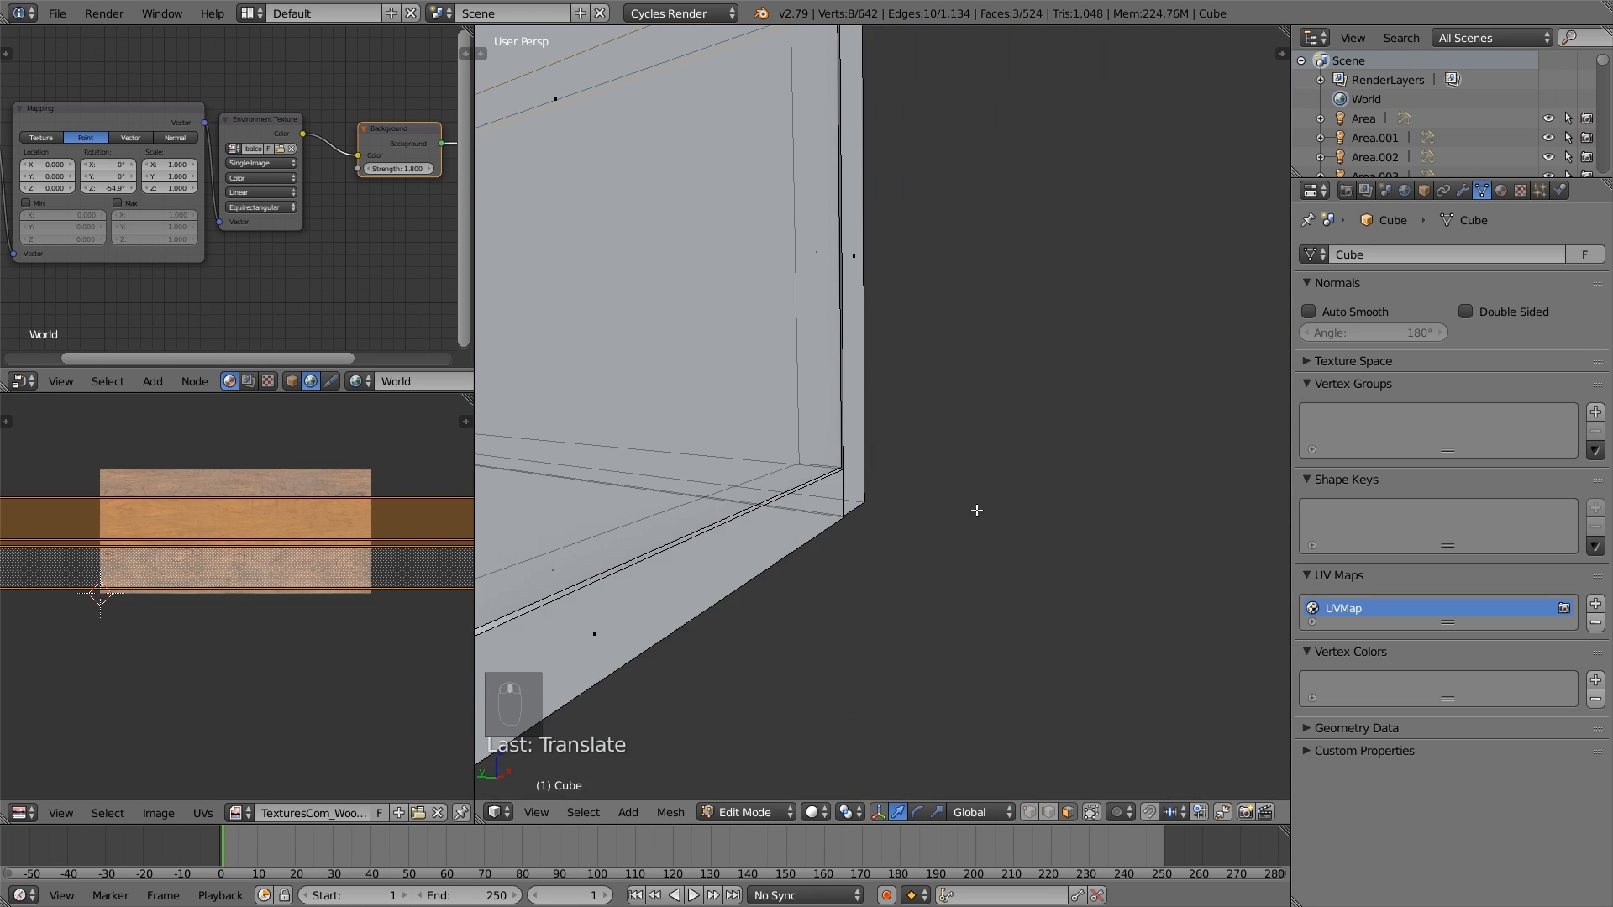
scroll(903, 511, "down", 4)
right_click(850, 385)
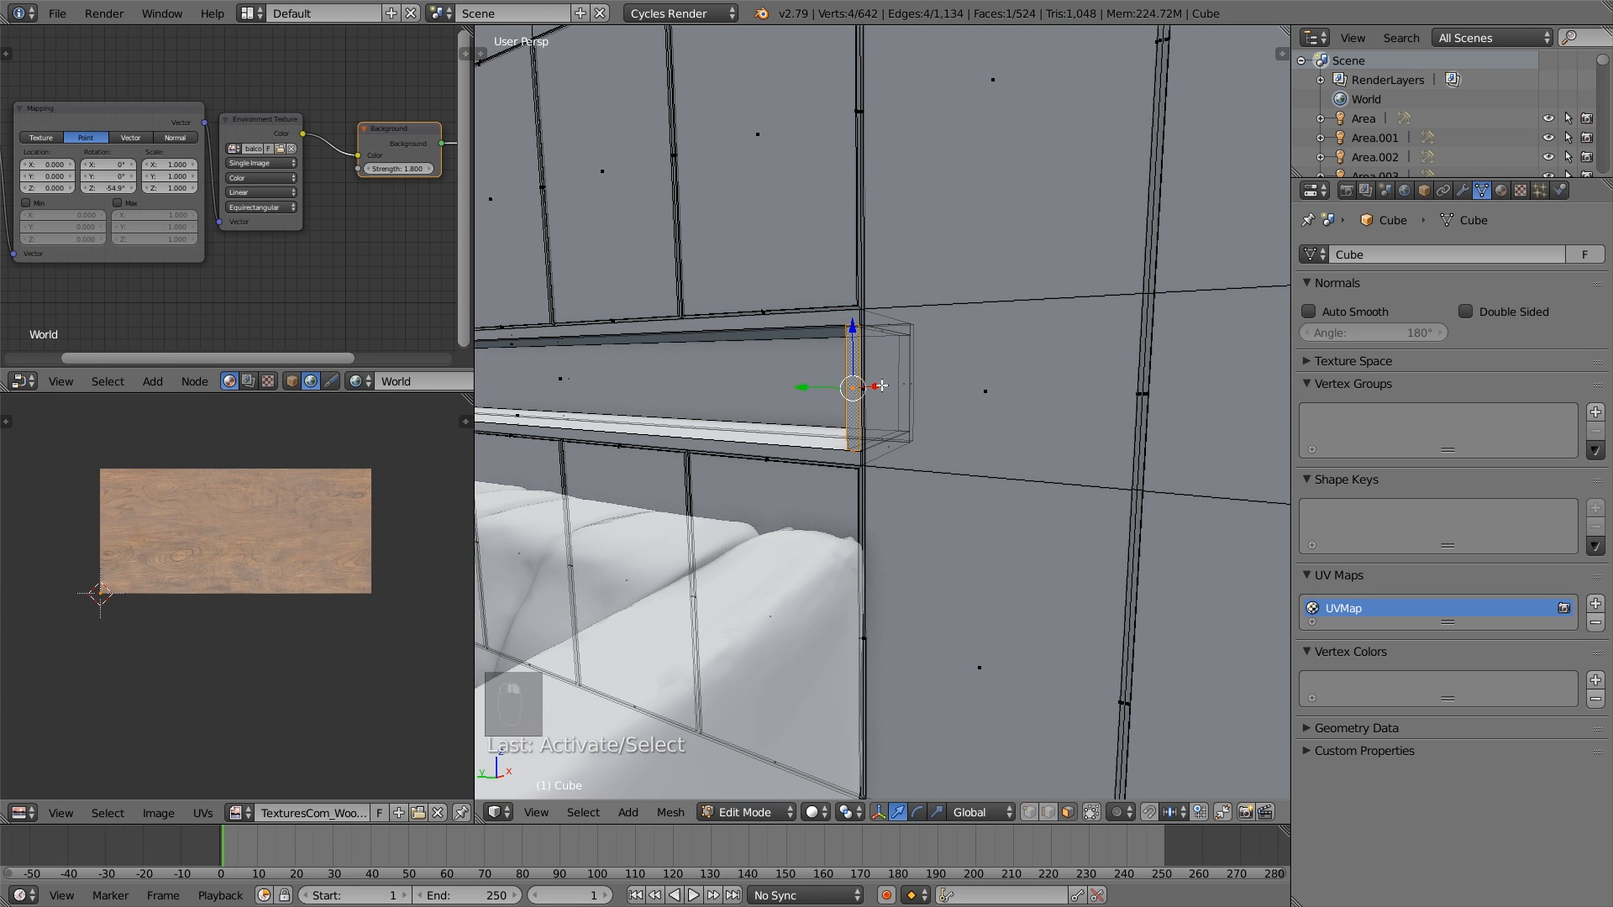
right_click(882, 386, "shift")
right_click(908, 388, "shift")
middle_click_drag(898, 404, 914, 413)
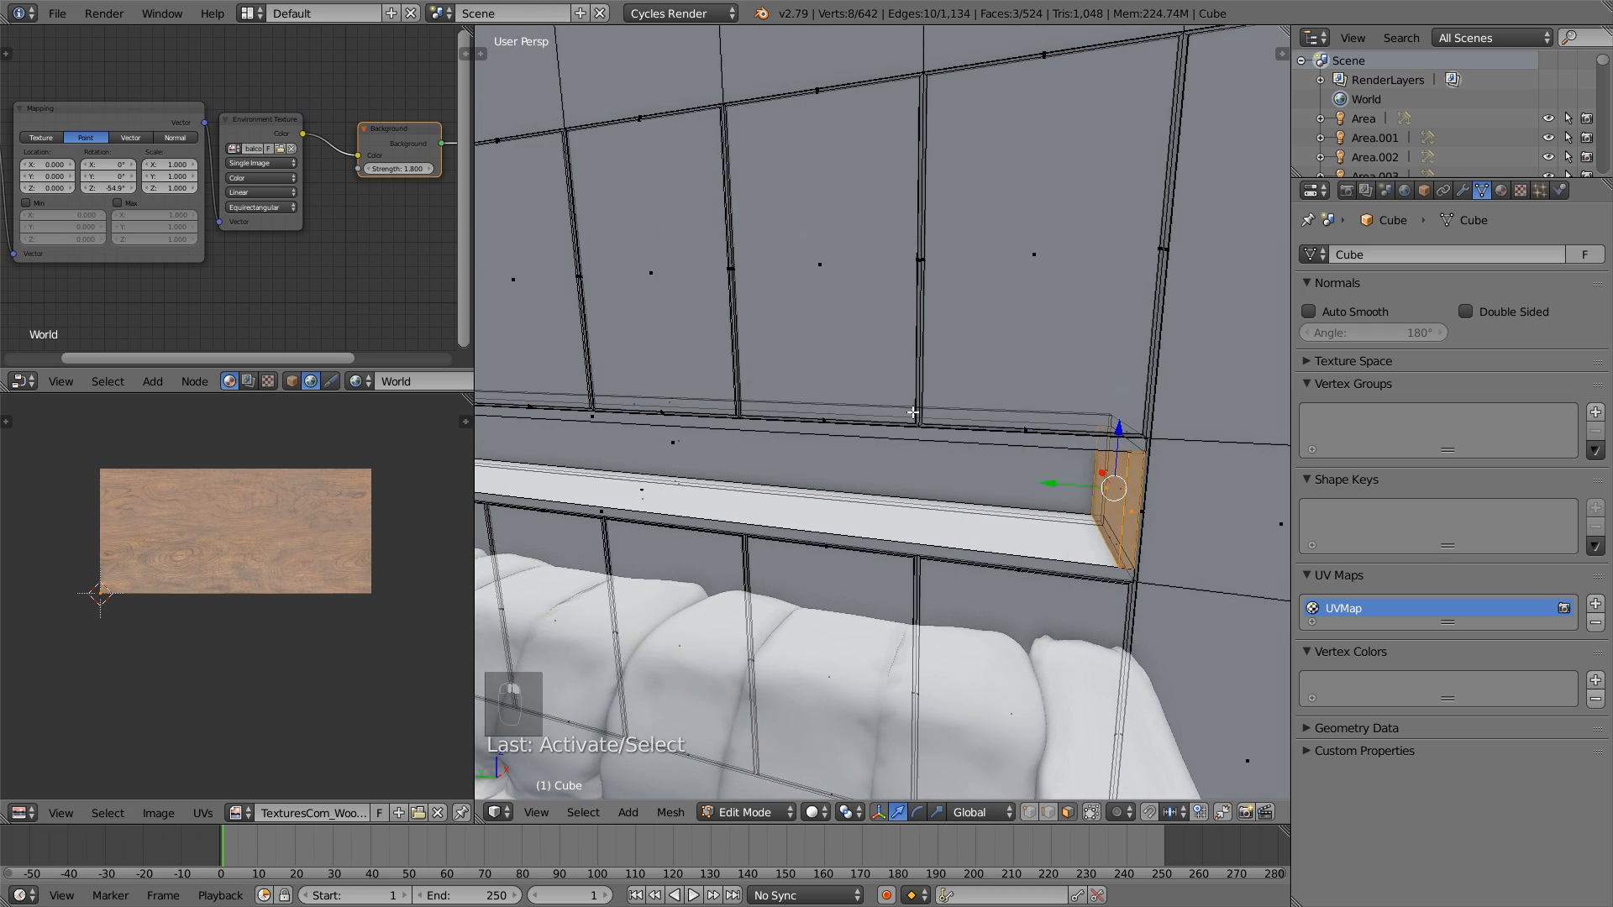
key("u")
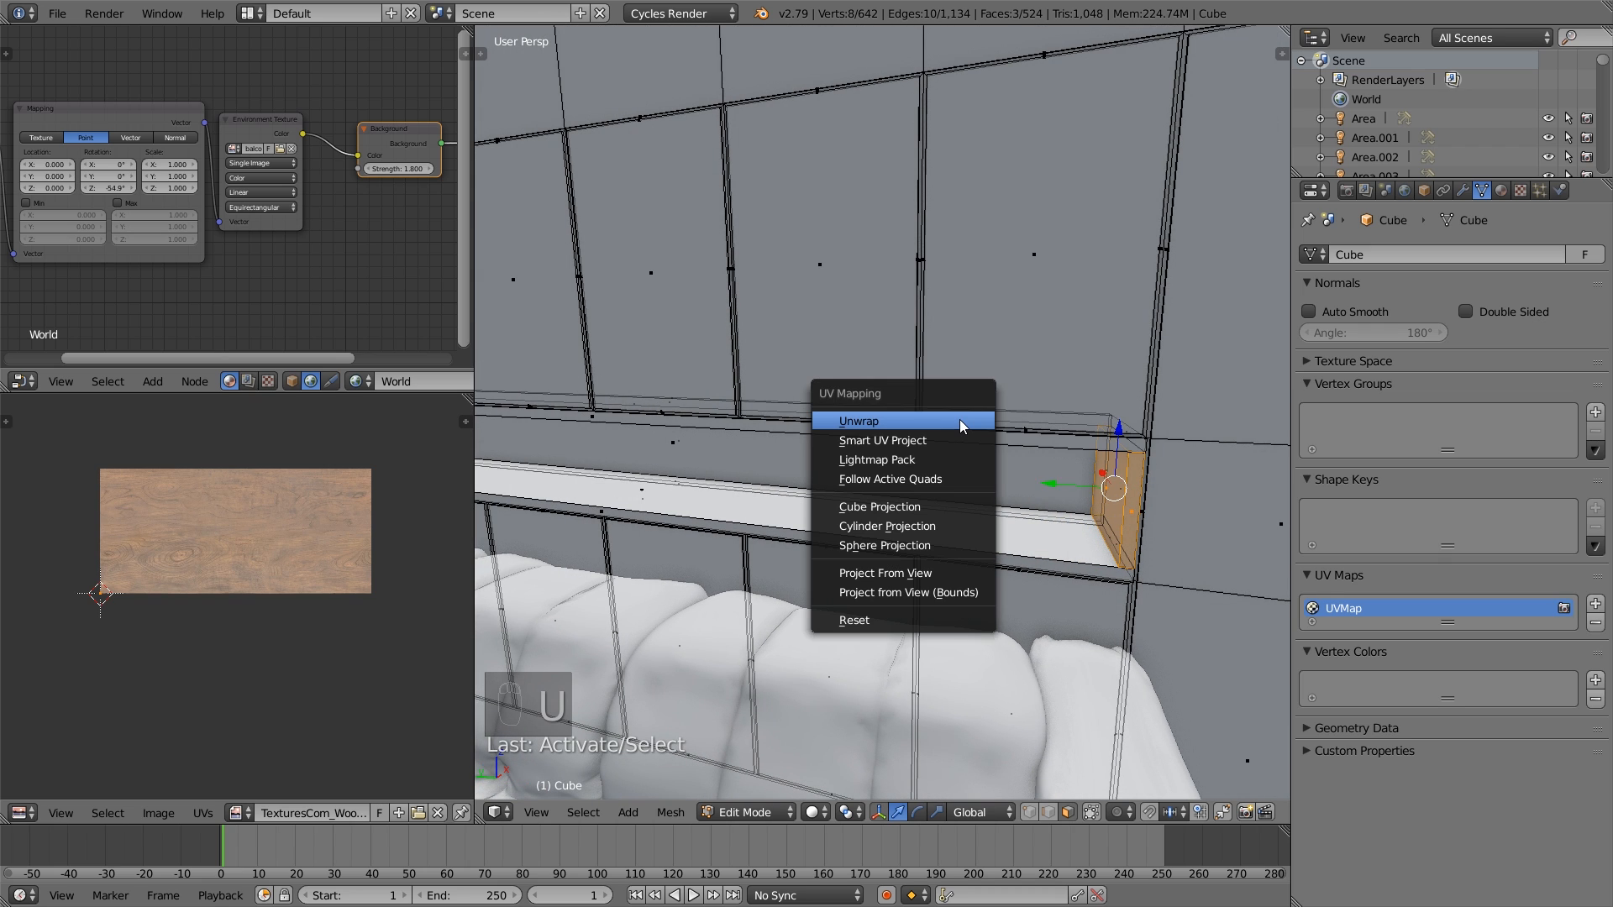
left_click(963, 426)
- Scale down the right end wall's UV islands and rotate them 90 degrees
key("s")
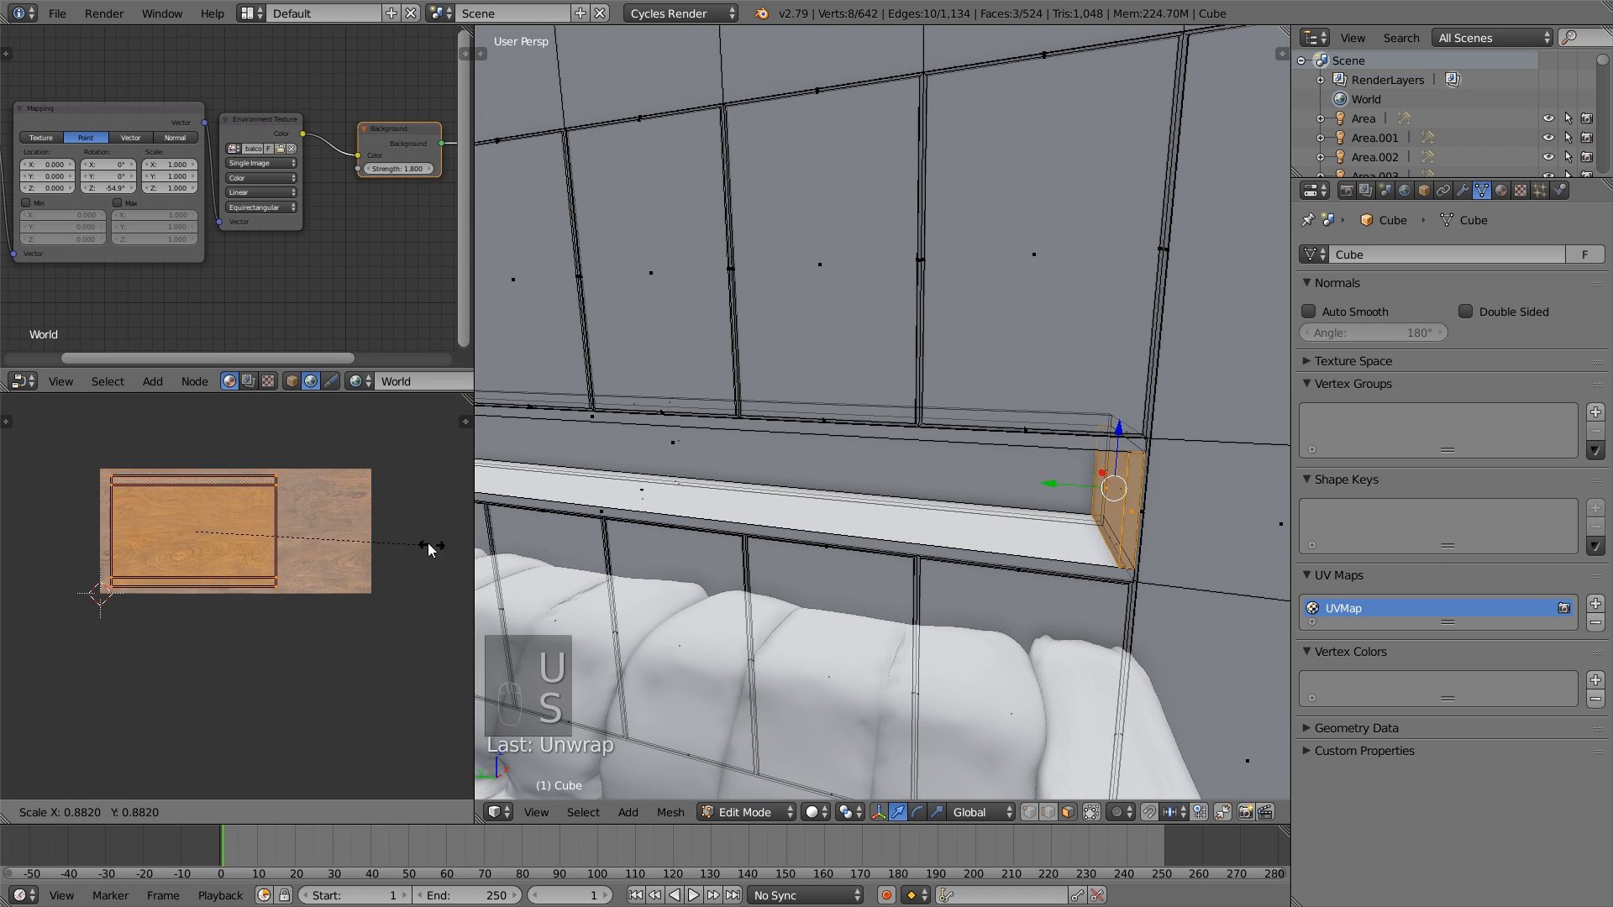
left_click(353, 526)
type("r90")
left_click(353, 526)
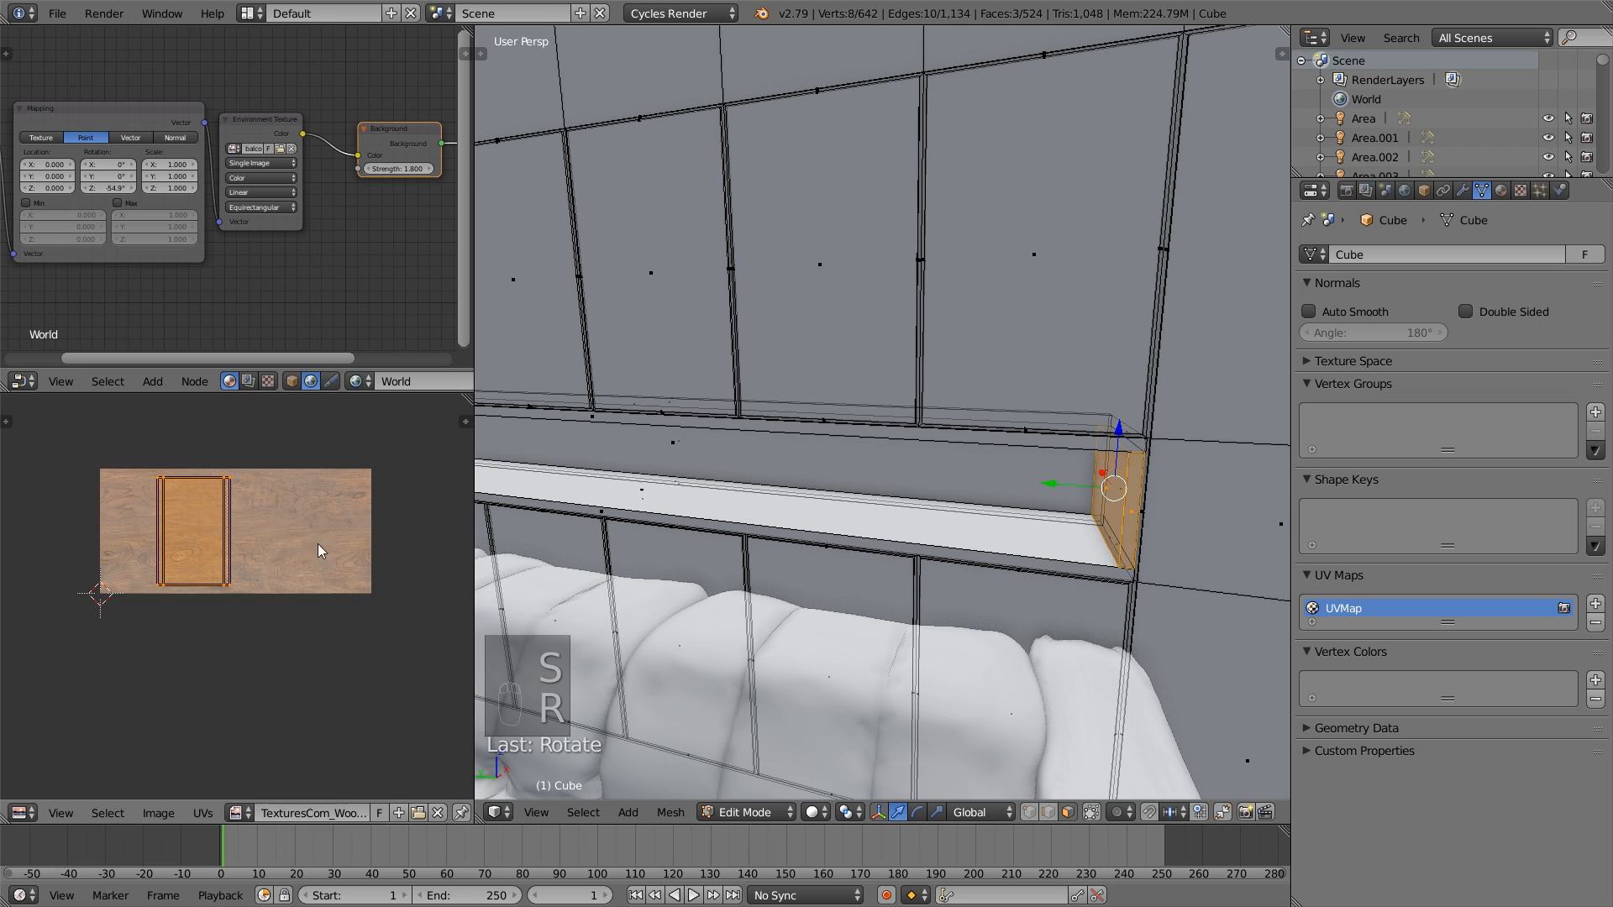
- Widen the right end wall's UV islands along X, adjust their overall size and leave mesh editing
key("s")
key("x")
left_click(367, 548)
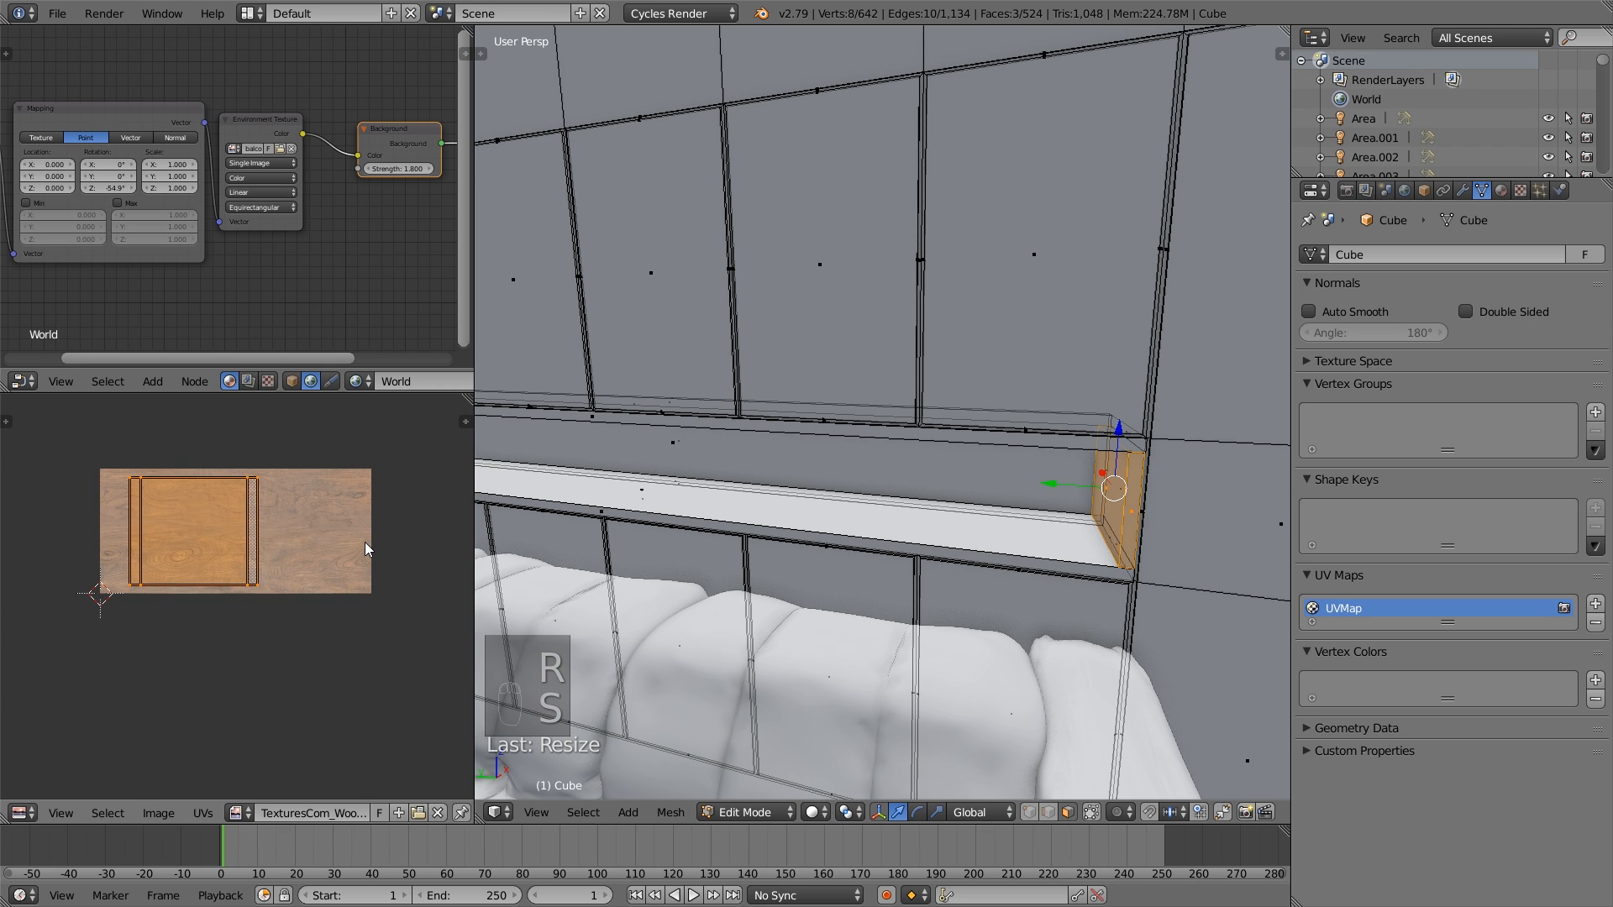
key("s")
left_click(290, 551)
key("a")
key("Tab")
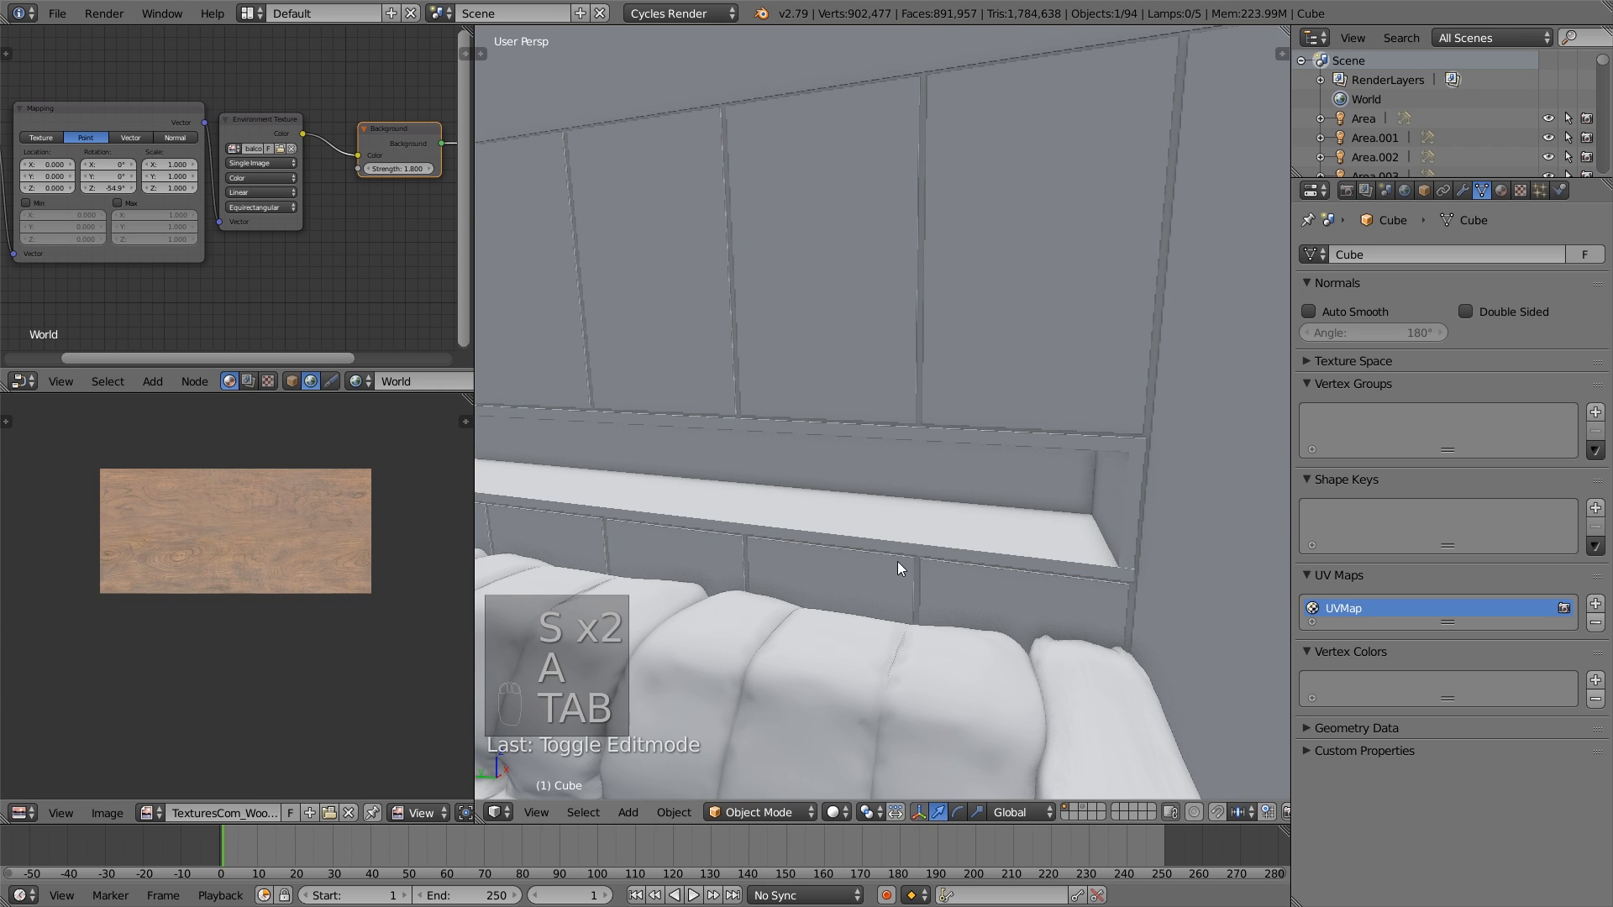
scroll(943, 521, "down", 3)
scroll(960, 325, "down", 2)
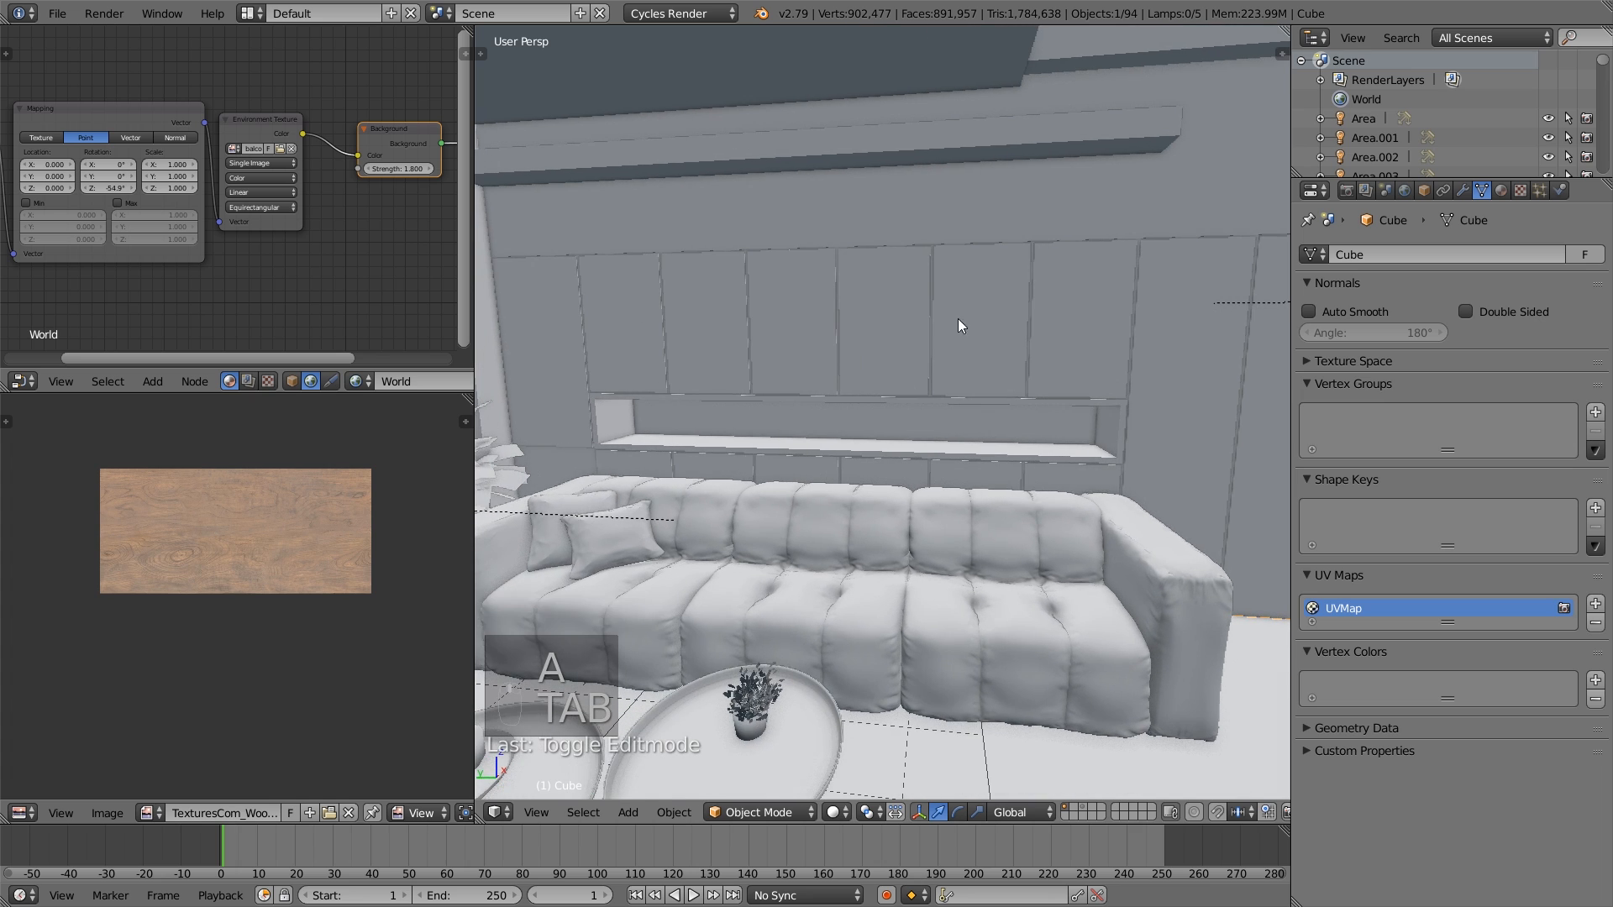
scroll(985, 300, "down", 4)
middle_click_drag(986, 300, 949, 314)
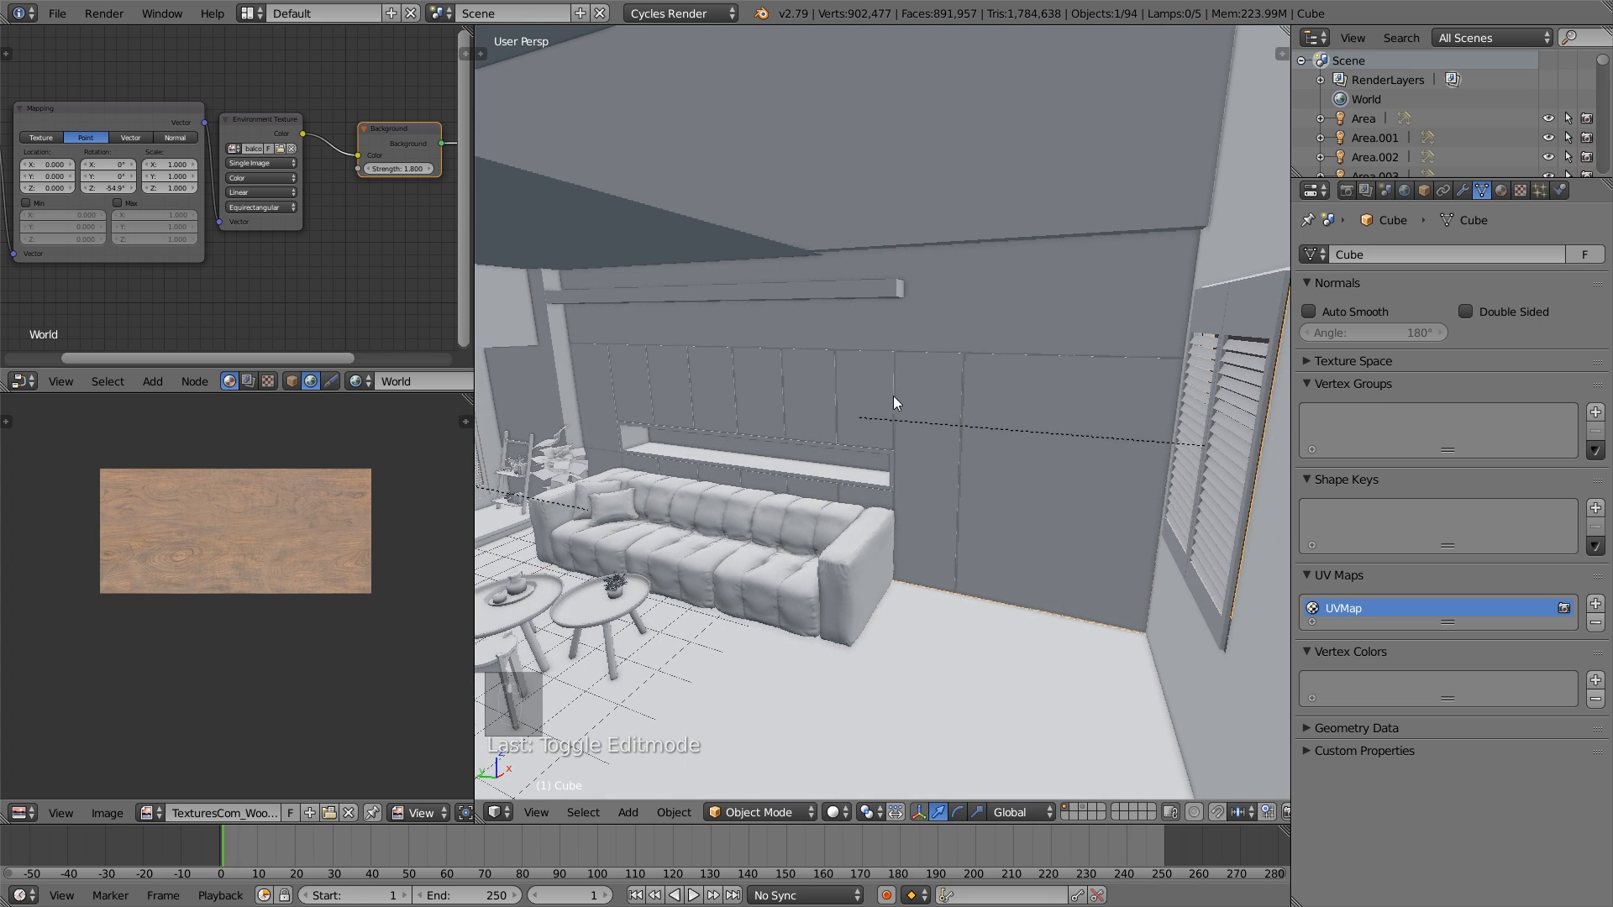
middle_click_drag(894, 395, 959, 408)
scroll(963, 412, "up", 4)
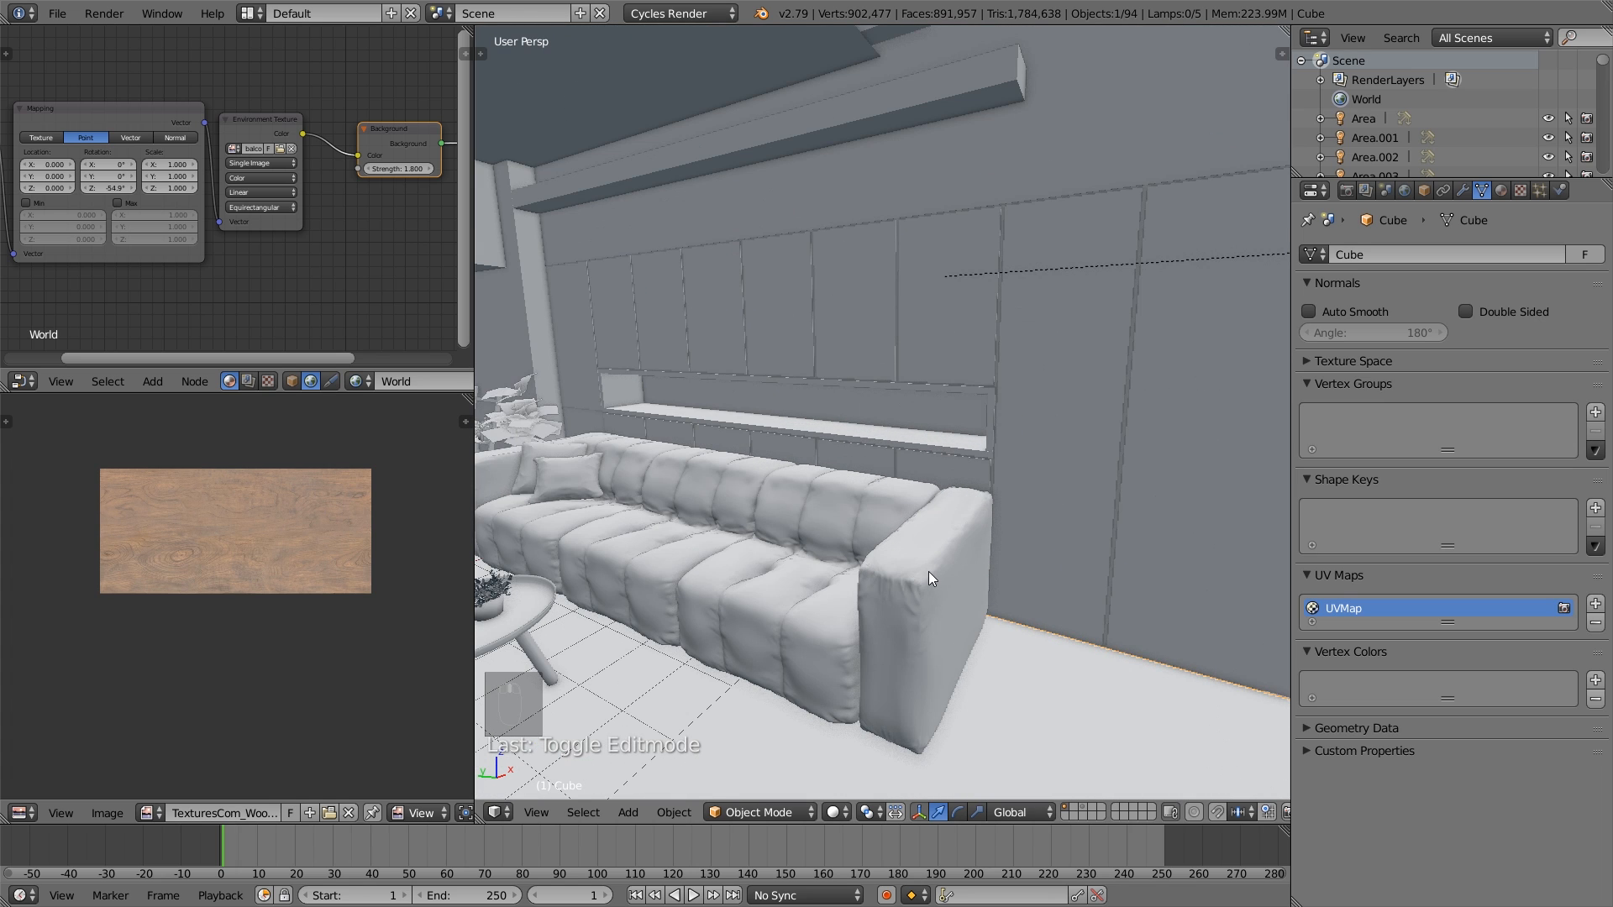
right_click(930, 573)
left_click(57, 13)
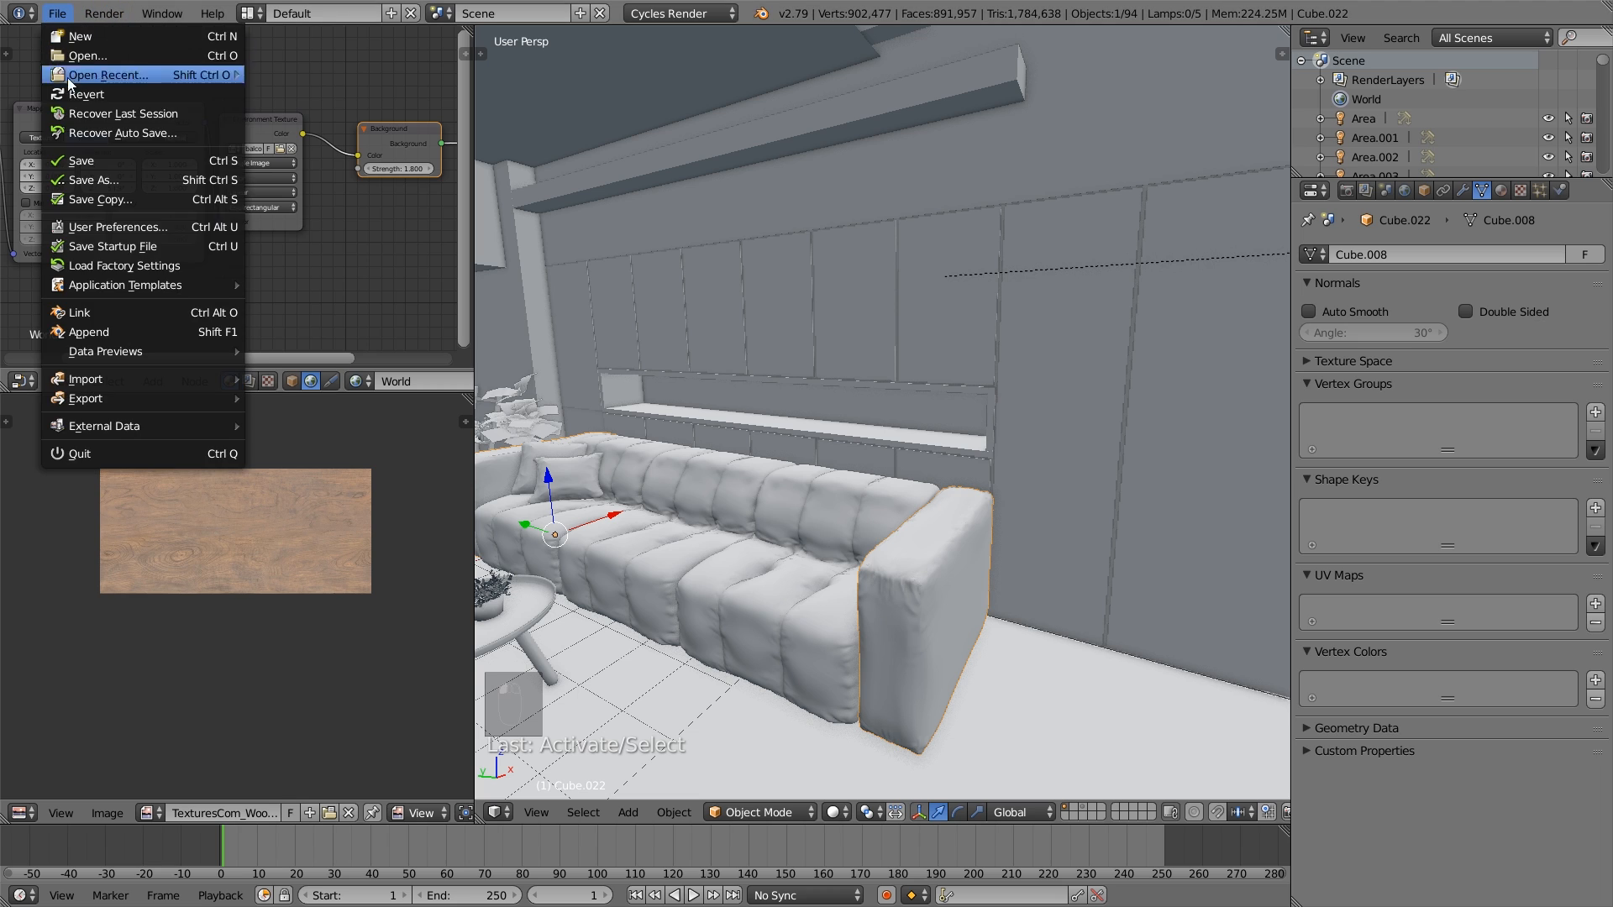
key("KP_Decimal")
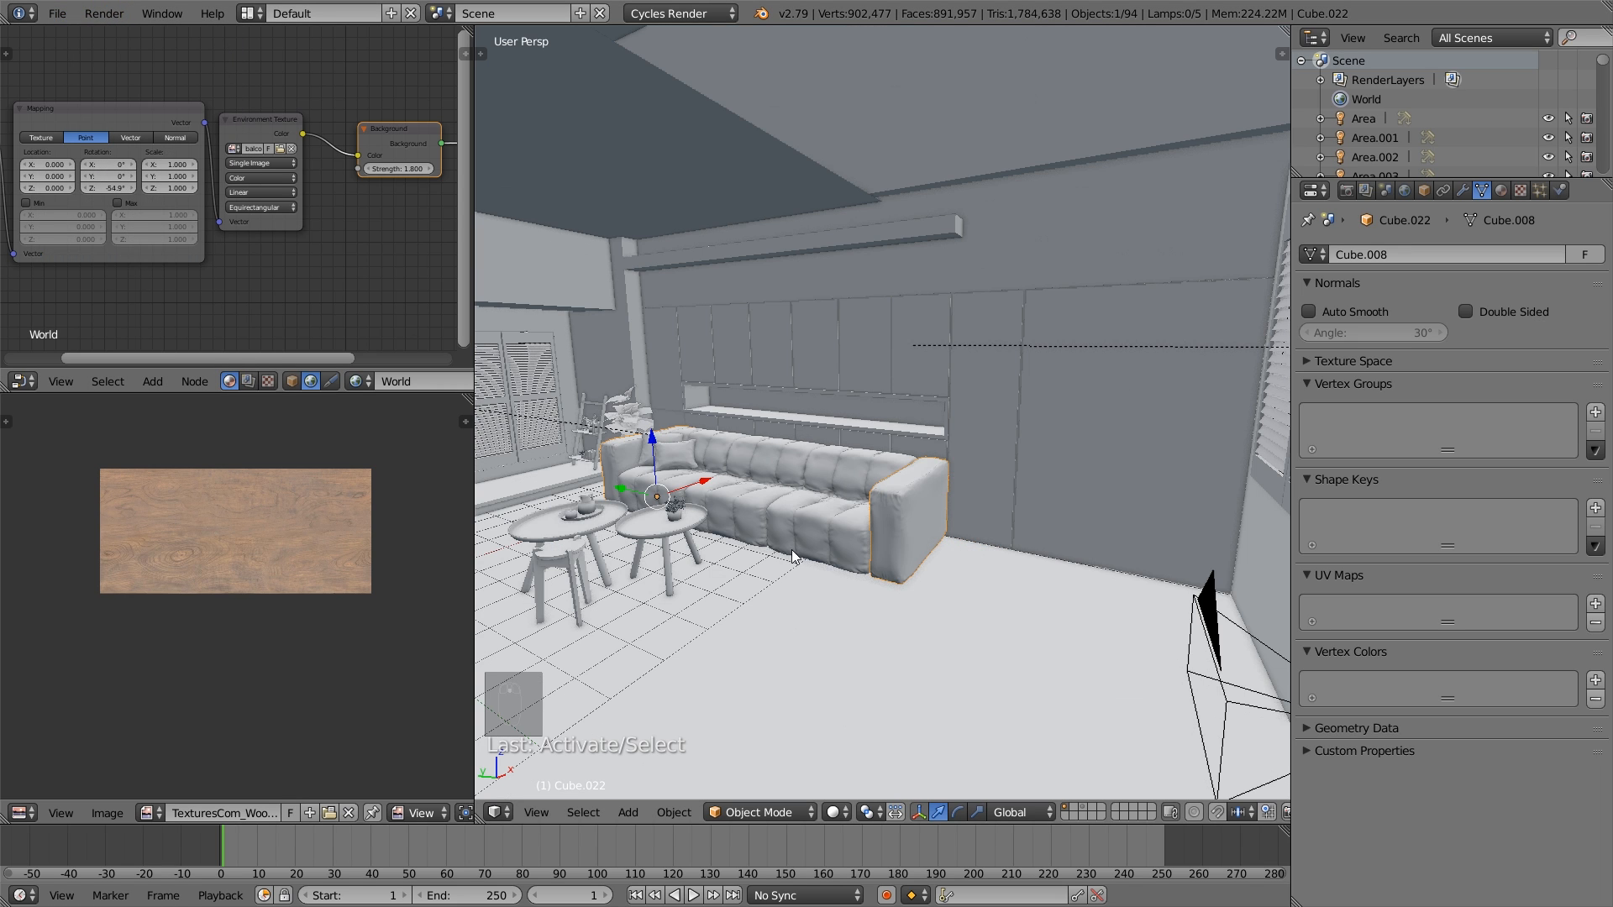
- Select the sofa's seat section beside the cushions and enter mesh editing on it
scroll(788, 558, "up", 5)
middle_click_drag(708, 534, 1023, 594)
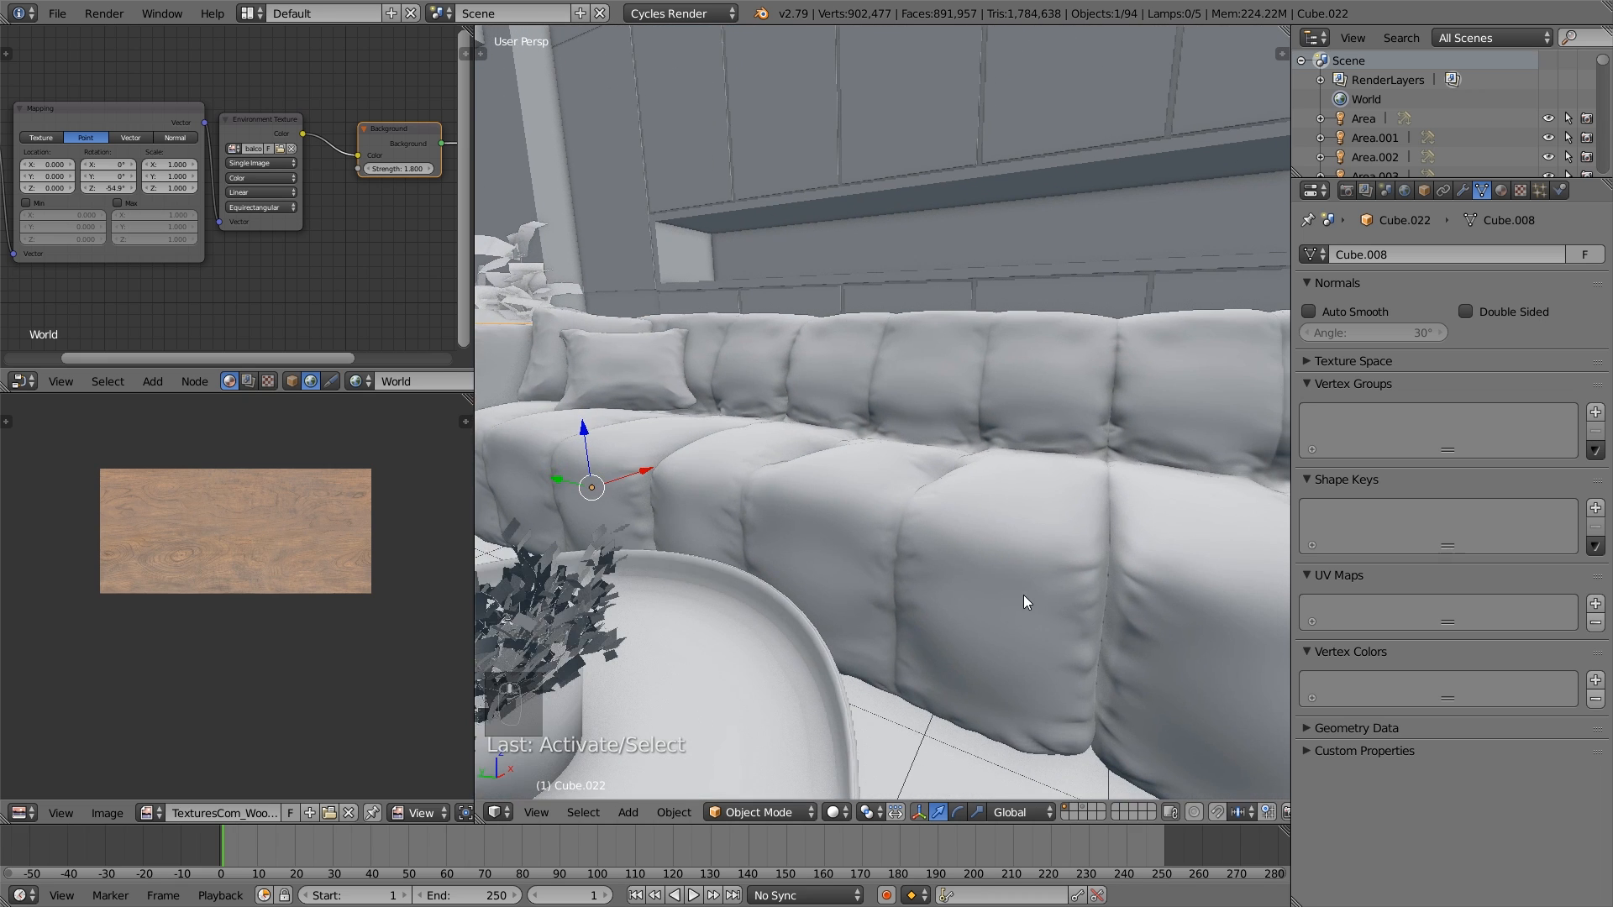
right_click(1139, 607)
key("Tab")
scroll(1139, 606, "down", 6)
scroll(824, 520, "up", 6)
middle_click_drag(824, 519, 853, 563, "shift")
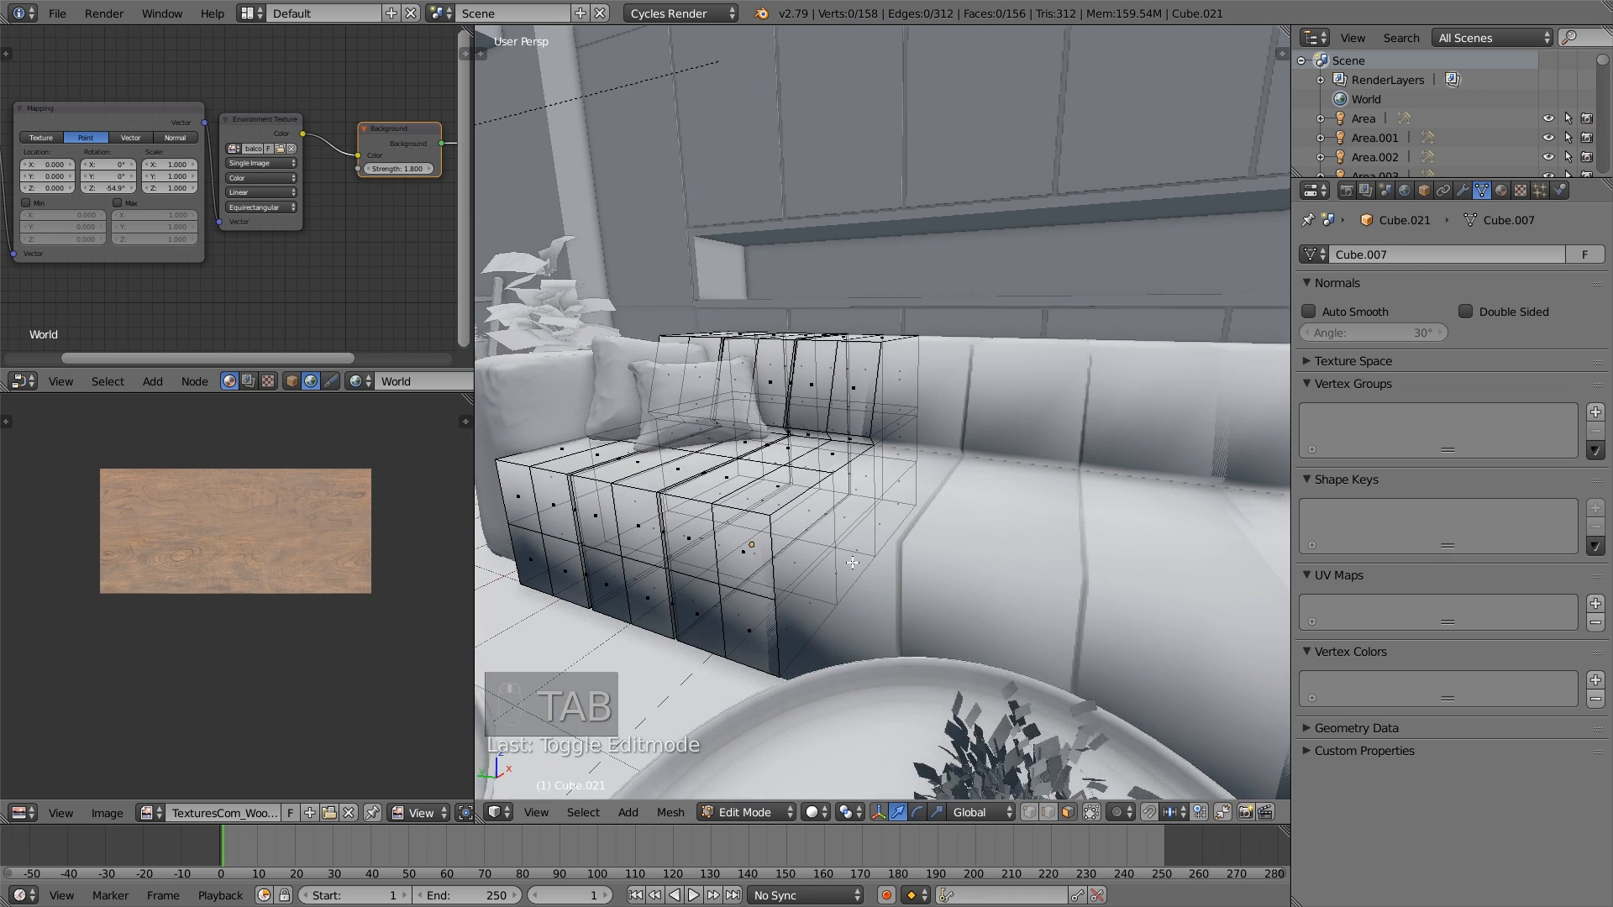
middle_click_drag(958, 612, 885, 582)
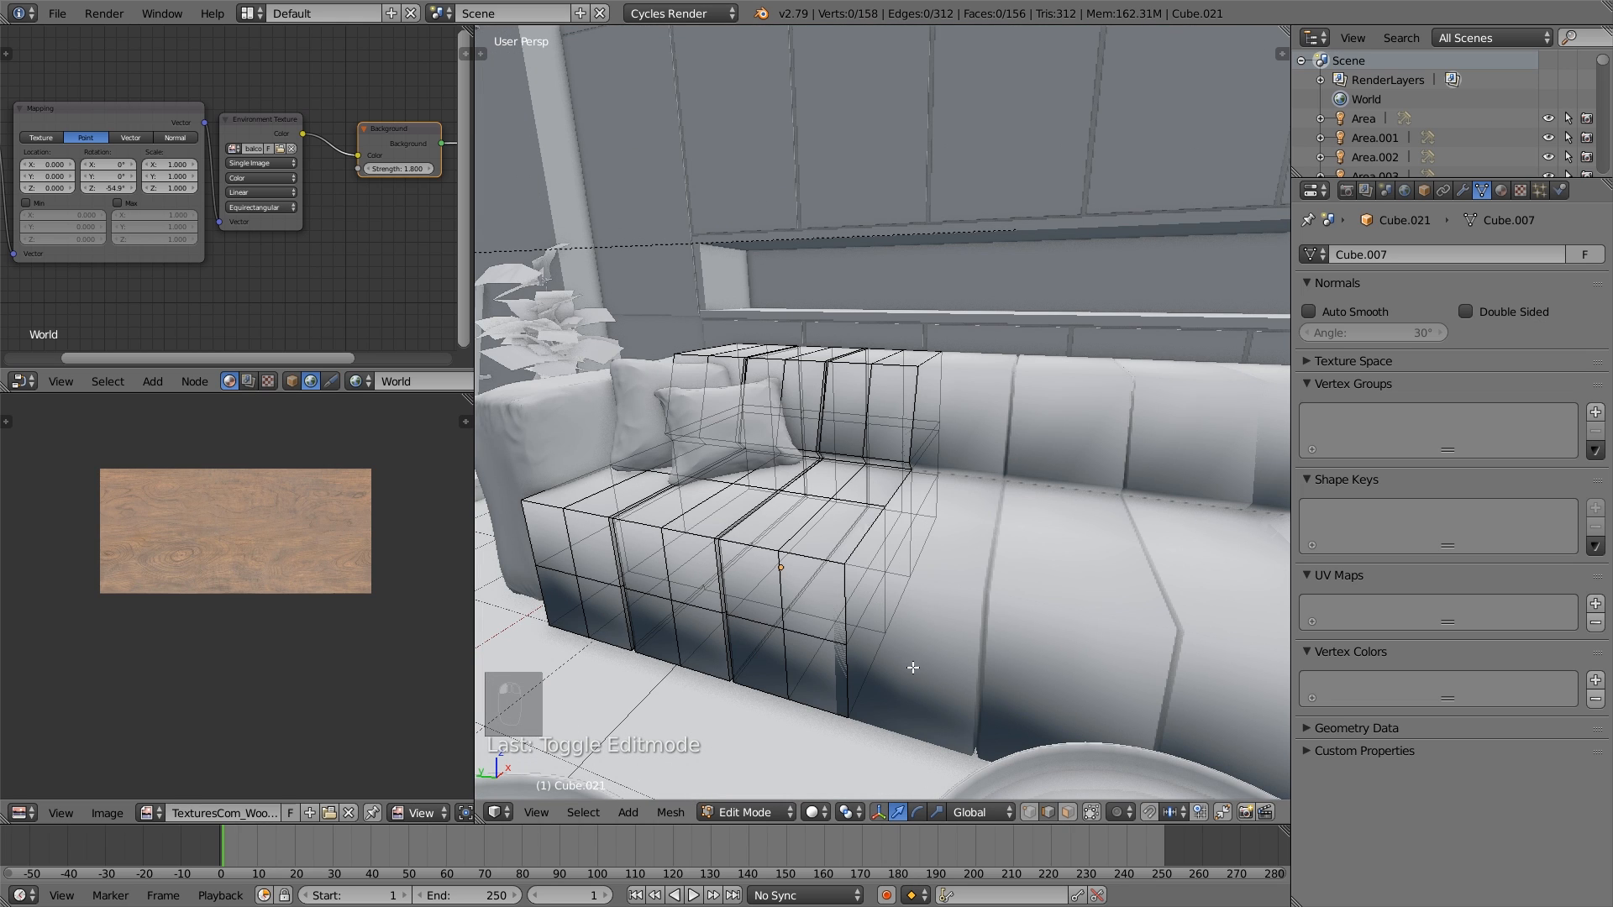
- Select the edges outlining the seat section's inner side, along its front, seat, backrest, top and rear
right_click(832, 598, "alt")
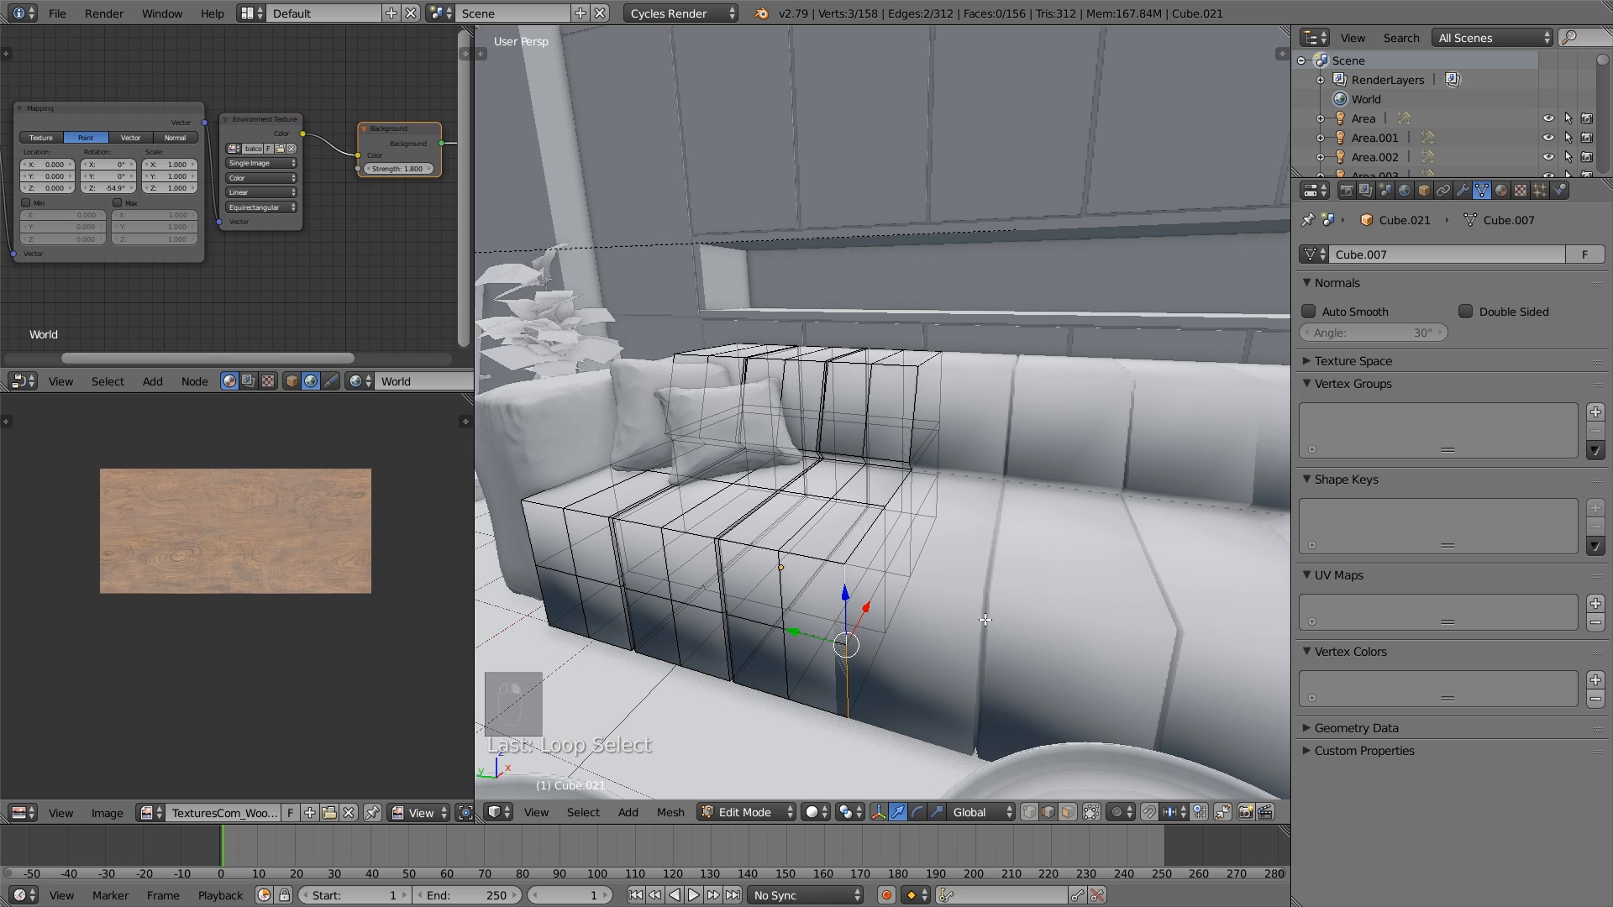
middle_click_drag(985, 620, 898, 583)
right_click(817, 653, "alt+shift")
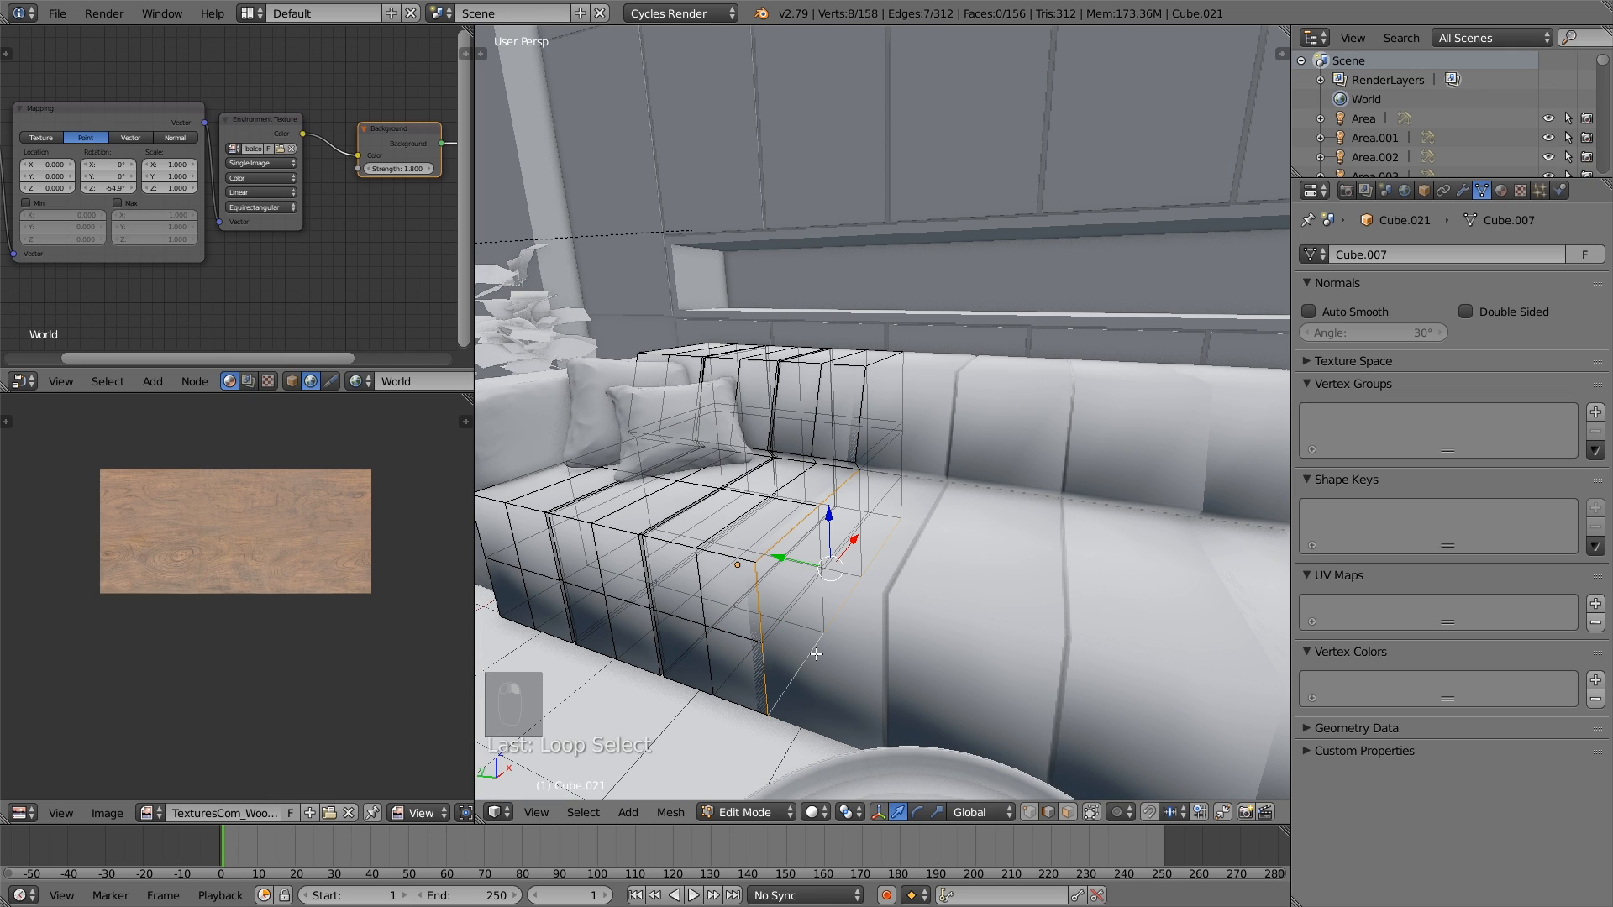
right_click(916, 451, "alt+shift")
scroll(918, 387, "up", 4)
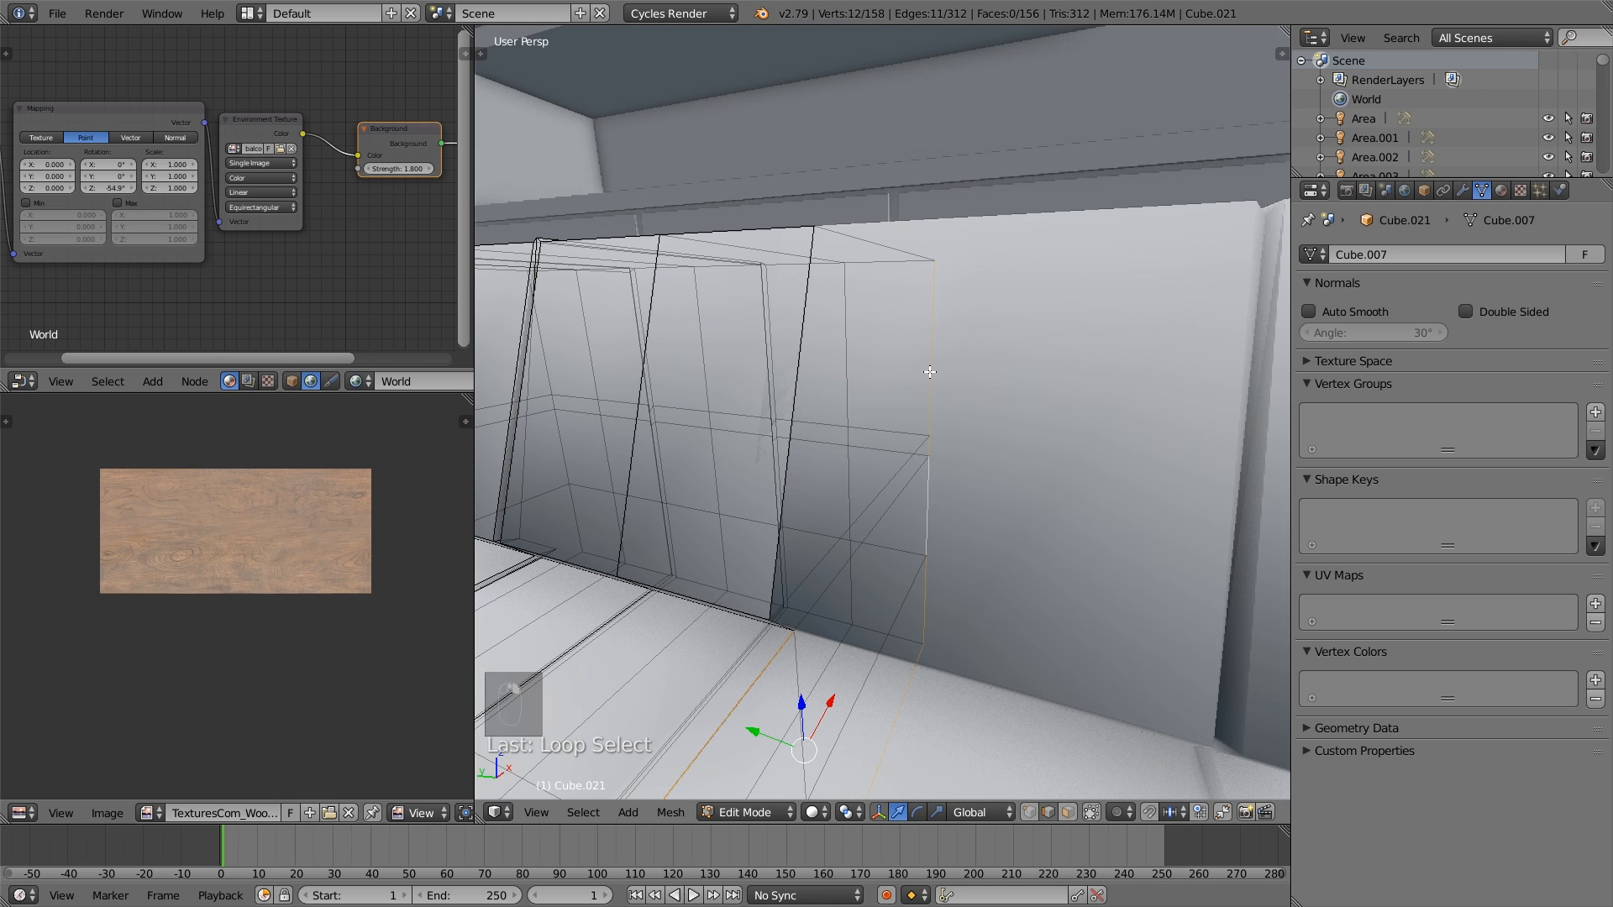
right_click(888, 244, "shift")
right_click(799, 354, "shift")
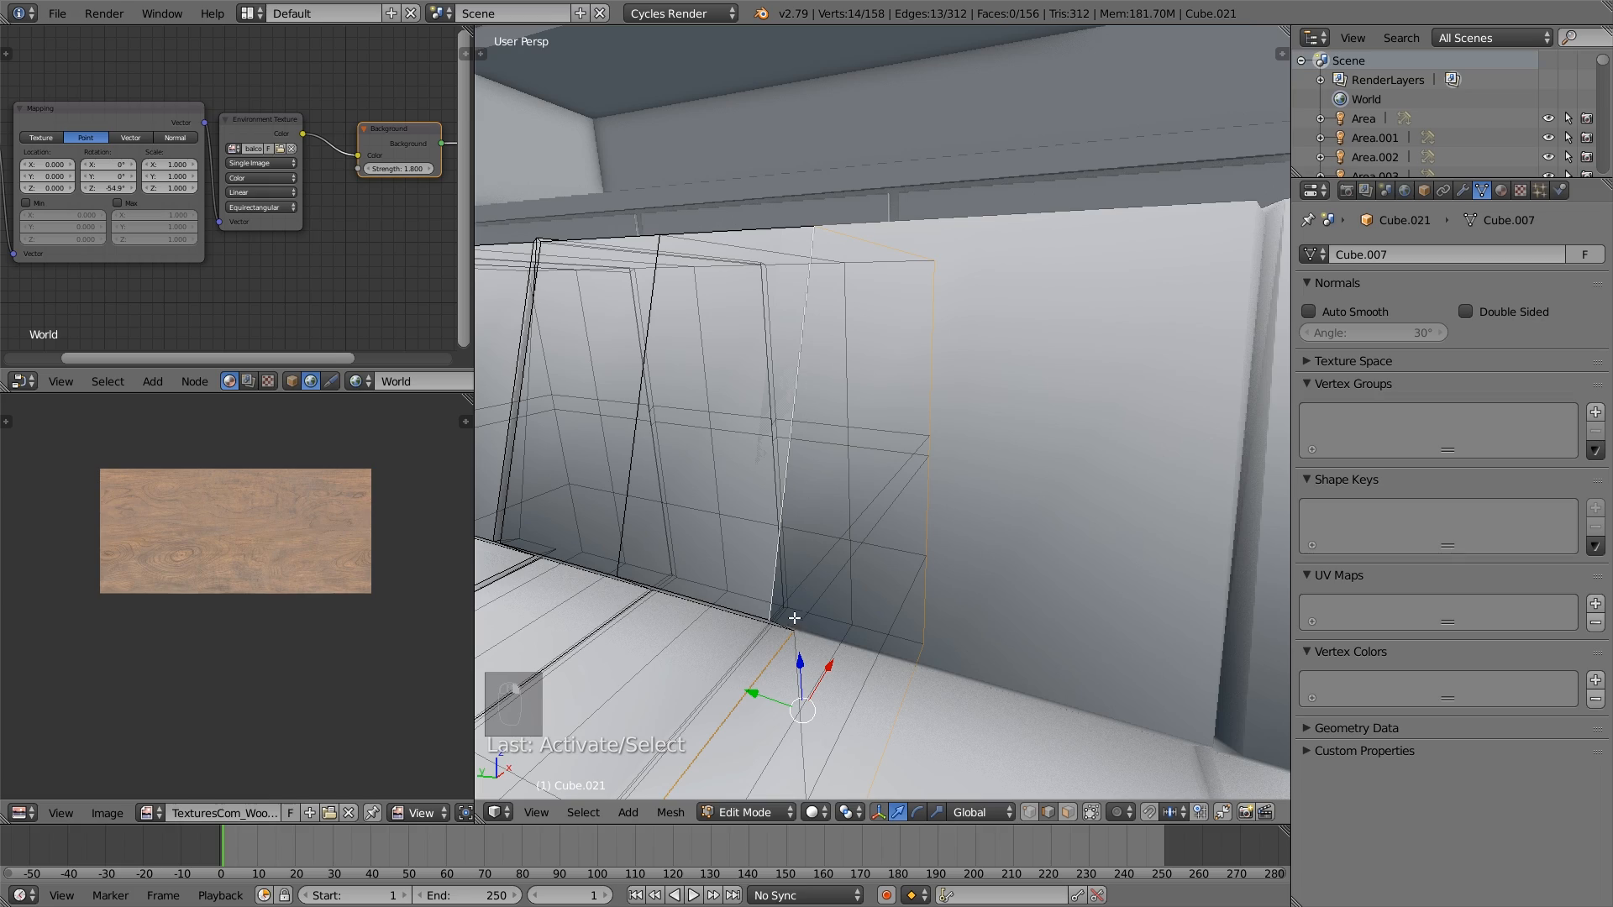
middle_click_drag(794, 616, 808, 602)
right_click(1127, 329, "shift")
scroll(1140, 342, "down", 5)
middle_click_drag(1171, 375, 1025, 444)
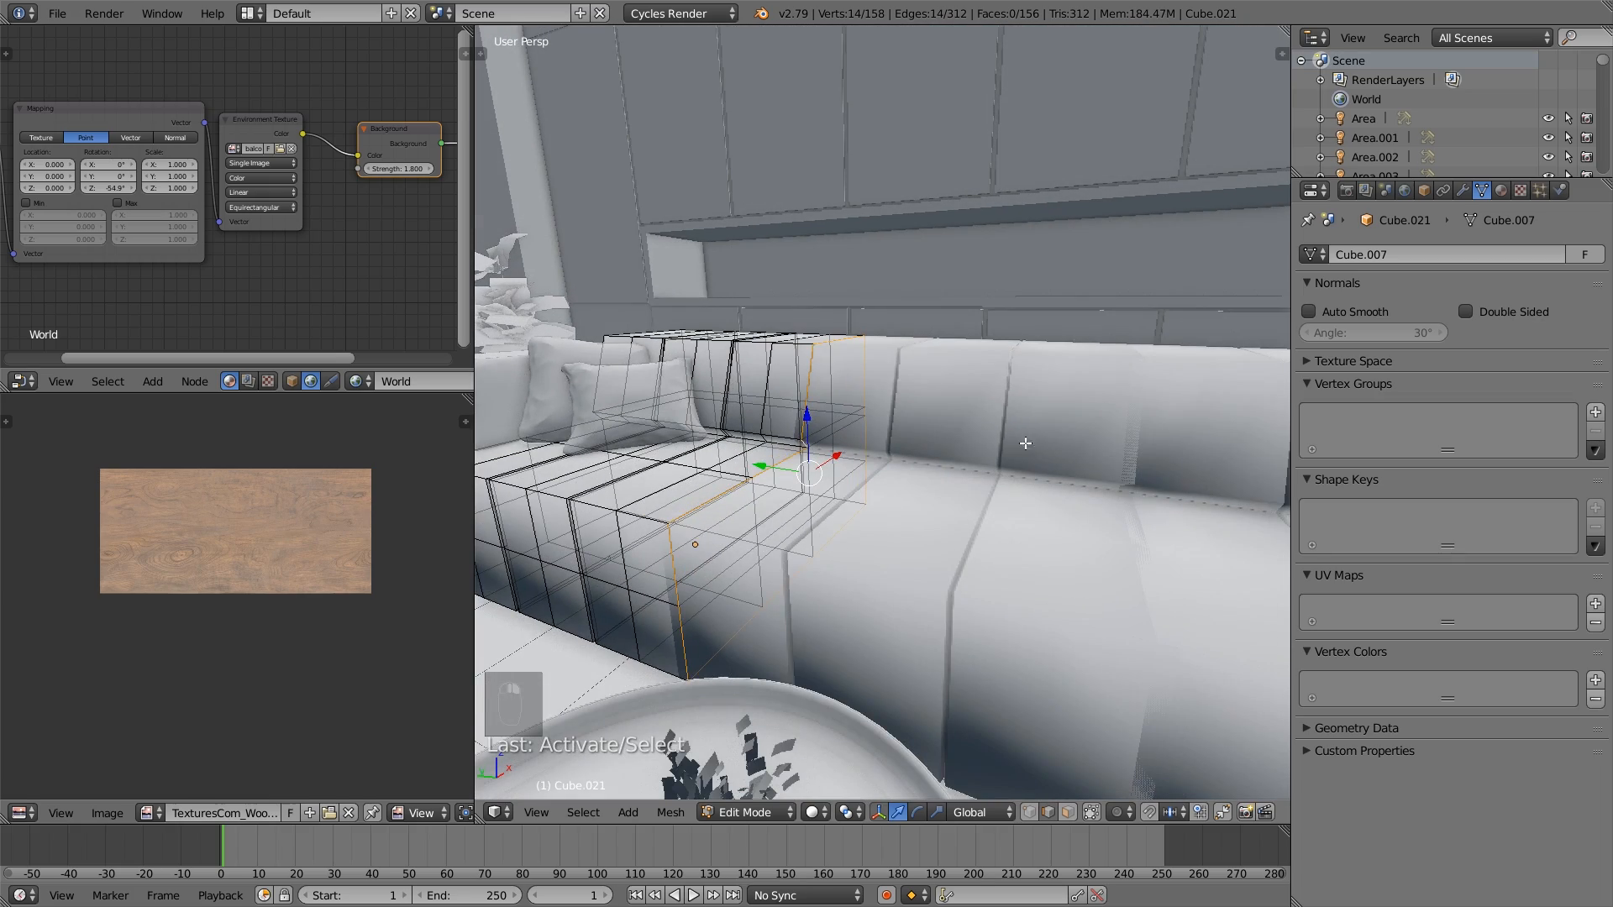
- Add the outline edges of the section's opposite side, facing the armrest by the plant, to the selection
middle_click_drag(760, 447, 1015, 456)
middle_click_drag(911, 417, 998, 466)
scroll(1084, 564, "up", 4)
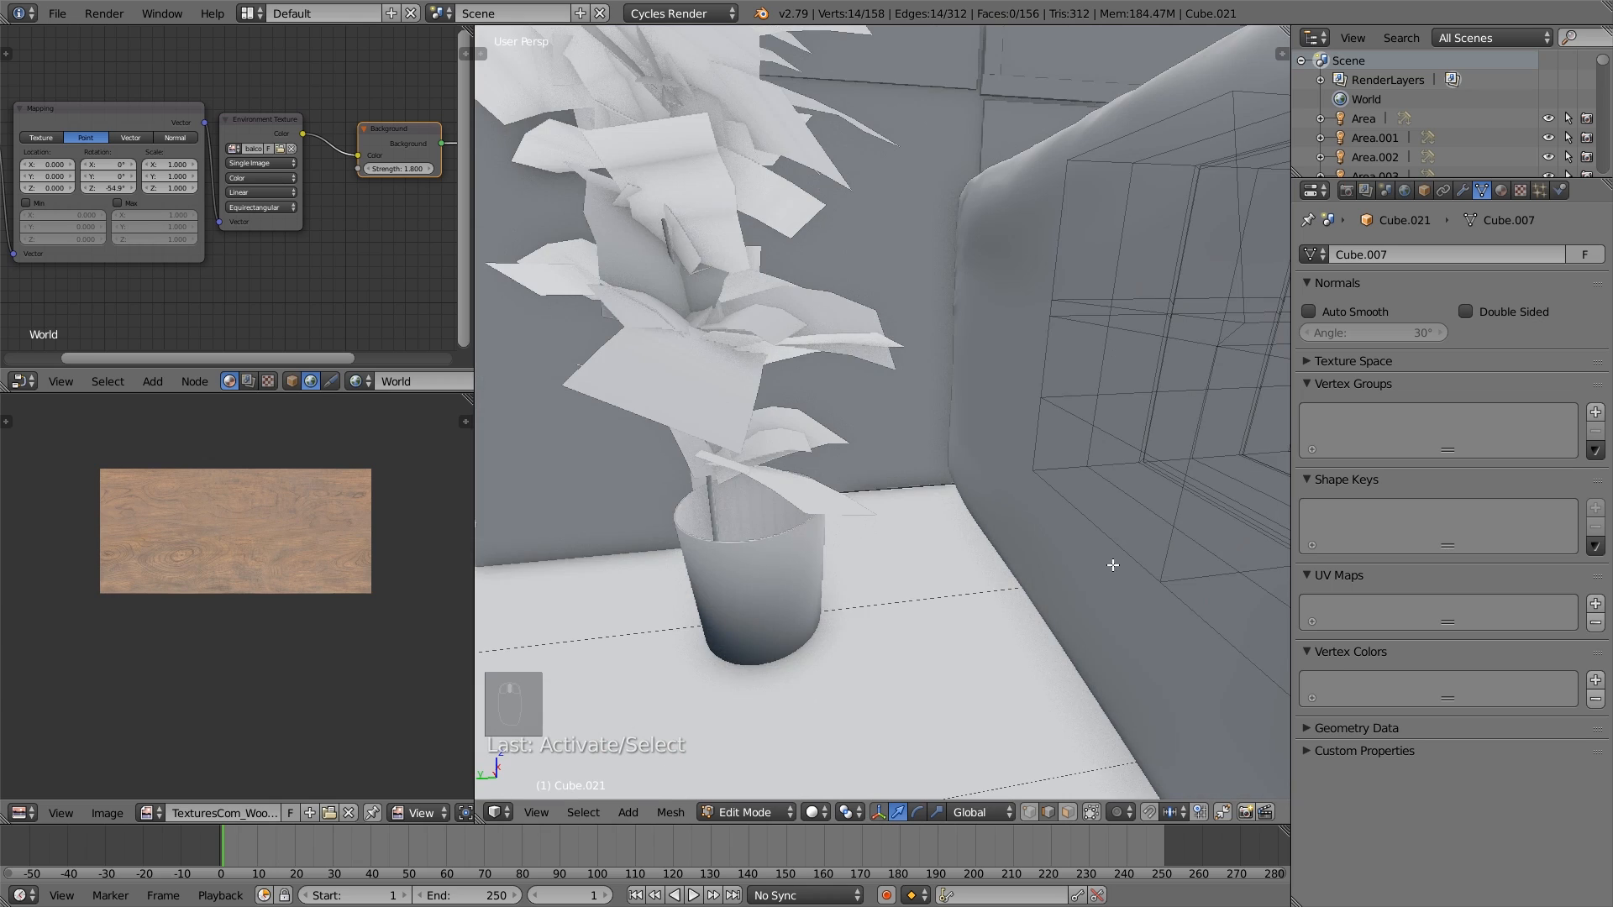
scroll(1114, 564, "down", 4)
right_click(1081, 554, "alt+shift")
right_click(1049, 544, "alt+shift")
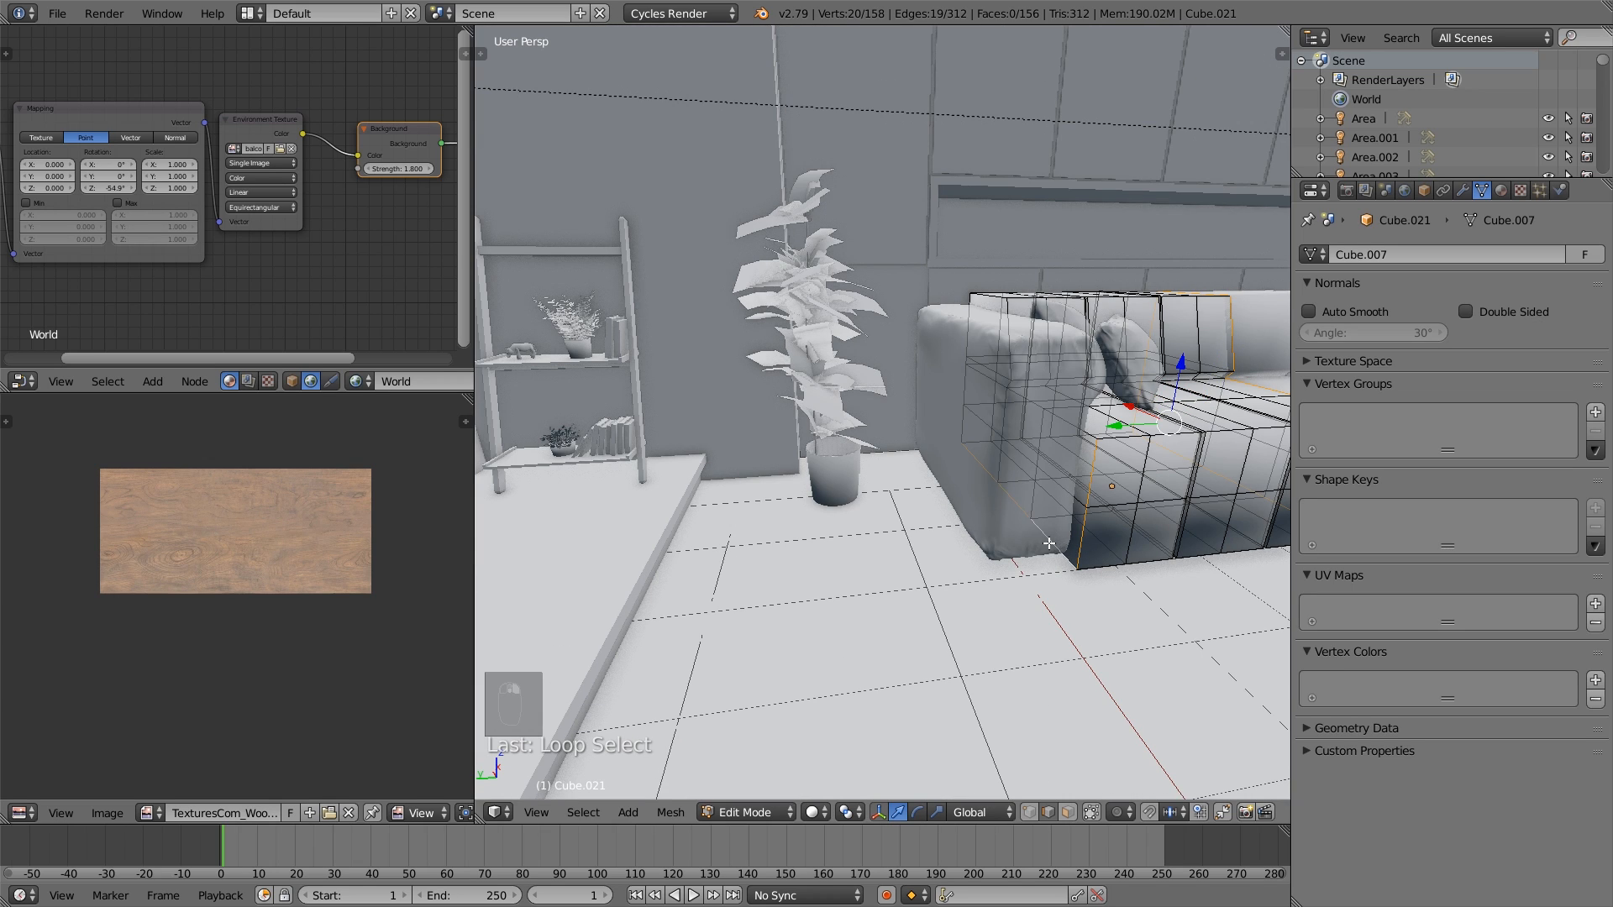
right_click(960, 391, "alt+shift")
right_click(988, 296, "shift")
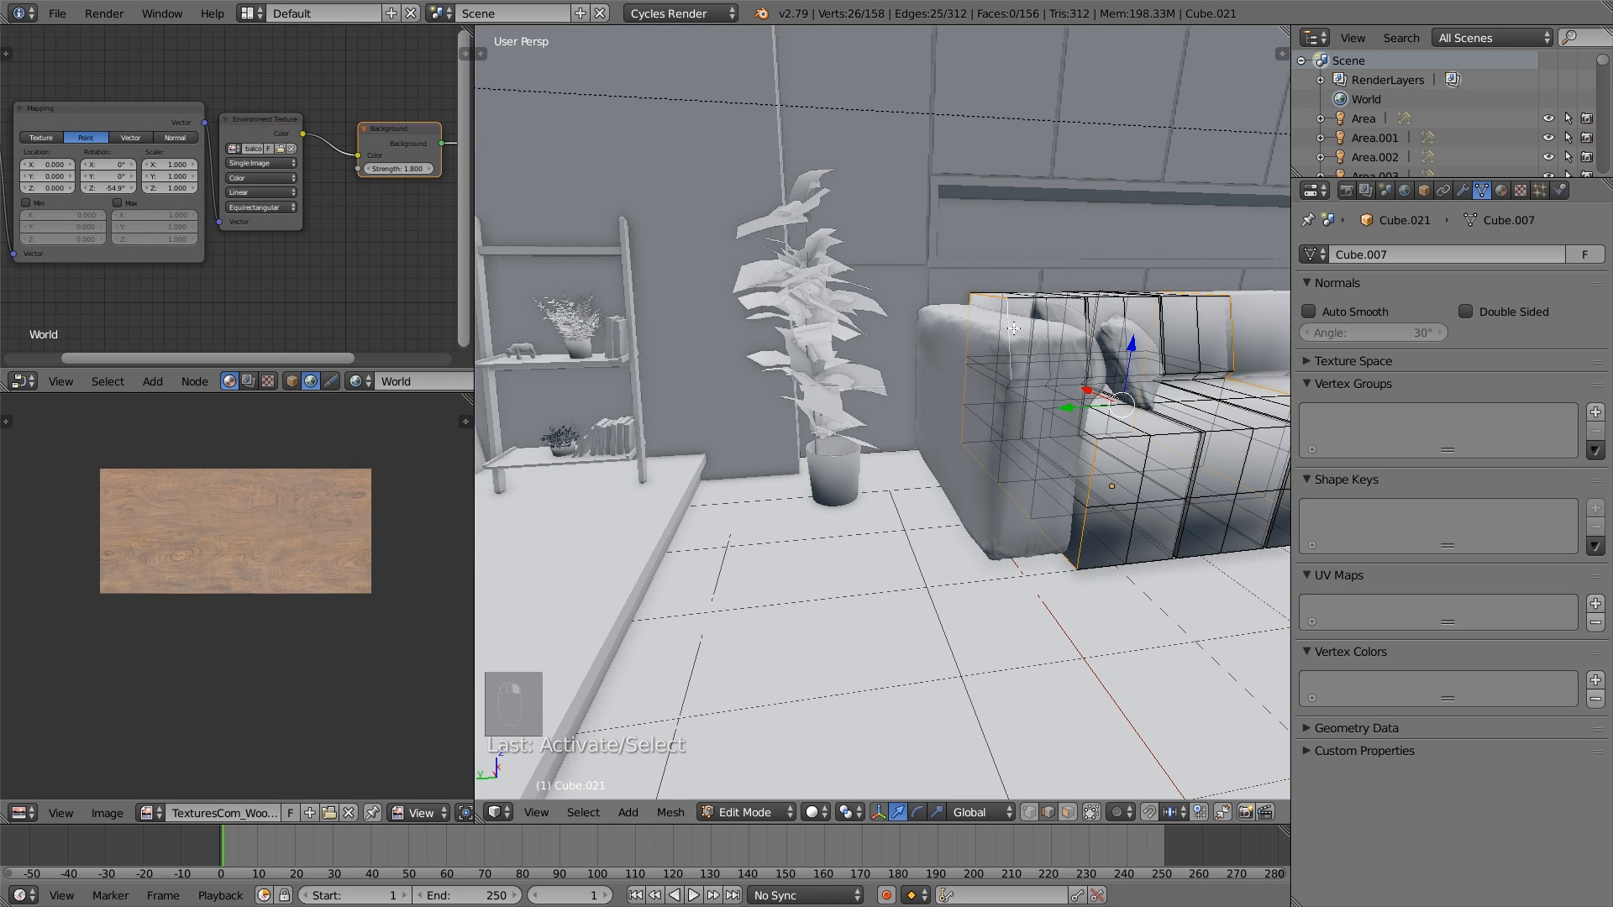
- Complete the armrest-side outline selection and mark both side outlines of the seat section as seams
scroll(1044, 392, "up", 5)
right_click(1235, 334, "shift")
scroll(1253, 343, "down", 5)
right_click(1080, 426, "shift")
key("ctrl+z")
right_click(1072, 424, "alt+shift")
middle_click_drag(1201, 430, 1094, 464)
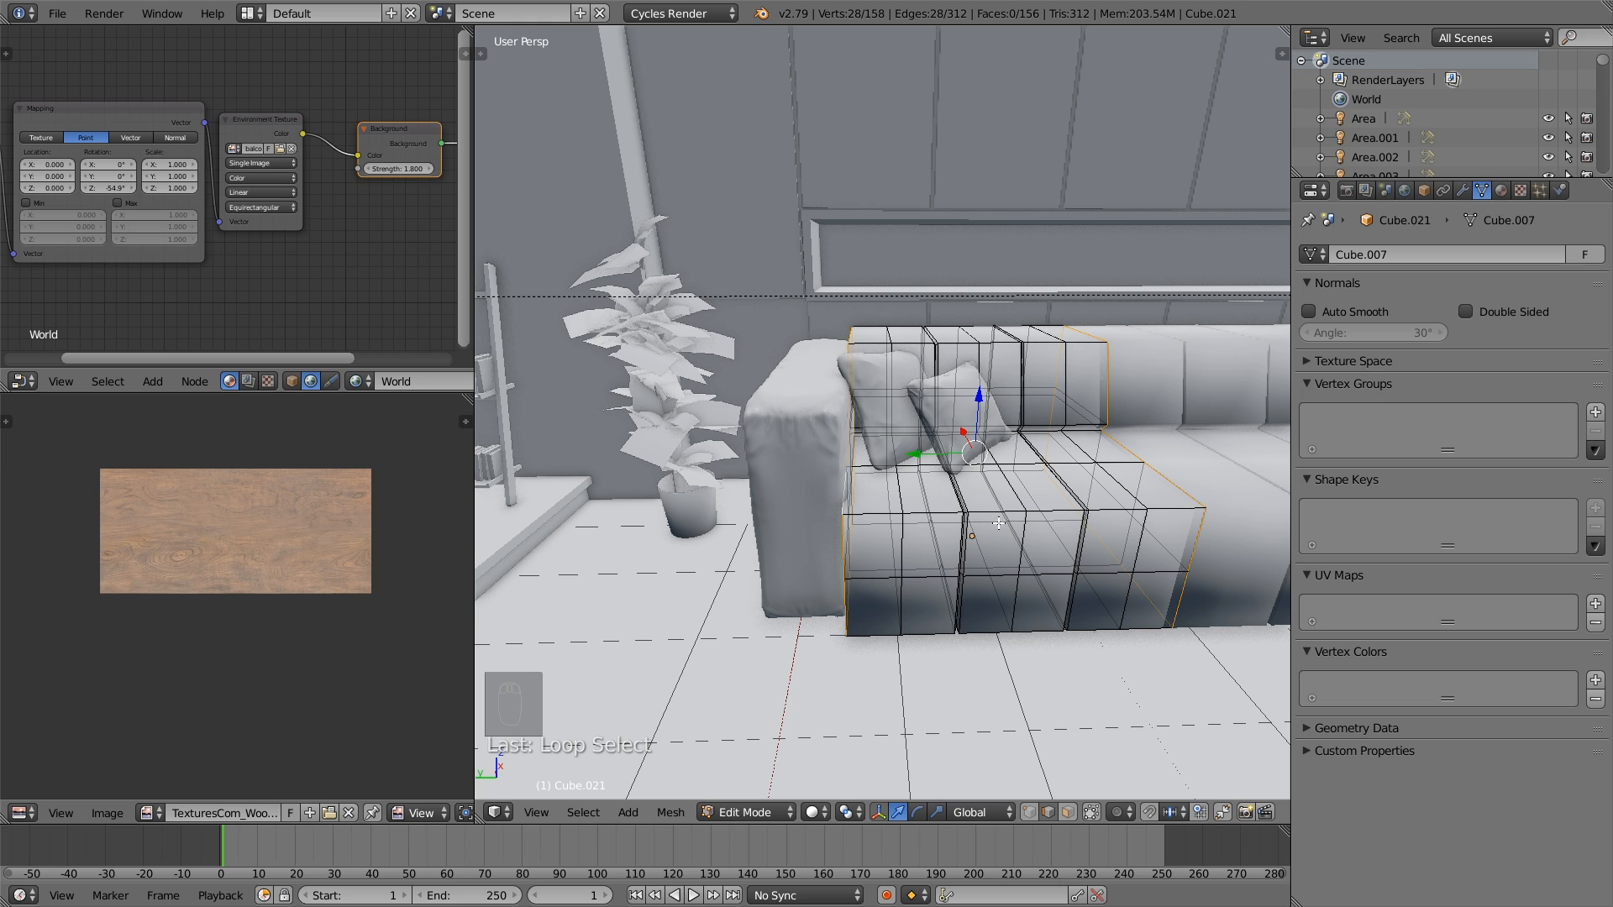
key("ctrl+e")
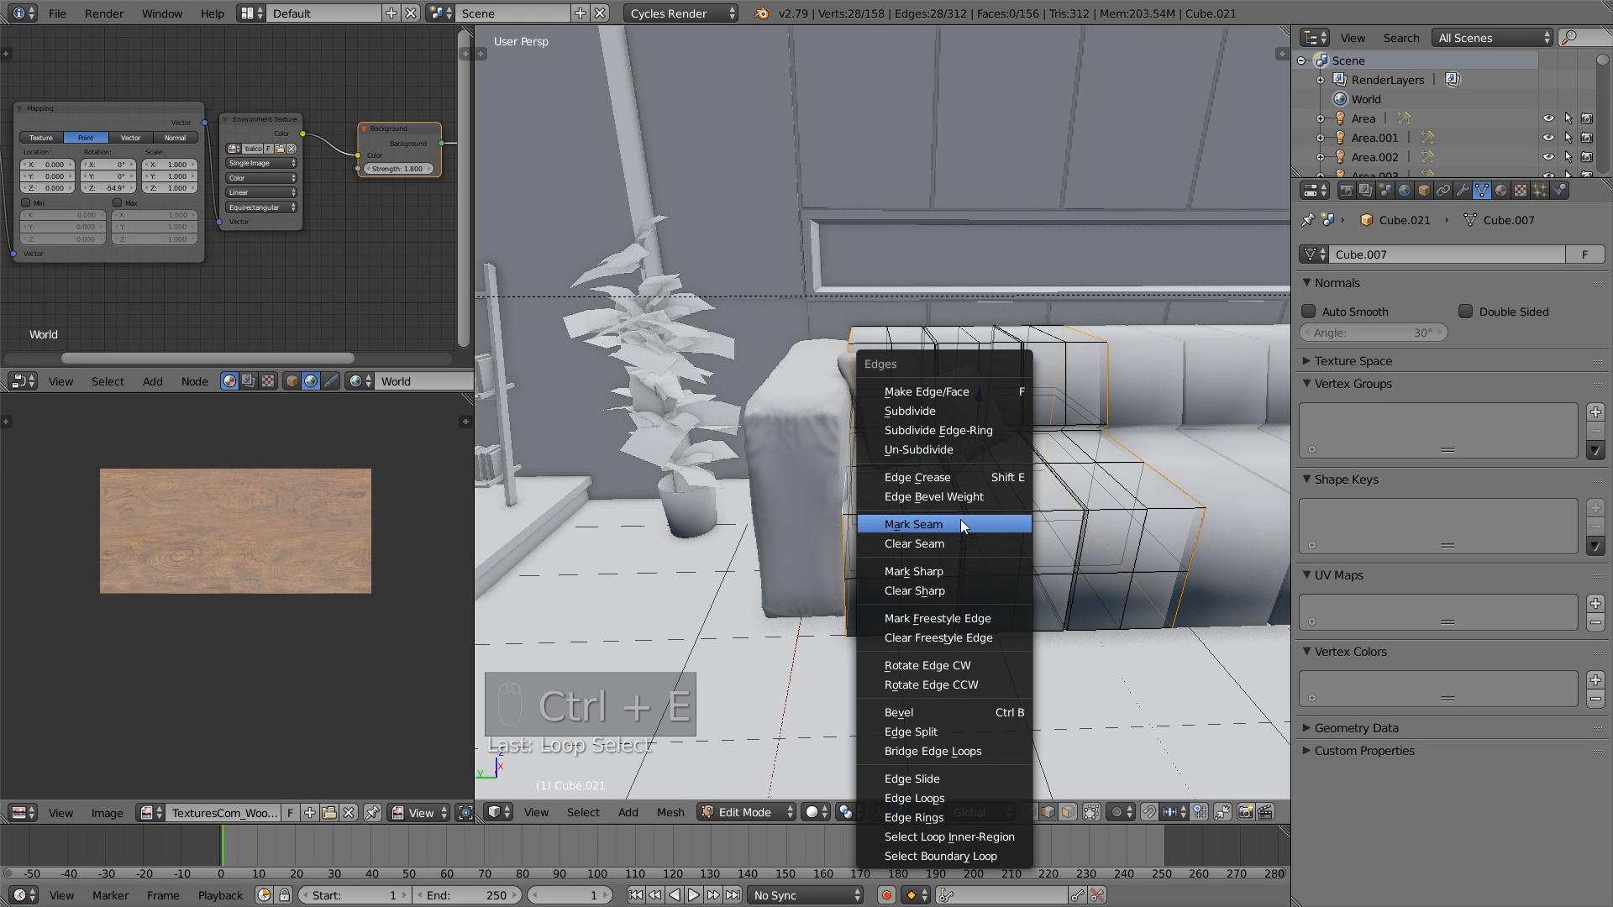
left_click(961, 521)
- Select the seat section's lengthwise bottom rear edge loop on its own, mark it as a seam and clear the selection
middle_click_drag(971, 531, 952, 505)
right_click(945, 497, "alt")
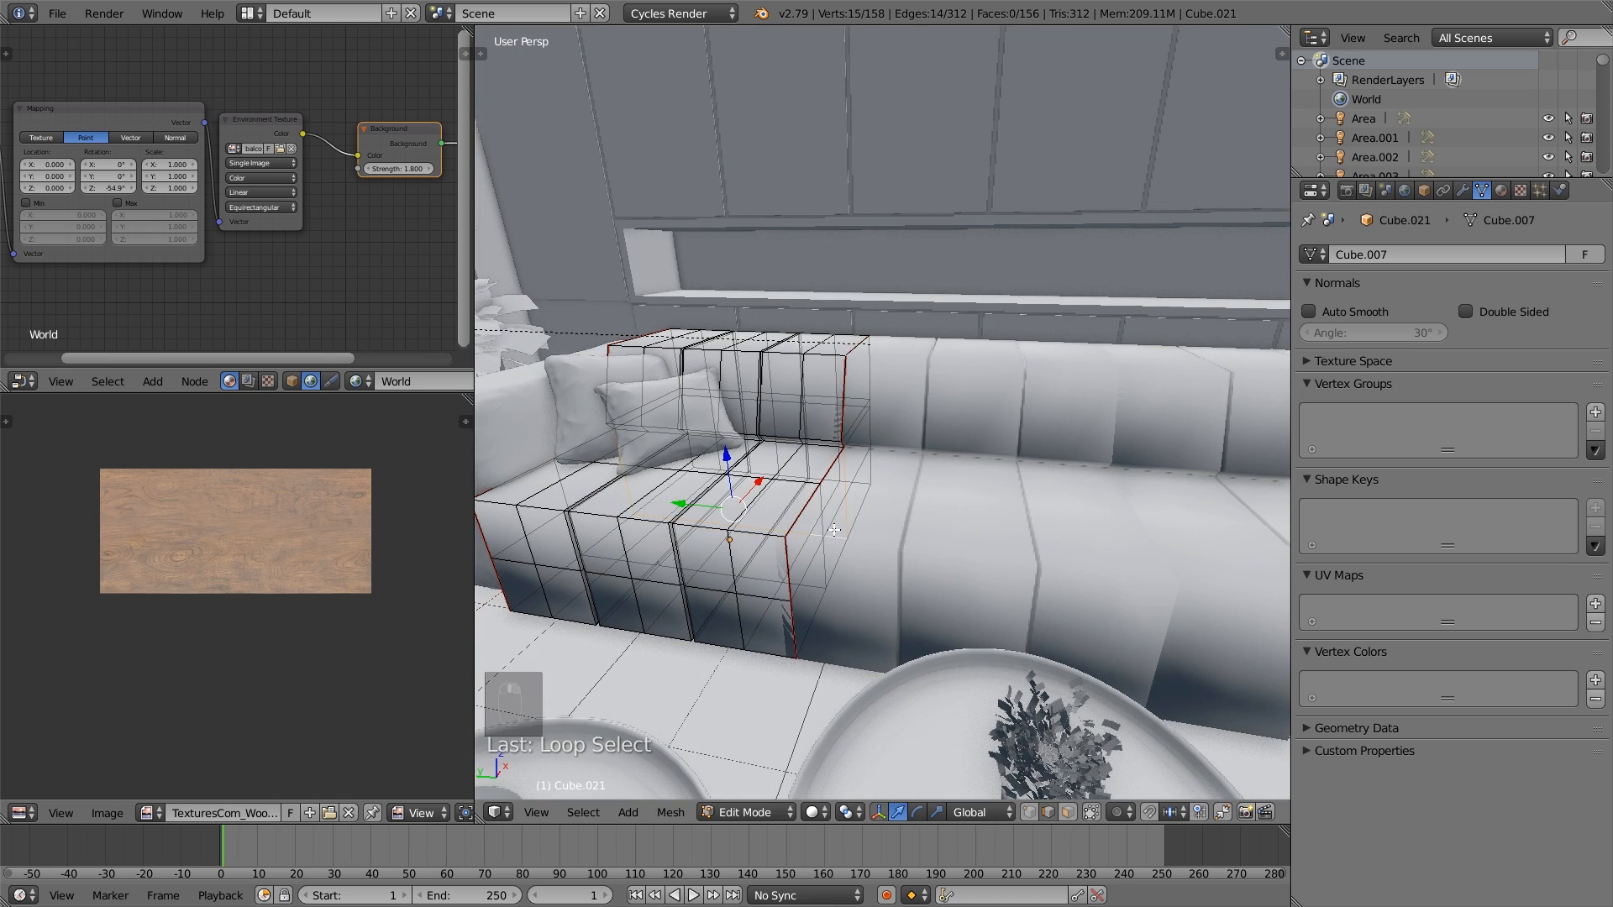
middle_click_drag(835, 530, 796, 507)
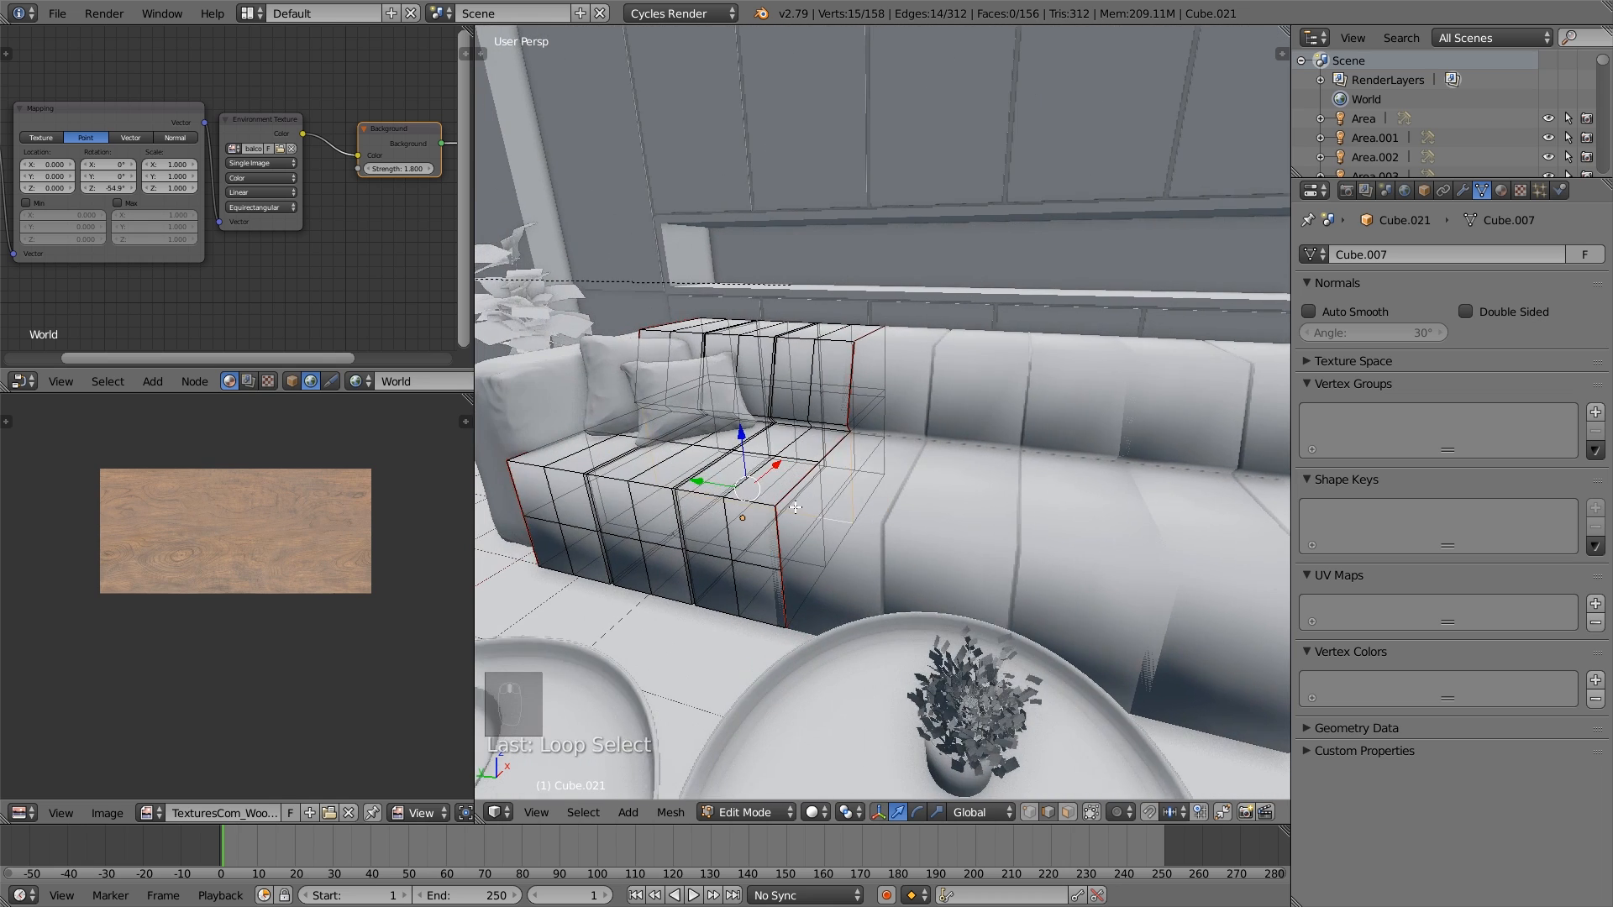
scroll(824, 530, "up", 5)
key("a")
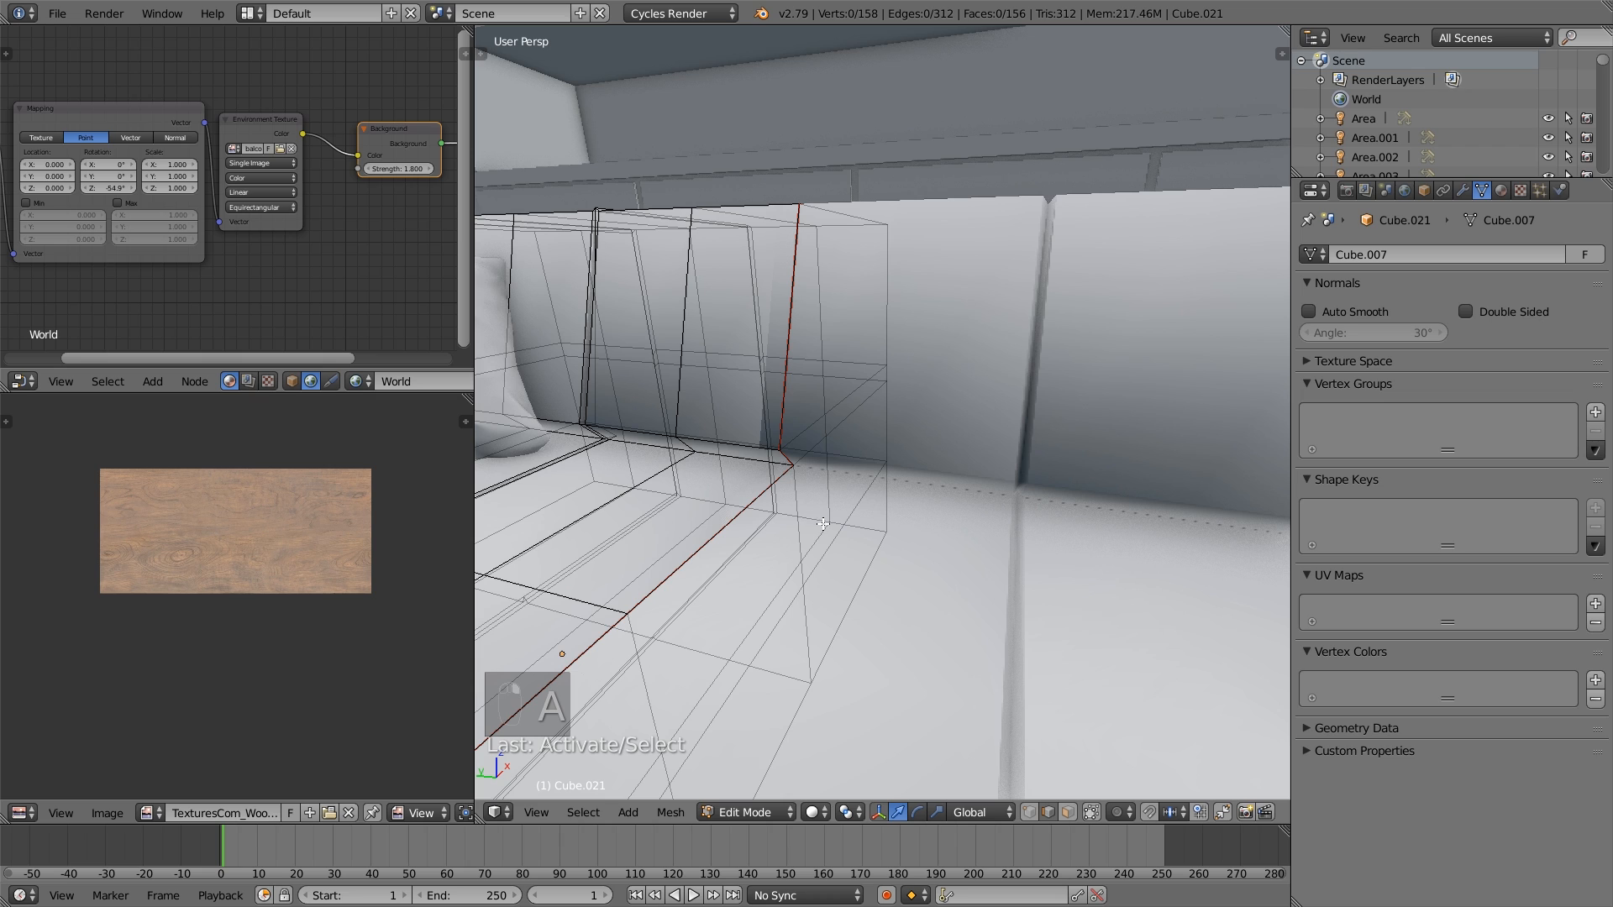
right_click(822, 520, "alt")
key("ctrl+e")
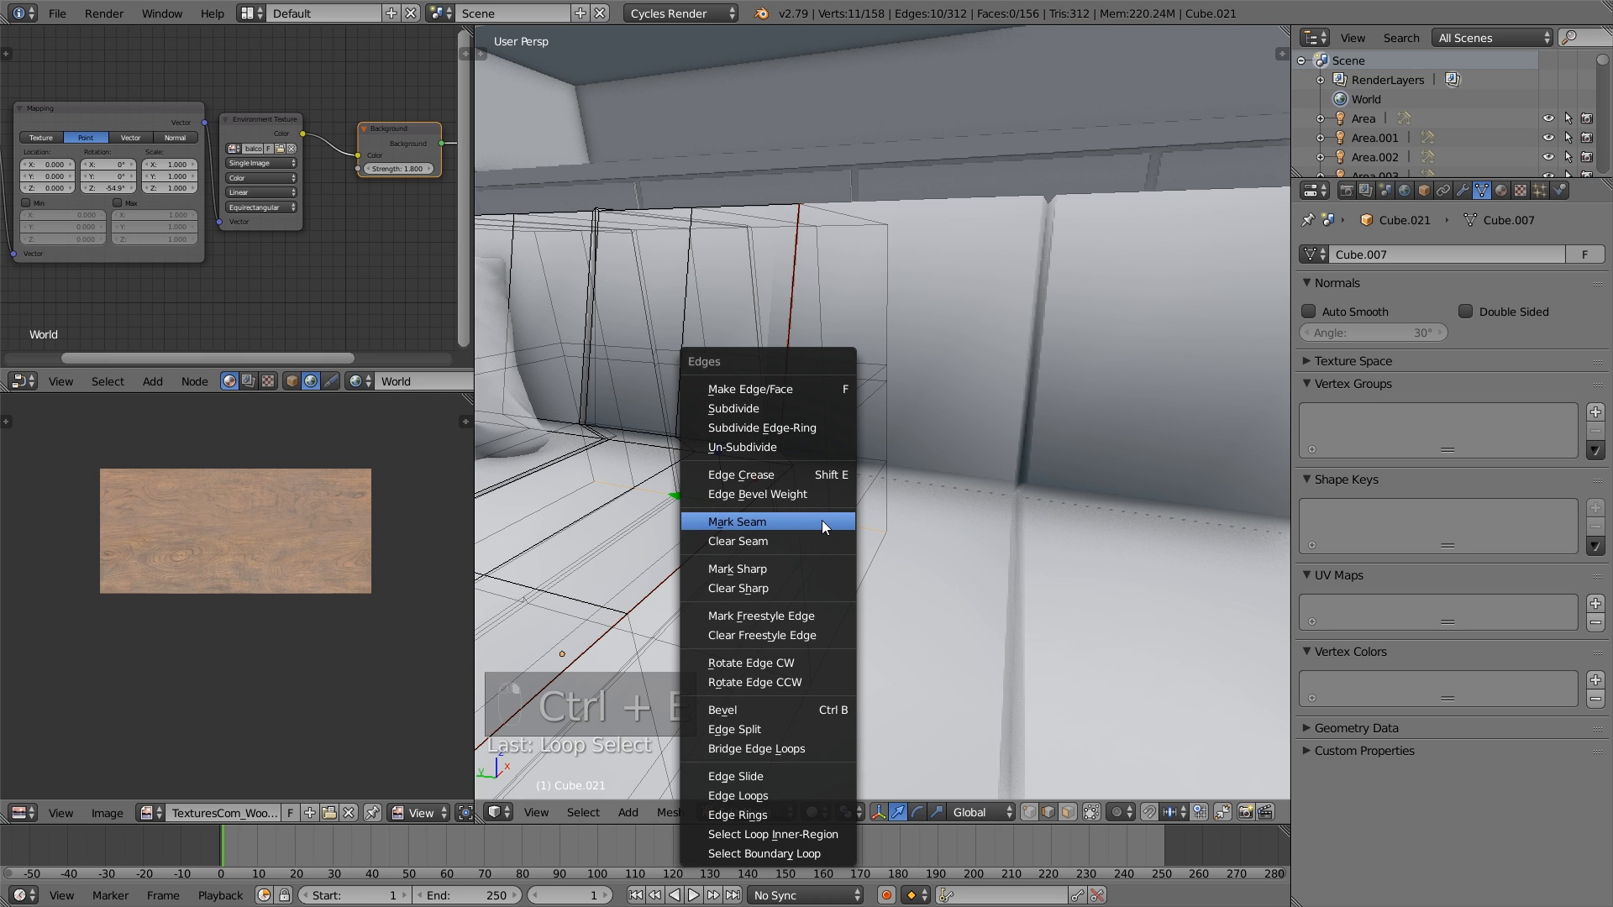
left_click(821, 522)
key("a")
- Select the whole seat section and unwrap it
scroll(859, 716, "down", 5)
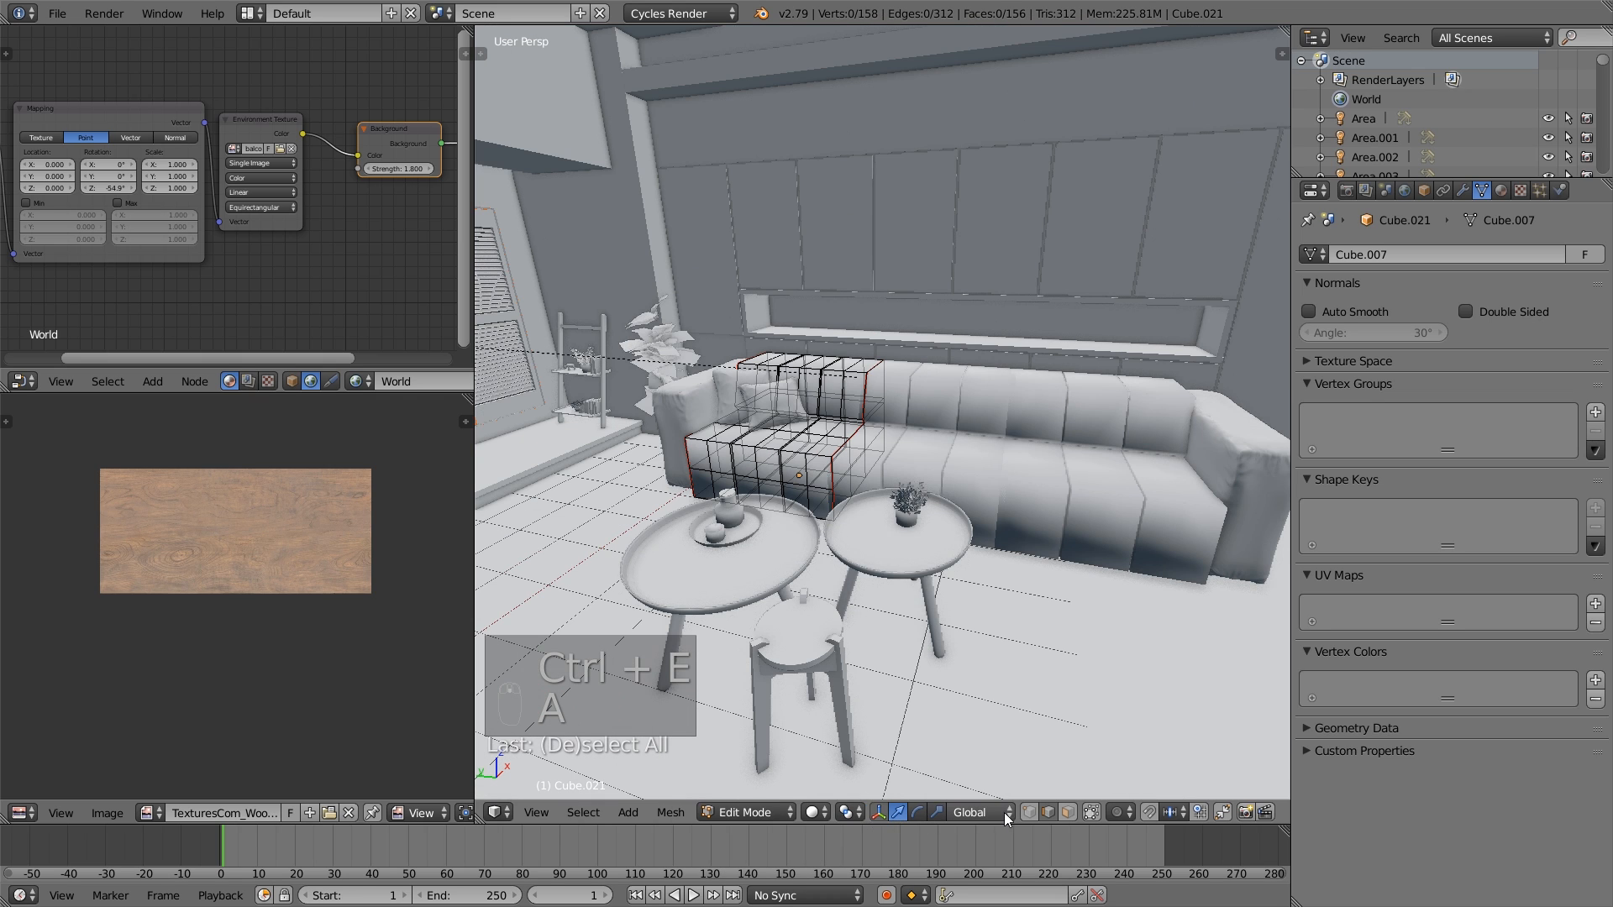
key("a")
key("u")
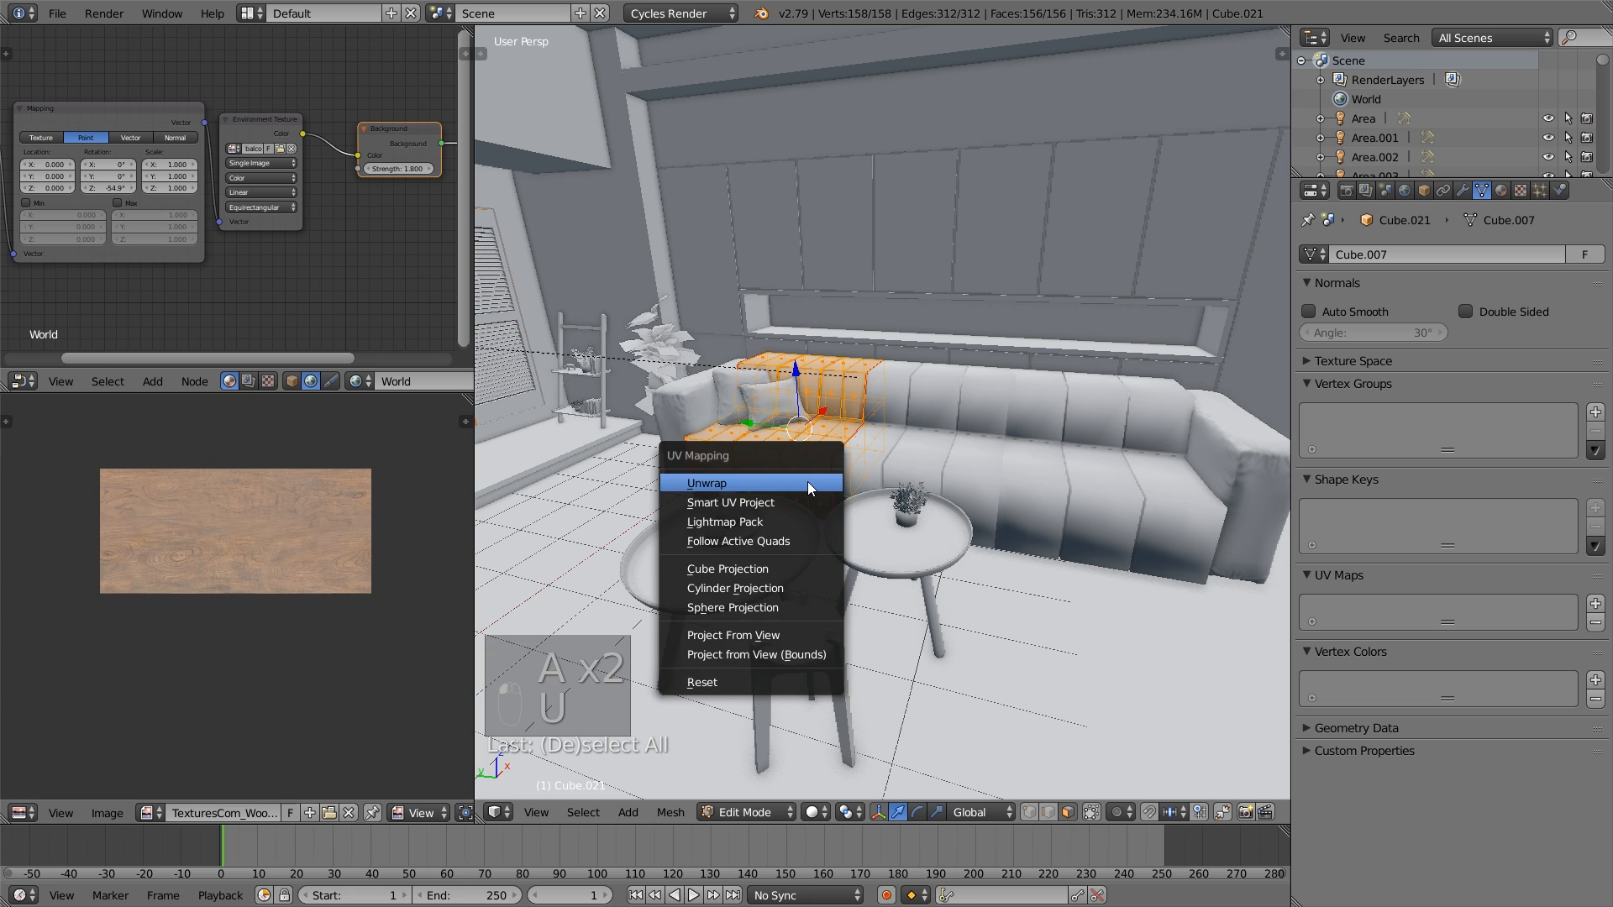
left_click(808, 482)
scroll(319, 578, "up", 3)
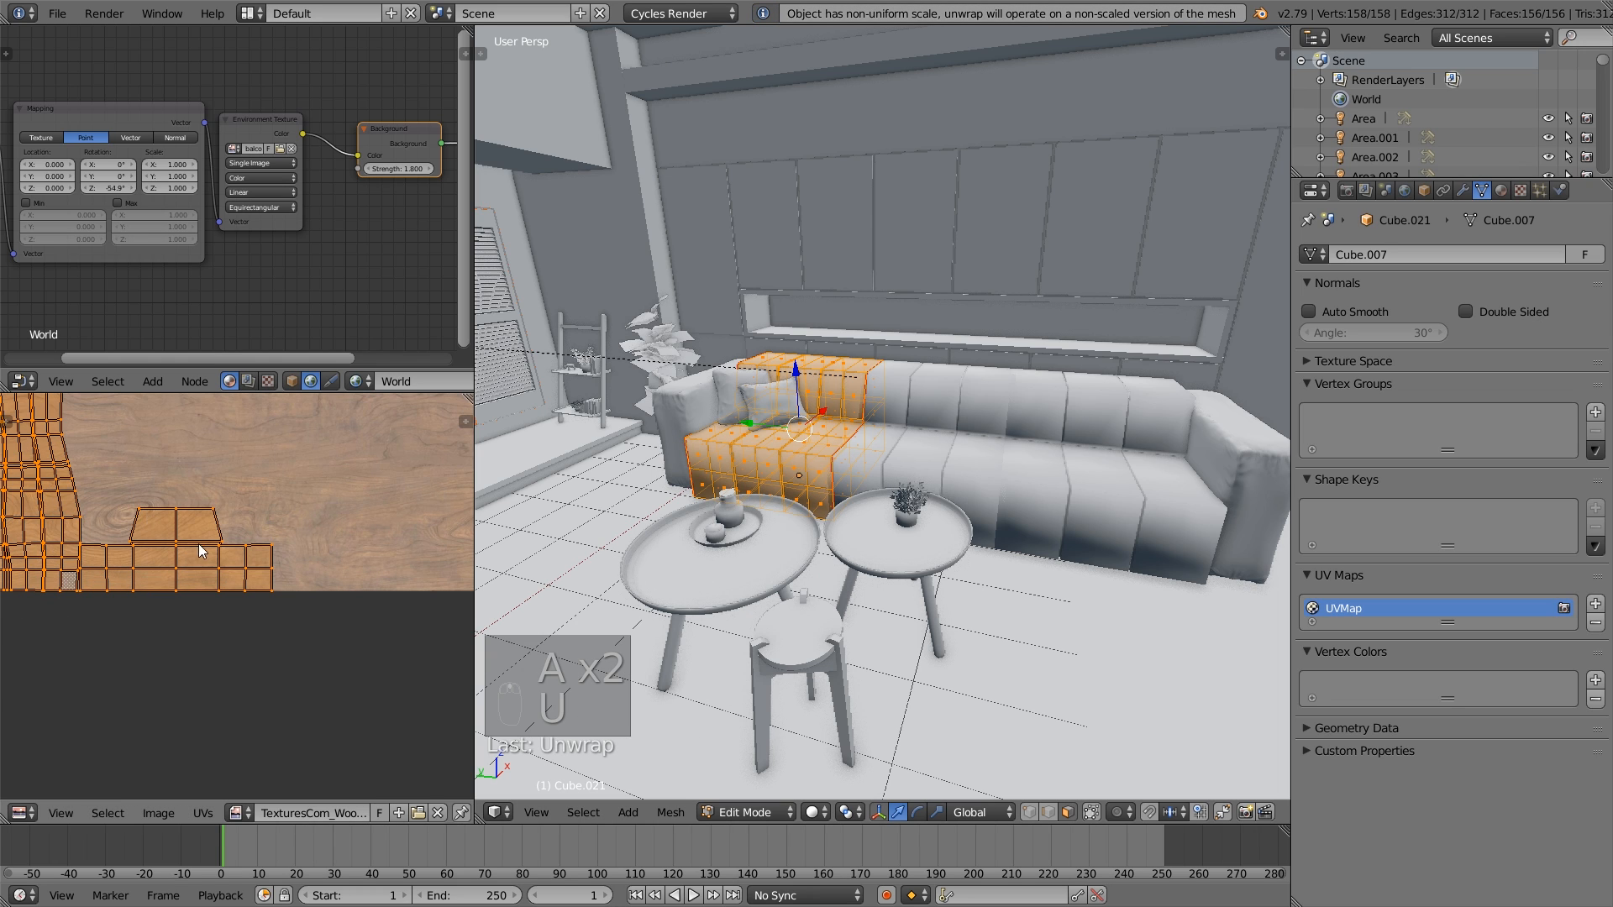
middle_click_drag(236, 559, 302, 637)
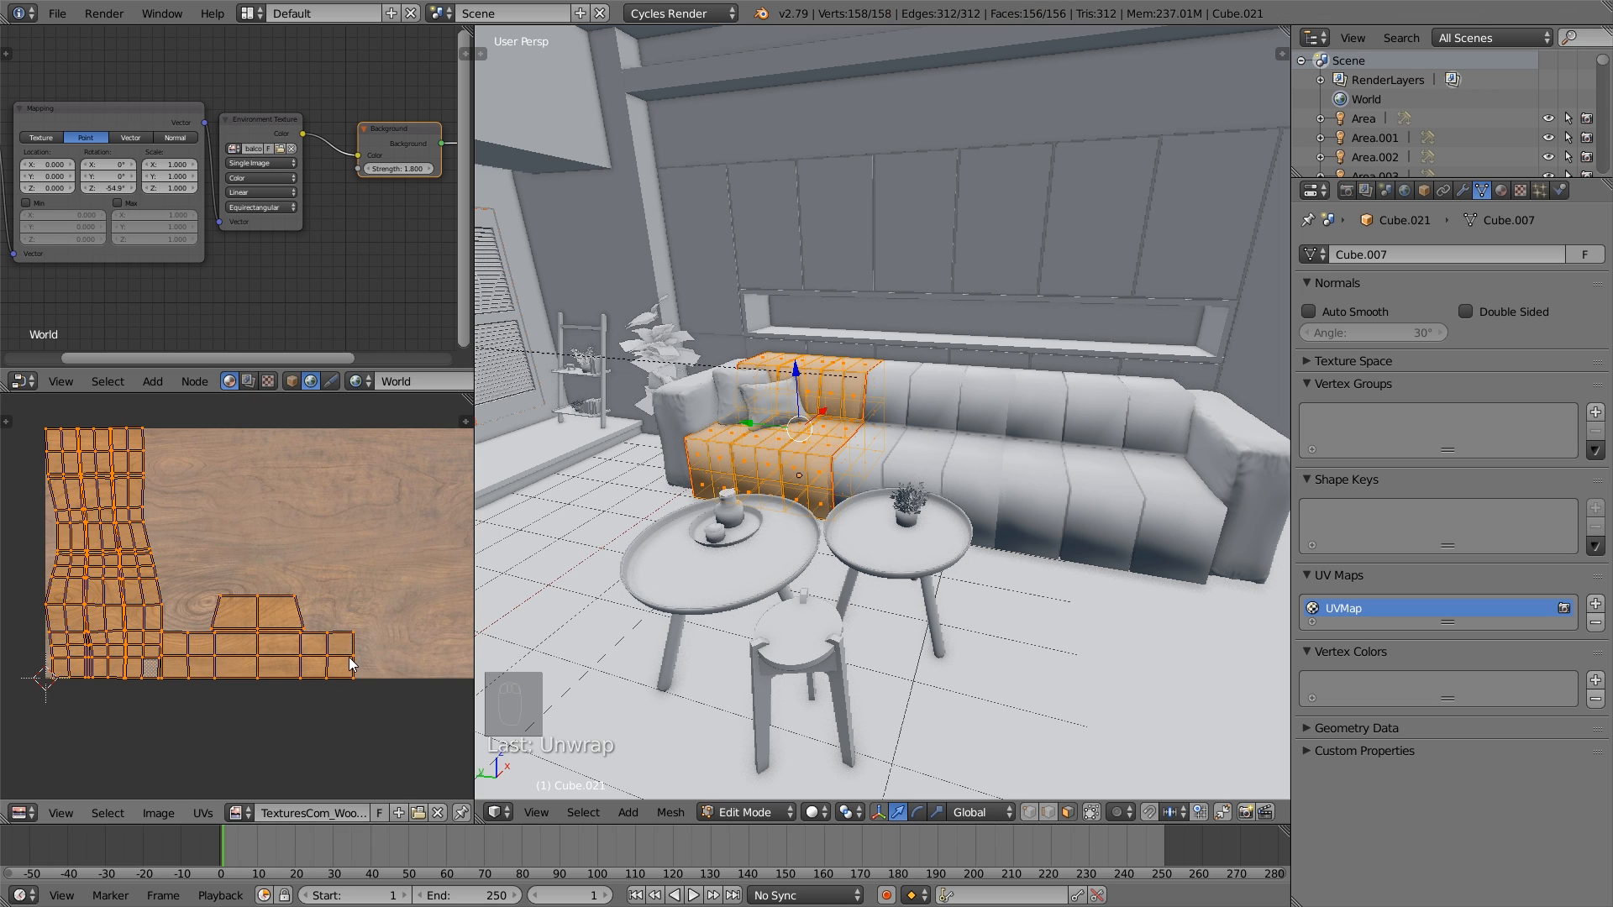
- Scale the seat section's UV islands up to about 1.07 and leave mesh editing
key("s")
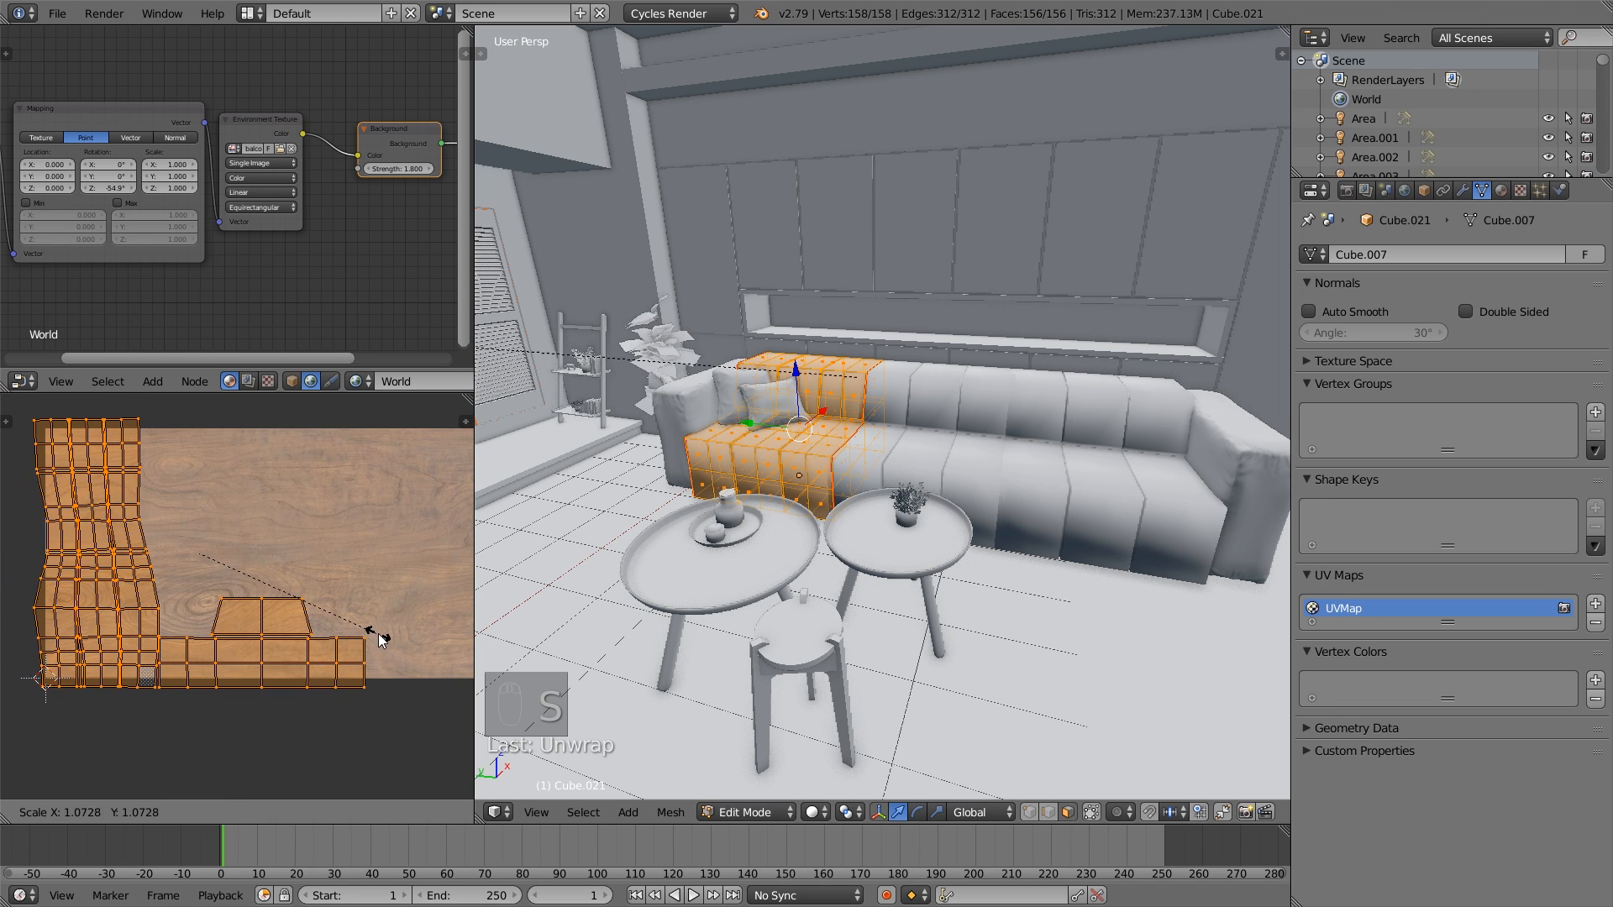
left_click(378, 633)
key("a")
key("Tab")
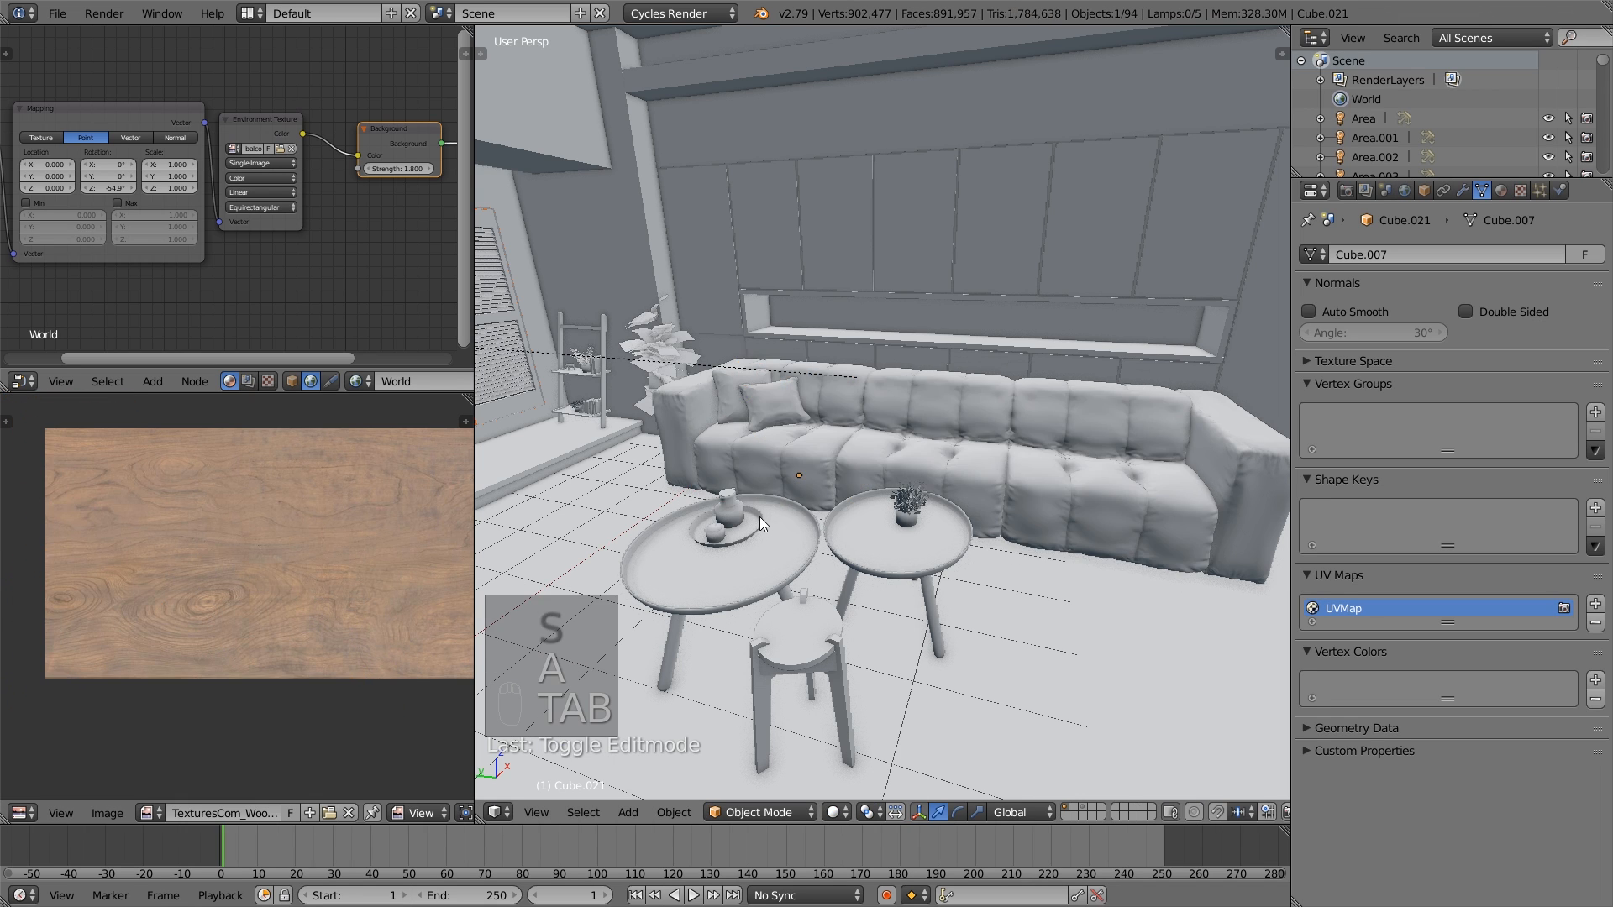
- Select the sofa's armrest near the plant and enter mesh editing on it
middle_click_drag(759, 517, 774, 527)
right_click(754, 462)
scroll(758, 465, "up", 3)
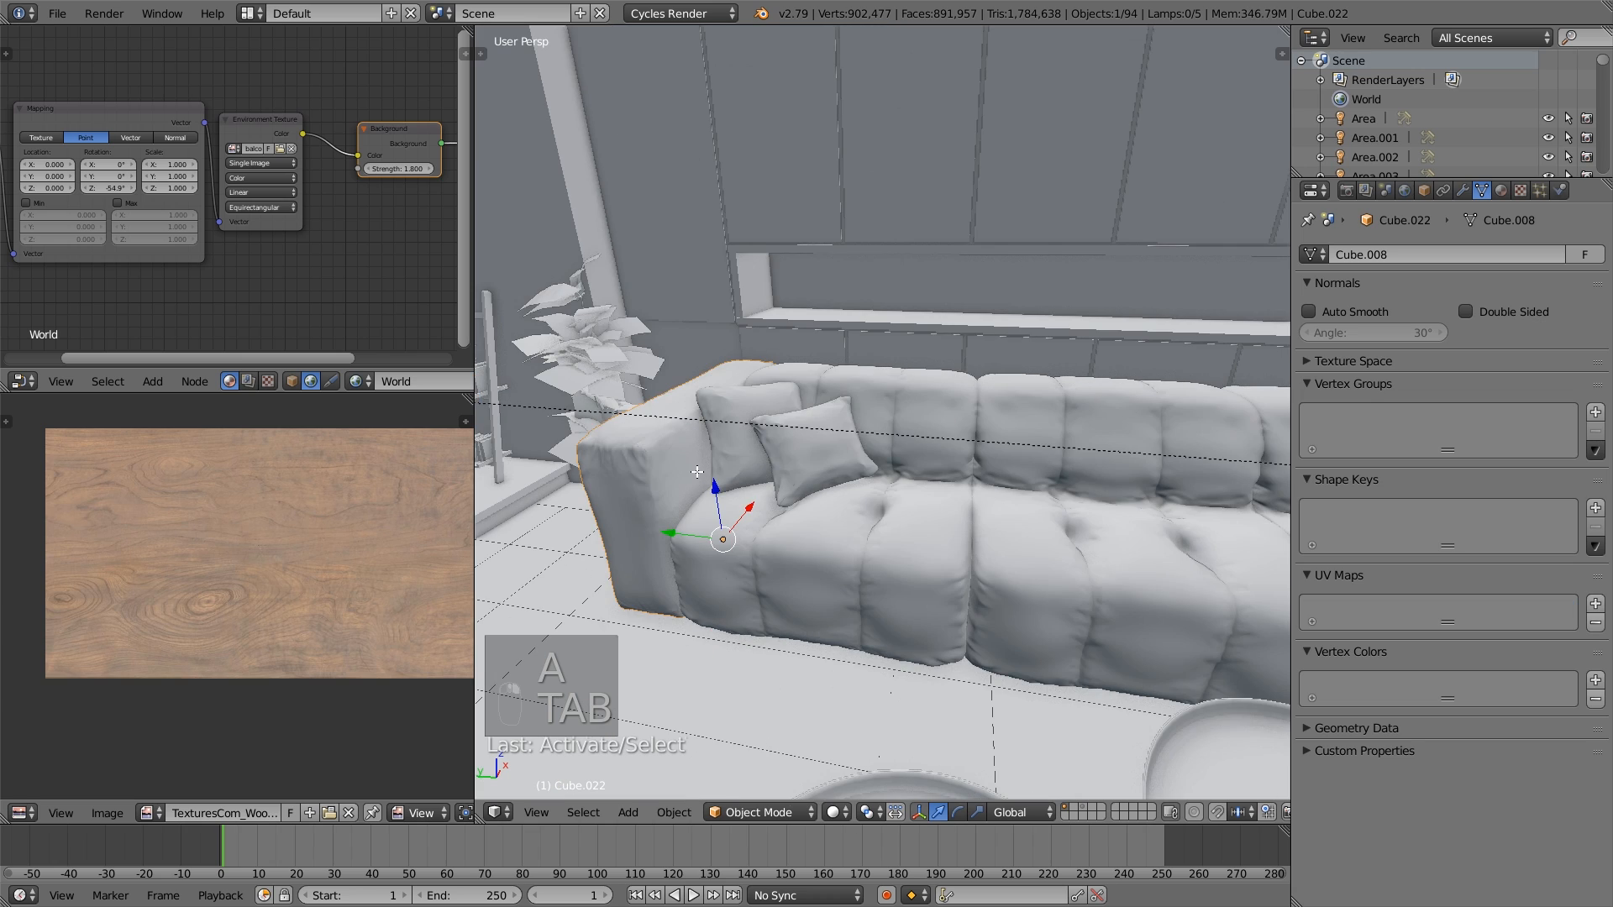
key("Tab")
middle_click_drag(677, 506, 718, 571)
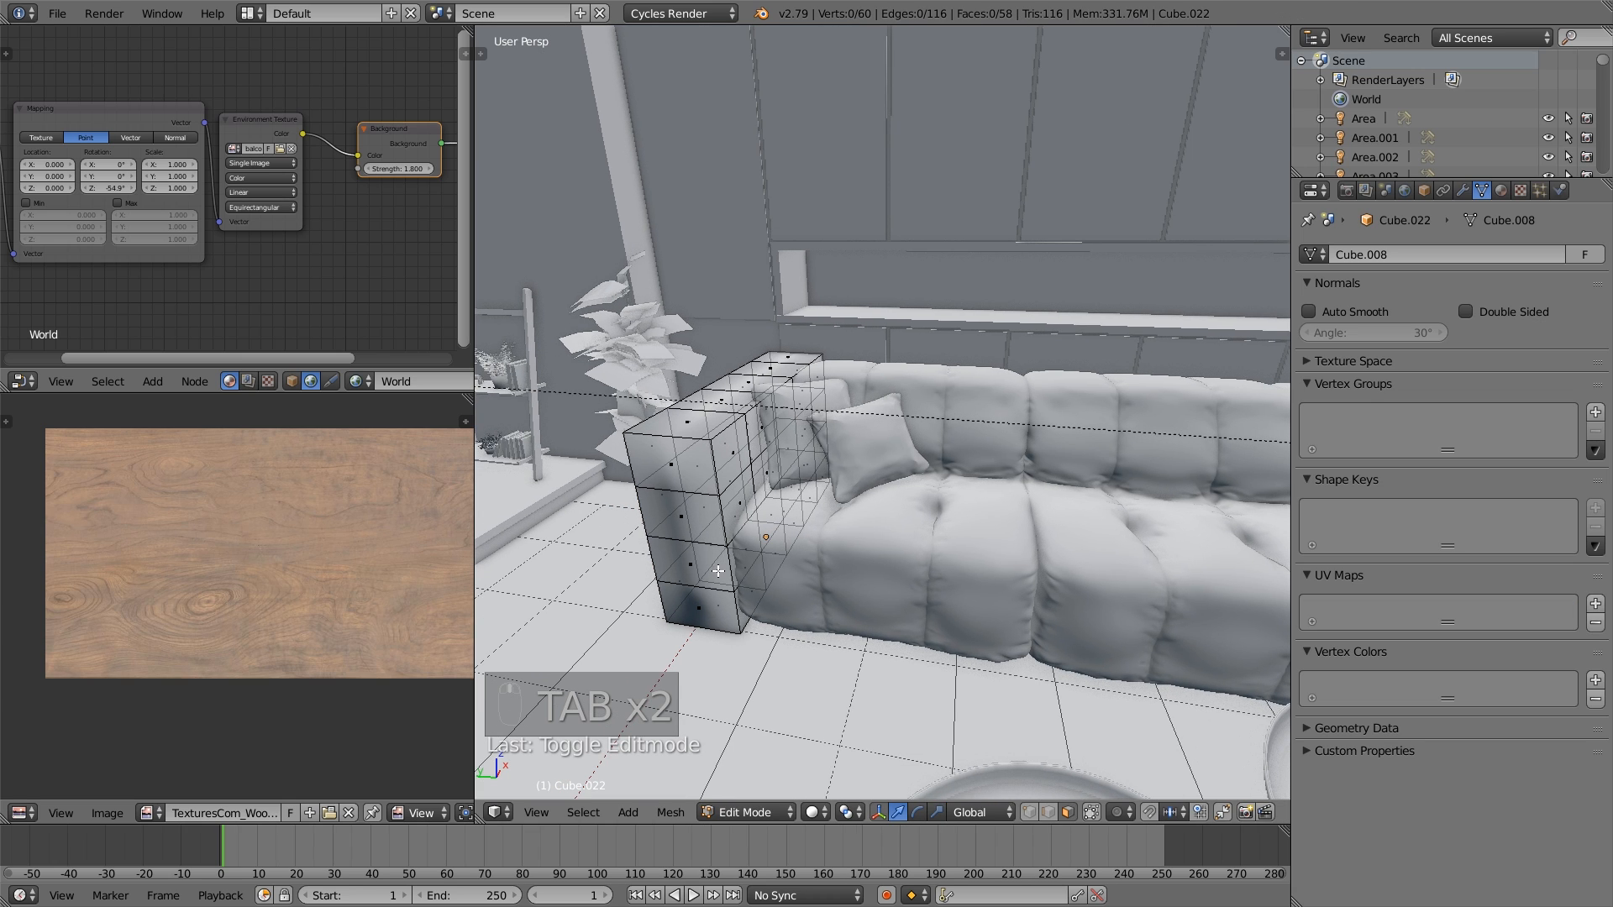
- Select the armrest's inner-side outline edges together with both vertical edges of its front face
right_click(743, 616, "alt")
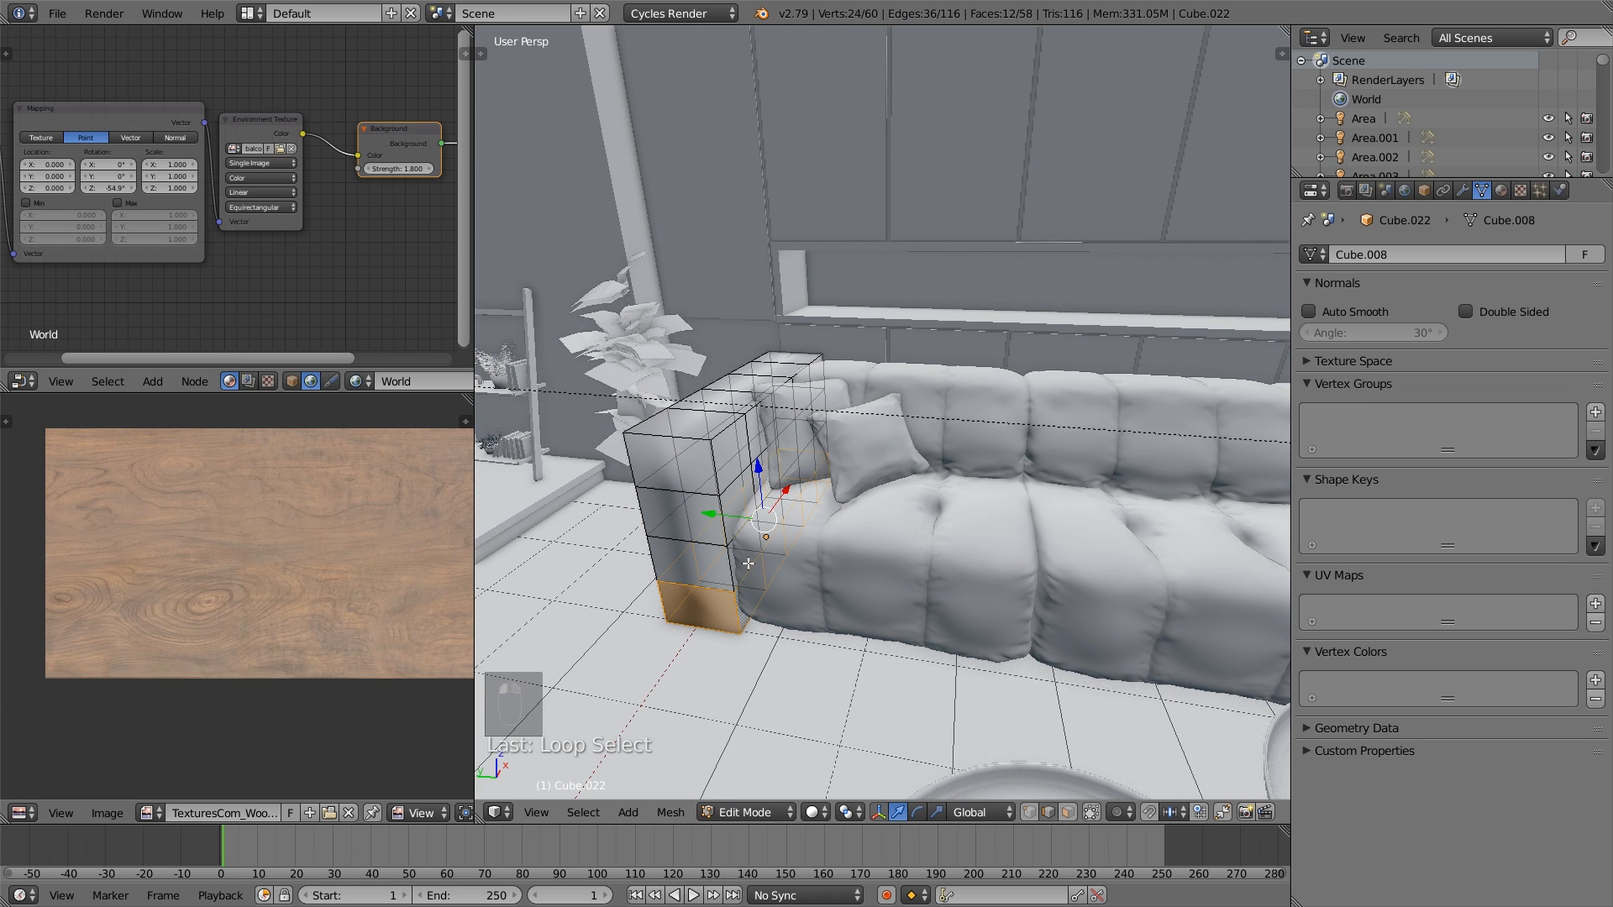
right_click(727, 531, "alt")
right_click(727, 430)
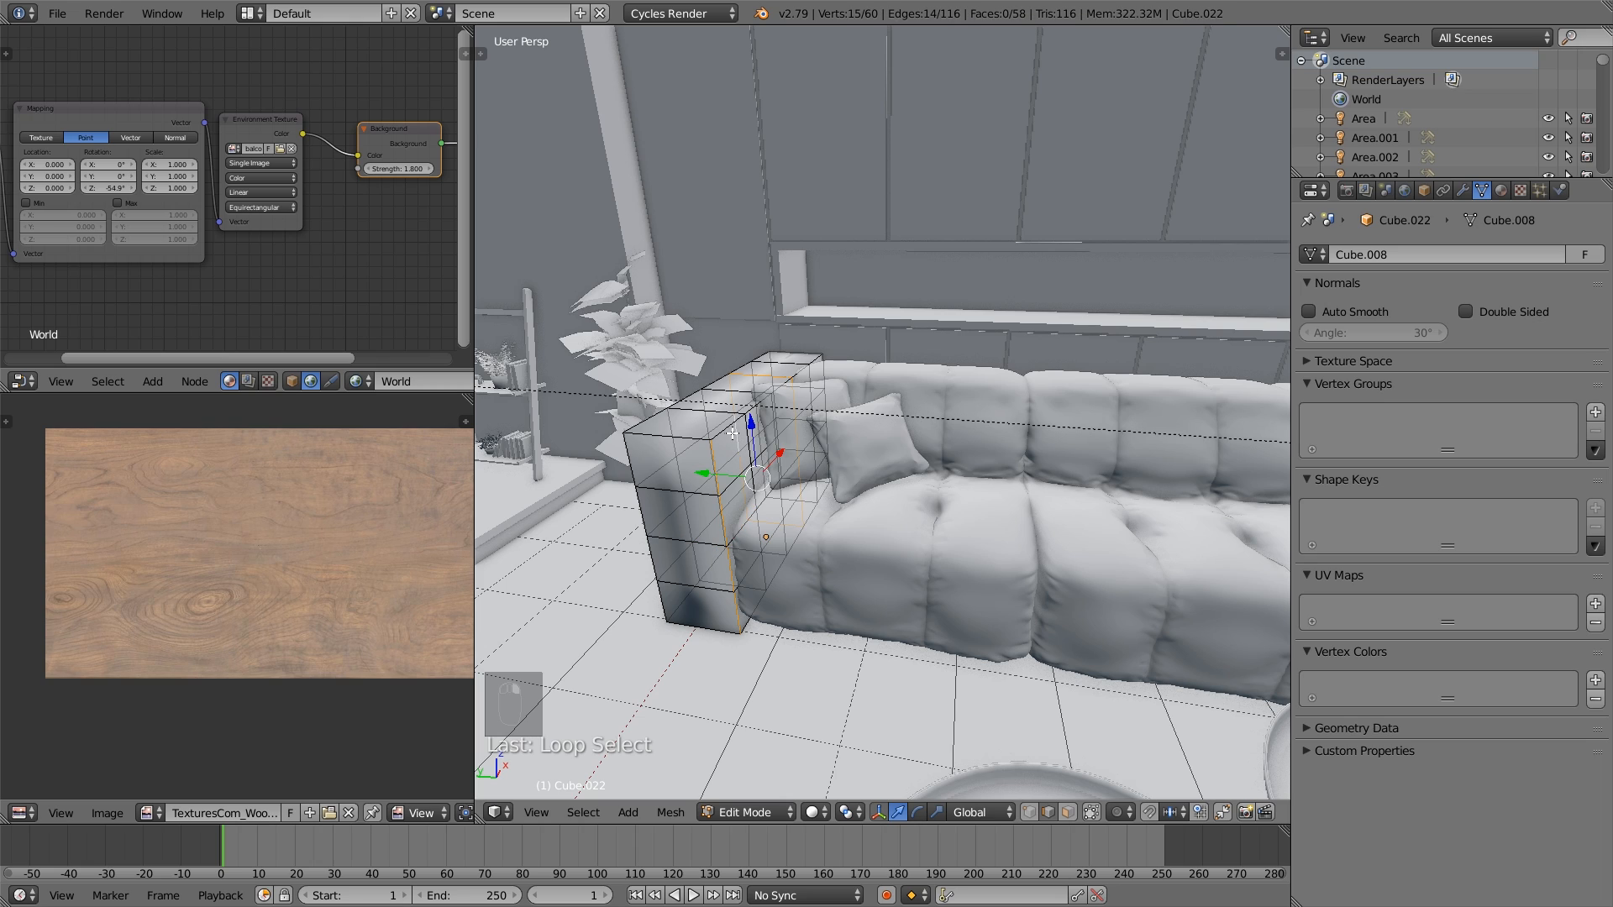
right_click(763, 611, "alt")
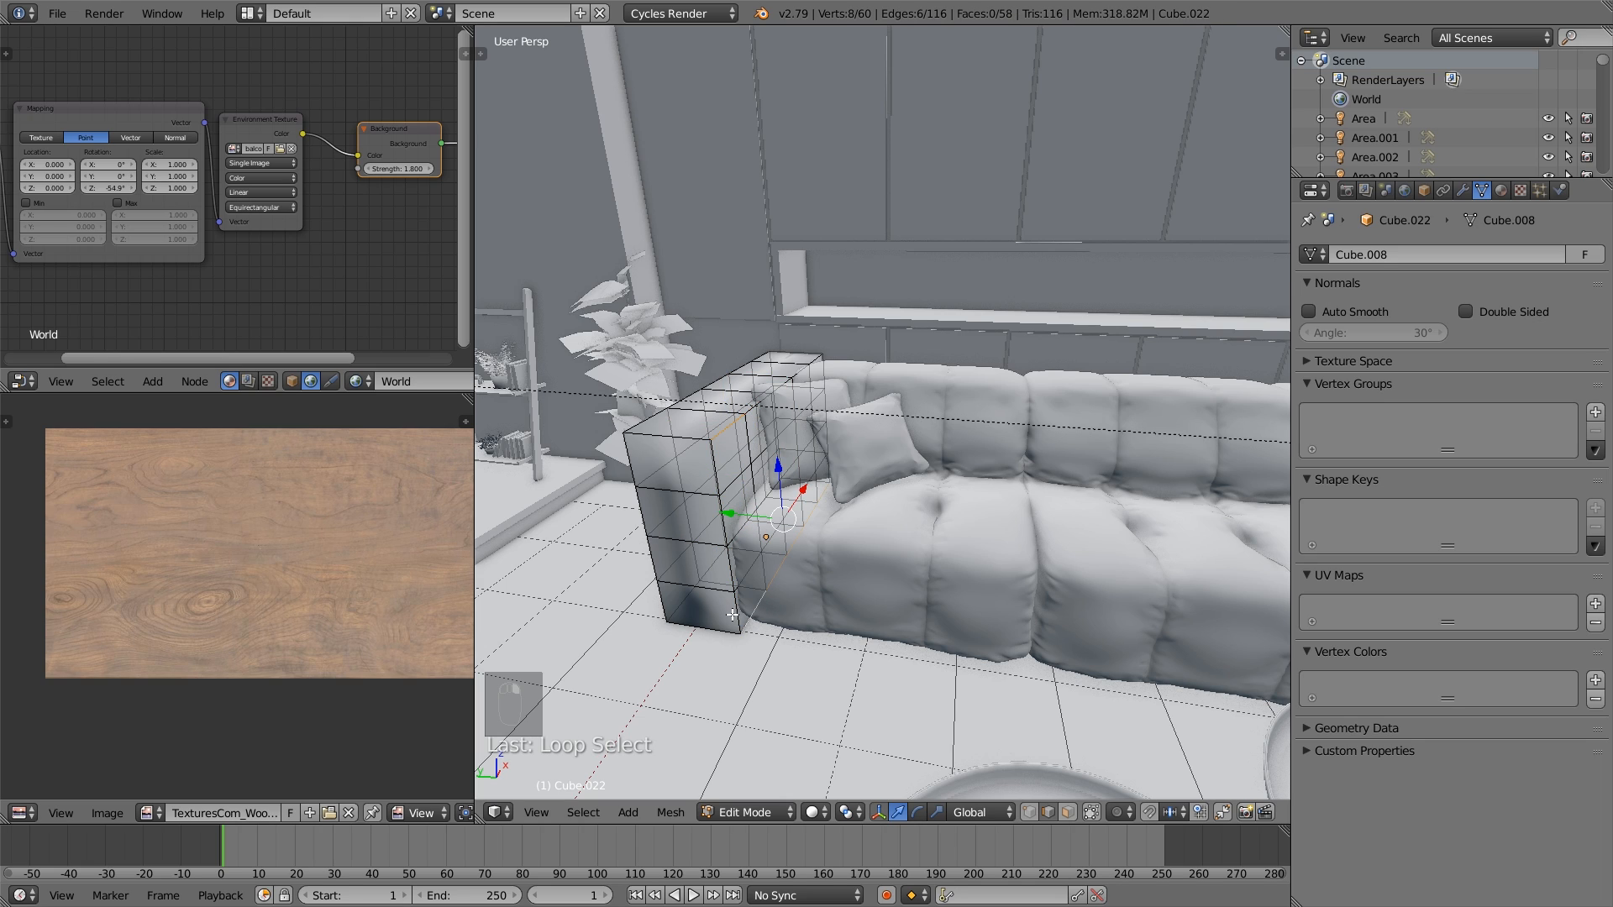
right_click(733, 615, "alt+shift")
right_click(660, 605, "alt+shift")
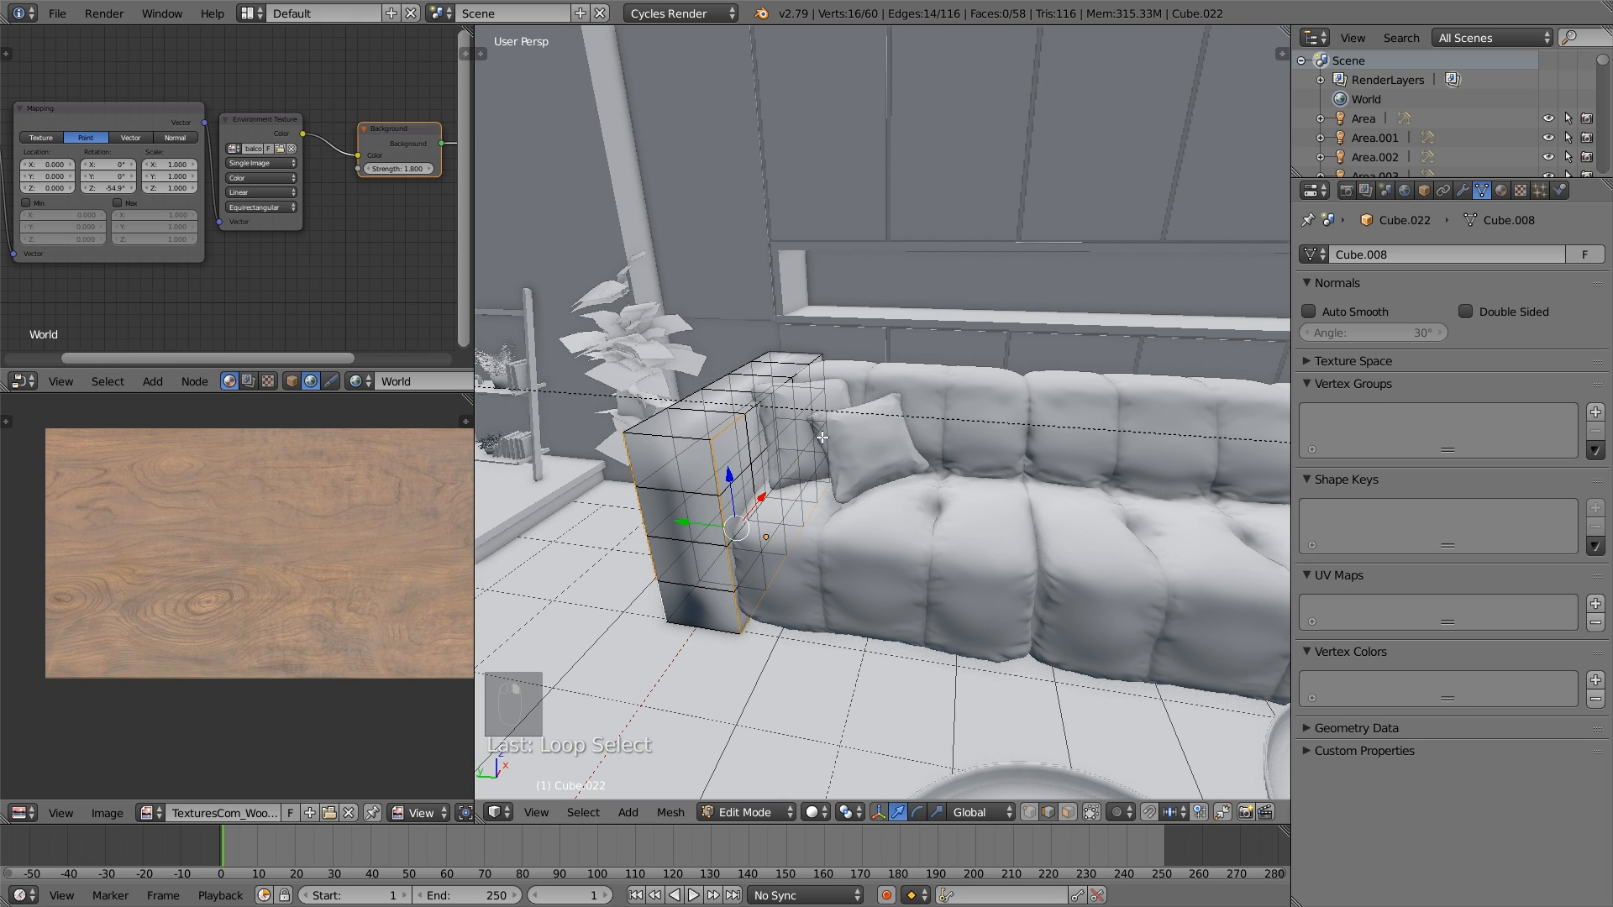
- Add the outline edges of the armrest's outer side, including its upper long and back edges, to the selection
right_click(828, 412, "alt+shift")
middle_click_drag(773, 361, 828, 453)
right_click(1007, 571, "alt+shift")
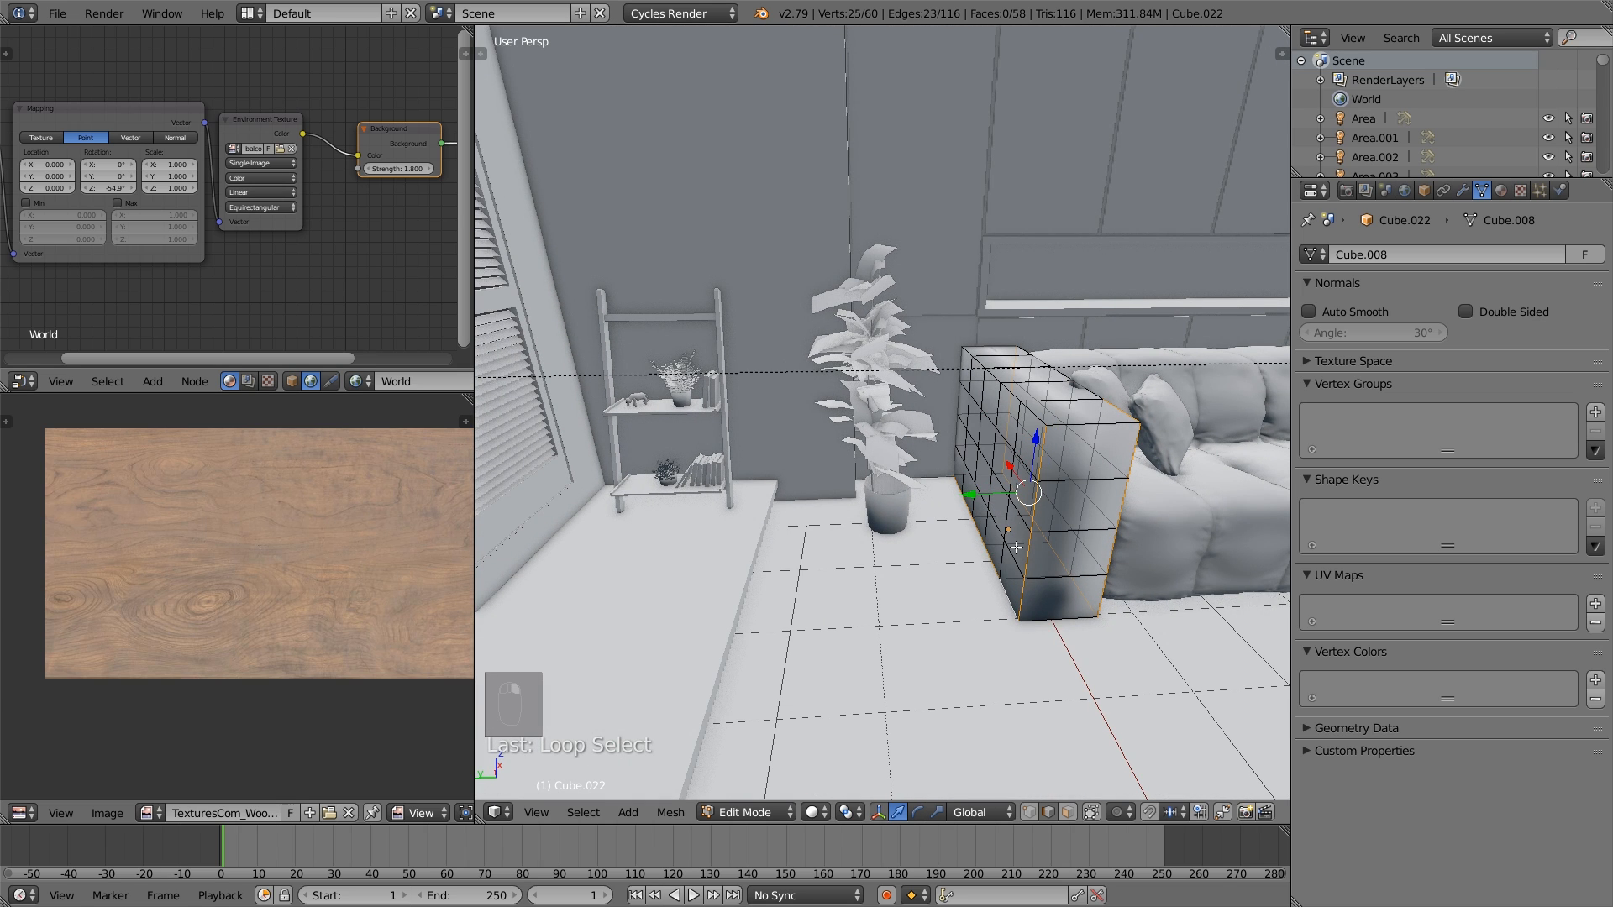
right_click(998, 379, "alt+shift")
scroll(1013, 416, "up", 3)
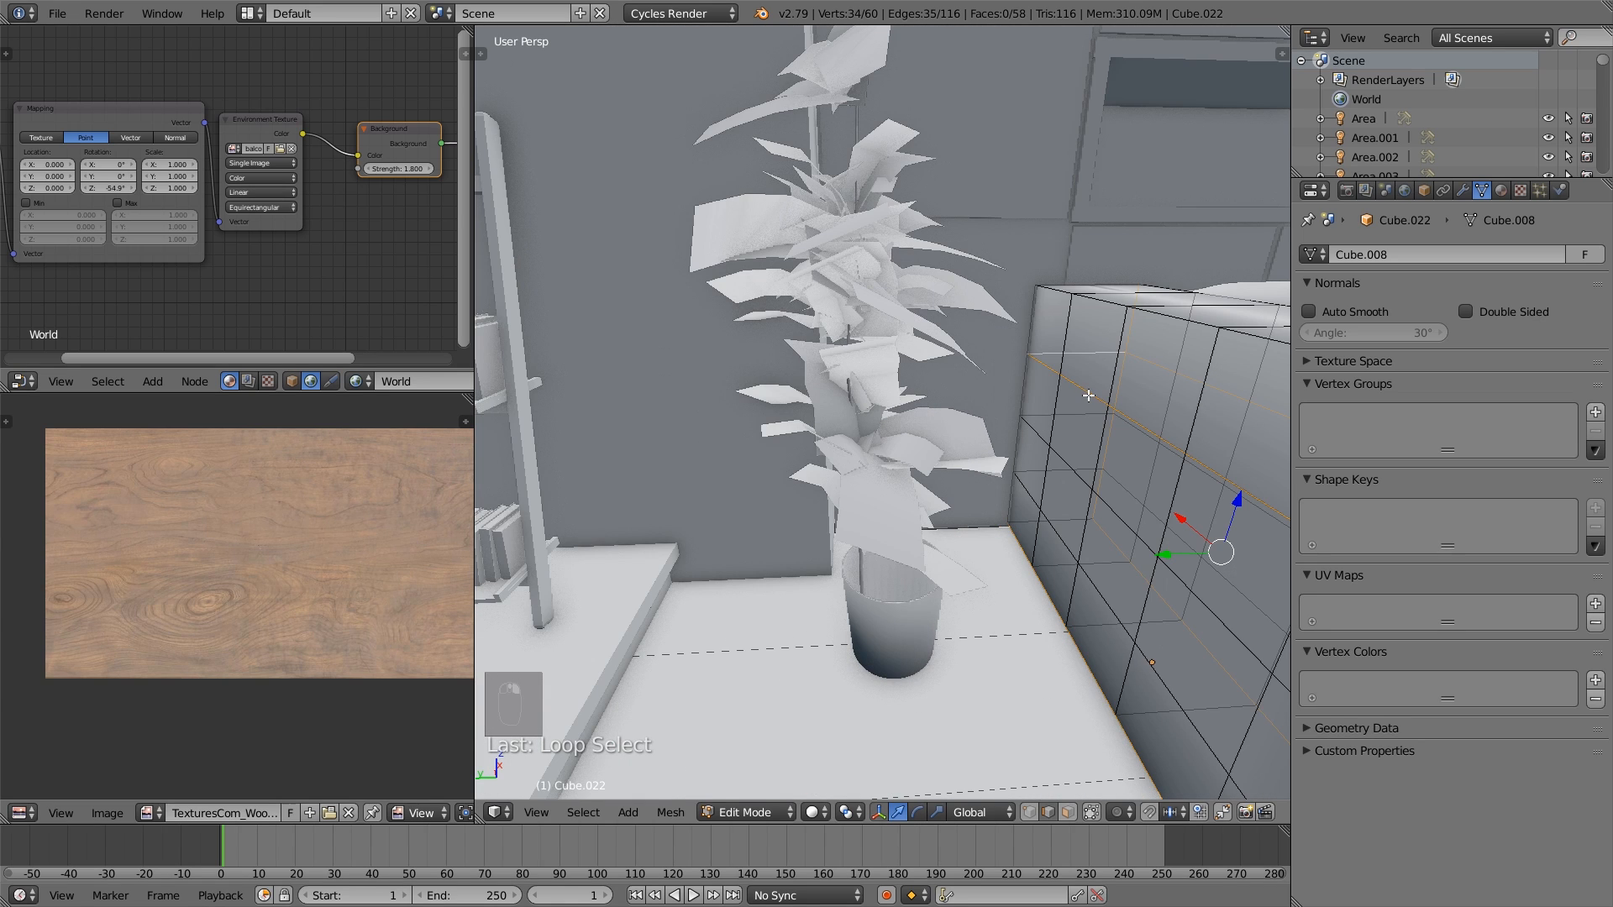
key("ctrl+z")
right_click(1096, 312, "alt+shift")
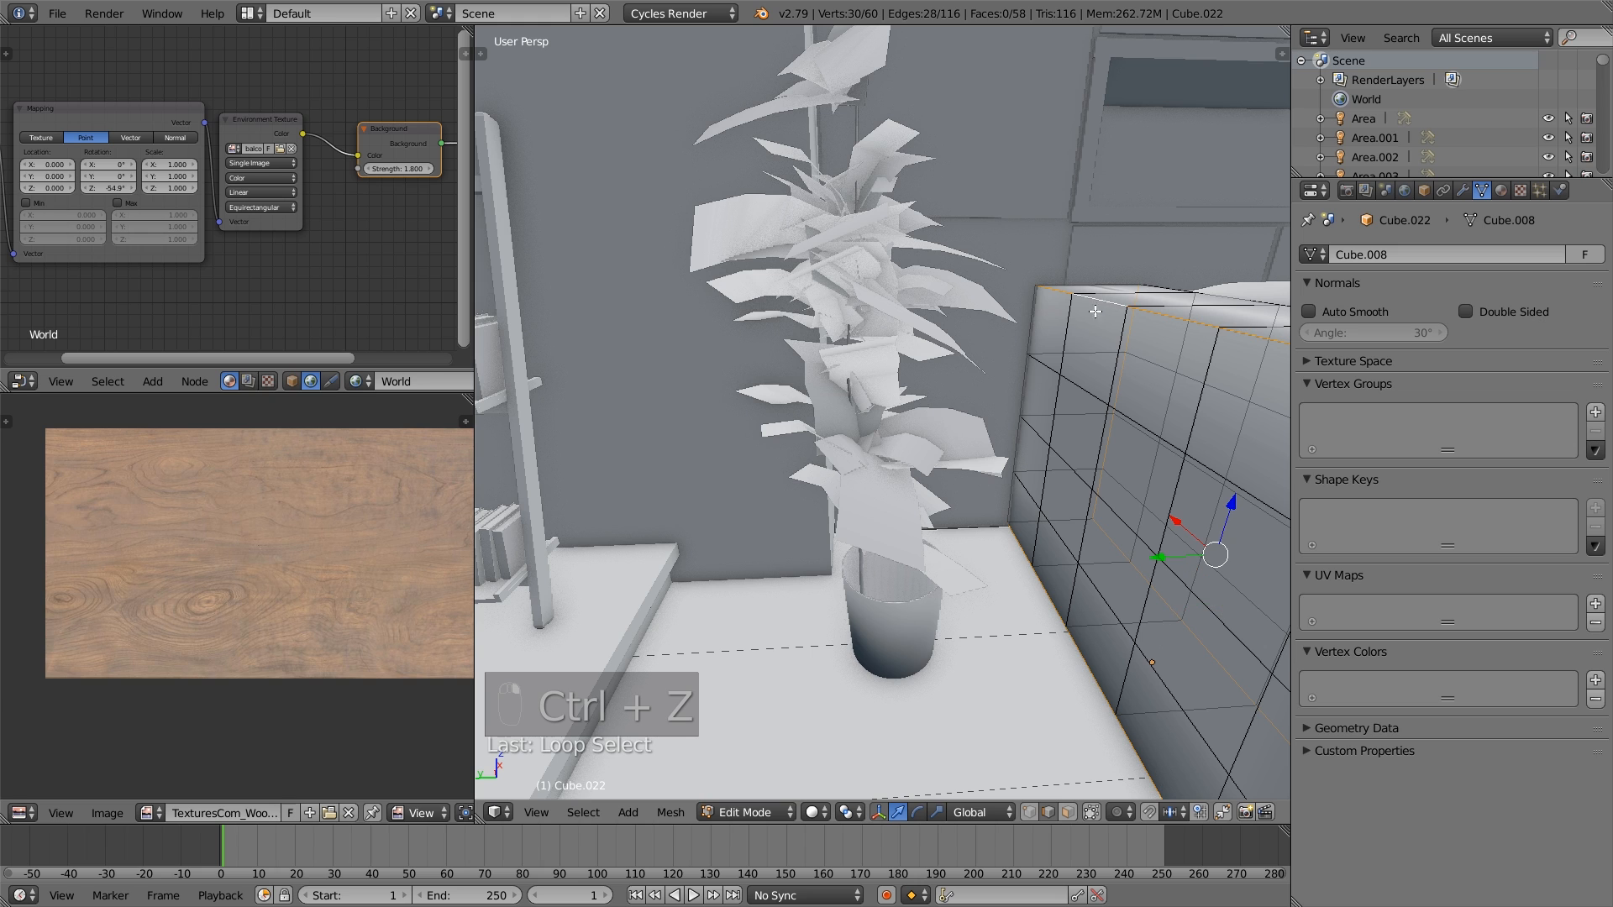
right_click(1035, 320, "alt+shift")
- Mark the selected armrest outlines as seams, along with one single edge on the outer side near the rear
middle_click_drag(1169, 383, 1074, 367)
scroll(1094, 374, "down", 5)
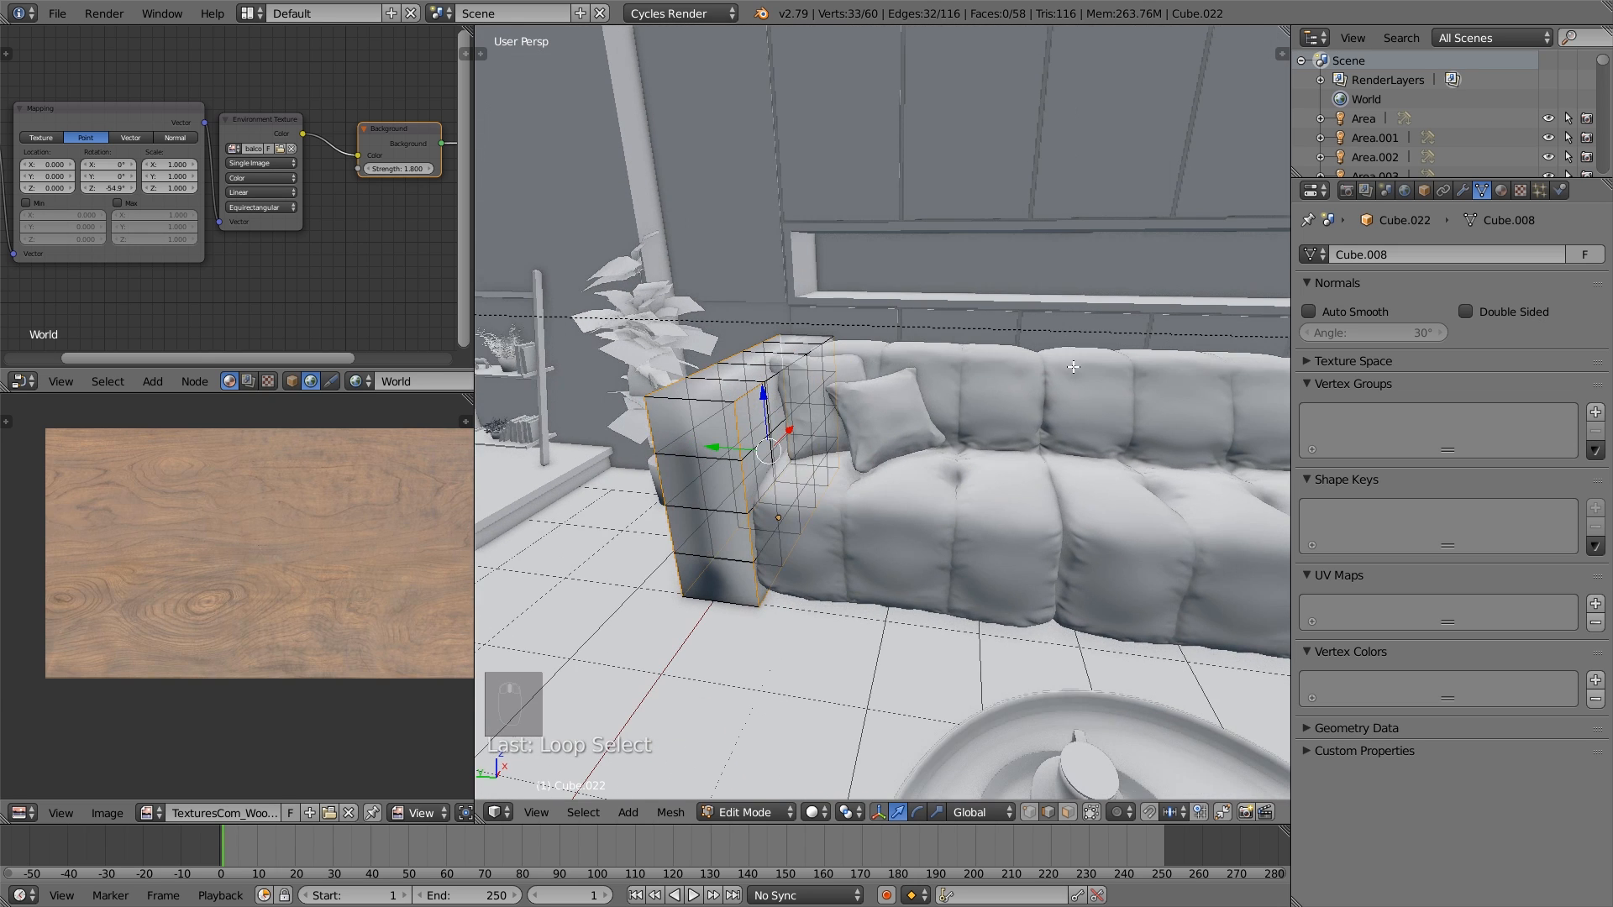
middle_click_drag(755, 542, 996, 613)
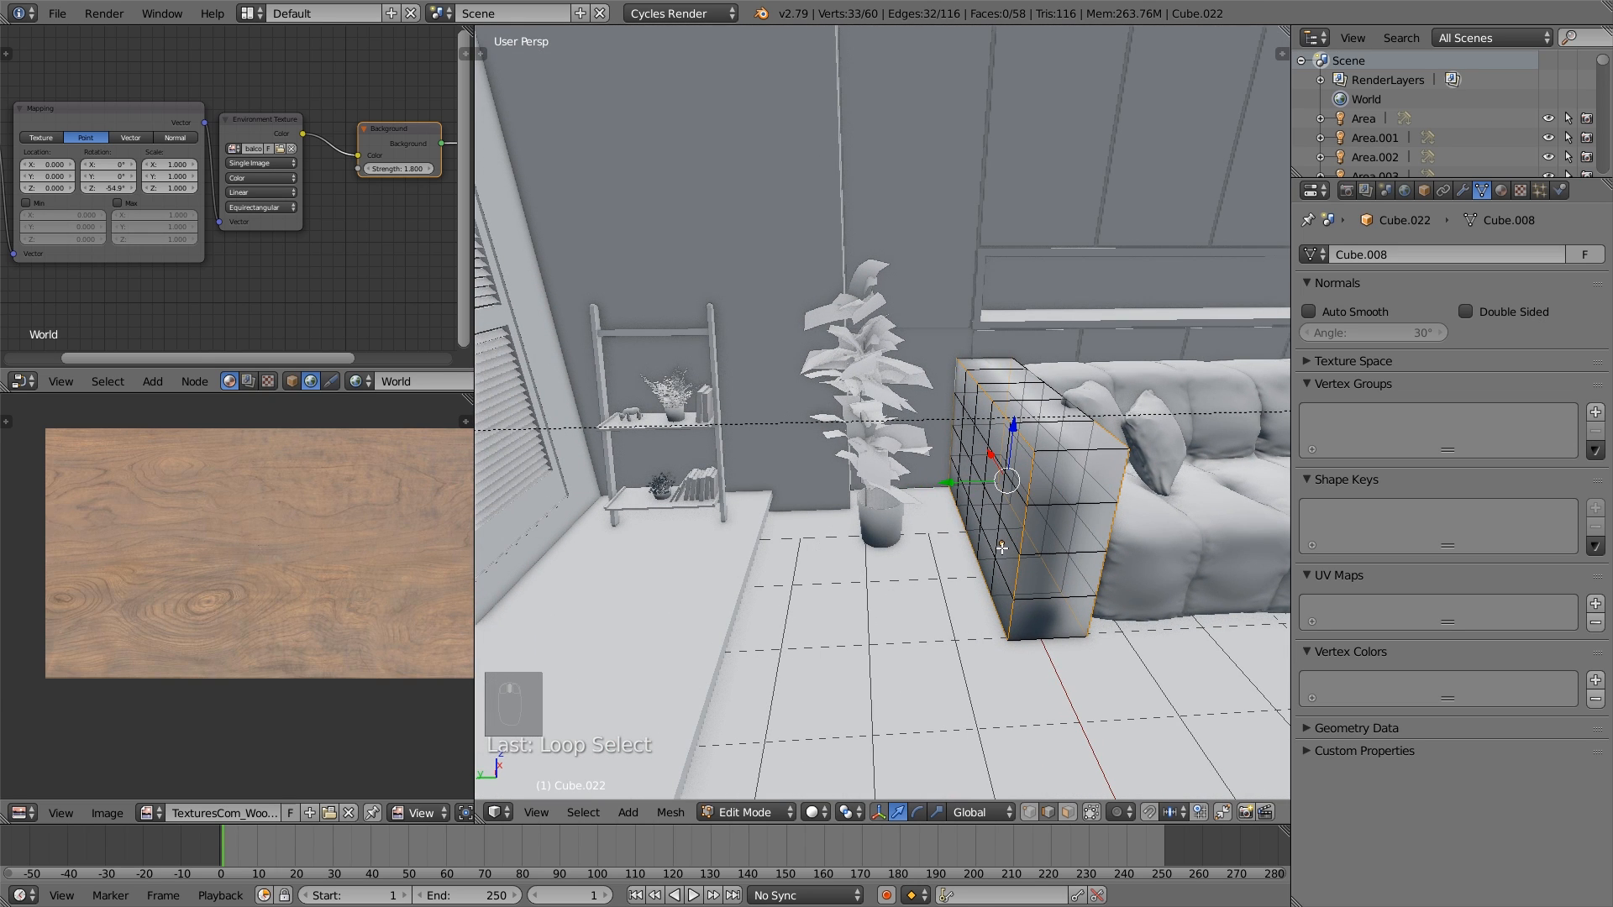
key("ctrl+e")
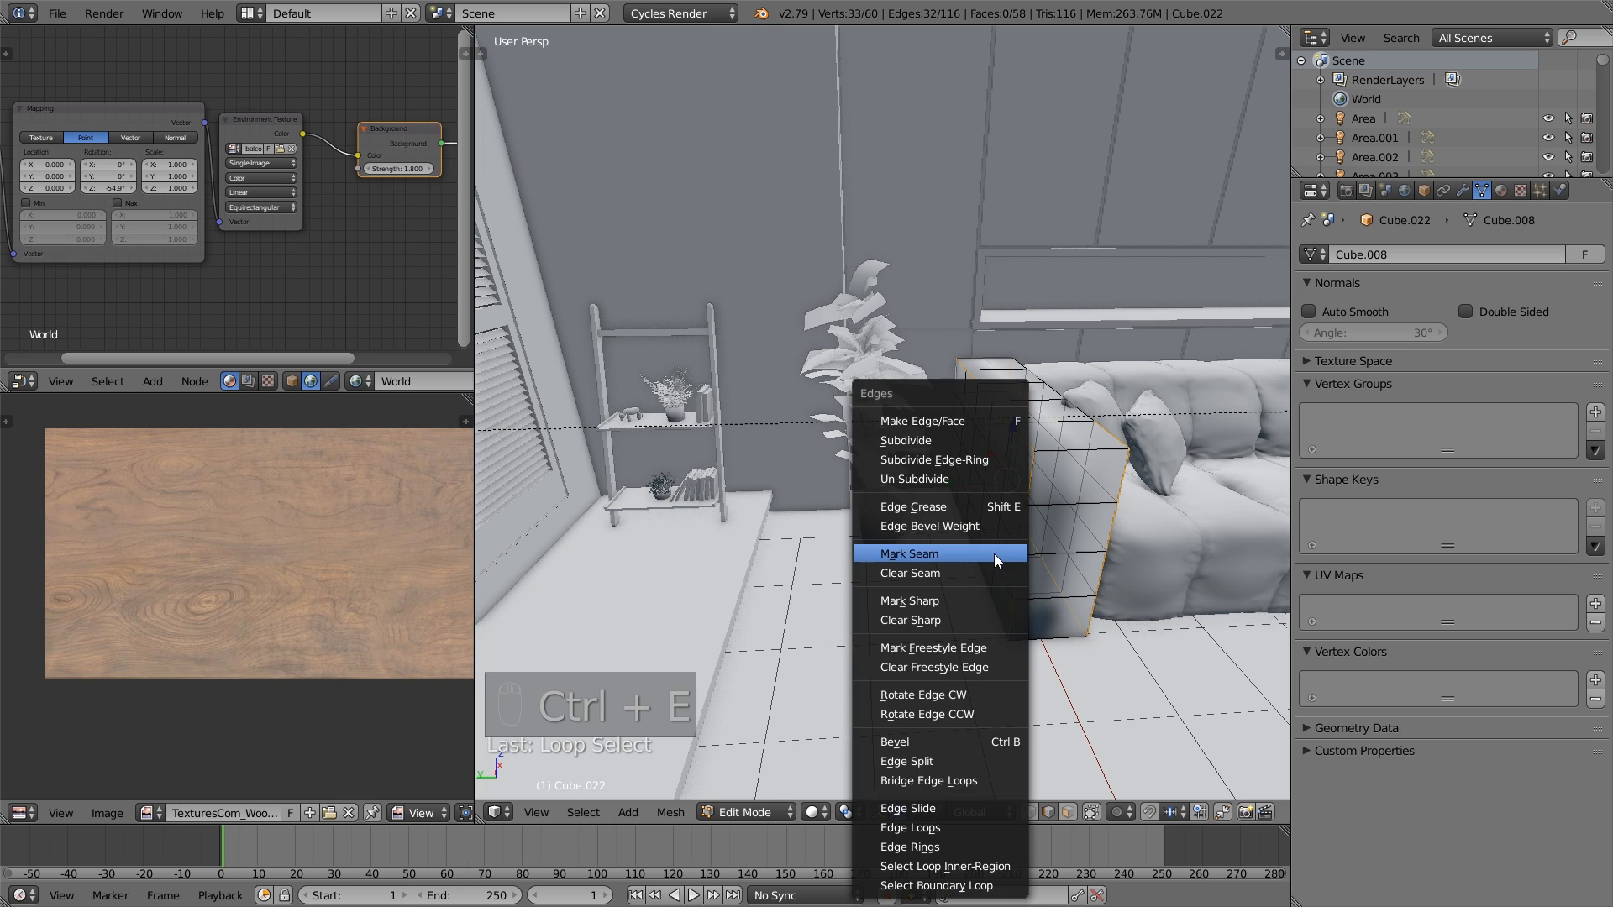
left_click(996, 555)
scroll(1000, 559, "up", 4)
right_click(1044, 536)
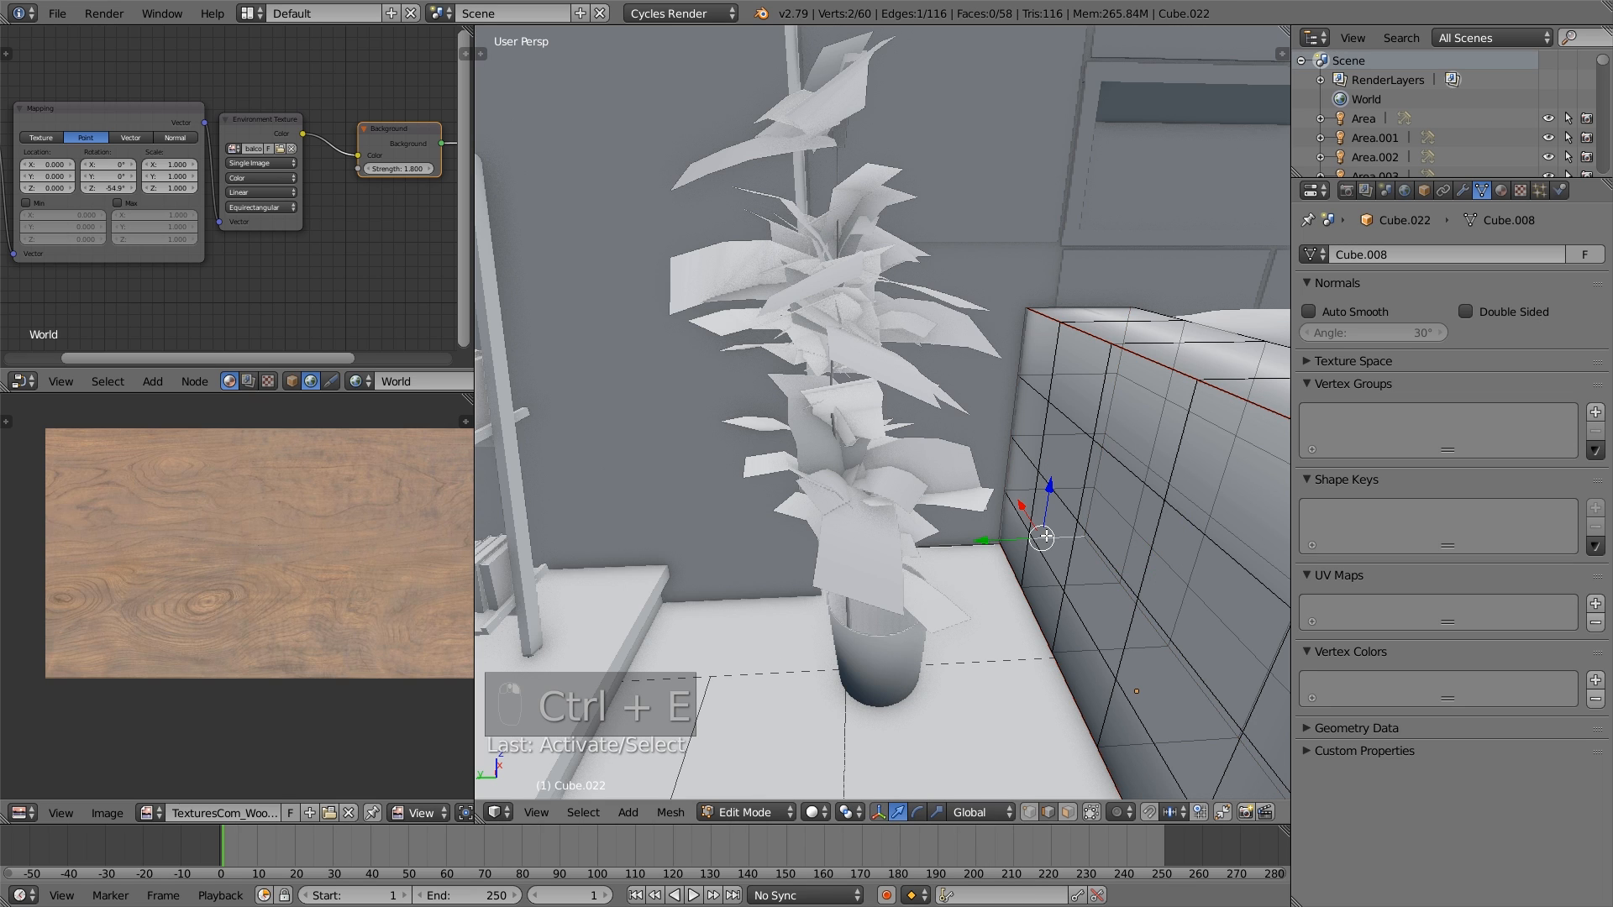
key("ctrl+e")
left_click(1045, 531)
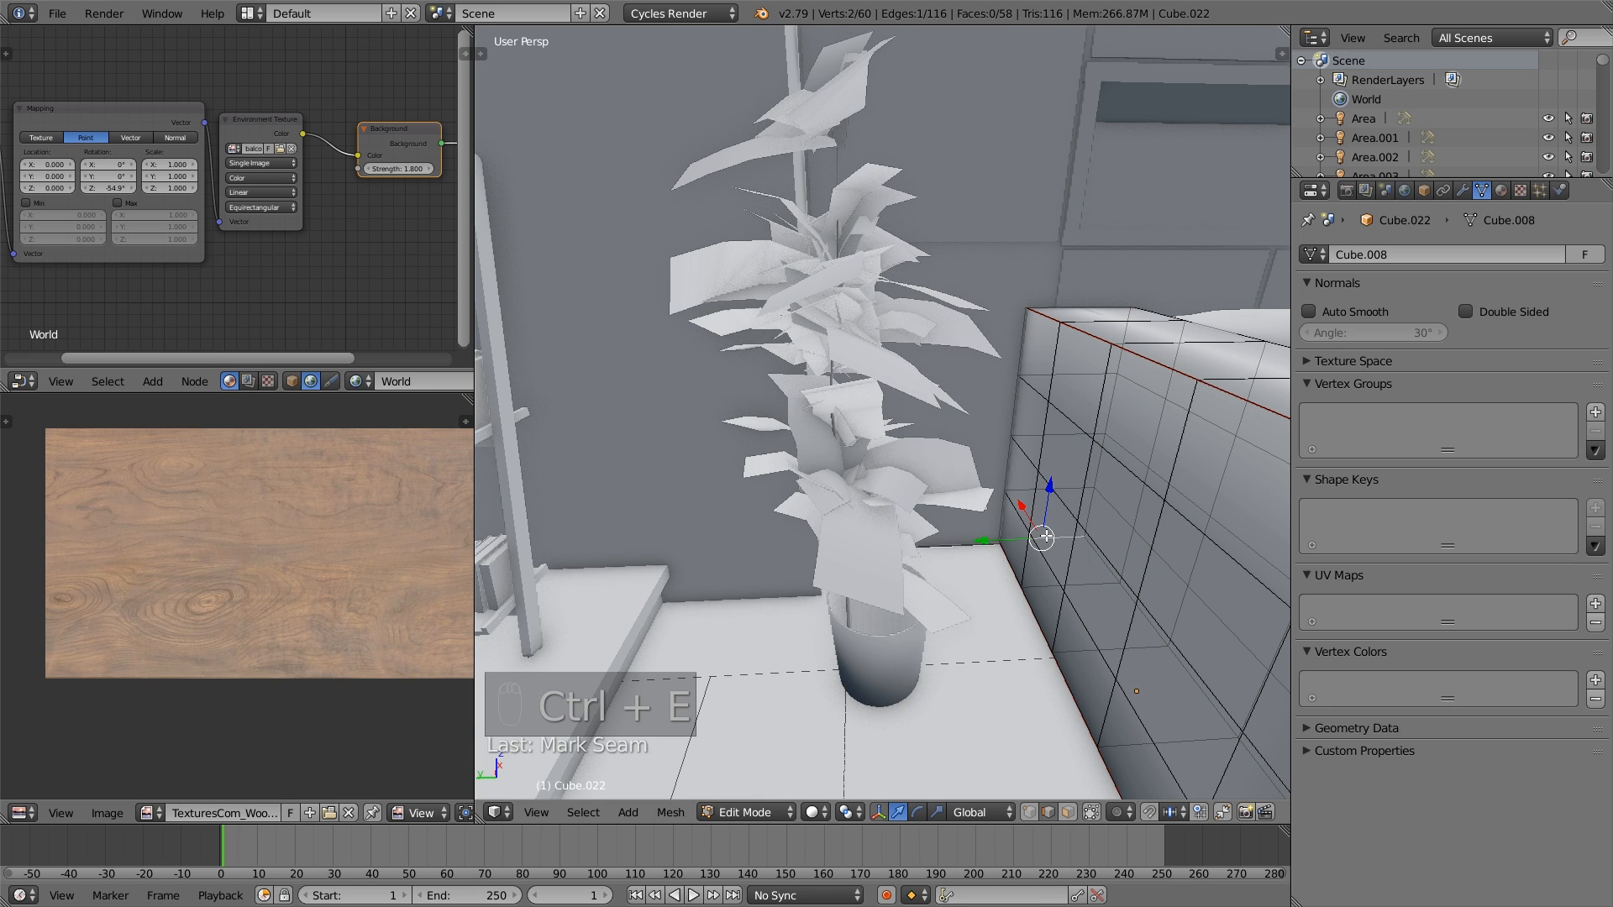
- Select the whole armrest mesh, unwrap it, and leave mesh editing
key("a")
scroll(1027, 518, "down", 6)
key("a")
key("u")
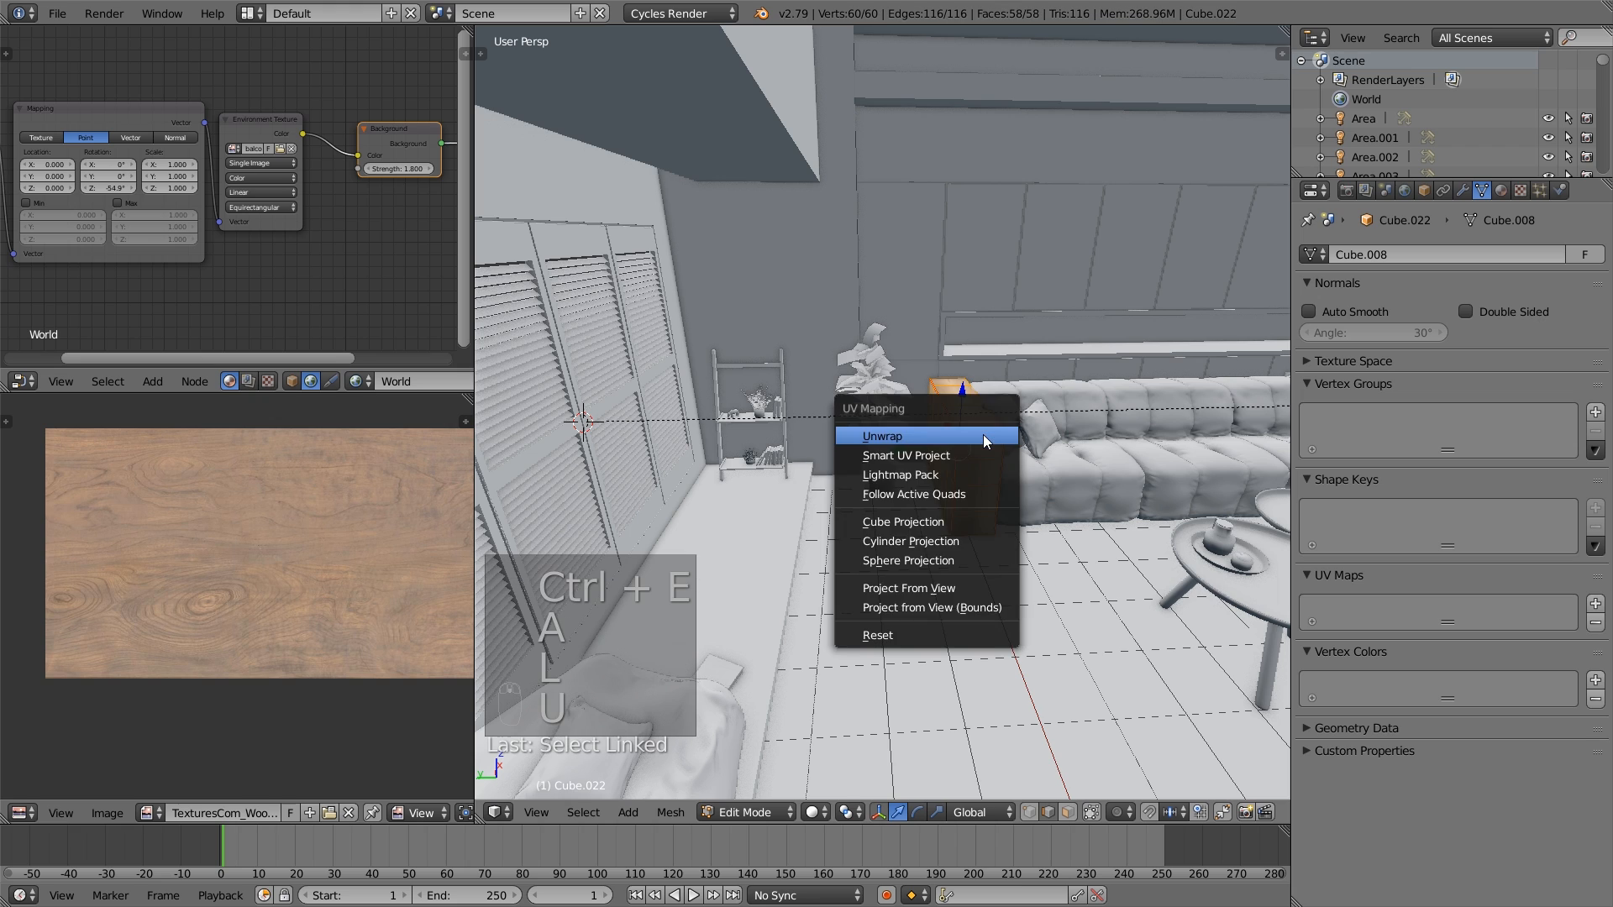
left_click(984, 436)
key("a")
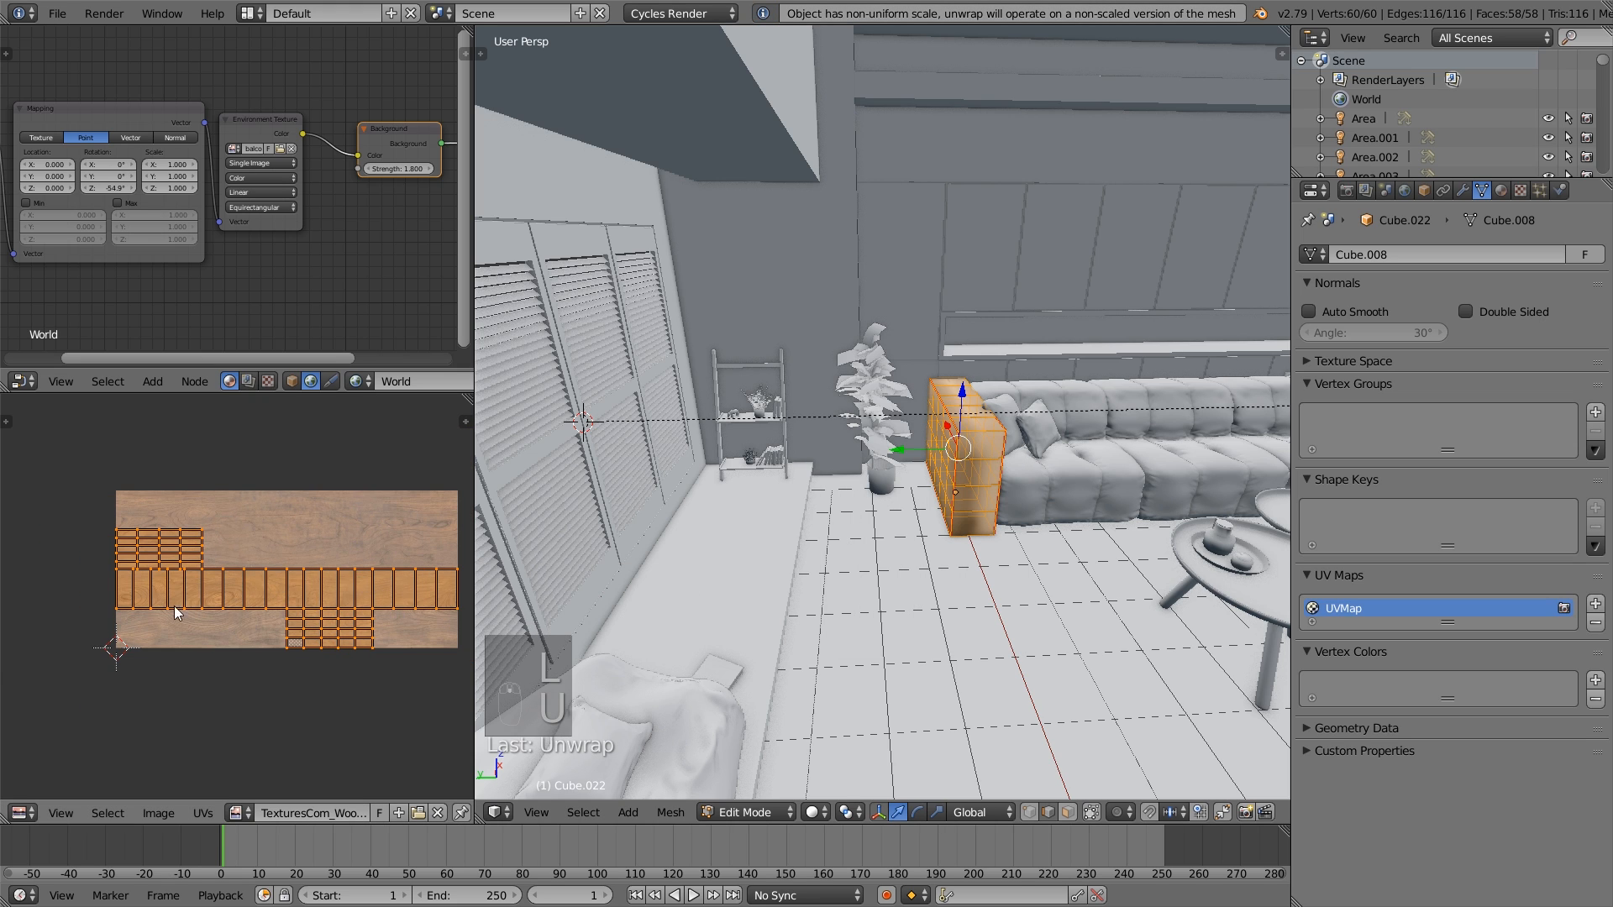
key("Tab")
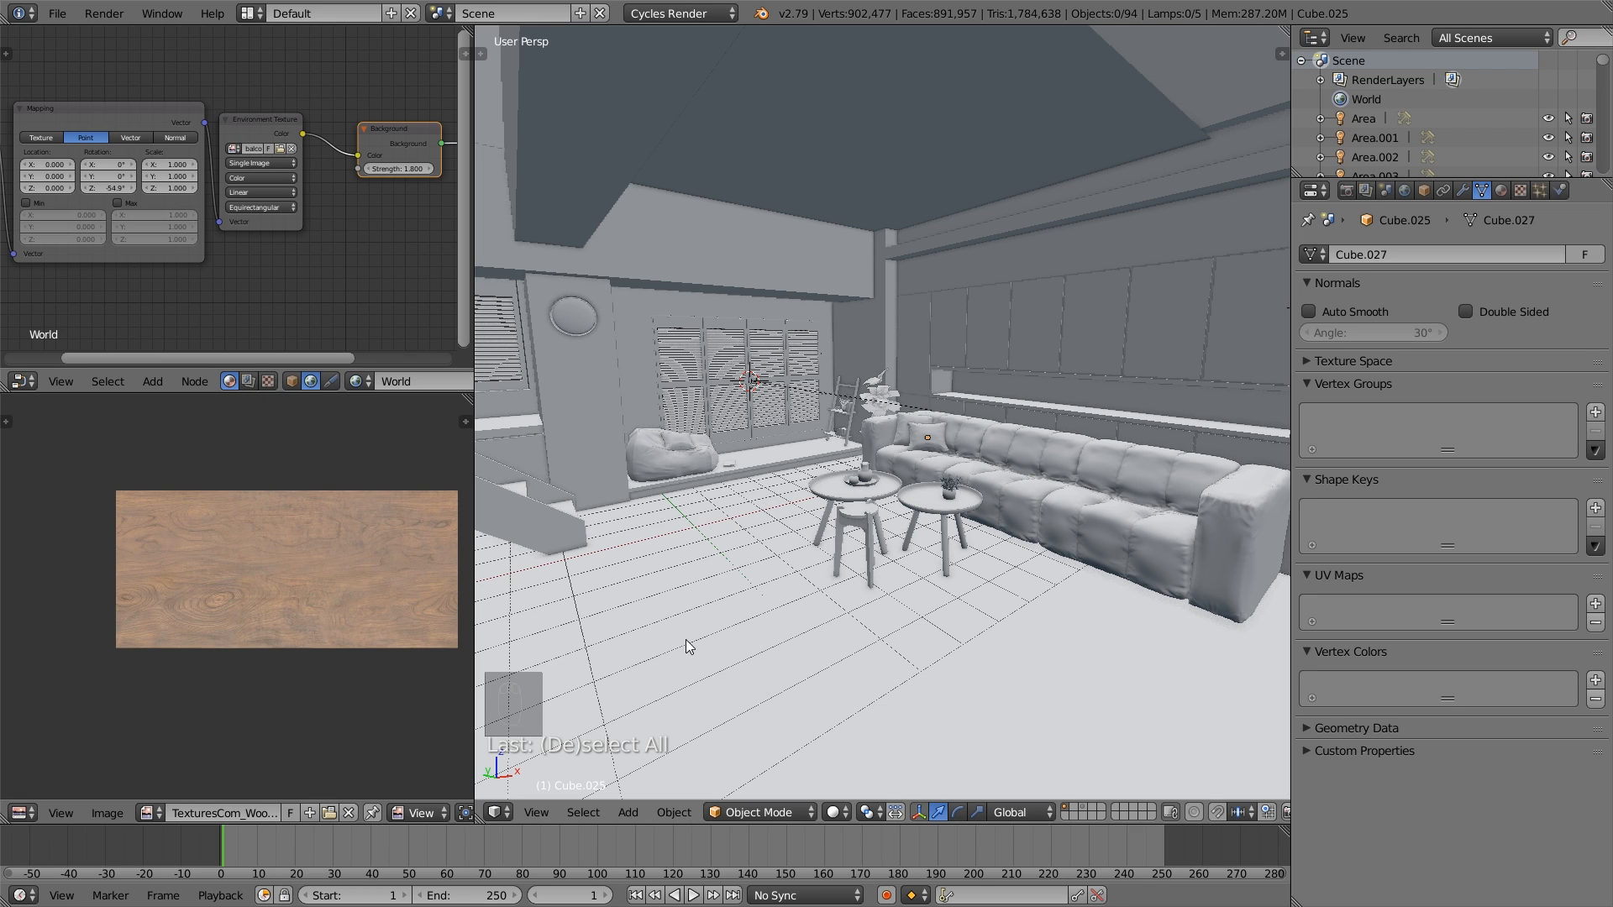
- Unwrap the floor face of the room mesh using face selection, and leave mesh editing
scroll(740, 568, "up", 3)
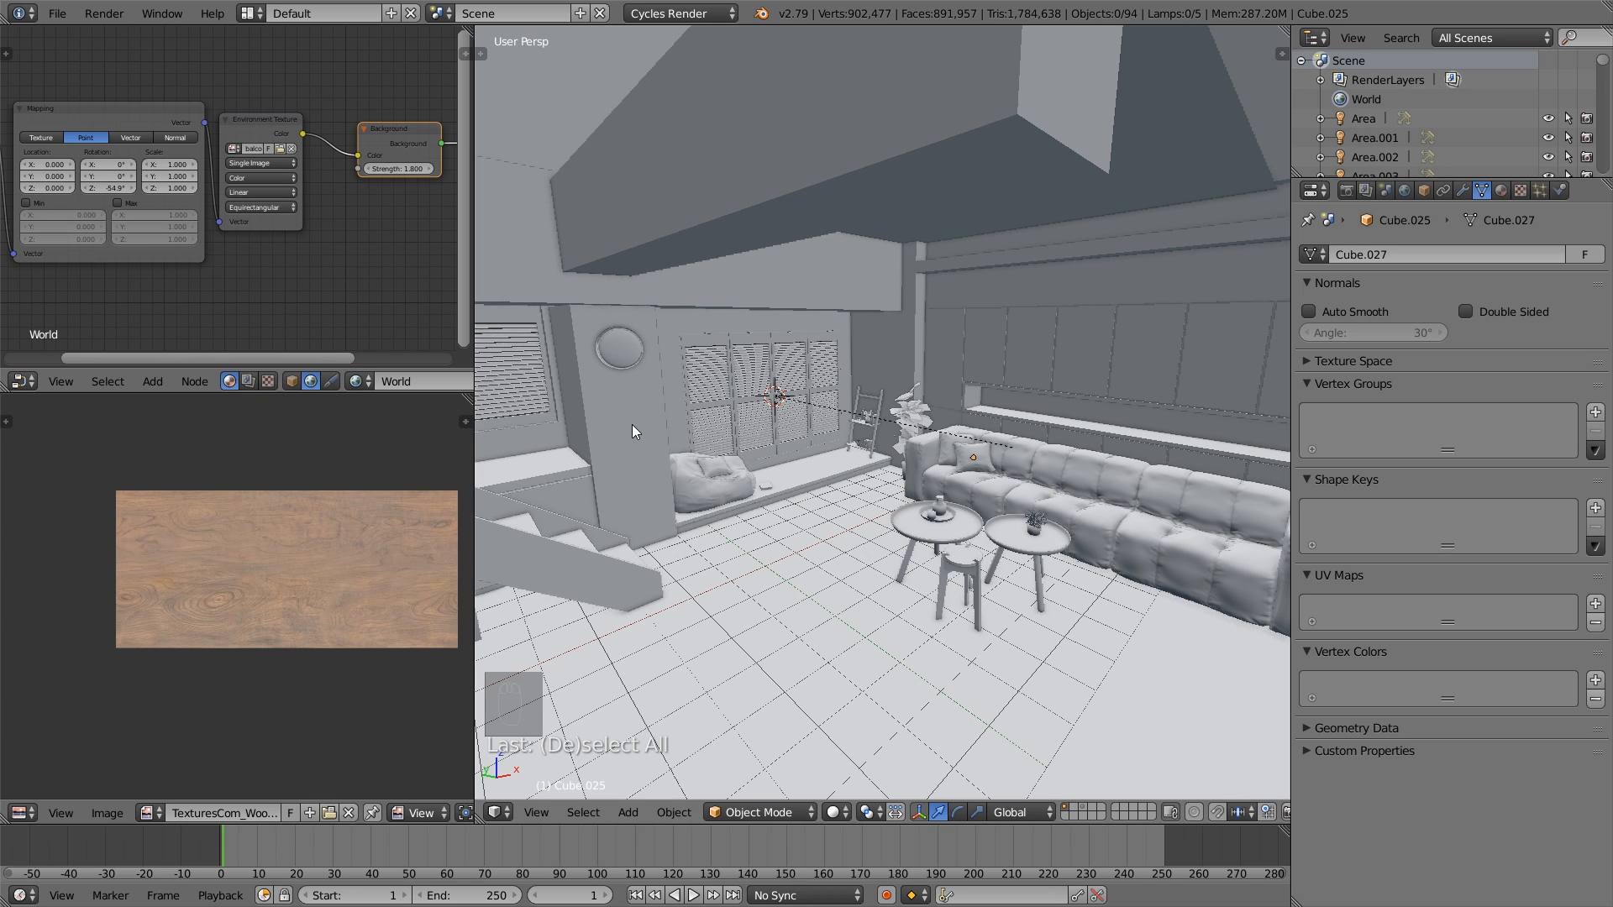
right_click(819, 632)
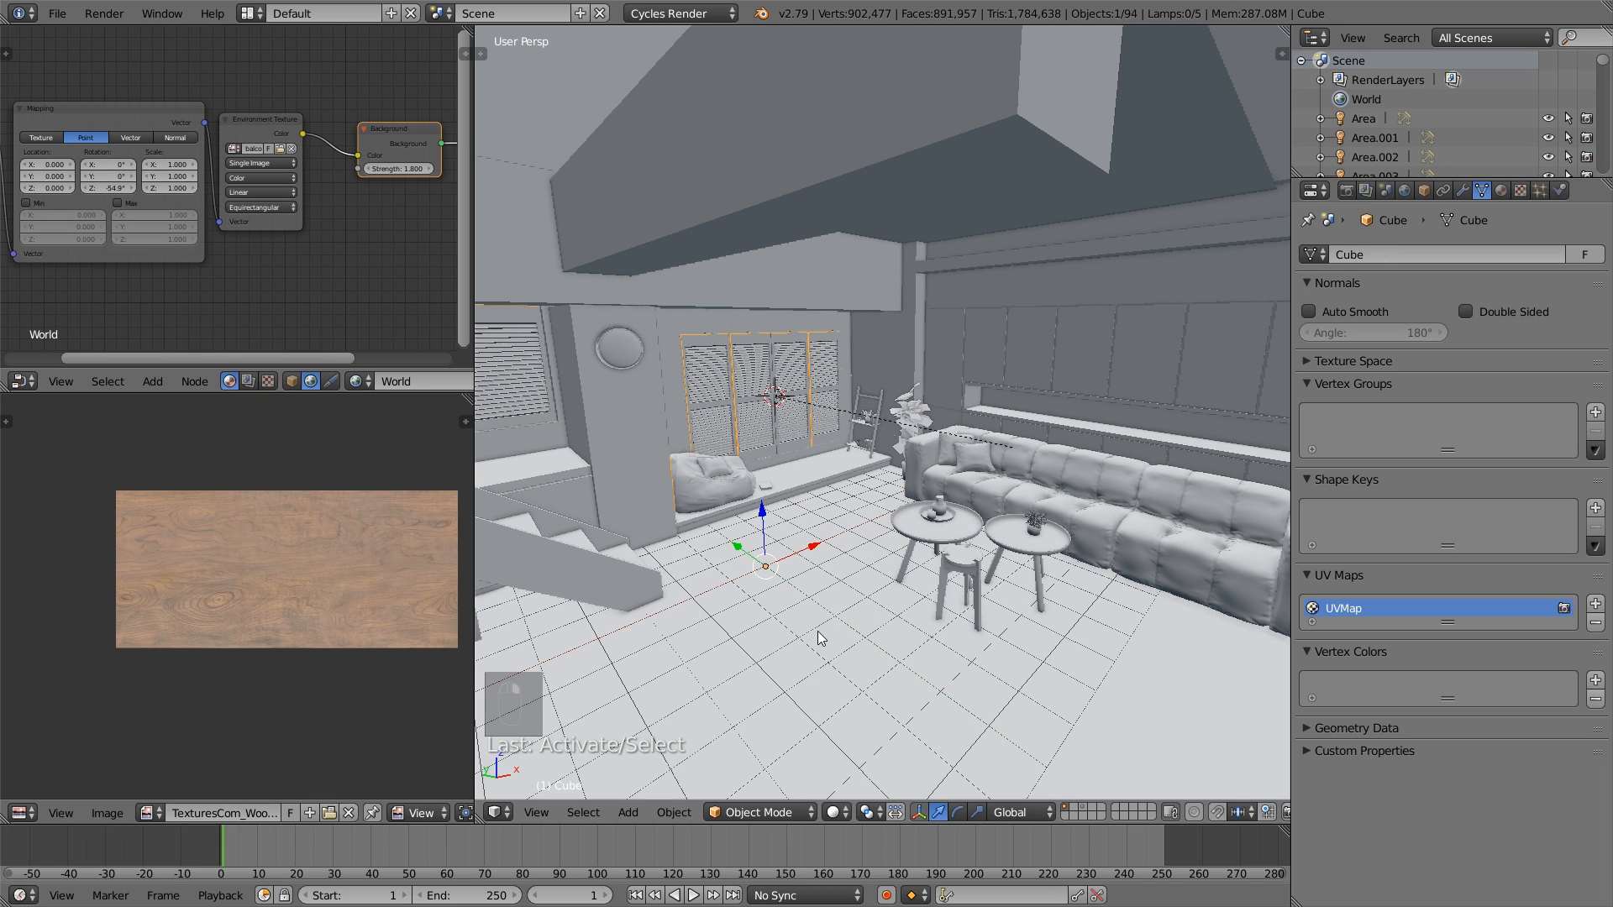
key("Tab")
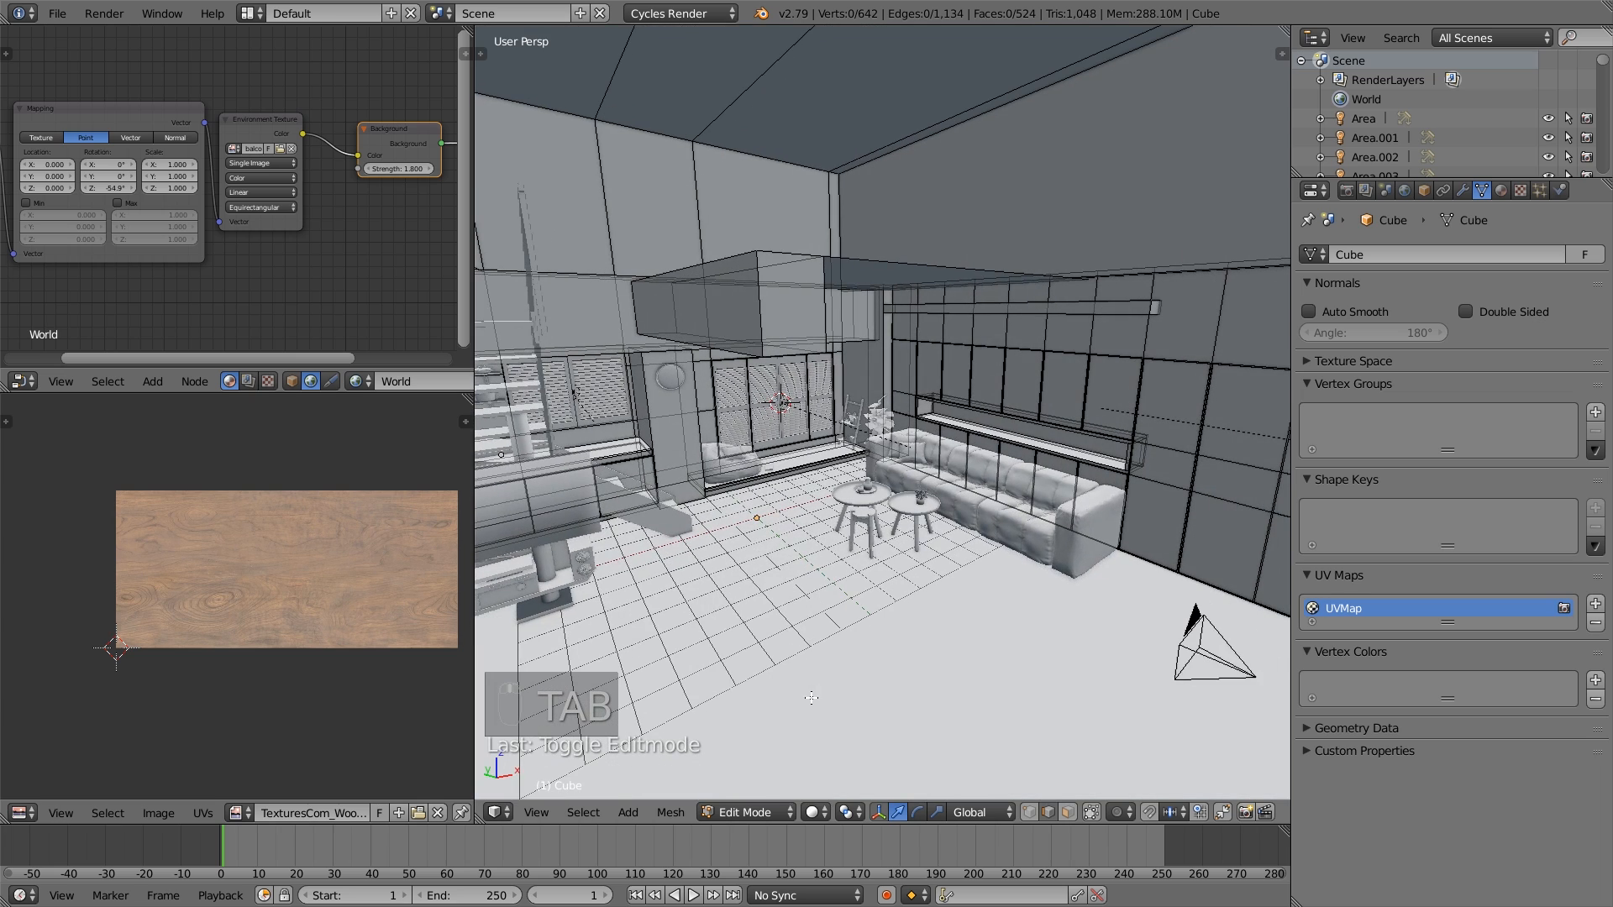
left_click(1069, 813)
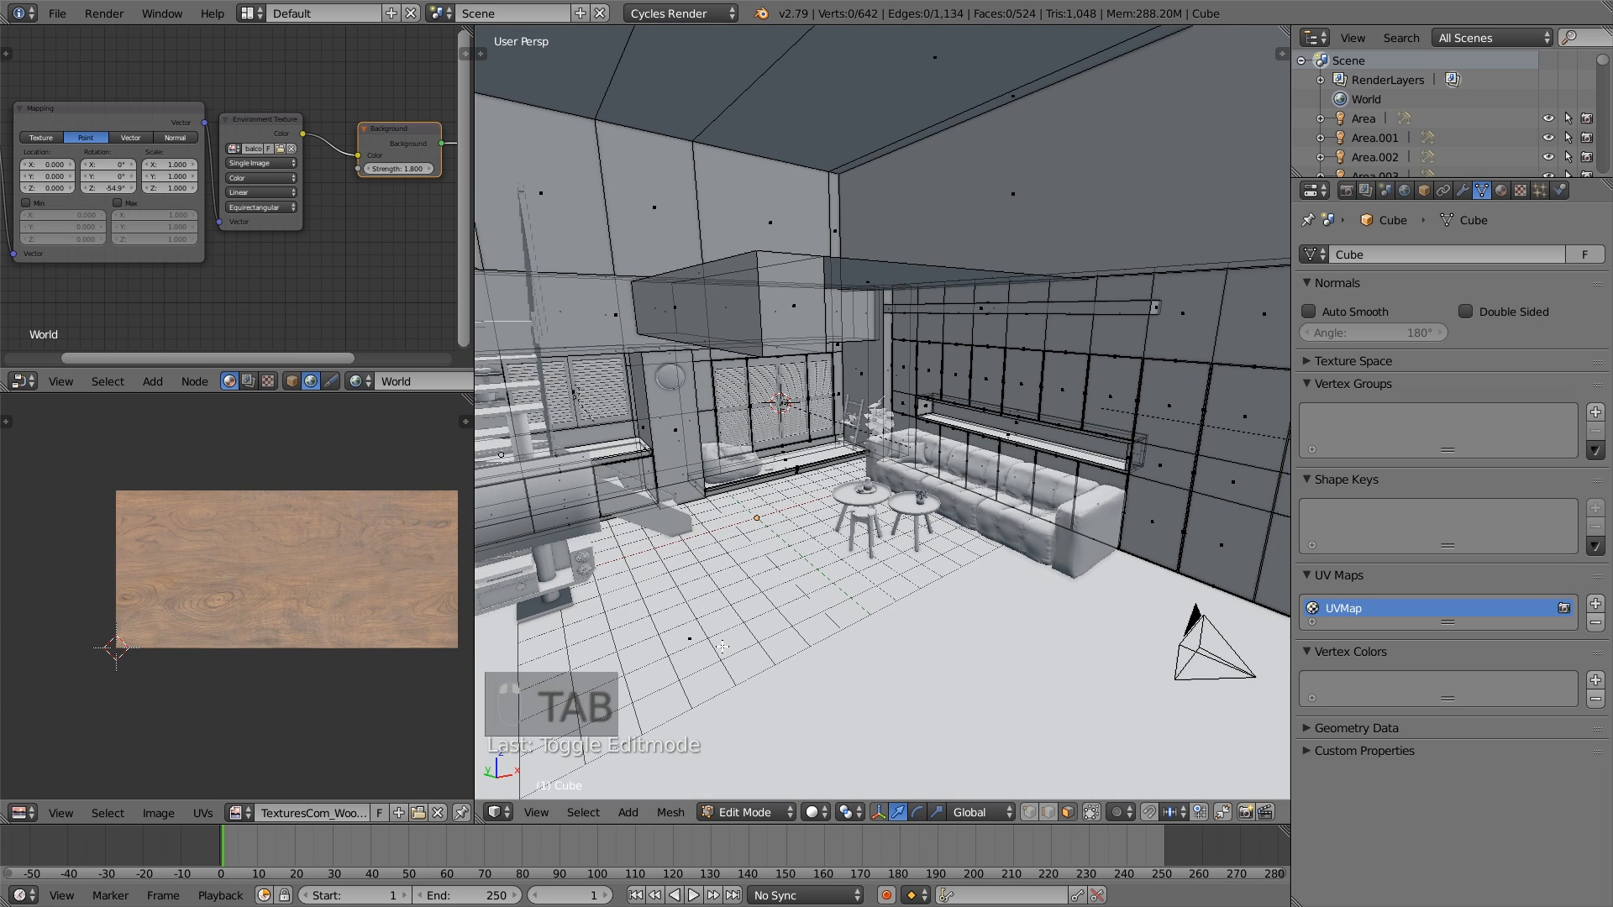
right_click(713, 639)
key("u")
left_click(712, 639)
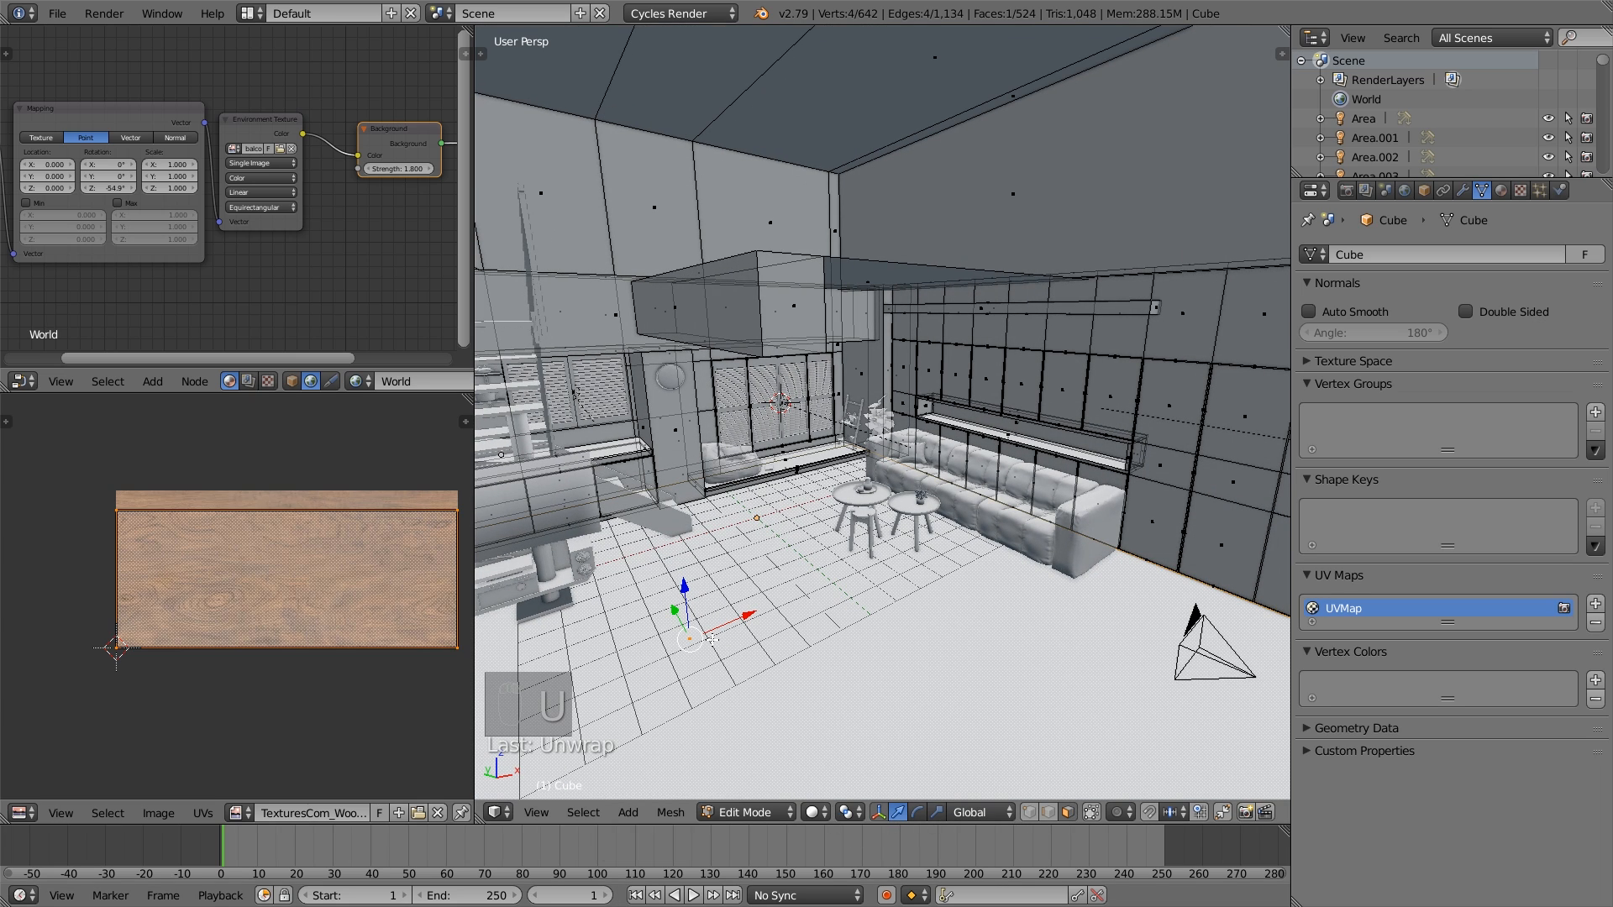
key("a")
key("Tab")
- Select the room mesh by its floor and enlarge the node editor in both height and width
scroll(815, 672, "up", 2)
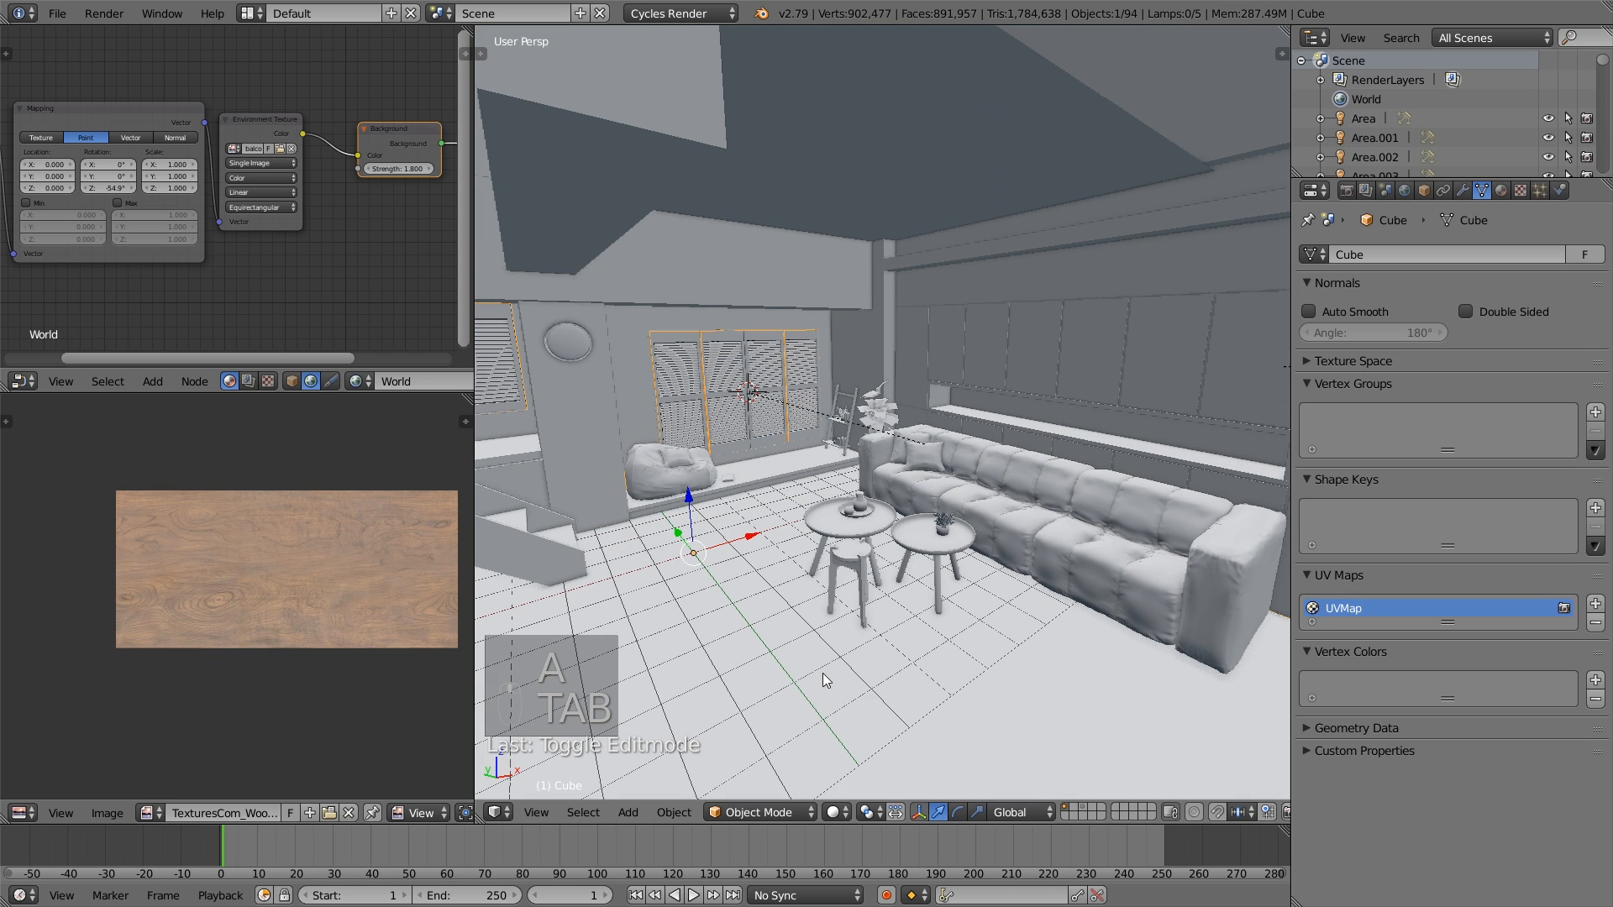
middle_click_drag(823, 677, 844, 633)
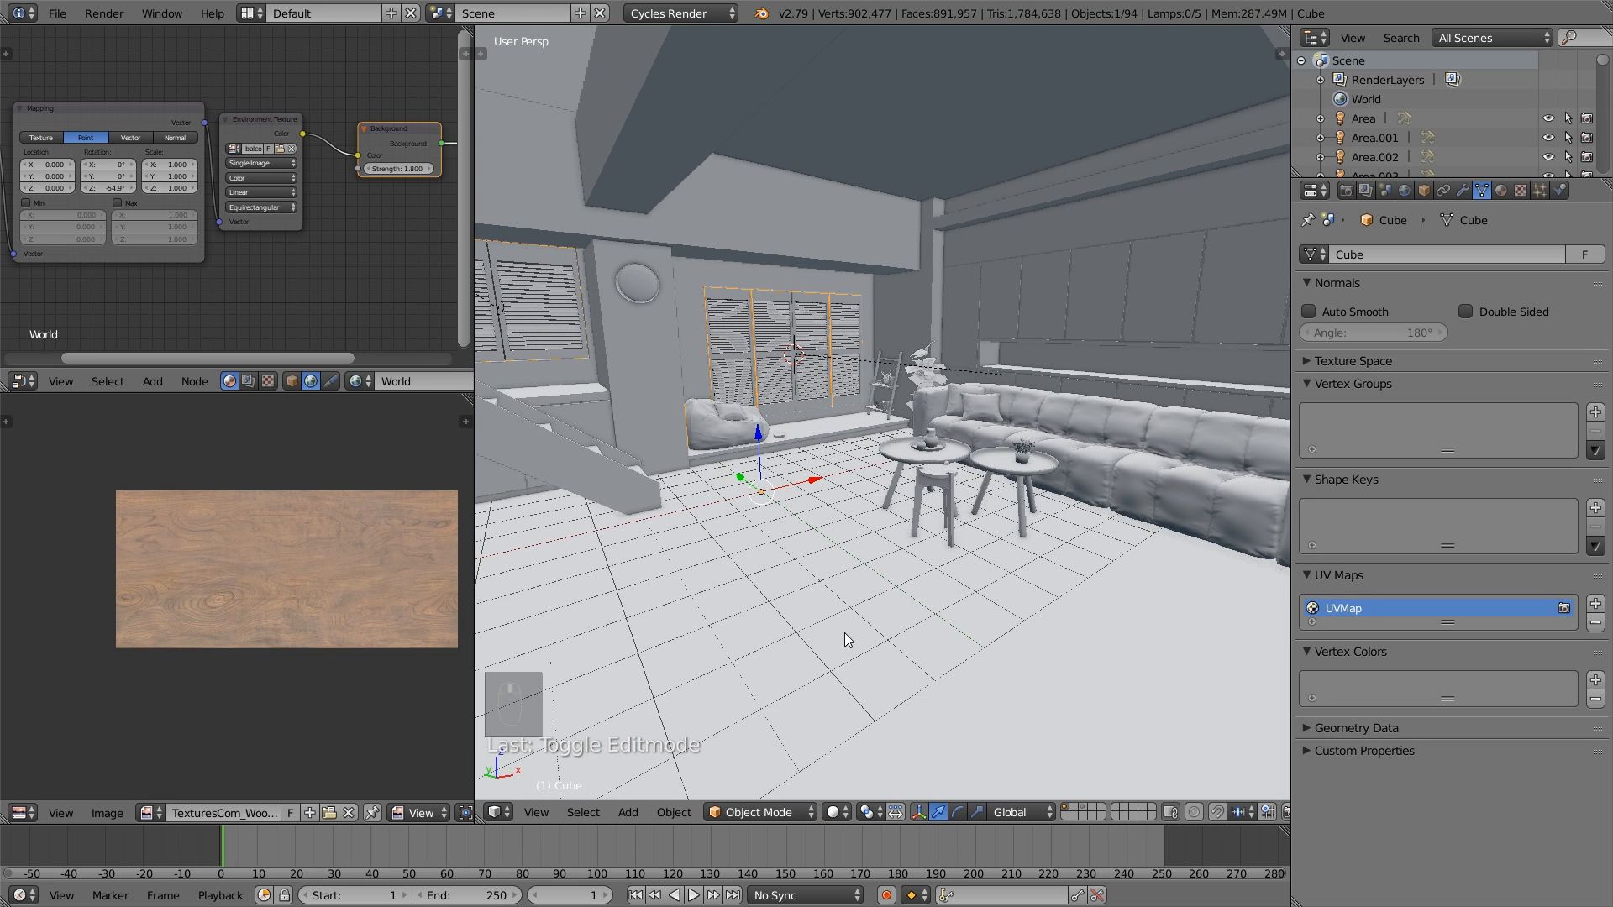
right_click(845, 633)
scroll(804, 623, "down", 3)
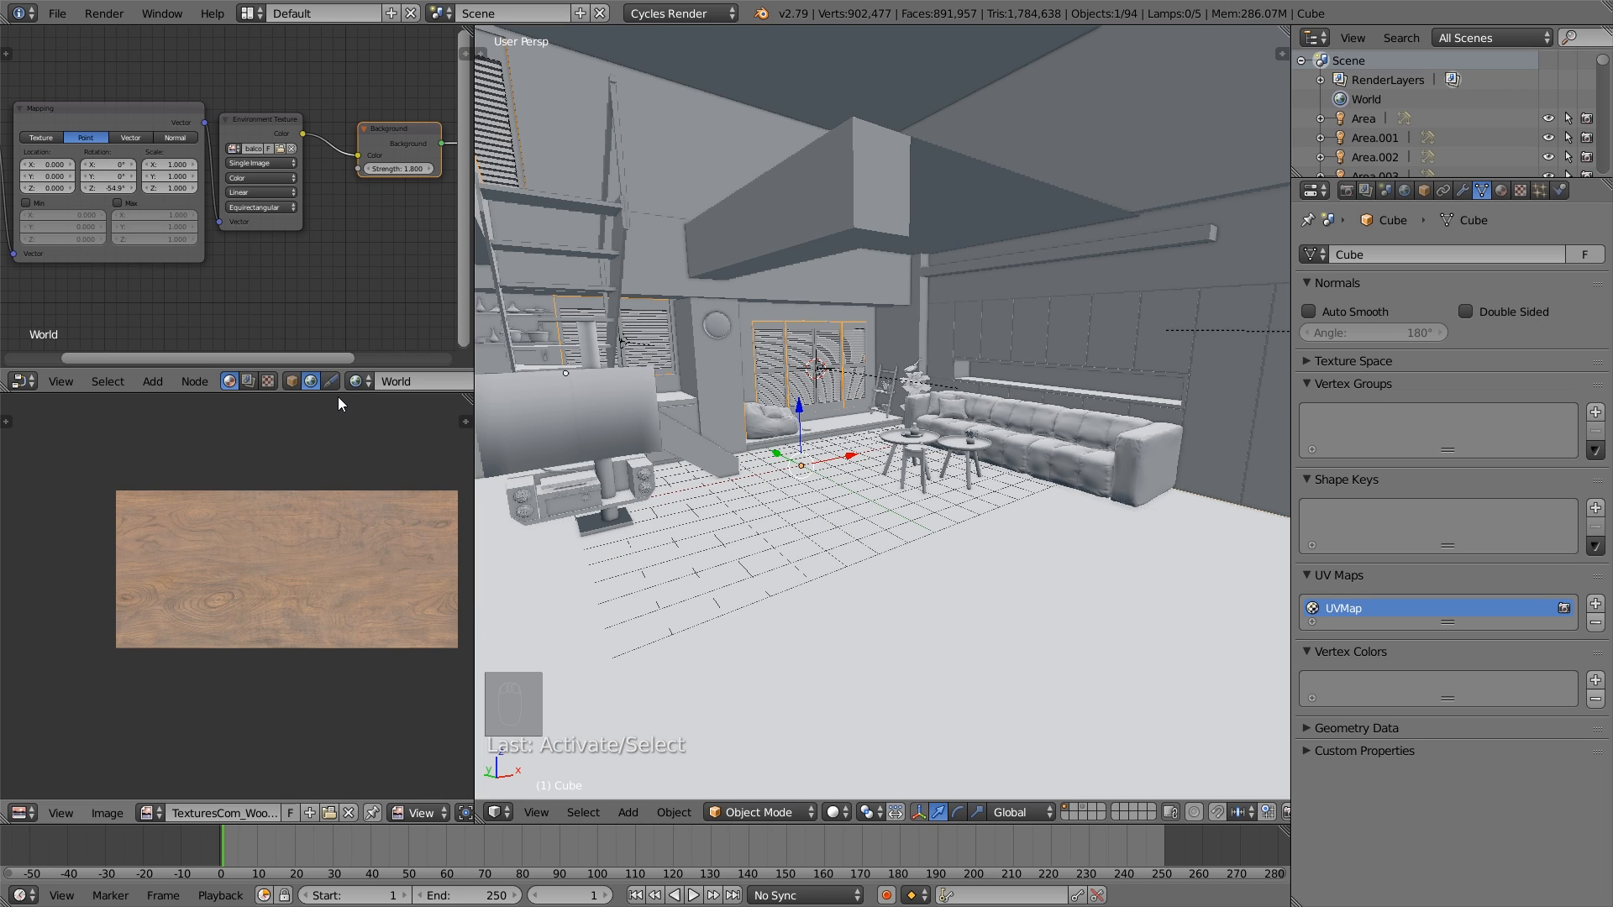
left_click_drag(338, 397, 338, 575)
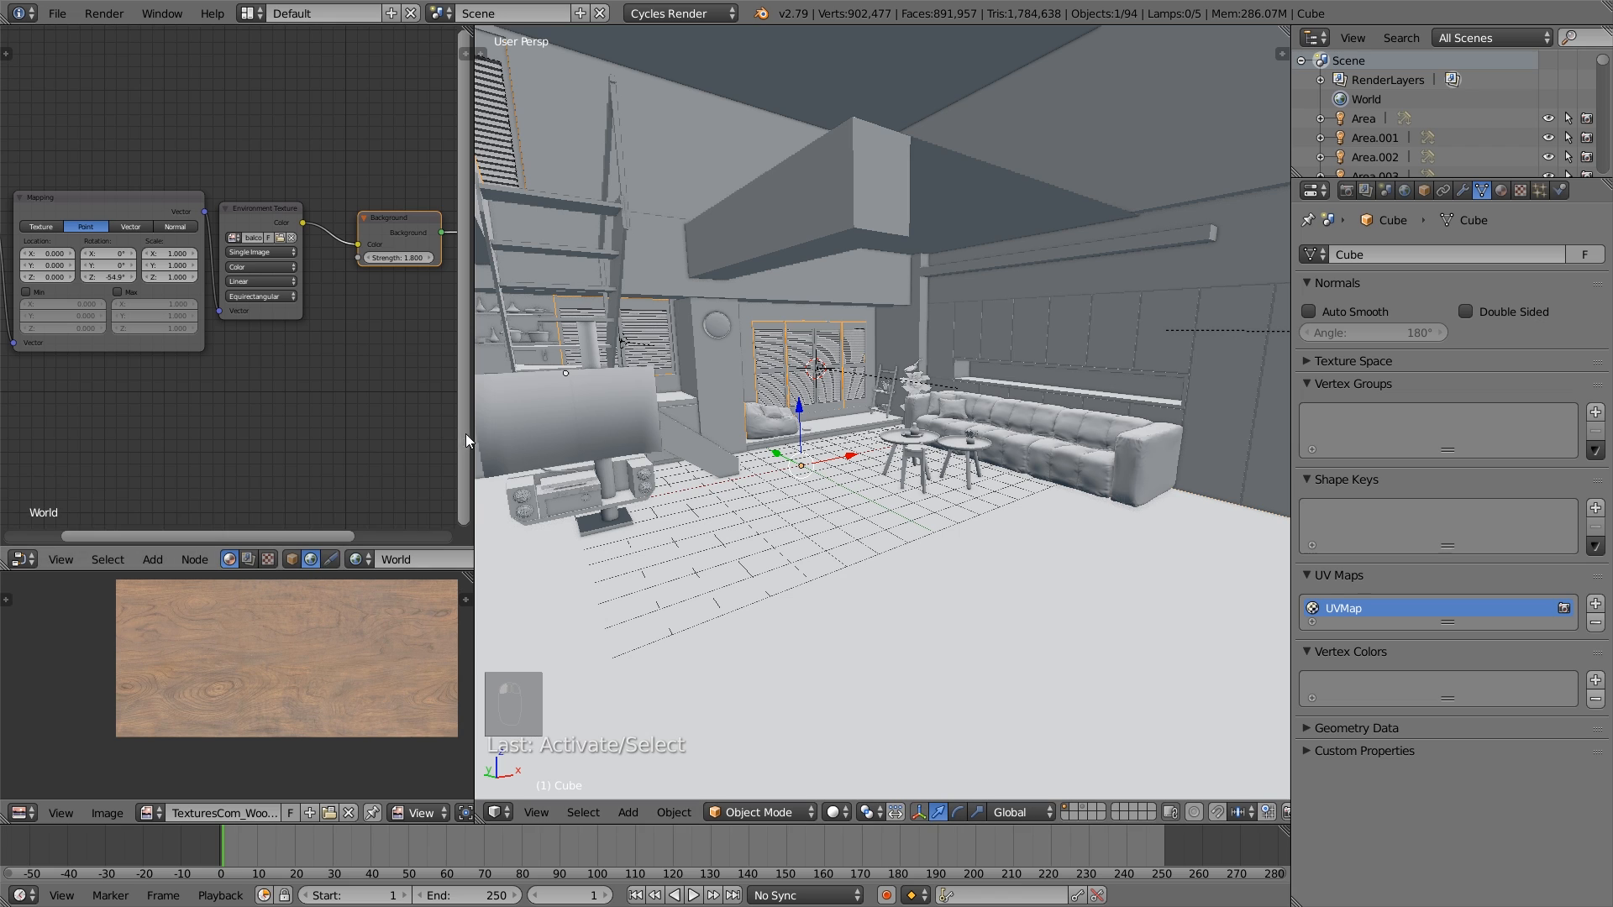
left_click_drag(468, 436, 593, 435)
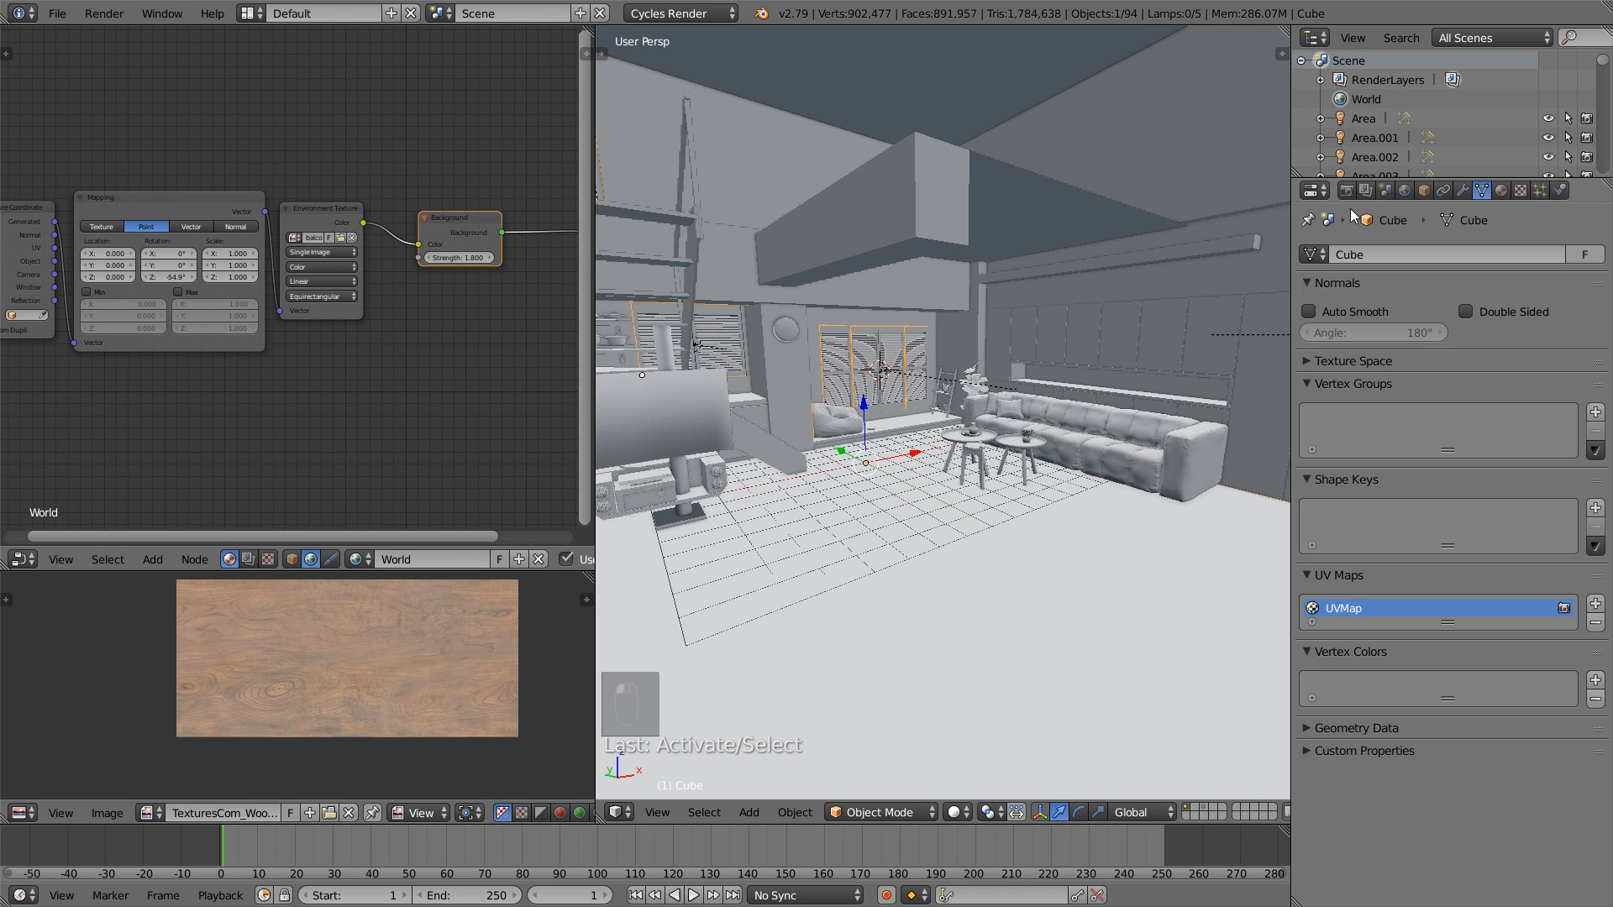
- Add a second material slot to the room mesh and fill it with the existing Material
left_click(1494, 194)
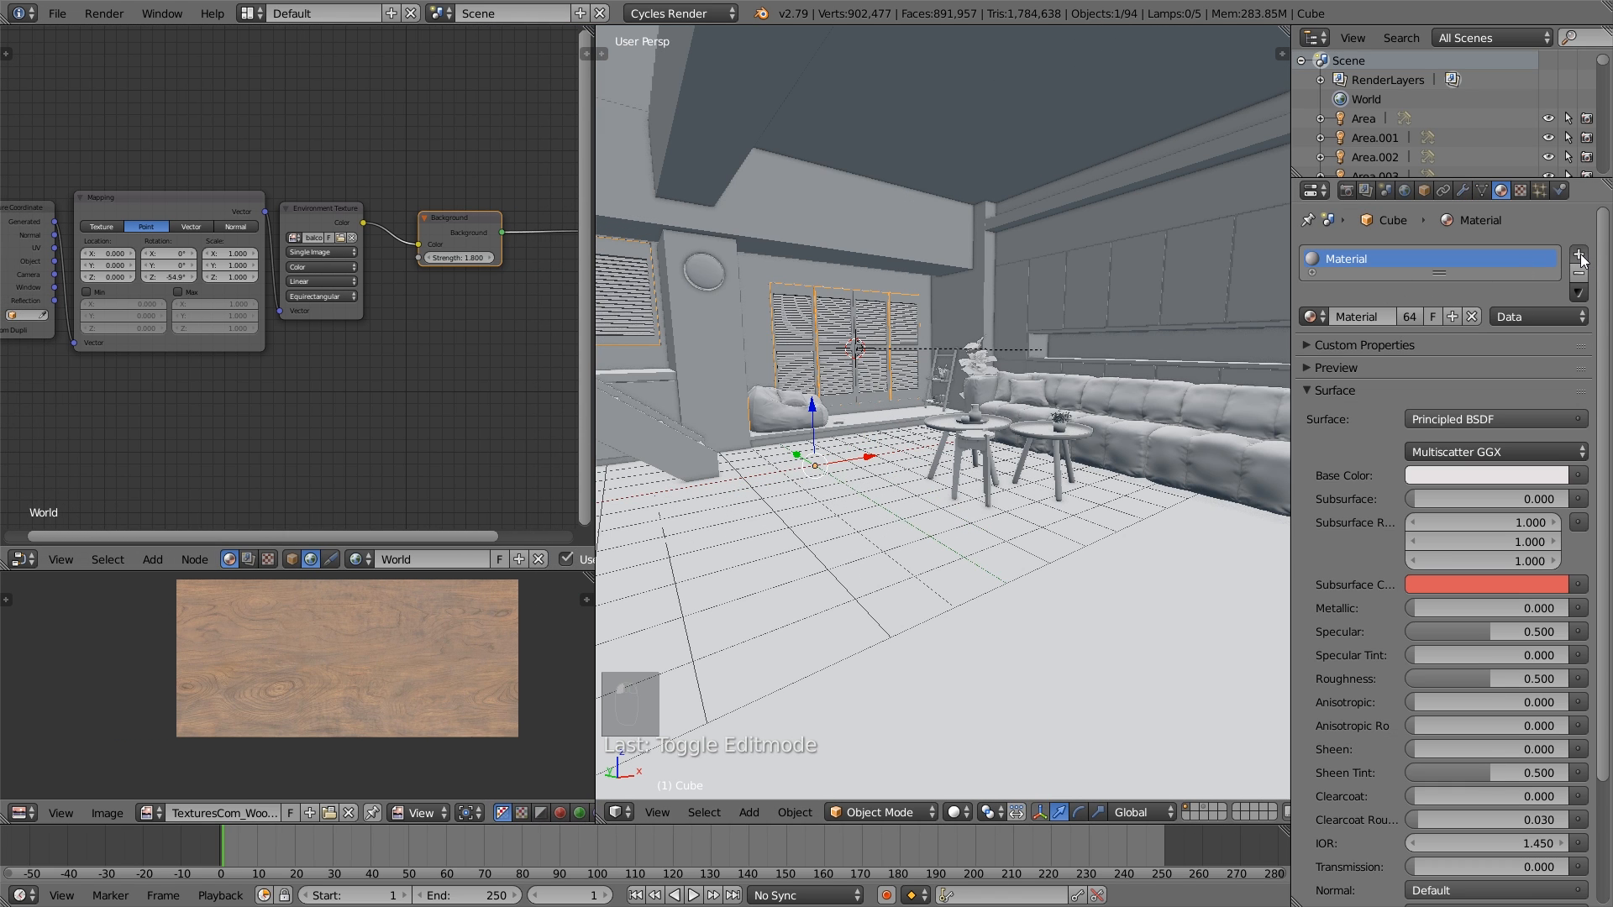
left_click(1580, 256)
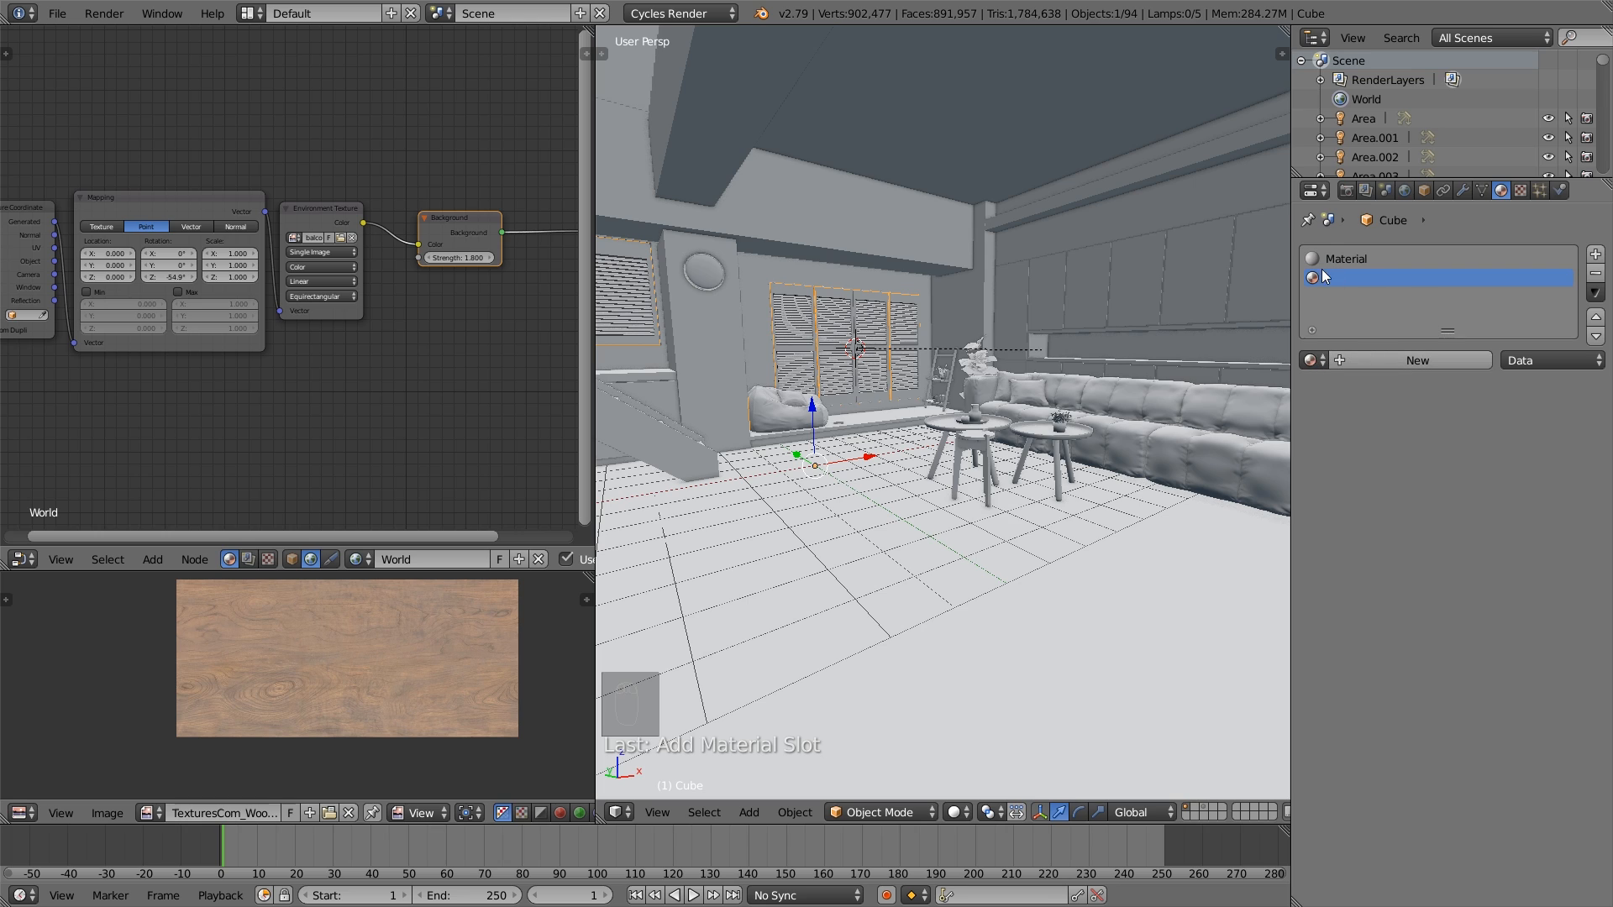
left_click(1309, 361)
left_click(1351, 500)
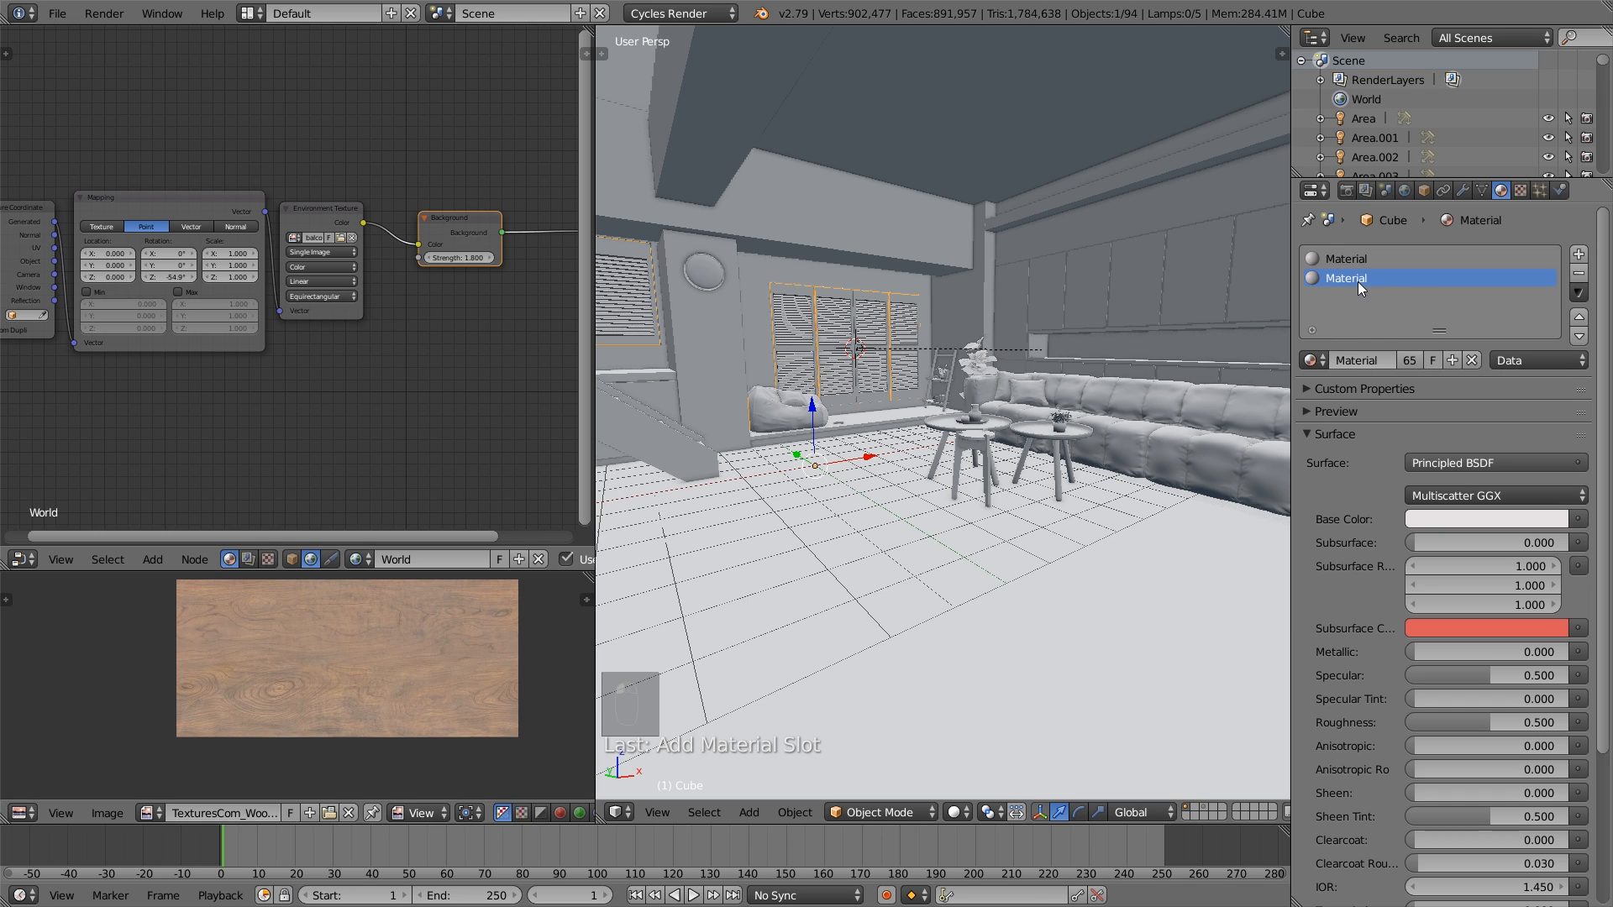
- Make the second slot's material a single-user copy and rename it FLOOR
left_click(1413, 358)
double_click(1384, 360)
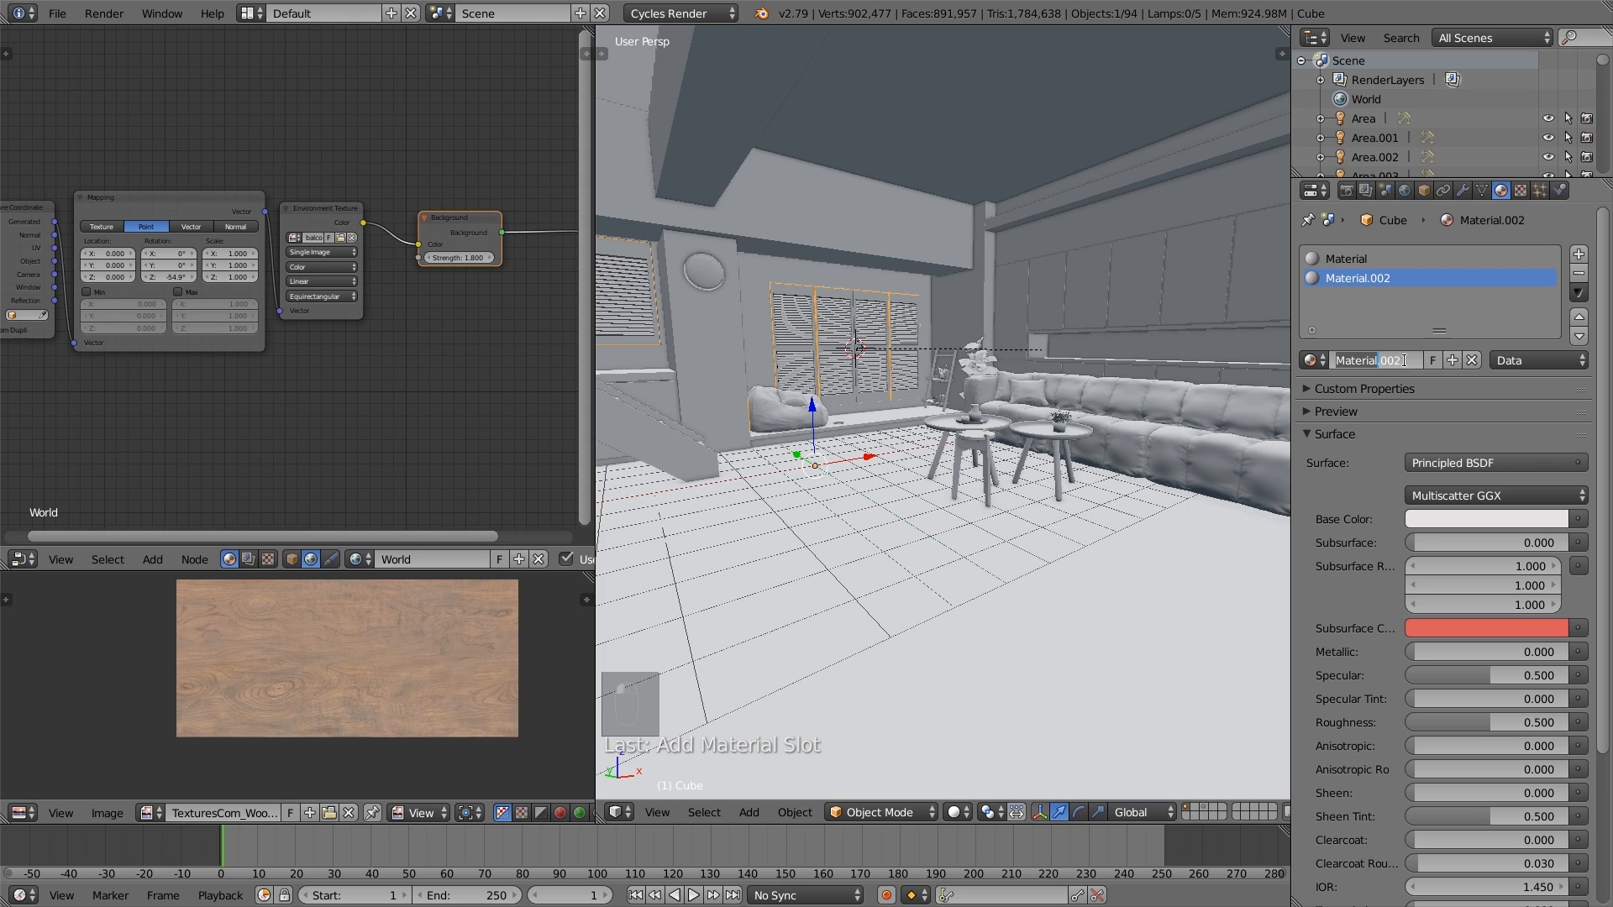
key("ctrl+a")
key("BackSpace")
type("FLOO")
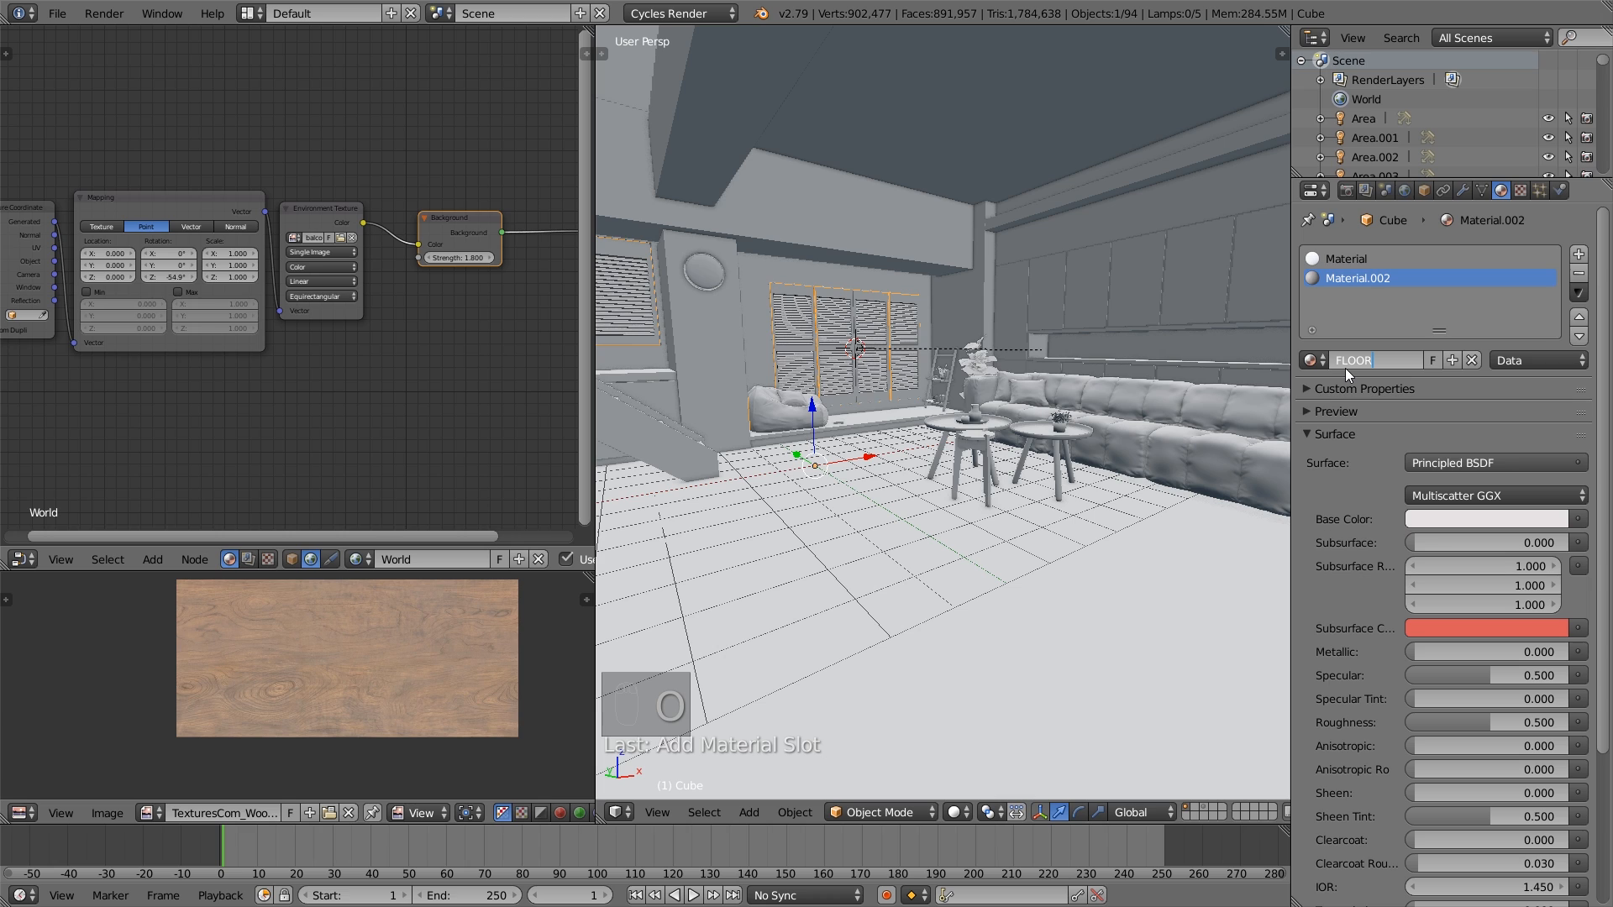
key("KP_Enter")
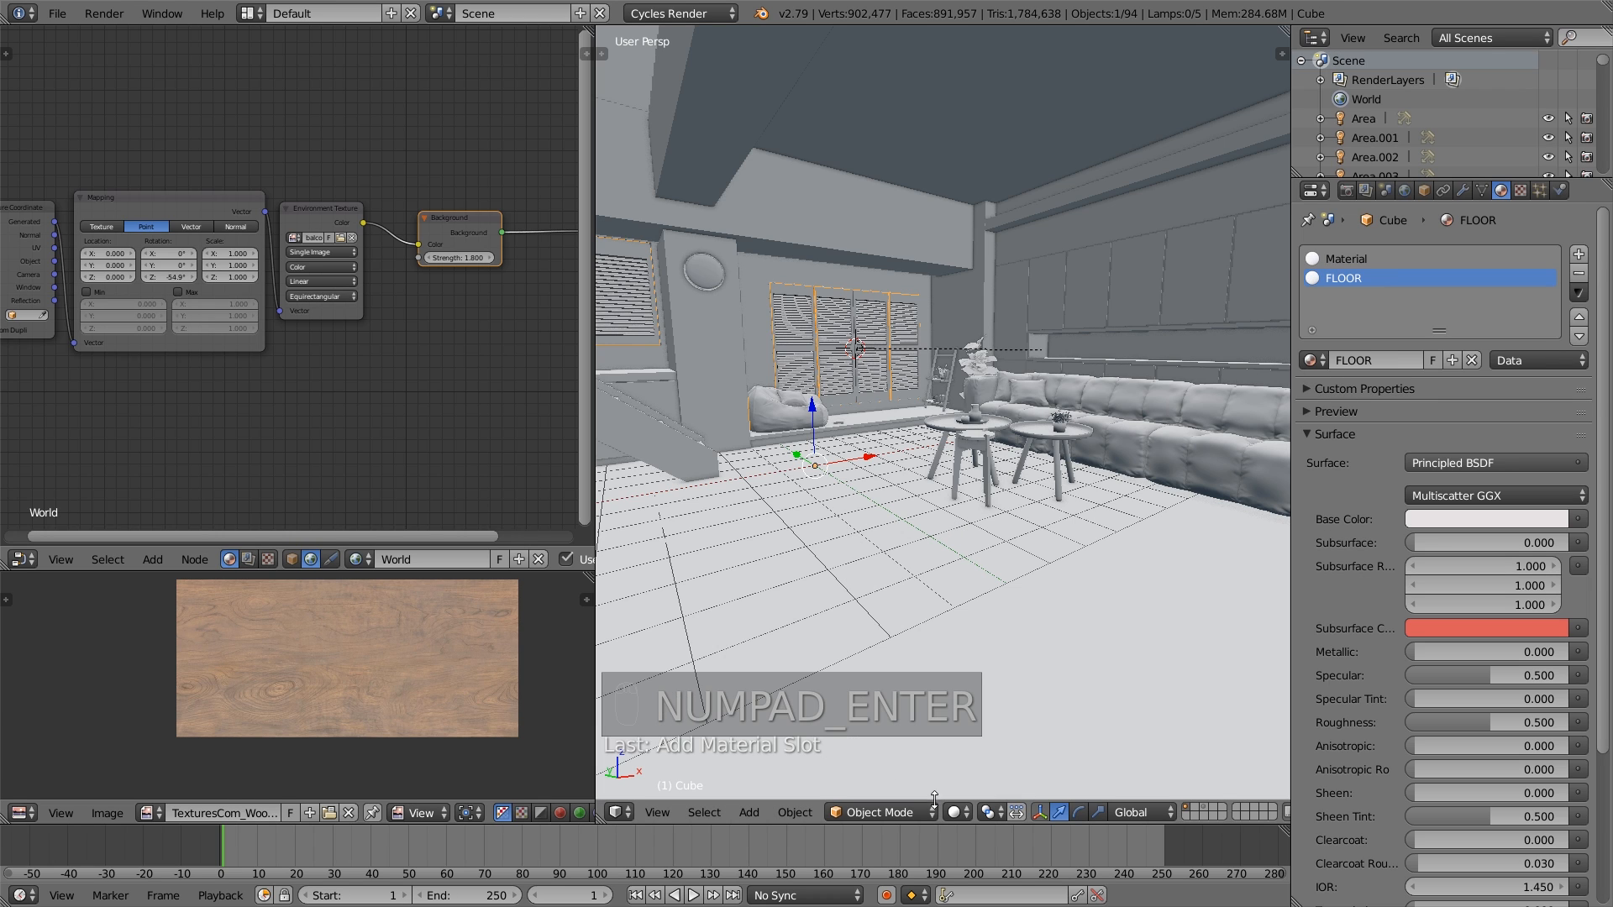
- Assign the FLOOR material to the room's floor face and leave mesh editing
key("Tab")
scroll(751, 577, "down", 3)
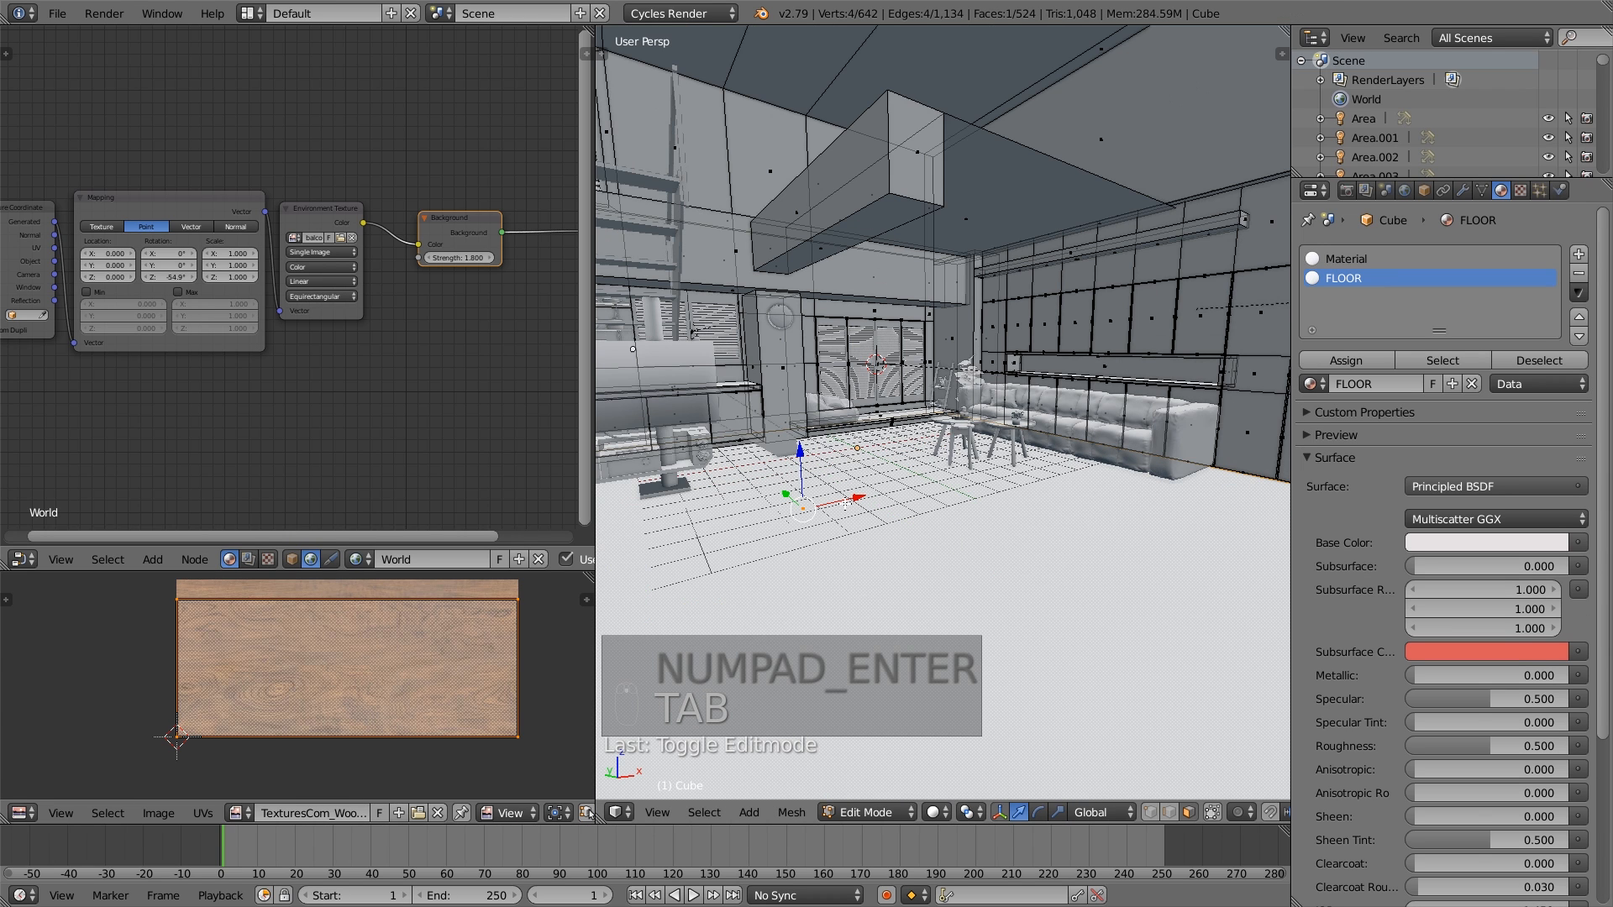
left_click(1347, 360)
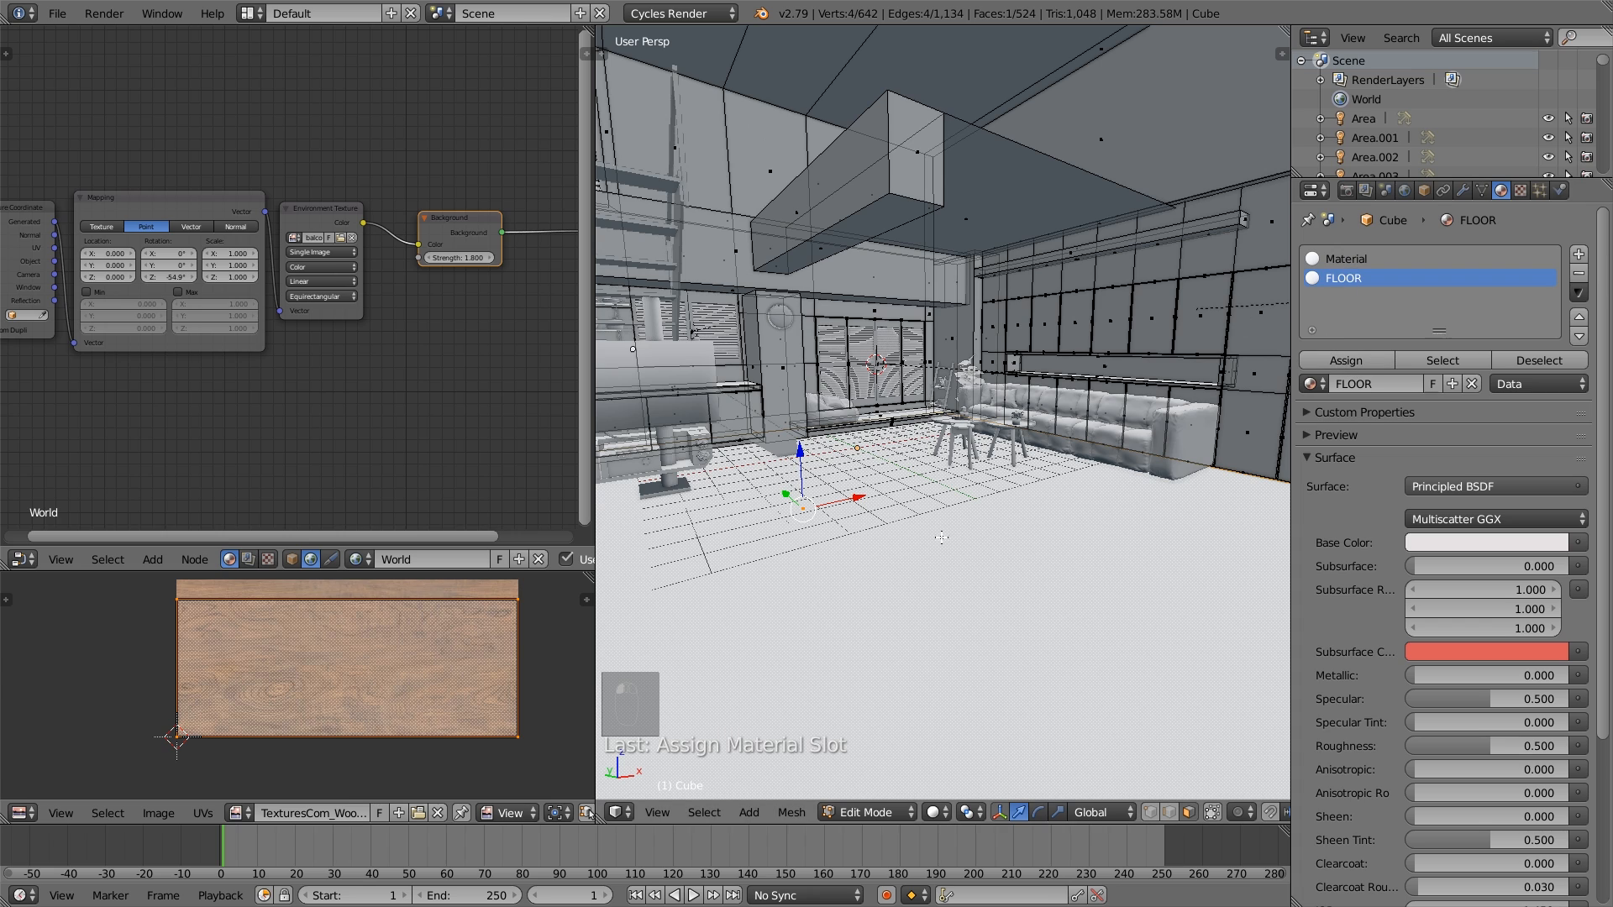
key("a")
key("Tab")
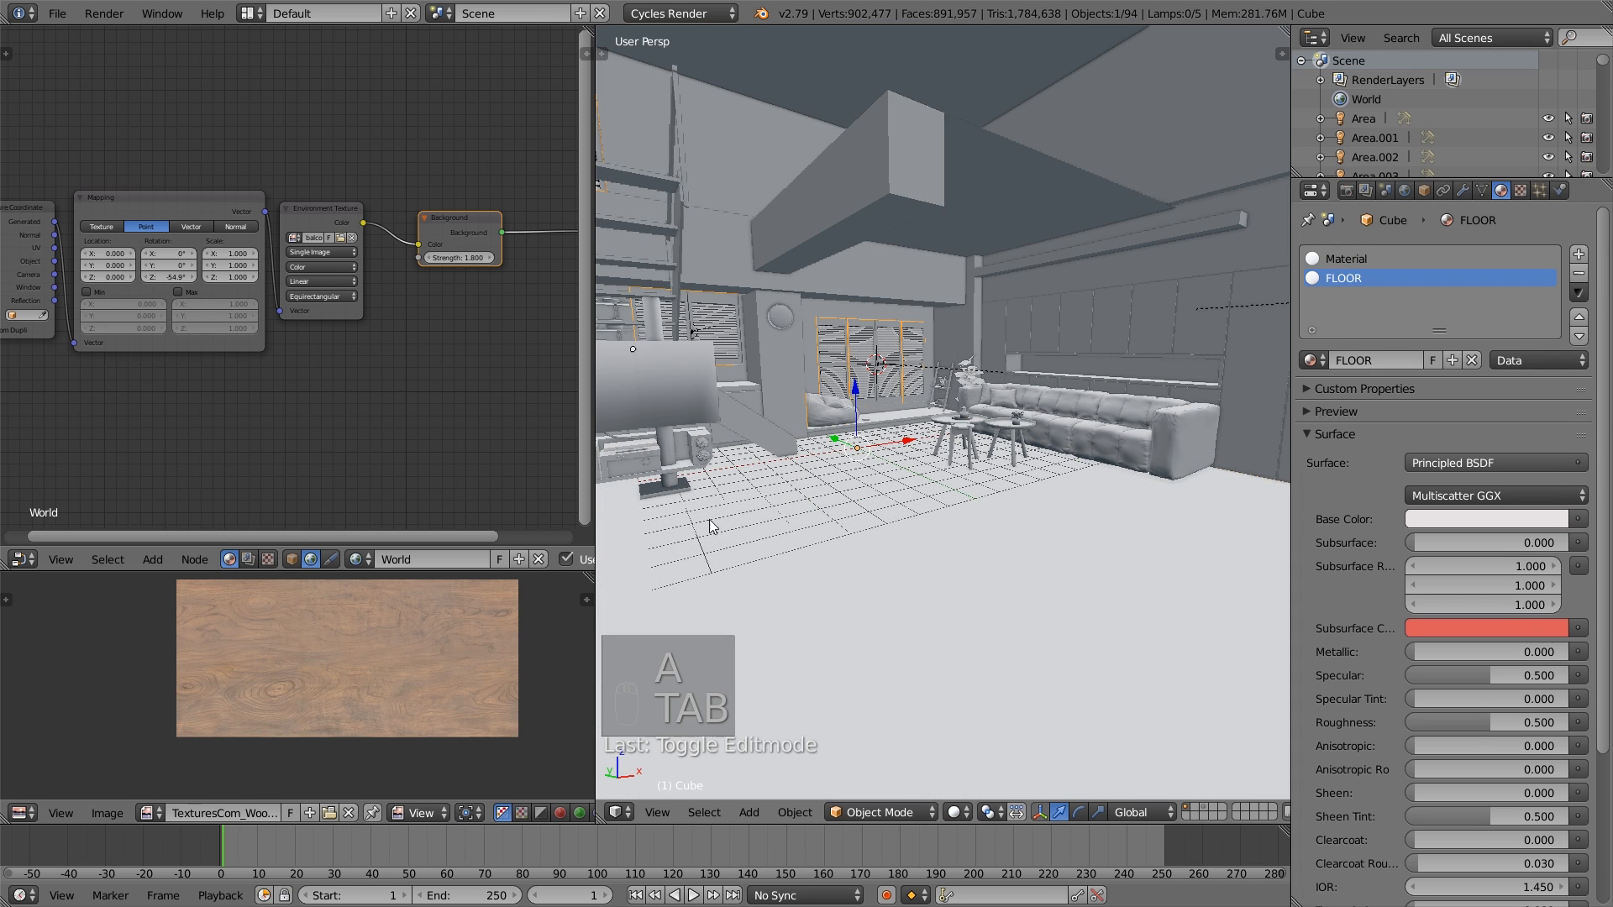
- Show the FLOOR material's shader nodes in the node editor and move the Principled BSDF node closer to the Material Output
left_click(292, 559)
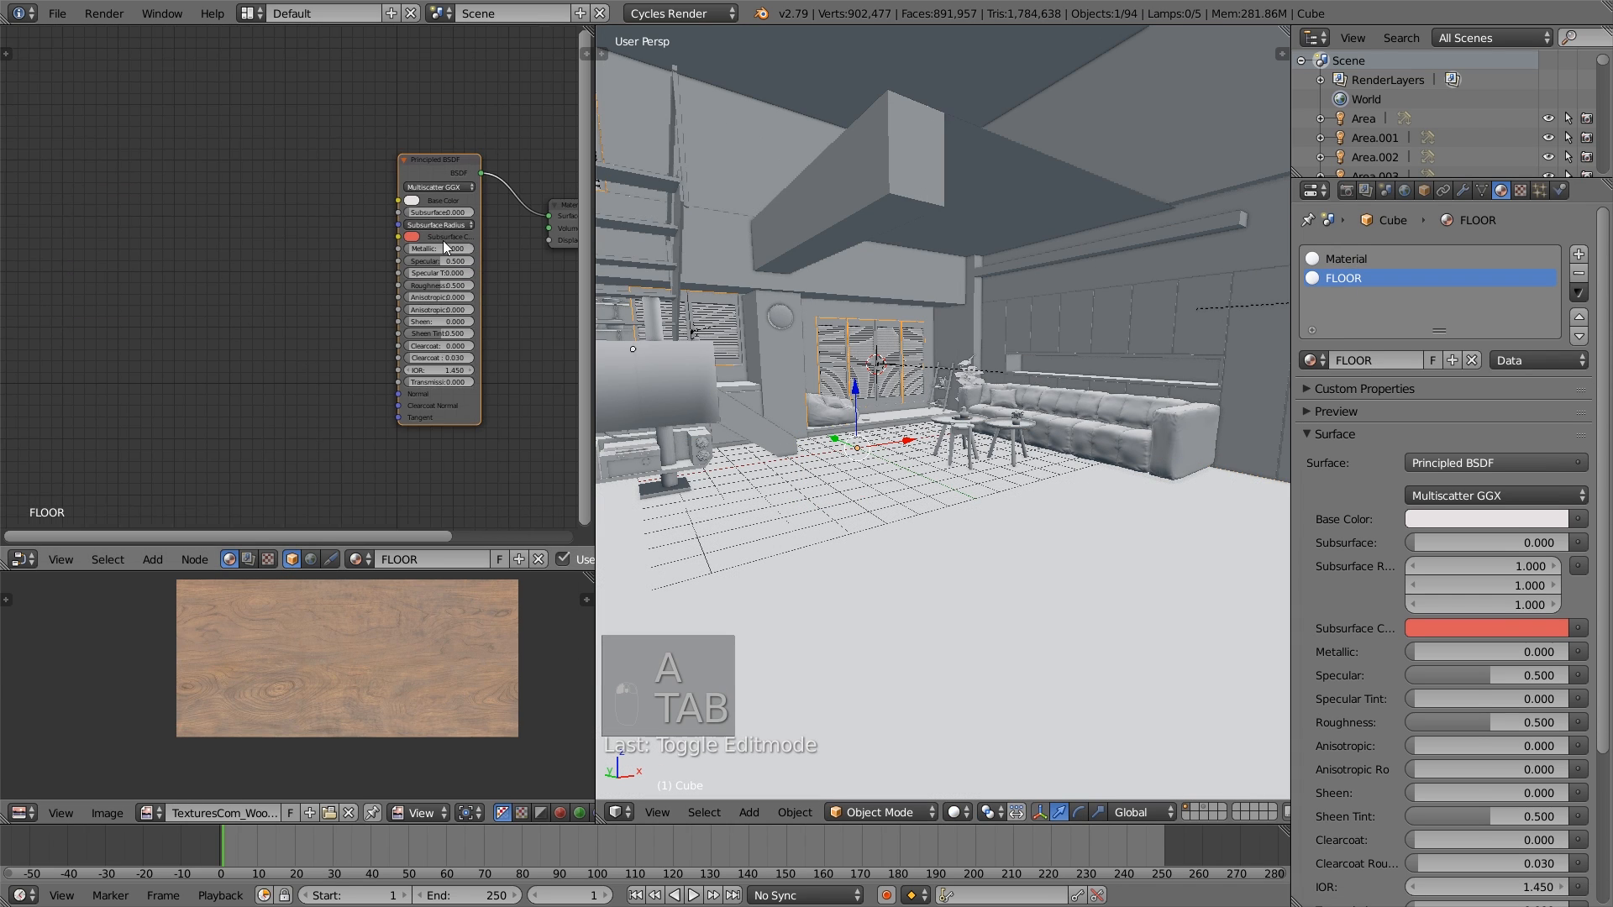
middle_click_drag(442, 240, 370, 237)
mouse_move(370, 237)
left_mouse_down()
mouse_move(301, 212)
mouse_move(368, 198)
mouse_move(367, 218)
left_mouse_up()
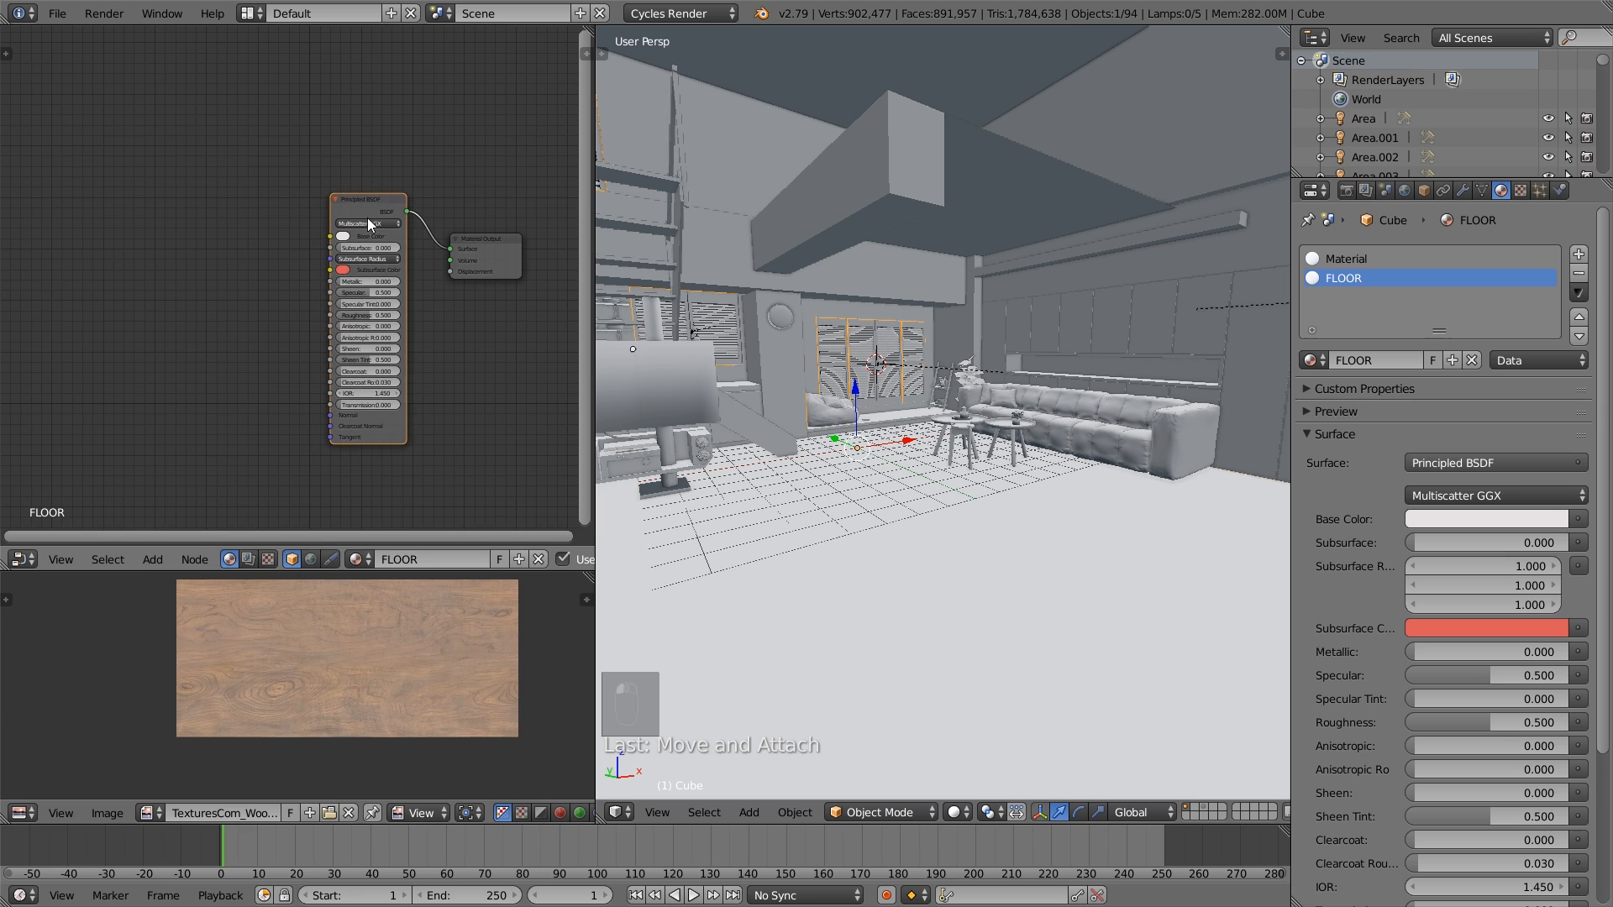
scroll(365, 250, "down", 1)
middle_click_drag(365, 250, 410, 275)
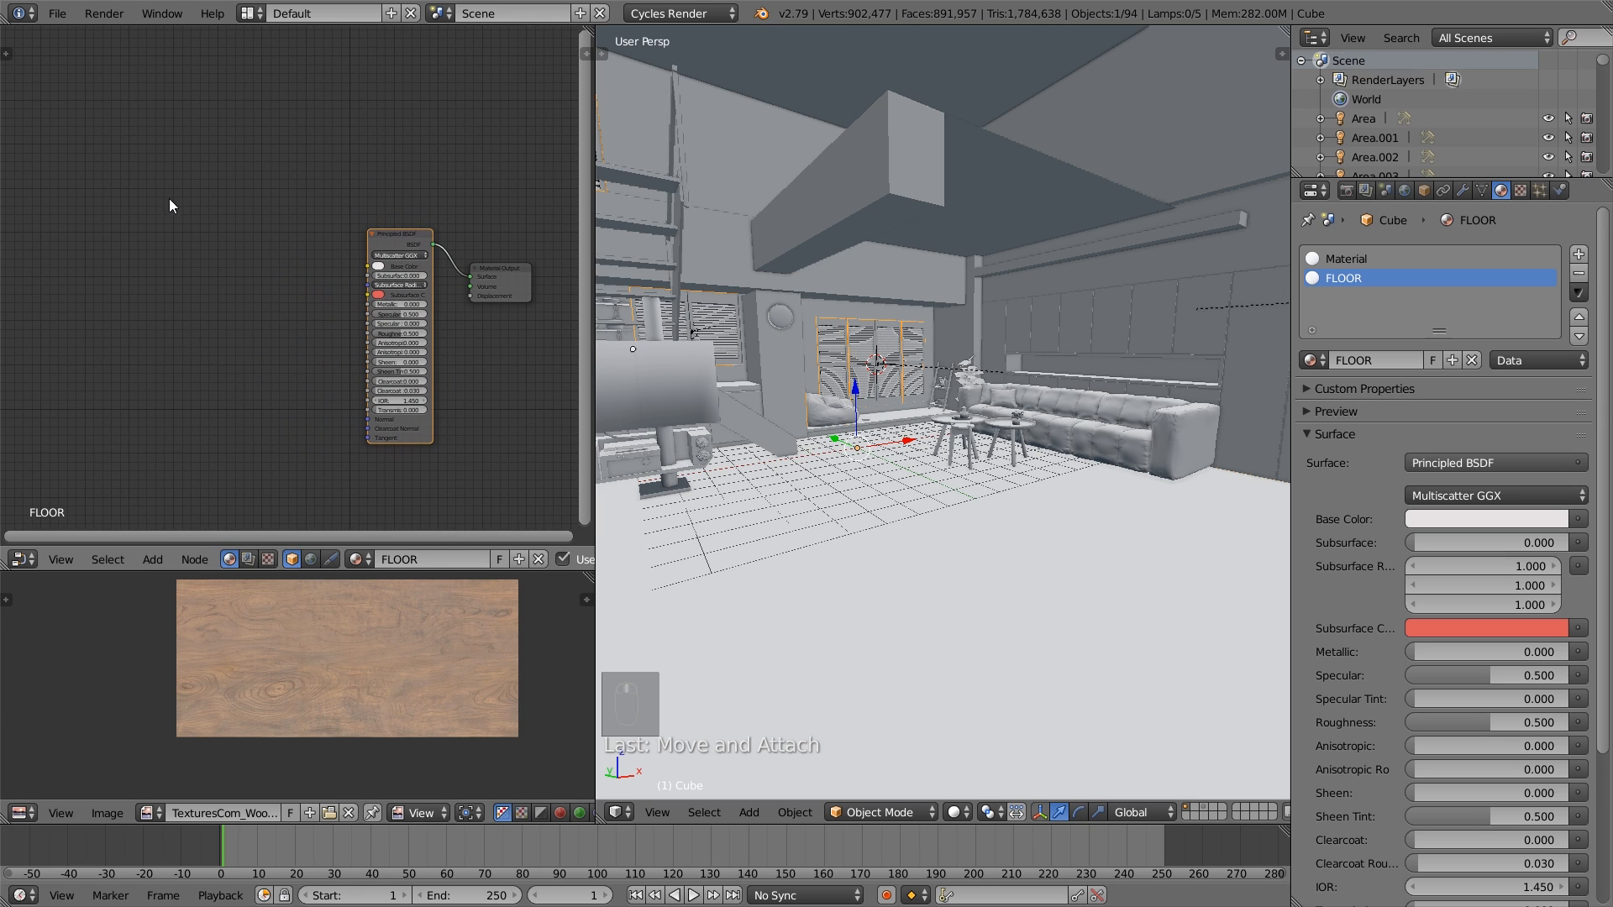
scroll(191, 247, "down", 1)
- Add an Image Texture node with TexturesCom_MarblePolishedWhite2_1024_diffuse.tiff and connect its Color to the Principled BSDF's Base Color
key("shift+a")
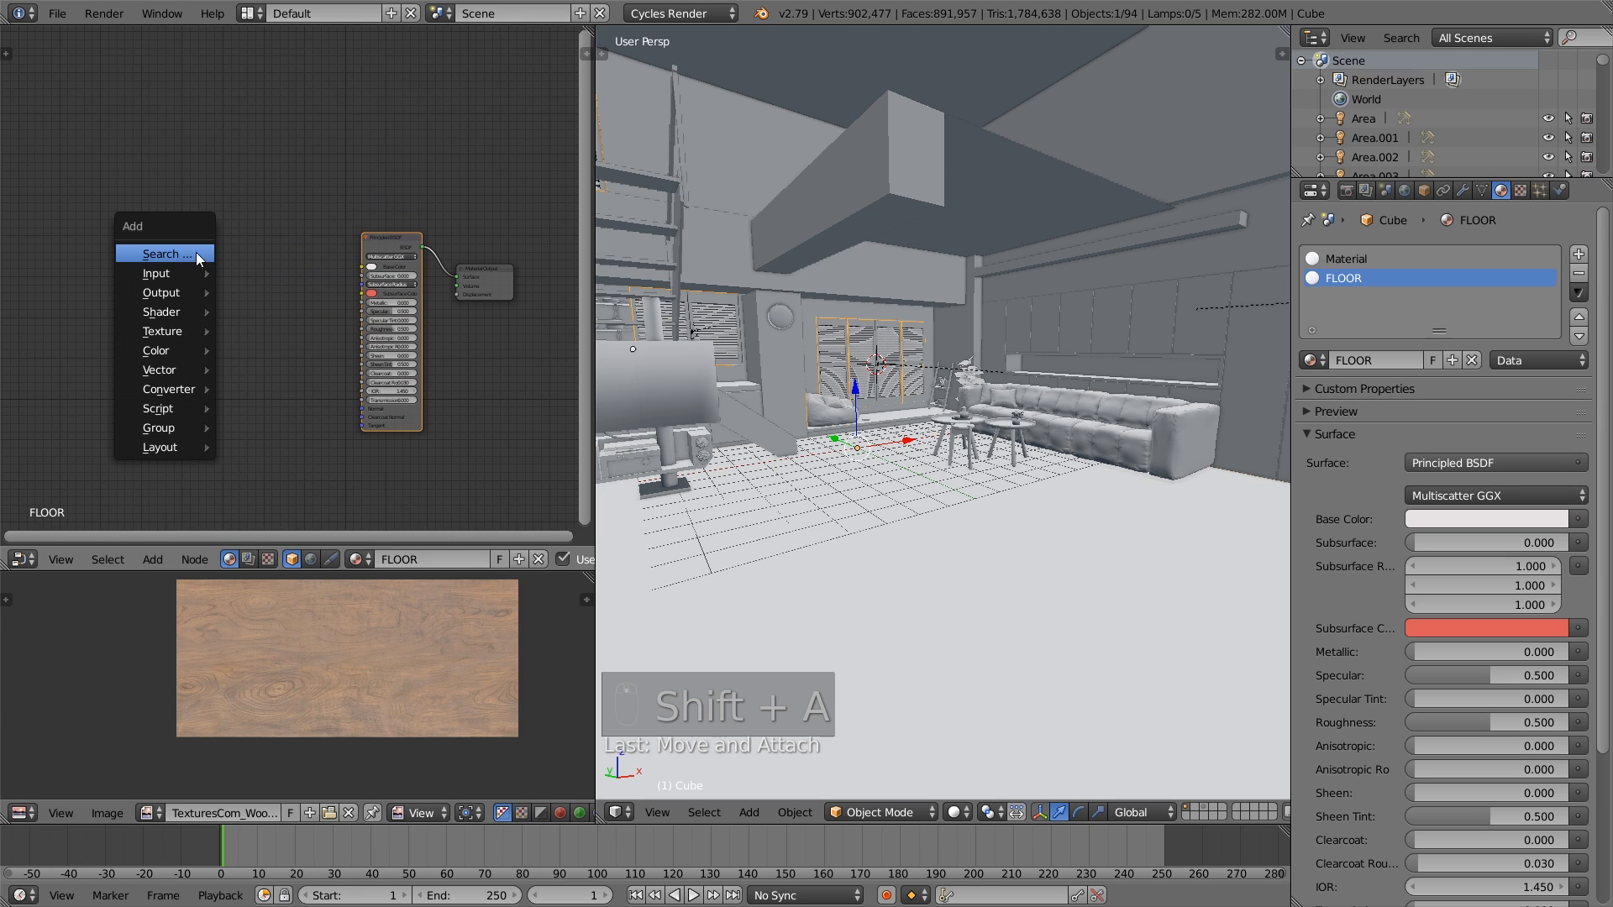
mouse_move(174, 335)
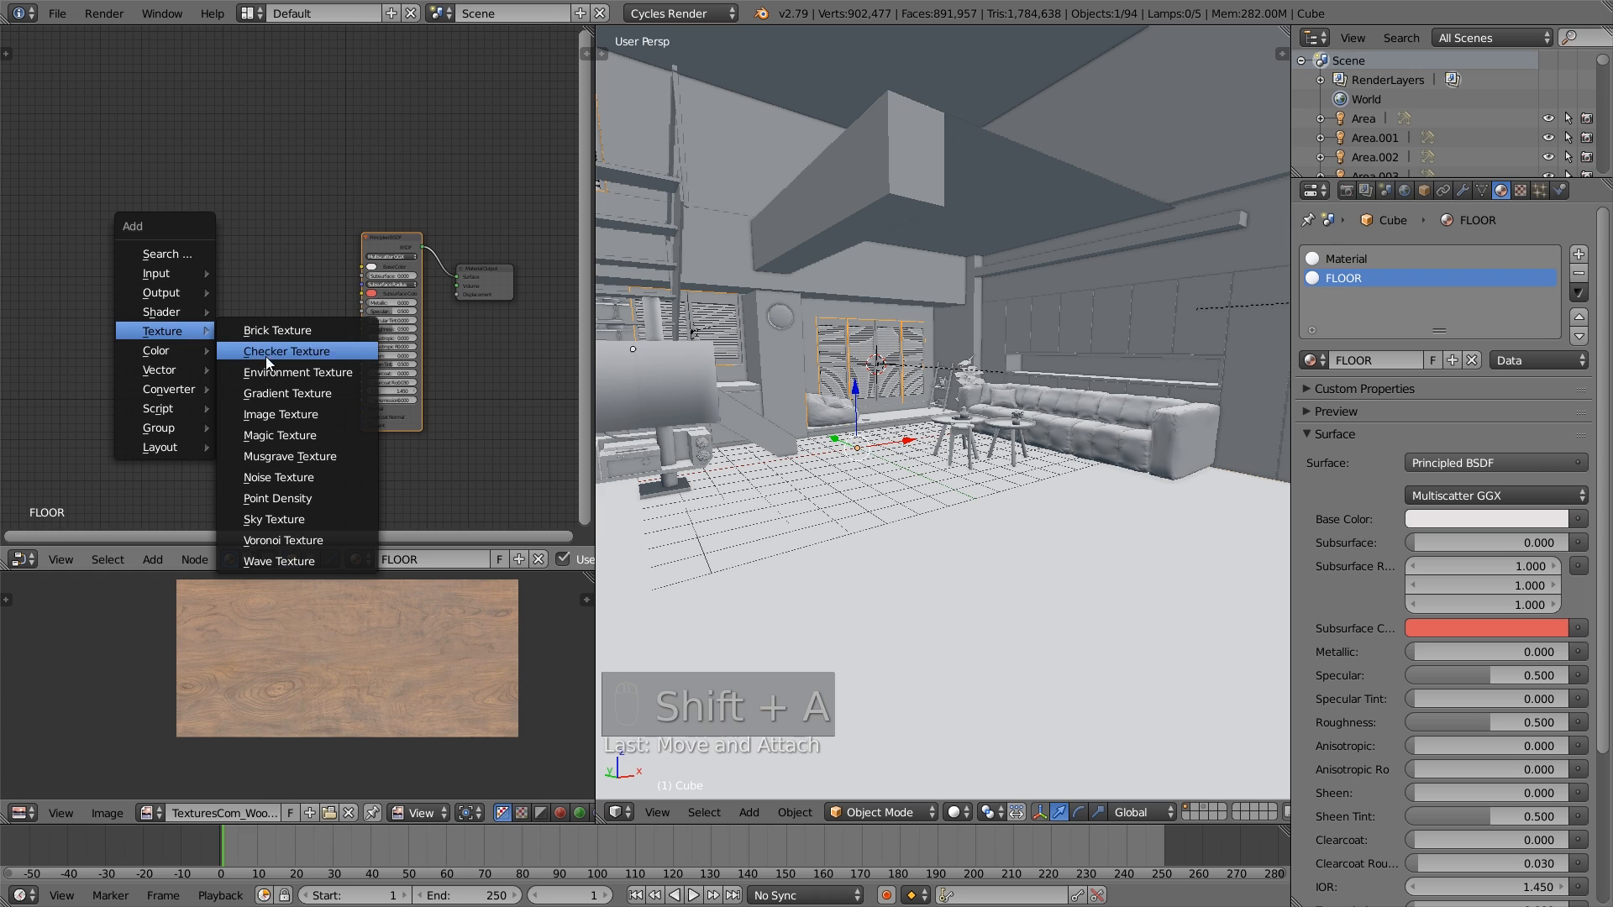
left_click(281, 413)
left_click(152, 190)
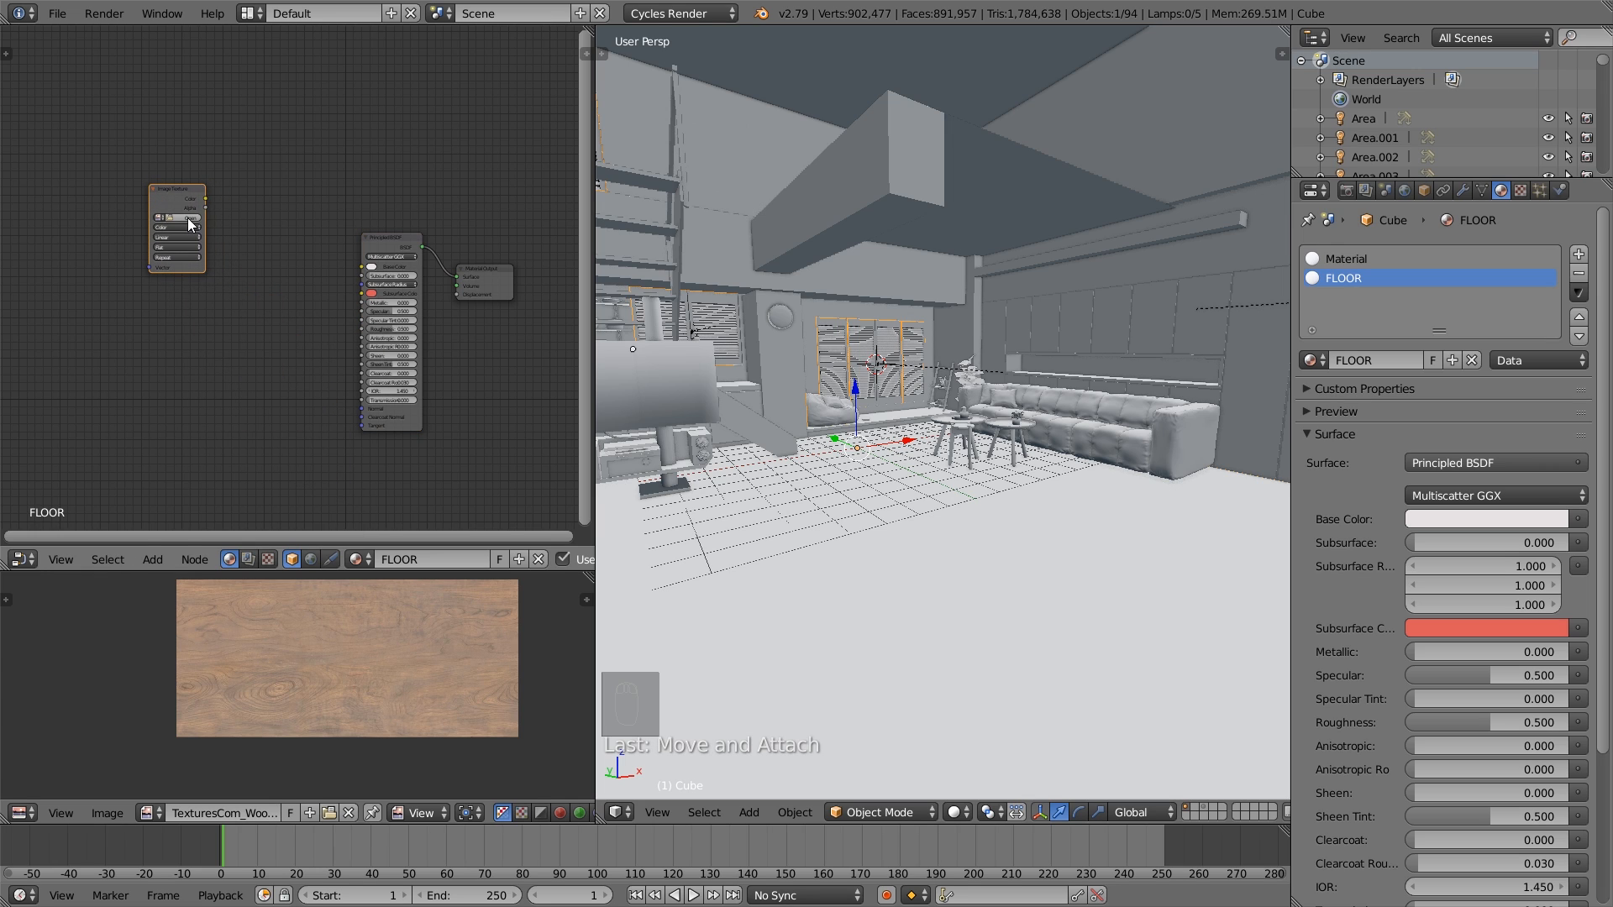
left_click(188, 219)
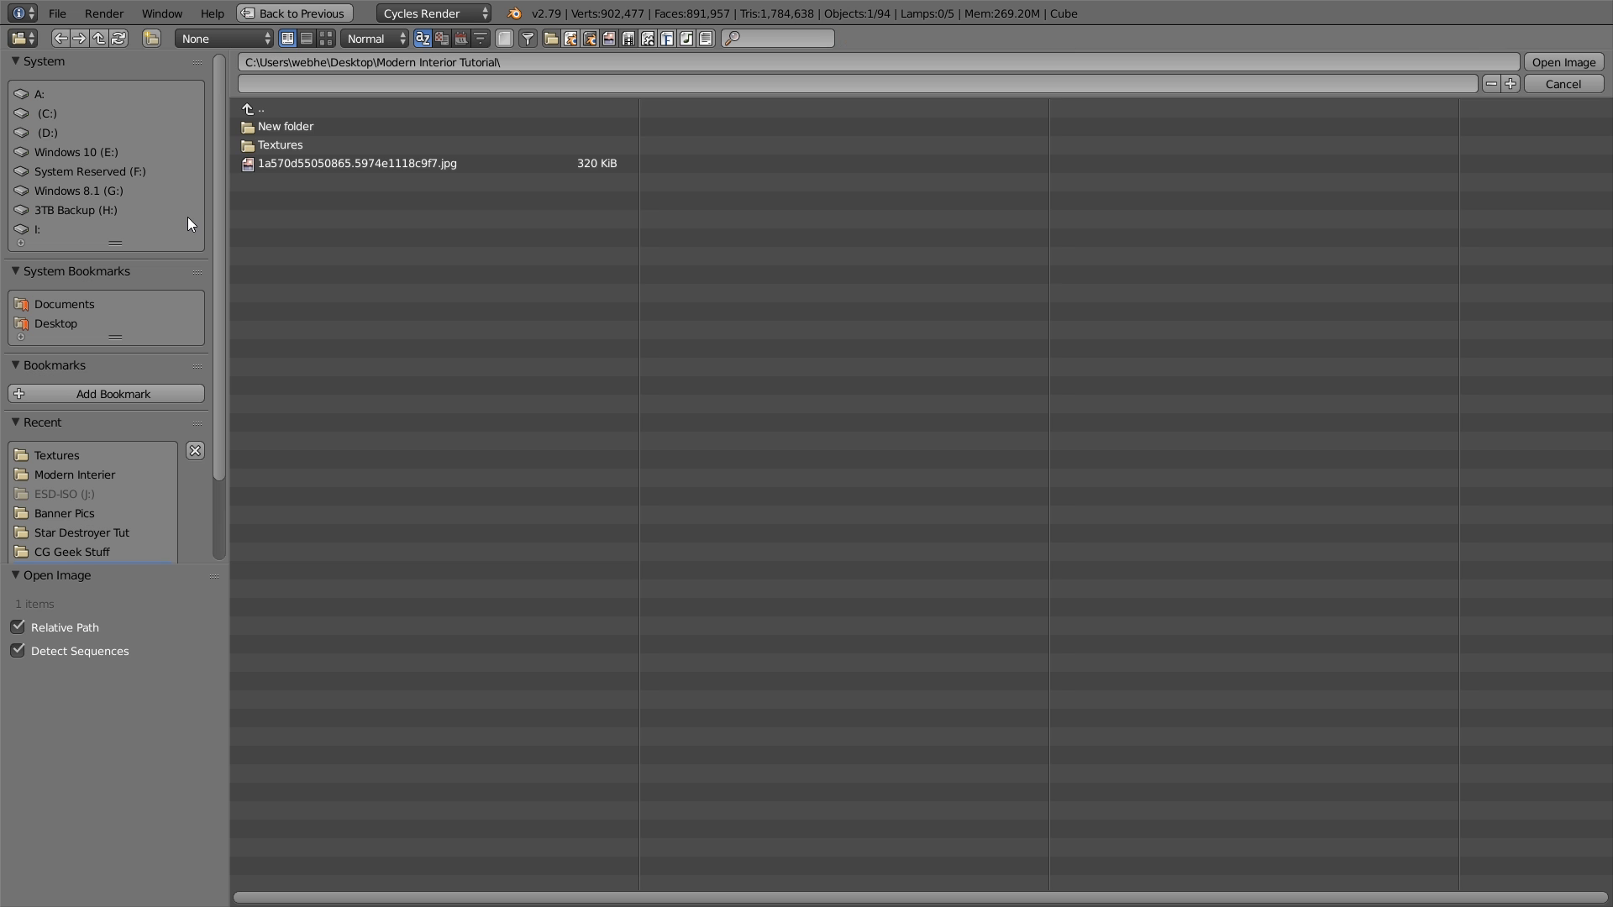
left_click(289, 144)
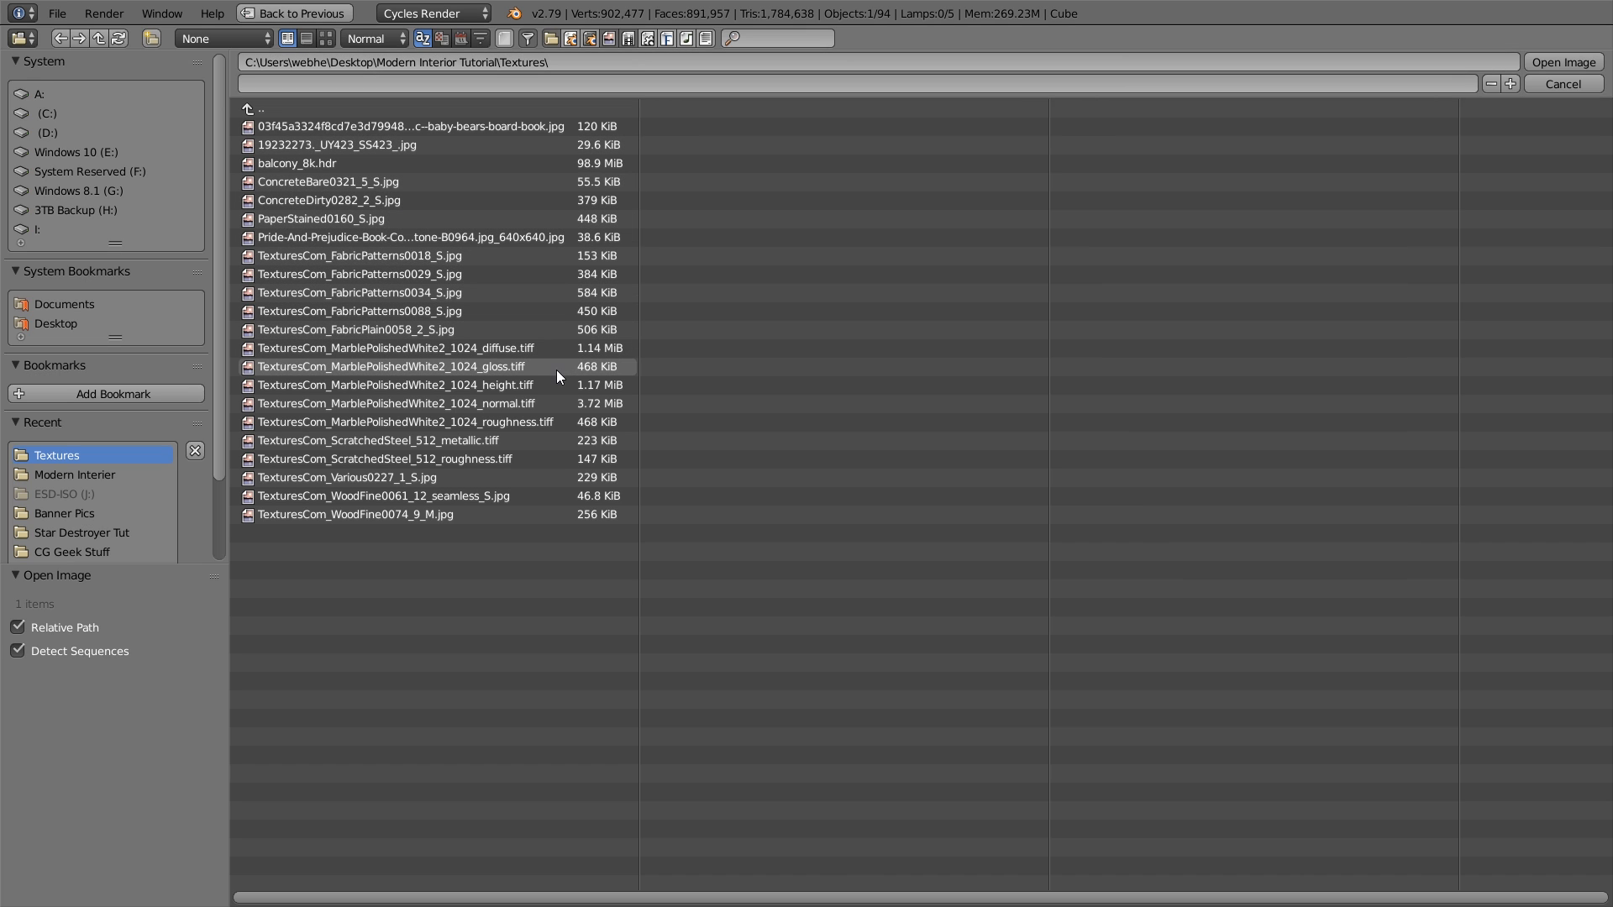
left_click(505, 347)
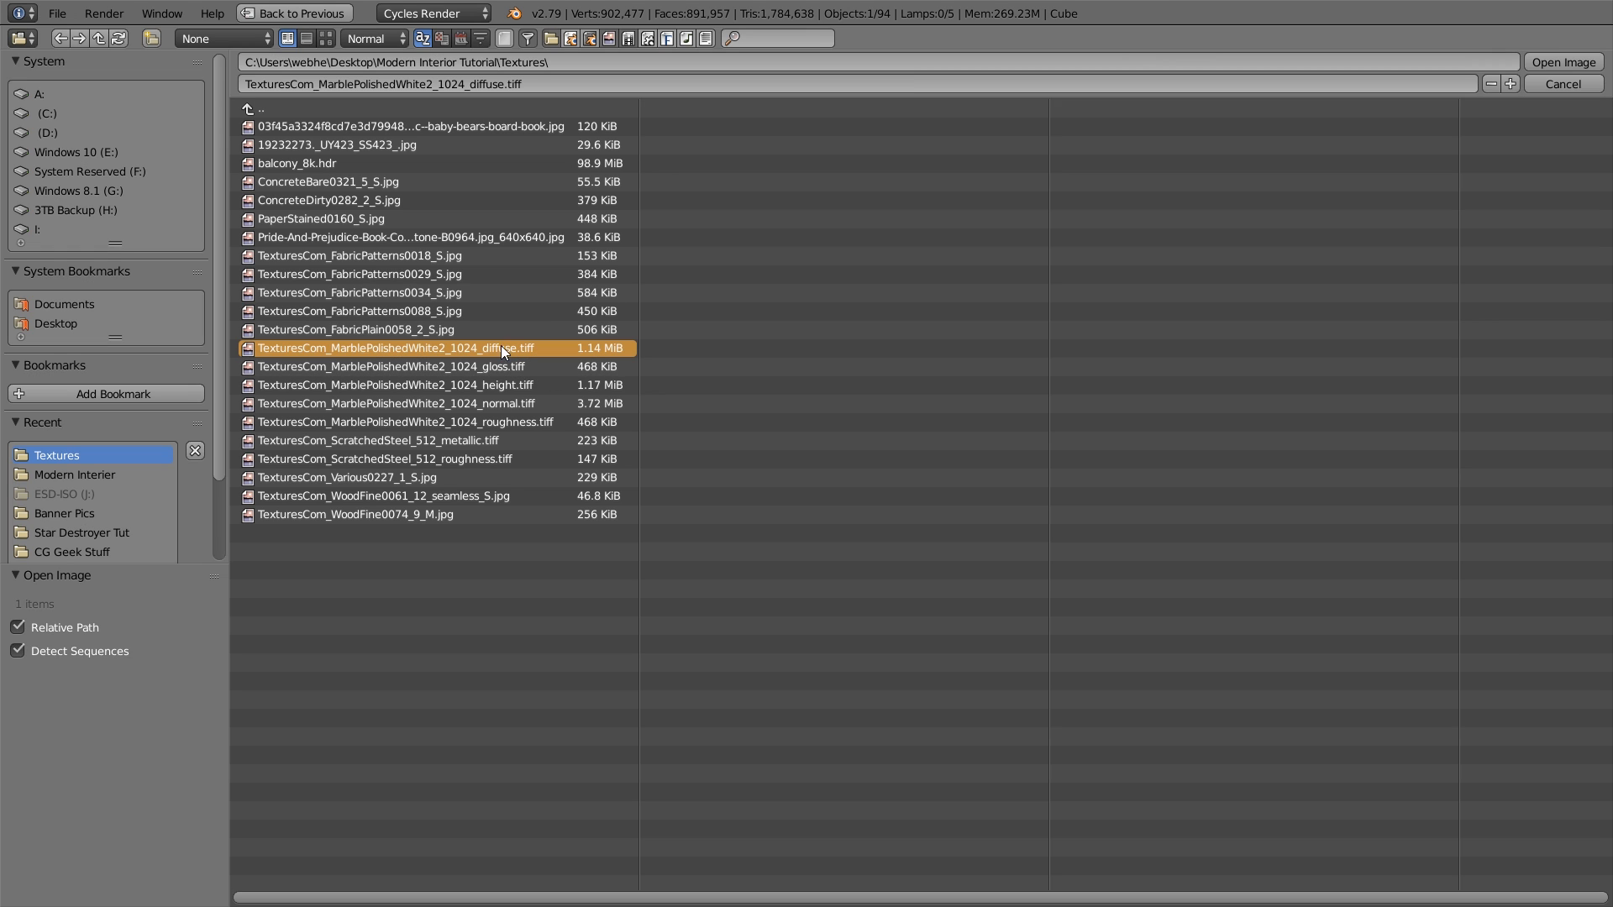
double_click(372, 350)
scroll(184, 220, "up", 3)
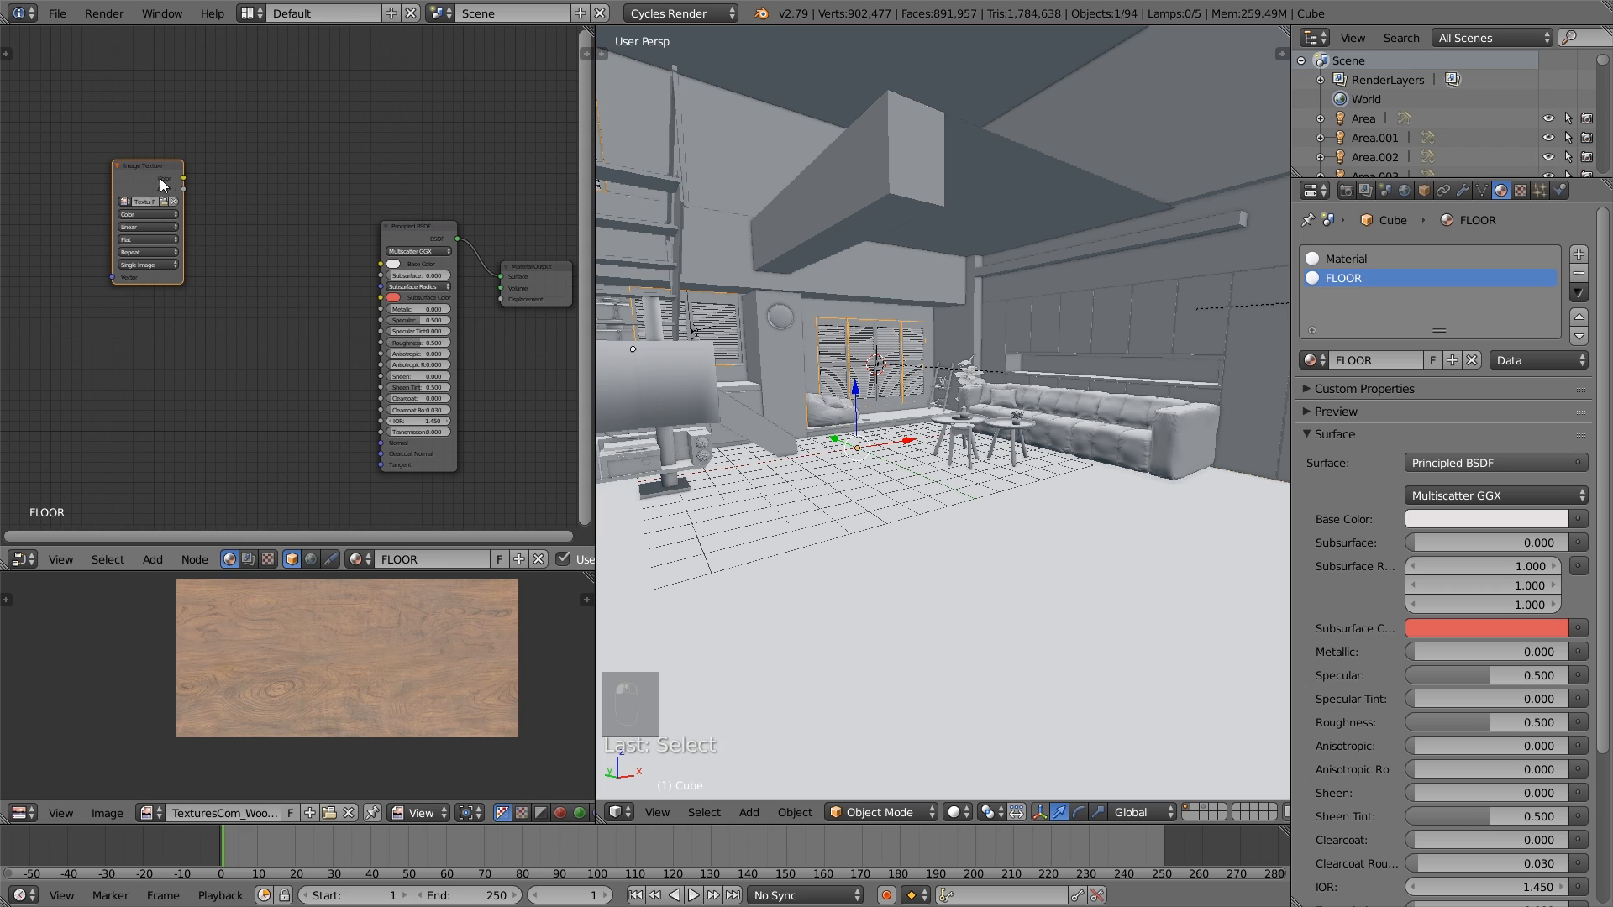
left_click_drag(157, 182, 390, 263)
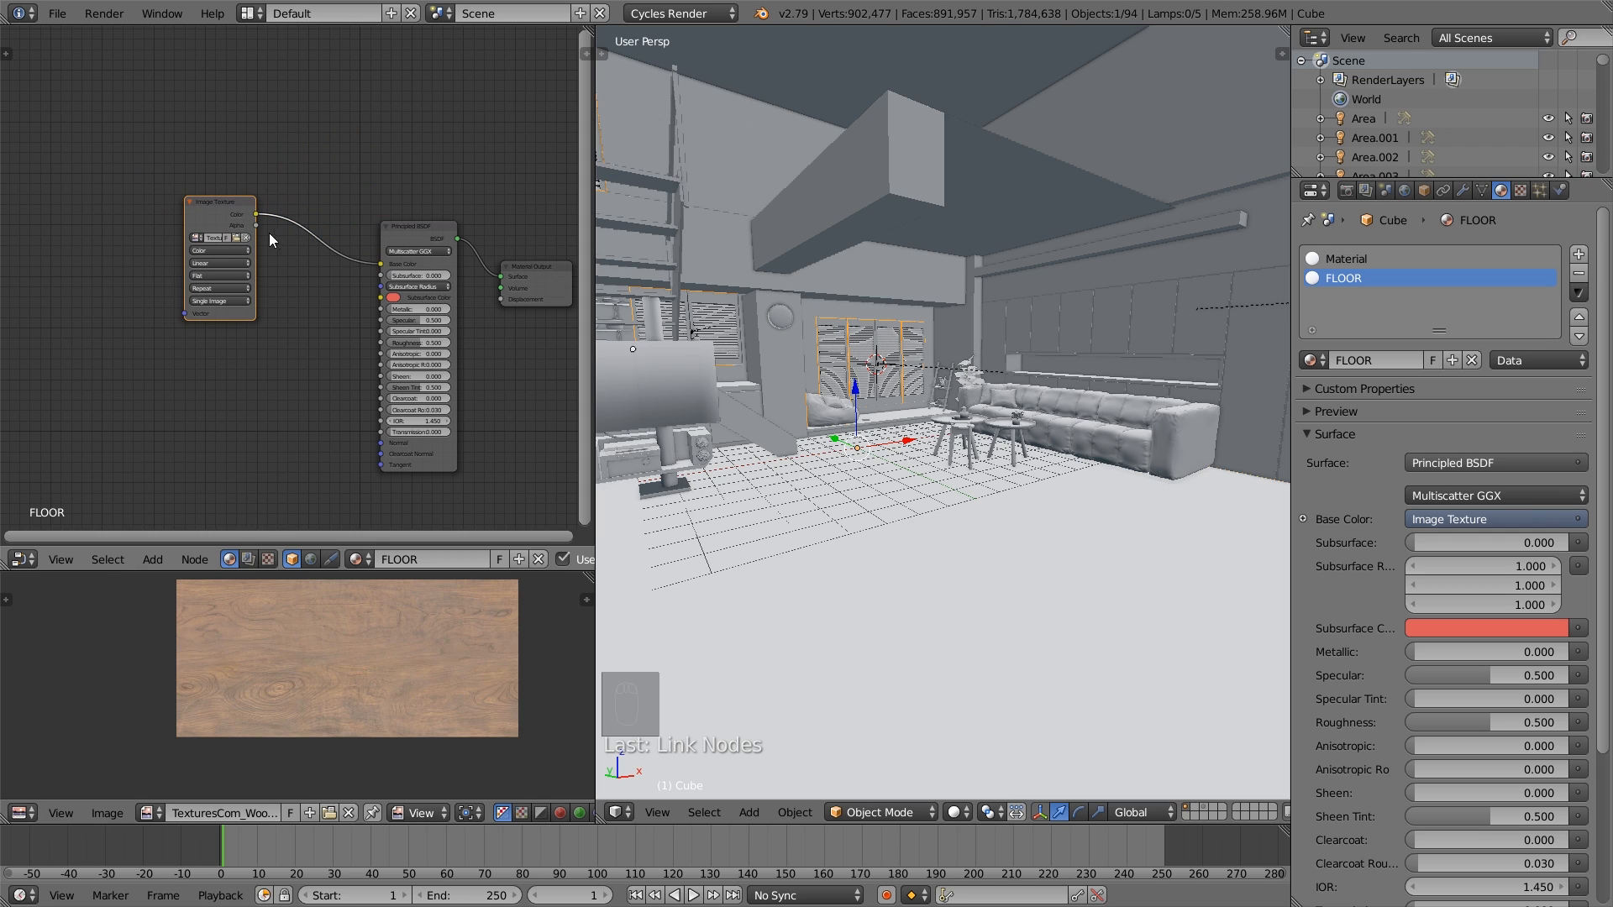
- Duplicate the Image Texture node, load TexturesCom_MarblePolishedWhite2_1024_gloss.tiff into the copy and connect its Color to Specular
left_click_drag(216, 205, 148, 132)
key("shift+d")
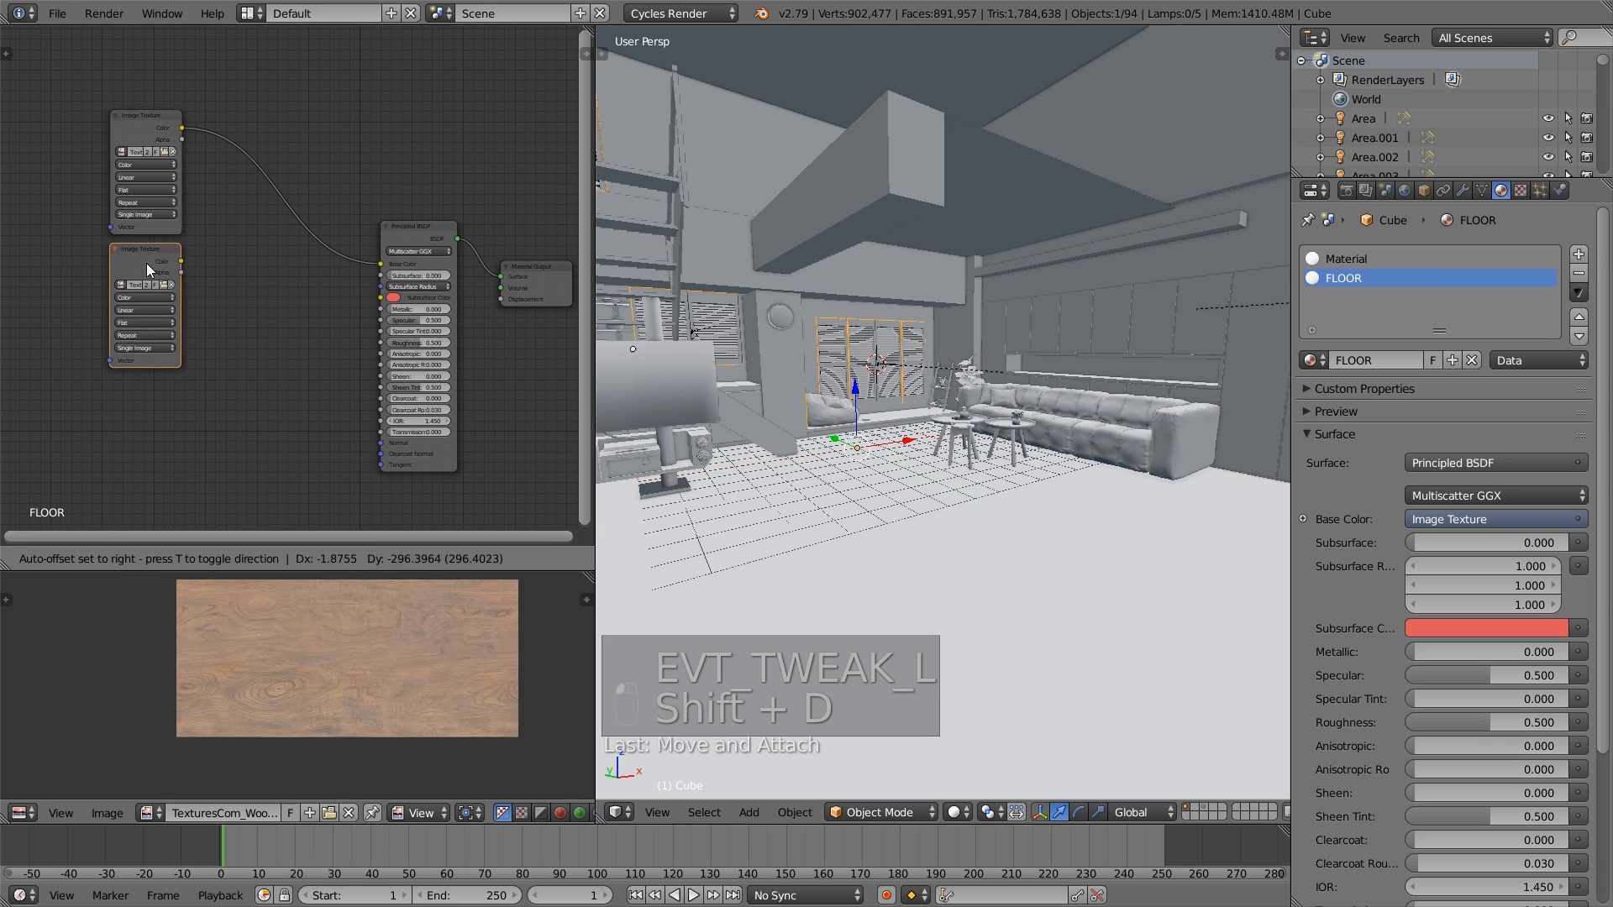
left_click(149, 274)
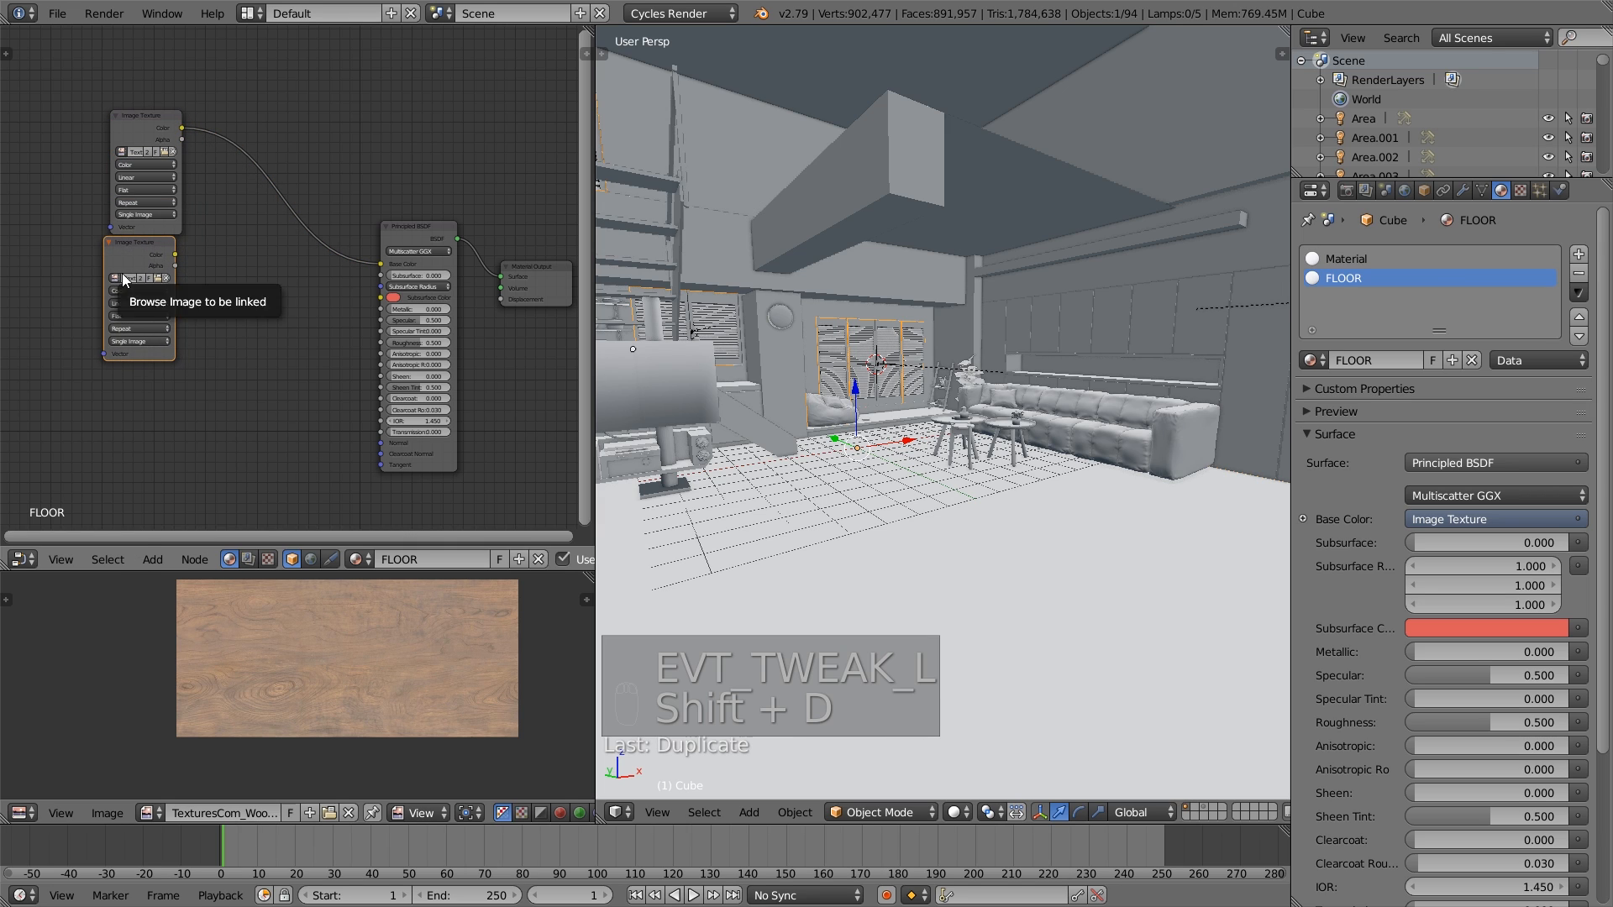
left_click(157, 278)
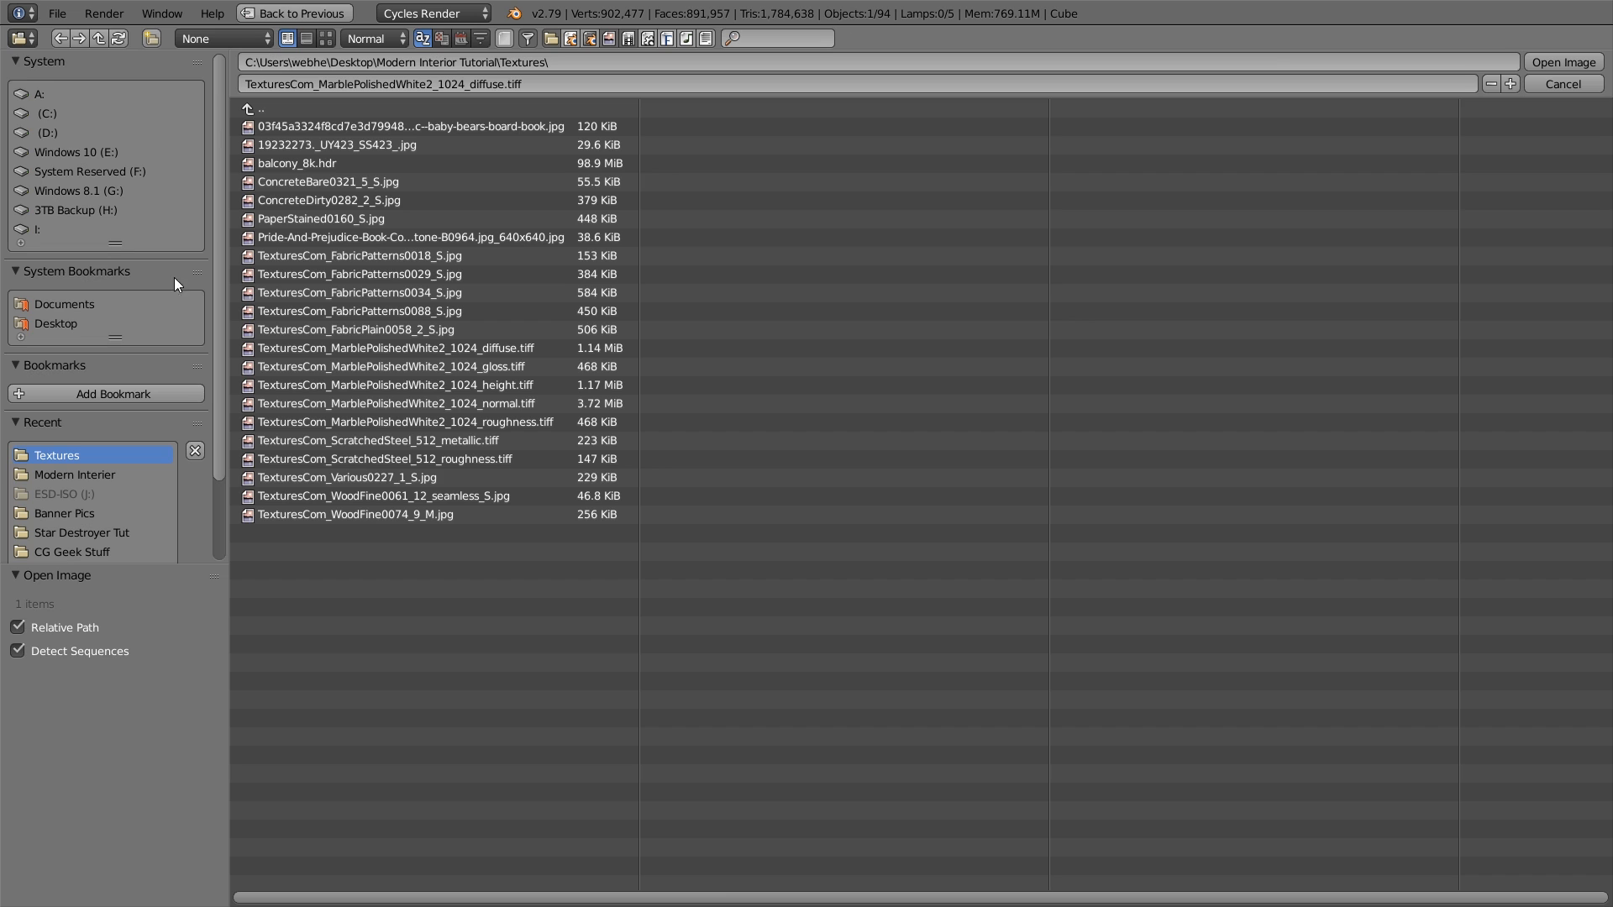
double_click(527, 365)
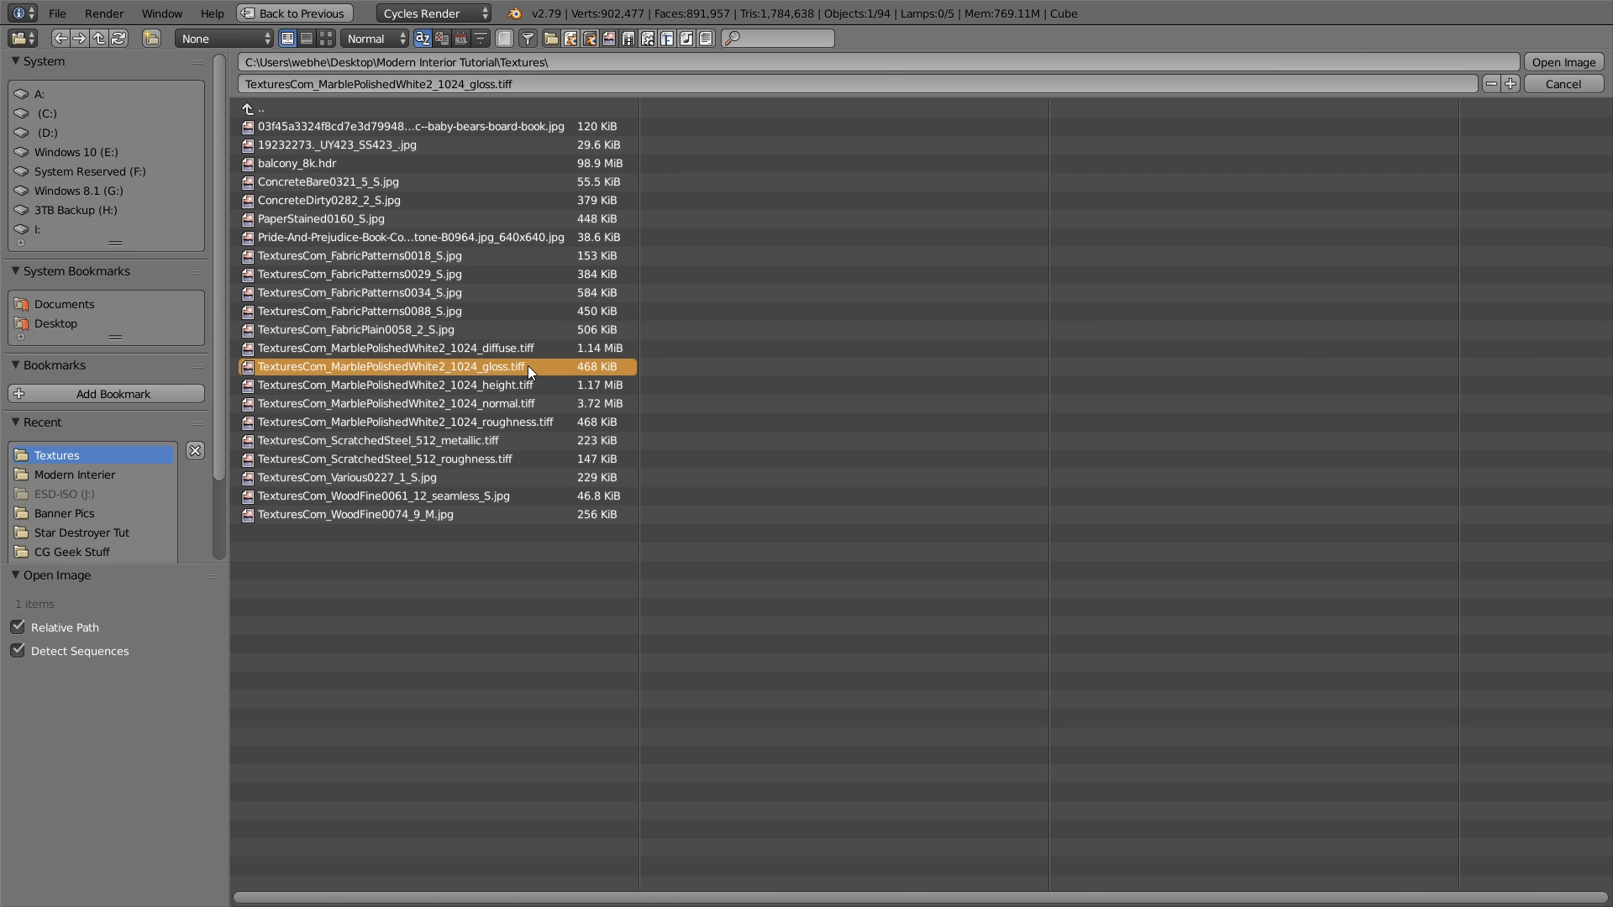
left_click(148, 250)
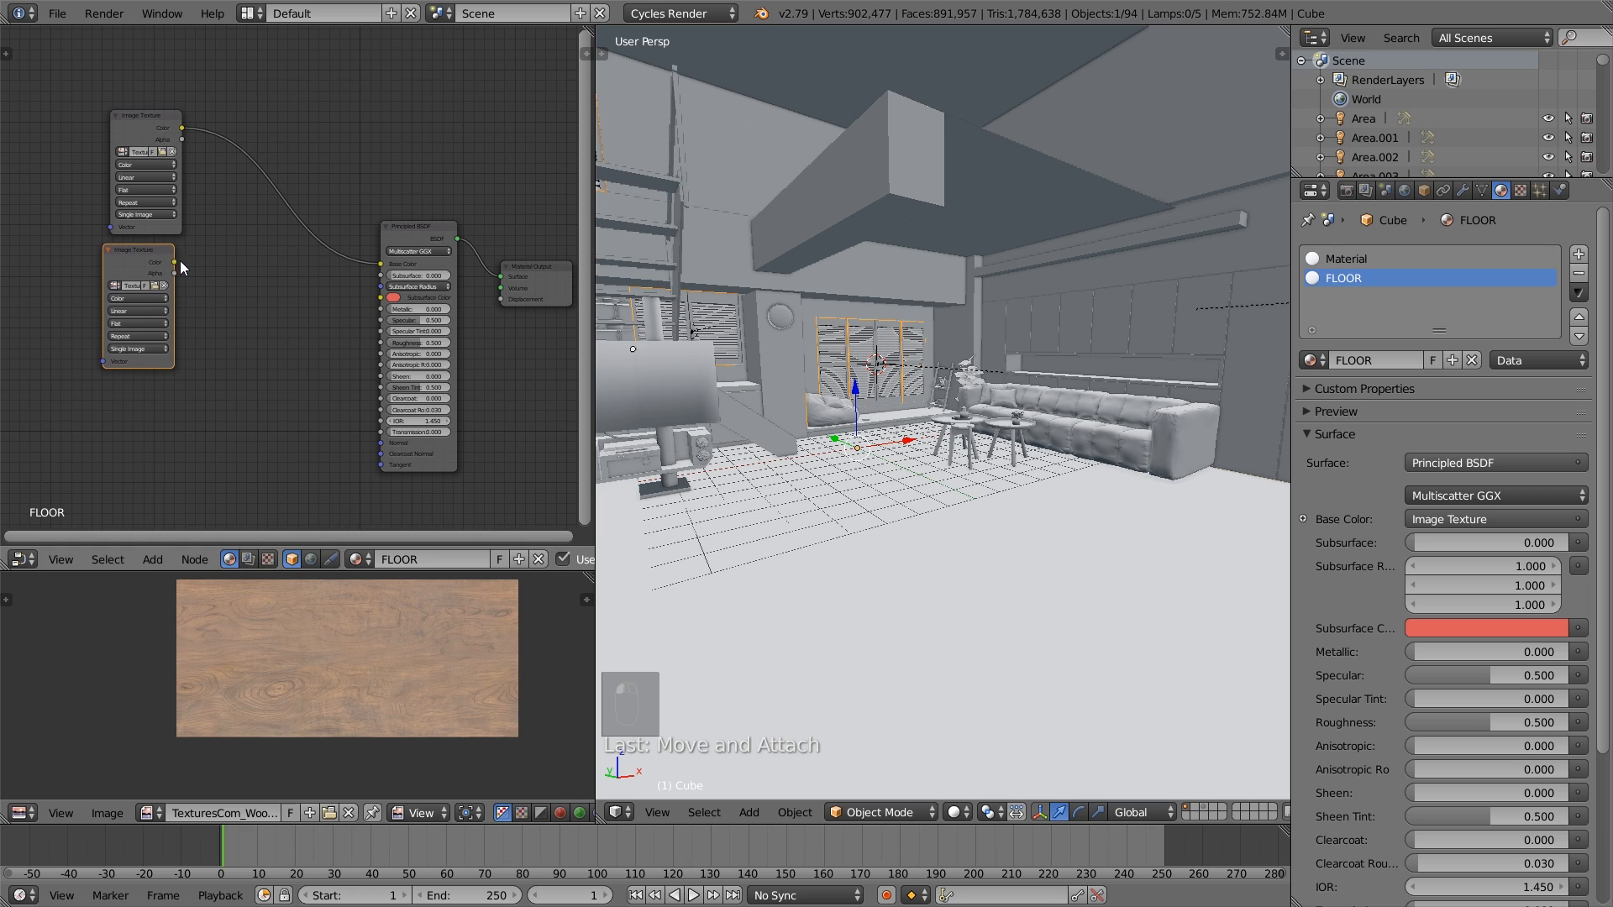
left_click_drag(174, 262, 386, 316)
- Duplicate the gloss texture node, load TexturesCom_MarblePolishedWhite2_1024_roughness.tiff into the copy and connect its Color to Roughness
left_click_drag(159, 154, 143, 120)
left_click_drag(144, 244, 136, 205)
key("shift+d")
left_click(135, 350)
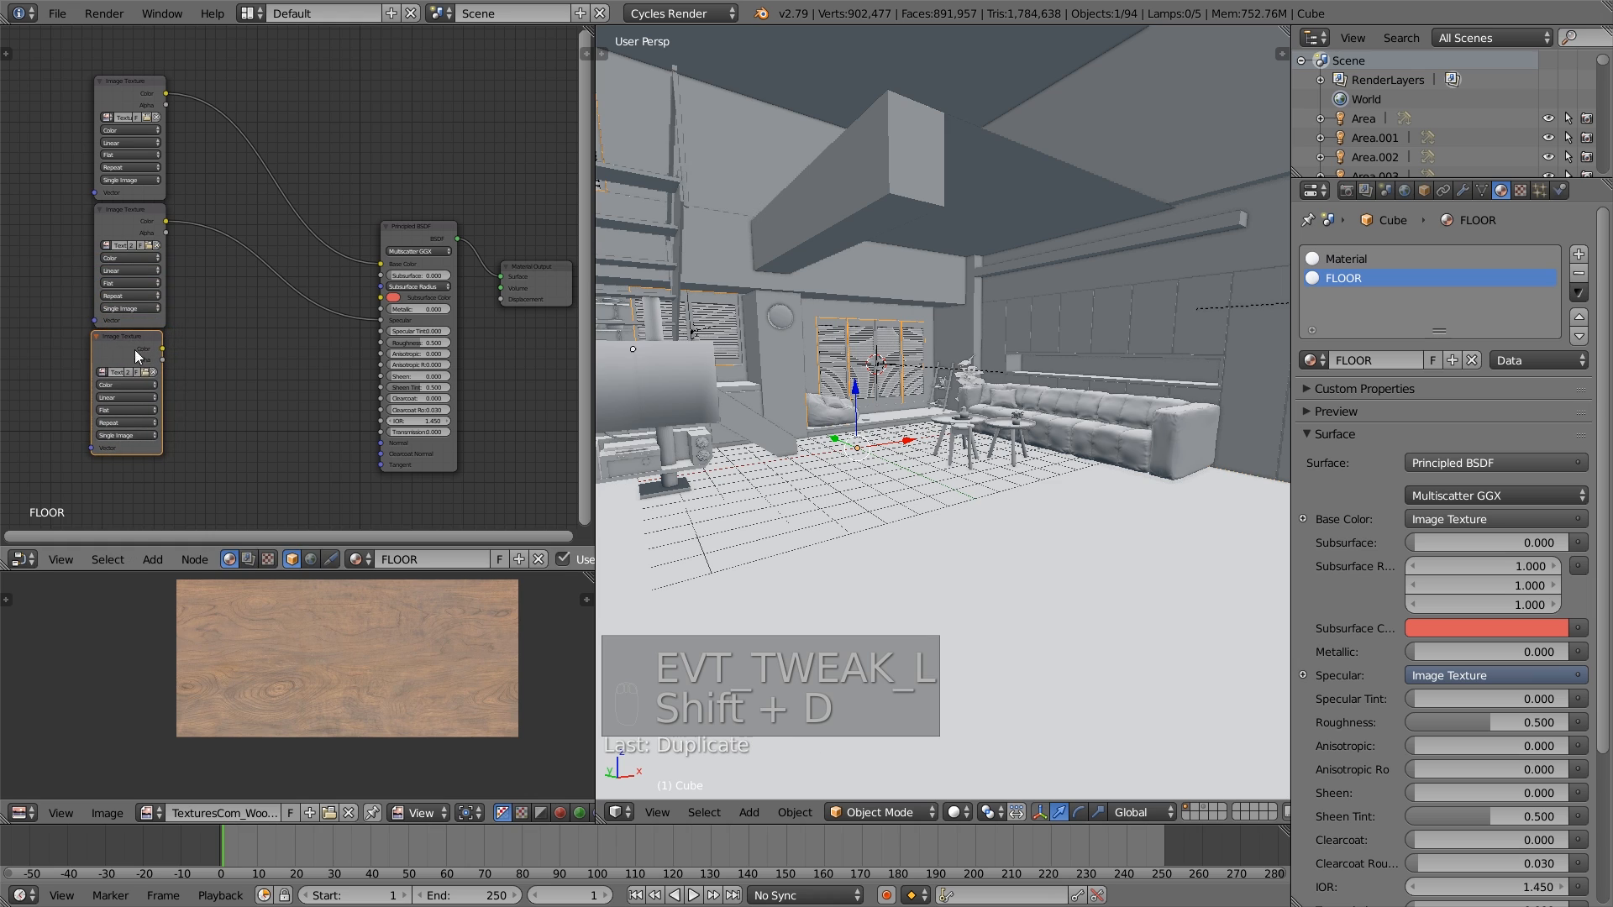
left_click(146, 372)
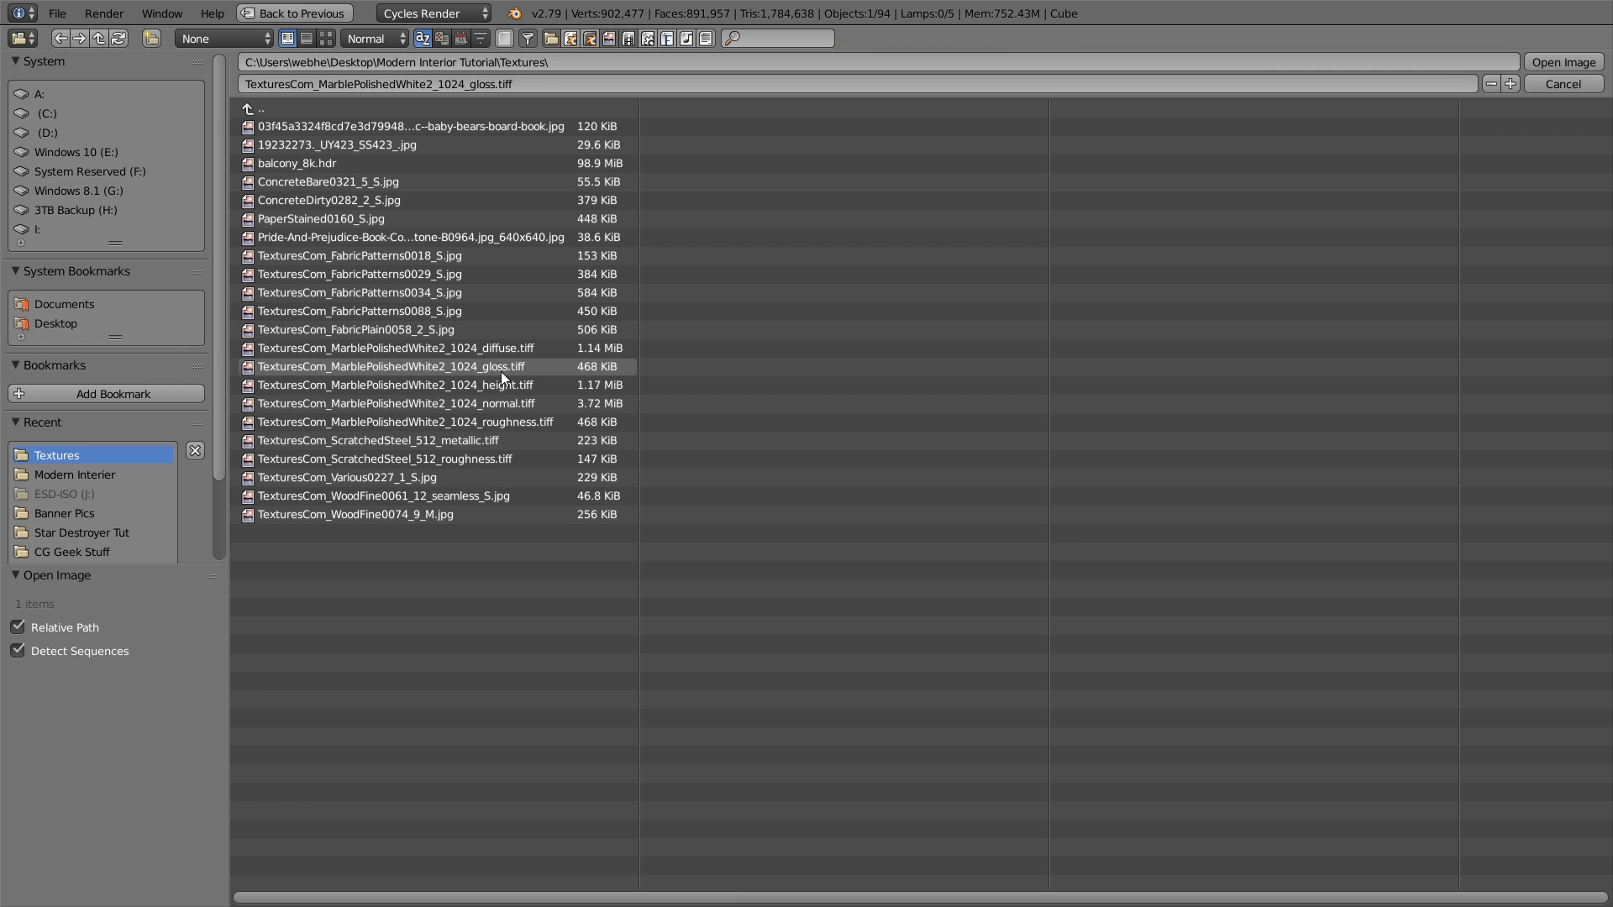
double_click(544, 421)
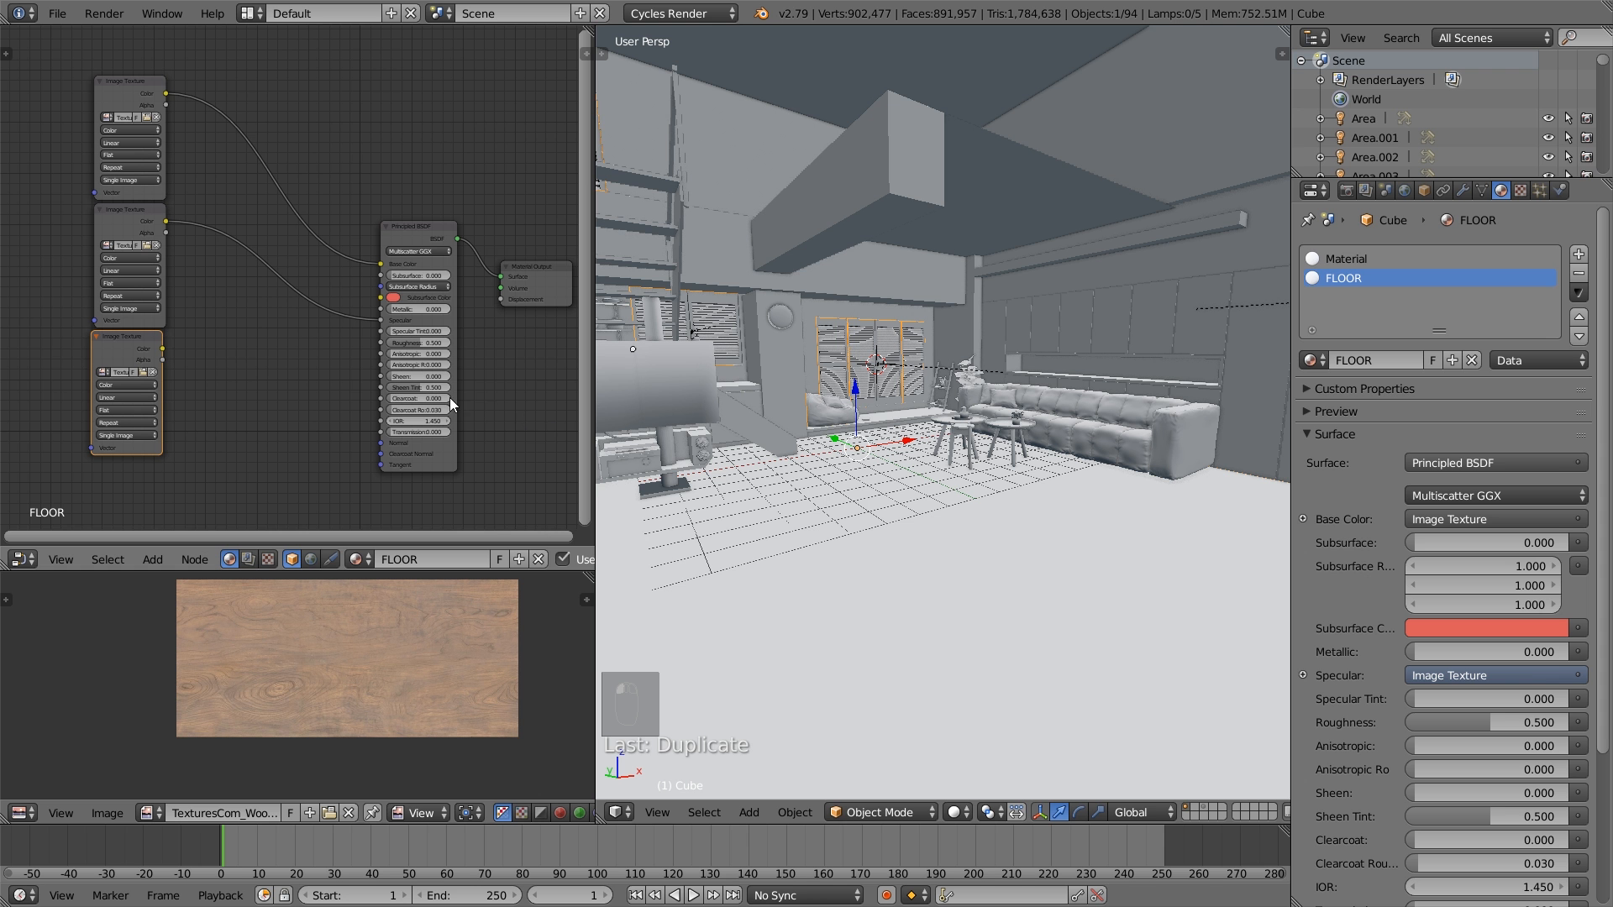
left_click_drag(162, 347, 384, 342)
- Duplicate the roughness texture node below and load TexturesCom_MarblePolishedWhite2_1024_normal.tiff into the copy
left_click_drag(423, 227, 415, 196)
left_click_drag(135, 343, 139, 345)
middle_click_drag(191, 348, 180, 245)
key("shift+d")
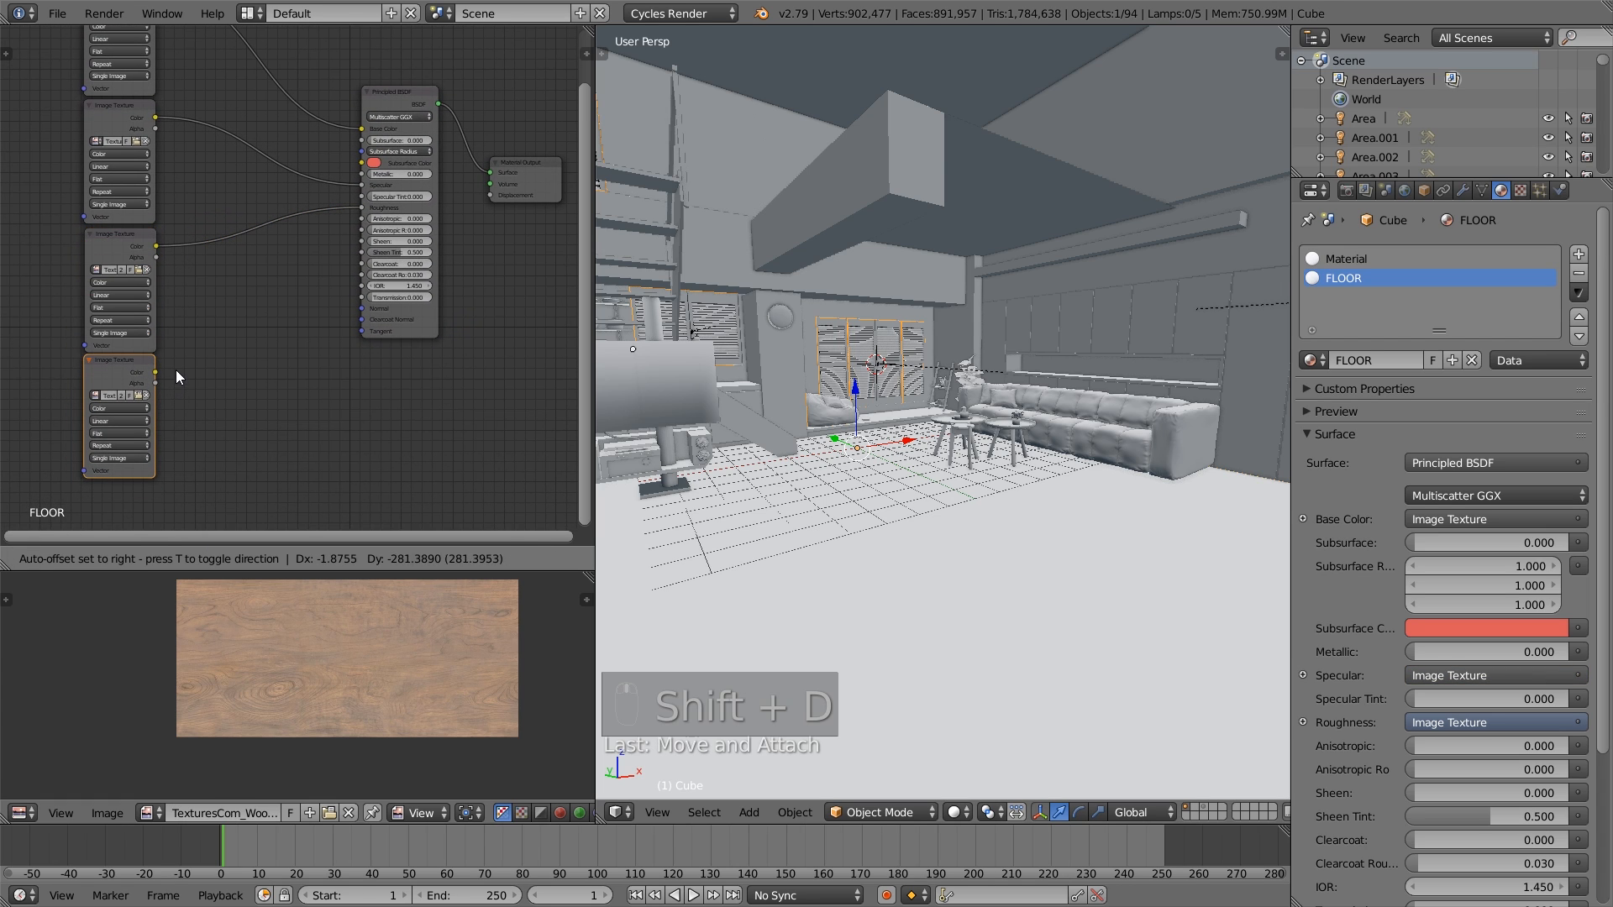
left_click(175, 369)
left_click(136, 393)
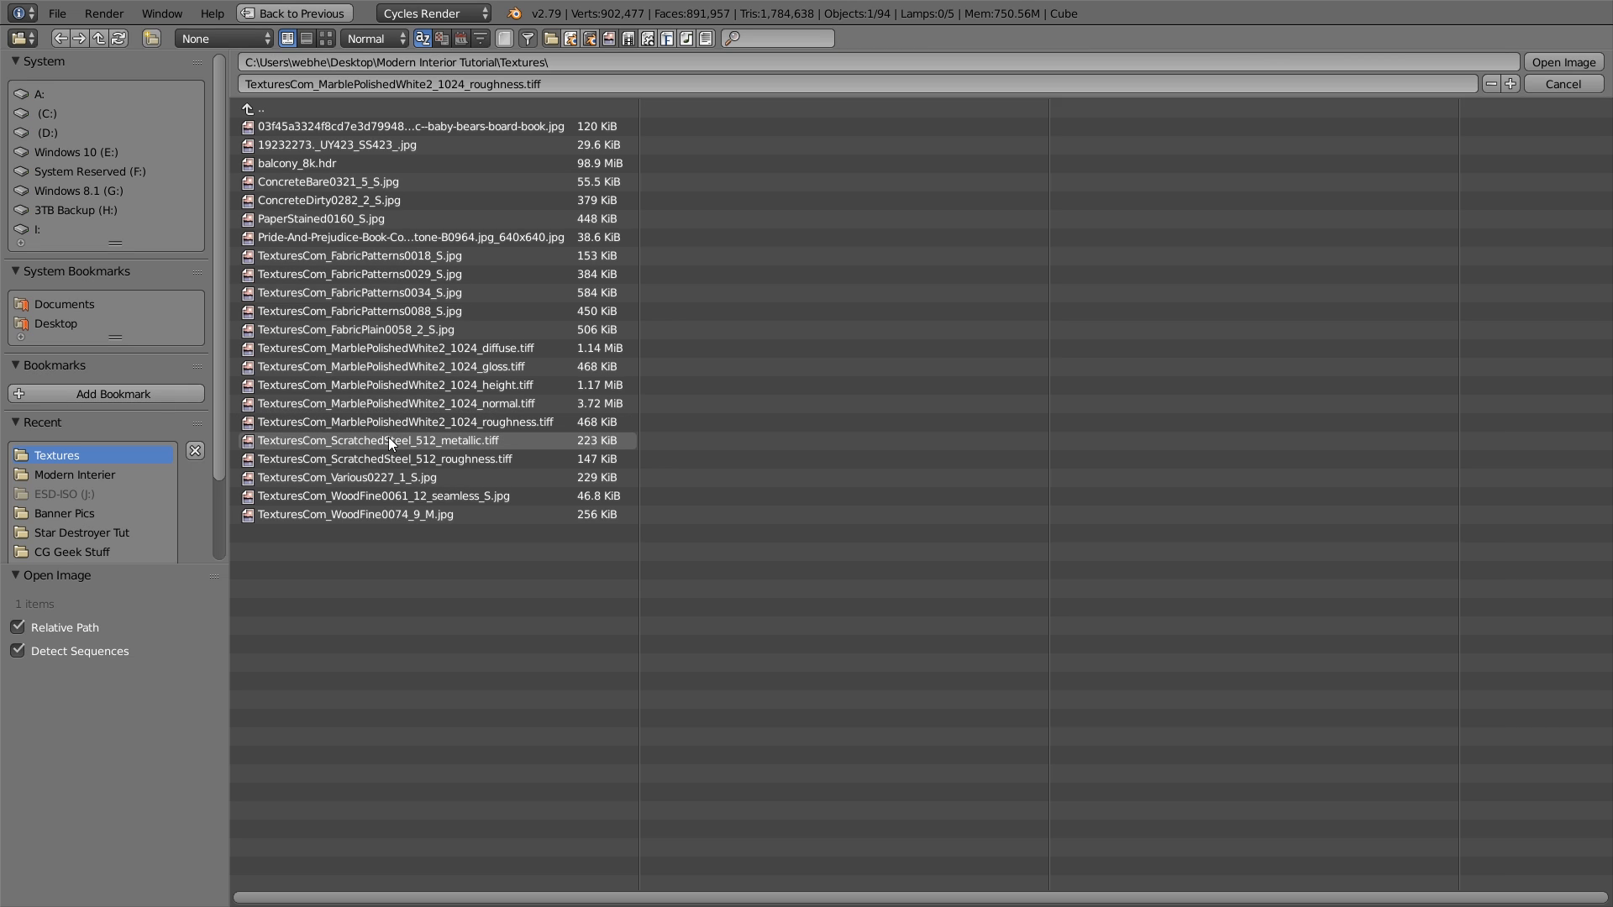
double_click(428, 408)
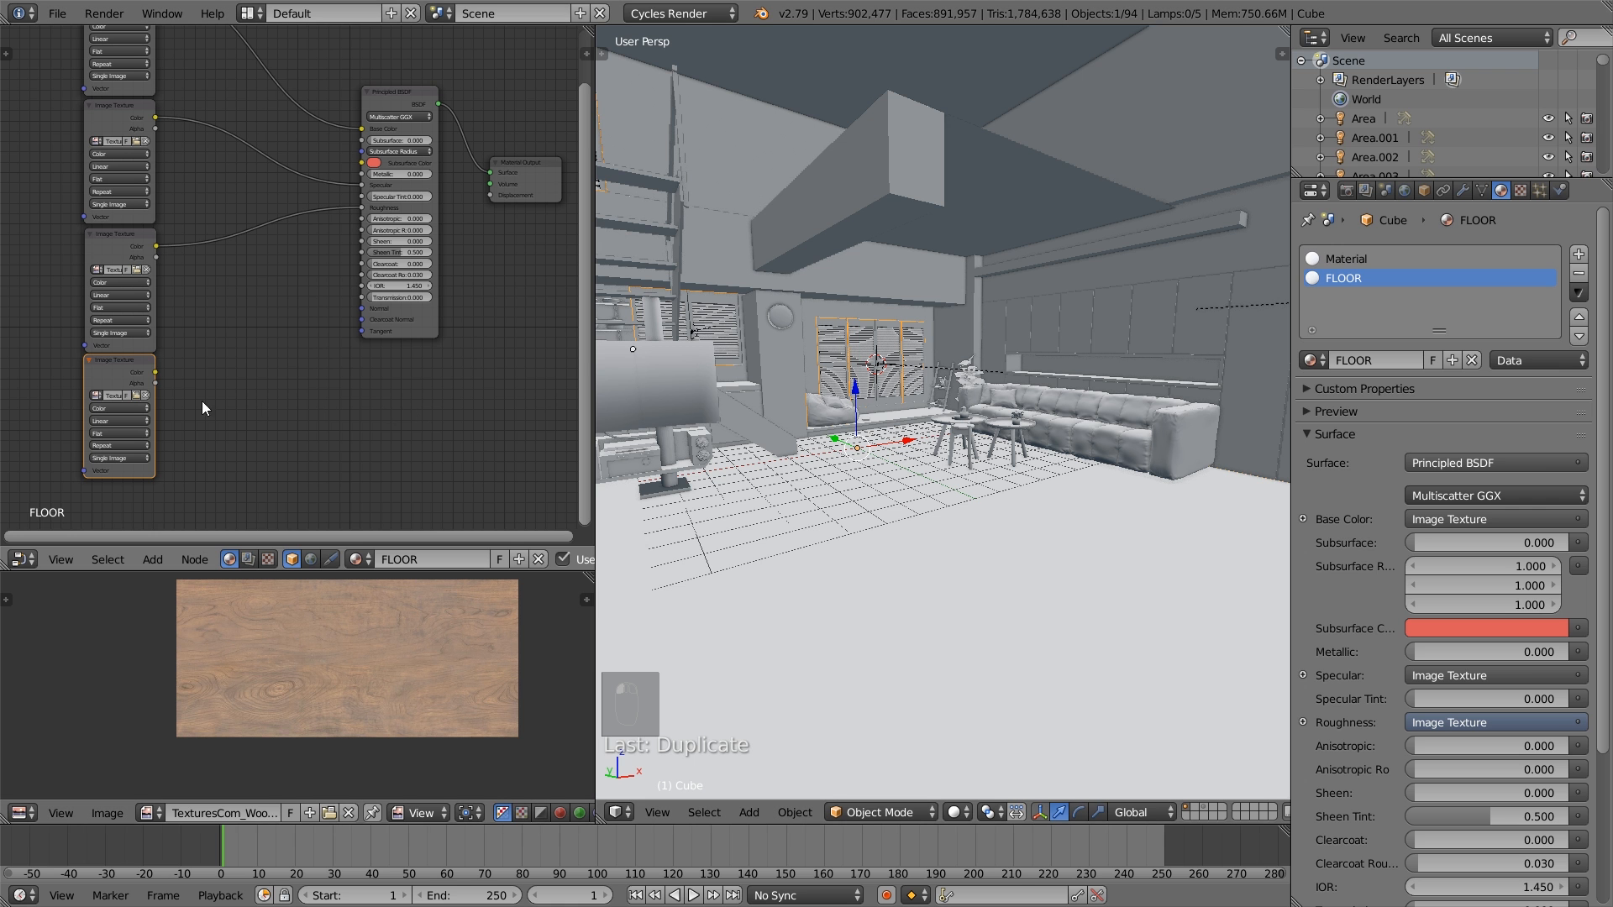
- Duplicate the normal texture node below and load TexturesCom_MarblePolishedWhite2_1024_height.tiff into the copy
left_click_drag(119, 366, 119, 372)
middle_click_drag(163, 383, 195, 296)
key("shift+d")
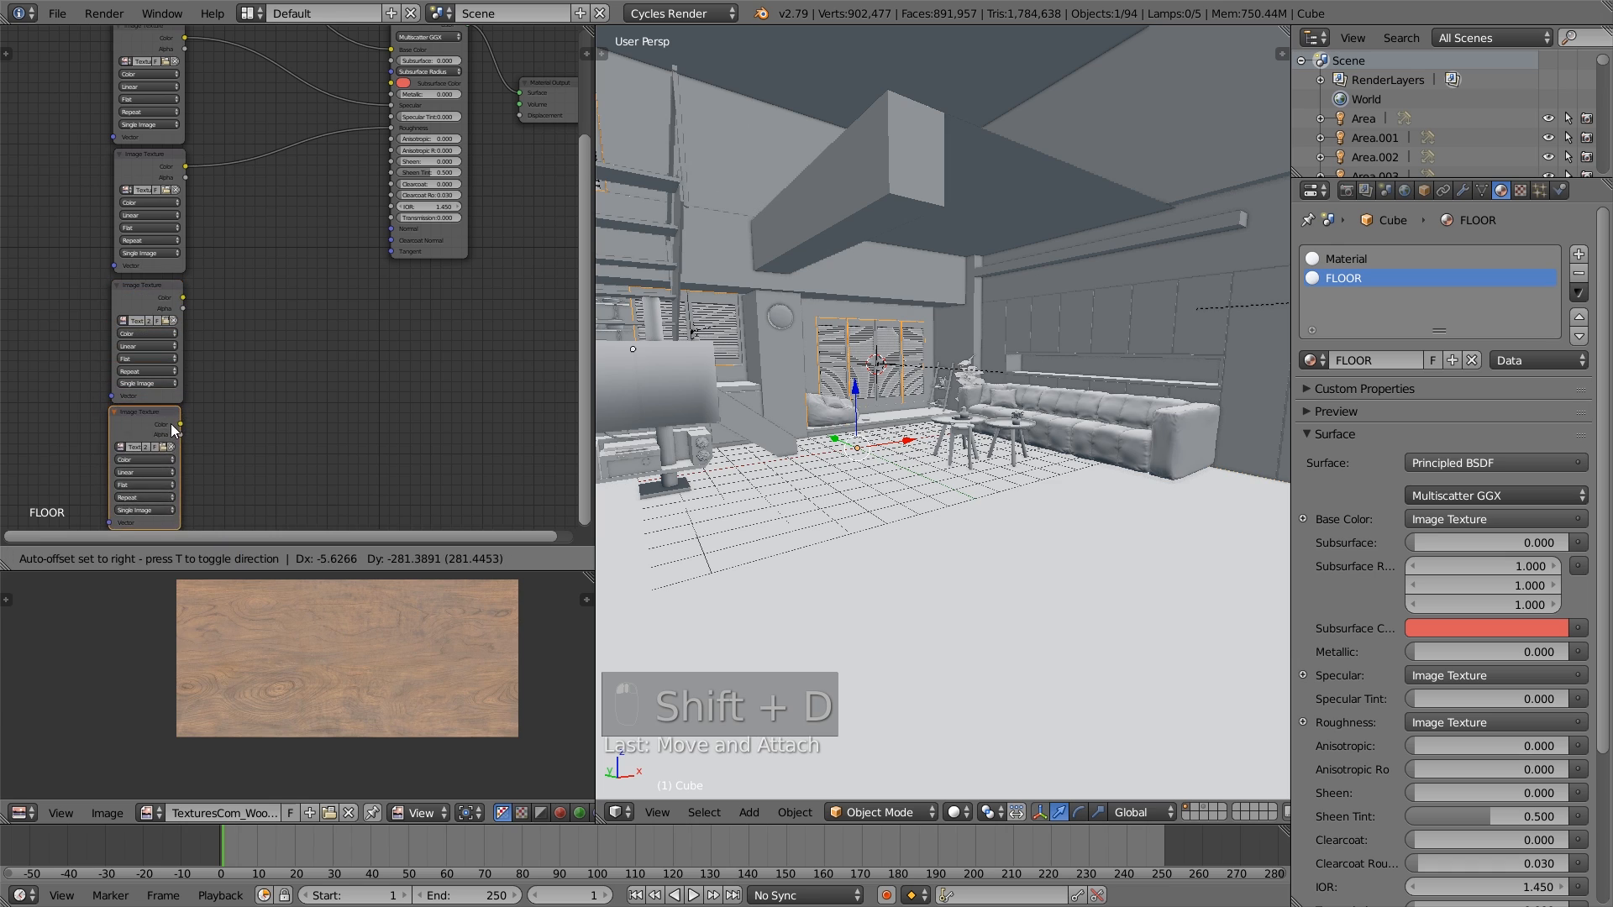
left_click(177, 428)
left_click(170, 451)
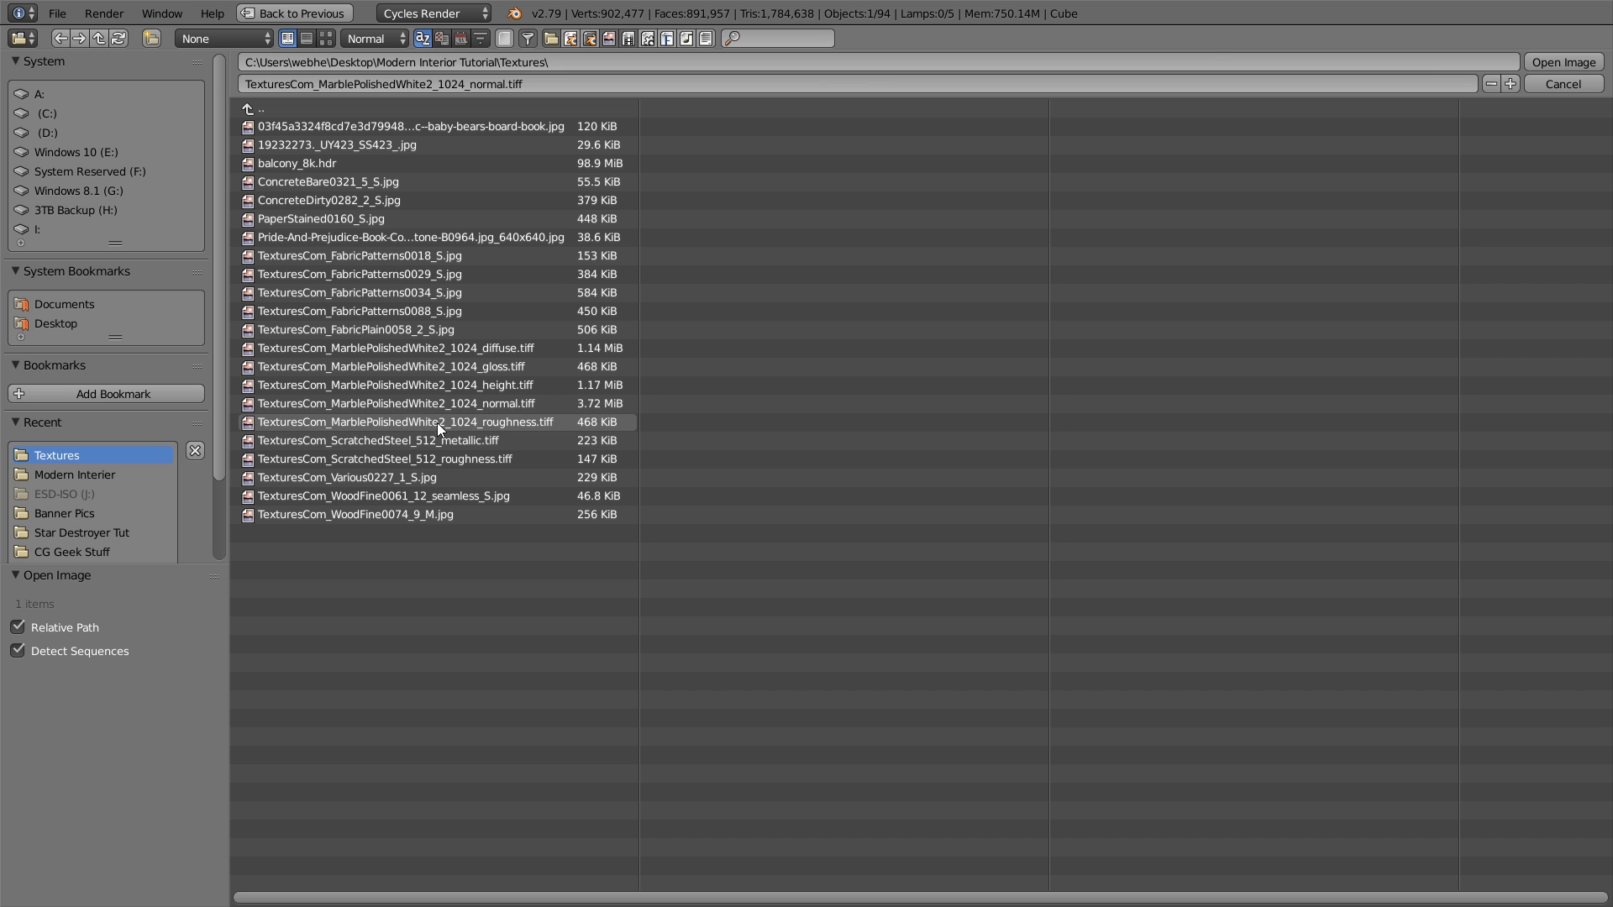
double_click(480, 383)
left_click_drag(155, 426, 145, 425)
- Add a Bump node beside the normal texture node and set the normal texture to Non-Color Data
key("shift+a")
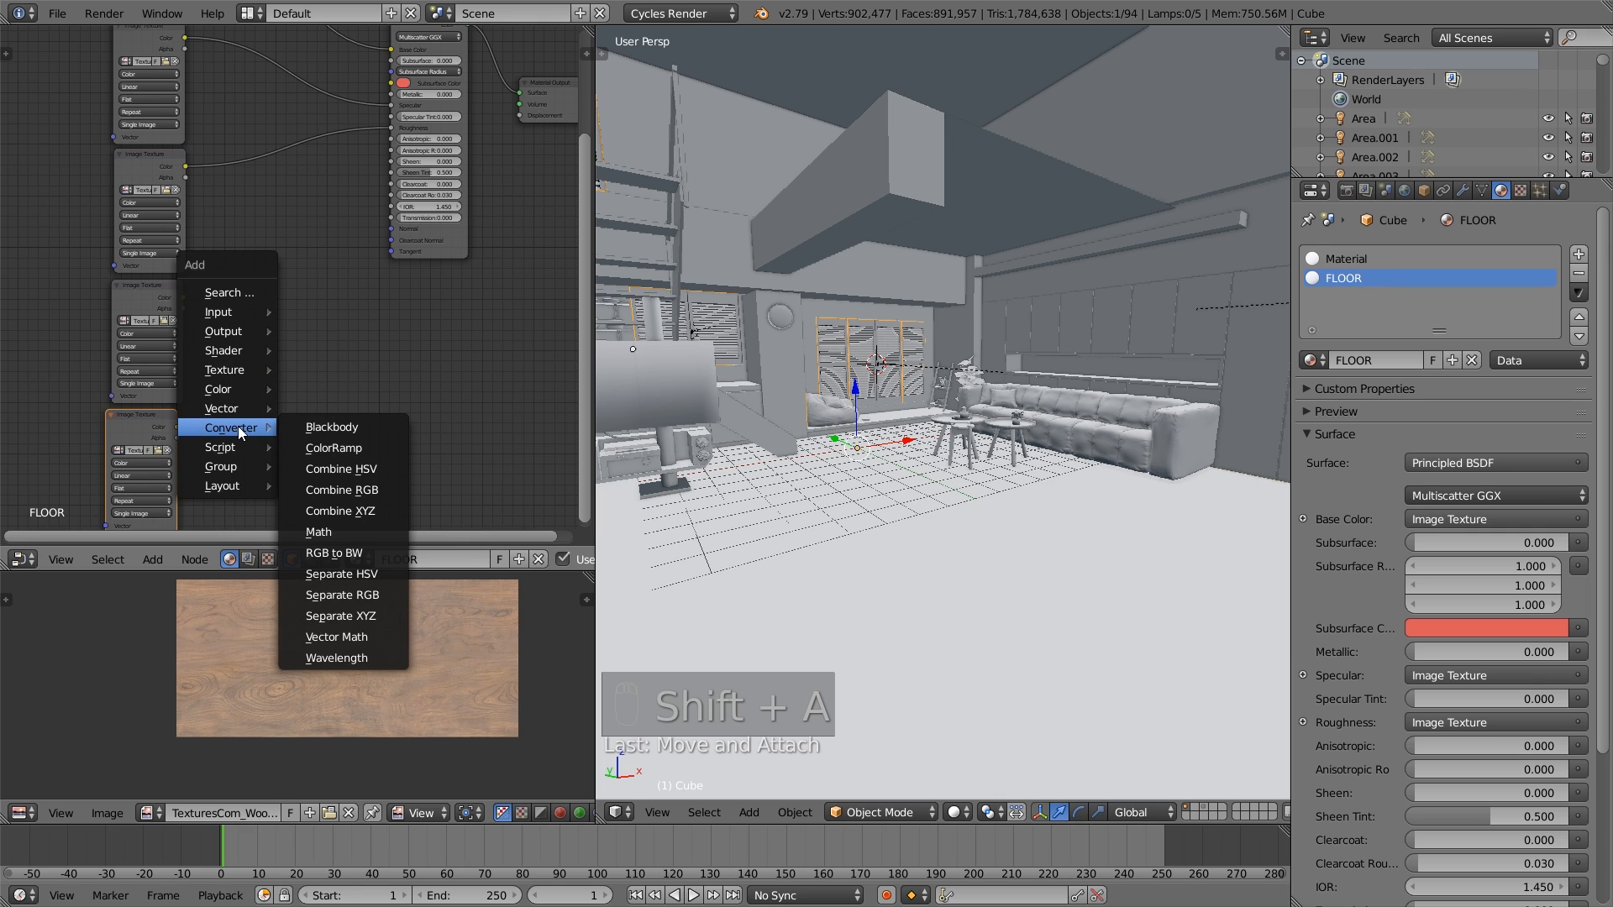
mouse_move(224, 408)
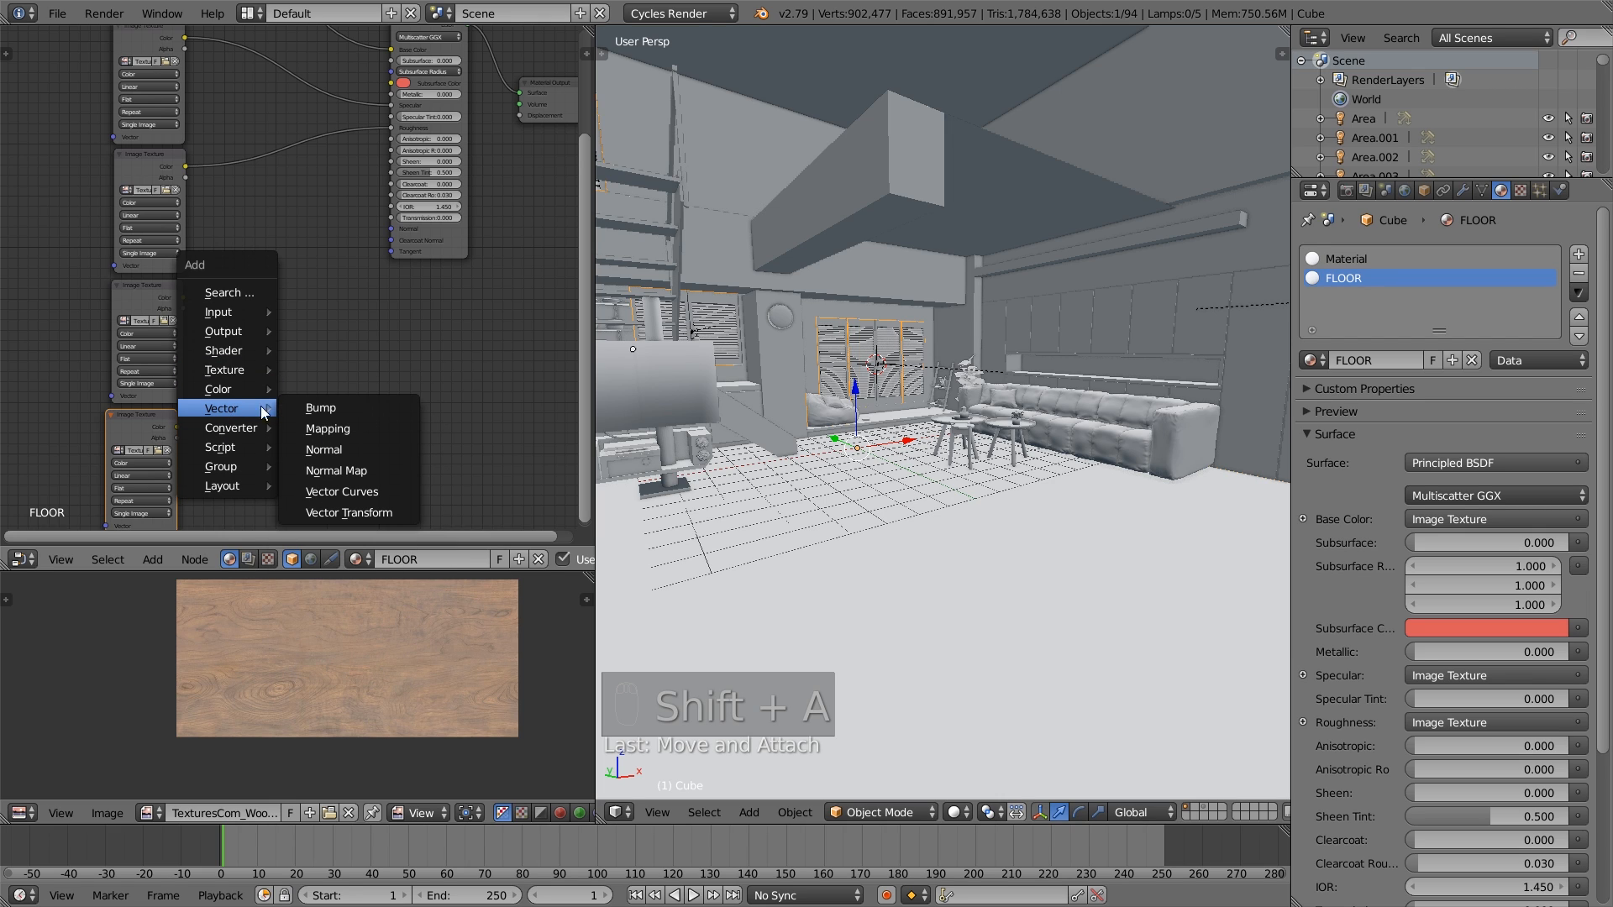
left_click(312, 407)
left_click(223, 304)
left_click_drag(153, 288, 142, 285)
scroll(142, 322, "up", 2)
left_click(86, 327)
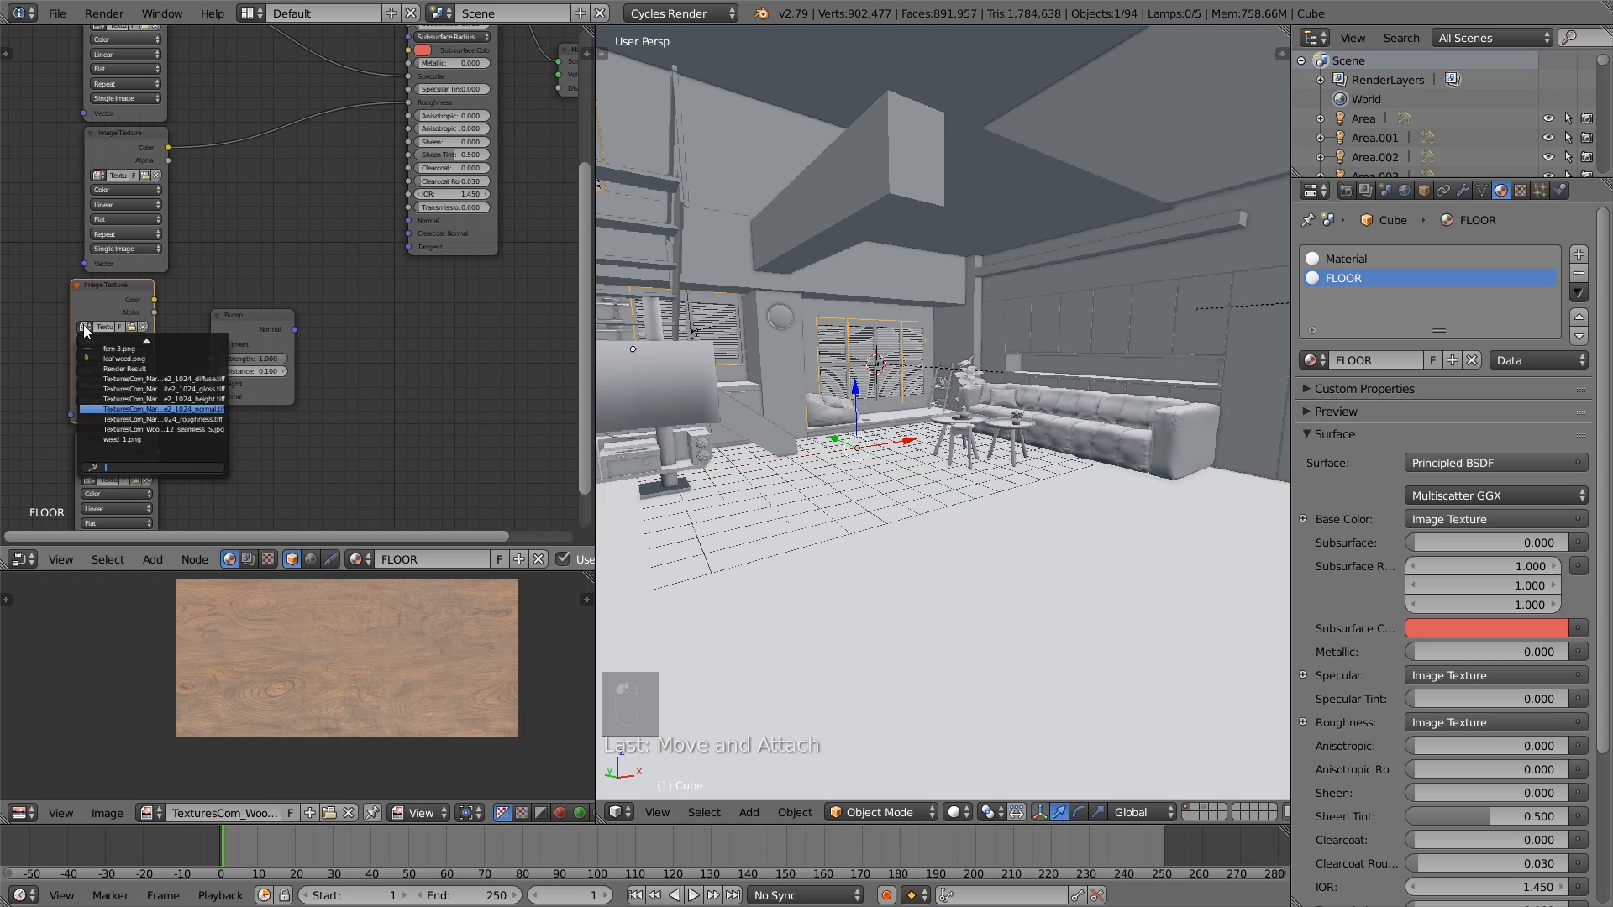
left_click(117, 399)
left_click(107, 343)
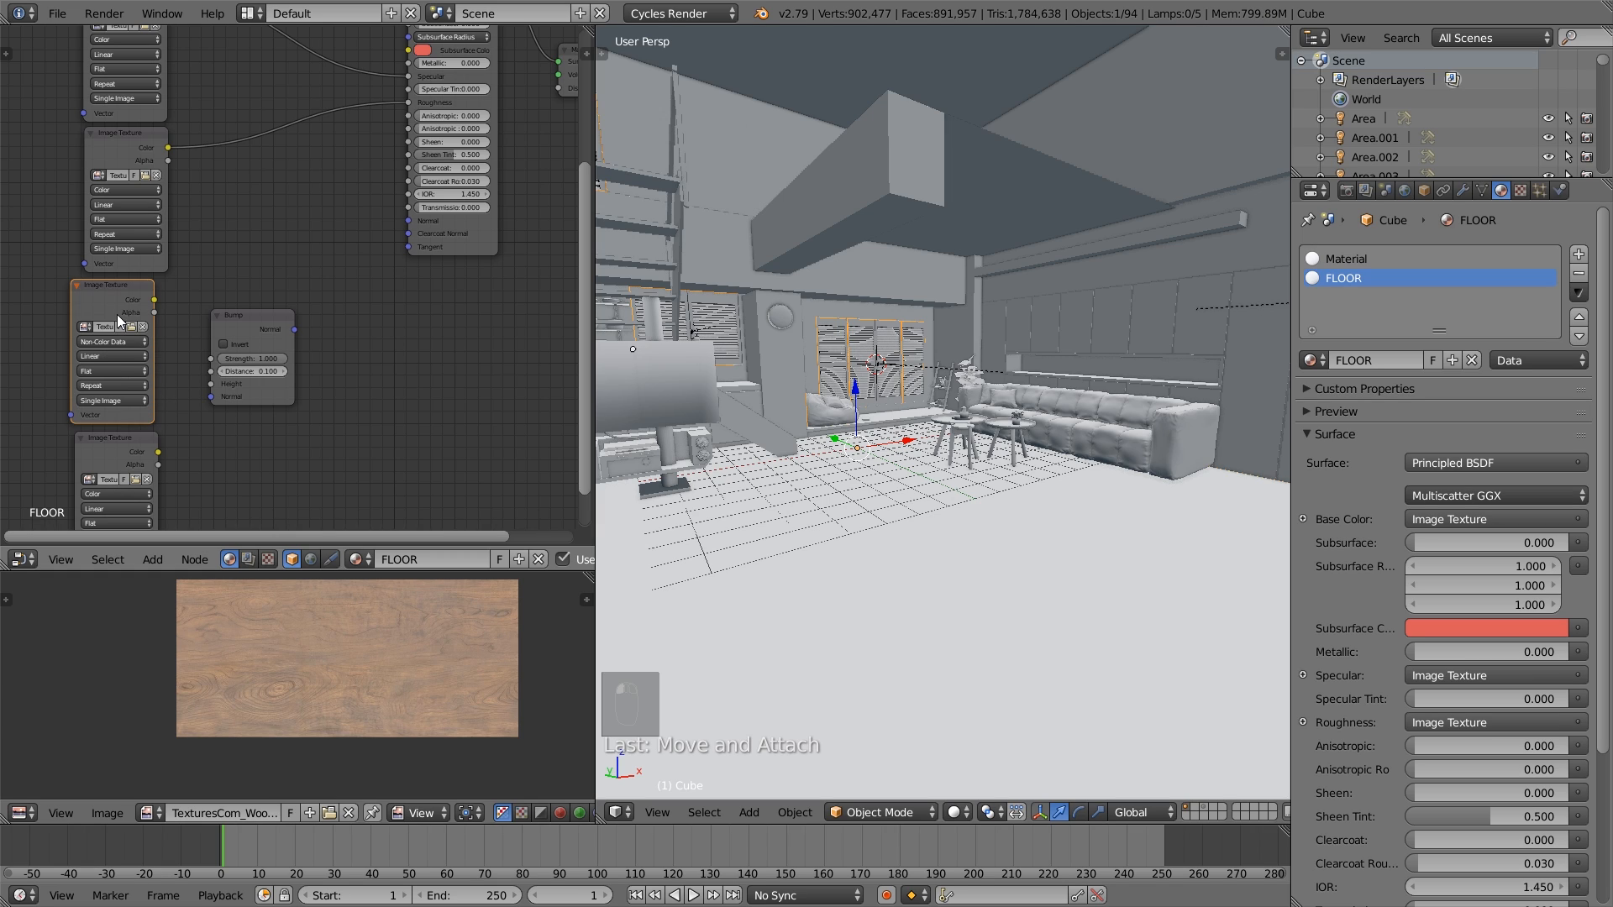
- Connect the normal texture's Color to the Bump node's Normal input and insert a Normal Map node into that link
left_click_drag(154, 299, 214, 289)
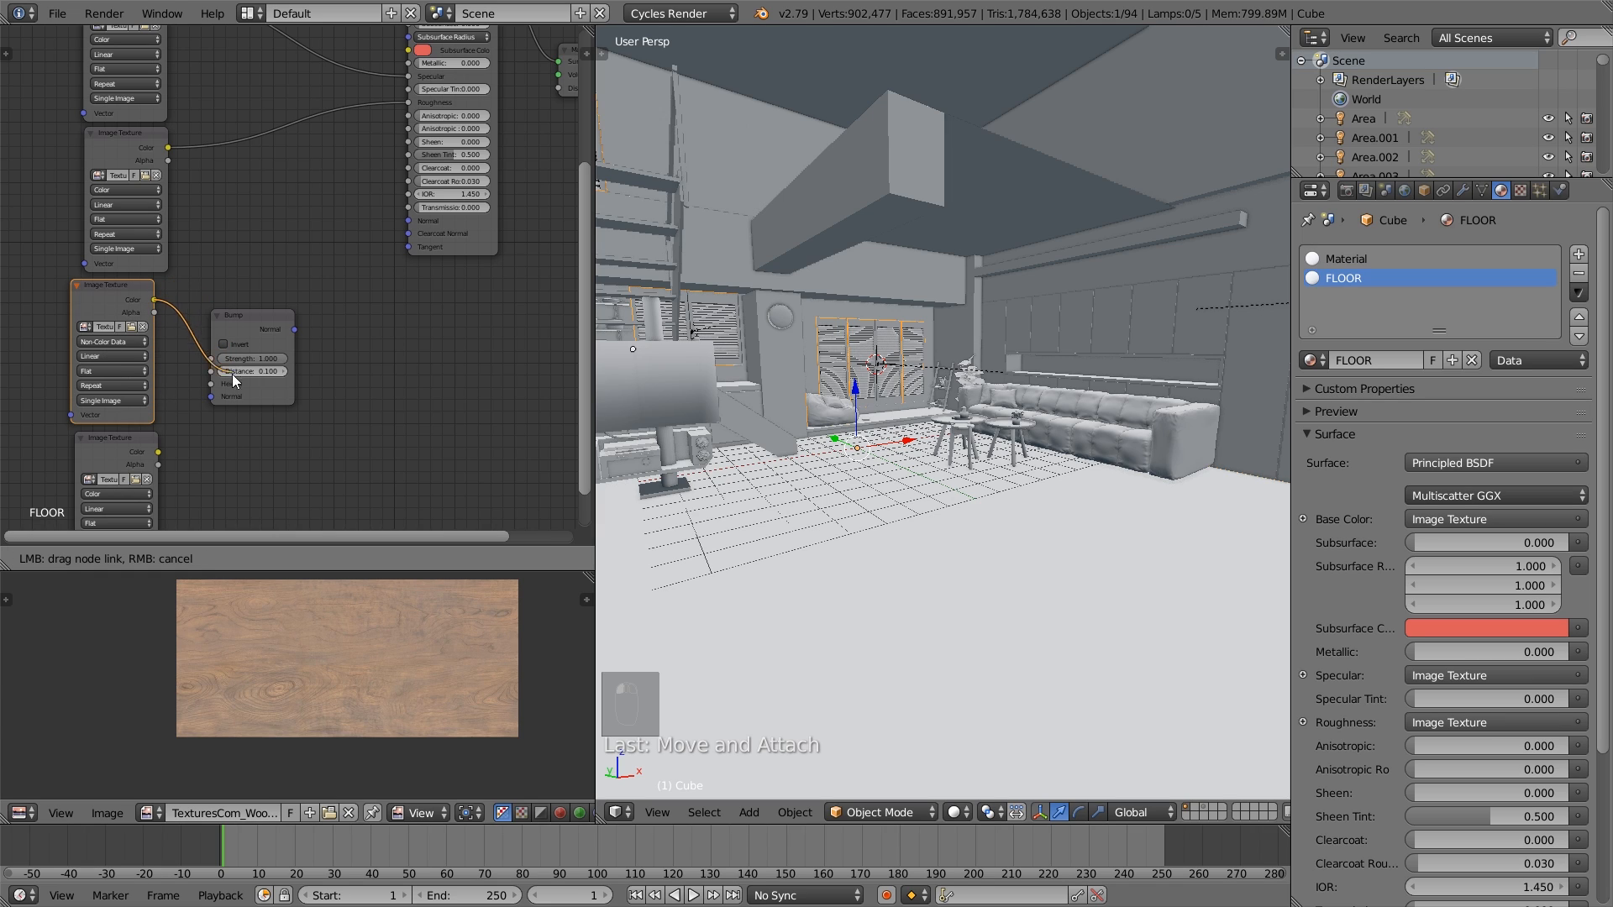
left_click_drag(224, 396, 223, 396)
left_click_drag(258, 319, 310, 330)
key("shift+a")
mouse_move(227, 328)
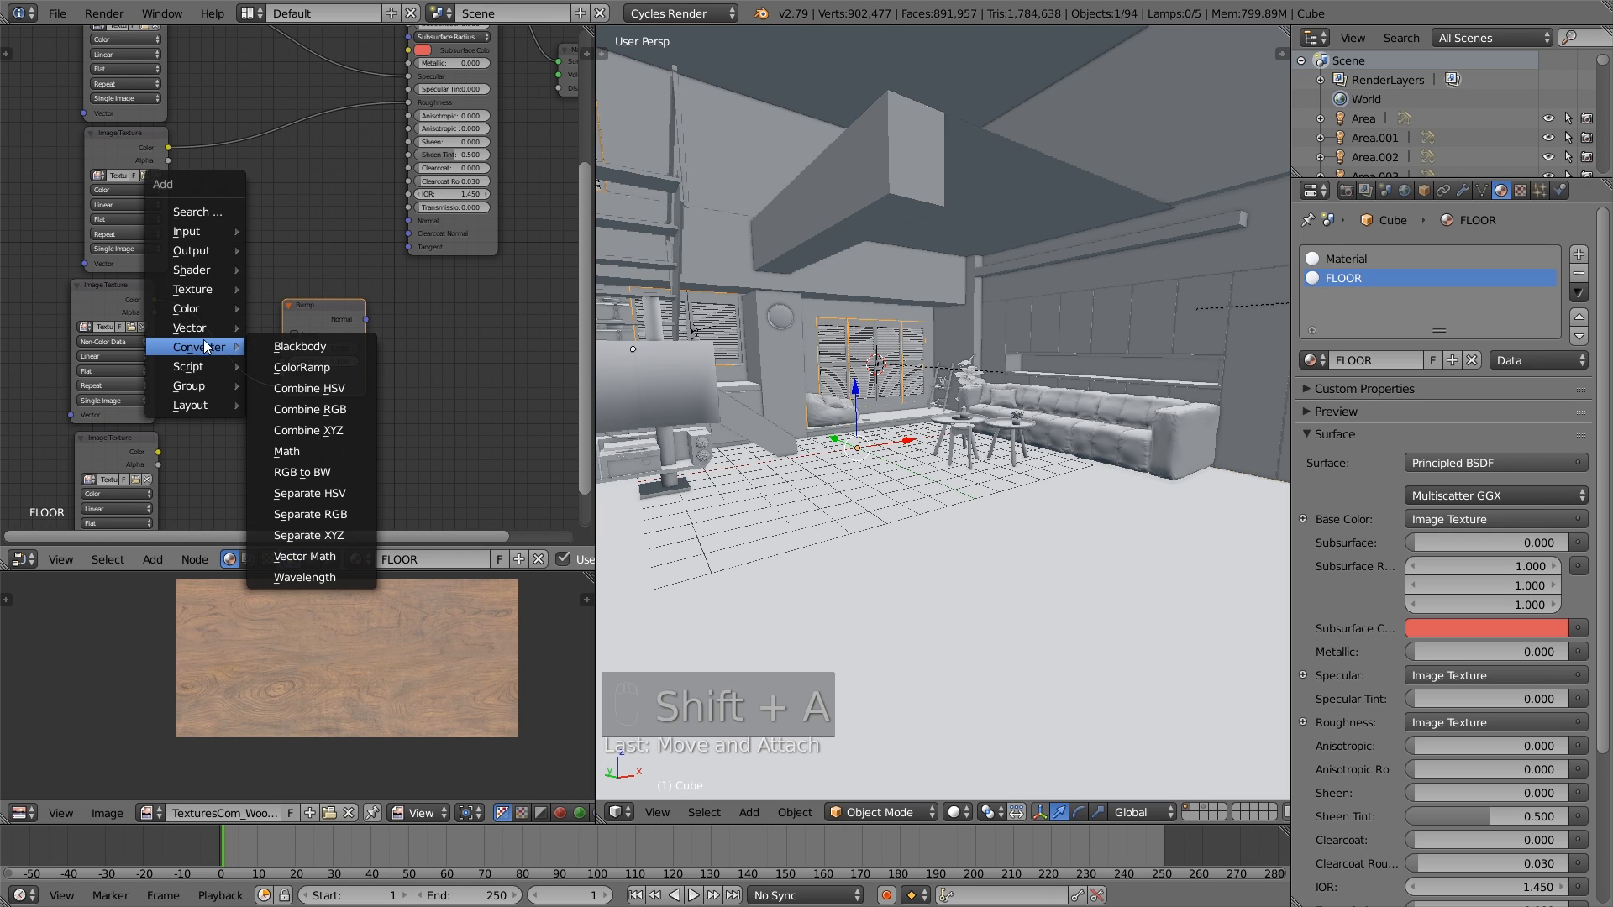
left_click(303, 391)
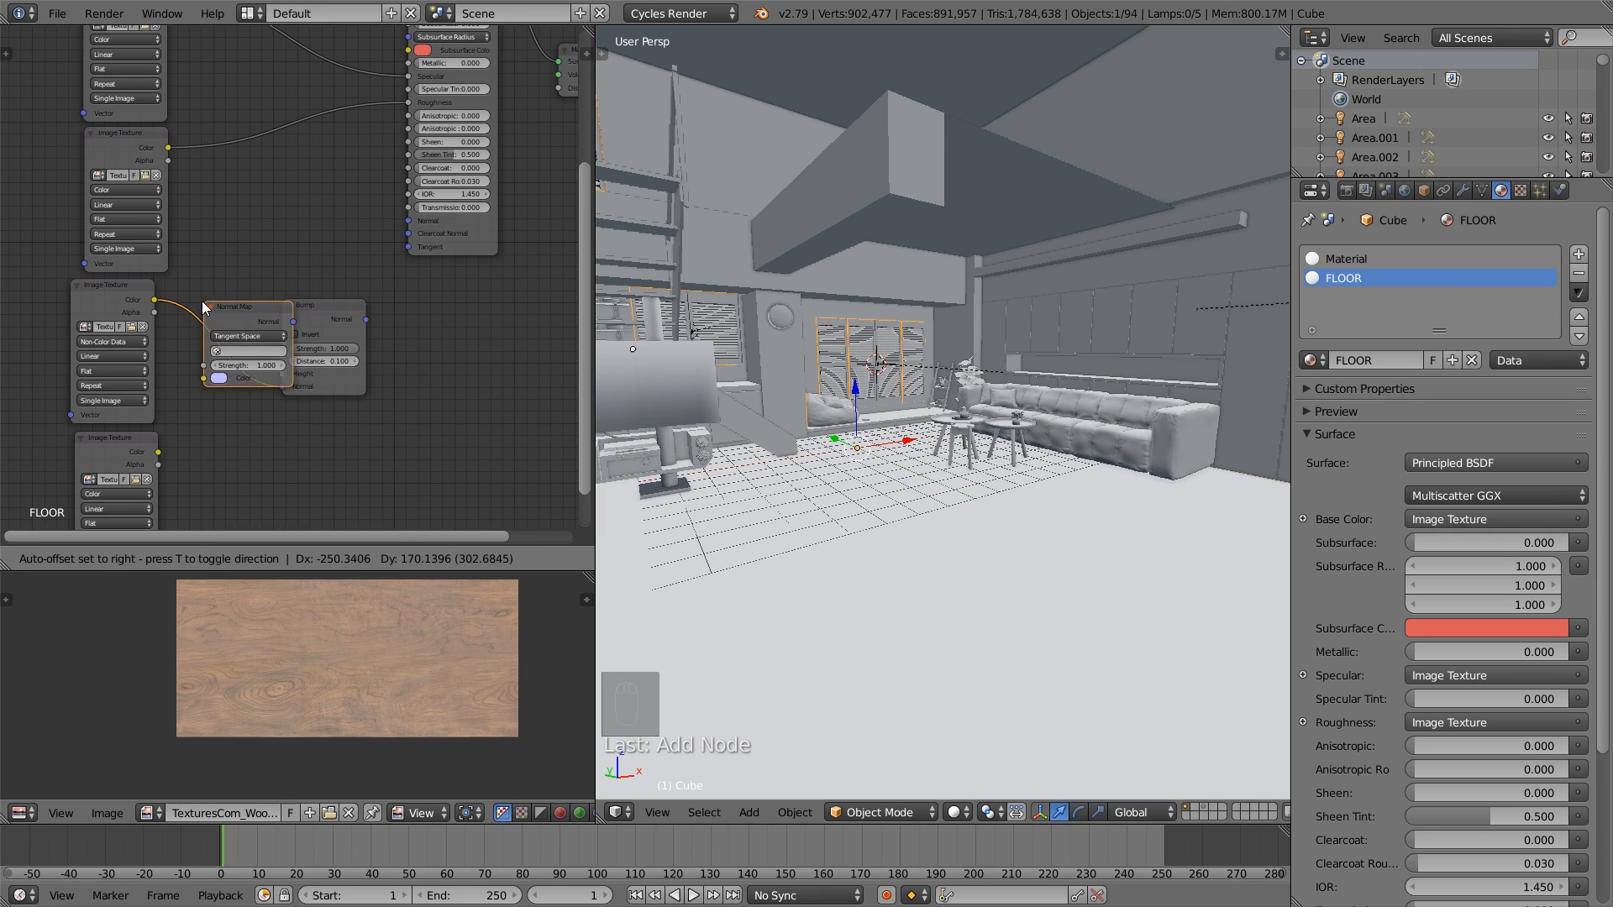
left_click(185, 313)
left_click_drag(250, 326, 249, 322)
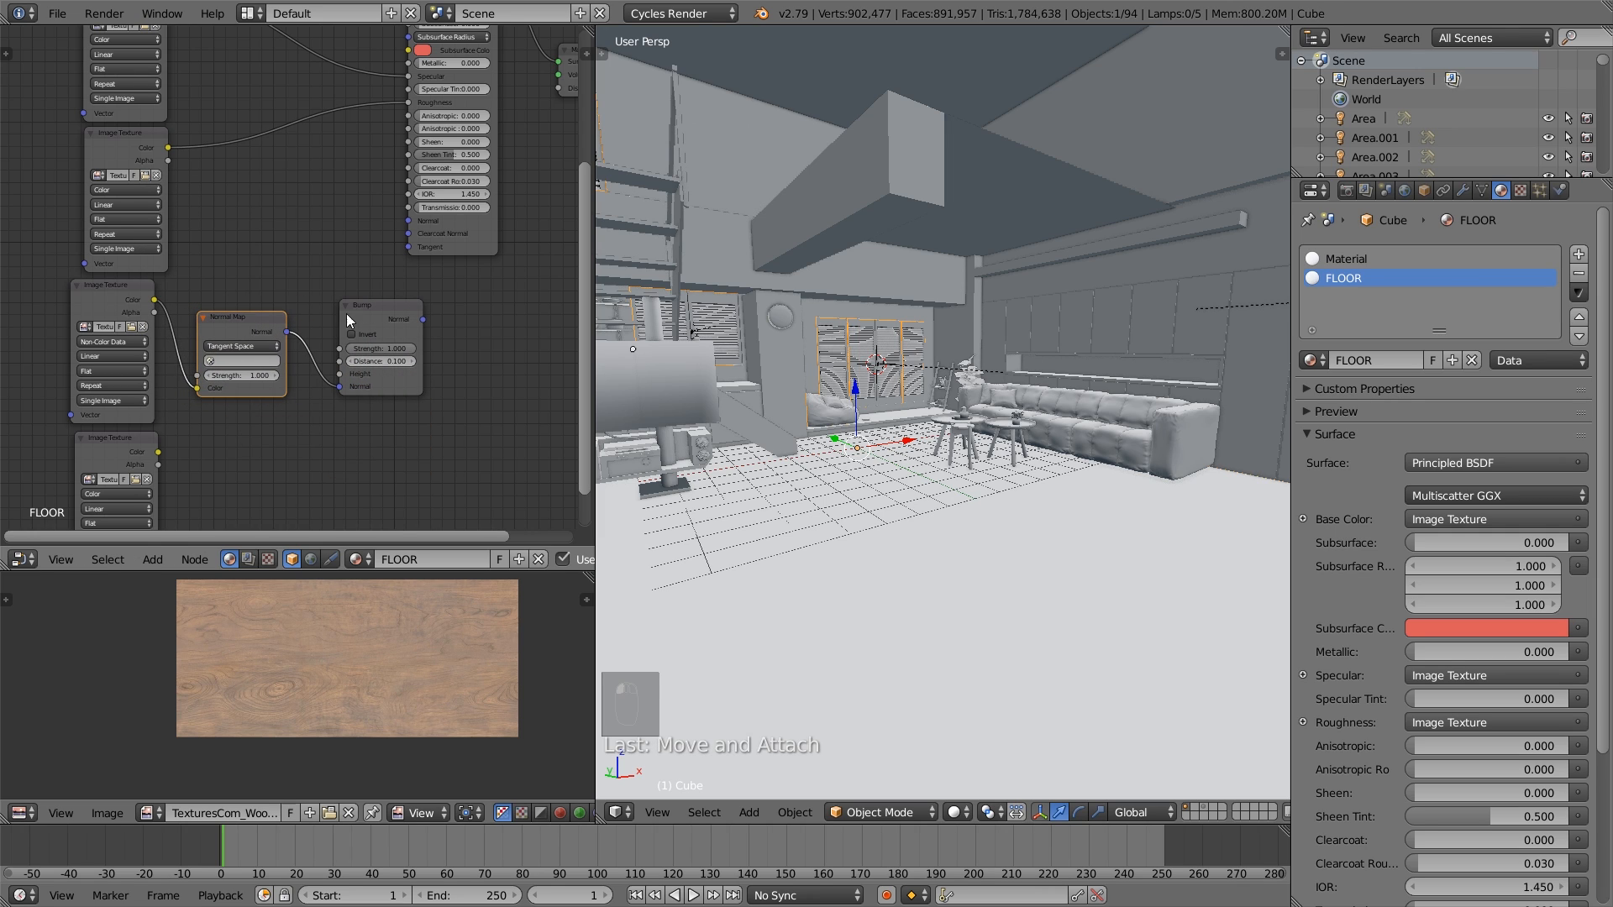
- Set the Normal Map node's UV map to UVMap and move the Normal Map and Bump nodes closer to the textures
left_click_drag(378, 309, 354, 303)
left_click_drag(244, 327, 244, 329)
left_click(236, 363)
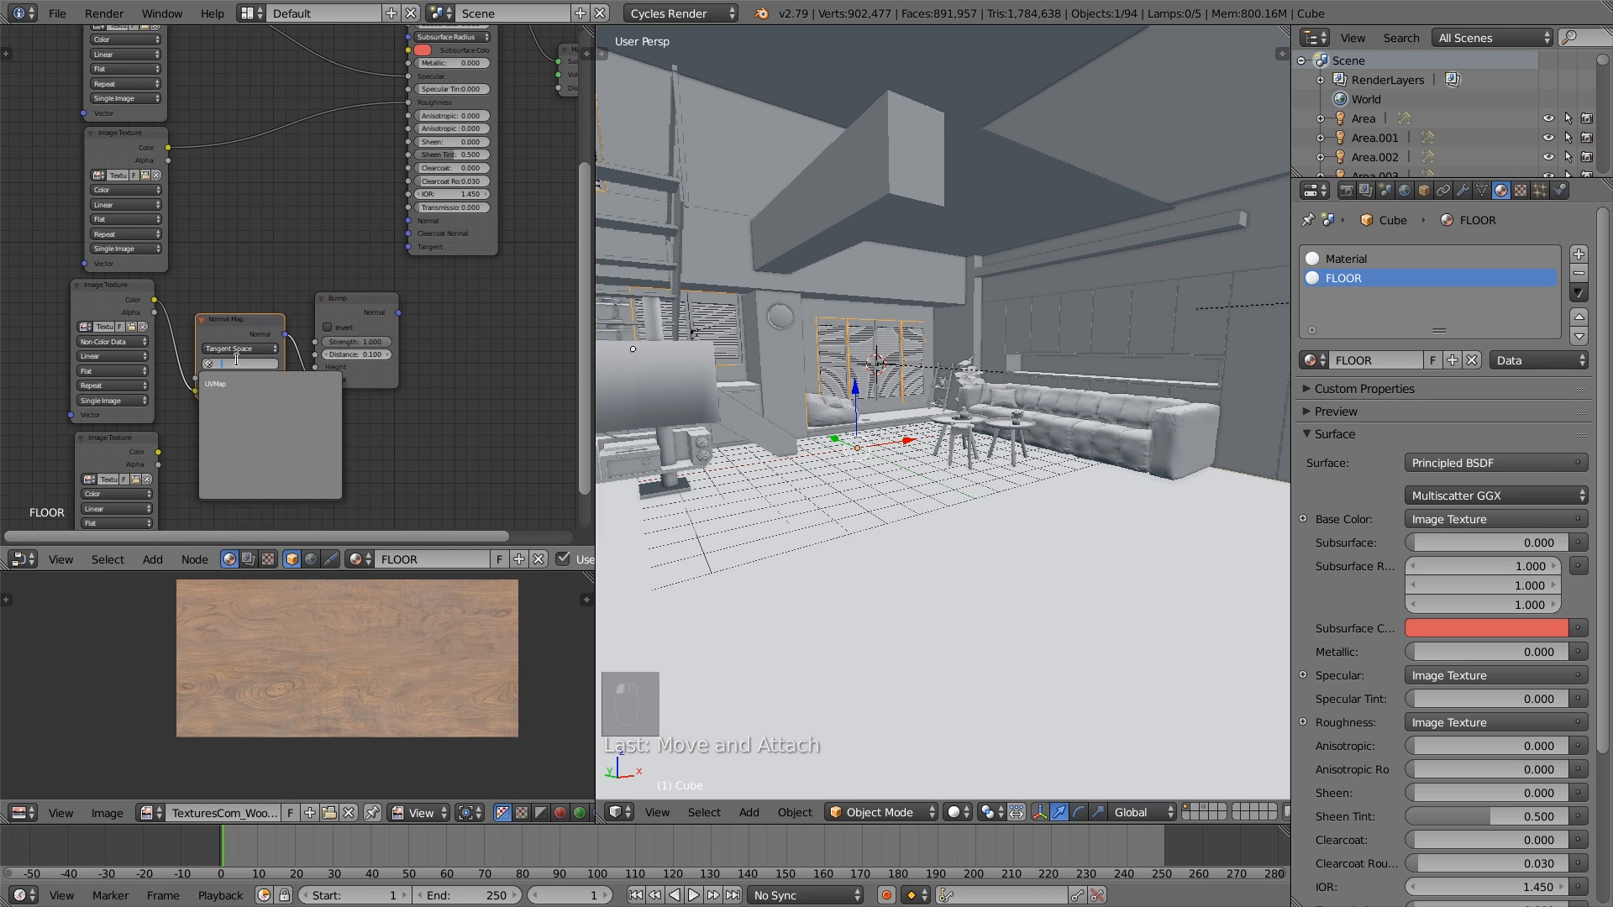
left_click(225, 383)
left_click_drag(362, 298, 351, 296)
left_click_drag(260, 331, 245, 331)
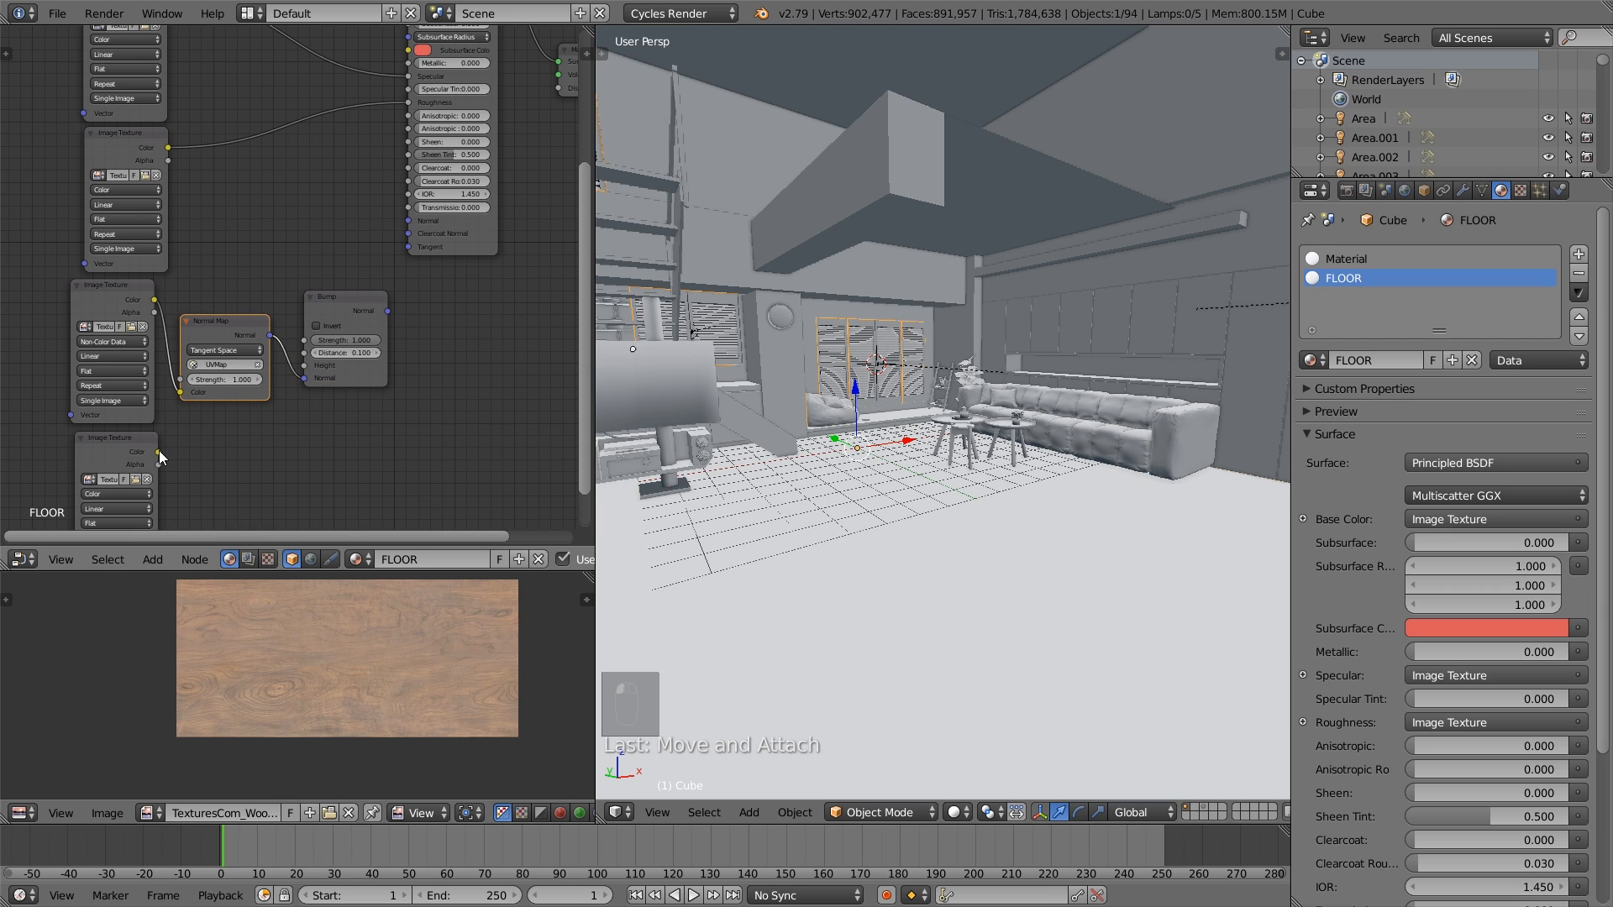
- Connect the height texture's Color to the Bump node's Height and the Bump output to the Principled BSDF's Normal
left_click_drag(159, 452, 304, 365)
left_click_drag(356, 300, 408, 220)
middle_click_drag(407, 234, 297, 380)
- Reposition the Principled BSDF node beside the Material Output and save the file
left_click(343, 119)
left_click_drag(343, 119, 362, 128)
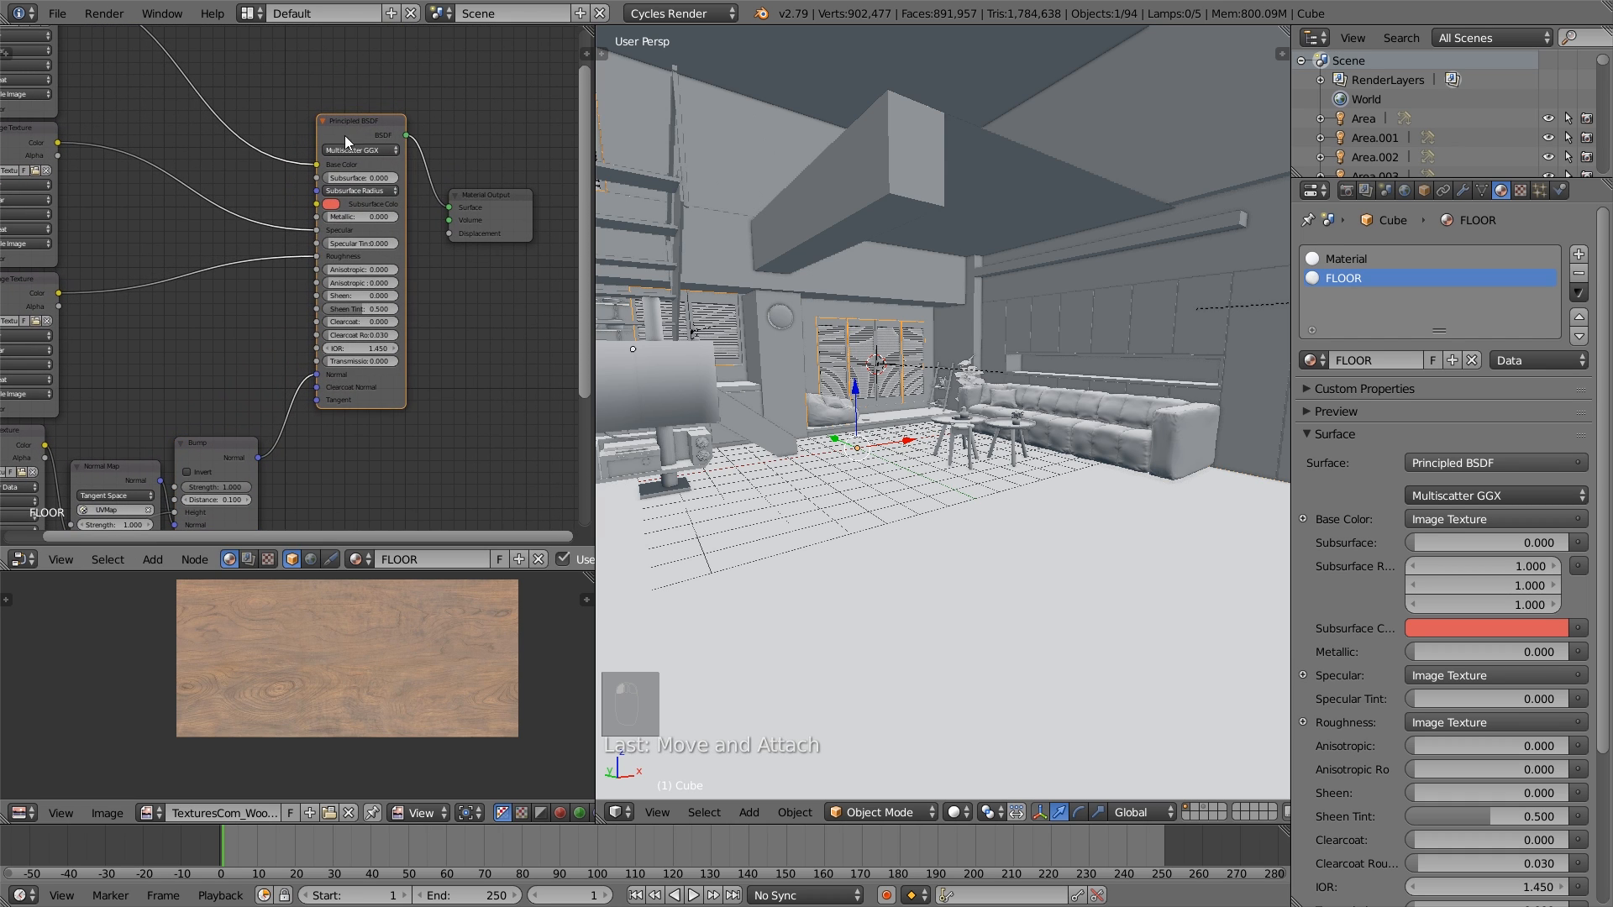
scroll(179, 242, "down", 1)
middle_click_drag(179, 242, 243, 236)
left_click(58, 13)
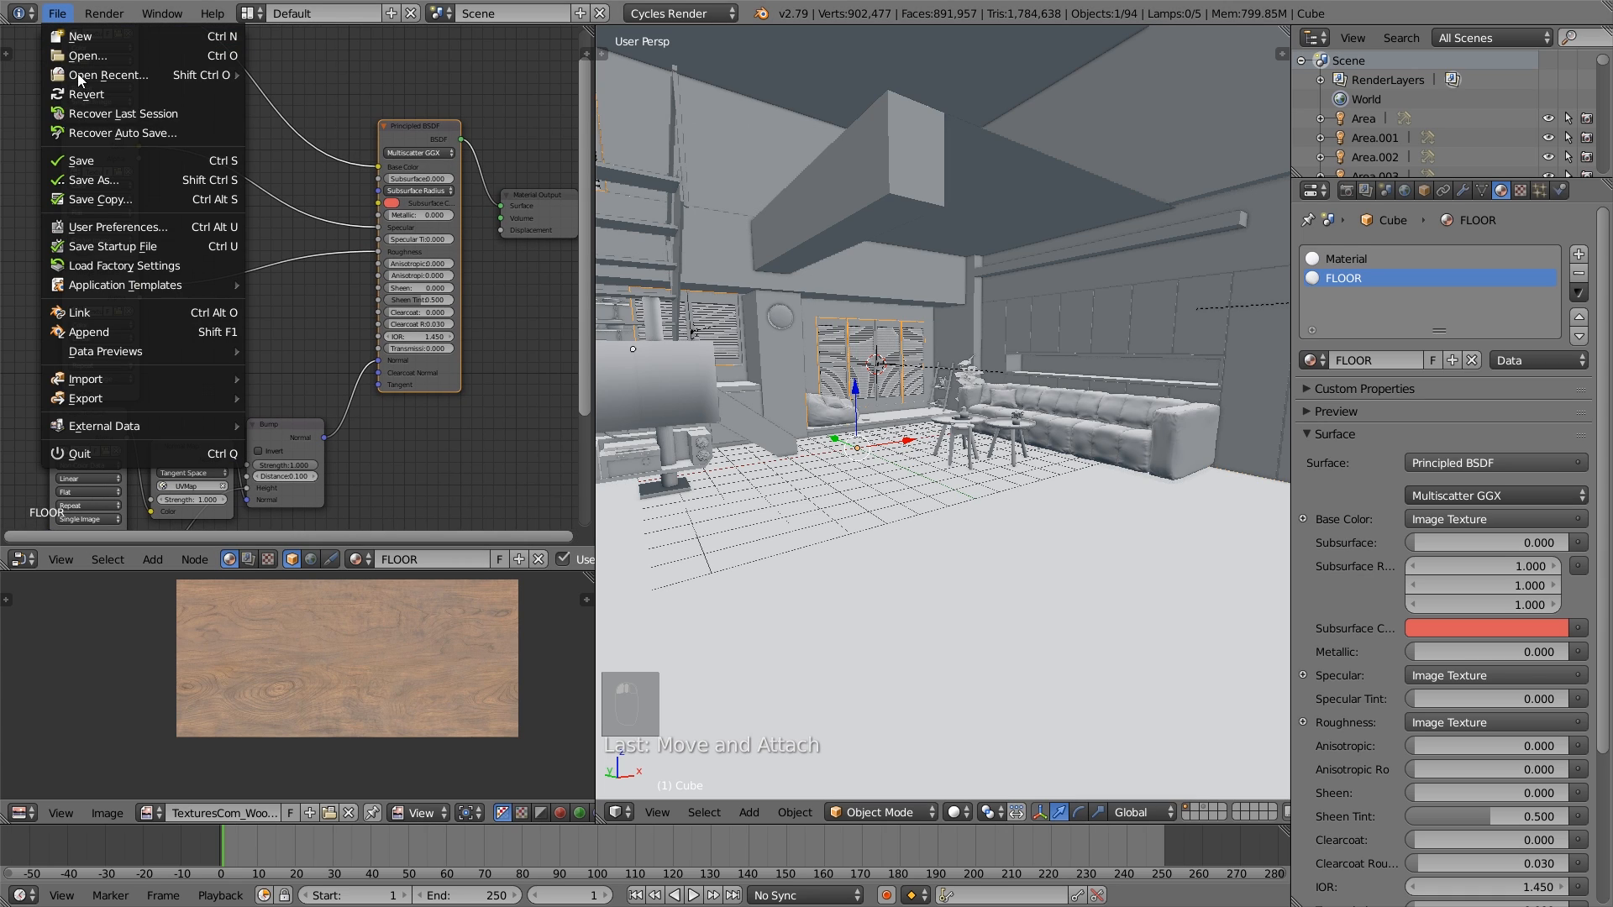
left_click(105, 163)
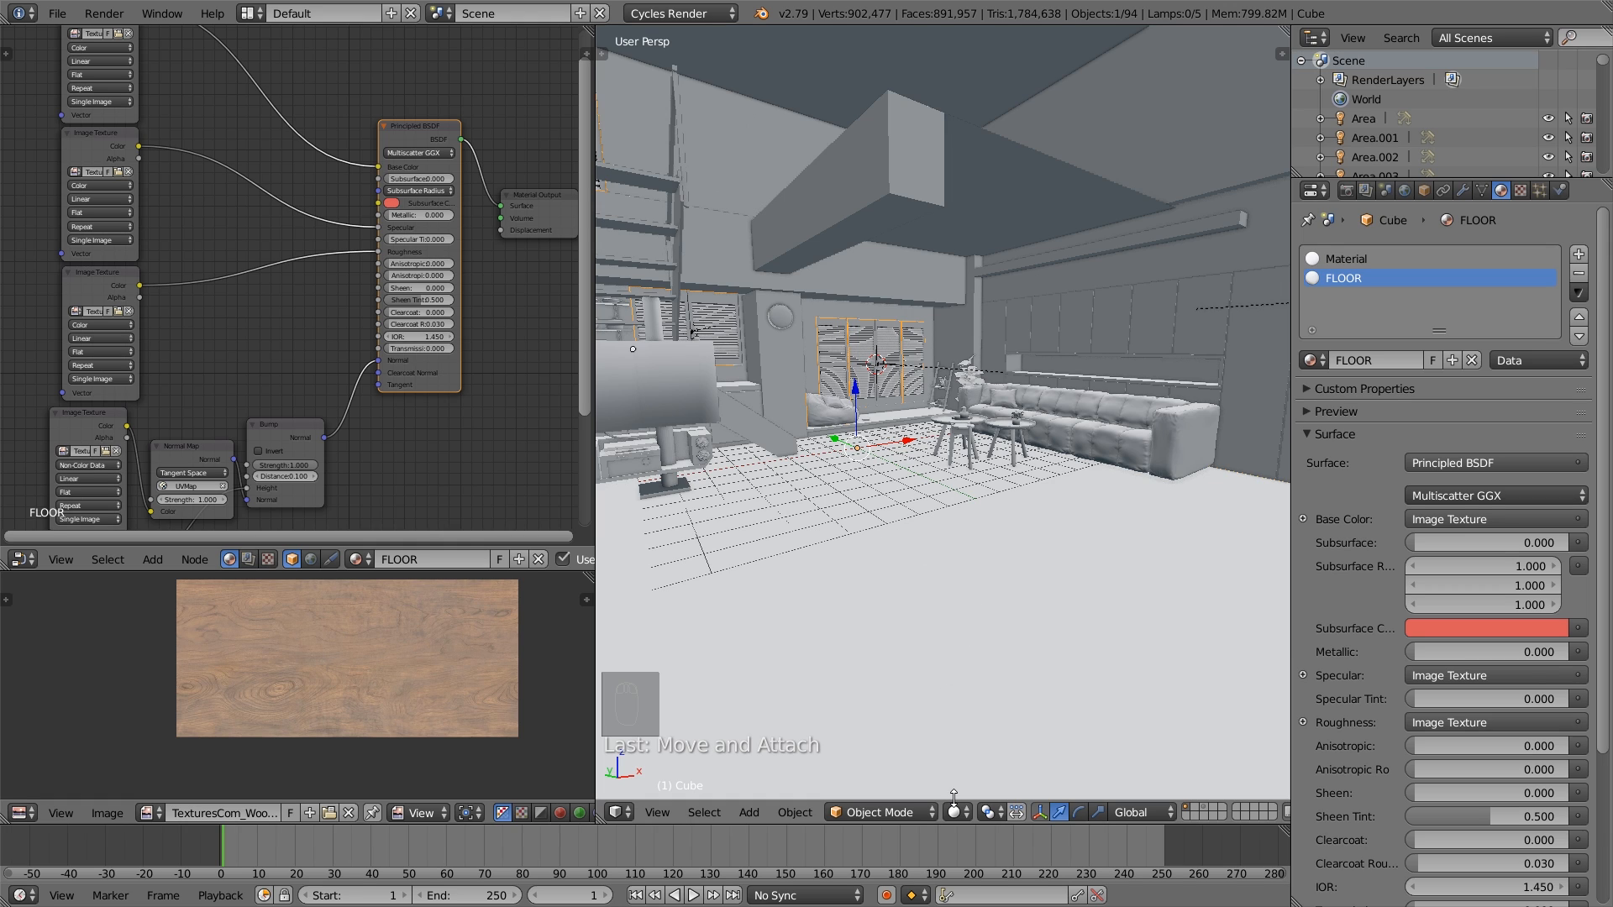
- Enter Edit Mode on the room mesh, use Texture viewport shading and display the FLOOR material's base colour Image Texture
key("Tab")
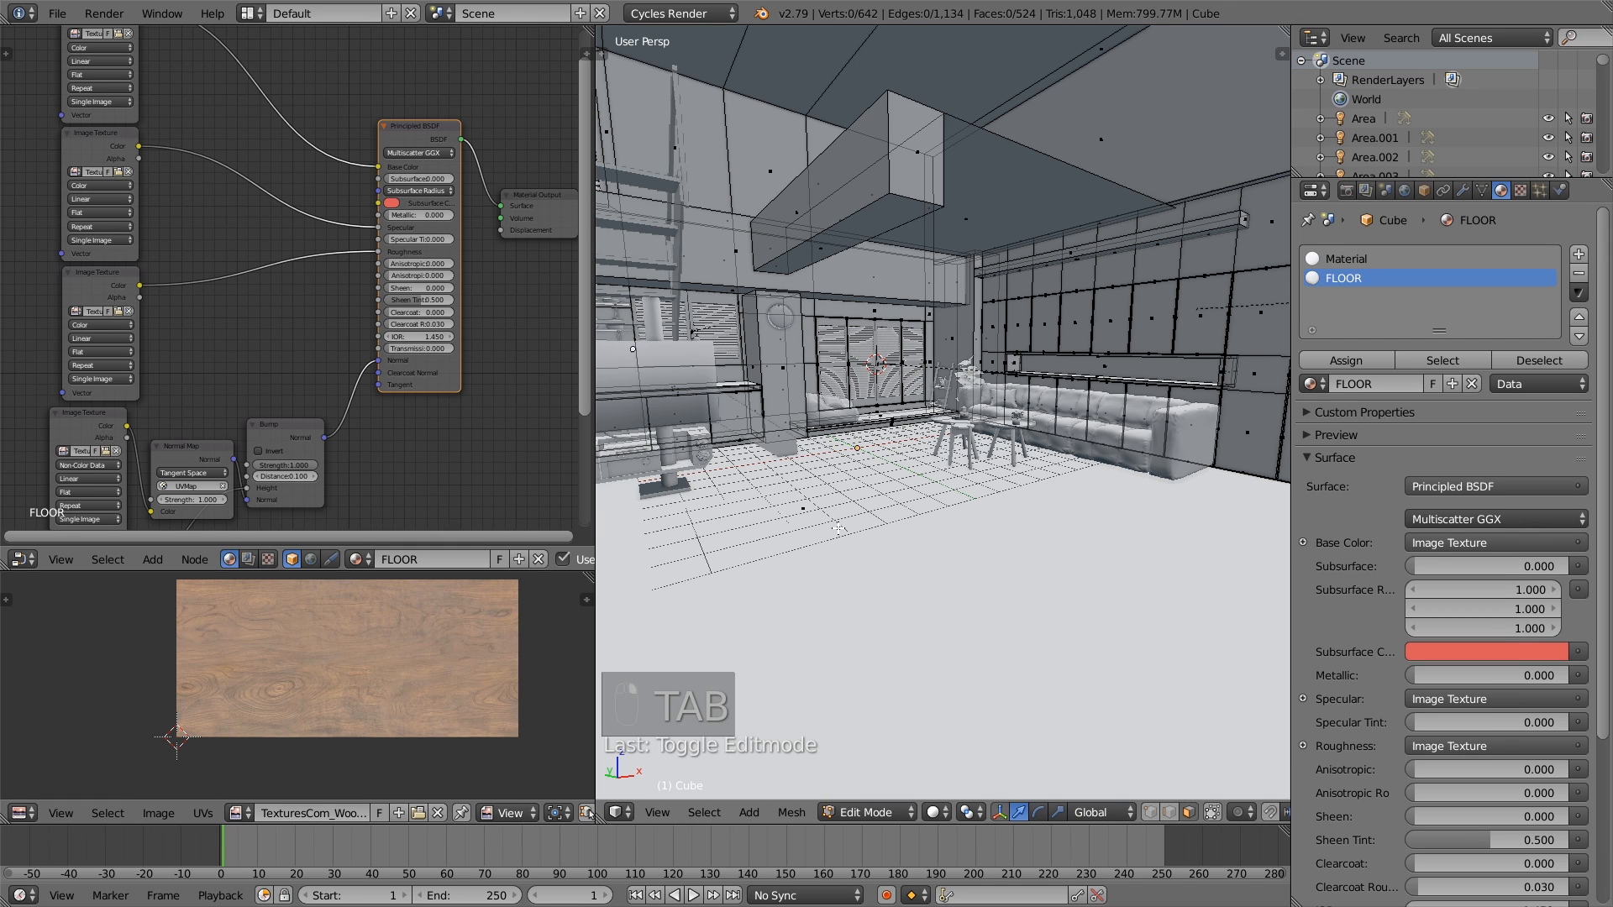
left_click(940, 812)
left_click(986, 726)
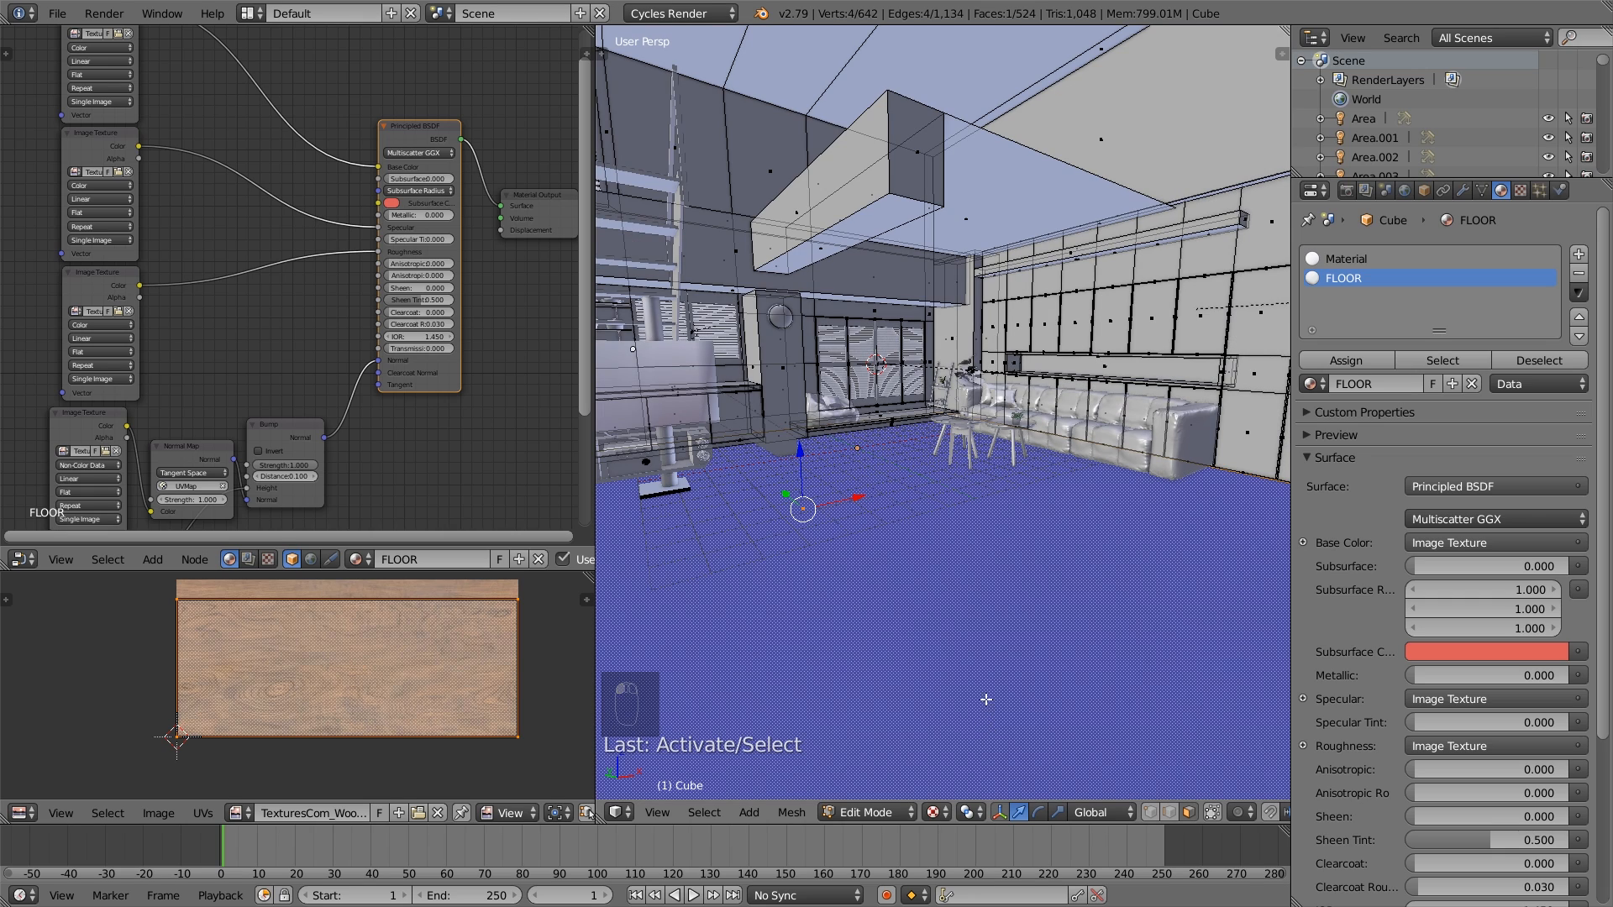
middle_click_drag(176, 287, 200, 434)
left_click(124, 157)
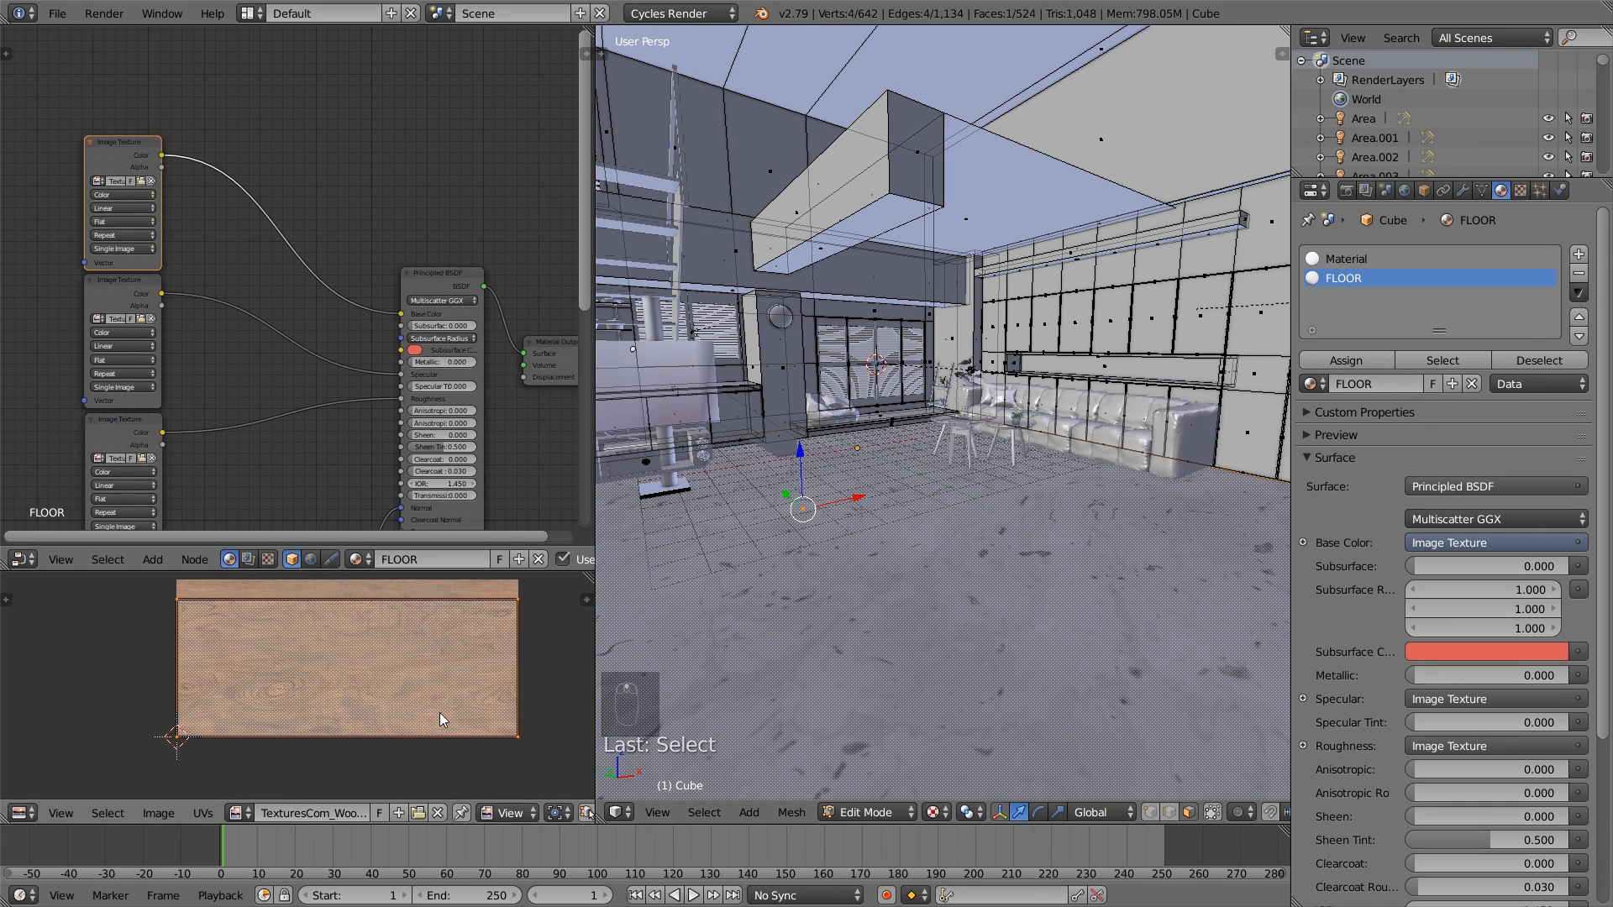
- Scale the floor's UV layout up uniformly by about 3.8 and by about a further 1.2 to tile the texture smaller
key("s")
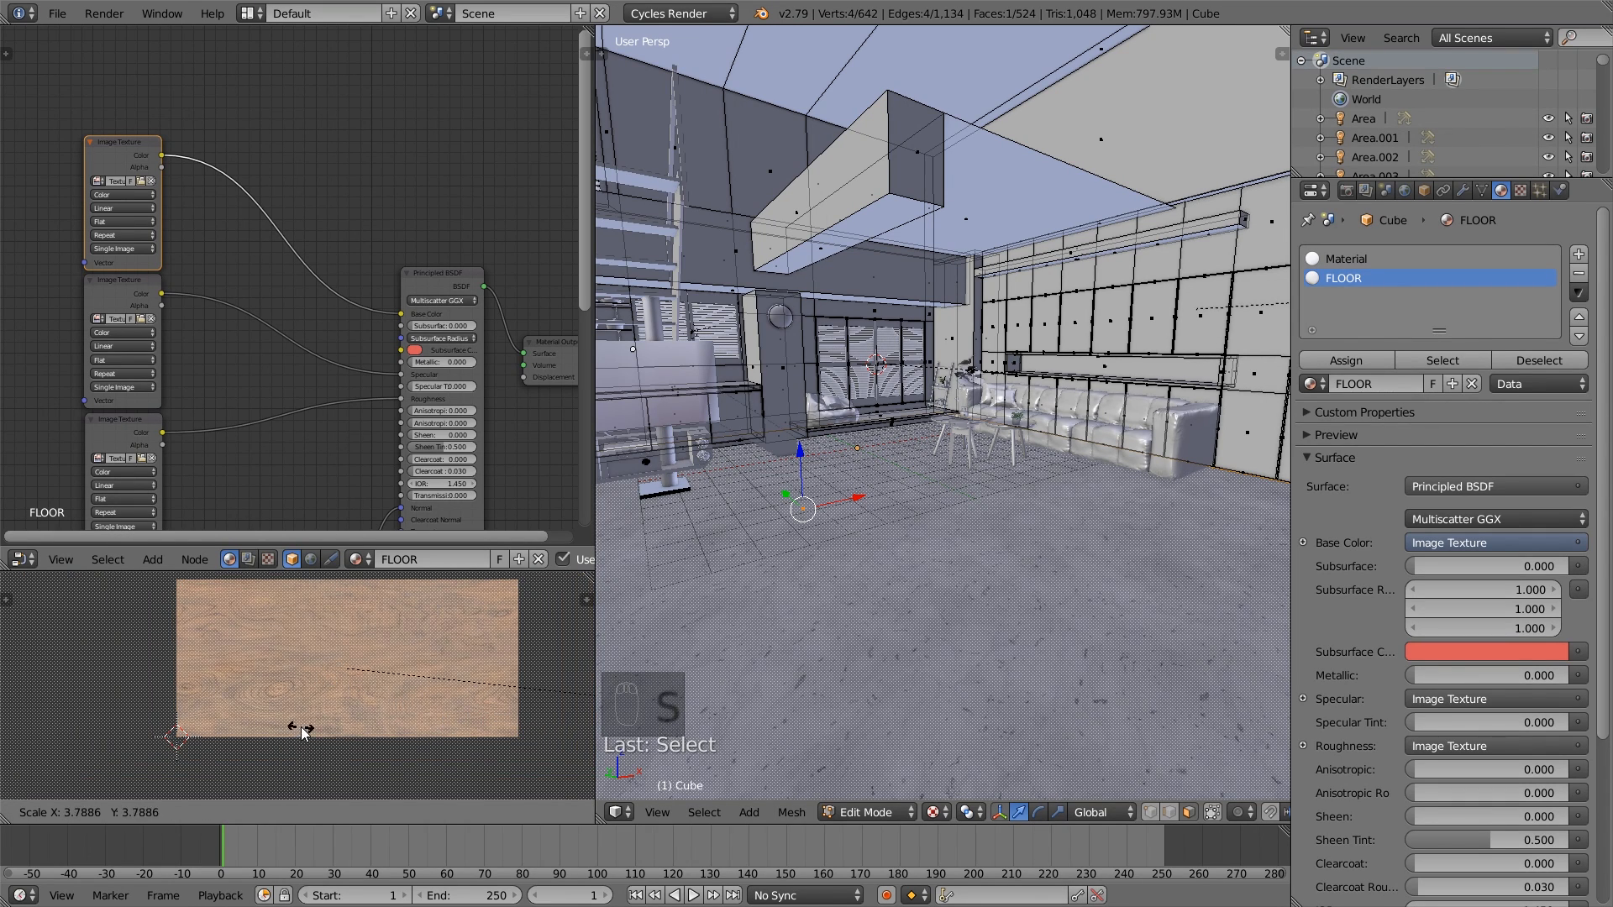
left_click(360, 748)
scroll(359, 747, "down", 6)
scroll(932, 643, "up", 3)
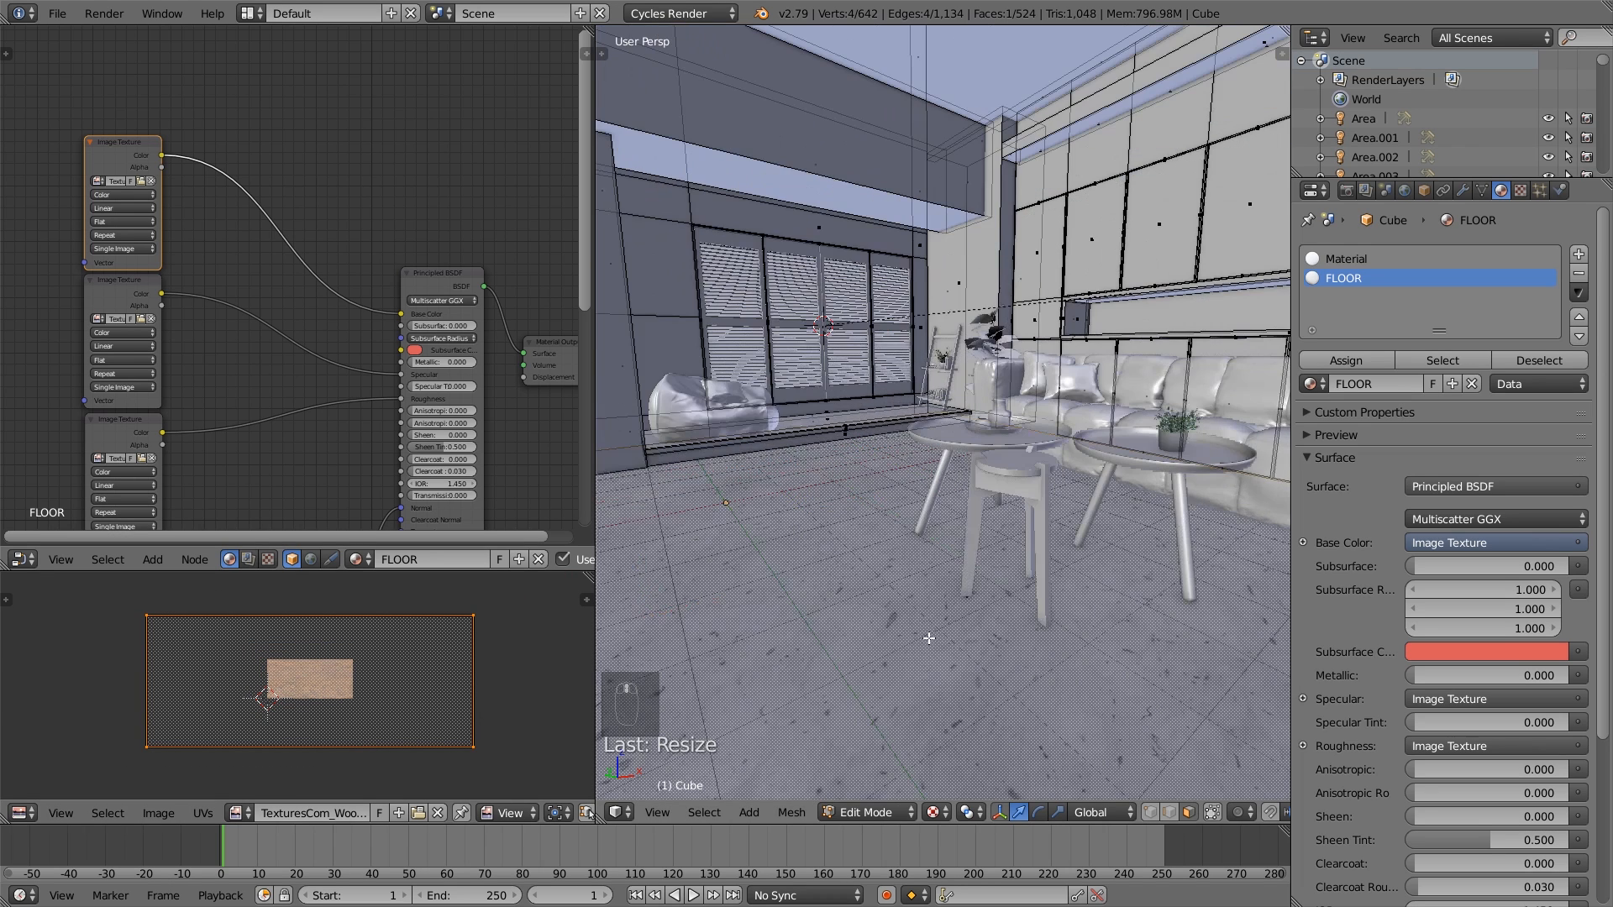
scroll(933, 643, "up", 1)
key("s")
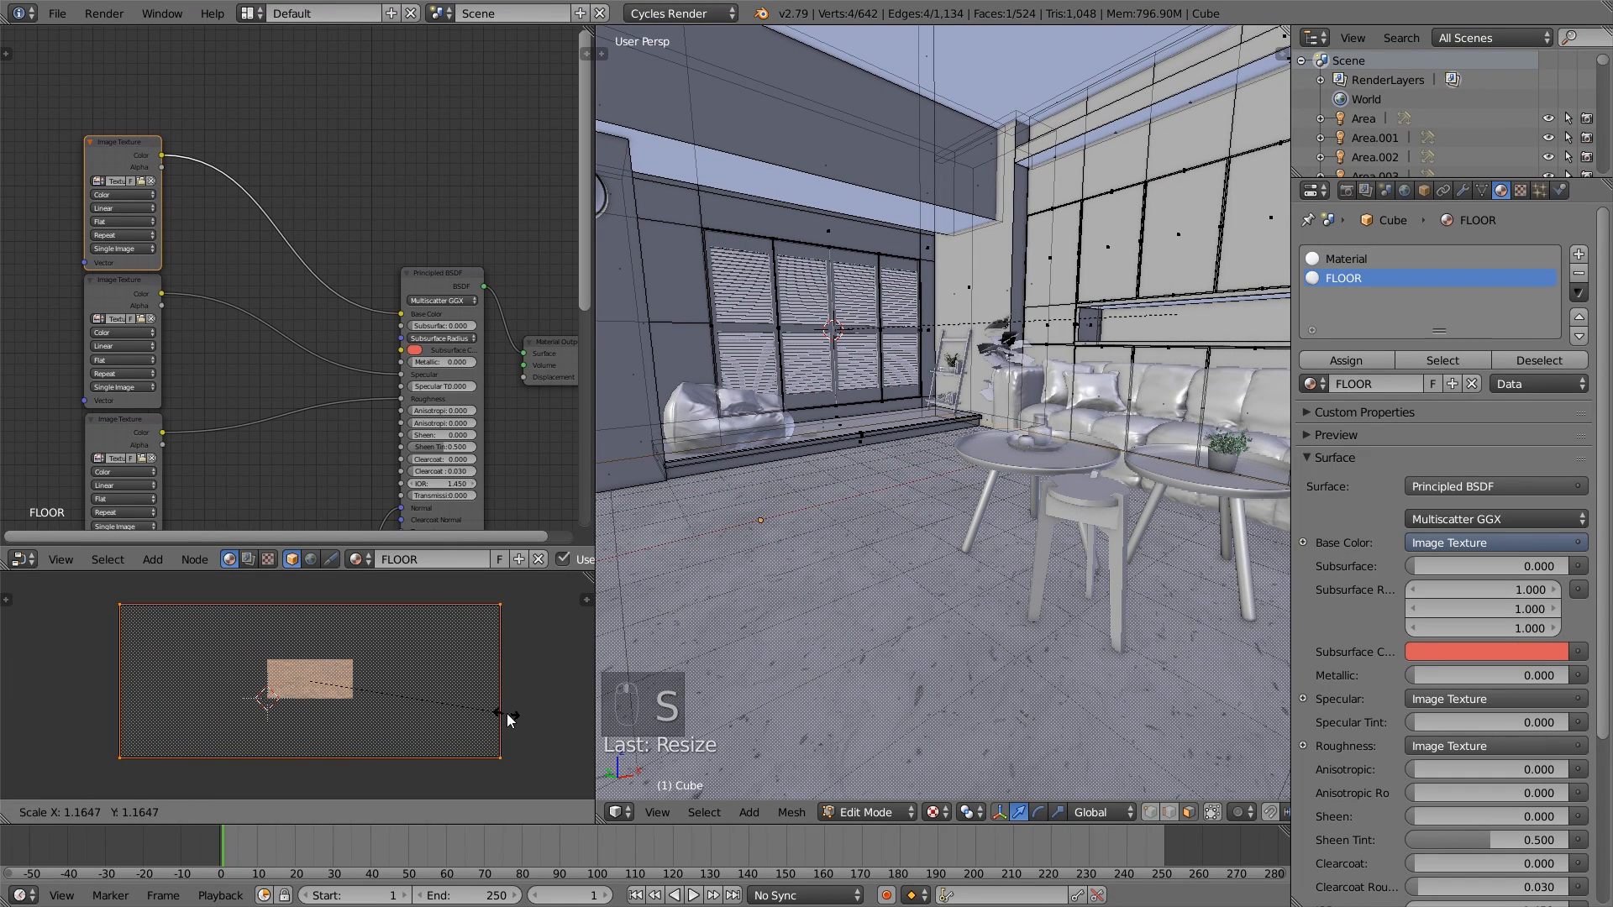
left_click(513, 714)
key("s")
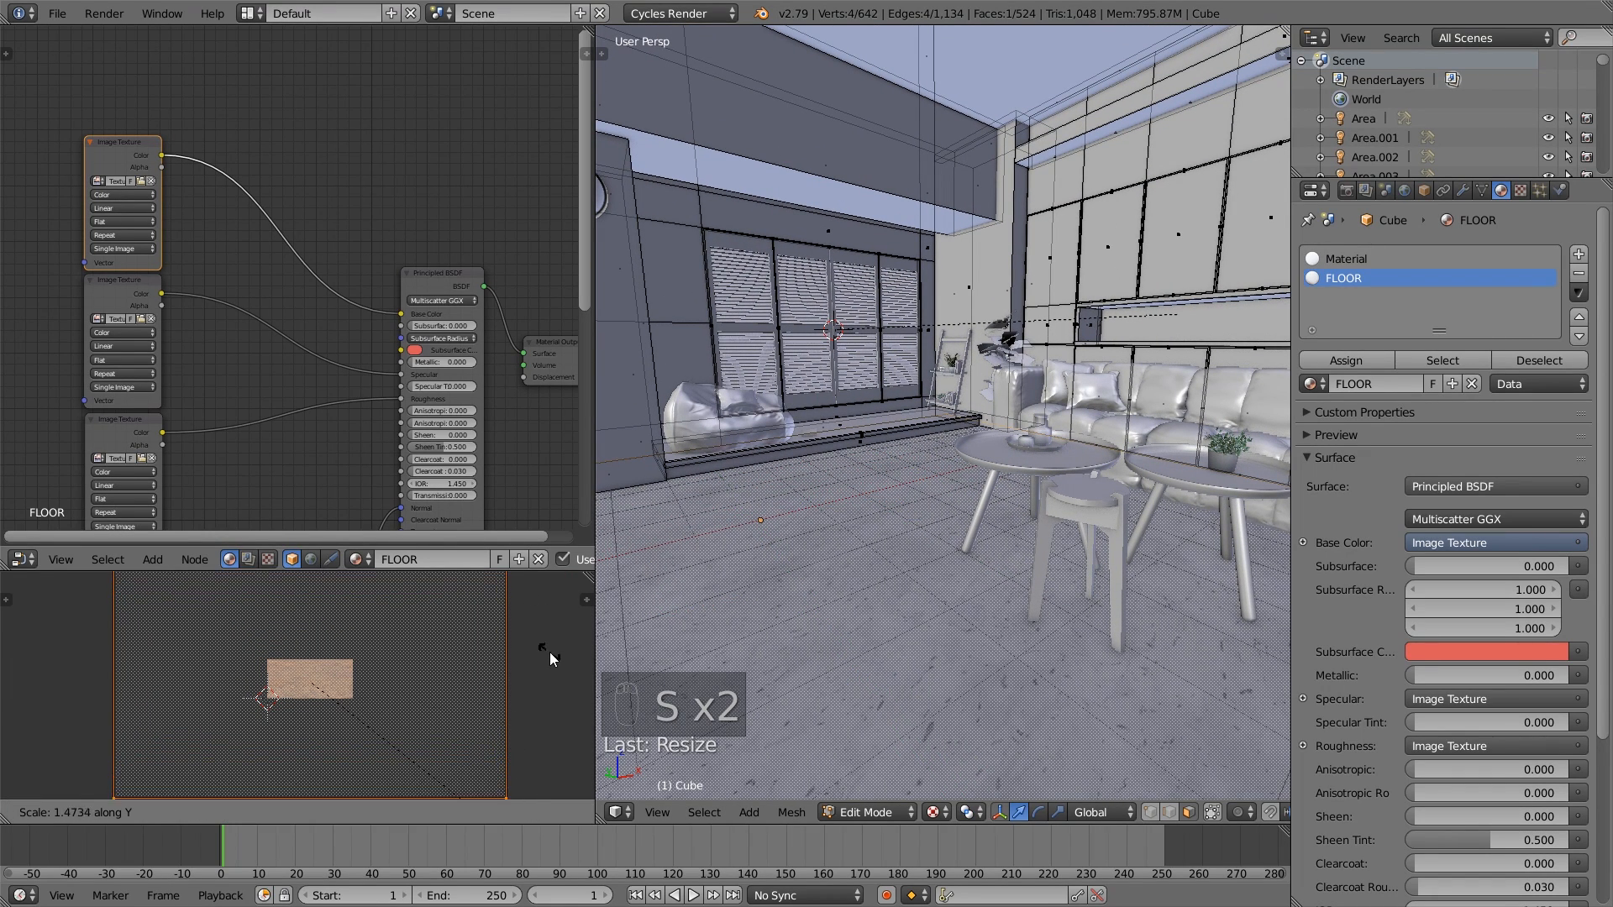
key("y")
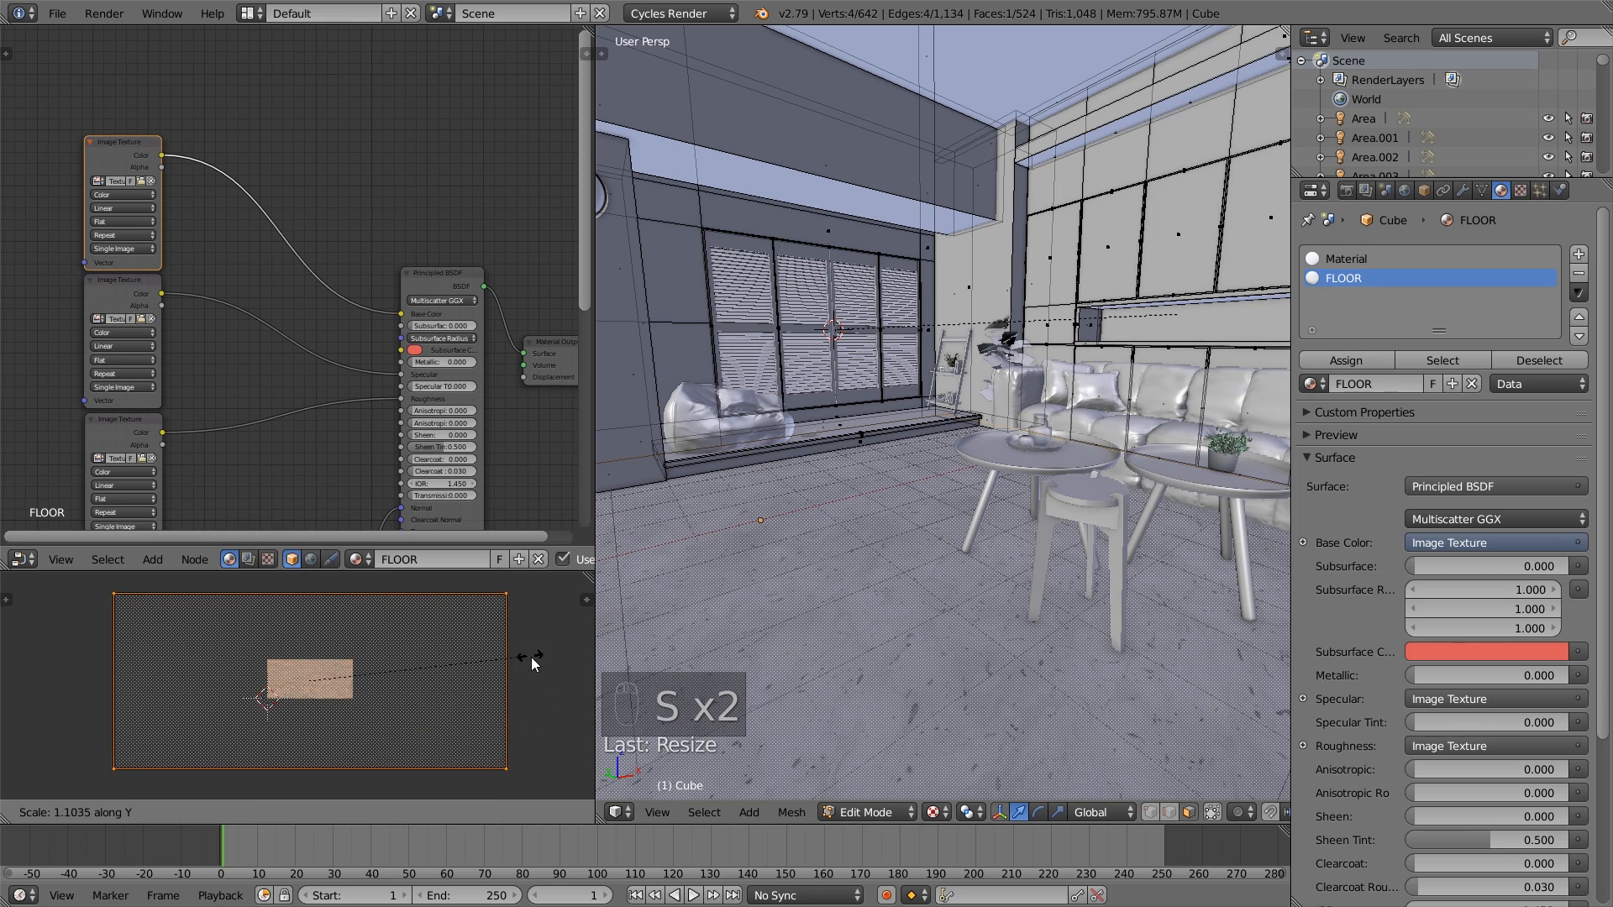
left_click(531, 657)
- Check the tile size near the window and scale the floor's UV layout down to about 0.9
scroll(907, 689, "down", 8)
middle_click_drag(908, 688, 640, 646)
scroll(897, 717, "up", 10)
scroll(911, 717, "down", 2)
scroll(896, 609, "down", 3)
key("s")
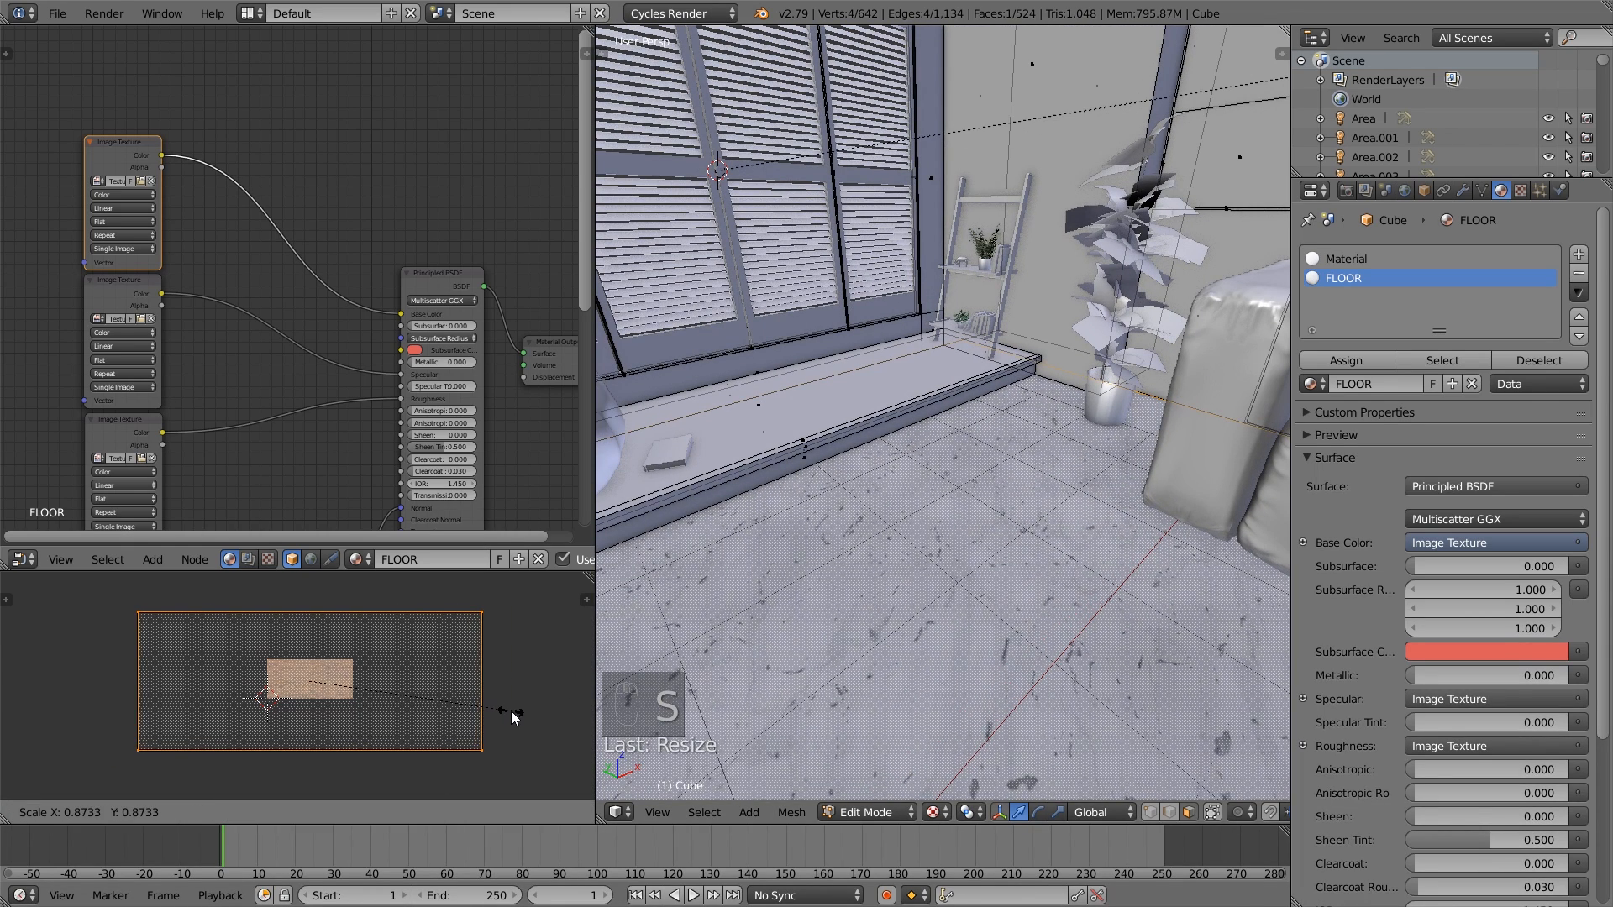
left_click(519, 713)
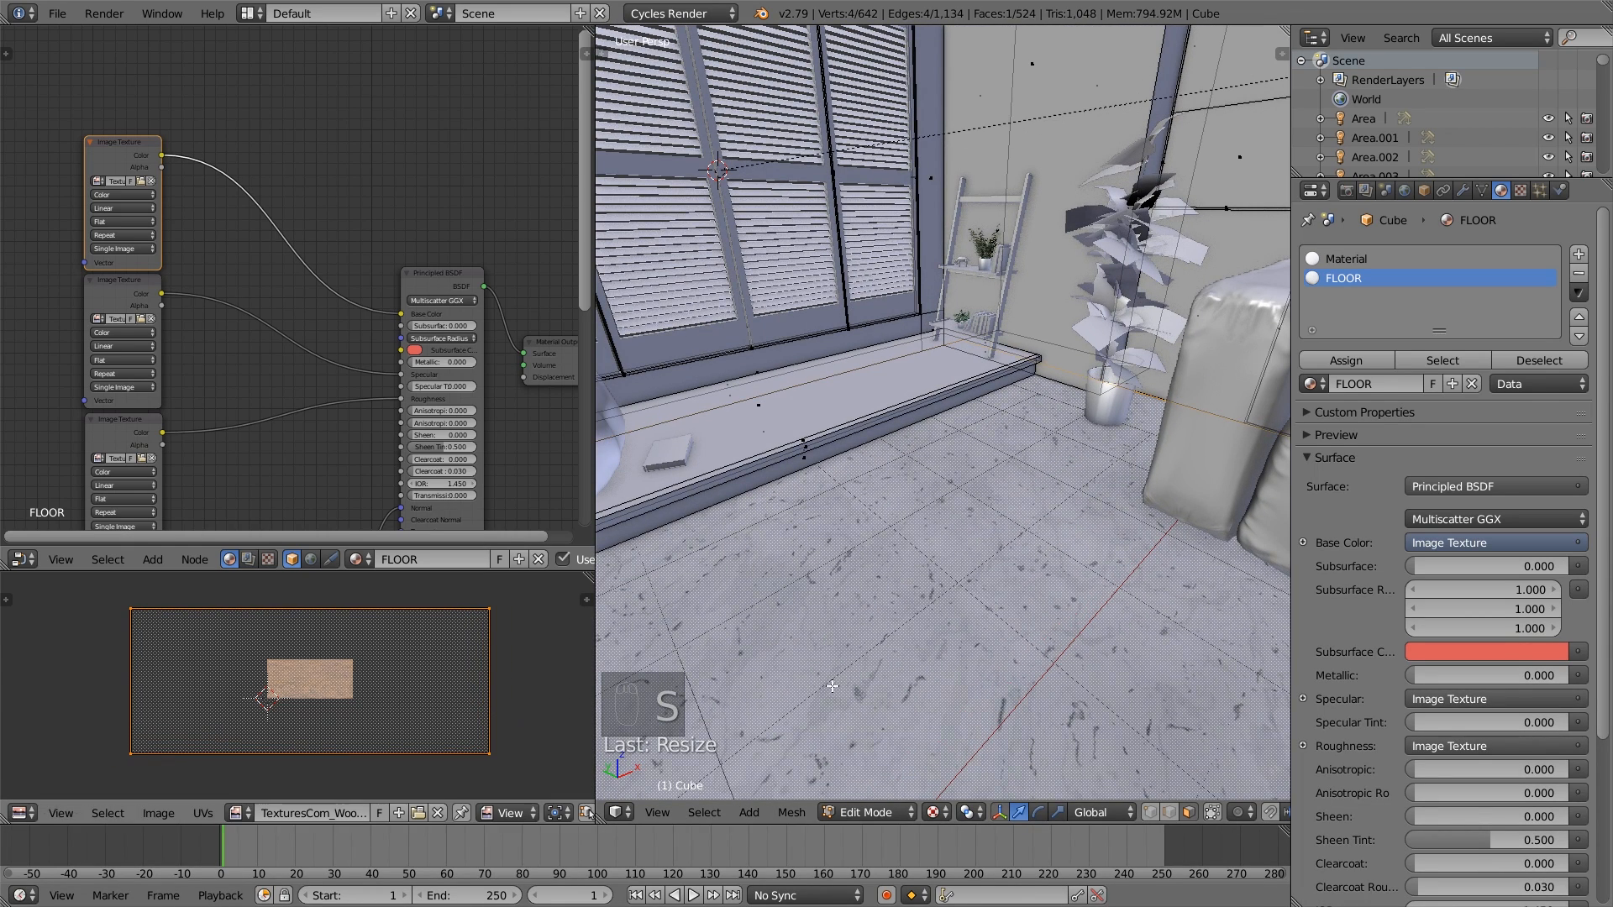
- Shrink the floor's UV layout uniformly by a factor of about 0.73 to enlarge the tiles
scroll(1019, 639, "down", 5)
middle_click_drag(1019, 639, 1039, 586)
key("s")
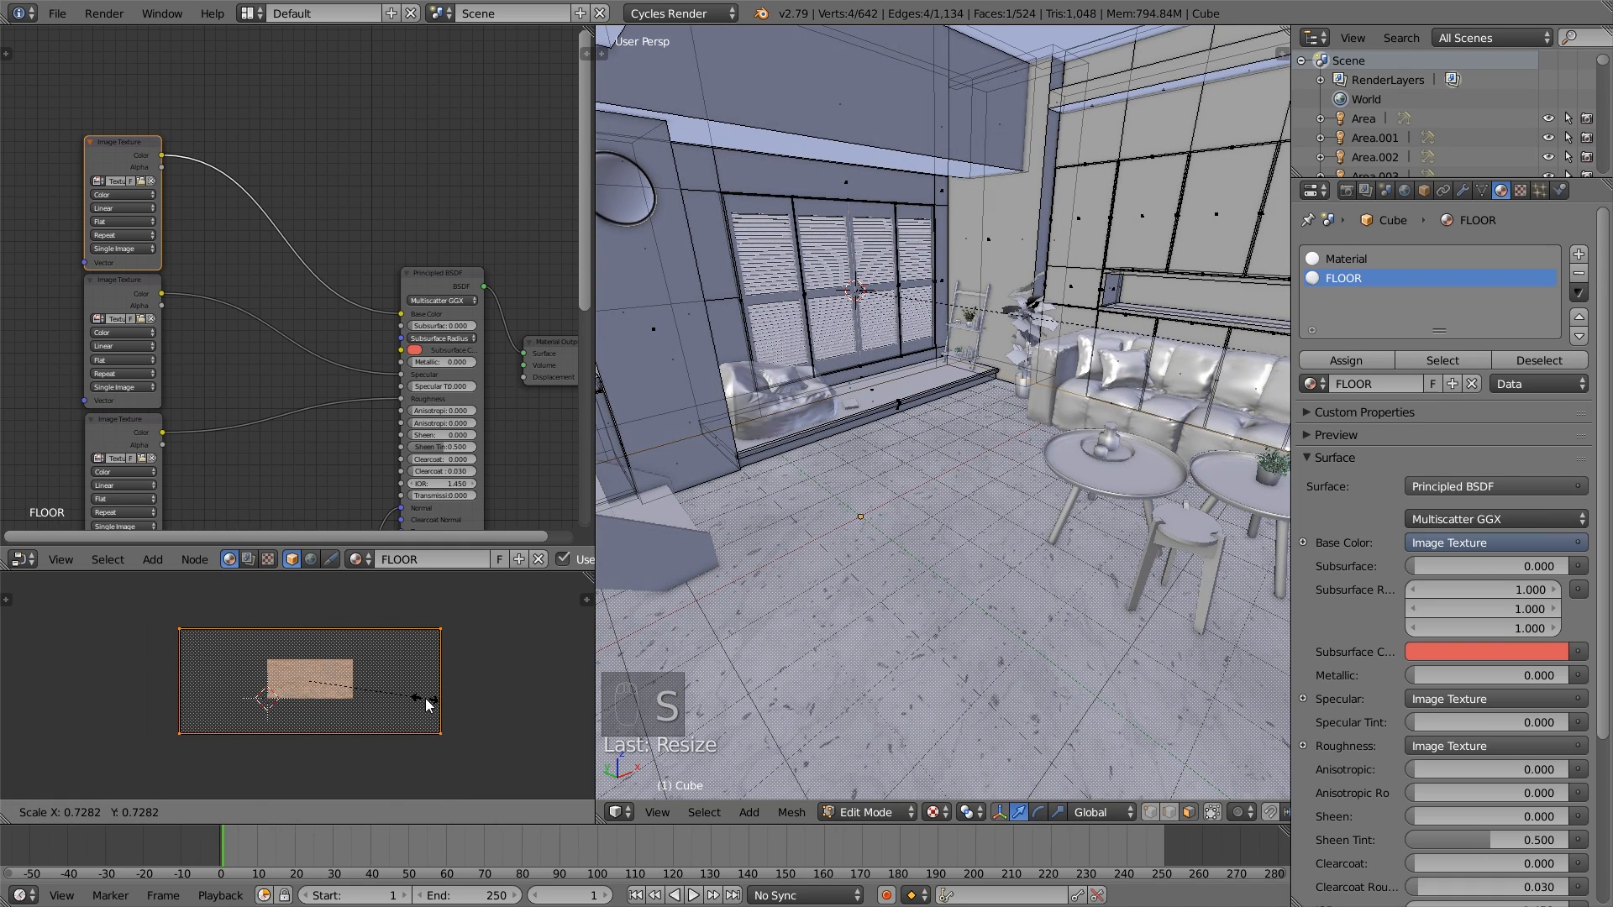
left_click(428, 704)
- Review the floor texture across the room, return to Object Mode and view the scene through the camera
scroll(865, 655, "down", 5)
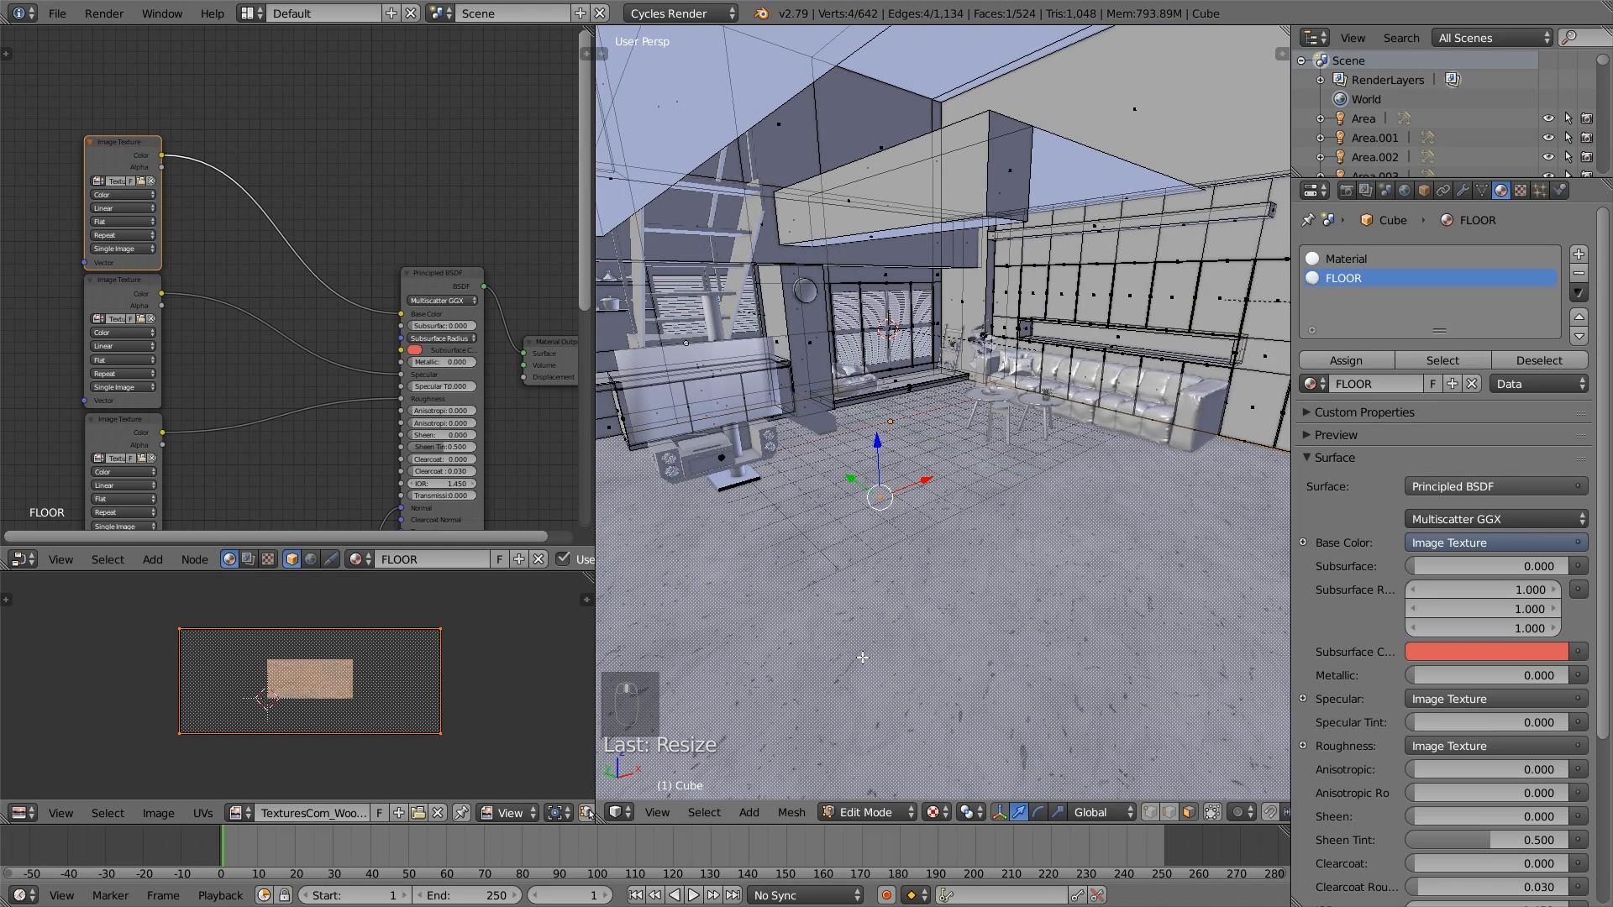
scroll(862, 658, "up", 3)
key("a")
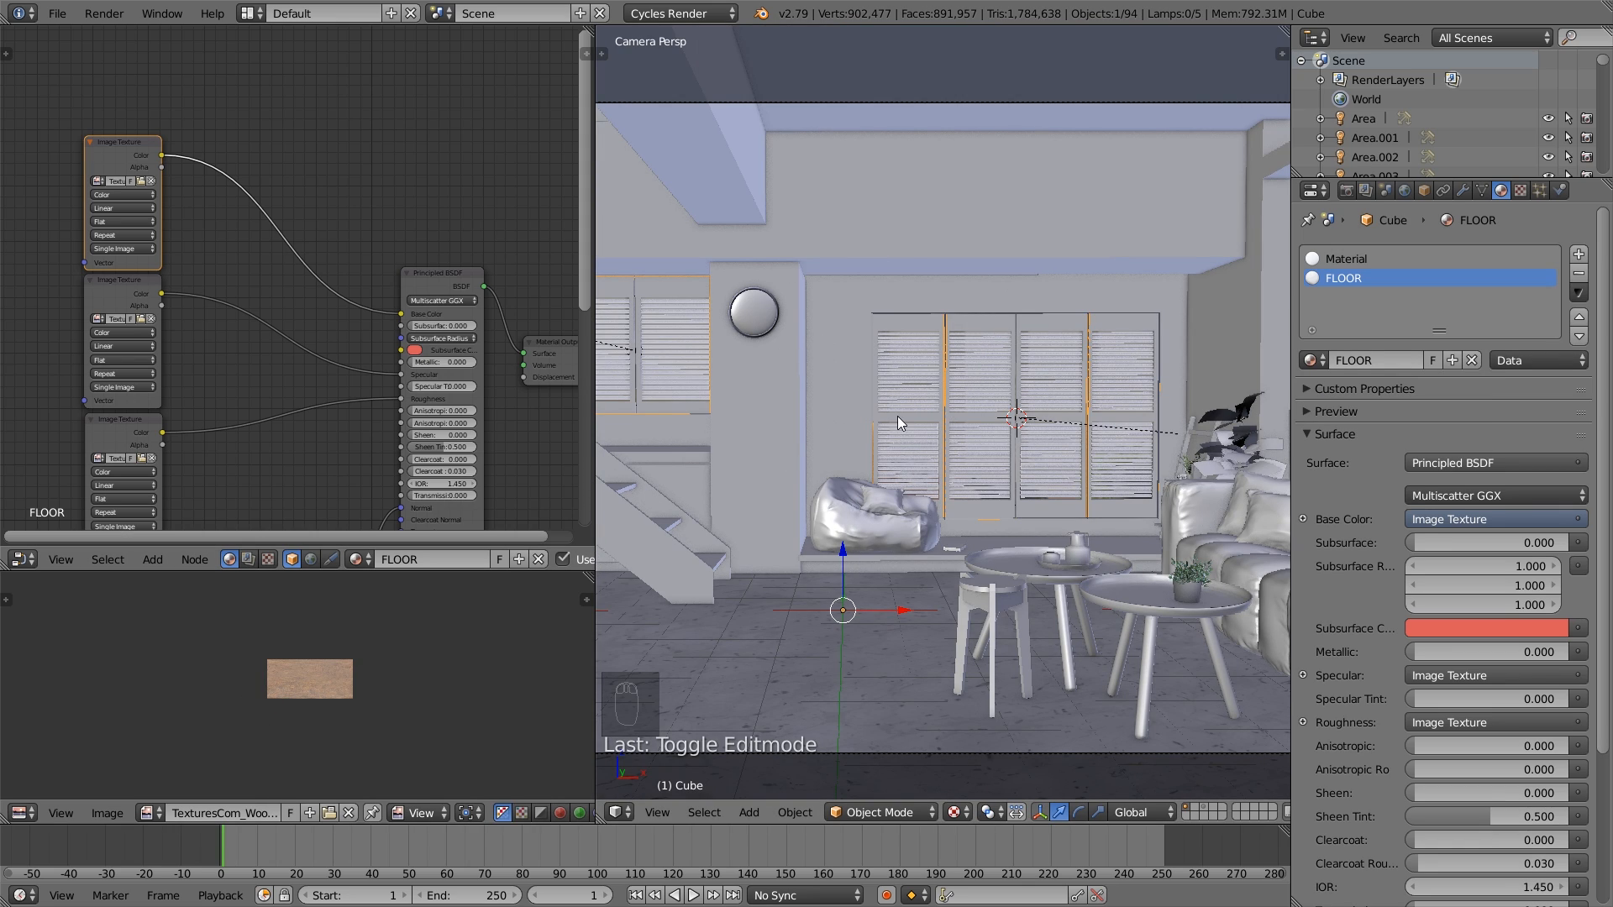
scroll(872, 422, "down", 1)
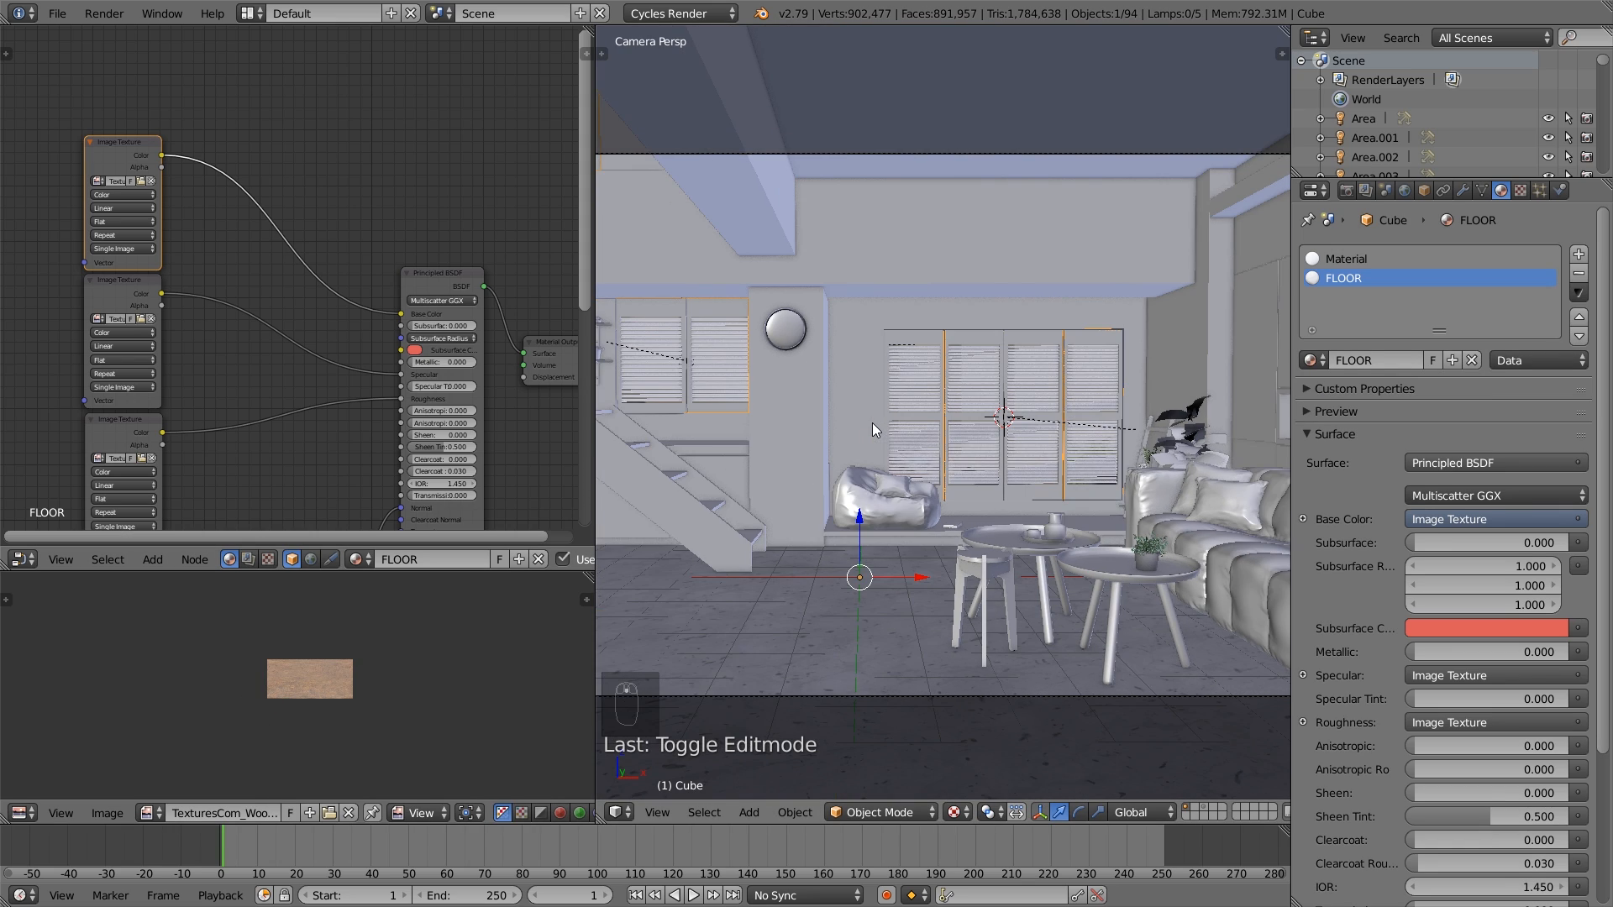
left_click(941, 533)
key("b")
key("b")
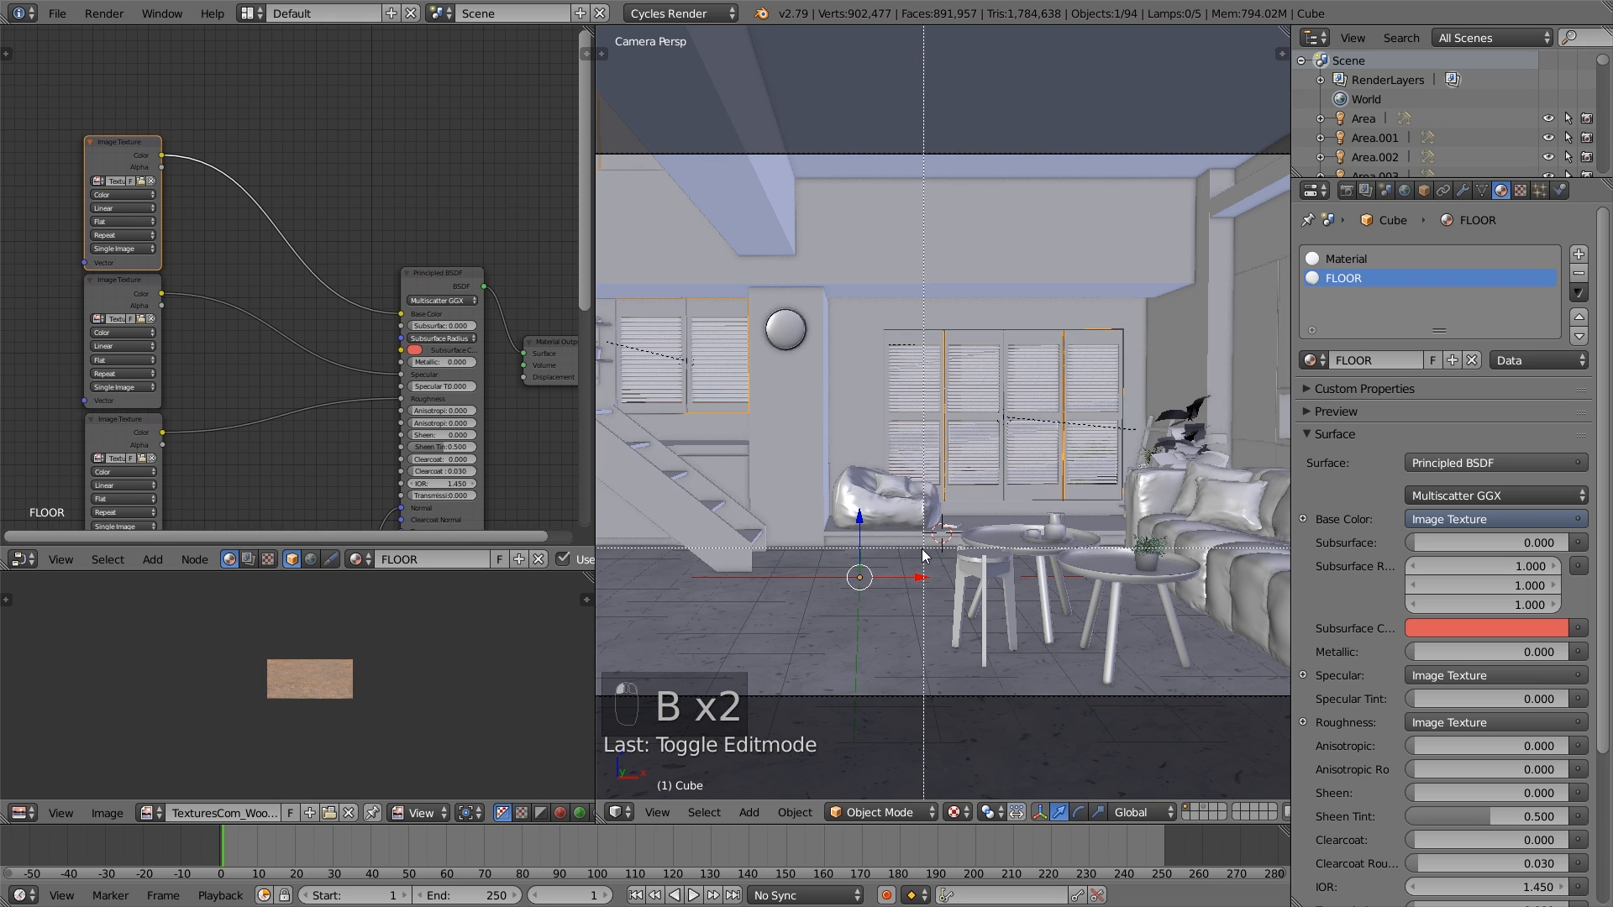
left_click_drag(933, 554, 788, 642)
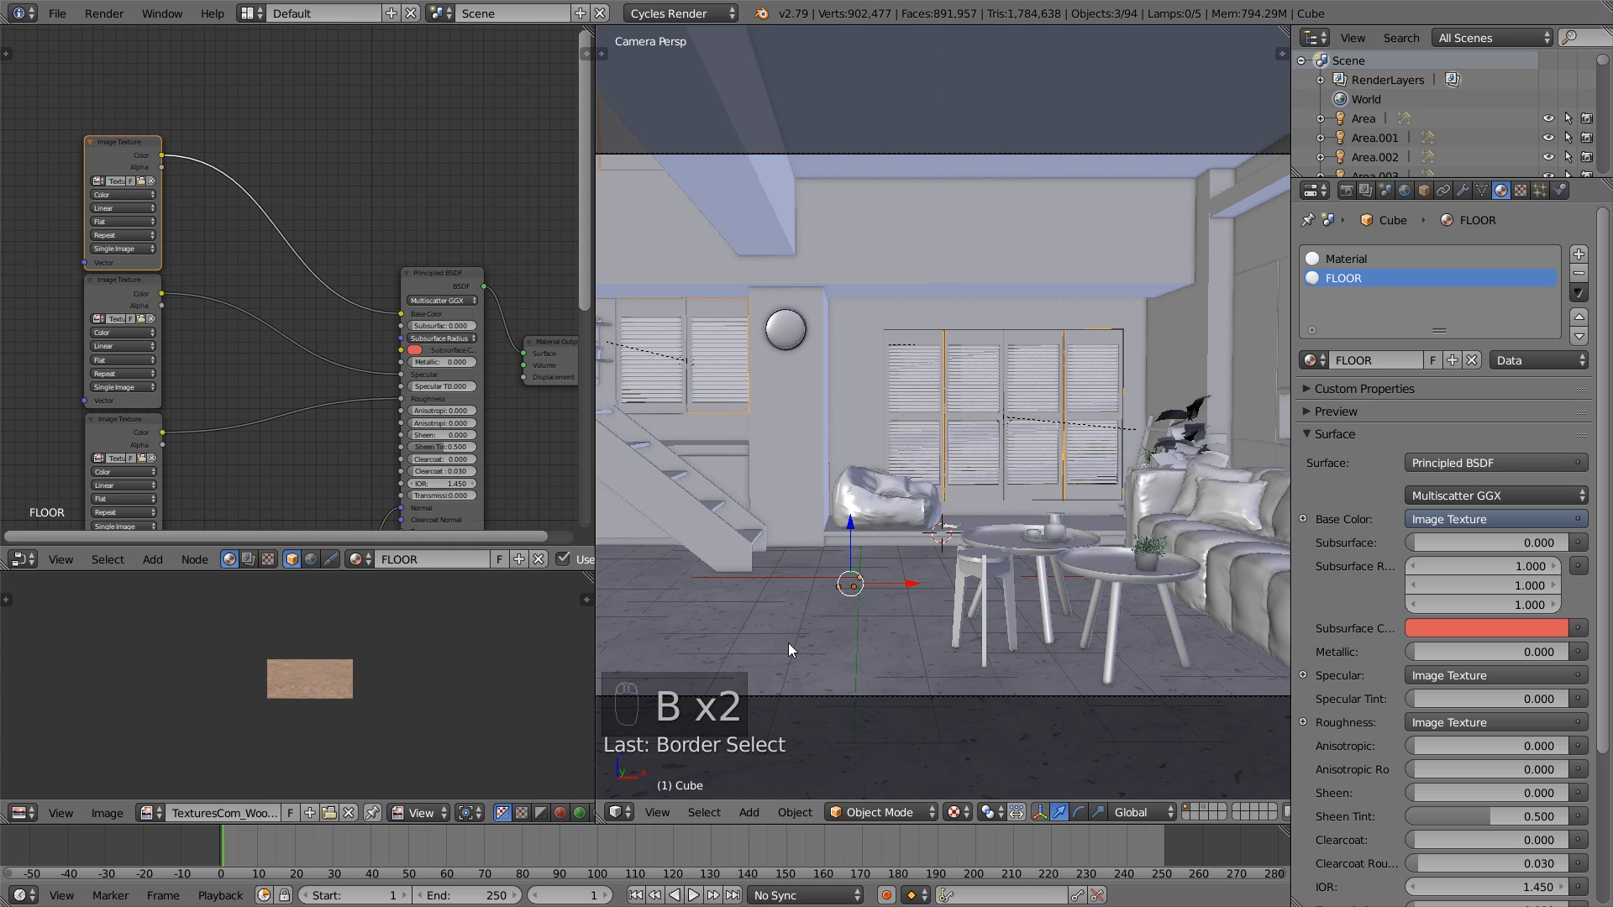
key("a")
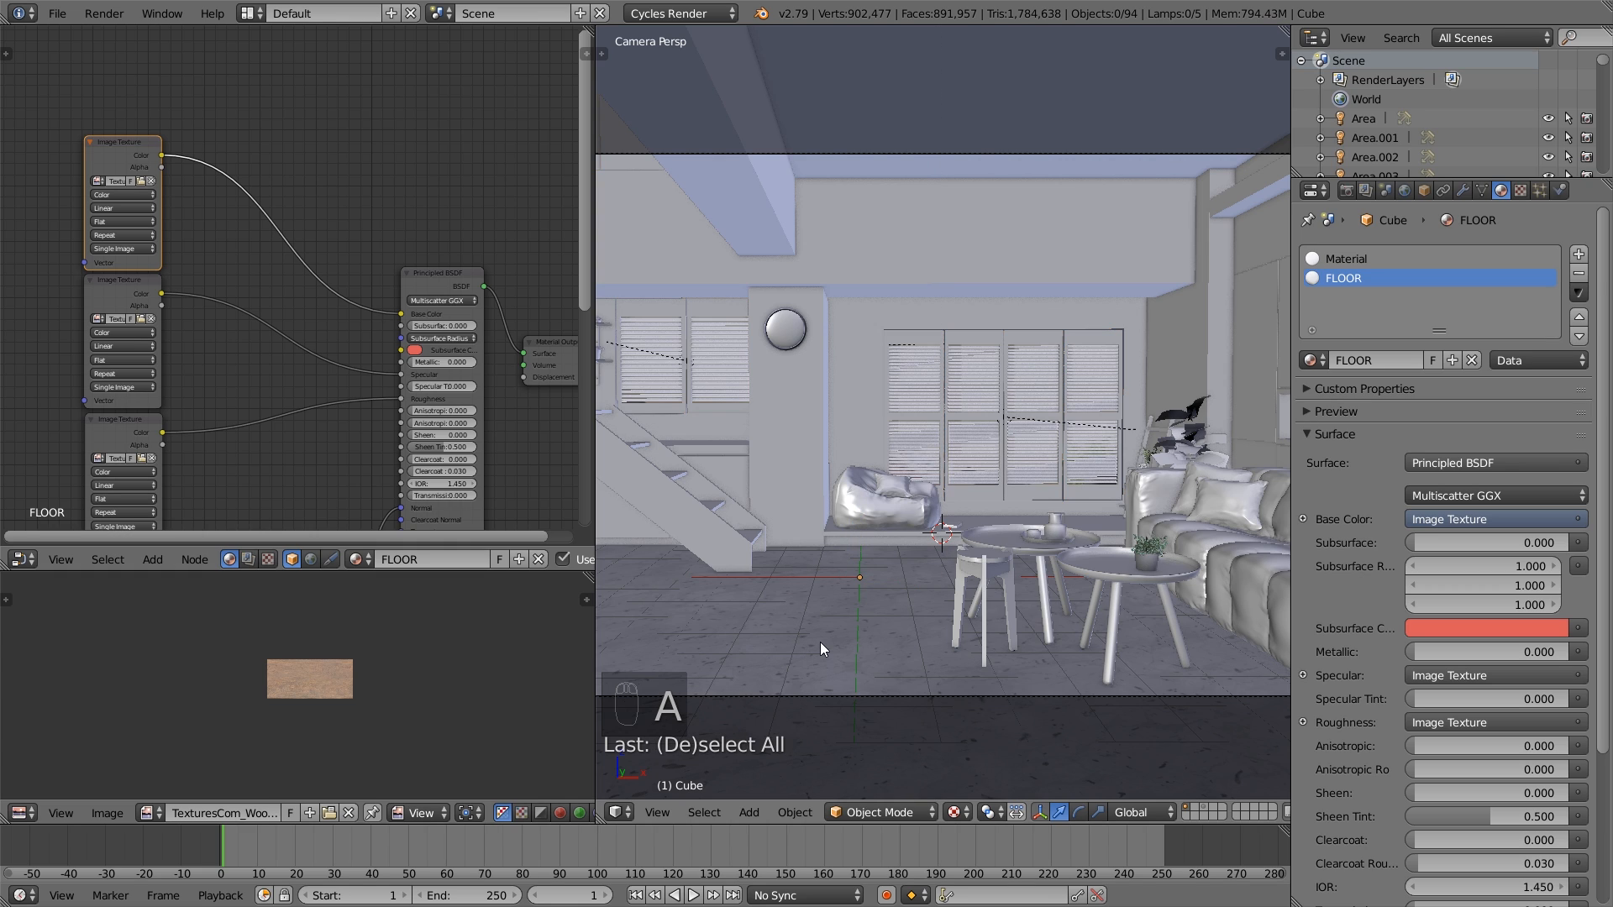
- Set a render border around the patch of floor between the staircase and the stool, below the bean bag
key("shift+b")
left_click_drag(796, 648, 914, 561)
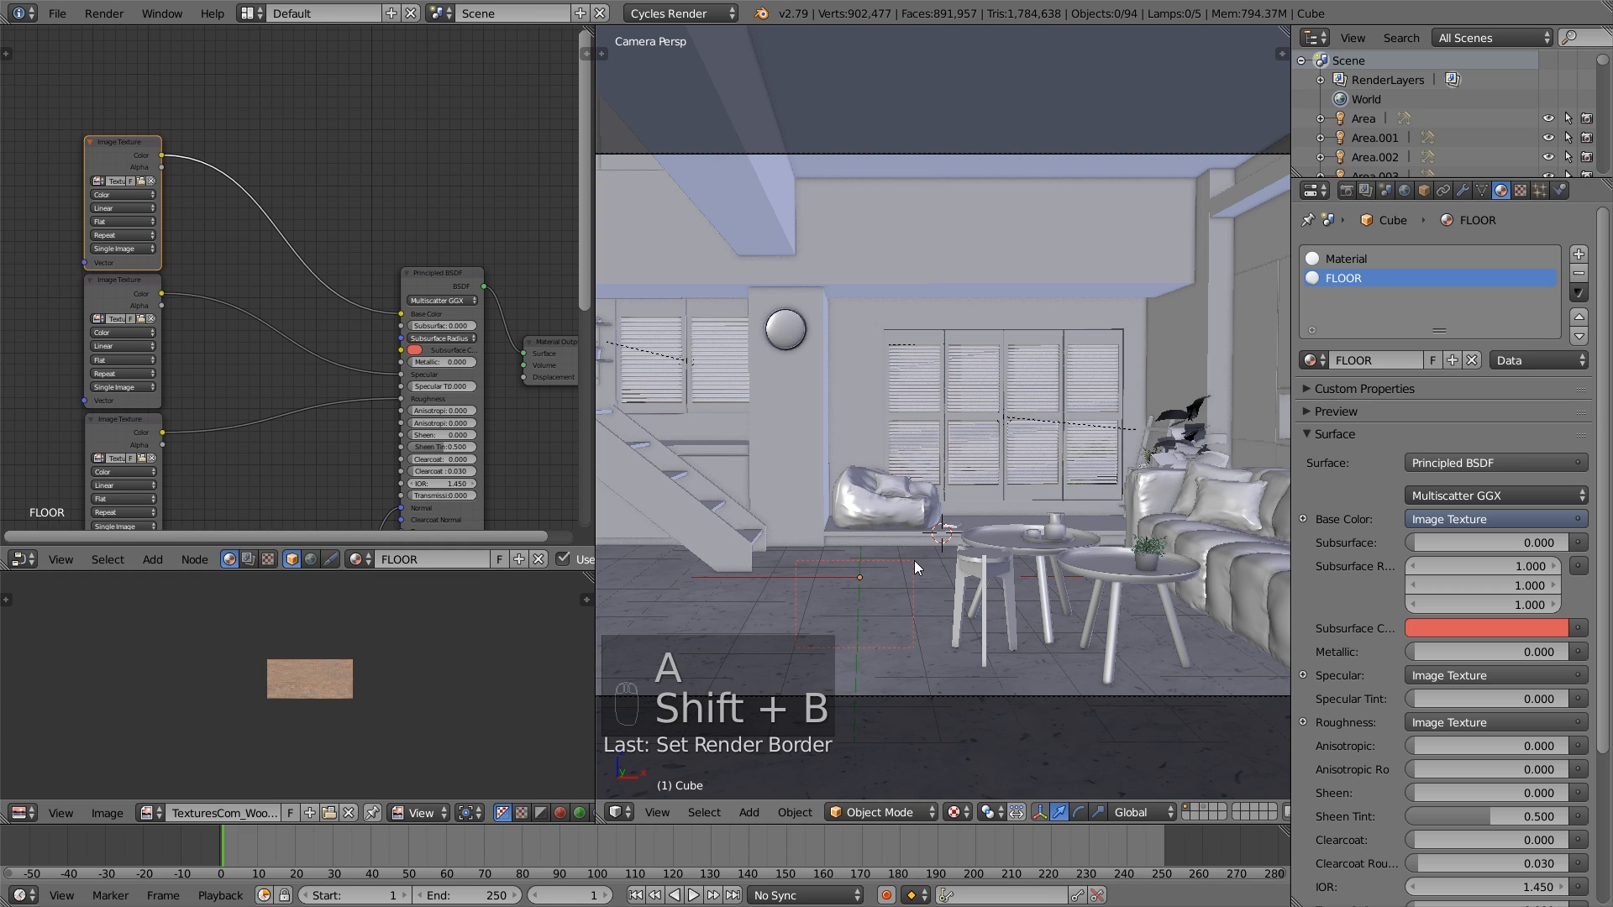
key("shift+b")
left_click_drag(781, 644, 930, 538)
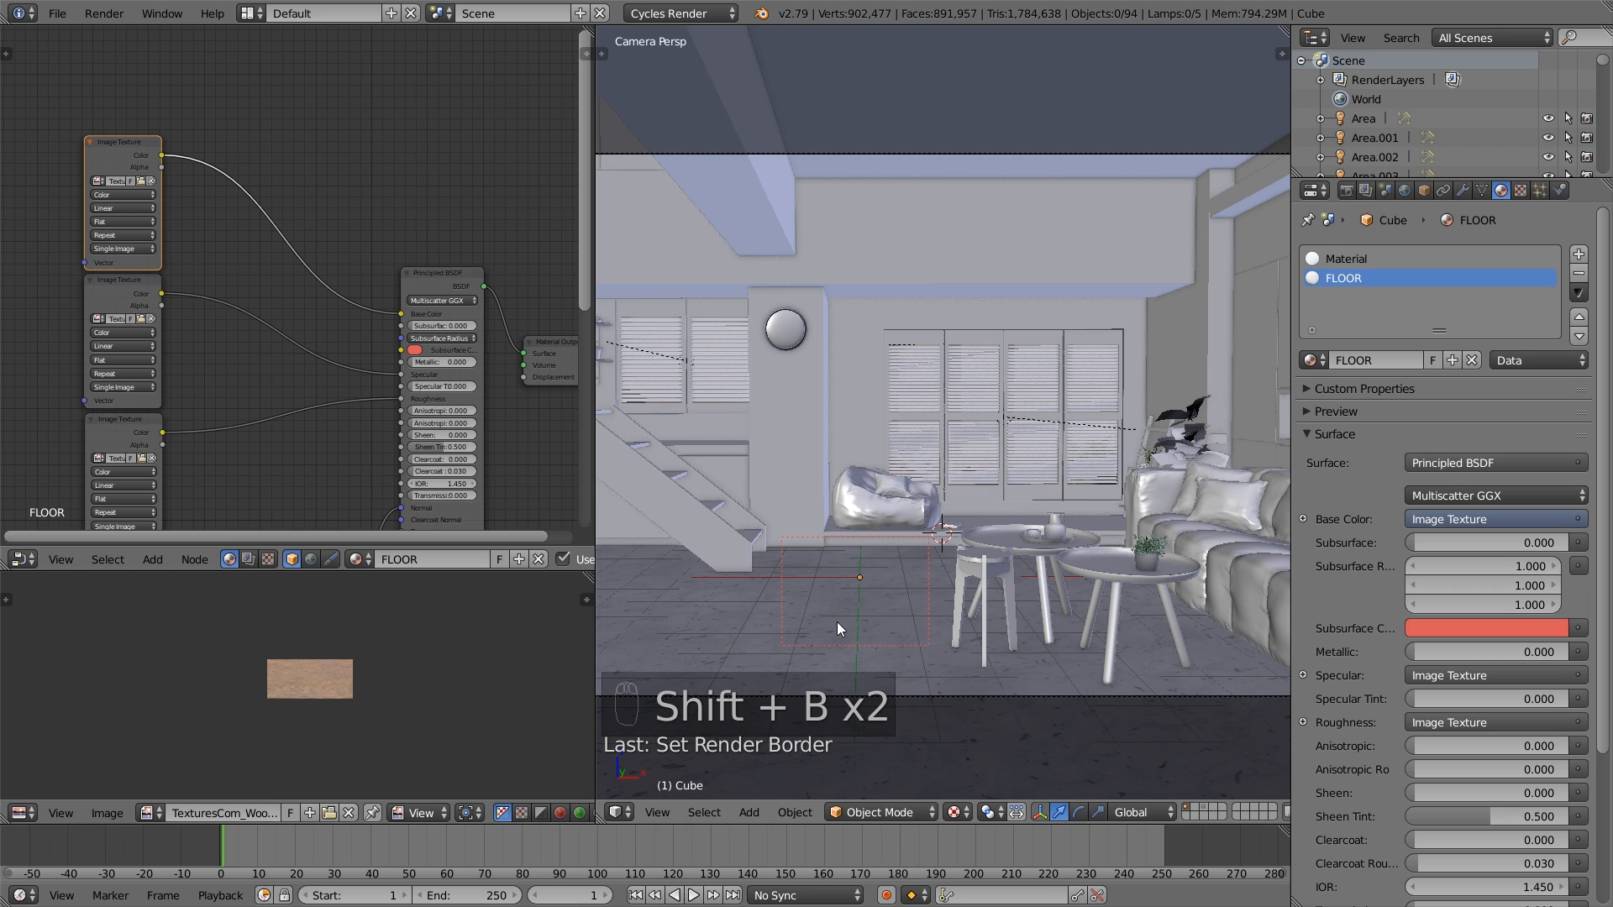
key("shift+b")
left_click_drag(772, 680, 937, 540)
middle_click_drag(948, 523, 956, 511, "shift")
scroll(955, 511, "up", 1)
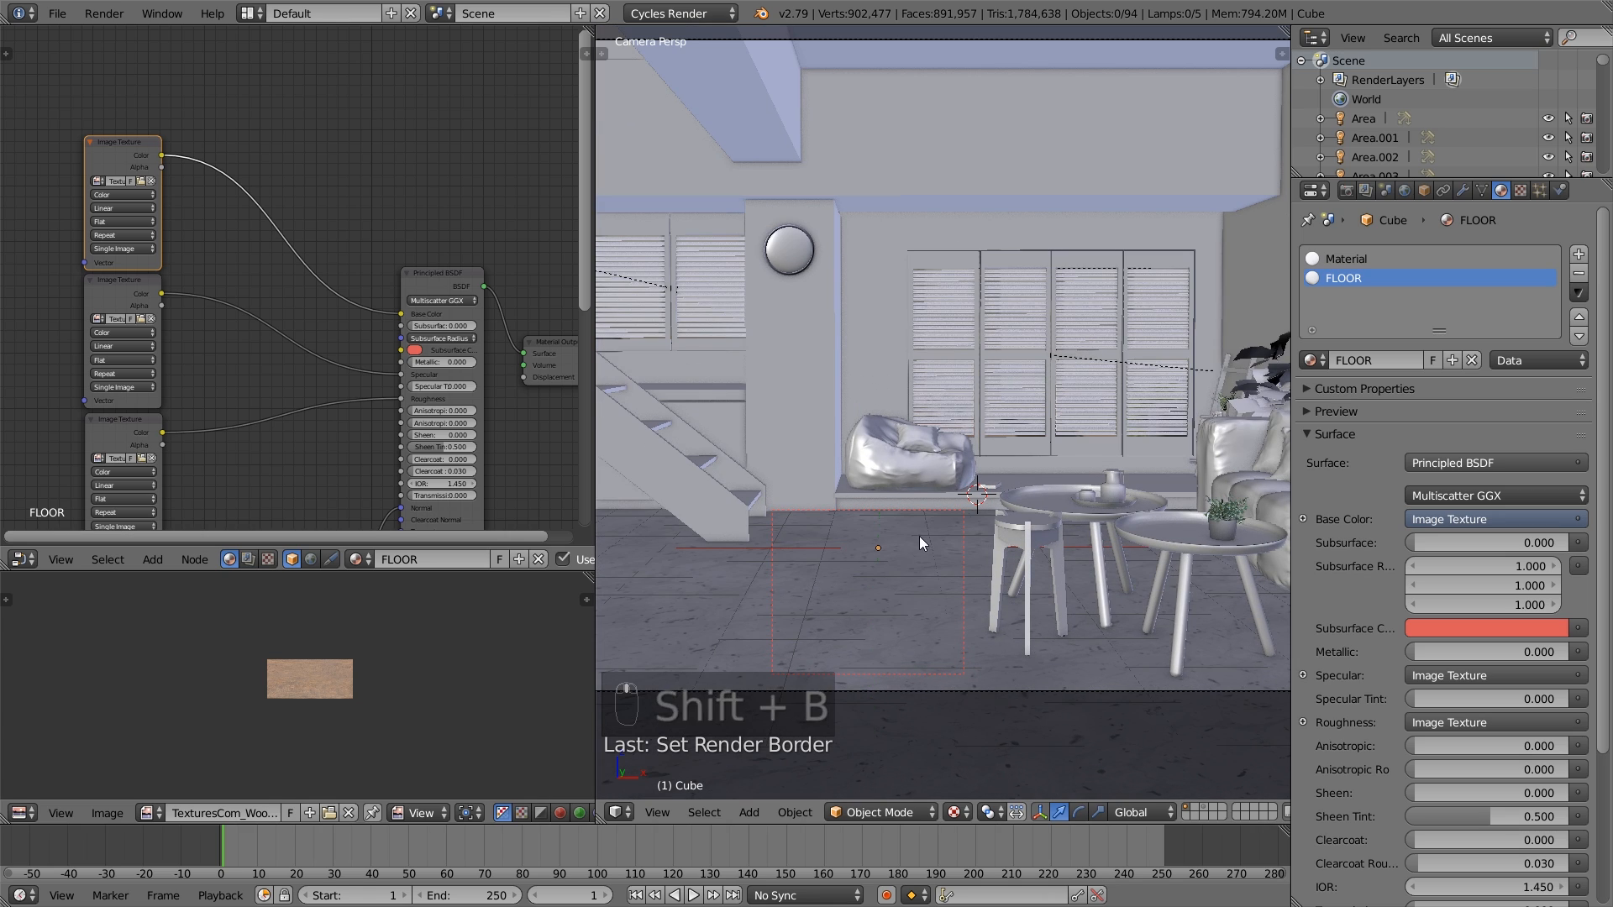
- Save the file and preview the bordered floor area with Rendered viewport shading
left_click(63, 12)
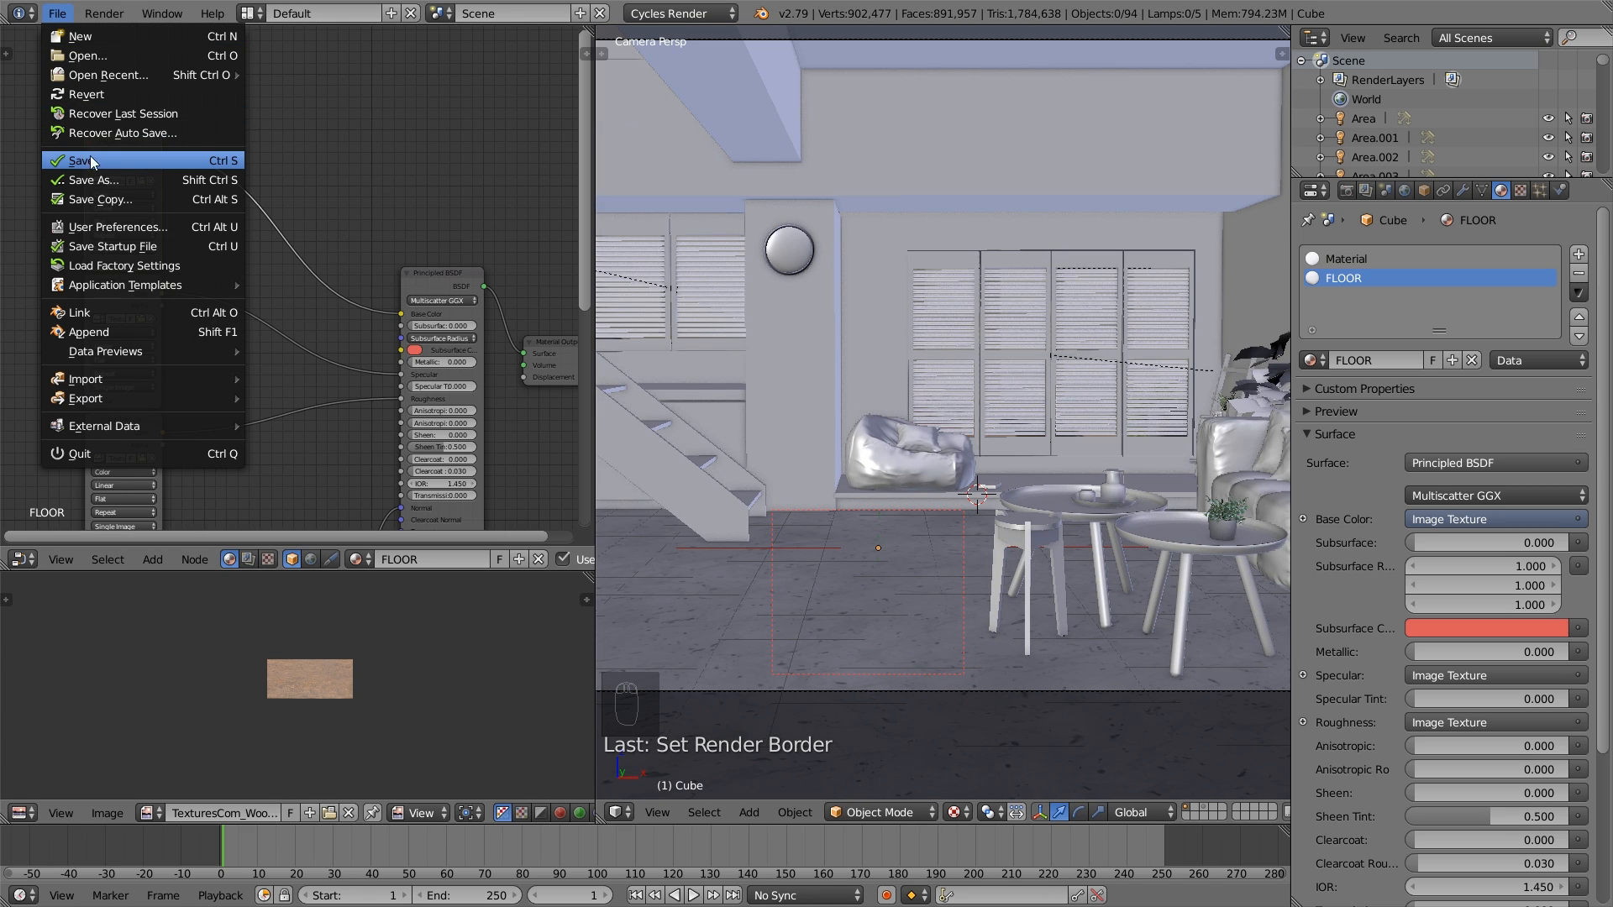
left_click(90, 159)
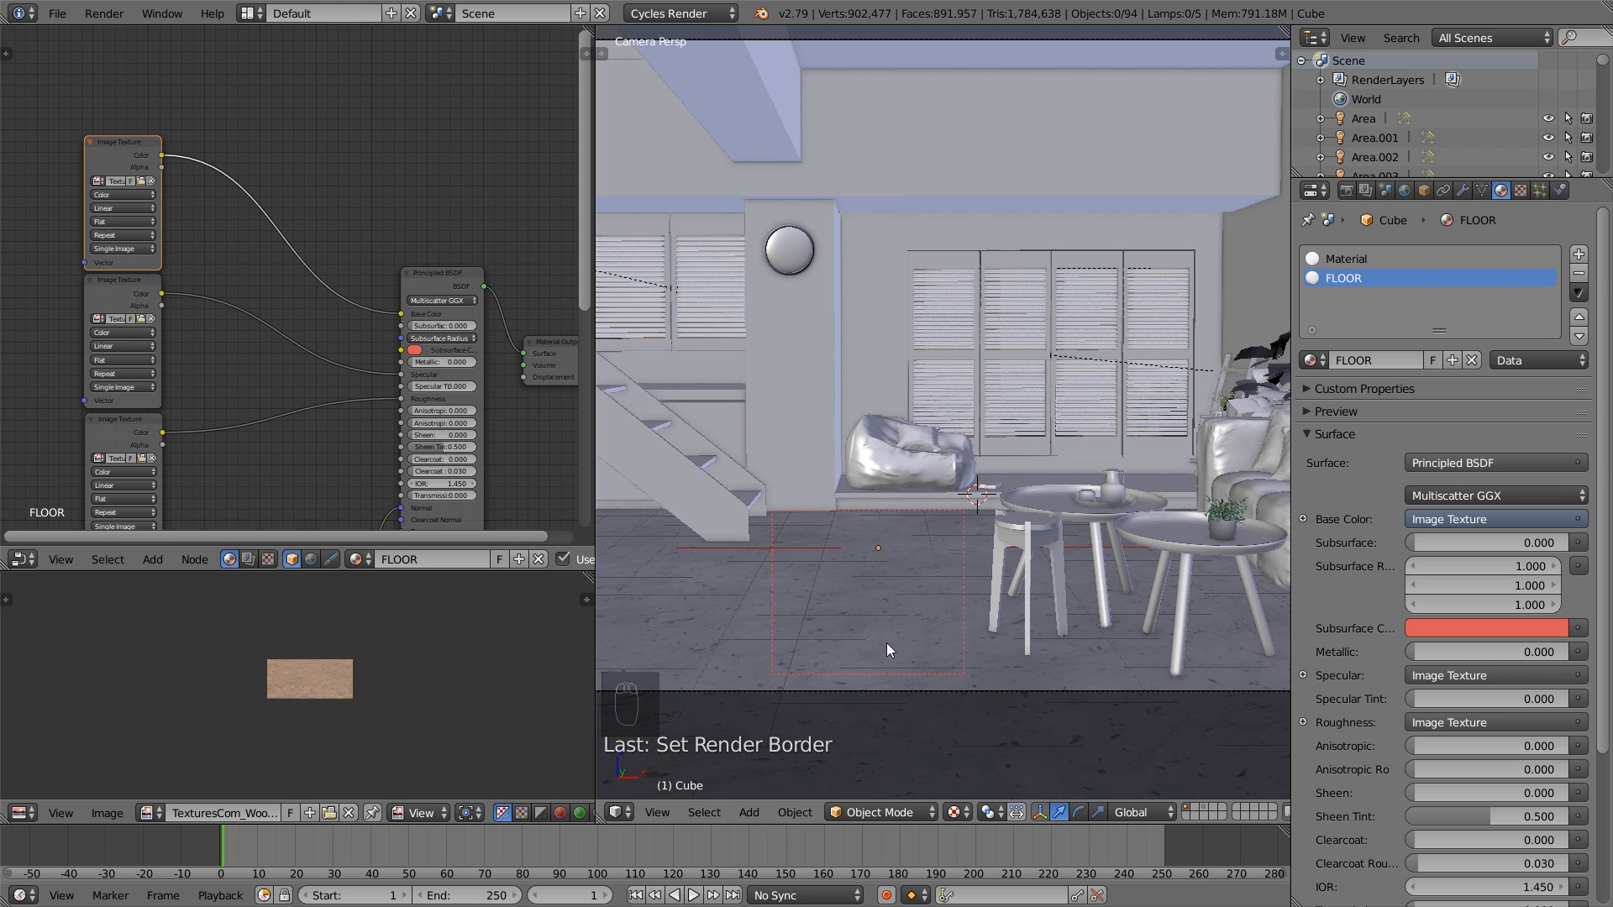
left_click(958, 813)
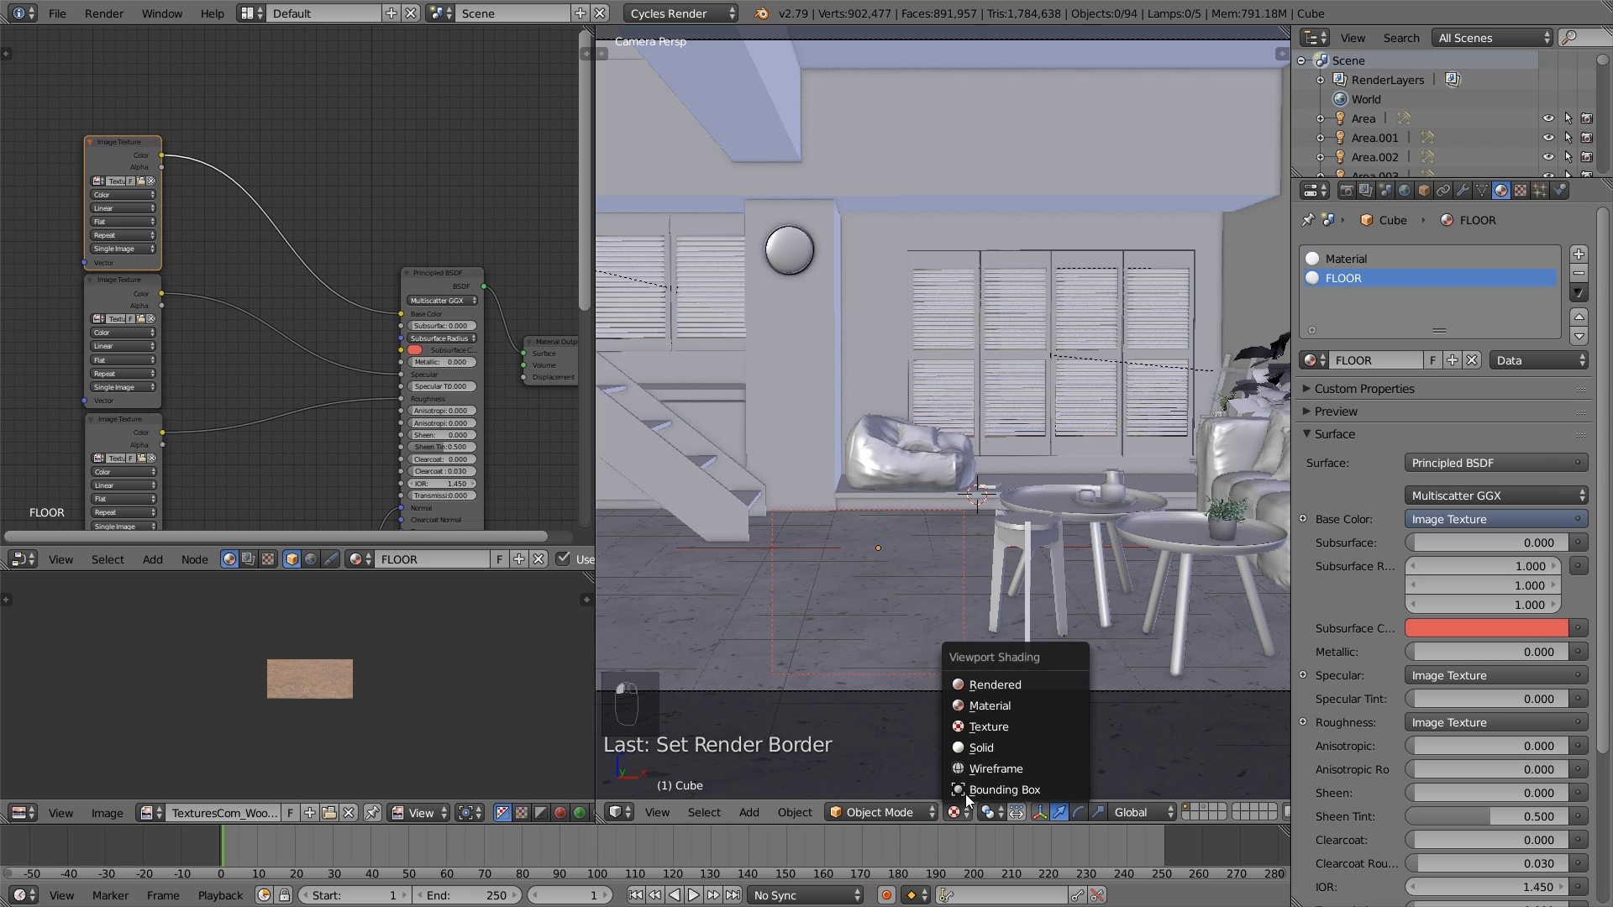
left_click(981, 685)
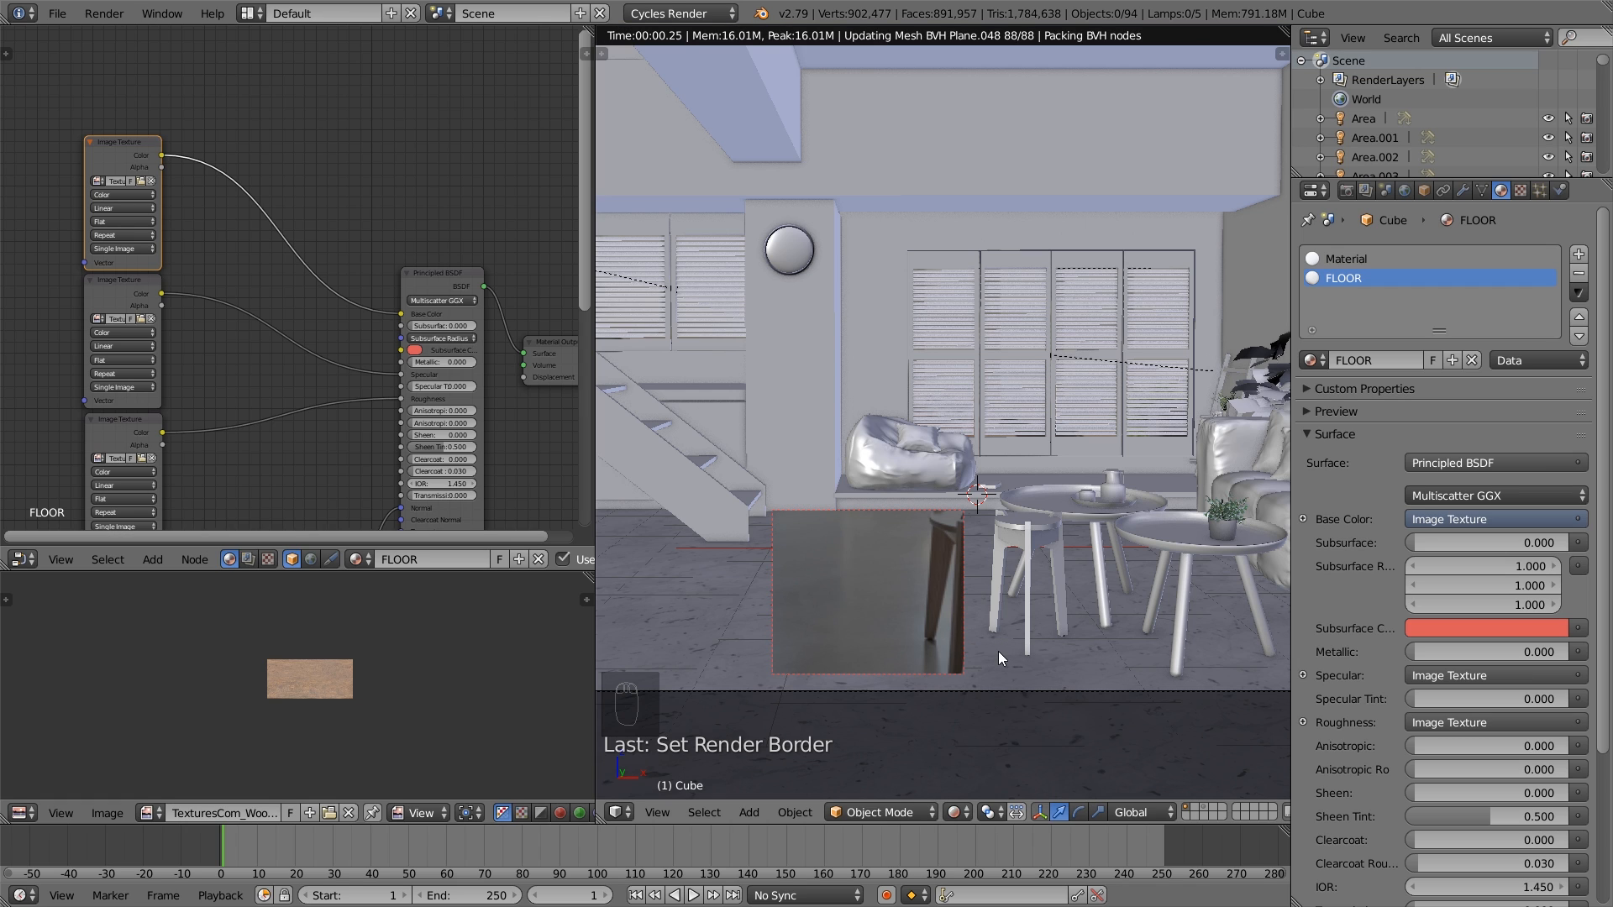
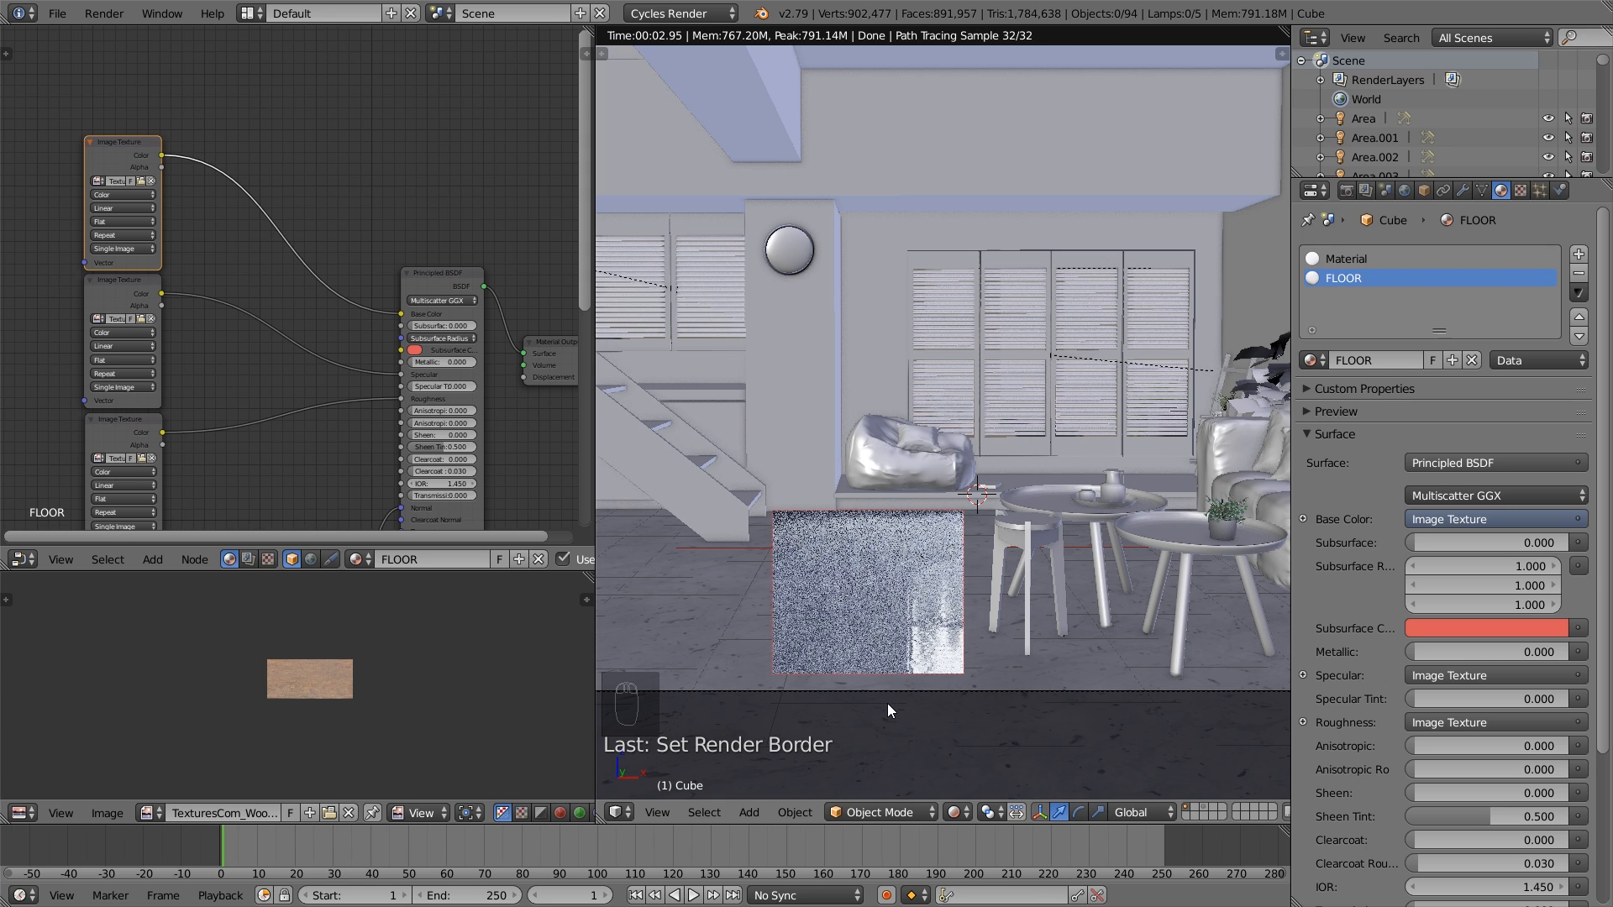
- Redraw the render border around the floor patch in front of the stool and return the viewport to Solid shading
key("shift+b")
left_click_drag(853, 711, 1021, 519)
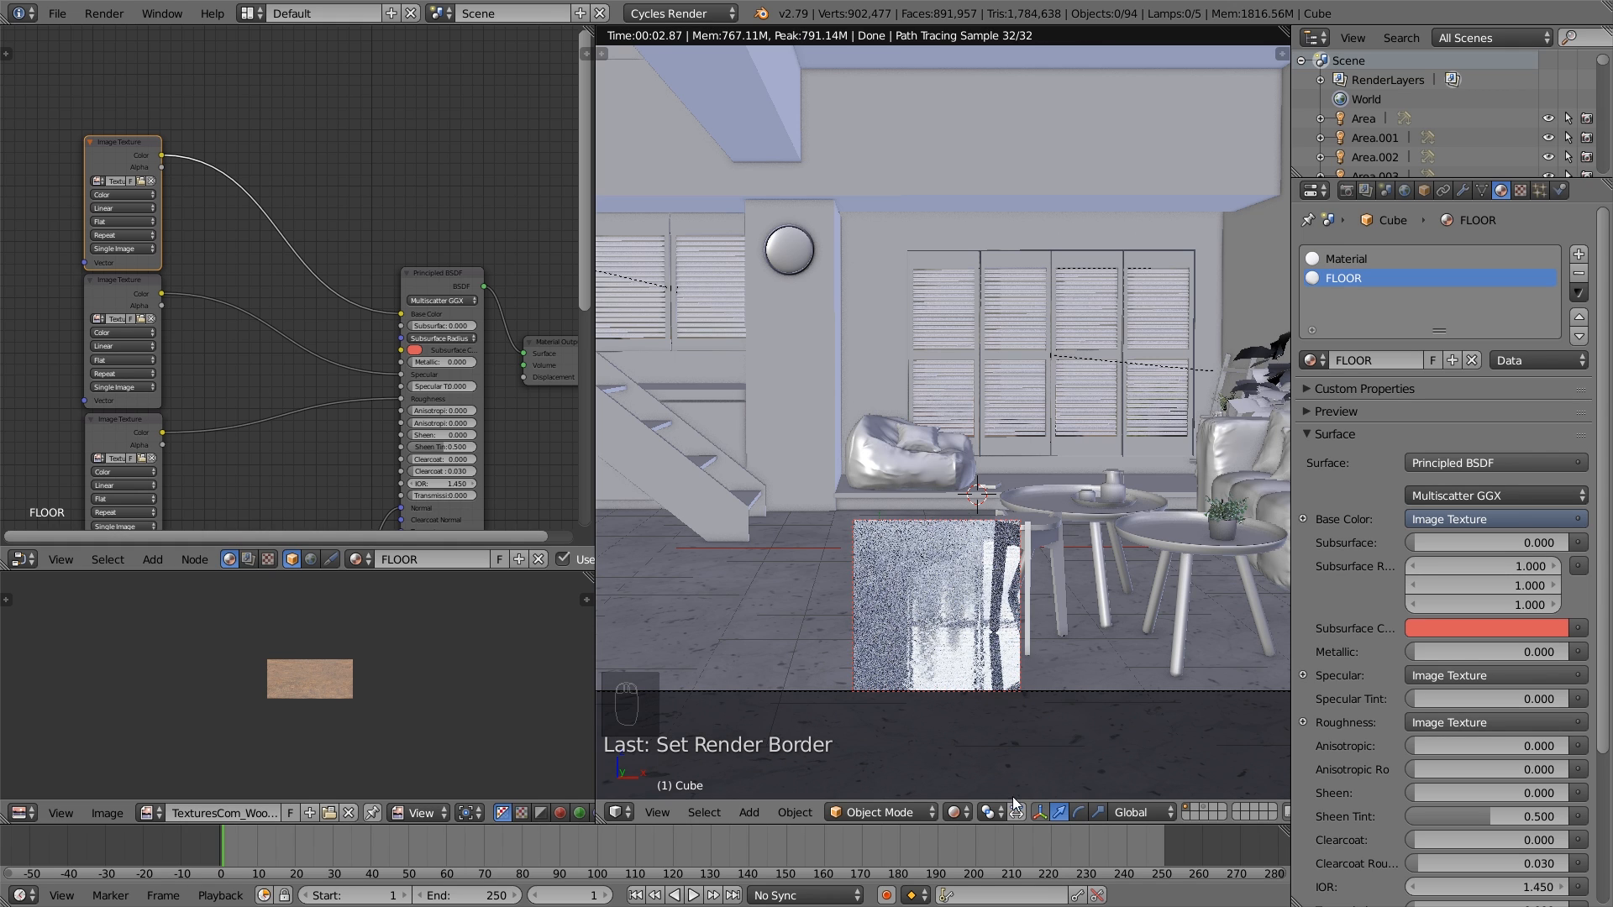
left_click(964, 818)
left_click(966, 714)
- Set the FLOOR material's Normal Map strength to 0.1 and its Bump strength to 0.15
scroll(223, 210, "down", 2)
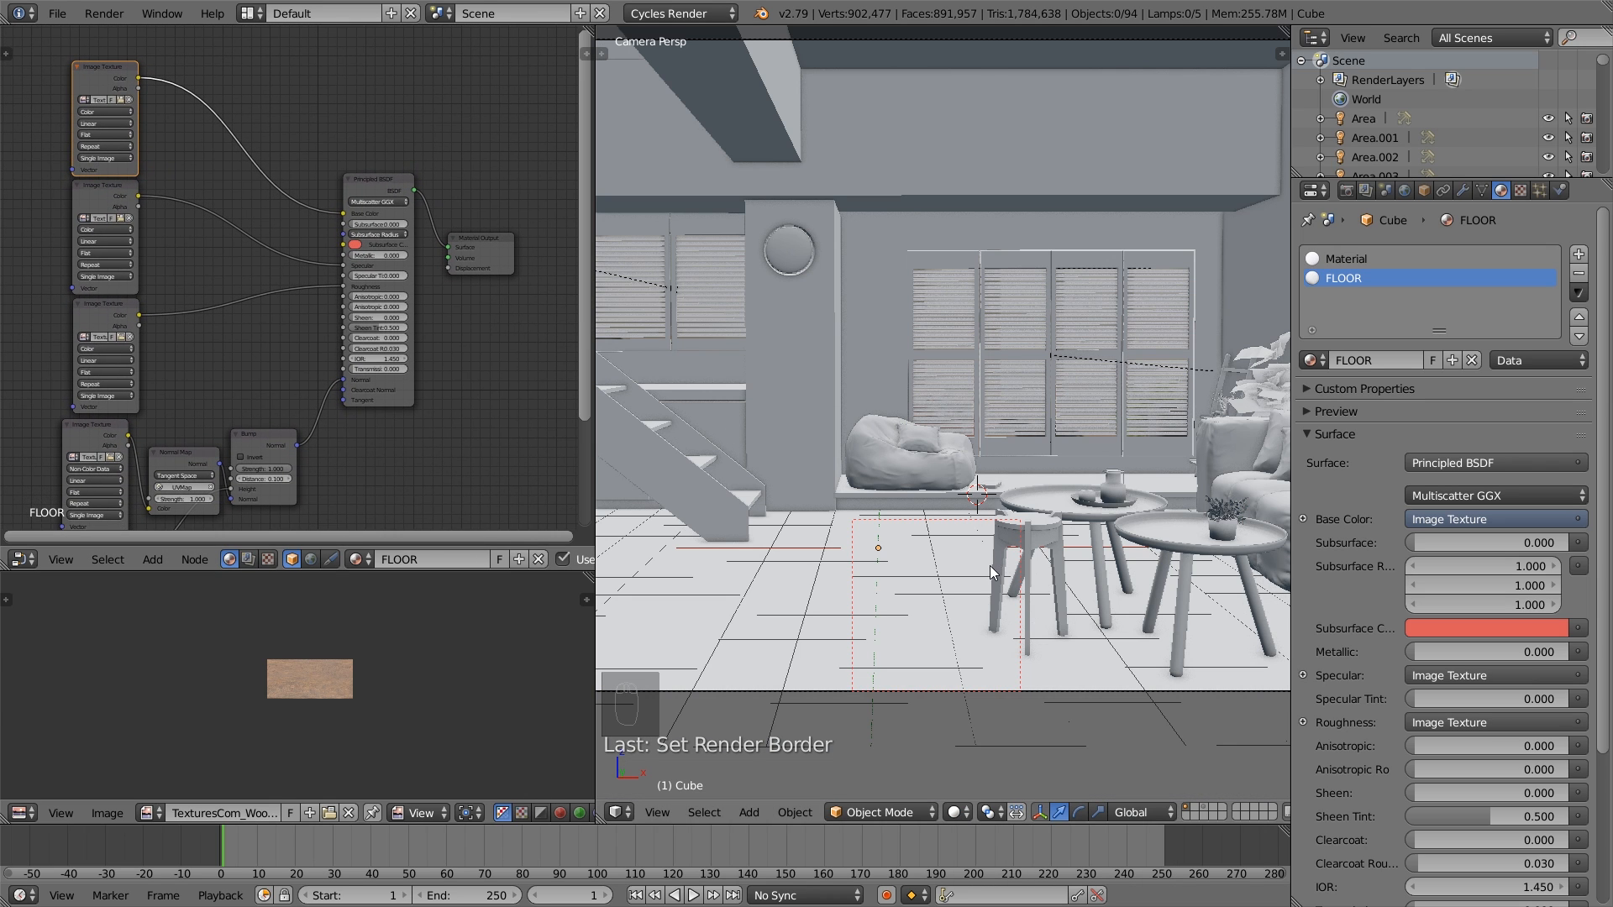
middle_click_drag(371, 458, 427, 351)
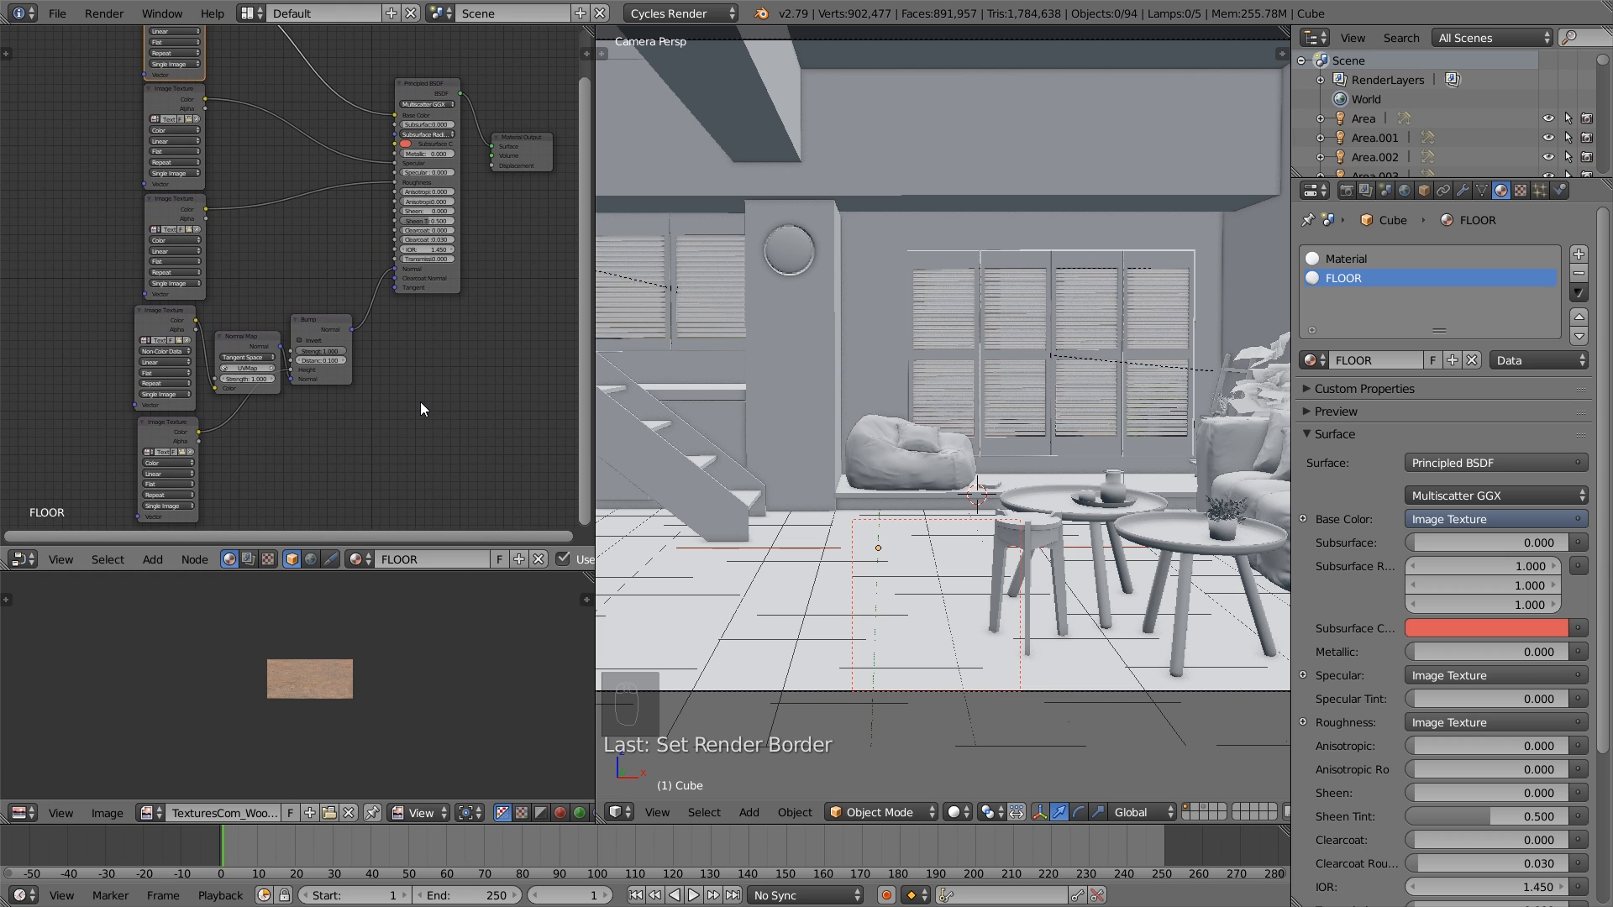
scroll(348, 422, "up", 1)
left_click(245, 405)
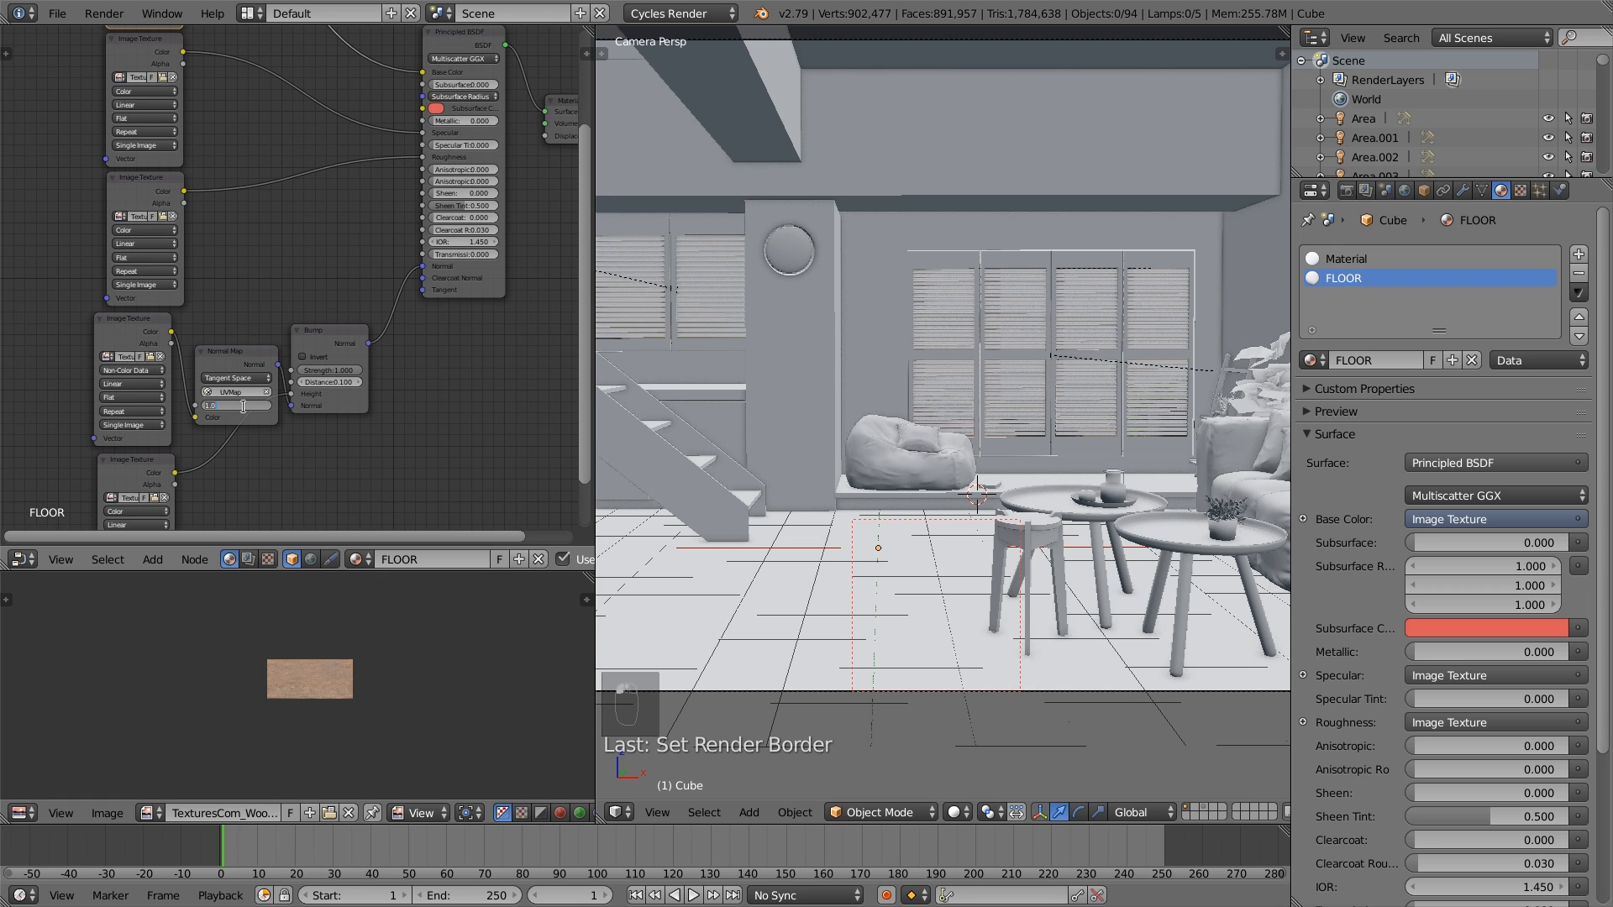
key("BackSpace")
left_click(335, 372)
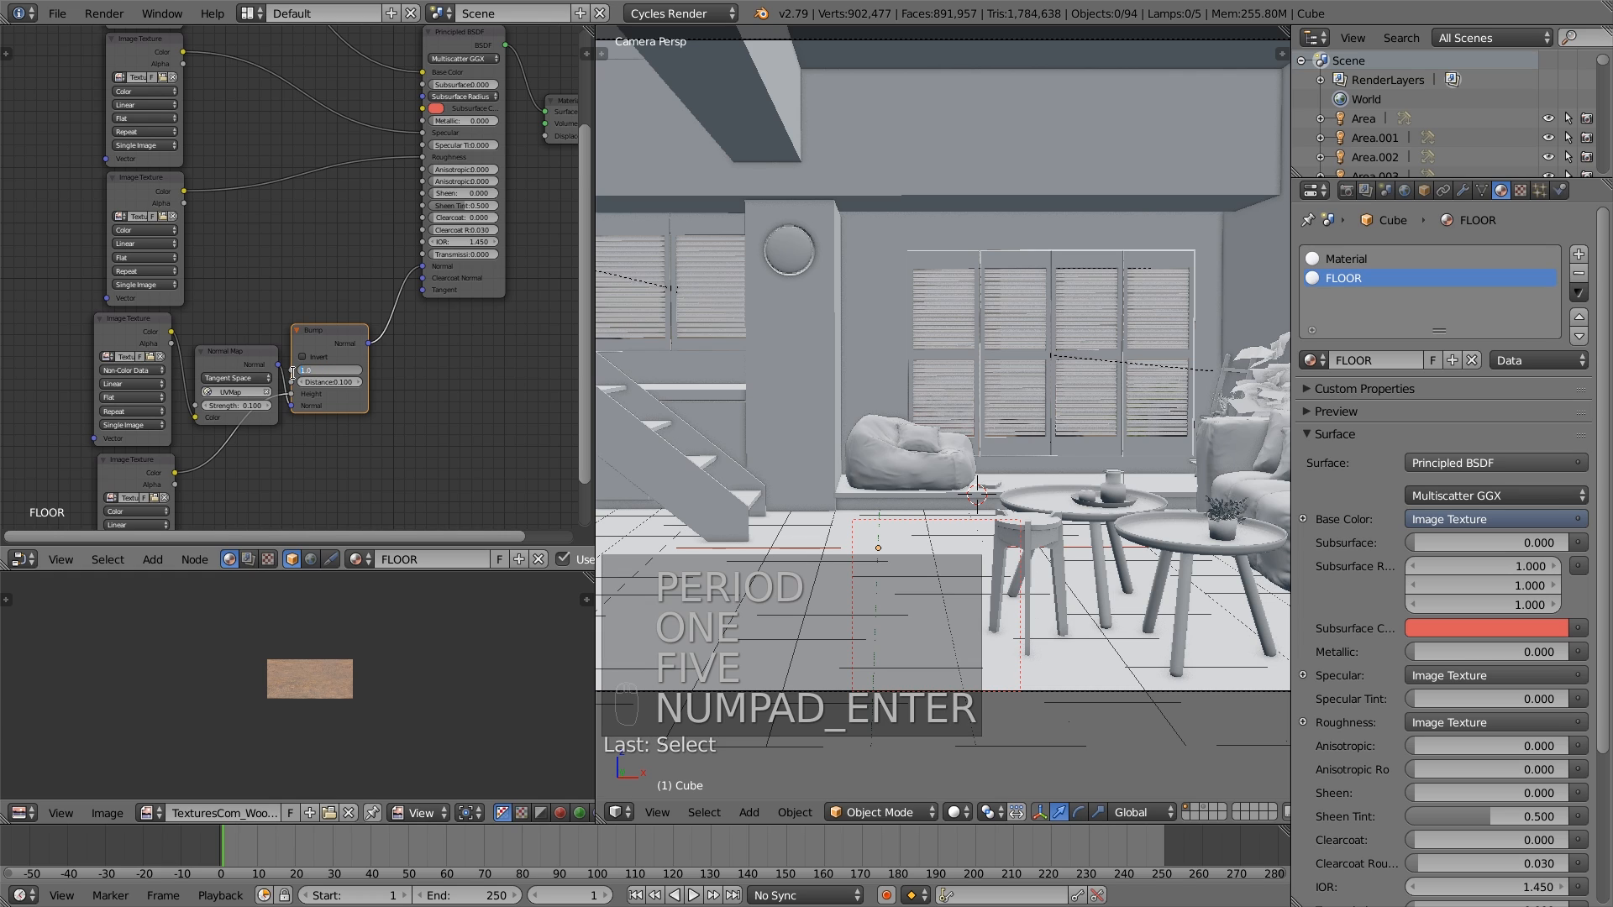
key("BackSpace")
key("BackSpace")
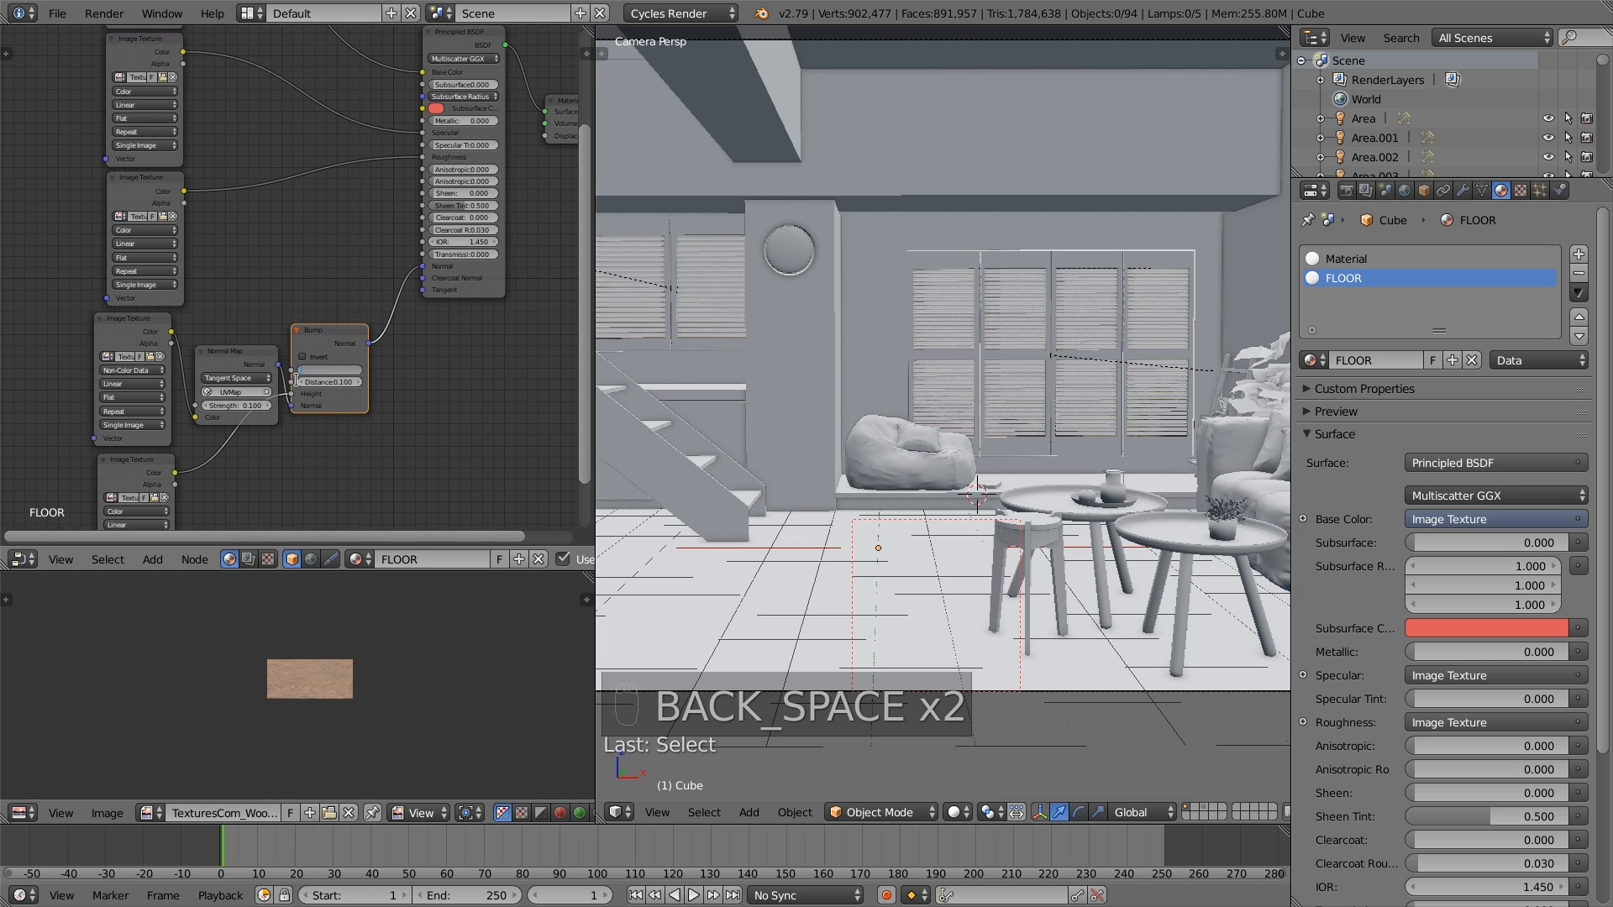
type(".15")
key("Return")
- Move the roughness Image Texture node away from the Principled BSDF to free space along its link
left_click(144, 180)
left_click_drag(145, 180, 133, 180)
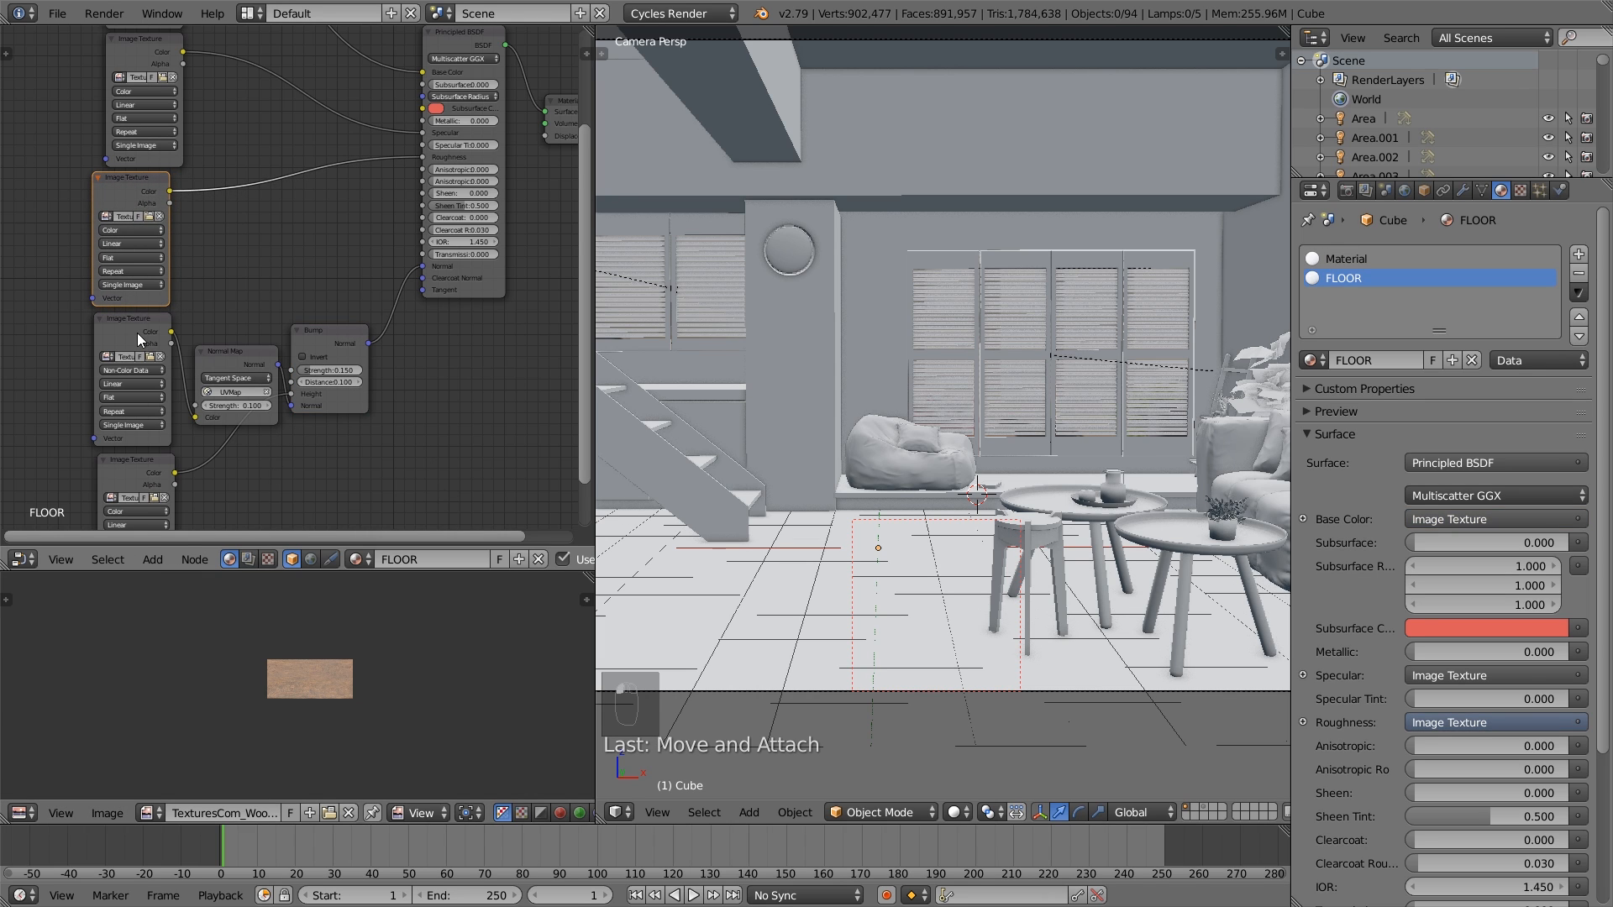
middle_click_drag(222, 305, 252, 453)
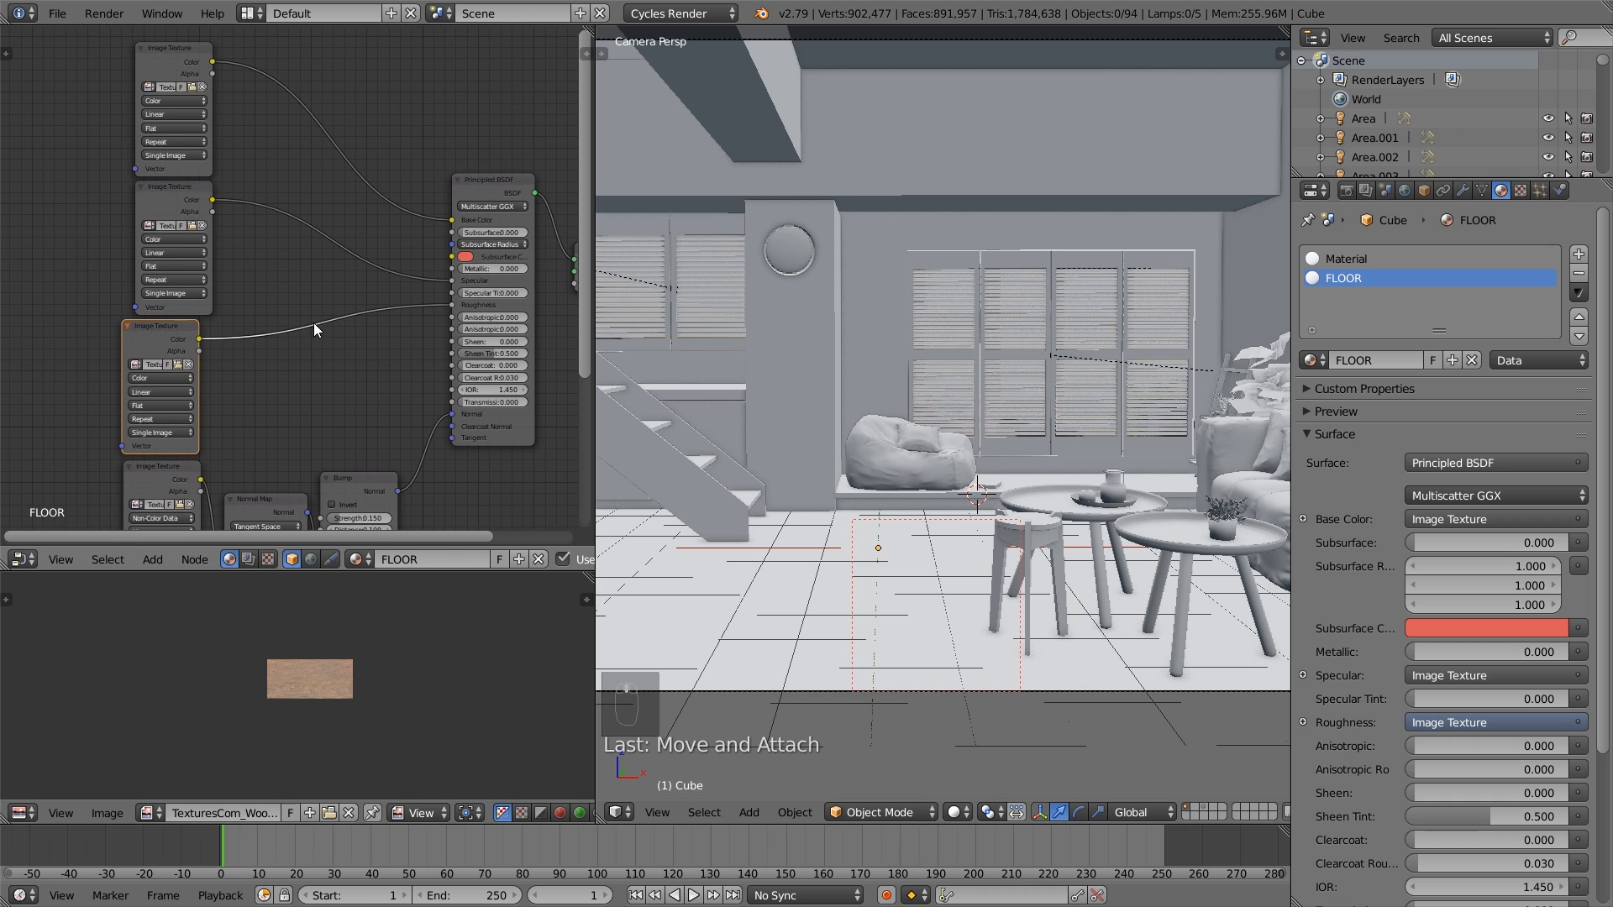
left_click_drag(160, 327, 48, 331)
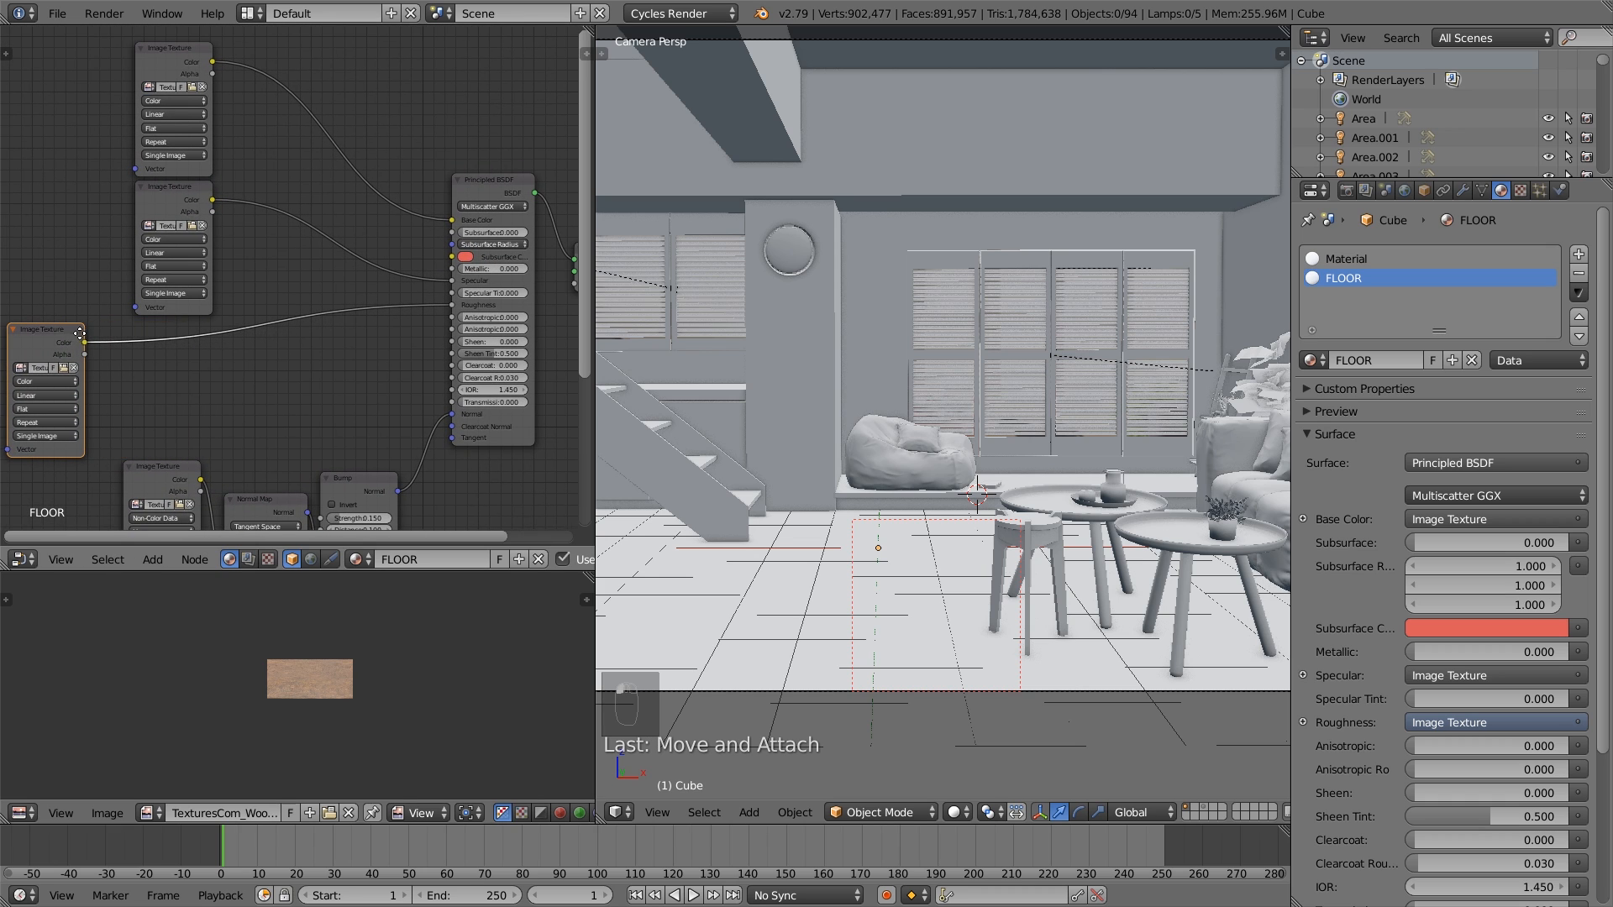
middle_click_drag(80, 333, 156, 321)
left_click_drag(155, 322, 90, 323)
- Add an Image Texture node above the roughness texture and load ConcreteBare0321_5_S.jpg from the Textures folder
key("shift+a")
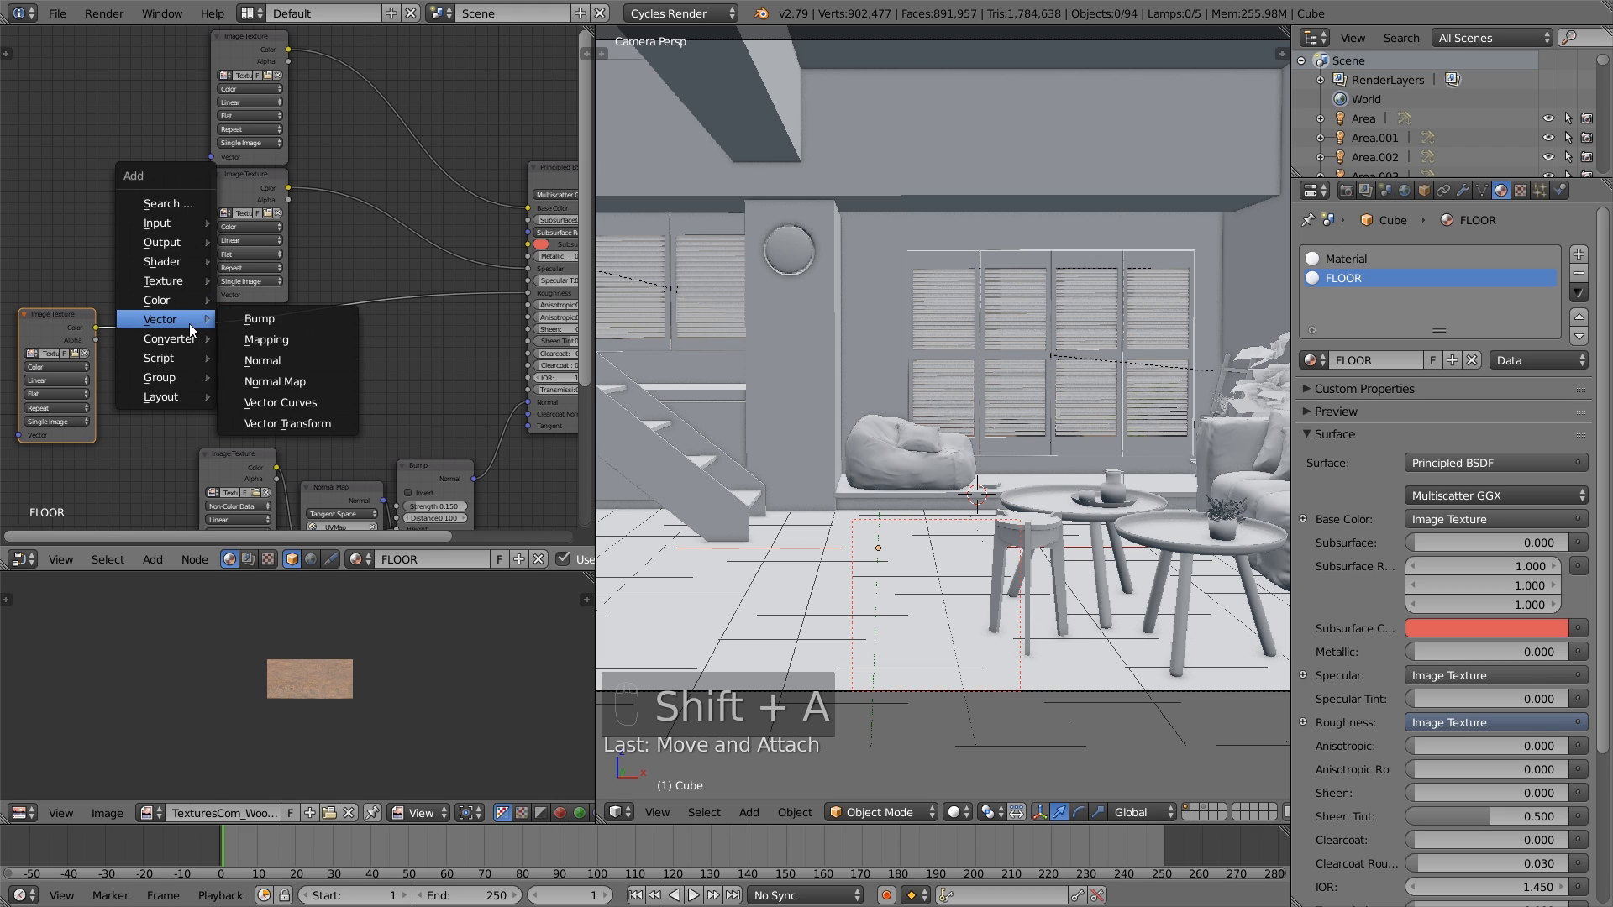
mouse_move(155, 285)
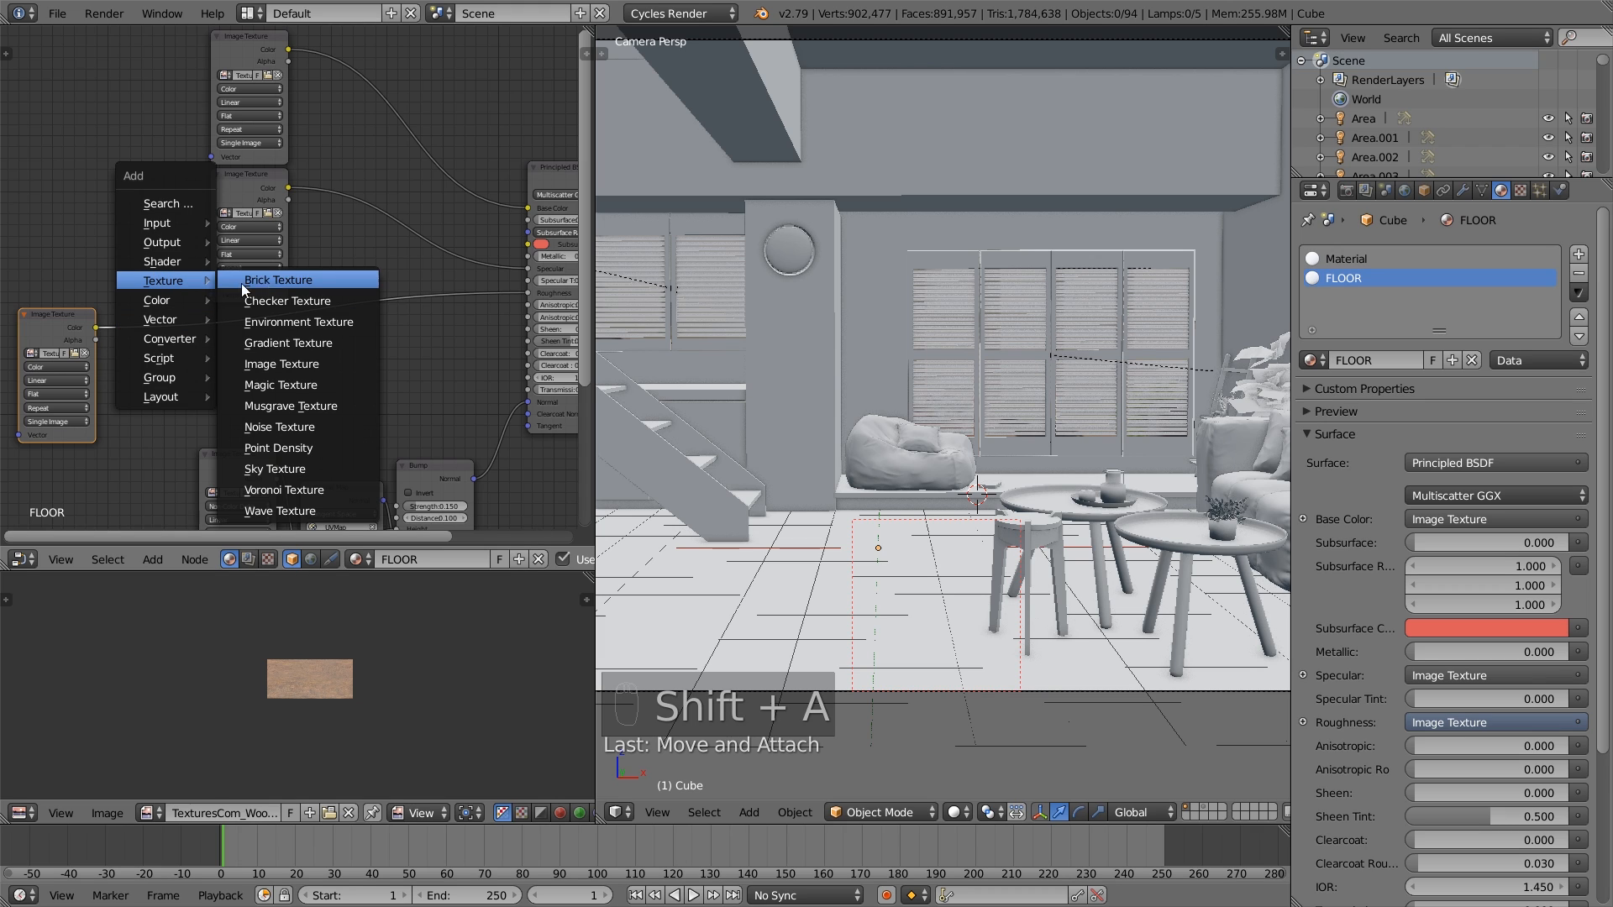
left_click(281, 361)
left_click(74, 211)
left_click(74, 210)
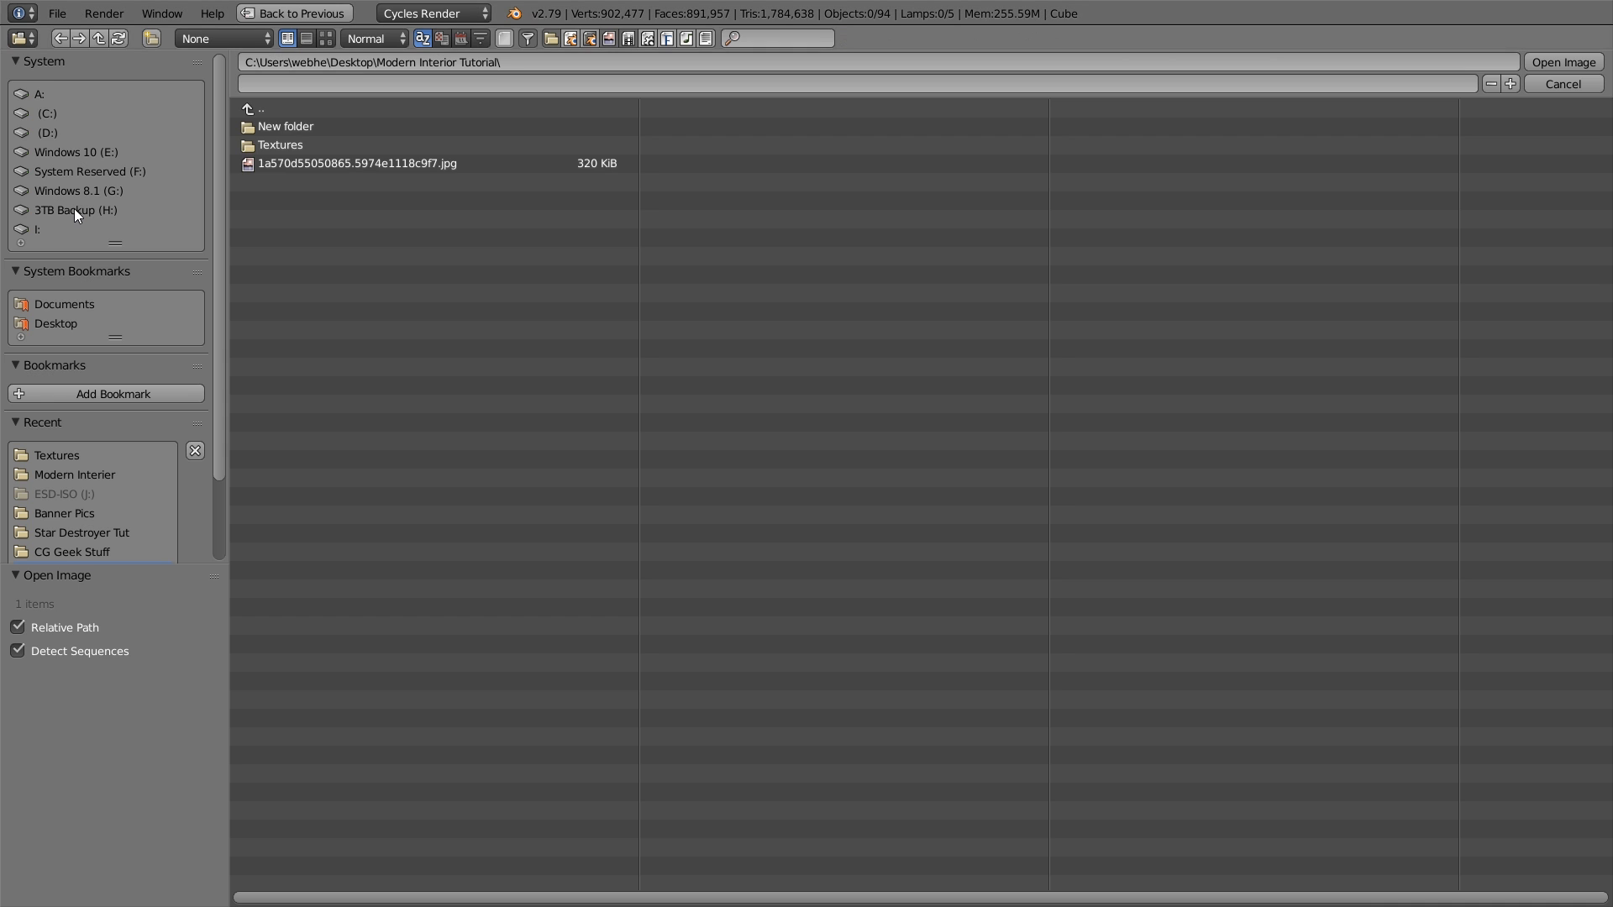
left_click(289, 144)
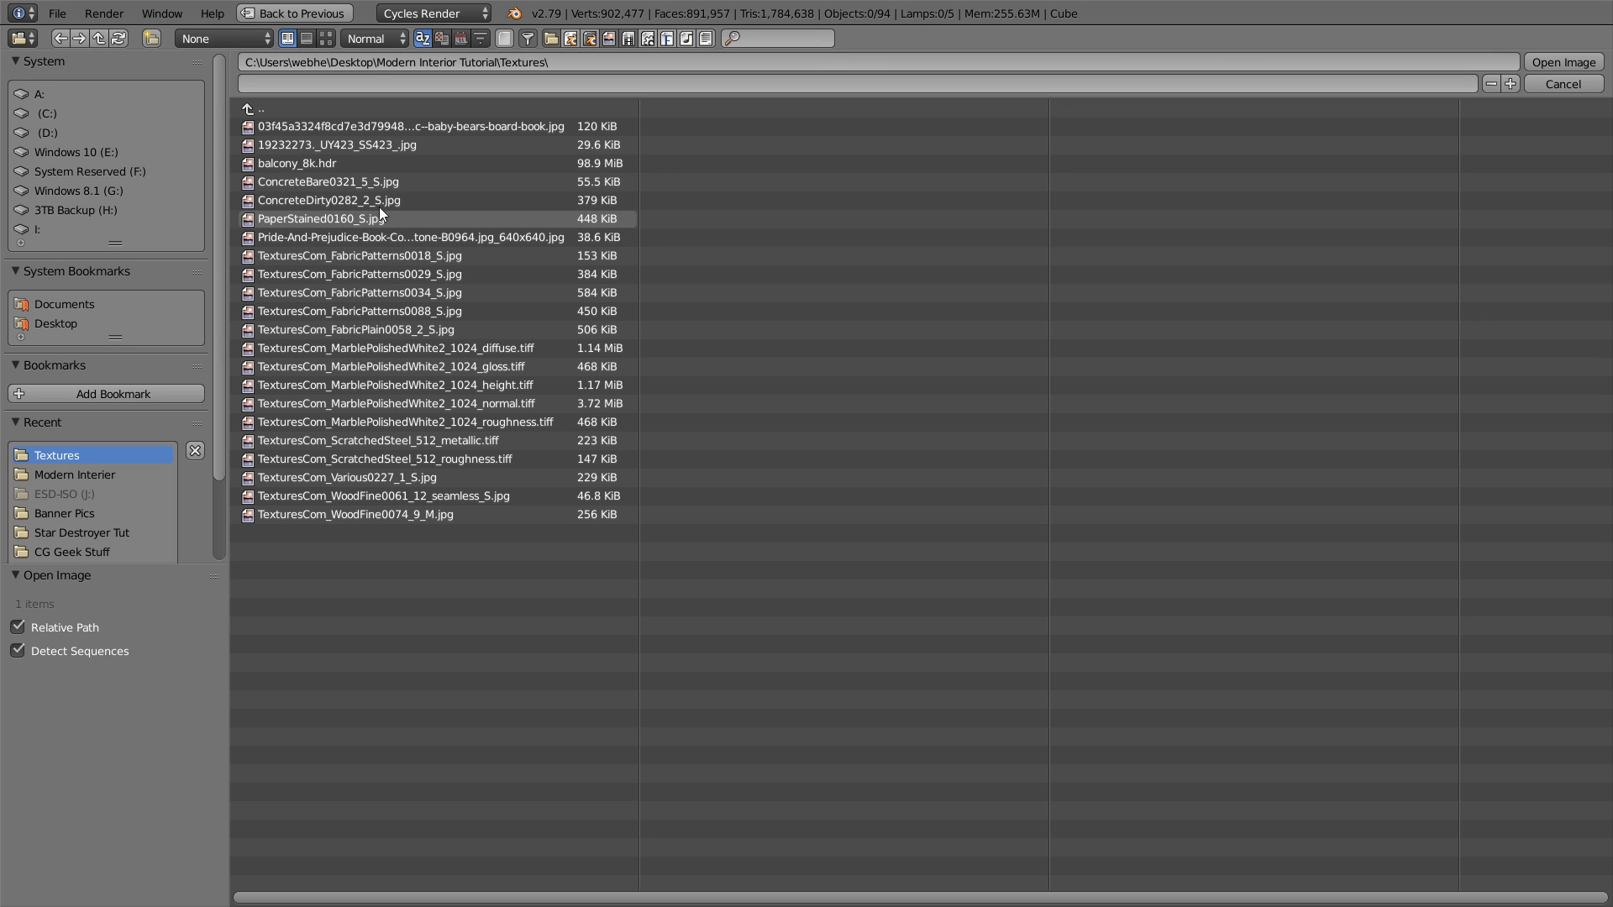
double_click(365, 184)
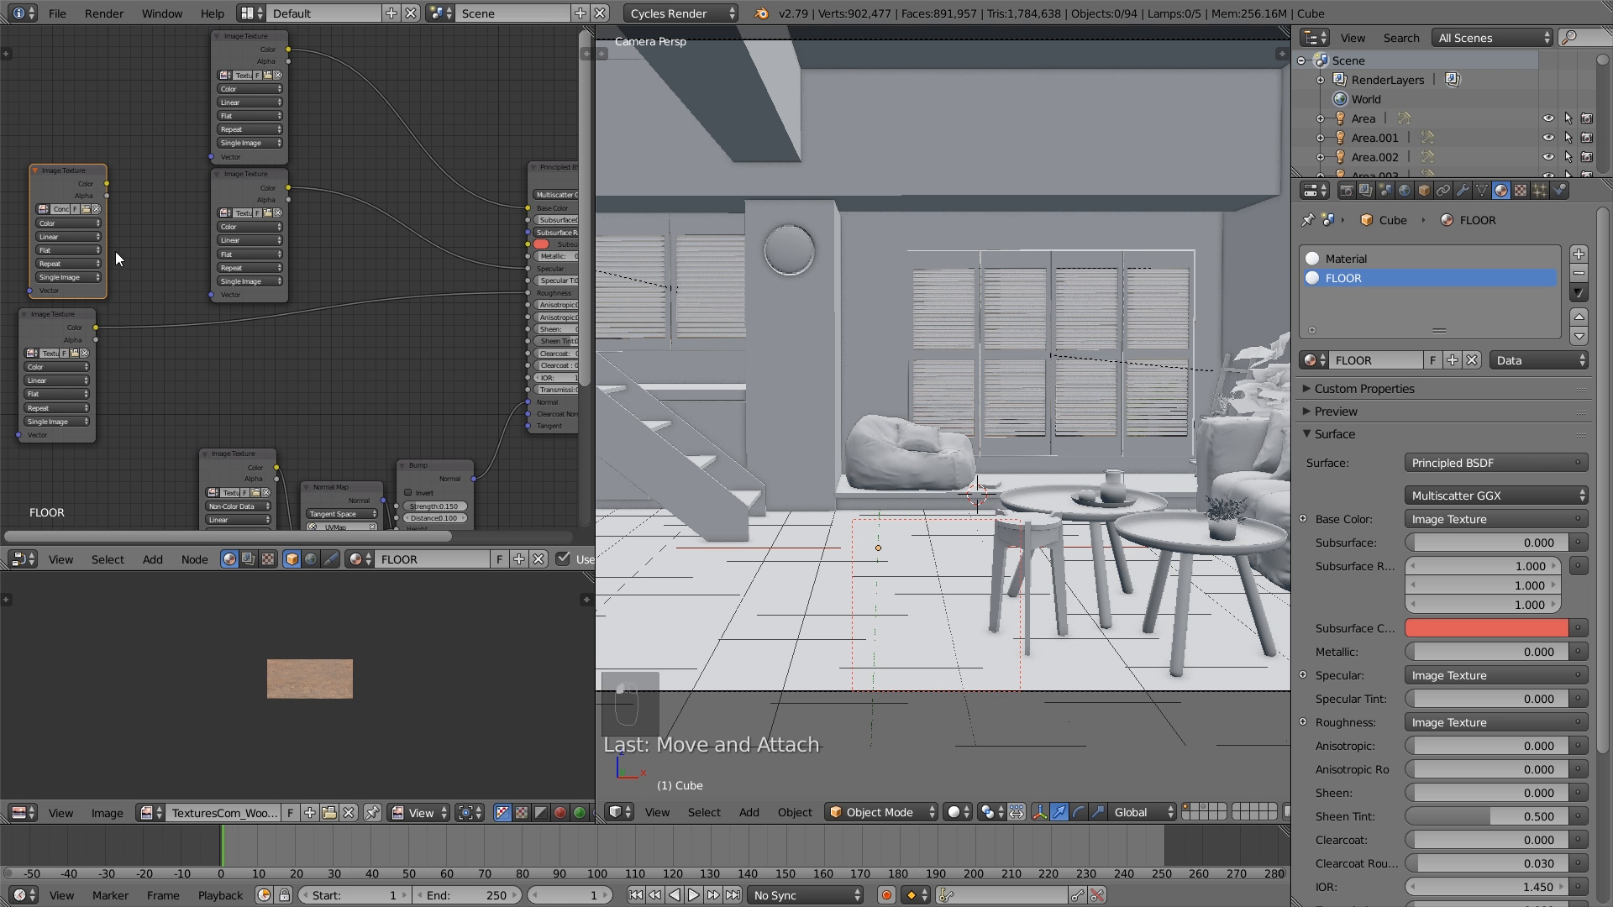
- Insert a MixRGB node into the link between the roughness texture and the Principled BSDF, and check which file that texture uses
key("shift+a")
mouse_move(189, 391)
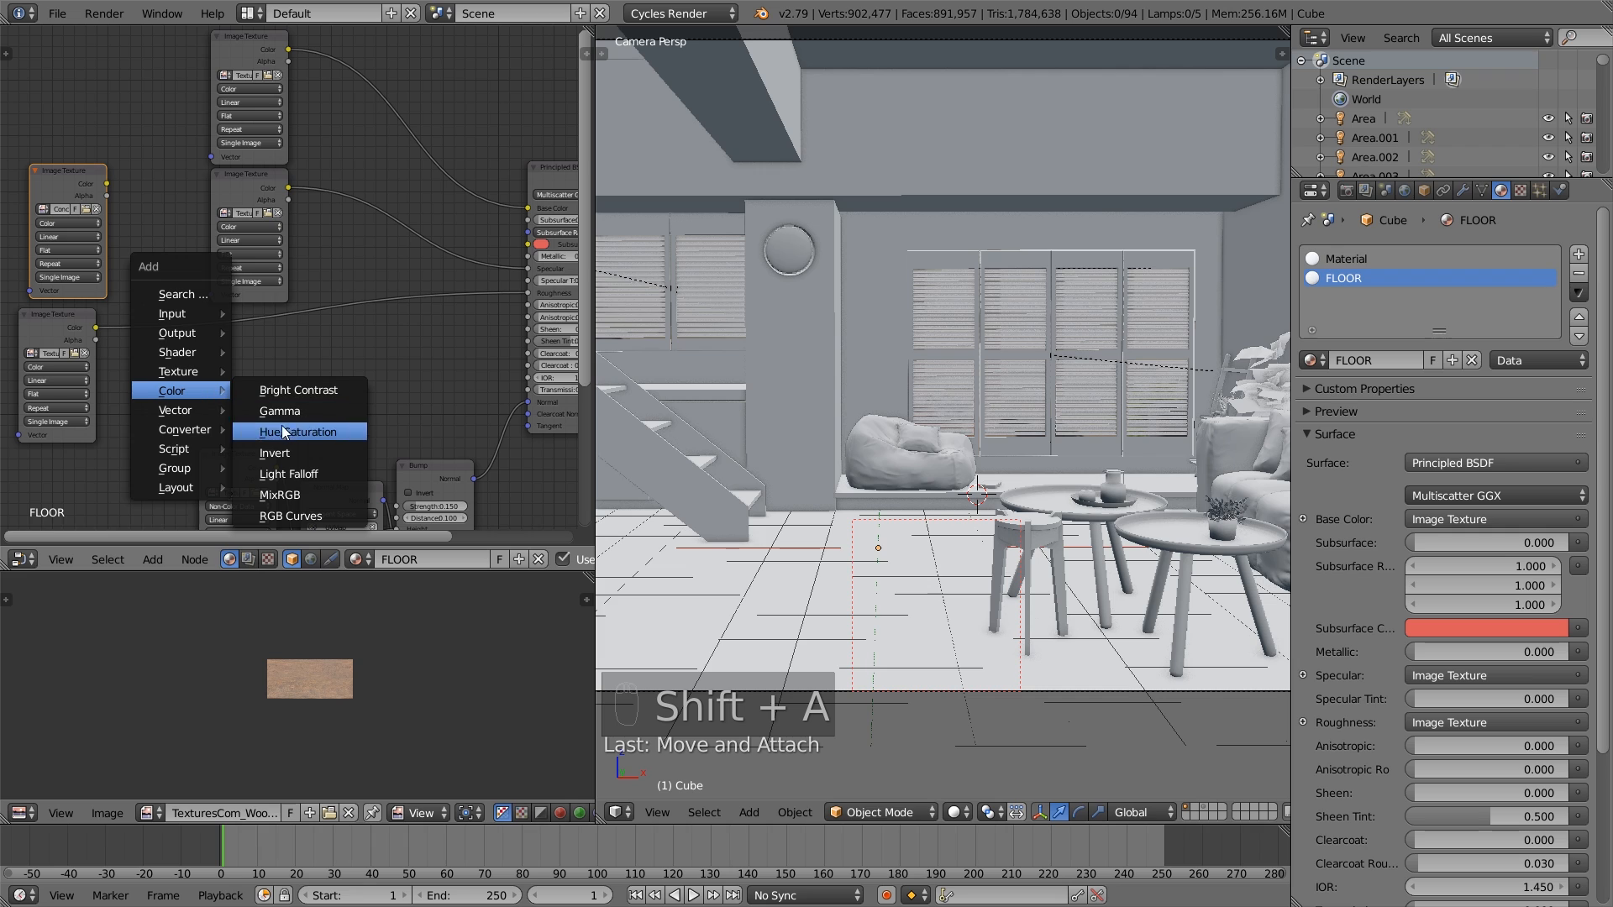
left_click(310, 497)
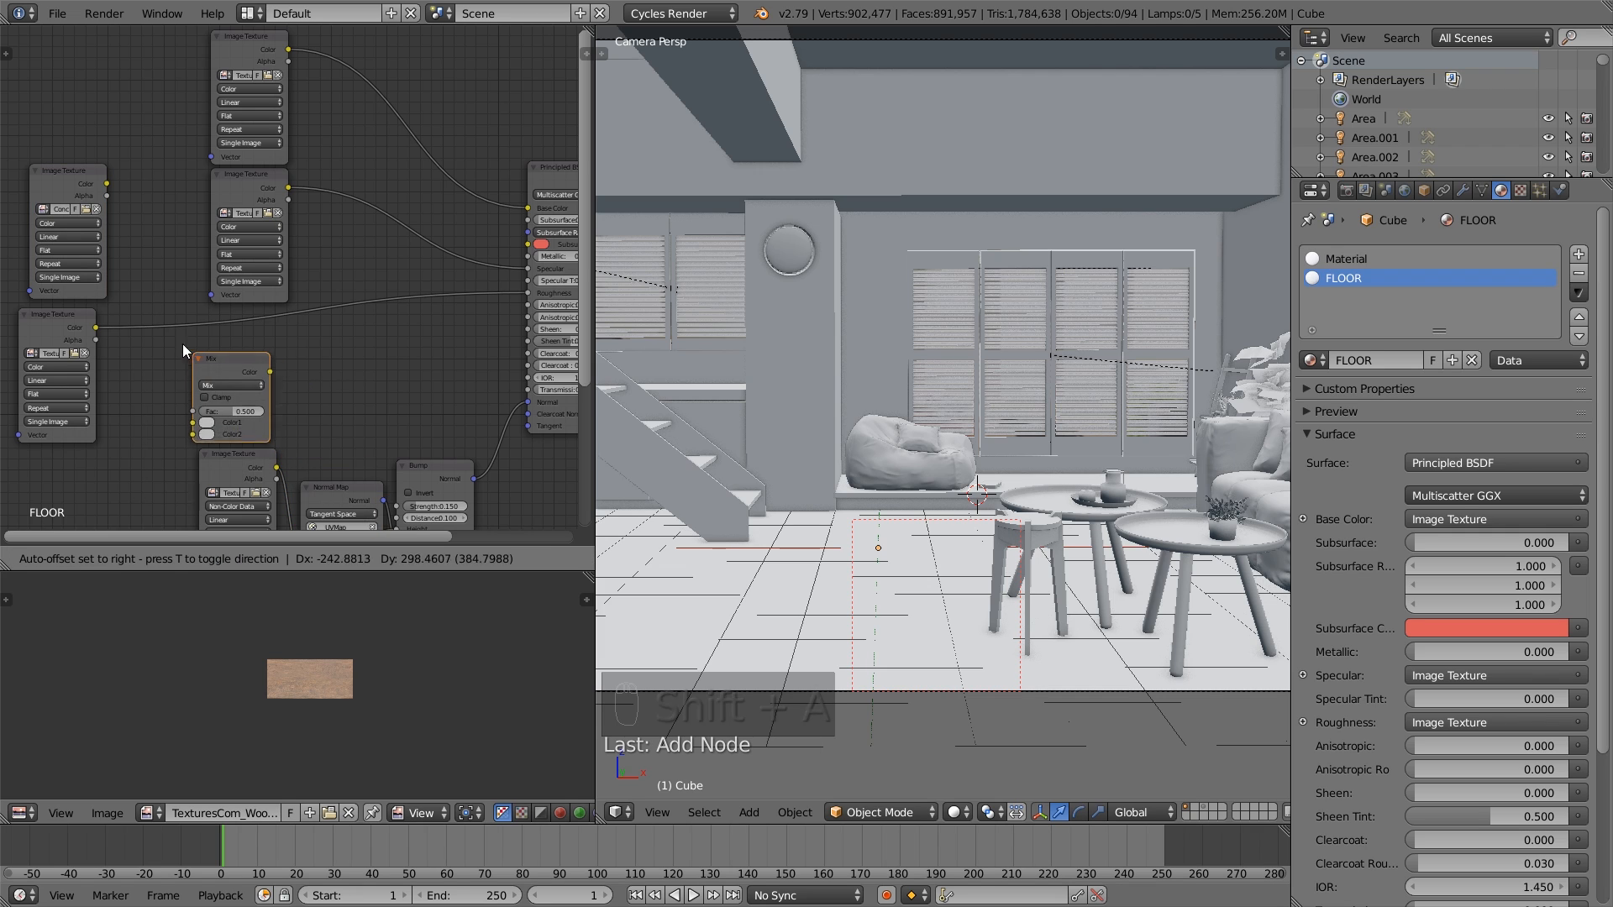
left_click(180, 325)
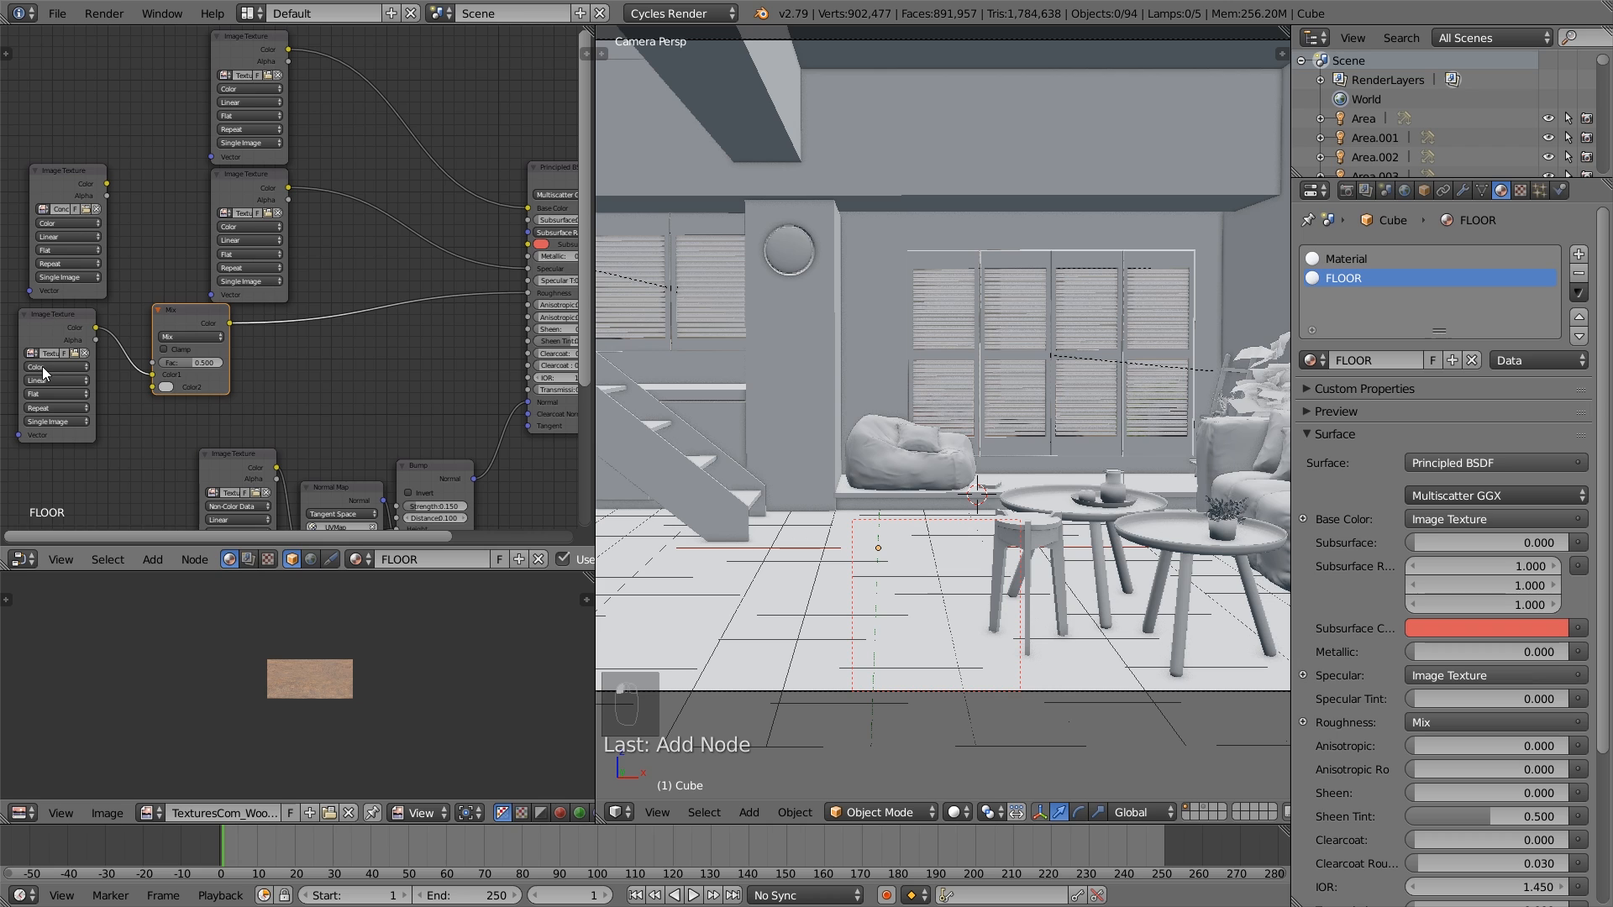
left_click(75, 353)
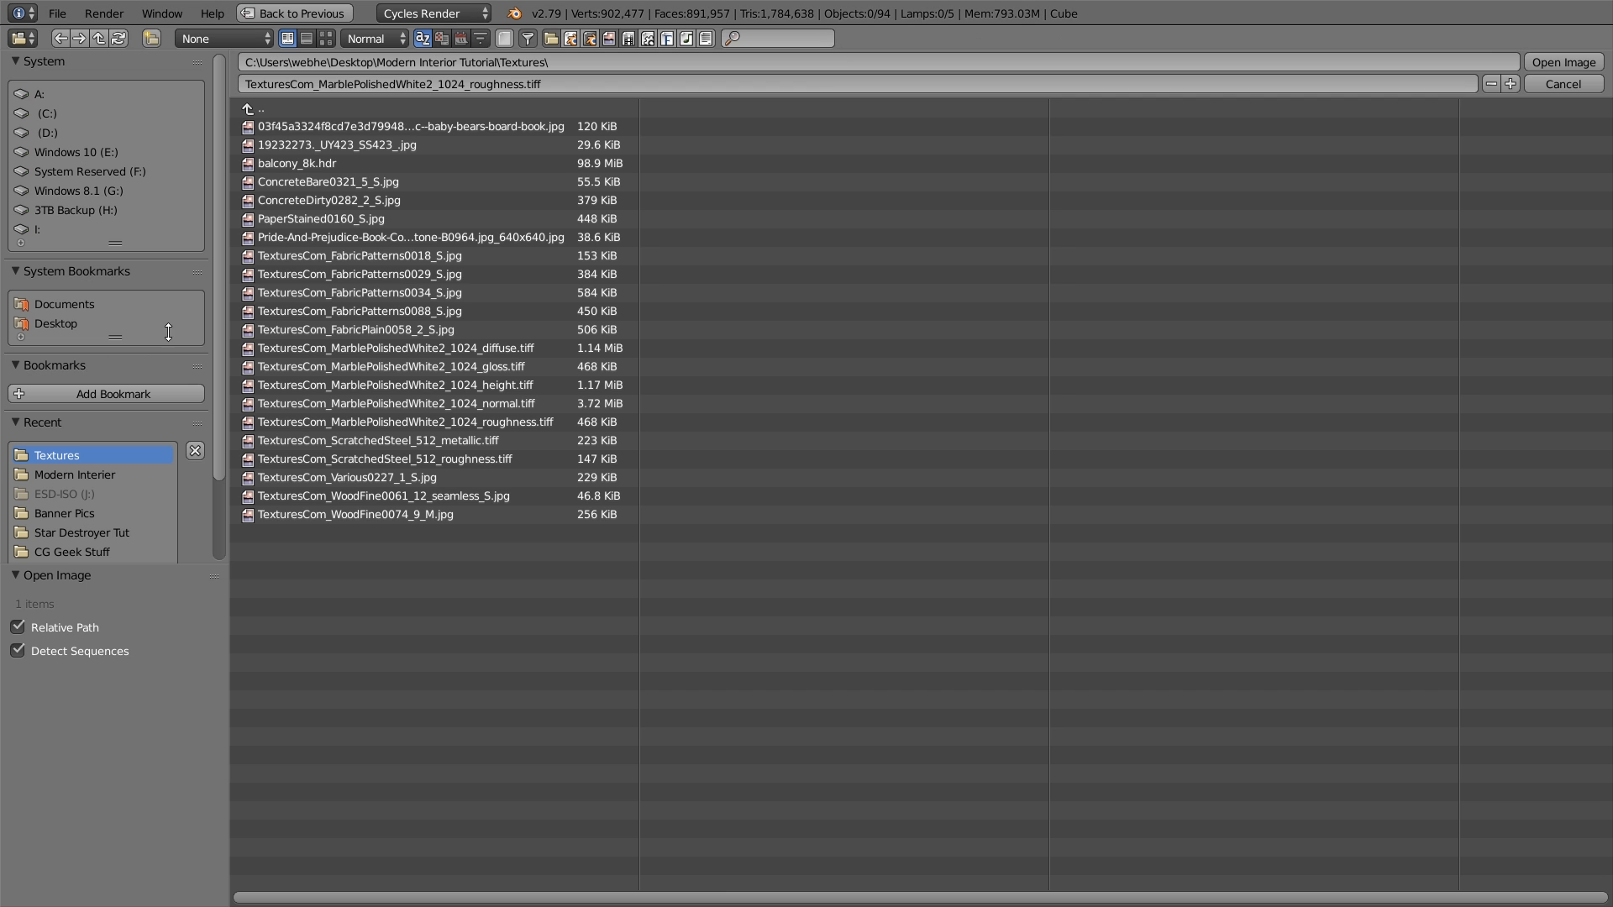
left_click(1554, 81)
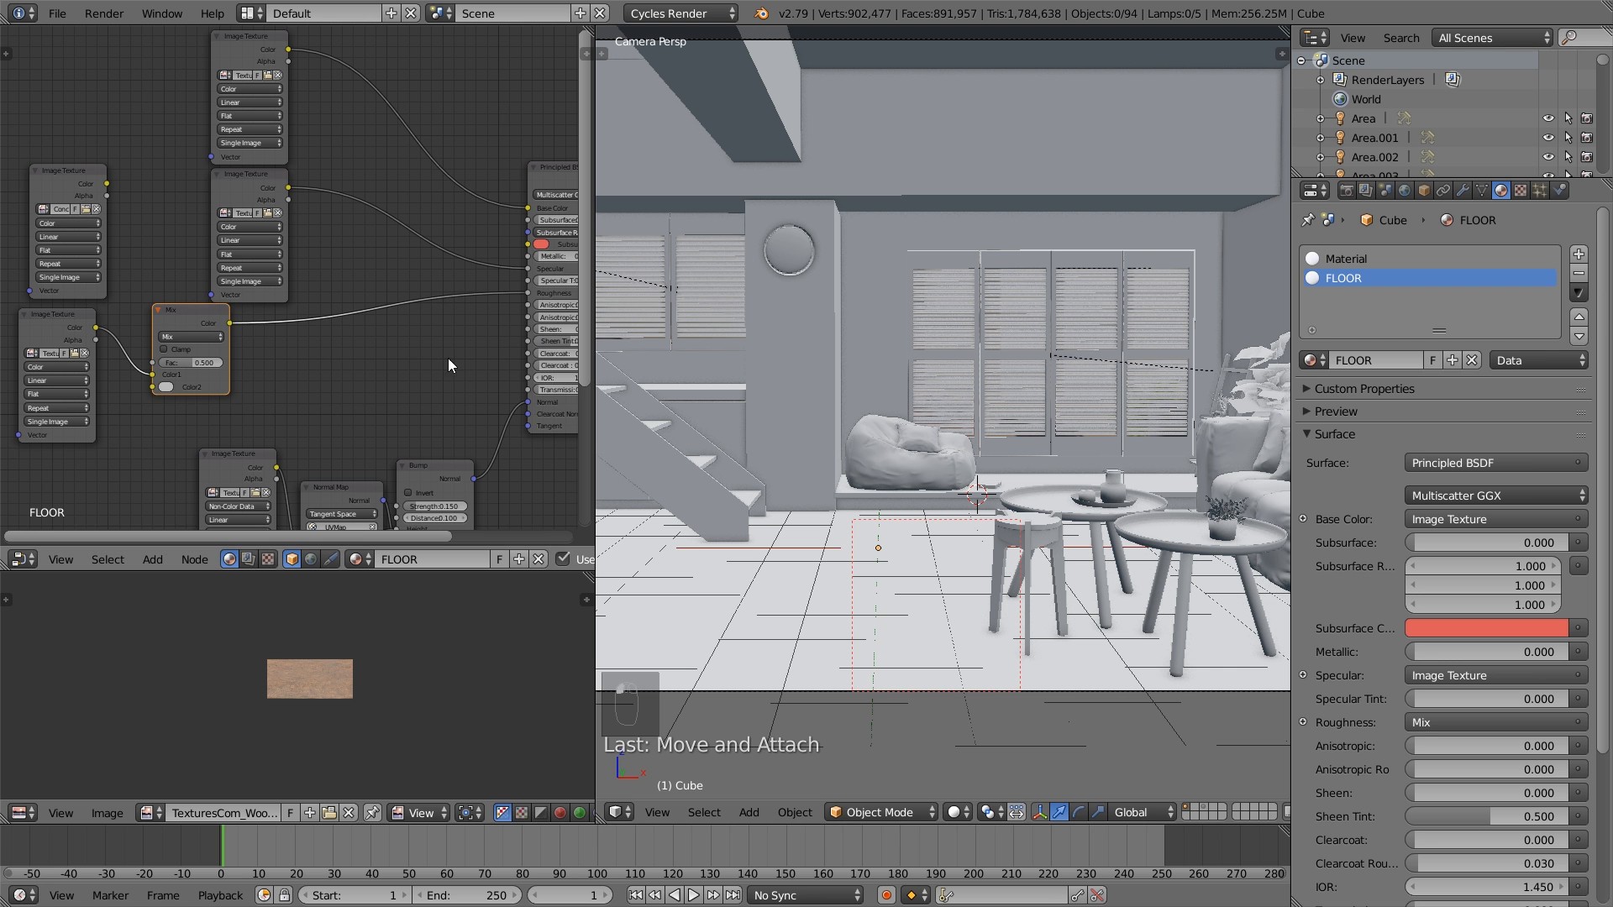
- Set the mix node's blend mode to Add and feed the concrete texture's color into its Color2 input
left_click(210, 339)
left_click(166, 237)
left_click_drag(152, 388, 107, 184)
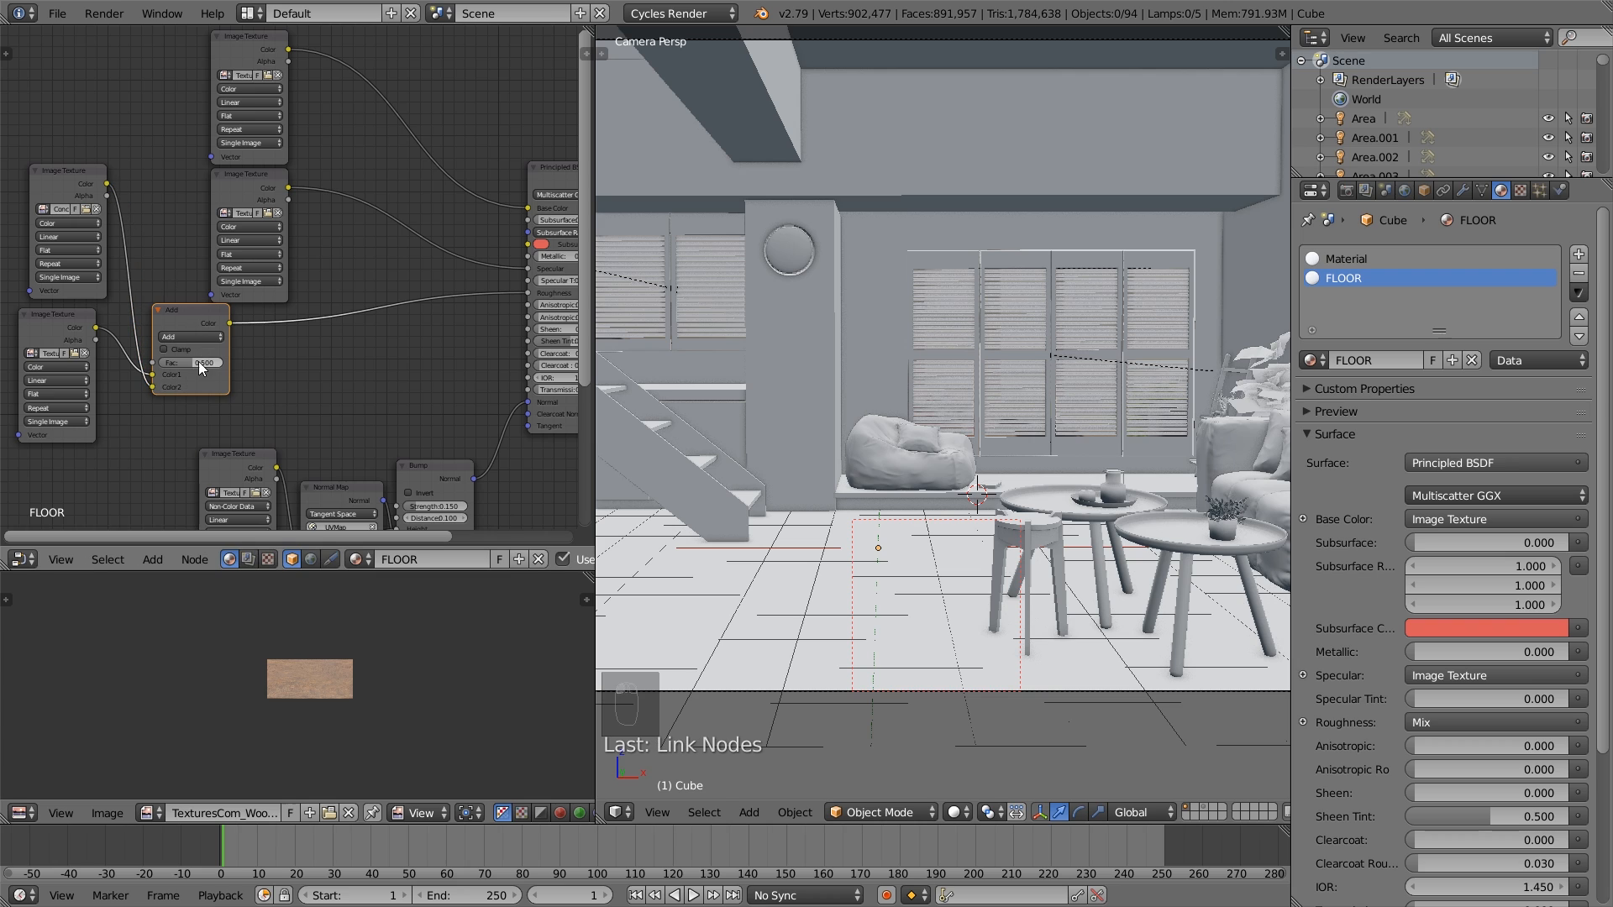
left_click_drag(191, 307, 203, 323)
- Link the Add node's color to Clearcoat Roughness as well, and widen the Principled BSDF node
middle_click_drag(271, 360, 138, 349)
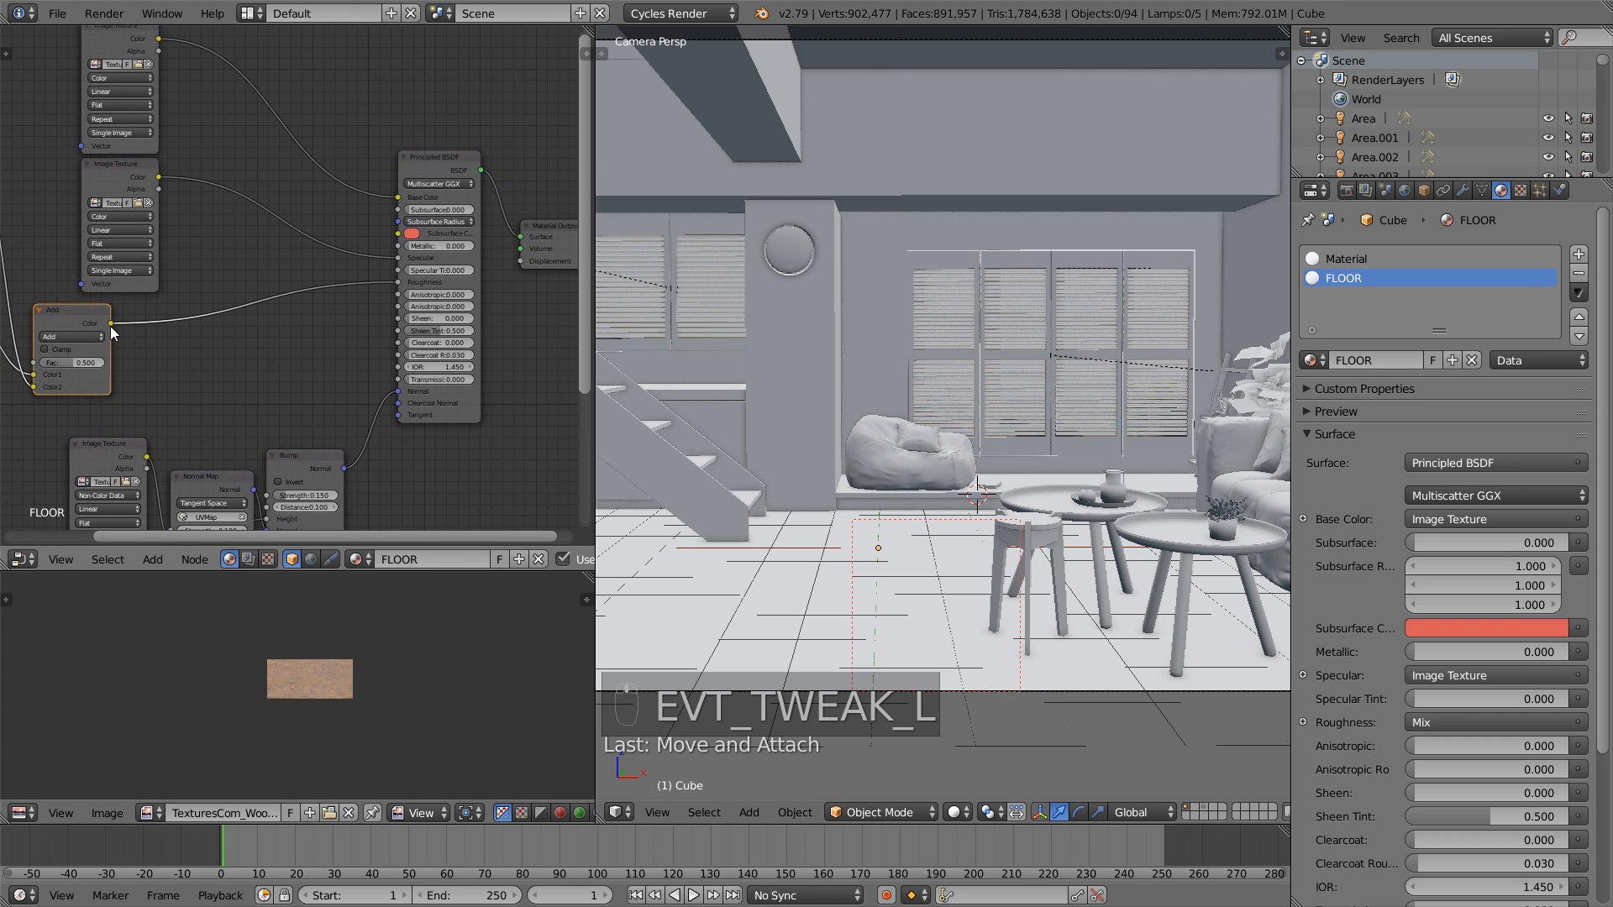
left_click_drag(111, 325, 401, 356)
left_click_drag(481, 323, 501, 321)
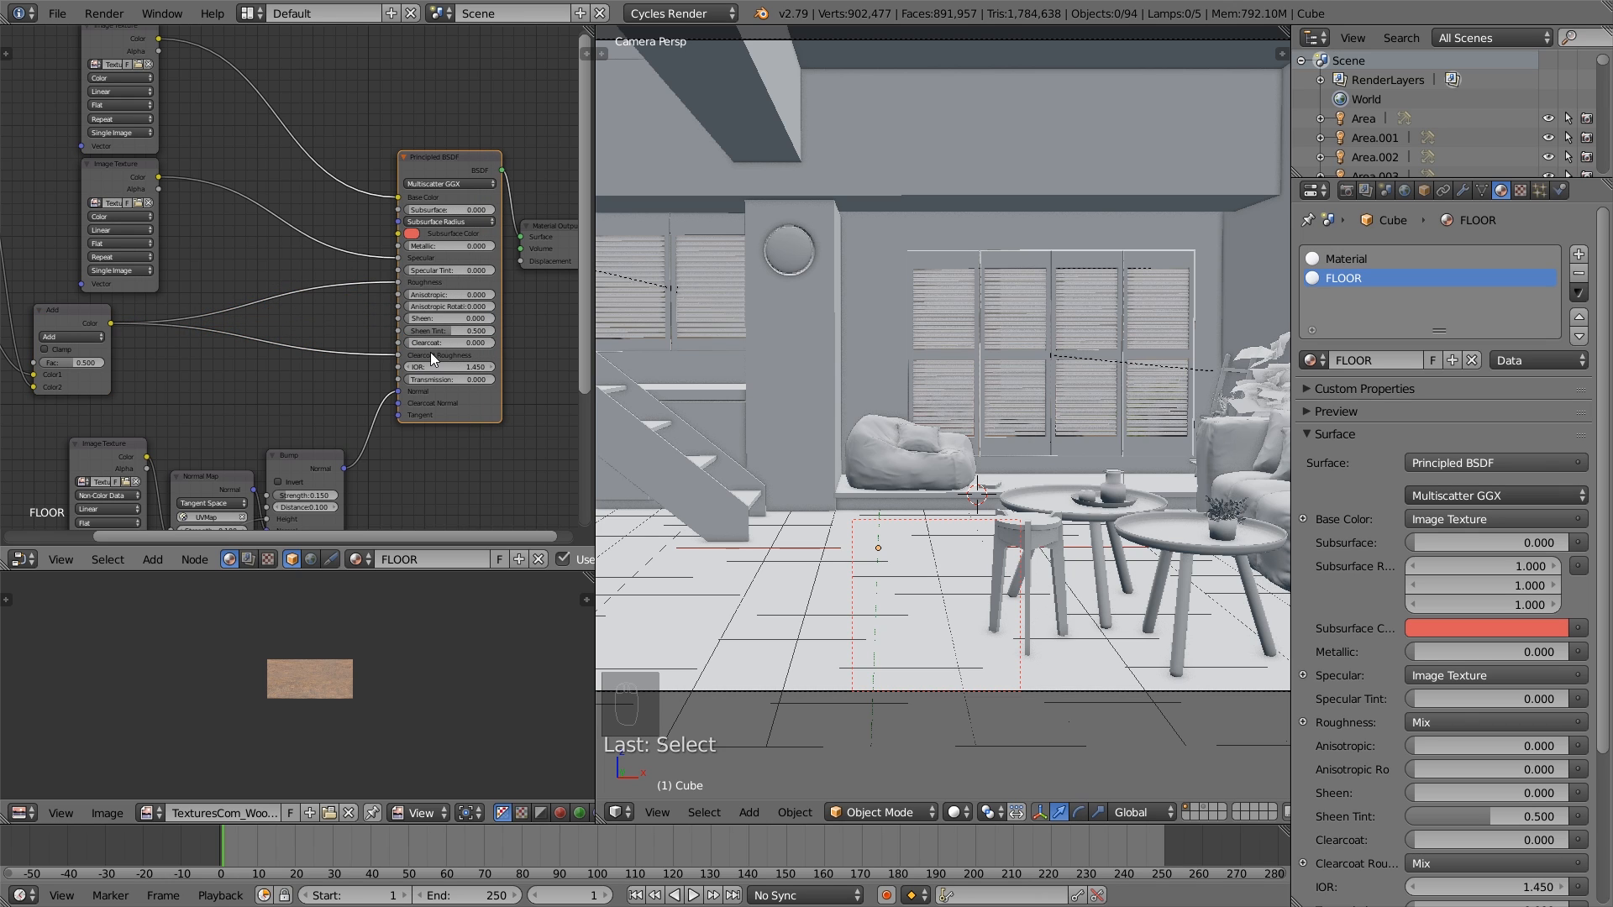
middle_click_drag(426, 363, 314, 325)
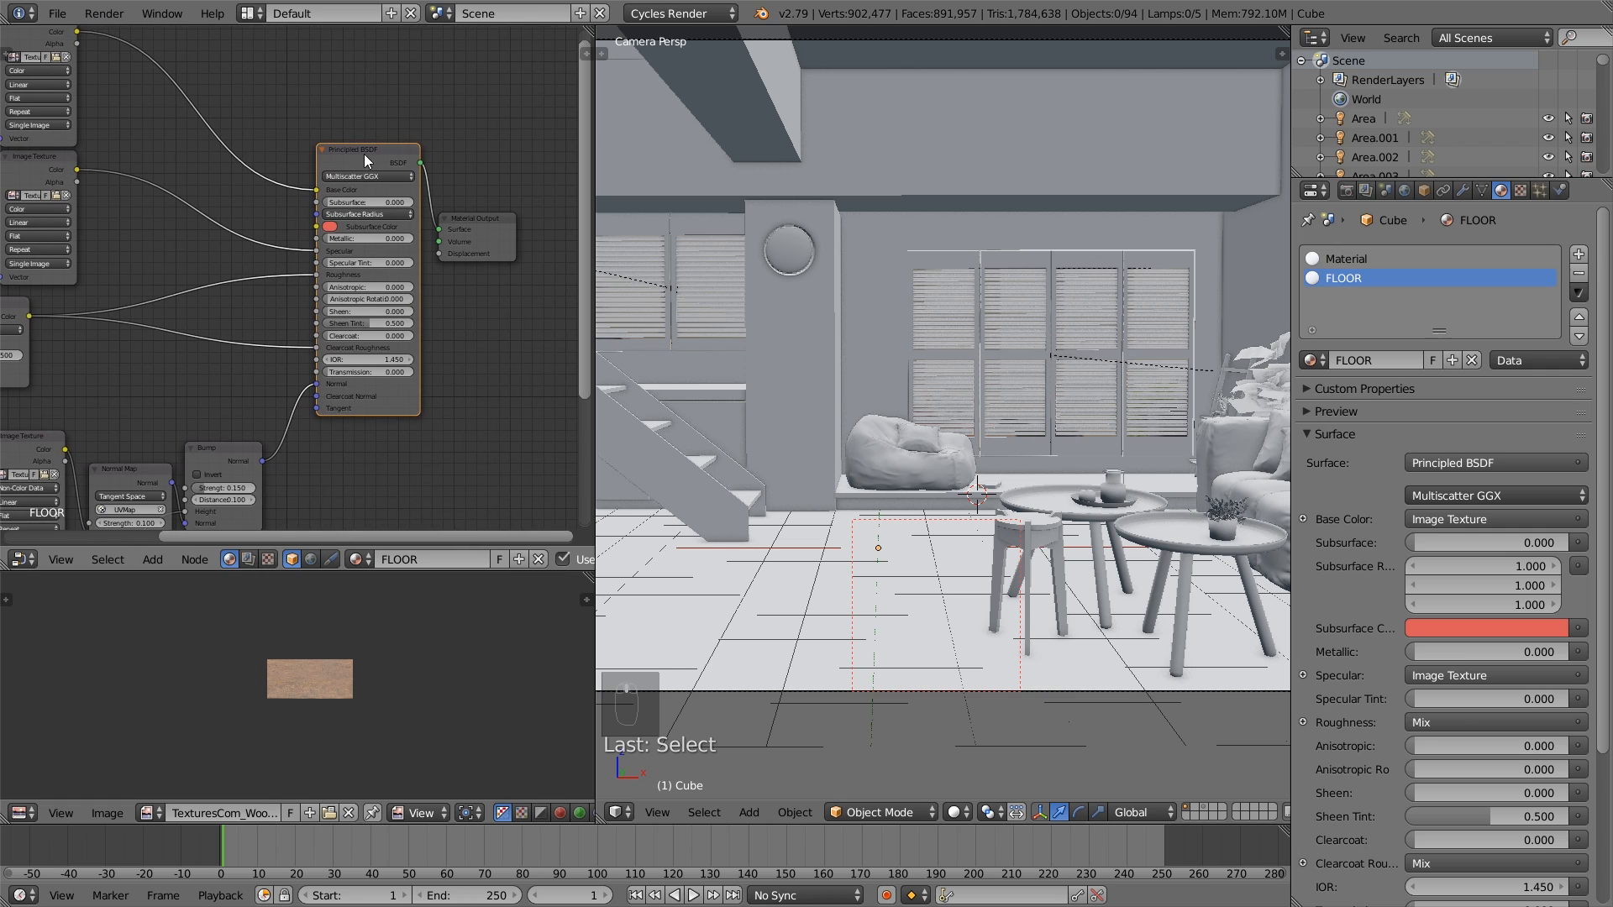
left_click_drag(364, 154, 347, 164)
- Set the Principled BSDF's IOR to 1.350 and its Clearcoat to about 0.501
scroll(383, 435, "up", 1)
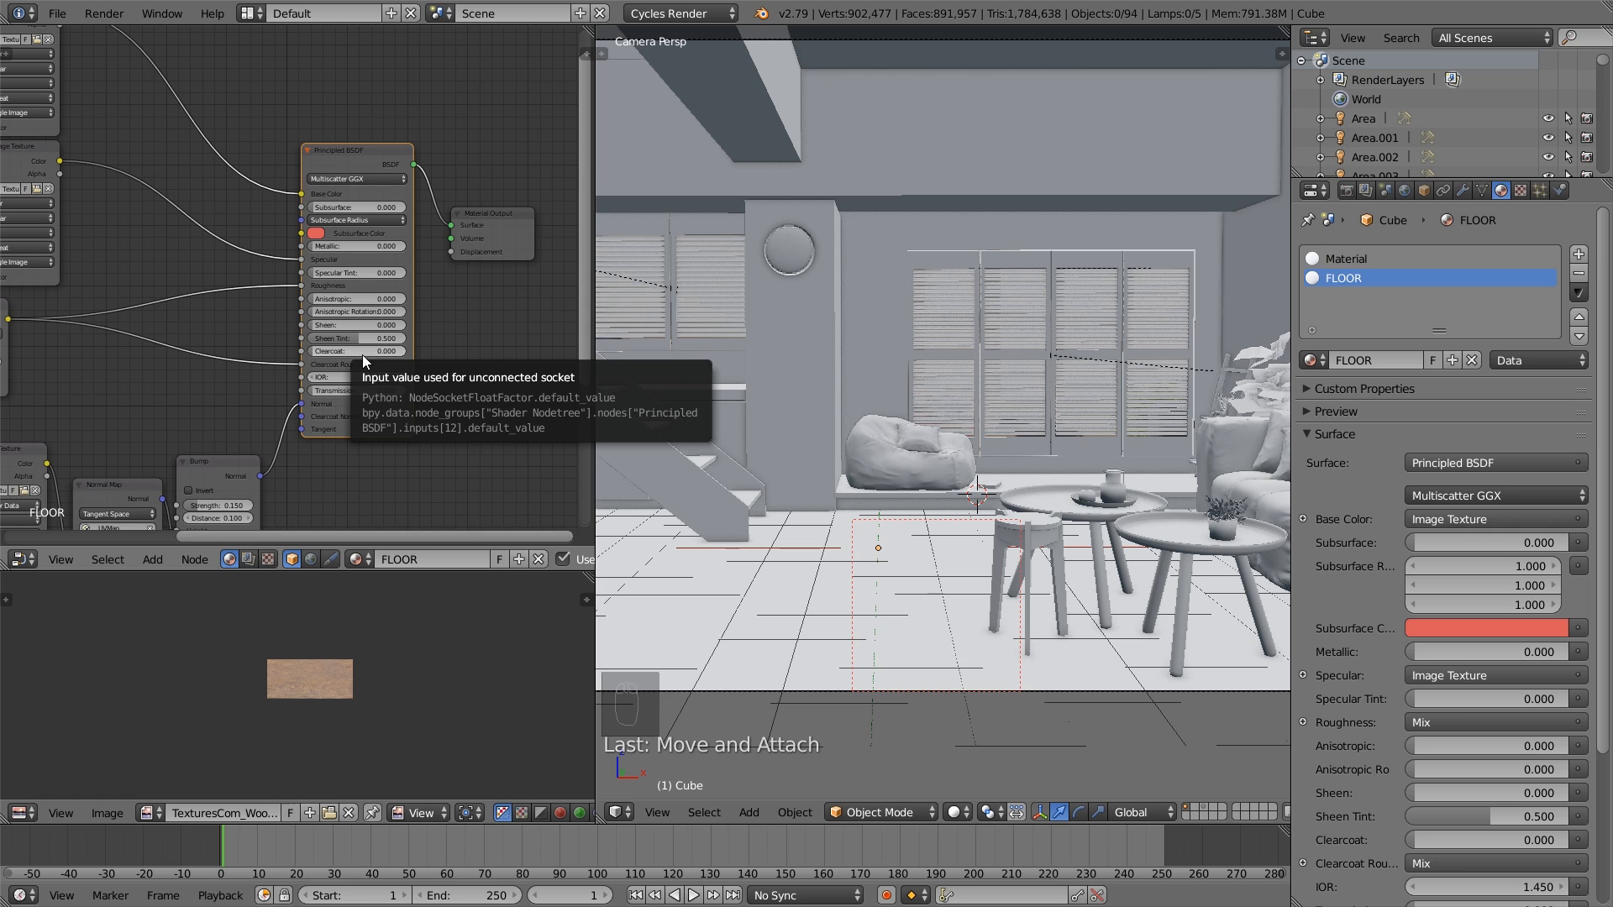
scroll(380, 345, "up", 1)
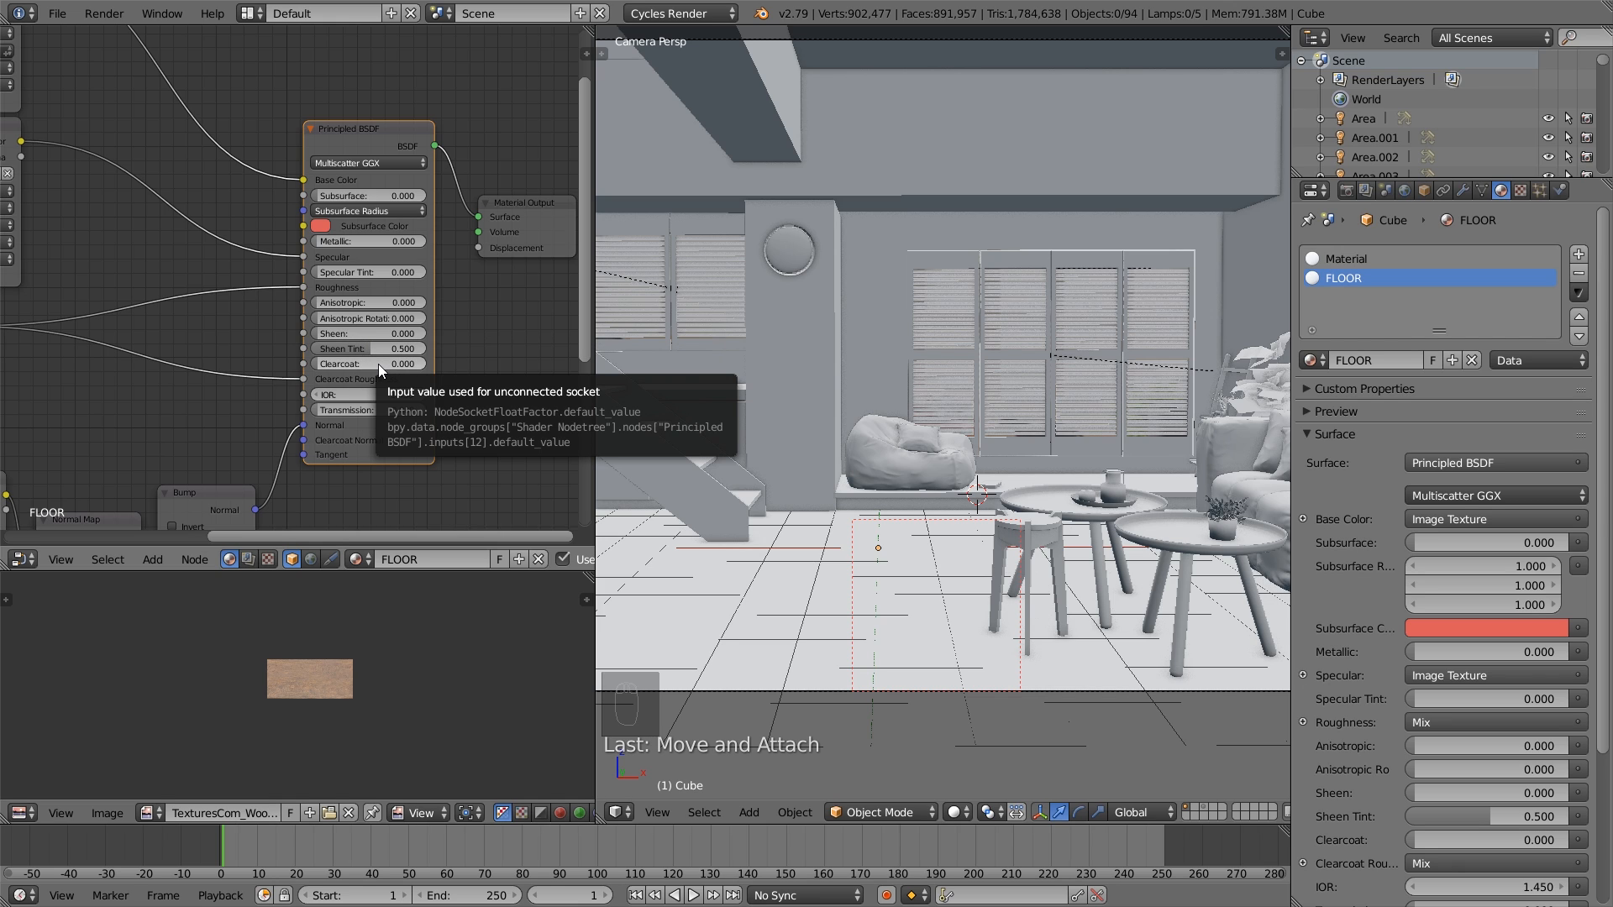
left_click(317, 396)
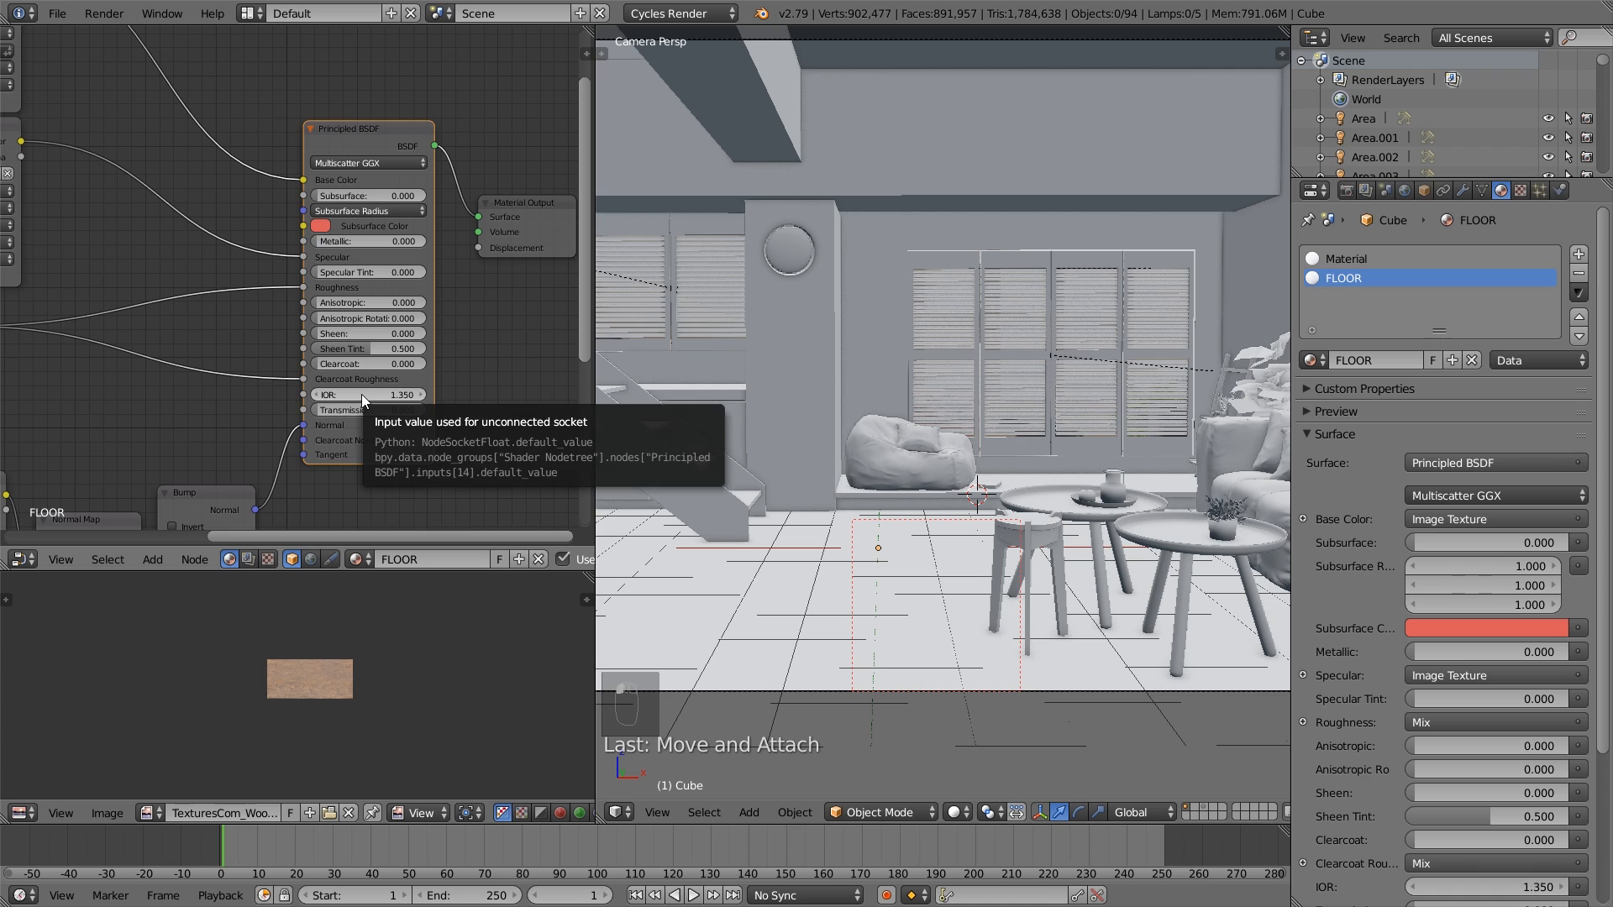
left_click_drag(376, 366, 433, 366)
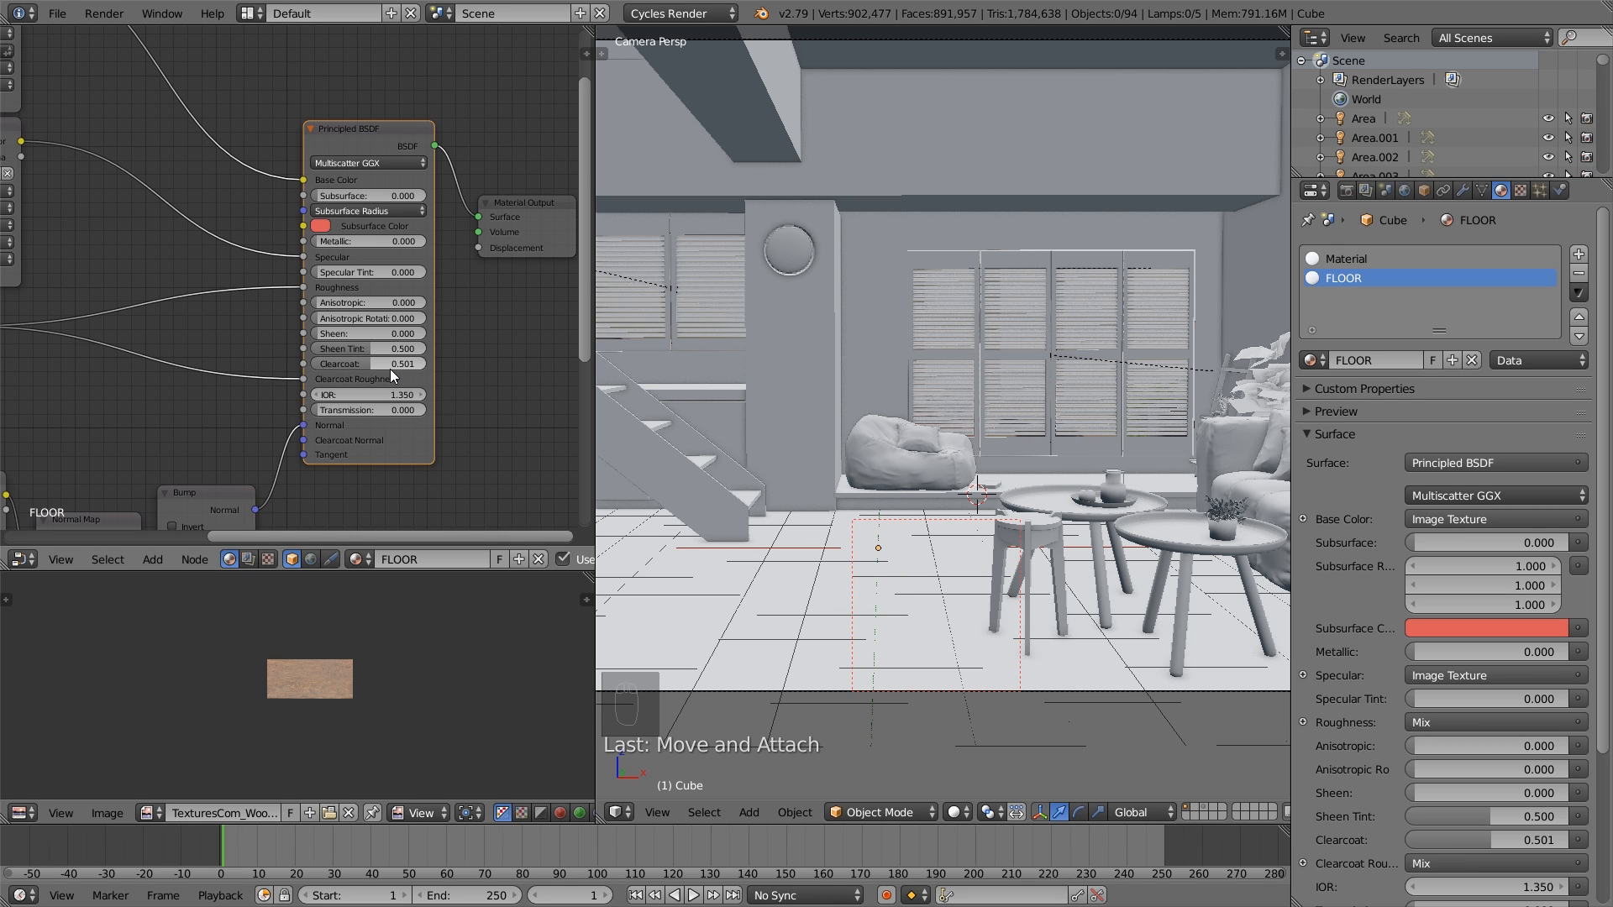
- Space out the base color and specular Image Texture nodes, moving them further from the Principled BSDF
scroll(309, 260, "down", 1)
middle_click_drag(309, 261, 406, 304)
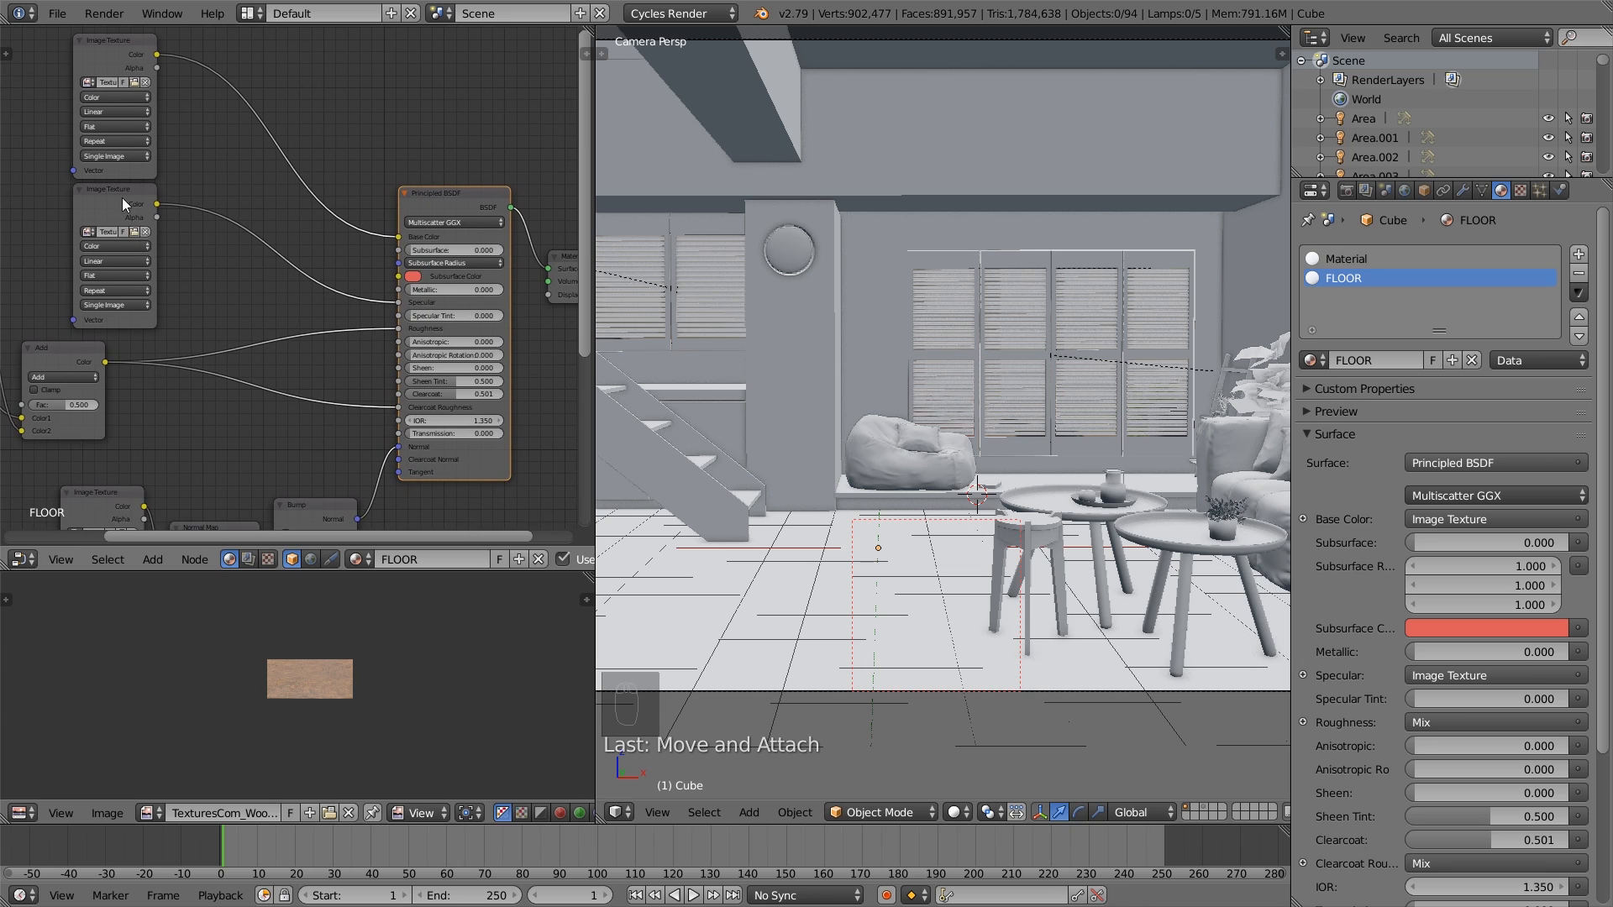
left_click_drag(125, 197, 84, 204)
middle_click_drag(115, 154, 135, 179)
left_click_drag(144, 63, 107, 56)
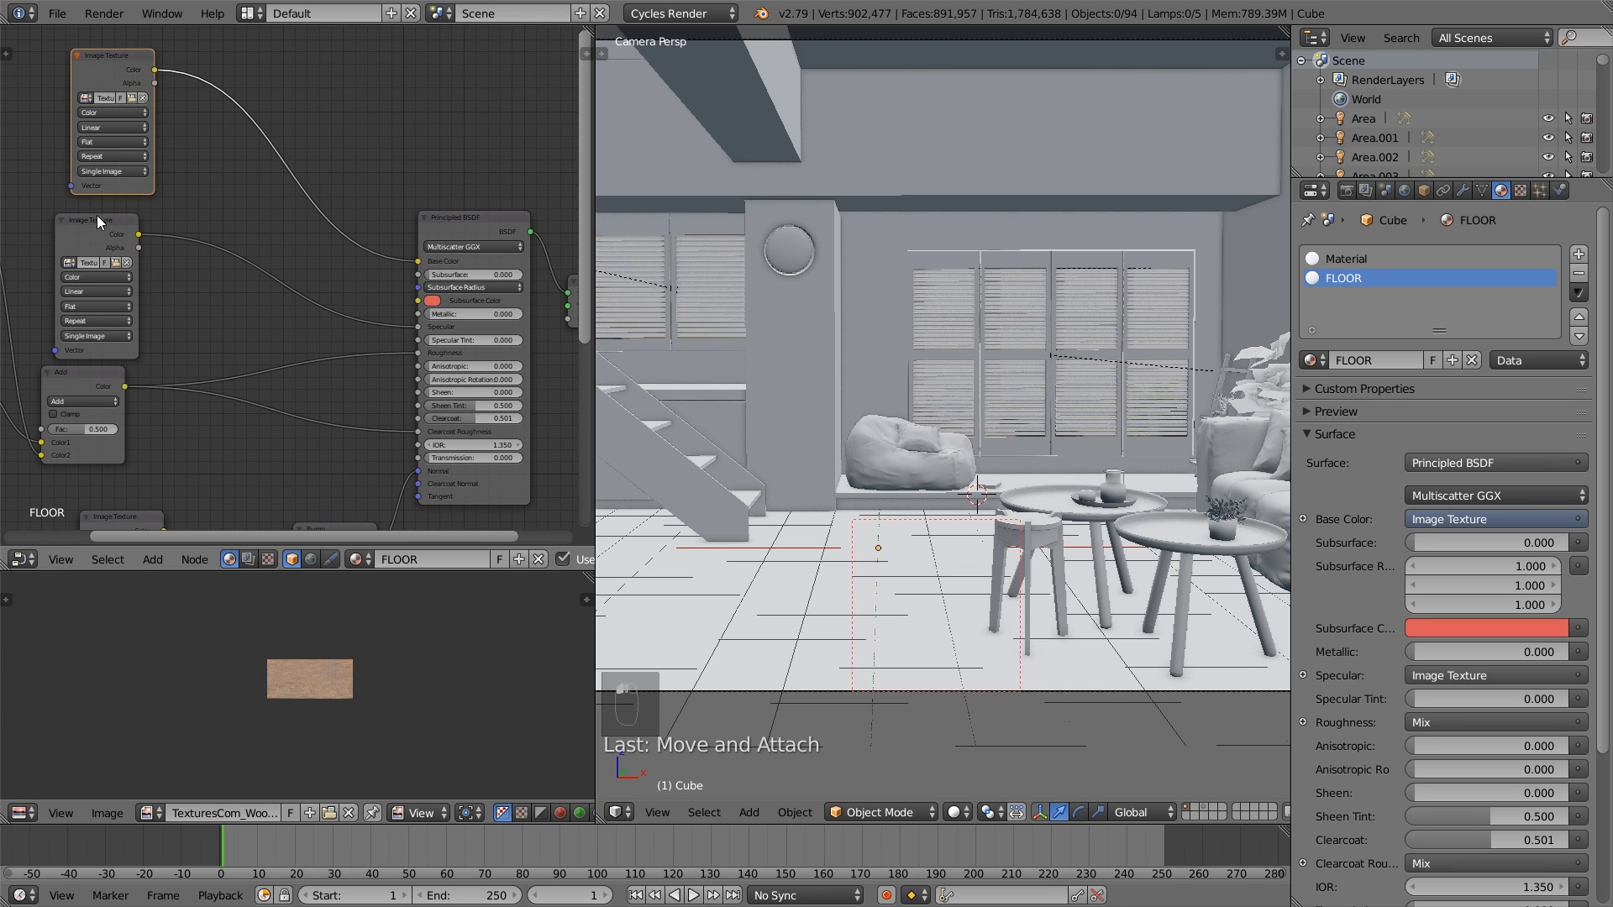
left_click_drag(97, 215, 95, 213)
- Insert a Bright/Contrast node between the specular texture and the Principled BSDF with Contrast set to -0.4
scroll(246, 301, "up", 1)
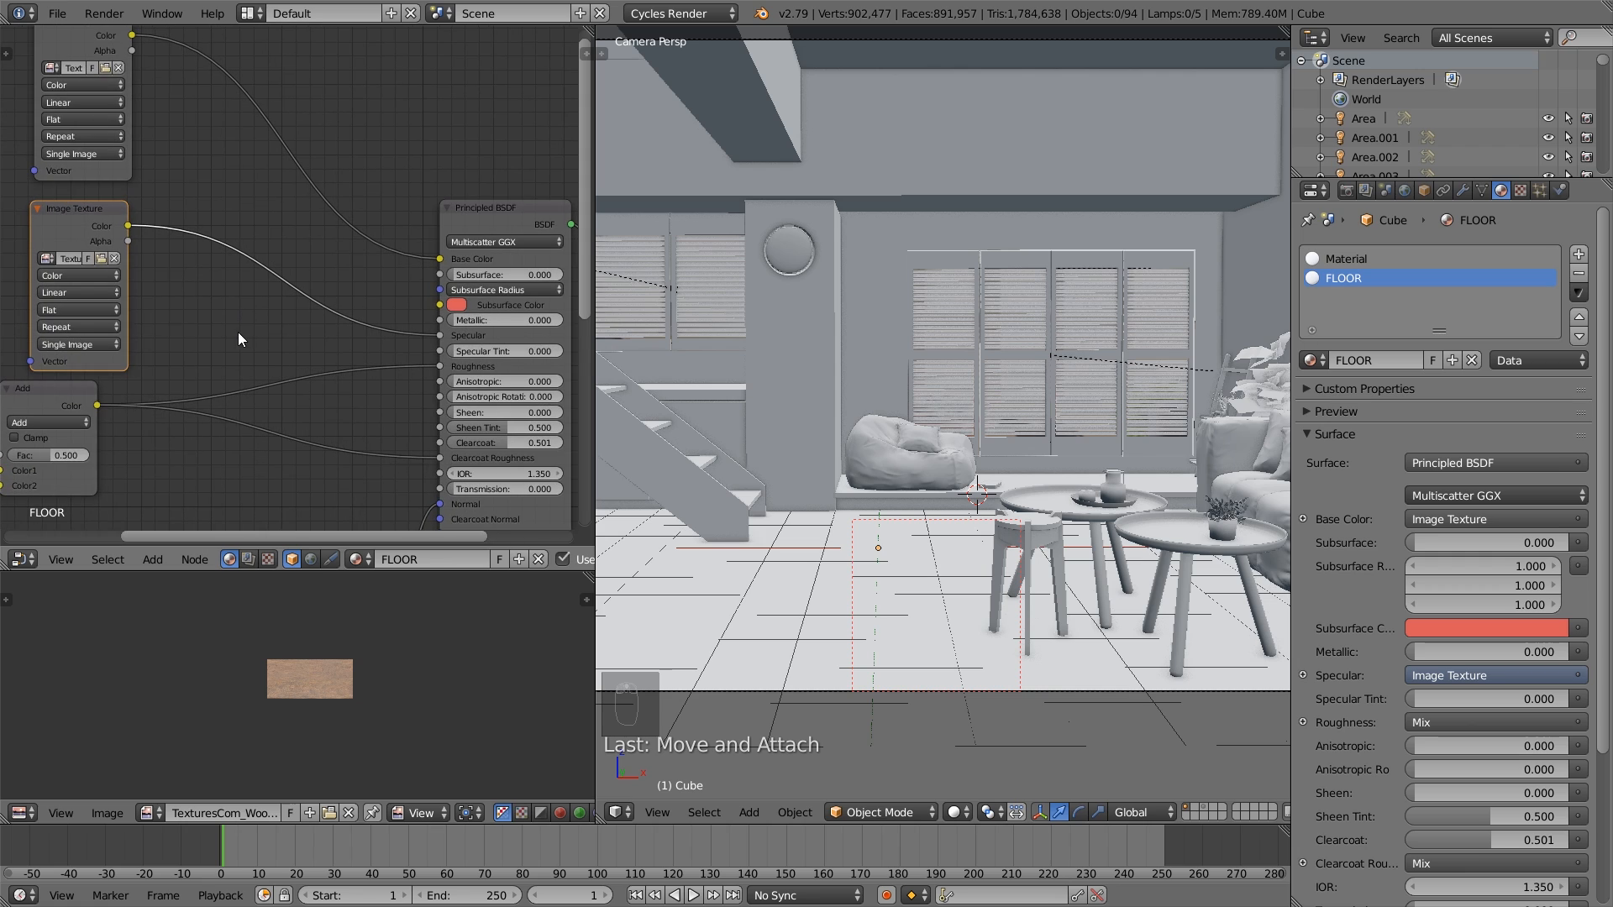
key("shift+a")
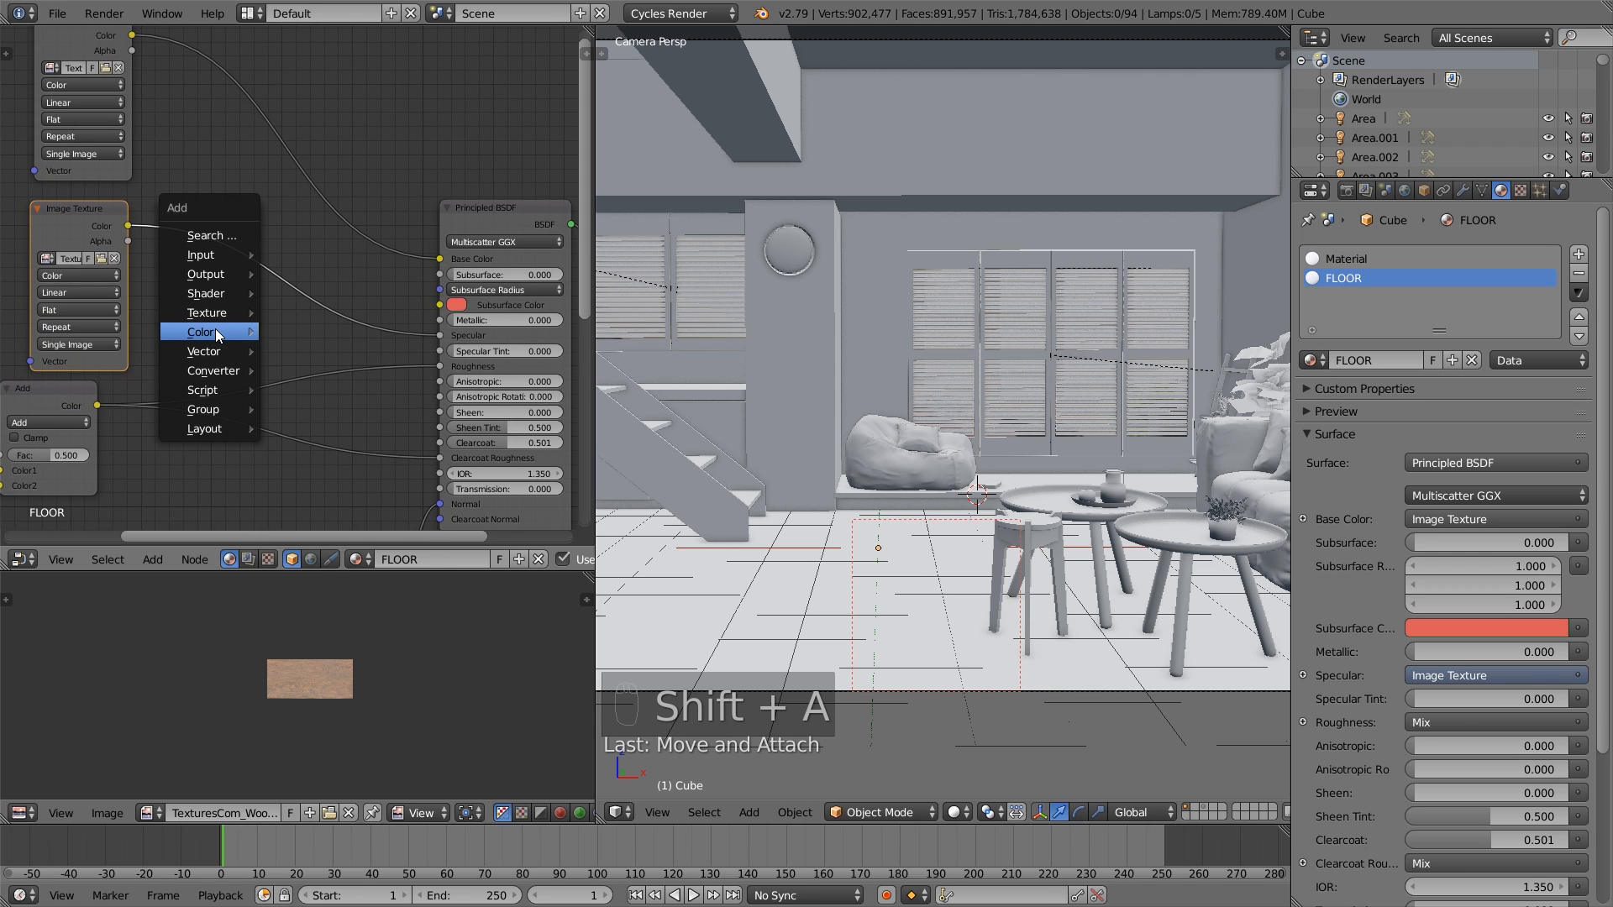
mouse_move(221, 331)
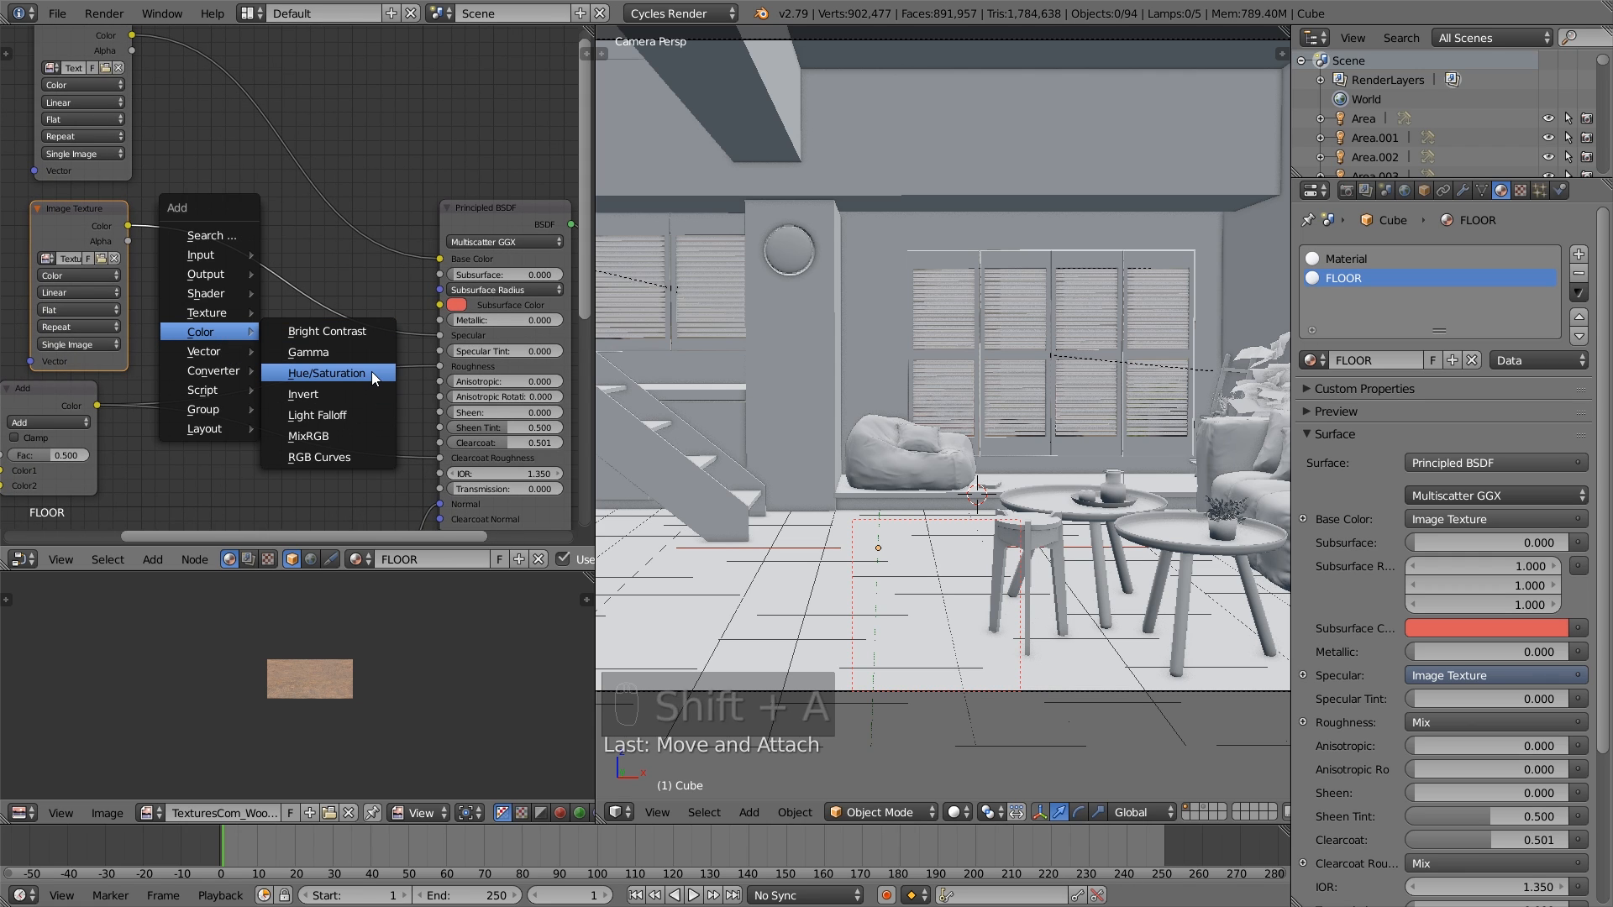
left_click(338, 332)
left_click(222, 249)
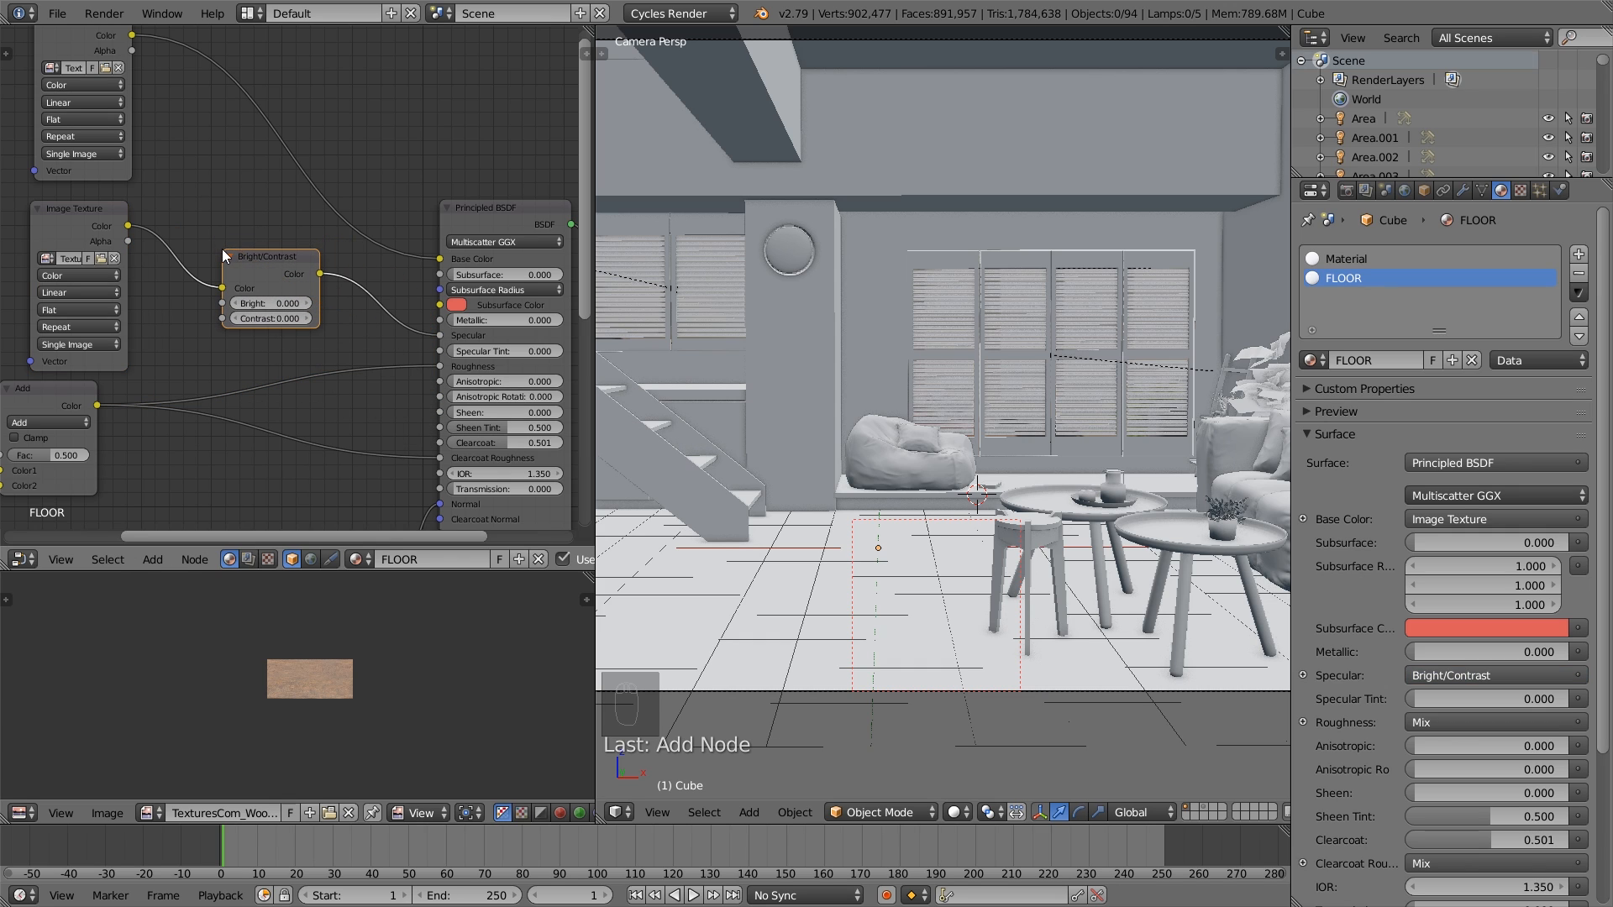
left_click(236, 317)
left_click(235, 317)
left_click(236, 318)
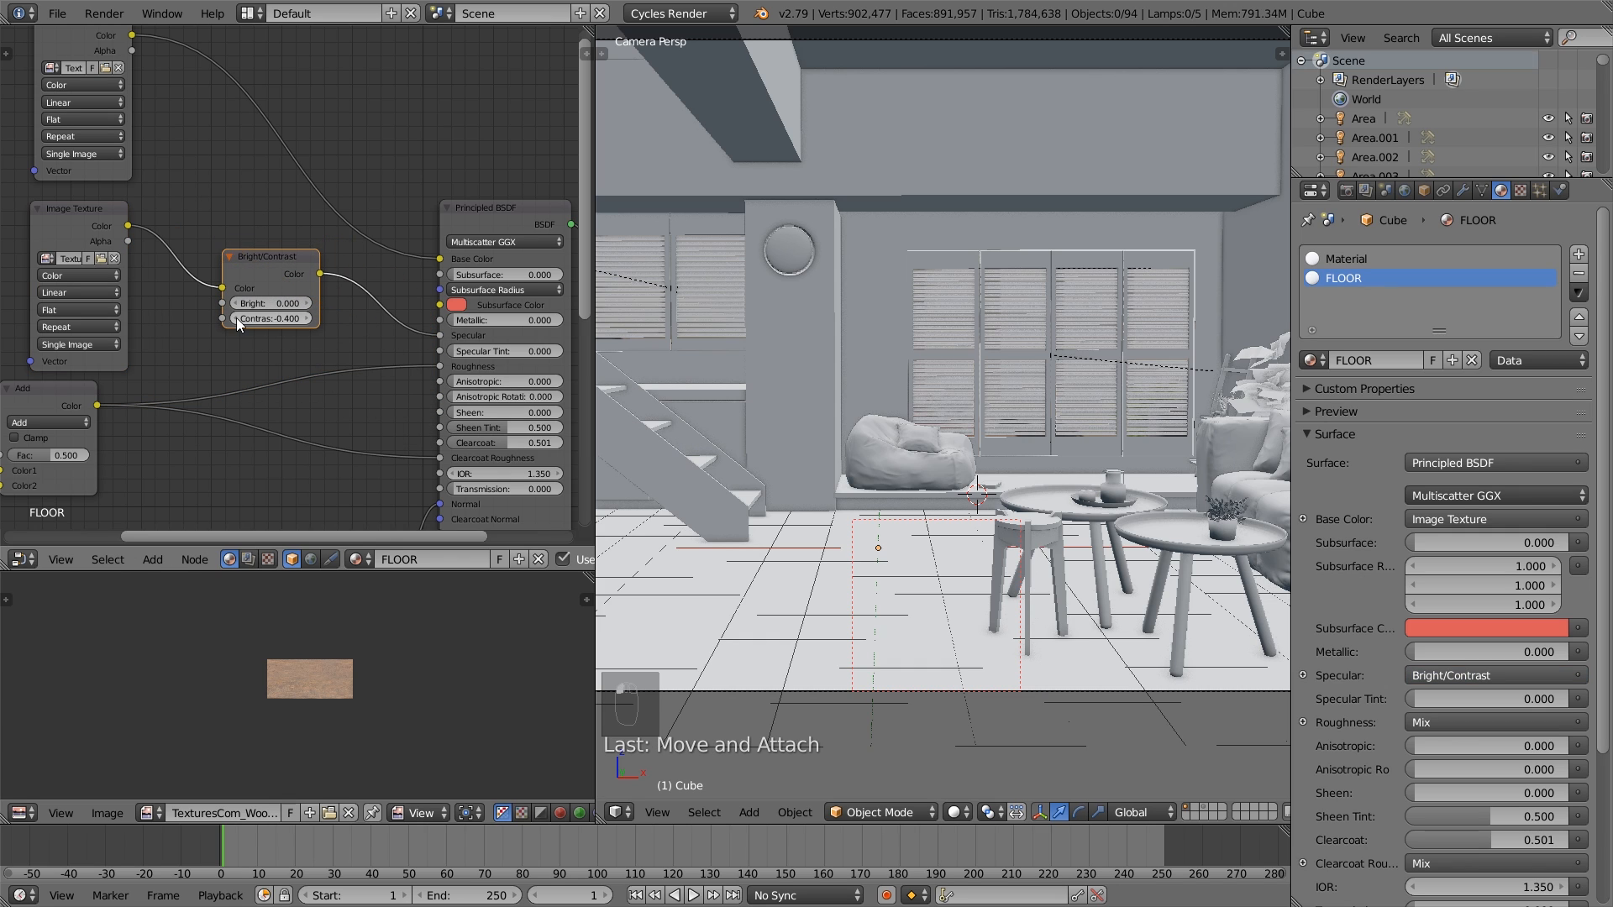
left_click(236, 317)
left_click_drag(264, 255, 260, 265)
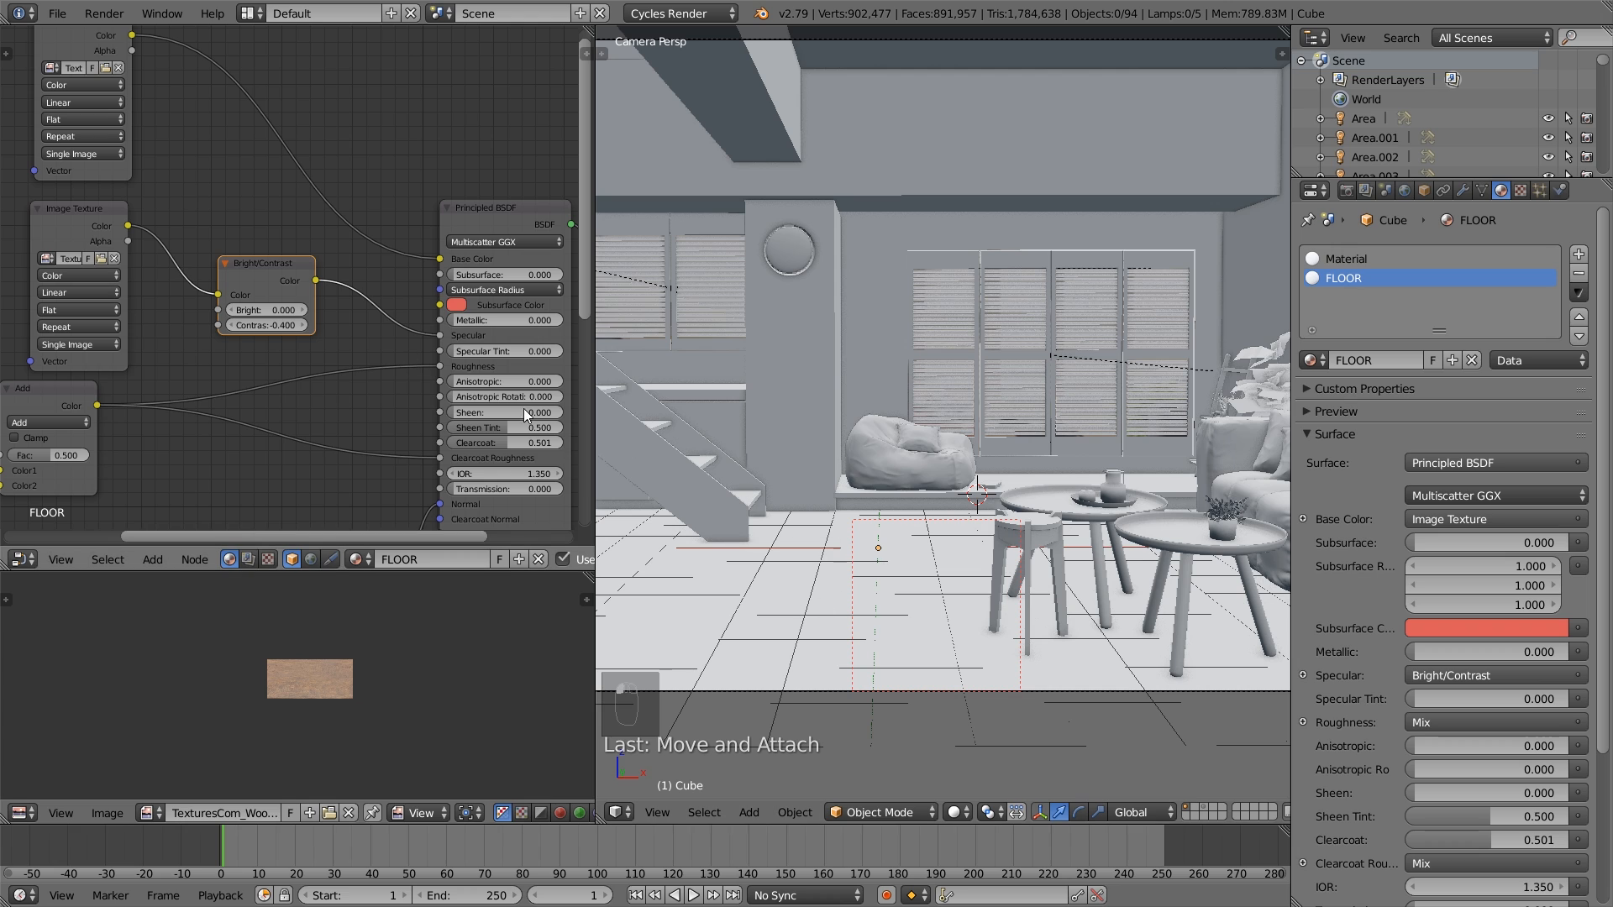
- Insert an RGB Curves node between the base color Image Texture and the Principled BSDF's Base Color, shifting the texture node to make room
middle_click_drag(194, 153, 197, 266)
left_click_drag(93, 138, 84, 129)
middle_click_drag(191, 263, 196, 278)
left_click_drag(85, 151, 93, 149)
scroll(249, 262, "down", 1)
middle_click_drag(240, 258, 209, 257)
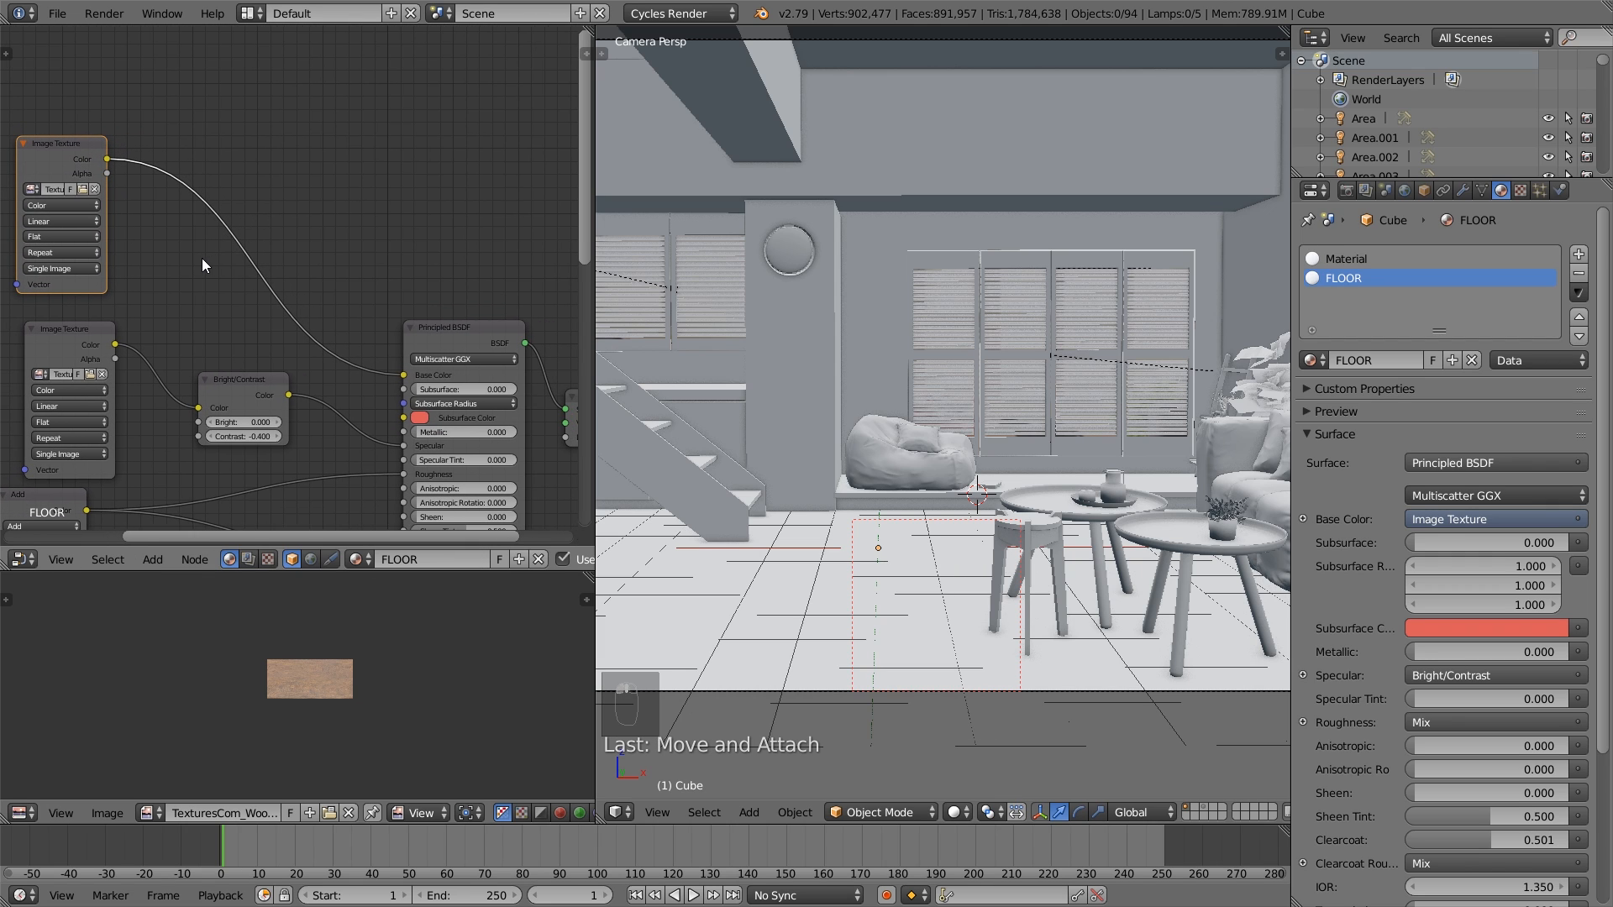
key("shift+a")
mouse_move(202, 261)
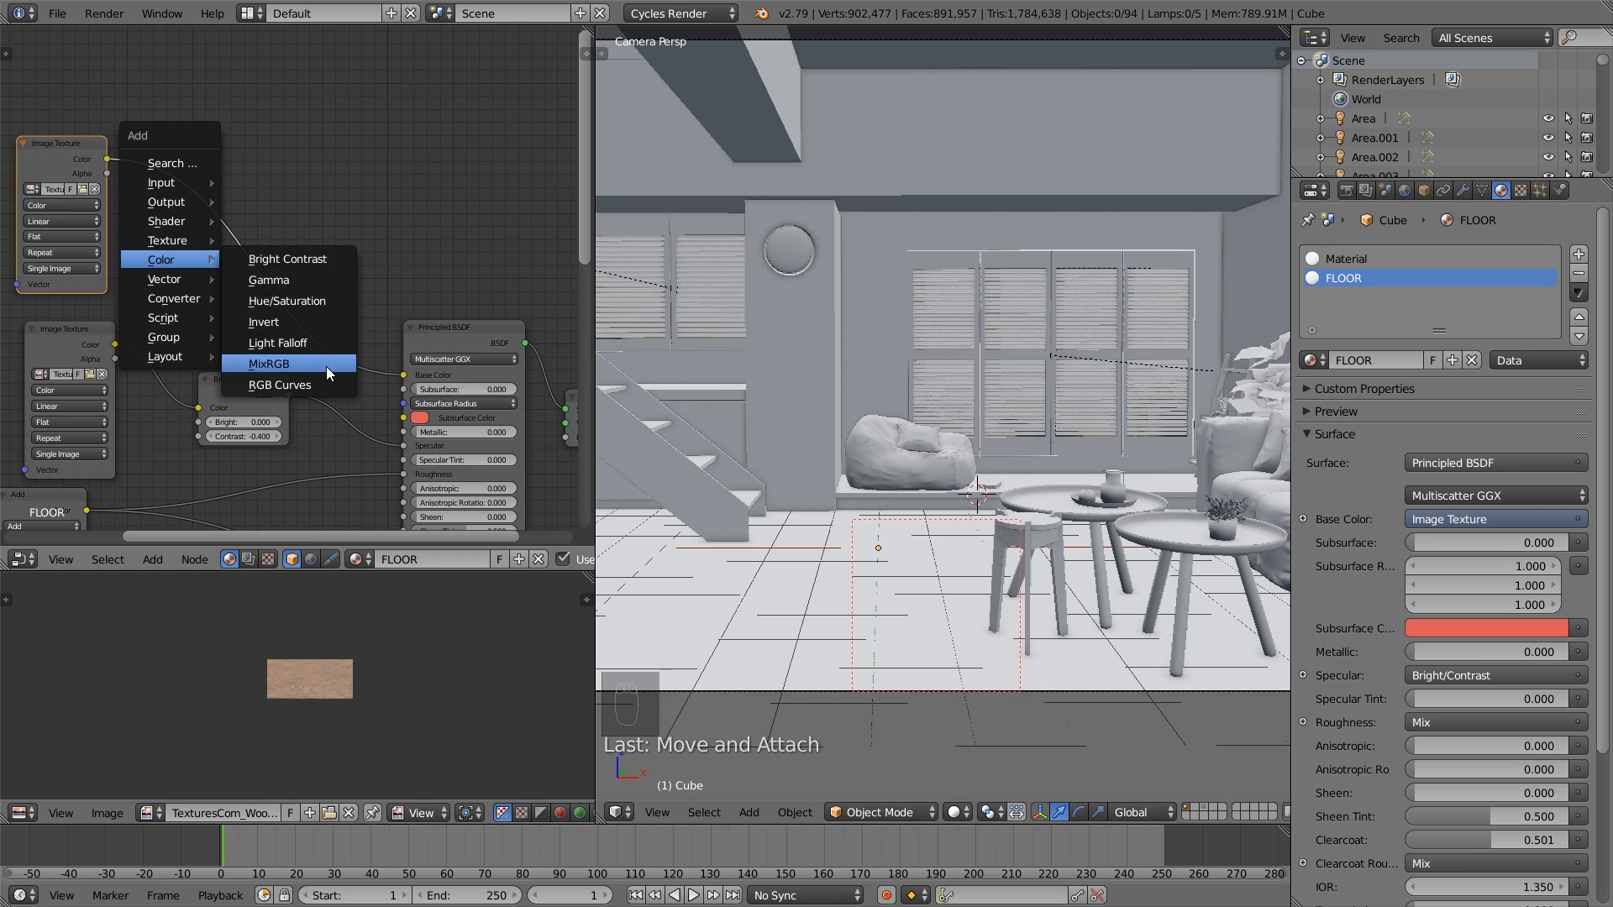
left_click(311, 385)
left_click(126, 108)
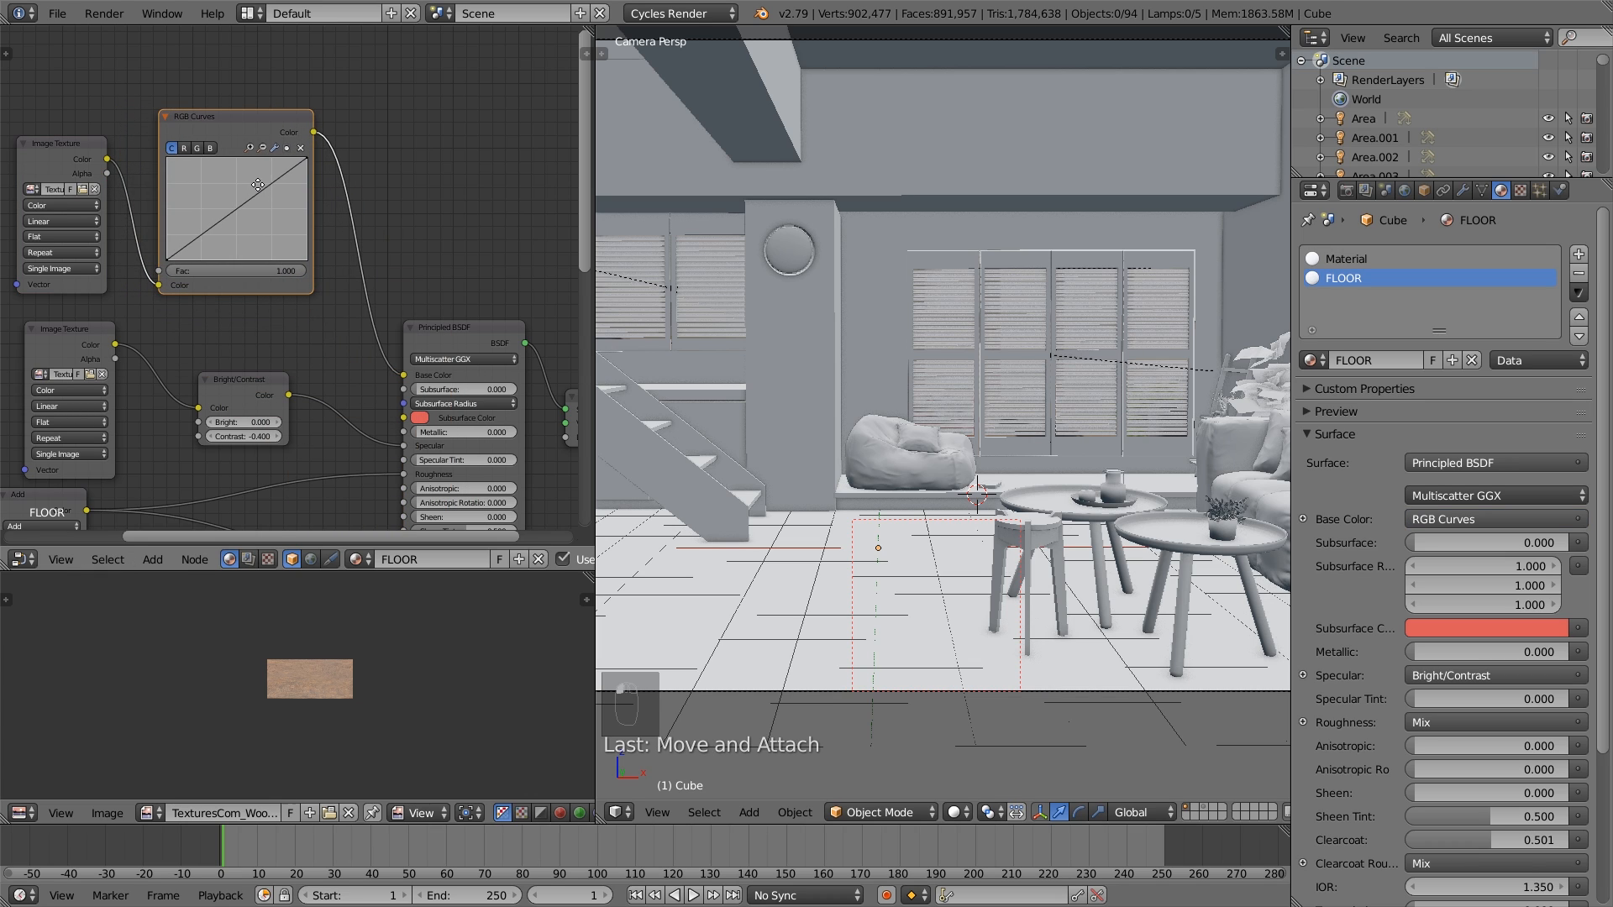
- Raise the red curve's midpoint to about 0.45, 0.56, adjust the green curve, lower the blue midpoint to about 0.54, 0.47, and save the file
middle_click_drag(244, 190, 220, 198)
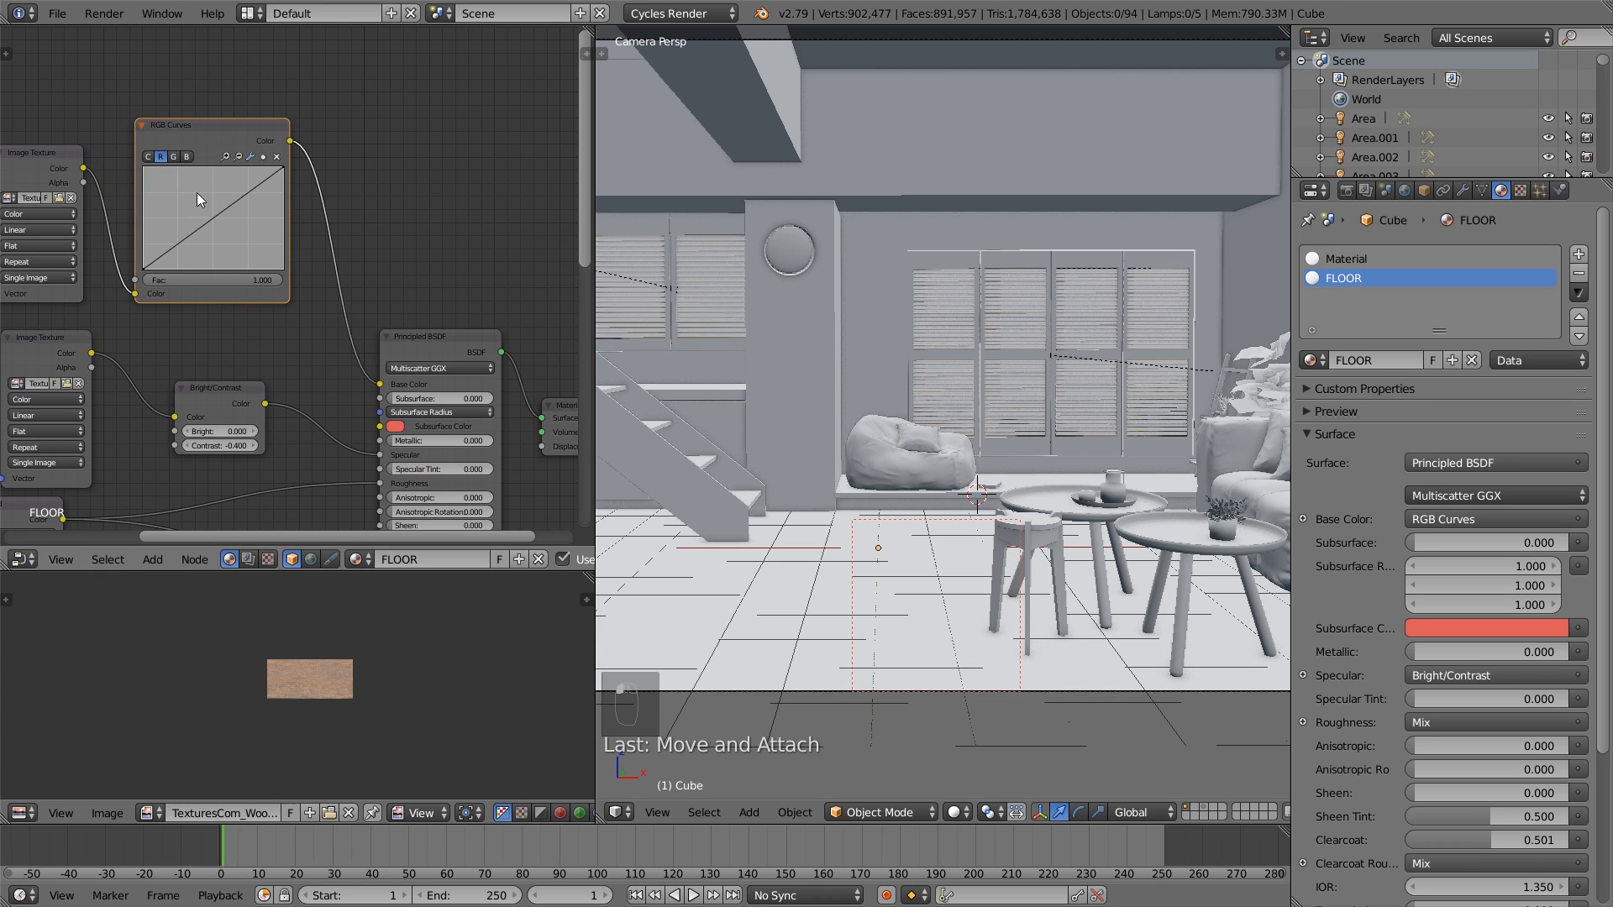
left_click_drag(217, 216, 208, 213)
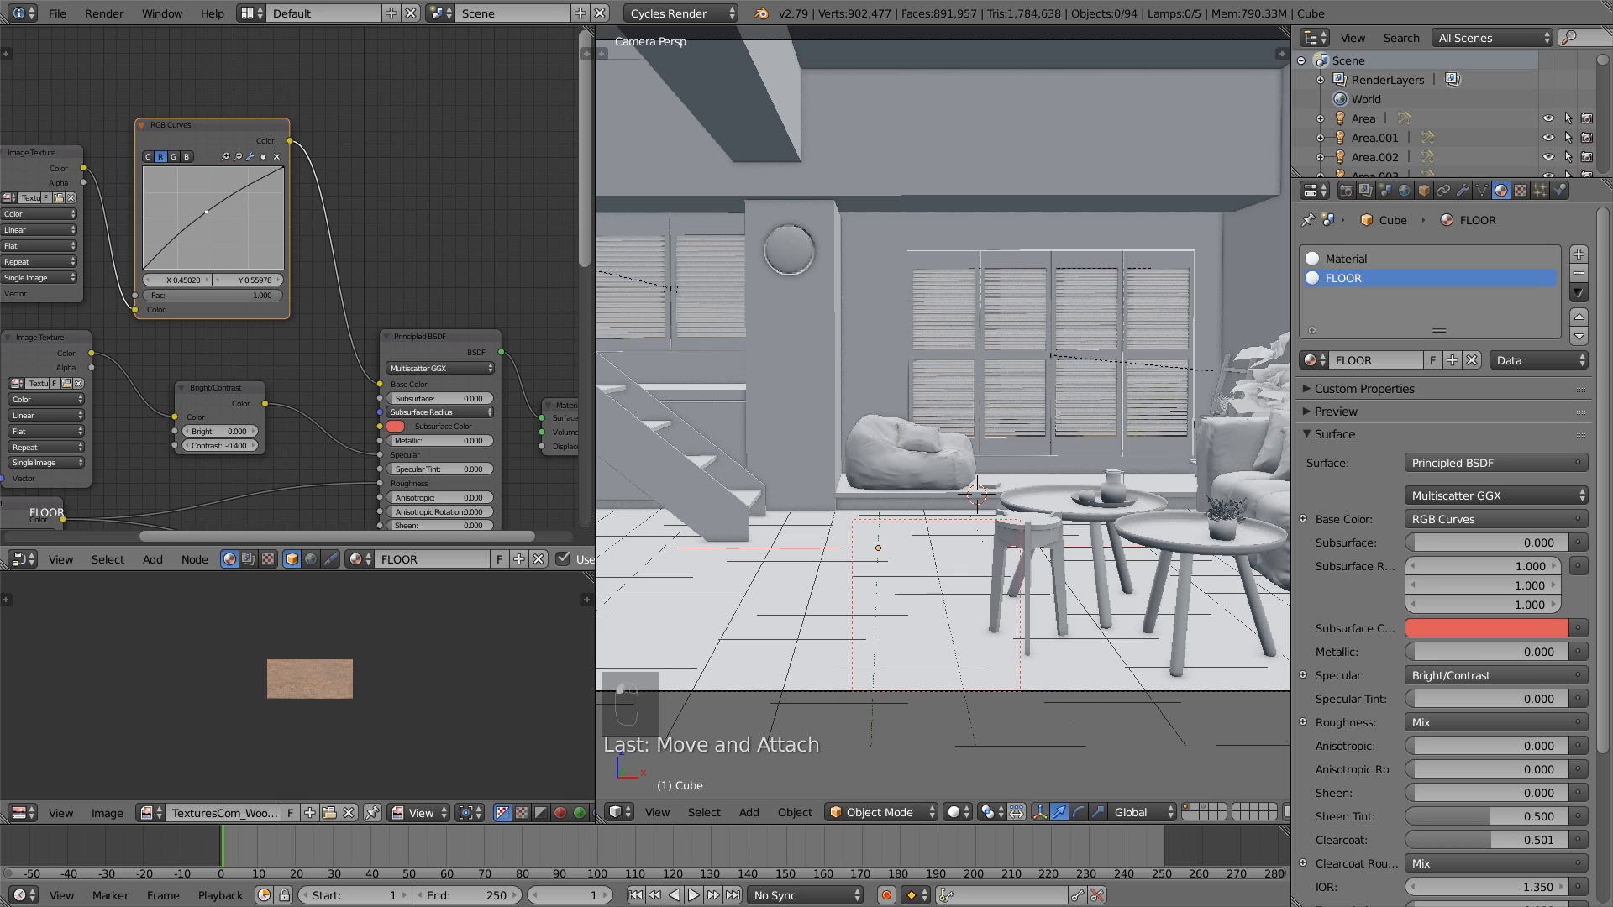
left_click(170, 157)
left_click_drag(203, 212, 208, 213)
left_click(187, 157)
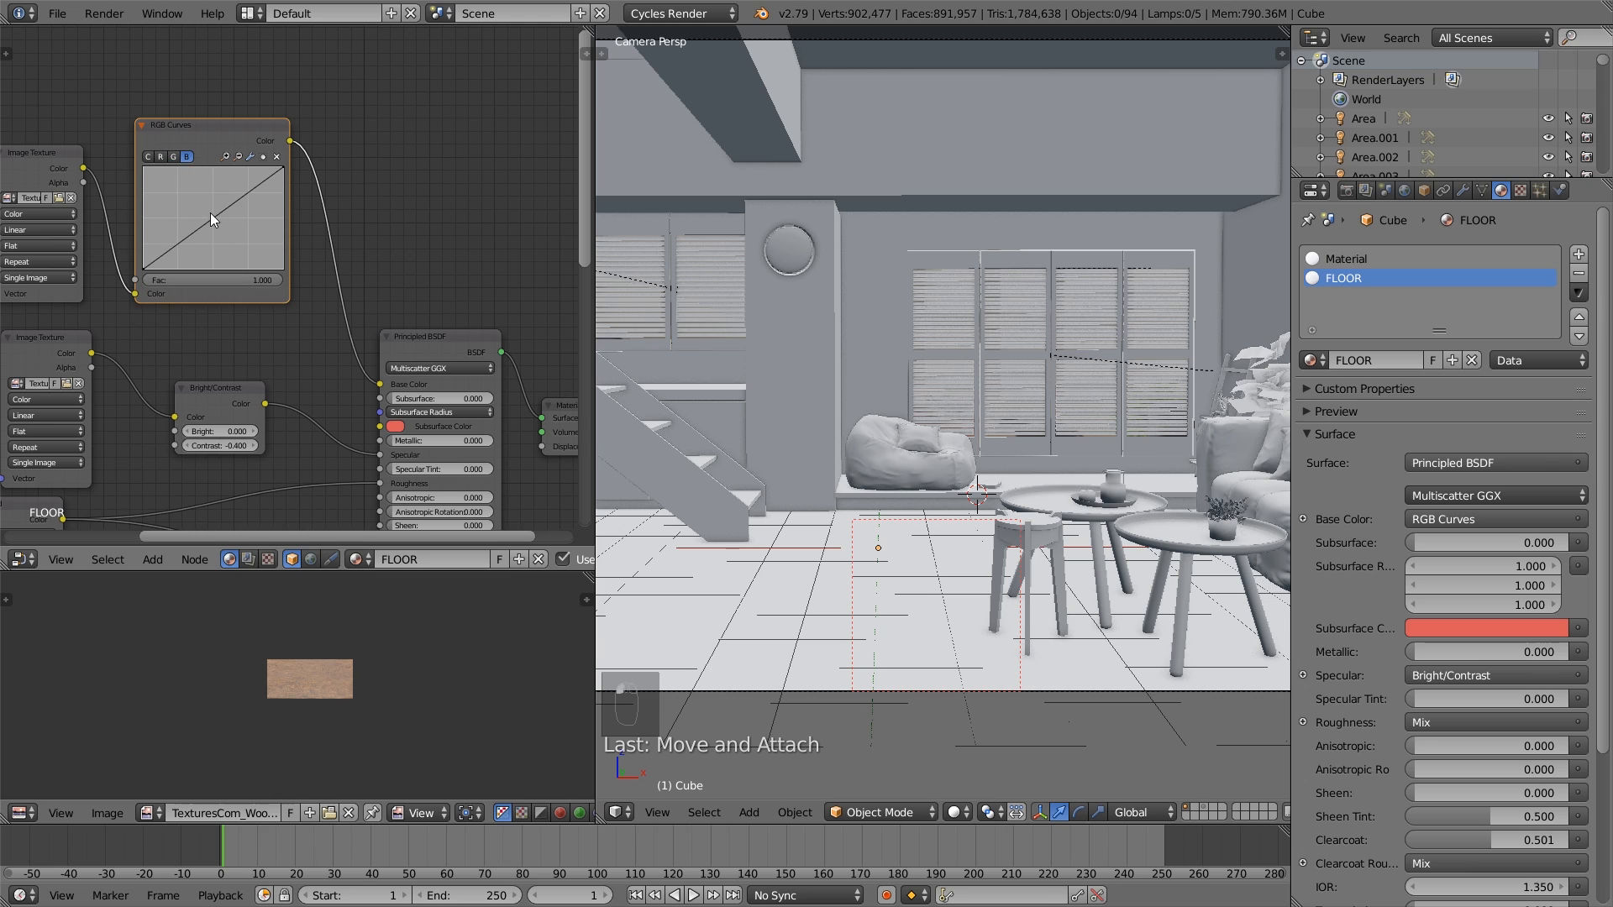
left_click_drag(212, 220, 219, 221)
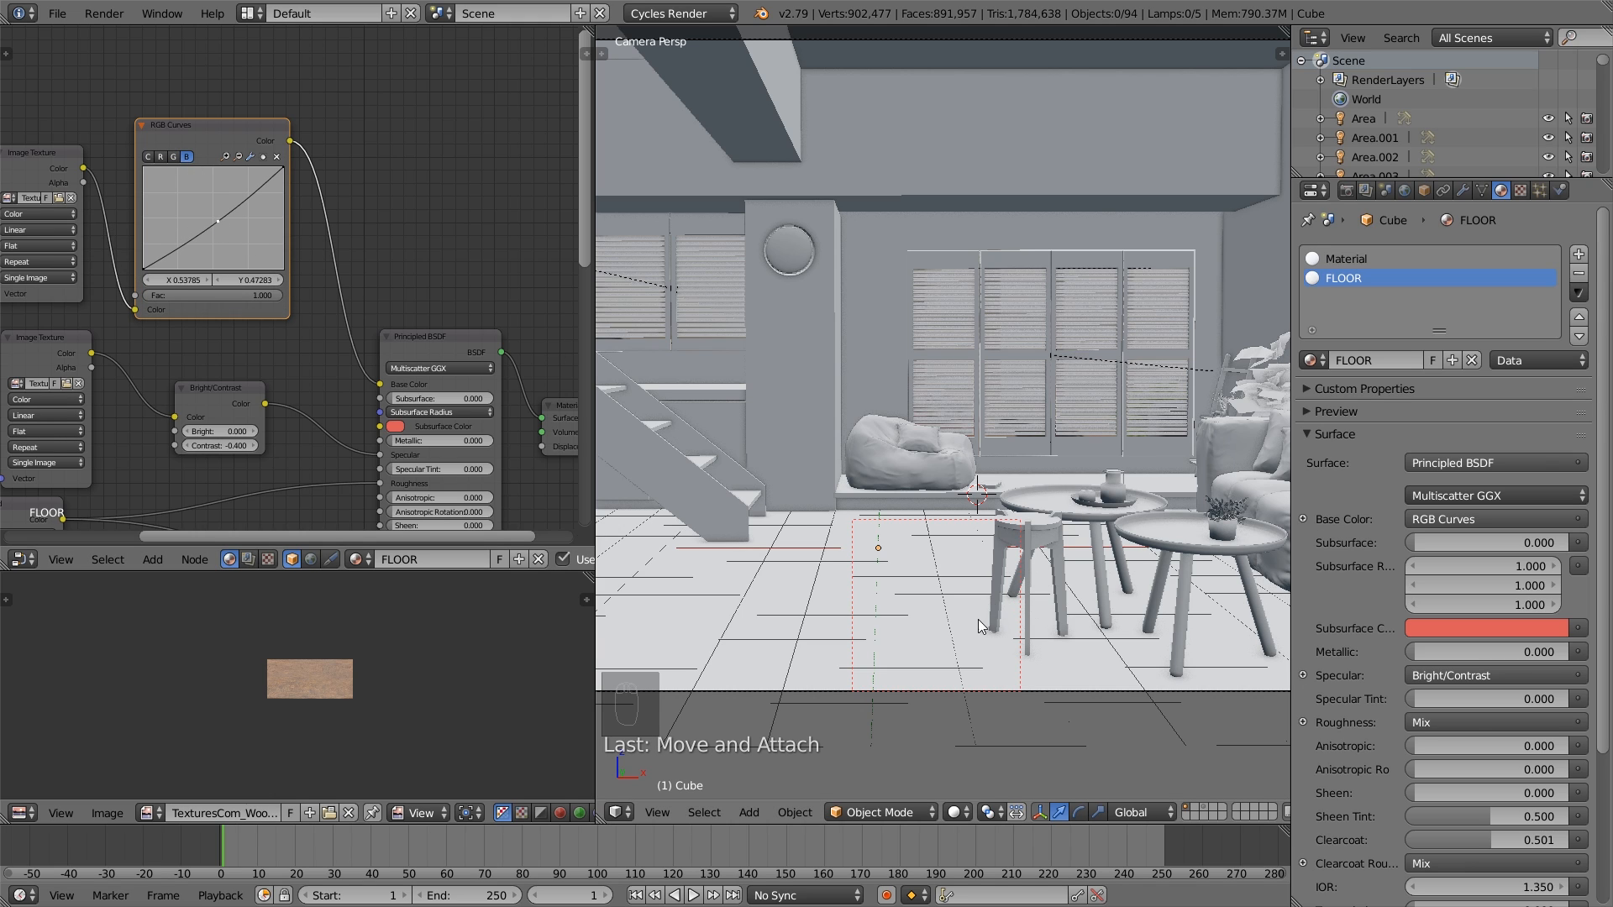
middle_click_drag(422, 341, 394, 343)
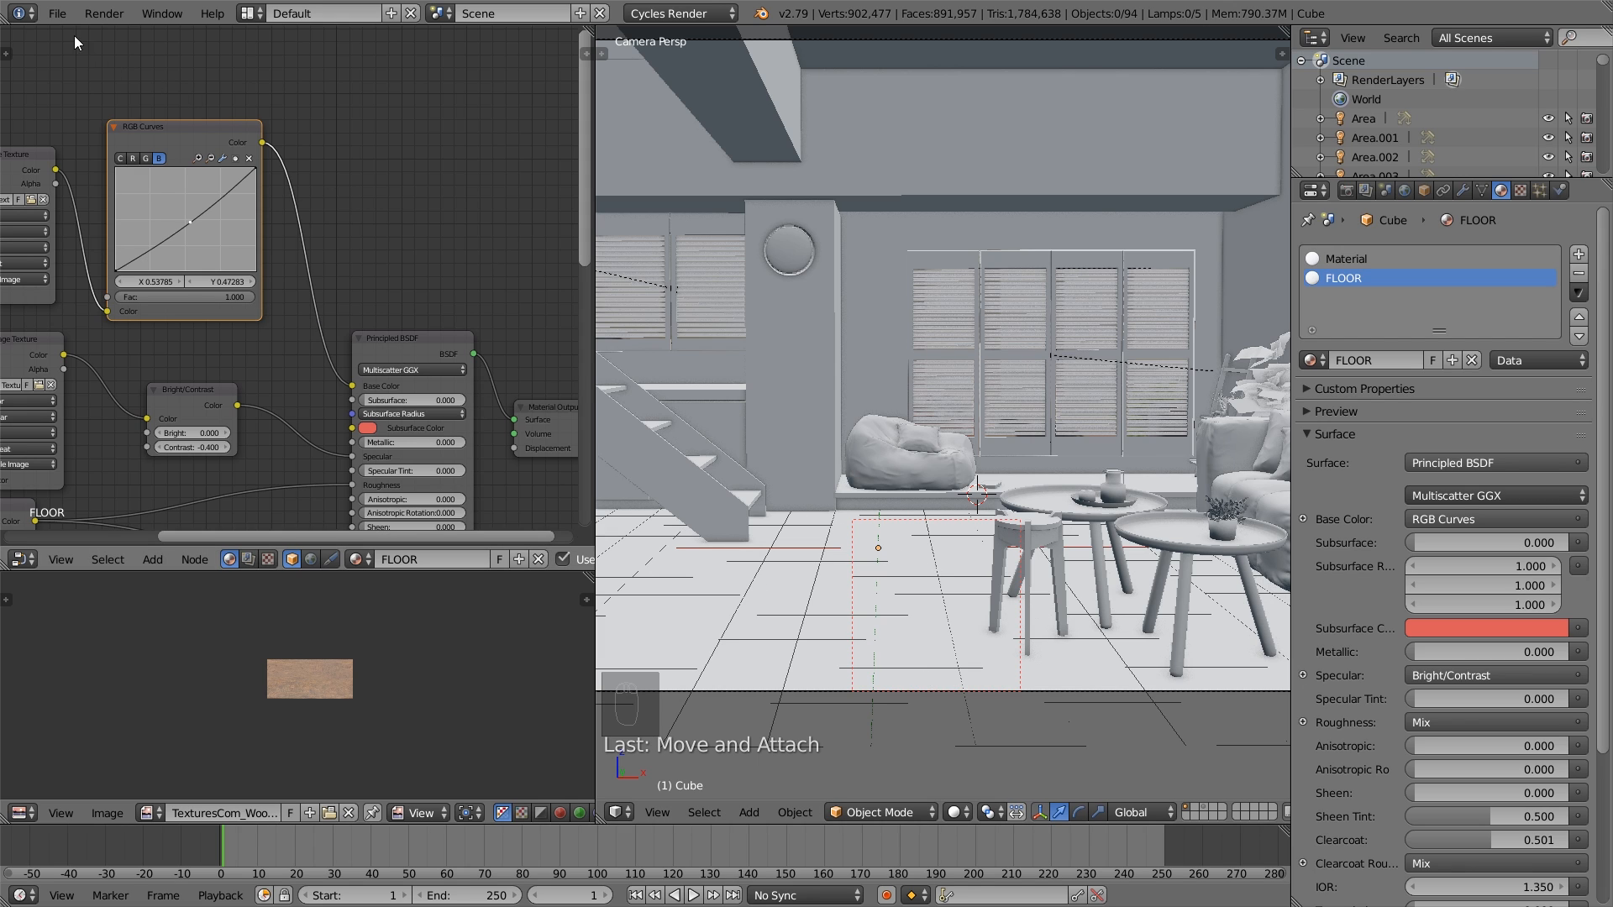
left_click(59, 13)
left_click(99, 168)
- Duplicate the Bright/Contrast node, place the copy between RGB Curves and the Principled BSDF's Base Color, and set its Contrast to -0.5
left_click(203, 397)
key("shift+d")
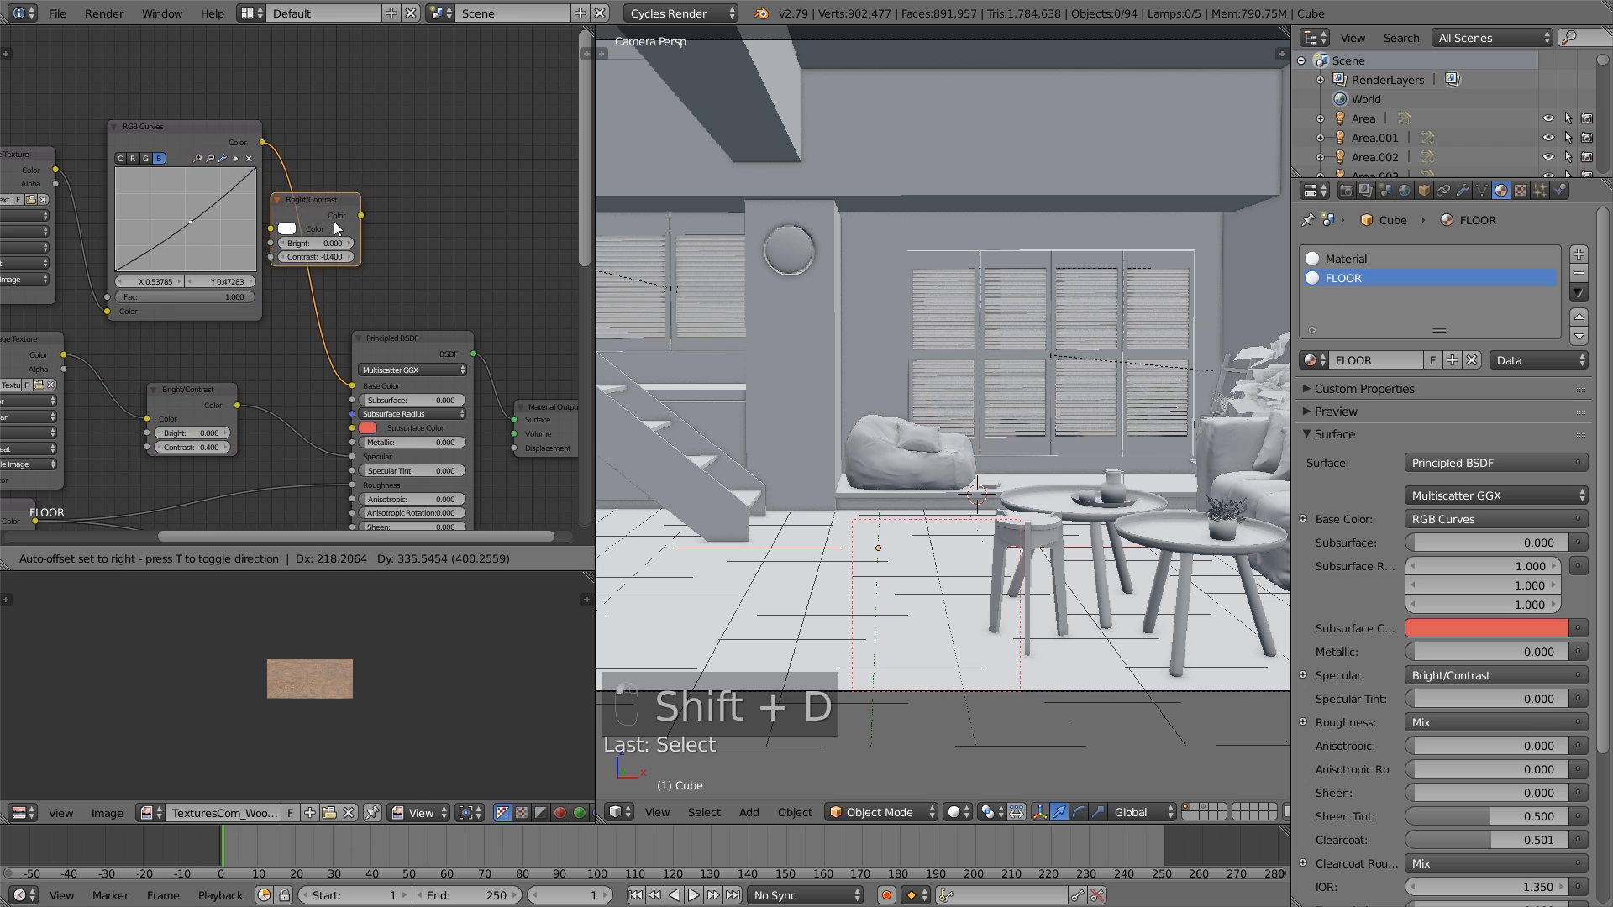
left_click(336, 241)
left_click_drag(363, 239, 360, 255)
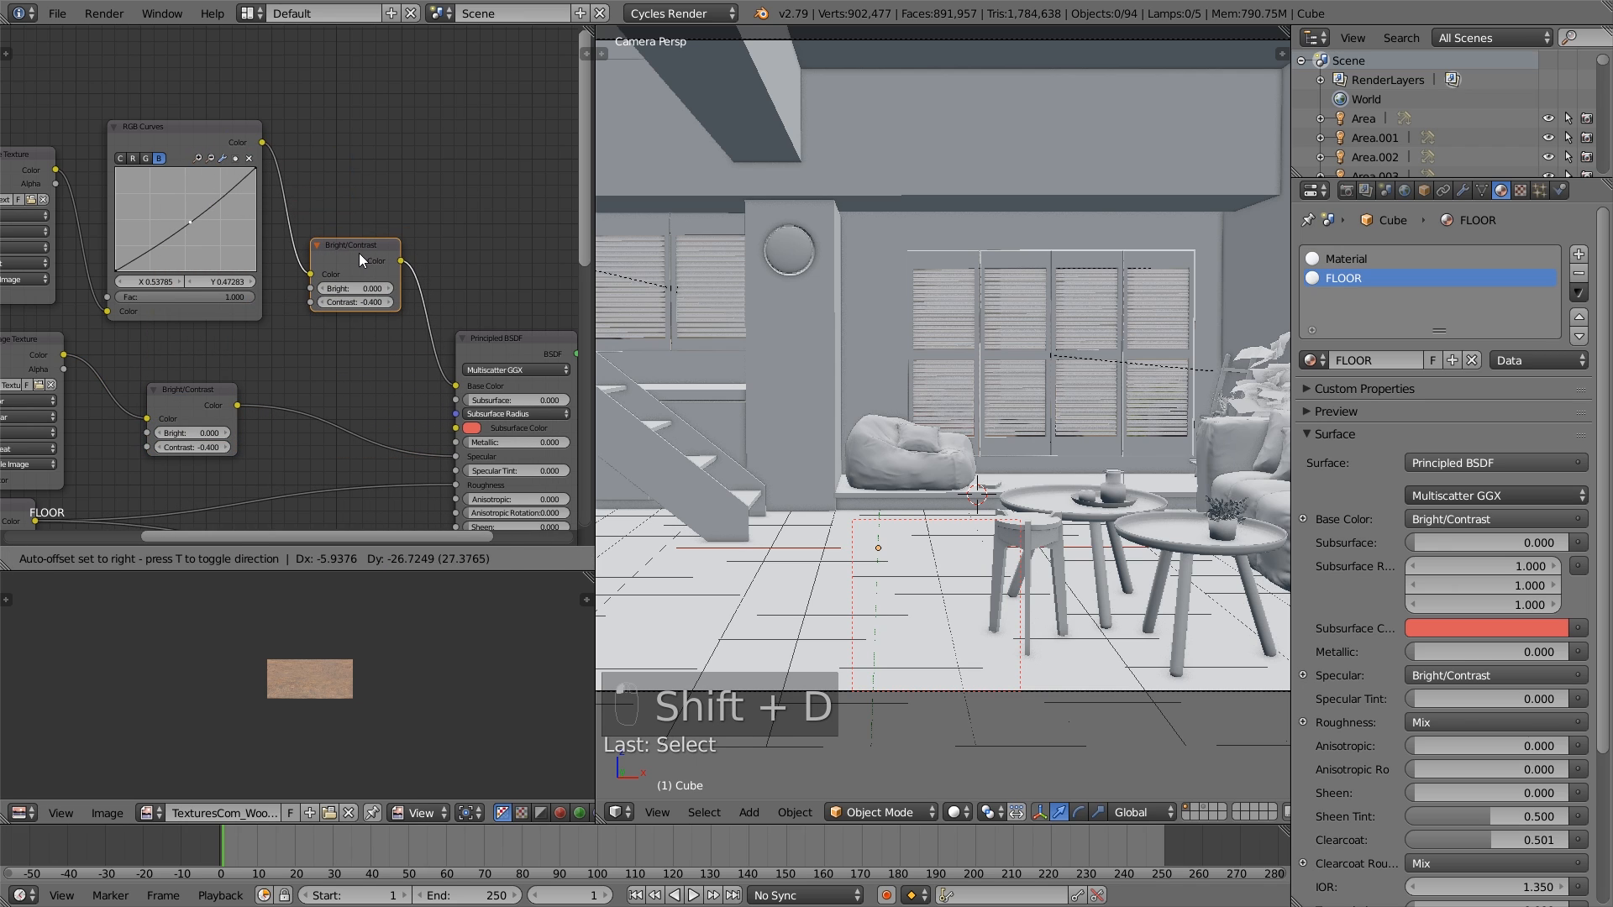
left_click(359, 254)
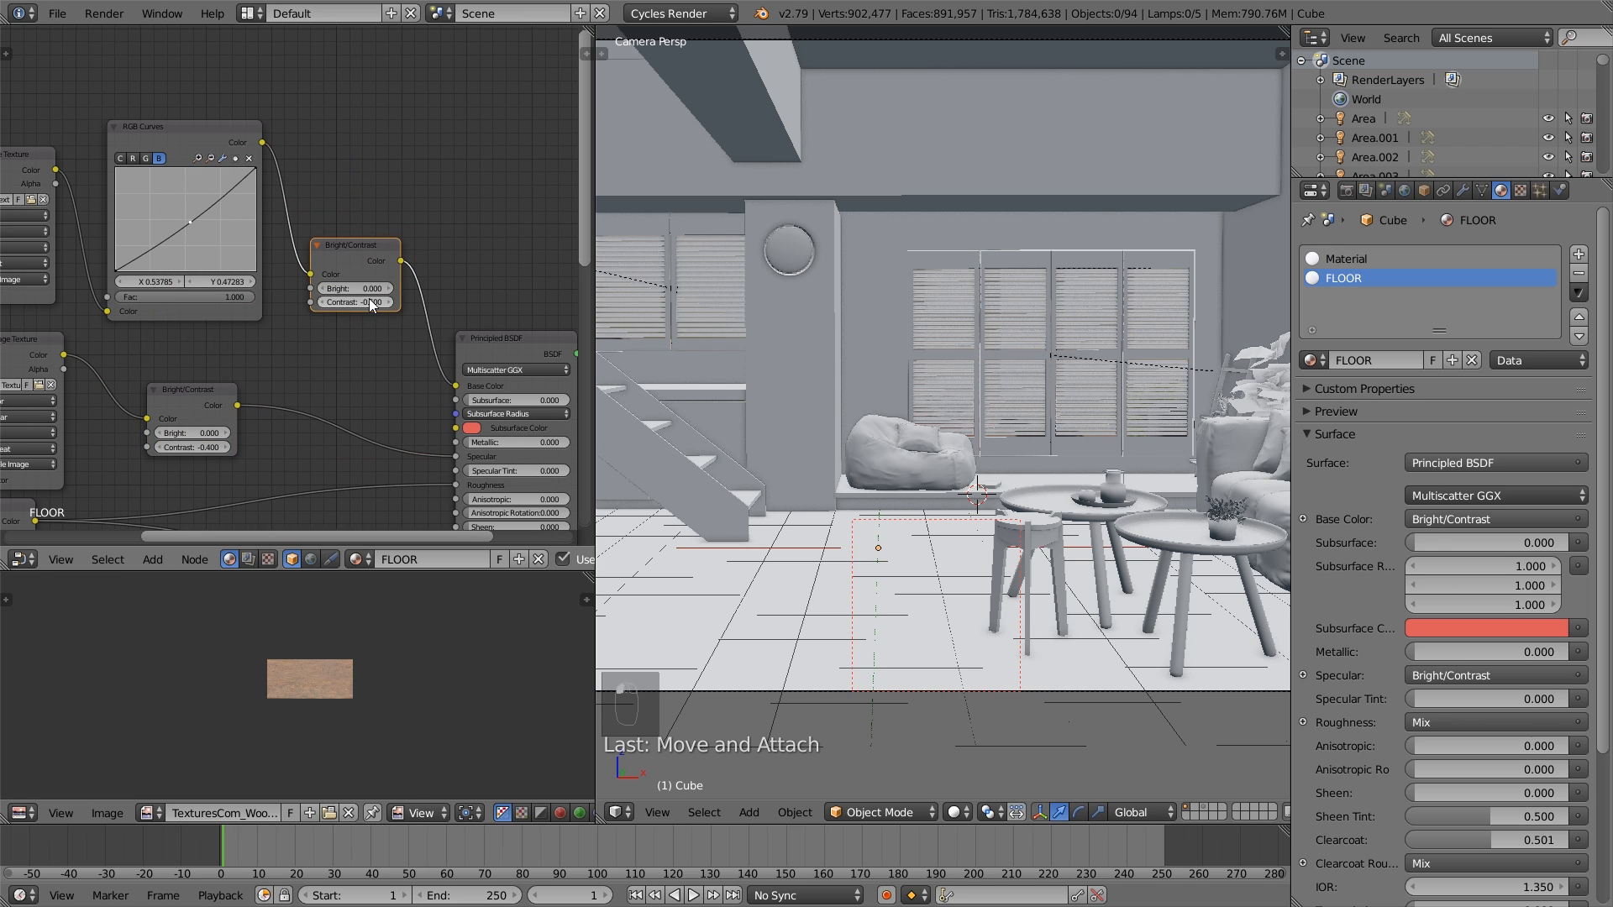
- Switch the viewport to Rendered shading and nudge the red curve's midpoint up to about 0.442, 0.565
left_click(972, 816)
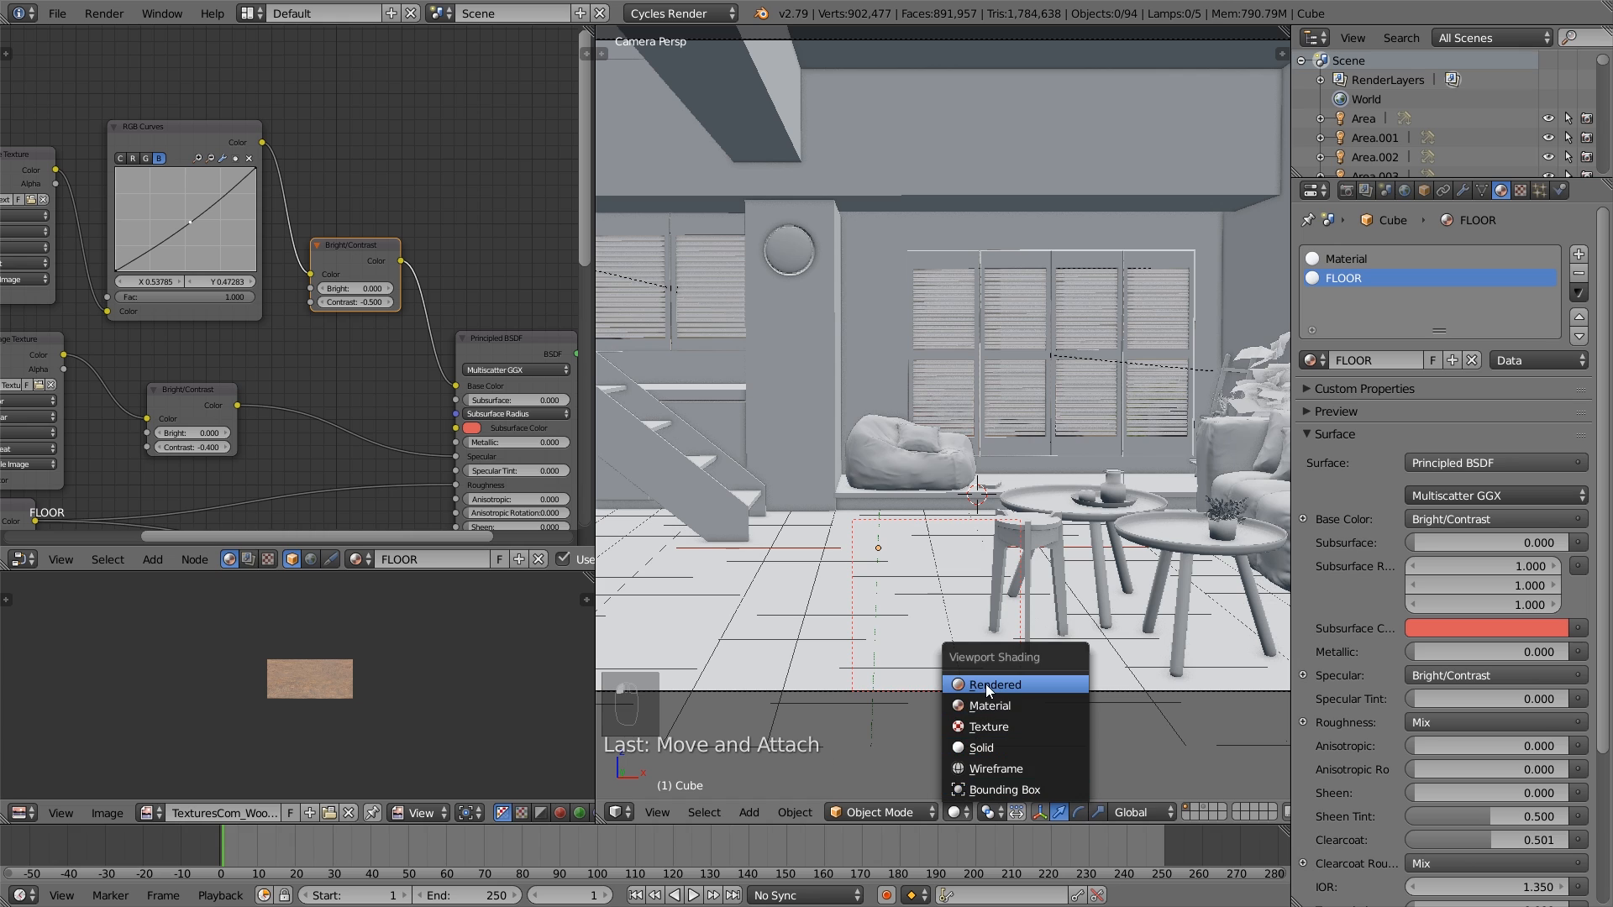
left_click(988, 683)
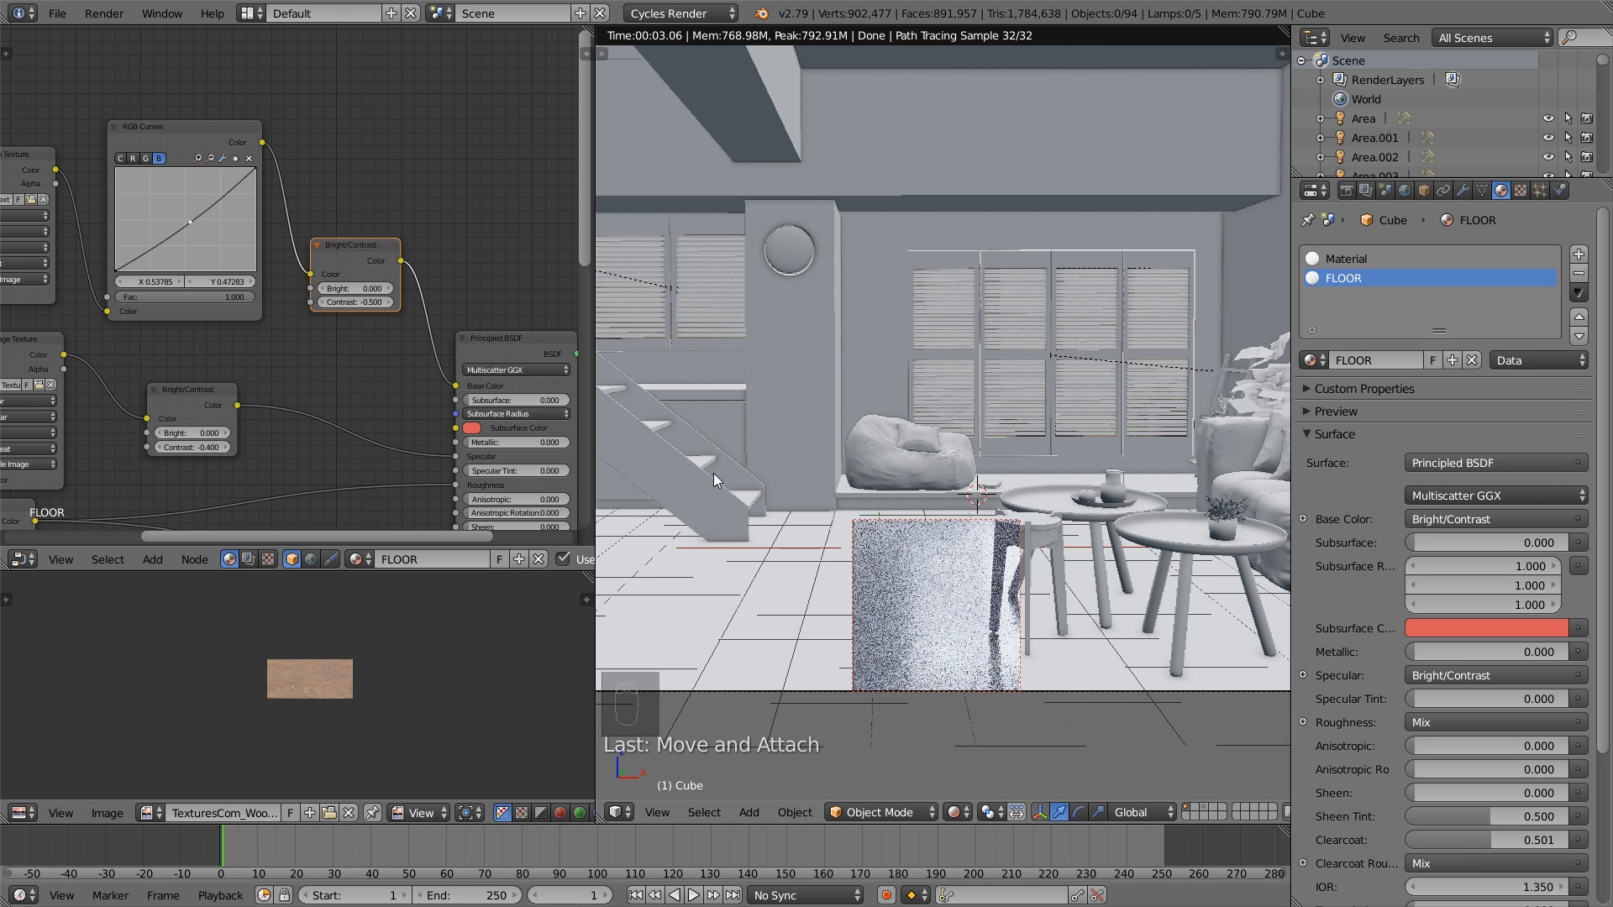
left_click(132, 158)
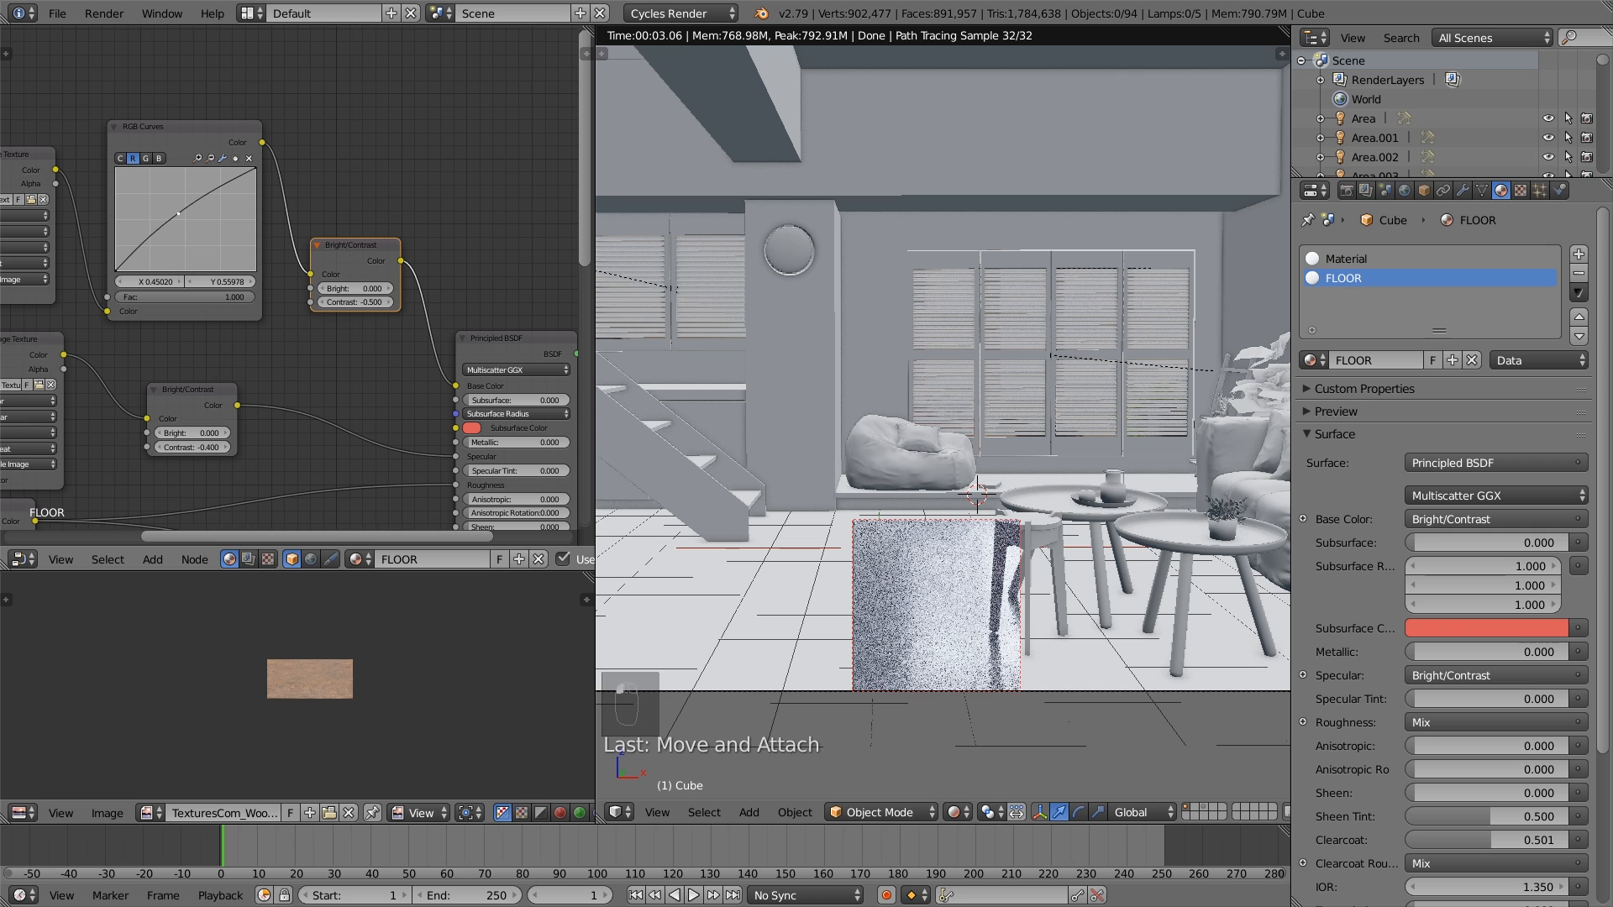
left_click_drag(177, 213, 176, 213)
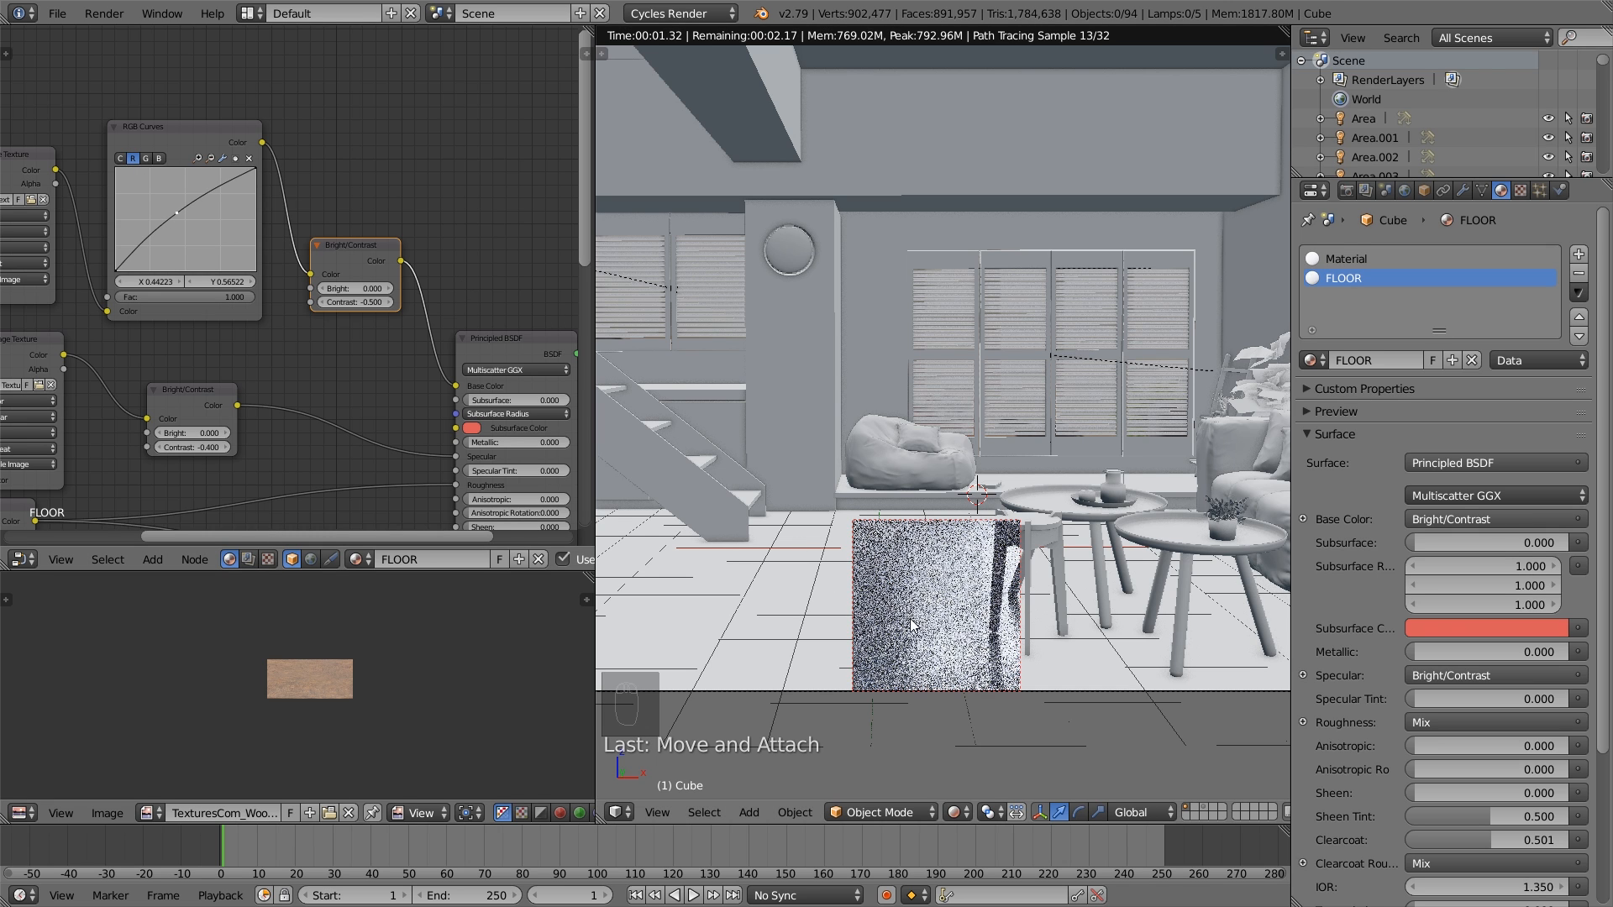
- Redraw the render border over the floor tiles around the stool's legs to preview the marble
key("shift+b")
left_click_drag(708, 597, 796, 519)
key("shift+b")
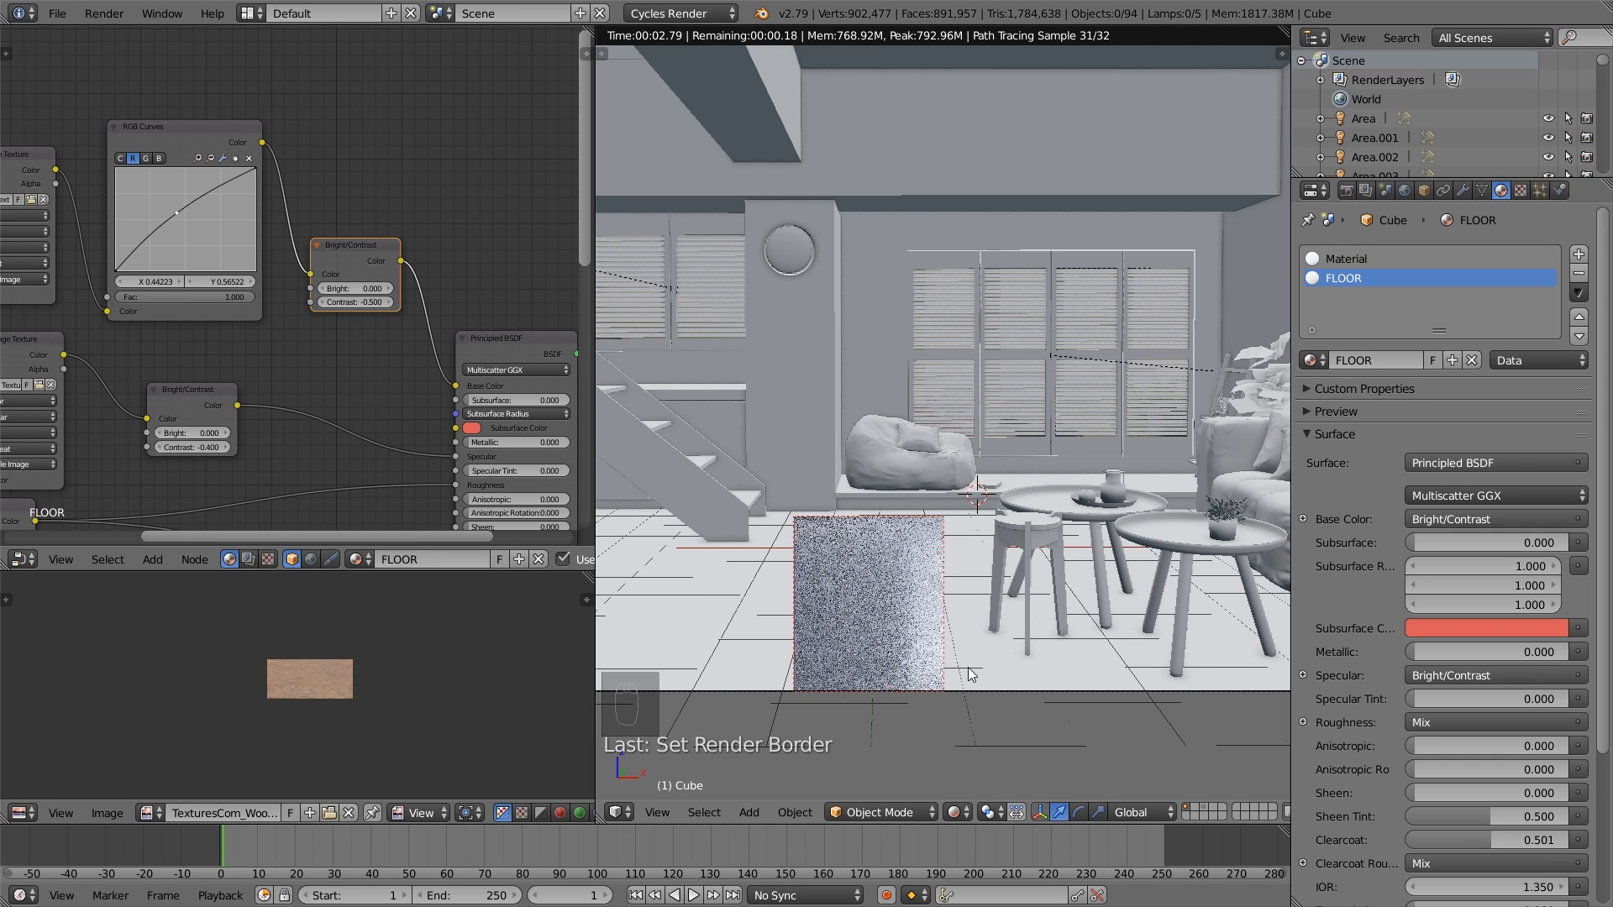
key("shift+b")
left_click_drag(1076, 697, 894, 520)
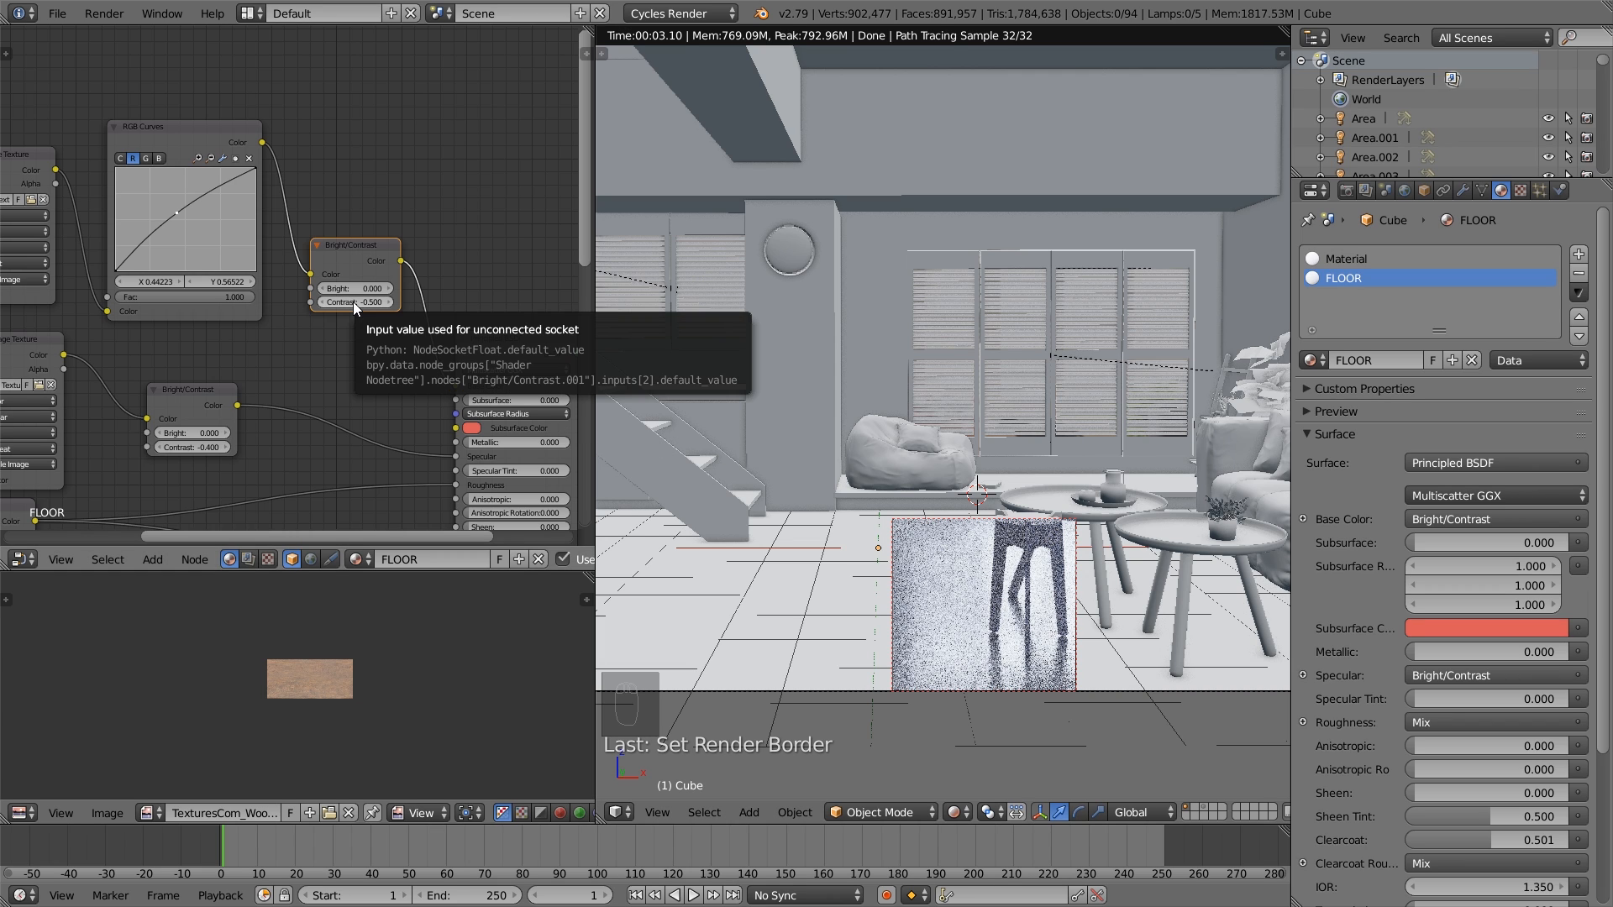
- Set the base color Bright/Contrast node's Bright to -0.1 and Contrast to -0.6
left_click(322, 289)
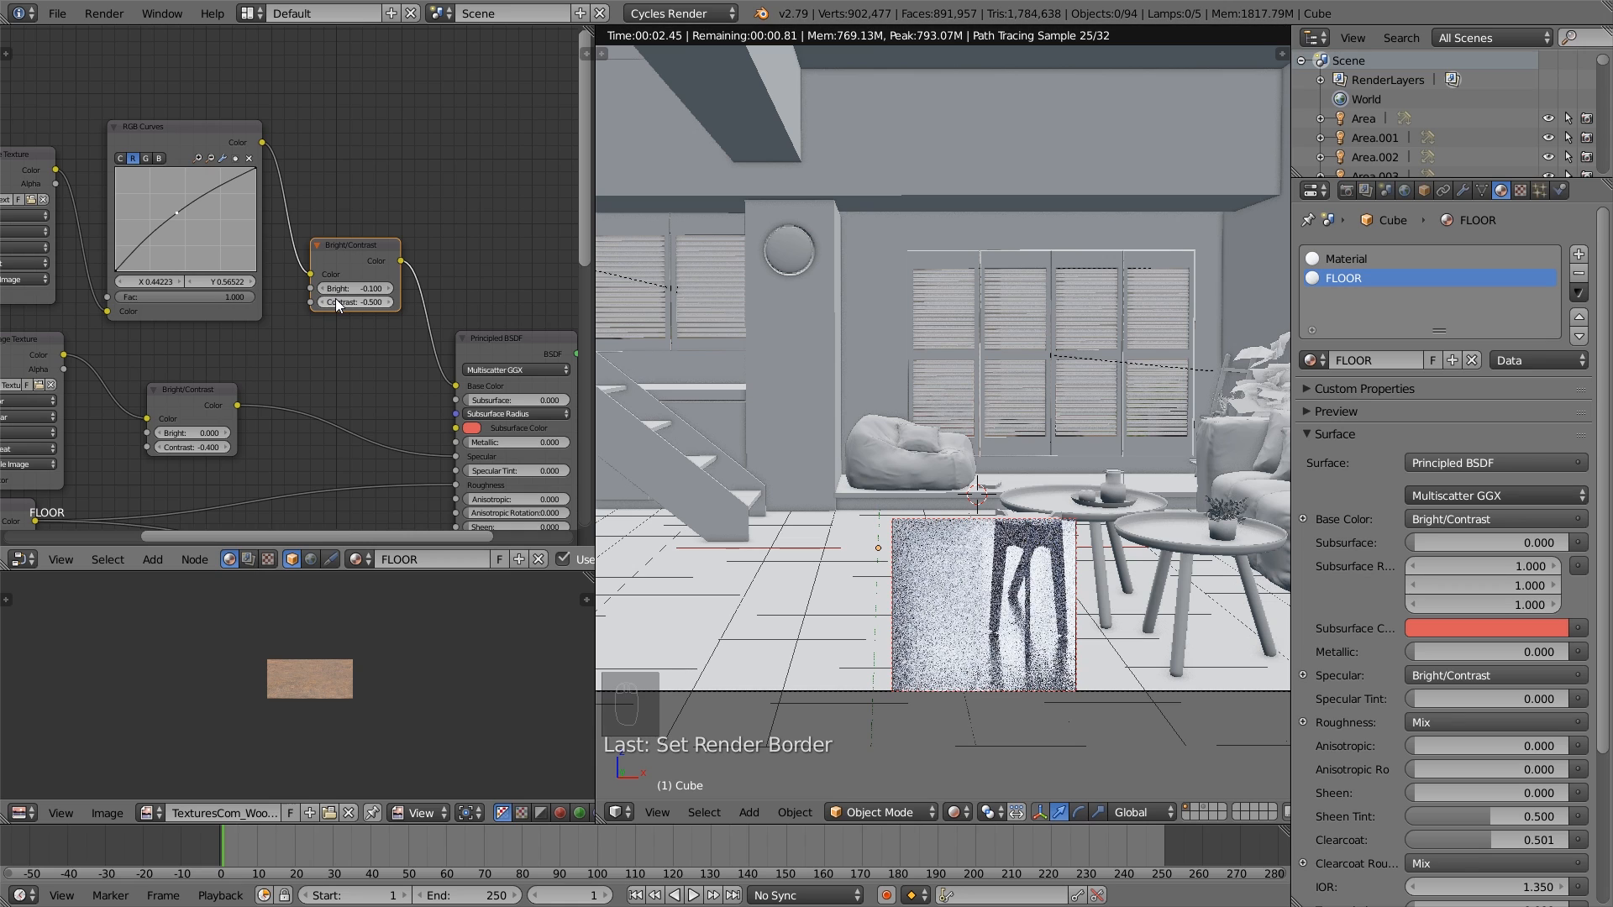
left_click(316, 304)
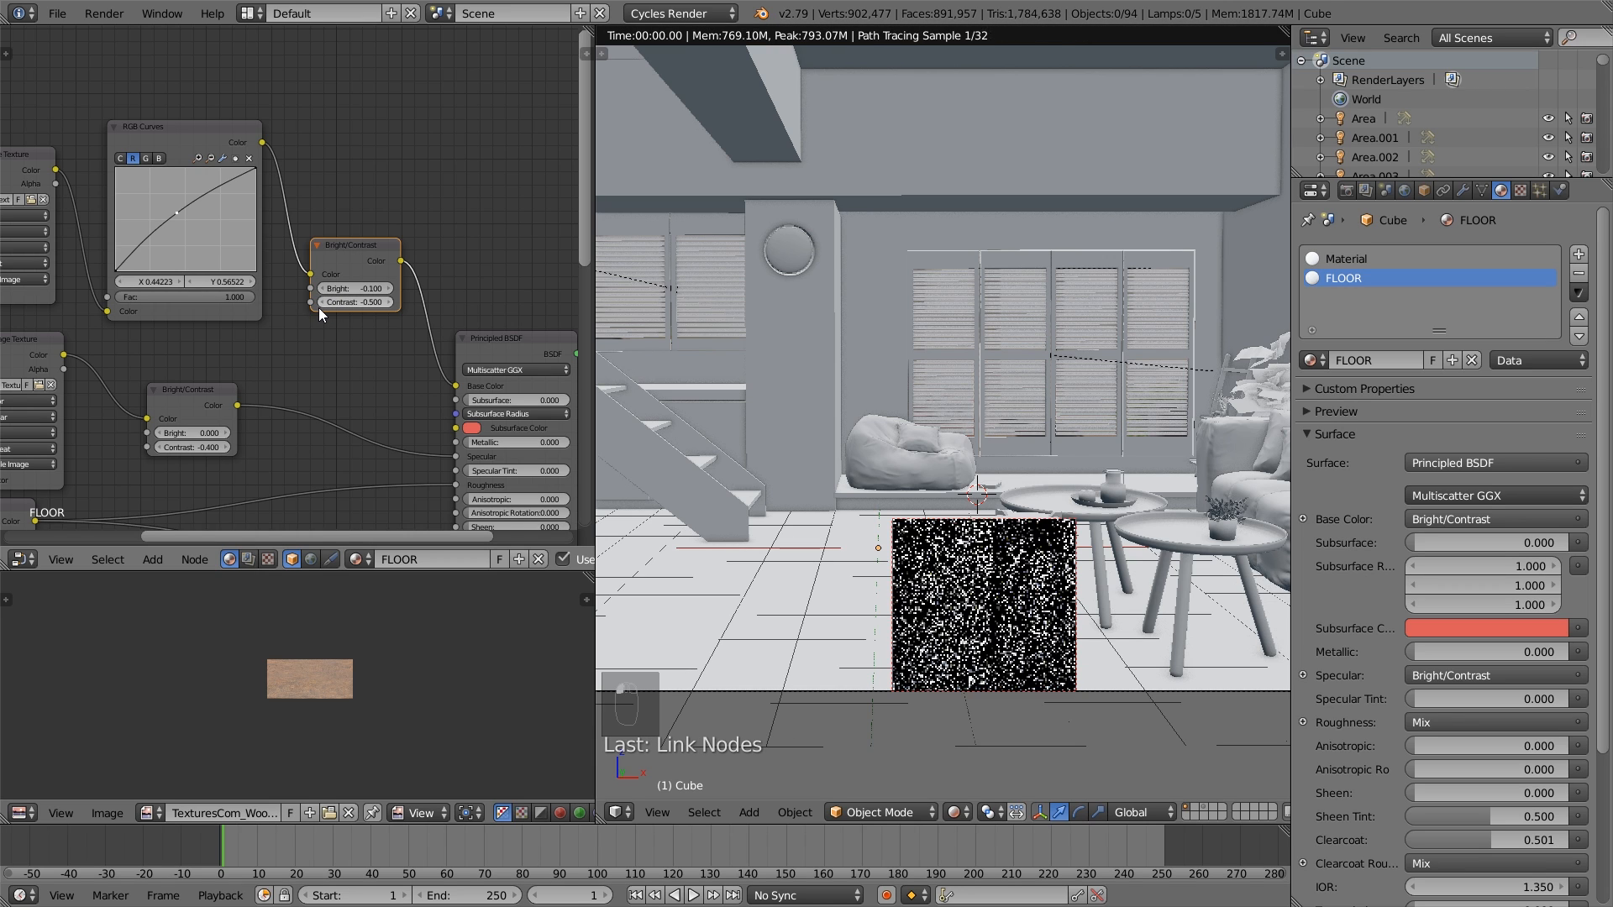
left_click(319, 304)
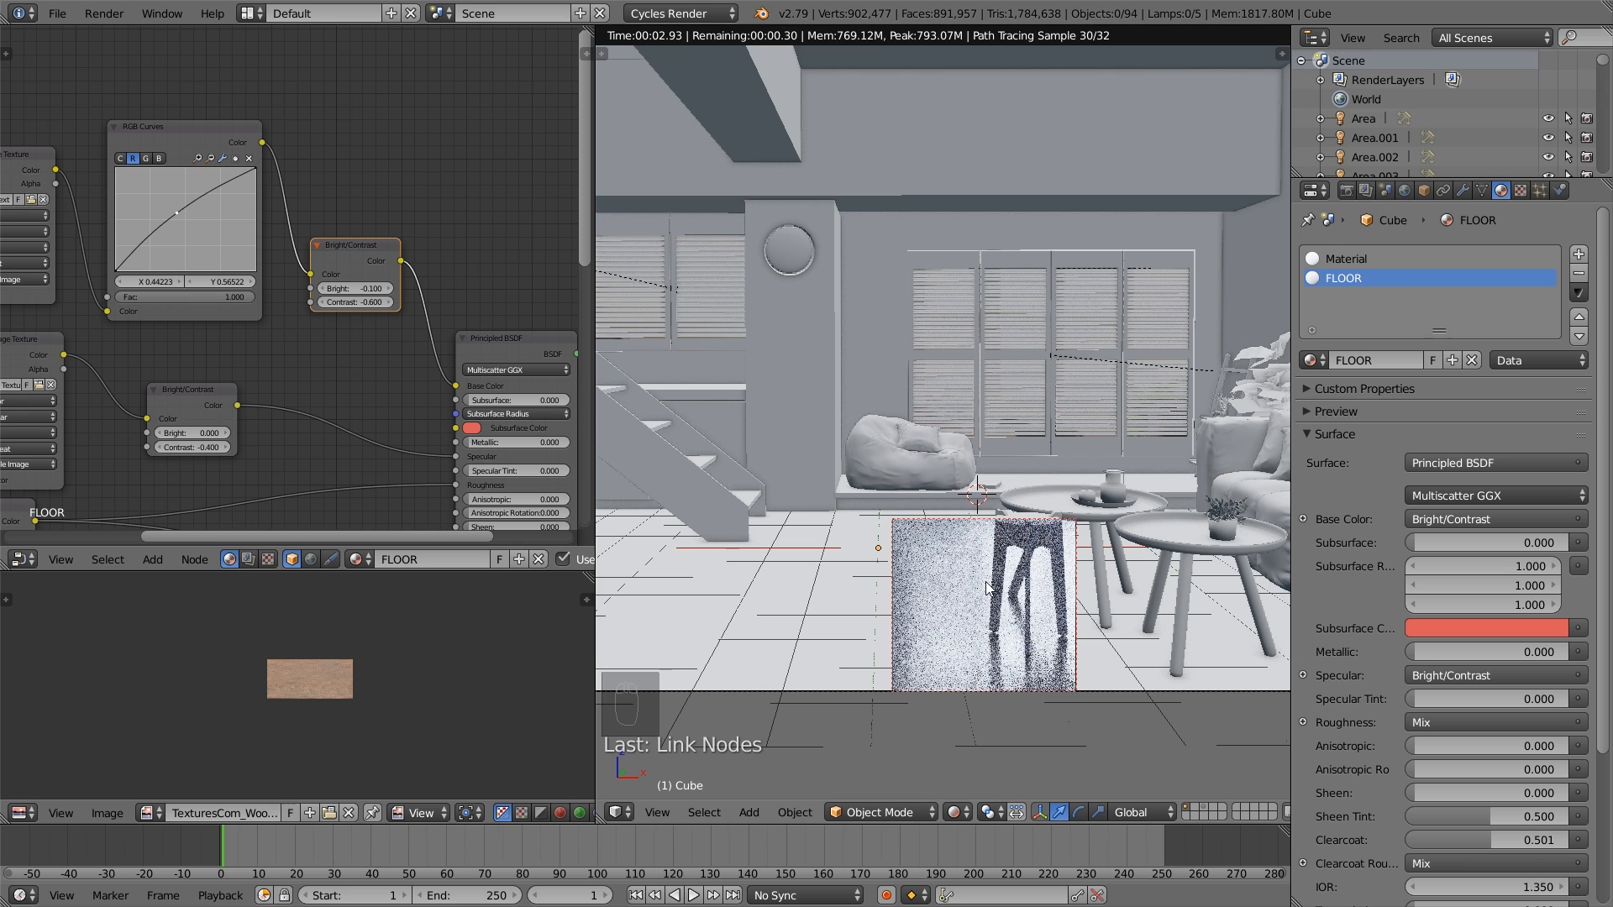
- Preview other parts of the floor and set the render border over the tiles in front of the staircase
middle_click_drag(942, 601, 1177, 535, "shift")
middle_click_drag(835, 578, 1050, 561, "shift")
key("shift+b")
left_click_drag(990, 628, 704, 509)
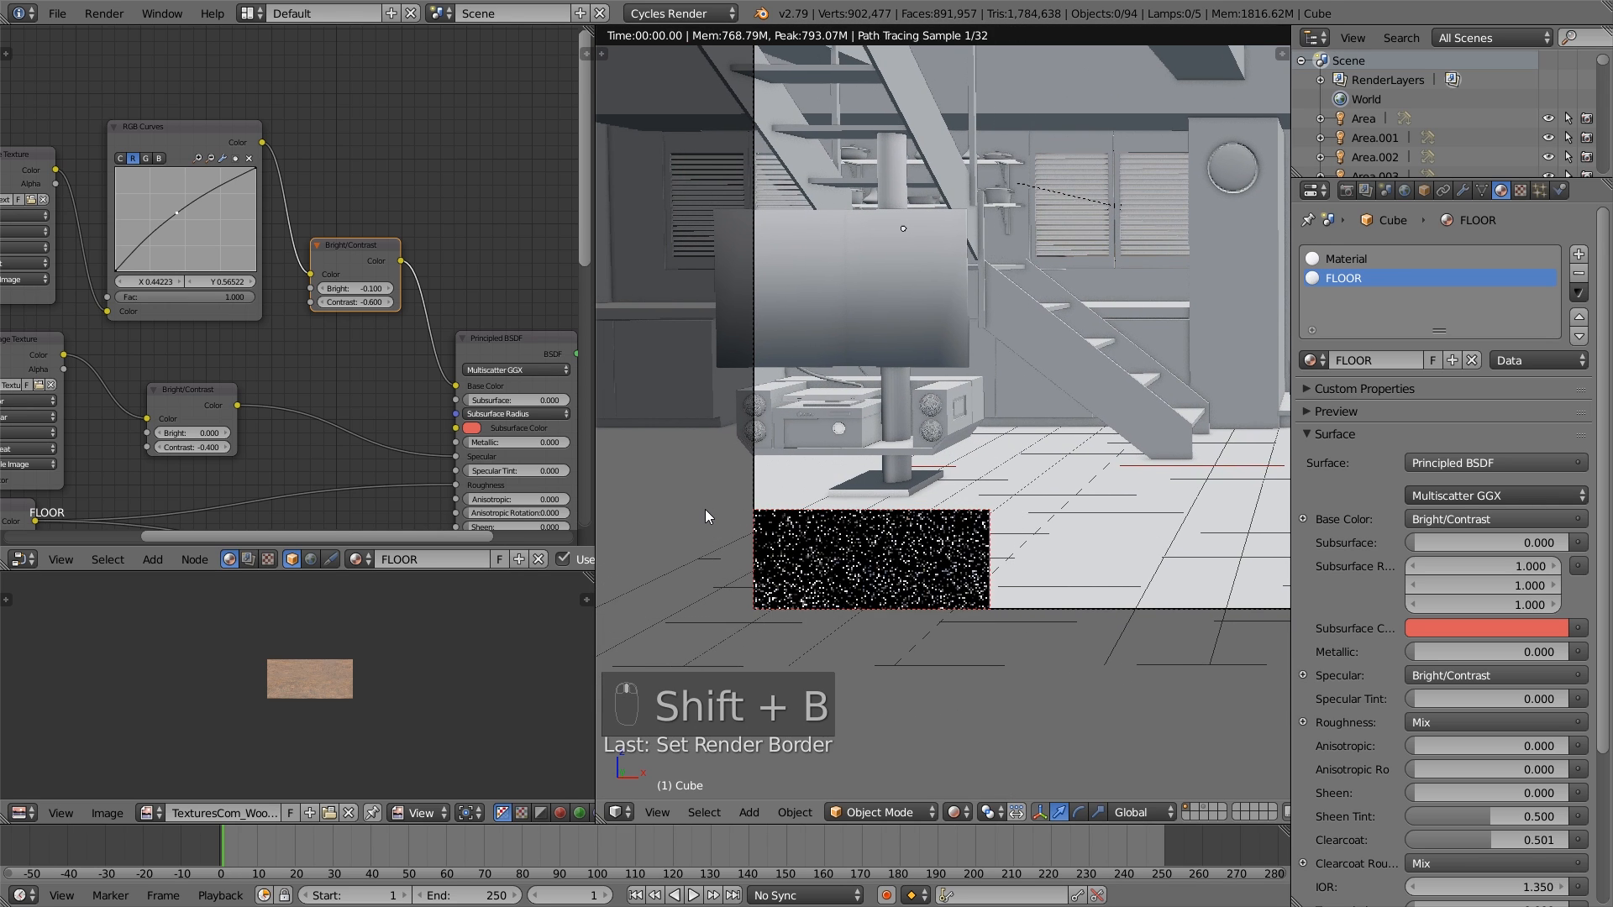
key("shift+b")
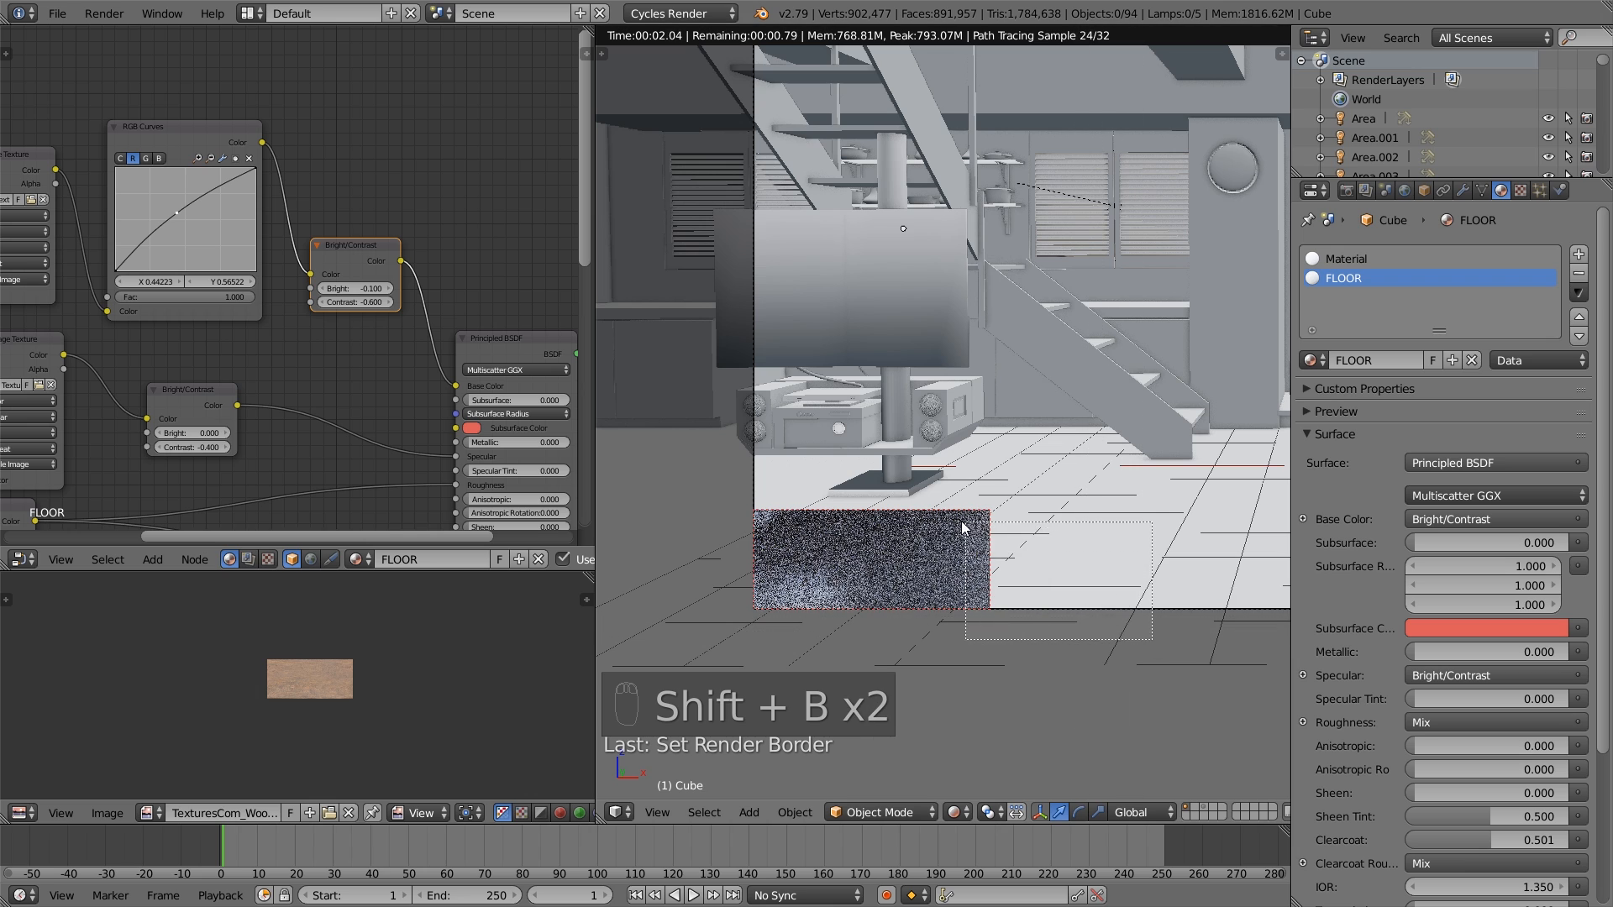
left_click_drag(1153, 624, 959, 518)
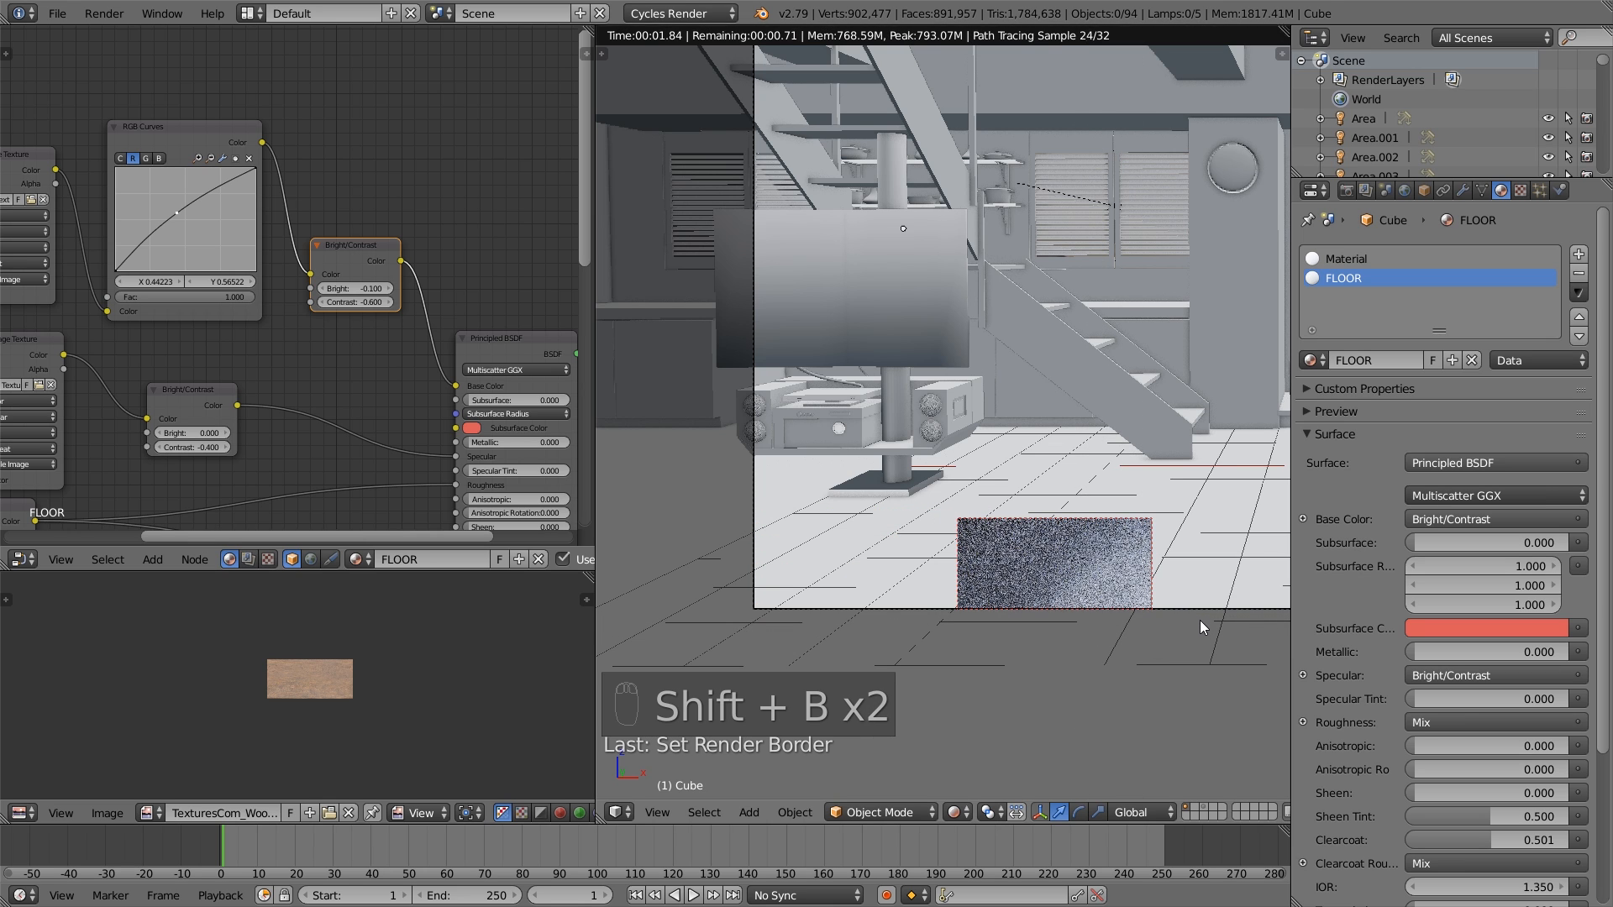
middle_click_drag(1200, 620, 954, 626, "shift")
key("shift+b")
left_click_drag(853, 629, 1126, 487)
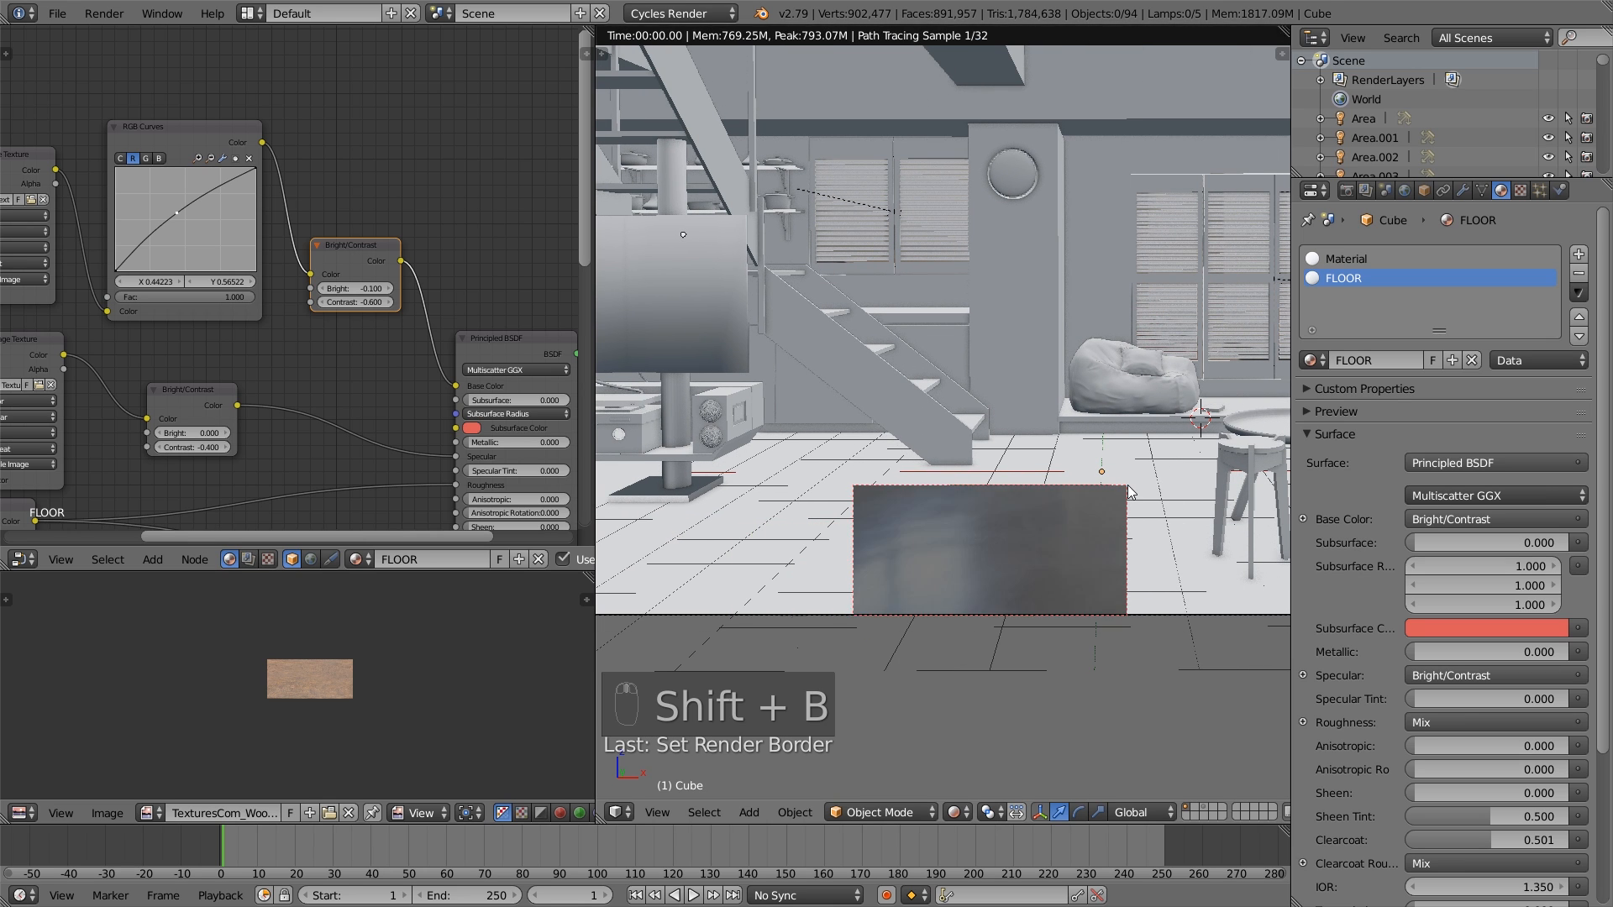
- Set the Cycles preview samples to 500
left_click(1347, 192)
scroll(1422, 658, "down", 4)
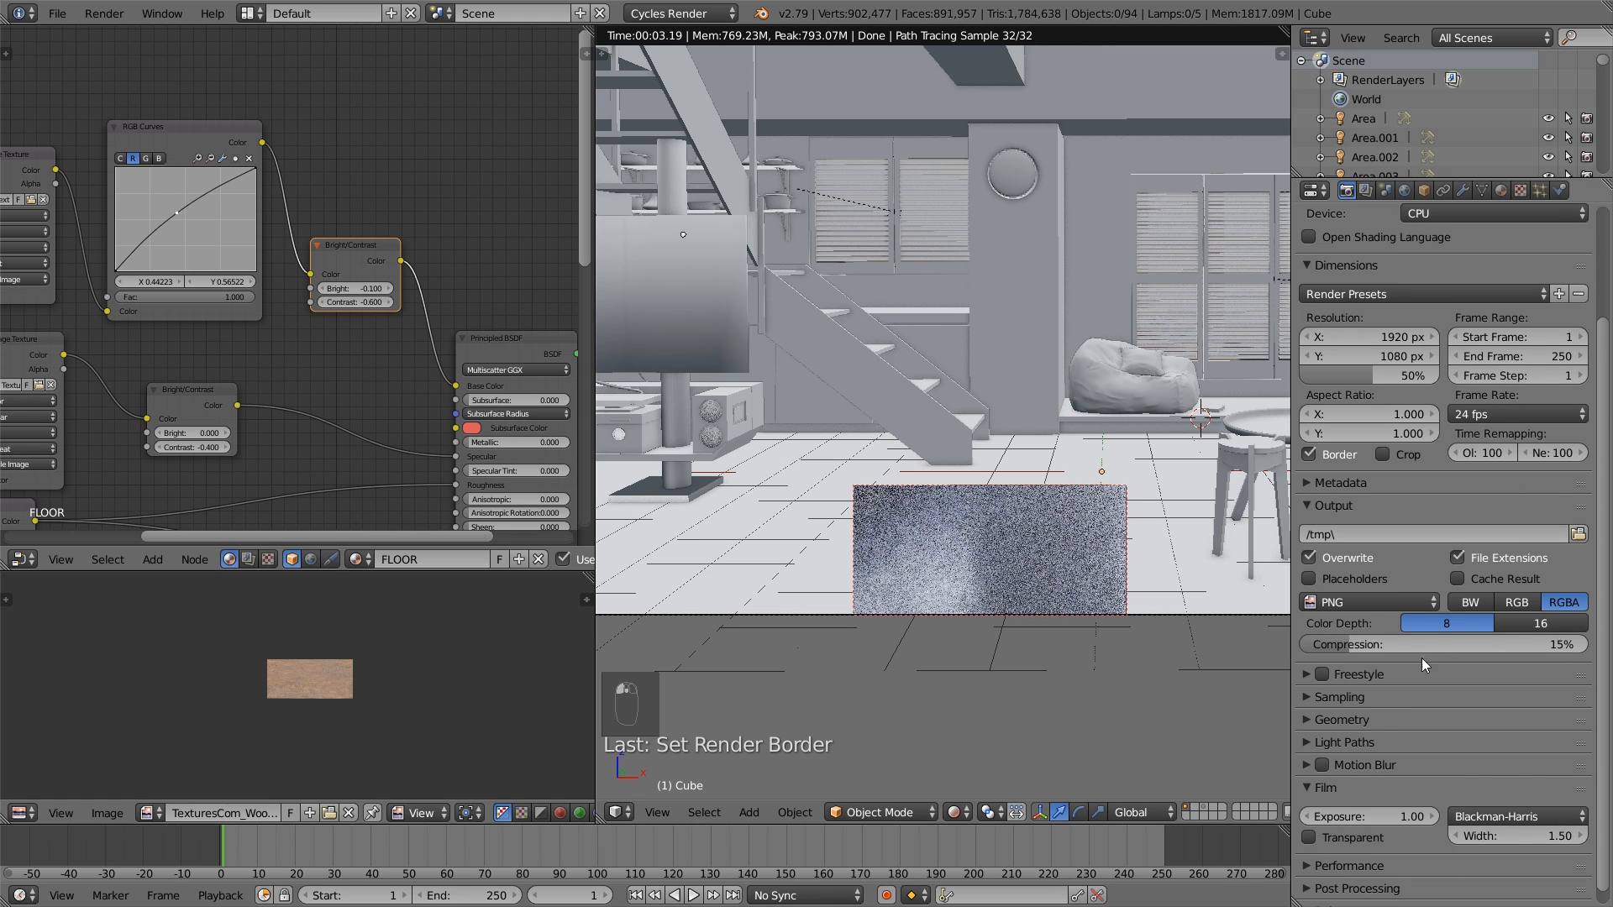
left_click(1365, 703)
left_click(1556, 811)
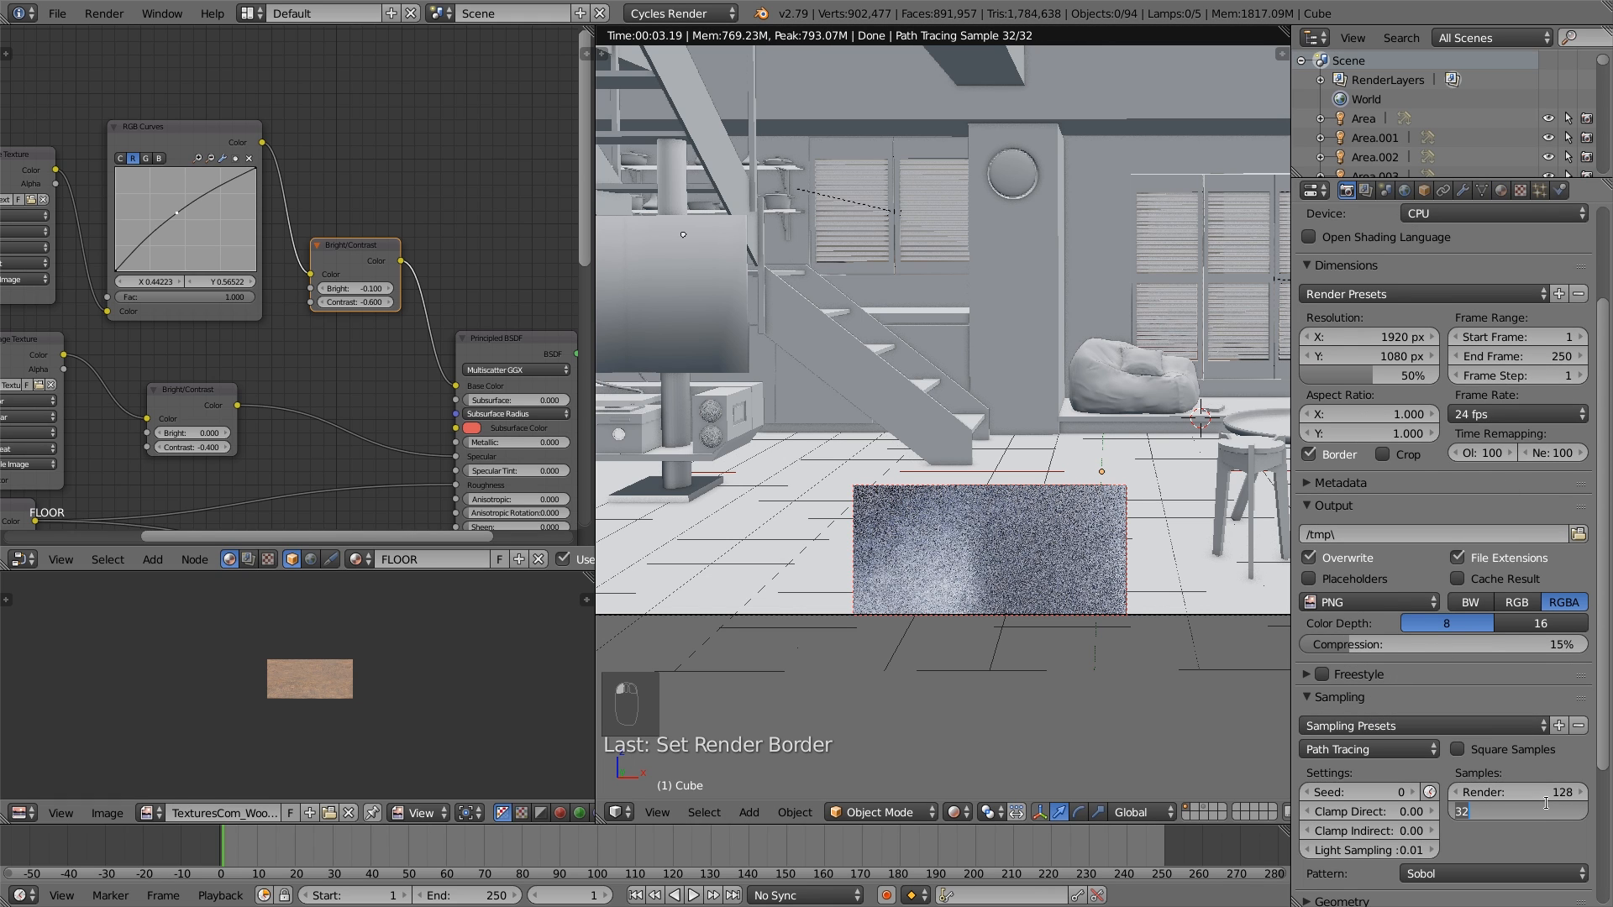
type("500")
key("Return")
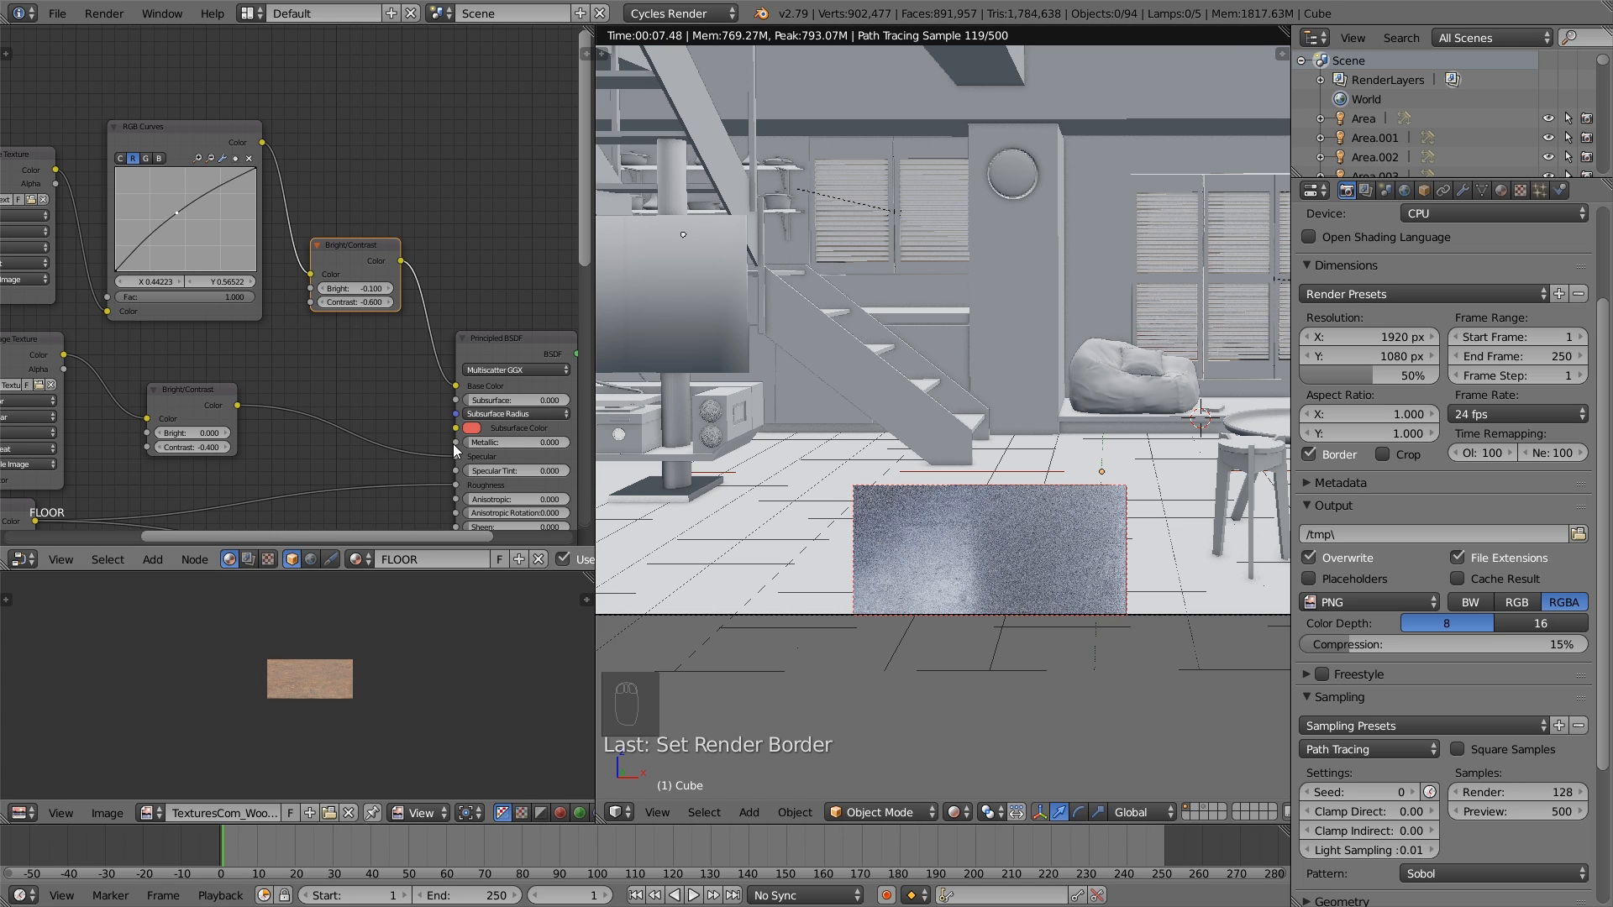
- Move the floor's Bump node slightly away from the Normal Map node and set its Strength to 0.12
scroll(448, 442, "down", 2)
middle_click_drag(447, 442, 393, 222)
middle_click_drag(271, 281, 392, 216)
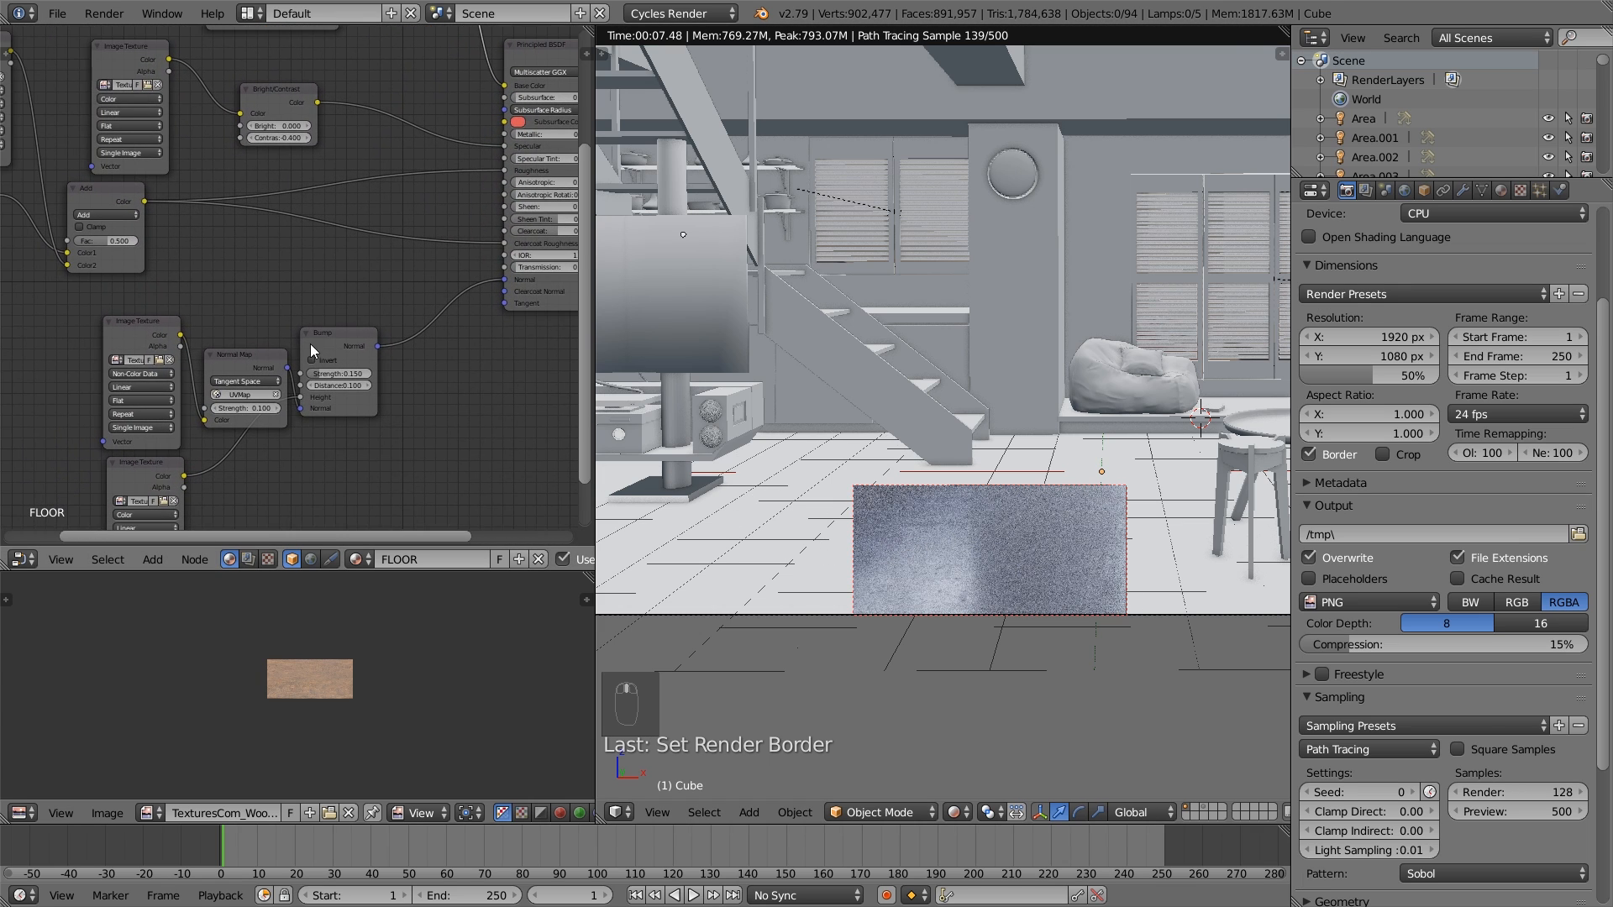
left_click_drag(329, 336, 348, 338)
left_click(362, 376)
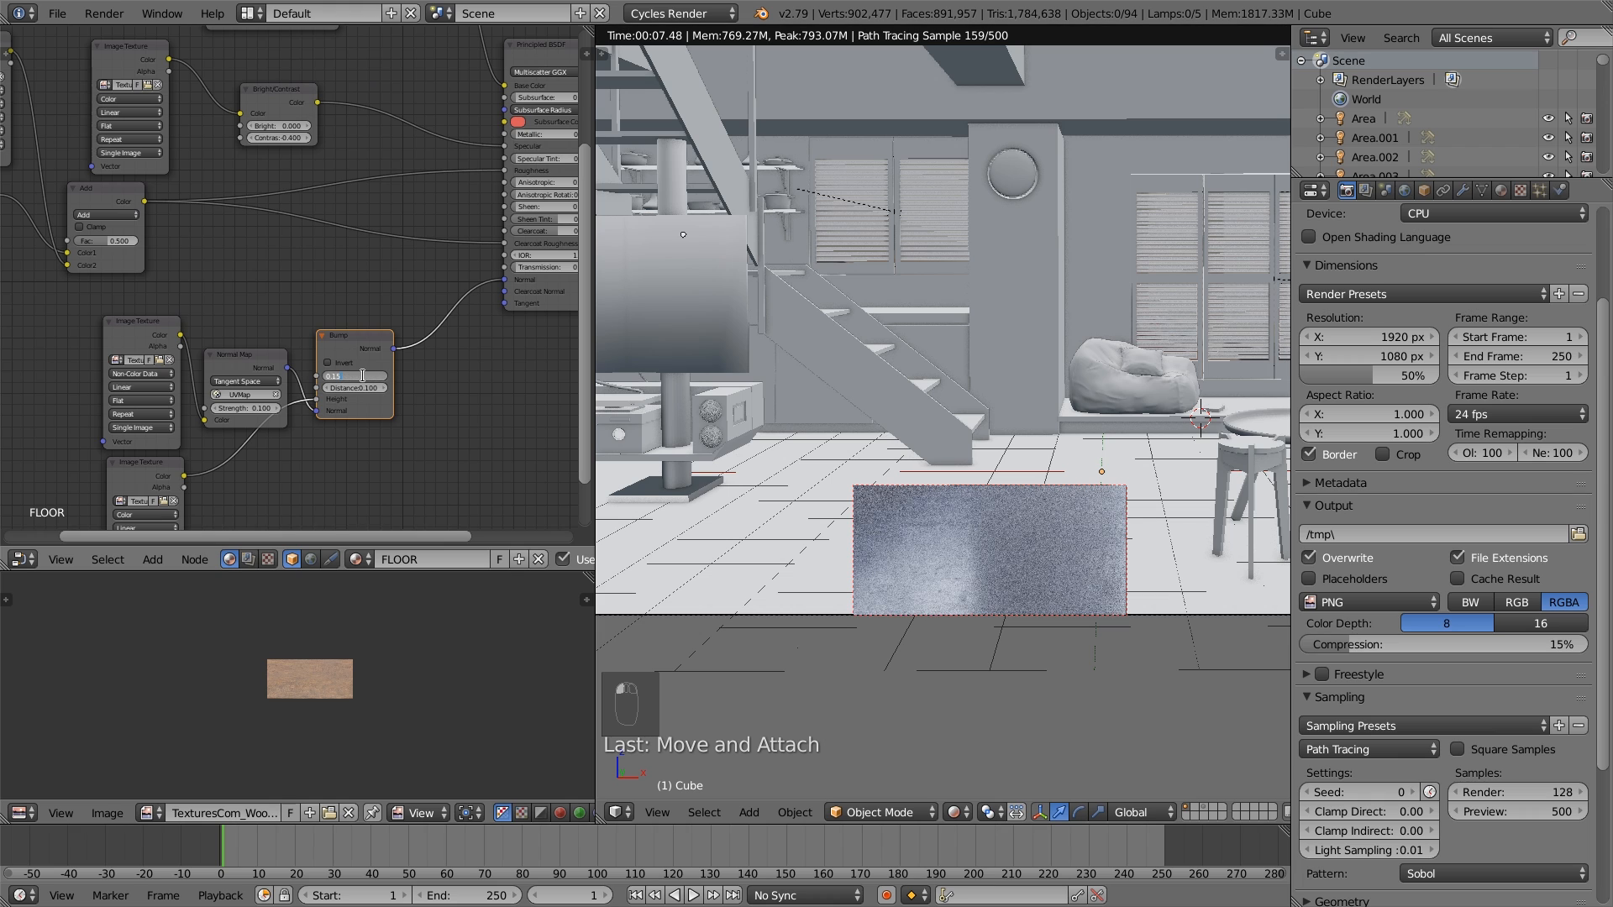
type("0.12")
key("Return")
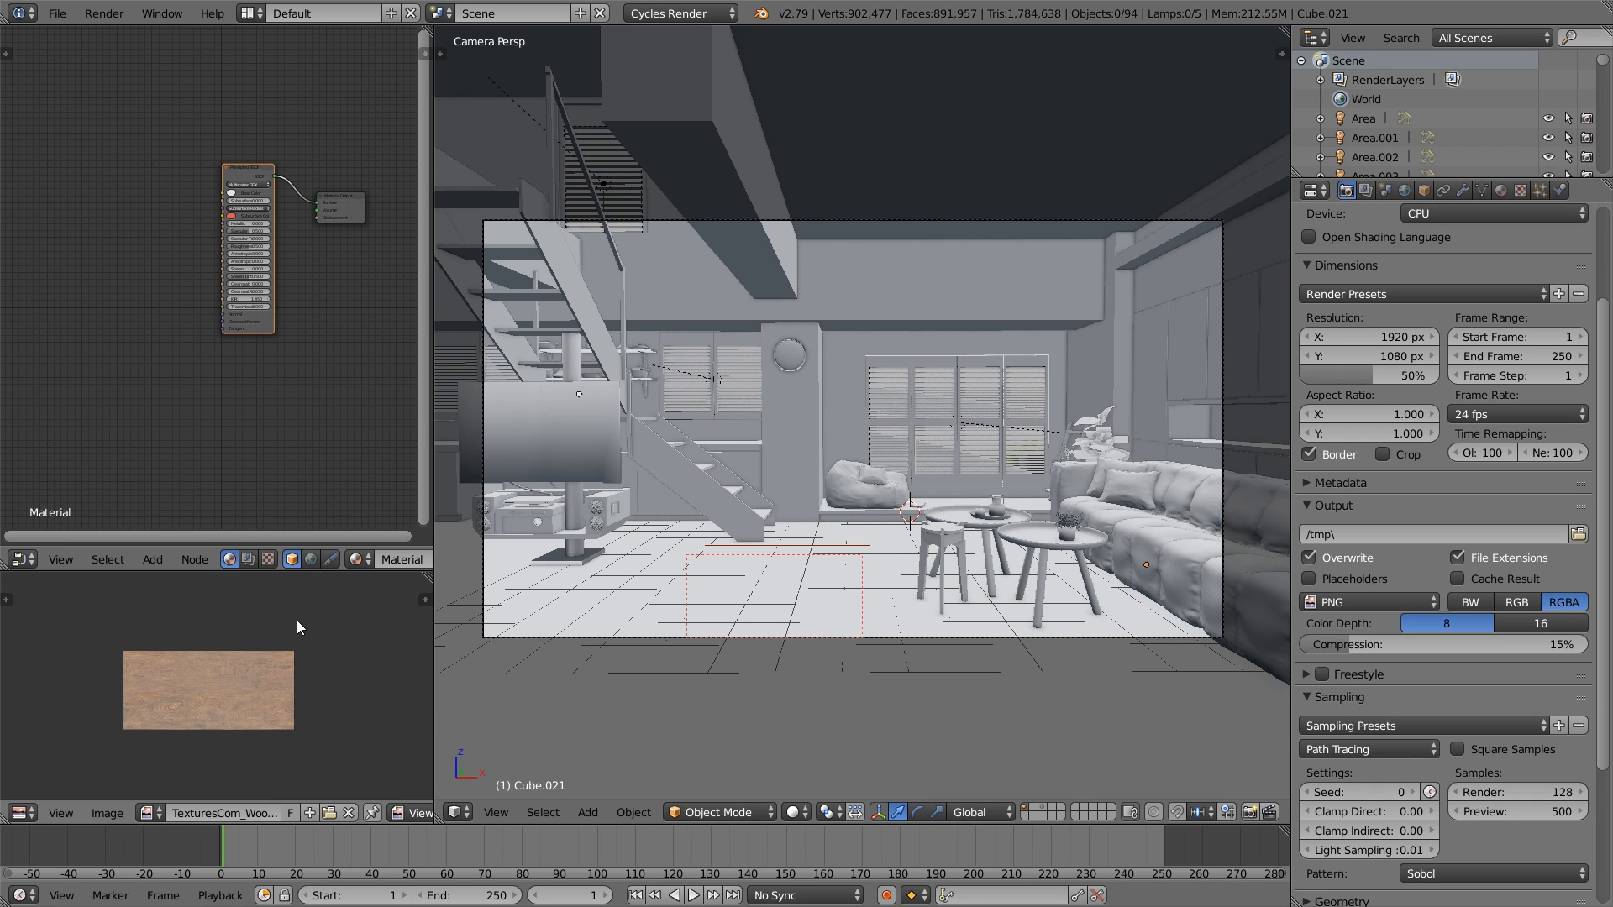
- Reduce the sofa's Multires modifier preview level to 2
right_click(1181, 562)
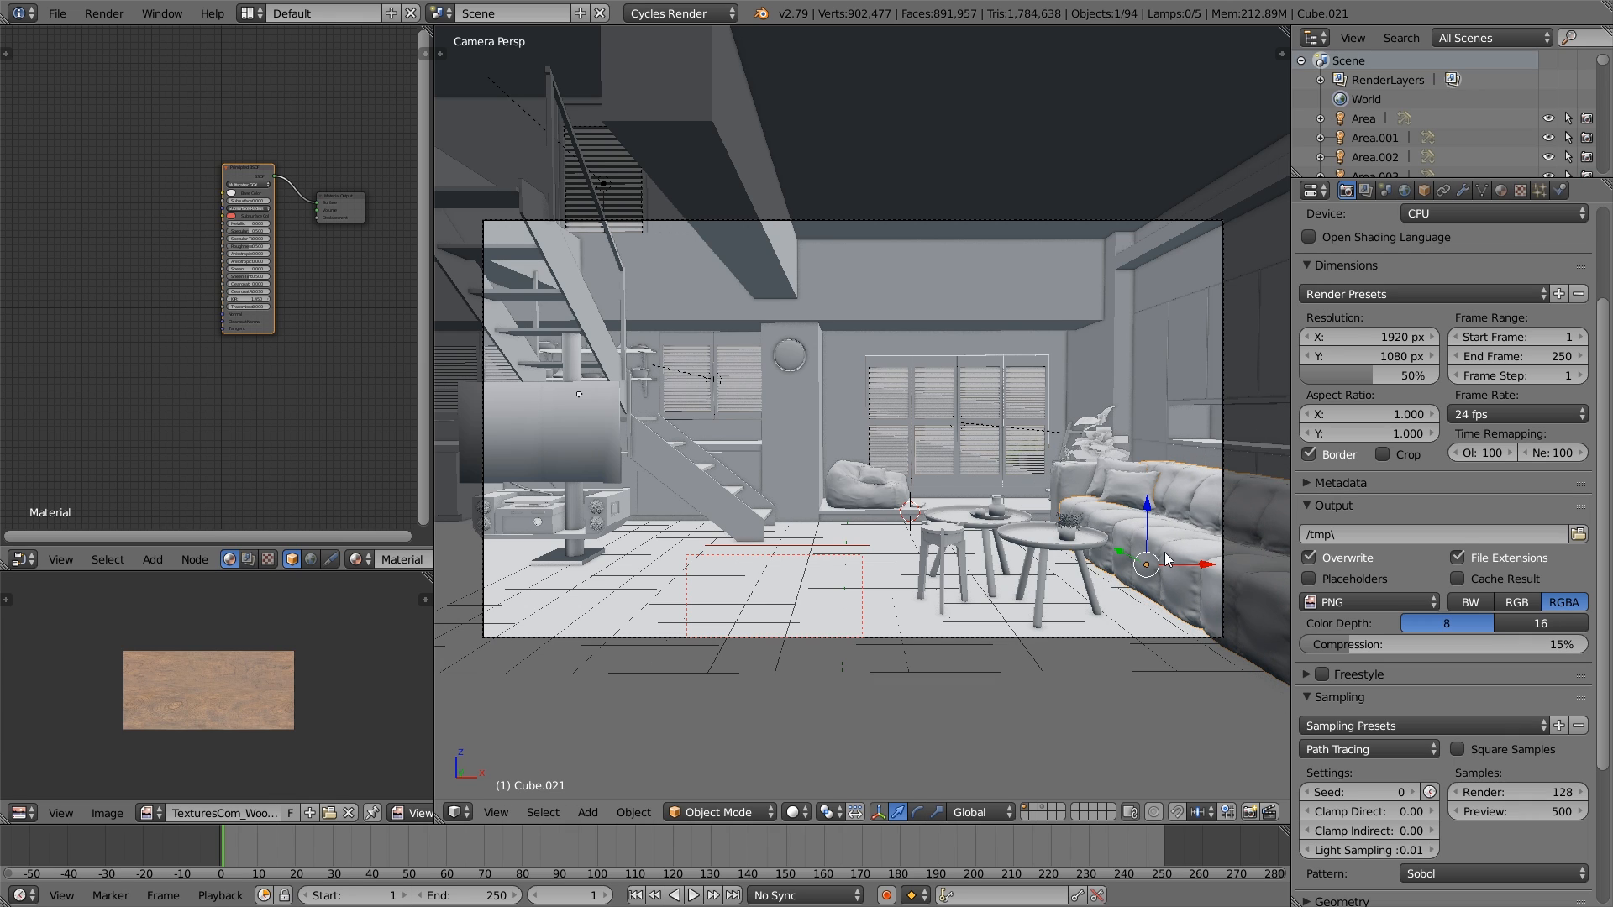
left_click(1463, 190)
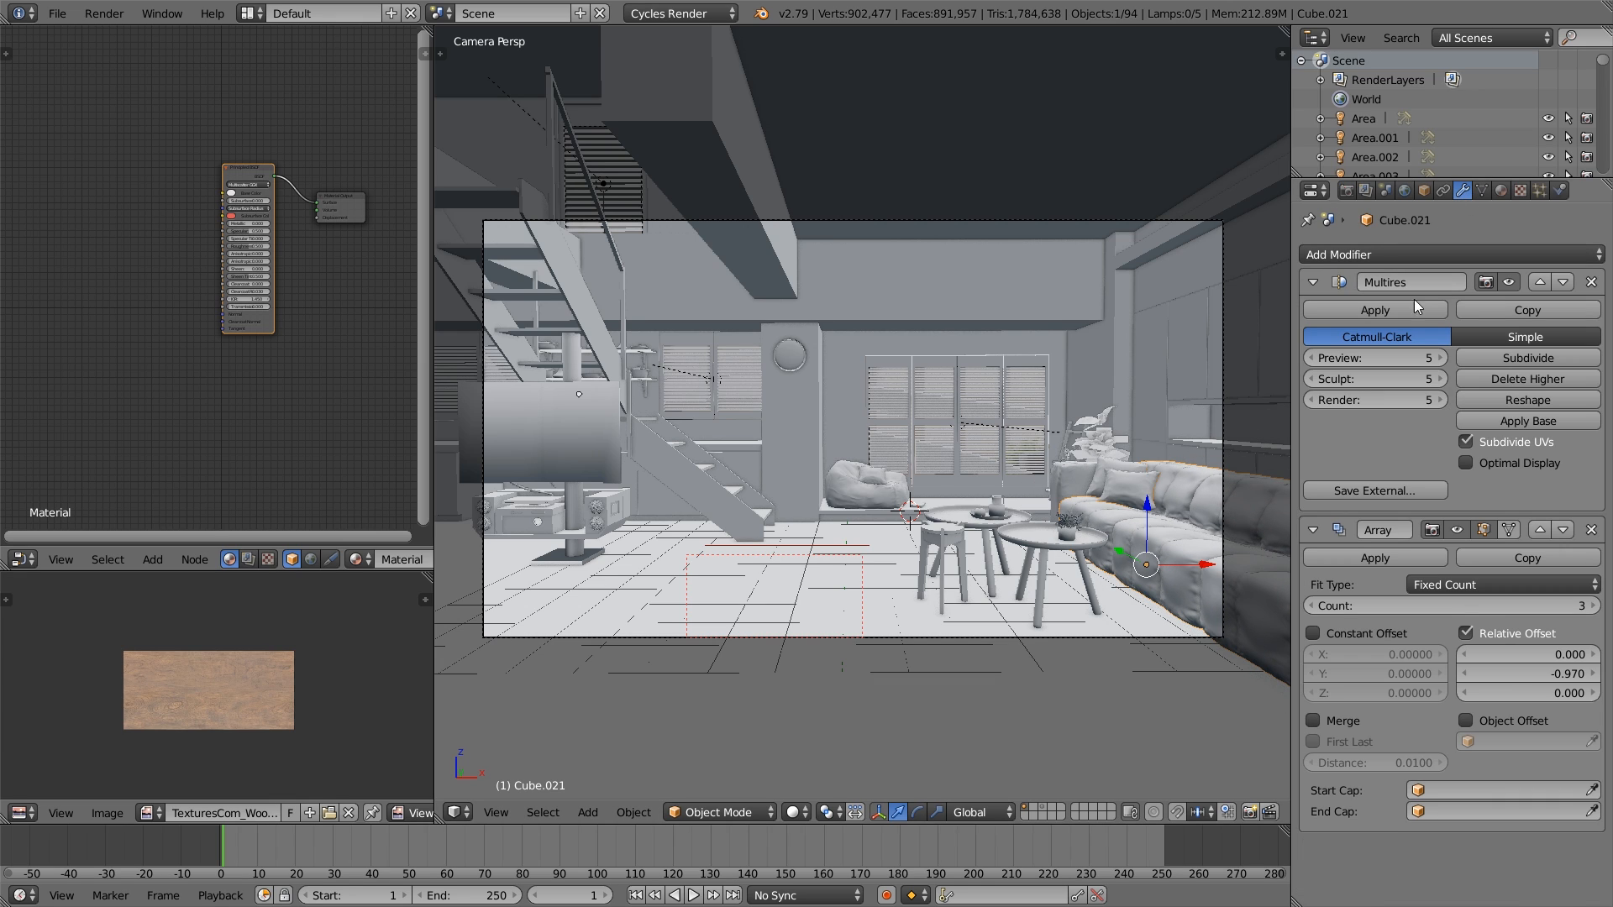
left_click(1313, 358)
left_click(1313, 359)
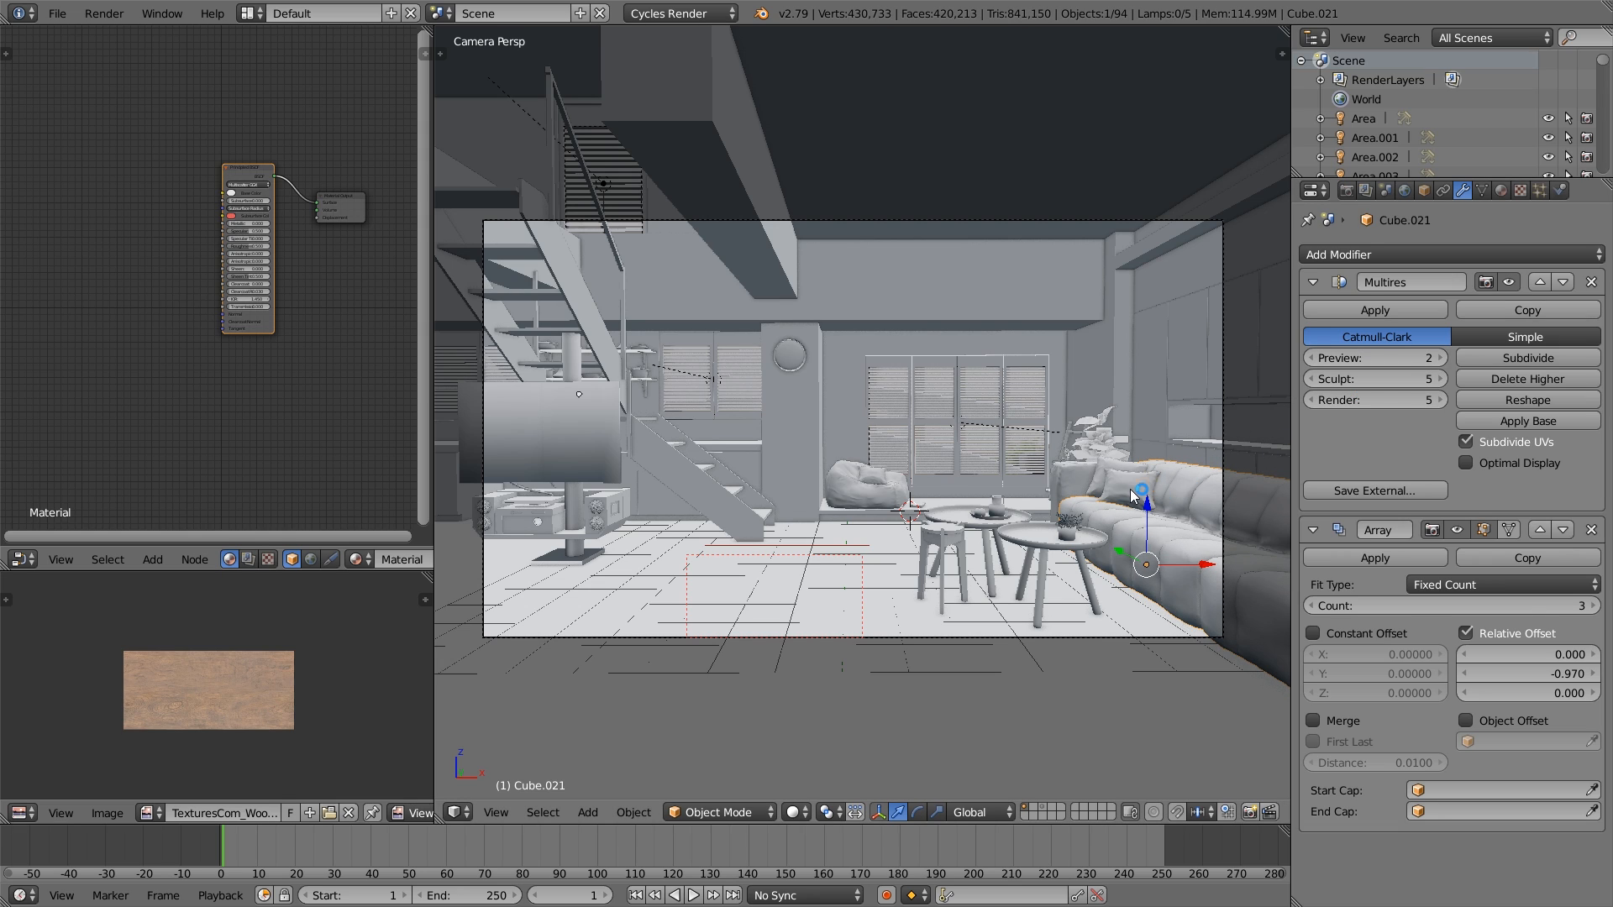
- Lower the Multires preview level to 1 on two of the sofa's cushions
right_click(1132, 496)
left_click(1311, 359)
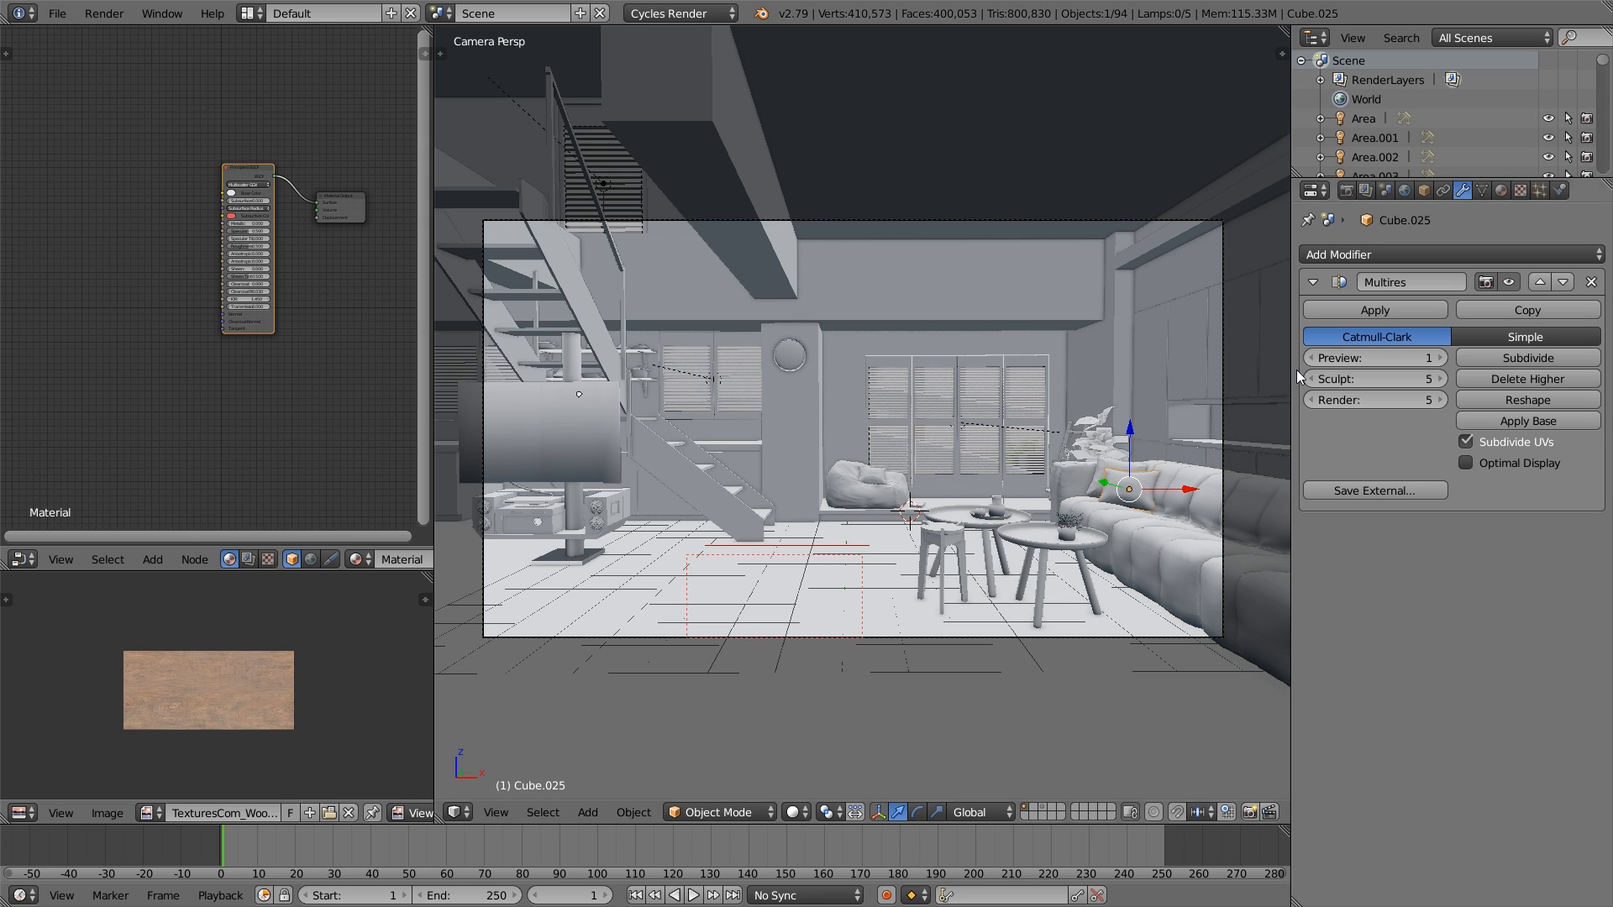
right_click(1113, 475)
left_click(1313, 360)
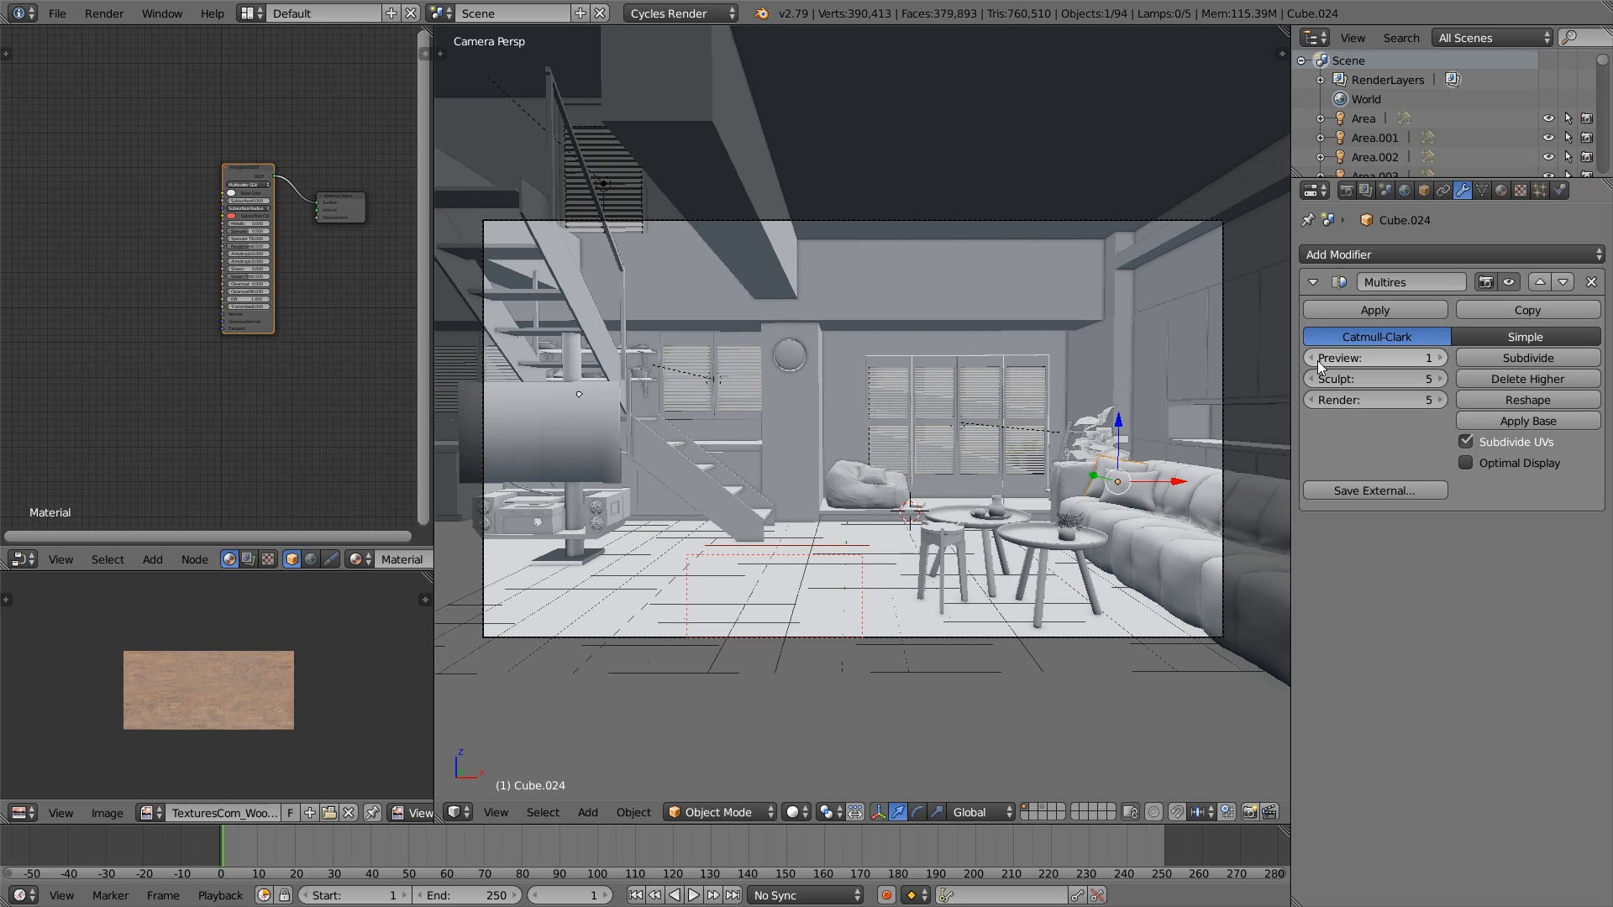
- Lower the Multires preview level on the sofa's armrests
right_click(1078, 481)
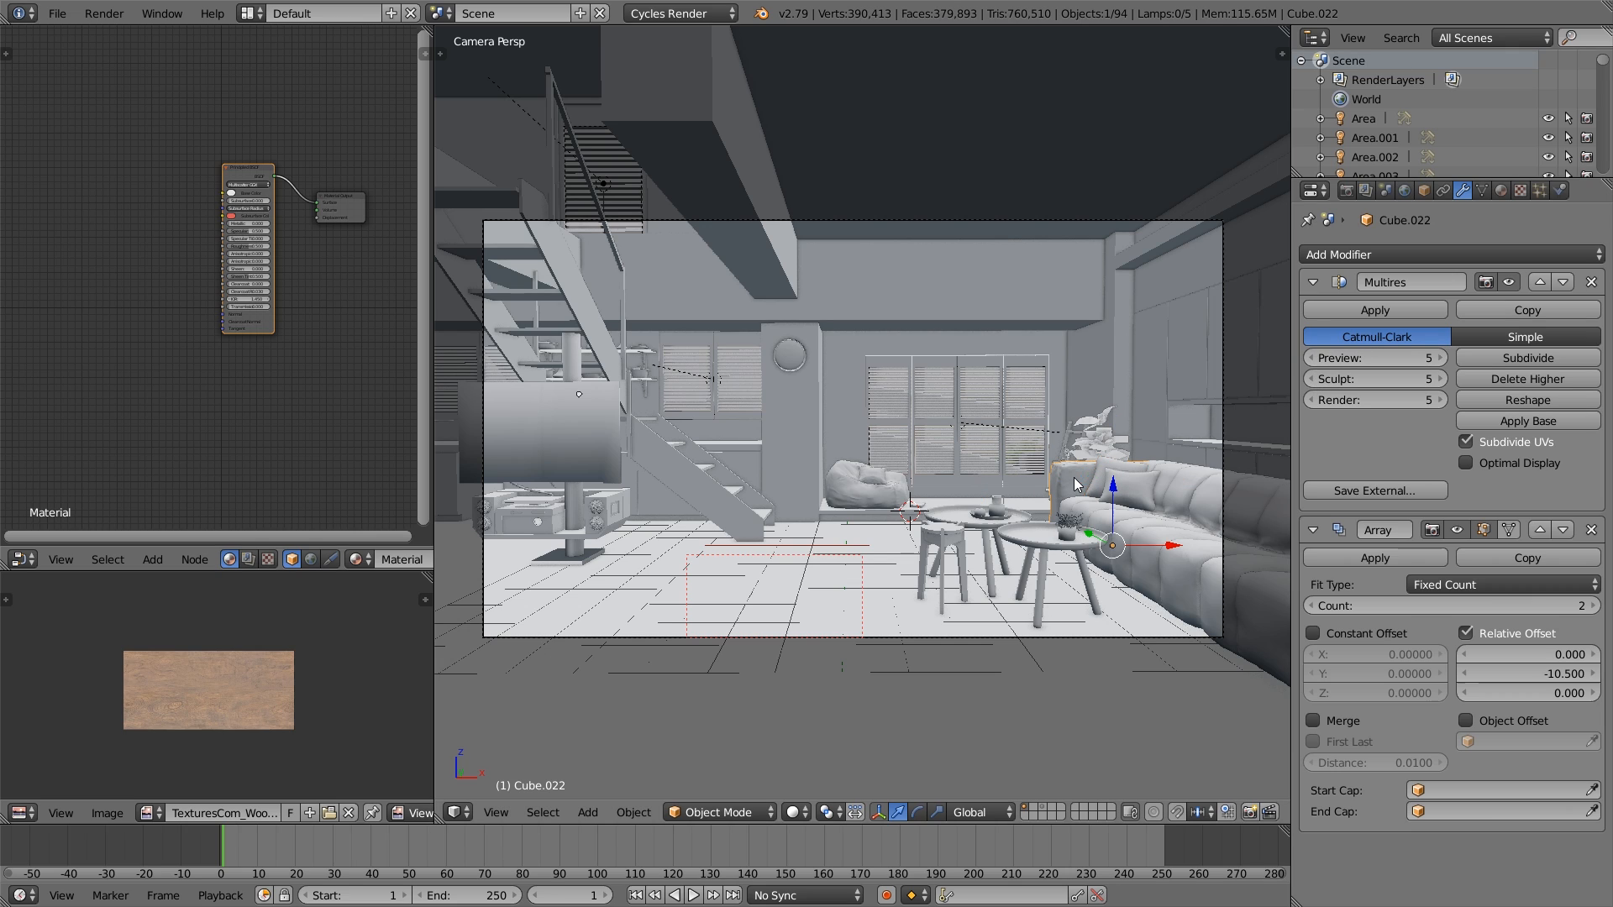
left_click(1312, 359)
left_click(1312, 359)
left_click(1312, 358)
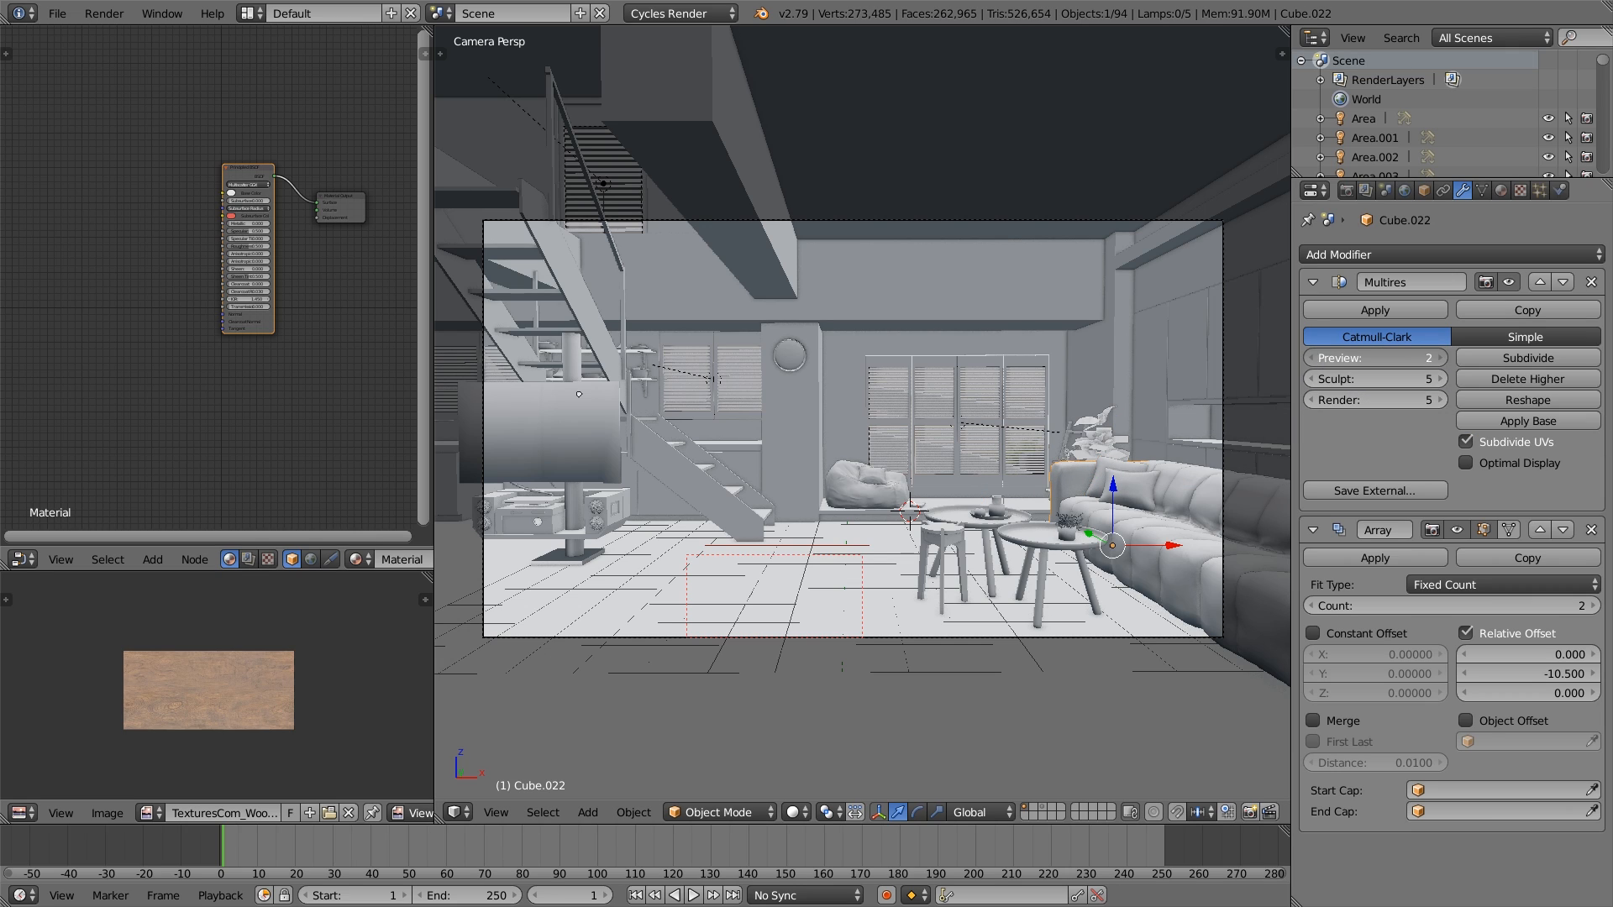
left_click(1313, 359)
- Lower the Multires preview level to 2 on the beanbag by the window and to 1 on its cushion
right_click(870, 503)
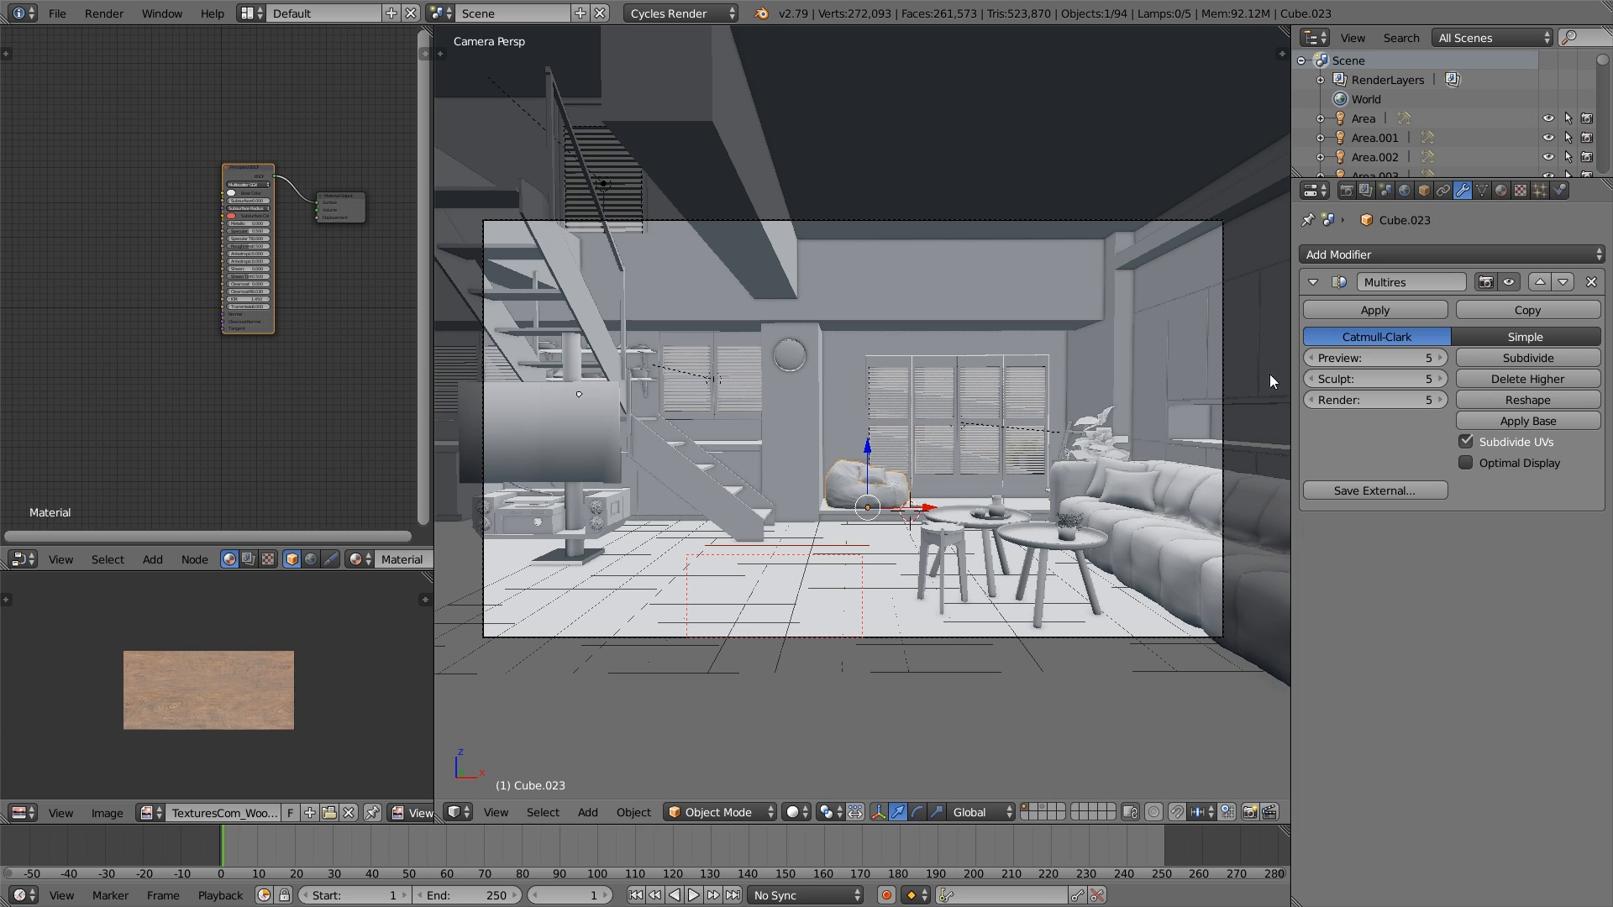
left_click(1312, 358)
left_click(1440, 358)
right_click(881, 482)
left_click(1312, 359)
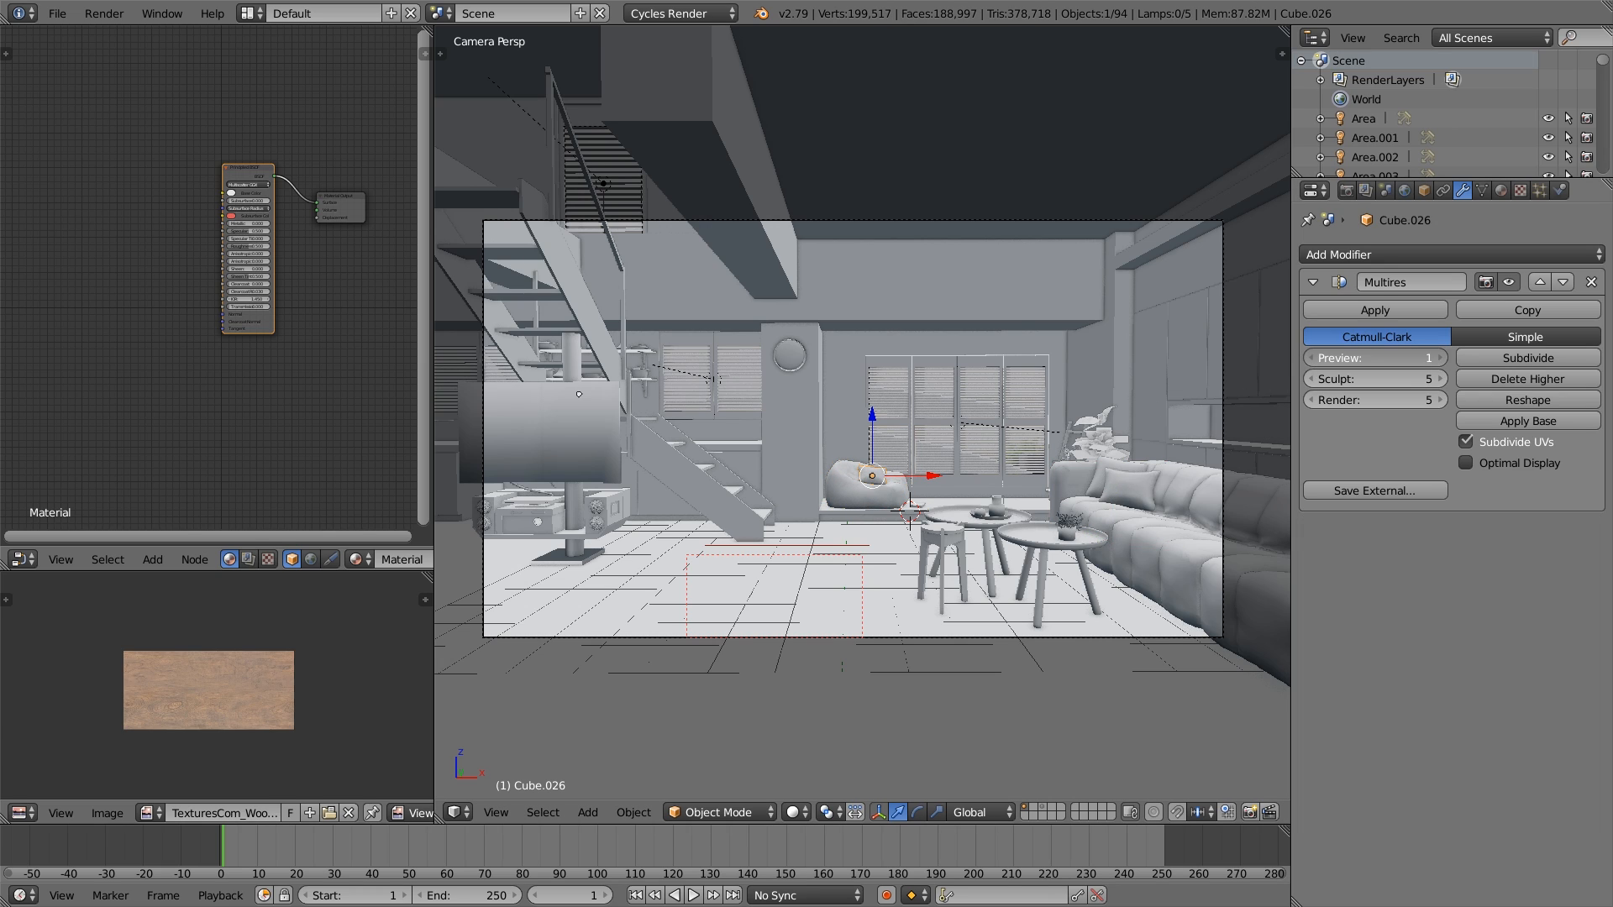
left_click(1441, 359)
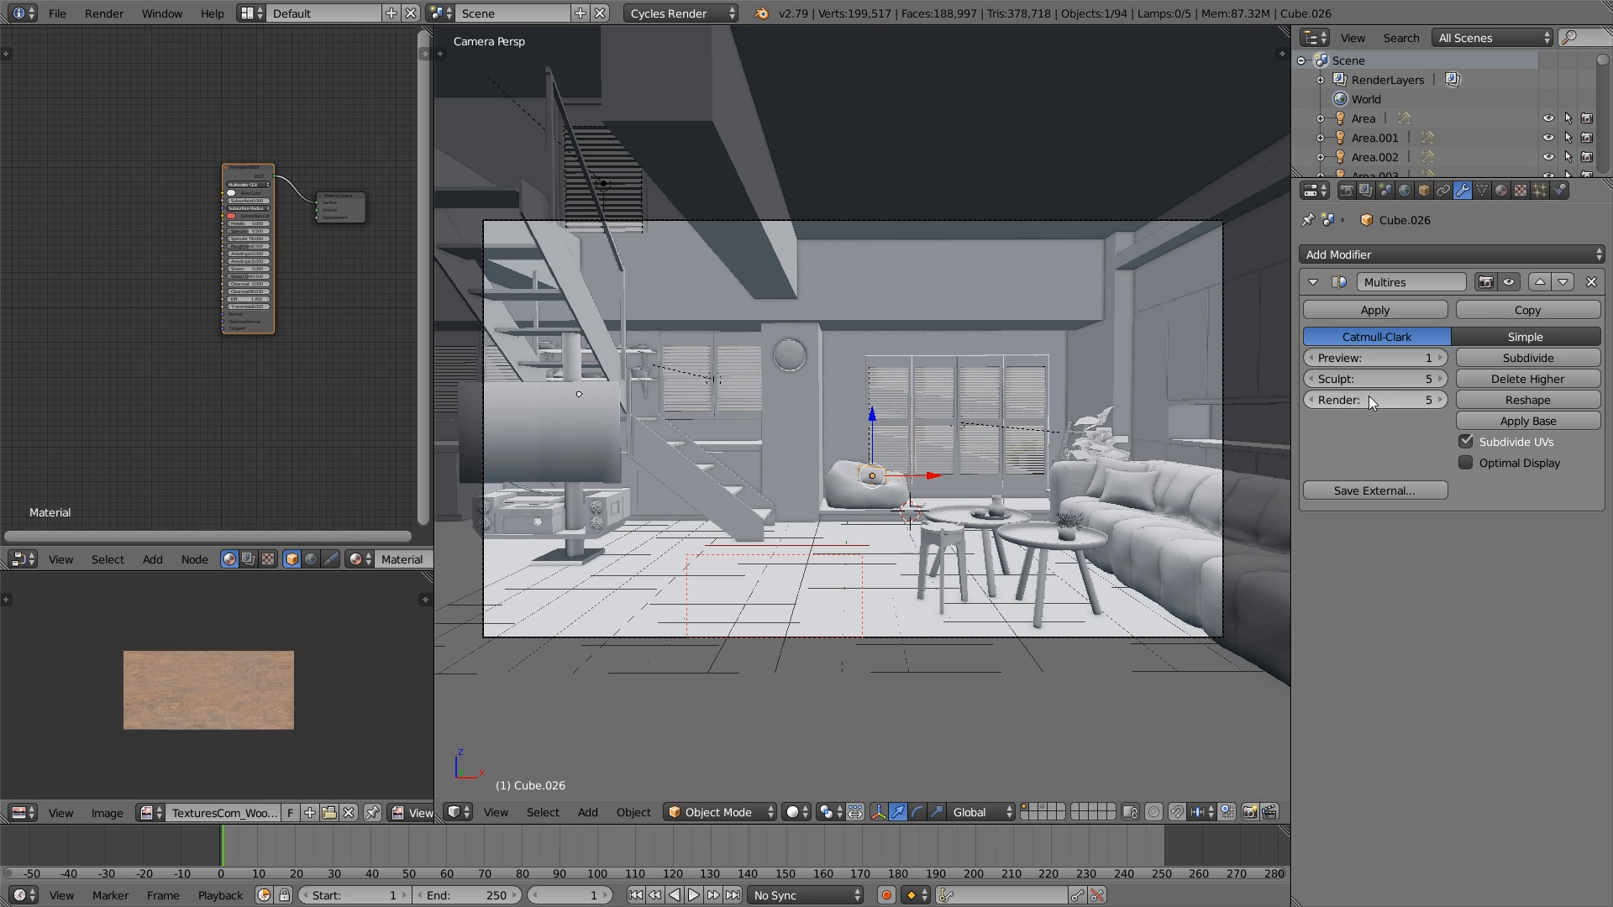
- Remove the shared Material slot from the sofa seats and from both of the sofa's cushions
scroll(1141, 487, "up", 2)
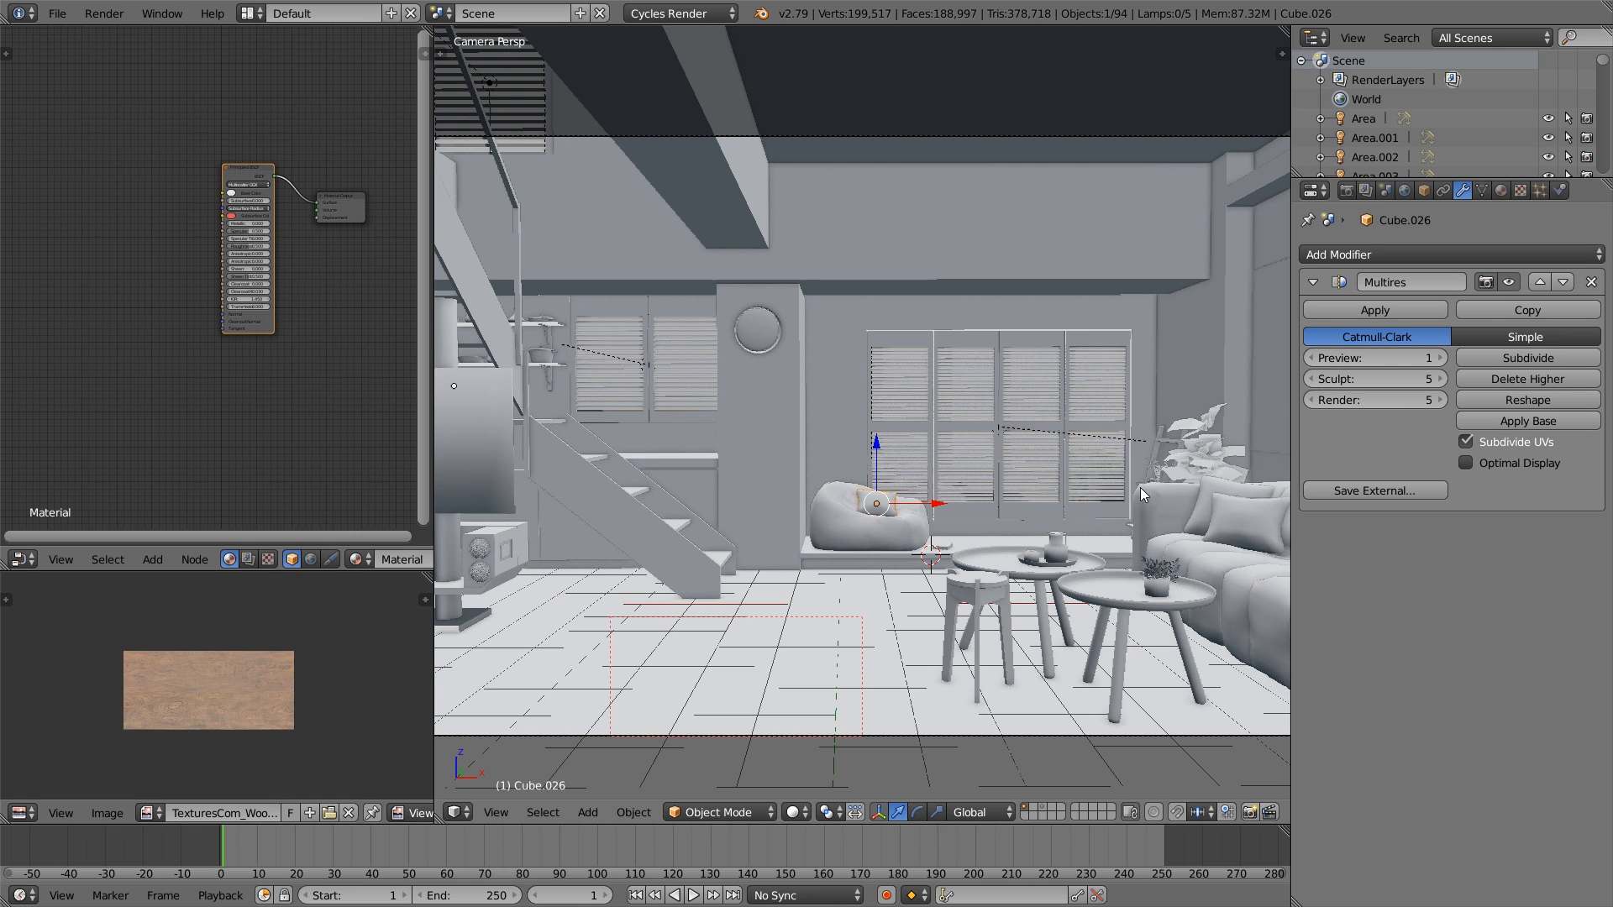
middle_click_drag(1141, 488, 889, 448, "shift")
right_click(1161, 561)
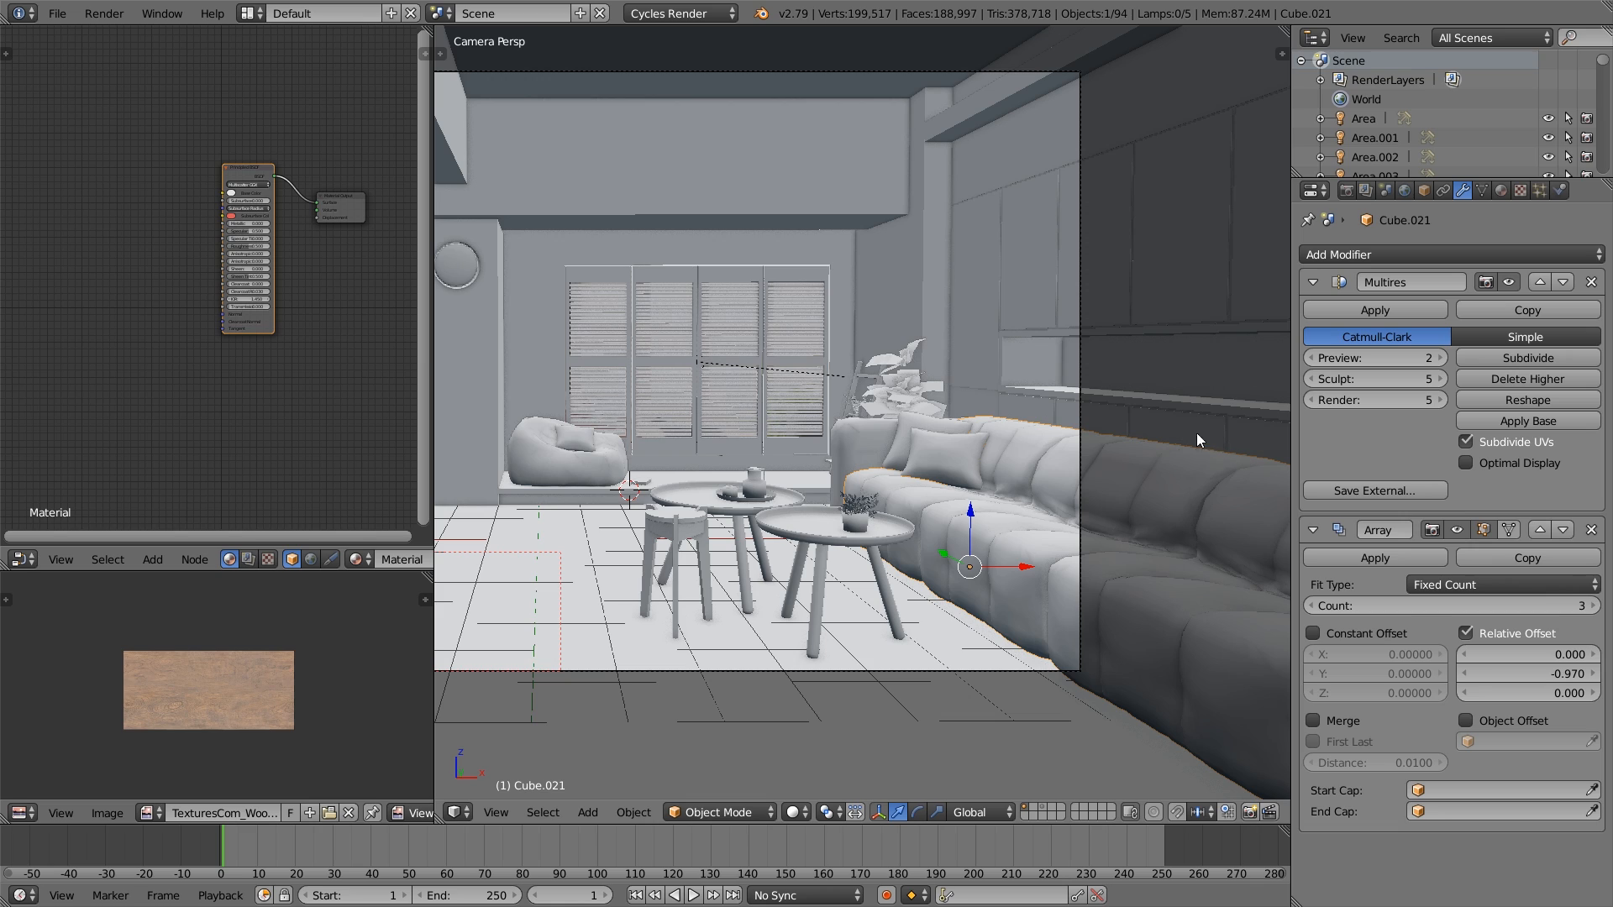
left_click(1502, 190)
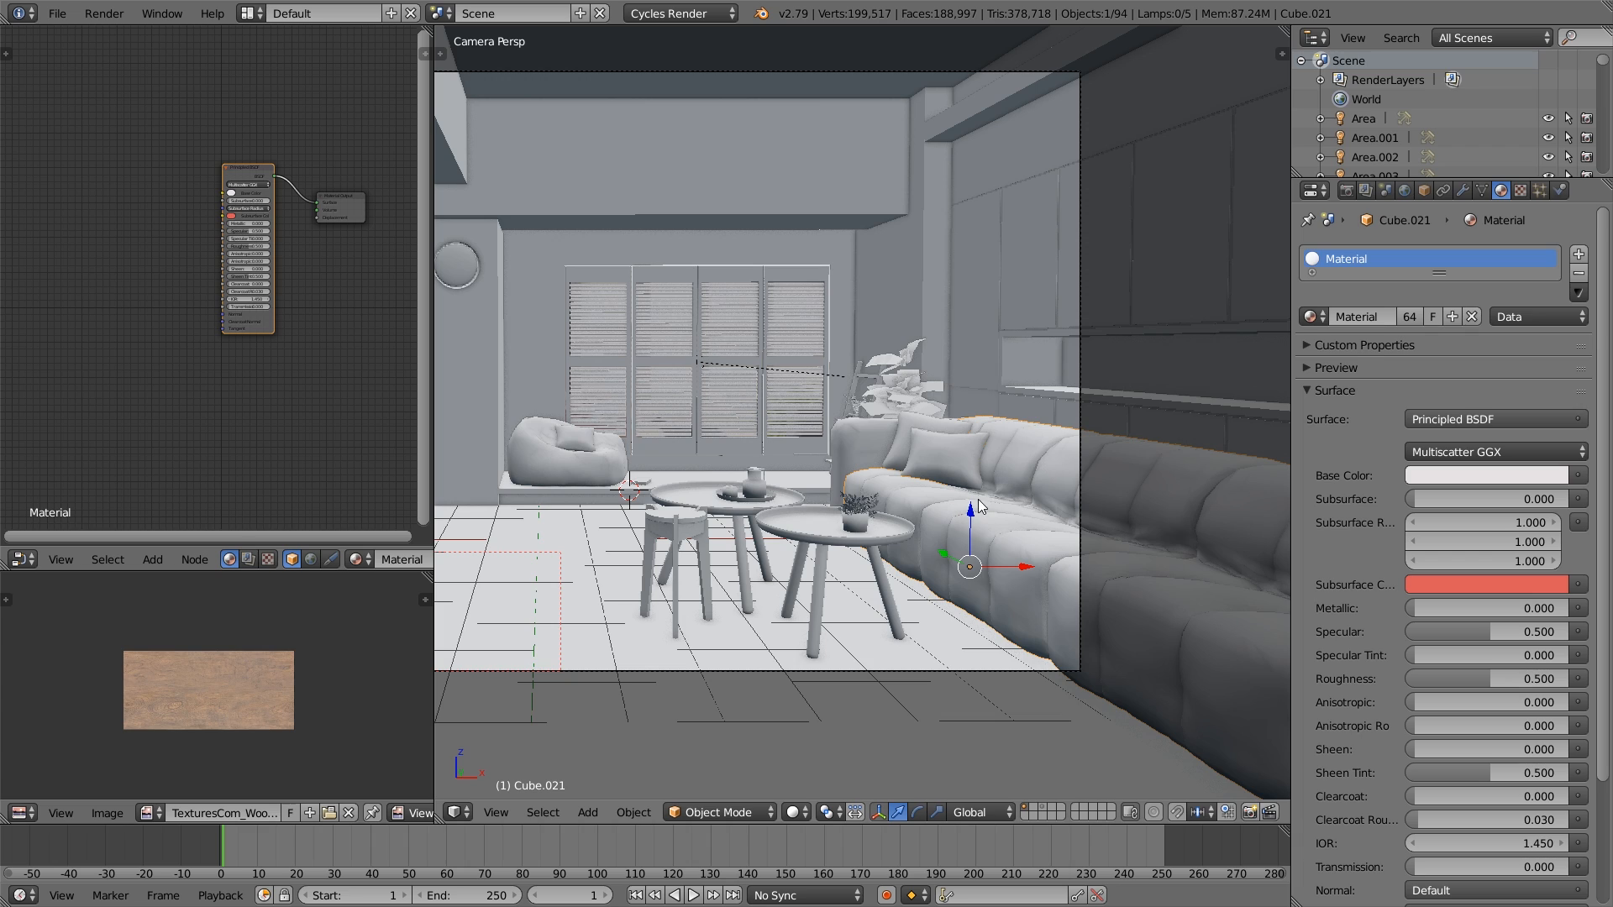
left_click(1580, 277)
right_click(944, 460)
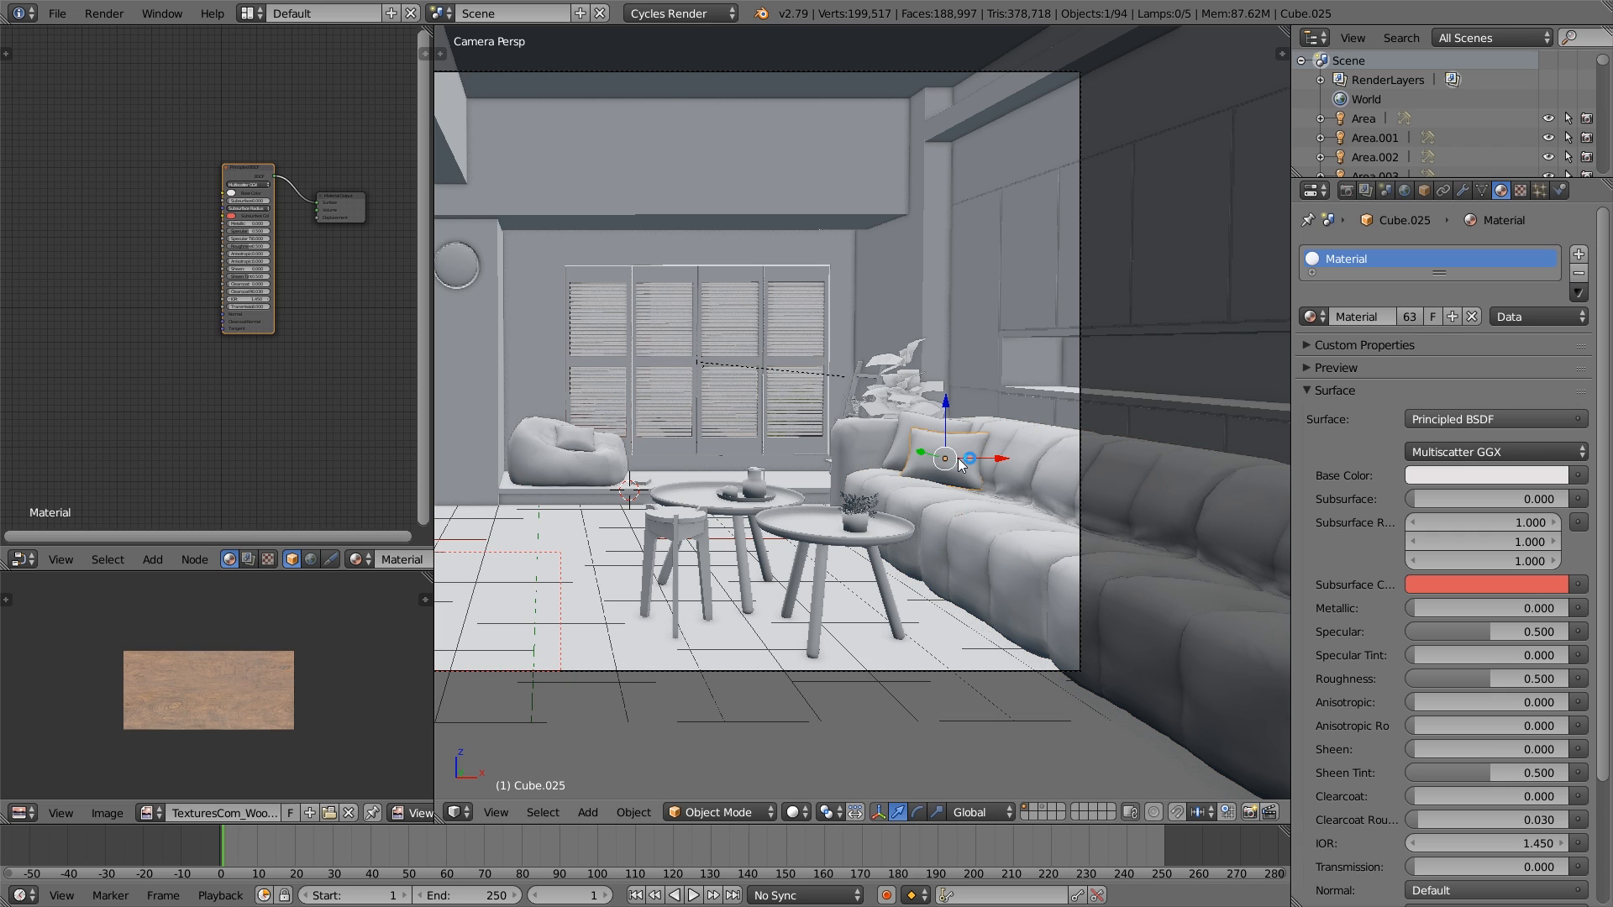
left_click(1579, 274)
right_click(909, 435)
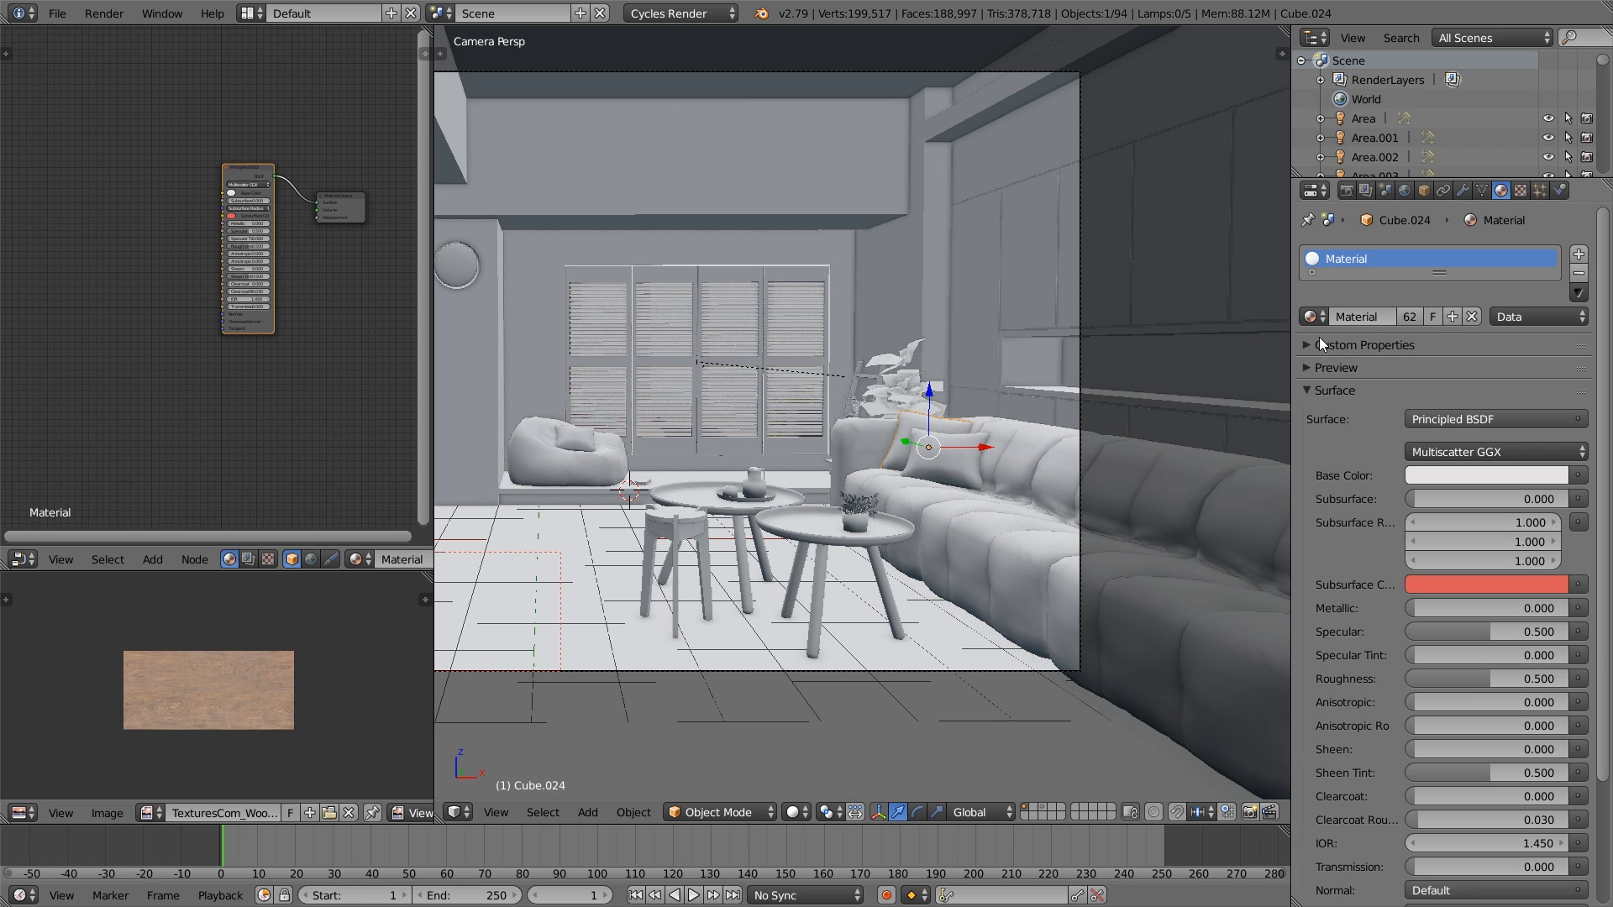
left_click(1579, 274)
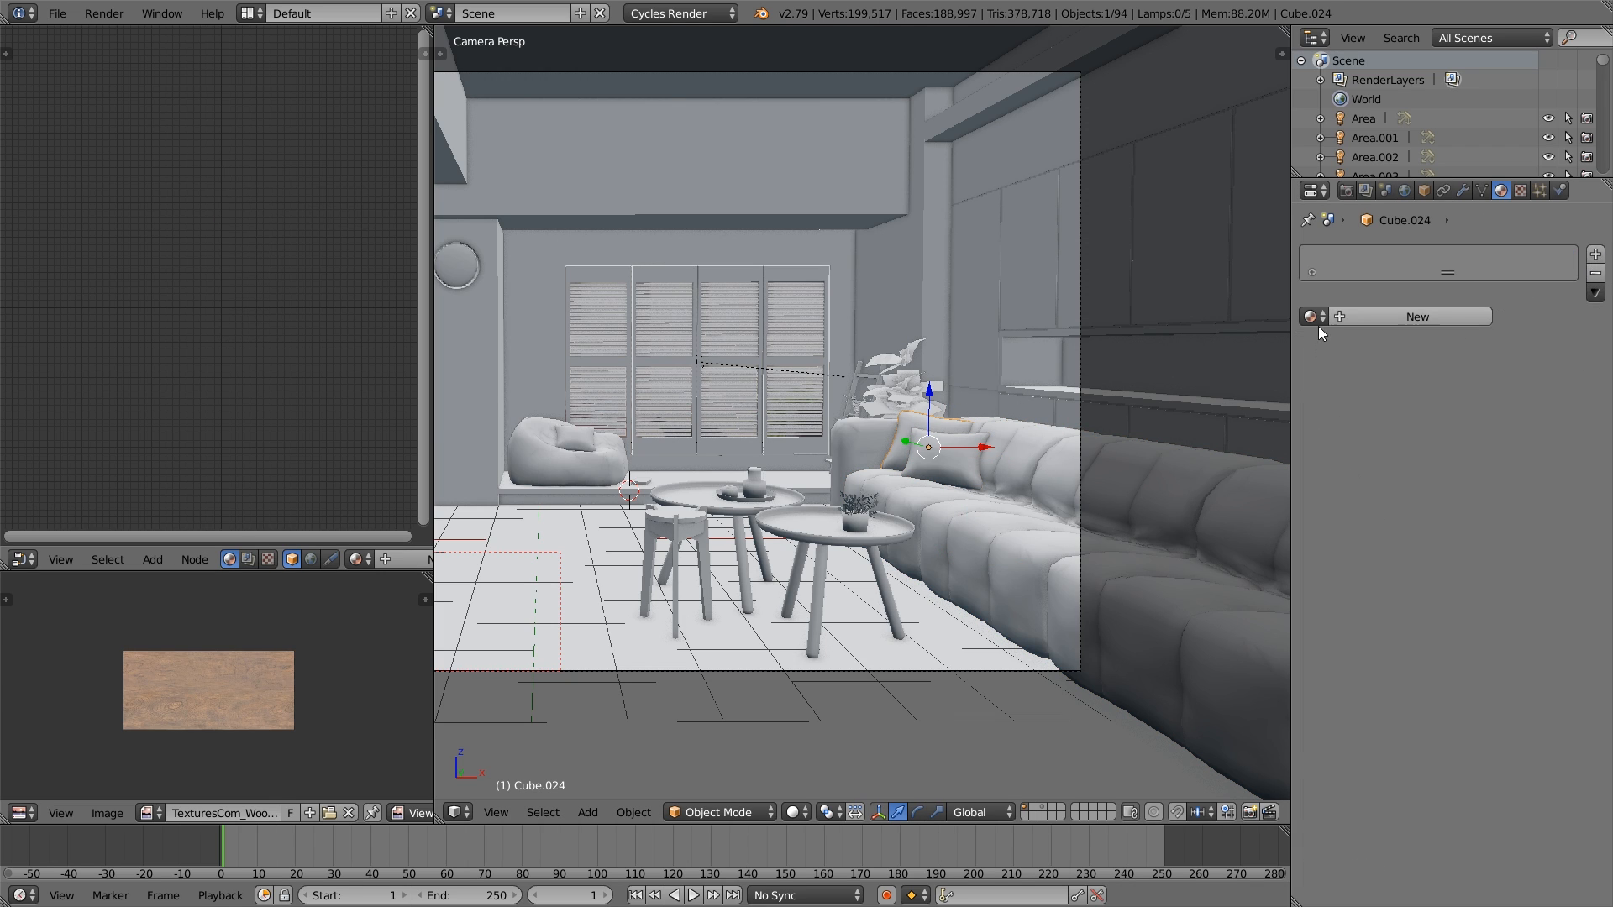
- Remove the shared Material slot from the beanbag, its cushion and the sofa's armrests
right_click(579, 463)
left_click(1579, 274)
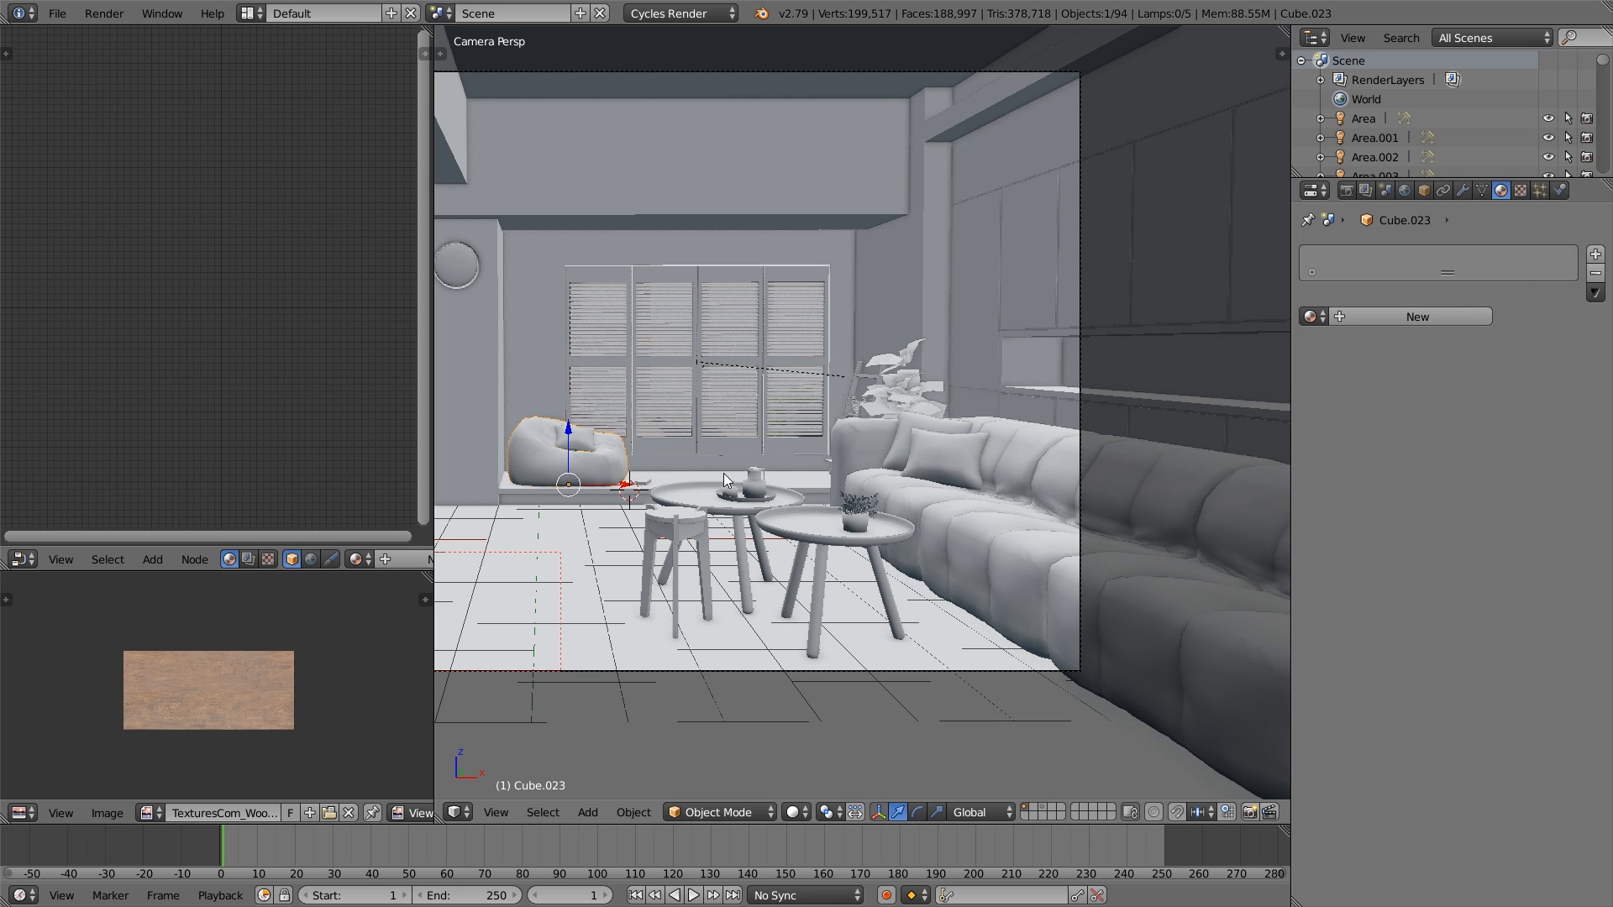
right_click(594, 442)
left_click(1580, 273)
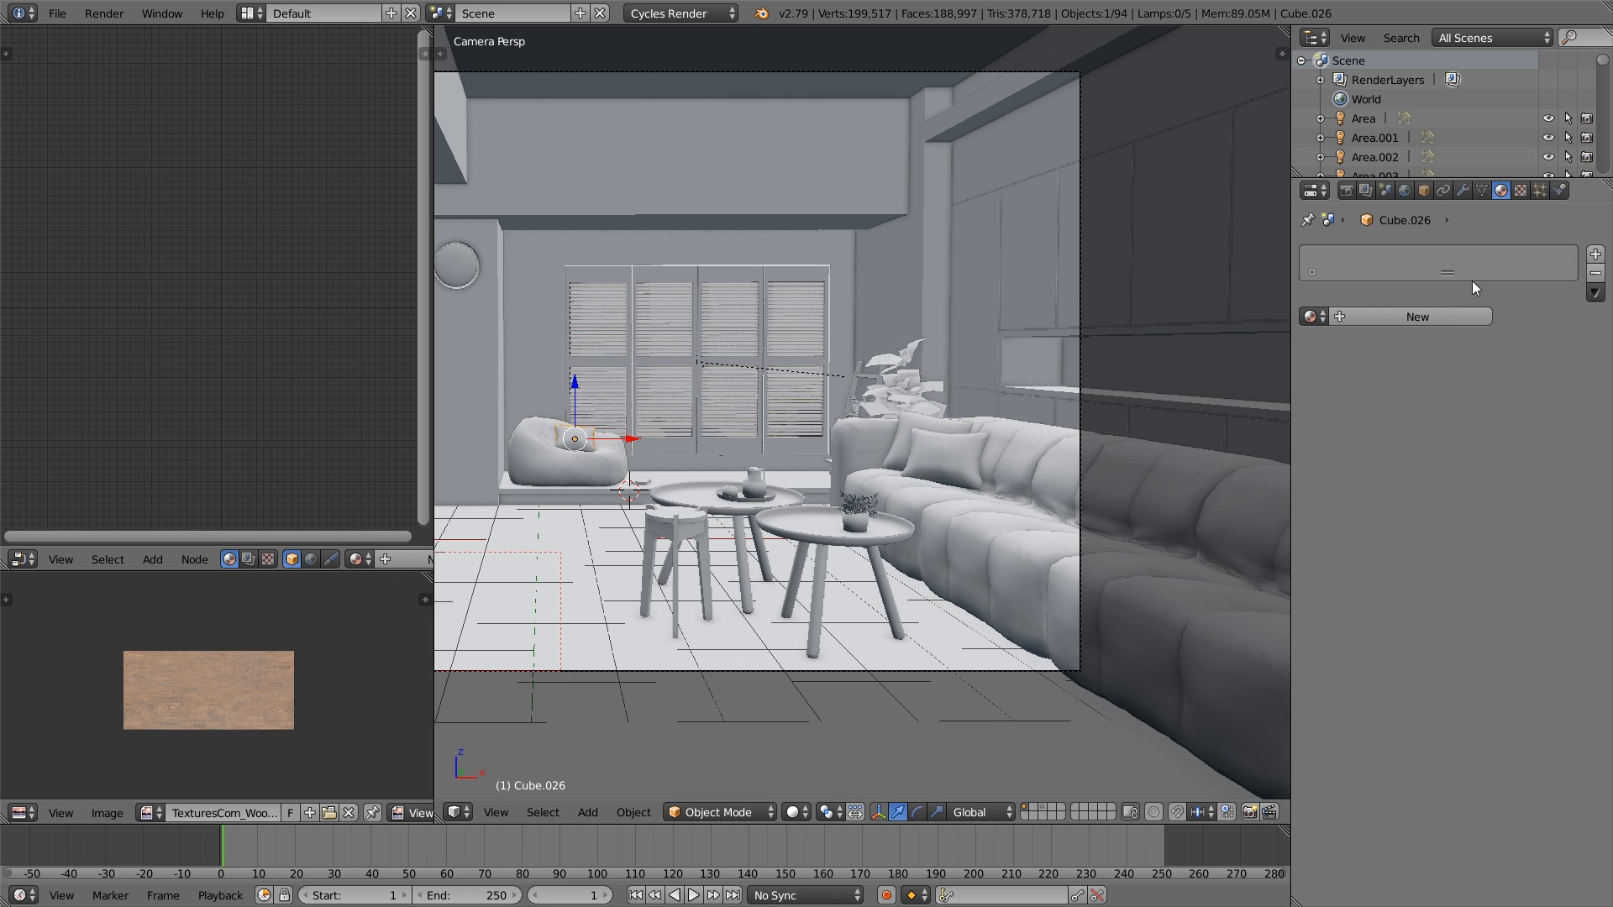
right_click(884, 436)
left_click(1579, 273)
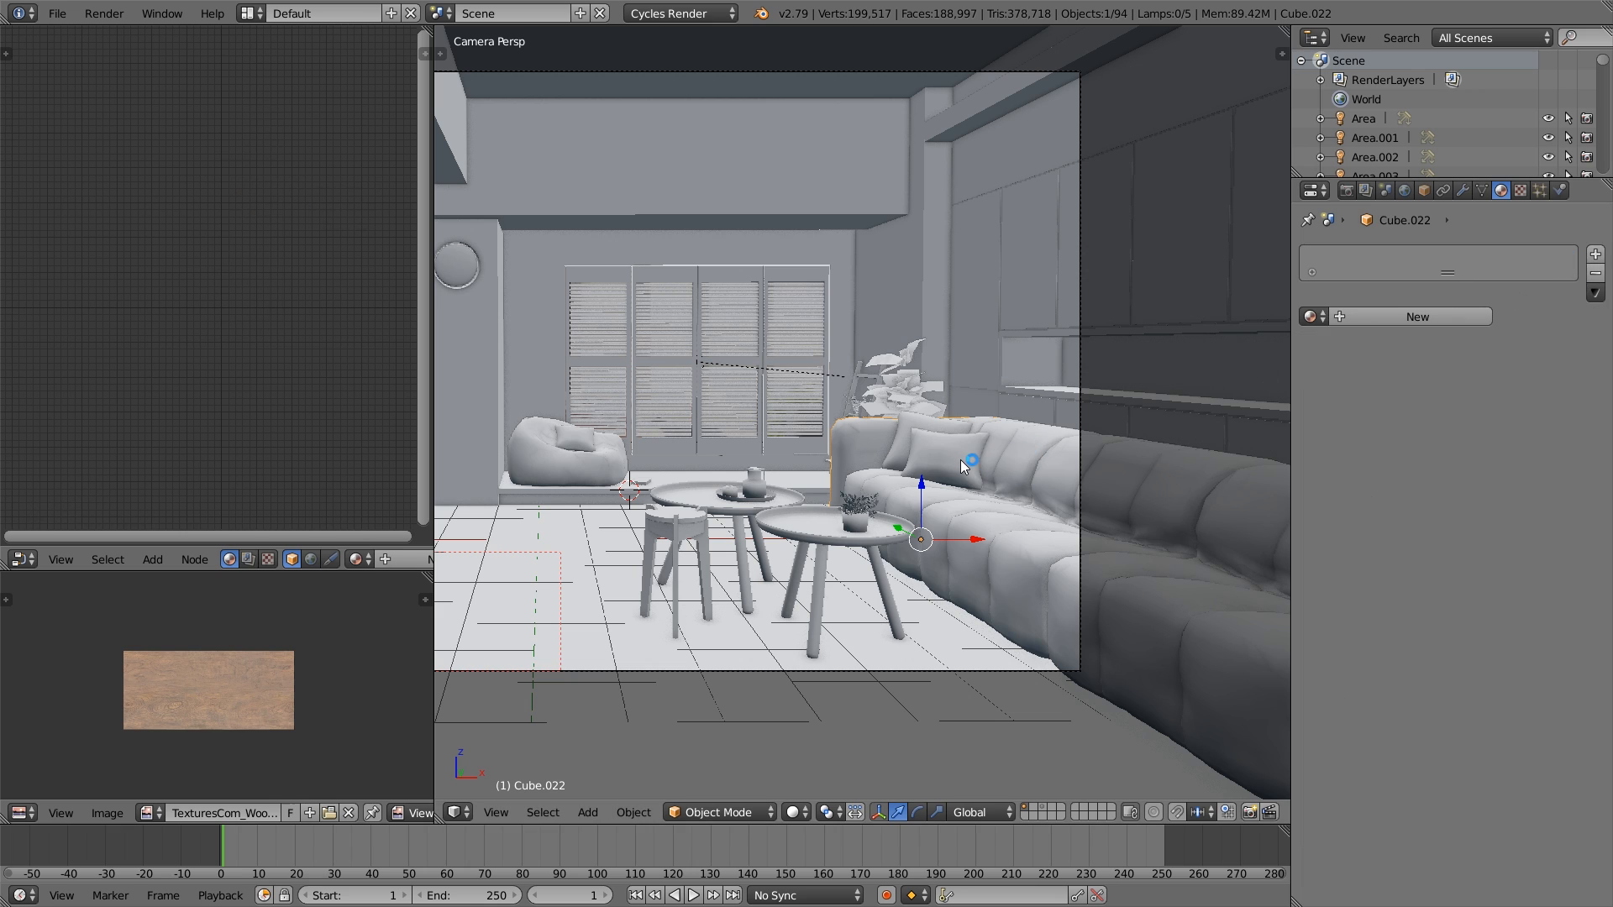
- Set a render border around the wall niche above the sofa, within the camera frame
middle_click_drag(846, 492, 1018, 477, "shift")
scroll(899, 519, "down", 1)
middle_click_drag(895, 519, 781, 517, "shift")
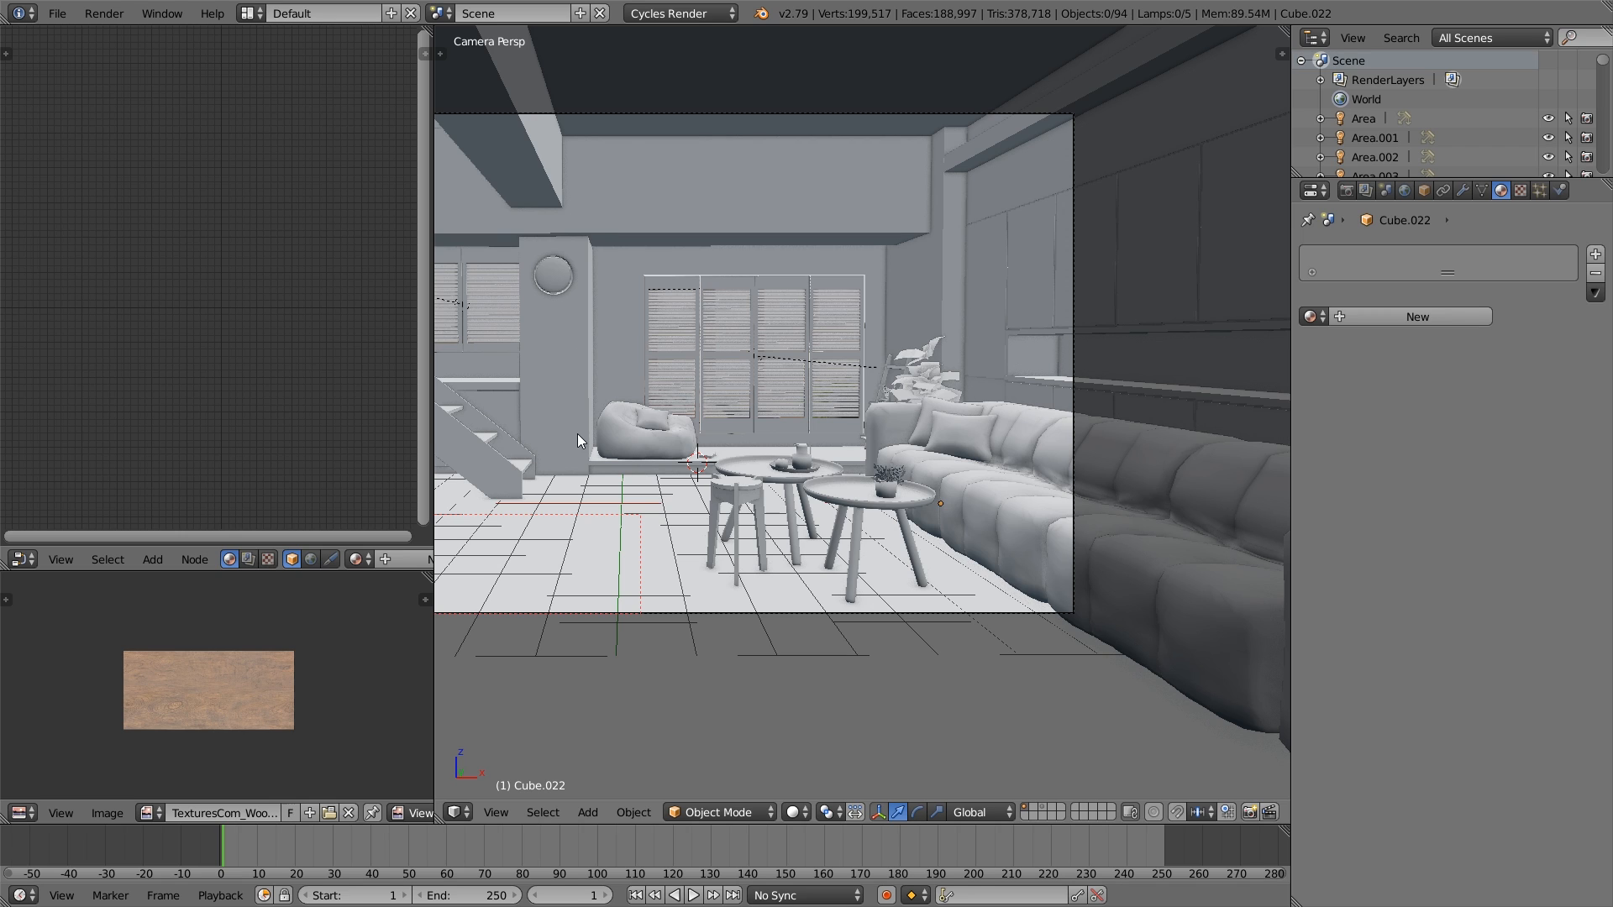
middle_click_drag(577, 433, 634, 472, "shift")
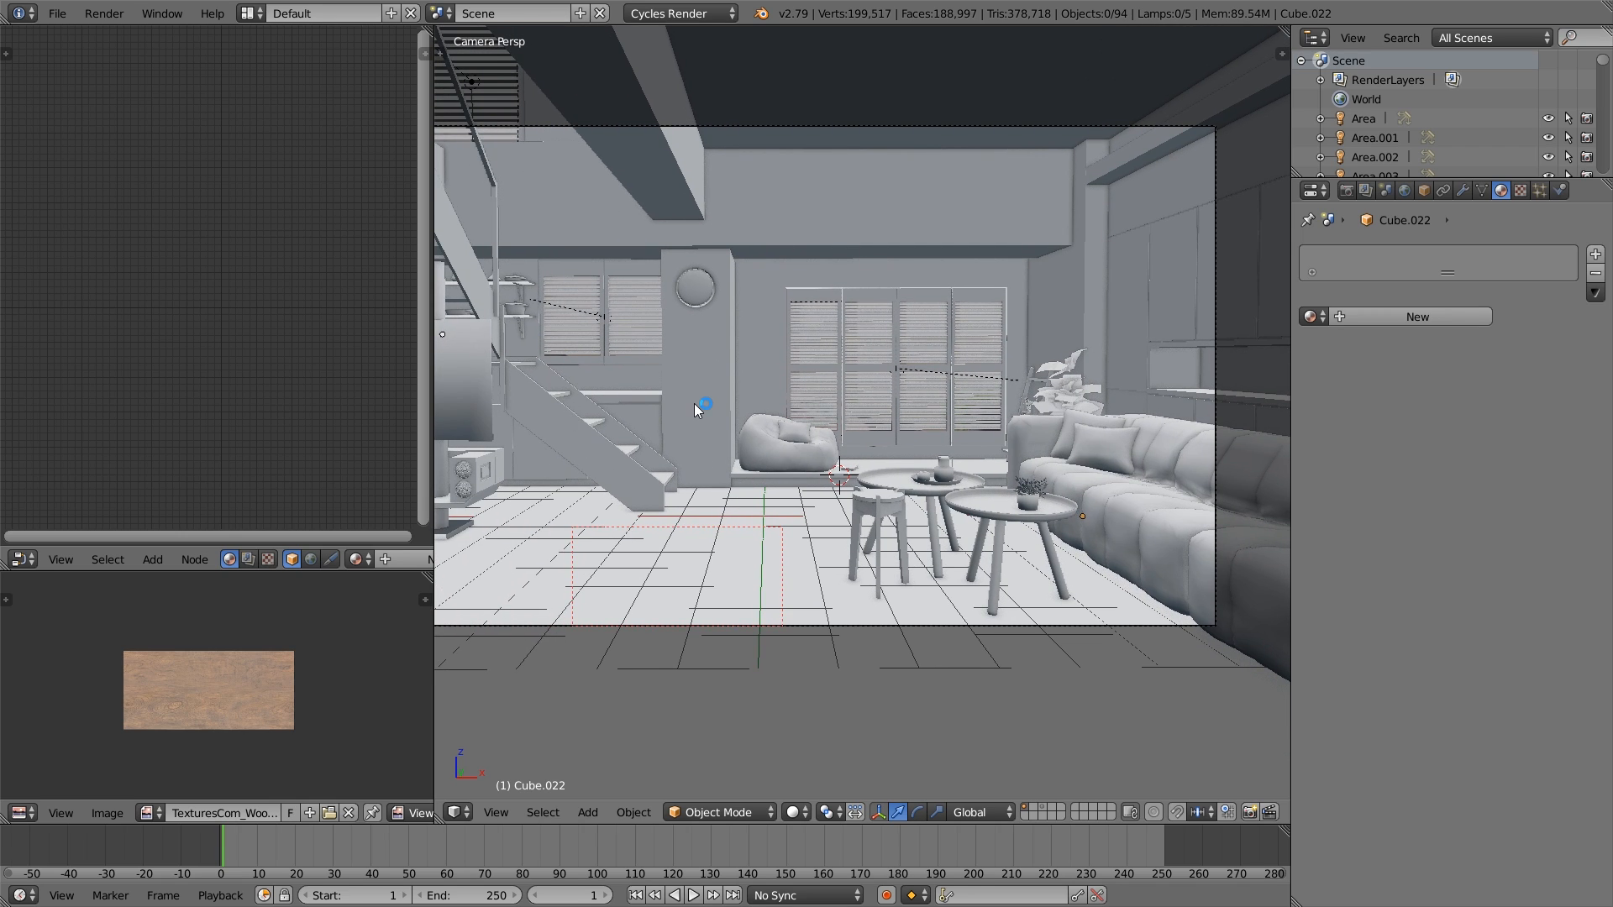
middle_click_drag(1073, 406, 731, 424, "shift")
scroll(769, 436, "up", 4)
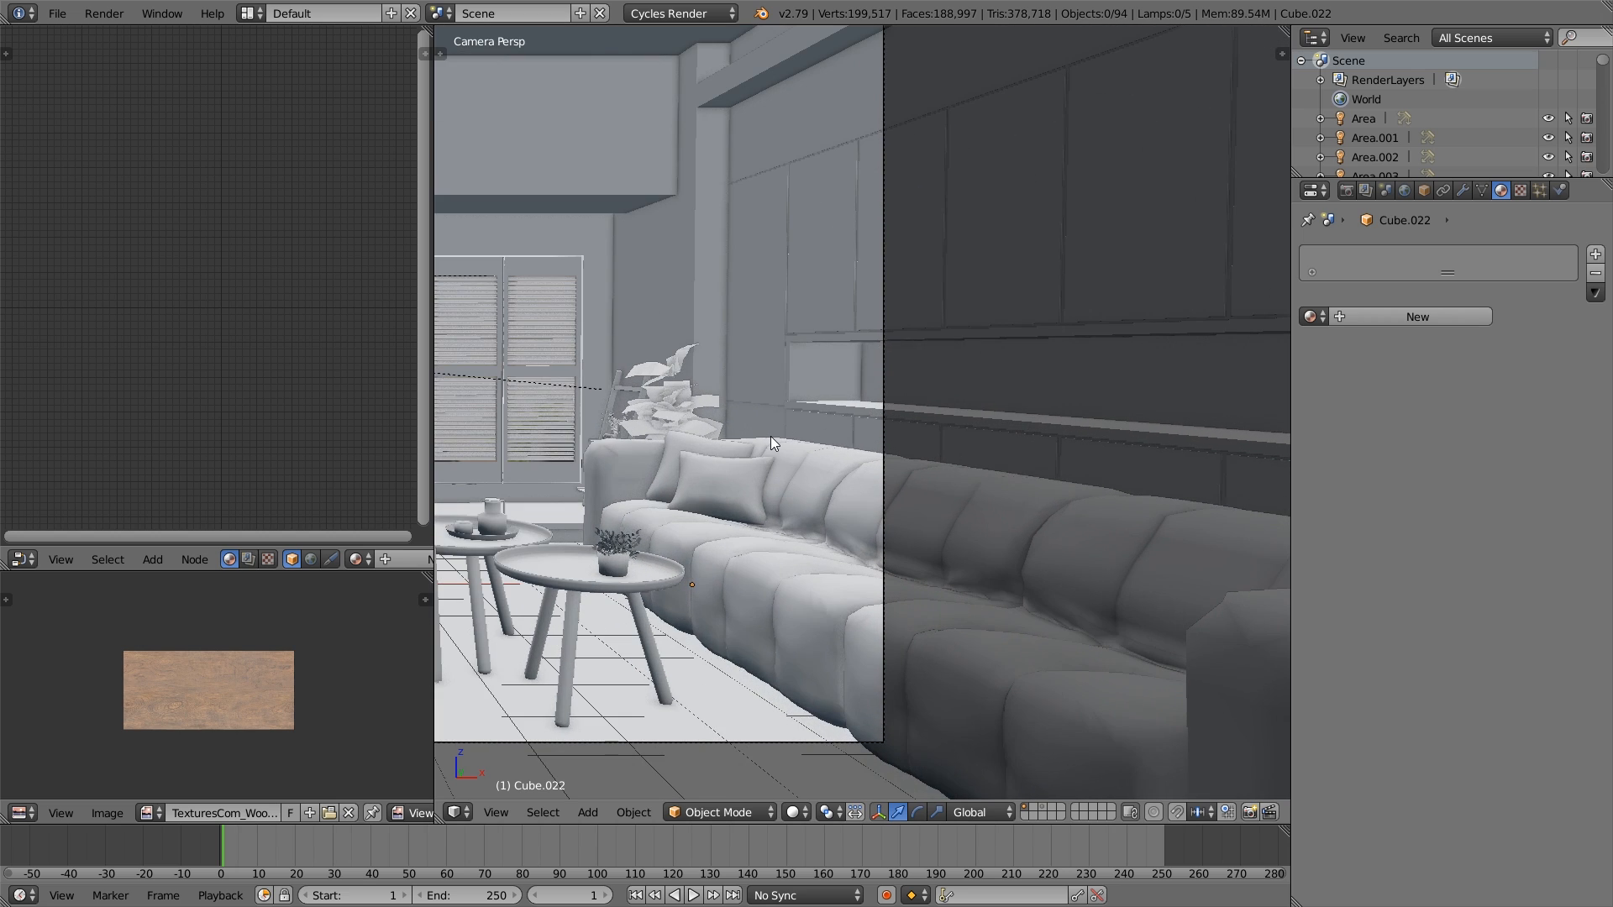
middle_click_drag(796, 353, 800, 405, "shift")
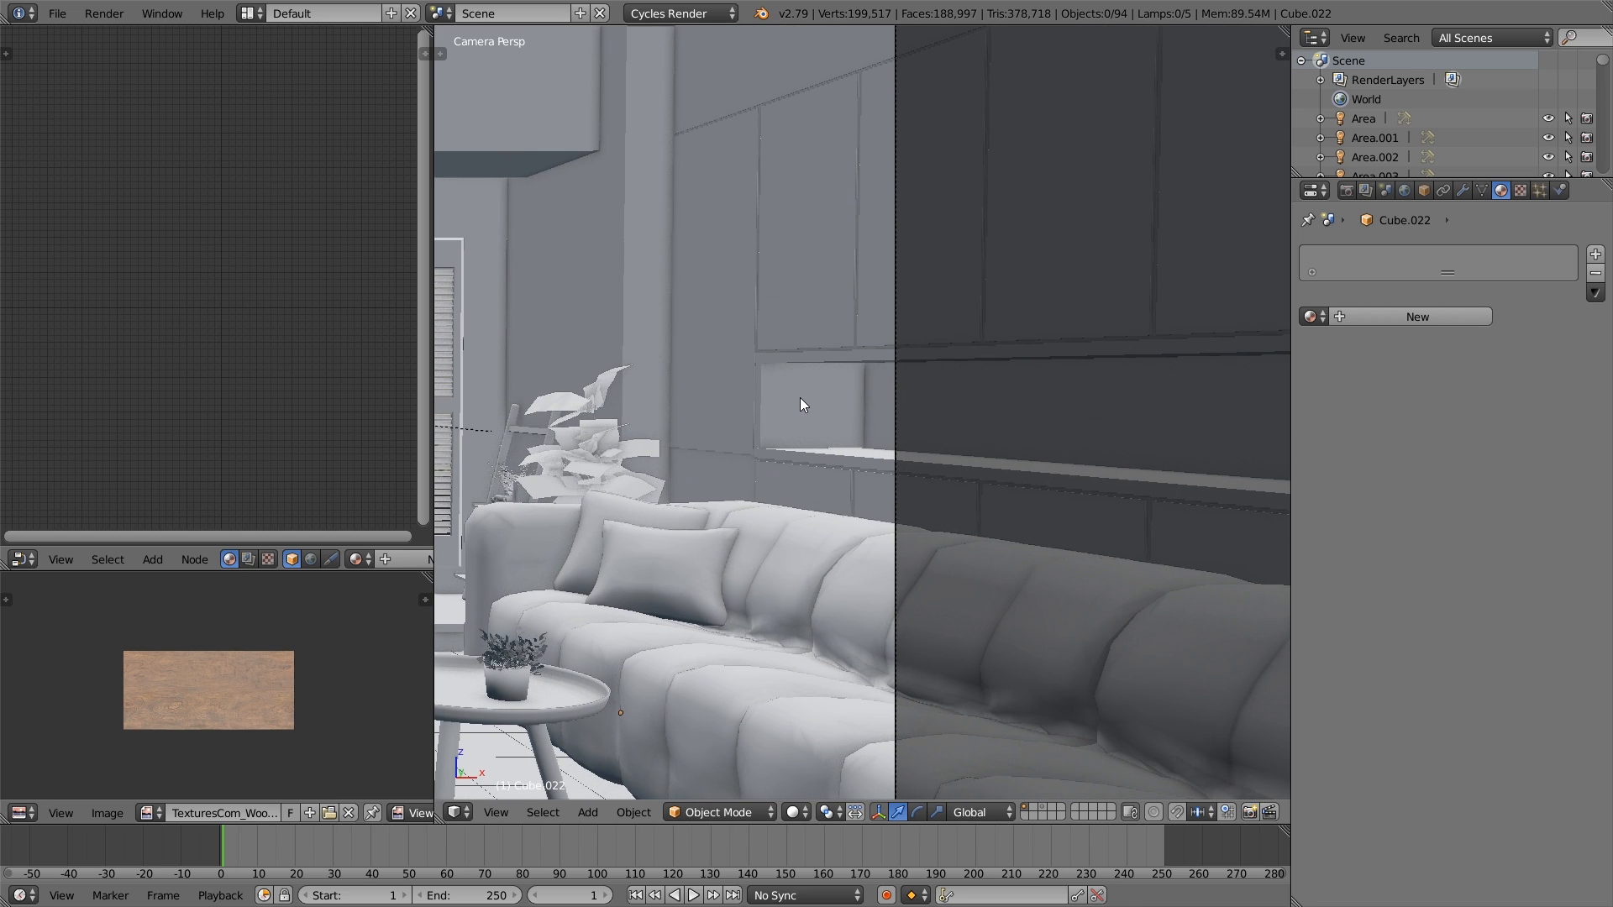
key("ctrl+b")
left_click_drag(712, 308, 936, 505)
scroll(846, 430, "up", 4)
- Select the room's wall object and add a new material named Wood in an additional slot
right_click(824, 434)
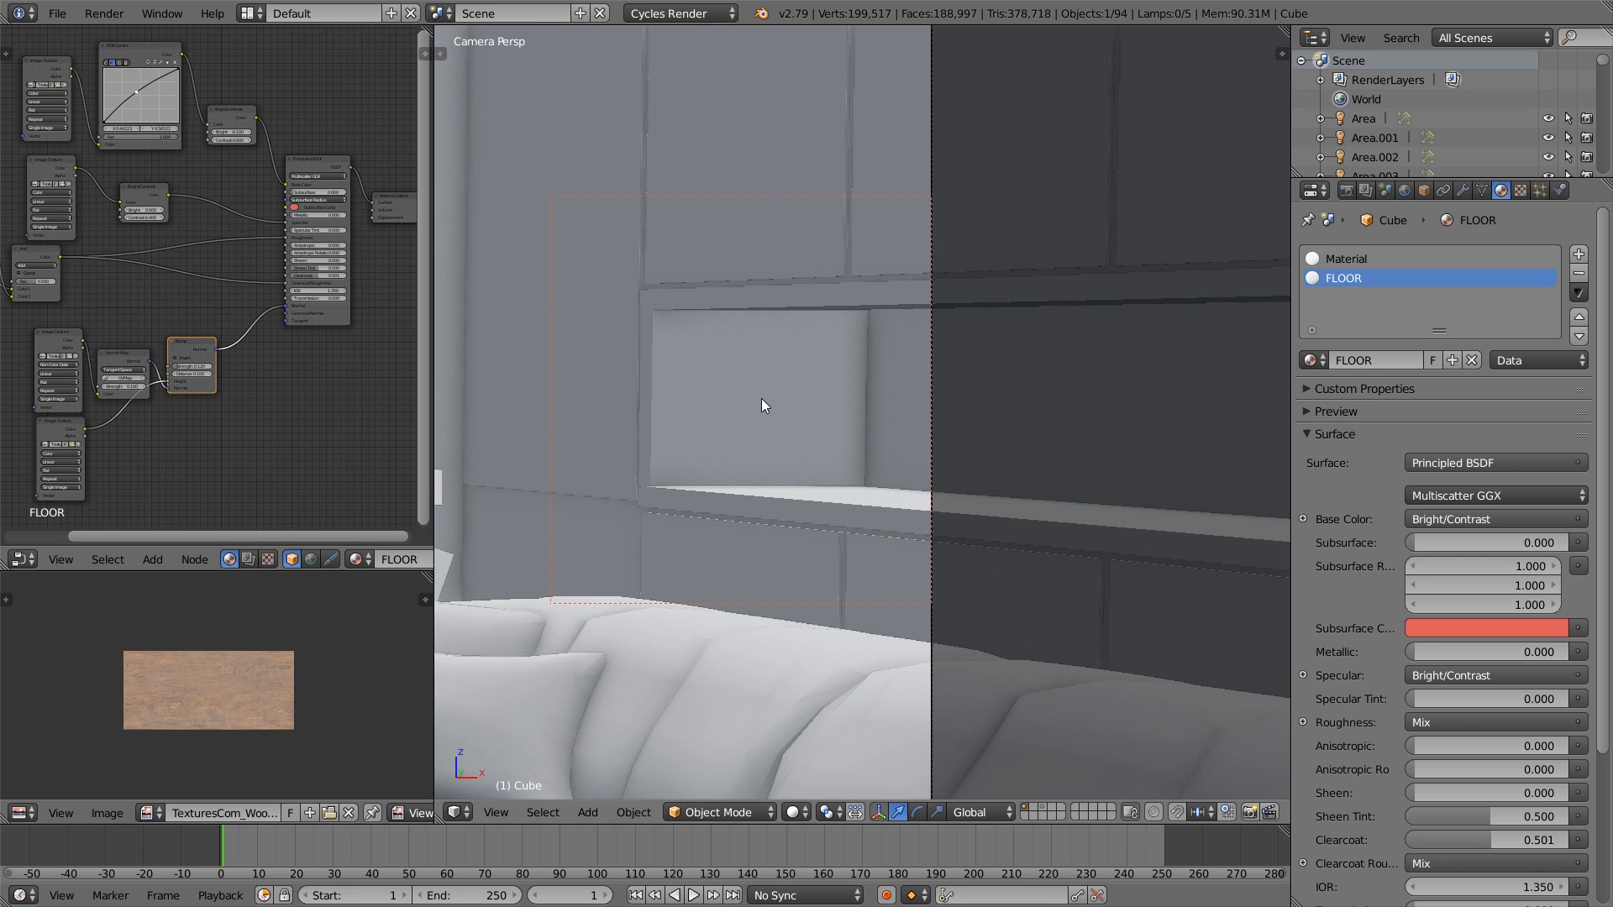
left_click(1580, 256)
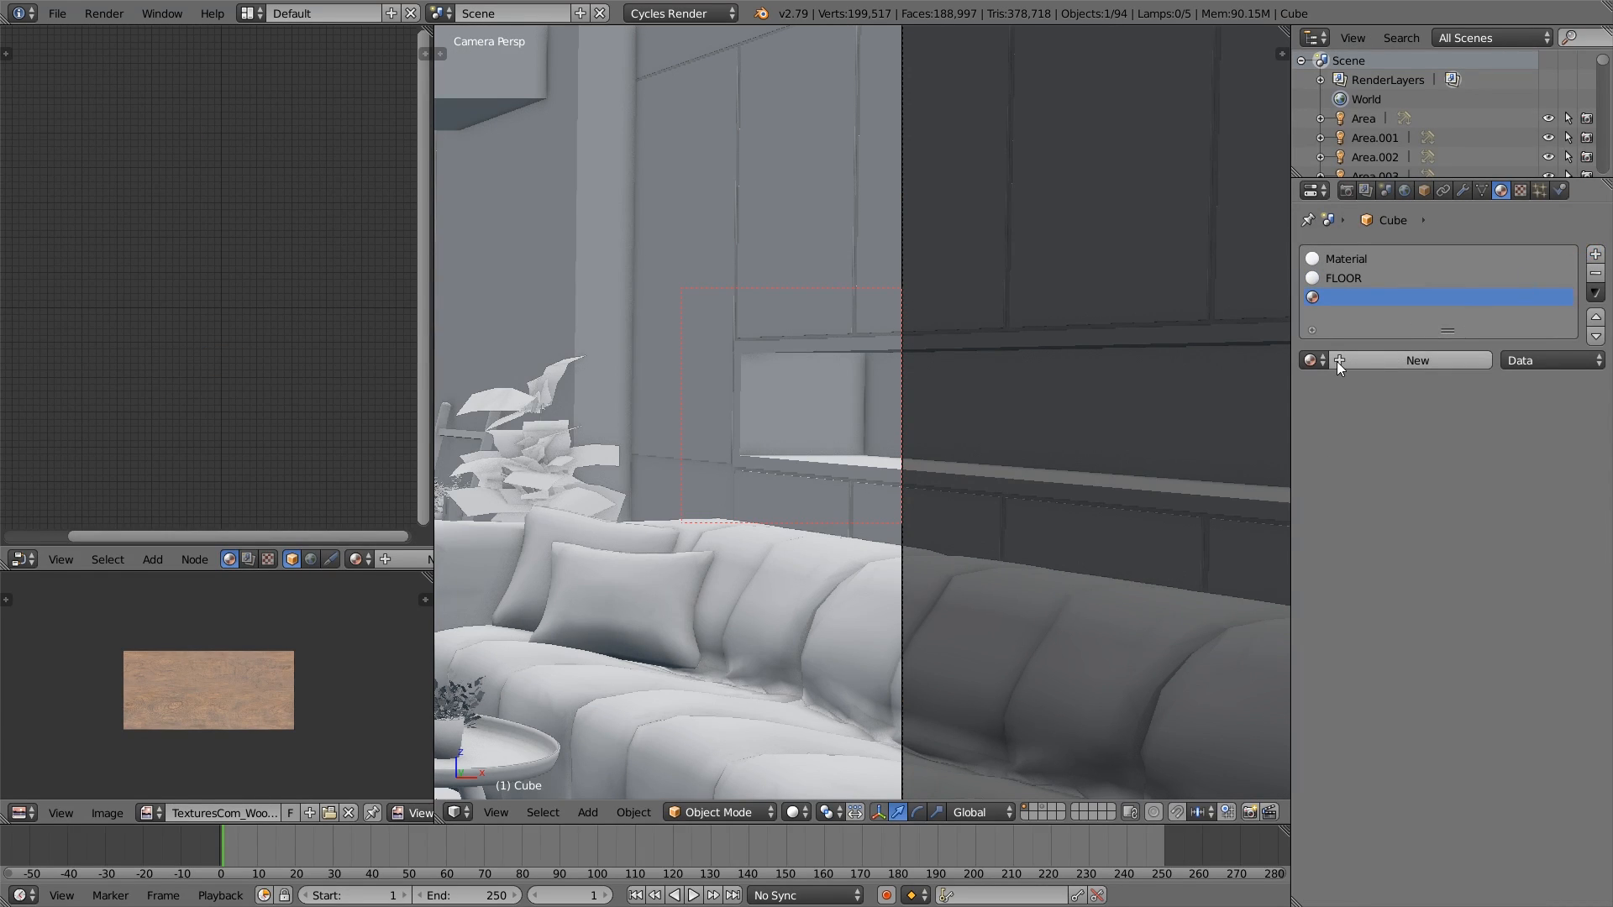
left_click(1384, 359)
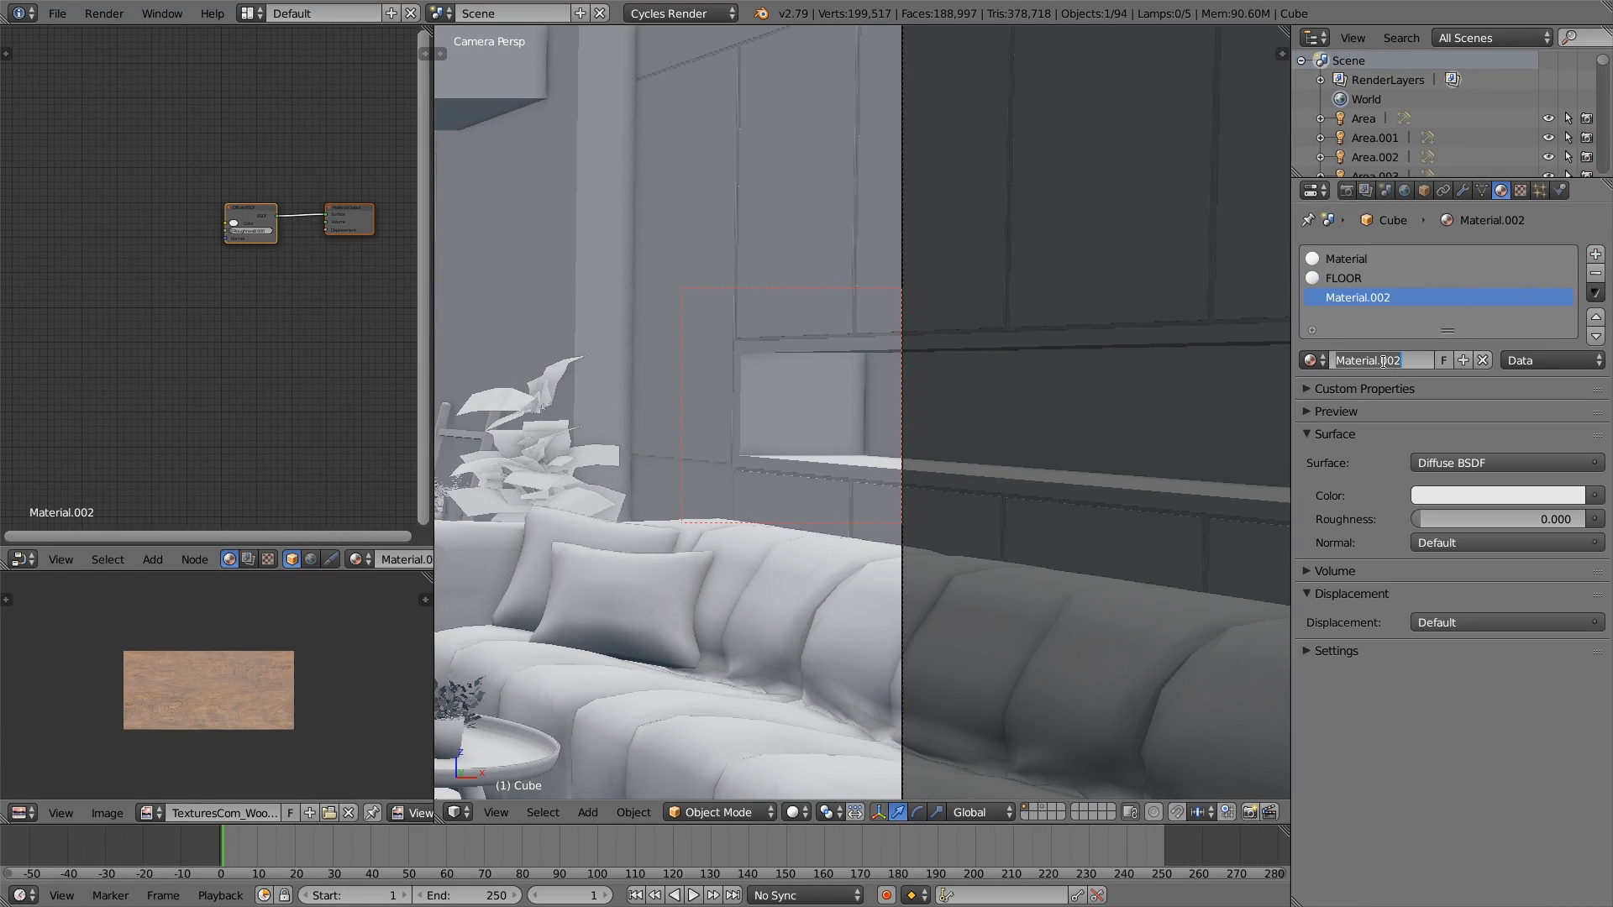
type("Wood")
key("Return")
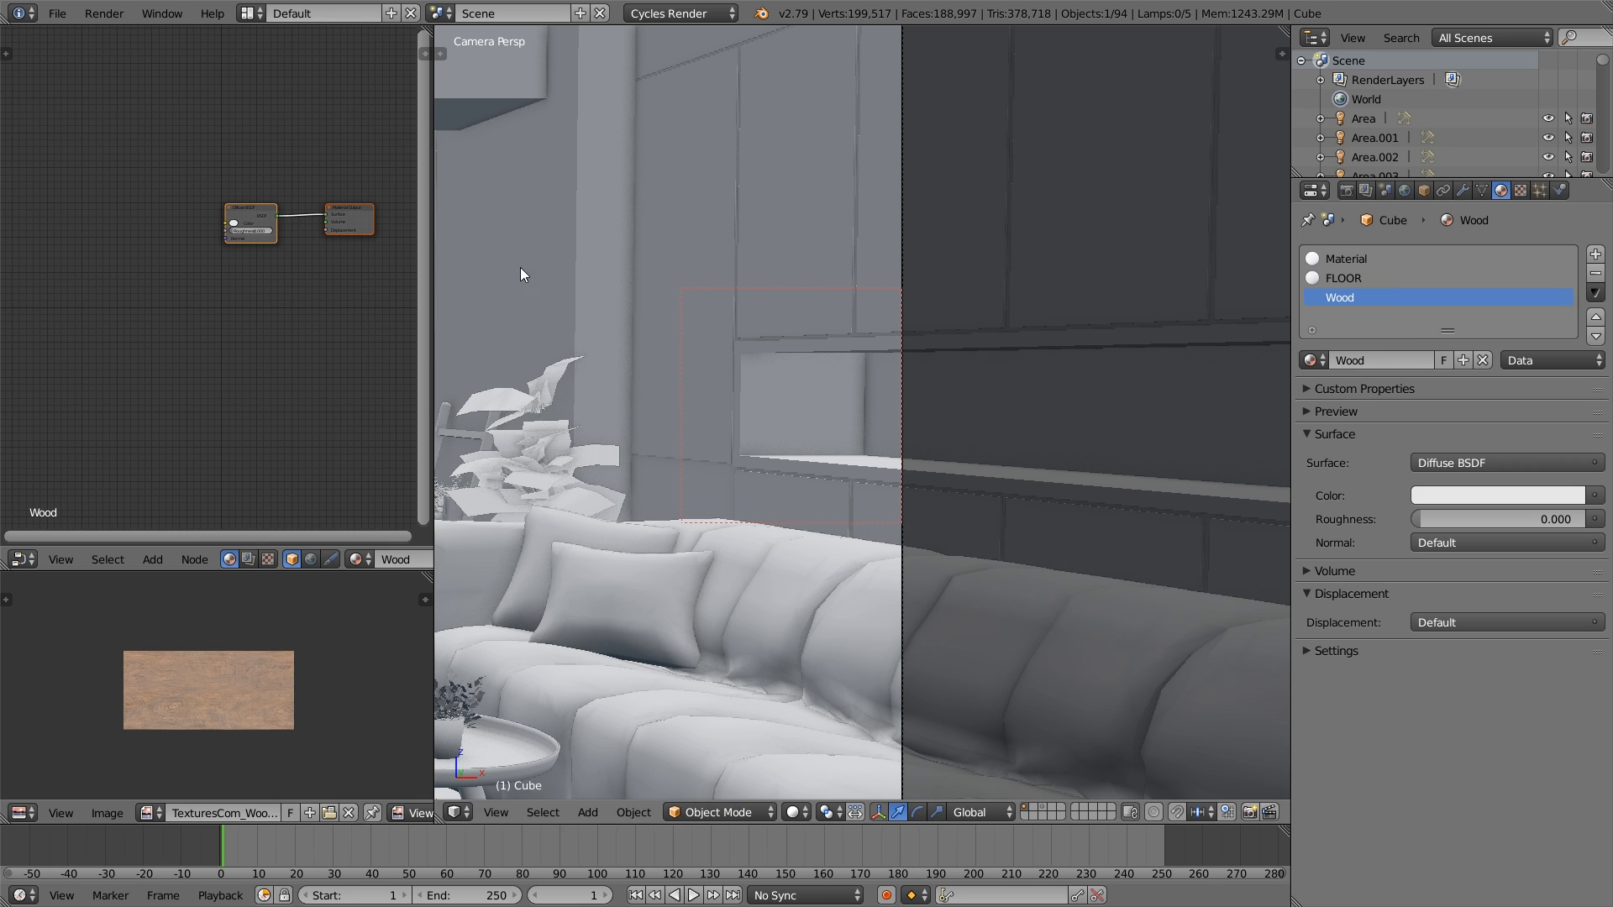
- Replace the Wood material's Diffuse BSDF with a Principled BSDF connected to the Material Output's Surface
scroll(734, 445, "down", 2)
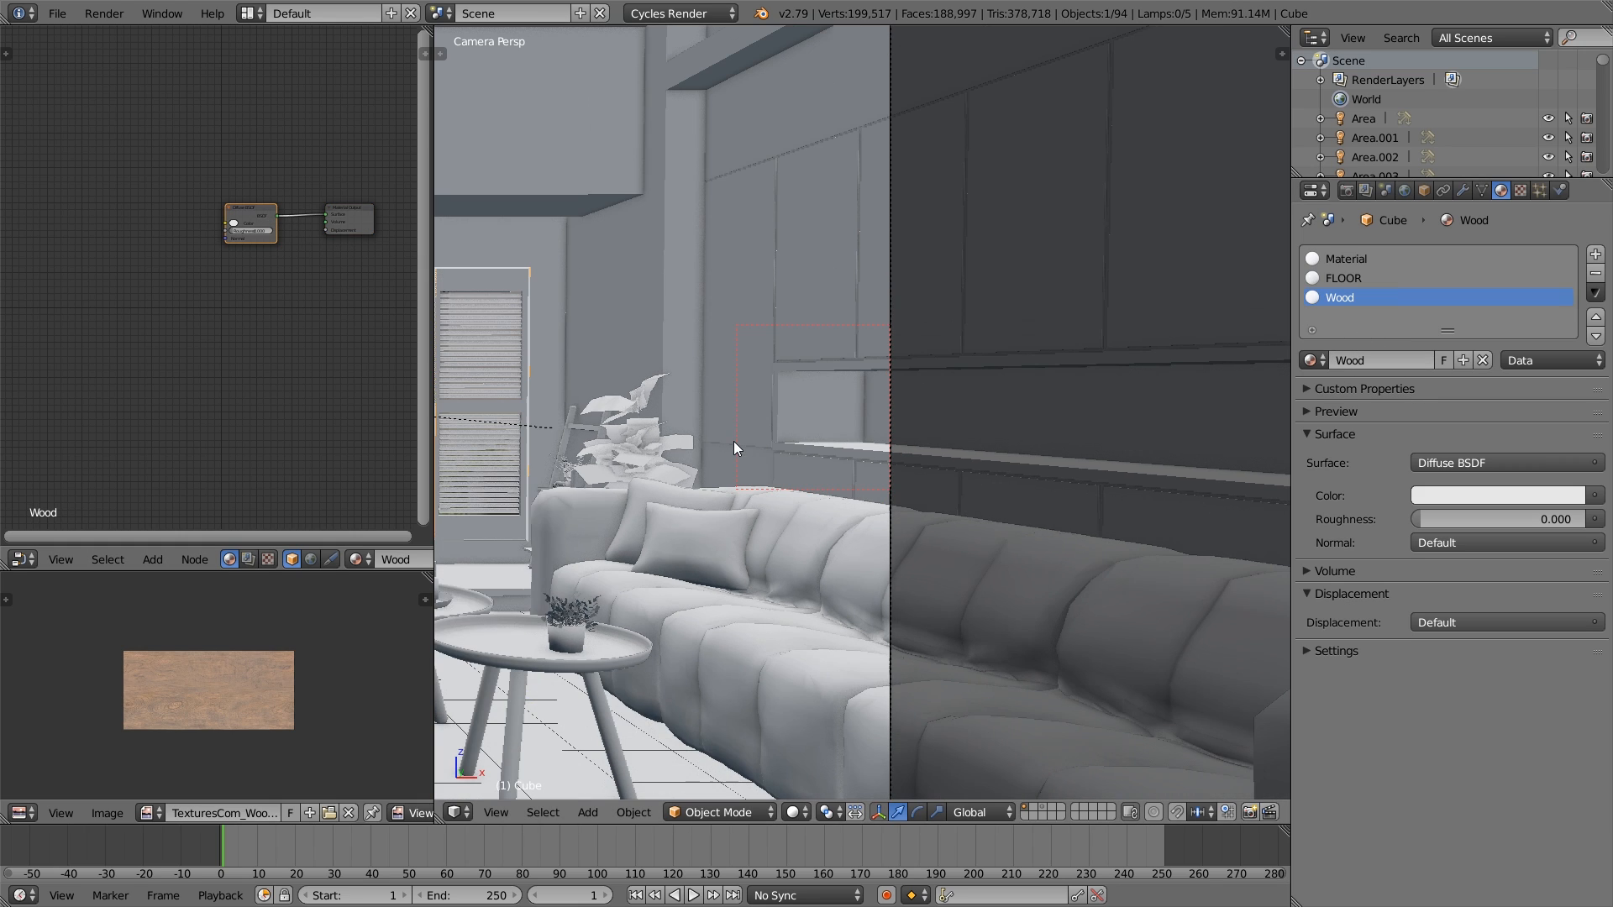
scroll(294, 249, "up", 2)
middle_click_drag(282, 247, 259, 367)
key("x")
key("shift+a")
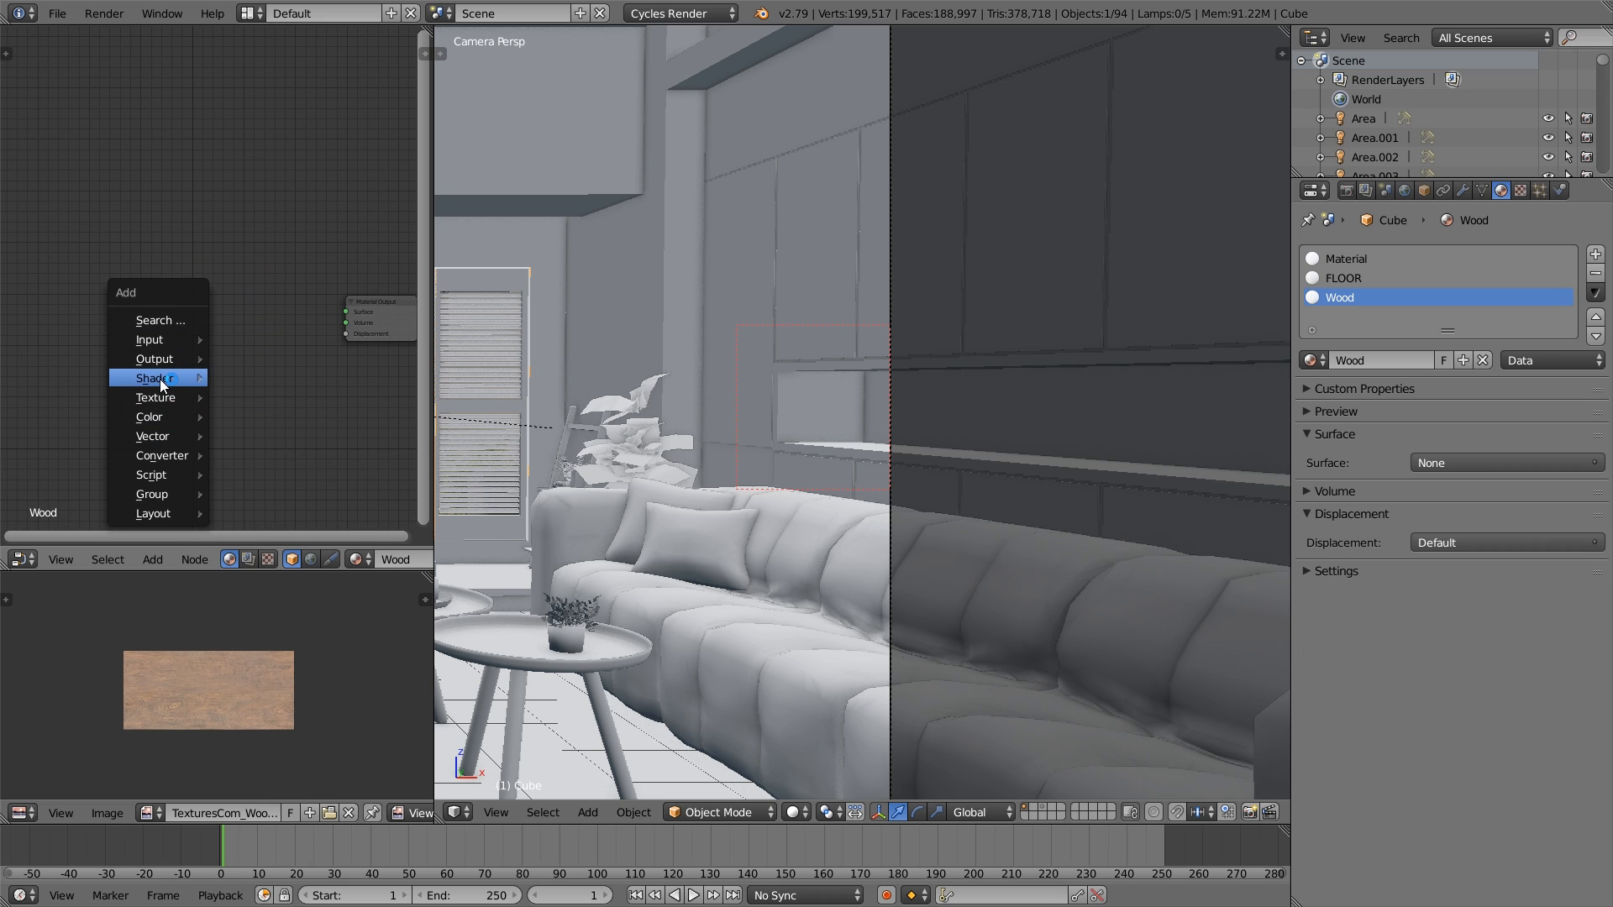
mouse_move(160, 378)
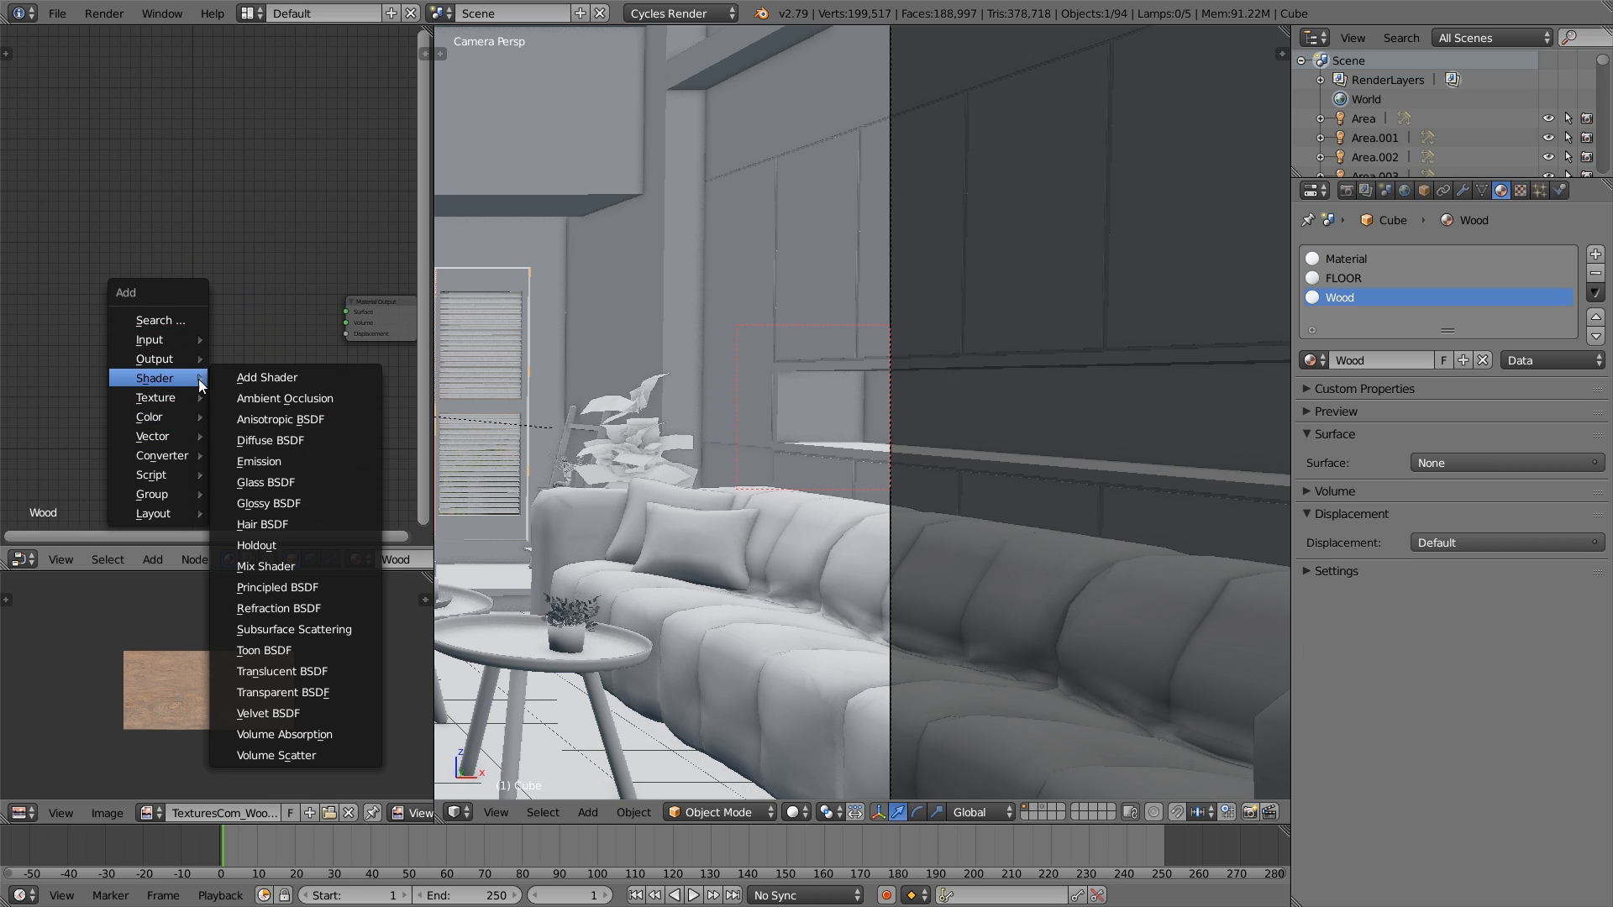
left_click(321, 583)
left_click(180, 258)
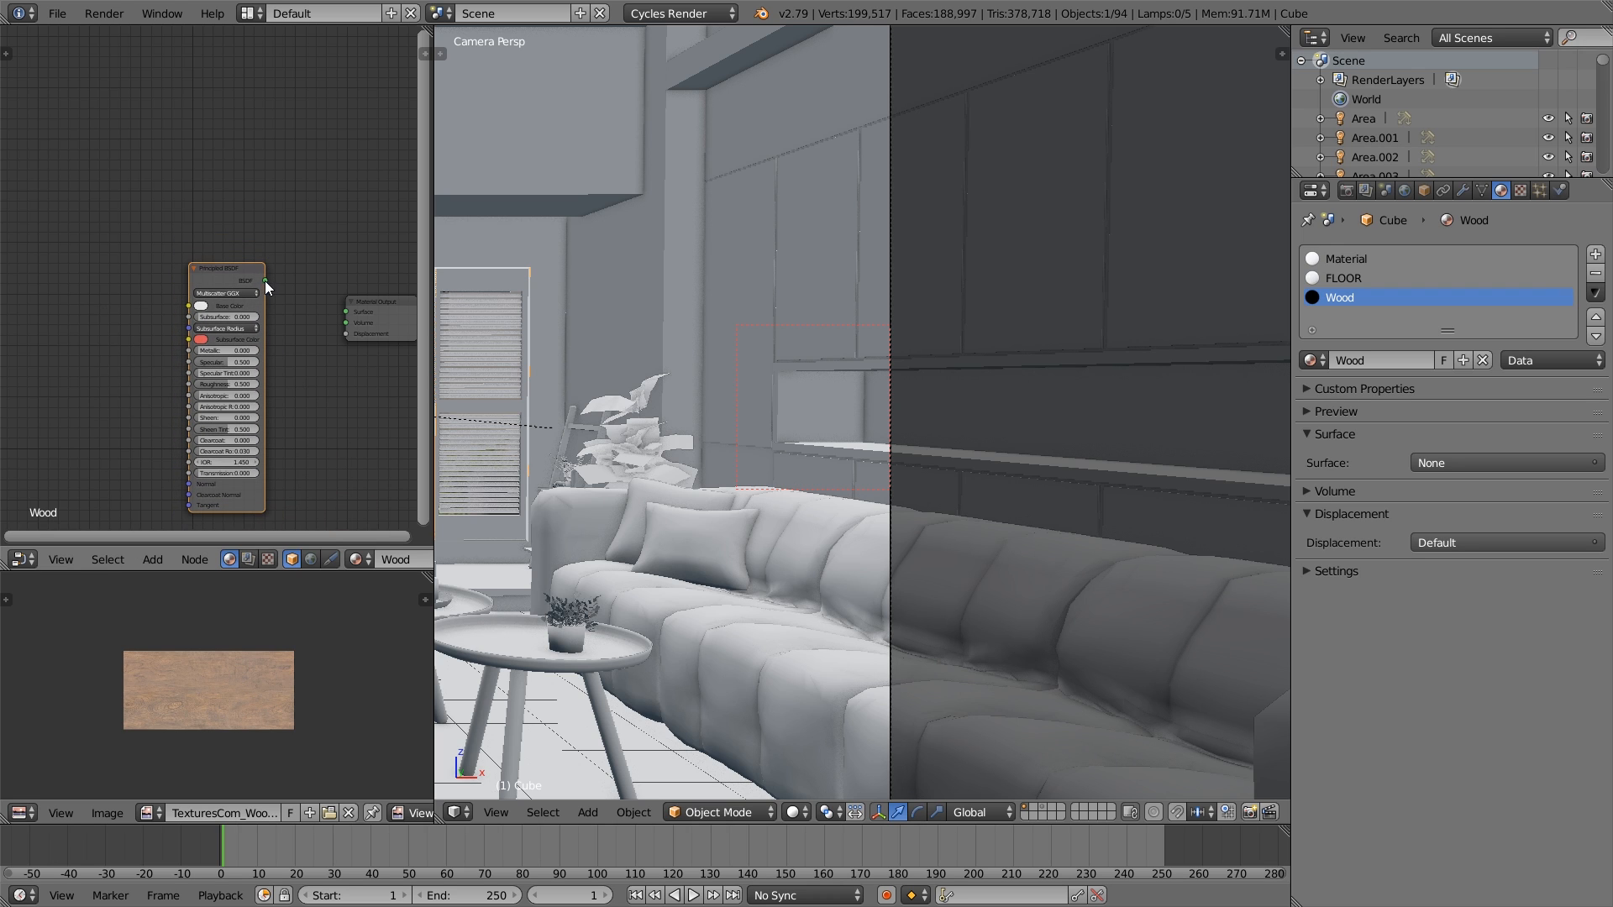
left_click_drag(265, 281, 346, 312)
scroll(346, 370, "down", 1)
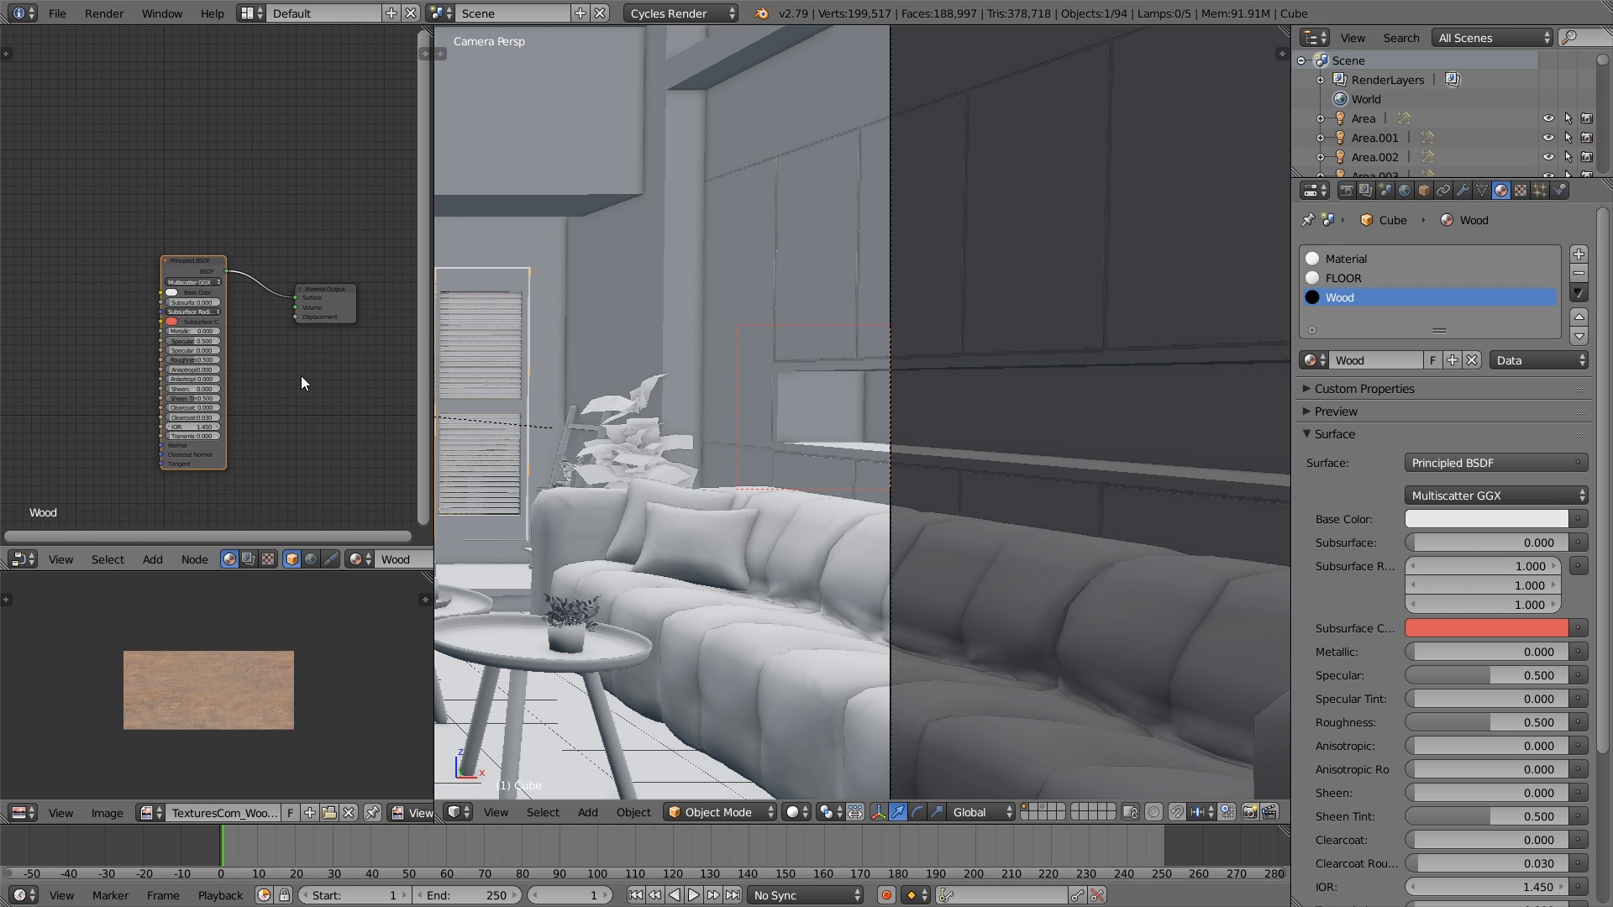
- Enable the Node Wrangler add-on in the user preferences and close them
left_click(58, 14)
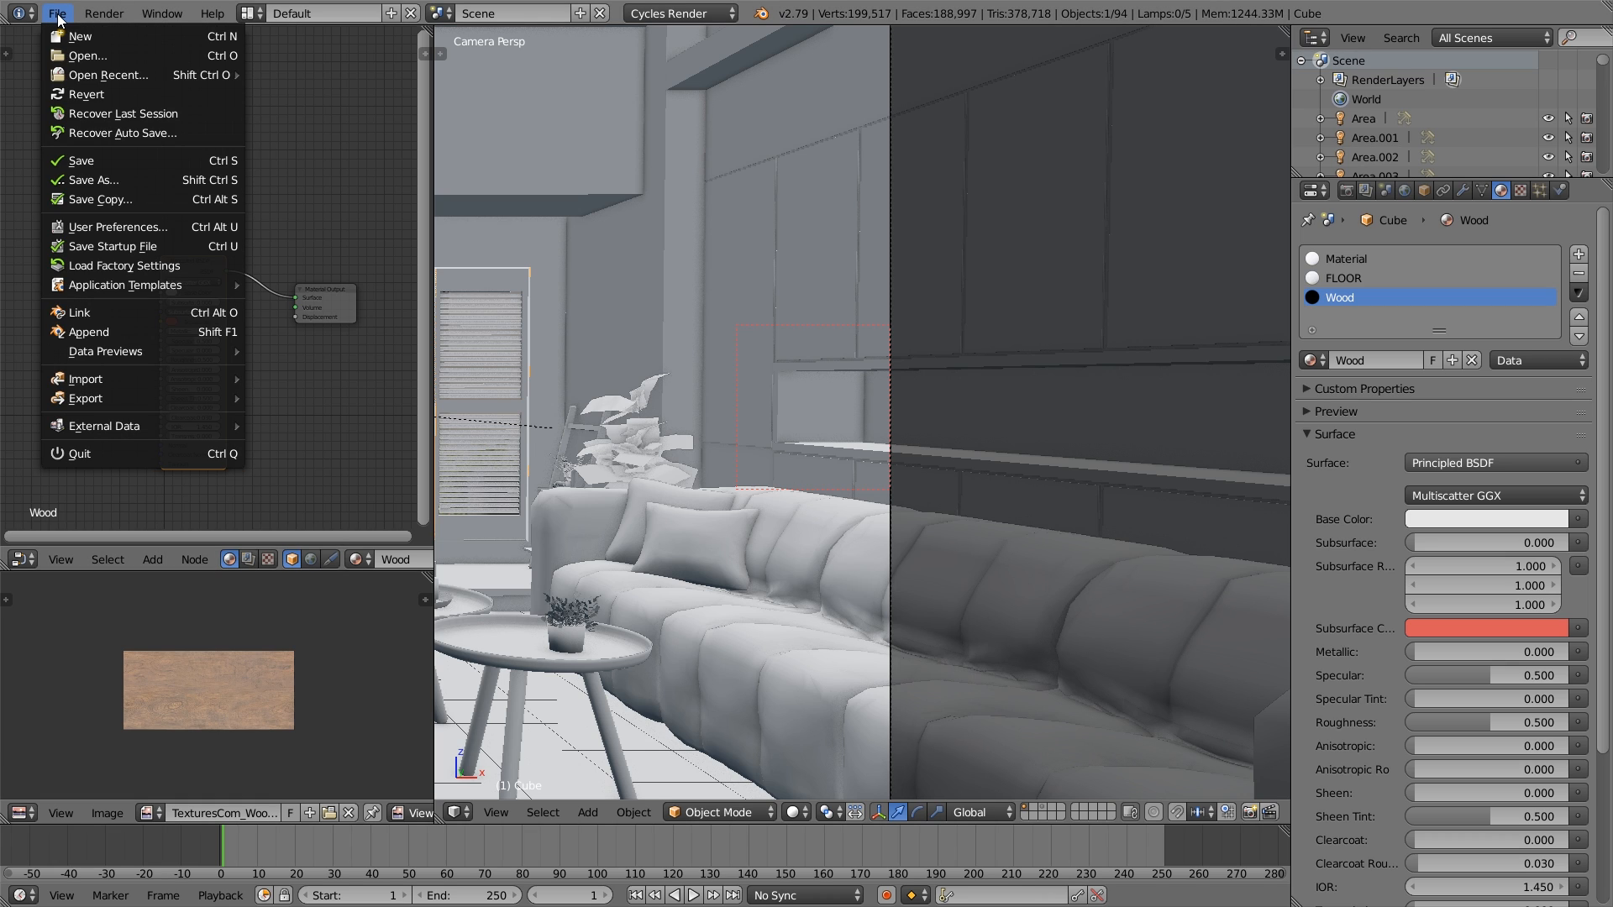
left_click(162, 226)
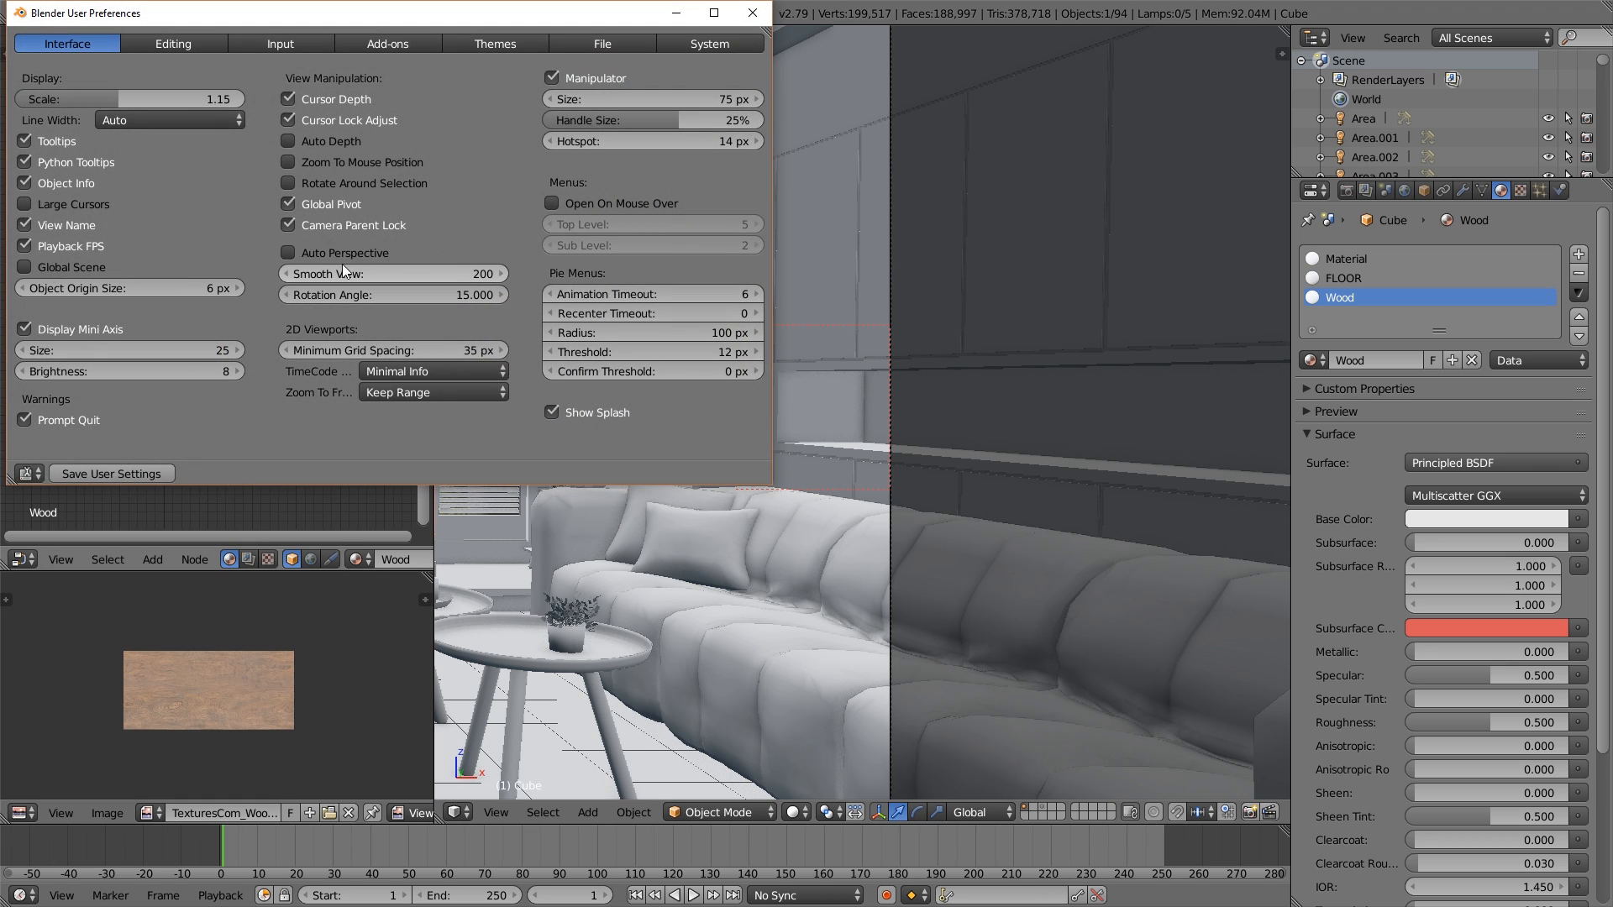
left_click(413, 42)
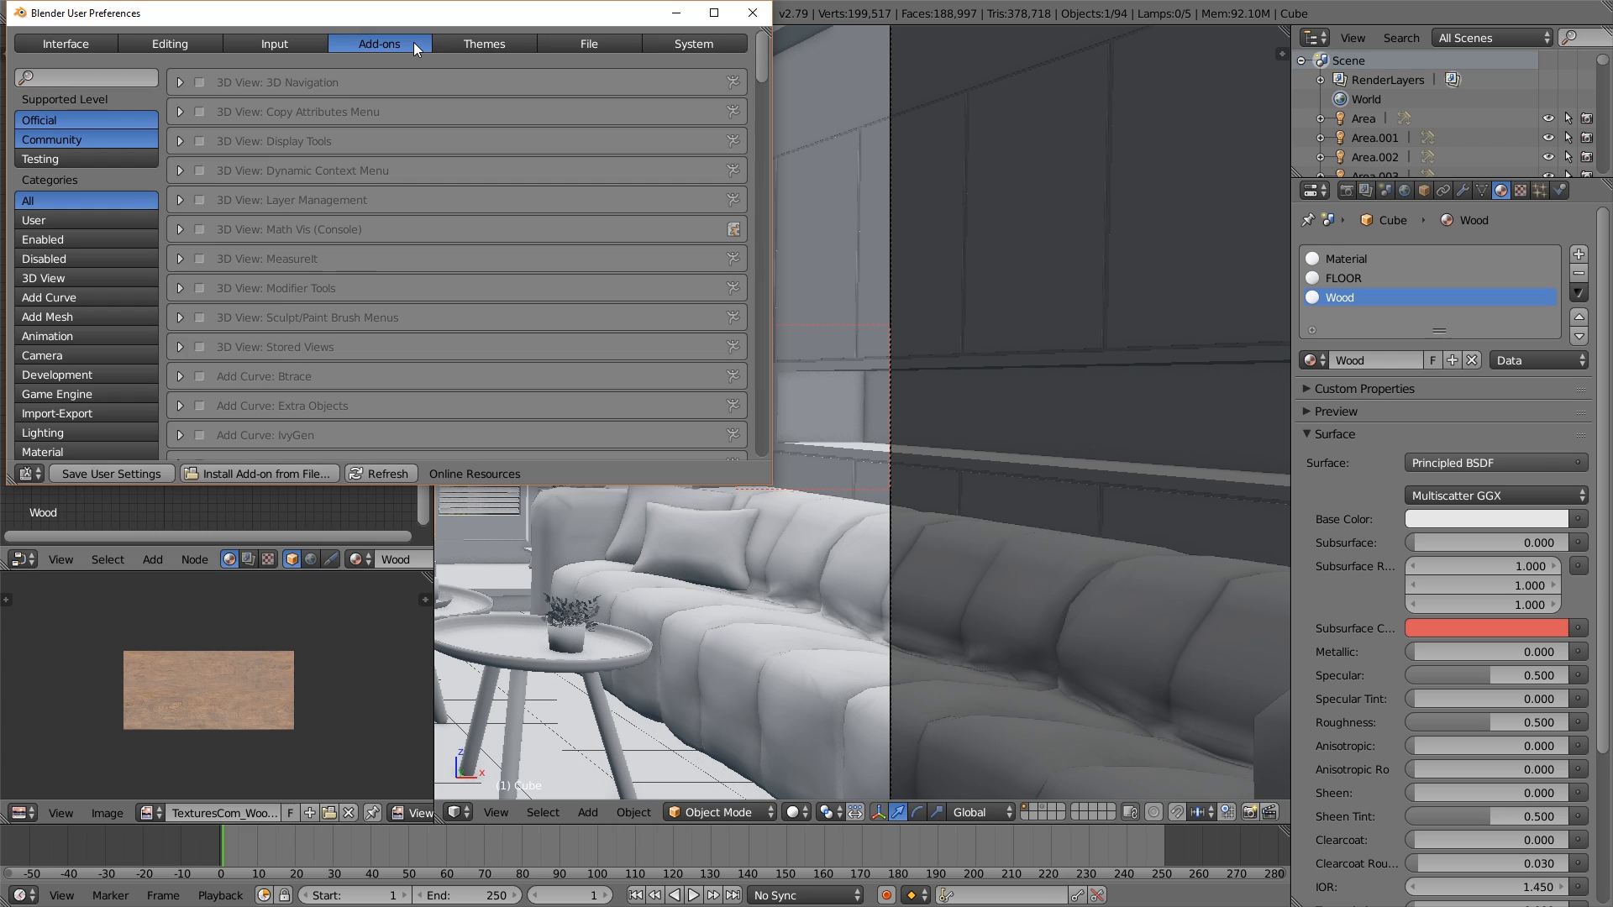
left_click(141, 78)
type("nop")
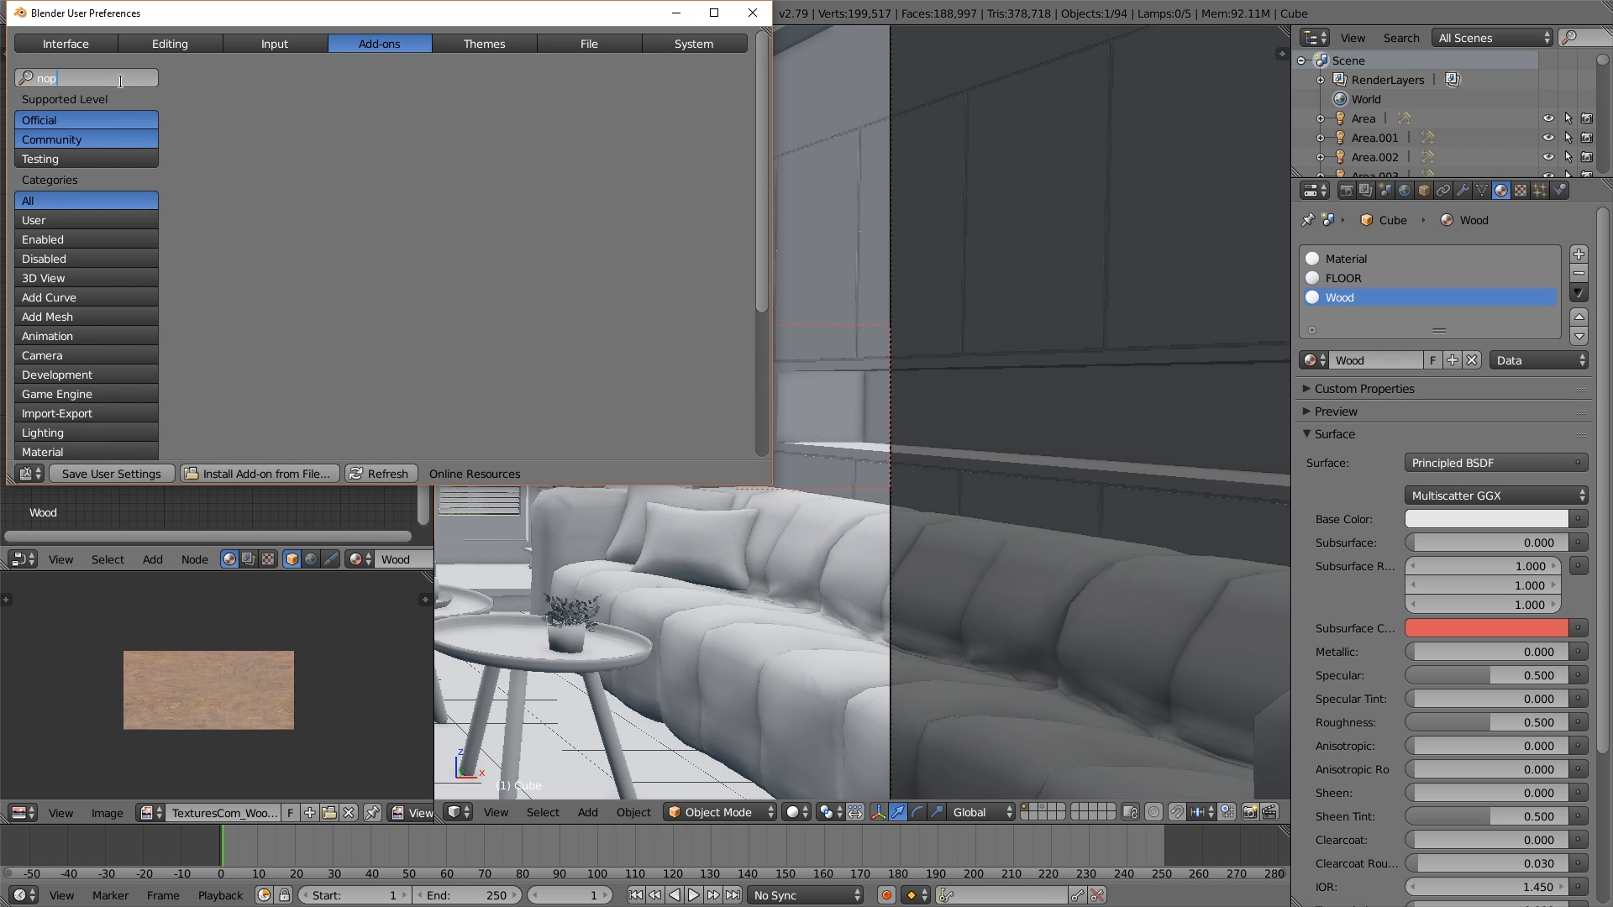
key("BackSpace")
key("BackSpace")
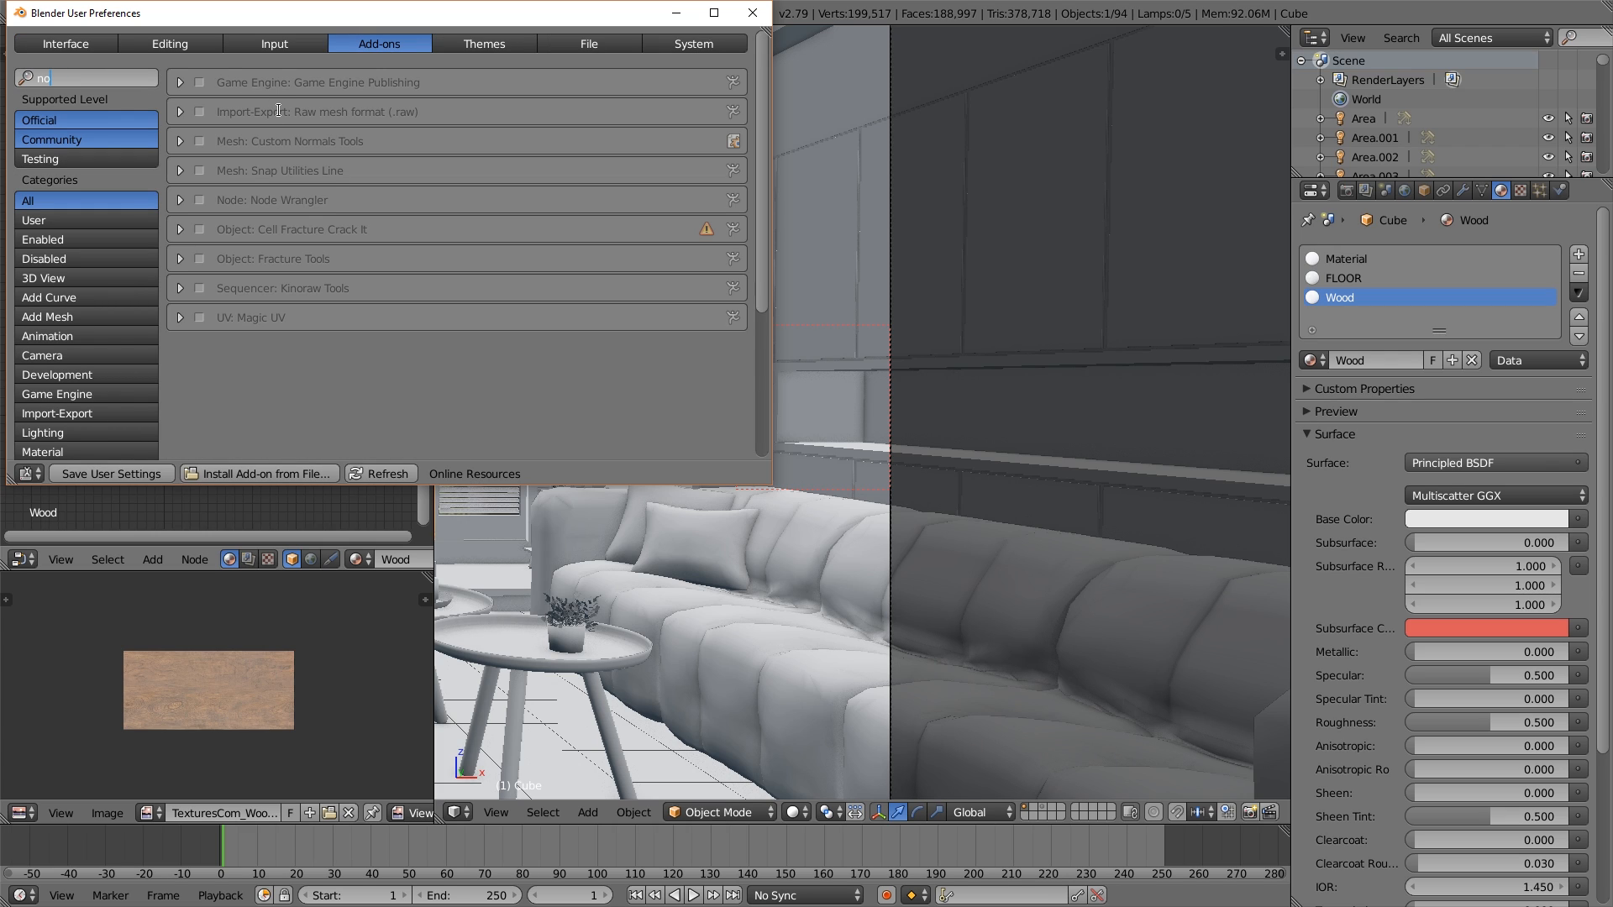
type("d")
left_click(198, 82)
left_click(200, 82)
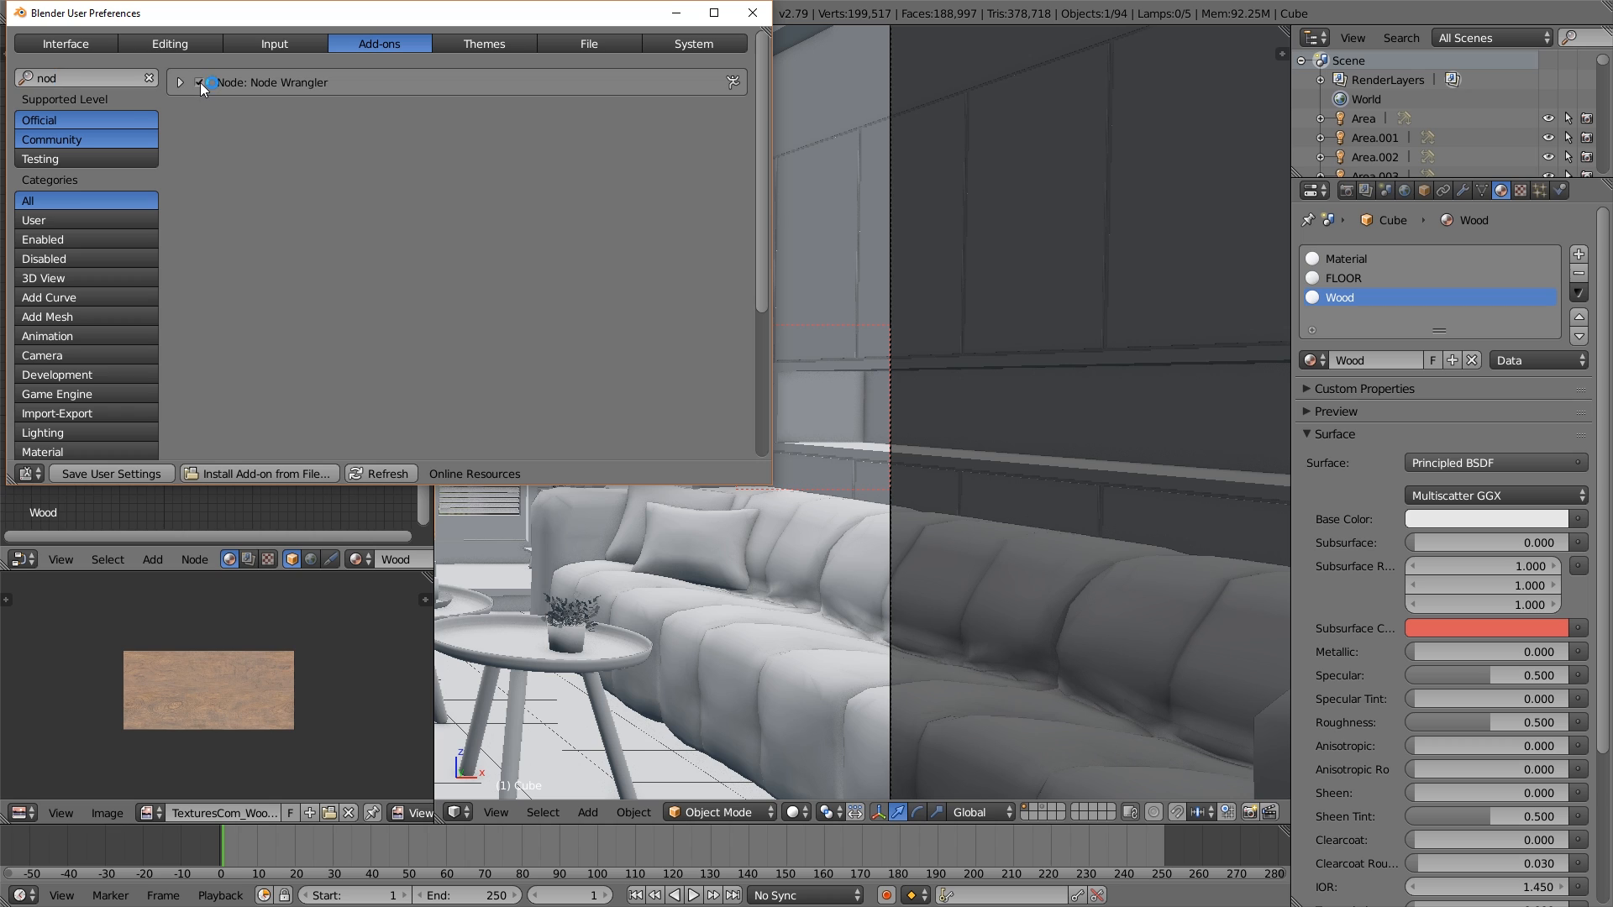
left_click(753, 13)
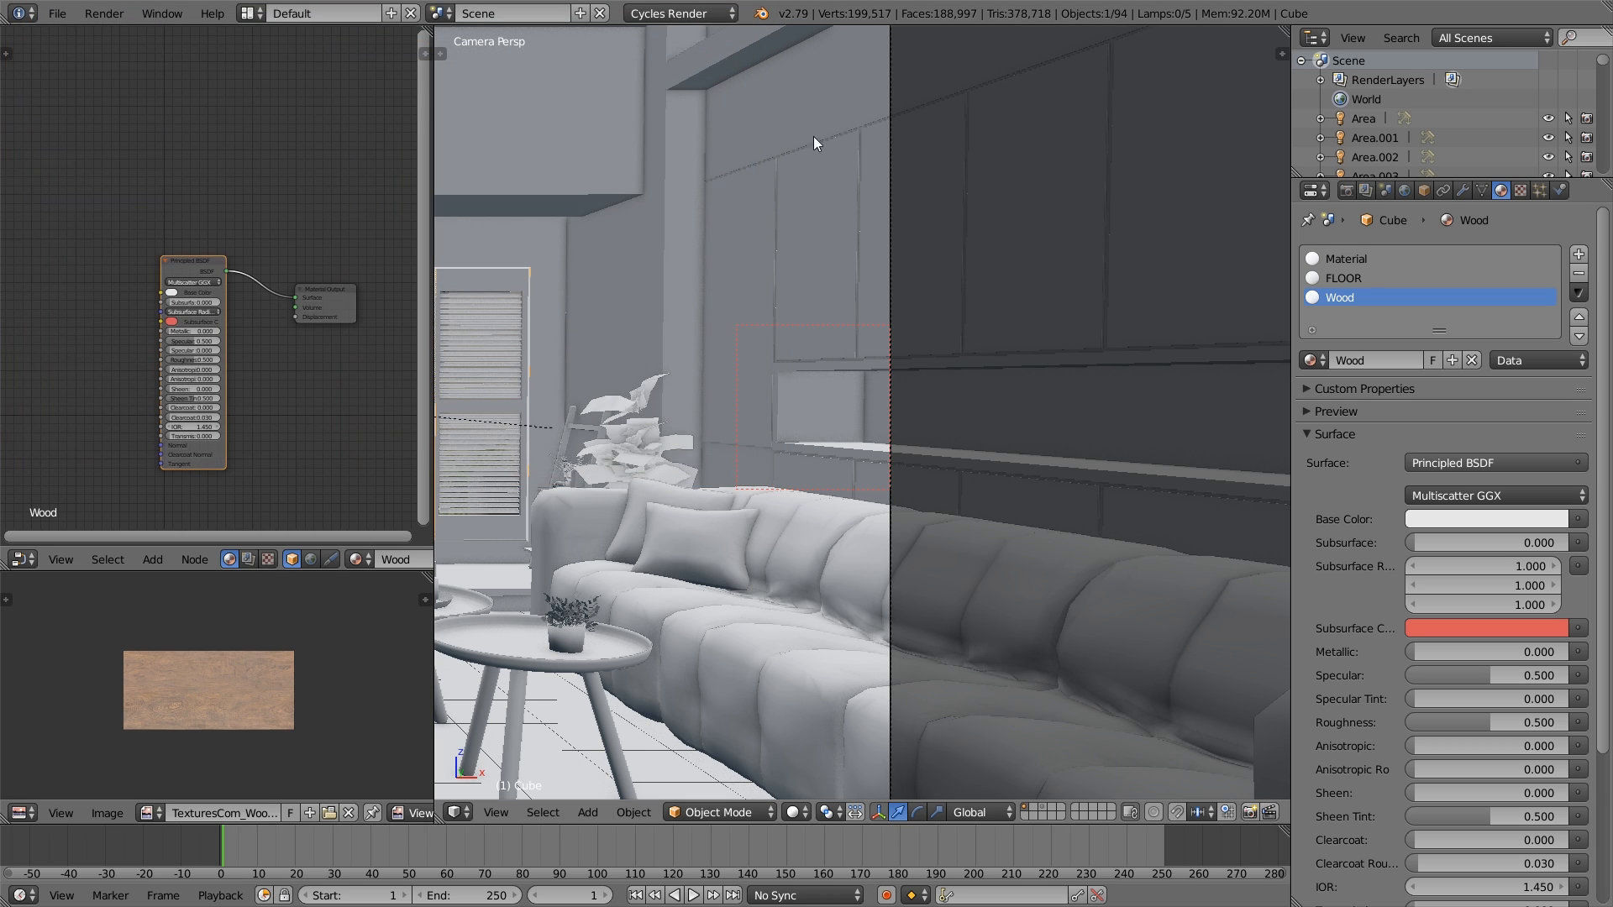
- Add an Image Texture node beside the Principled BSDF in the Wood material
scroll(304, 388, "down", 1)
middle_click_drag(304, 388, 268, 355)
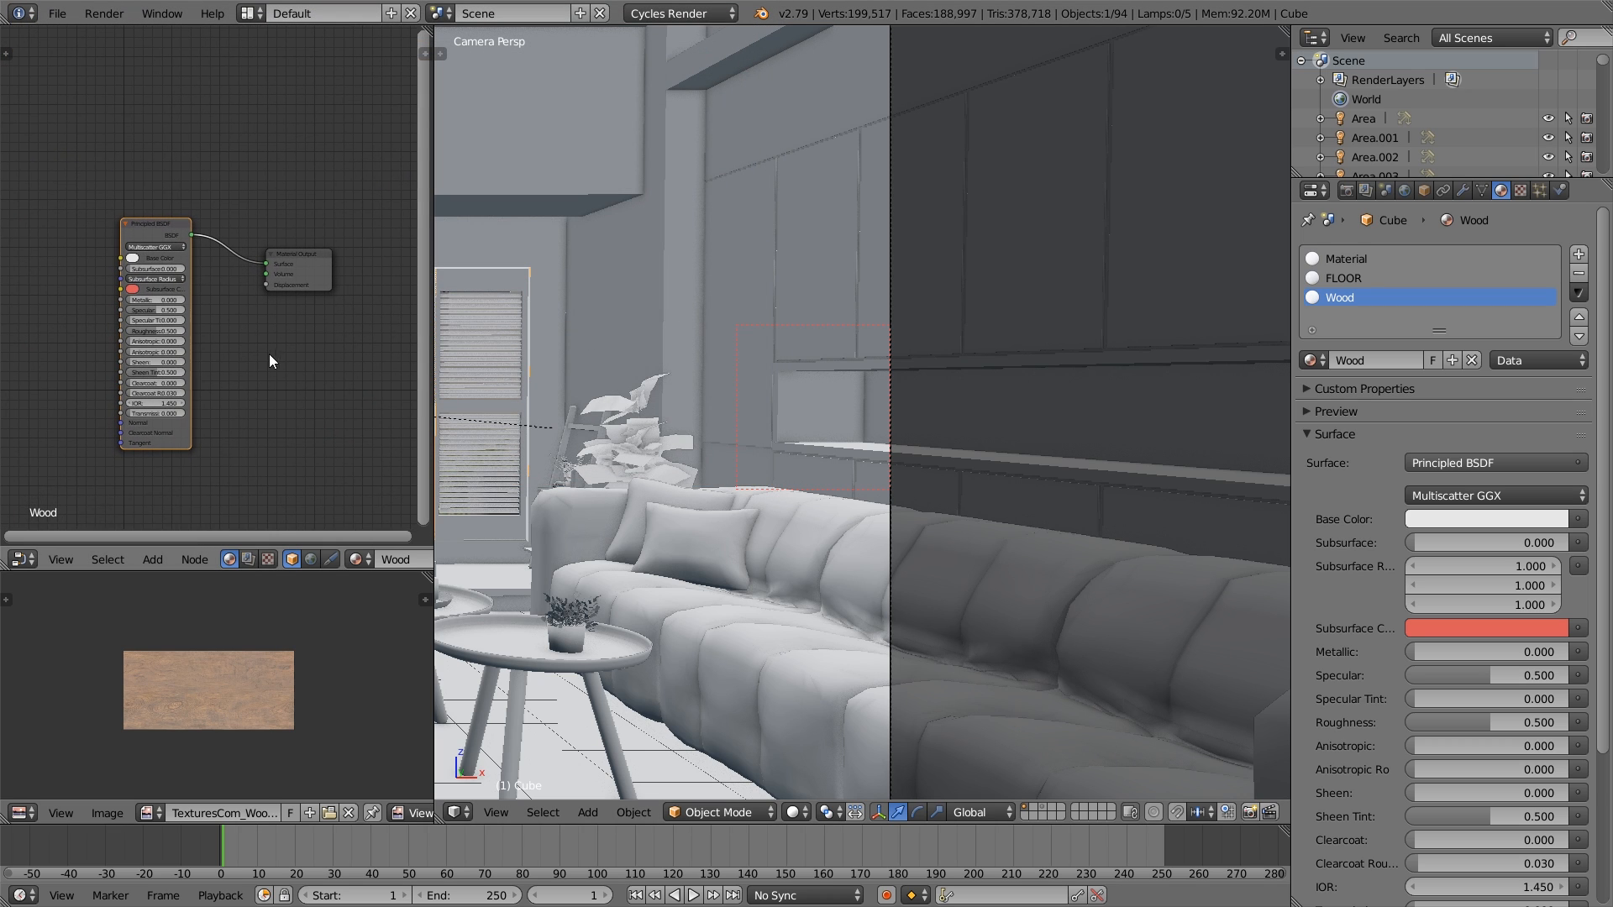
scroll(685, 484, "down", 3)
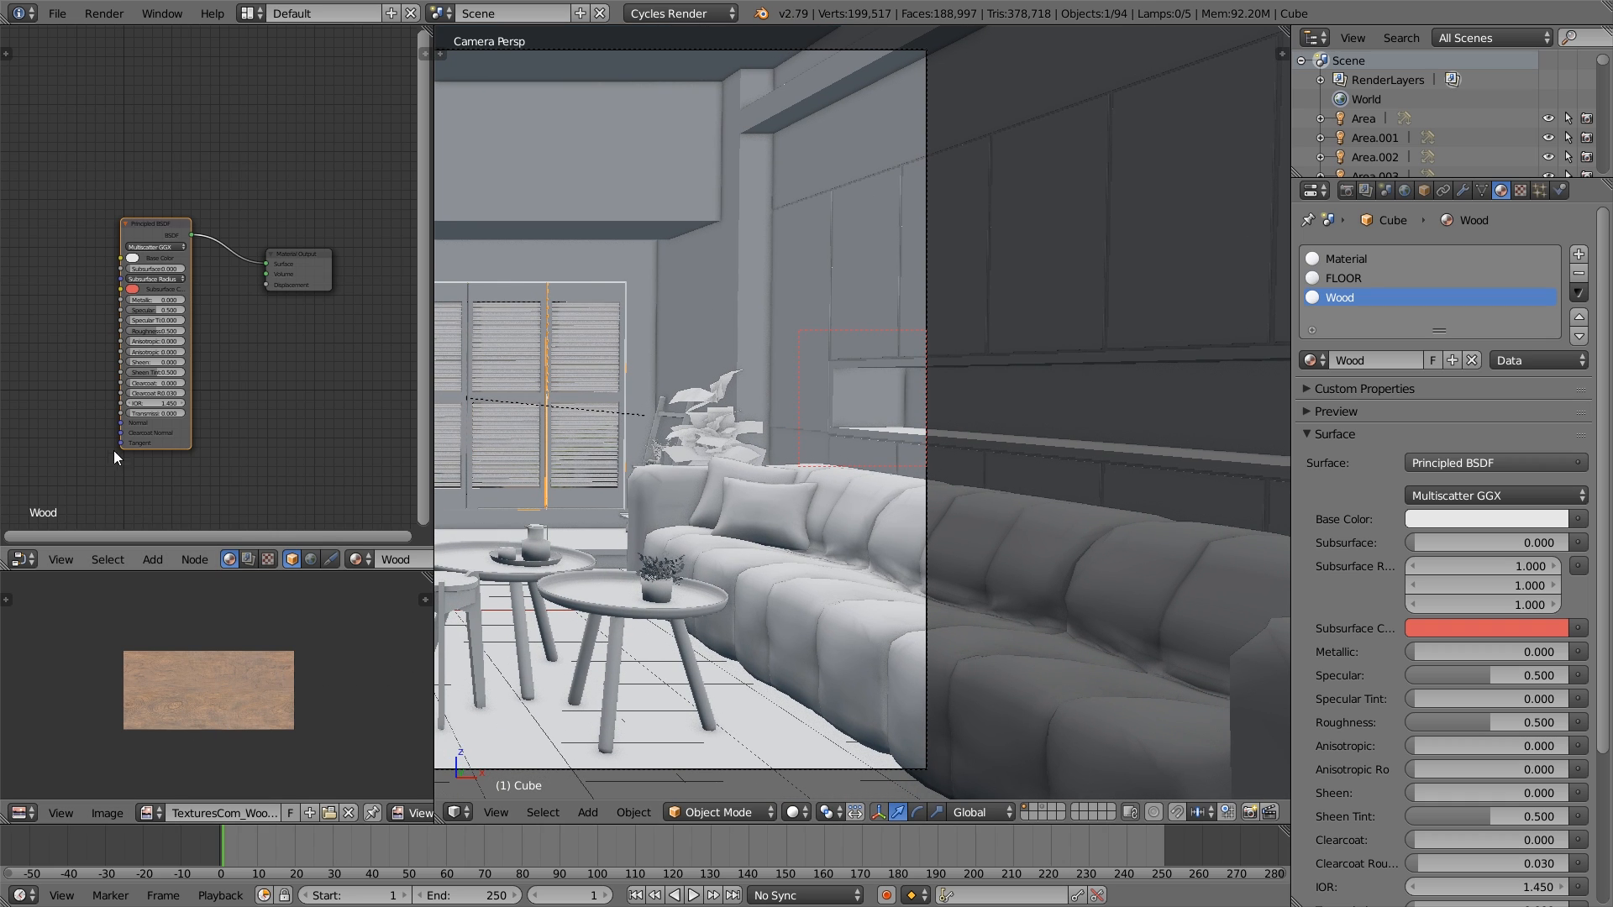
middle_click_drag(113, 393, 200, 402)
key("shift+a")
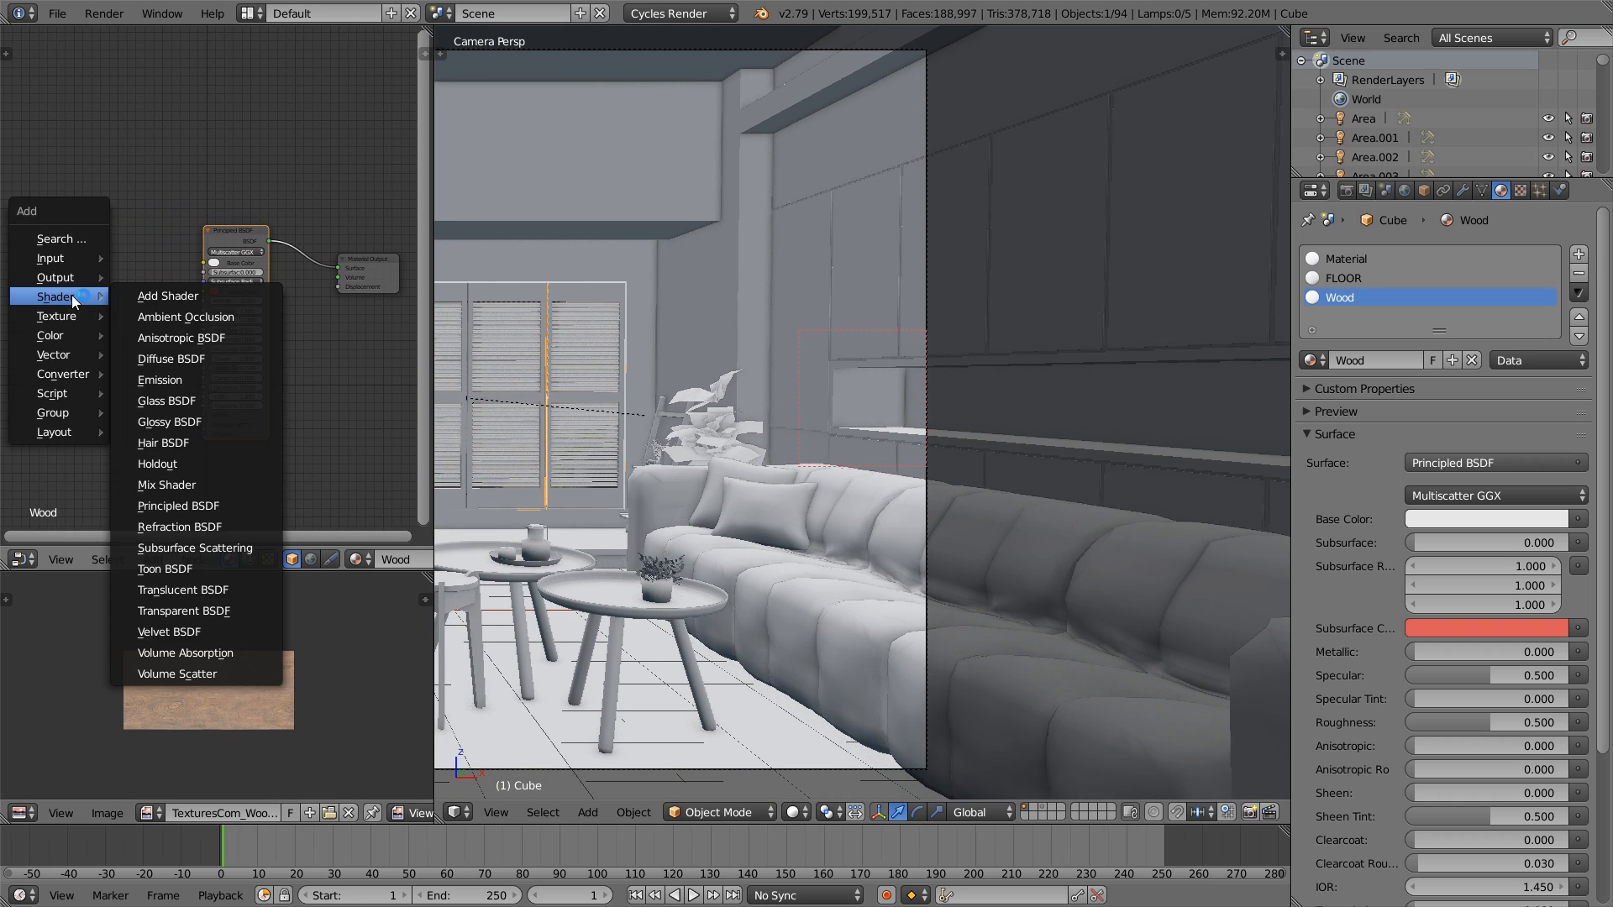
mouse_move(64, 316)
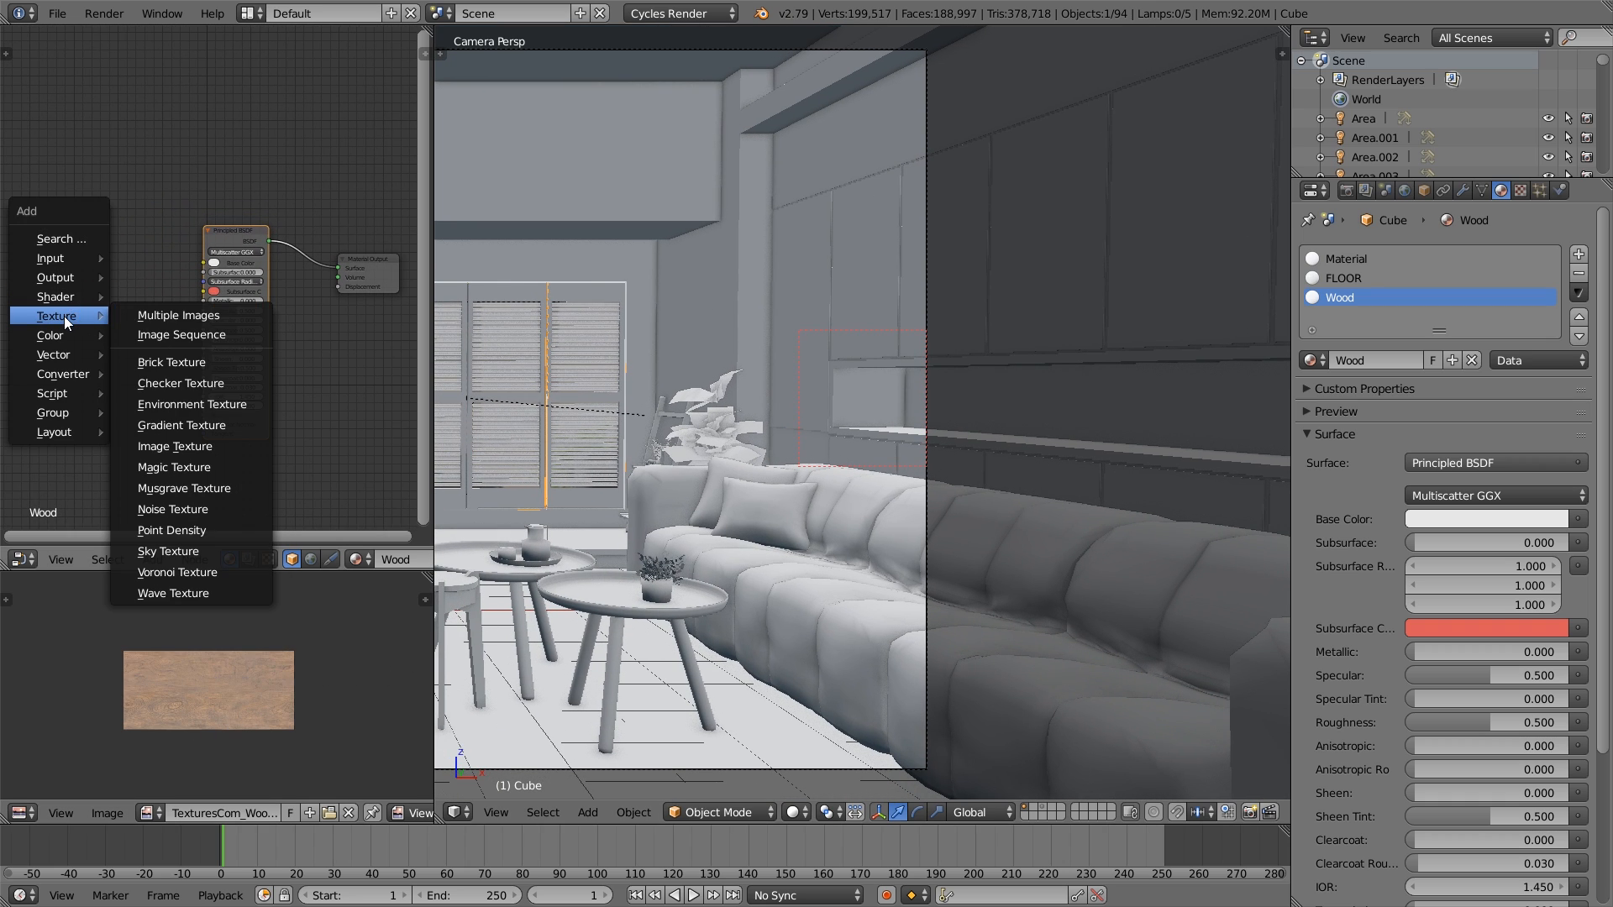
left_click(227, 446)
left_click(30, 244)
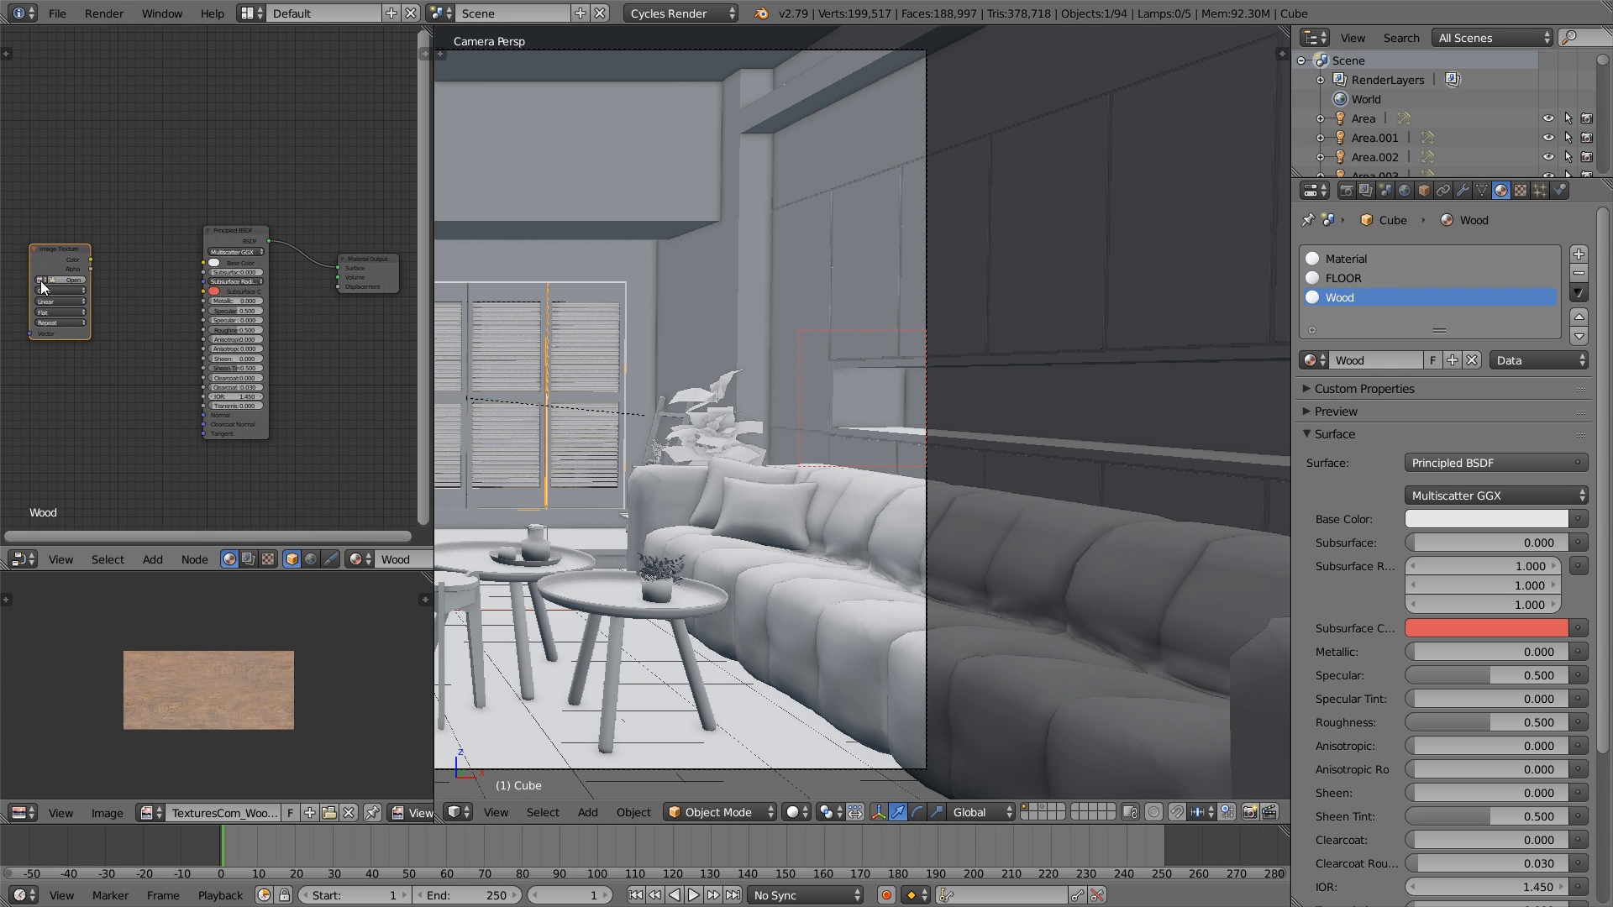
- Load TexturesCom_WoodFine0061_12_seamless_S.jpg into the Image Texture node and connect its Color to the Principled BSDF's Base Color
left_click(62, 280)
left_click(304, 143)
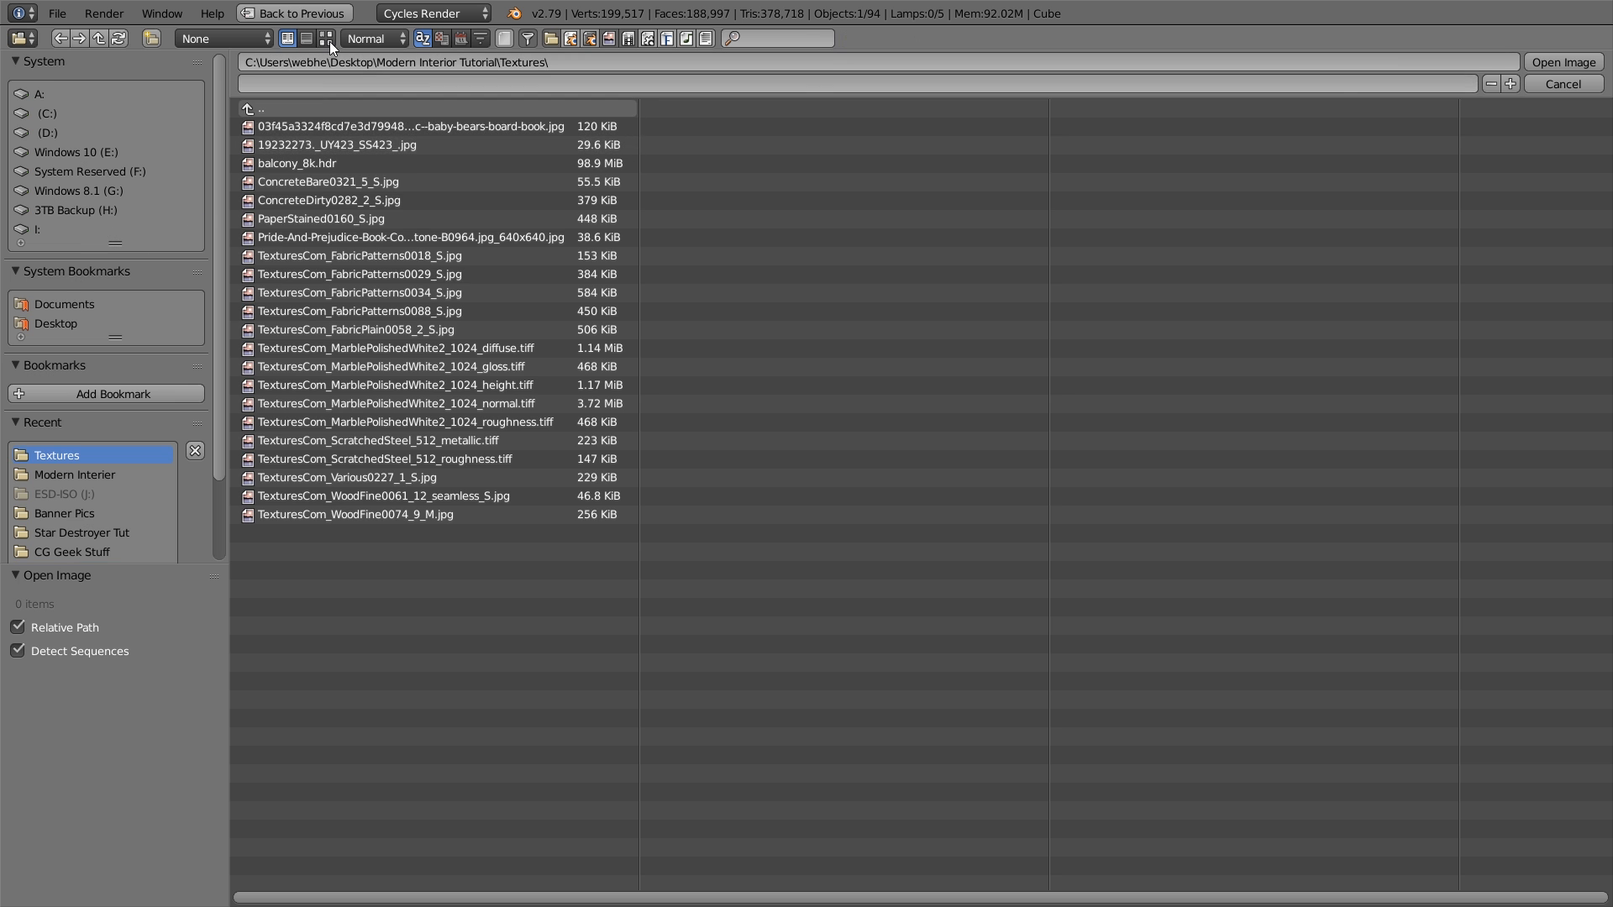
left_click(326, 39)
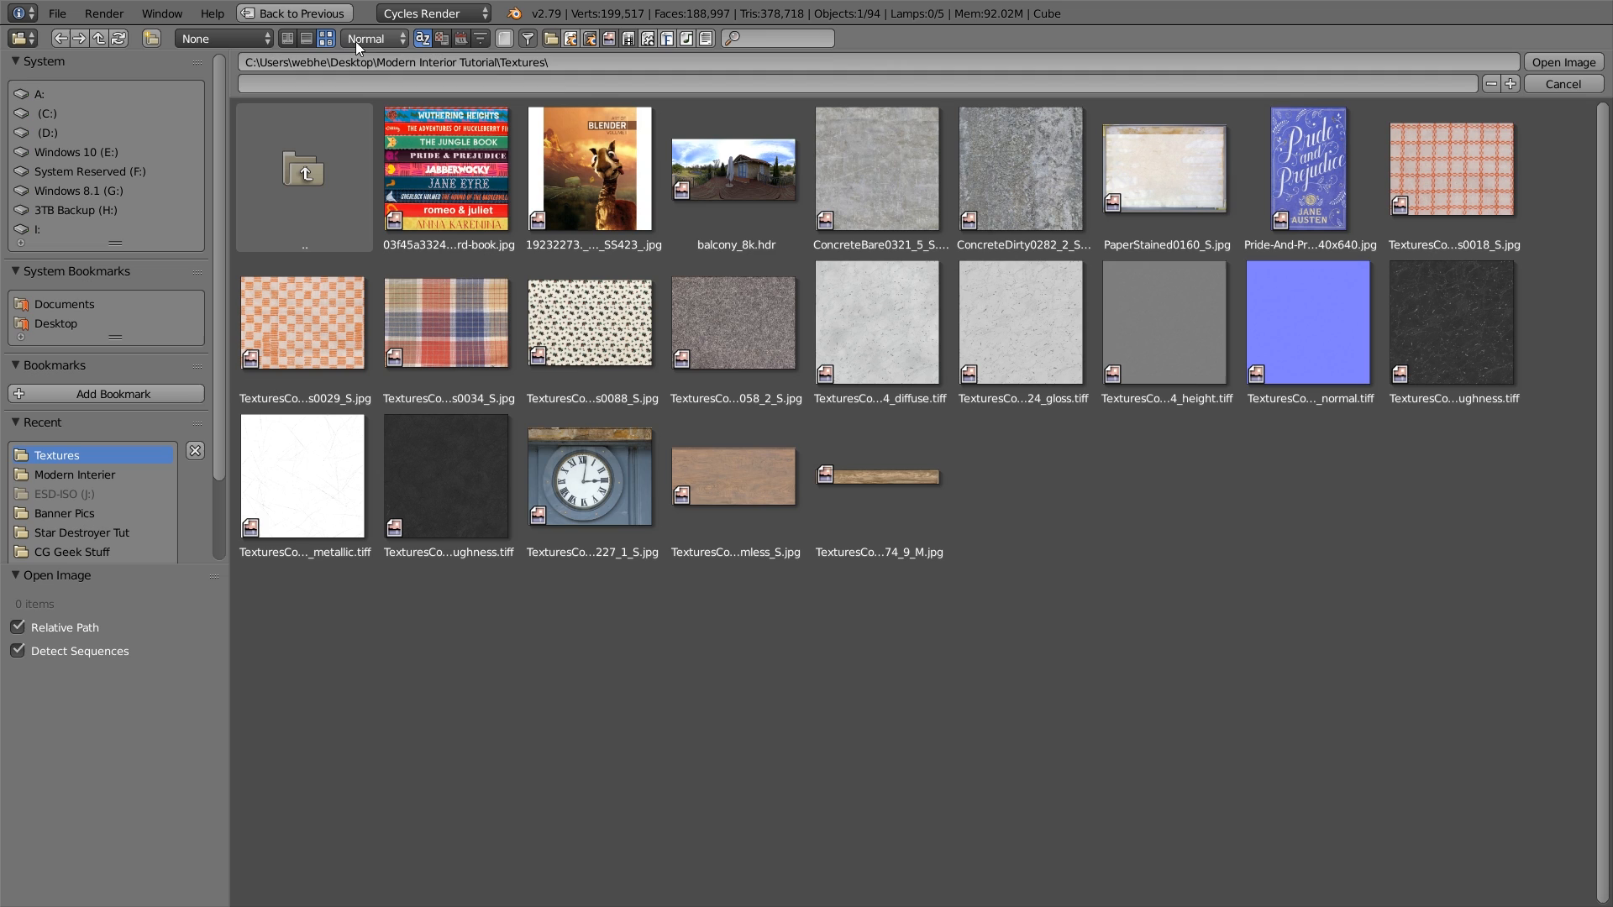
double_click(723, 472)
left_click_drag(90, 259, 63, 224)
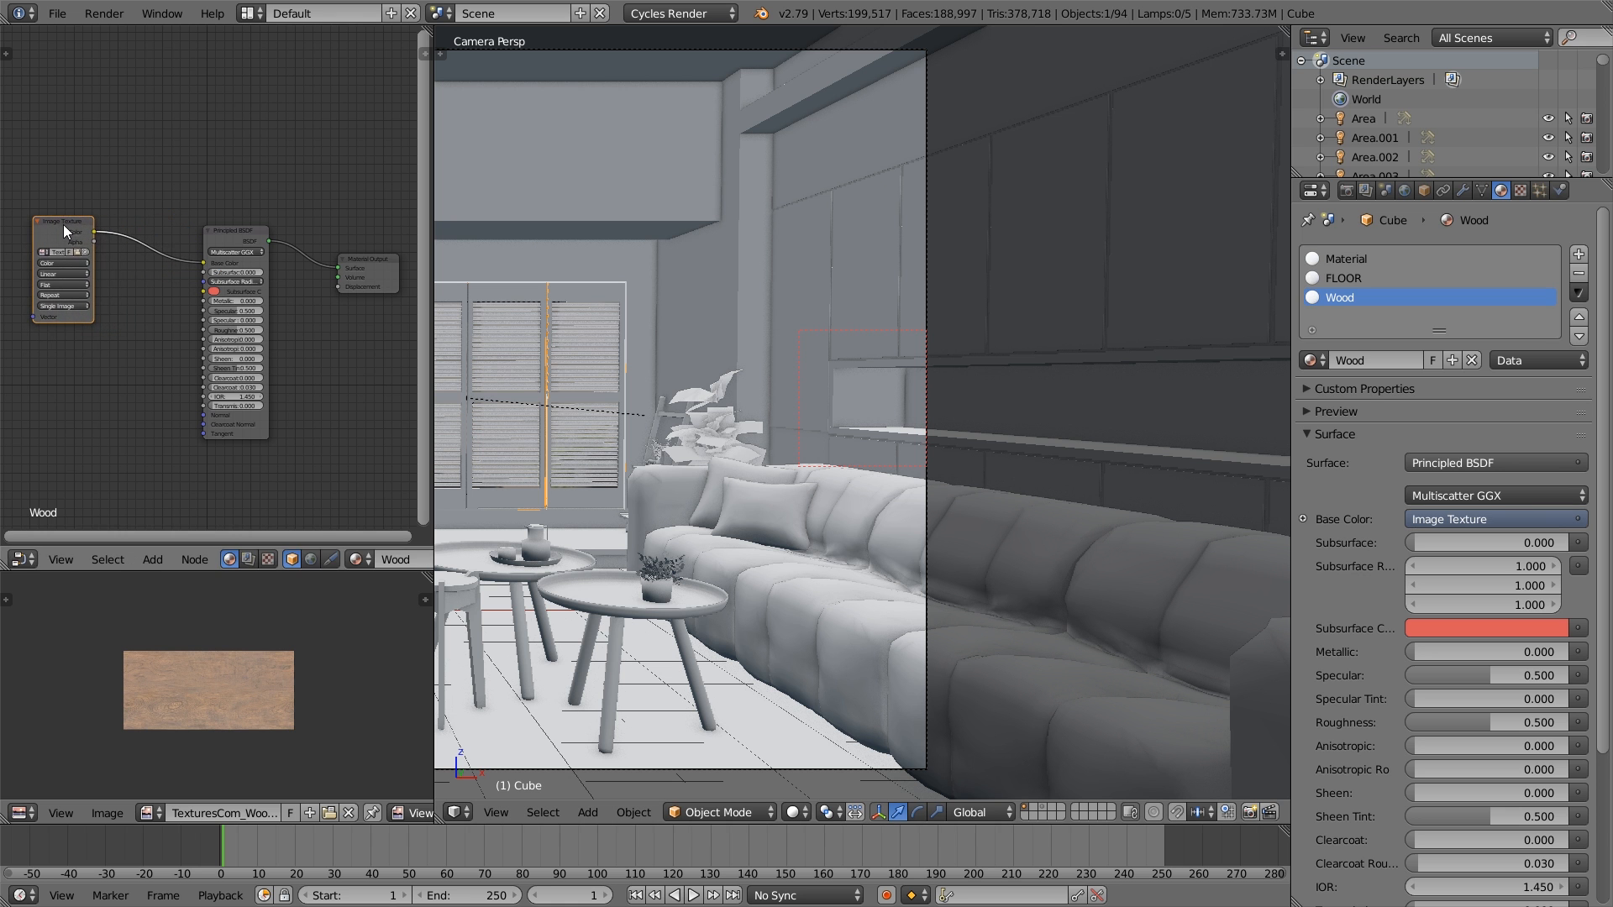
middle_click_drag(145, 306, 193, 316)
left_click_drag(126, 224, 41, 220)
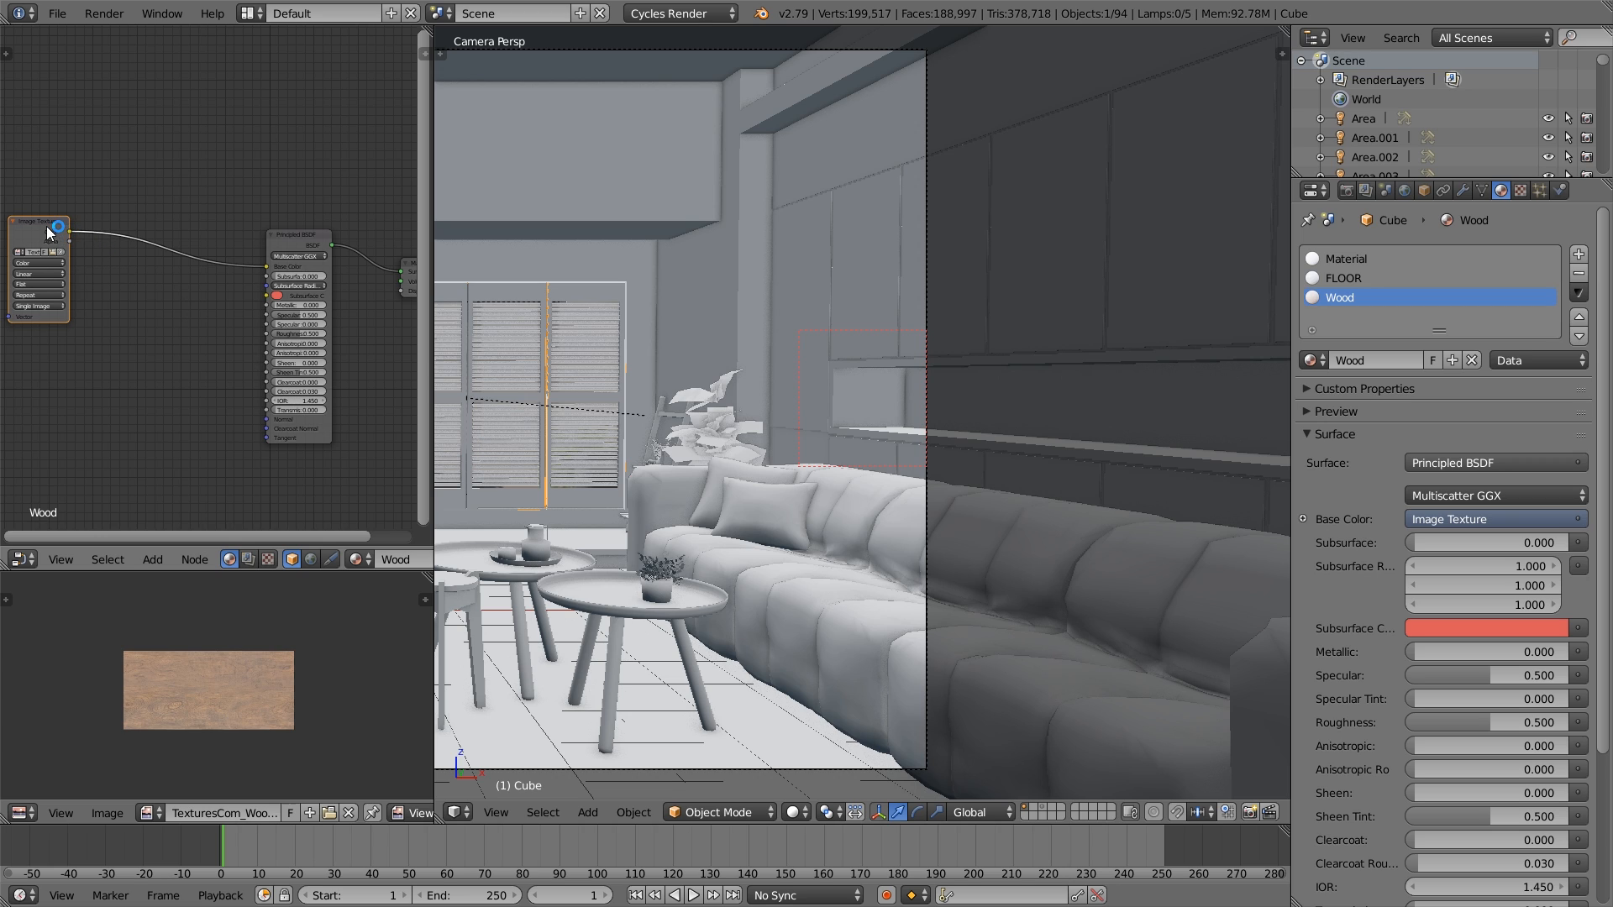
mouse_move(44, 220)
left_mouse_down()
mouse_move(53, 199)
mouse_move(51, 220)
mouse_move(66, 216)
left_mouse_up()
scroll(208, 351, "down", 1)
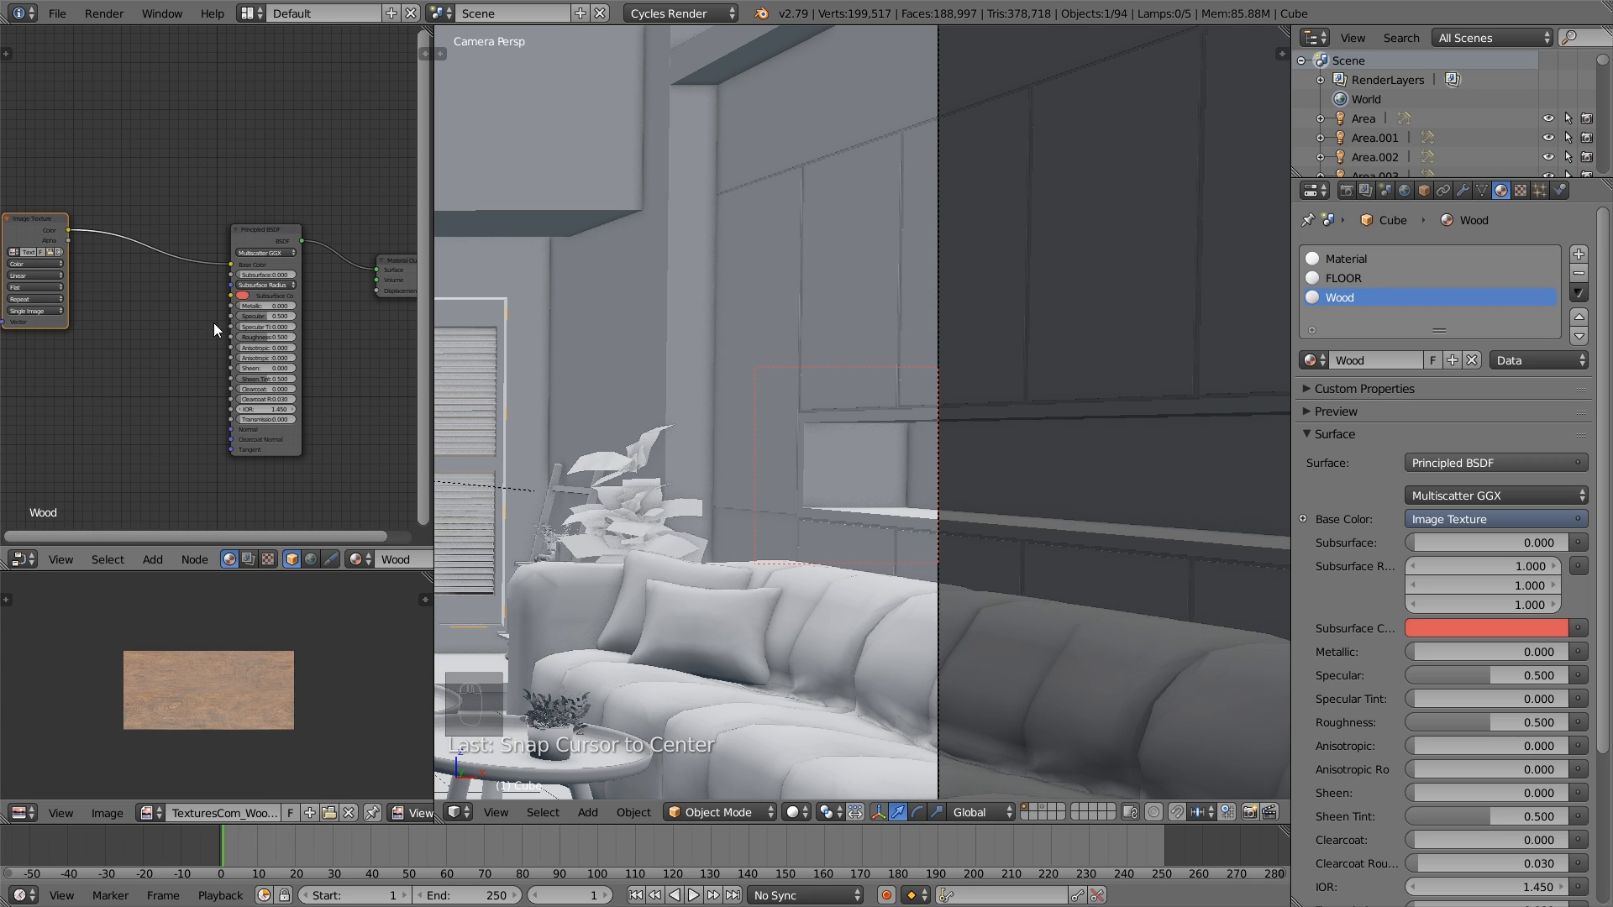
- Switch the 3D viewport to Rendered shading and redraw the render border more tightly around the wall niche
left_click(794, 812)
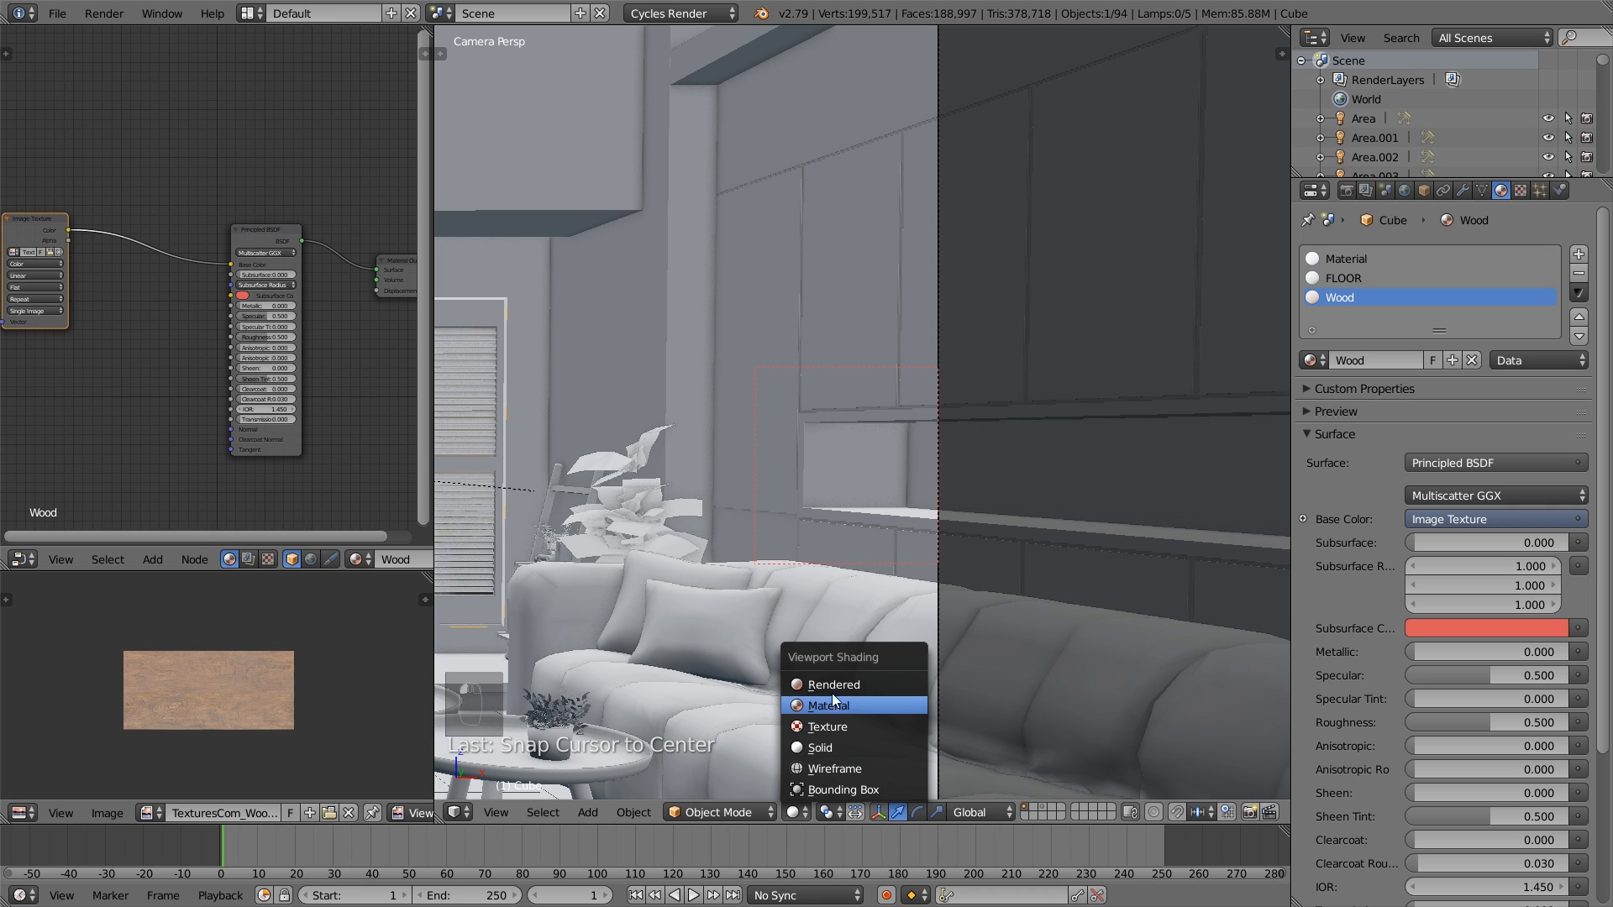
left_click(836, 682)
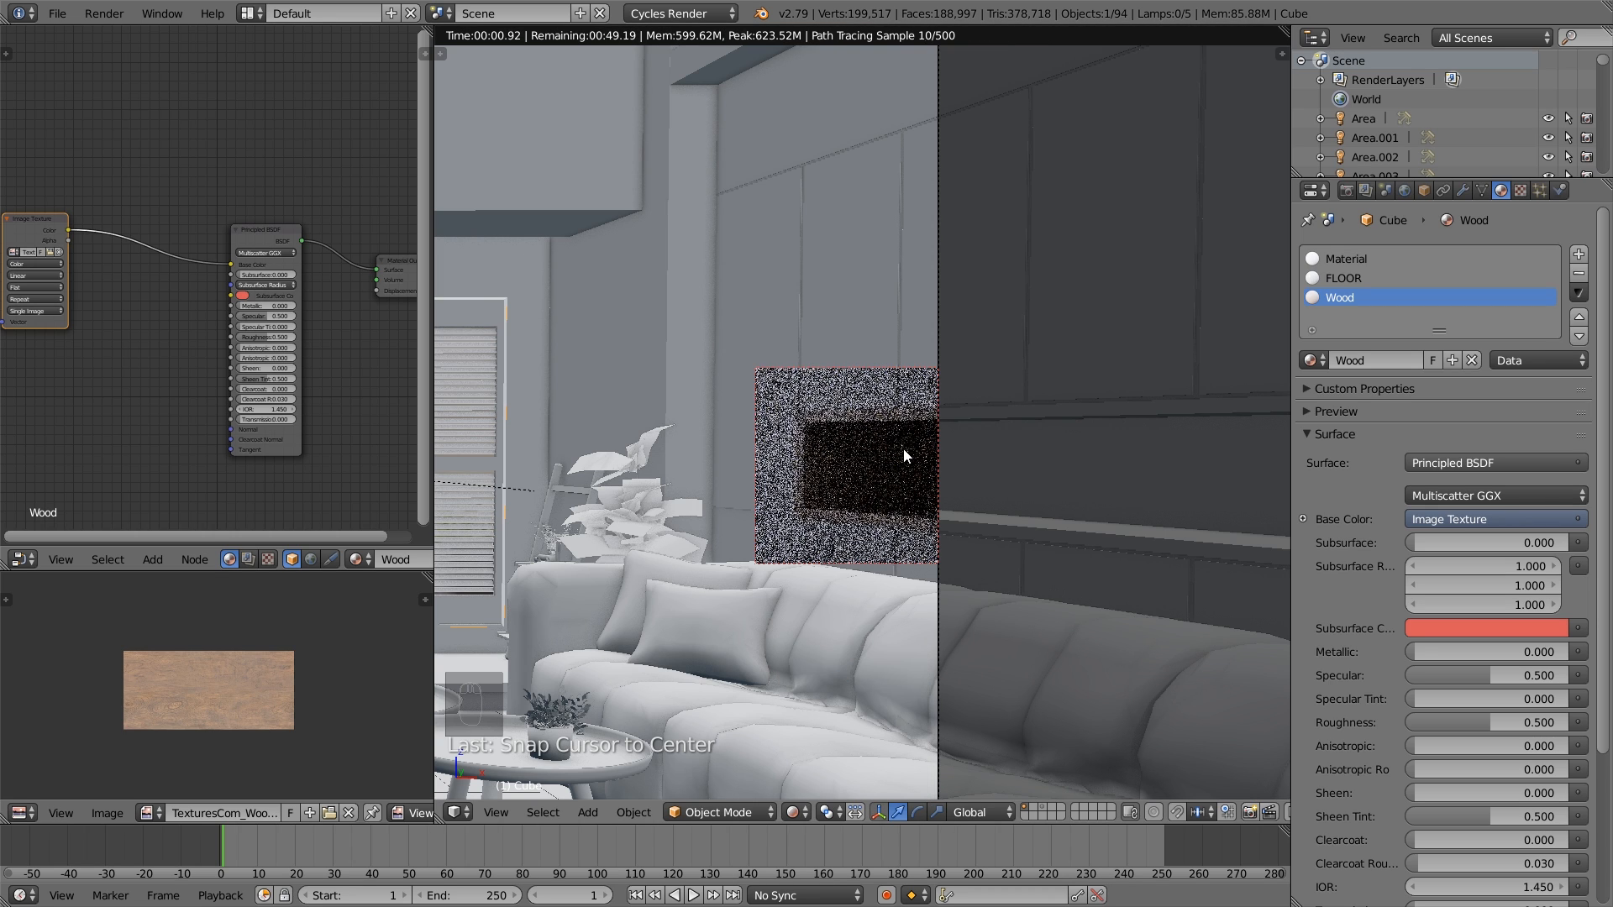
key("shift+b")
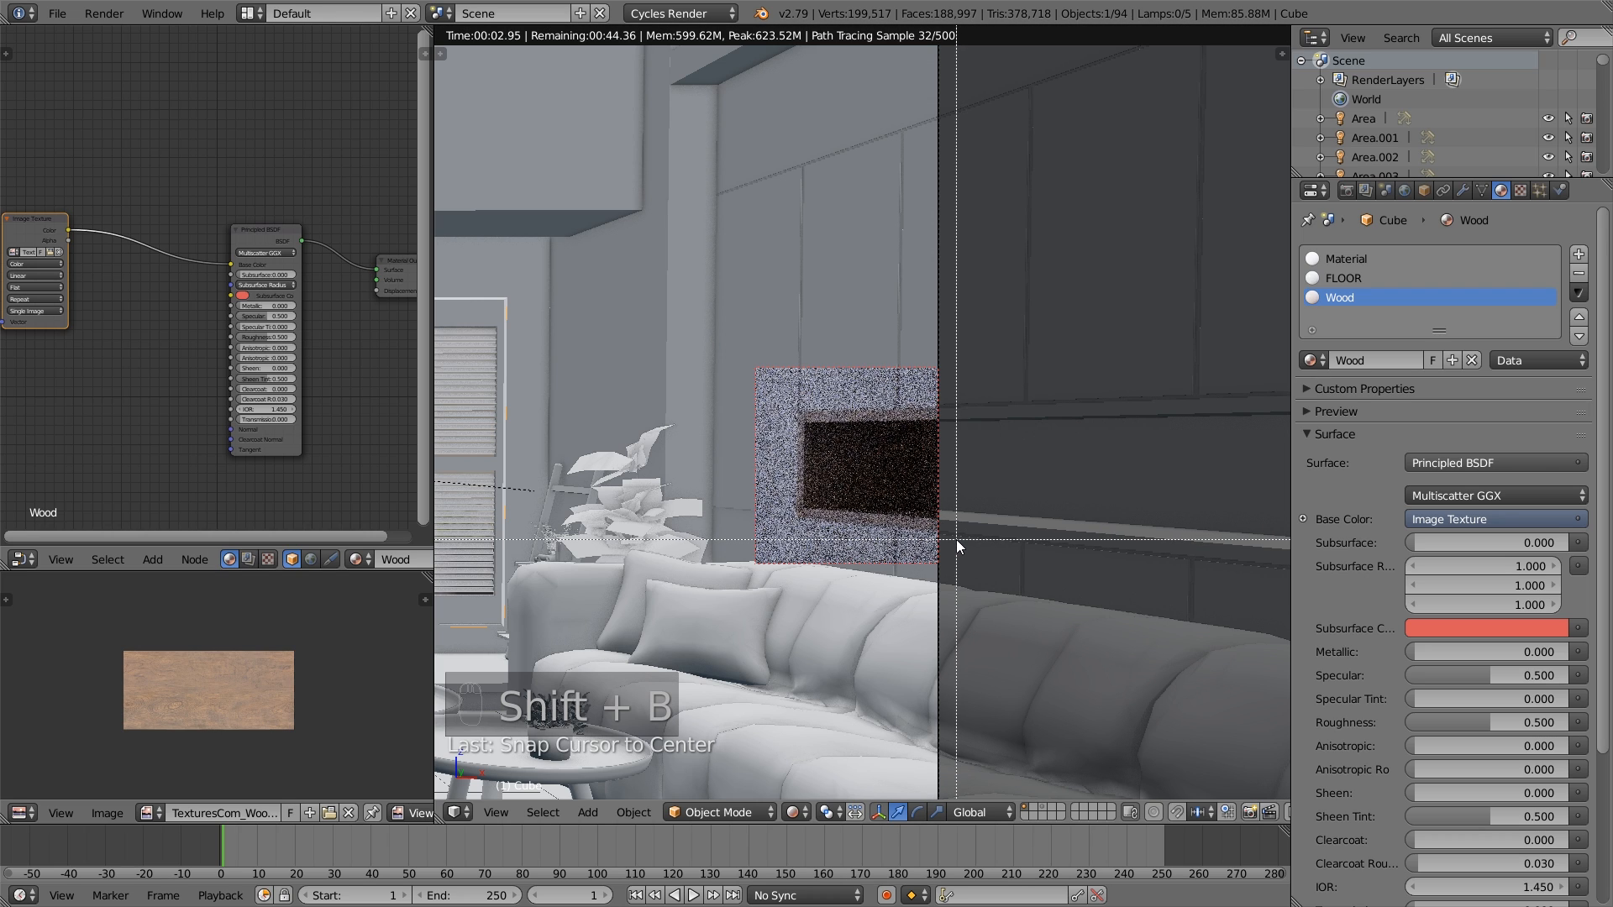
left_click_drag(956, 539, 781, 394)
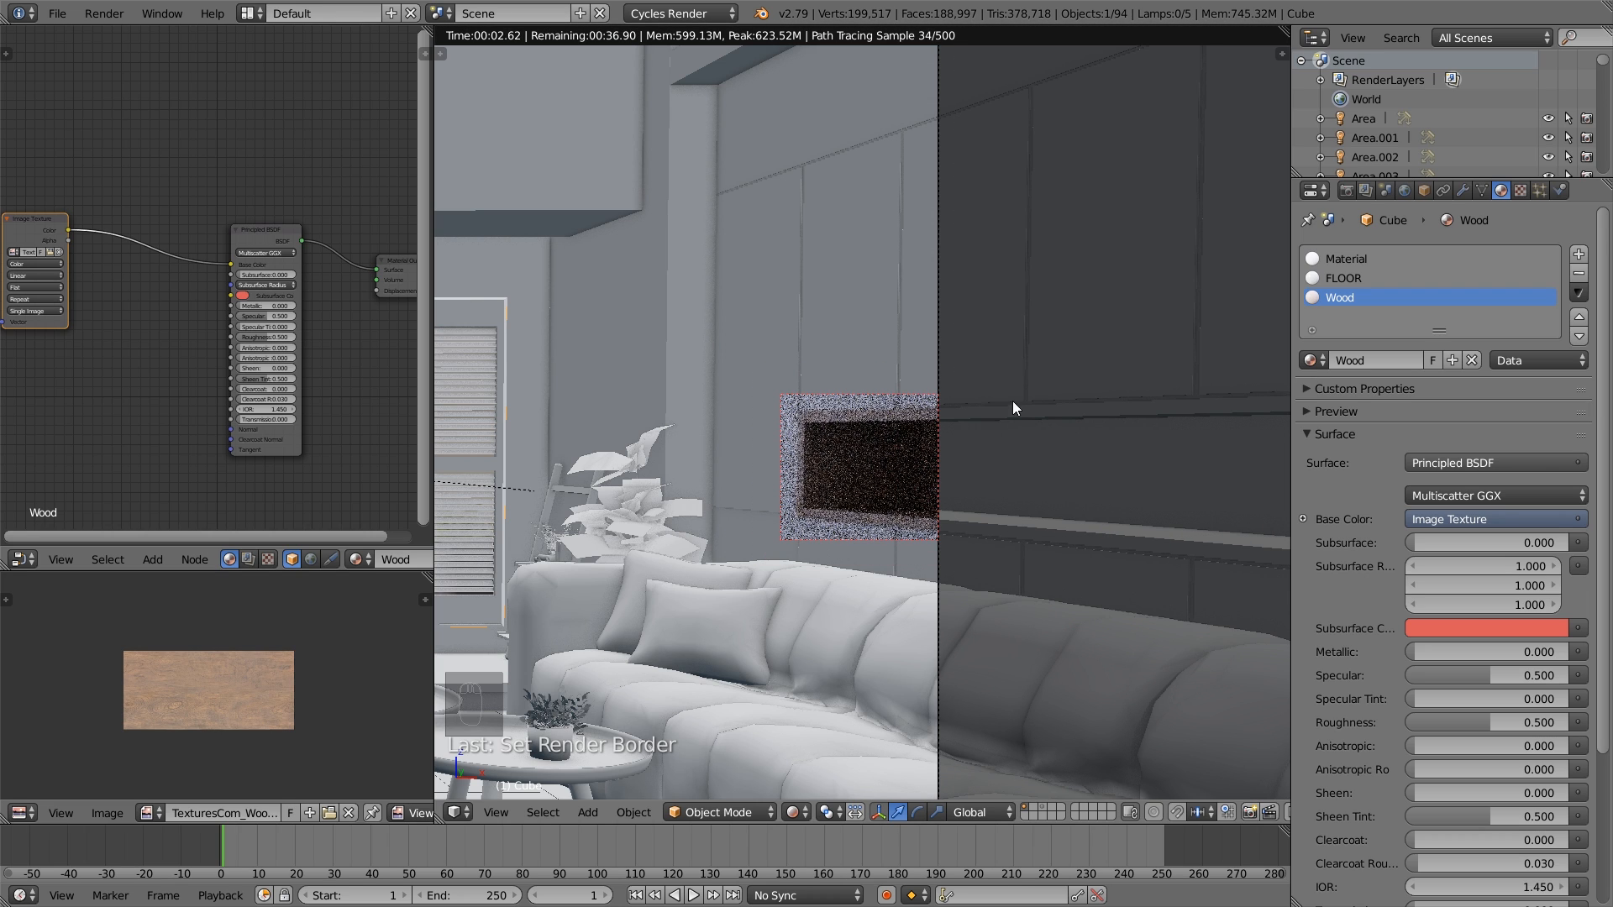
- Set the scene's color management look to Medium High Contrast
left_click(1385, 190)
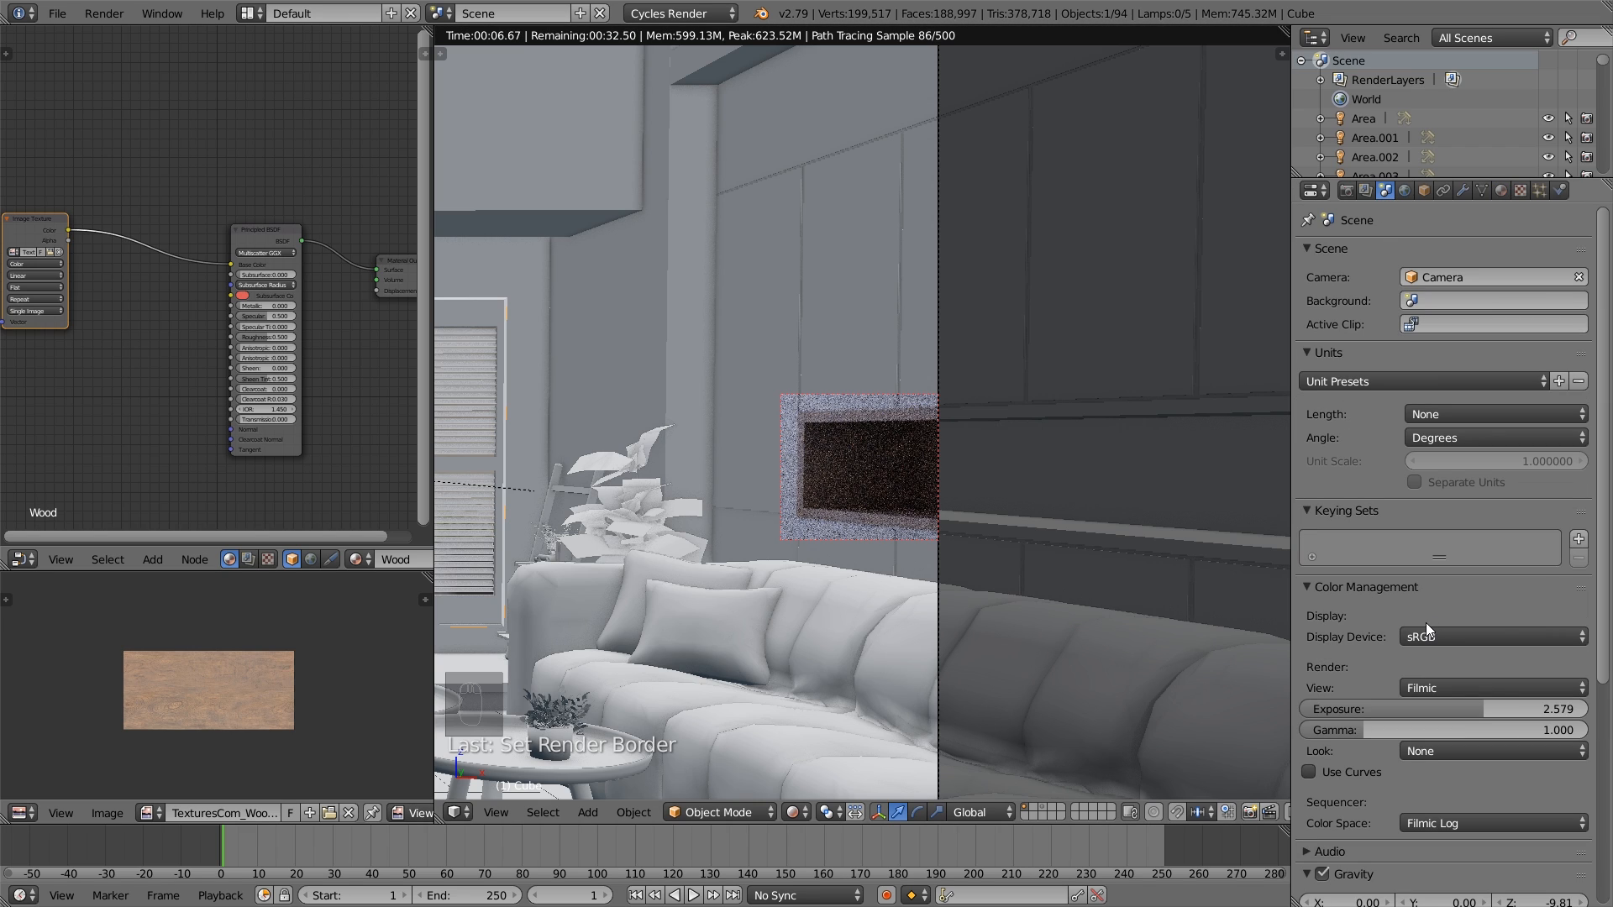
left_click(1451, 752)
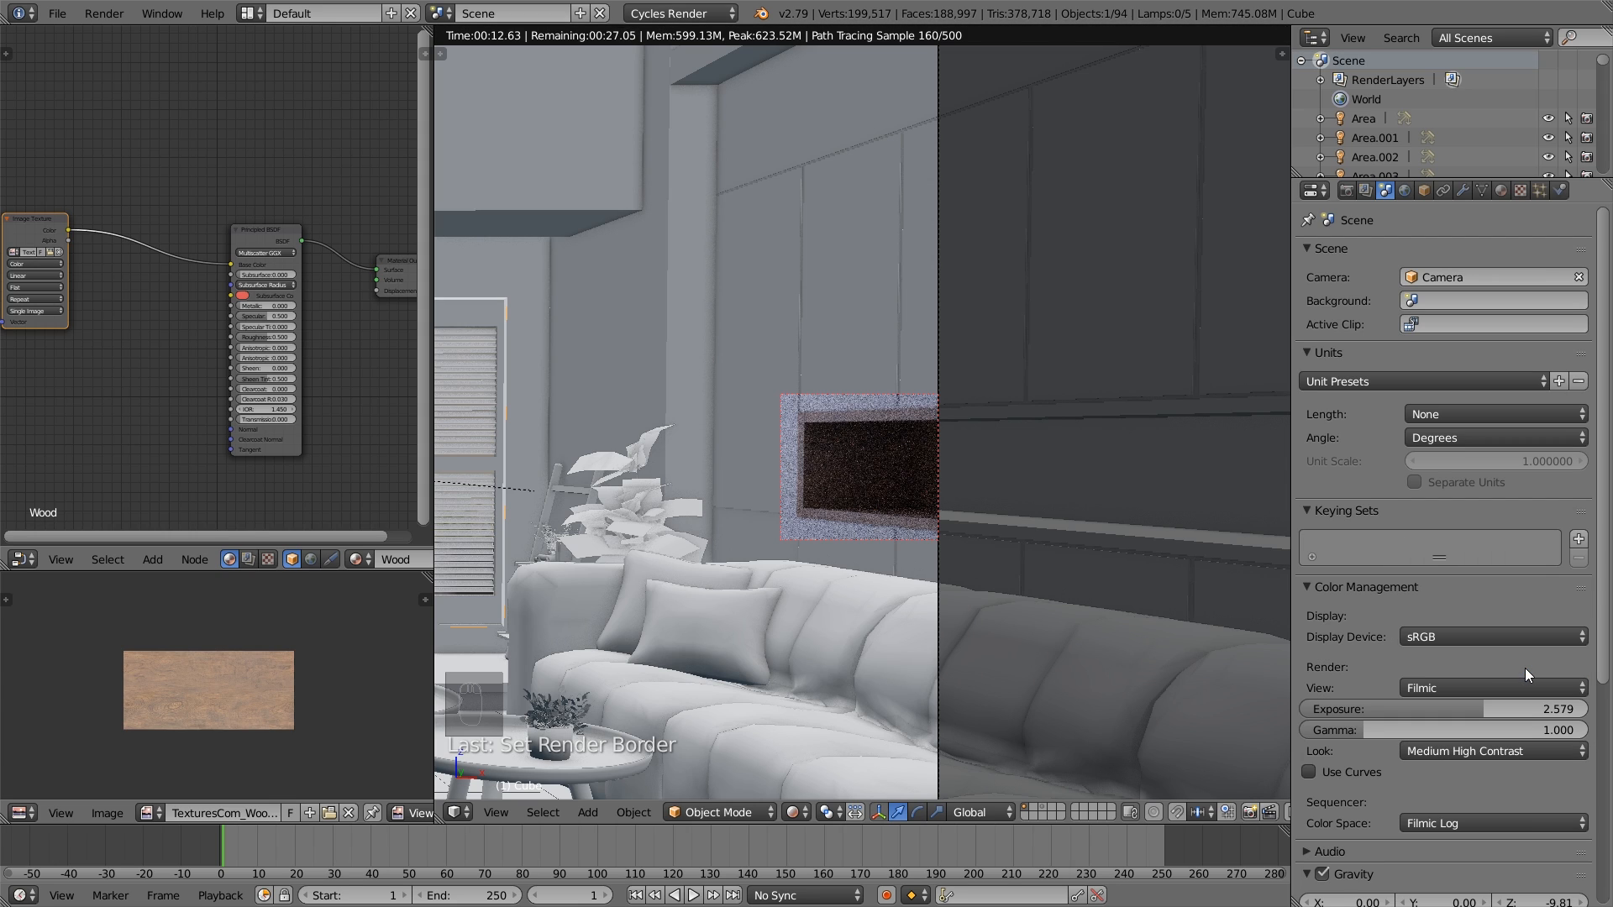
left_click(1525, 668)
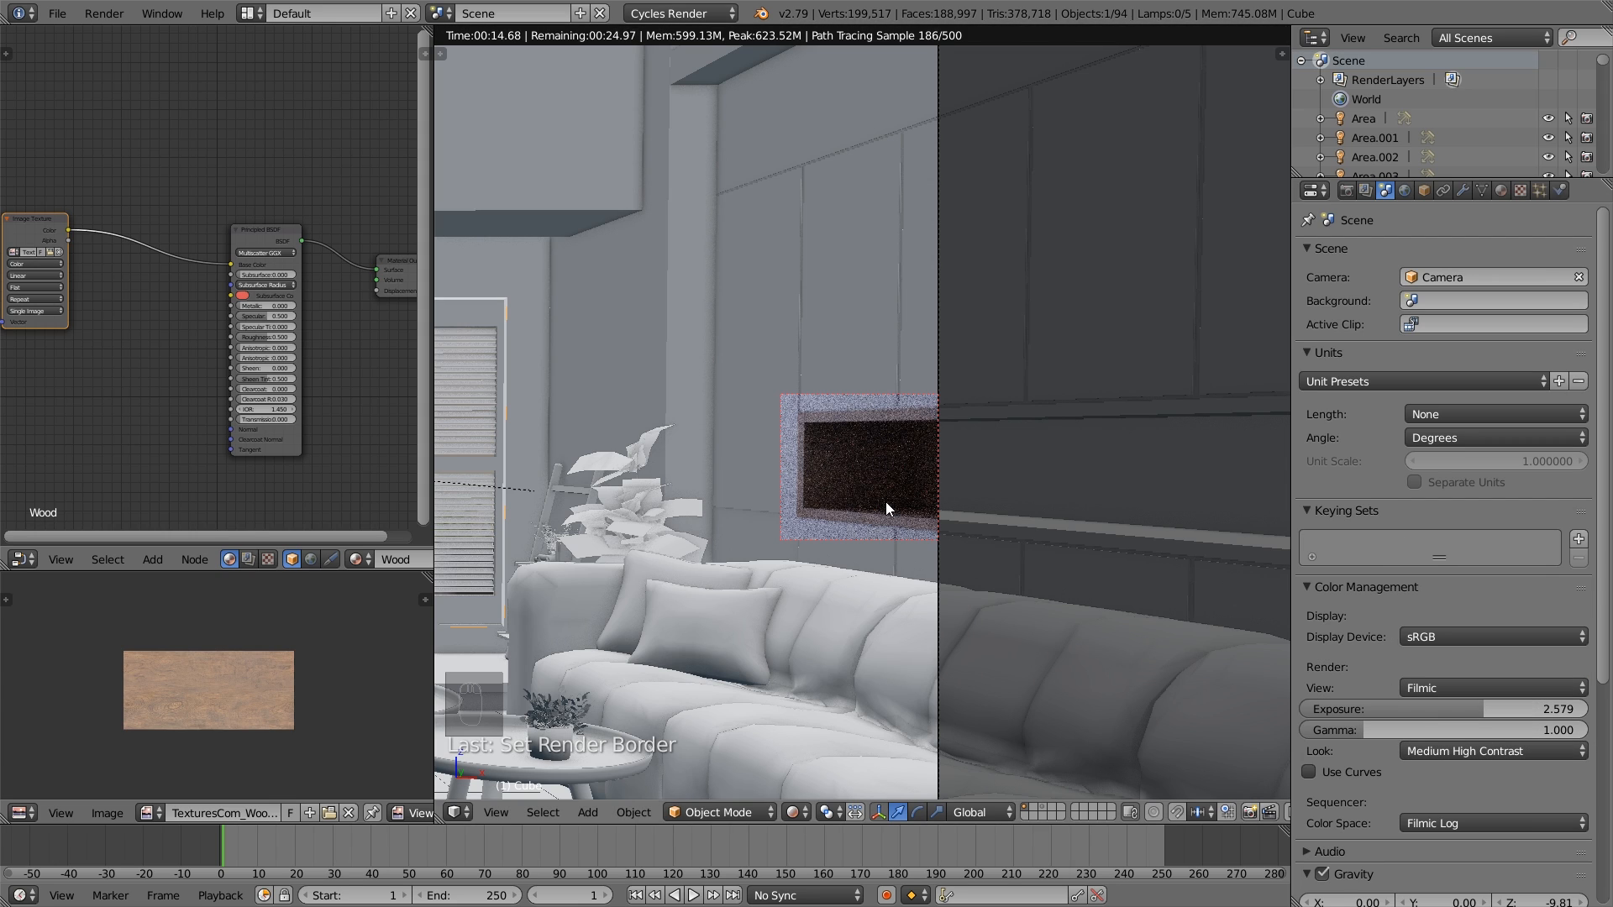
- Widen the node editor and insert a Bright/Contrast node between the Image Texture and Principled BSDF, with Contrast 0.2
scroll(893, 492, "up", 2)
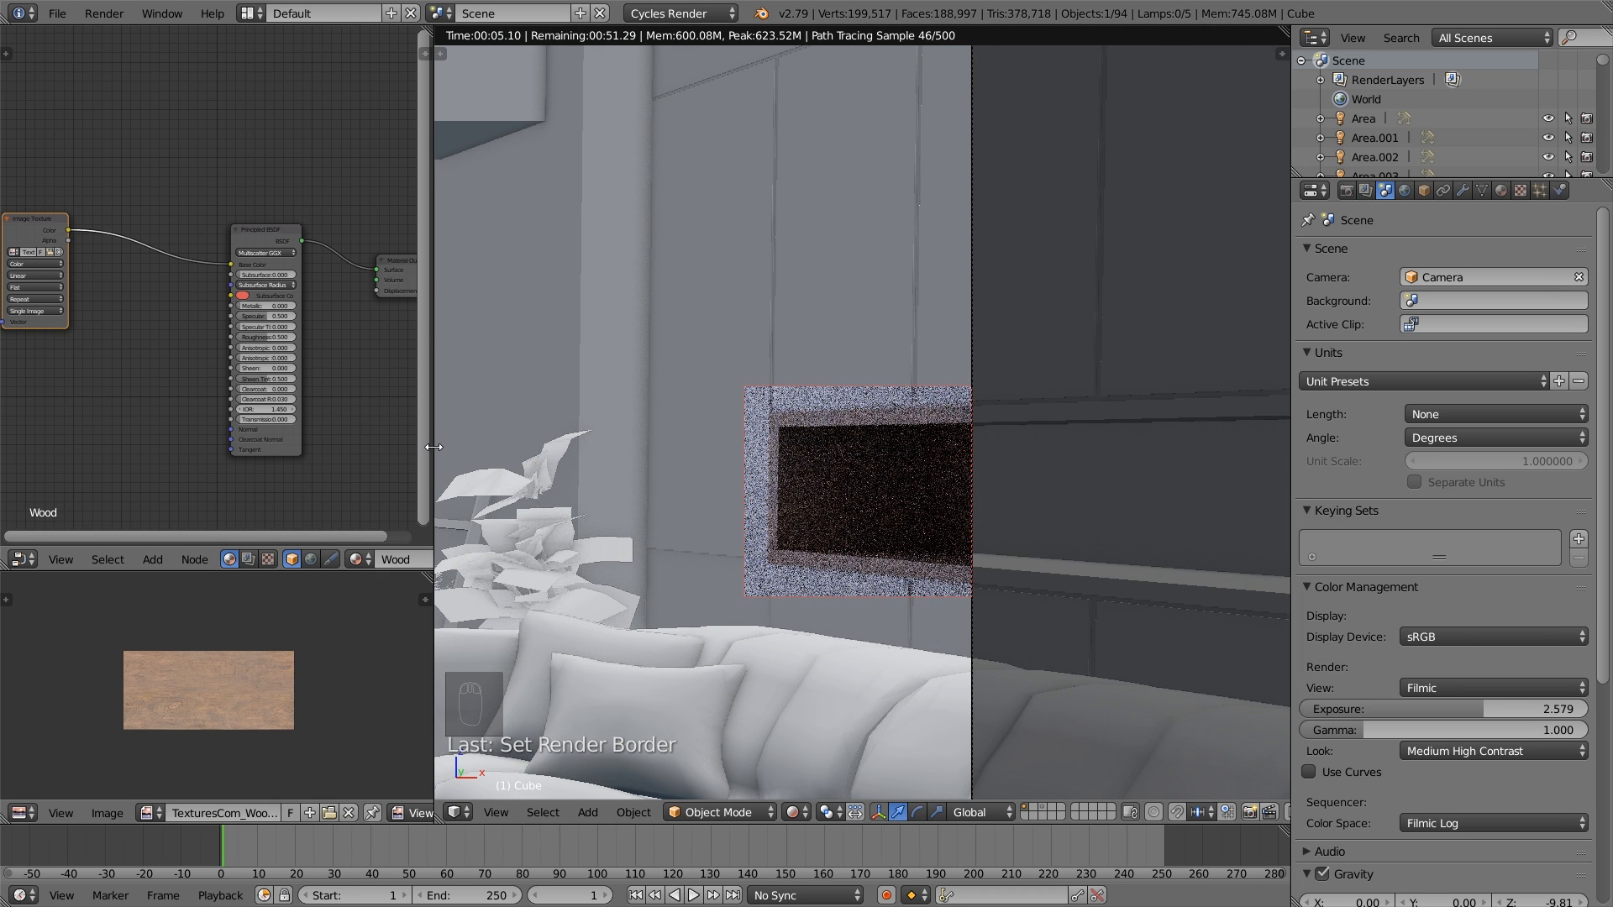
left_click_drag(433, 447, 674, 437)
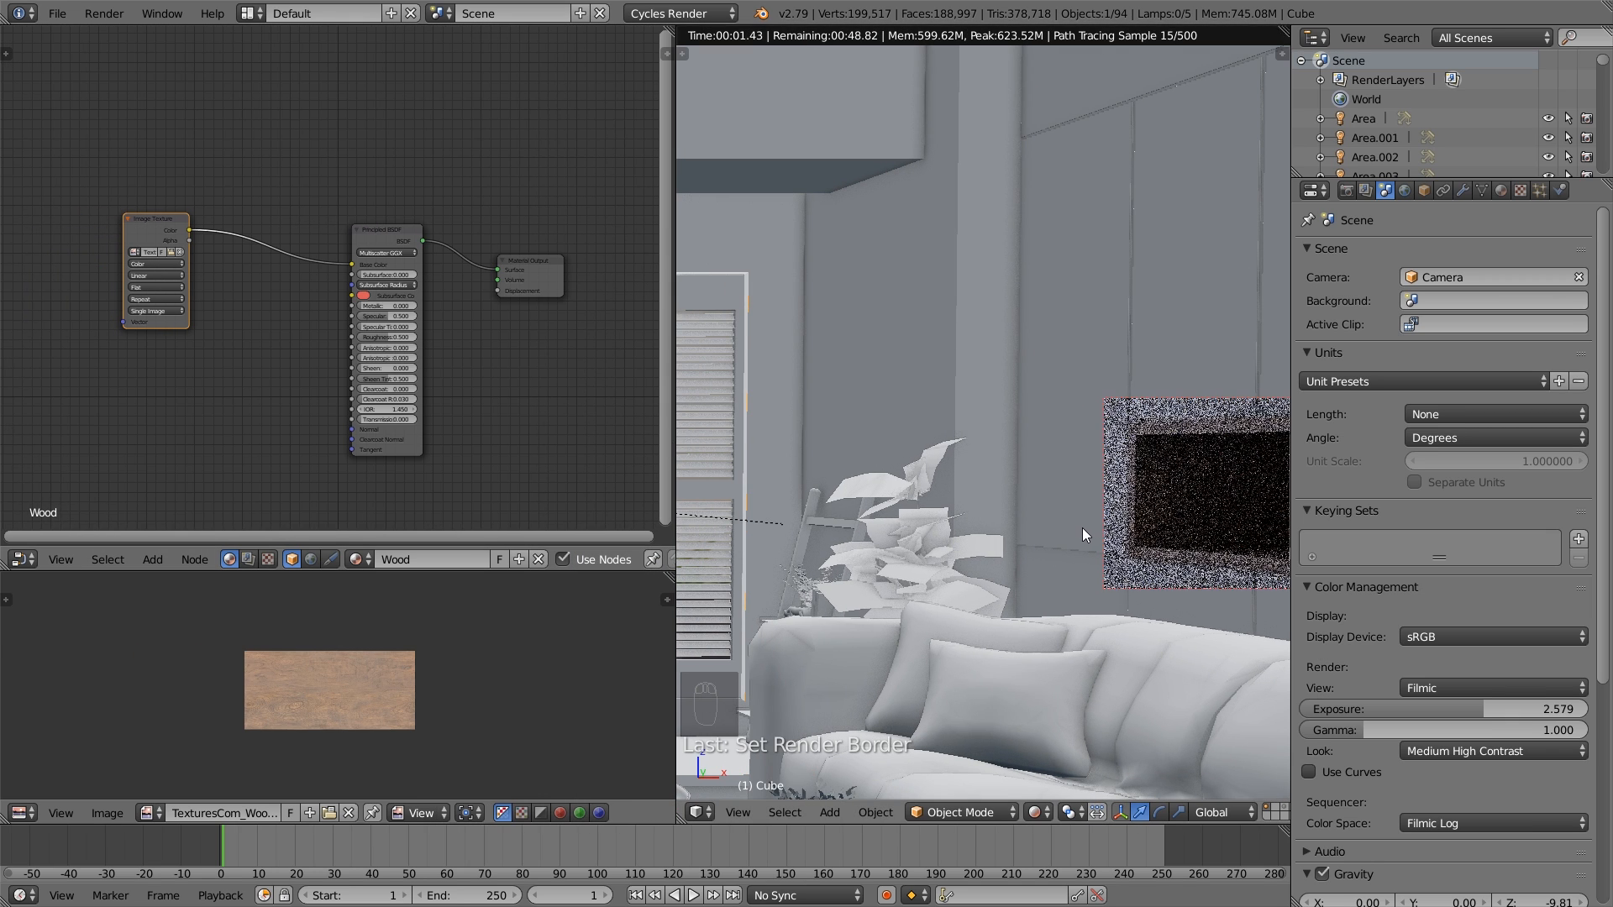
middle_click_drag(1082, 528, 859, 484, "shift")
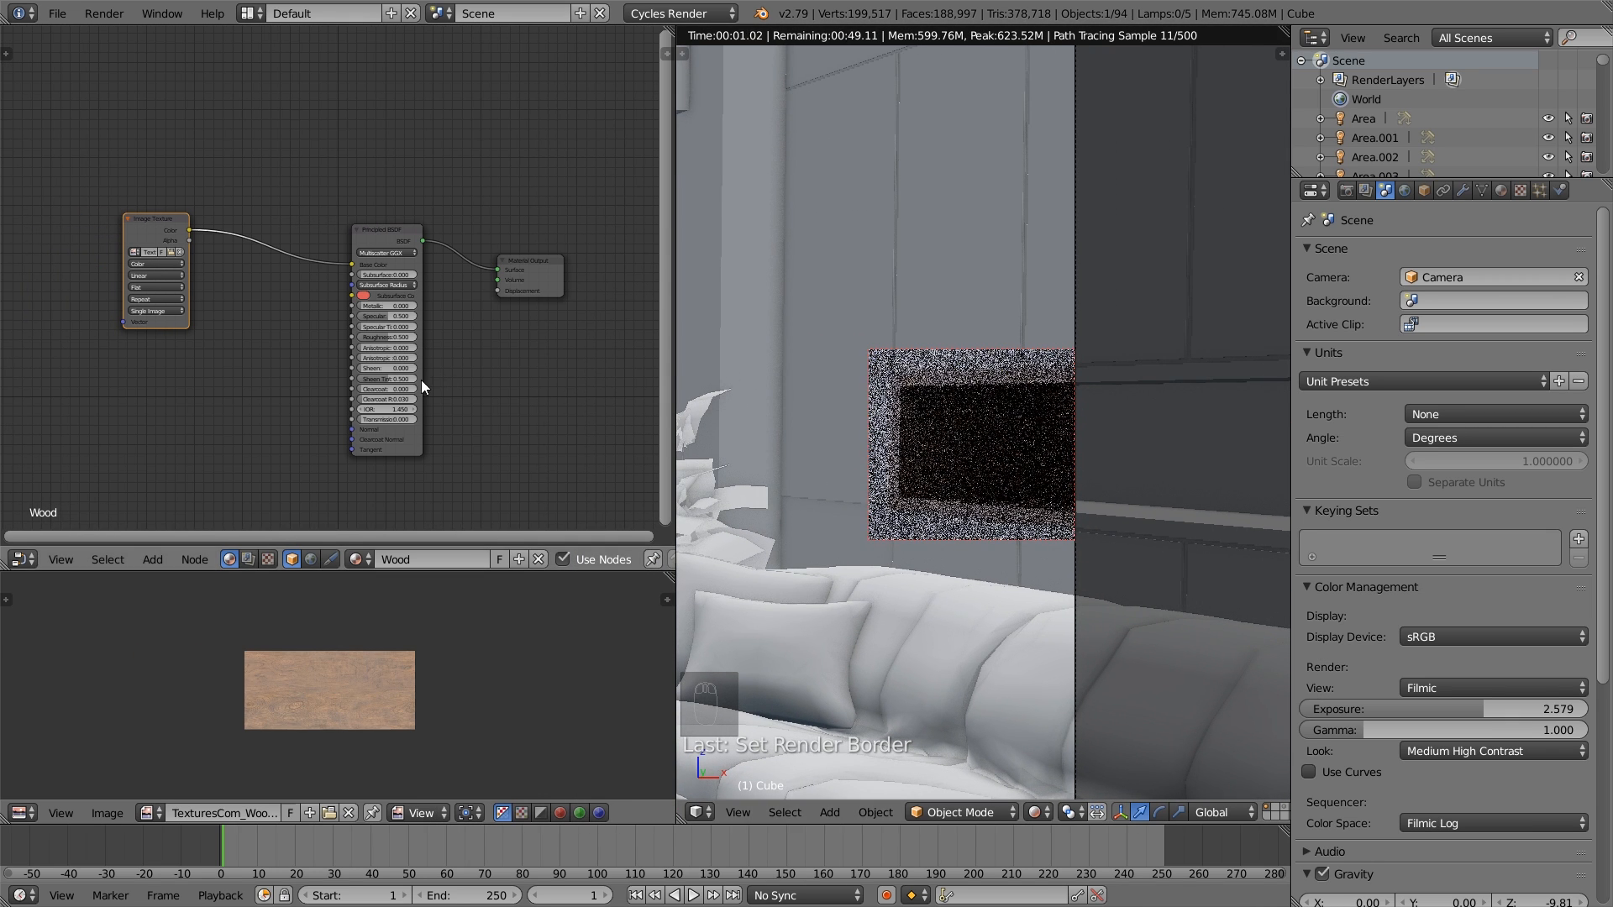
key("shift+a")
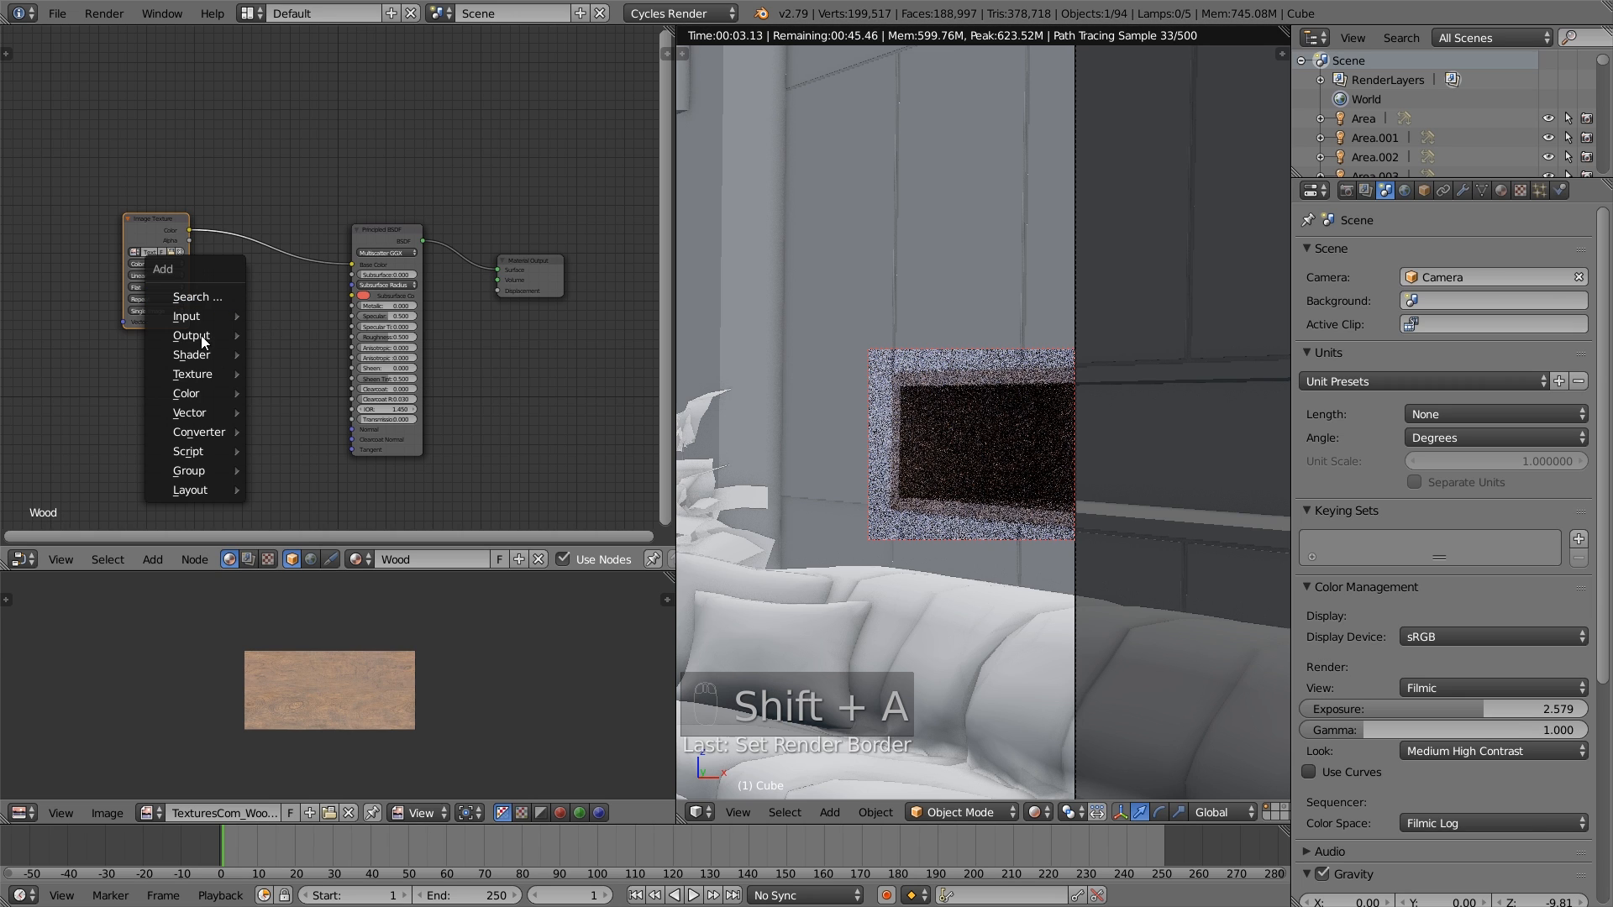
mouse_move(203, 395)
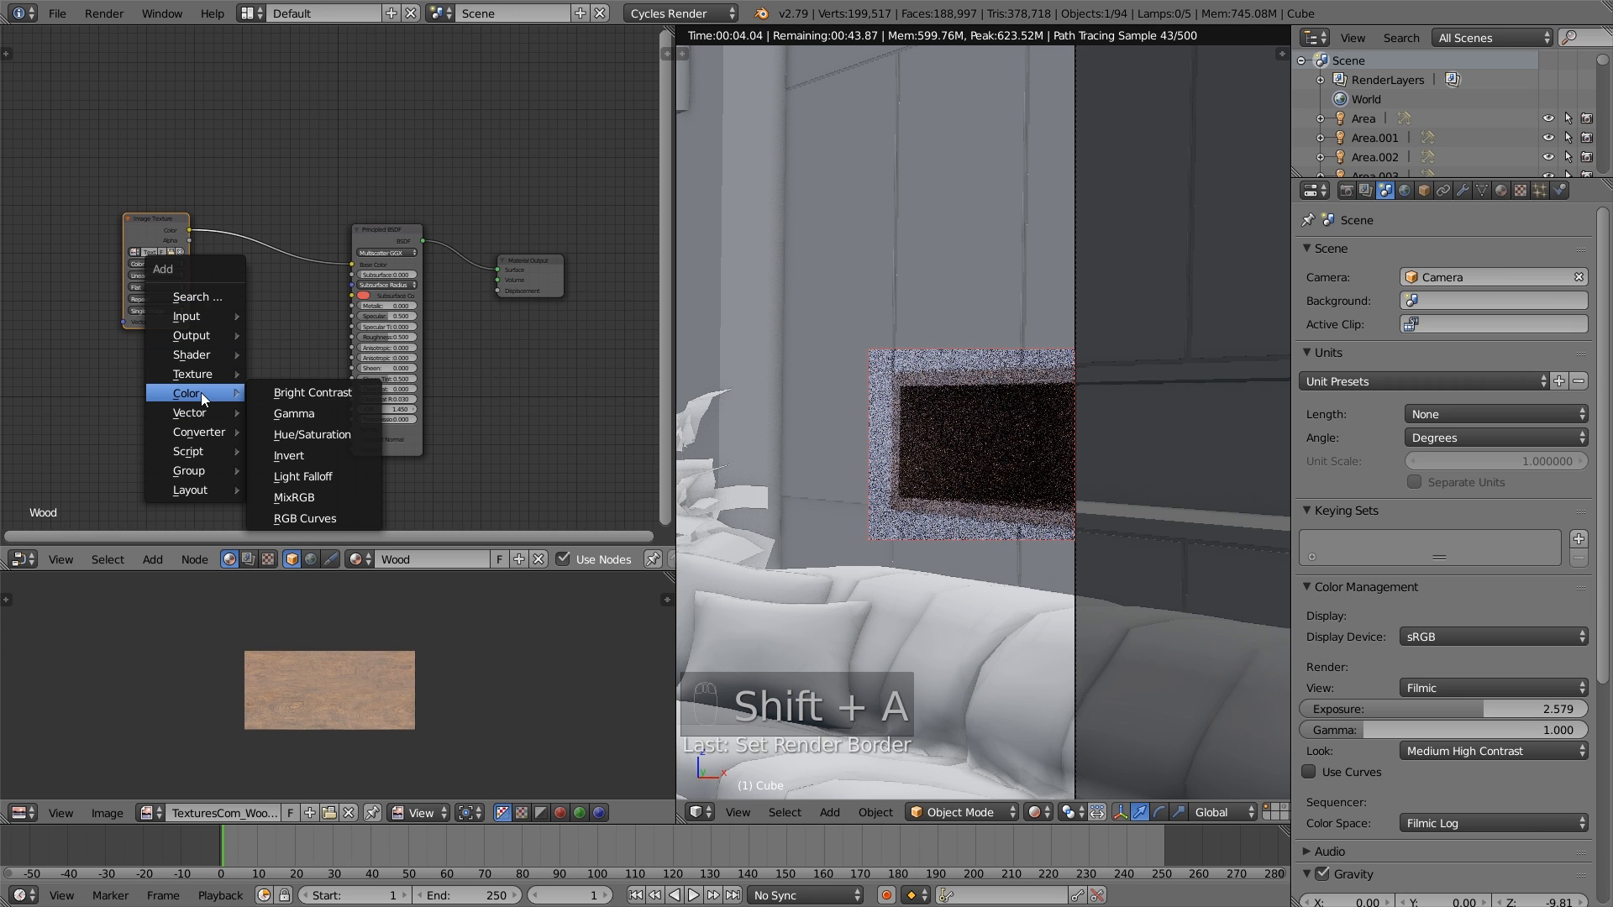
left_click(320, 395)
left_click(235, 260)
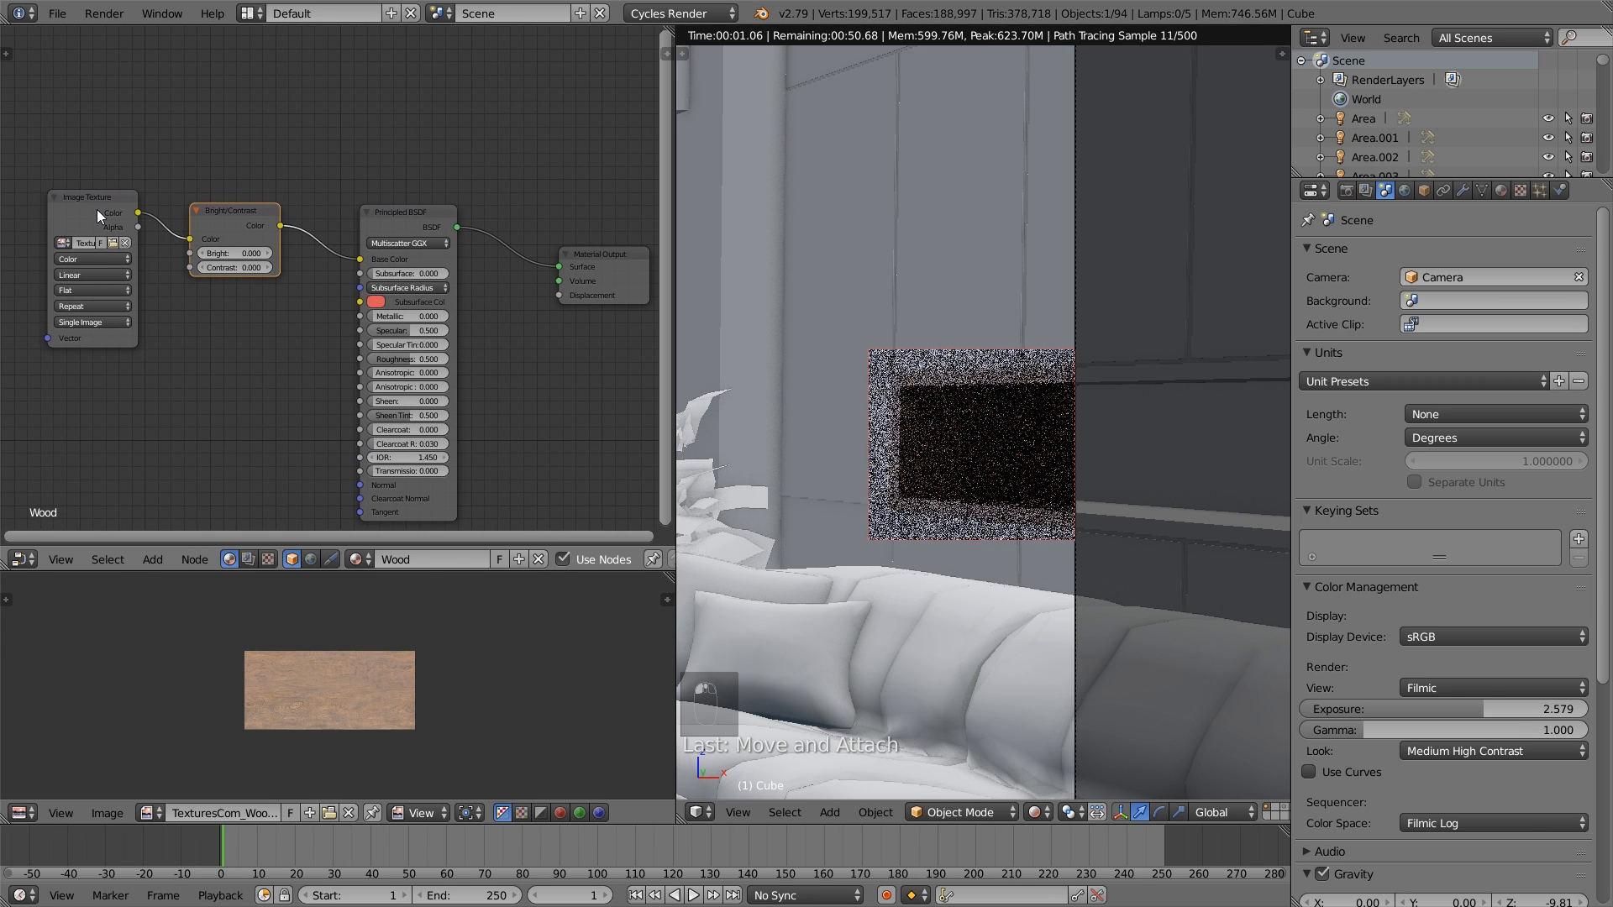
scroll(214, 215, "up", 2)
left_click(235, 259)
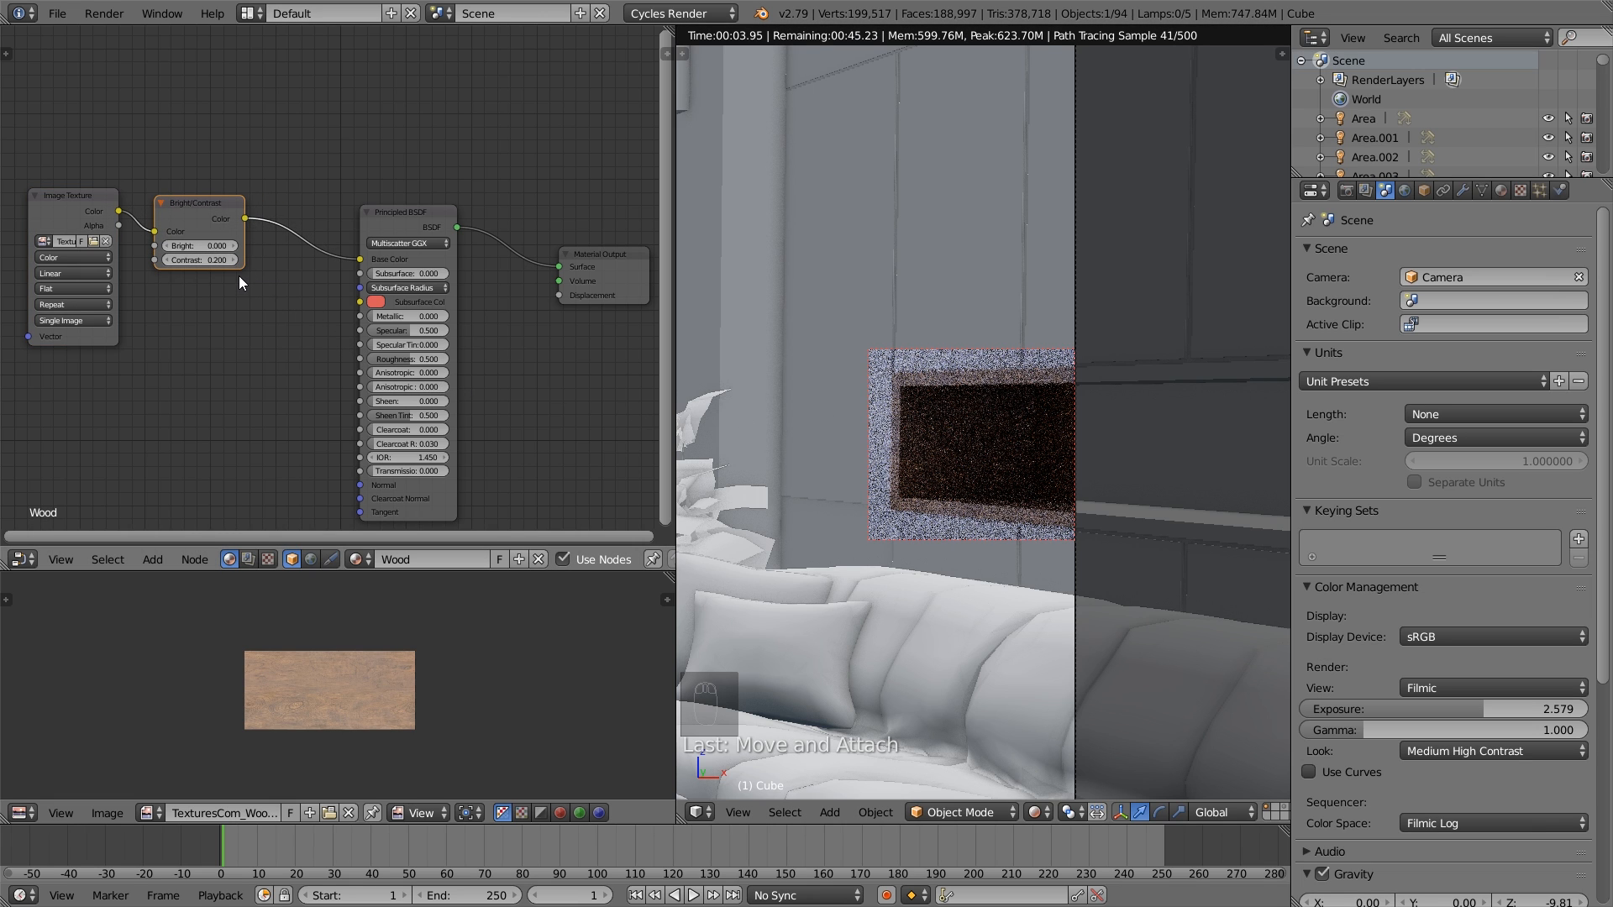
- Insert a Hue/Saturation node between the Bright/Contrast node and the Principled BSDF's Base Color
key("shift+a")
mouse_move(239, 276)
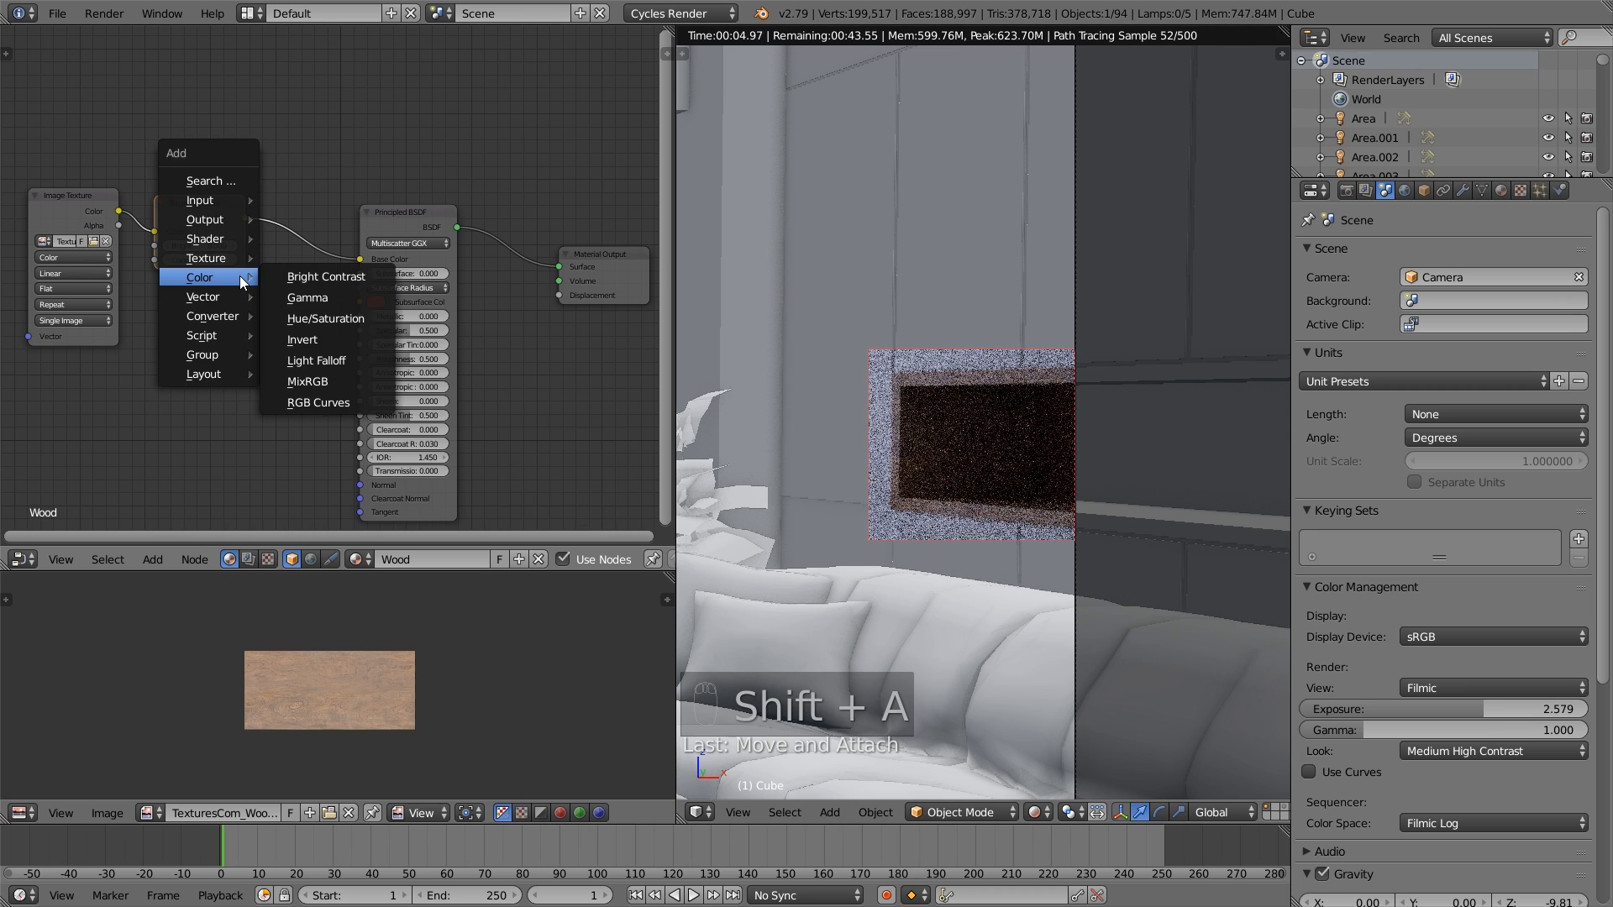
left_click(326, 313)
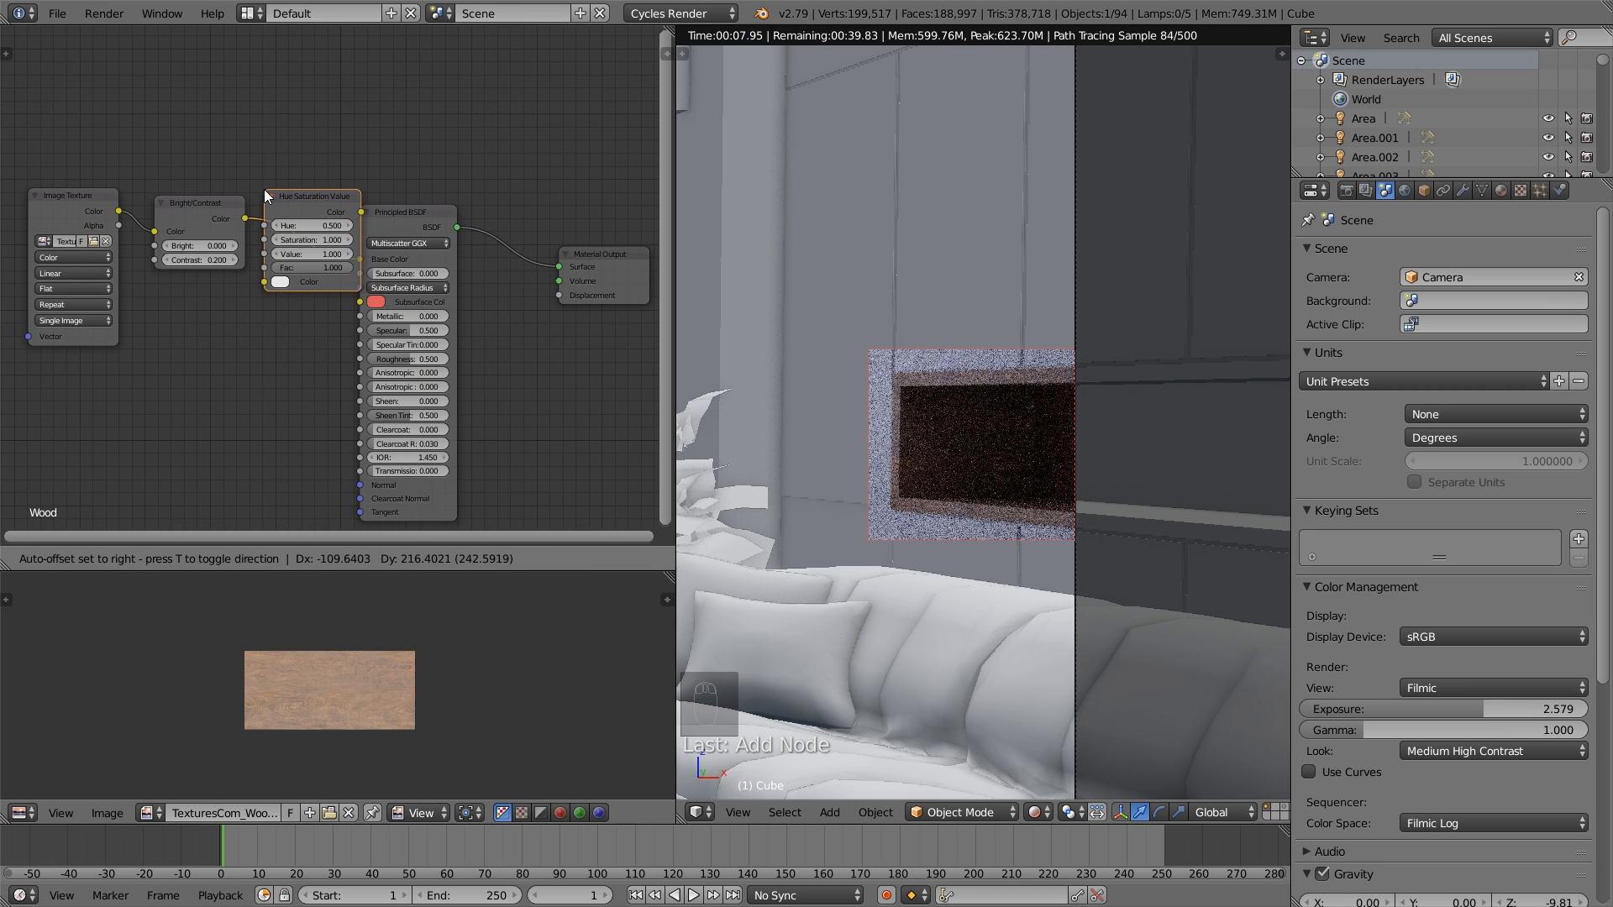
left_click(266, 190)
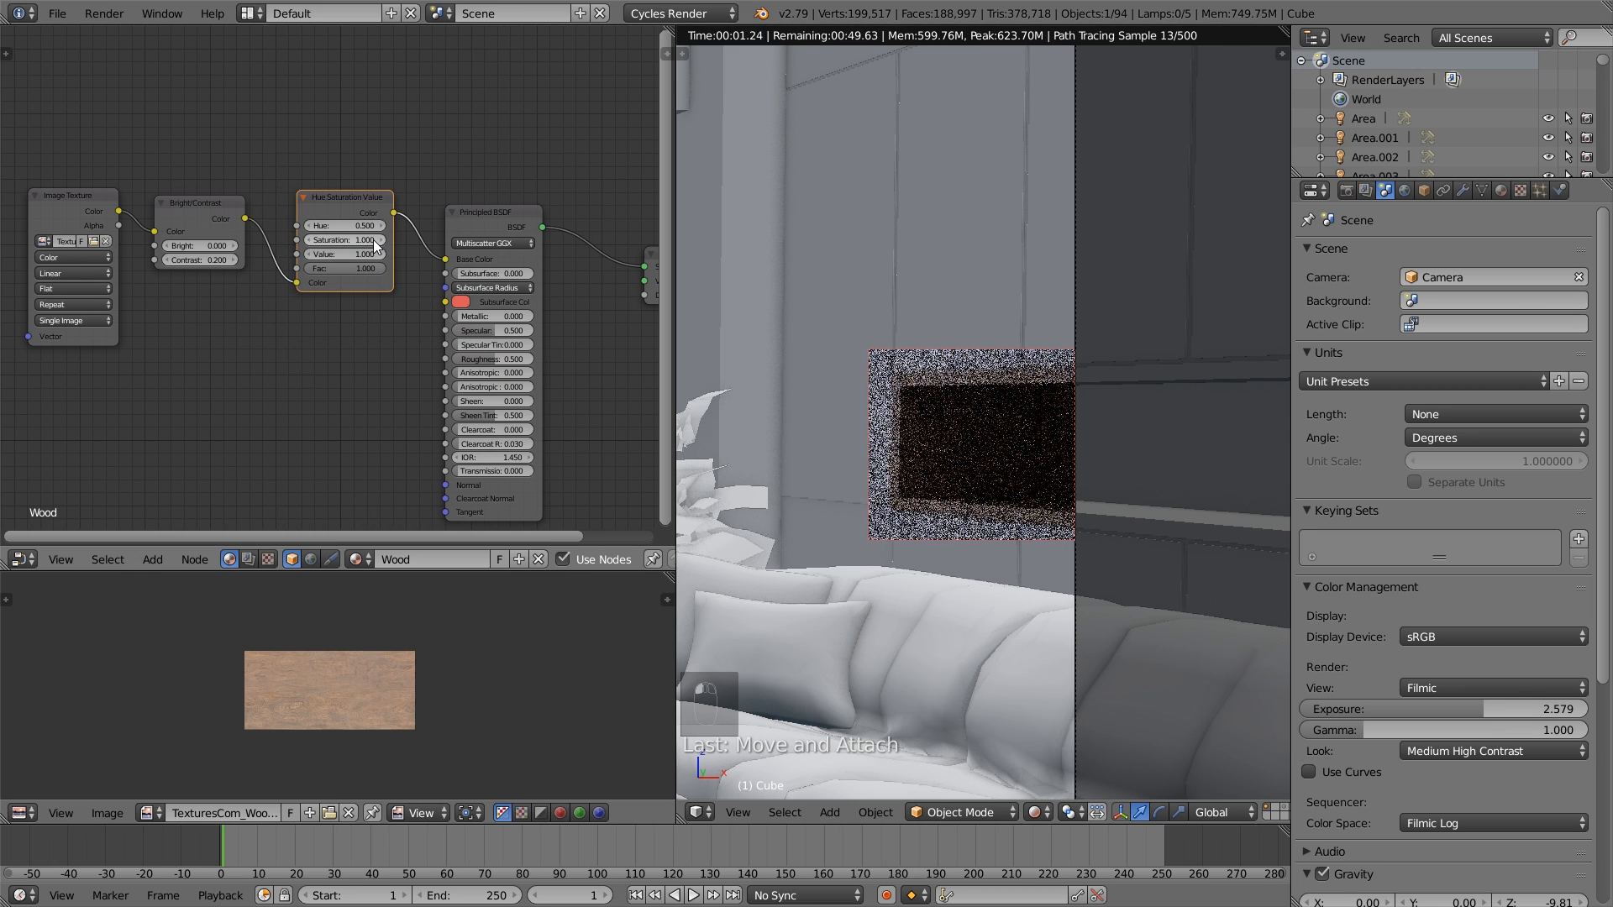
- Set the Hue Saturation Value node's Saturation to 1.01 and Value to 1.2
left_click(352, 239)
type("1.01")
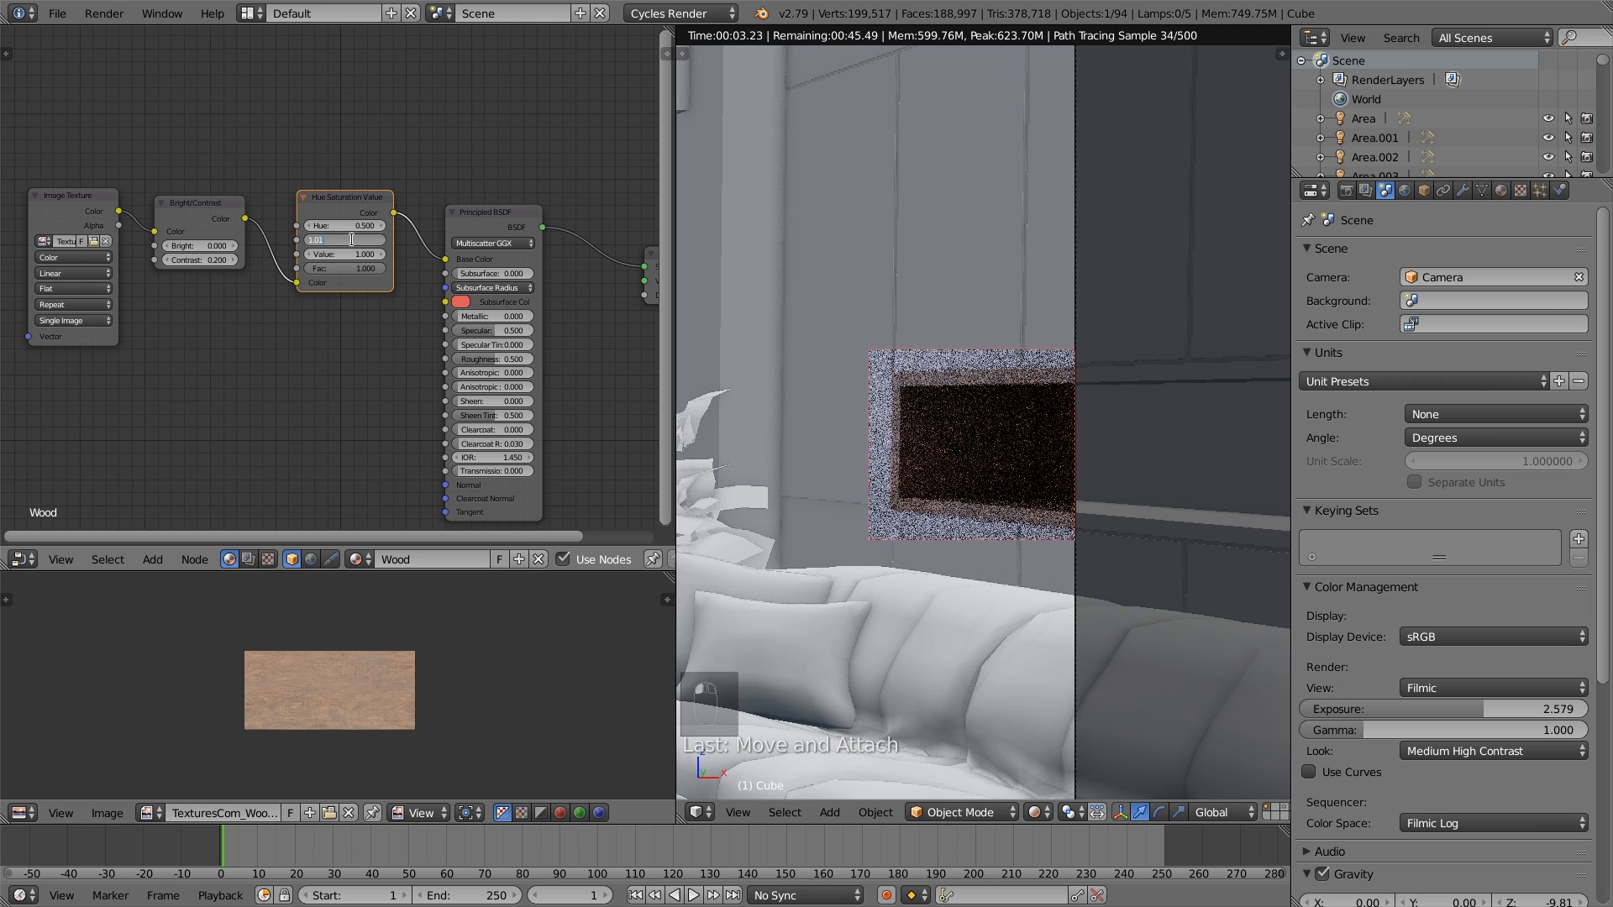
key("Return")
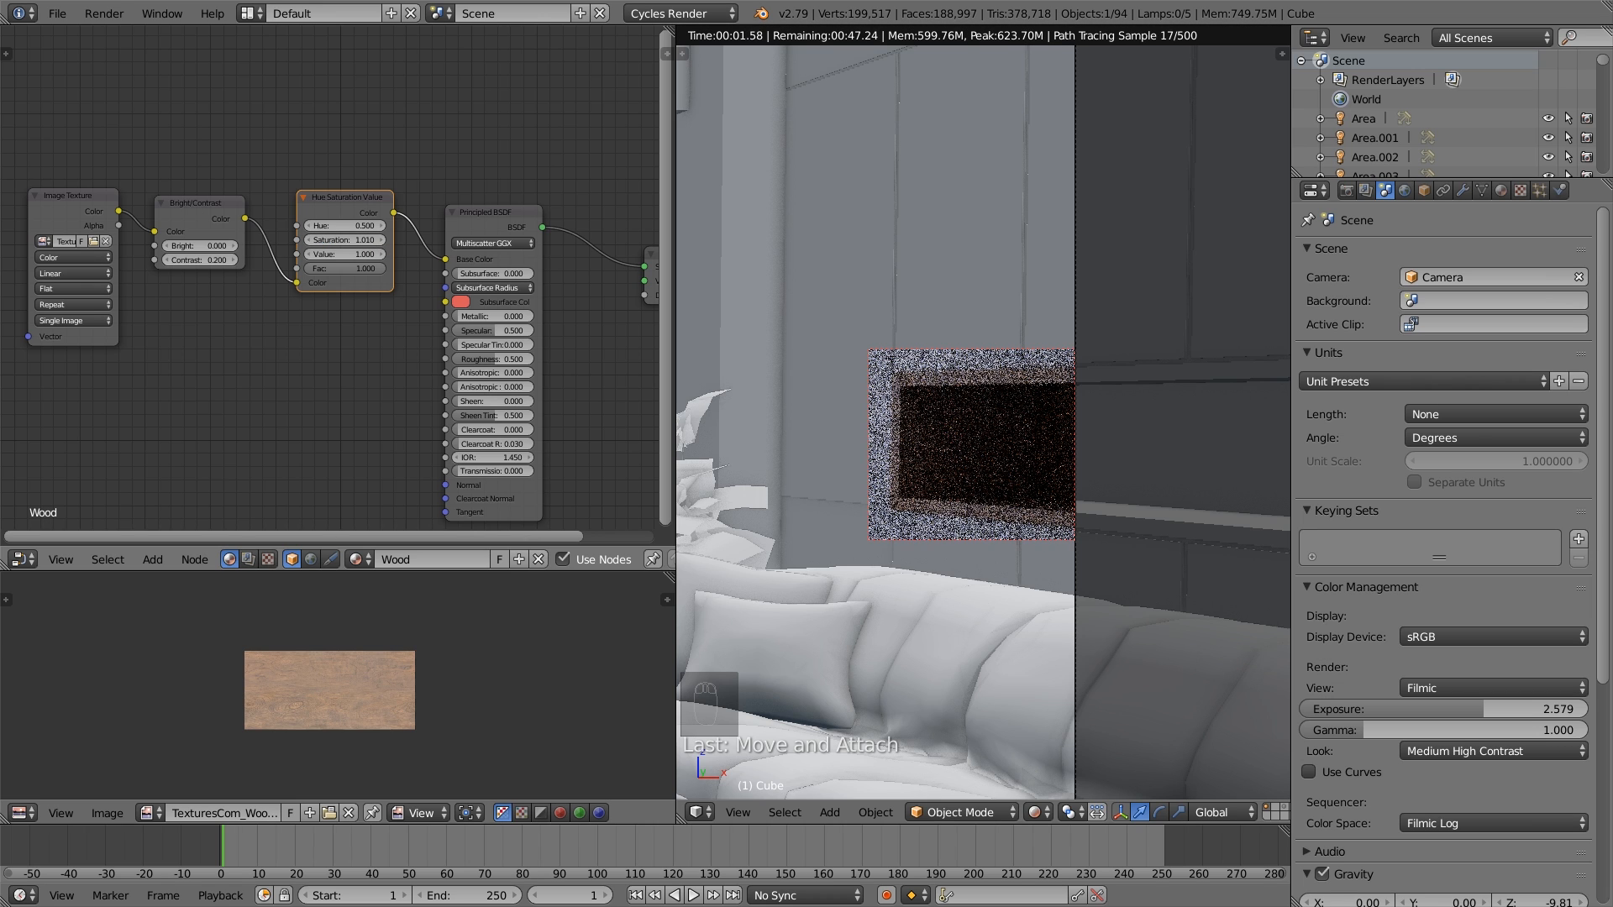
left_click(345, 254)
type("1.")
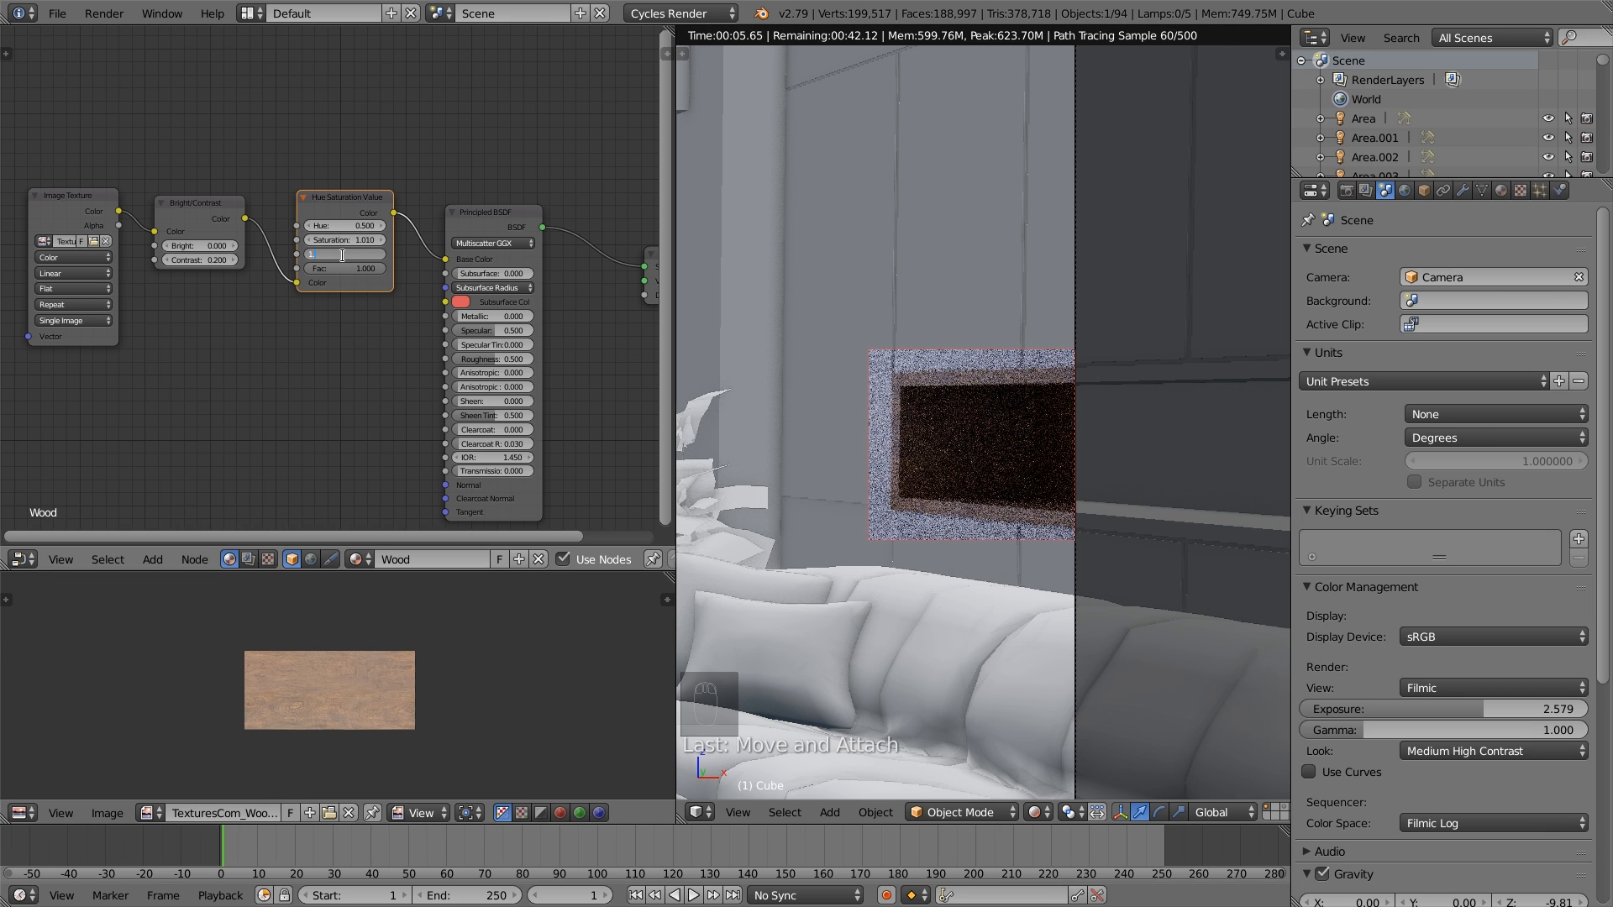
type("2")
key("Return")
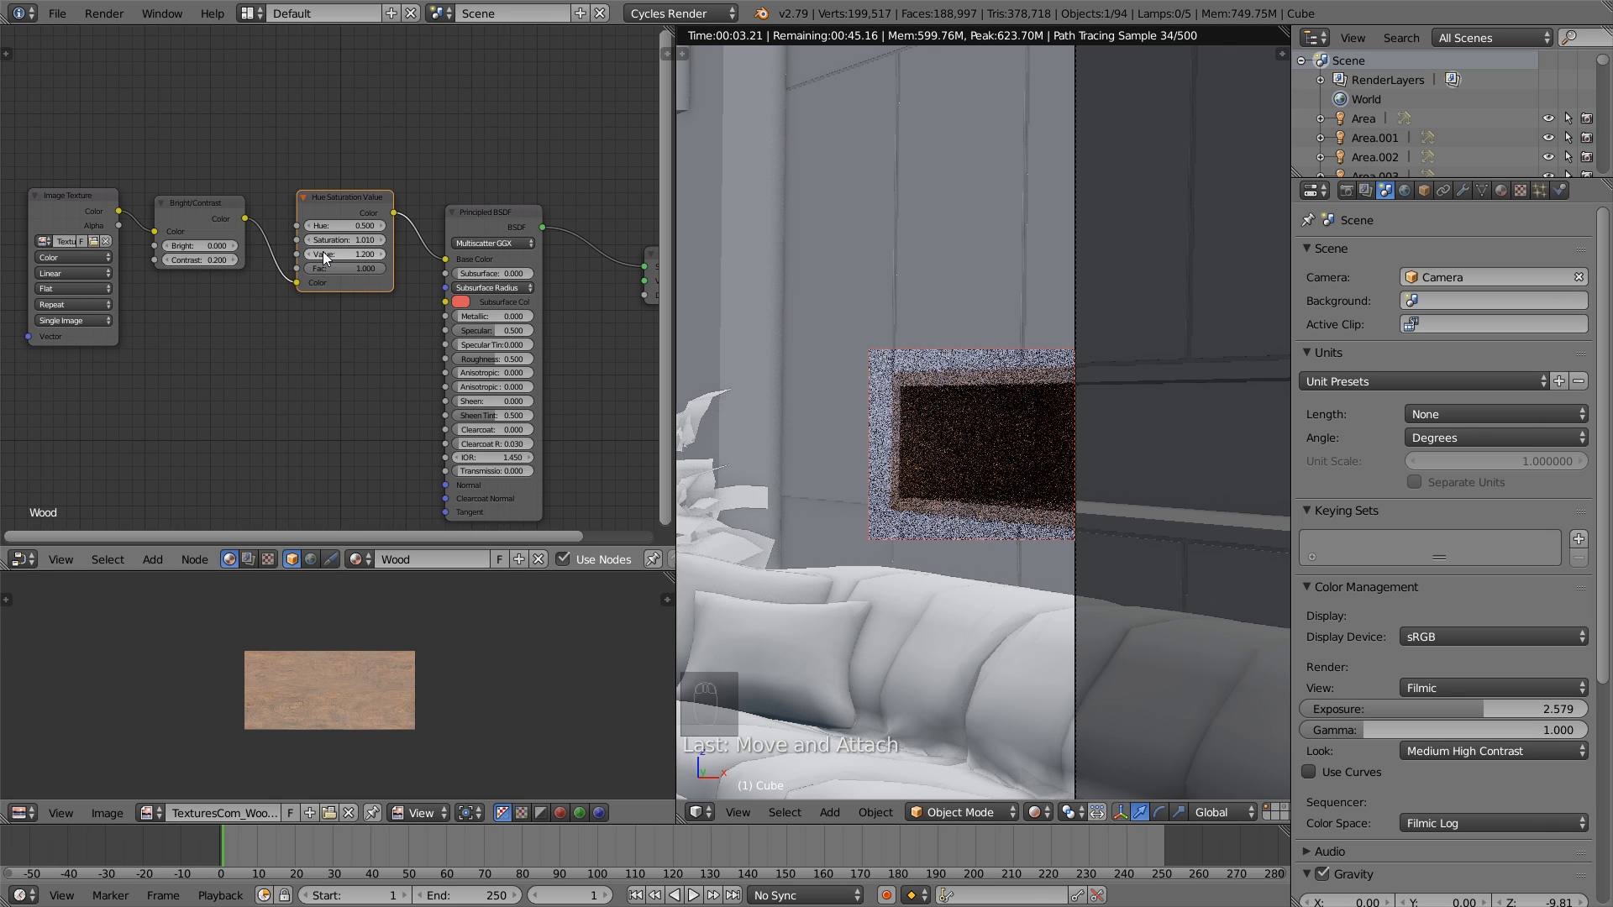
left_click_drag(341, 199, 338, 198)
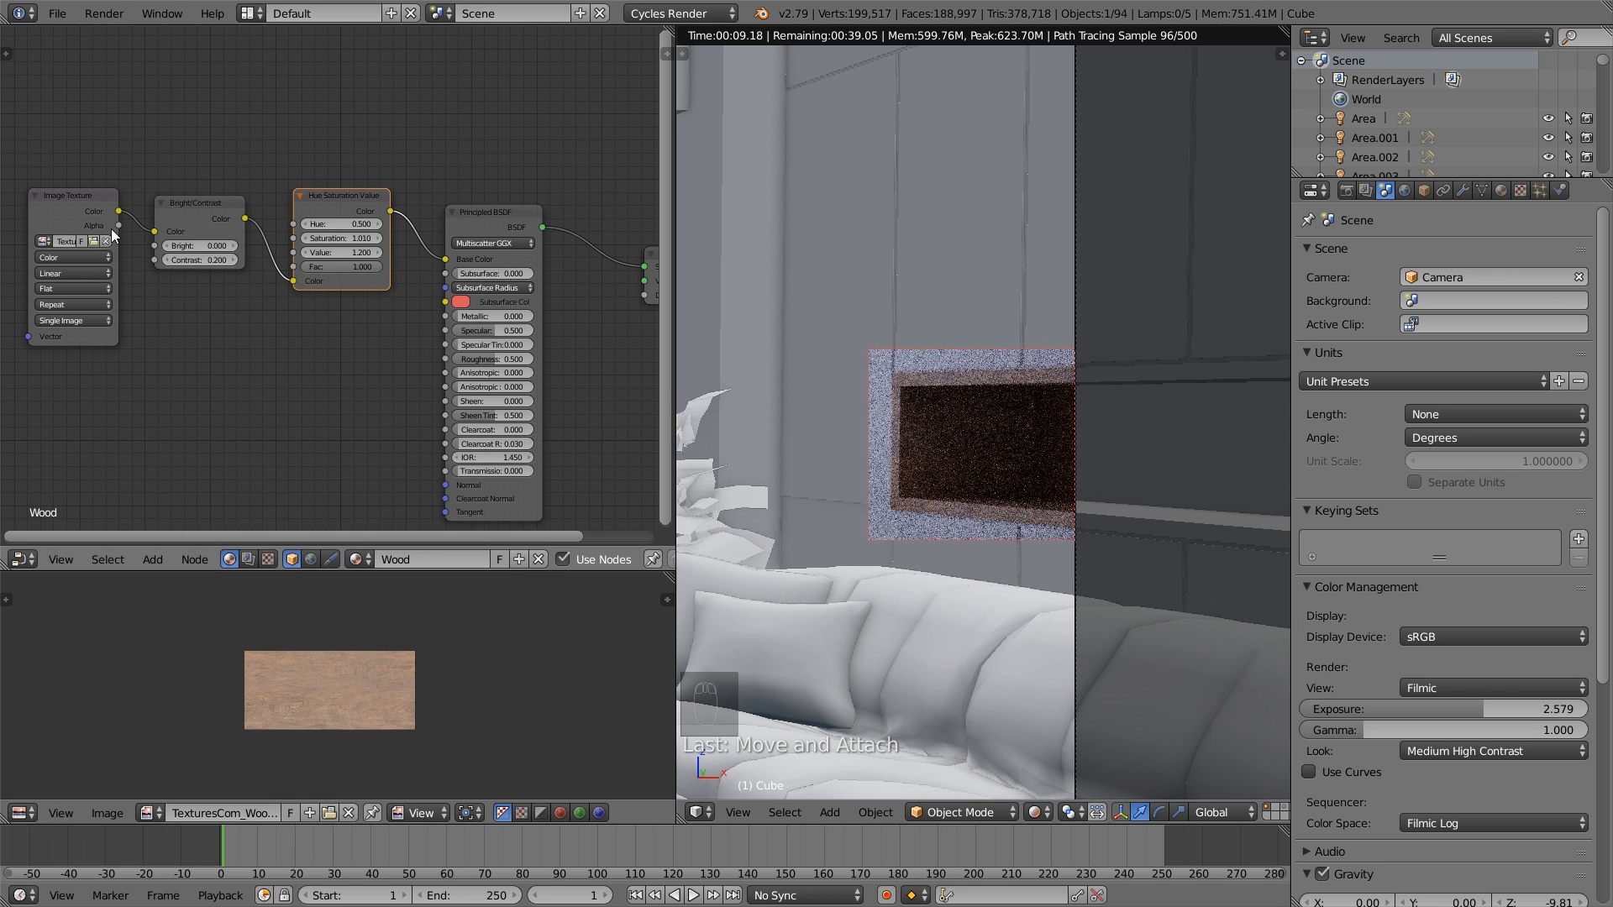
- Duplicate the Bright/Contrast node, place the copy below the original, and link the Image Texture's Color to its Color input
left_click_drag(67, 215, 49, 210)
middle_click_drag(158, 329, 250, 294)
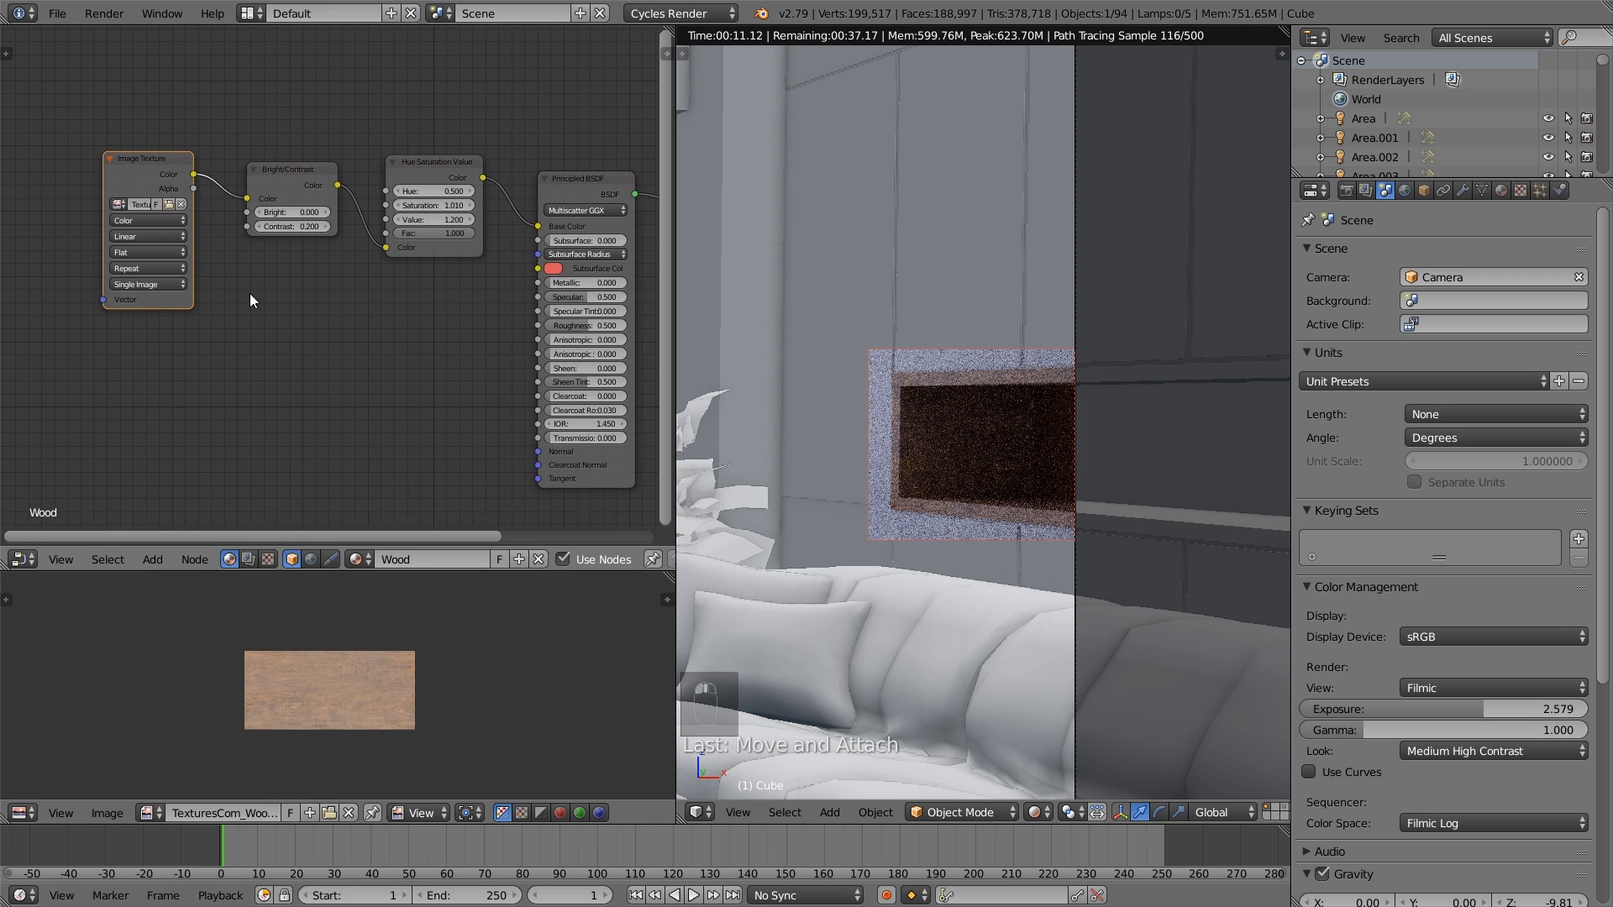
left_click_drag(146, 178, 116, 176)
left_click(285, 170)
key("shift+d")
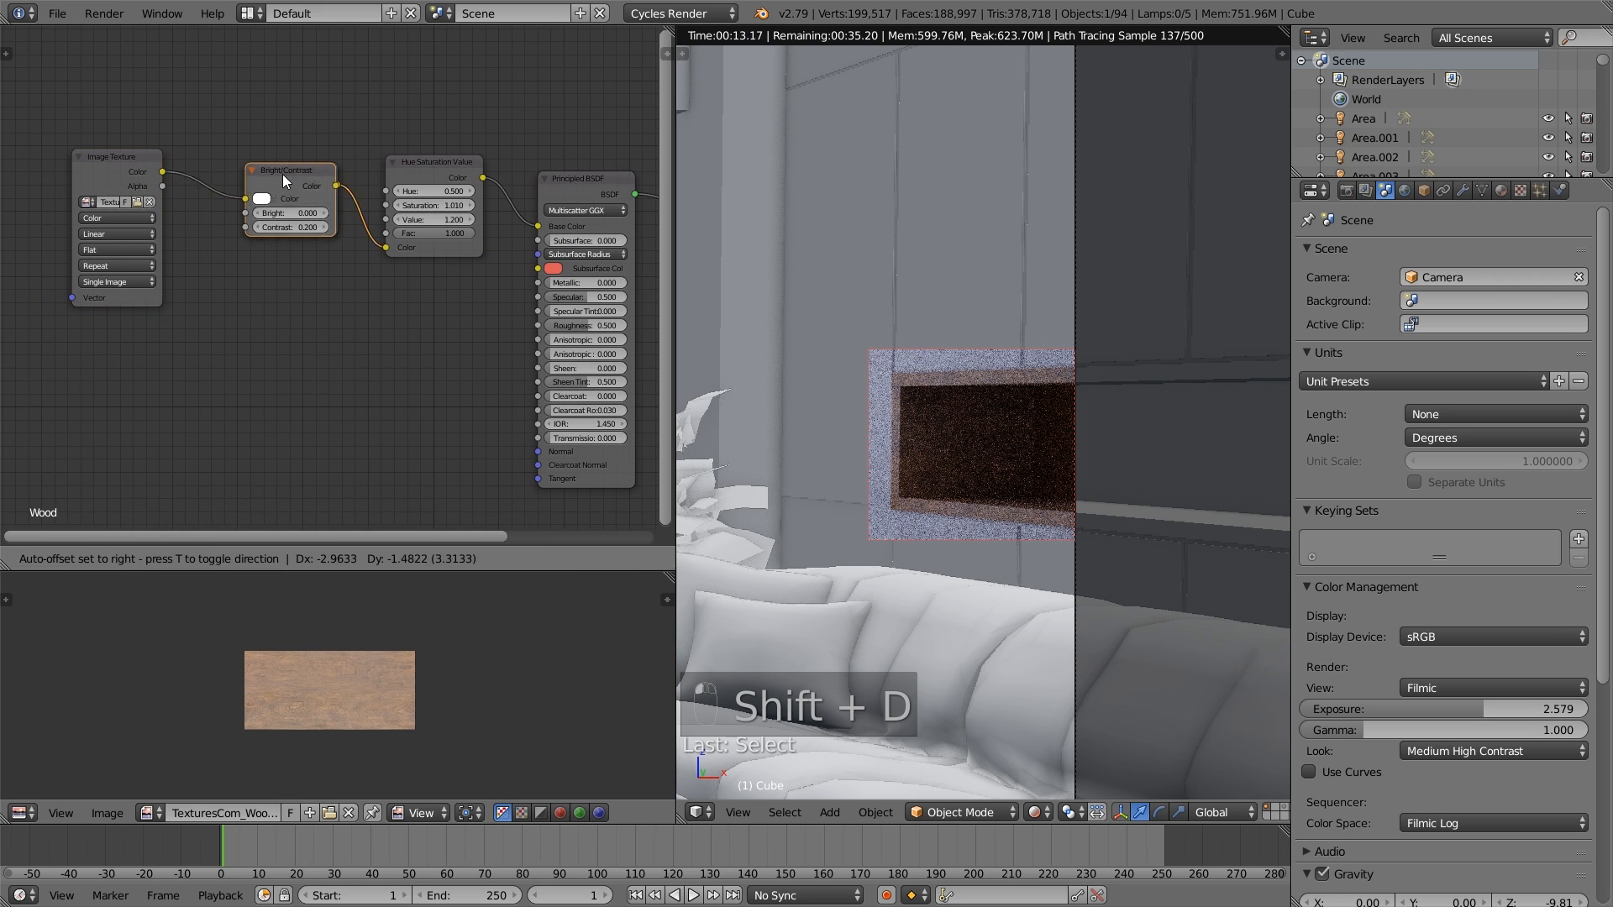
left_click(265, 295)
left_click_drag(162, 171, 224, 321)
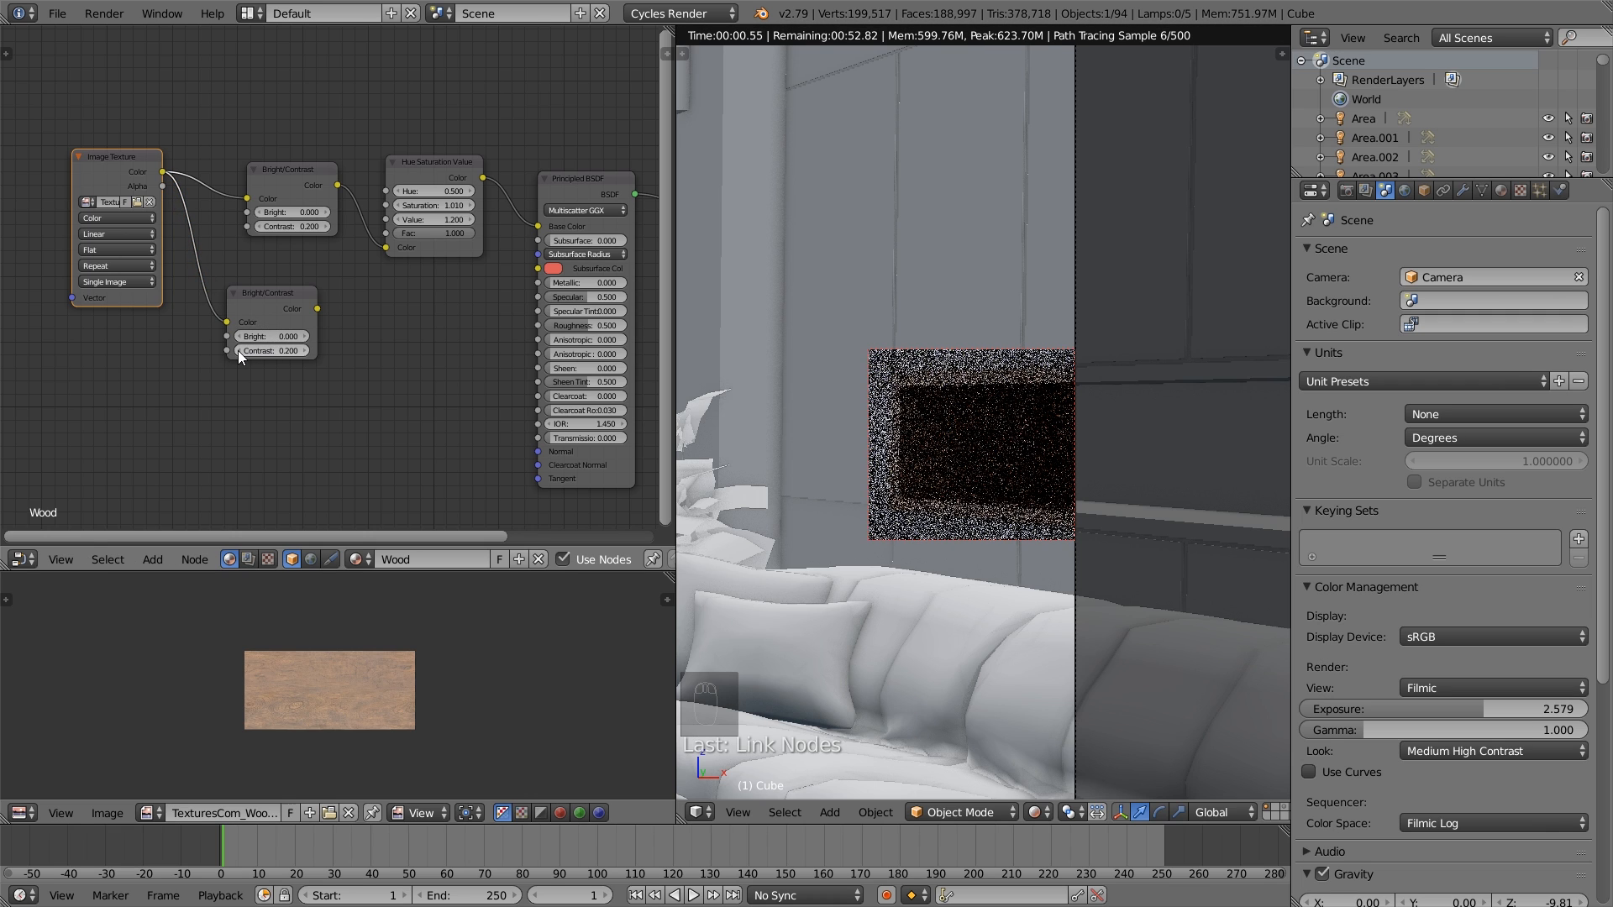
- Set the lower Bright/Contrast node's Contrast to -0.4 and preview its output through the emission viewer
left_click(239, 350)
left_click(239, 351)
left_click(238, 351)
left_click(239, 350)
left_click(238, 351)
left_click(238, 350)
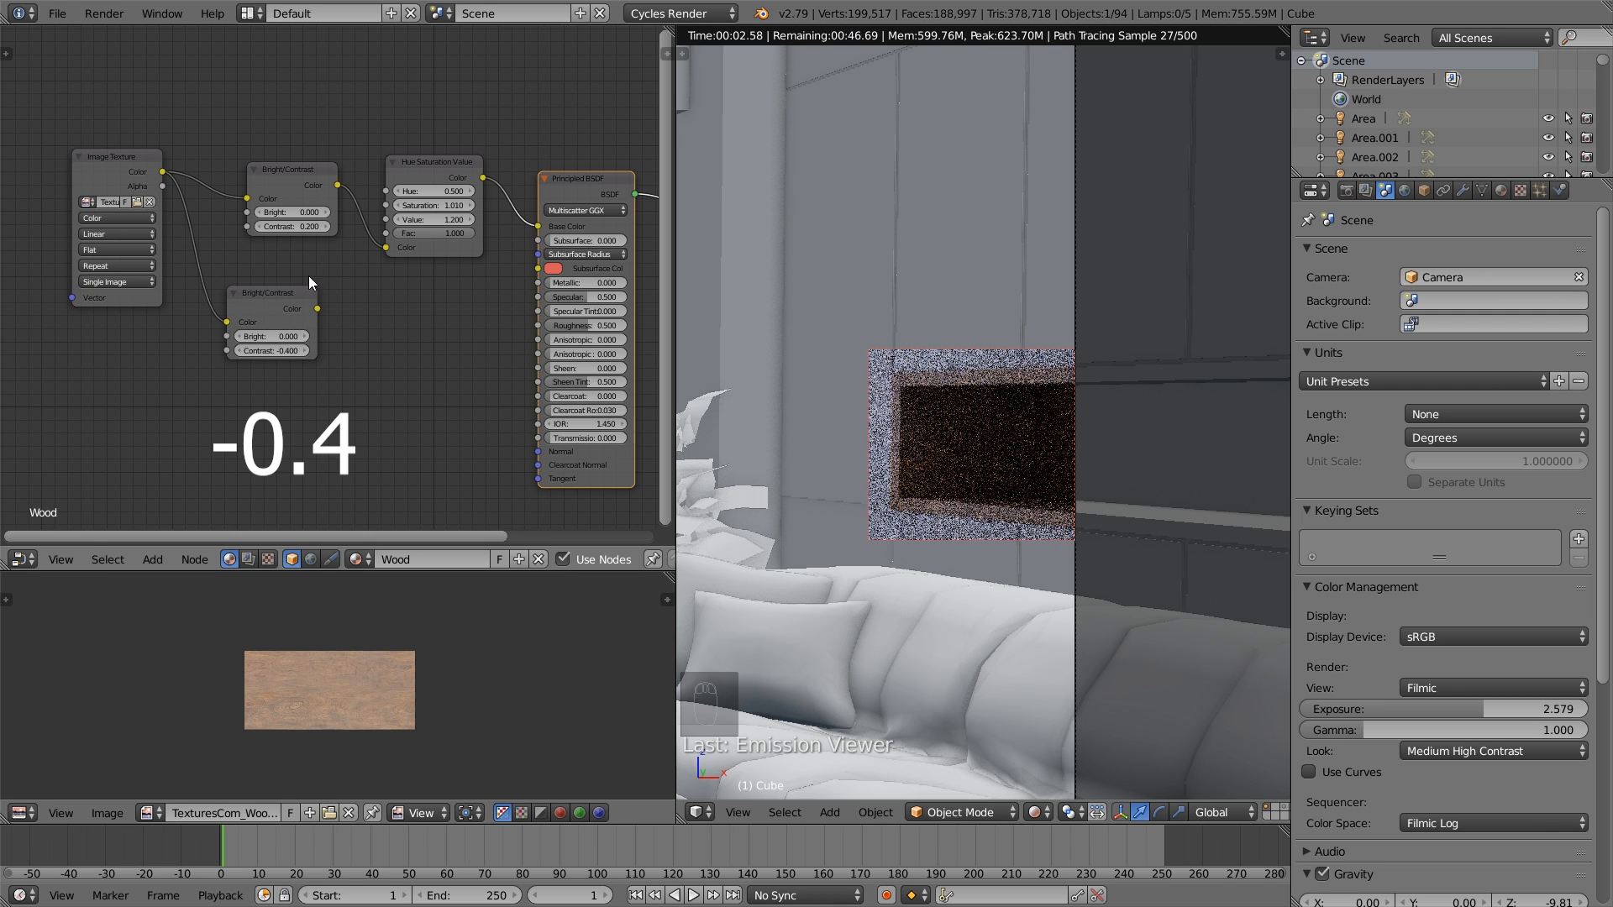
left_click(278, 308, "ctrl+shift")
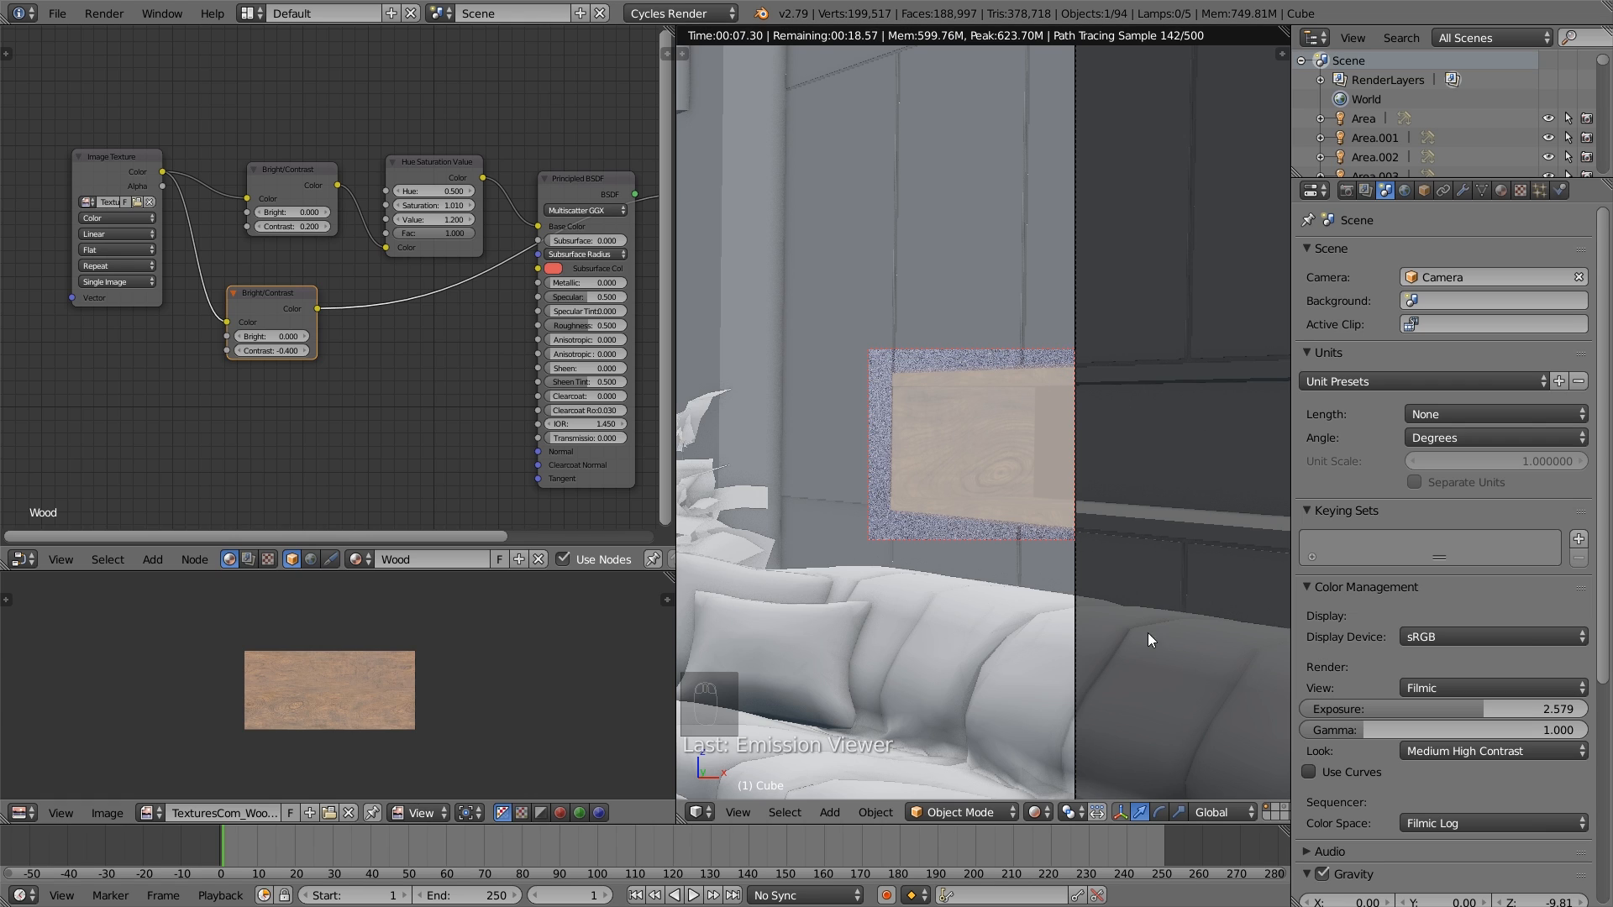
- Put the wall mesh in Edit Mode and display the viewport in Texture shading
left_click(1040, 814)
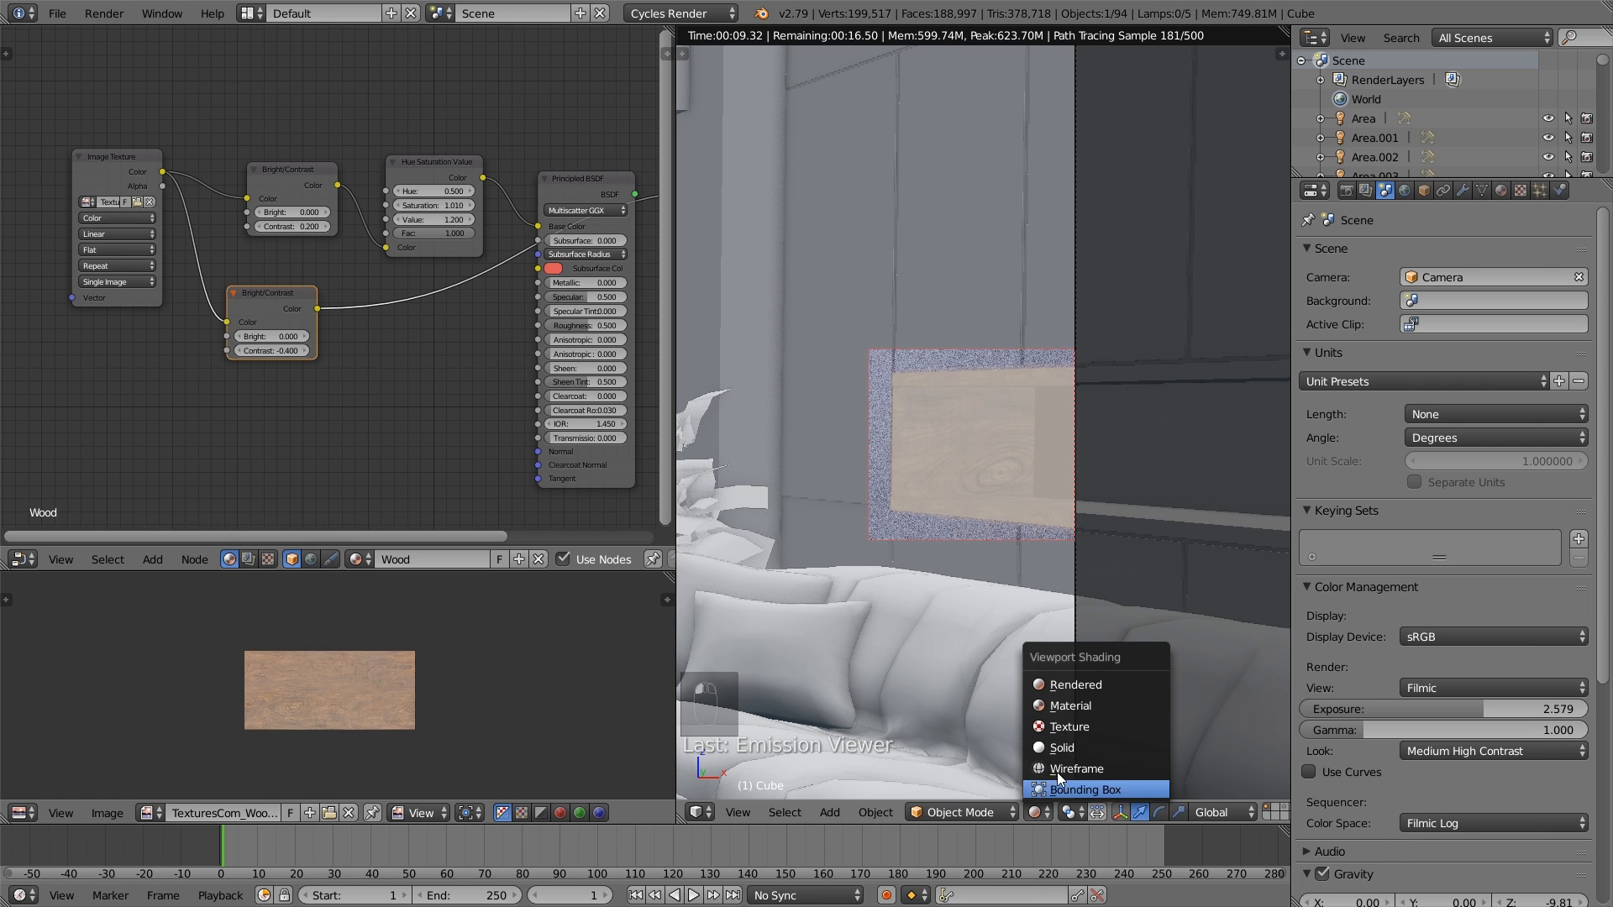
left_click(1072, 748)
key("Tab")
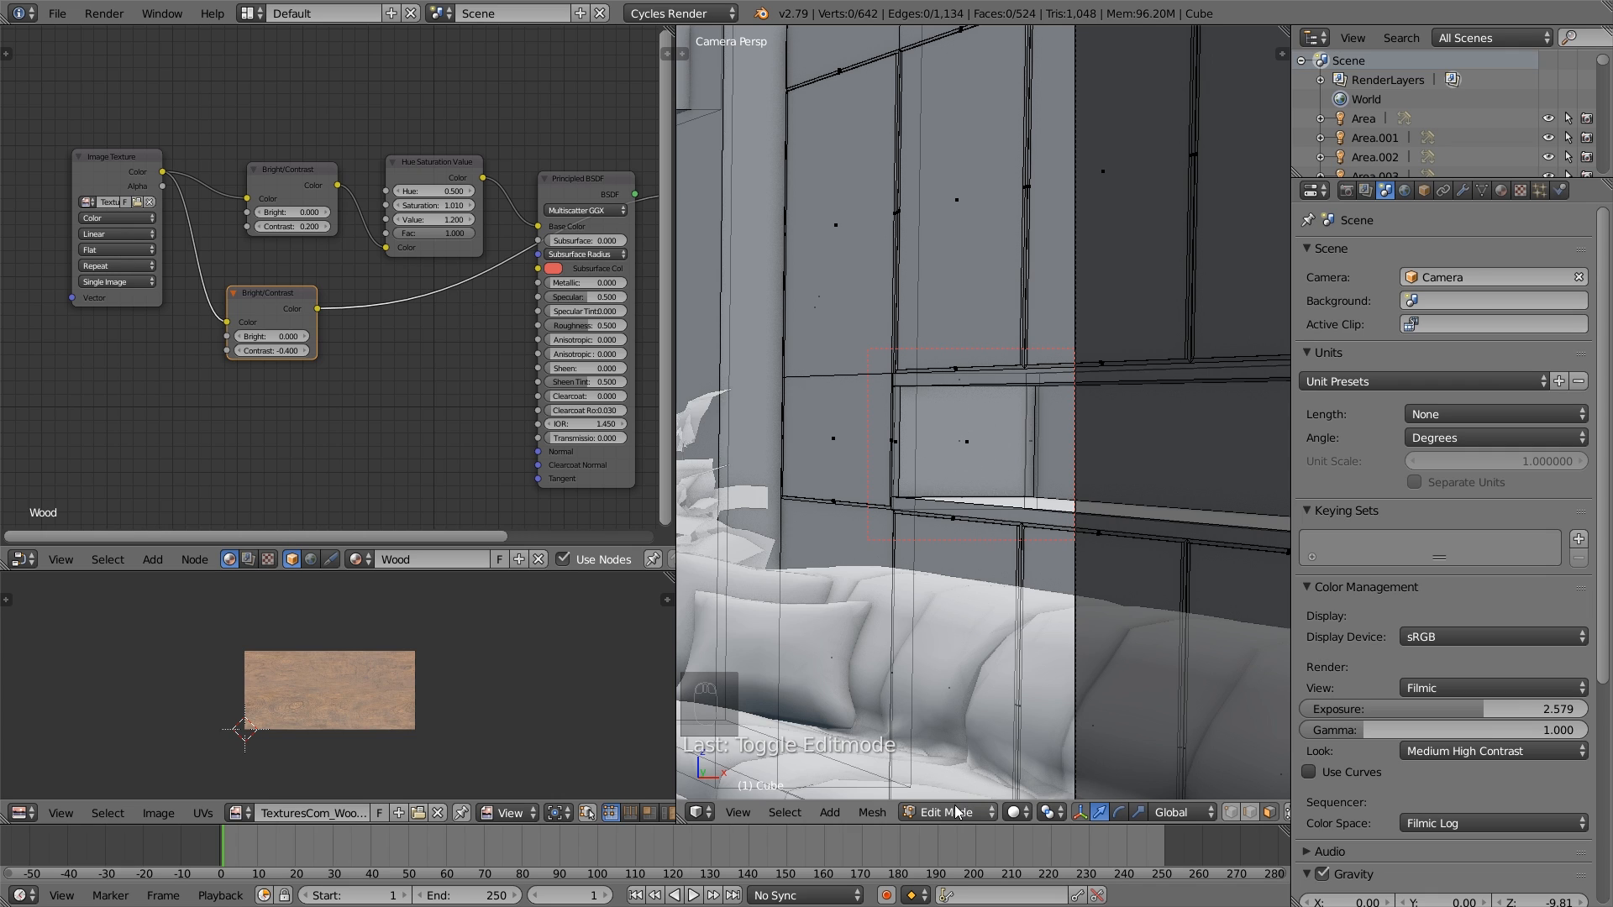
left_click(1017, 813)
left_click(1049, 727)
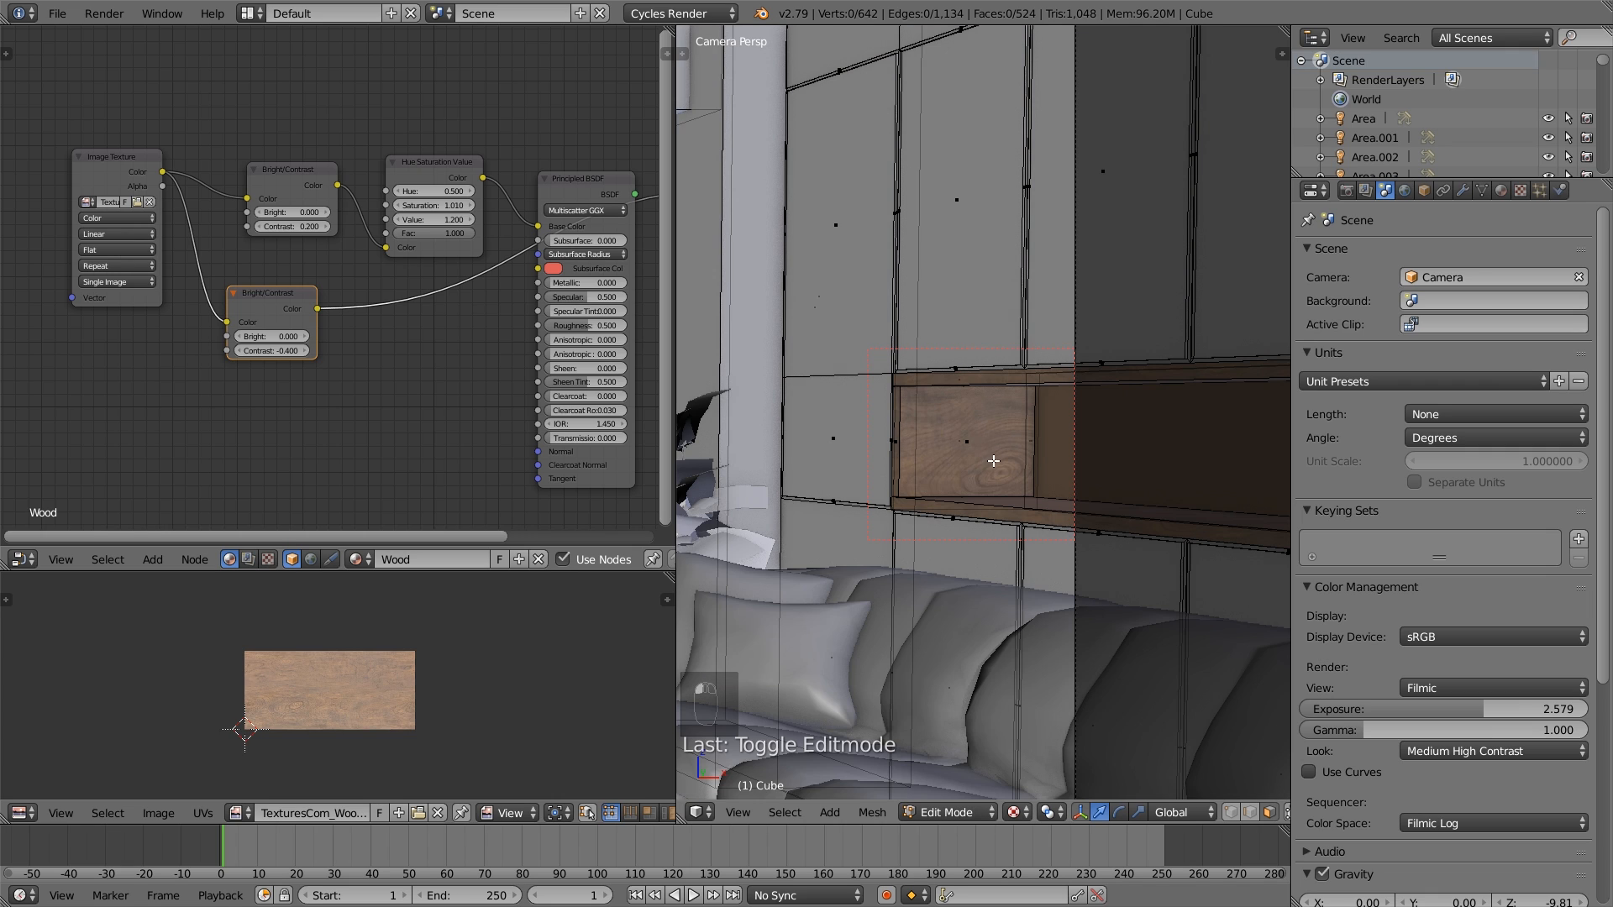
- Select the whole linked end panel of the niche near the window and rotate its UVs so the grain runs vertically
right_click(973, 443)
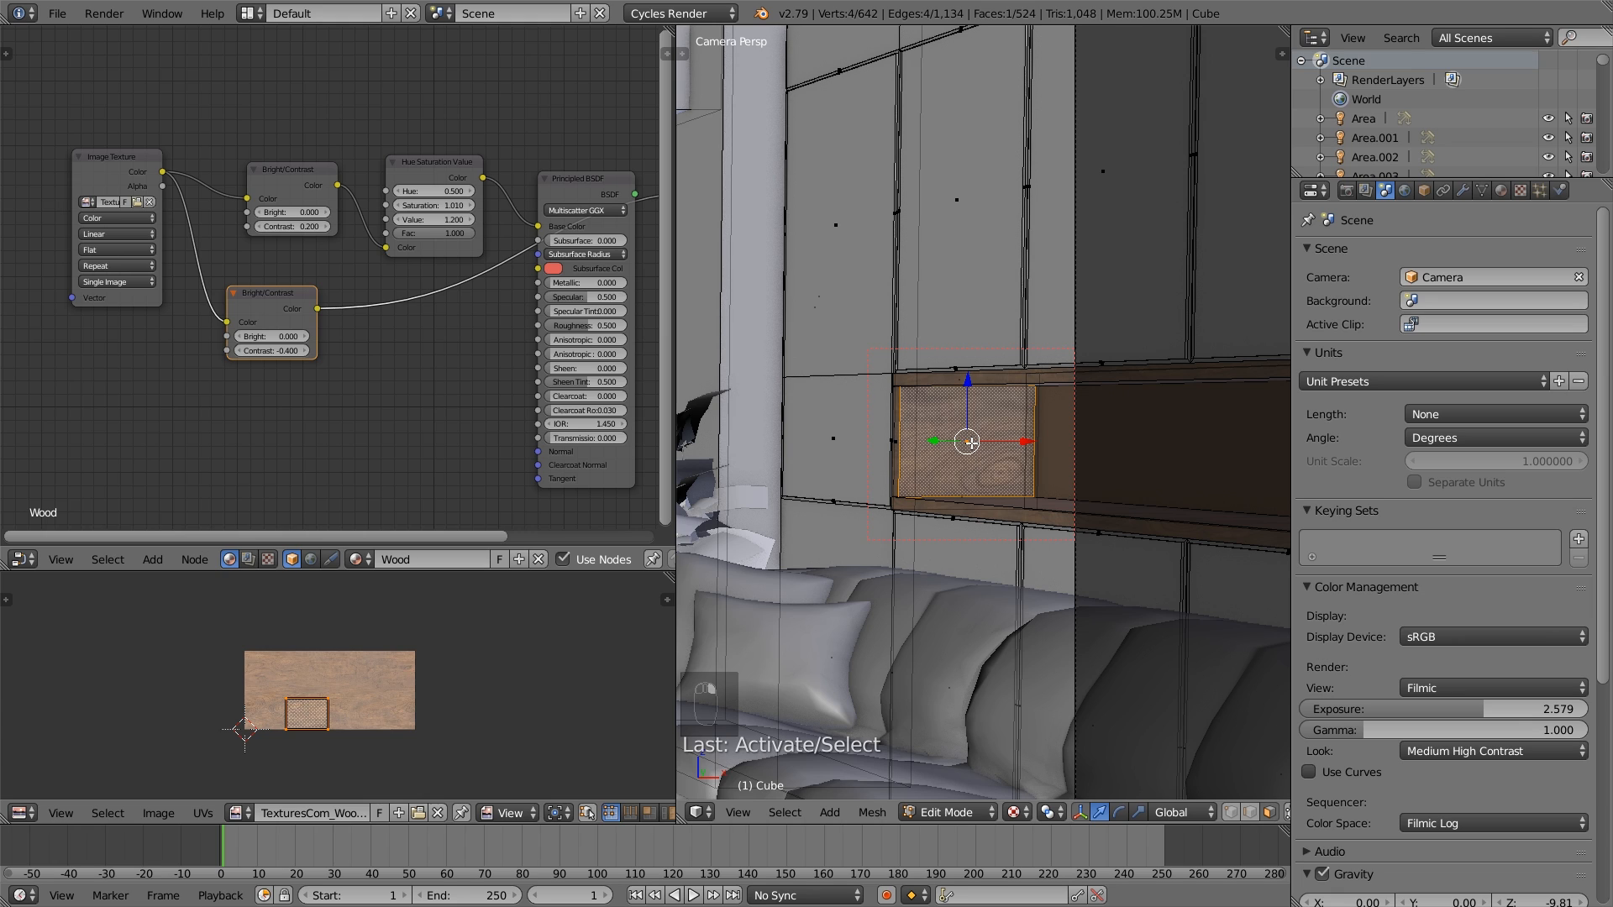
key("l")
key("r")
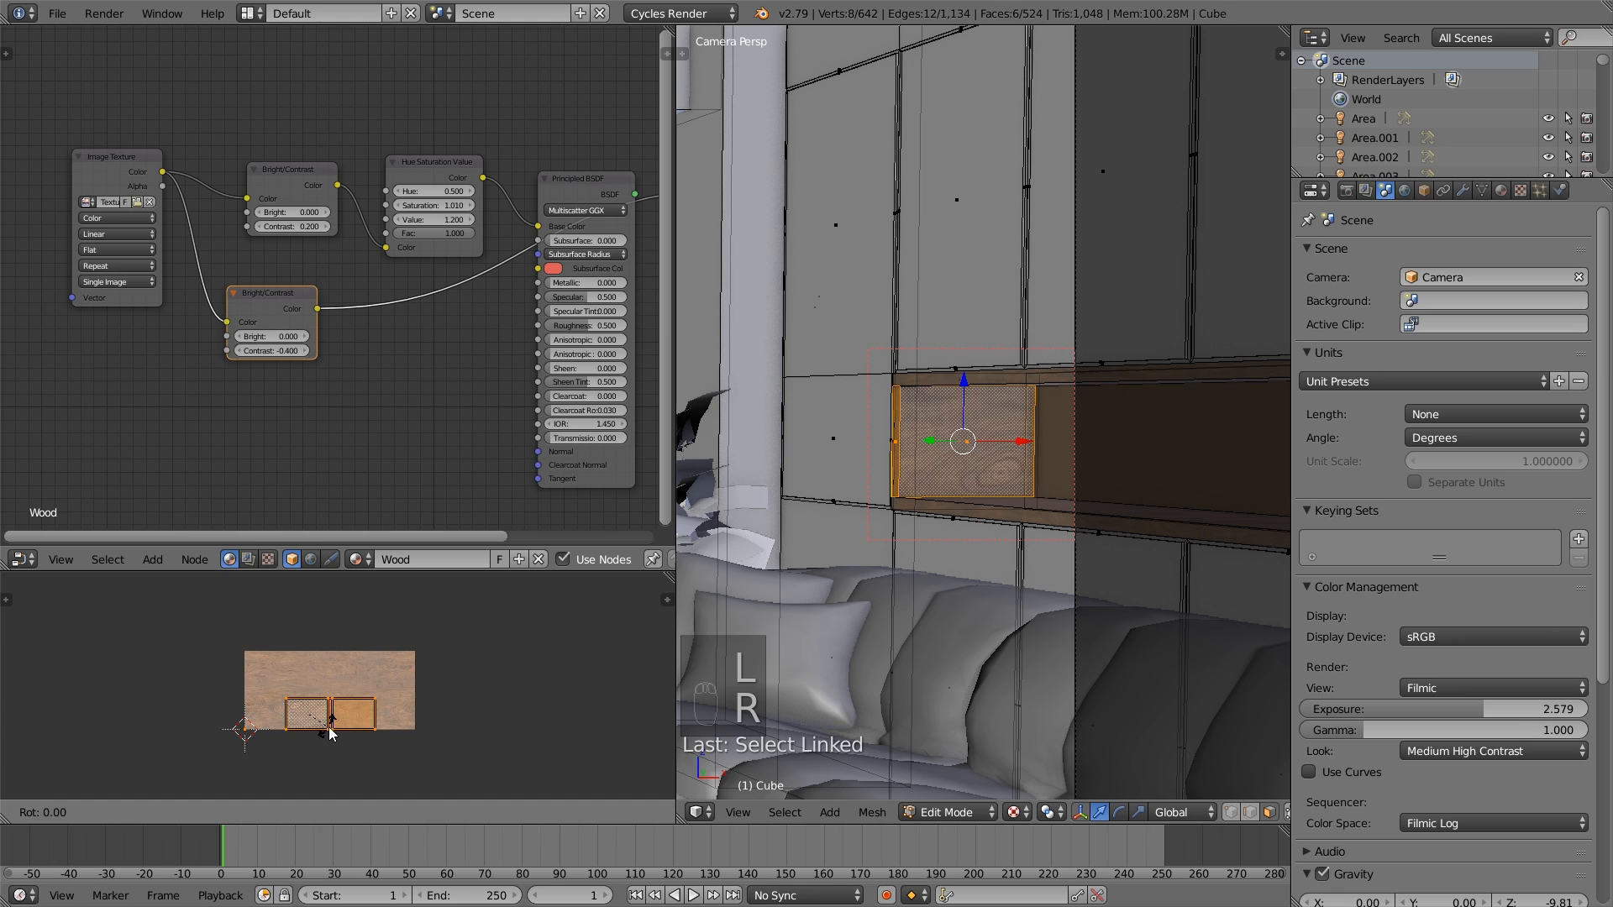
left_click(332, 739)
key("a")
key("Tab")
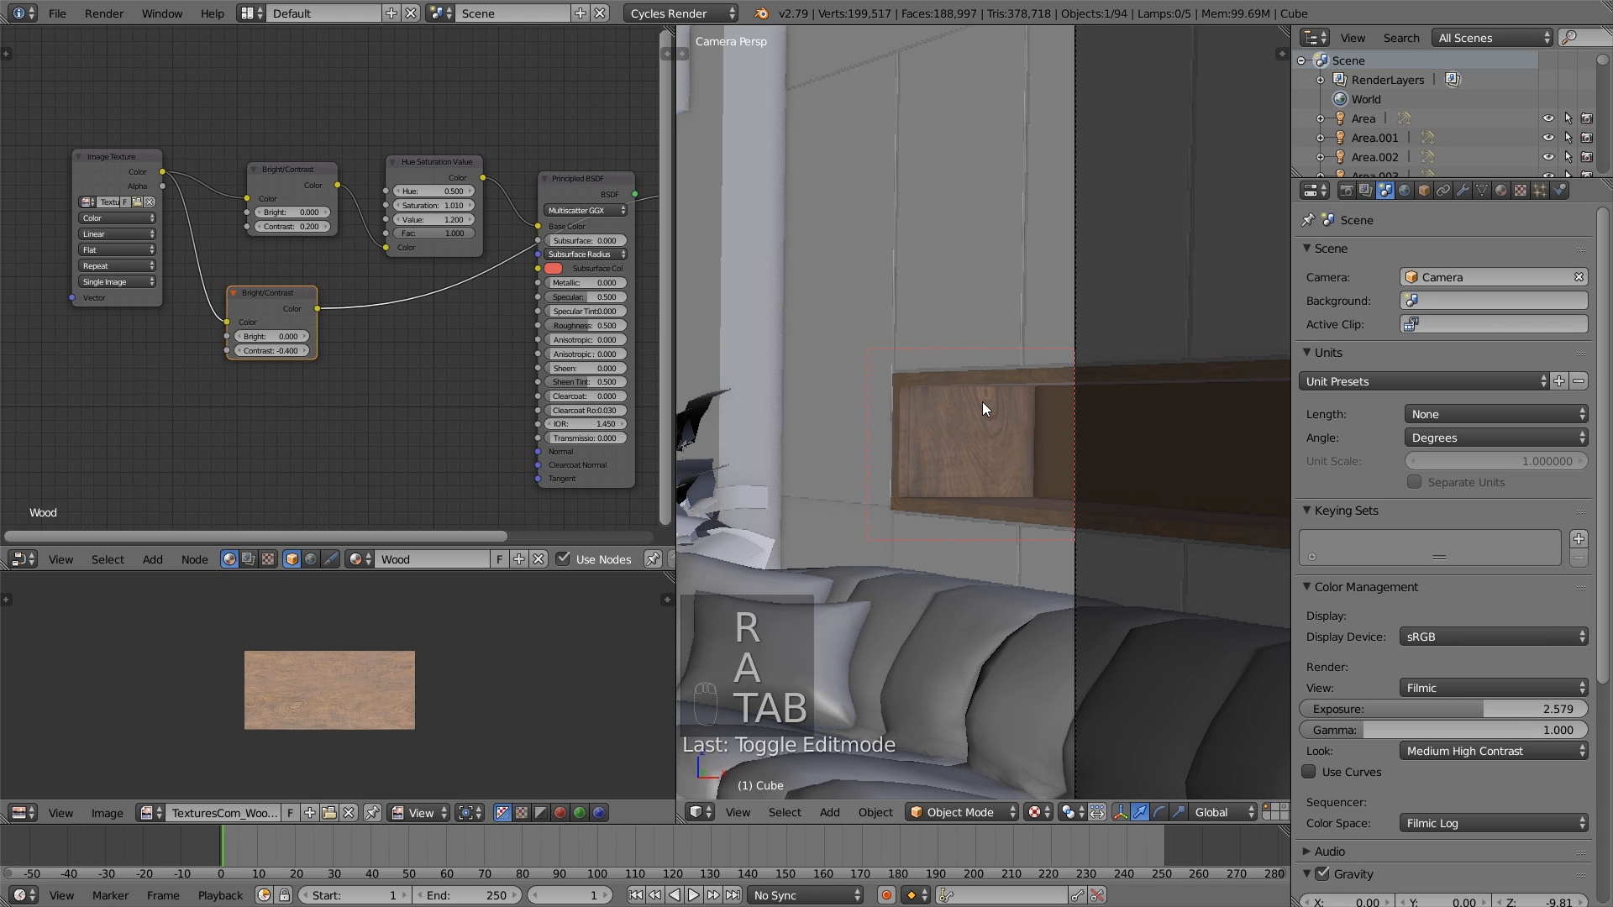
- Unwrap the long back face of the niche so the wood texture covers it
middle_click_drag(1053, 478, 887, 470, "shift")
key("Tab")
scroll(1171, 469, "down", 3)
middle_click_drag(1171, 468, 1042, 455, "shift")
right_click(1183, 442)
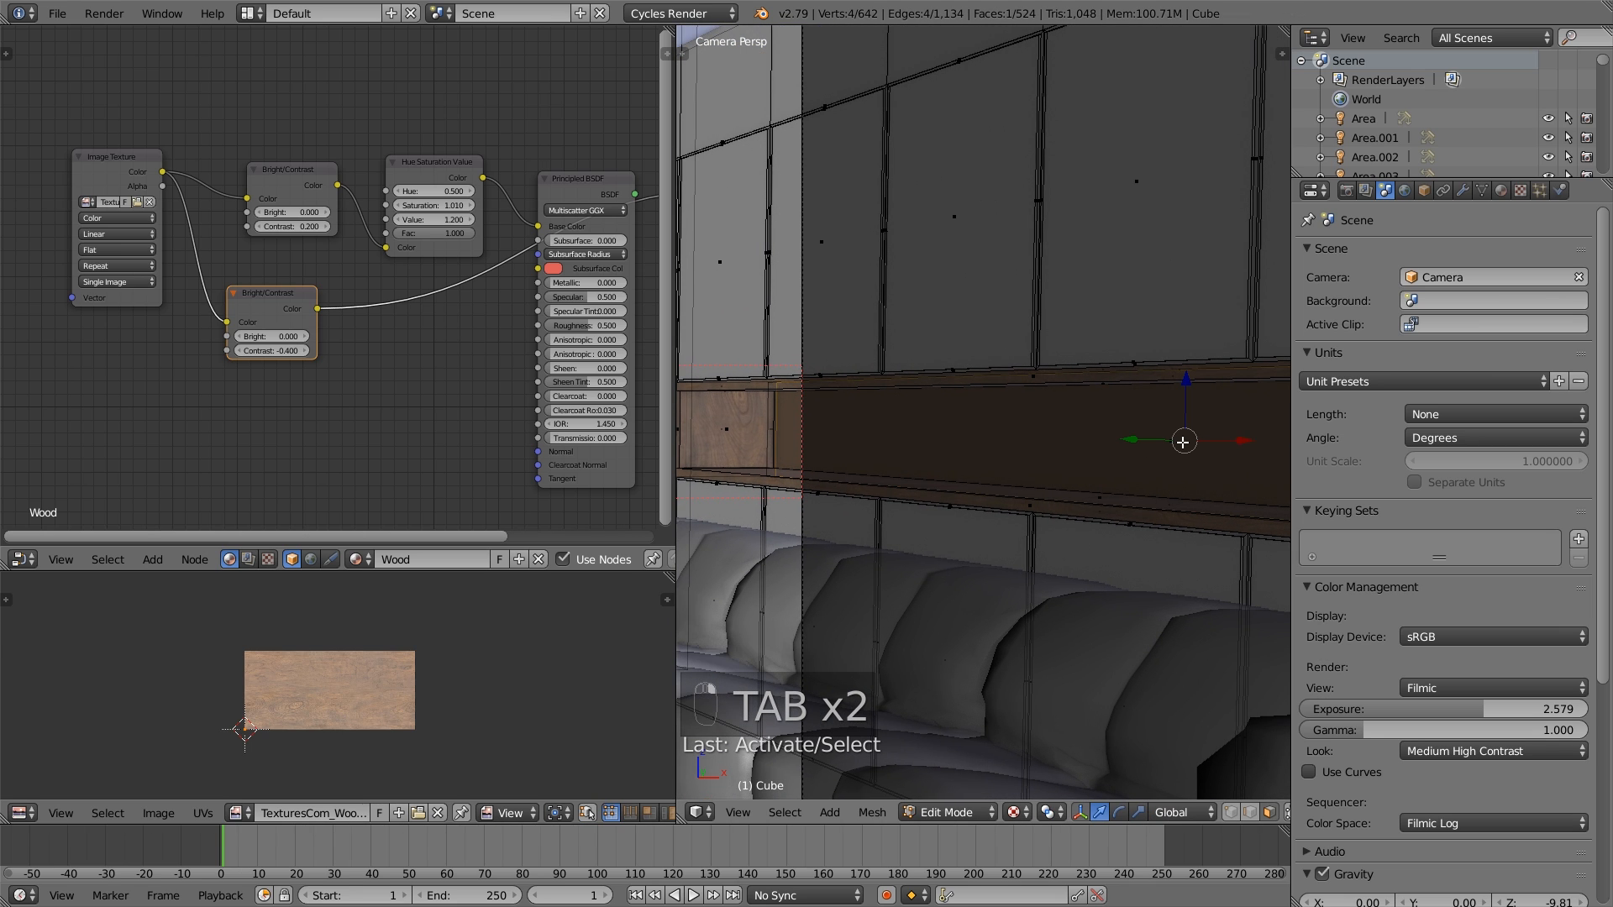
key("u")
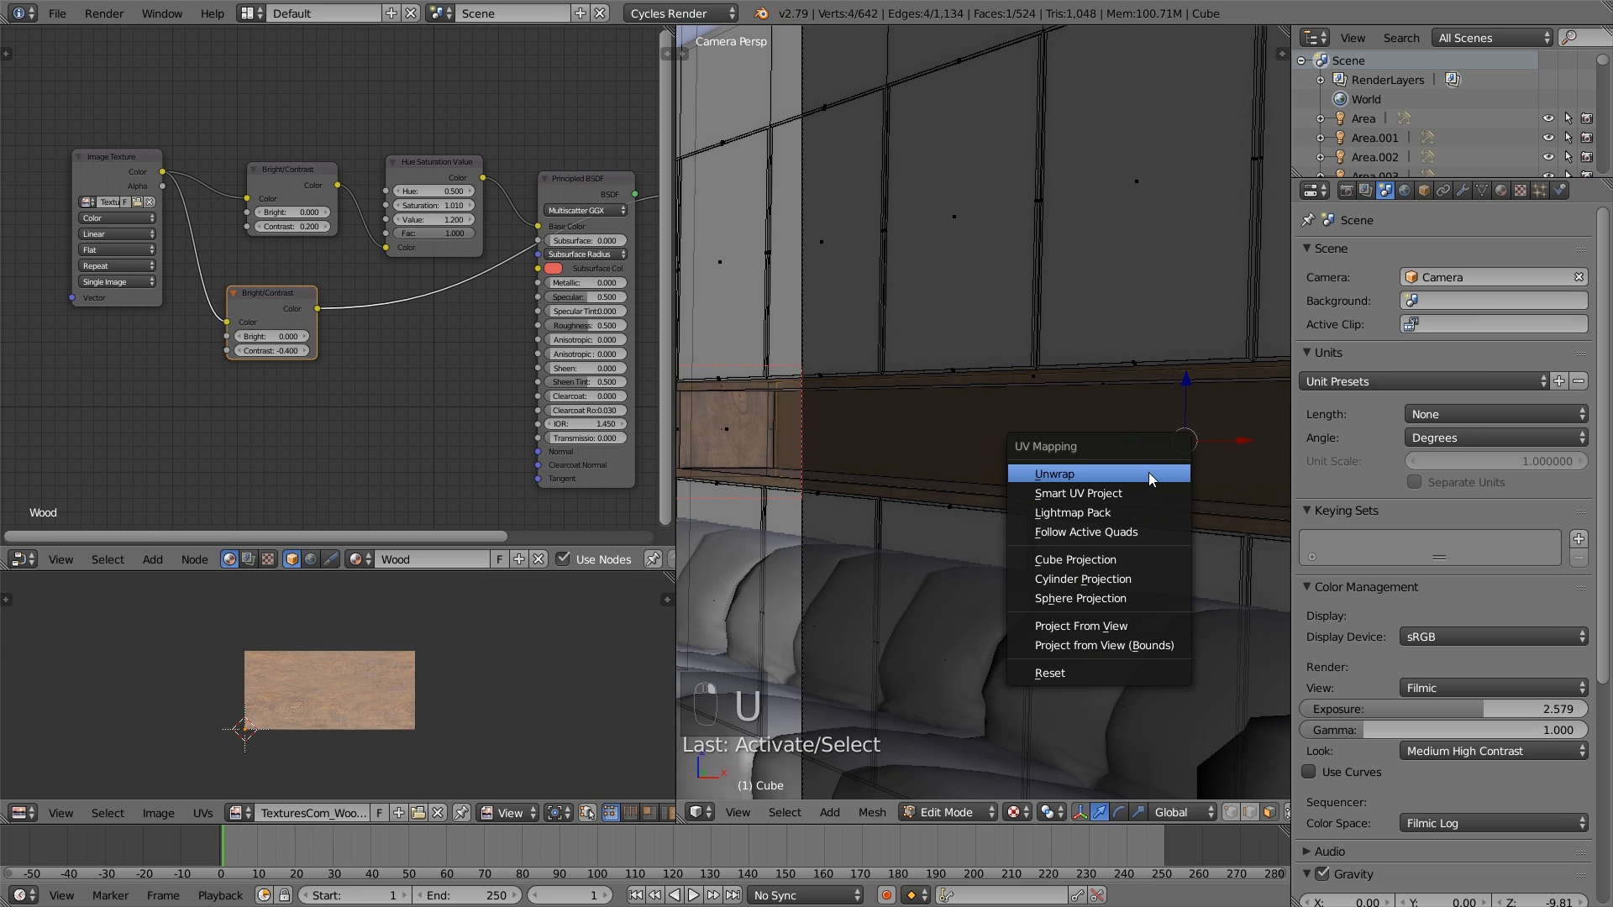
left_click(1153, 475)
key("a")
right_click(1153, 447)
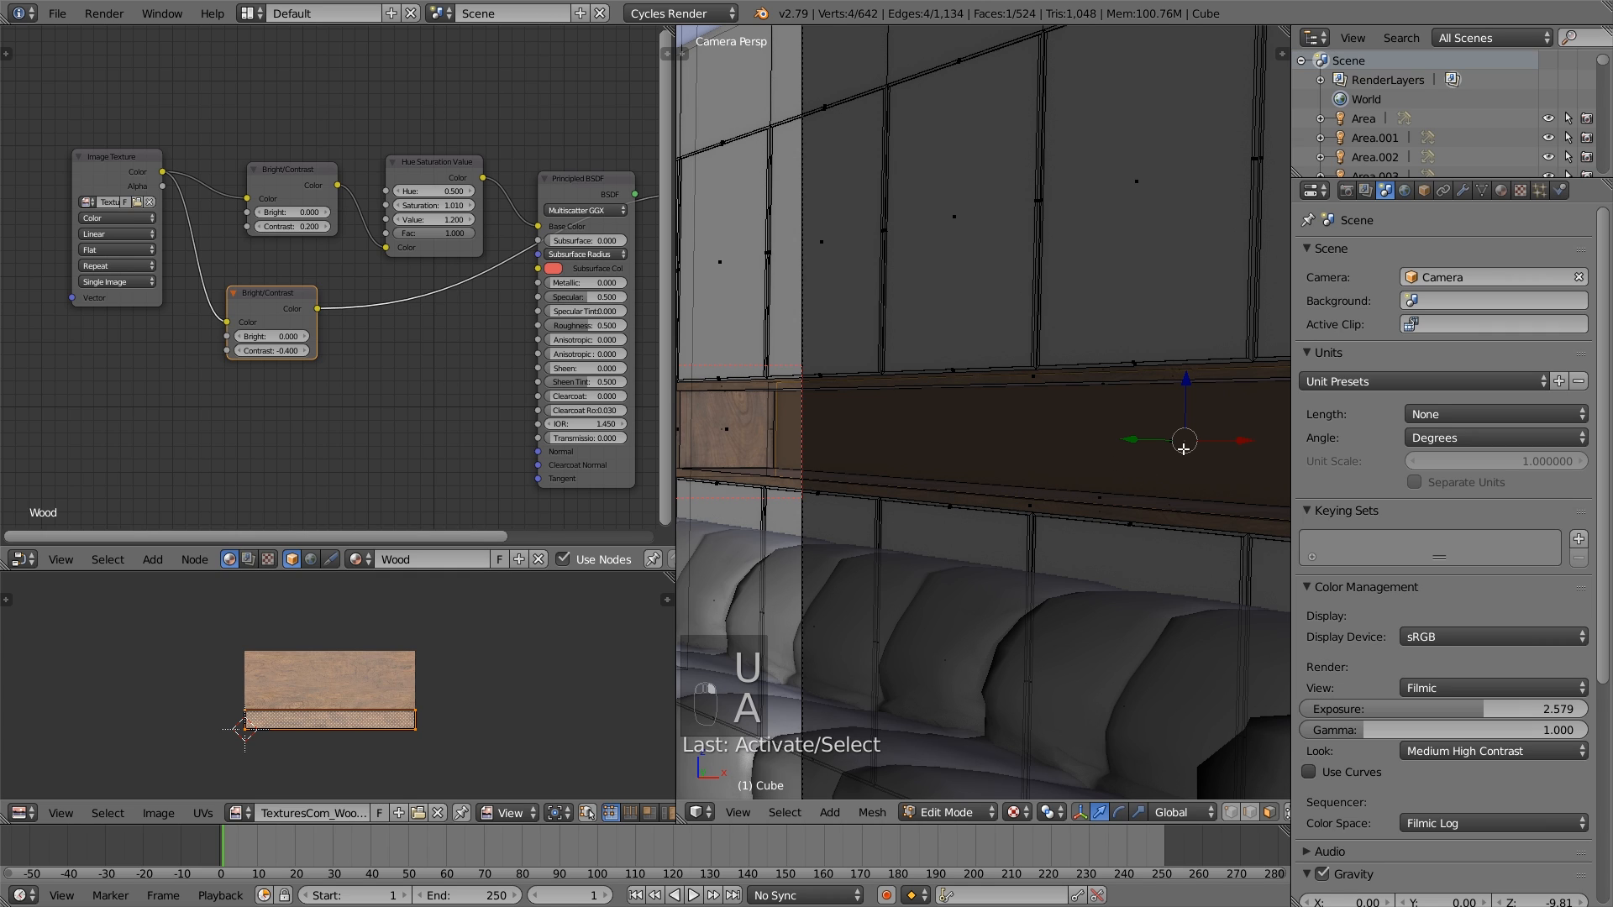
key("u")
left_click(1158, 443)
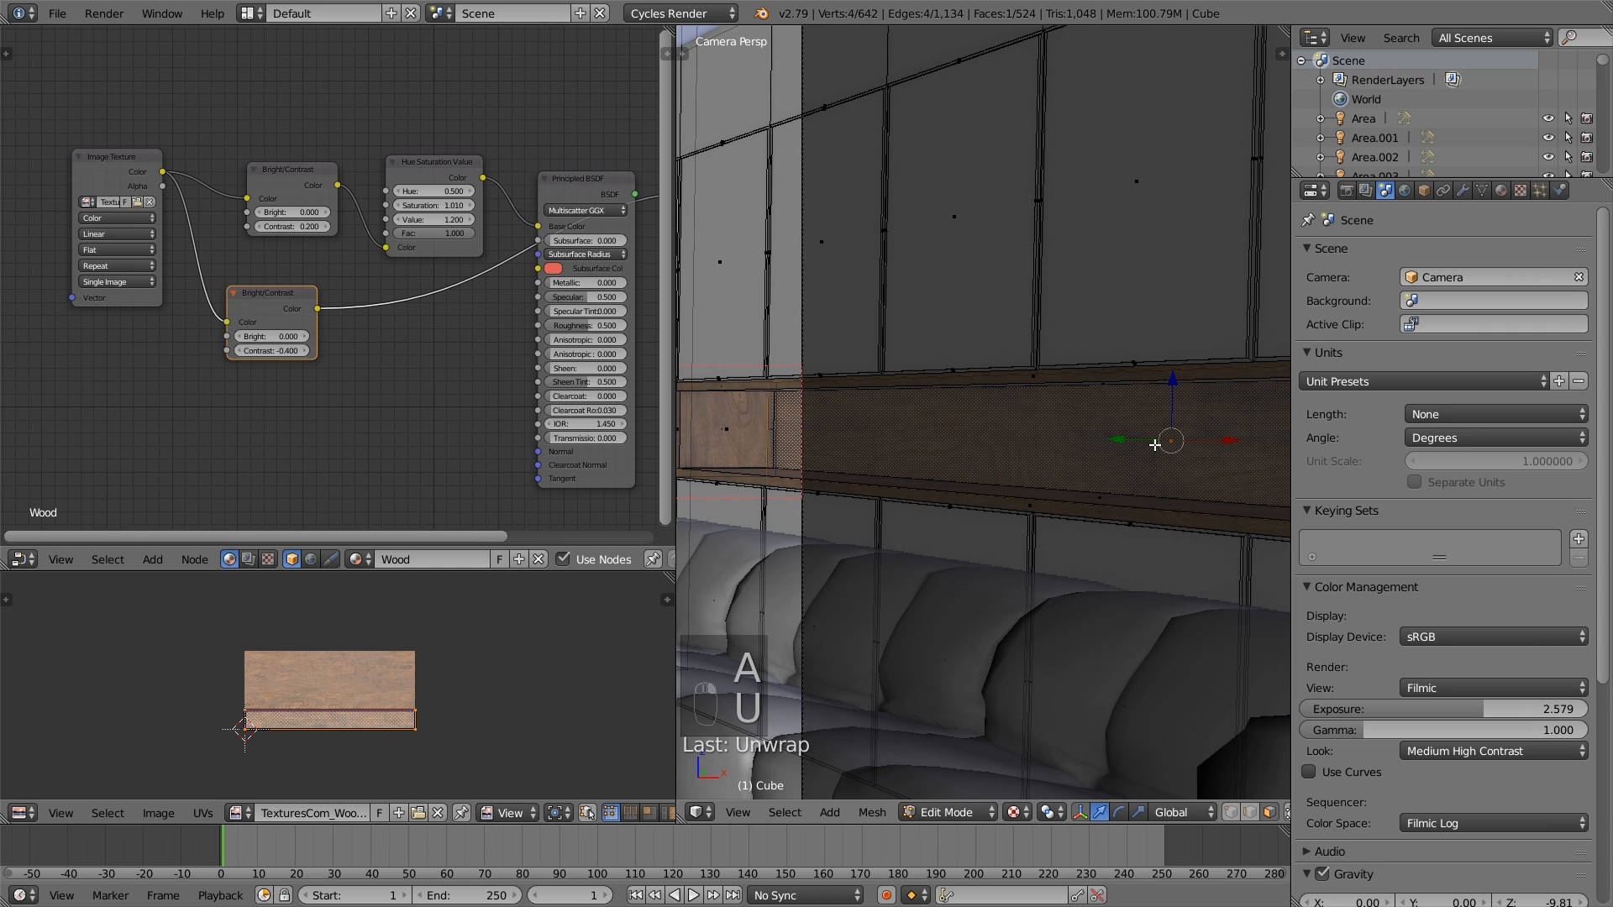
key("a")
key("Tab")
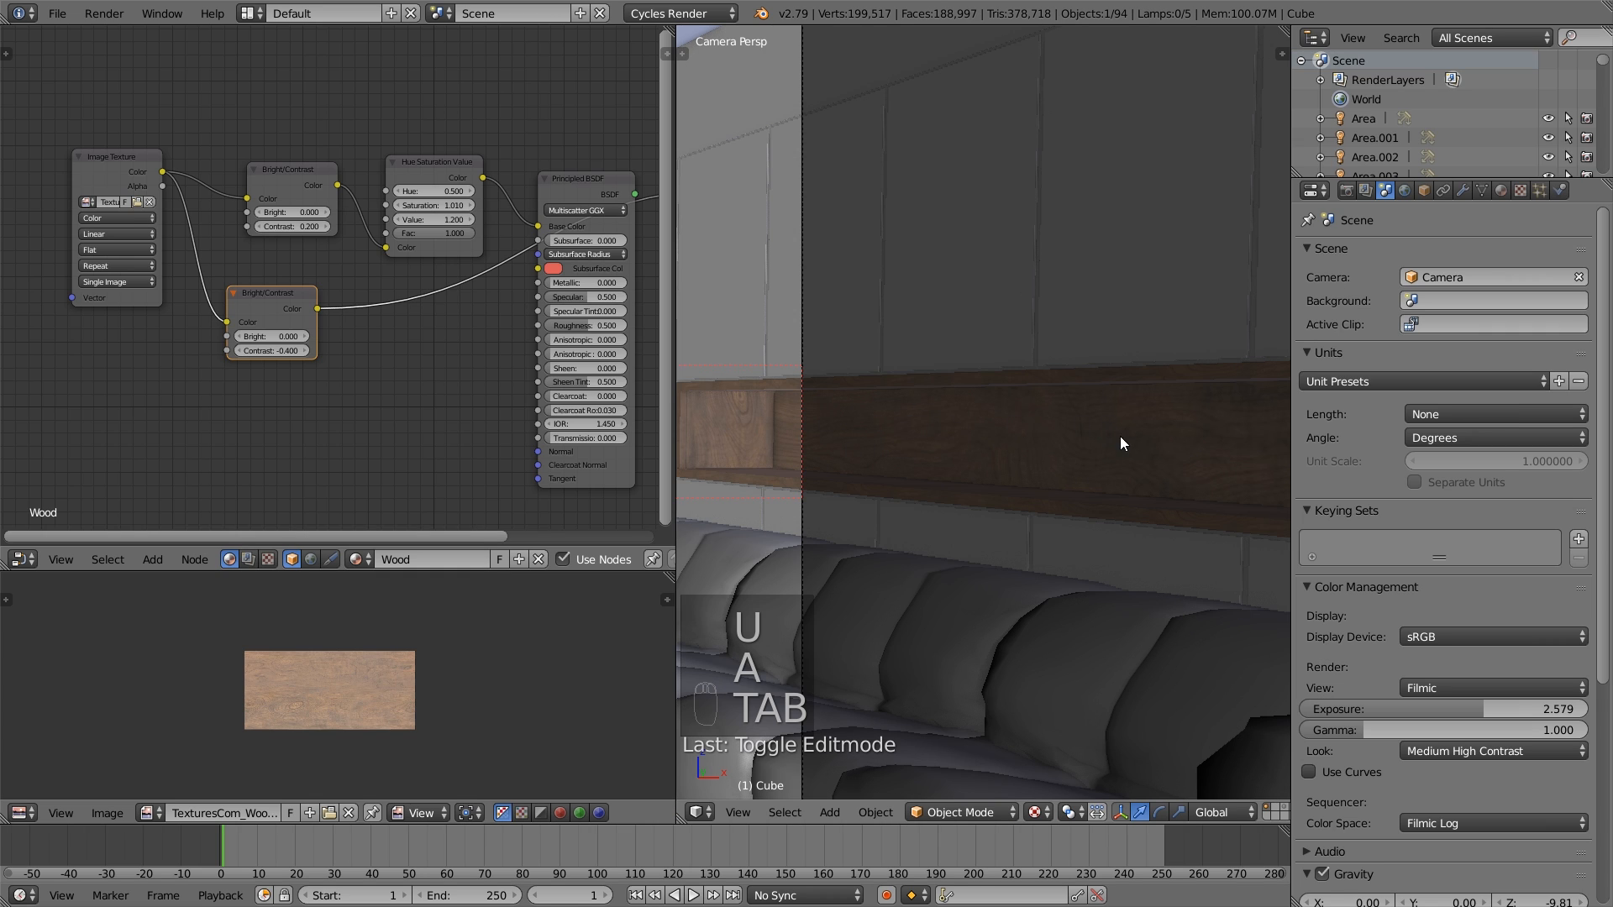
- Unwrap the linked end panel at the opposite end of the niche and rotate its UVs by a quarter turn
middle_click_drag(1120, 436, 843, 421, "shift")
scroll(842, 427, "down", 4)
scroll(976, 440, "down", 2)
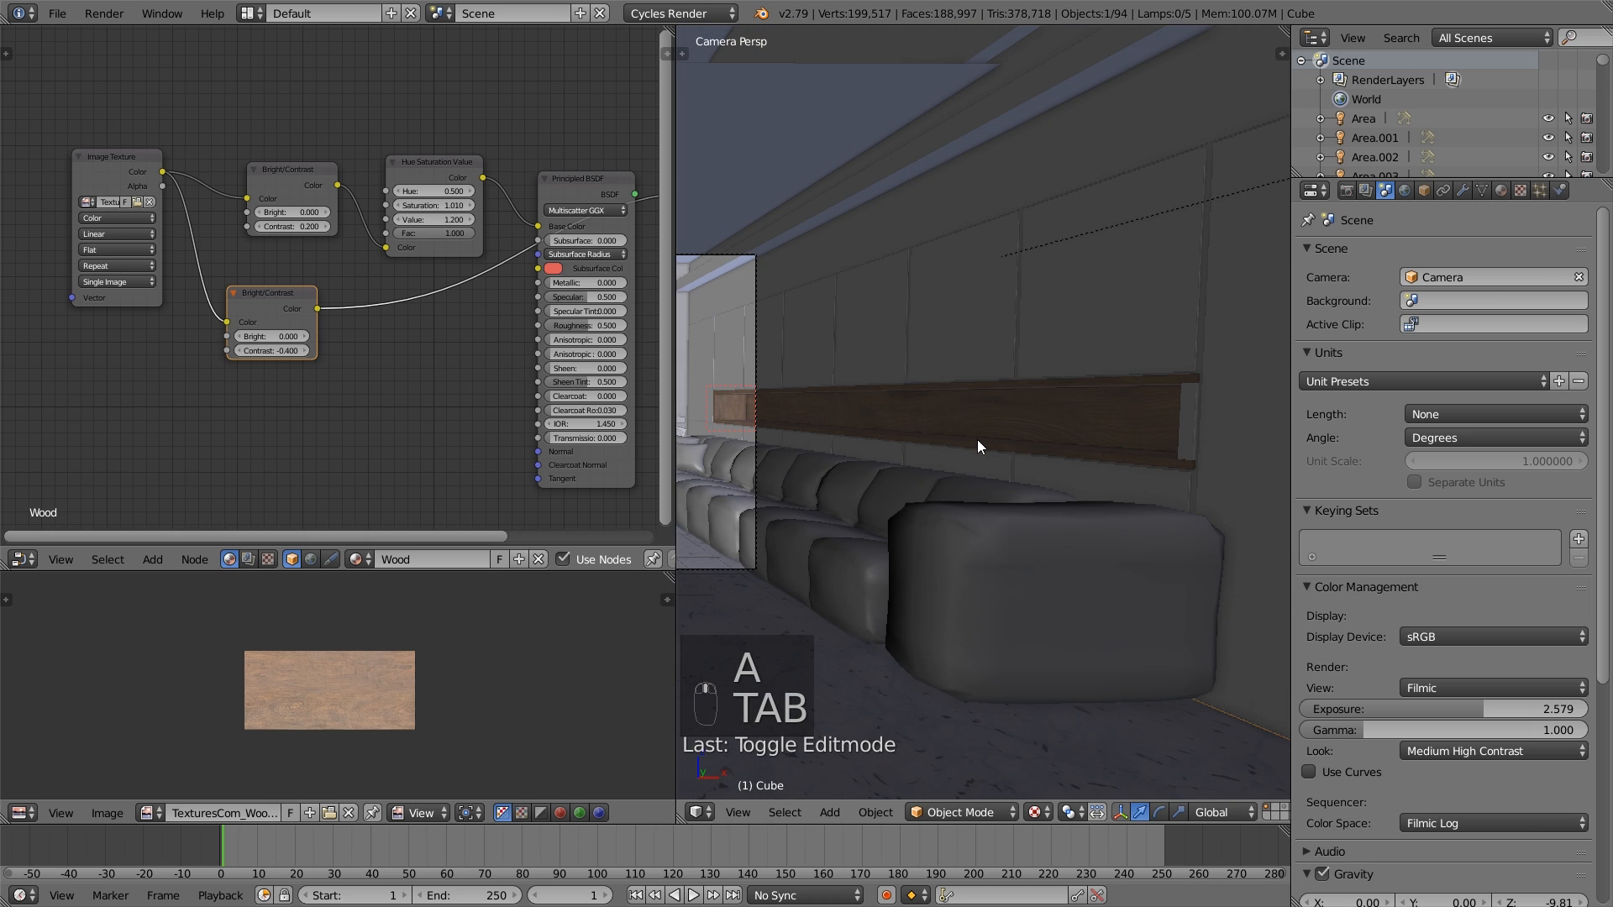
key("Tab")
scroll(1048, 442, "up", 5)
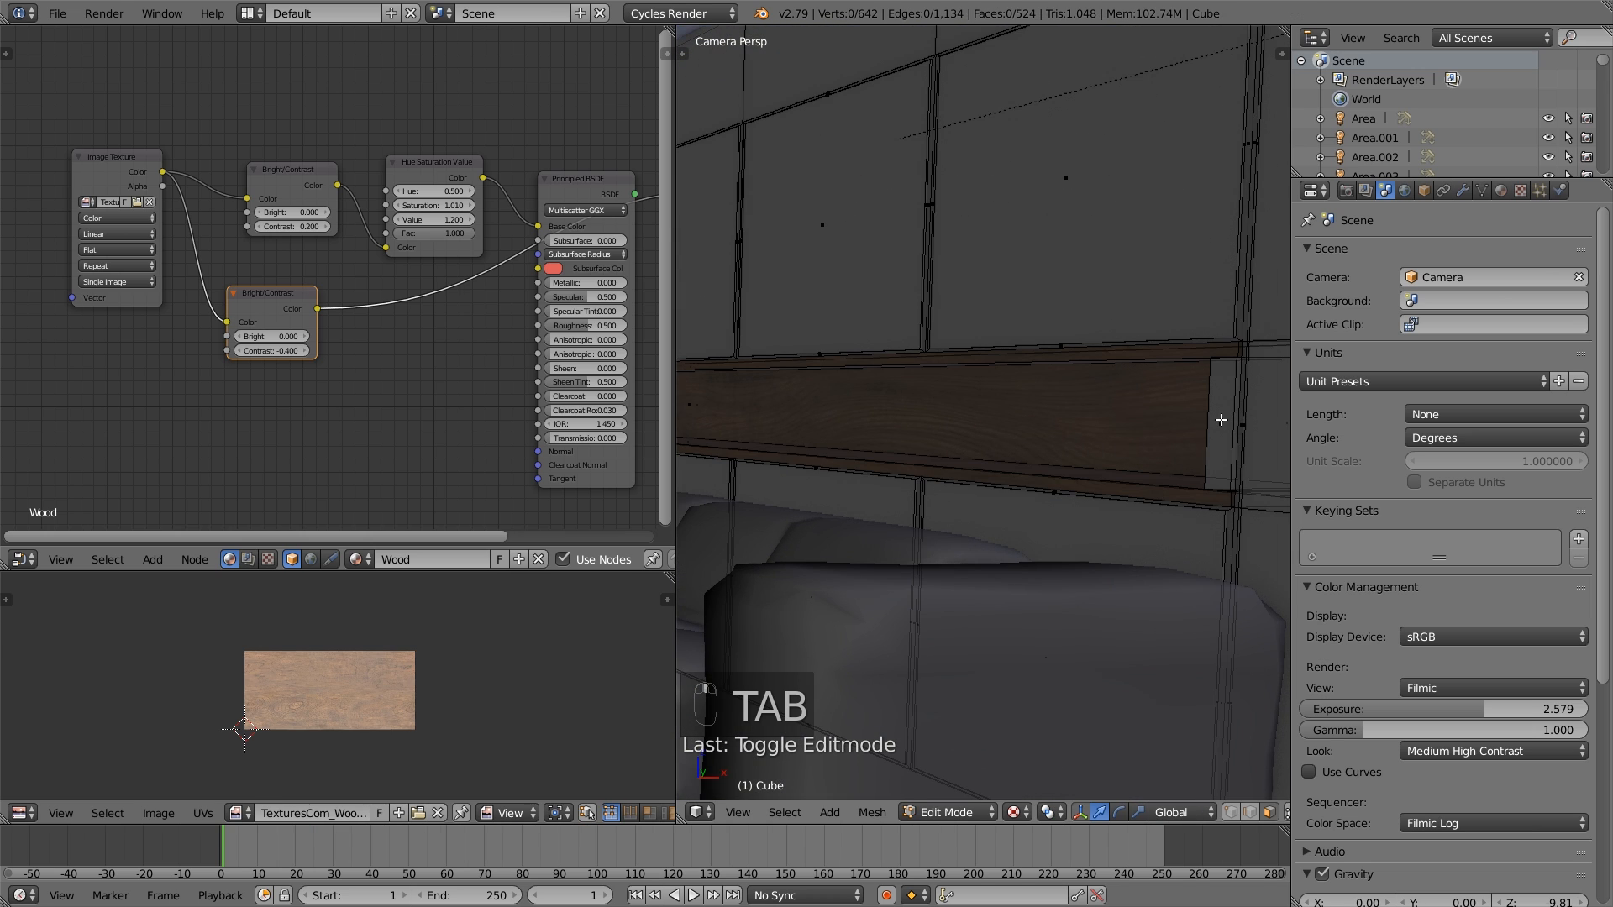
key("l")
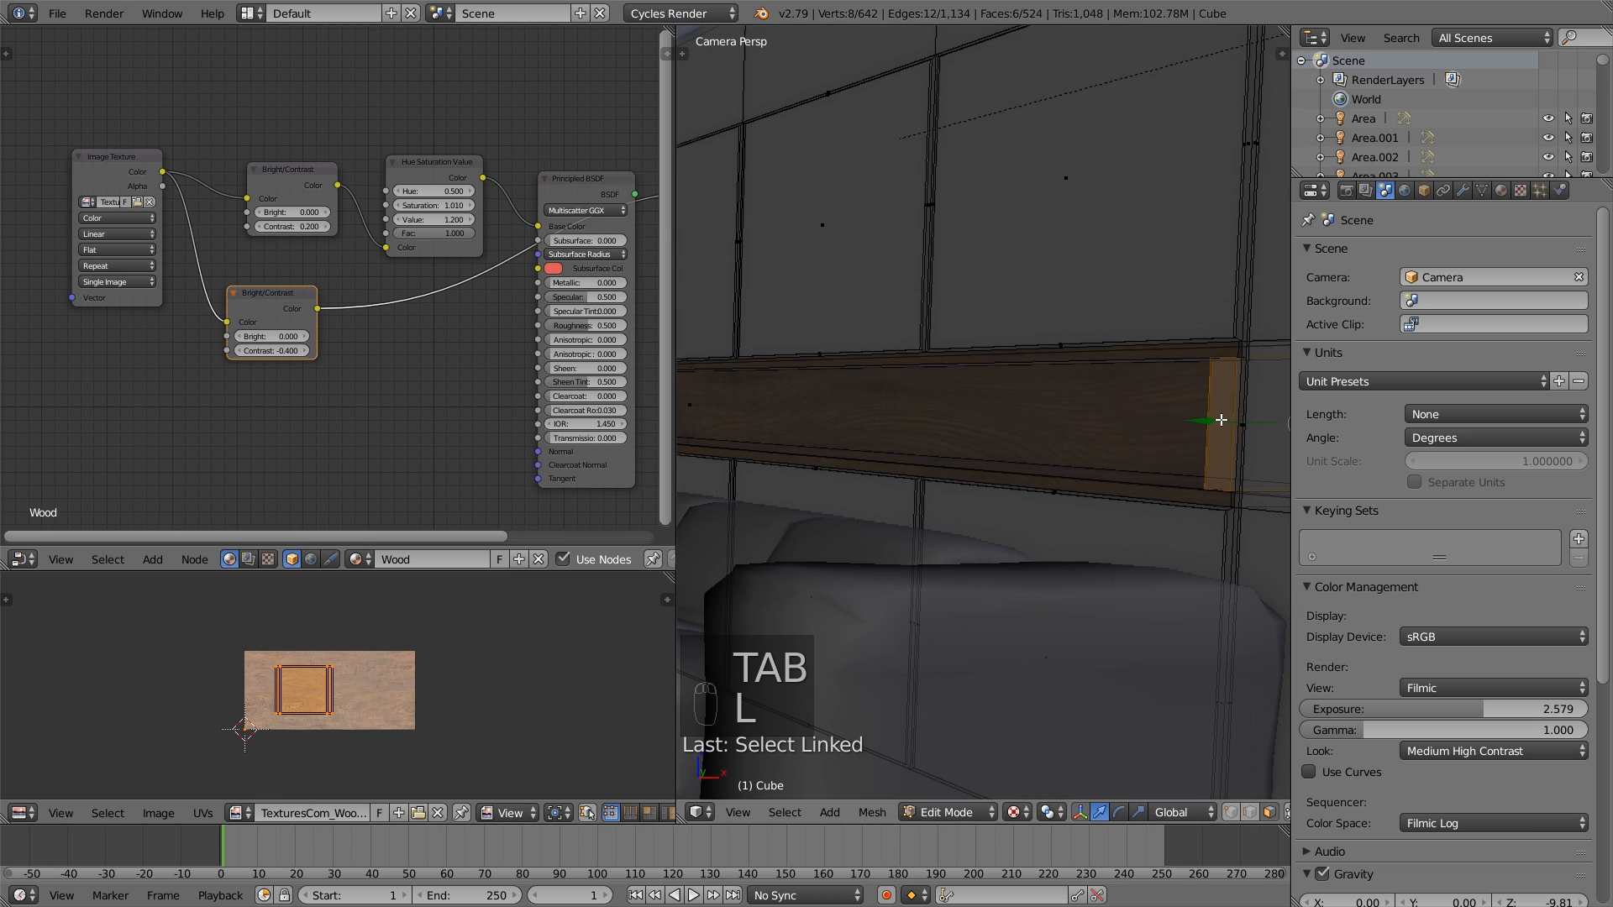
key("u")
left_click(1219, 435)
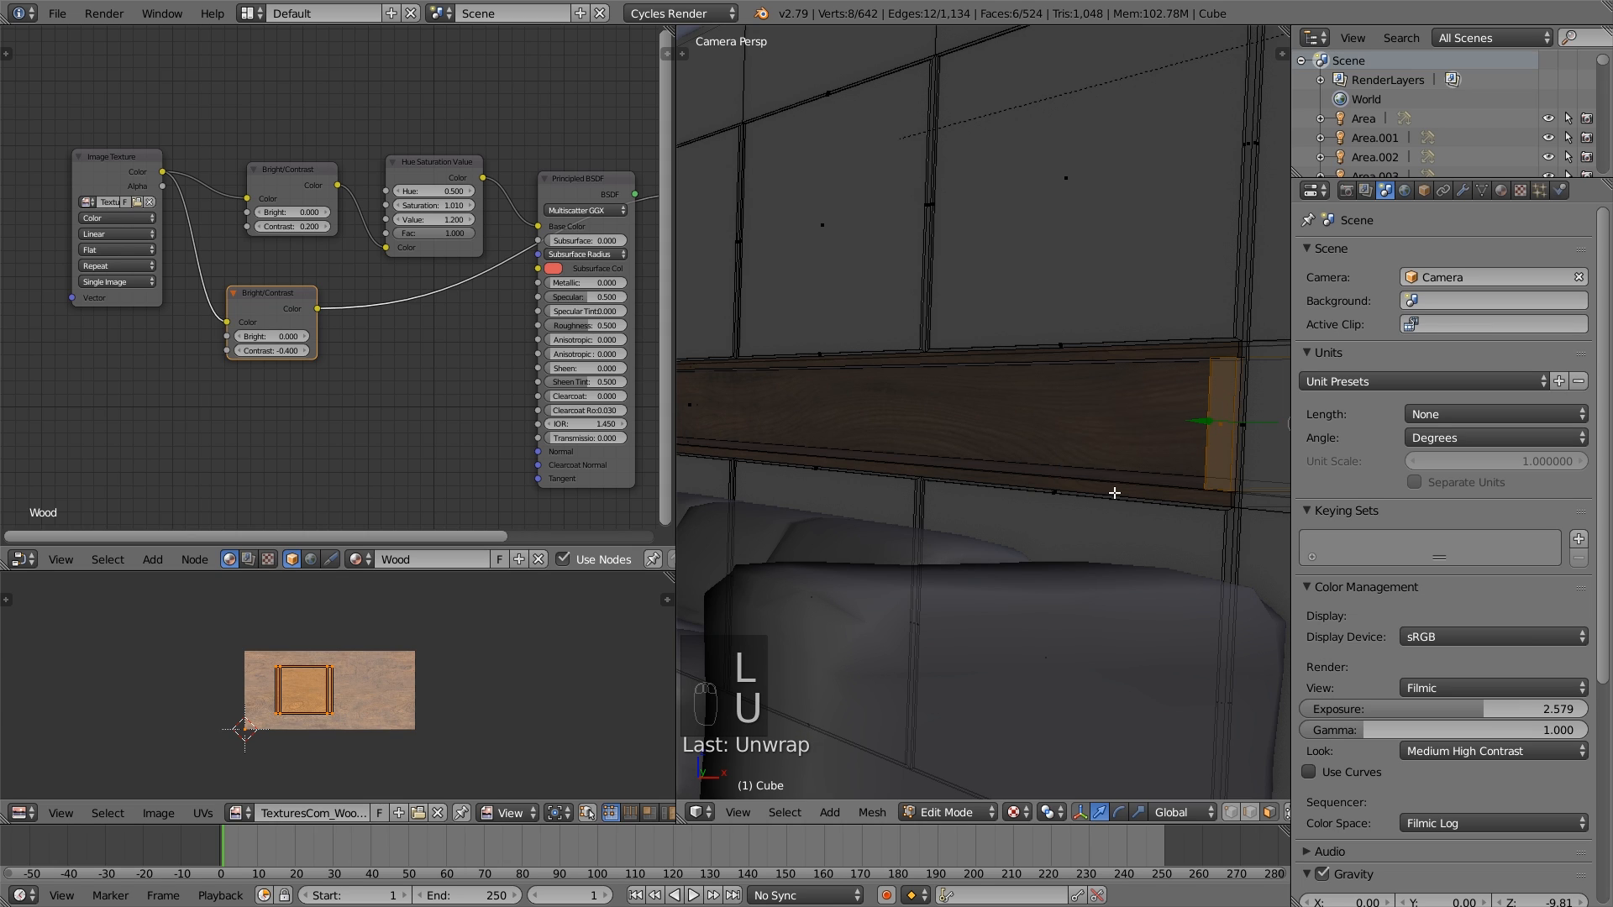
key("r")
left_click(473, 711)
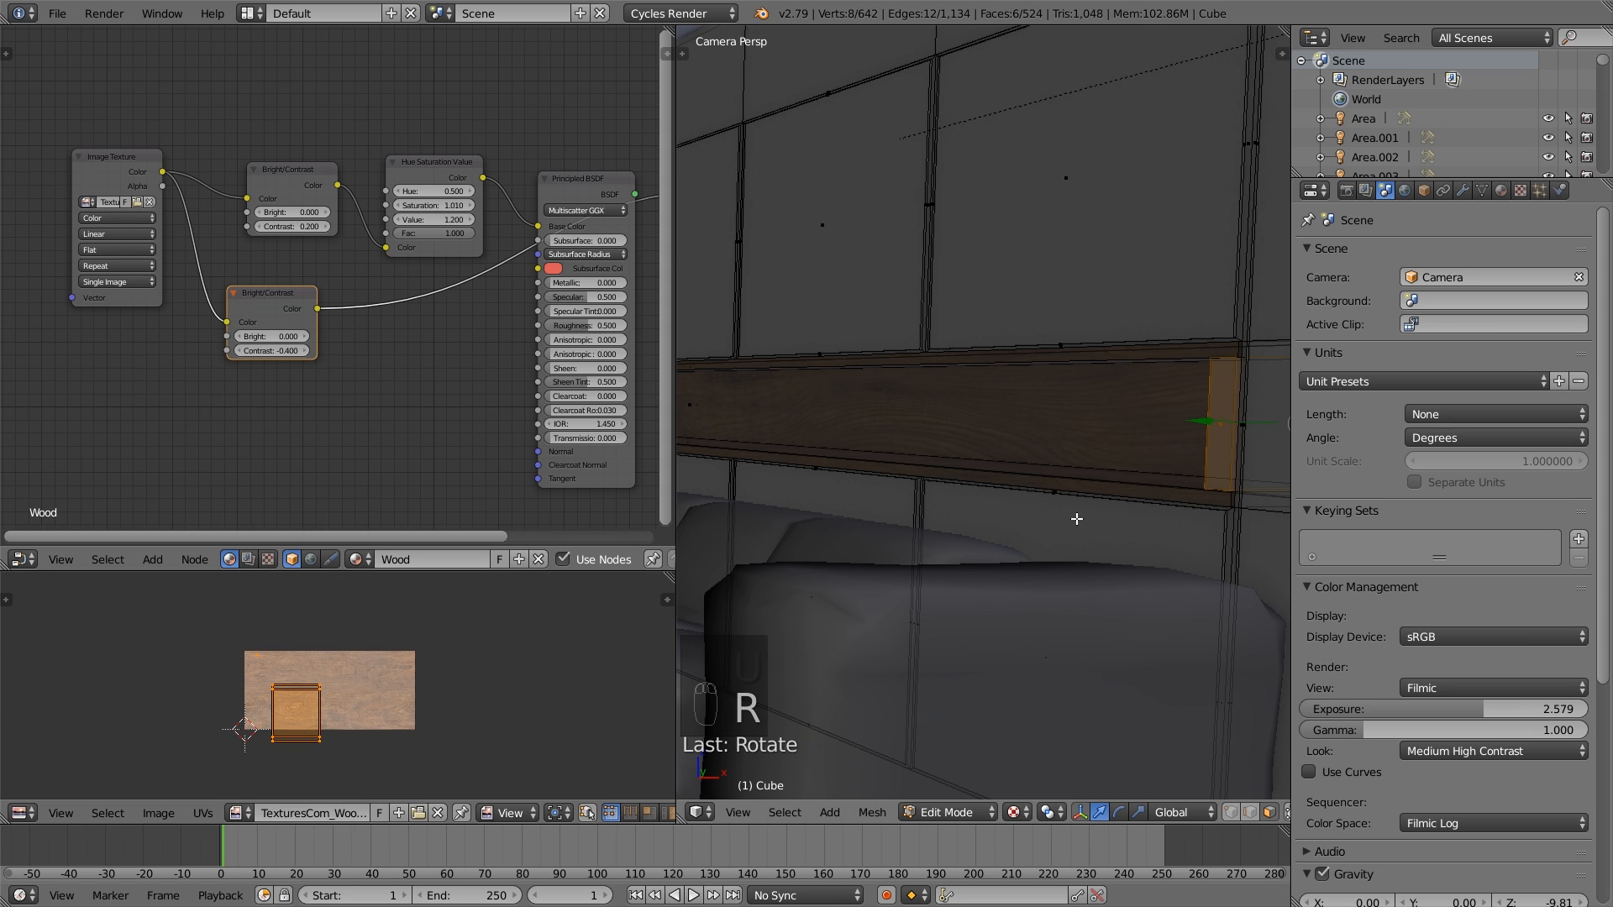
key("a")
key("Tab")
key("Tab")
key("Tab")
- Select the linked far end panel of the niche and assign the Wood material to it
key("l")
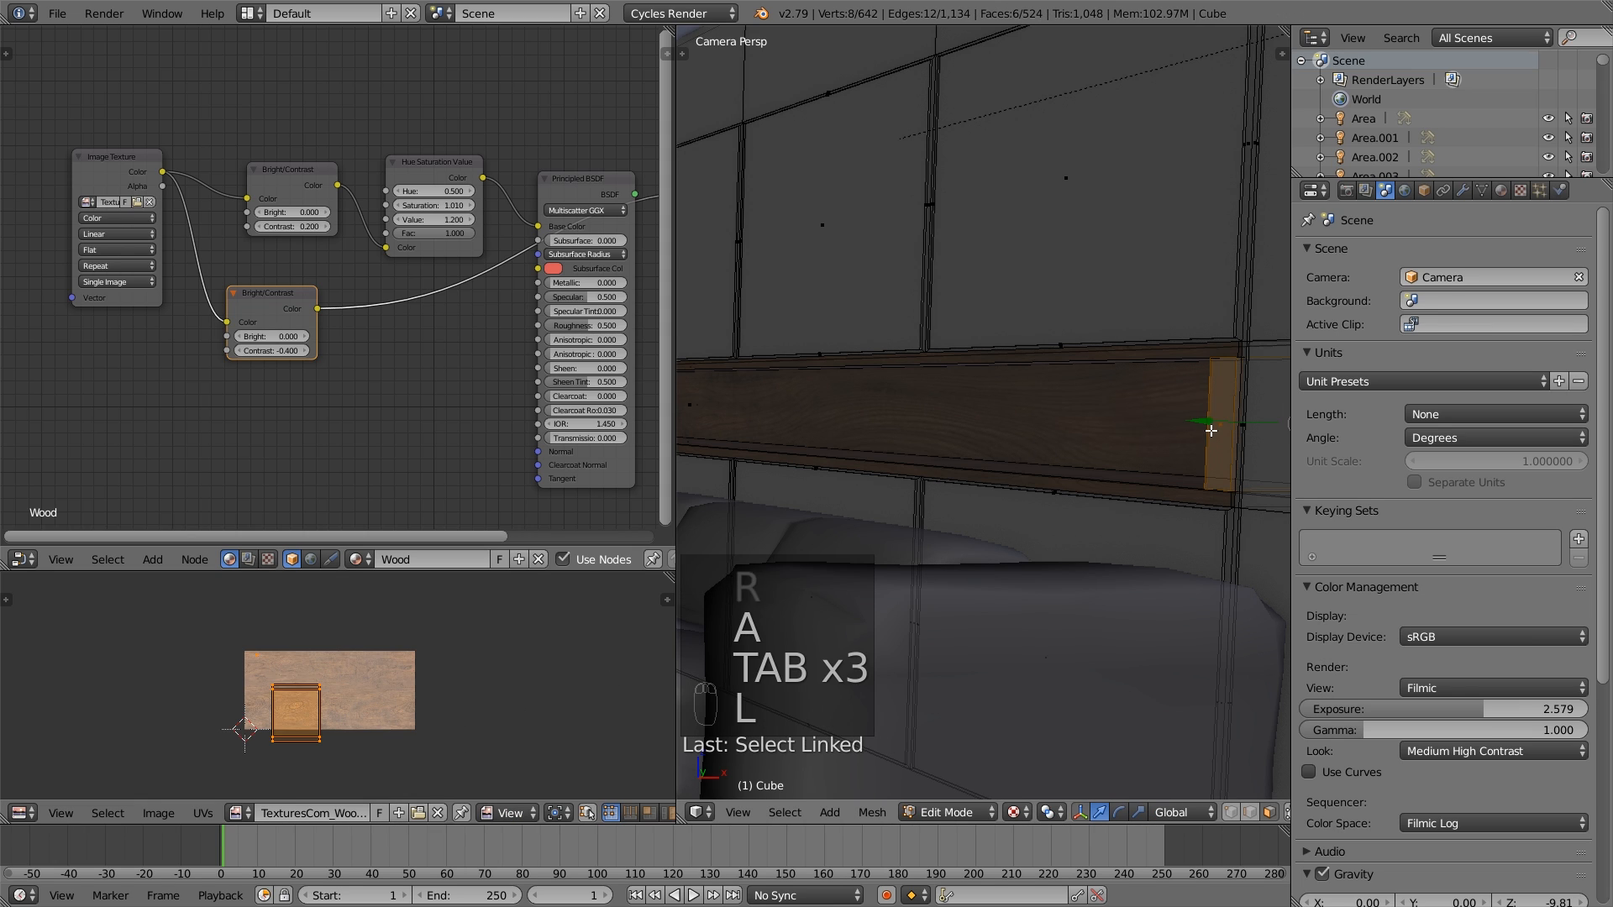
left_click(1500, 191)
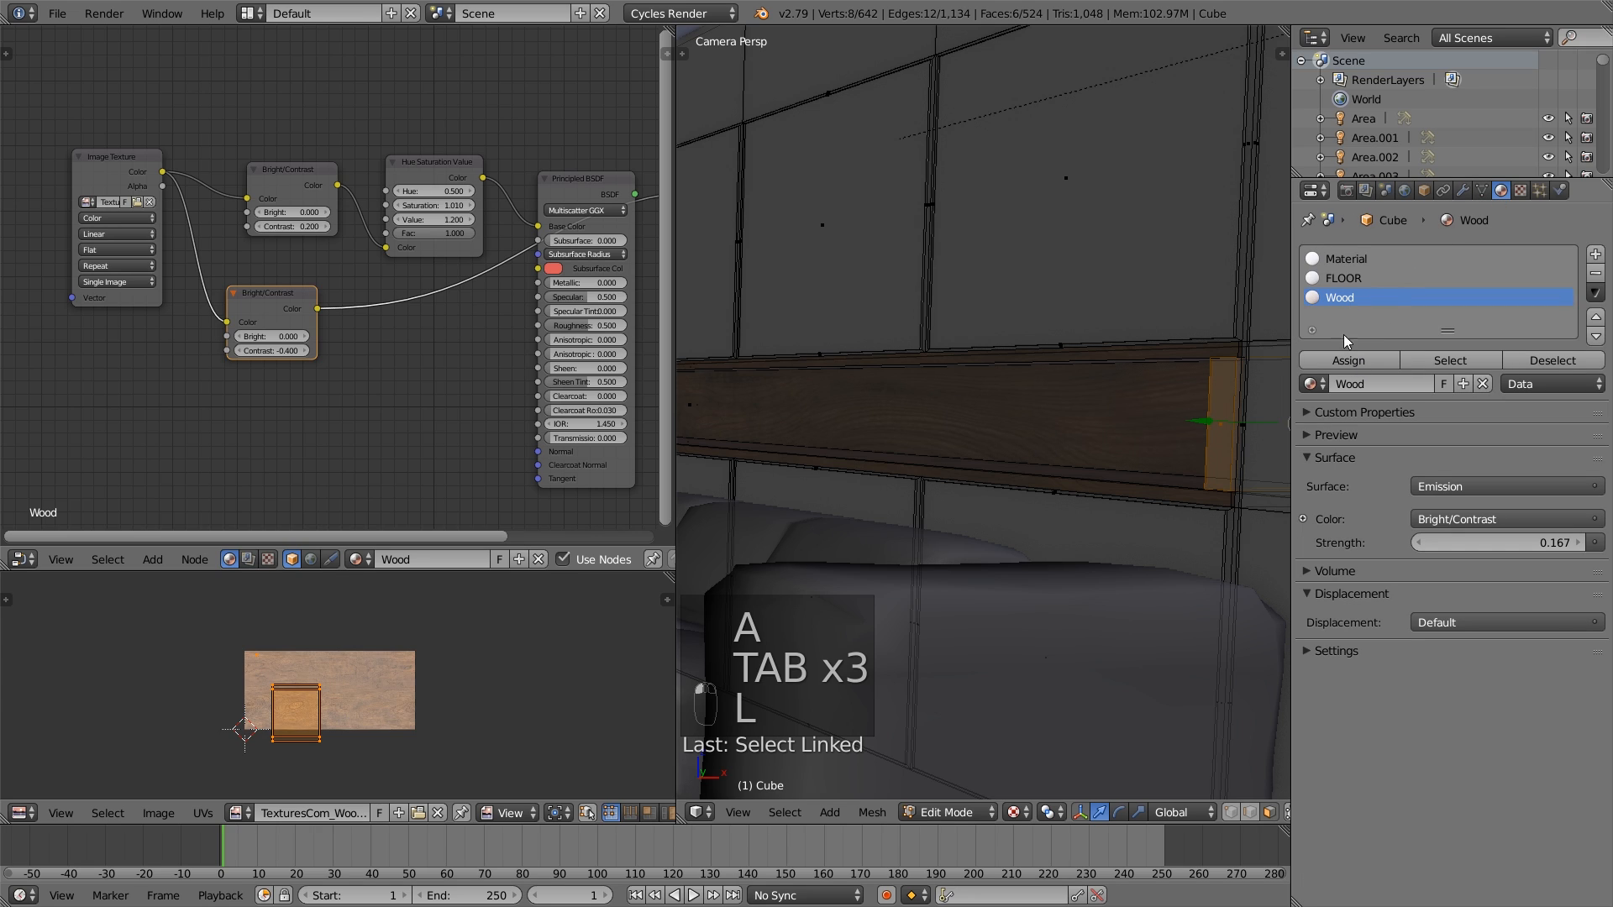
left_click(1346, 361)
left_click(1241, 415)
key("a")
key("Tab")
- Inspect the wood texture on the niche from outside the camera and up close, ending in camera view
middle_click_drag(1207, 452, 965, 515, "shift")
scroll(1065, 472, "down", 4)
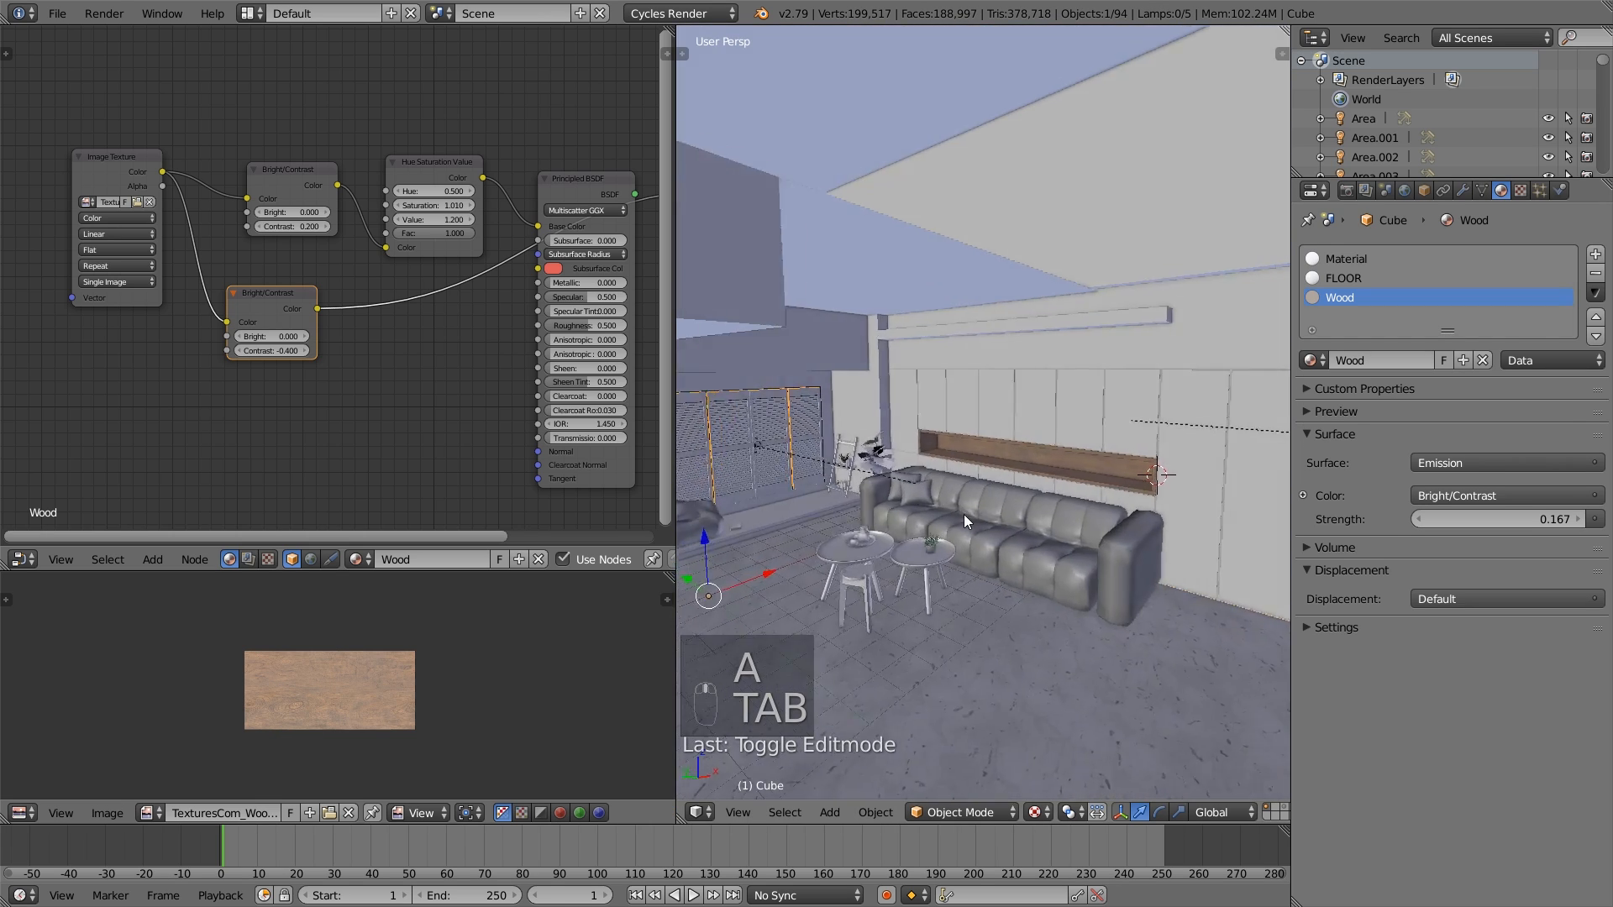
scroll(965, 514, "up", 5)
scroll(1042, 495, "up", 2)
middle_click_drag(1117, 501, 1021, 425, "shift")
scroll(1042, 486, "down", 3)
scroll(1061, 391, "down", 5)
scroll(1022, 425, "up", 8)
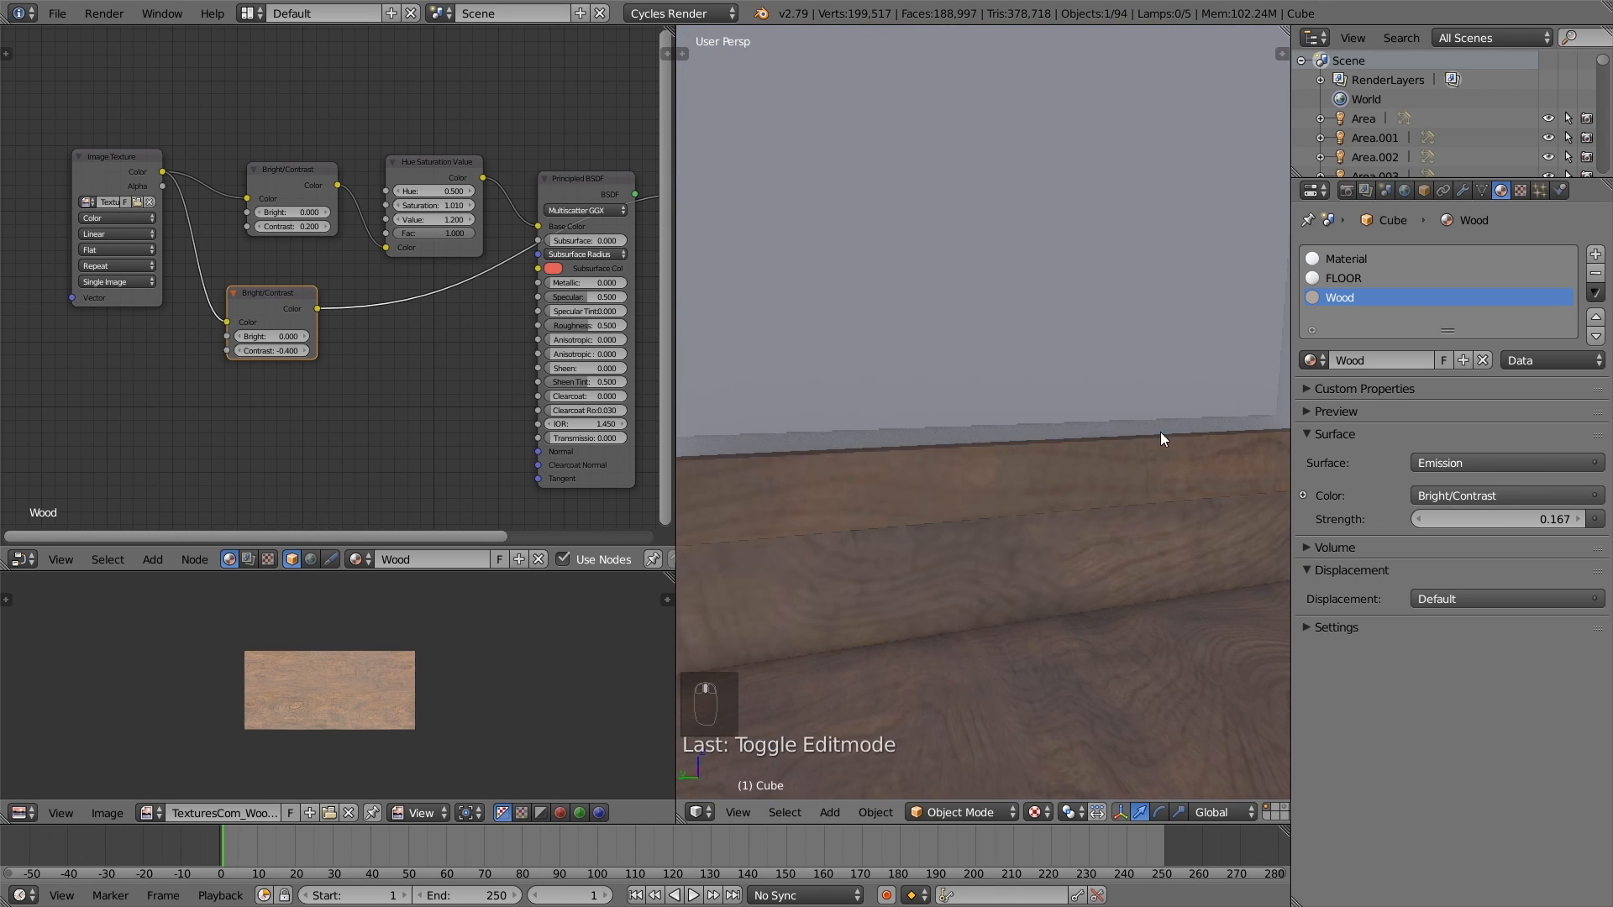
mouse_move(1161, 431)
middle_mouse_down()
mouse_move(1026, 382)
mouse_move(1067, 430)
mouse_move(896, 451)
mouse_move(940, 467)
mouse_move(1143, 446)
middle_mouse_up()
scroll(1066, 394, "down", 6)
scroll(895, 451, "down", 3)
key("KP_0")
scroll(1142, 445, "up", 4)
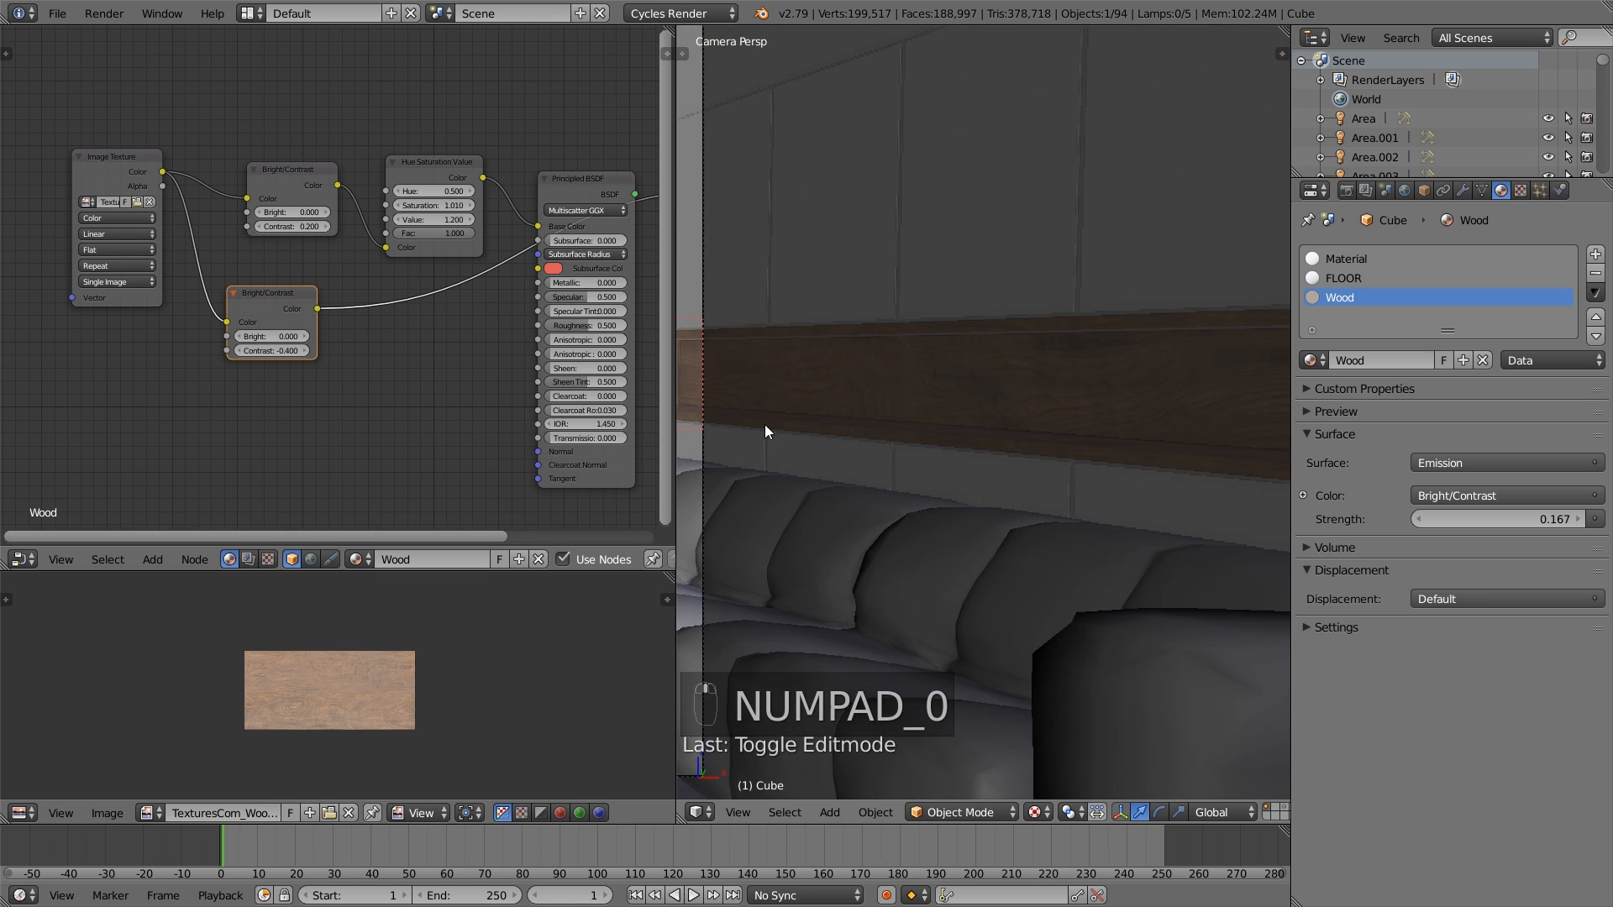
middle_click_drag(764, 425, 1021, 497, "shift")
scroll(1052, 462, "up", 2)
scroll(1022, 497, "up", 1)
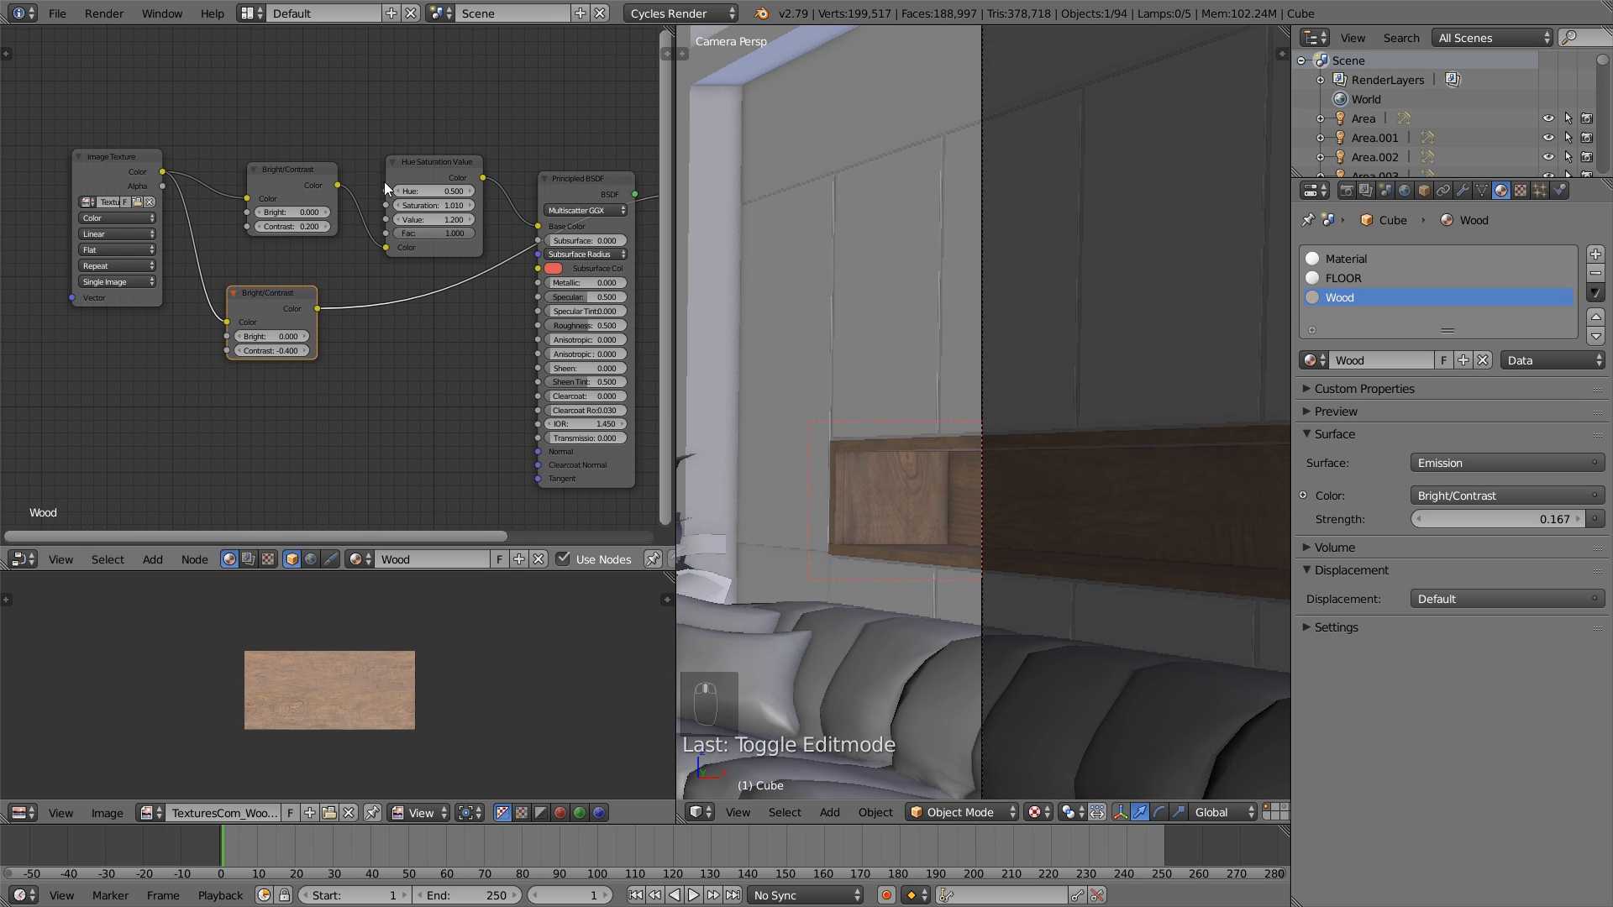
left_click(55, 14)
- Insert a ColorRamp node after the lower Bright/Contrast node and move its black stop to position 0.05
left_click_drag(277, 300, 274, 290)
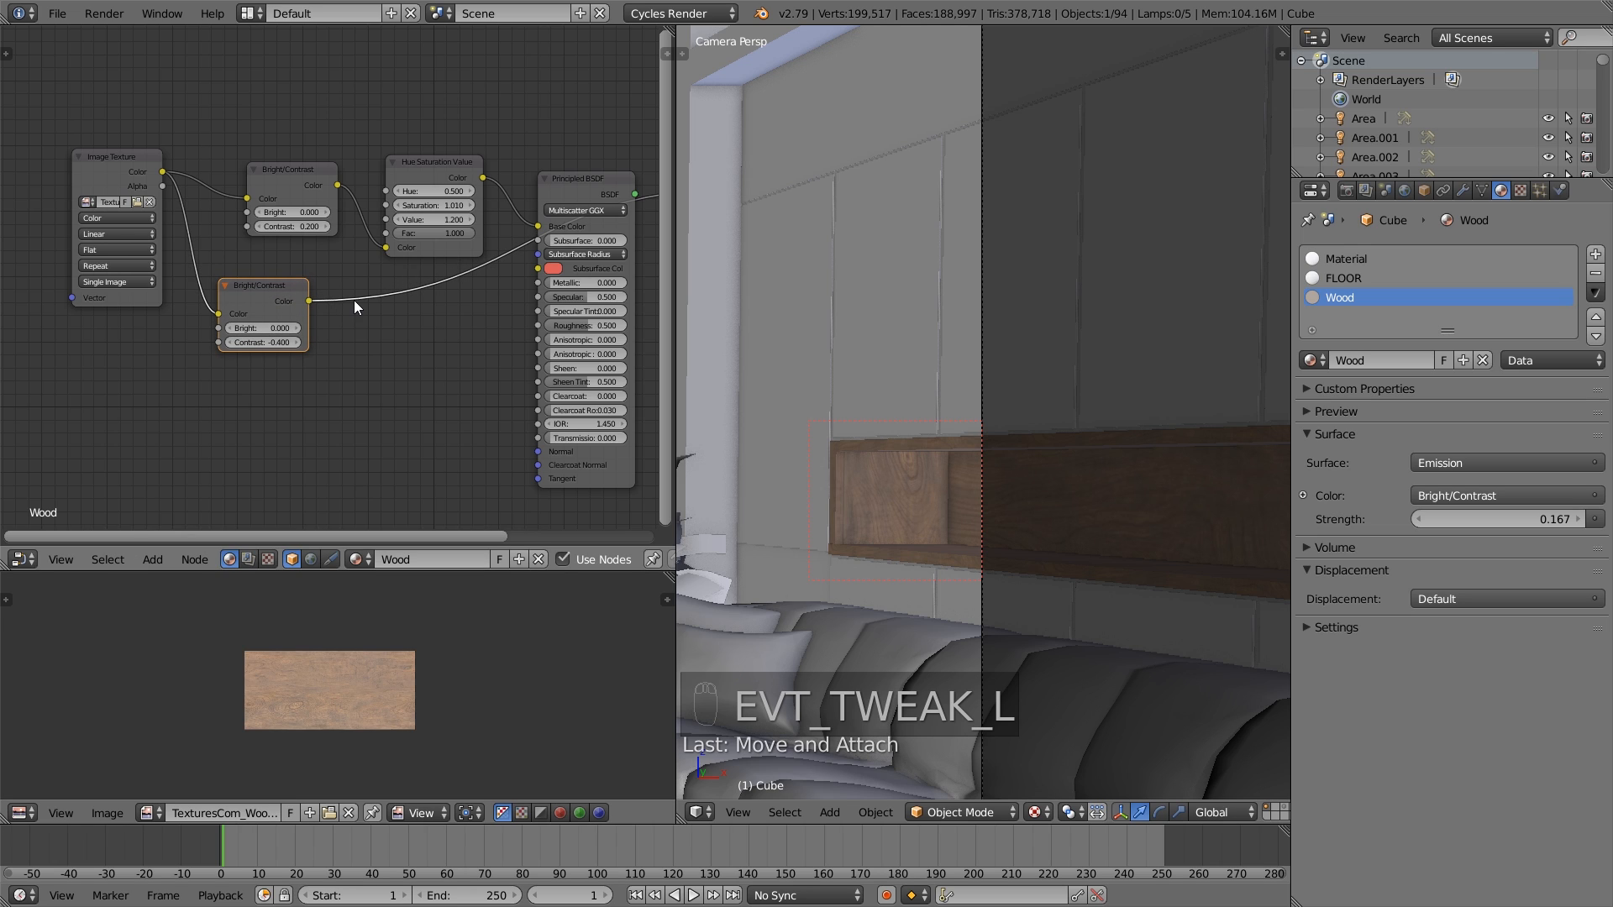
key("shift+a")
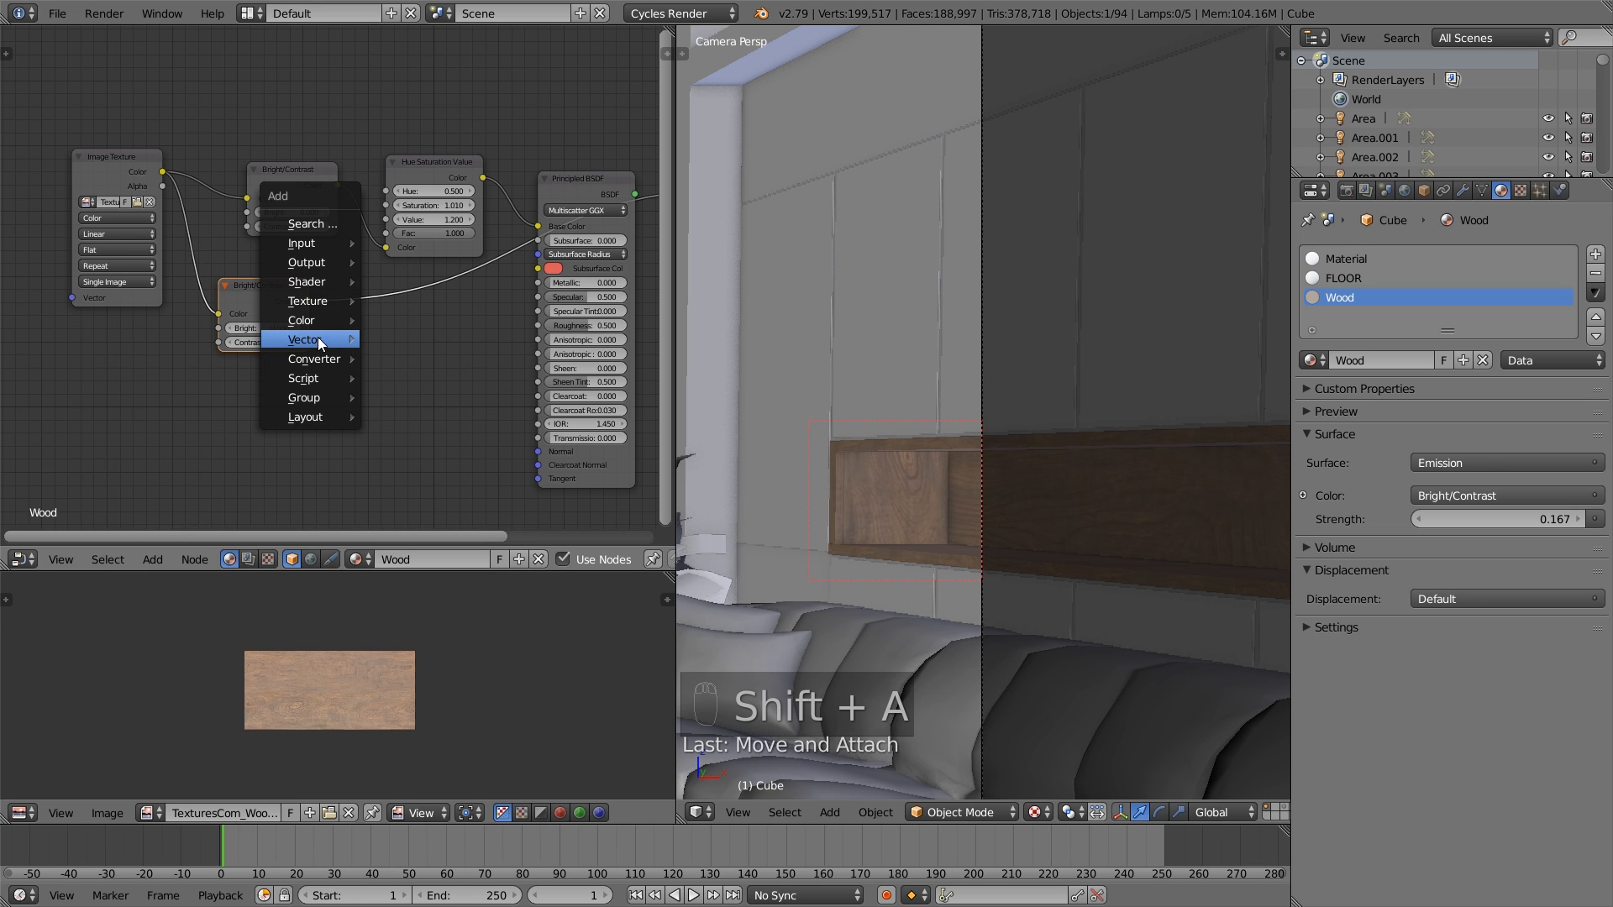
mouse_move(320, 351)
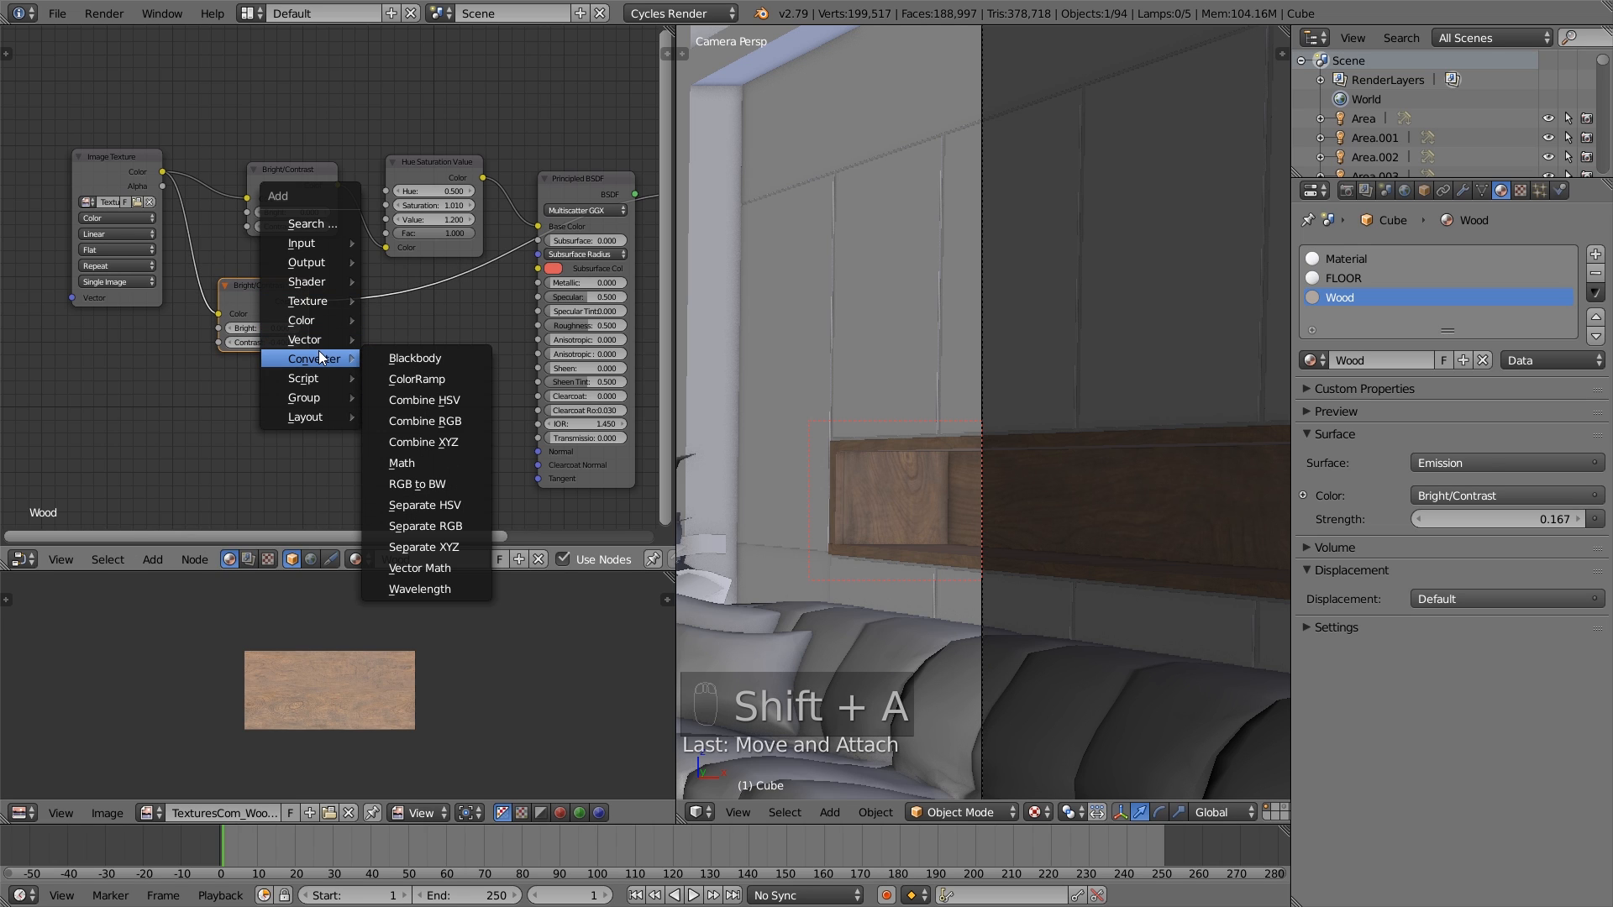
left_click(444, 381)
left_click(398, 296)
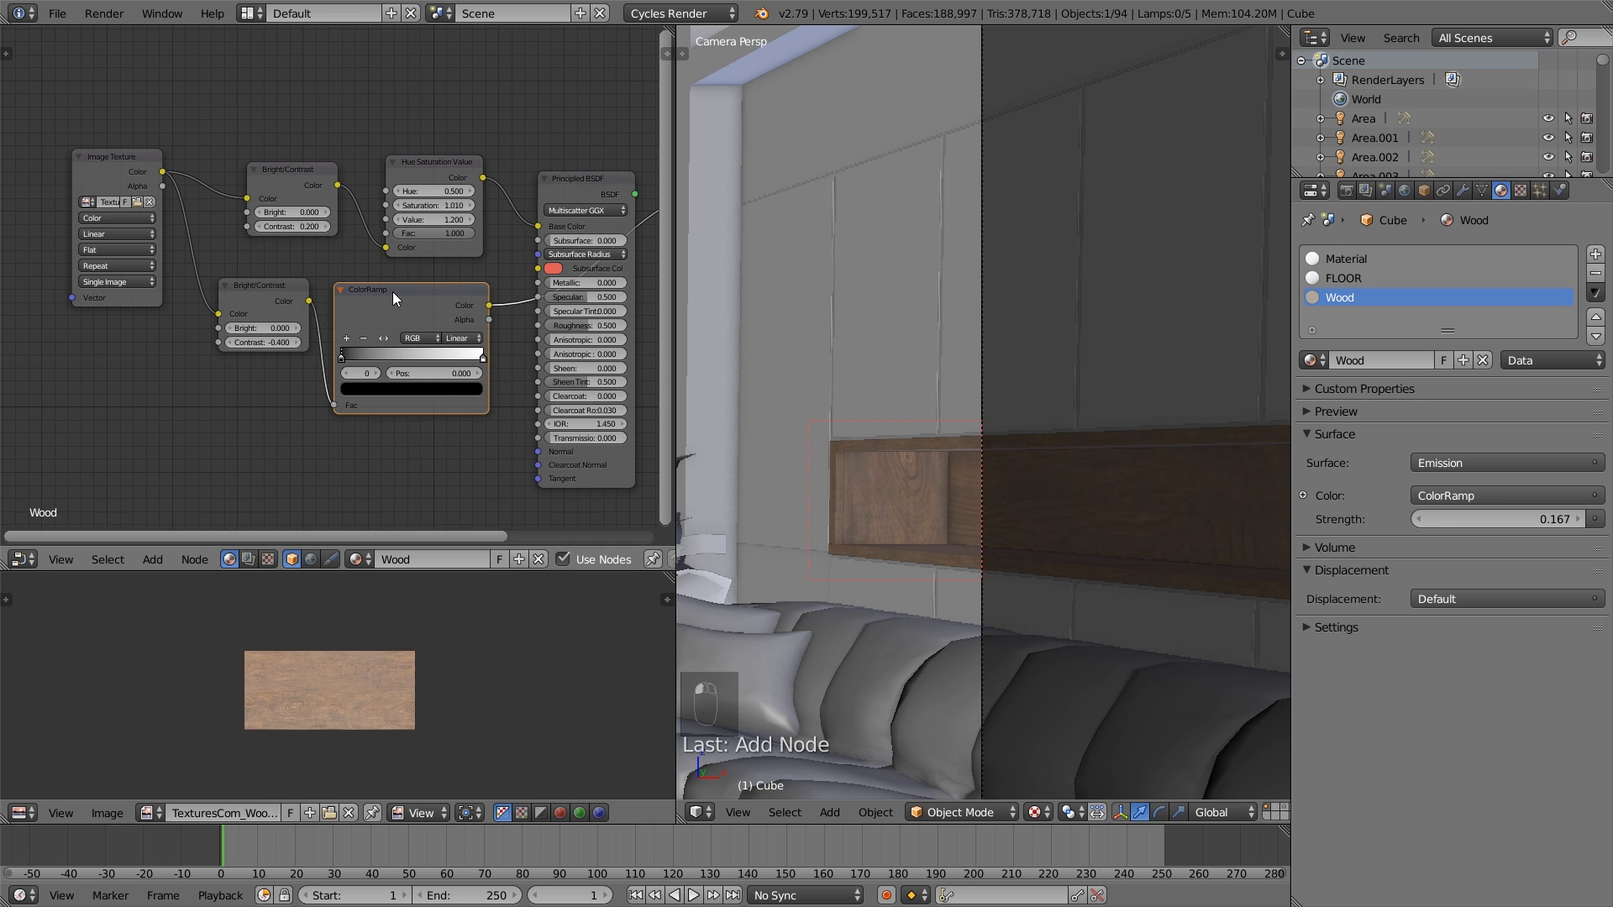
left_click(341, 358)
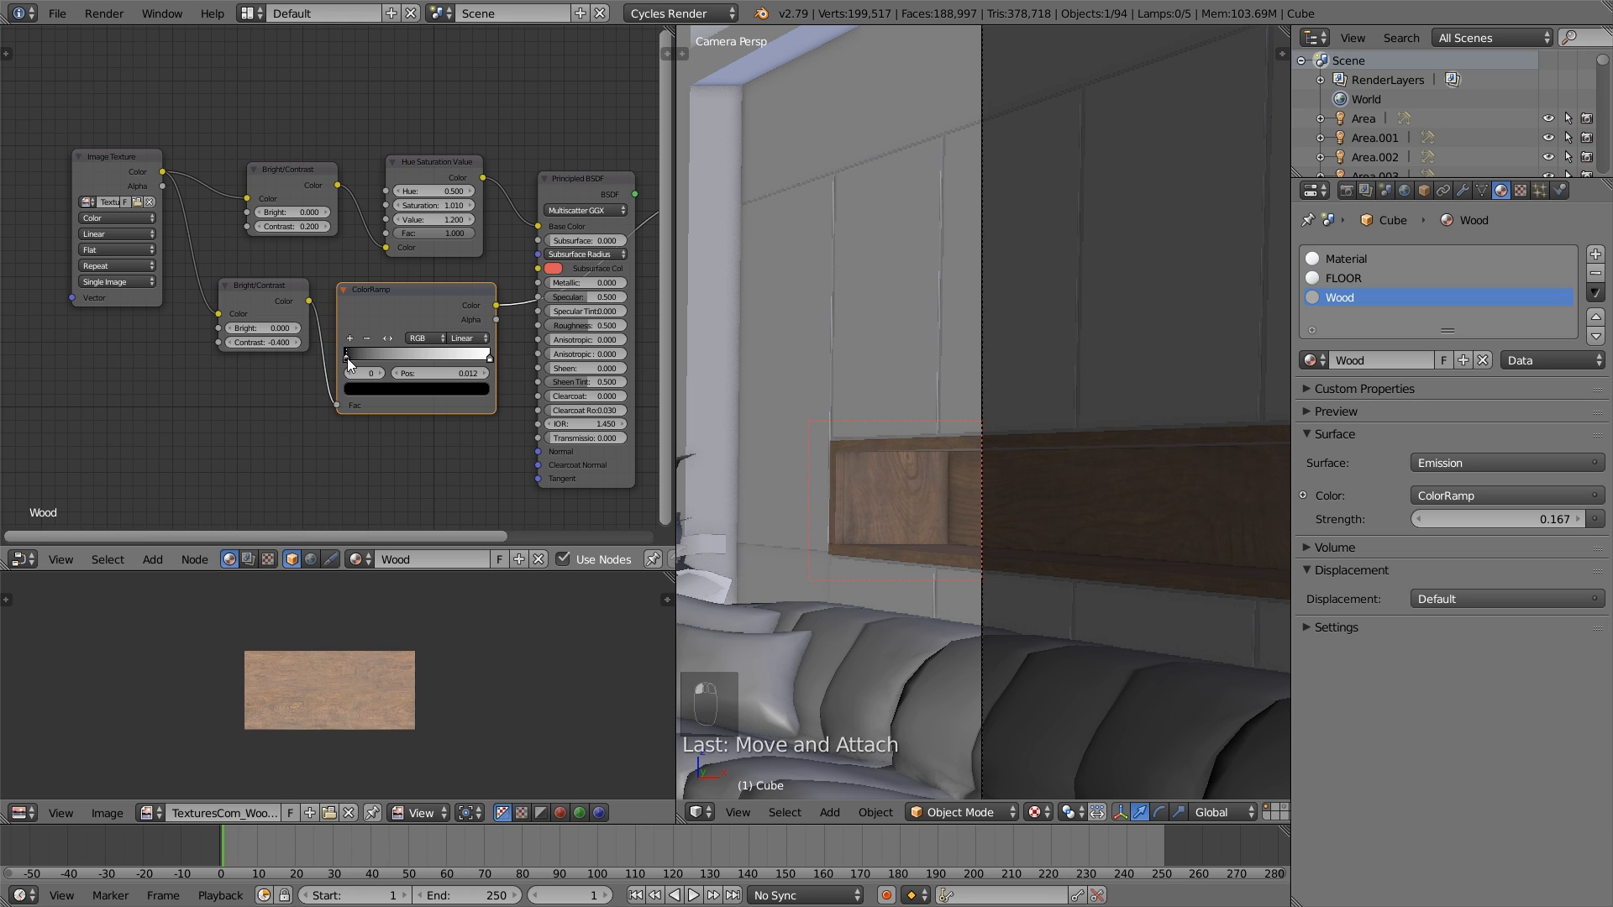
left_click_drag(346, 358, 351, 359)
- Link the ColorRamp's Color to the Principled BSDF's Roughness and preview the full shader in Rendered viewport shading
left_click_drag(497, 306, 541, 326)
middle_click_drag(516, 316, 376, 340)
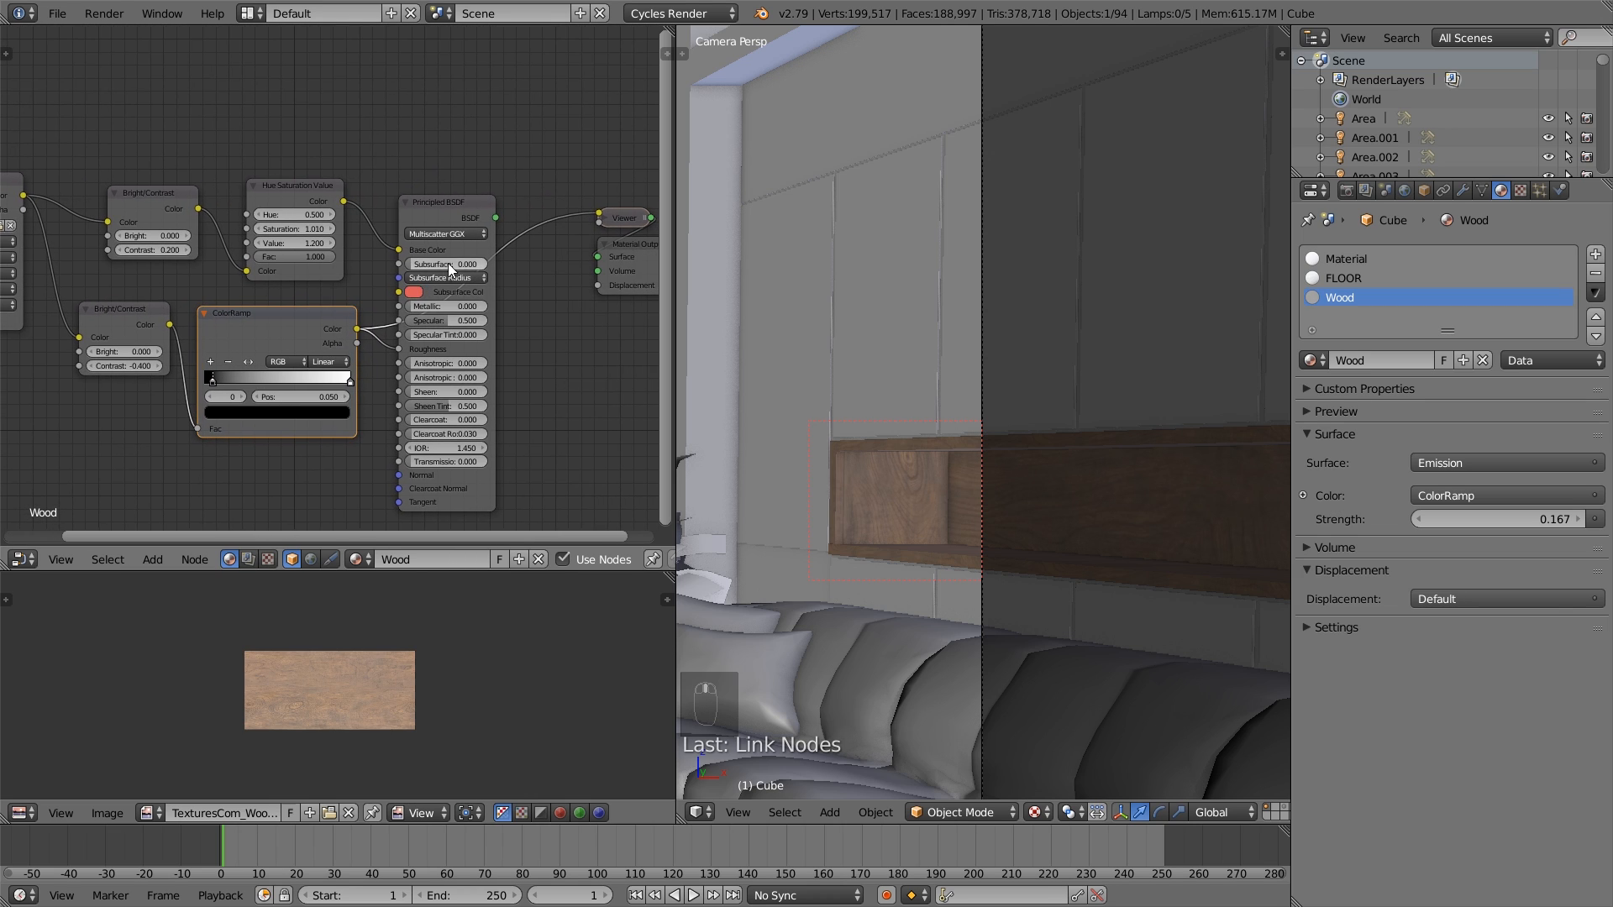
left_click(466, 216, "ctrl+shift")
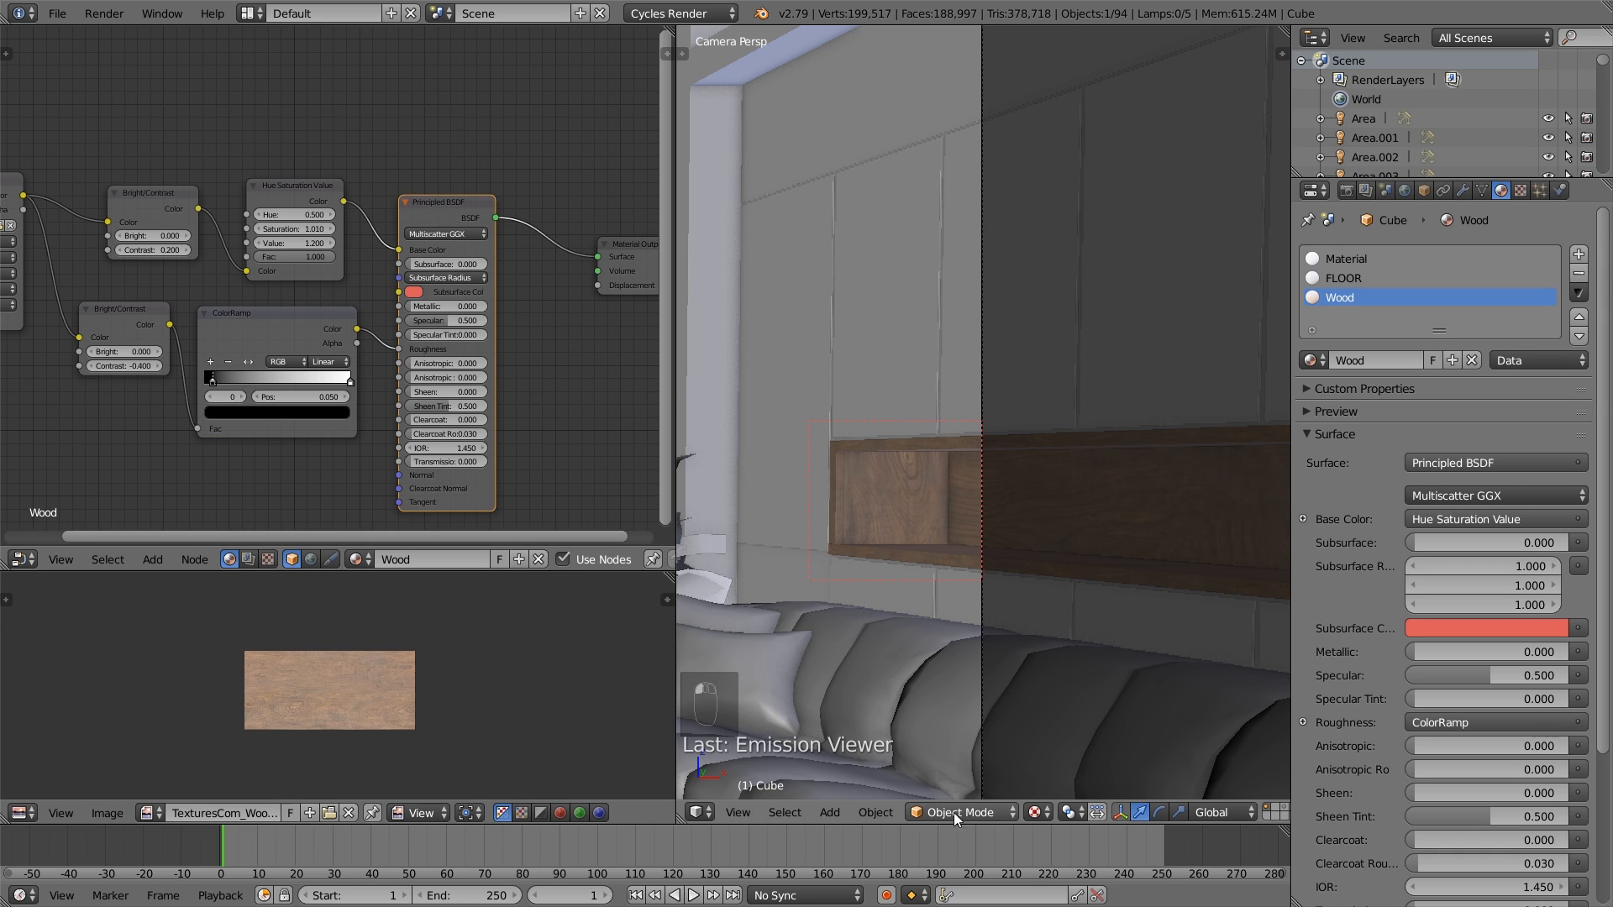
left_click(1036, 812)
left_click(1074, 685)
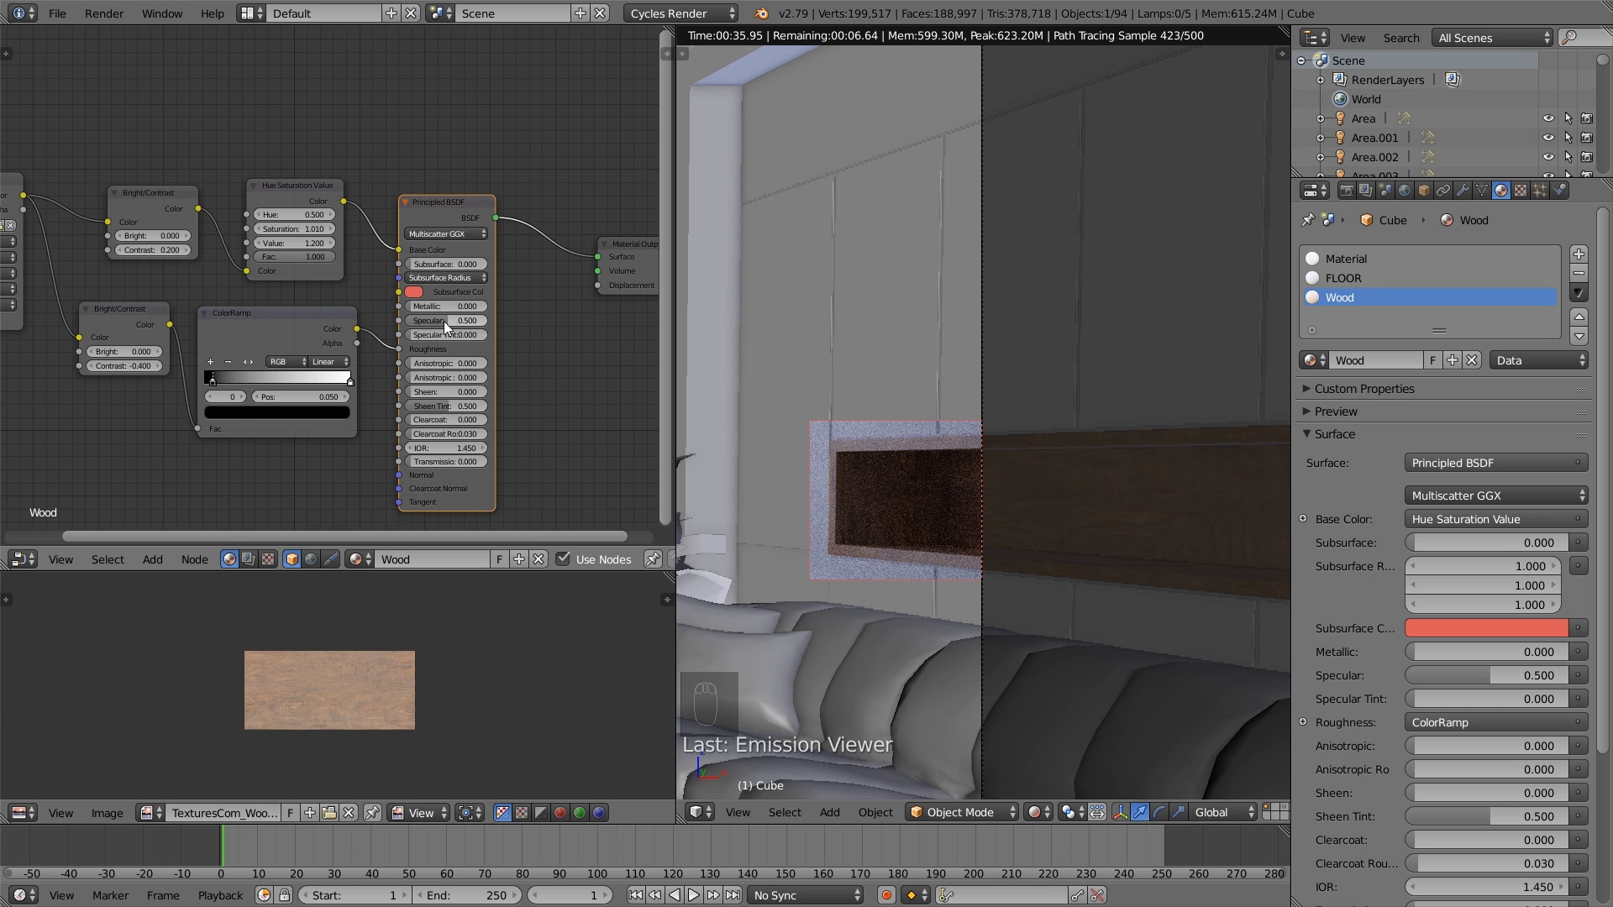
- Duplicate the ColorRamp node, place the copy above the Hue Saturation Value node, and link the lower Bright/Contrast's Color to its Fac
middle_click_drag(548, 321, 410, 329)
left_click_drag(321, 212, 385, 202)
left_click(163, 345)
scroll(213, 299, "down", 1)
middle_click_drag(213, 299, 265, 320)
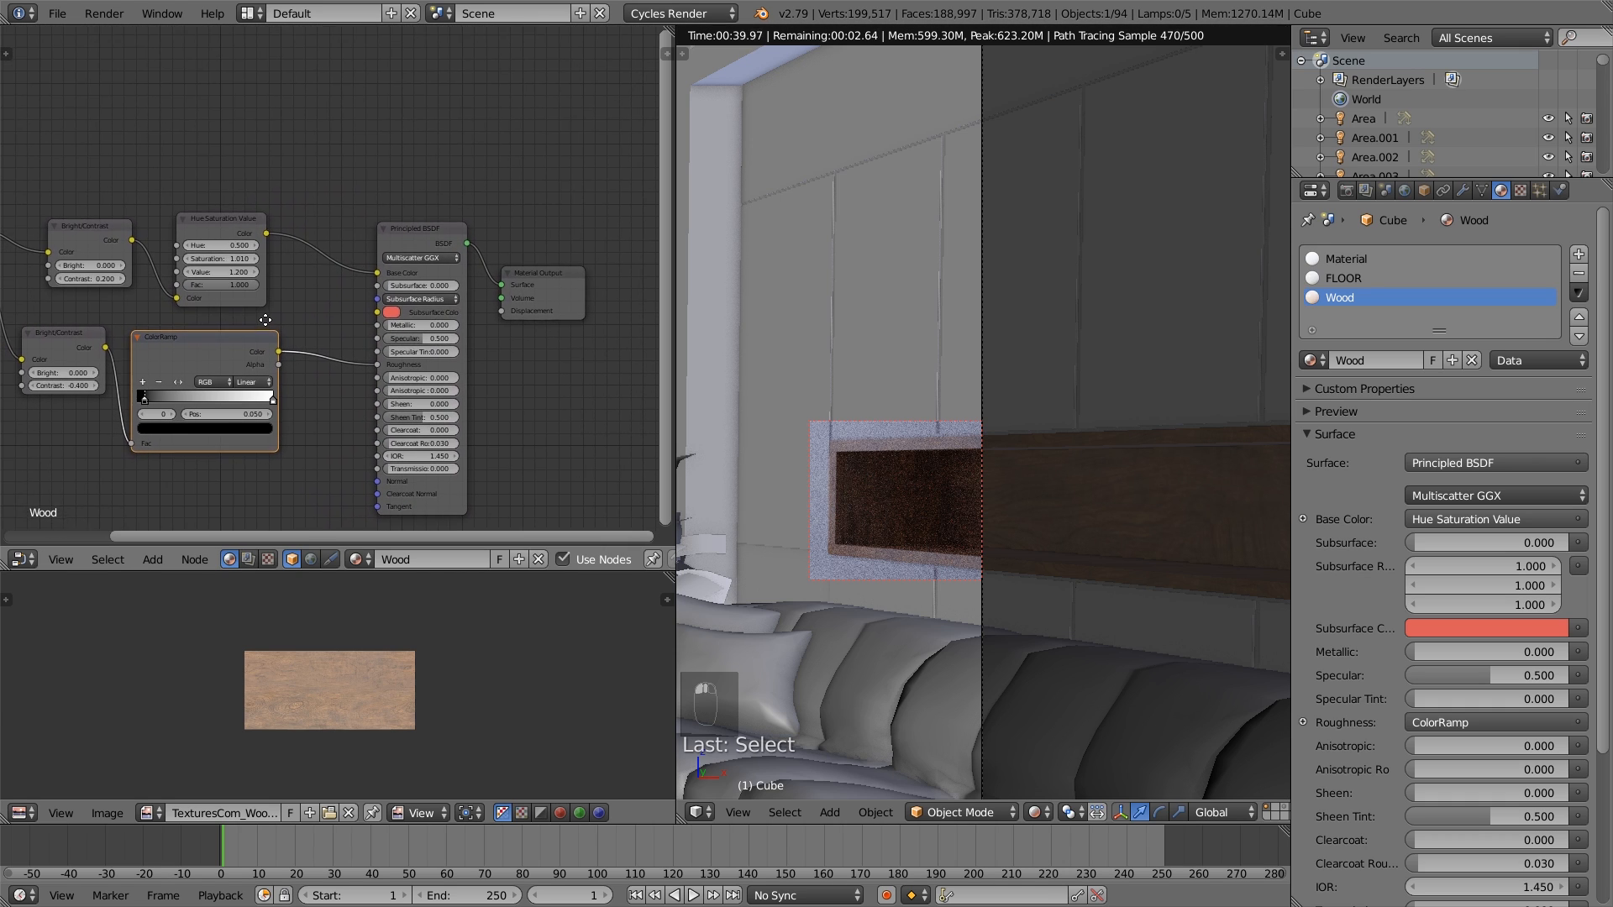
key("shift+d")
left_click(284, 73)
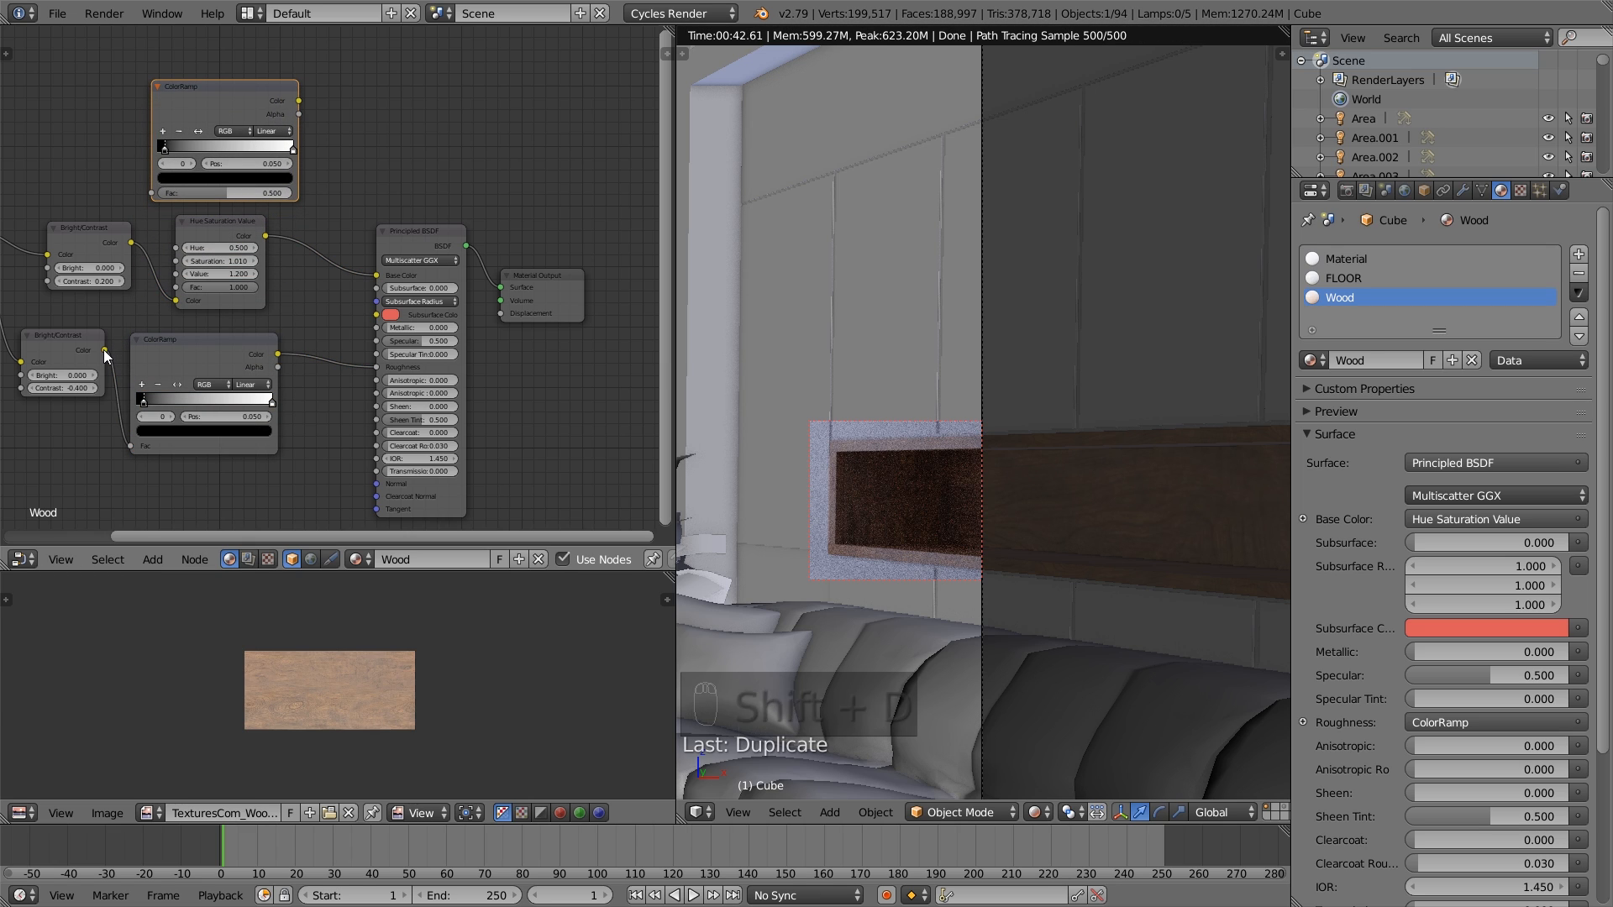
left_click_drag(104, 349, 118, 341)
left_click_drag(159, 205, 153, 190)
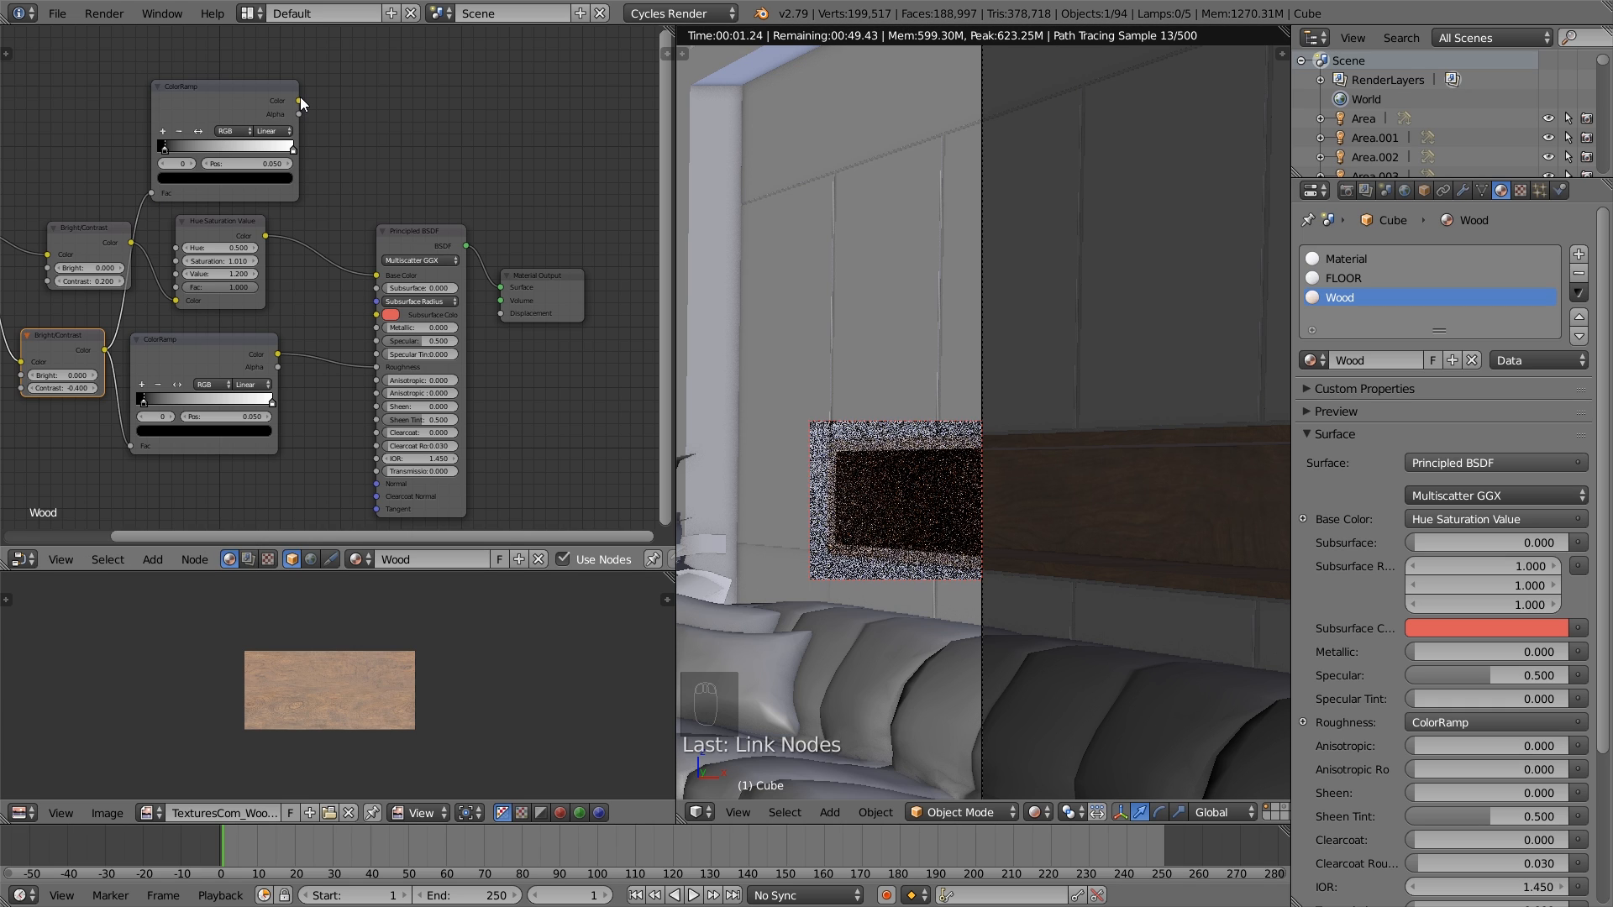
- Link the upper ColorRamp's Color to the Principled BSDF's Specular and move its black stop to 0.264 and white stop to 0.705
left_click_drag(300, 100, 383, 341)
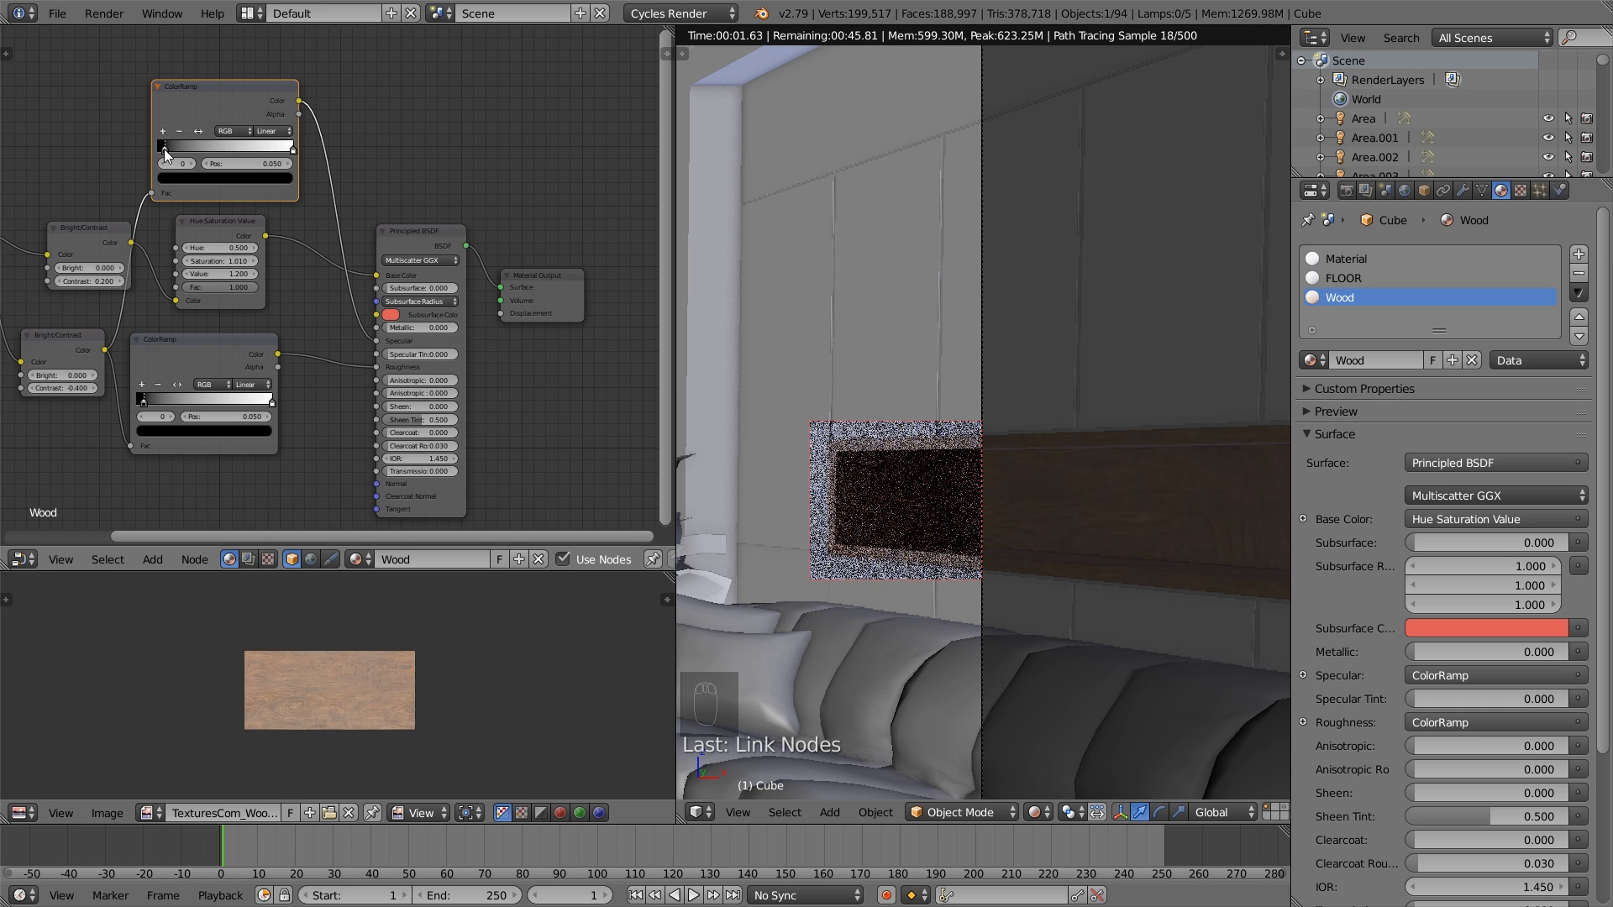
left_click_drag(164, 149, 170, 149)
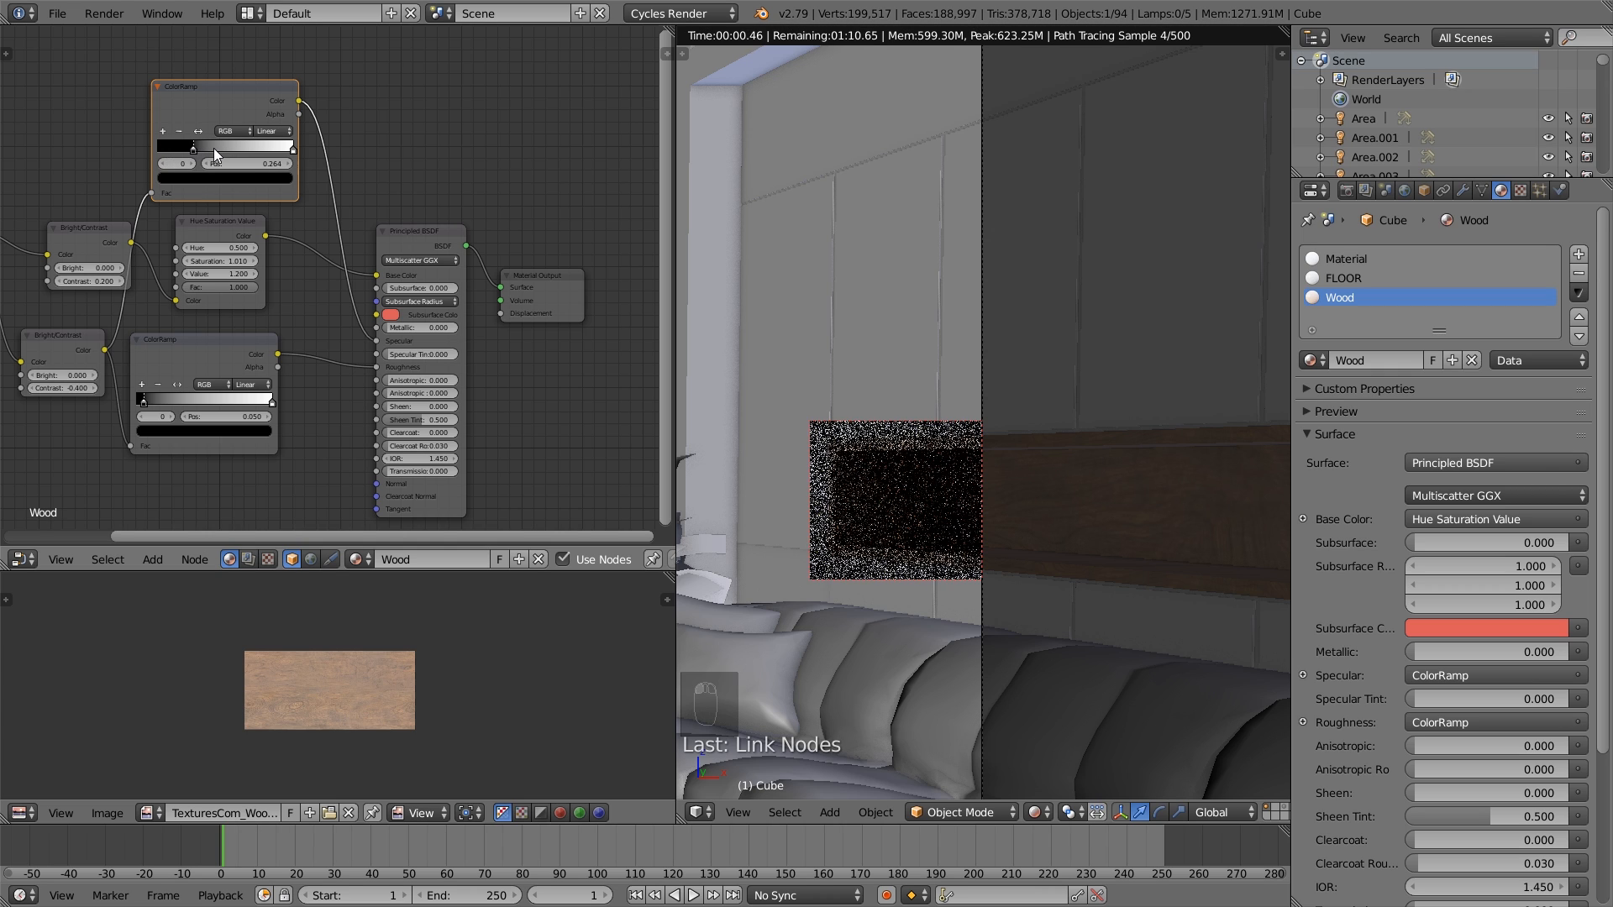
left_click(251, 94, "ctrl+shift")
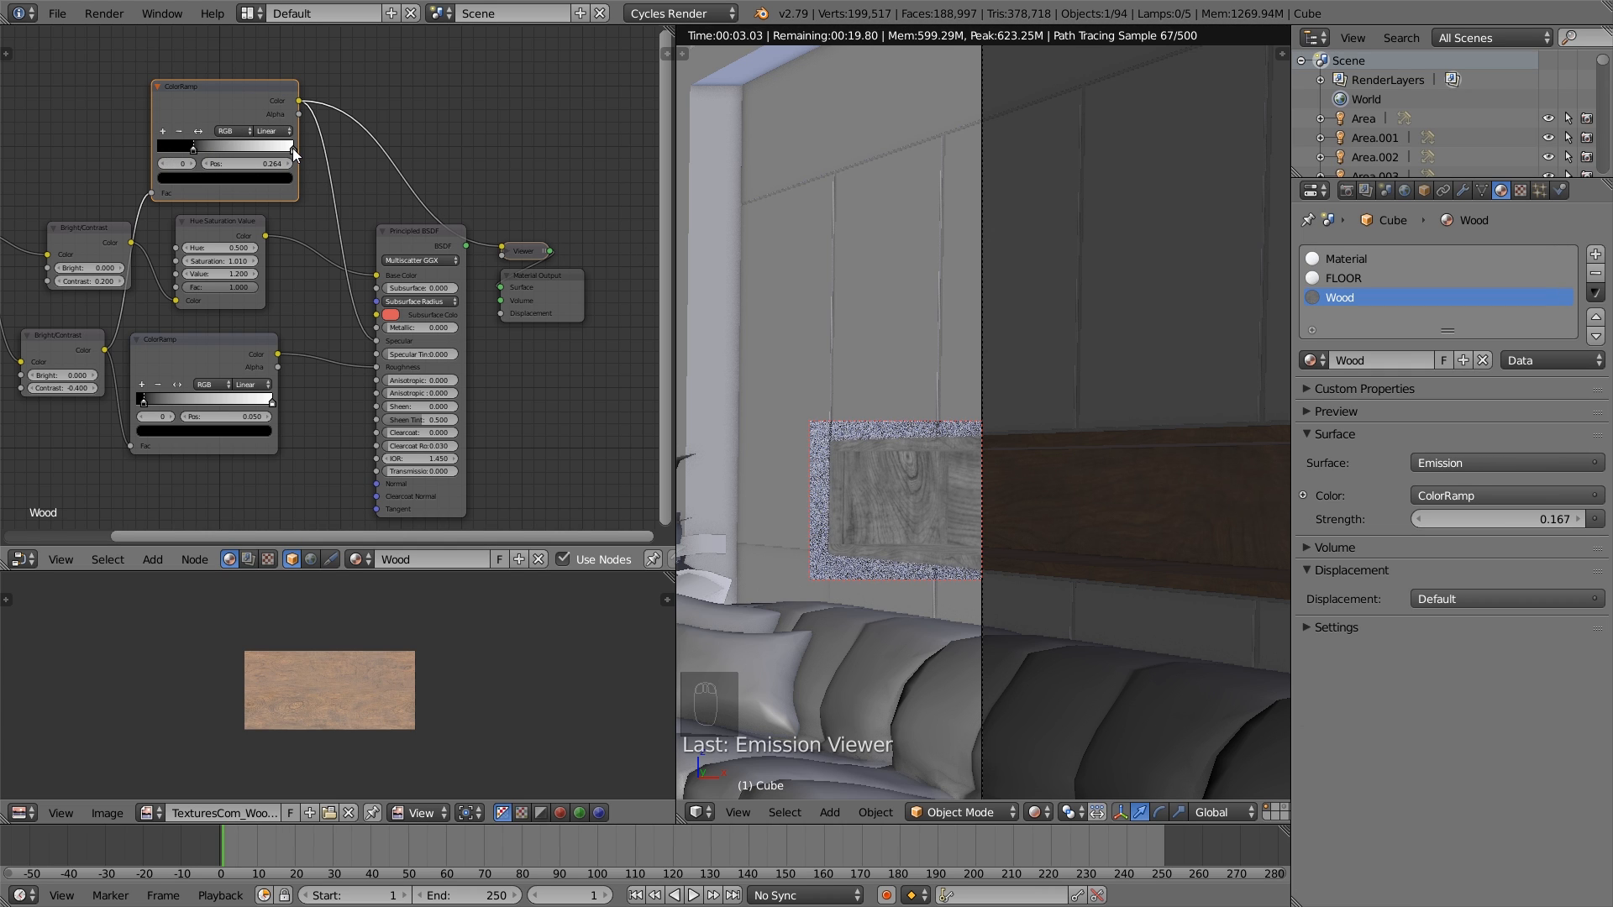
left_click_drag(292, 148, 254, 150)
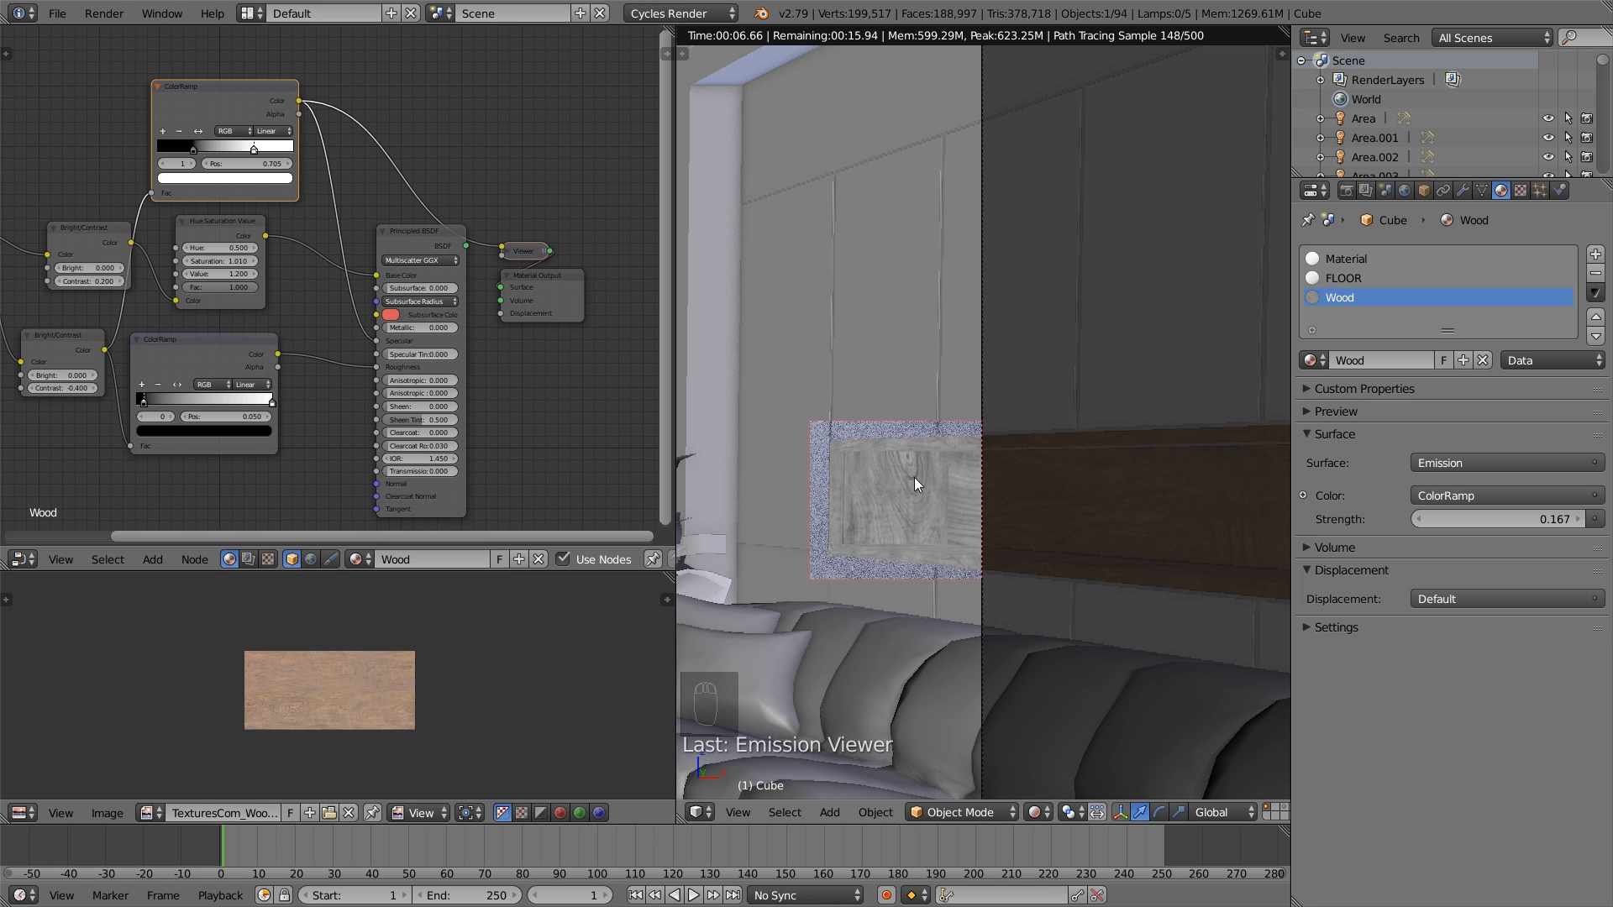
- Add a Bump node below the roughness ColorRamp and link its Normal output to the Principled BSDF's Normal
middle_click_drag(470, 272, 521, 216)
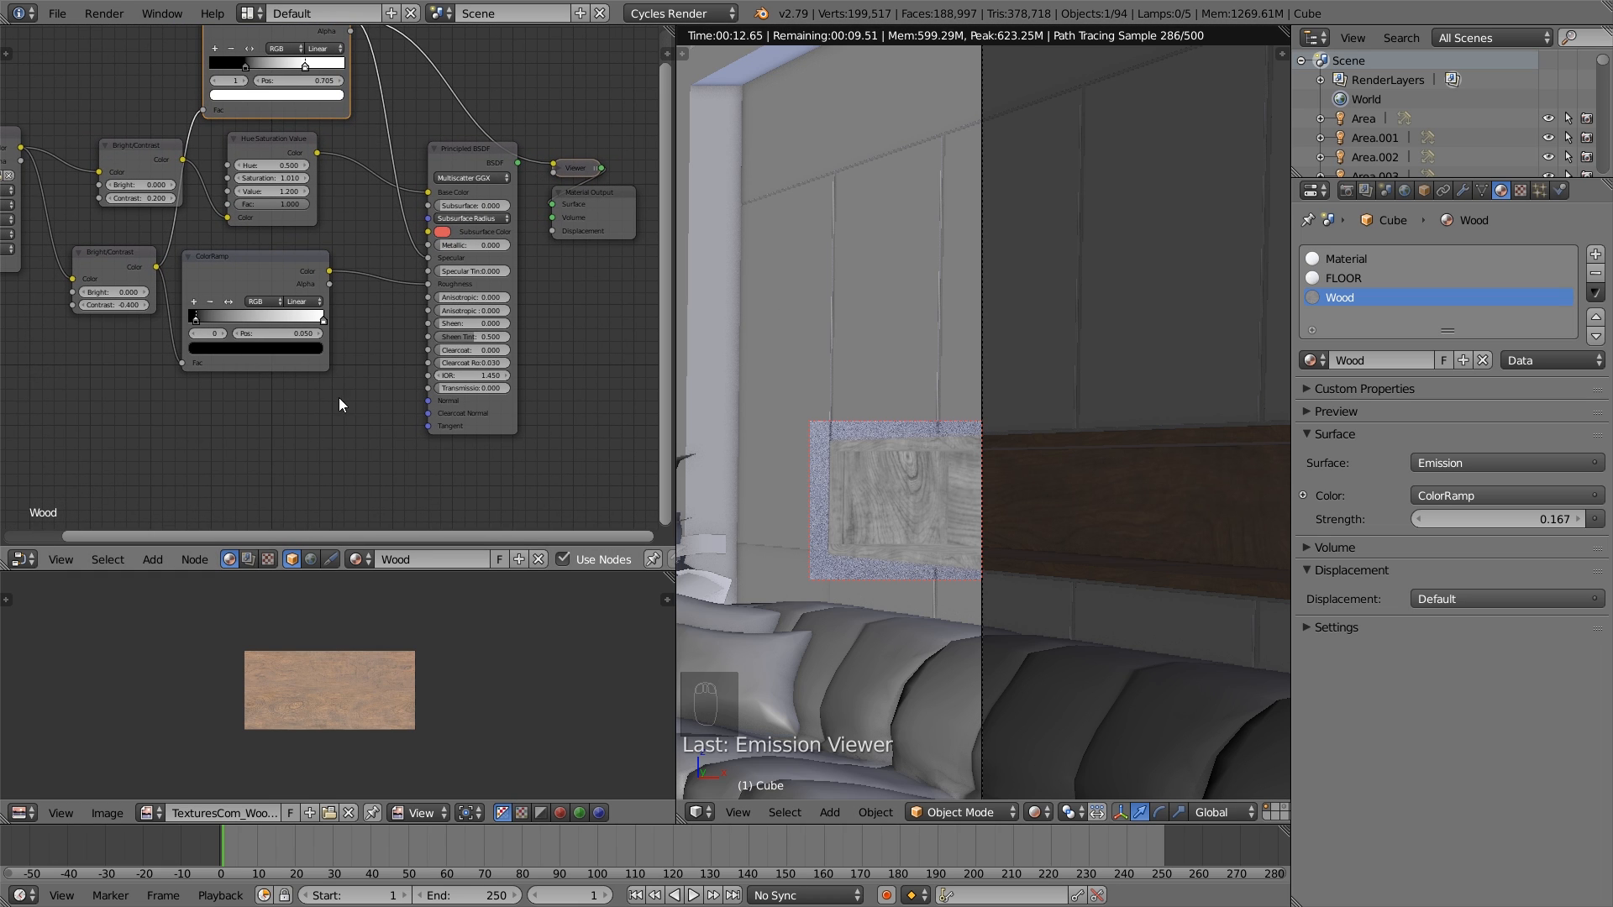
middle_click_drag(340, 399, 319, 388)
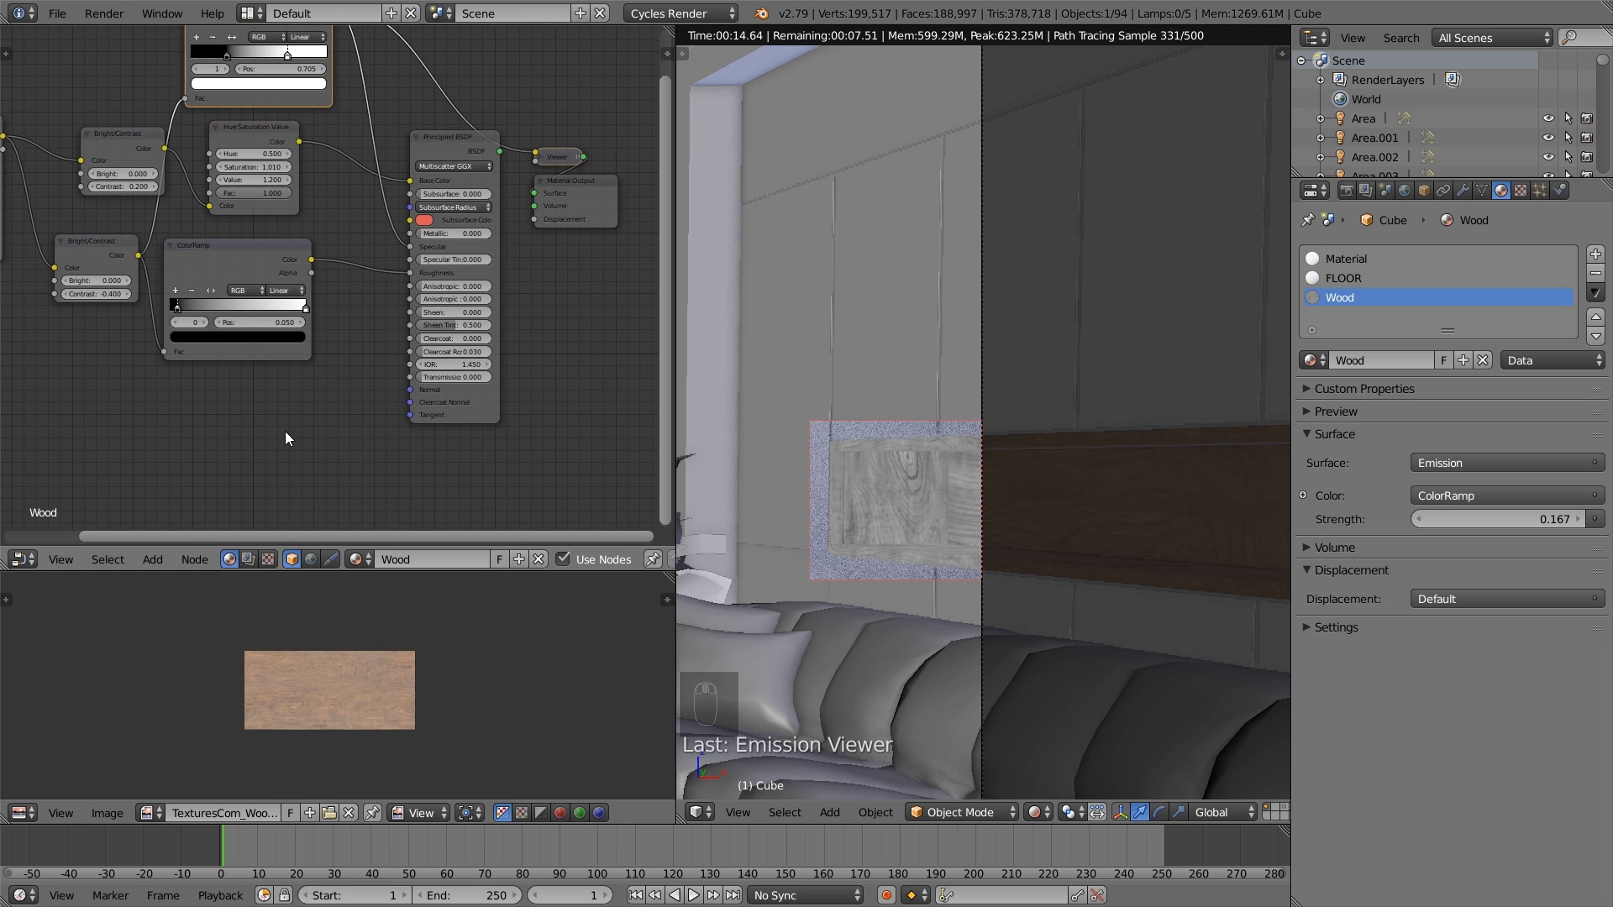
key("shift+a")
mouse_move(282, 428)
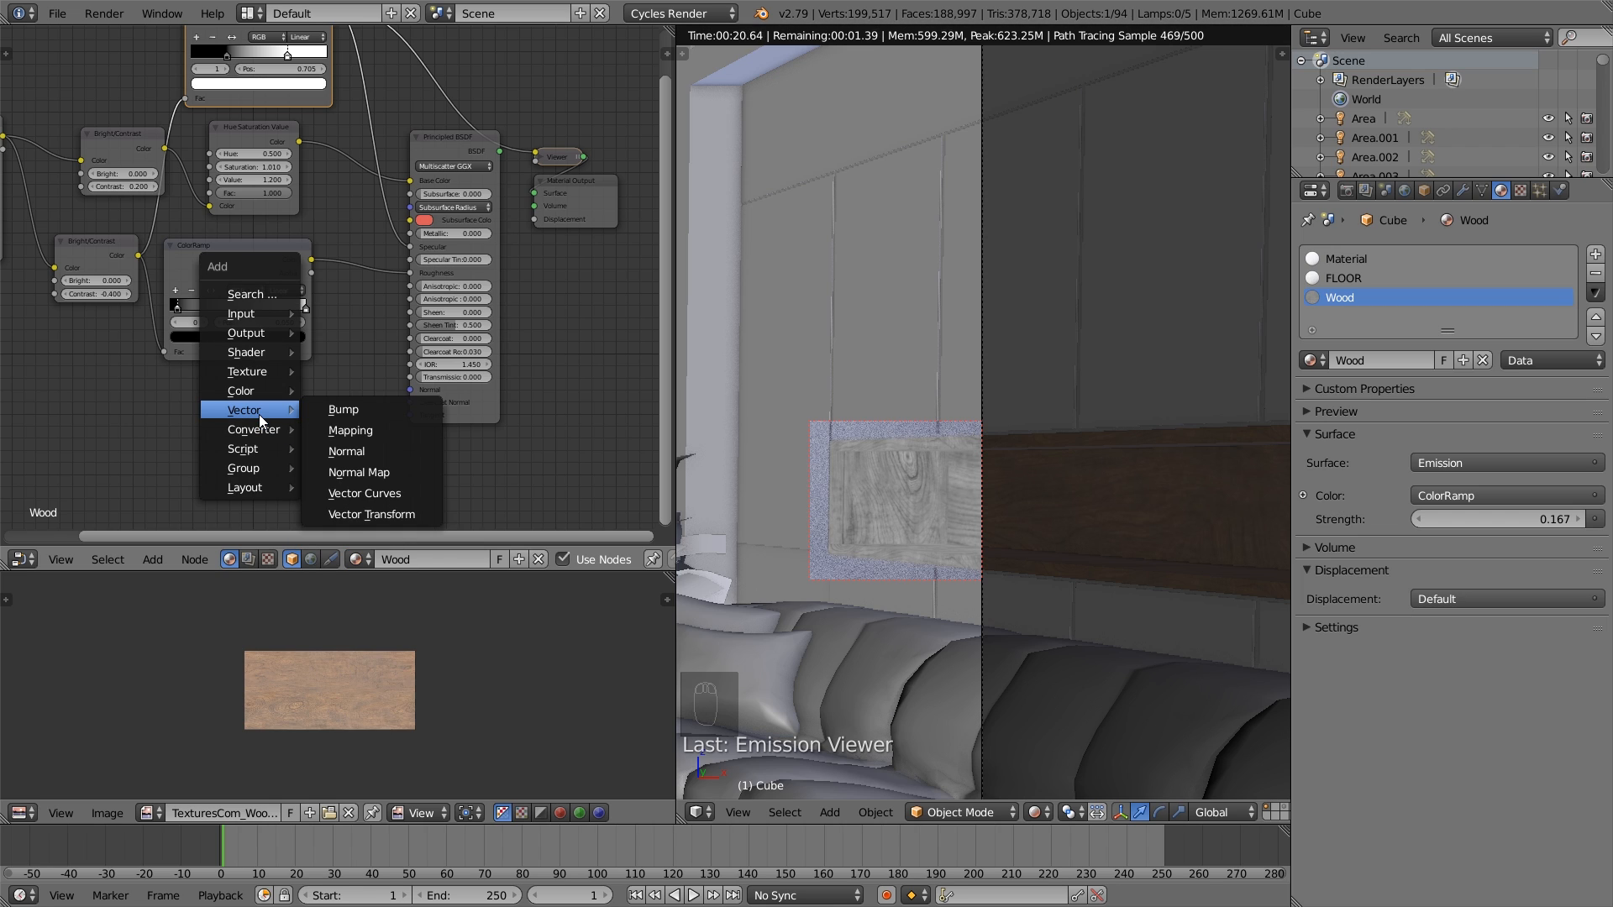
left_click(344, 413)
left_click(255, 401)
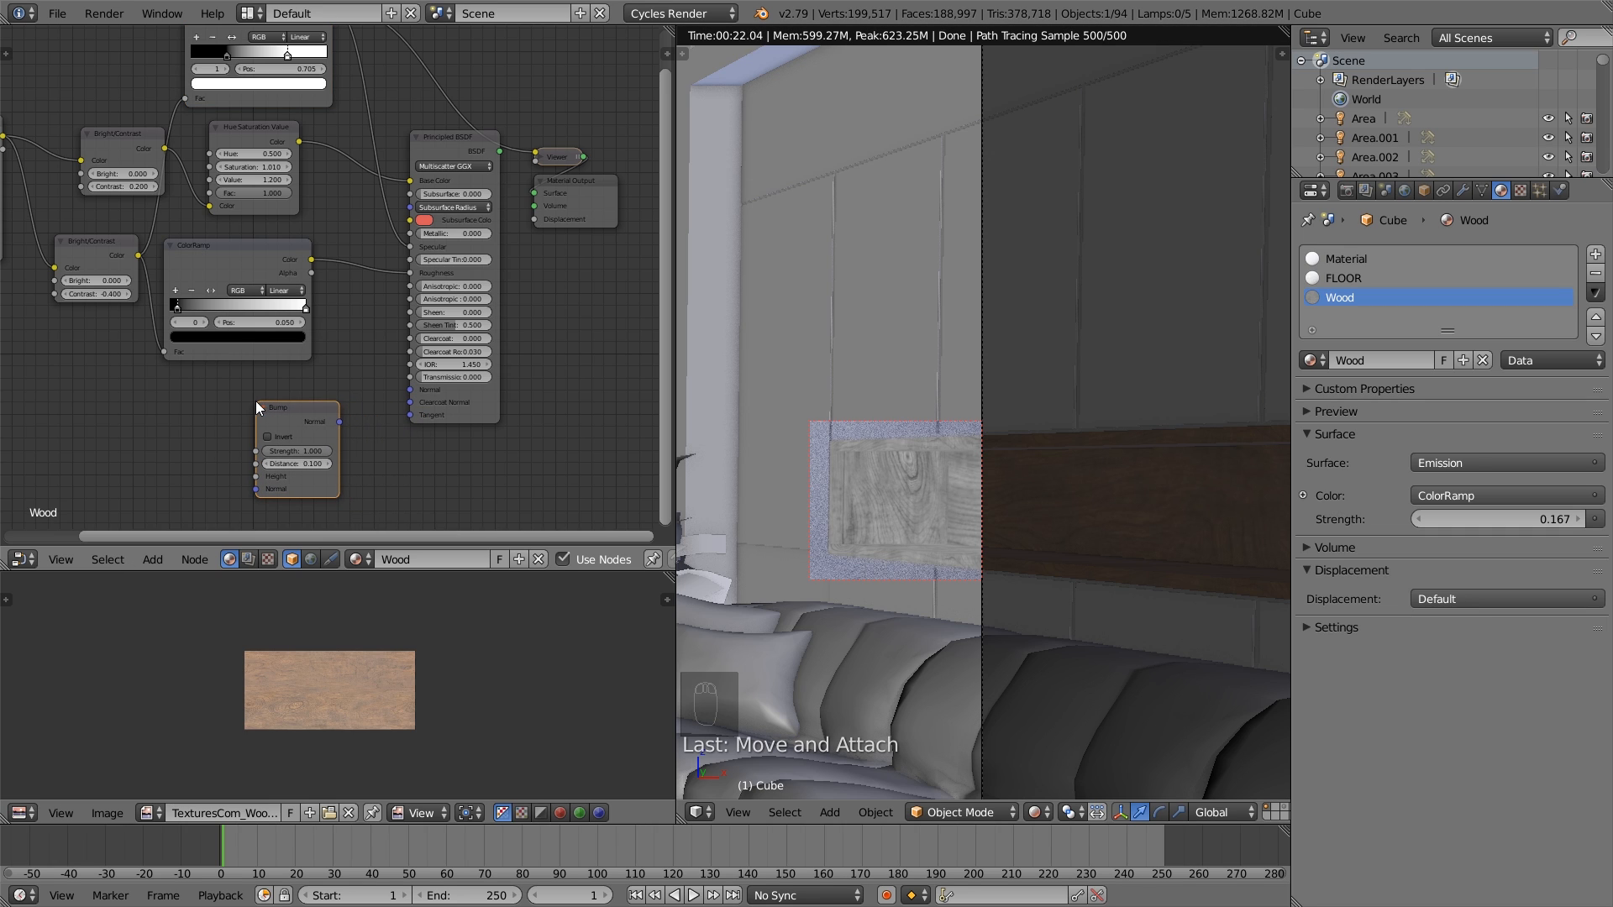
left_click_drag(339, 422, 411, 391)
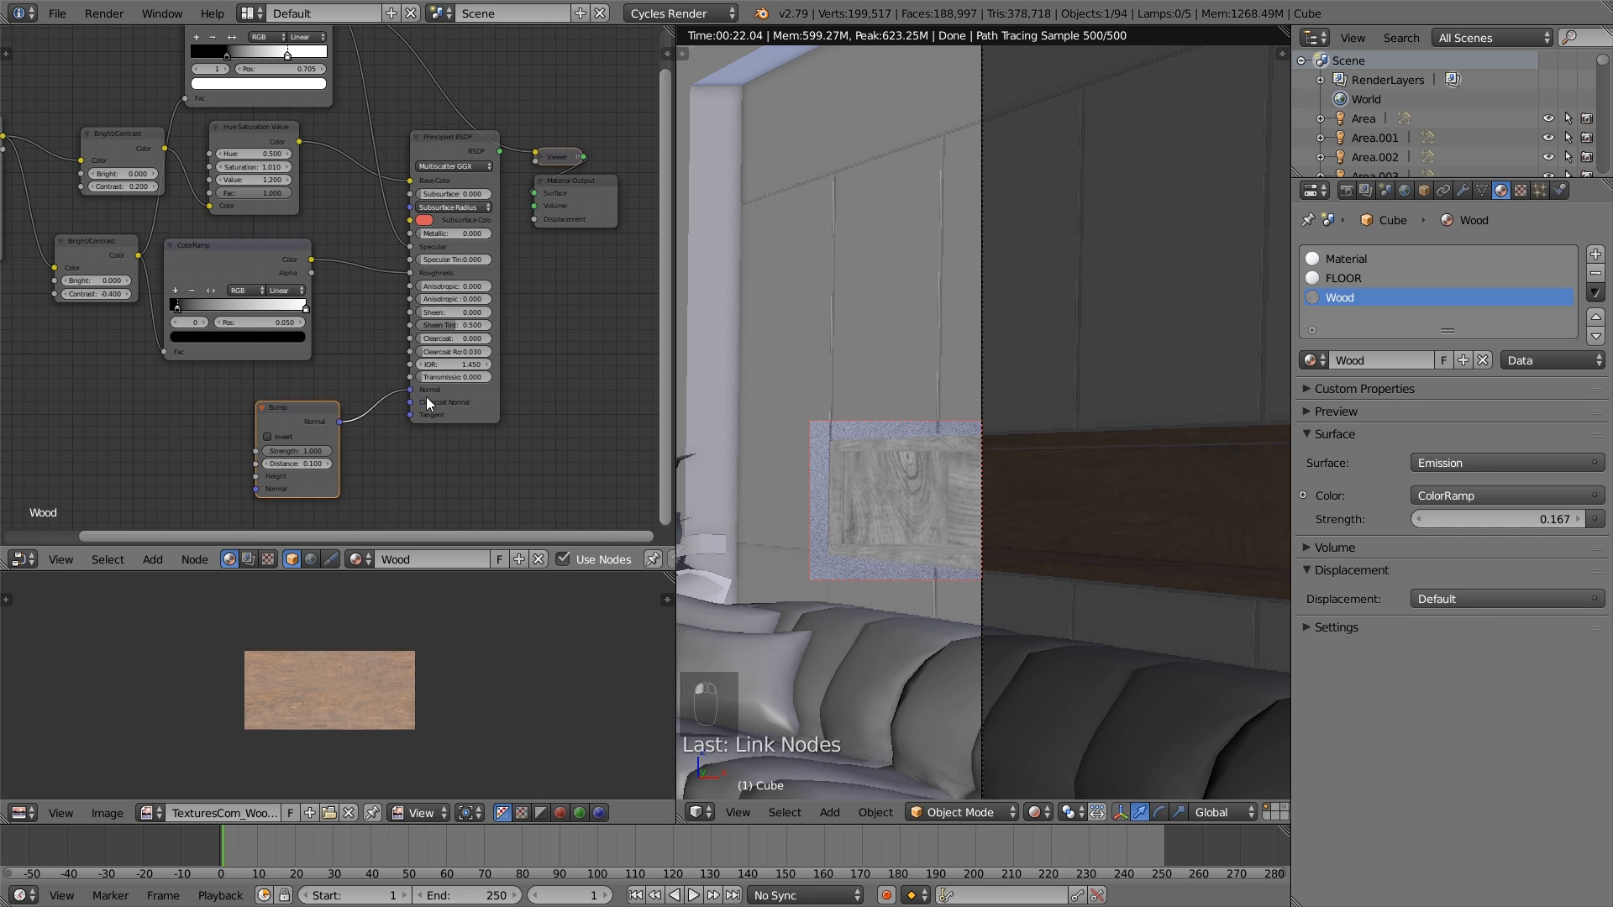
- Duplicate the lower Bright/Contrast node together with the roughness ColorRamp and place the copies beside the Bump node
left_click(451, 148)
middle_click_drag(277, 427, 299, 375)
left_click(244, 239)
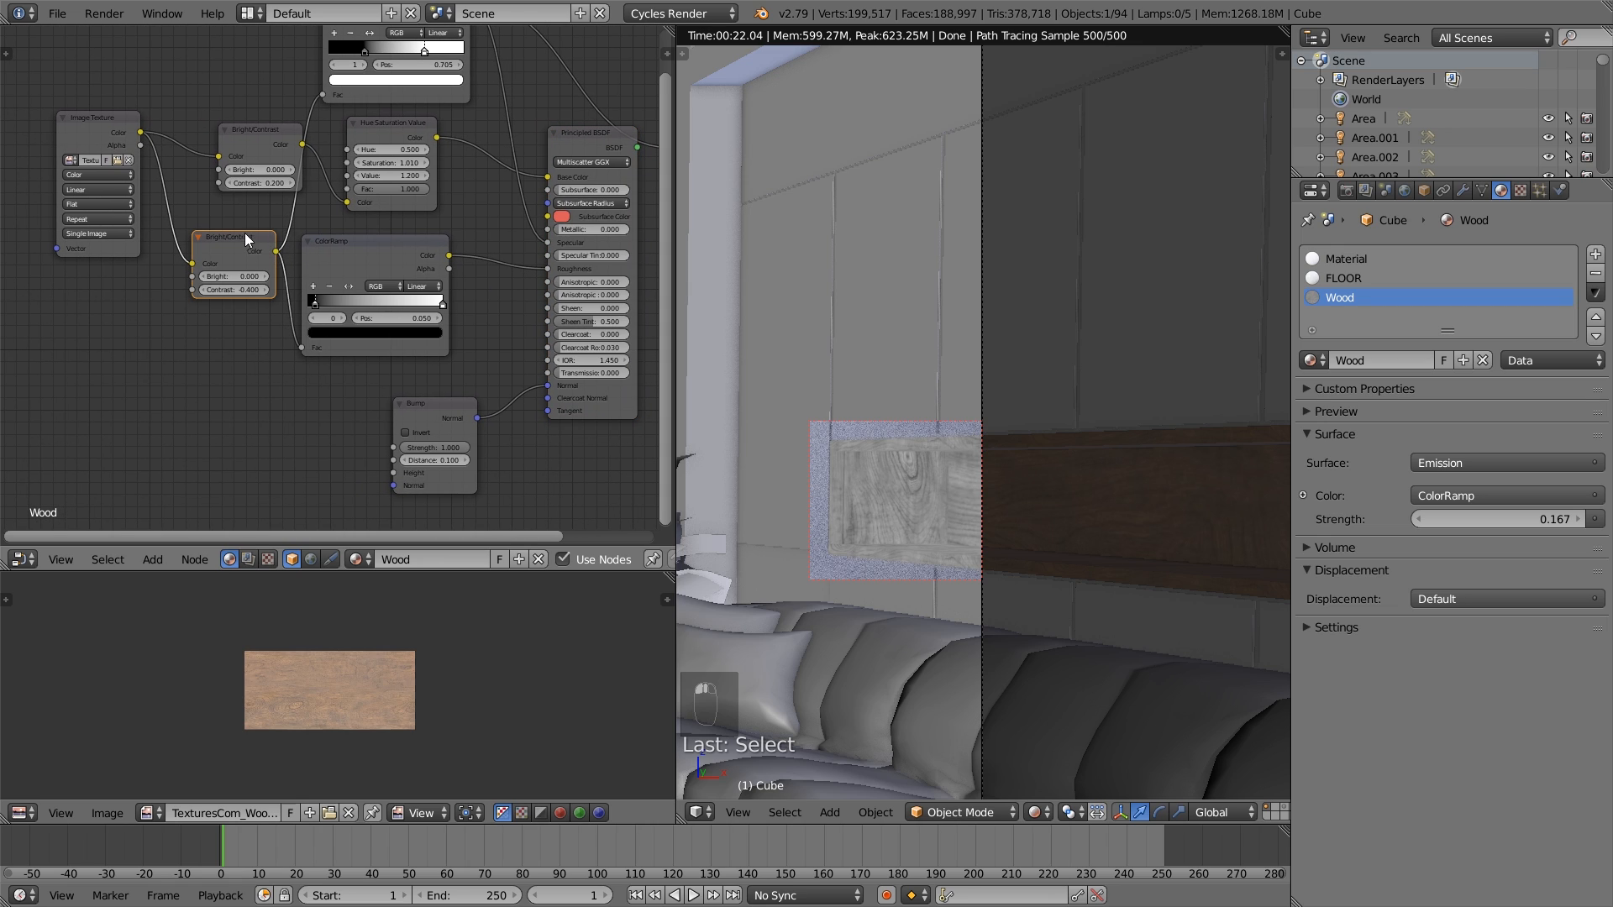
right_click(390, 250, "shift")
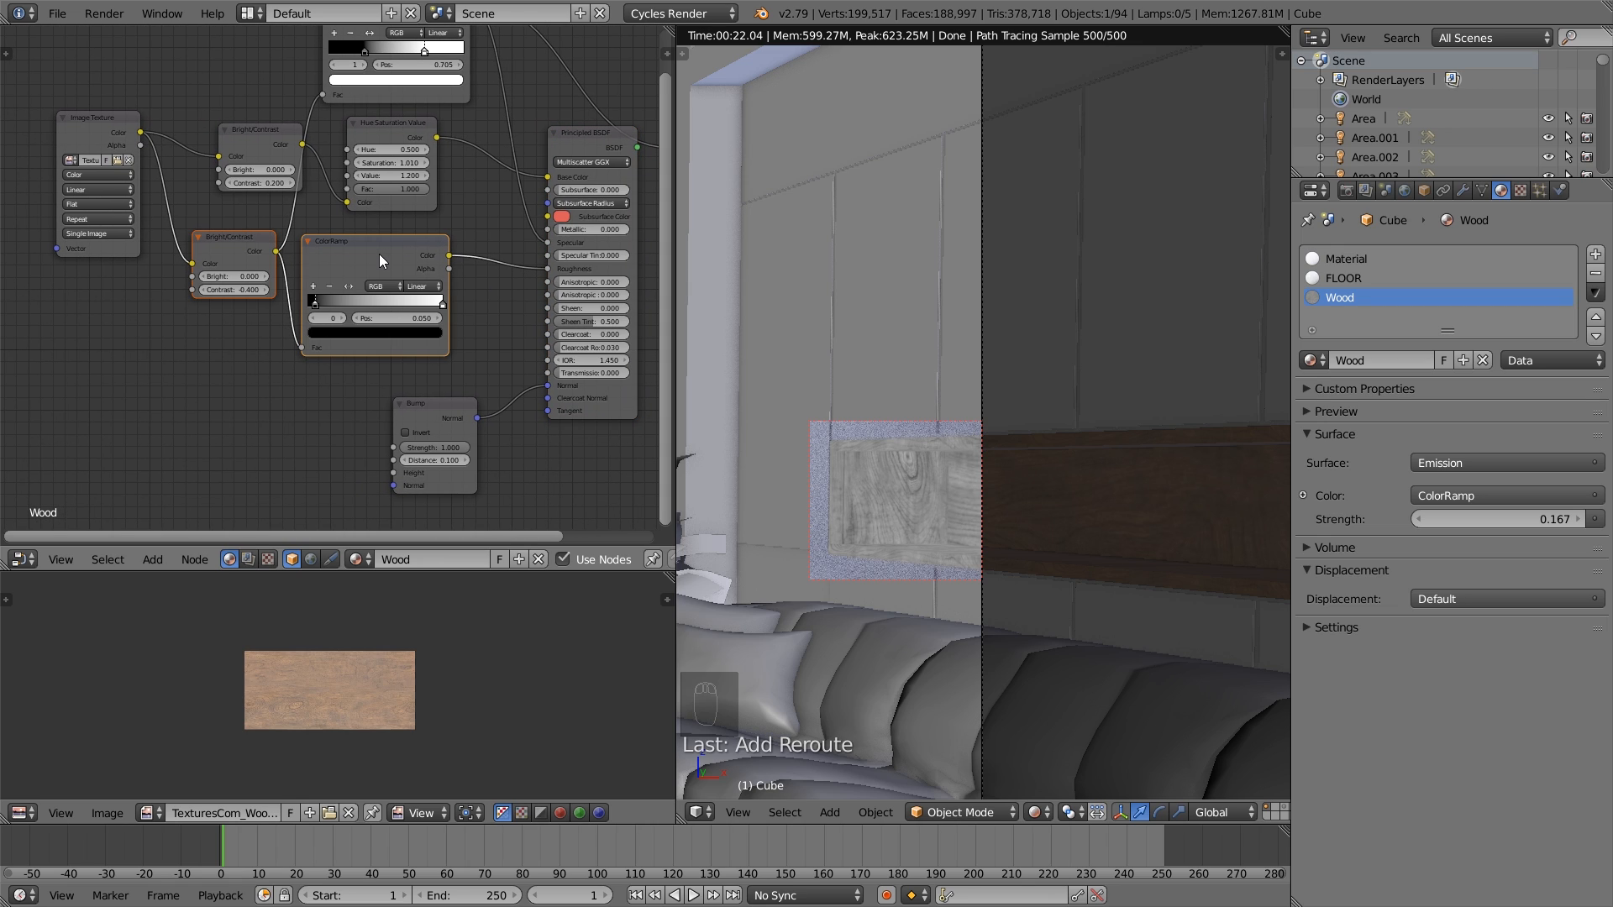
key("shift+d")
left_click(300, 386)
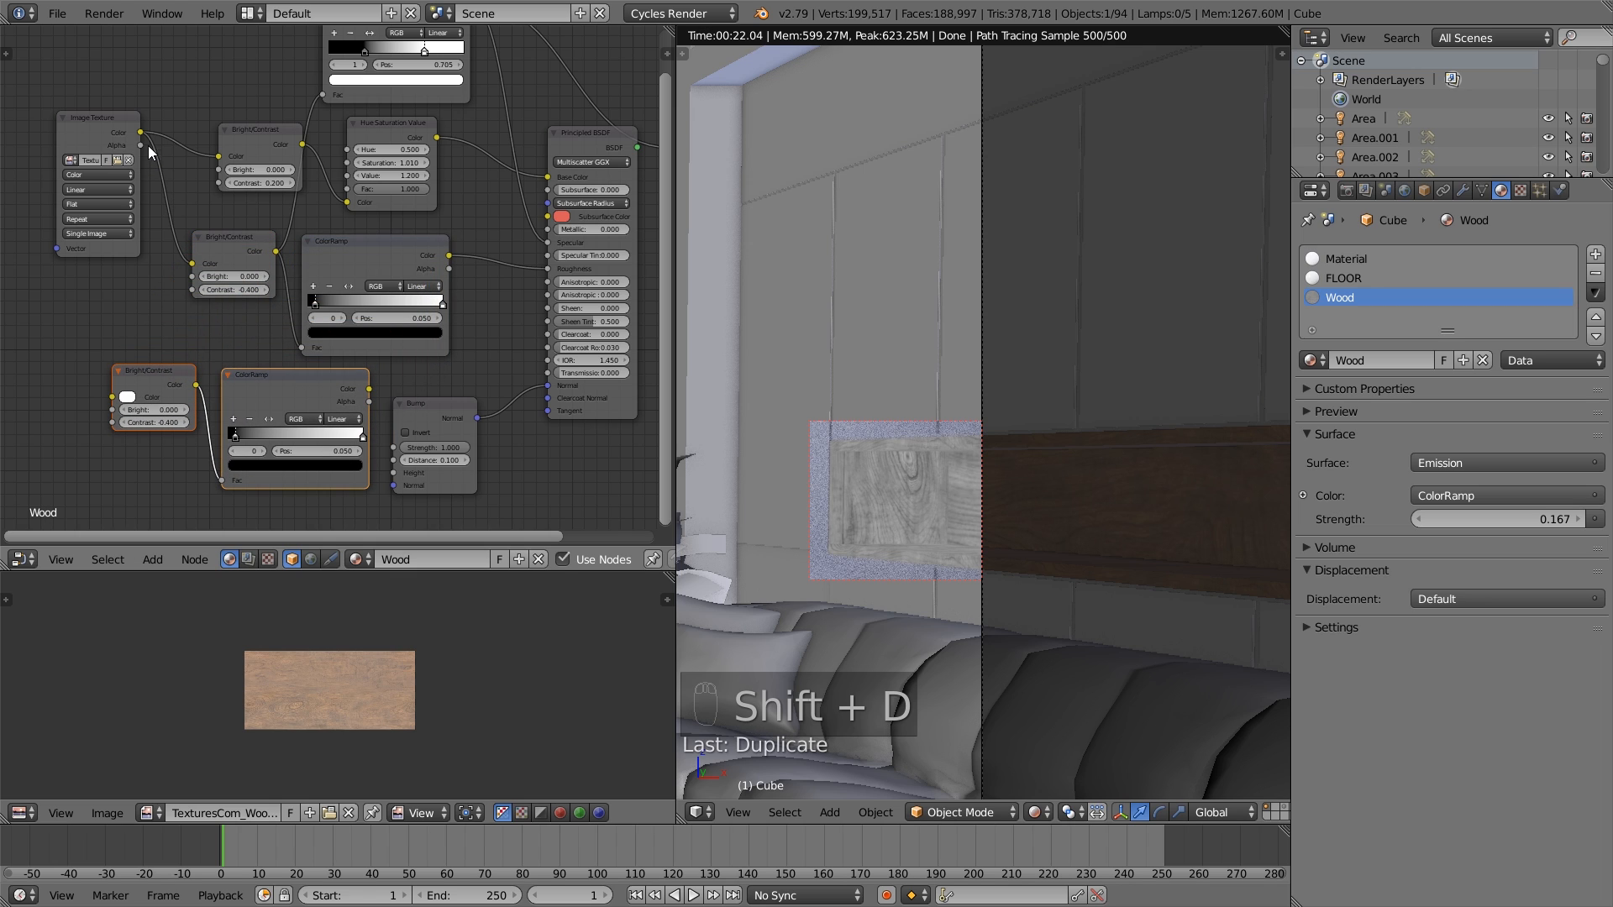
- Link the Image Texture's Color to the copied Bright/Contrast node and set its Contrast to 0.100
left_click_drag(141, 132, 154, 132)
left_click_drag(123, 315, 110, 399)
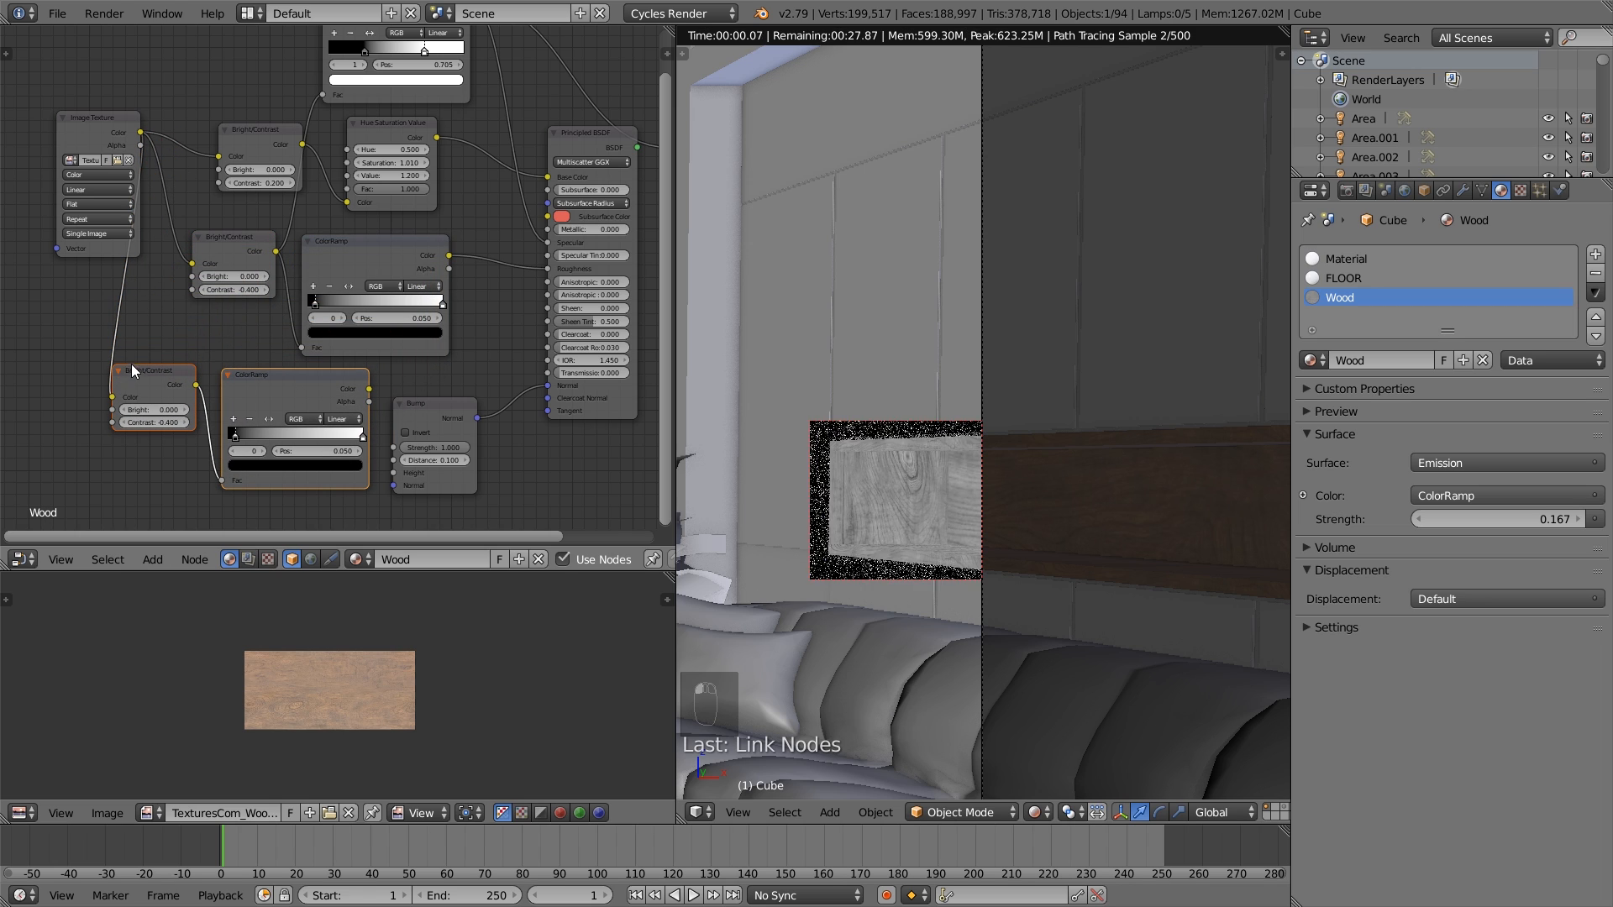
left_click(184, 424)
left_click(184, 423)
left_click(184, 424)
left_click(184, 424)
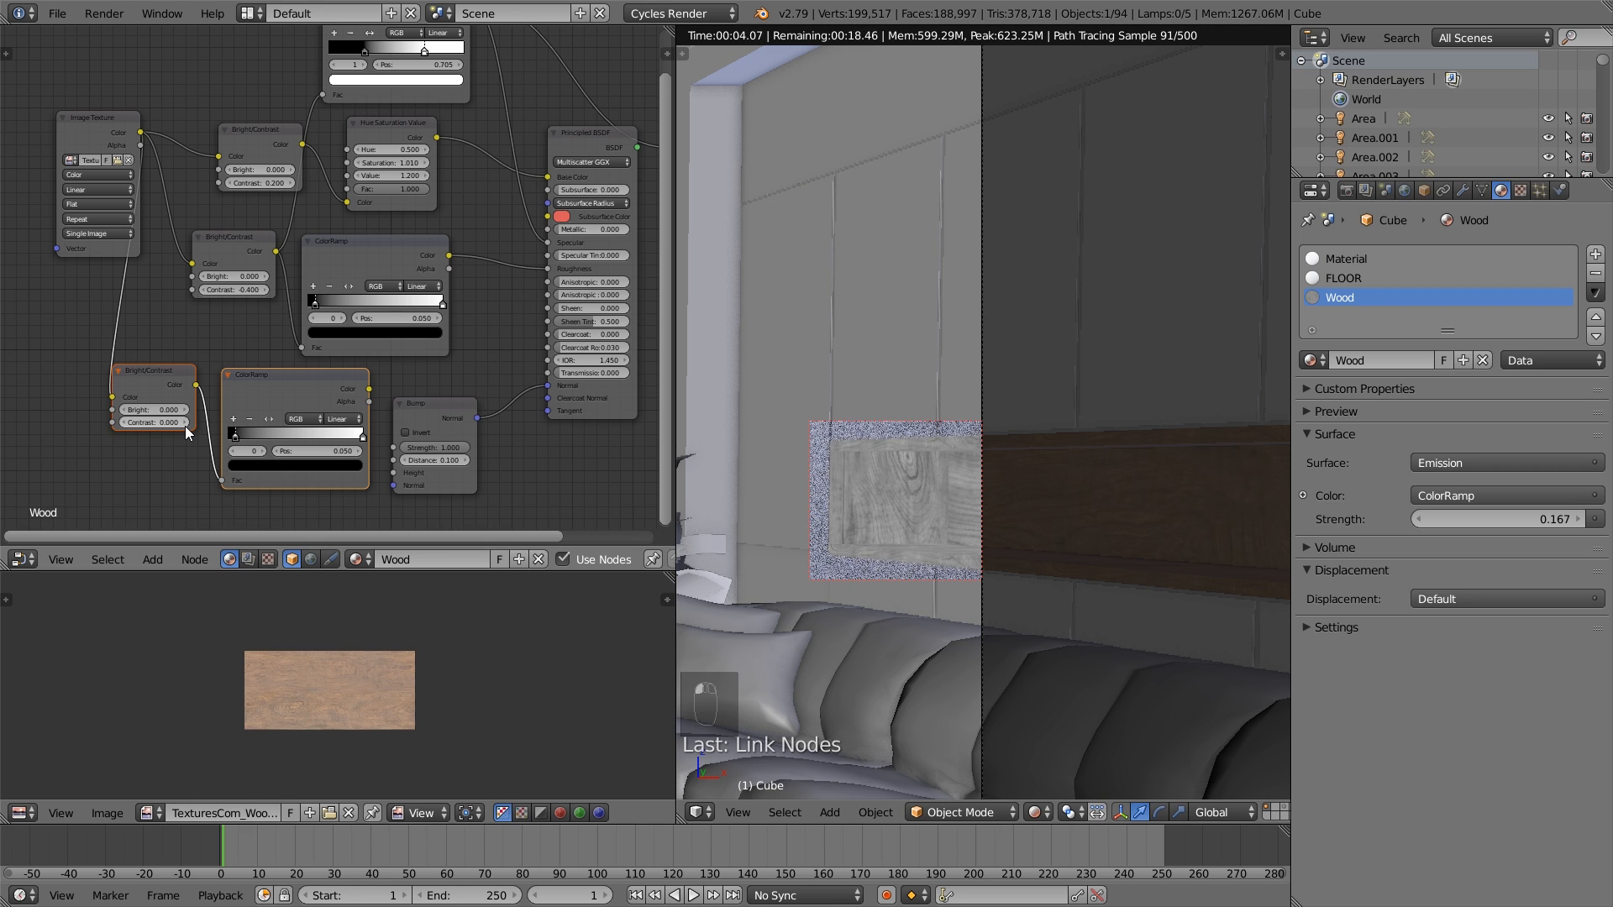
left_click(184, 424)
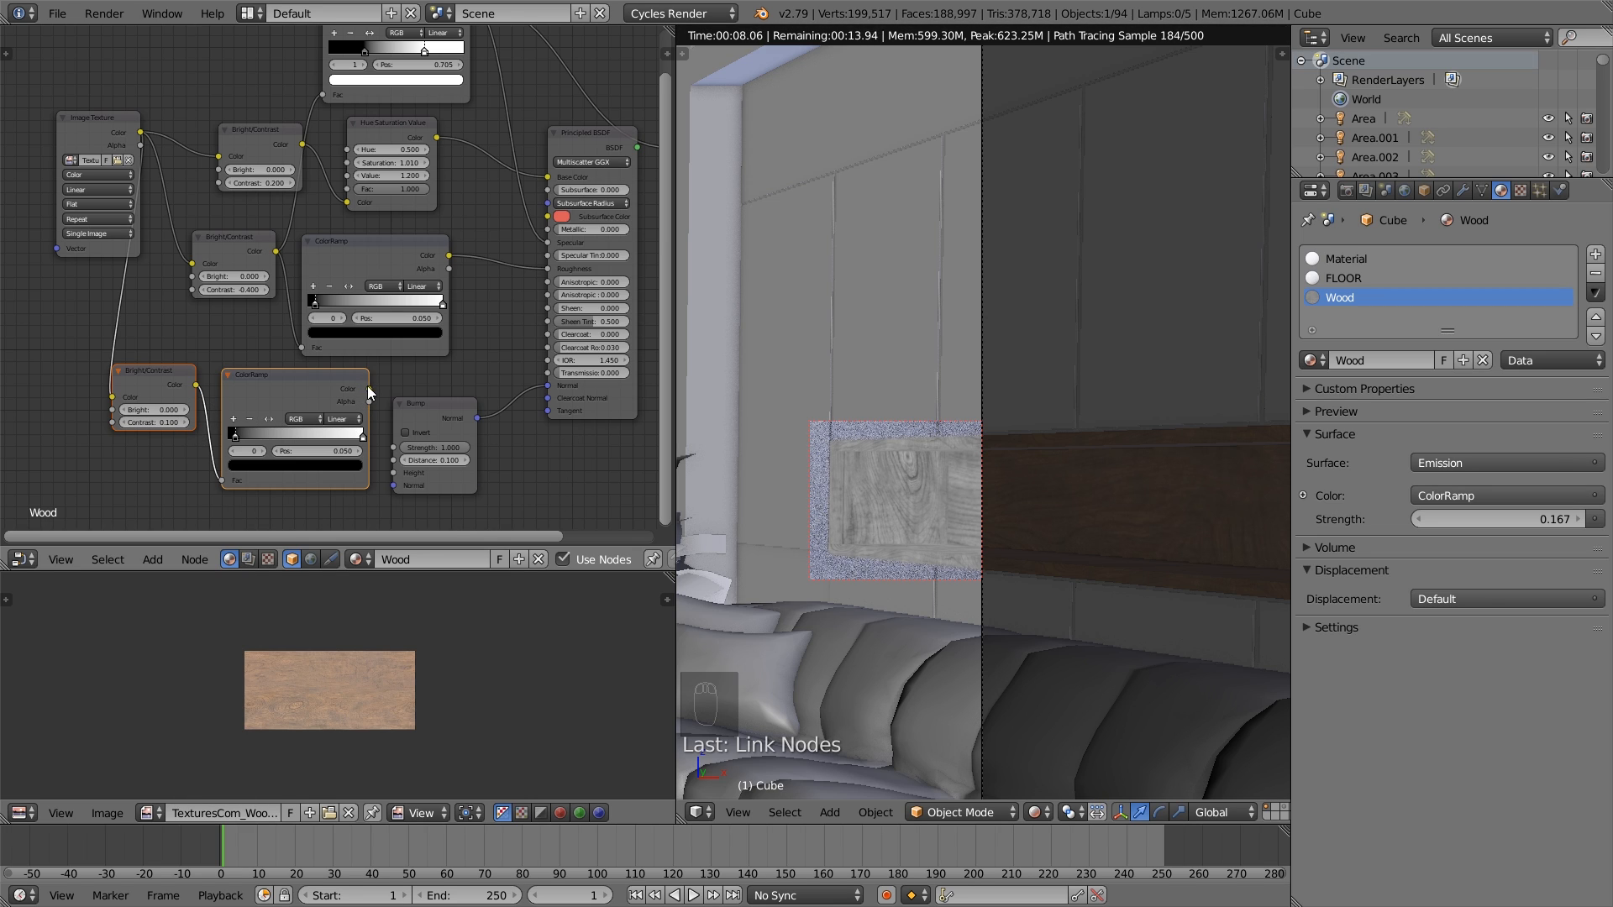
- Link the copied ColorRamp's Color to the Bump node's Height and move its white stop to 0.837, previewing the ramp's output
left_click_drag(368, 390, 452, 385)
middle_click_drag(452, 384, 376, 372)
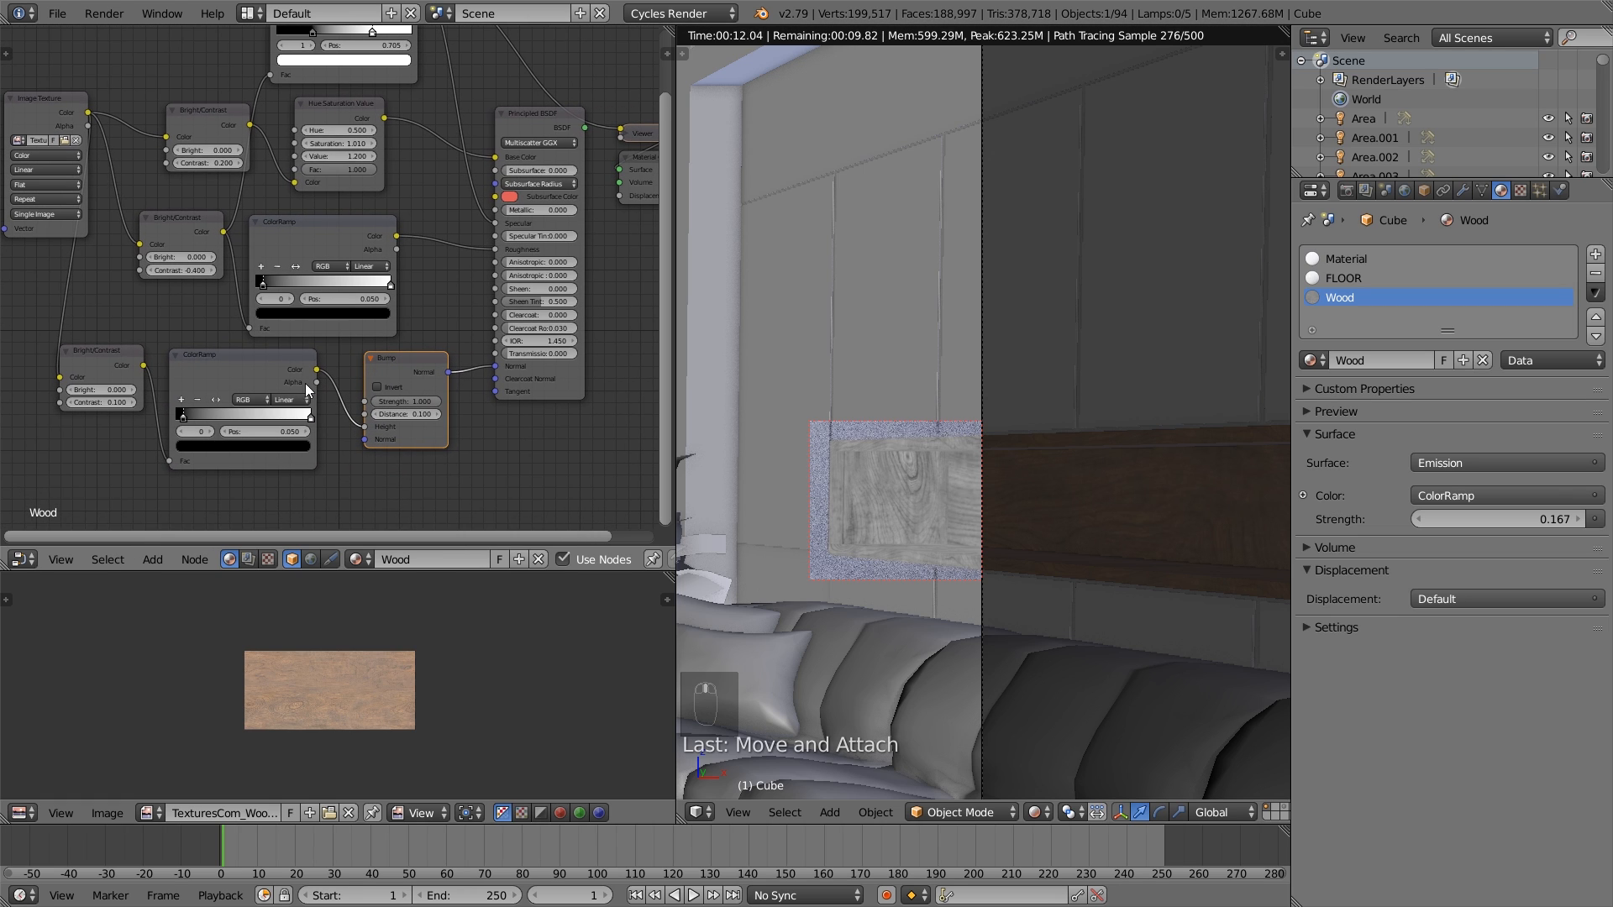
left_click_drag(305, 414, 288, 418)
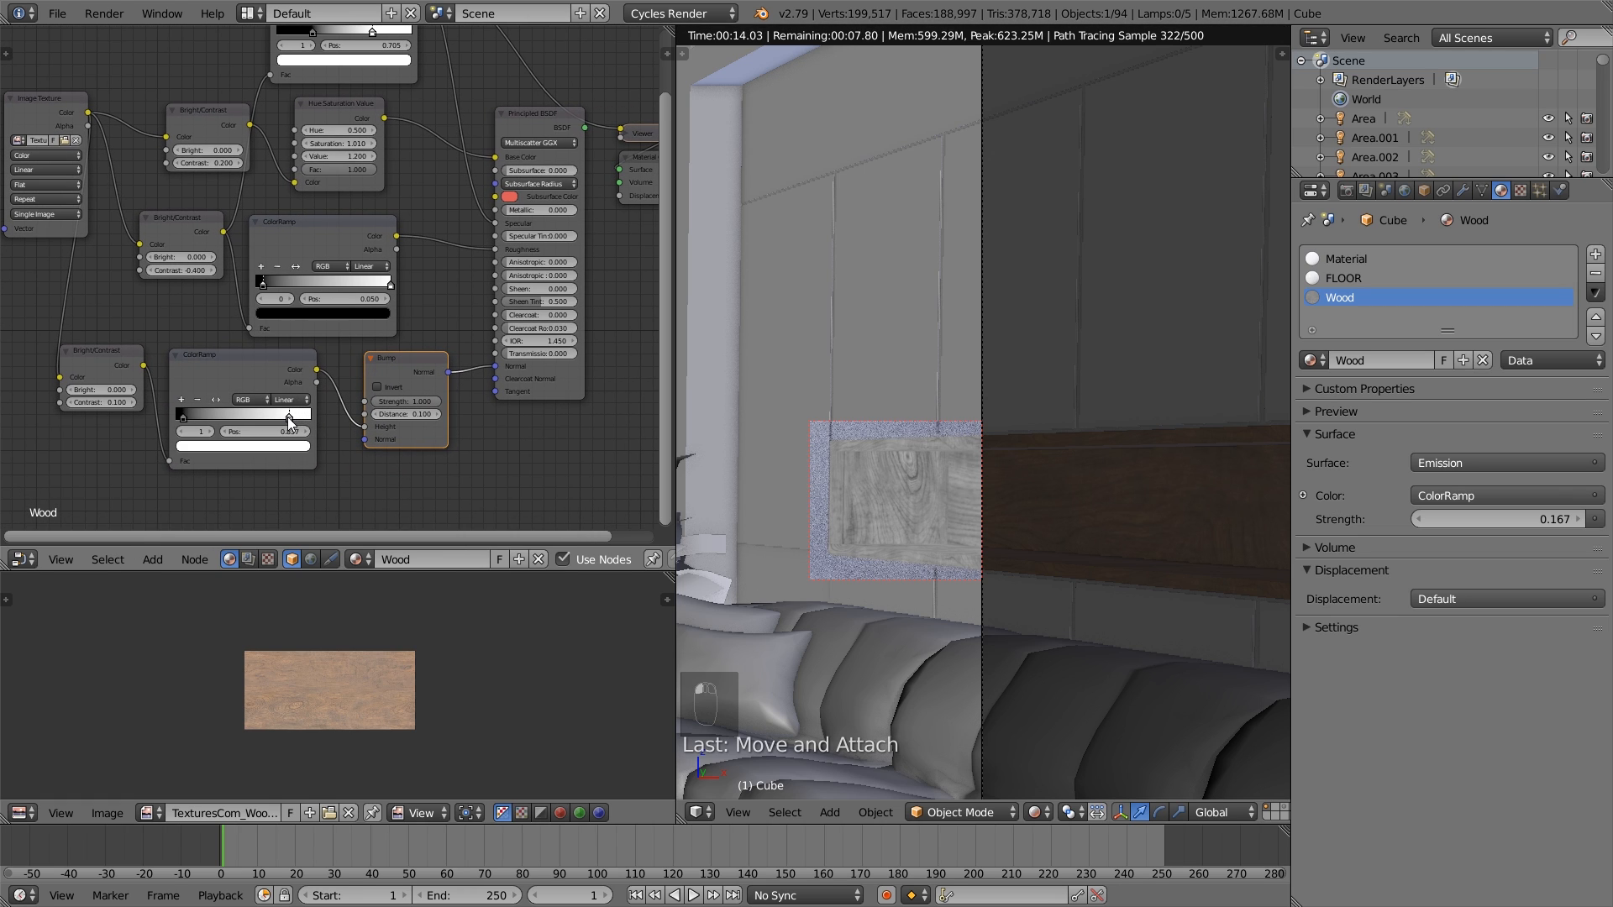
left_click(287, 368, "ctrl+shift")
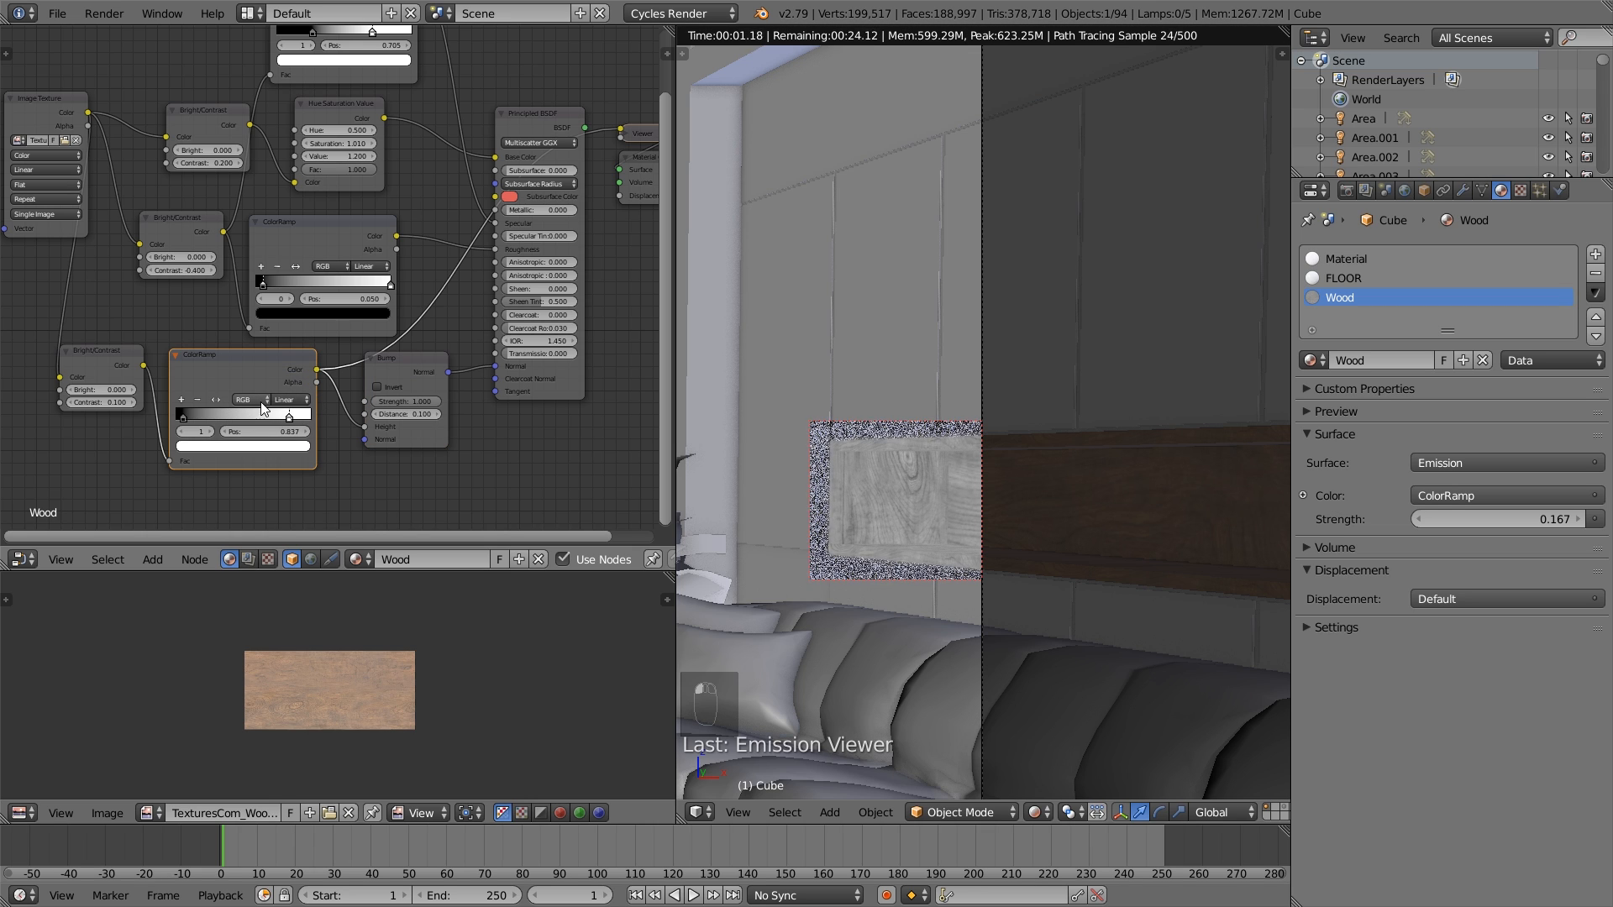
- Set the Bump node's Strength to 0.08
middle_click_drag(382, 405, 282, 413)
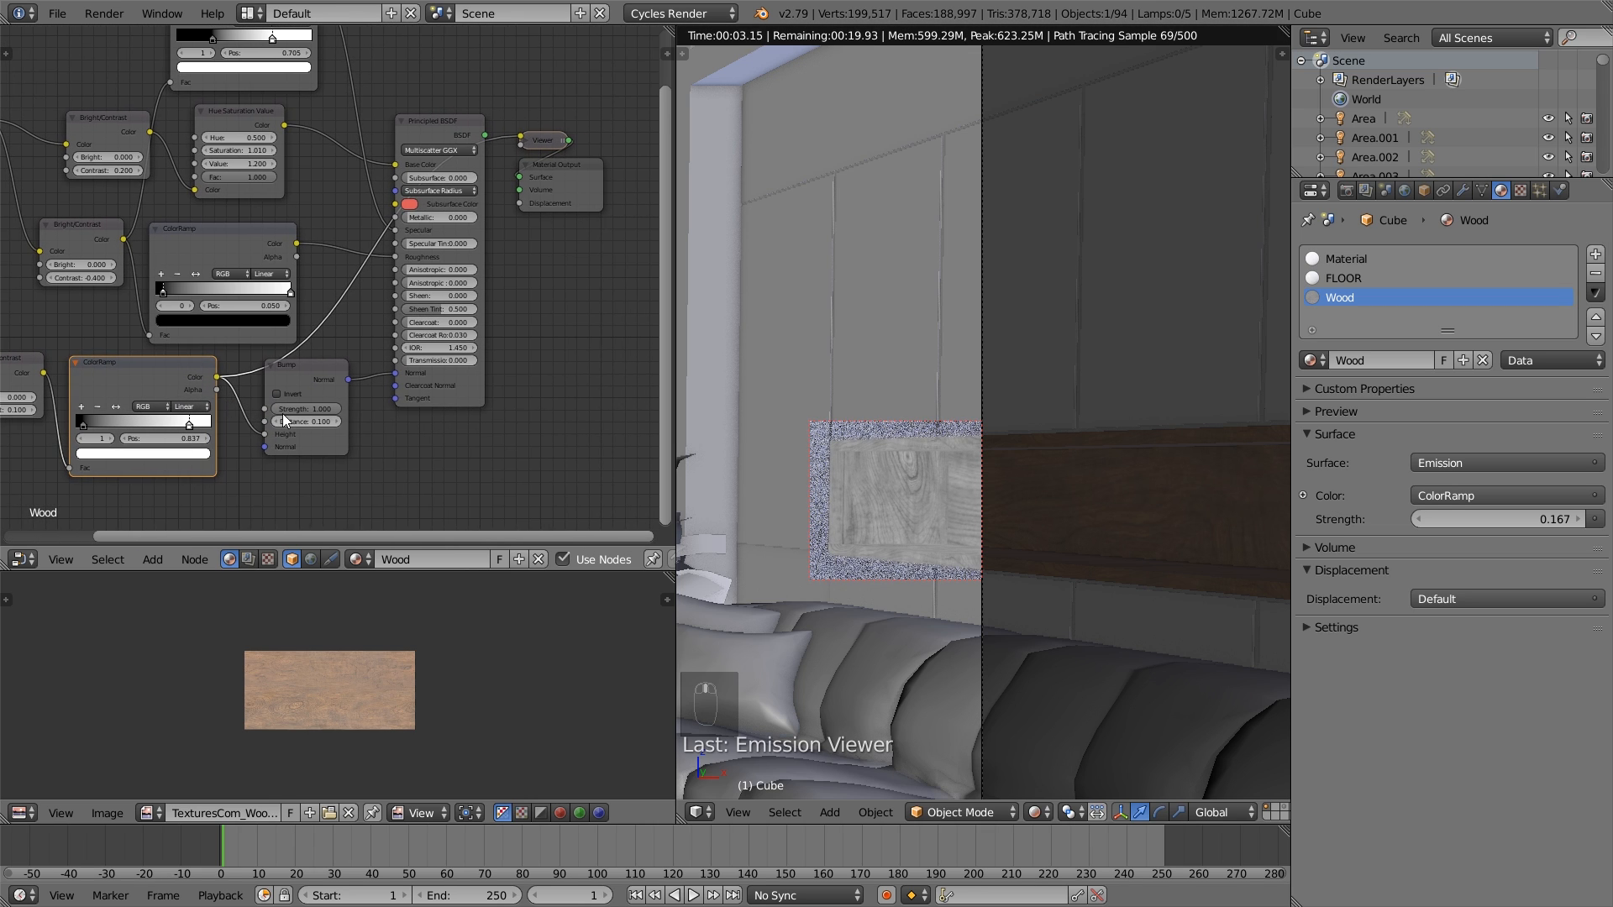
scroll(285, 415, "up", 2)
left_click(319, 432)
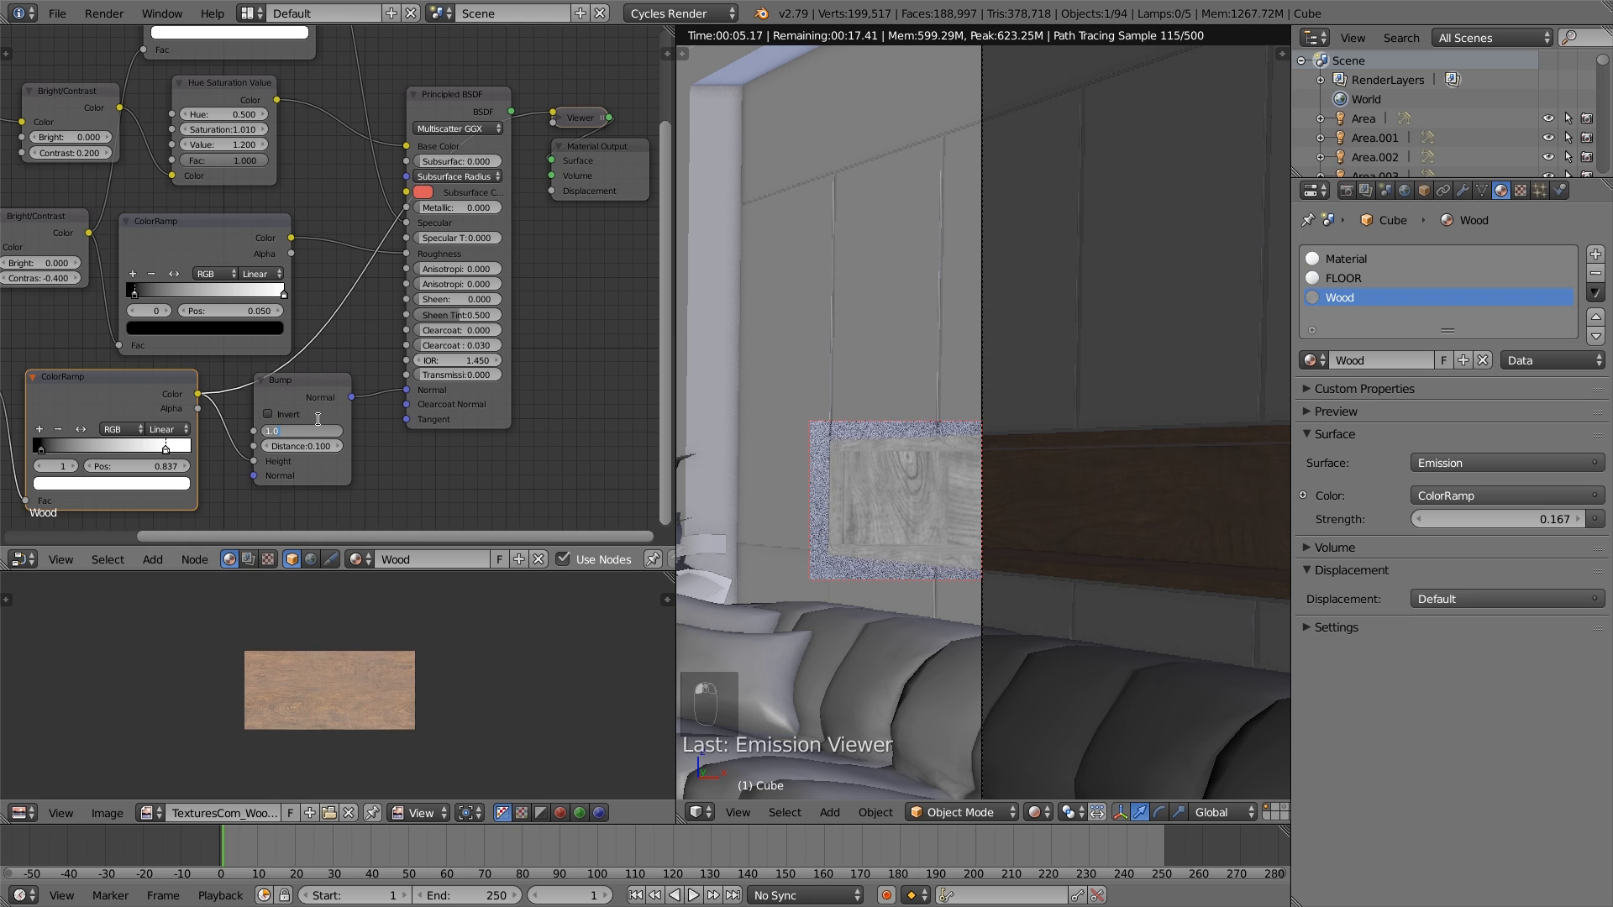
type("0.08")
- Switch the preview back to the full Principled BSDF shader and check the wood niche up close
middle_click_drag(450, 172, 368, 212)
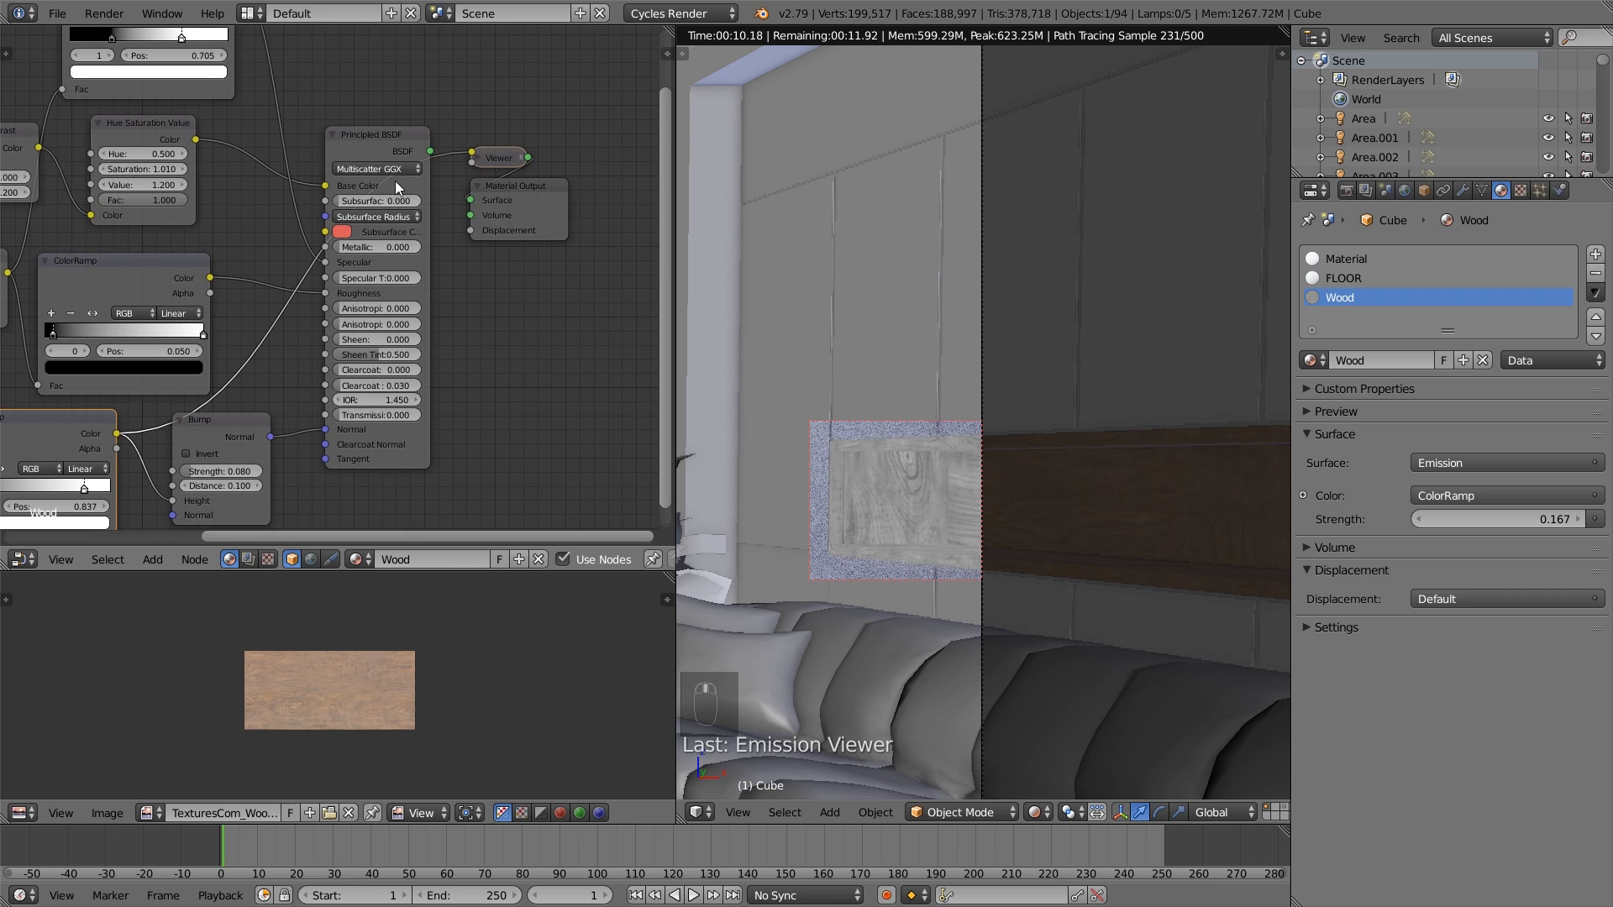
left_click(380, 139, "ctrl+shift")
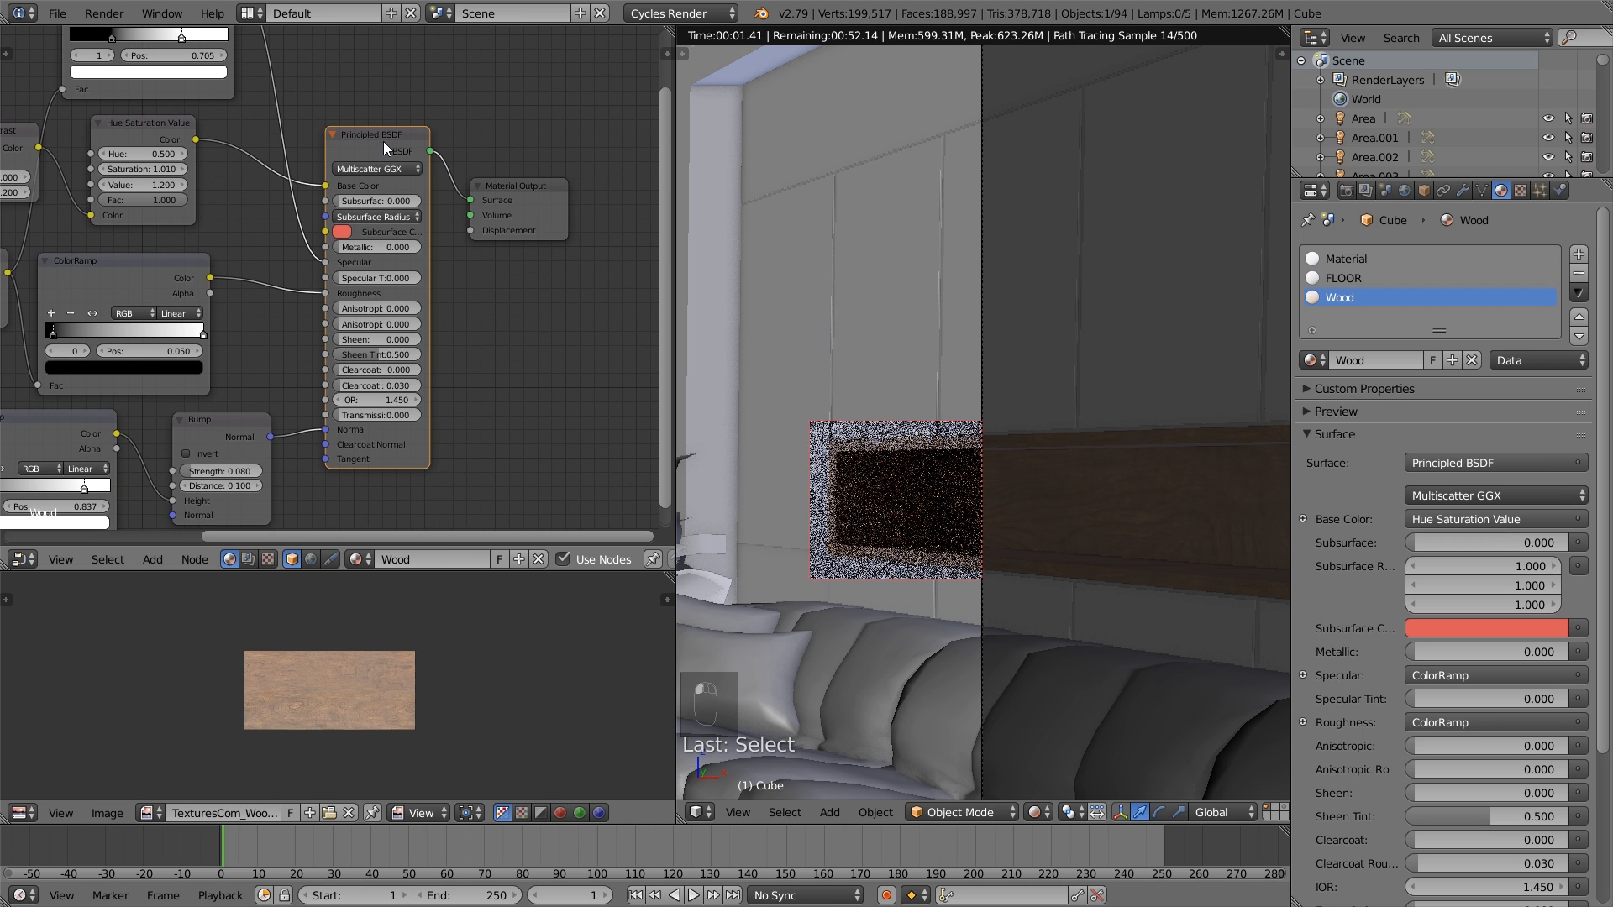
left_click_drag(383, 141, 387, 139)
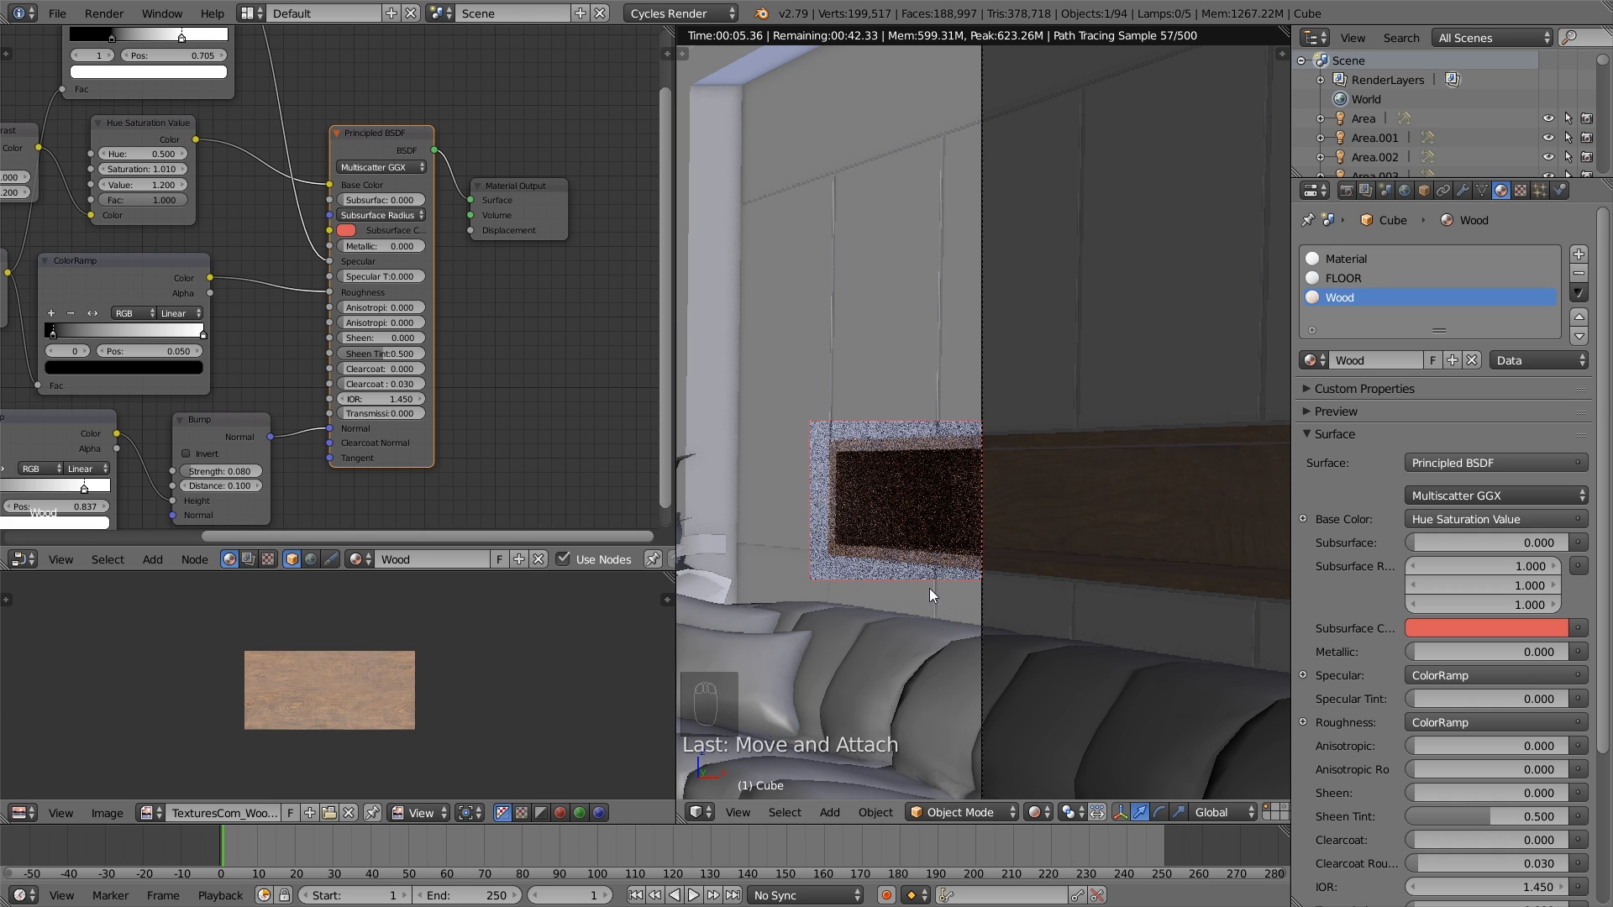
scroll(939, 561, "up", 4)
middle_click_drag(941, 564, 982, 524, "shift")
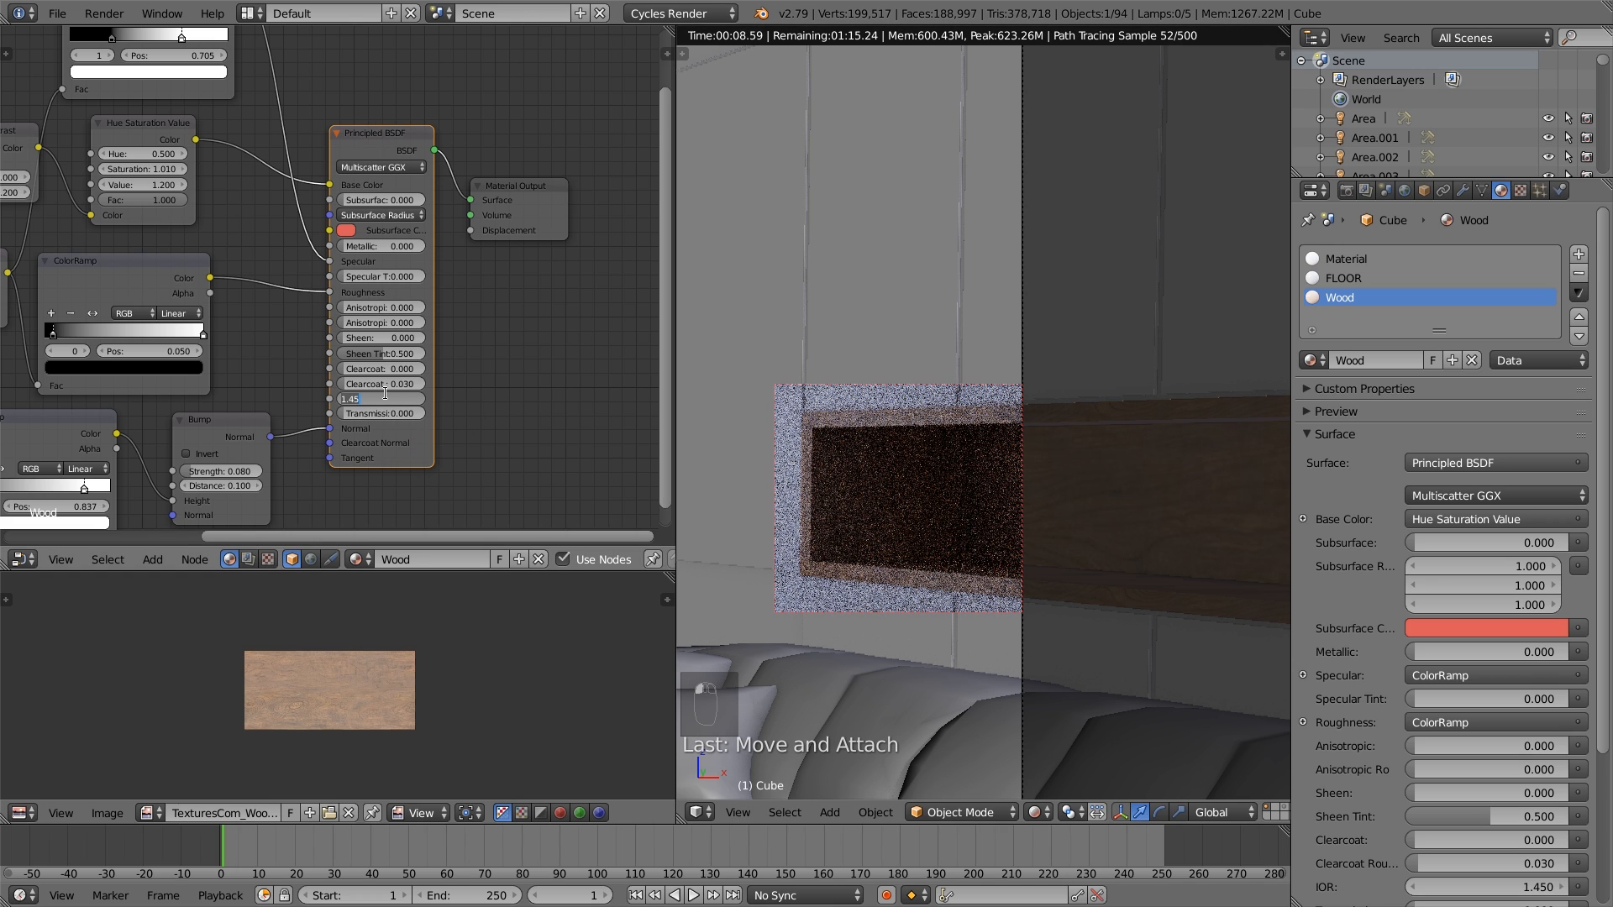
- Set the Principled BSDF's IOR to 0.135
key("BackSpace")
type("0.135")
key("Return")
- Set the Principled BSDF's Clearcoat to 0.445 and its Clearcoat Roughness to 0.08
left_click(385, 368)
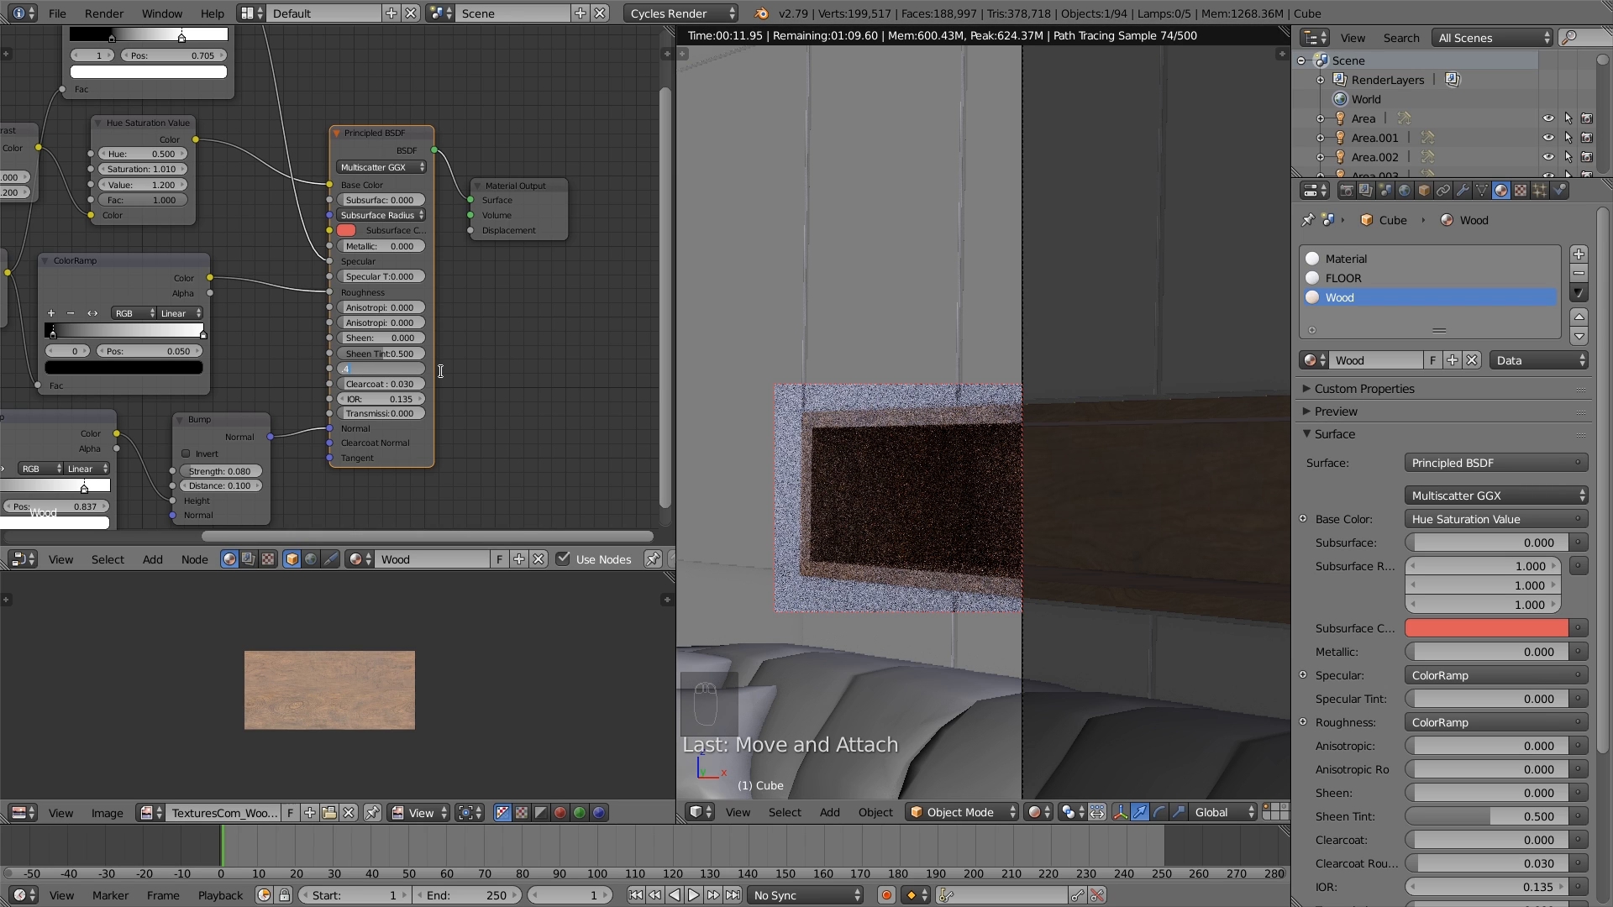
type(".445")
key("Return")
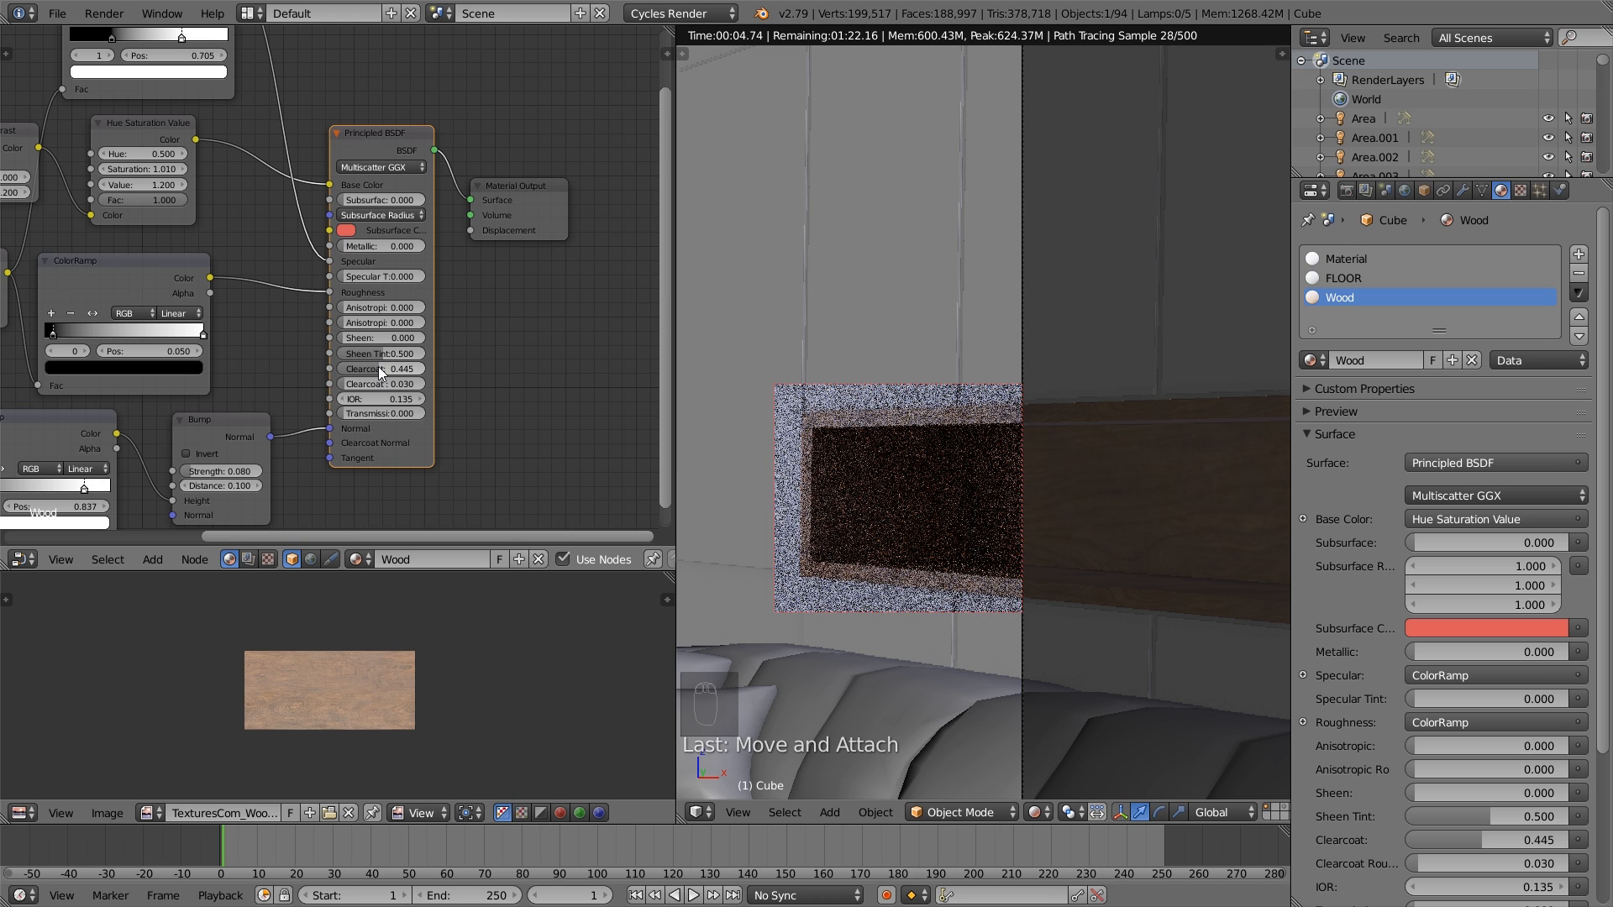
left_click(384, 384)
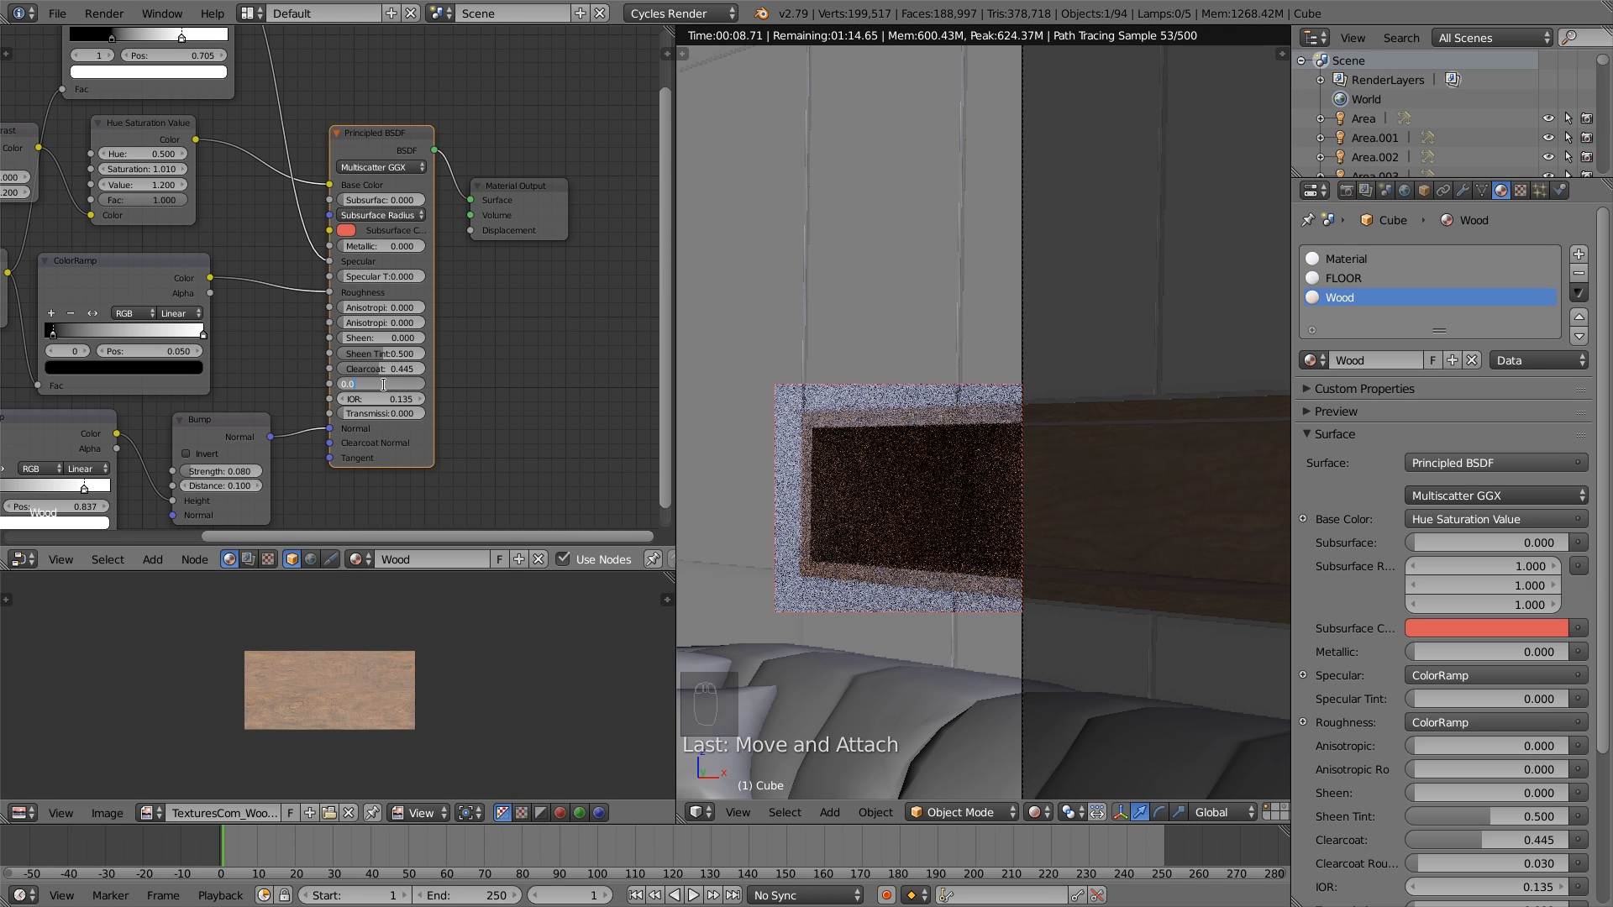
type("0.08")
key("Return")
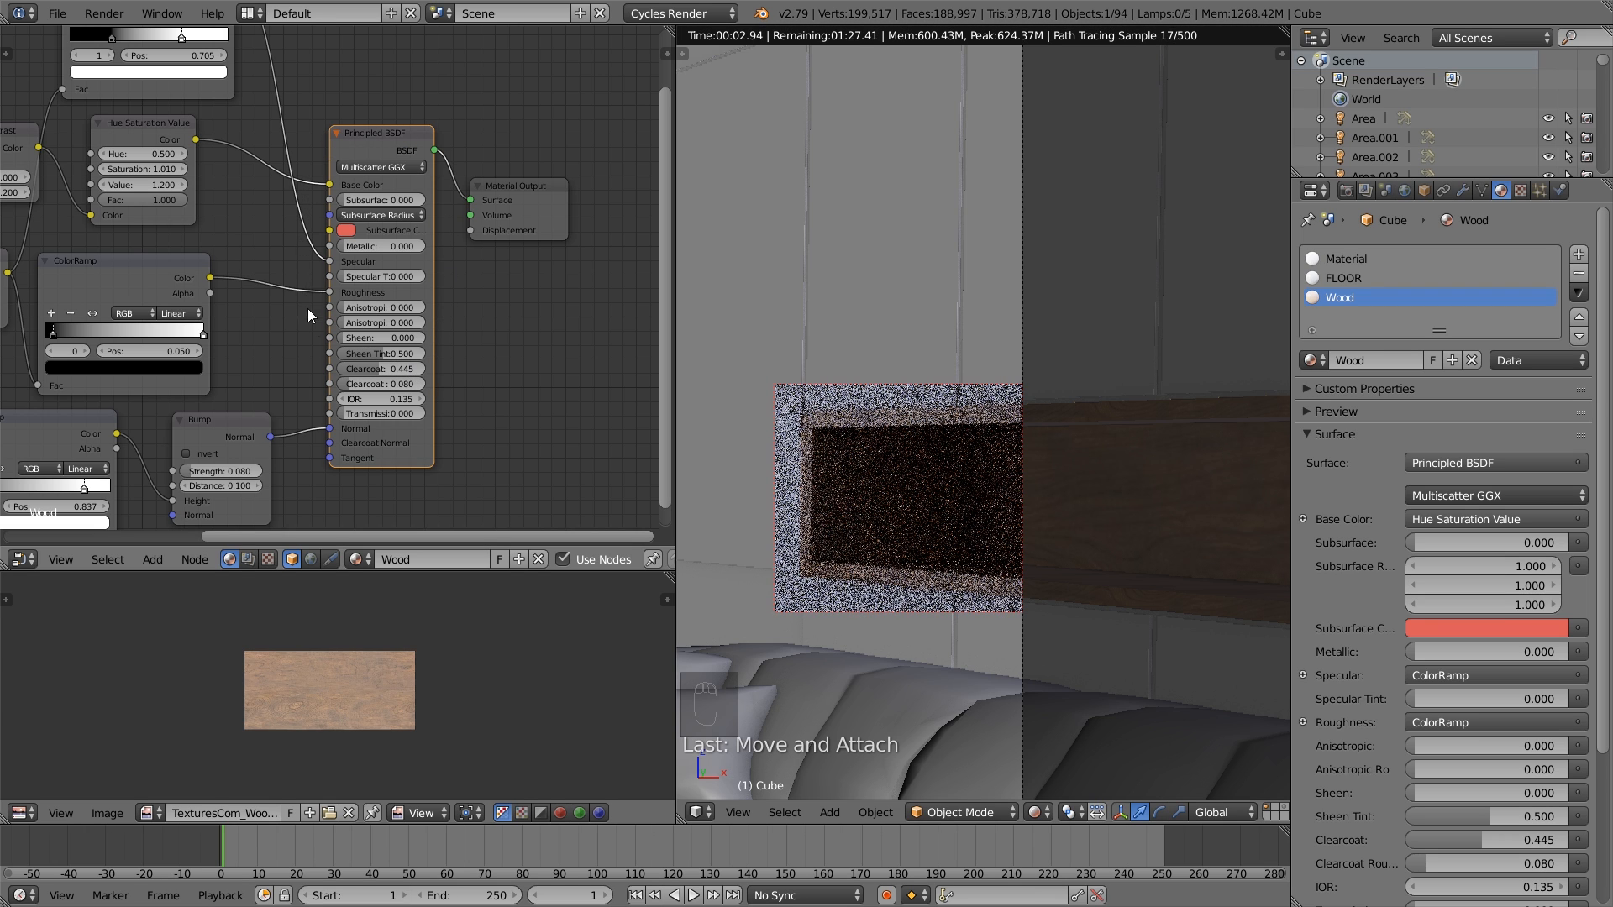
key("Home")
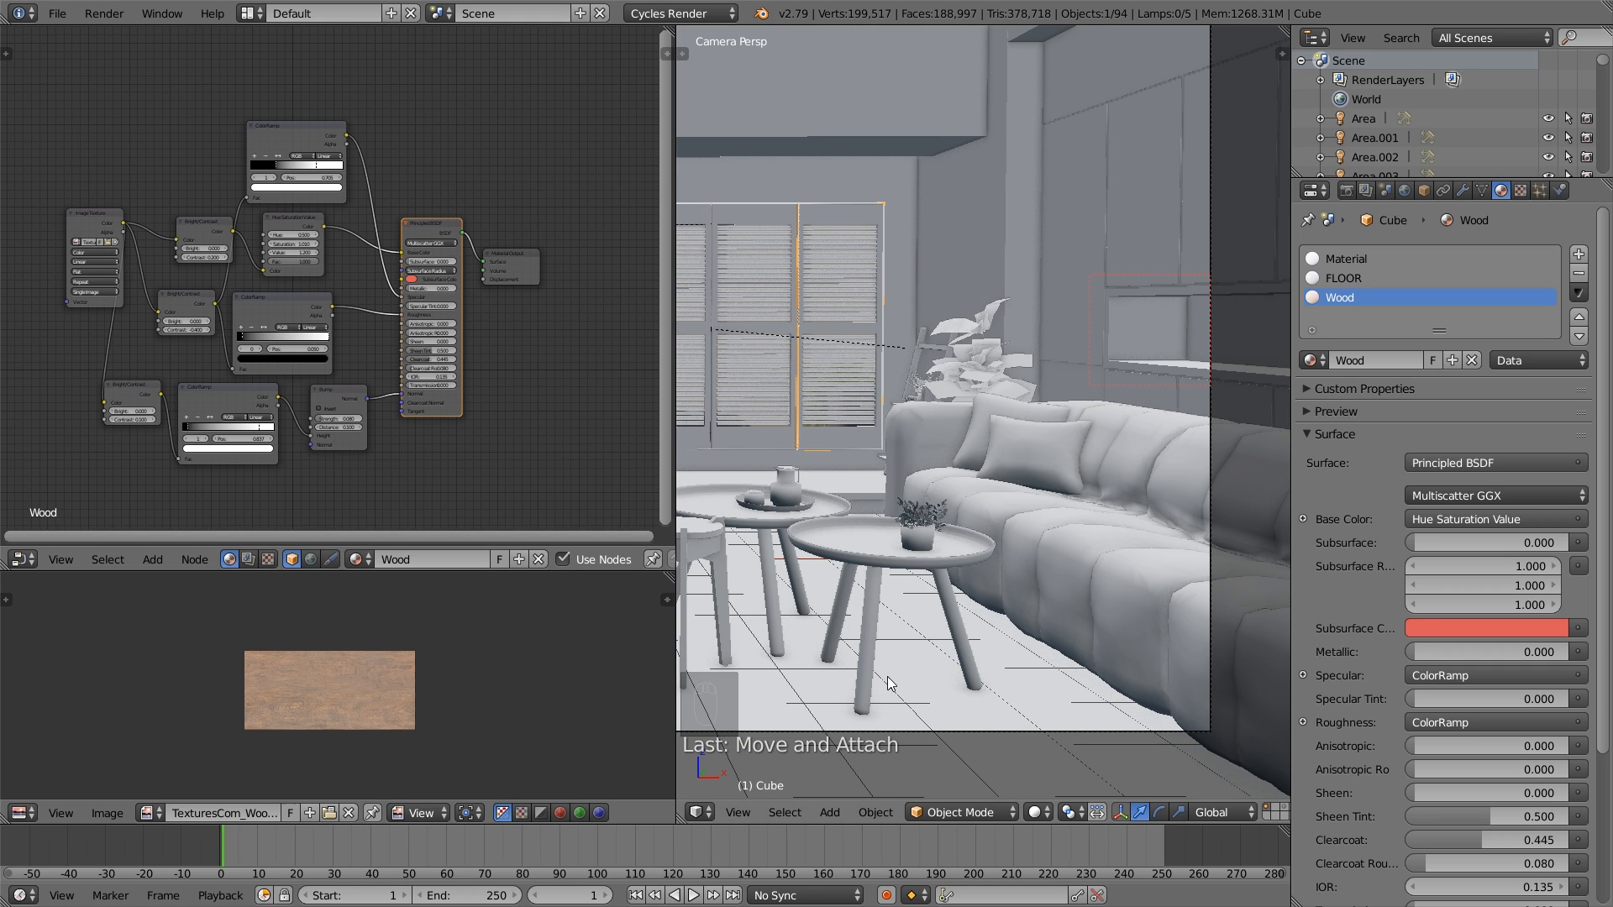
- Leave the camera view and select the leg frame of the front round coffee table
key("KP_0")
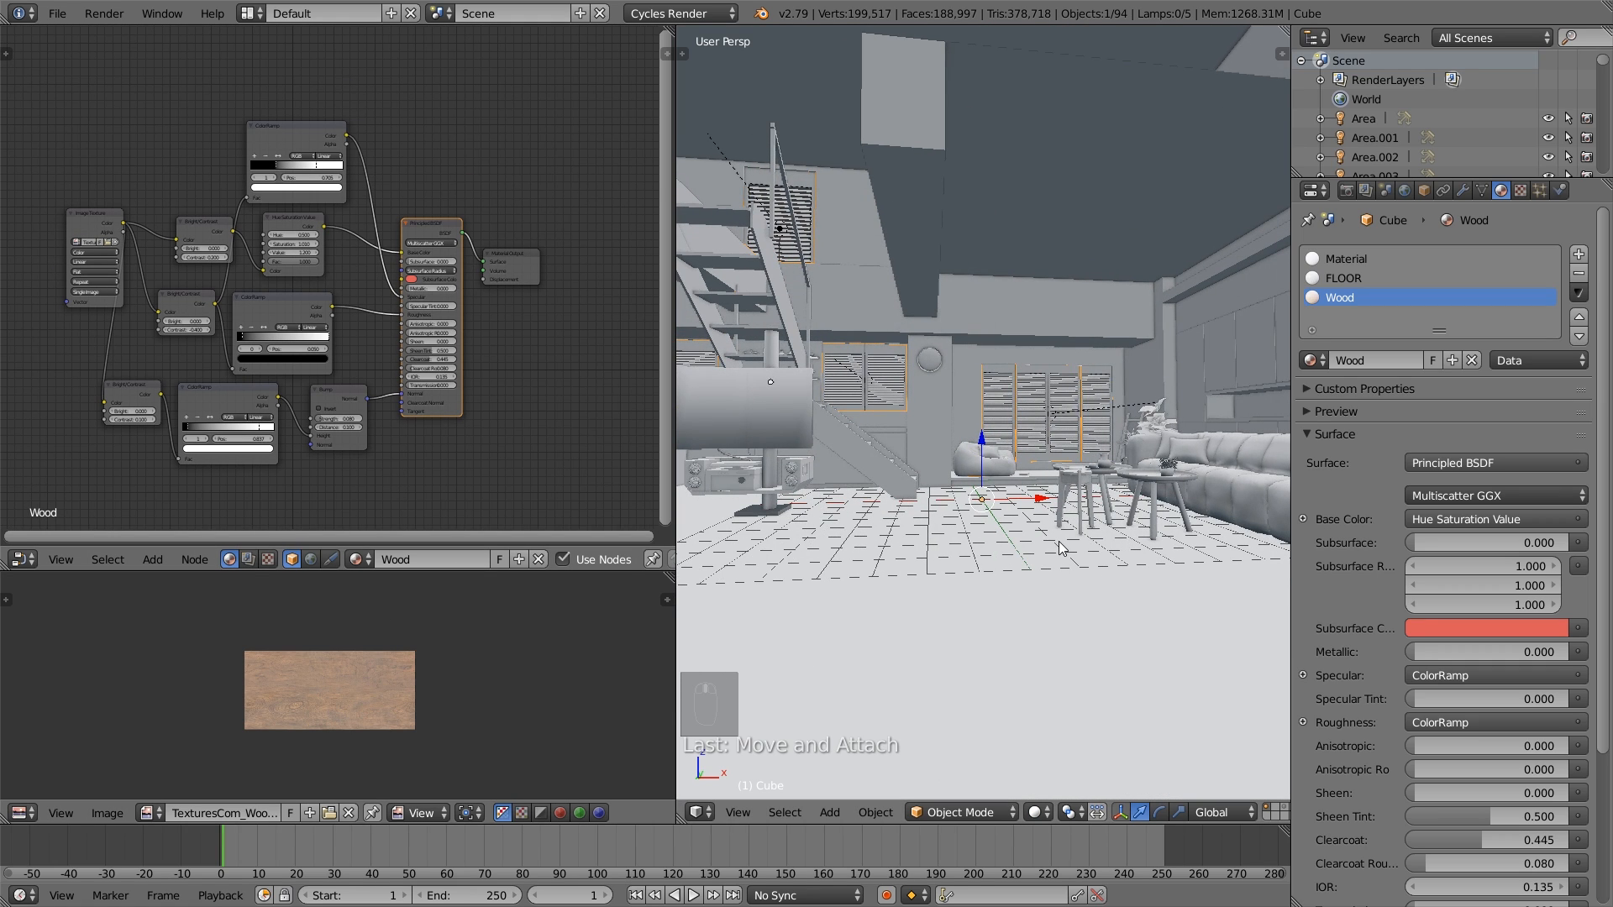
middle_click_drag(1059, 541, 951, 546)
scroll(948, 533, "up", 4)
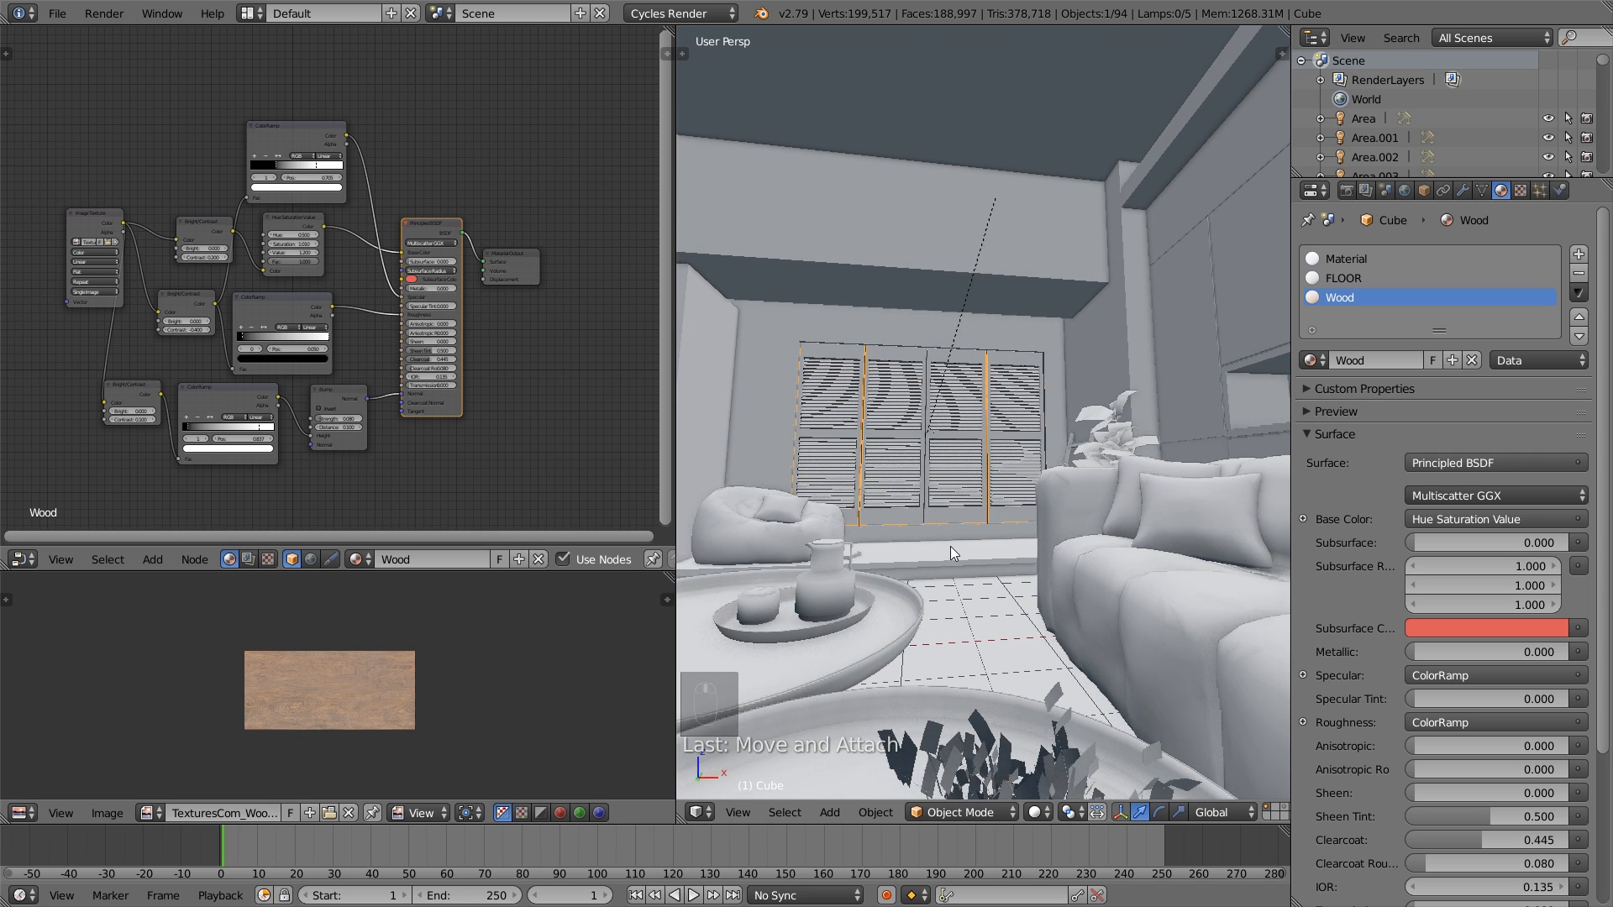
scroll(950, 546, "down", 3)
right_click(930, 597)
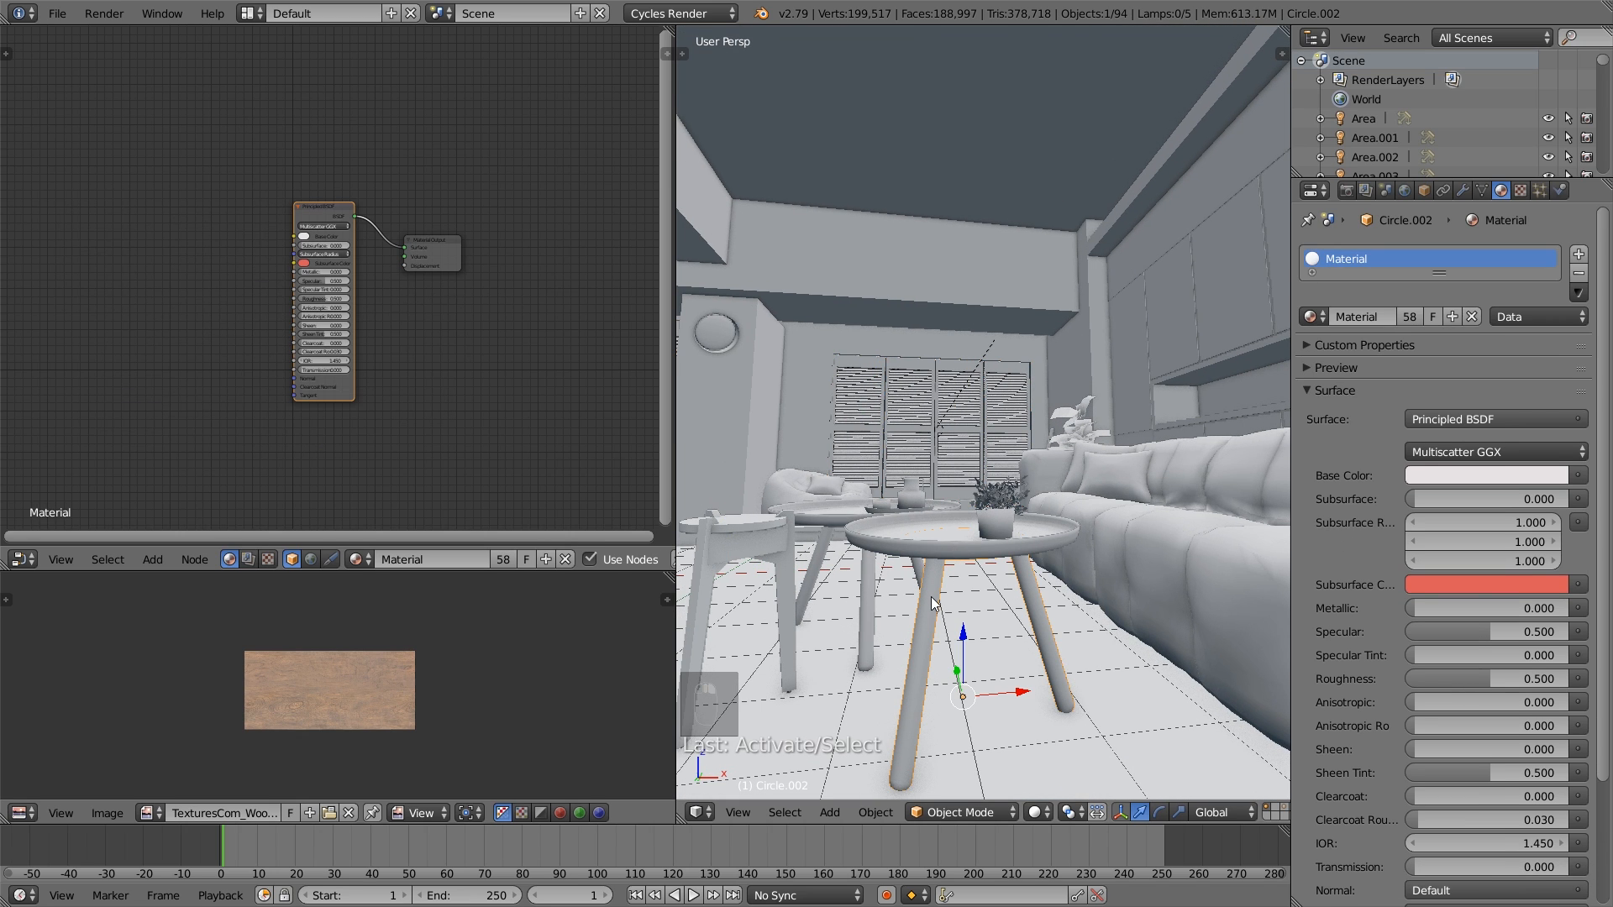
- In Edit Mode, clear the selection and select the linked geometry of the coffee table's three legs
scroll(931, 597, "down", 3)
key("Tab")
scroll(937, 593, "up", 2)
key("a")
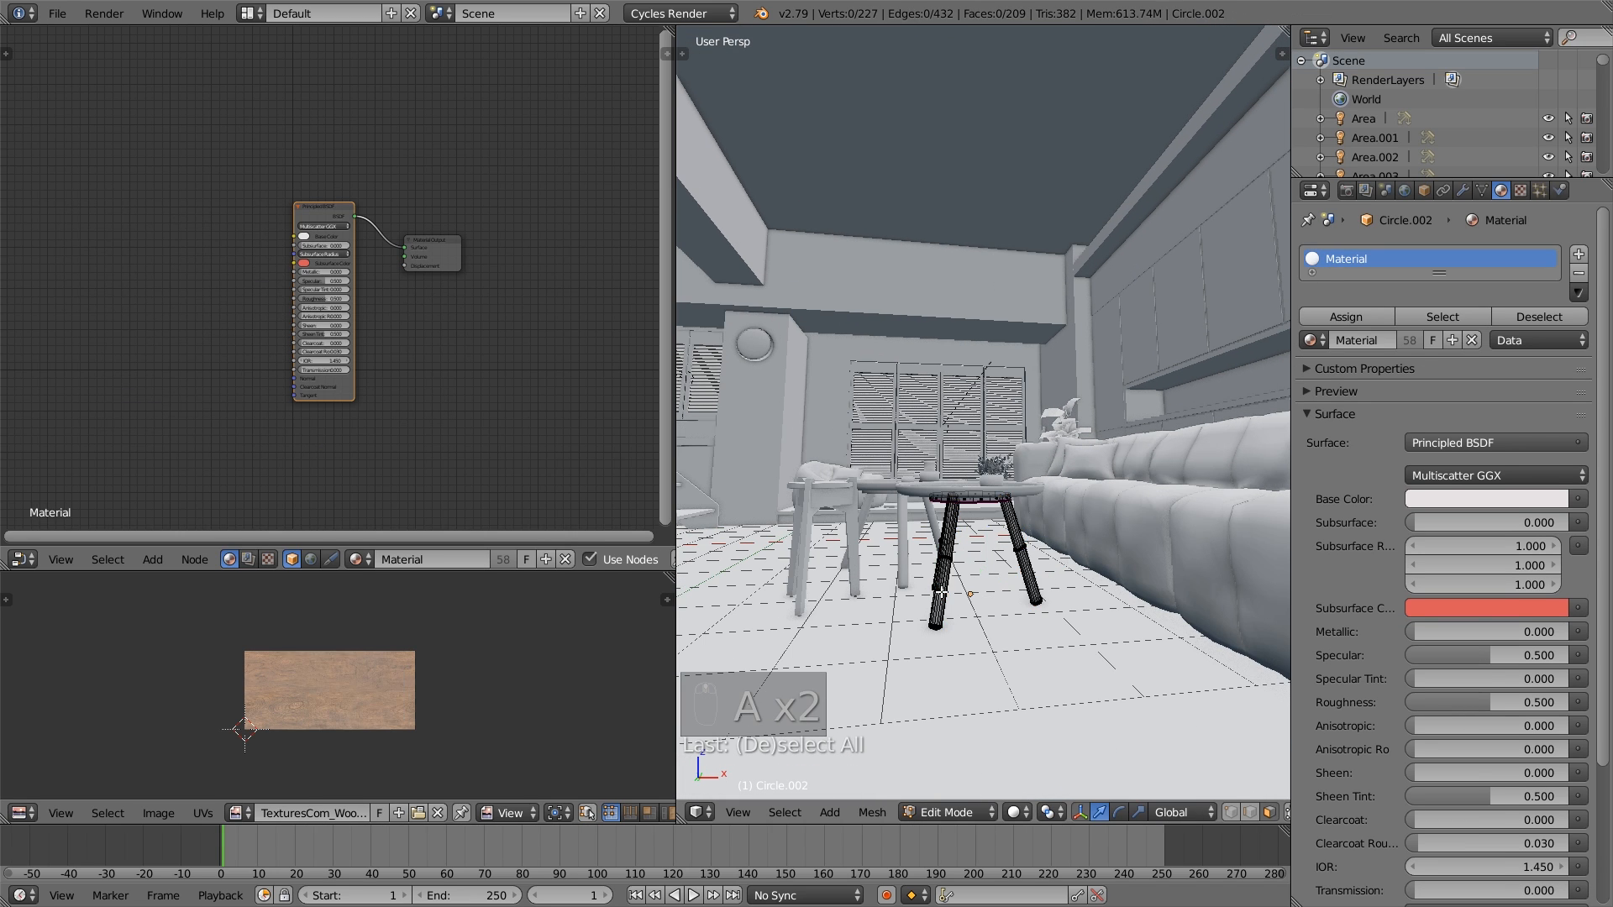
key("a")
key("a")
key("a")
key("a")
key("l")
key("l")
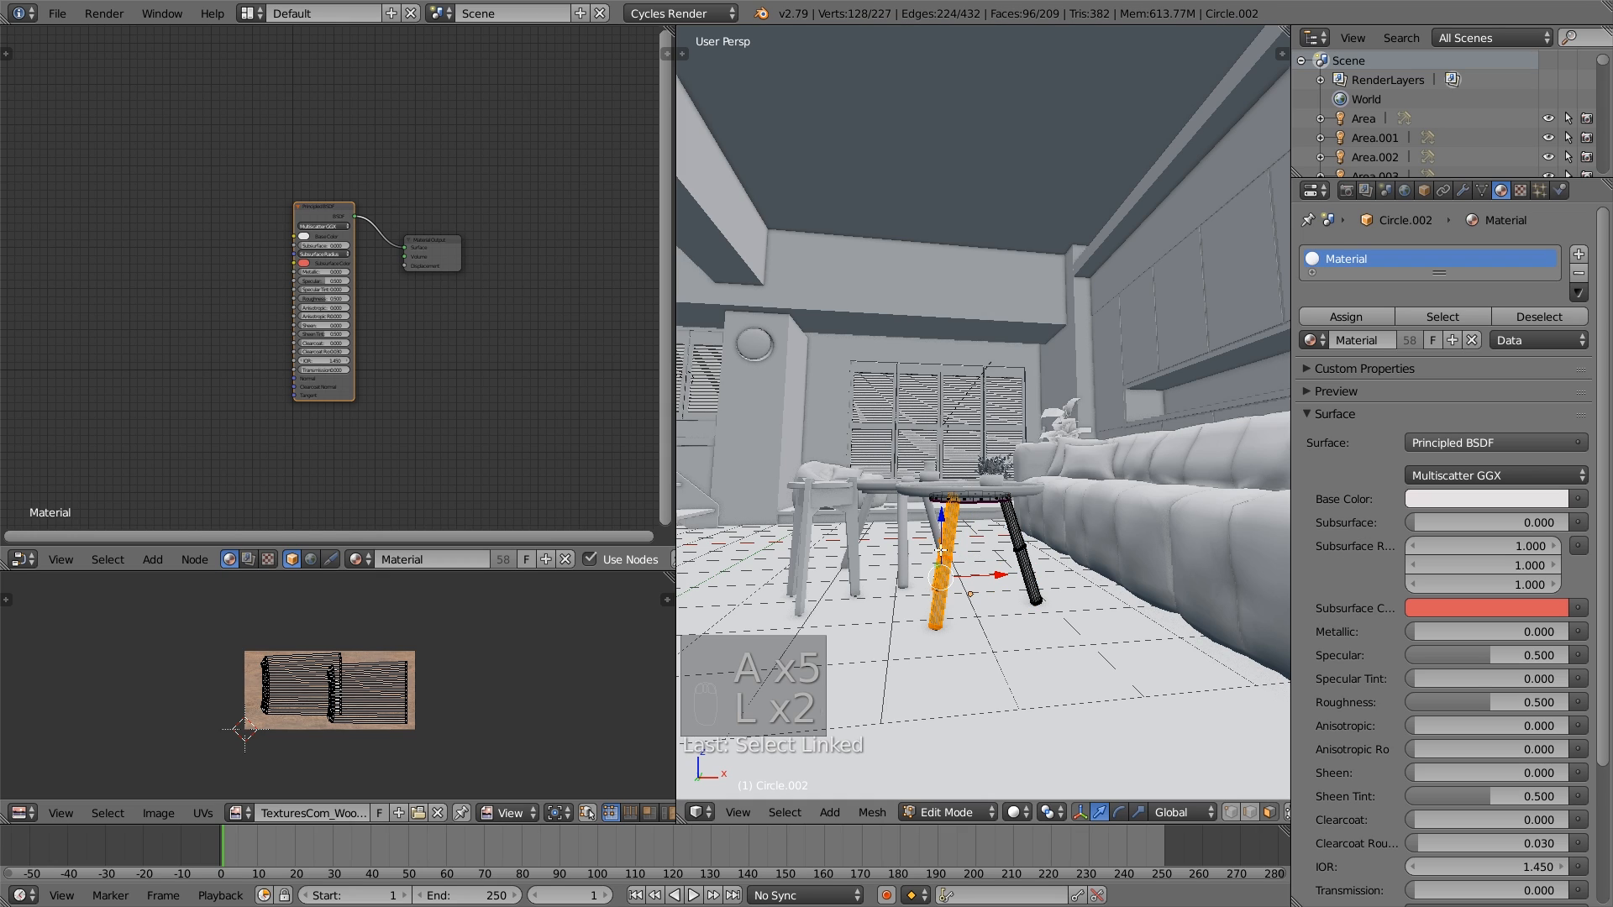
key("l")
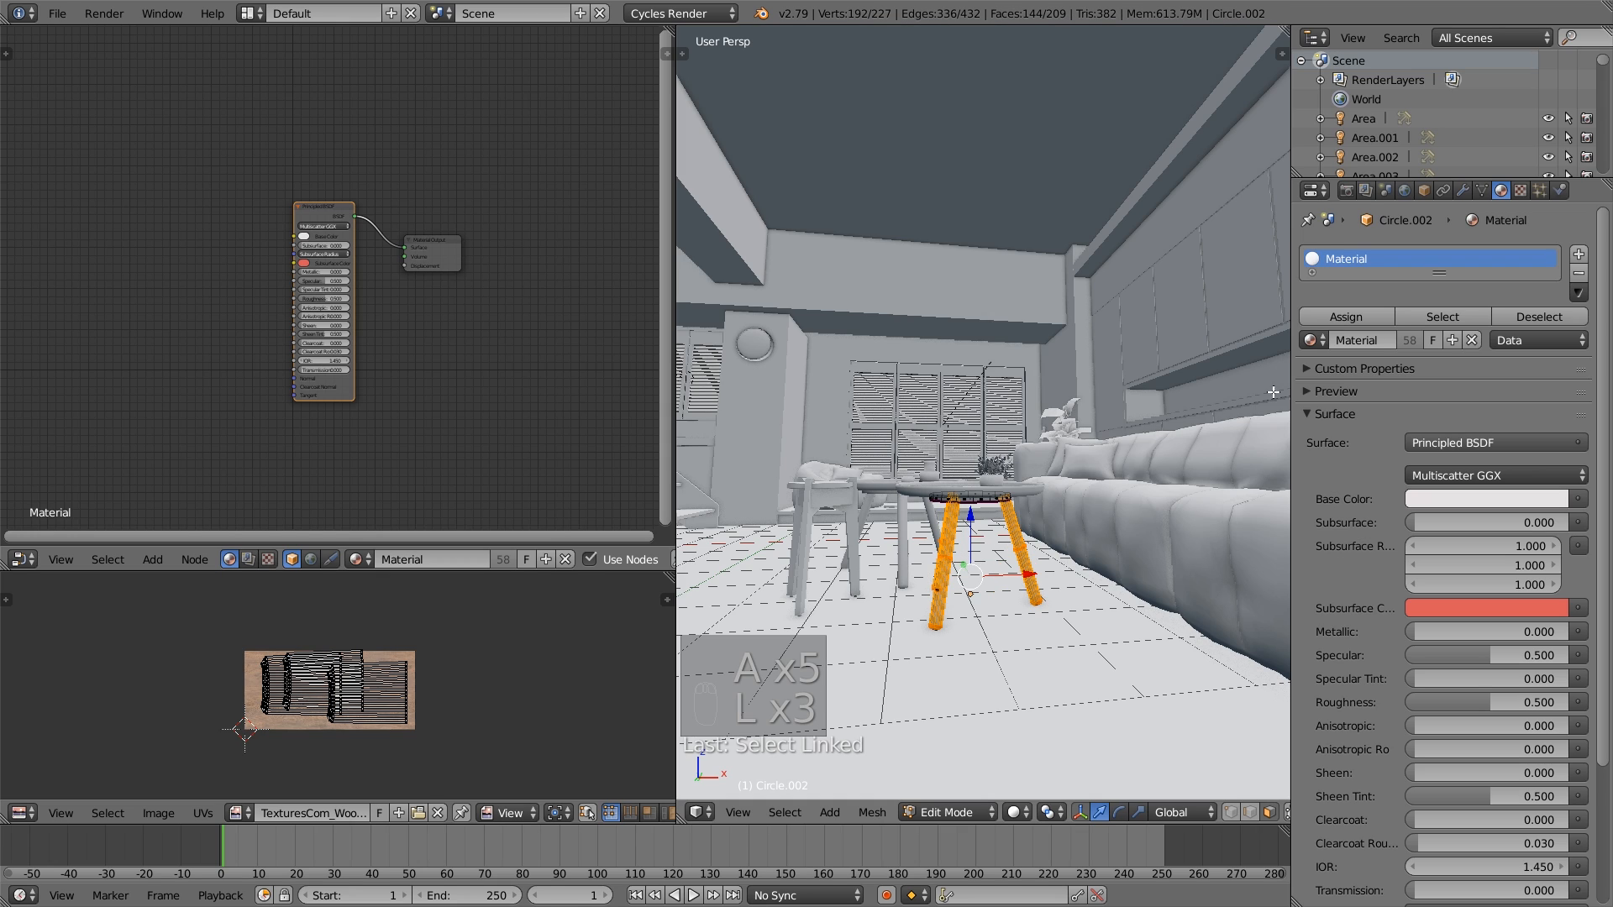
- Add a material slot with the Wood material, assign it to the front coffee table's selected legs, and leave Edit Mode
left_click(1578, 254)
left_click(1313, 386)
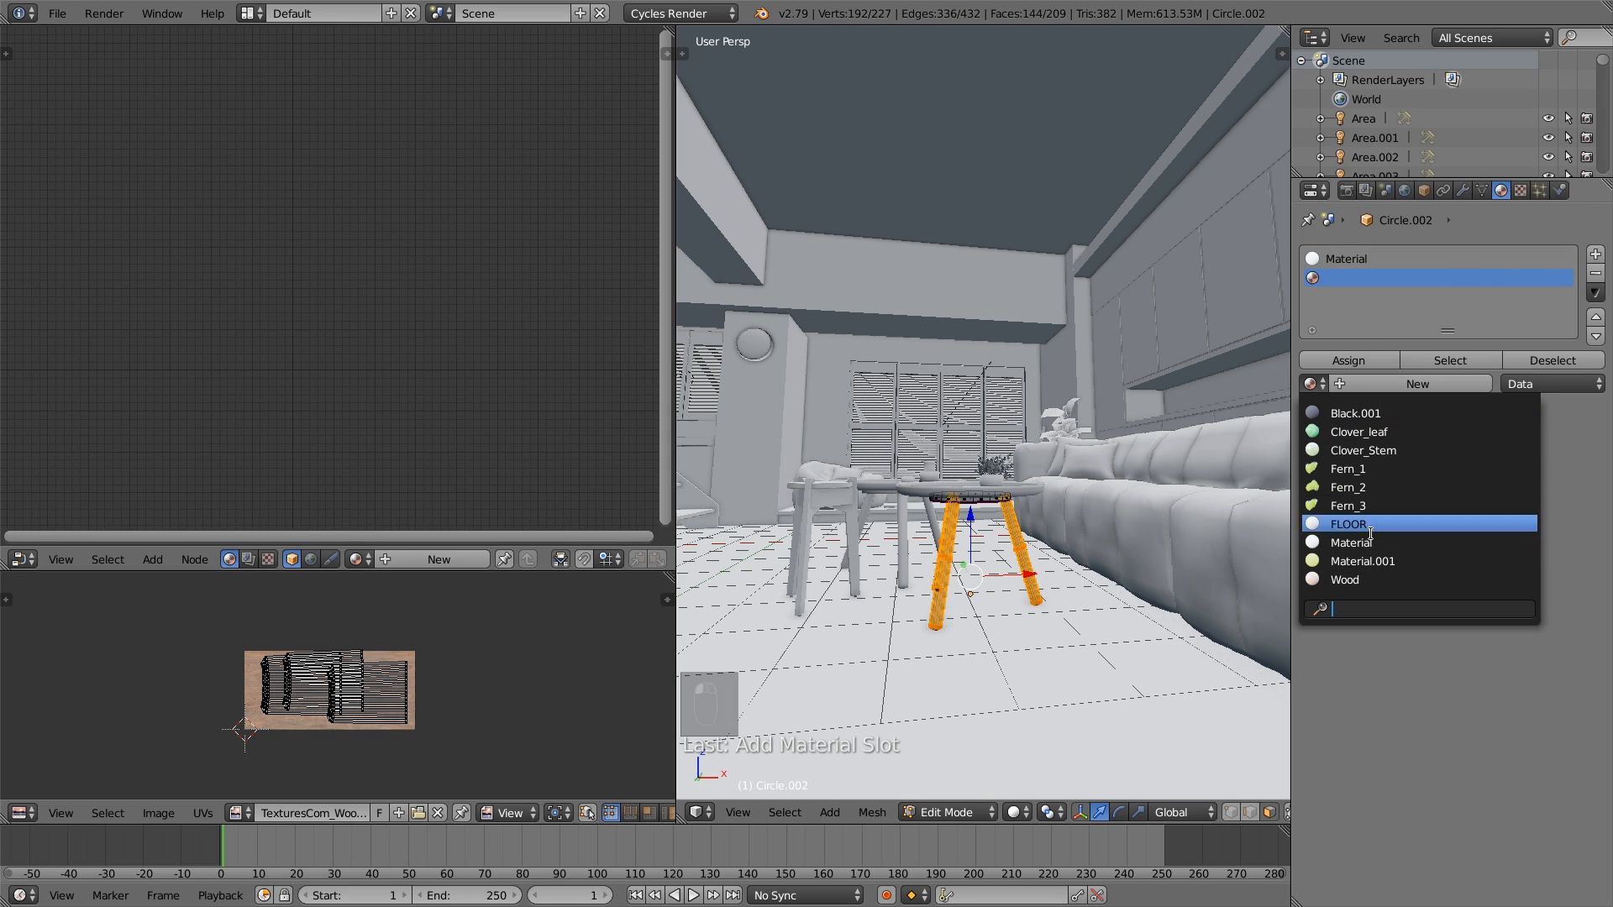
left_click(1372, 575)
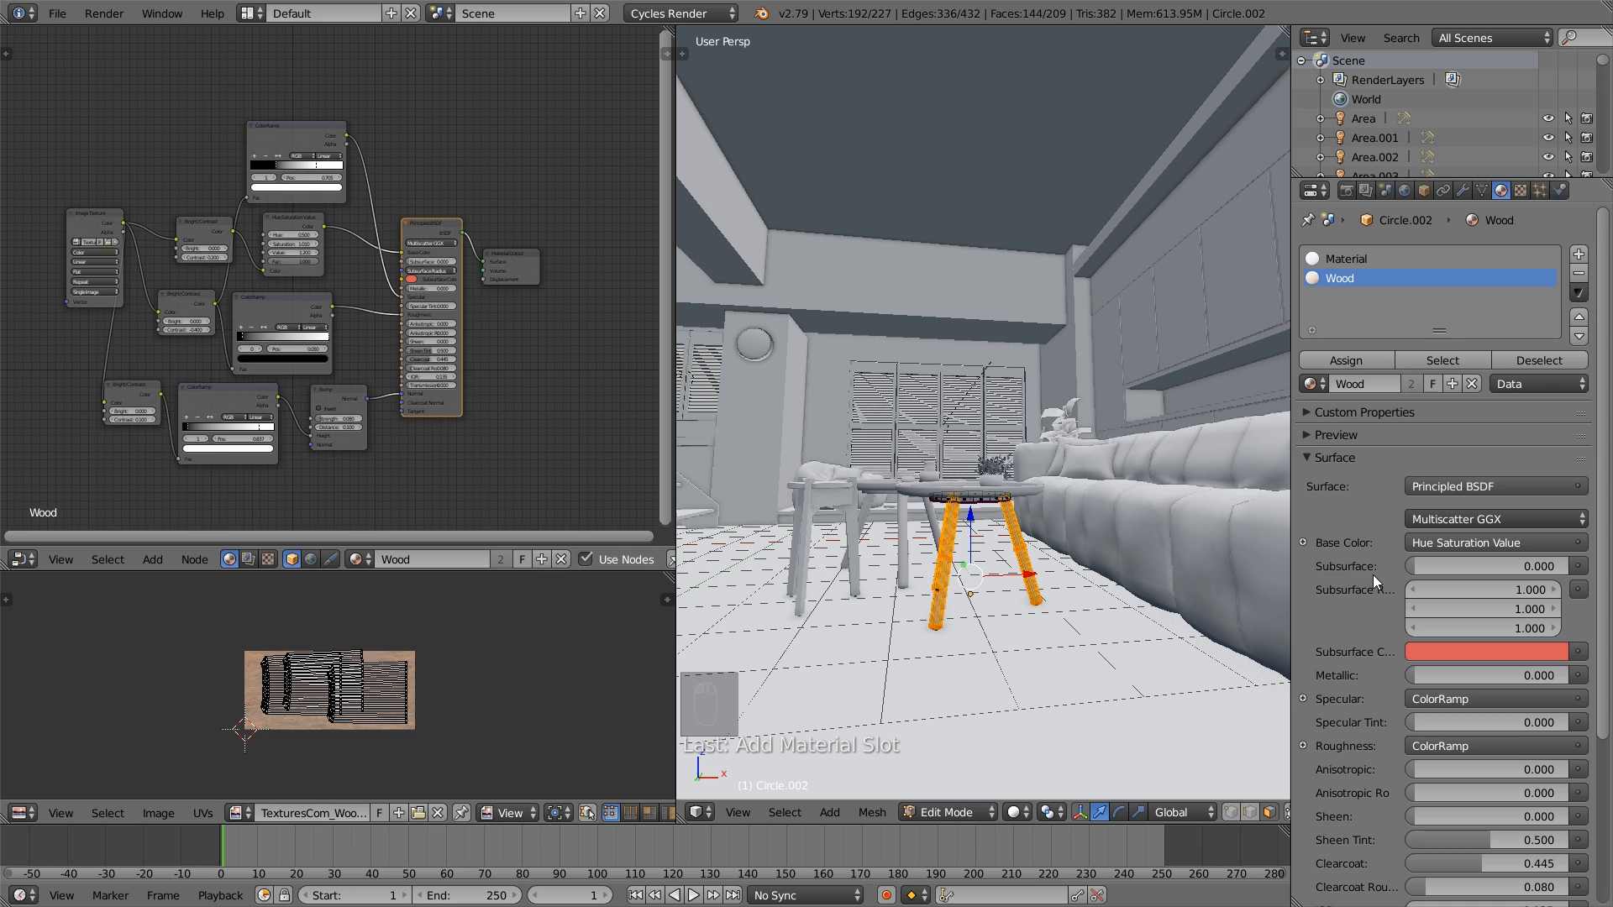
left_click(1353, 360)
middle_click_drag(1013, 532, 1029, 525)
scroll(1027, 527, "up", 4)
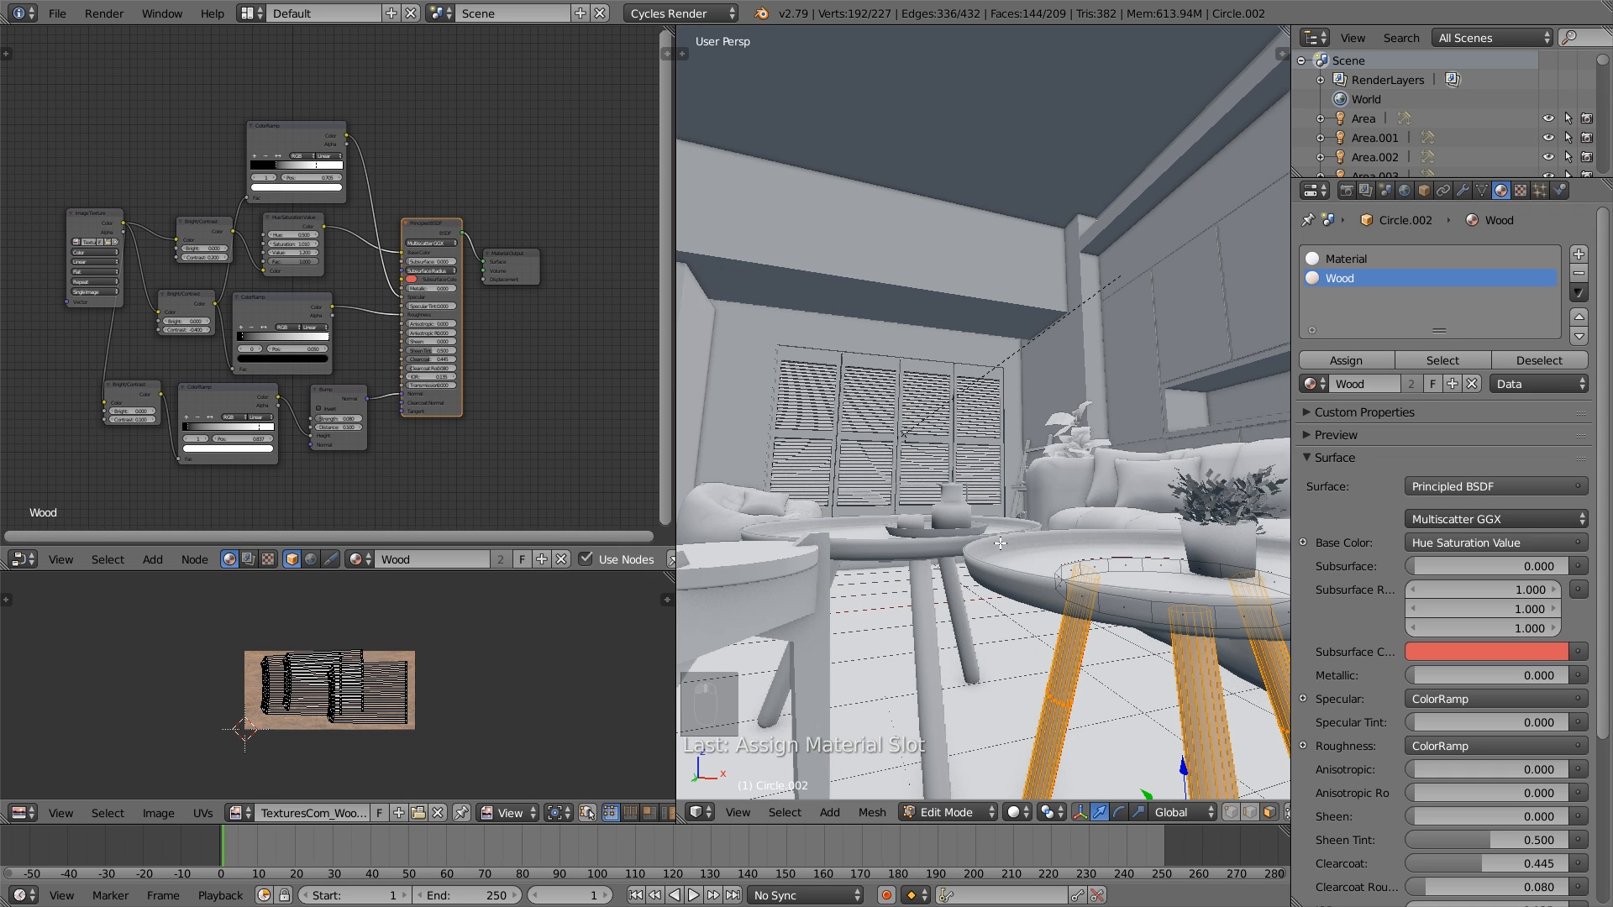
key("Tab")
- Select the rear coffee table's leg frame and, in Edit Mode, select only the linked geometry of its three legs
right_click(934, 636)
key("Tab")
key("a")
key("a")
key("a")
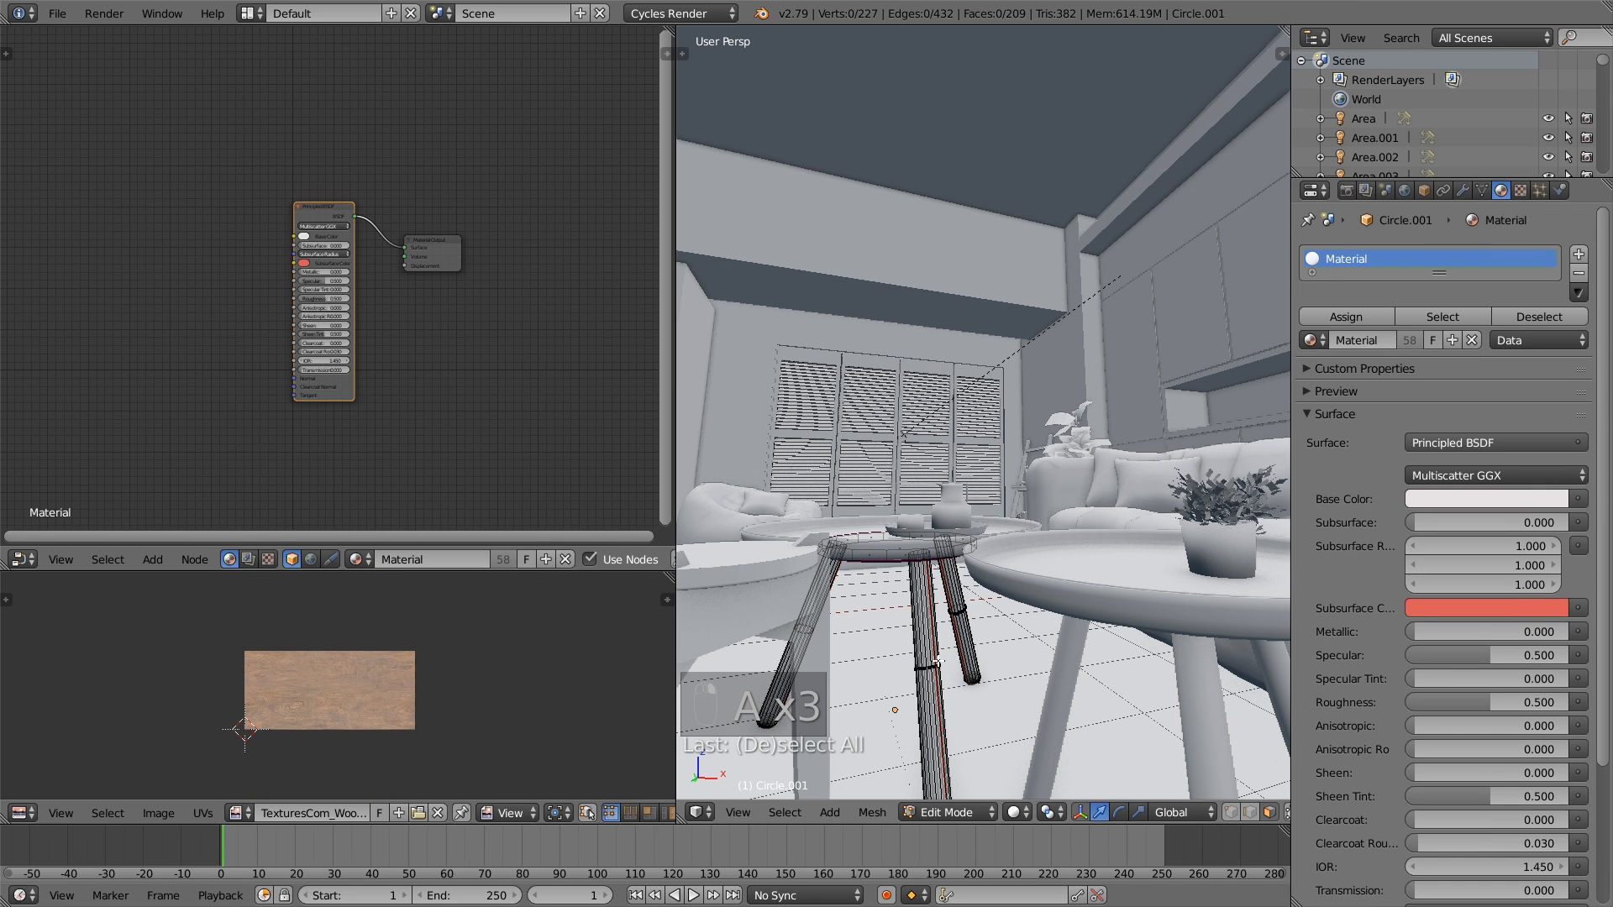
key("l")
key("l")
key("l")
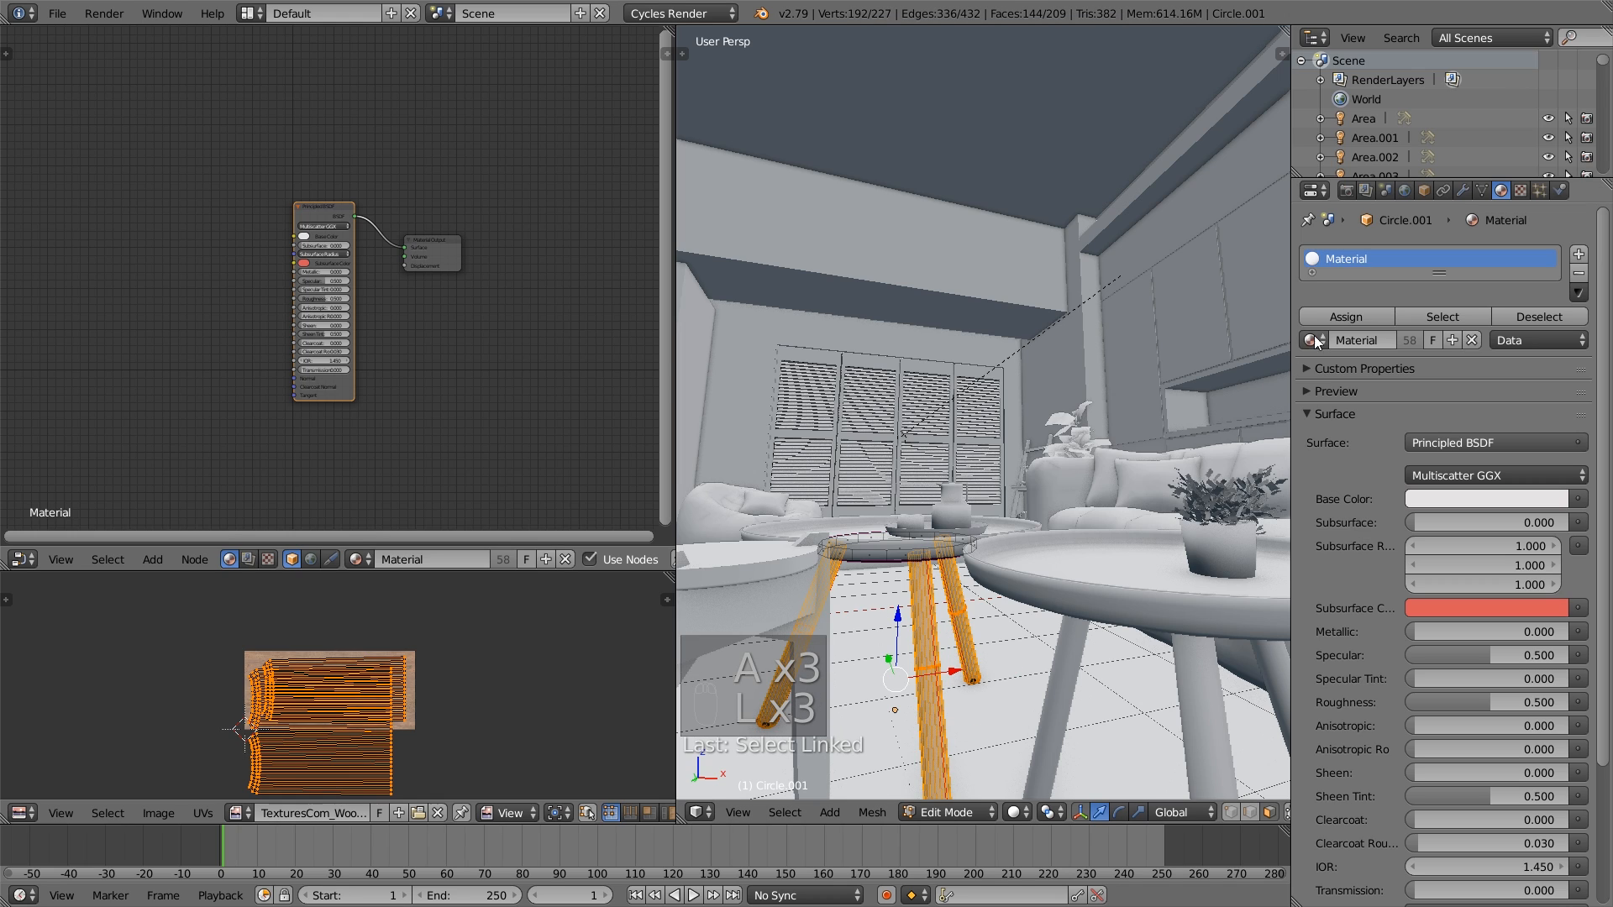
- Add a second material slot with Wood, assign it to the rear table's selected legs, and return to Object Mode
left_click(1577, 257)
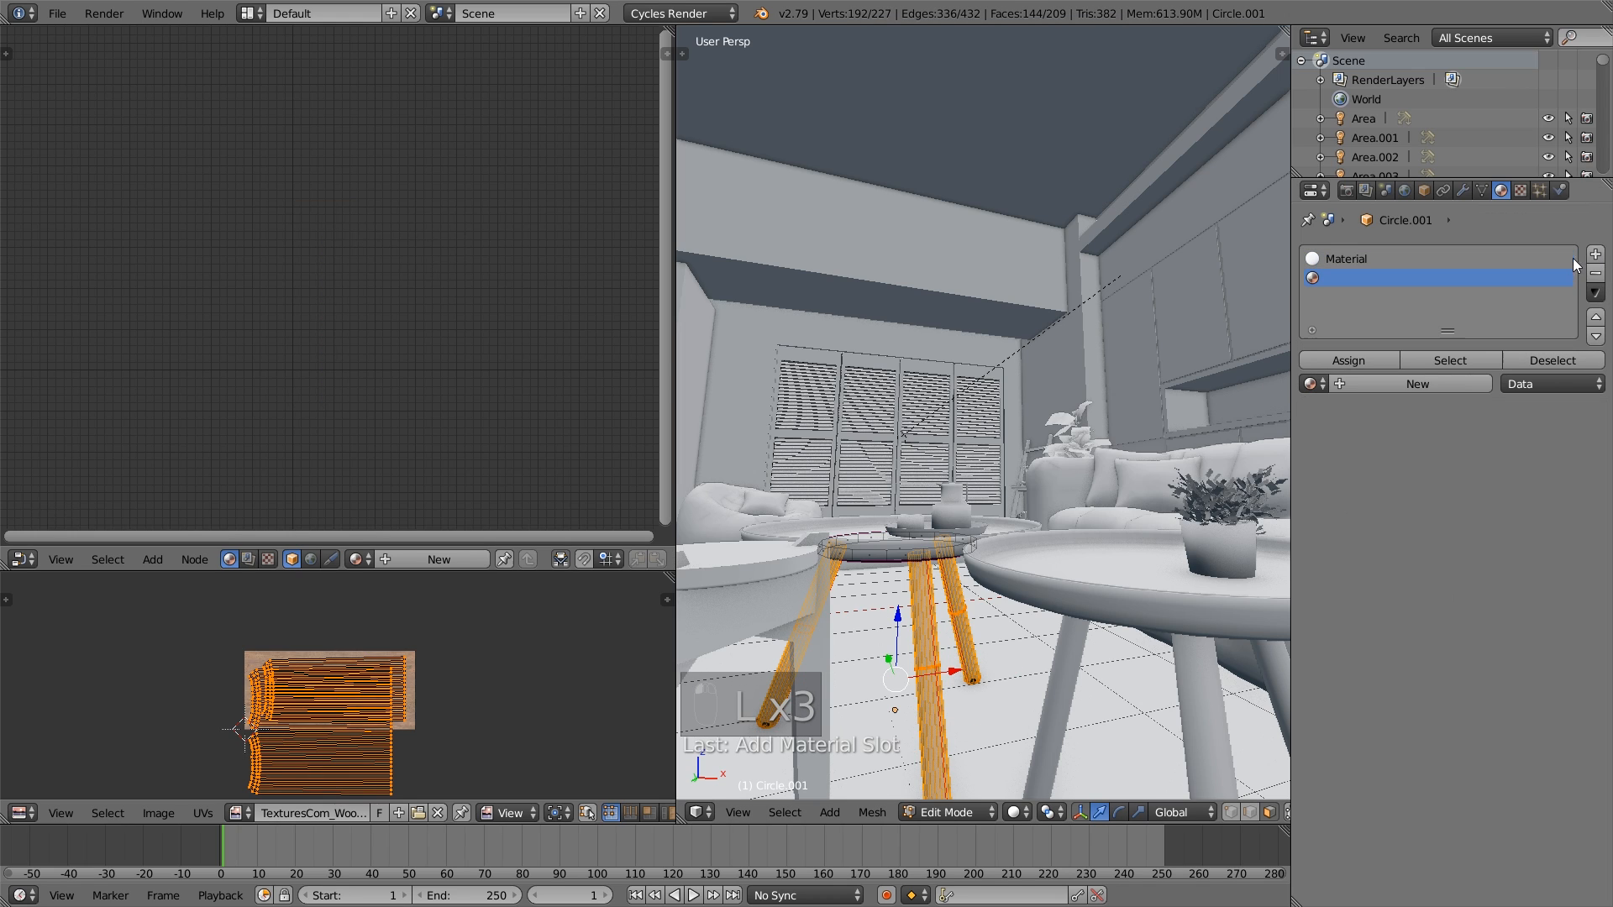
left_click(1316, 384)
left_click(1401, 580)
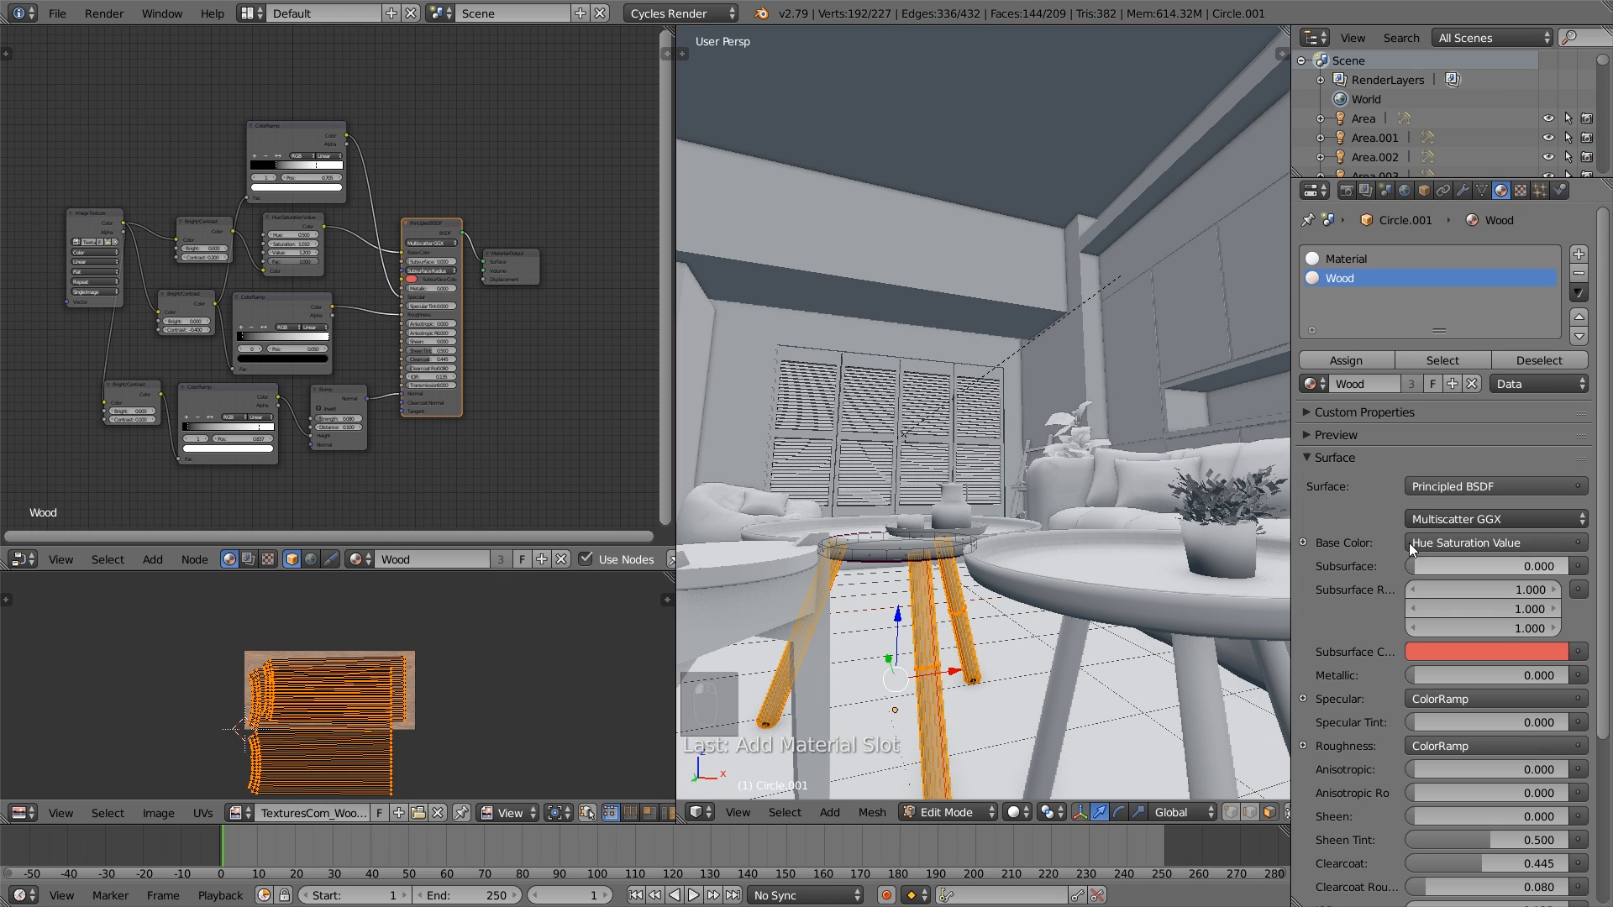
left_click(1354, 360)
scroll(1002, 522, "down", 3)
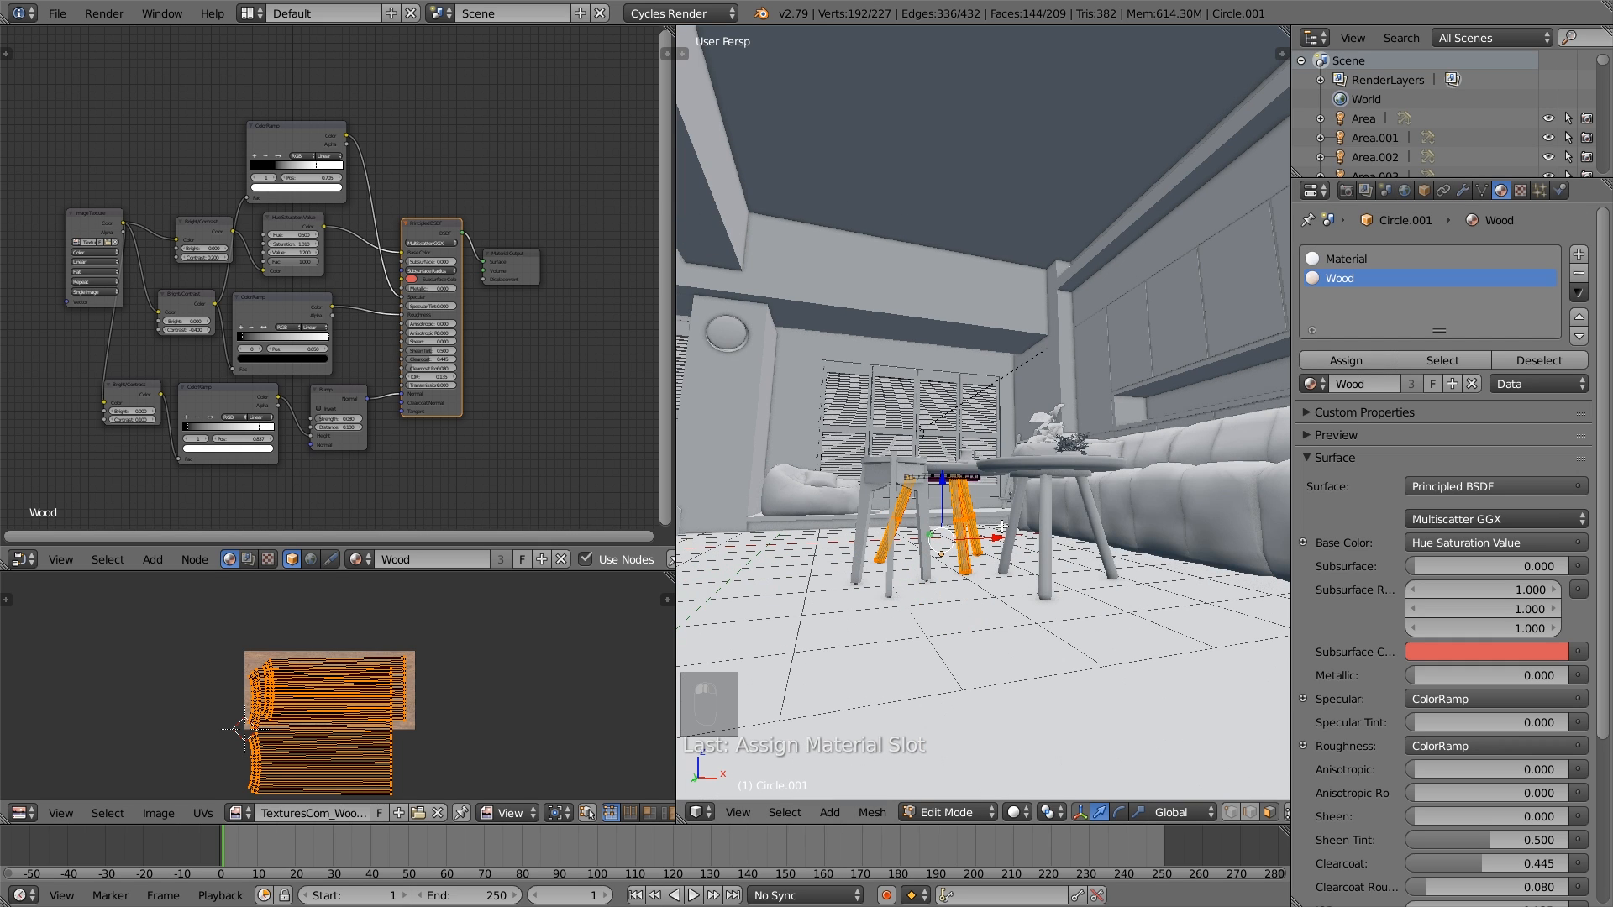
key("a")
key("Tab")
- Select the stool's leg frame, add a Wood material slot, and assign it to the whole mesh in Edit Mode
scroll(976, 593, "up", 4)
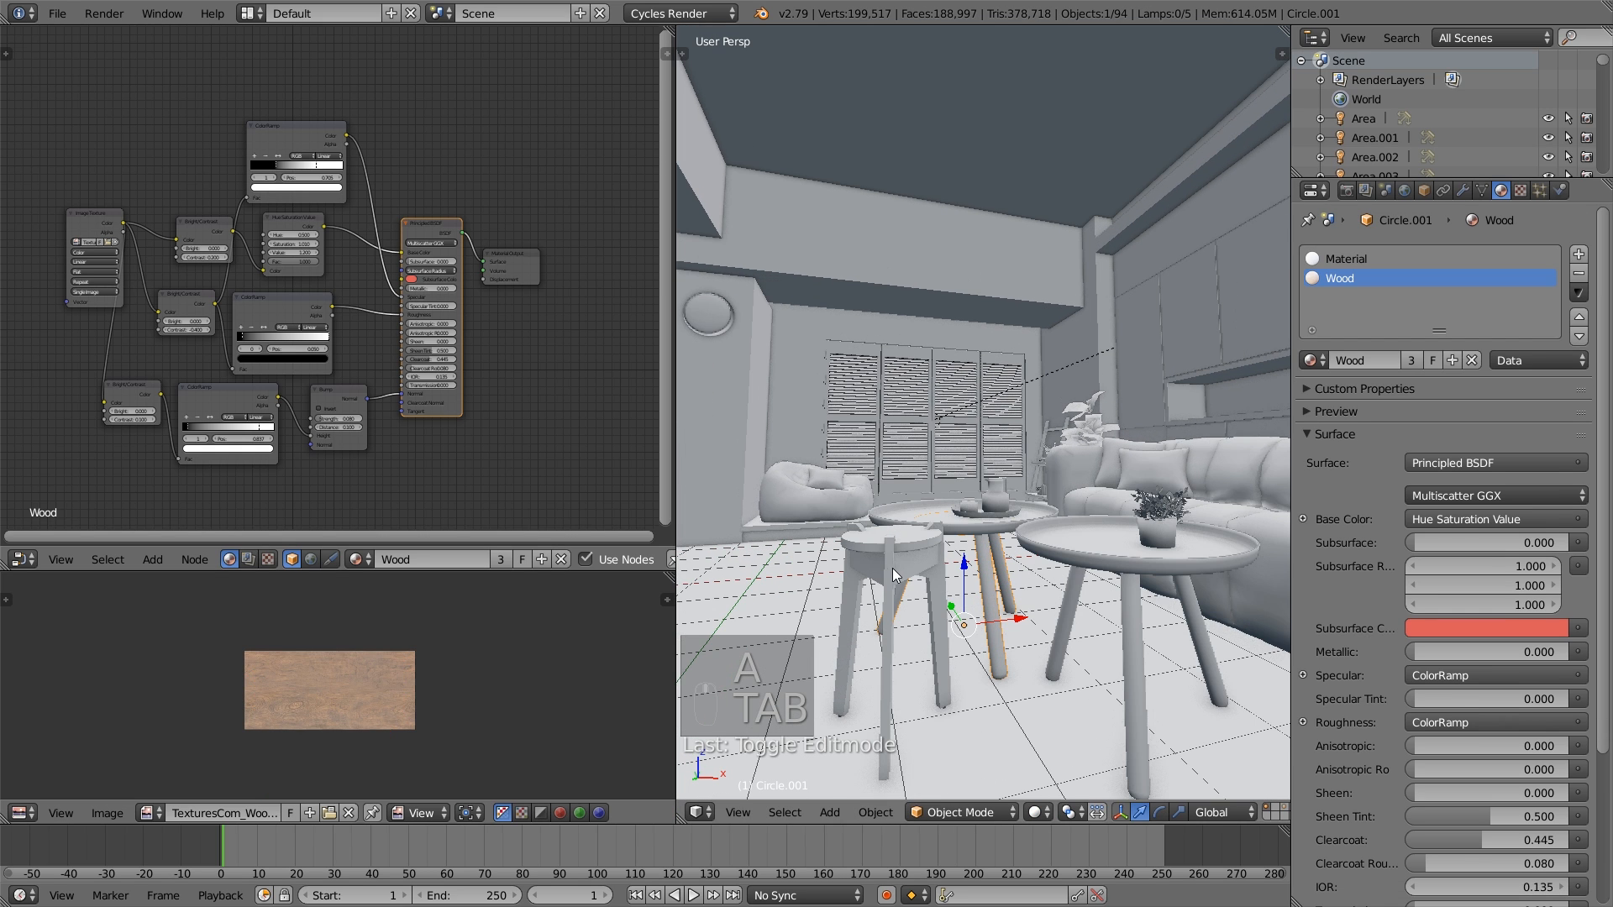
right_click(893, 575)
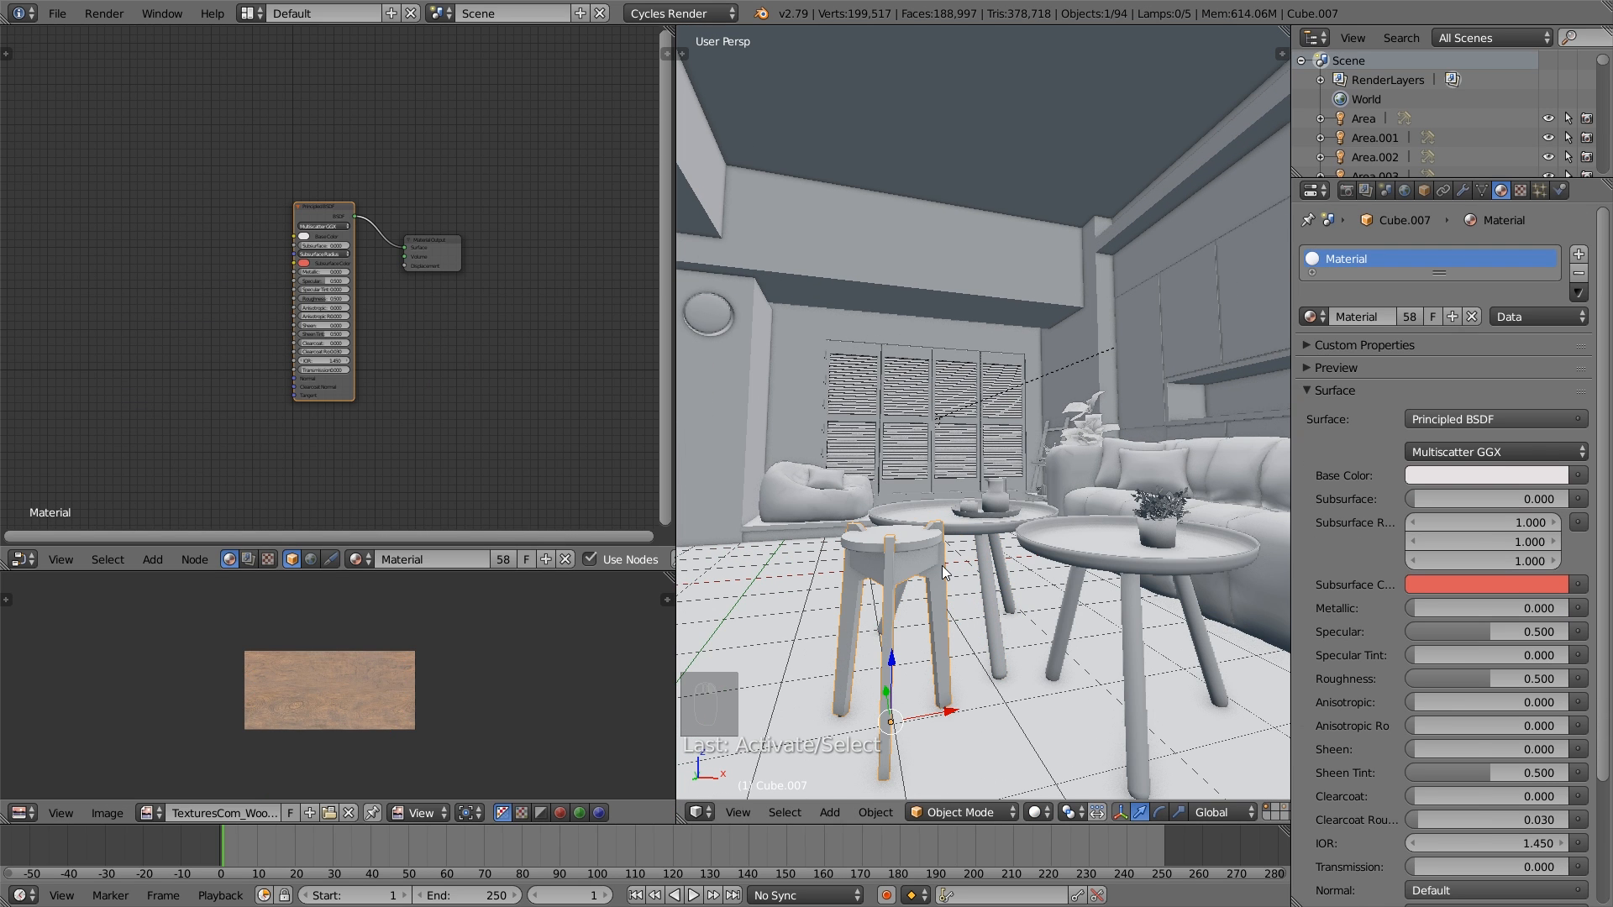
mouse_move(930, 567)
middle_mouse_down()
mouse_move(945, 571)
mouse_move(919, 577)
middle_mouse_up()
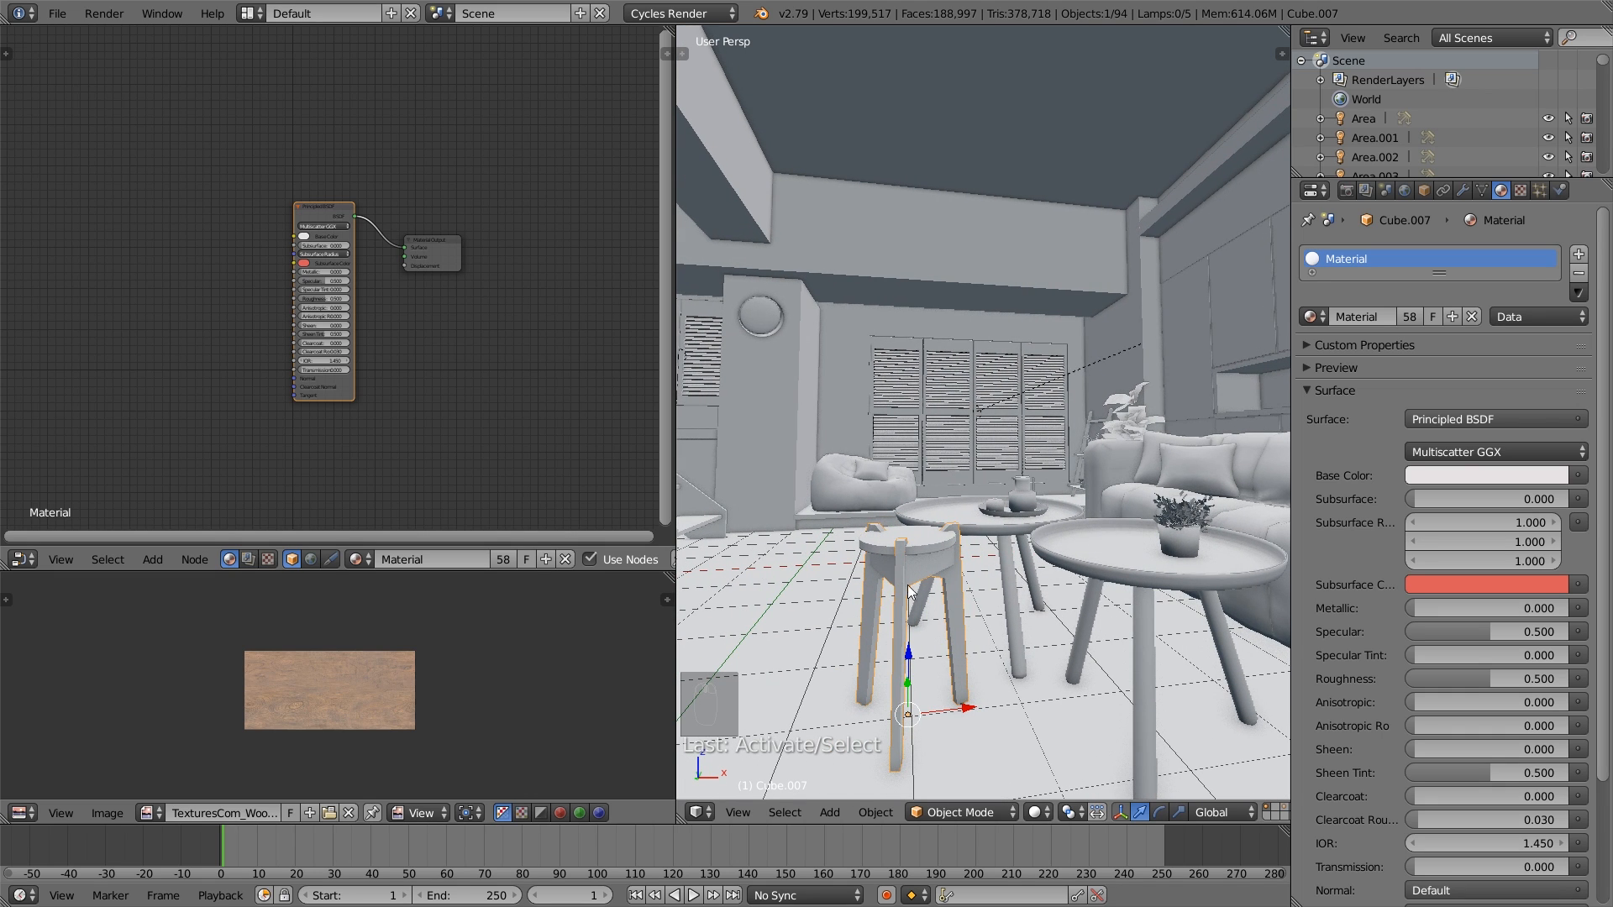
key("Tab")
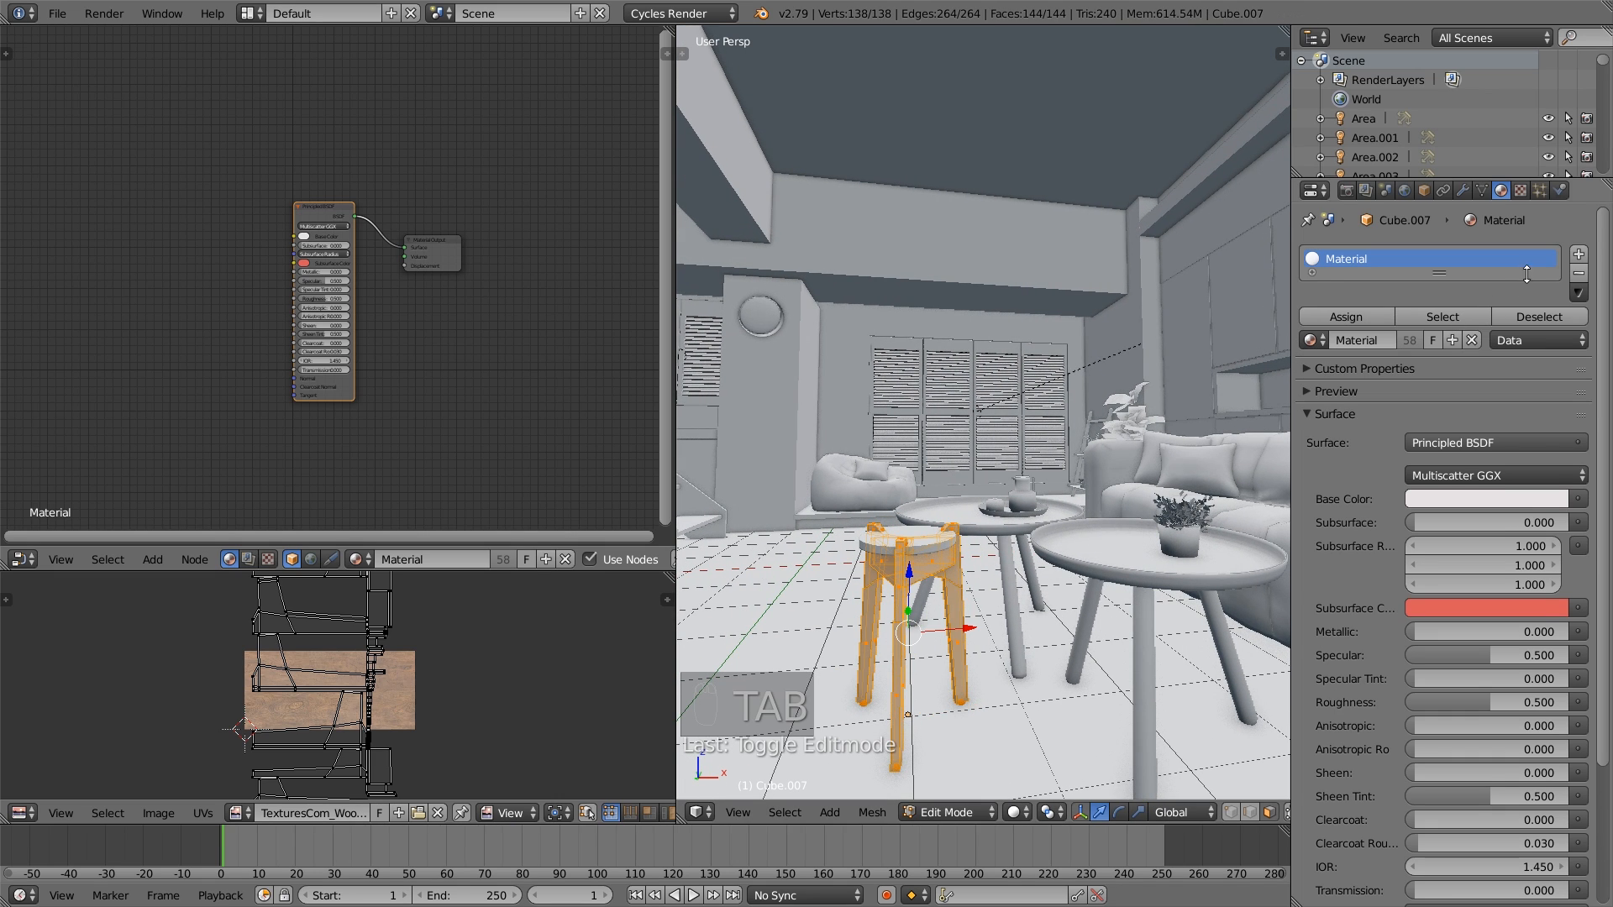
left_click(1579, 254)
left_click(1322, 390)
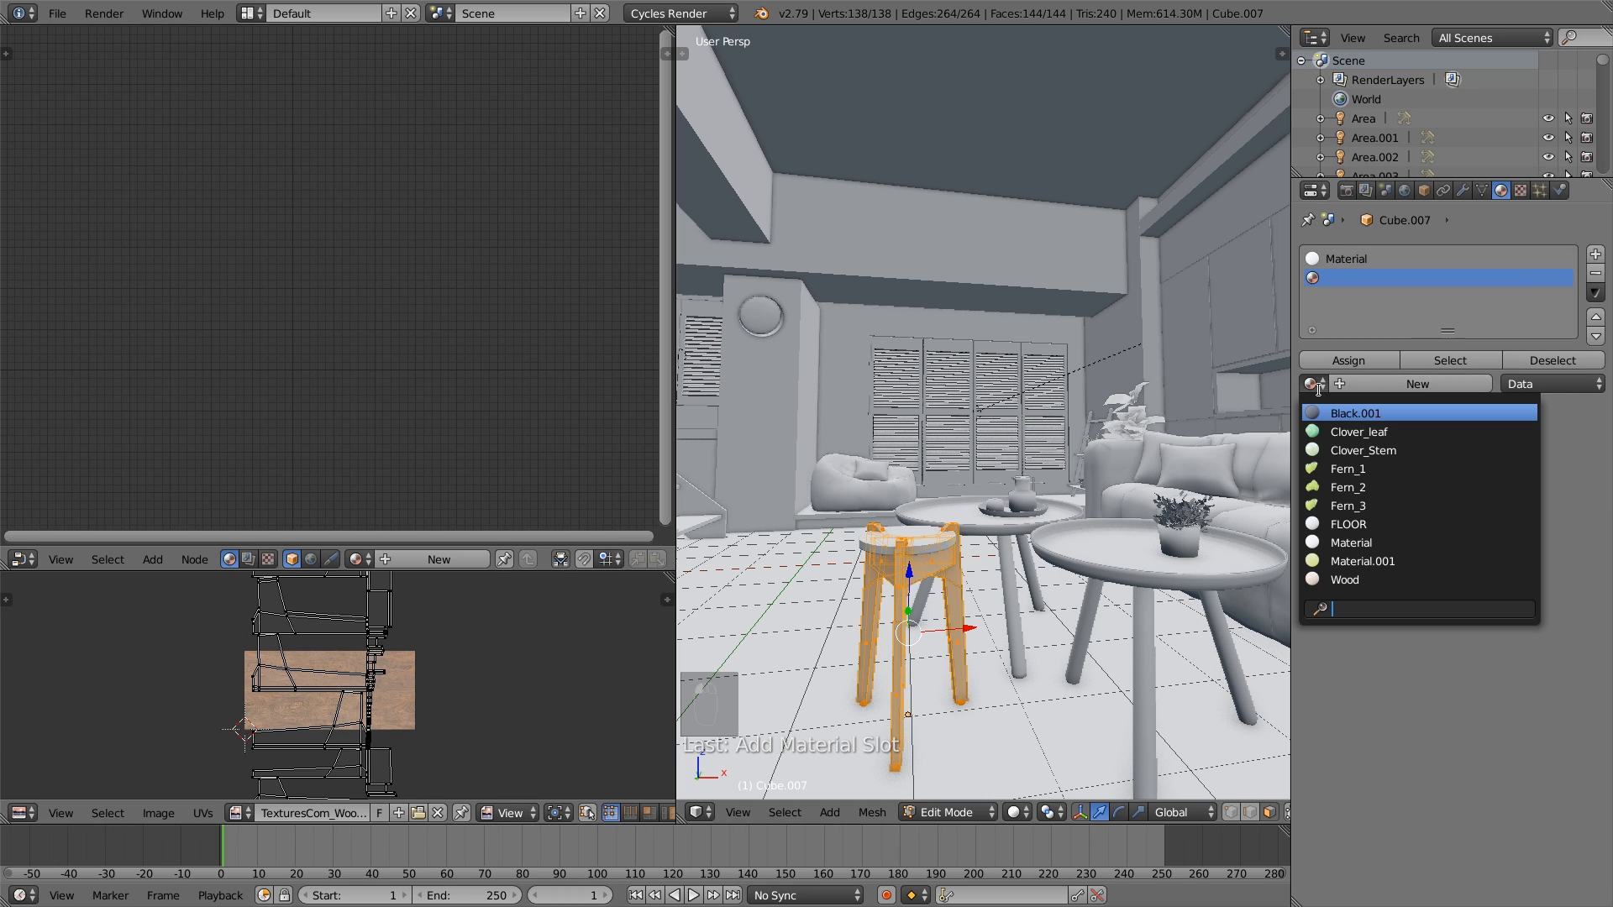
left_click(1395, 576)
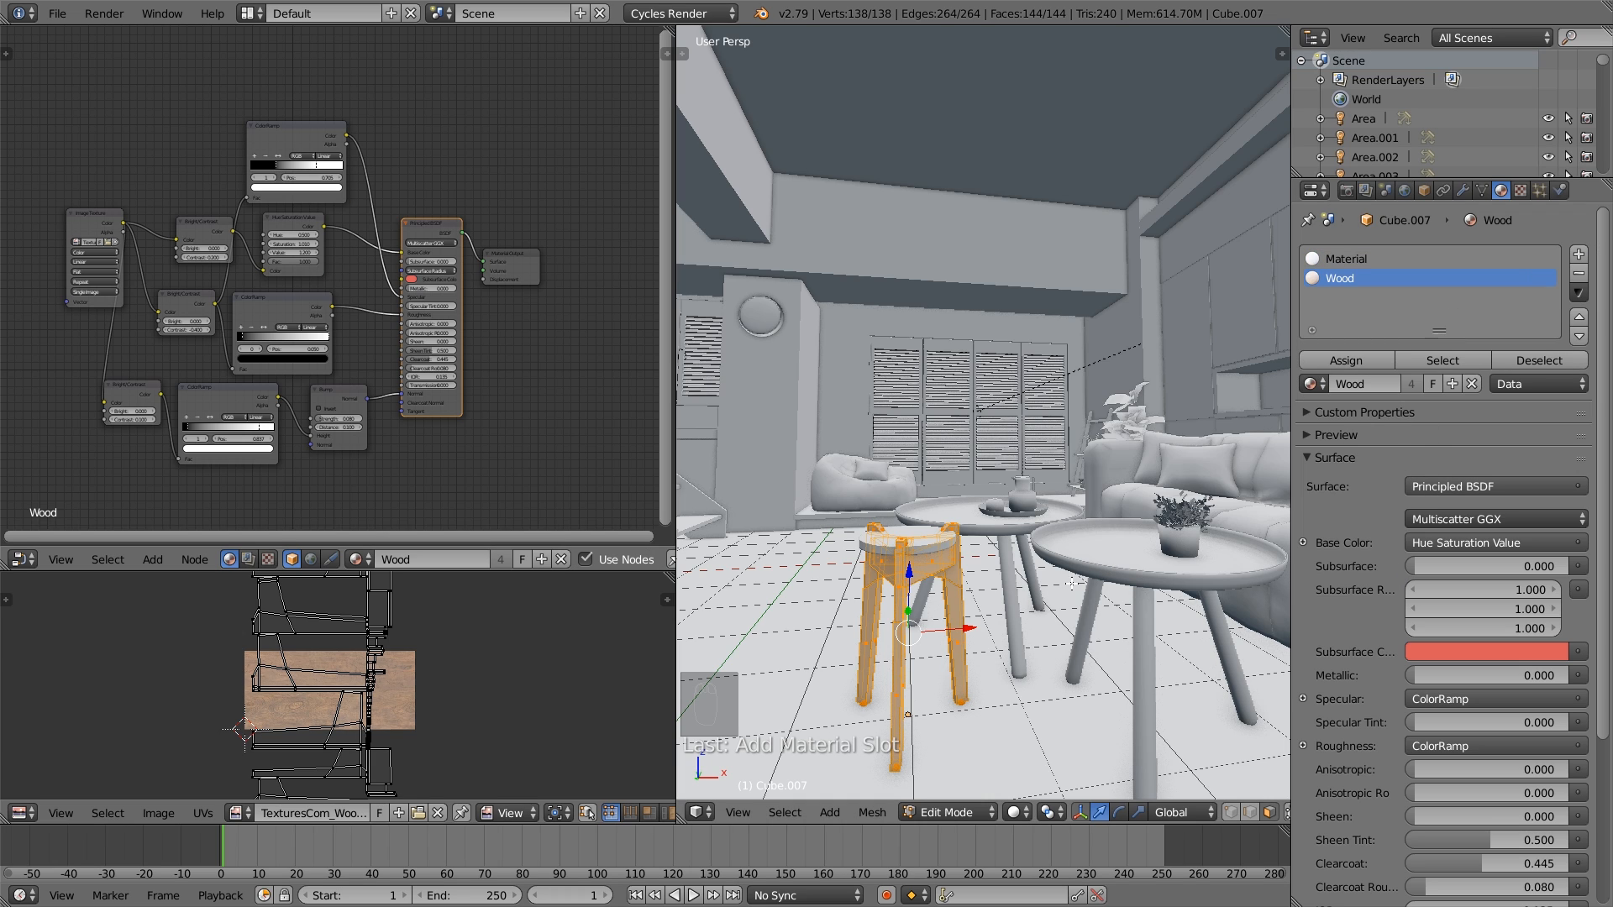
left_click(1358, 361)
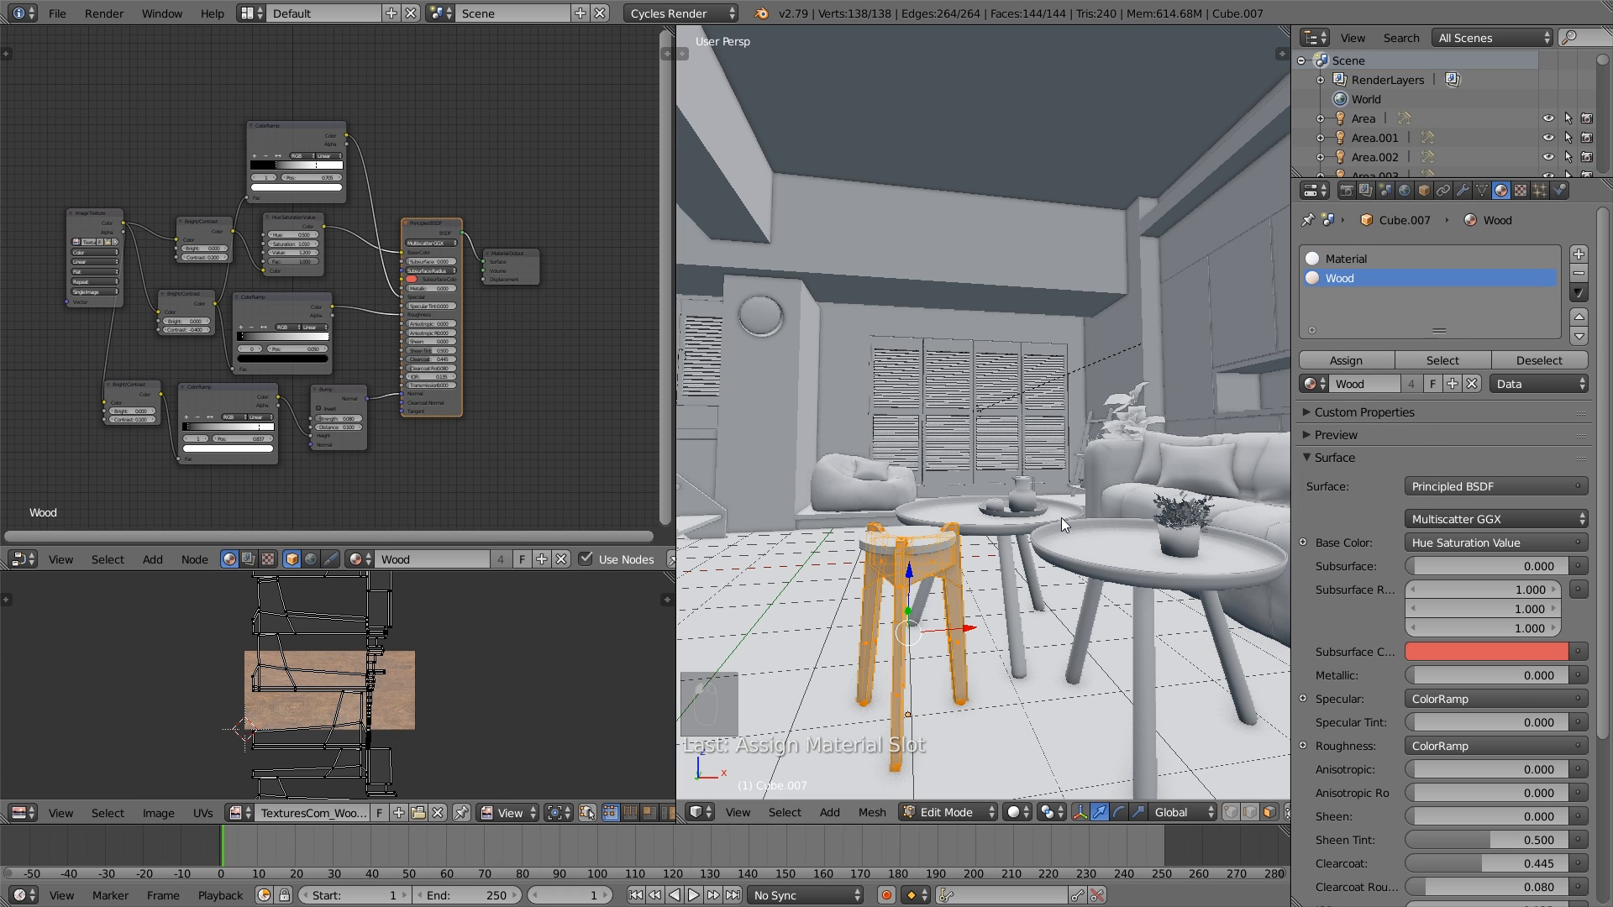
key("Tab")
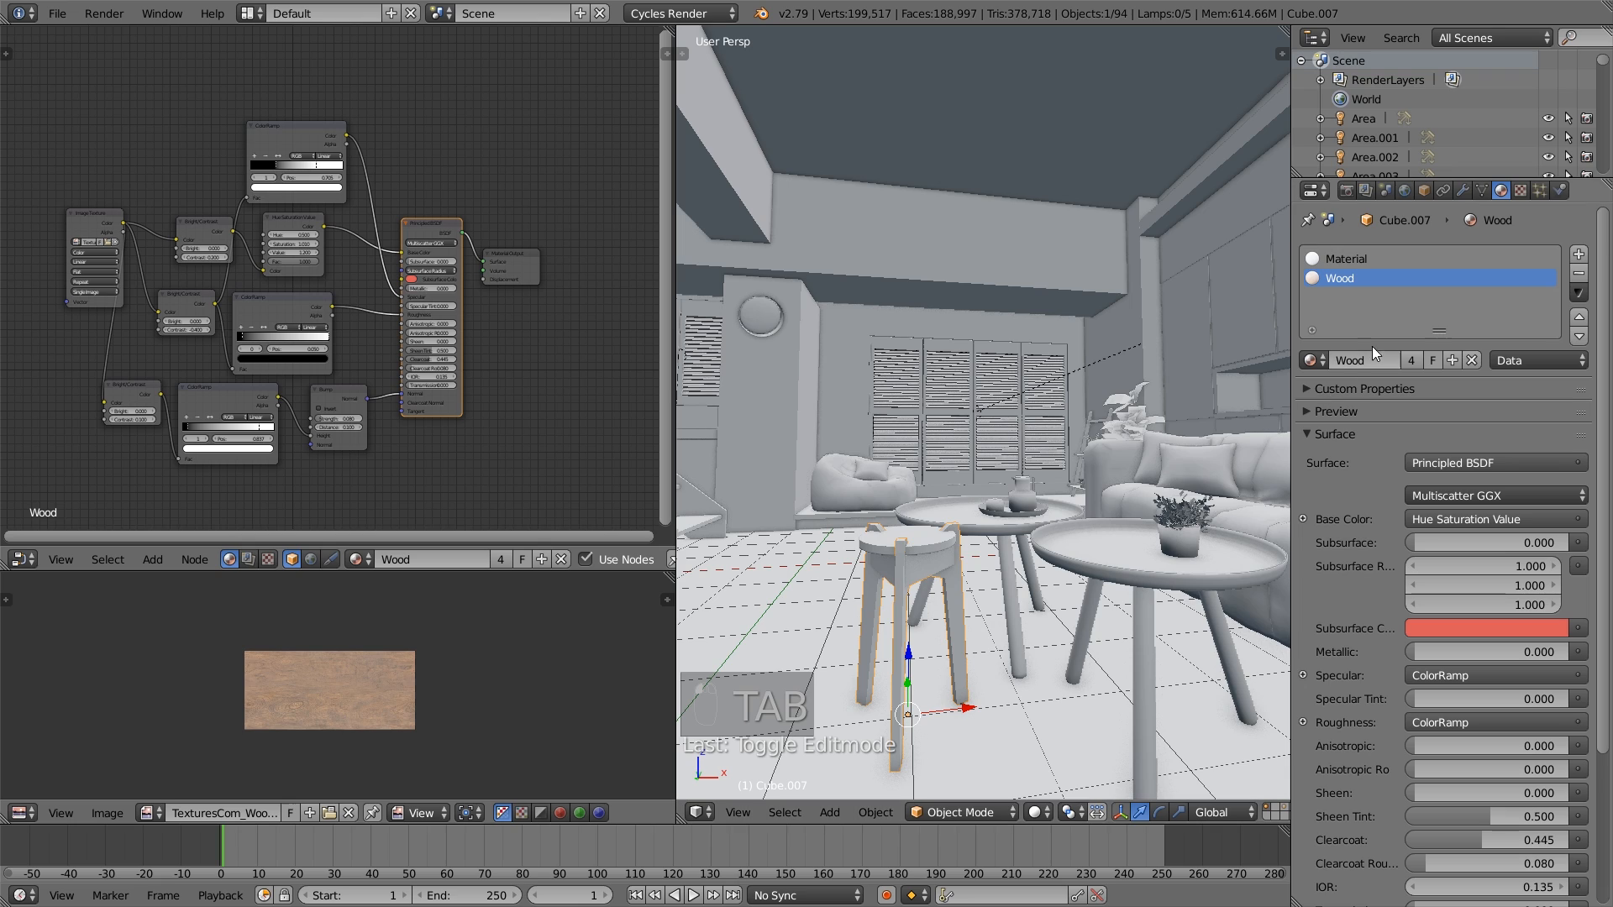
- Make the stool's Wood material a single-user copy and set its Hue Saturation Value node to Saturation 0.710 and Value 1.300
left_click(1415, 361)
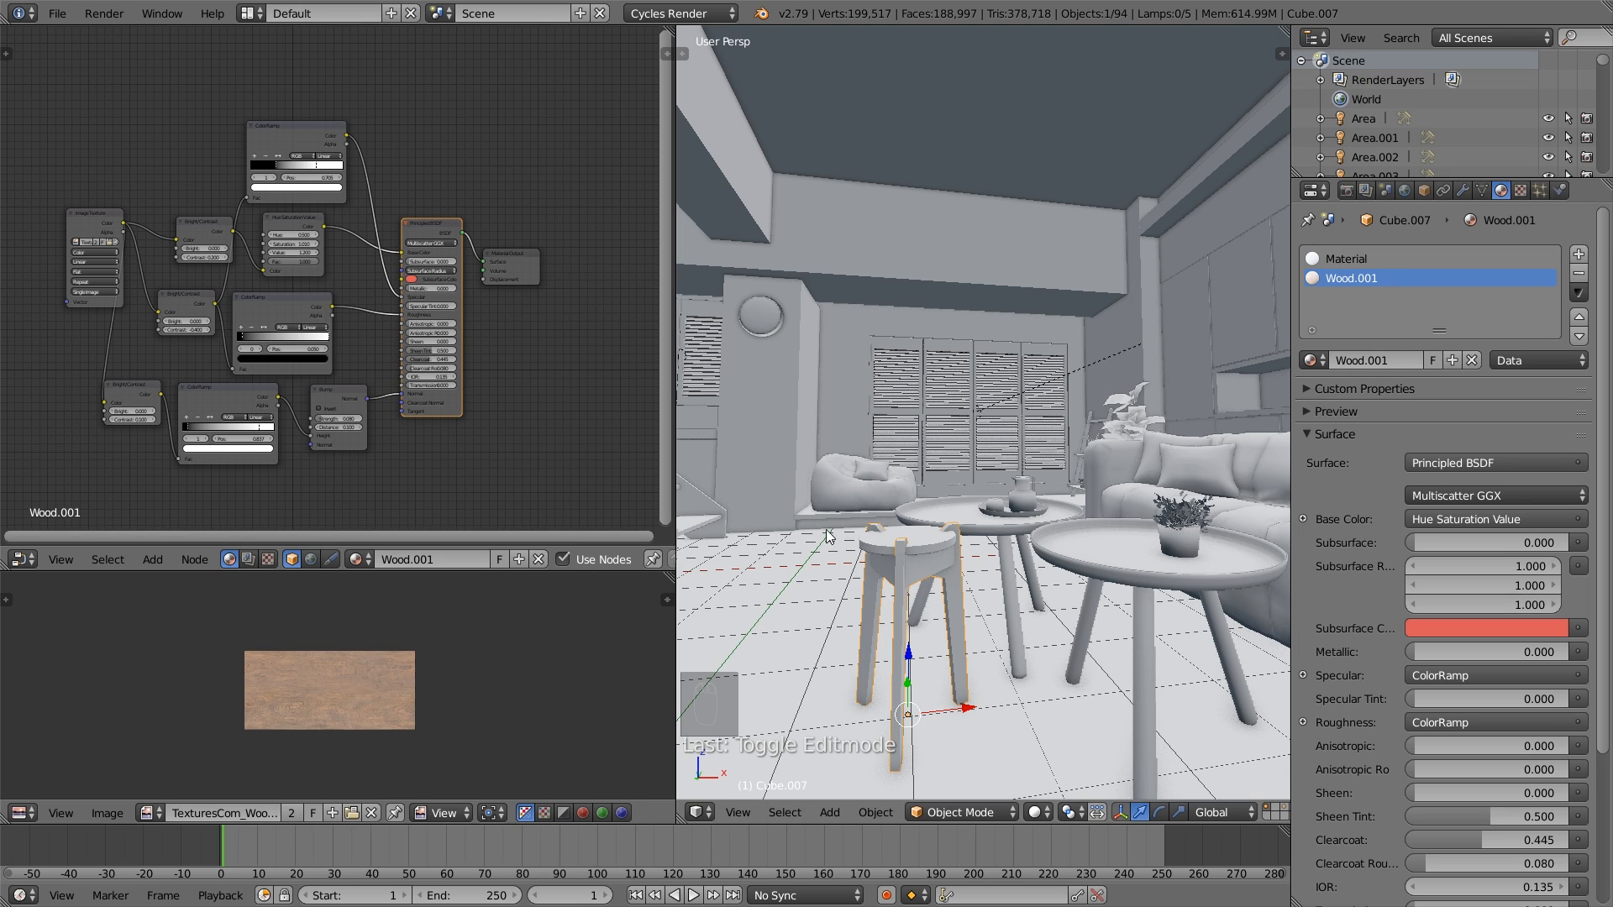
scroll(288, 426, "up", 2)
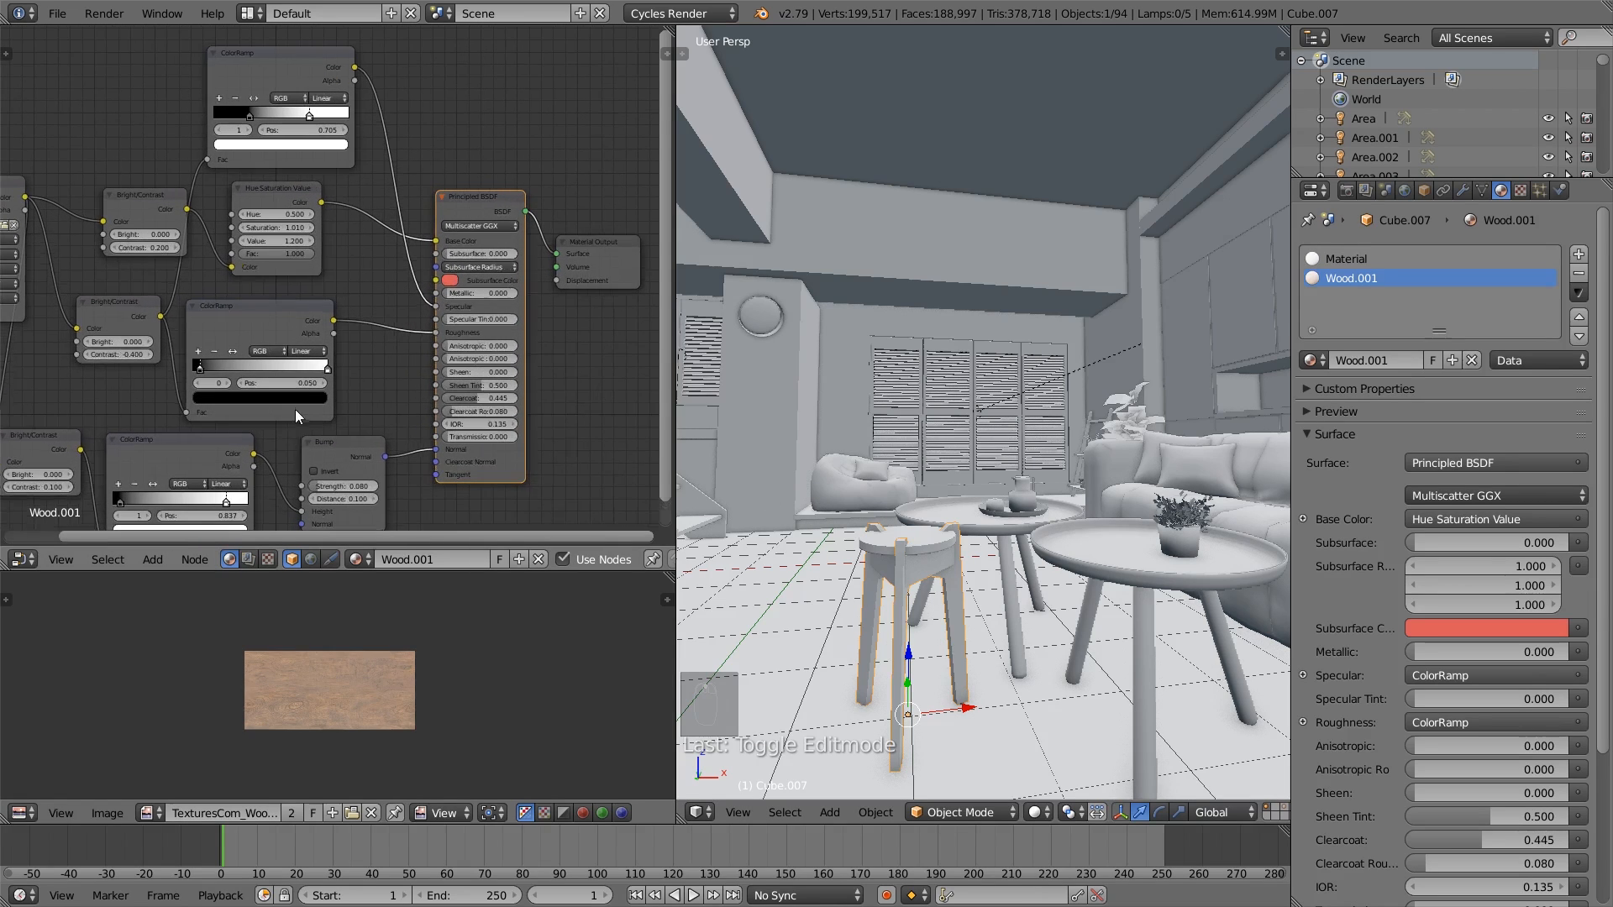
left_click(248, 227)
left_click(248, 227)
scroll(257, 267, "up", 1)
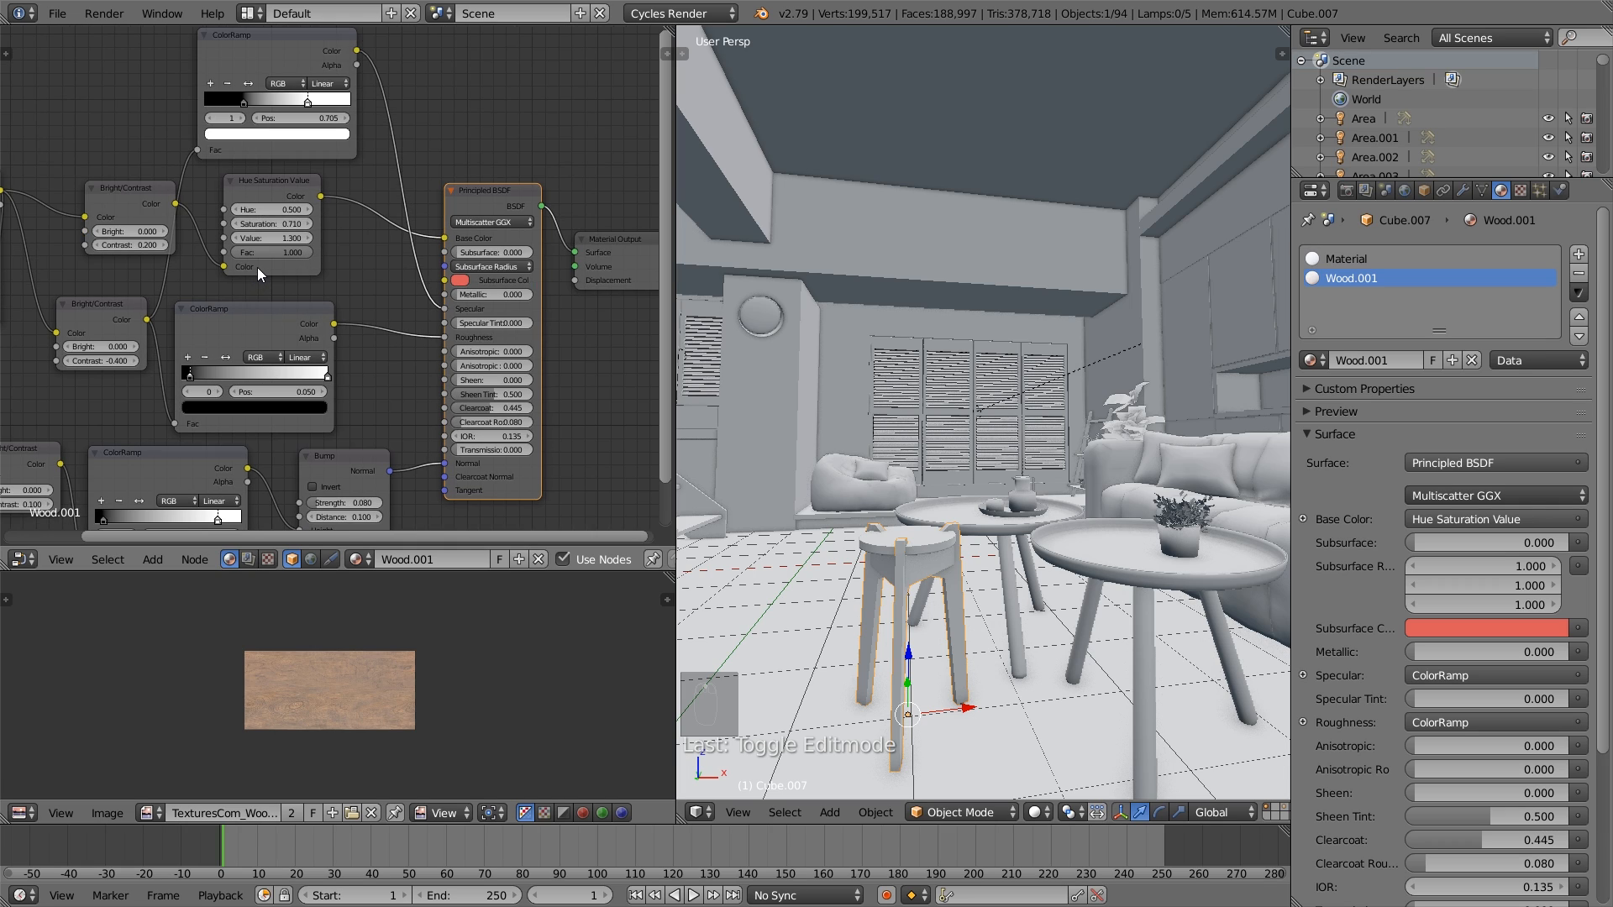
- Set the Bright/Contrast node feeding the Hue Saturation Value node to Bright 0.100 and Contrast 0.300
scroll(172, 239, "up", 1)
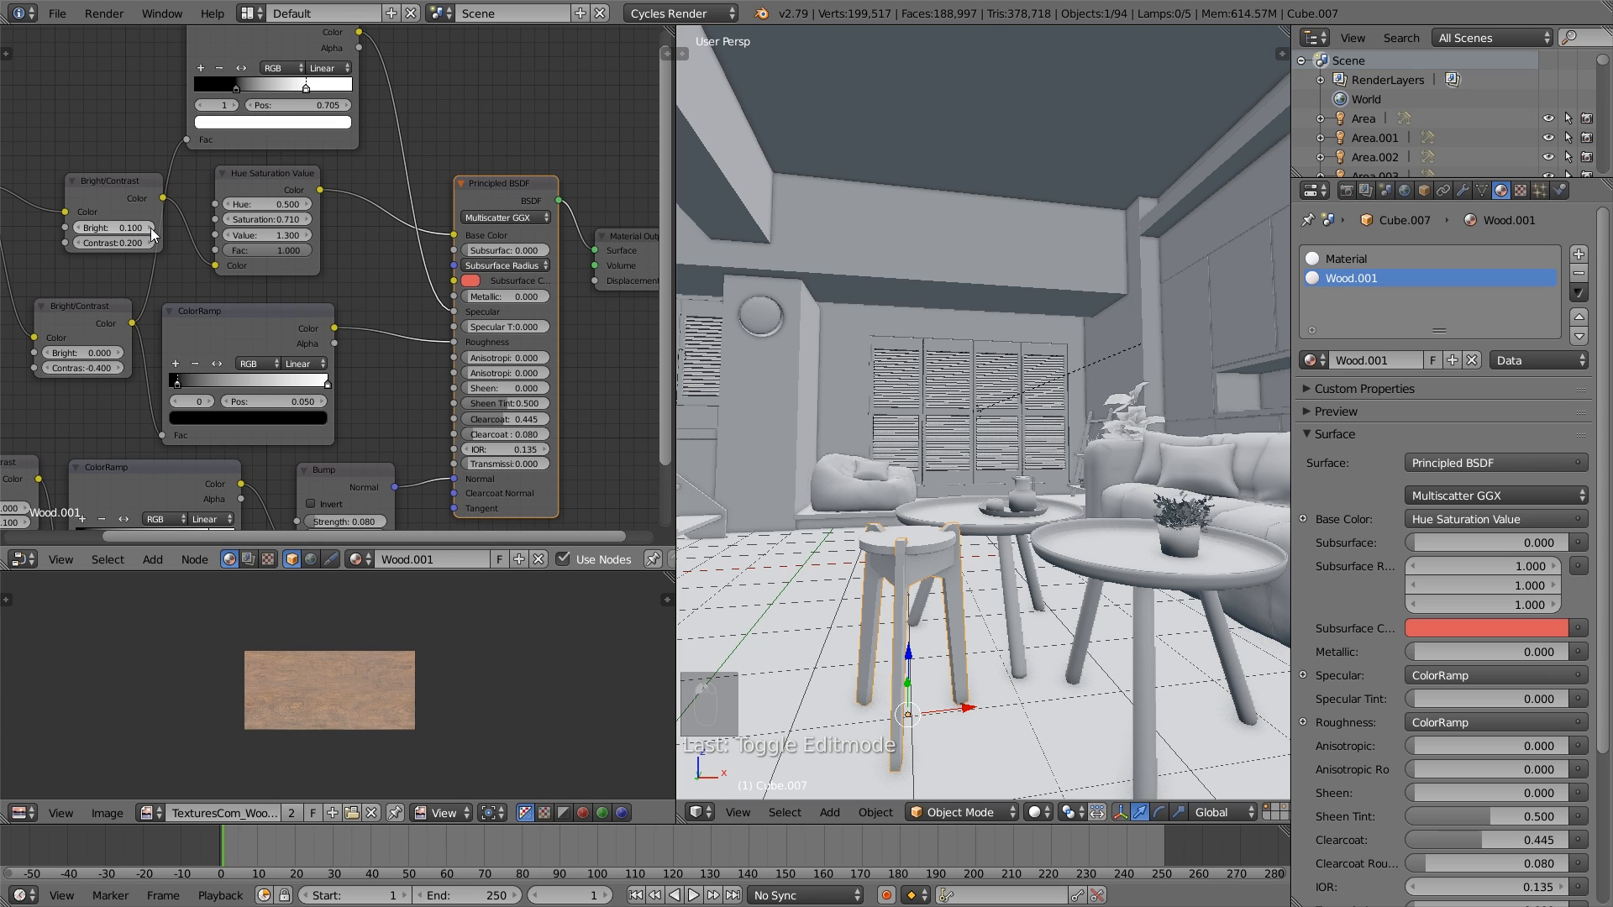
left_click(149, 243)
scroll(244, 297, "down", 1)
- Switch to the camera view and set a render border around the stool and the lower part of the coffee tables
key("KP_0")
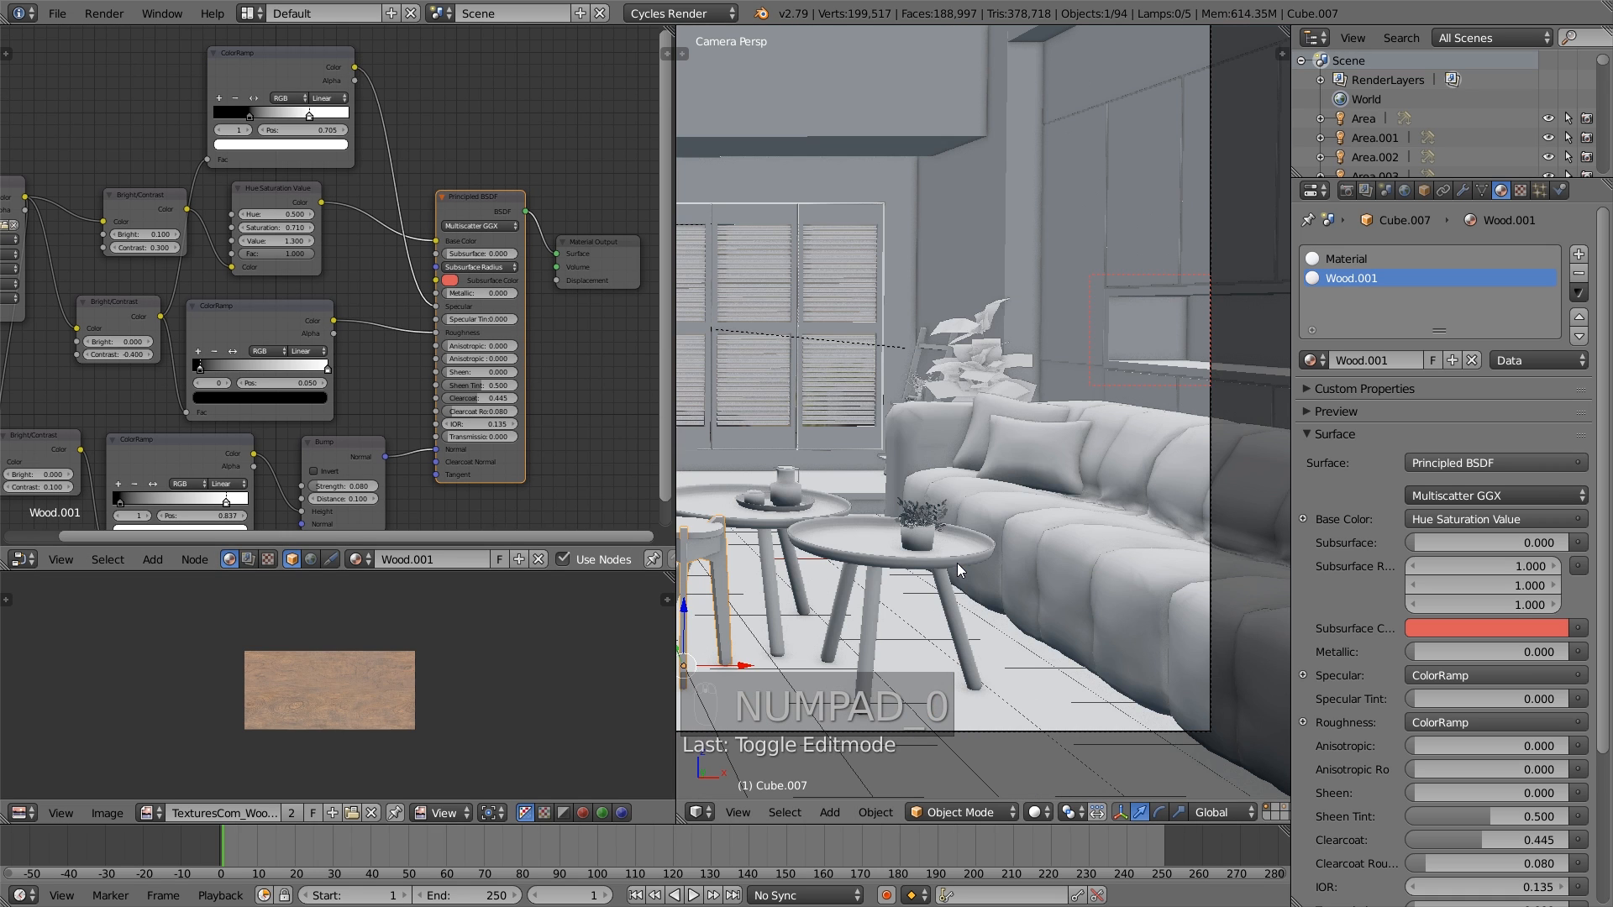
key("shift+b")
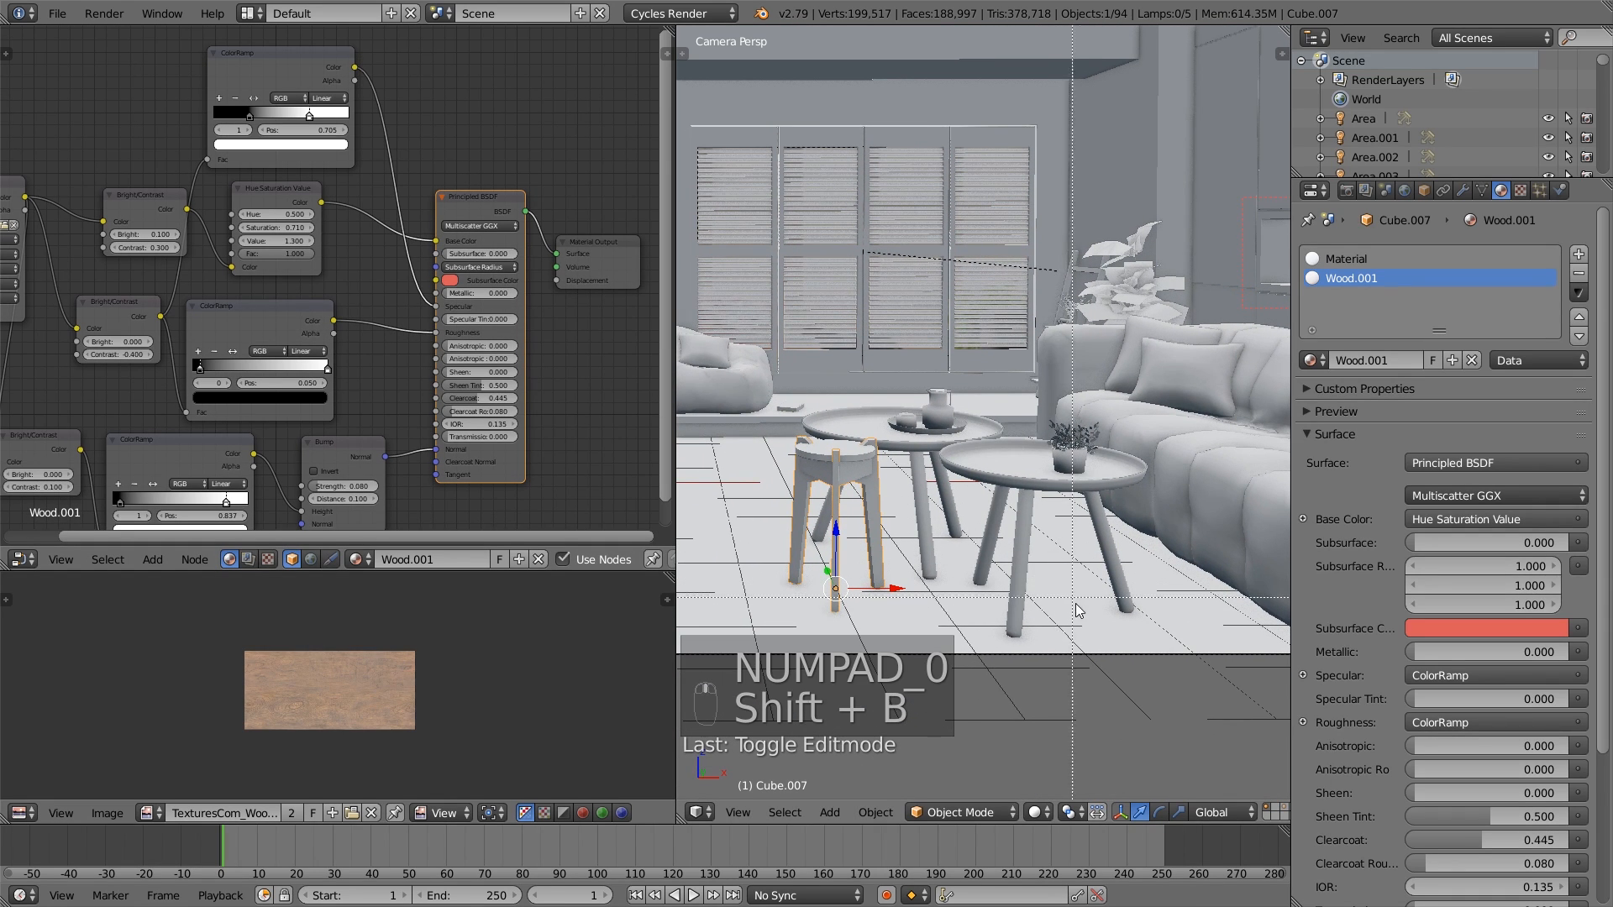
left_click_drag(1034, 622, 774, 429)
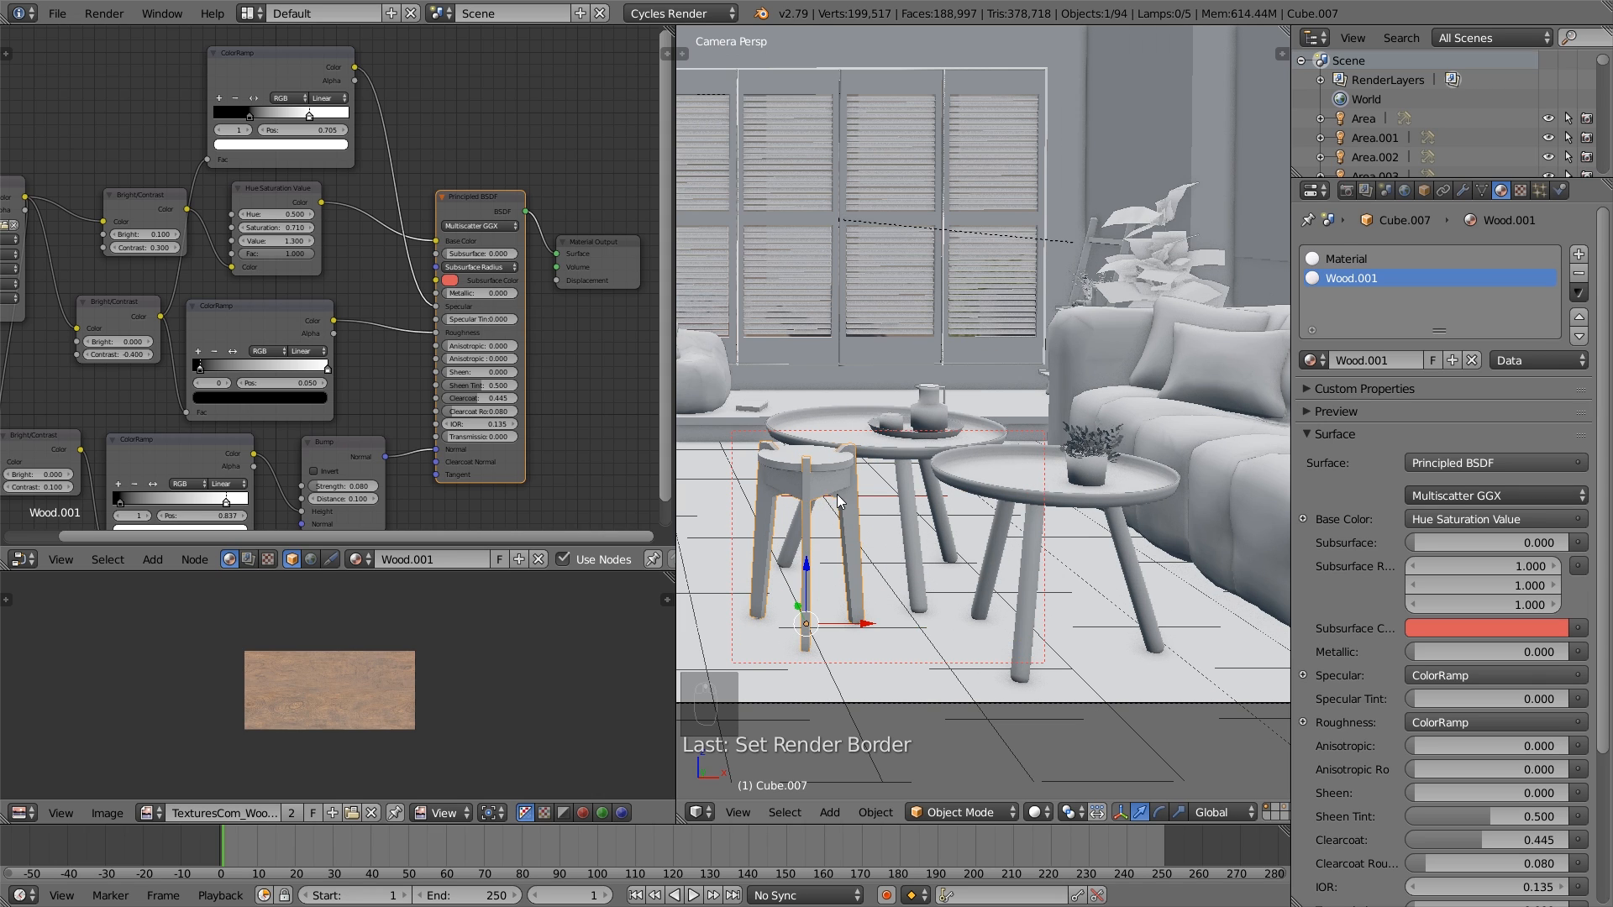
- Select the stool's round seat and, in Edit Mode, mark seams along the upper and lower edge loops of its side
right_click(820, 467)
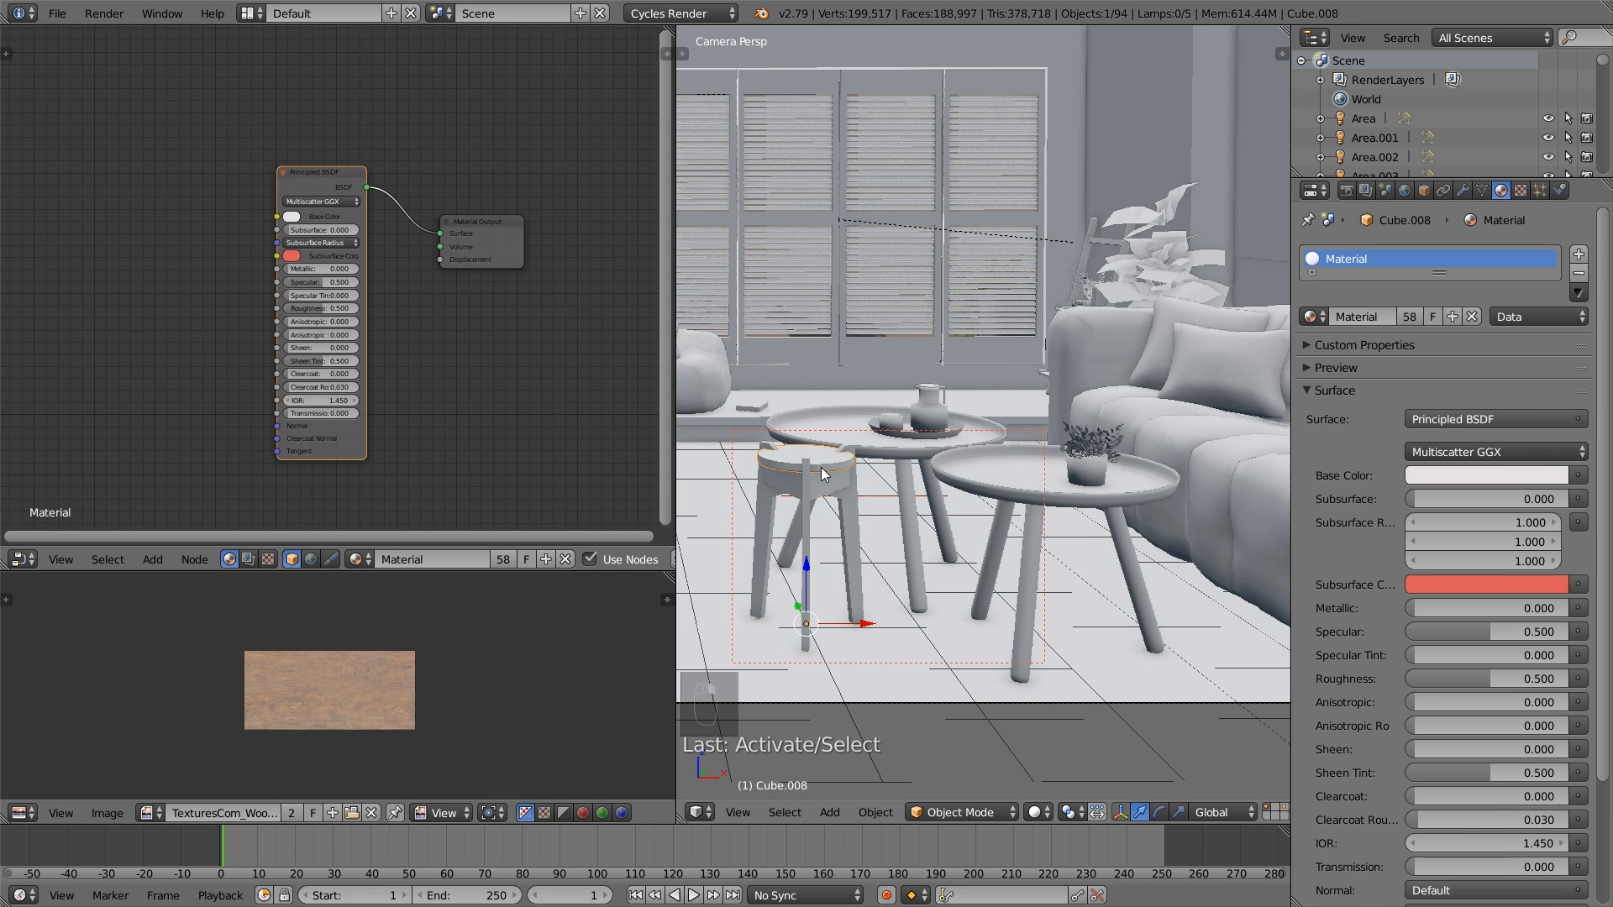
key("Tab")
key("a")
key("a")
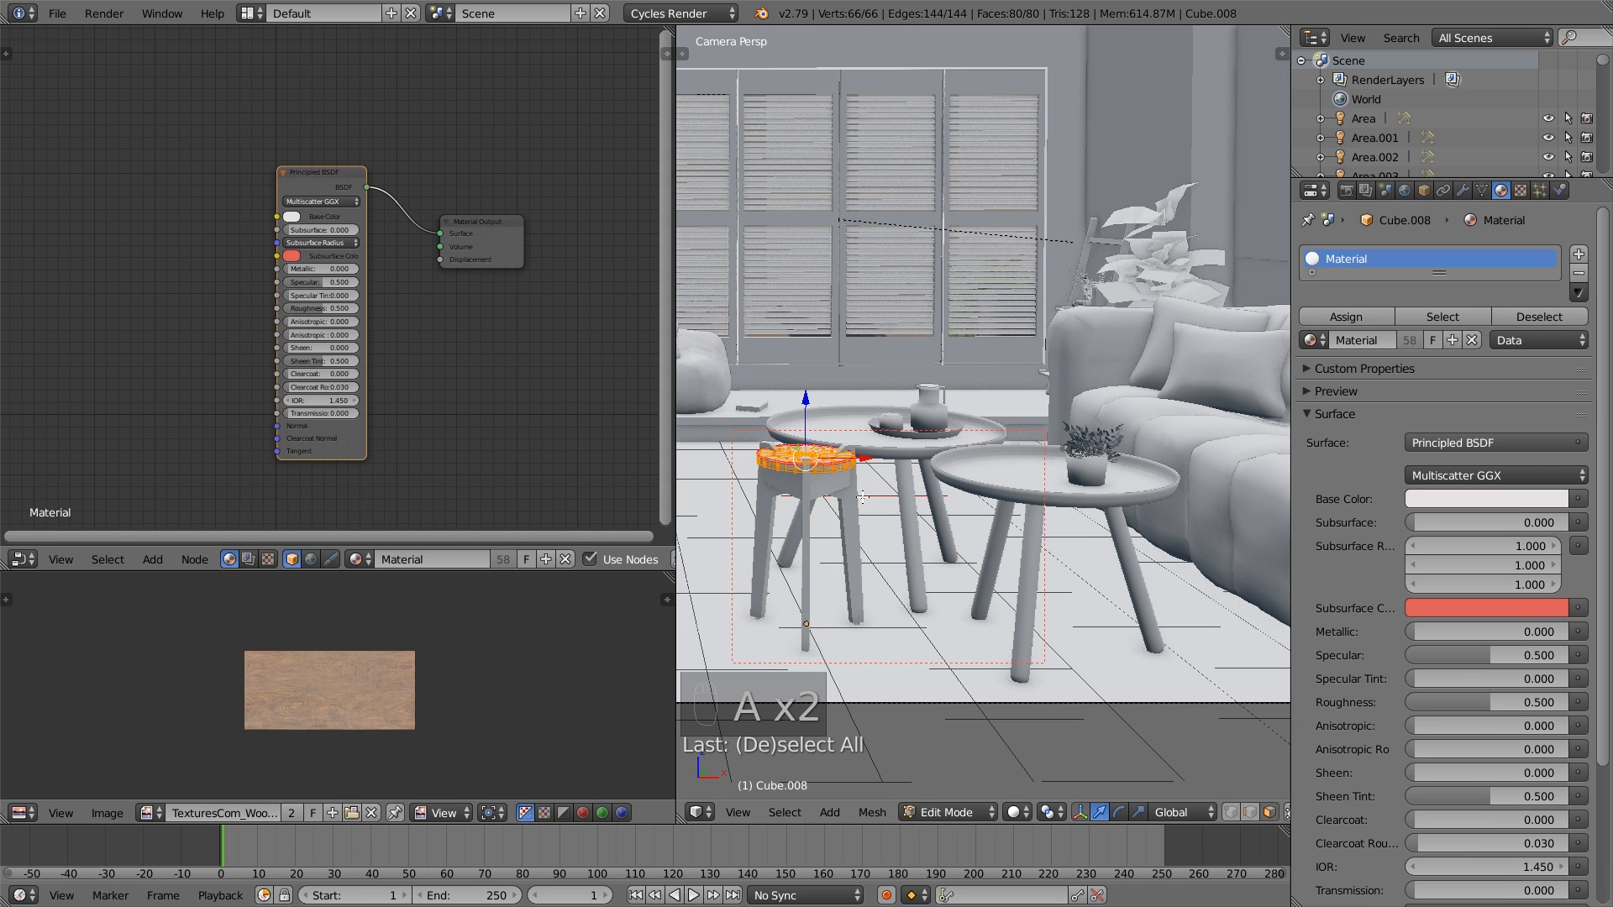
scroll(891, 555, "up", 3)
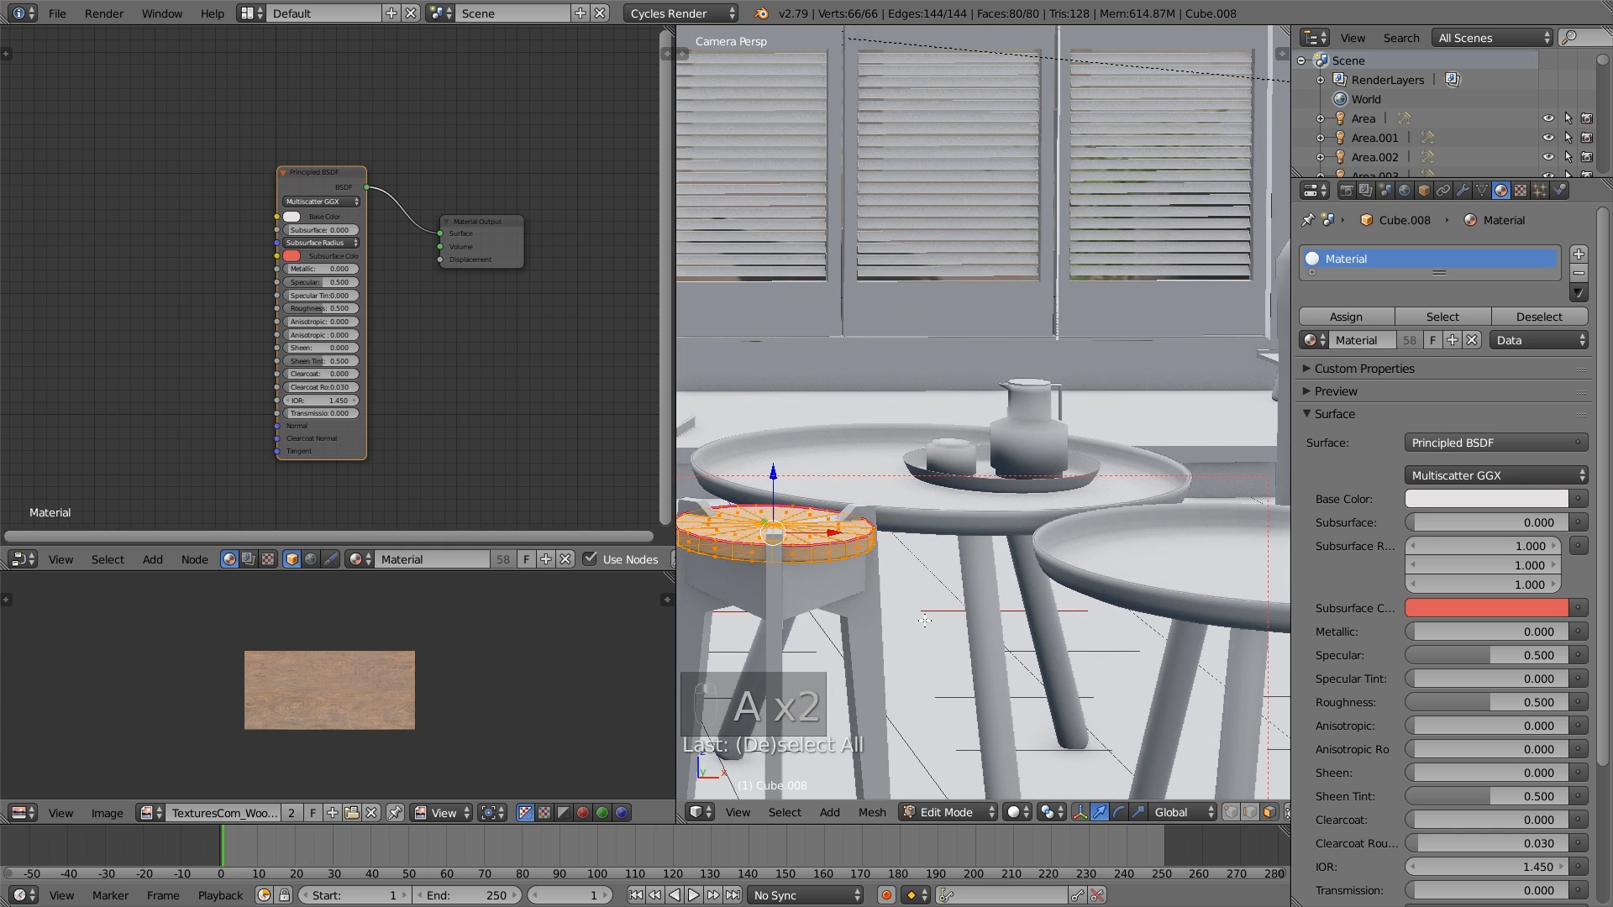
right_click(776, 544, "alt")
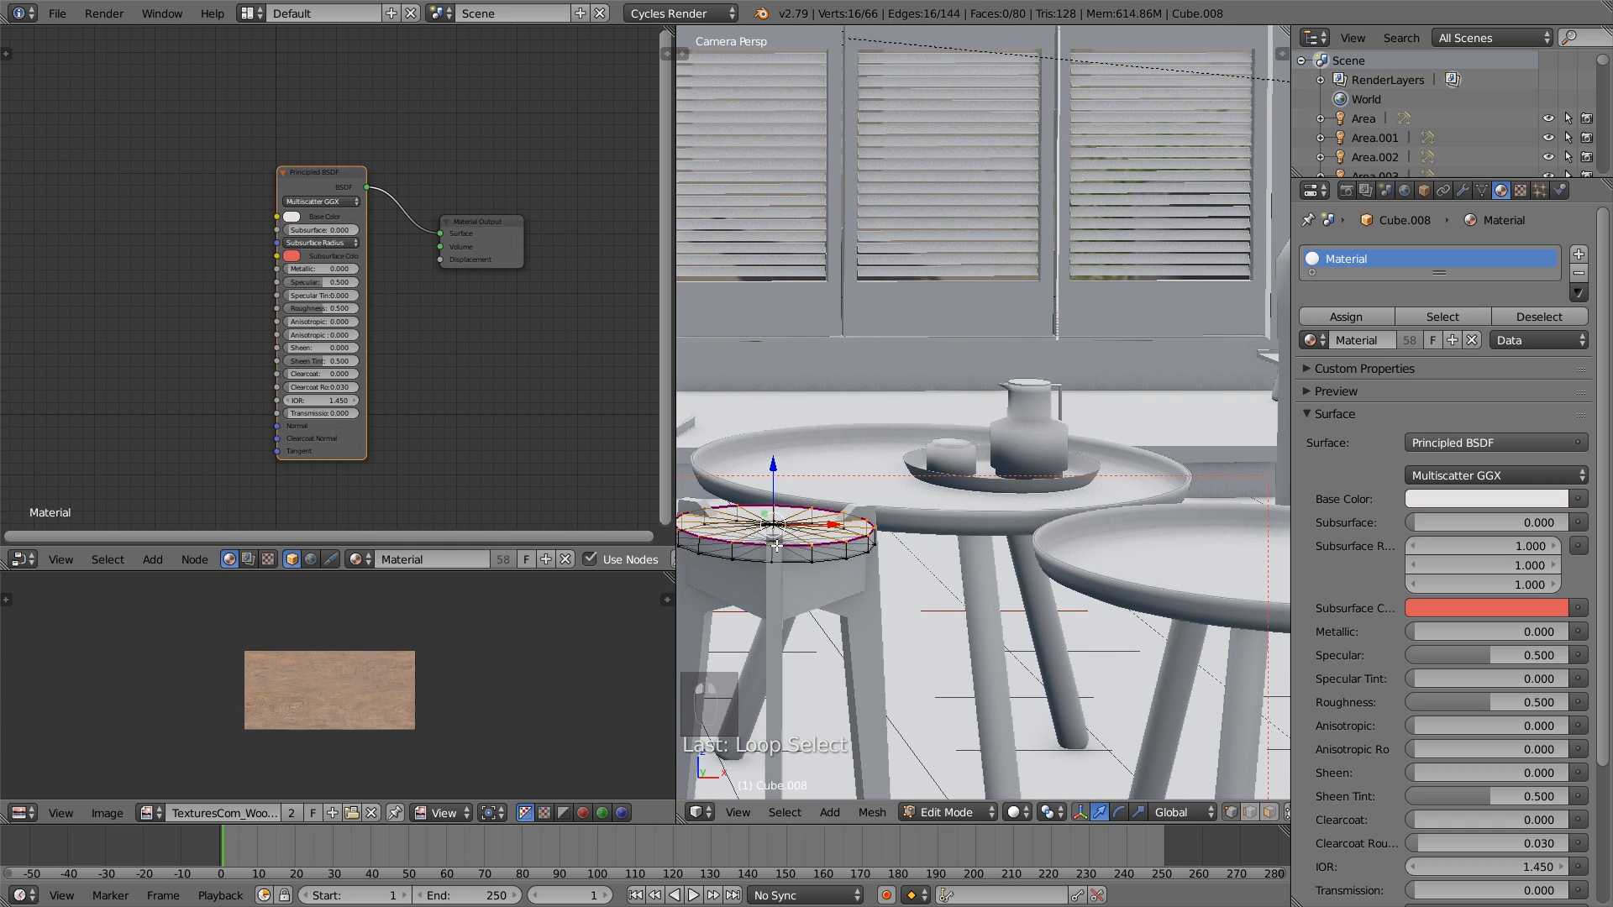
right_click(789, 560, "alt+shift")
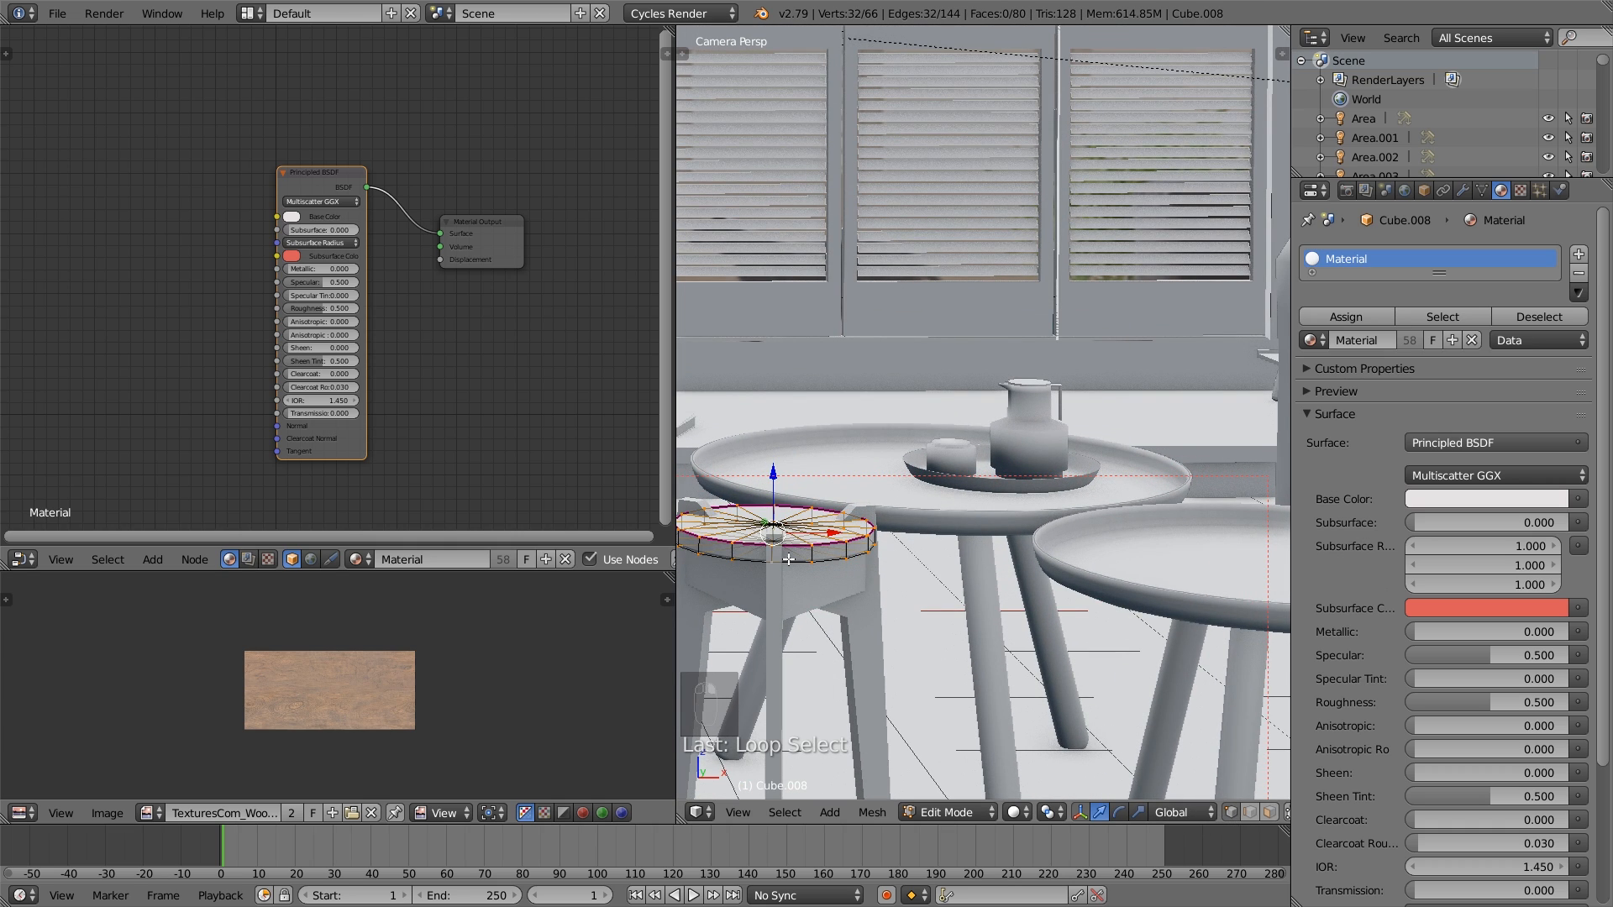
key("ctrl+e")
left_click(788, 558)
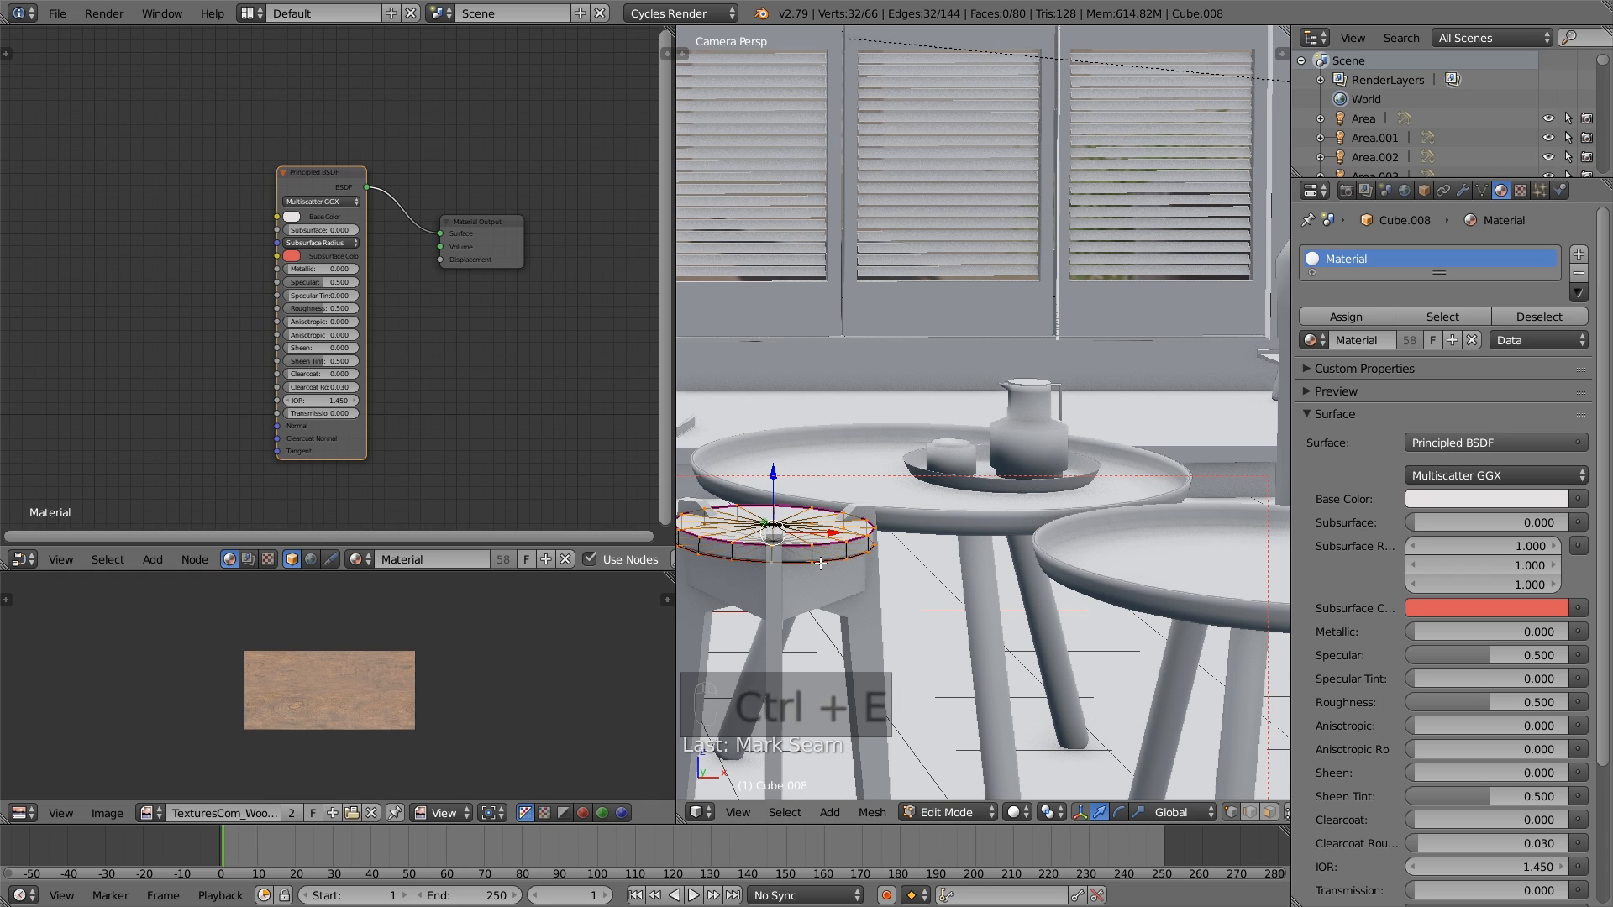
- Mark a seam on one vertical edge of the stool seat's side
right_click(812, 554, "alt")
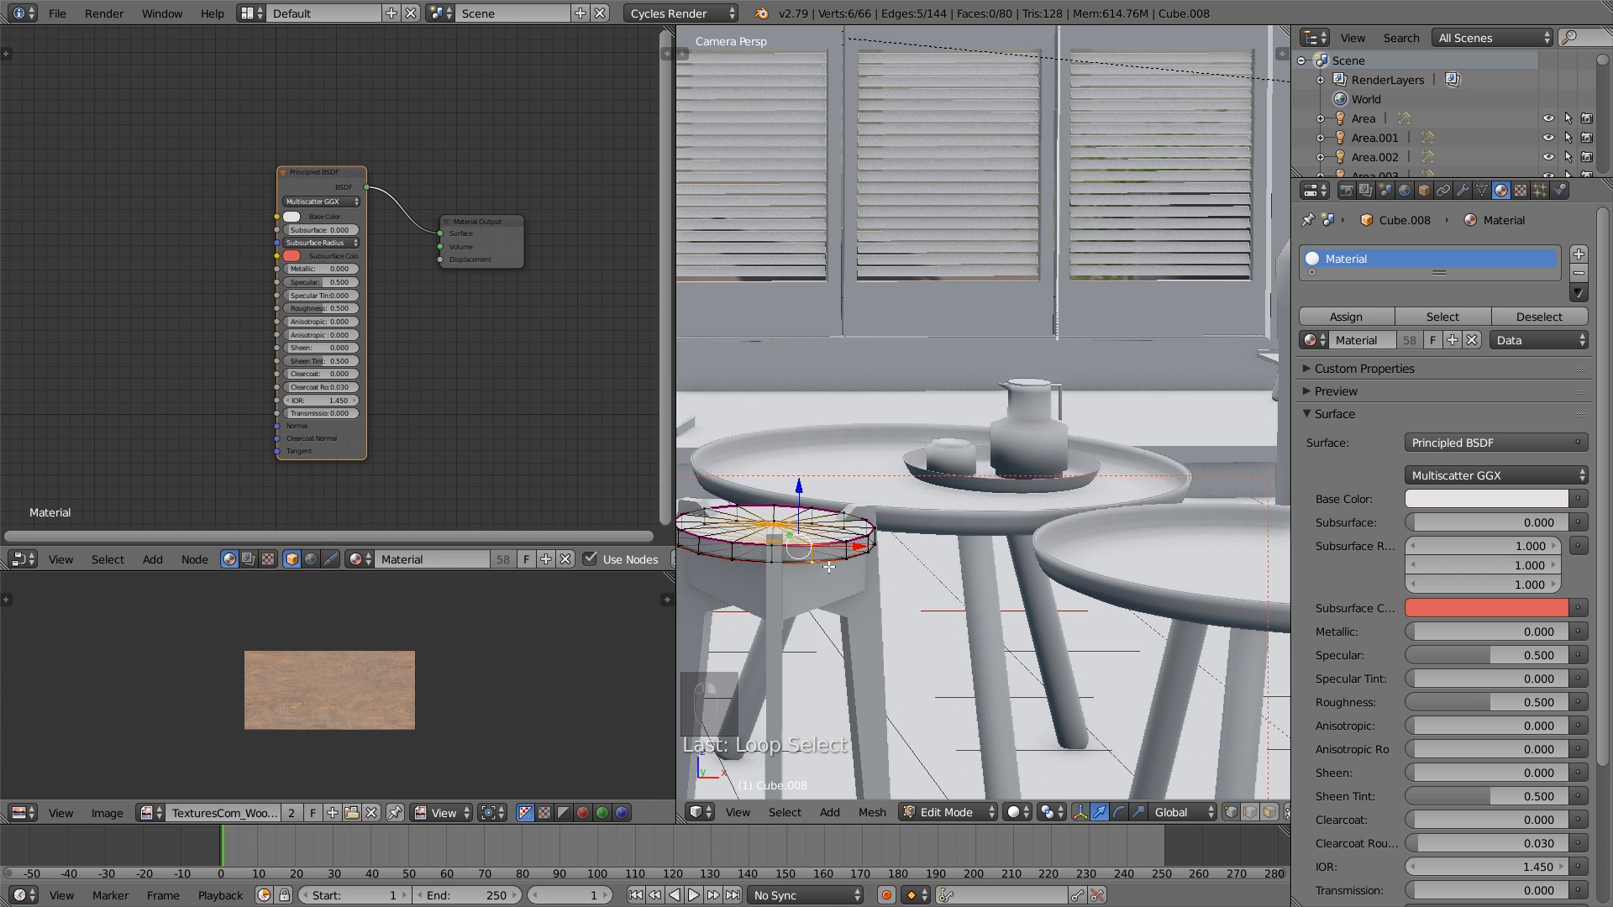
scroll(921, 681, "up", 2)
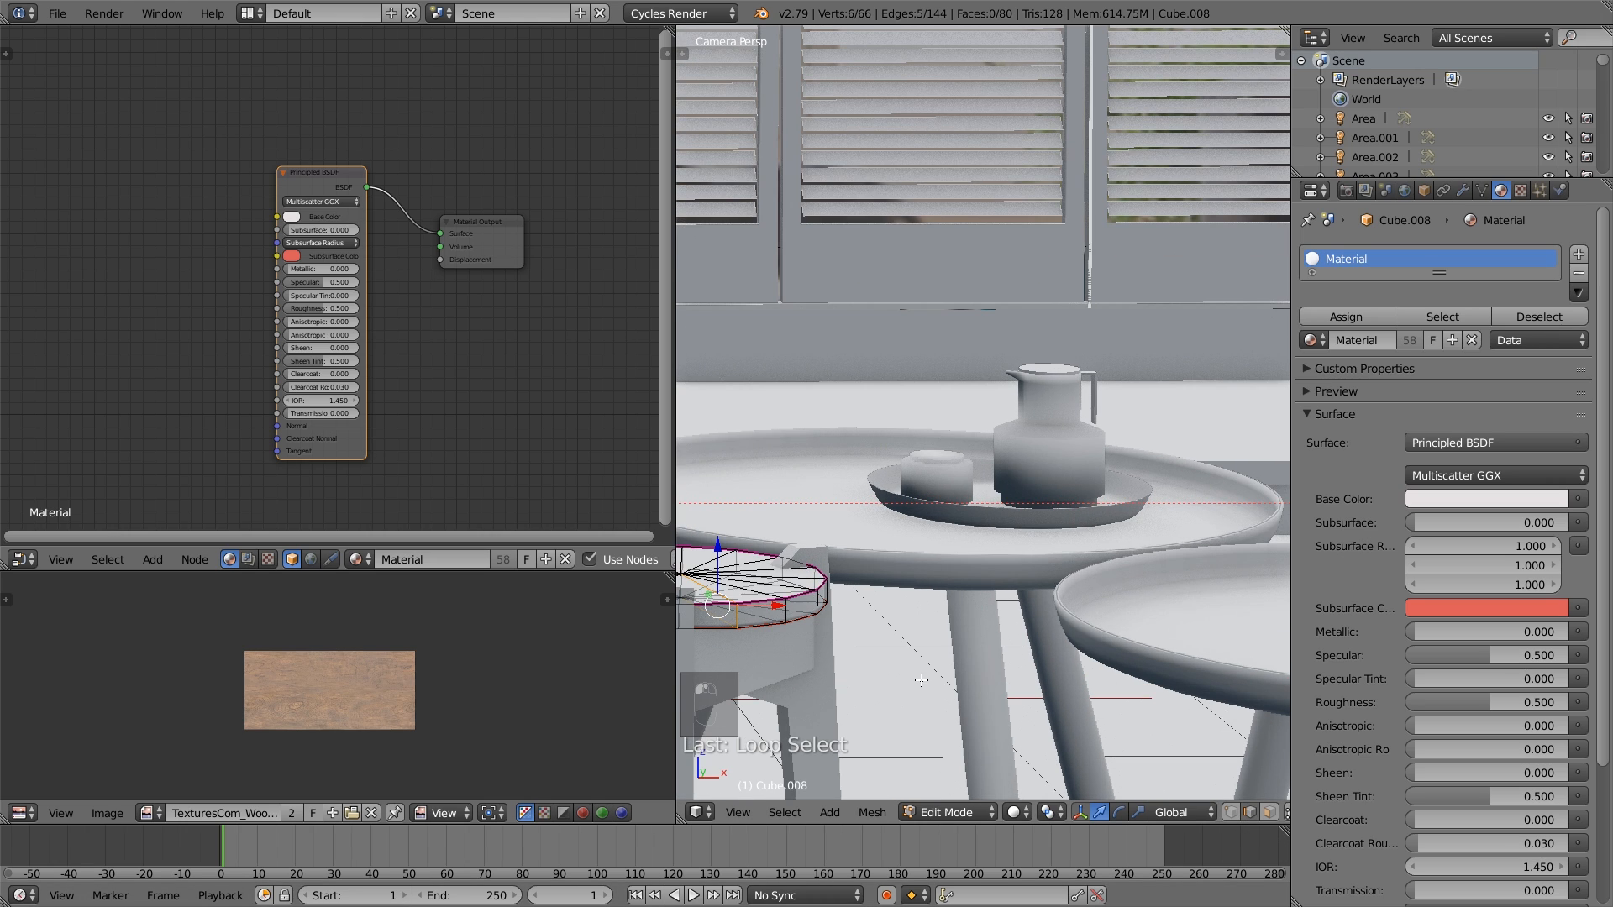
scroll(775, 630, "up", 2)
right_click(785, 683)
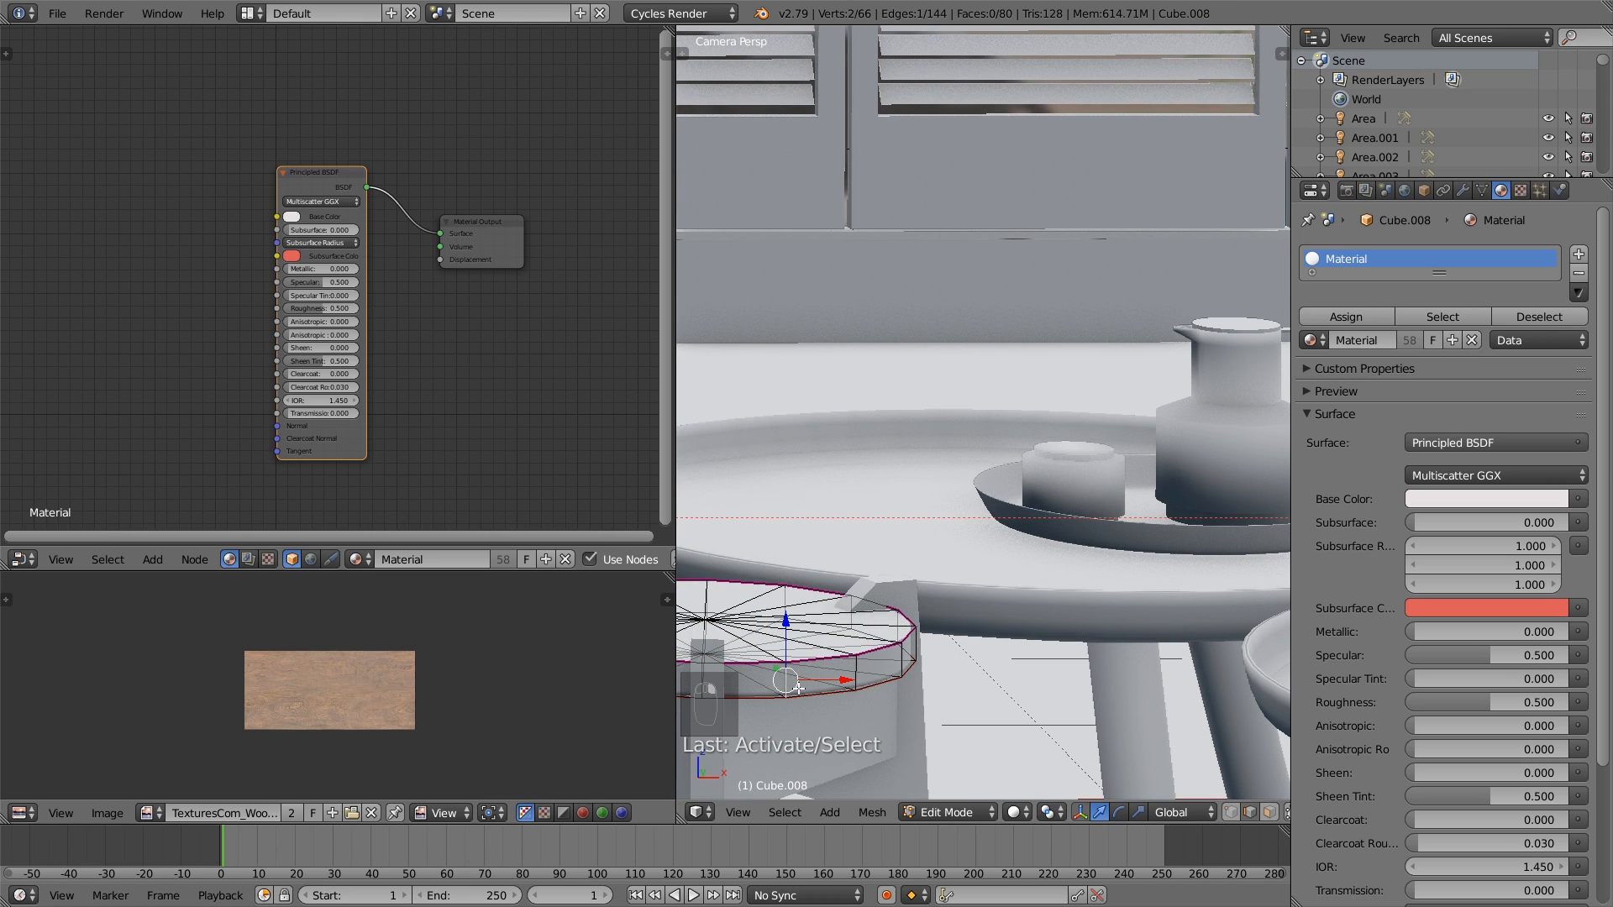
key("ctrl+e")
- Select every face of the stool seat, including both discs and the side band, and unwrap them along the marked seams
key("a")
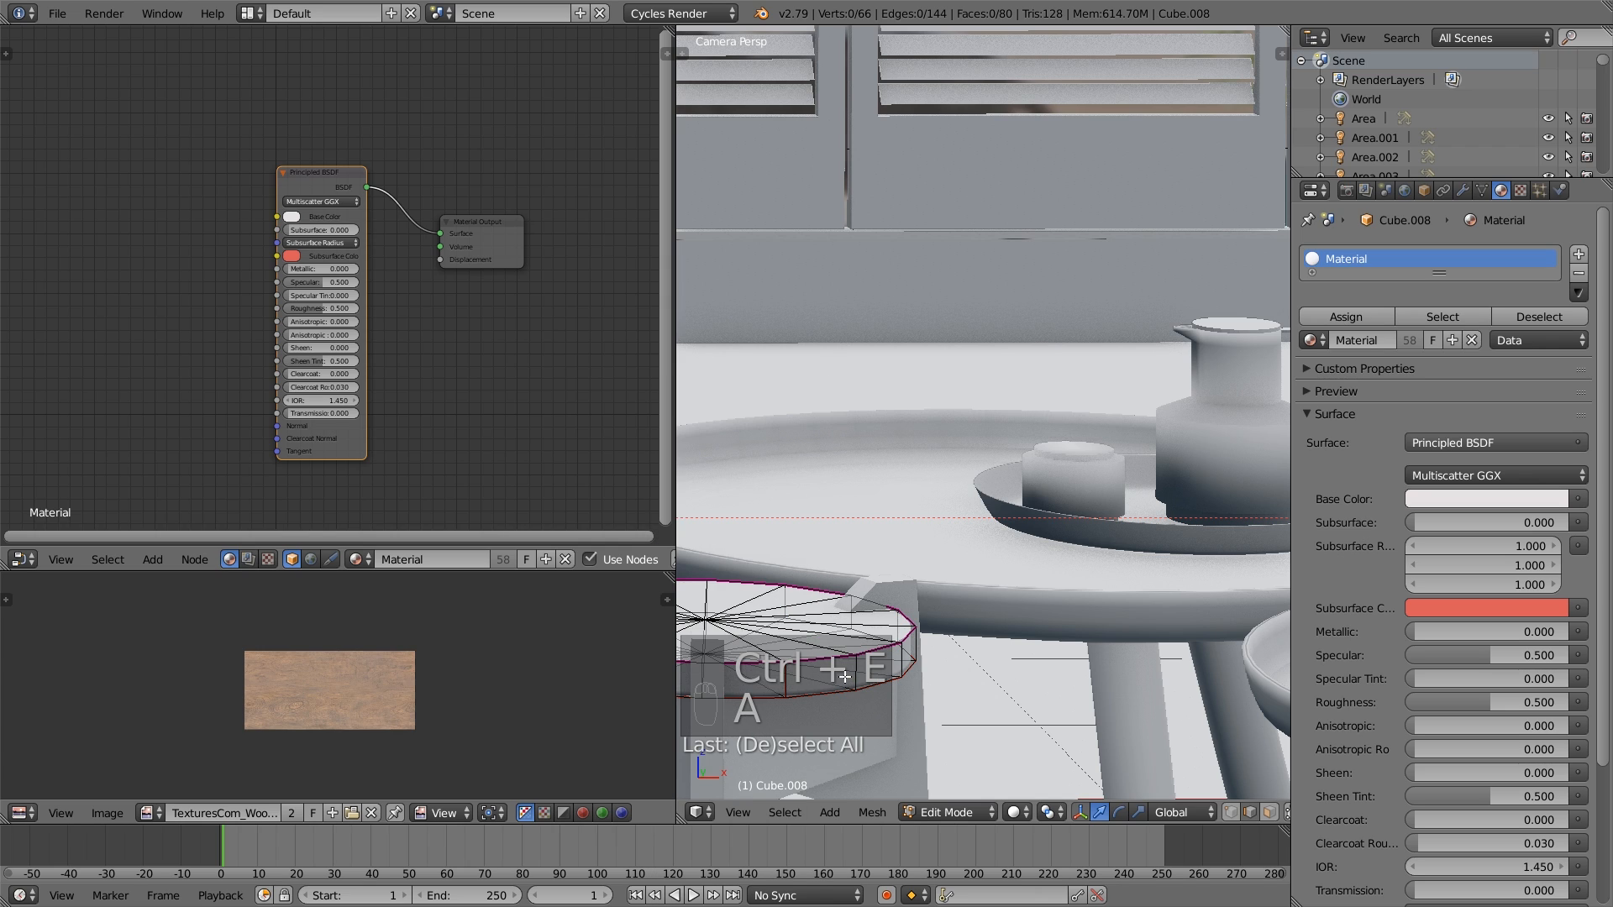
key("l")
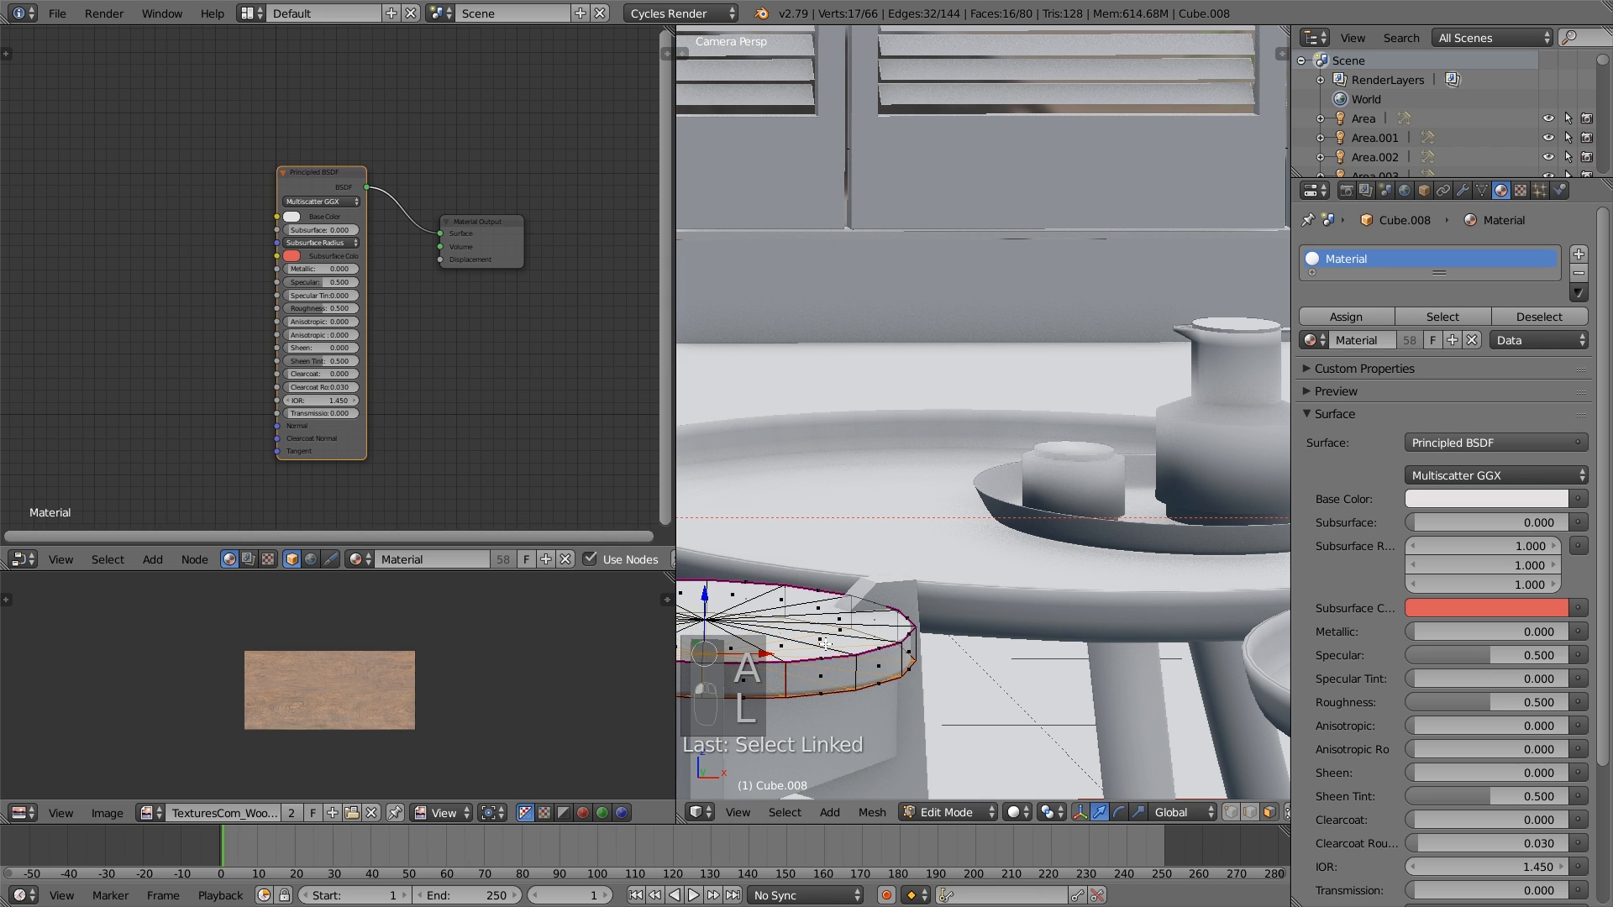
key("l")
key("l")
key("l")
key("l")
key("l")
key("l")
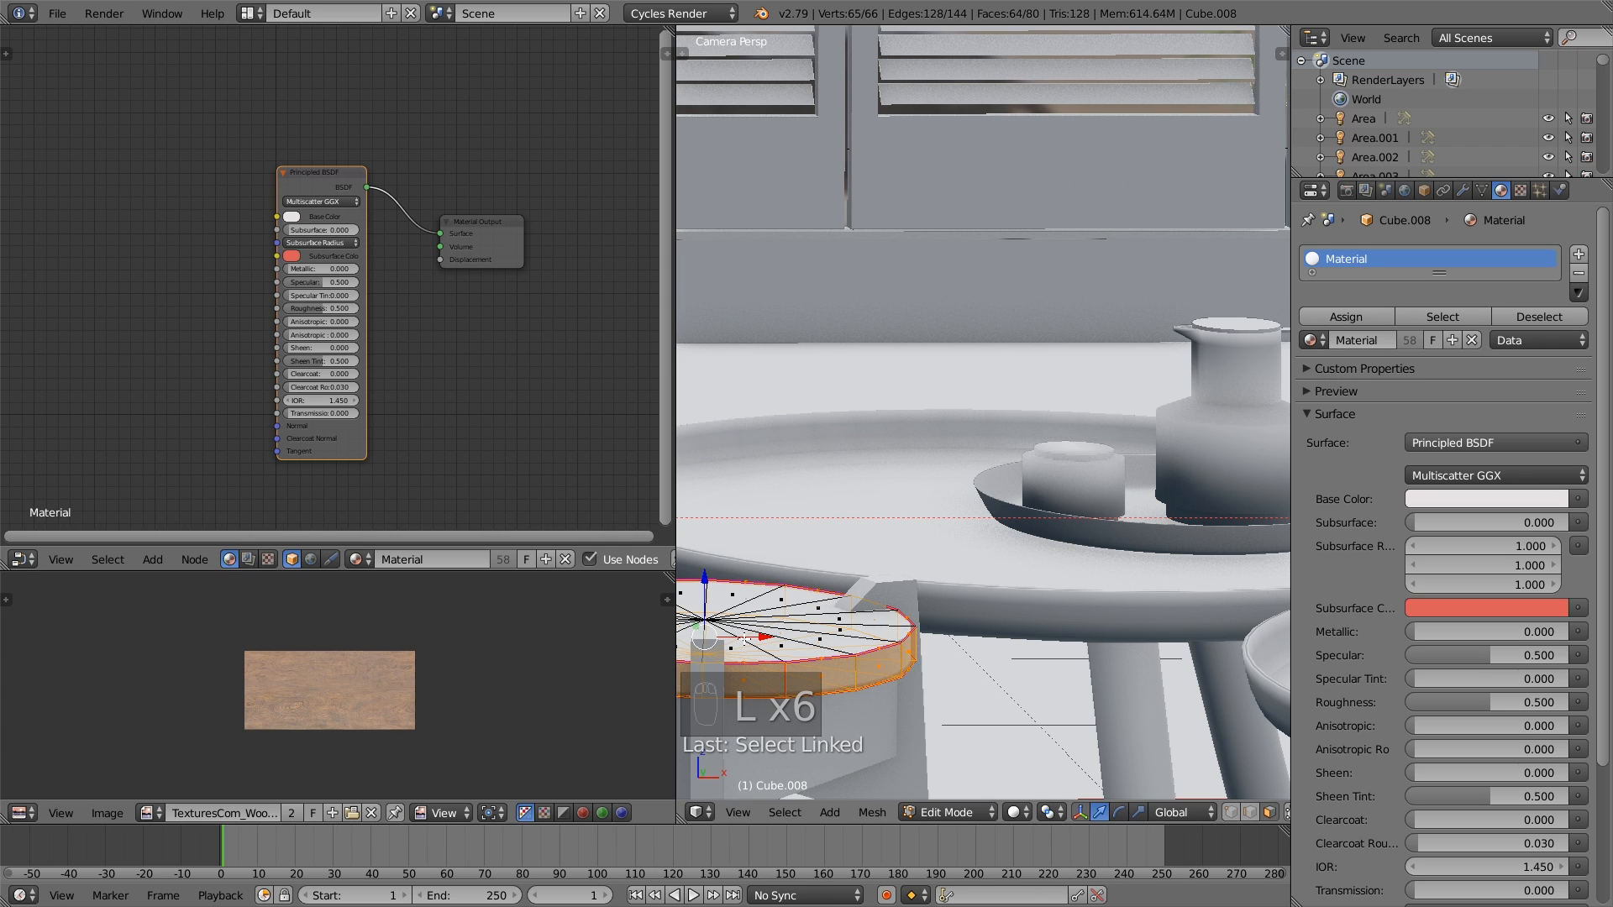
middle_click_drag(784, 654, 803, 657)
key("u")
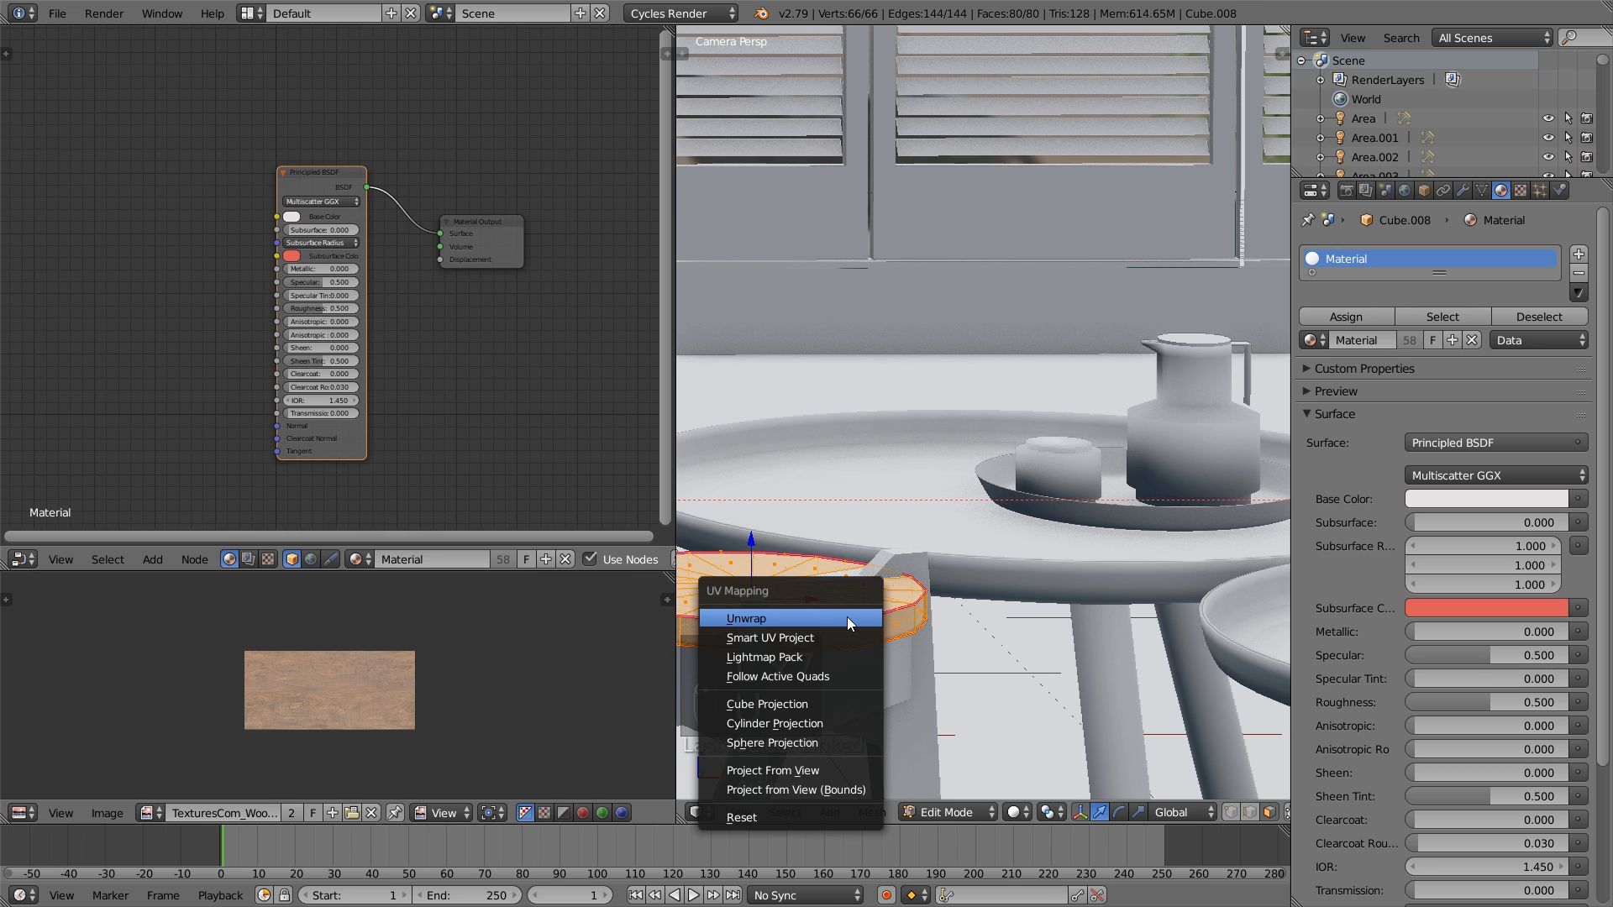
left_click(847, 617)
- Stretch the seat's unwrapped UV islands along Y over the wood image so the flattened discs become rounder
scroll(380, 742, "up", 1)
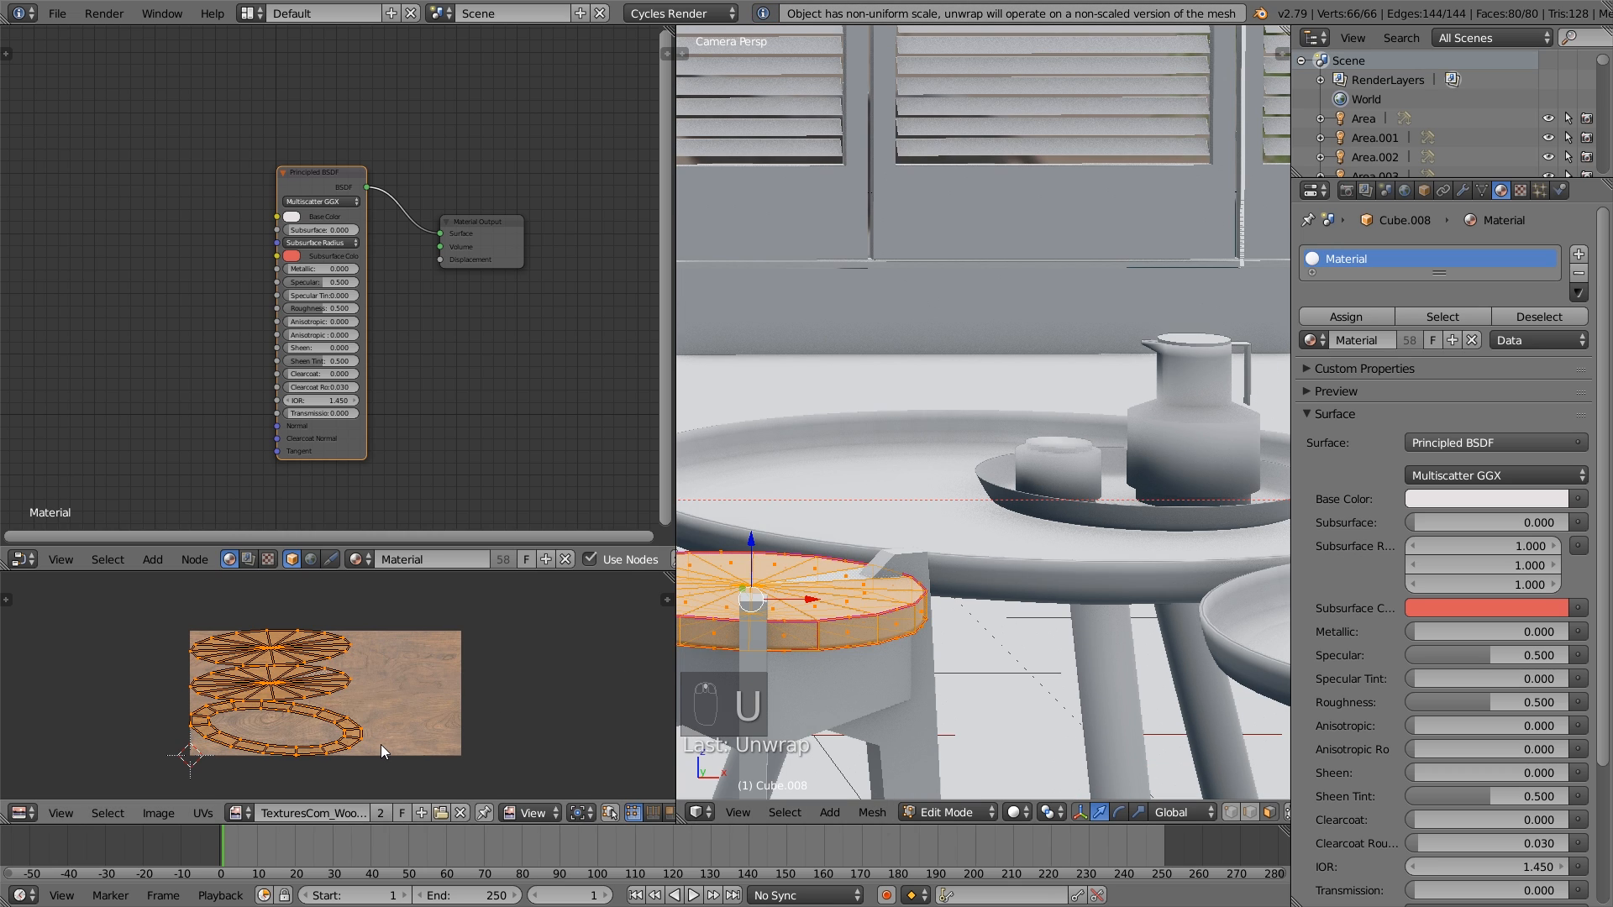
key("s")
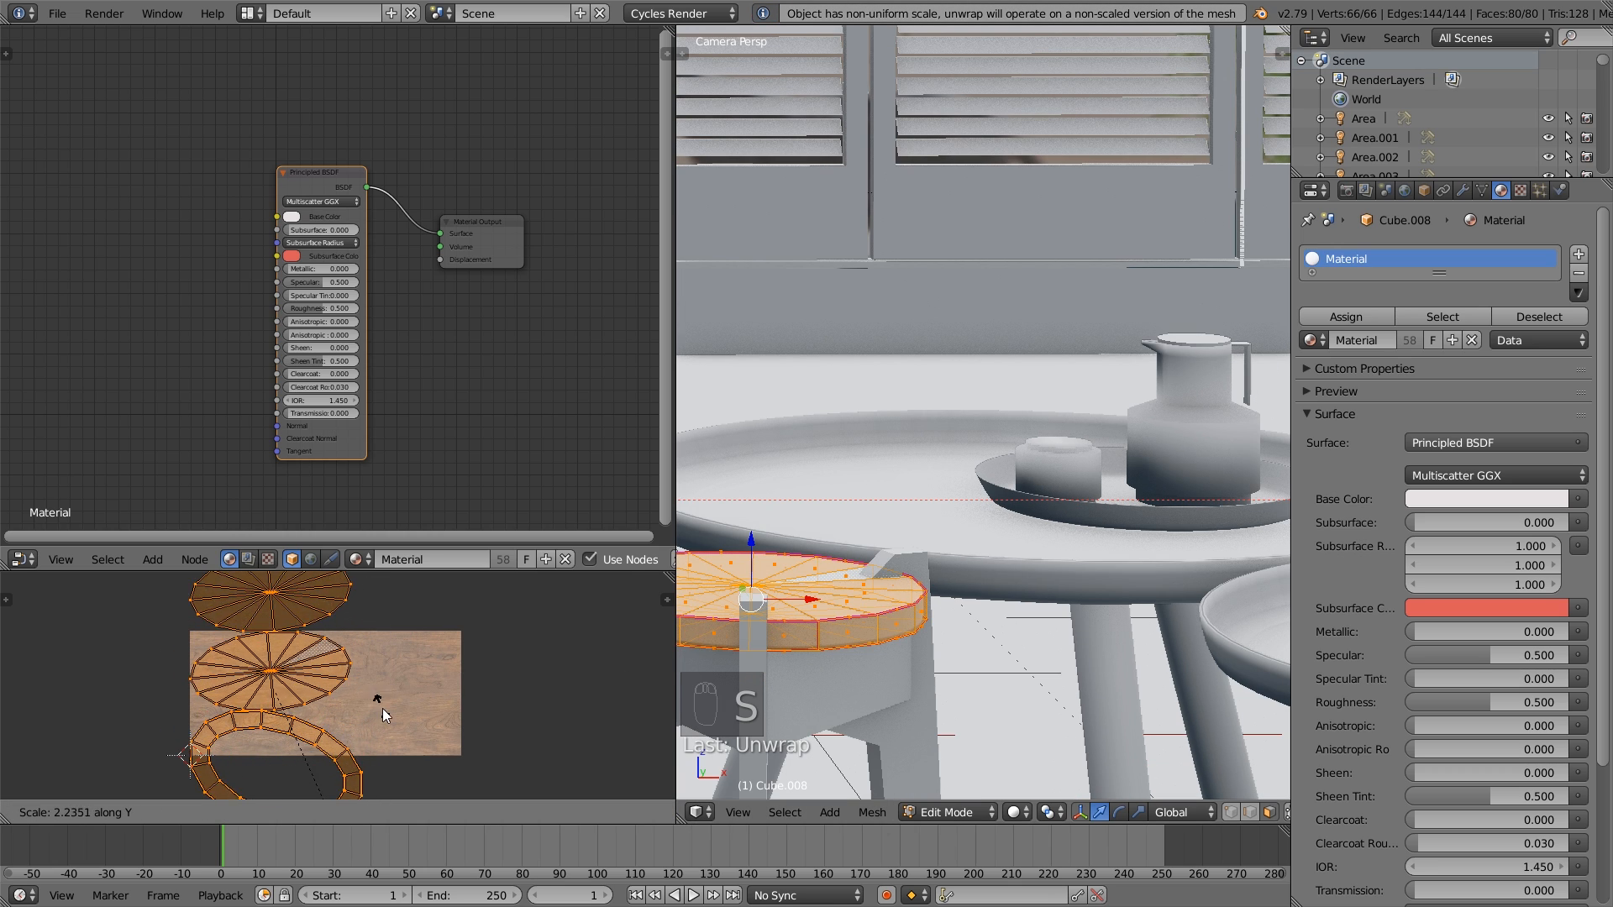
left_click(407, 592)
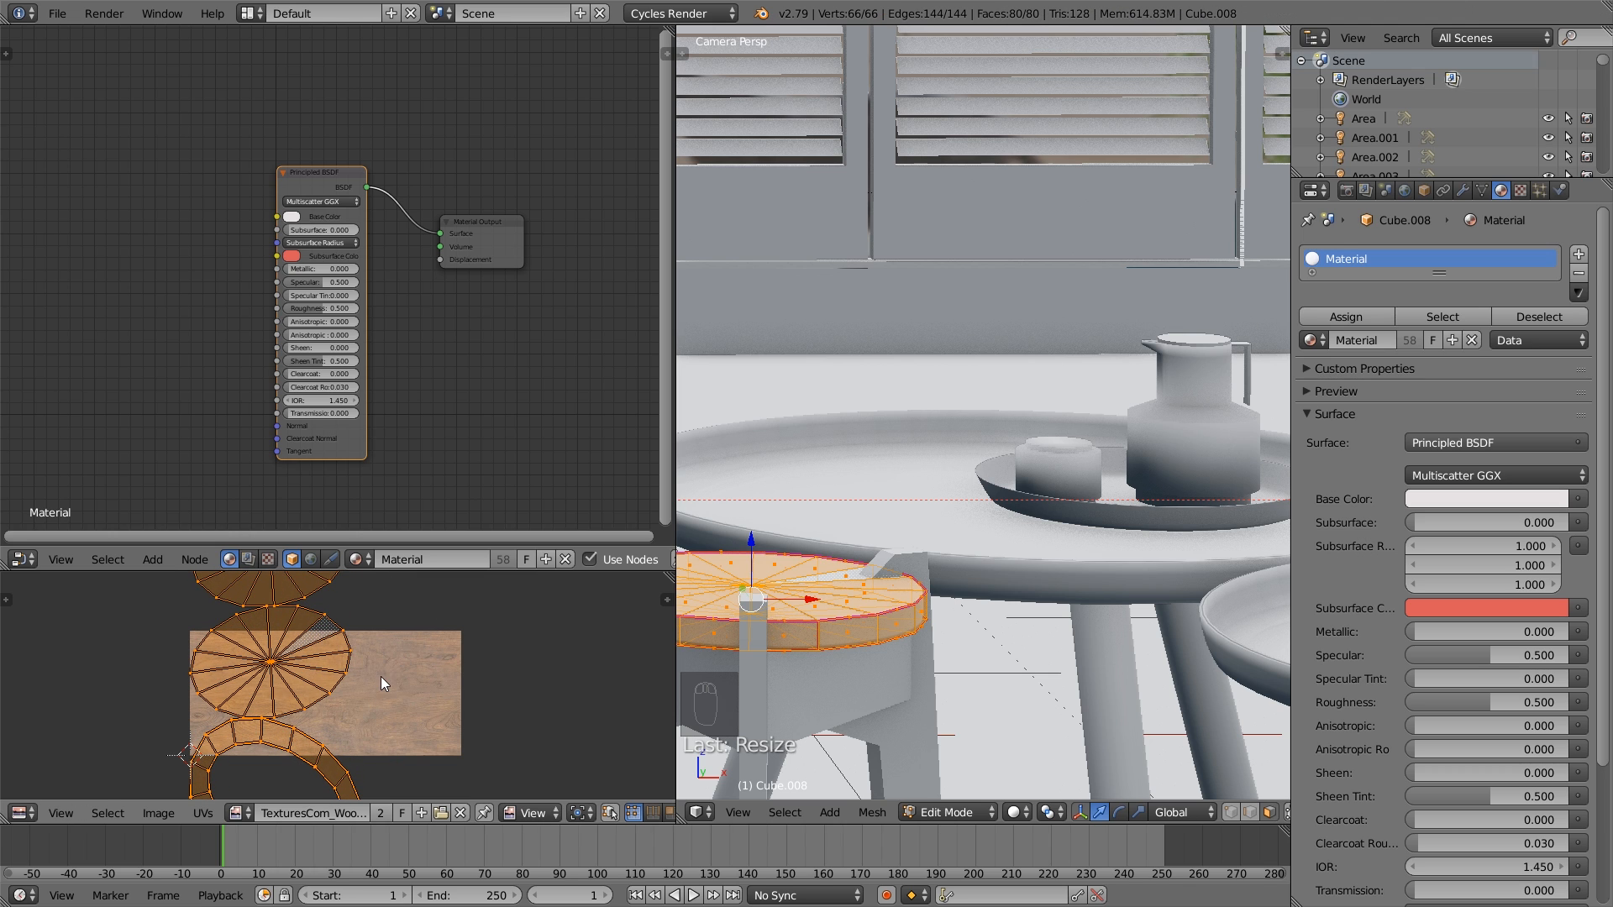
scroll(376, 682, "down", 2)
key("a")
- Select only the loop of side faces around the stool seat and apply a Cylinder Projection to it
key("Tab")
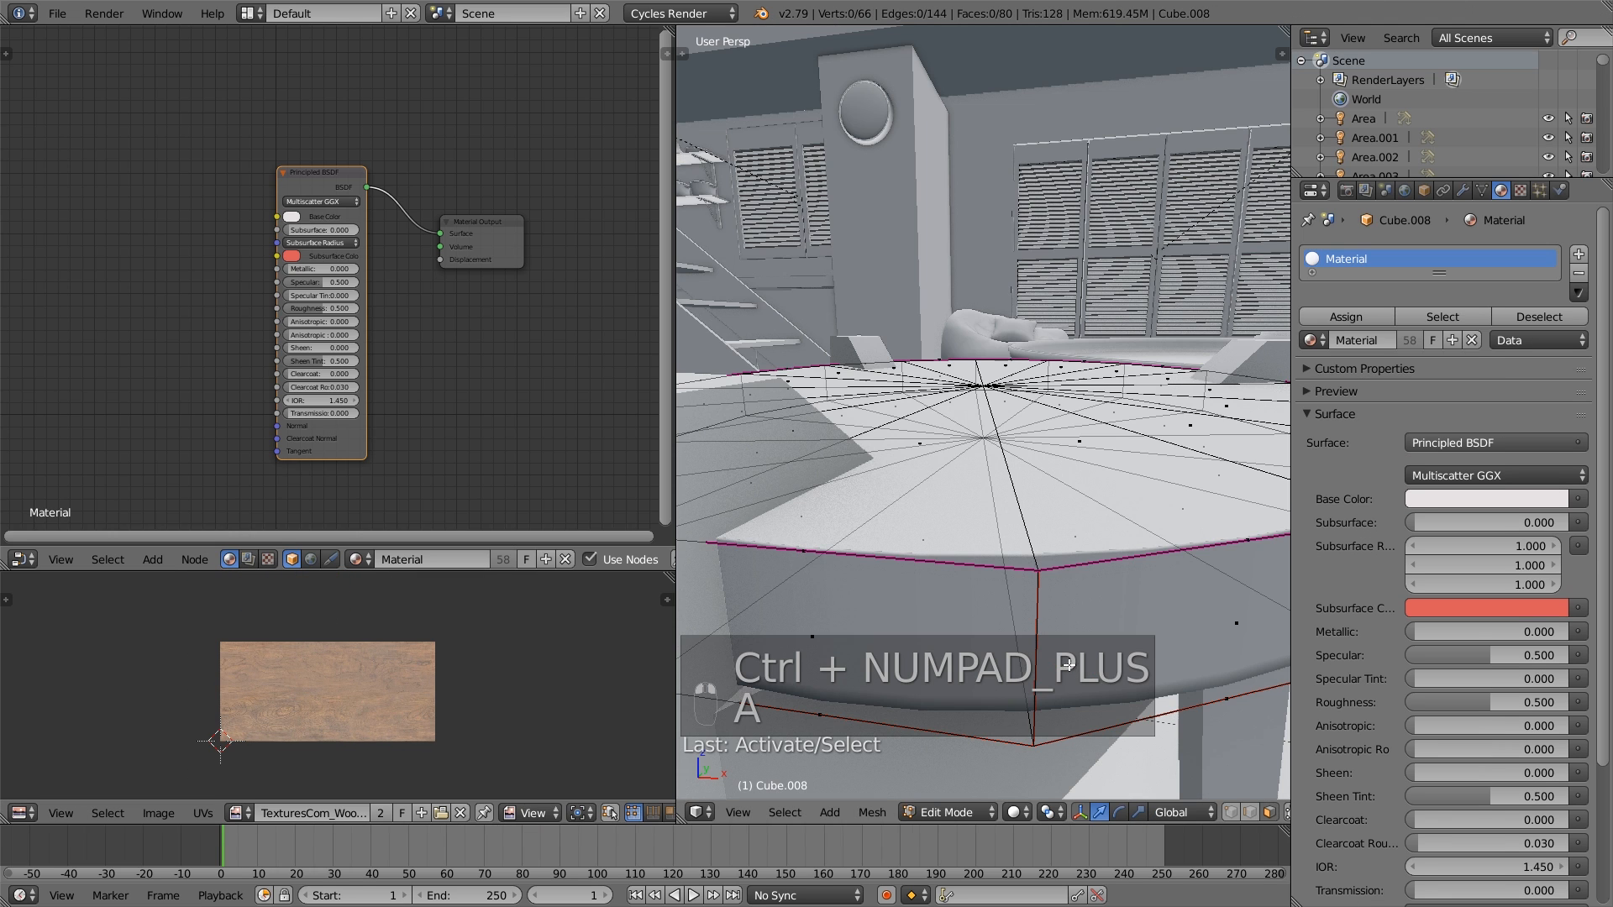
left_click(1038, 622, "alt")
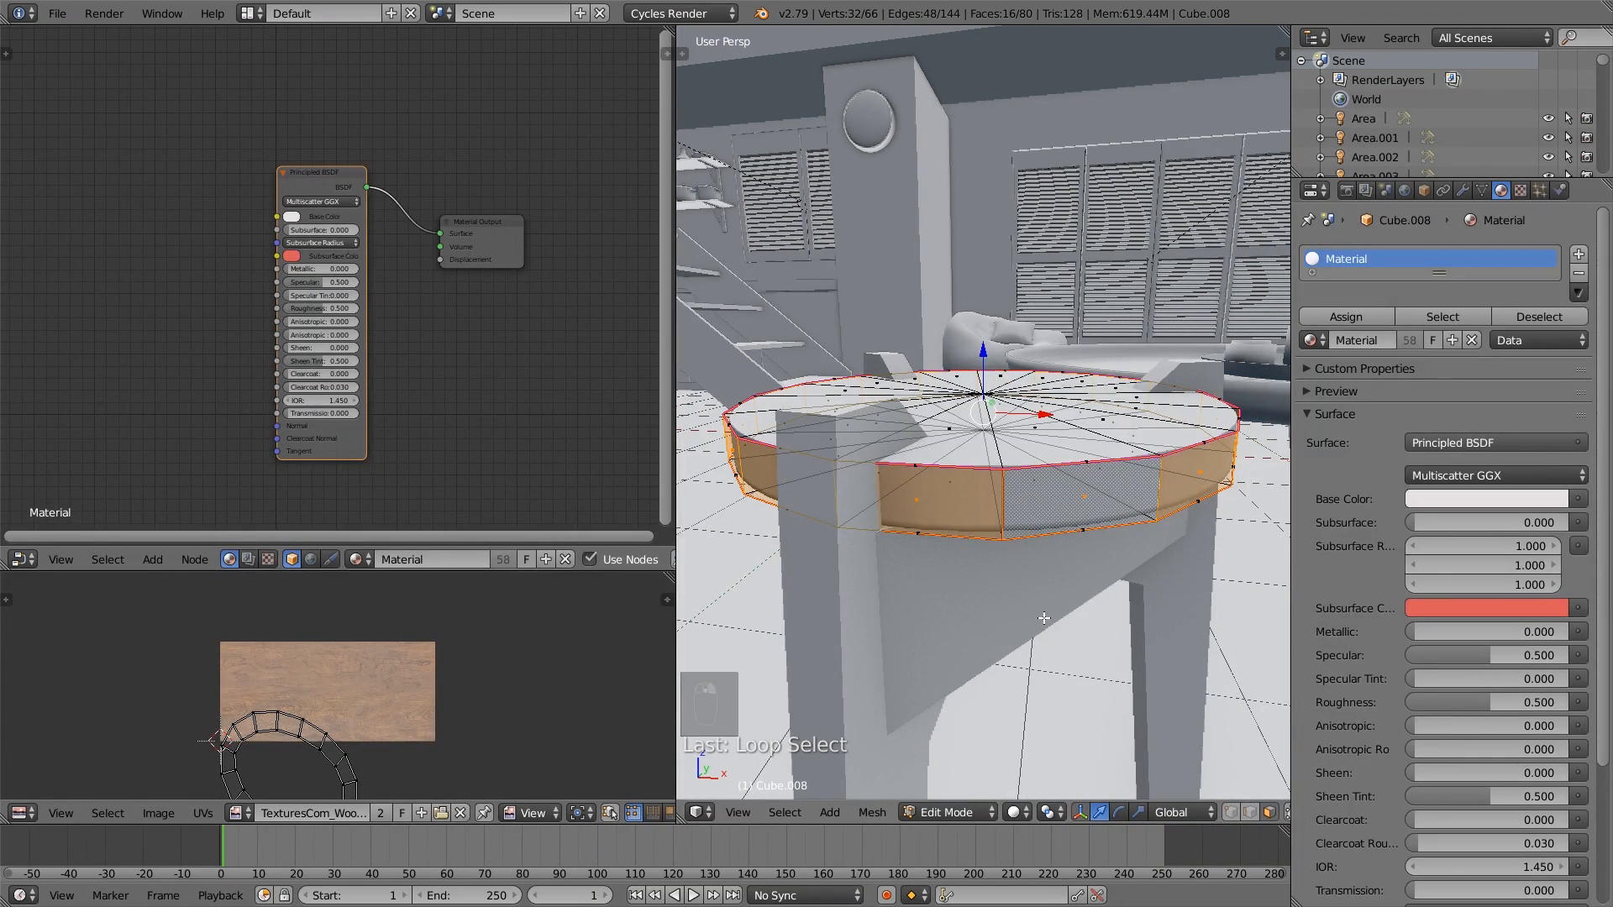
key("u")
left_click(1034, 726)
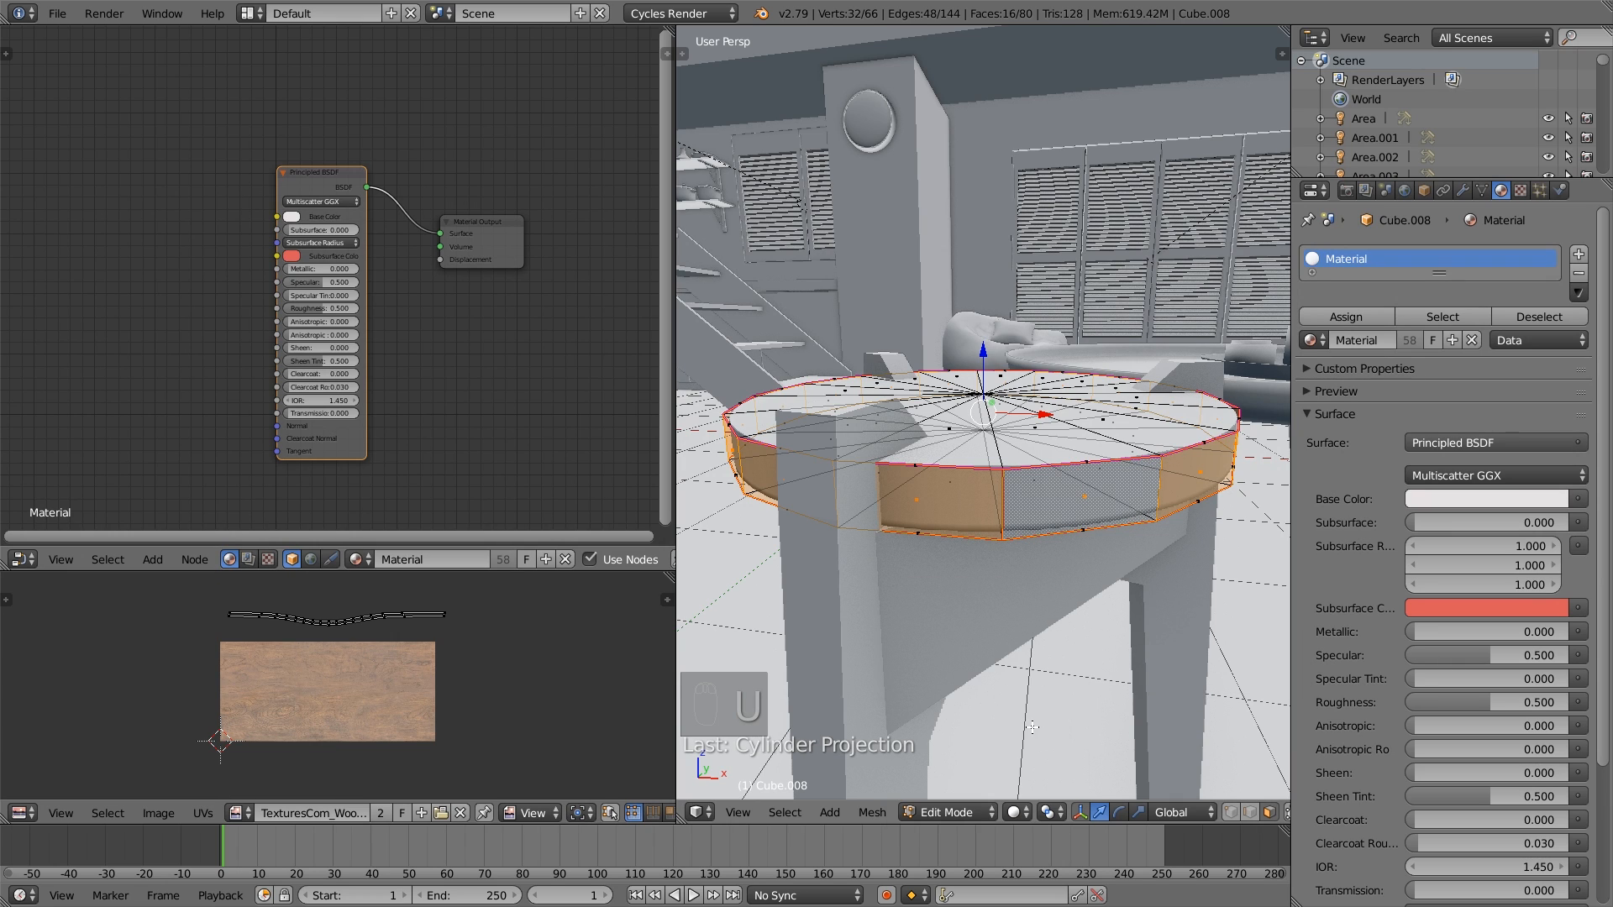
- Enlarge the side band's UV strip, move it onto the wood image and stretch it along Y
scroll(369, 687, "up", 2)
key("a")
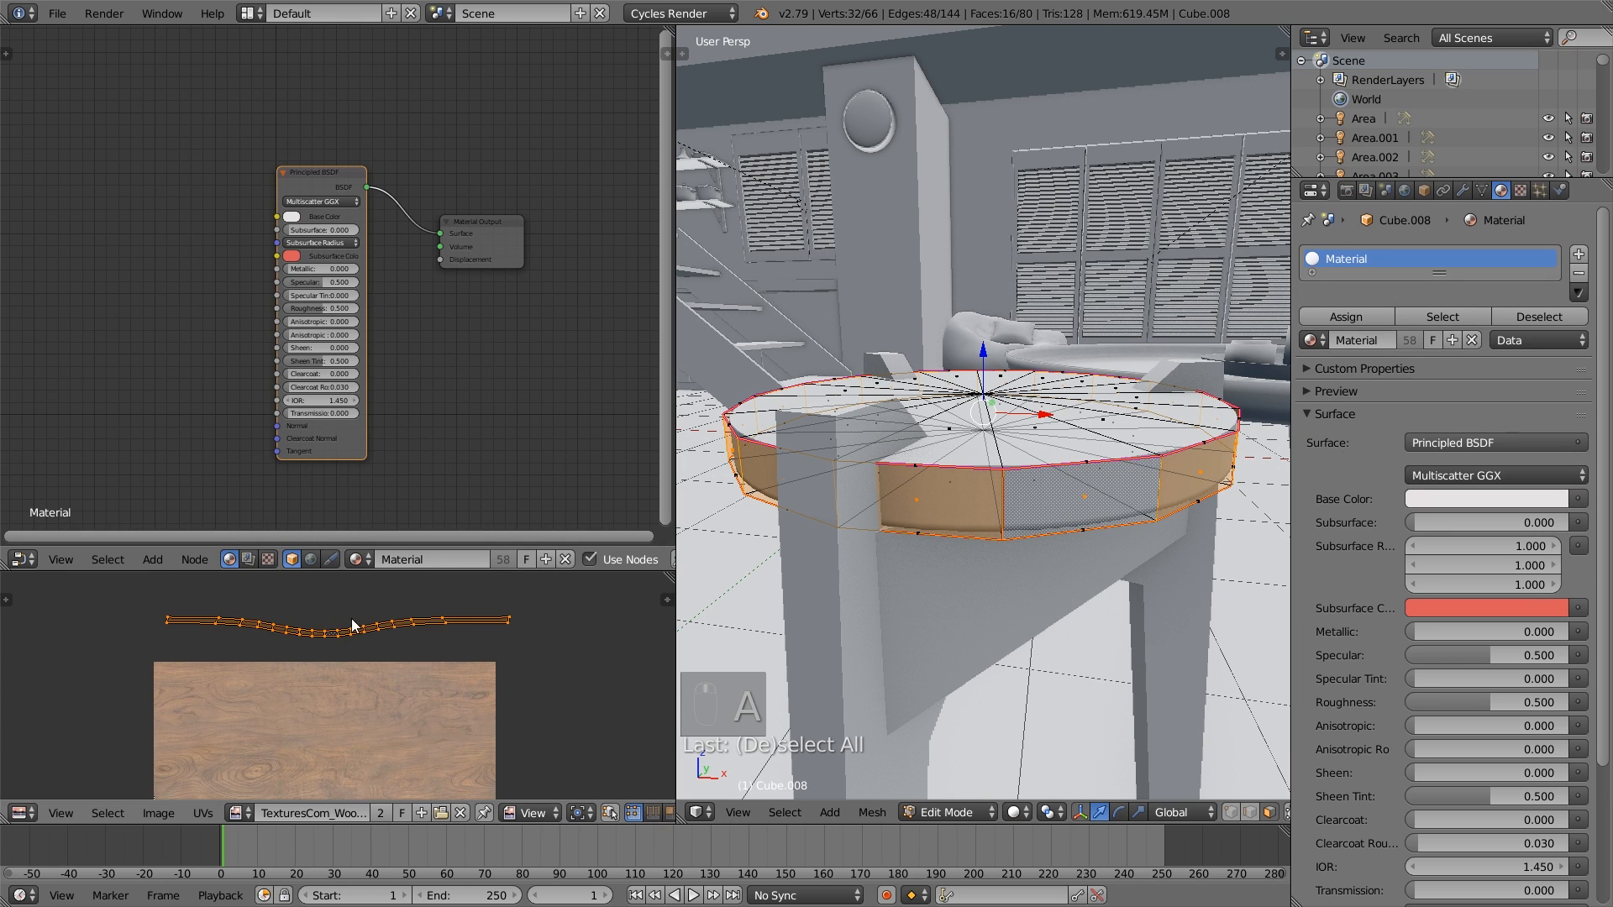
key("s")
left_click(583, 739)
key("g")
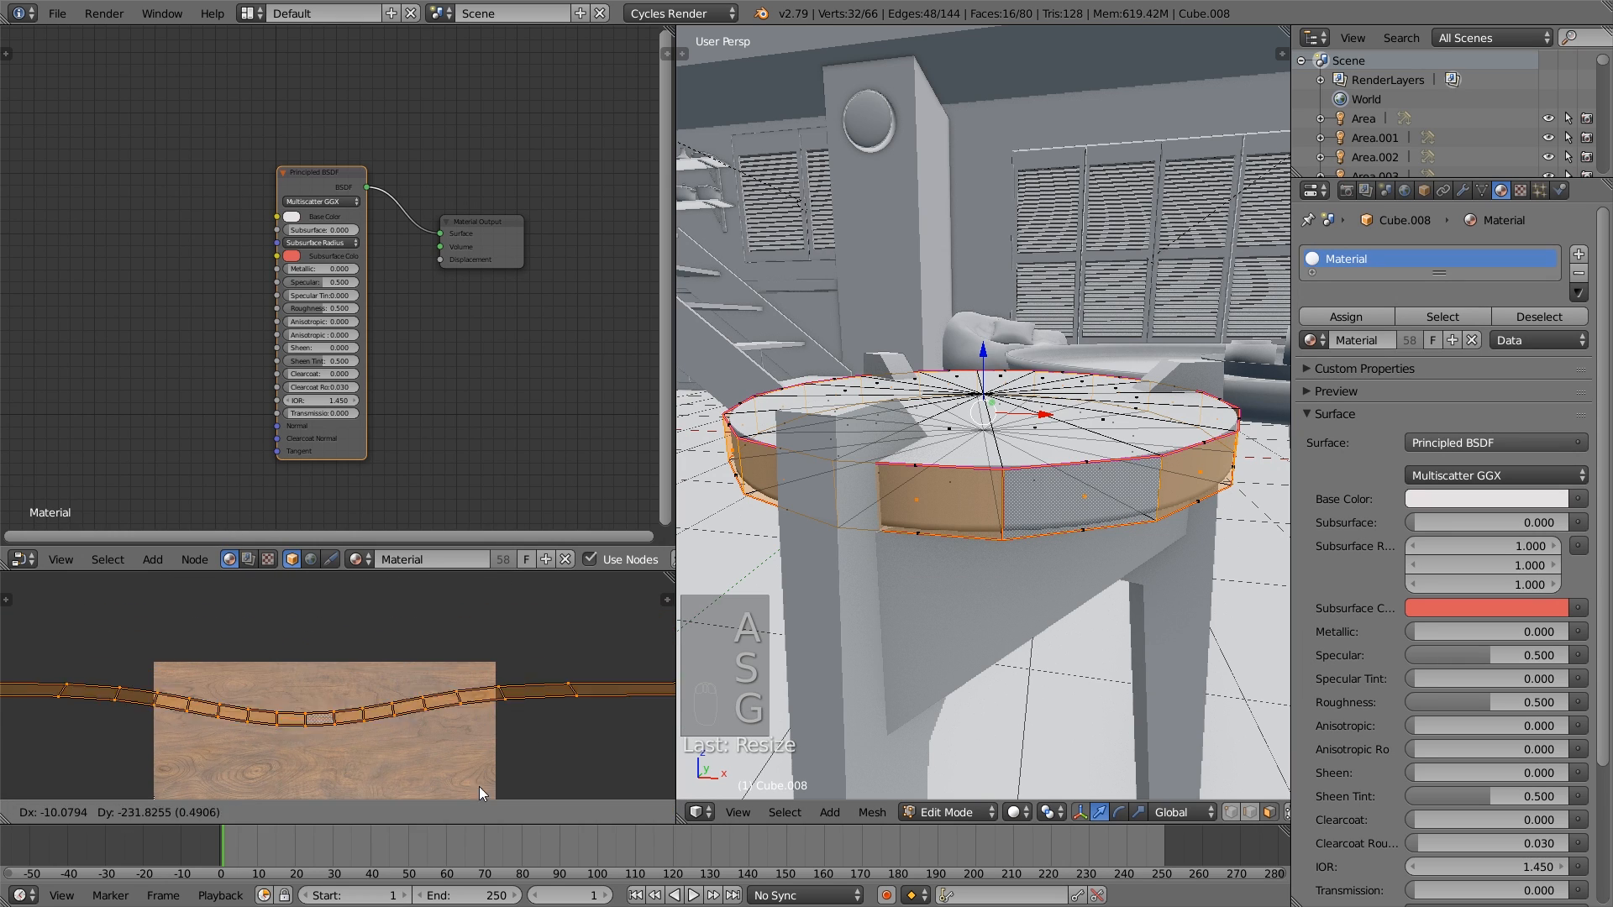
left_click(490, 607)
scroll(490, 607, "down", 2)
scroll(489, 607, "down", 2)
key("g")
left_click(456, 693)
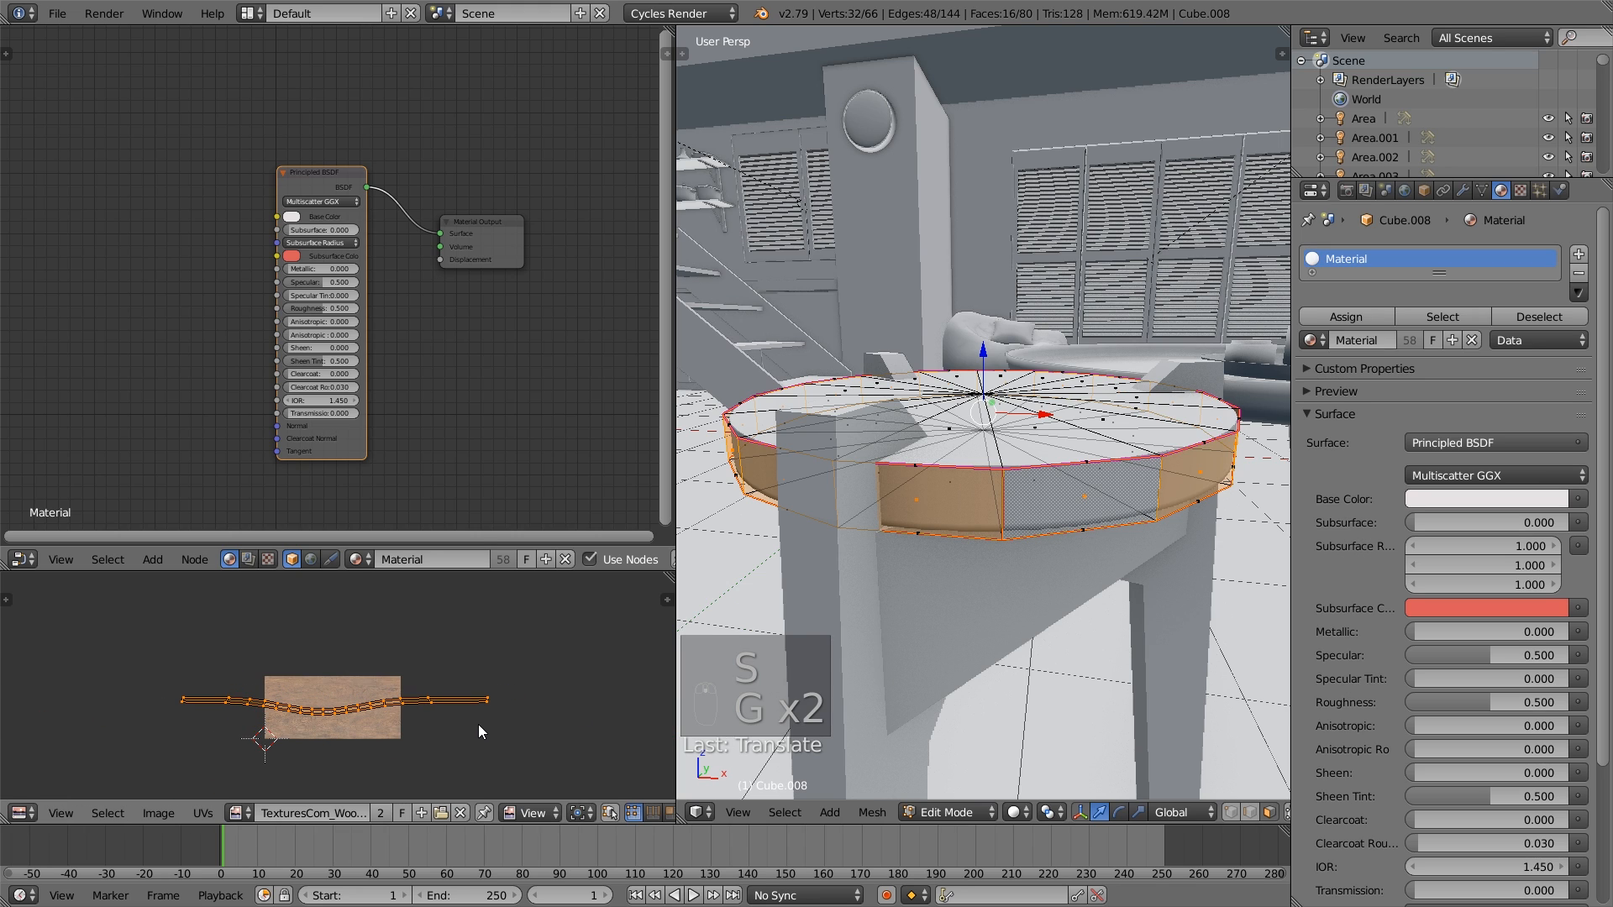
key("s")
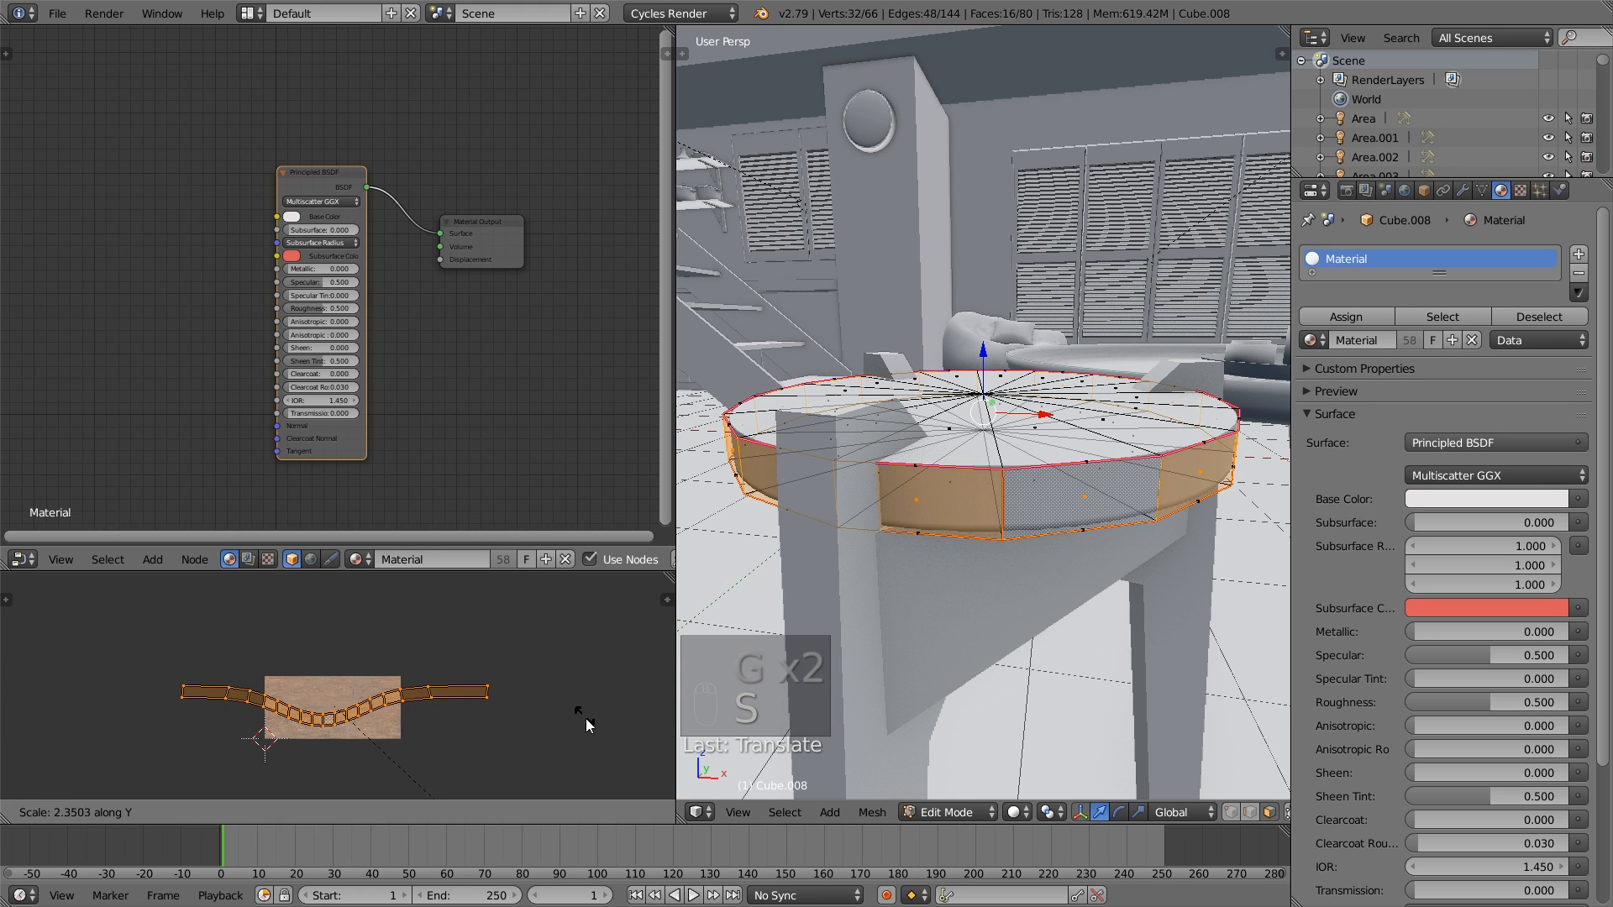
left_click(605, 746)
- Straighten the upper edge loop of the side band's UV strip by scaling it to 0 along Y
right_click(372, 699, "alt")
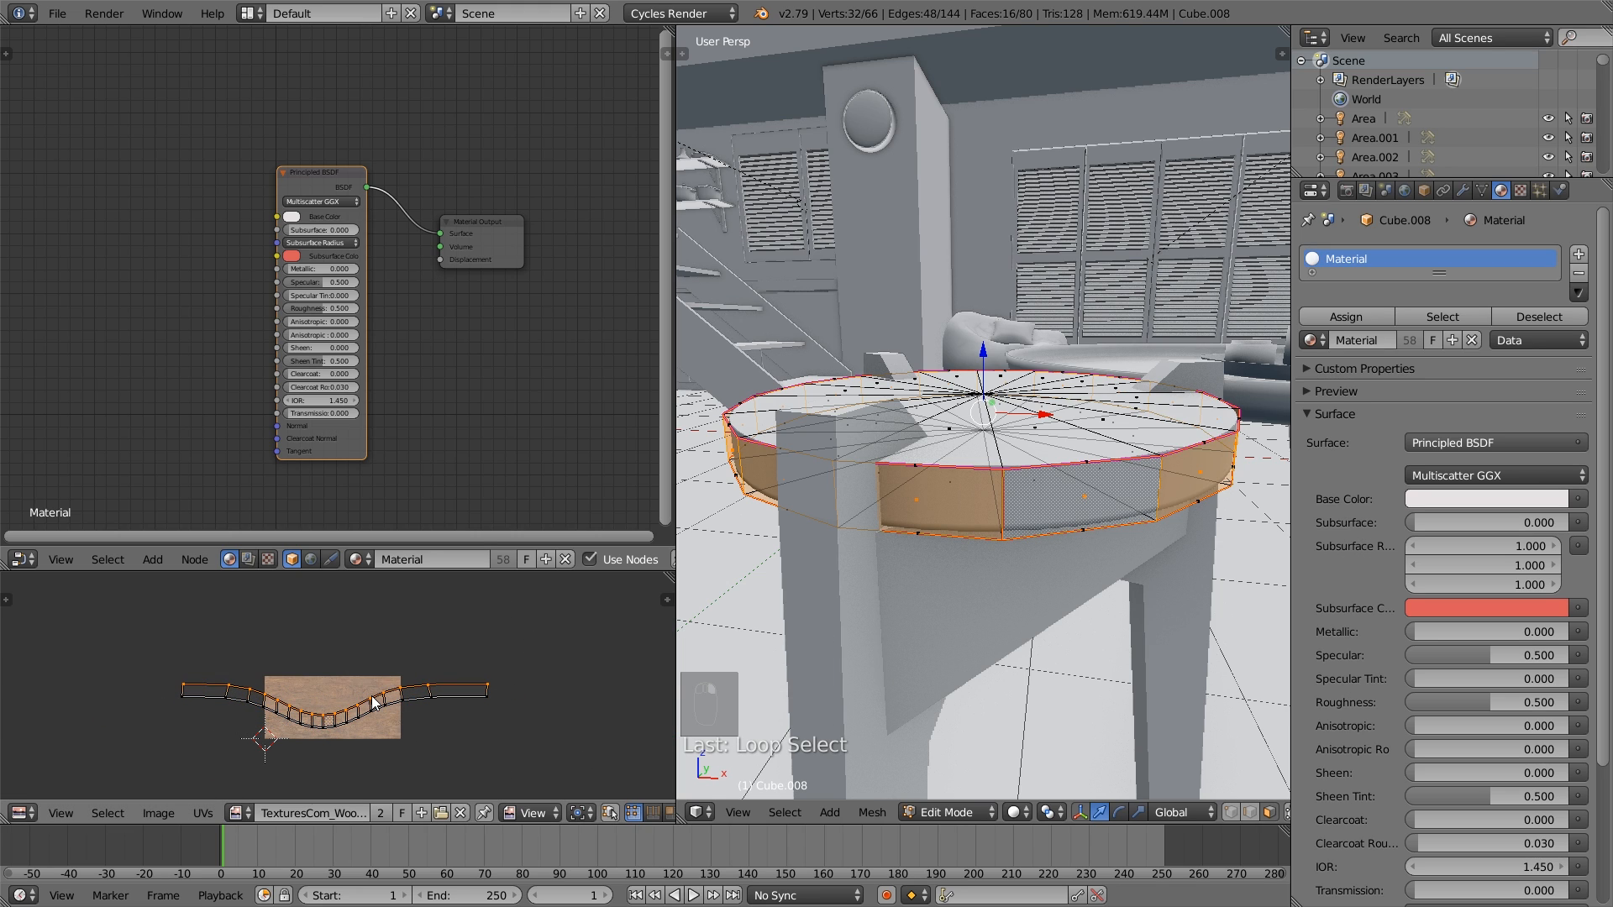
scroll(359, 812, "down", 7)
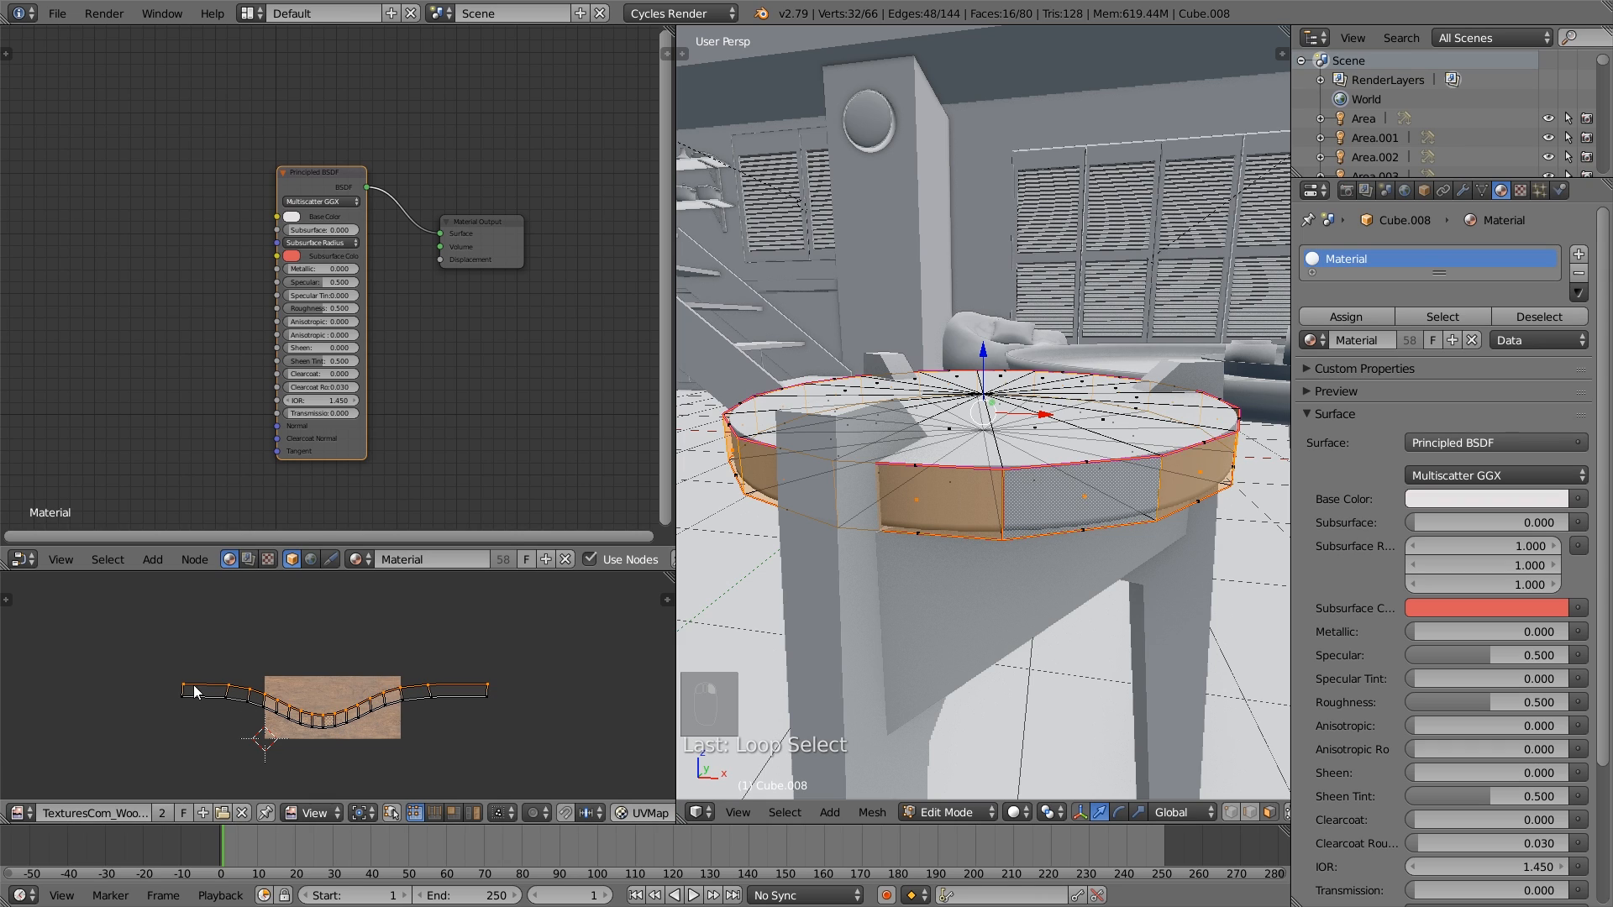
key("s")
key("y")
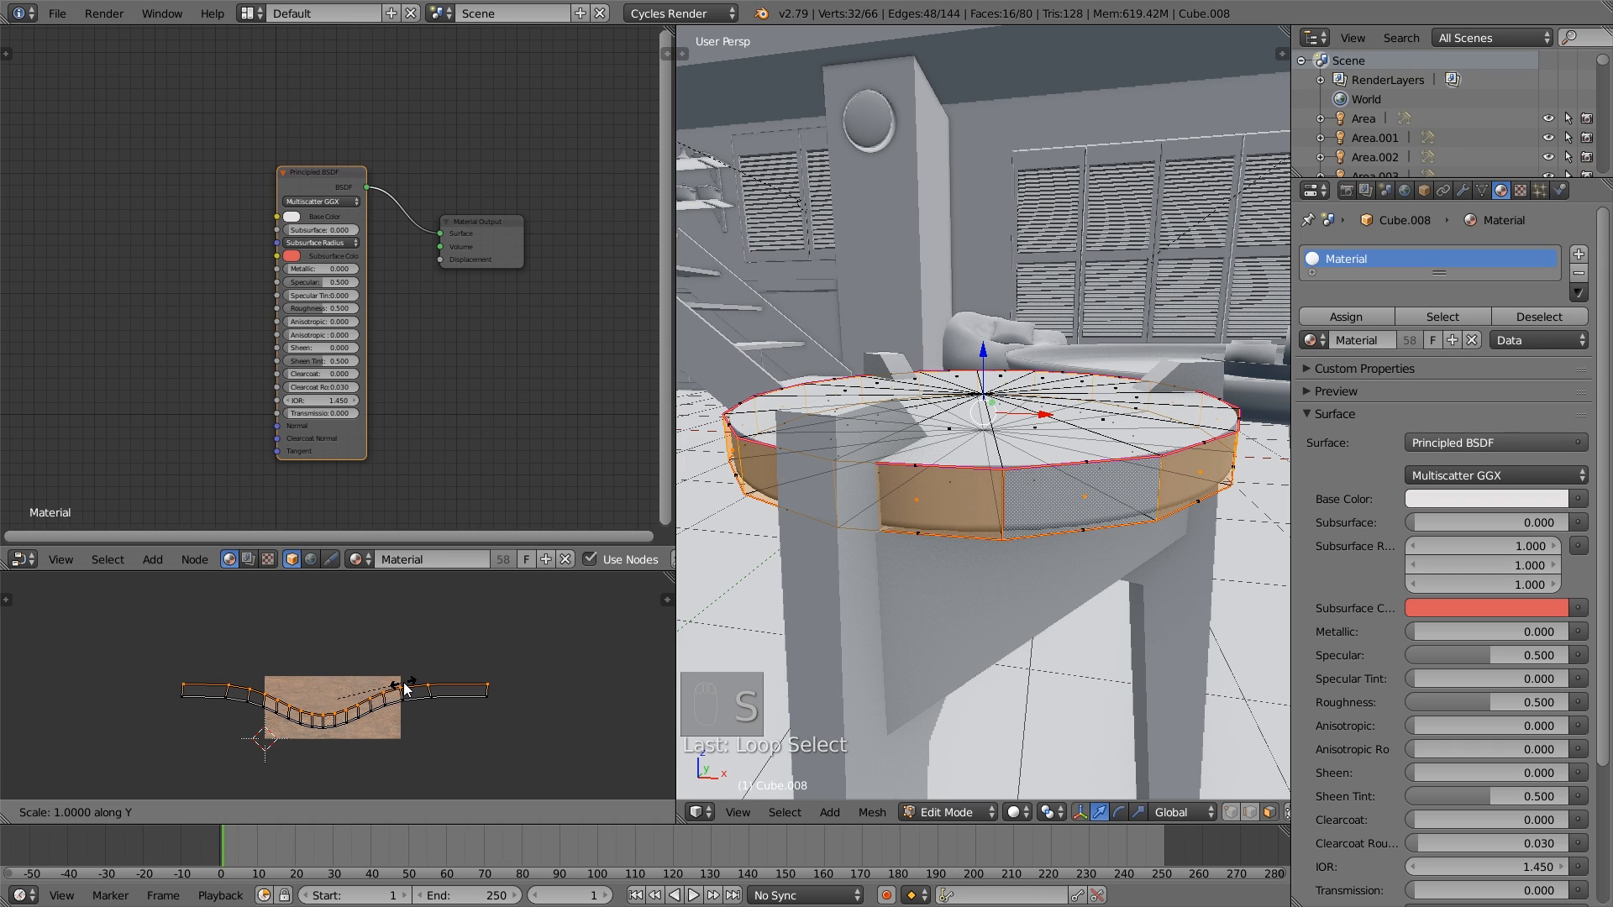
key("0")
left_click(403, 682)
- Straighten the lower edge loop of the side band's UV strip by scaling it to 0 along Y
right_click(334, 726, "alt")
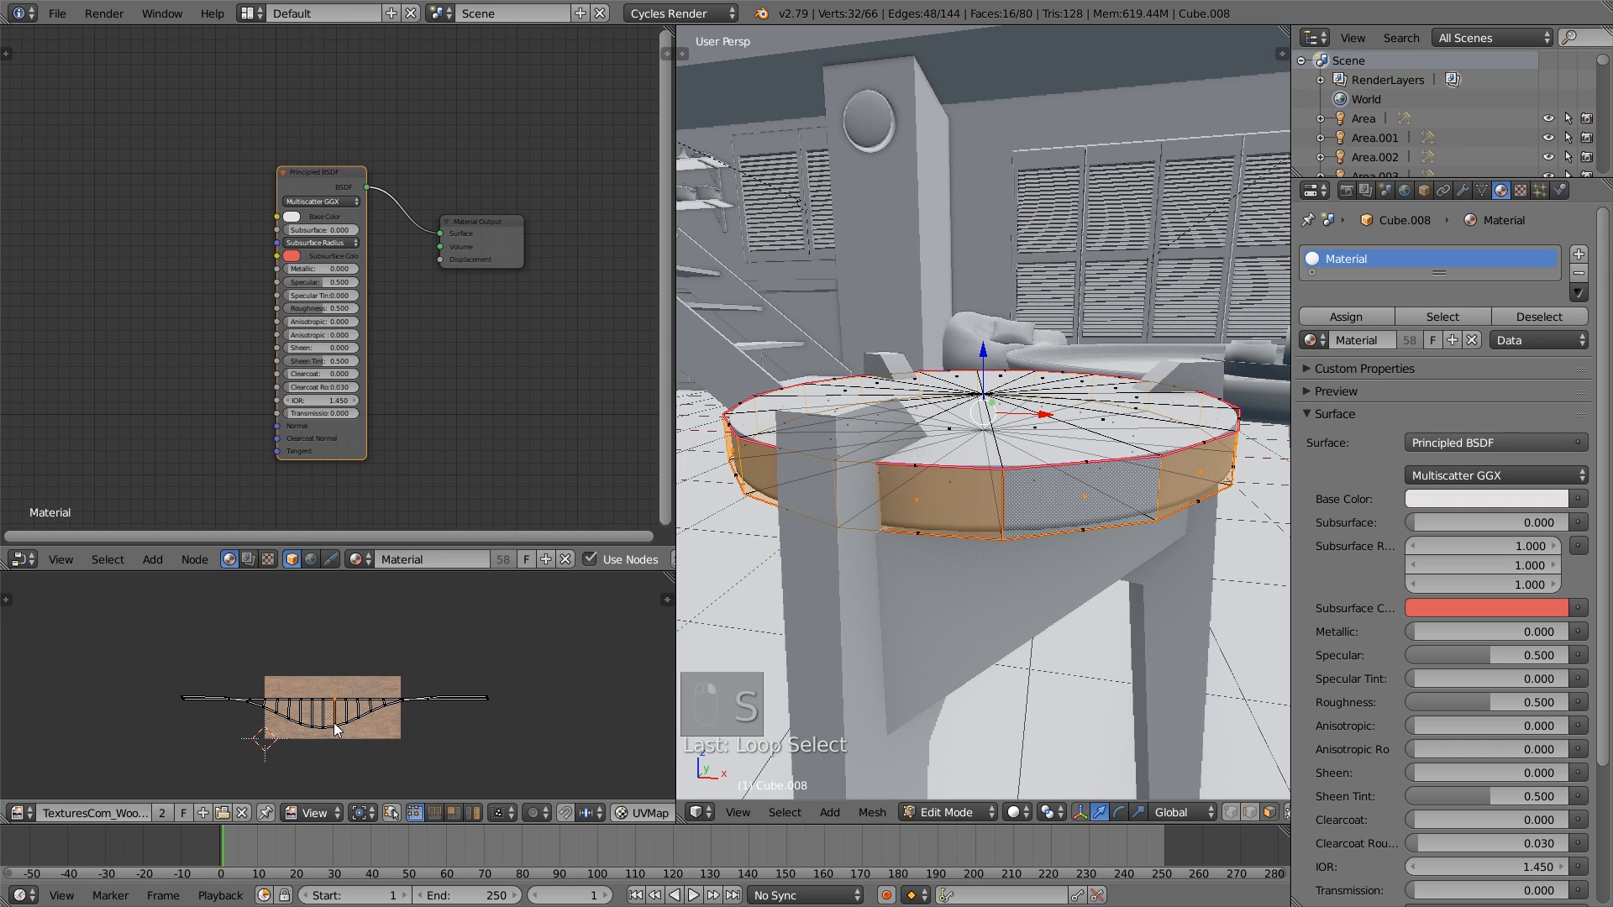
right_click(331, 729, "alt")
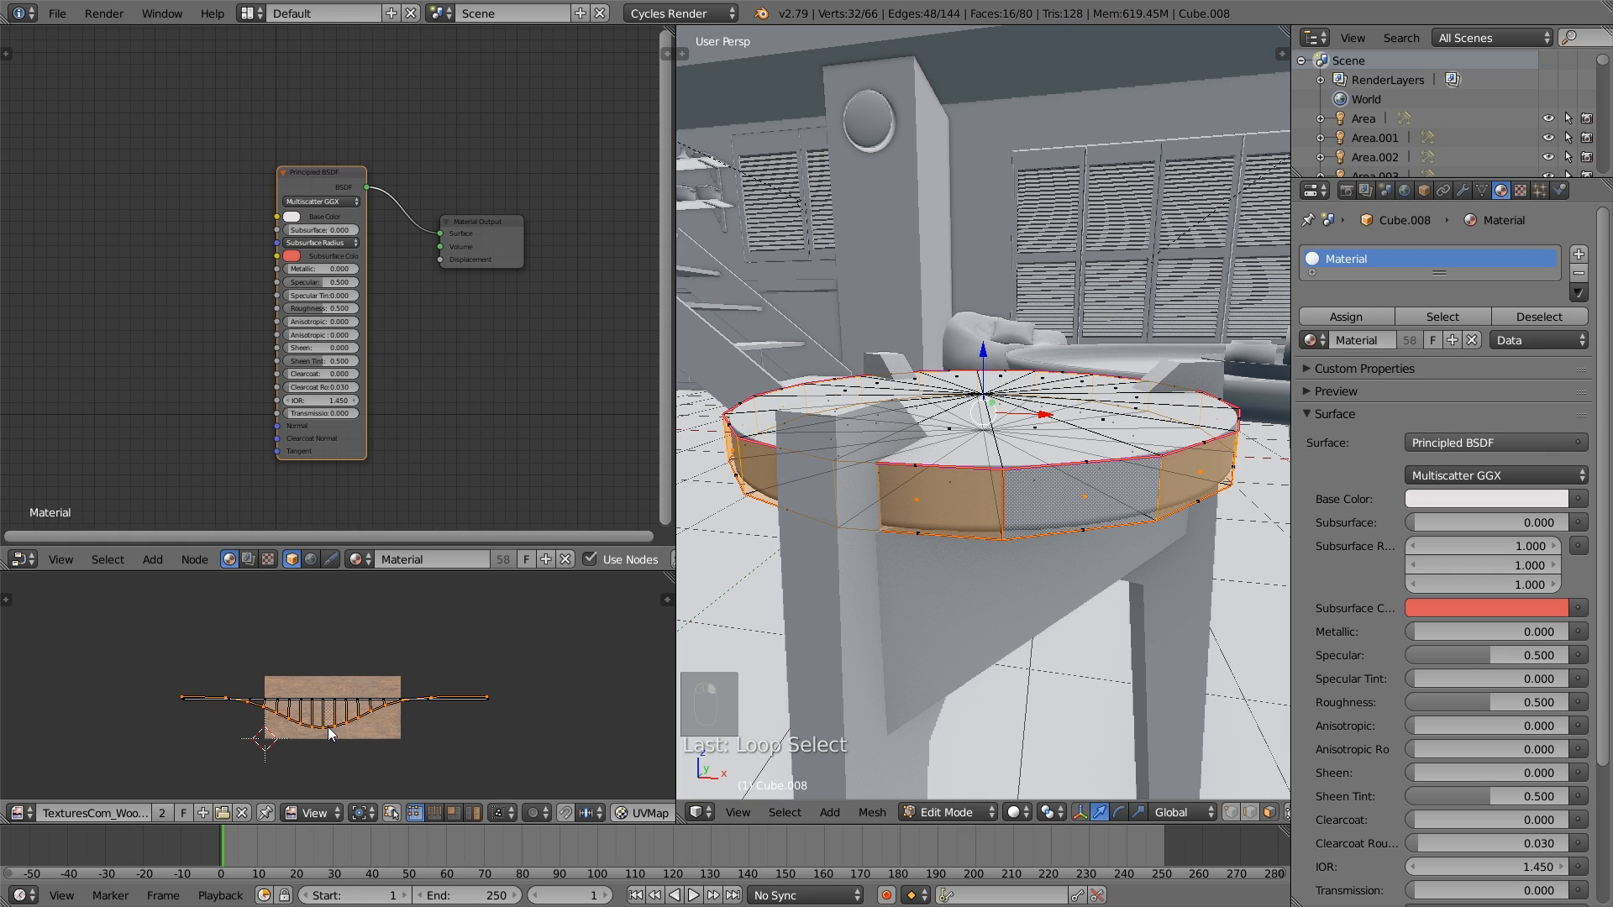
key("s")
key("y")
key("0")
left_click(336, 732)
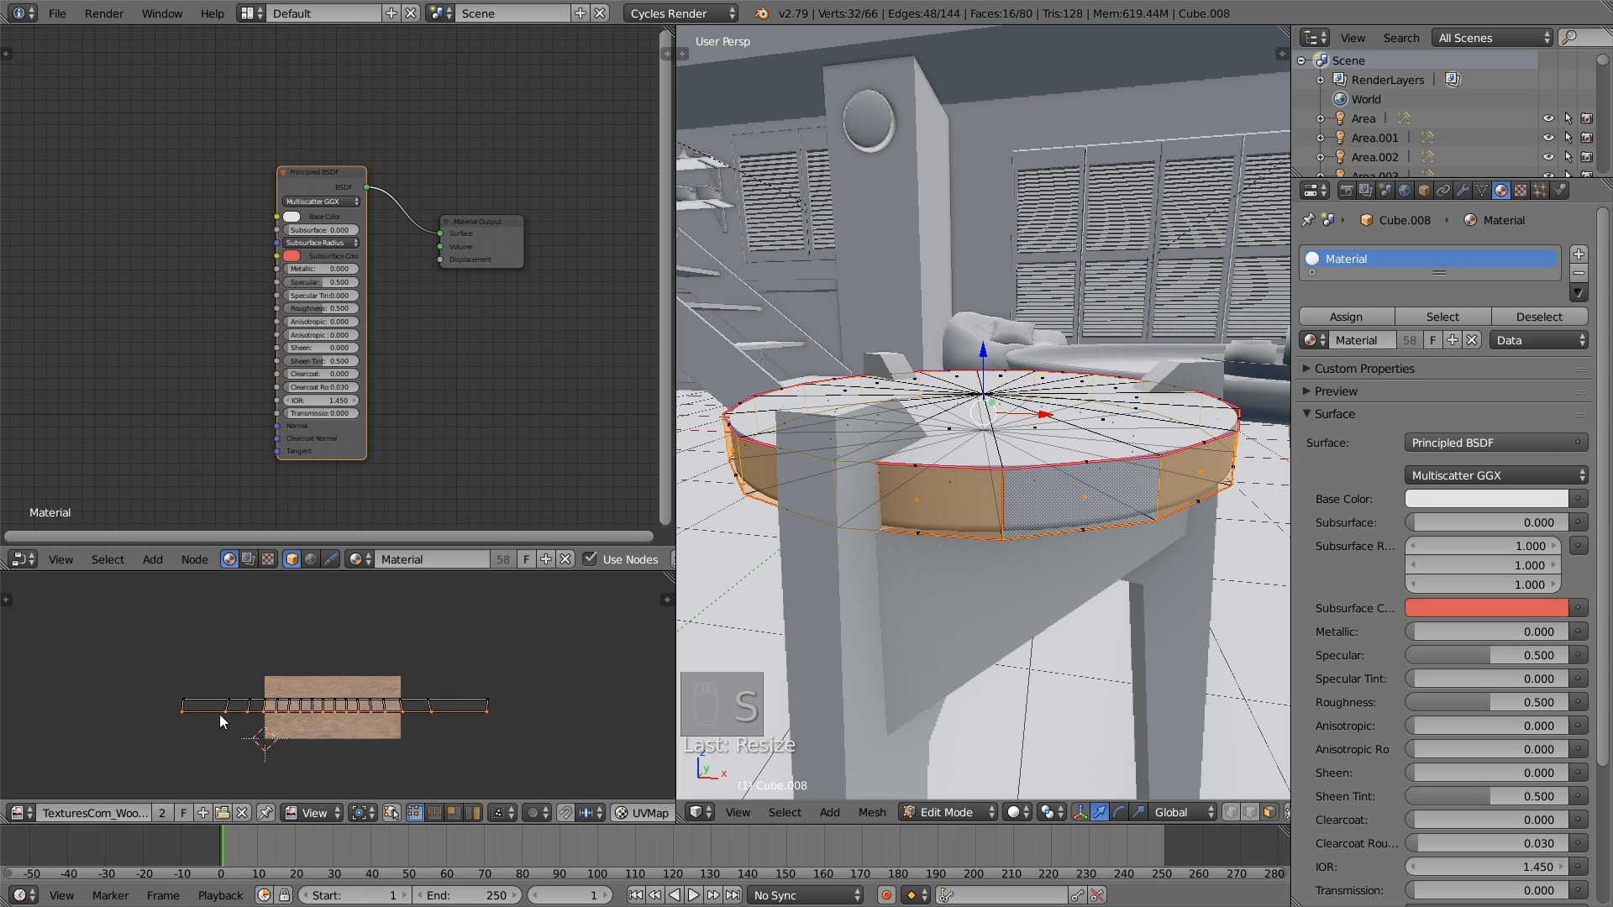
key("a")
- Leave Edit Mode, assign the Wood.001 material to the stool seat and return to the camera view
key("Tab")
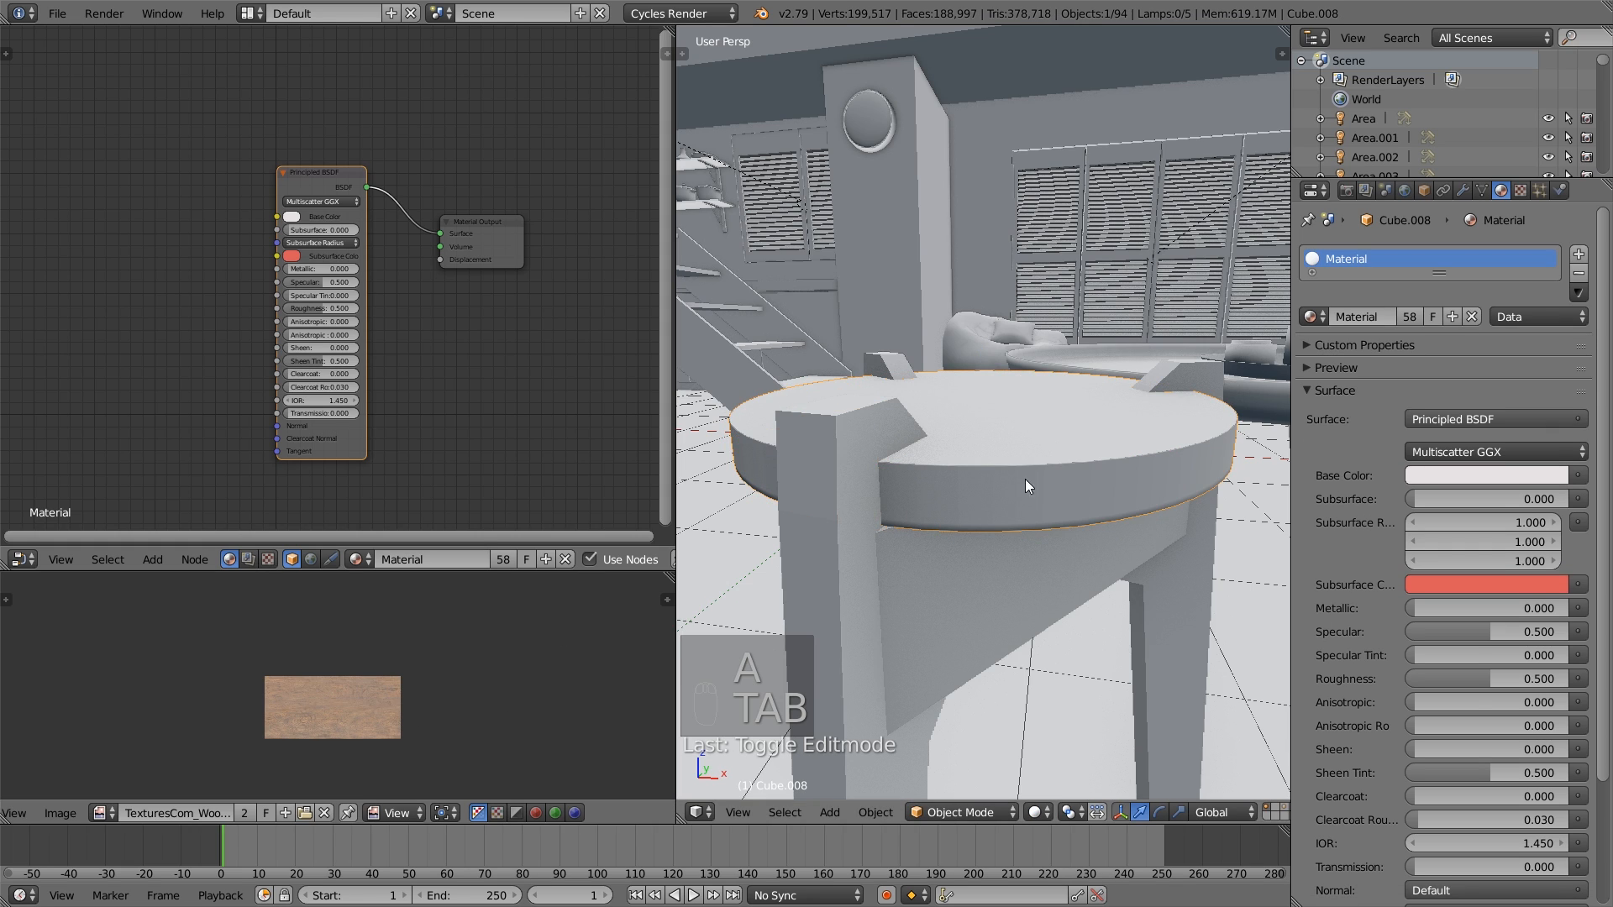
left_click(1311, 316)
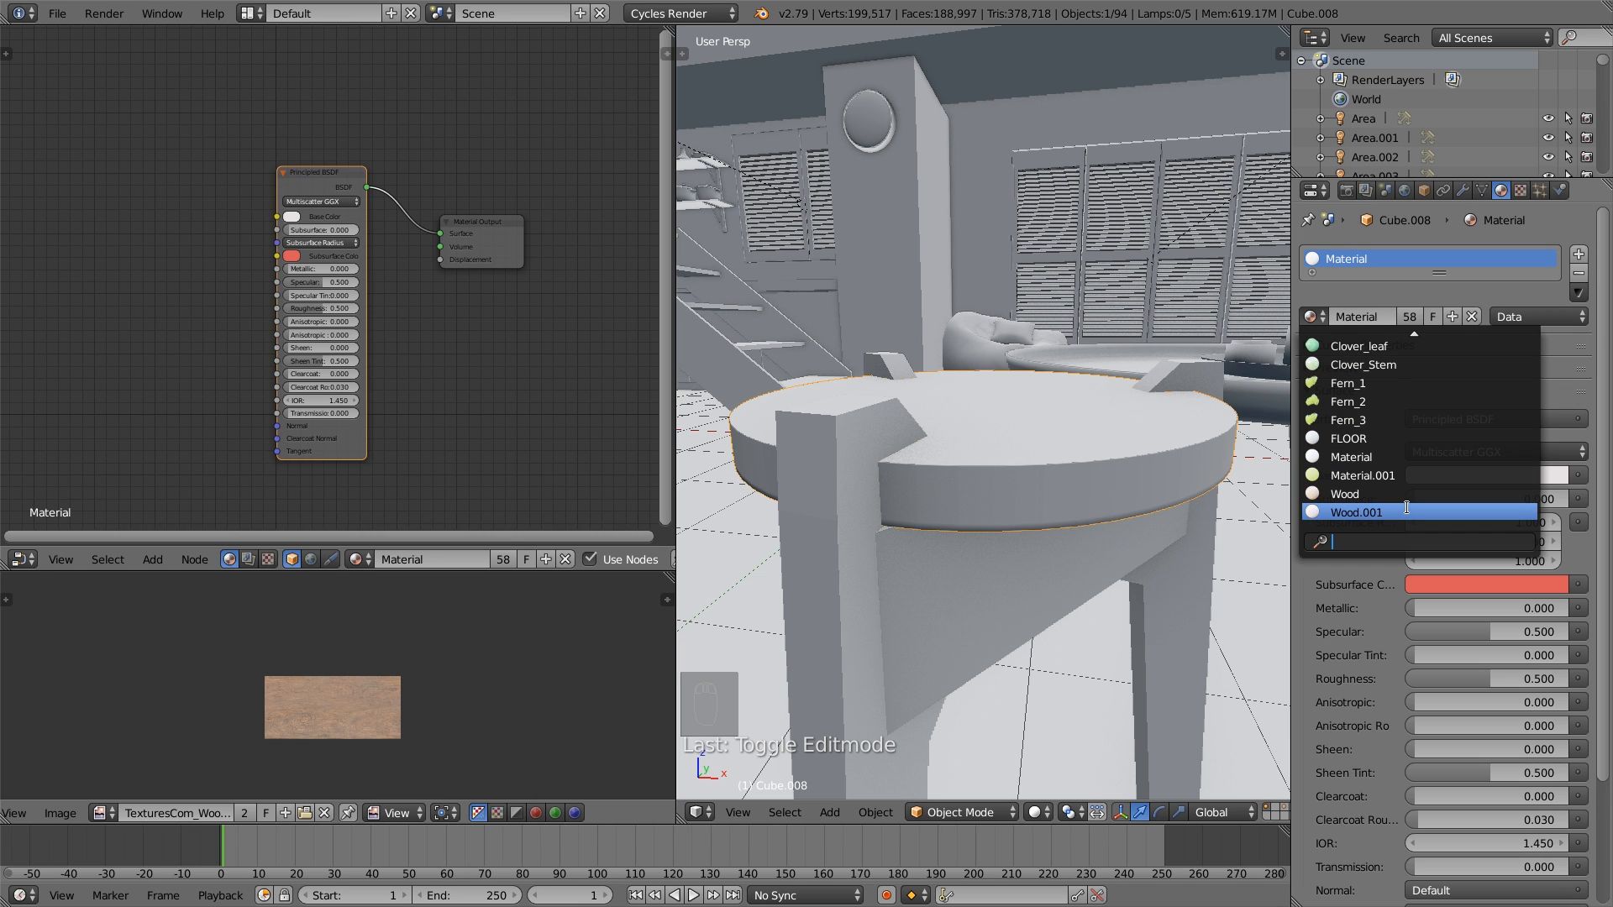
left_click(1409, 509)
scroll(963, 496, "down", 4)
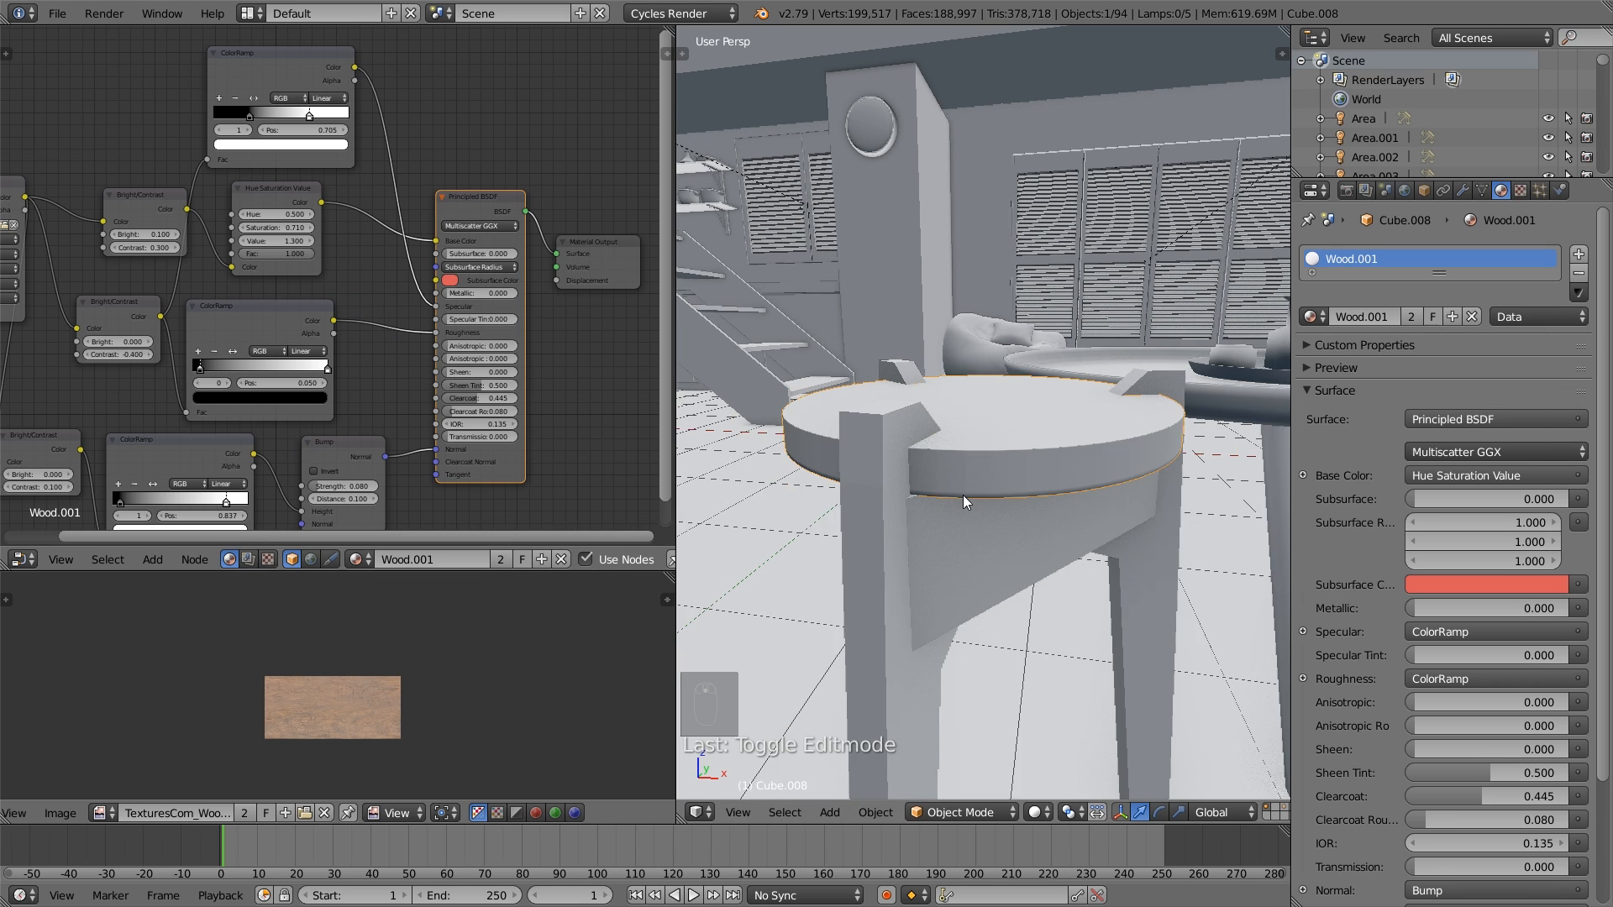
key("a")
key("KP_0")
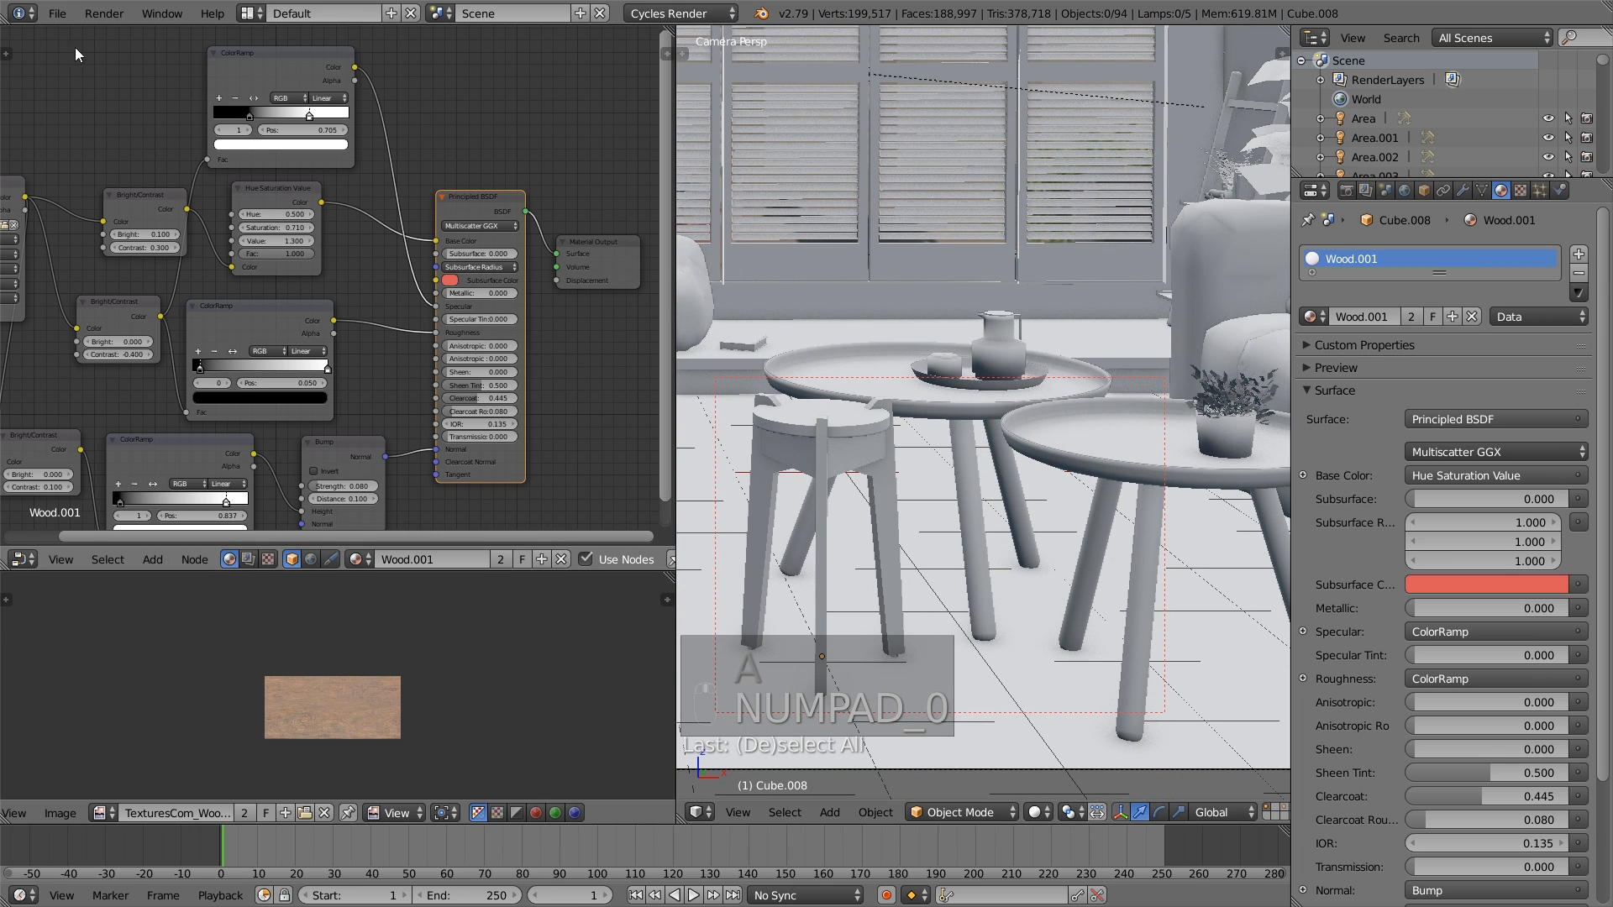
- Save the file and switch the 3D viewport to Rendered shading
left_click(57, 13)
left_click(111, 160)
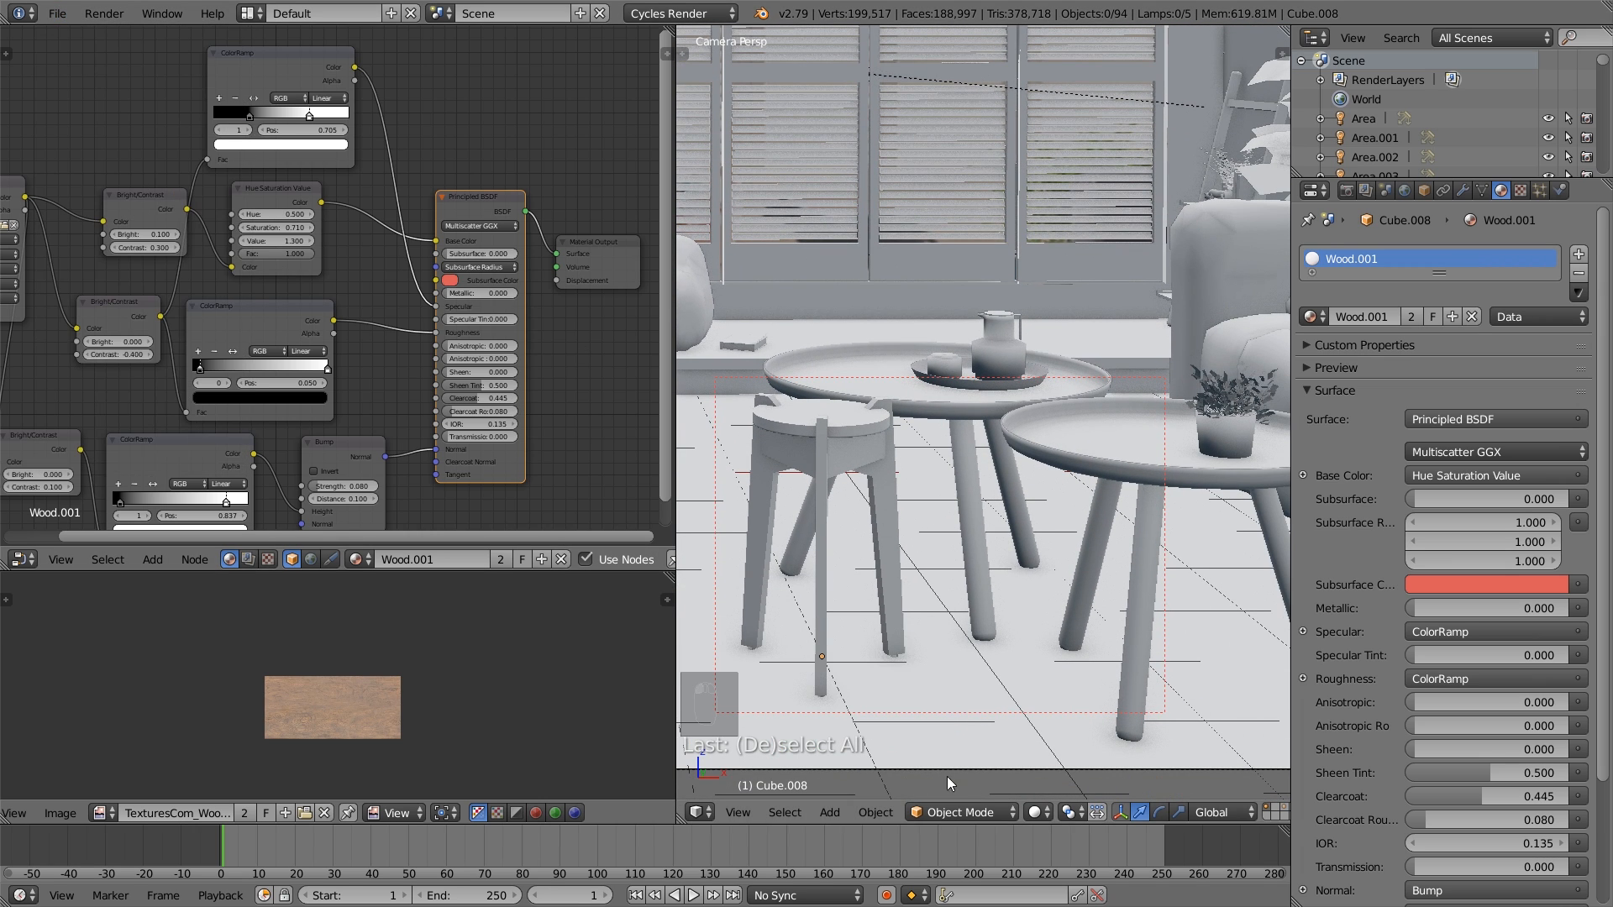
left_click(1035, 812)
left_click(1093, 689)
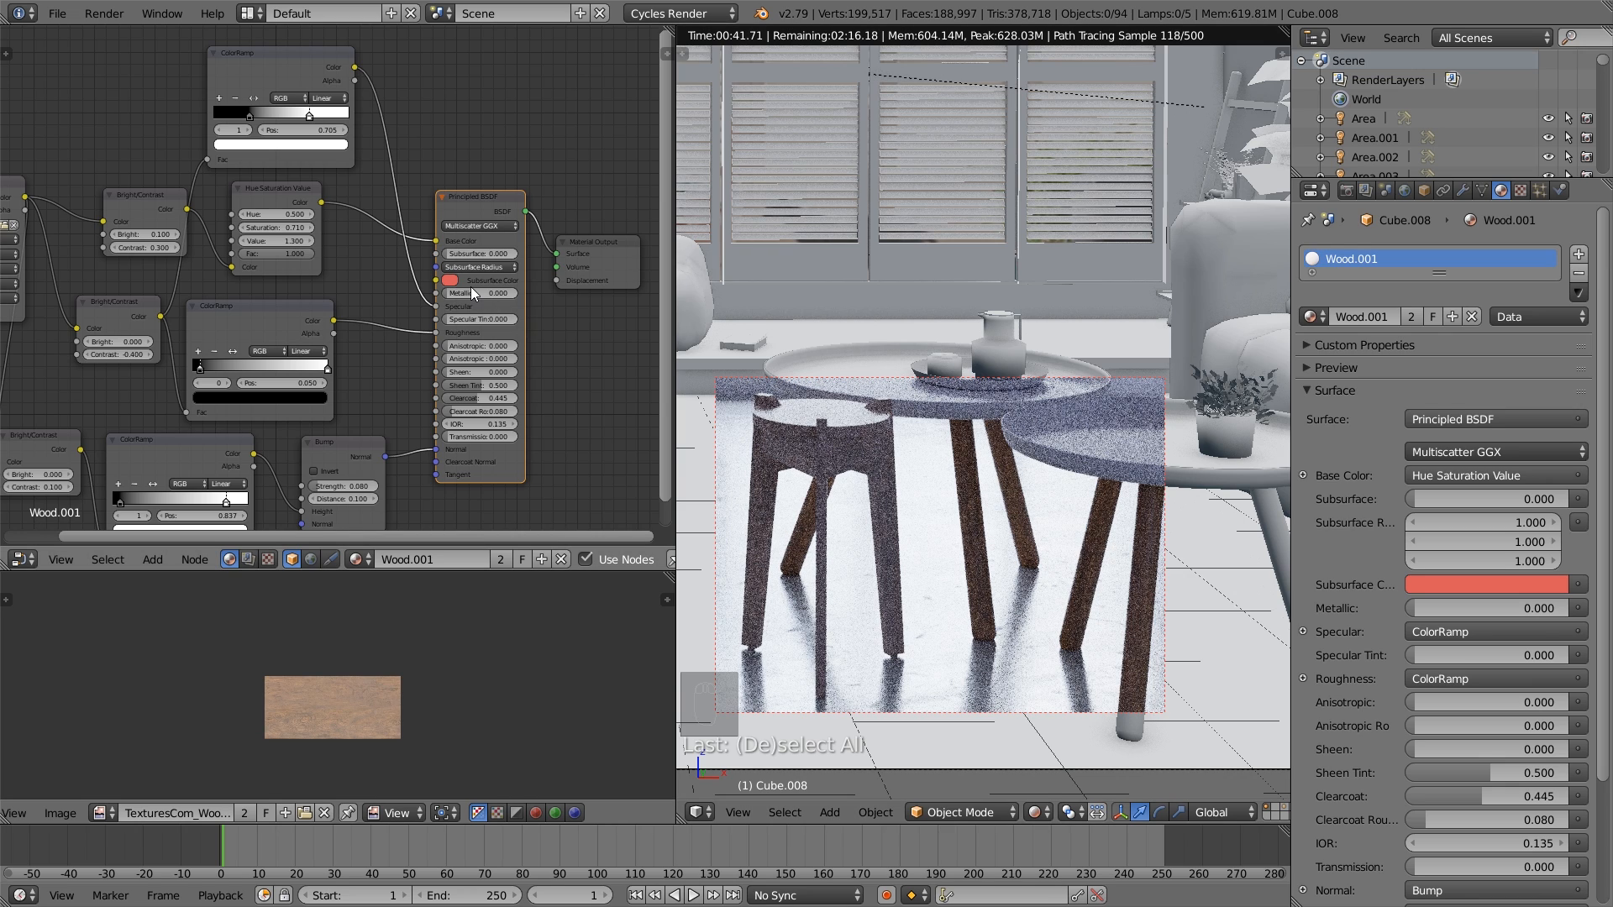
- Darken the light stop at 0.705 of the ColorRamp feeding Specular in Wood.001 to gray RGB 0.189
left_click_drag(279, 168, 309, 67)
left_click(307, 152)
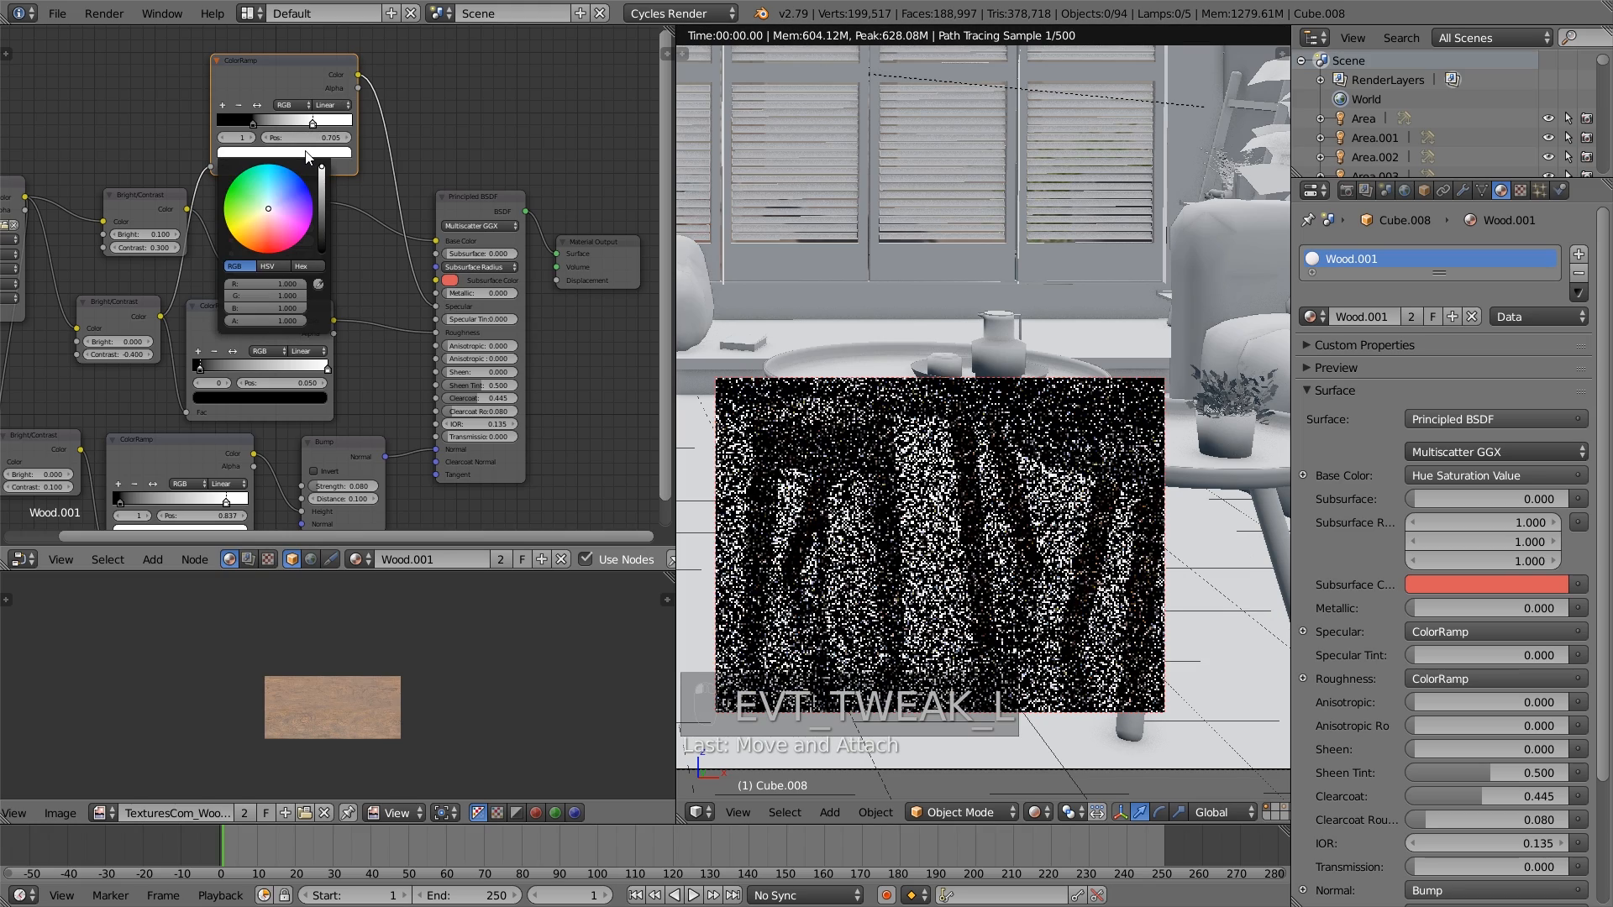
left_click_drag(322, 179, 322, 197)
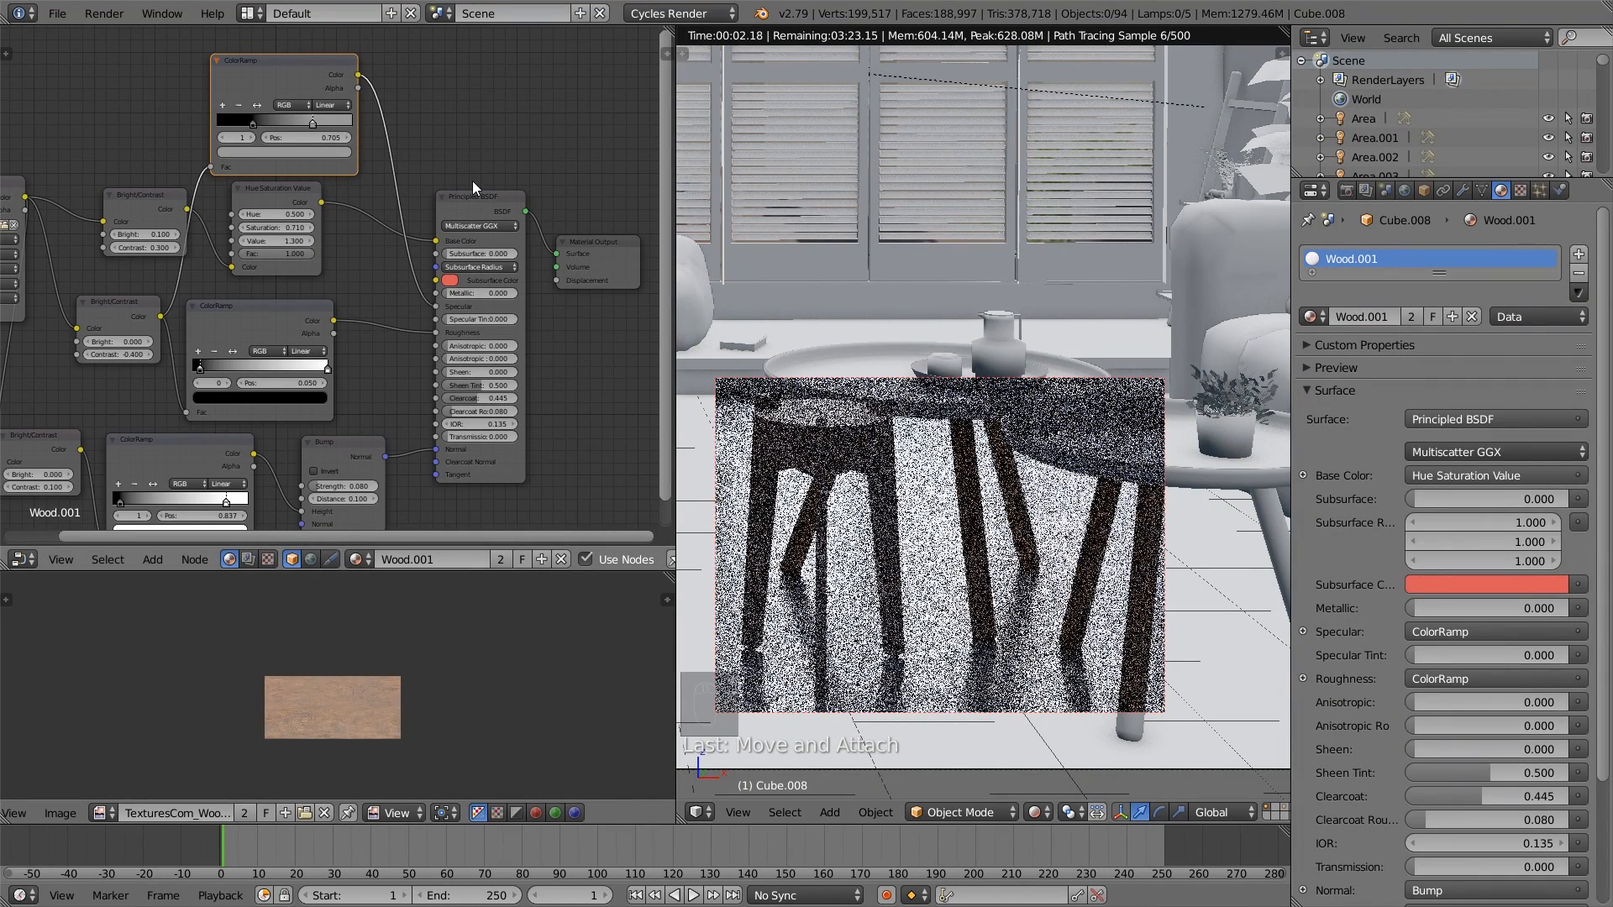
left_click(327, 115)
left_click(326, 150)
left_click_drag(323, 179, 323, 250)
left_click_drag(321, 251, 321, 204)
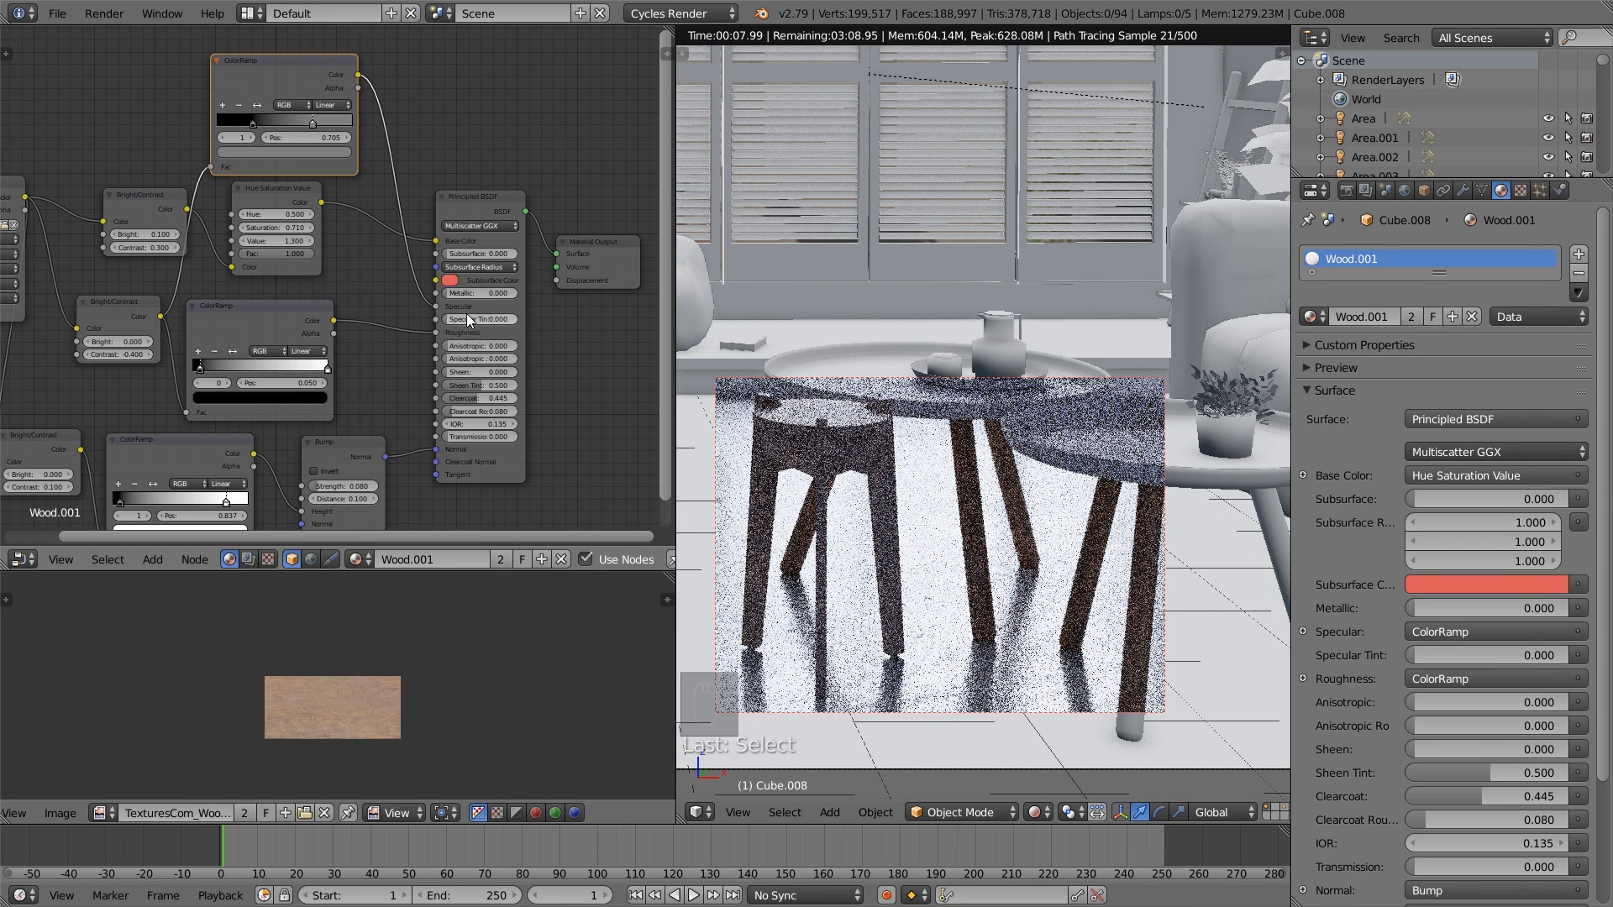
left_click(304, 151)
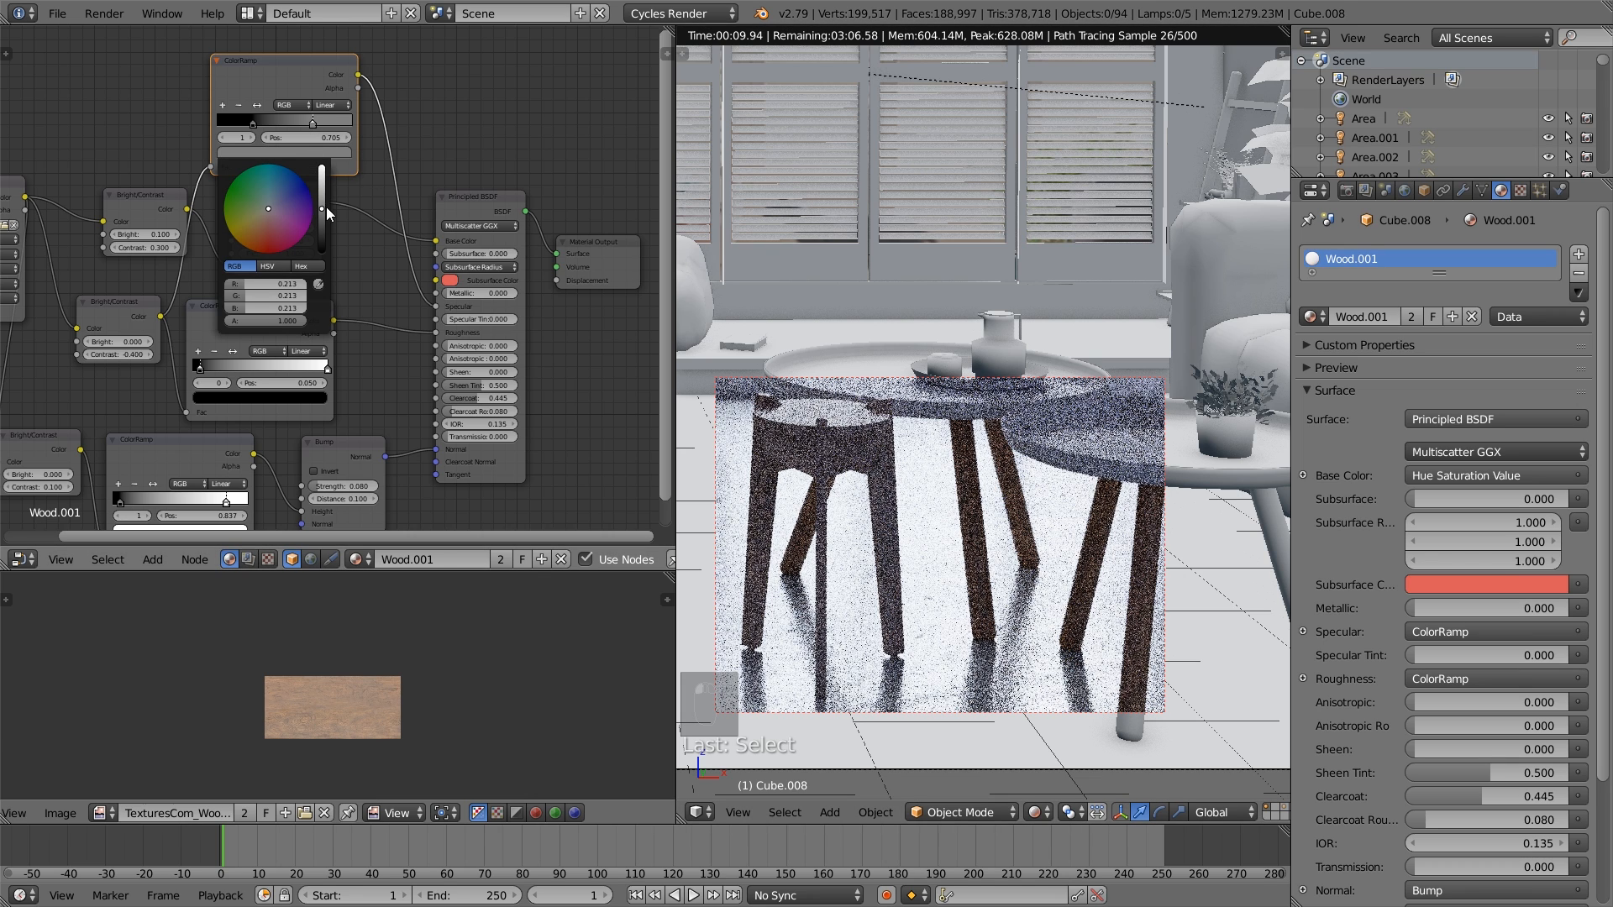
left_click(321, 212)
left_click_drag(321, 212, 321, 211)
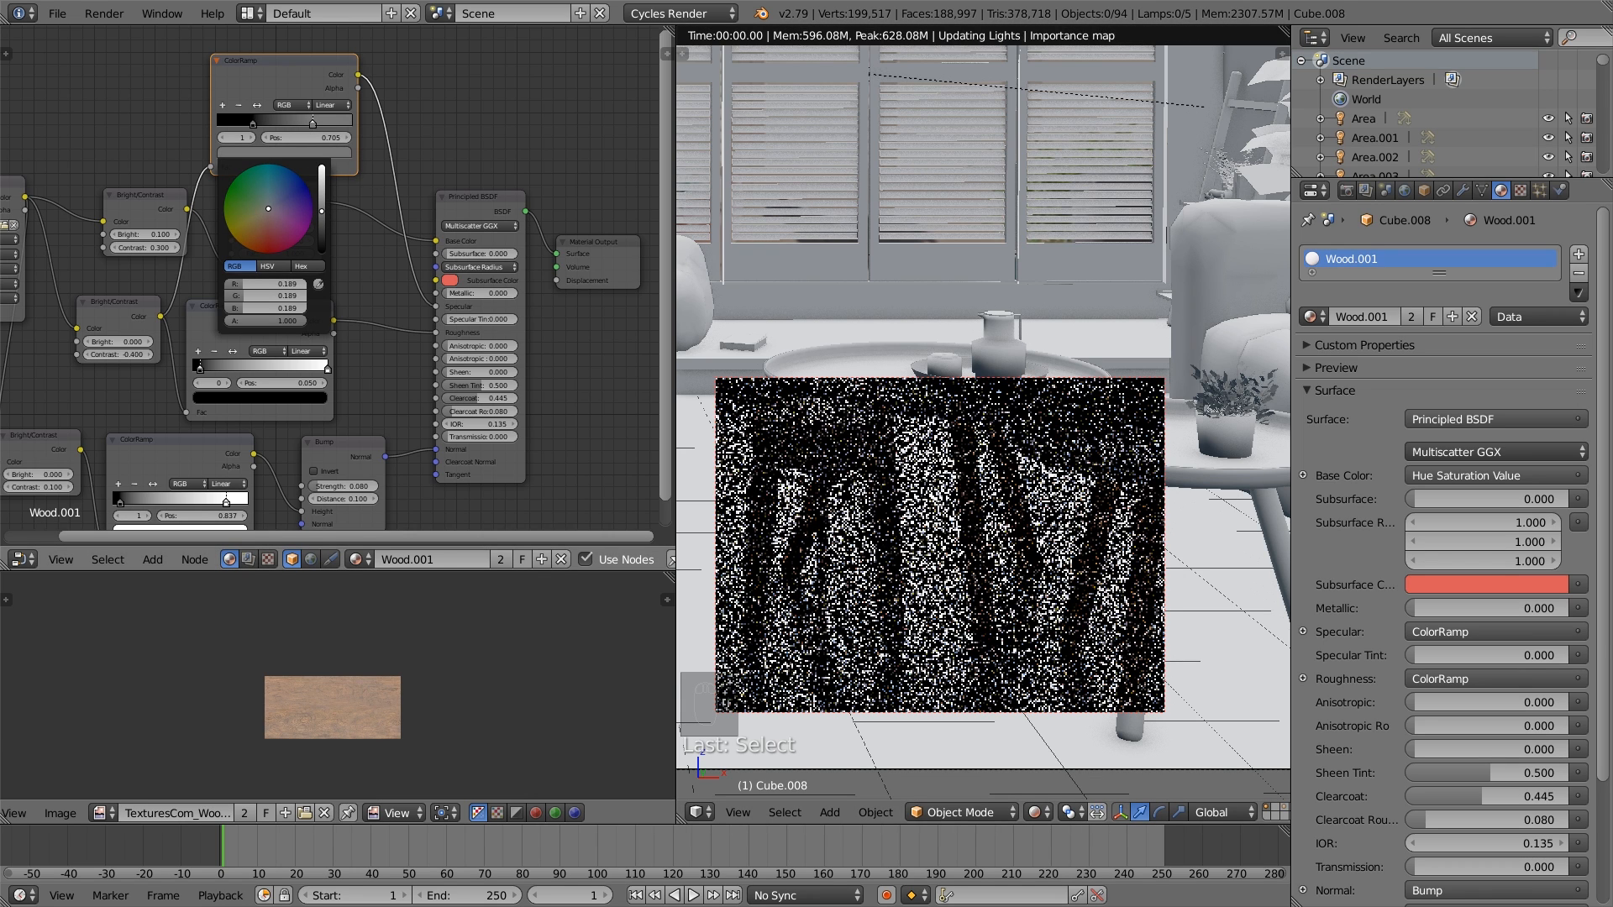
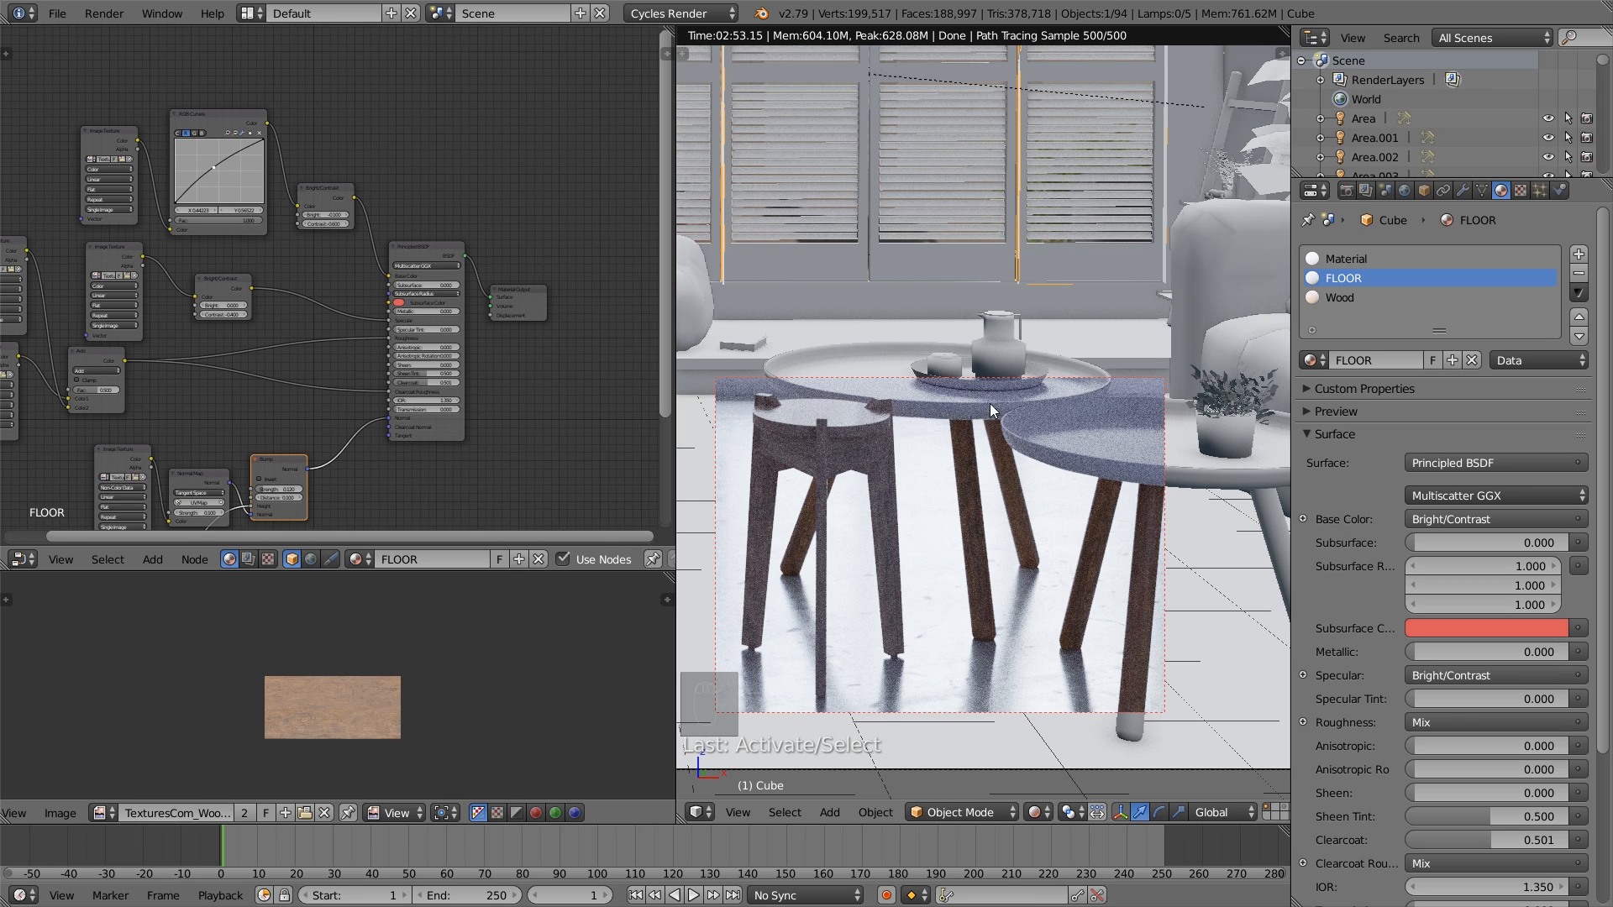
- Switch the 3D viewport from Rendered to Solid shading
left_click(1038, 812)
left_click(1065, 753)
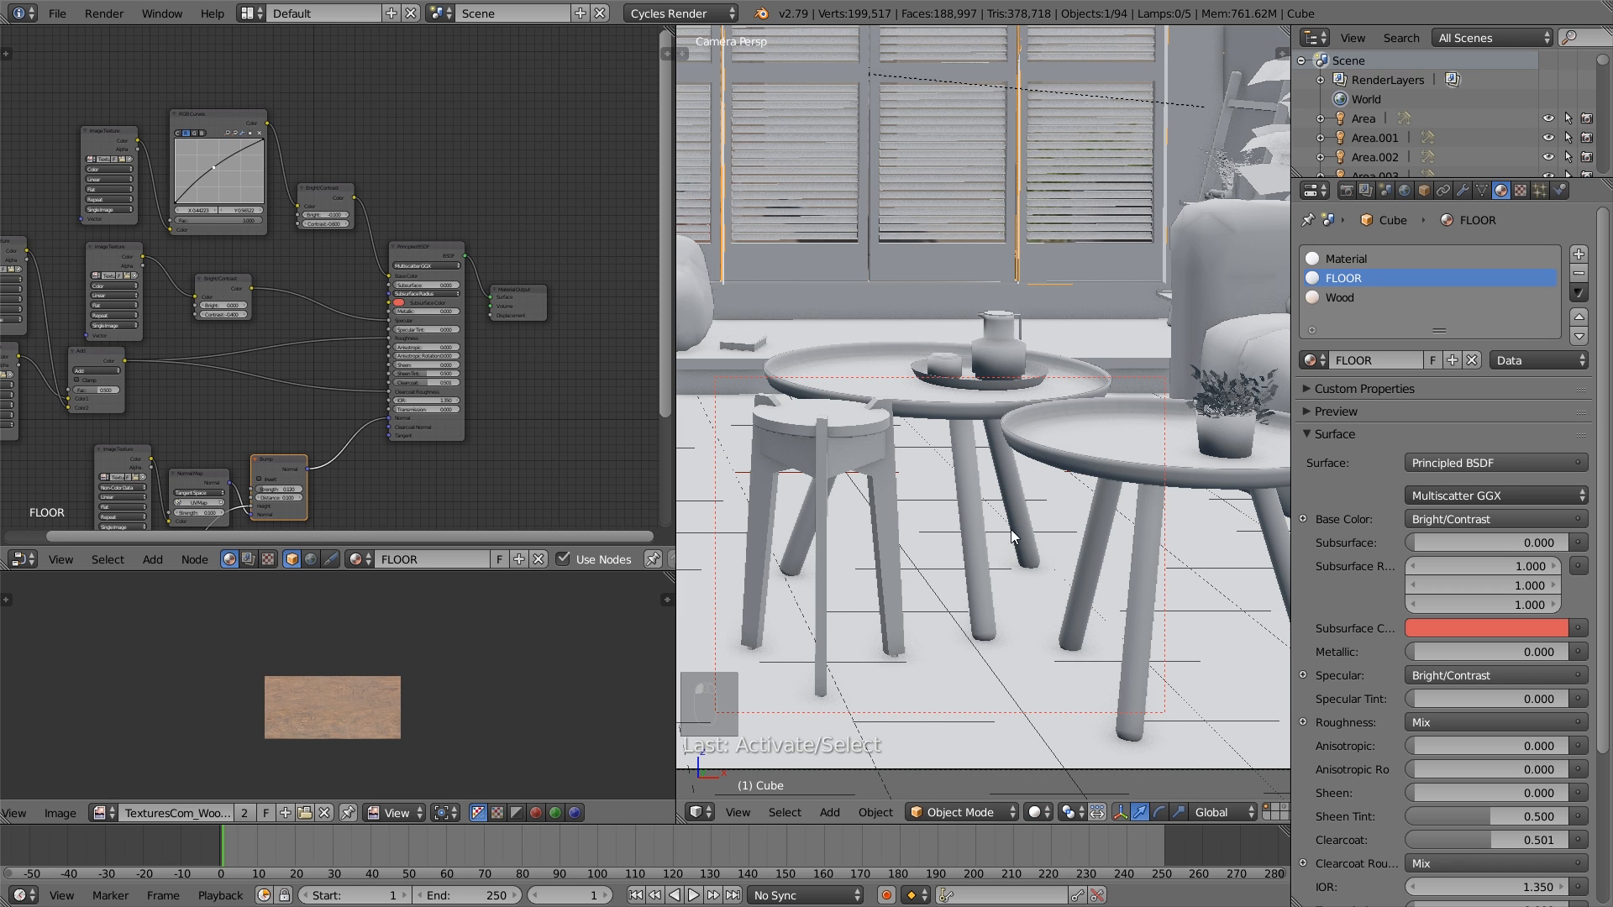
scroll(1011, 529, "up", 5)
scroll(920, 518, "down", 3)
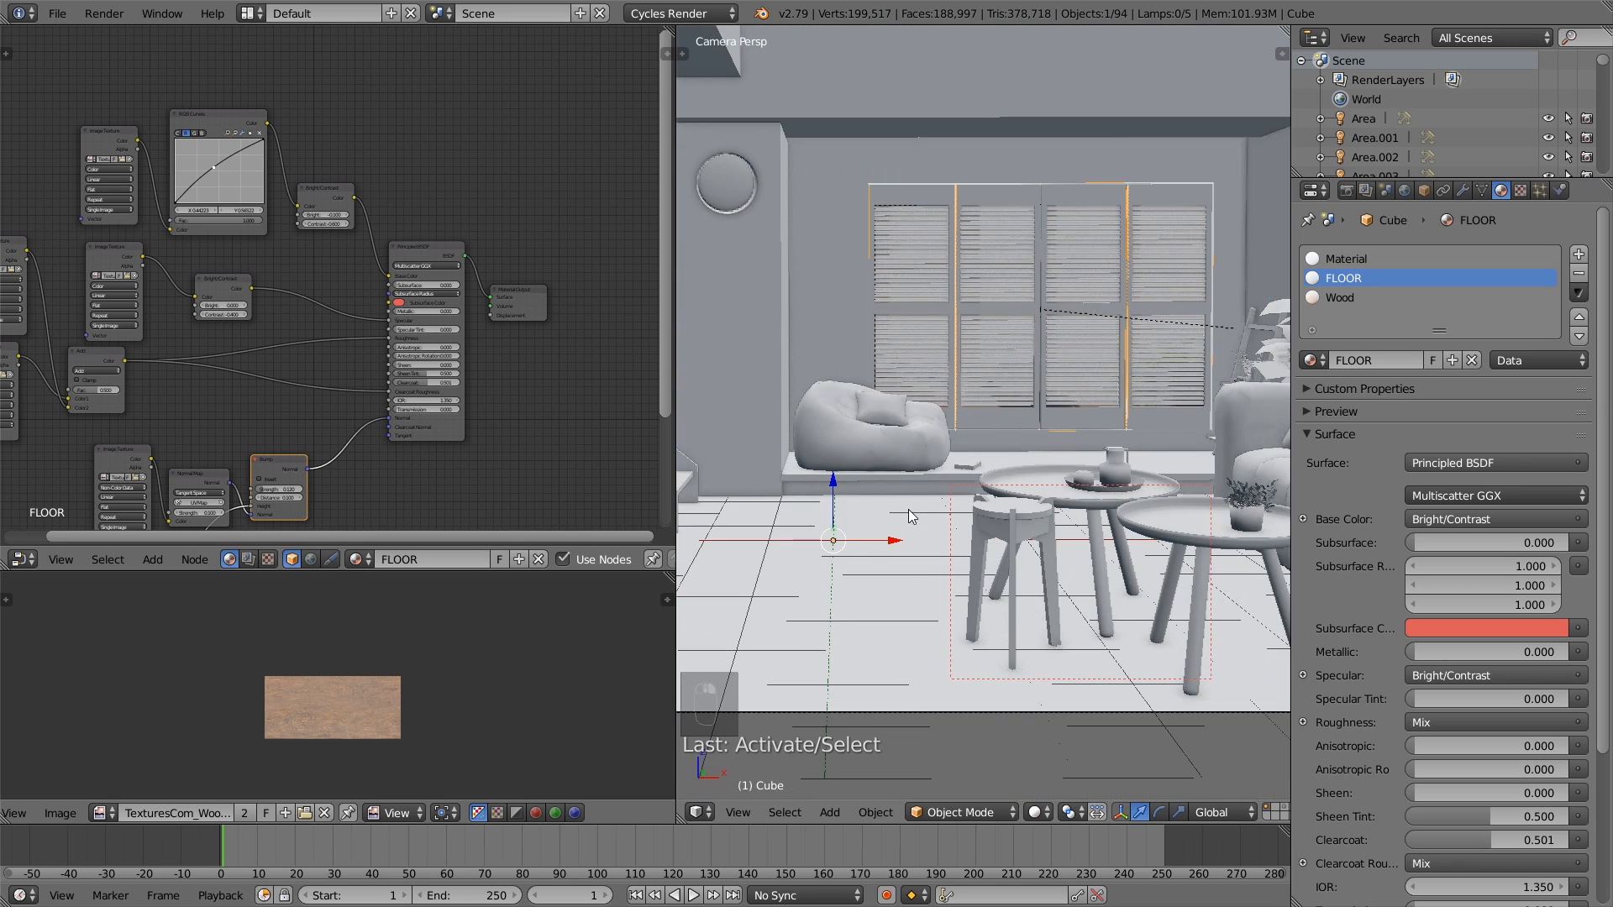
scroll(909, 509, "up", 3)
- Assign the Wood material to the top and front edge faces of the raised window platform in the room mesh, and leave Edit Mode
key("Tab")
middle_click_drag(1065, 490, 1002, 500, "shift")
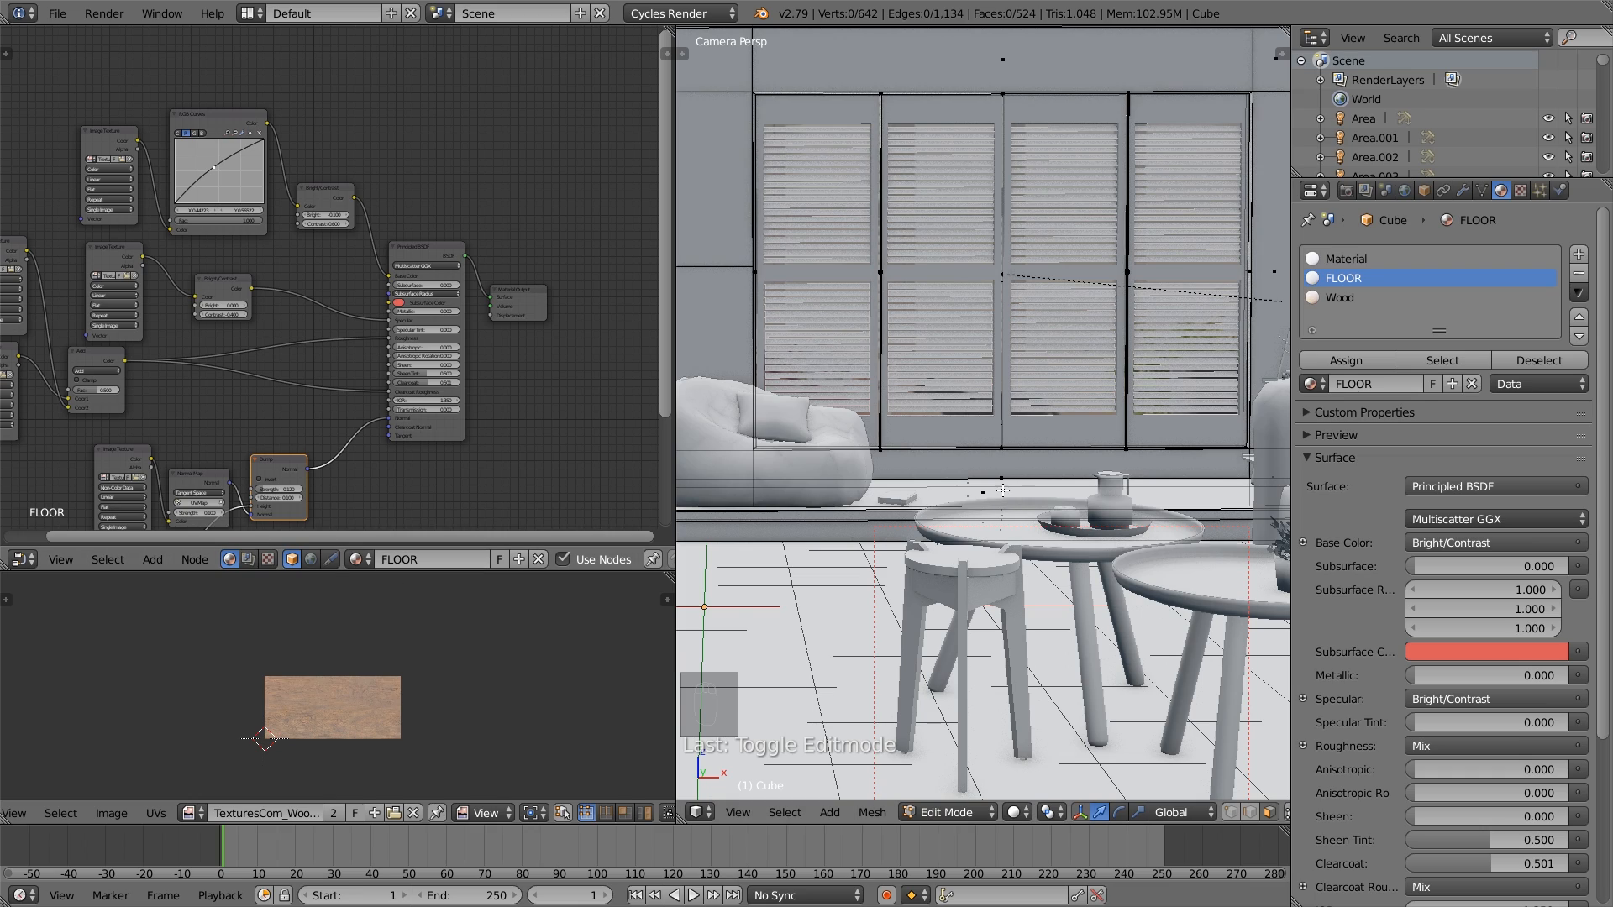
right_click(1000, 493)
scroll(987, 494, "up", 2)
key("KP_0")
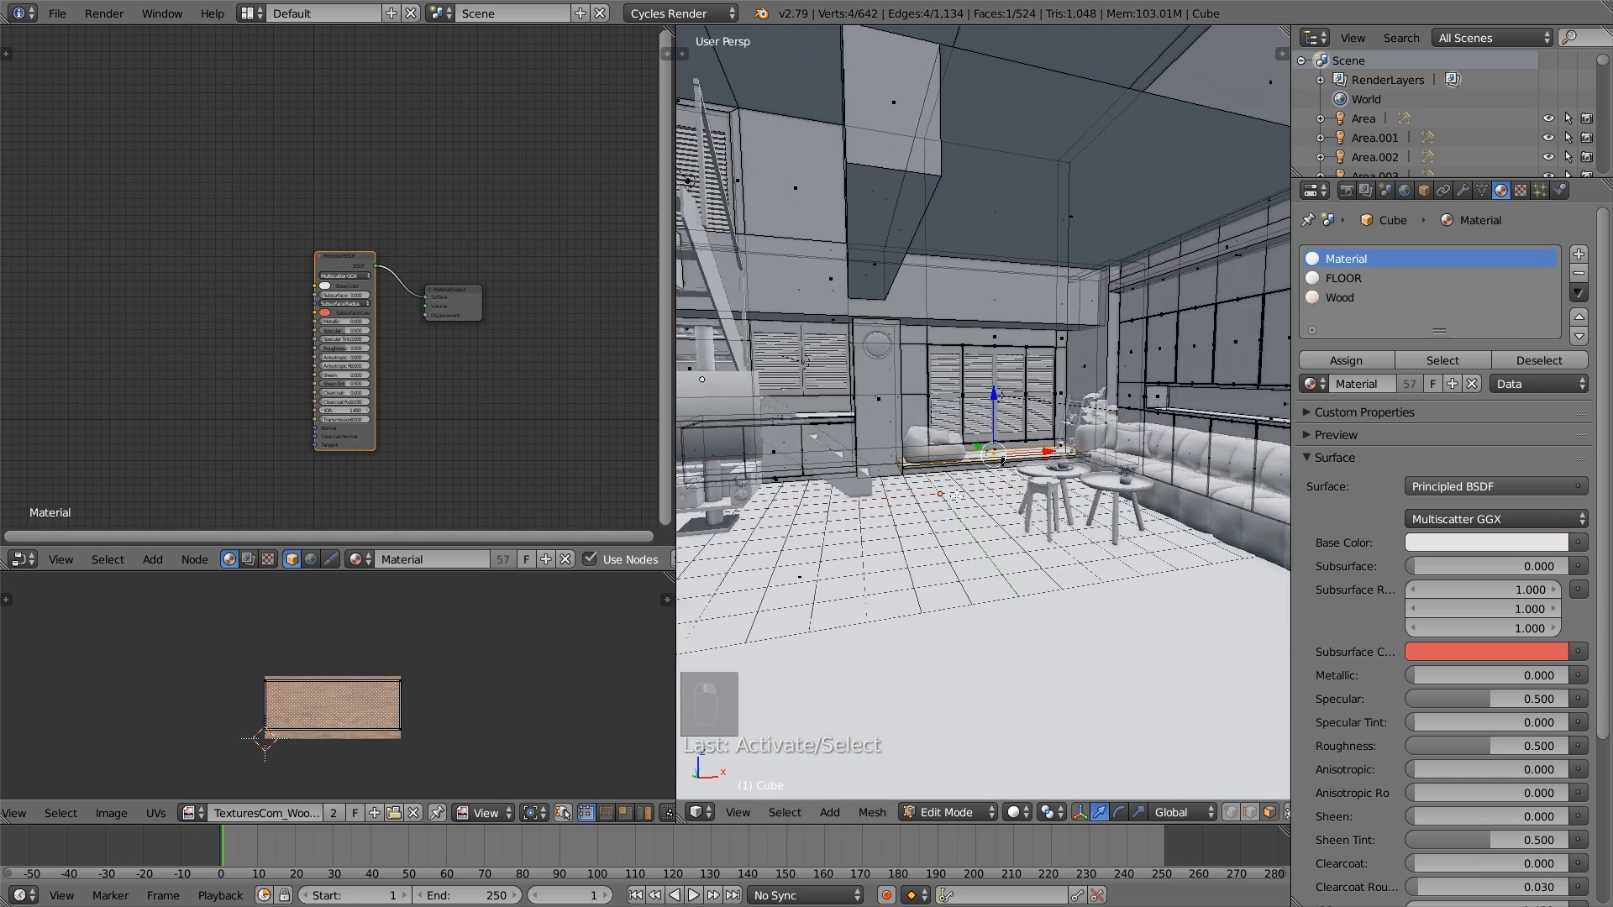
key("KP_Decimal")
middle_click_drag(948, 391, 1070, 548)
right_click(1181, 574, "shift")
right_click(1180, 574, "shift")
right_click(1195, 521, "shift")
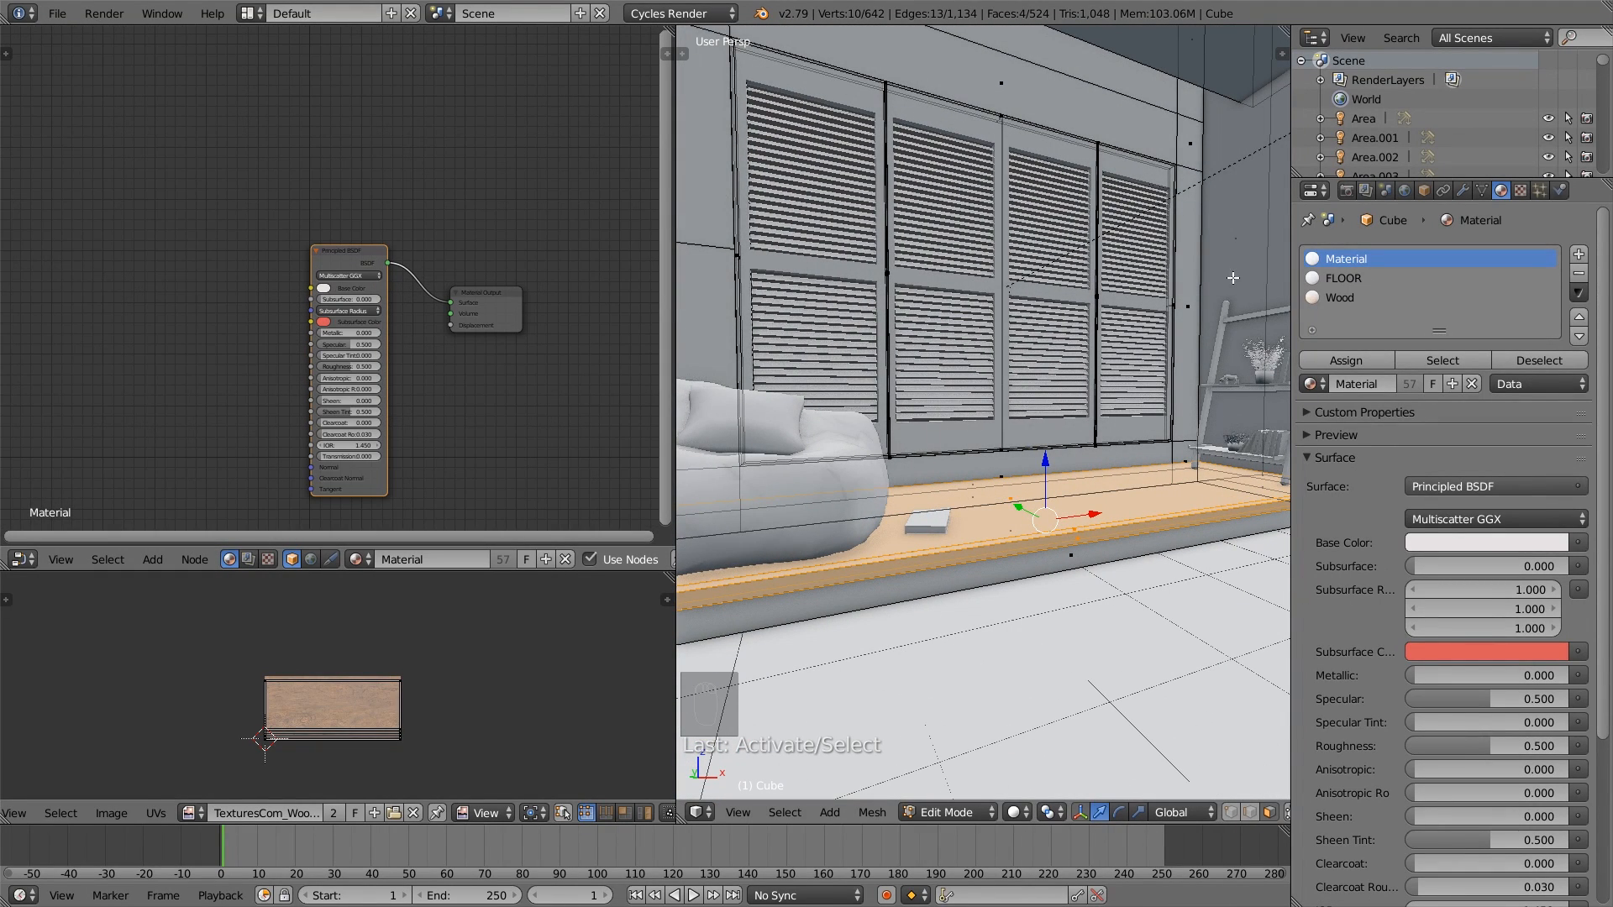
left_click(1360, 297)
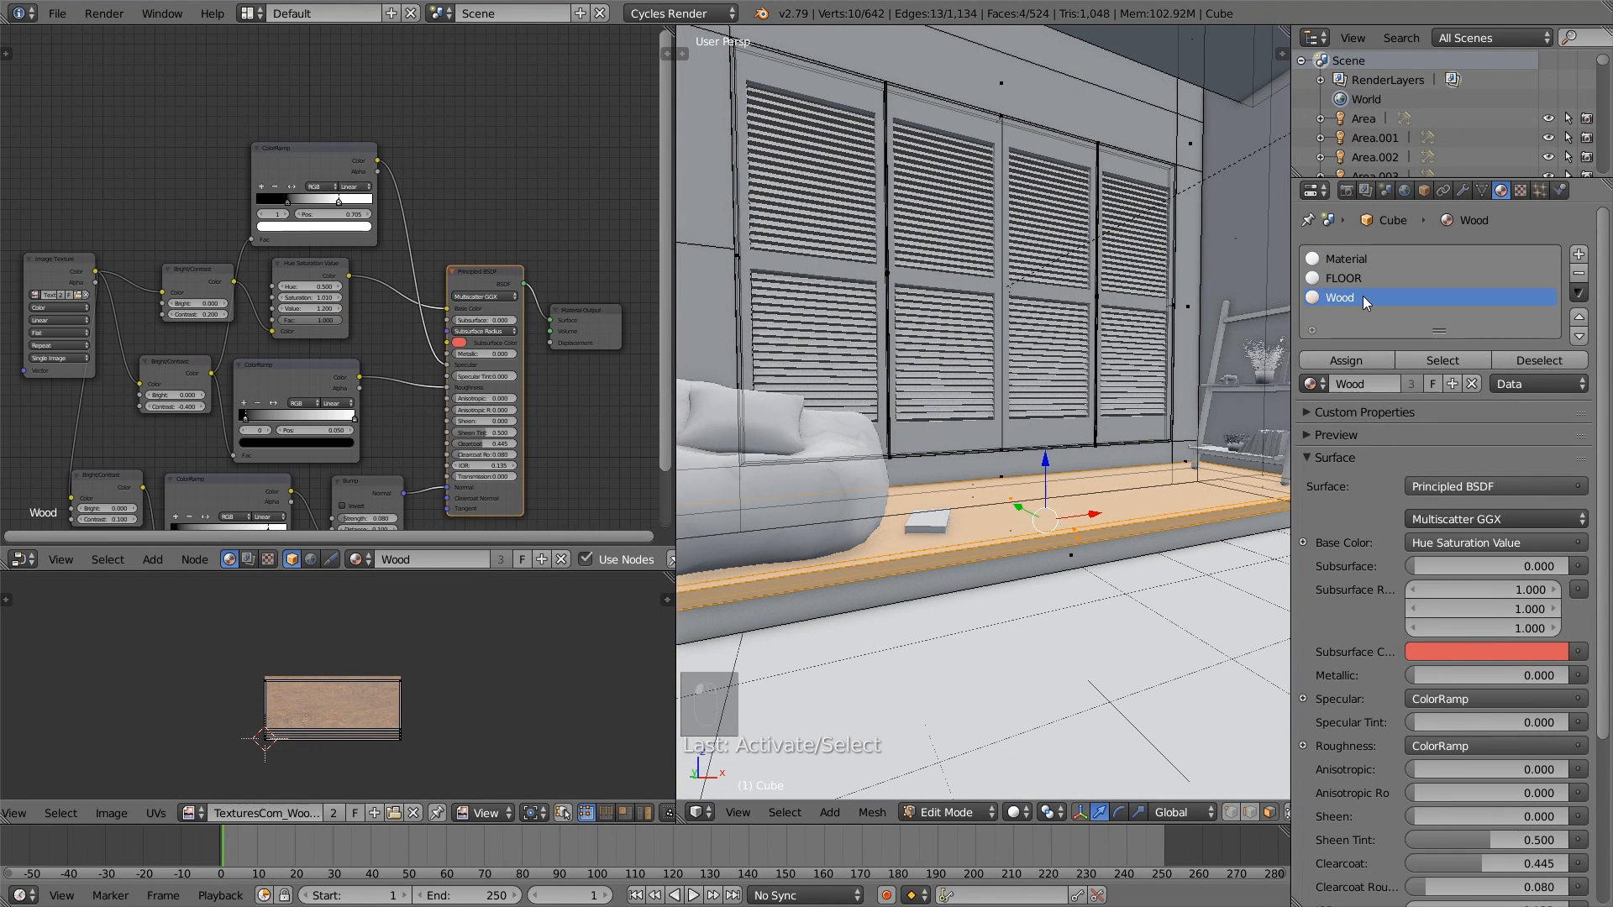
left_click(1359, 360)
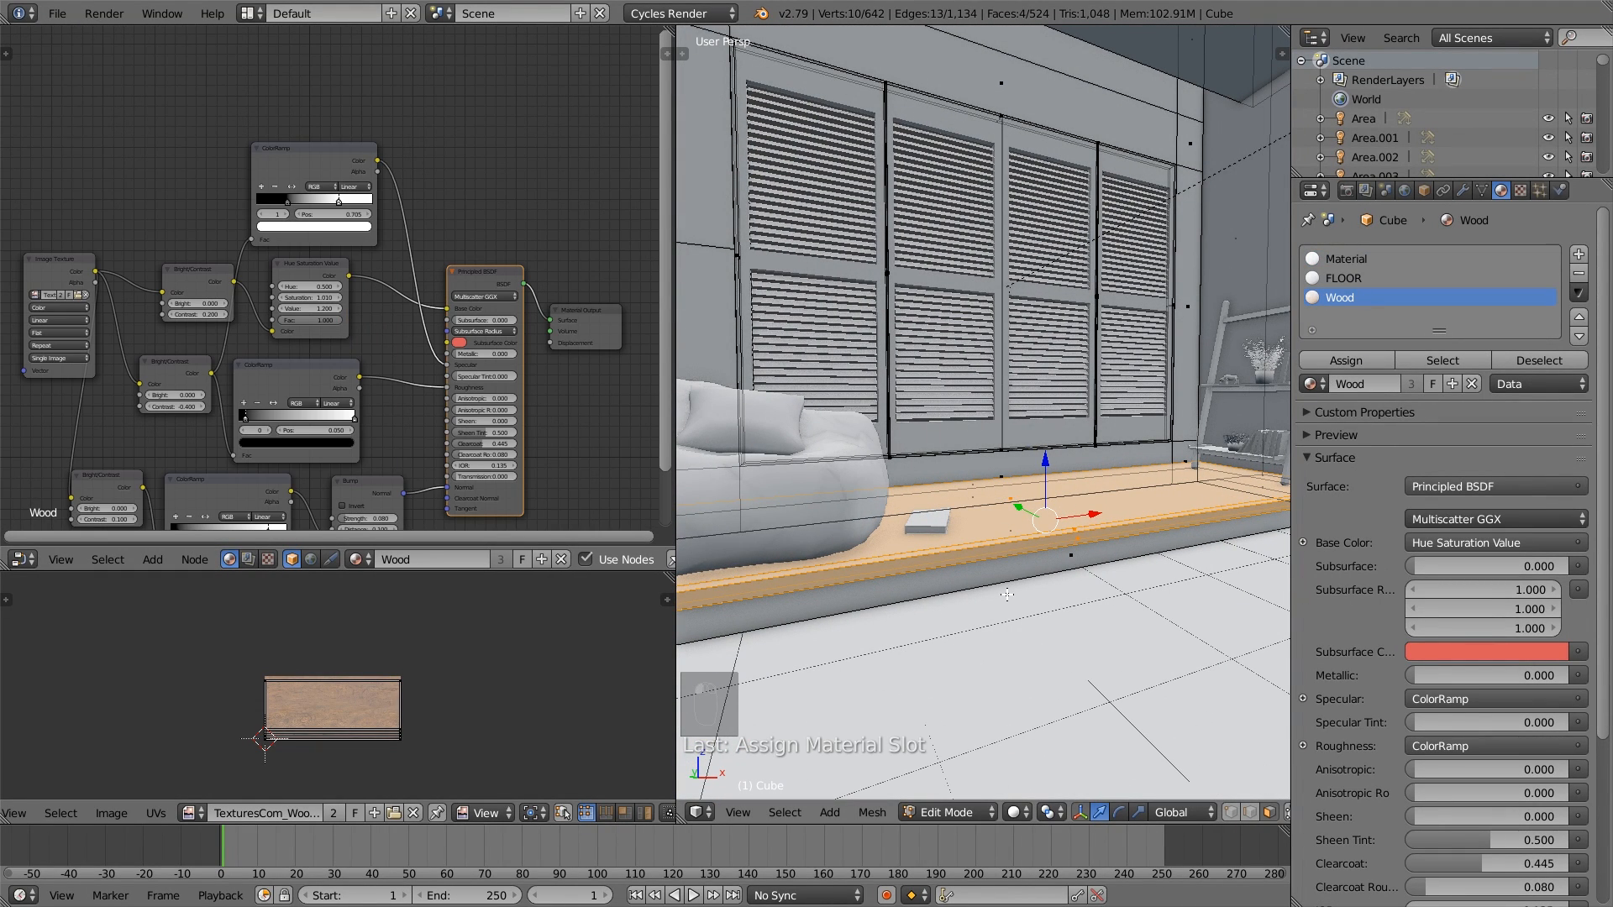
key("a")
key("Tab")
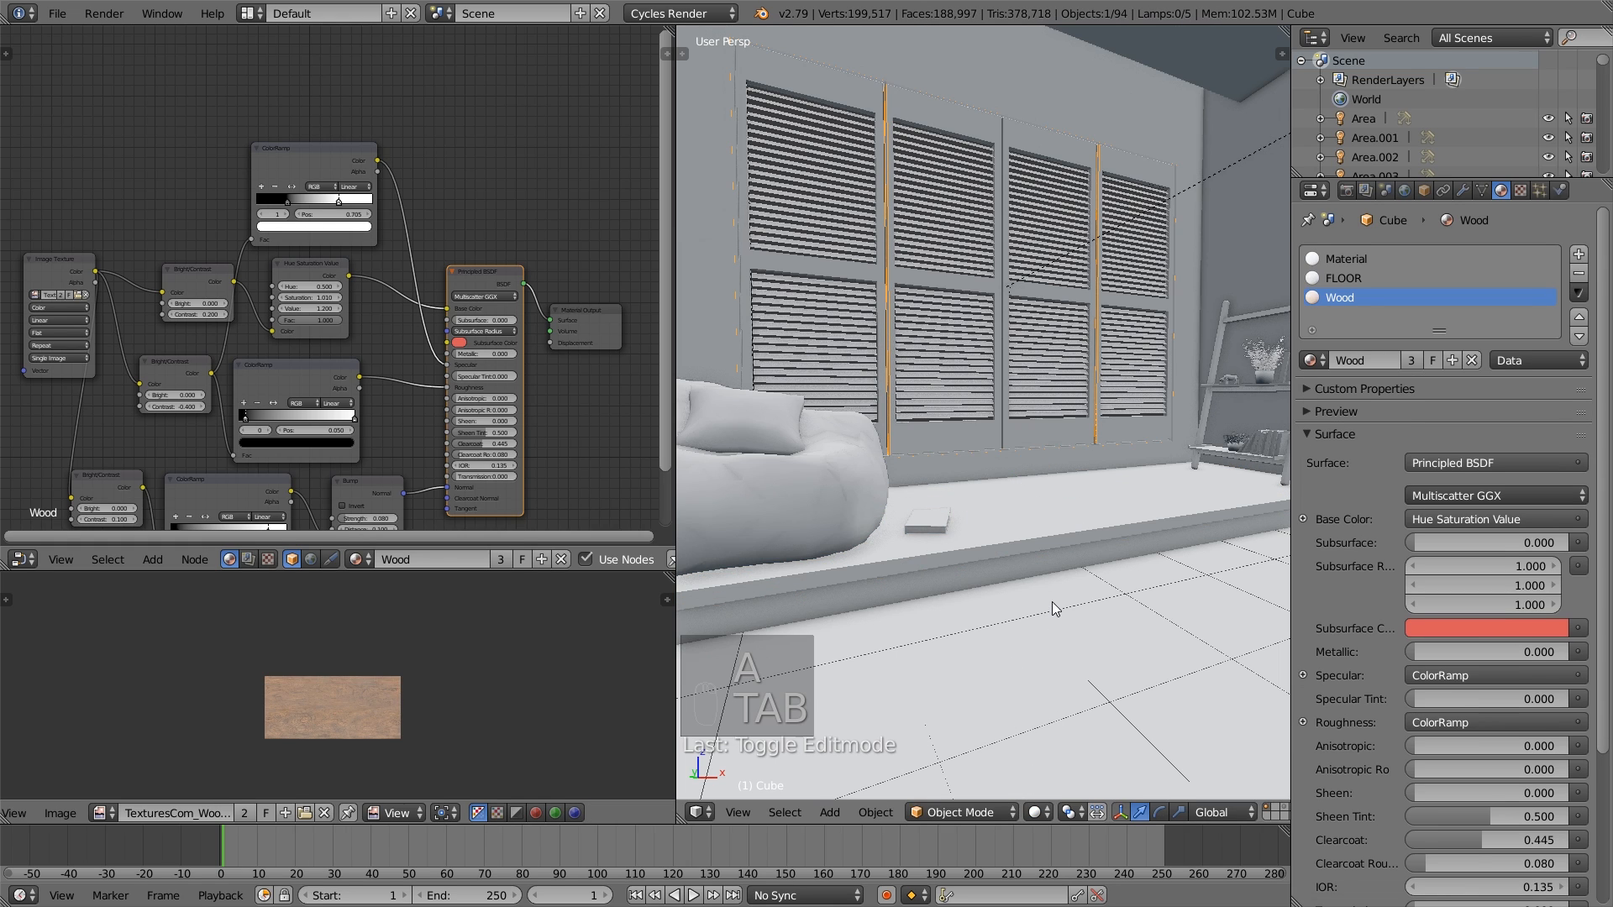
- Switch the 3D viewport to Material shading and look over the wood on the platform
left_click(1035, 812)
left_click(1070, 728)
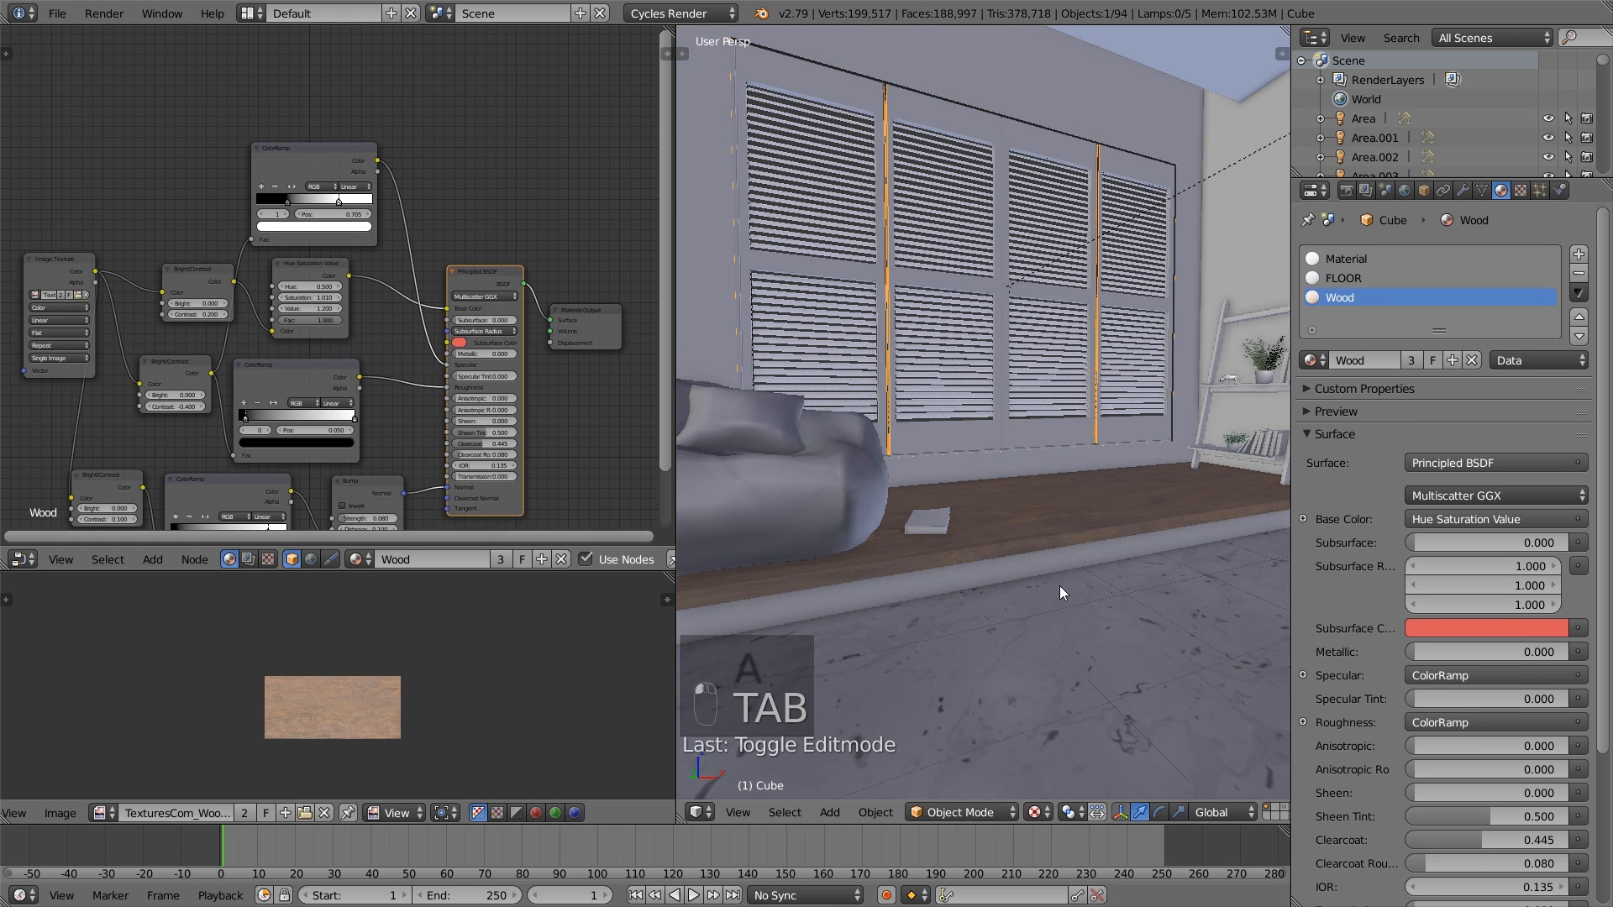
scroll(1060, 581, "up", 5)
middle_click_drag(1112, 628, 1000, 638)
- Select the ladder shelf beside the window and add a second material slot holding the Wood material
right_click(1189, 422)
scroll(928, 609, "up", 3)
left_click(1579, 254)
left_click(1313, 361)
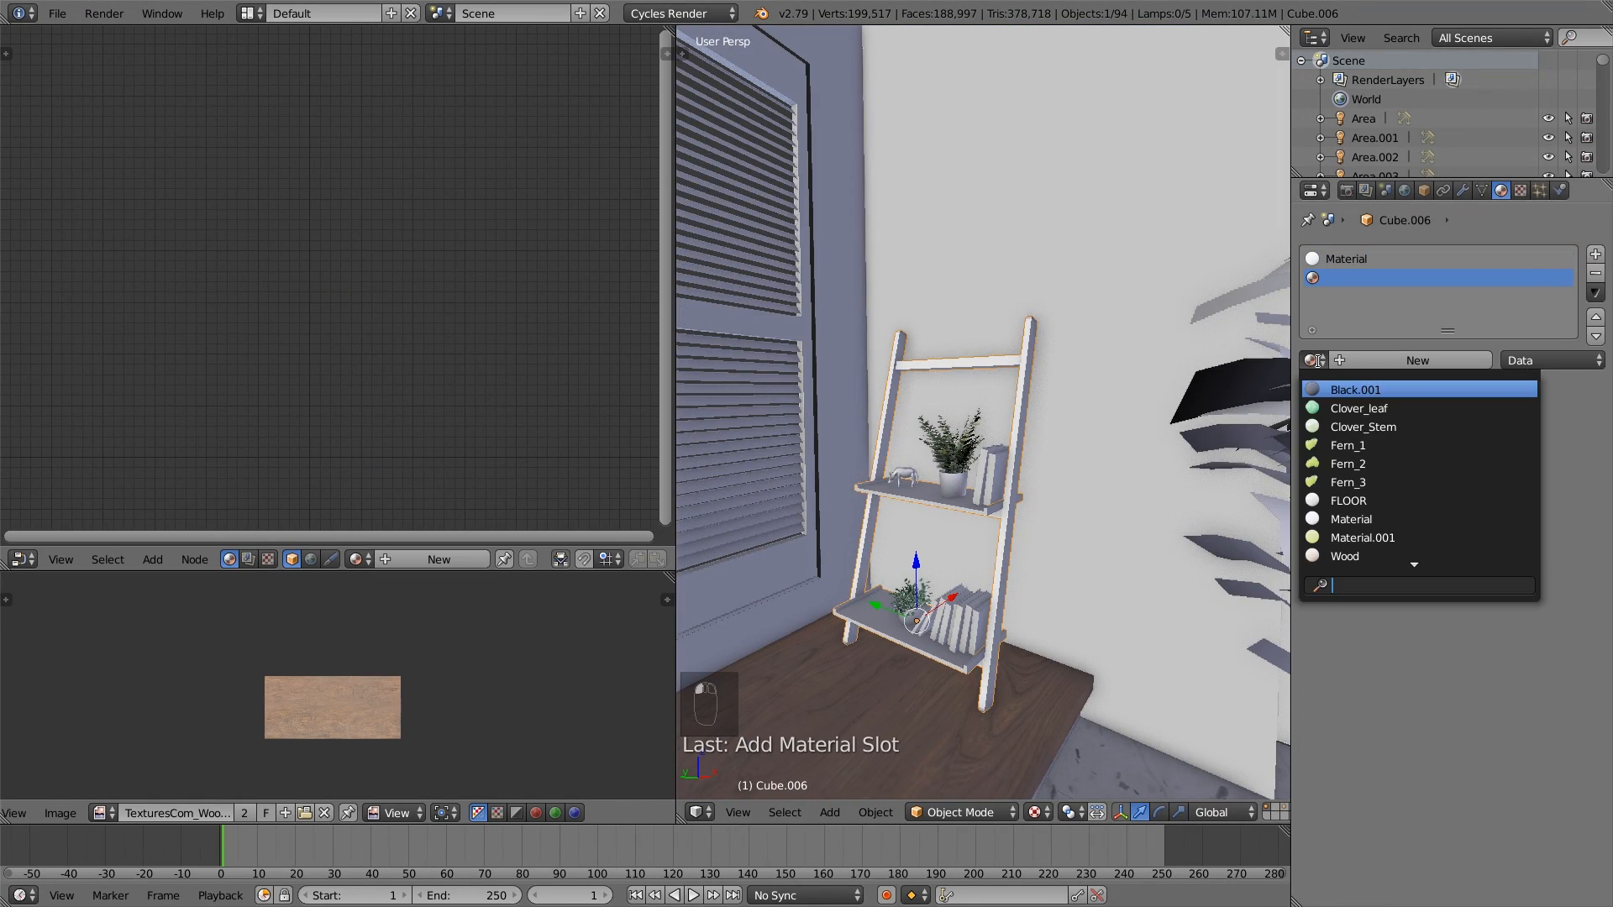
type("wood")
key("Return")
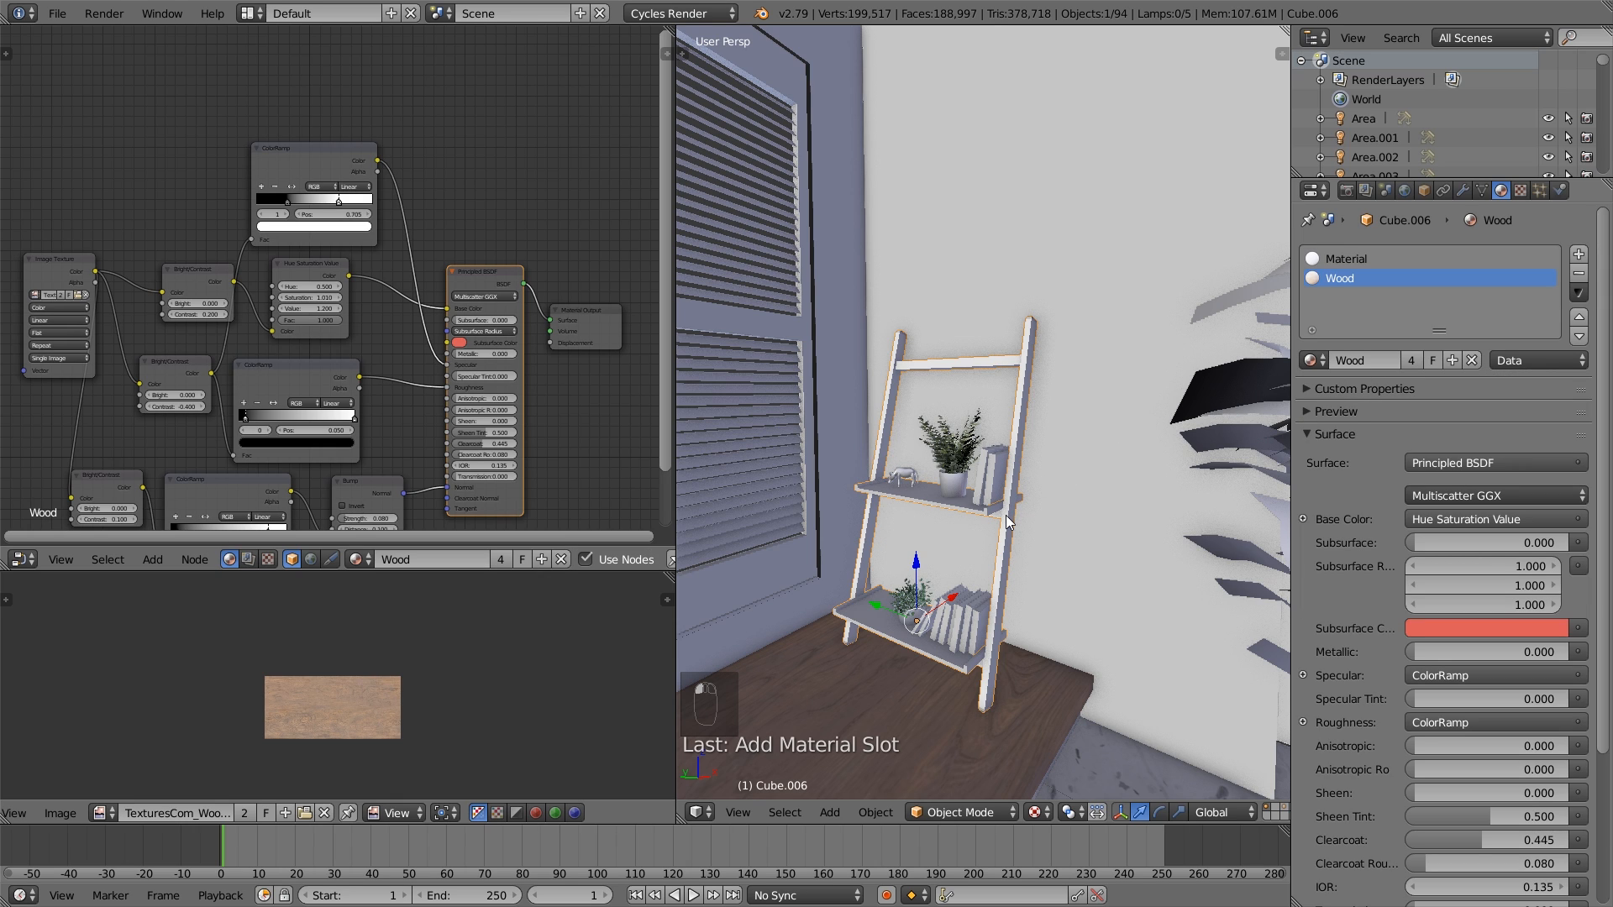
- Assign the Wood material to the ladder shelf's entire mesh and return to Object Mode
key("Tab")
key("Tab")
key("Tab")
key("a")
key("a")
key("a")
key("a")
key("a")
left_click(1352, 362)
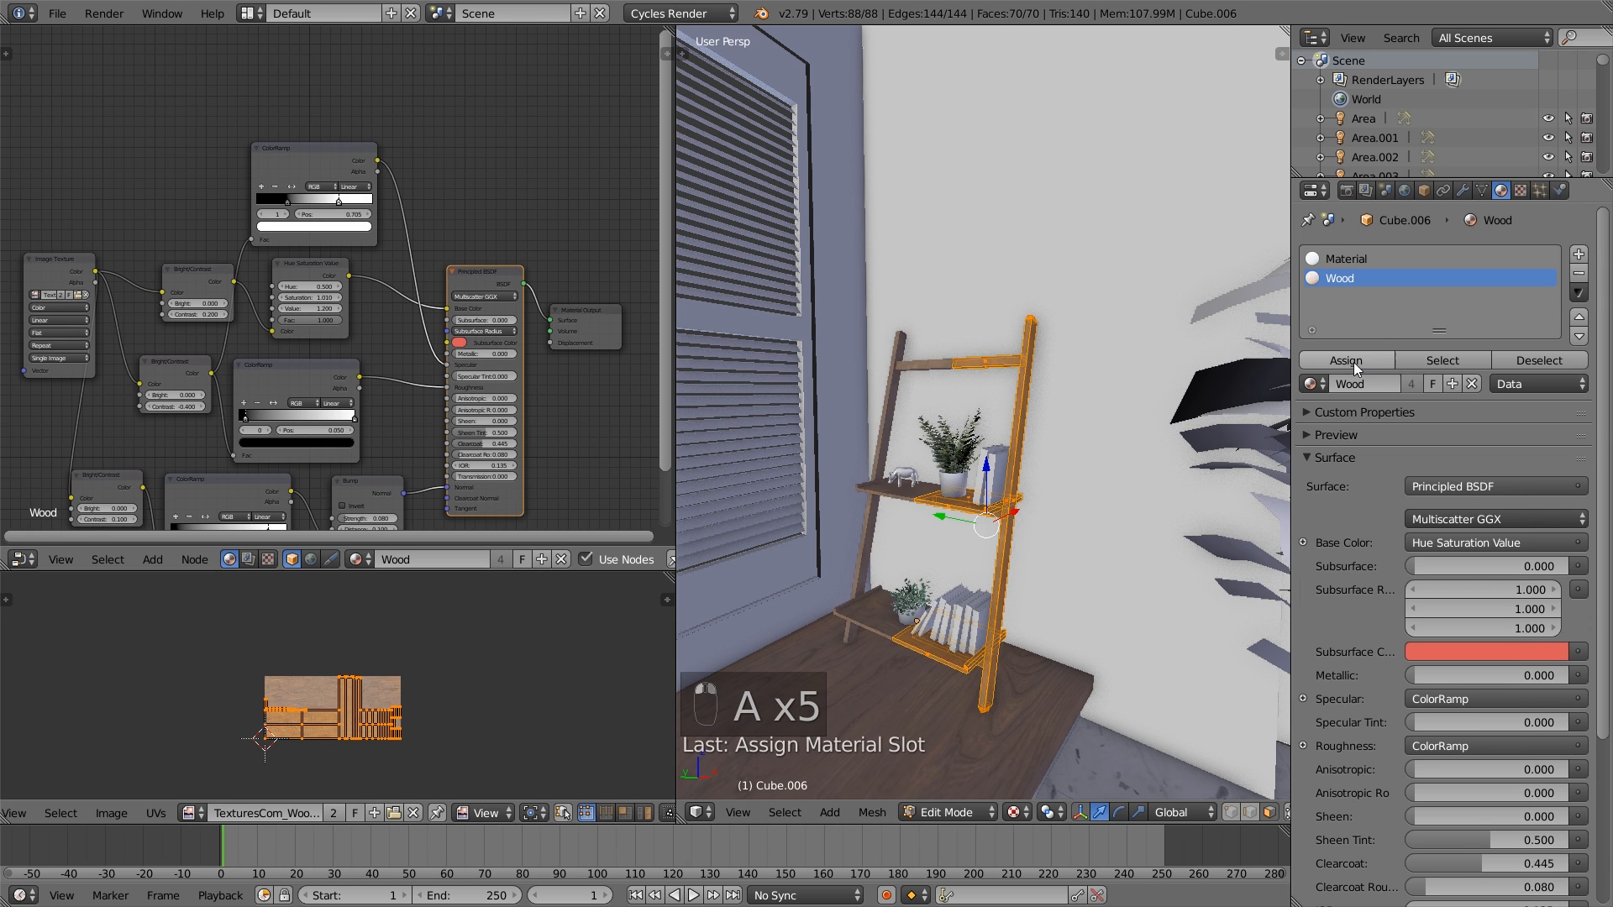
key("a")
key("Tab")
scroll(994, 458, "up", 5)
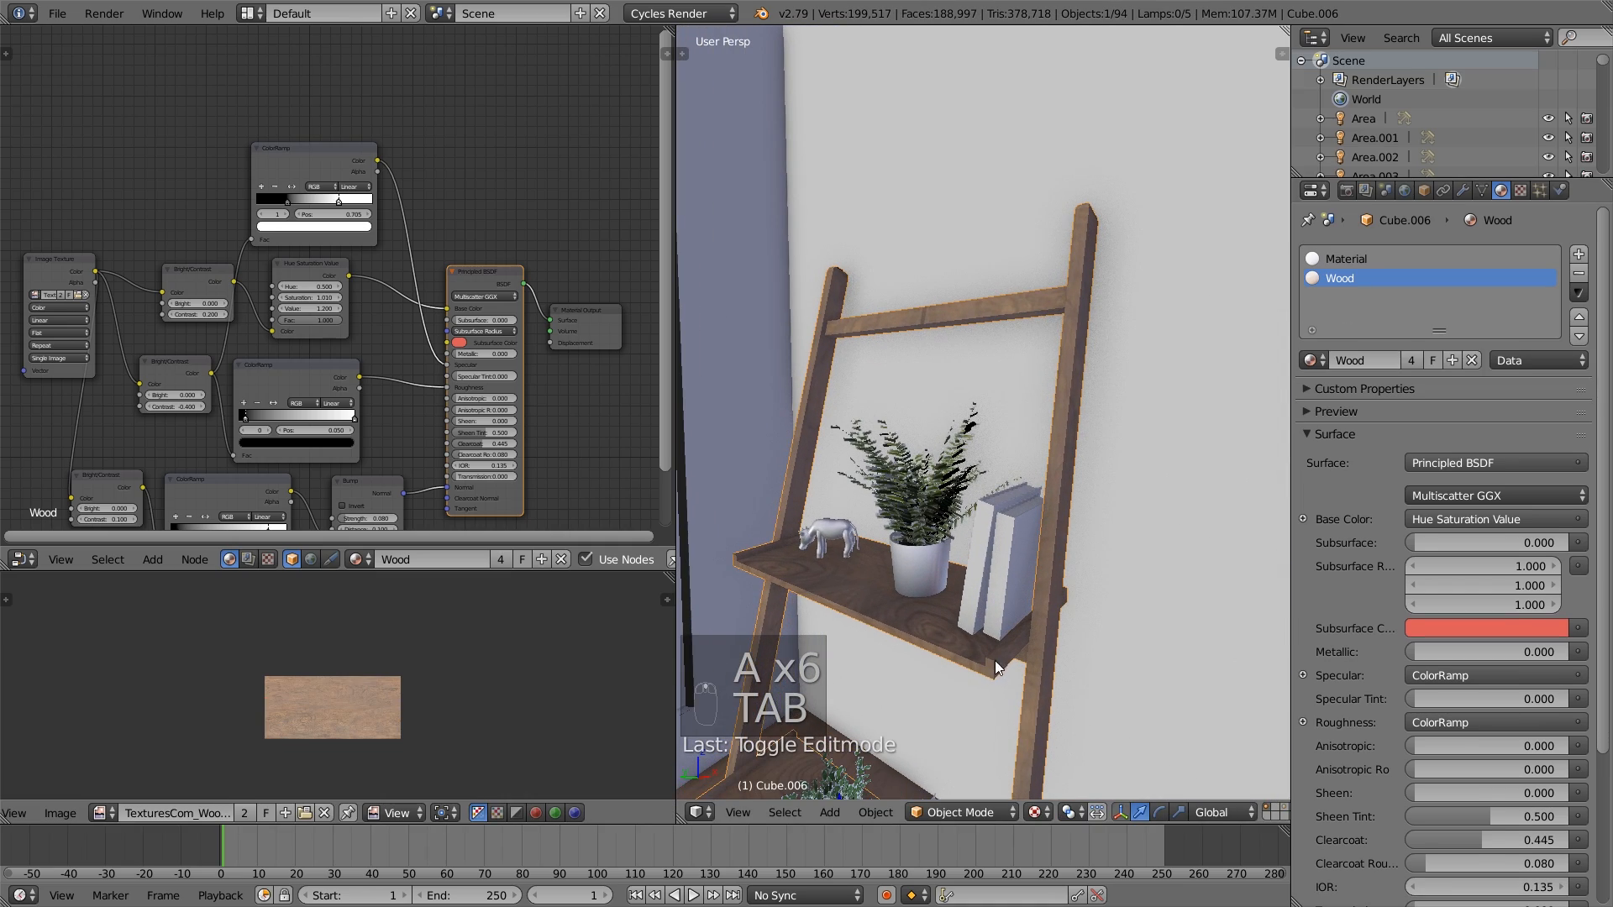
scroll(996, 668, "down", 8)
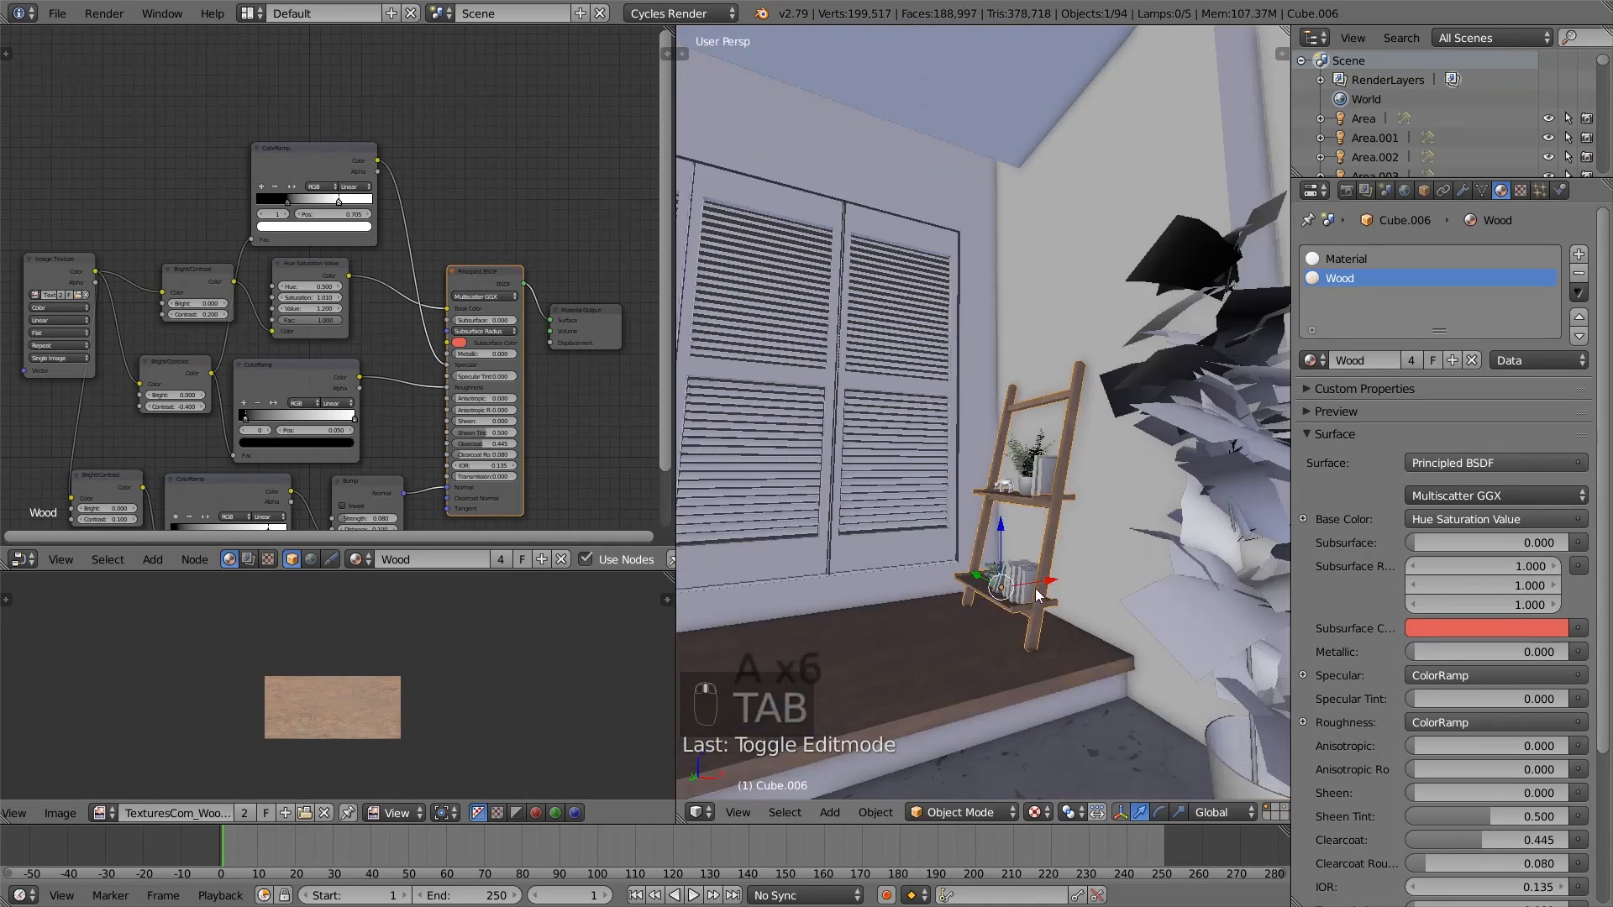
- Select the room mesh at the kitchen area and enter Edit Mode with nothing selected
middle_click_drag(1035, 588, 1227, 536)
right_click(975, 451)
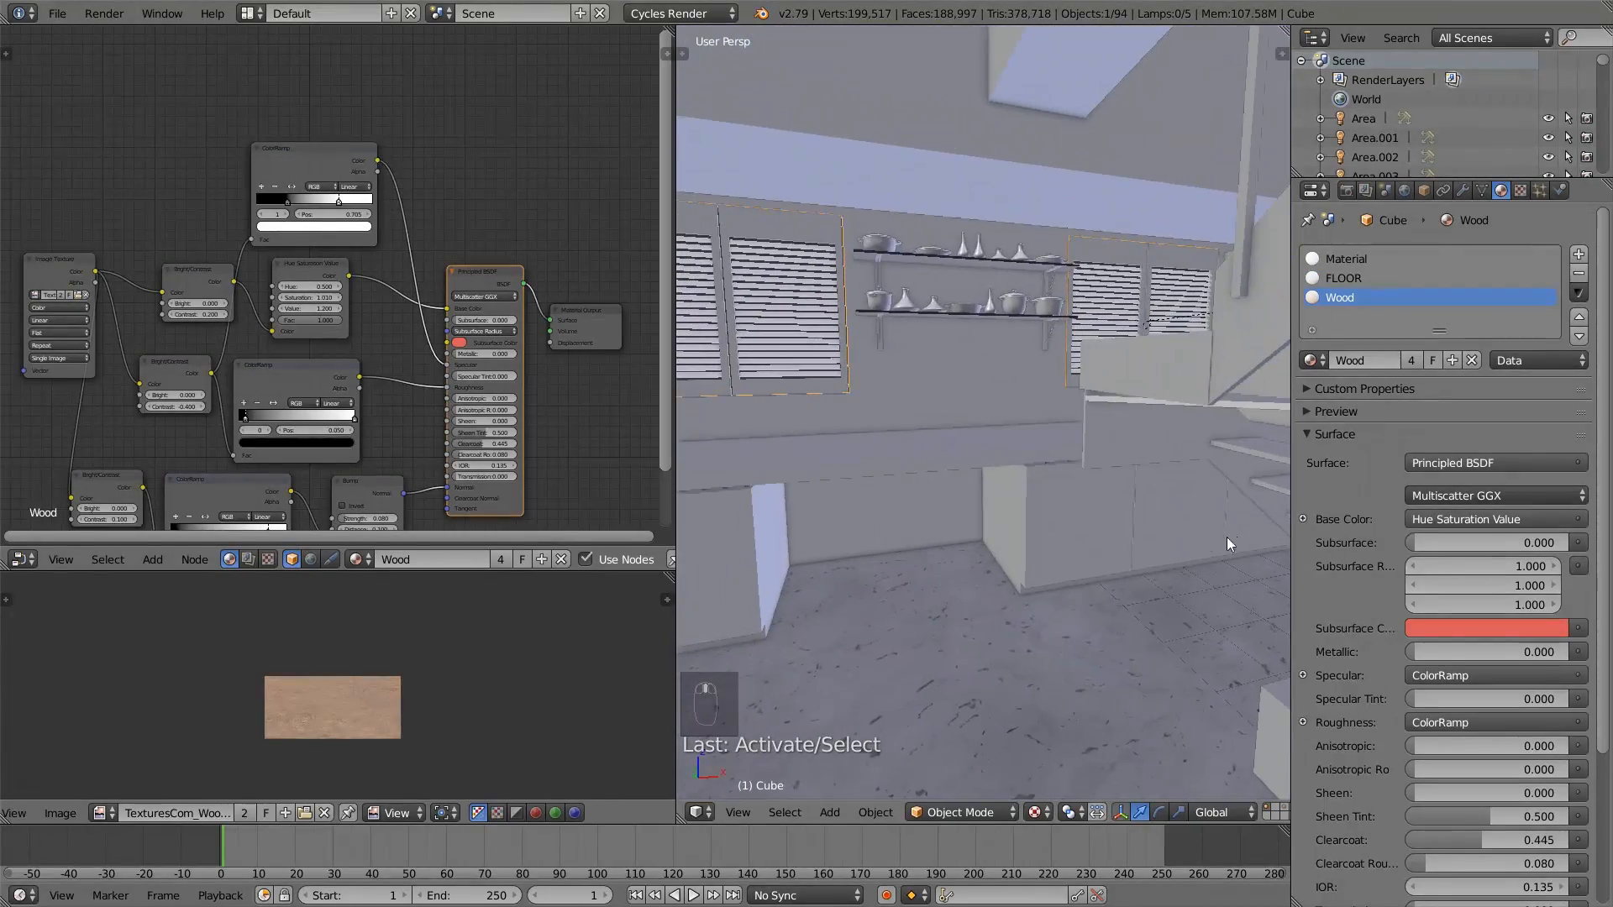
key("Tab")
key("a")
key("a")
key("a")
key("a")
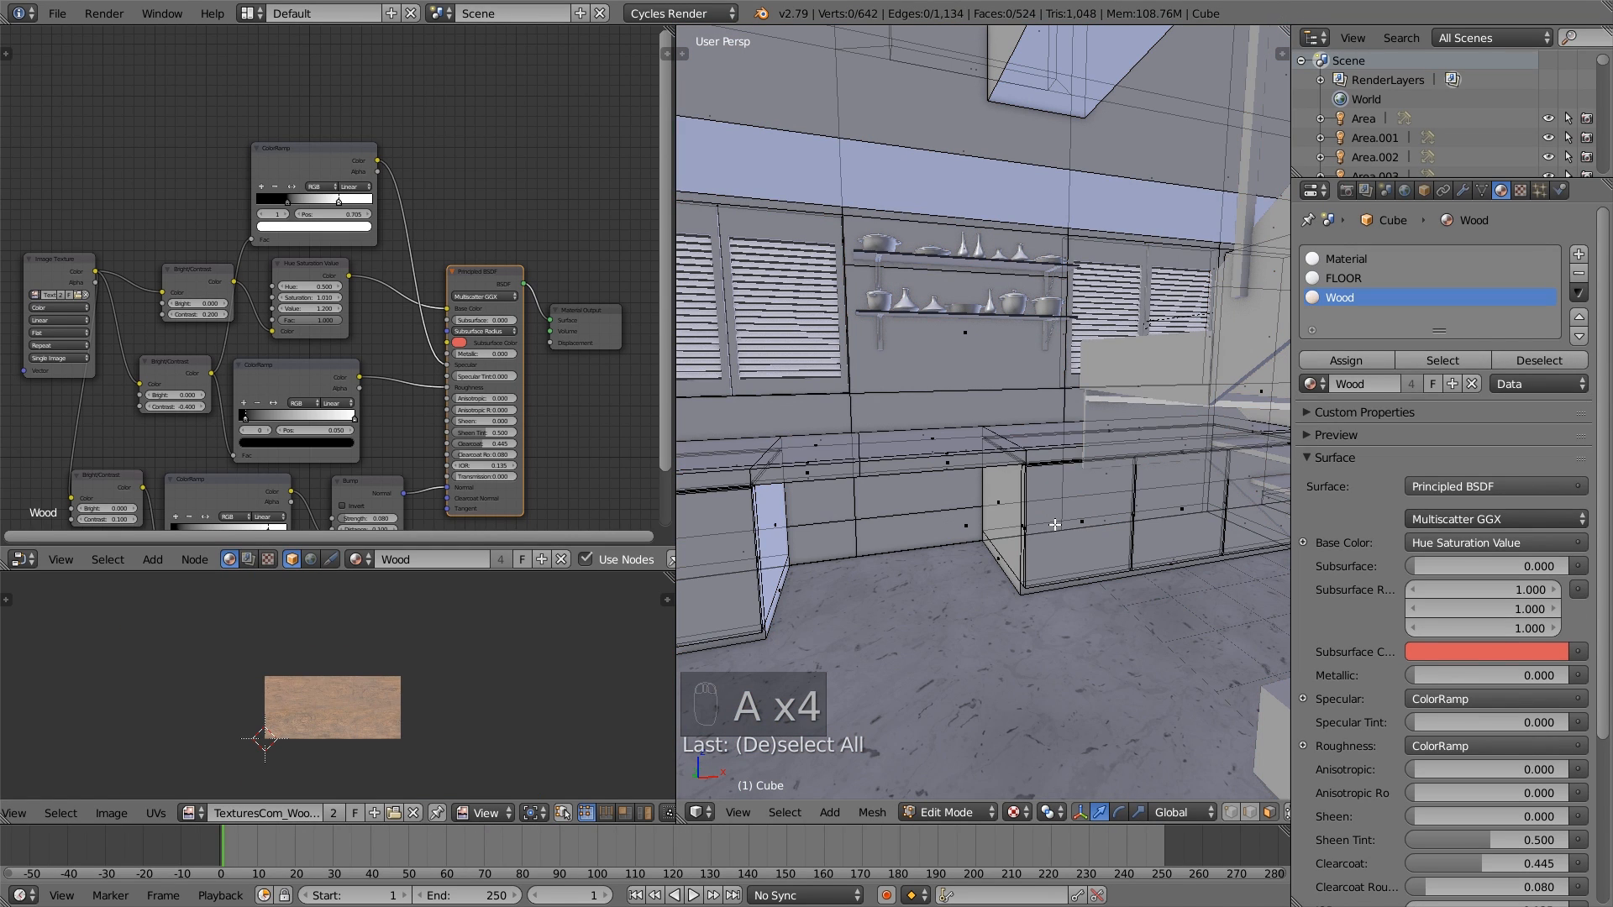
- Assign the Wood material to the kitchen countertop and the base cabinets, excluding the wall, and leave Edit Mode
key("l")
key("l")
key("l")
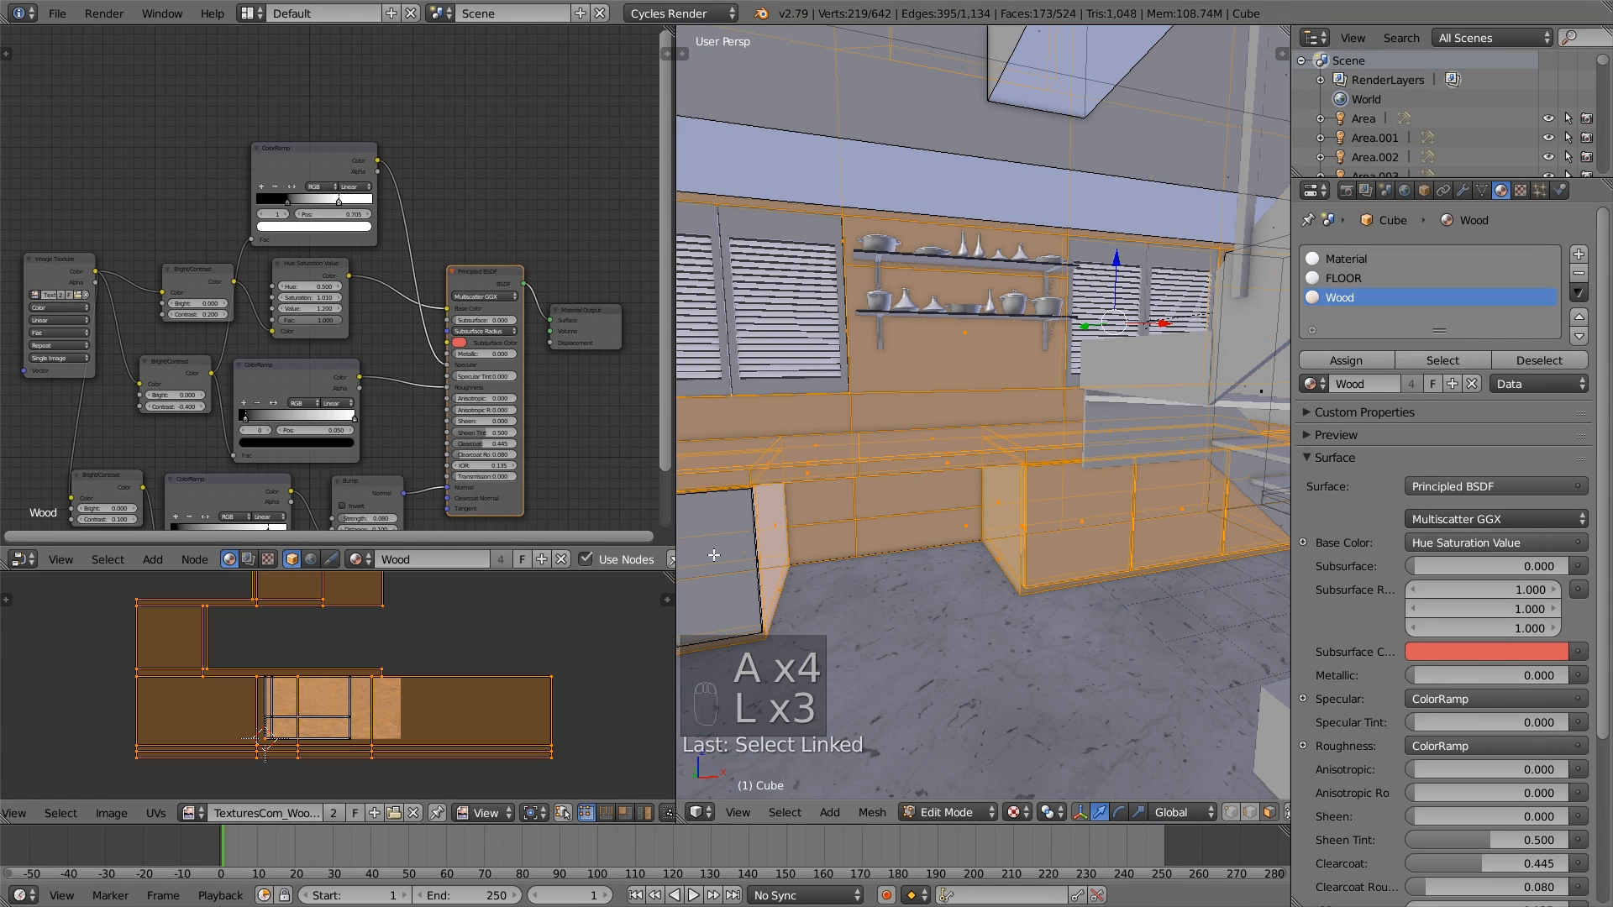
scroll(739, 559, "down", 3)
key("ctrl+z")
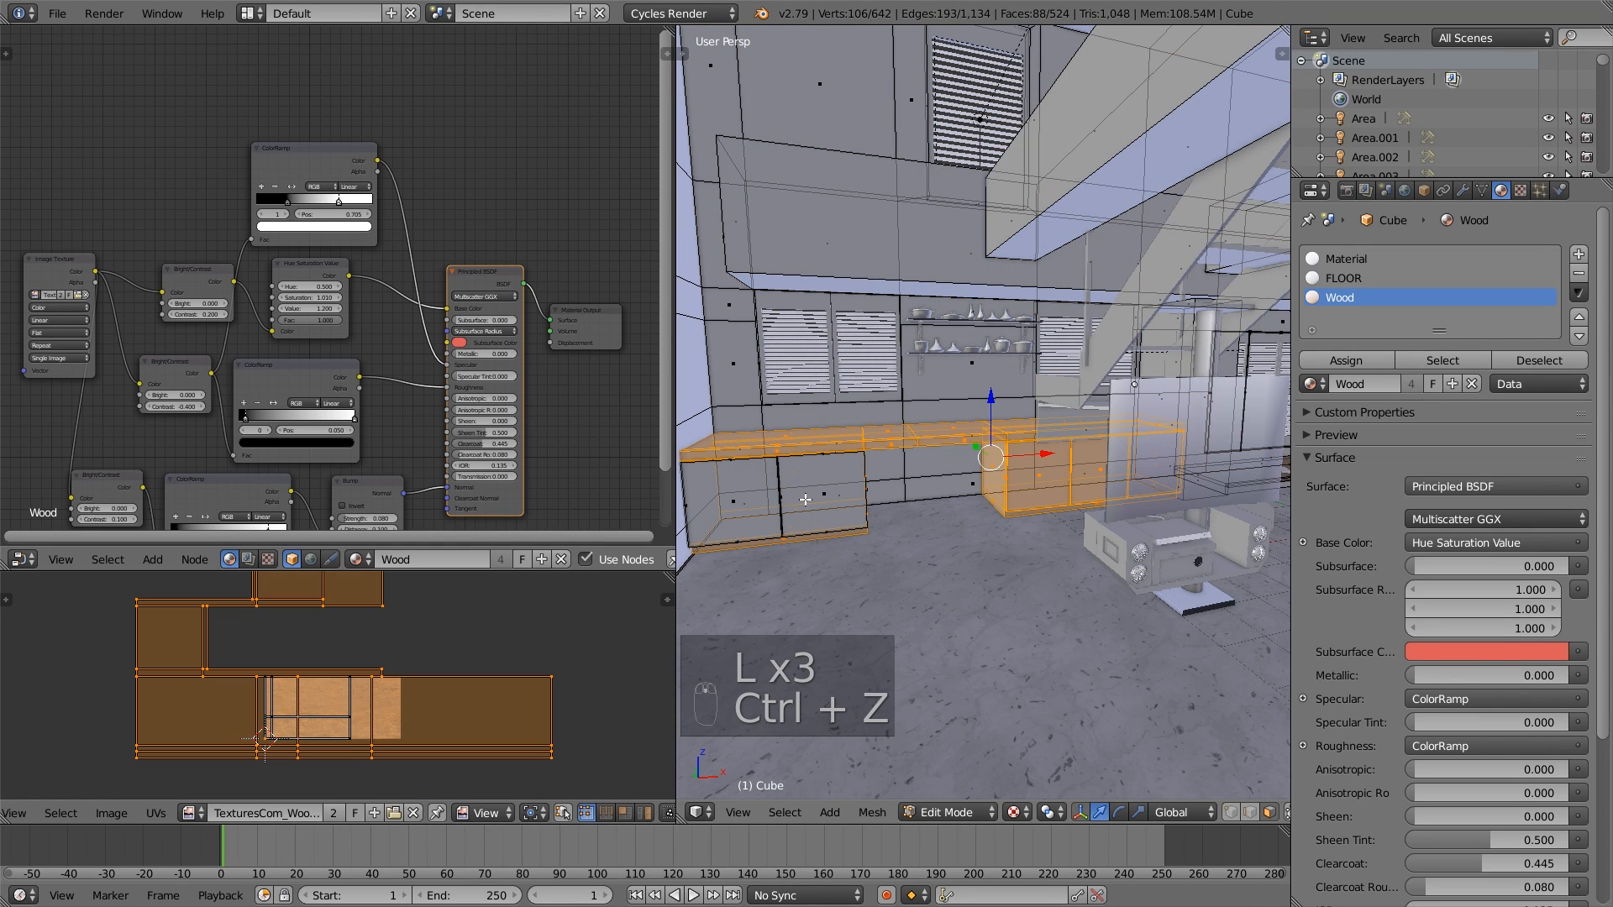
key("l")
key("l")
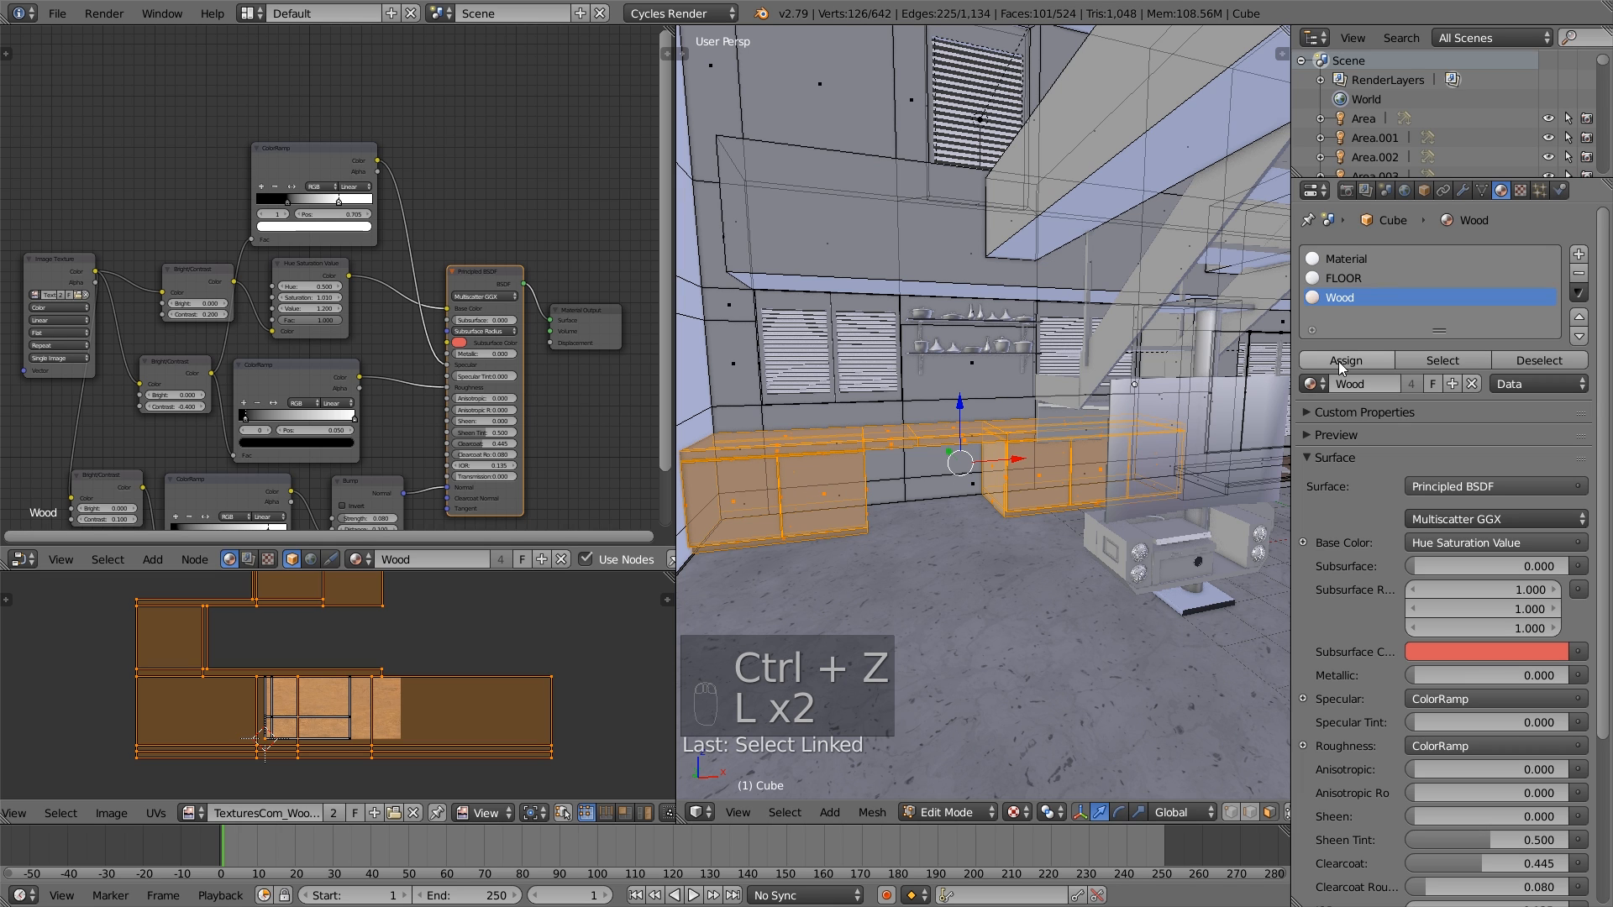
left_click(1345, 360)
key("a")
key("Tab")
scroll(1051, 458, "up", 8)
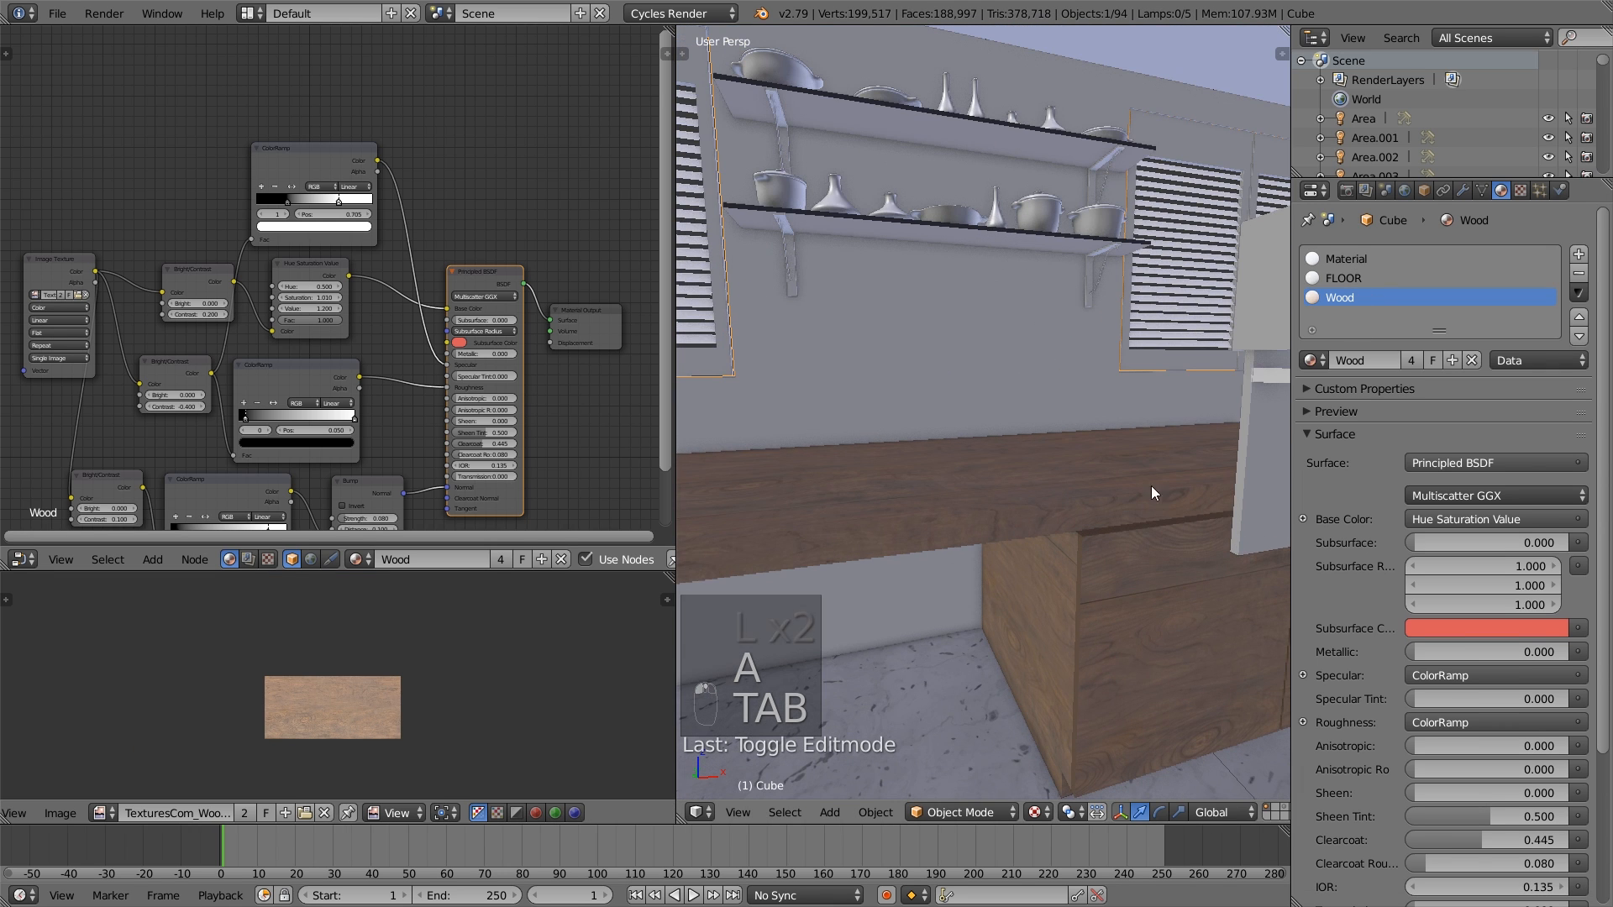
- Open the staircase mesh in Edit Mode and select its lower treads as linked geometry, undoing the extra pick
middle_click_drag(1198, 556, 949, 514)
right_click(1005, 633)
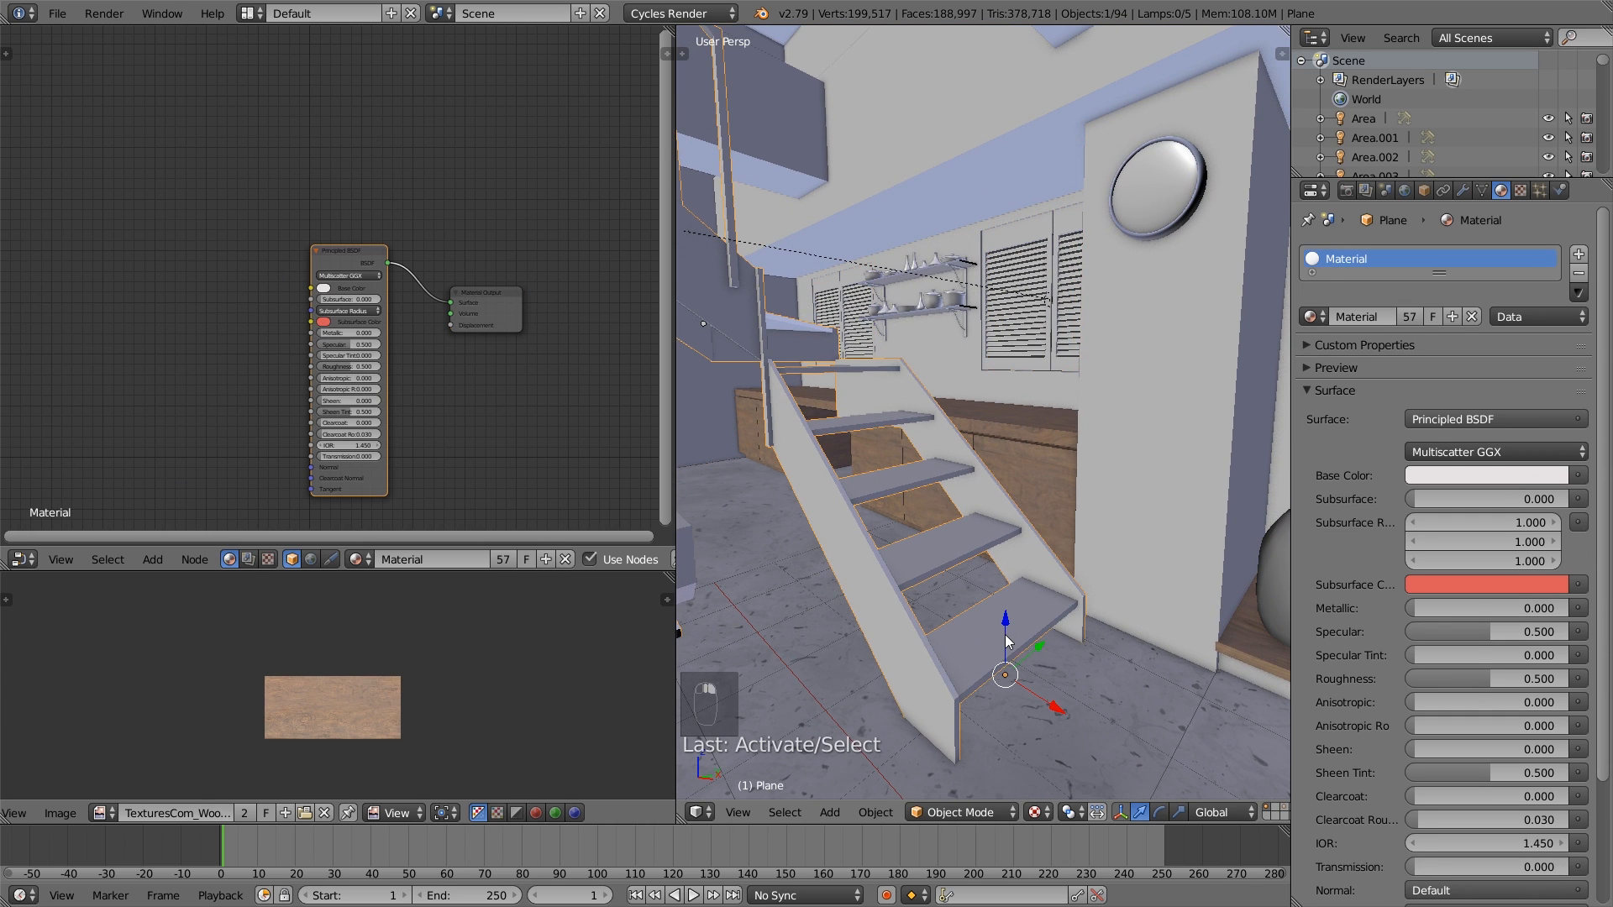
key("Tab")
middle_click_drag(1012, 640, 984, 633)
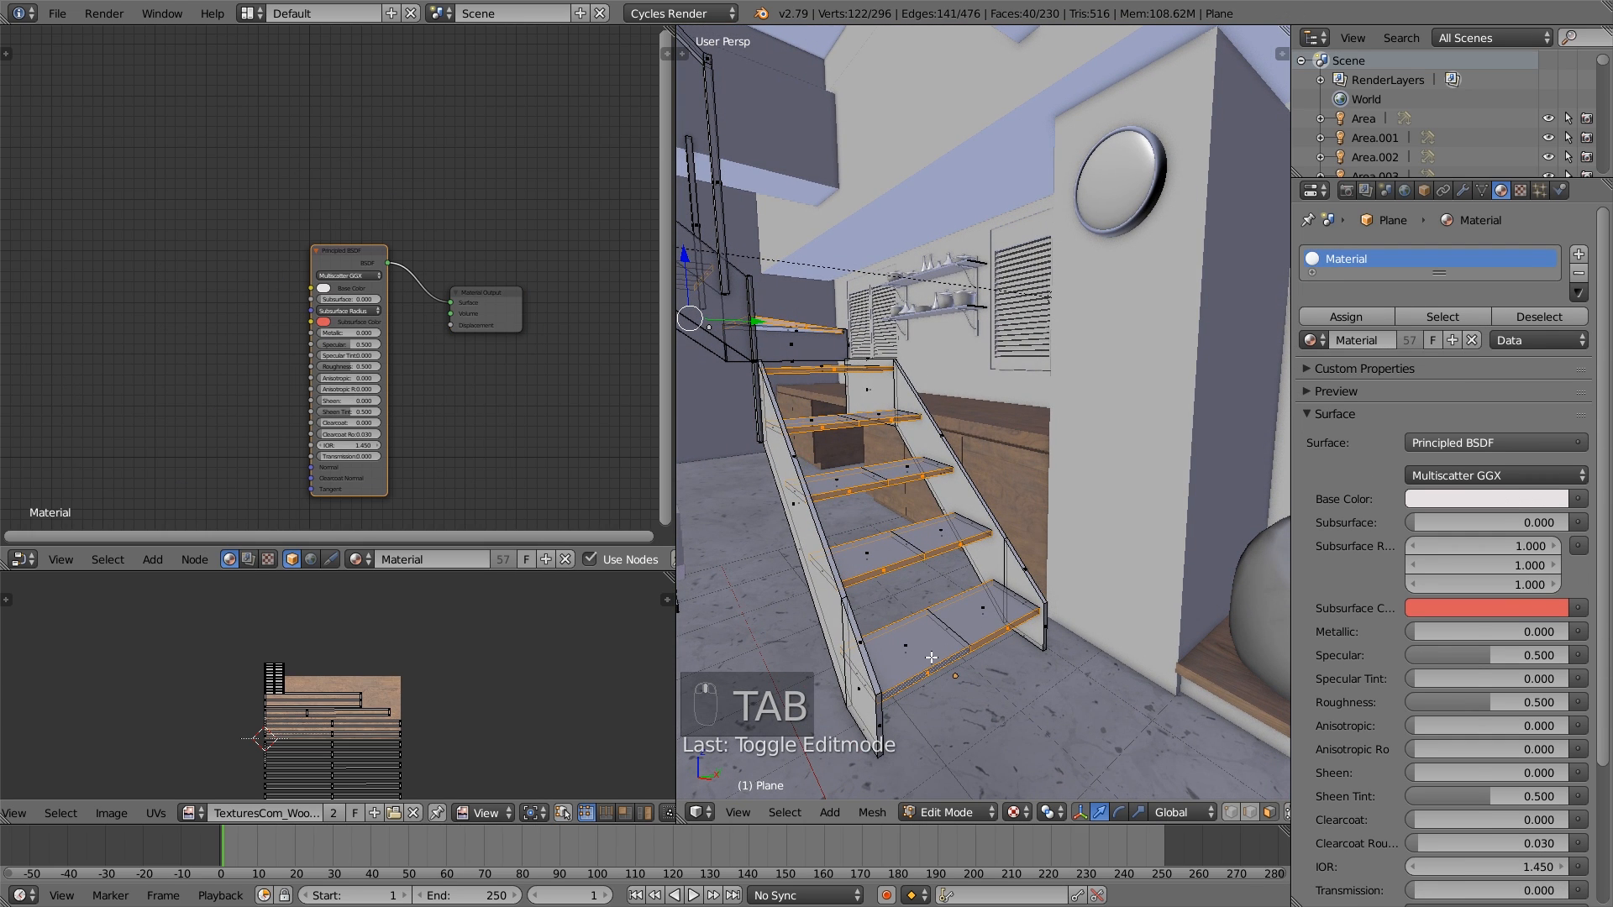
key("l")
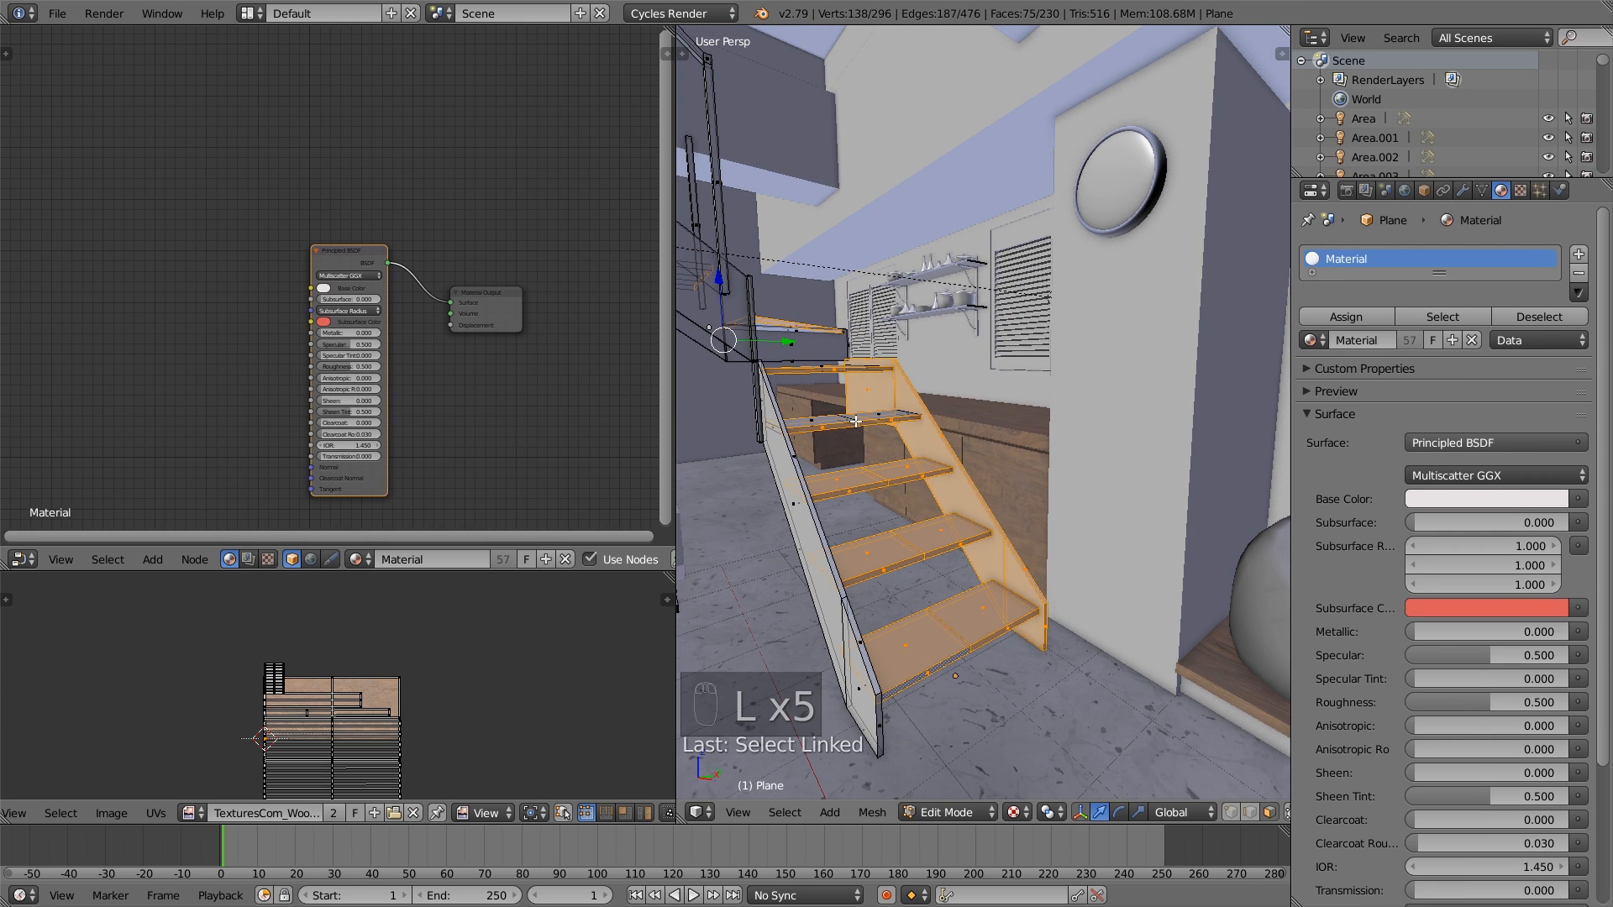
key("ctrl+z")
- Extend the linked selection to the treads around the staircase's turn, undoing the wrong pick
middle_click_drag(878, 452, 1062, 542)
key("l")
key("l")
key("l")
key("l")
key("ctrl+z")
key("l")
- Add the remaining upper treads and the top landing to the selection, deselecting the wrongly picked side panel
key("l")
key("l")
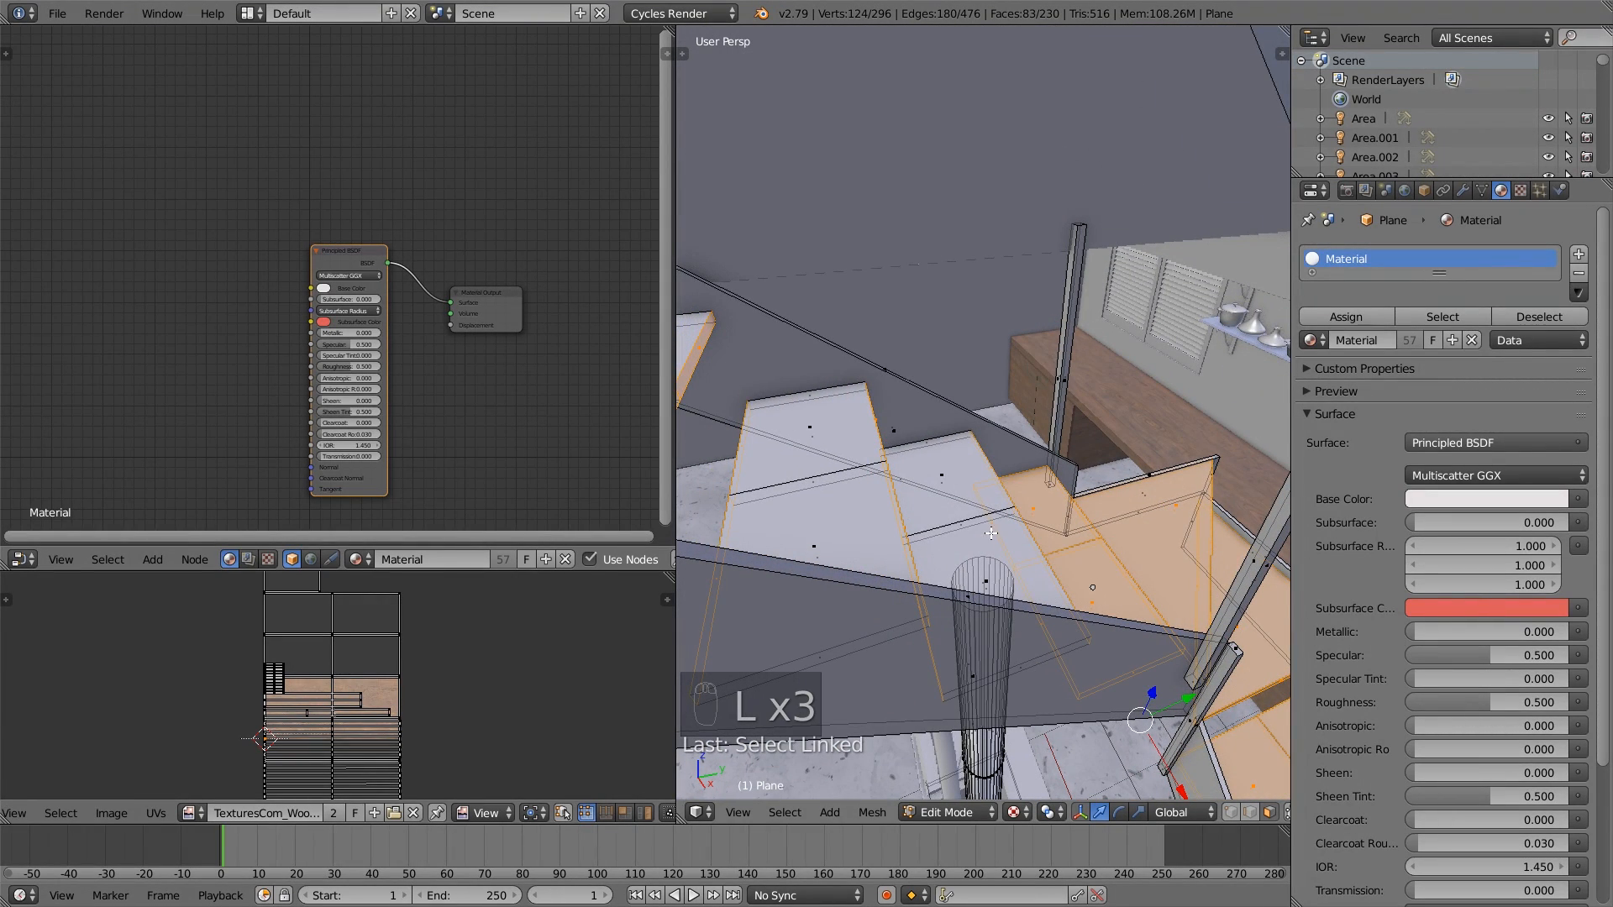
key("l")
middle_click_drag(929, 477, 807, 403)
key("l")
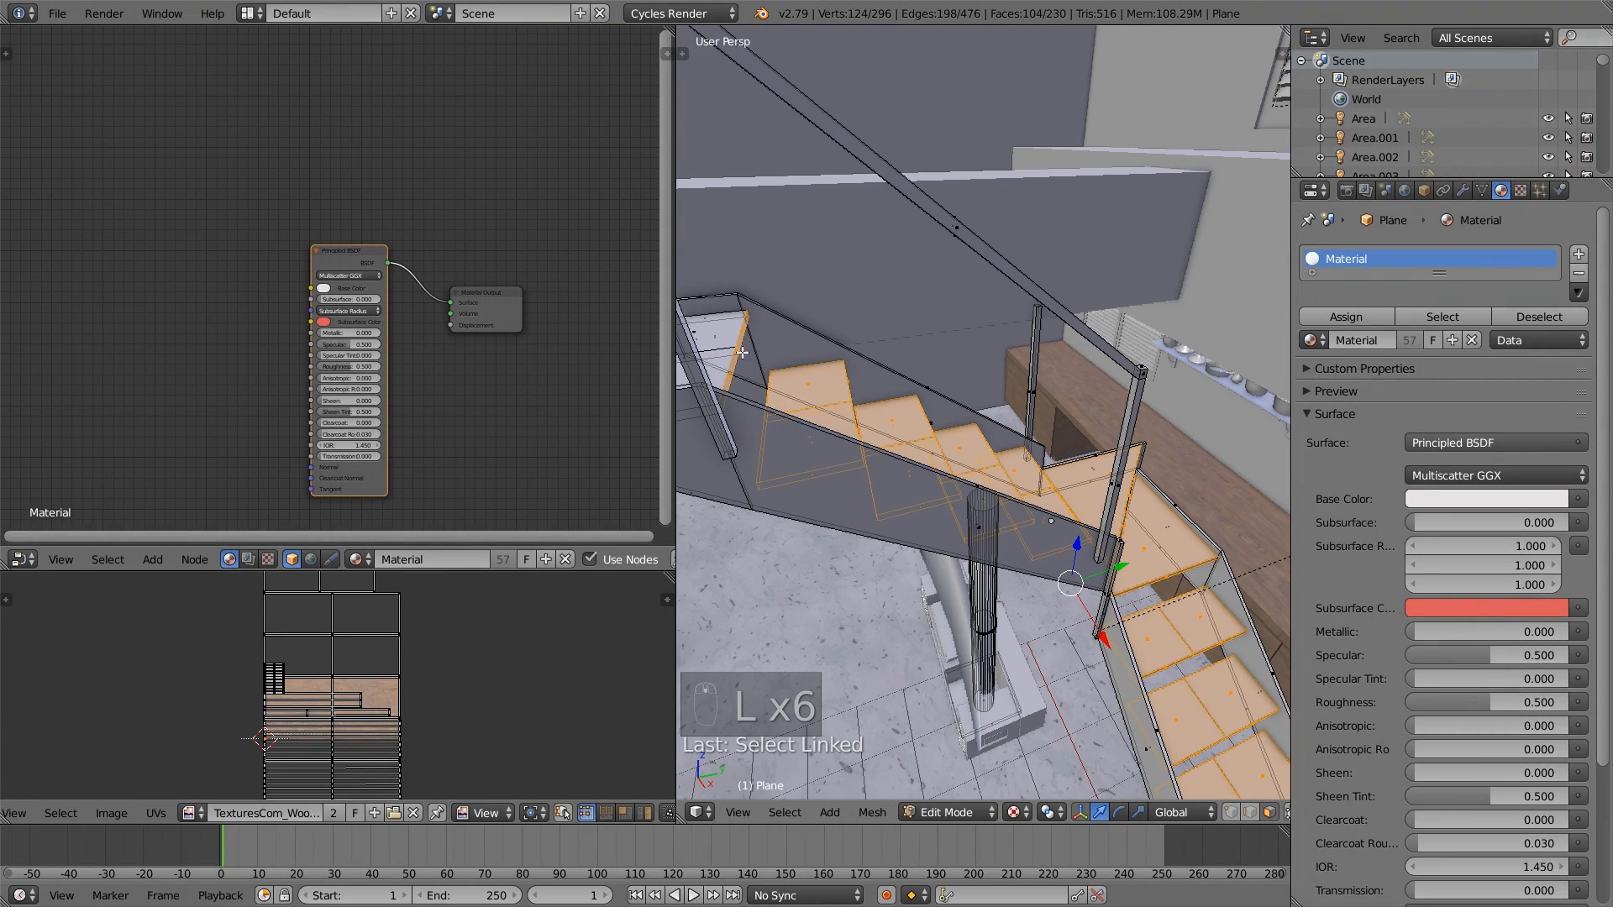
key("l")
key("shift+l")
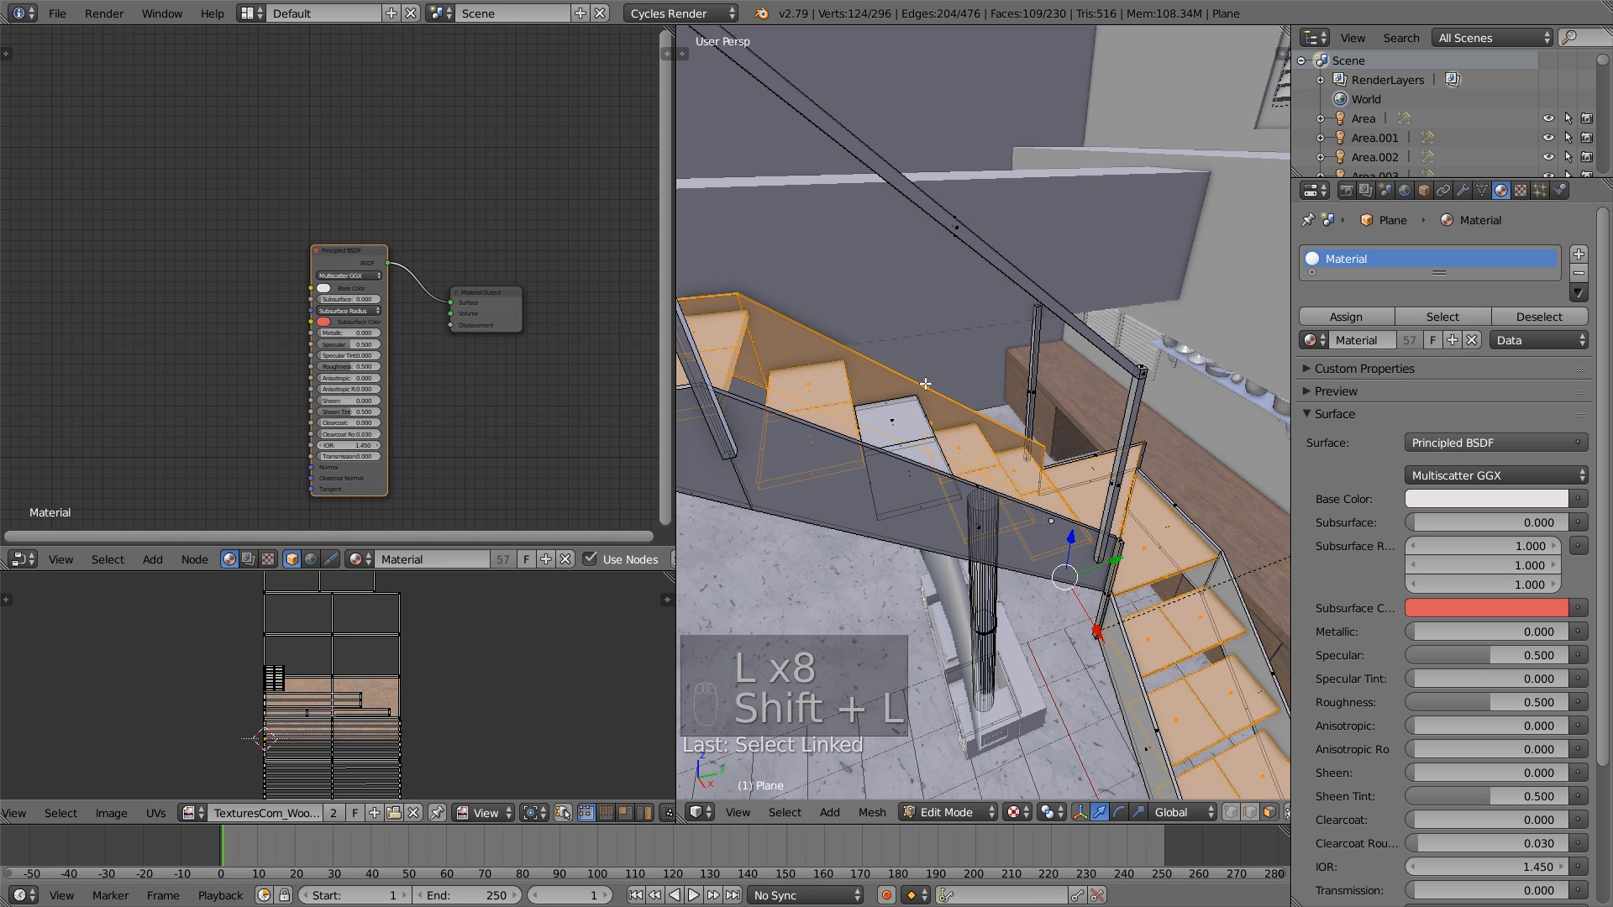
key("shift+l")
key("l")
middle_click_drag(924, 380, 916, 449)
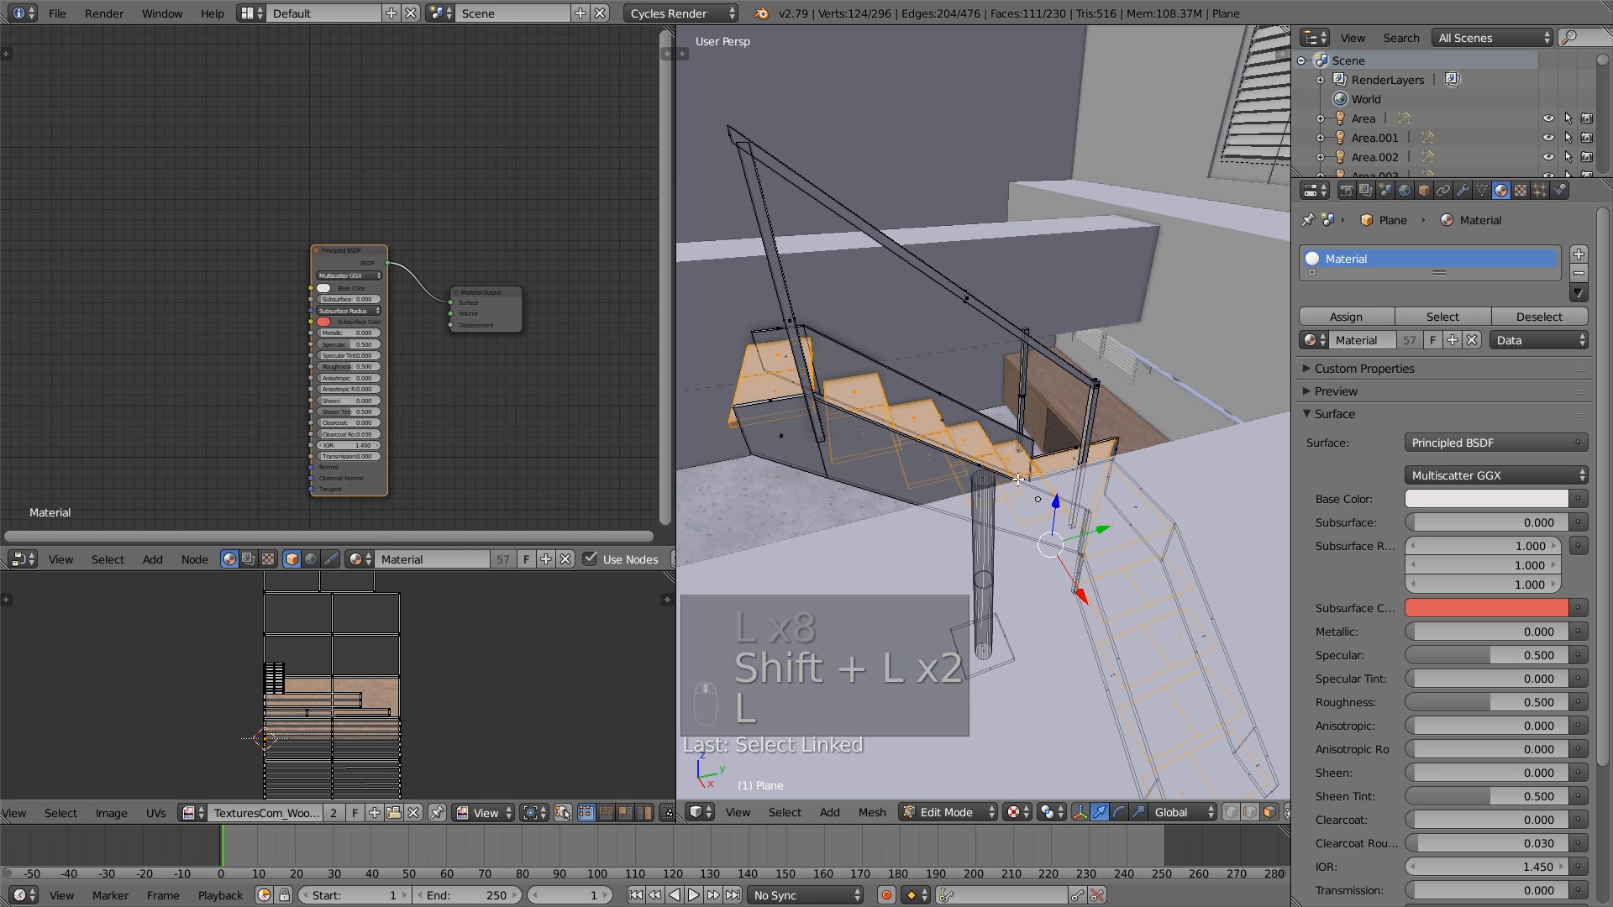
- Add a material slot with the Wood material to the staircase, assign it to the selected treads and return to Object Mode
scroll(1018, 479, "up", 4)
left_click(1580, 254)
left_click(1311, 384)
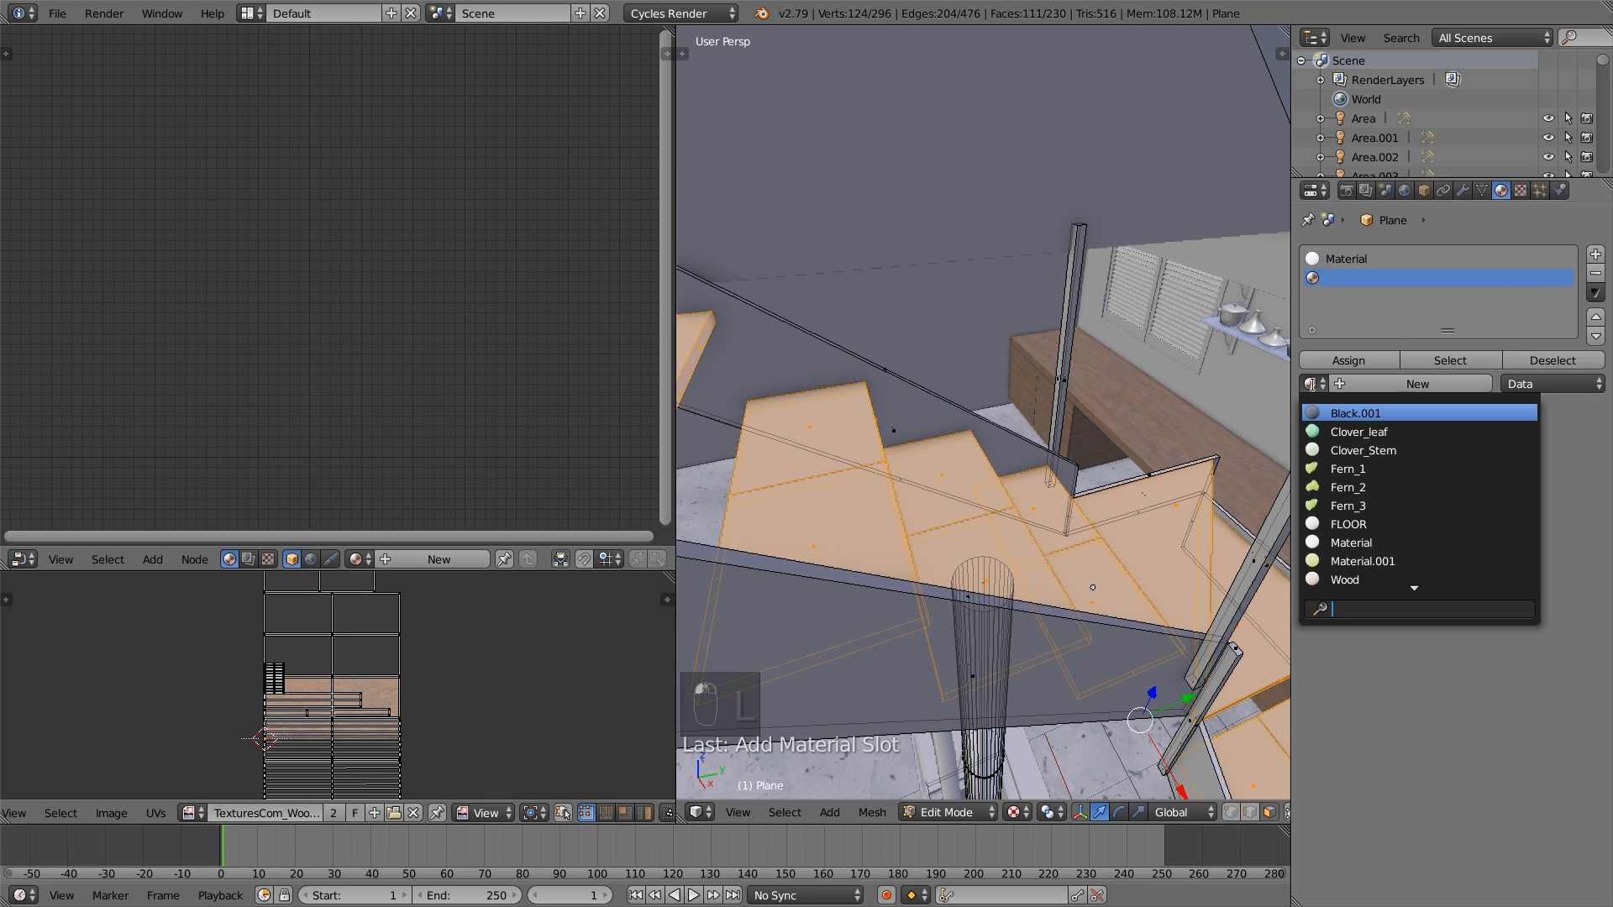
left_click(1379, 578)
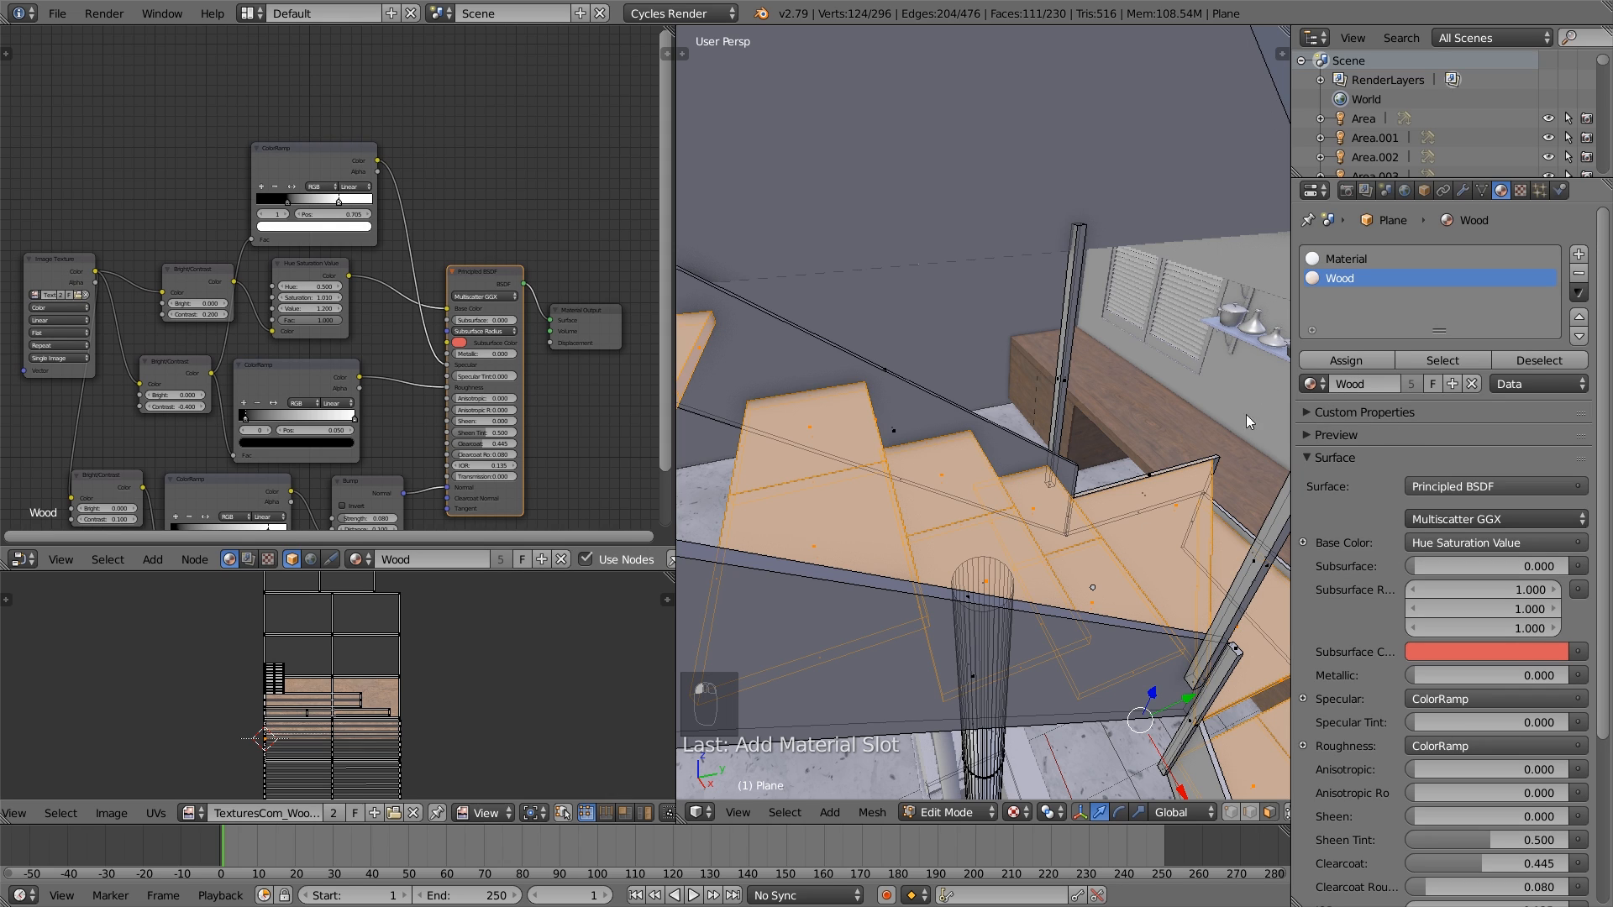
left_click(1354, 362)
key("a")
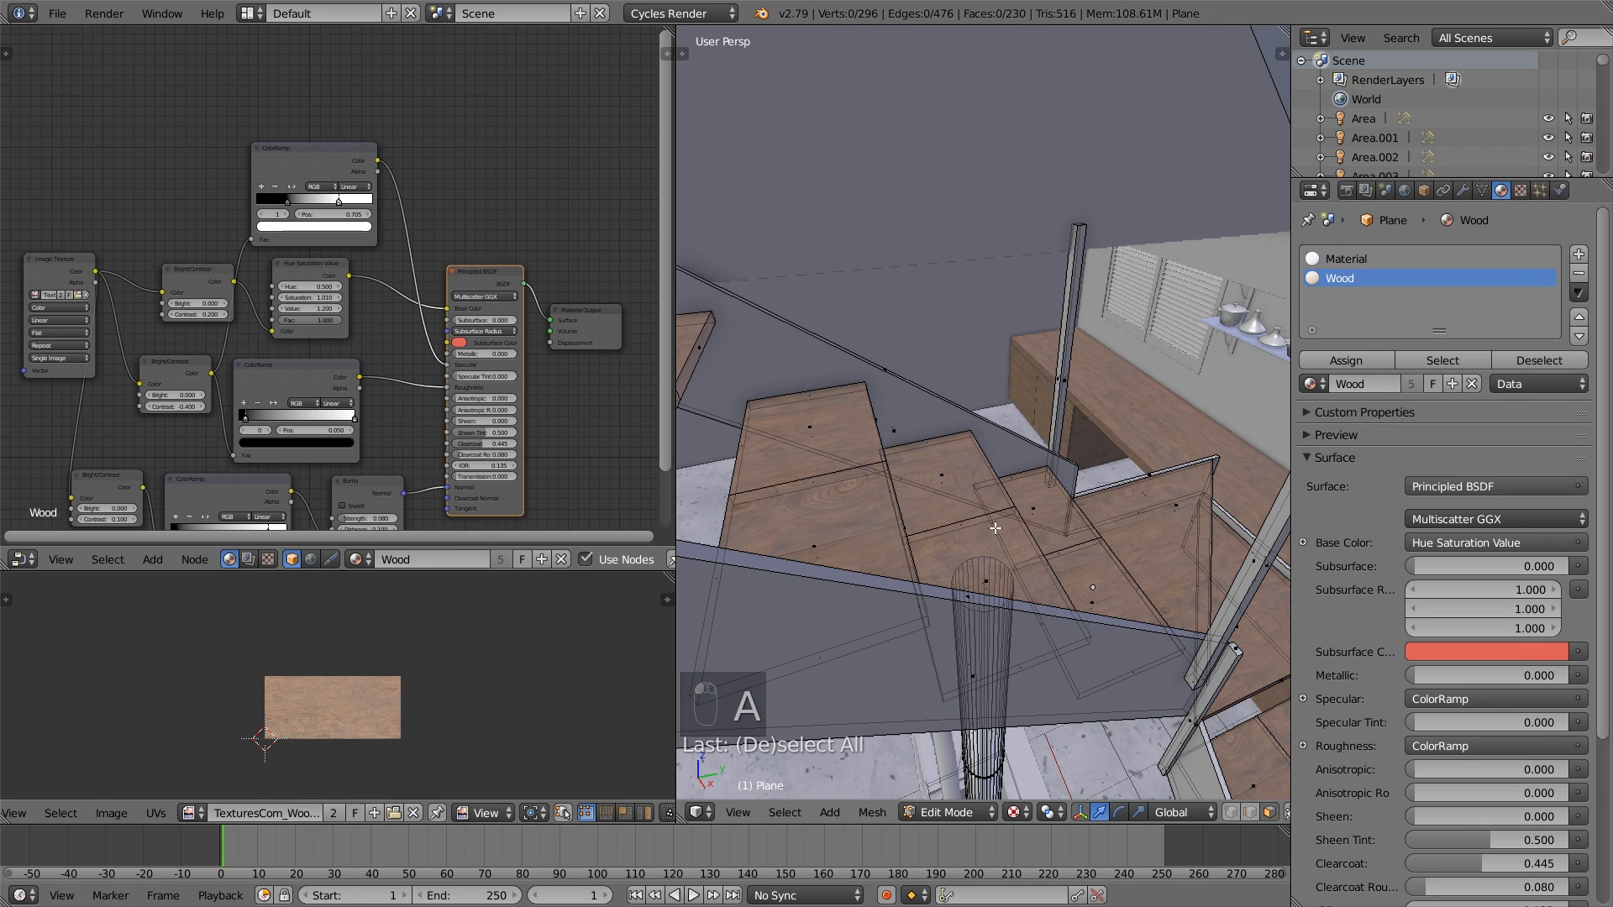
key("Tab")
middle_click_drag(1076, 567, 1095, 706)
middle_click_drag(897, 597, 929, 614)
- Open the staircase mesh in Edit Mode and select the five upper treads as linked geometry
key("Tab")
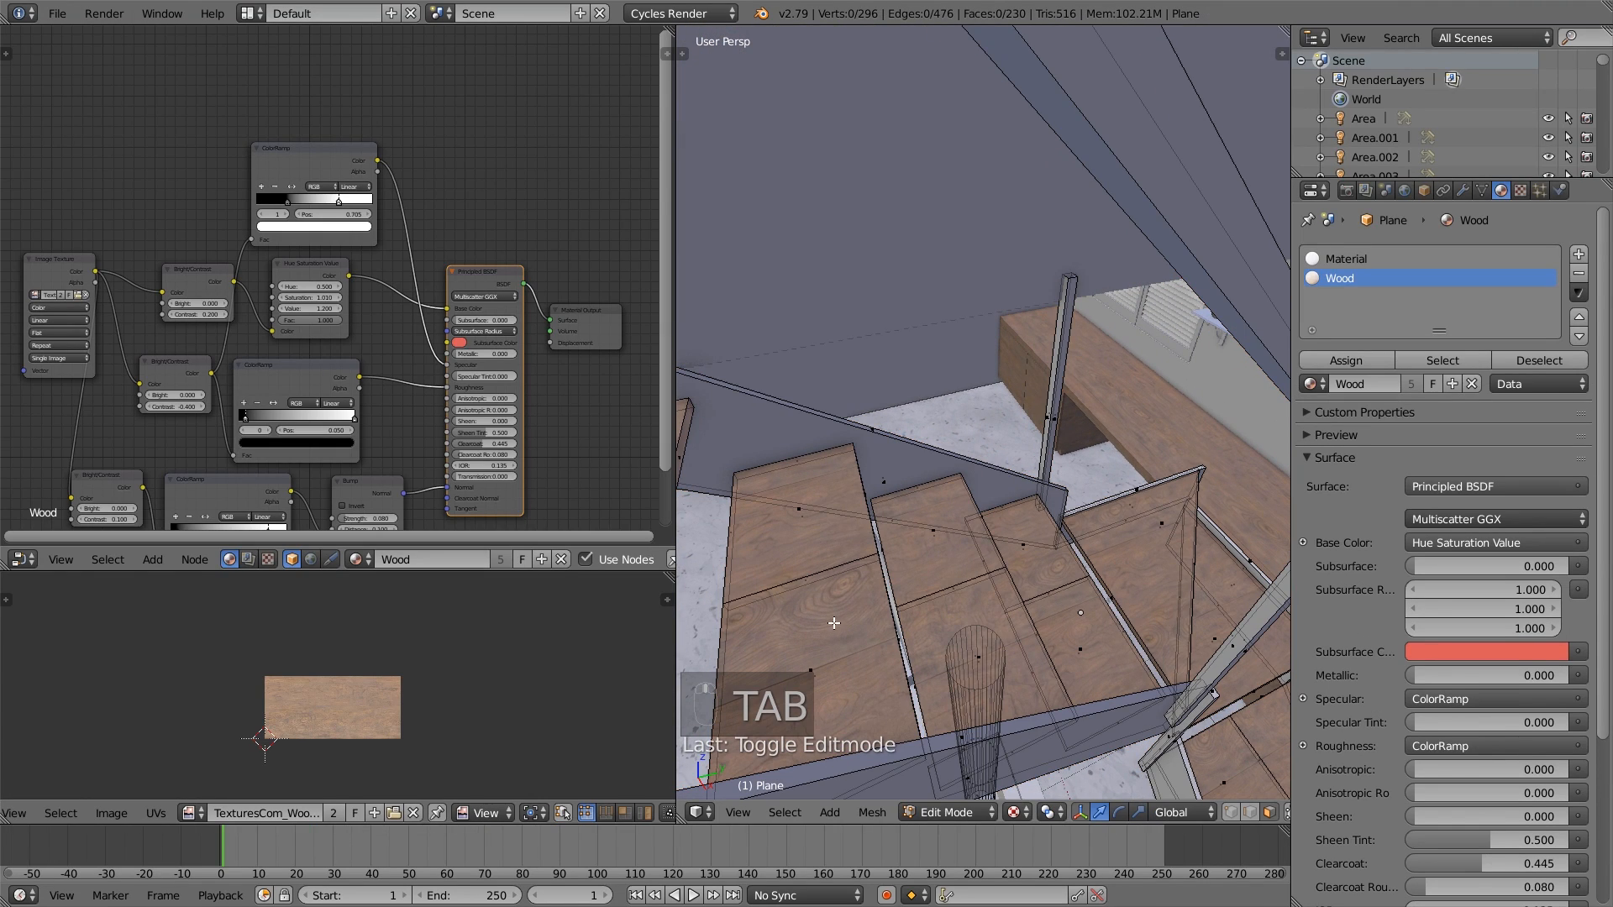
right_click(815, 668)
key("a")
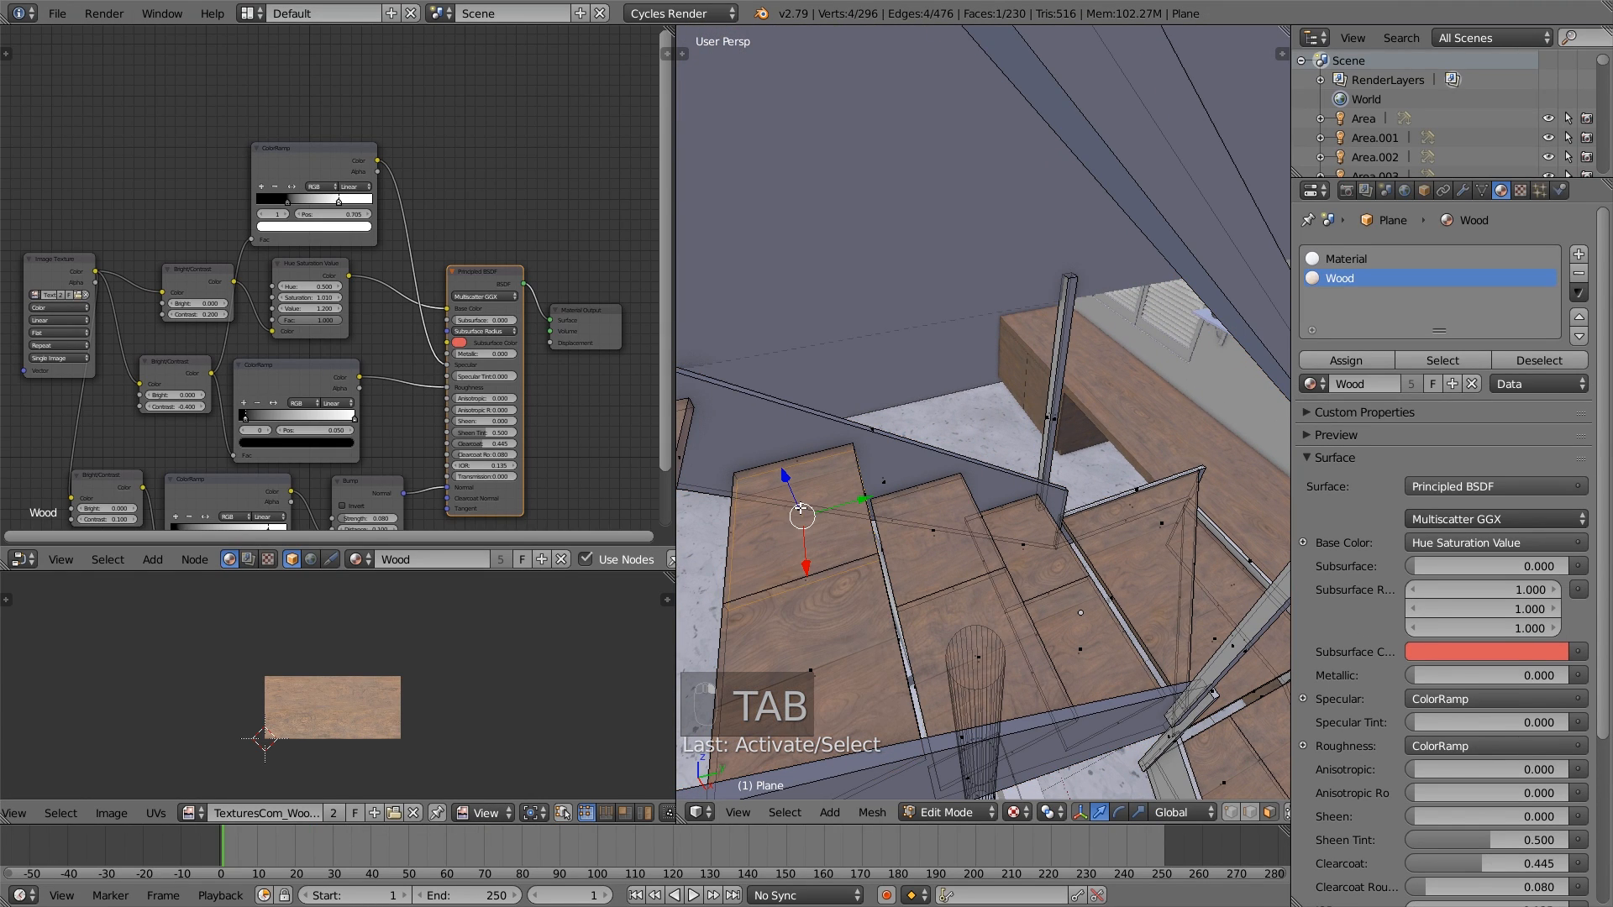
key("a")
key("l")
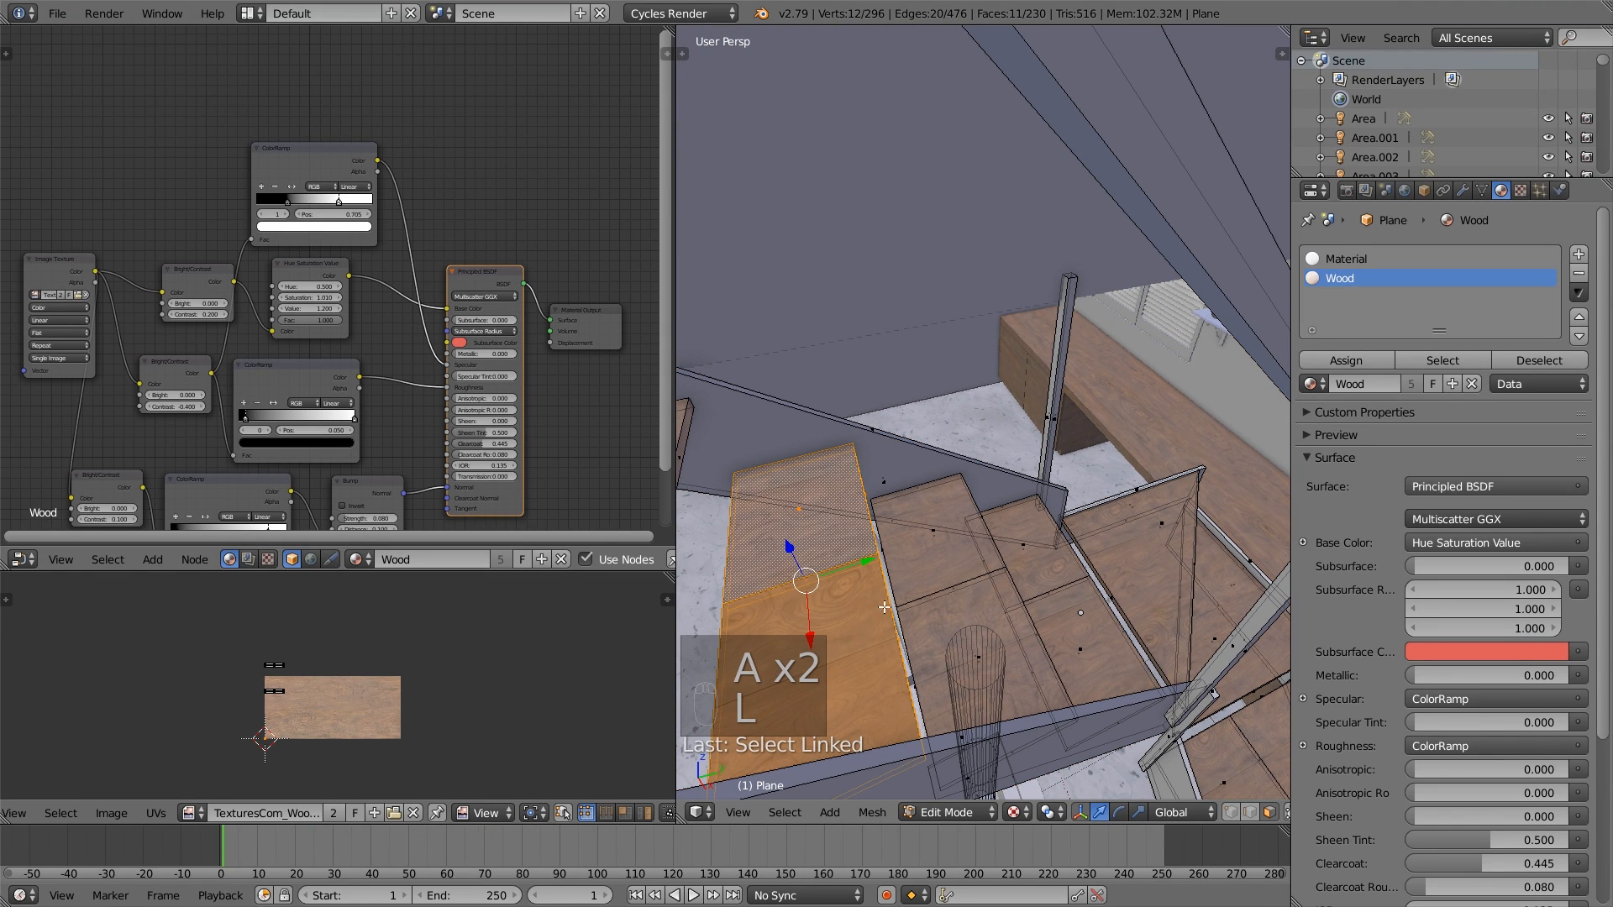
key("l")
key("l")
key("l")
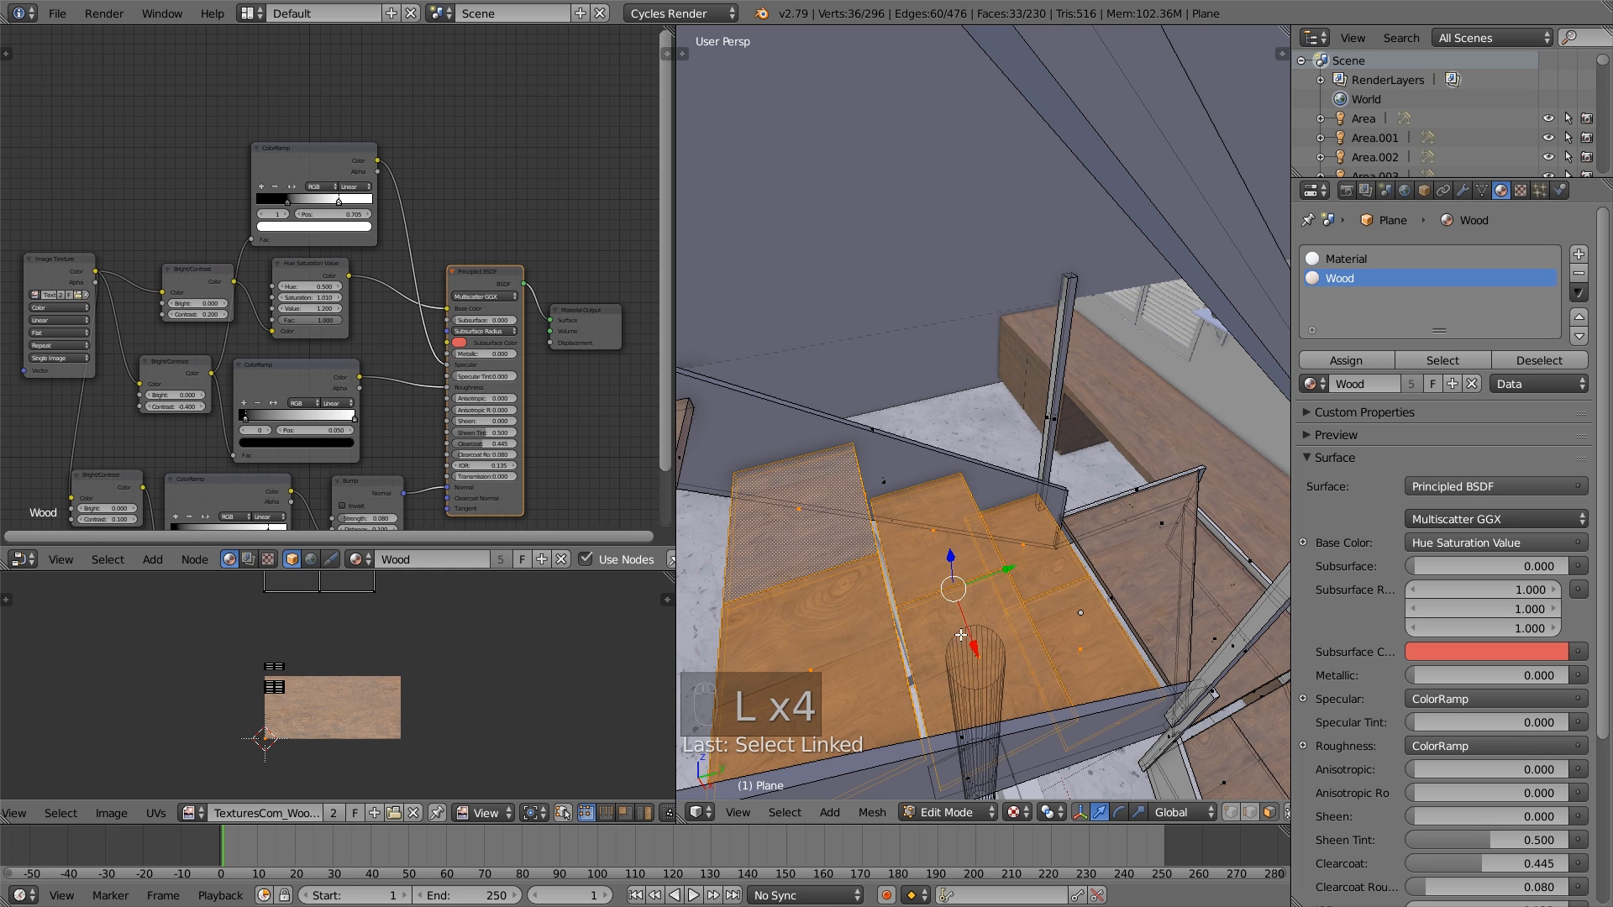
middle_click_drag(961, 636, 844, 525)
key("l")
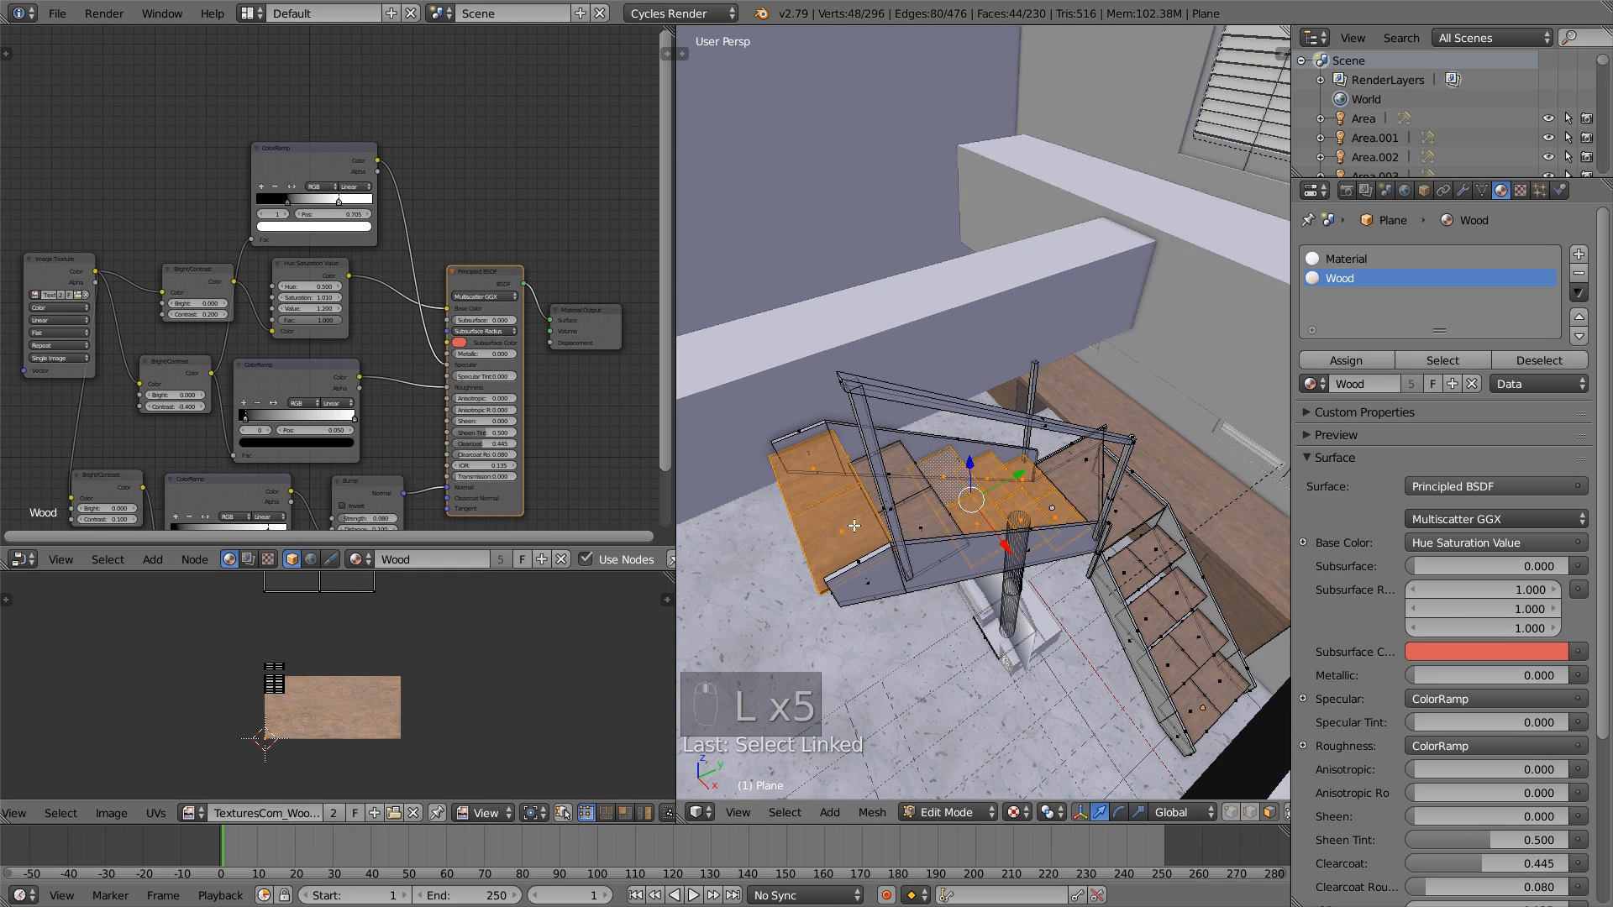
key("l")
- Rotate the selected treads' UVs by 90 degrees in the UV editor and return to Object Mode
scroll(441, 744, "down", 5)
key("a")
key("a")
key("a")
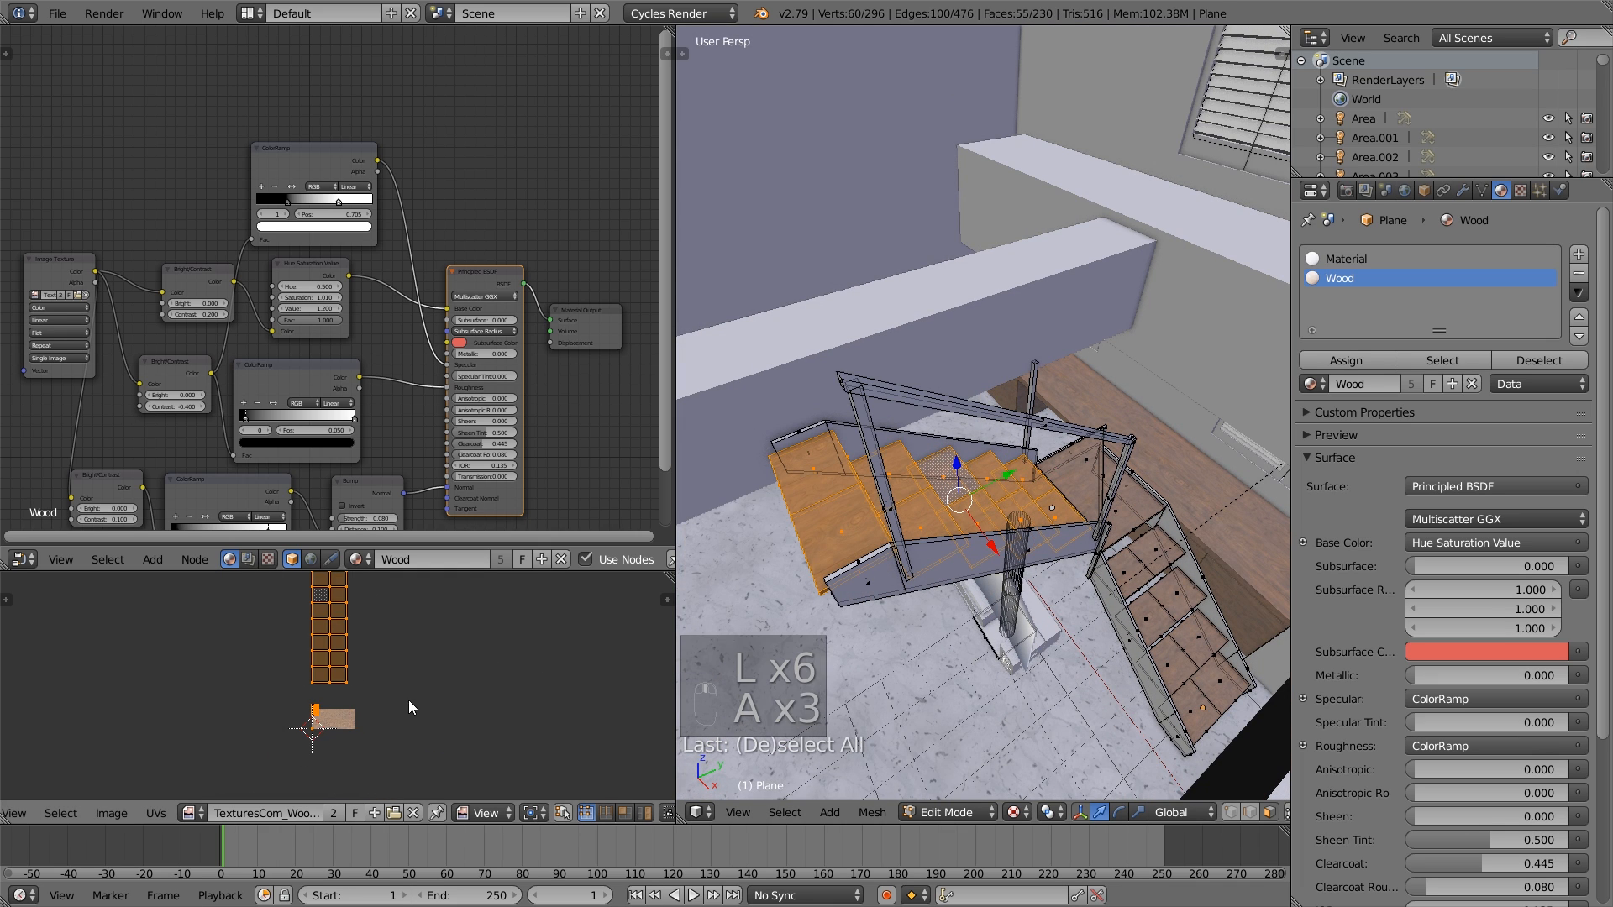
type("r90")
key("Return")
scroll(907, 558, "up", 5)
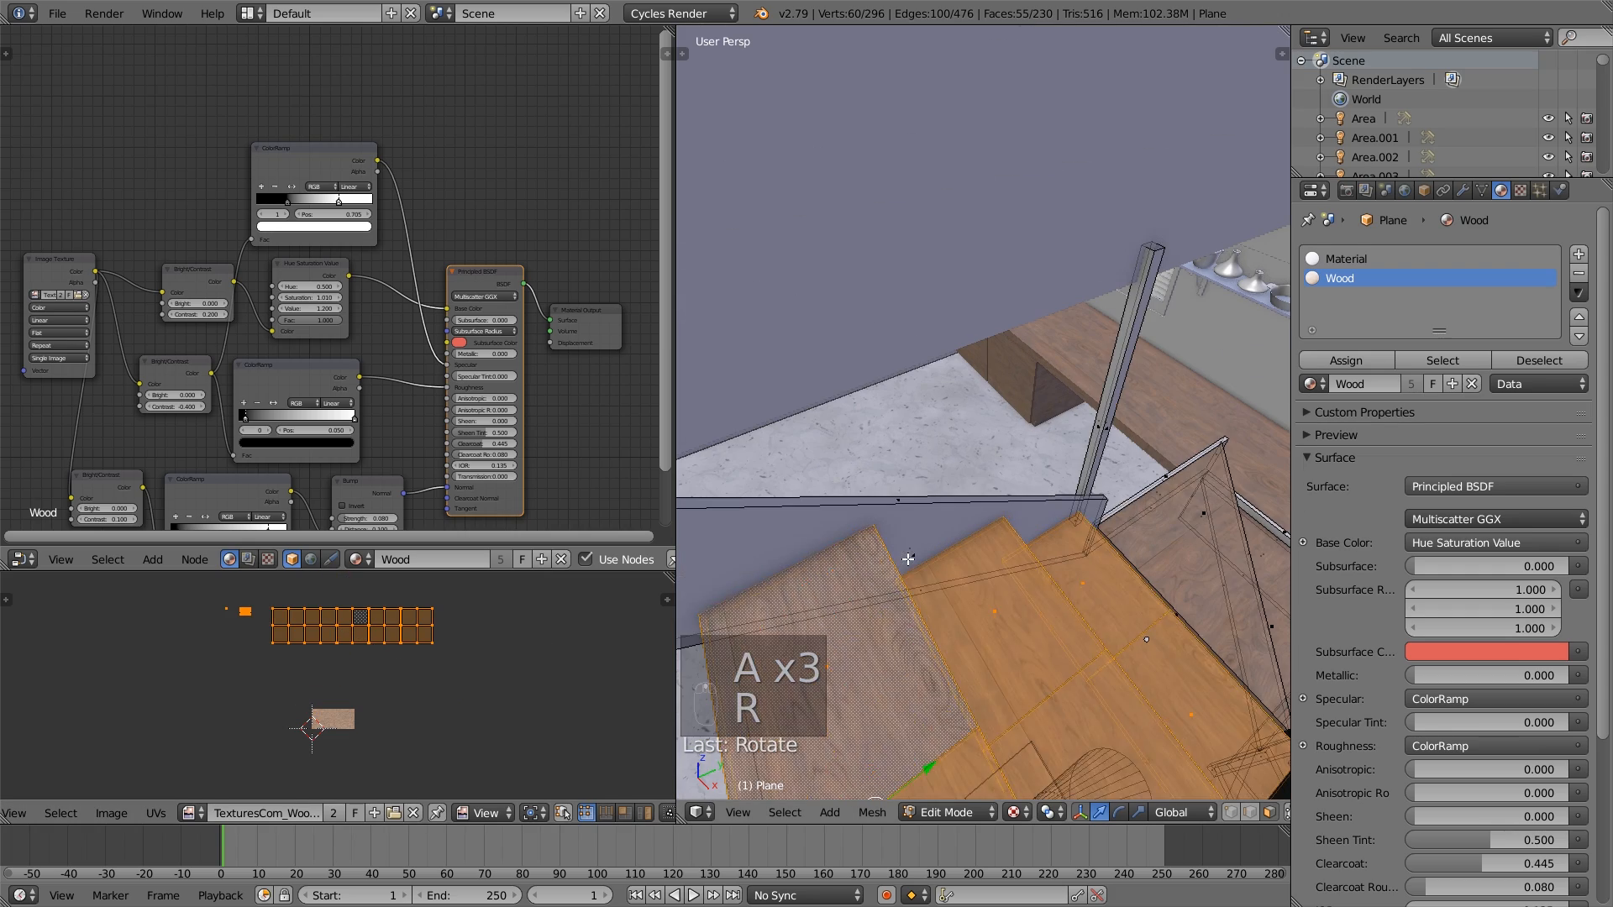
key("a")
key("Tab")
- Open the kitchen wall shelf mesh in Edit Mode and select its upper and lower end boards as linked geometry
middle_click_drag(991, 710, 932, 496)
scroll(980, 565, "down", 5)
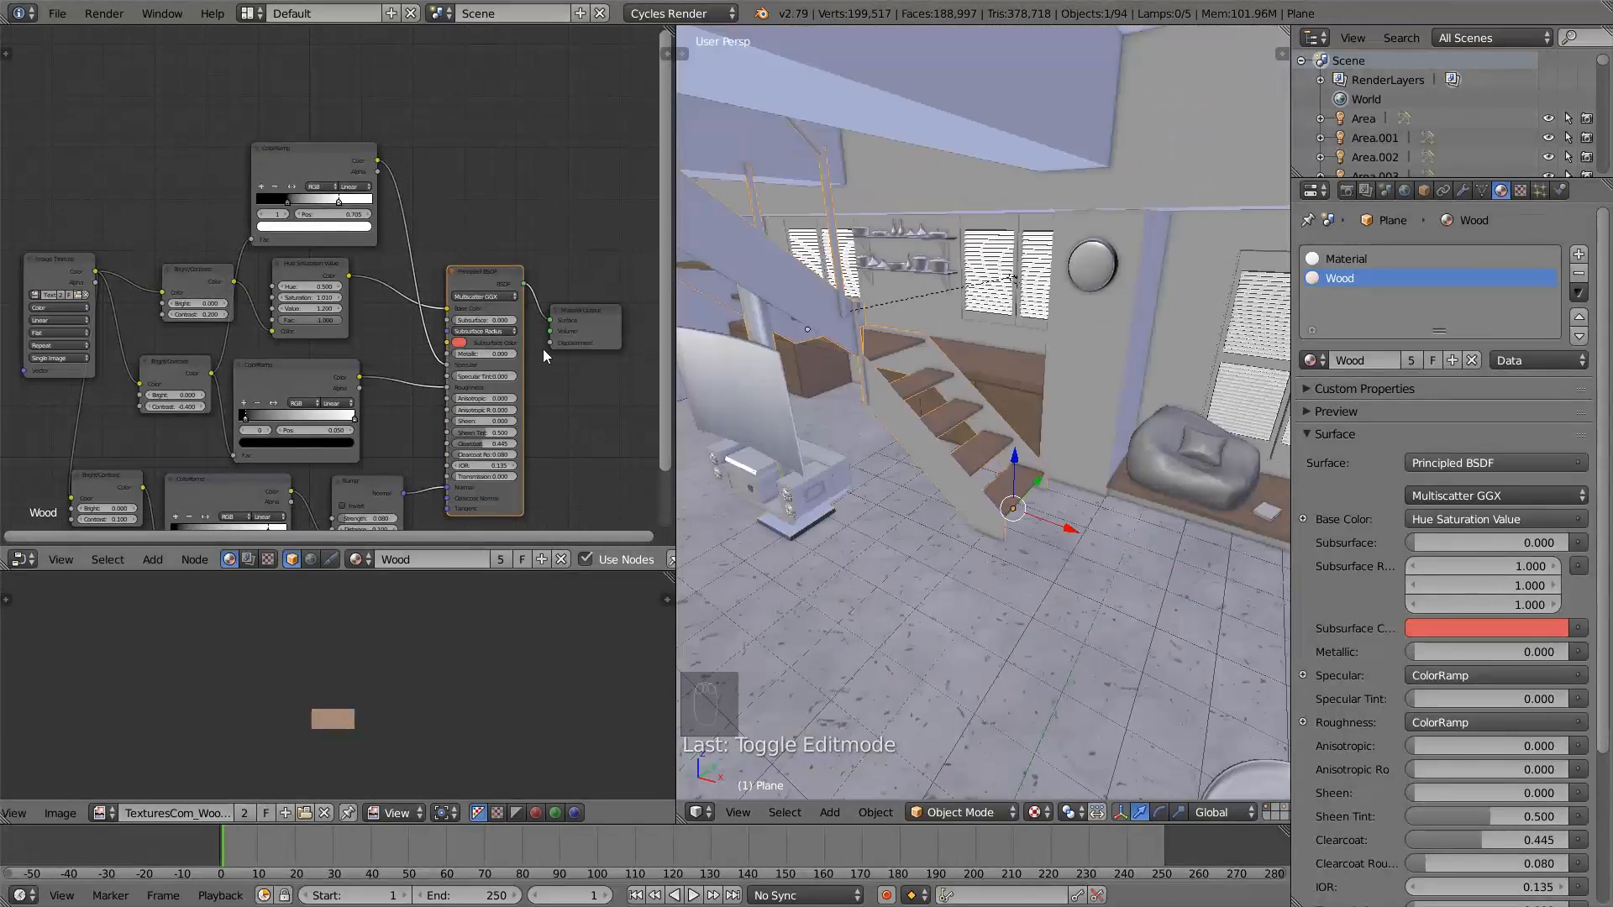
scroll(888, 363, "up", 8)
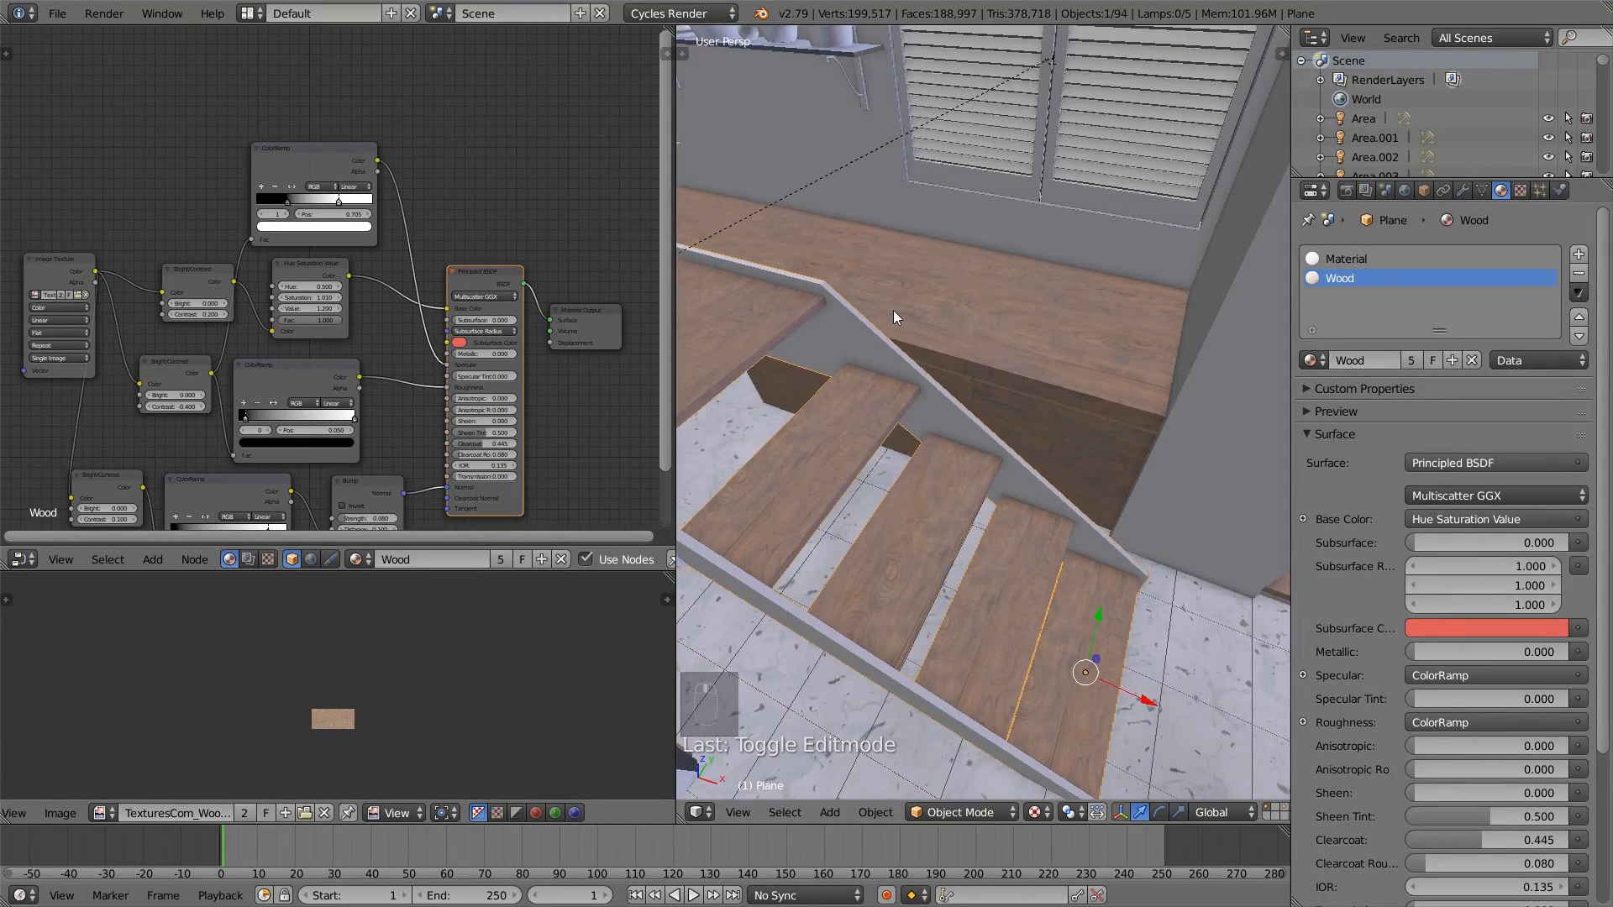
middle_click_drag(890, 279, 919, 249)
right_click(918, 238)
key("Tab")
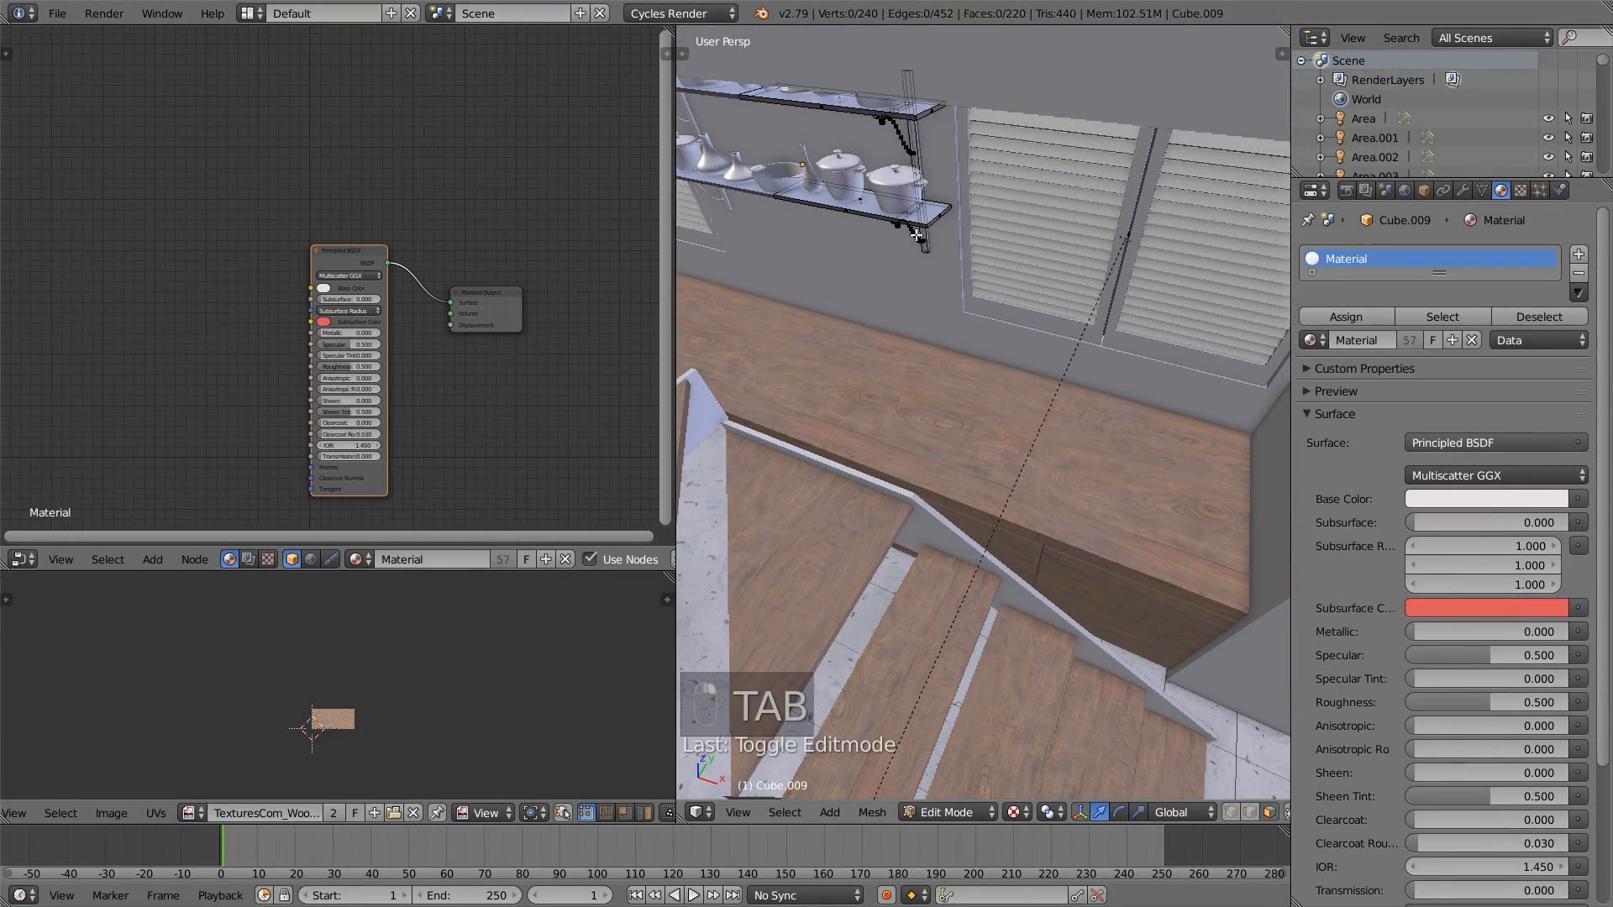
key("l")
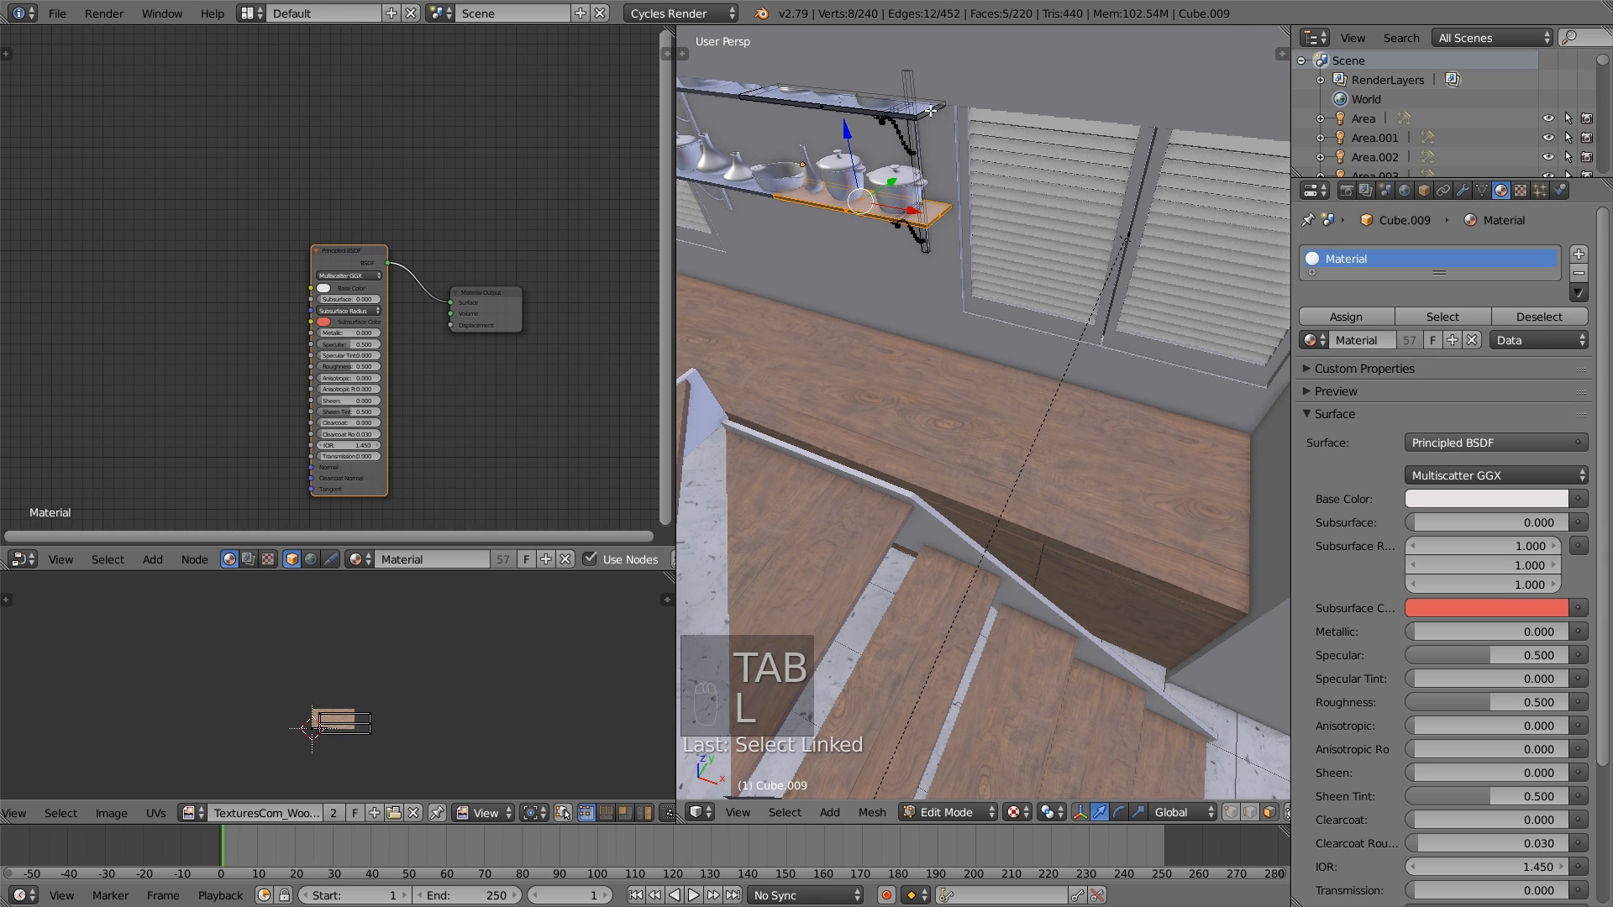
key("l")
- Add a material slot with the Wood material to the shelf, assign it to the selected boards and return to Object Mode
left_click(1579, 253)
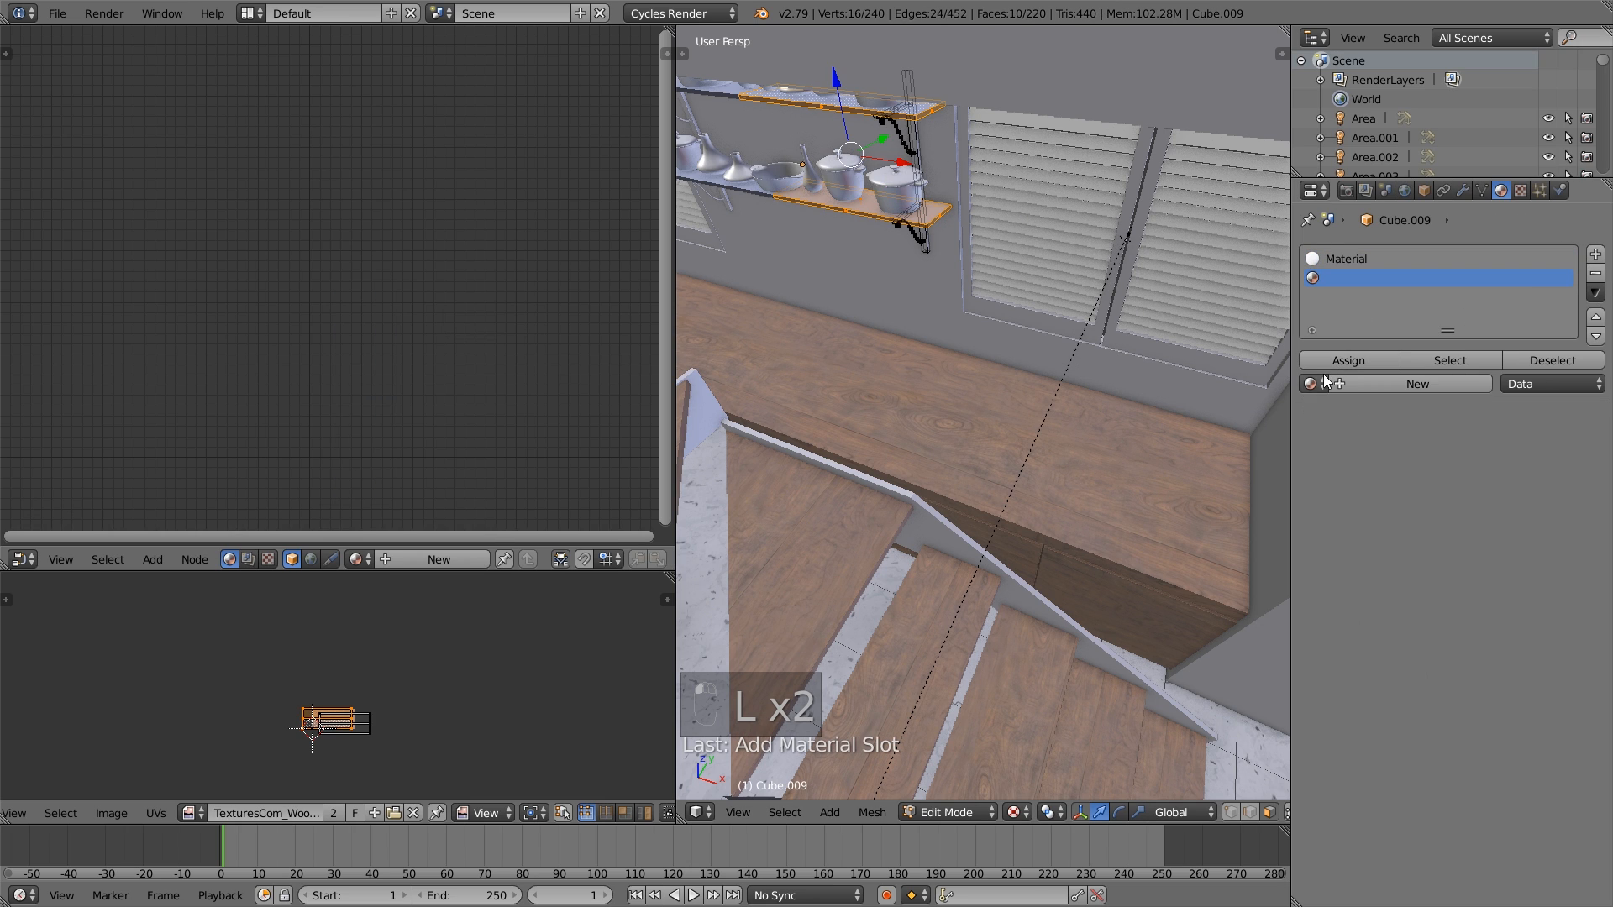
left_click(1325, 381)
left_click(1369, 577)
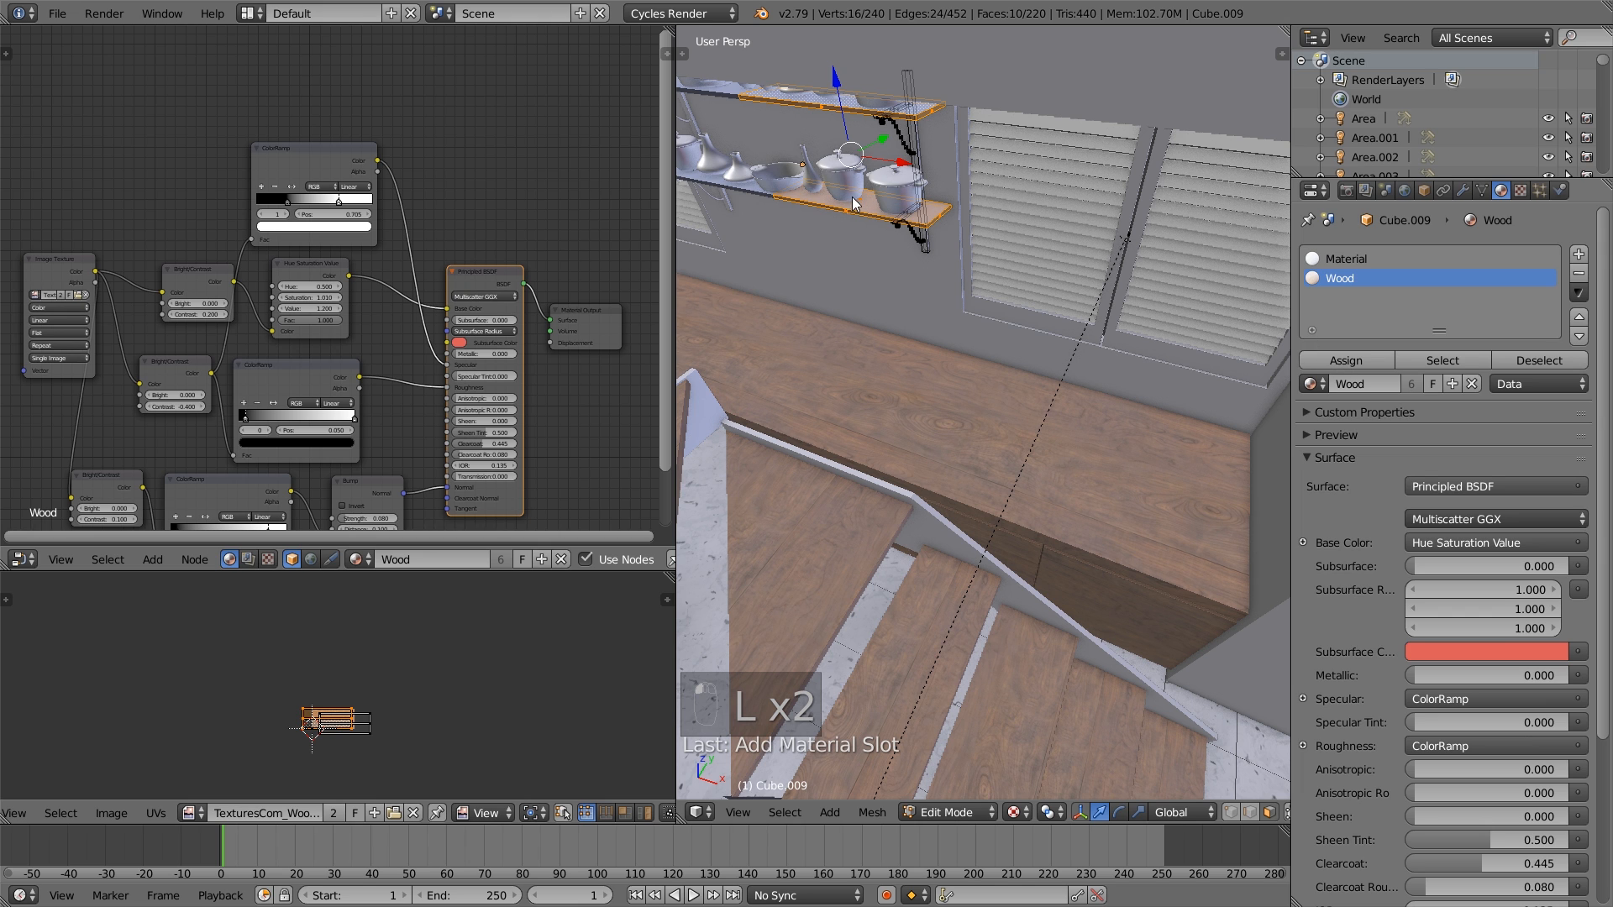
left_click(1346, 360)
scroll(1008, 451, "up", 6)
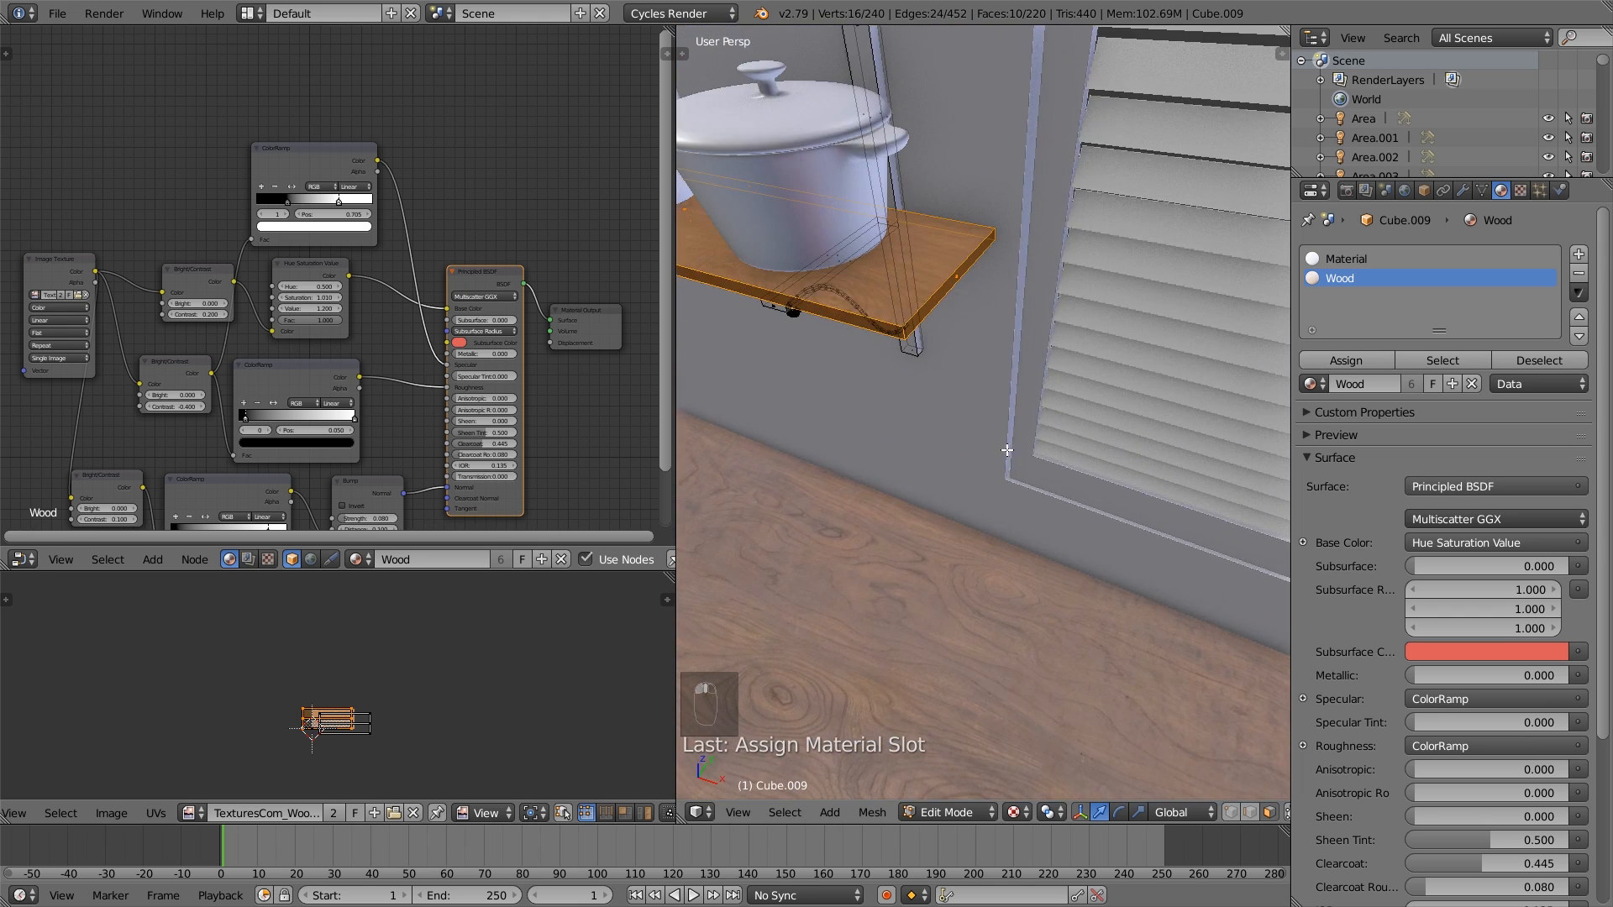
key("a")
key("Tab")
- Examine the wood surfaces on the staircase, kitchen cabinets and wall shelf from several viewpoints around the room
scroll(975, 333, "down", 11)
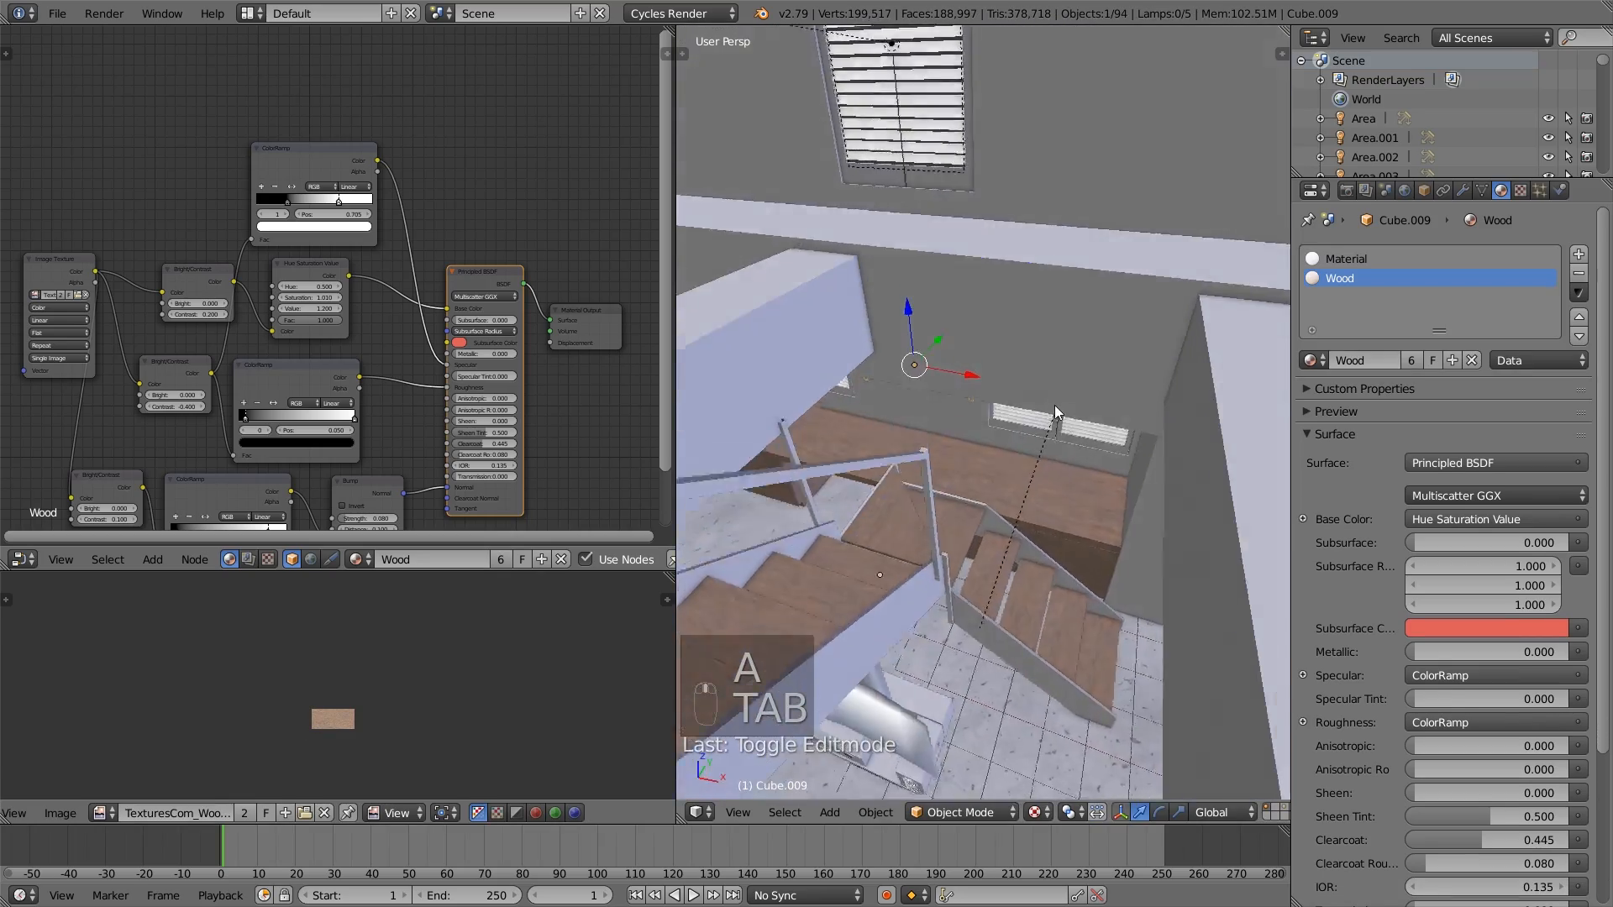
middle_click_drag(1055, 406, 1050, 338)
mouse_move(1107, 442)
middle_mouse_down("shift")
mouse_move(1065, 392)
mouse_move(1089, 435)
mouse_move(1009, 432)
mouse_move(1106, 474)
middle_mouse_up("shift")
scroll(1059, 414, "down", 3)
scroll(1050, 450, "down", 1)
scroll(1016, 436, "up", 2)
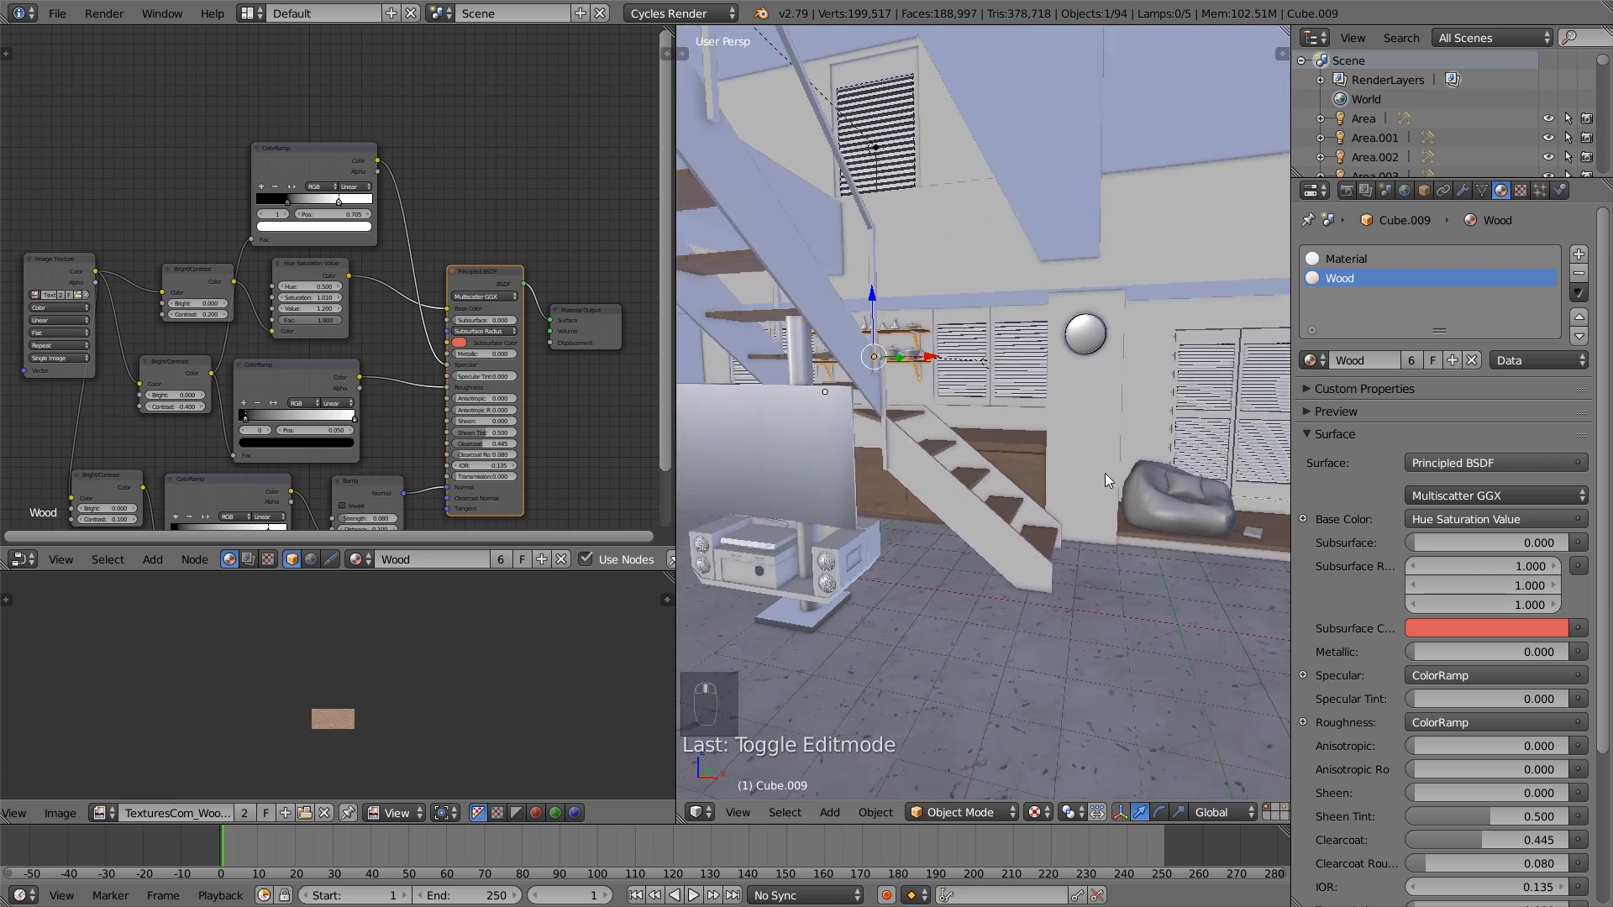
scroll(1041, 495, "up", 1)
scroll(1051, 491, "up", 1)
scroll(985, 486, "up", 2)
scroll(876, 445, "up", 1)
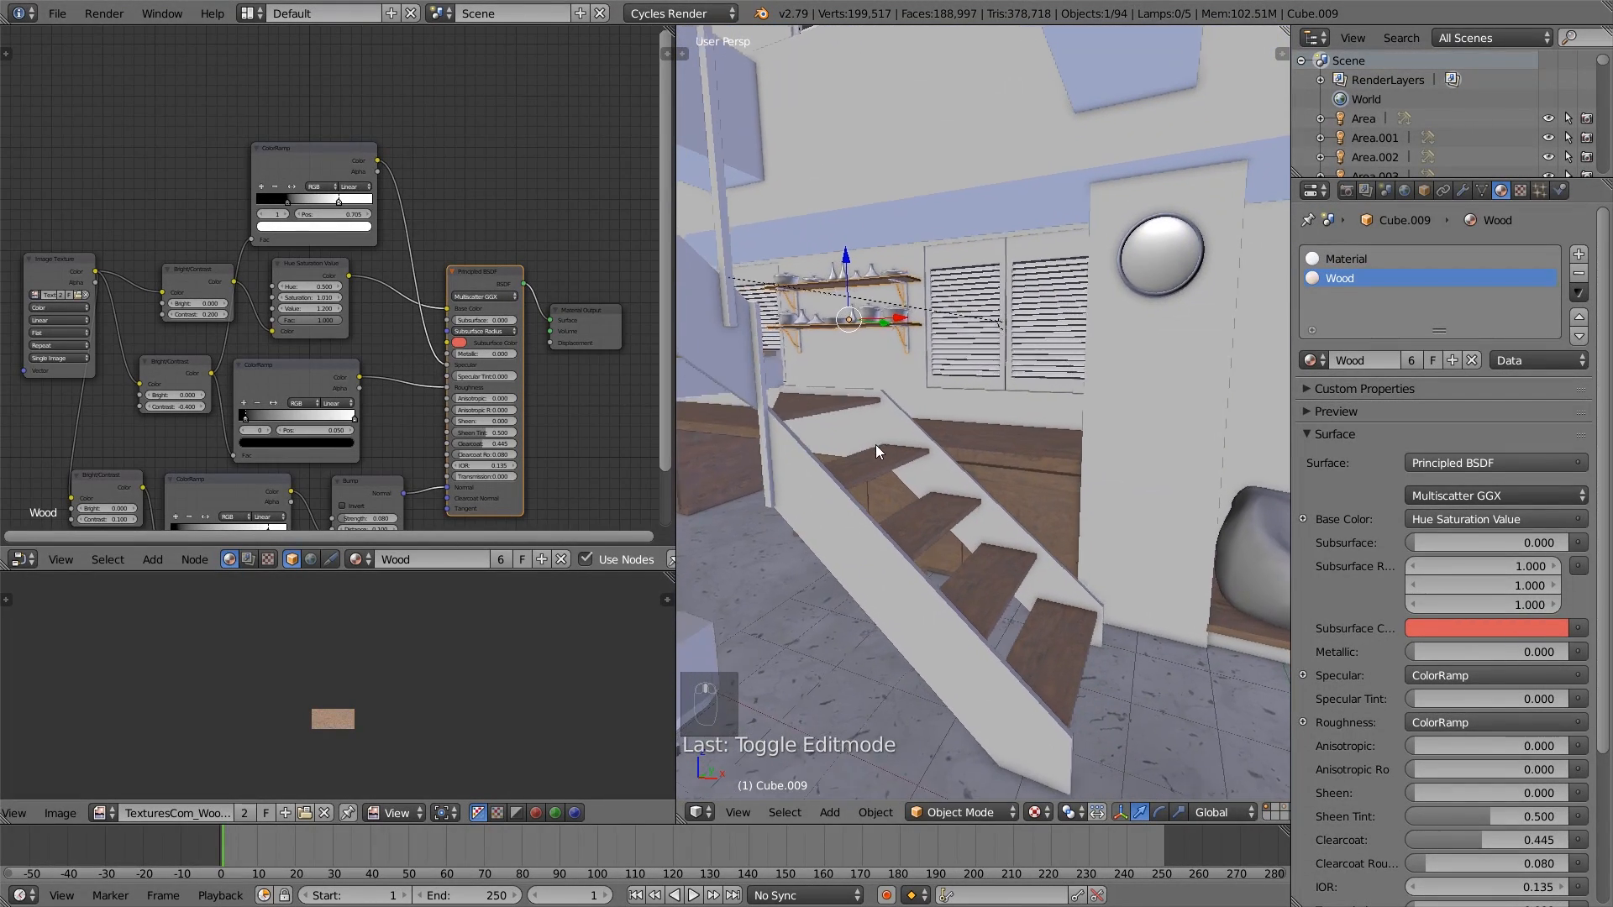
middle_click_drag(875, 446, 886, 428, "shift")
- On the staircase, try an extra slot with a new material, discard it, and make the original Material a single-user copy
right_click(850, 519)
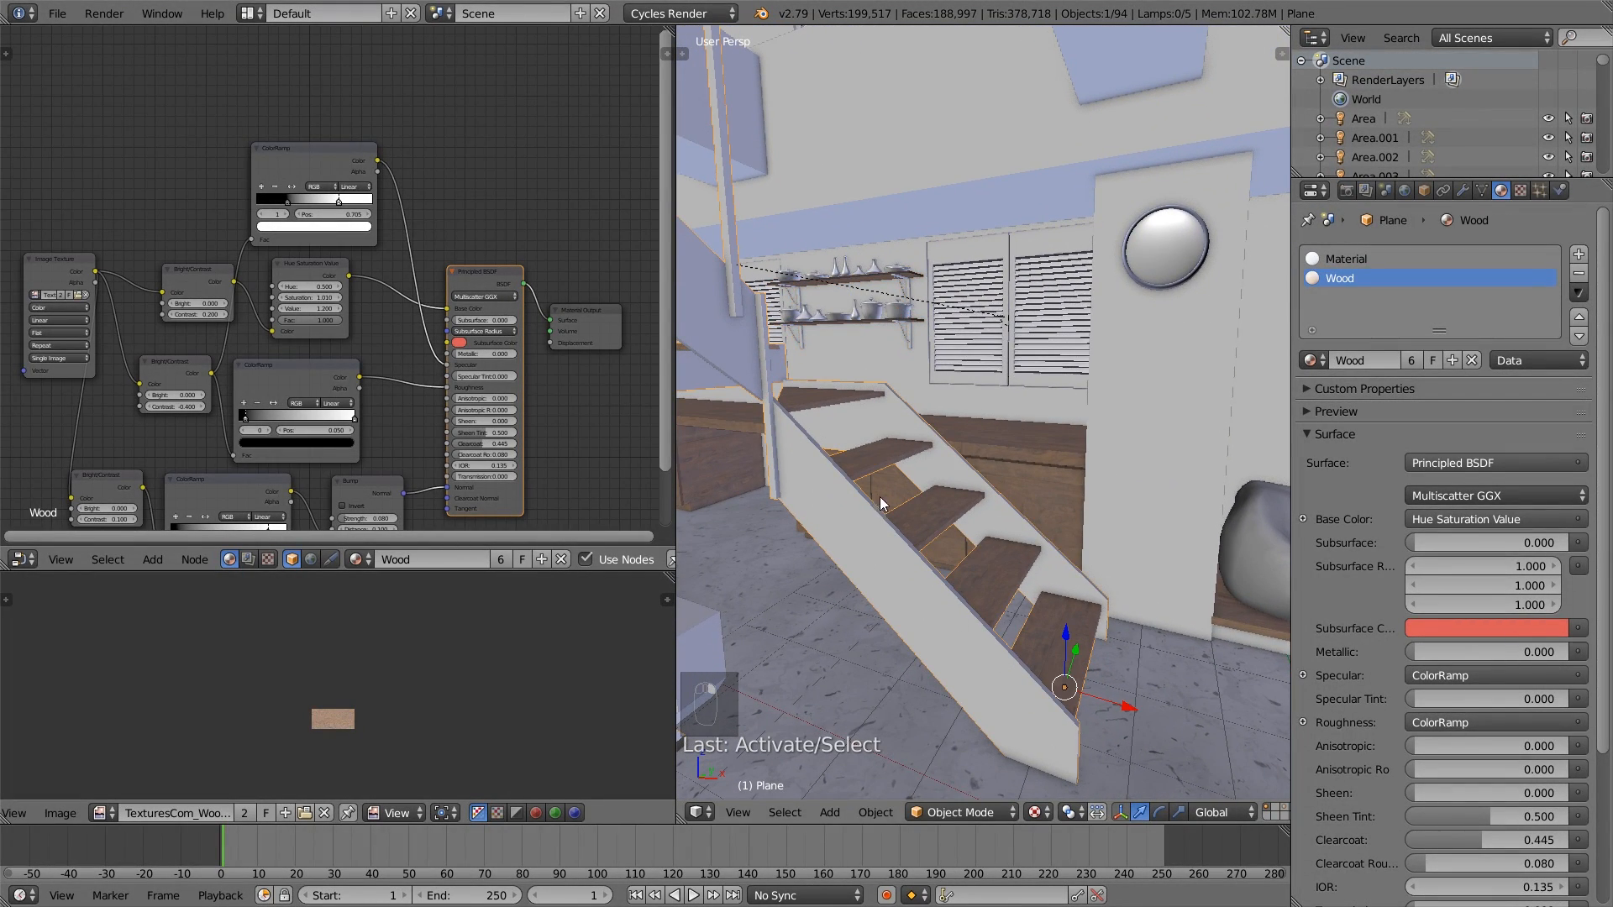
left_click(1579, 255)
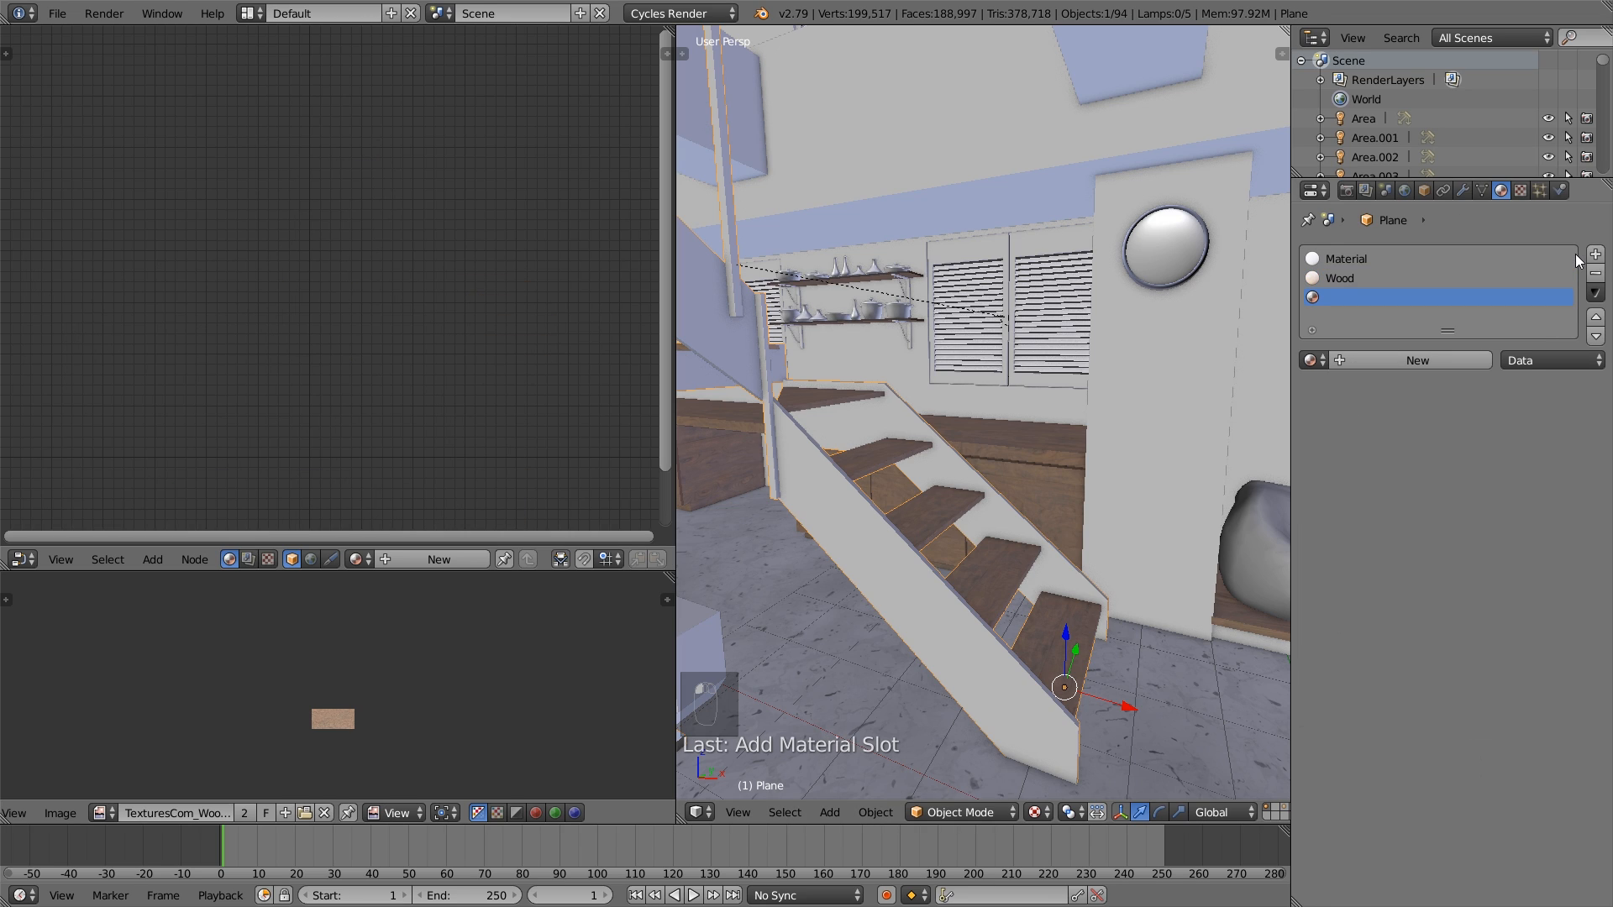
left_click(1403, 361)
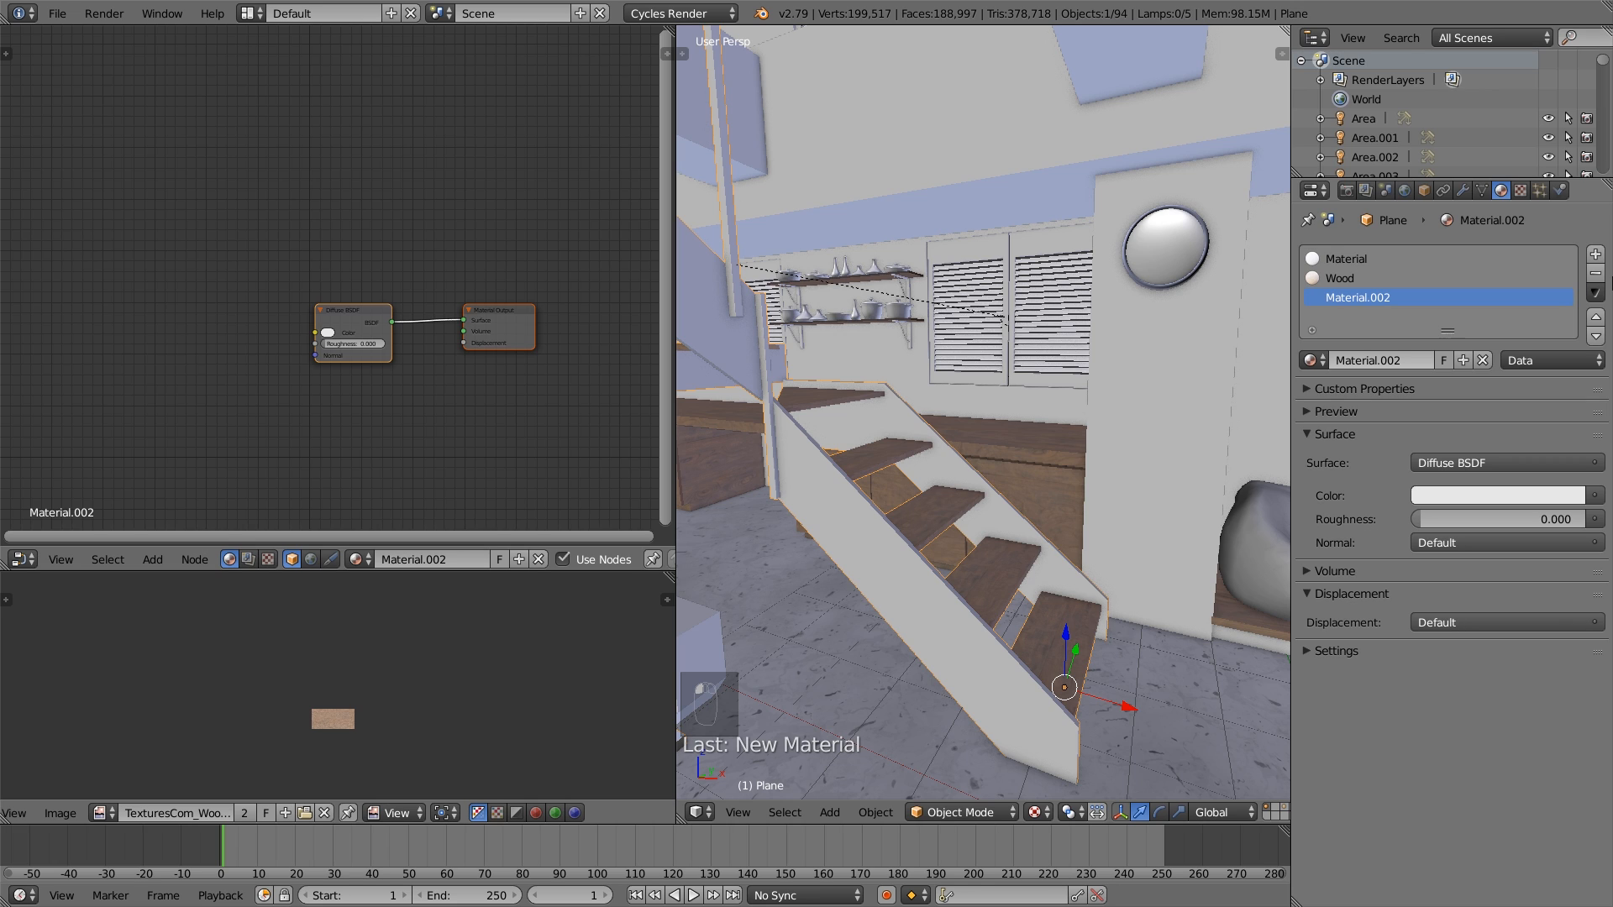
left_click(1392, 259)
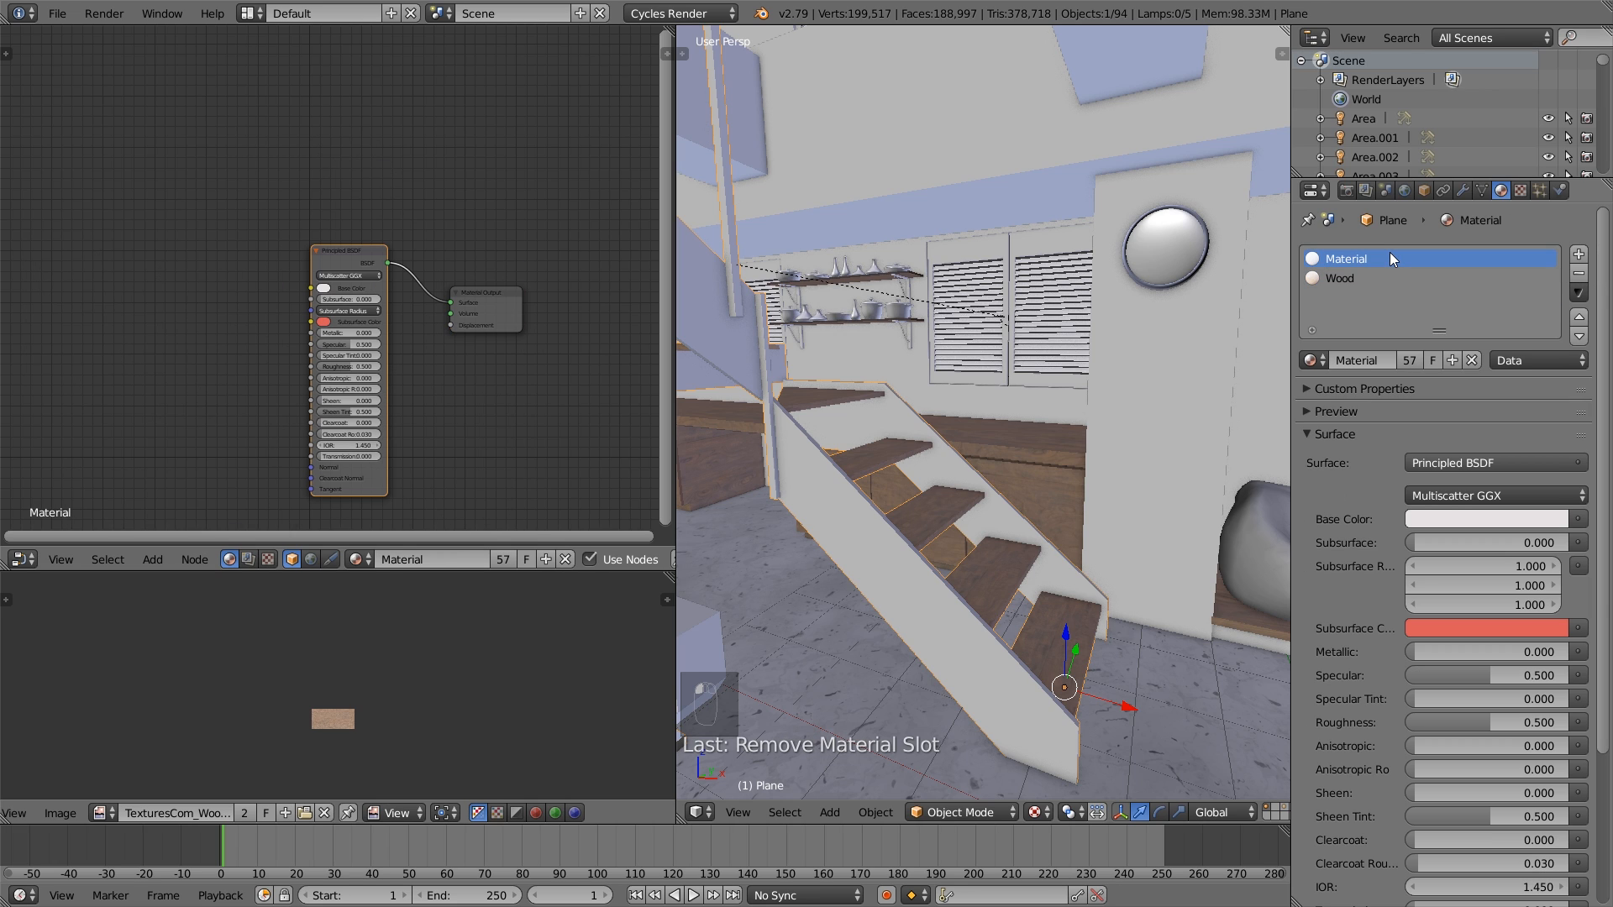
left_click(1410, 361)
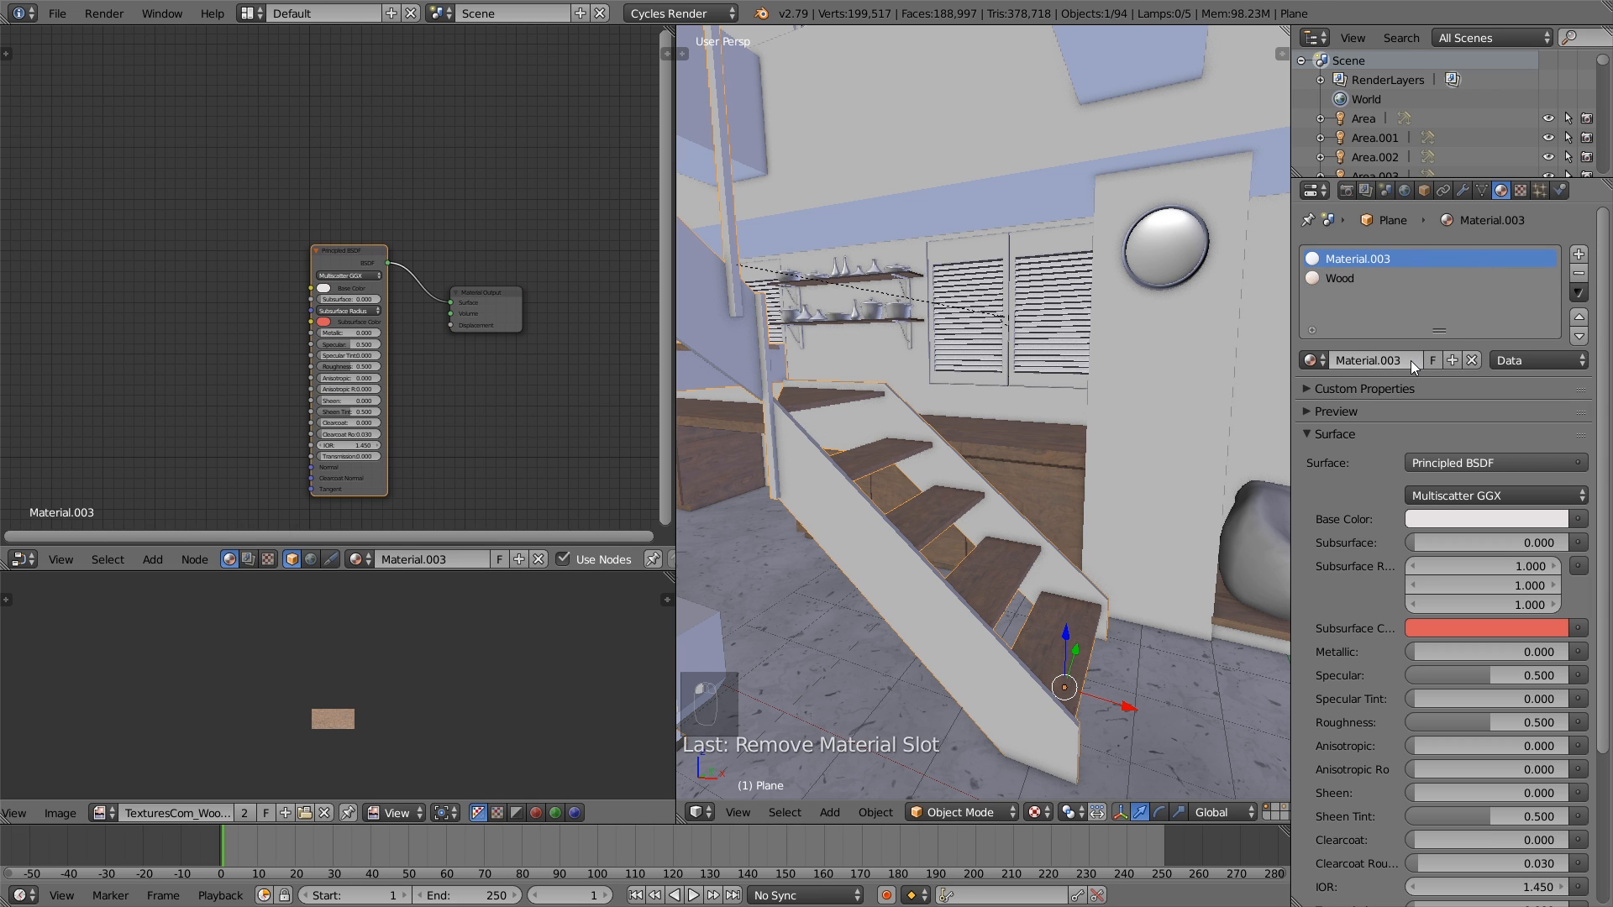
- Darken the Base Color of the staircase's copied material to near black on its Principled BSDF node
left_click(331, 249)
scroll(352, 329, "up", 2)
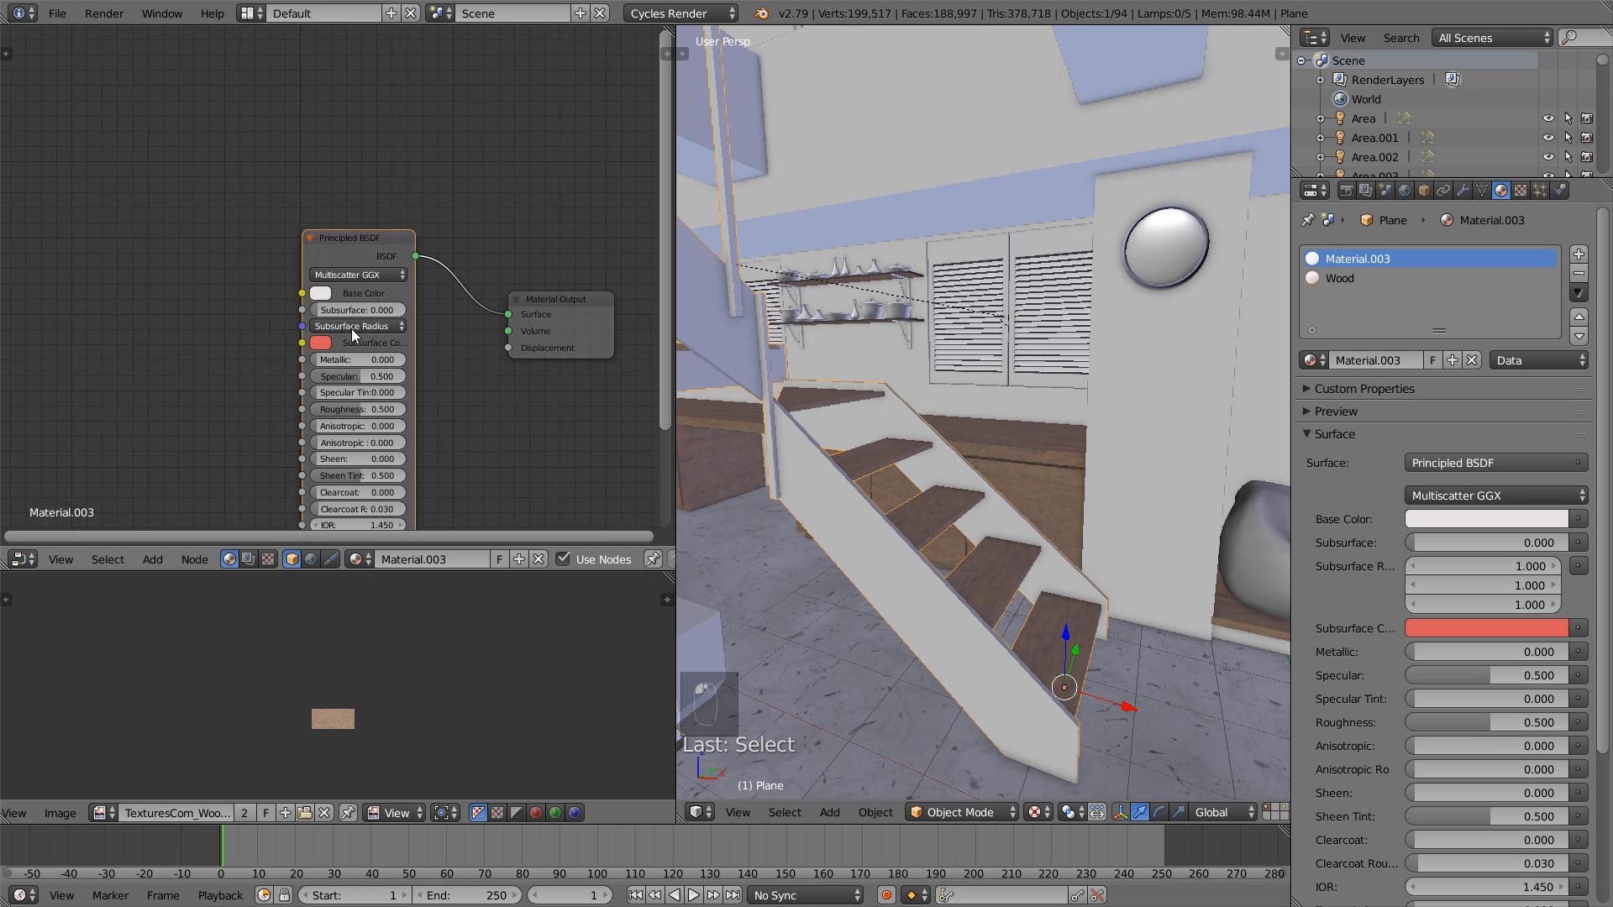
scroll(351, 330, "up", 1)
left_click(319, 299)
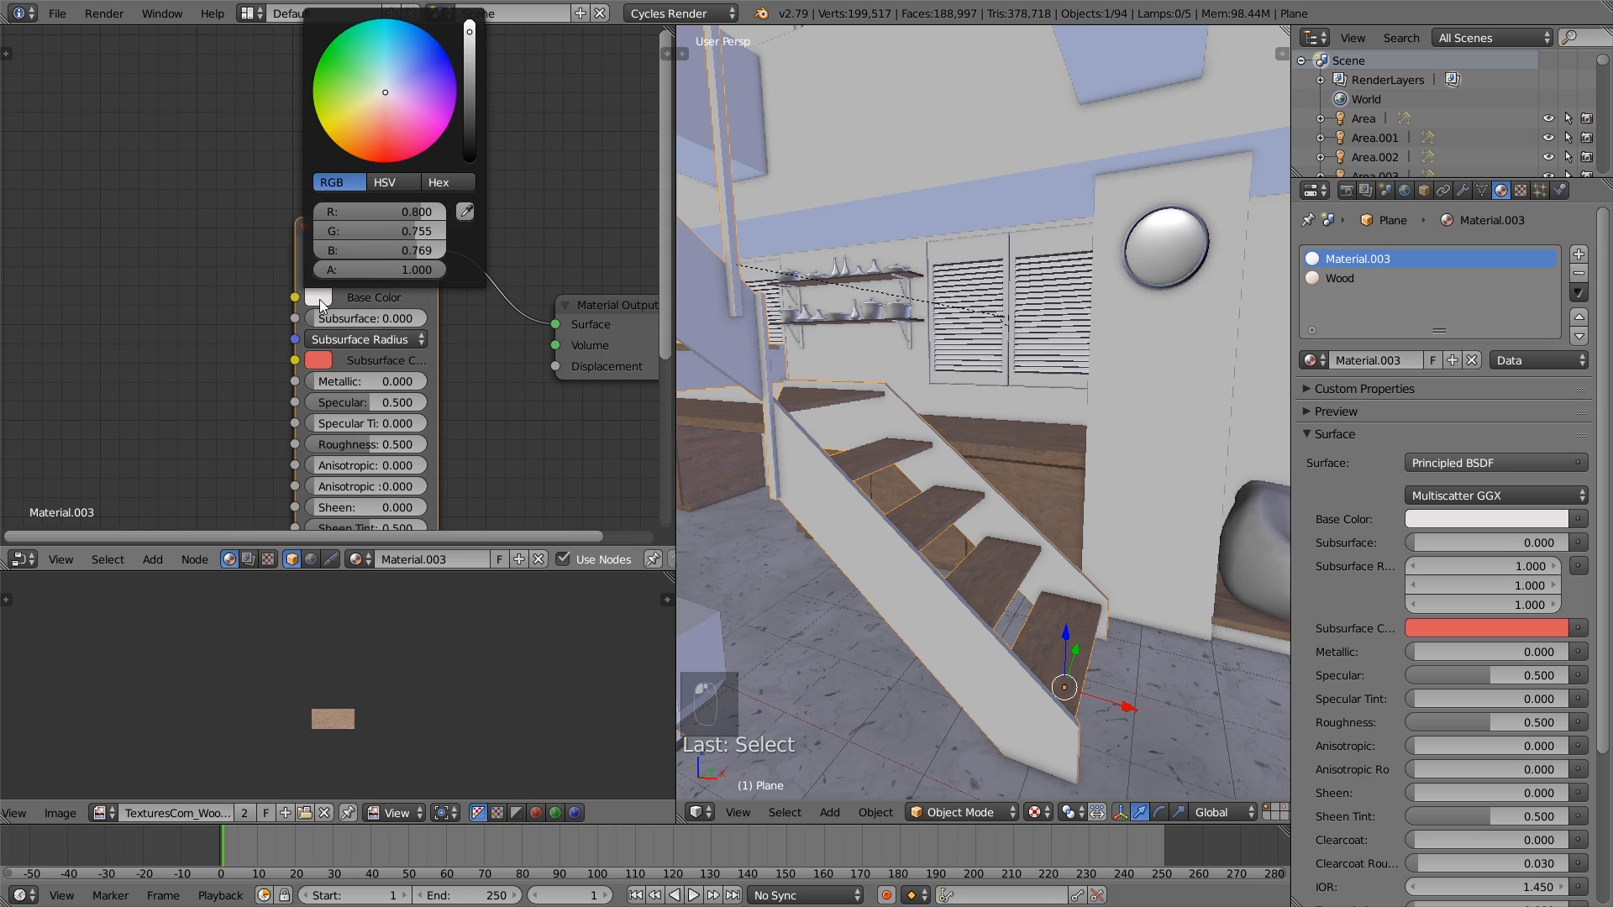
left_click(472, 155)
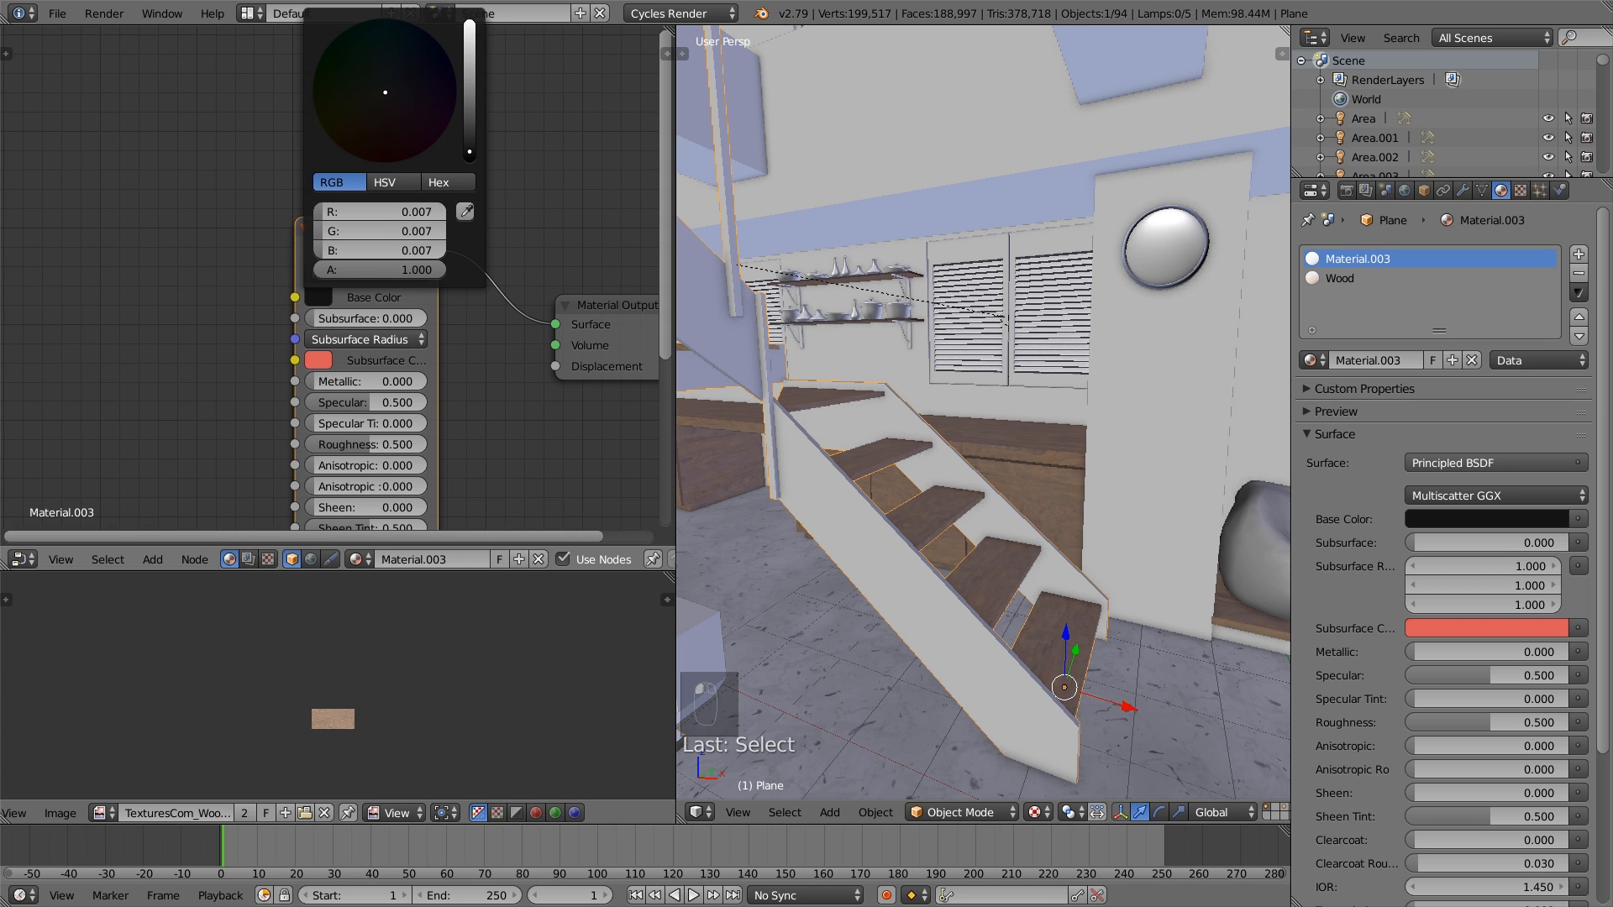
left_click_drag(470, 153, 471, 161)
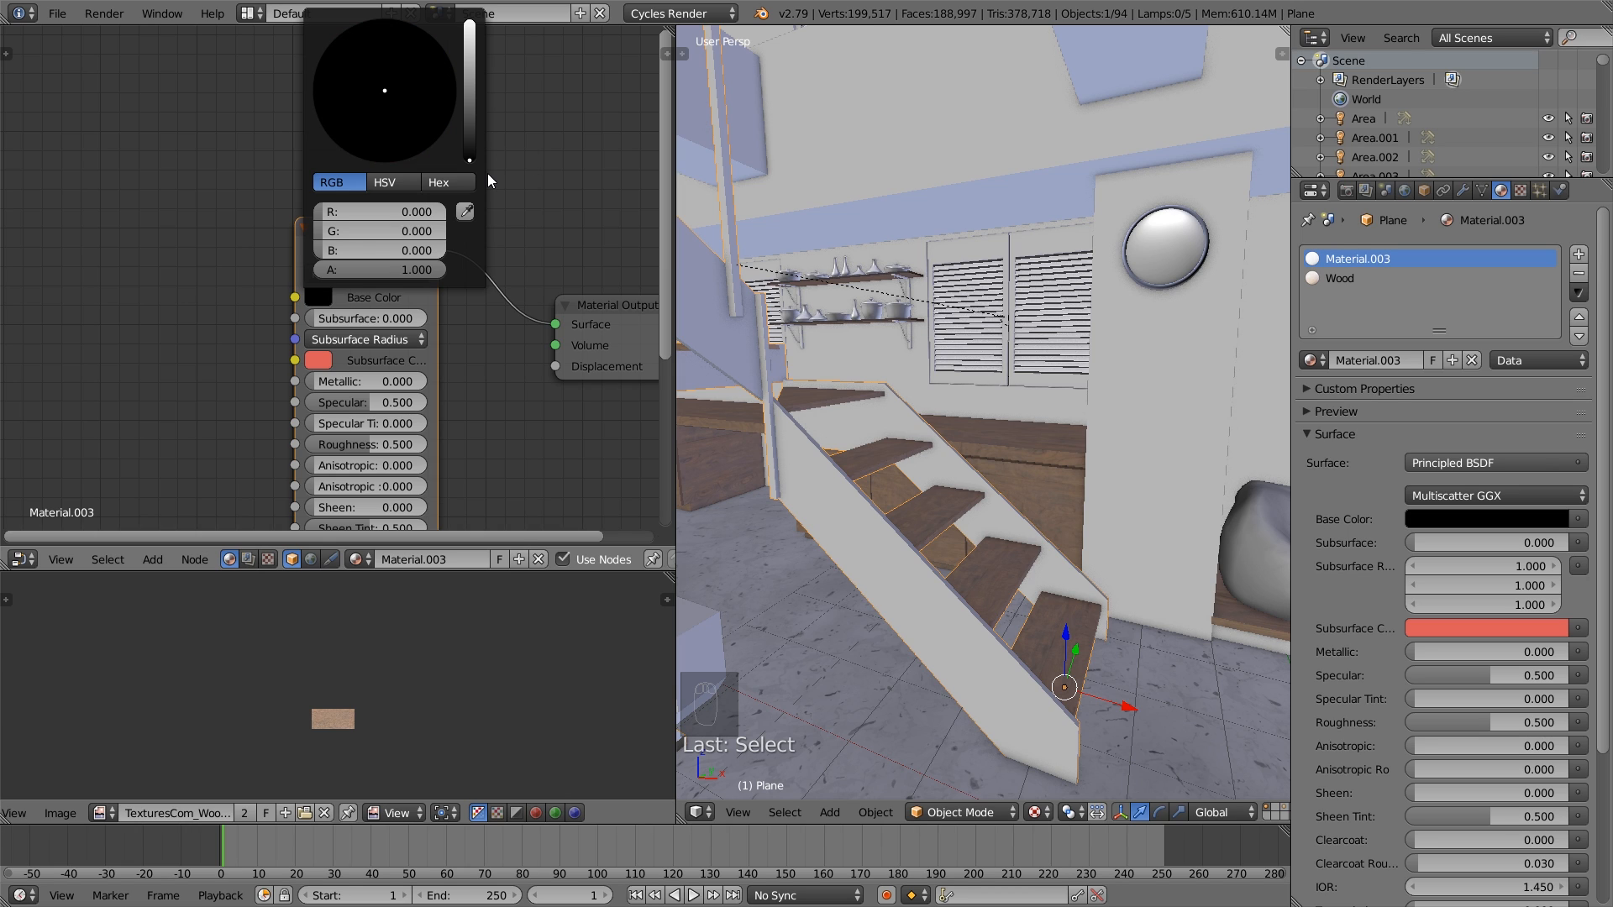
left_click(471, 156)
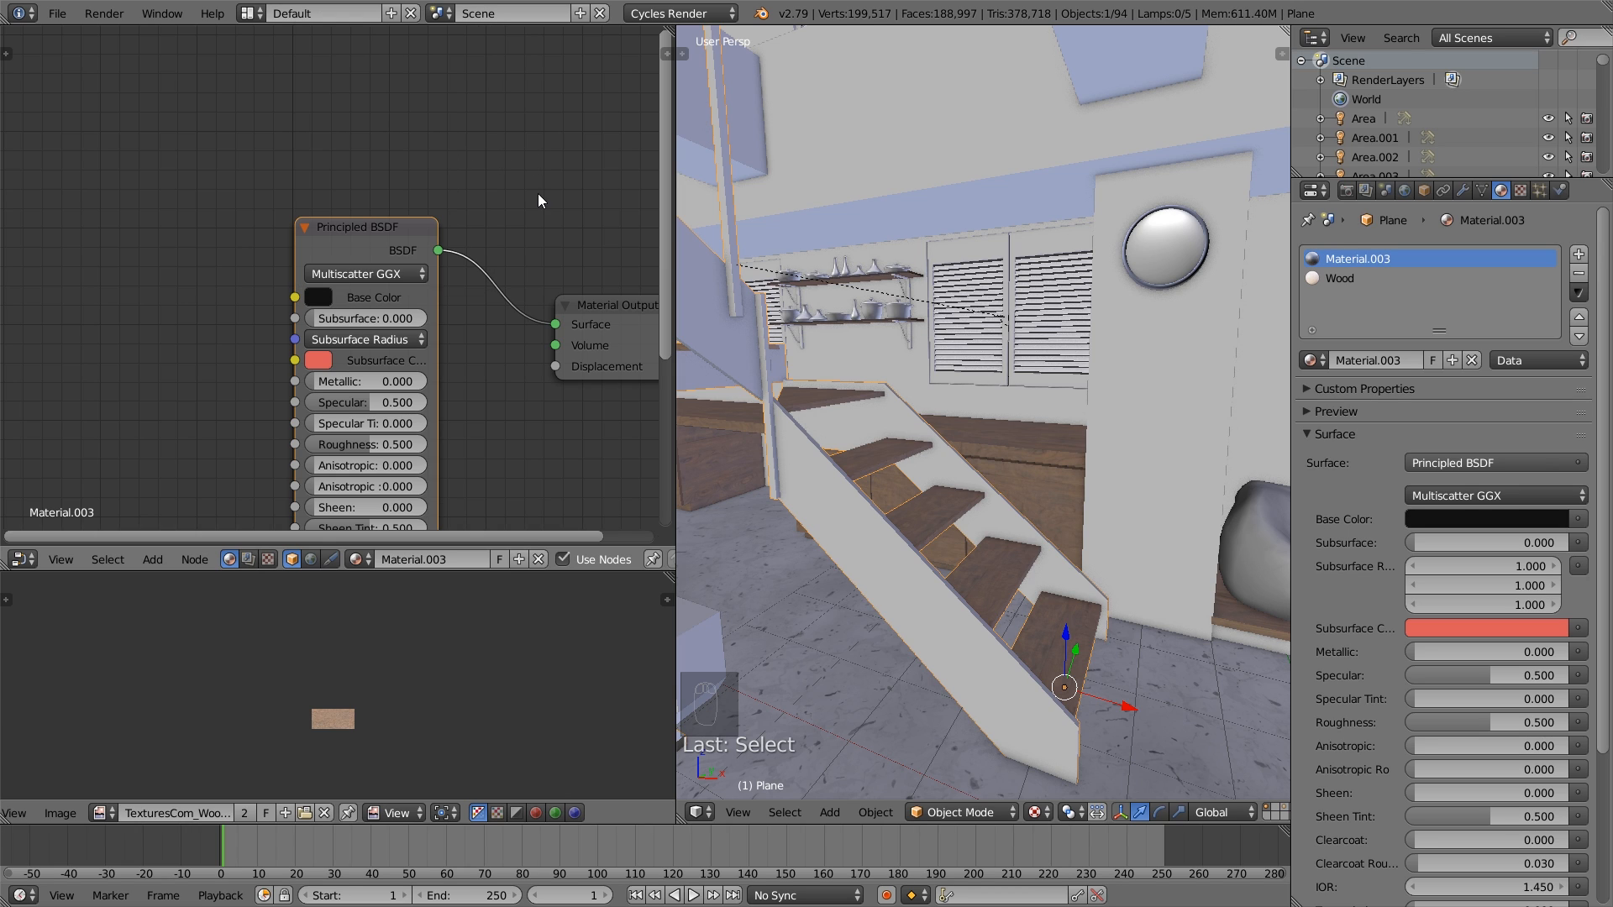
- Set the Specular value of the near-black staircase material to 0.25
middle_click_drag(514, 255, 483, 176)
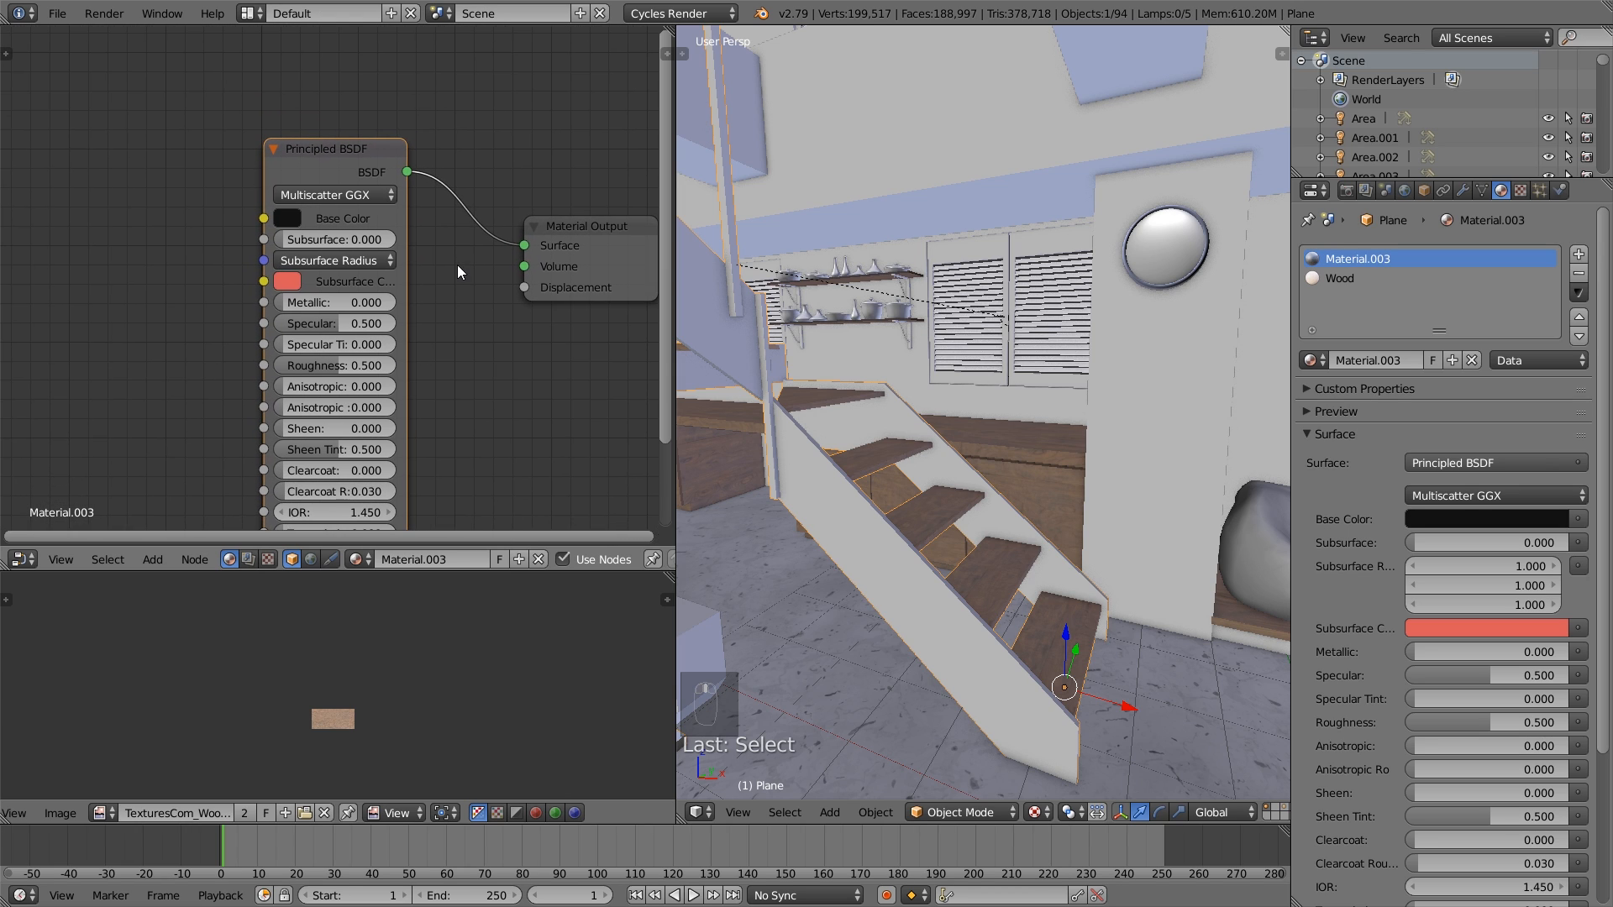
left_click(357, 323)
key("BackSpace")
type(".25")
key("Return")
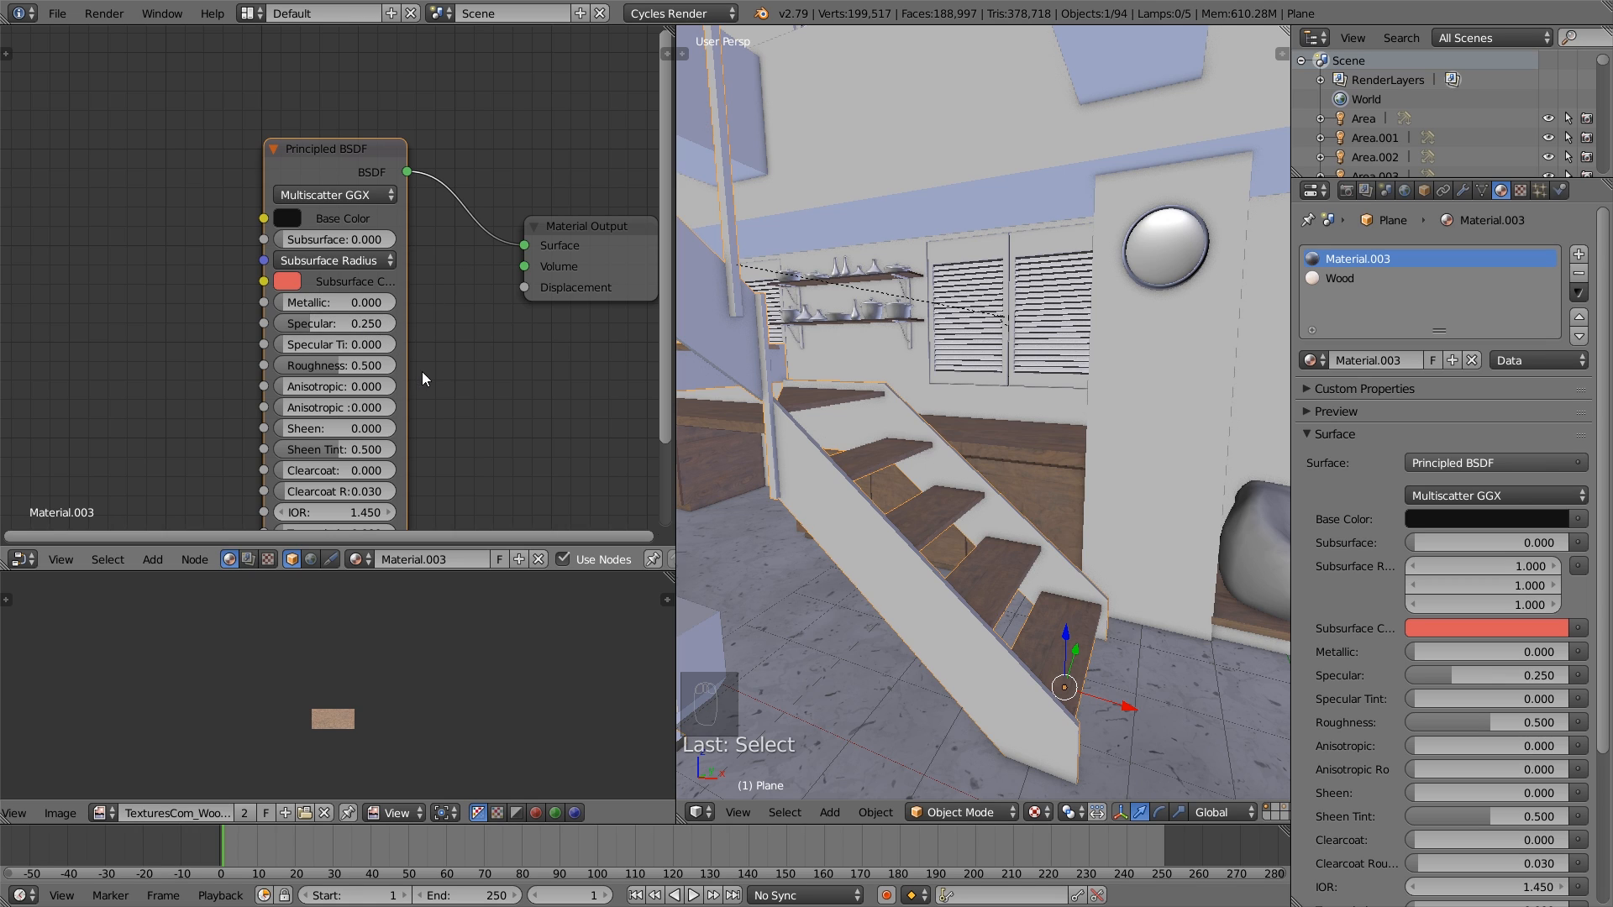
- Reposition the Principled BSDF node closer to the Material Output and add an Image Texture node ahead of it
scroll(422, 379, "down", 2)
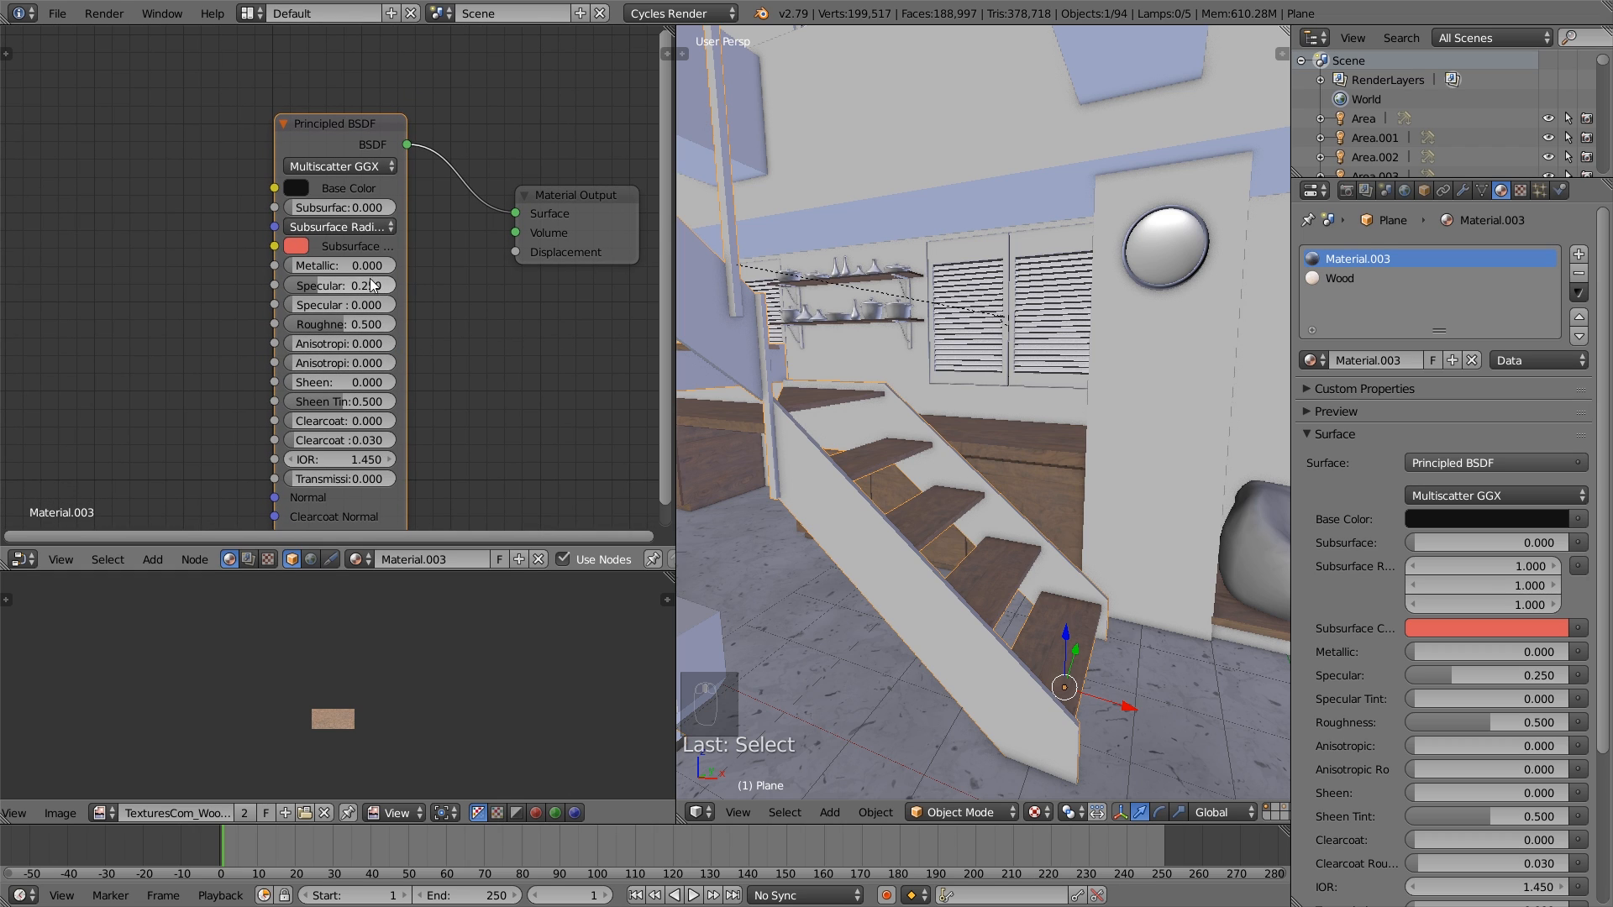
left_click_drag(346, 124, 362, 90)
scroll(361, 90, "down", 2)
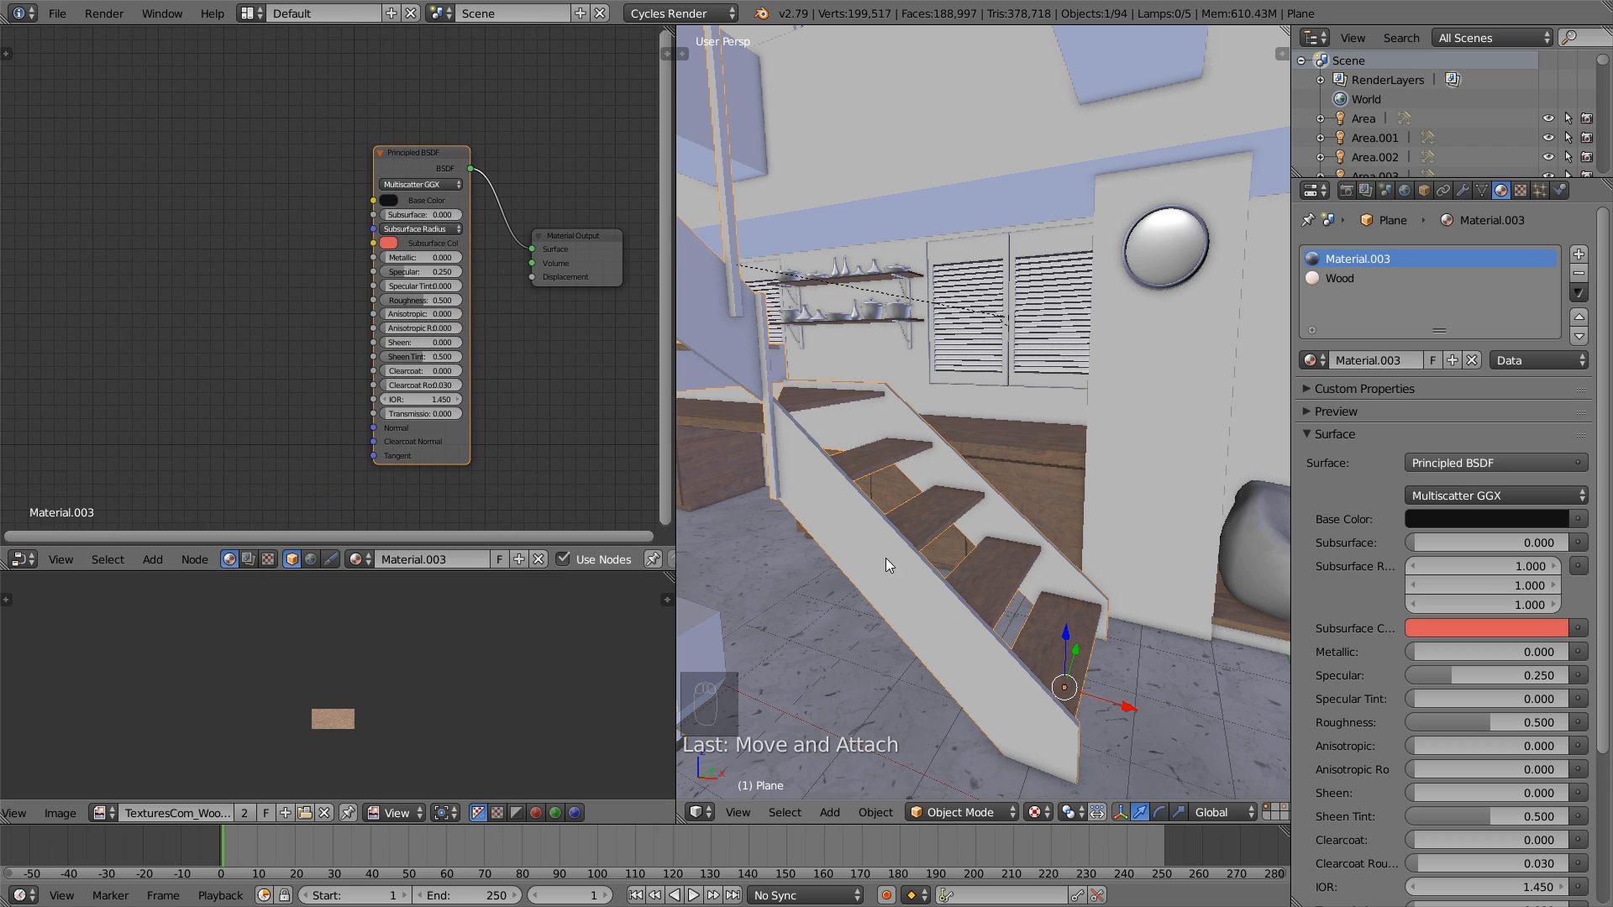
middle_click_drag(163, 296, 188, 318)
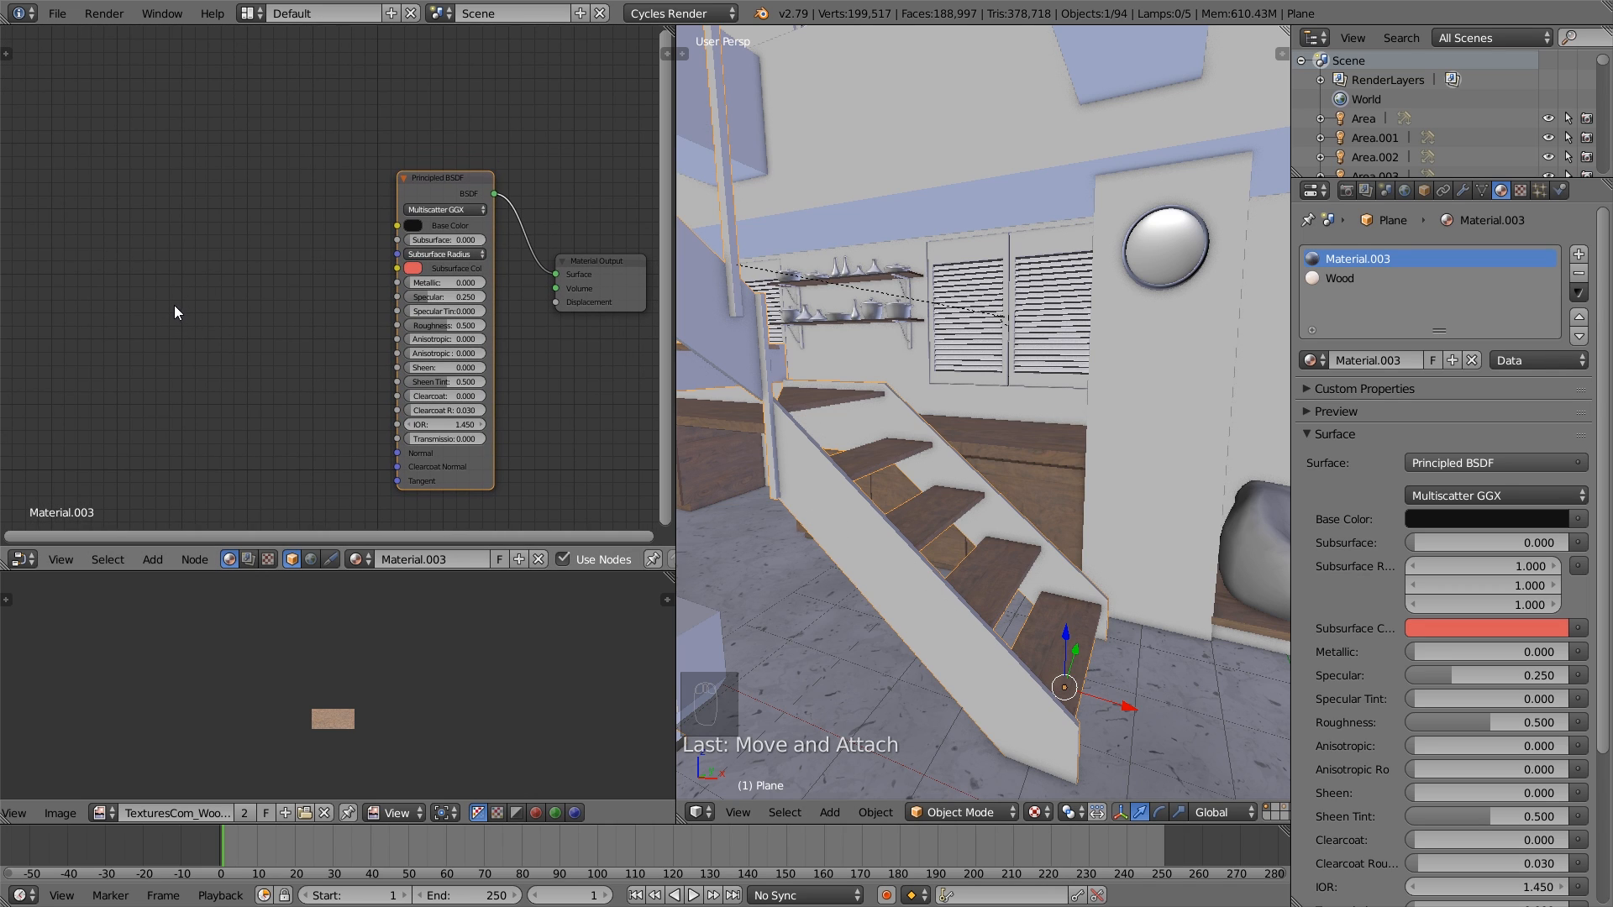
key("shift+a")
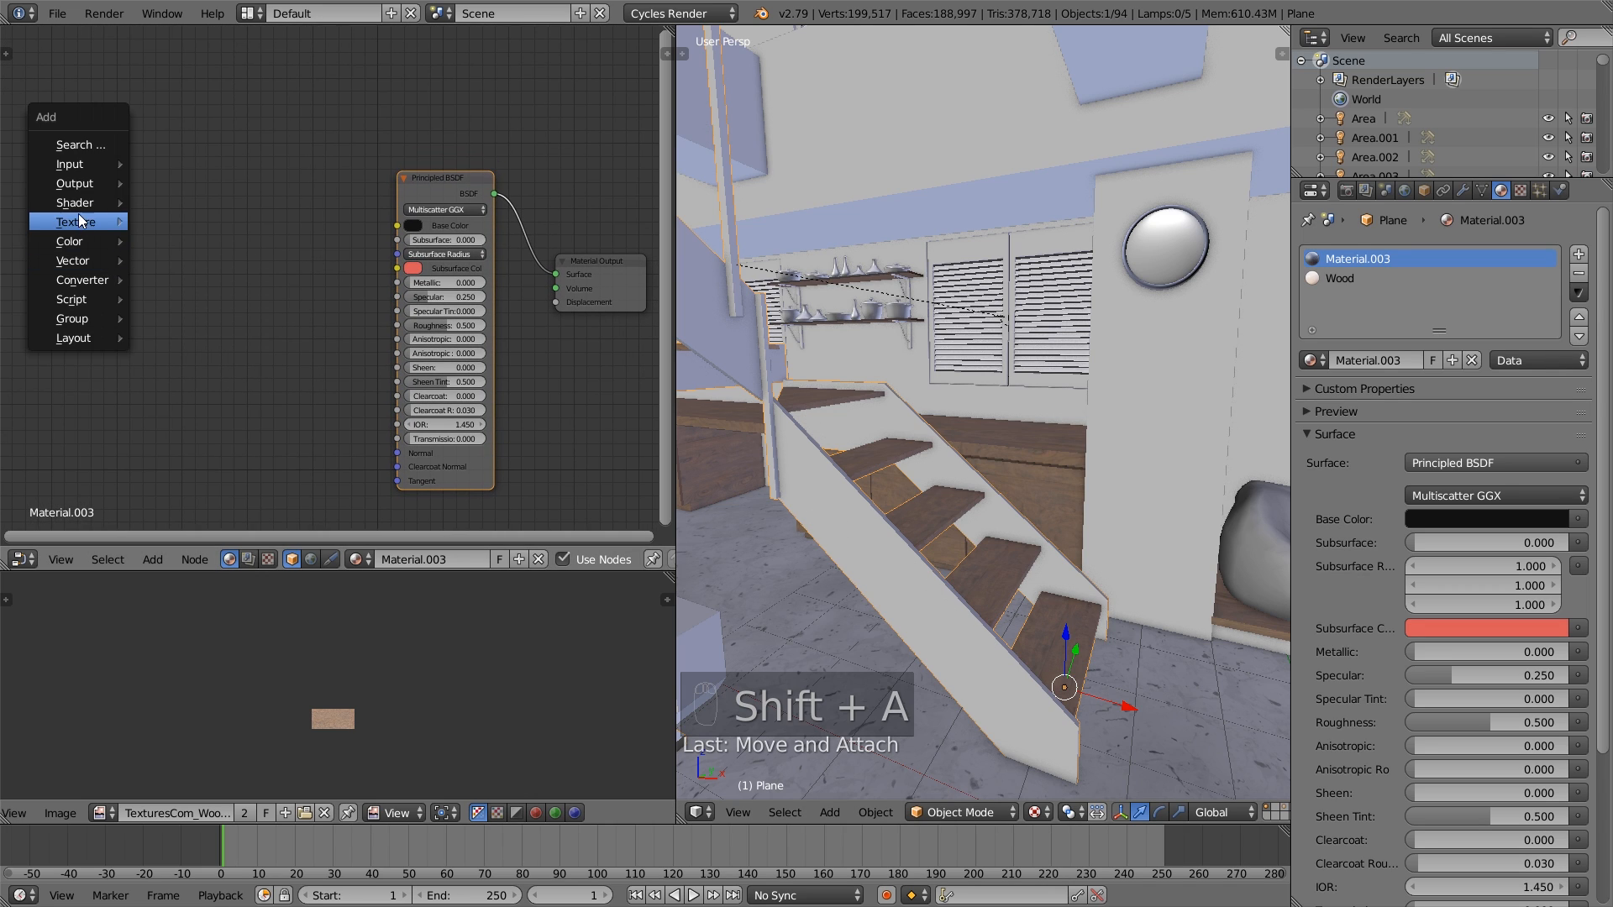
mouse_move(77, 218)
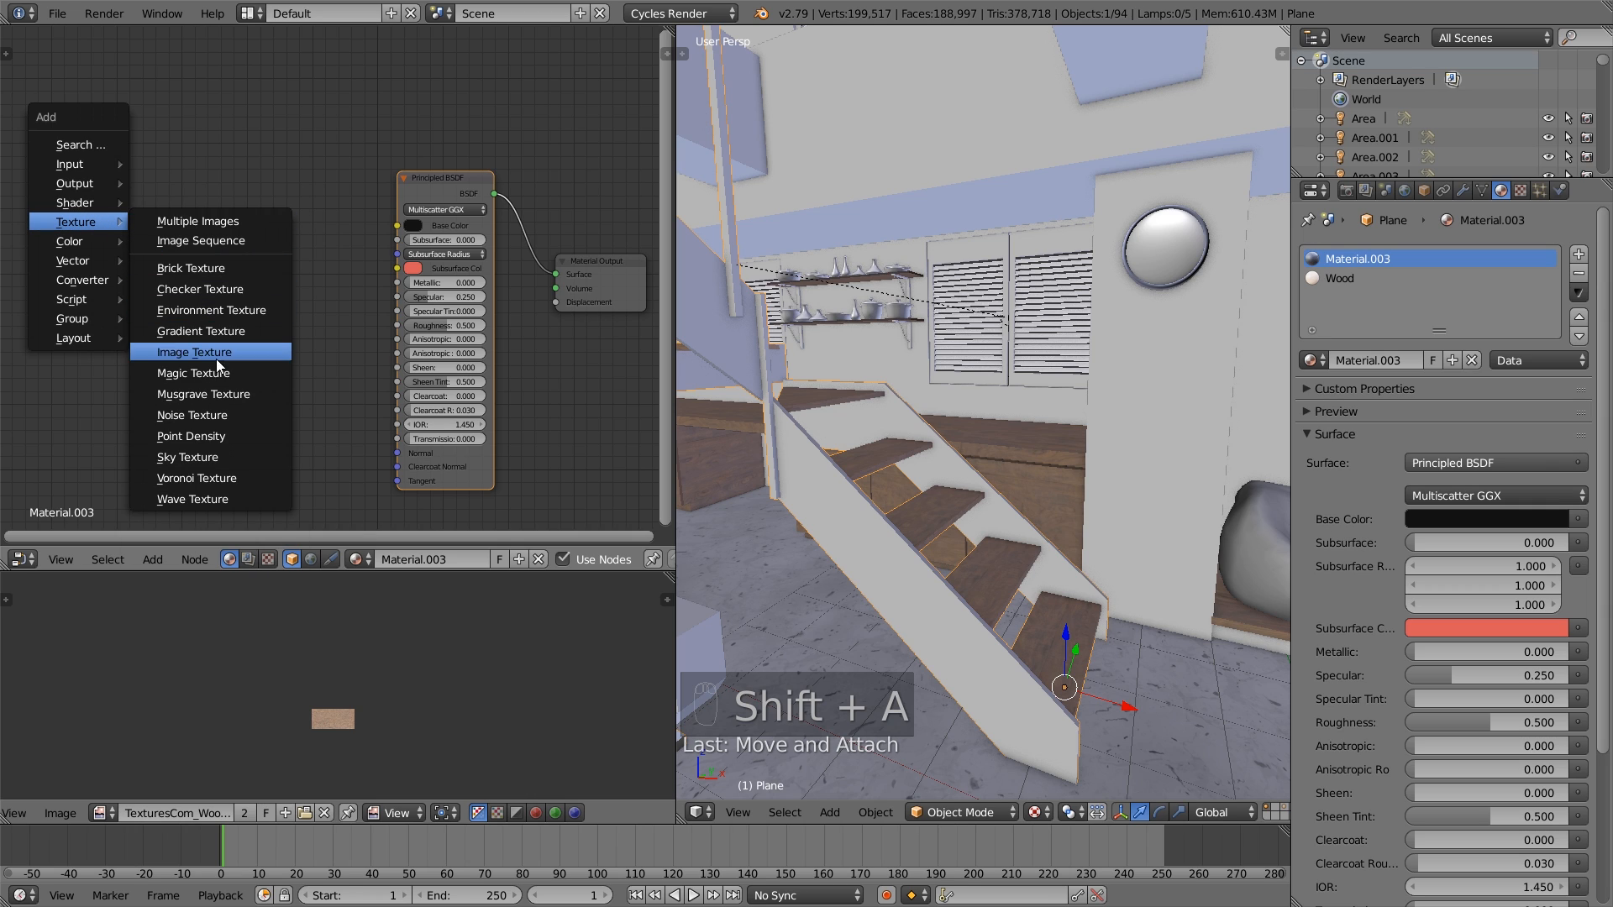
left_click(207, 356)
left_click(106, 235)
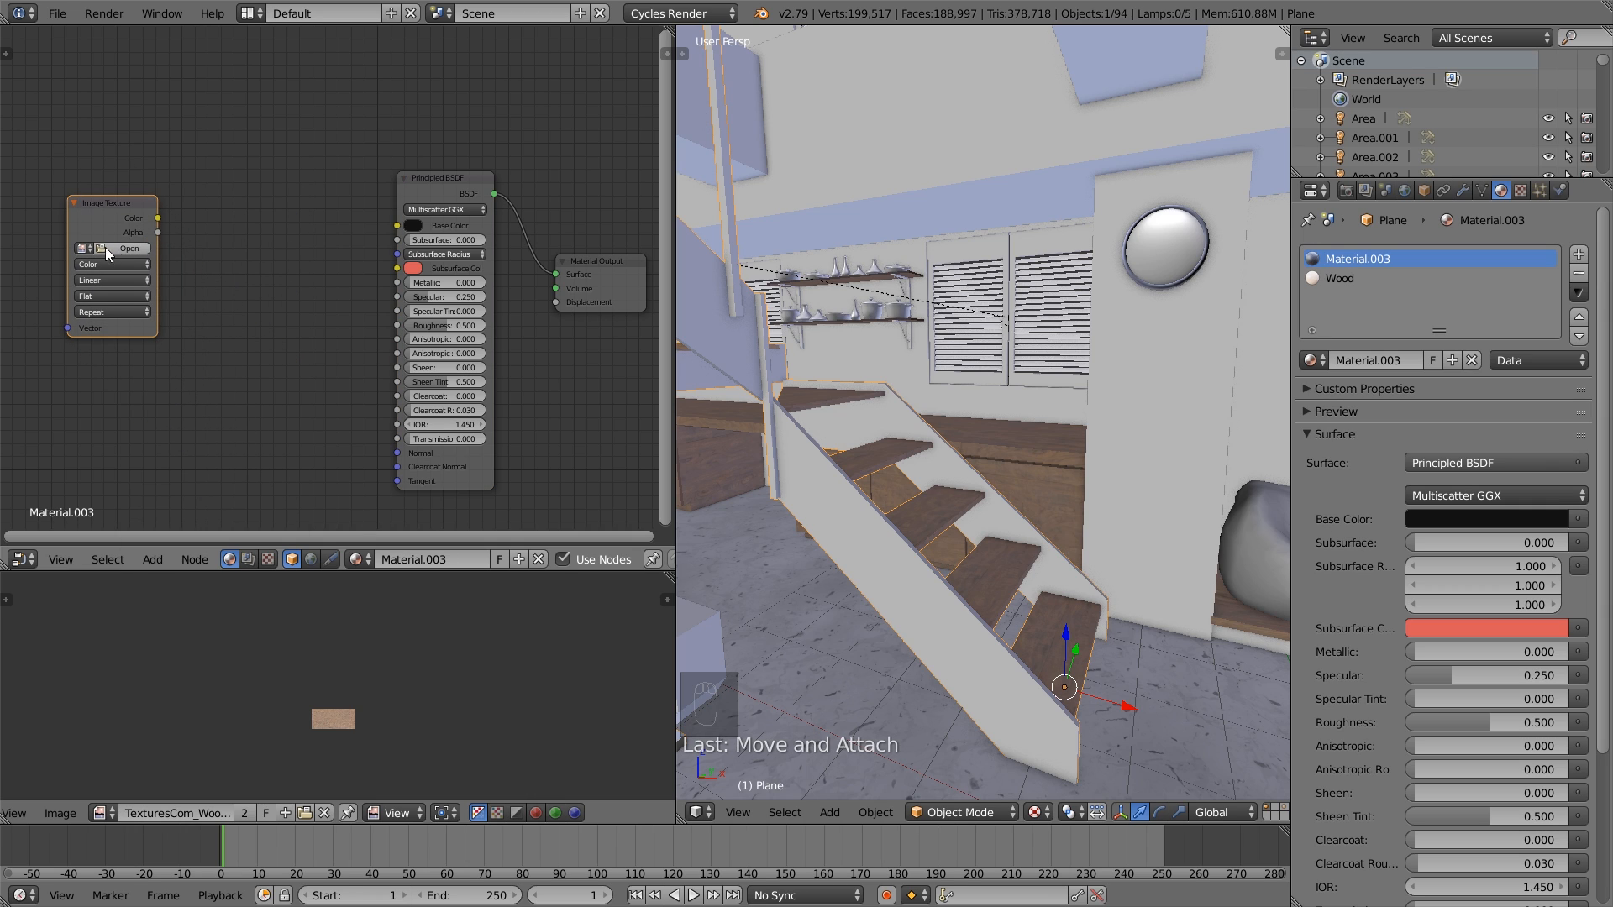
- Load the ConcreteBare0321 image into the Image Texture node and feed its Color through a new Bright/Contrast node
left_click(88, 250)
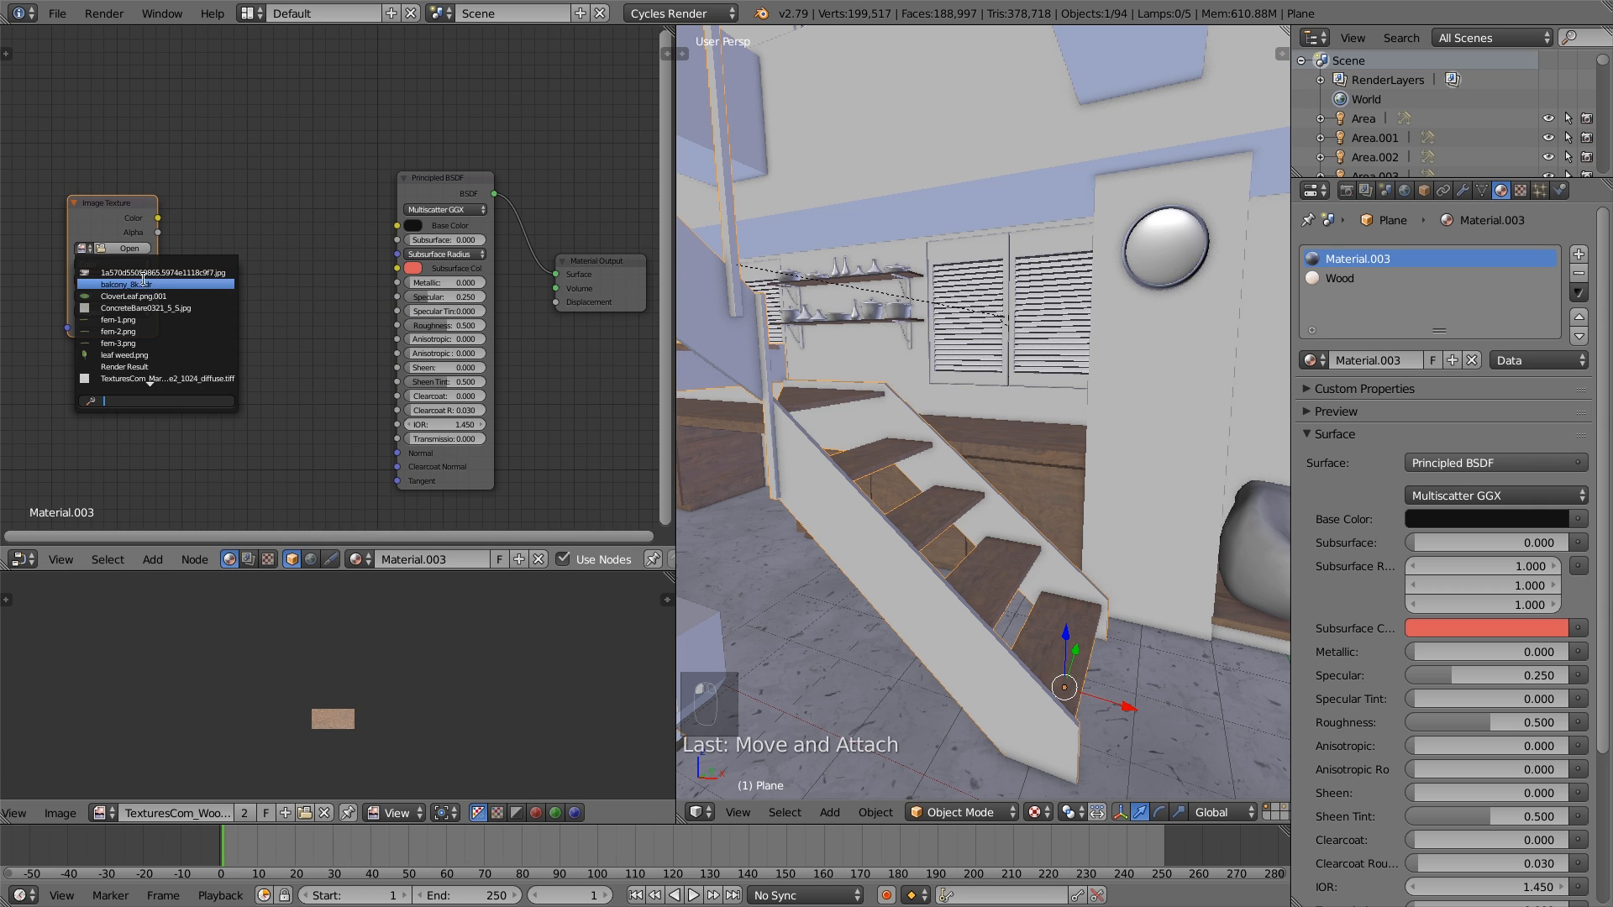
left_click(175, 307)
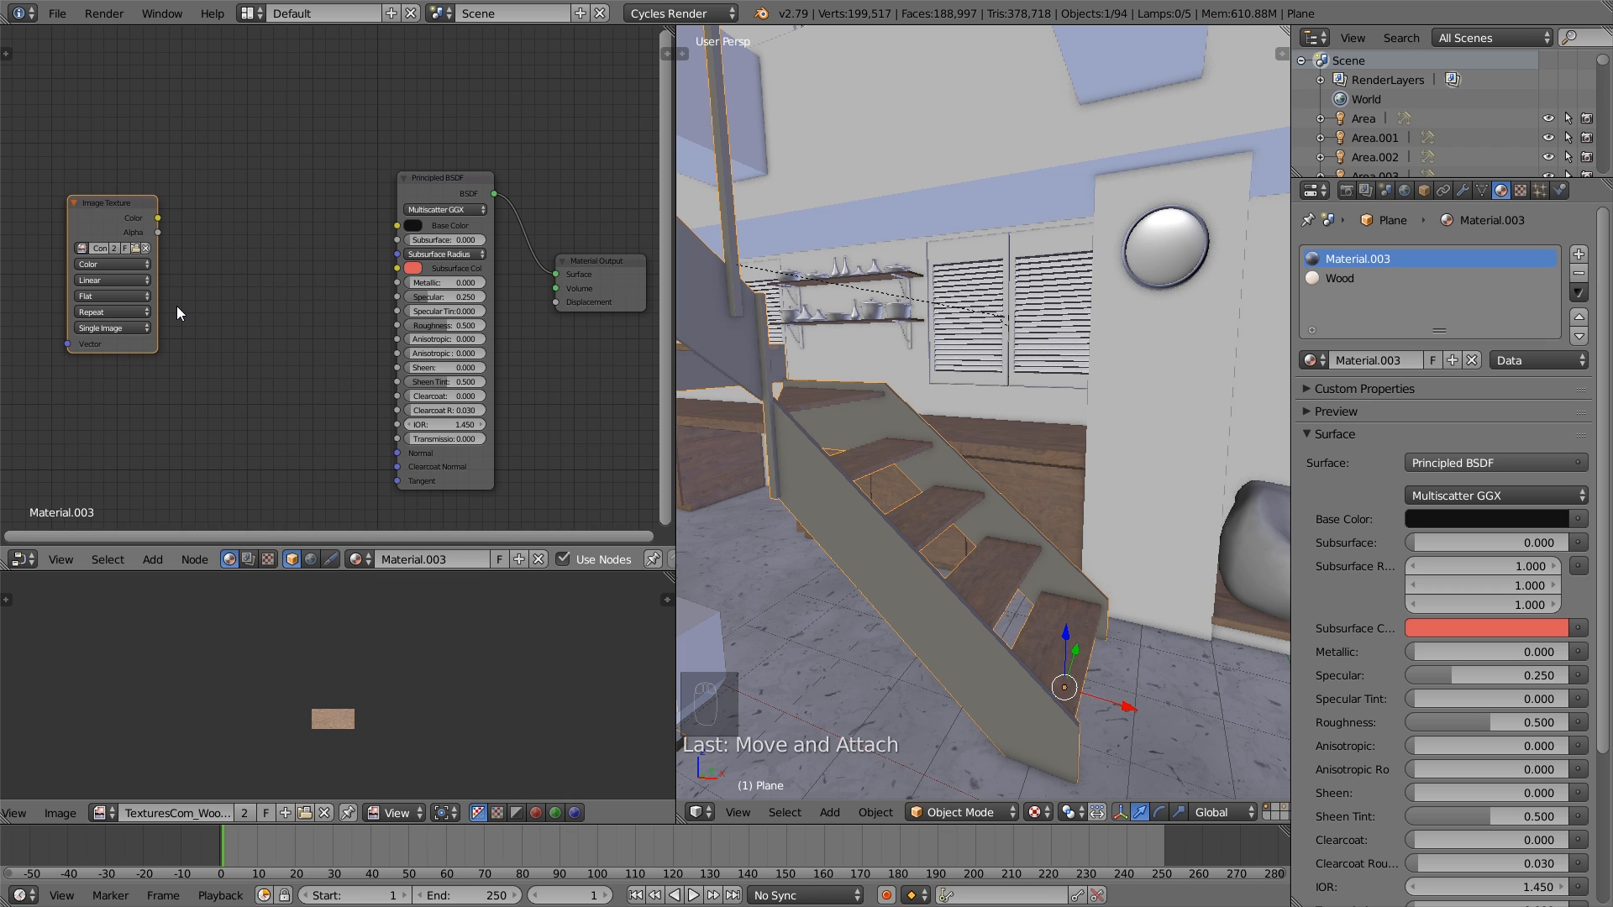
key("shift+a")
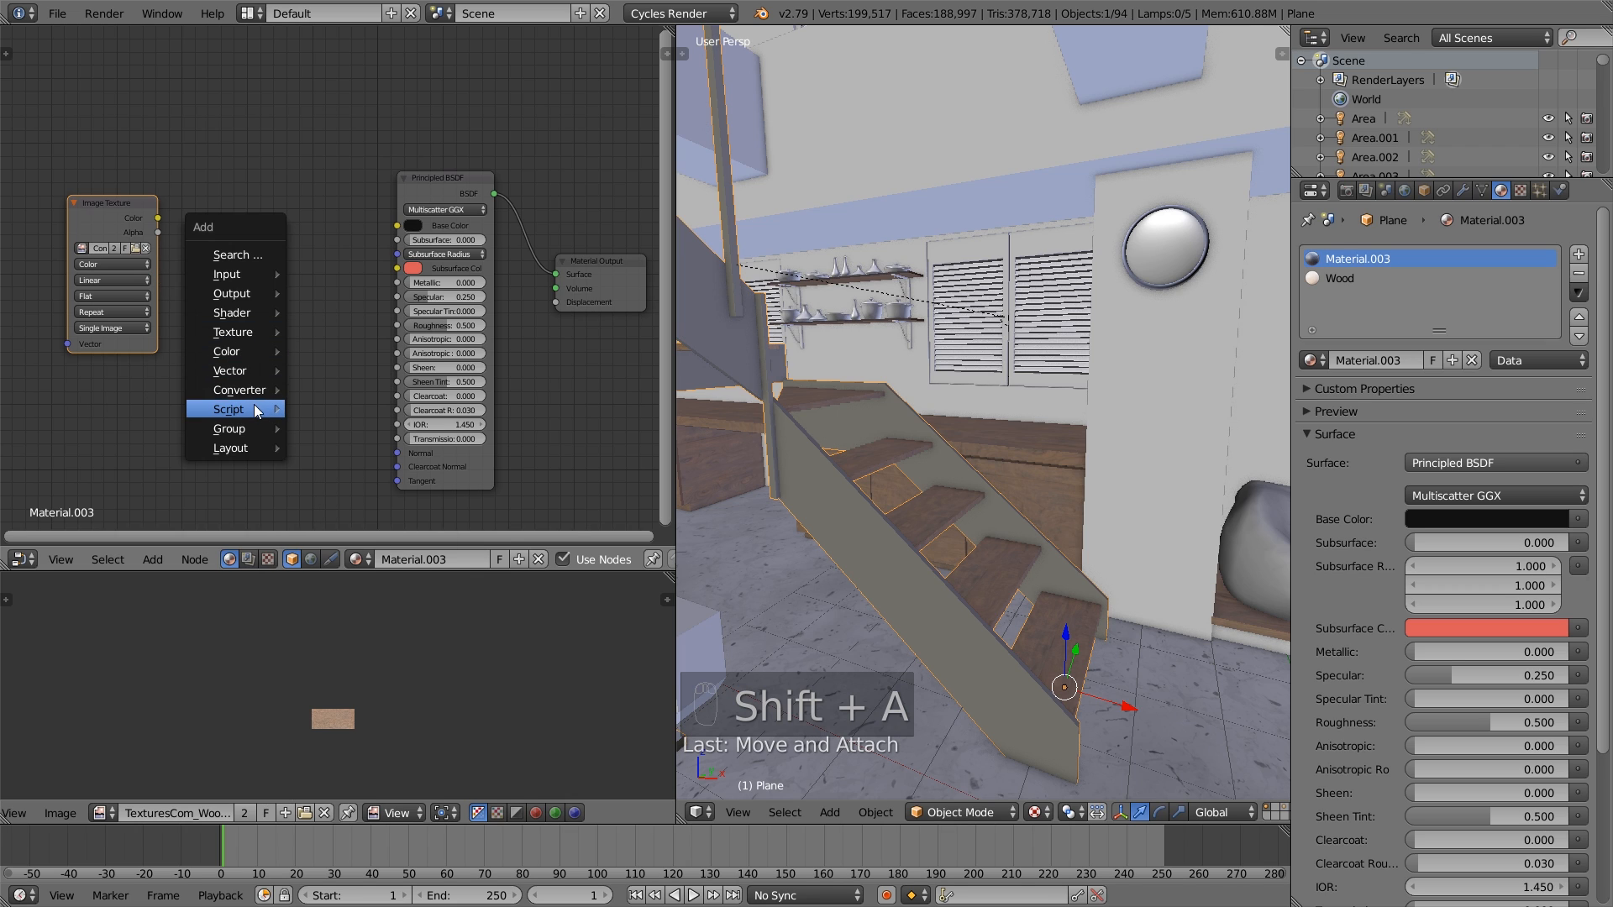
mouse_move(238, 352)
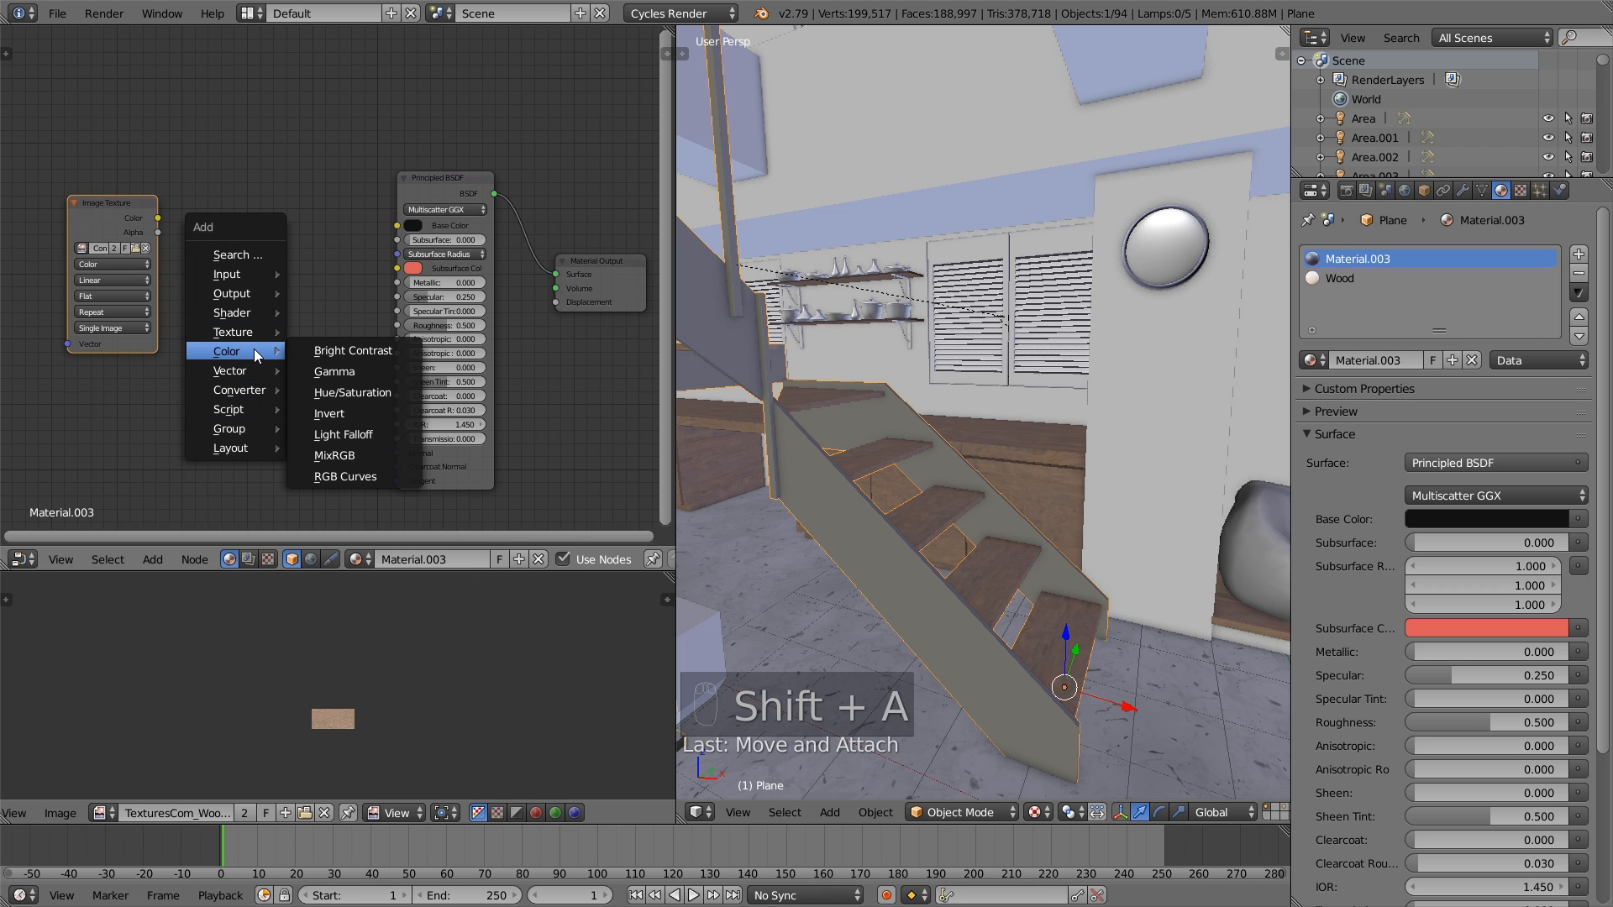
left_click(345, 351)
left_click(196, 242)
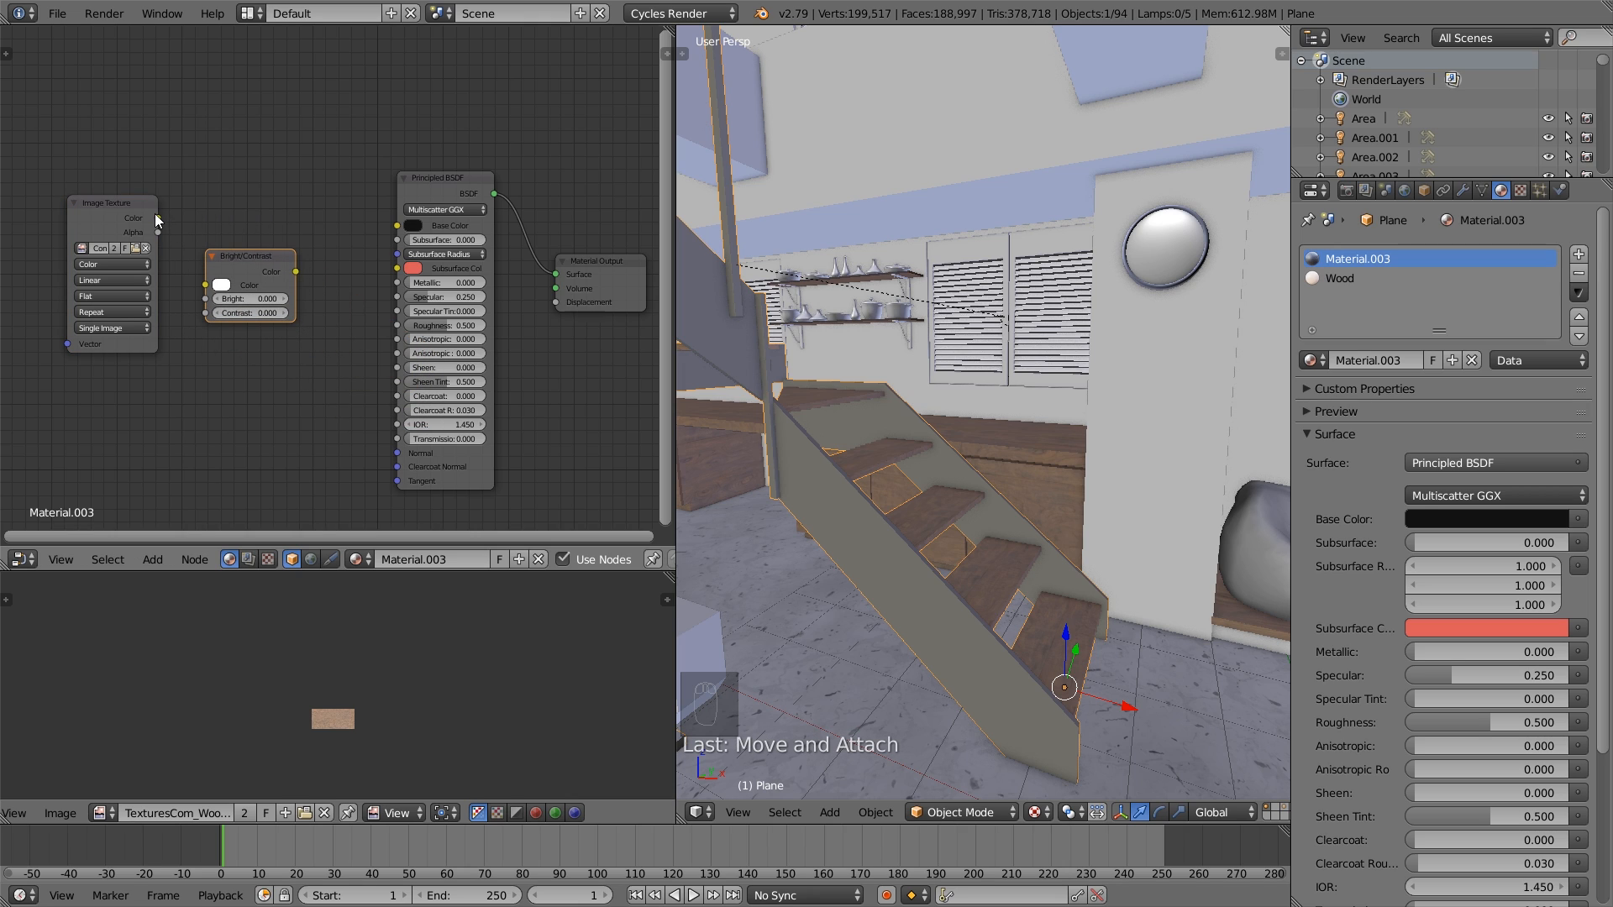
left_click_drag(157, 218, 206, 284)
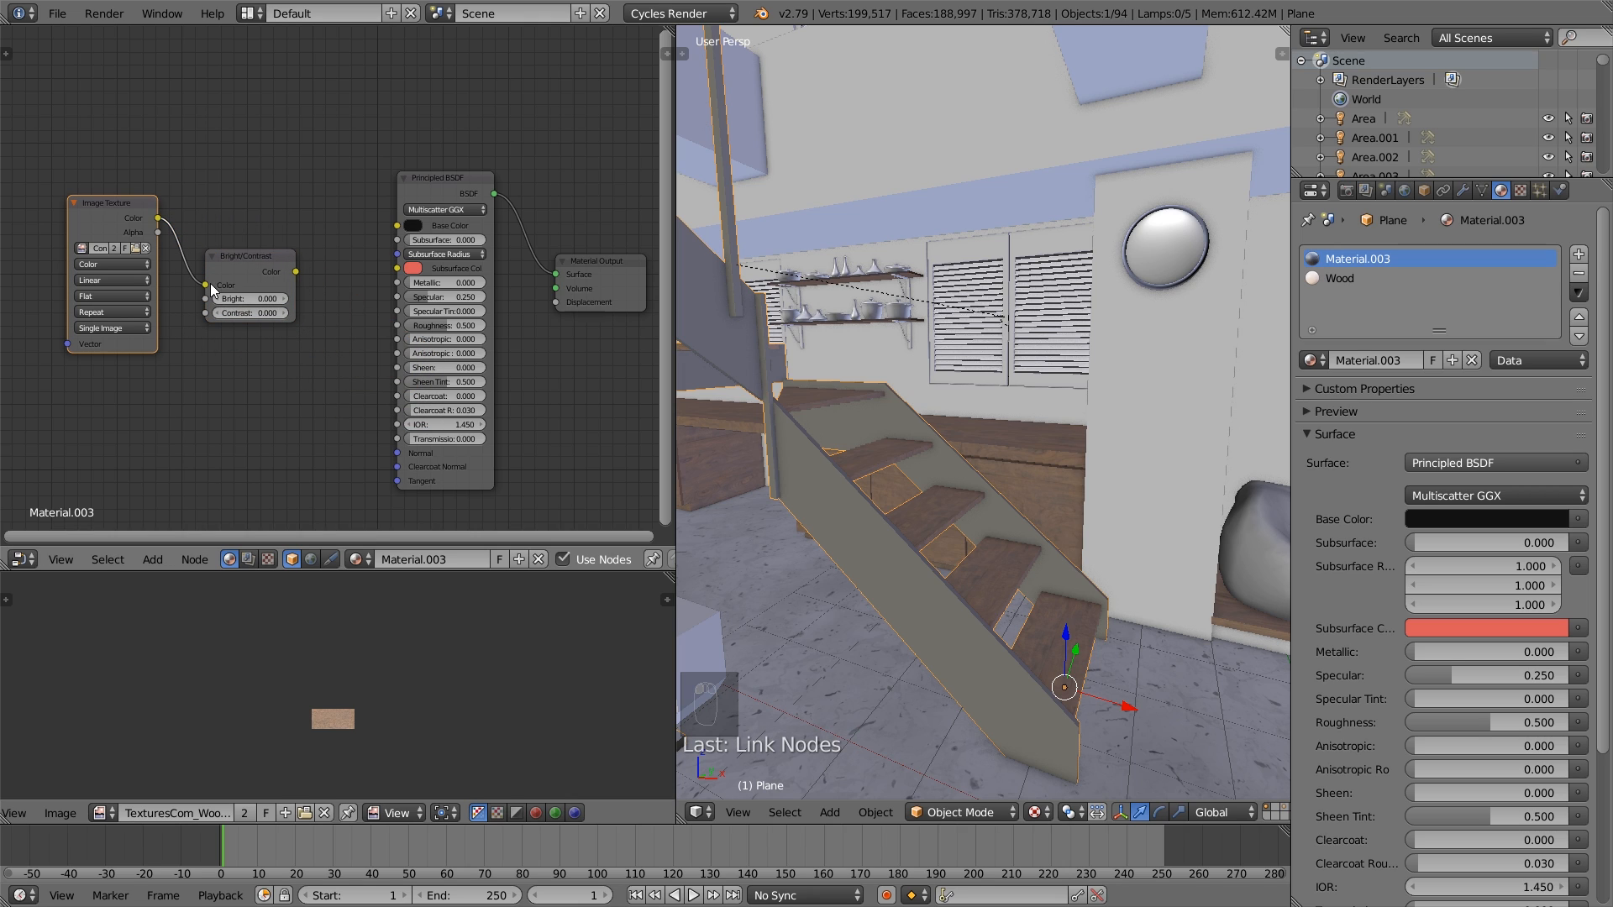
- Set the Bright/Contrast node's Contrast to -0.4 and connect its Color output to the Principled BSDF Roughness
left_click(219, 309)
left_click(219, 310)
left_click(220, 309)
left_click(220, 309)
left_click_drag(296, 271, 400, 324)
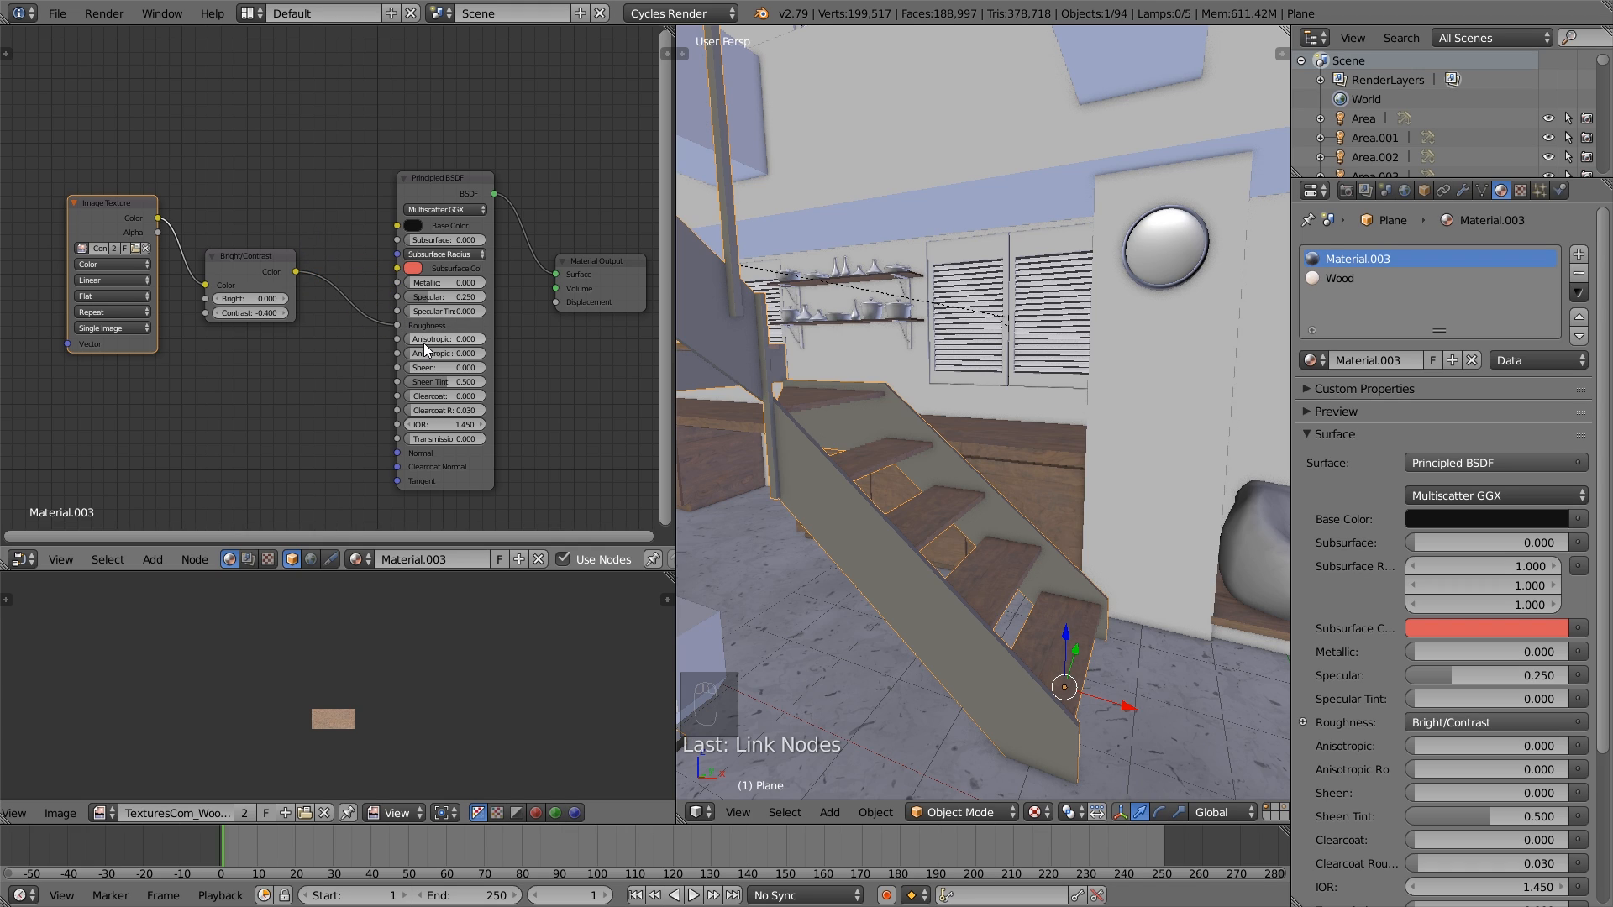
- Set Sheen to 0.480 and IOR to 1.350 on the Principled BSDF, and shift the node slightly toward the Bright/Contrast node
left_click_drag(415, 368, 447, 368)
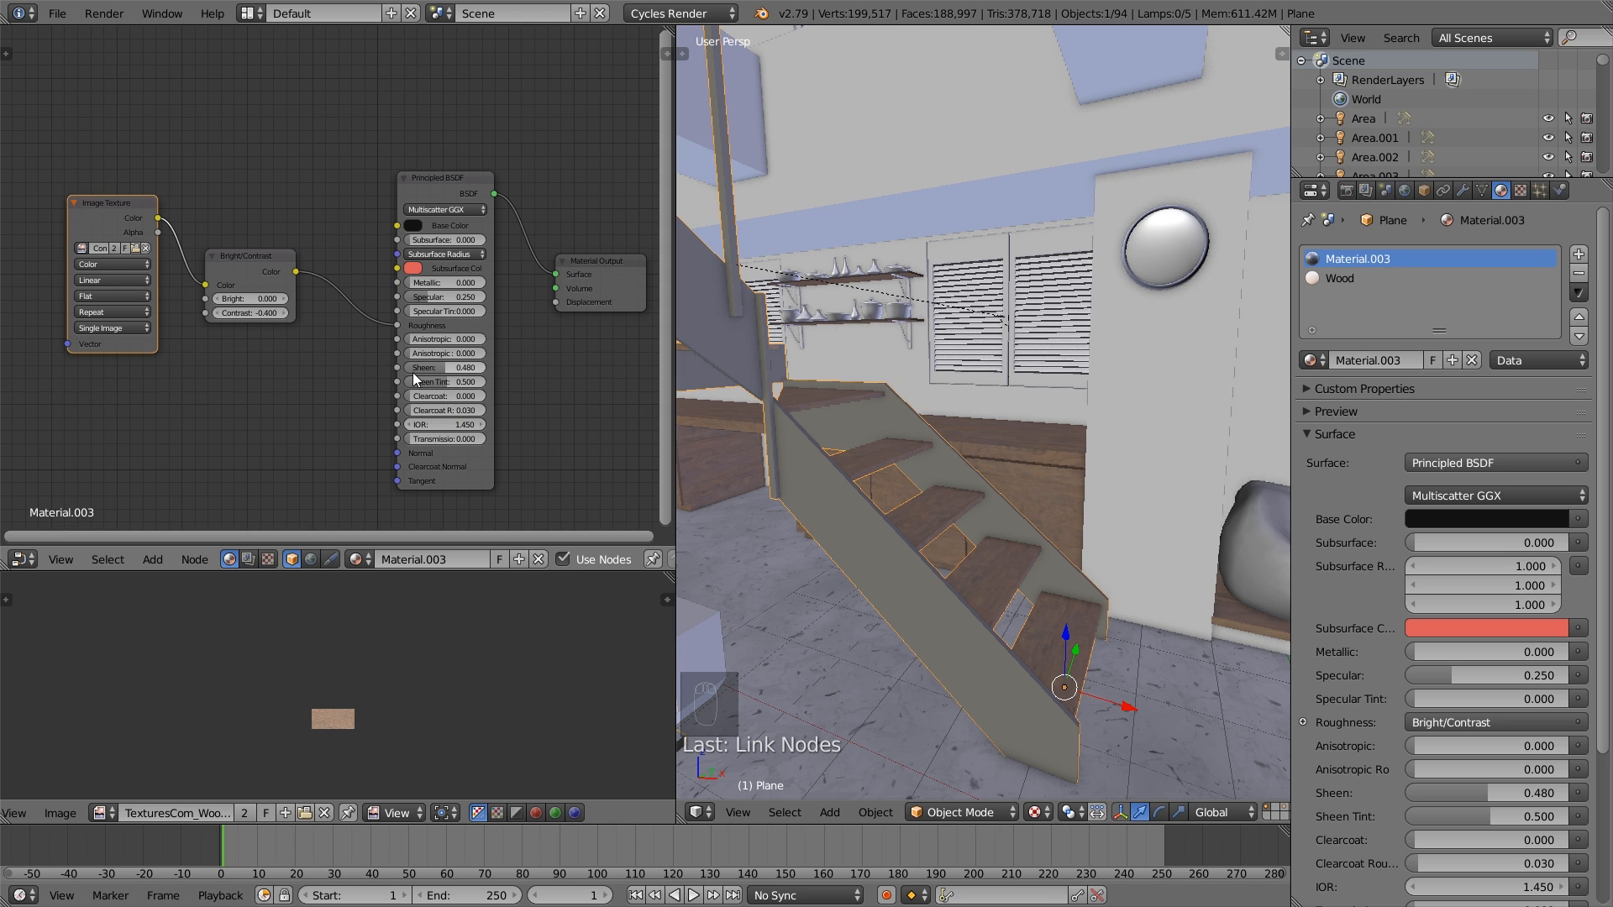
left_click(408, 425)
left_click_drag(452, 181, 430, 185)
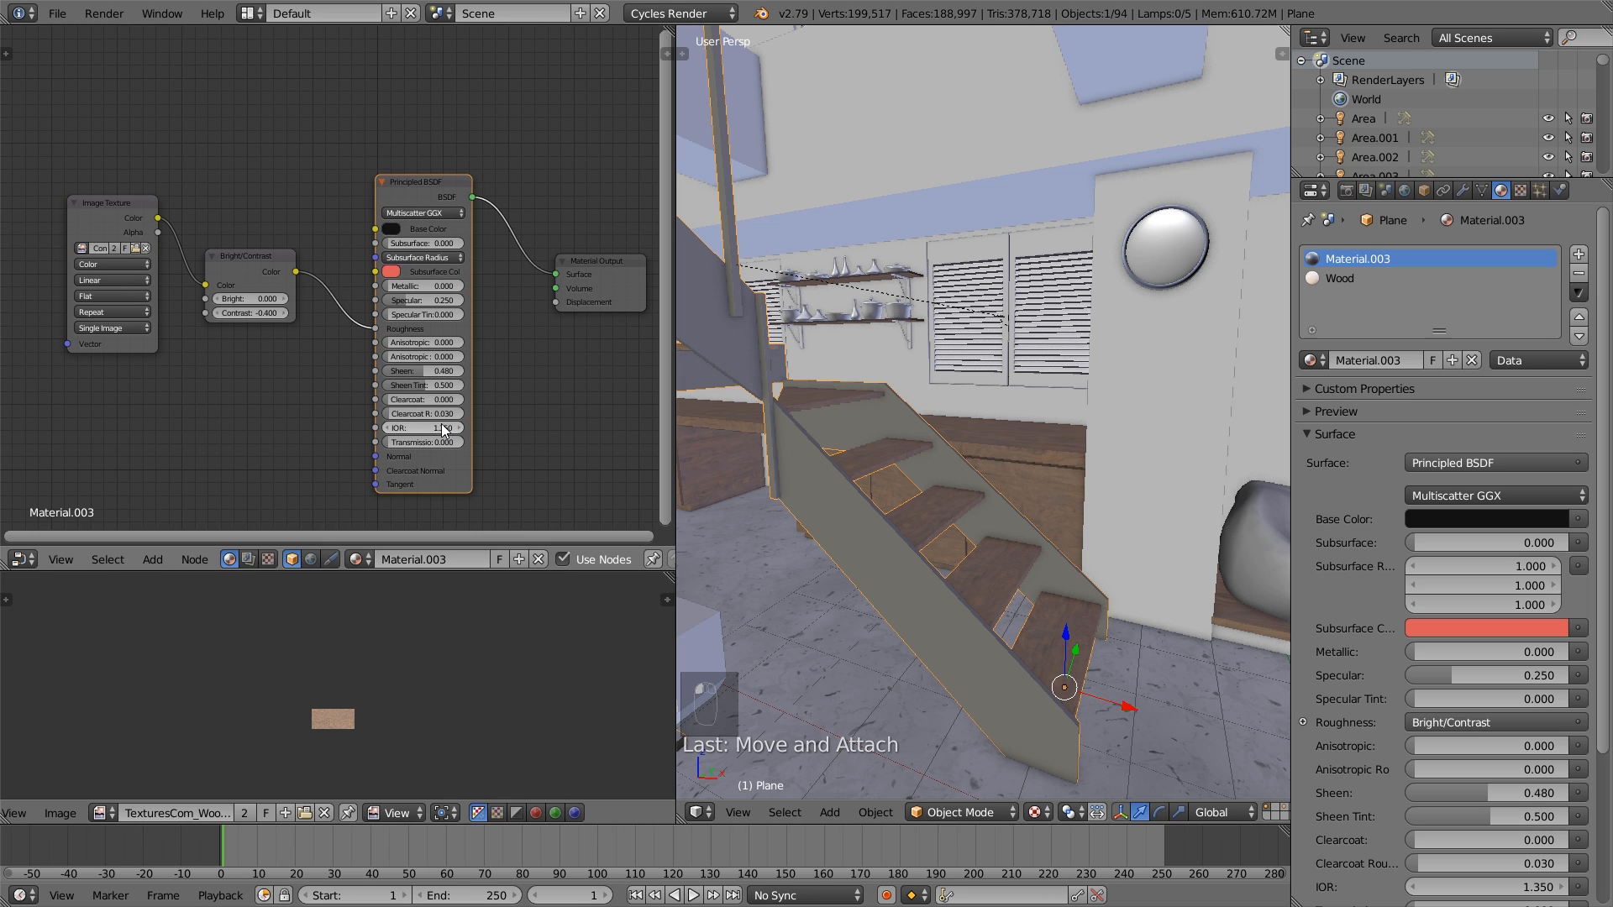
scroll(573, 394, "up", 1)
middle_click_drag(548, 406, 519, 413)
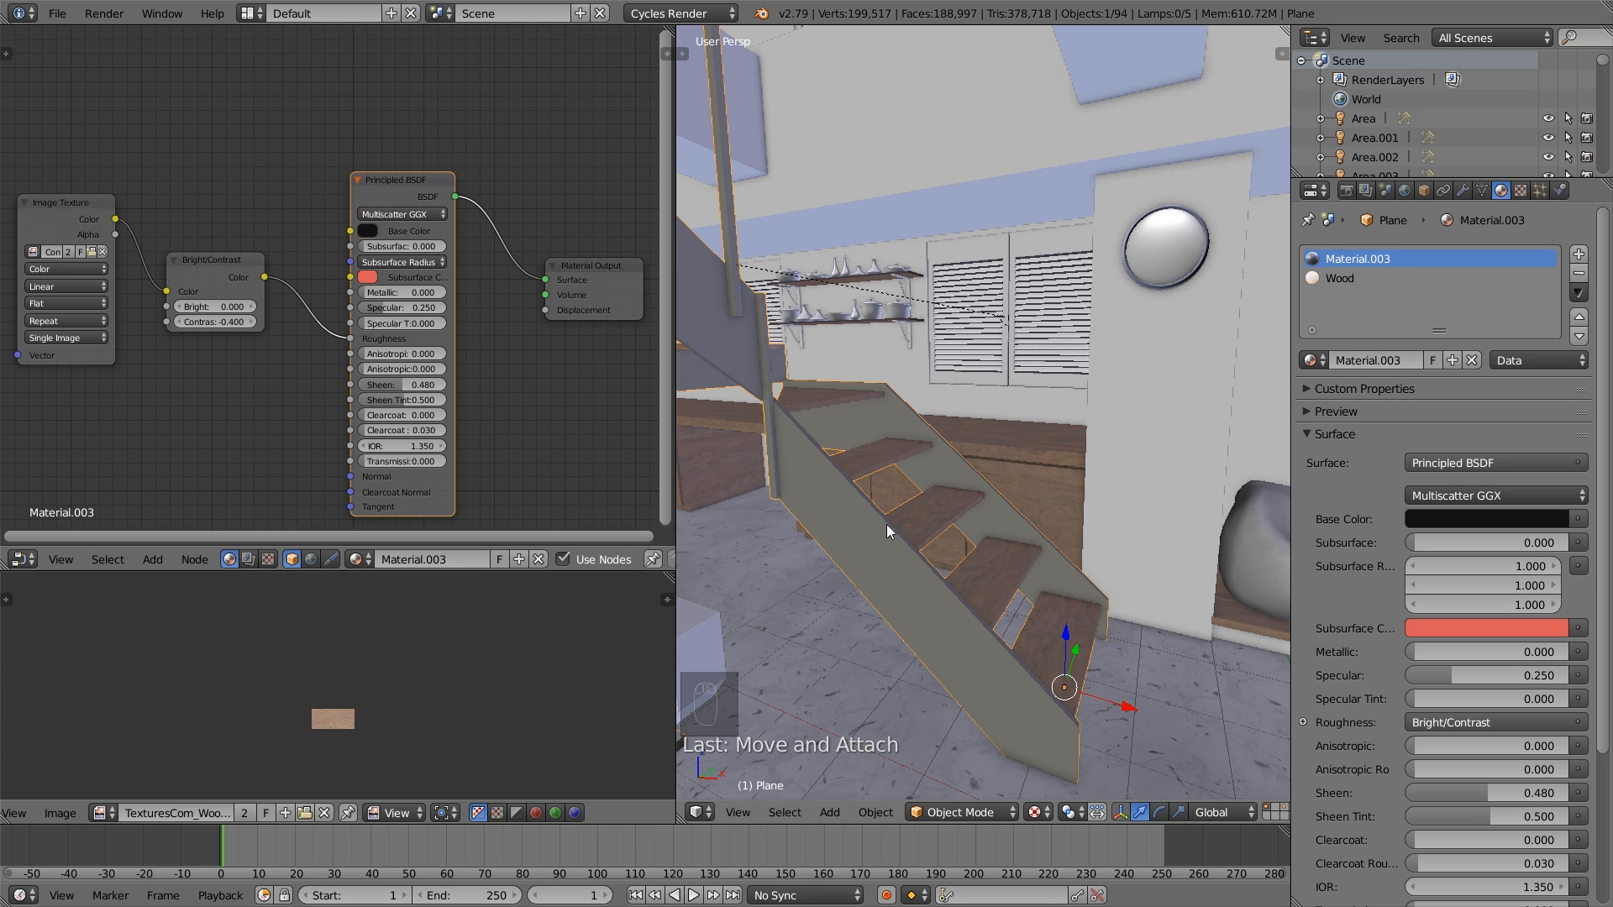
- Deselect everything and set a render border around the lower end of the staircase in the camera view
scroll(889, 524, "down", 2)
key("a")
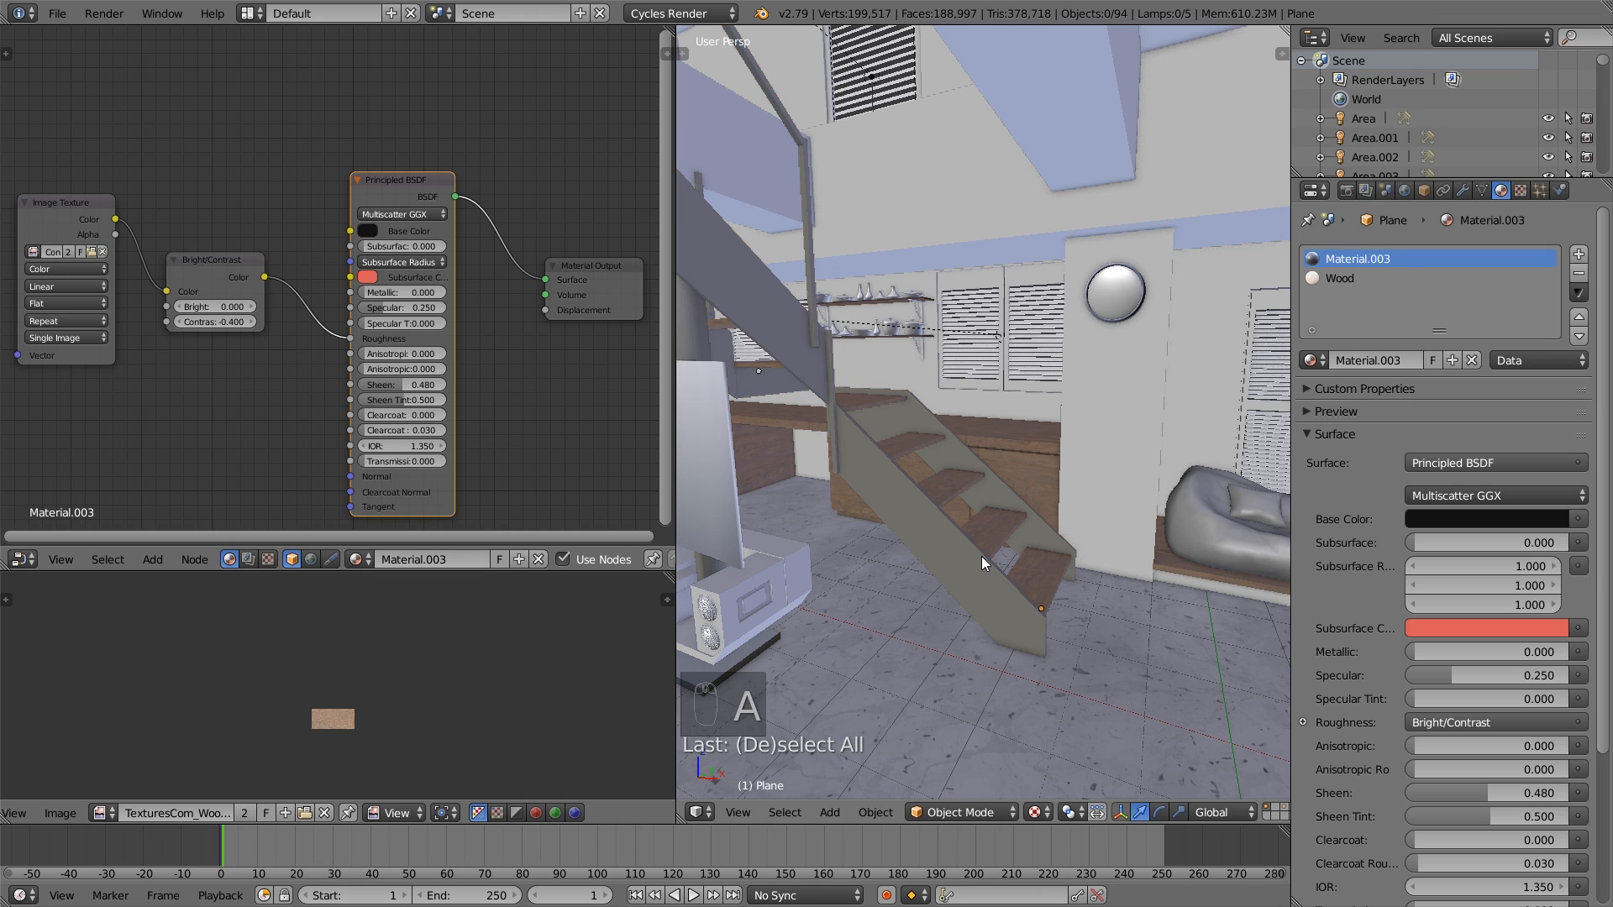
left_click(57, 14)
key("KP_0")
middle_click_drag(884, 459, 1147, 461, "shift")
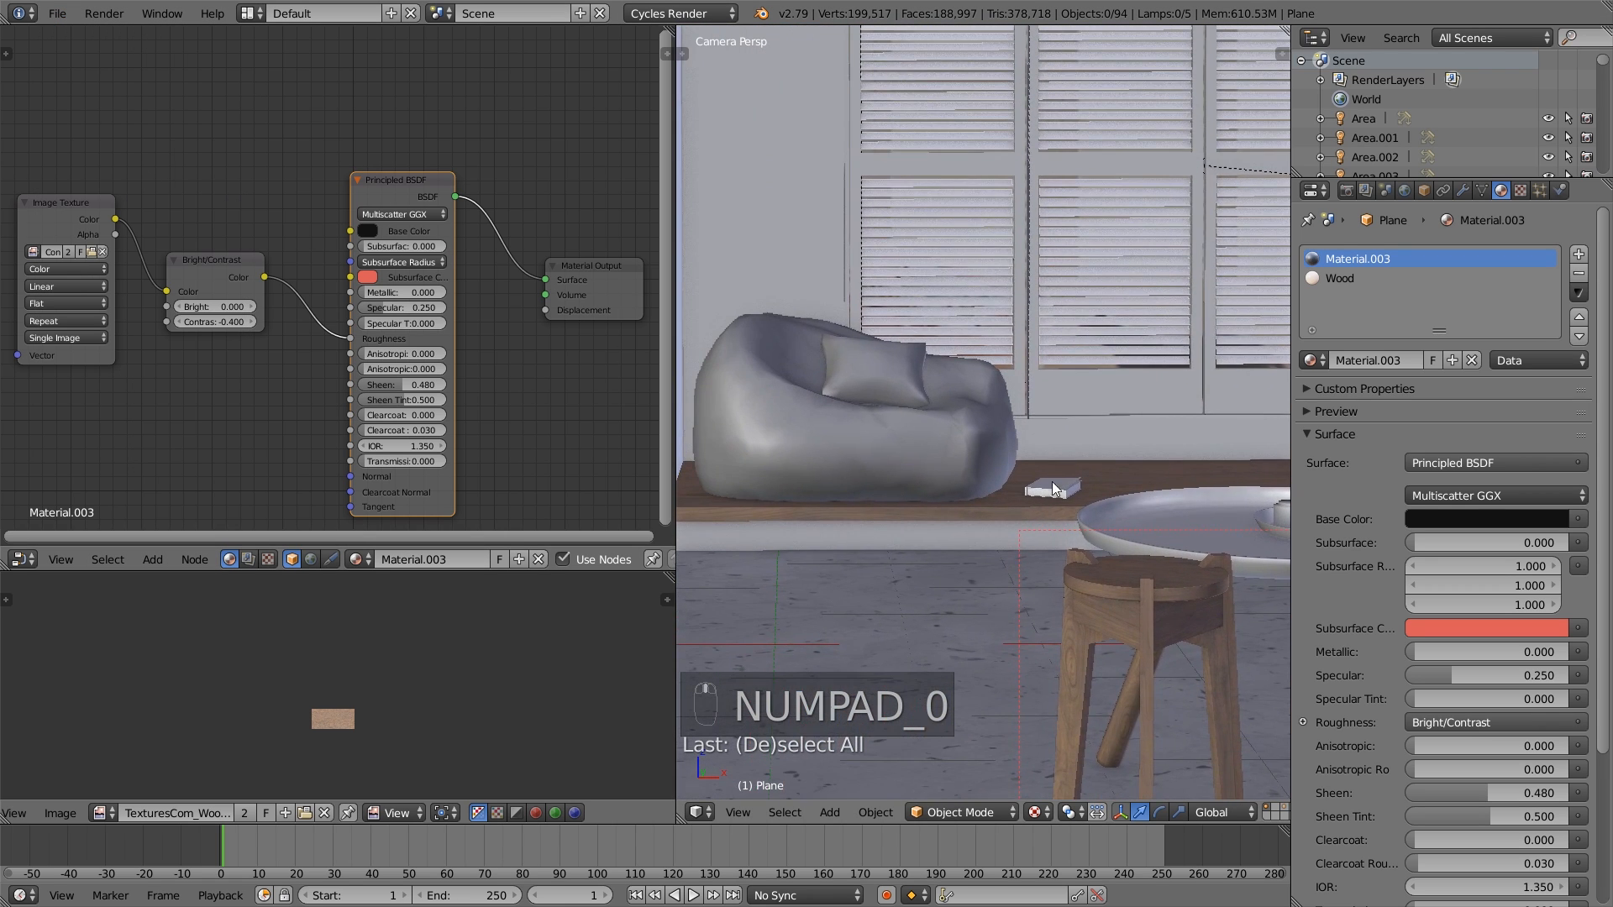
middle_click_drag(765, 481, 1032, 492, "shift")
middle_click_drag(724, 545, 945, 527, "shift")
key("shift+b")
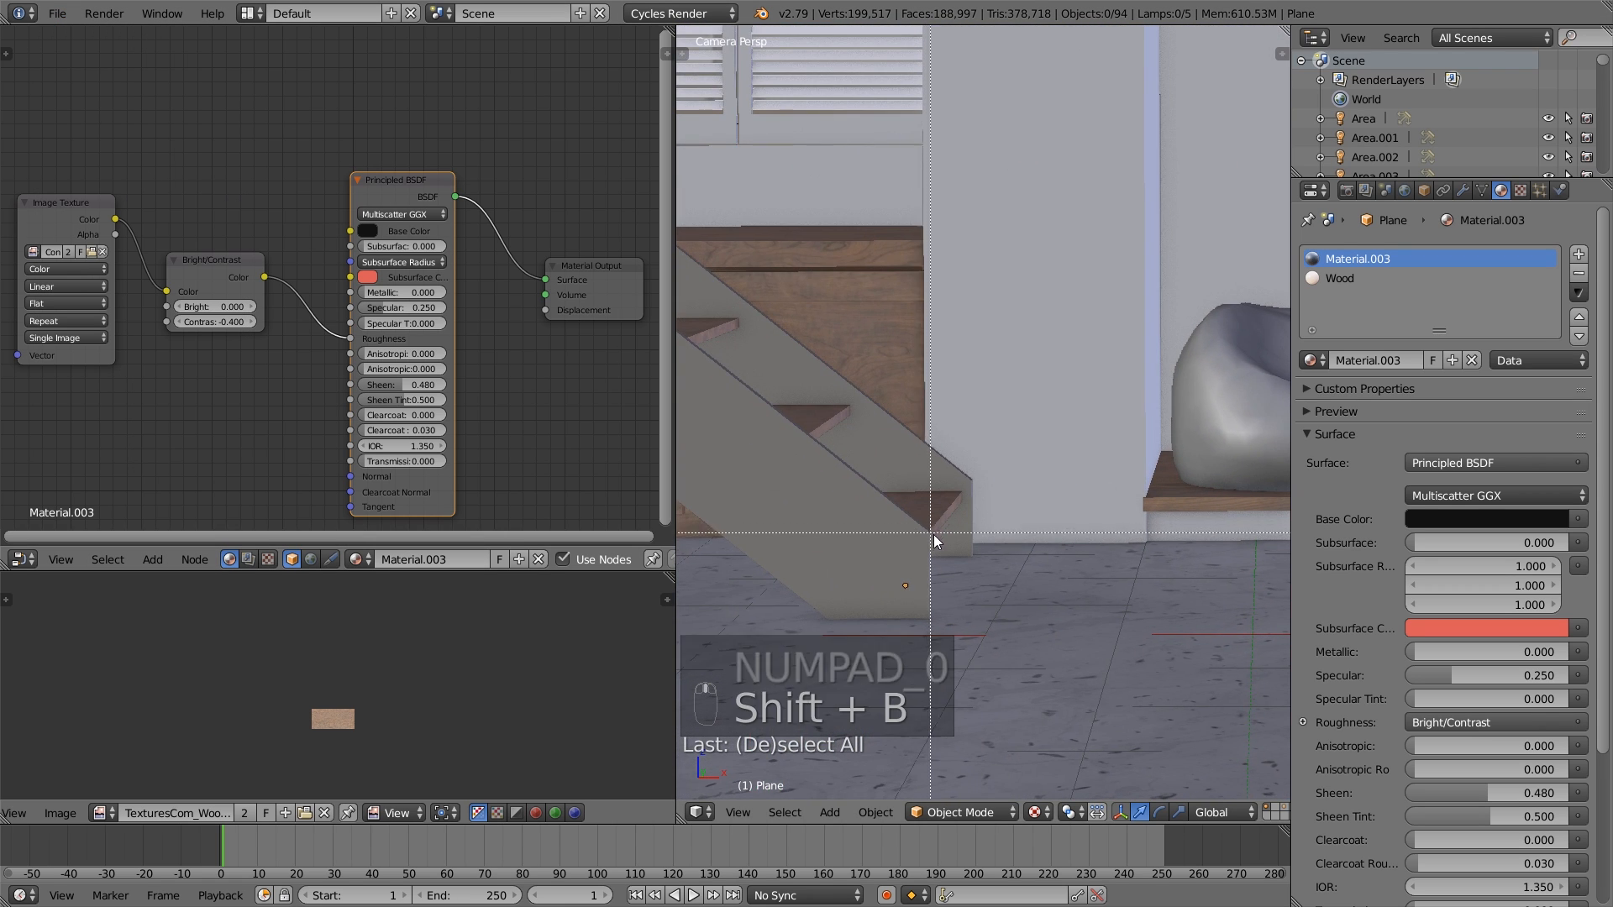
left_click_drag(951, 554, 815, 420)
middle_click_drag(778, 370, 896, 452)
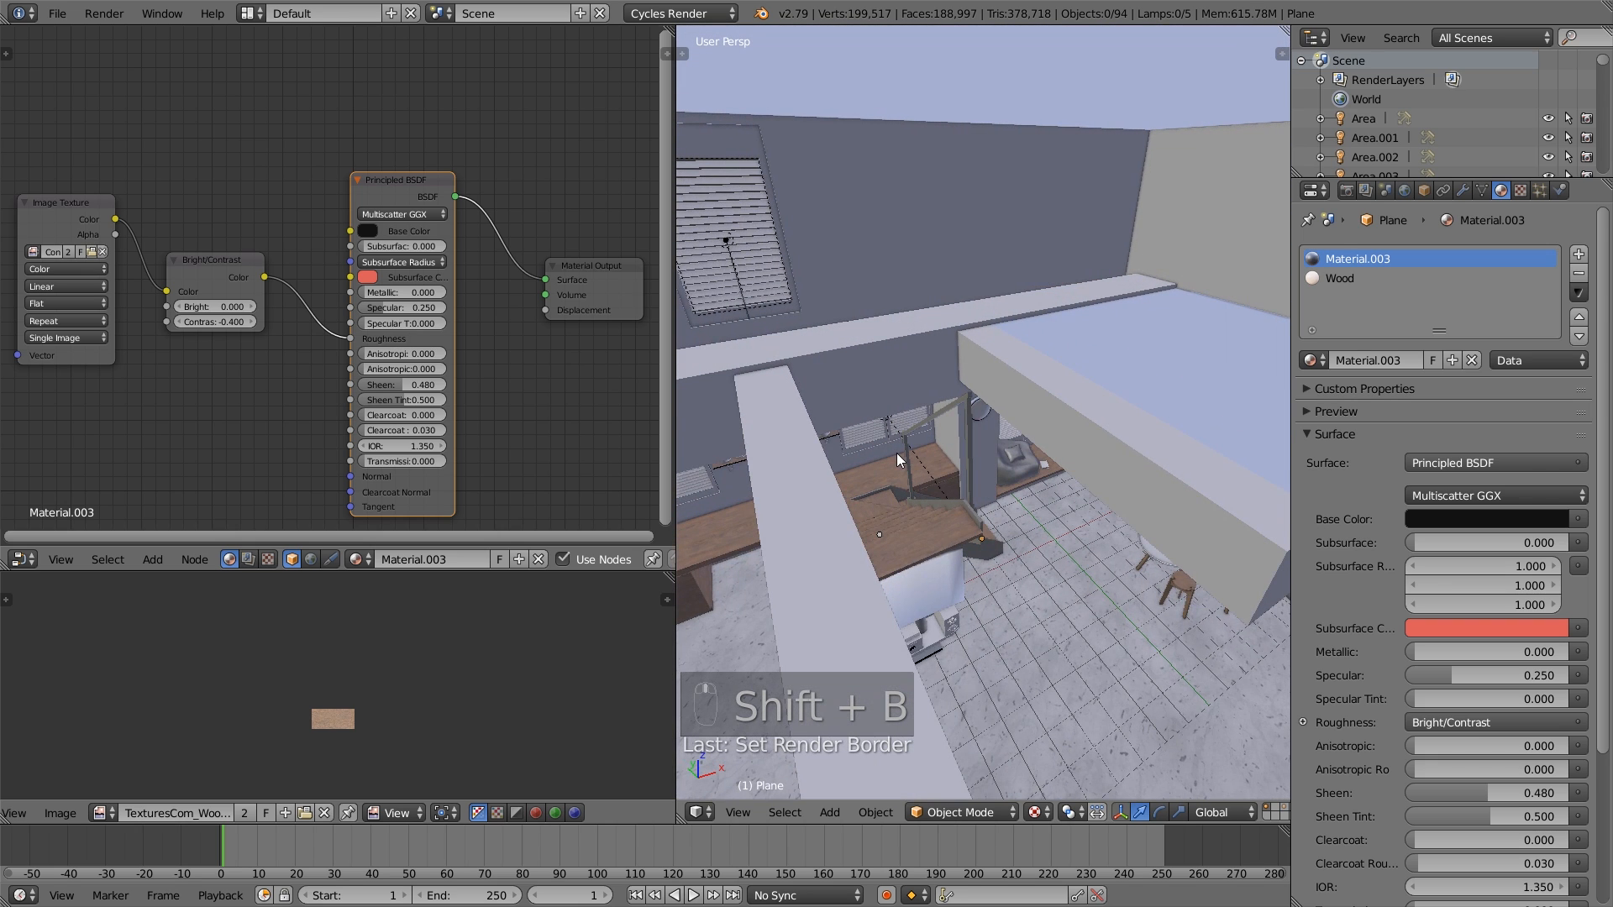
key("KP_0")
- Preview the bordered staircase area in Rendered shading, check the background image settings, and return the viewport to Solid shading
left_click(1045, 820)
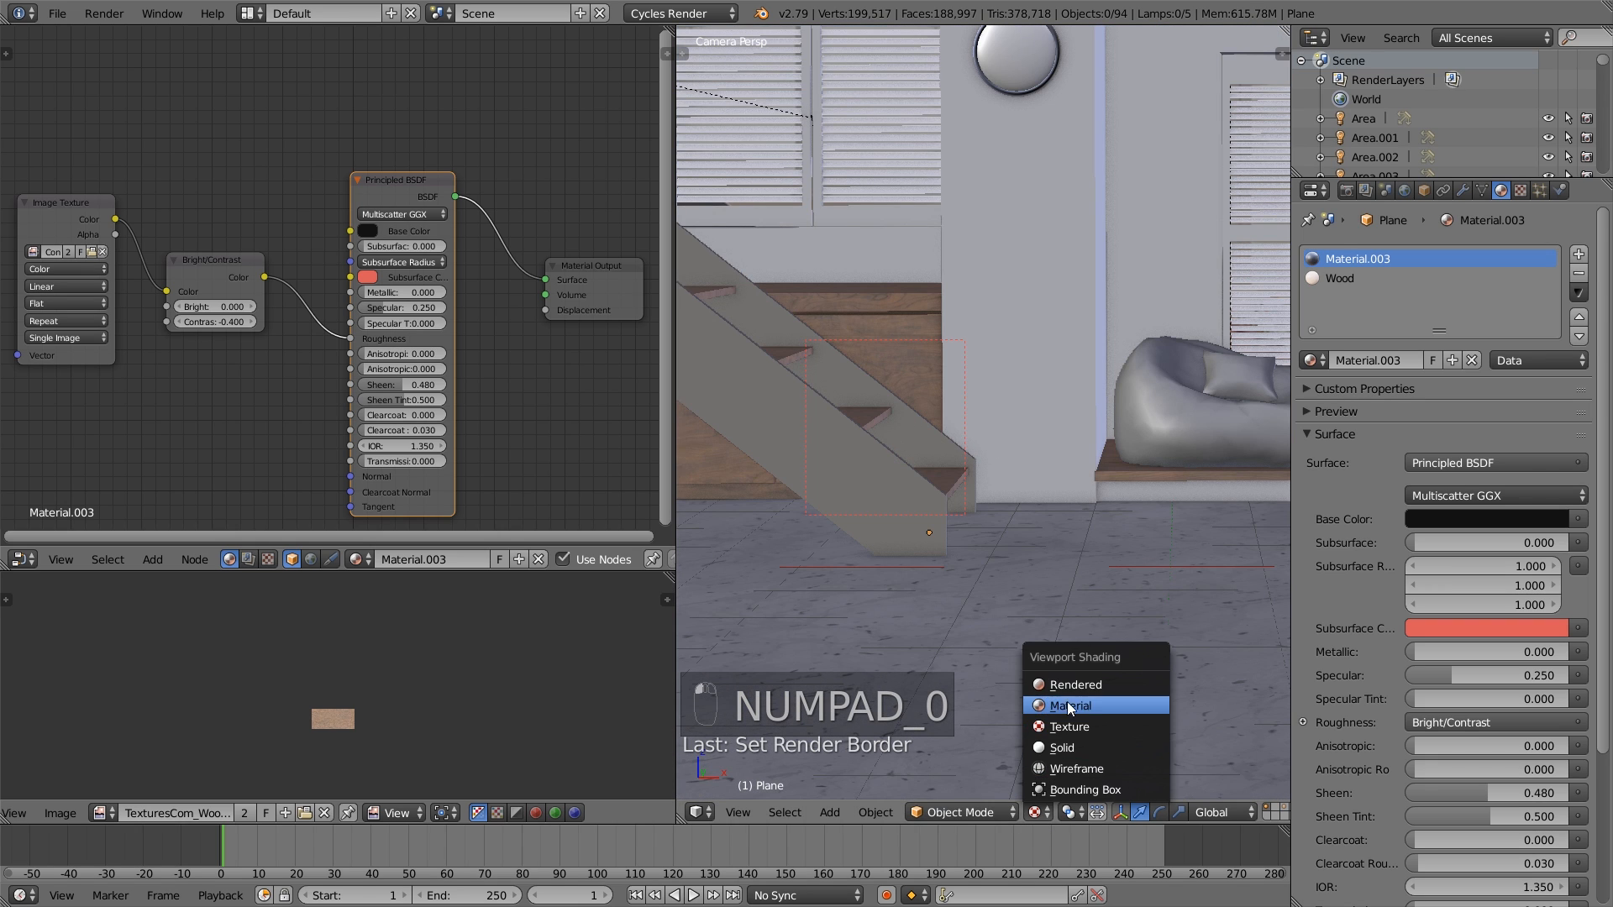
left_click(1077, 681)
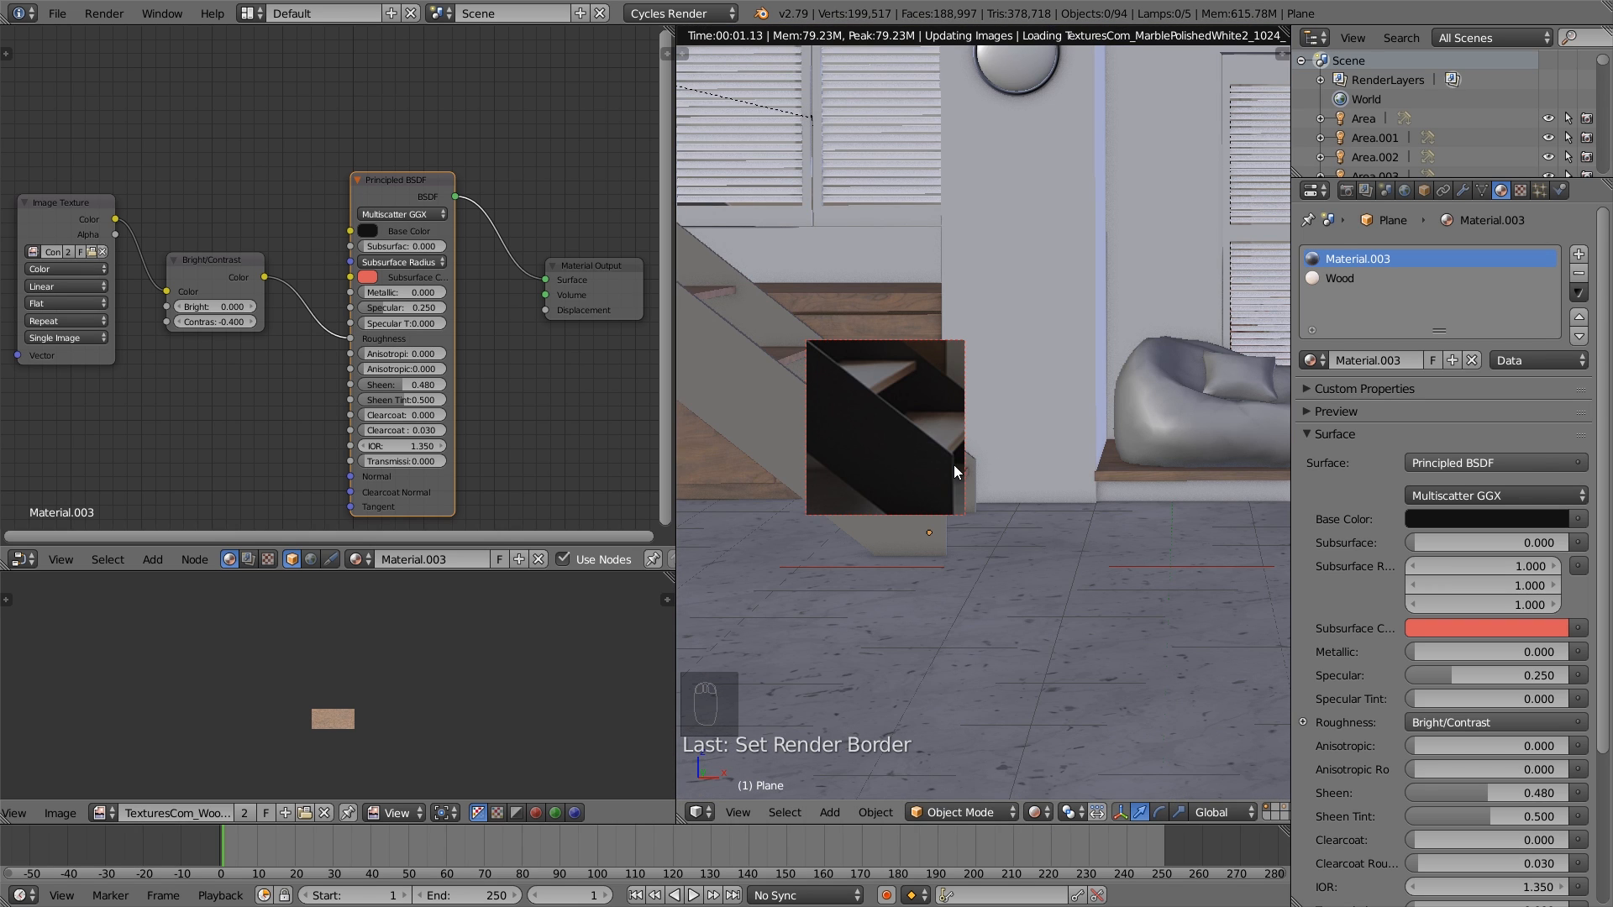
key("n")
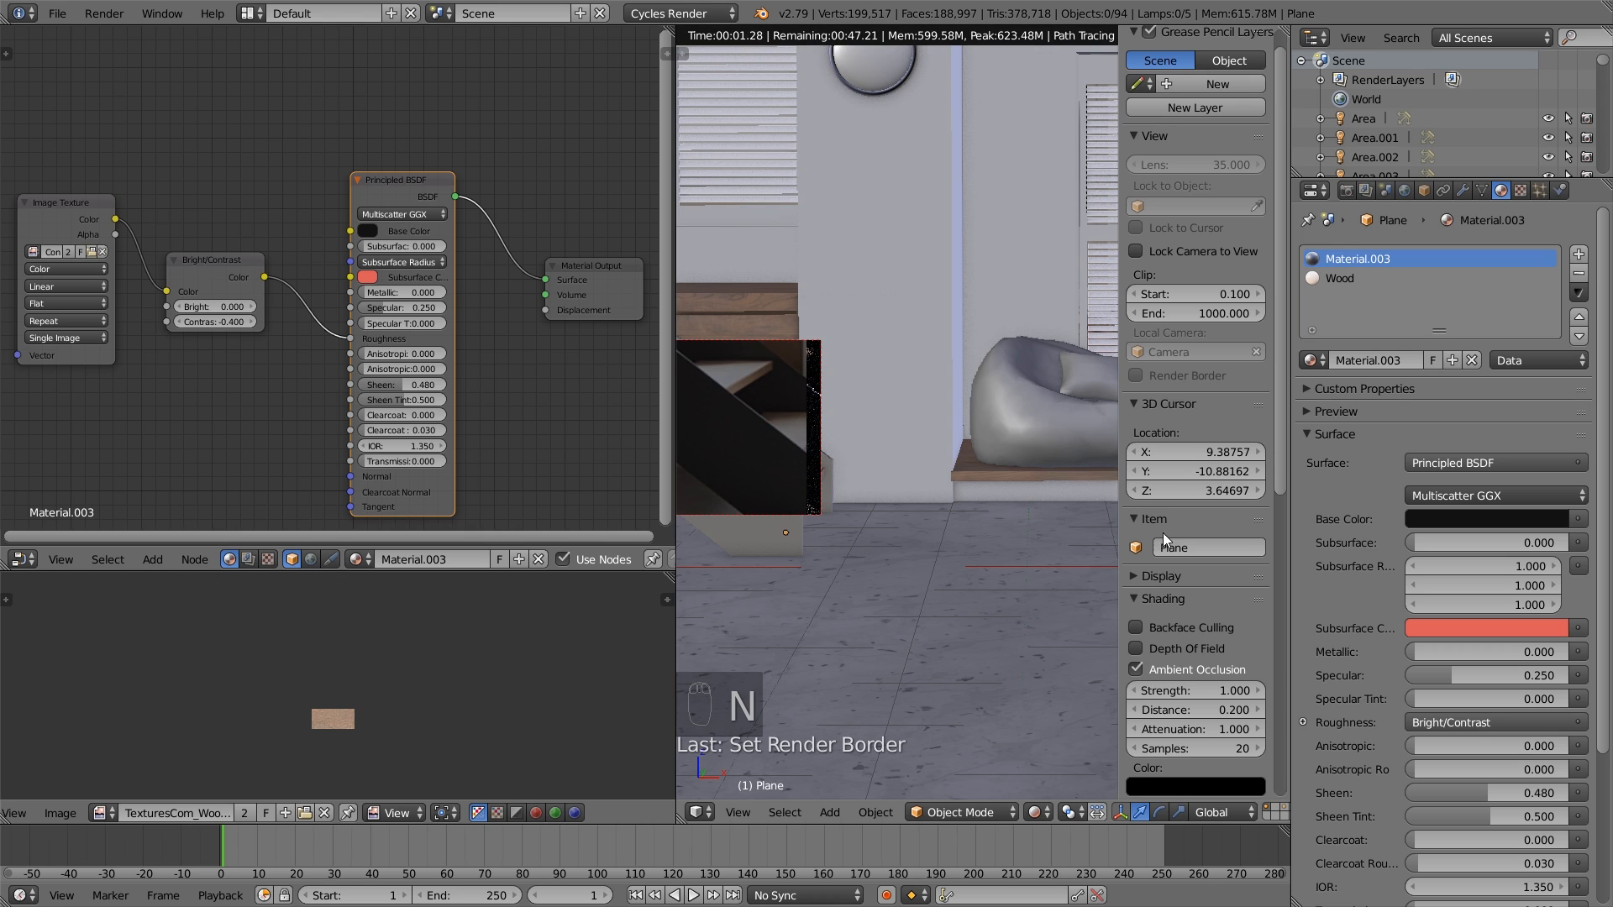
scroll(1232, 635, "down", 4)
left_click(1232, 523)
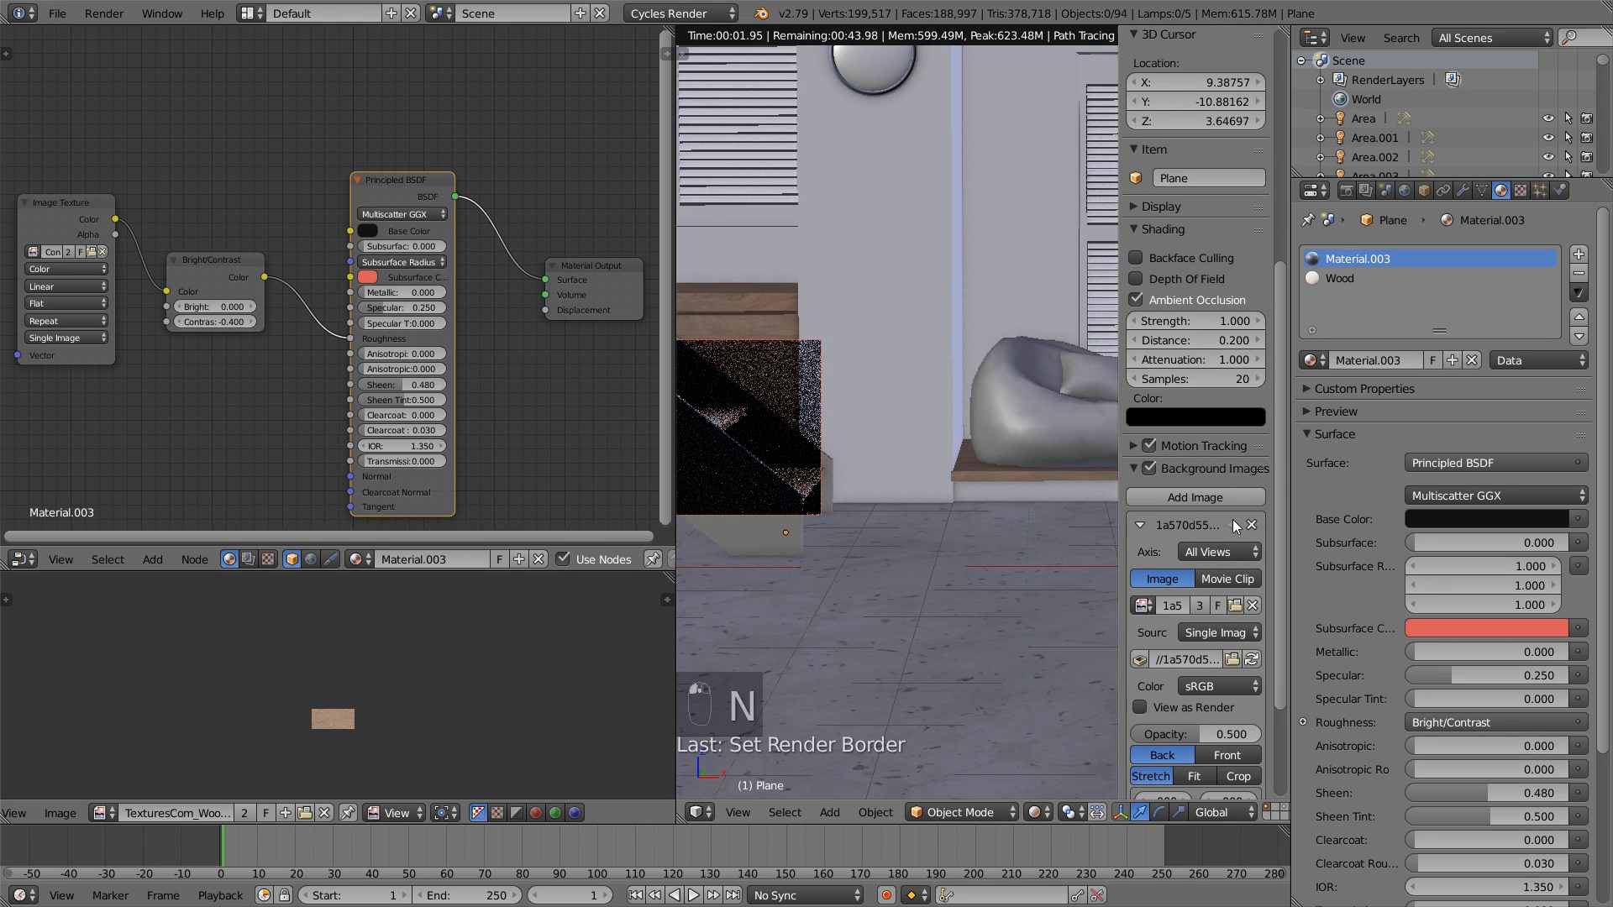
left_click(1141, 524)
key("n")
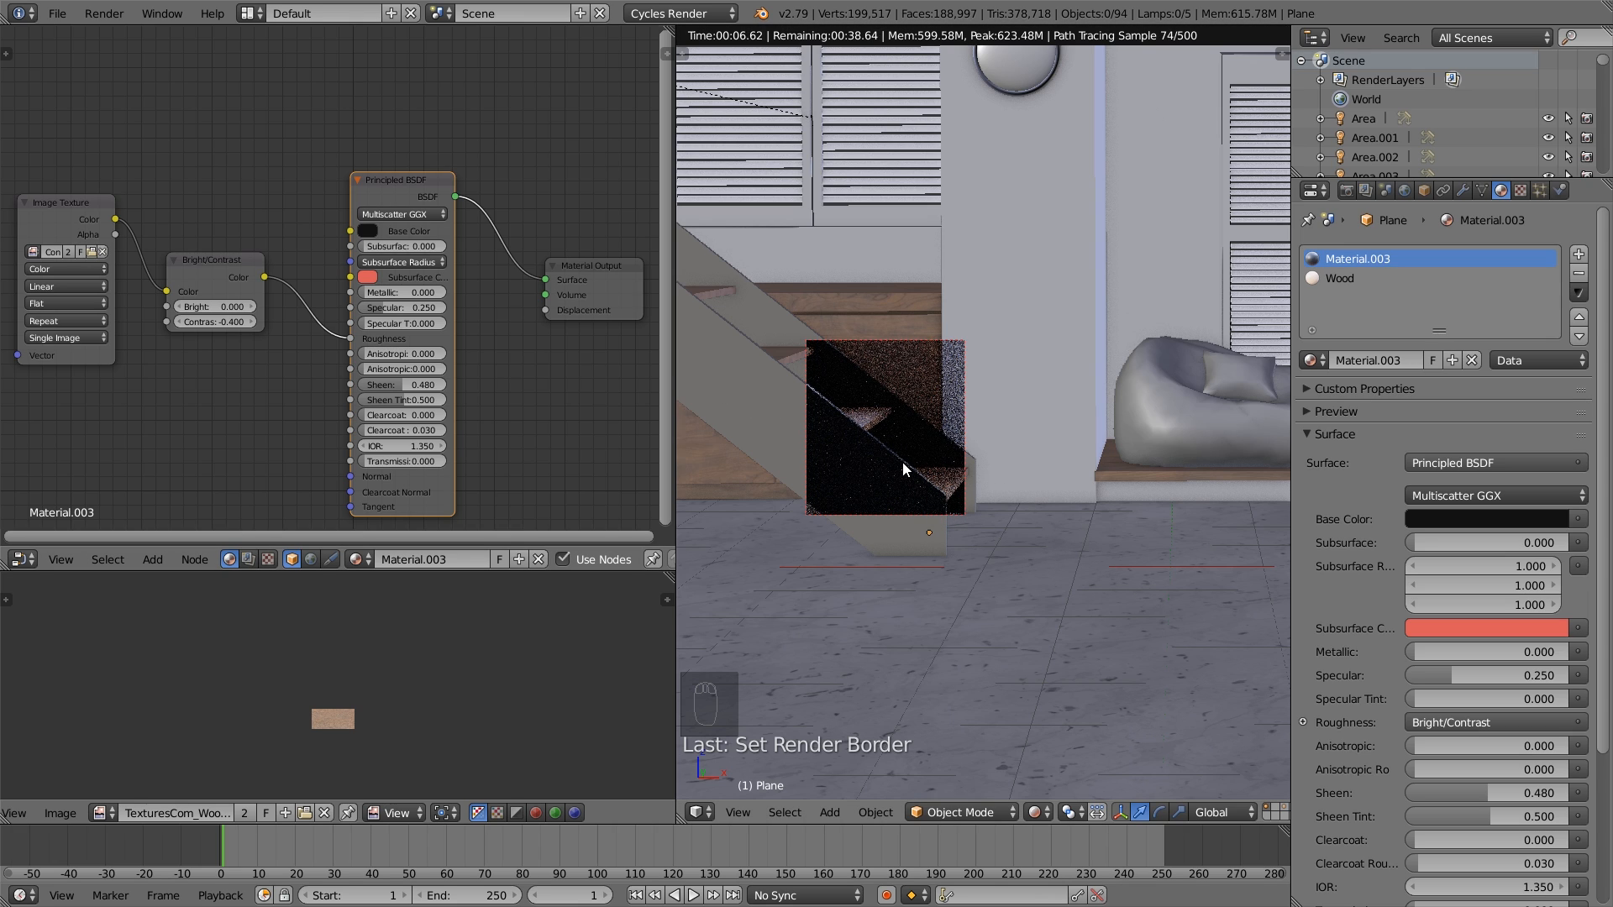
left_click(1039, 812)
left_click(1057, 747)
- Select the staircase and rename its near-black material "black glossy"
scroll(939, 508, "down", 3)
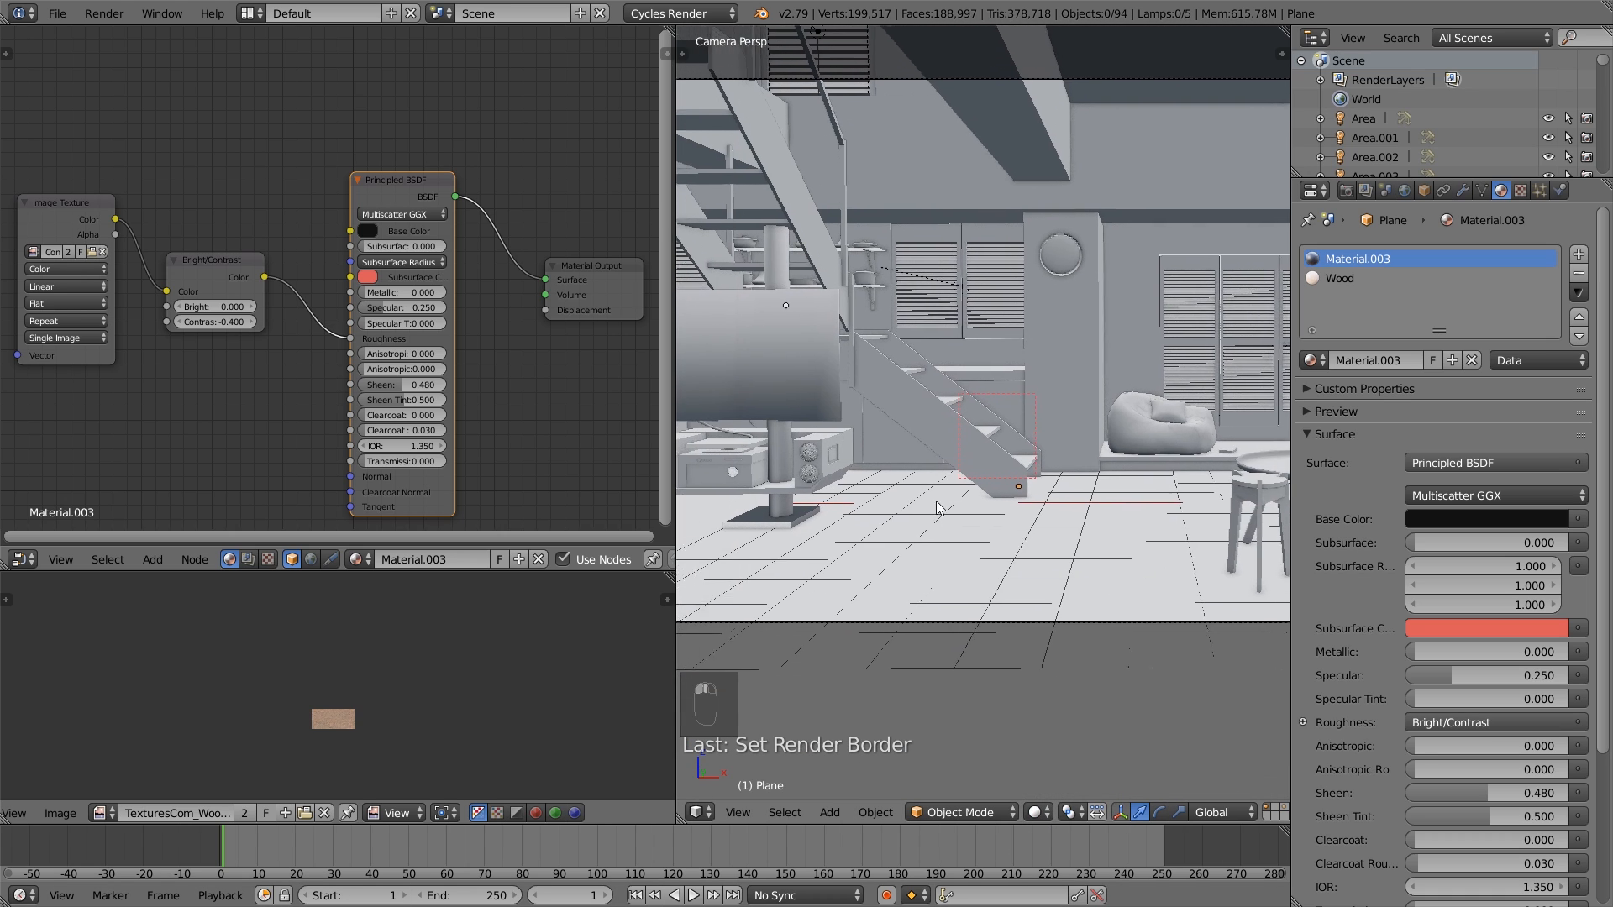
middle_click_drag(937, 502, 1004, 514, "shift")
right_click(1004, 410)
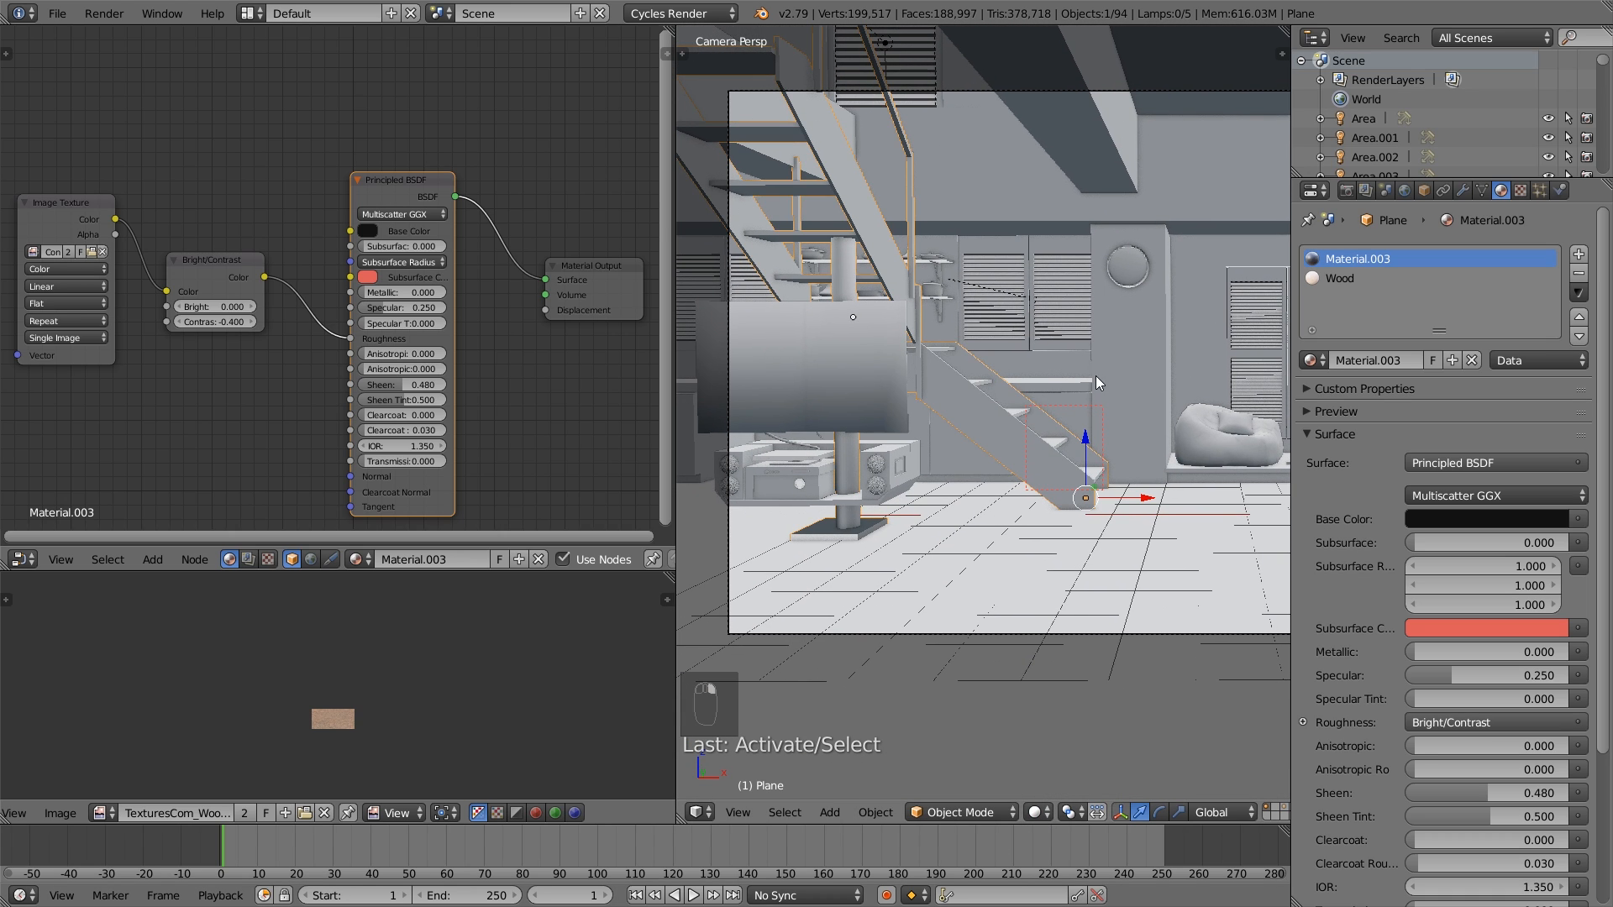
left_click(1372, 361)
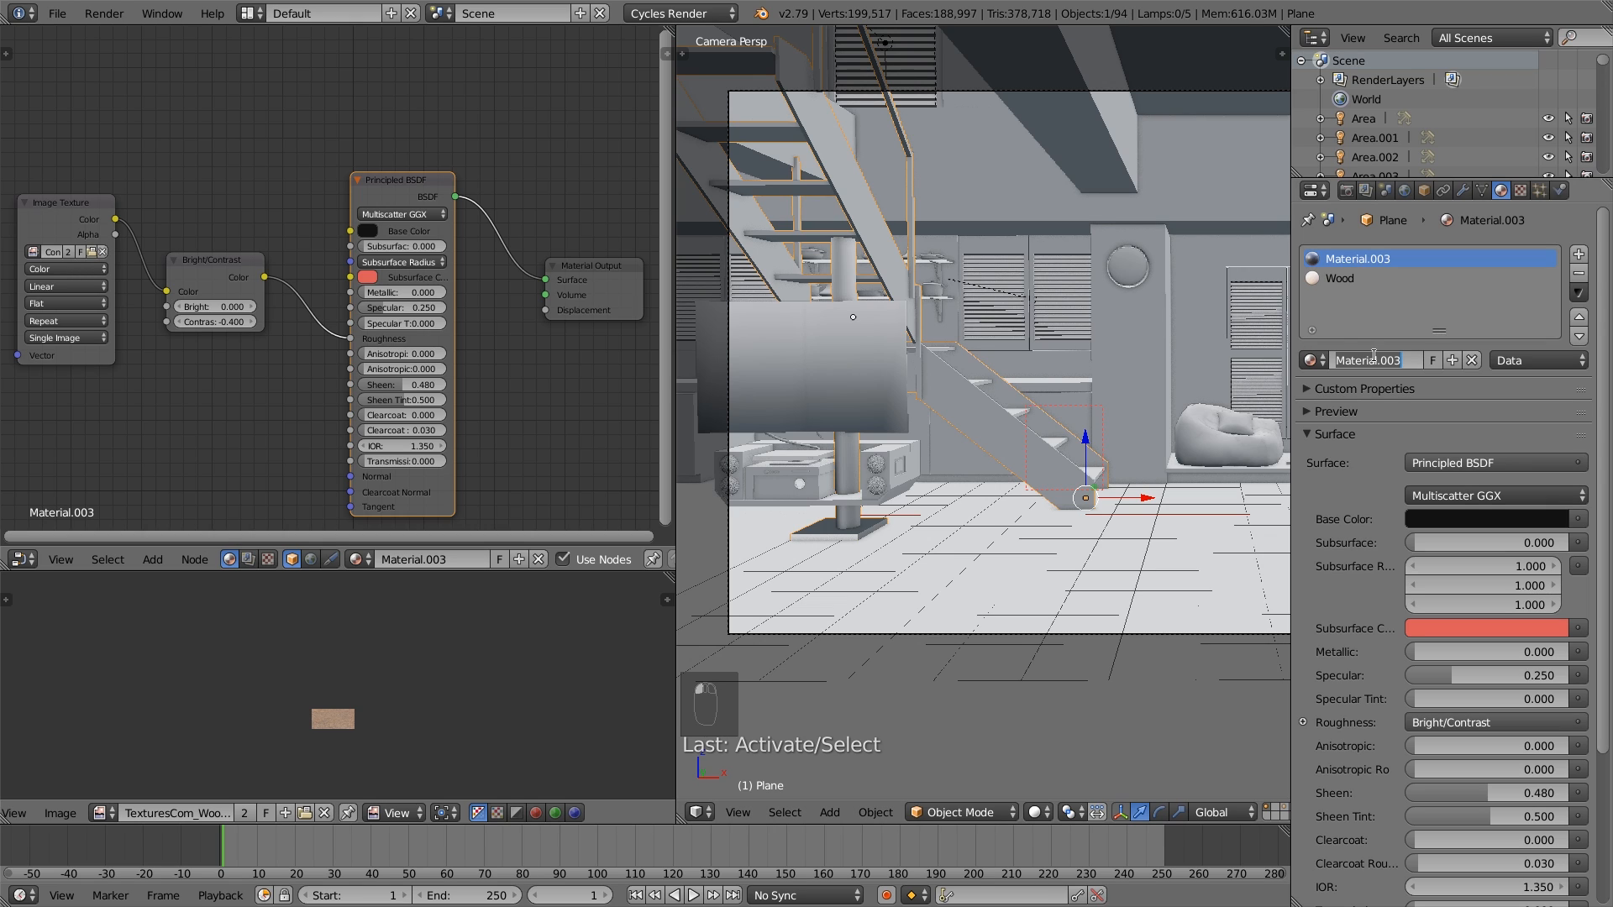
type("black glossy")
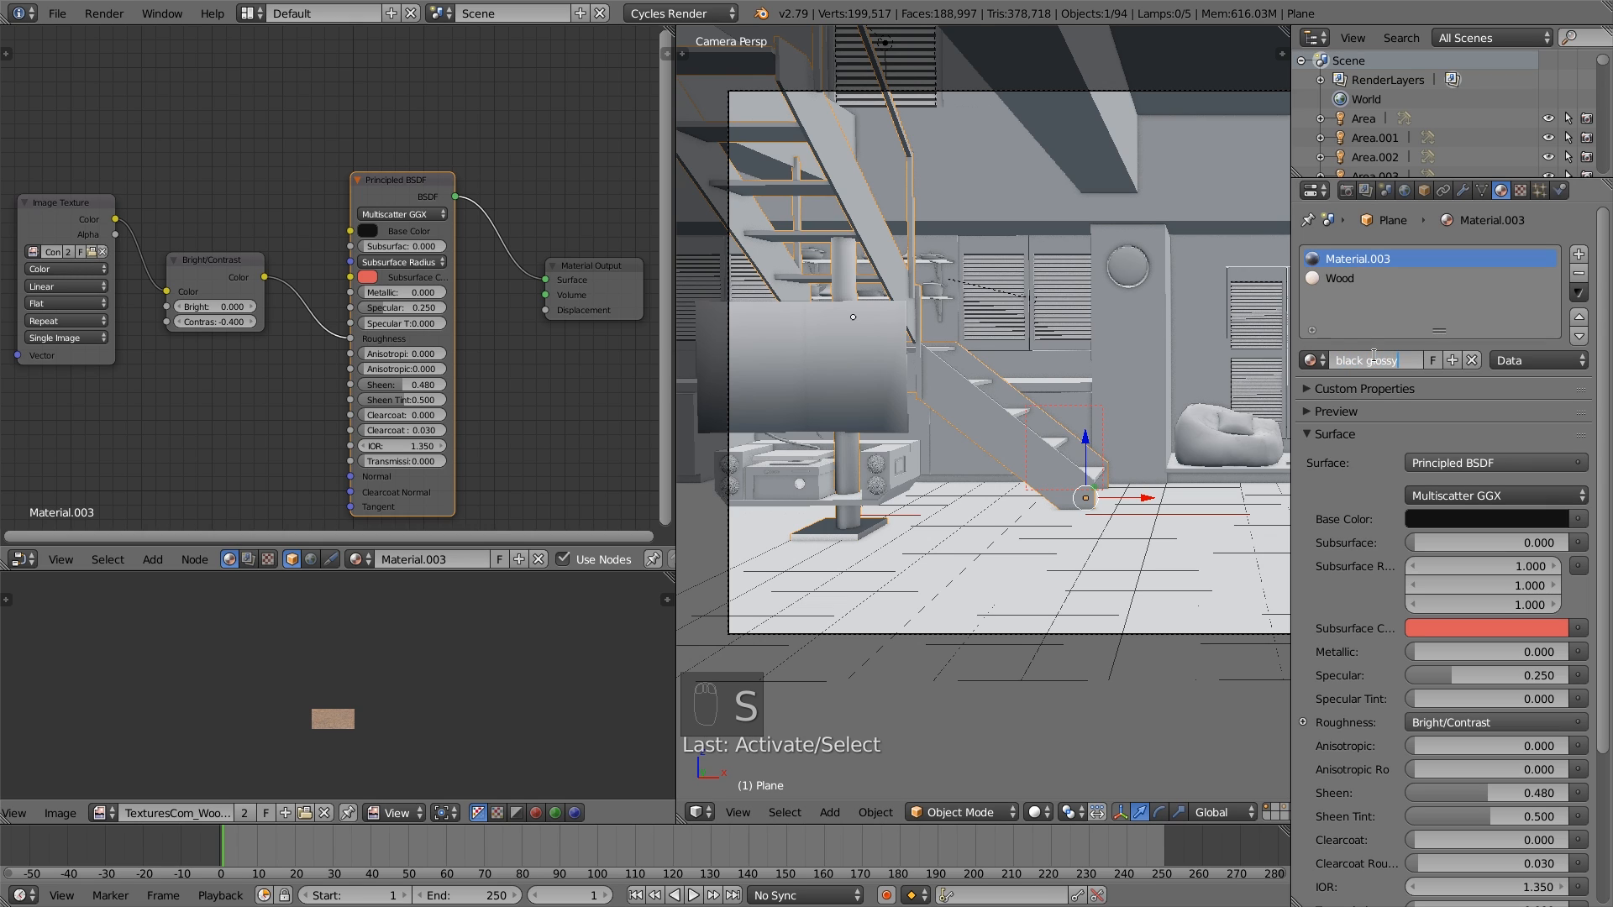
key("Return")
- Select the linked geometry of the round column in the staircase mesh and assign the black glossy material to it
middle_click_drag(955, 399, 1041, 471, "shift")
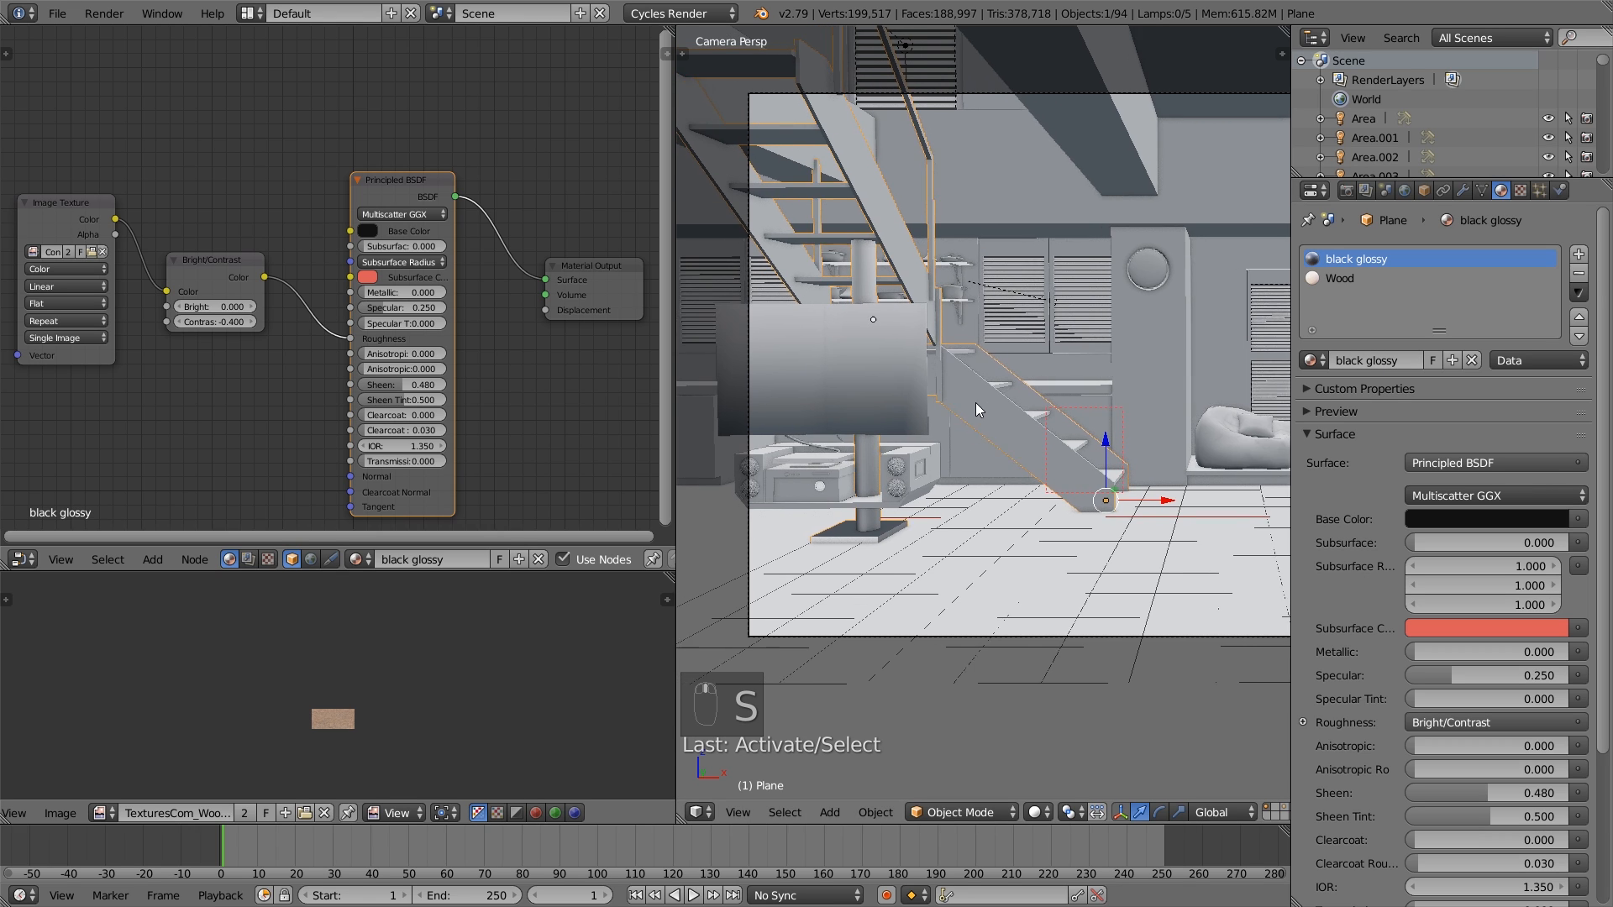
scroll(1026, 494, "up", 2)
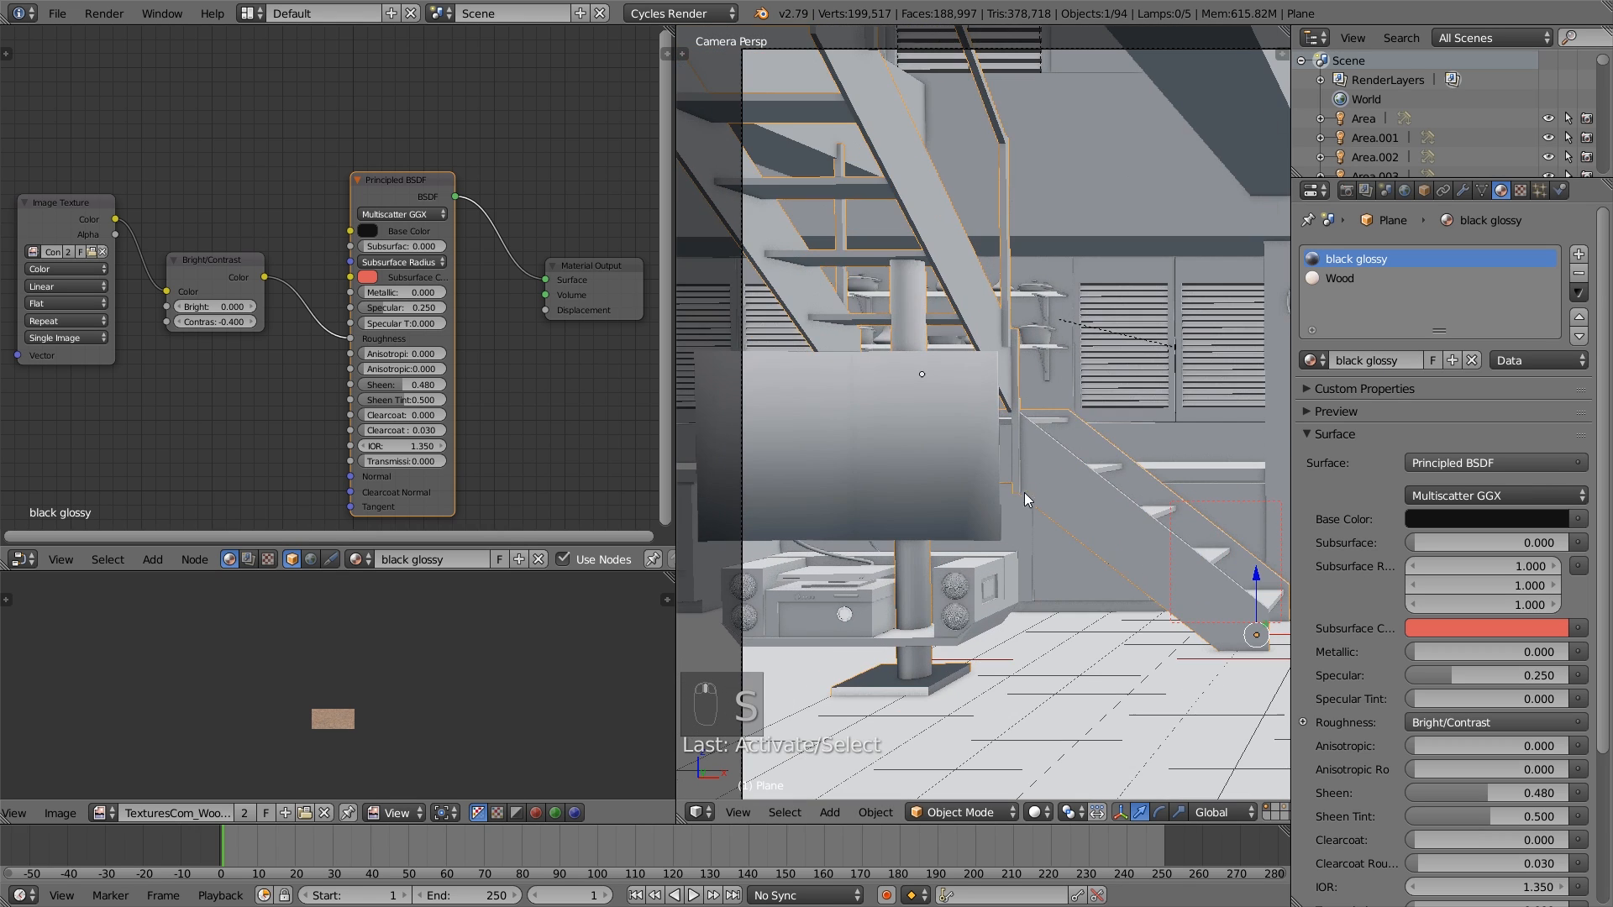
right_click(910, 290)
right_click(909, 305)
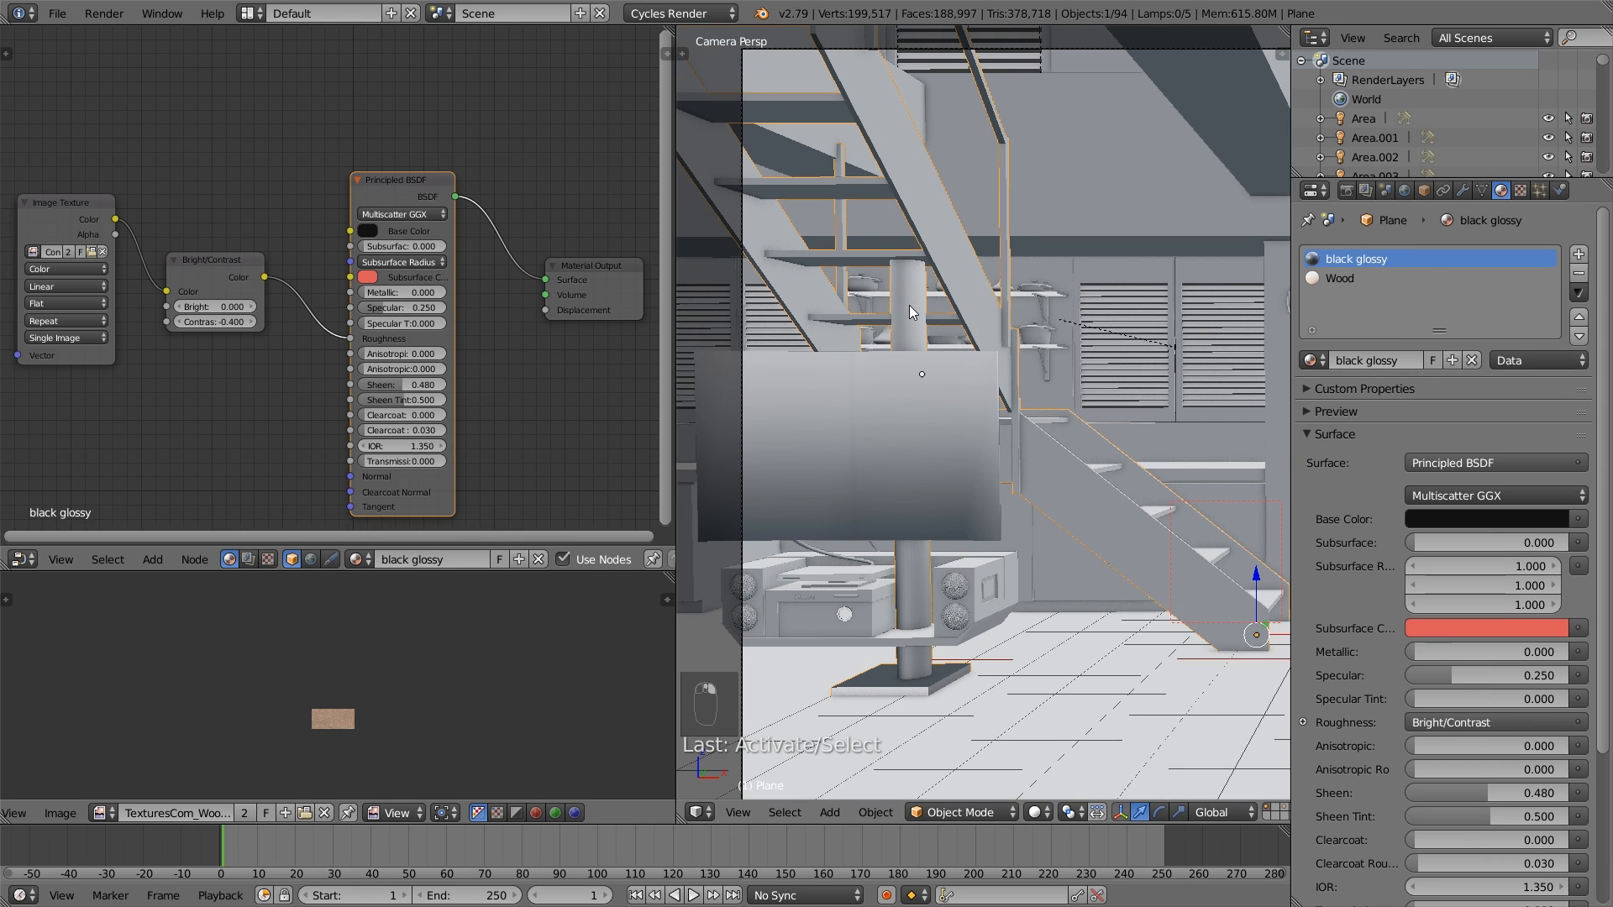
key("Tab")
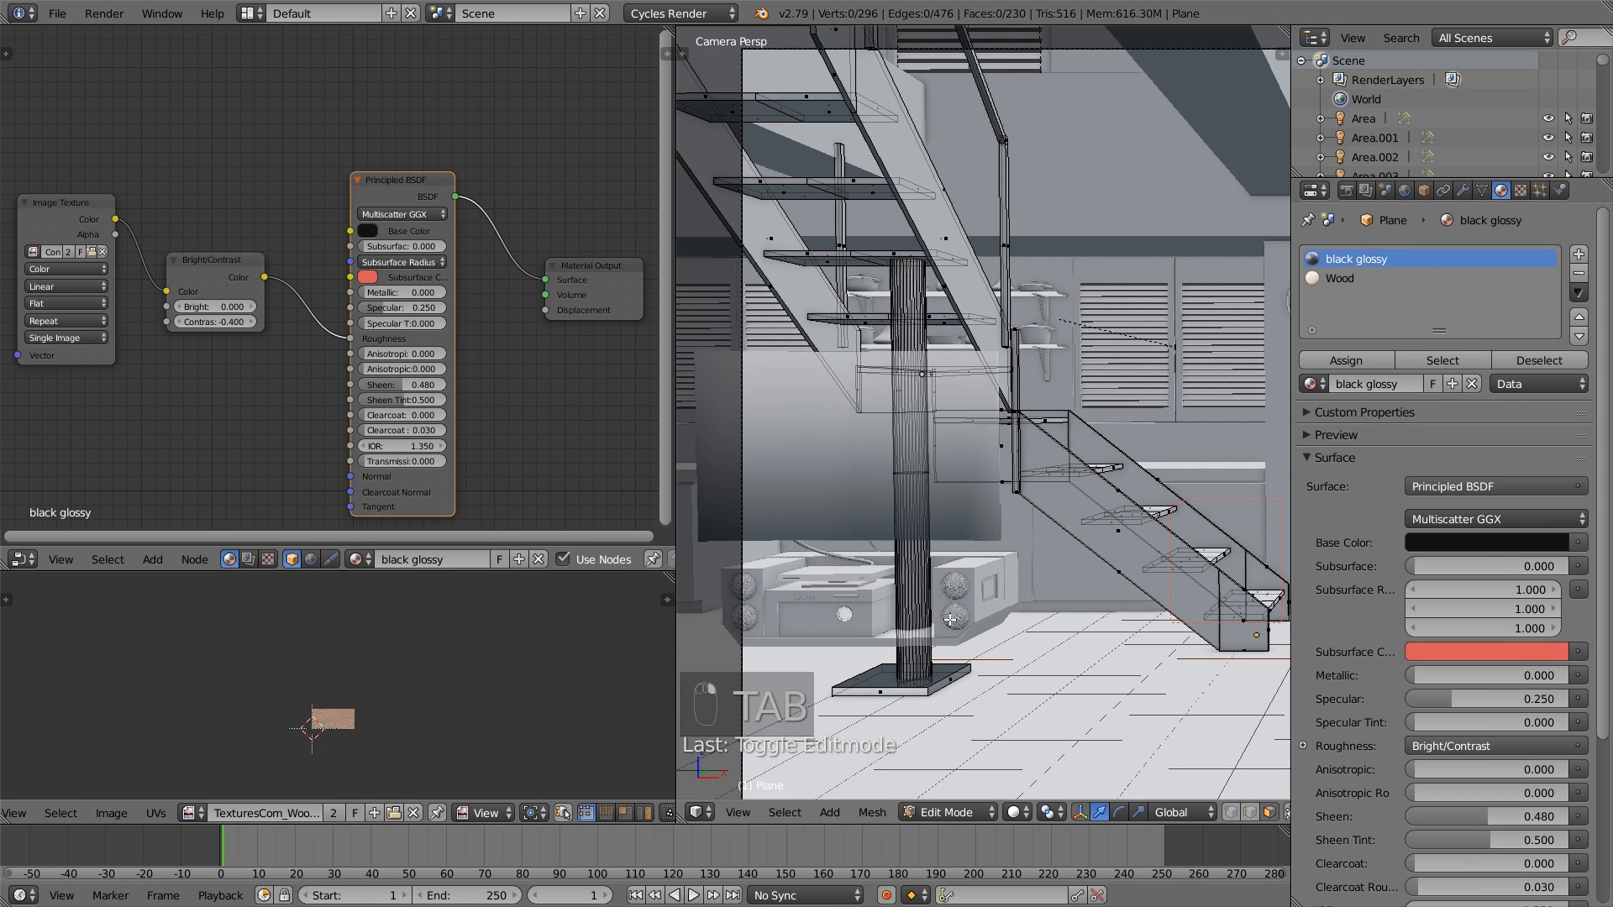
key("l")
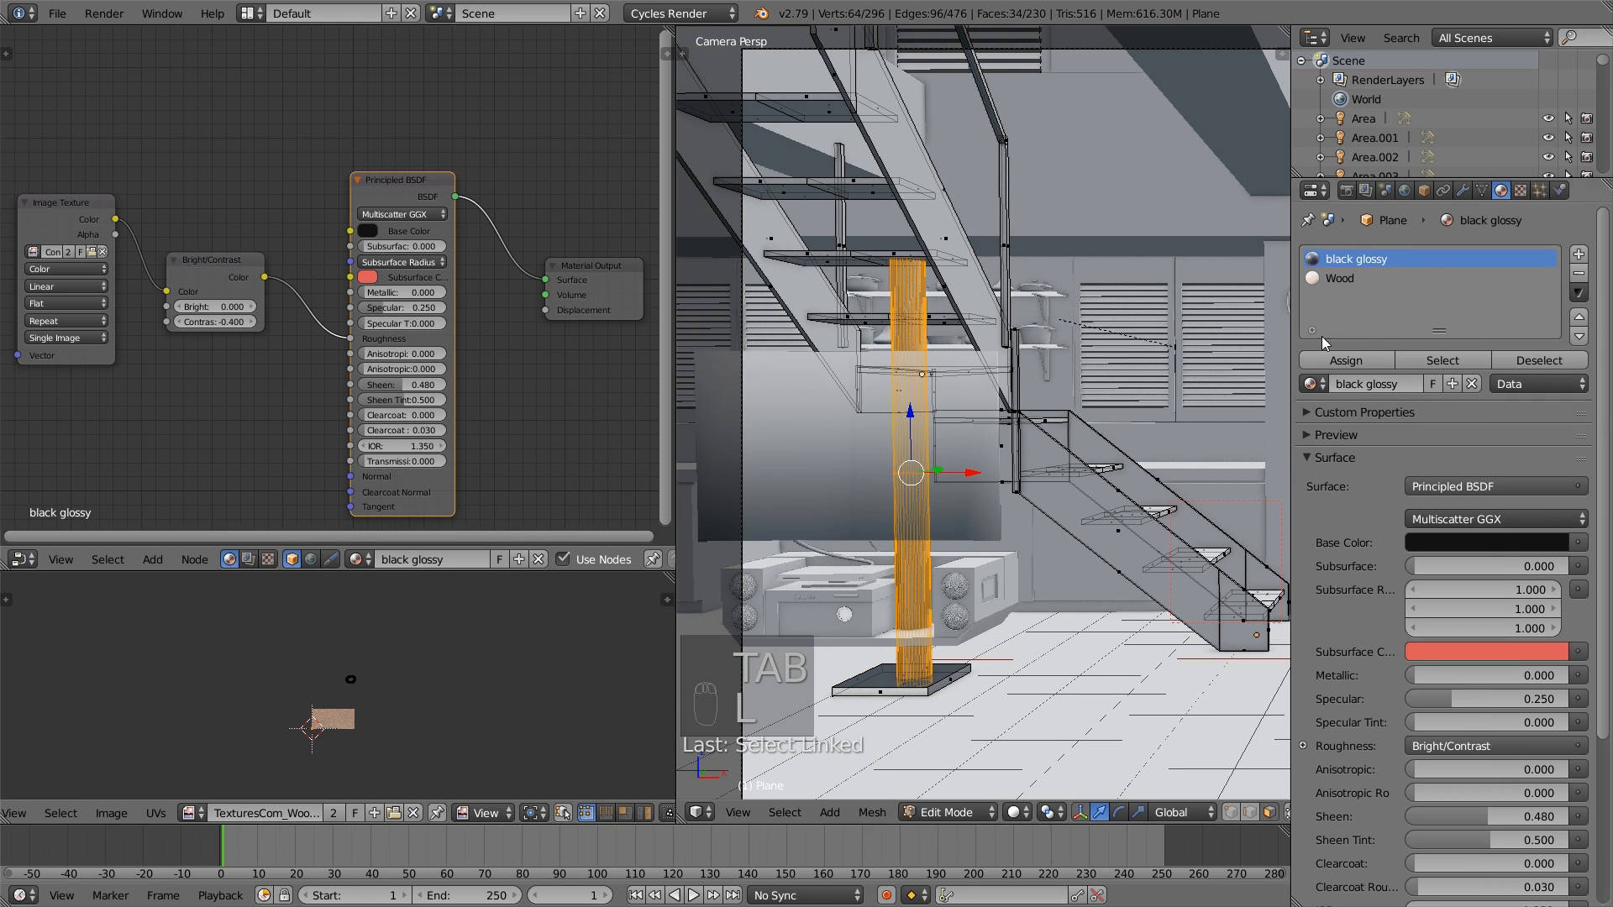
left_click(1361, 362)
key("Tab")
key("Tab")
key("Tab")
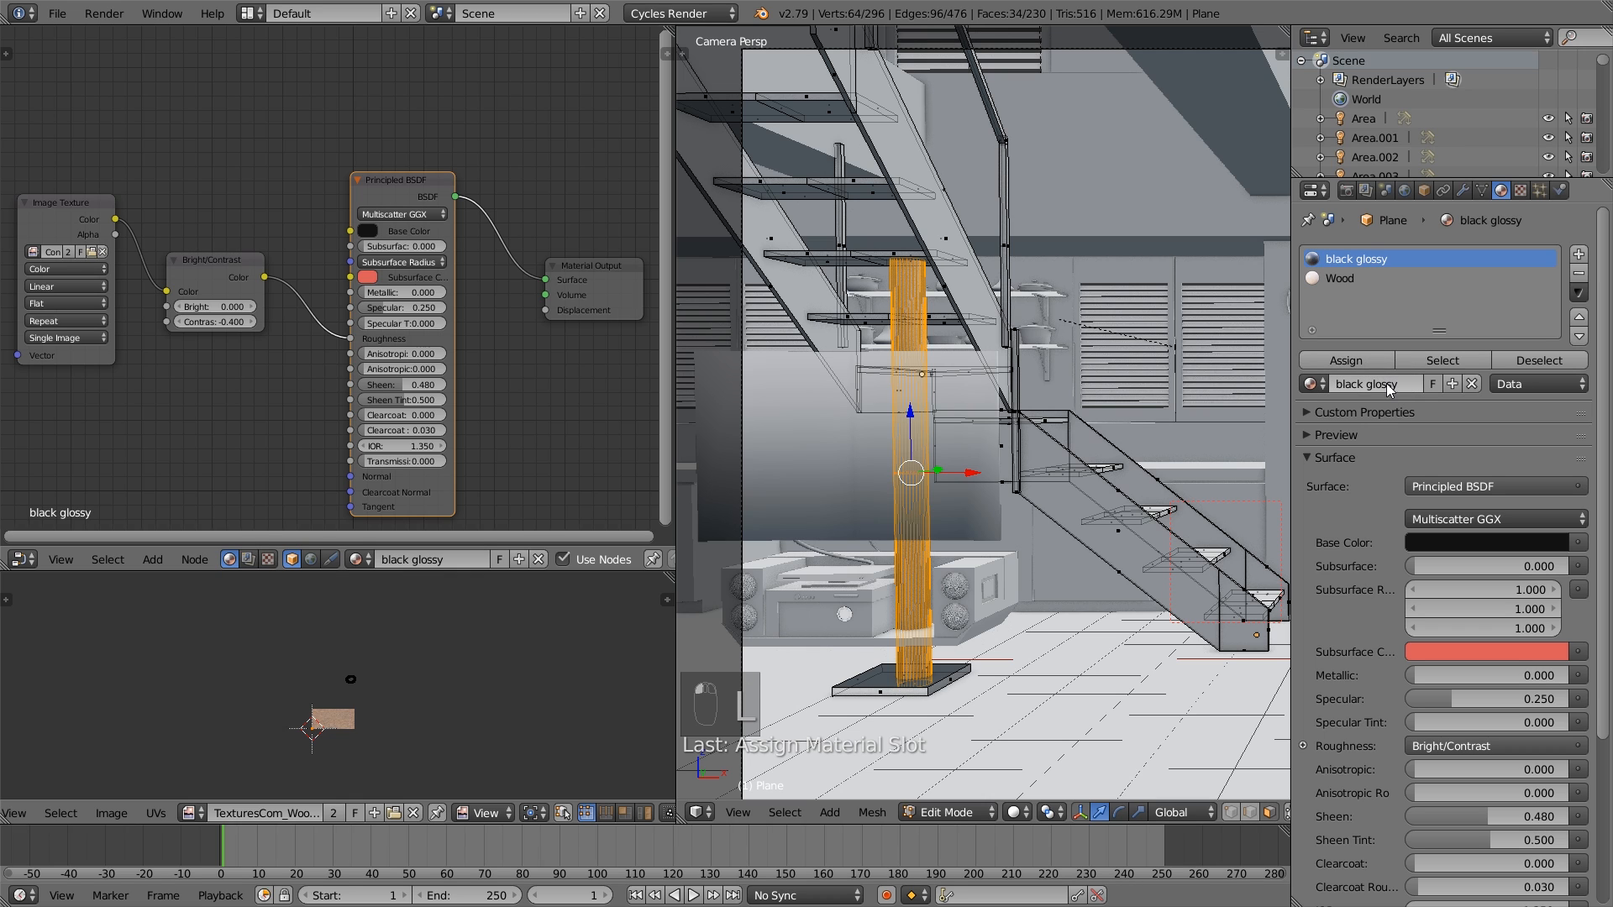
key("Tab")
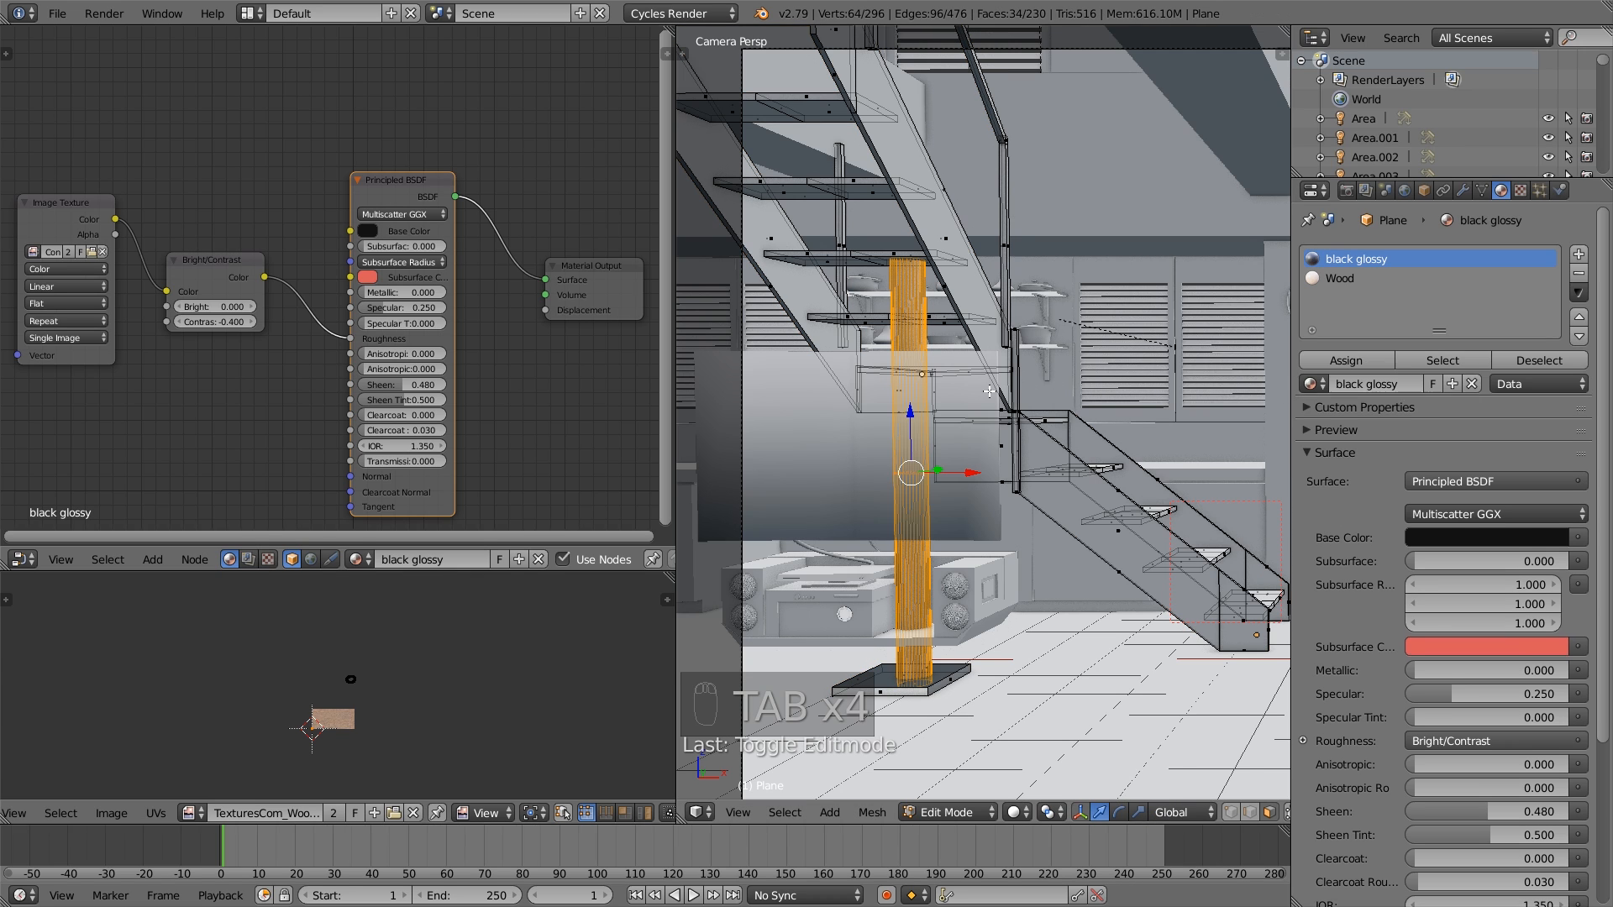
- Add a third material slot to the staircase using black glossy and make that material a single-user copy
left_click(1580, 255)
left_click(1311, 384)
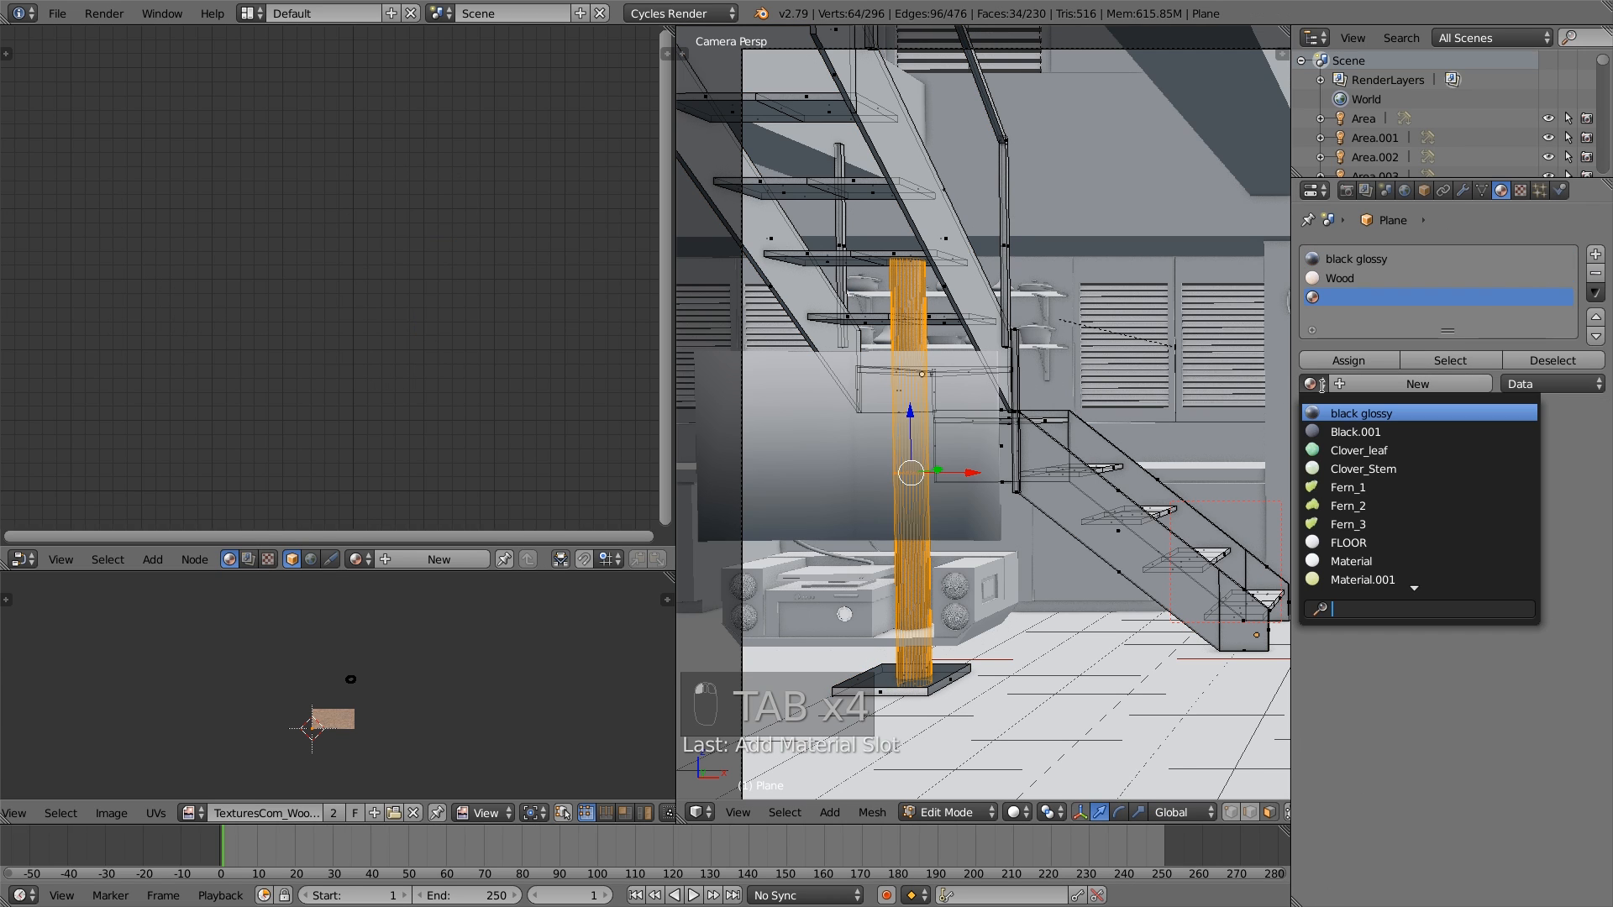
left_click(1375, 415)
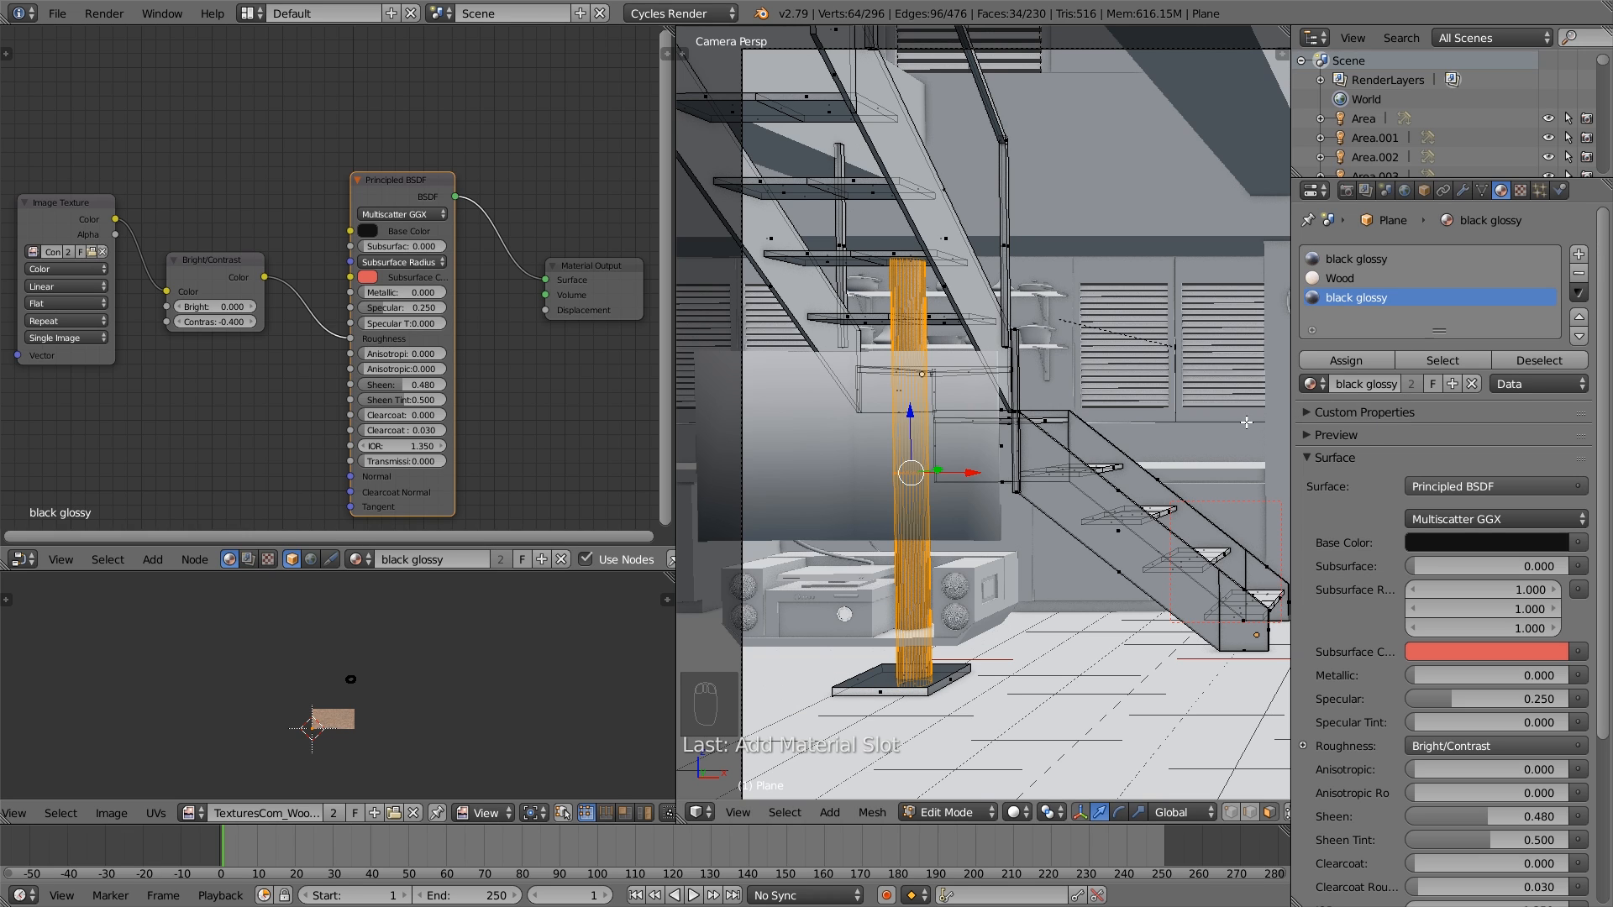
key("Tab")
left_click(1413, 359)
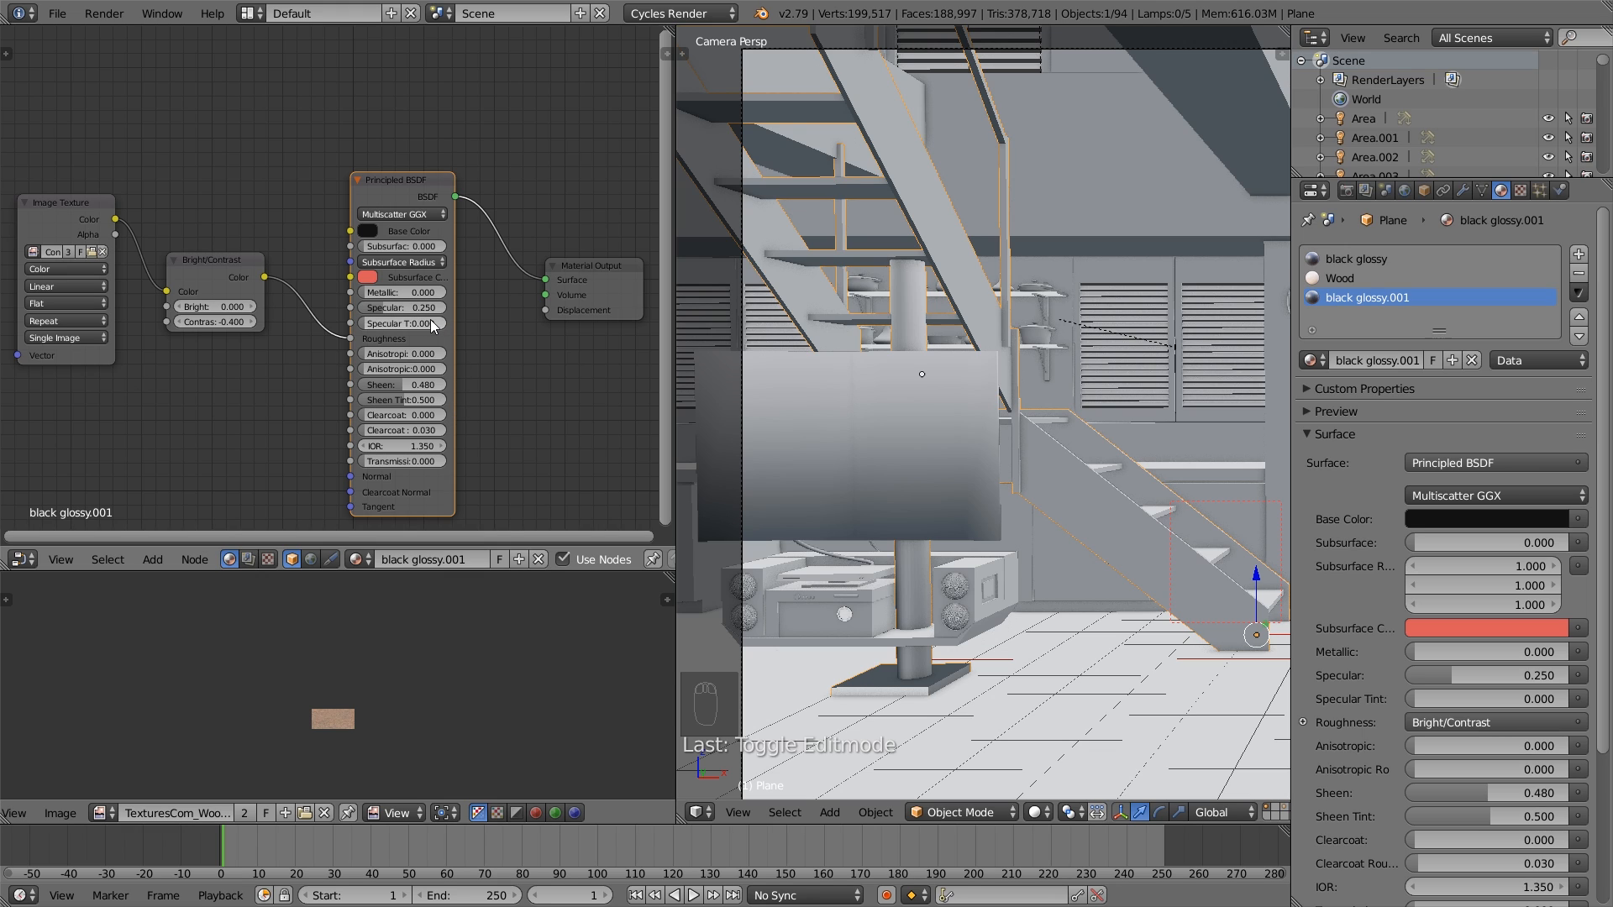
- In the copied glossy material, raise Specular to 0.316, disconnect the Roughness input, and set Roughness to 0.079
scroll(429, 320, "up", 1)
left_click_drag(427, 315, 462, 316)
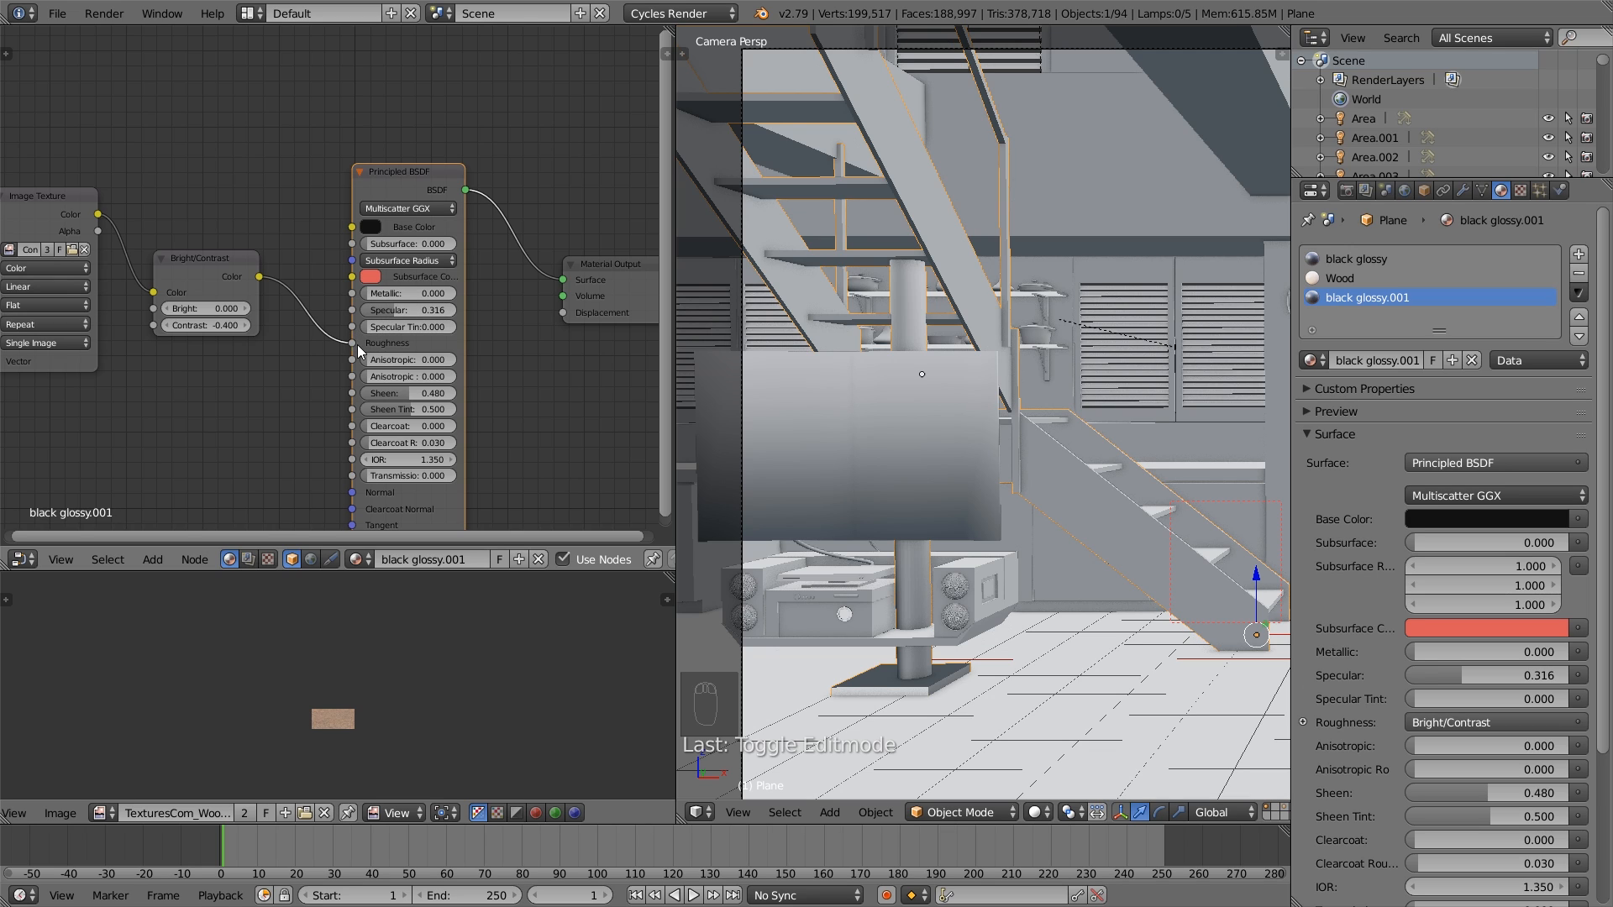
left_click_drag(352, 343, 395, 345)
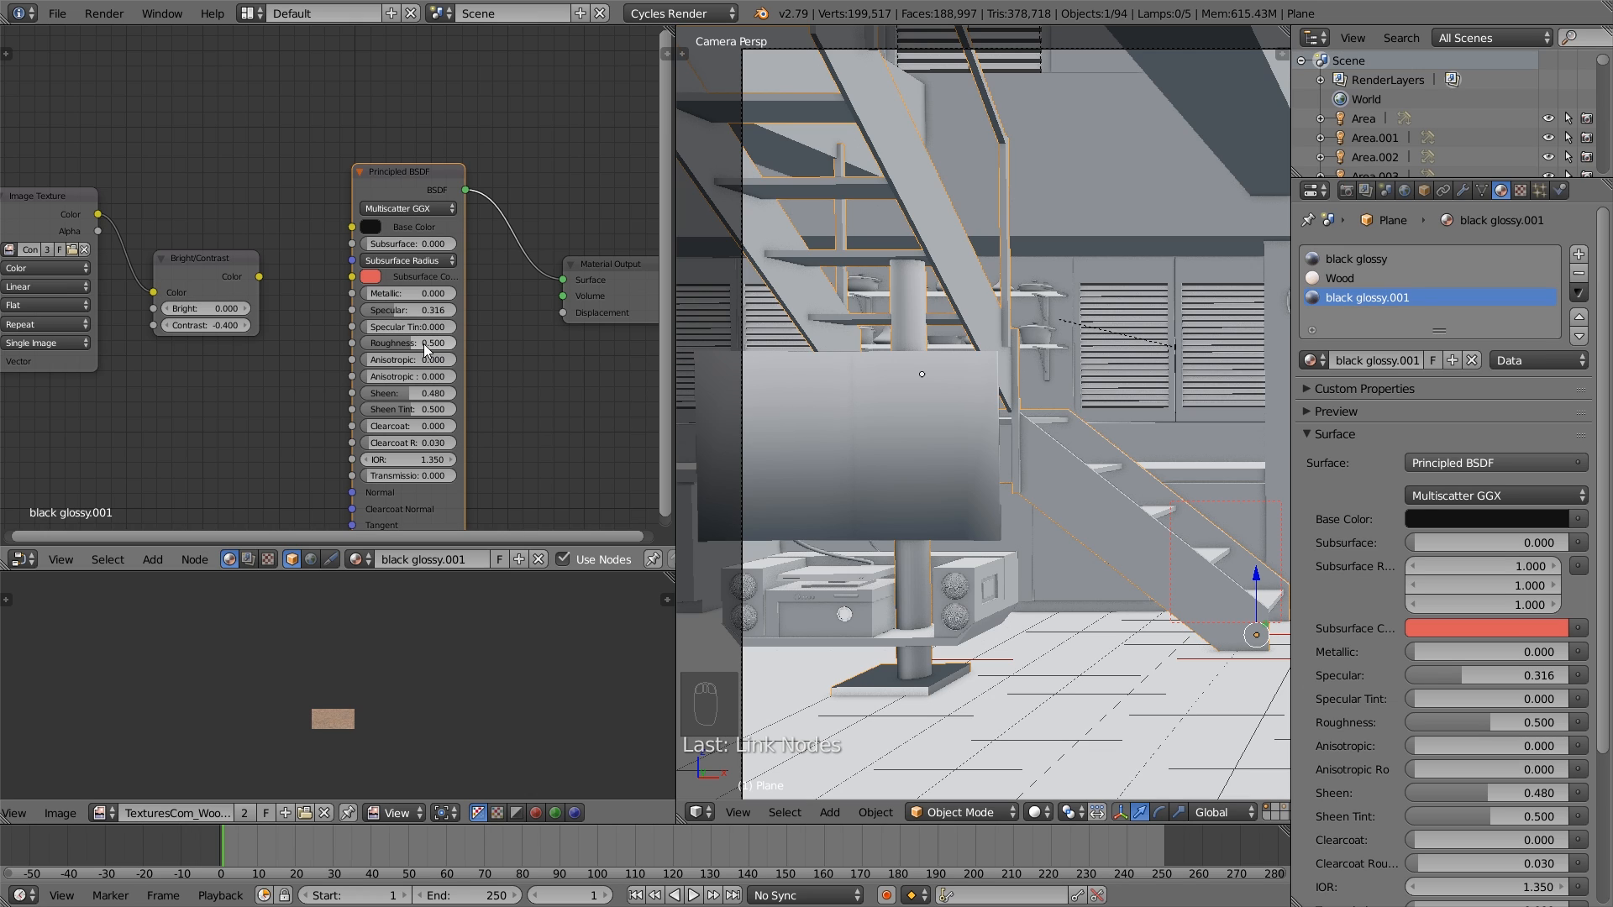
left_click_drag(425, 345, 383, 345)
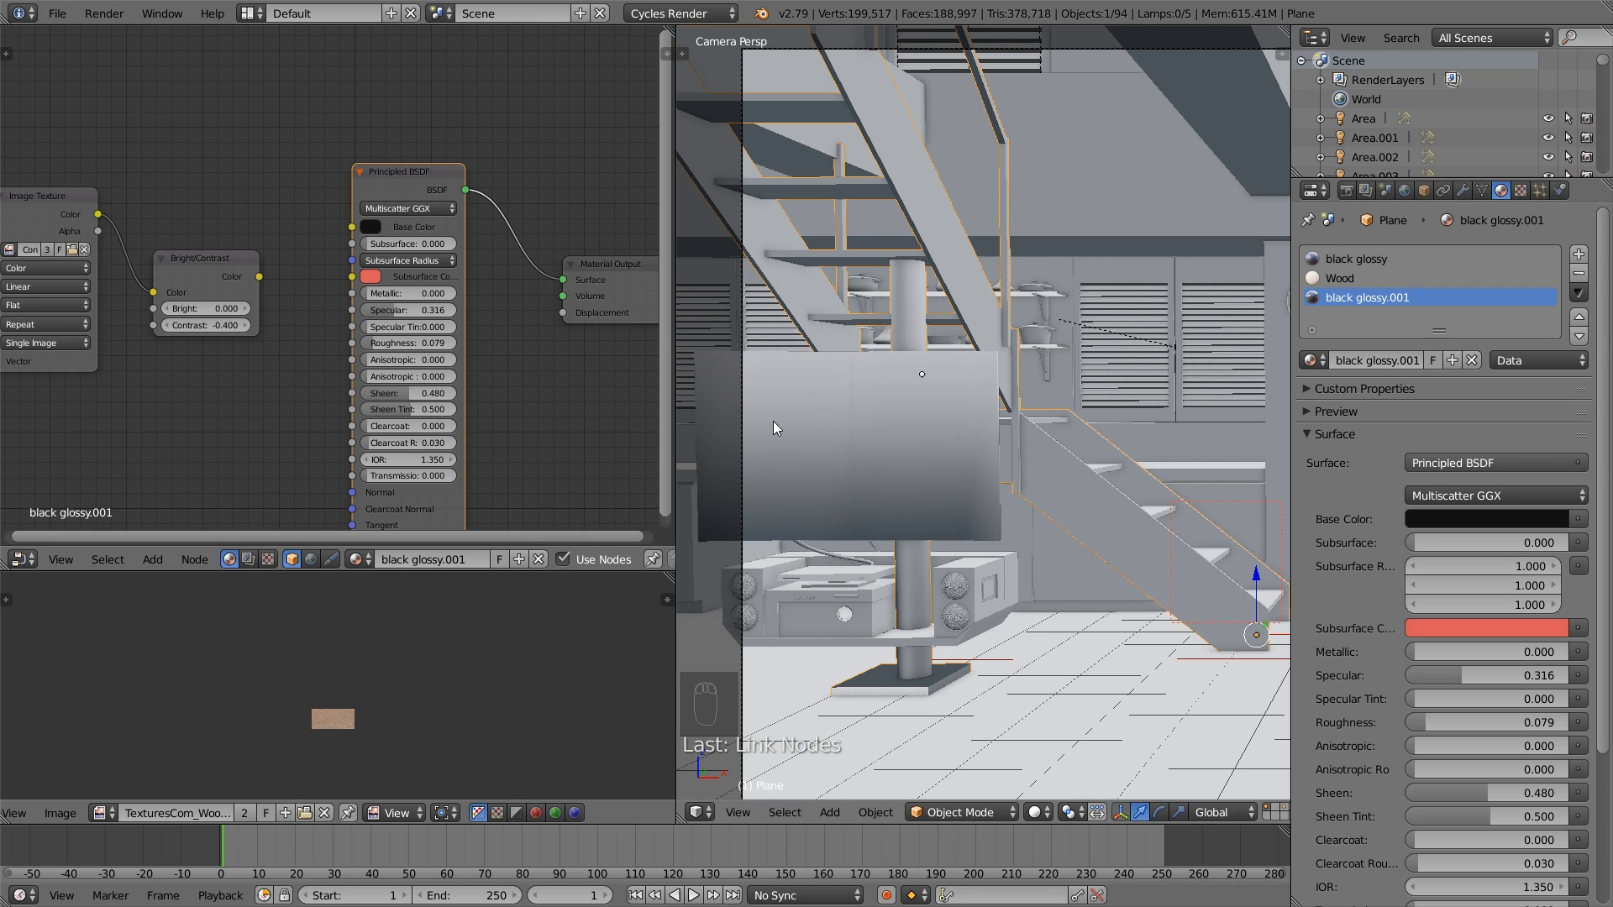
- Select the TV screen, make its material a single-user copy, and darken the Base Color to near-black
right_click(853, 426)
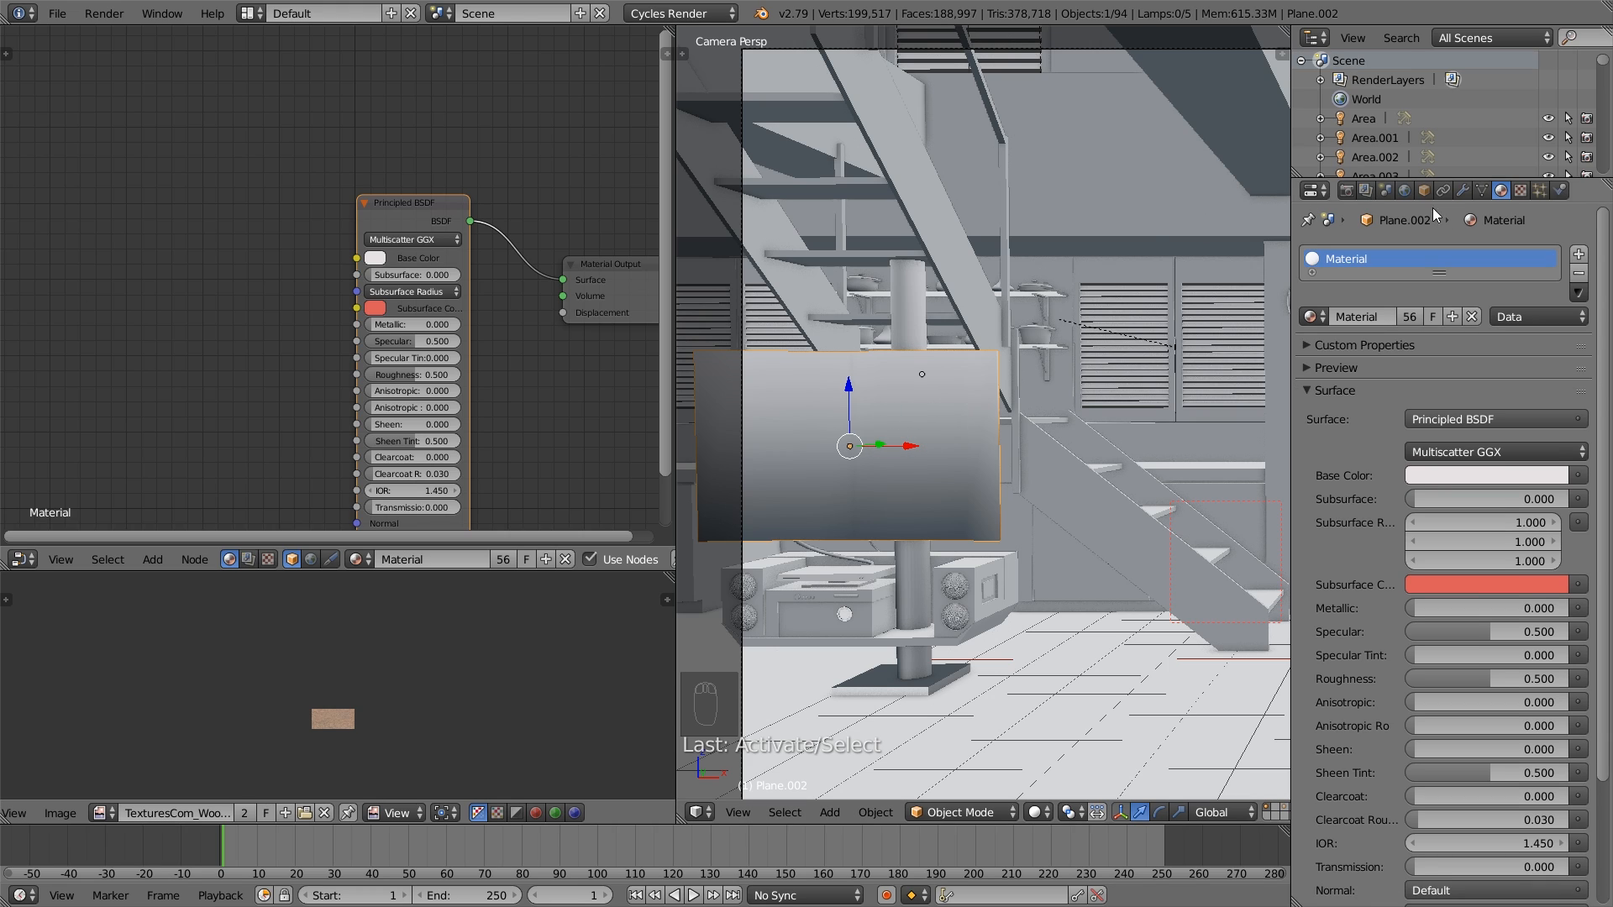
left_click(1415, 315)
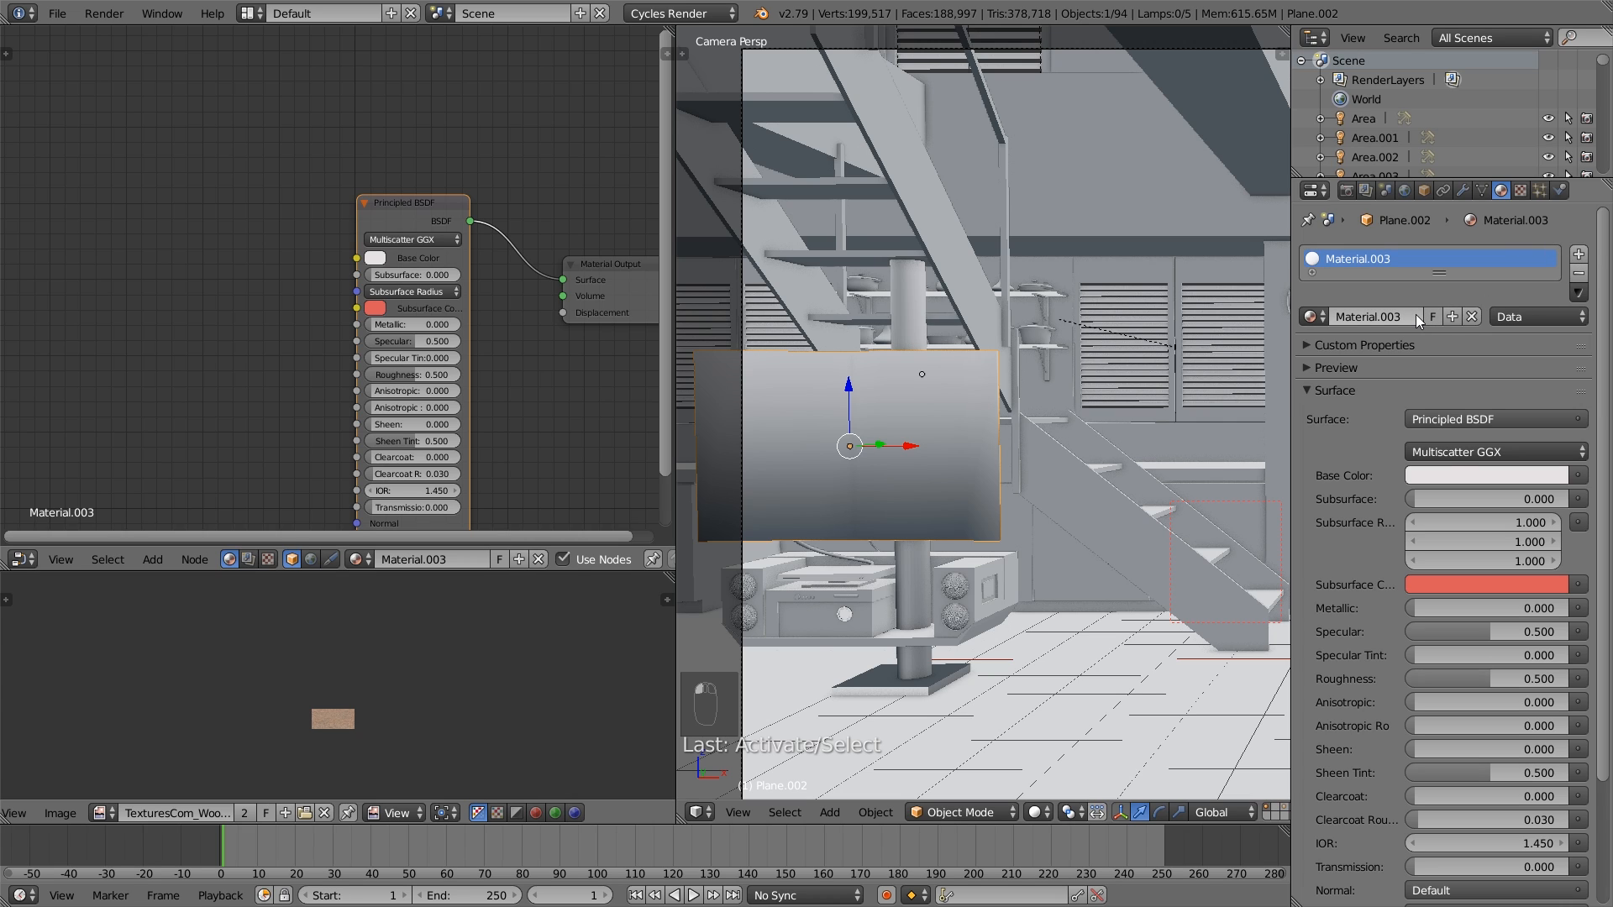
left_click_drag(426, 207, 420, 174)
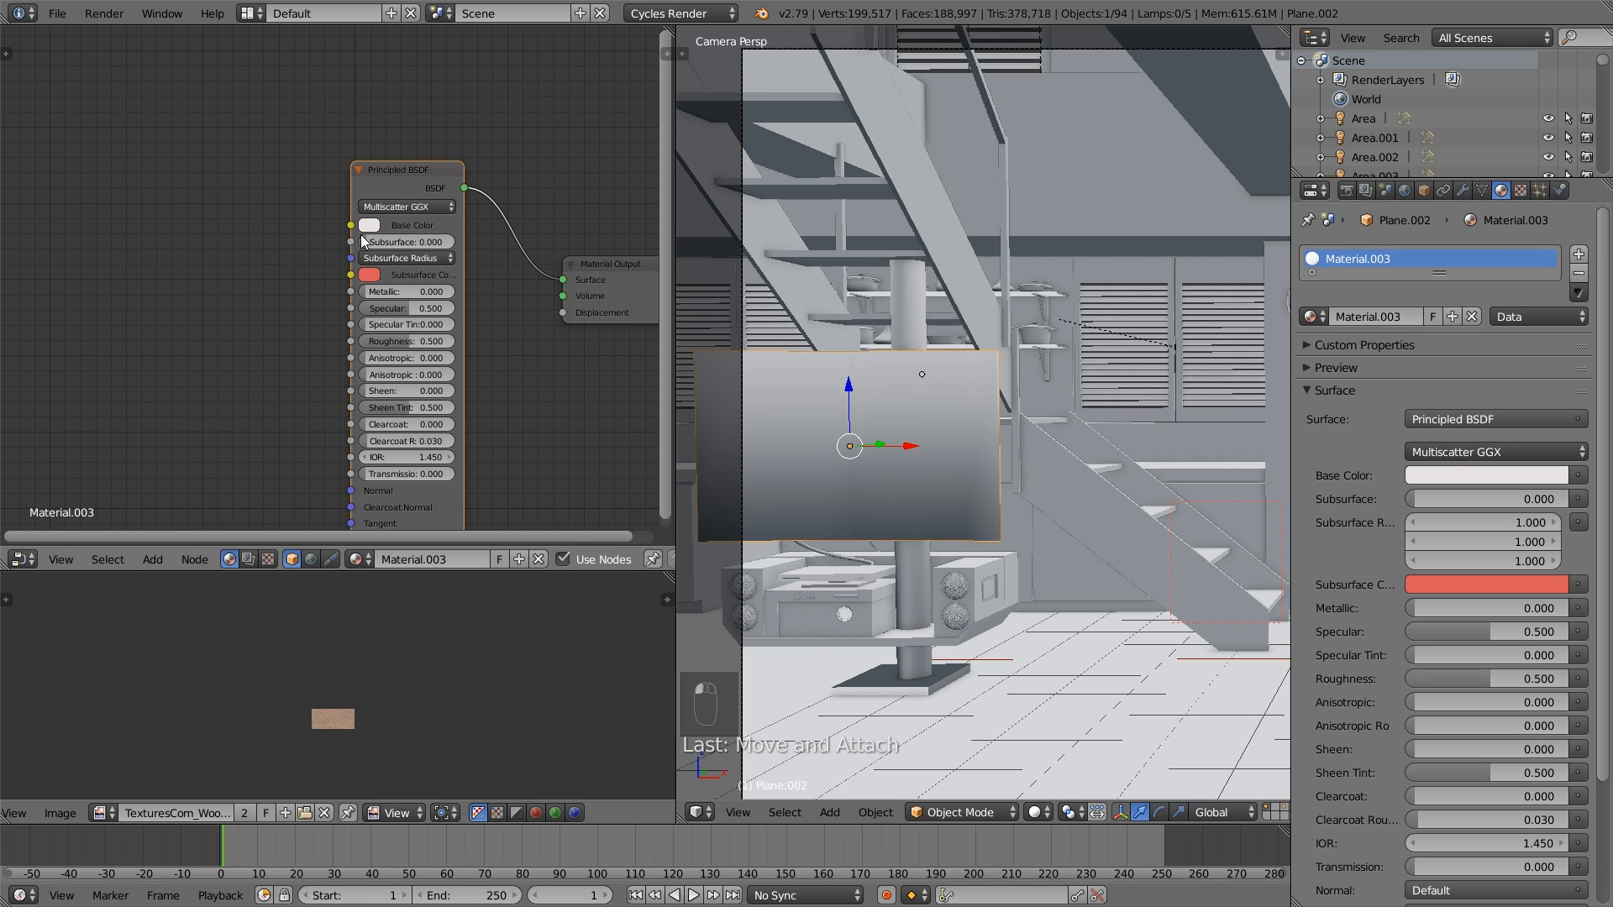
left_click(369, 225)
left_click_drag(490, 286, 489, 342)
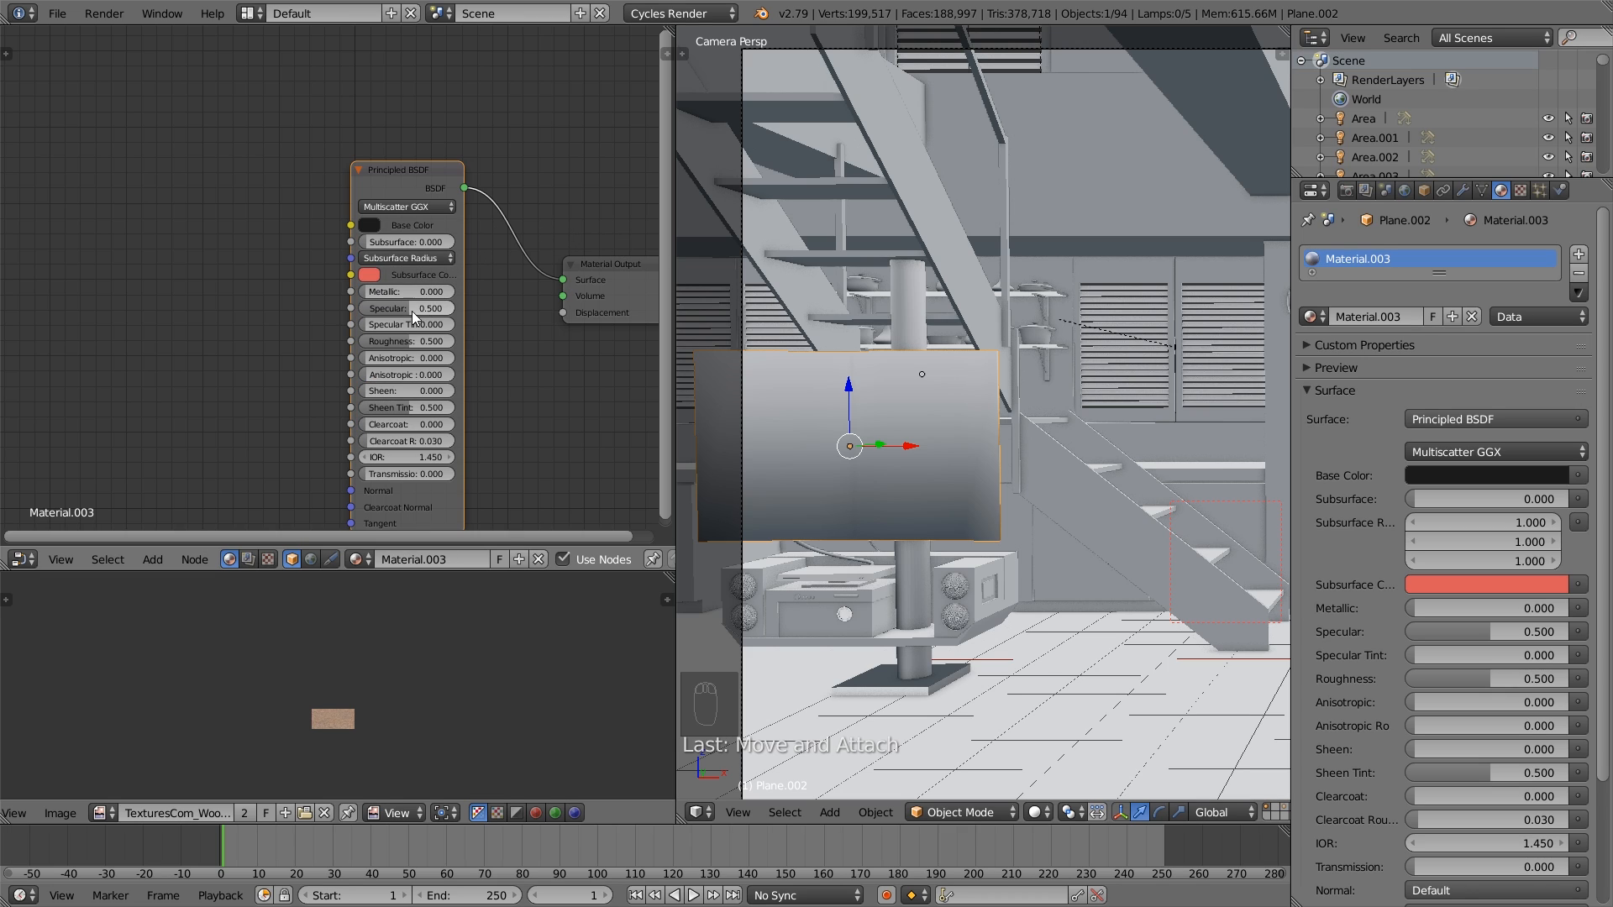
left_click(375, 223)
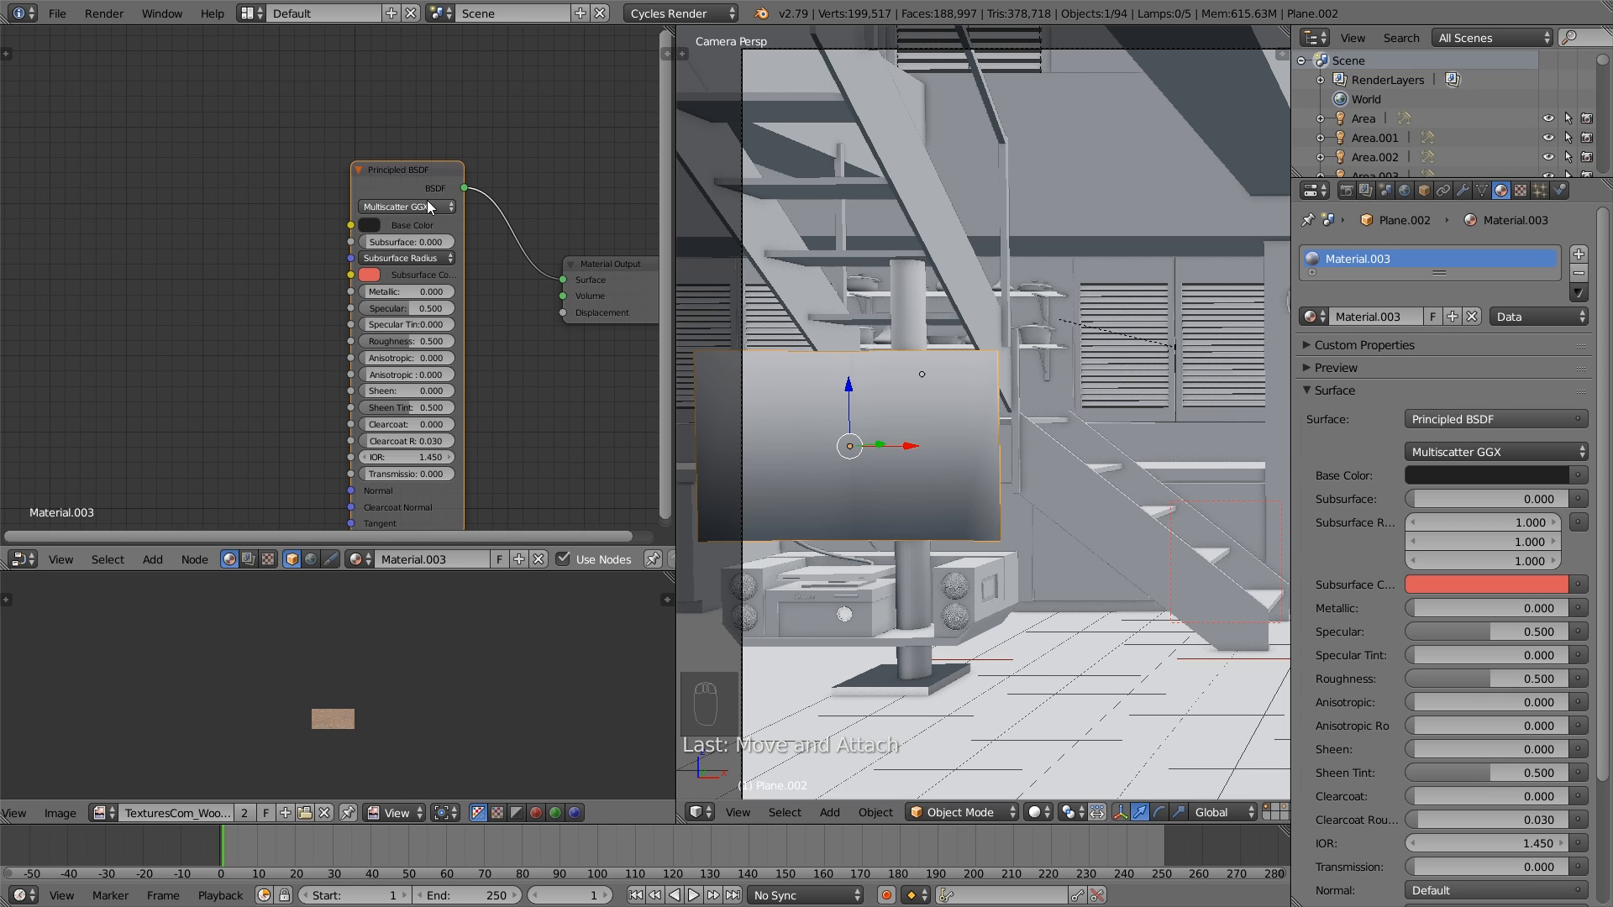
left_click_drag(403, 206, 393, 174)
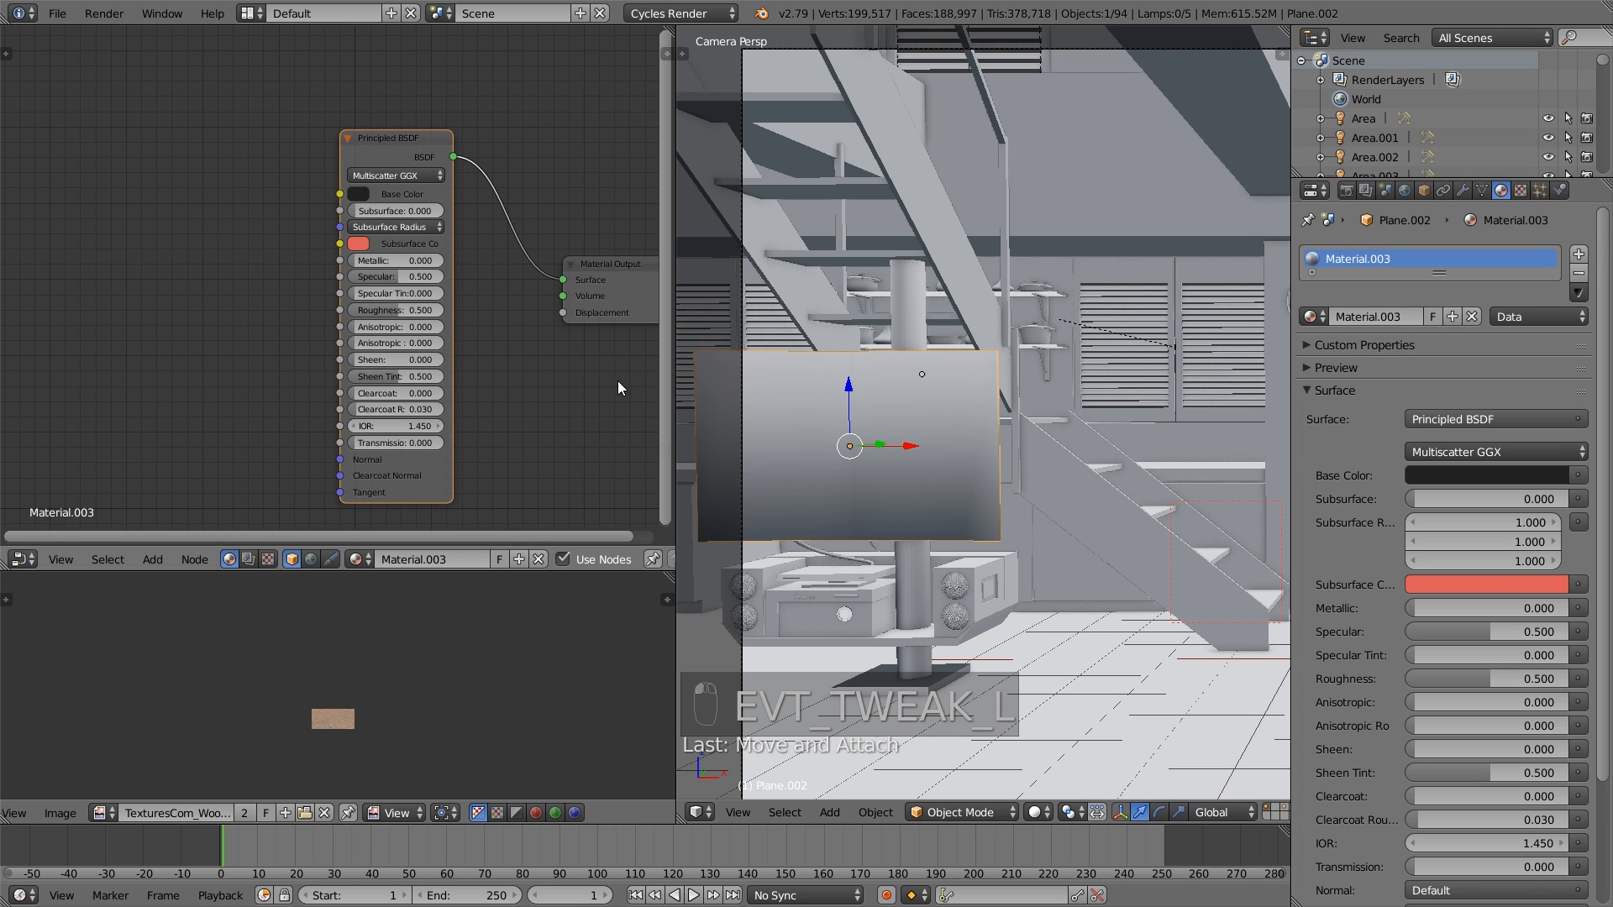
- Set the TV screen material's Specular to 0.1 and Roughness to 0.028
left_click_drag(393, 277, 359, 277)
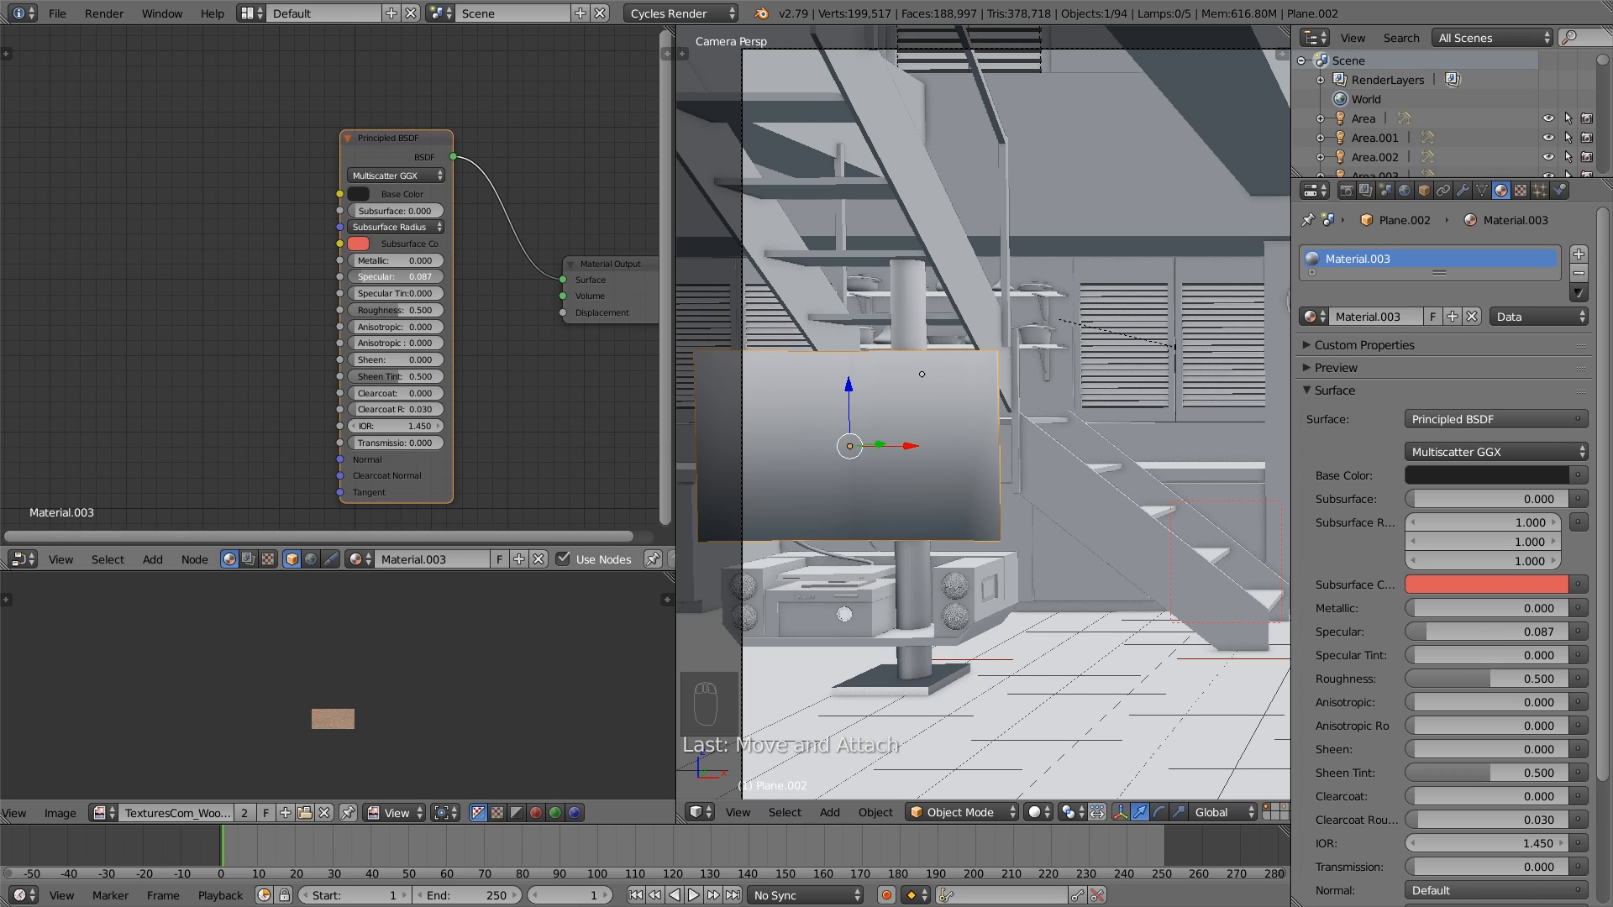
left_click(361, 276)
key("BackSpace")
type("0.1")
key("Return")
left_click(363, 310)
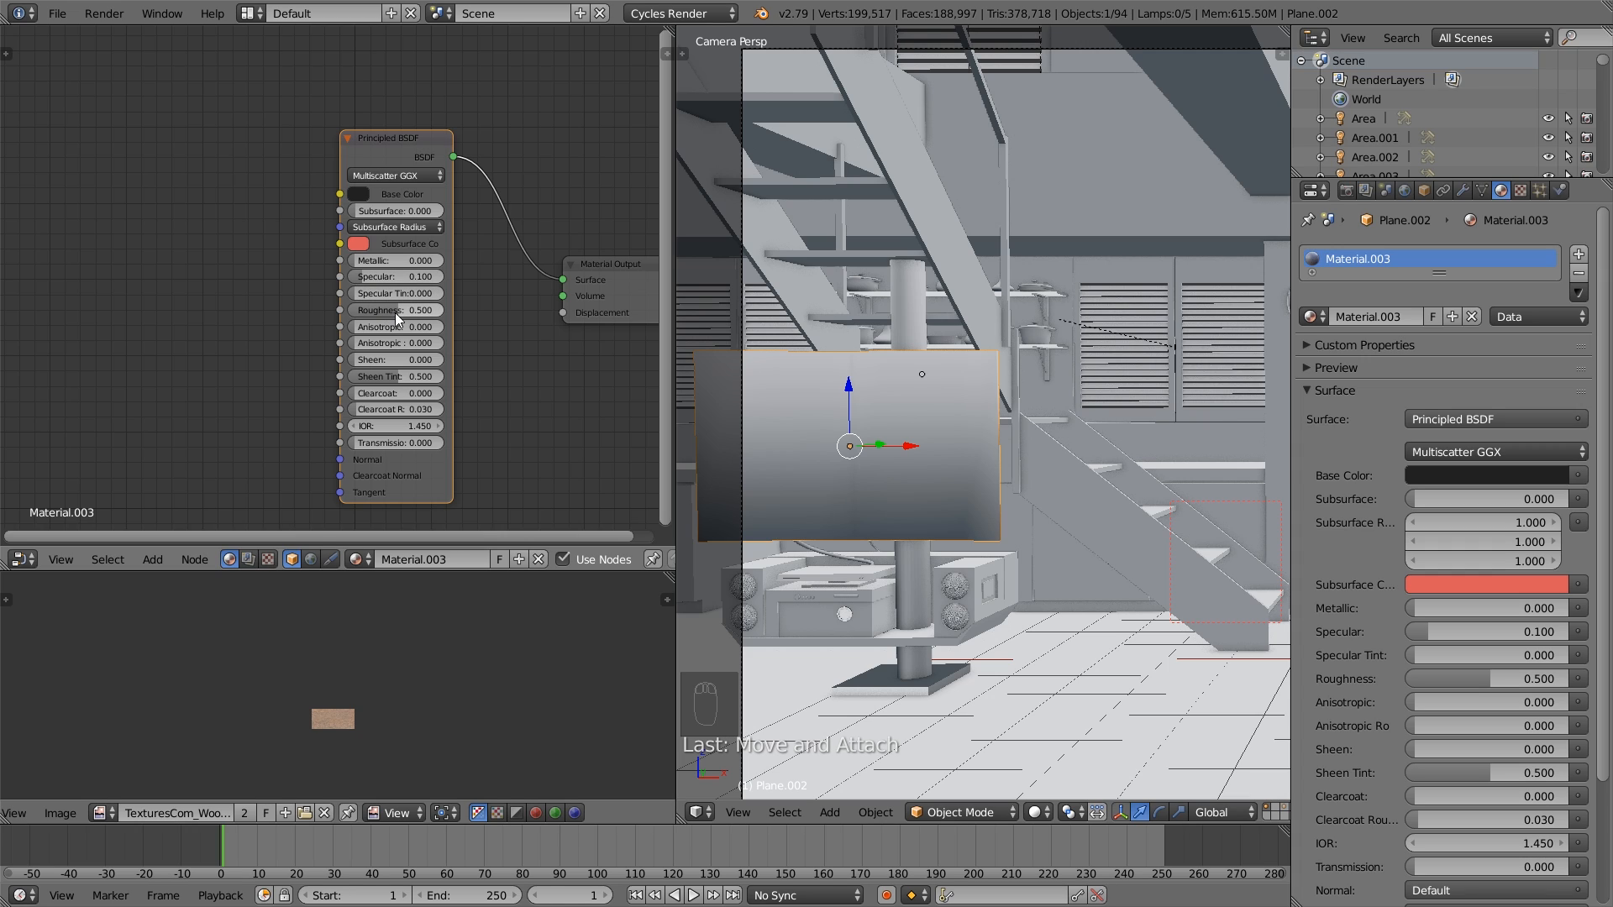
type("0.33")
key("Return")
left_click_drag(378, 310, 358, 315)
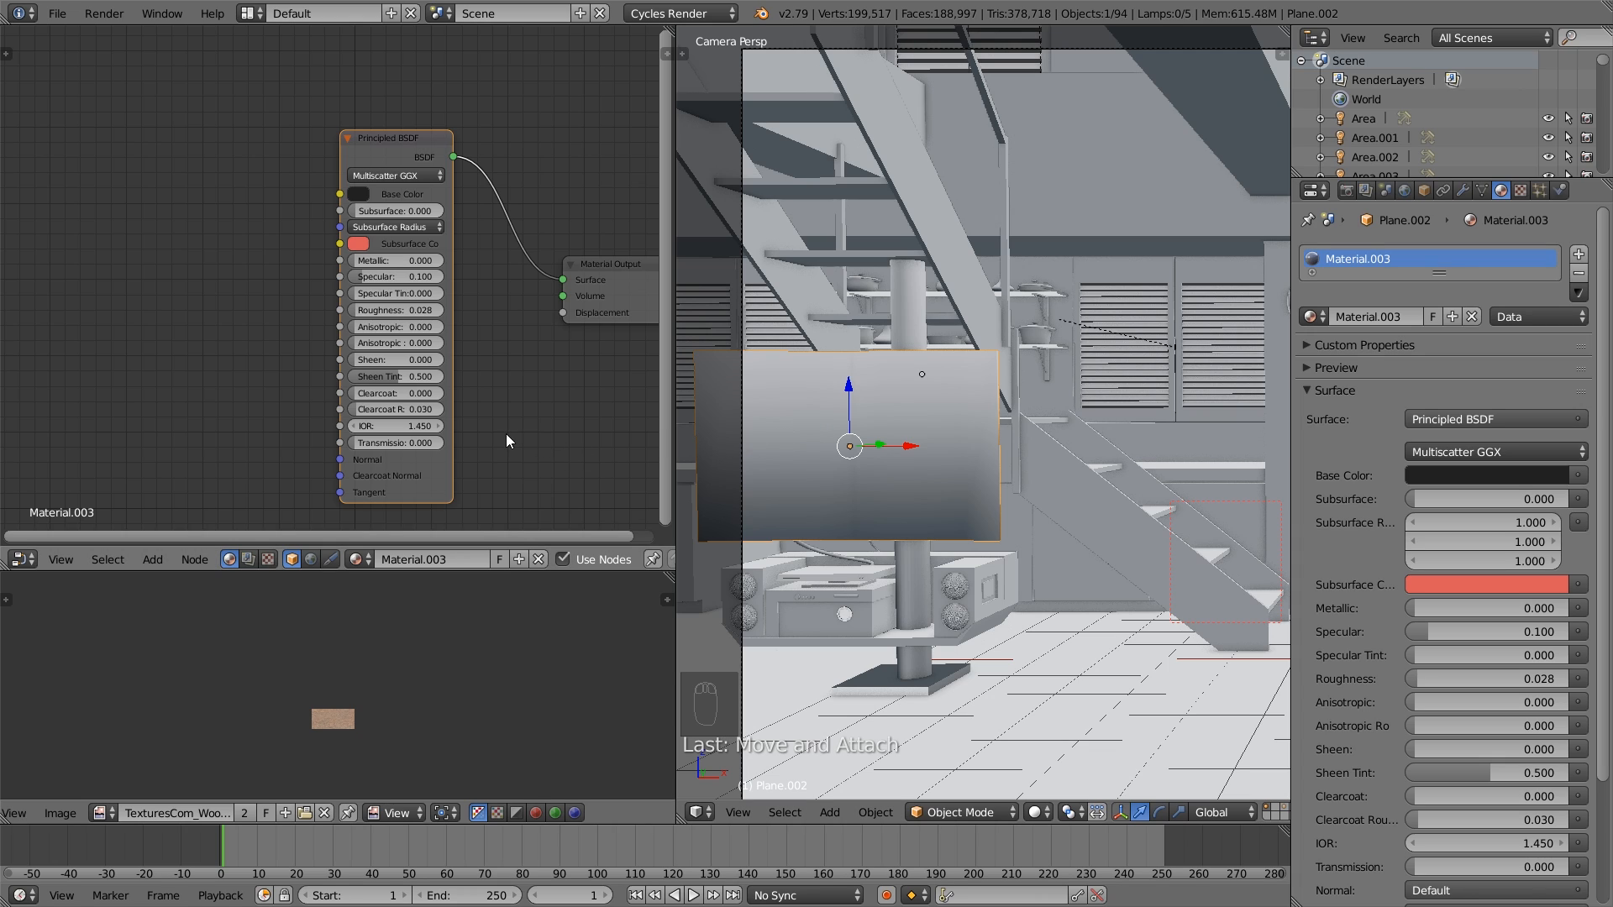
- Set the TV screen material's Sheen to 0.185, Clearcoat to 0.133 and IOR to 1.3
left_click_drag(373, 360, 393, 393)
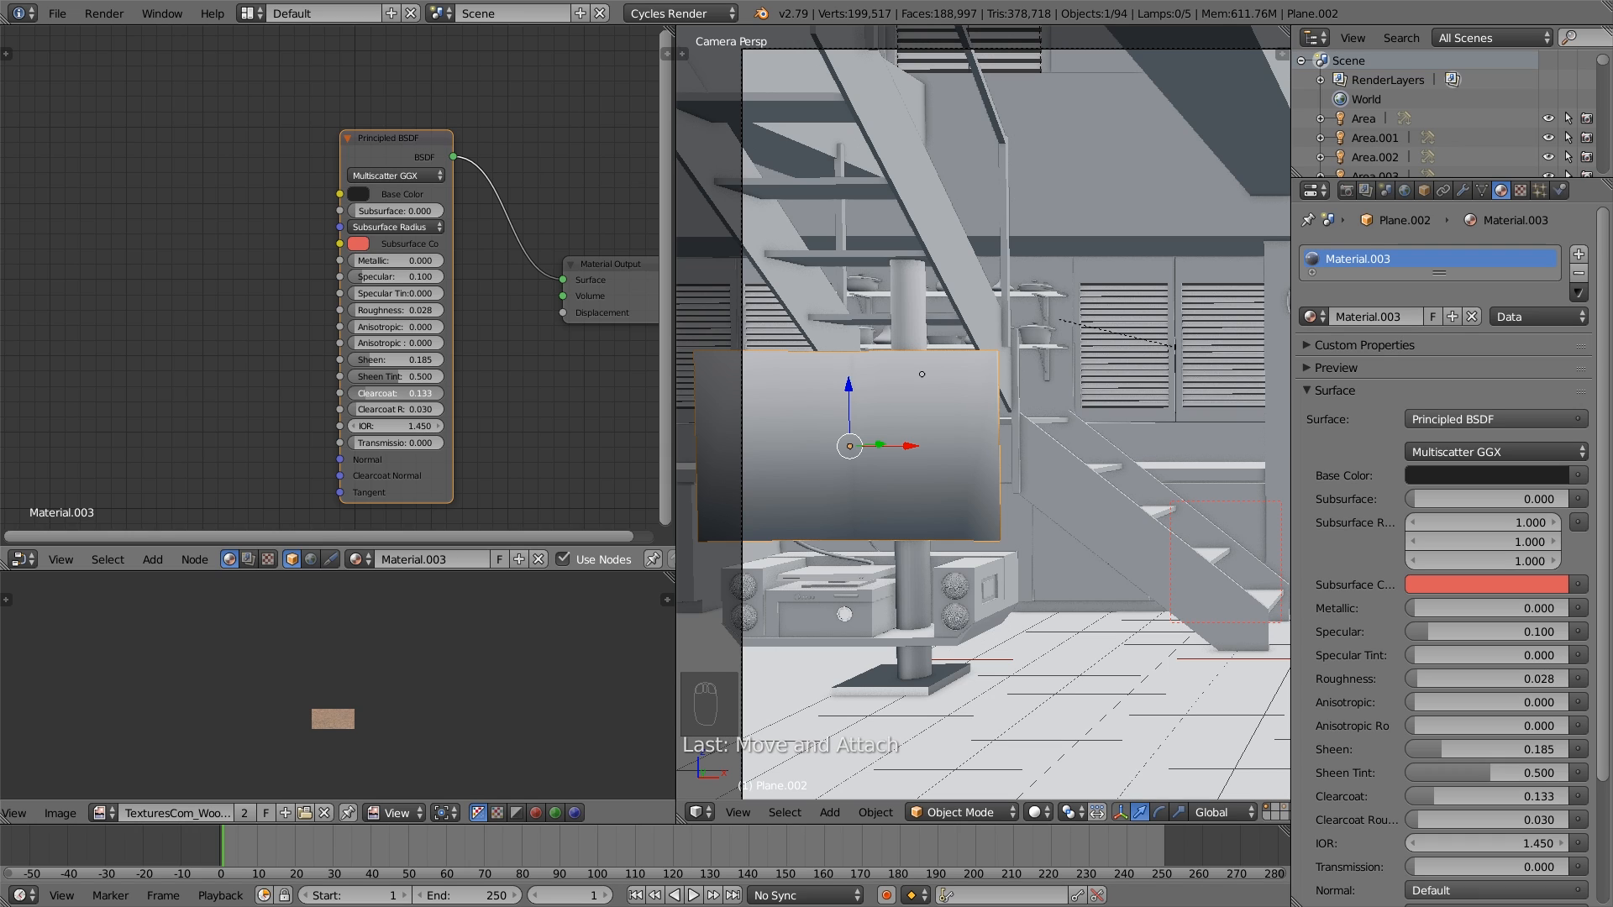
left_click(352, 427)
left_click(351, 427)
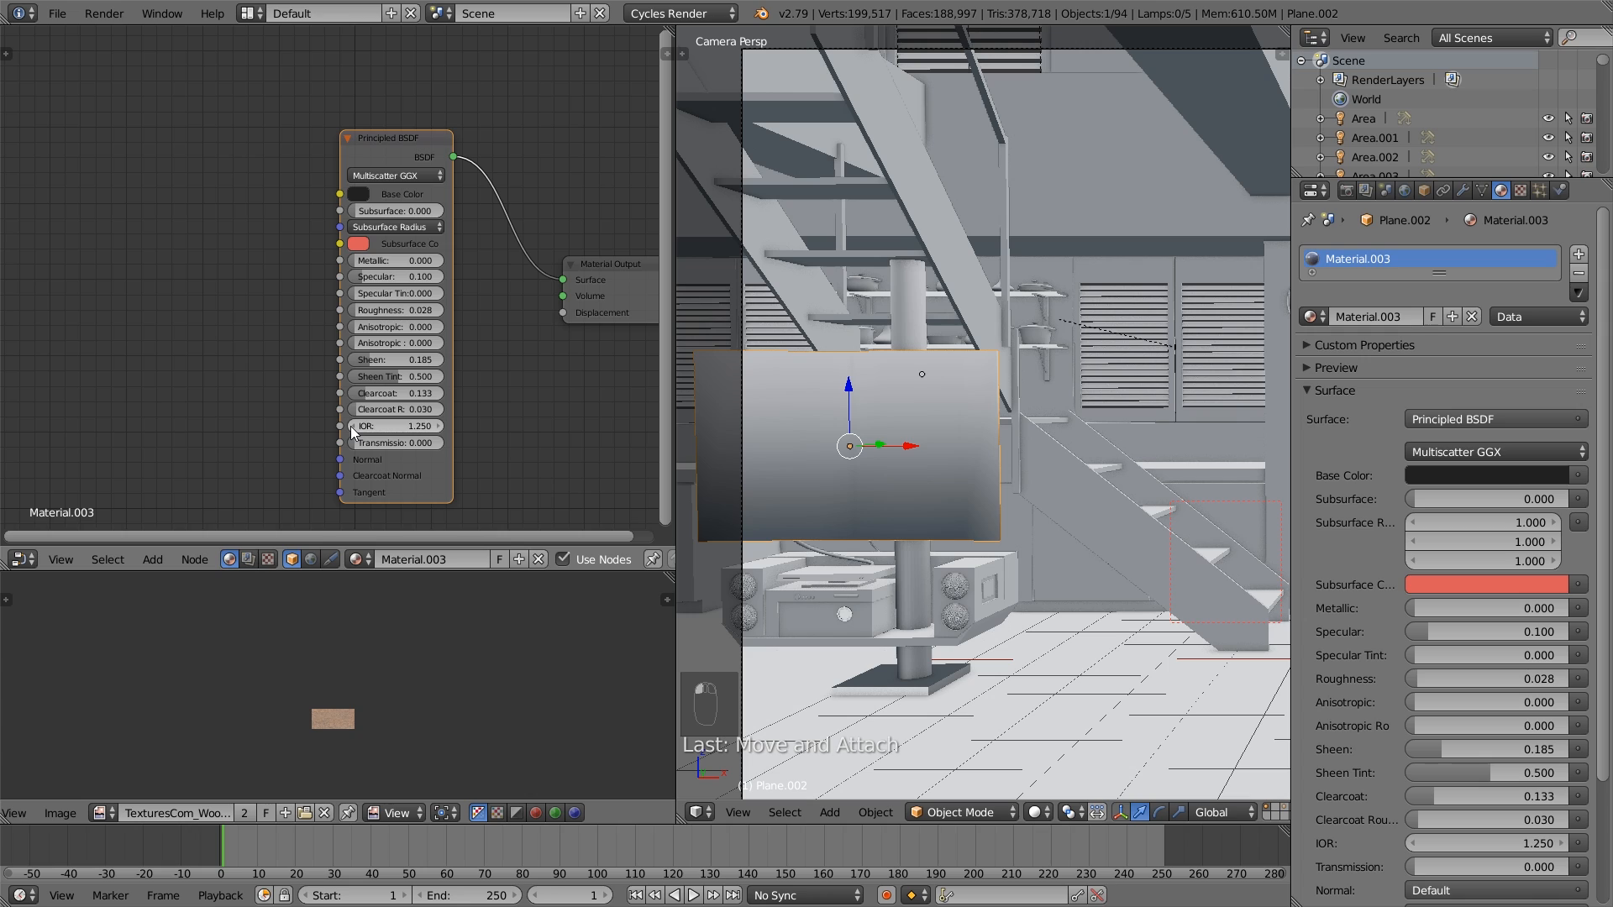
left_click_drag(429, 429, 424, 430)
left_click(407, 426)
key("BackSpace")
type("3")
key("Return")
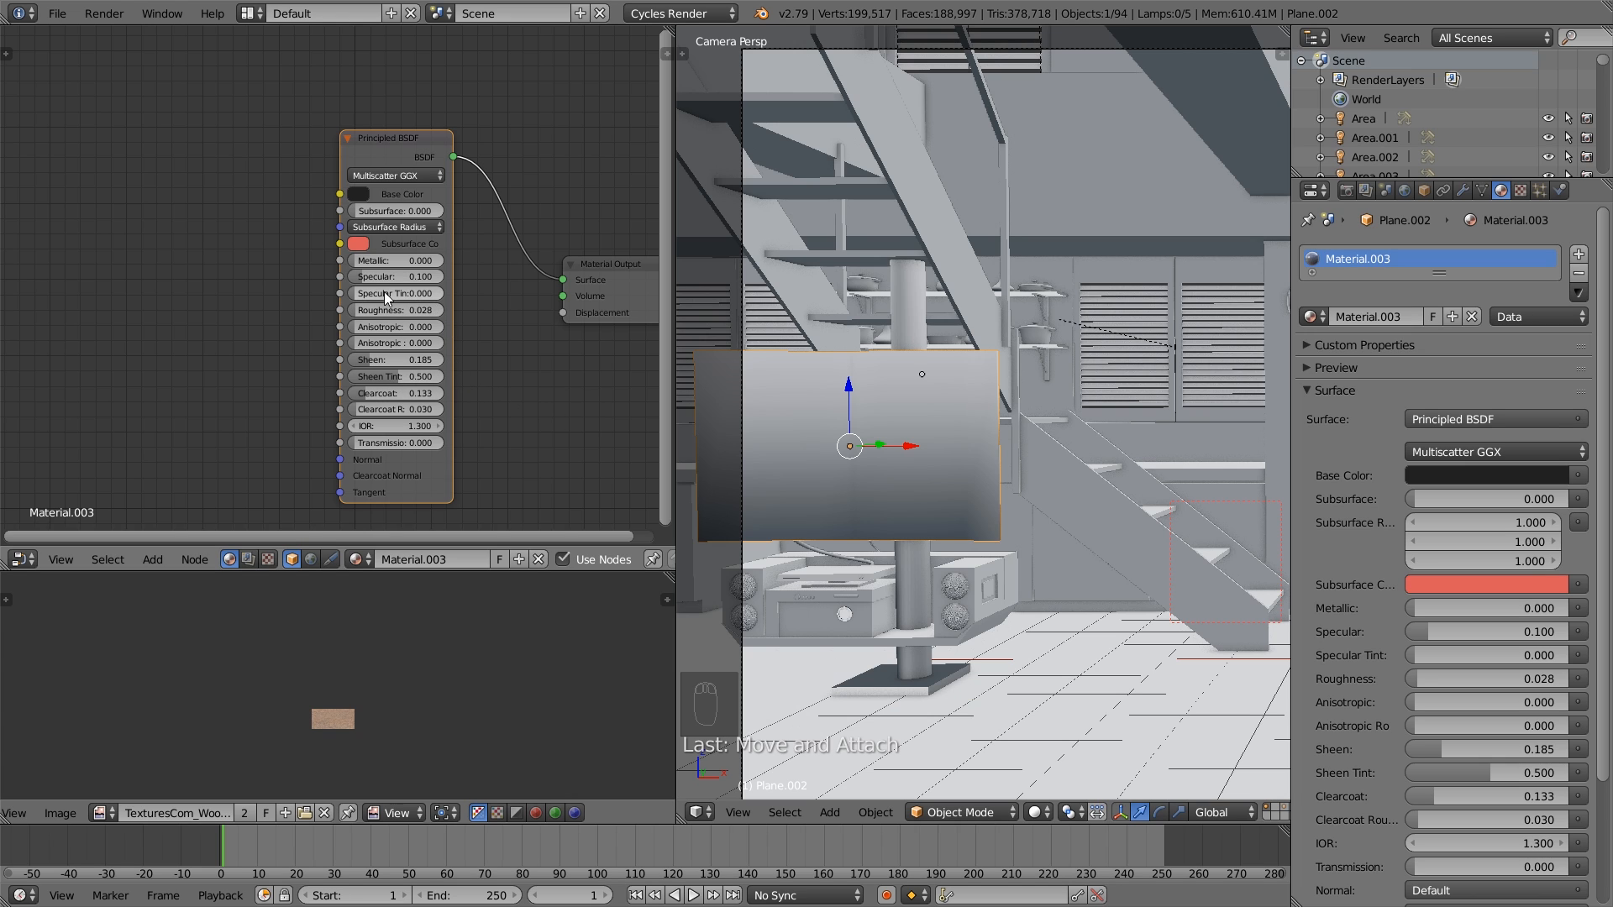
- Set a render border around the TV screen and preview that area with Rendered viewport shading
scroll(941, 421, "down", 2)
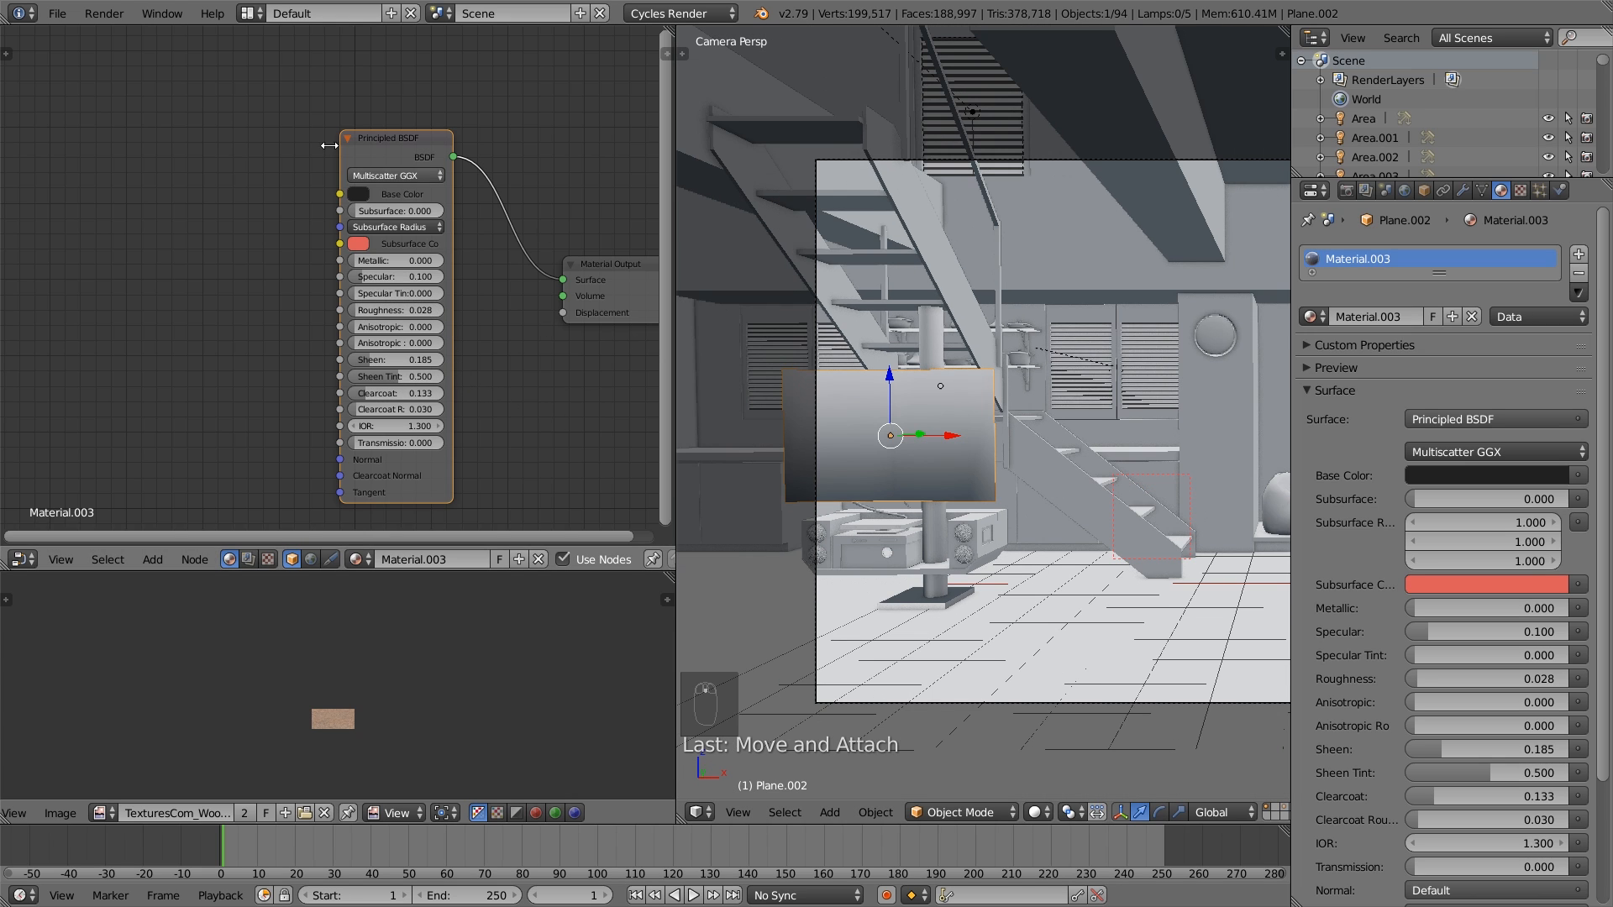
left_click(57, 13)
key("Escape")
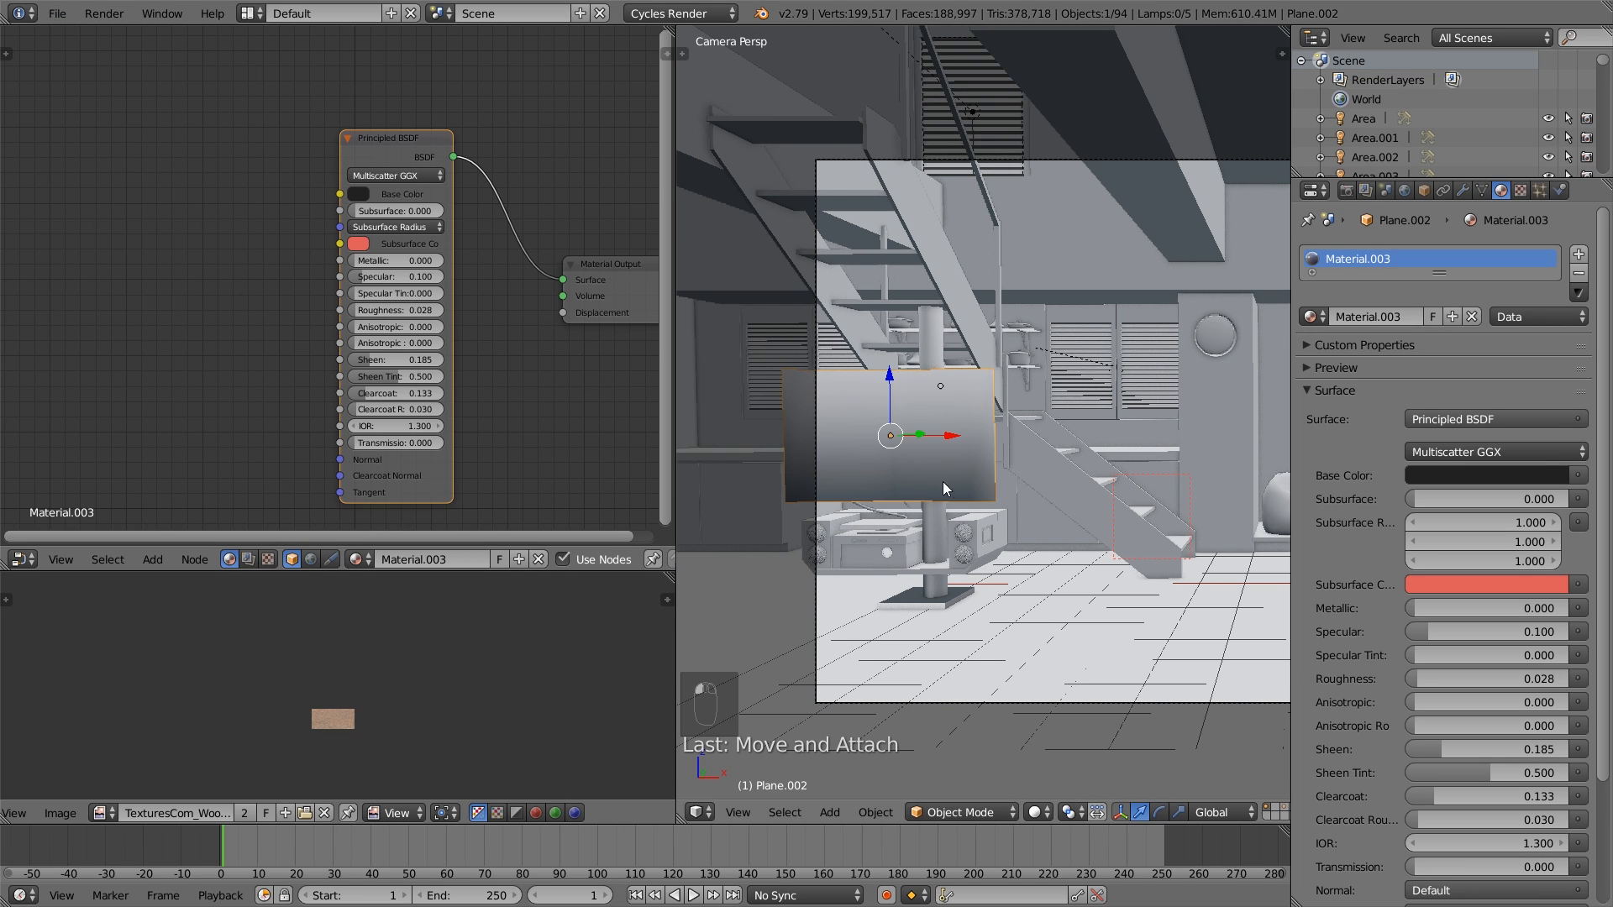
key("shift+b")
left_click_drag(1040, 527, 778, 332)
left_click(1039, 813)
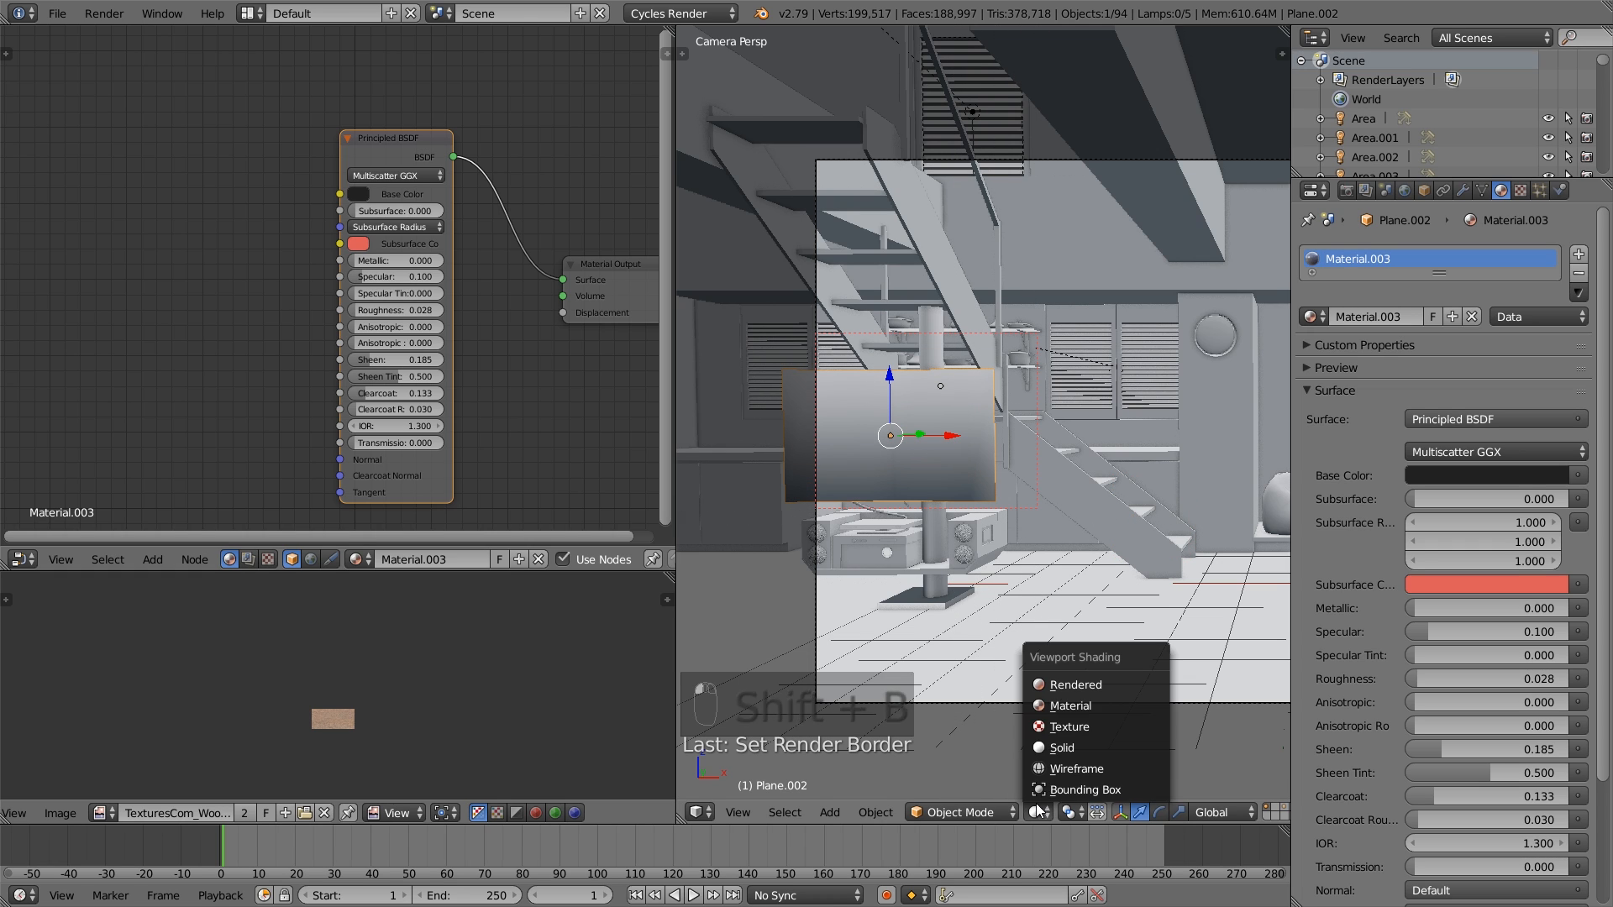
left_click(1077, 689)
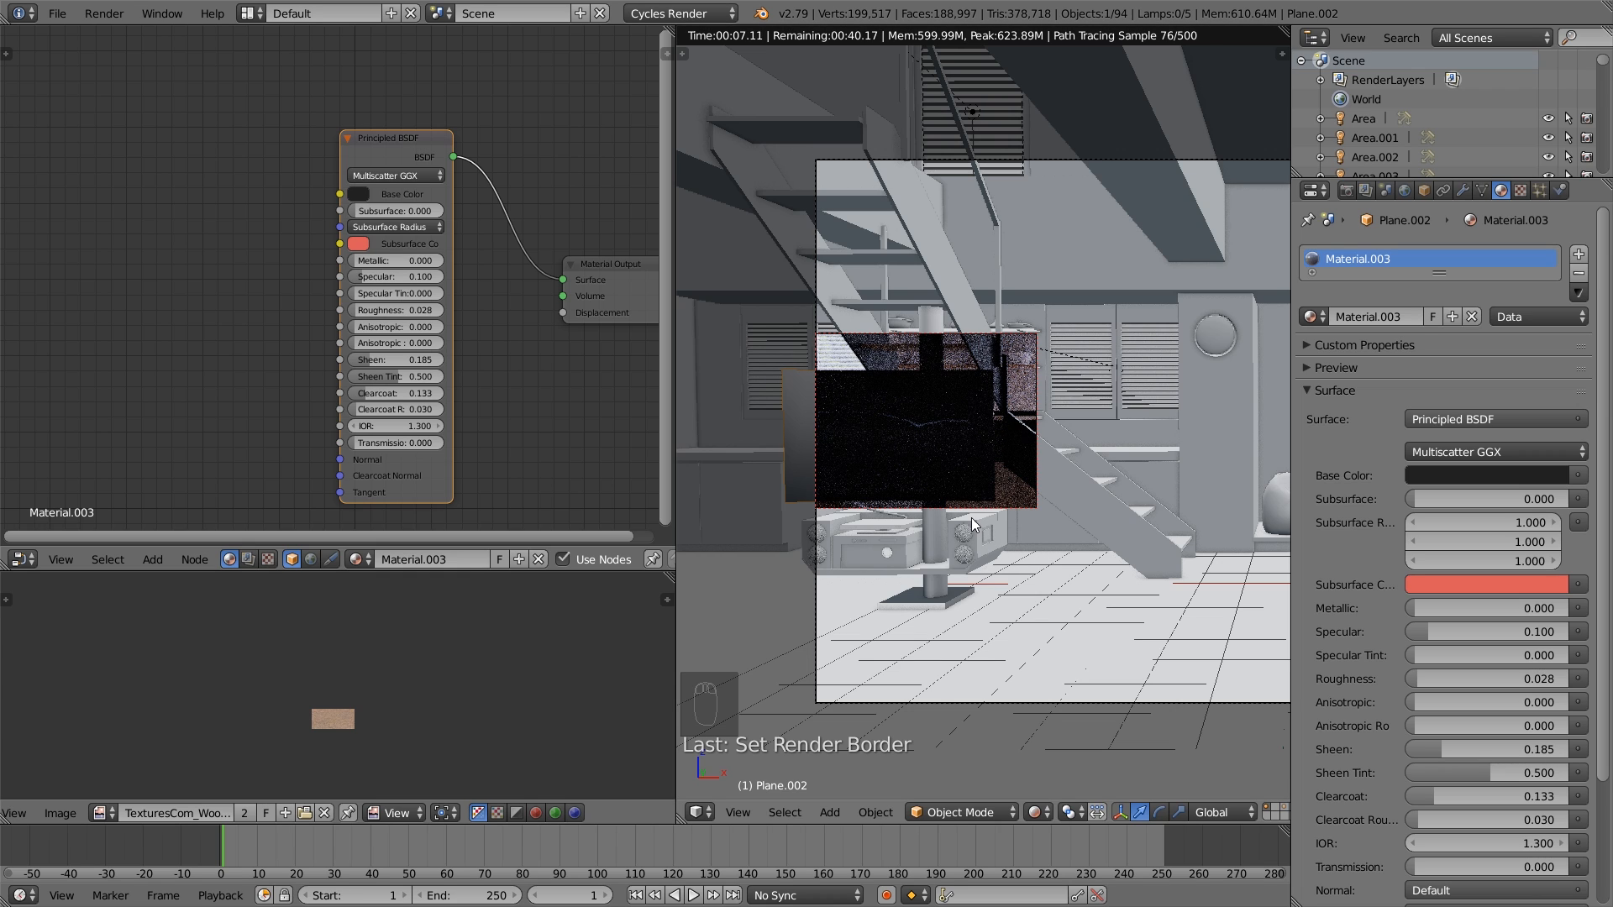
- Lighten the TV screen material's dark Base Color slightly, and return the viewport to Solid shading
left_click(358, 194)
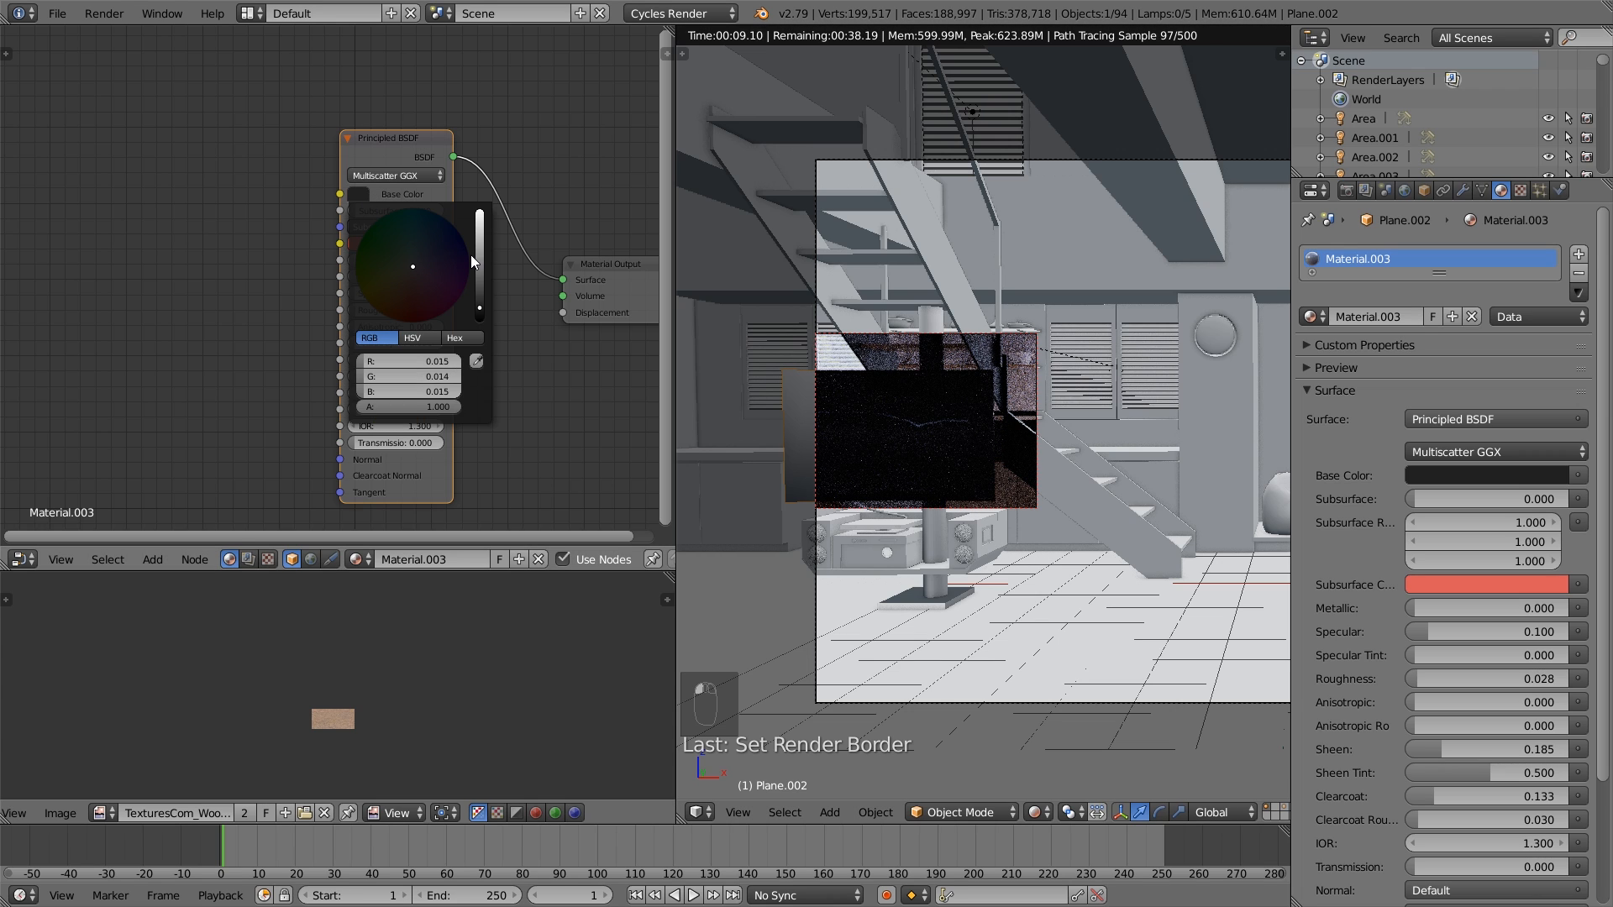
left_click(481, 282)
left_click_drag(481, 282, 480, 305)
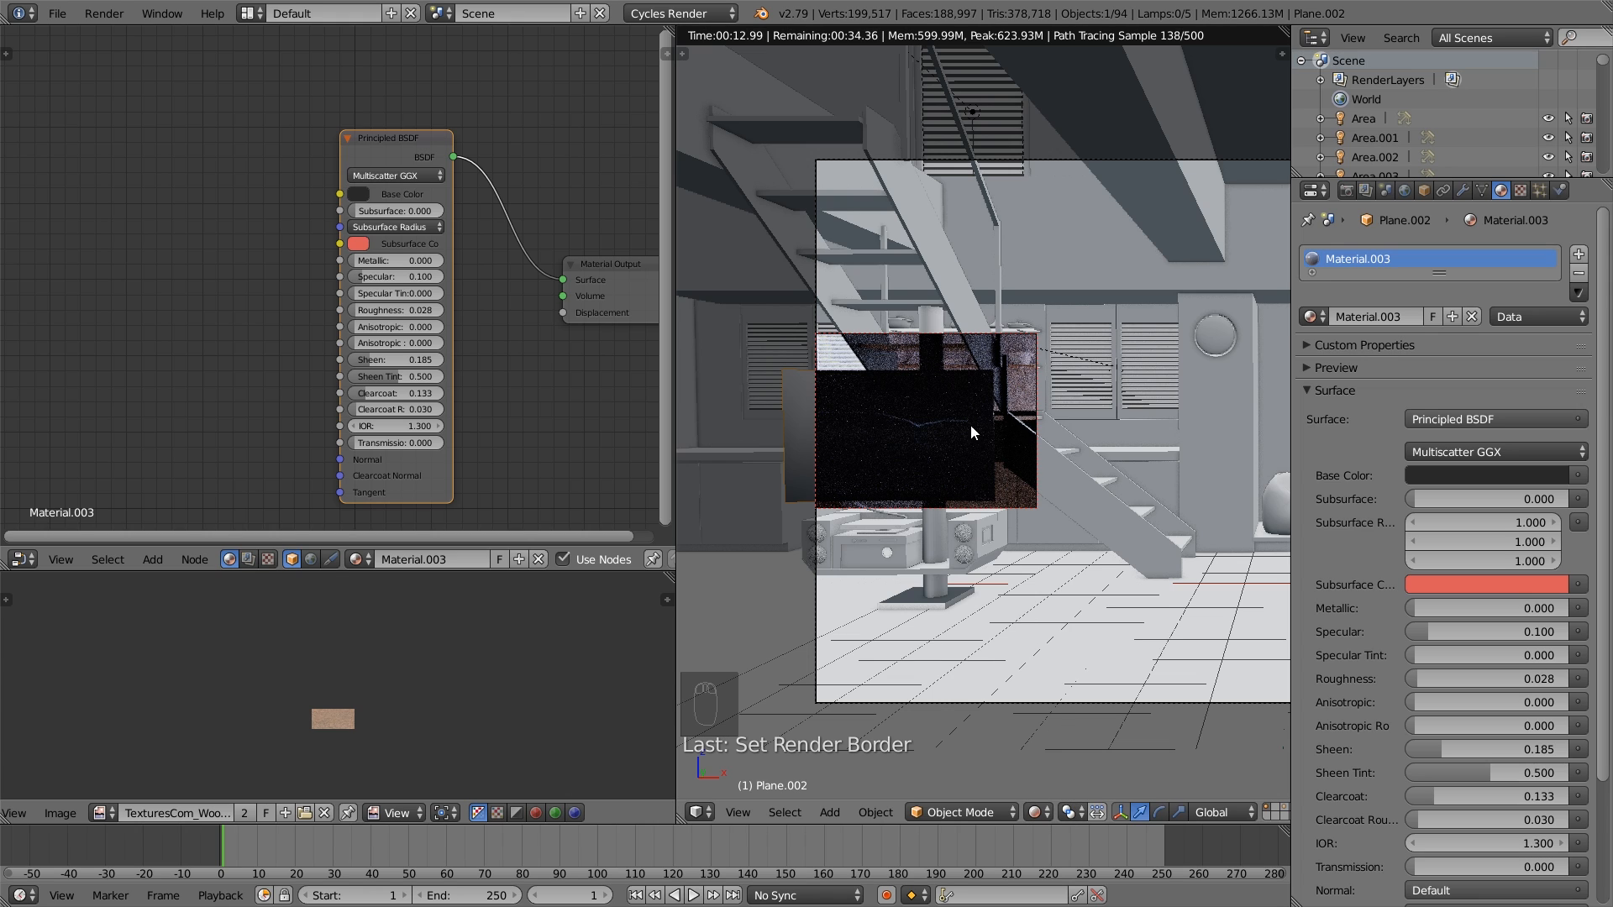
left_click(1037, 813)
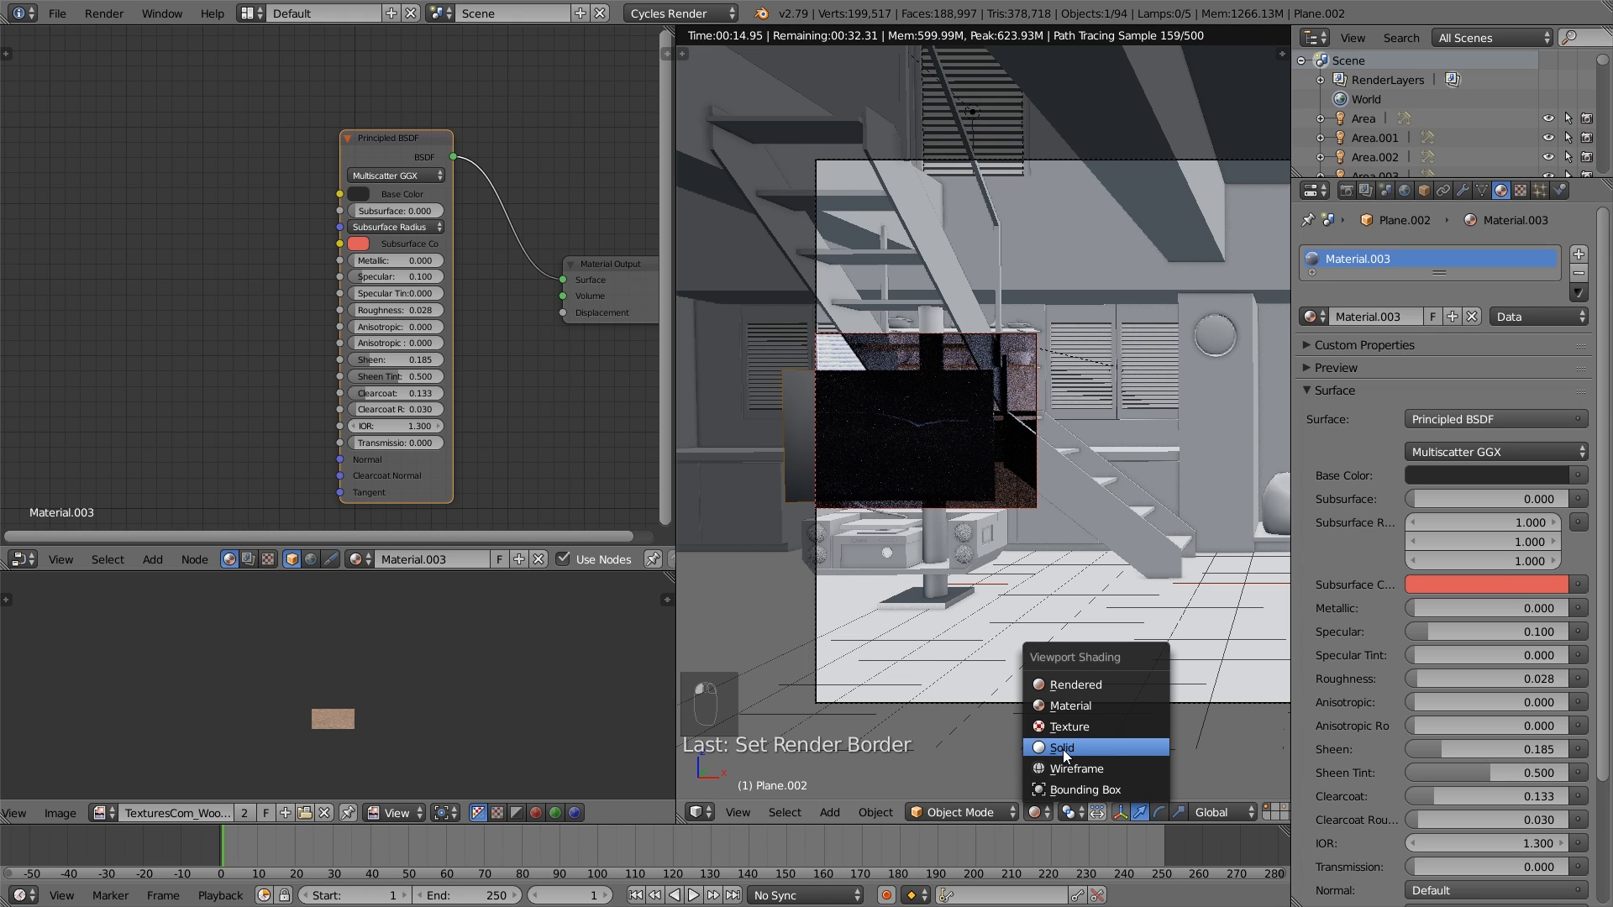
left_click(1062, 748)
- Select the speaker shelf below the TV and replace its material with black glossy
scroll(1035, 521, "up", 1)
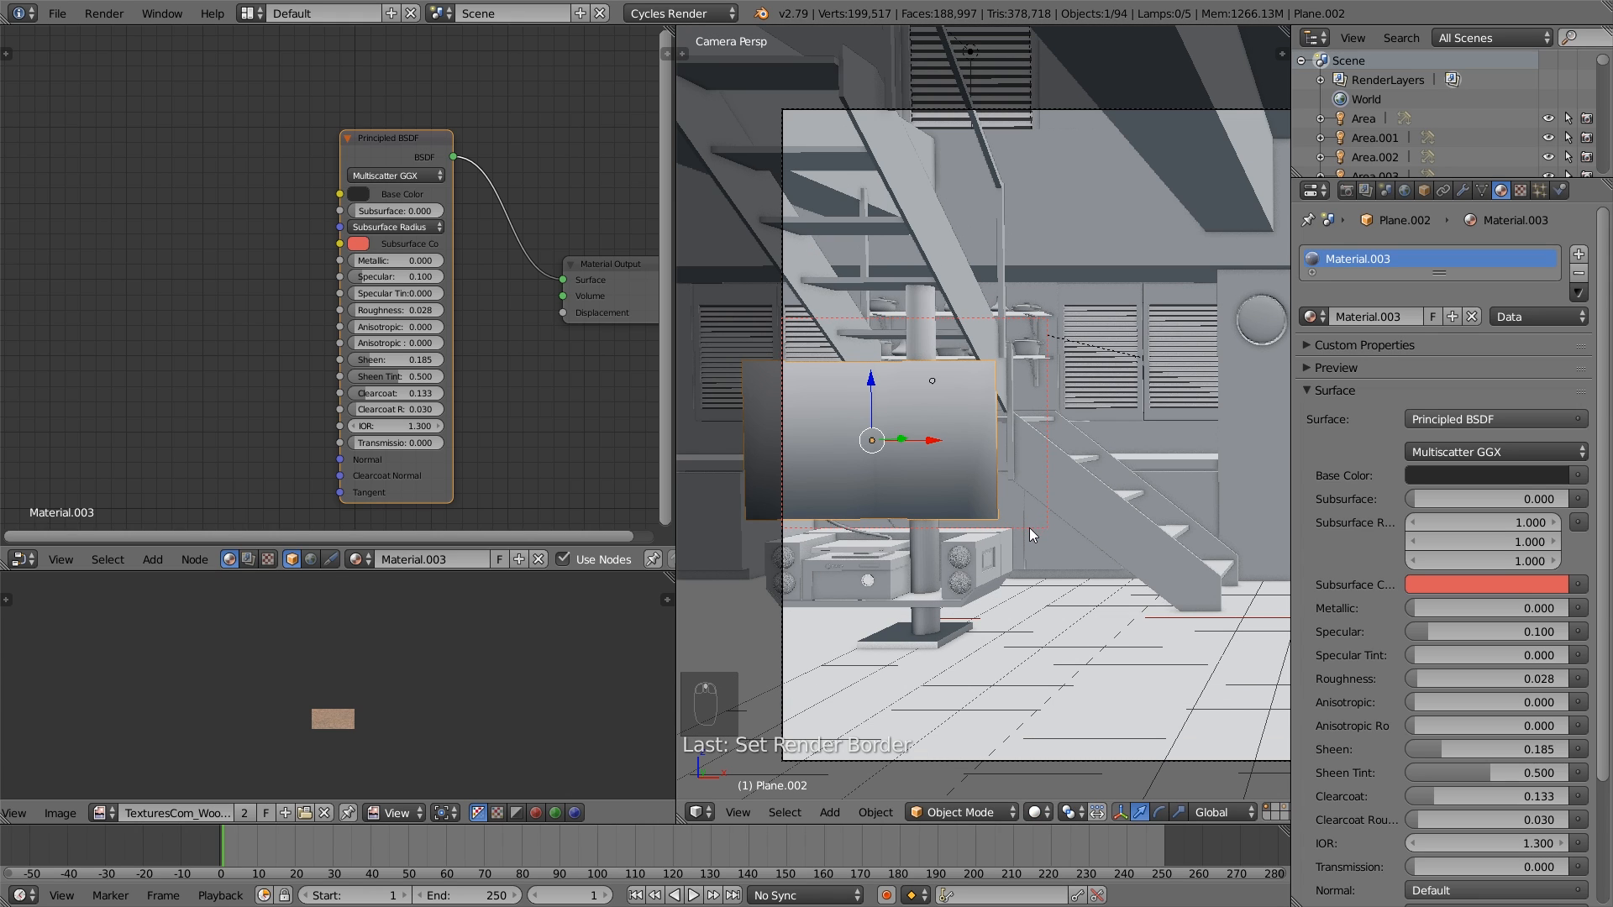
key("a")
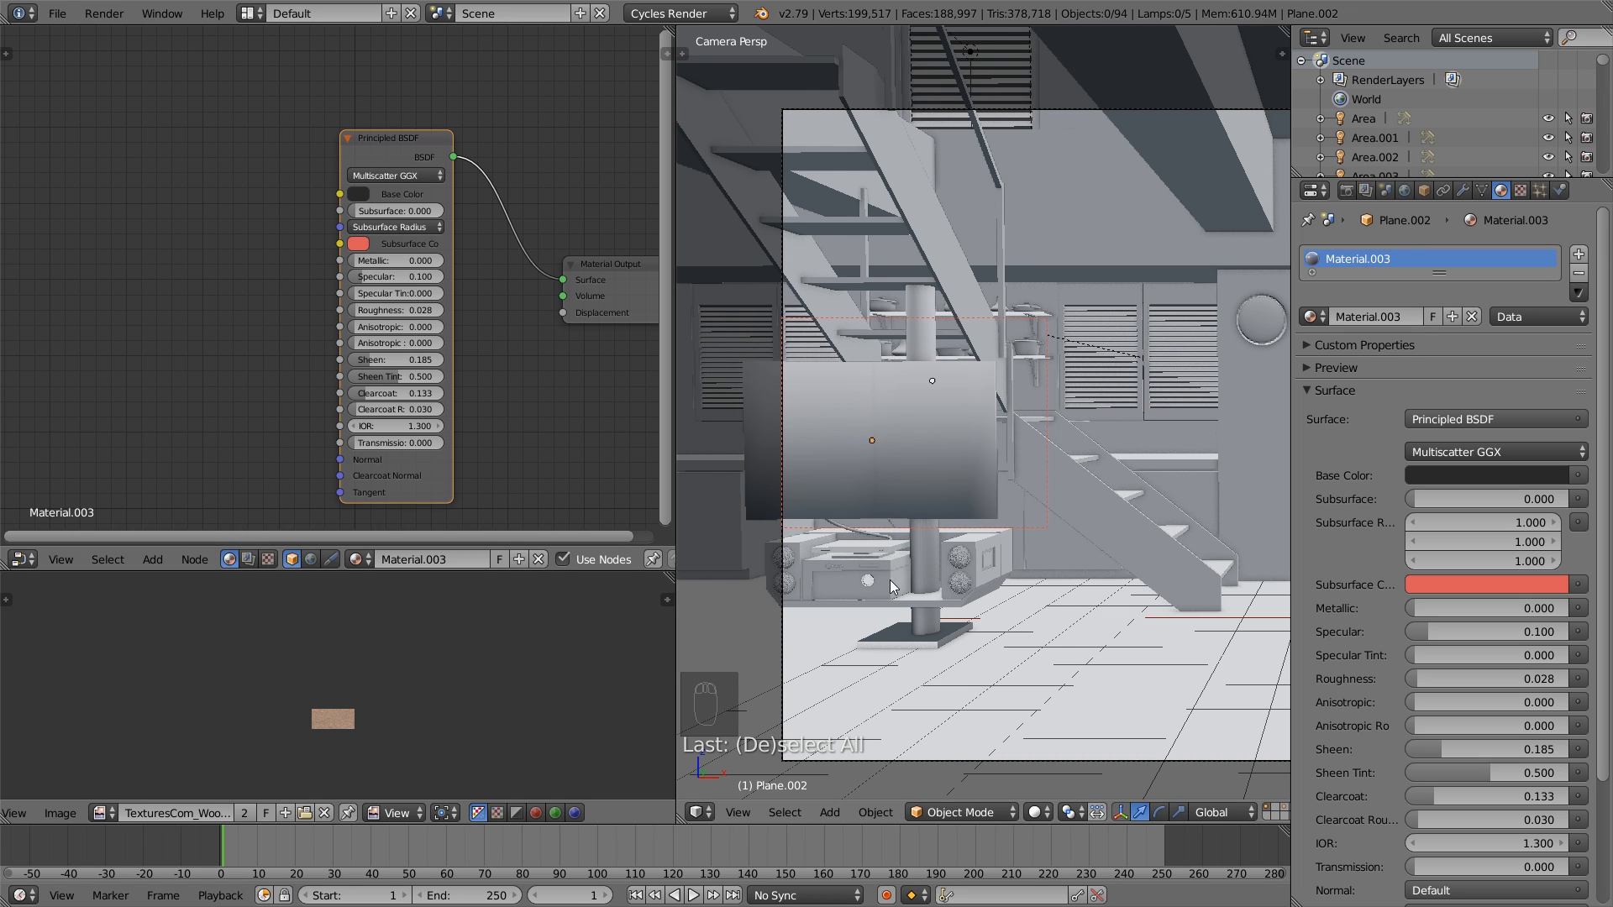
middle_click_drag(928, 583, 1036, 511)
scroll(983, 581, "up", 4)
right_click(1099, 516)
scroll(1082, 556, "down", 3)
left_click(1311, 316)
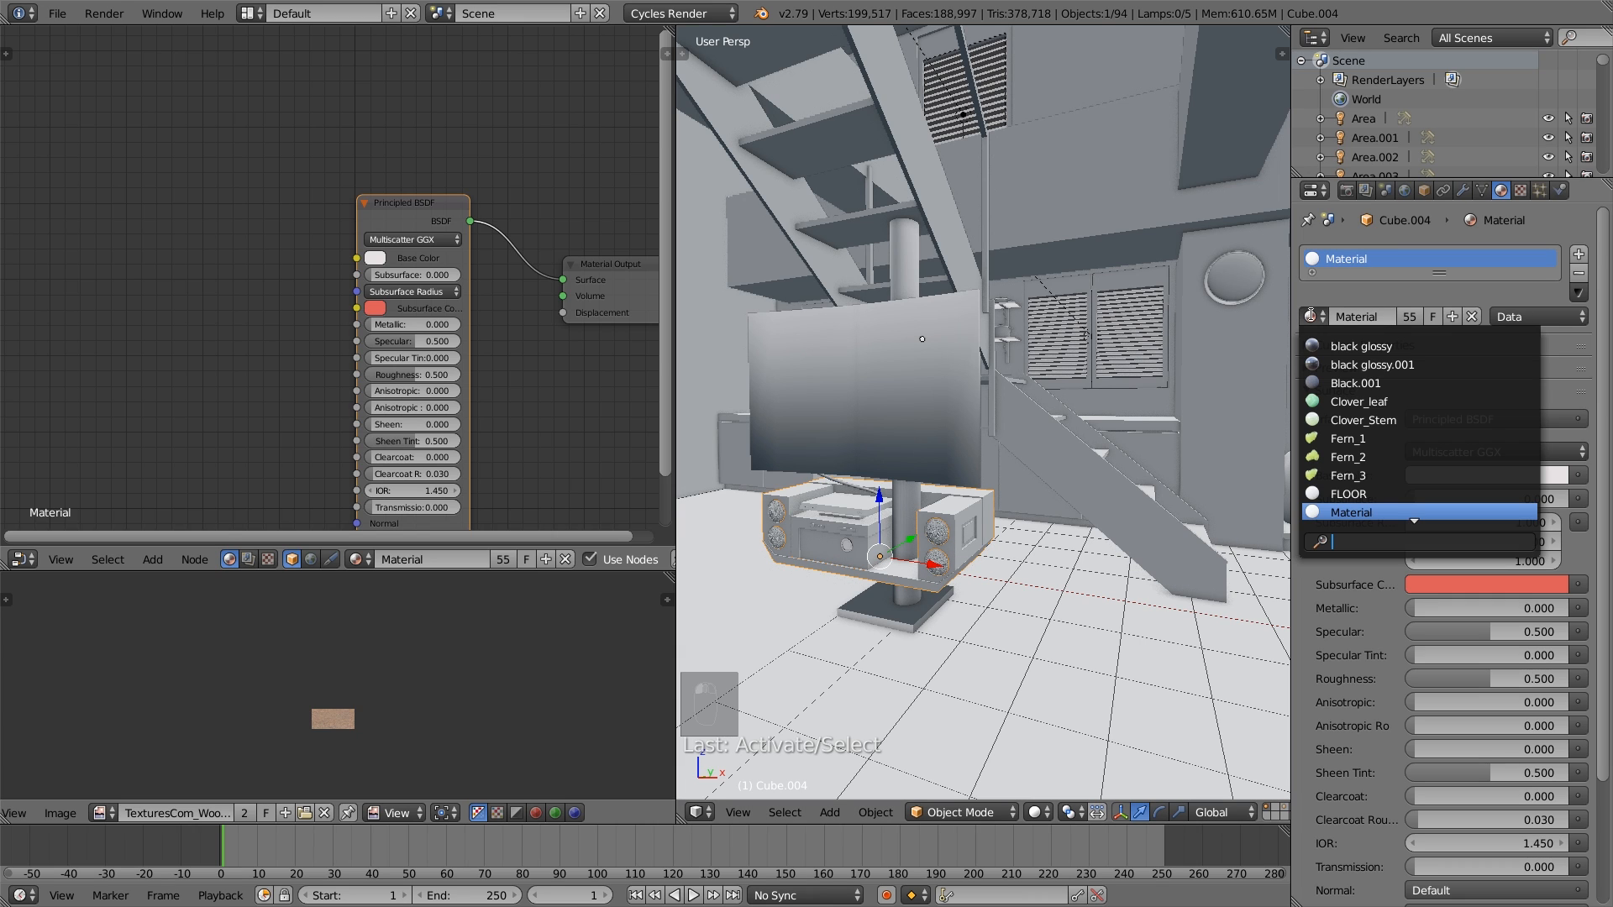
left_click(1410, 348)
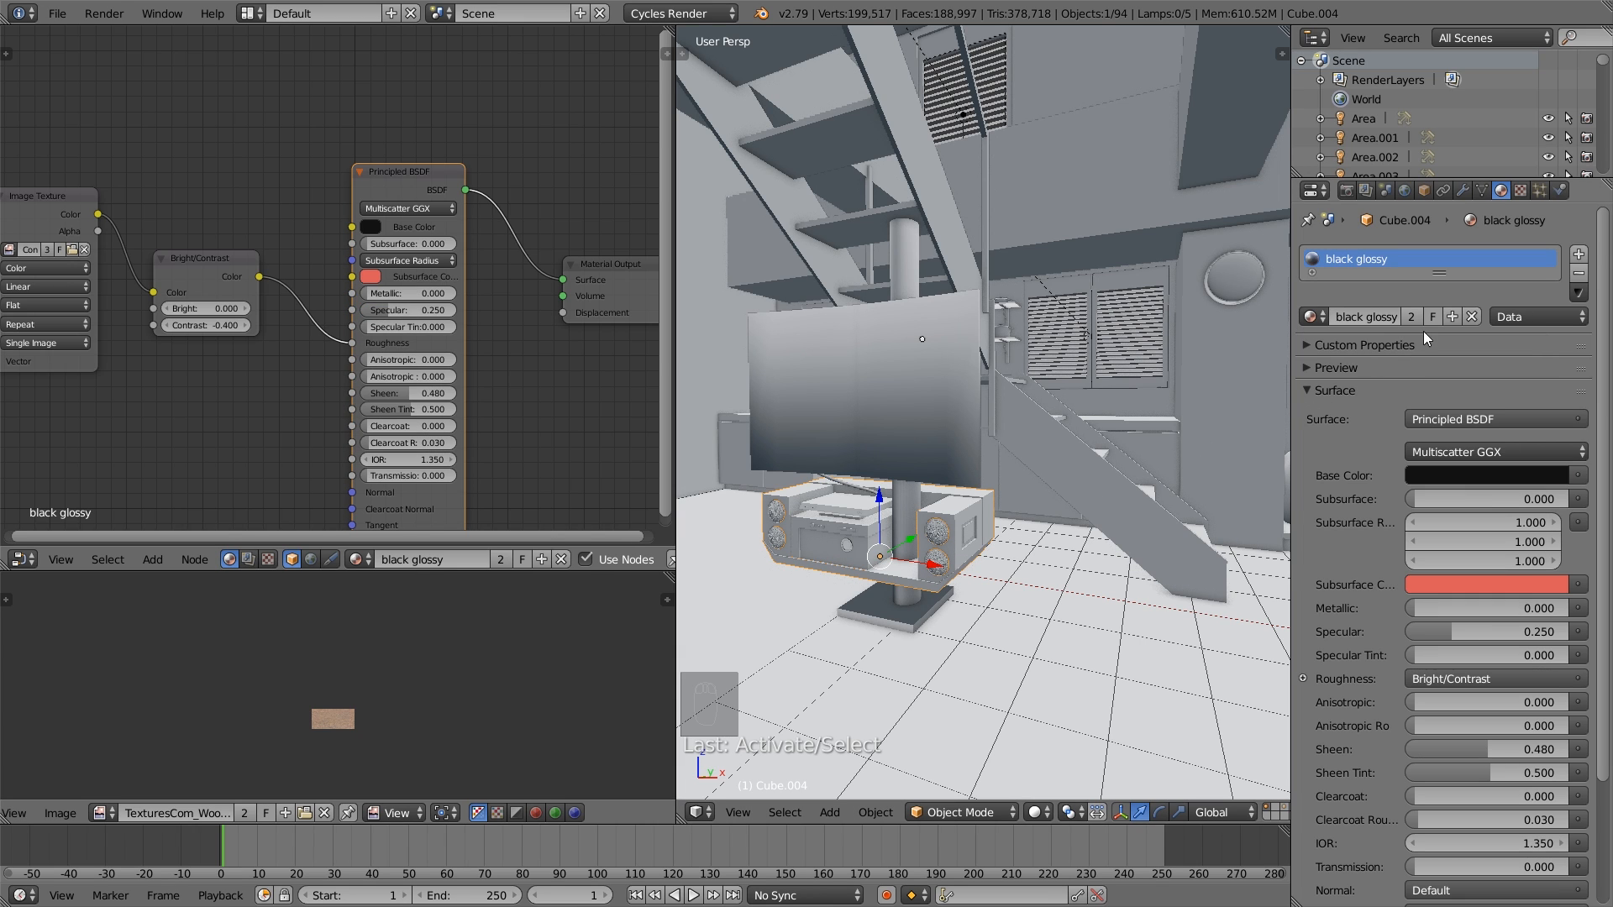
- Add a second material slot to the speaker shelf using black glossy and make that material a single-user copy
middle_click_drag(998, 561, 963, 556)
scroll(982, 583, "up", 4)
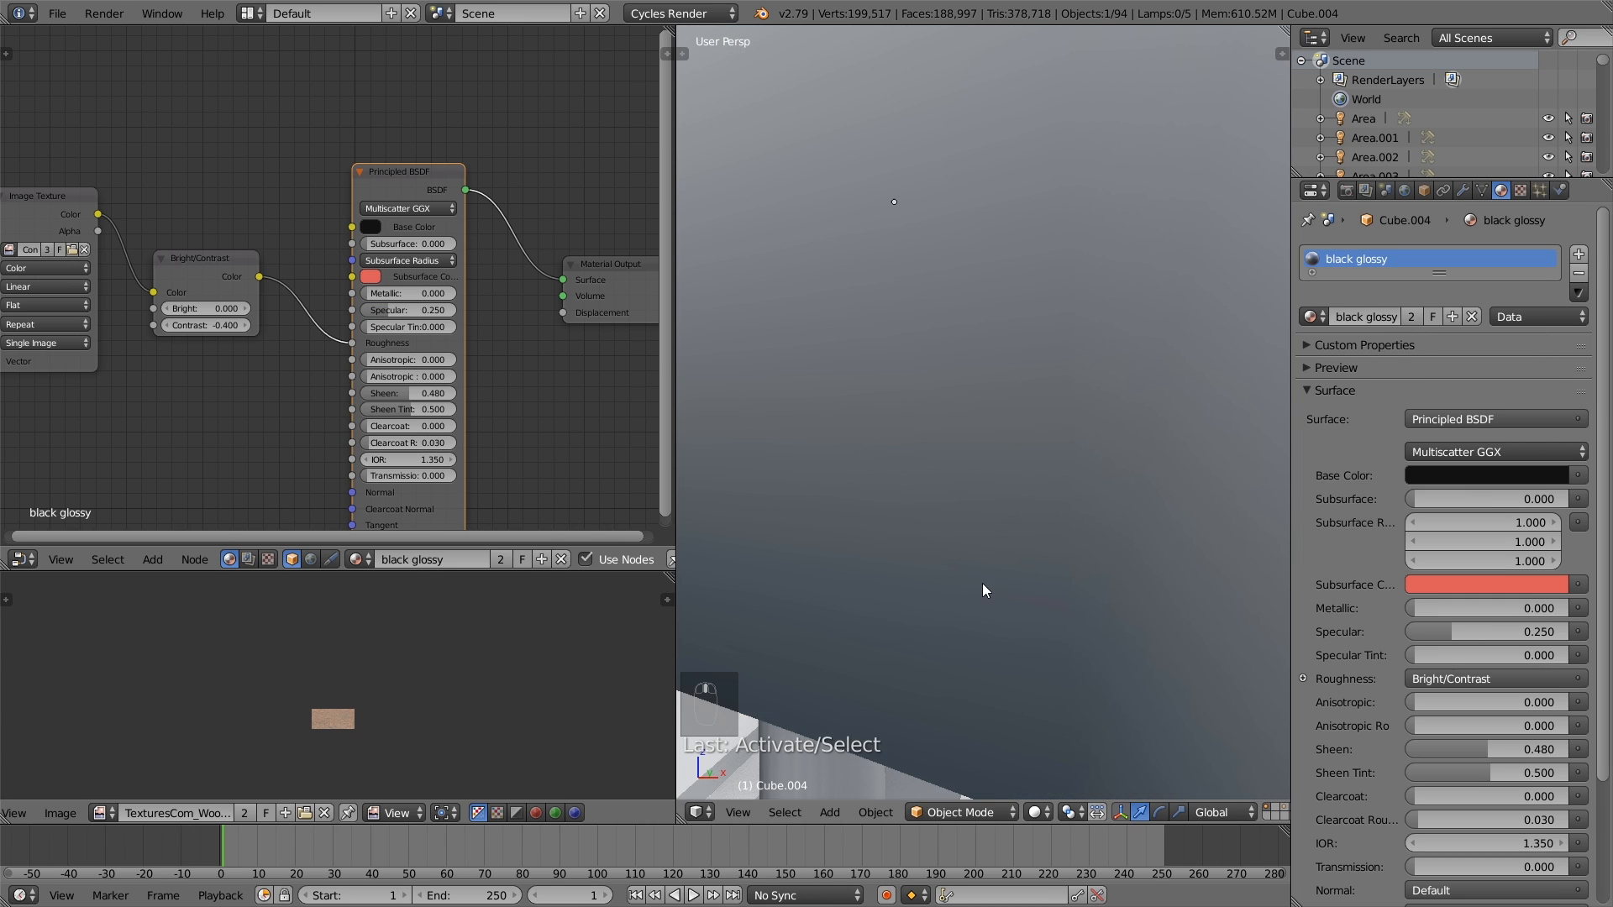
scroll(981, 583, "down", 1)
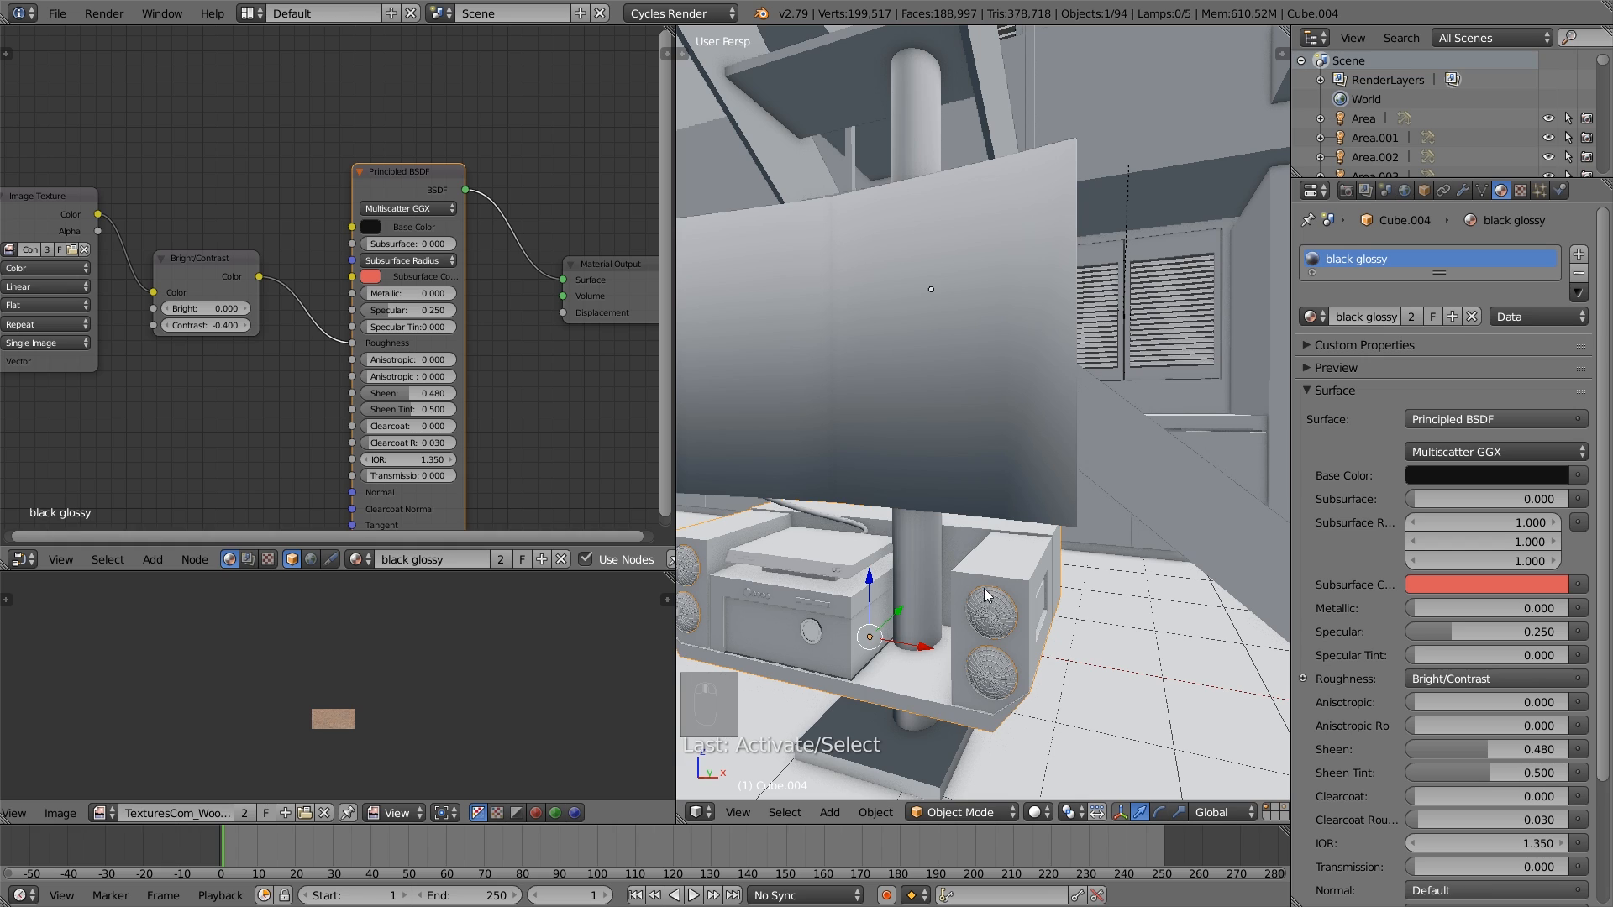
left_click(1578, 253)
left_click(1310, 360)
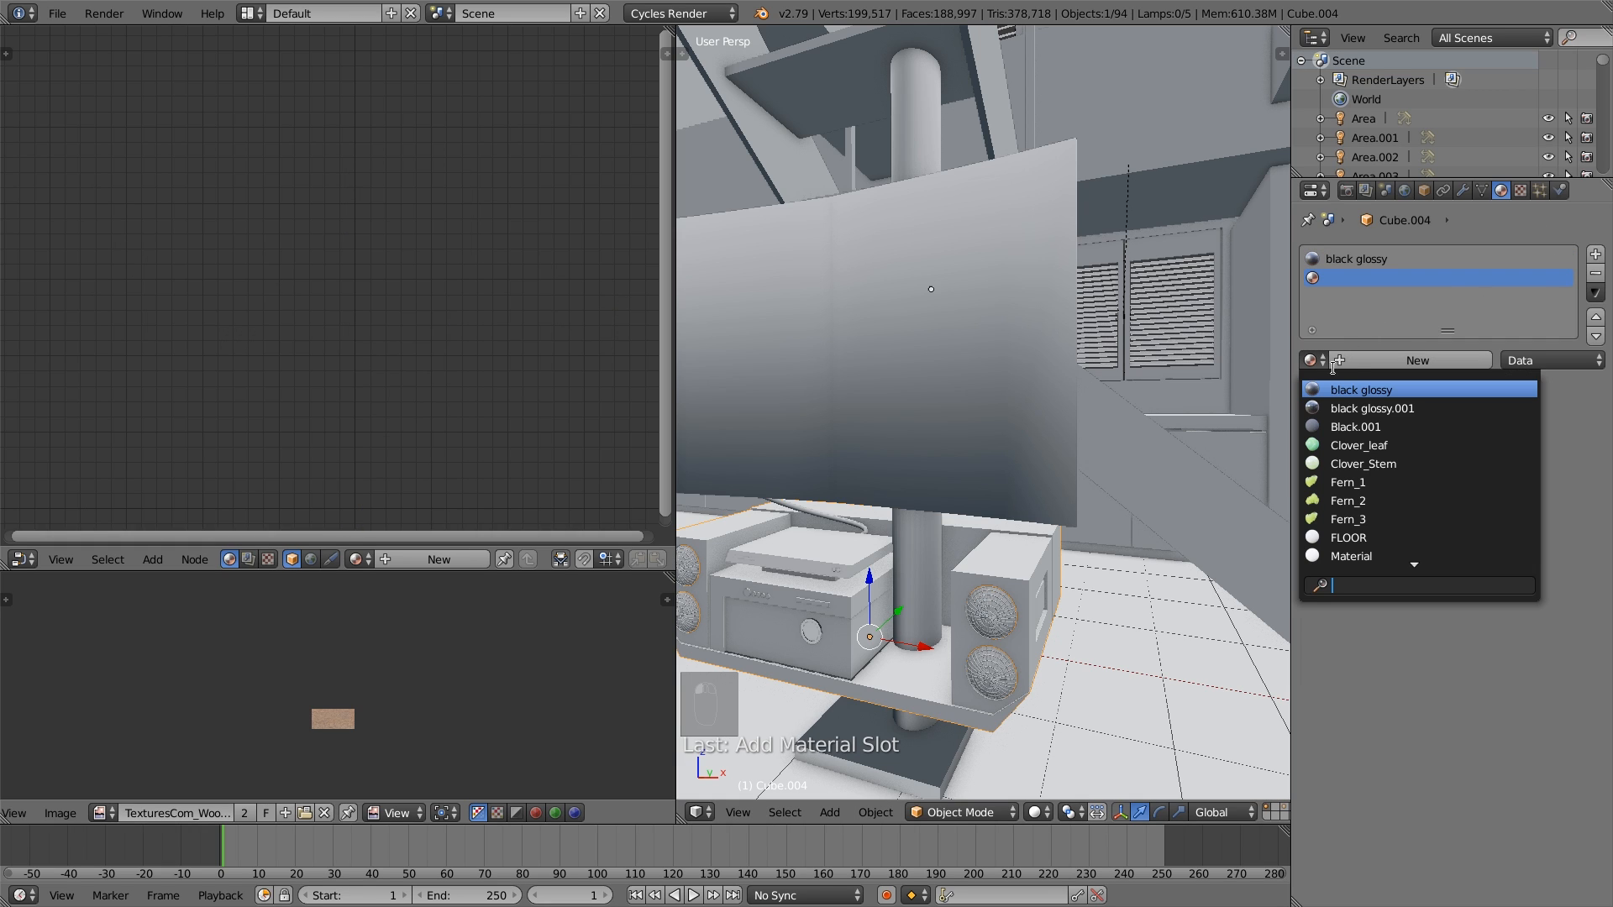
left_click(1392, 390)
left_click(1412, 361)
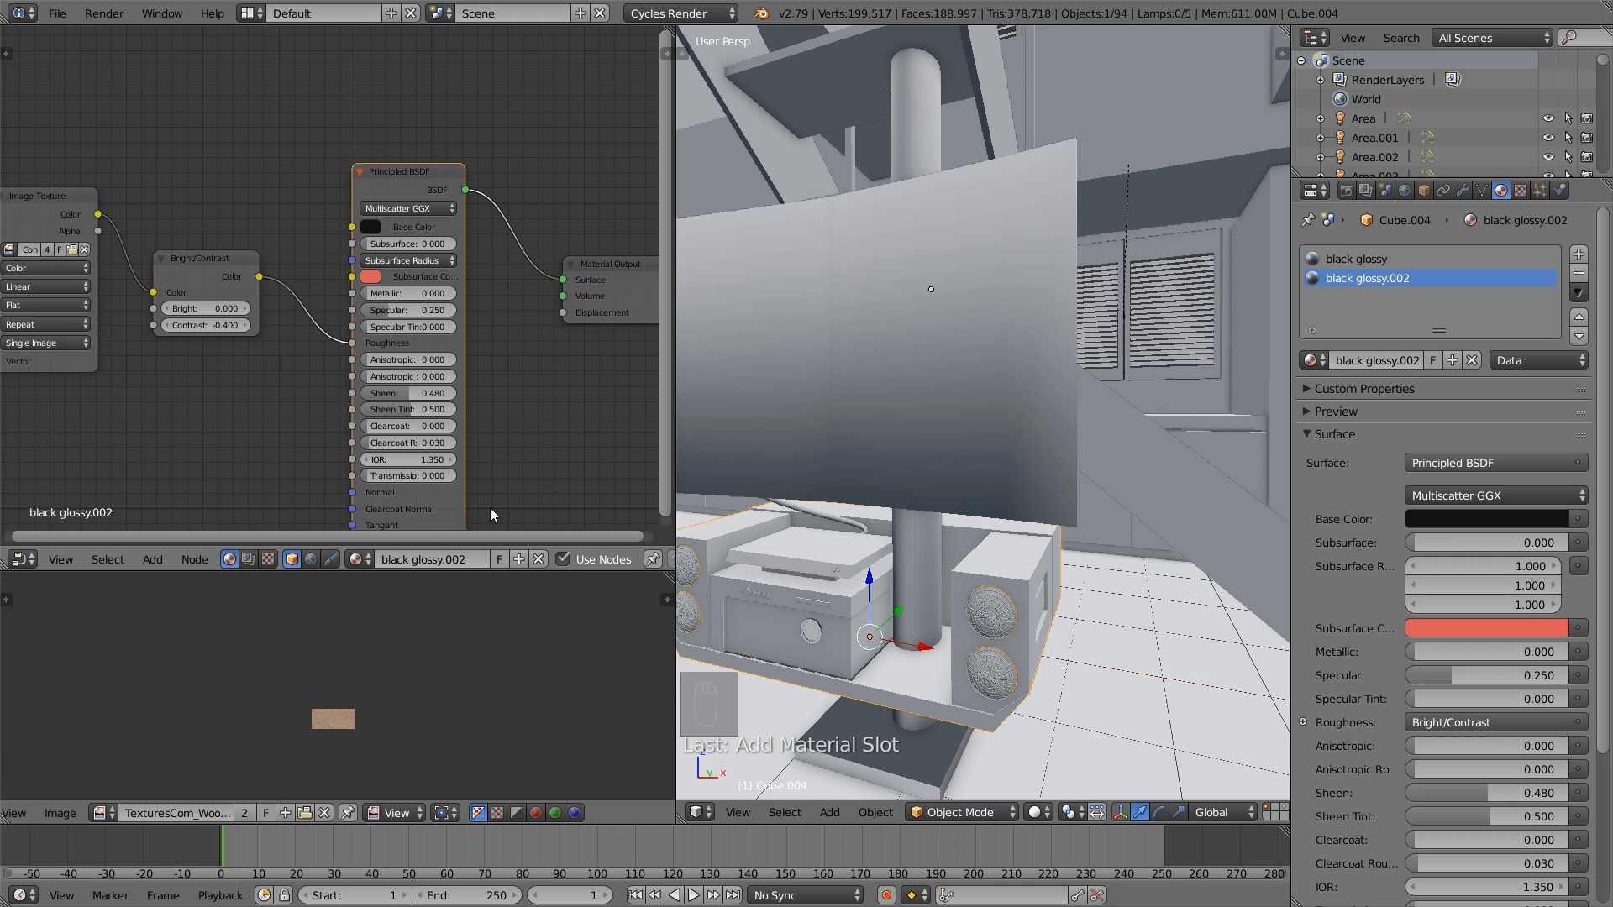
- Select the stereo unit between the speakers and replace its material with black glossy.002
middle_click_drag(824, 553, 958, 574)
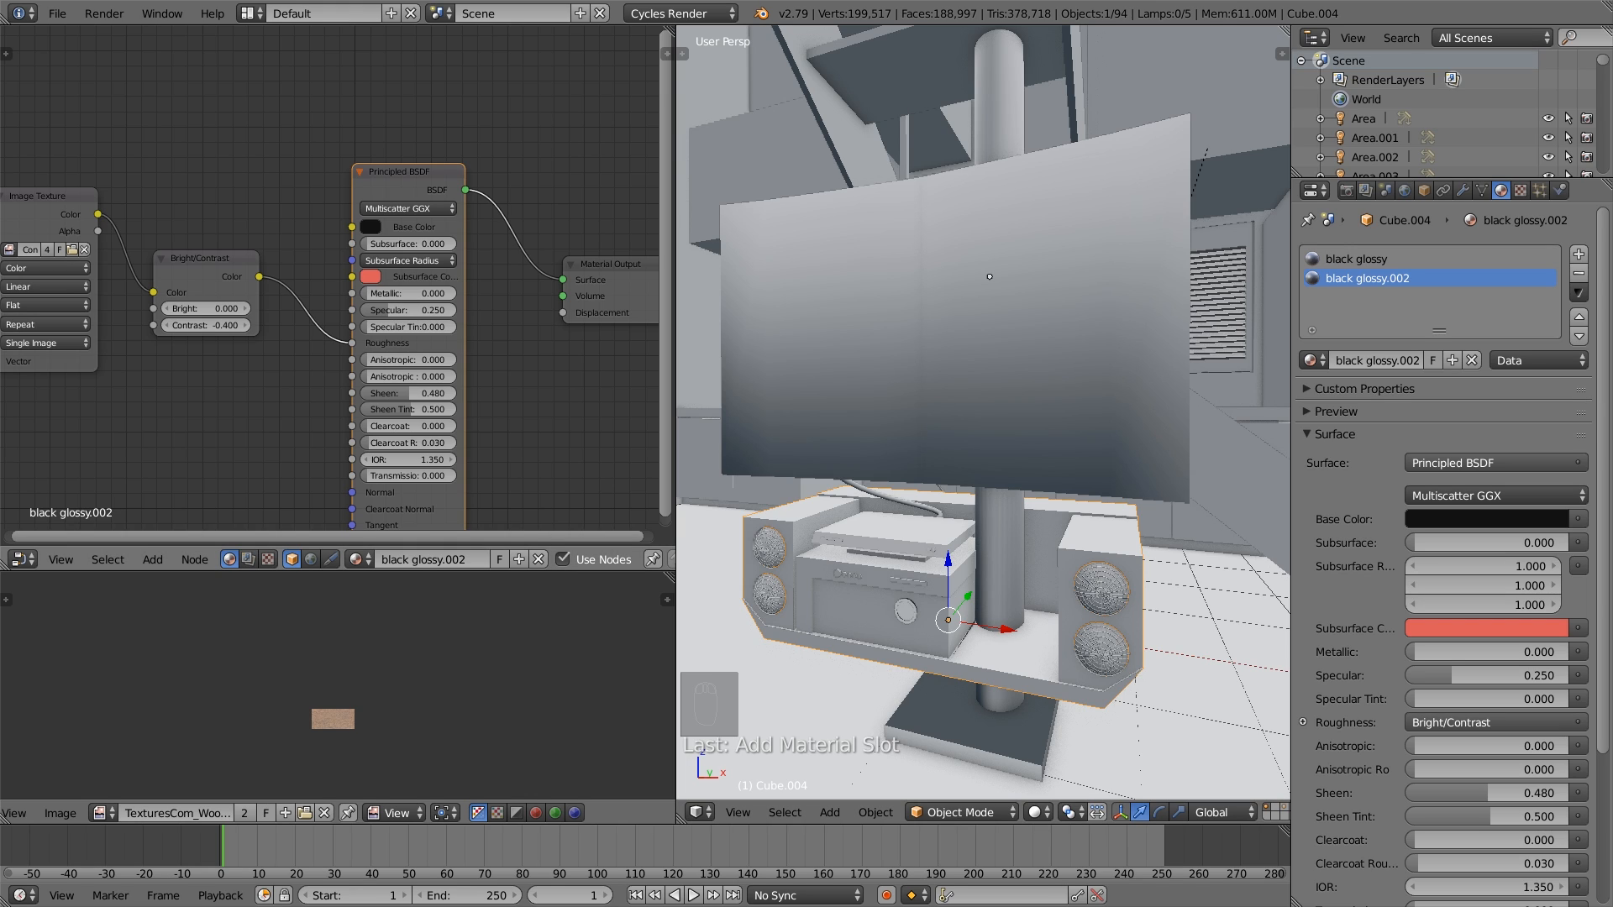
right_click(950, 607)
key("Tab")
key("l")
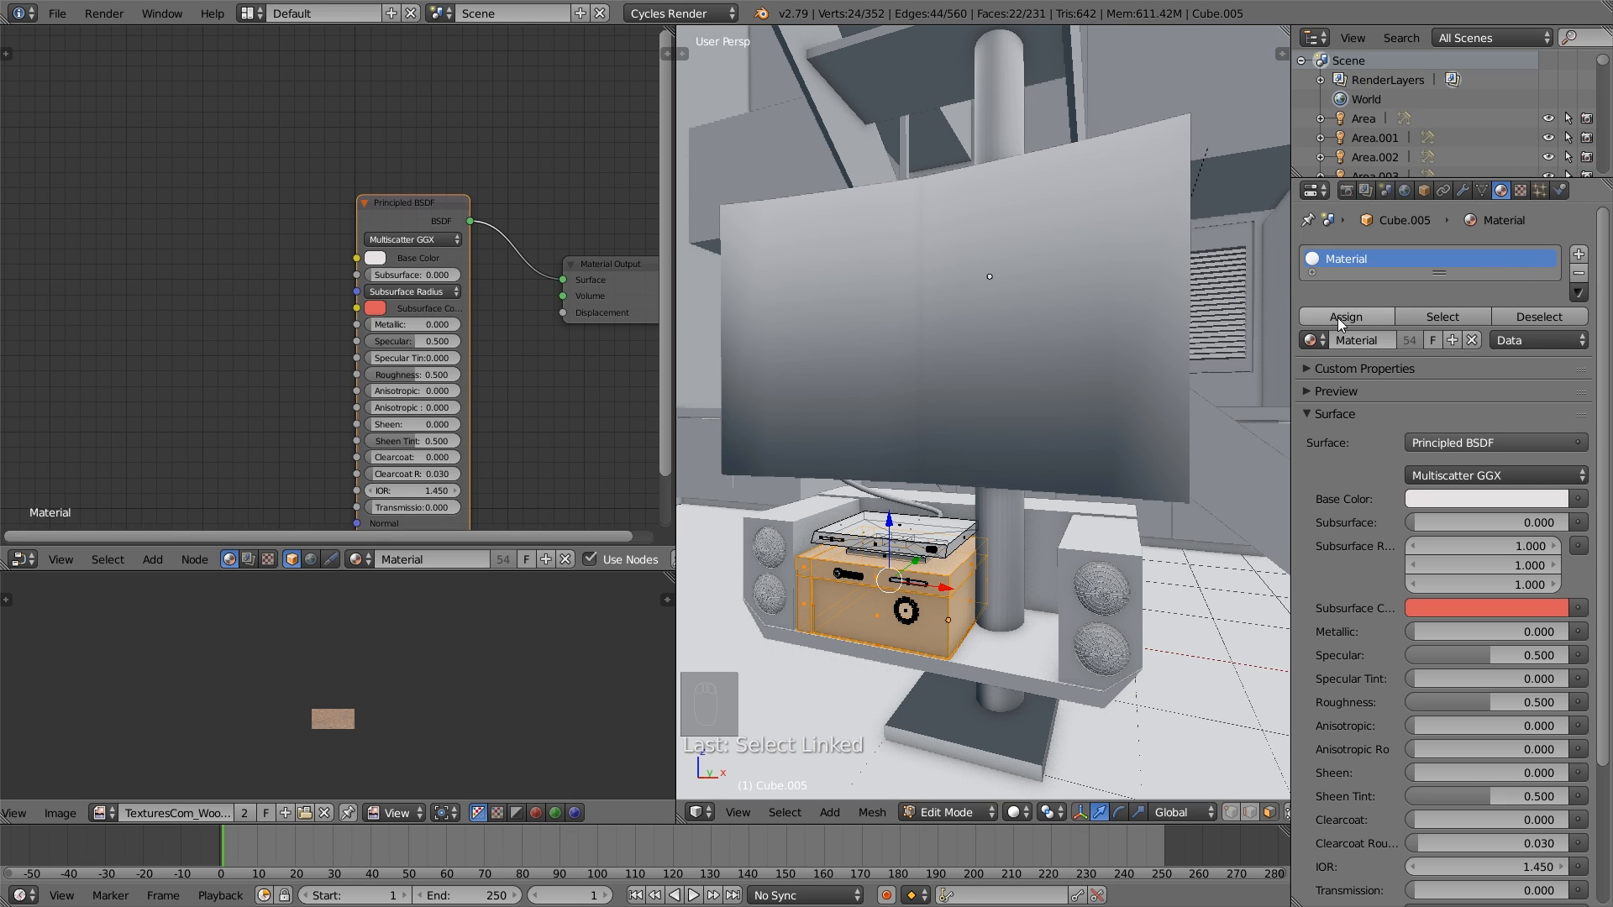
left_click(1309, 339)
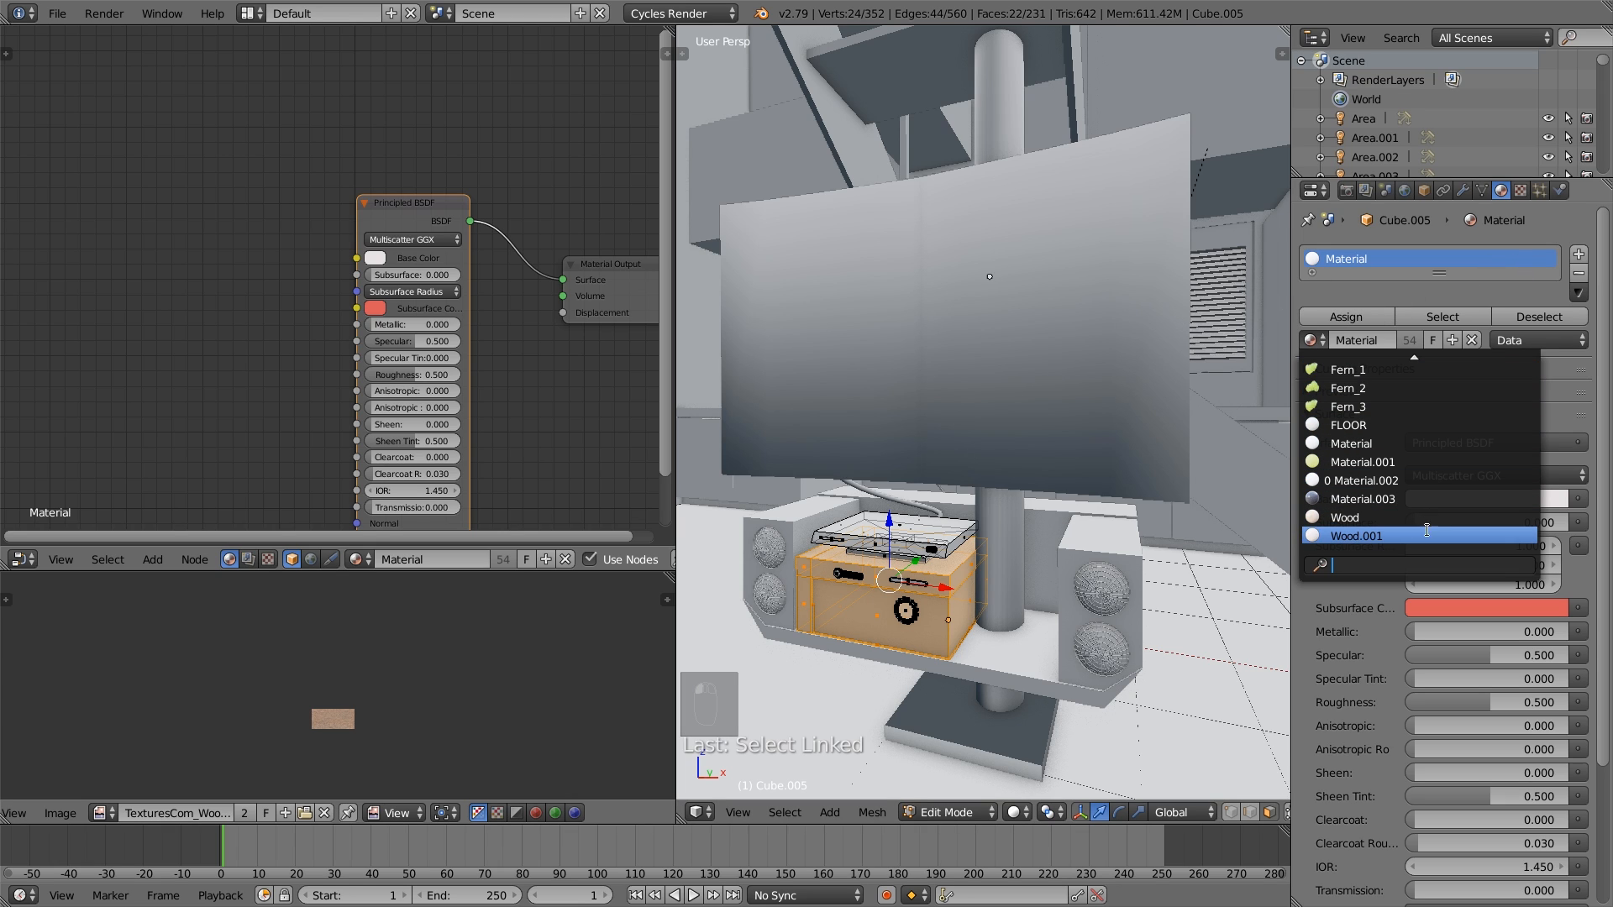
left_click(1343, 340)
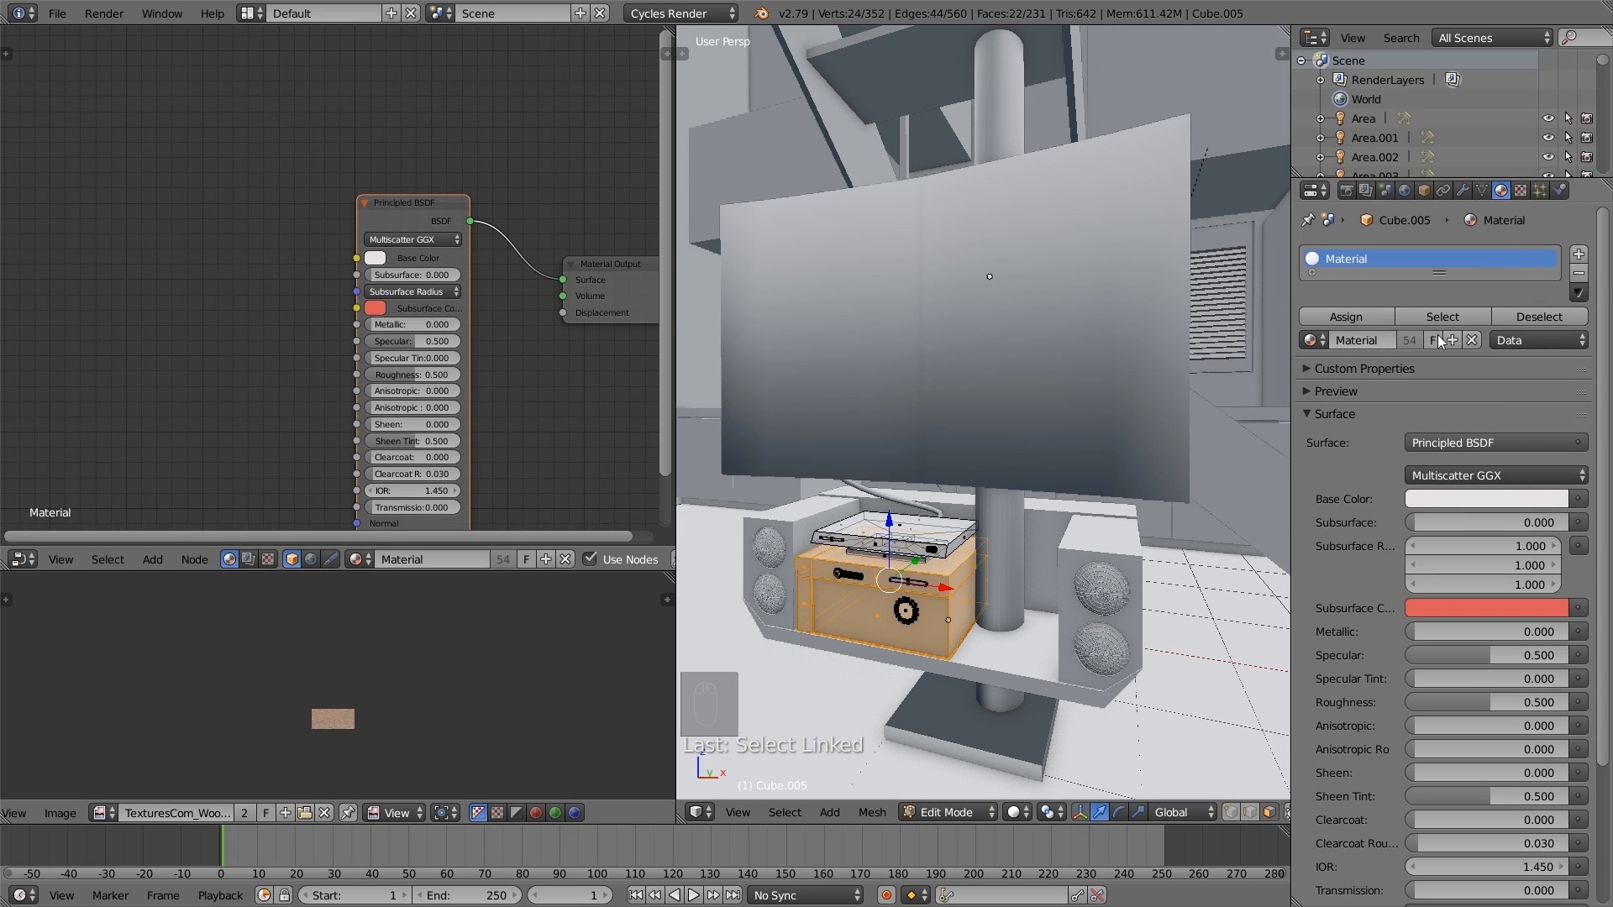
left_click(1319, 337)
type("b")
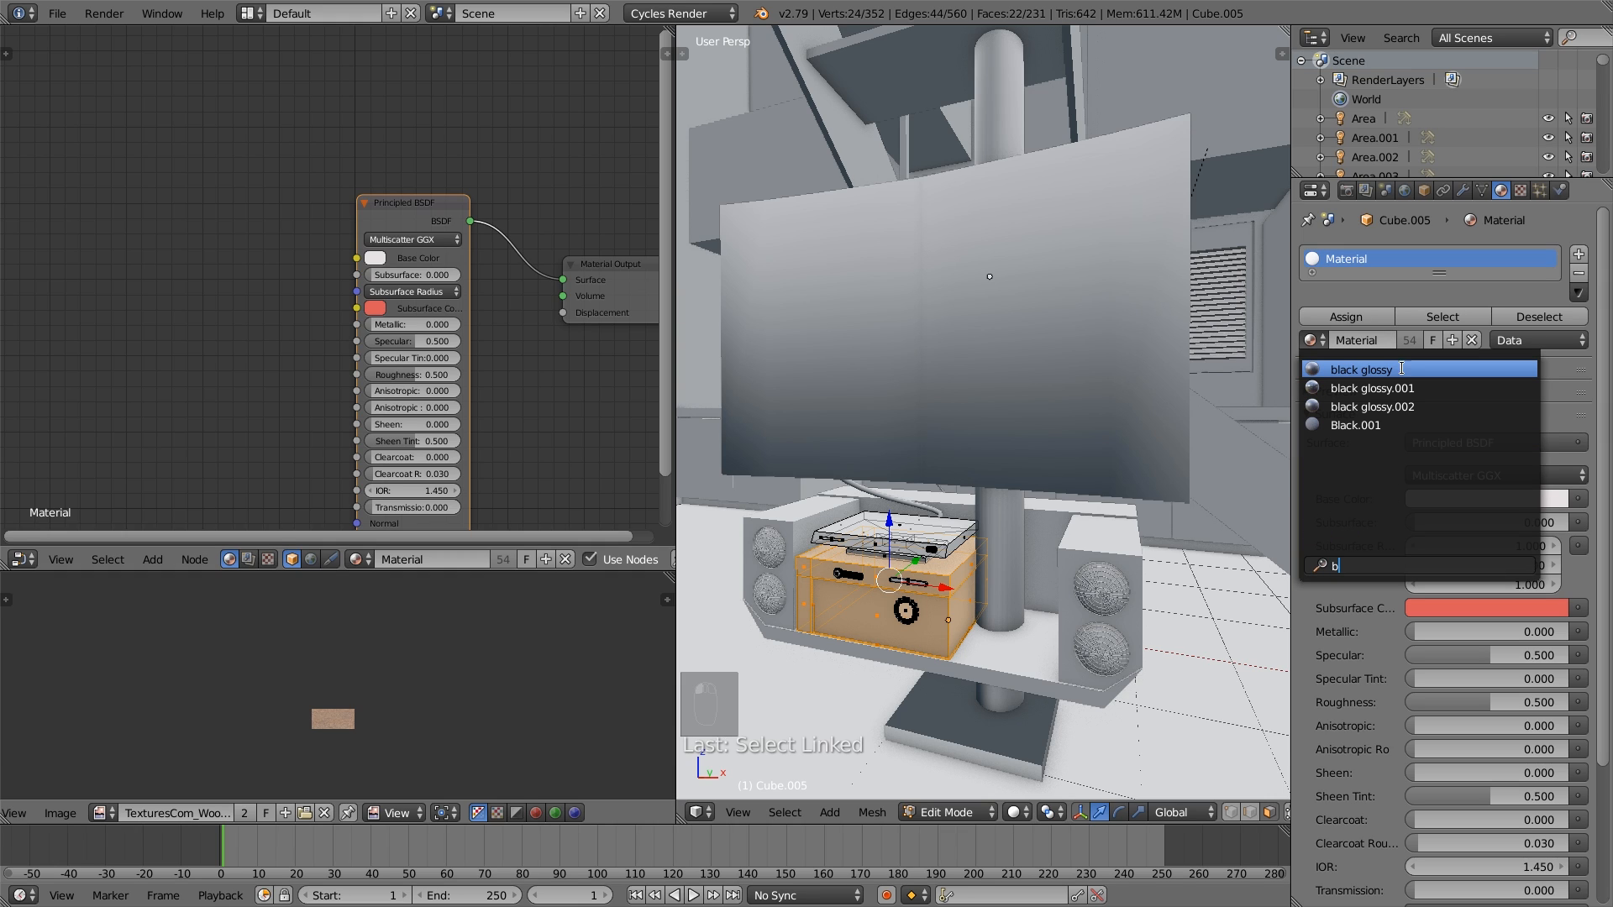
left_click(1378, 407)
key("Tab")
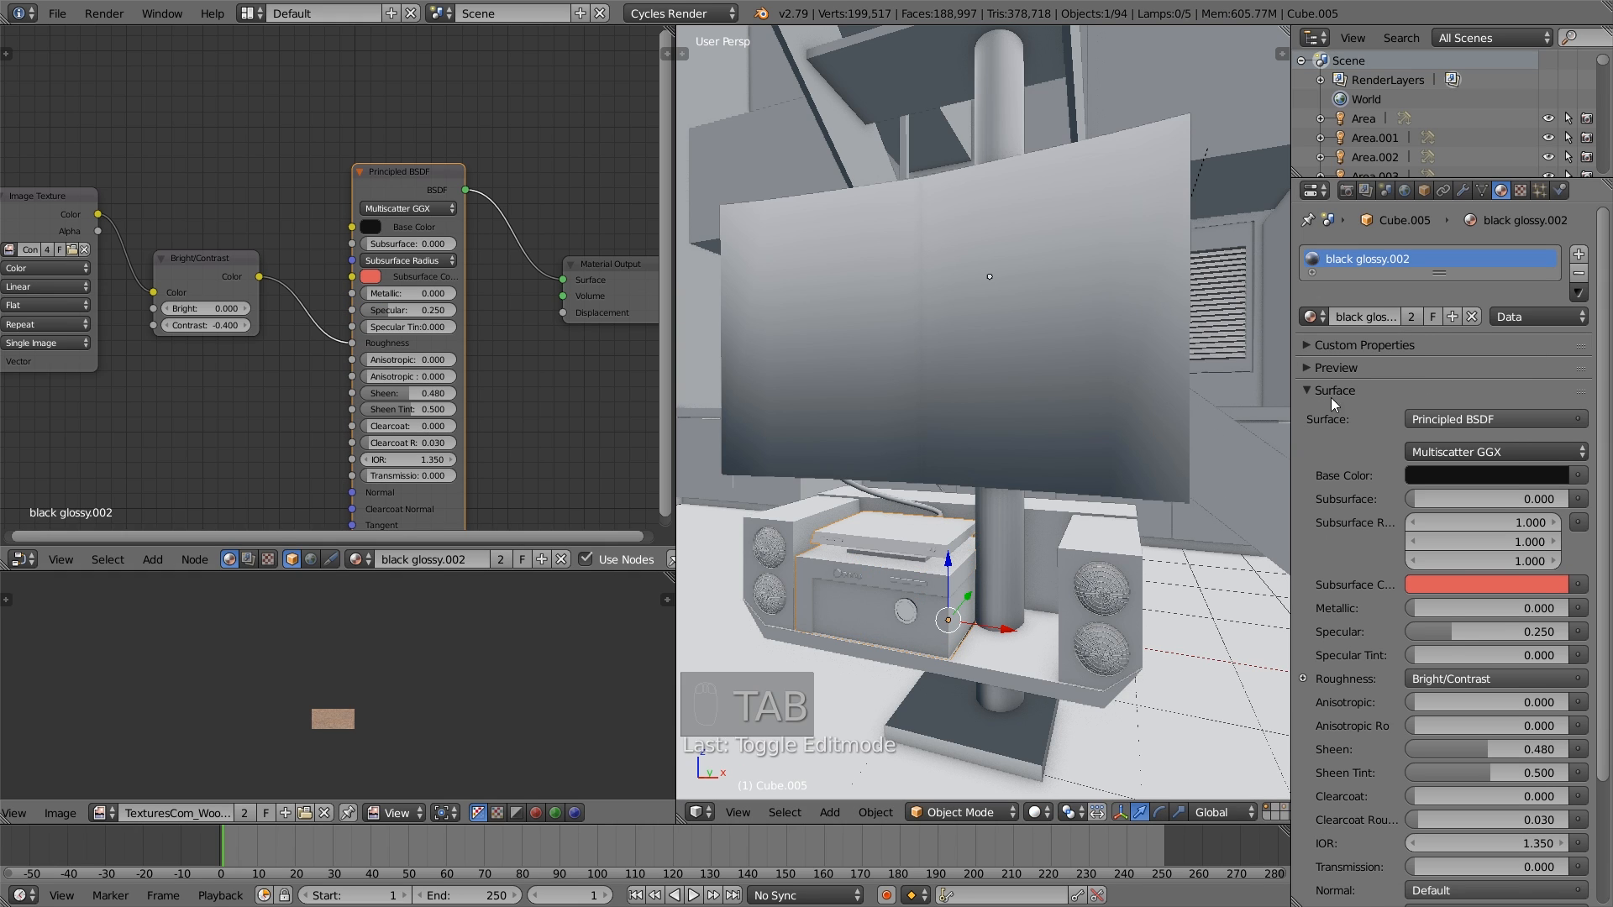
- Make the stereo unit's material a single-user copy, with the Bright/Contrast node's Contrast at -0.2 and Clearcoat at 0.28
left_click(1415, 312)
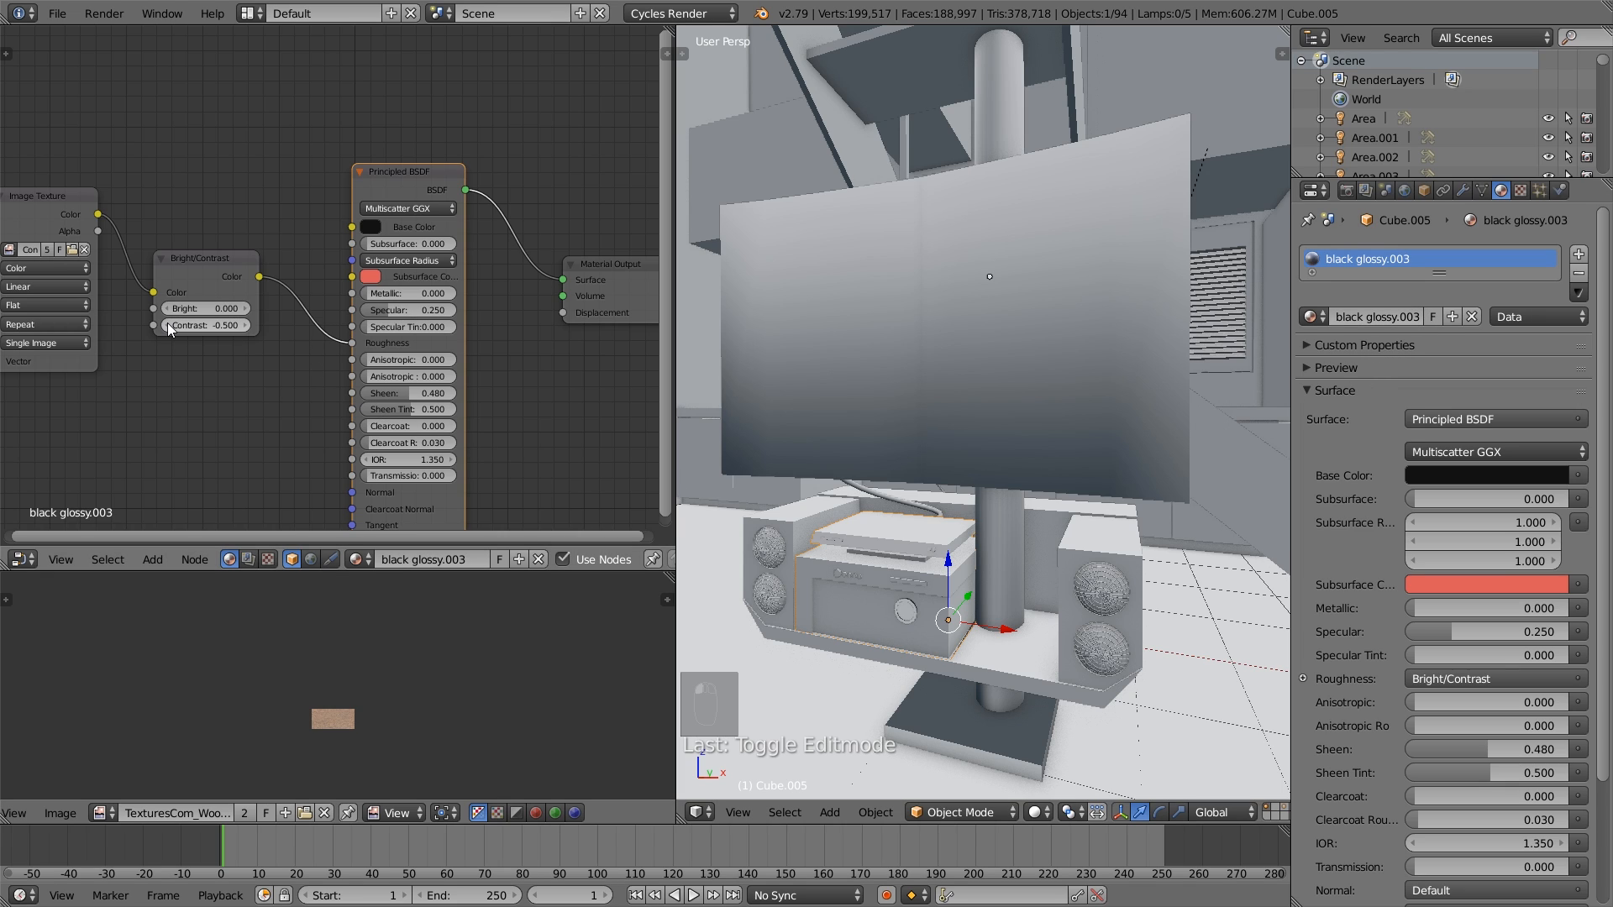
left_click_drag(168, 322, 249, 323)
left_click_drag(214, 258, 211, 254)
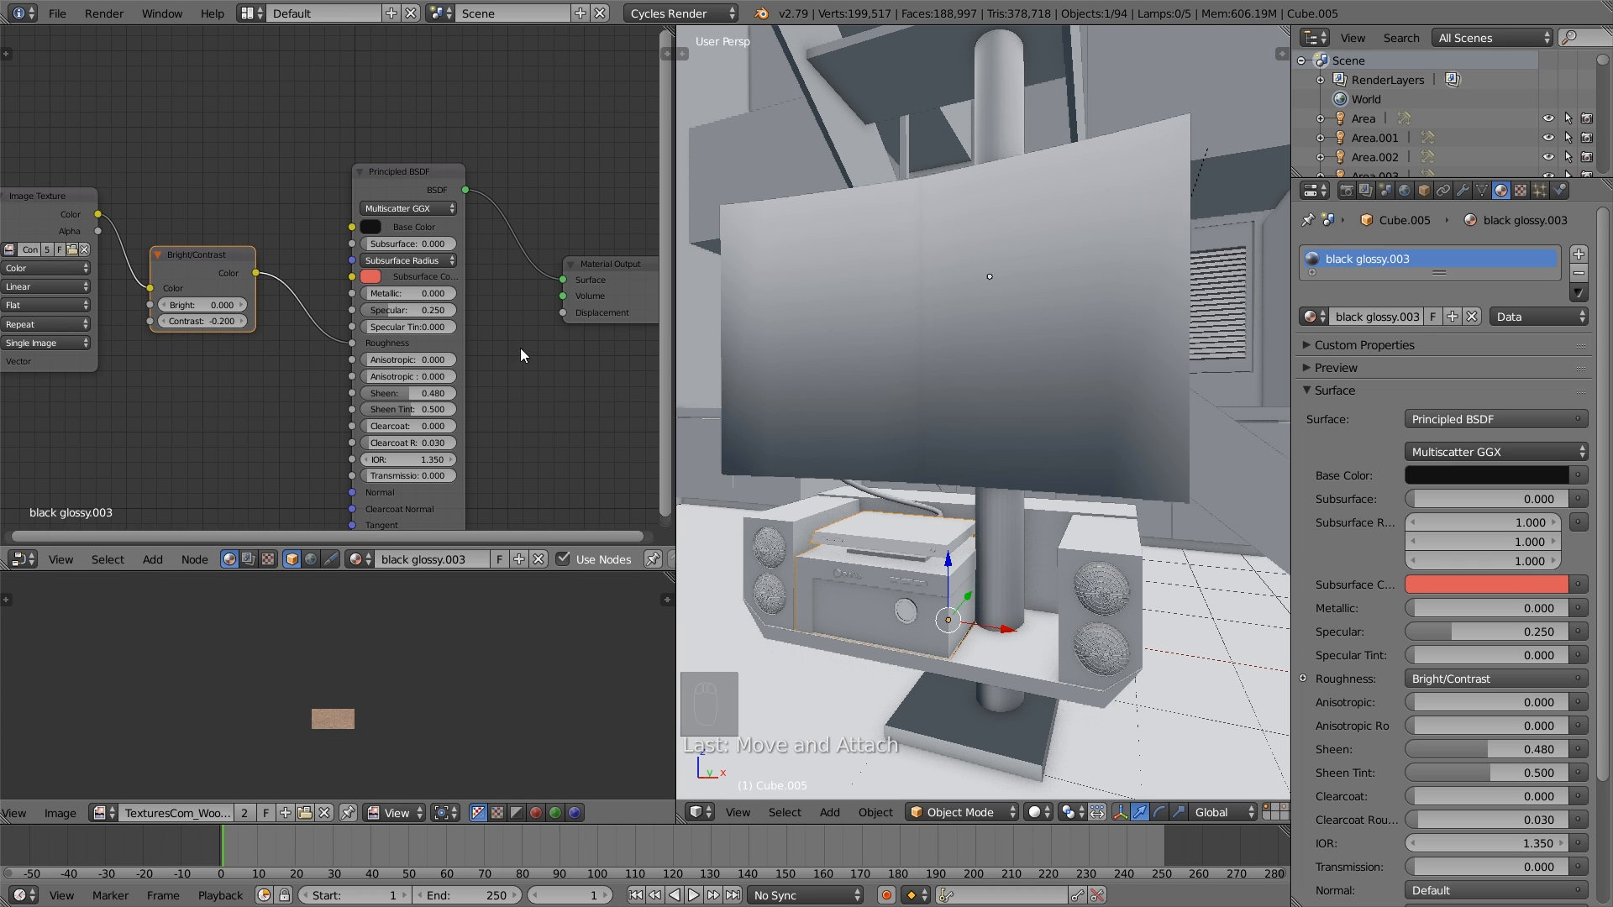
middle_click_drag(521, 354, 434, 316)
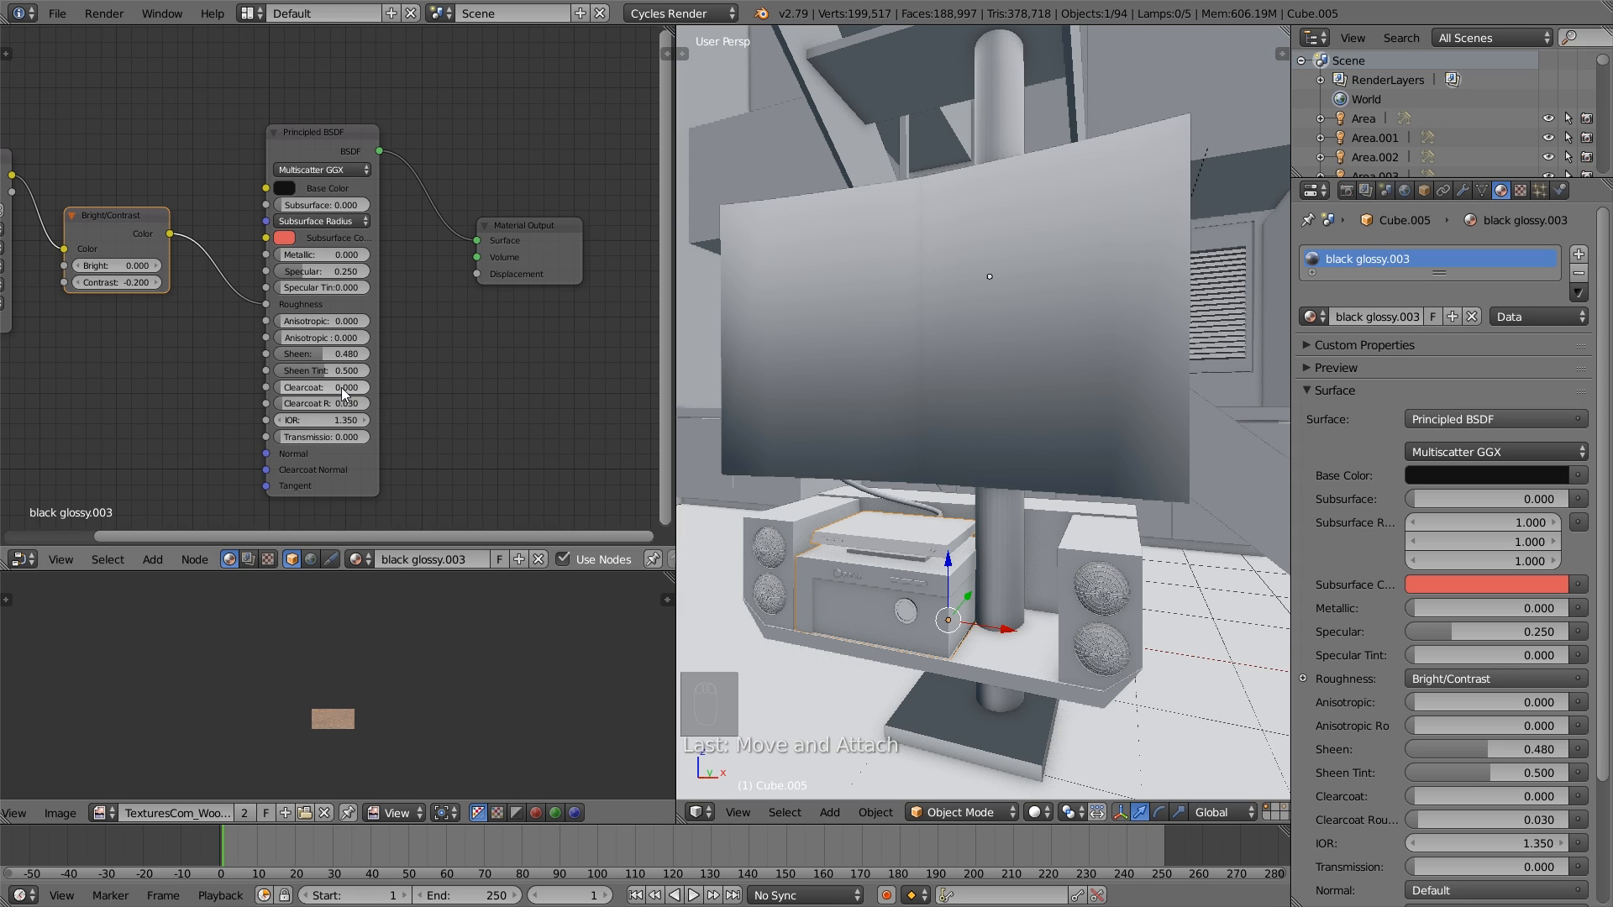
left_click_drag(341, 387, 368, 386)
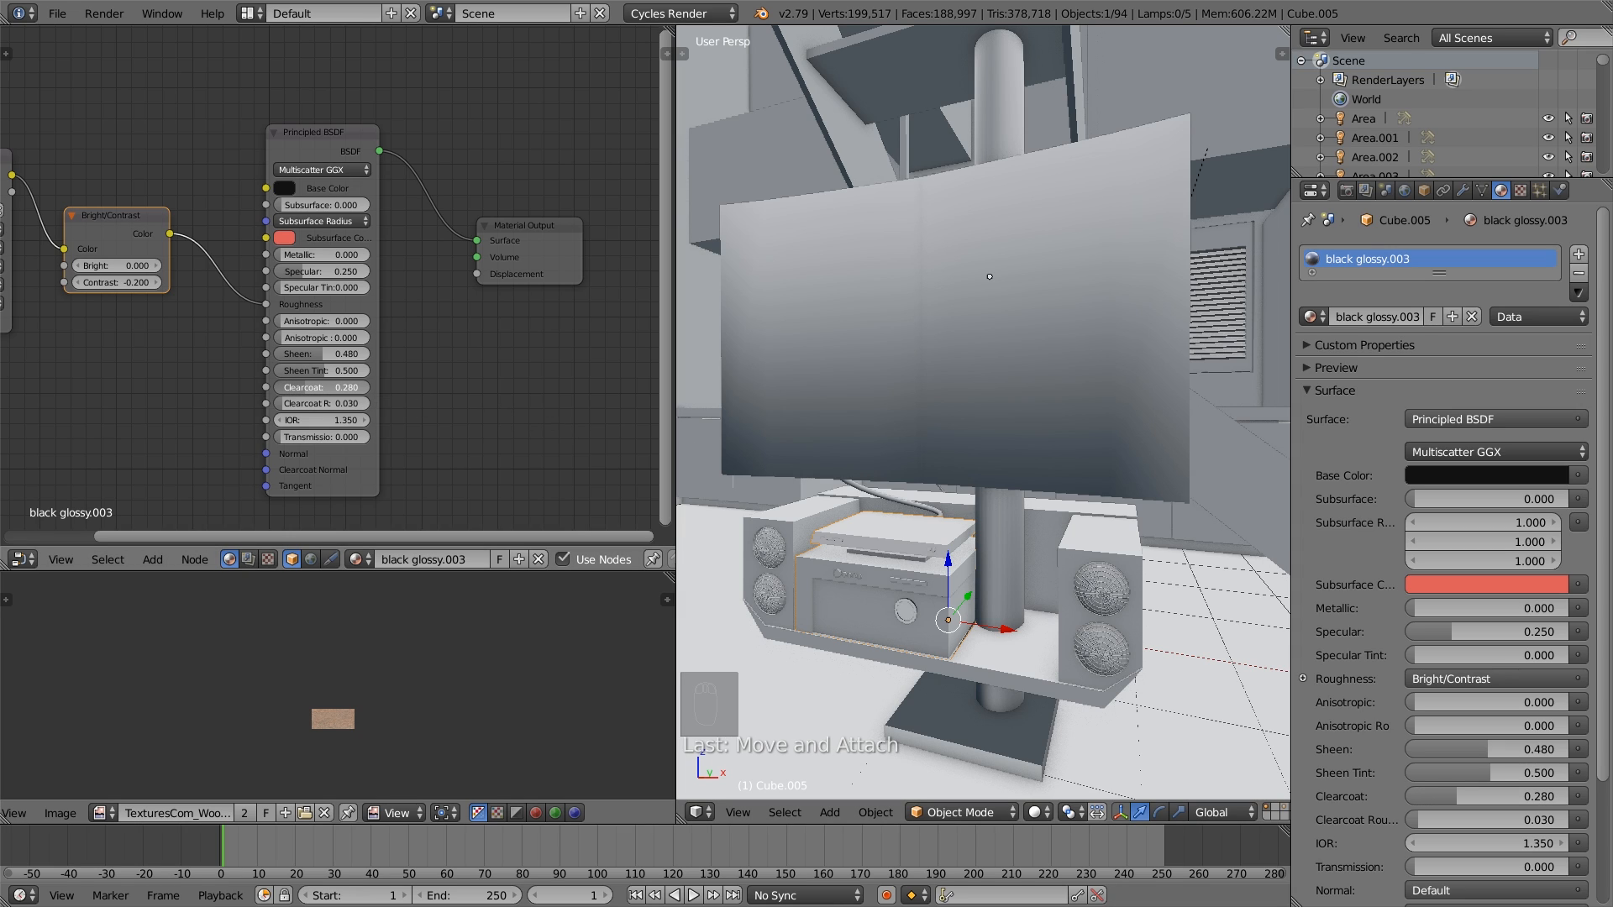
- Set the stereo unit material's Anisotropic to 0.501 and lighten its Base Color to RGB 0.021, with the Principled BSDF node widened
left_click_drag(368, 387, 368, 387)
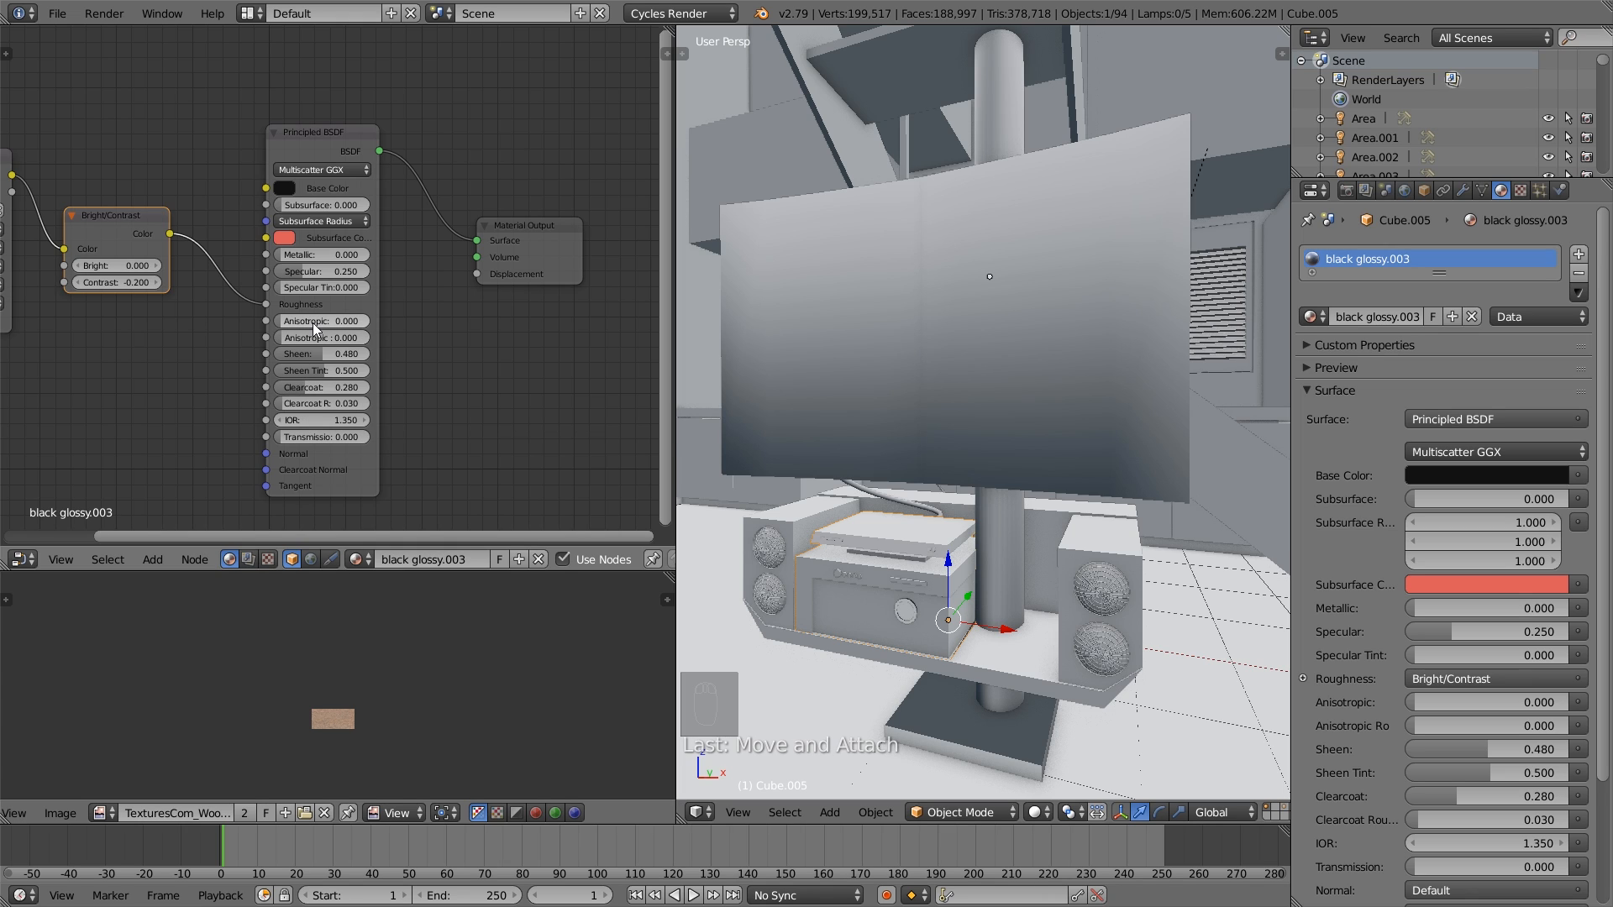
left_click_drag(381, 326, 451, 326)
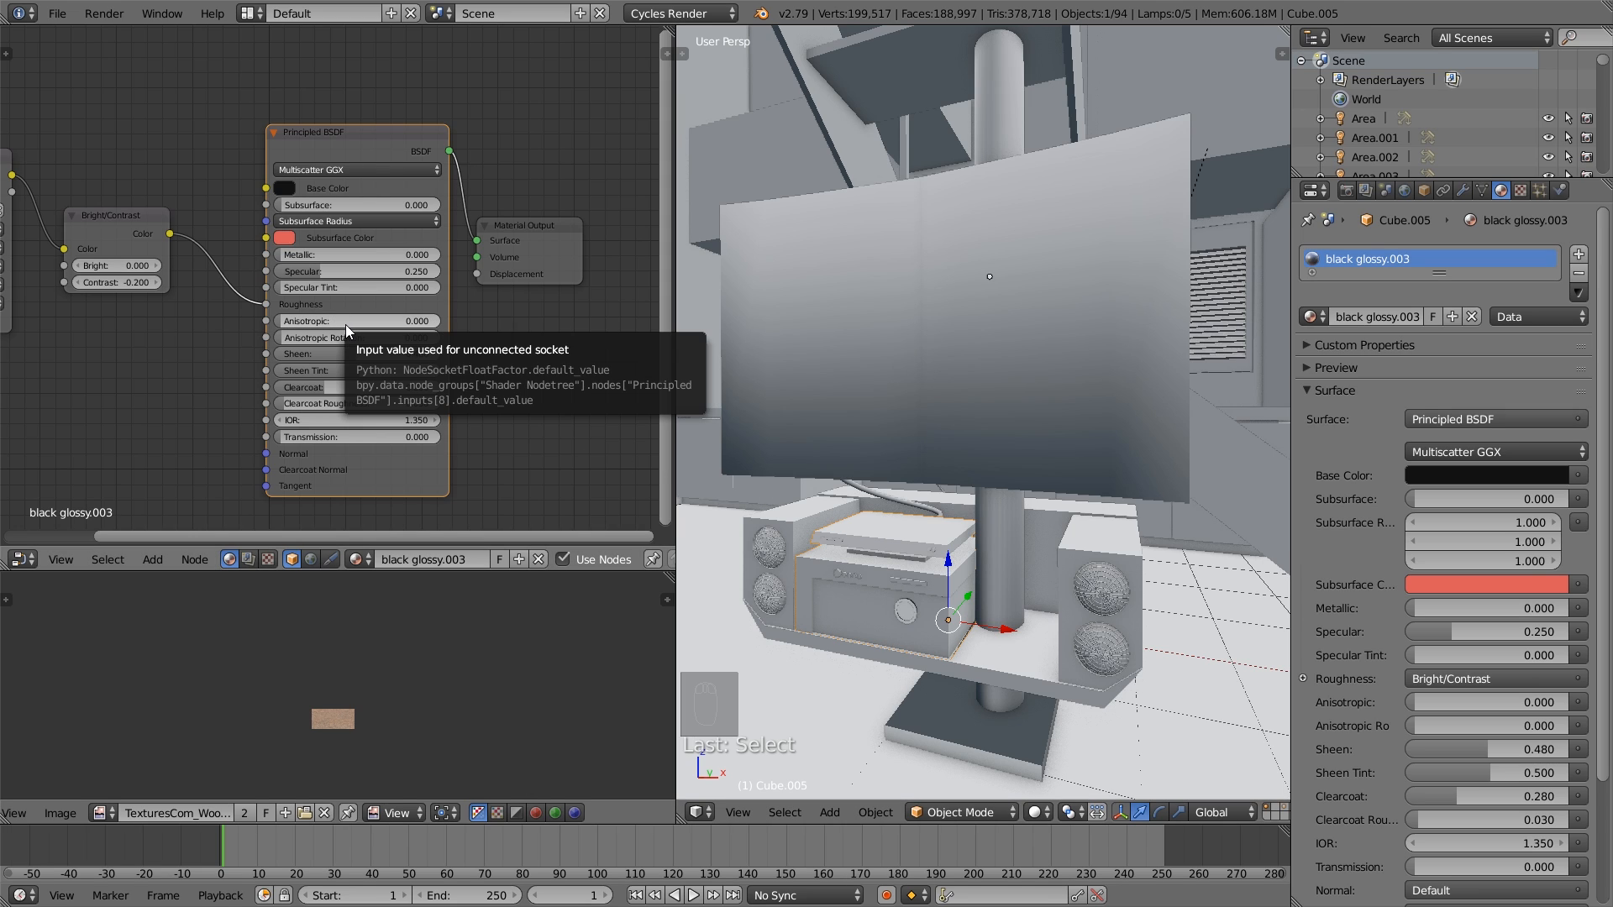
left_click_drag(354, 320, 431, 320)
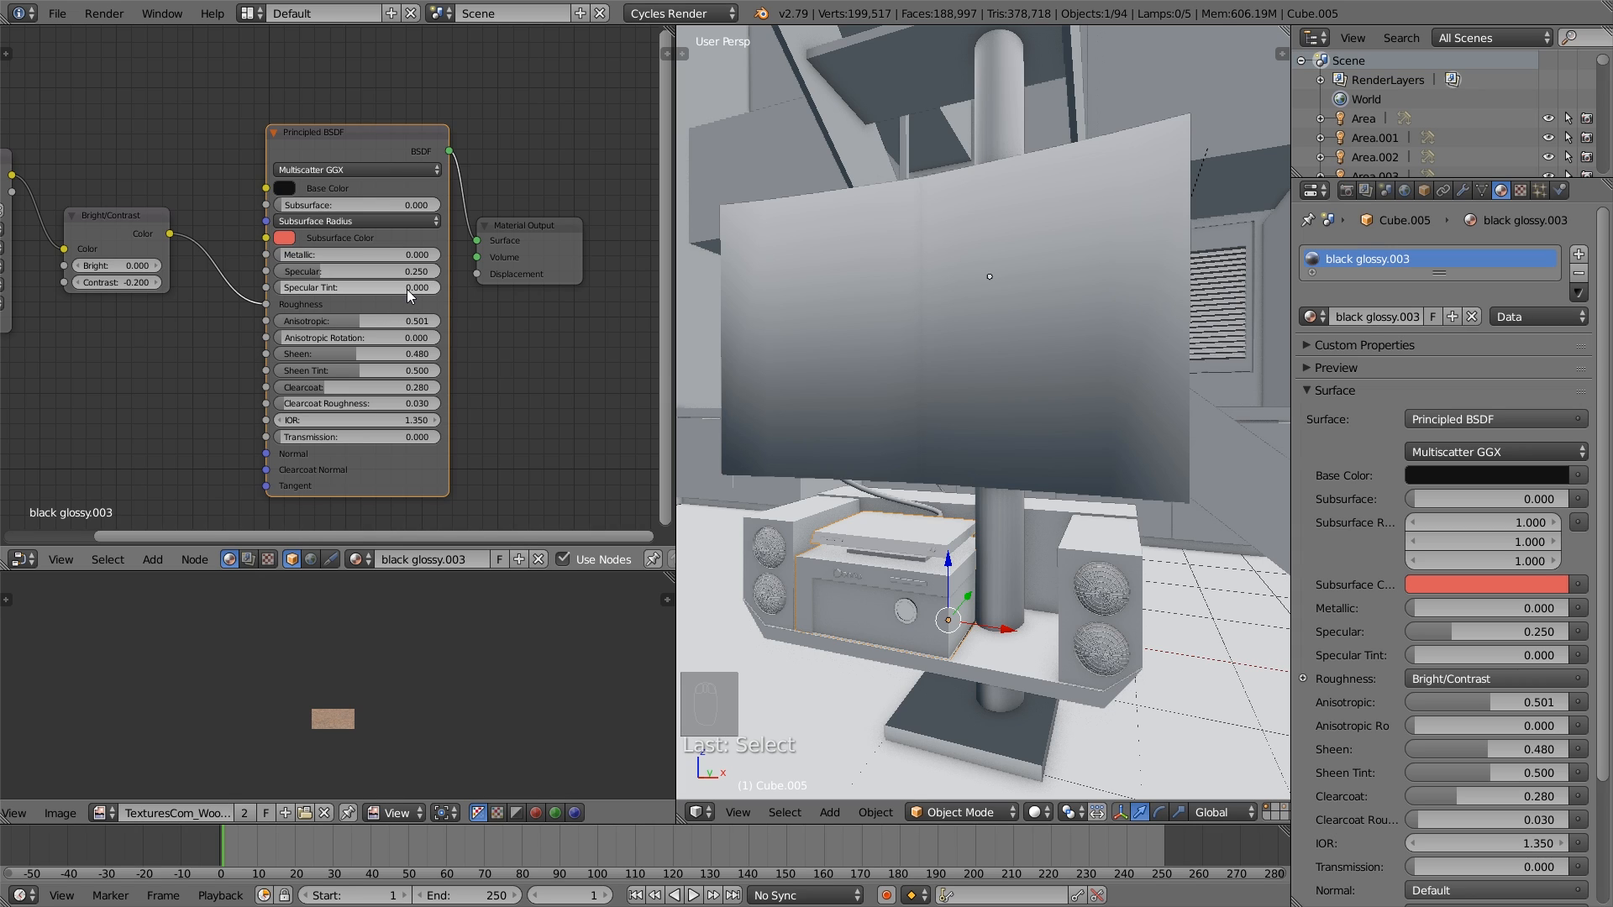
left_click(285, 188)
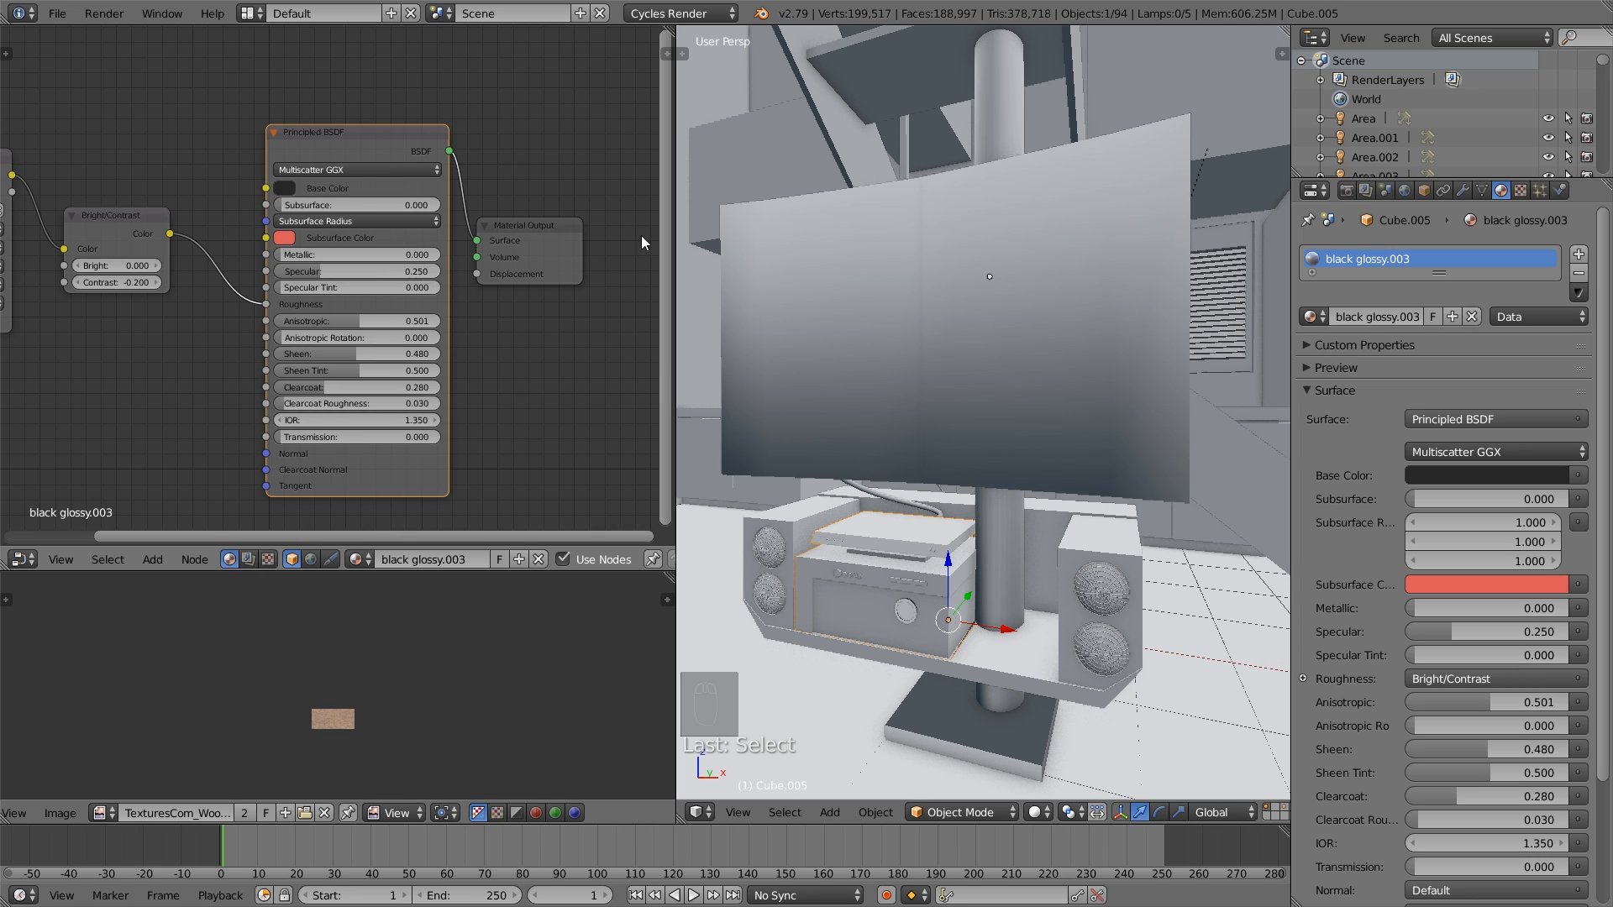
left_click_drag(370, 140, 337, 142)
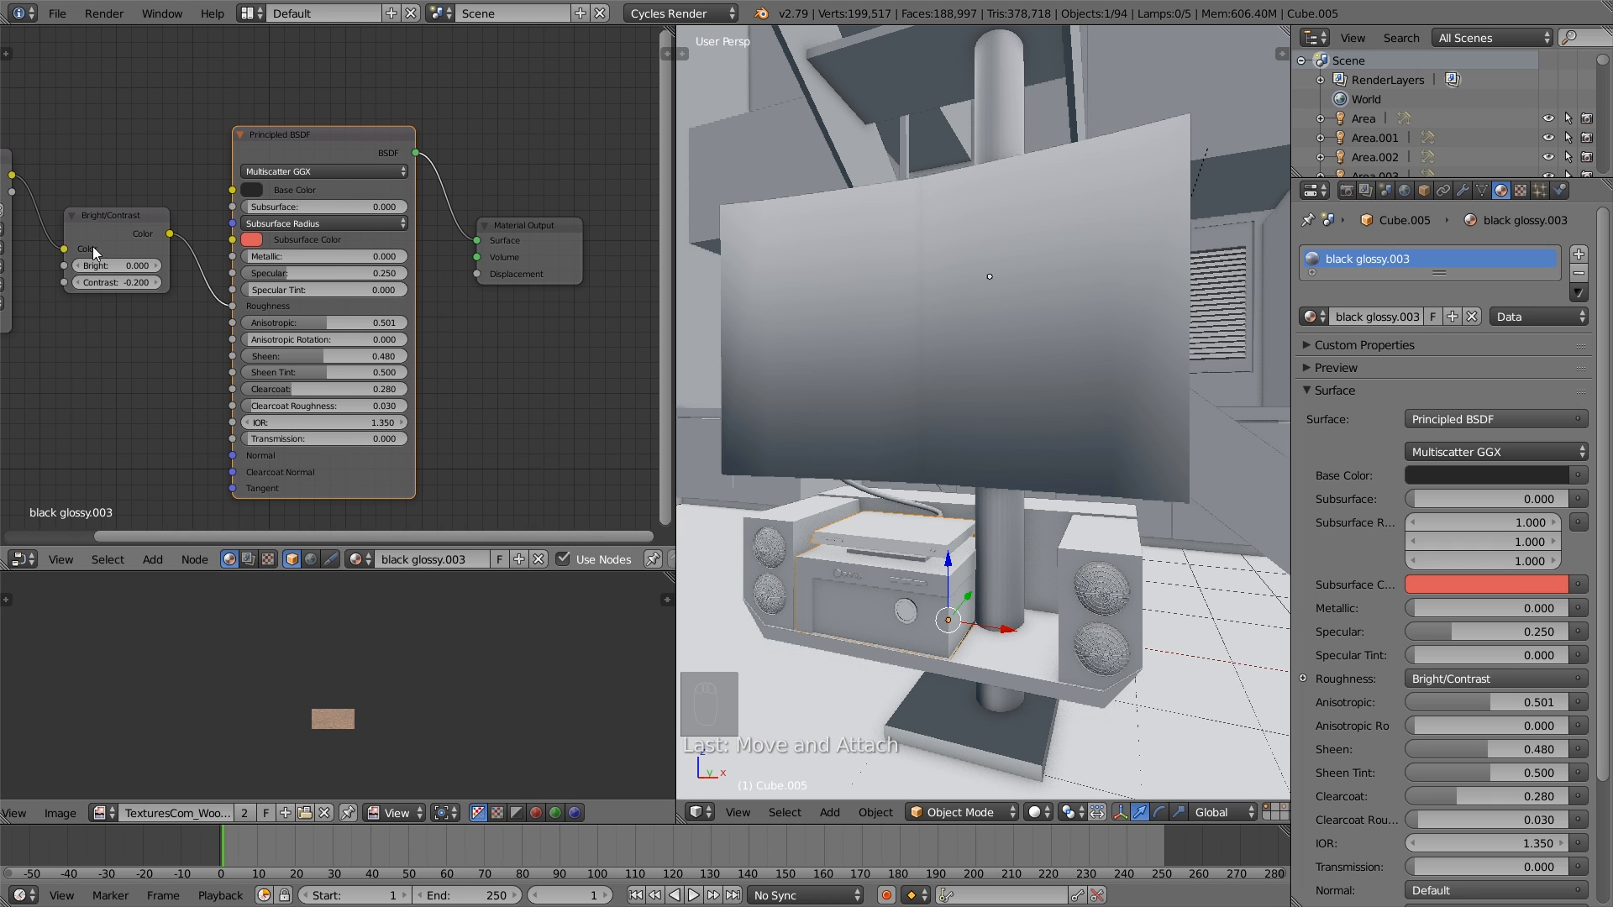
- Apply Smart UV Project with the default settings to the stereo unit's selected casing in Edit Mode
scroll(114, 244, "up", 1)
key("Tab")
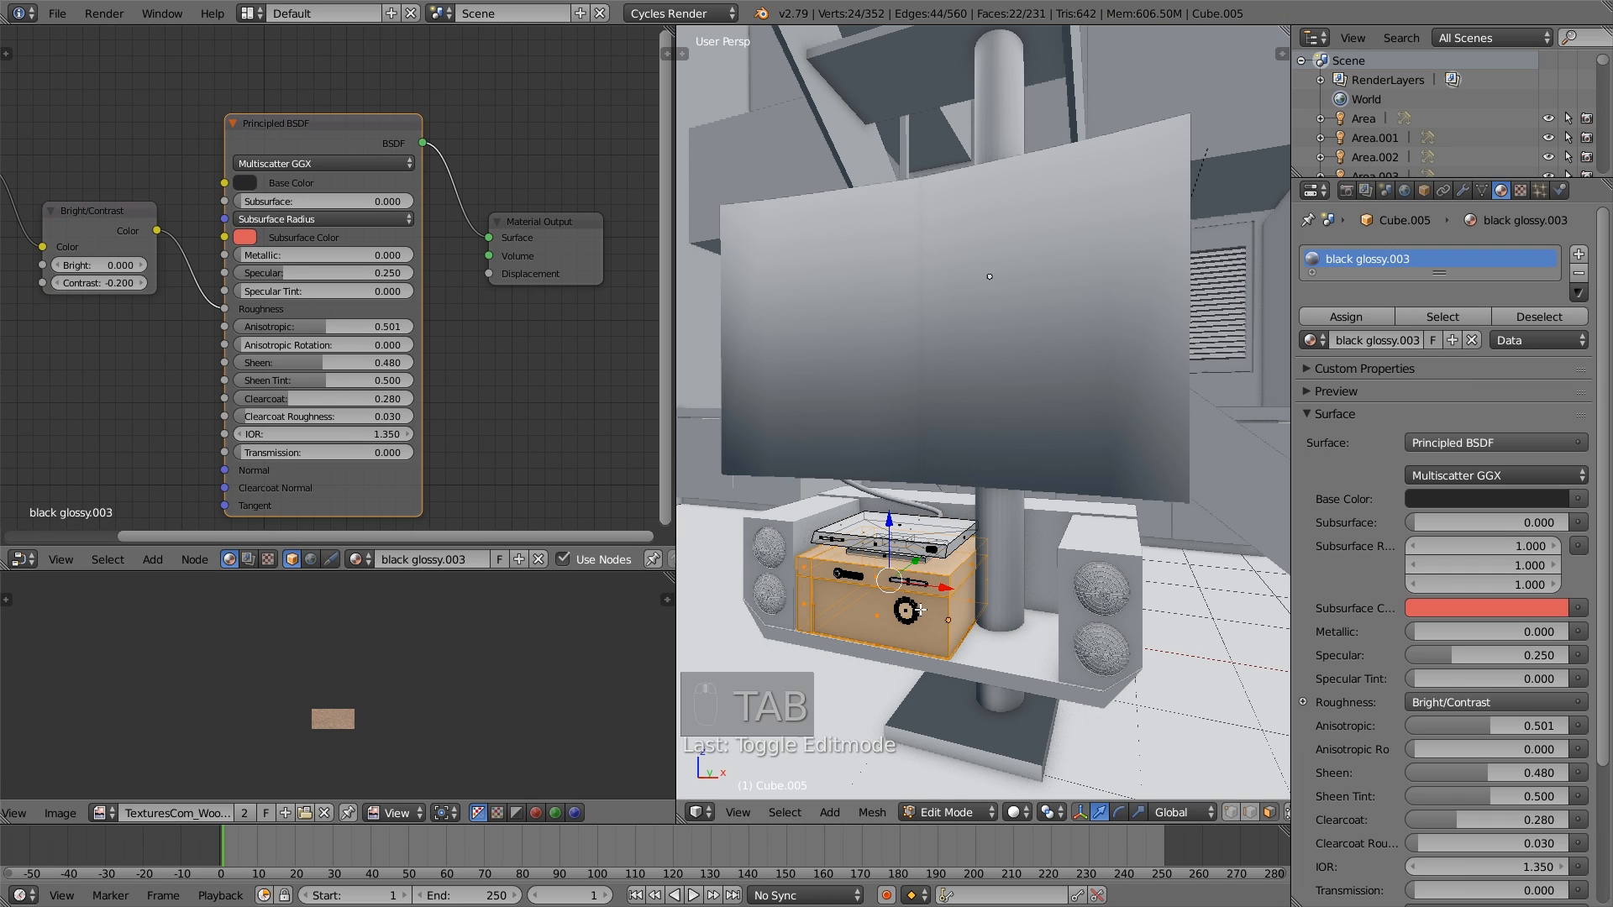
key("u")
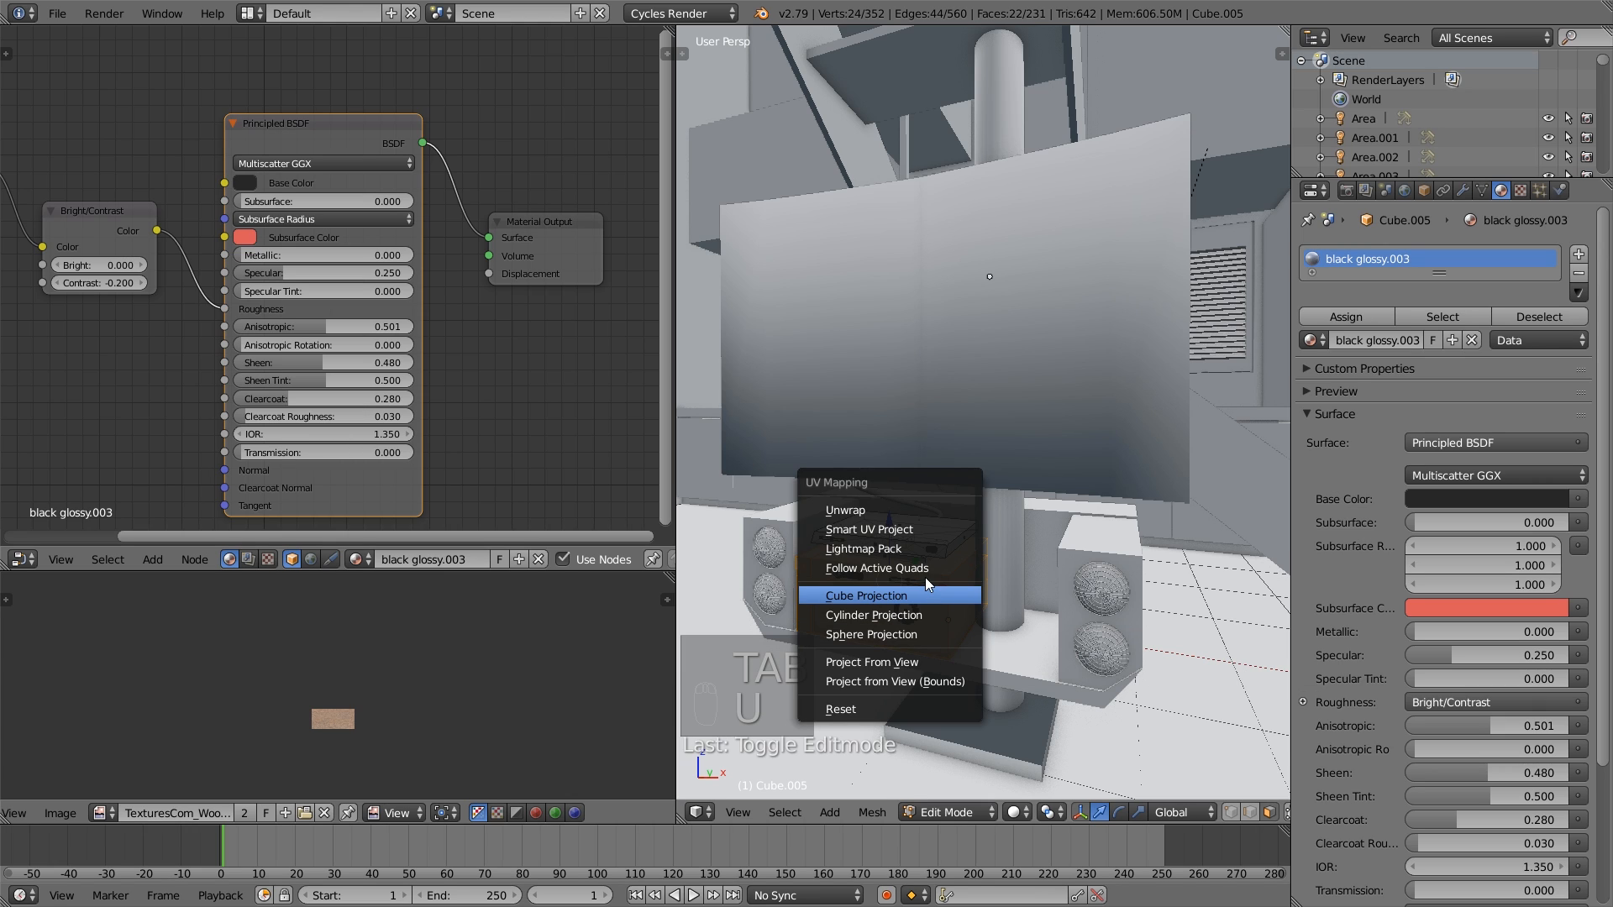
left_click(894, 529)
left_click(914, 672)
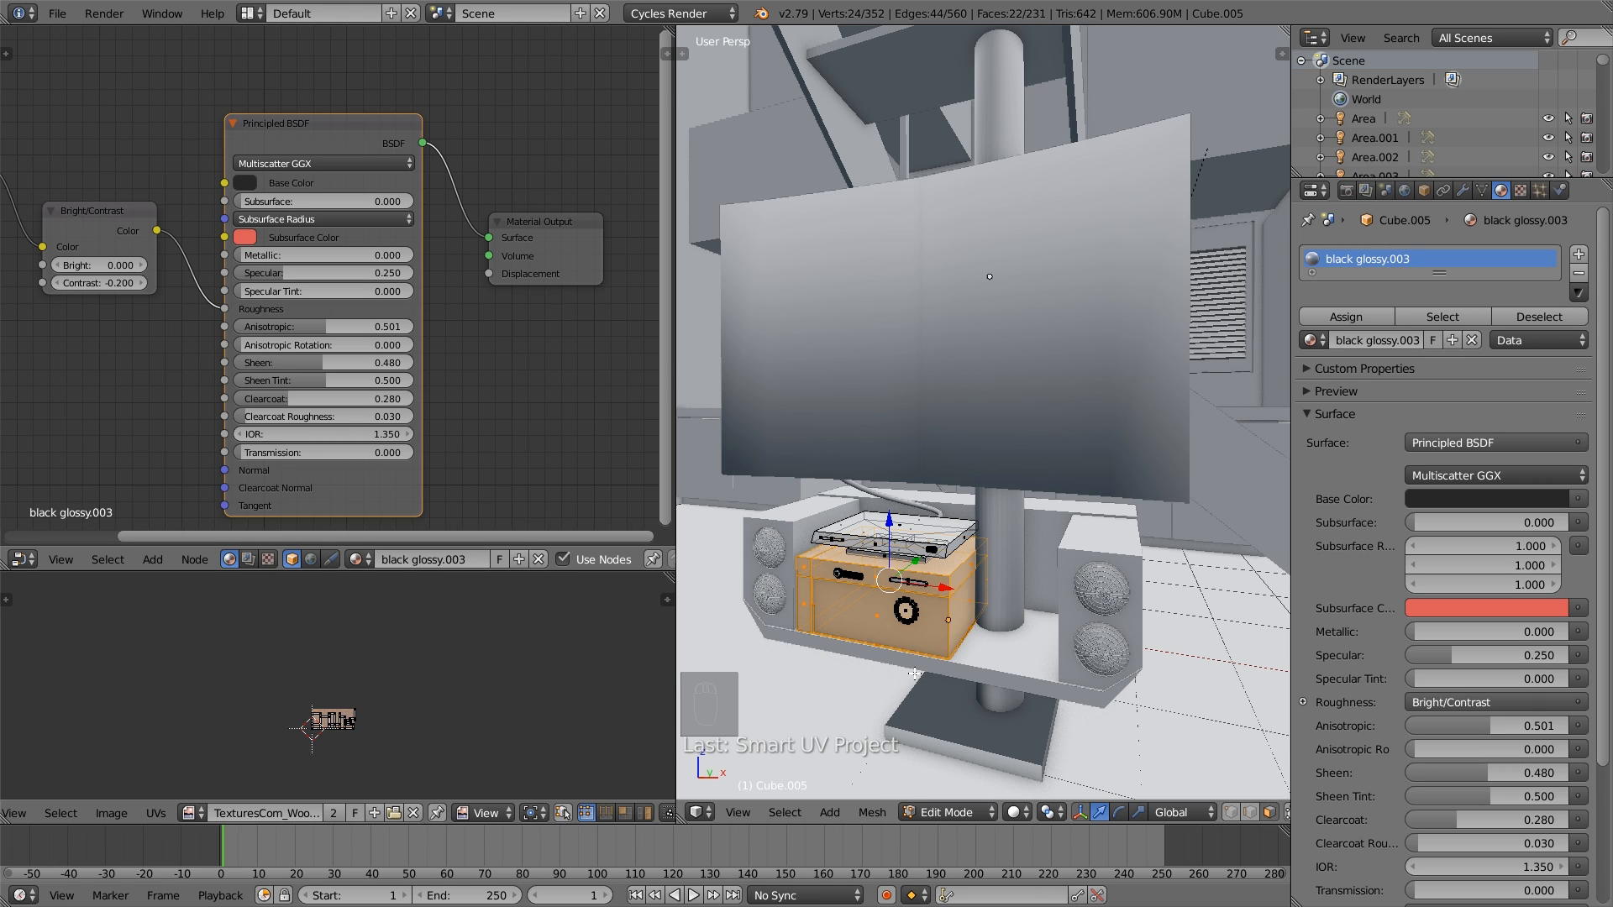
key("a")
key("Tab")
- Select all of the TV screen's geometry in Edit Mode and apply a standard Unwrap
right_click(1029, 417)
key("Tab")
key("a")
key("a")
key("a")
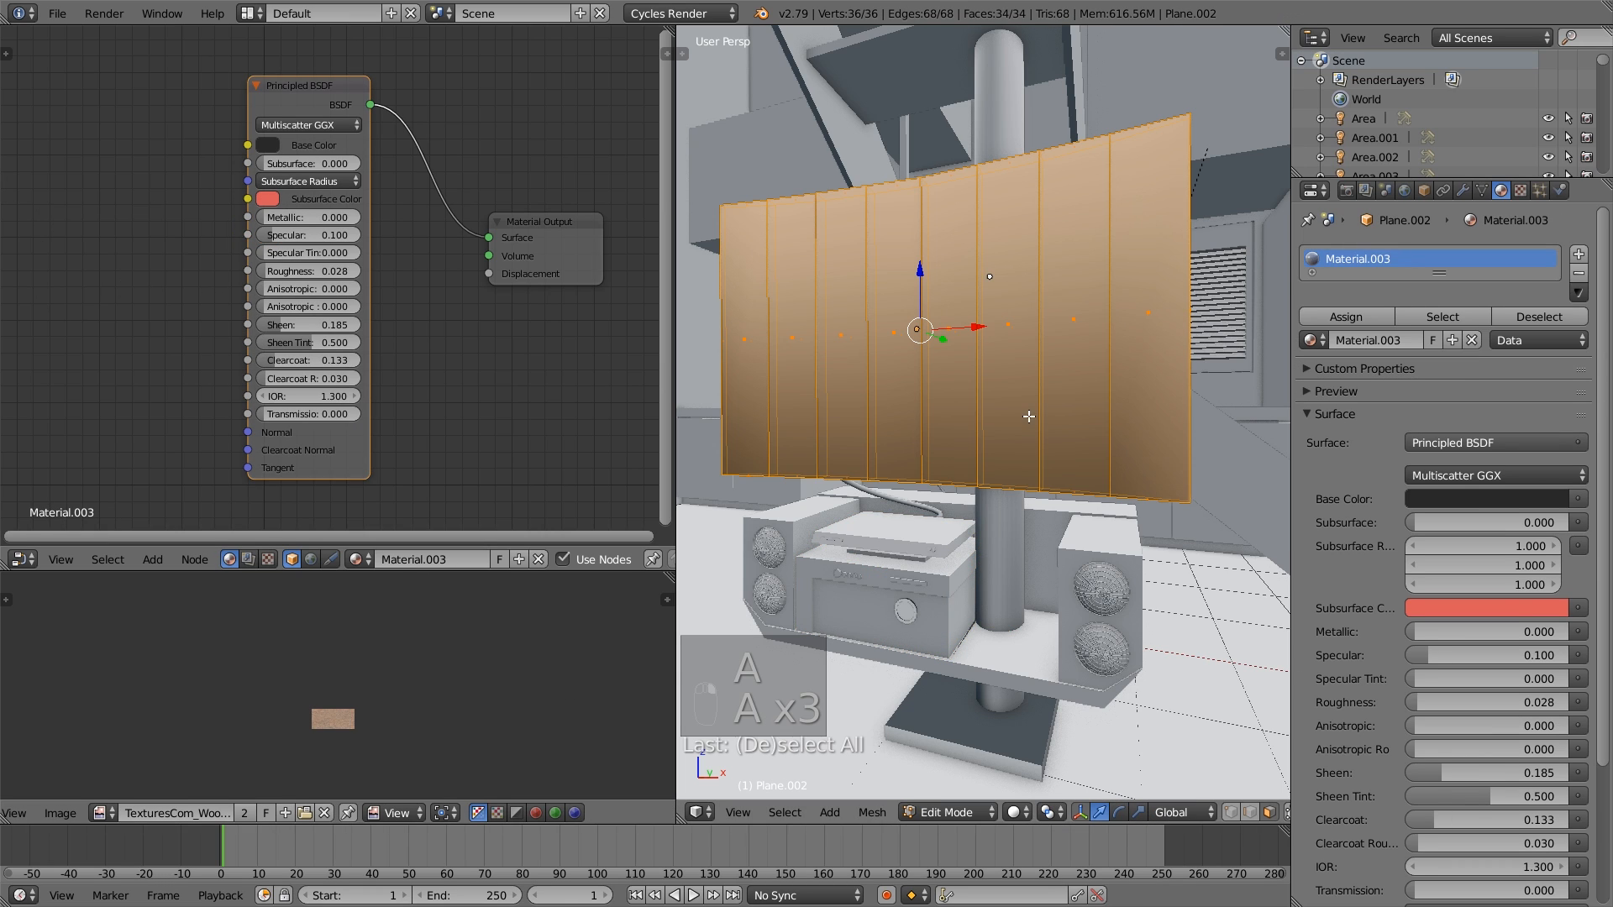
key("u")
left_click(1023, 396)
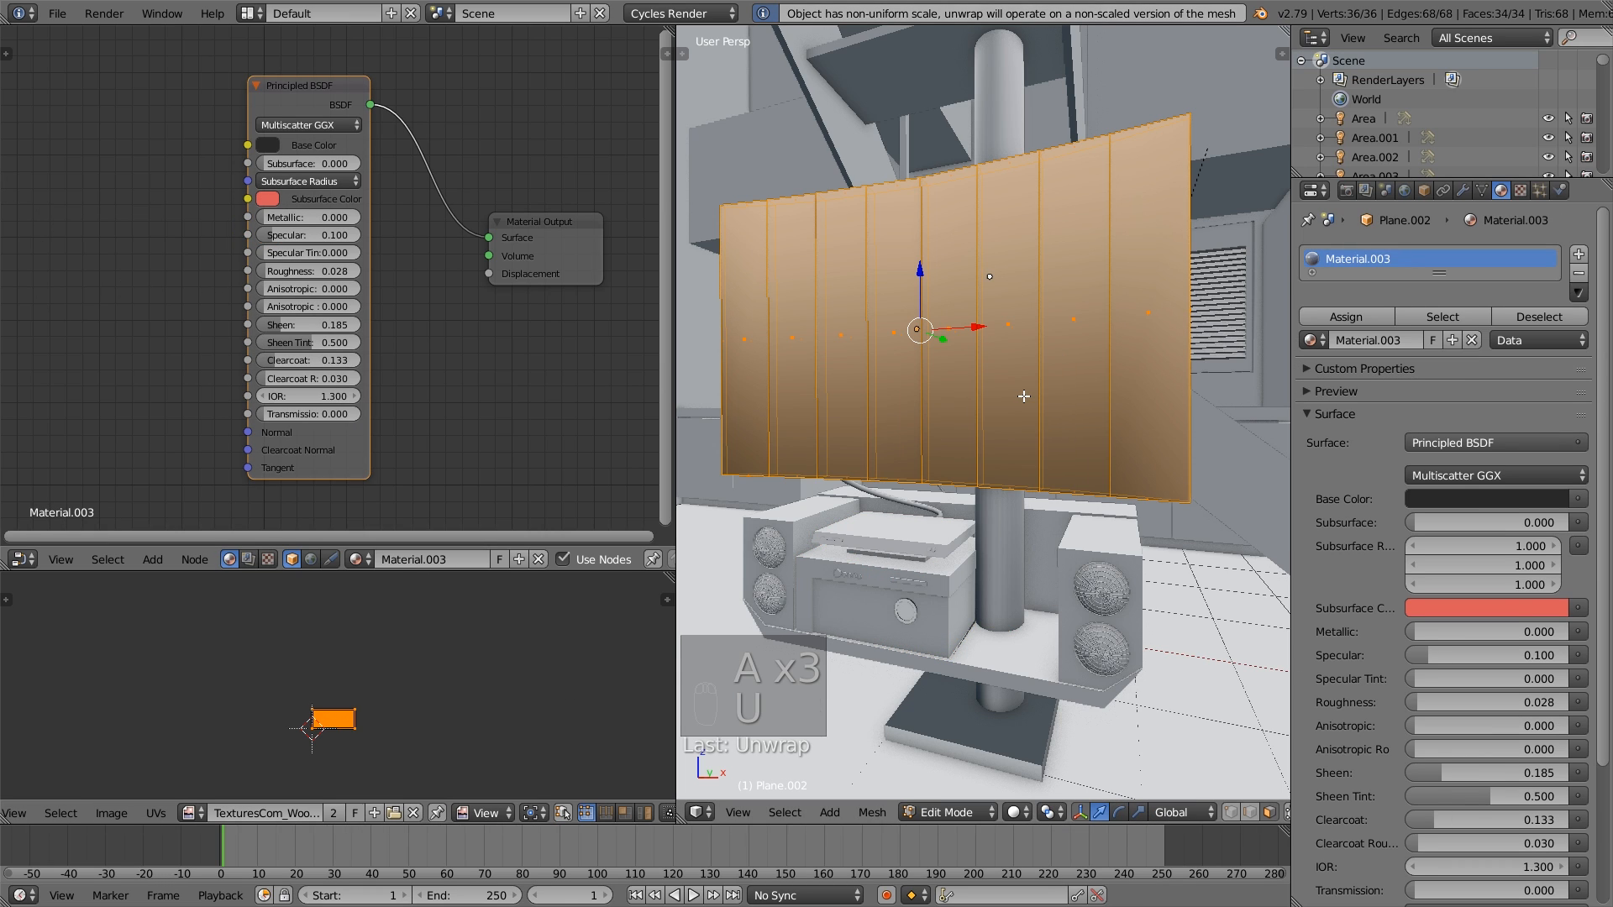
- Replace the TV screen's UV layout using Smart UV Project with default settings, then return to Object Mode
scroll(454, 717, "up", 4)
key("u")
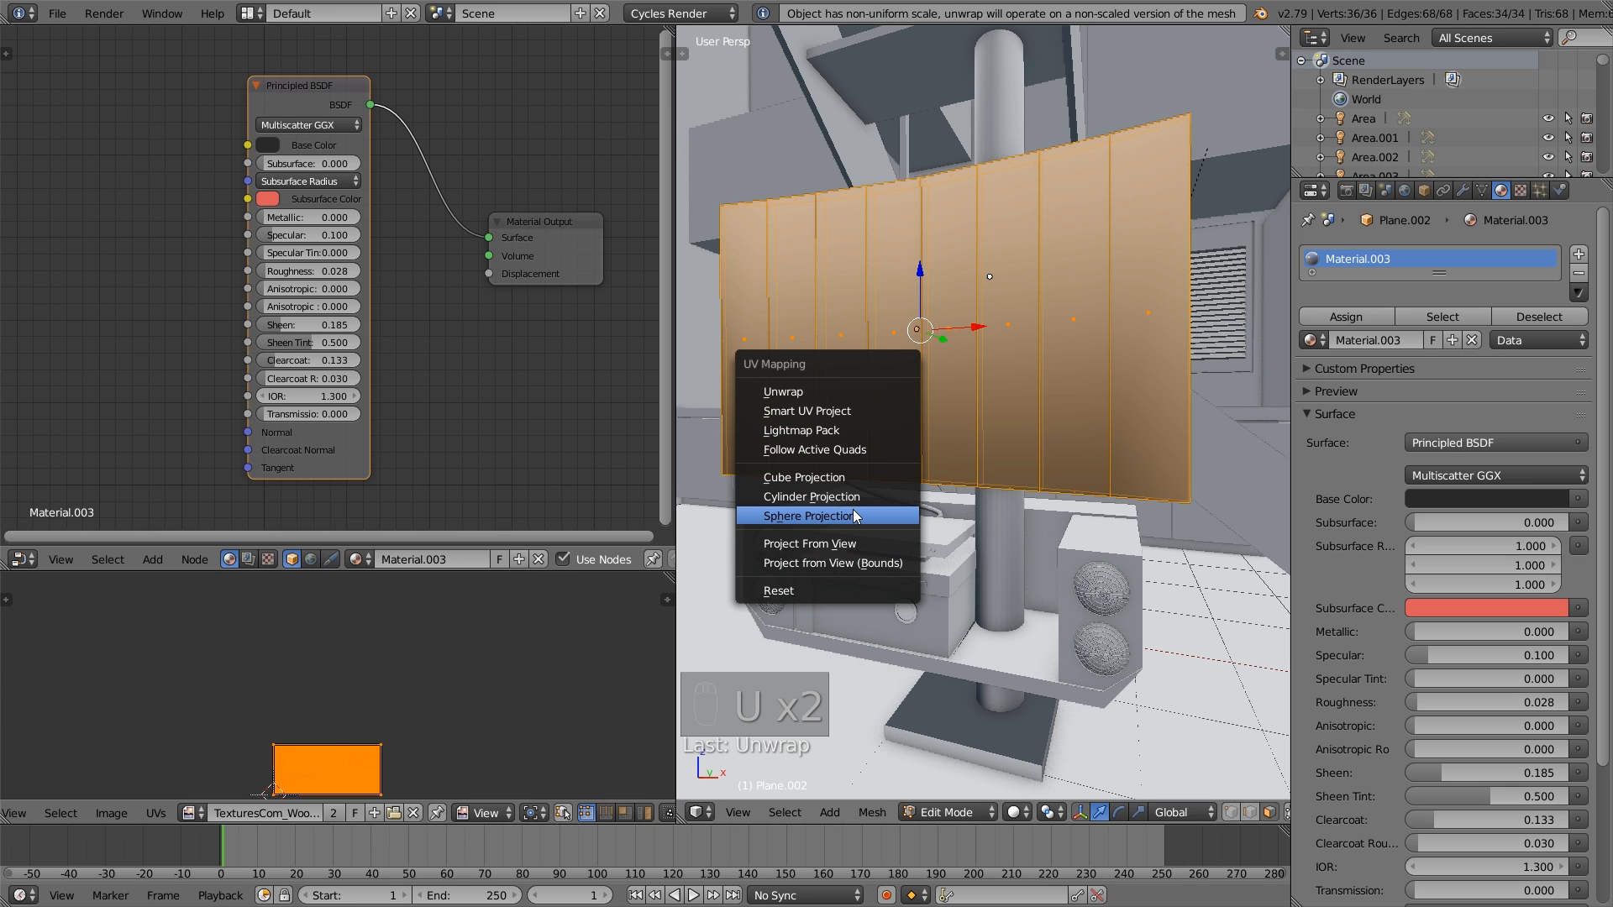
left_click(841, 411)
left_click(831, 550)
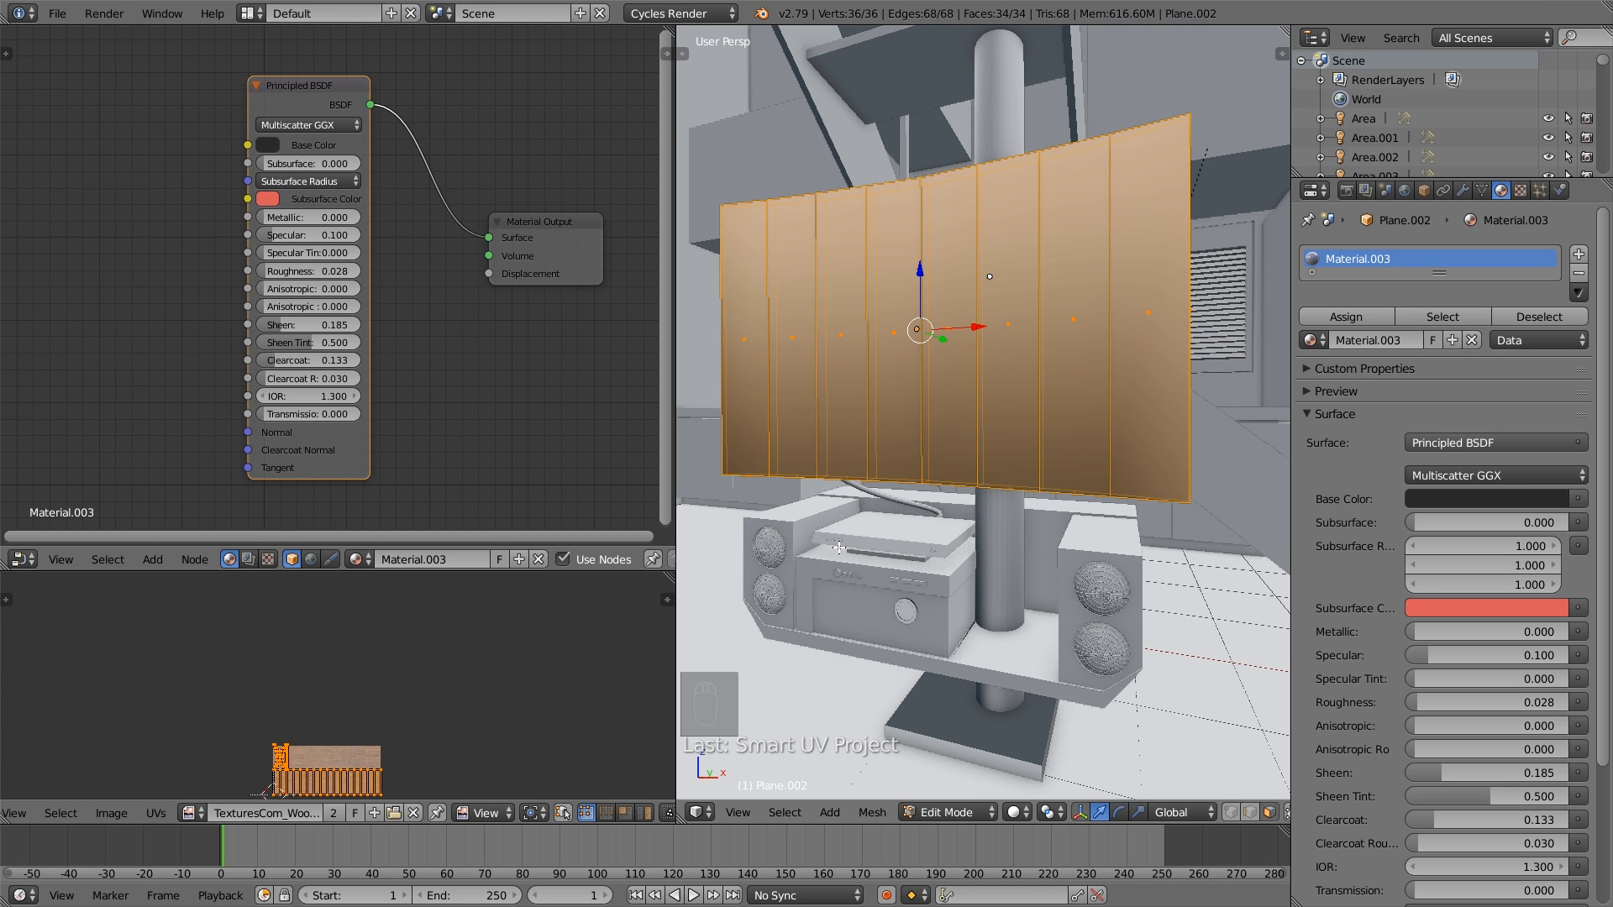
key("a")
key("Tab")
- In the staircase mesh, add the linked side stringers of the lower and upper flights to the selected support pole
middle_click_drag(976, 466, 962, 477)
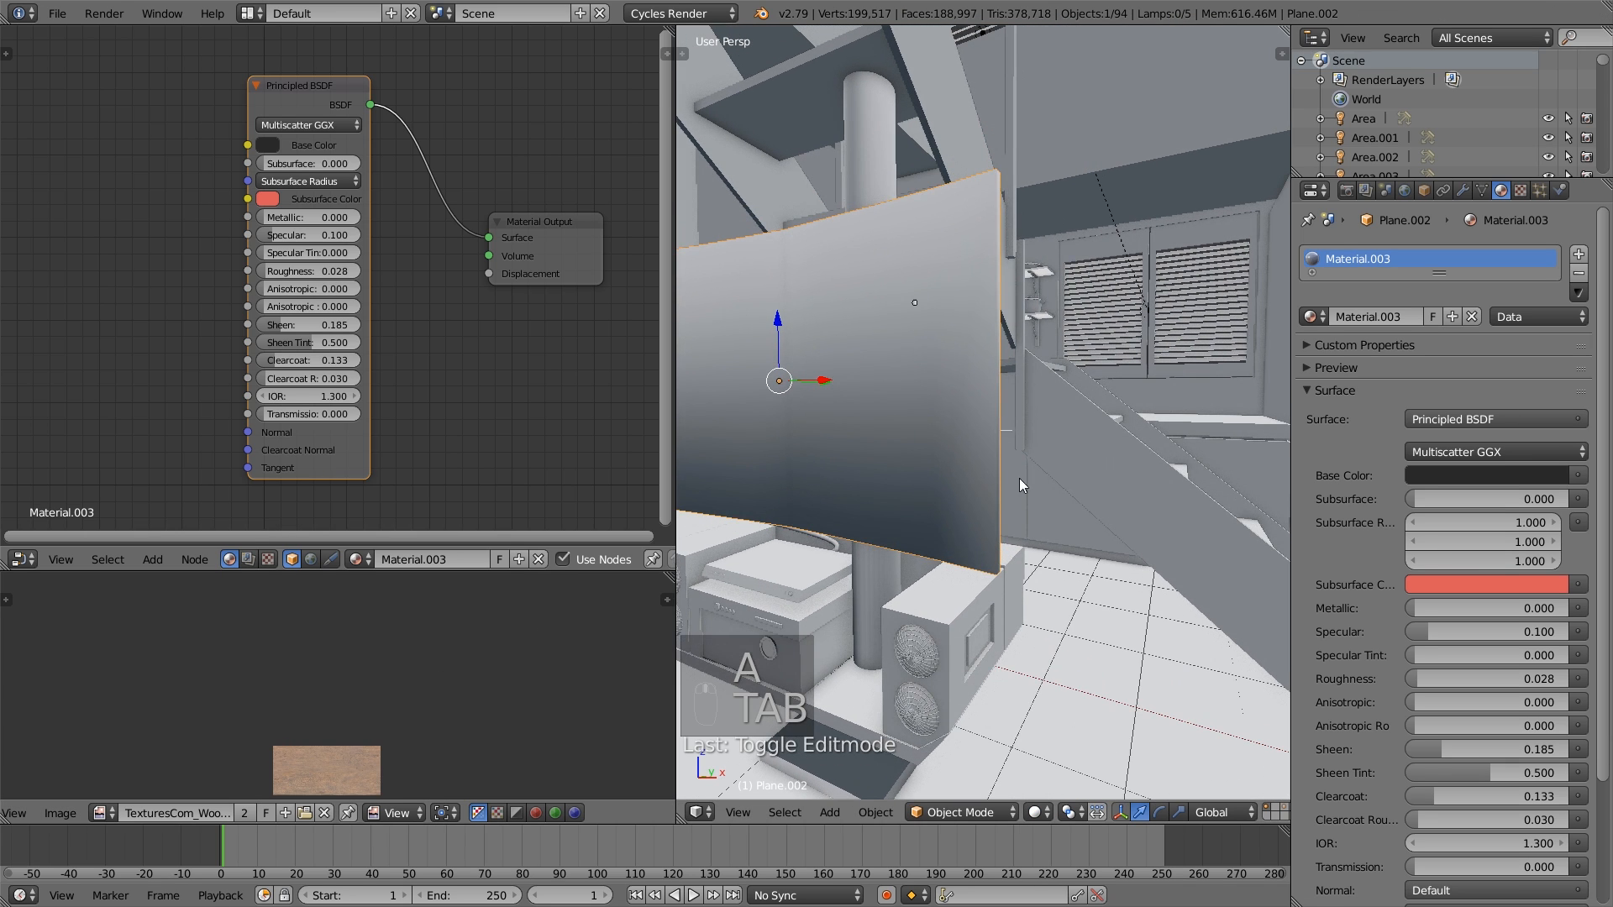
right_click(1075, 458)
key("Tab")
scroll(1078, 459, "down", 5)
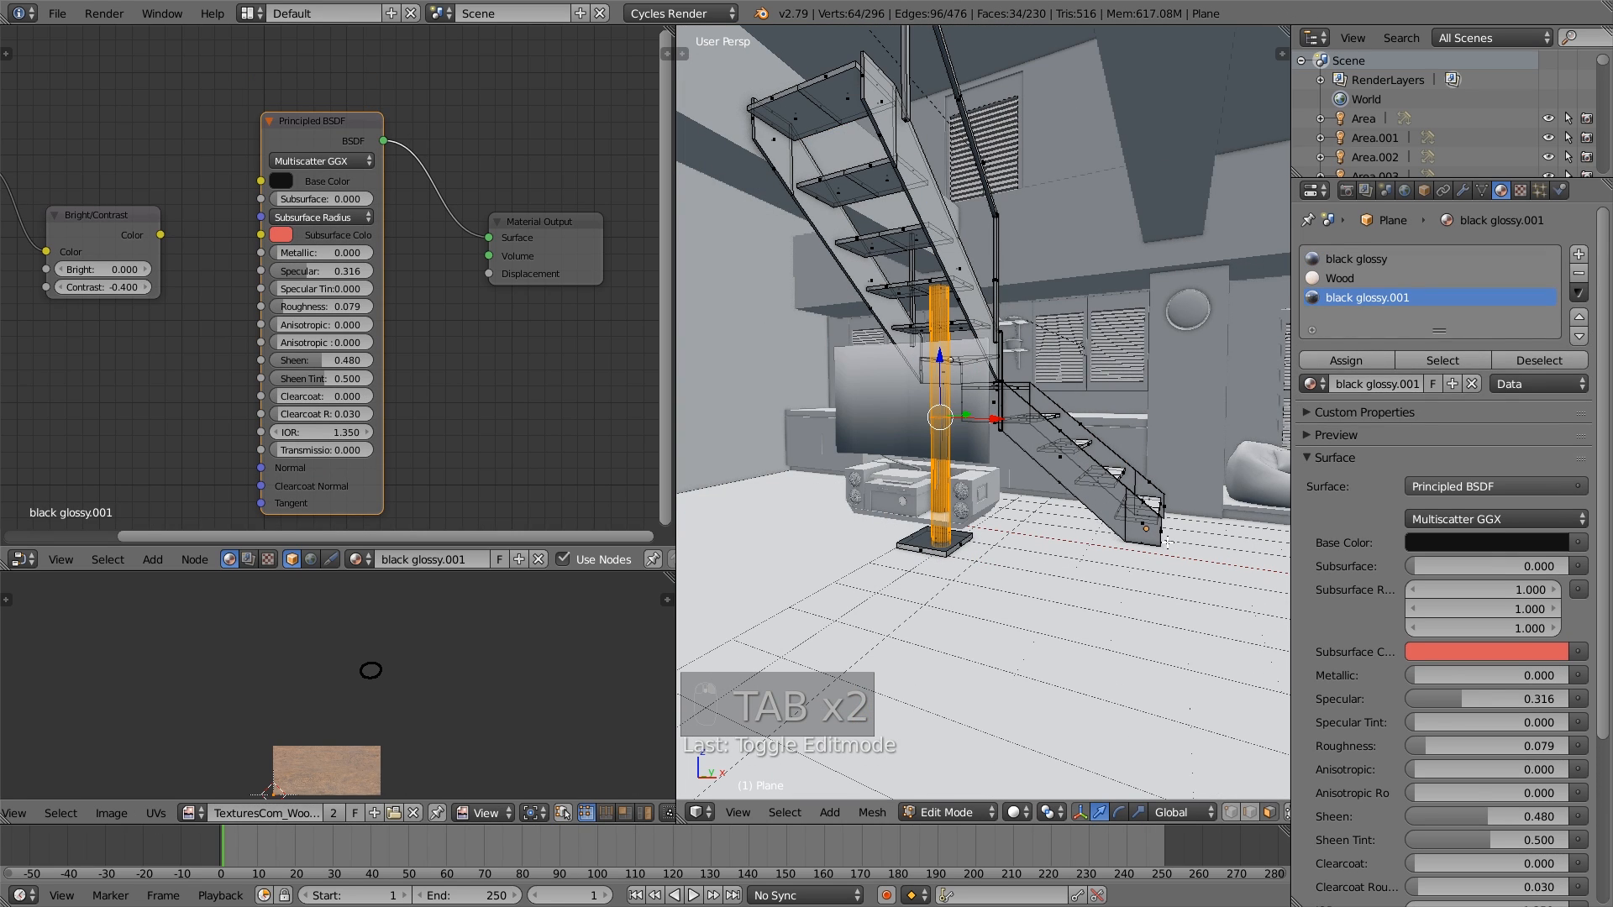
key("l")
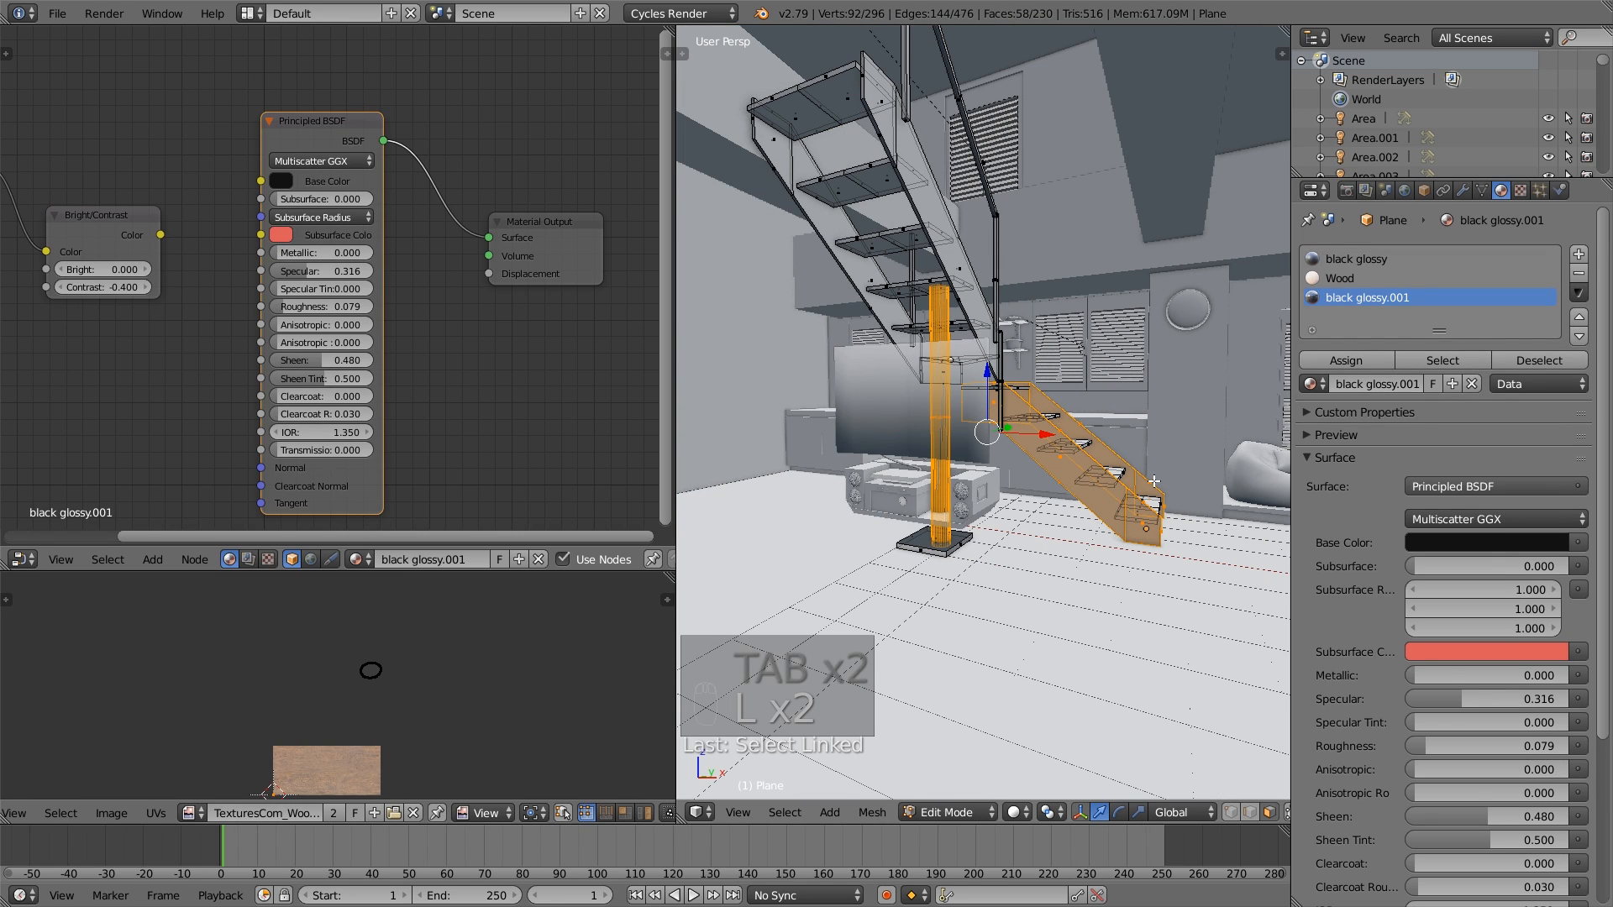
key("l")
key("l")
key("l")
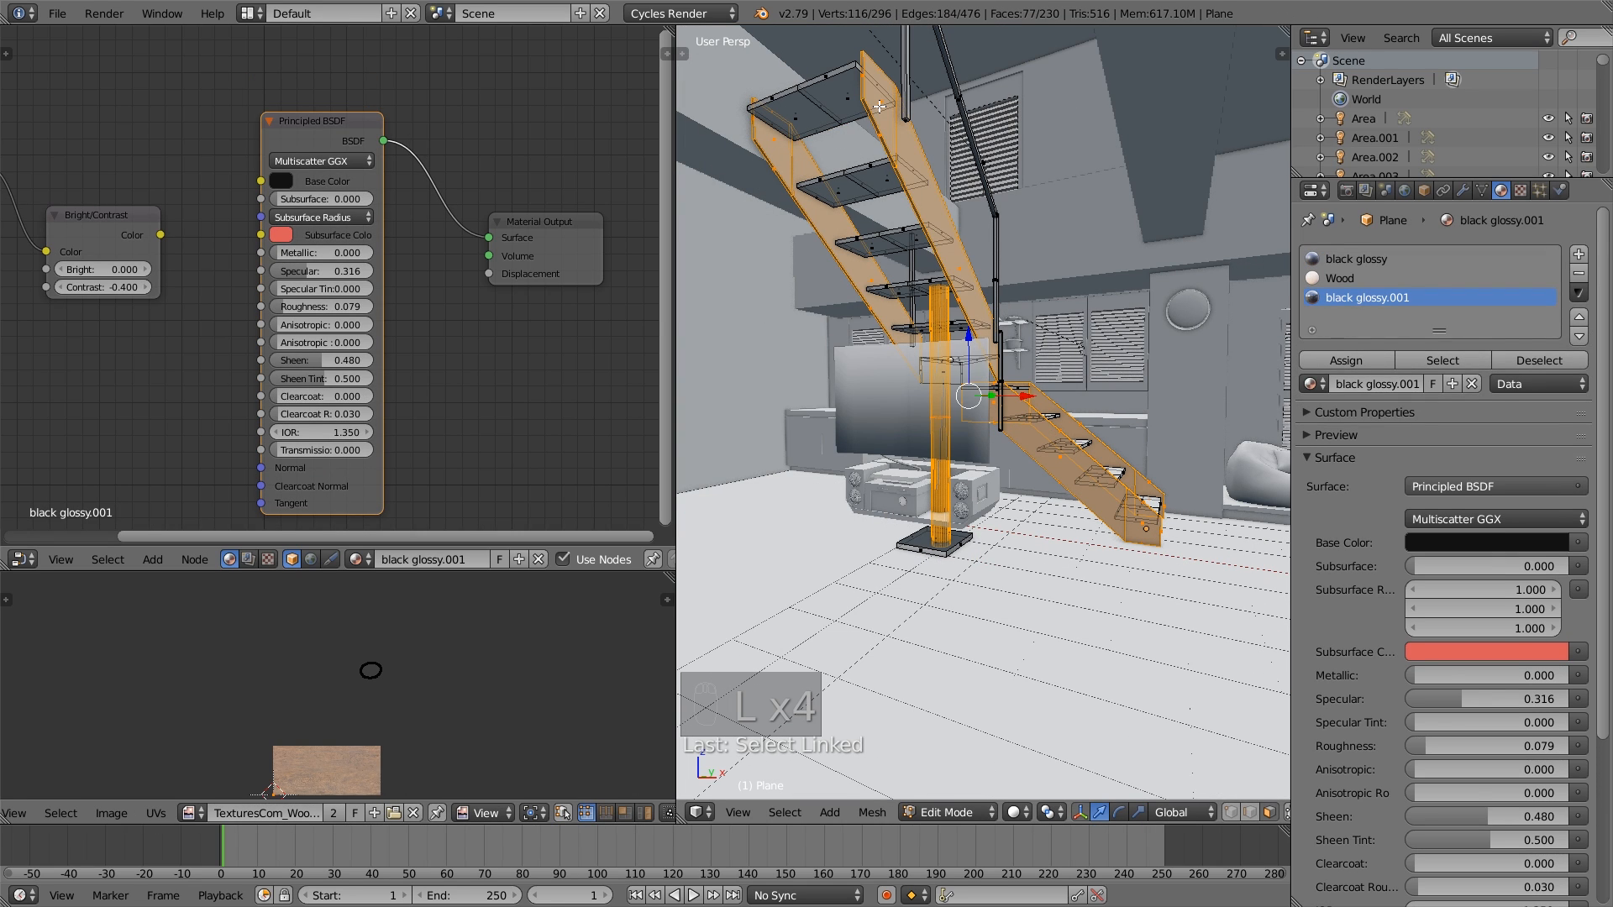
- Apply Smart UV Project with default settings to the selected pole and stringers, and scale their UV islands up over the wood texture
key("u")
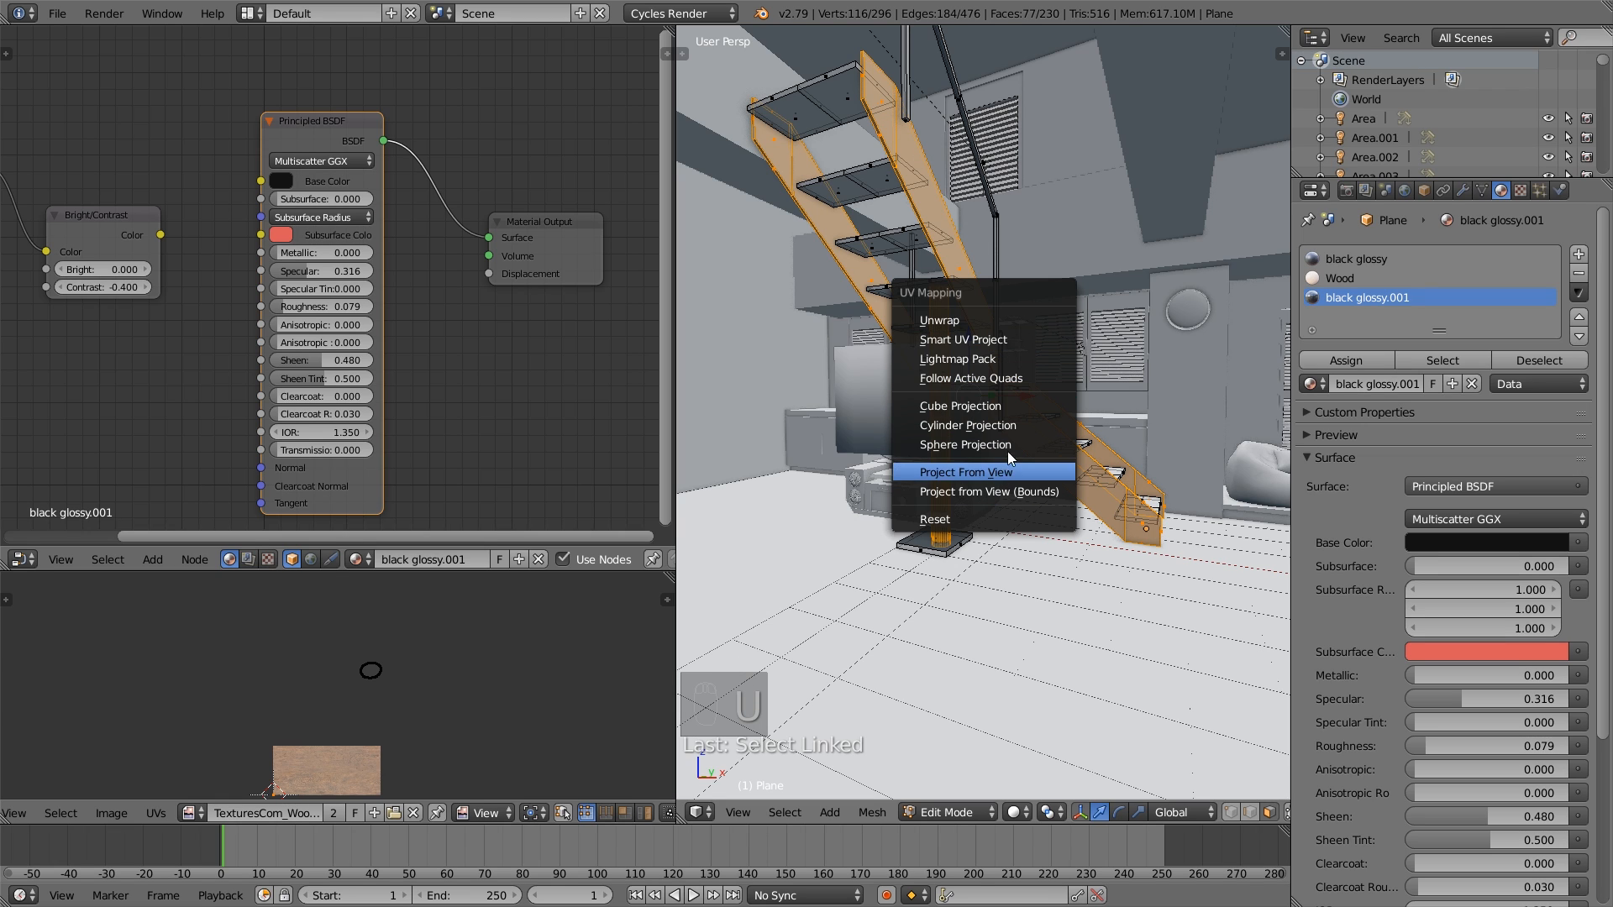
left_click(1002, 340)
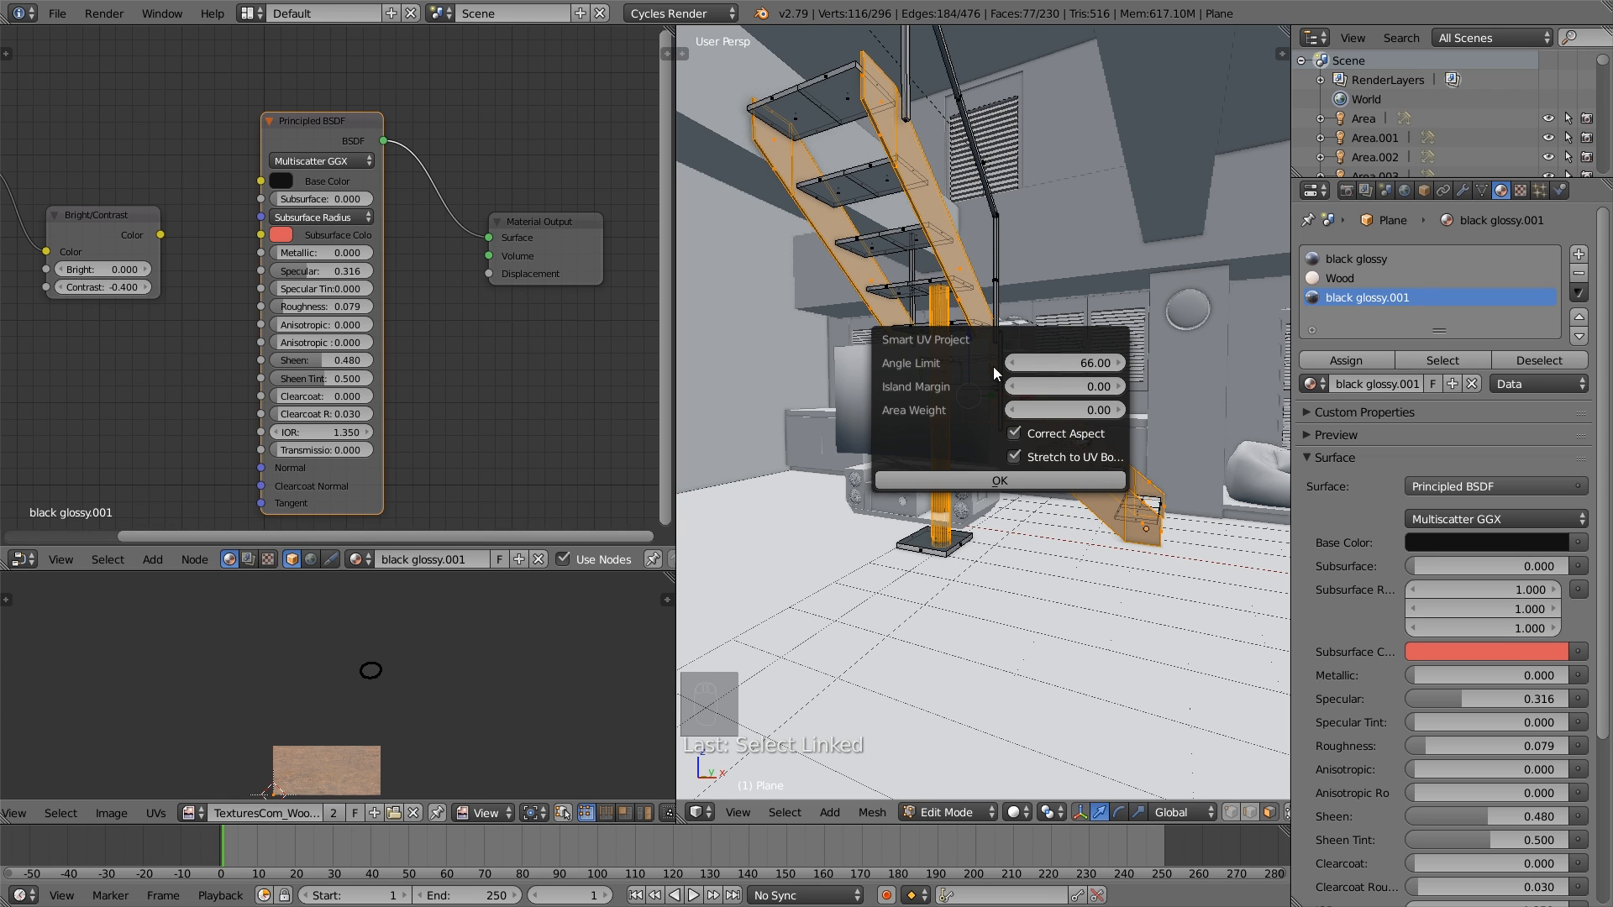
left_click(1007, 477)
key("s")
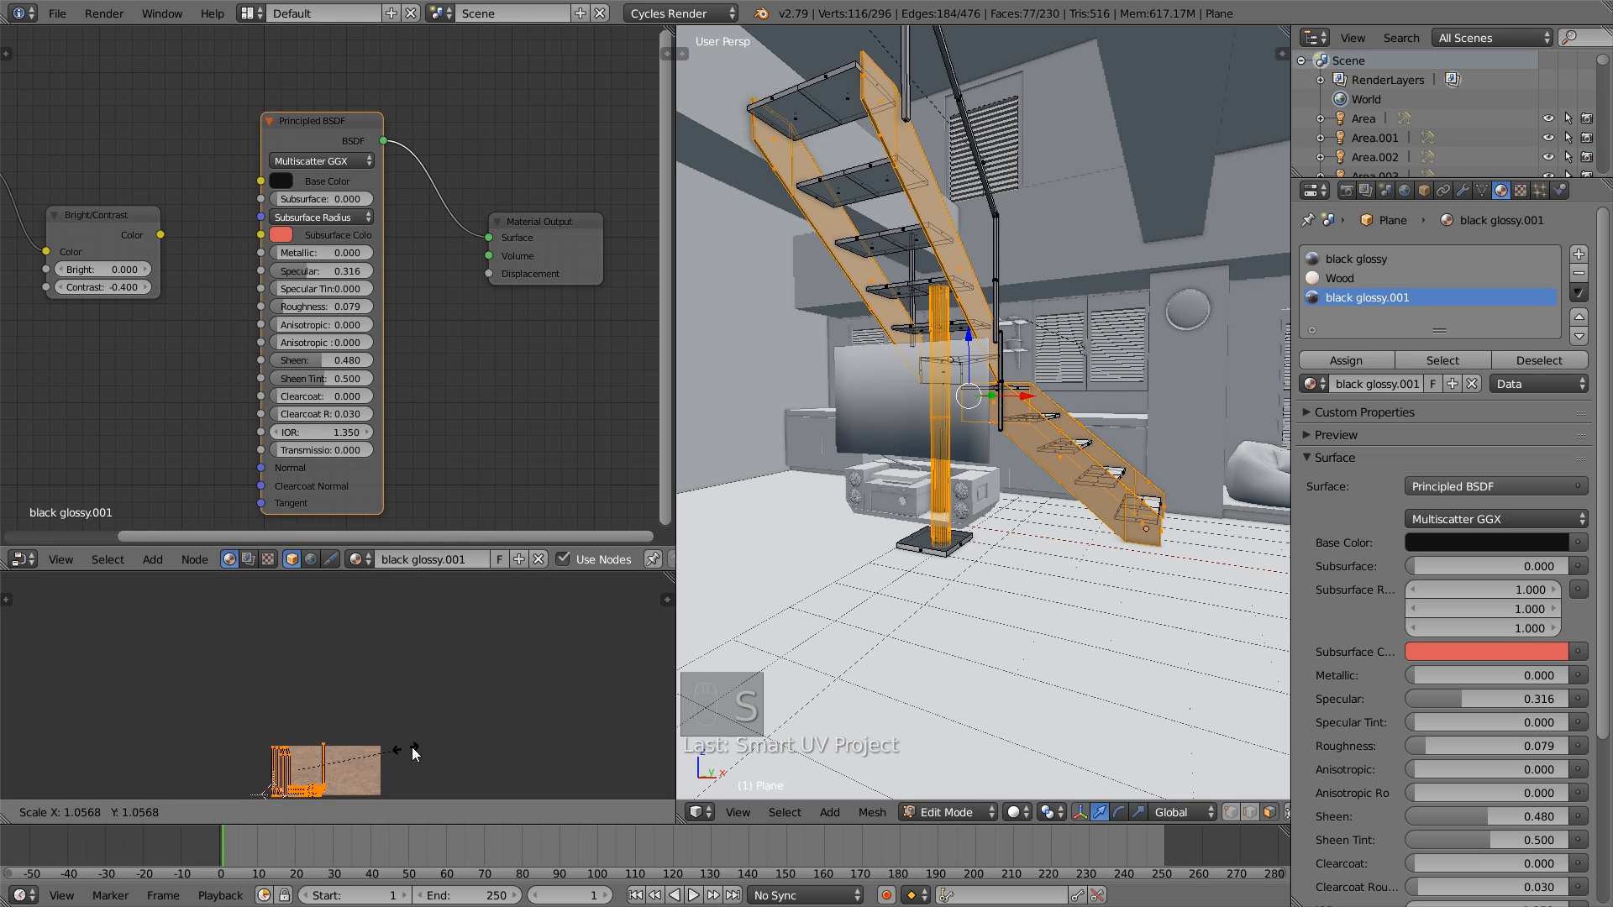
left_click(392, 754)
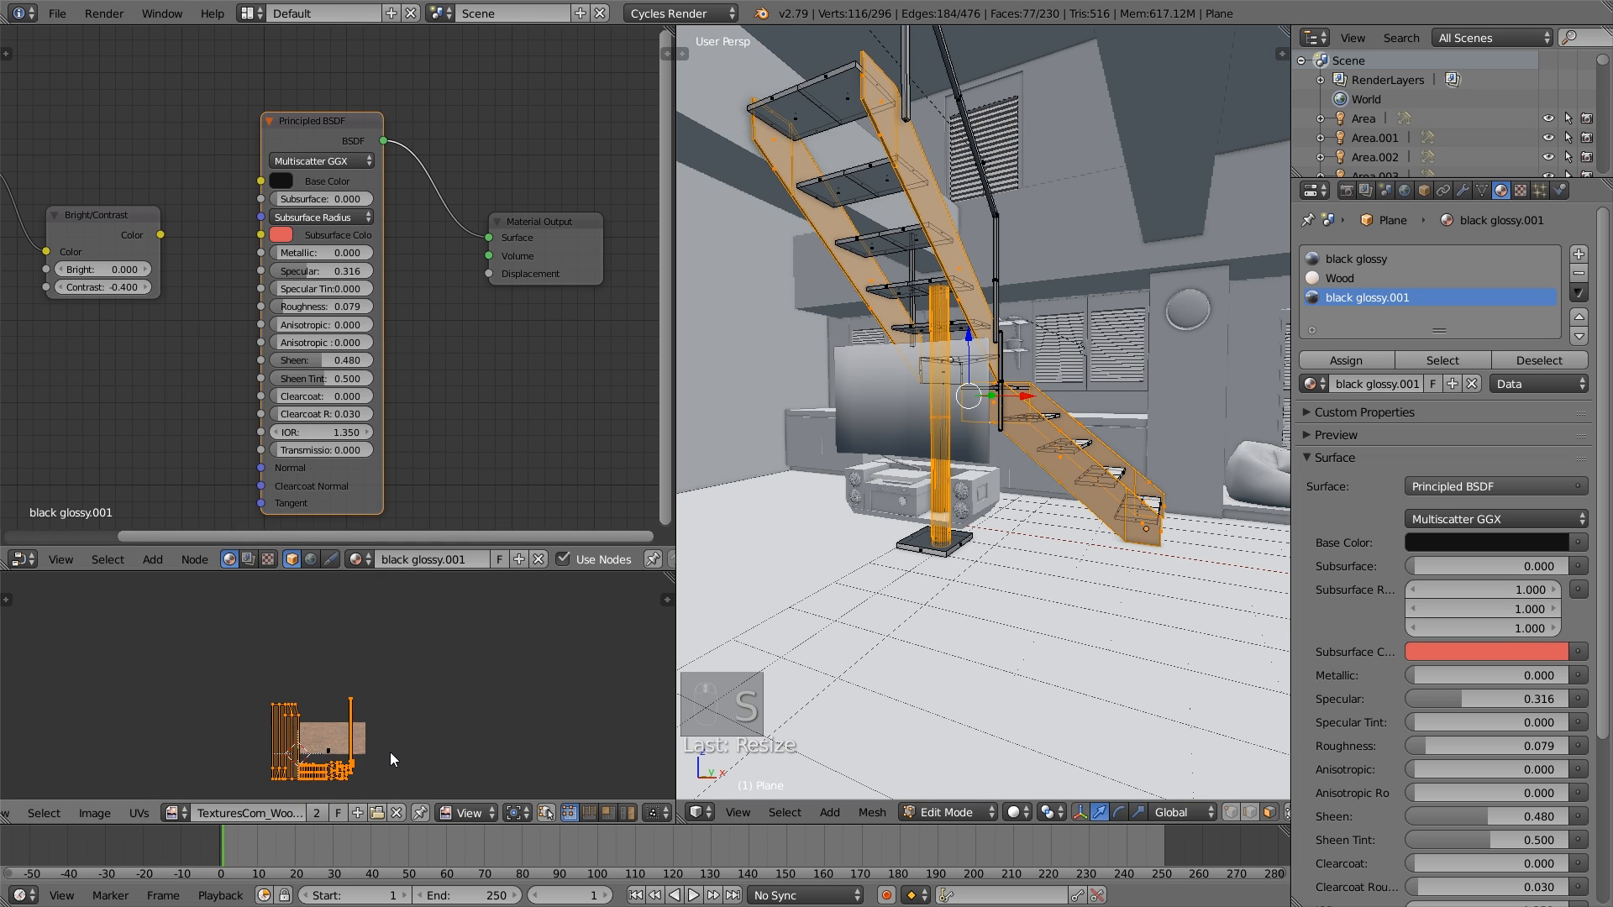
key("s")
left_click(446, 753)
key("a")
key("Tab")
- Through the camera, set a render border around the stereo unit and preview it with Rendered shading
scroll(986, 537, "up", 5)
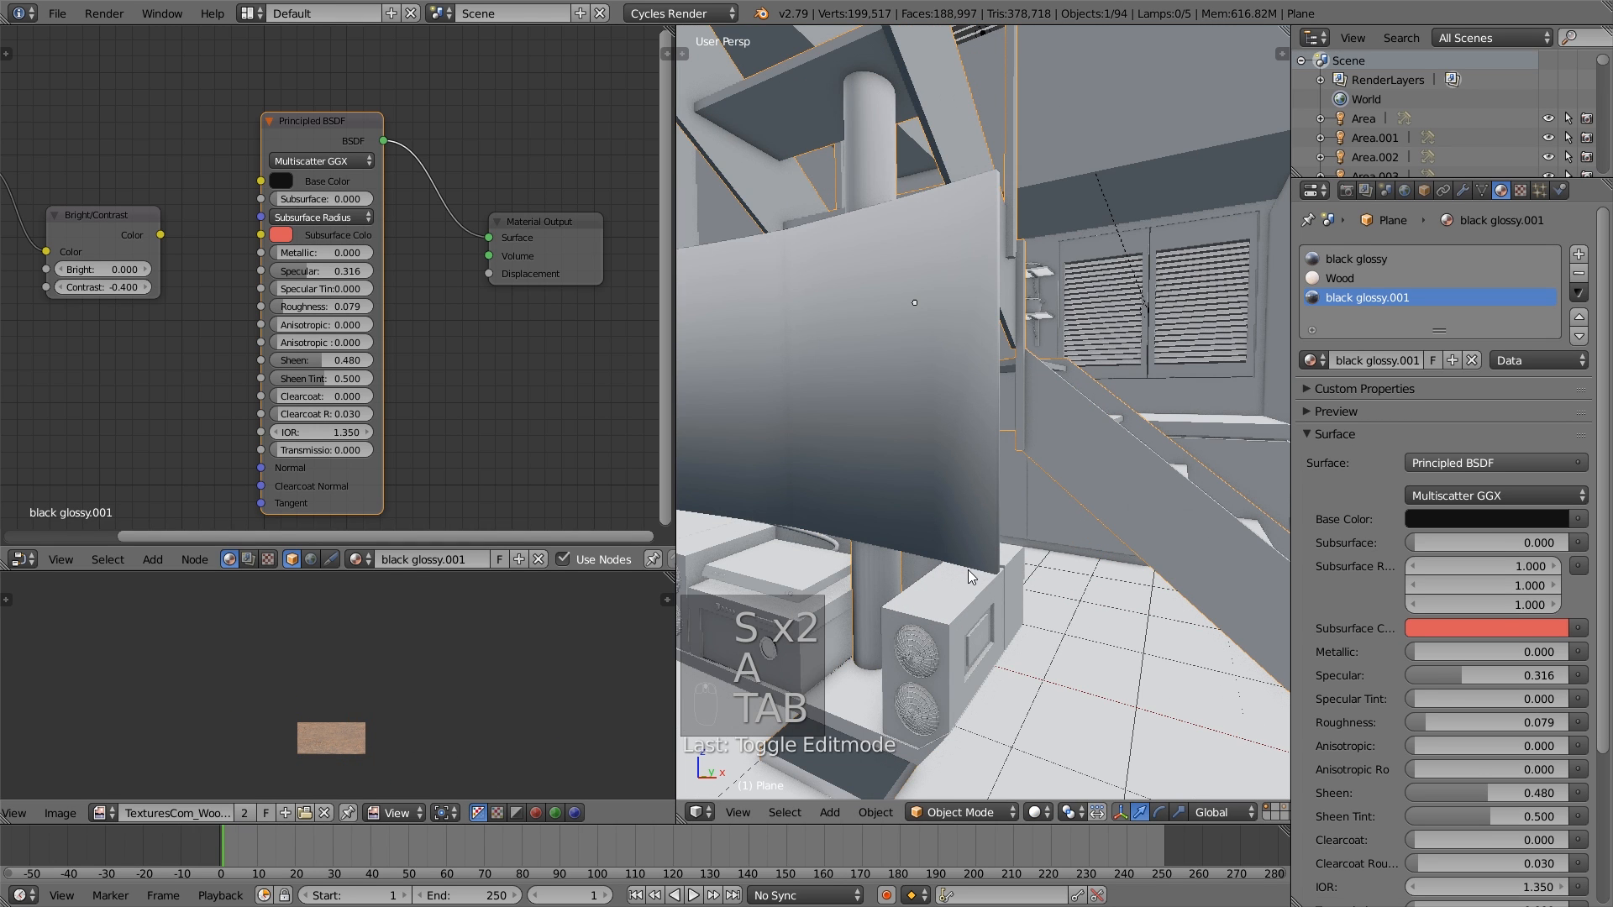
middle_click_drag(968, 569, 1007, 550)
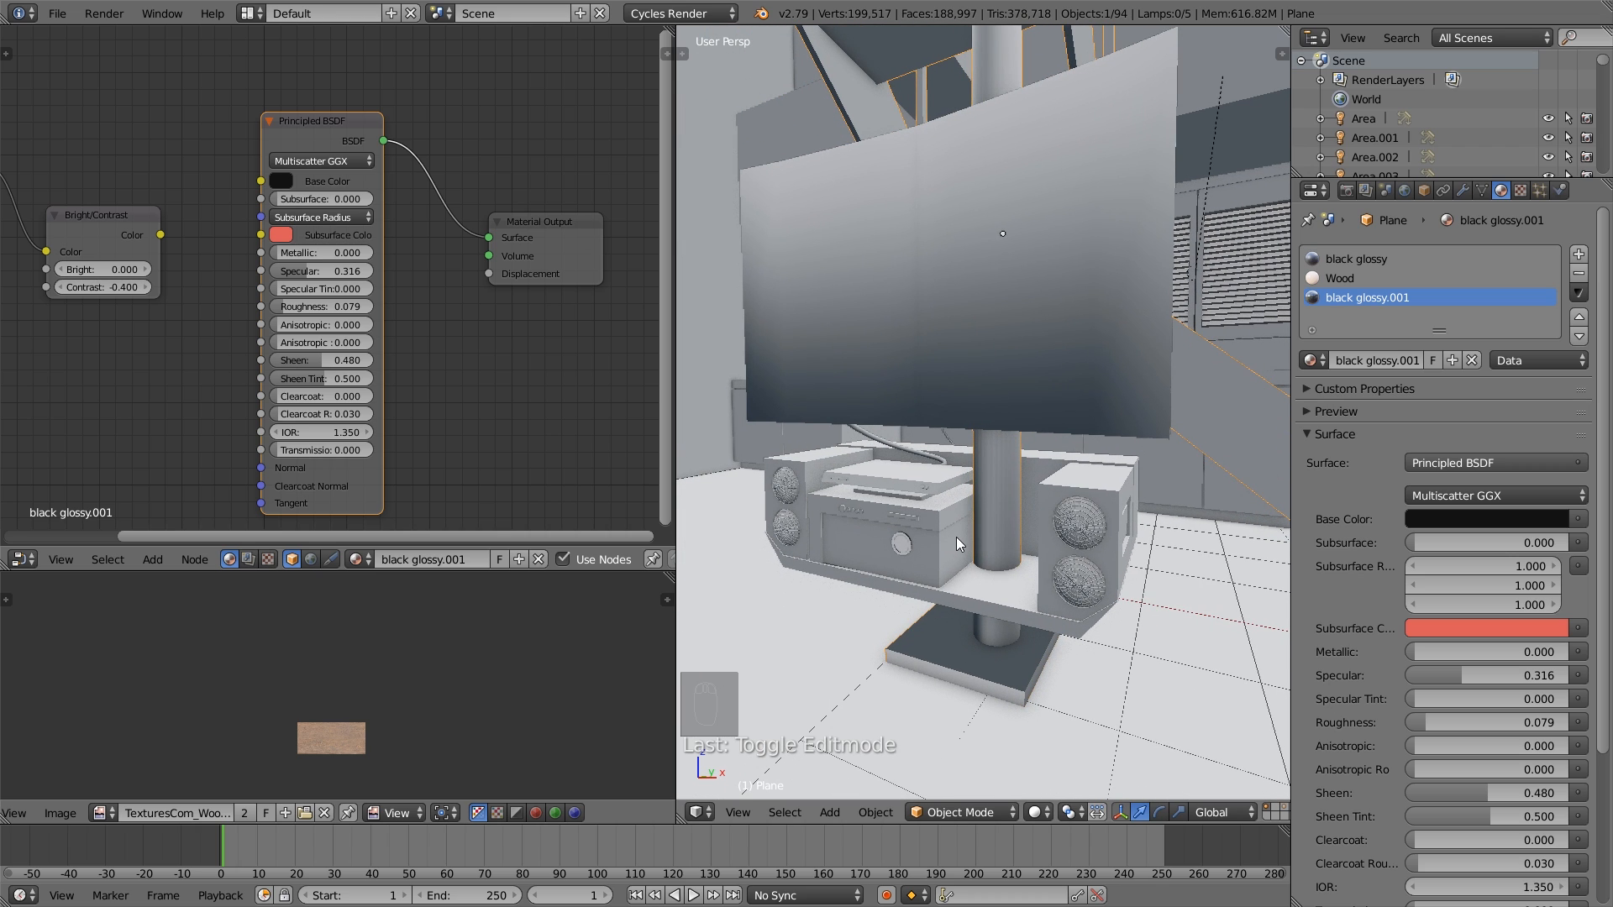
key("KP_0")
scroll(1001, 472, "up", 3)
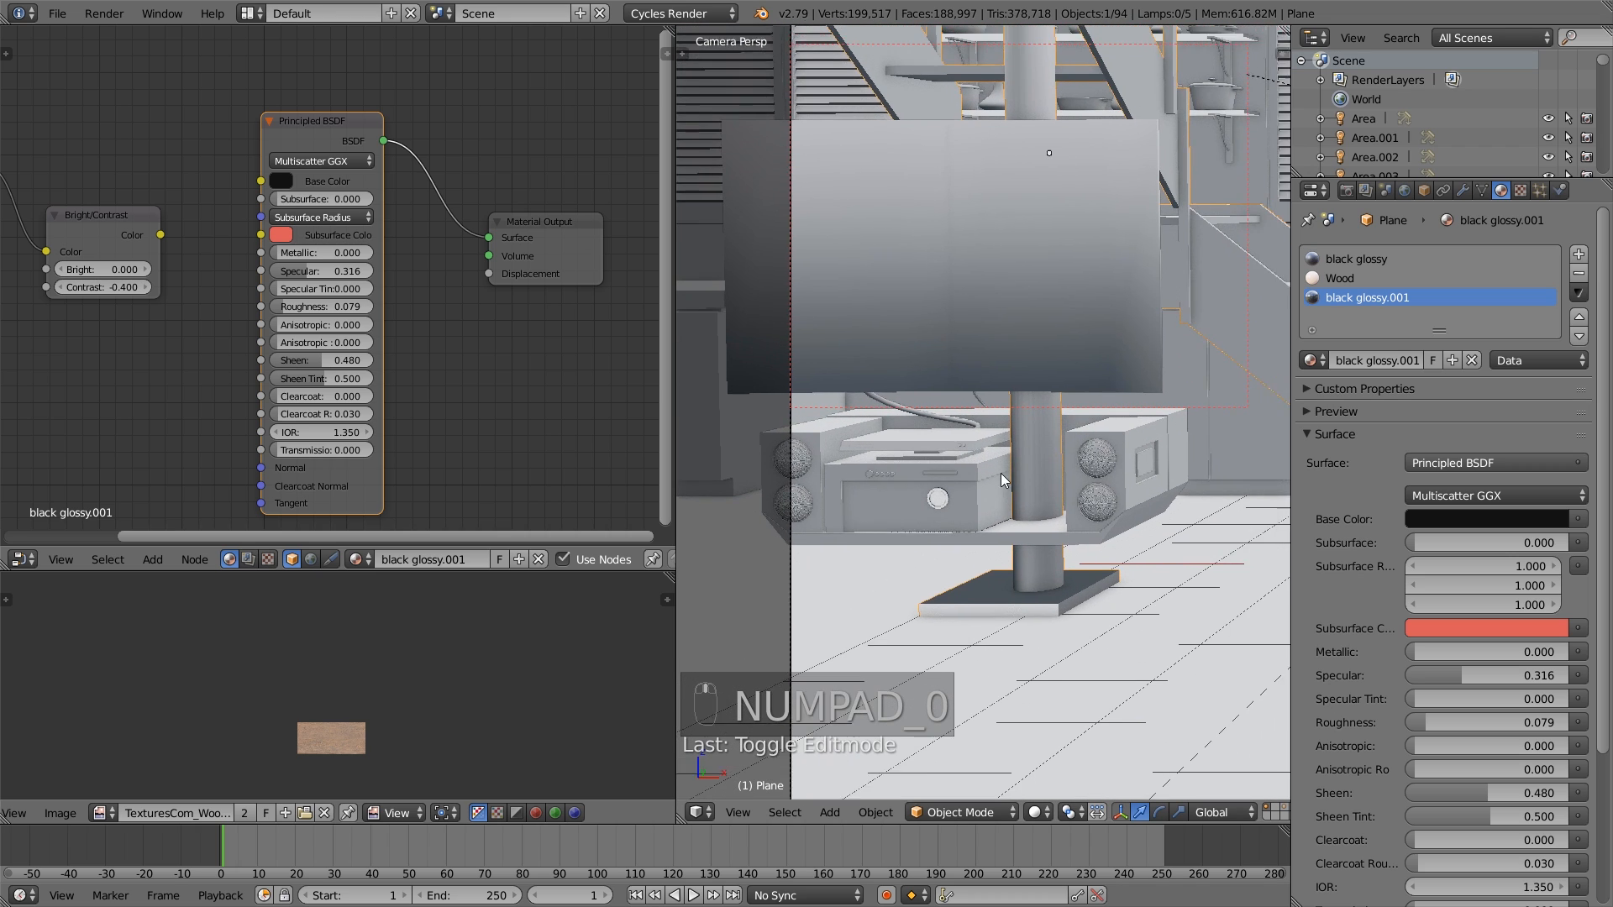
scroll(970, 543, "down", 1)
key("shift+b")
left_click_drag(995, 607, 740, 431)
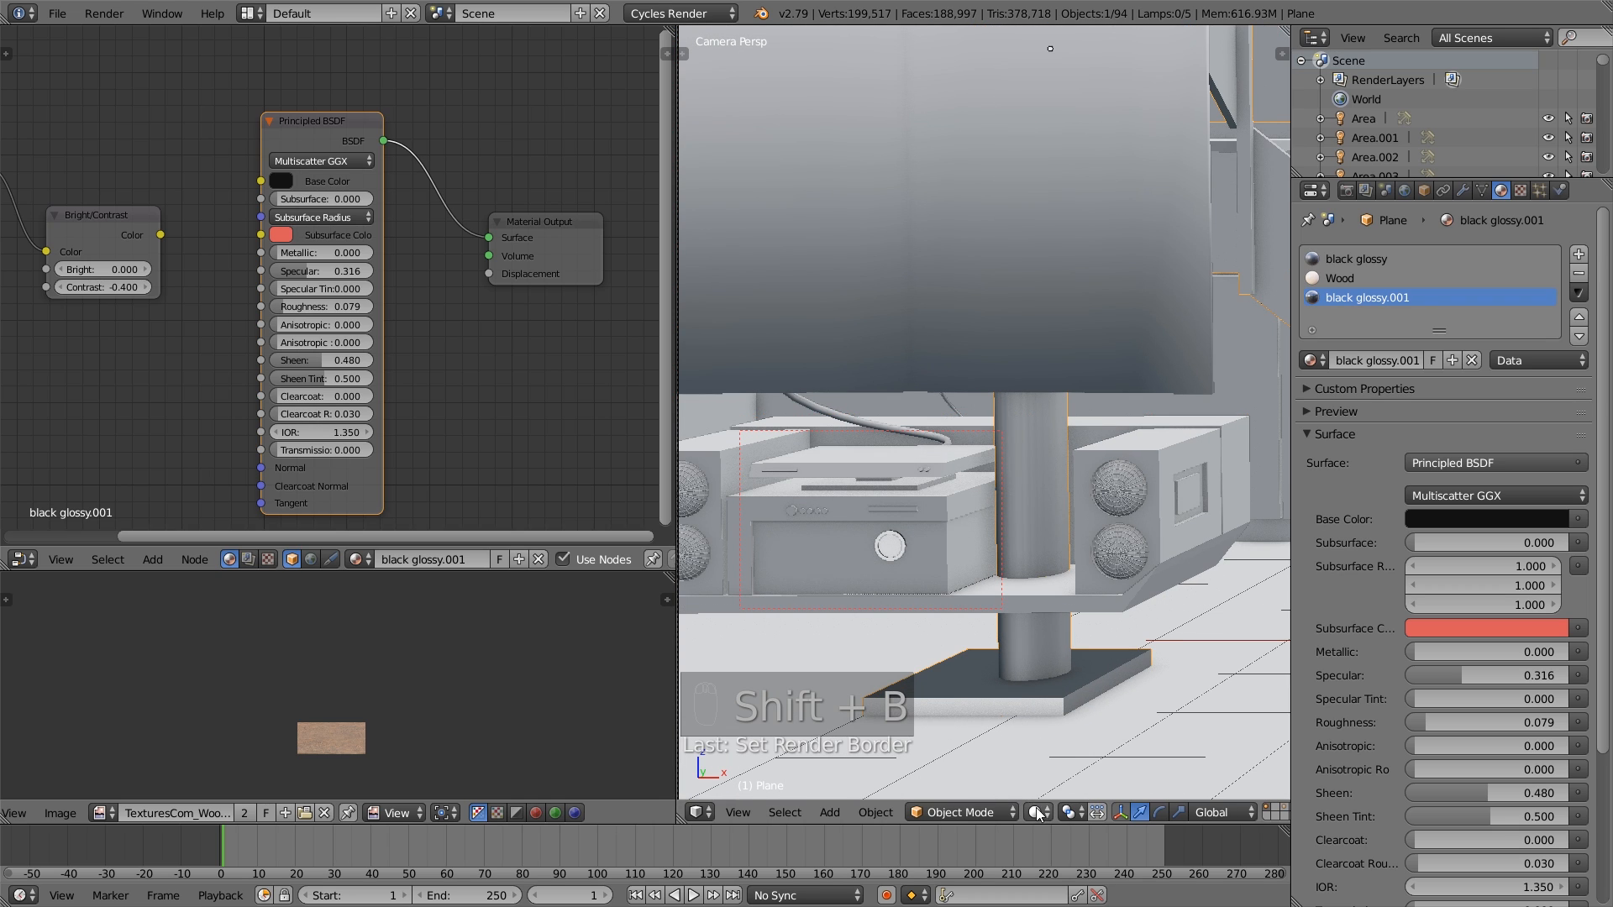
left_click(1040, 814)
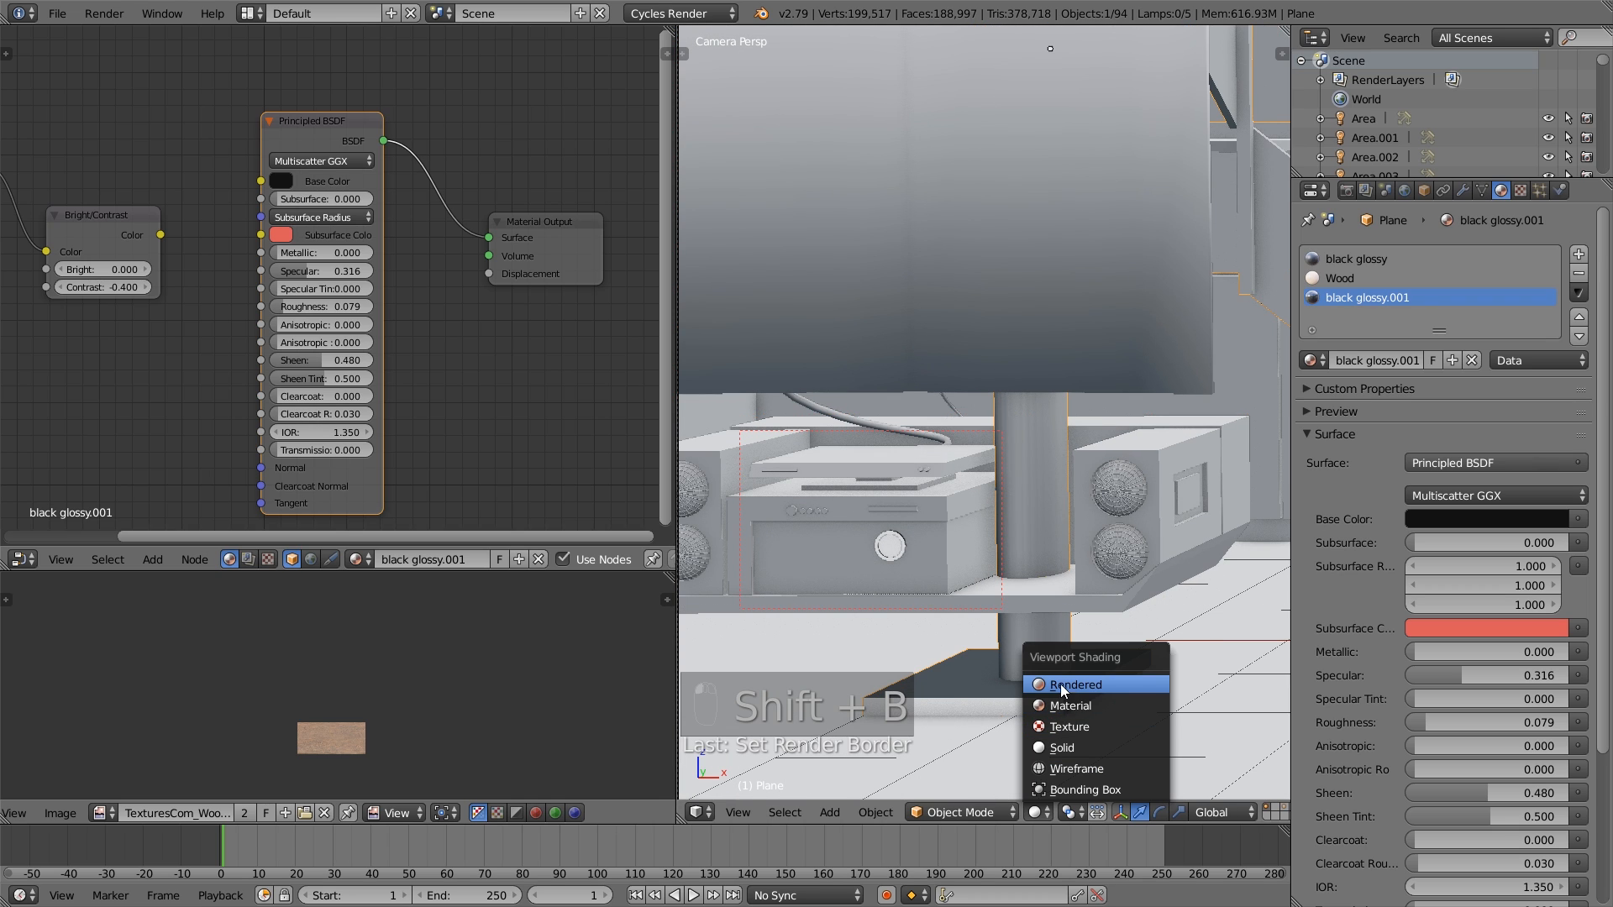
left_click(1060, 684)
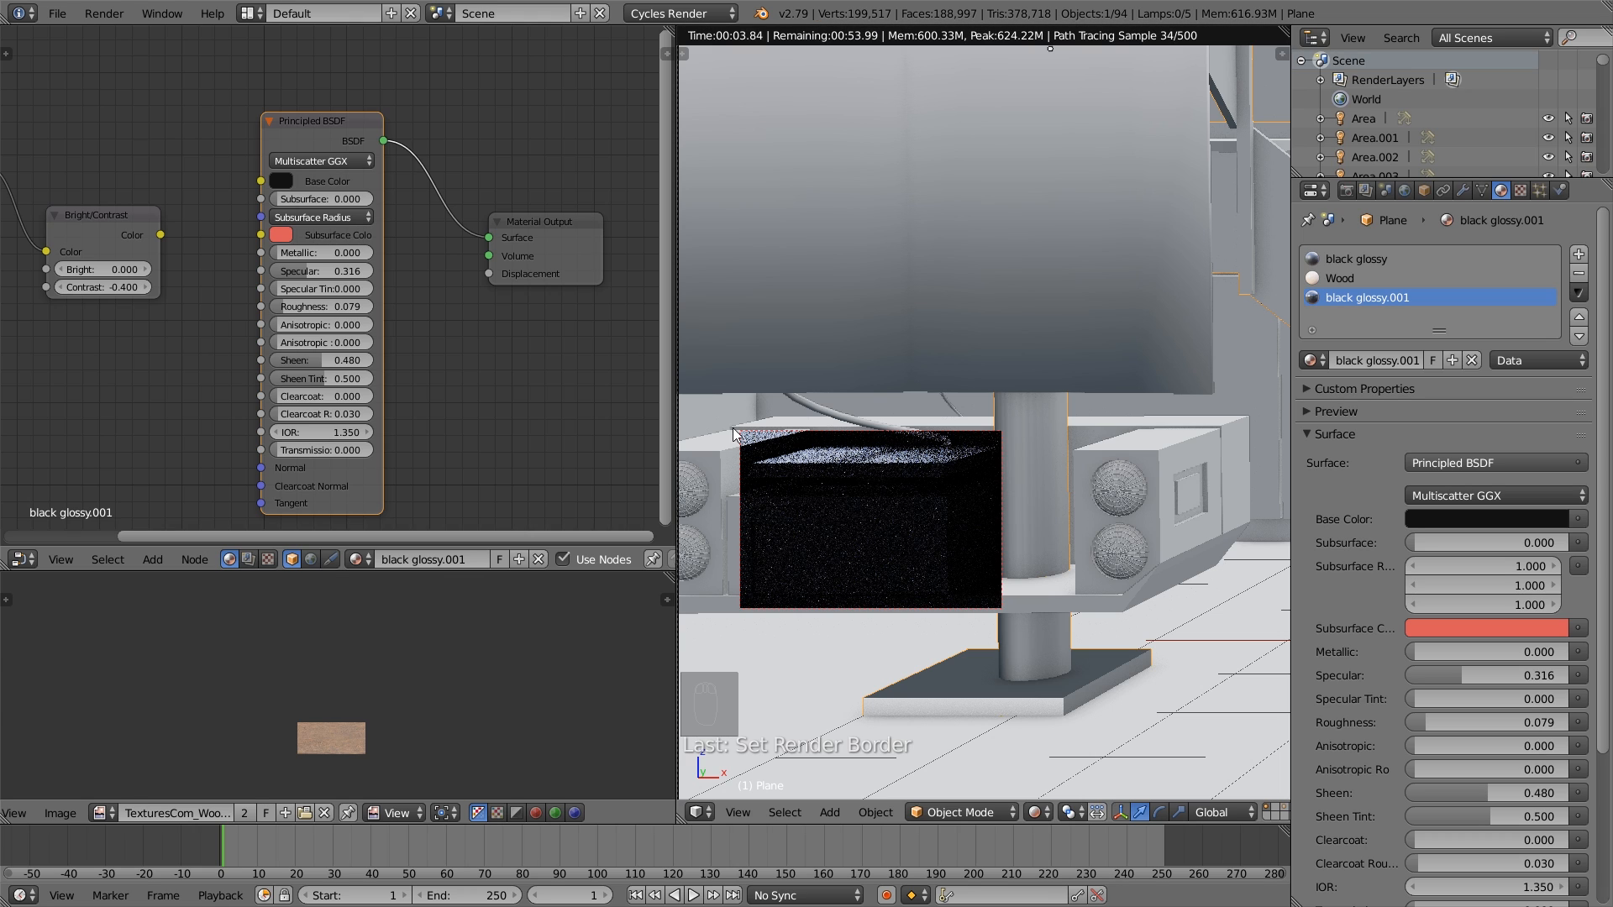
- Lighten the Base Color of the stereo unit's black glossy.003 material to a dark grey and return the viewport to Solid shading
left_click(282, 181)
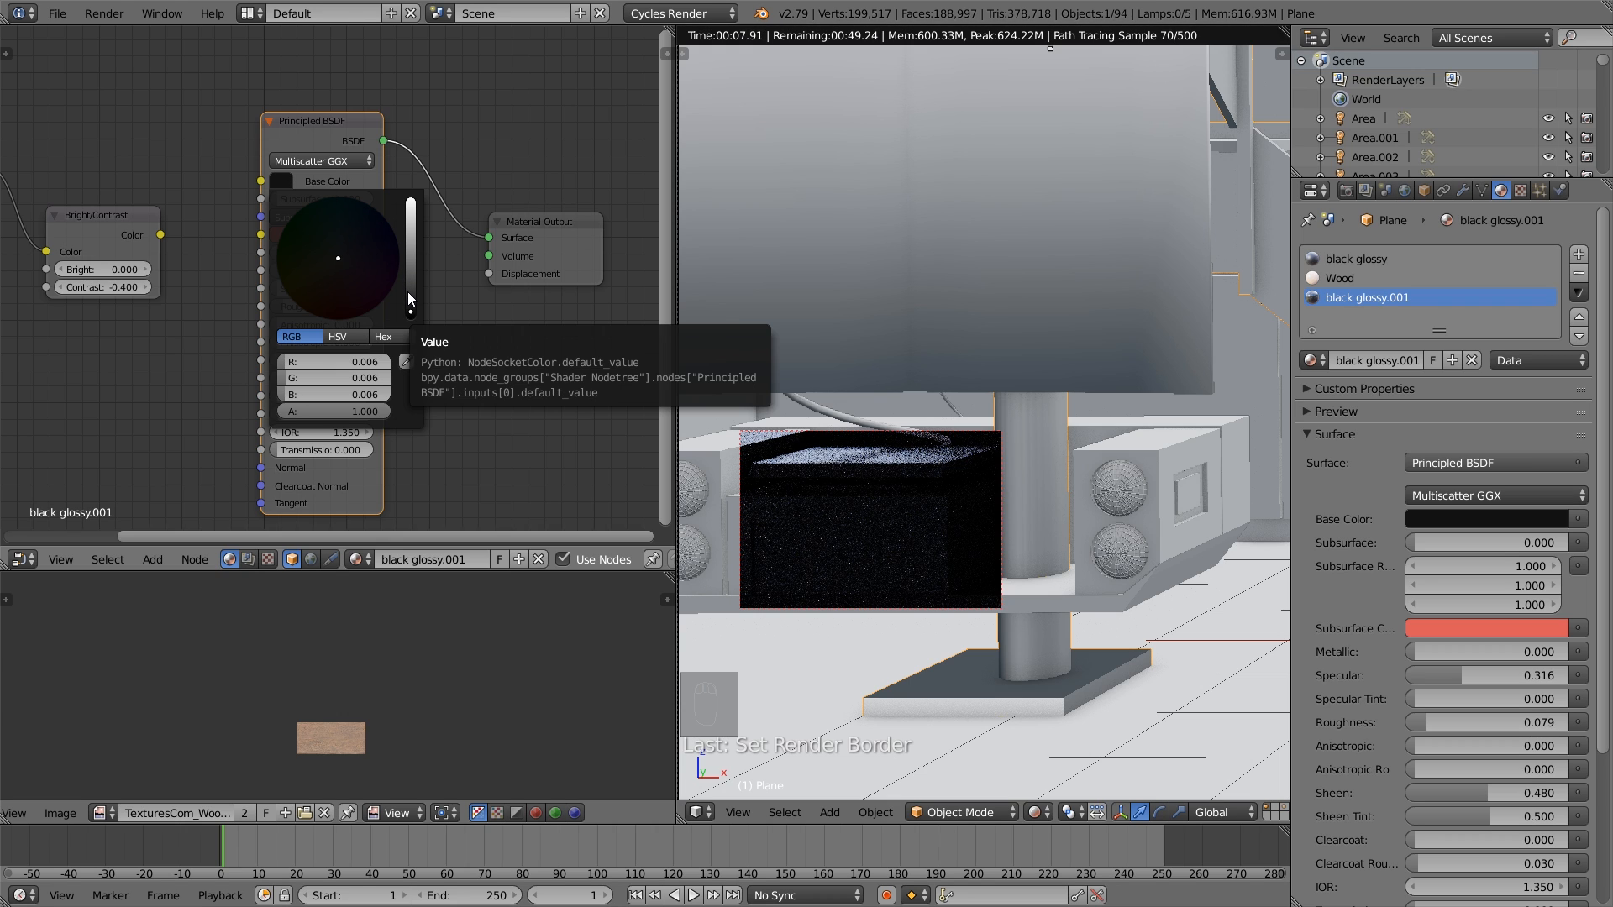
right_click(893, 476)
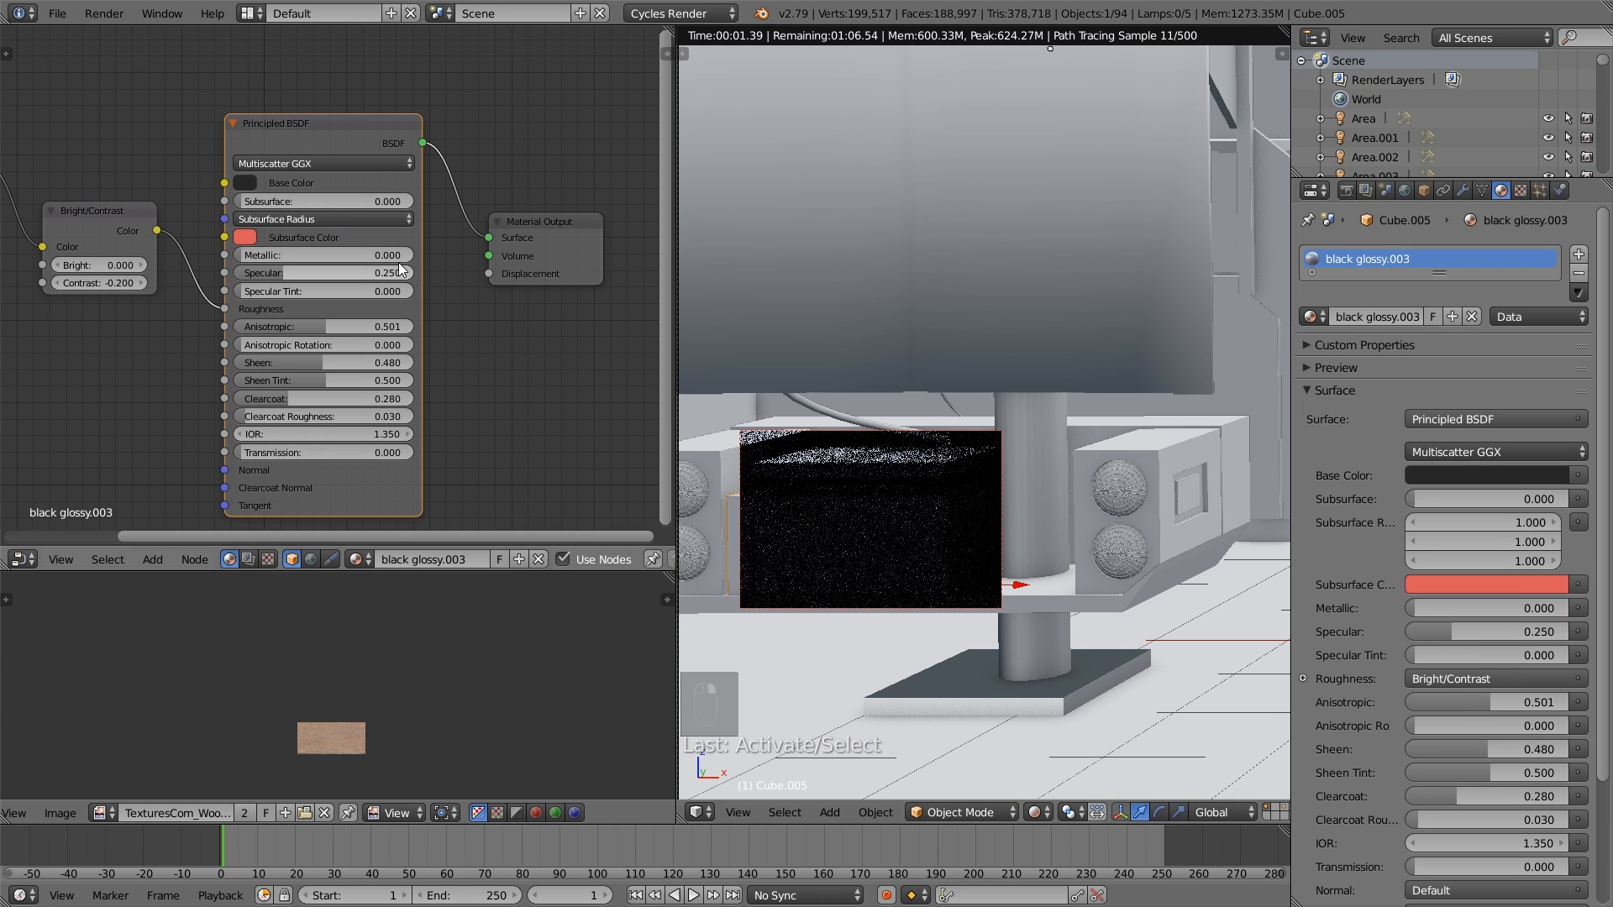
left_click(245, 185)
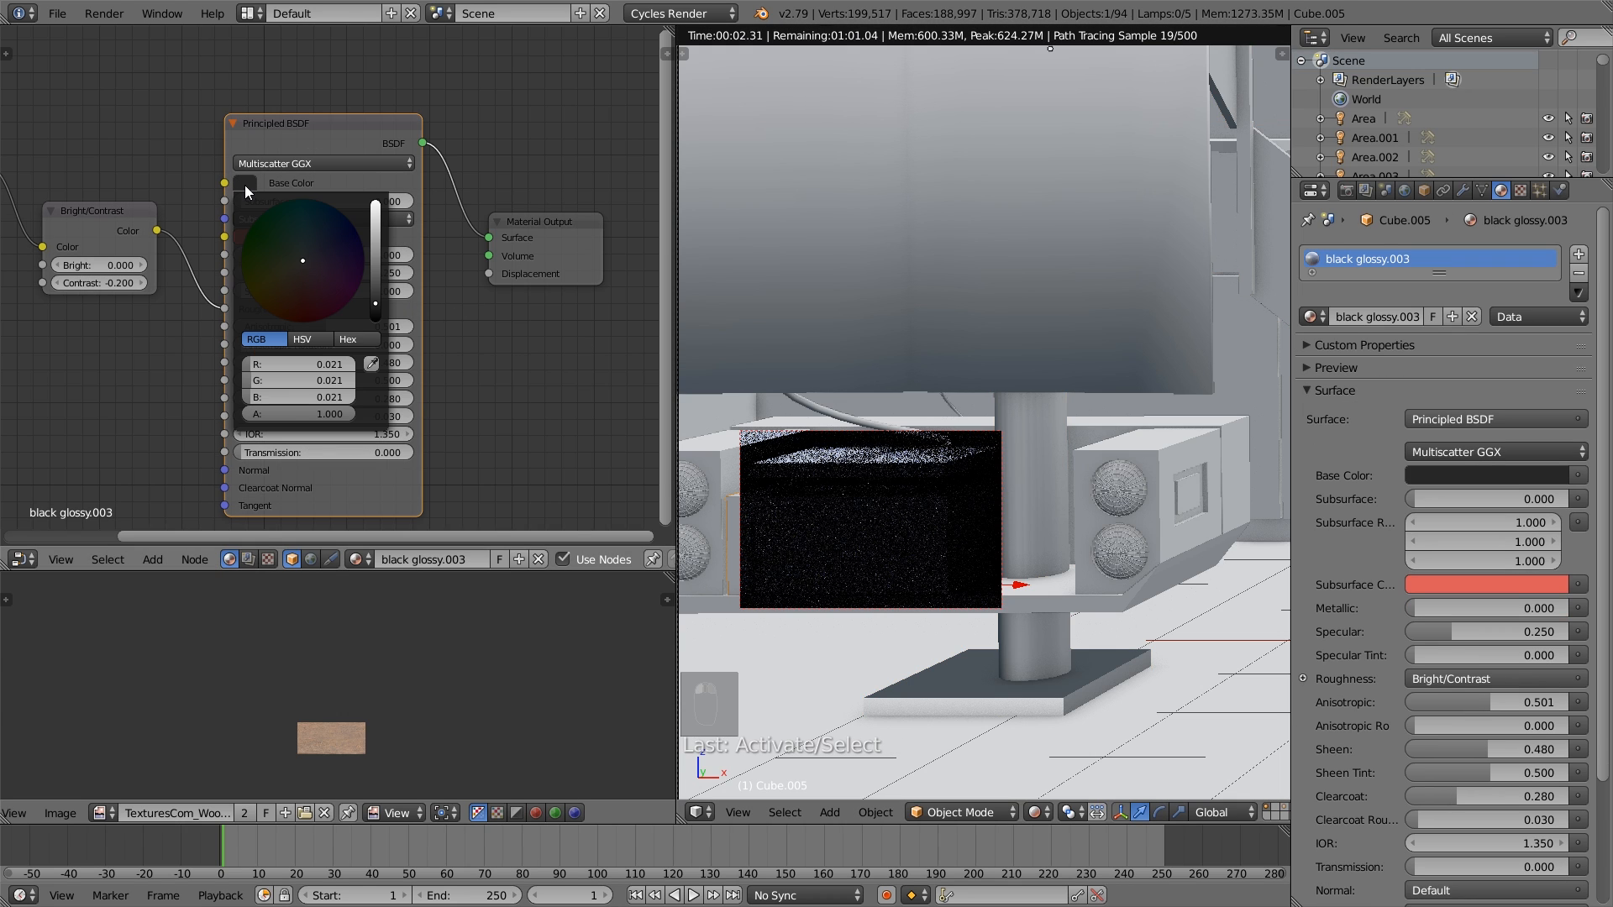
left_click(376, 289)
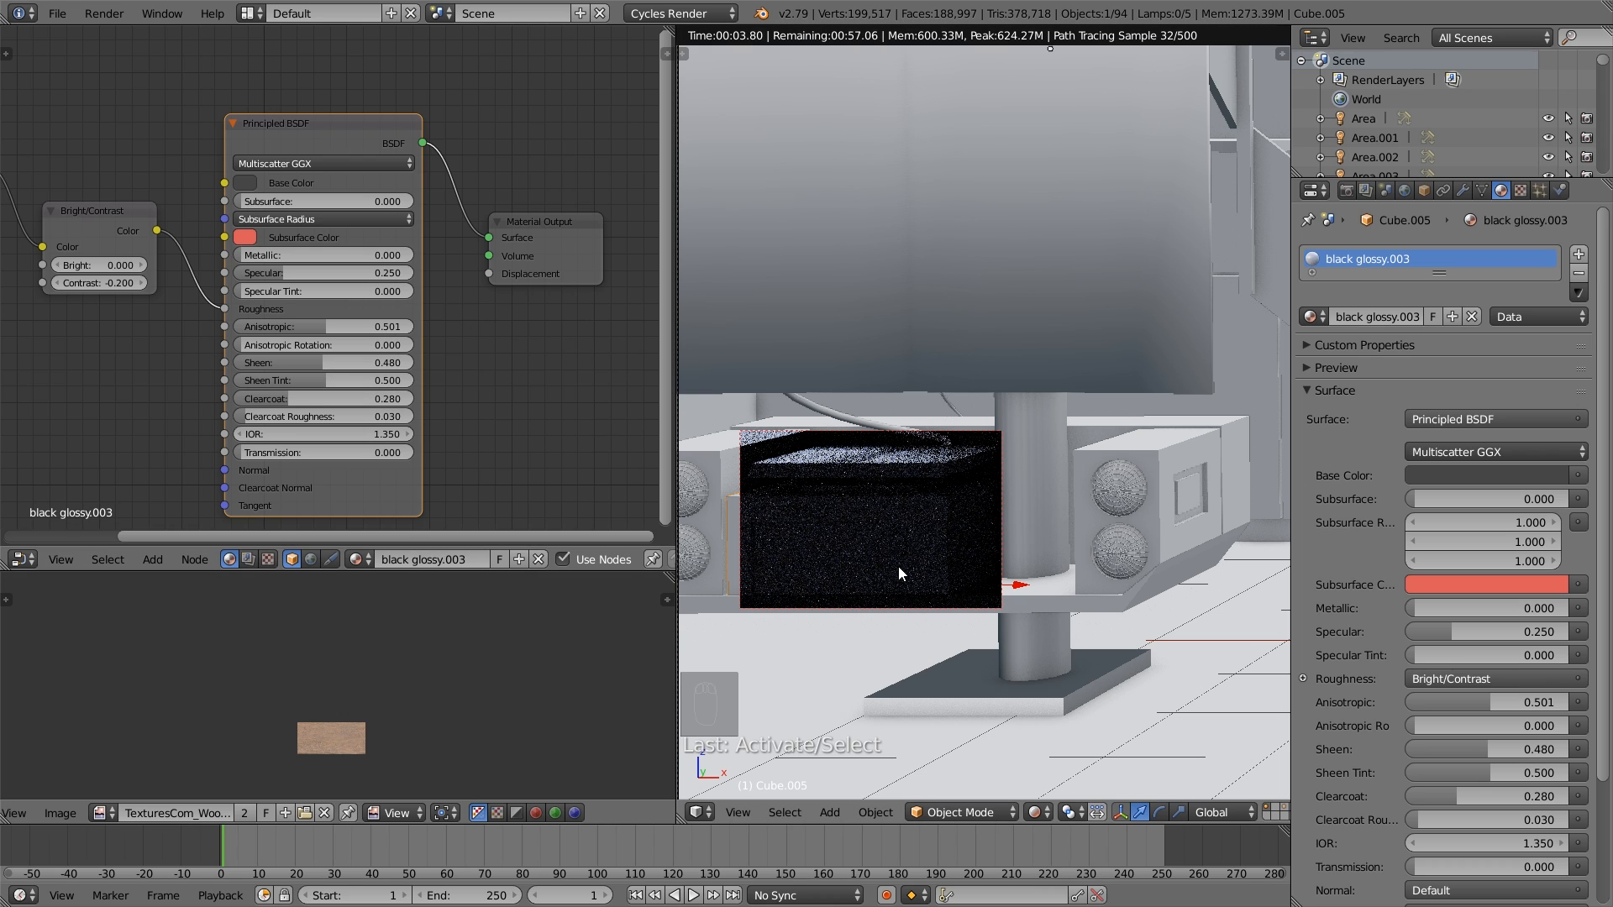
left_click(244, 183)
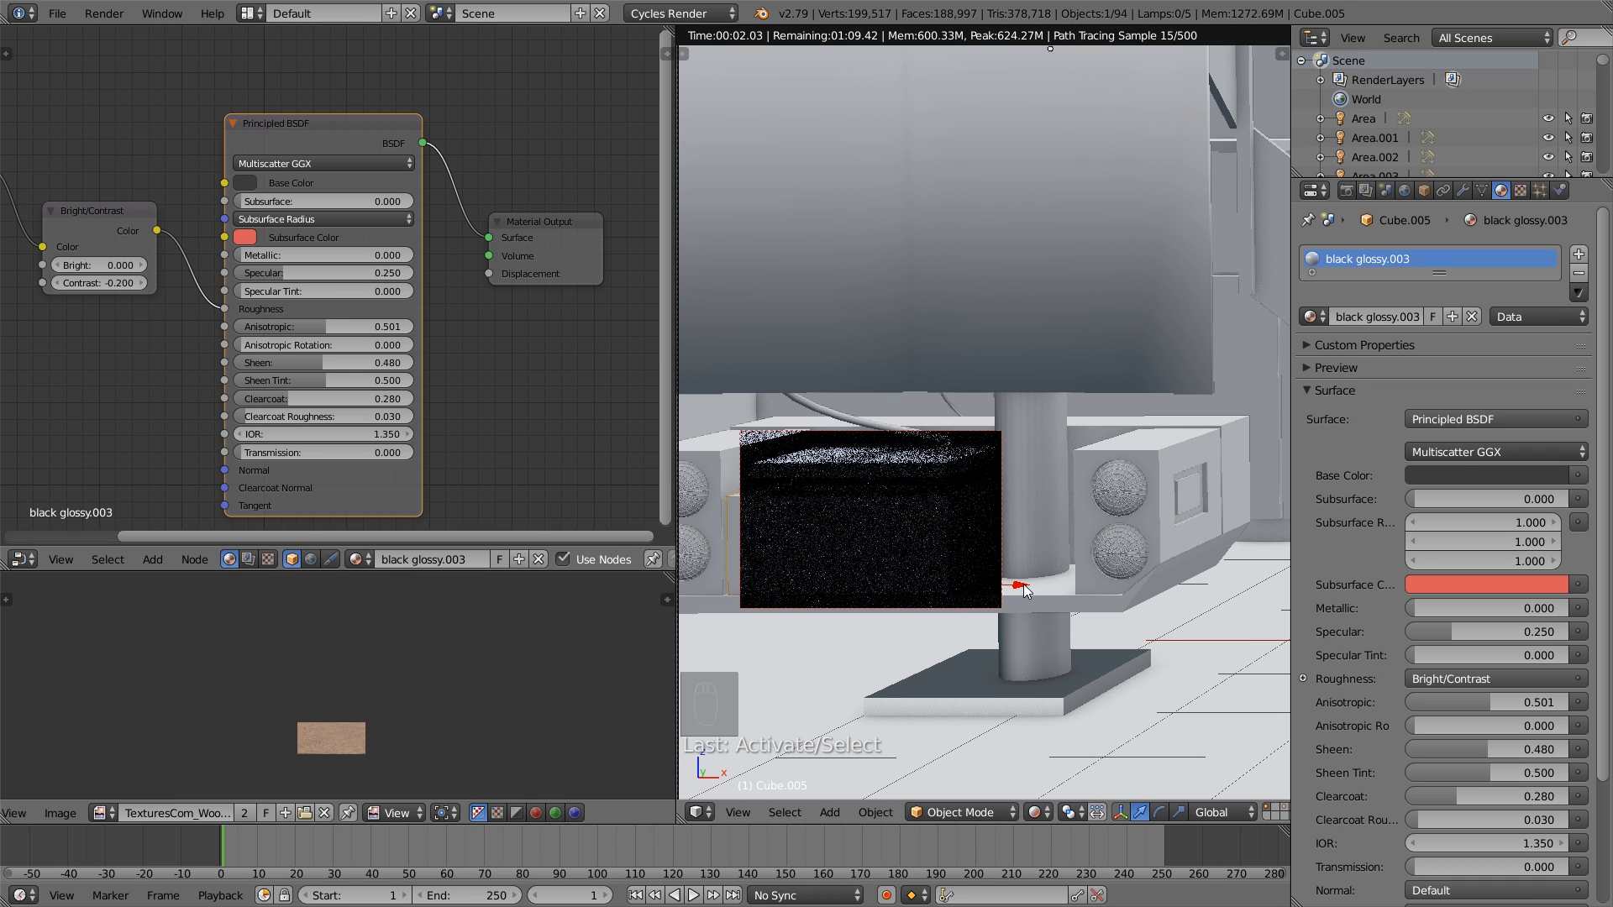
left_click(1039, 815)
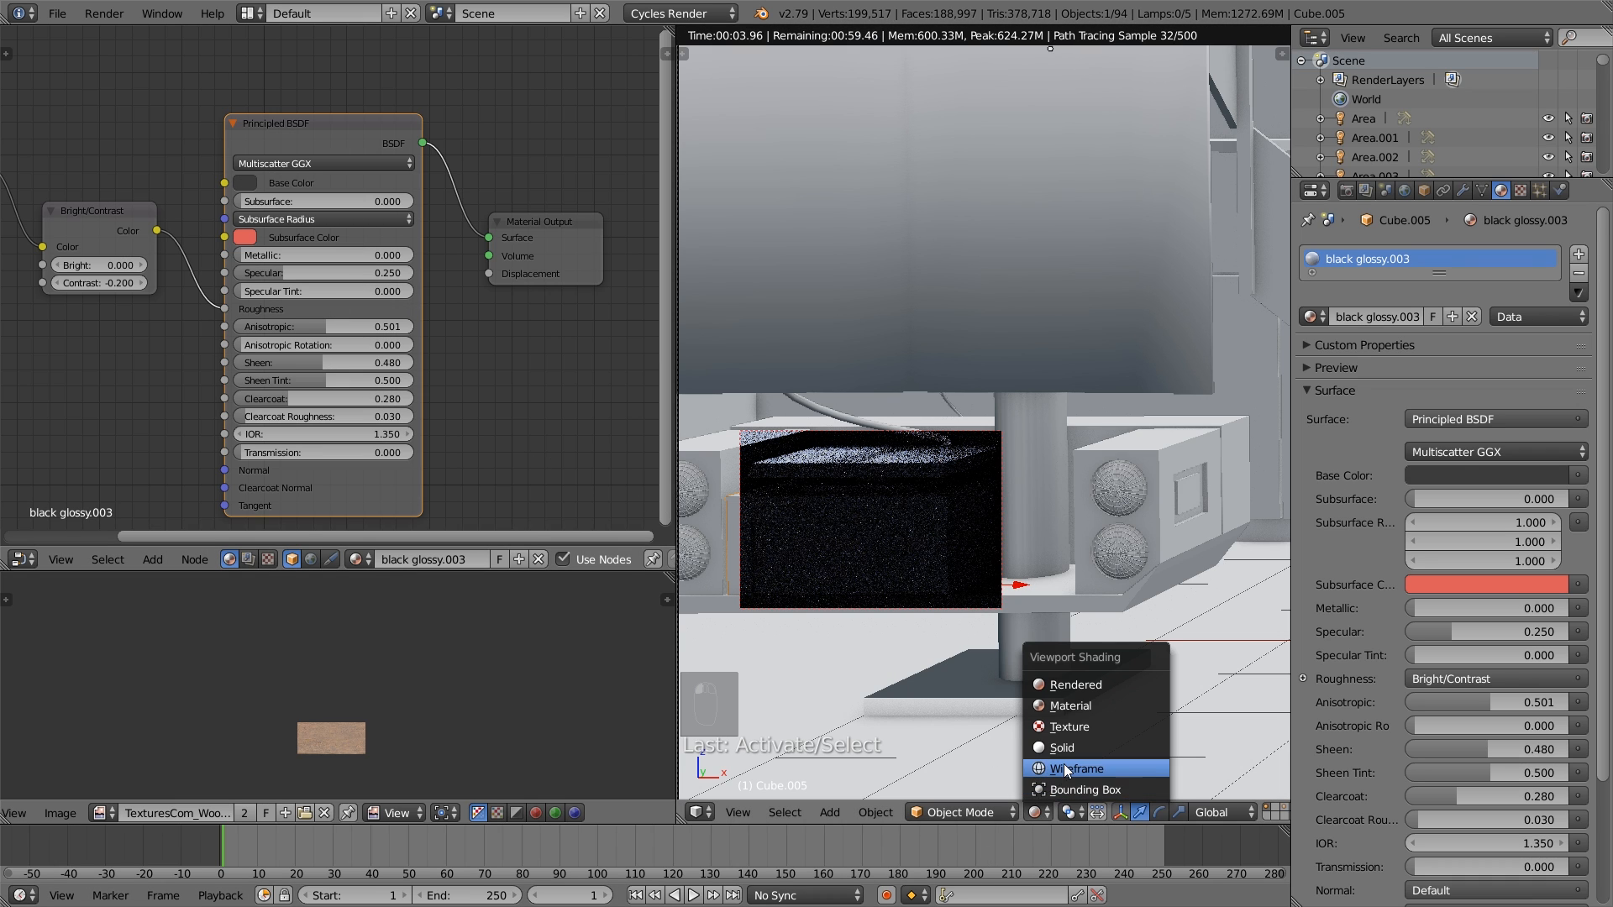
left_click(1070, 754)
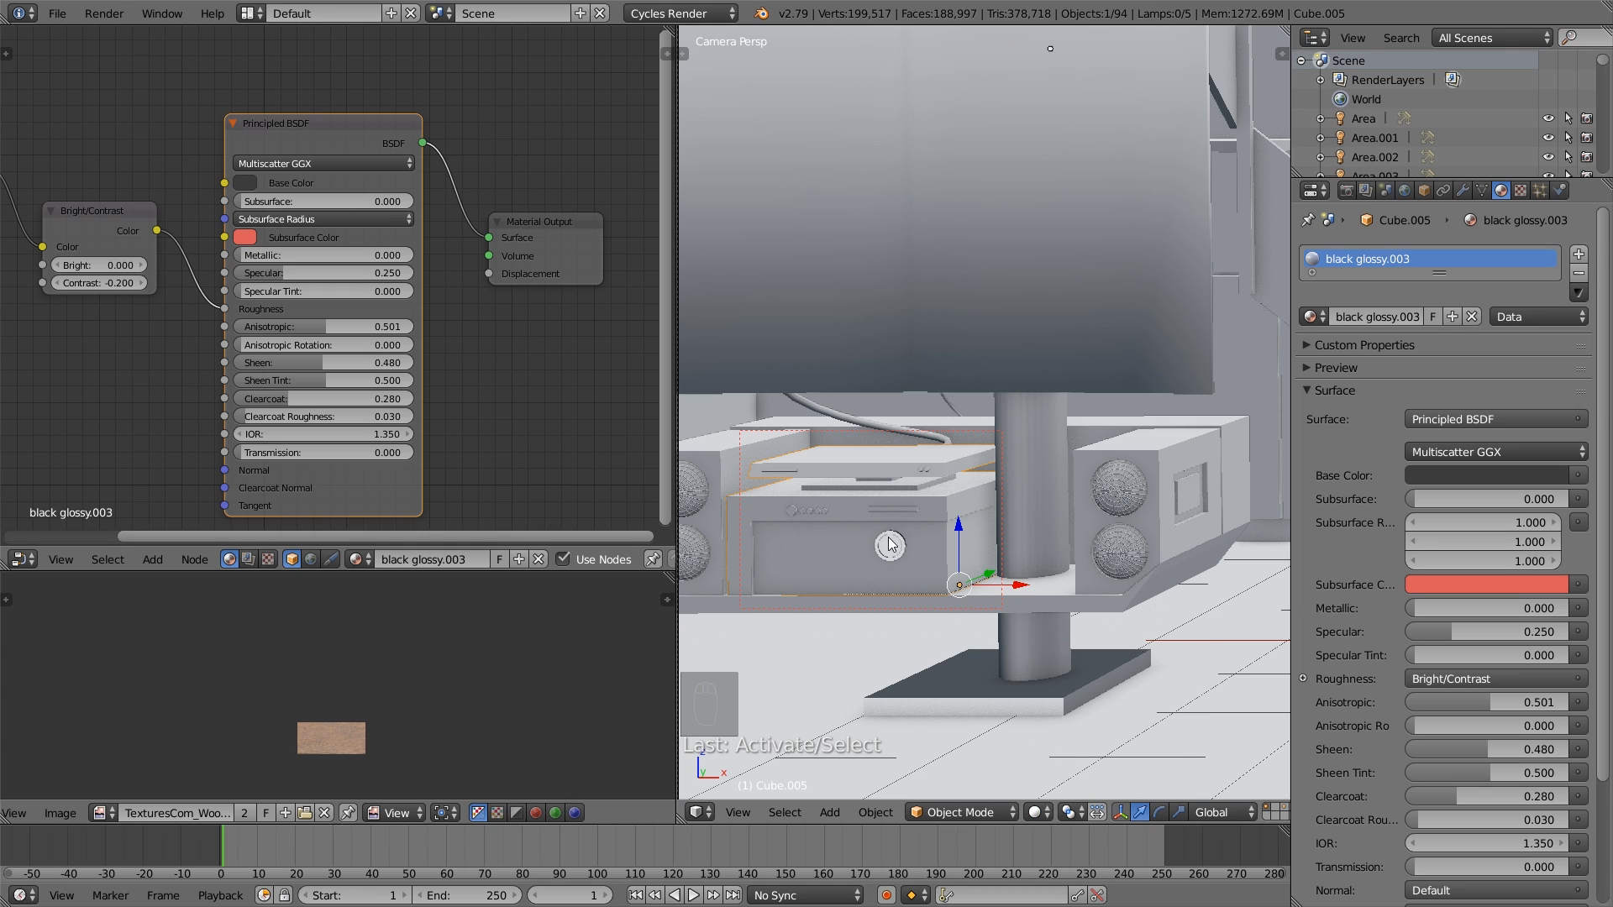
- In the stereo unit's mesh, select the face loop around the upper band and the narrow front side face, and grow the selection once
middle_click_drag(890, 544, 995, 534, "shift")
scroll(924, 555, "up", 2)
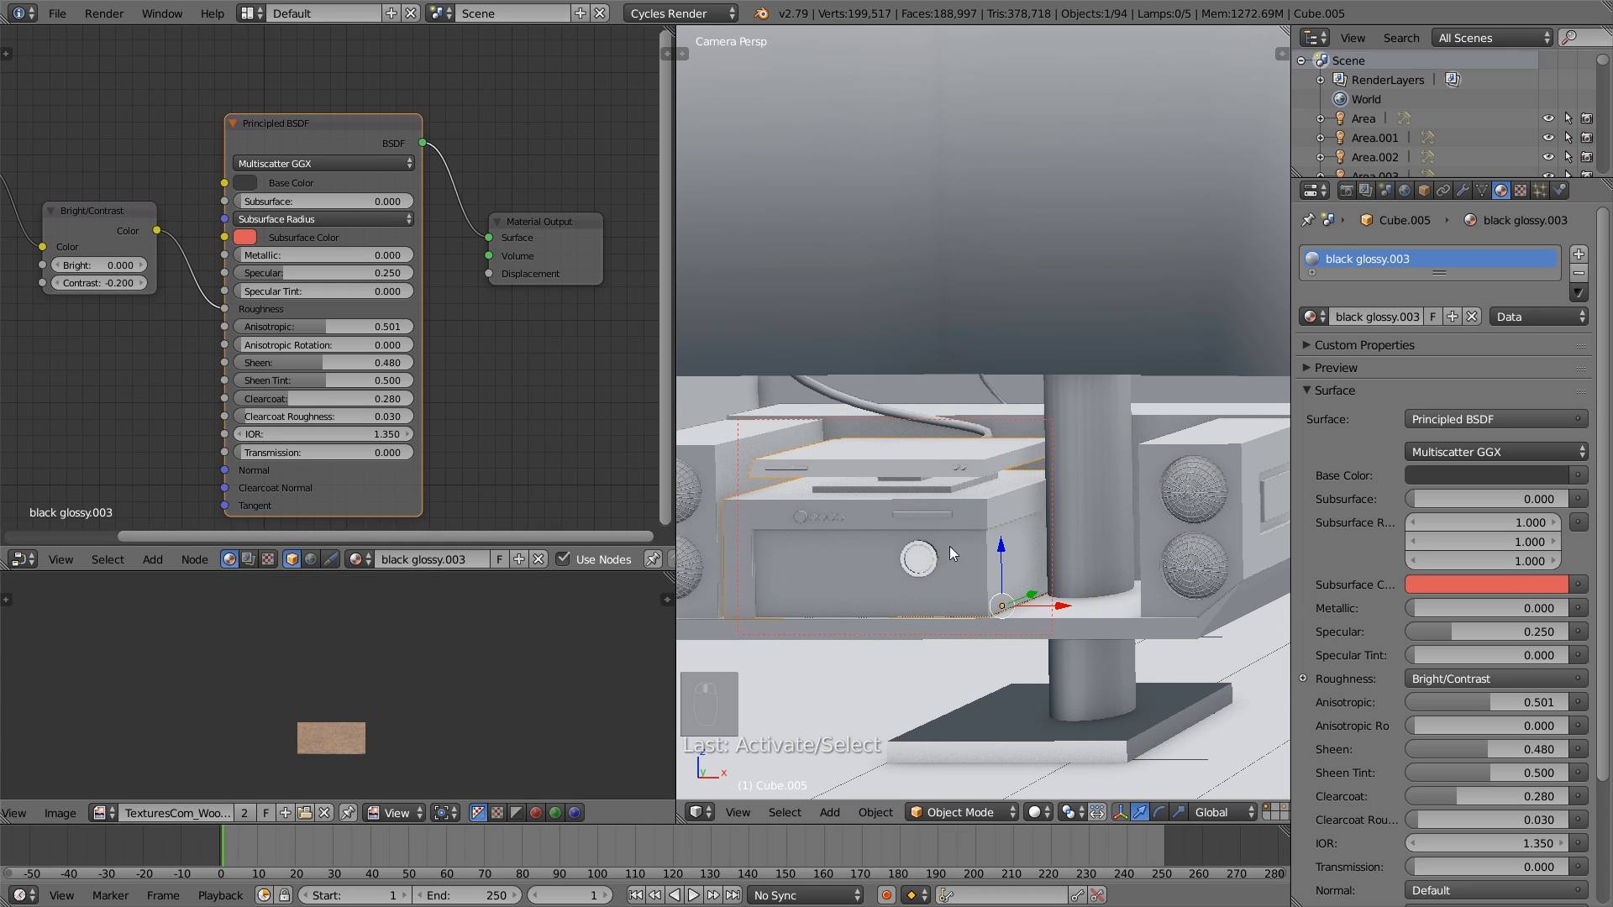
key("Tab")
right_click(987, 513, "alt")
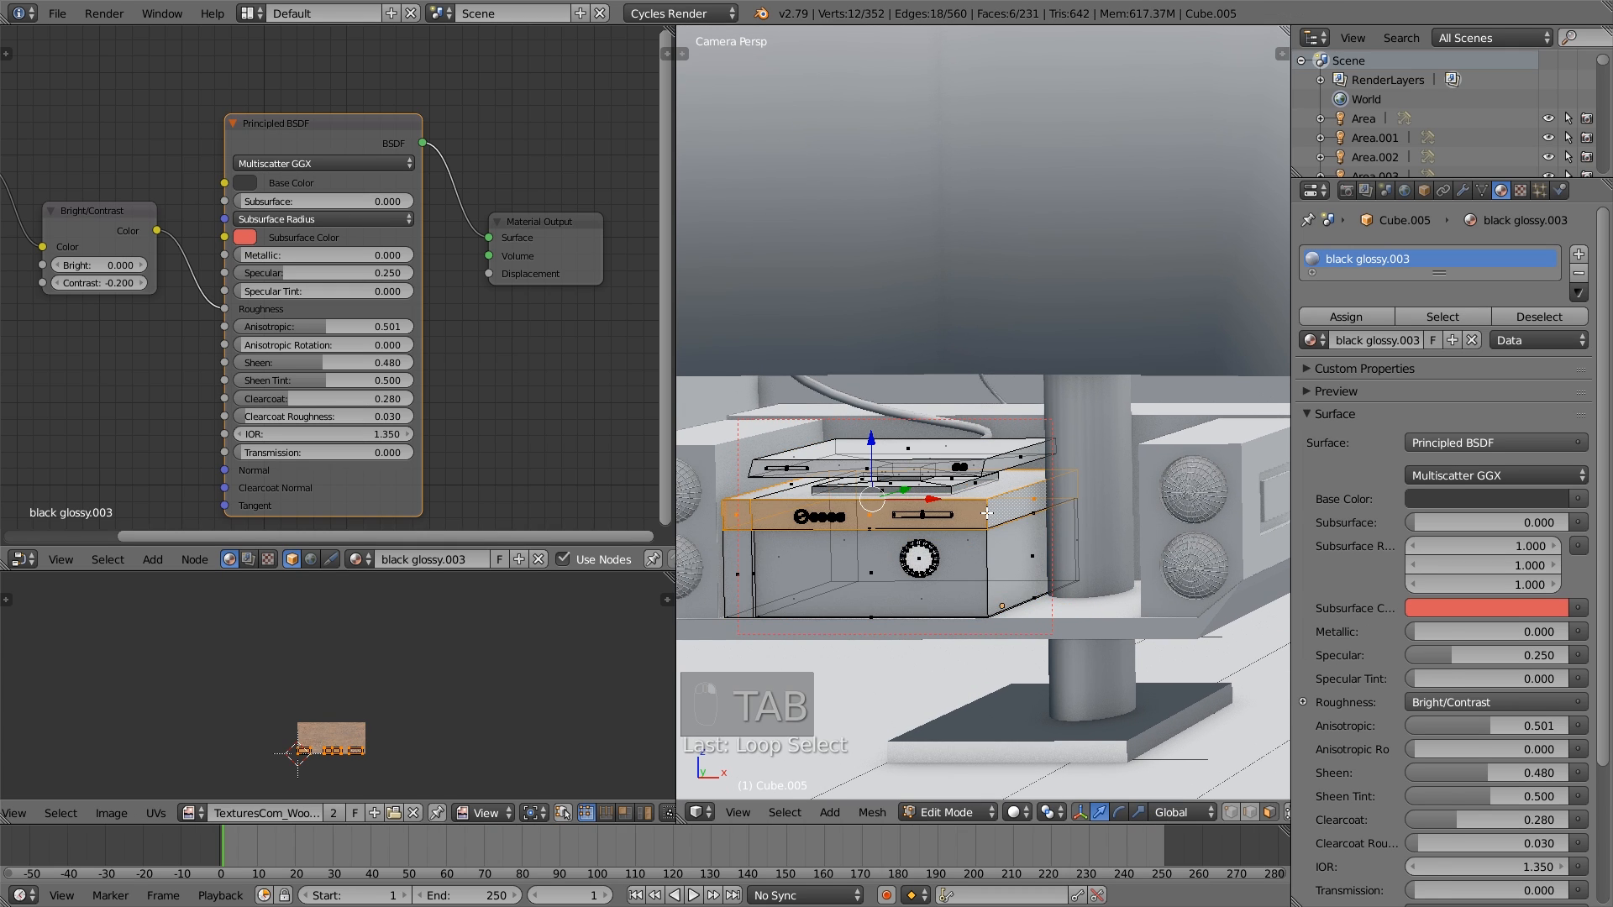
right_click(738, 573, "shift")
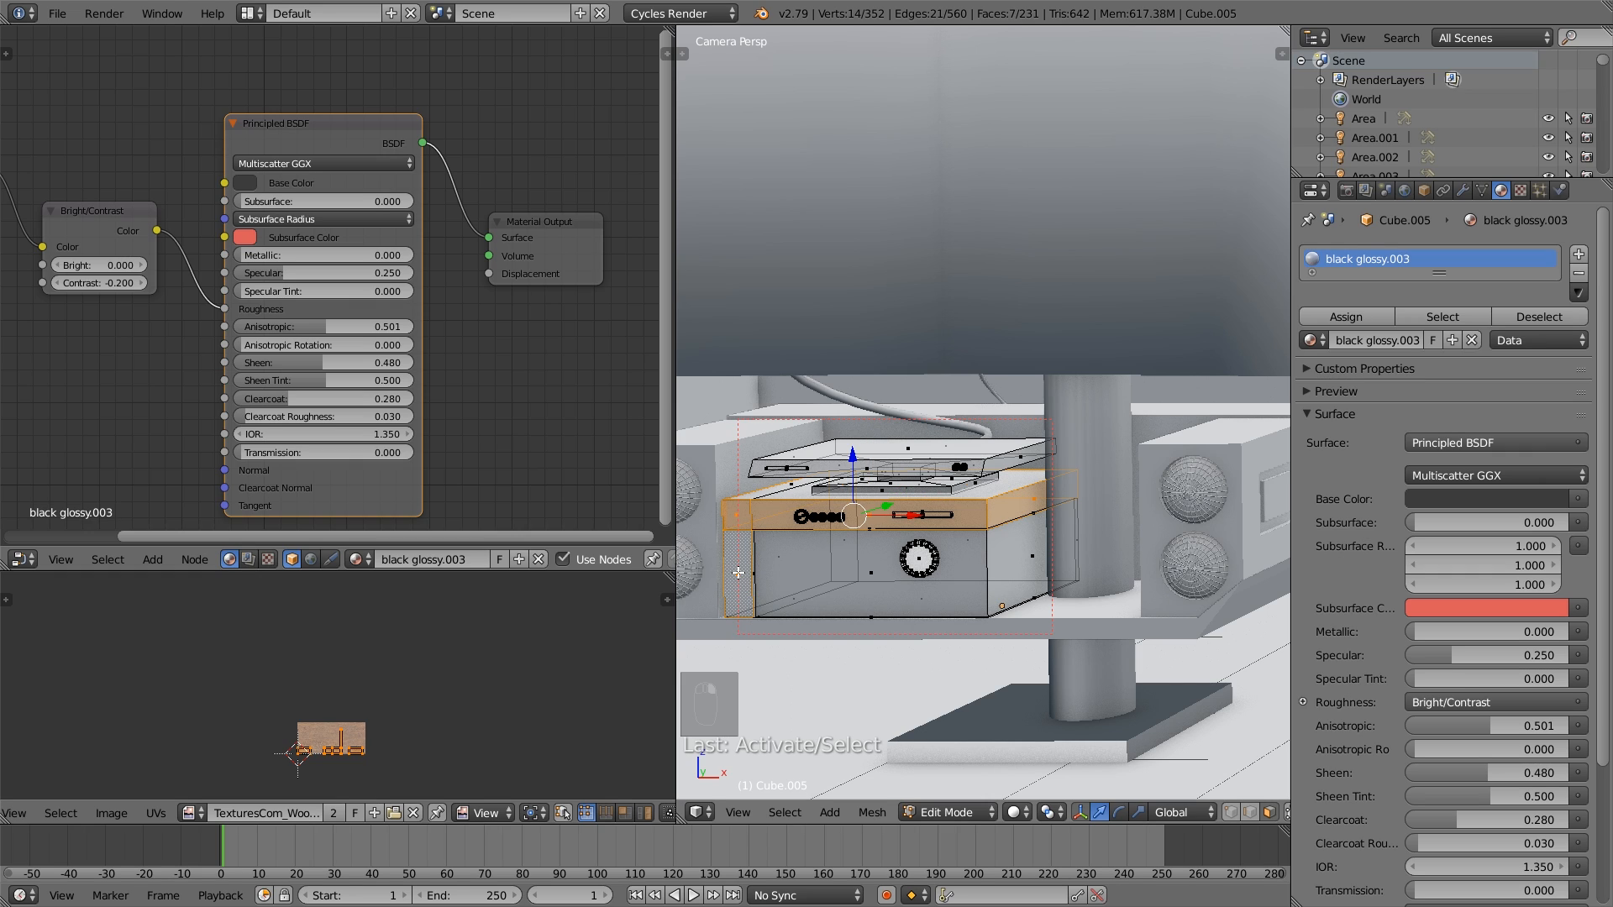
key("ctrl+KP_Add")
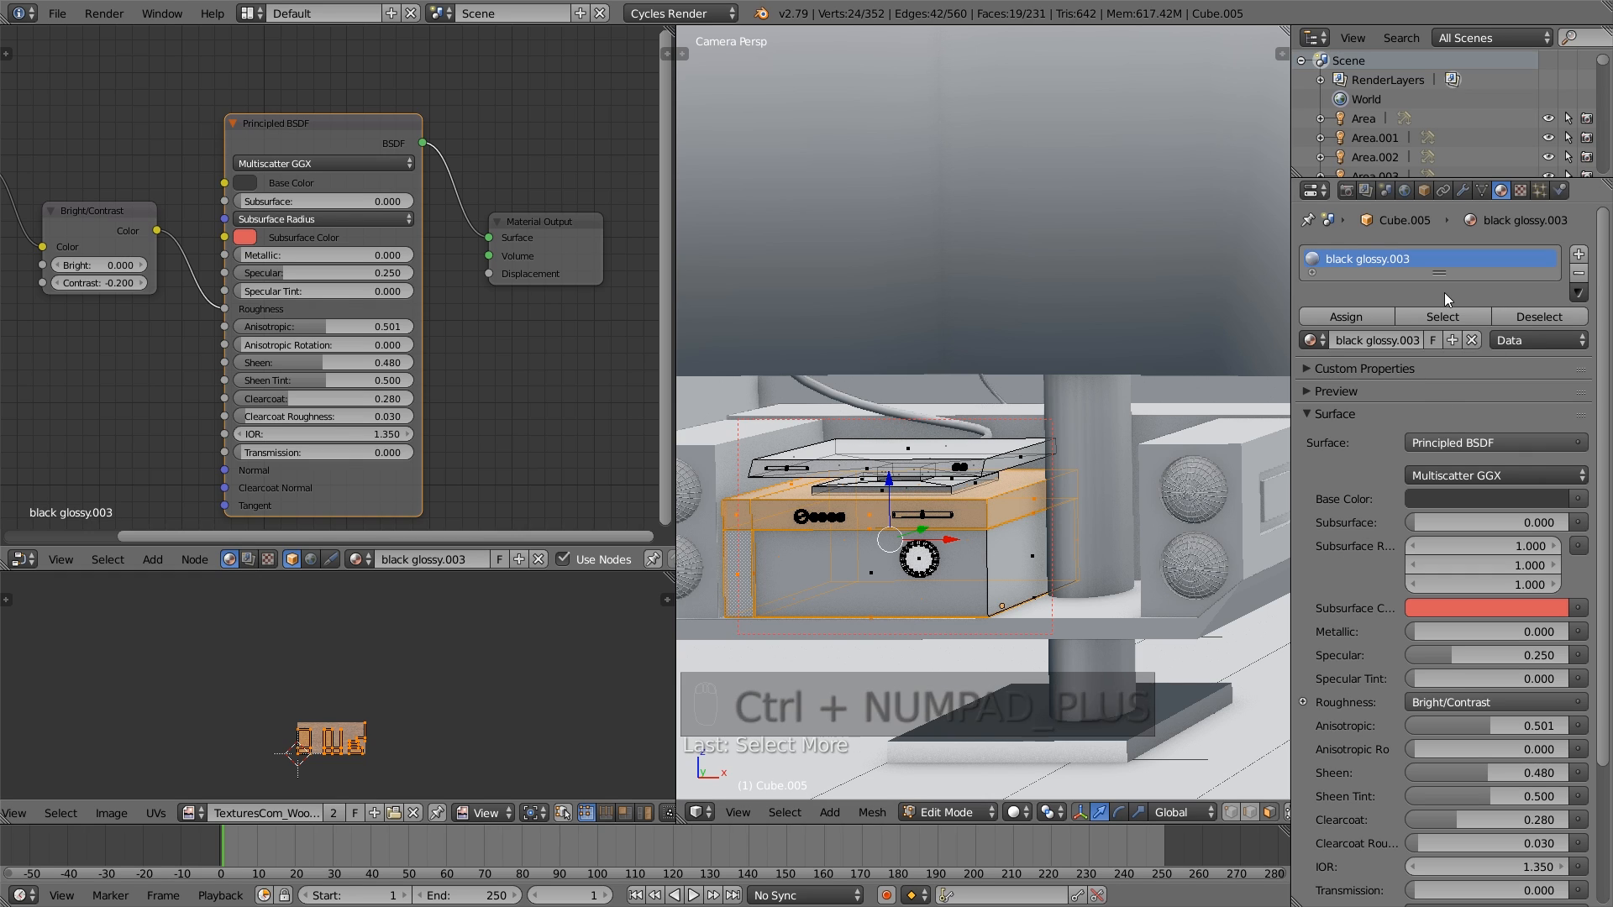
- Add a second material slot with black glossy.002 to the stereo unit and assign it to the selected casing faces
left_click_drag(1440, 272, 1438, 368)
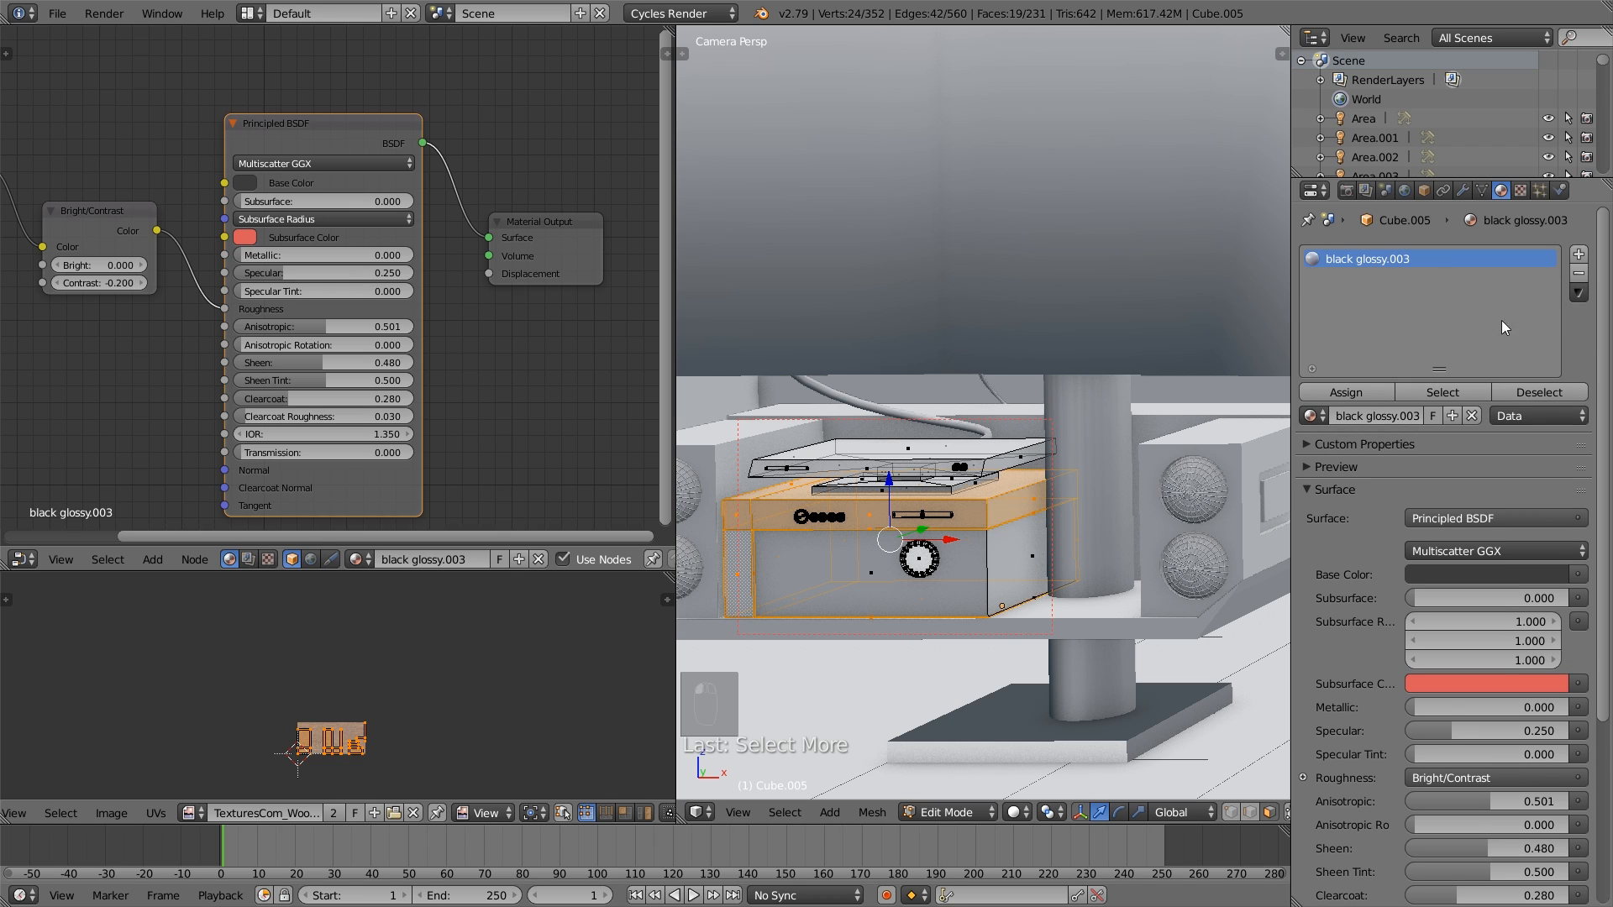
left_click(1578, 253)
left_click(1313, 418)
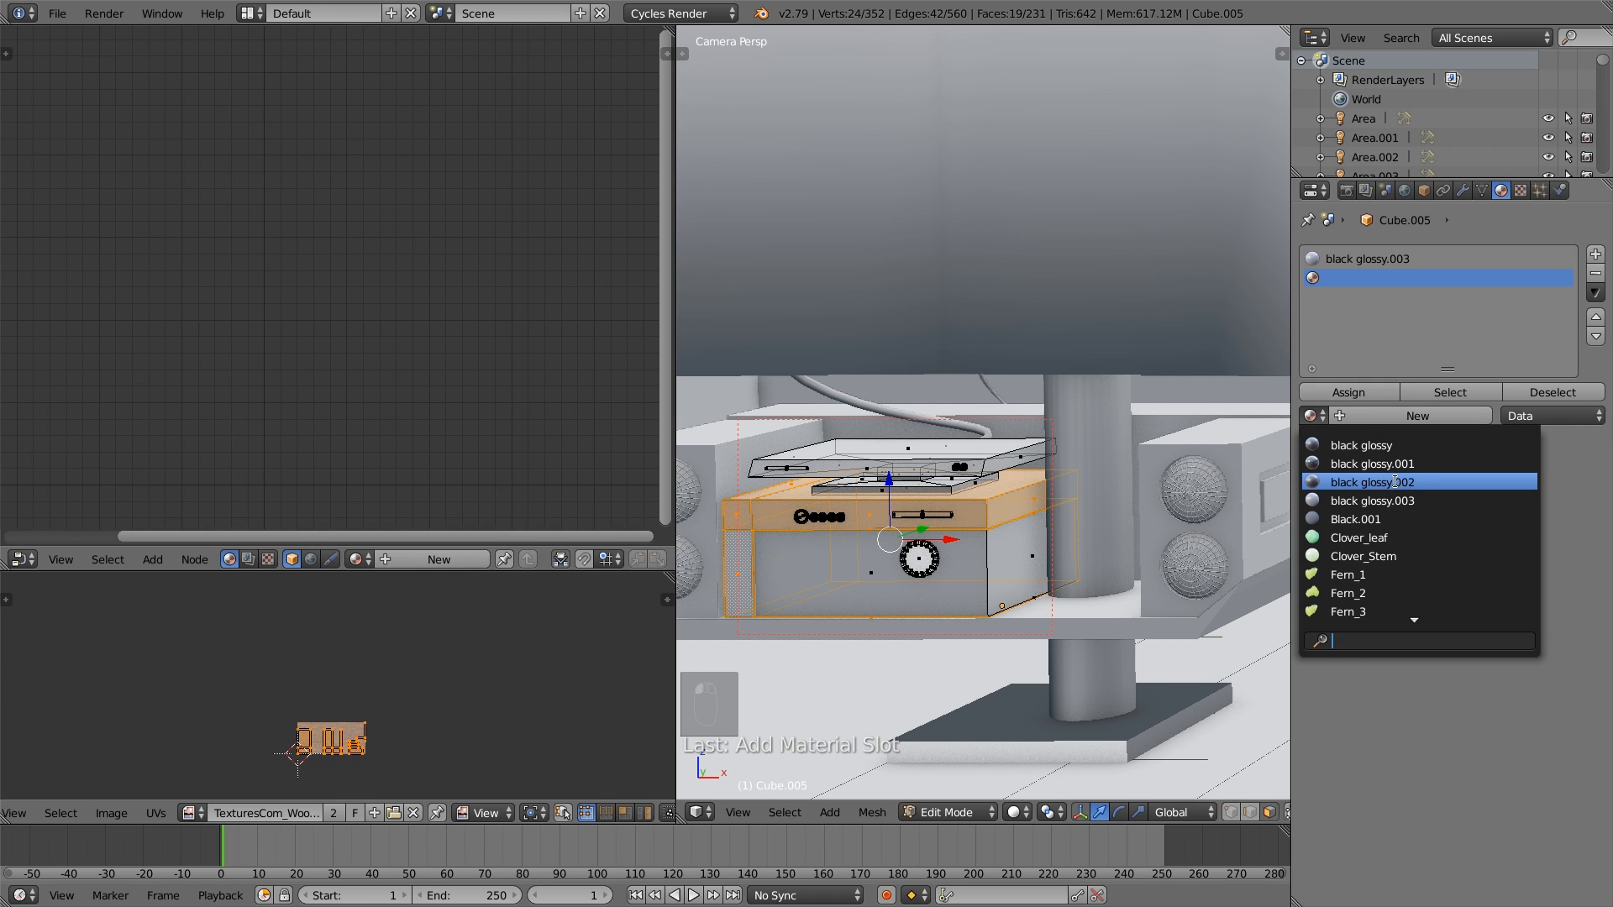
left_click(1395, 477)
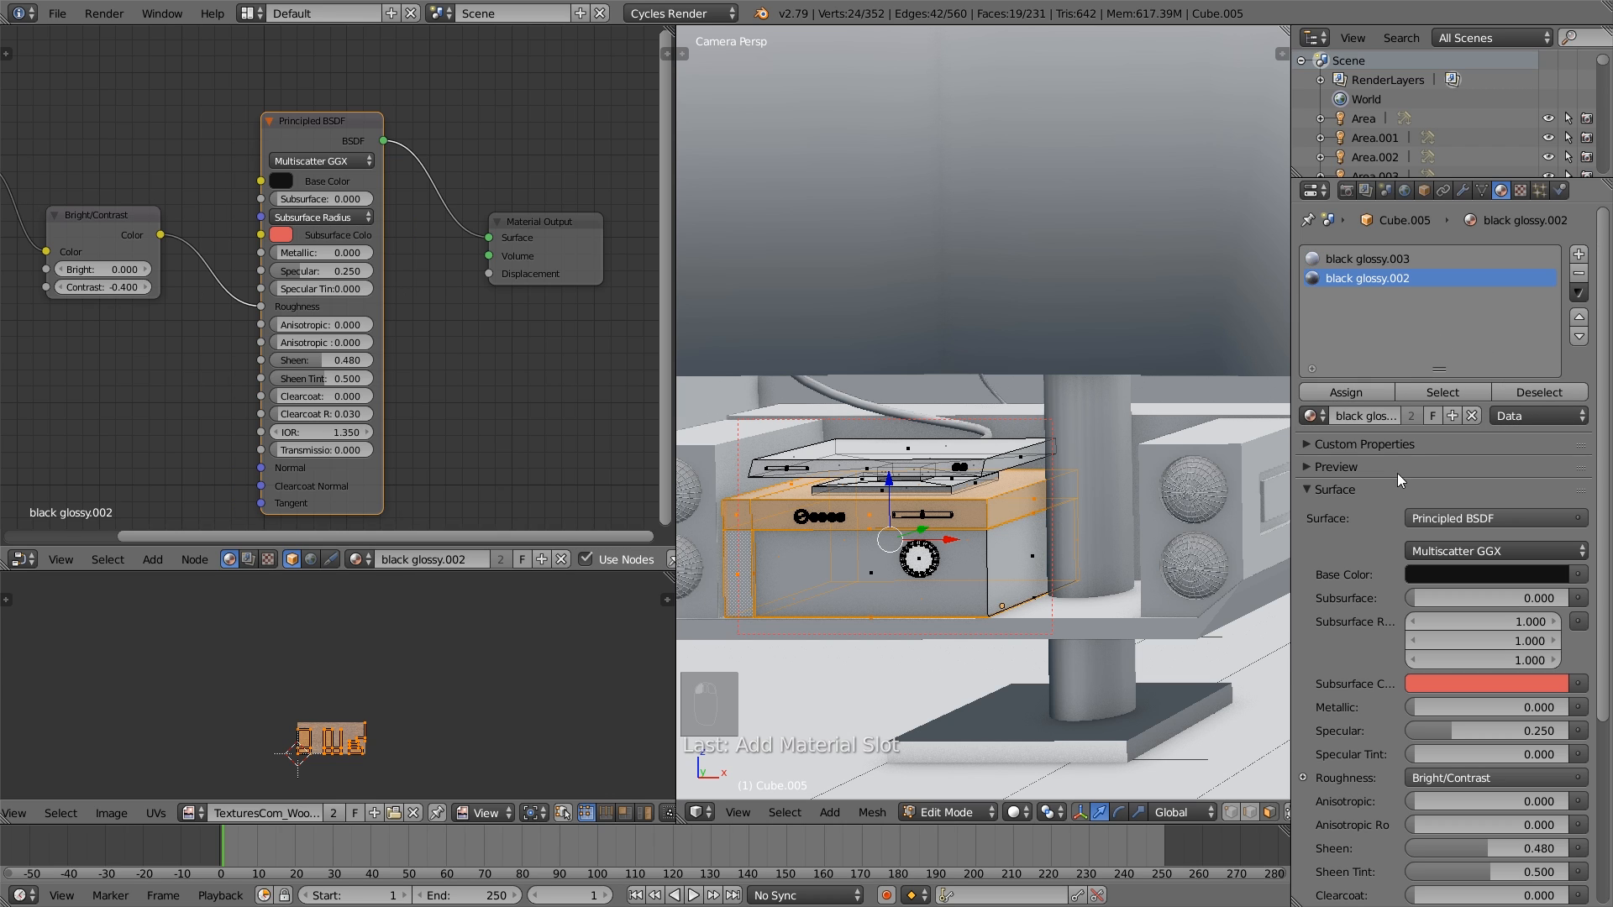
left_click(1354, 392)
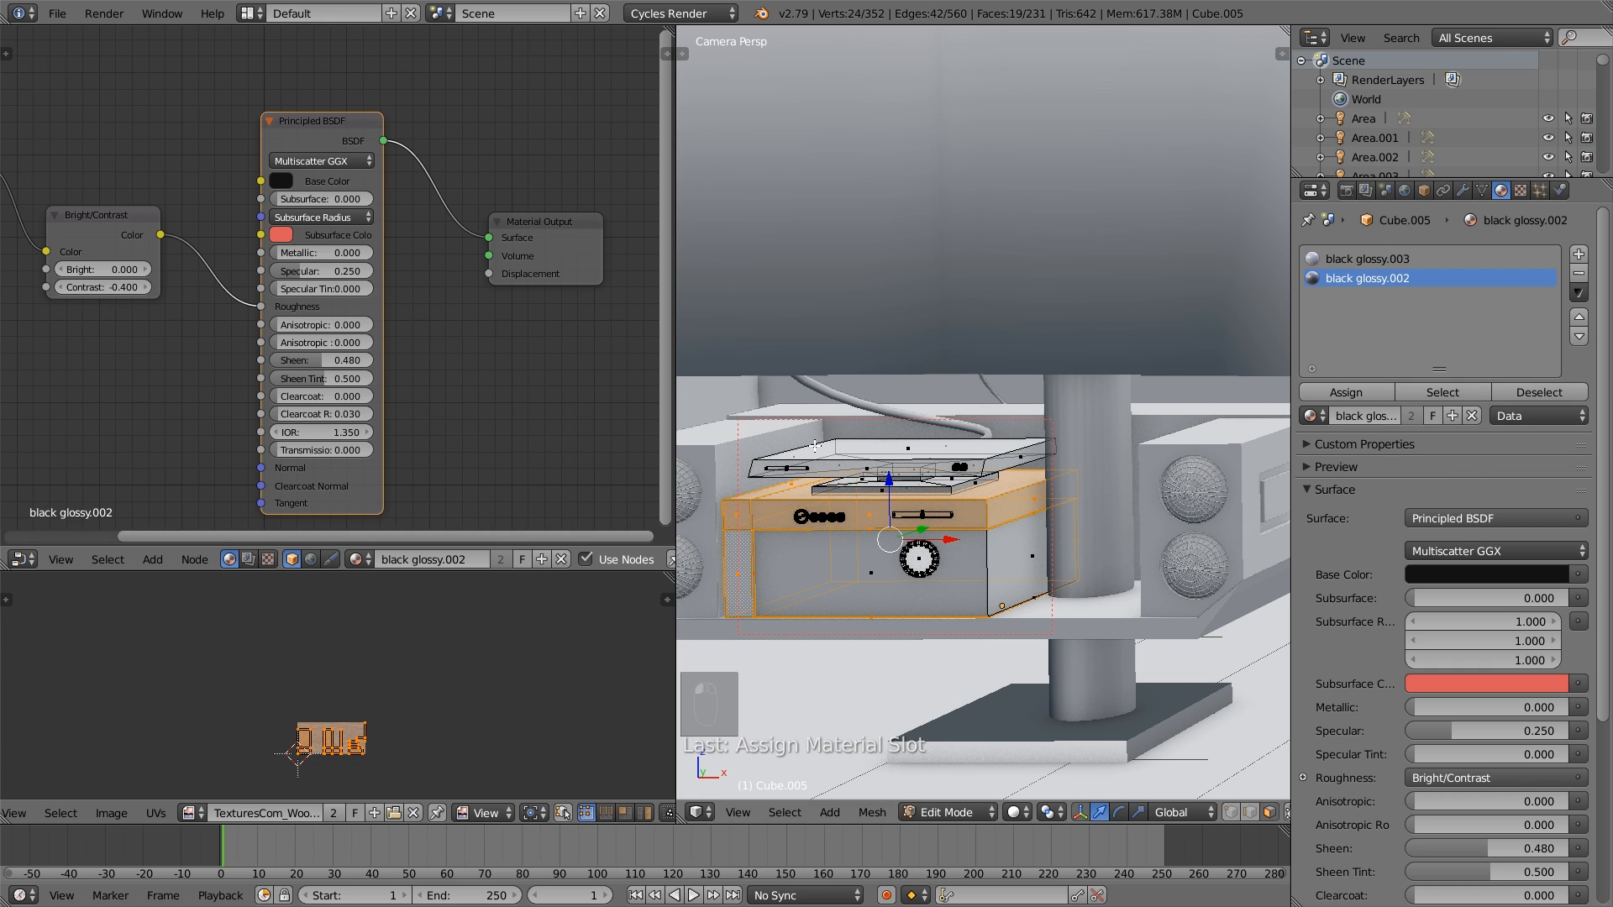
- Lighten the Base Color of black glossy.002 to a dark grey of 0.017 RGB, comparing it with black glossy.003
left_click(282, 181)
left_click(413, 295)
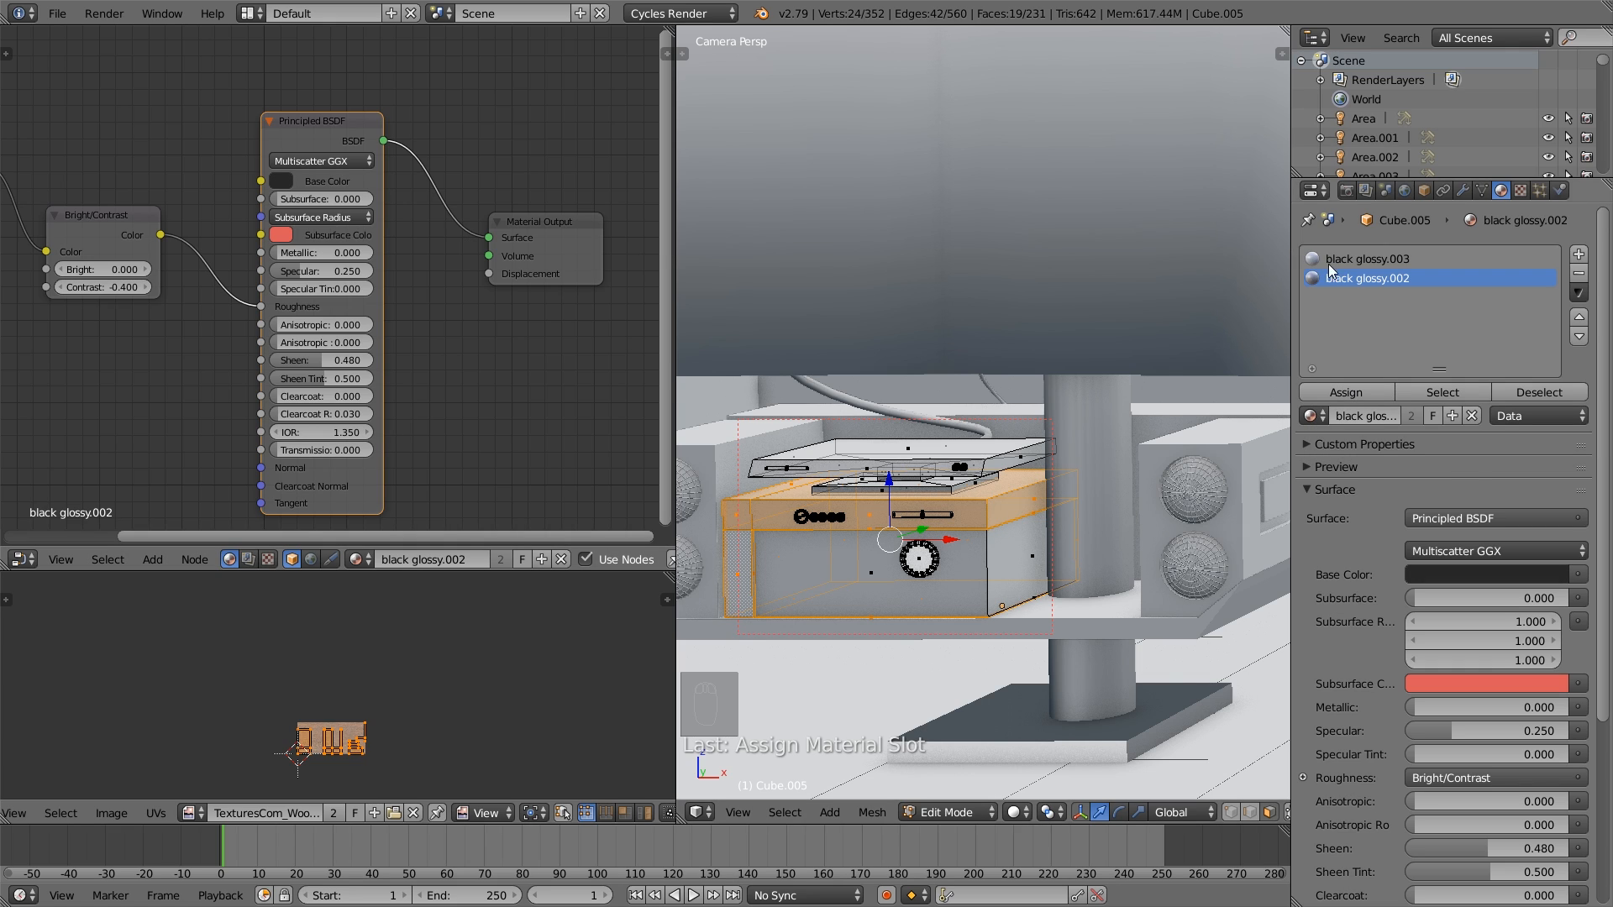
left_click(1395, 260)
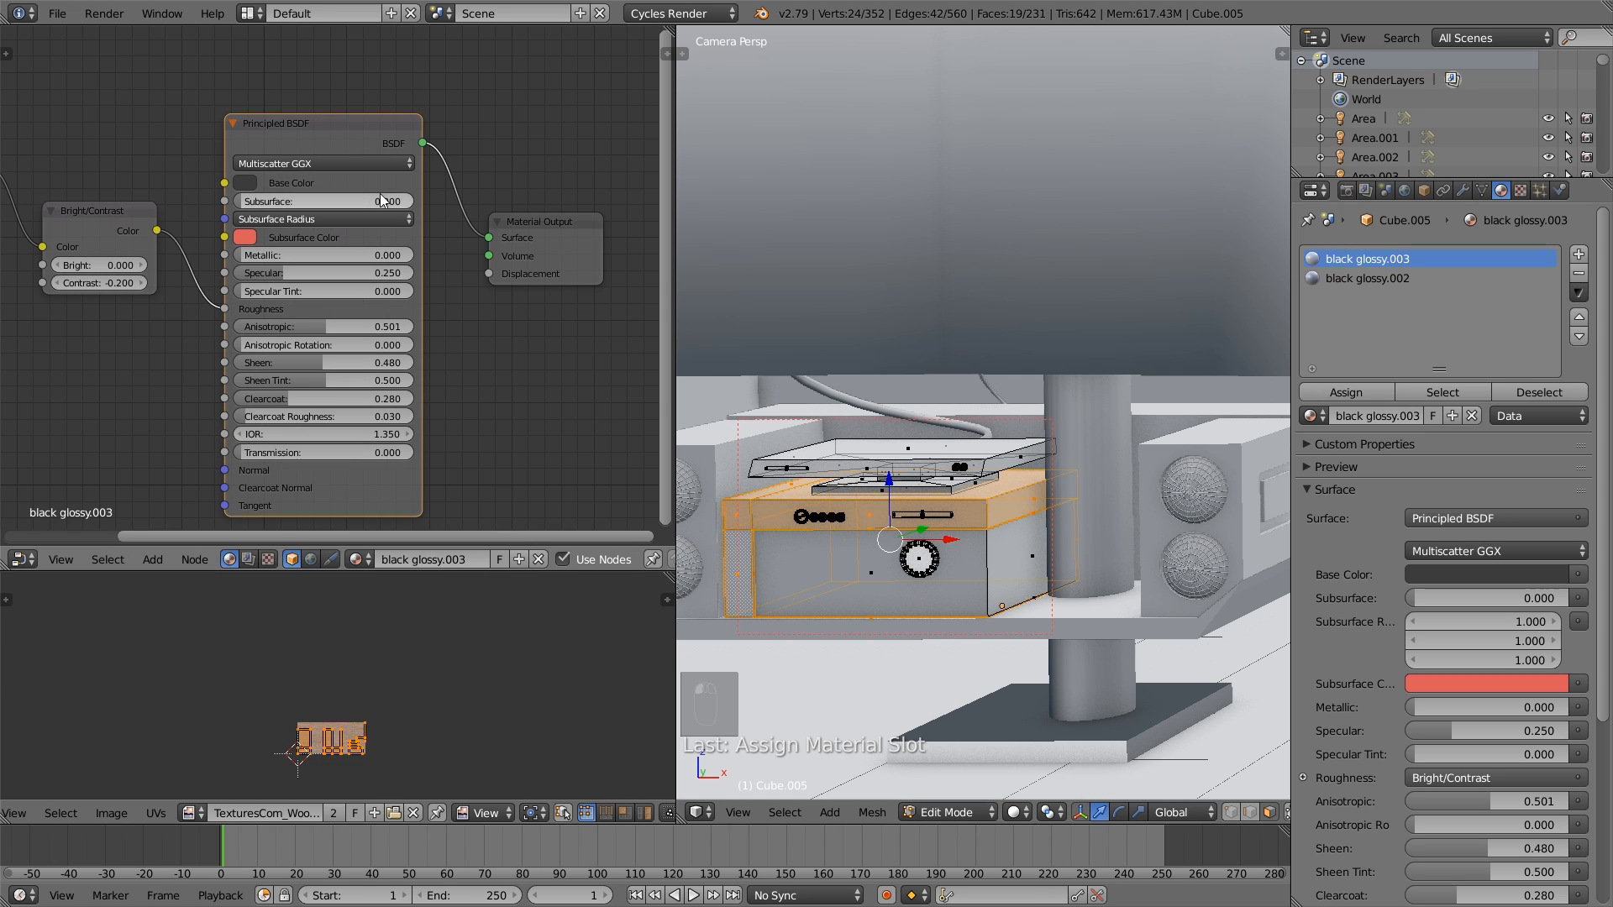
left_click(1382, 279)
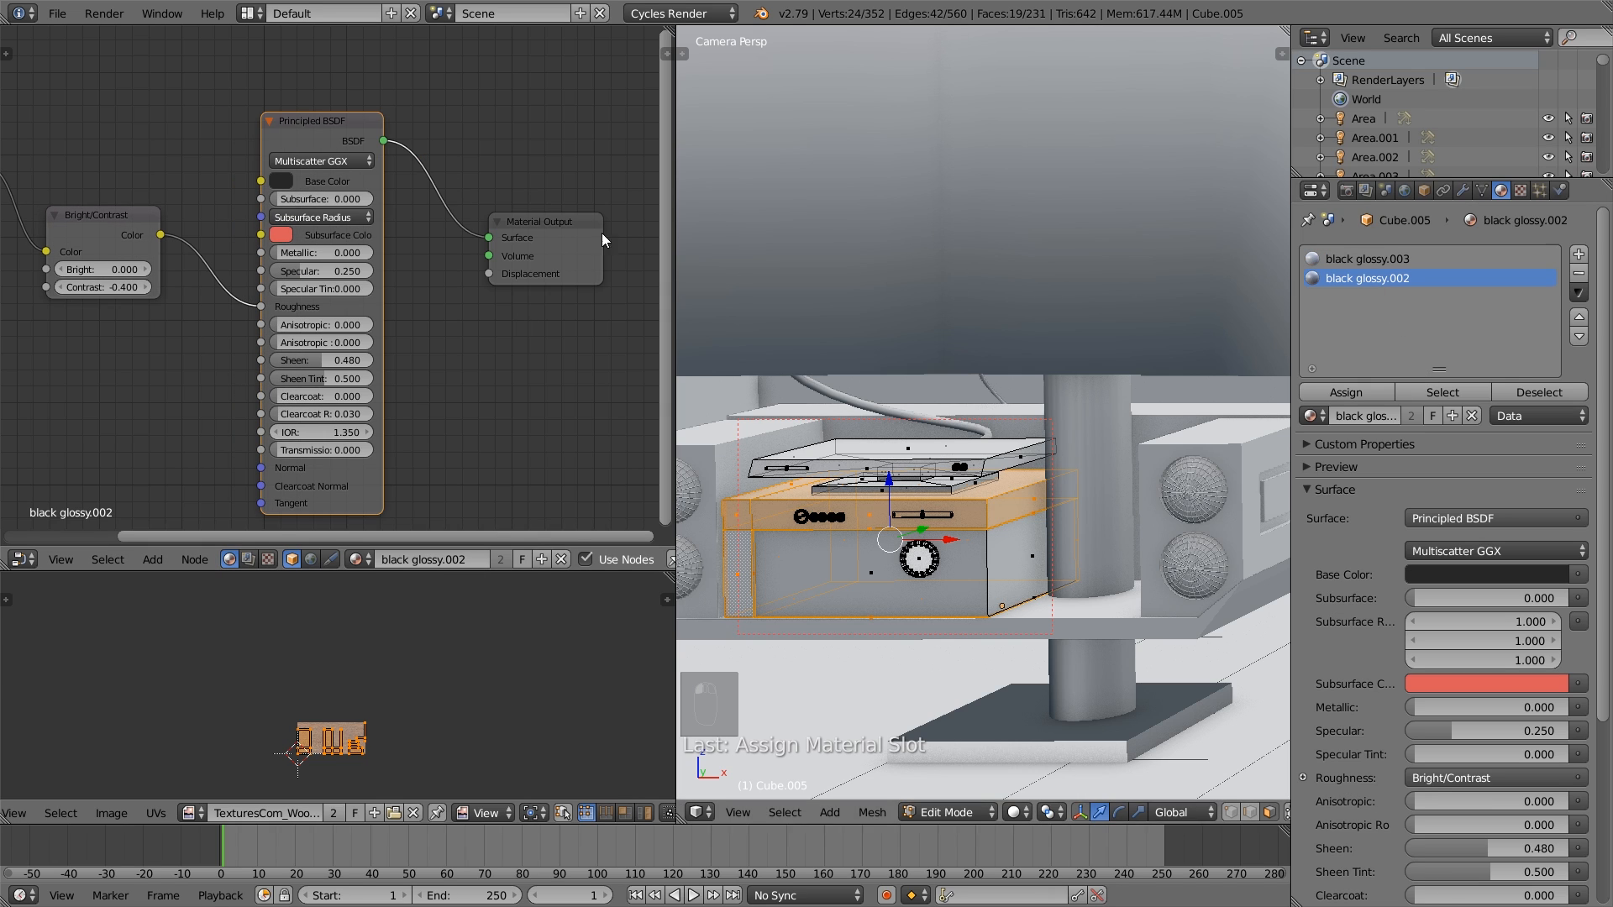
left_click(280, 181)
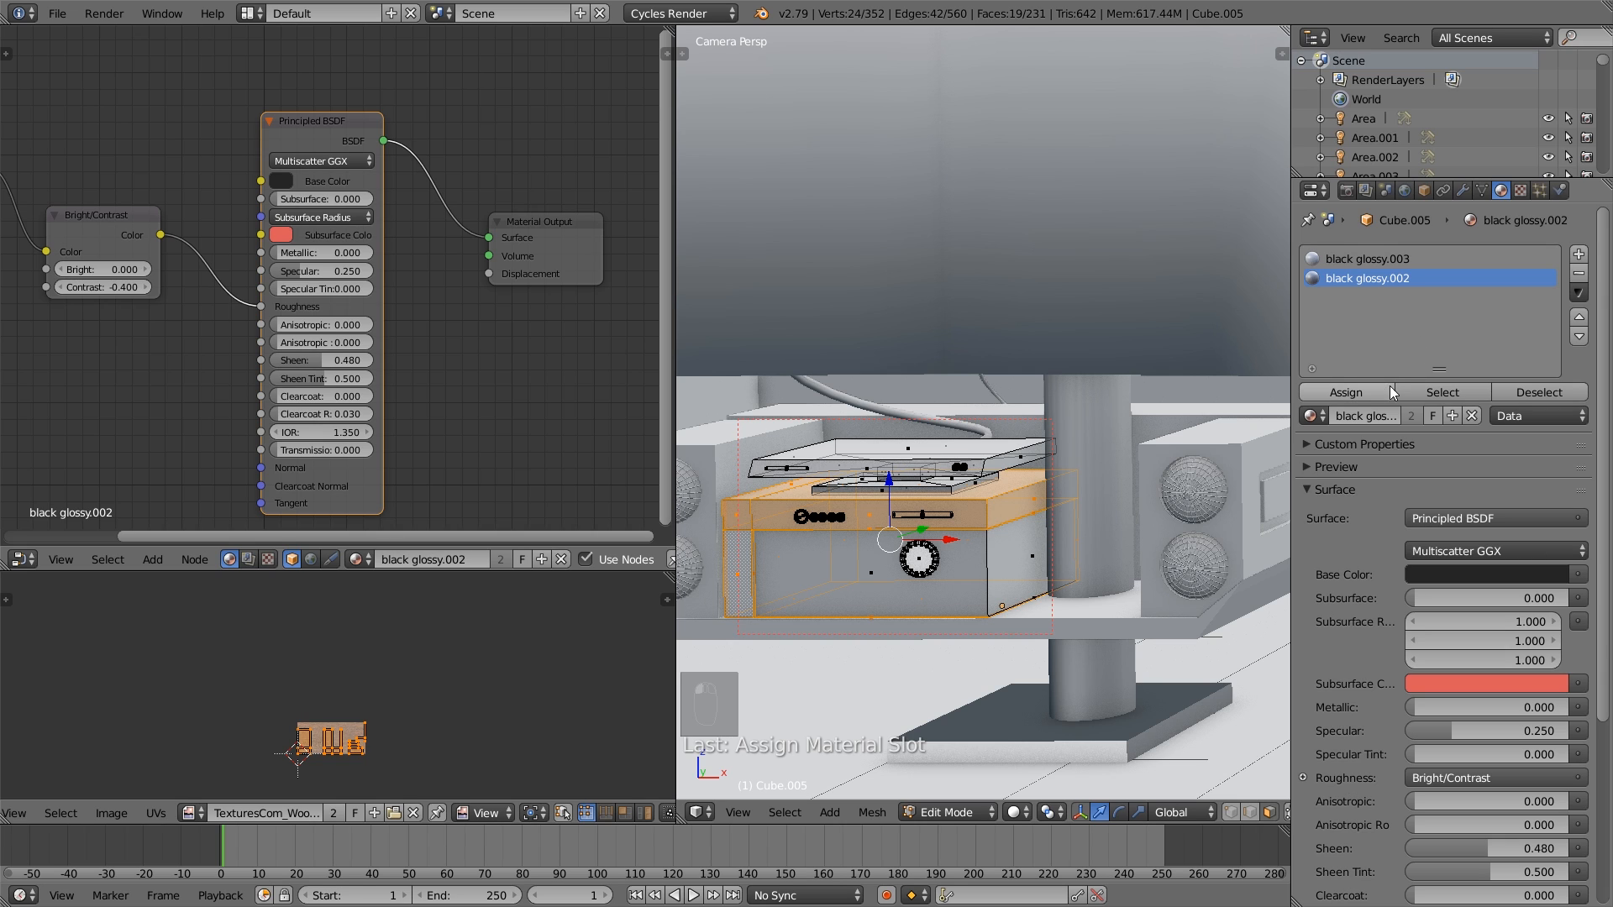
- Add a third material slot using black glossy.002, make the material a single-user copy and name it Silver
left_click(1579, 255)
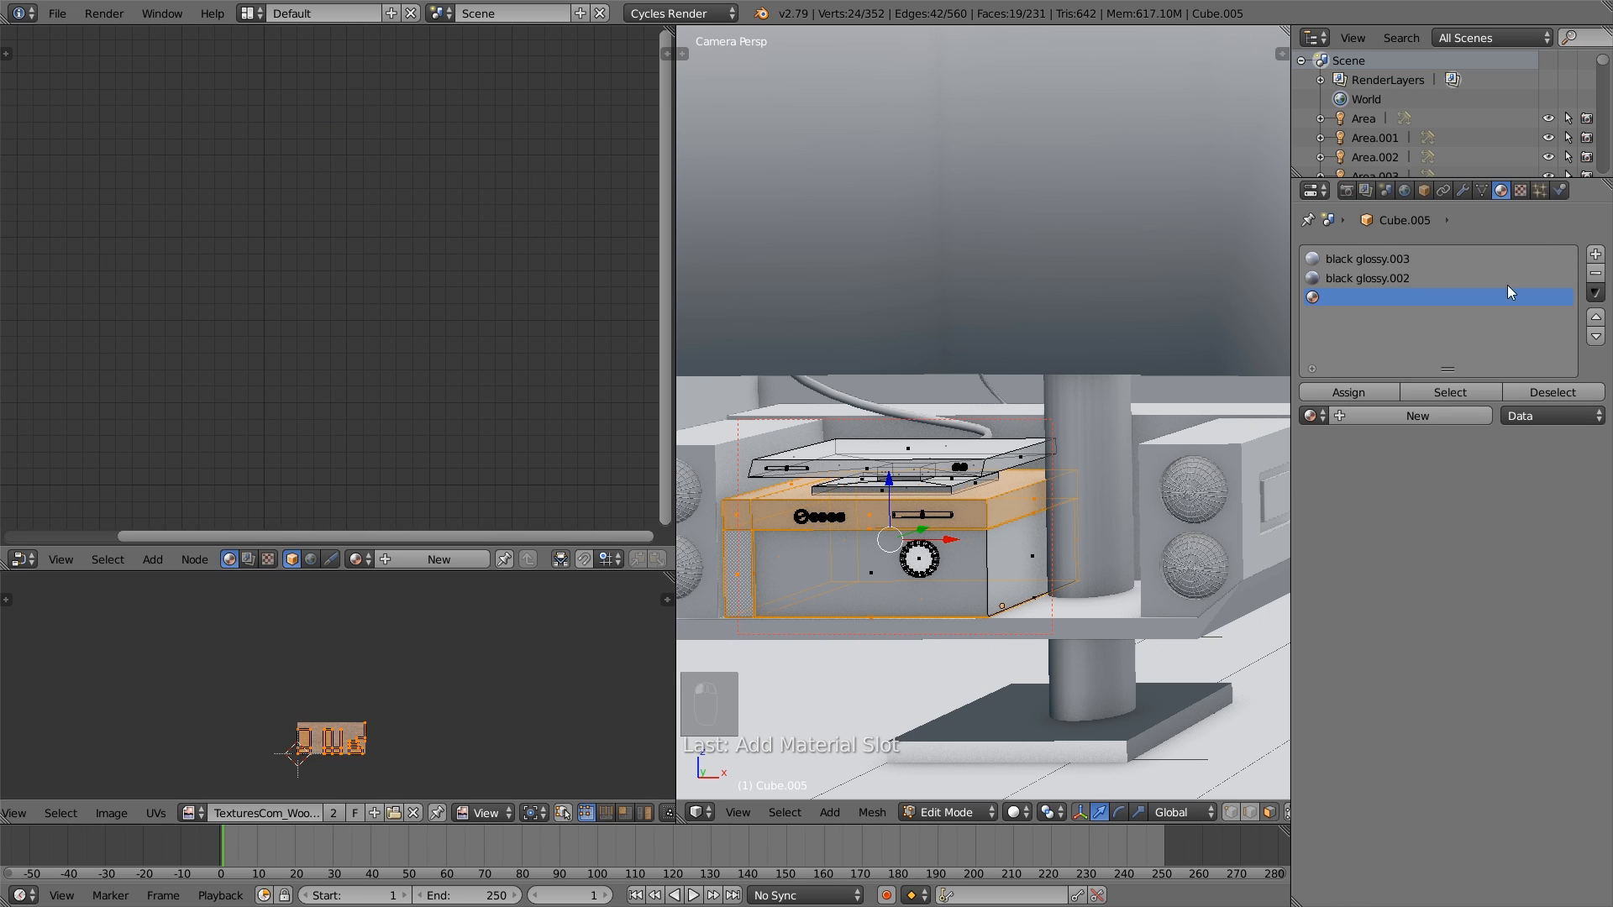
left_click(1322, 411)
left_click(1403, 477)
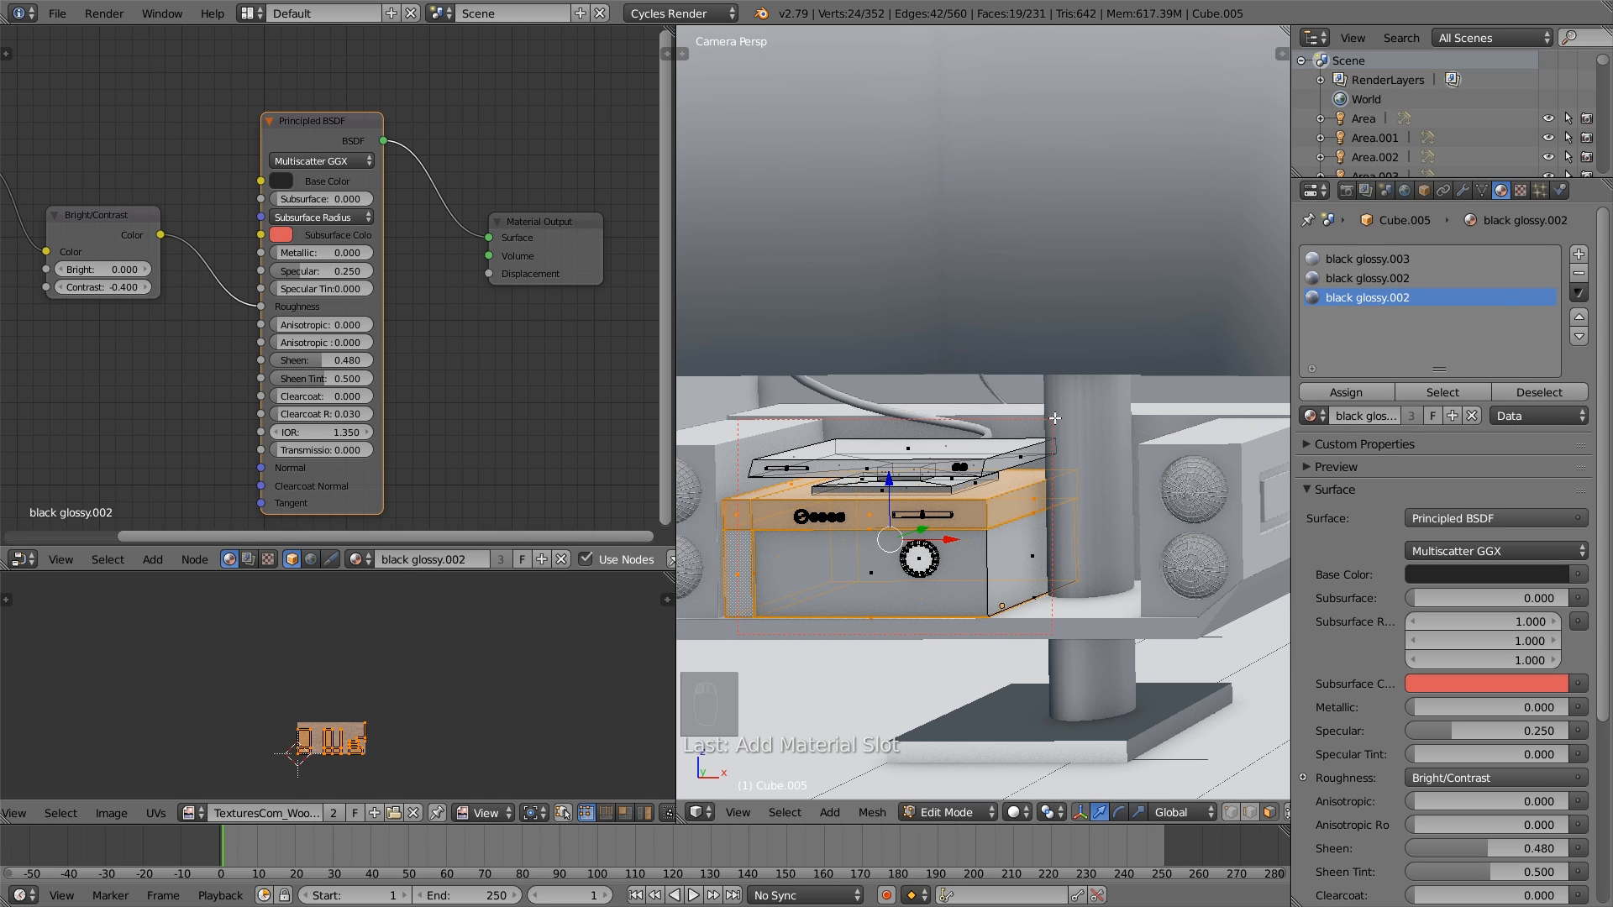
key("Tab")
left_click(1415, 392)
double_click(1377, 393)
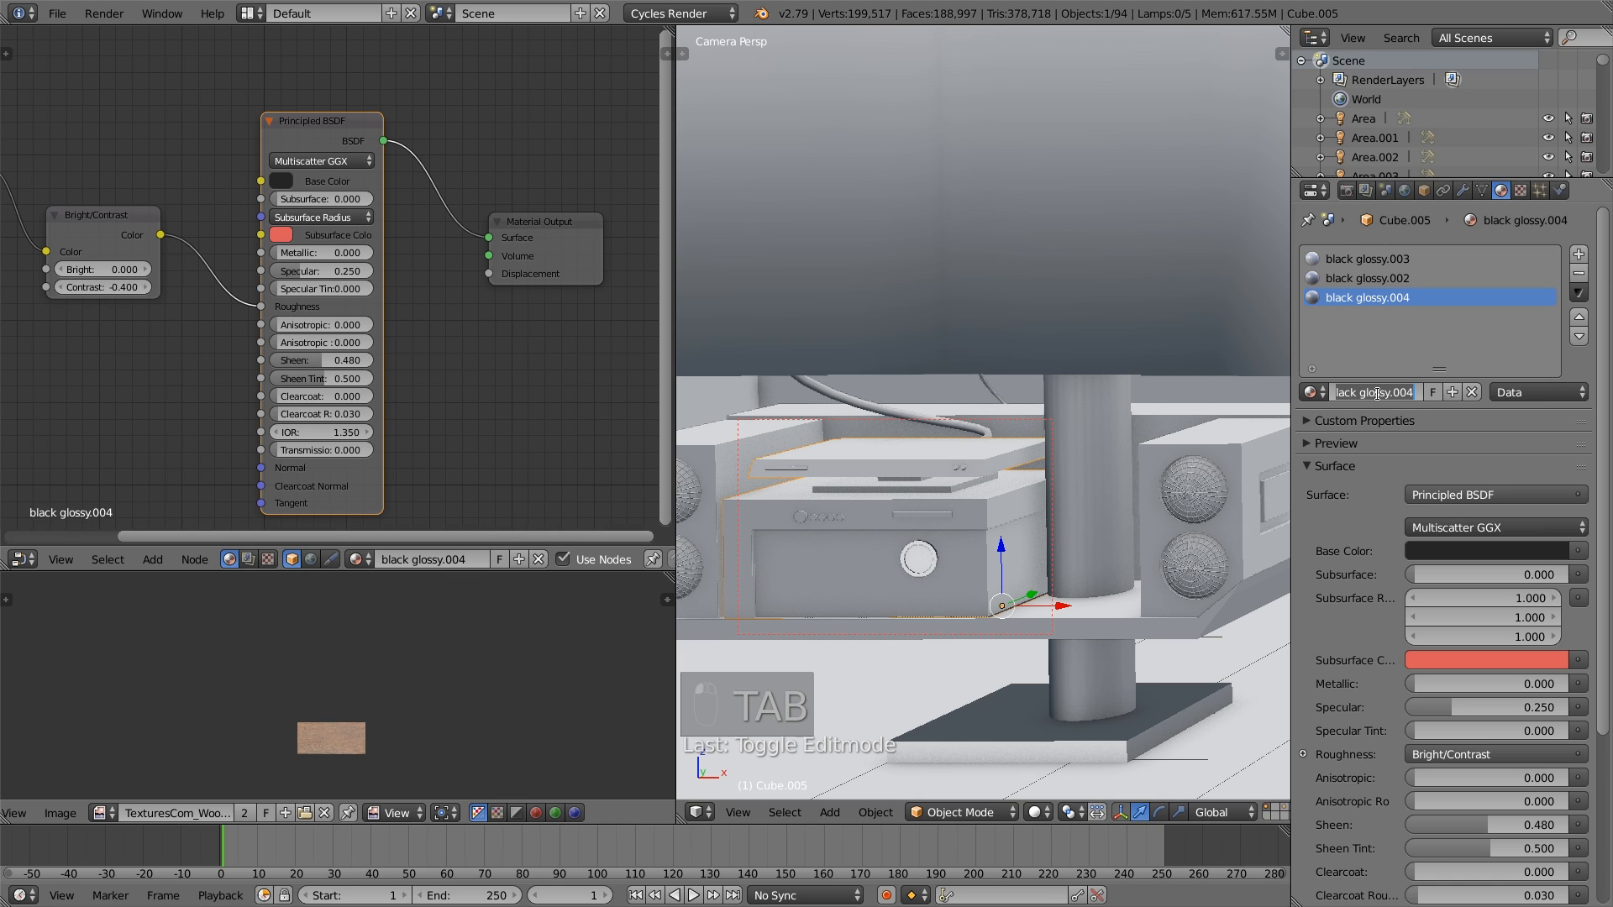
type("sivler")
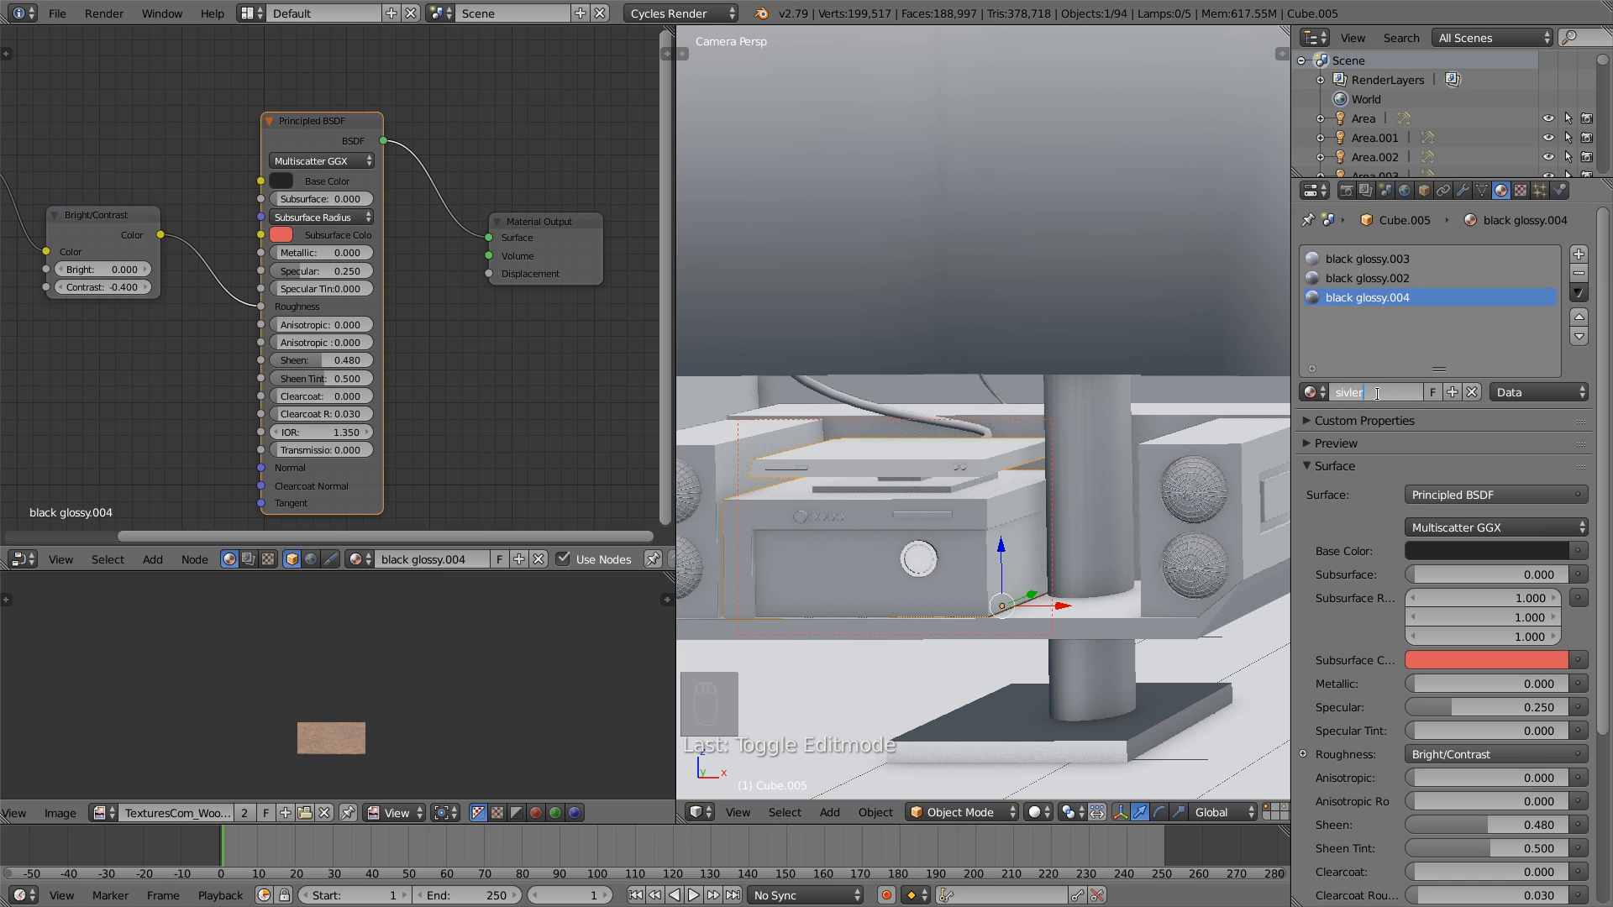
key("Return")
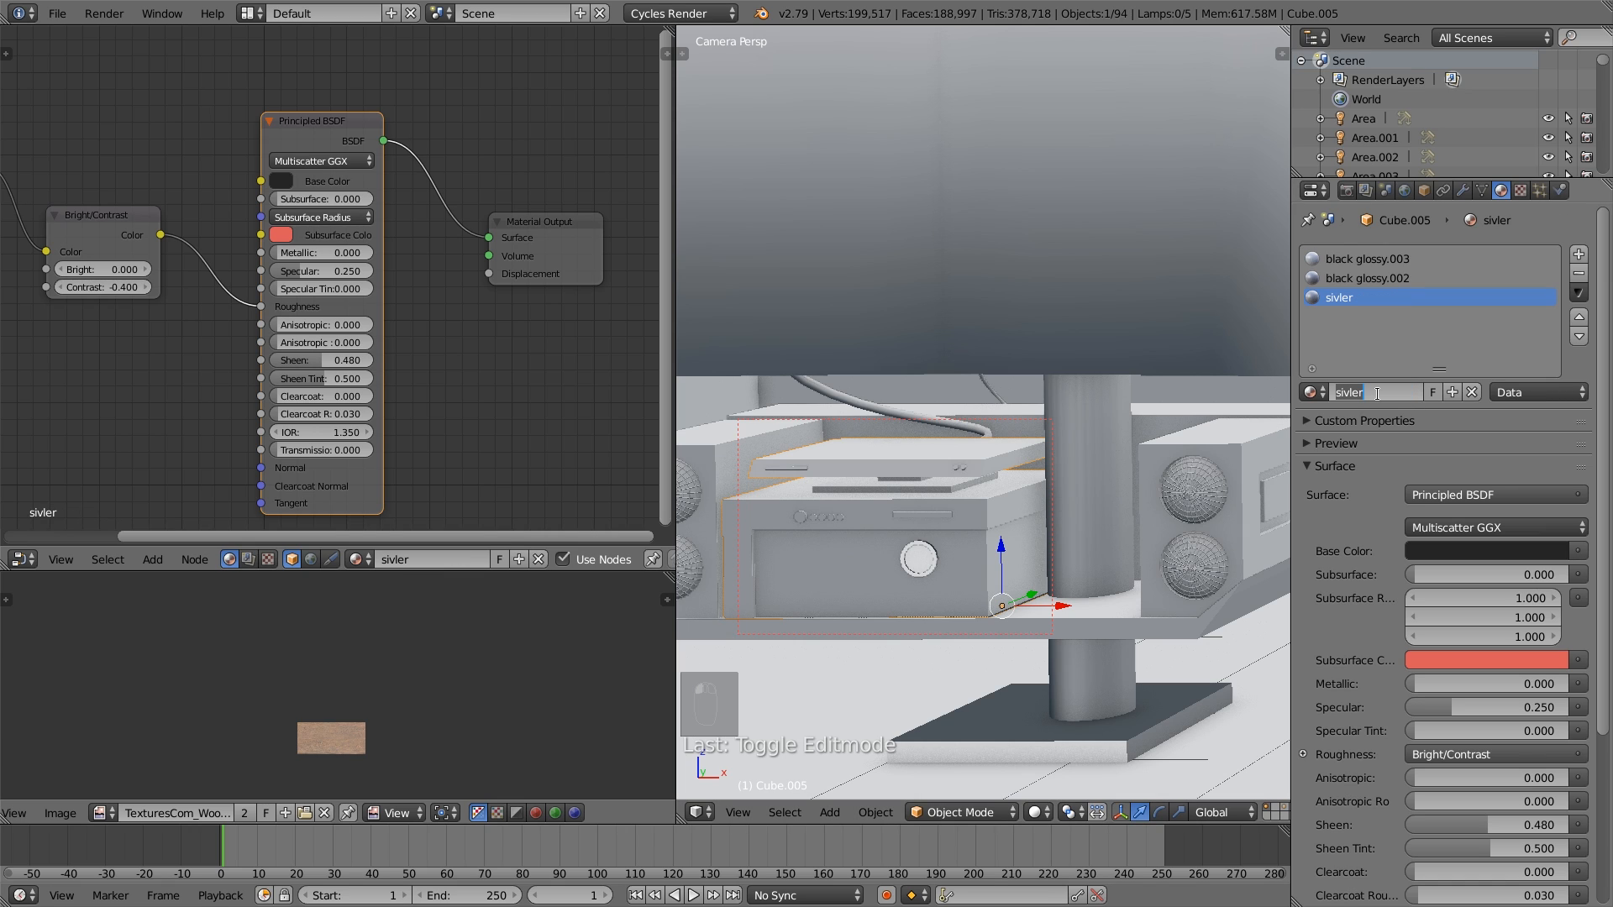
type("Silver")
key("Return")
- In the stereo unit's mesh, select the row of five linked front knobs and assign the Silver material to them
scroll(1021, 531, "up", 5)
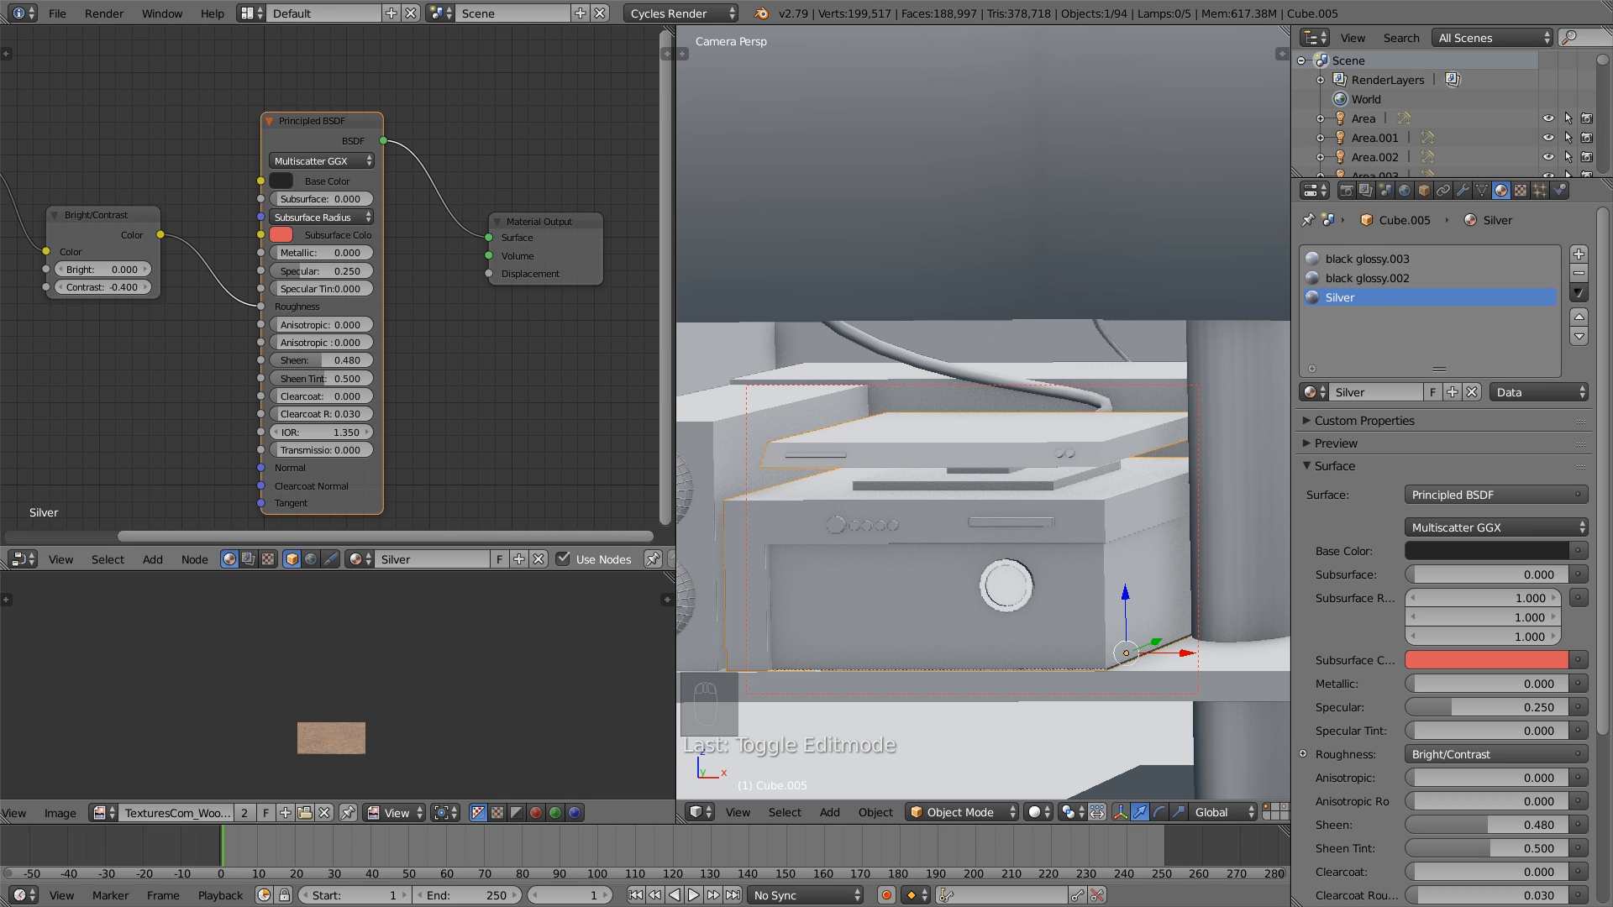
scroll(933, 577, "up", 2)
middle_click_drag(880, 585, 890, 580)
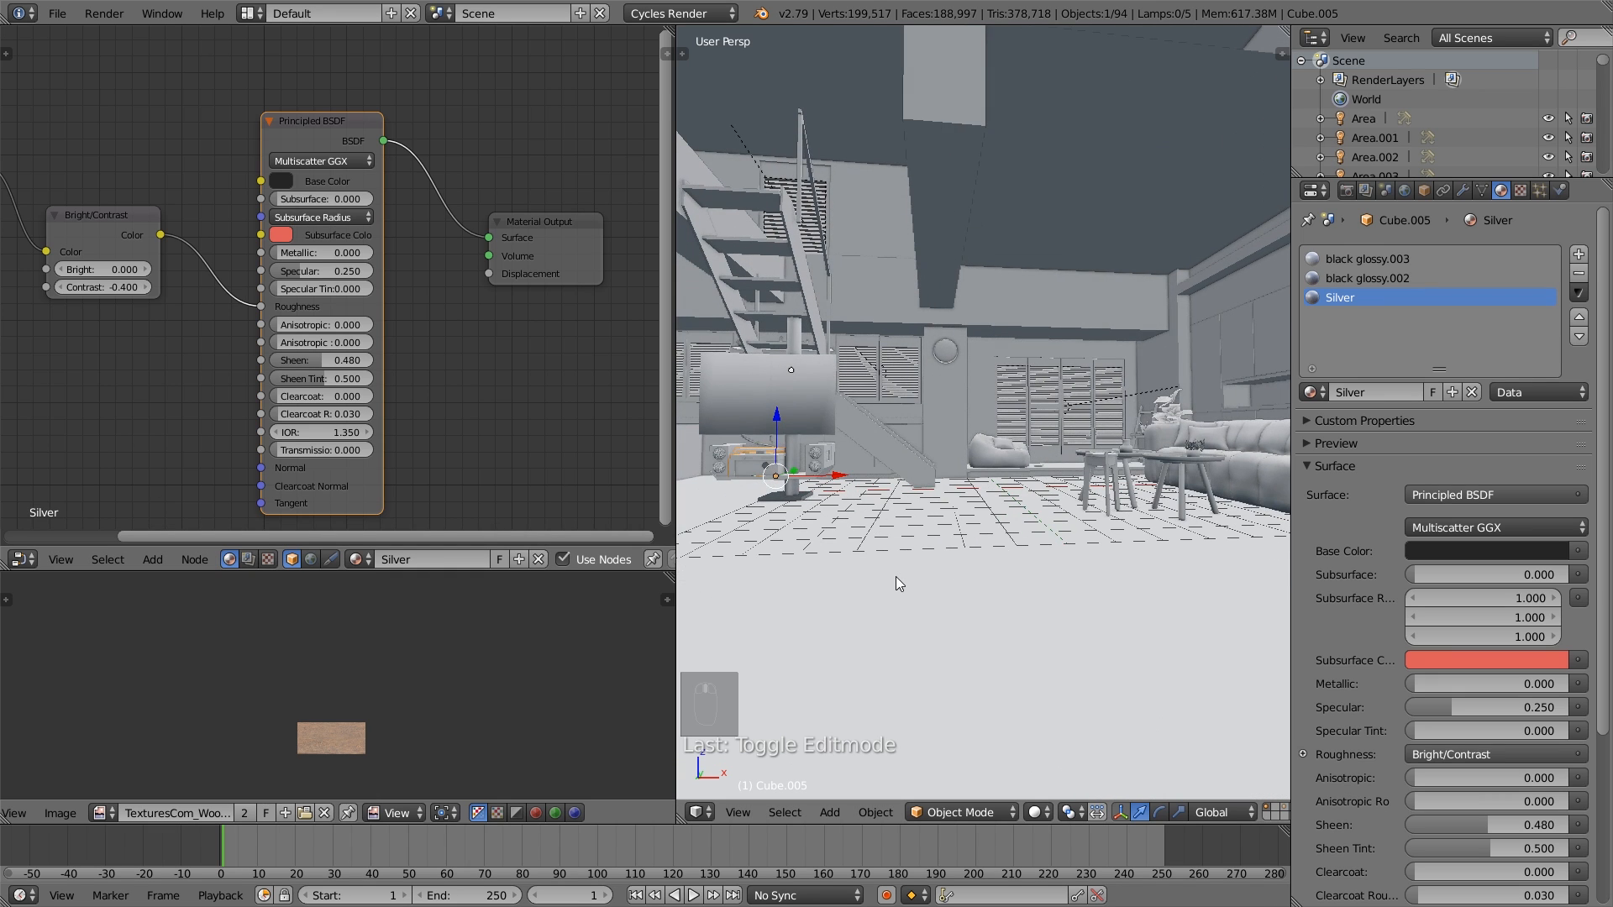
key("KP_Decimal")
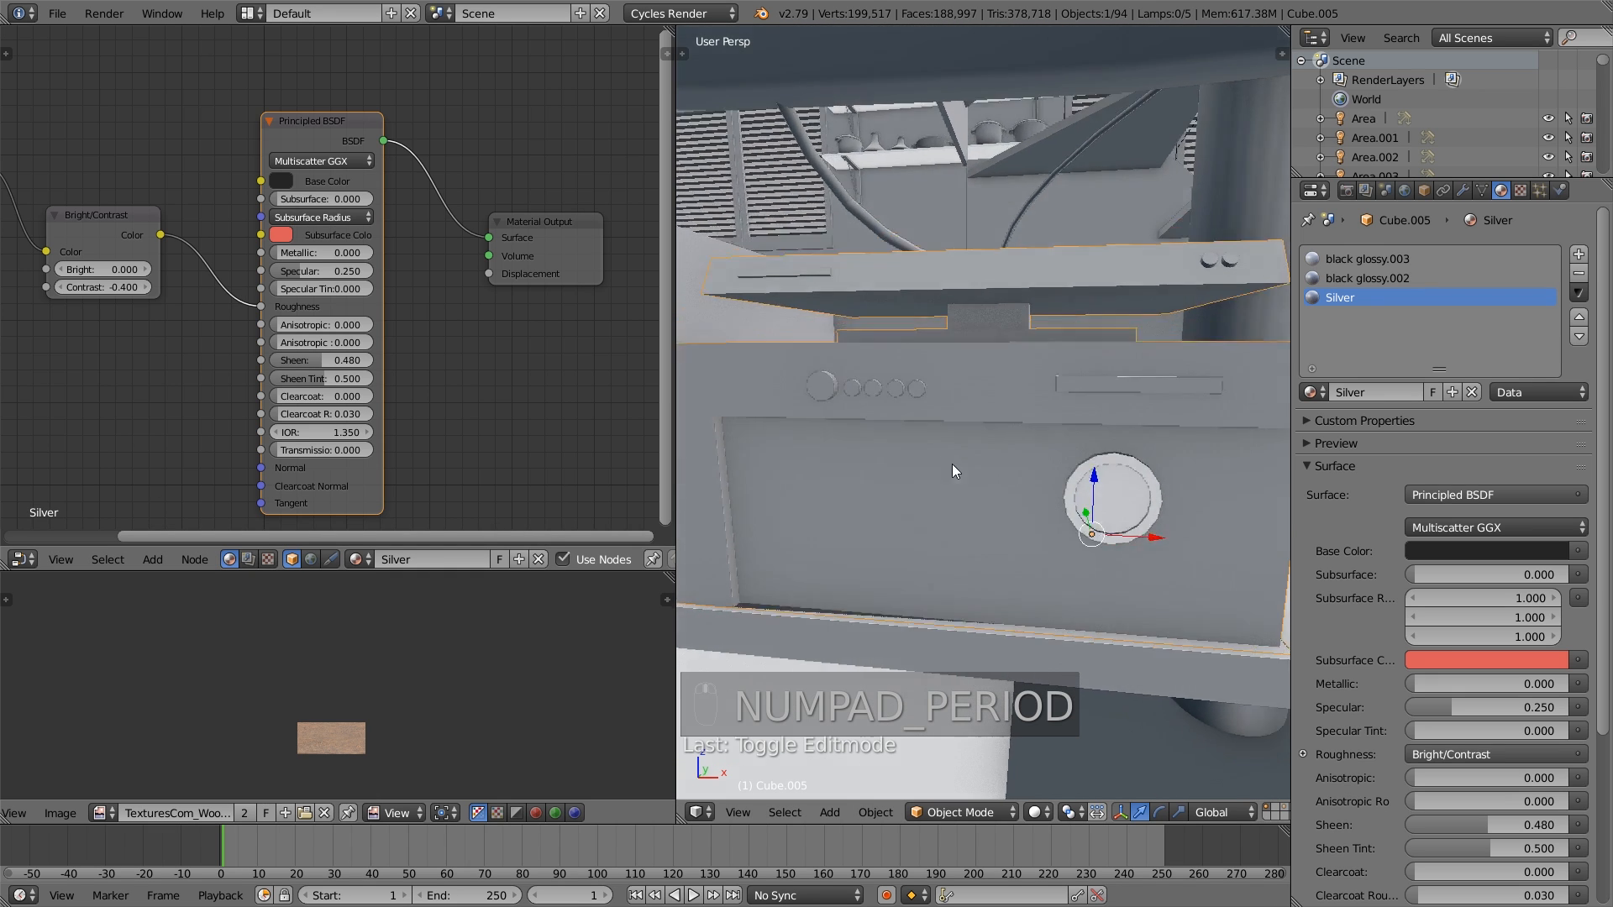
key("Tab")
key("a")
key("a")
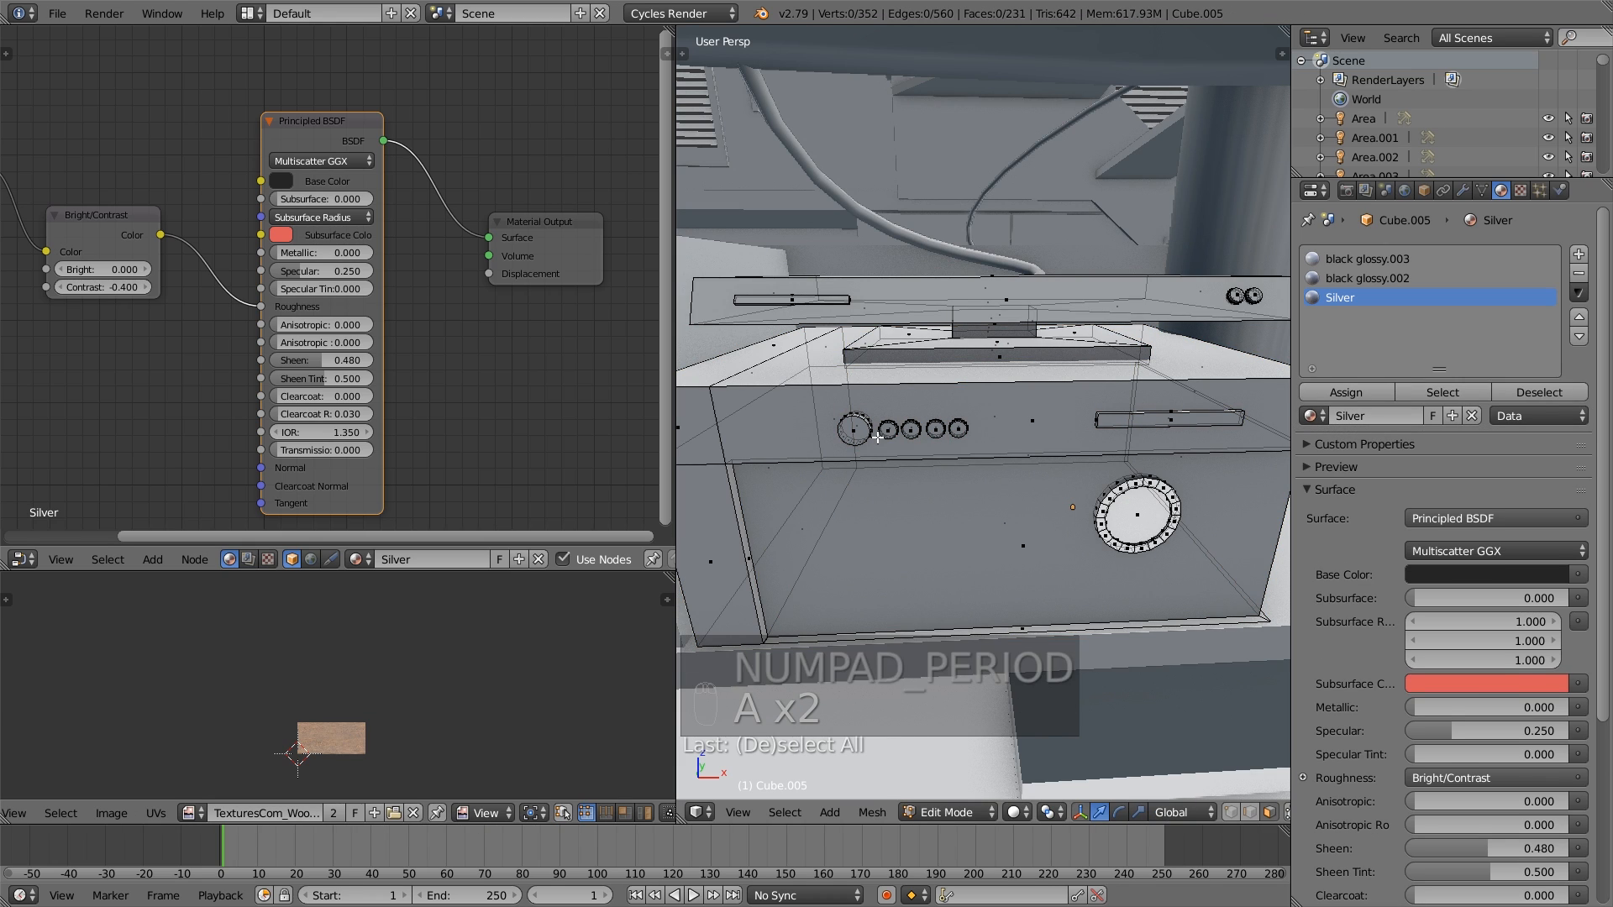
key("l")
key("l")
key("l")
key("l")
key("l")
key("l")
key("l")
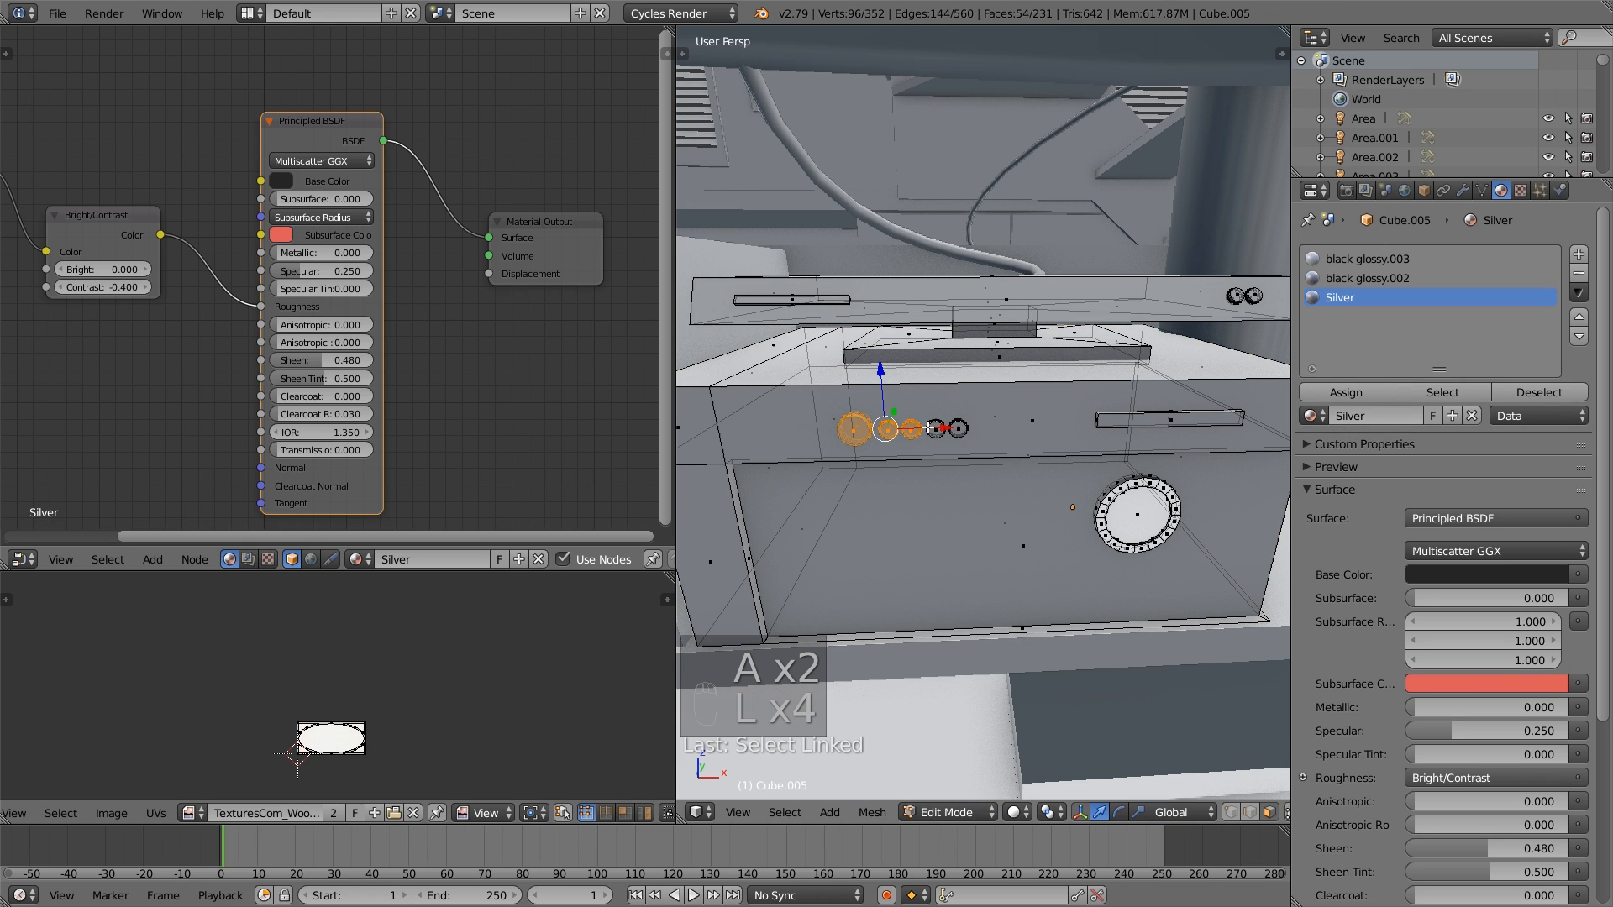
left_click(1346, 392)
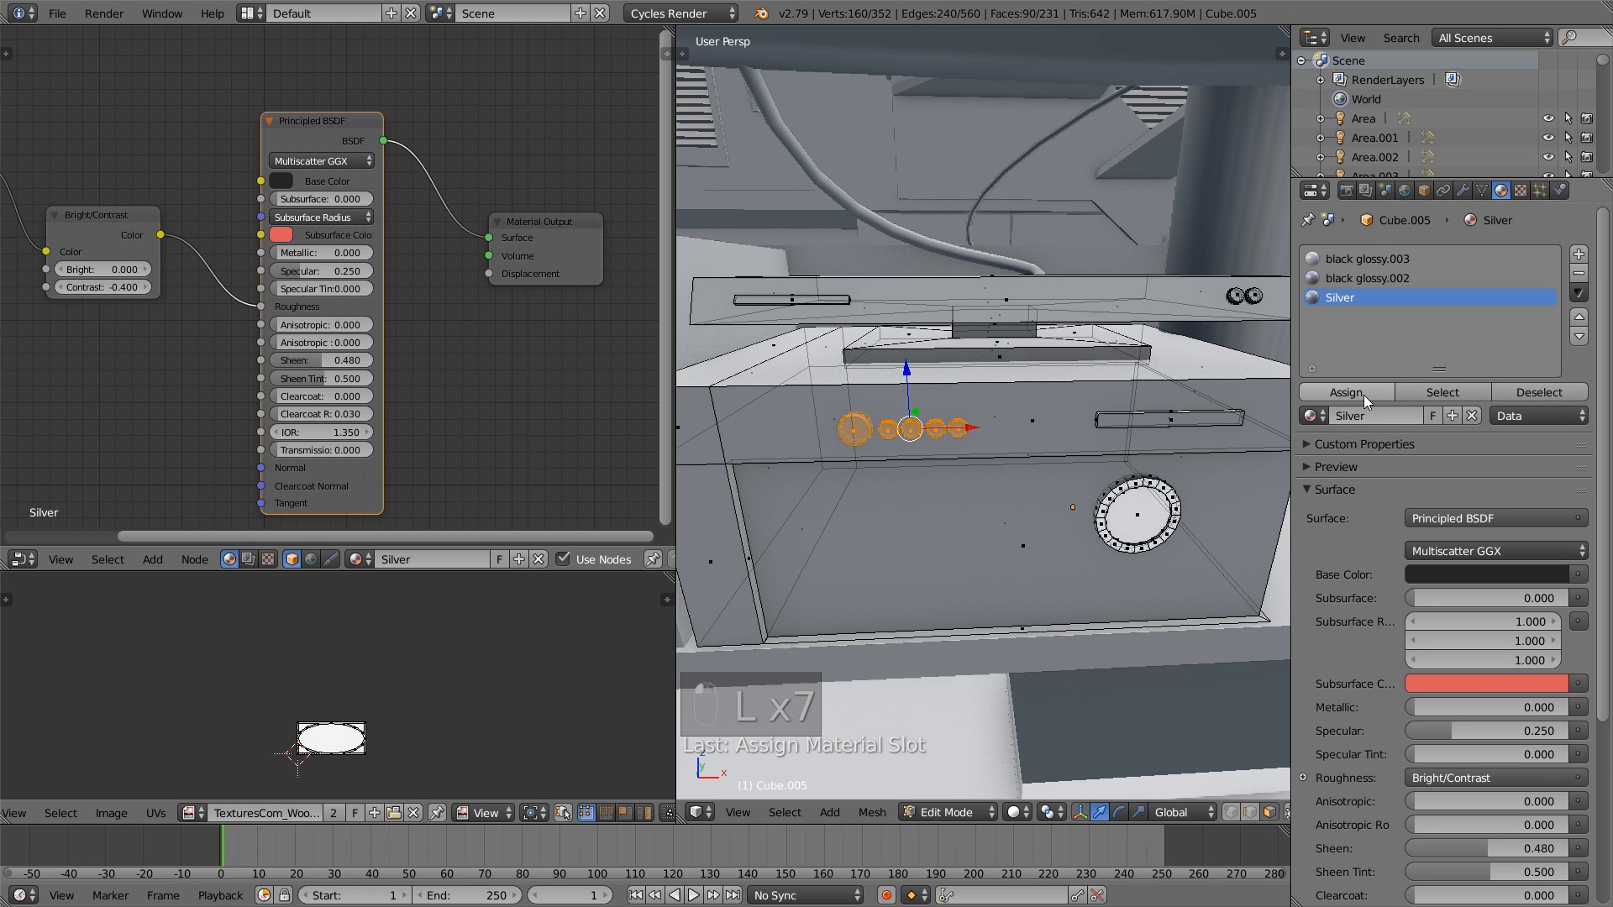
- Disconnect the Roughness input of the Silver shader, set its Base Color to a neutral light grey and Metallic to 1.000
left_click_drag(256, 309, 232, 309)
left_click(280, 181)
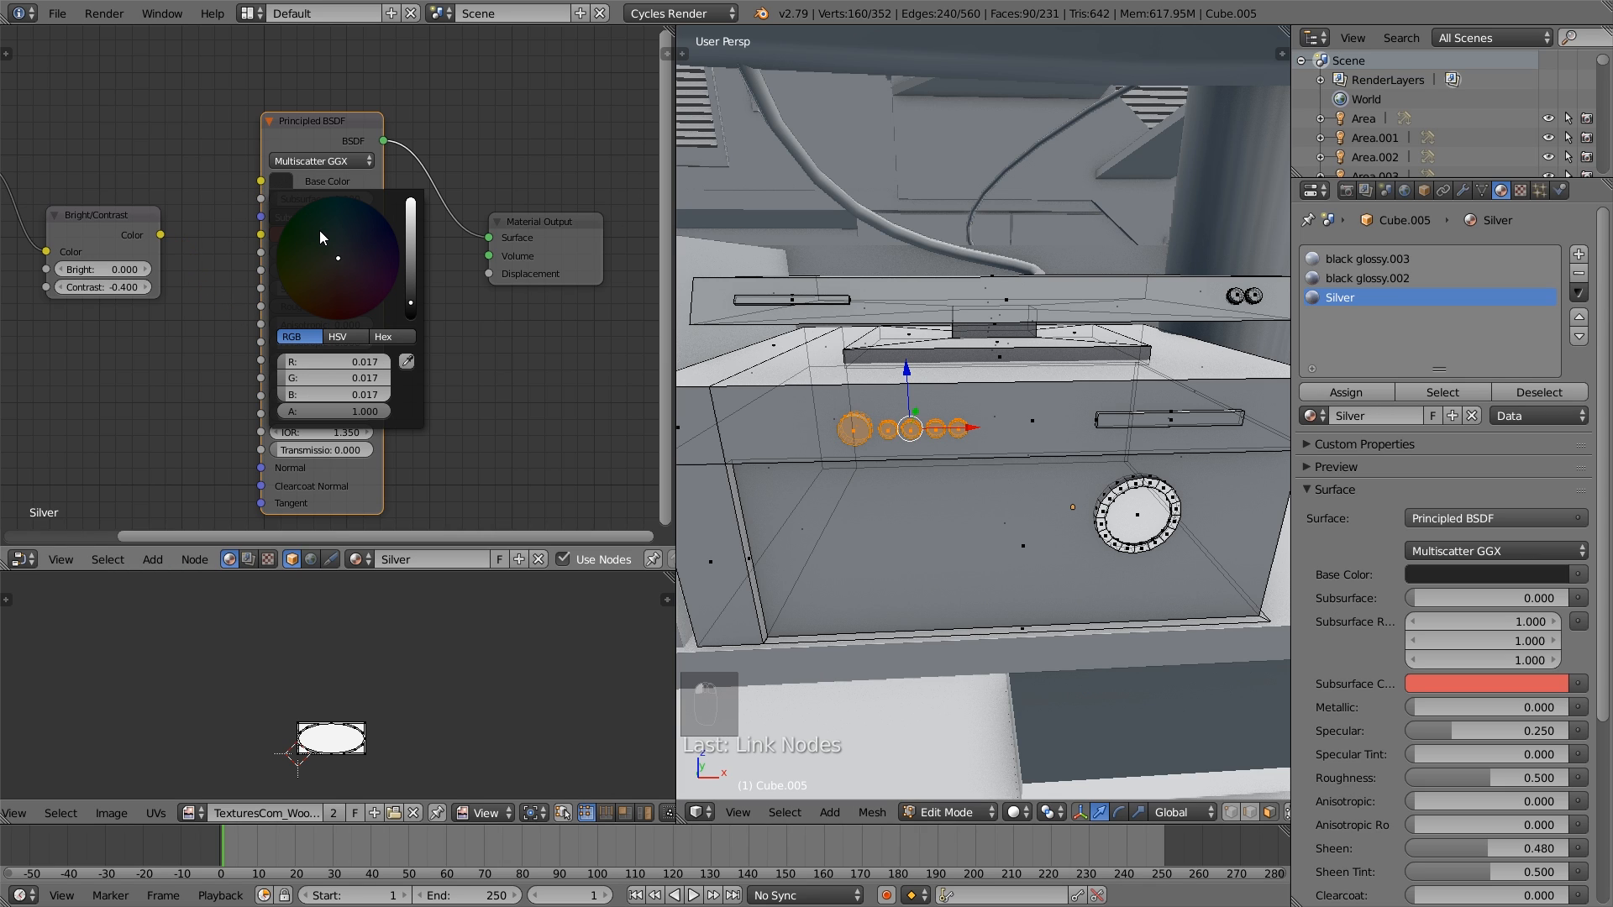
left_click_drag(411, 265, 412, 231)
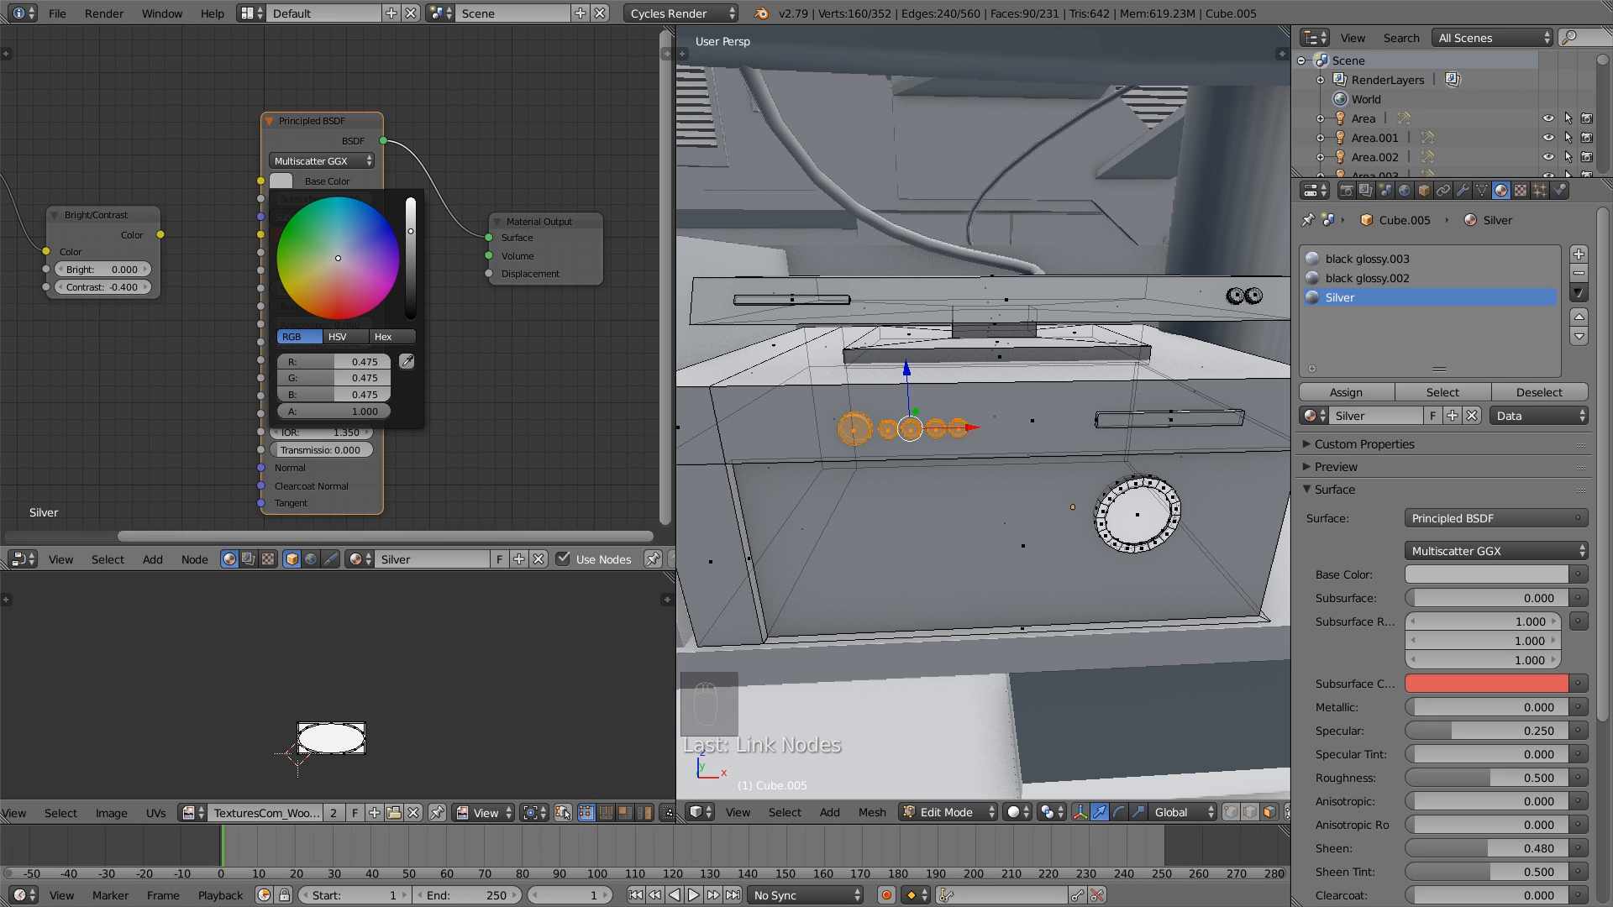
left_click_drag(321, 253, 375, 252)
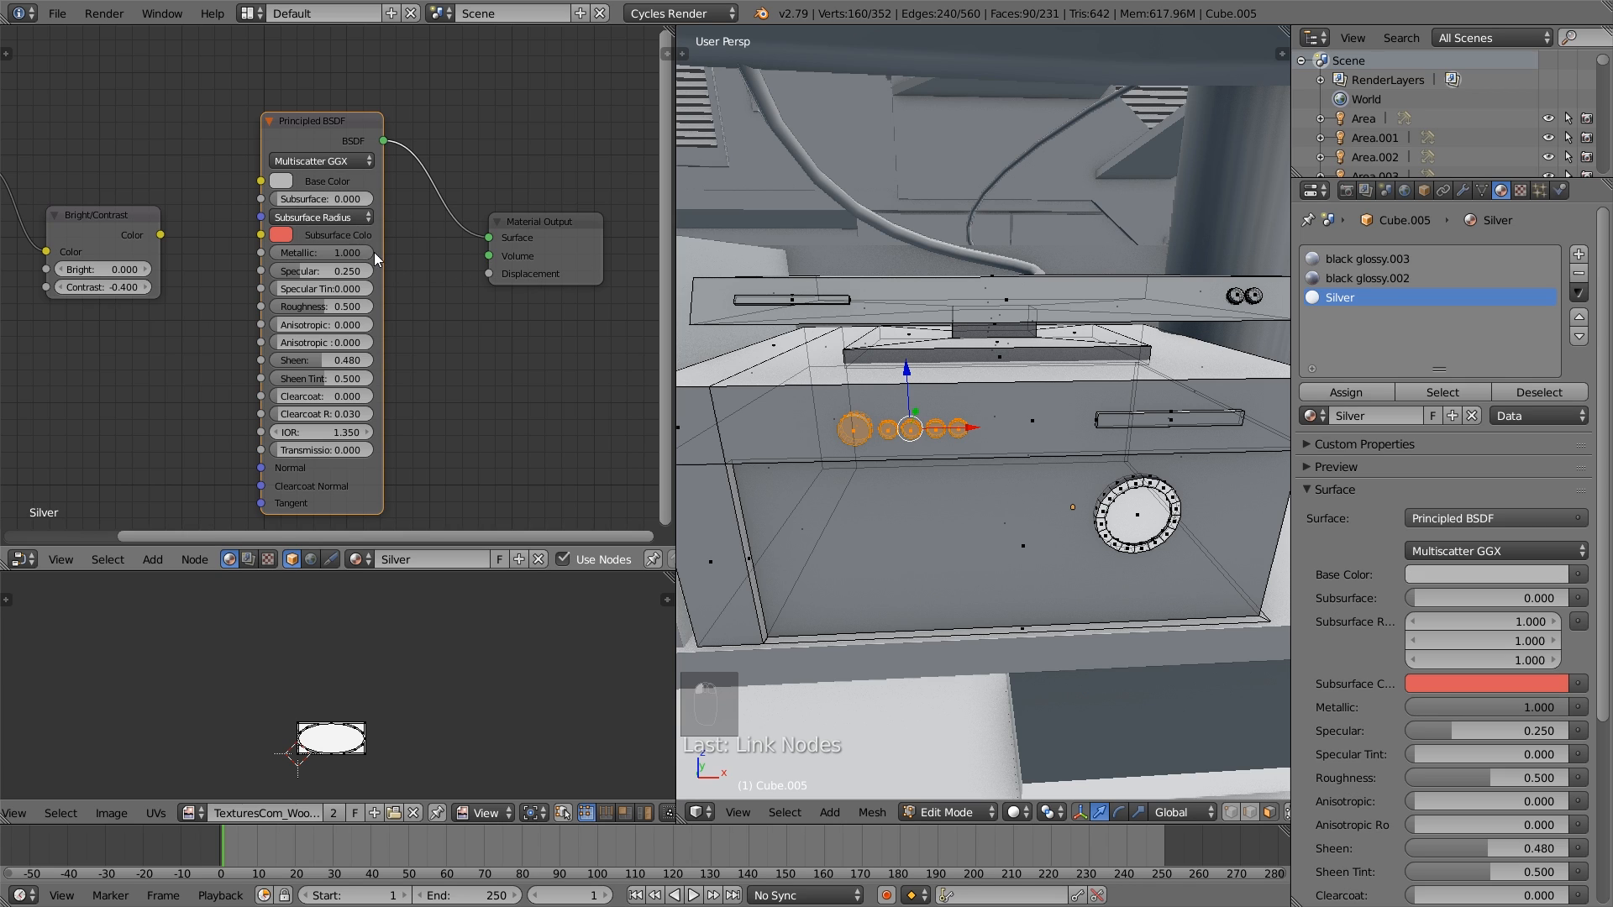
left_click(277, 178)
left_click(410, 236)
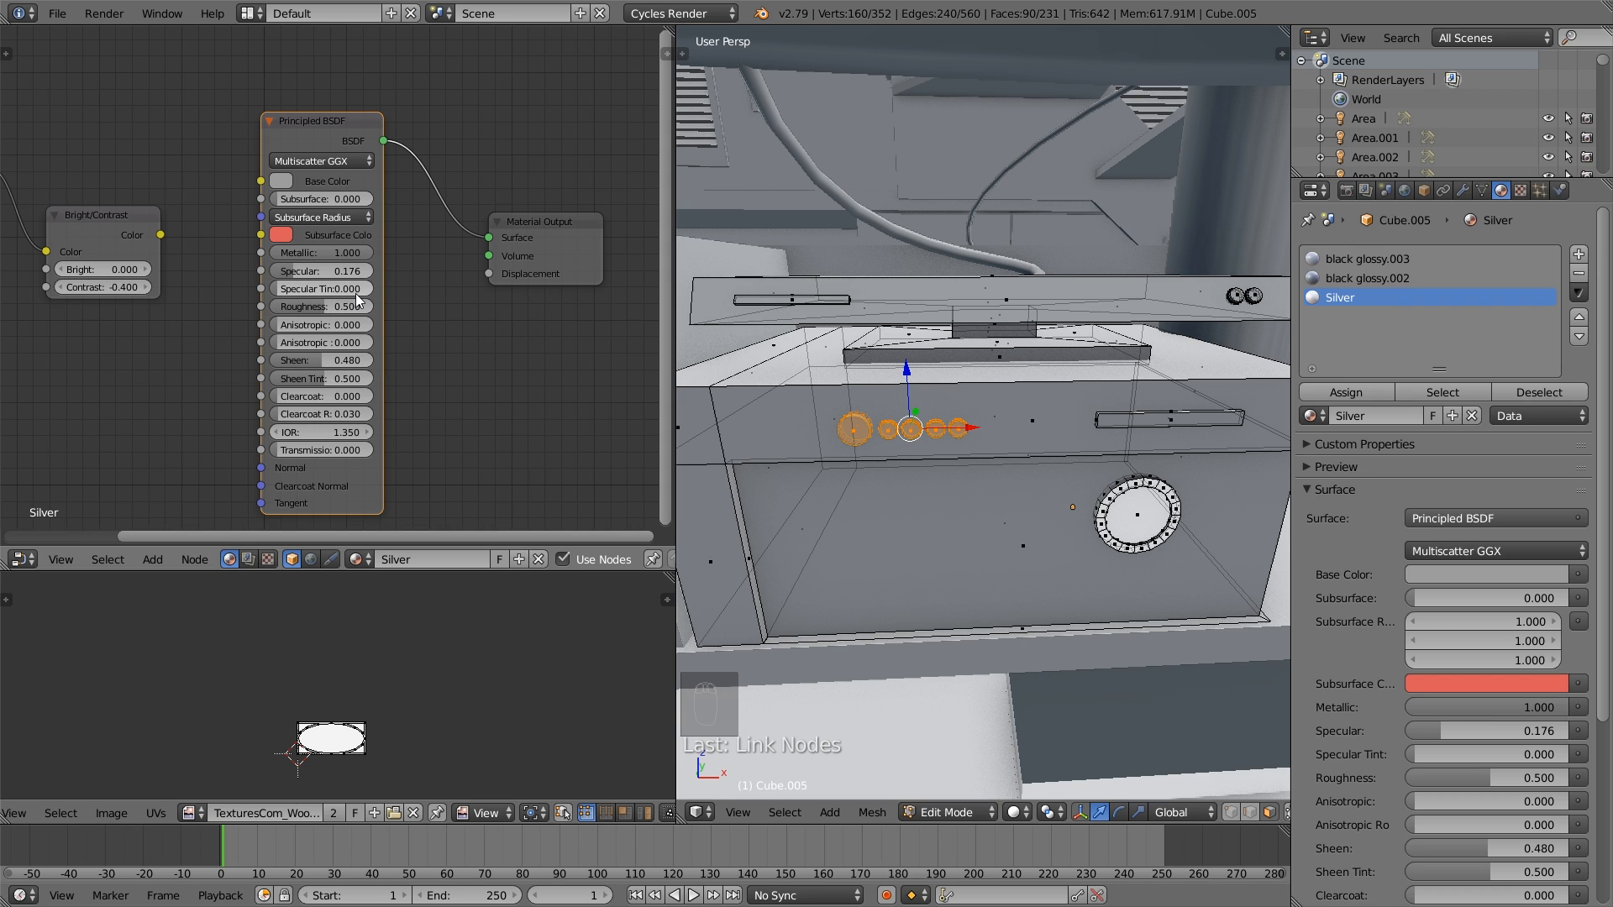
- Set Silver's Specular to 0.176, Roughness to 0.042, Anisotropic to 1.000 and Sheen to 0.207, and reassign it to the knobs
left_click_drag(332, 306, 283, 311)
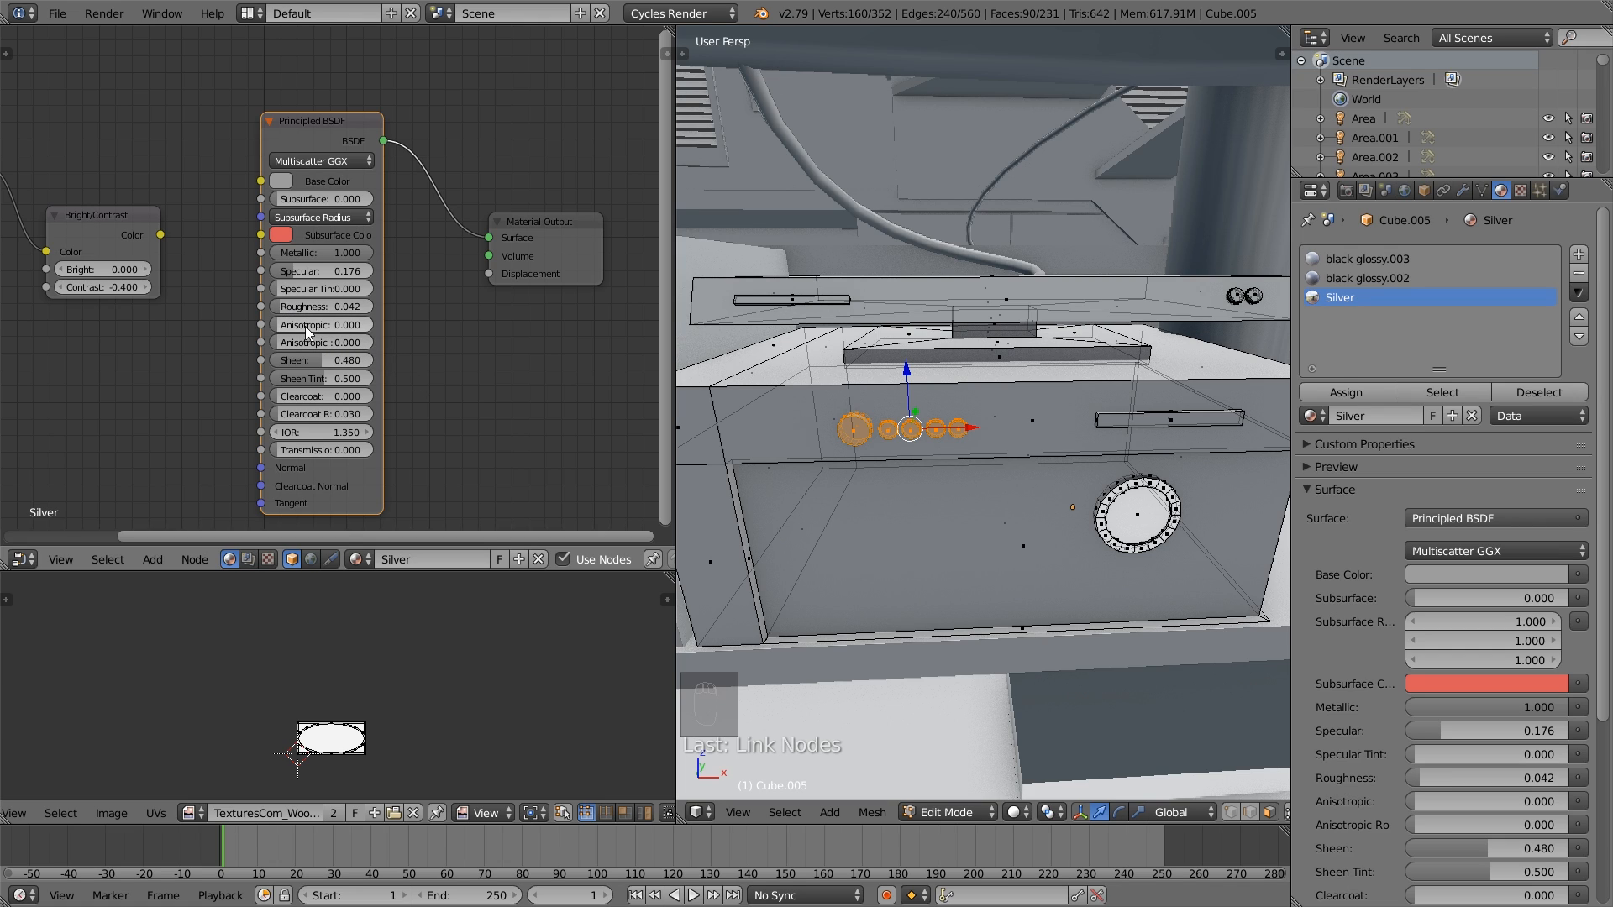
left_click_drag(305, 325, 387, 325)
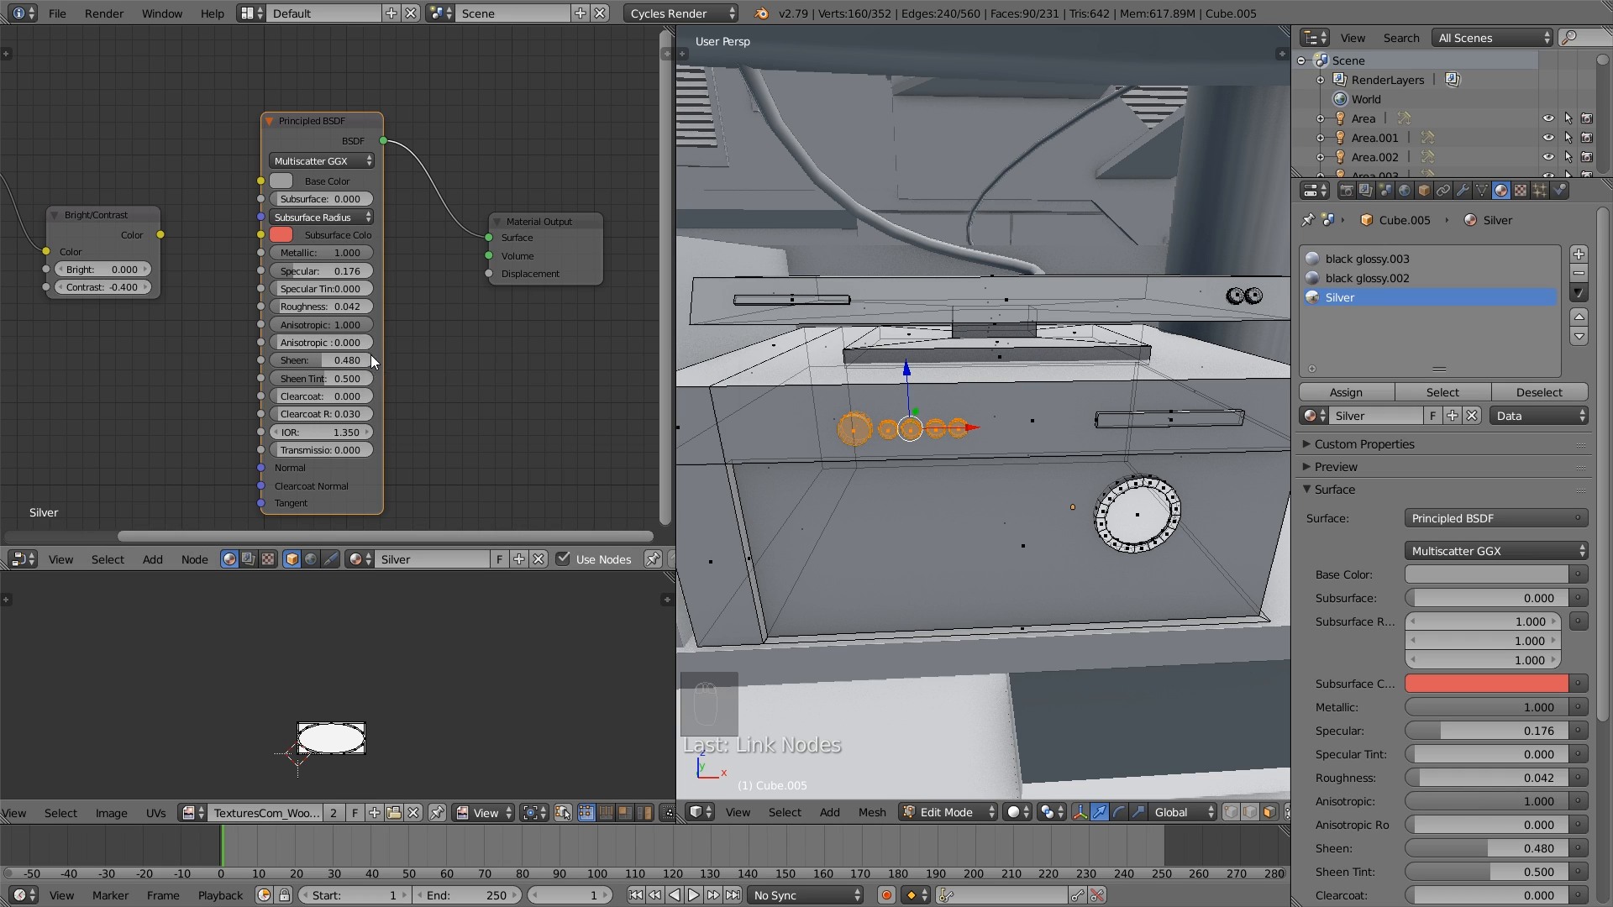
left_click_drag(356, 359, 326, 360)
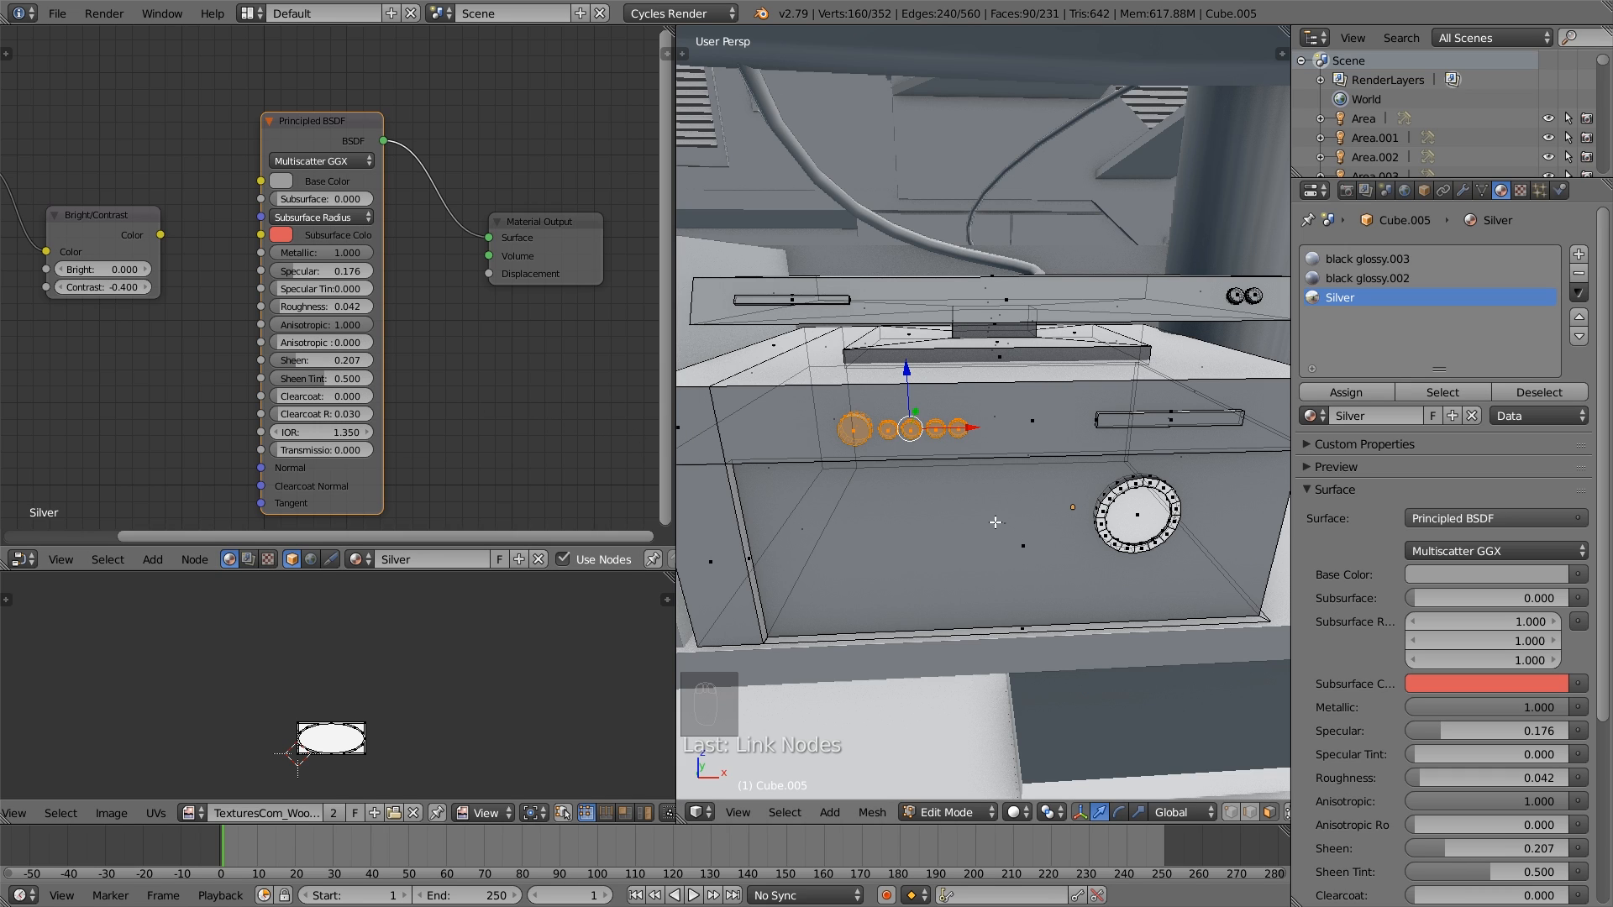
left_click(1346, 392)
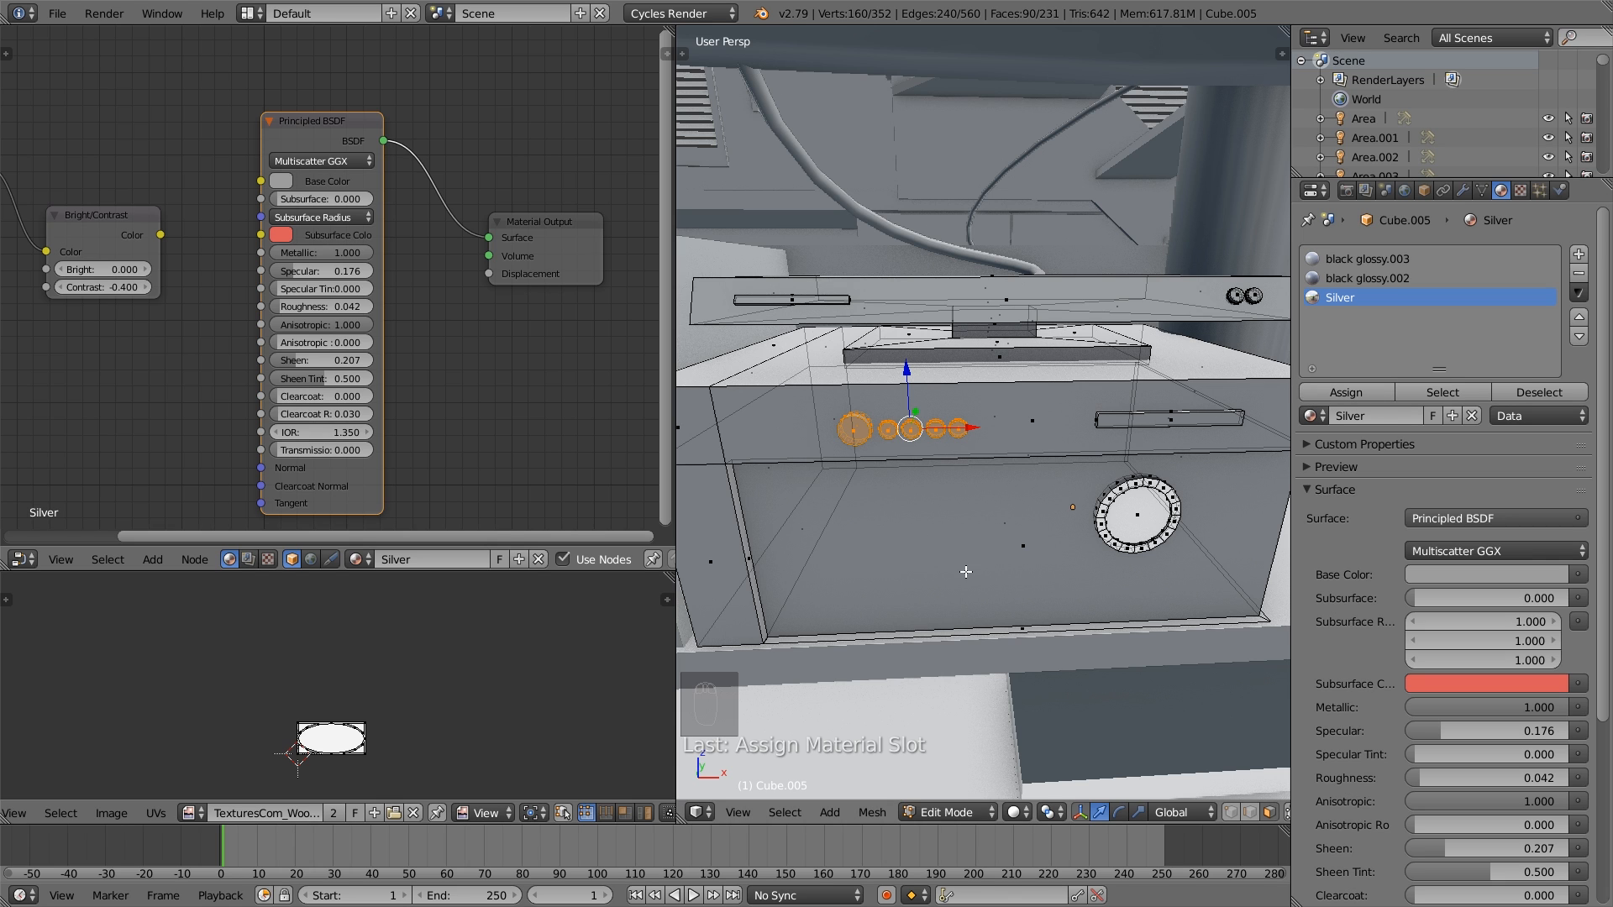
- Select the face ring around the large front dial, grow the selection, assign Silver to it and return to Object Mode
middle_click_drag(1022, 572, 920, 549, "shift")
scroll(920, 548, "up", 3)
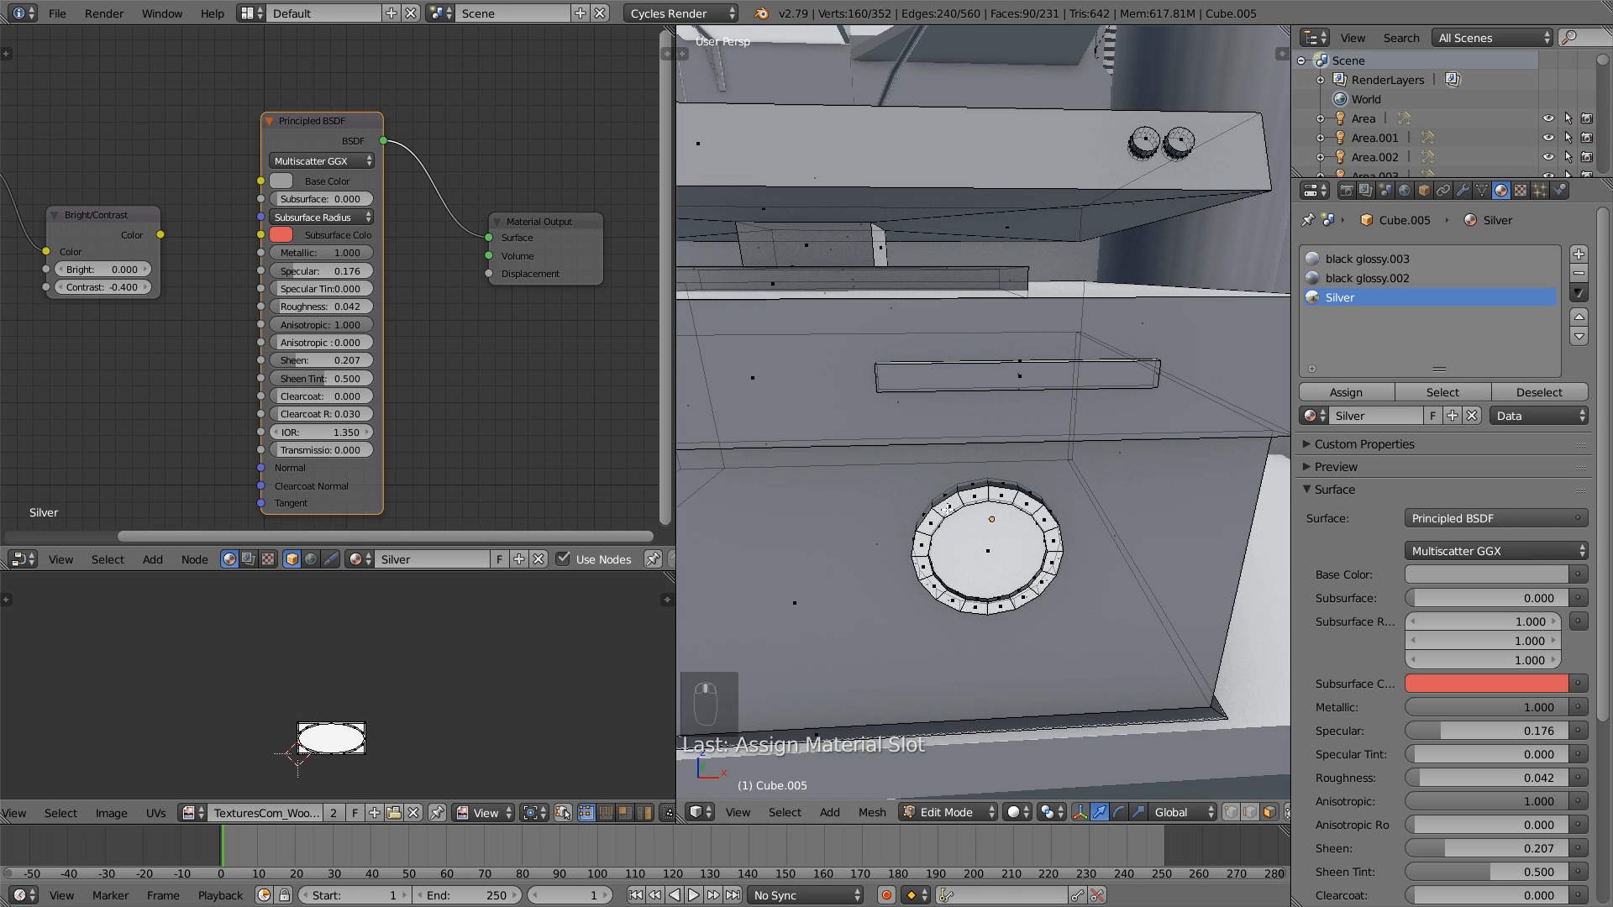
right_click(937, 509, "alt")
key("ctrl+KP_Add")
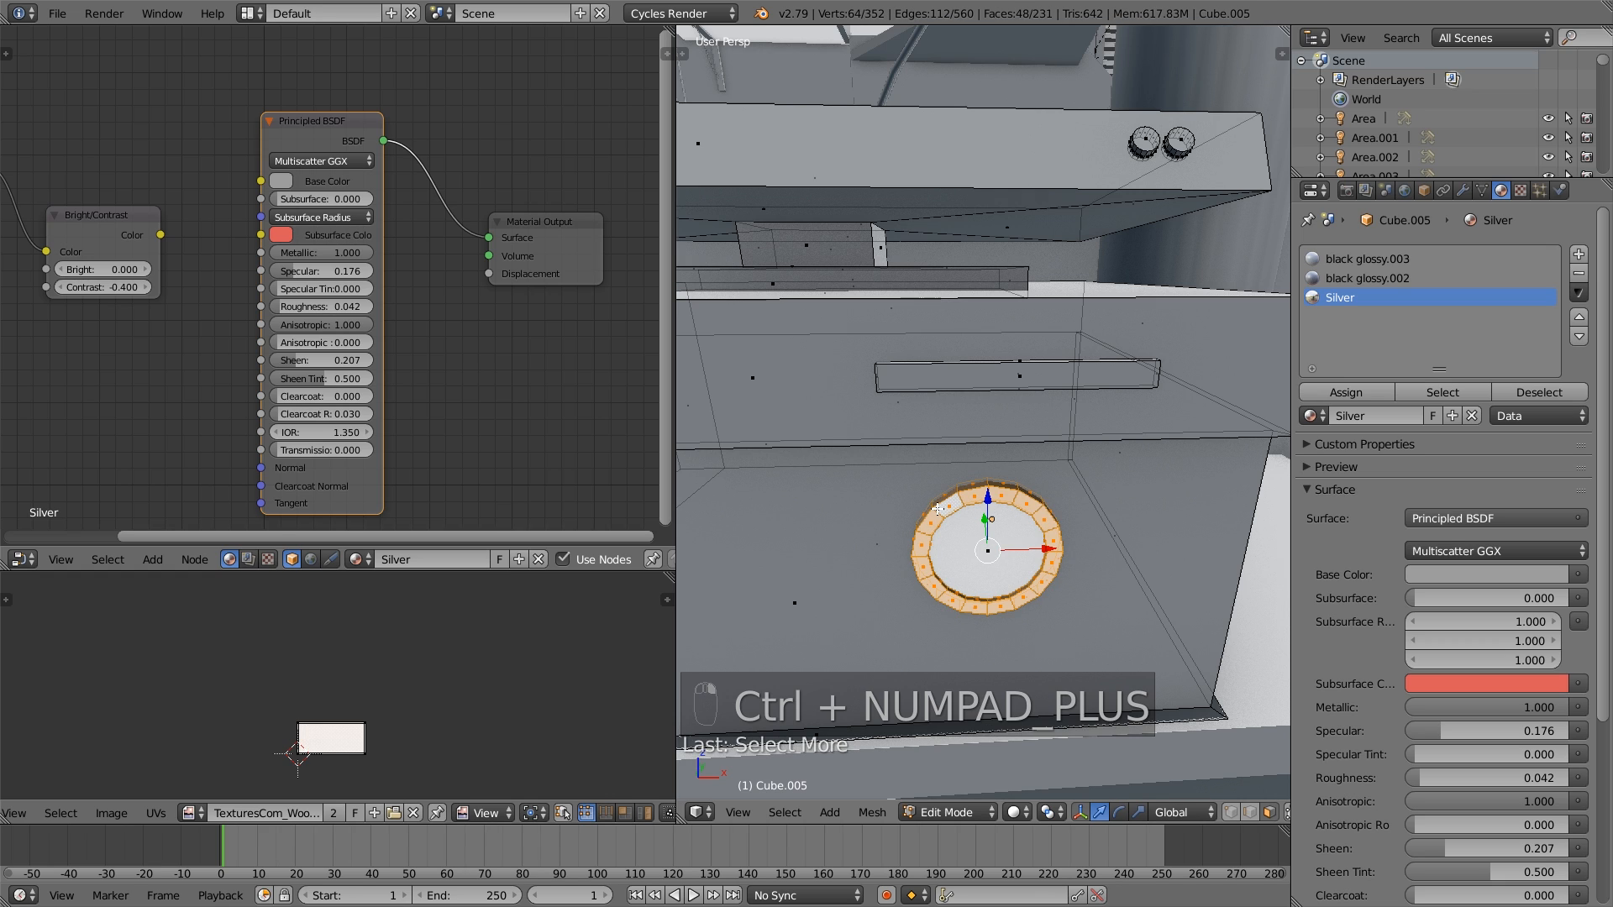
left_click(1360, 392)
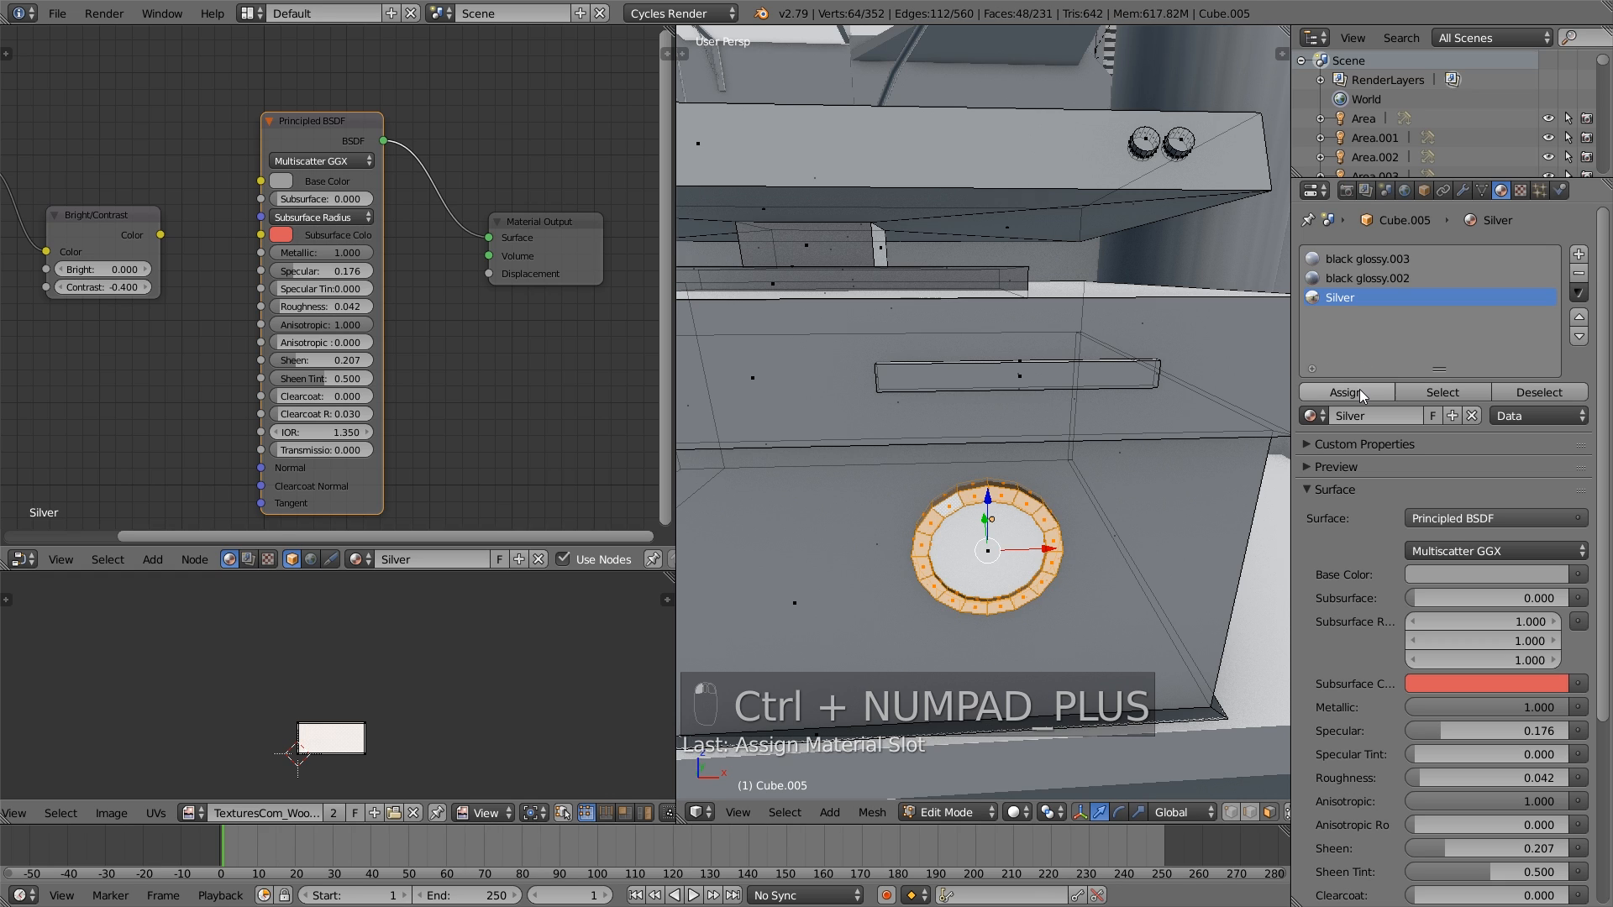
key("a")
key("Tab")
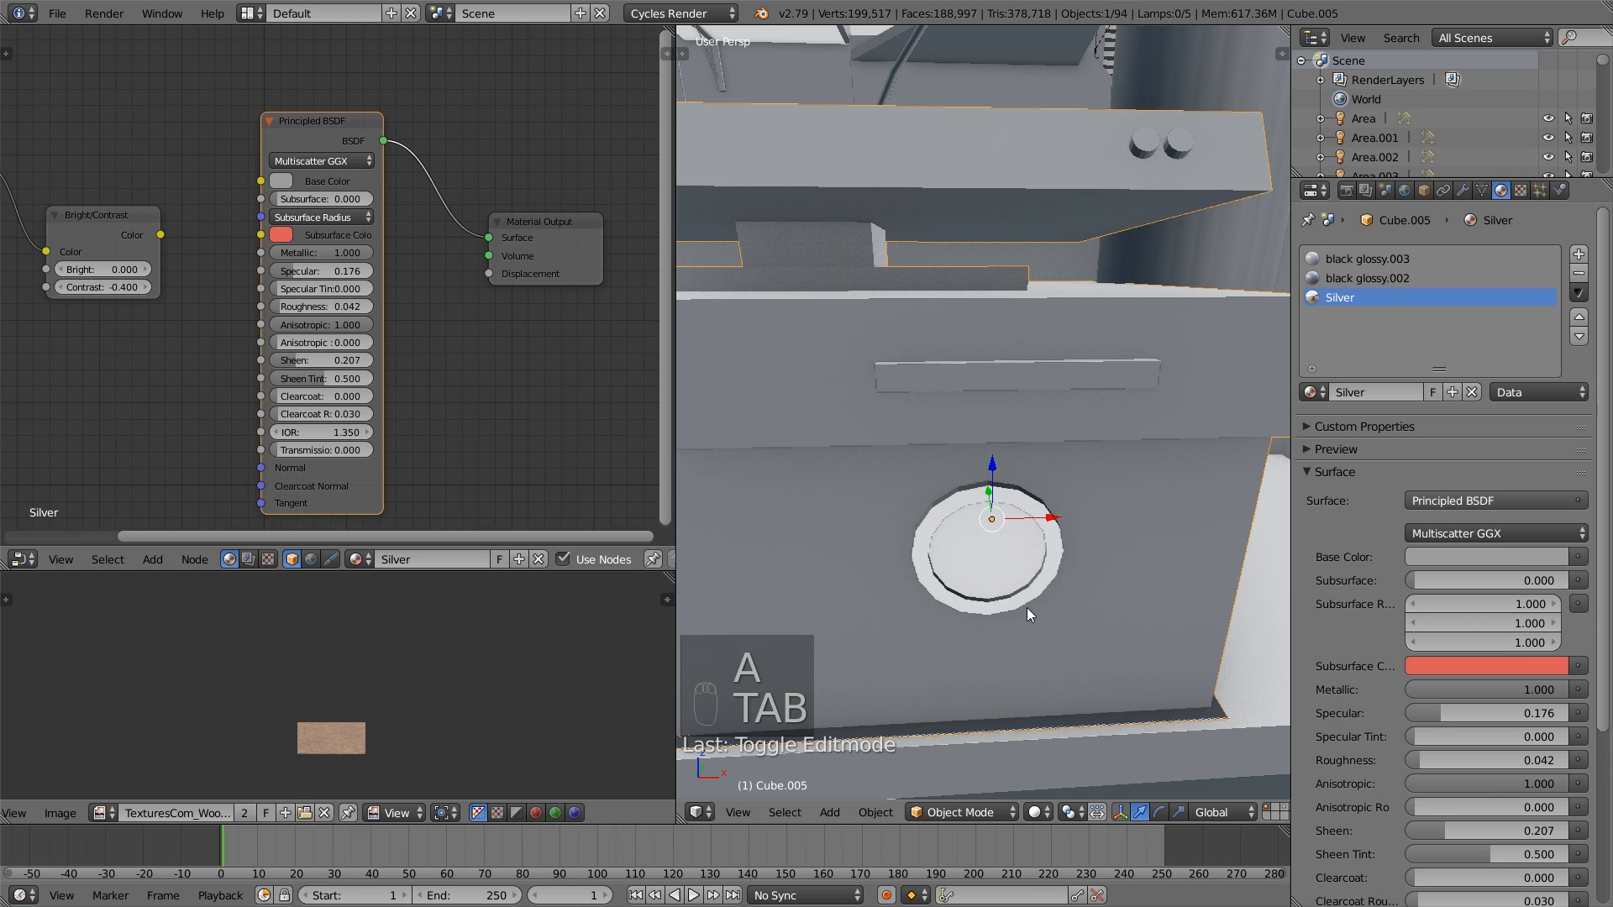
middle_click_drag(997, 476, 1064, 630)
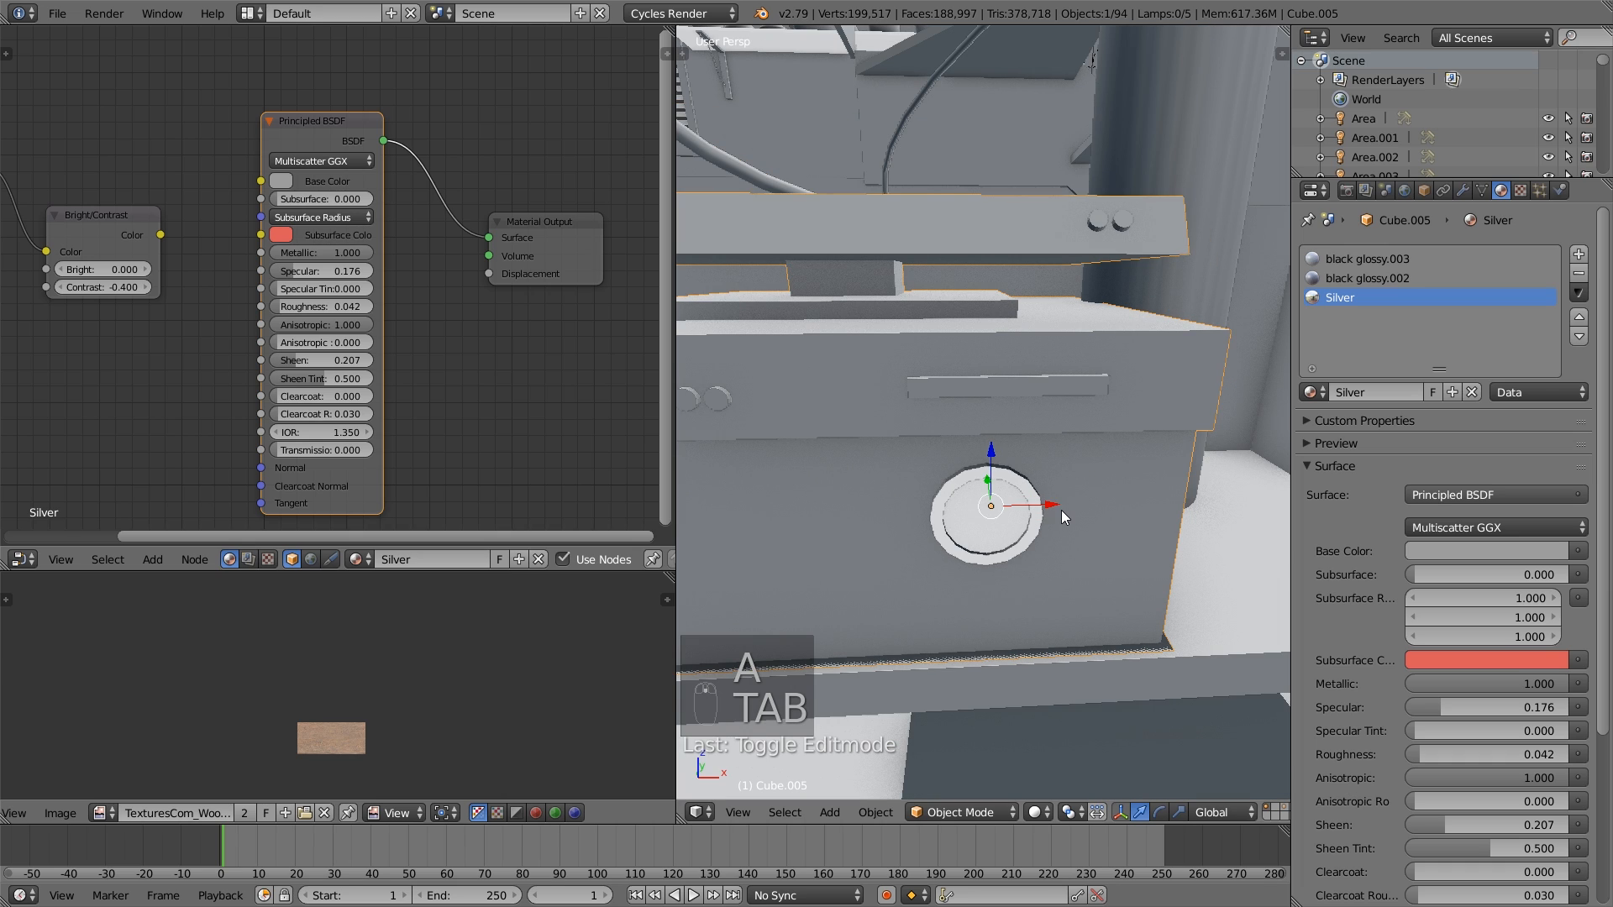
- In the stereo unit's mesh, select the linked slot bar on the upper front and assign the black glossy.003 material to it
key("Tab")
key("l")
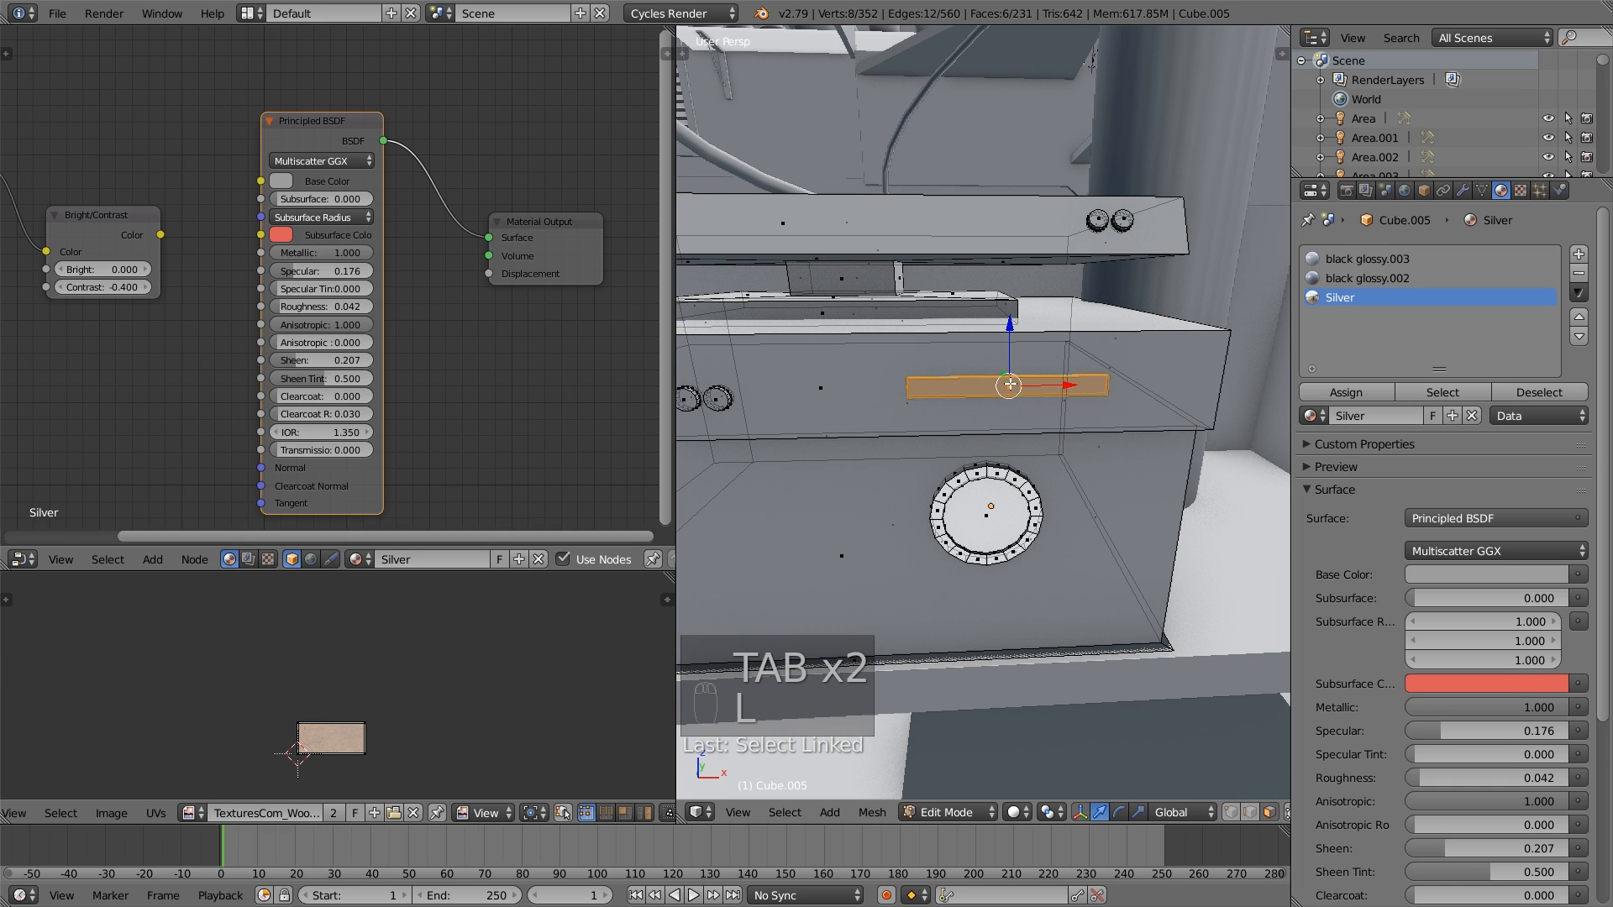
left_click(1365, 258)
left_click(1348, 392)
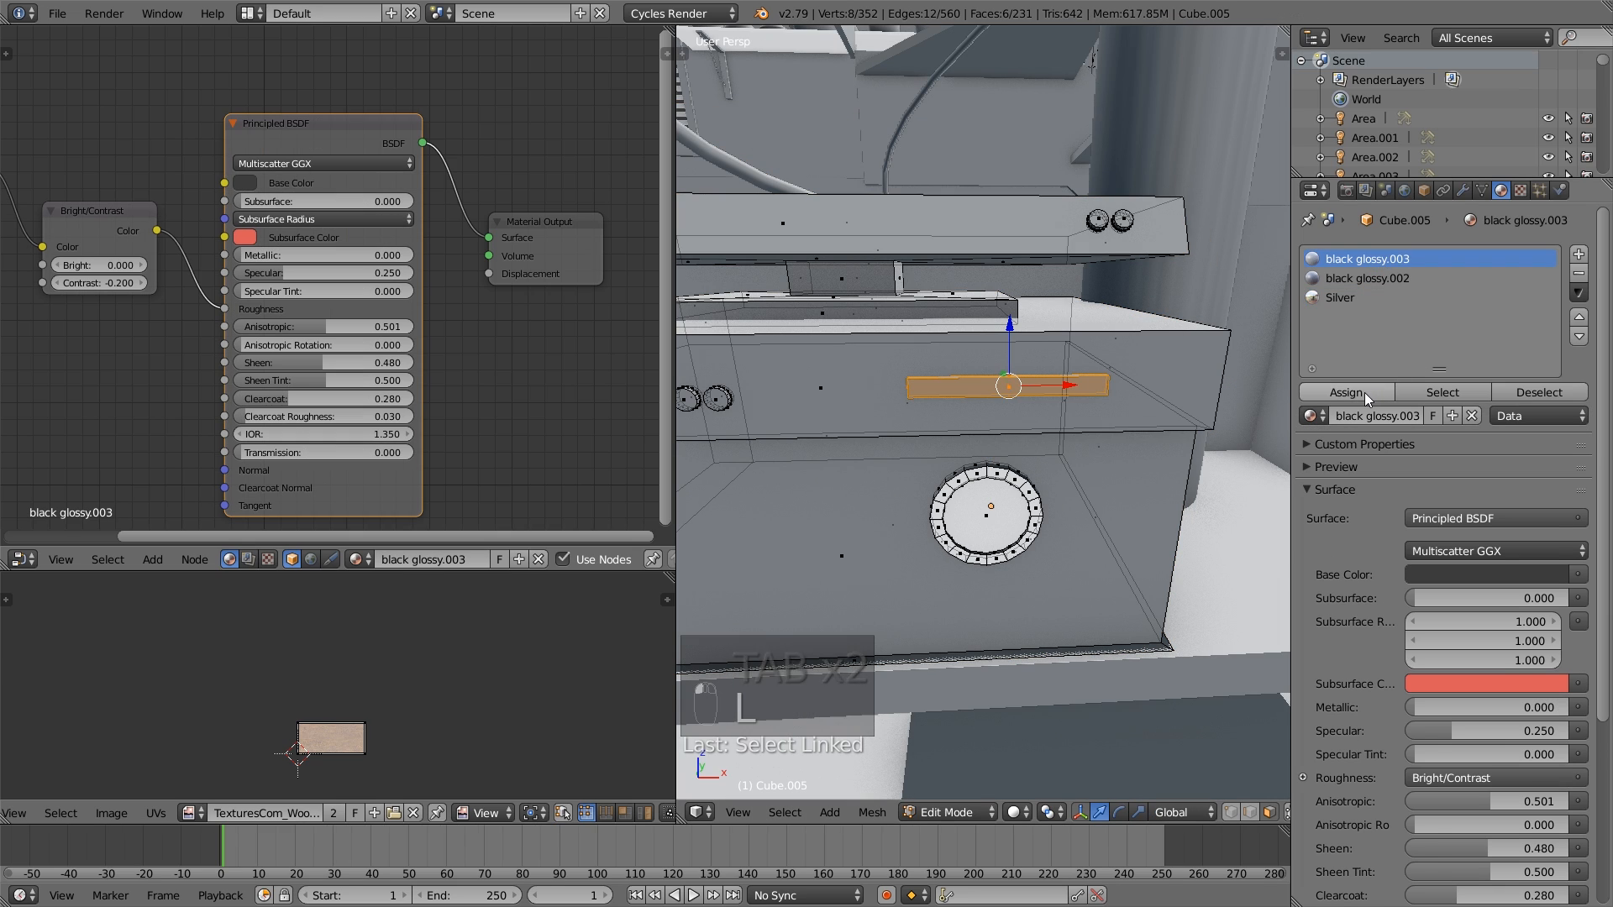
- Check which stereo unit faces use black glossy.003 and black glossy.002 by selecting them by material slot, and clear the selection
key("a")
left_click(1443, 392)
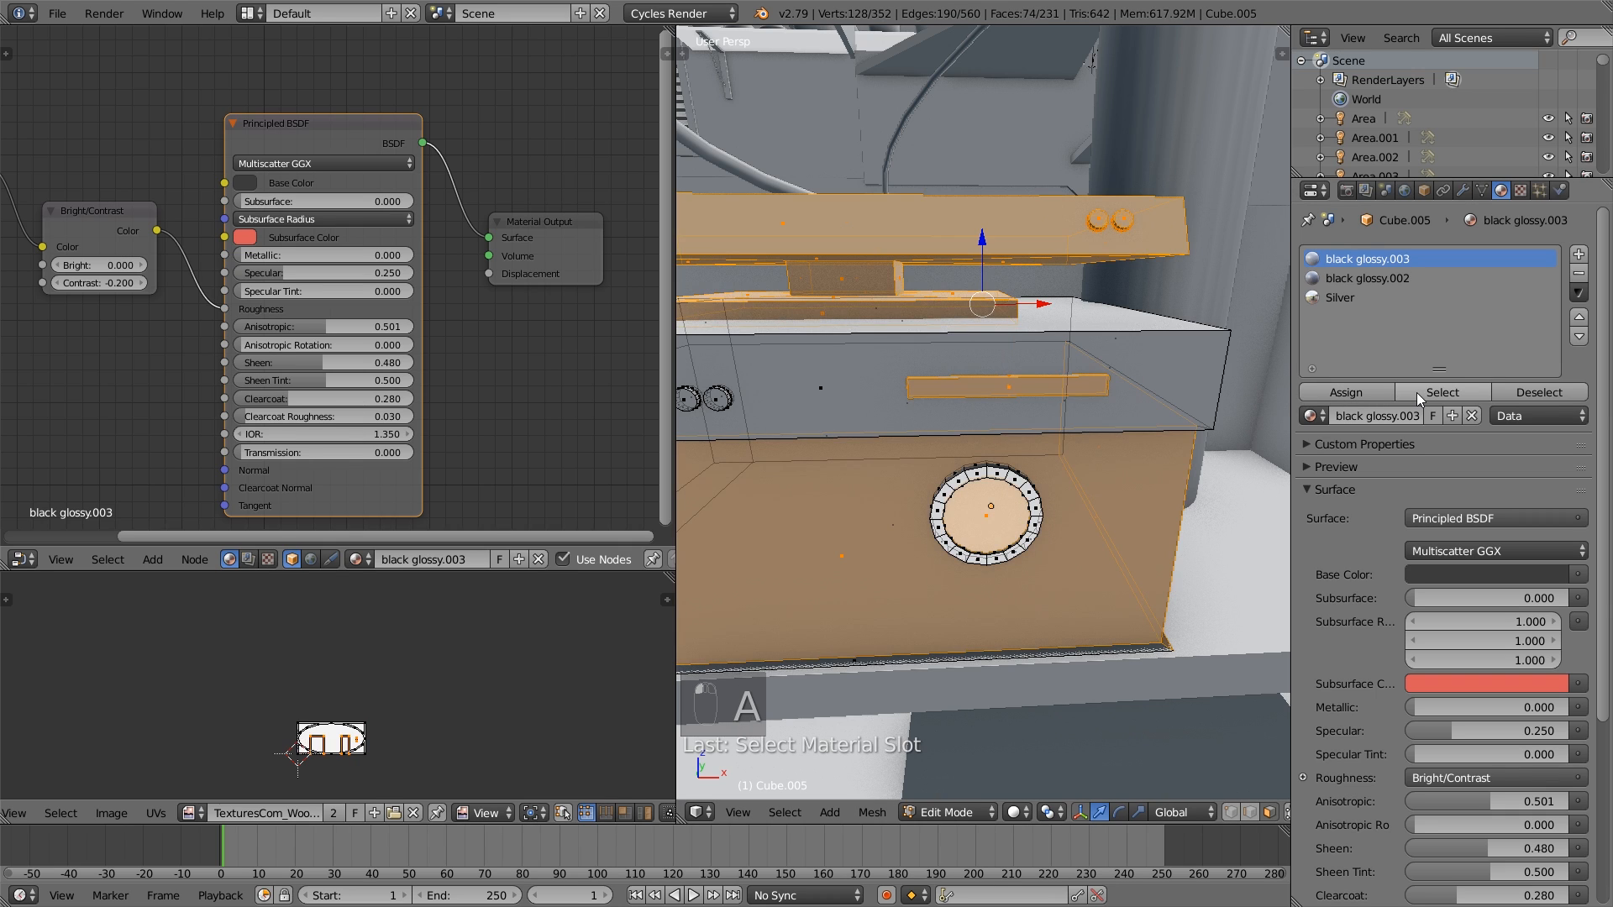
scroll(984, 377, "down", 2)
left_click(1362, 278)
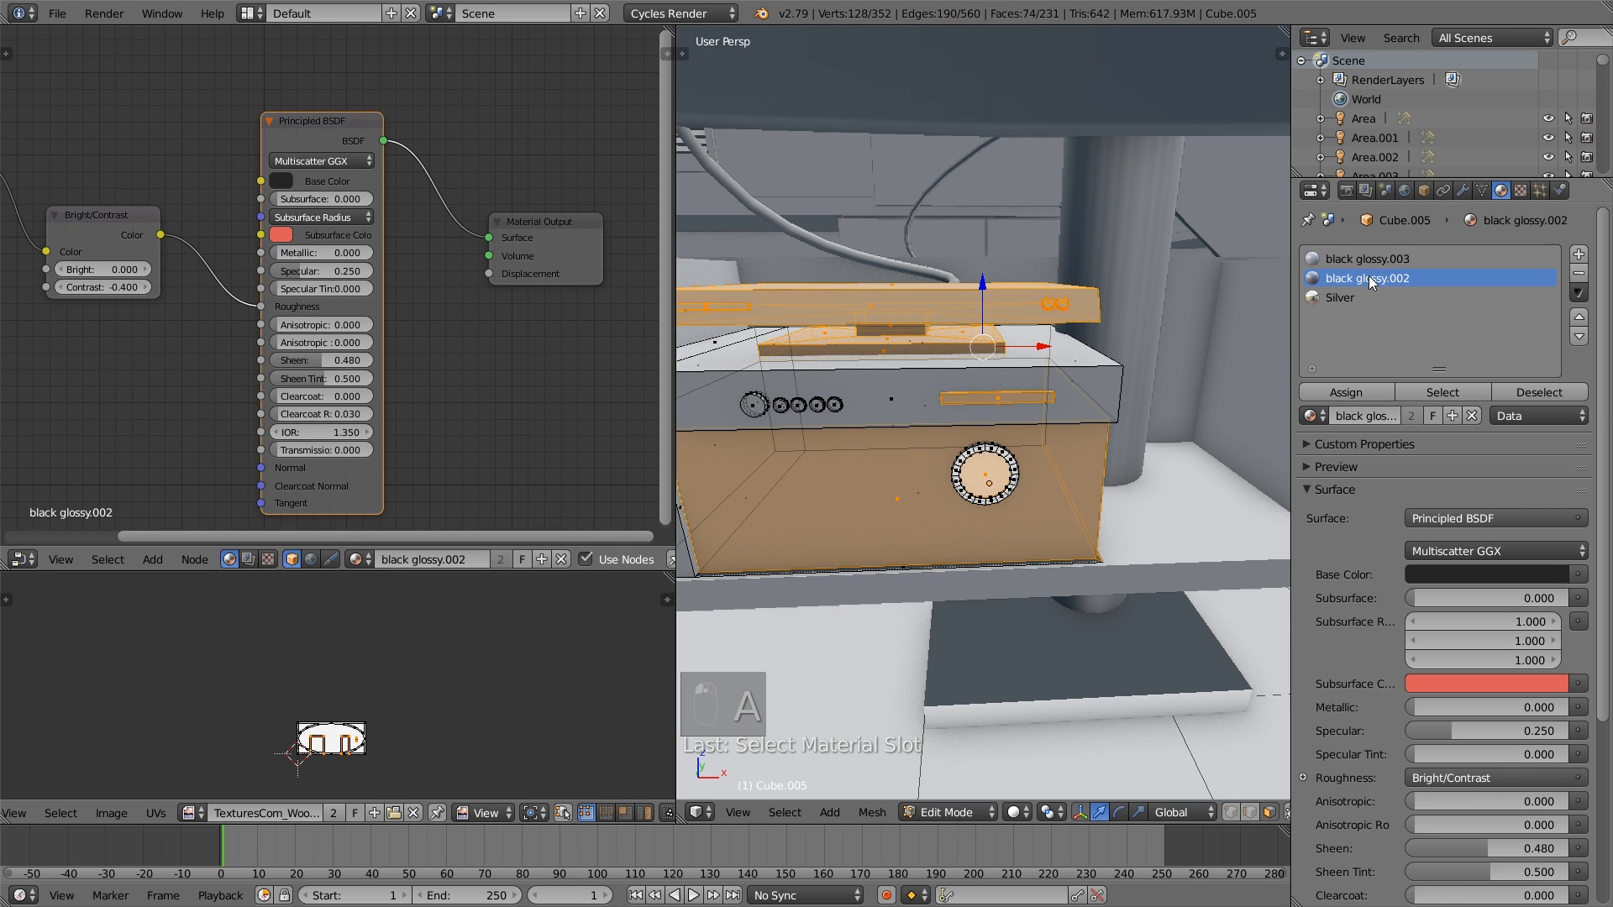
left_click(1464, 392)
key("a")
key("a")
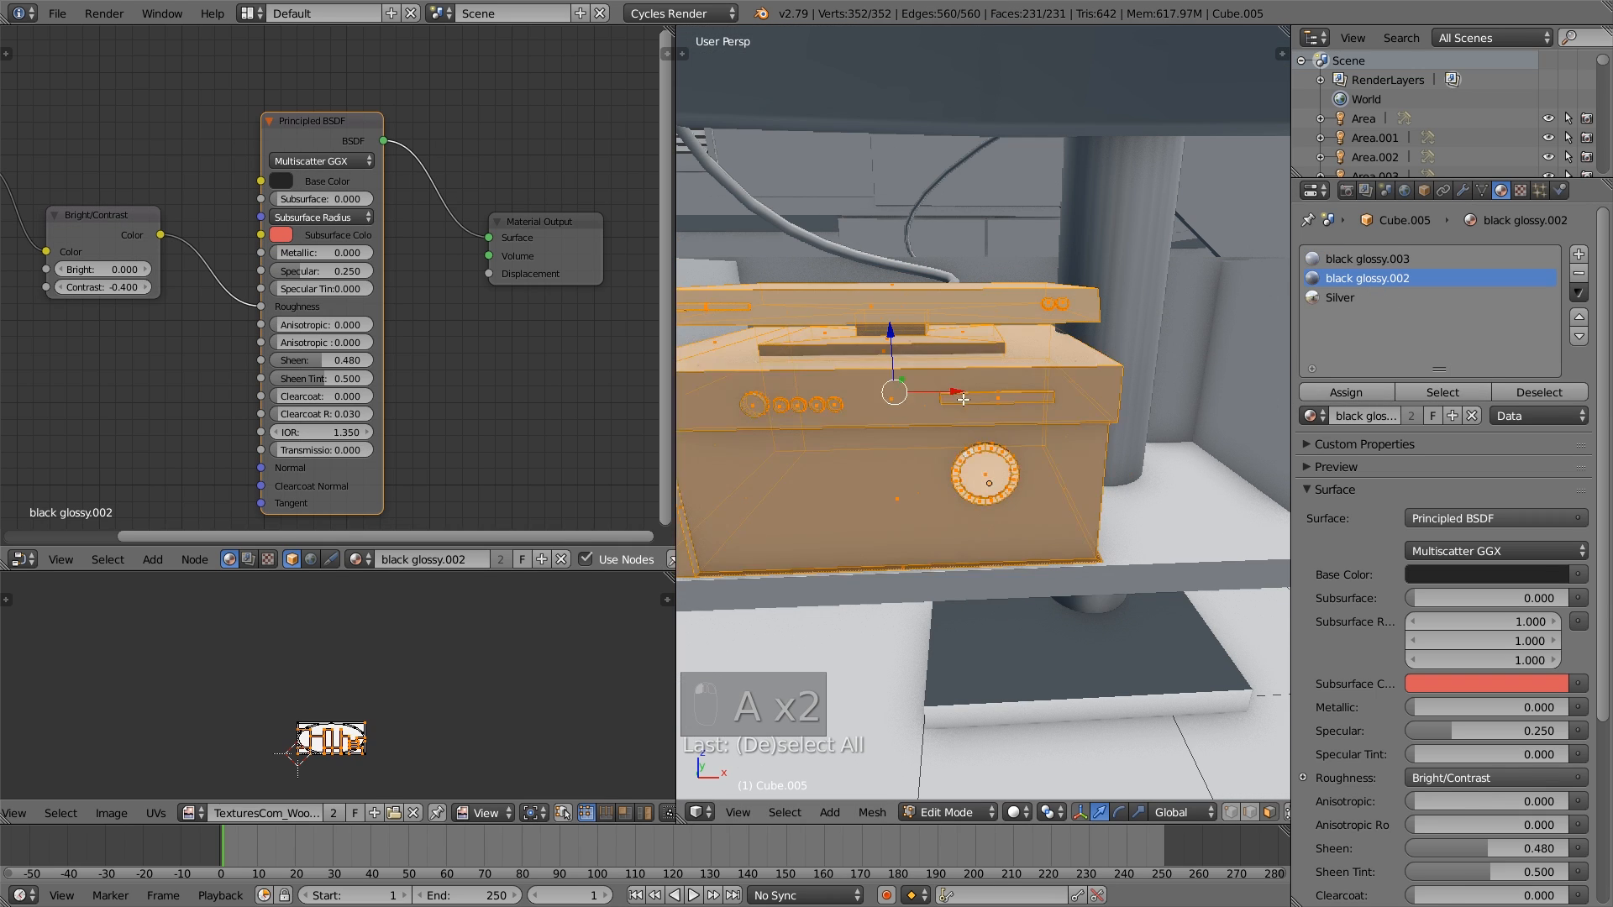
key("a")
- Select the two linked round buttons on the stereo's top component, assign Silver to them and return to Object Mode
middle_click_drag(1066, 328, 1045, 358, "shift")
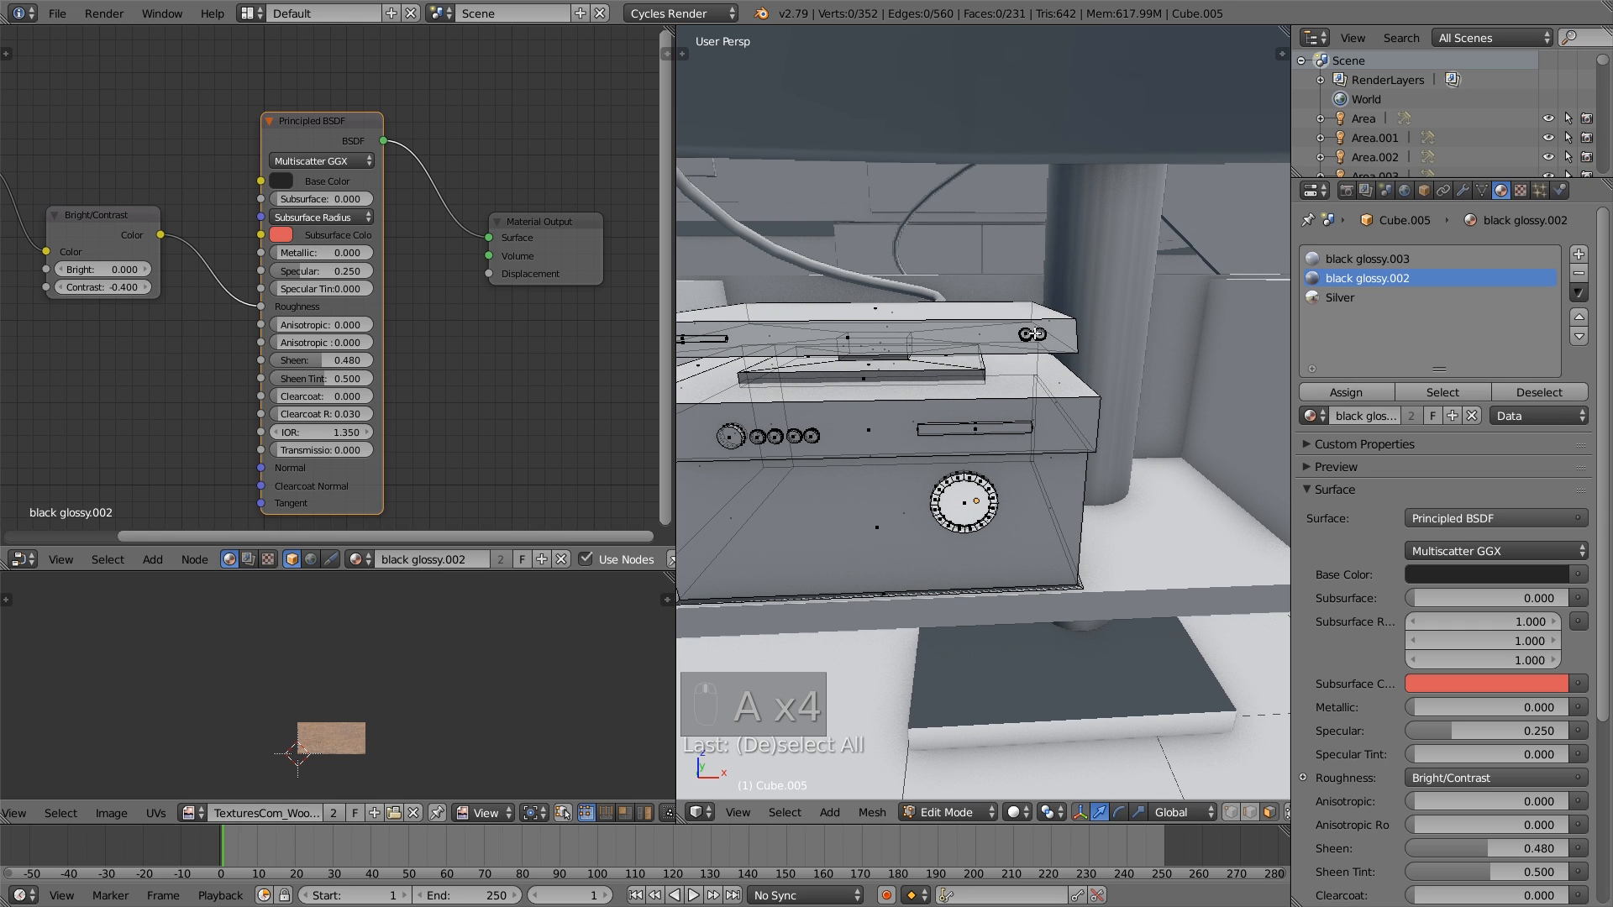
key("l")
key("l")
left_click(1332, 297)
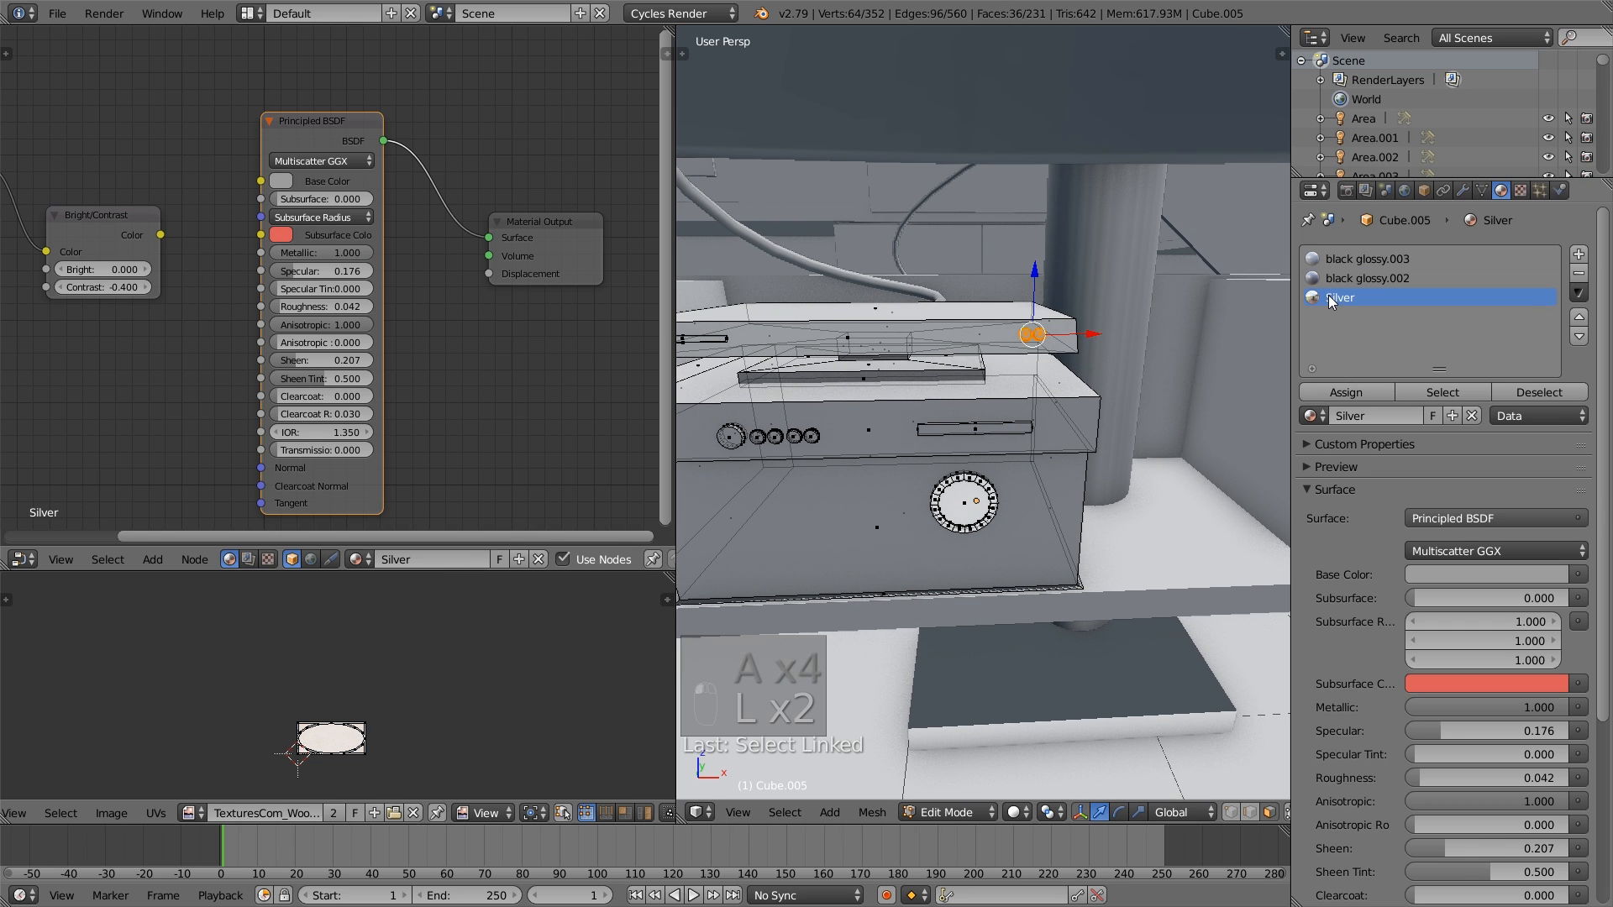
left_click(1366, 392)
key("a")
middle_click_drag(876, 437, 1075, 444, "shift")
key("a")
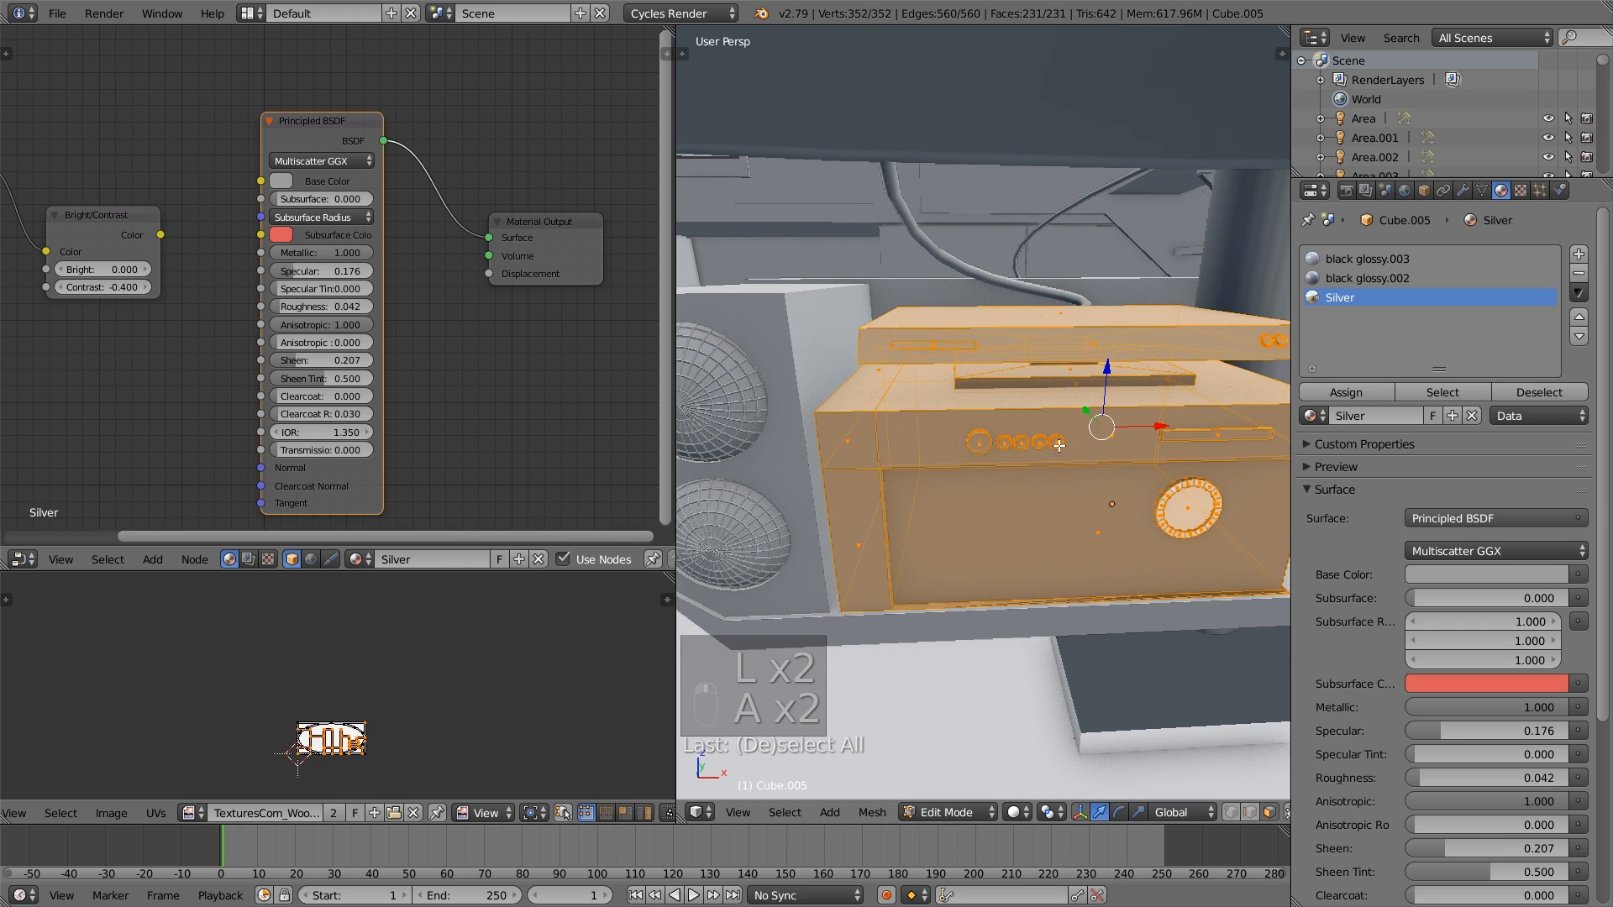
key("Tab")
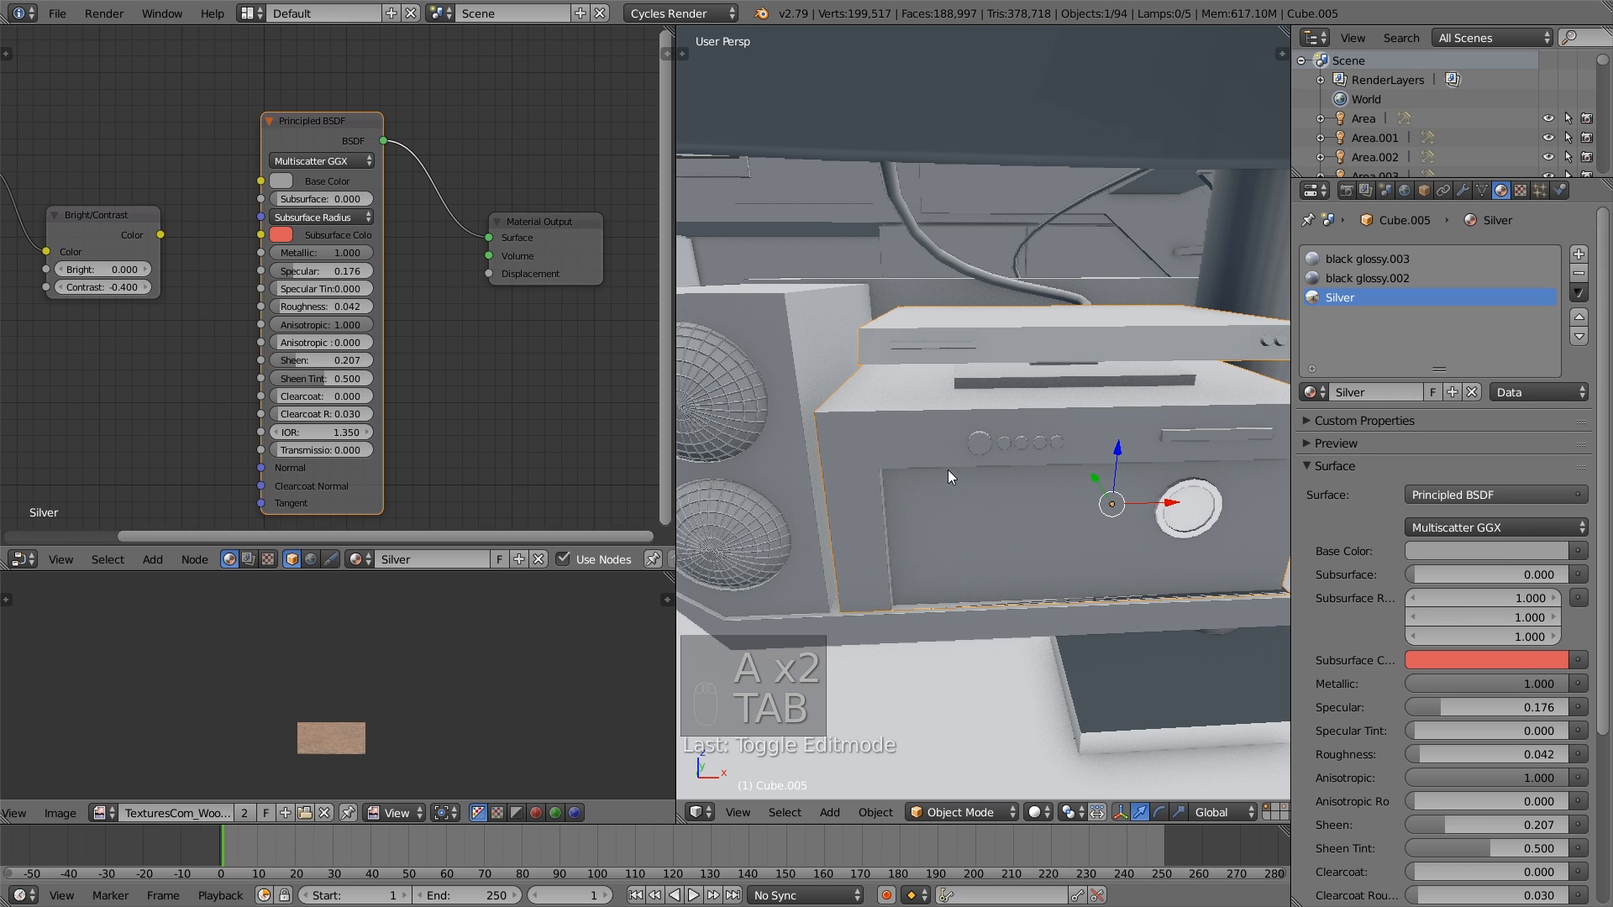
- Select the shelf object, preview the stereo unit from the camera in Rendered shading and switch back to Solid shading
right_click(764, 486)
middle_click_drag(796, 482, 933, 521)
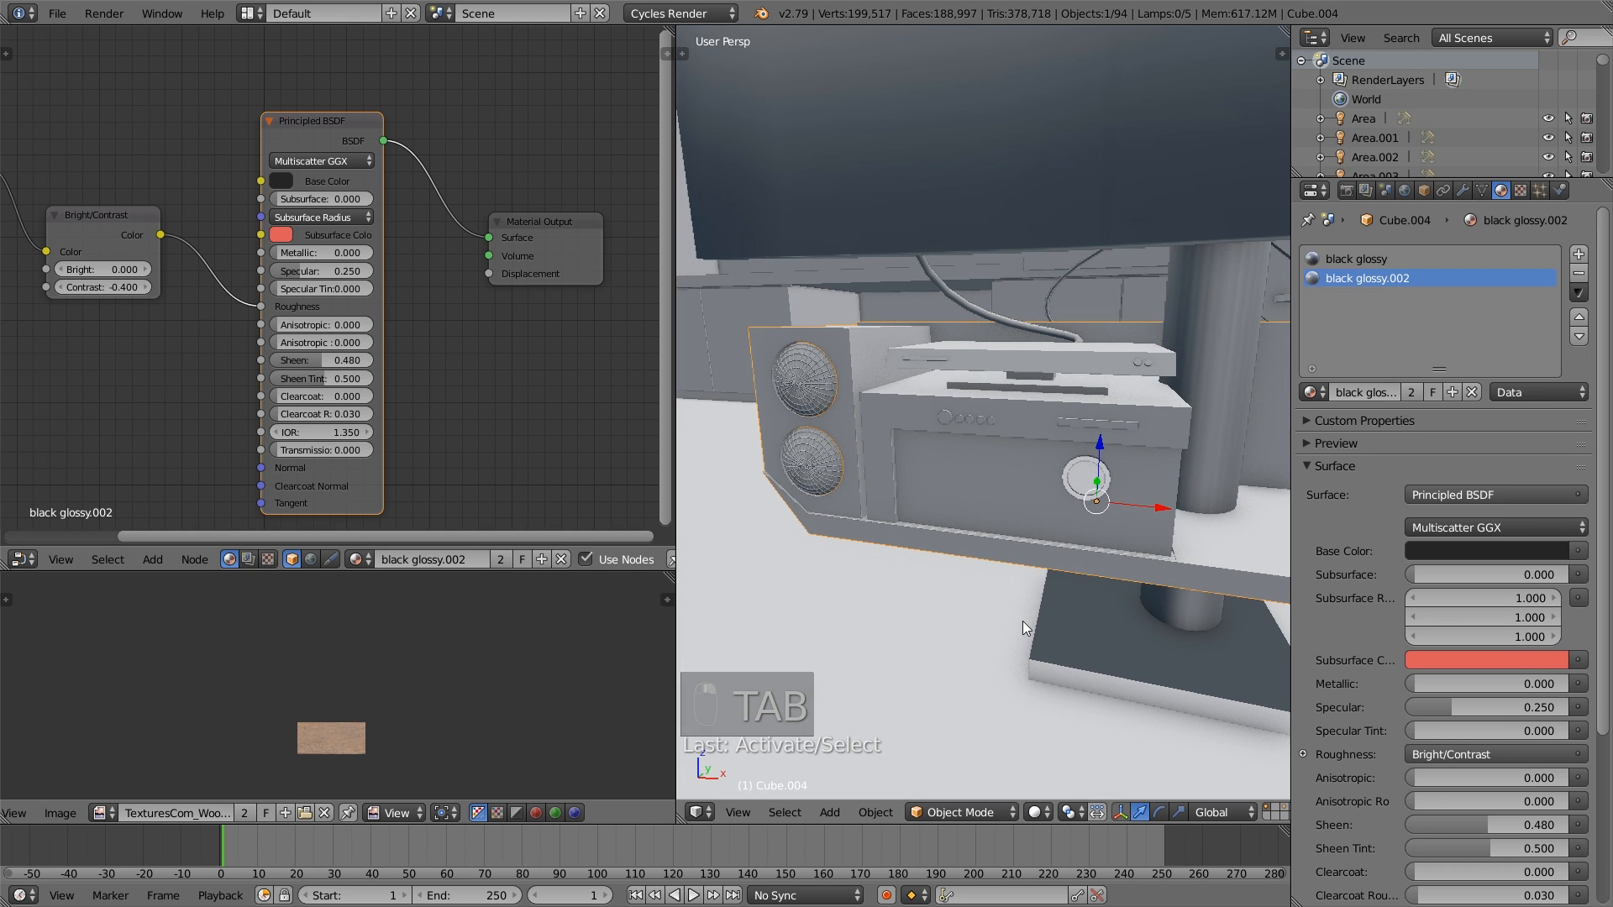
key("KP_0")
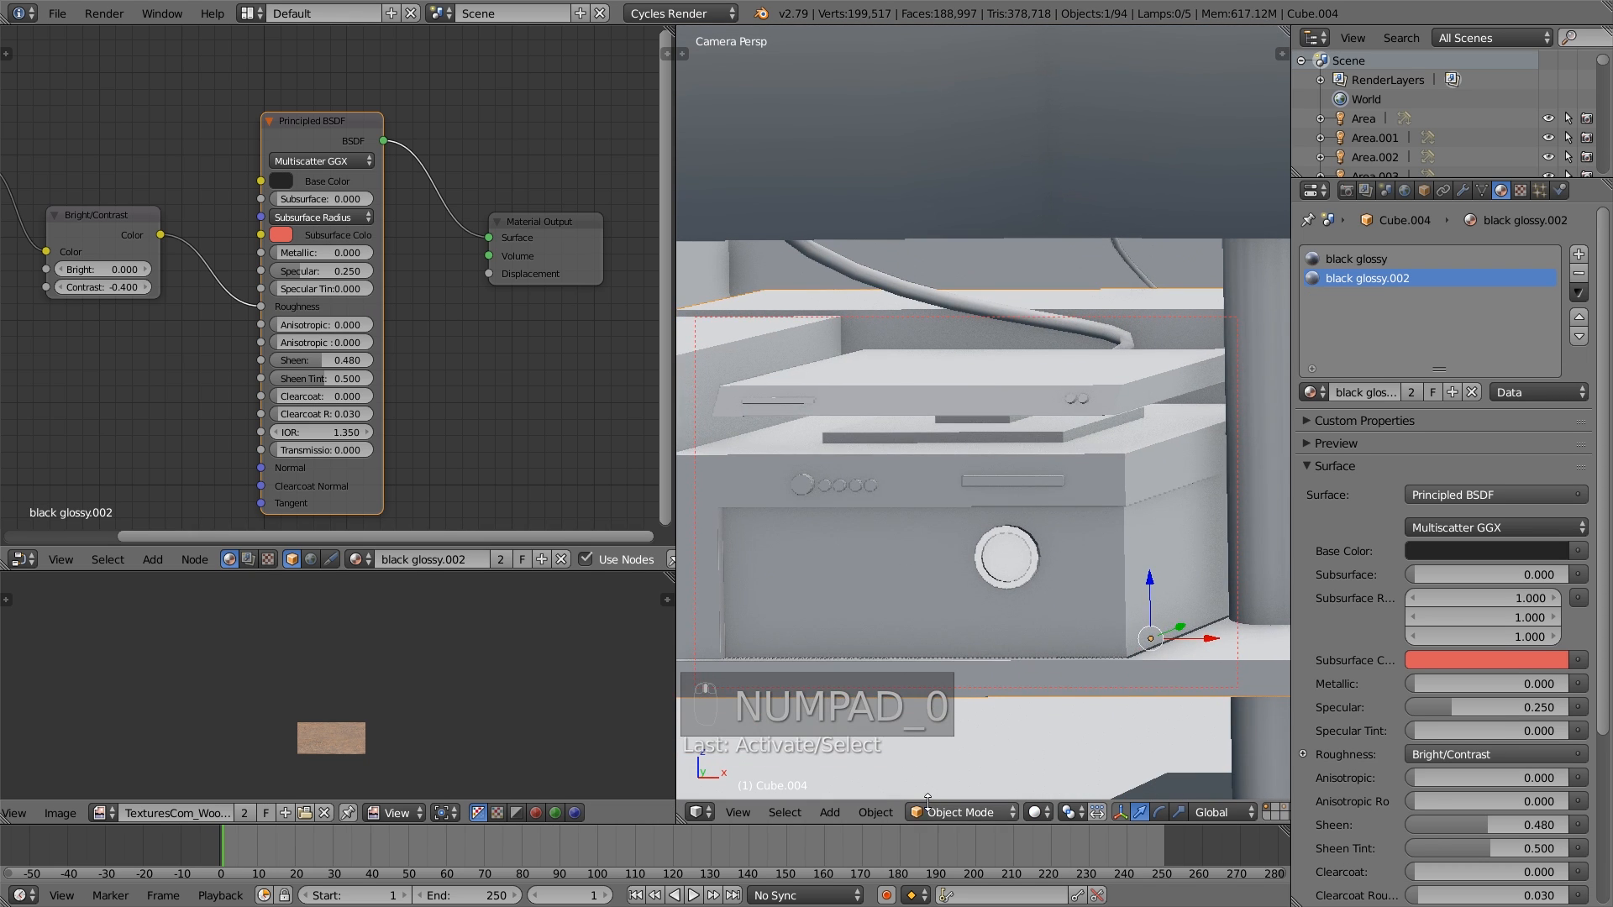
left_click(1038, 813)
left_click(1082, 685)
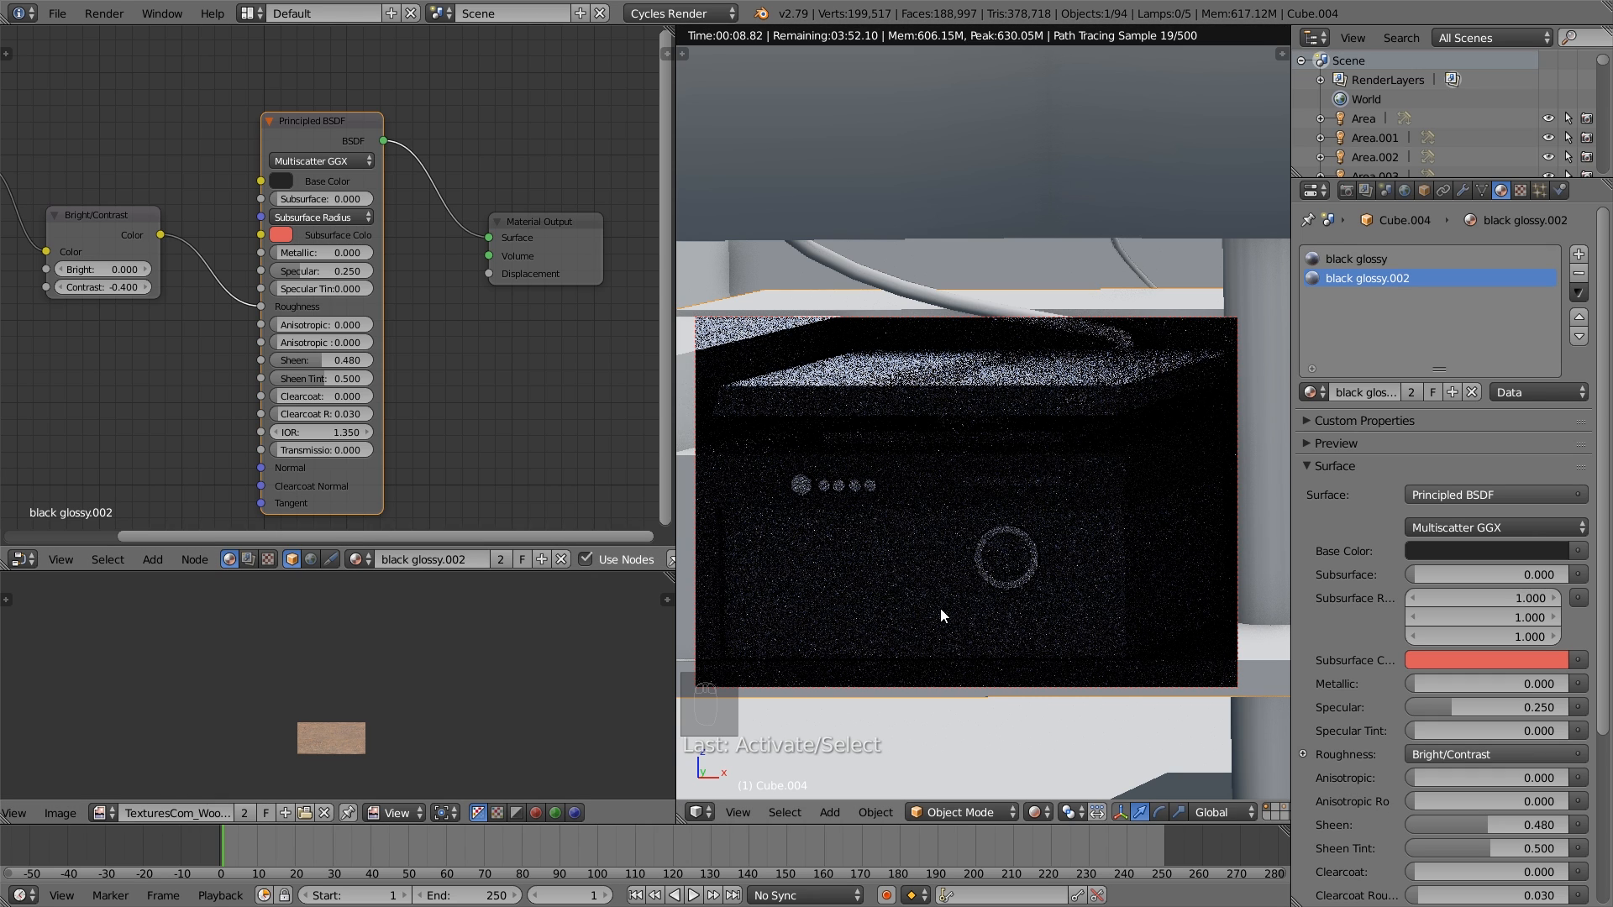
left_click(1038, 812)
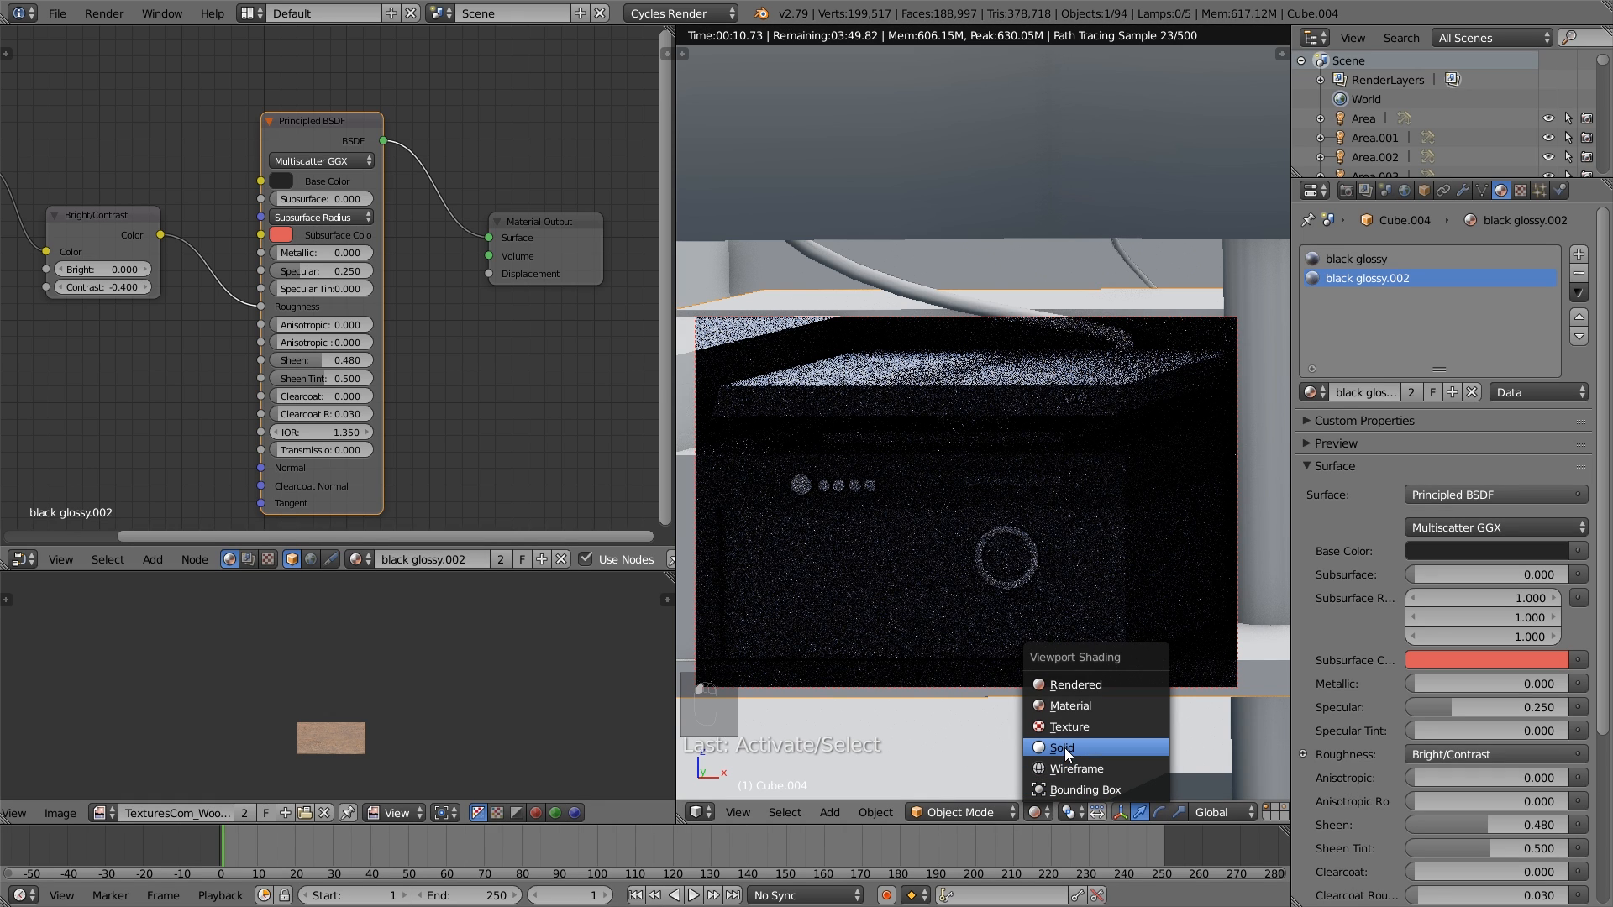
left_click(1065, 748)
middle_click_drag(955, 582, 1030, 577, "shift")
scroll(1030, 578, "up", 3)
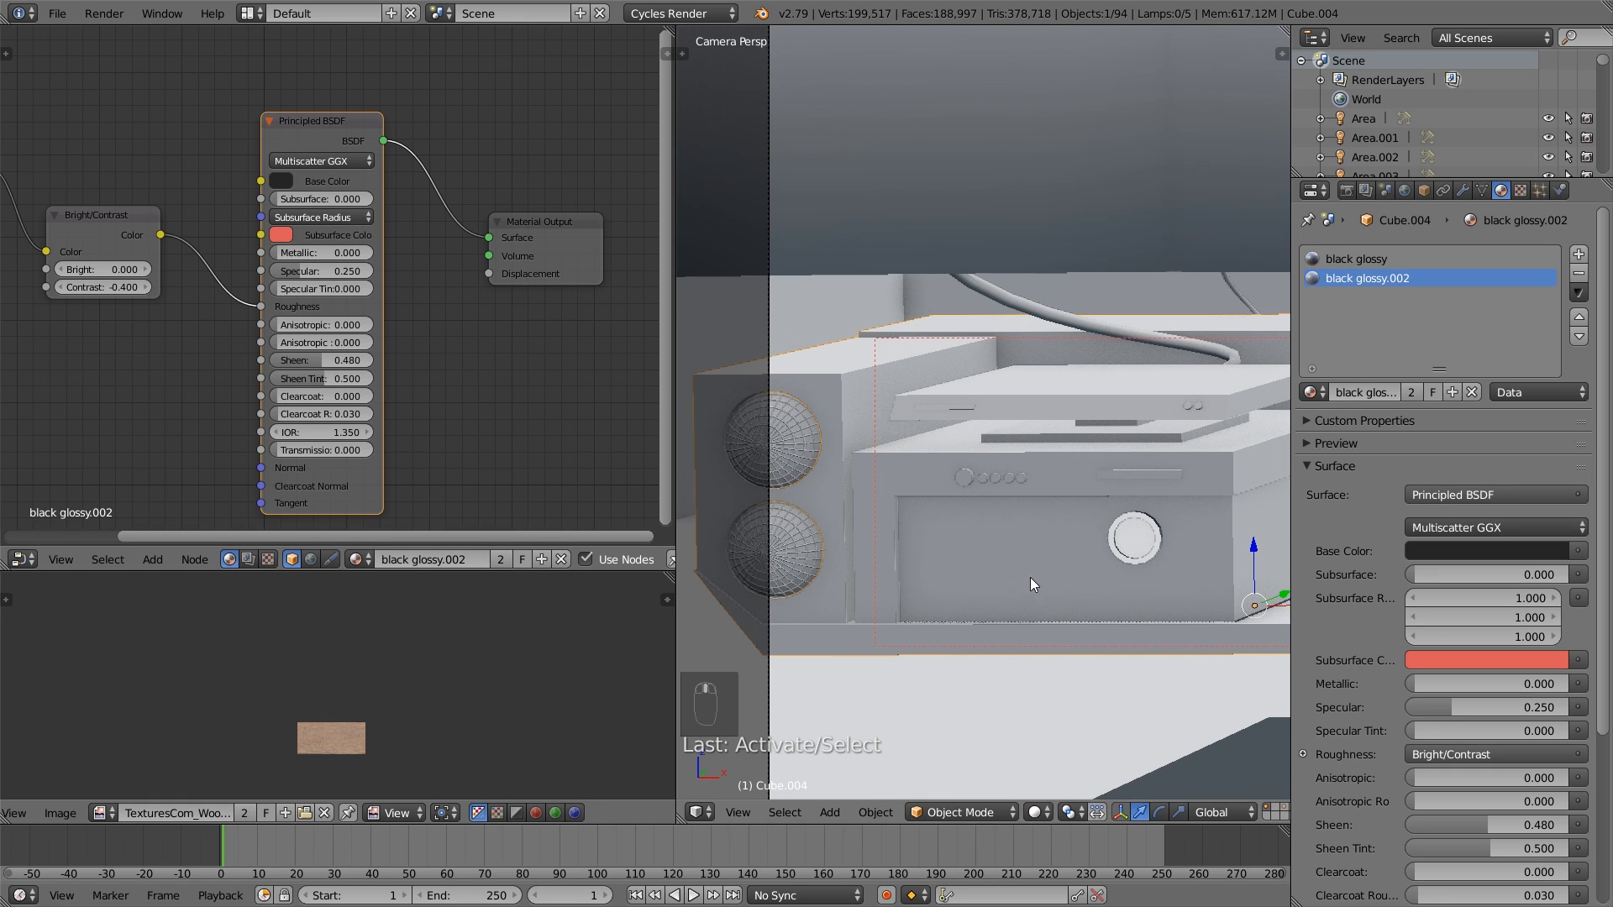
middle_click_drag(897, 494, 990, 478, "shift")
scroll(989, 477, "up", 4)
key("Tab")
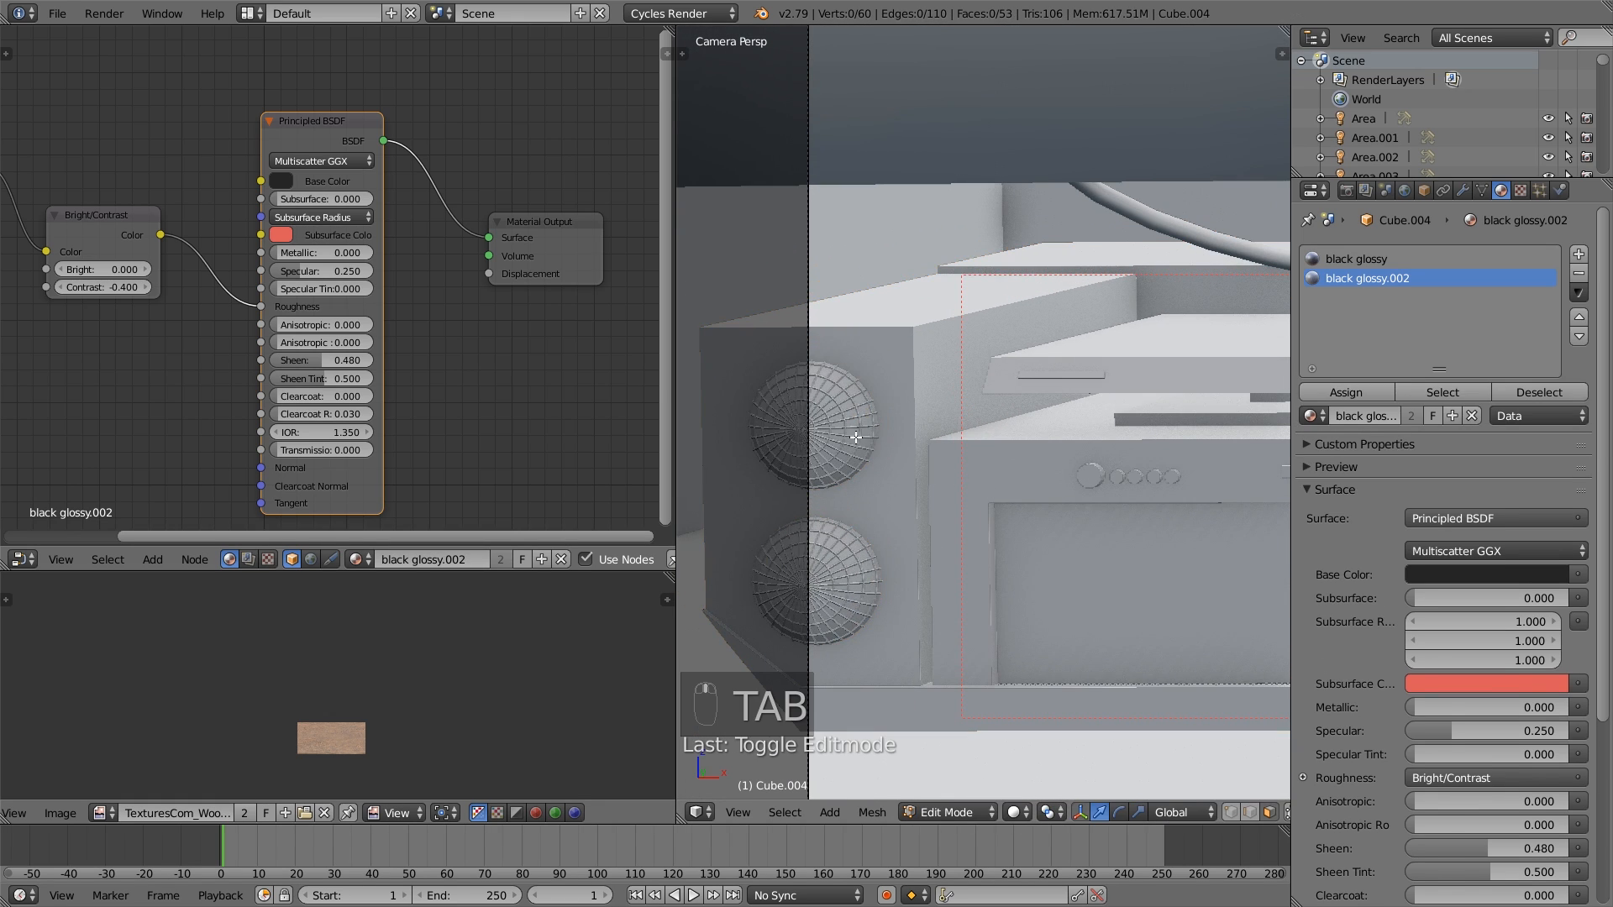
key("Tab")
right_click(855, 437)
key("Tab")
key("Tab")
right_click(869, 439)
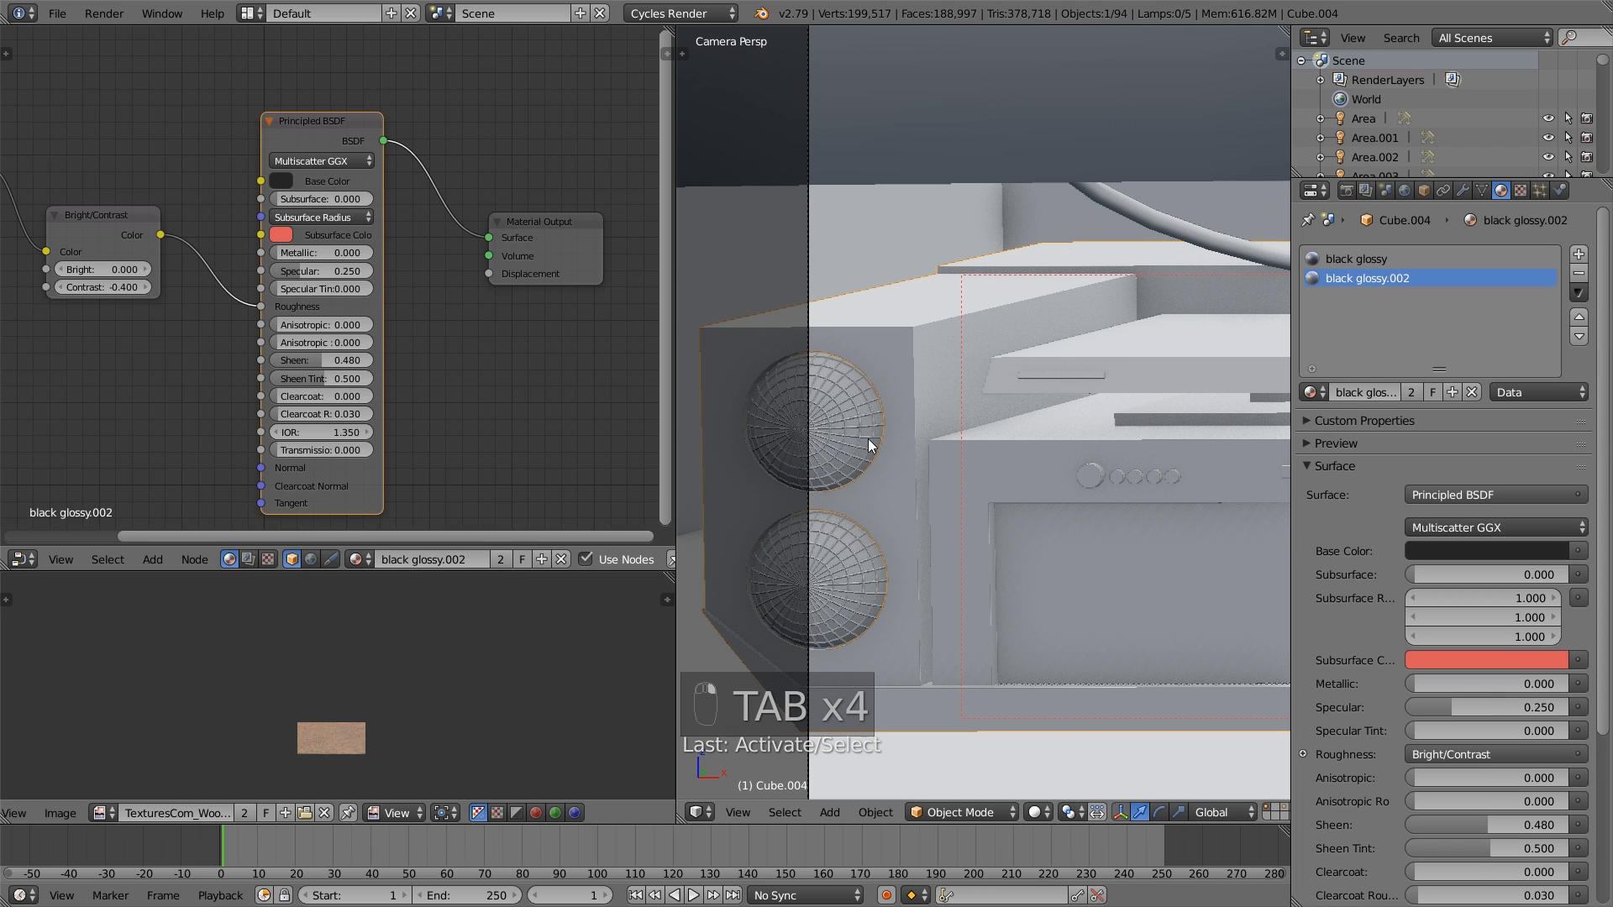
- Select the round speaker grille object and replace its material with the existing black glossy material
right_click(869, 439)
key("g")
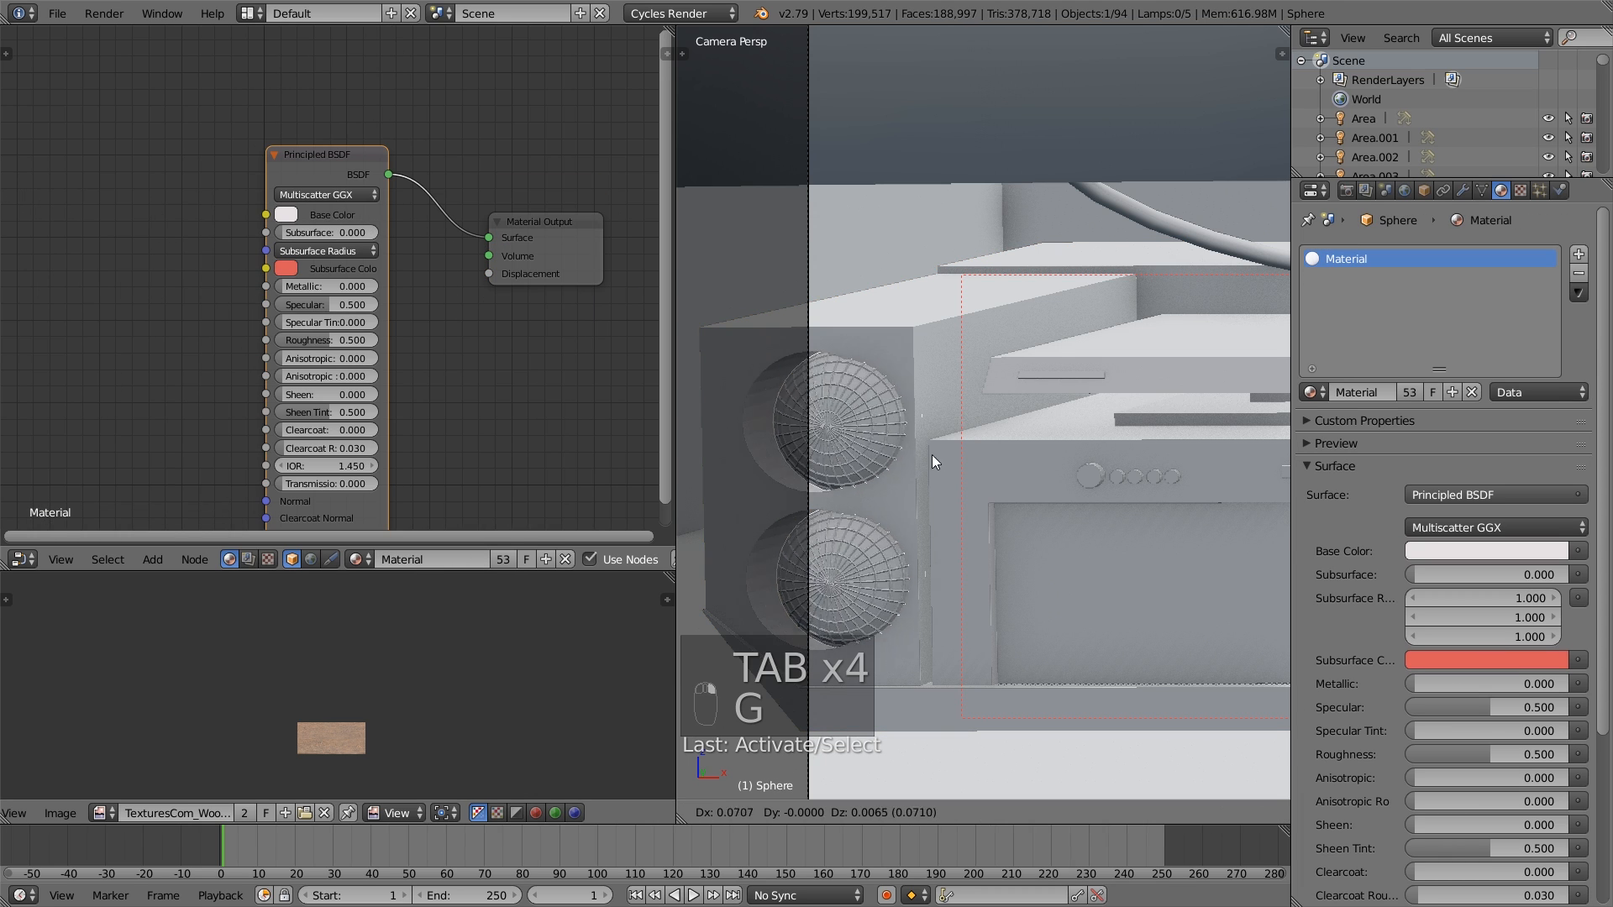
right_click(918, 462)
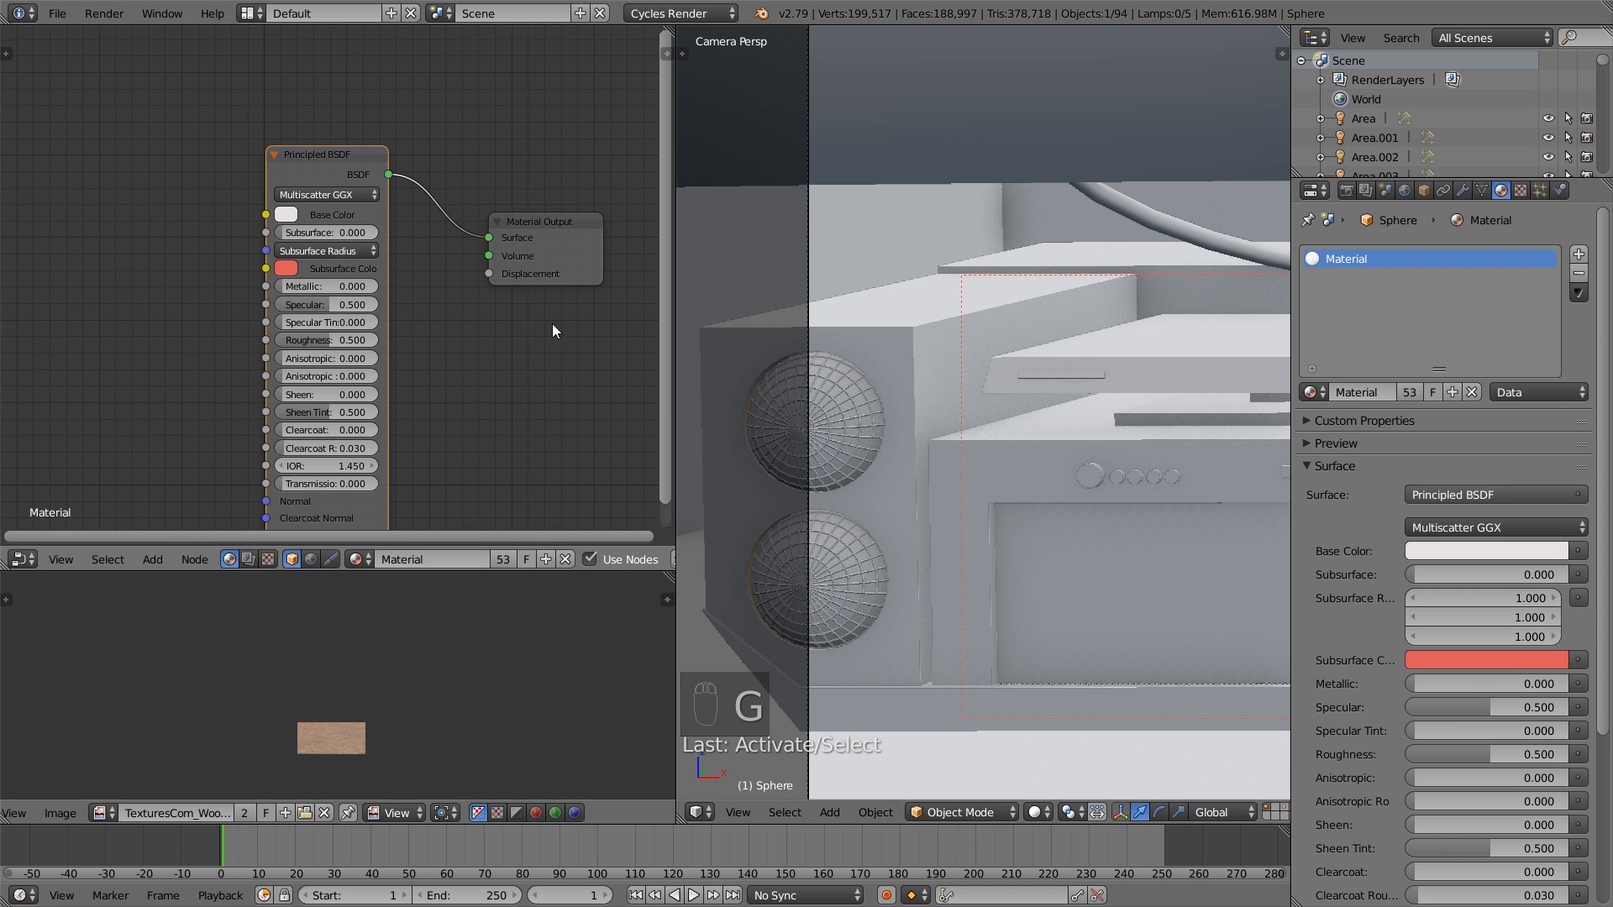
left_click(1314, 391)
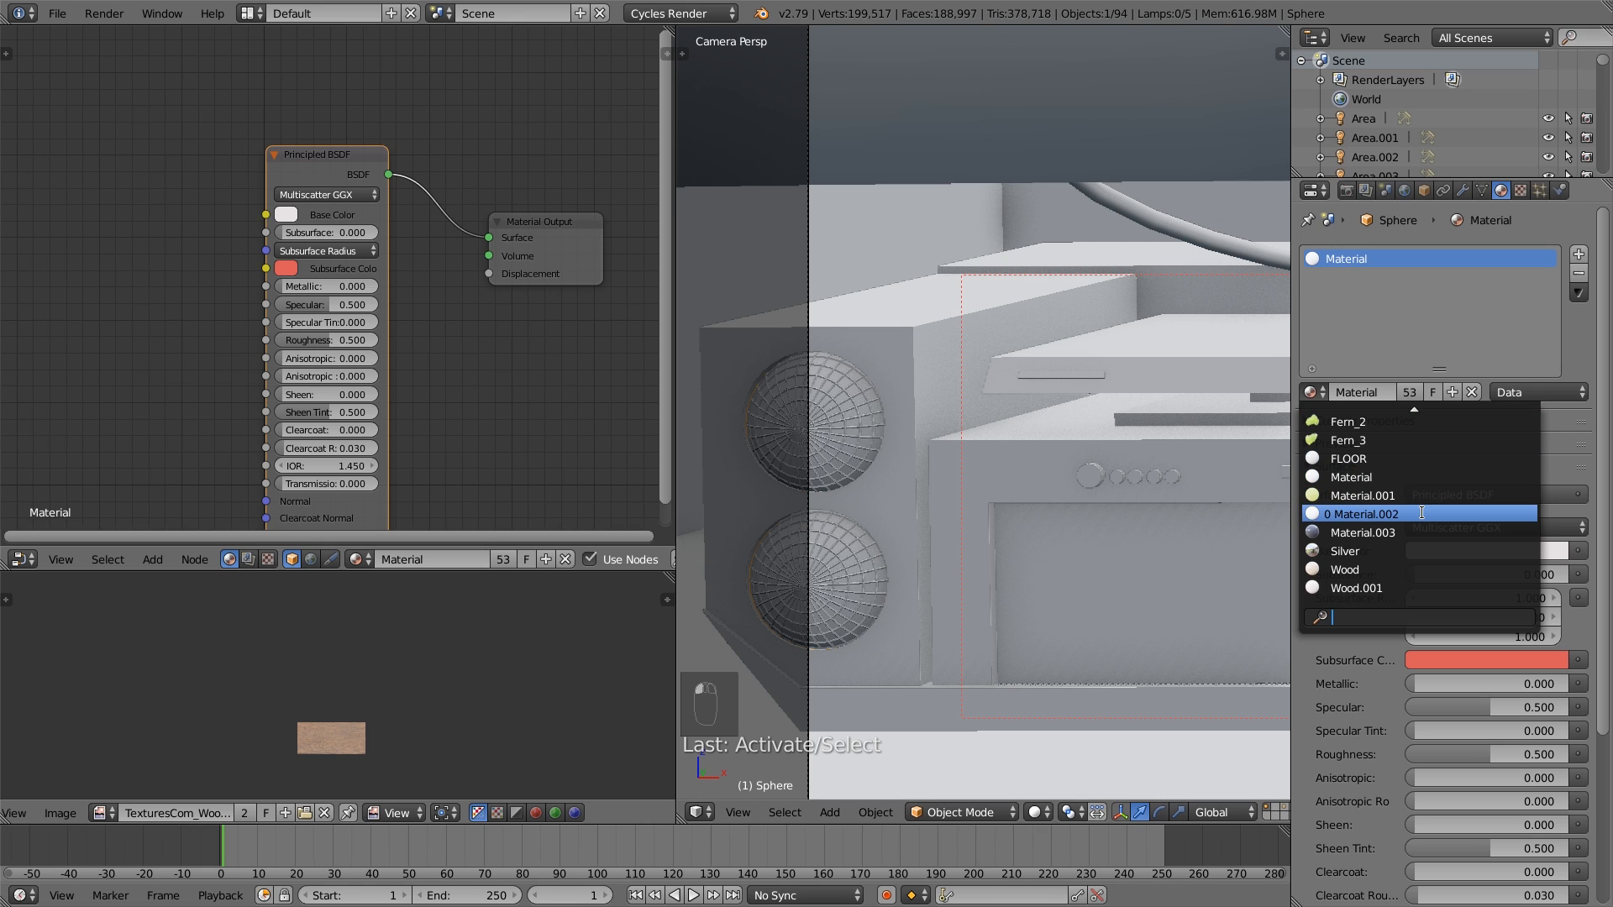
type("b")
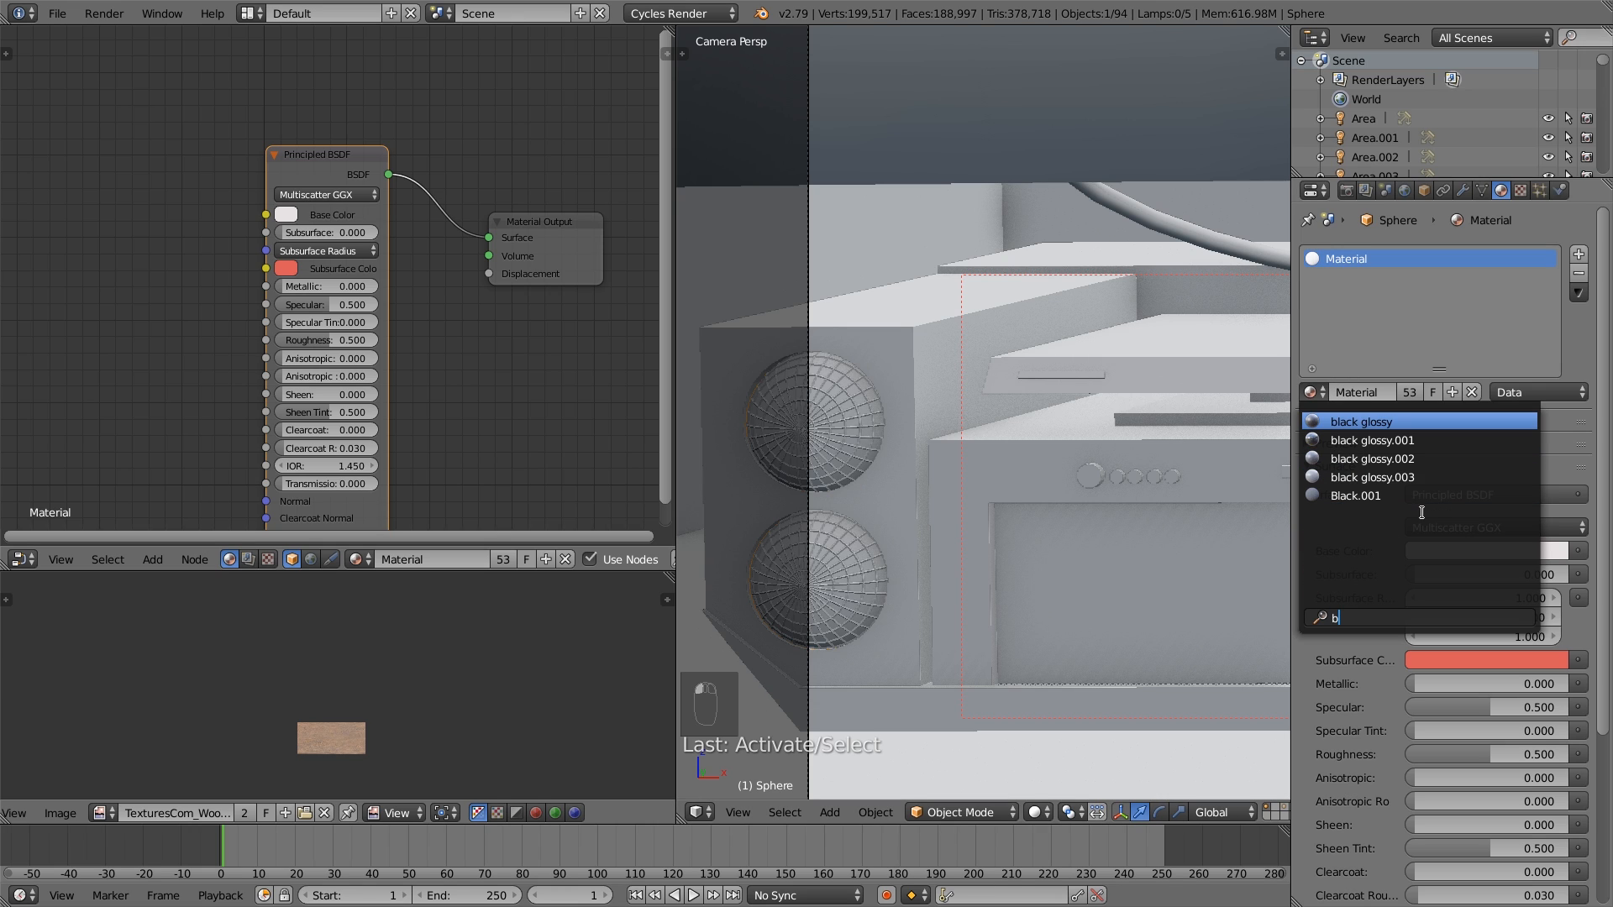
left_click(1424, 422)
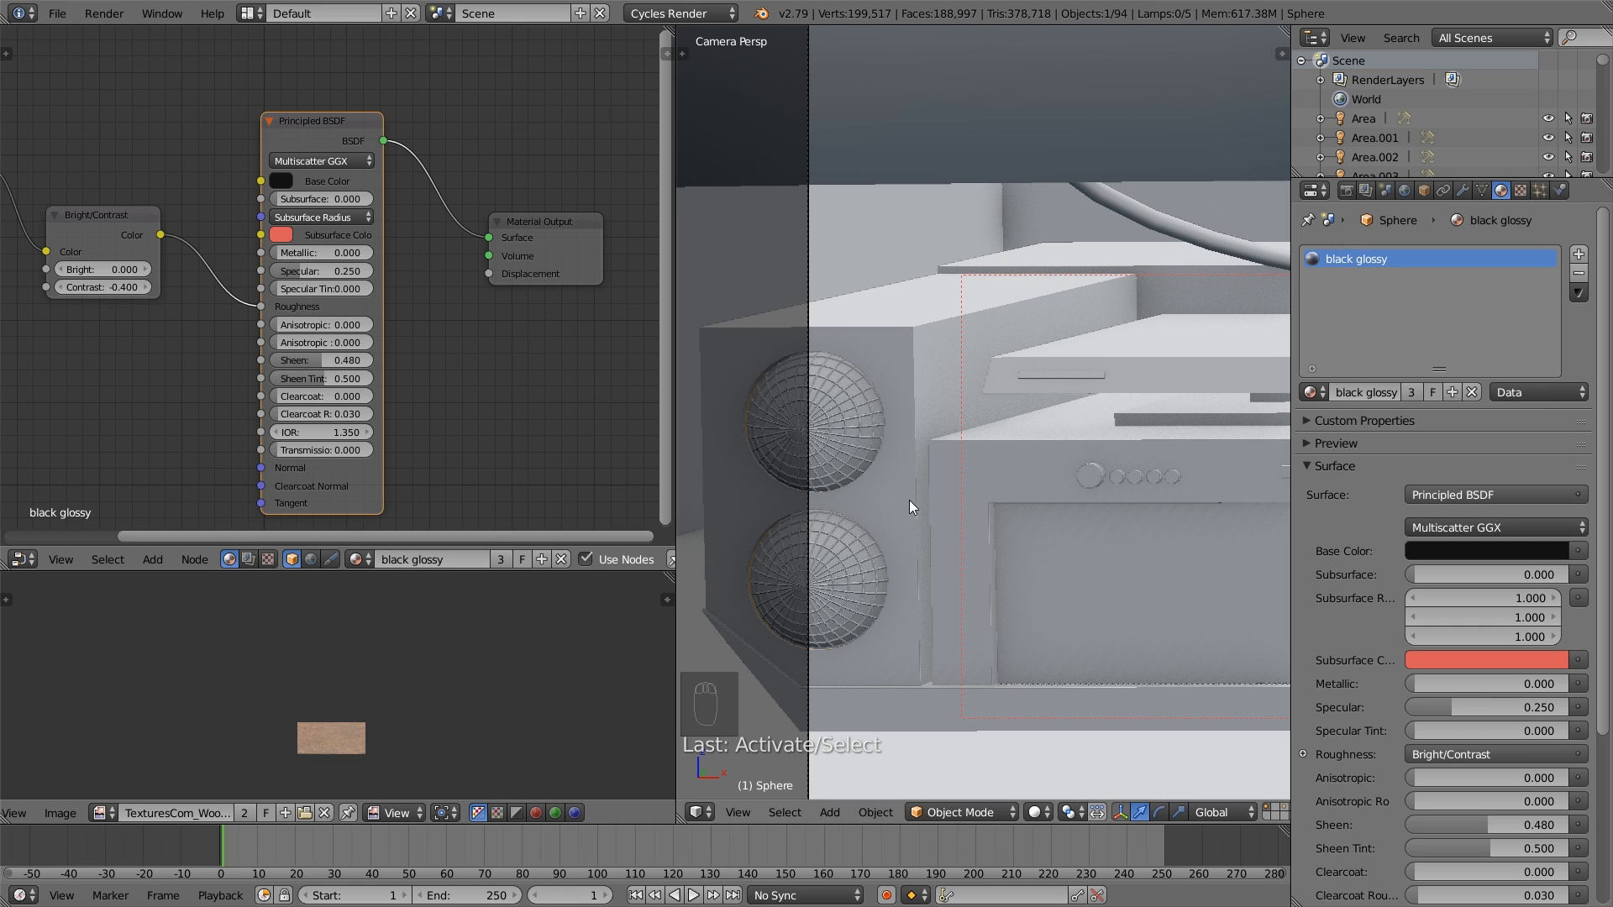
- Set the Material Offset of the speaker grille's Wireframe modifier to 1
middle_click_drag(909, 501, 965, 456, "shift")
scroll(905, 550, "up", 1)
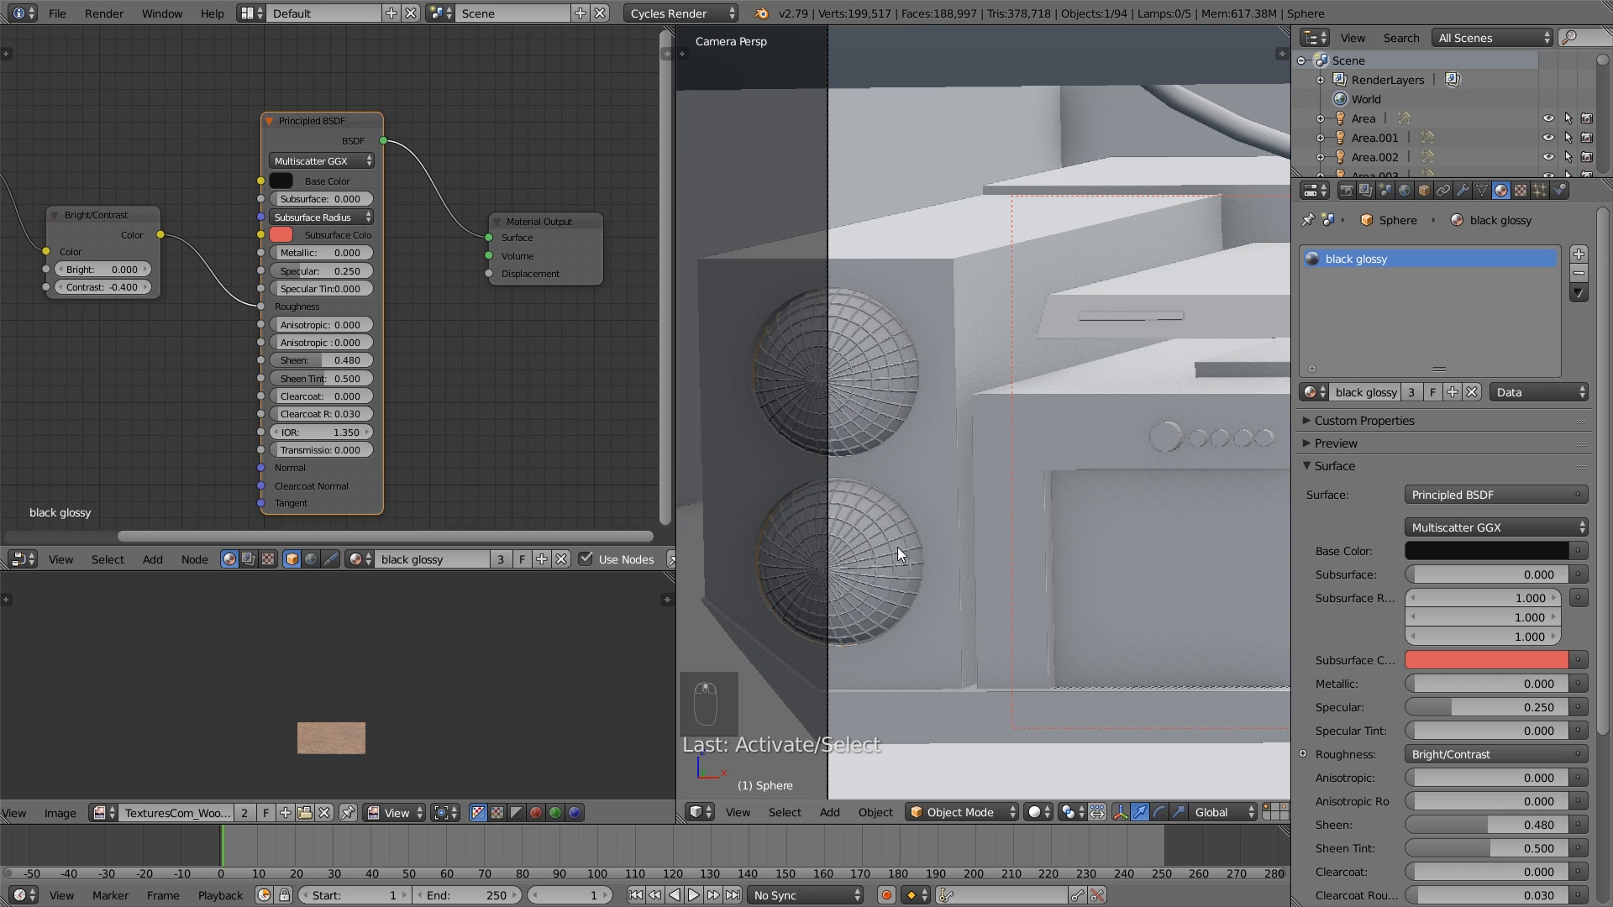
right_click(901, 562)
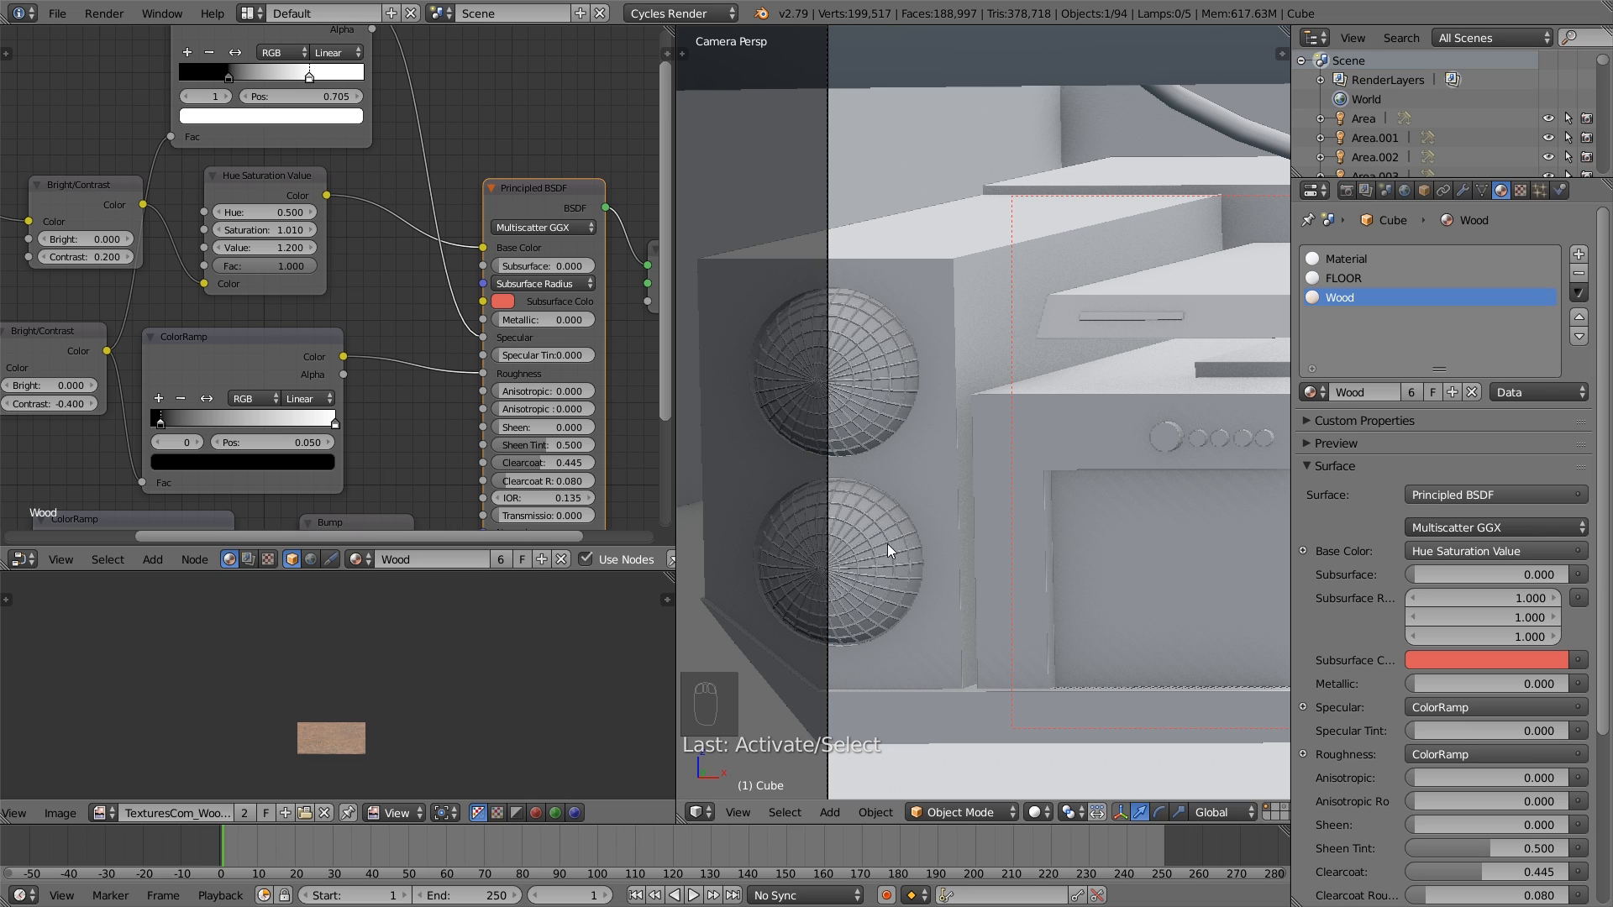
right_click(889, 540)
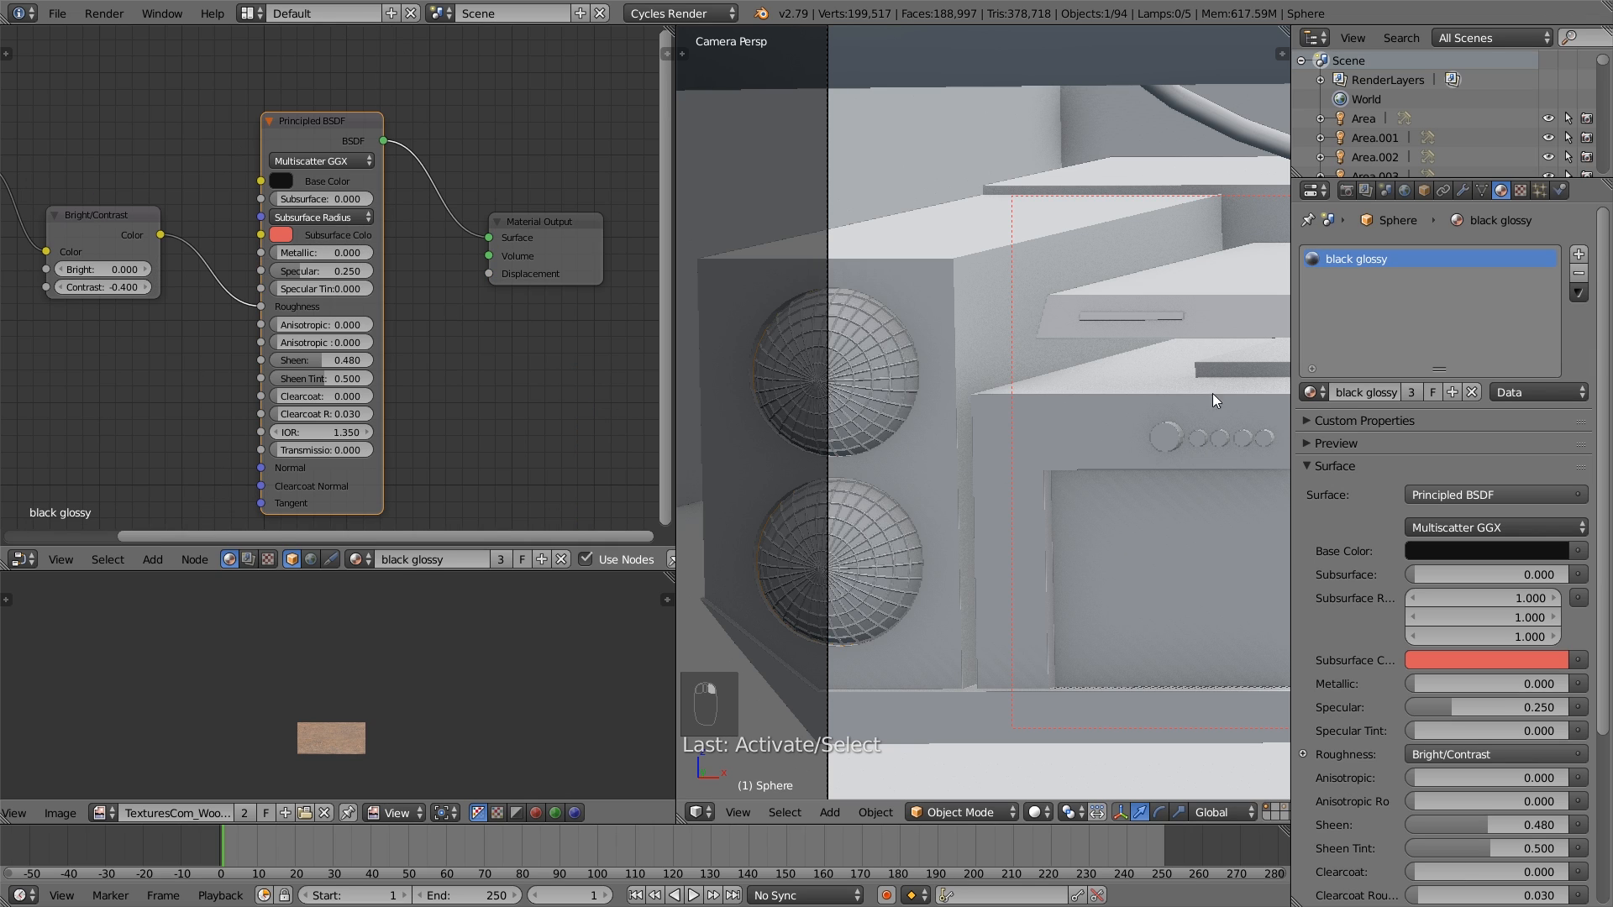
left_click(1462, 191)
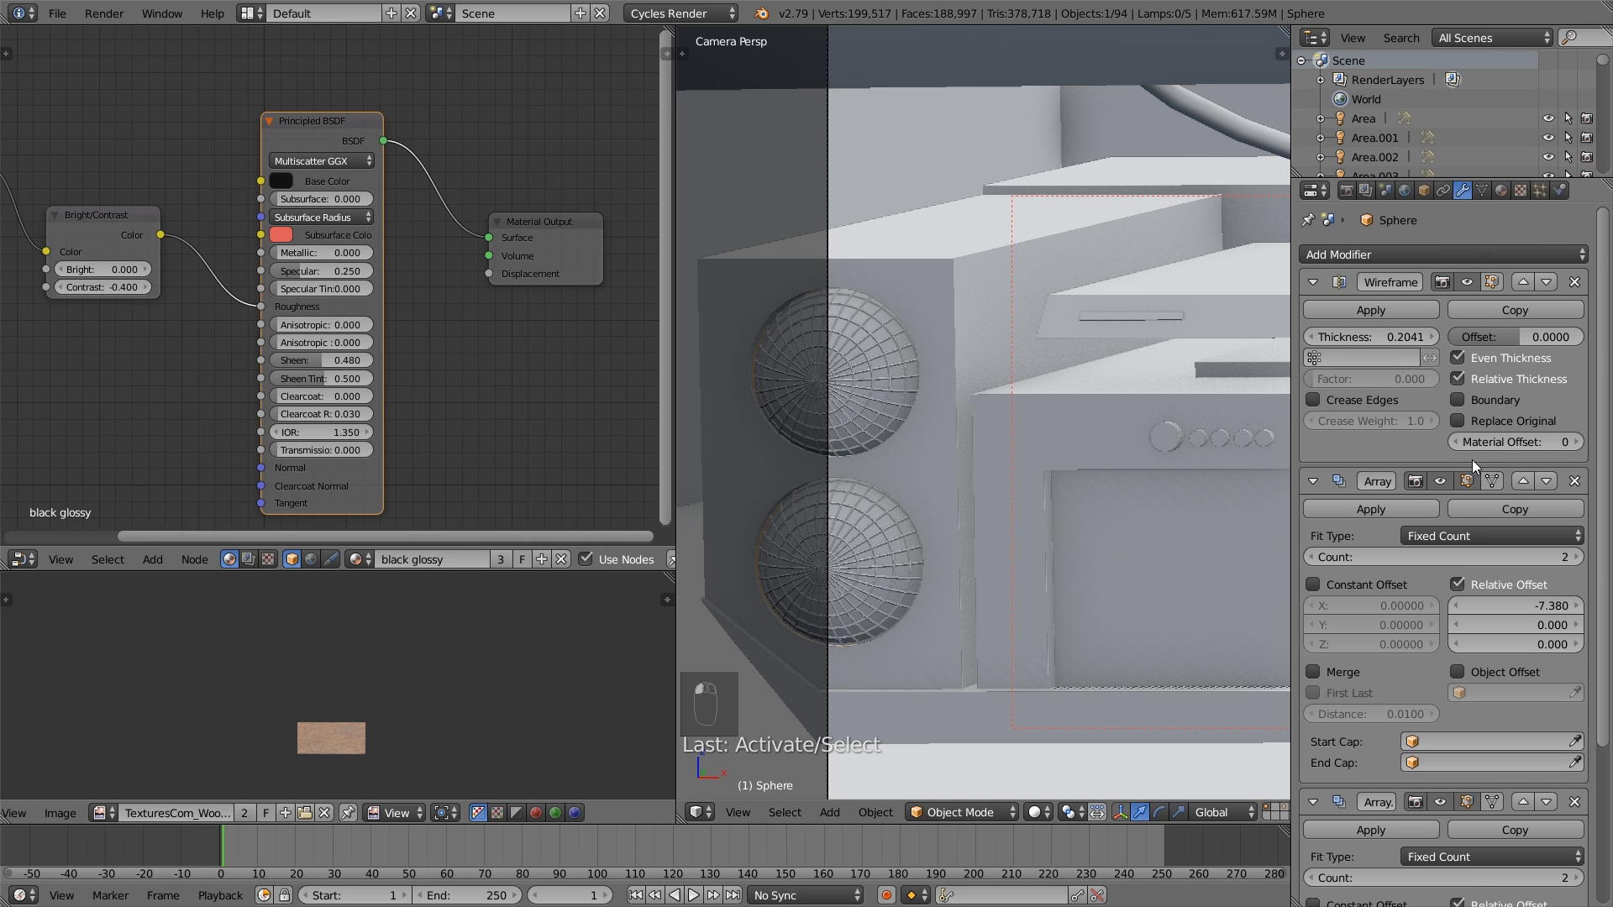
left_click(1578, 443)
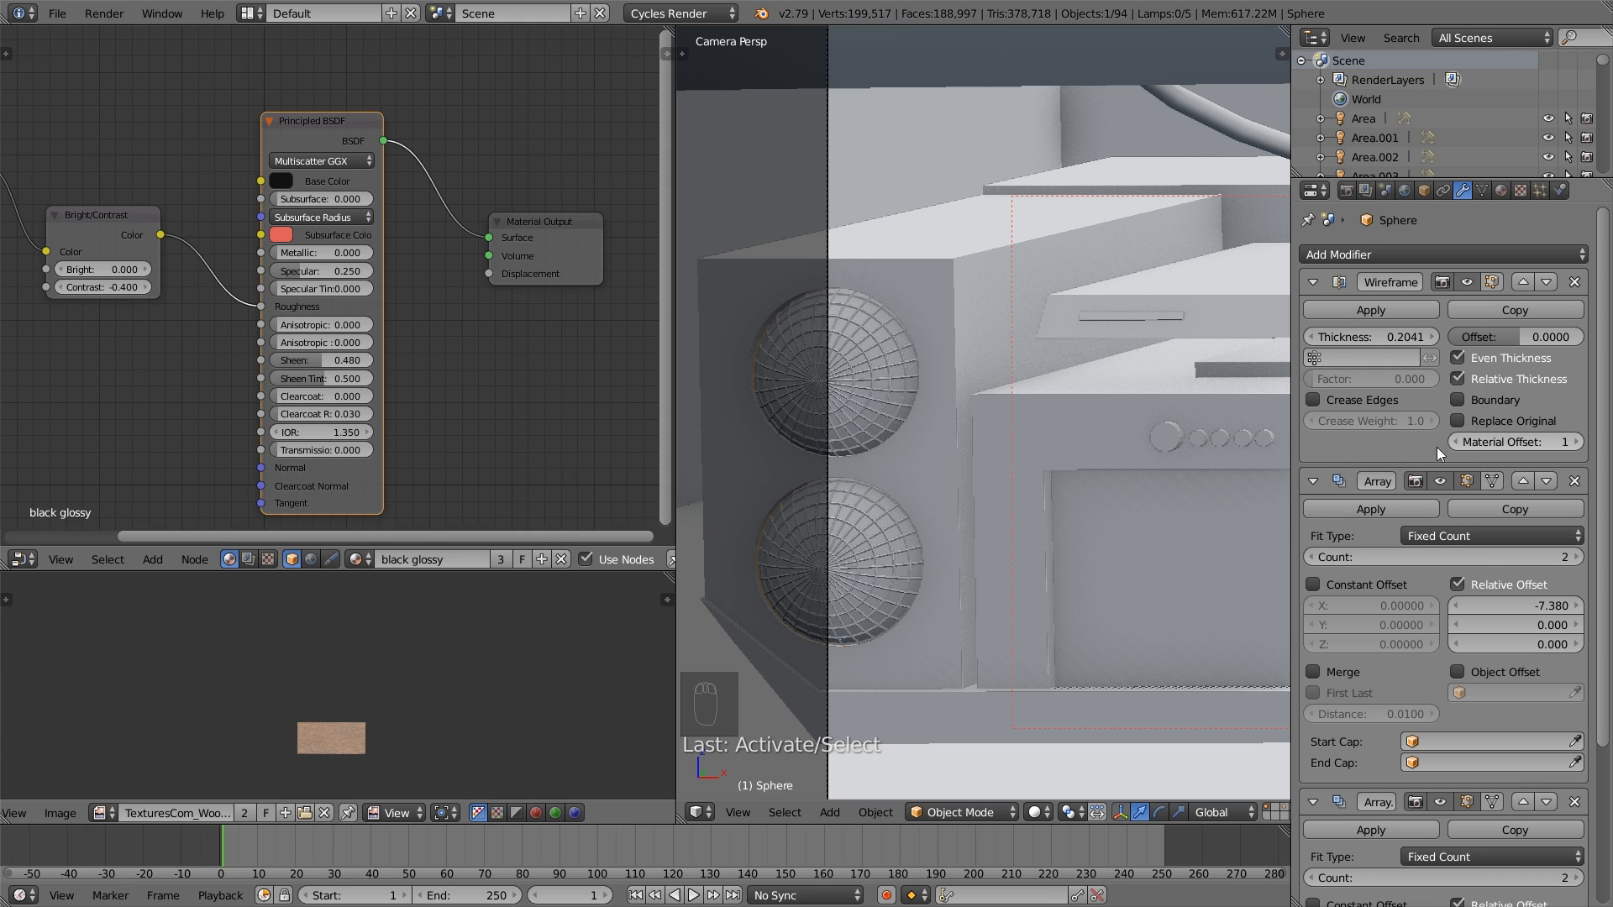
- Add a second material slot to the speaker grille and put the existing black glossy.003 material in it
left_click(1501, 191)
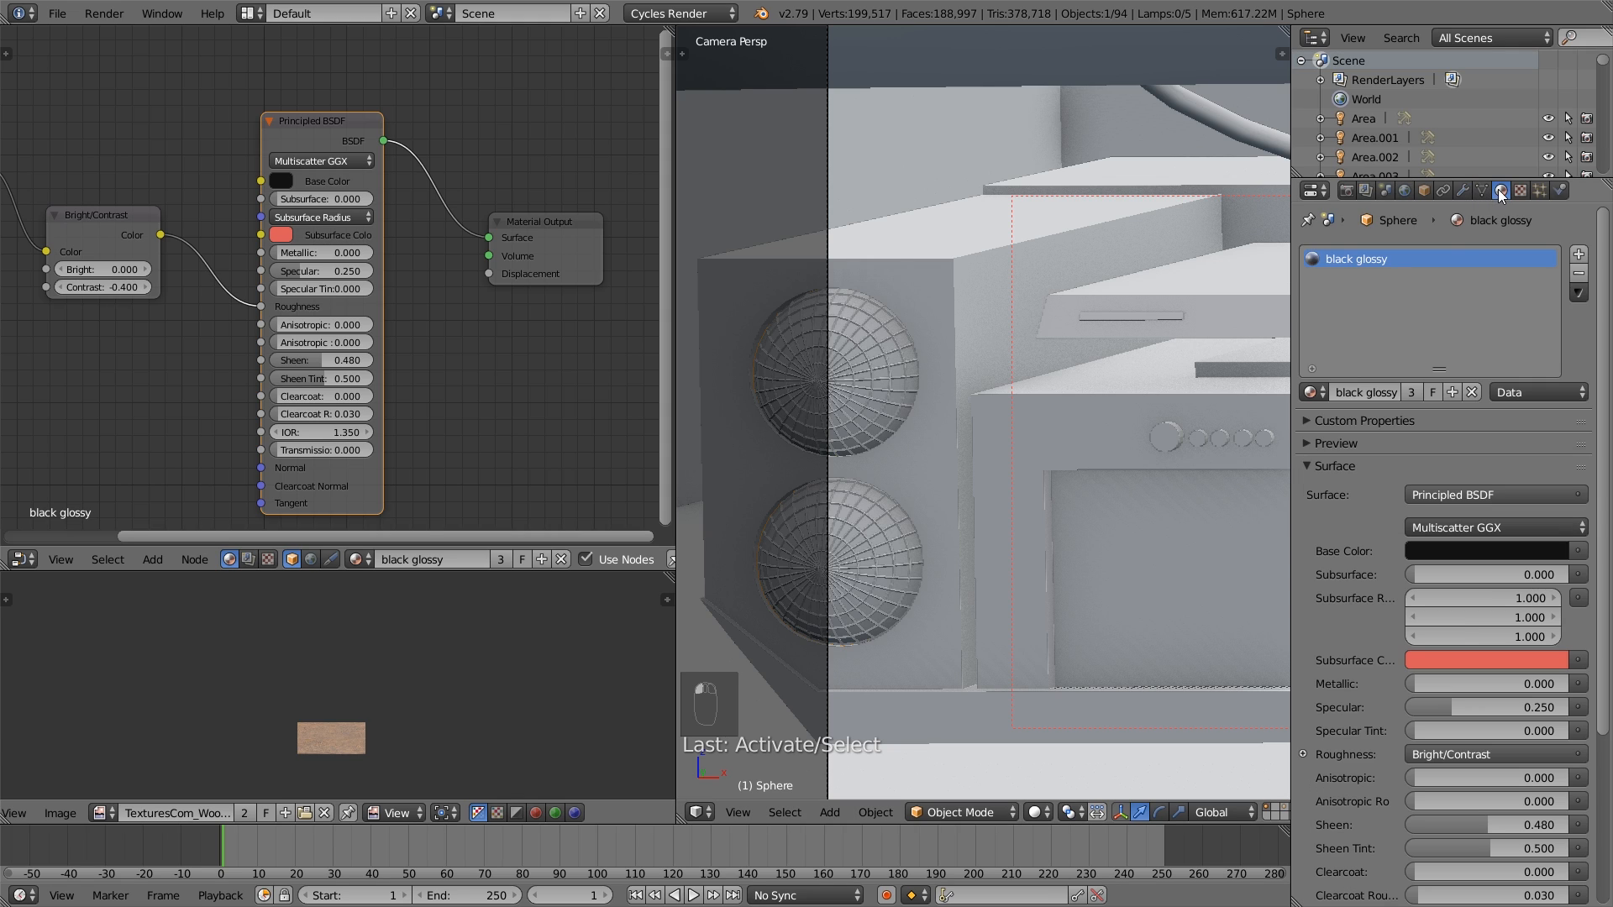
left_click(1579, 254)
left_click(1435, 392)
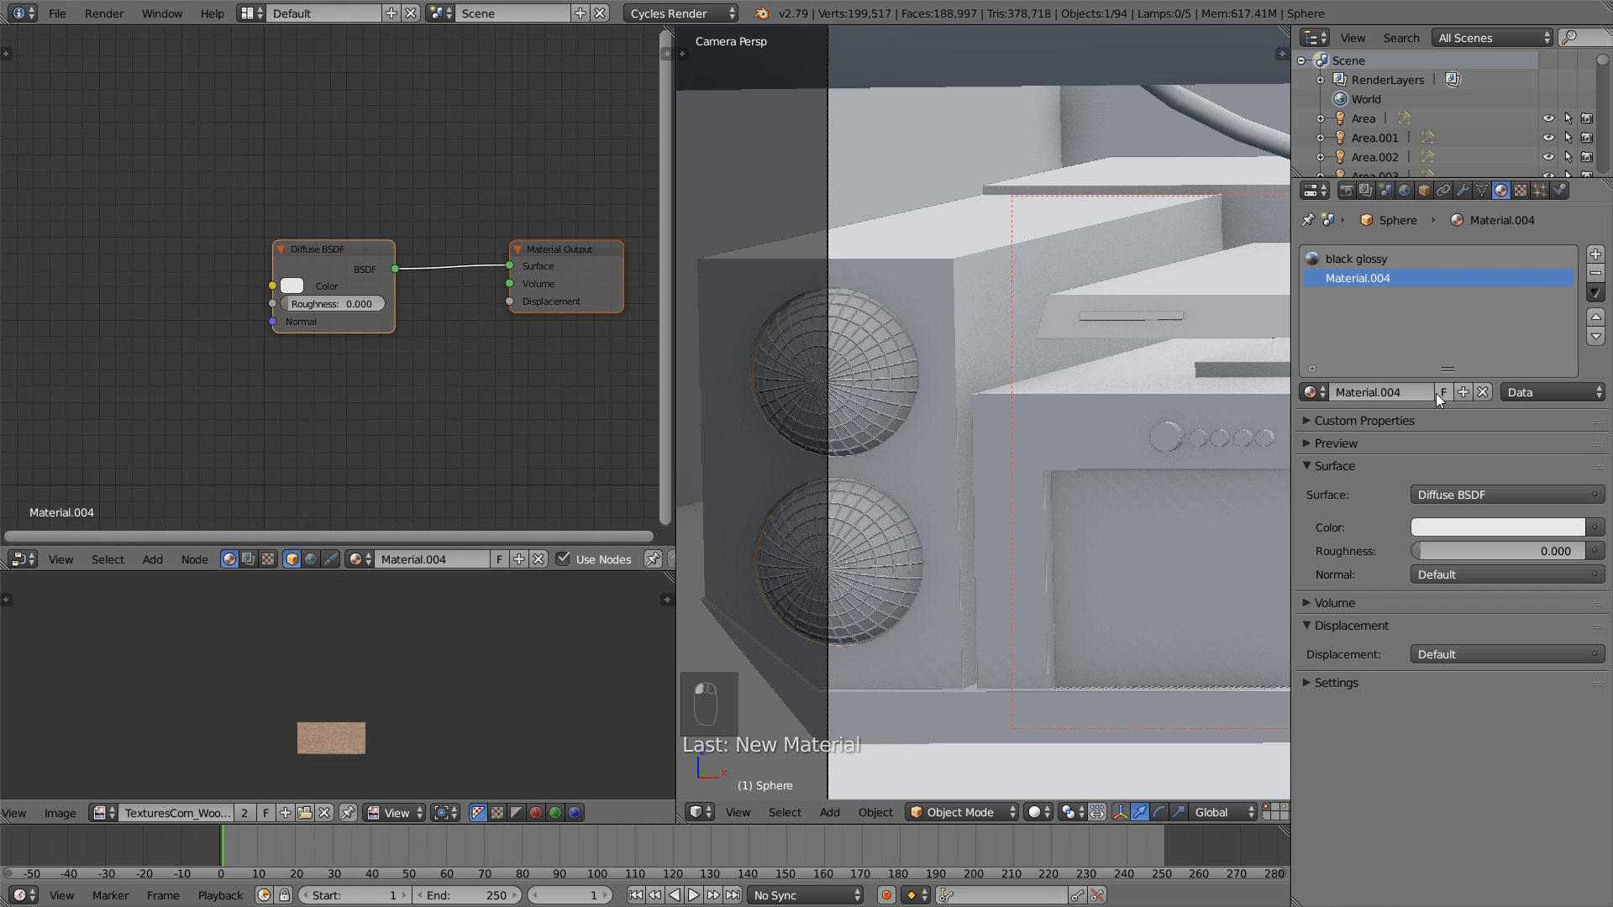
left_click(1315, 393)
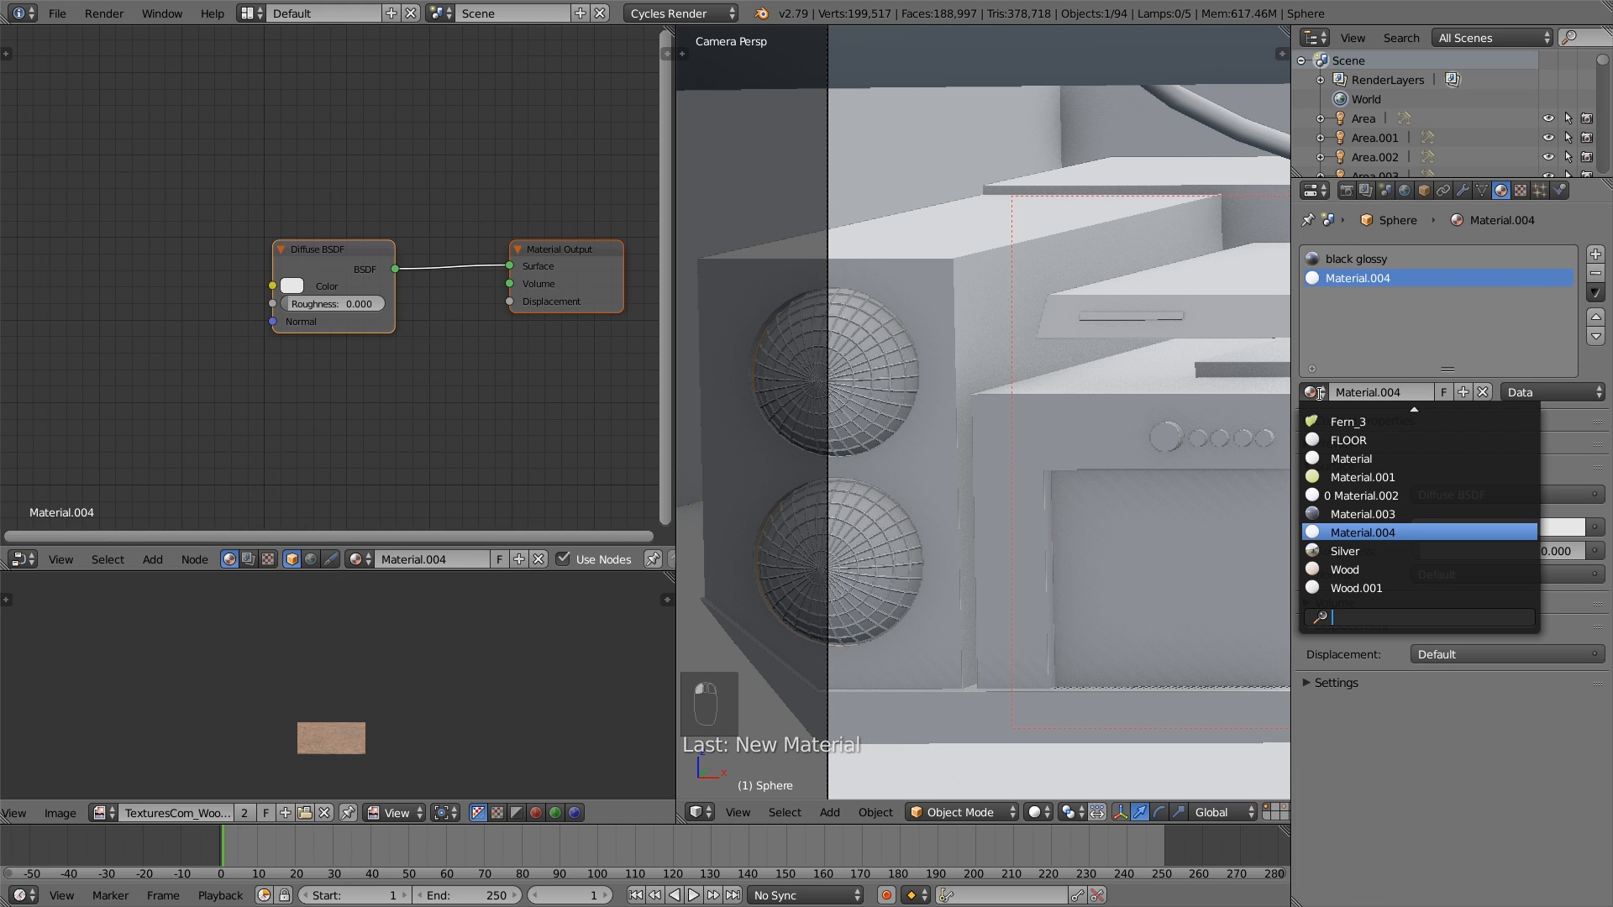
left_click(1425, 509)
left_click(1311, 393)
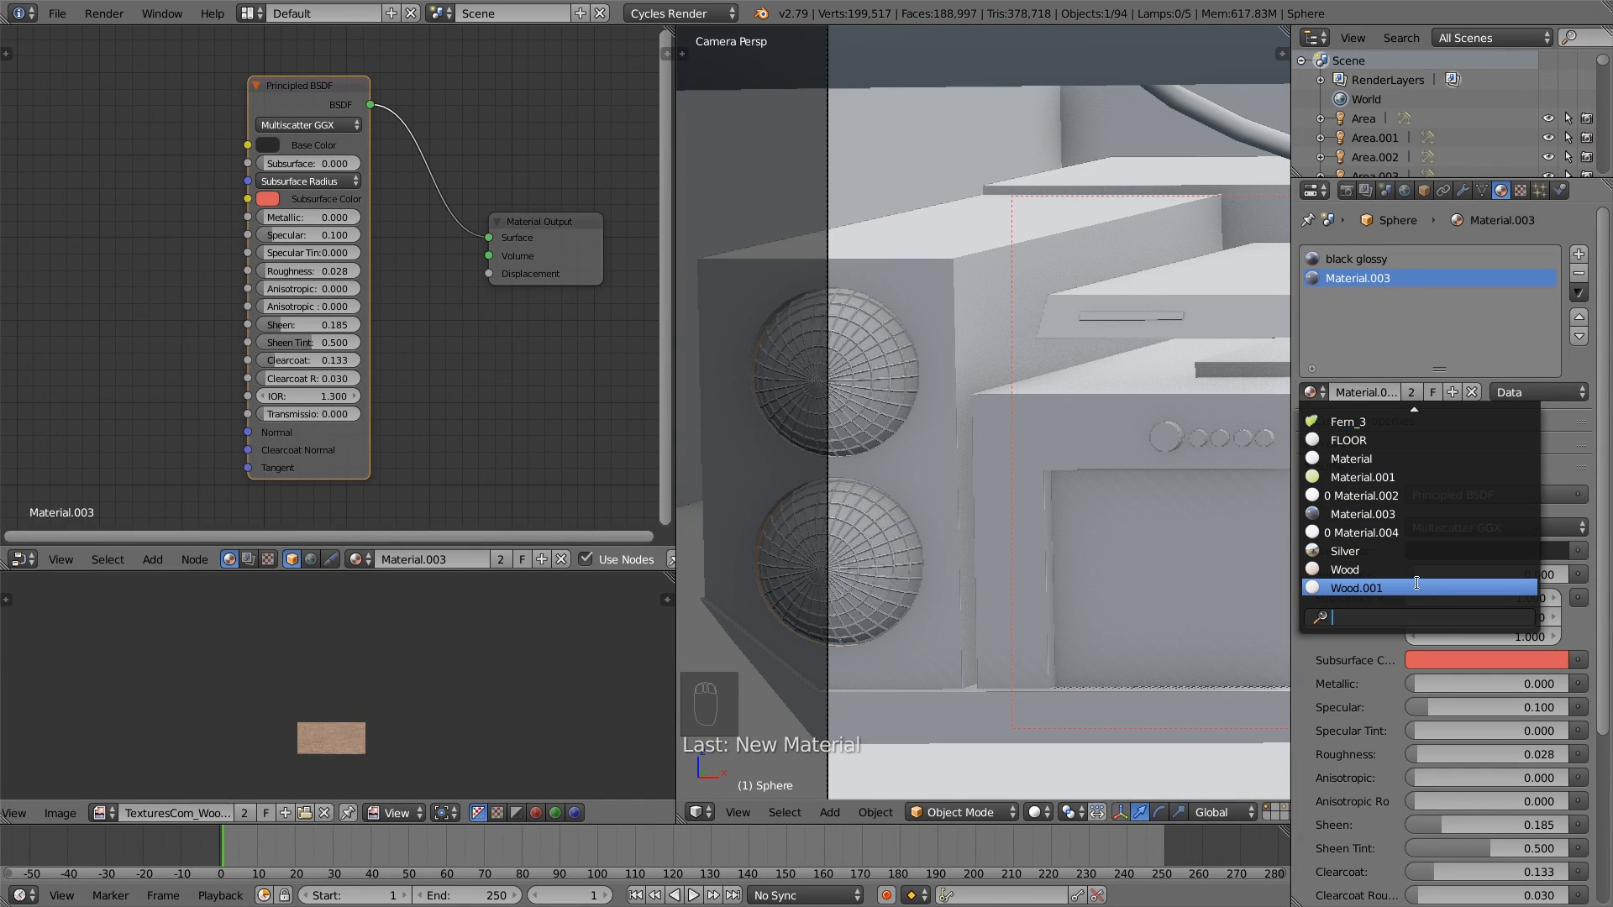
type("bl")
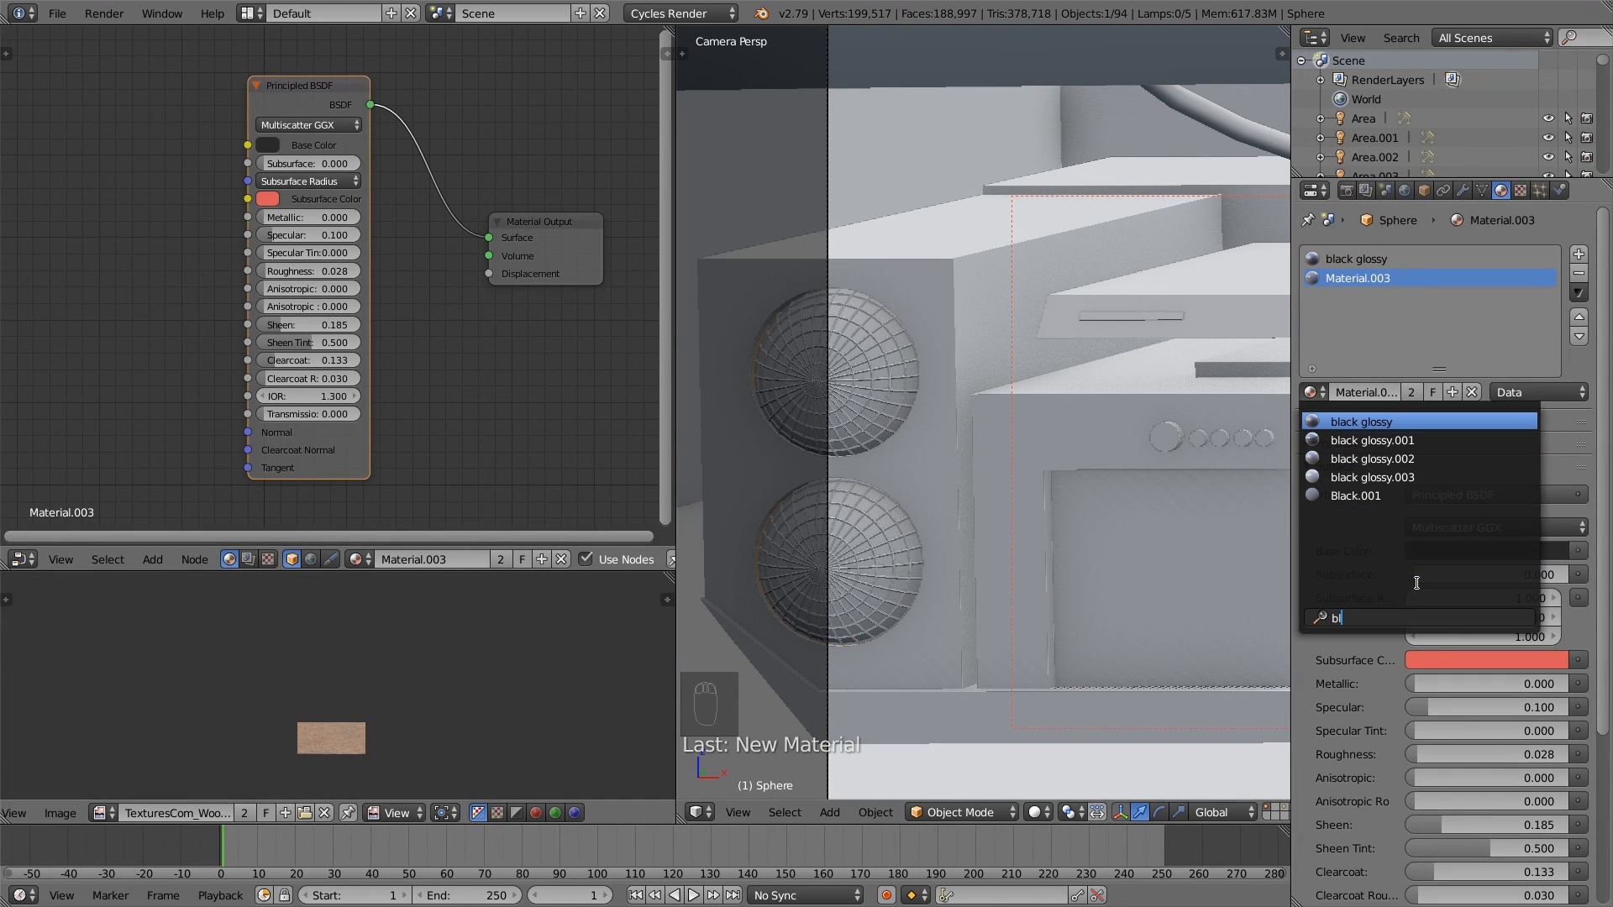
left_click(1428, 477)
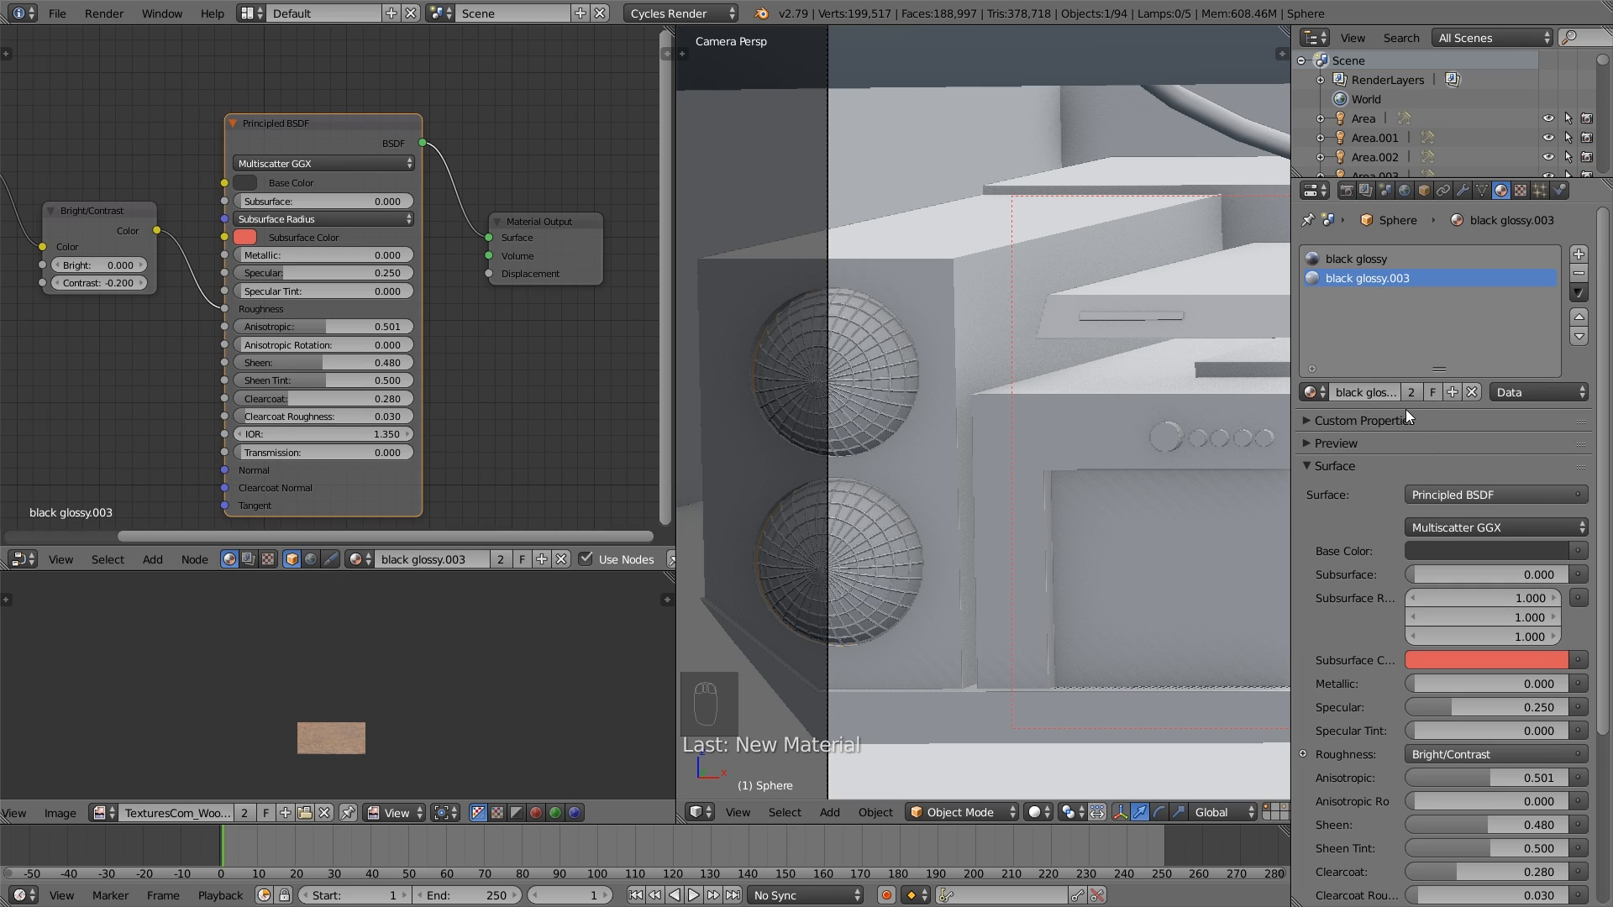
- Move black glossy.003 above black glossy in the grille's material slots and make black glossy.003 the active slot
left_click(1579, 317)
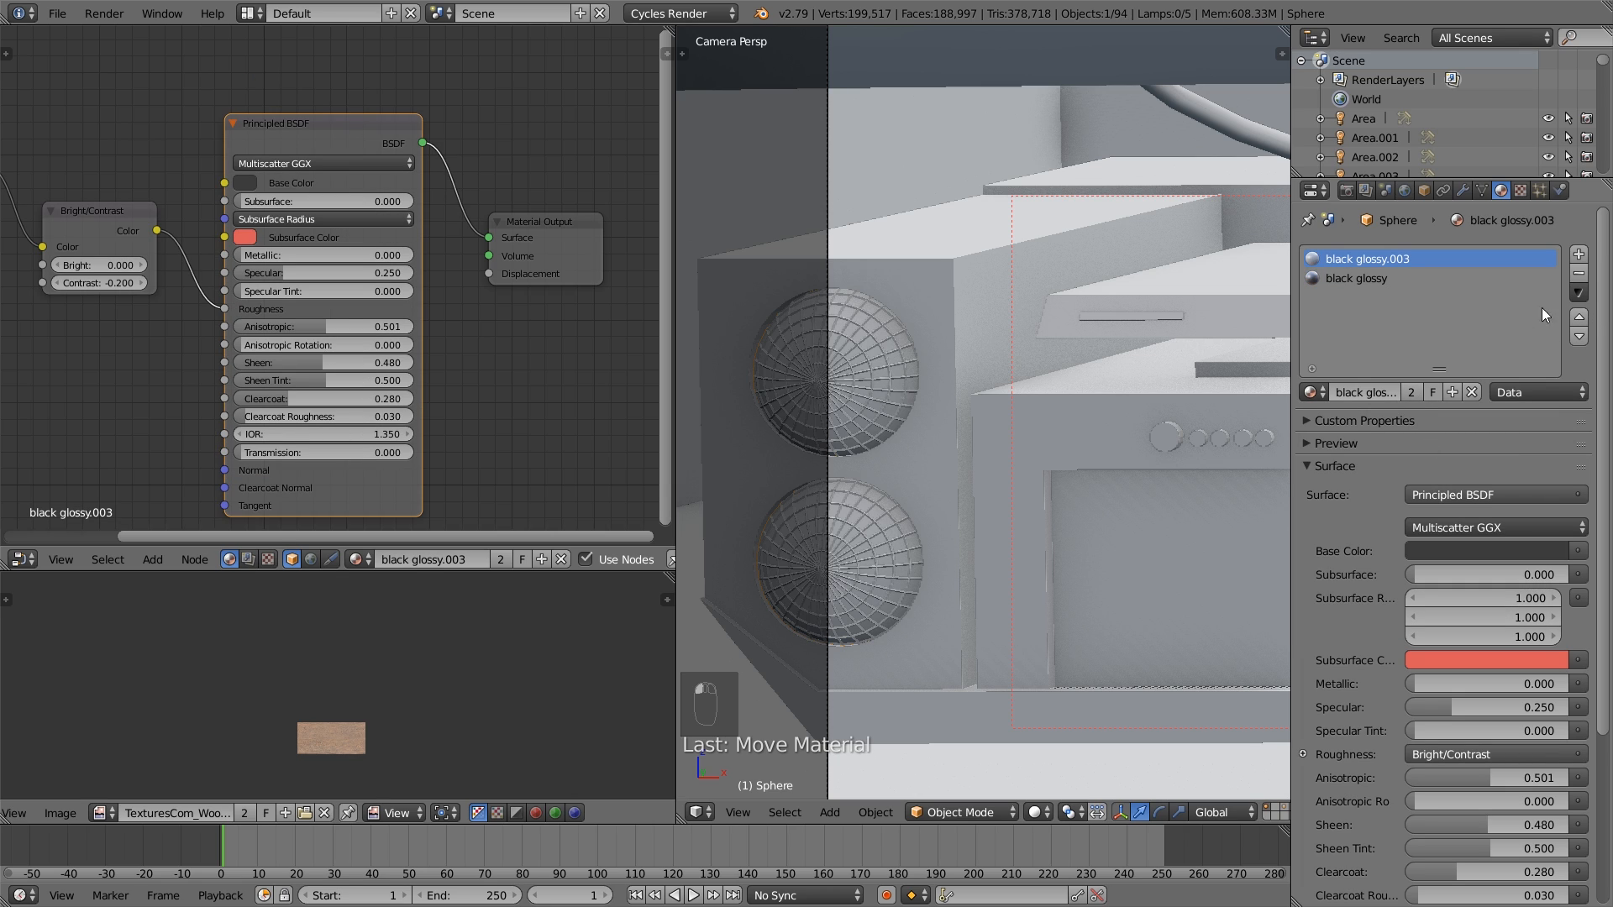
left_click(1355, 277)
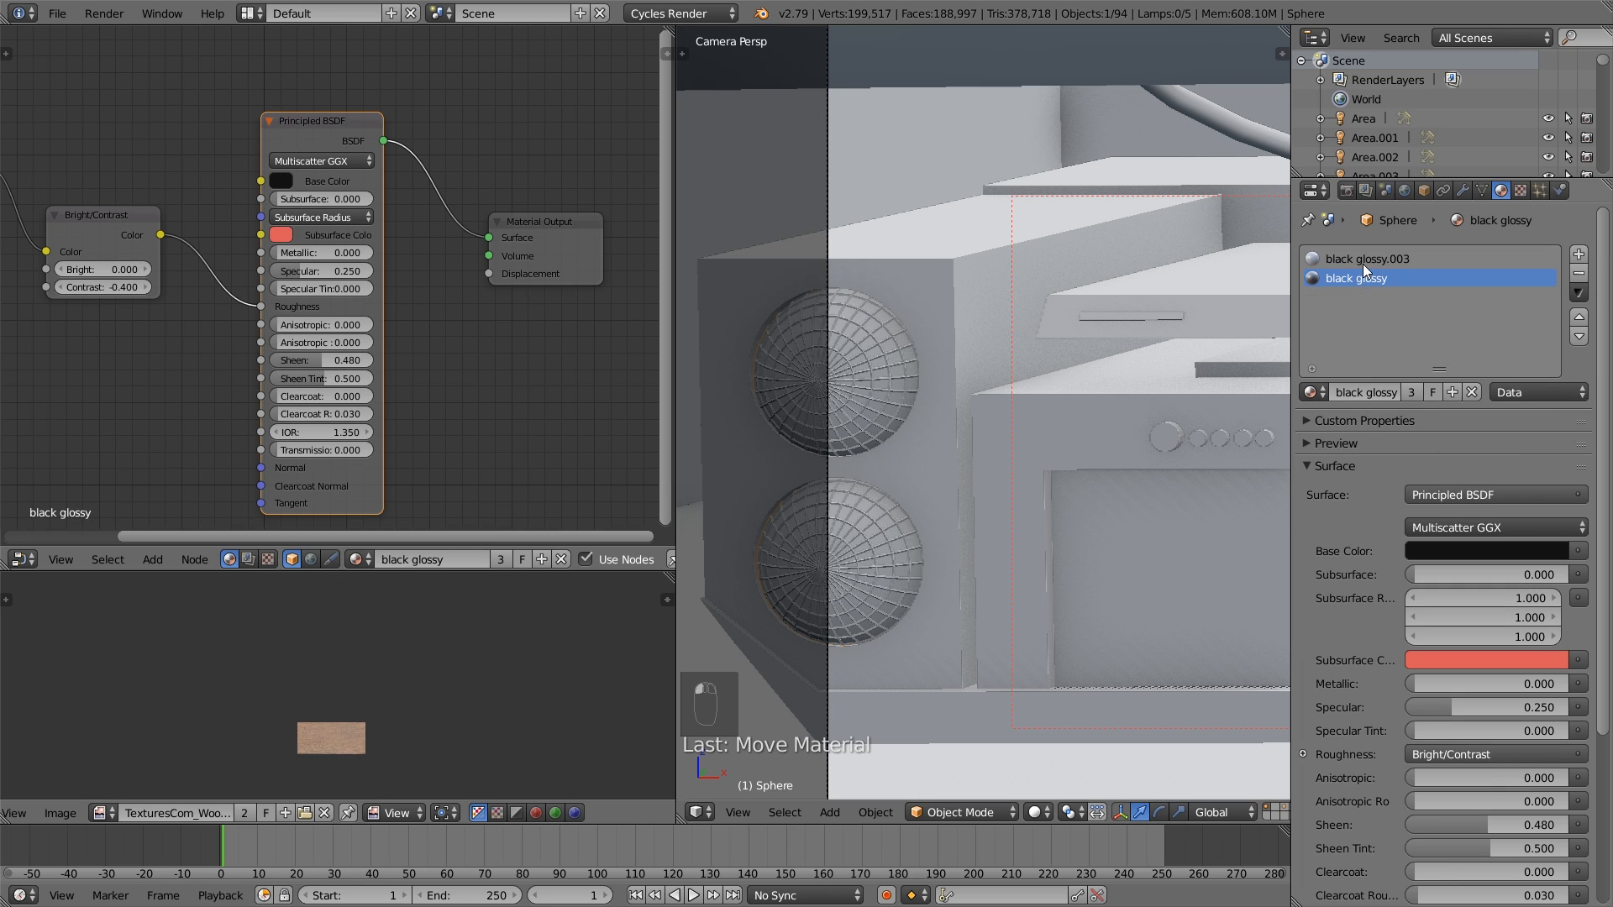
left_click(1366, 261)
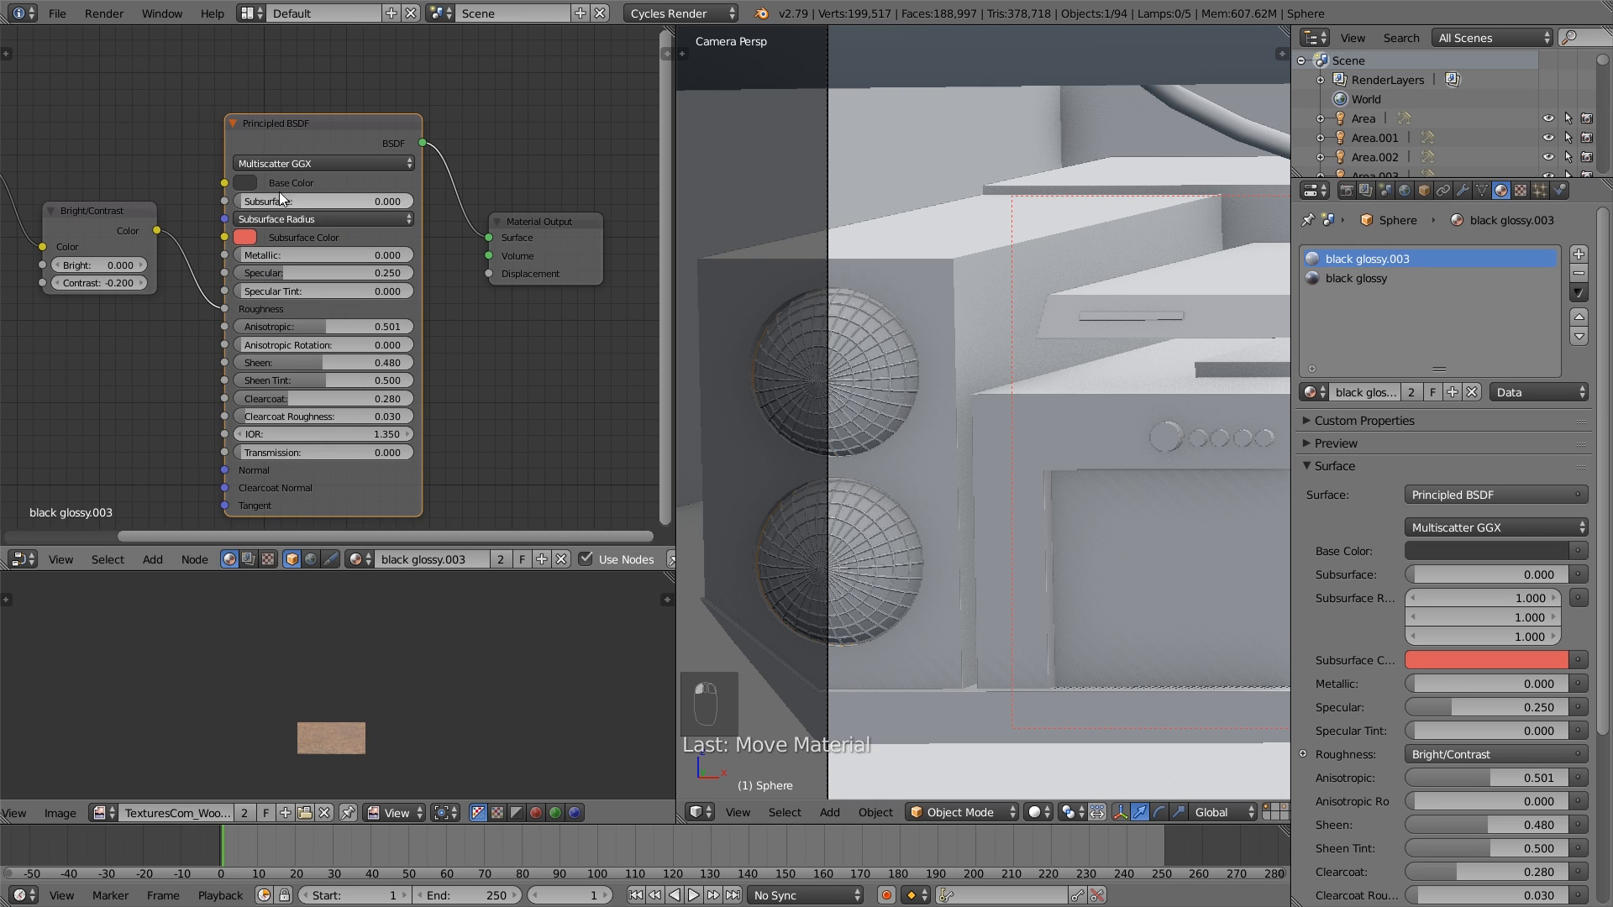
- Assign the black glossy.003 material to the entire mesh of the round speaker grilles
left_click(245, 183)
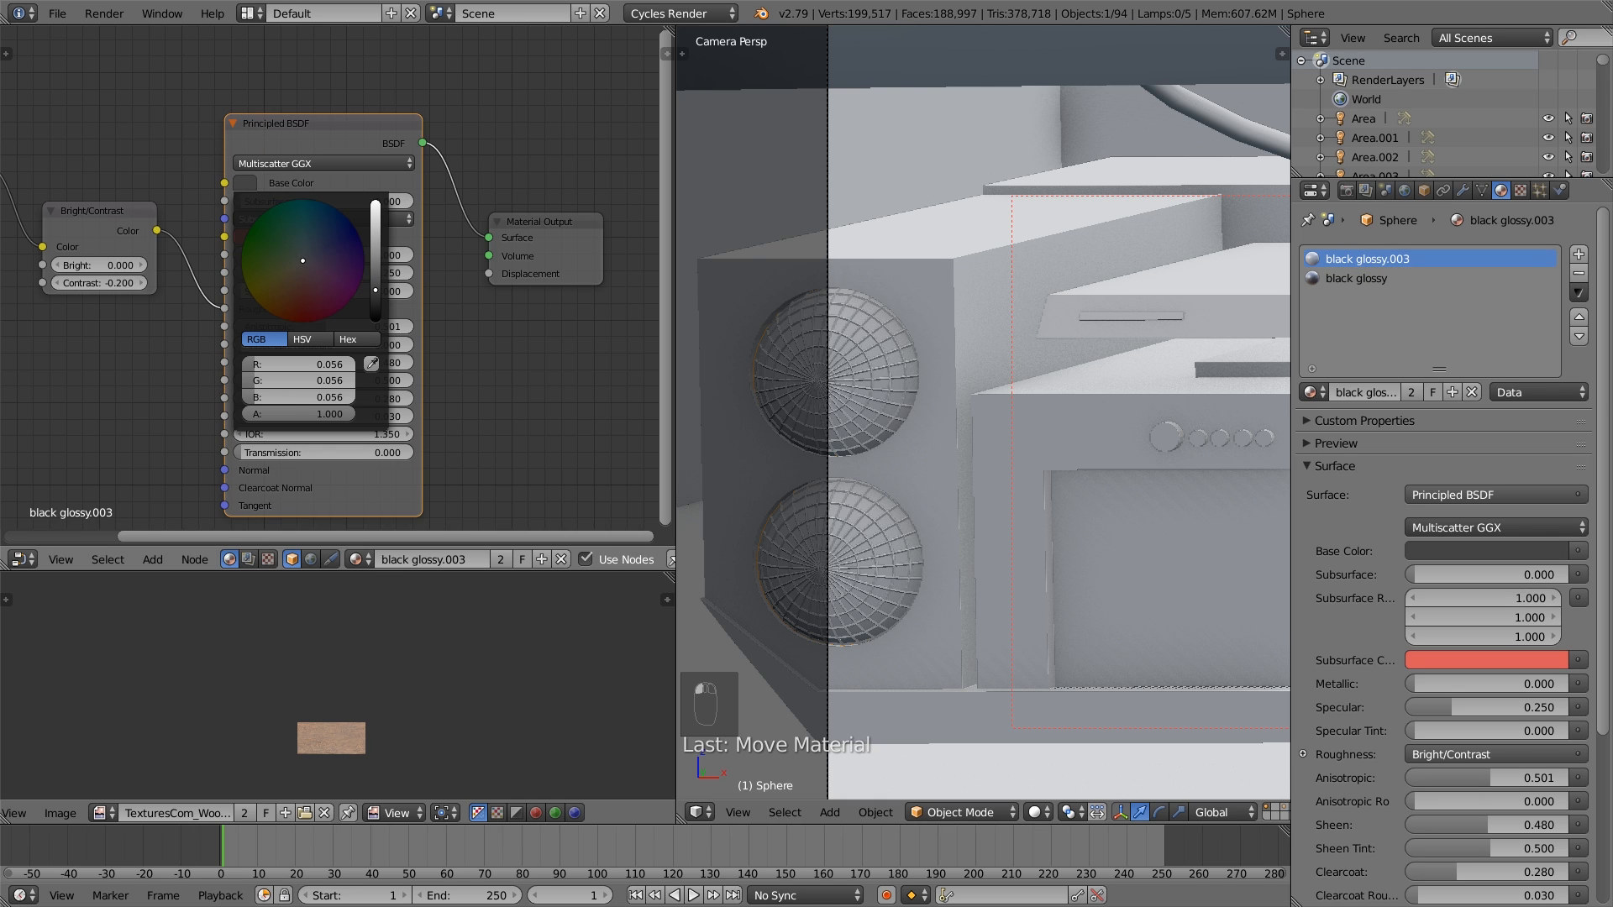
key("a")
key("KP_Decimal")
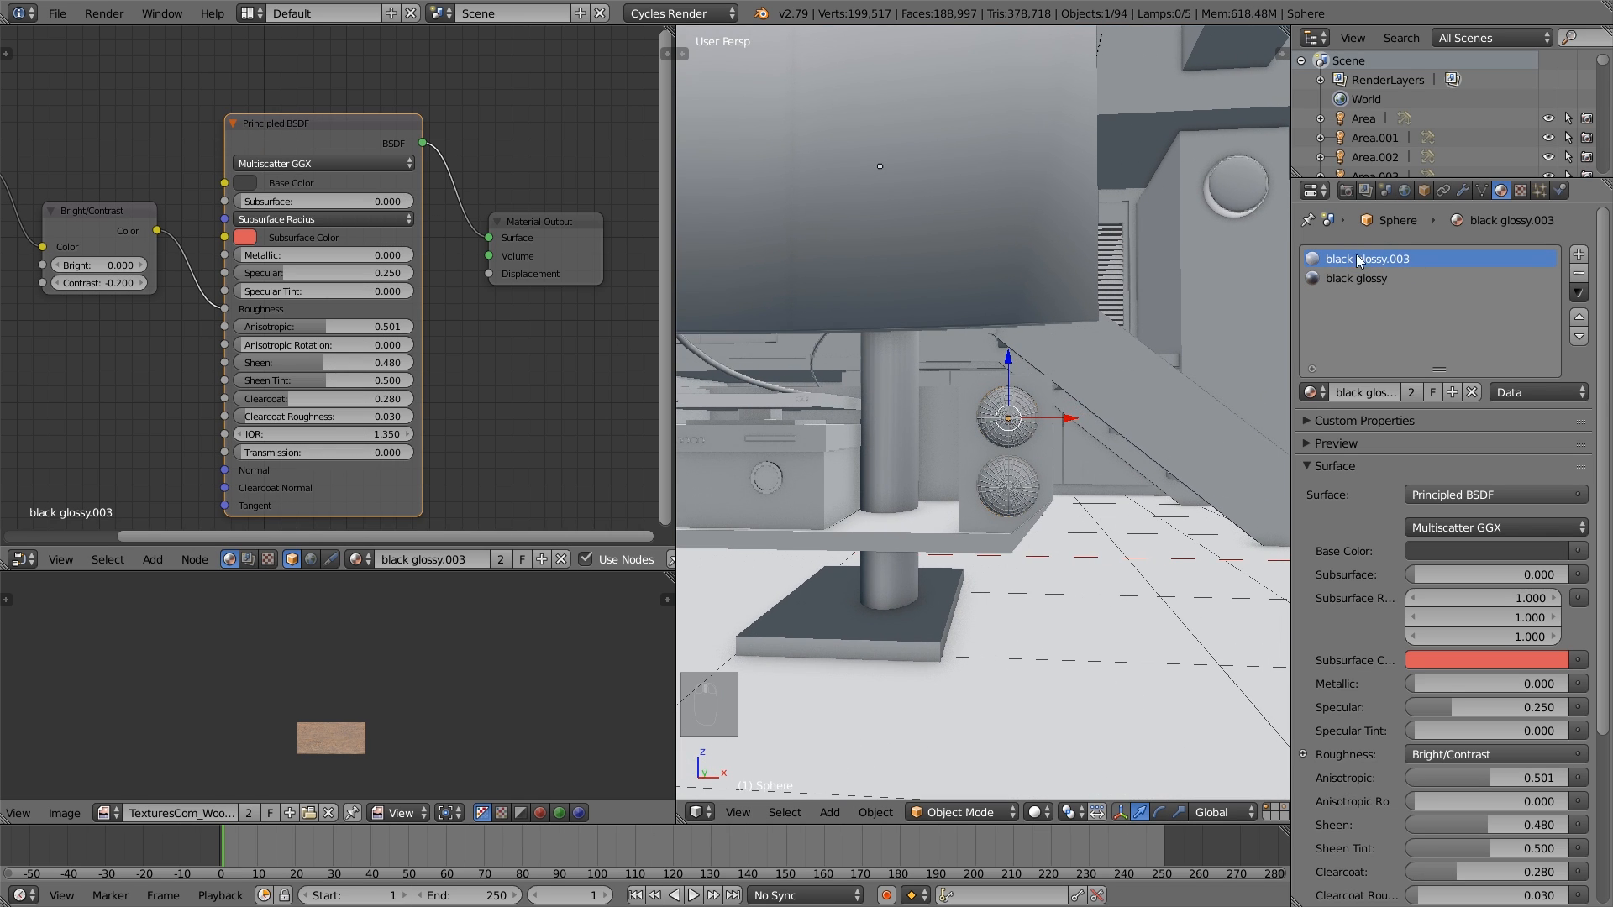
scroll(1006, 494, "up", 2)
mouse_move(1007, 493)
middle_mouse_down()
mouse_move(1016, 517)
mouse_move(1038, 450)
mouse_move(1006, 471)
middle_mouse_up()
key("Tab")
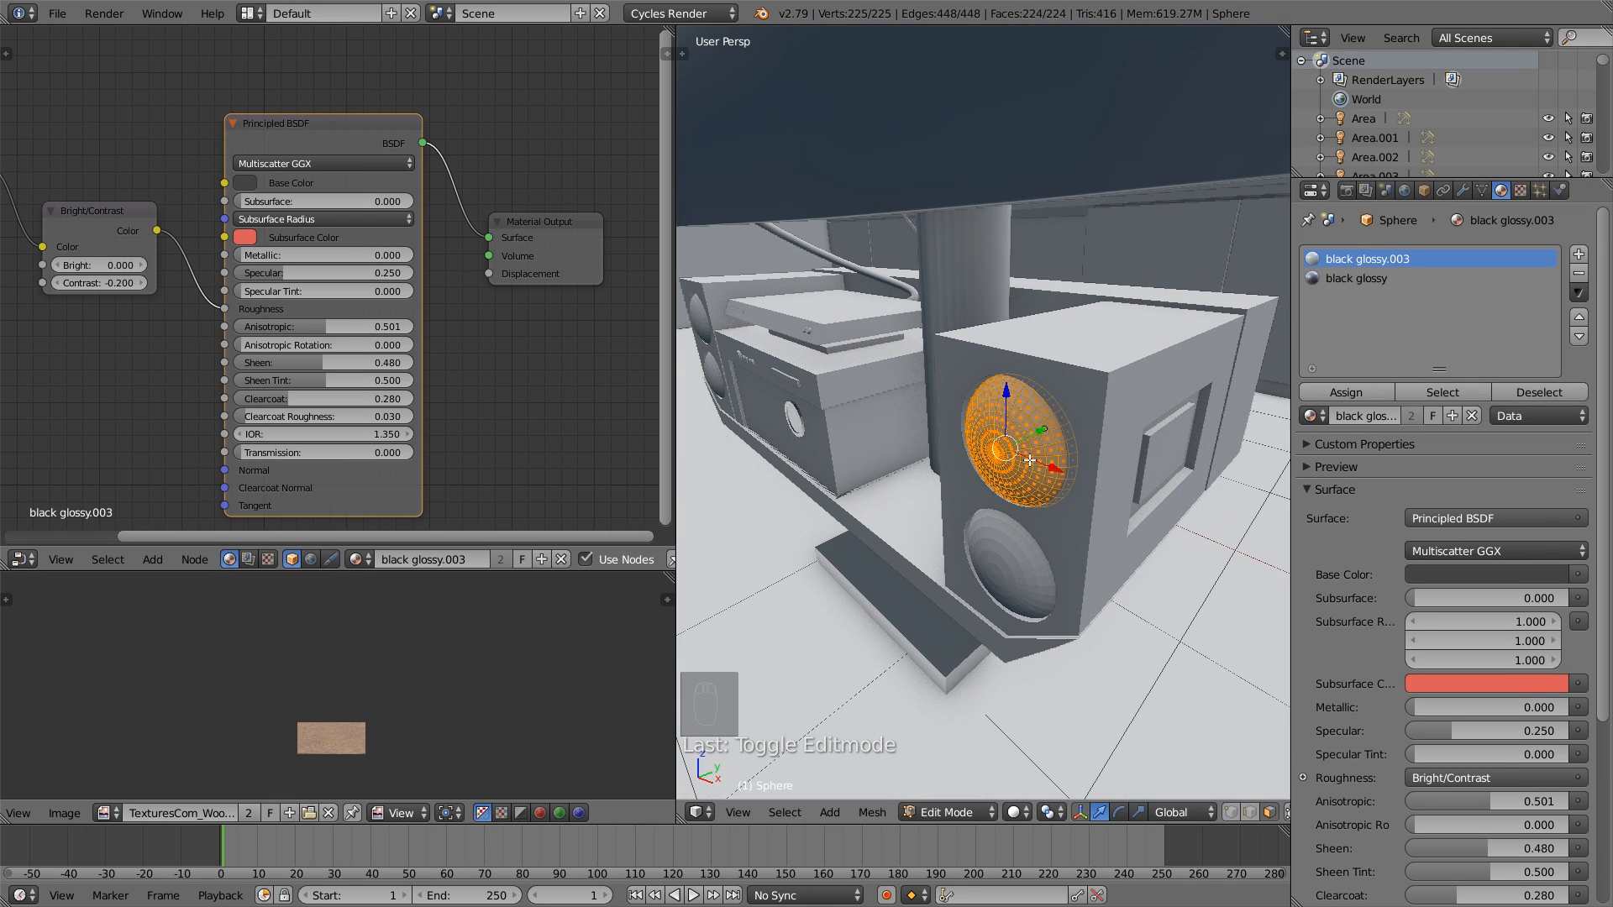
left_click(1369, 398)
key("Tab")
middle_click_drag(976, 531, 1020, 512)
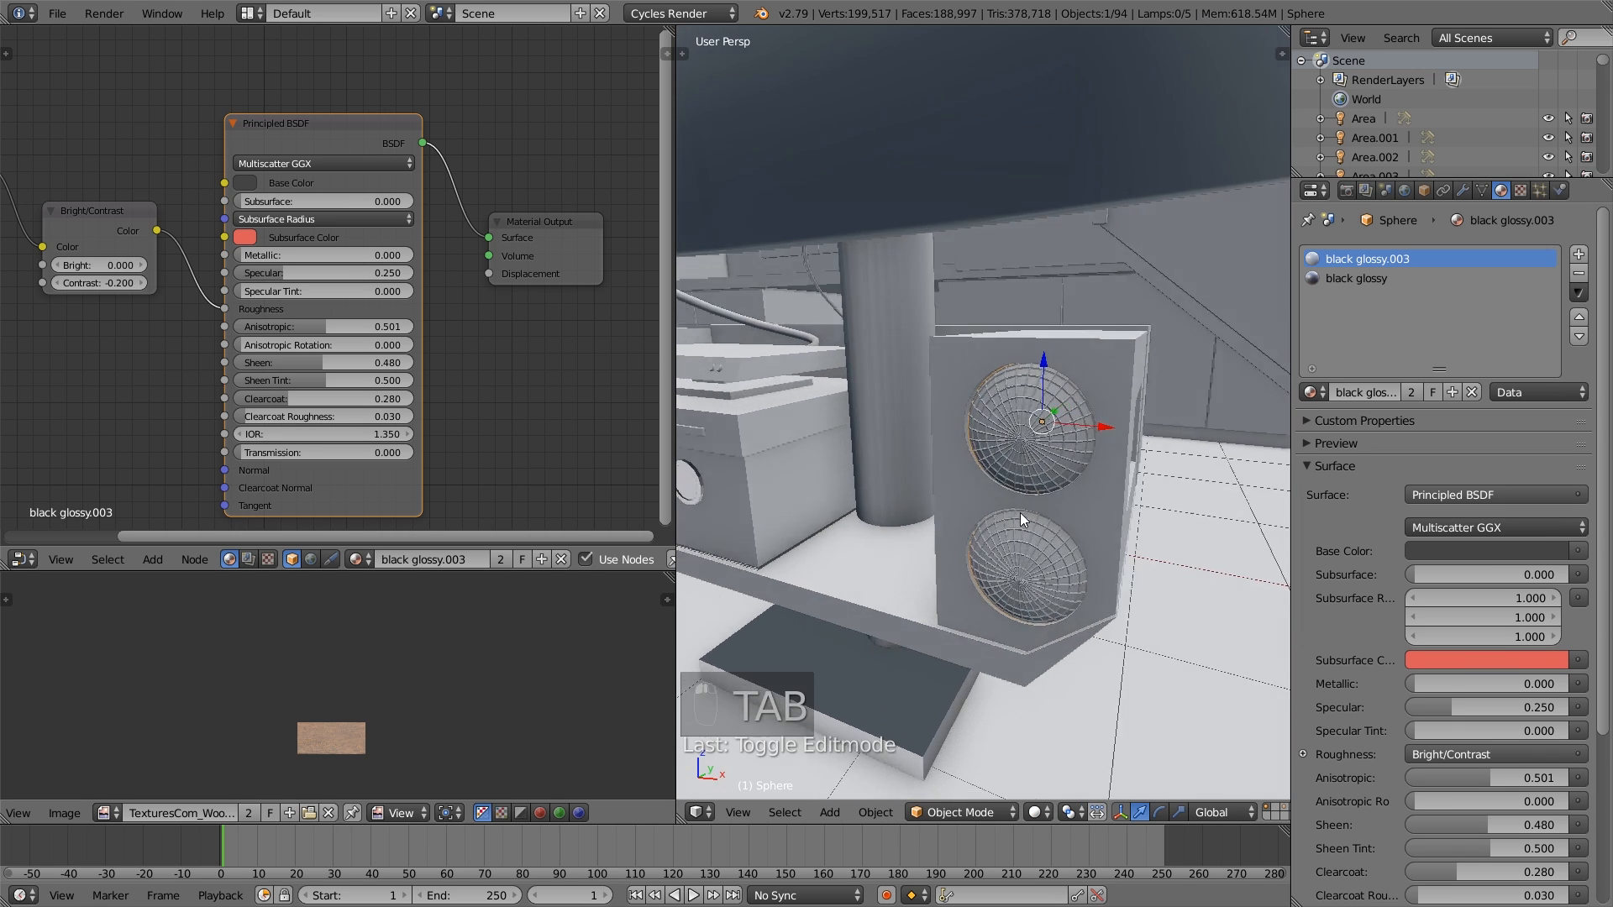
- Set a camera render border around the lower speaker grille, preview it in Rendered shading, and return to Solid shading
left_click(1348, 279)
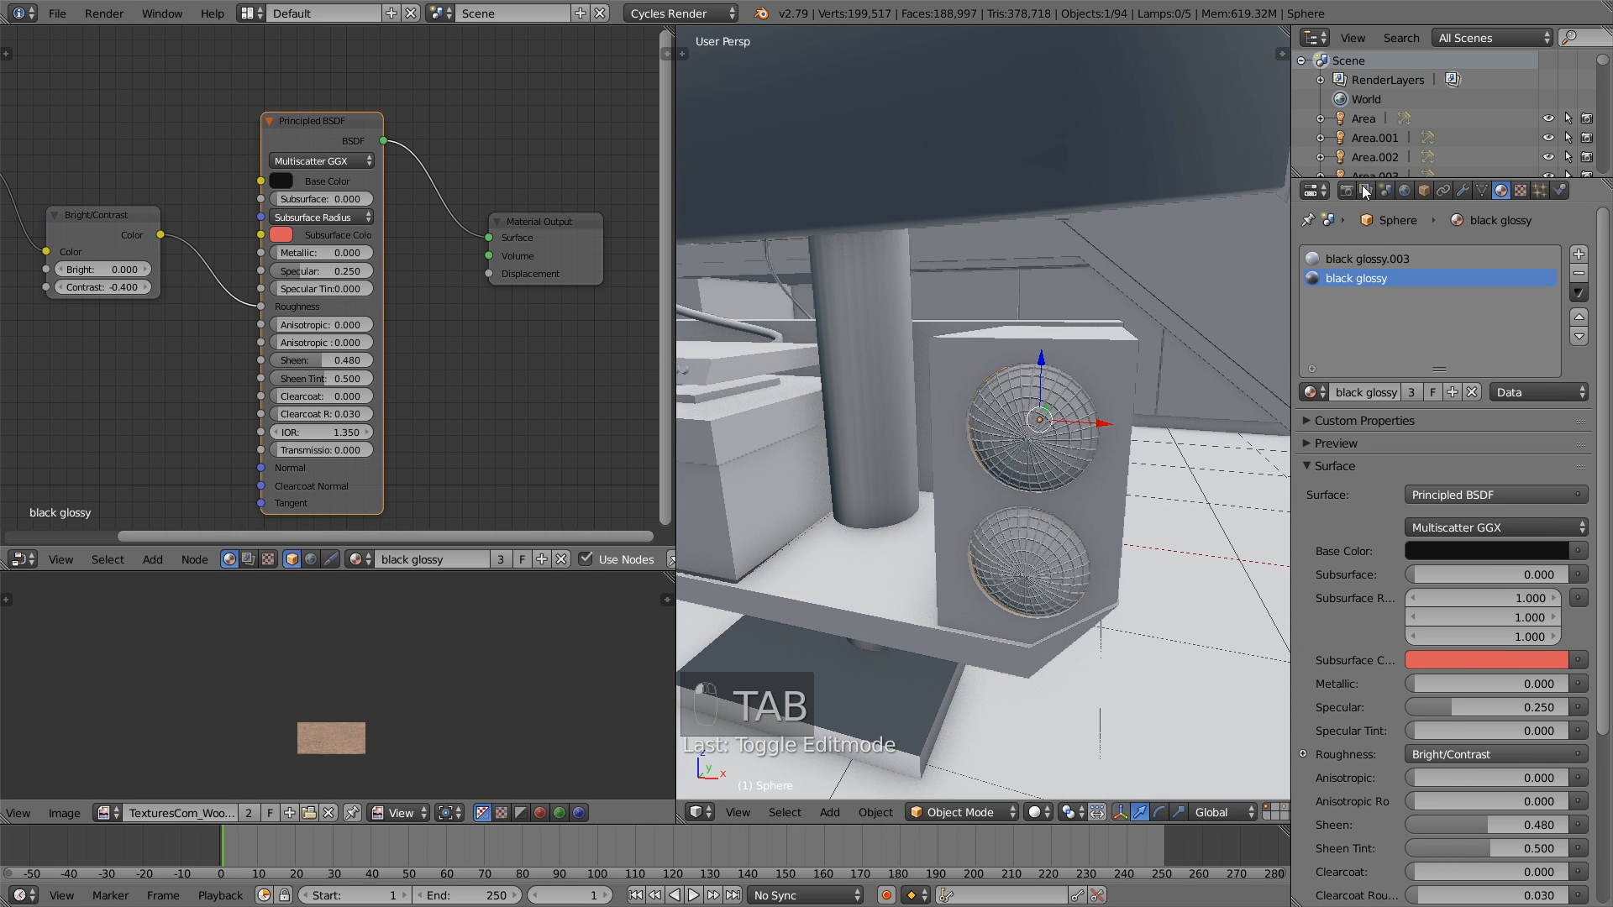
middle_click_drag(993, 504, 1033, 481)
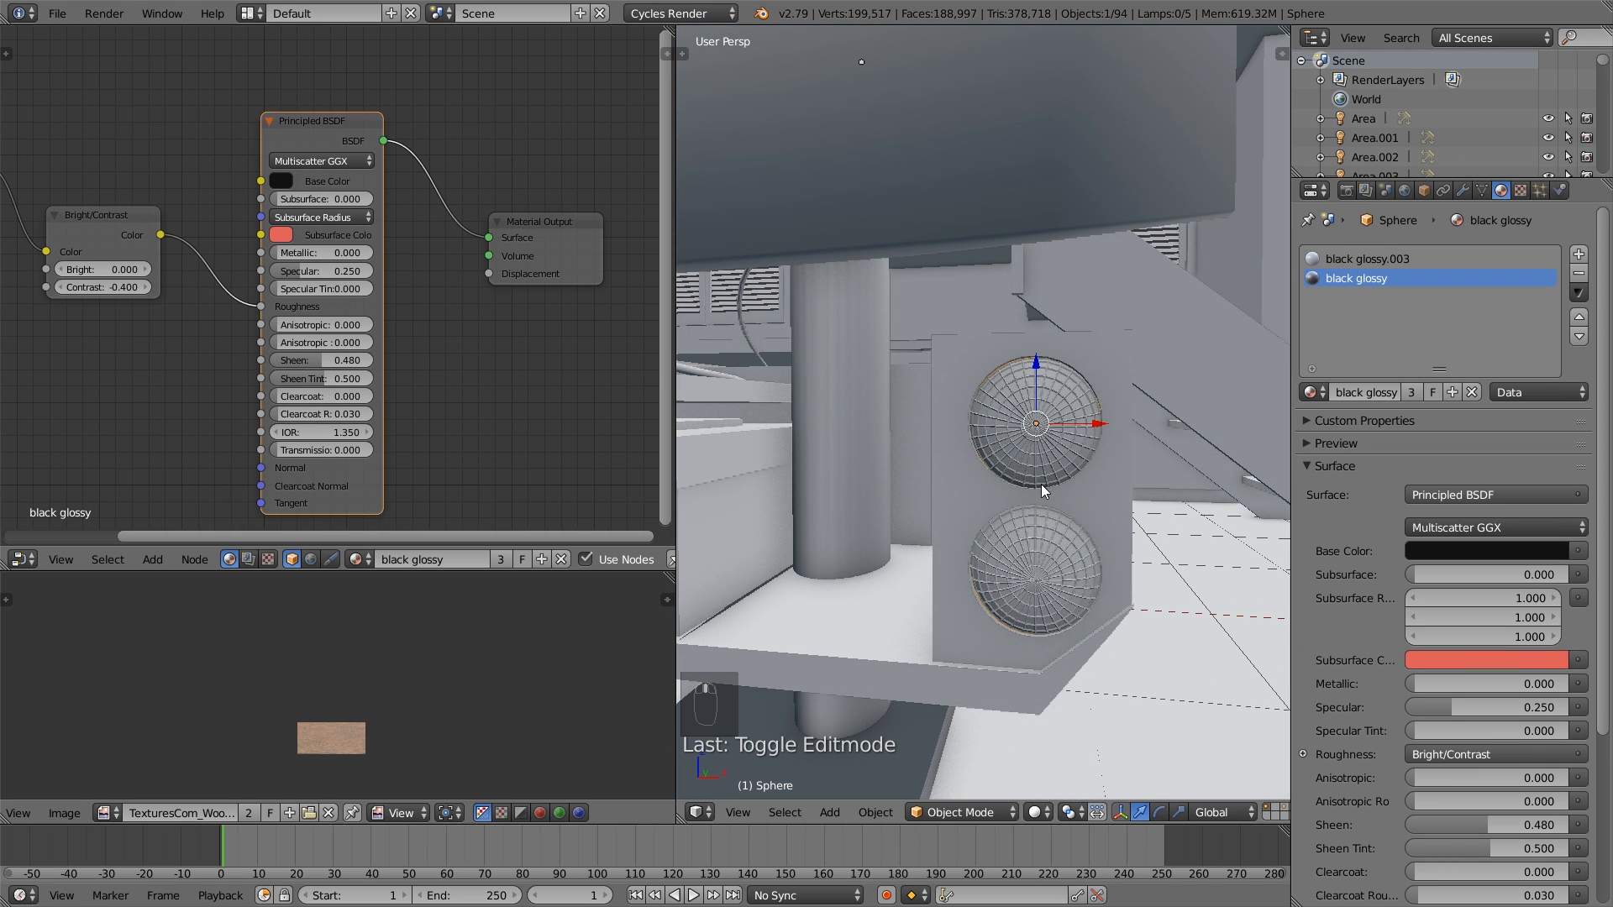
key("KP_0")
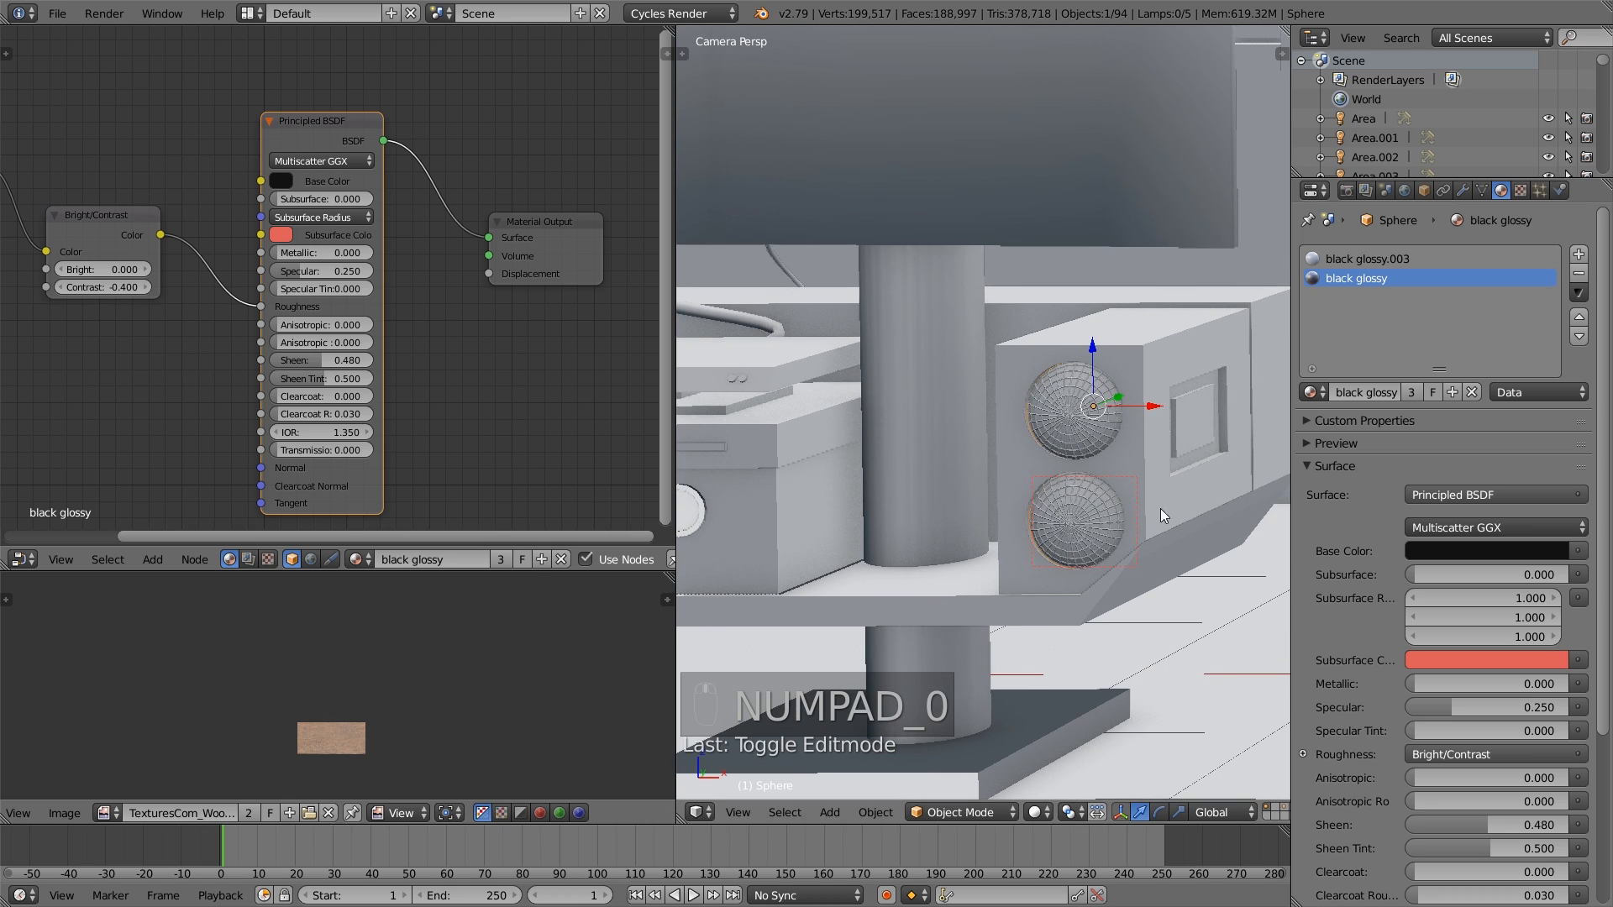
scroll(1159, 517, "up", 4)
key("shift+b")
left_click_drag(1154, 649, 978, 461)
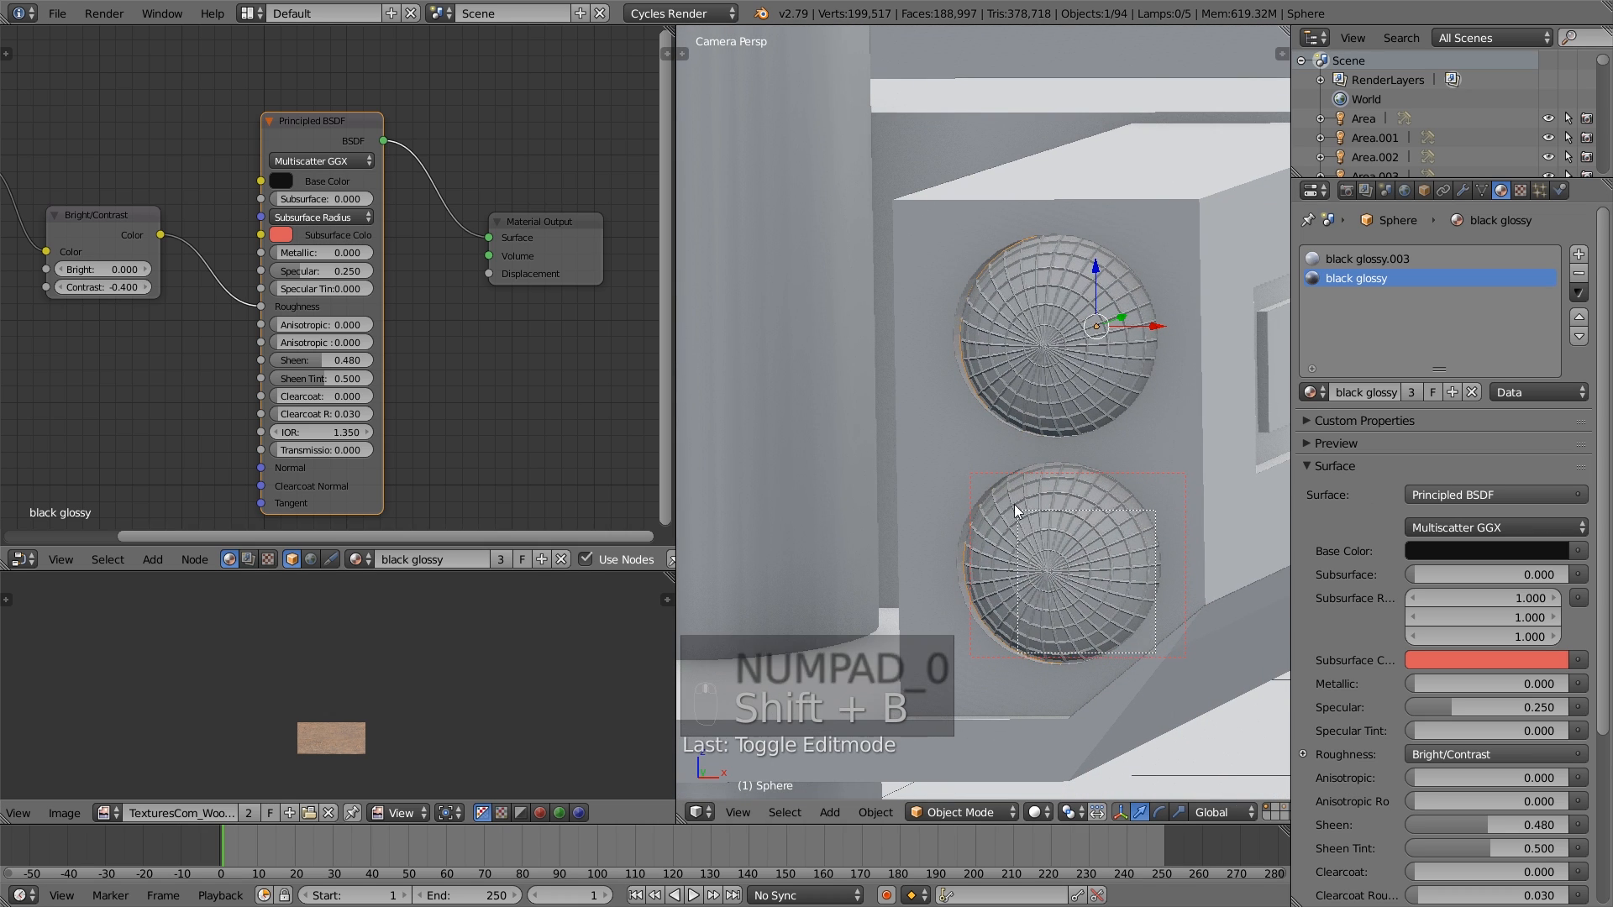
left_click(1039, 813)
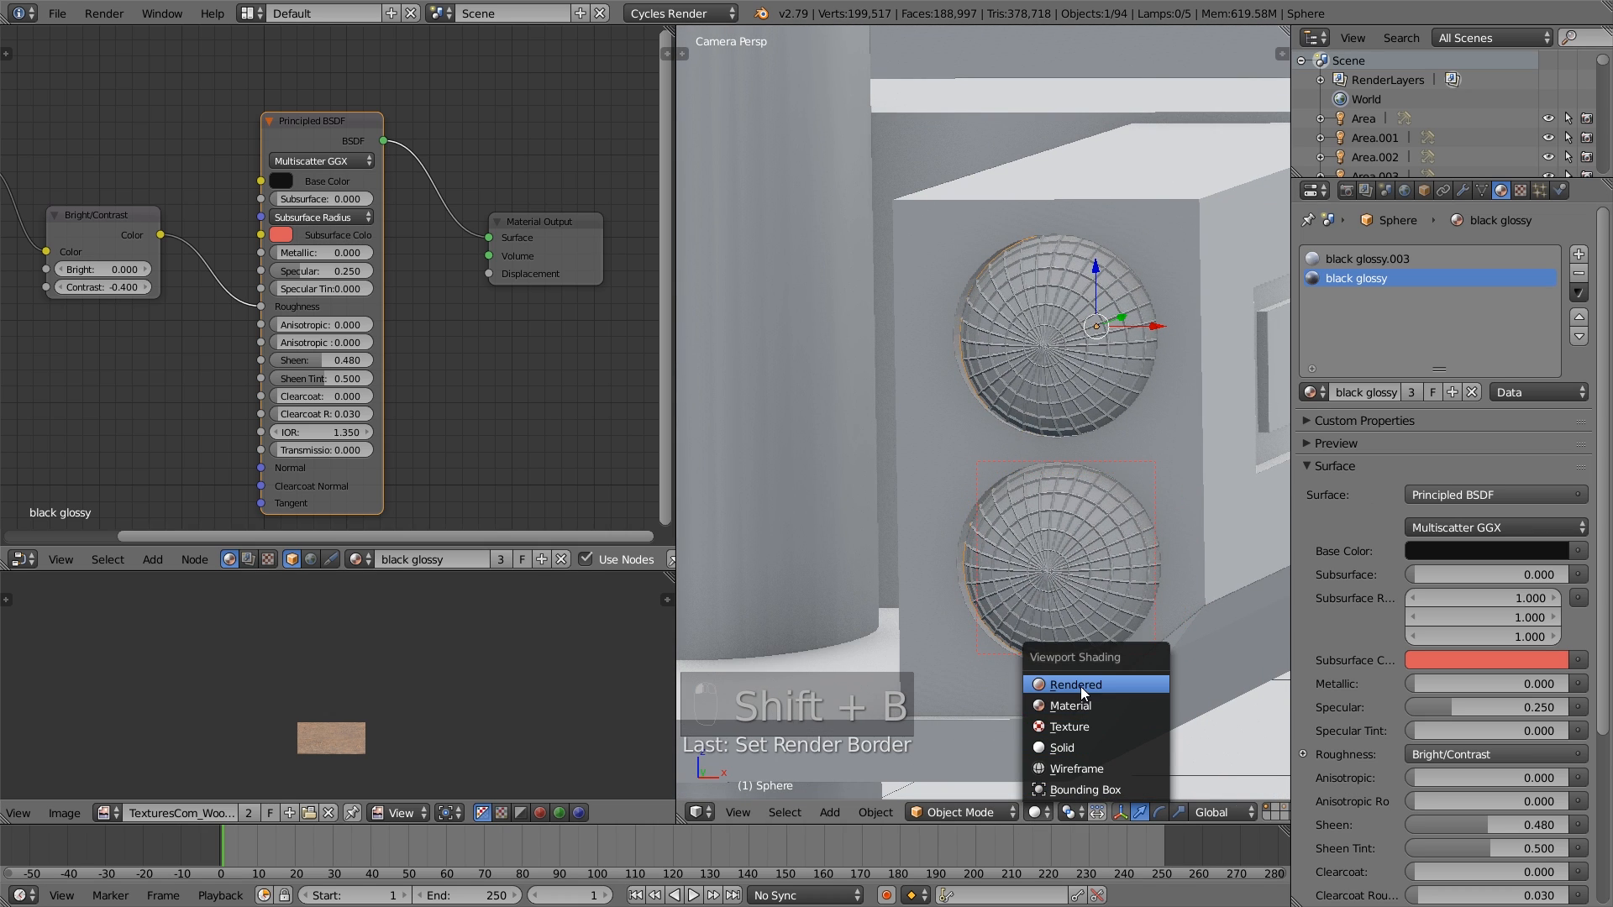
left_click(1080, 685)
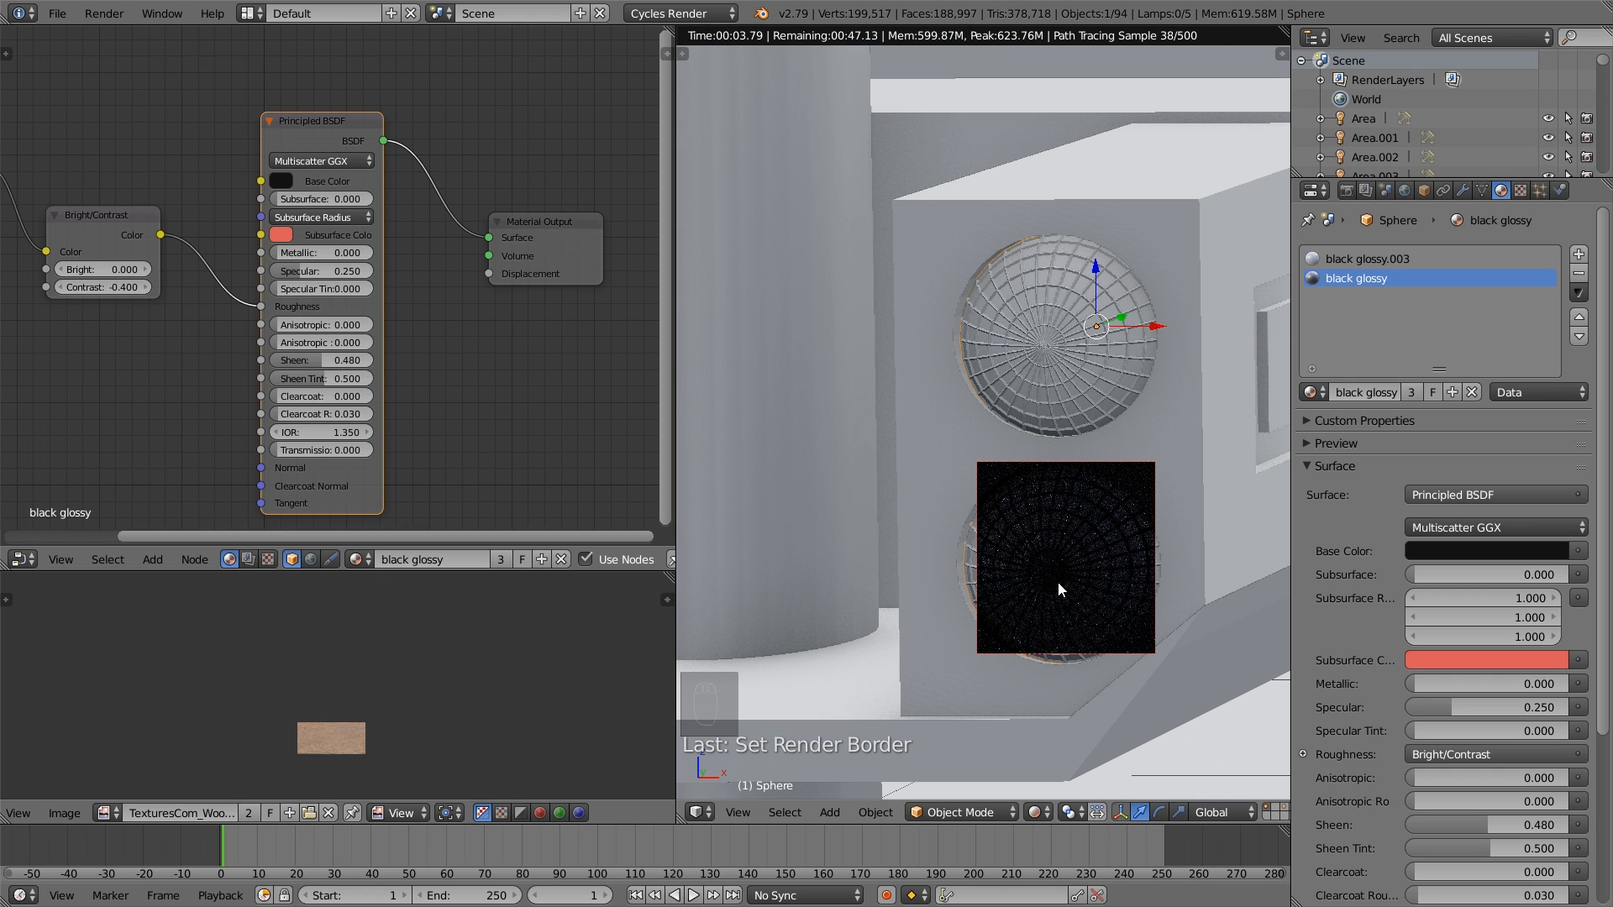
scroll(1125, 564, "down", 2)
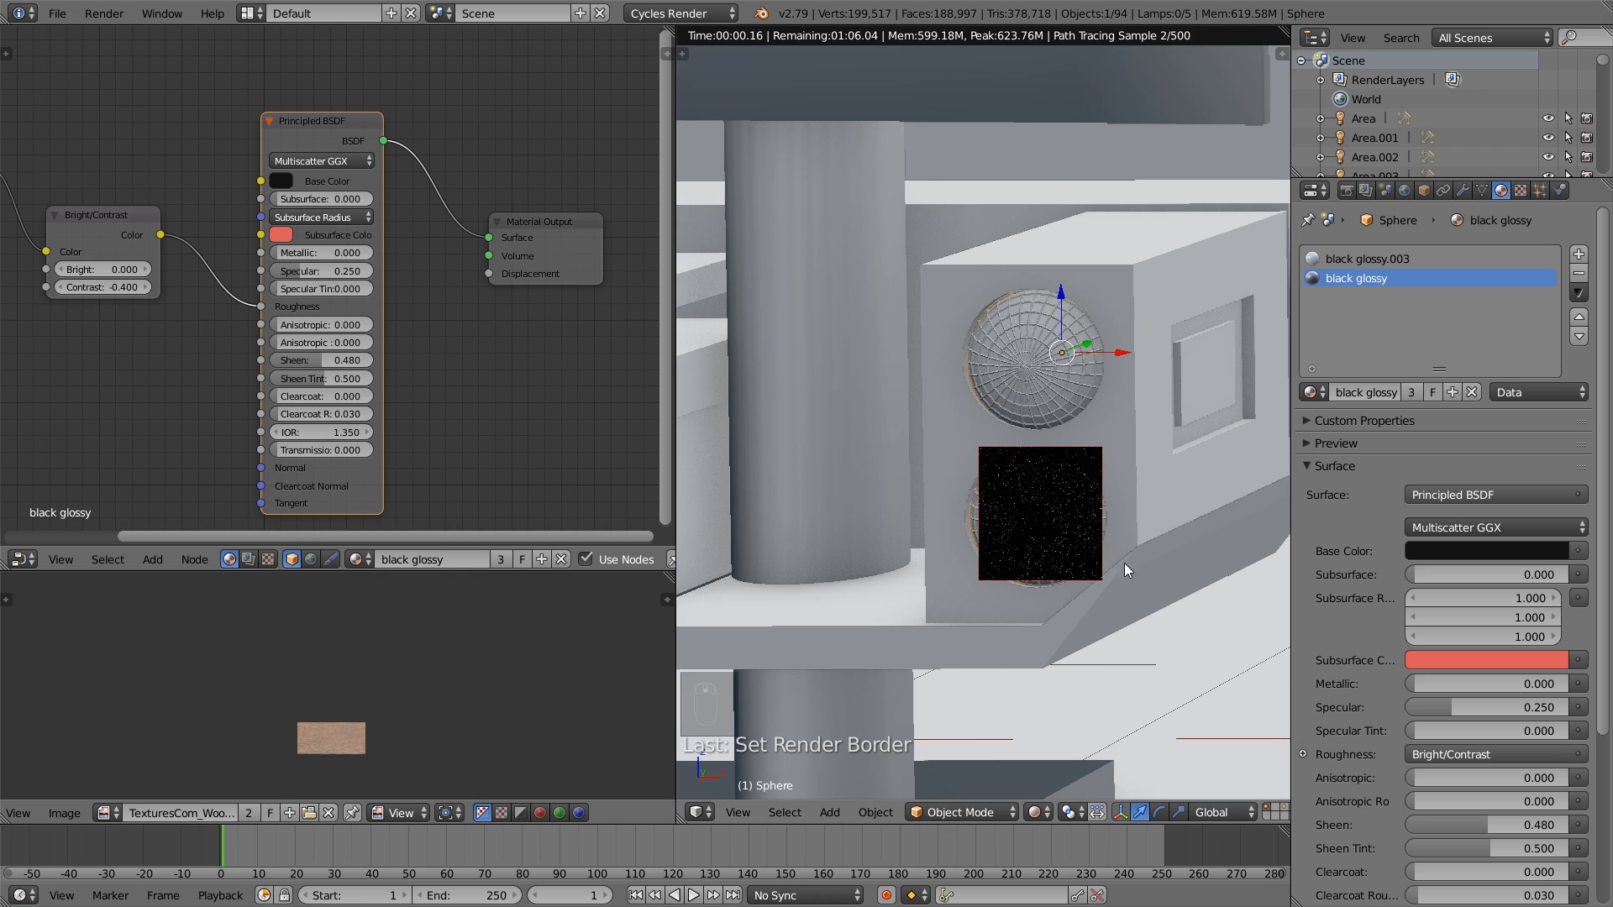
left_click(1039, 813)
left_click(1080, 748)
- Select the linked shelf geometry surrounding the speaker in Cube.004 and assign black glossy.002 to it
scroll(1087, 540, "down", 3)
middle_click_drag(1123, 463, 1011, 494, "shift")
right_click(1011, 494)
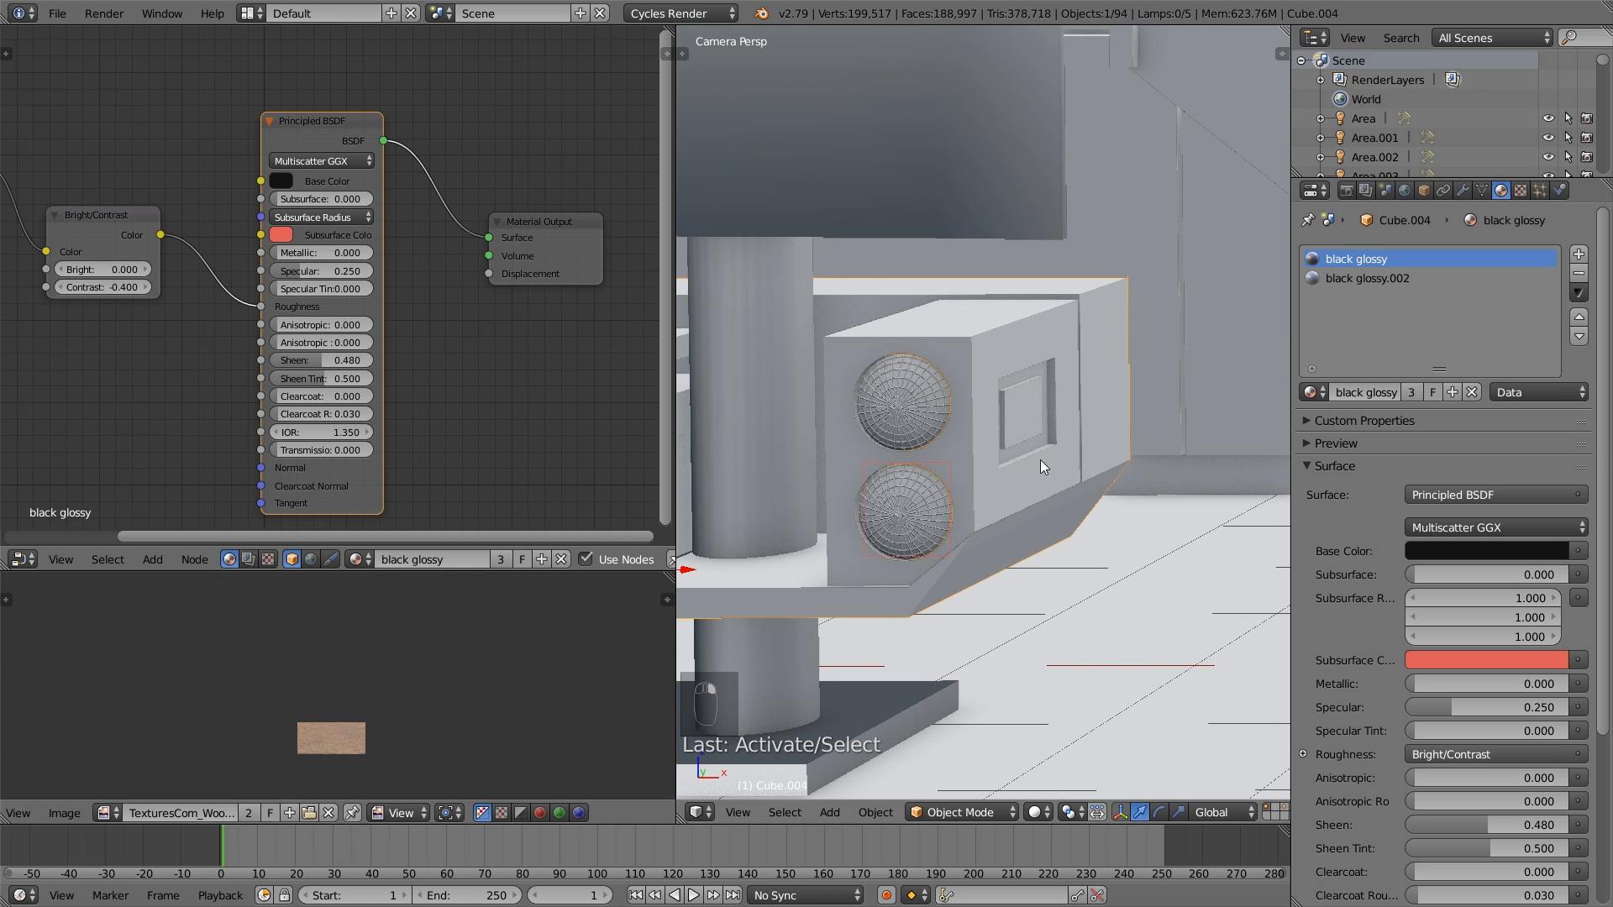
key("Tab")
key("a")
key("a")
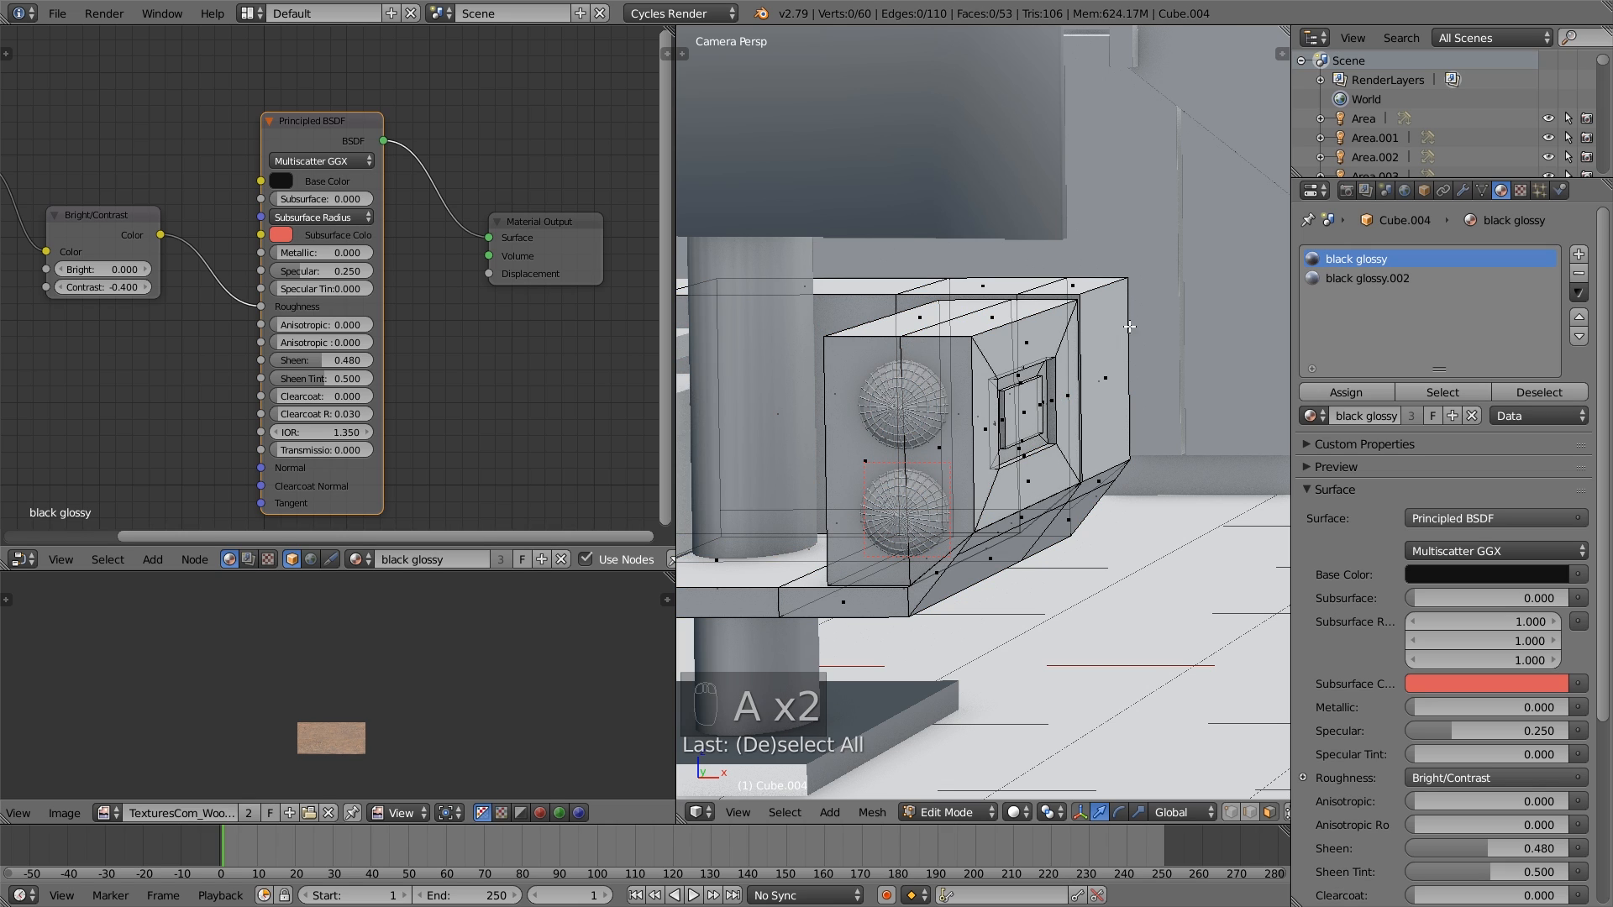
key("l")
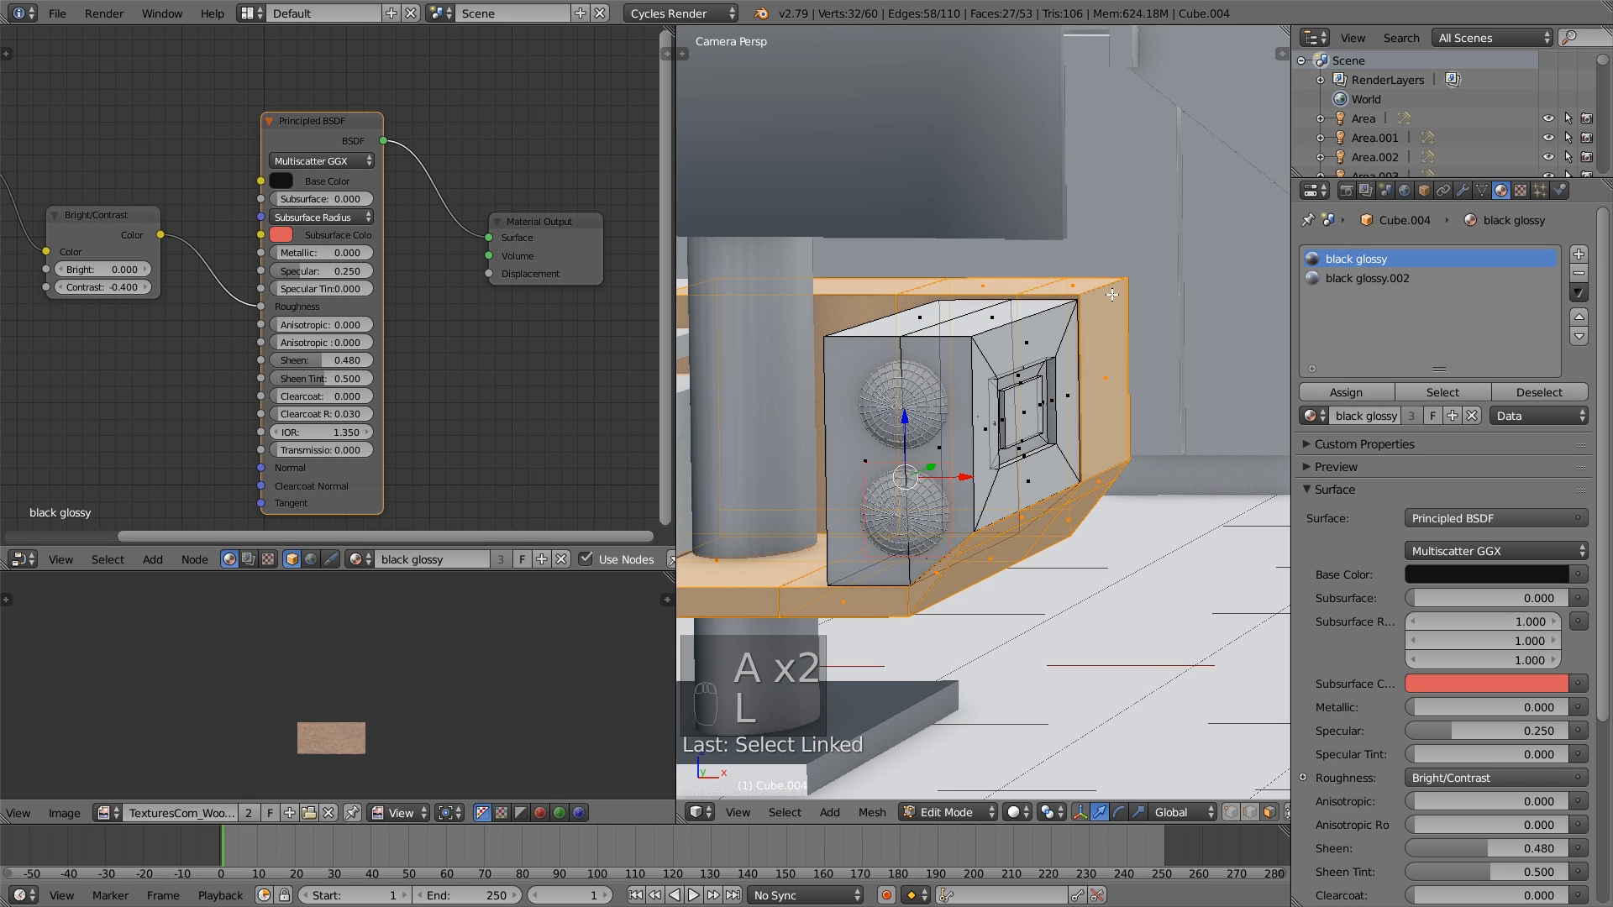
left_click(1368, 278)
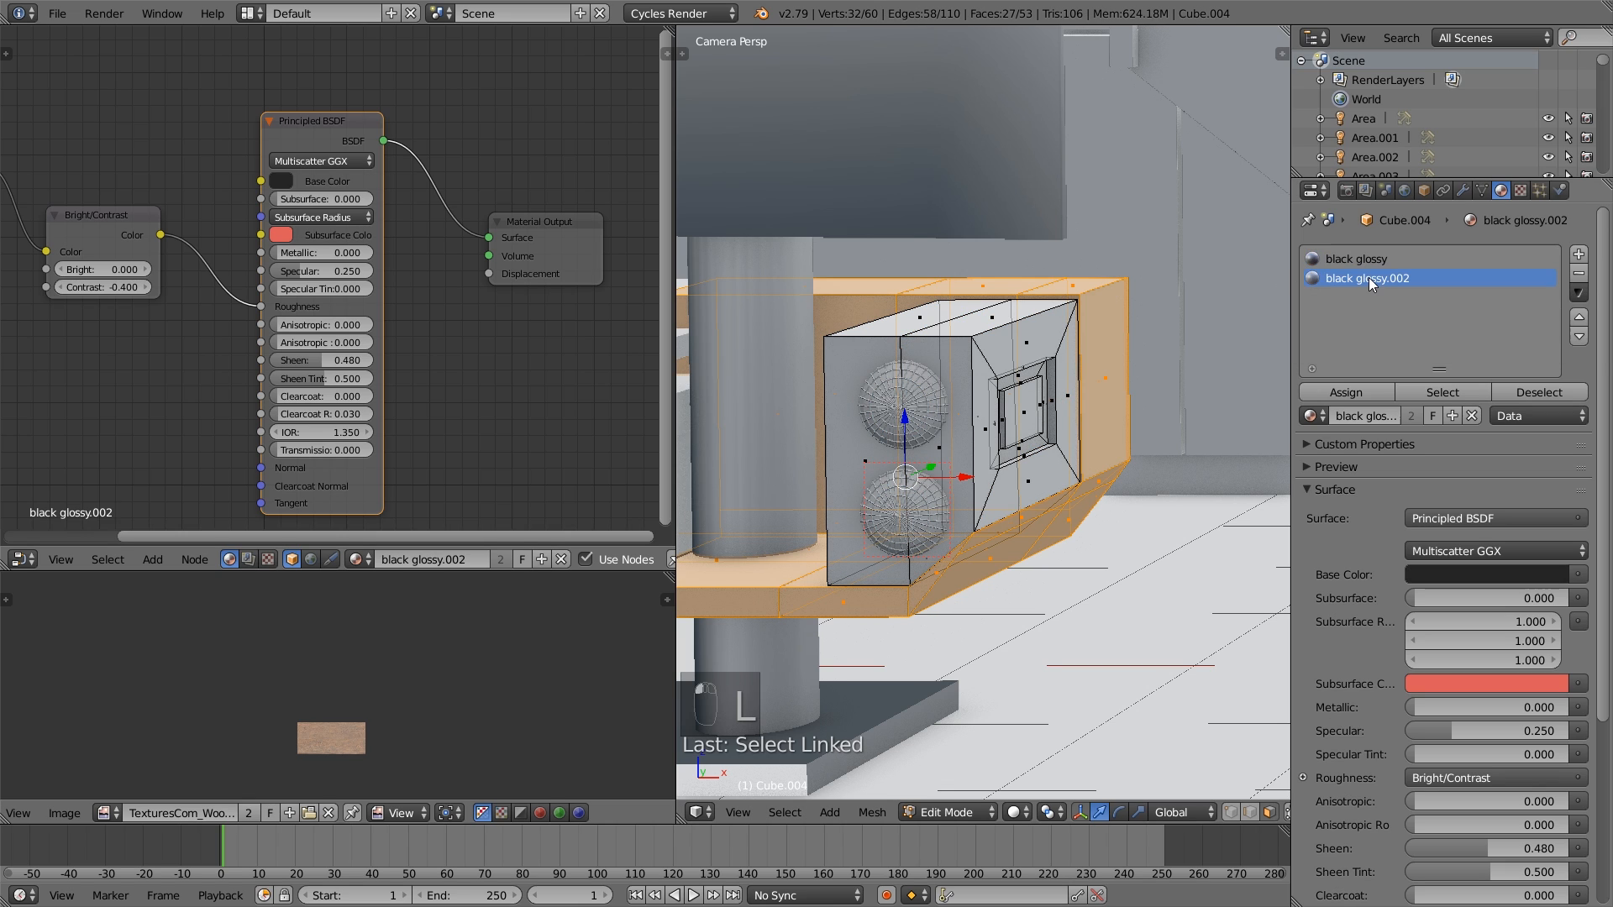
left_click(1344, 391)
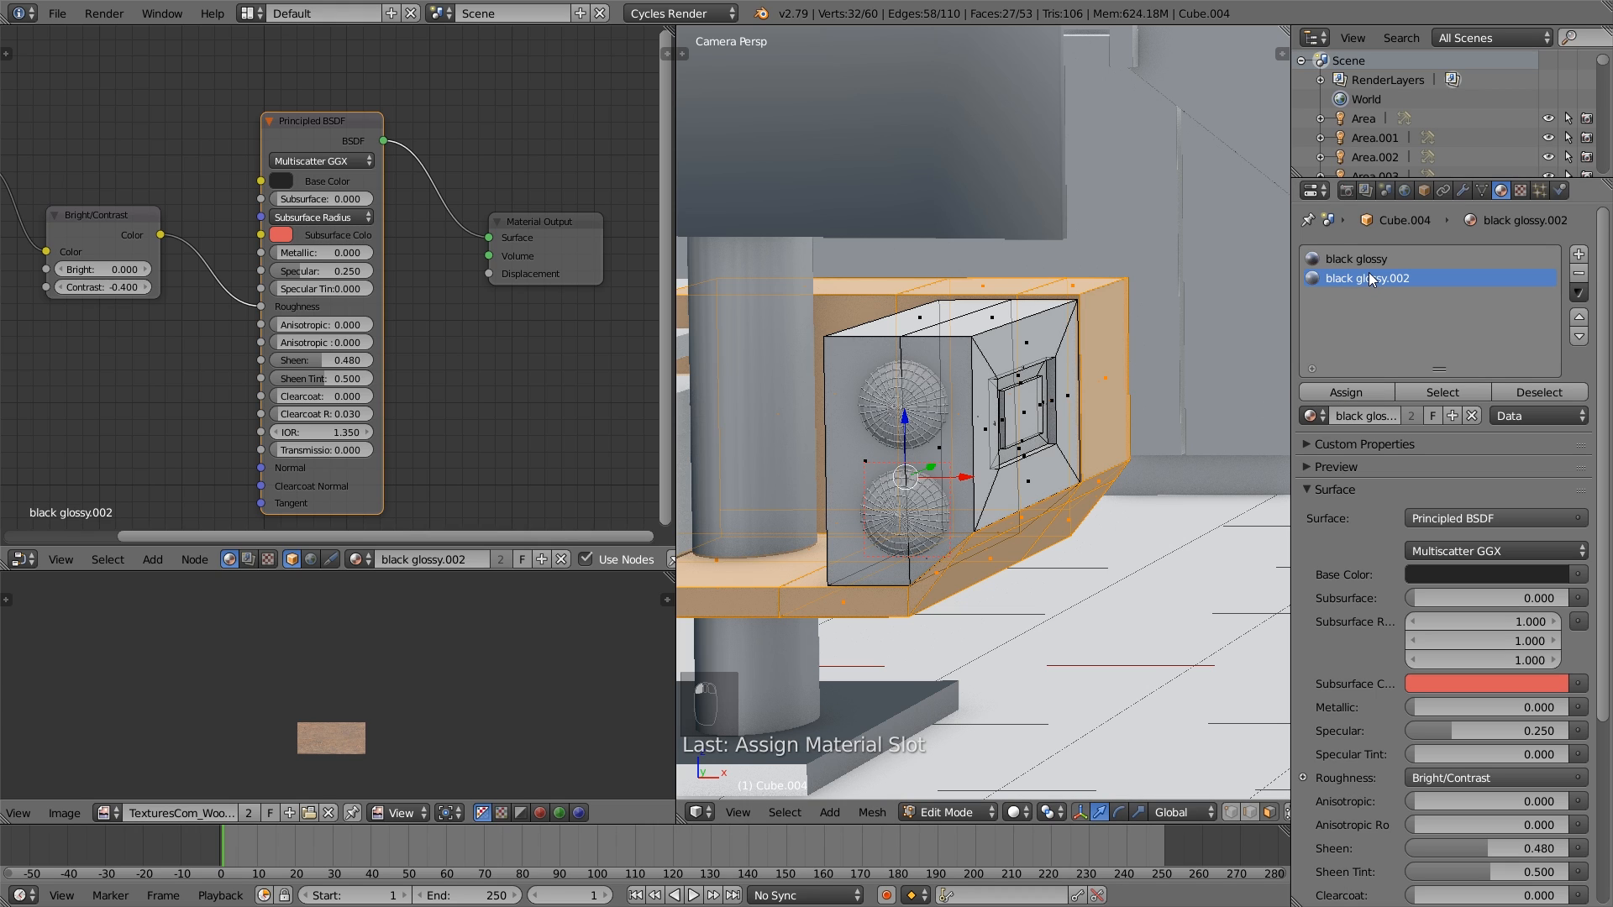
key("a")
key("Tab")
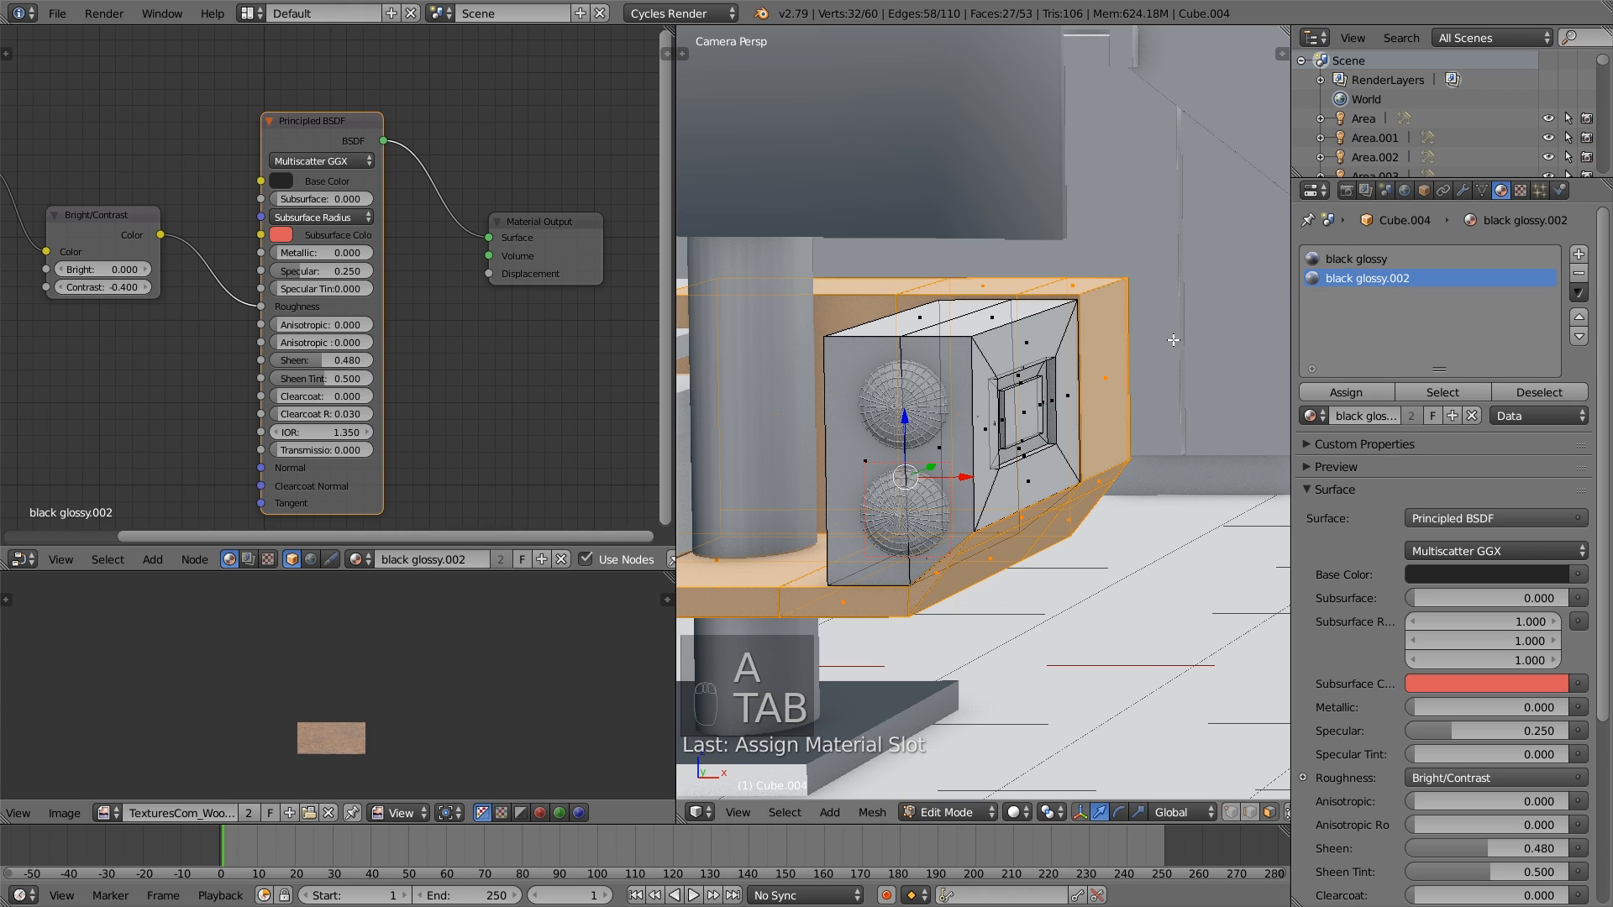
- Select all linked geometry of the speaker box in Cube.004 and assign black glossy to it
right_click(989, 346)
key("a")
key("a")
key("l")
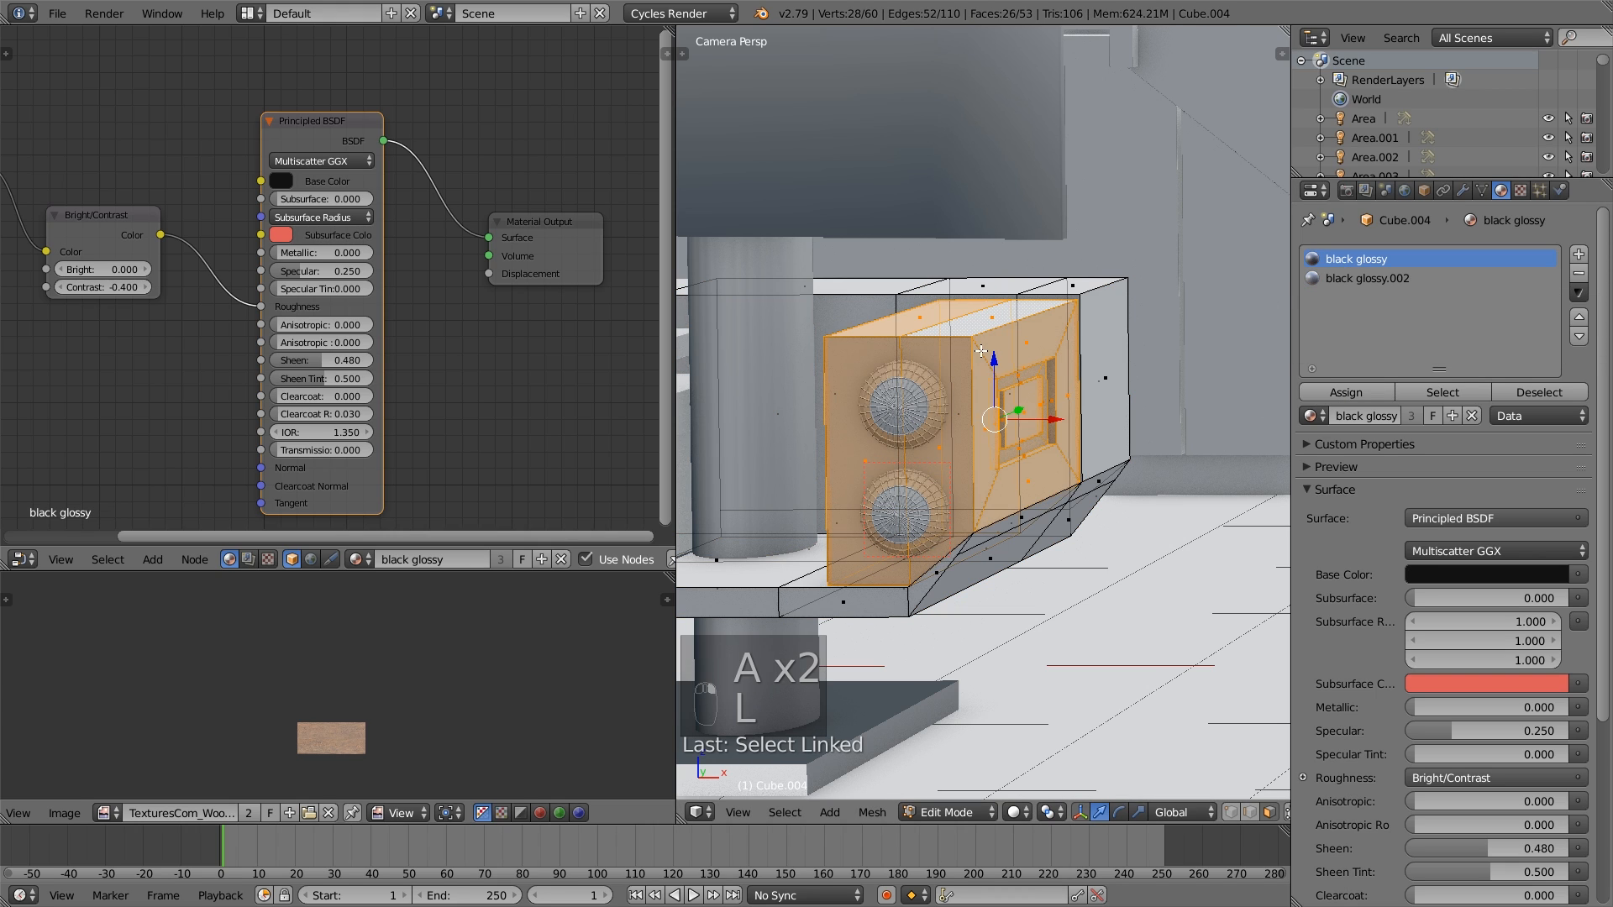
left_click(1359, 388)
scroll(1134, 391, "up", 5)
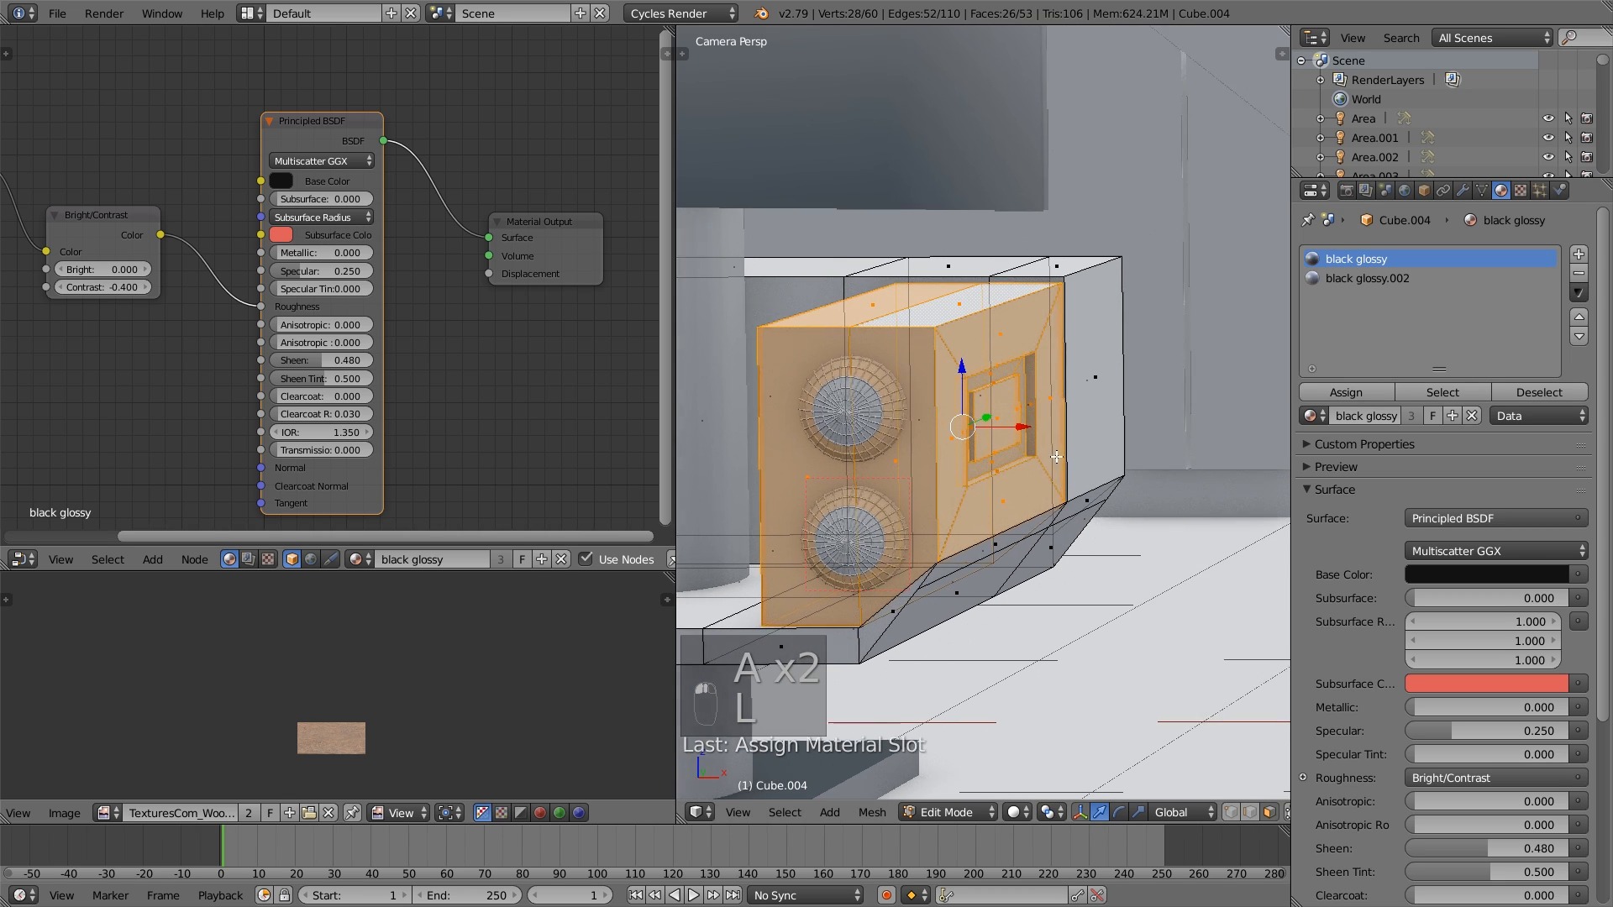
- Select the raised block inside the speaker's recessed side panel, including its edge faces, and assign black glossy.002 to it
key("a")
right_click(951, 438)
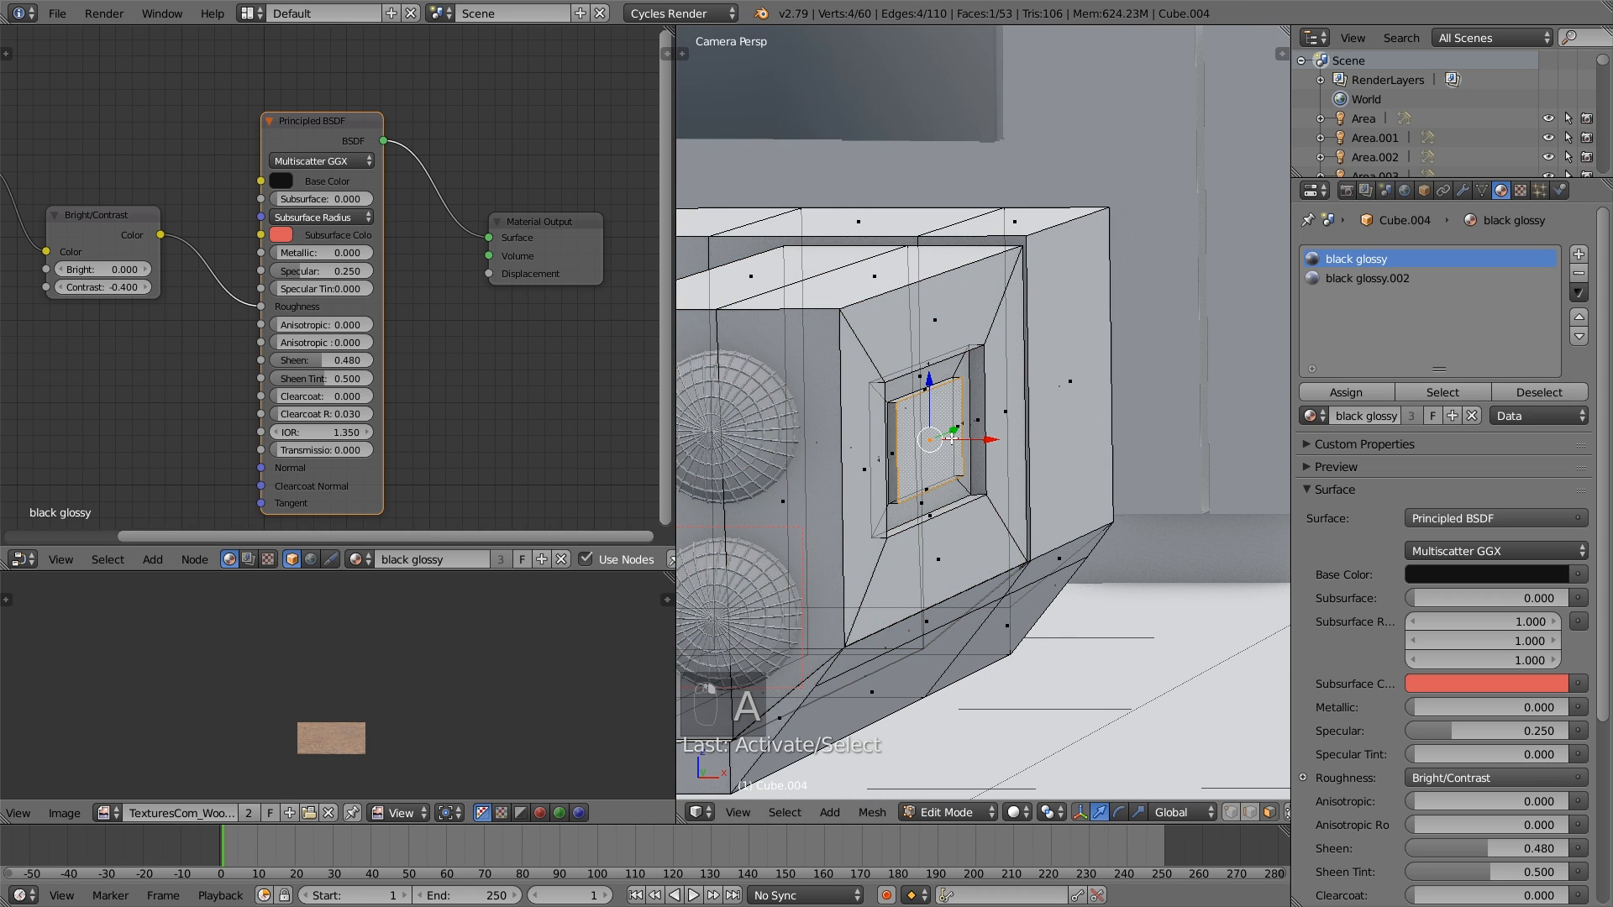
key("ctrl+KP_Add")
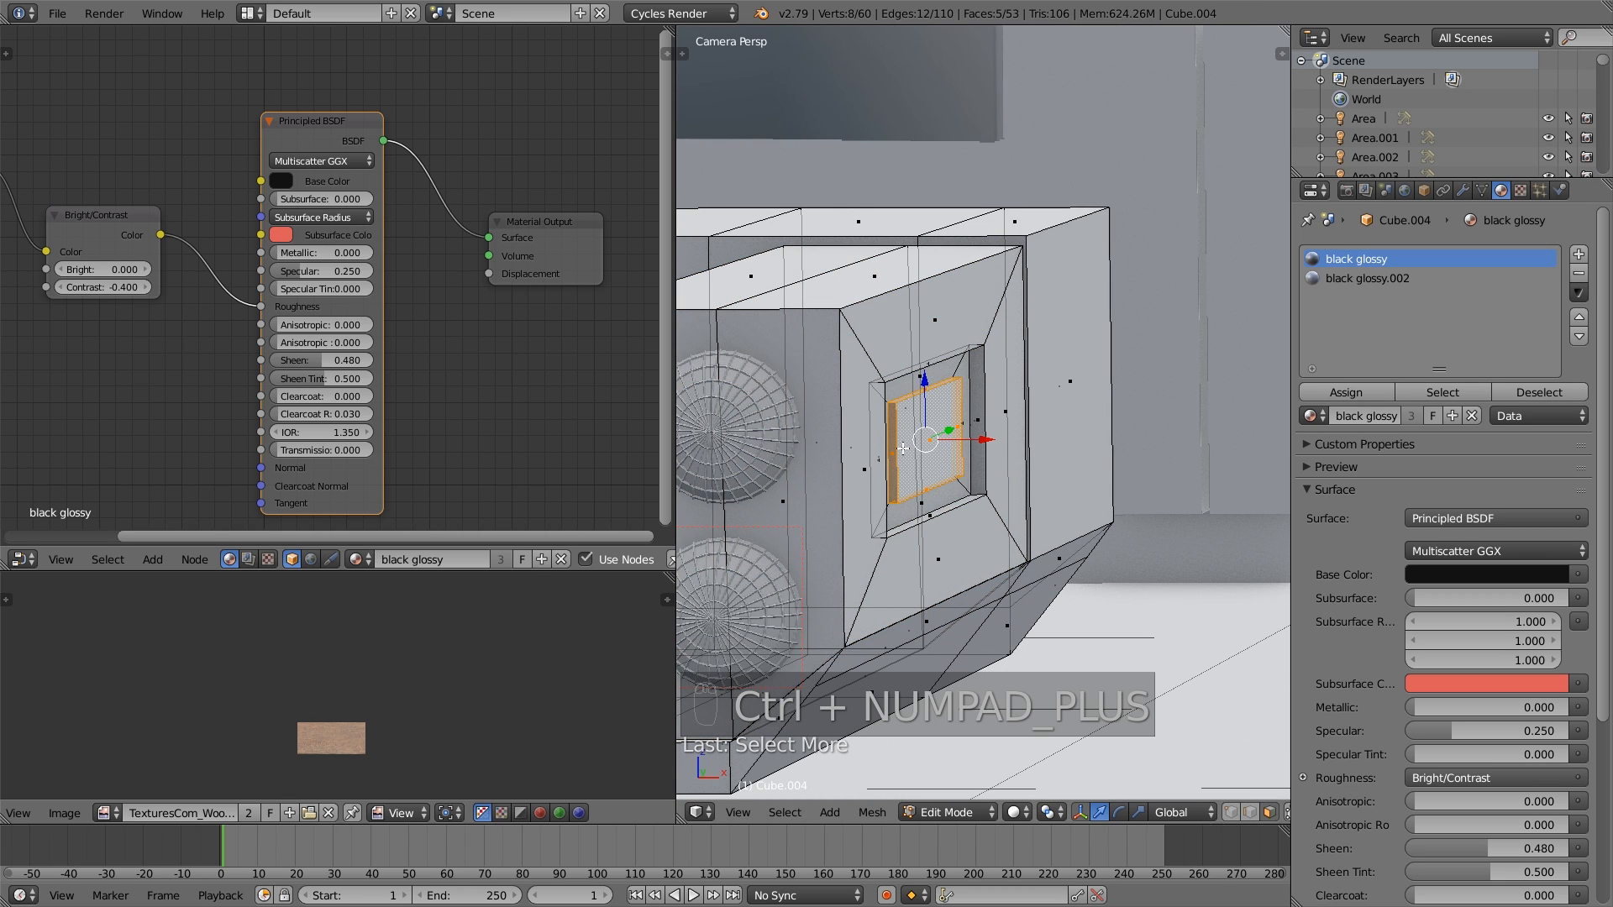
left_click(1378, 278)
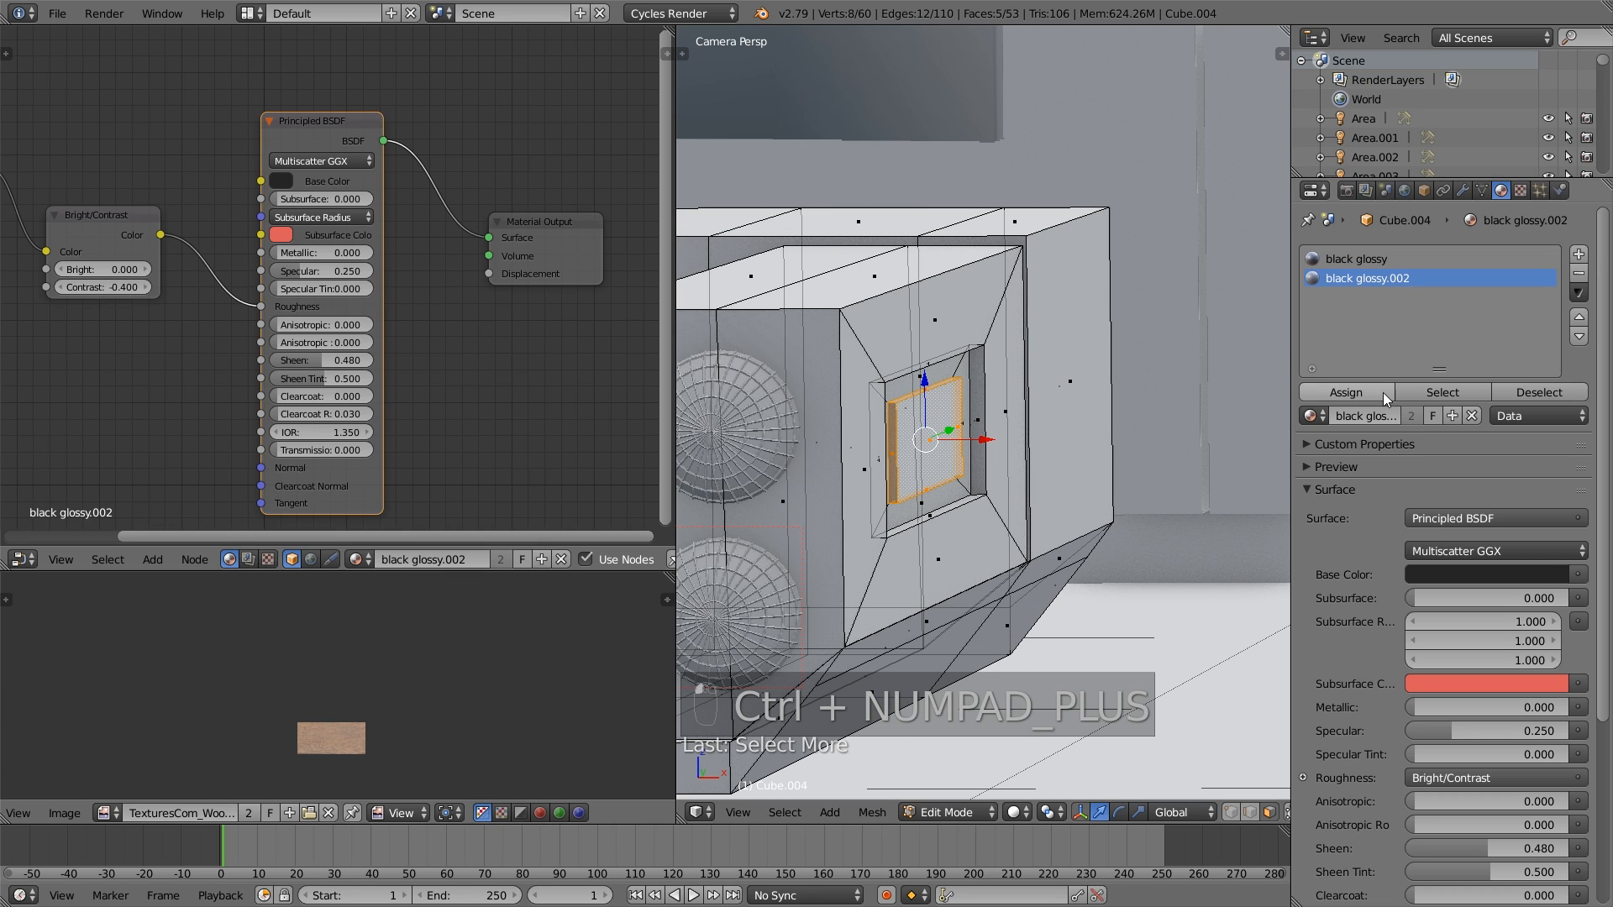
left_click(1369, 261)
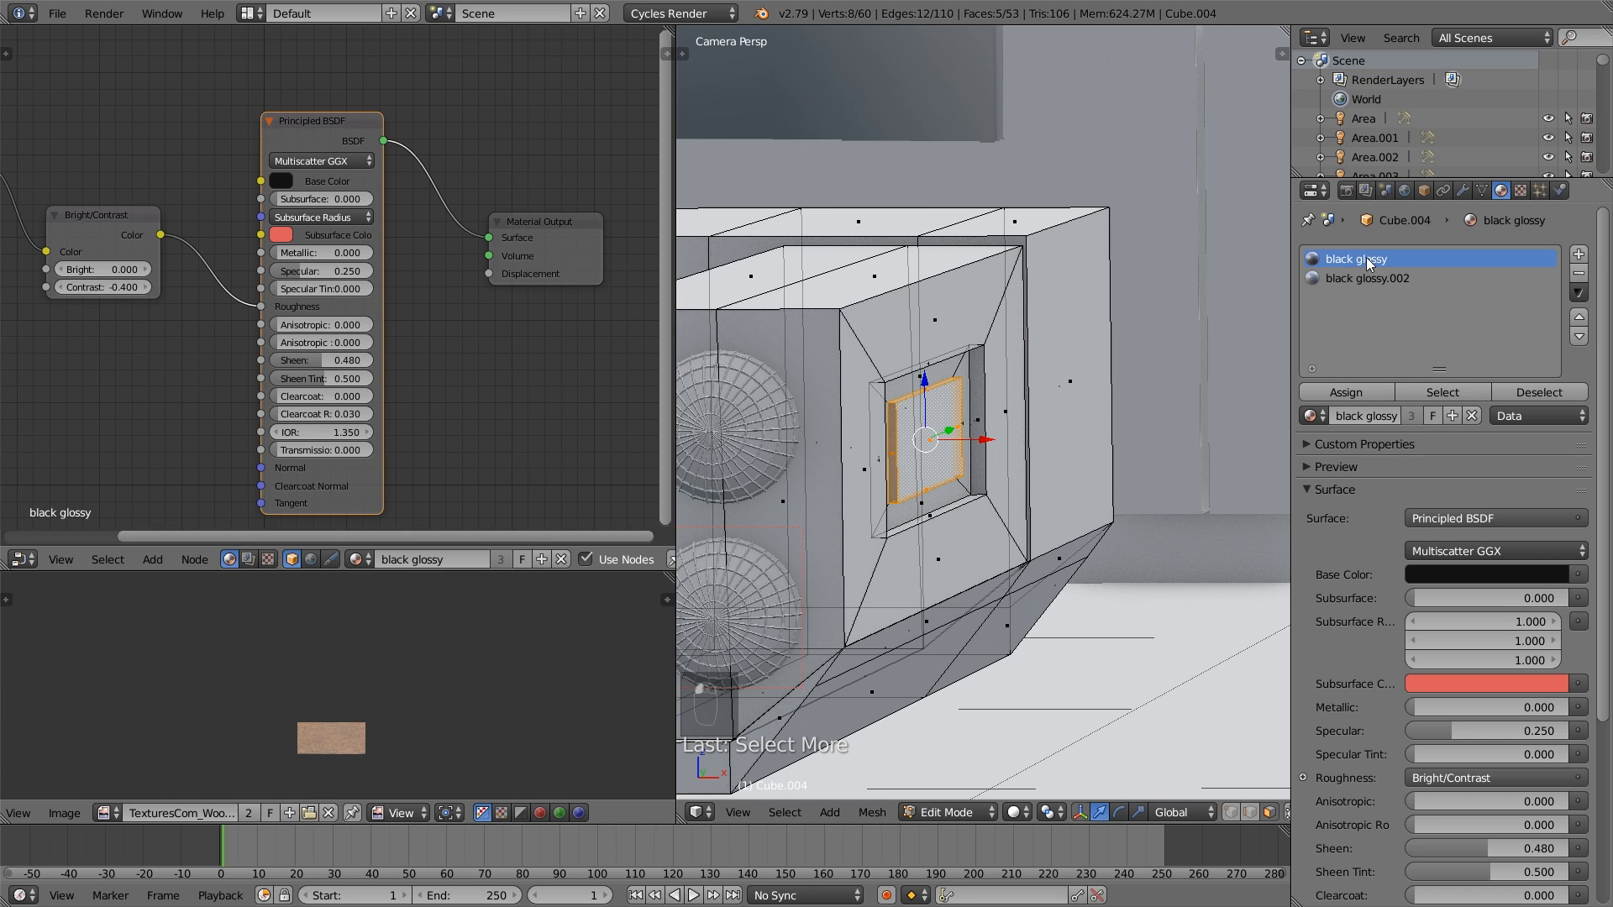
left_click(1363, 394)
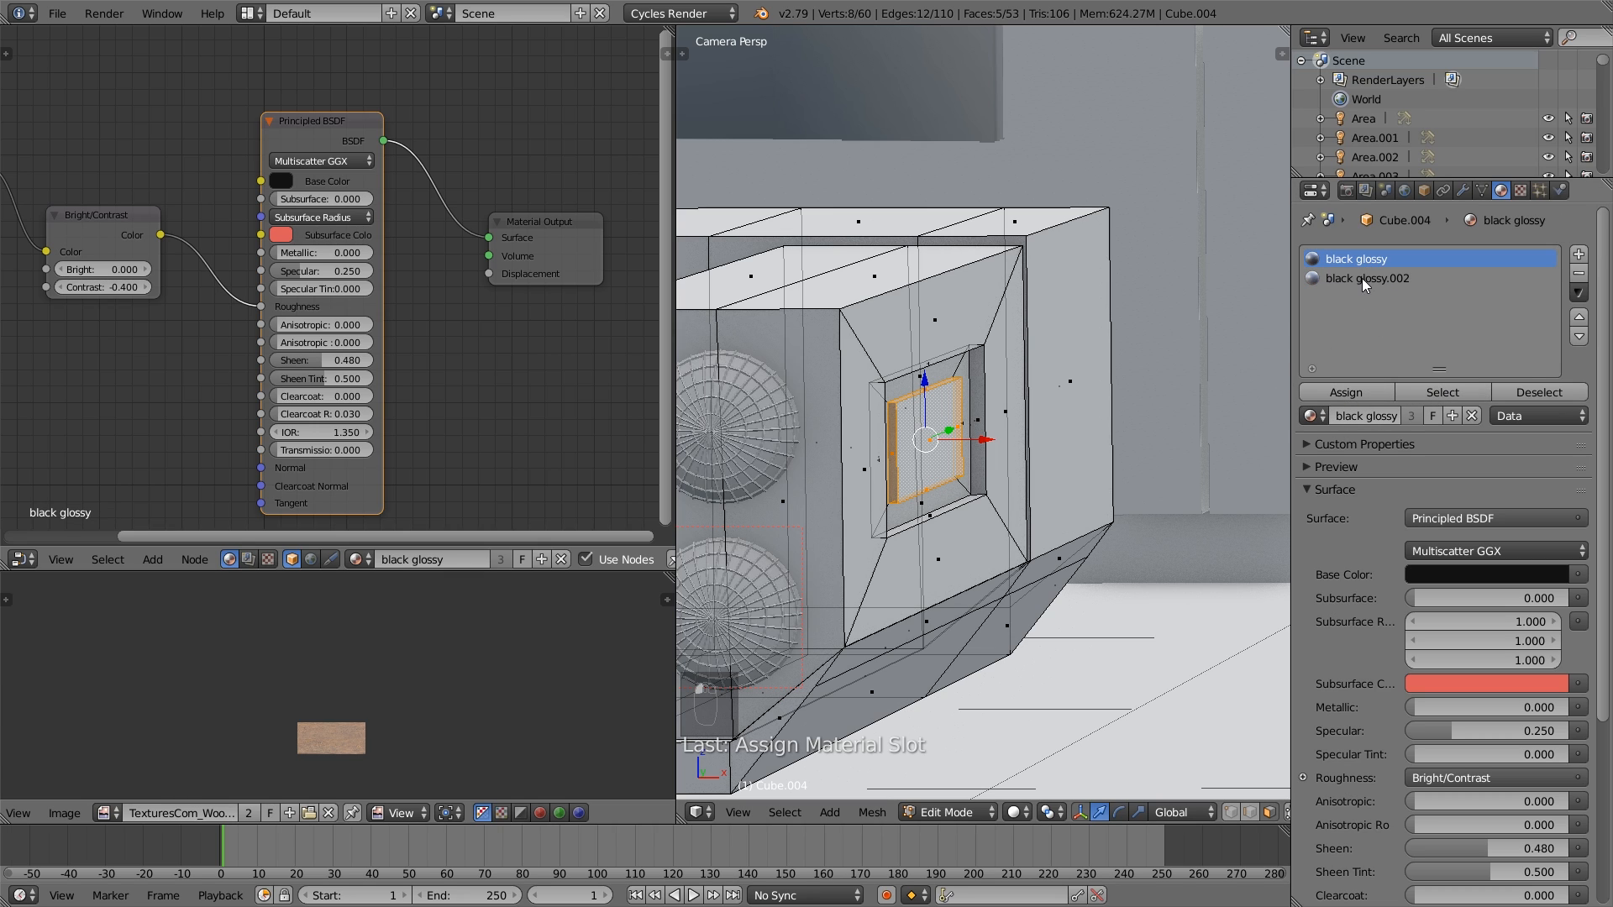
left_click(1367, 278)
left_click(1379, 397)
key("a")
- Examine which faces of Cube.004 use black glossy.002 and which use black glossy by selecting each material slot's faces
key("Tab")
key("Tab")
scroll(1130, 435, "down", 2)
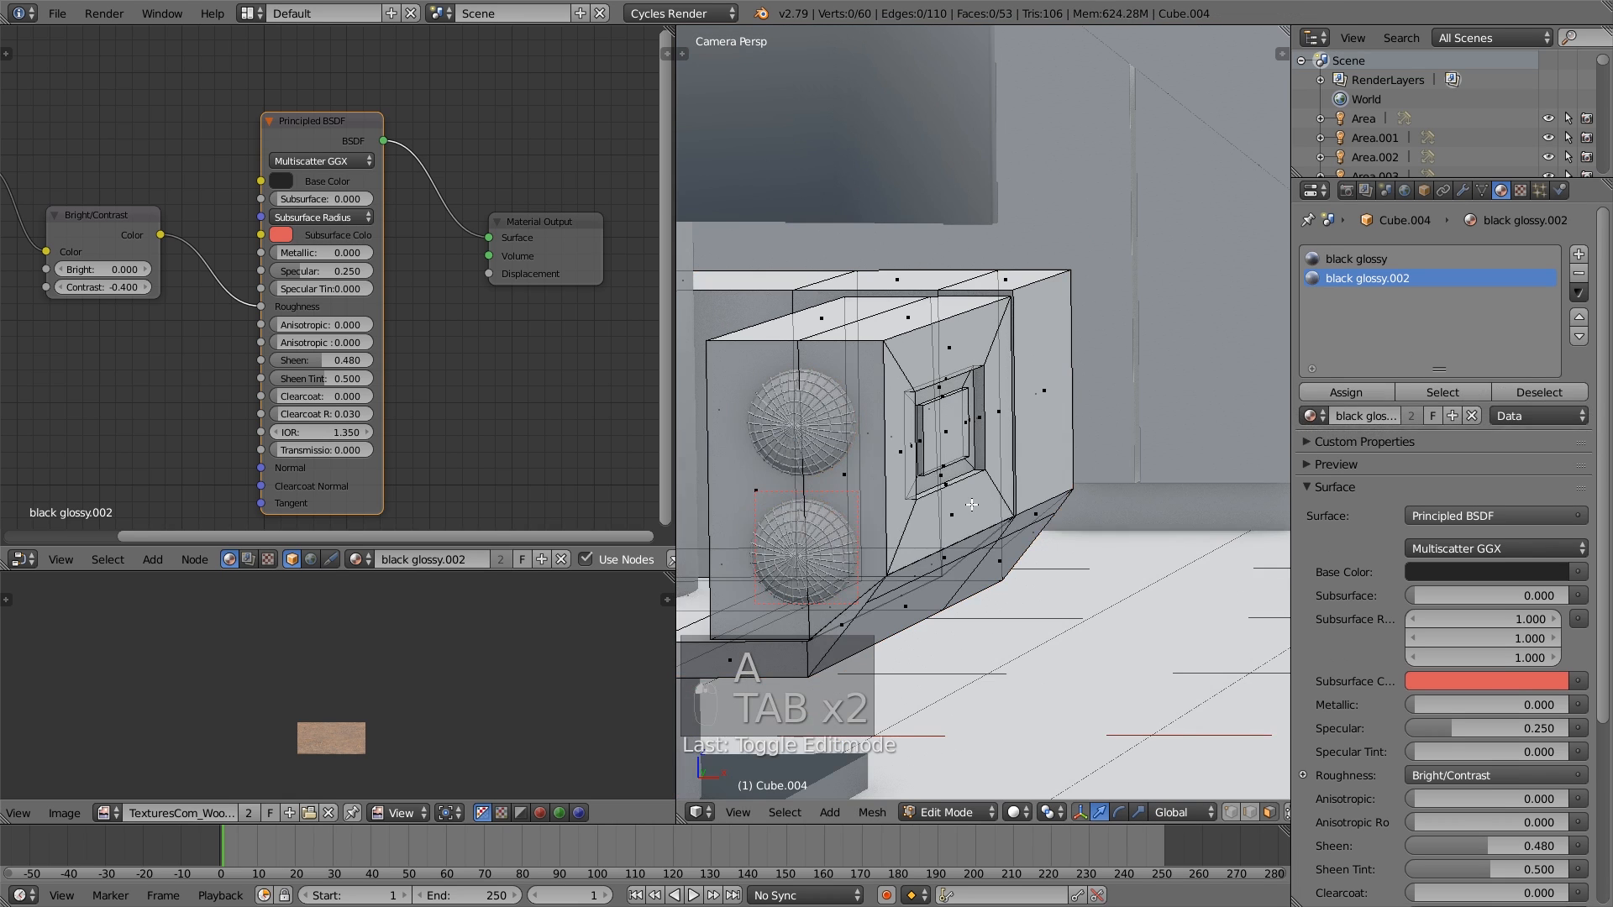
scroll(1133, 434, "down", 2)
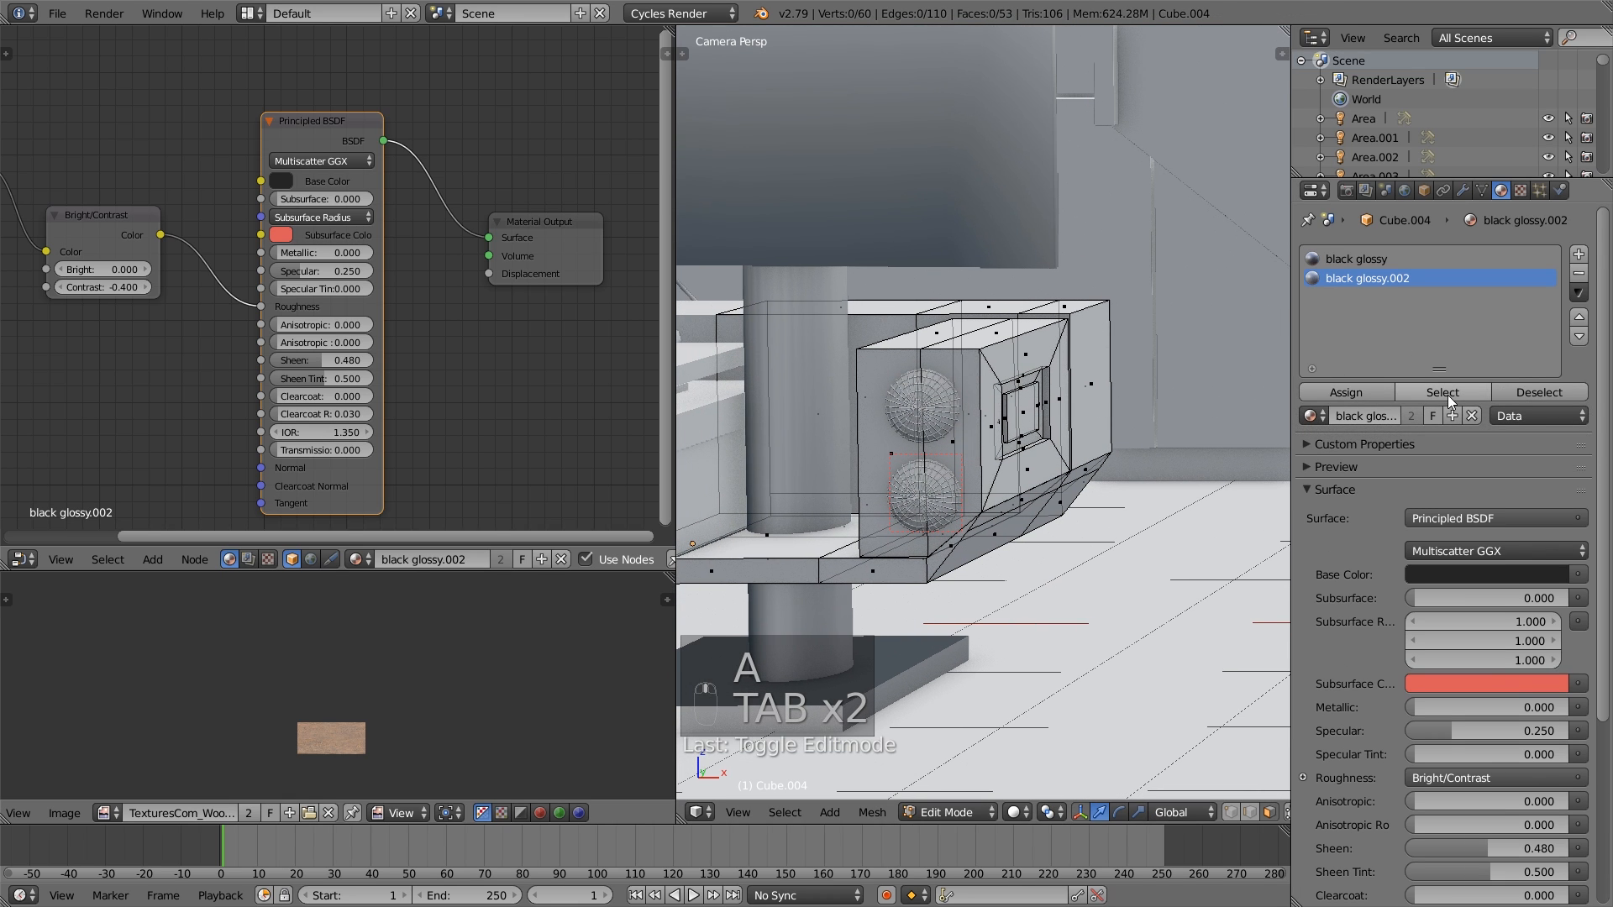
left_click(1442, 392)
scroll(1001, 512, "down", 2)
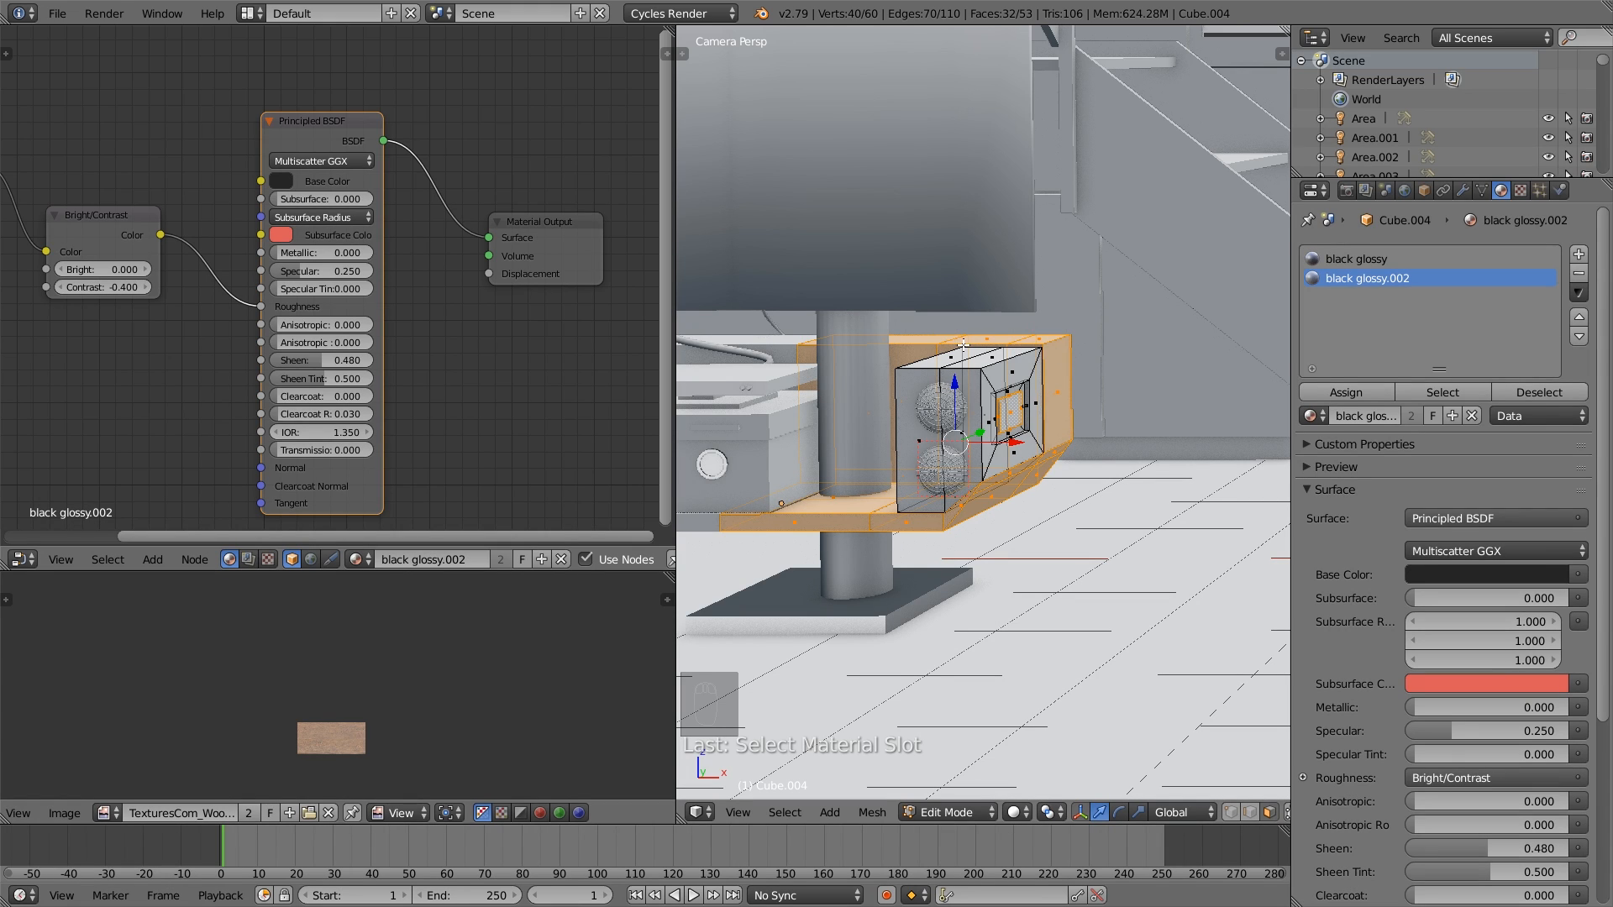
key("a")
key("Tab")
key("Tab")
left_click(1356, 259)
key("Tab")
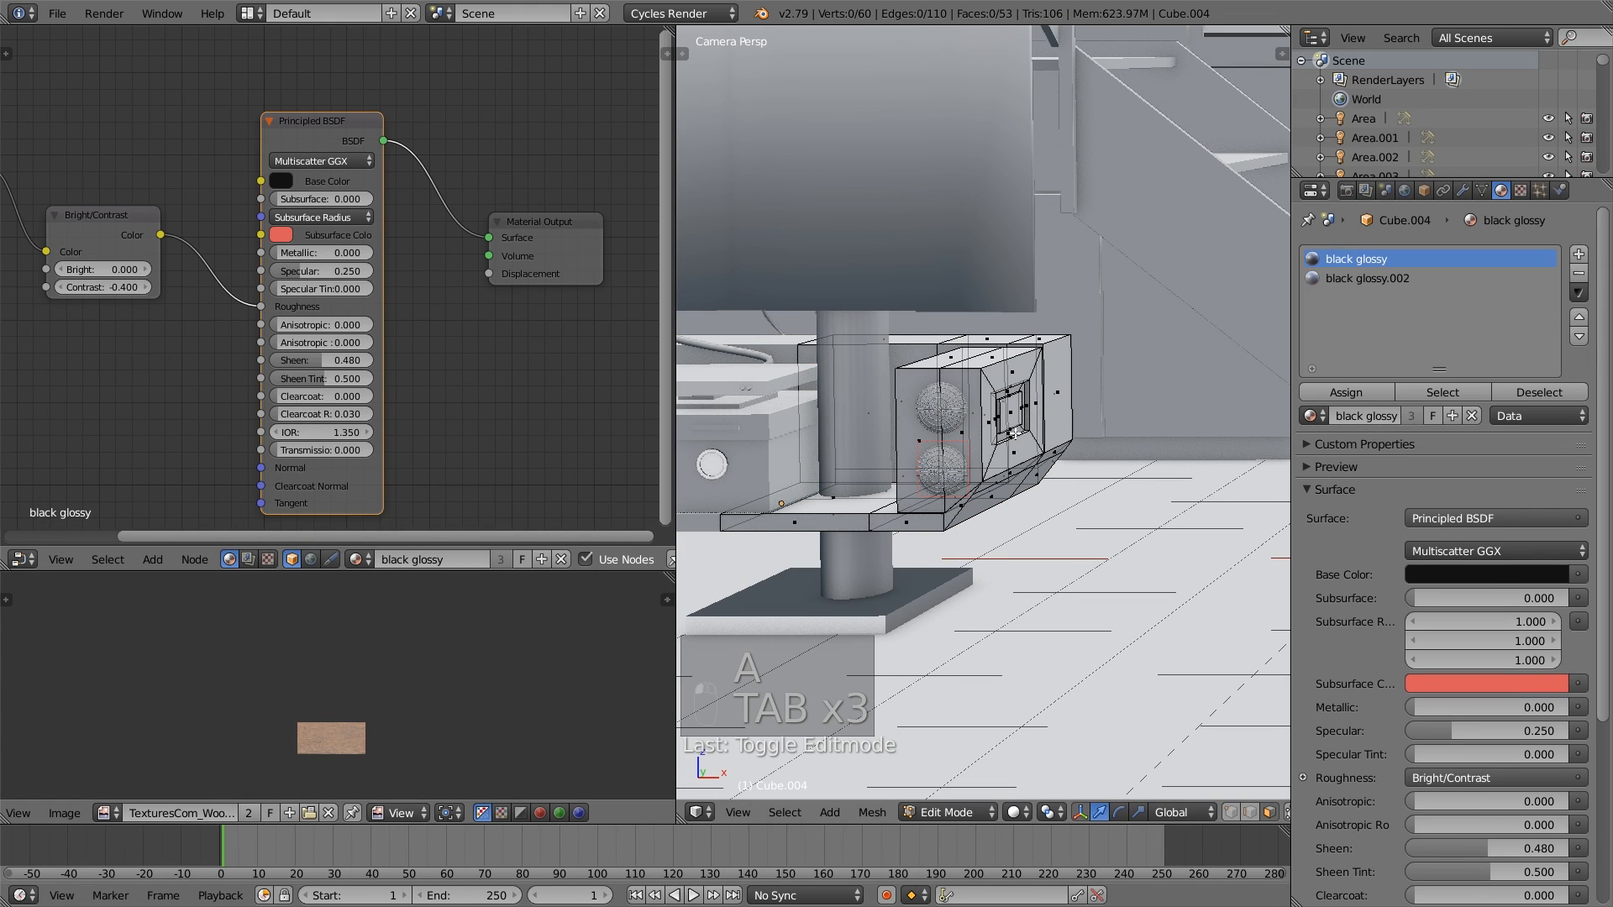
left_click(1424, 393)
scroll(1003, 434, "up", 1)
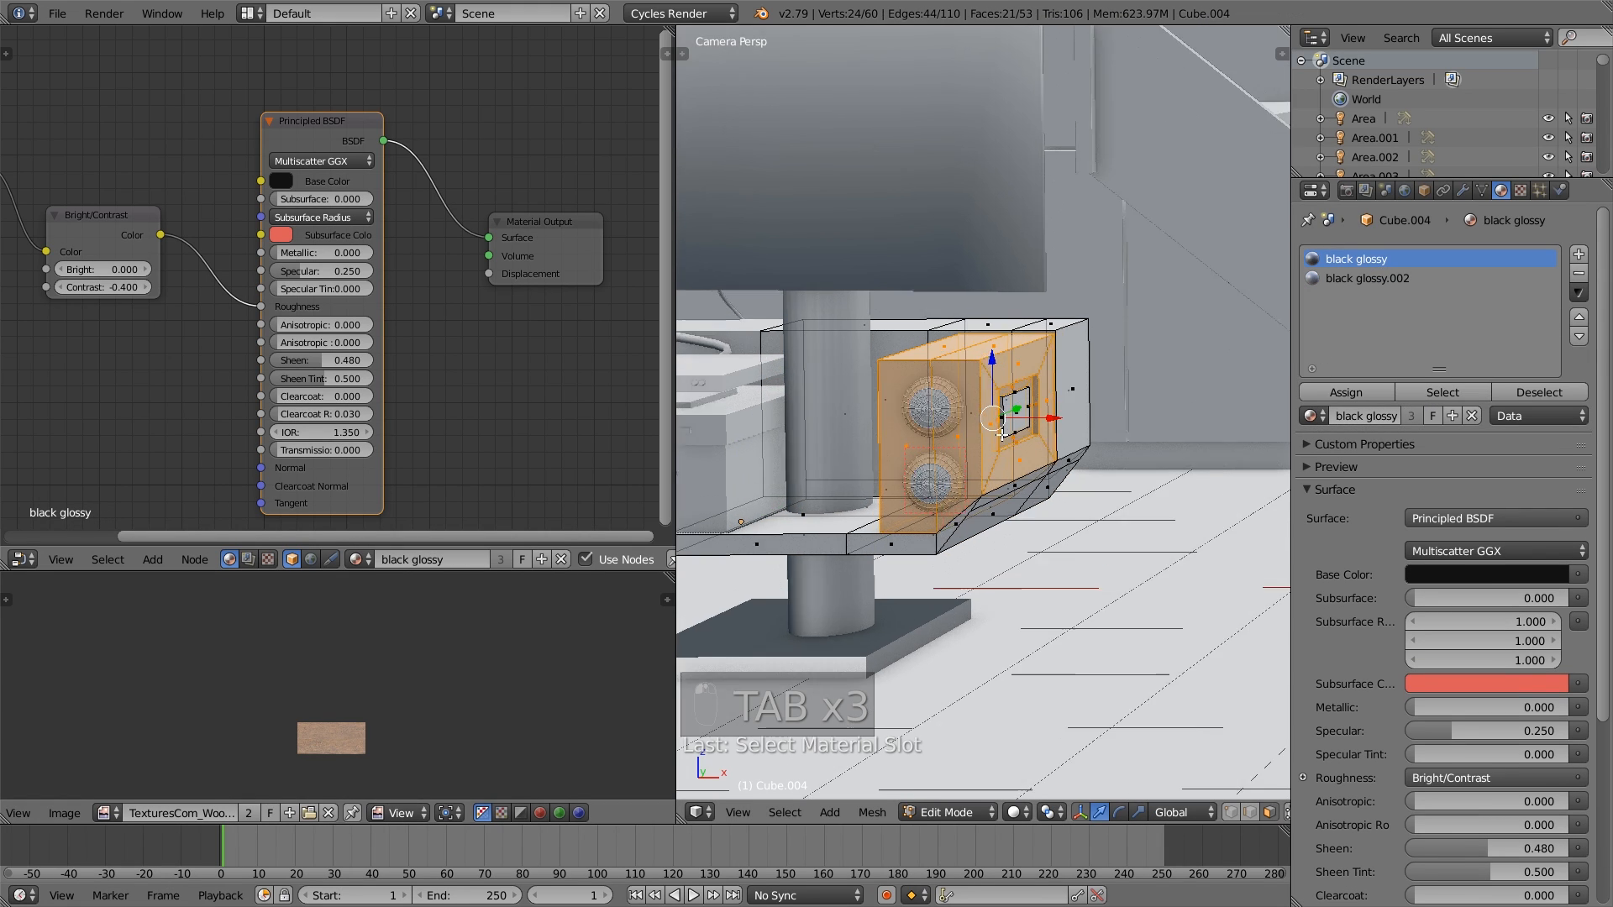
scroll(1002, 435, "down", 1)
key("a")
scroll(1003, 434, "down", 1)
key("a")
key("a")
key("a")
key("a")
key("Tab")
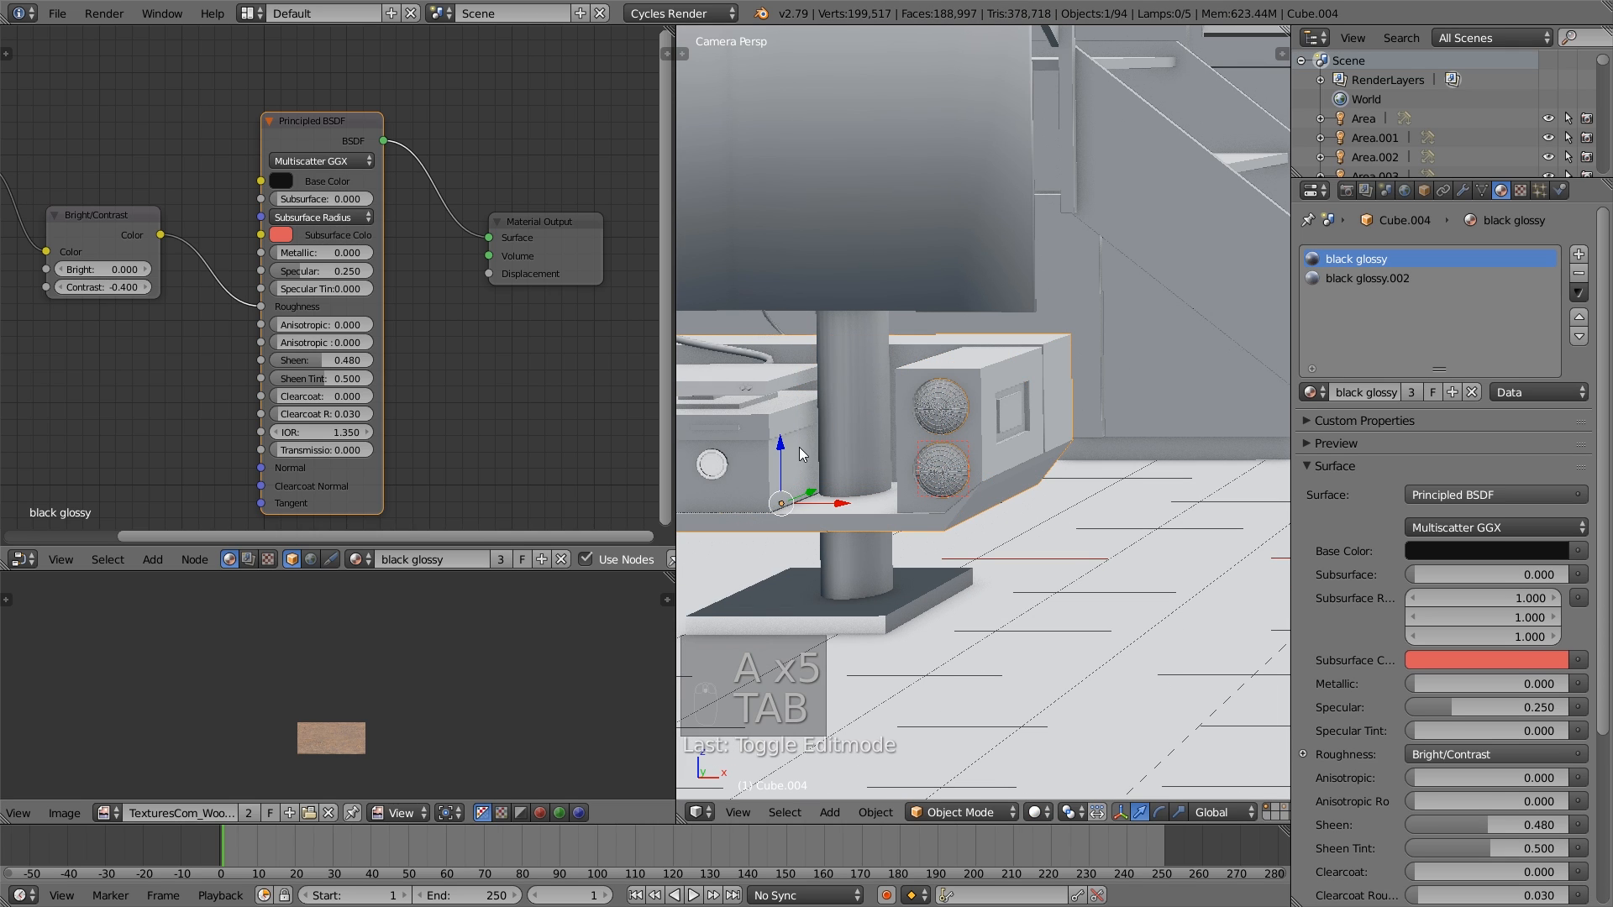
- Select the thick cable hanging behind the TV and replace its material with the existing black glossy.002
middle_click_drag(802, 455, 1022, 456, "shift")
right_click(936, 357)
right_click(936, 357)
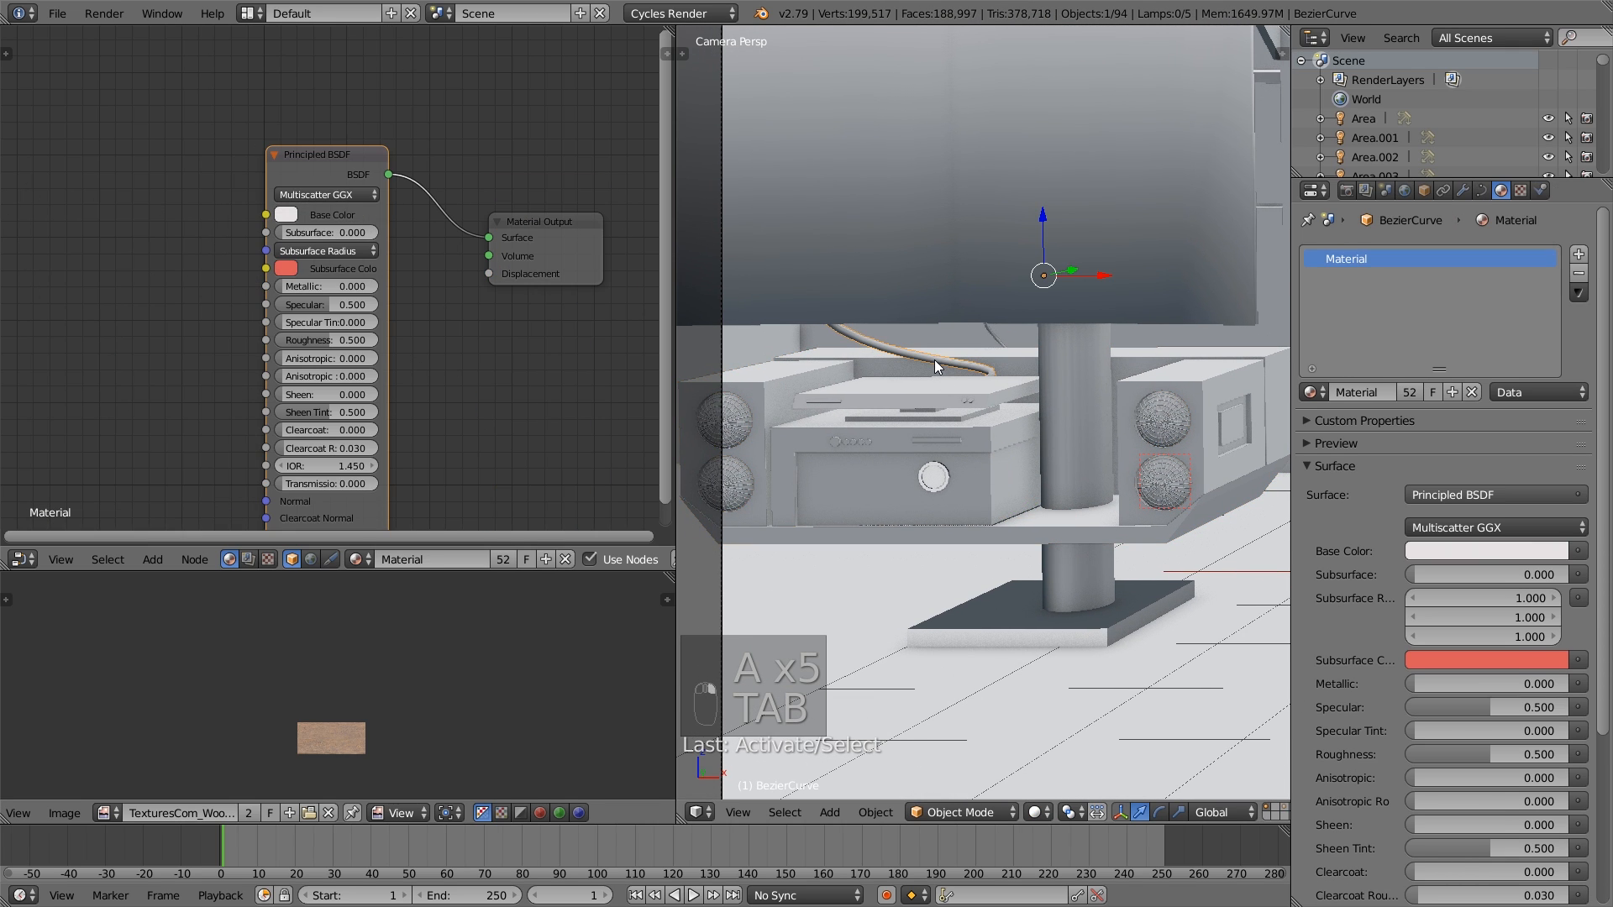
left_click(1311, 393)
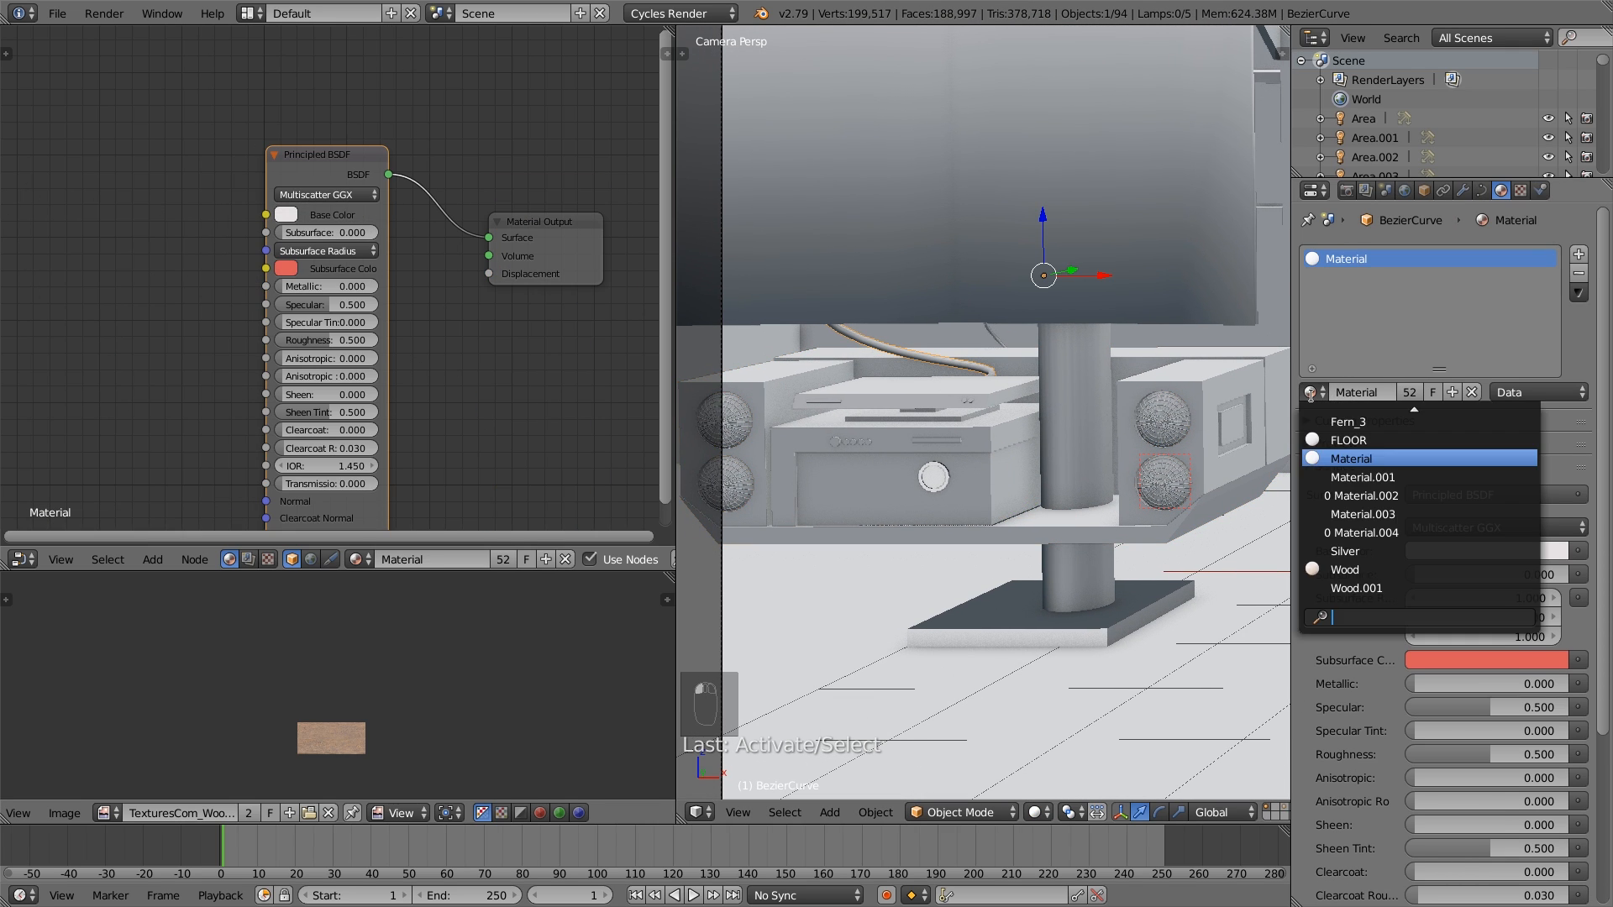
type("gl")
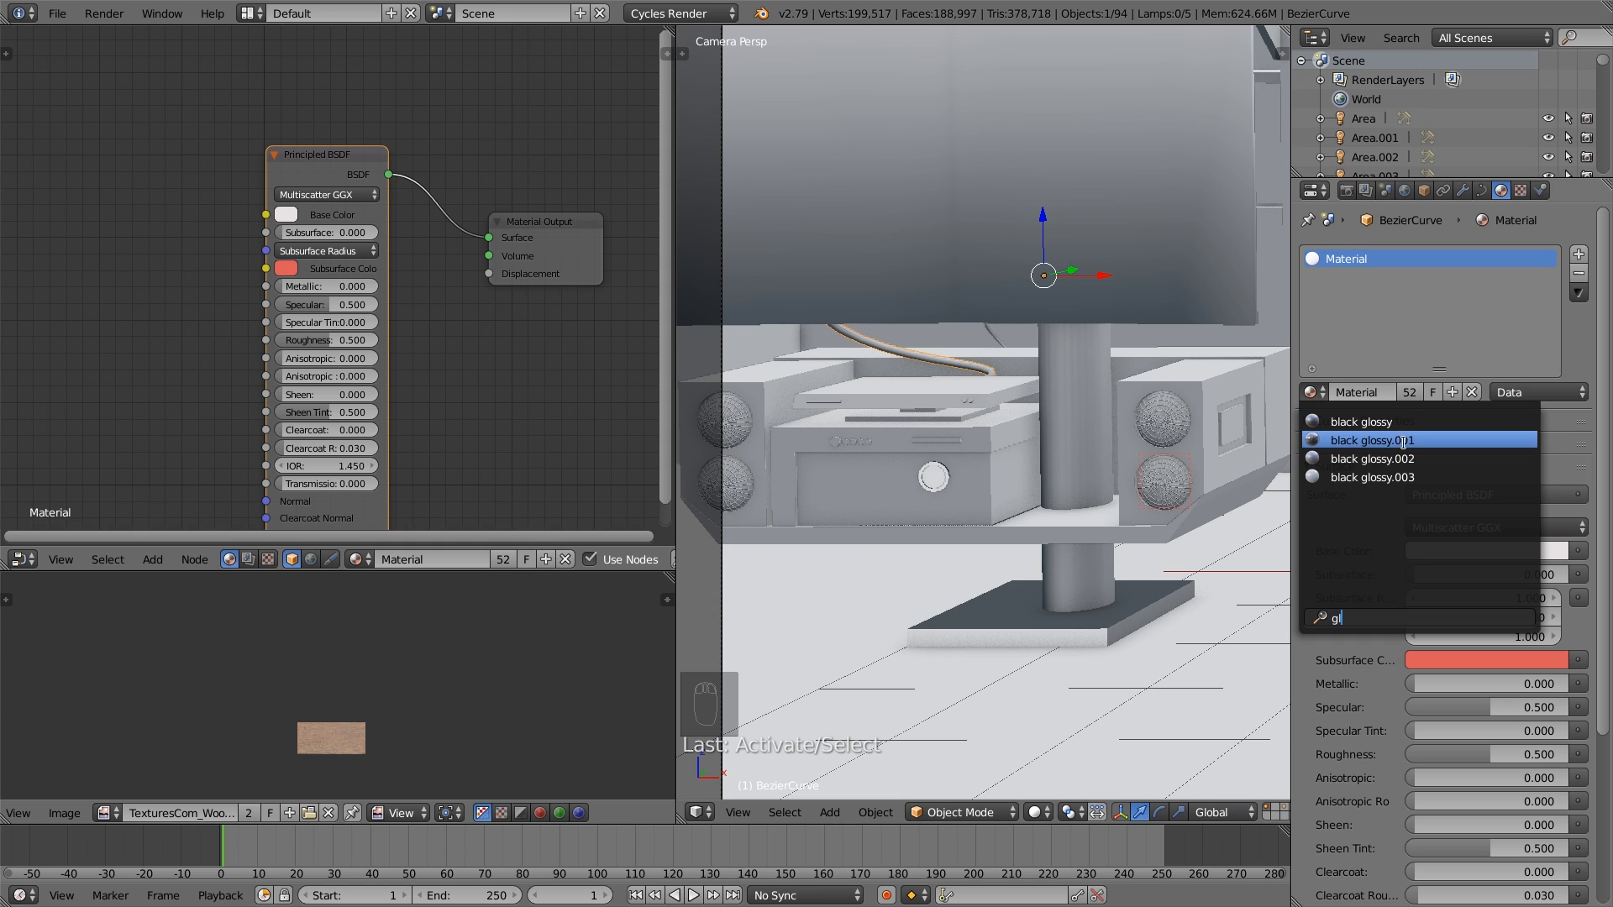
left_click(1414, 459)
- Select the short thin cable beside the TV pole and replace its material with the existing black glossy.001
right_click(1009, 344)
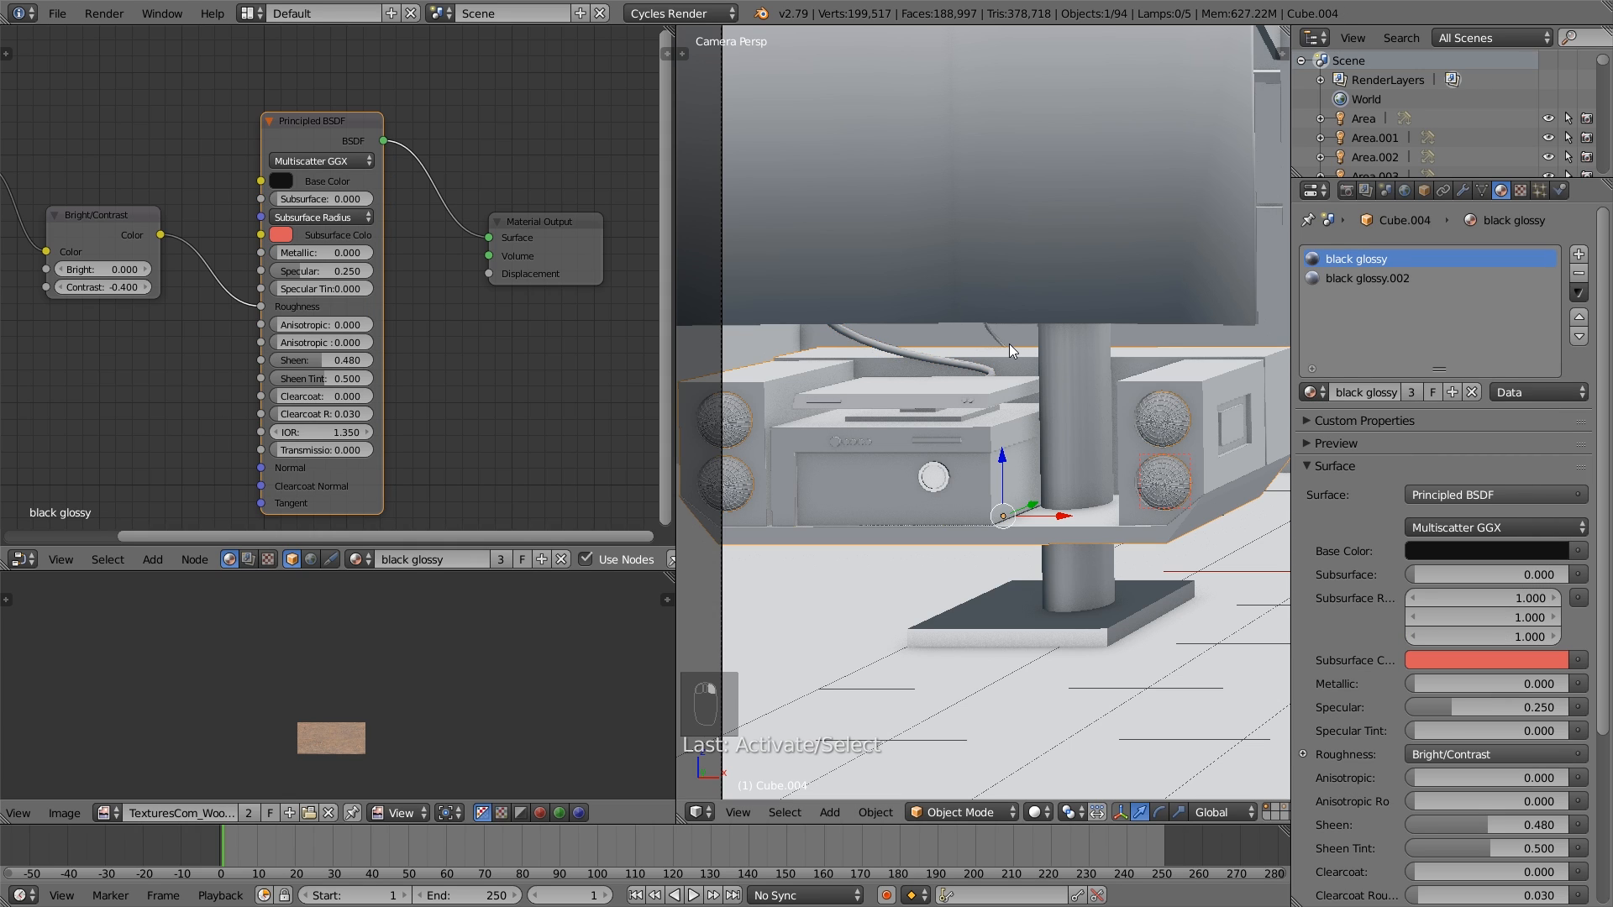
right_click(1005, 345)
left_click(1312, 392)
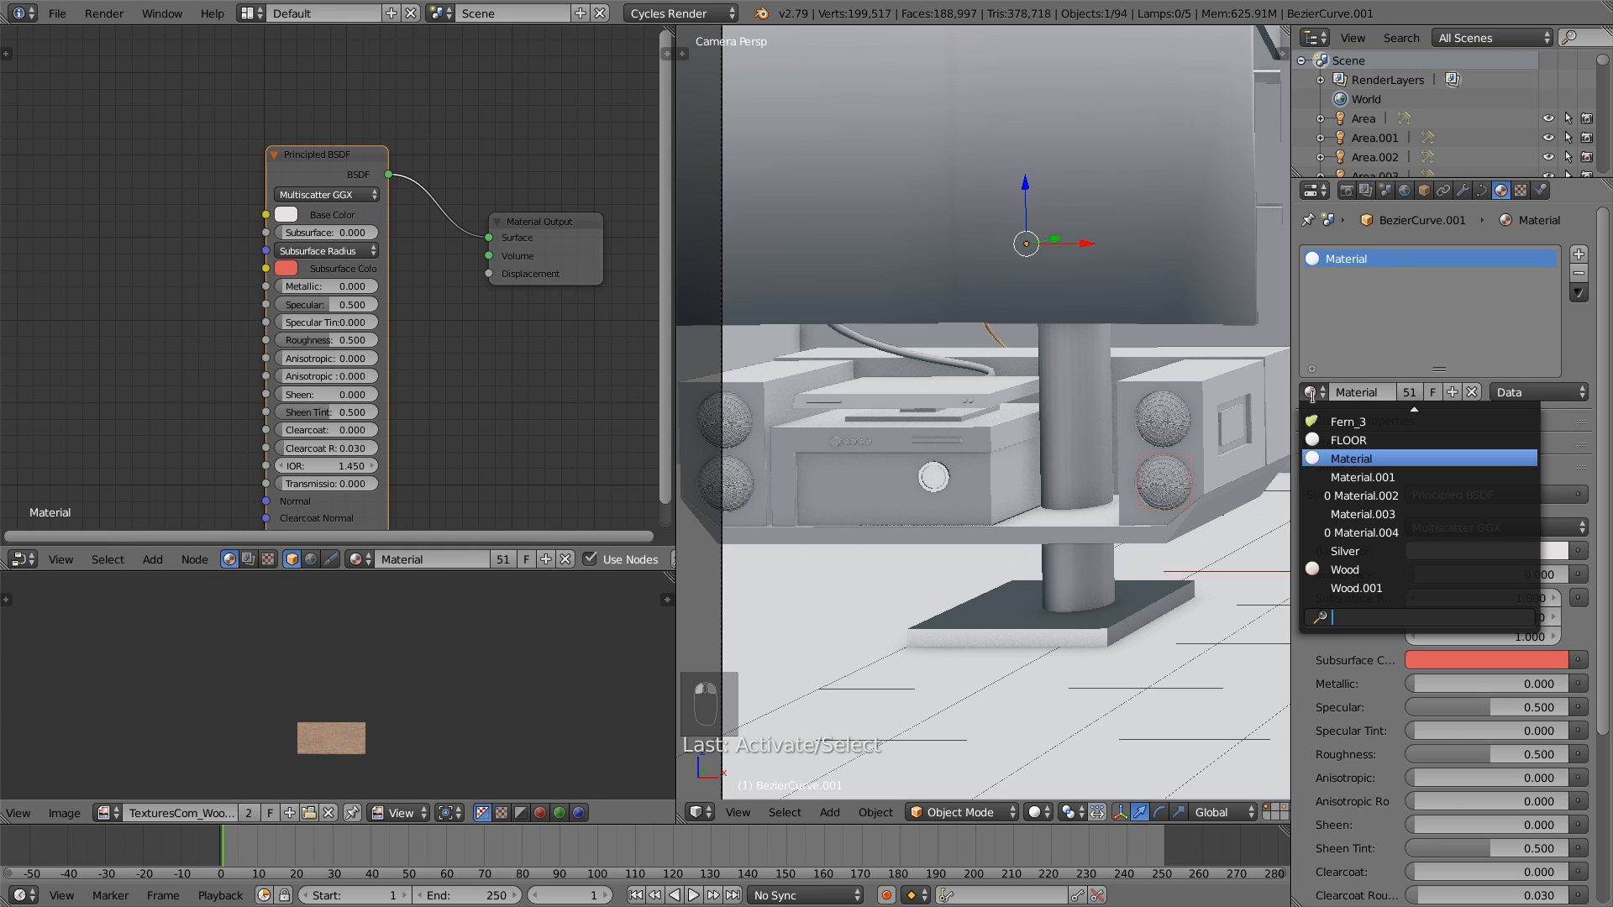
type("g")
left_click(1373, 440)
key("a")
key("Tab")
key("Tab")
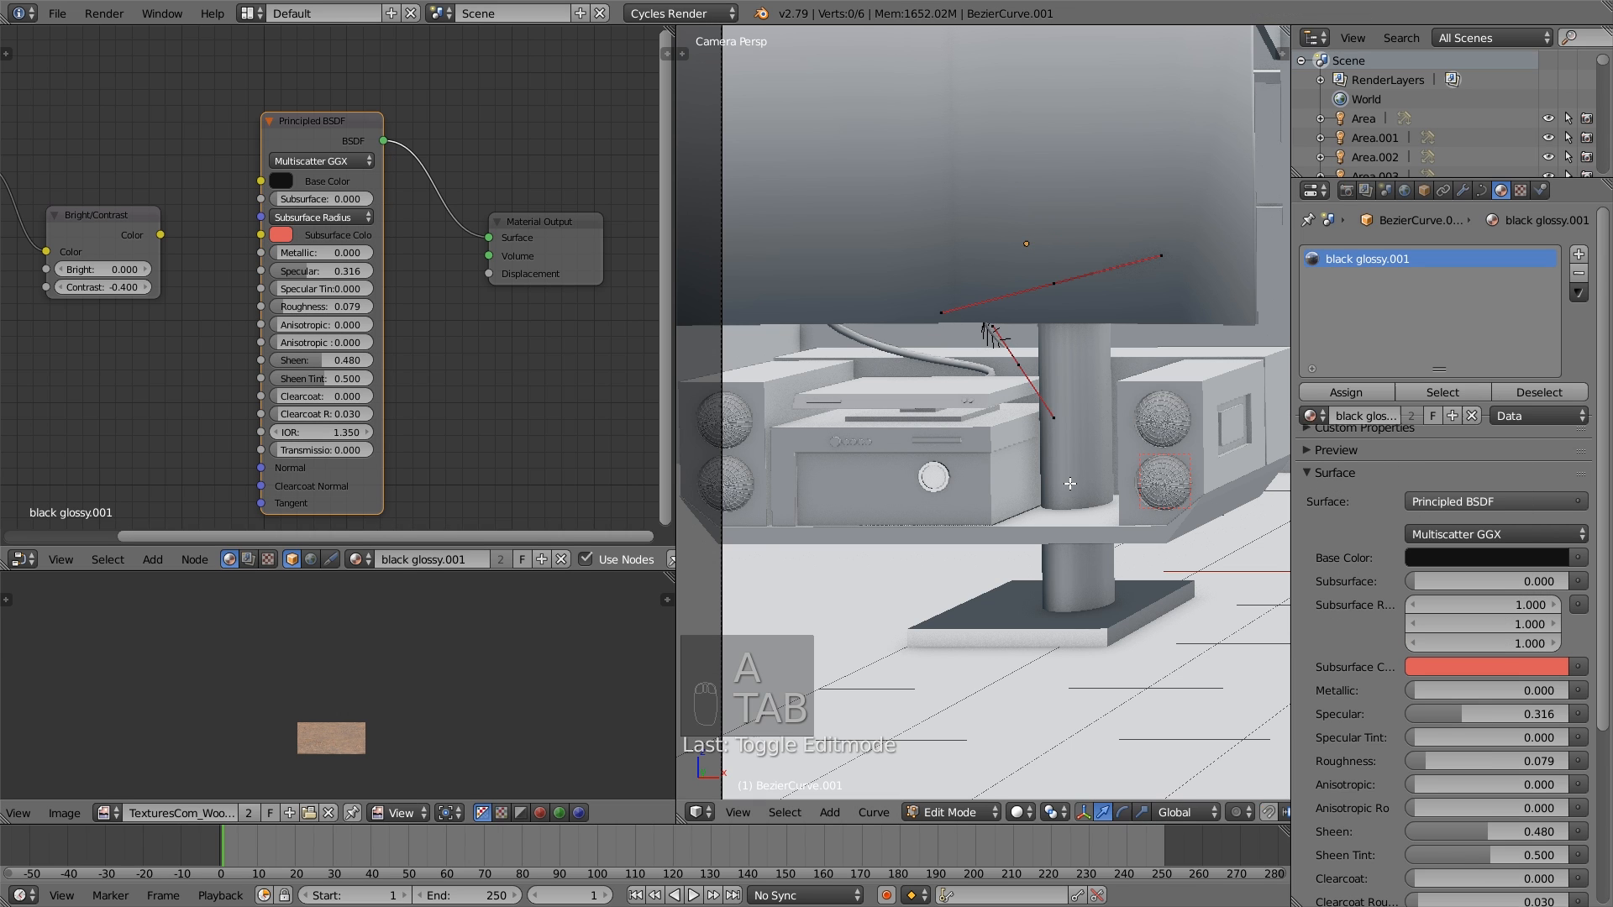
scroll(1069, 493, "down", 3)
scroll(1069, 493, "down", 5)
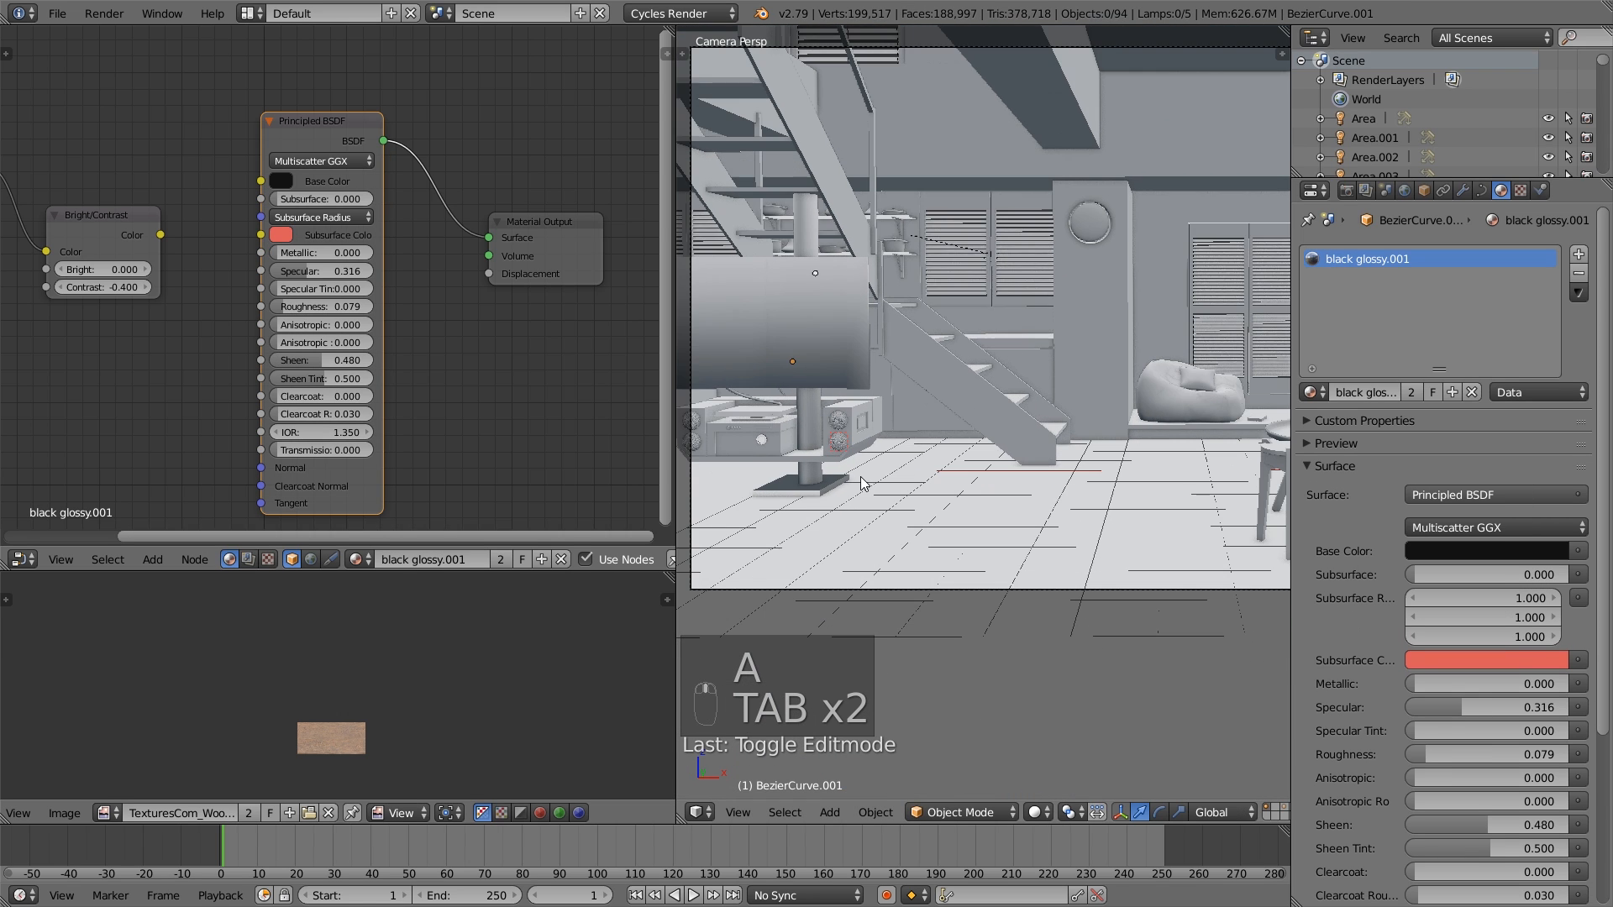
key("a")
key("a")
key("a")
key("a")
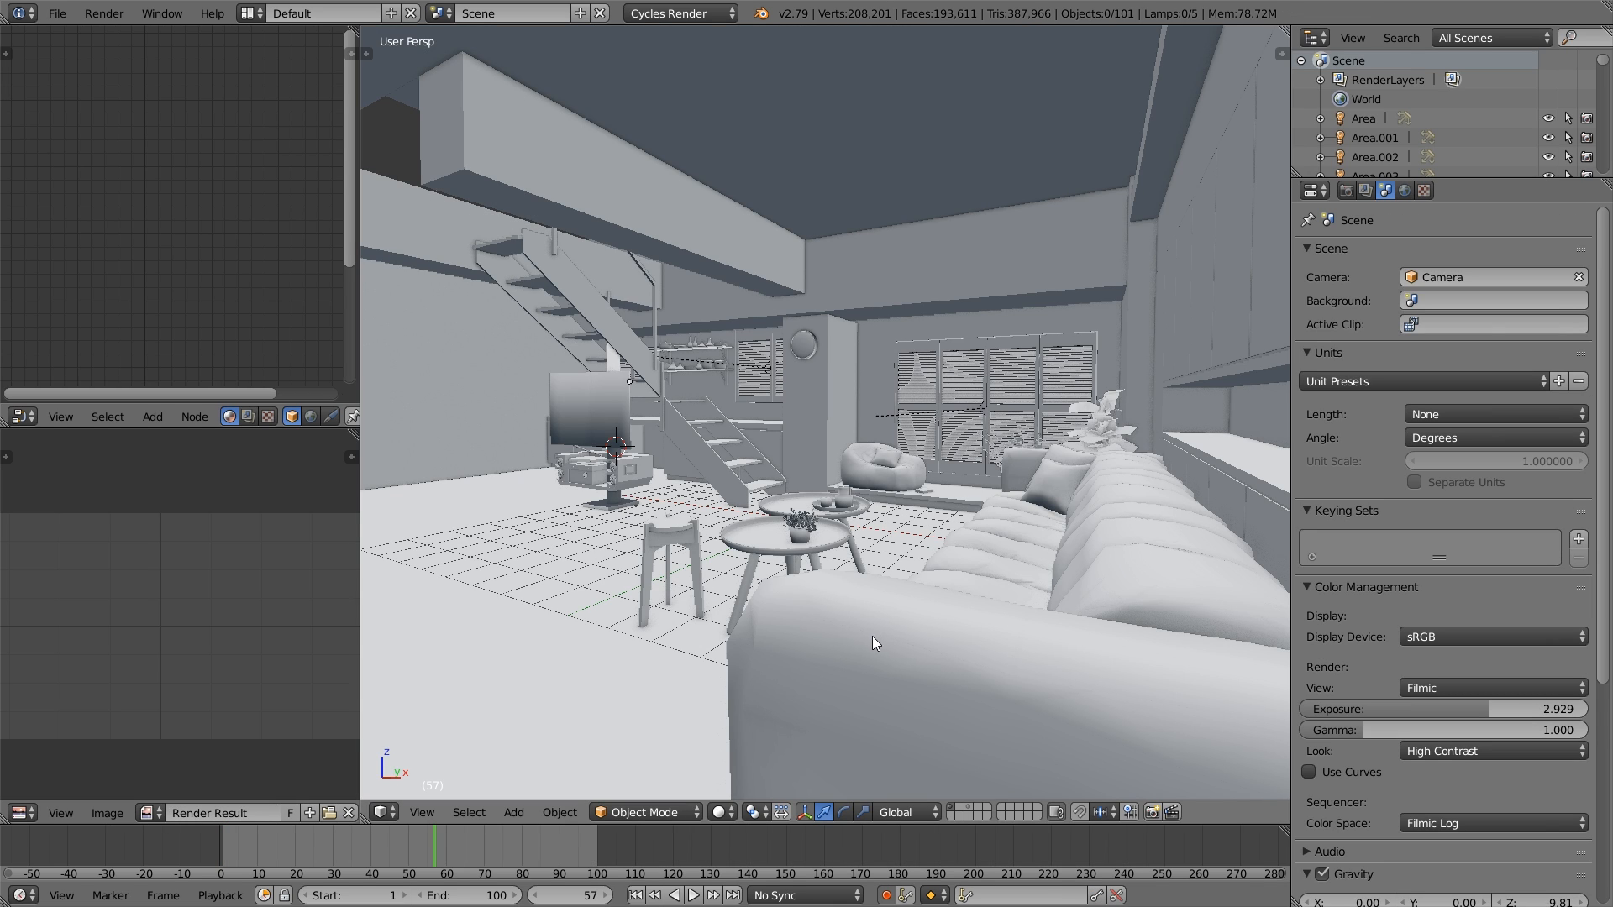
scroll(874, 639, "up", 6)
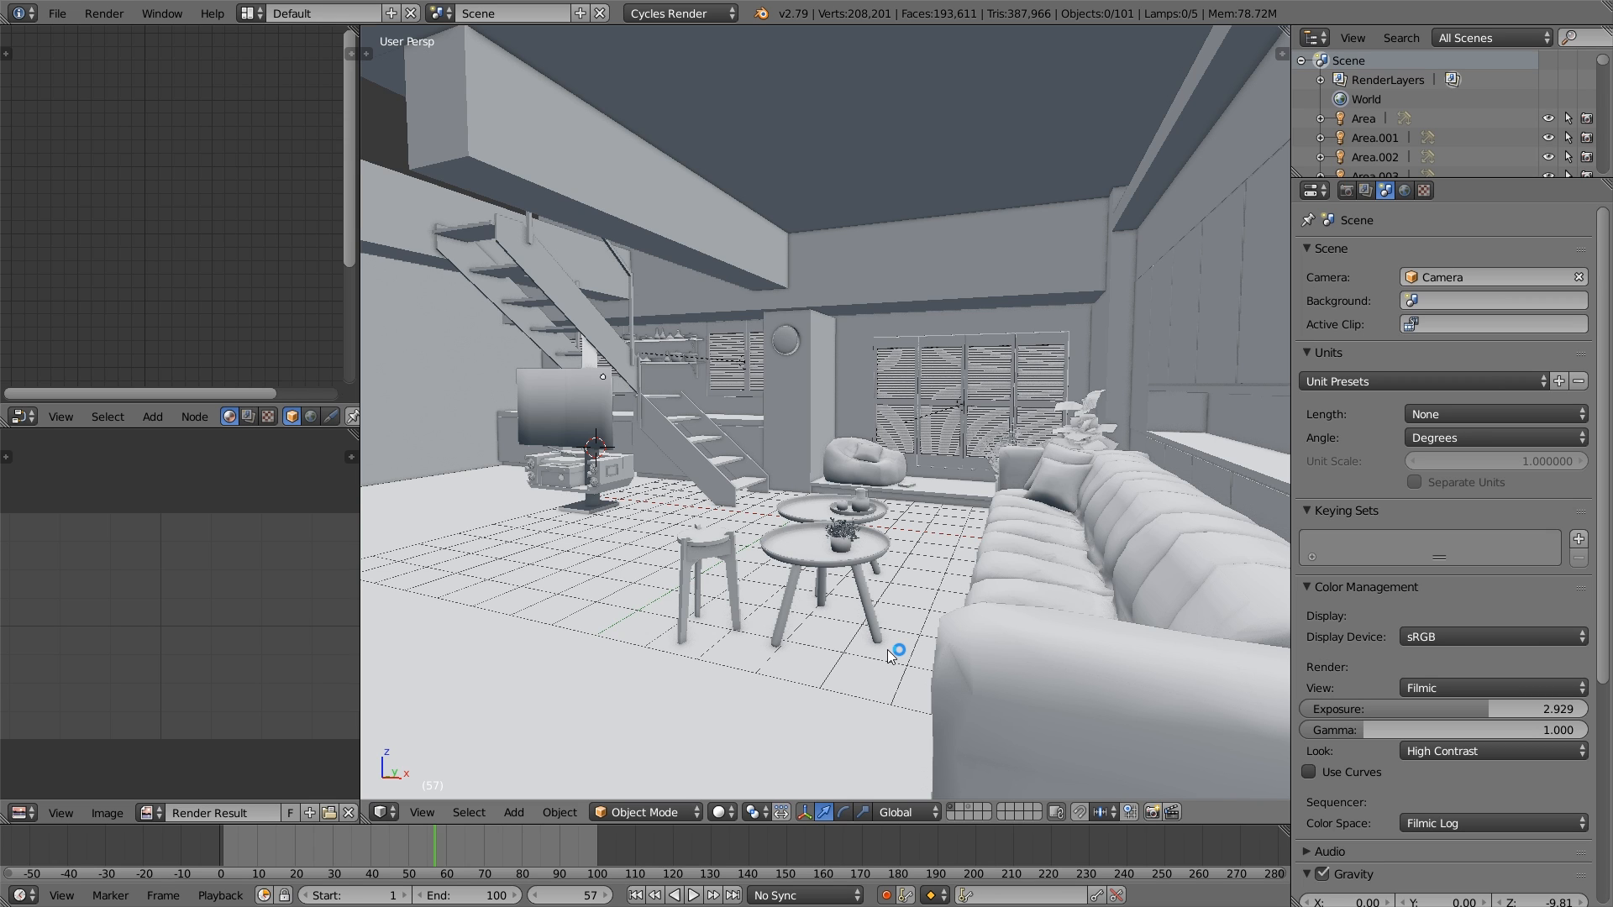
scroll(889, 649, "up", 2)
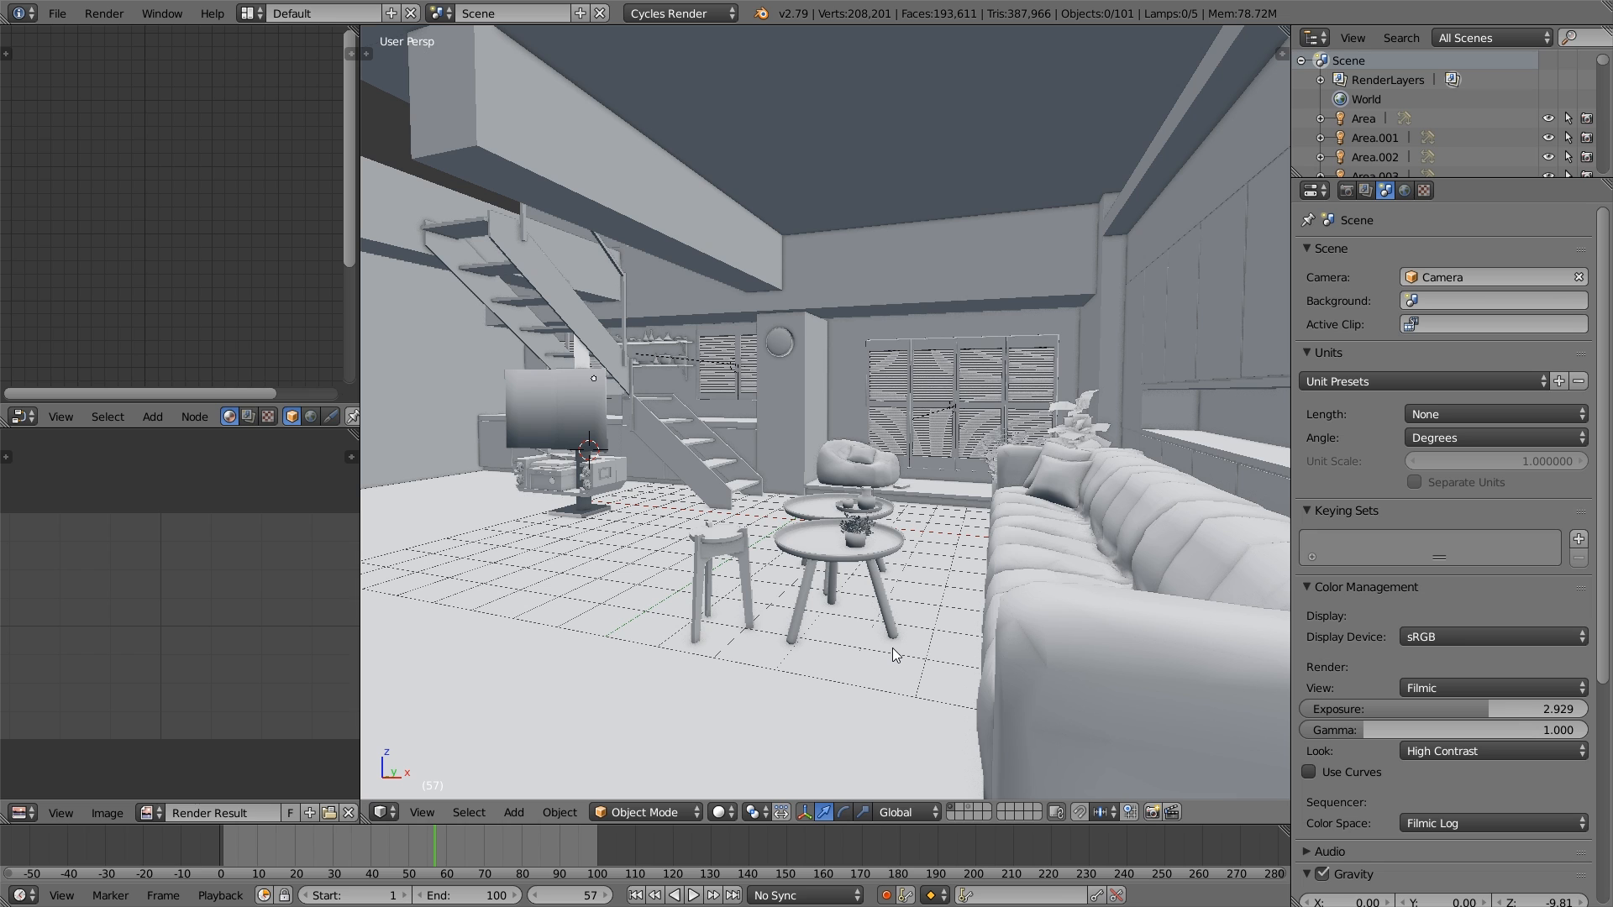